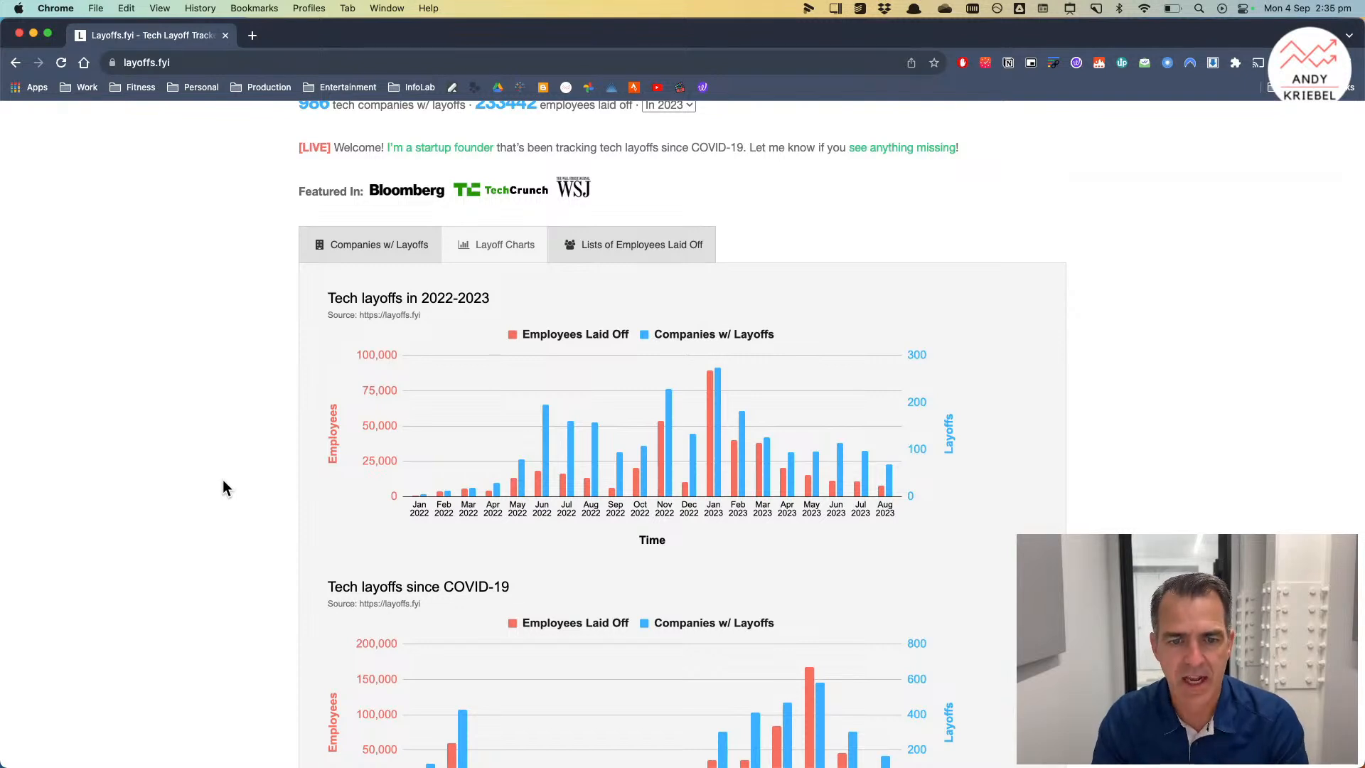
Step: Open the Makeover Monday 2023 data sets page in a new tab and follow the week 36 data link
left_click(252, 35)
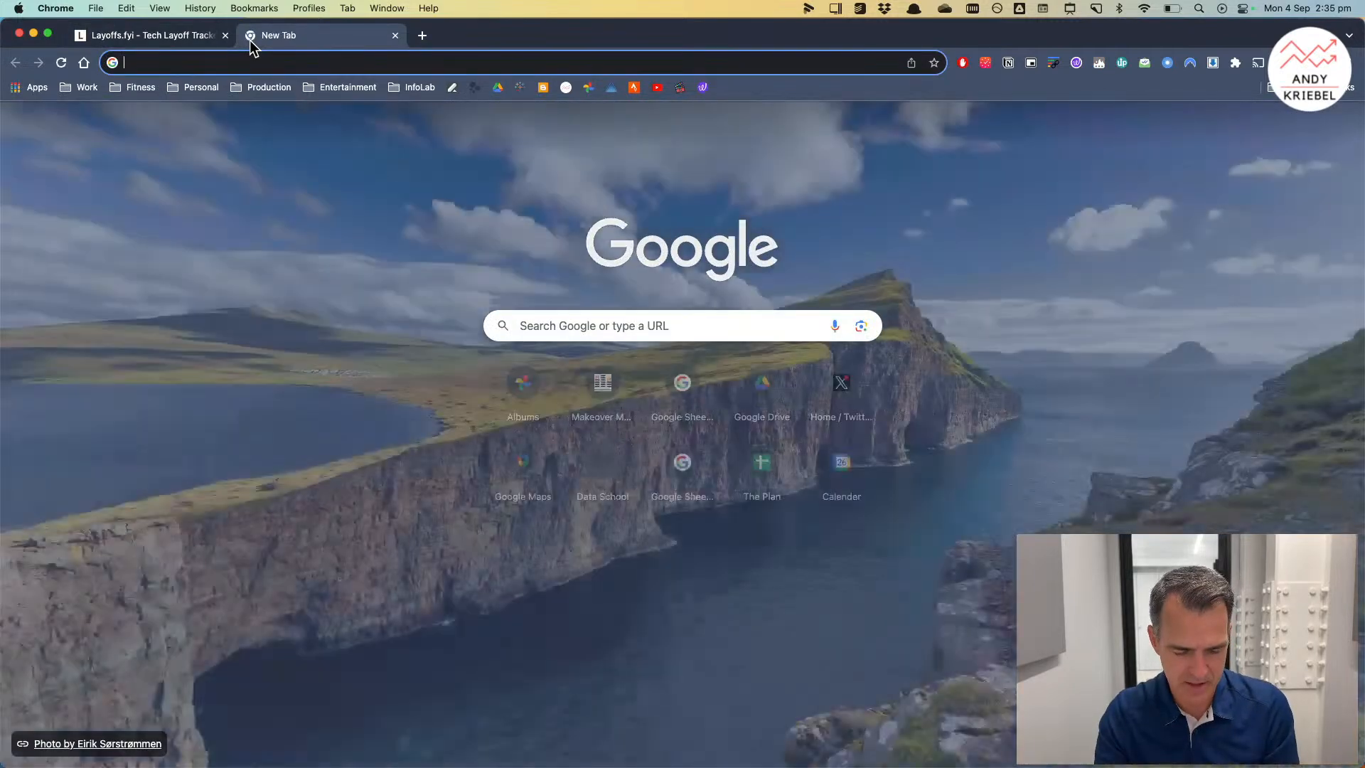
type("ma")
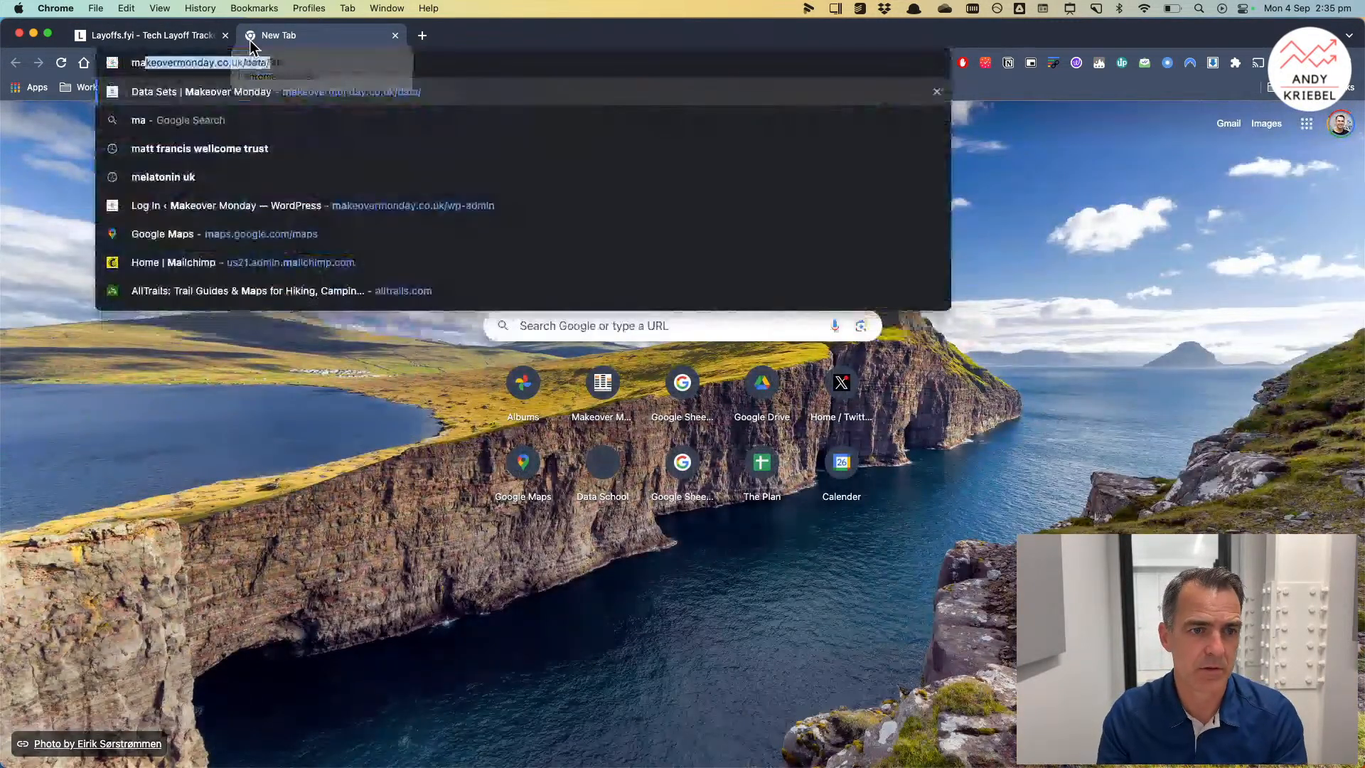
key("Return")
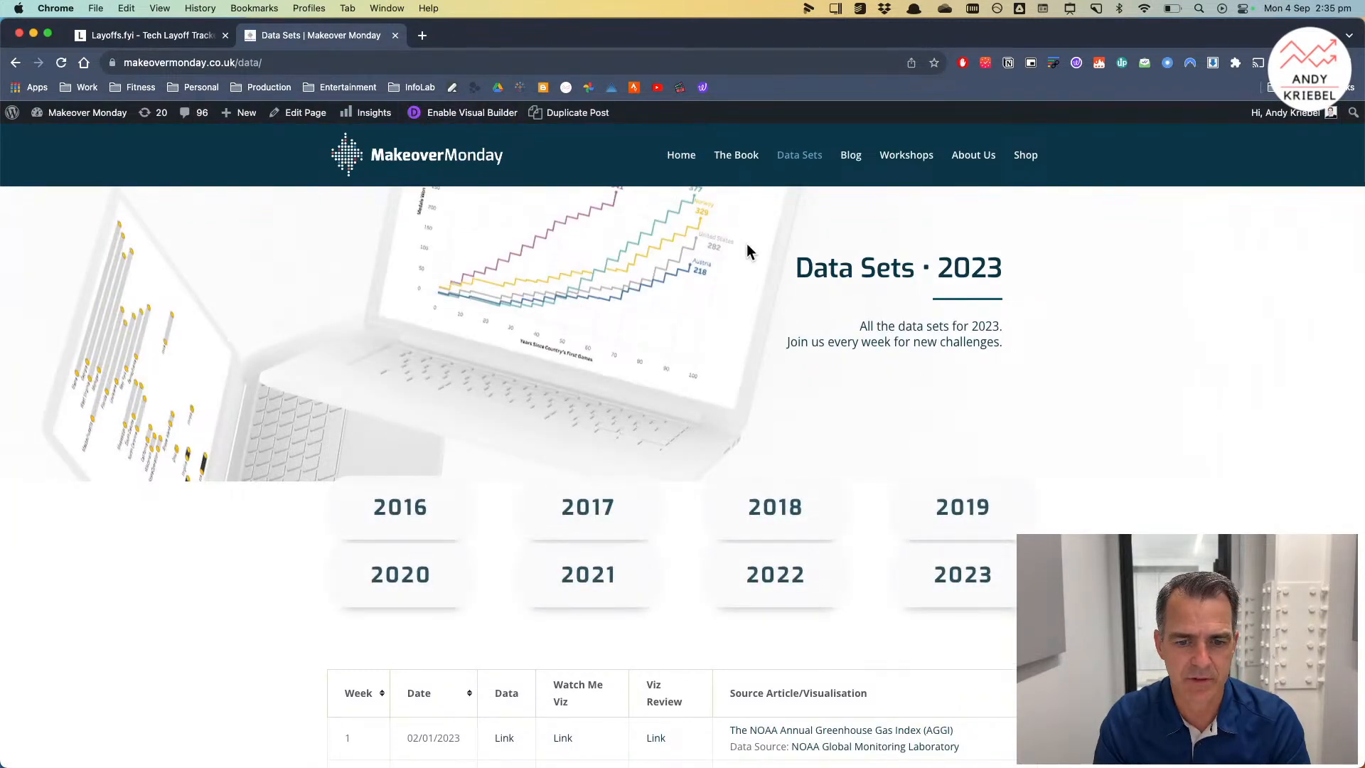
scroll(756, 335, "down", 20)
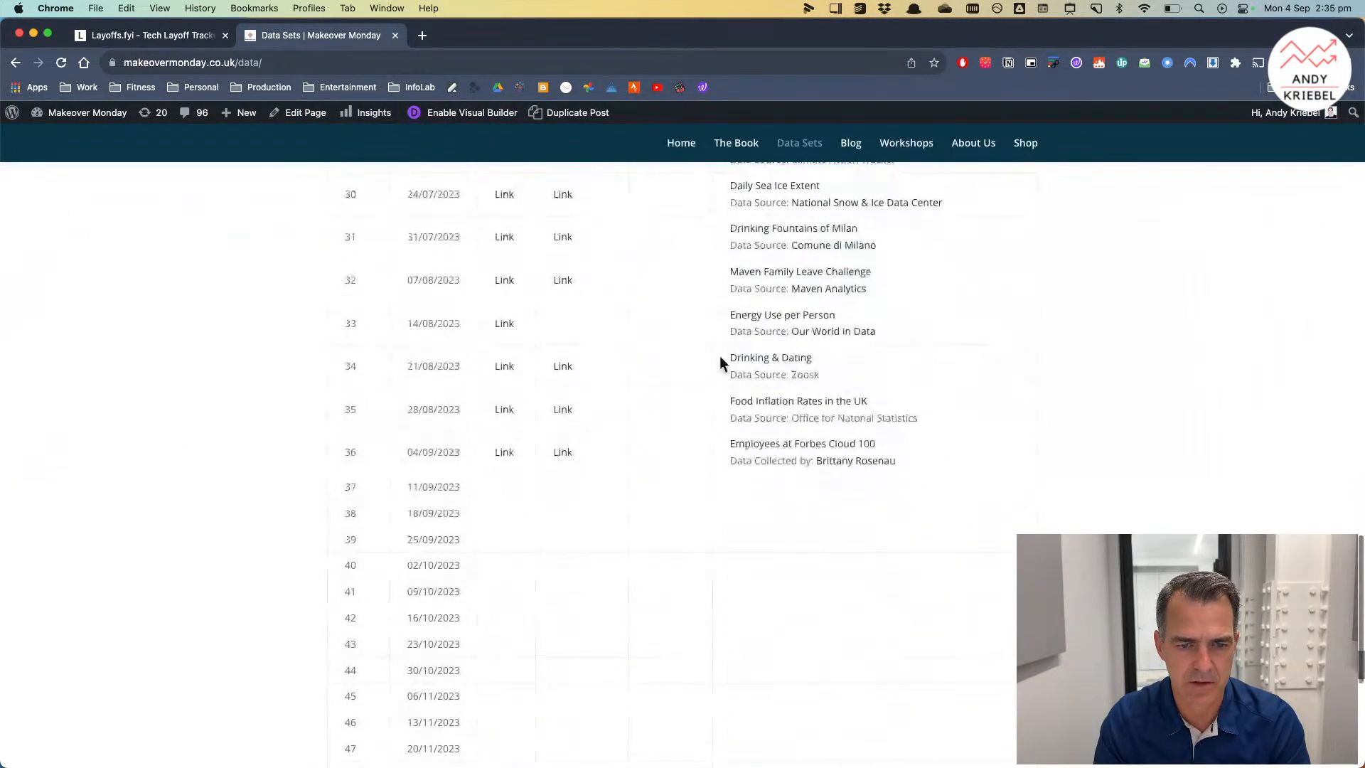
left_click(503, 452)
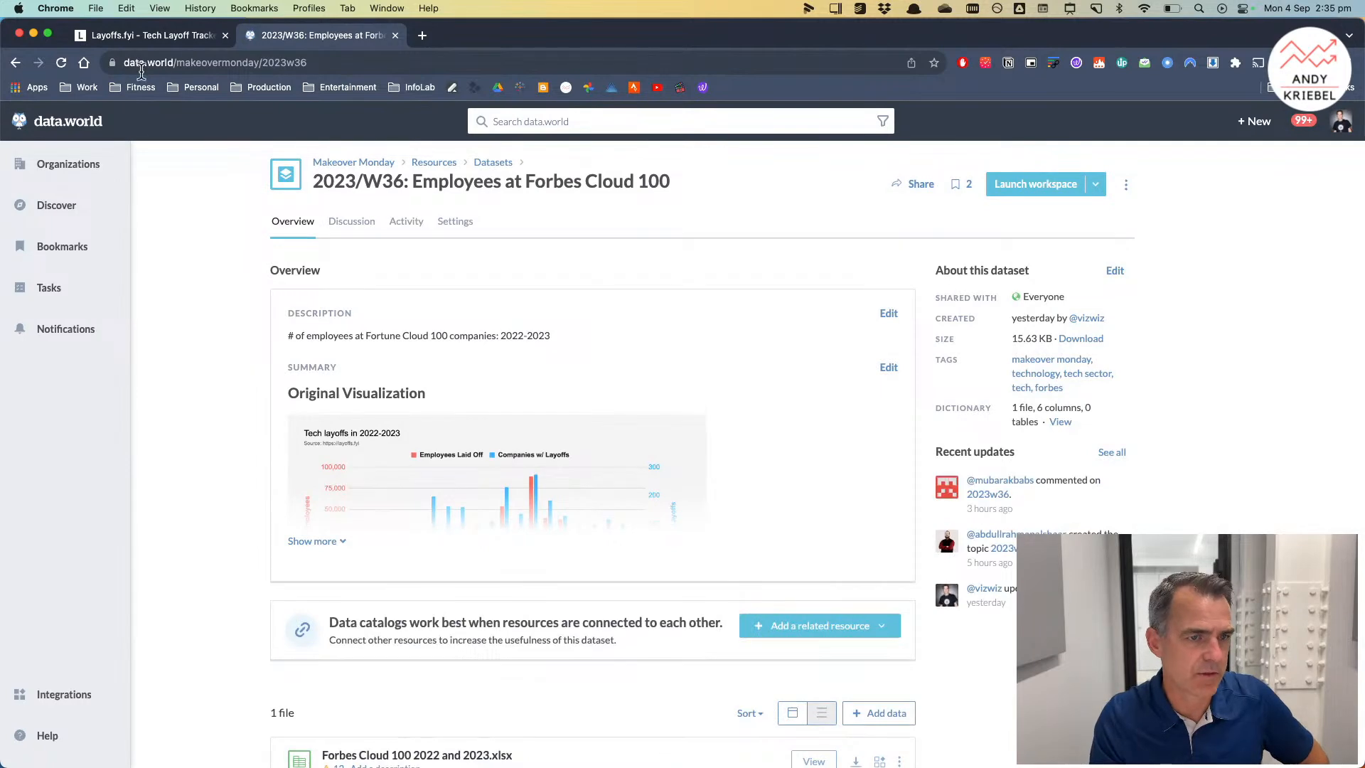
Step: Compare the original layoffs chart with the Forbes Cloud 100 dataset preview and its columns
left_click(161, 35)
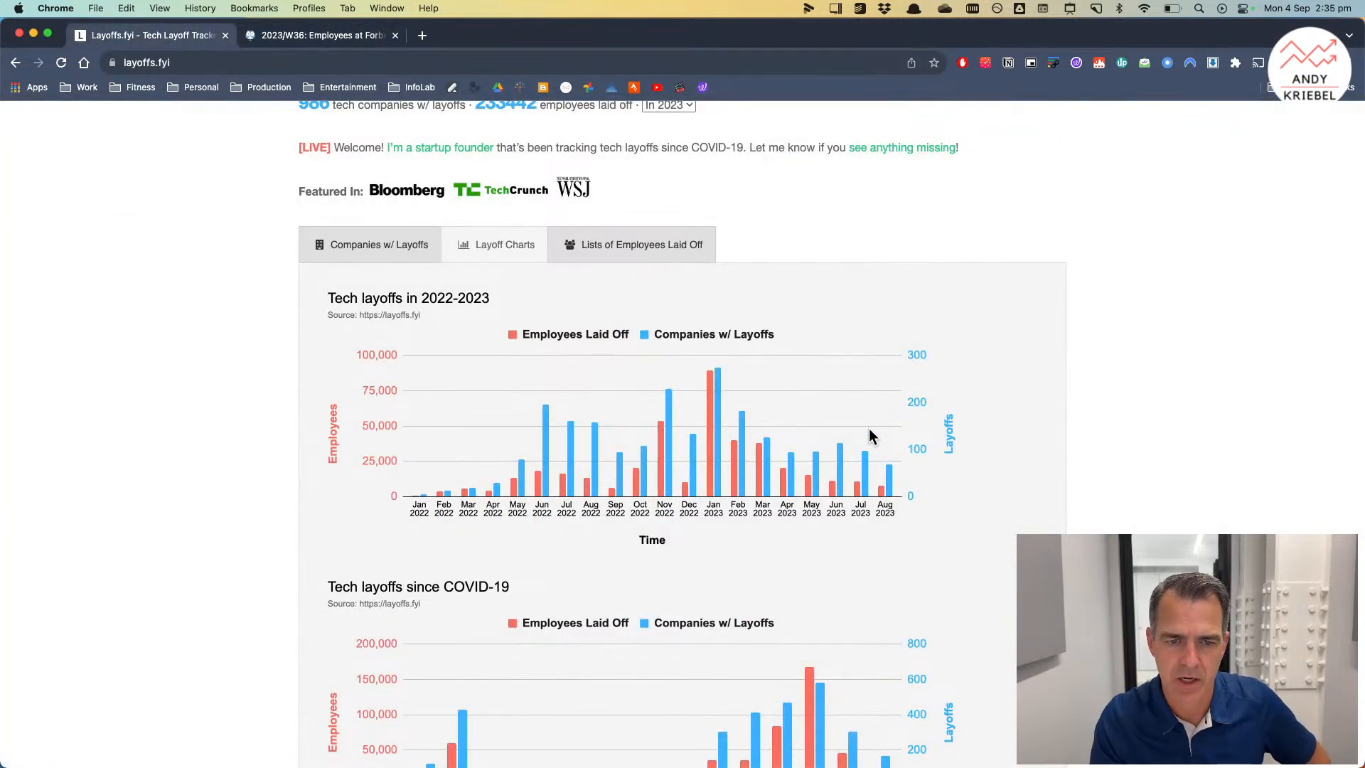
left_click(339, 37)
scroll(309, 409, "down", 1)
scroll(309, 408, "down", 5)
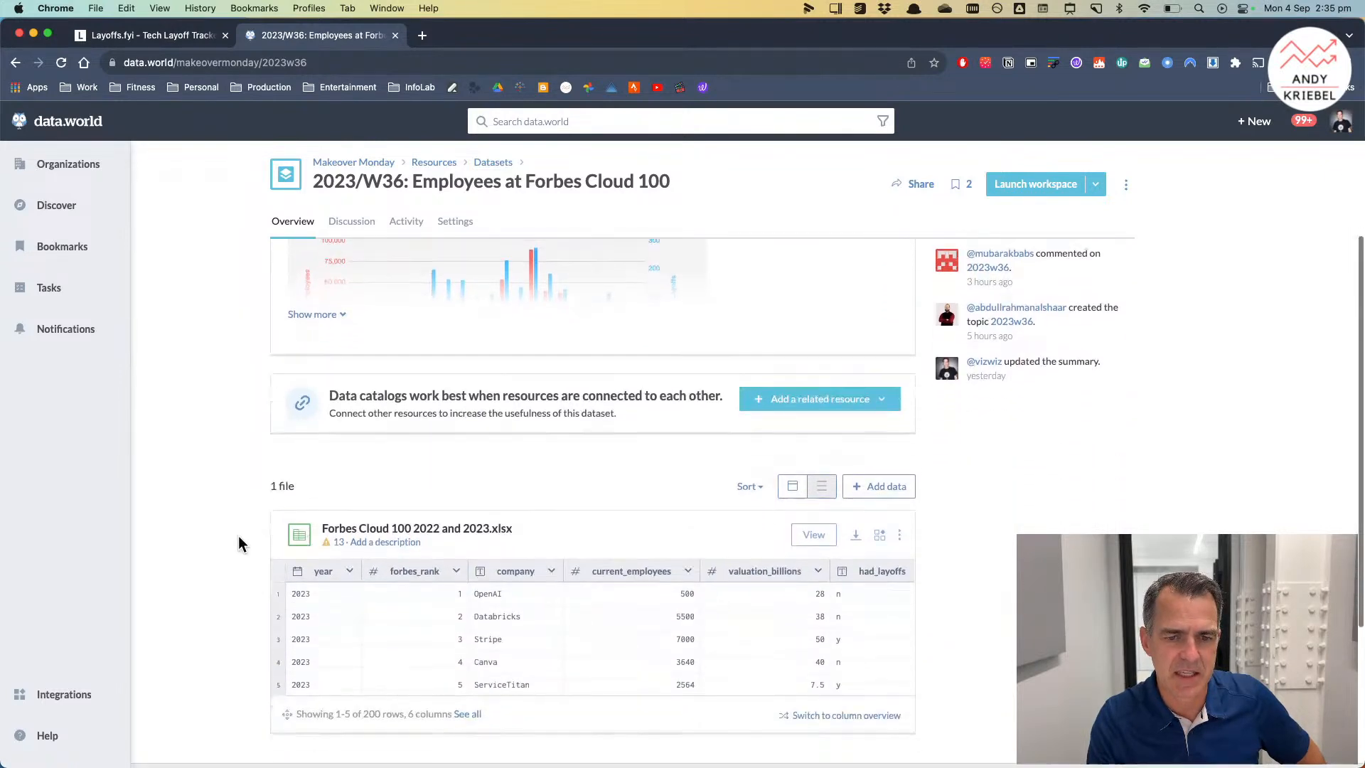
scroll(239, 542, "down", 3)
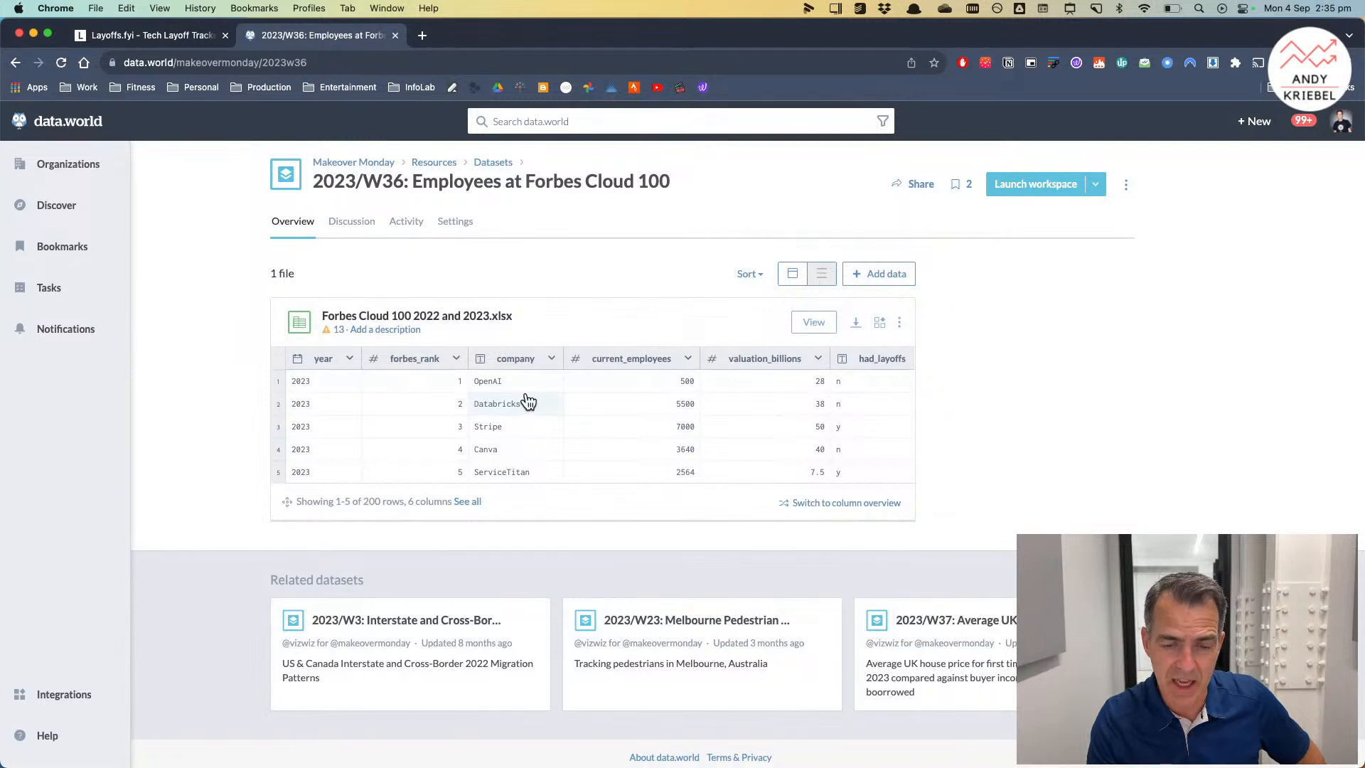
scroll(526, 403, "right", 2)
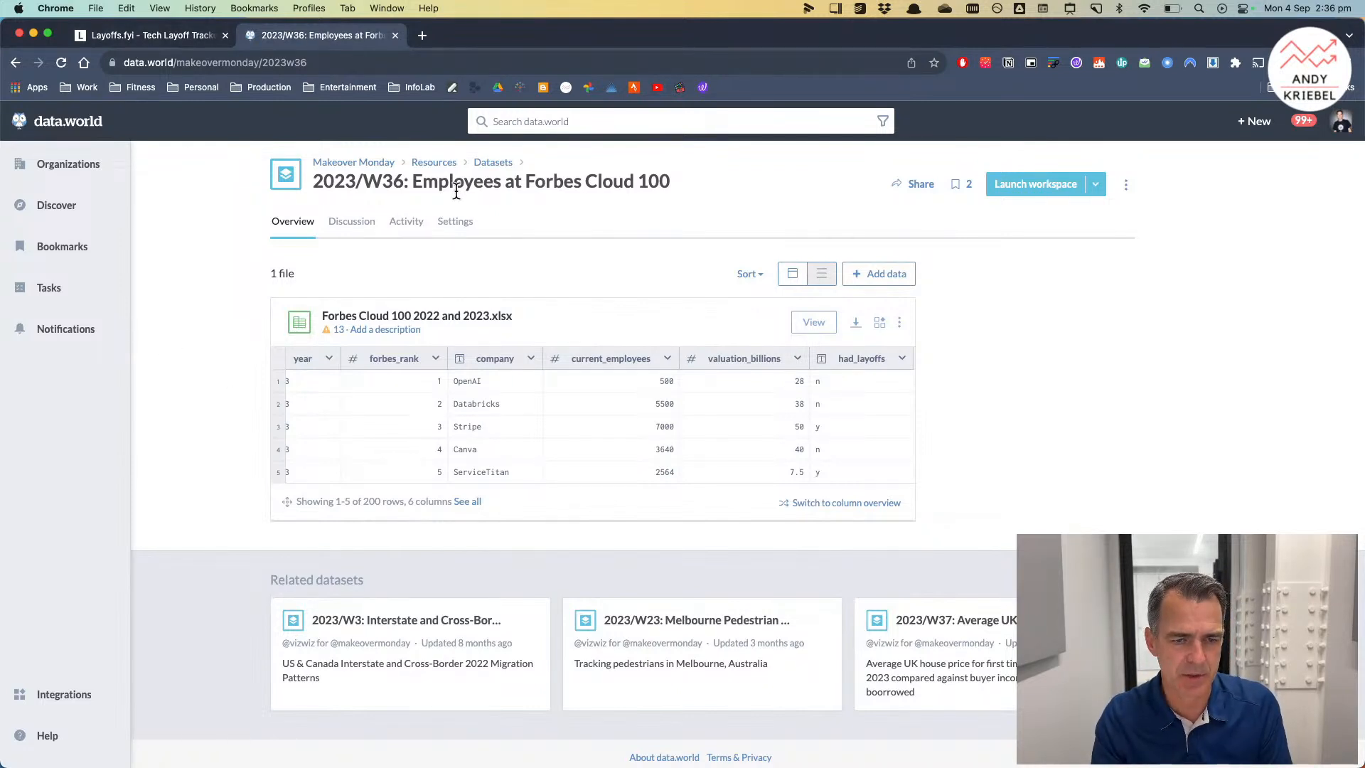
Step: Switch to Tableau and connect to the Excel file Forbes Cloud 100 2022 and 2023.xlsx
key("super+Tab")
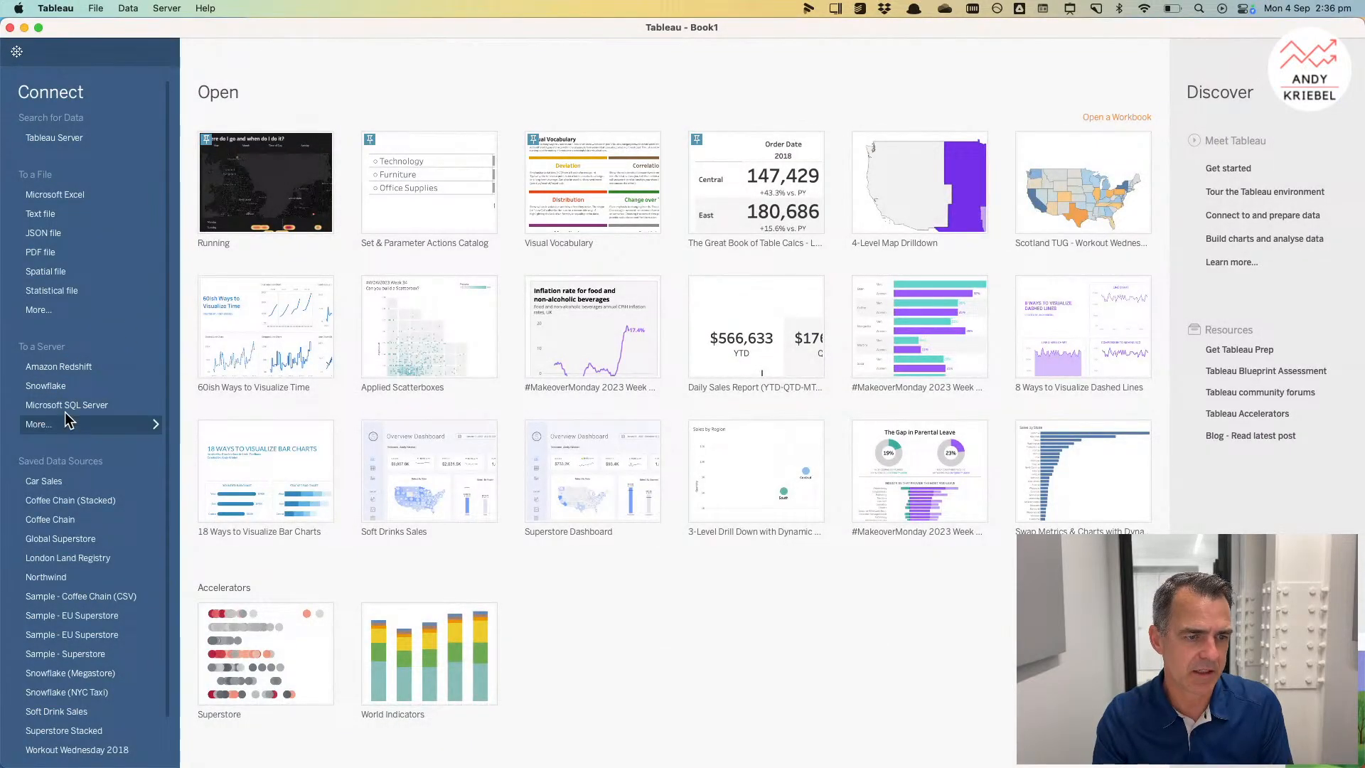
left_click(44, 317)
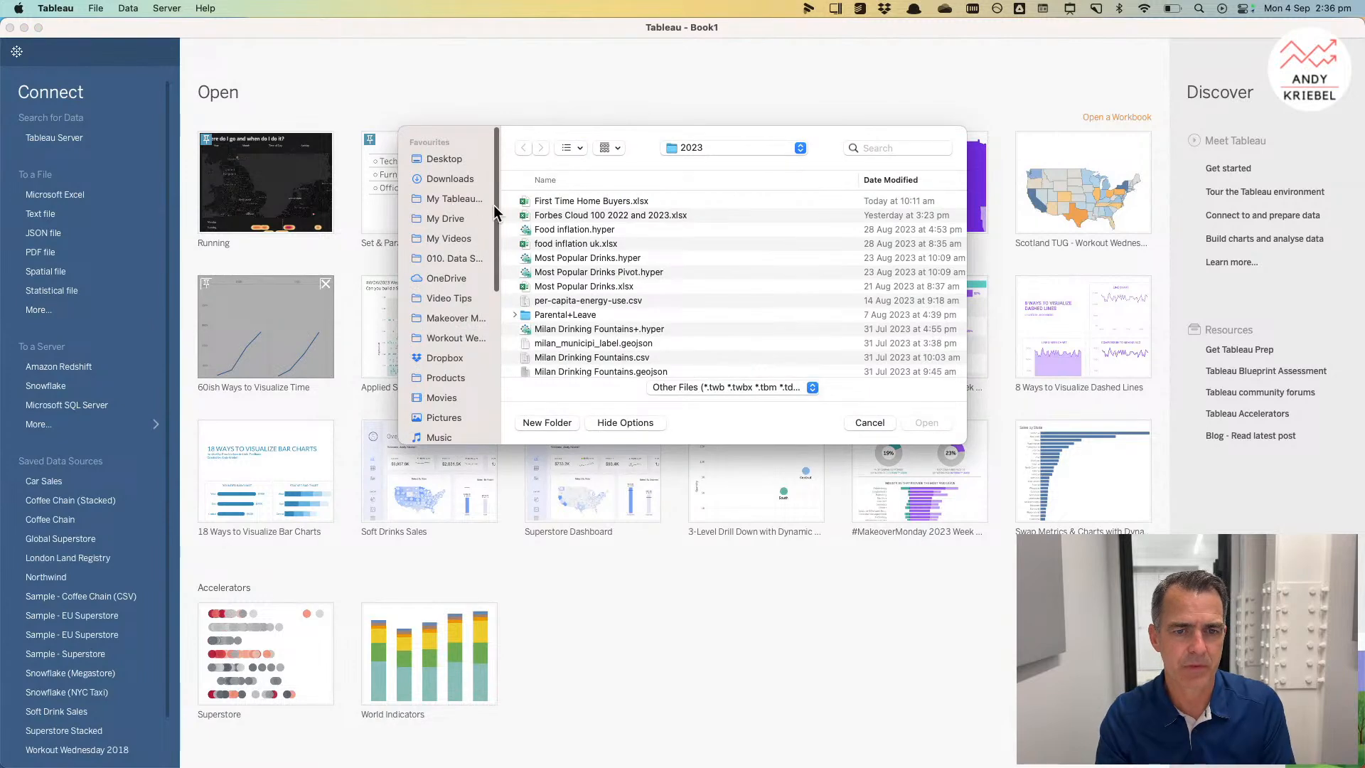
left_click(542, 215)
double_click(542, 215)
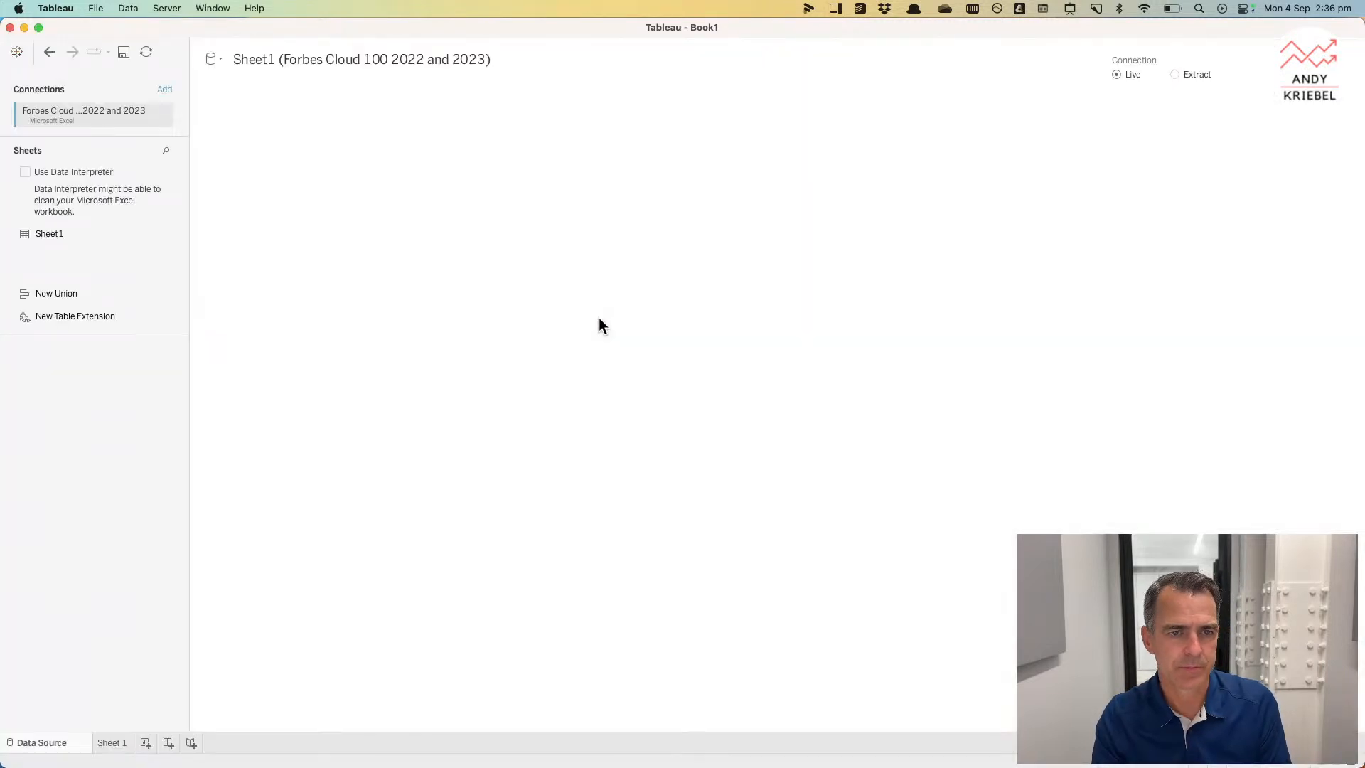
Step: Rename the data source to Forbes Cloud 100 2022 and 2023
left_click(513, 59)
key("BackSpace")
left_click_drag(283, 59, 187, 44)
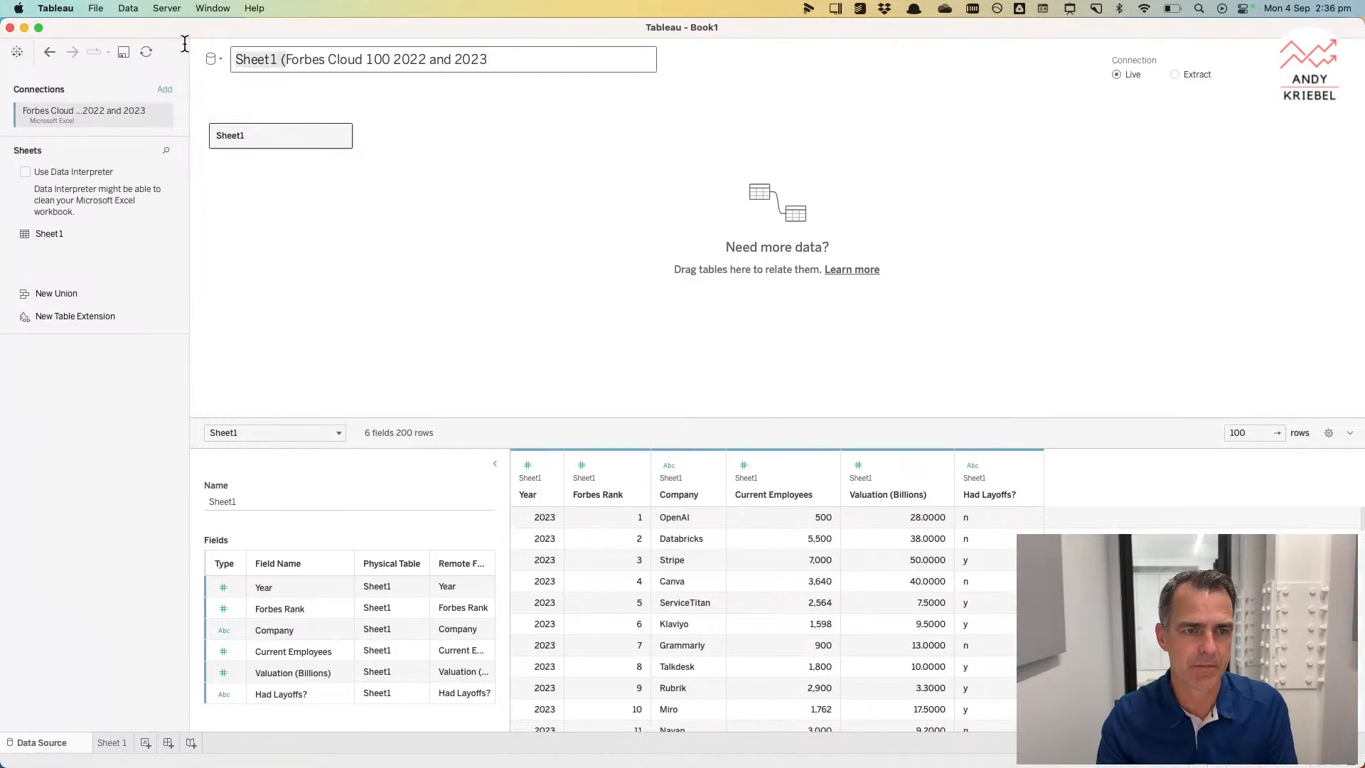
key("BackSpace")
left_click(321, 318)
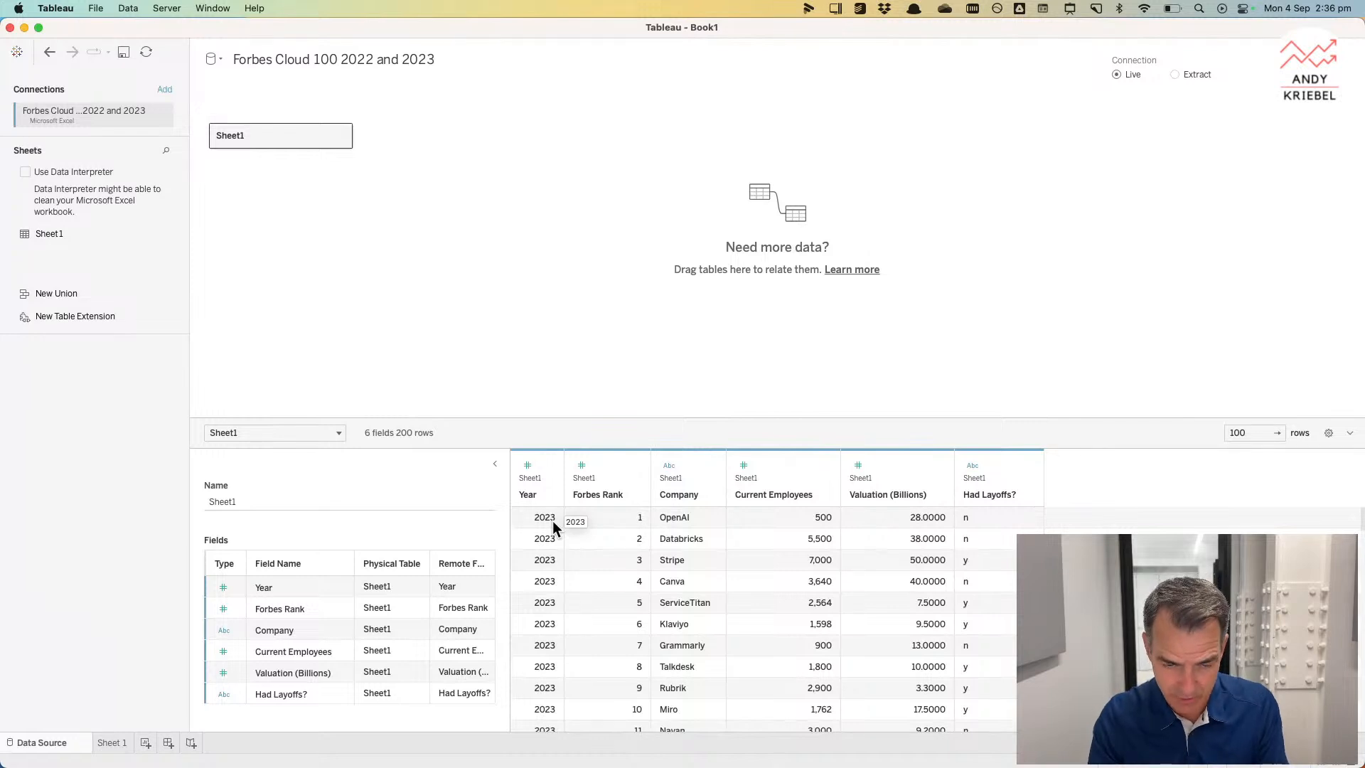
Step: Open Sheet 1 and convert the Year field to discrete
left_click(547, 466)
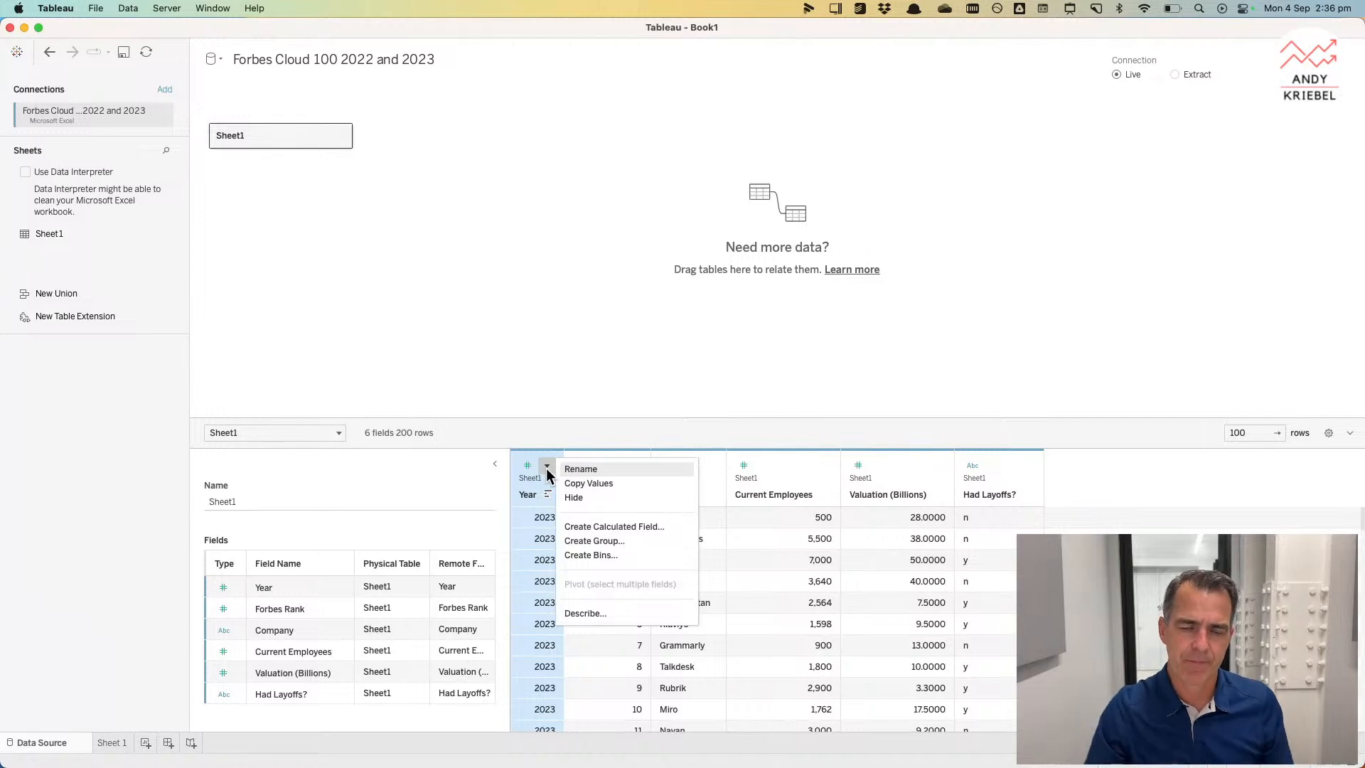
left_click(954, 401)
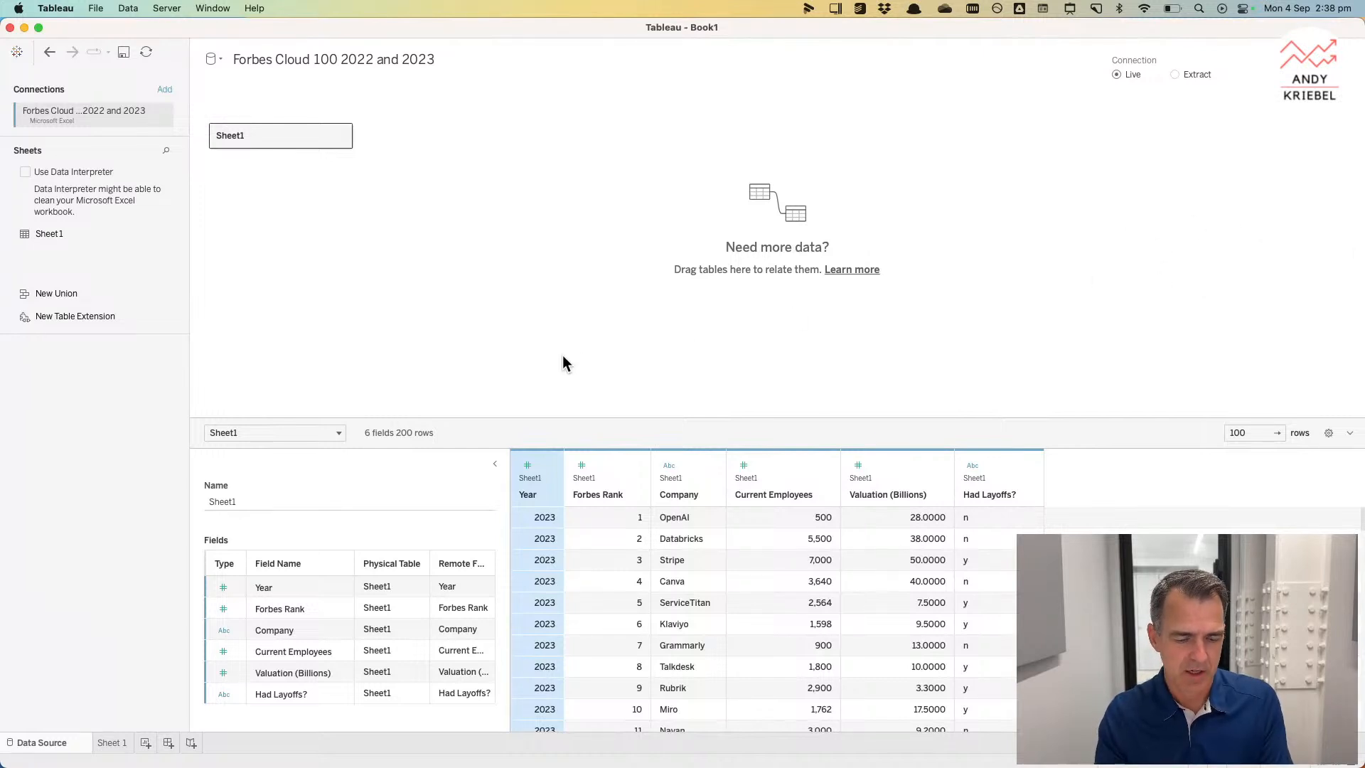
left_click(112, 742)
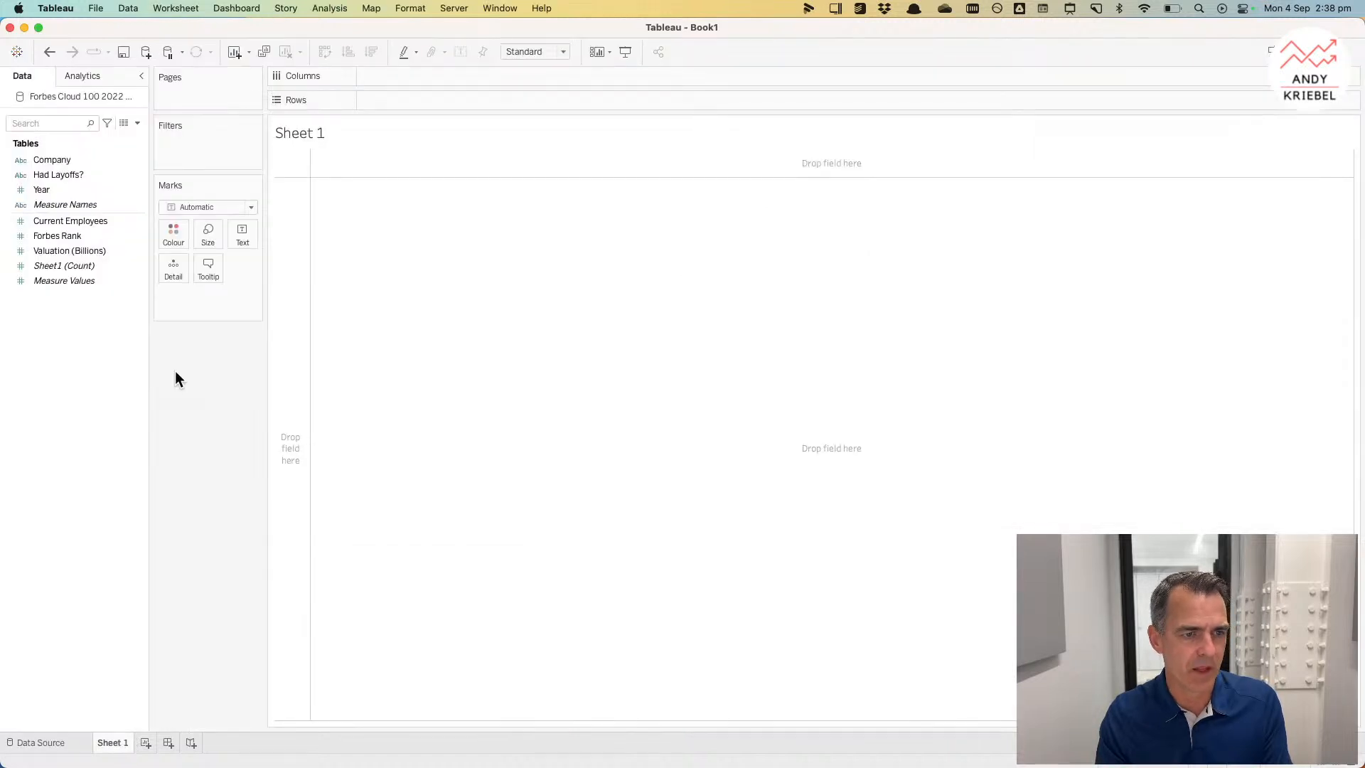
right_click(45, 190)
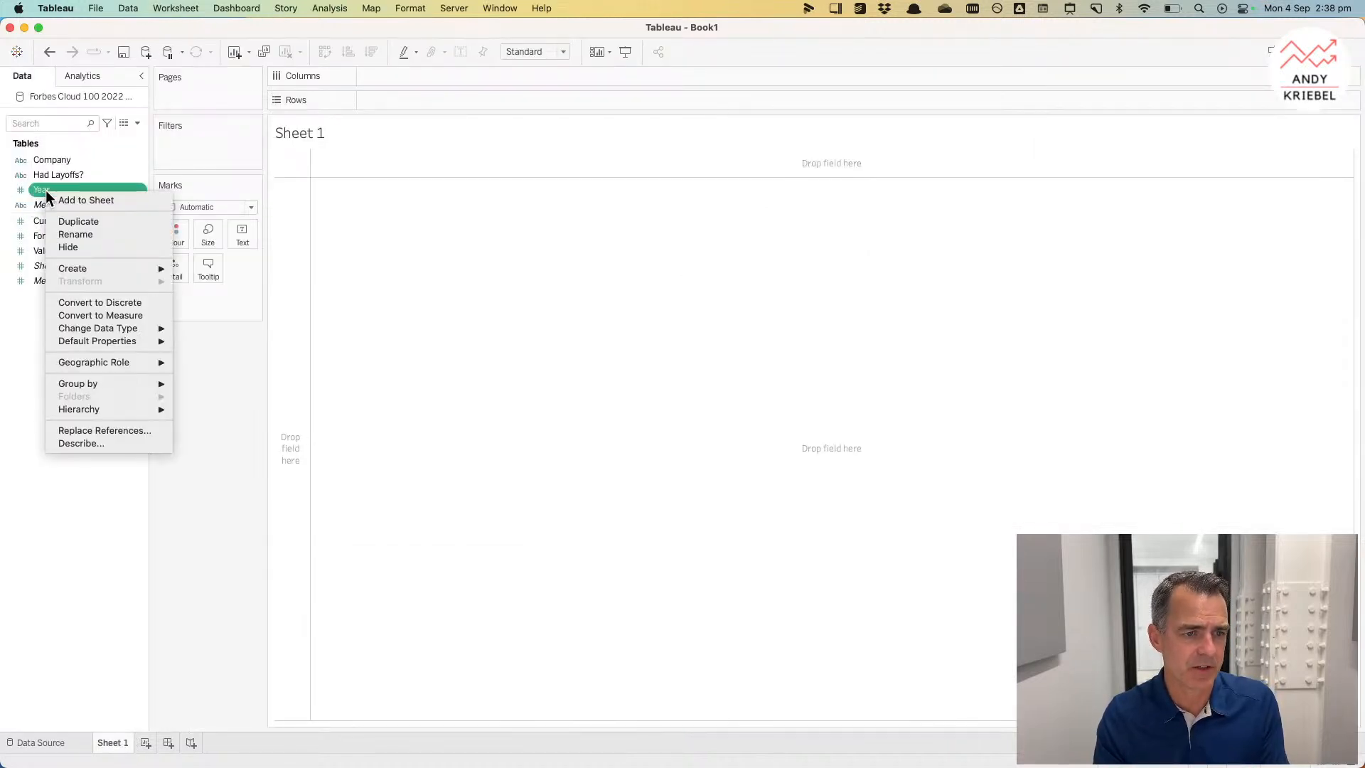
left_click(91, 299)
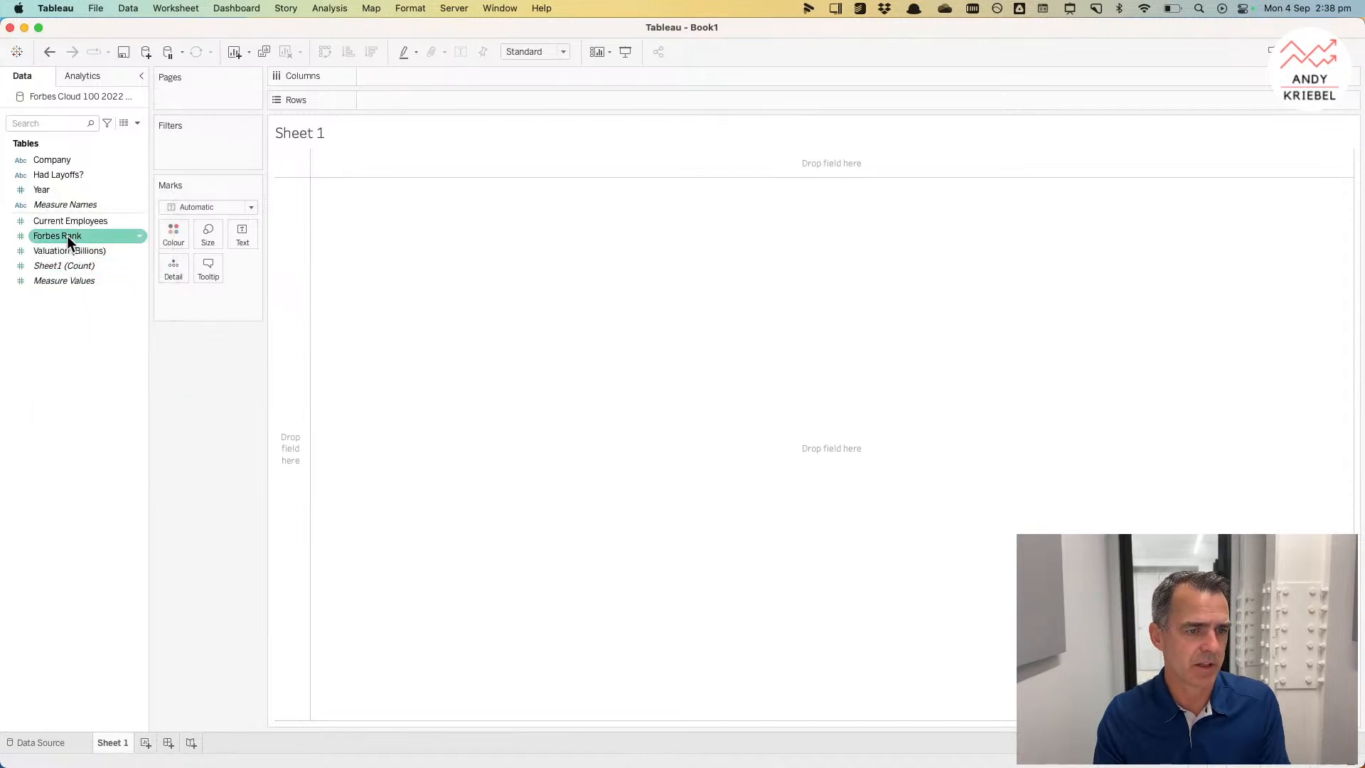
Step: Move Forbes Rank below Company in the data pane and place Company and Year on Rows
left_click_drag(69, 242, 67, 174)
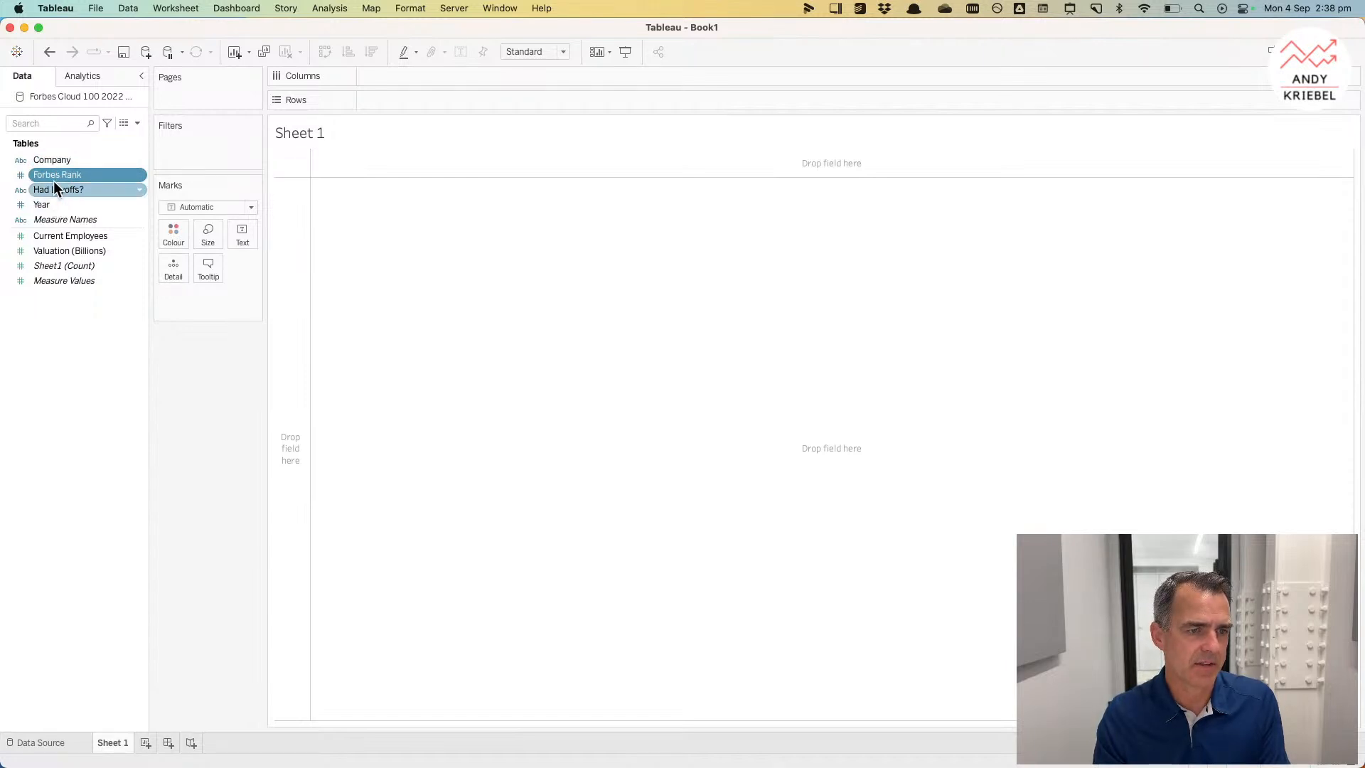
left_click(54, 163)
left_click_drag(54, 164, 288, 226)
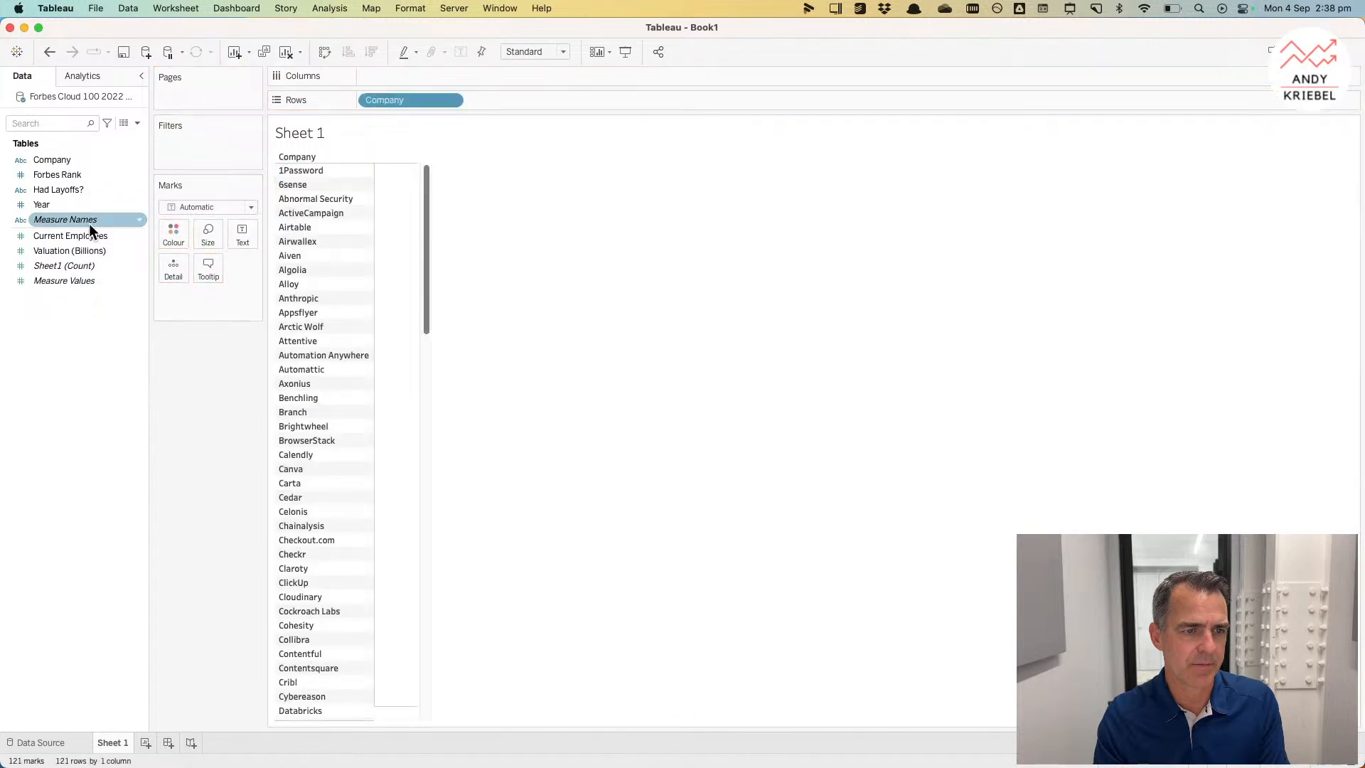
left_click_drag(58, 205, 488, 98)
Step: Put Current Employees on Columns and colour the bars by Year
left_click(63, 237)
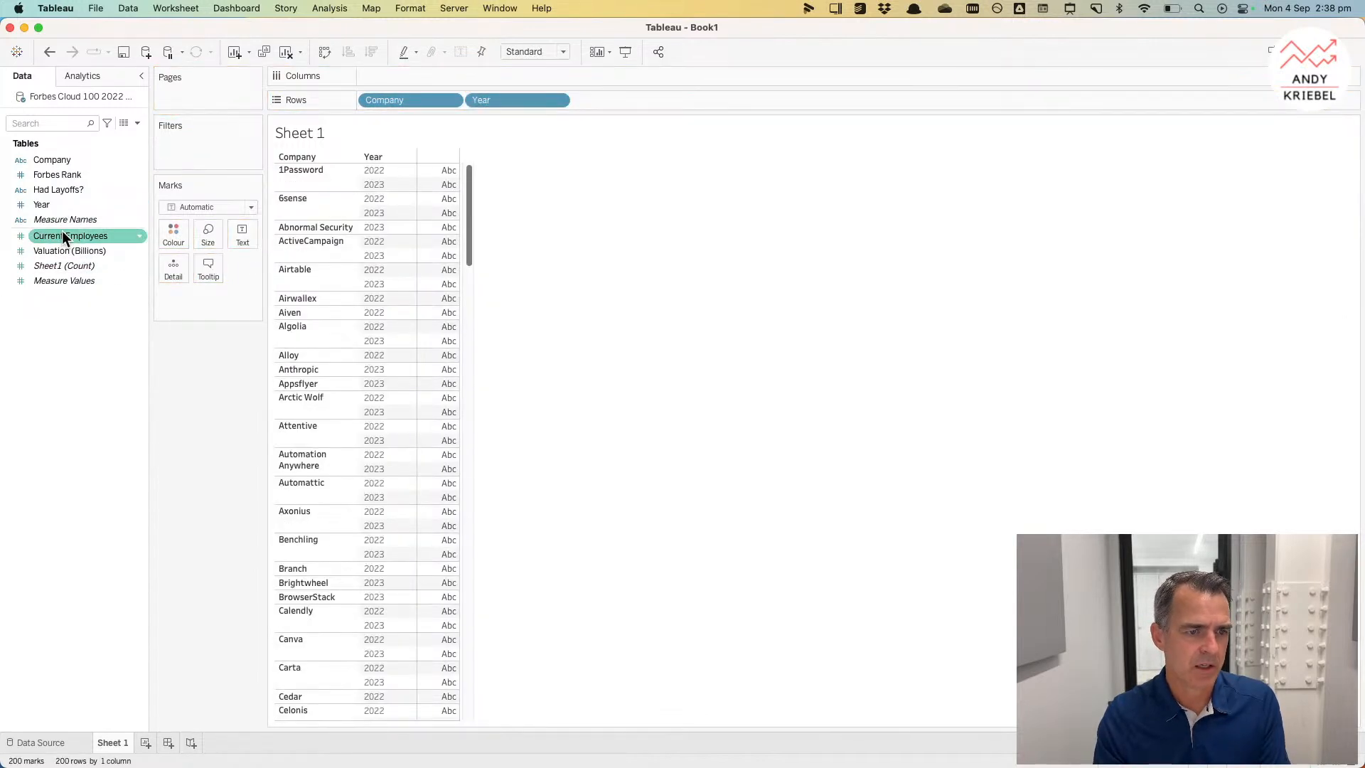
left_click_drag(62, 233, 451, 79)
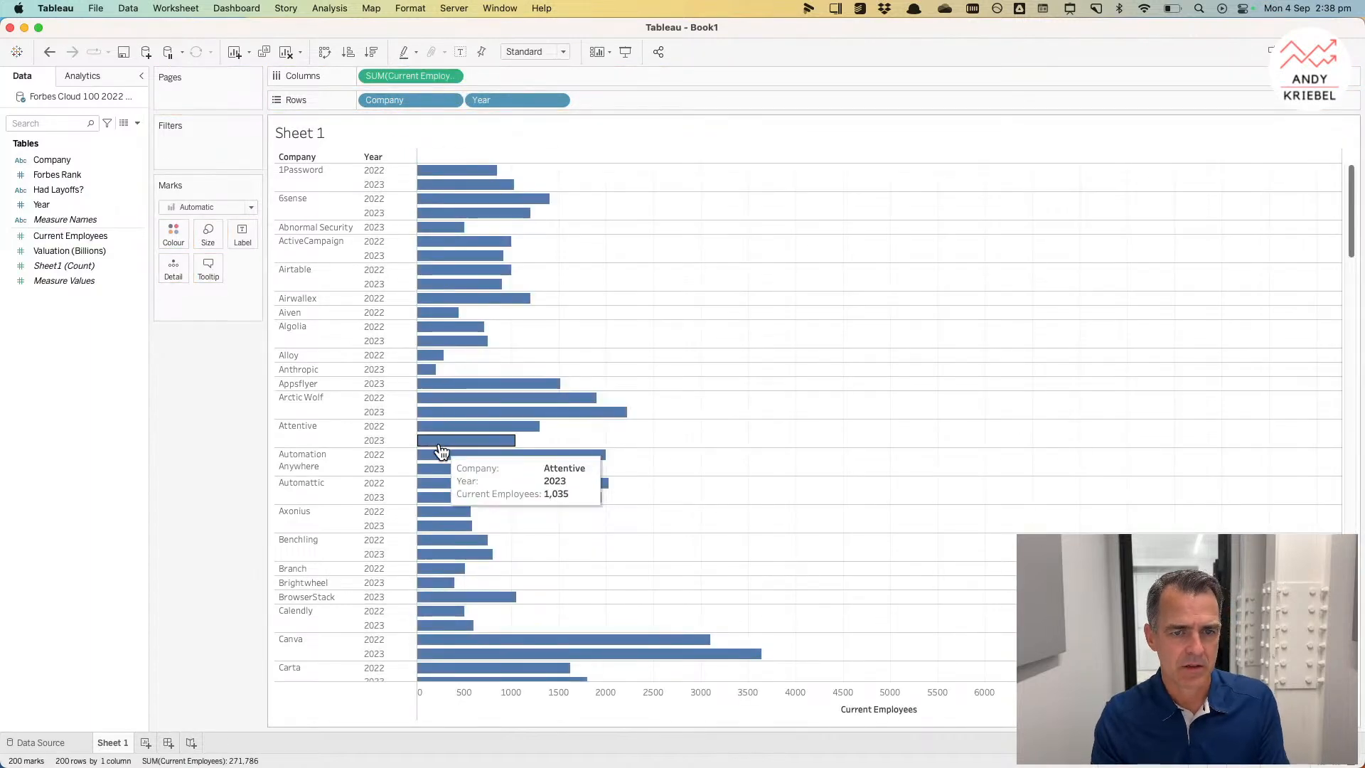
left_click_drag(71, 205, 164, 231)
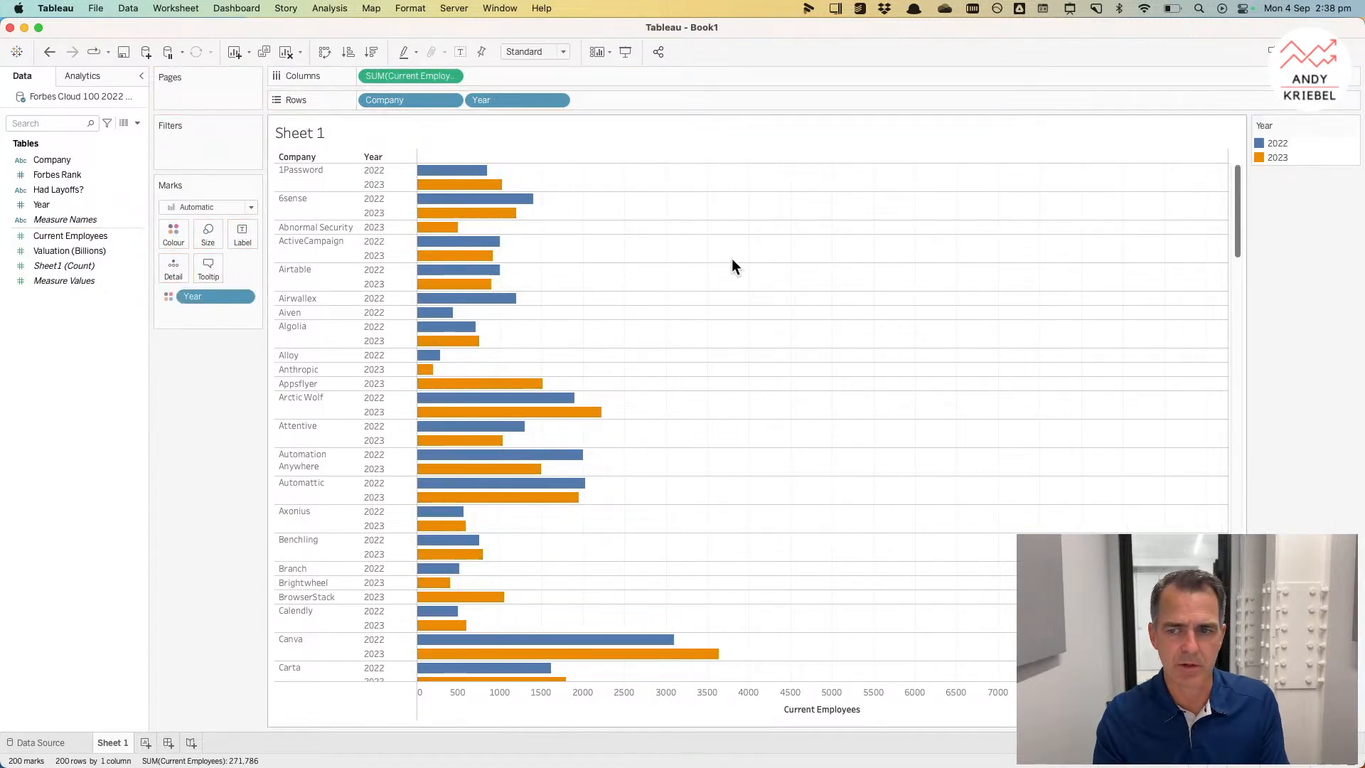
Step: Colour 2023 red from the Lightning Watermelon palette and 2022 light grey from the Eagles palette
double_click(1299, 155)
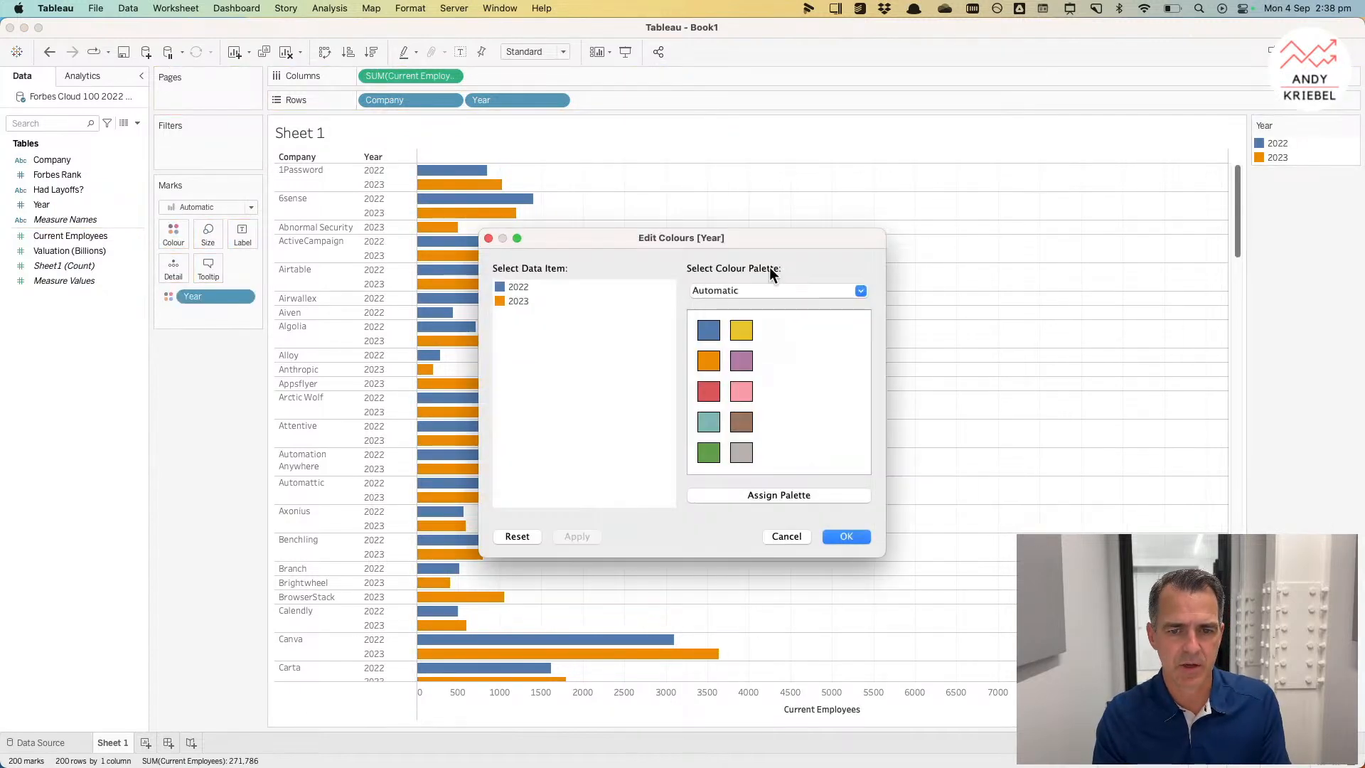
left_click(714, 287)
scroll(749, 566, "down", 2)
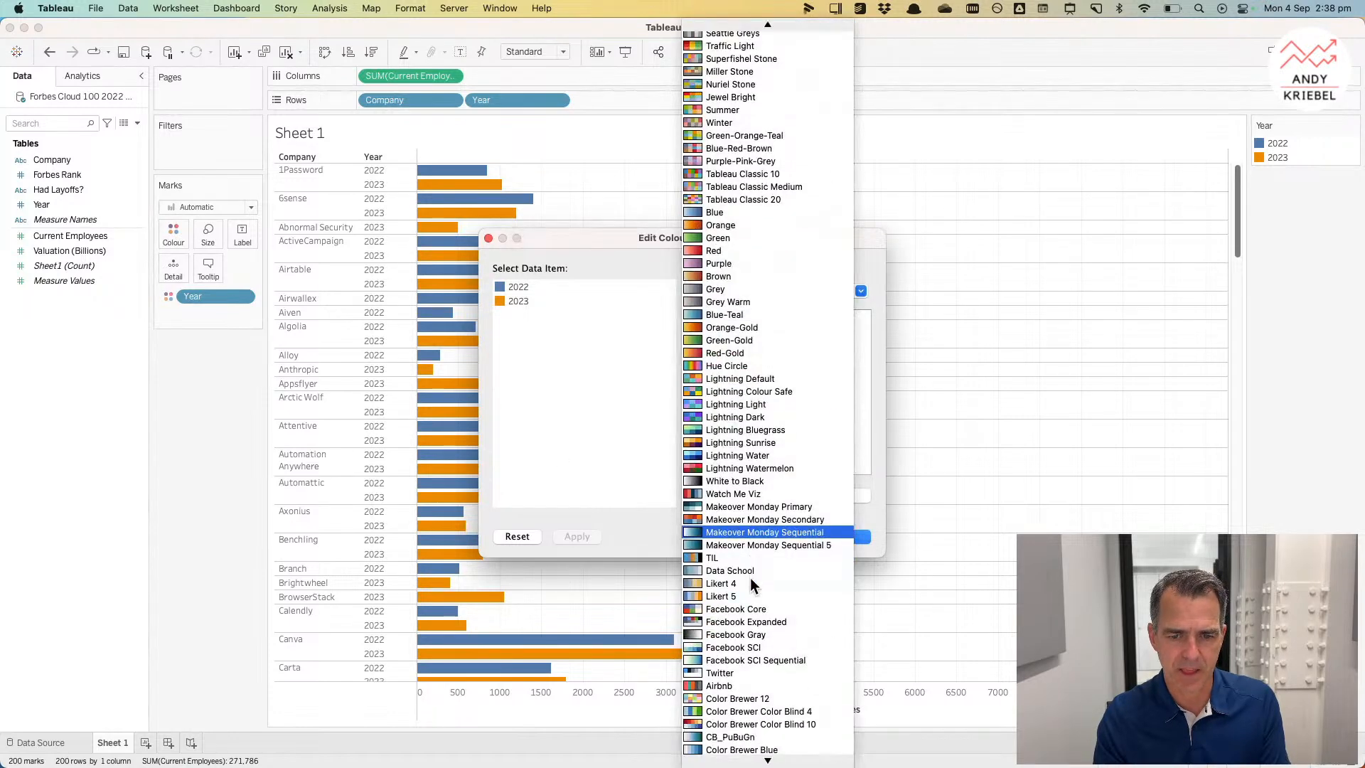
left_click(733, 469)
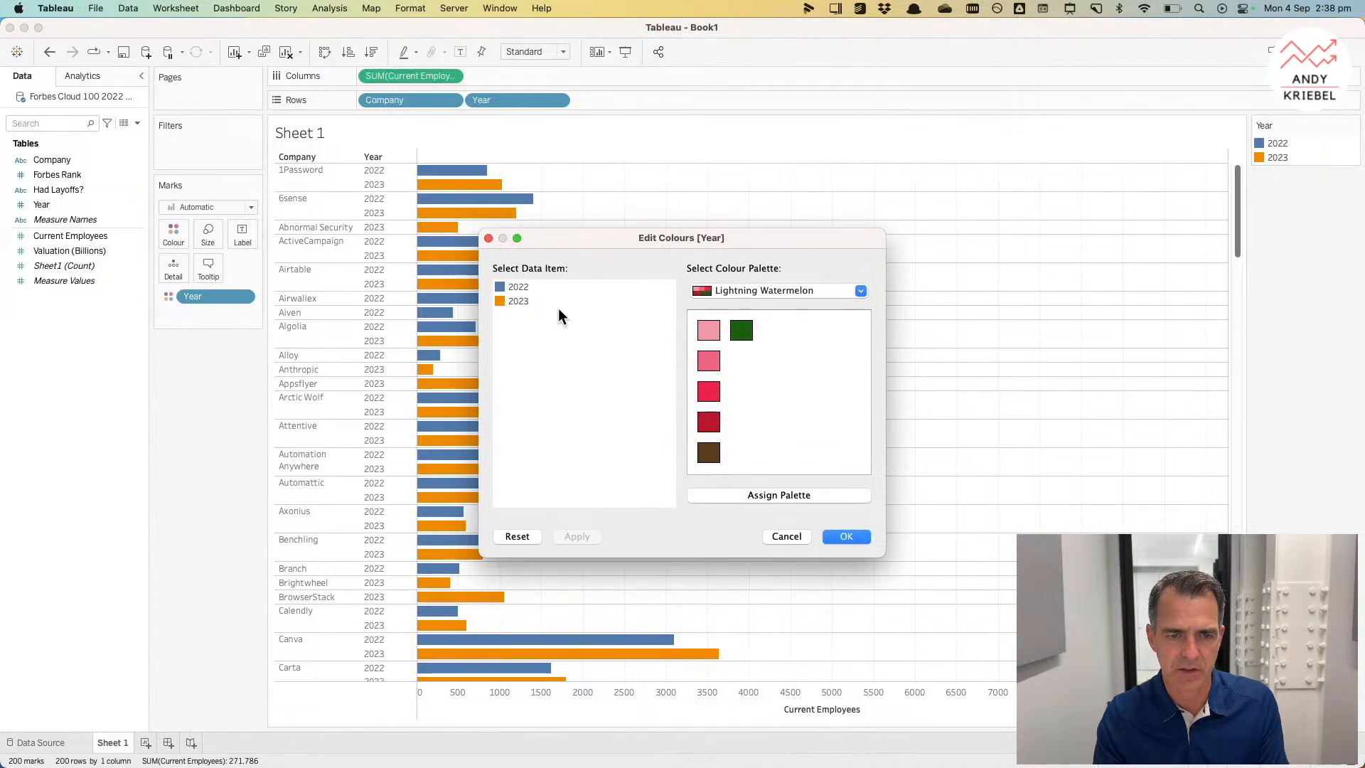
left_click(708, 392)
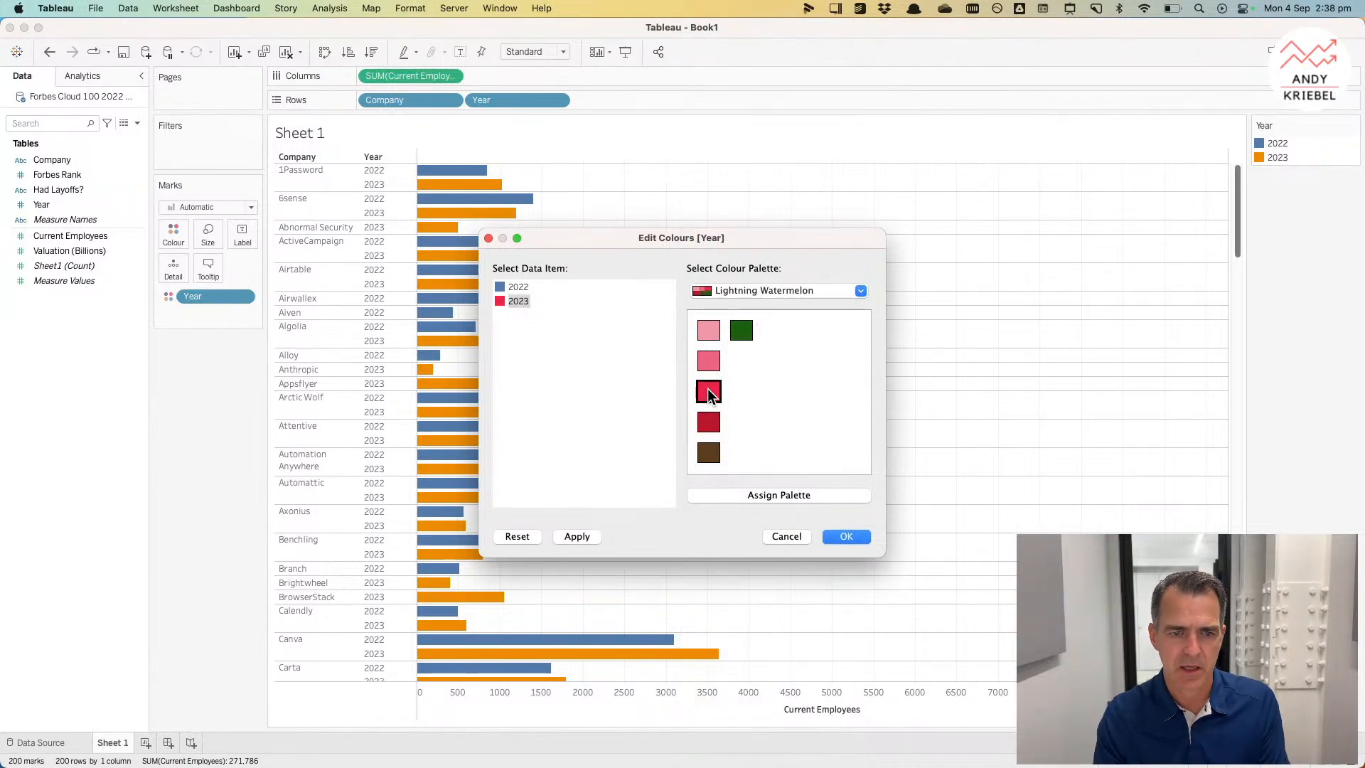
left_click(726, 288)
left_click(741, 409)
left_click(706, 362)
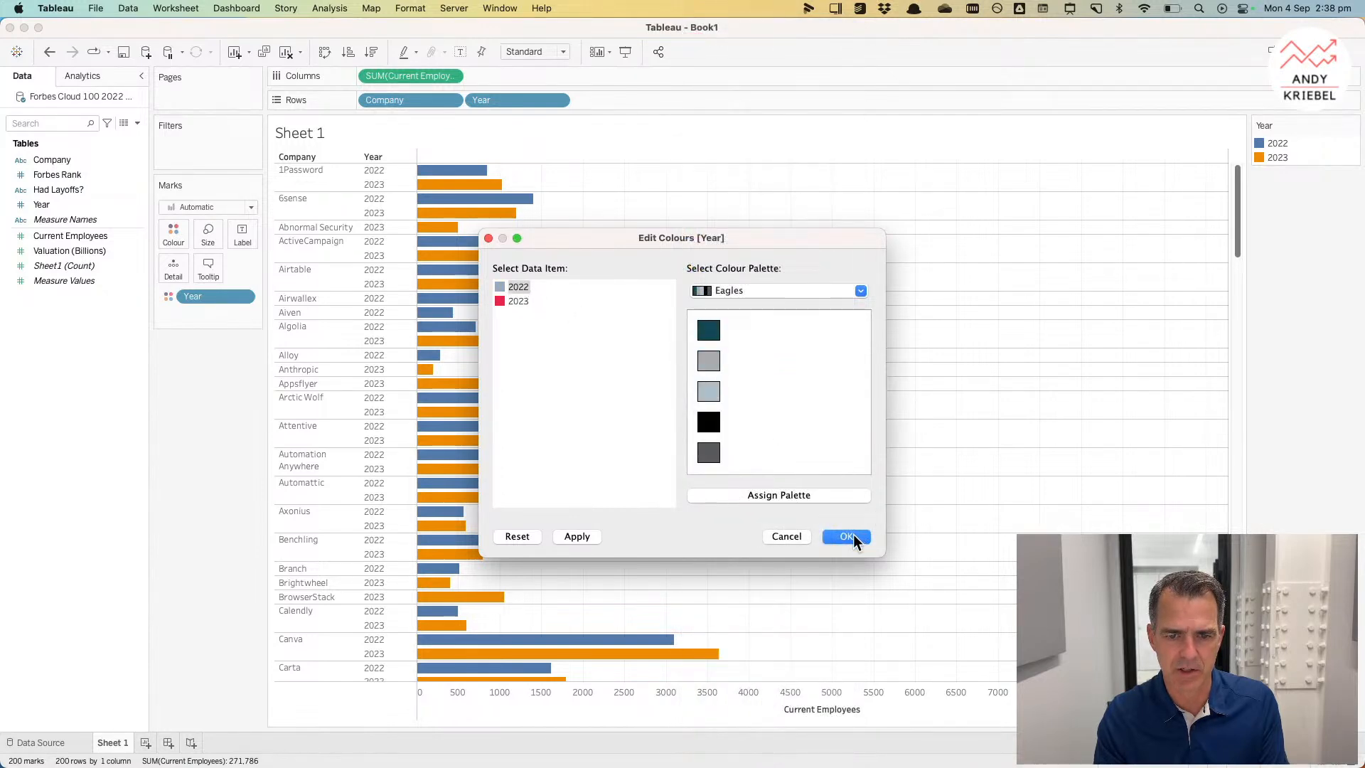
left_click(712, 396)
left_click(846, 535)
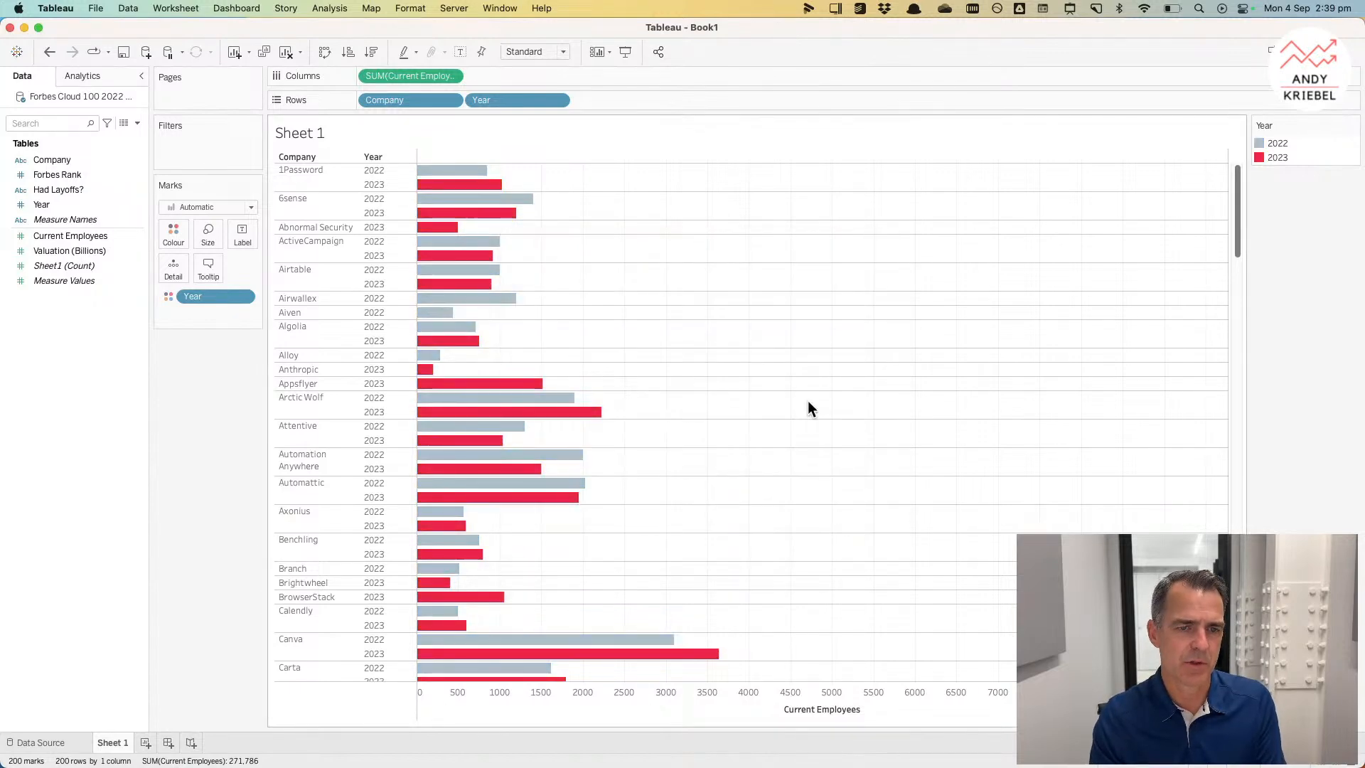
Step: Rename the sheet to Side-by-side Bar
double_click(109, 743)
type("Bar next to bar")
key("super+a")
type("Side-by-side Bar")
key("Return")
Step: Duplicate the sheet and move Year from Rows to Columns
right_click(132, 744)
left_click(169, 618)
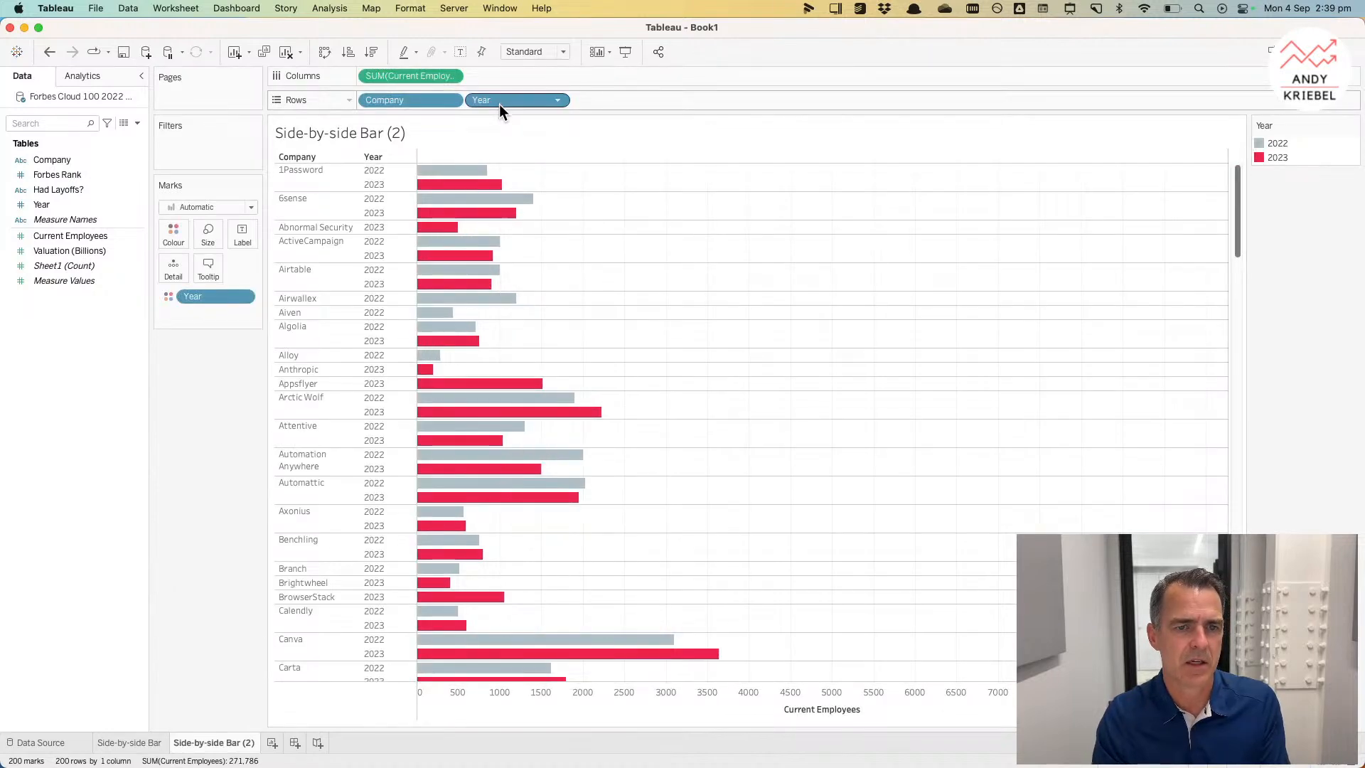
left_click_drag(494, 102, 357, 83)
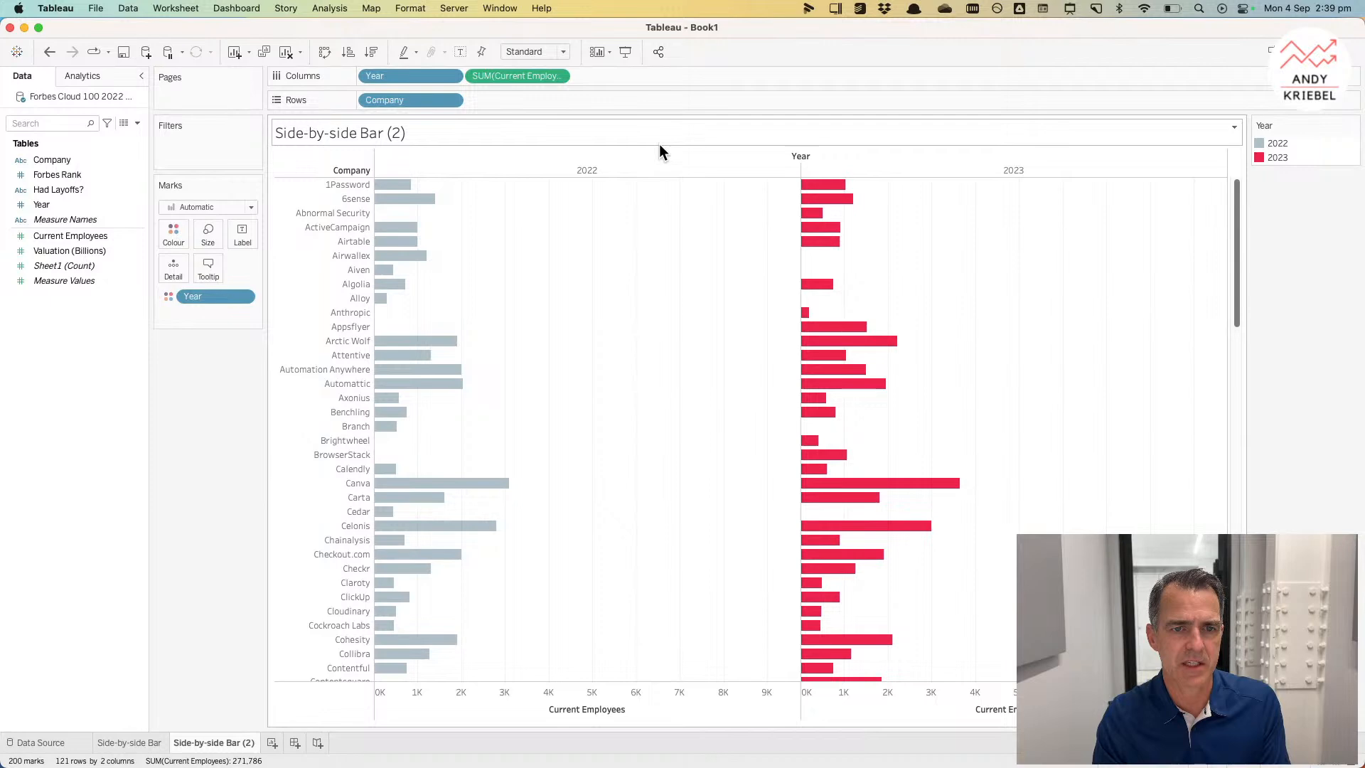
Step: Move Year from Columns onto Size so the 2022 and 2023 bars overlap
left_click_drag(521, 75, 524, 99)
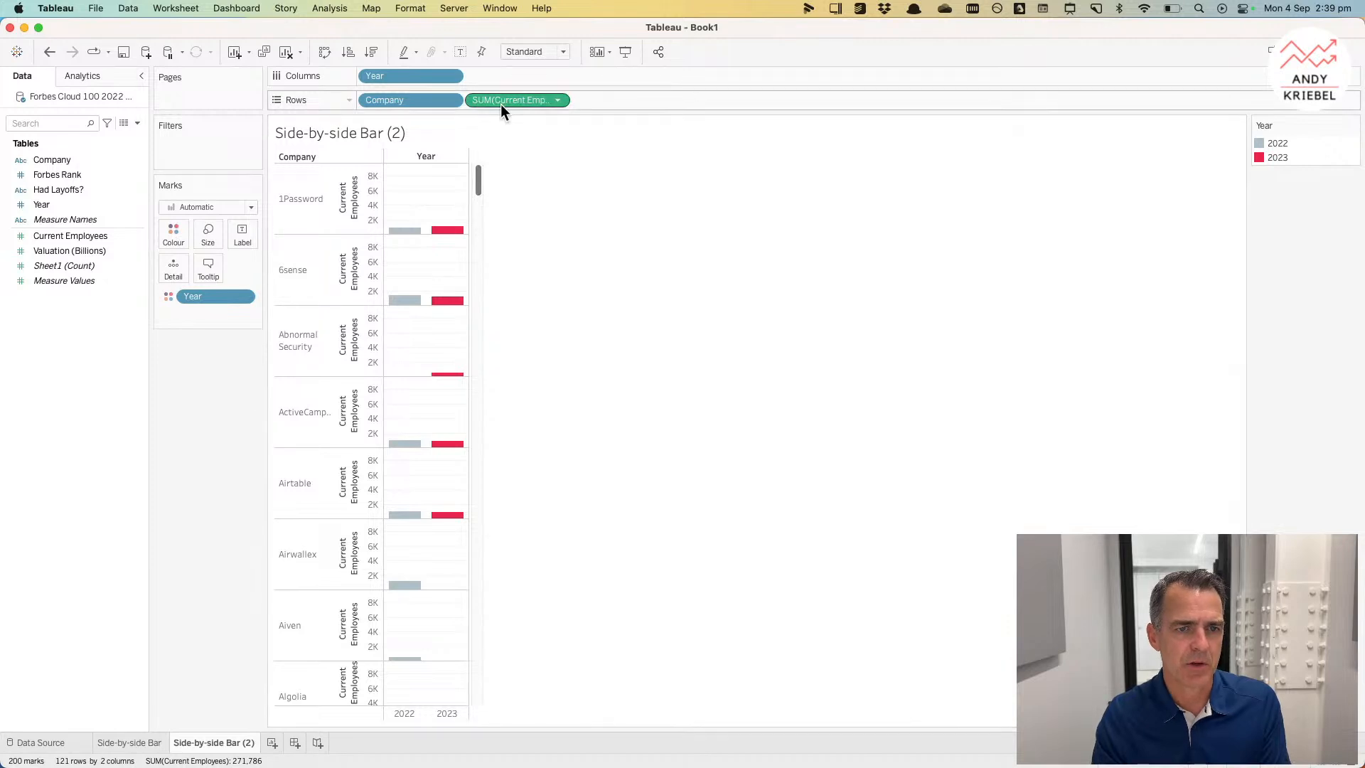
left_click_drag(501, 102, 501, 77)
left_click_drag(411, 76, 195, 243)
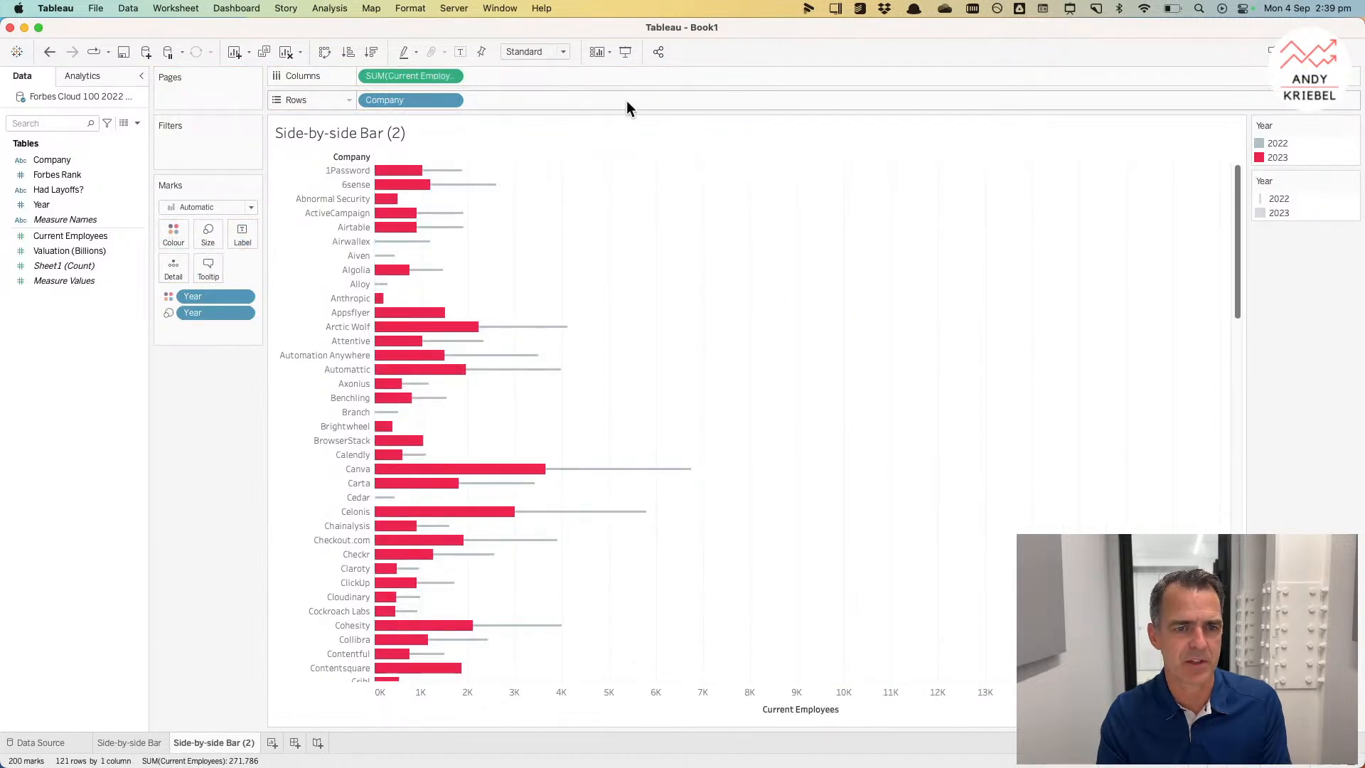
Step: Reorder the Year legend so 2023 comes before 2022
left_click(1278, 144)
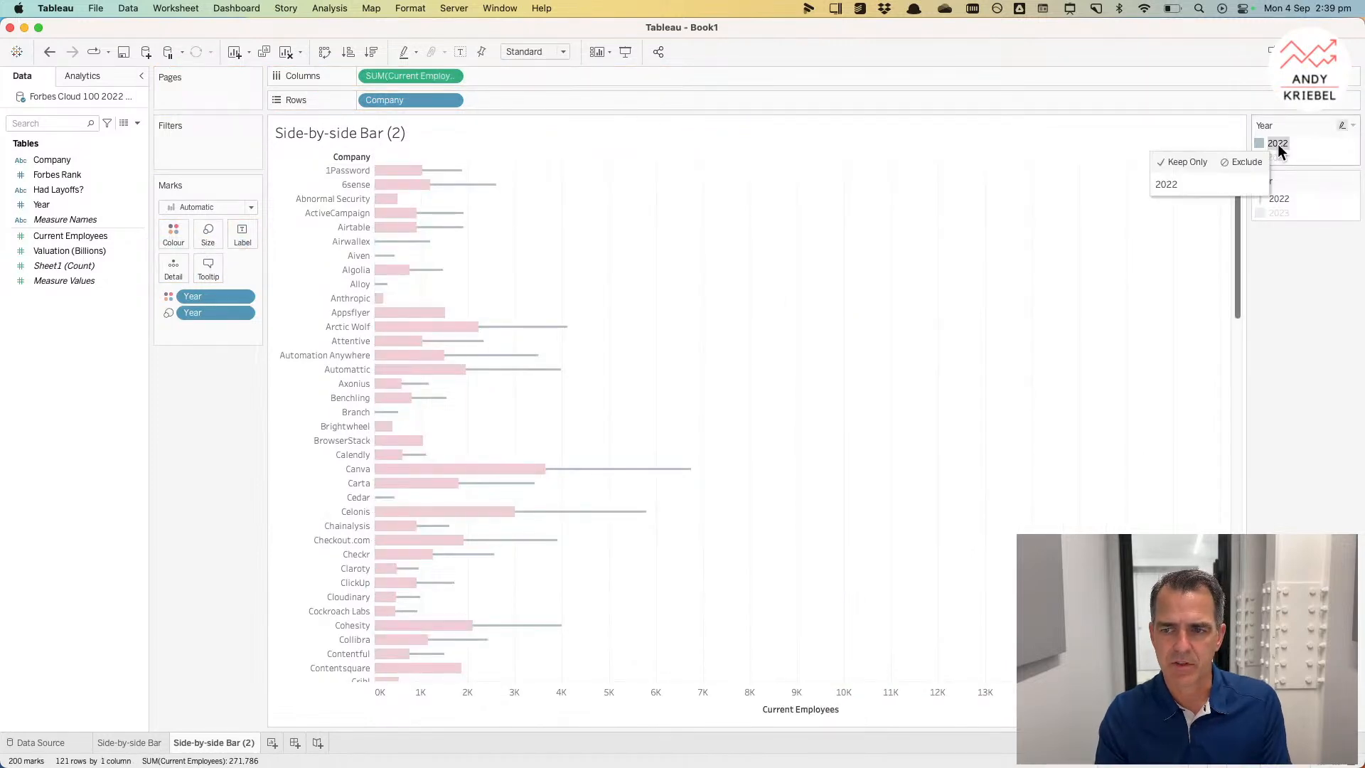
left_click(1278, 155)
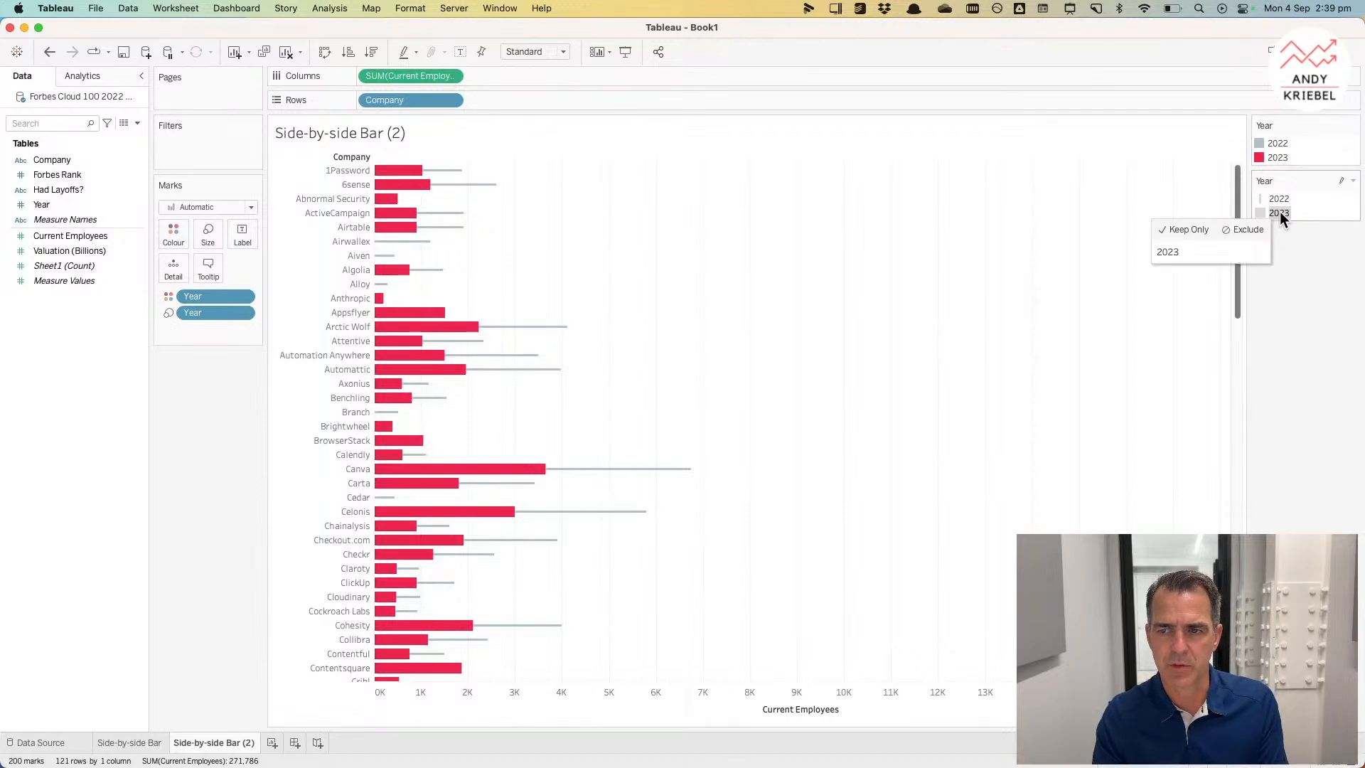
left_click_drag(1280, 211, 1281, 193)
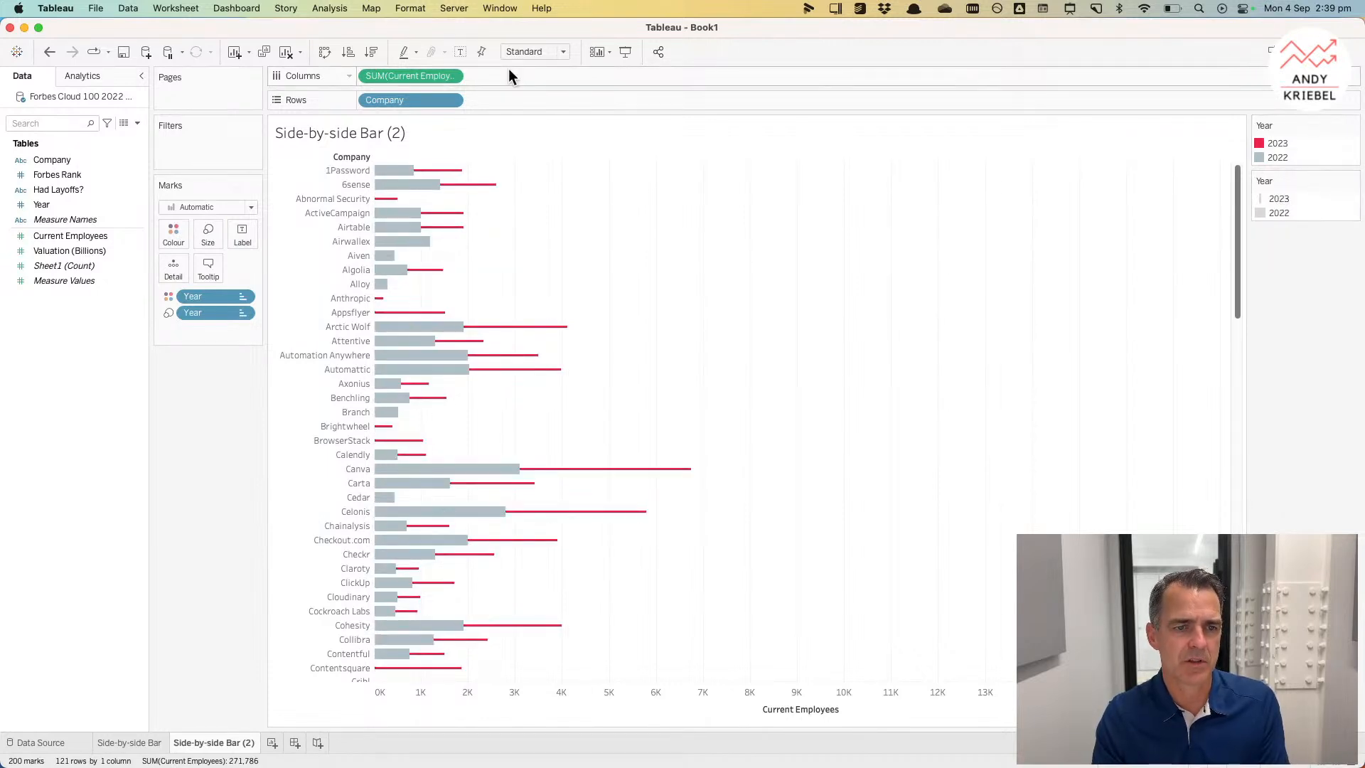
Step: Turn off mark stacking for the chart
left_click(325, 8)
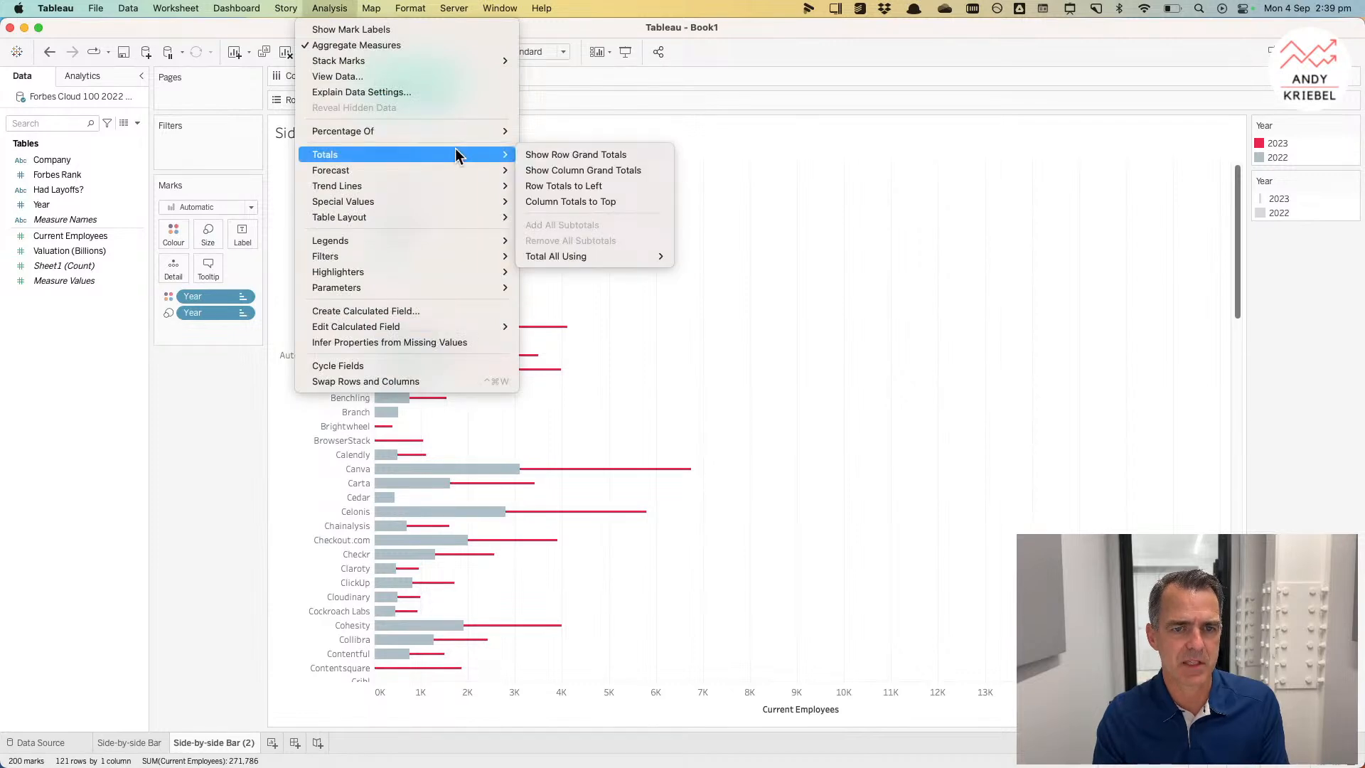
mouse_move(471, 65)
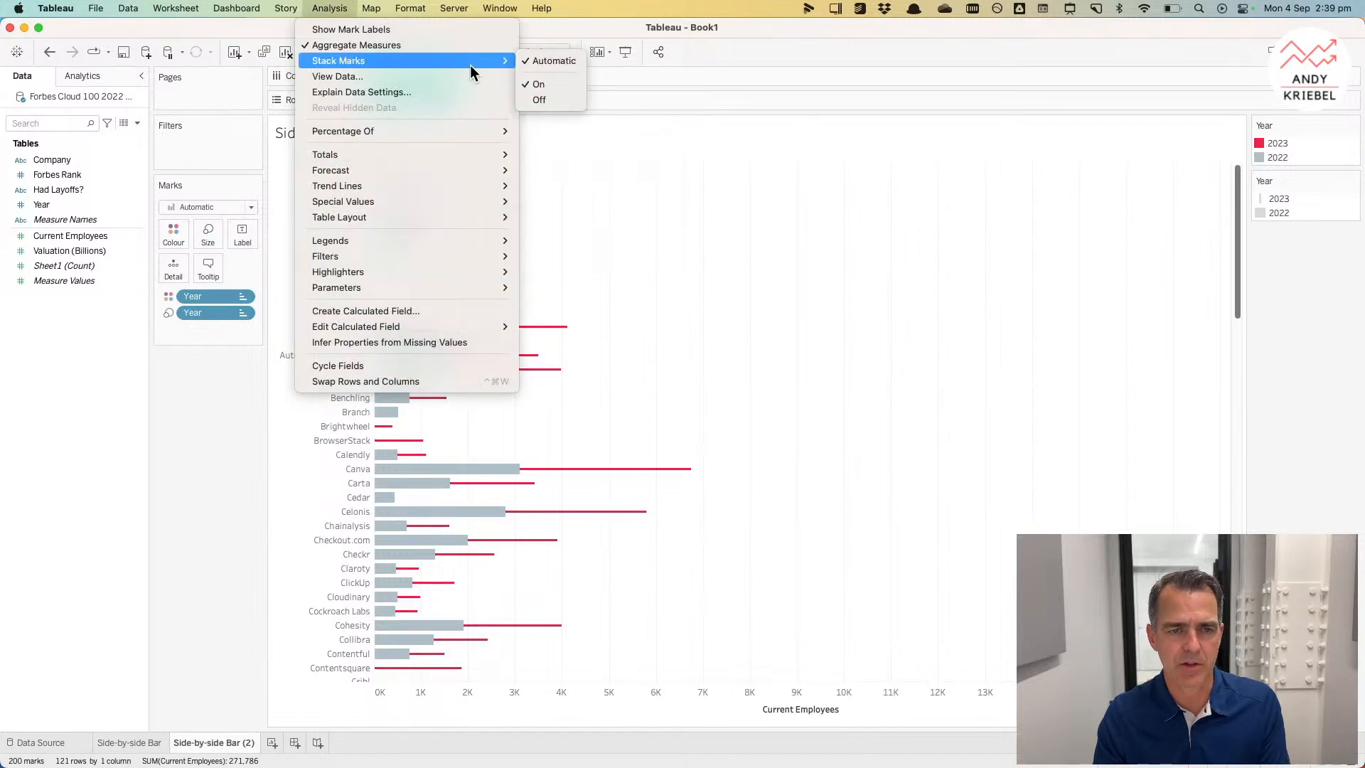
left_click(542, 99)
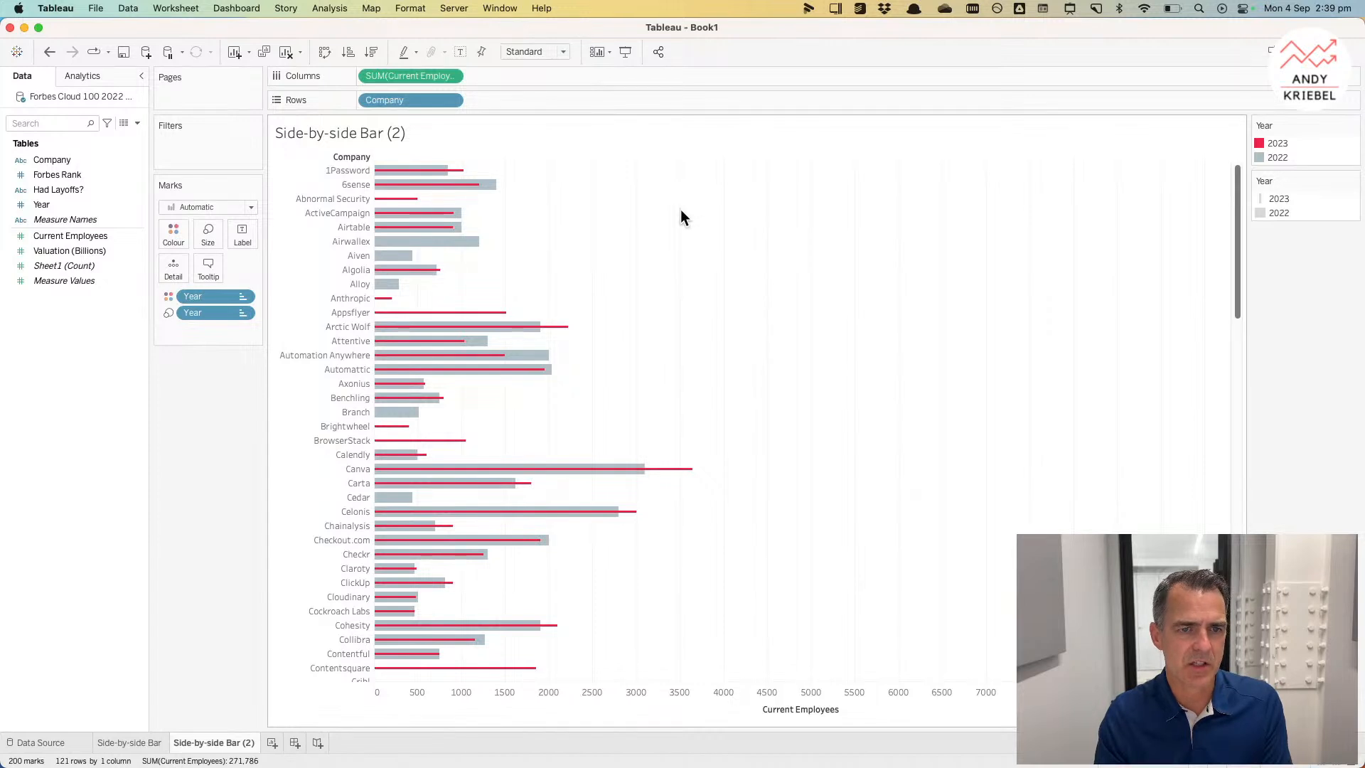
Step: Sort the companies descending by the sum of Forbes Rank
left_click(455, 101)
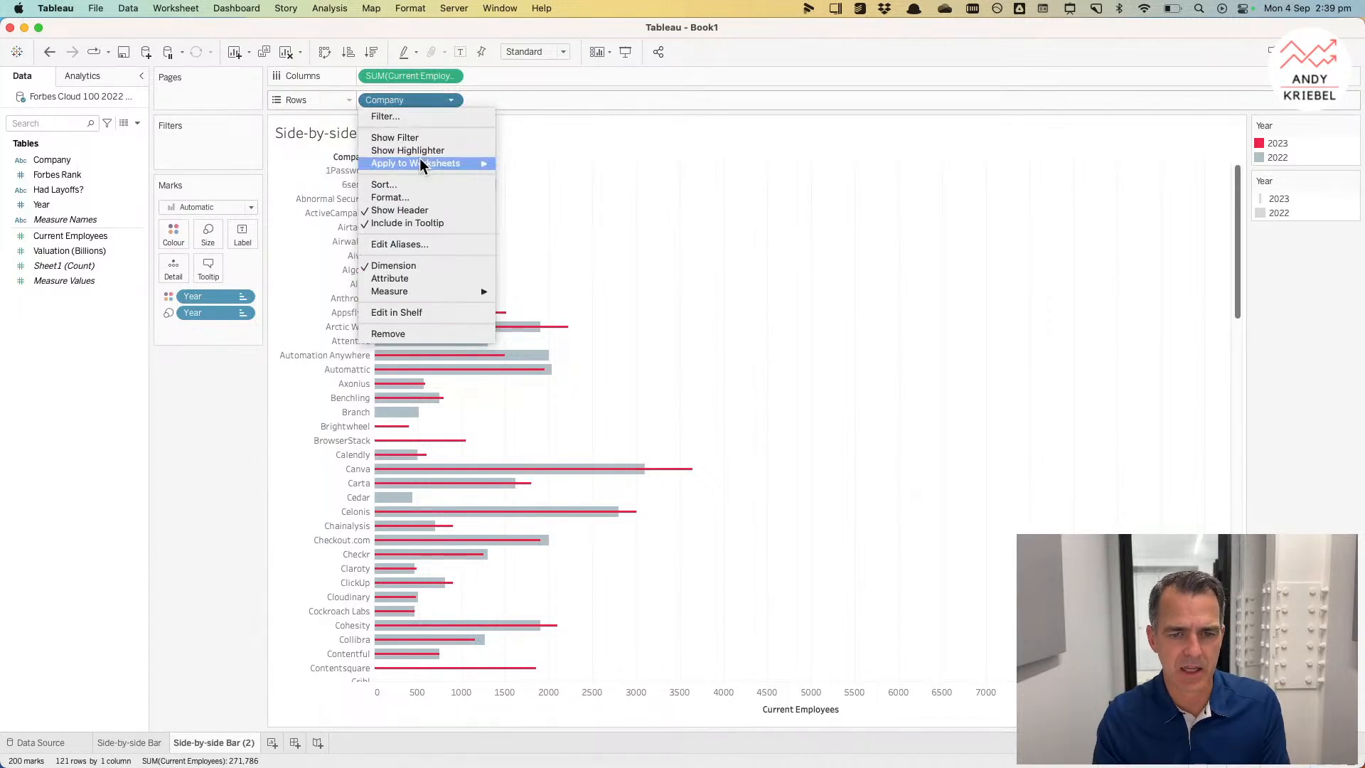
left_click(408, 184)
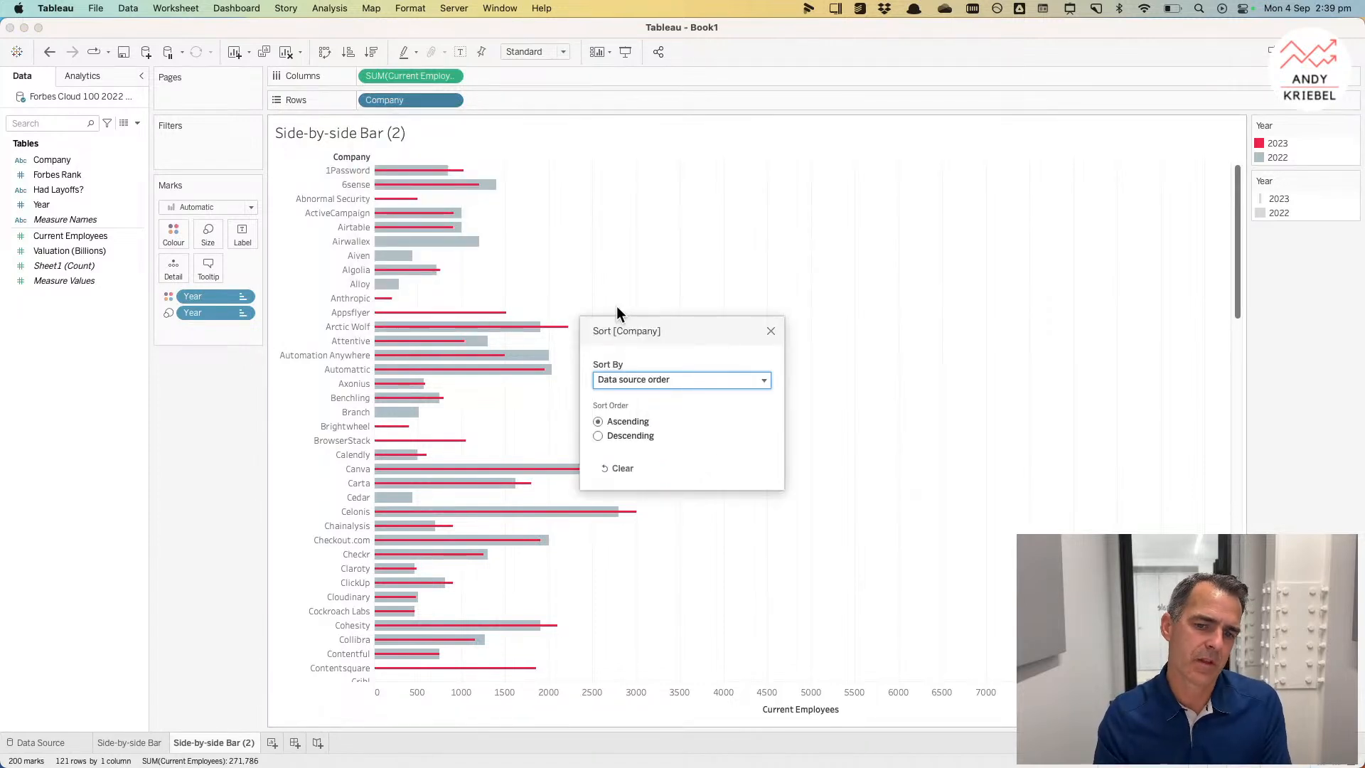
left_click(633, 377)
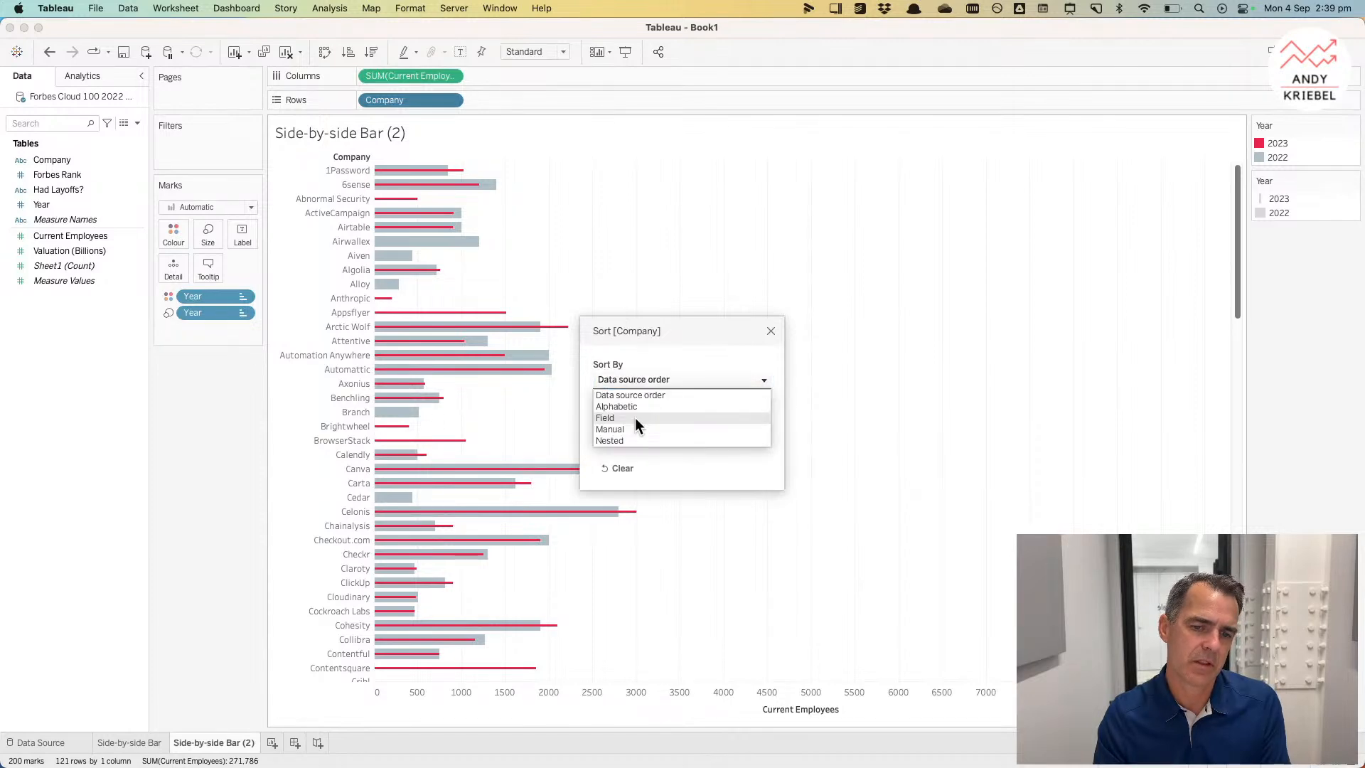
left_click(635, 418)
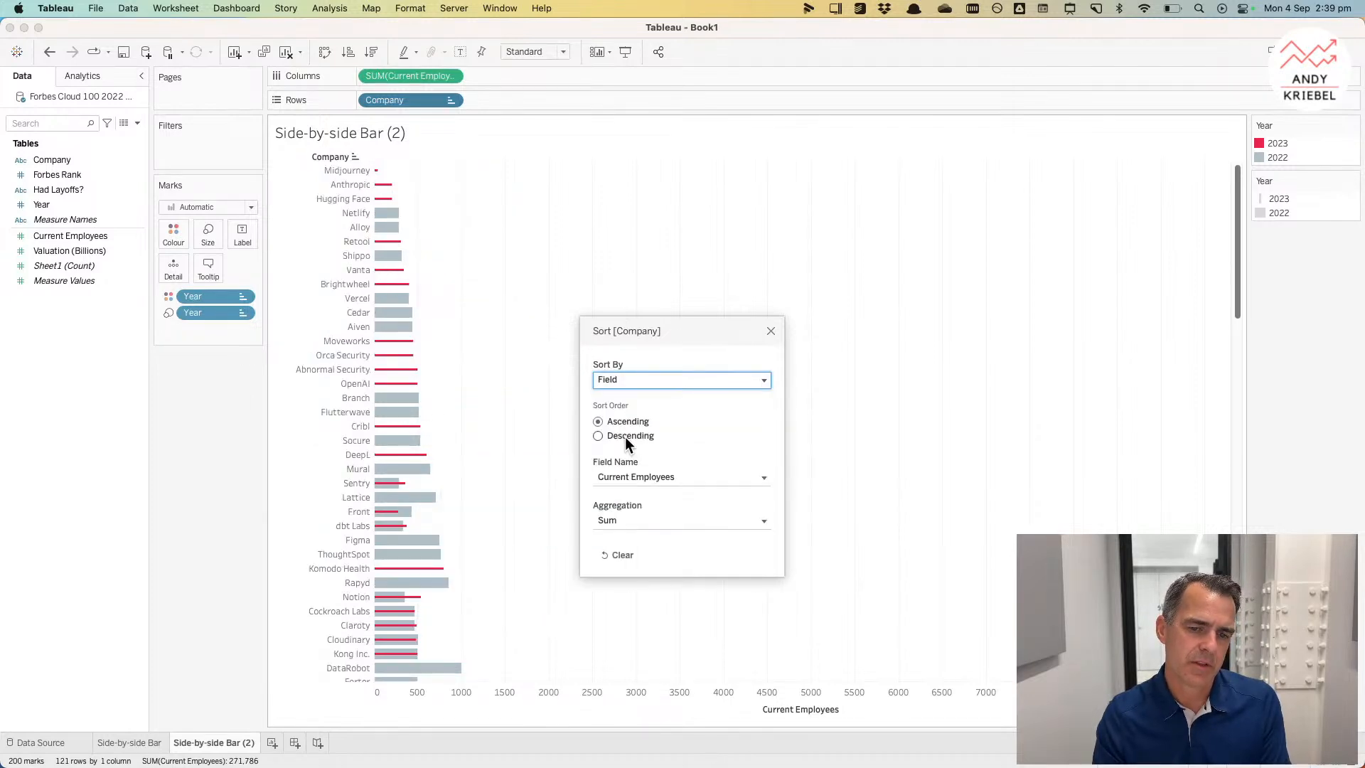
left_click(625, 437)
left_click(630, 481)
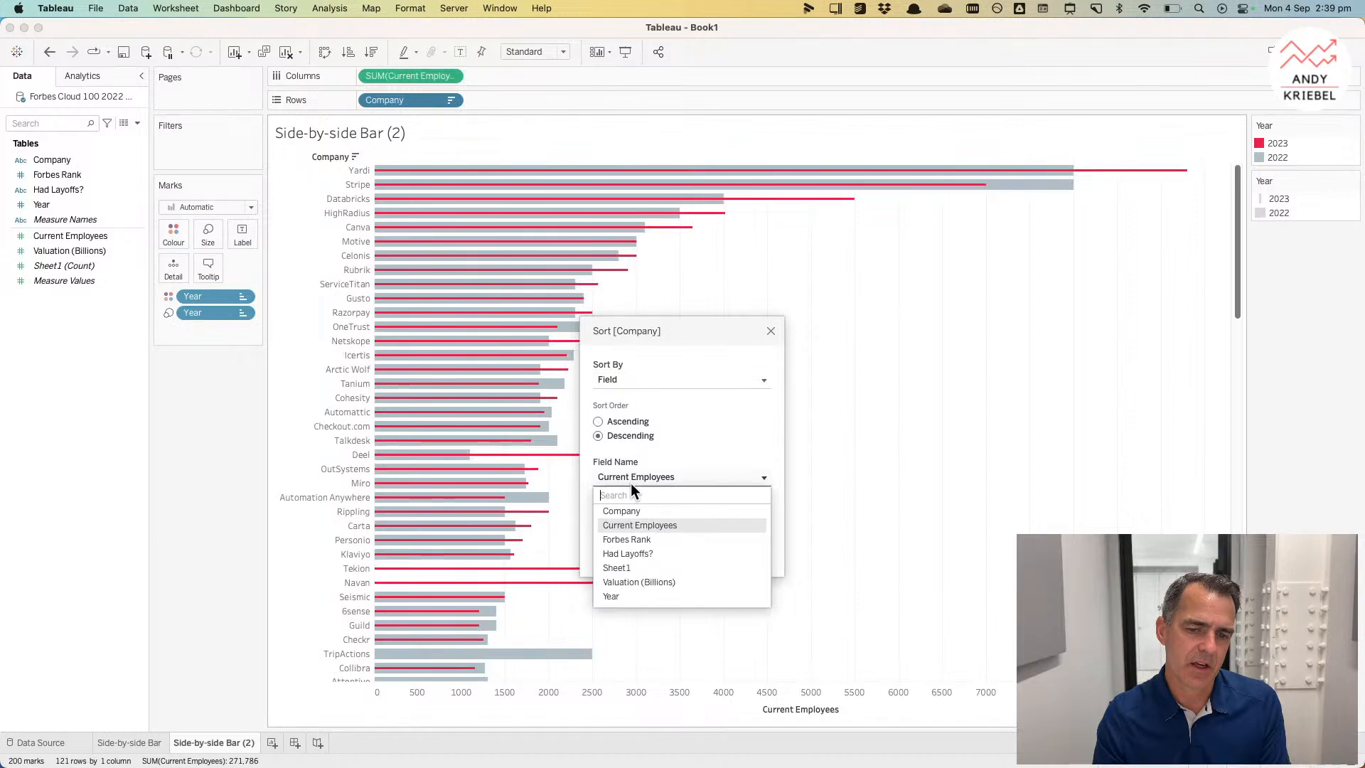
left_click(637, 540)
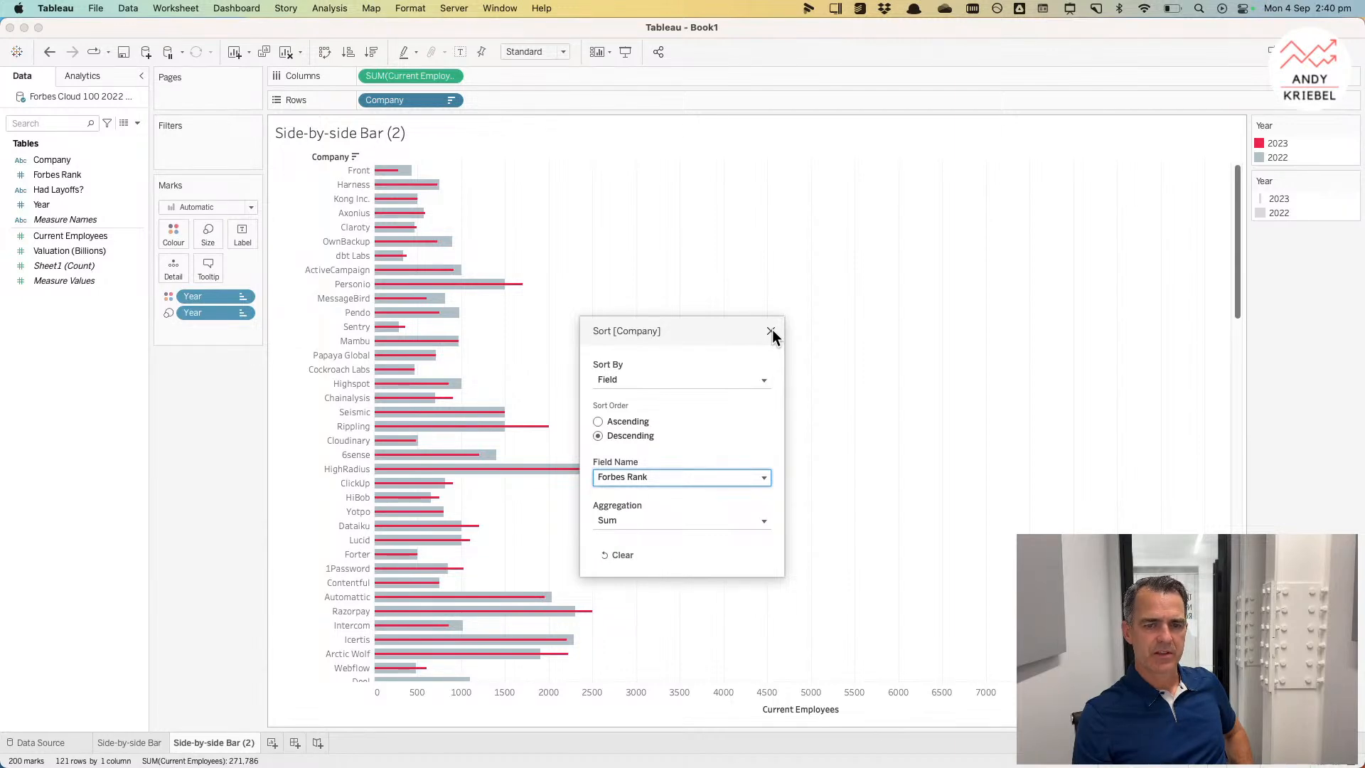
left_click(612, 522)
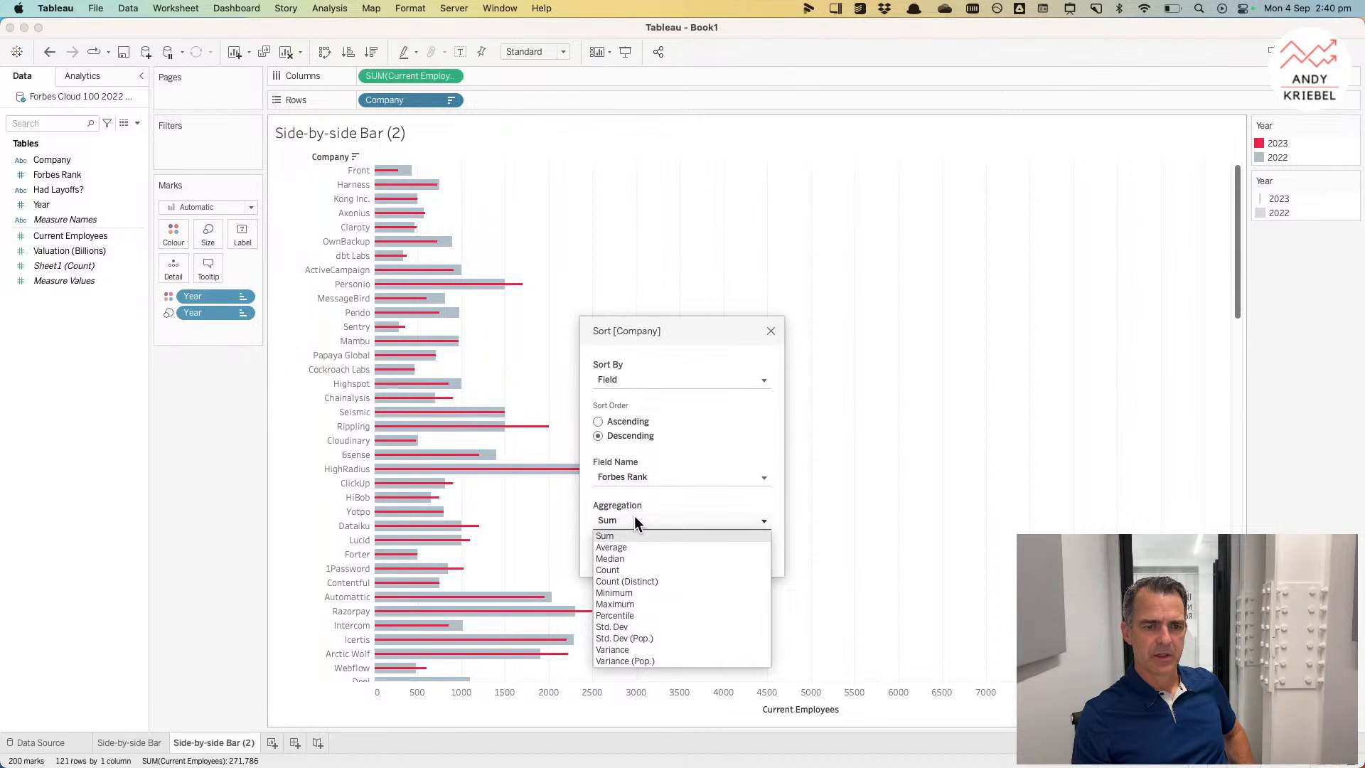
left_click(769, 328)
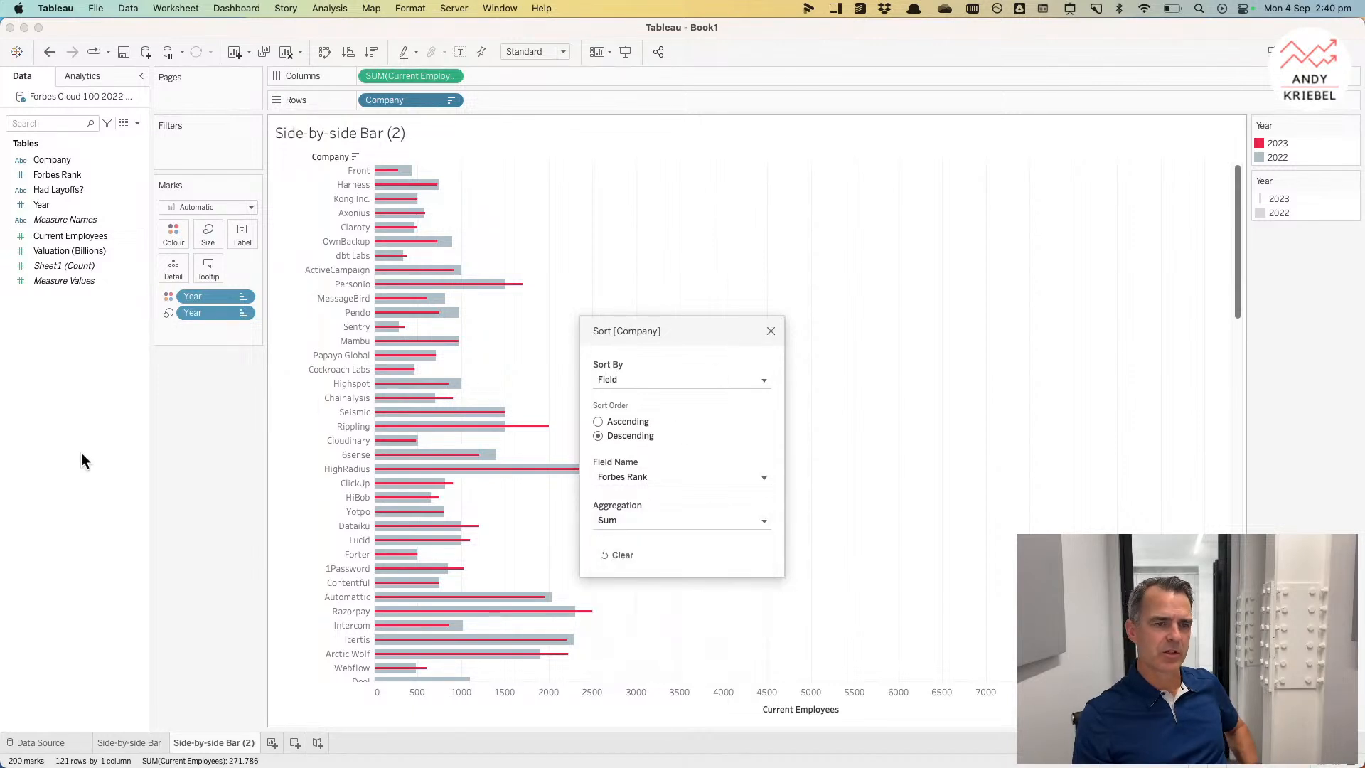
left_click(771, 330)
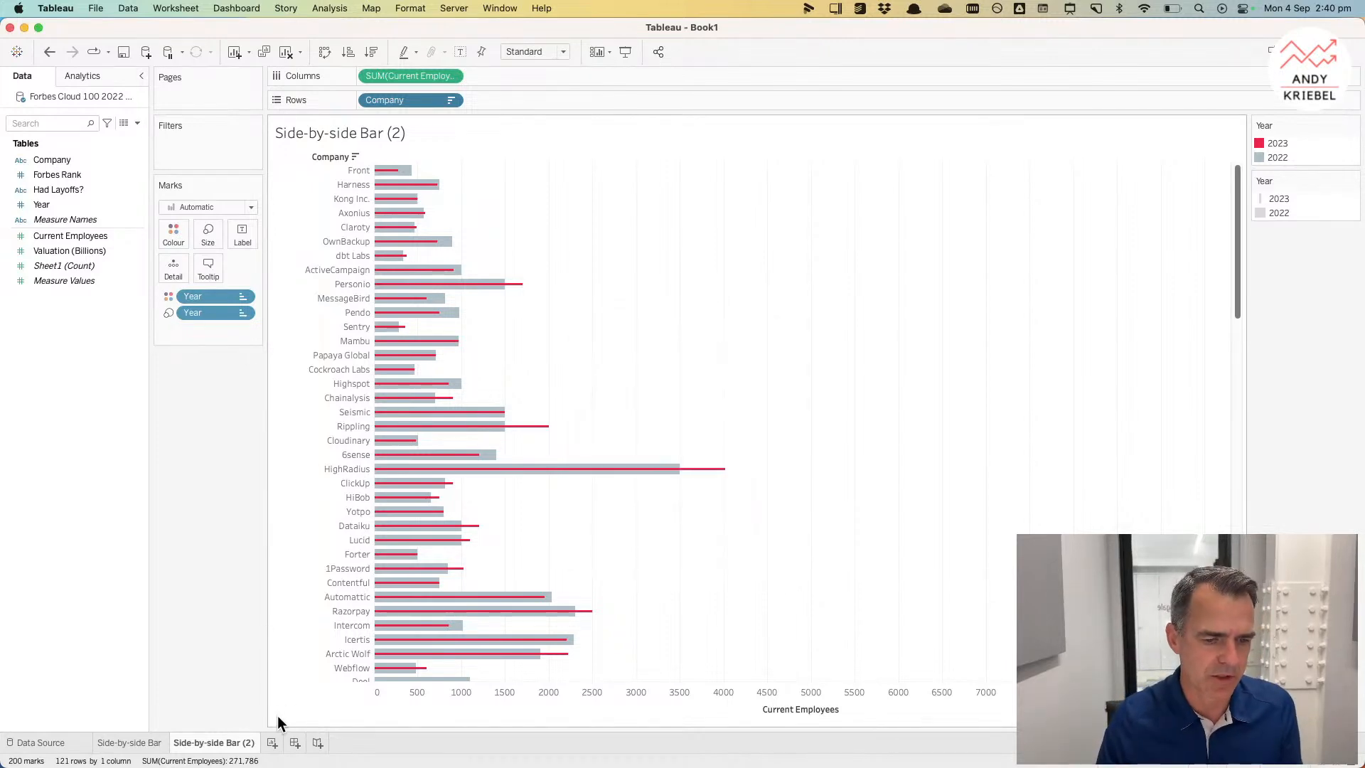
Step: Add a new sheet and place Company, Year and Forbes Rank on Rows
left_click(273, 743)
left_click_drag(85, 207, 284, 199)
left_click_drag(74, 173, 522, 96)
left_click_drag(79, 161, 378, 105)
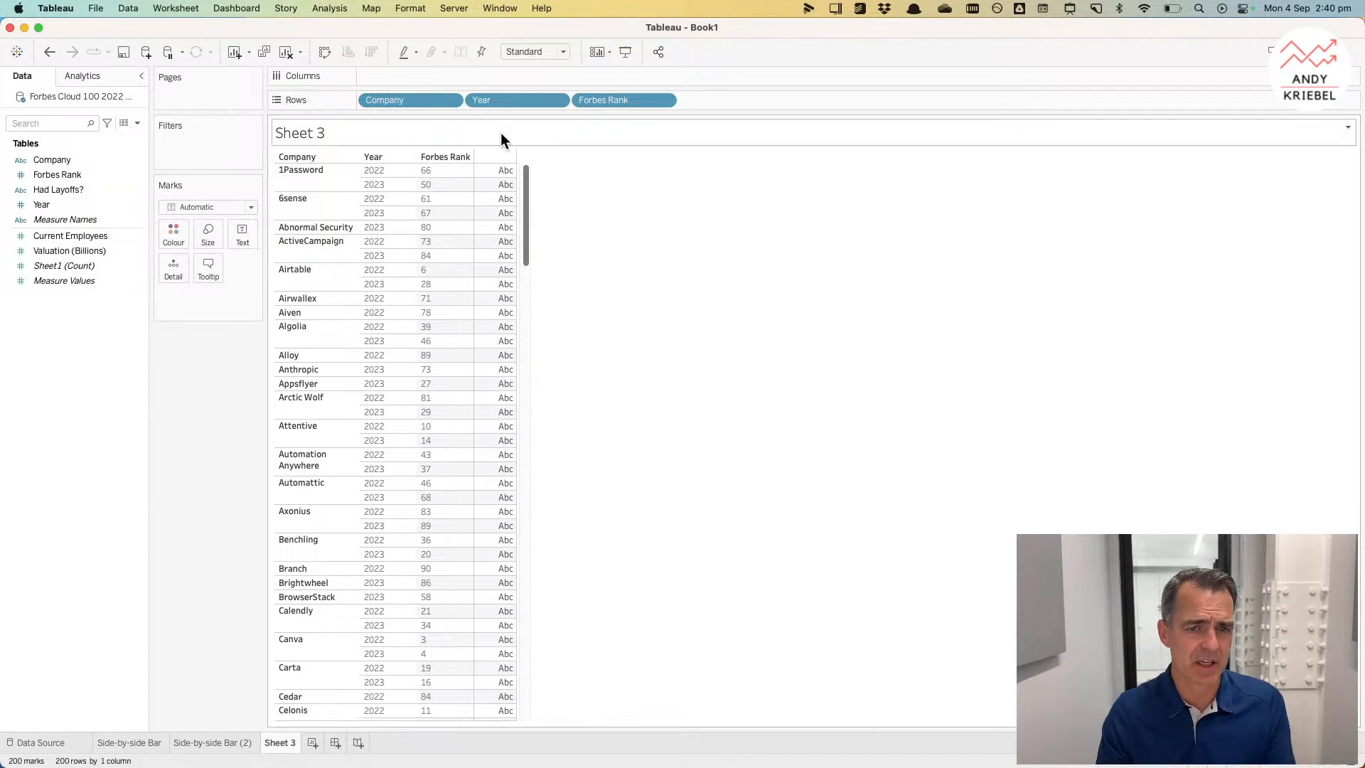
Step: Create a new calculated field named Rank 2022
right_click(103, 382)
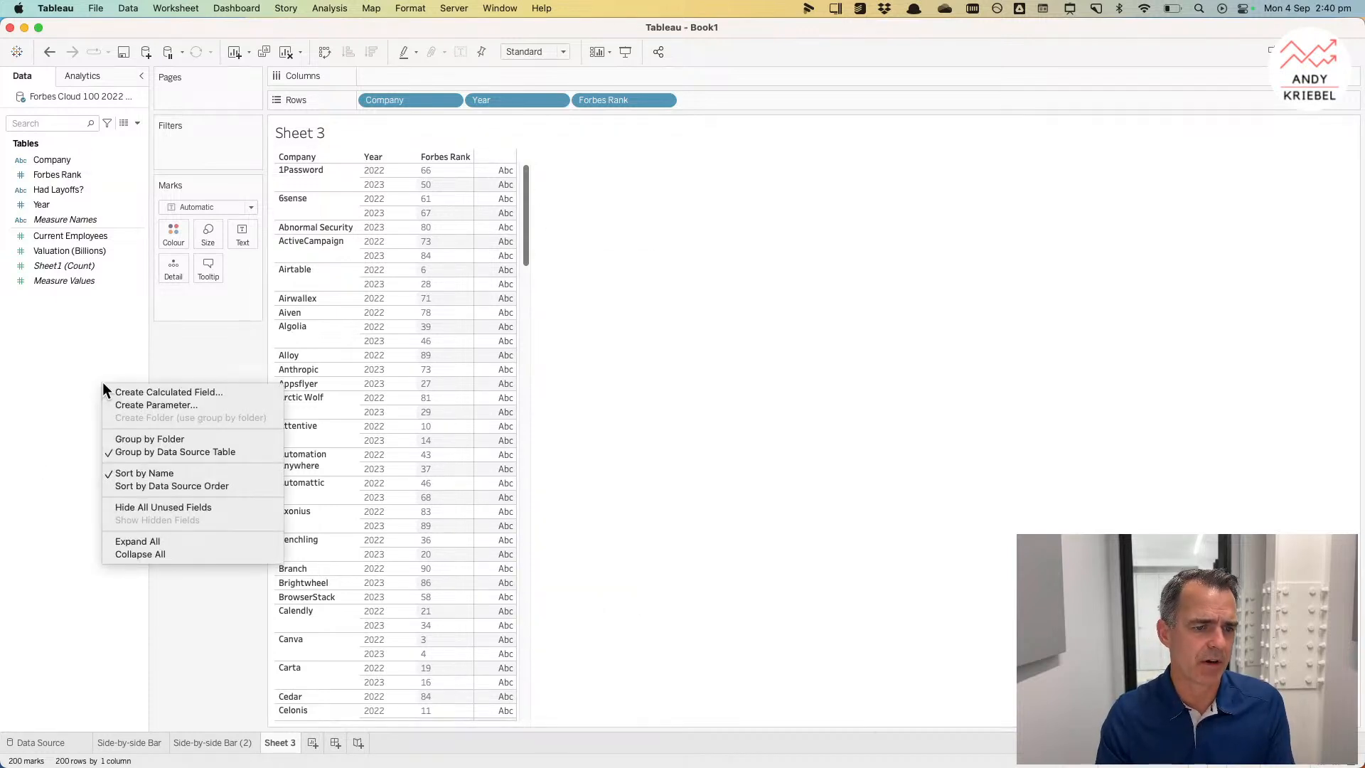
left_click(134, 393)
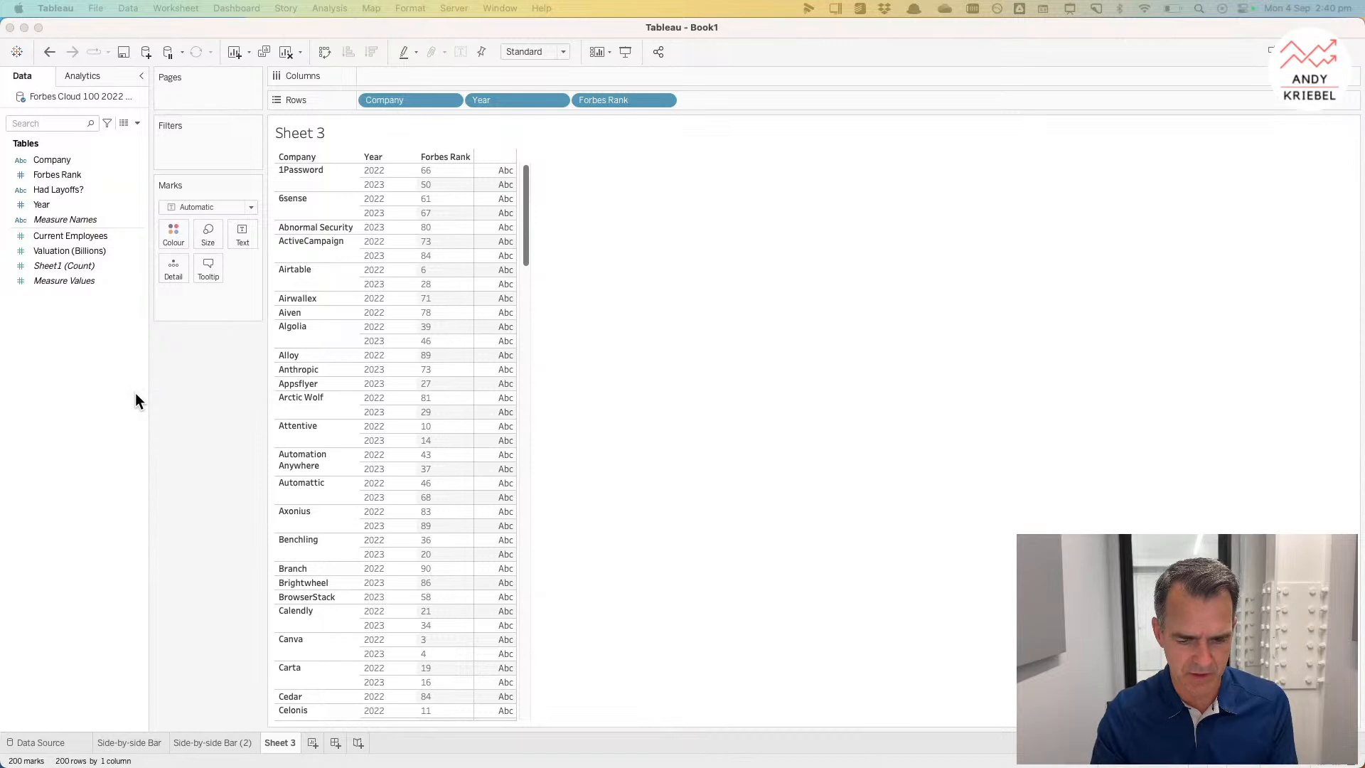
left_click_drag(236, 221, 674, 321)
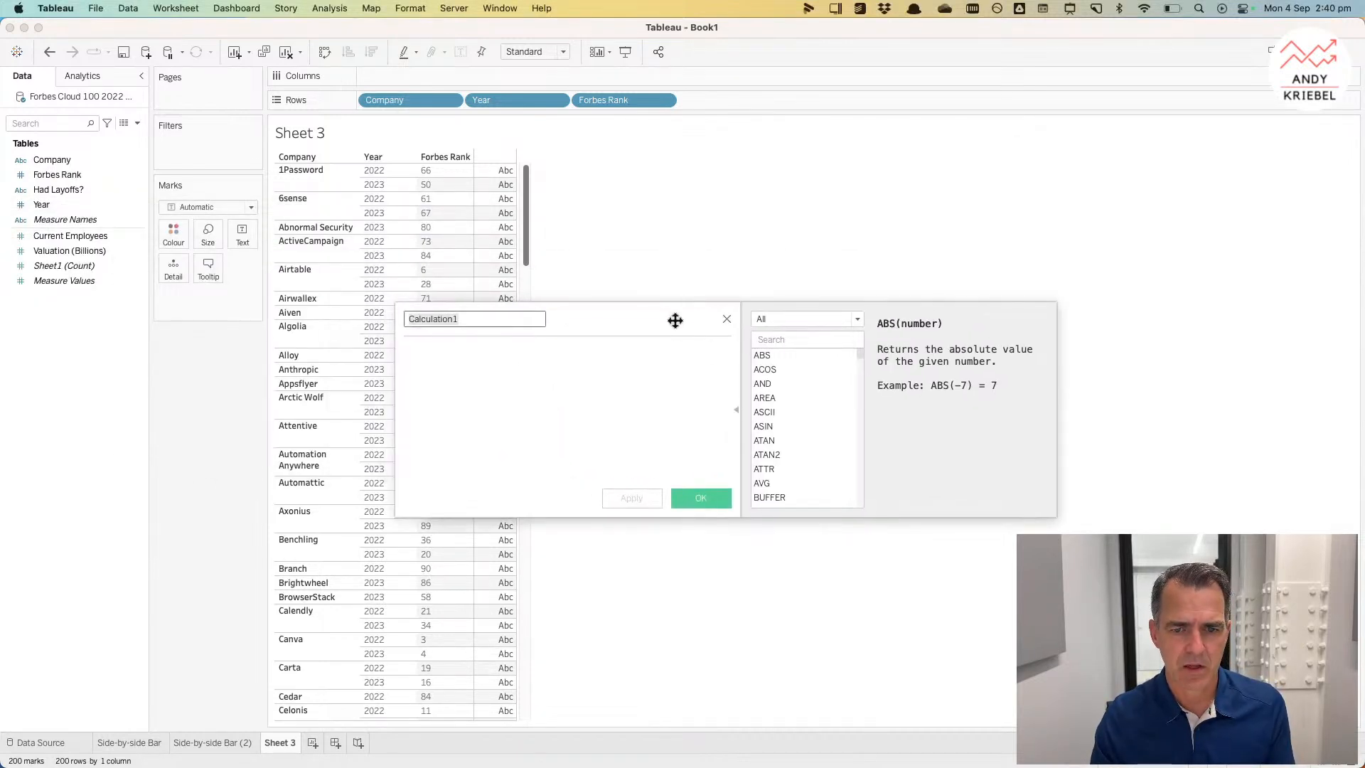
left_click(733, 406)
left_click(475, 319)
double_click(476, 319)
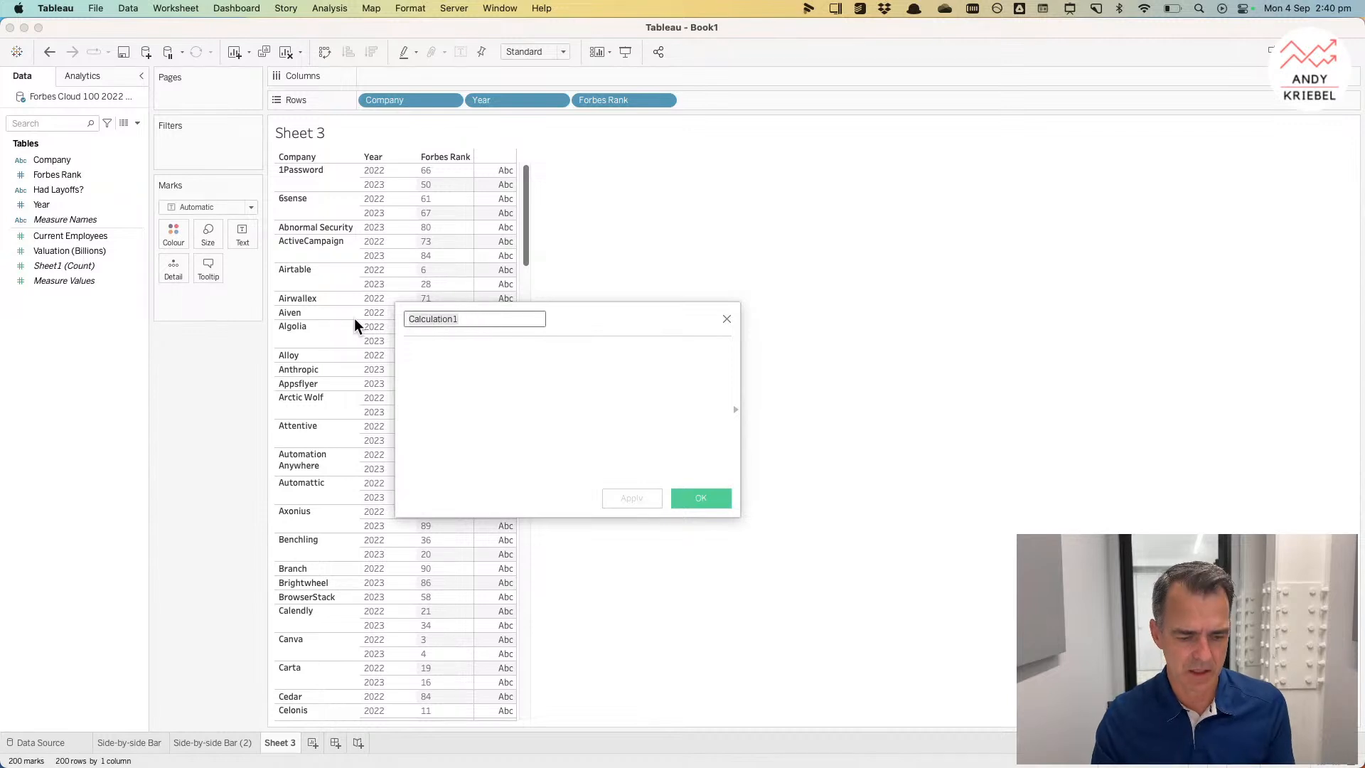
type("2022 Rank")
key("super+a")
type("Rank 2022")
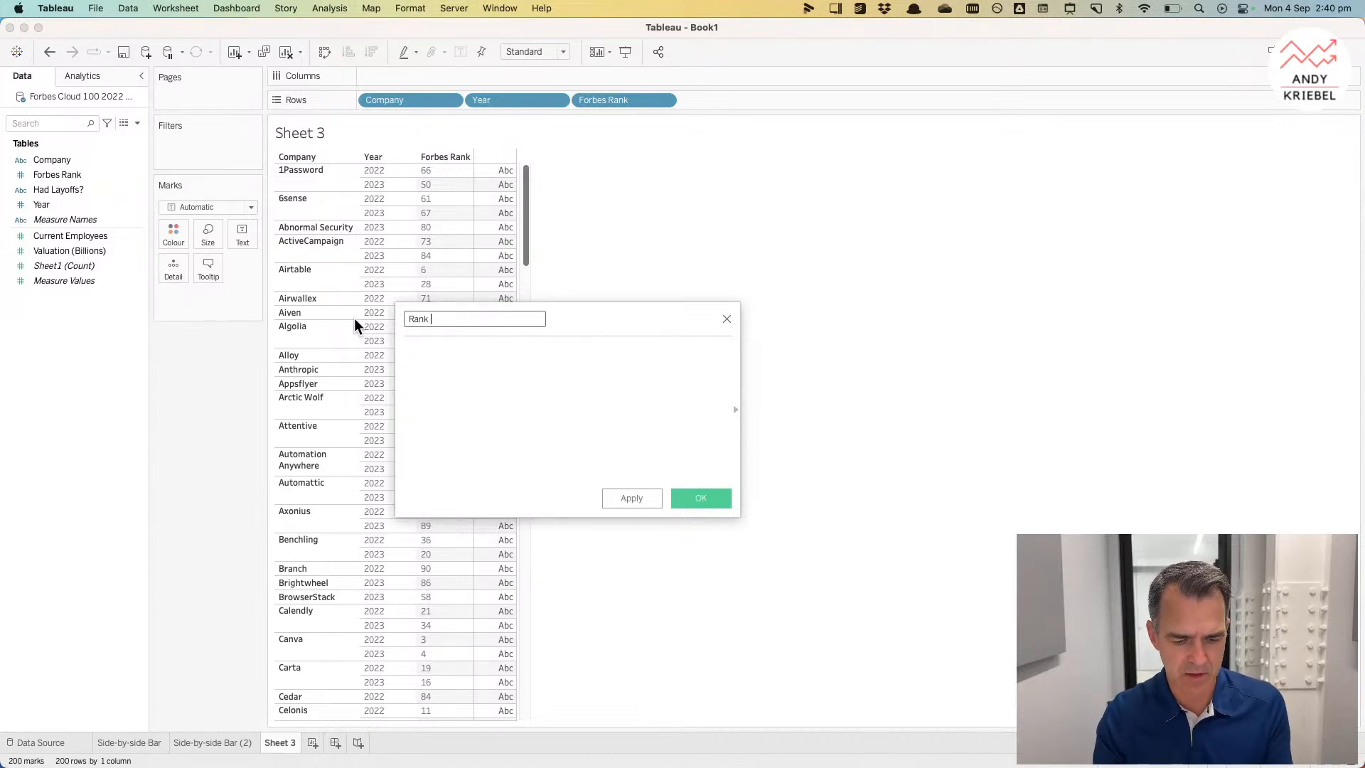
Step: Enter the formula if [Year]=2022 then [Forbes Rank] END and apply it
left_click(502, 405)
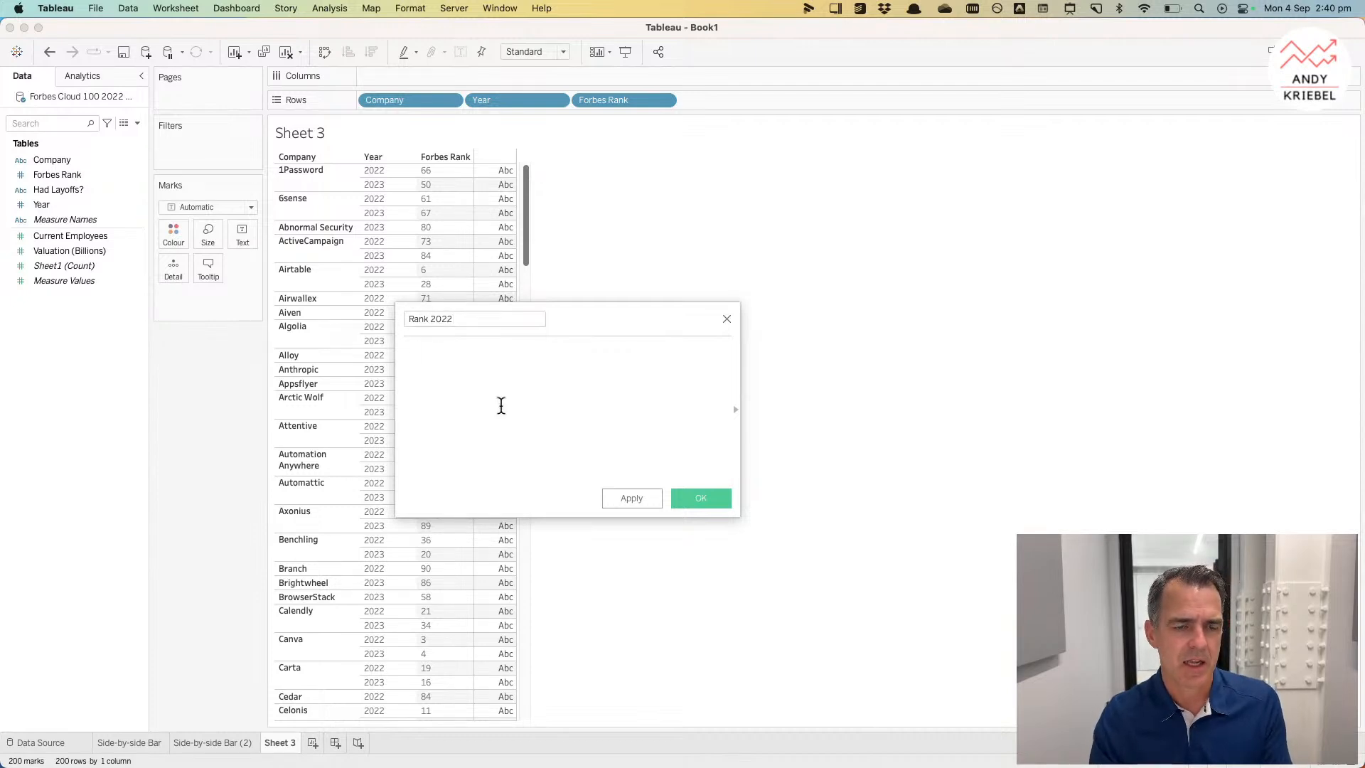
type("{ FIXED")
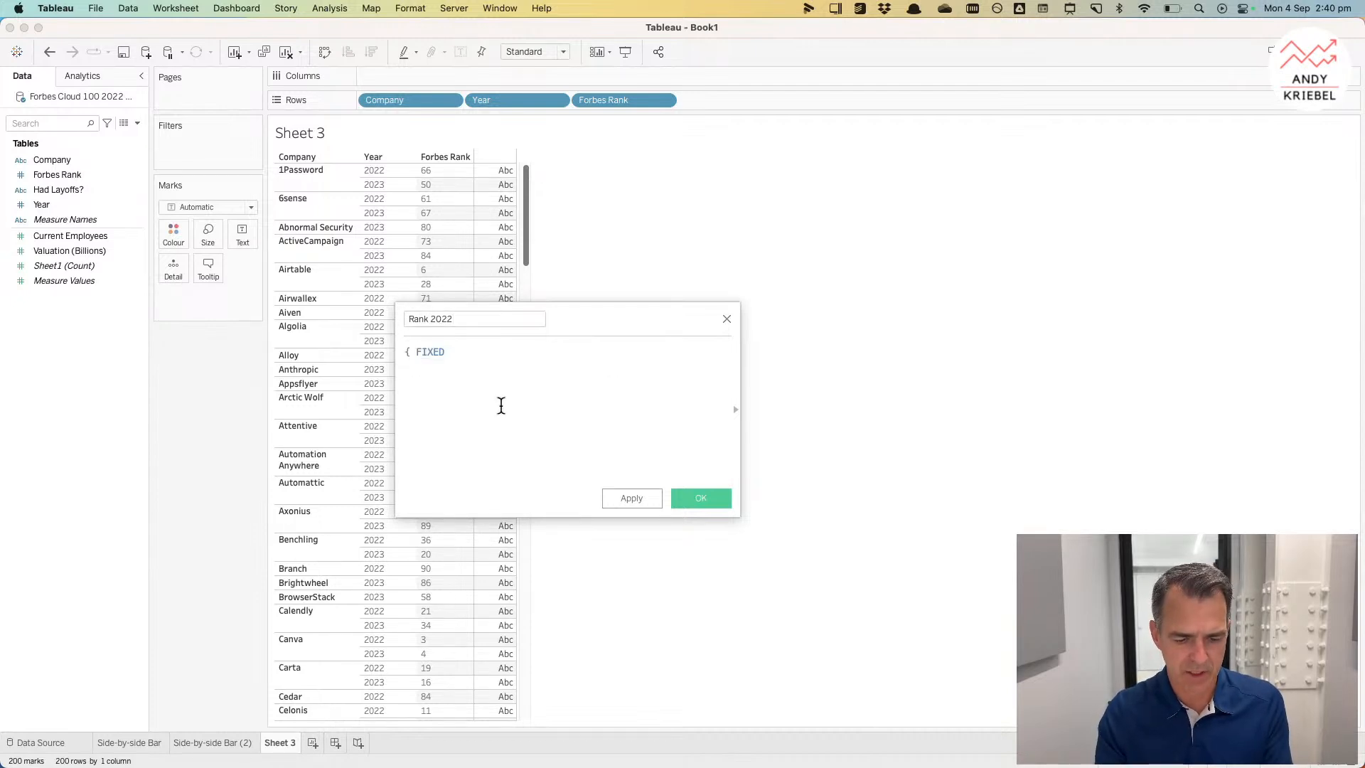
key("super+a")
key("BackSpace")
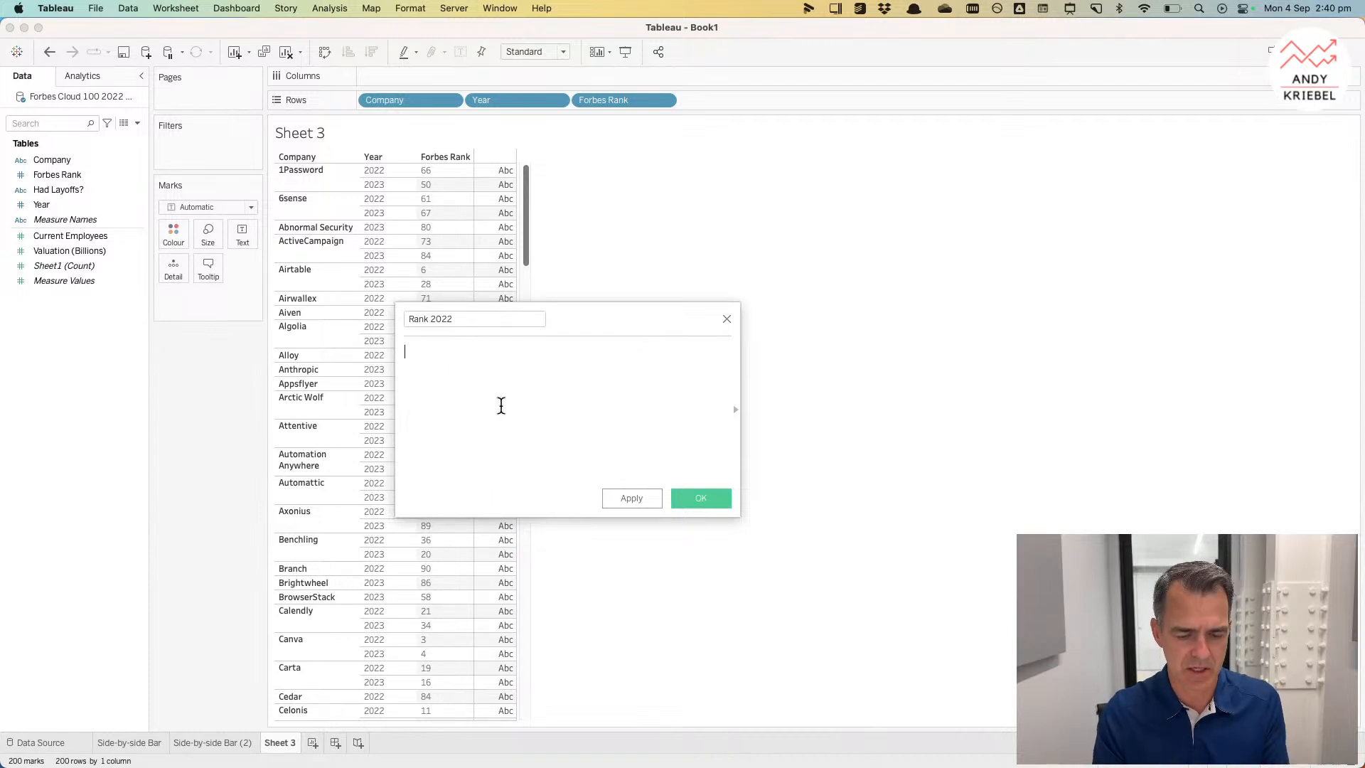
type("if [Year]")
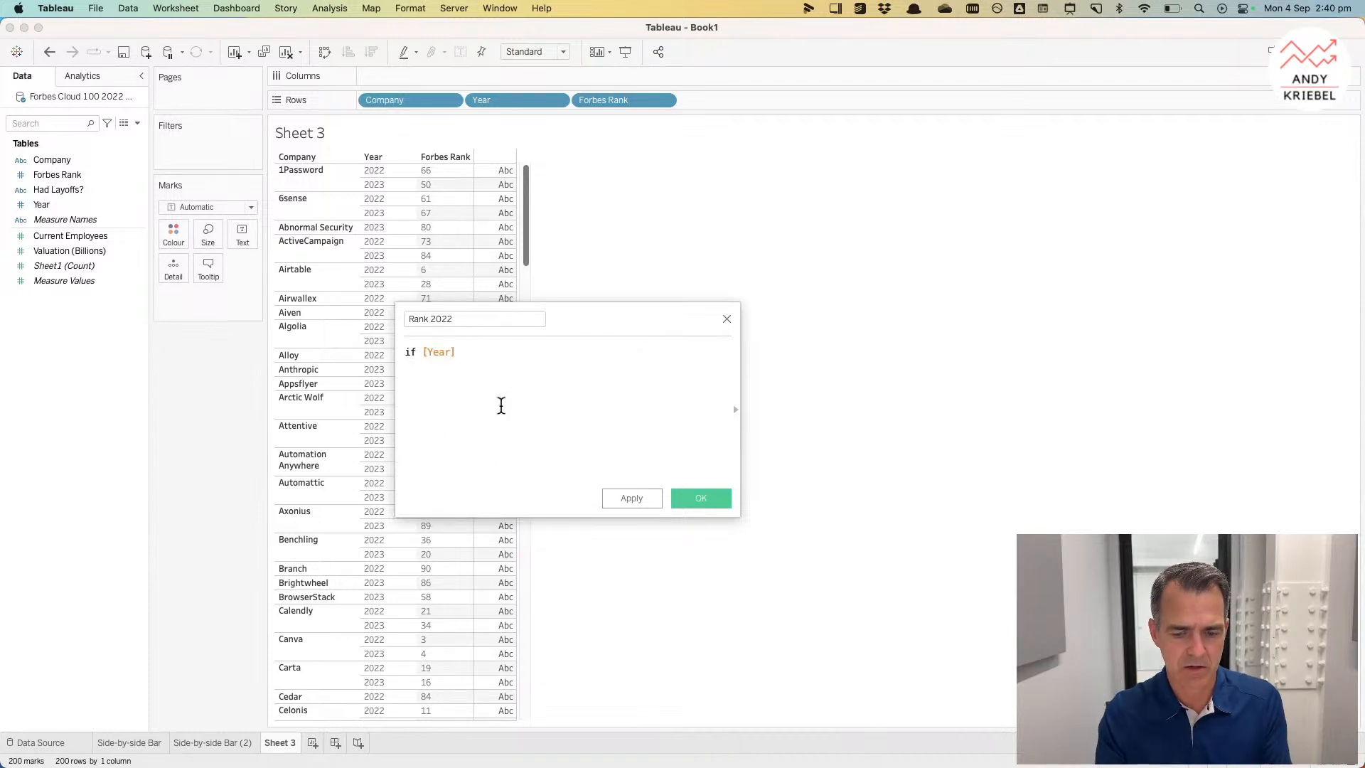
type("=202")
key("BackSpace")
key("BackSpace")
type("022 then")
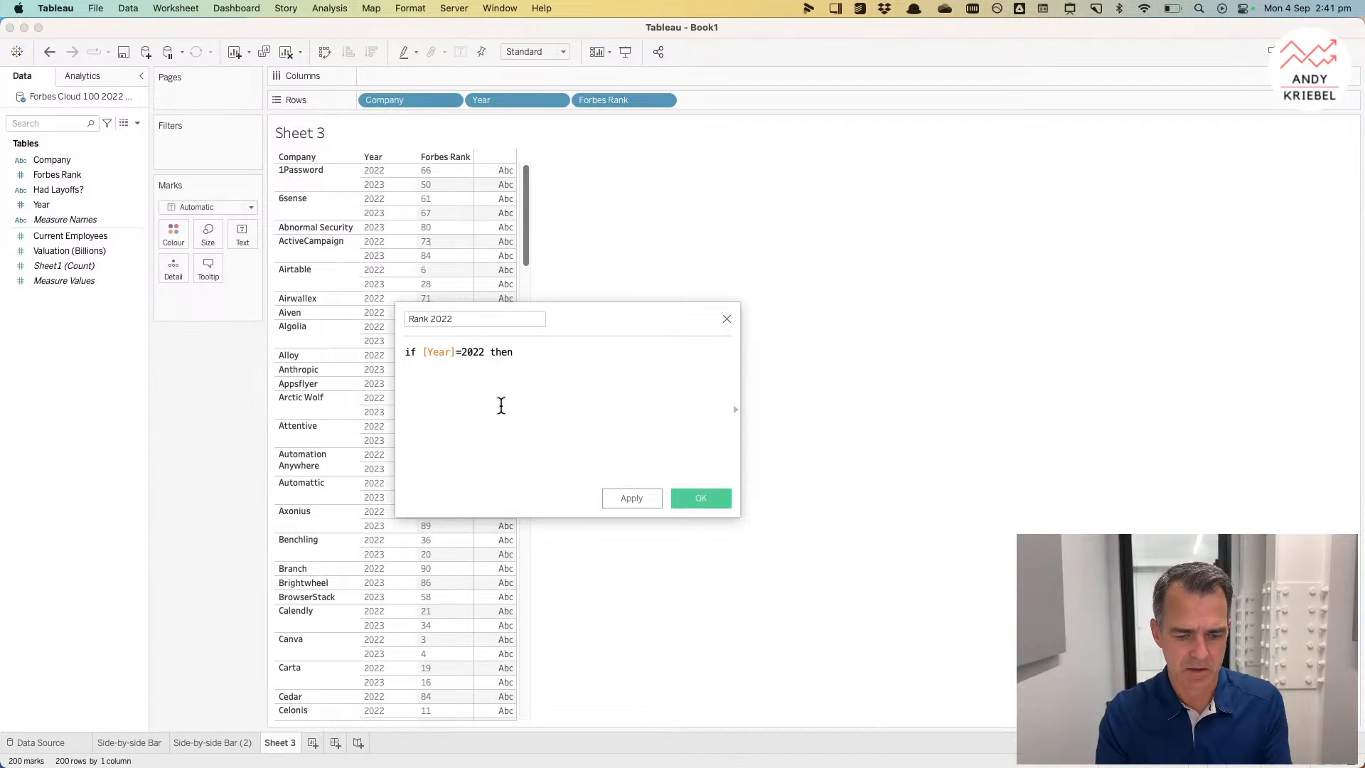
type(" rank")
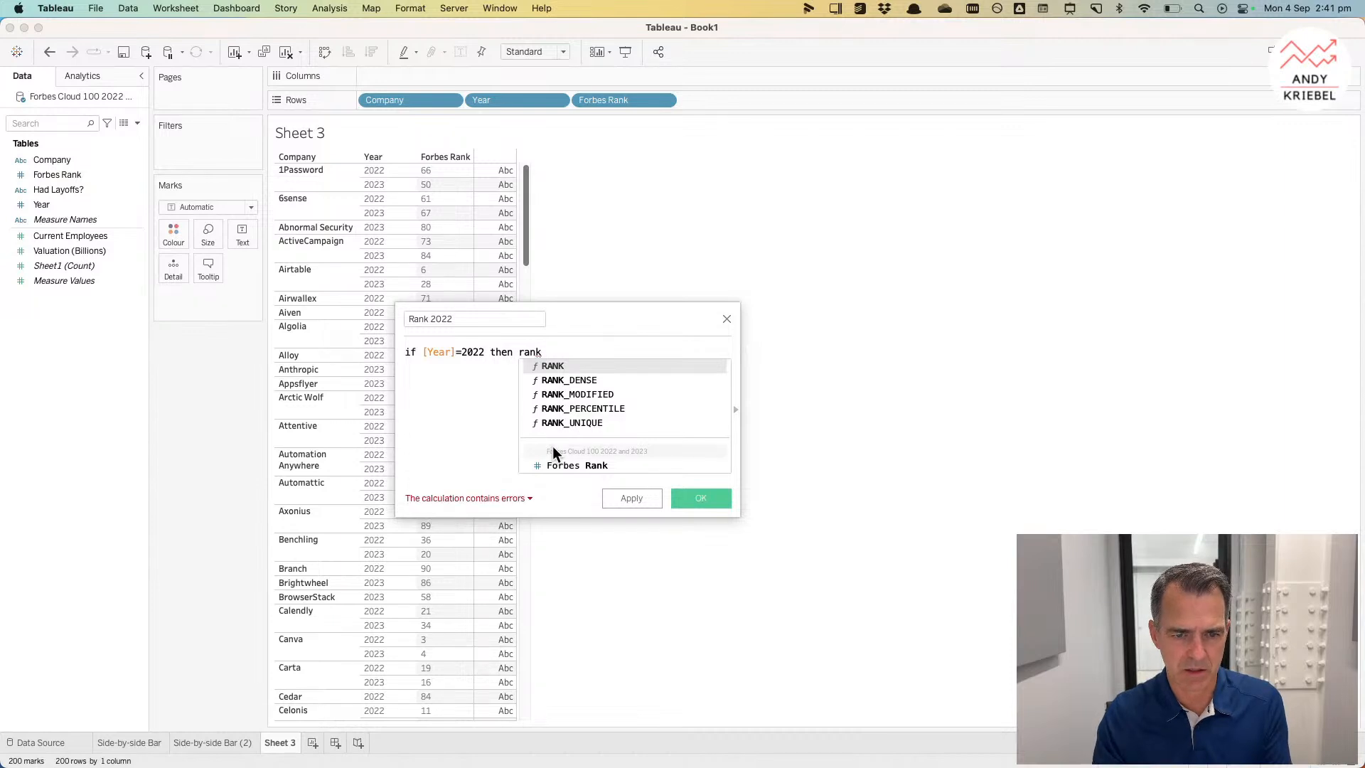
double_click(556, 464)
key("Return")
type("END")
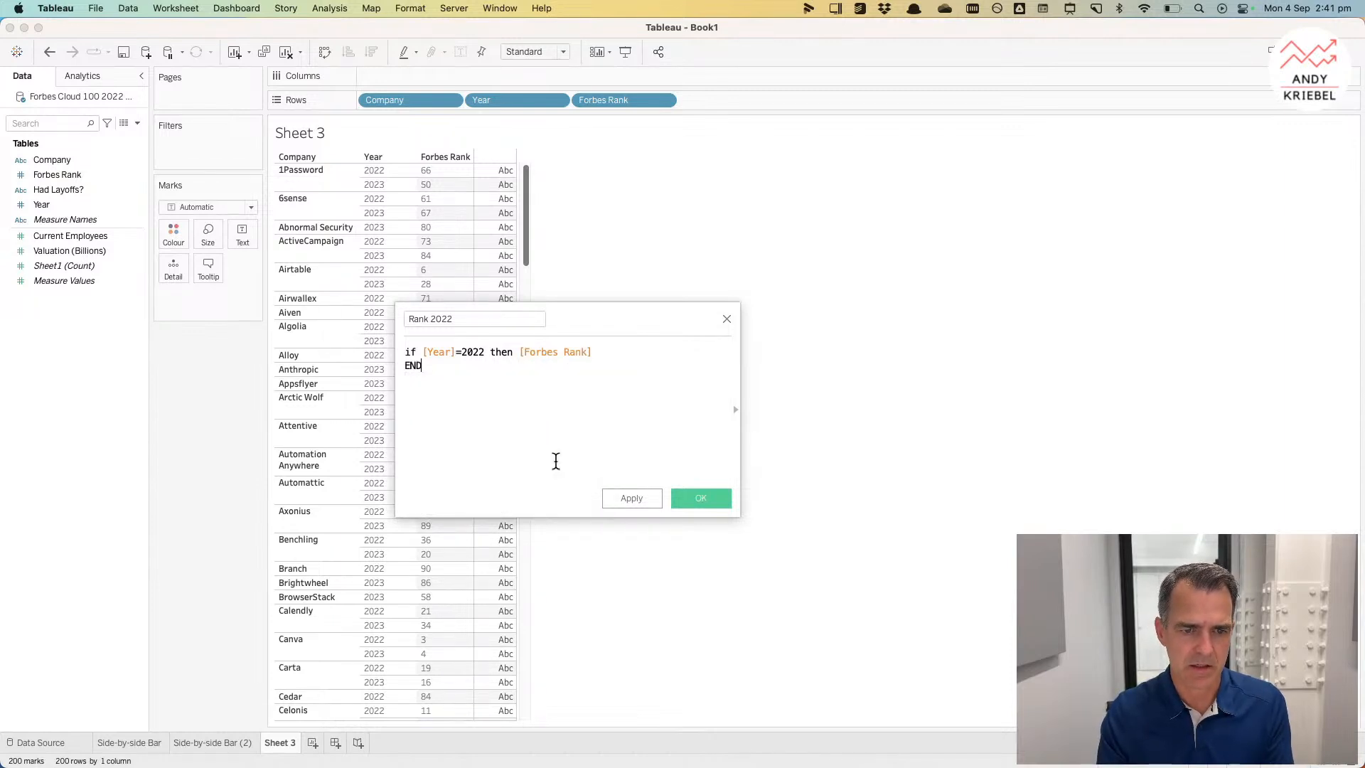
left_click(640, 496)
Step: Add Rank 2022 to Rows beside Forbes Rank
left_click(67, 253)
left_click_drag(67, 254, 706, 98)
left_click(488, 171)
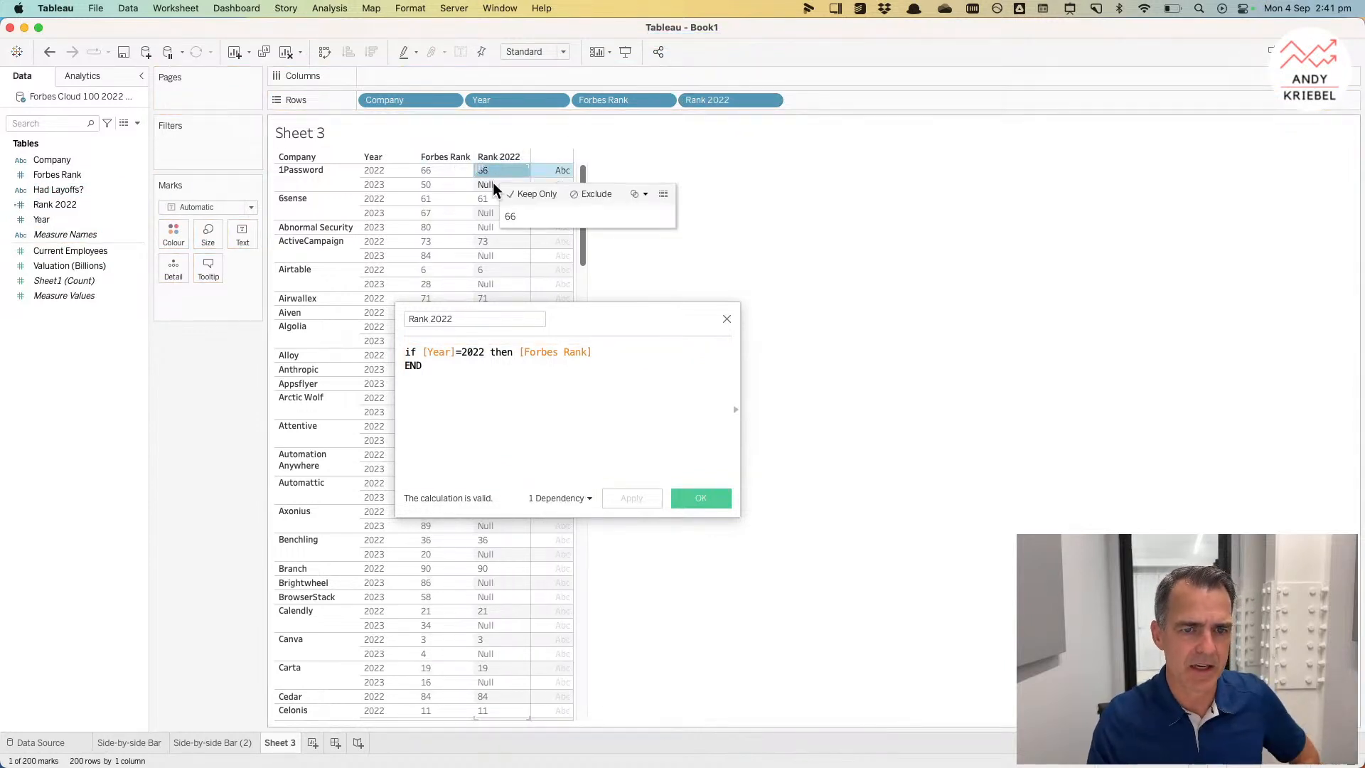
left_click(494, 186)
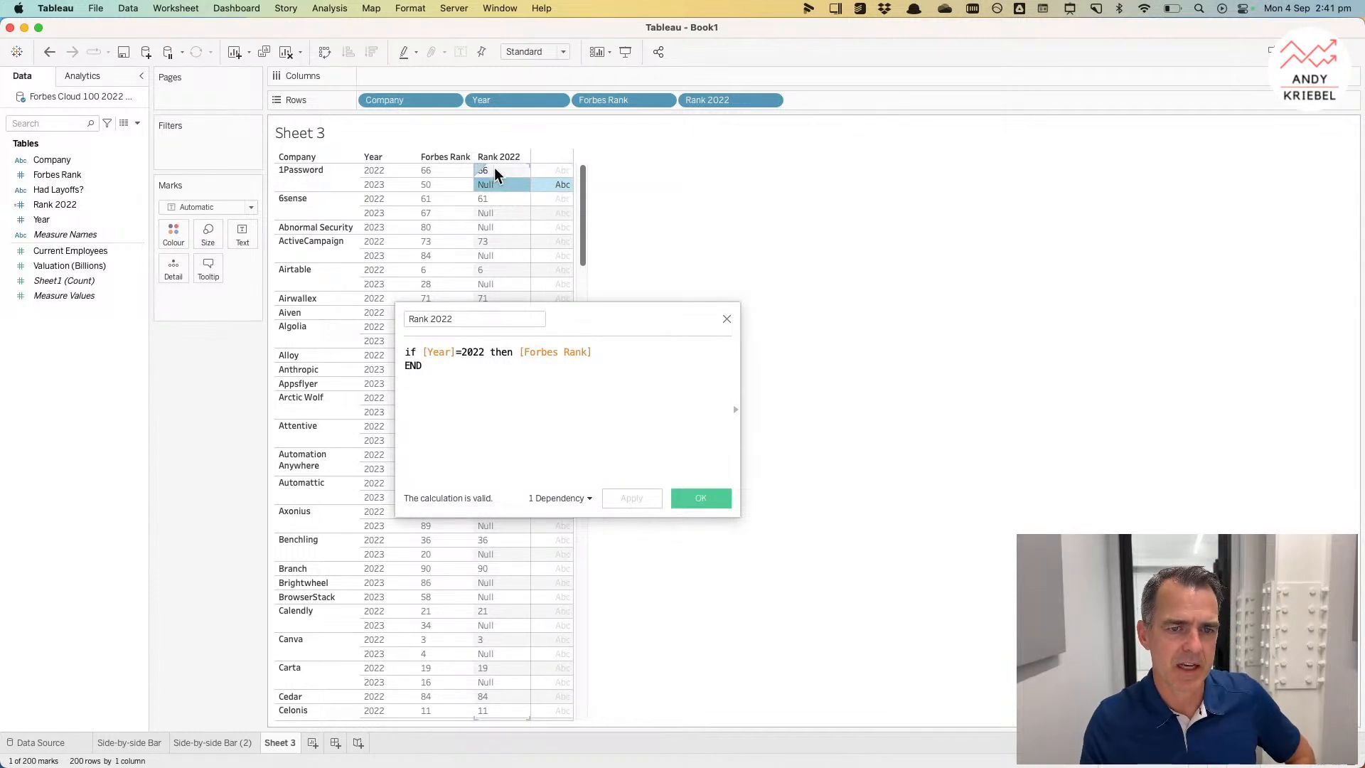
Step: Wrap the Rank 2022 formula as { EXCLUDE [Year] : MIN(if [Year]=2022 then [Forbes Rank] END) } and apply it
left_click(498, 352)
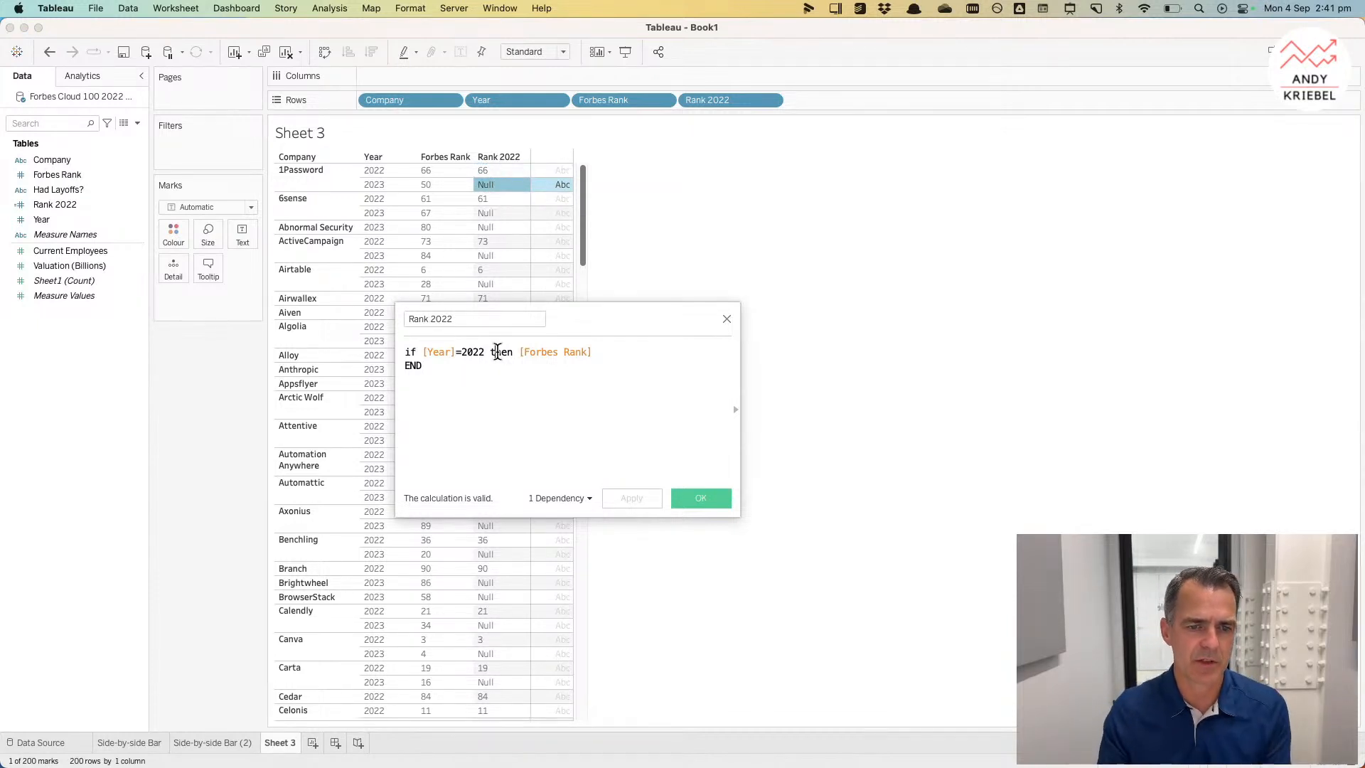
key("Return")
key("Up")
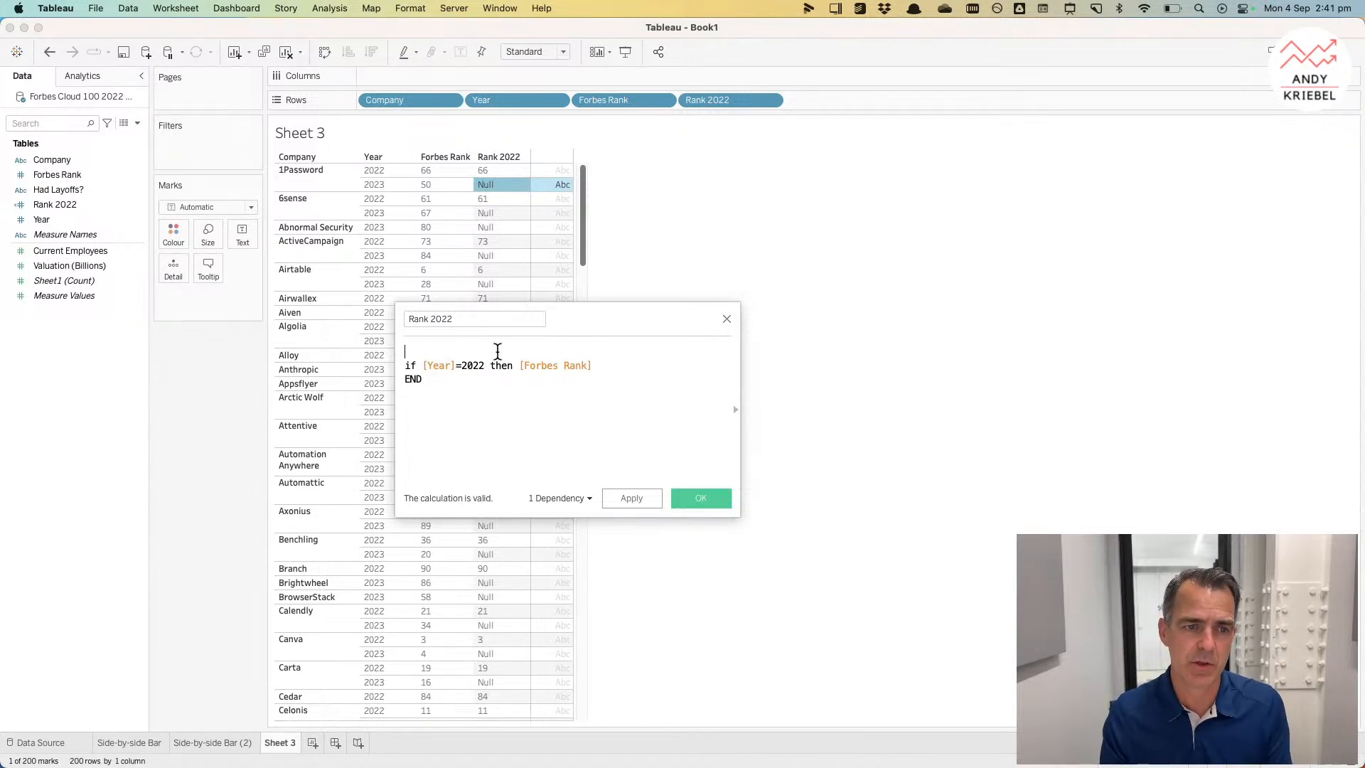
type("{ exc")
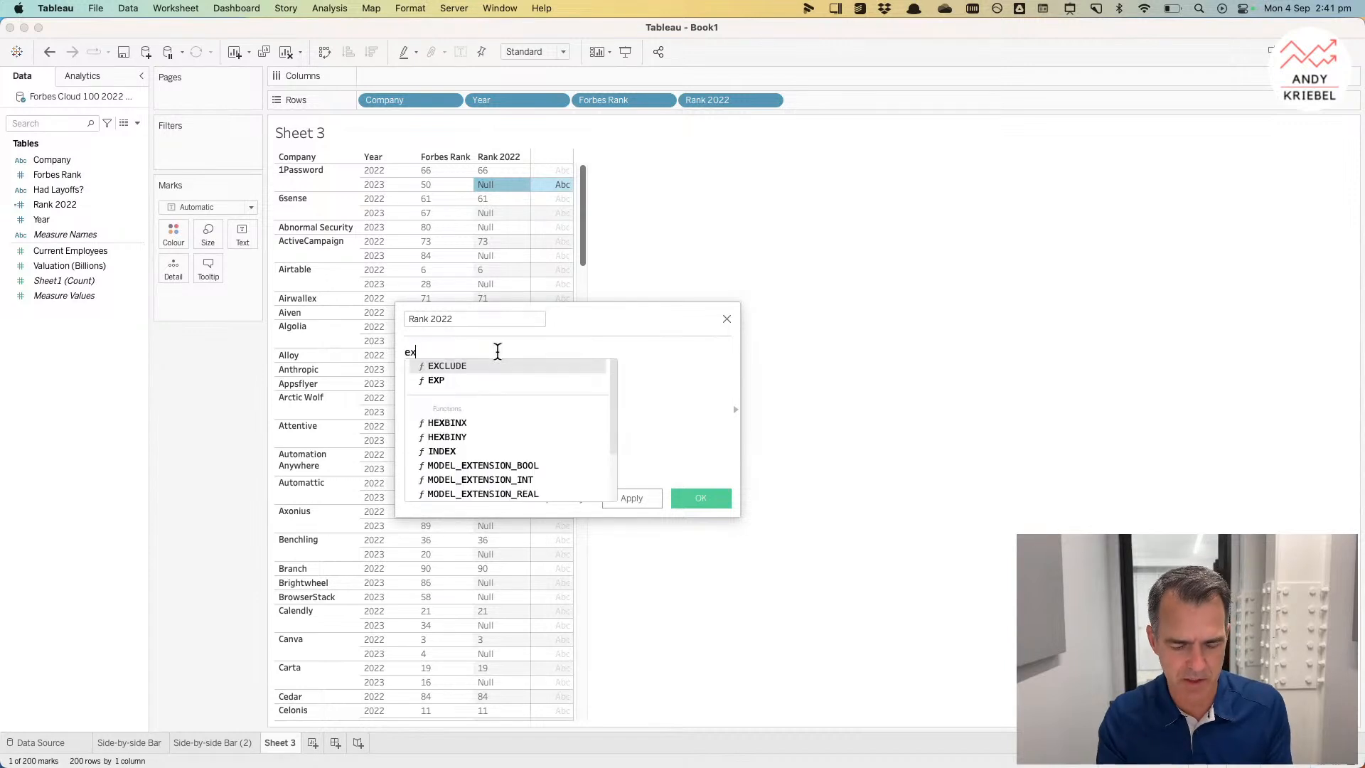
key("Return")
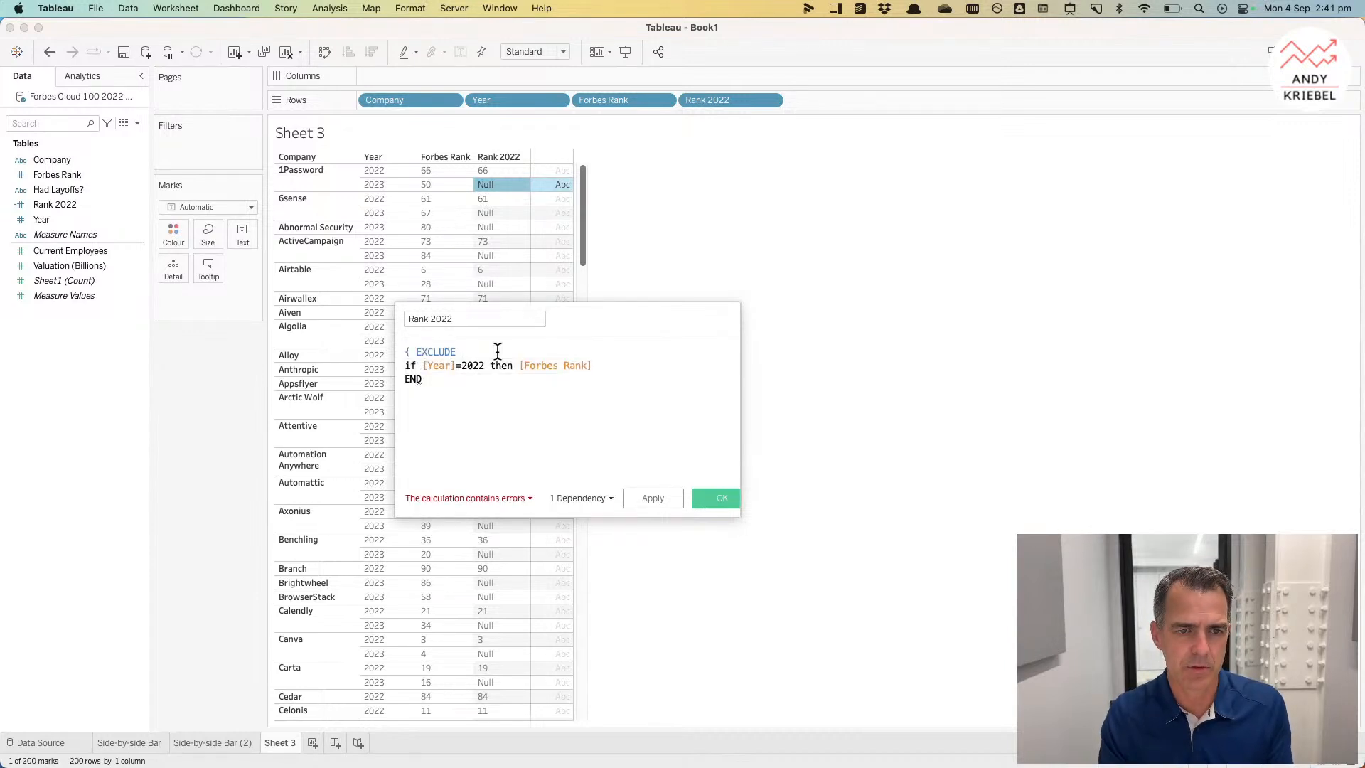
type("ye")
key("Return")
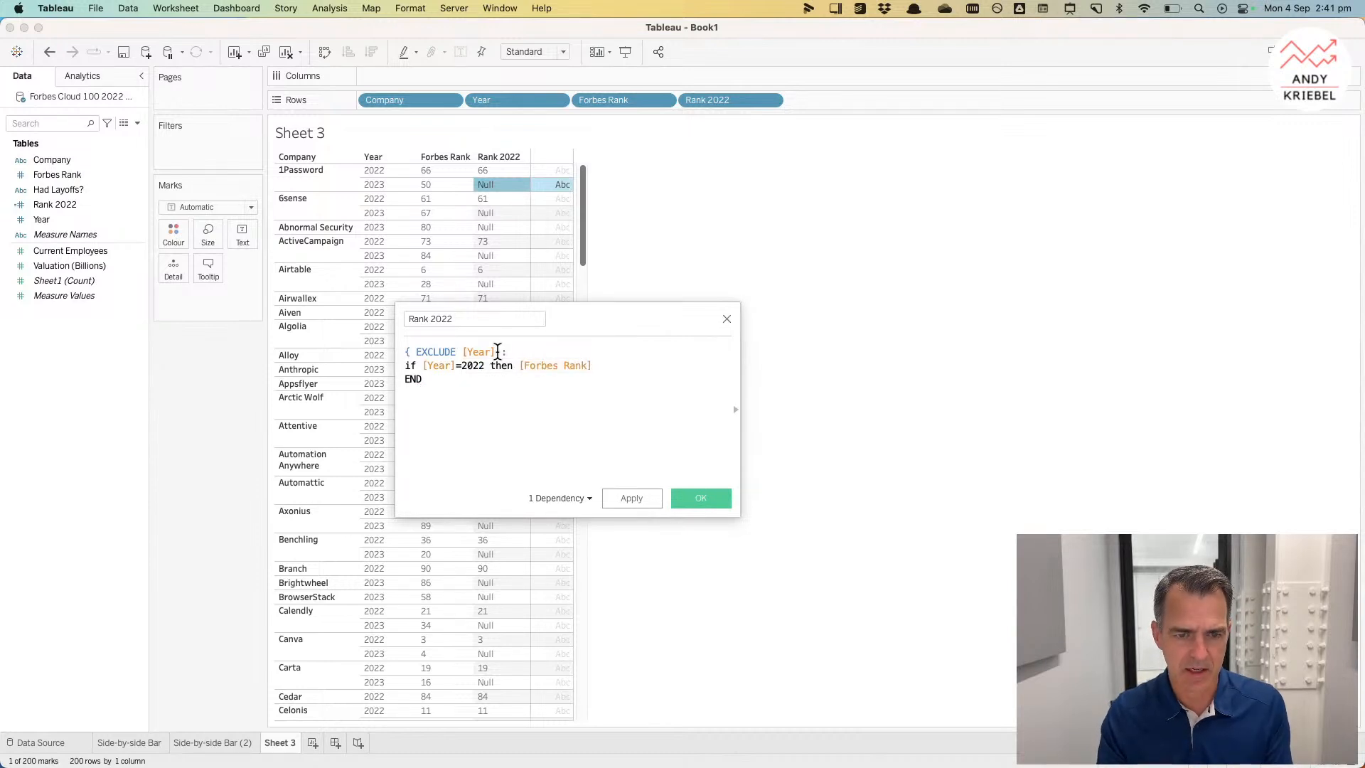
key("BackSpace")
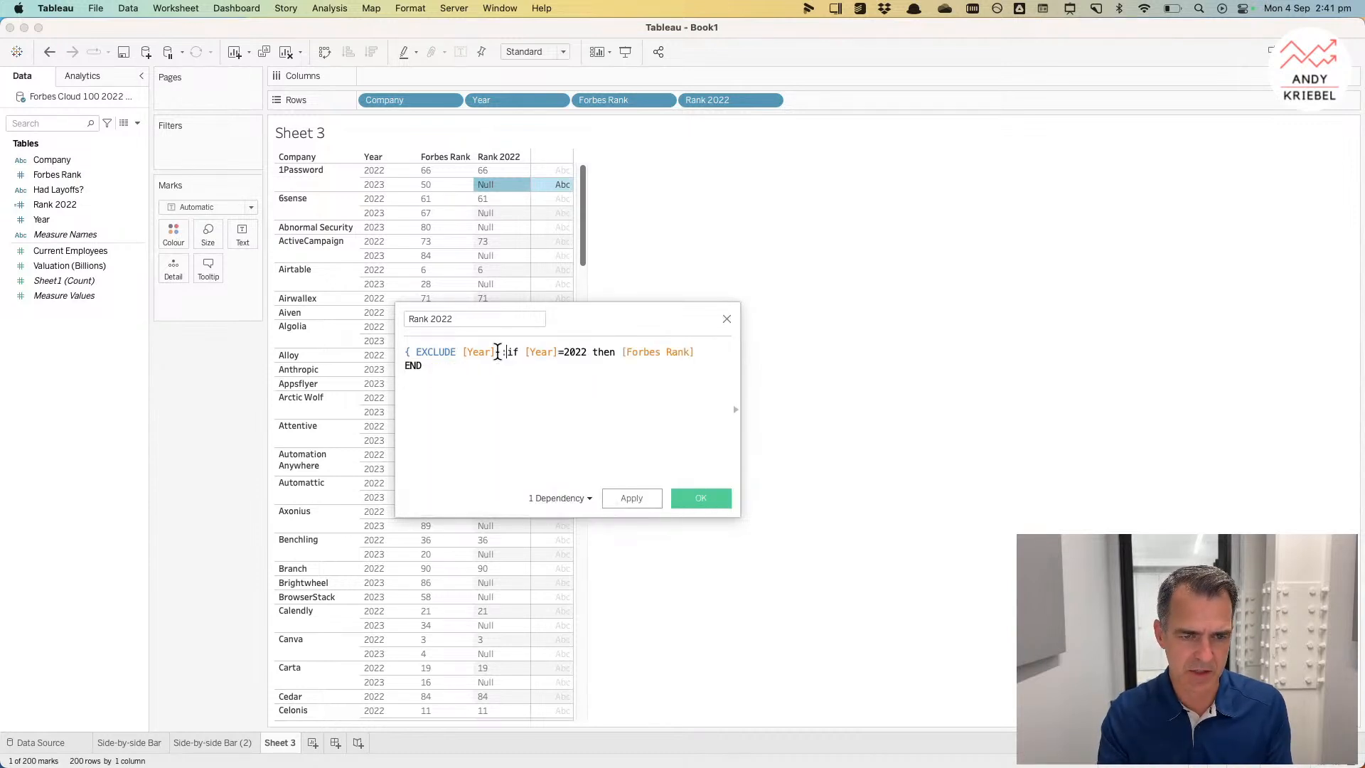
key("Return")
key("Return")
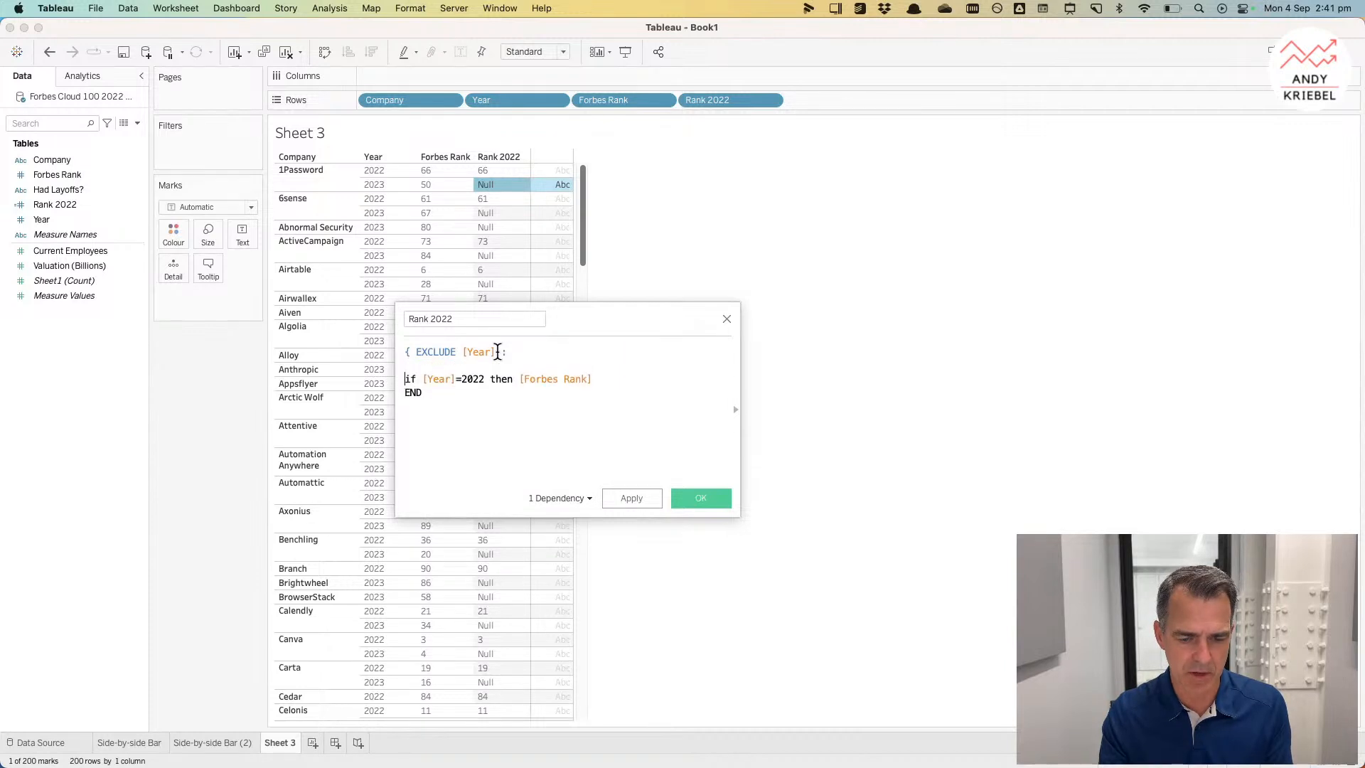
type("MIN(")
key("Down")
type(") }")
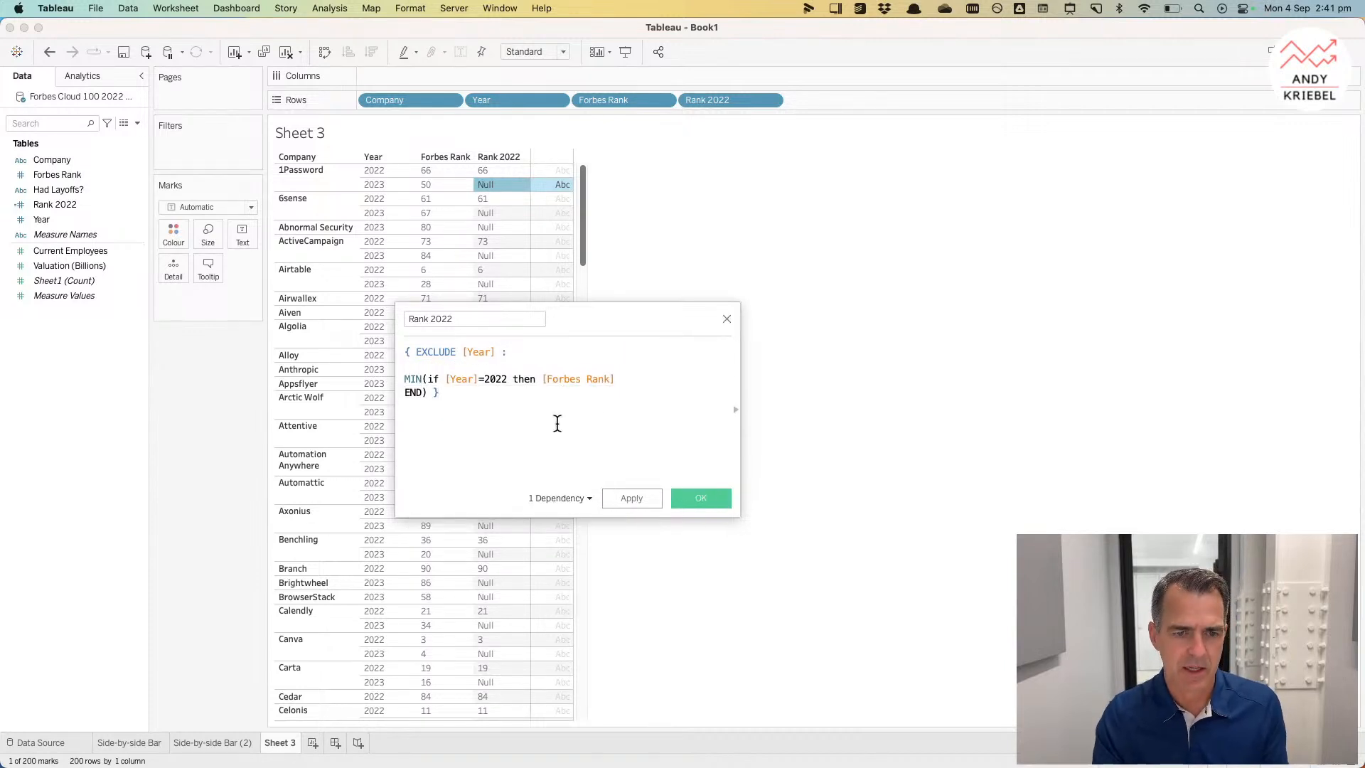
left_click(630, 499)
left_click(707, 497)
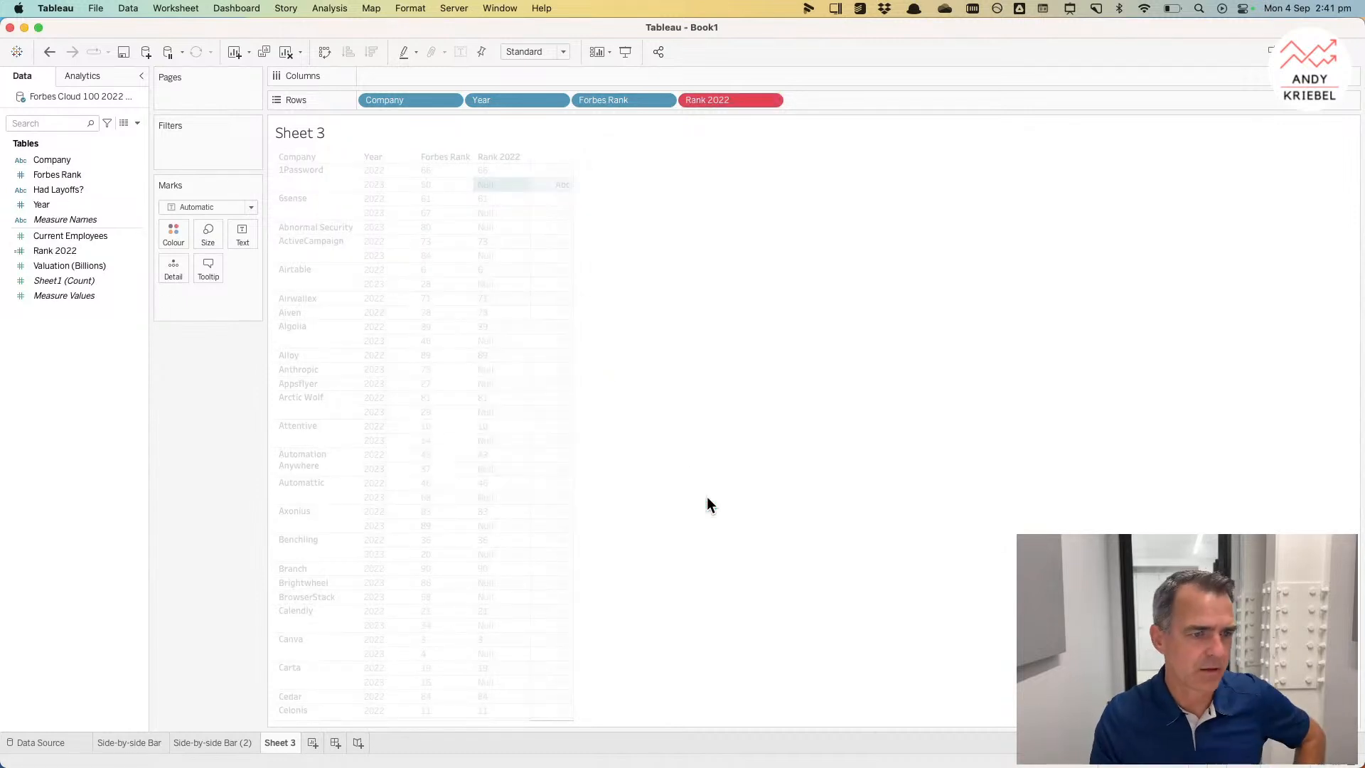
Step: Try the Rank 2022 pill on Rows as an Attribute and as Discrete, then remove it from Rows
left_click_drag(96, 251, 88, 198)
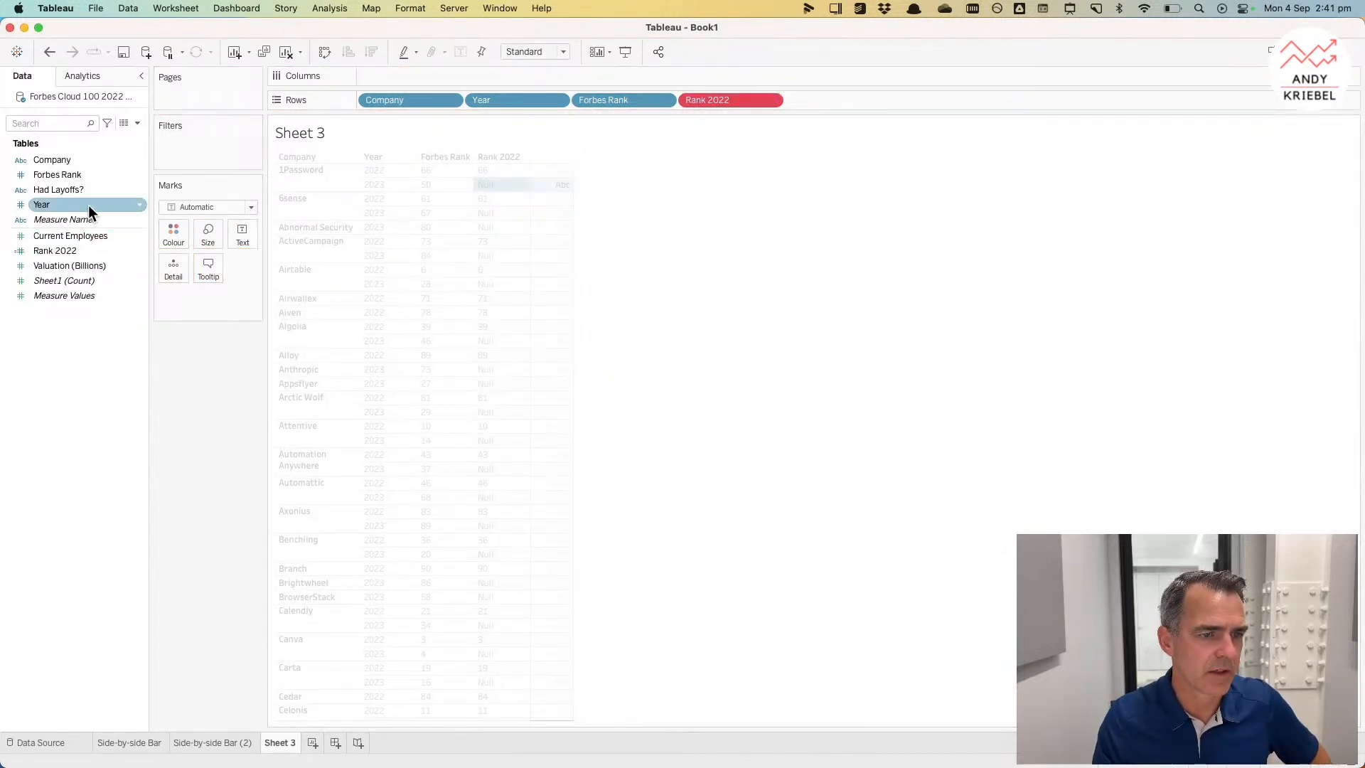
left_click(772, 101)
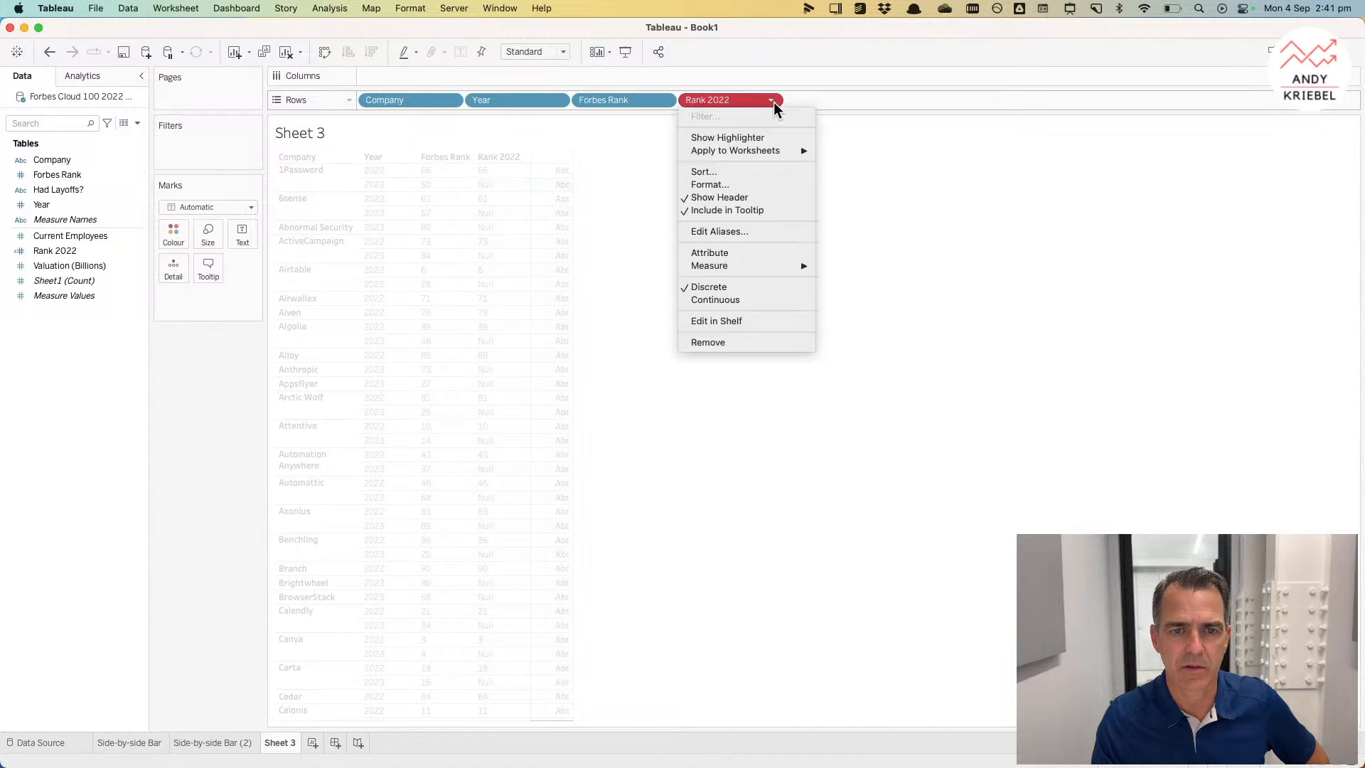
left_click(754, 256)
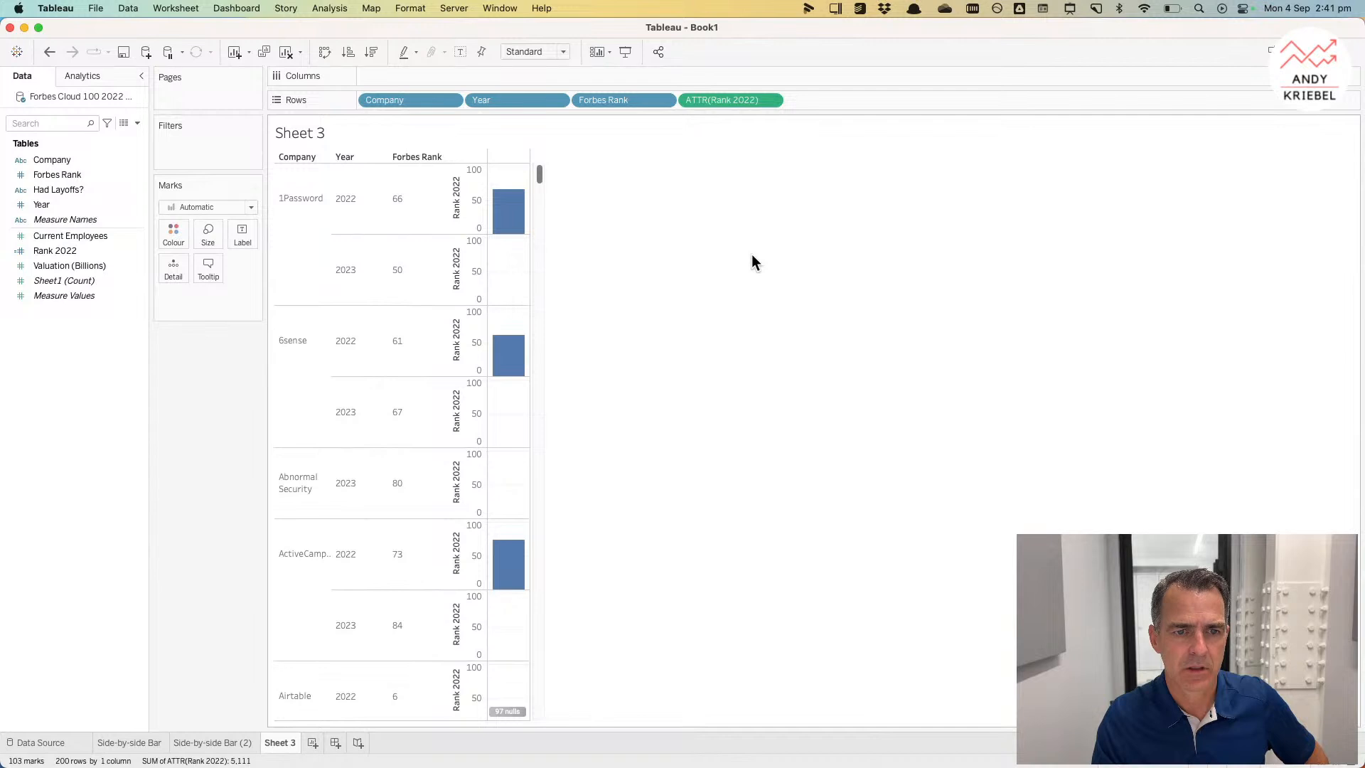
left_click(768, 100)
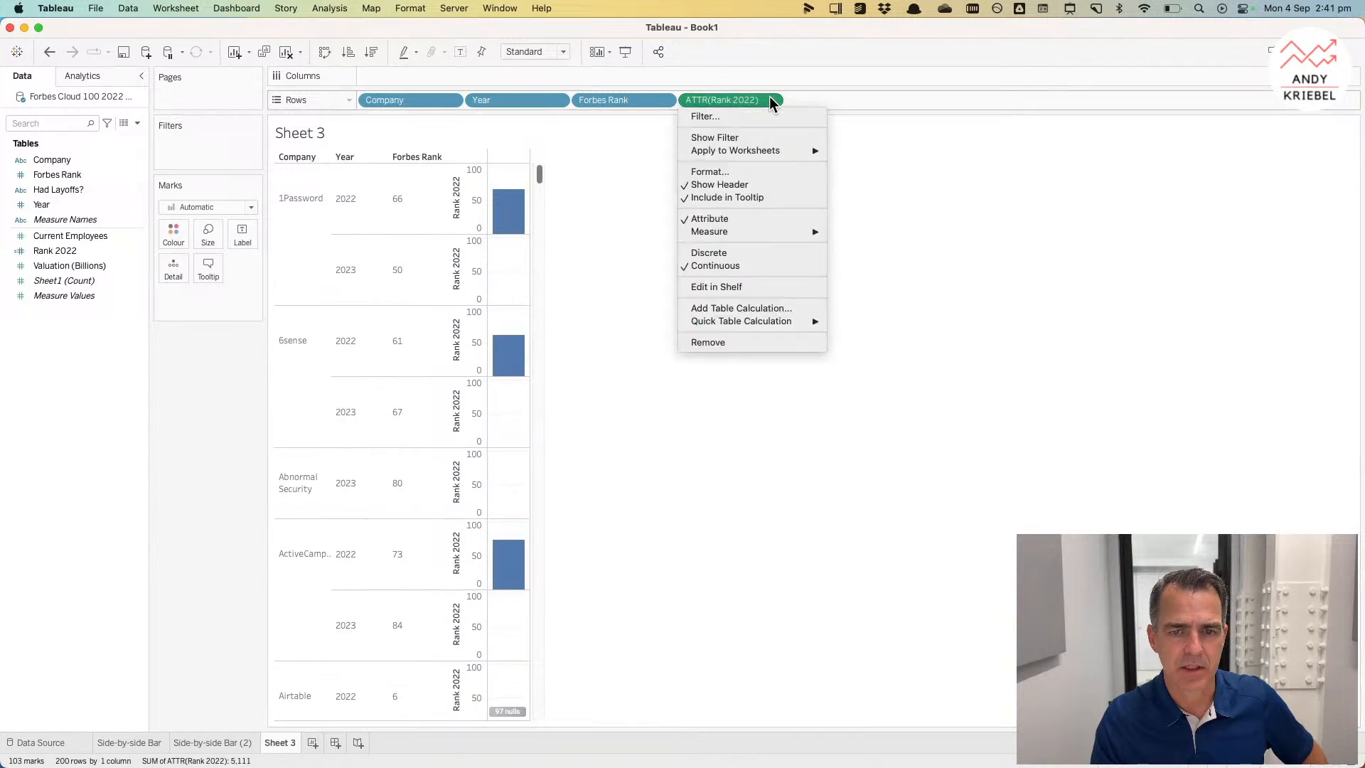
left_click(725, 257)
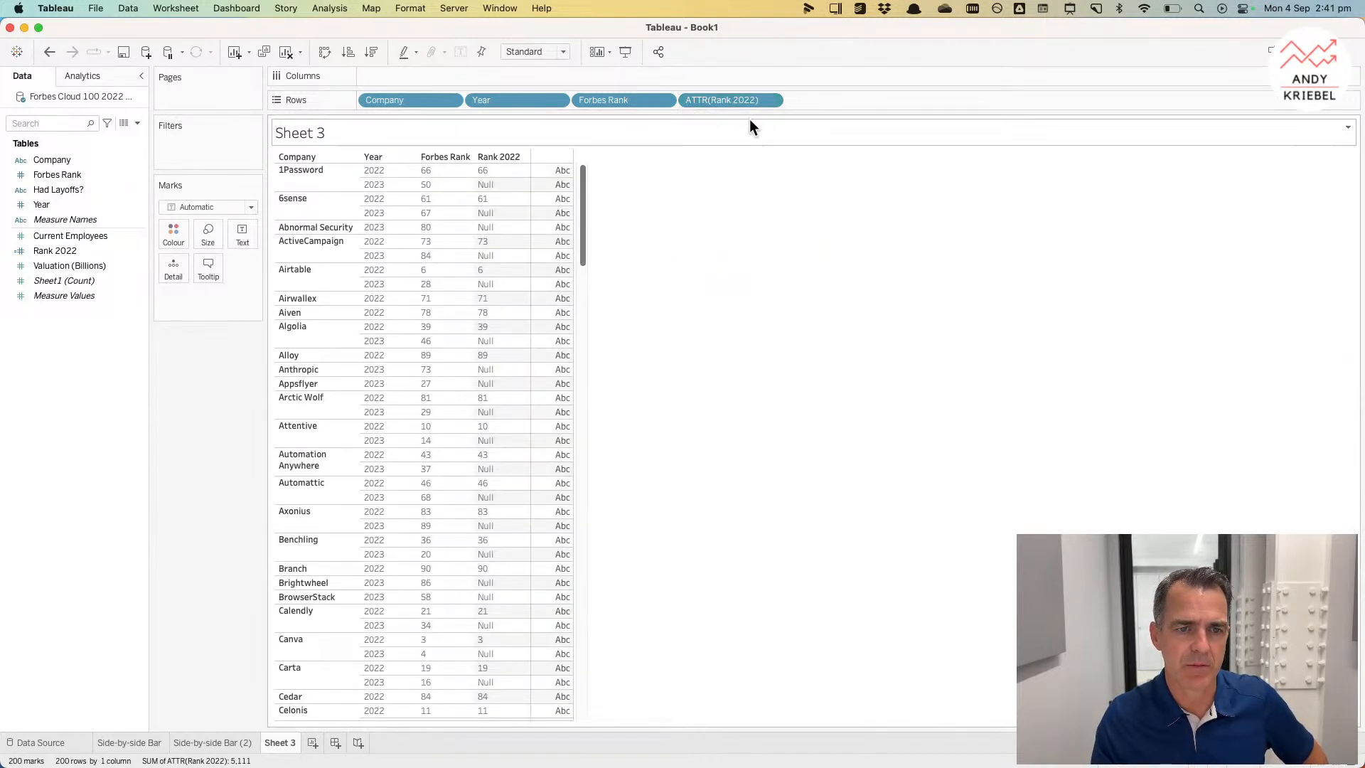
left_click(492, 173)
left_click_drag(706, 98, 612, 39)
Step: Edit Rank 2022 to { FIXED [Company] : MIN(if [Year]=2022 then [Forbes Rank] END) } and save it
right_click(79, 254)
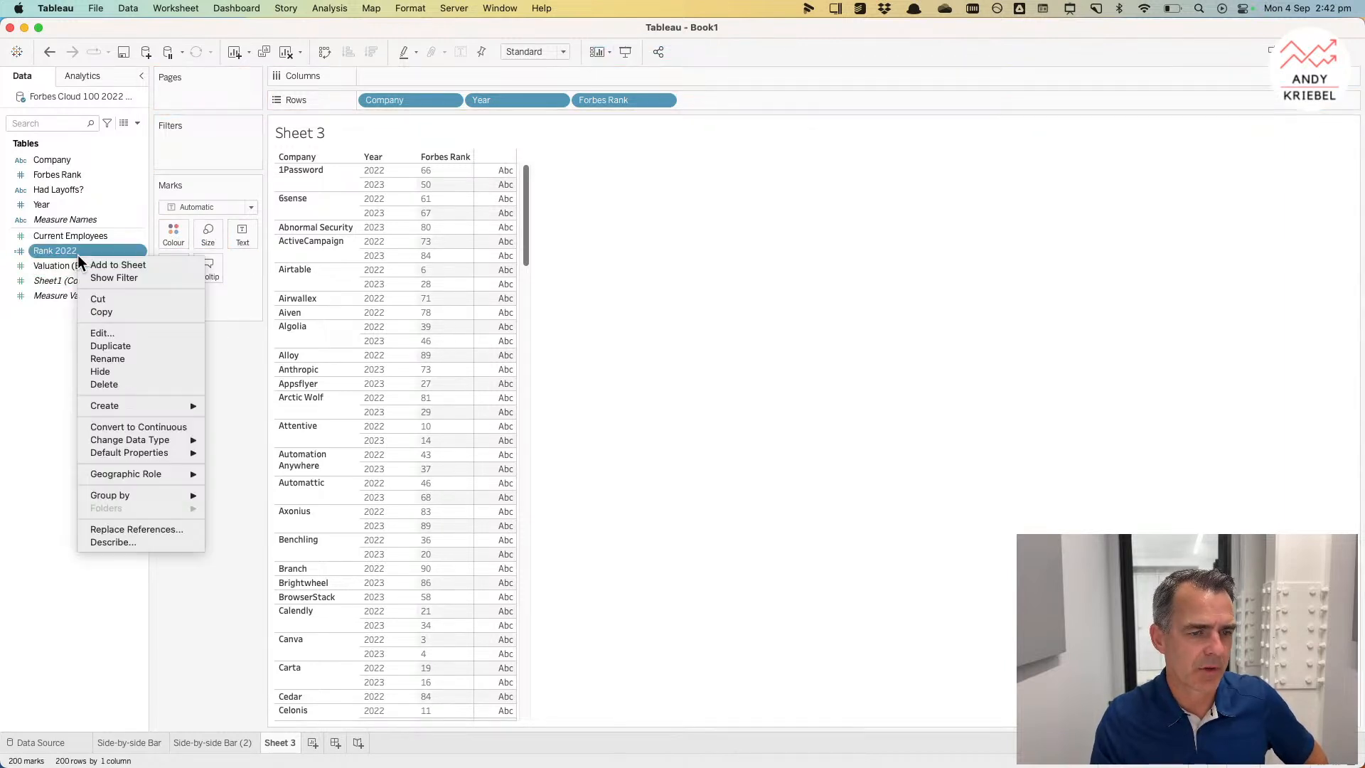
left_click(121, 333)
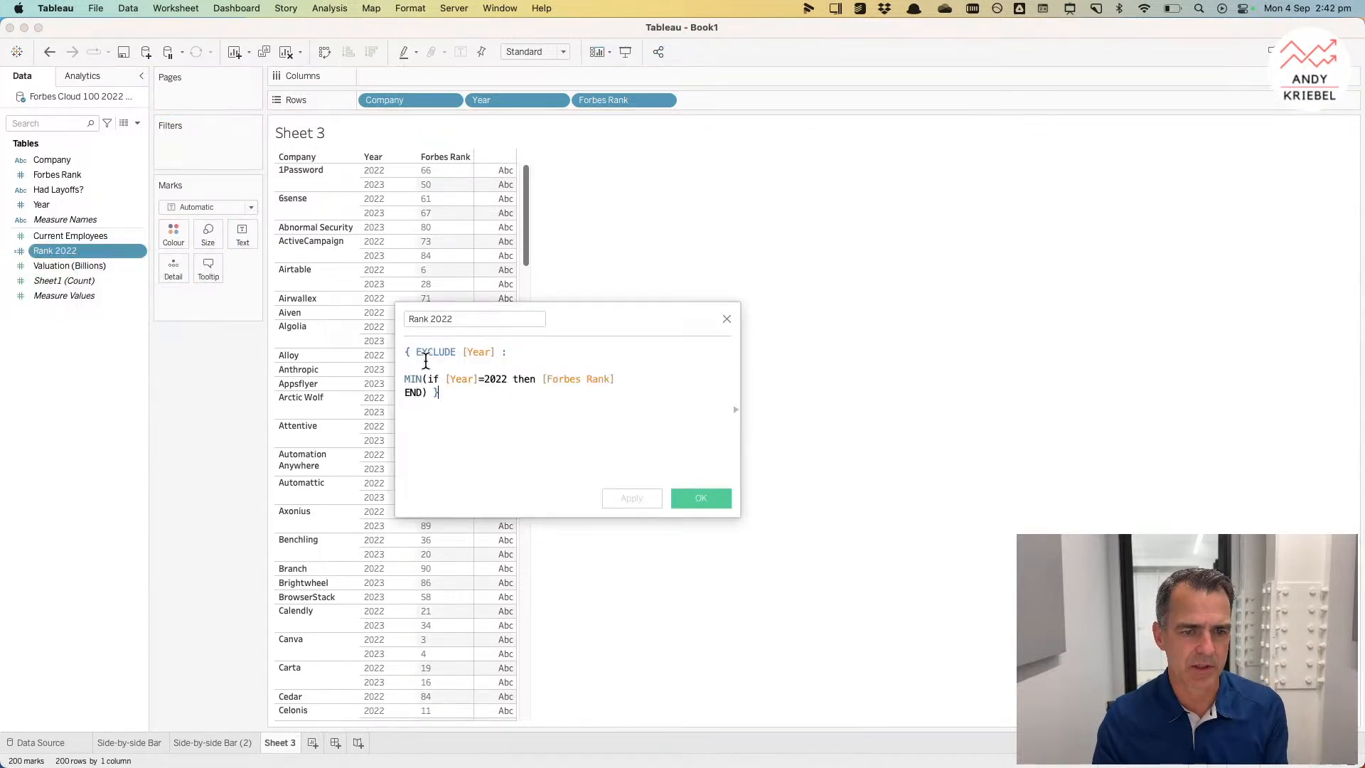
double_click(423, 351)
left_click(414, 351)
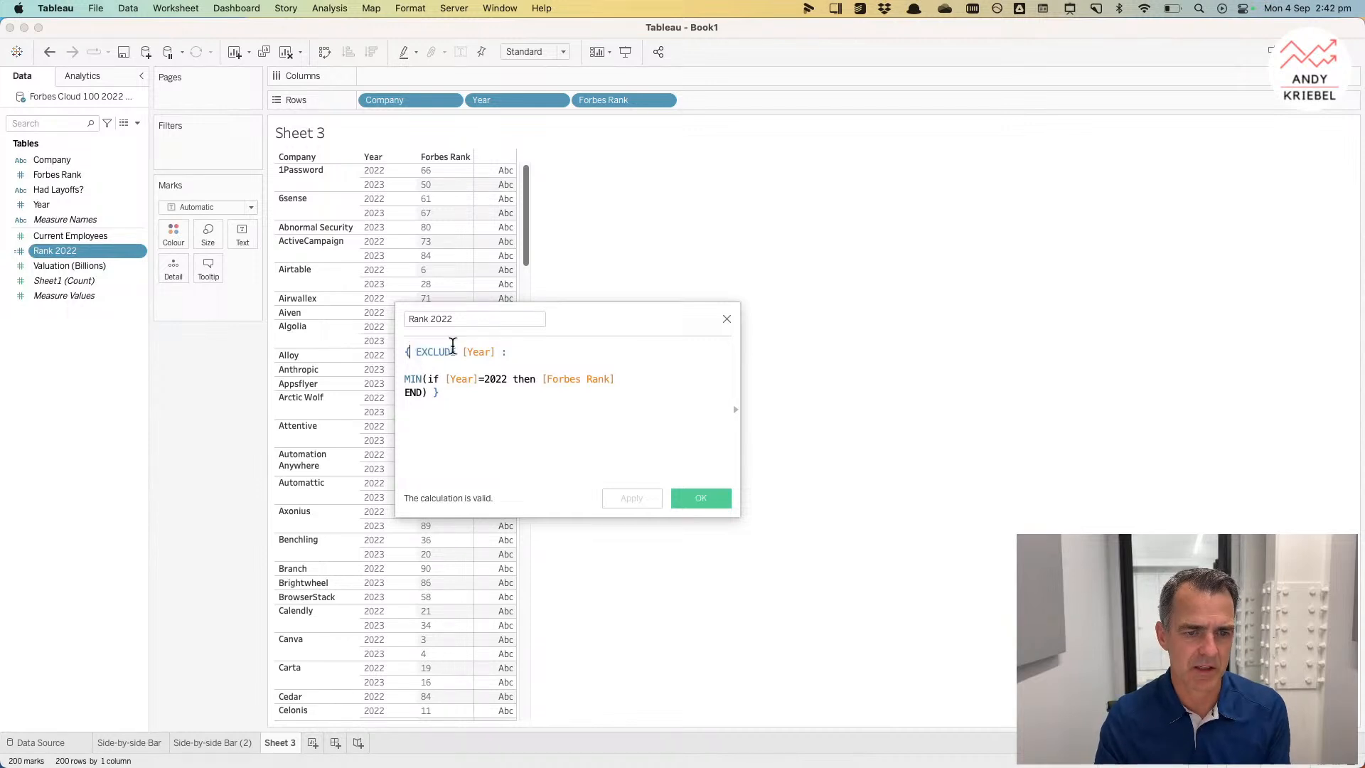
key("shift+End")
type("Fix")
key("Return")
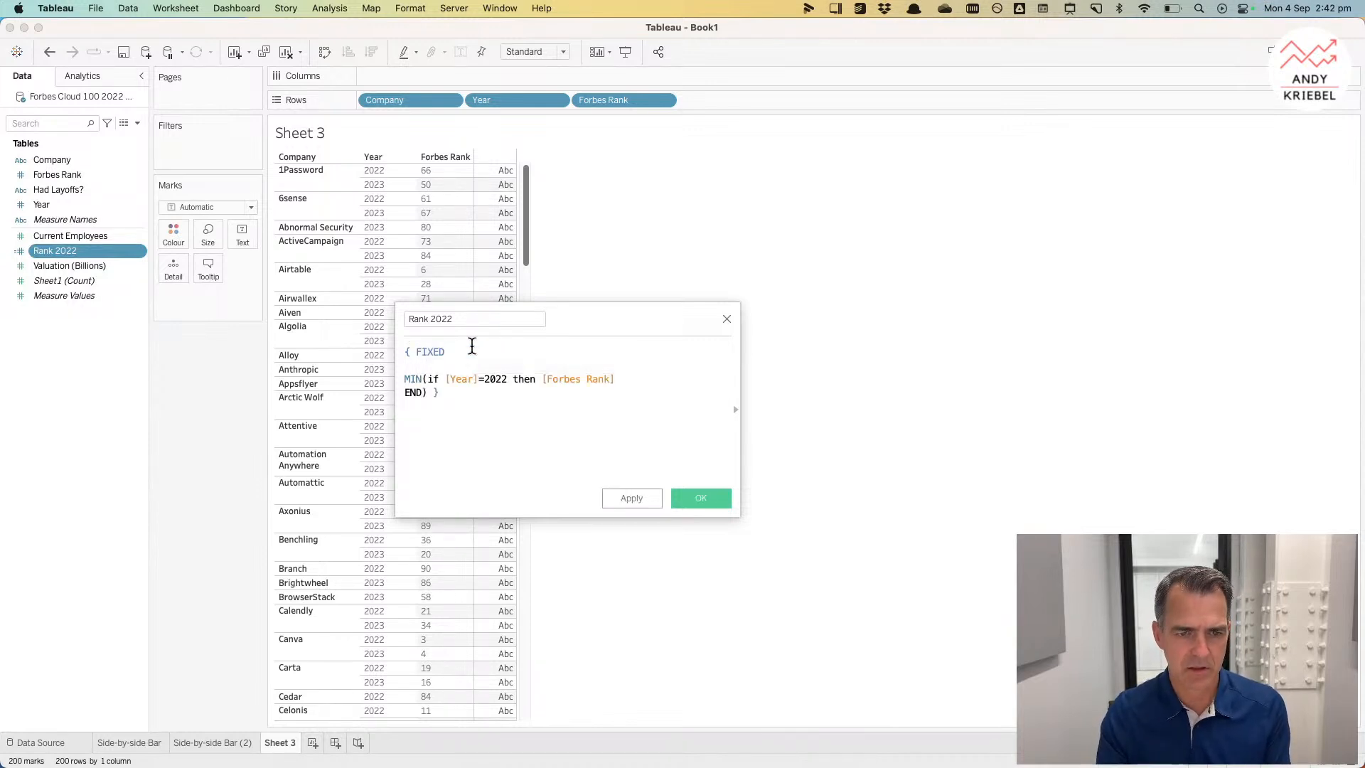
type("com")
key("Return")
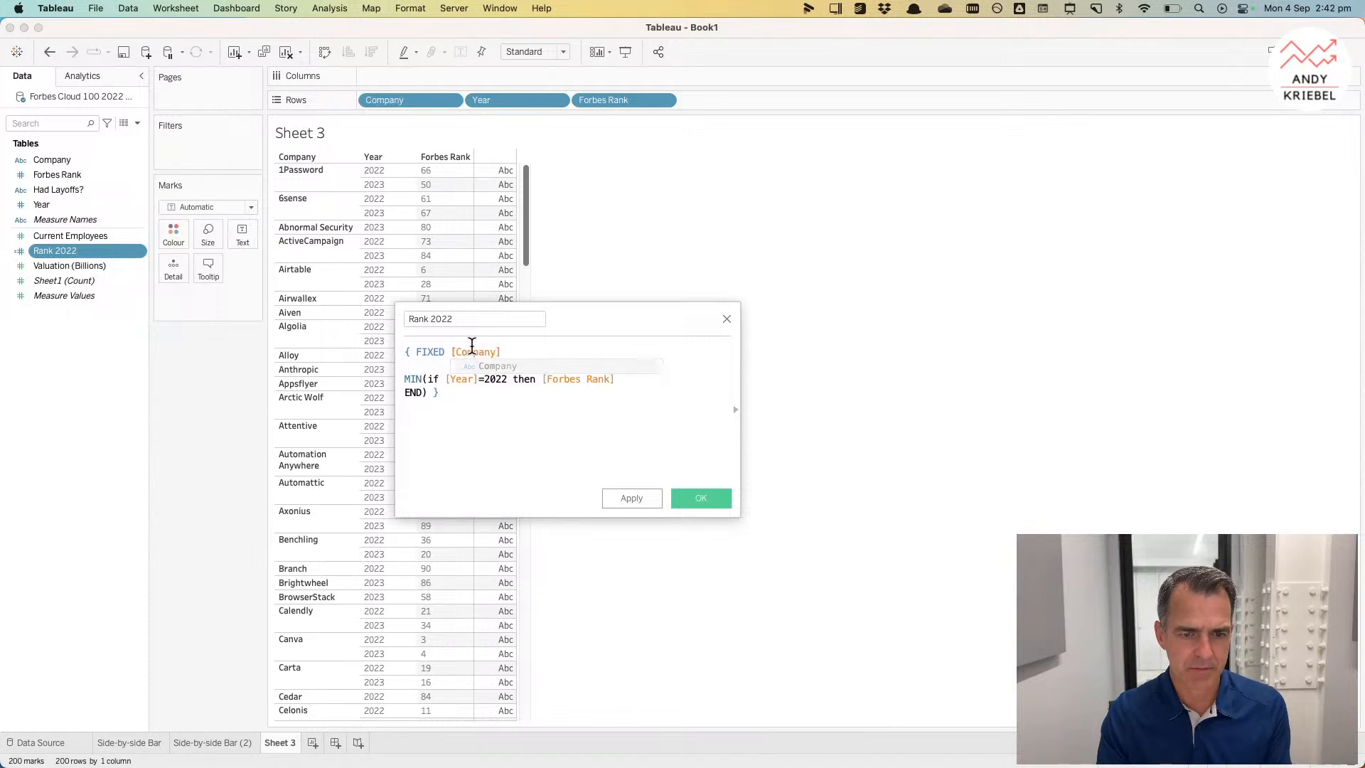
key("Left")
type(":")
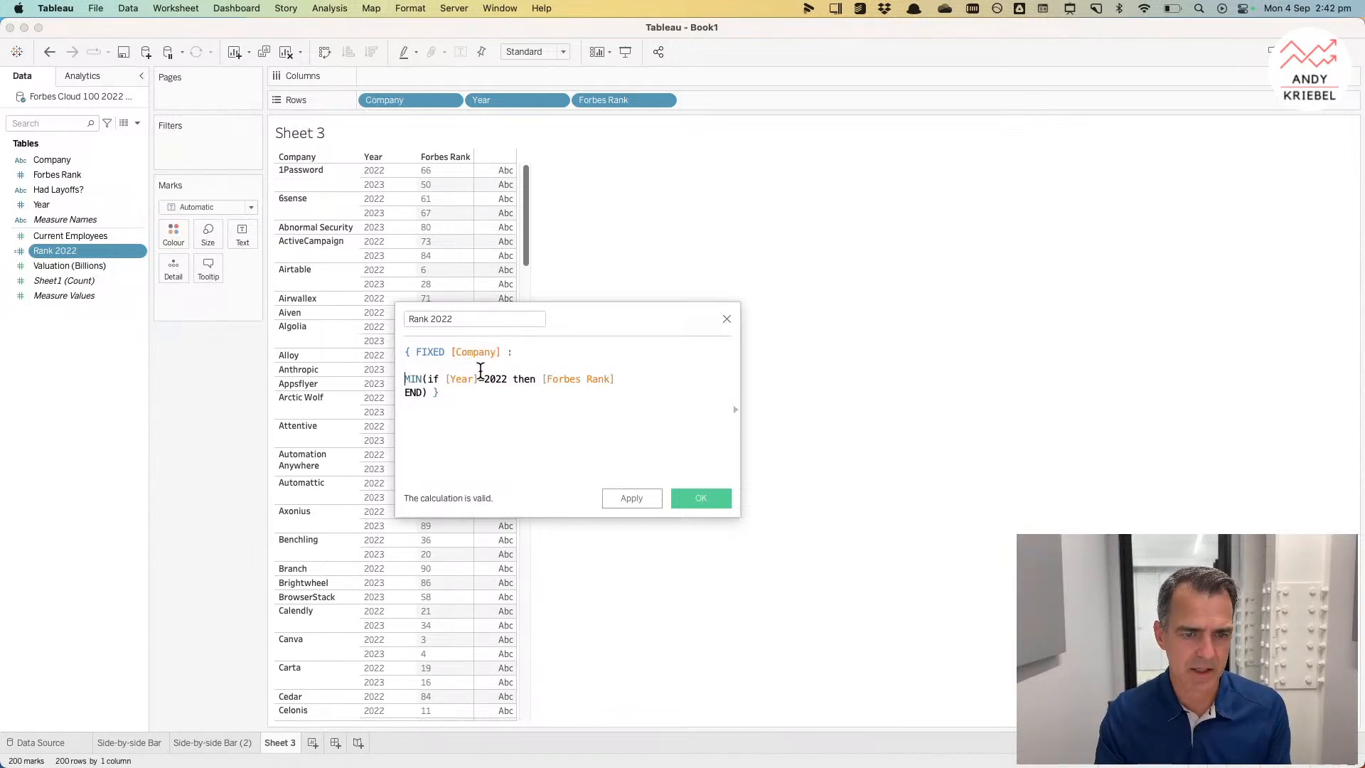
key("Delete")
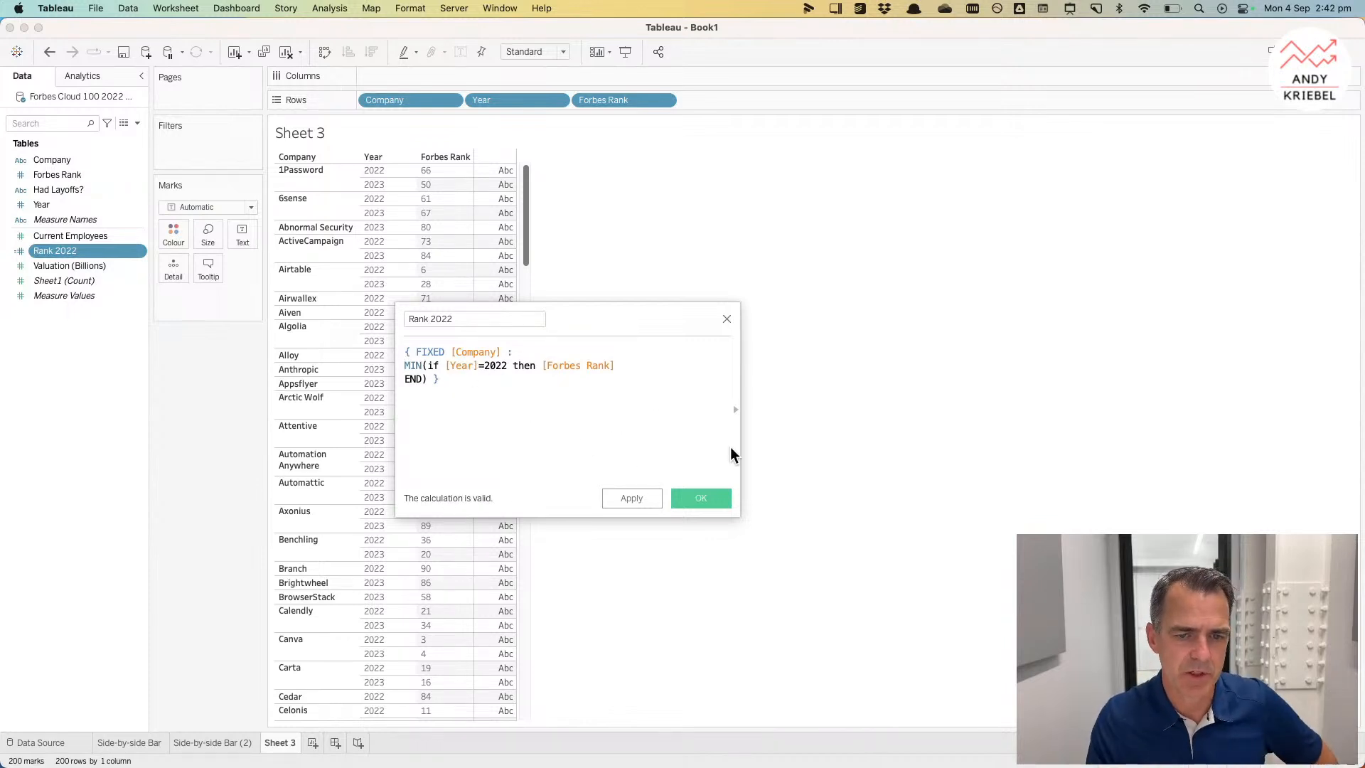
left_click(707, 501)
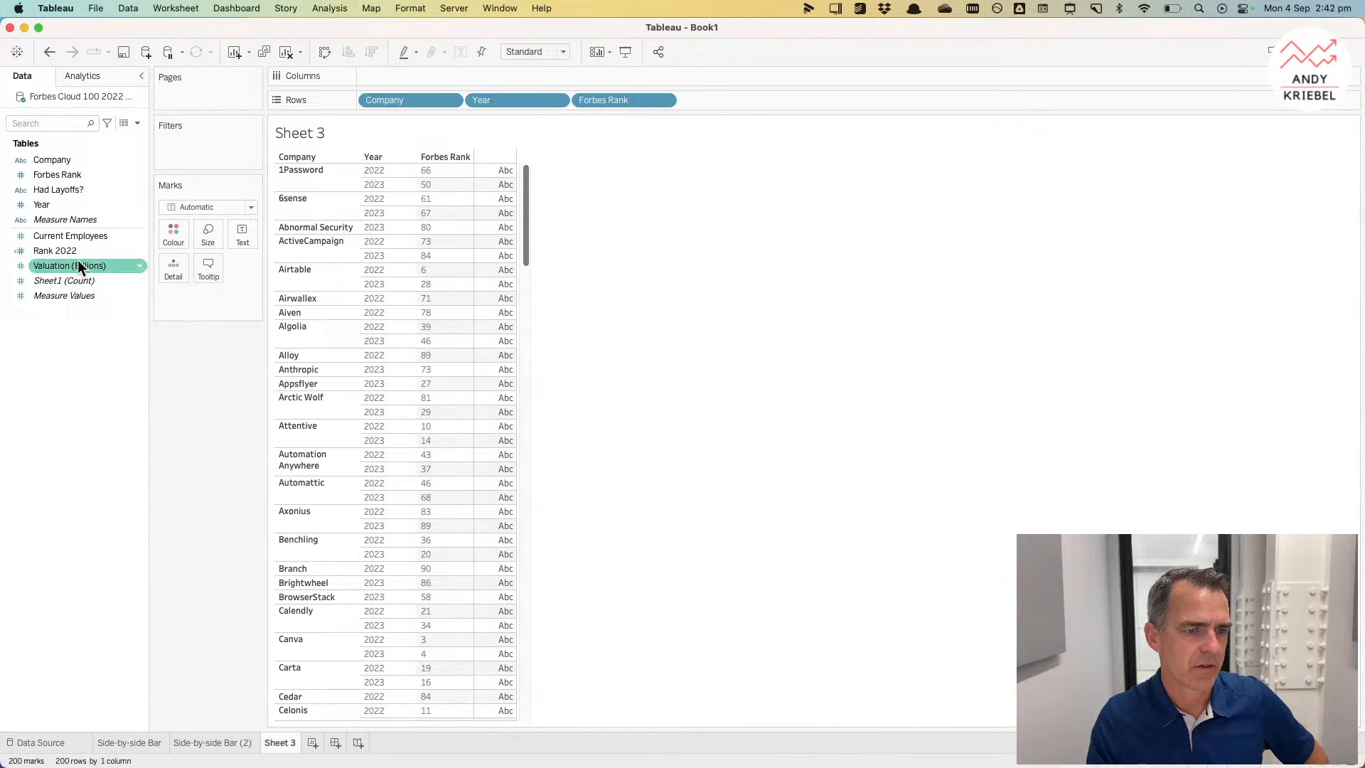
Step: Add the revised Rank 2022 back to Rows after Forbes Rank and check its values
left_click_drag(77, 256, 692, 100)
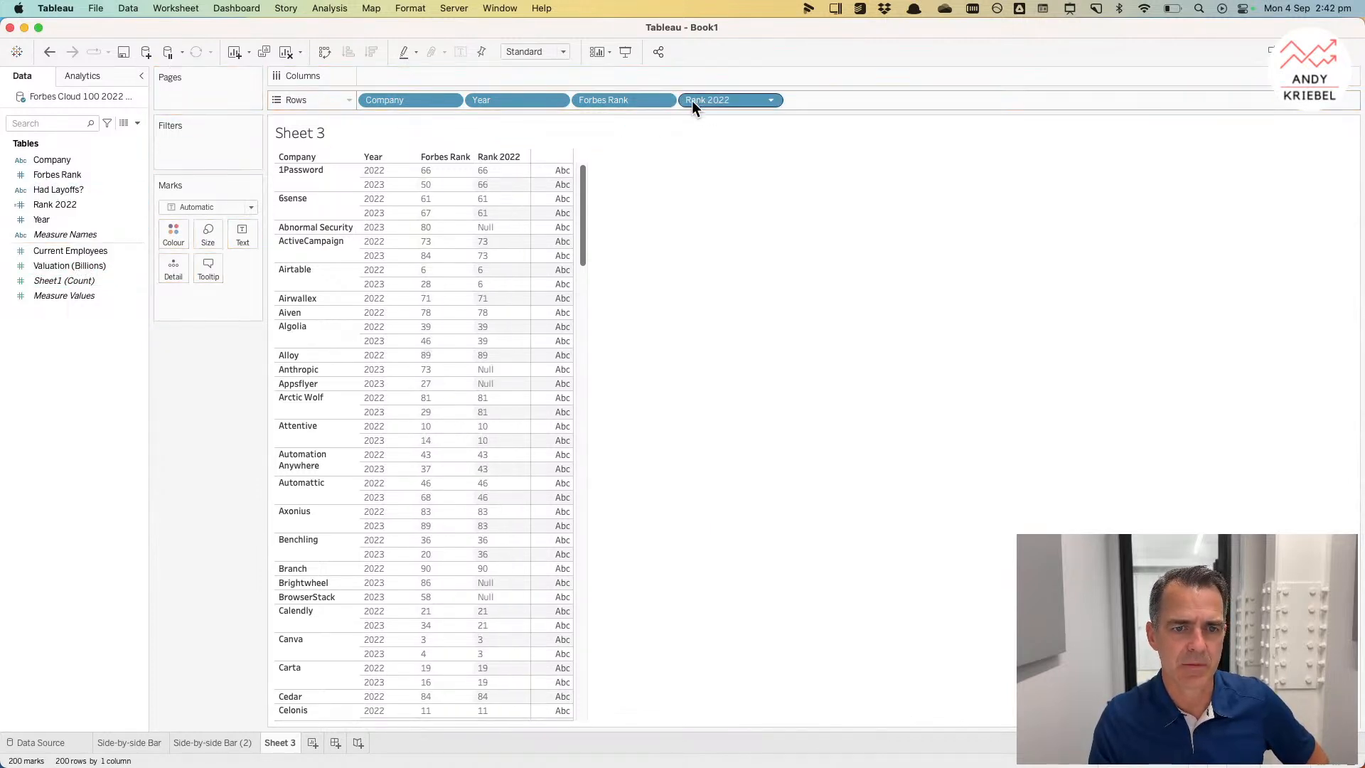
left_click(494, 170)
left_click(493, 182)
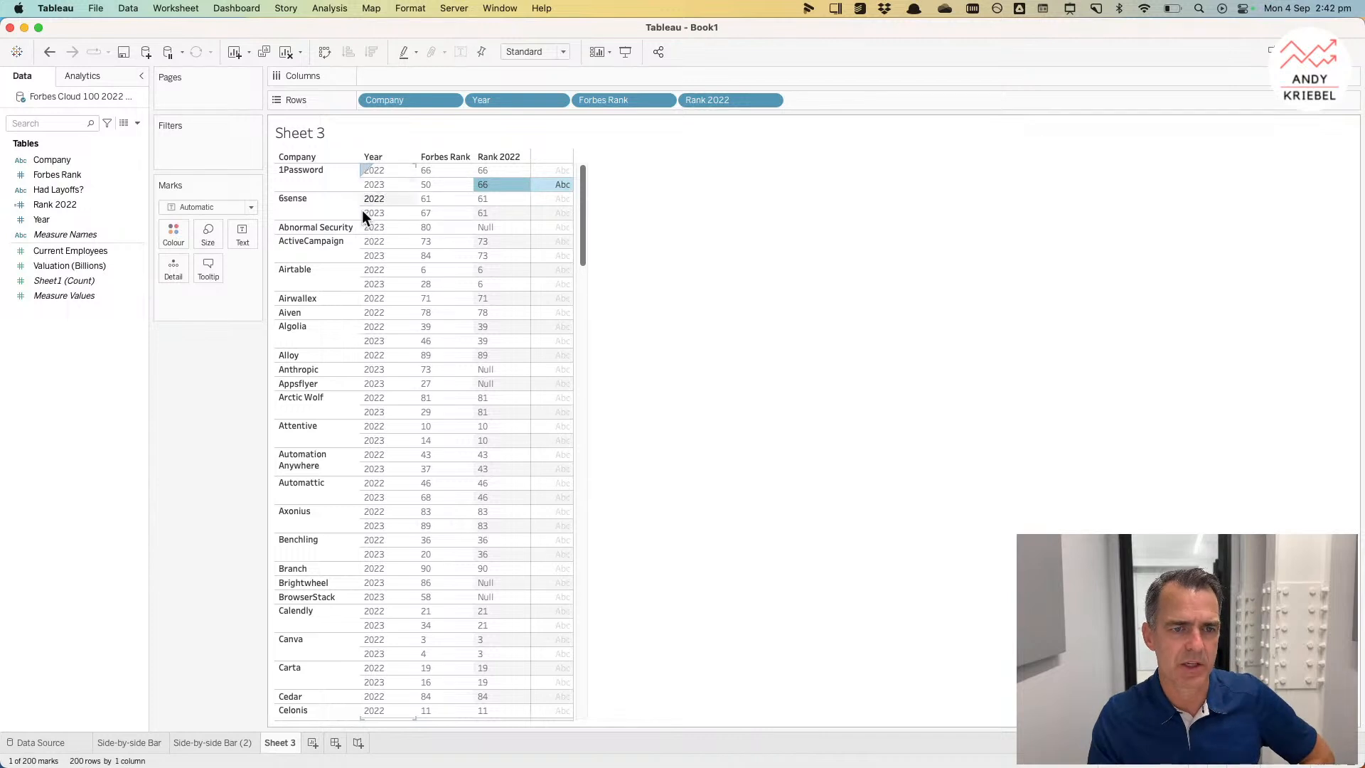
Step: Duplicate Rank 2022, rename the copy Rank 2023 and change its year condition to 2023
left_click(54, 205)
right_click(53, 203)
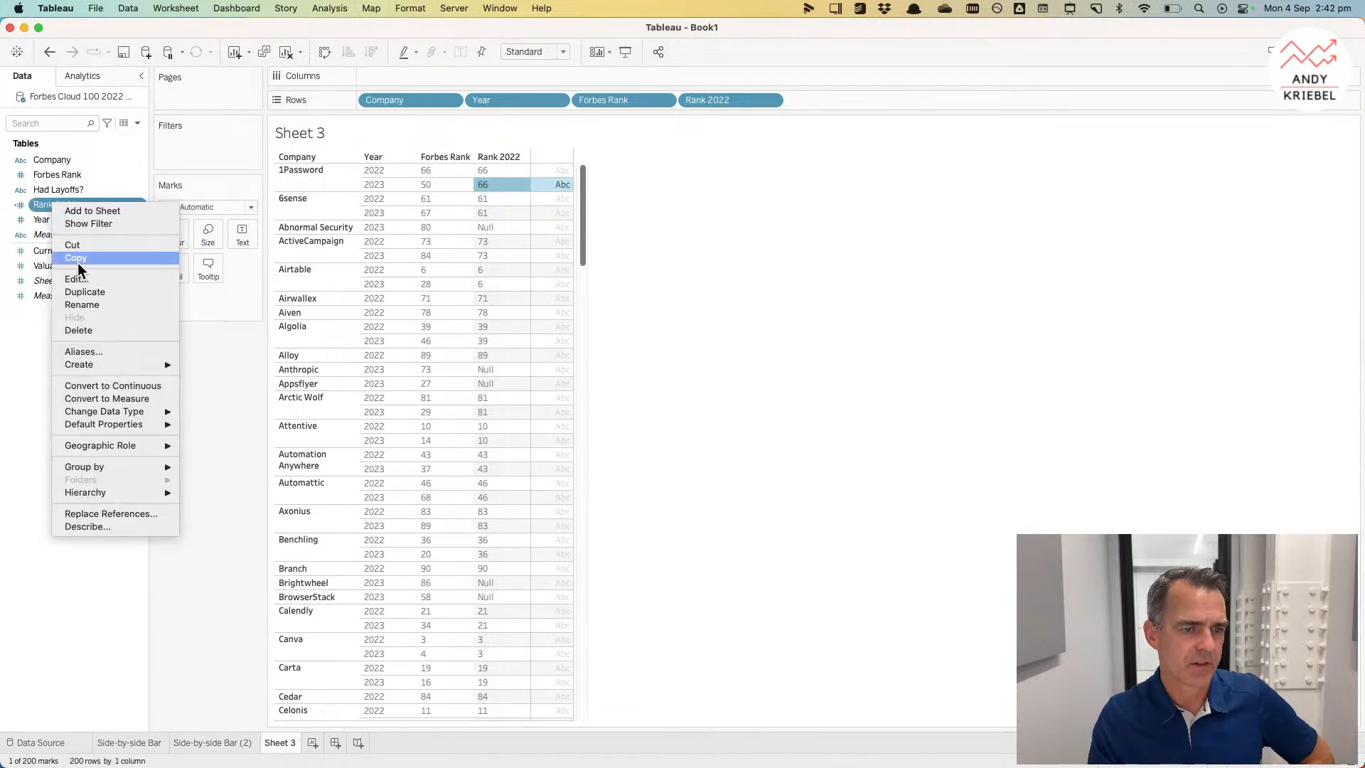
left_click(77, 281)
right_click(75, 222)
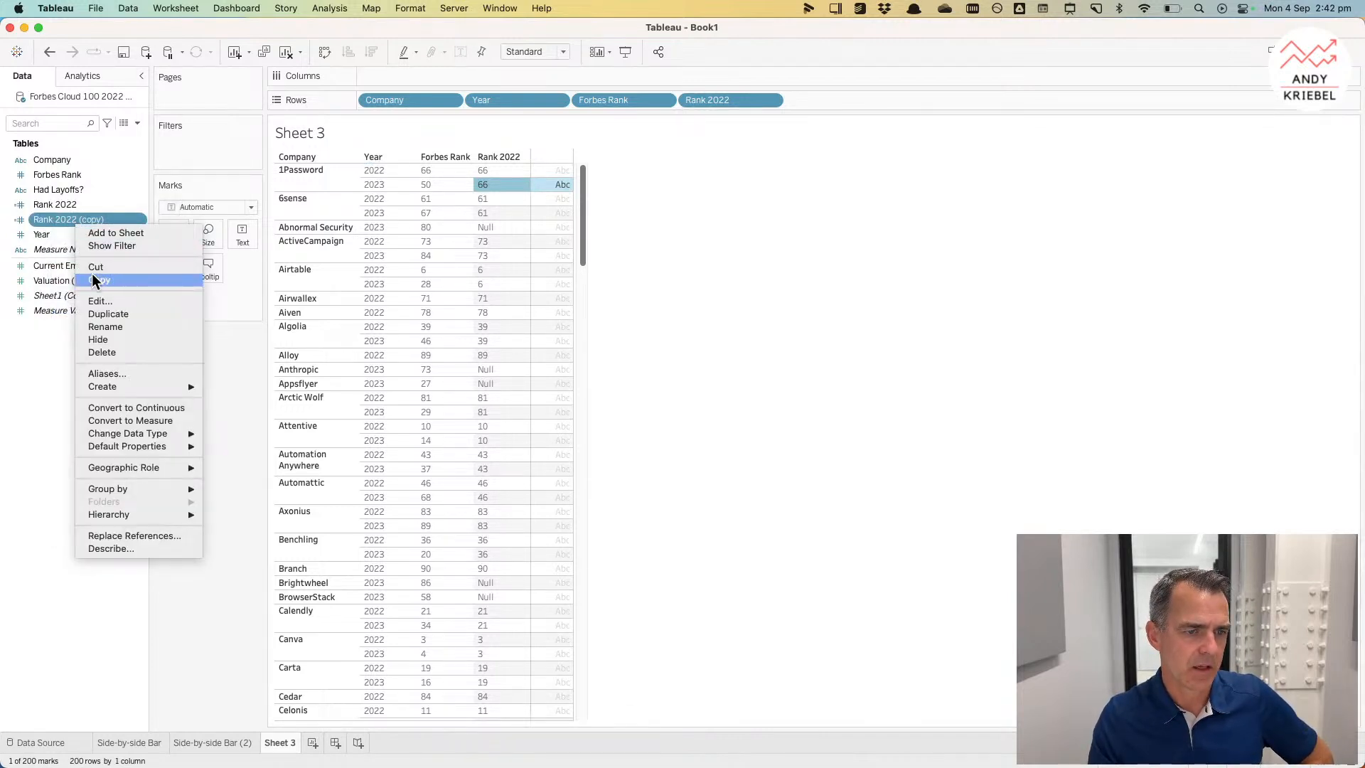
left_click(97, 295)
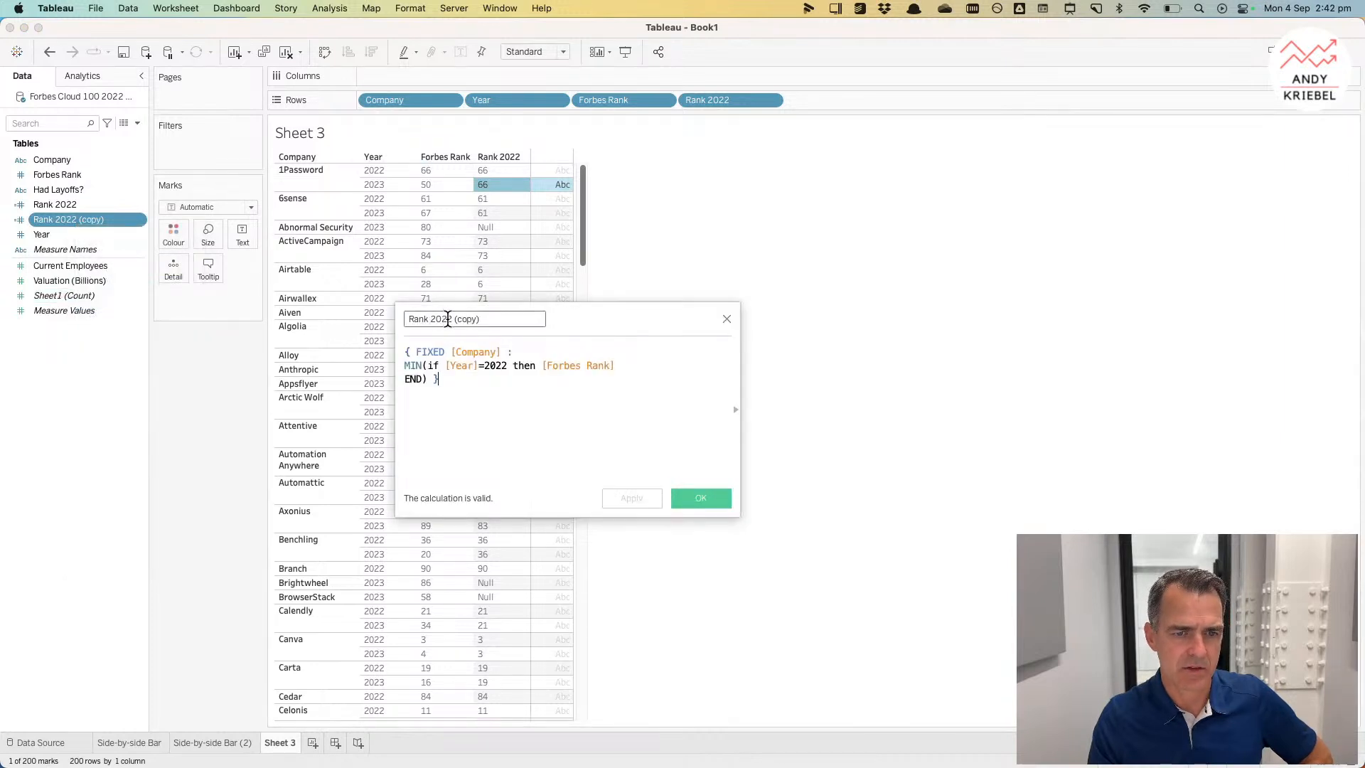
type("3")
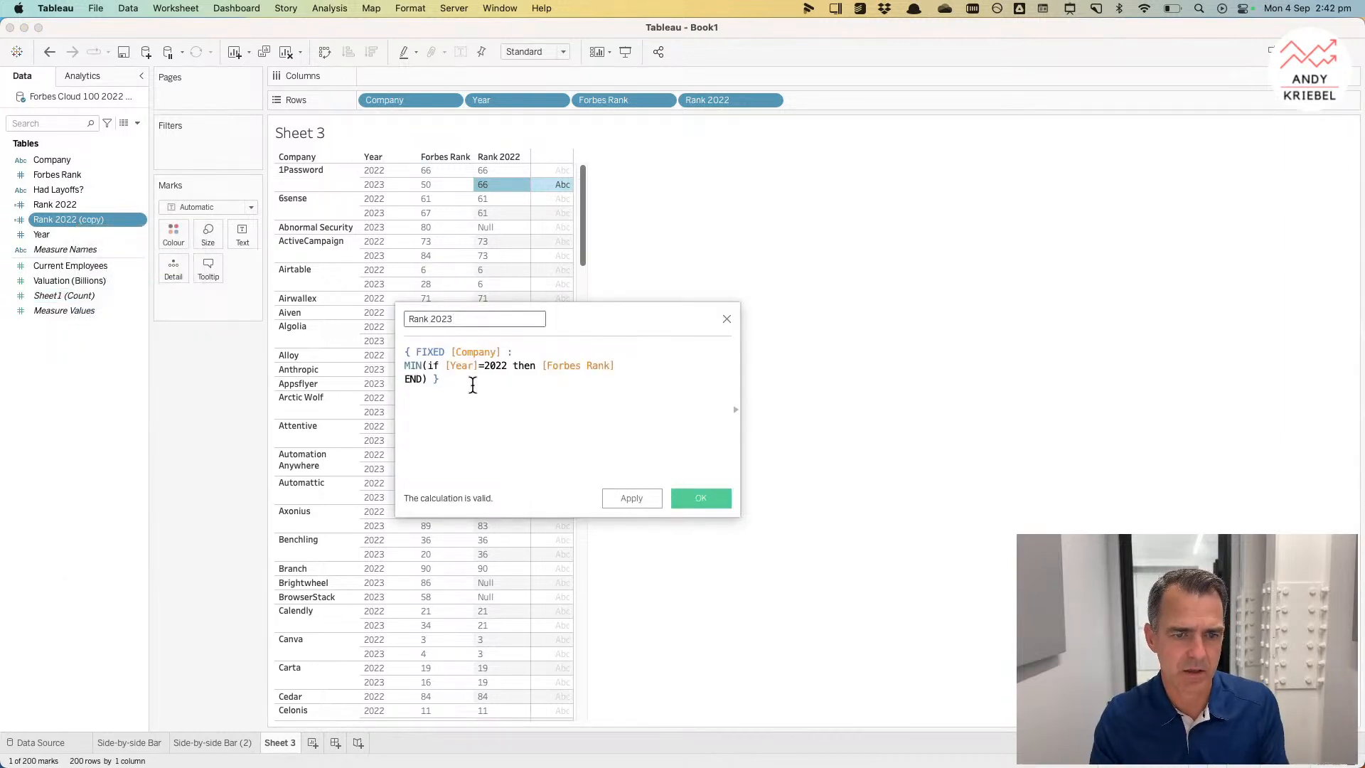
left_click(508, 367)
key("BackSpace")
type("3")
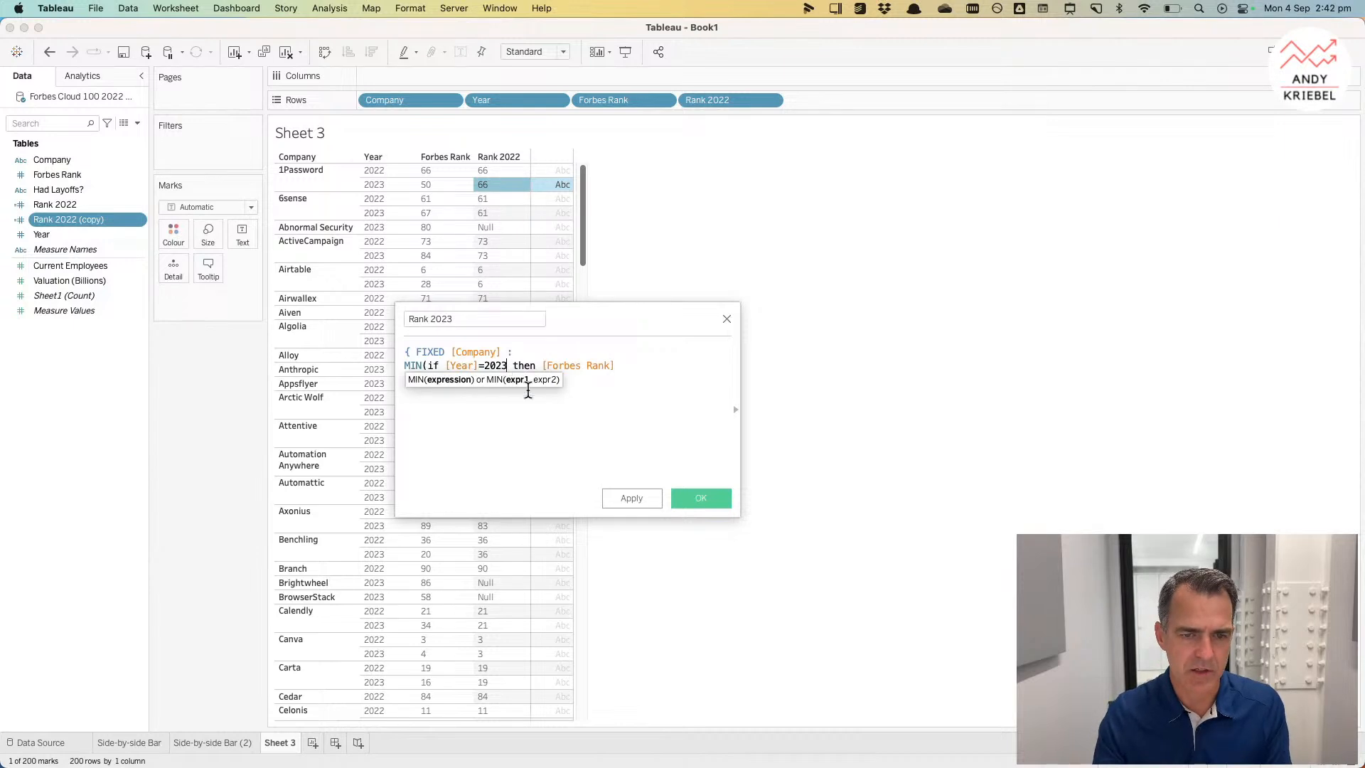
left_click(688, 501)
Step: Place Rank 2023 on Rows and remove Year and Forbes Rank from Rows
left_click_drag(55, 219, 820, 99)
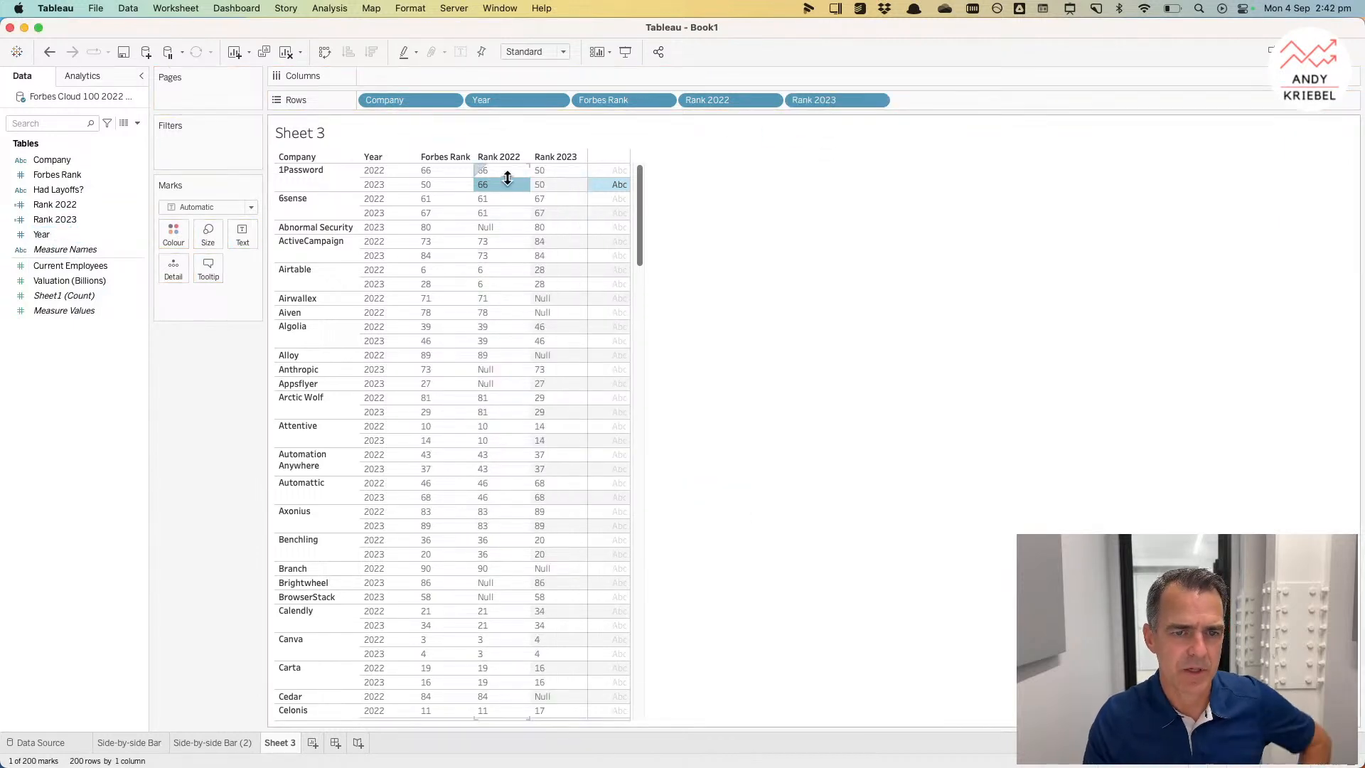
left_click_drag(501, 101, 455, 36)
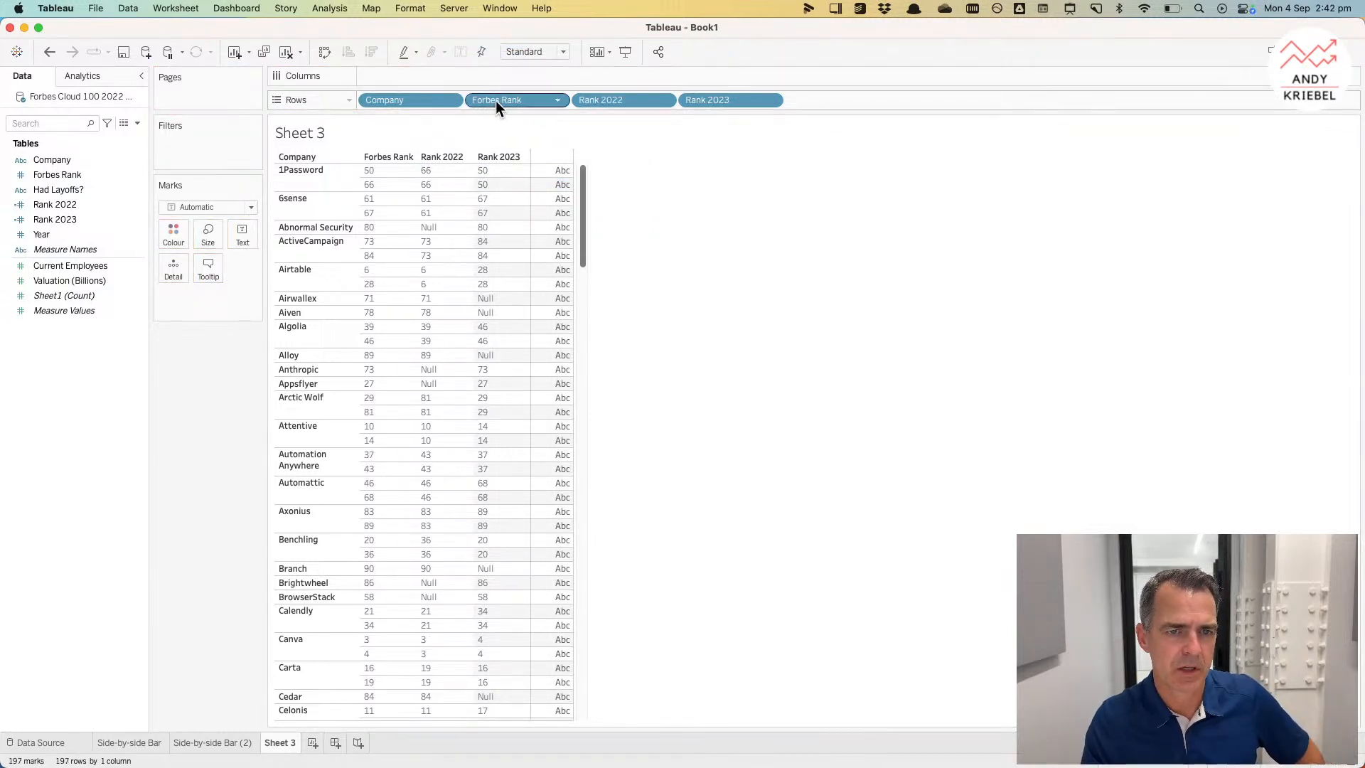
left_click_drag(497, 100, 451, 31)
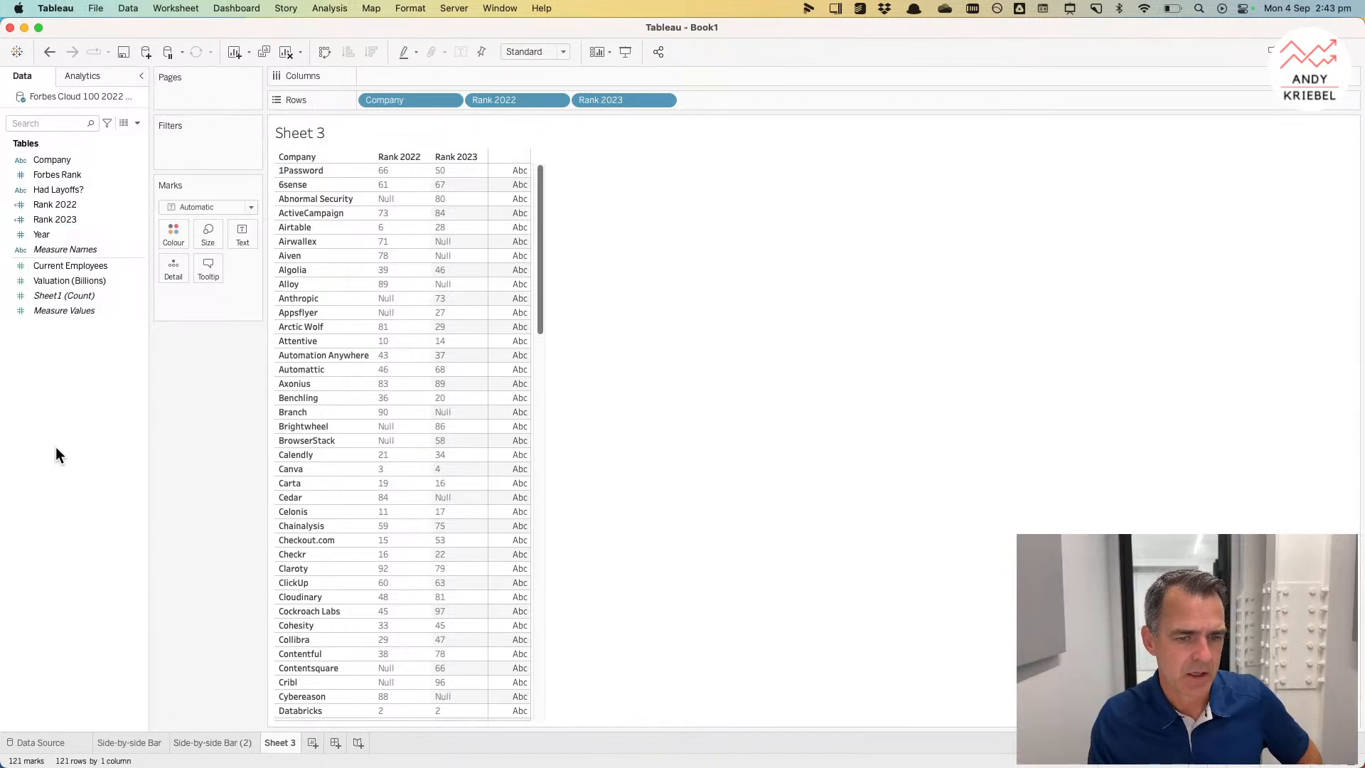
Step: On the Side-by-side Bar (2) sheet, sort companies ascending by the Rank 2023 field
left_click(218, 748)
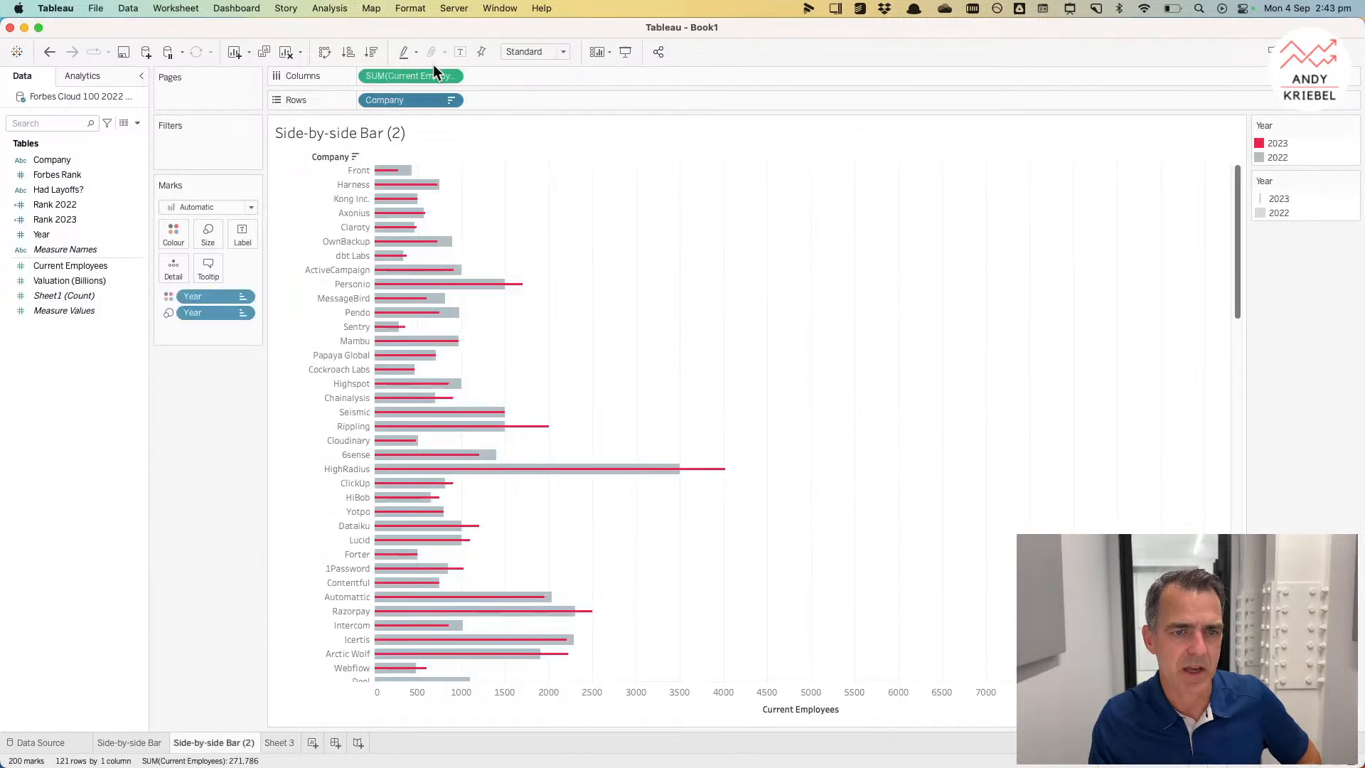
left_click(451, 100)
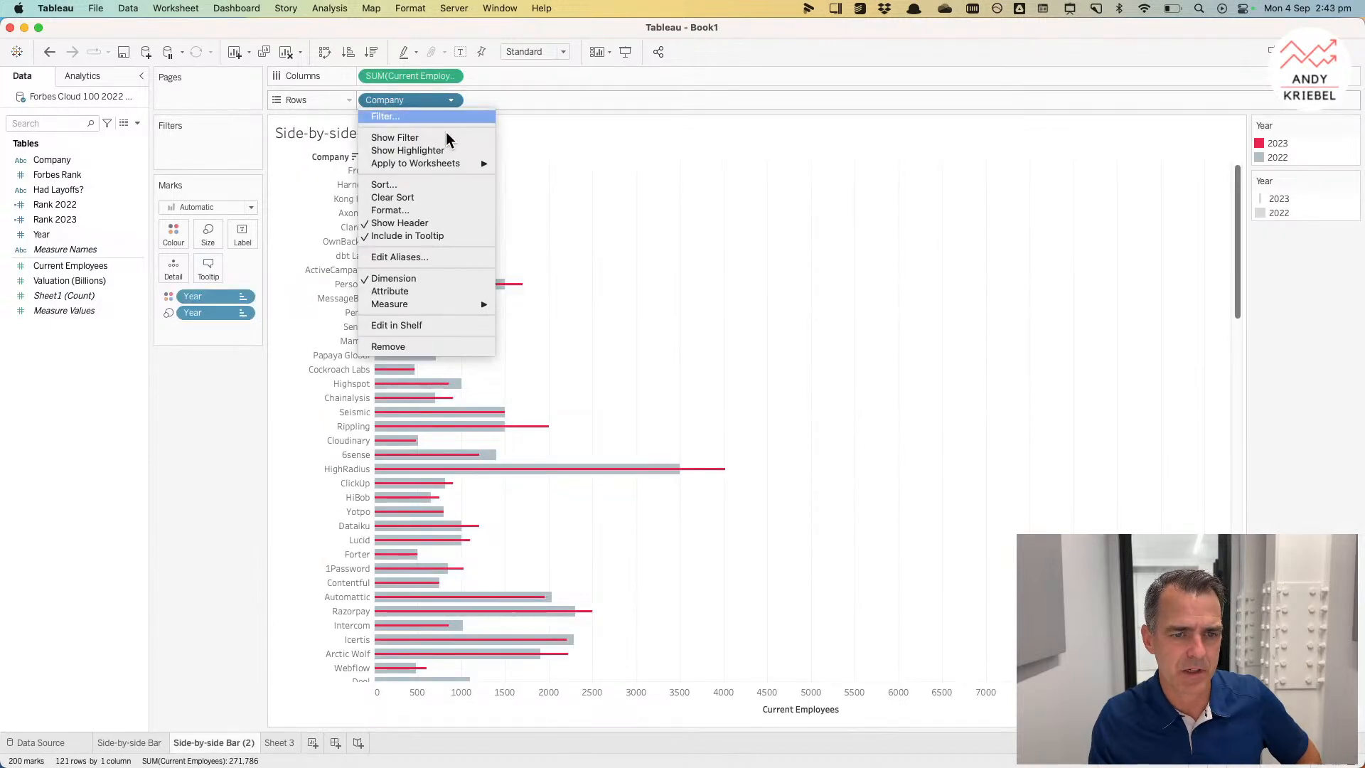
left_click(427, 185)
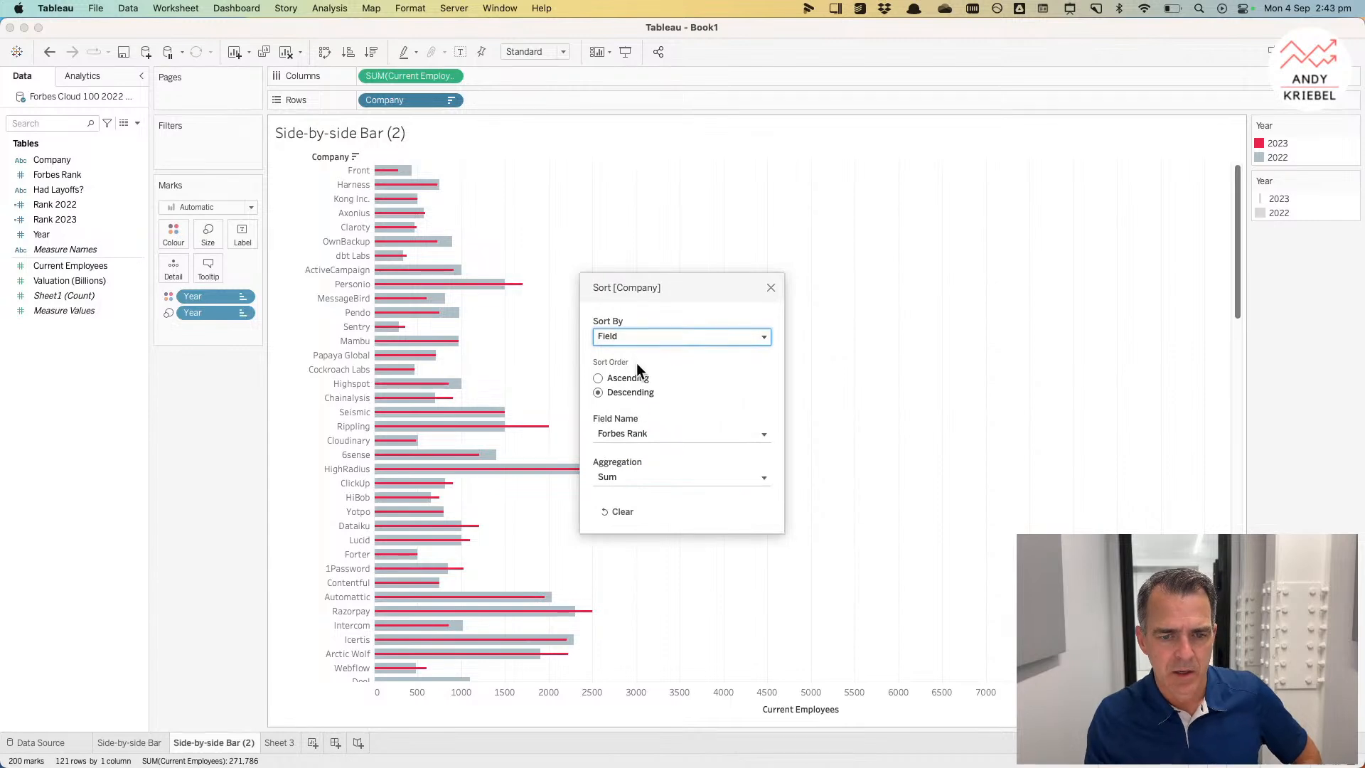
left_click(634, 435)
left_click(653, 537)
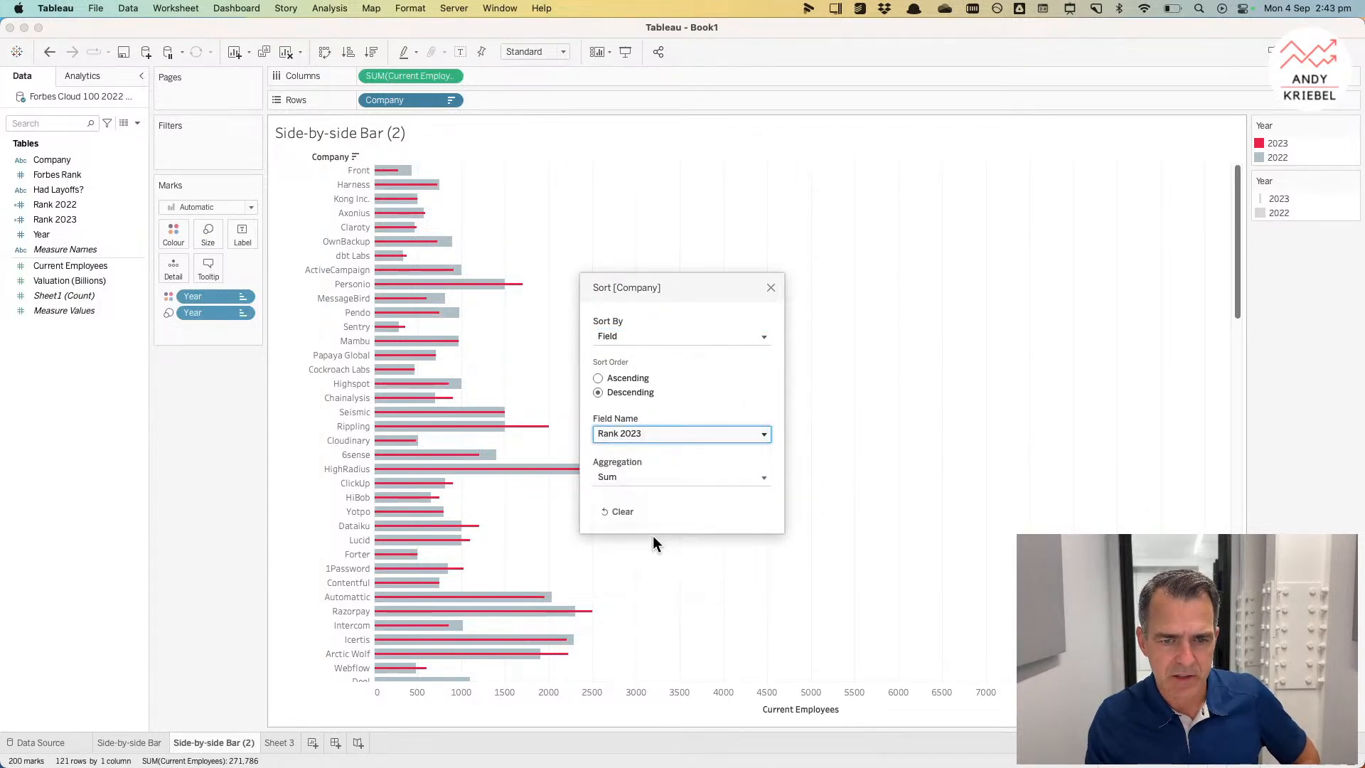
left_click(597, 378)
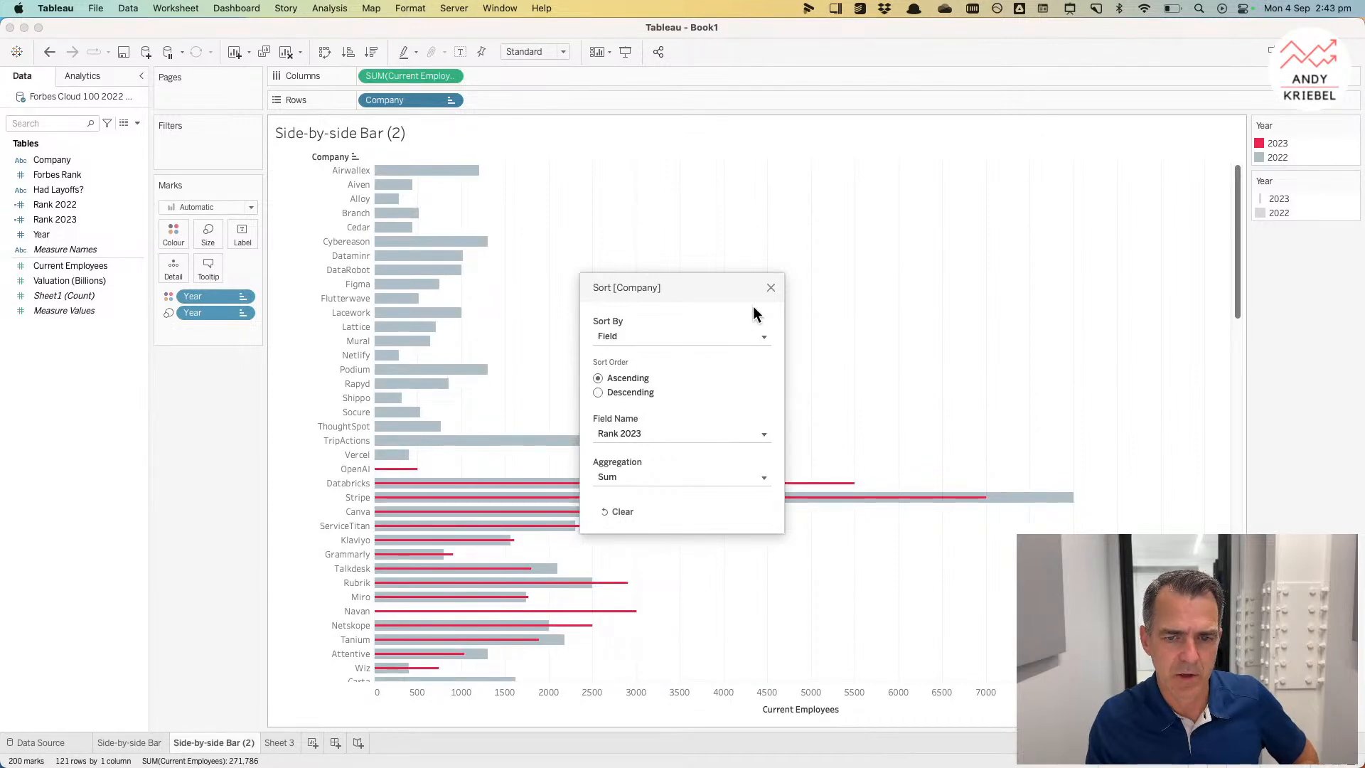
left_click(770, 288)
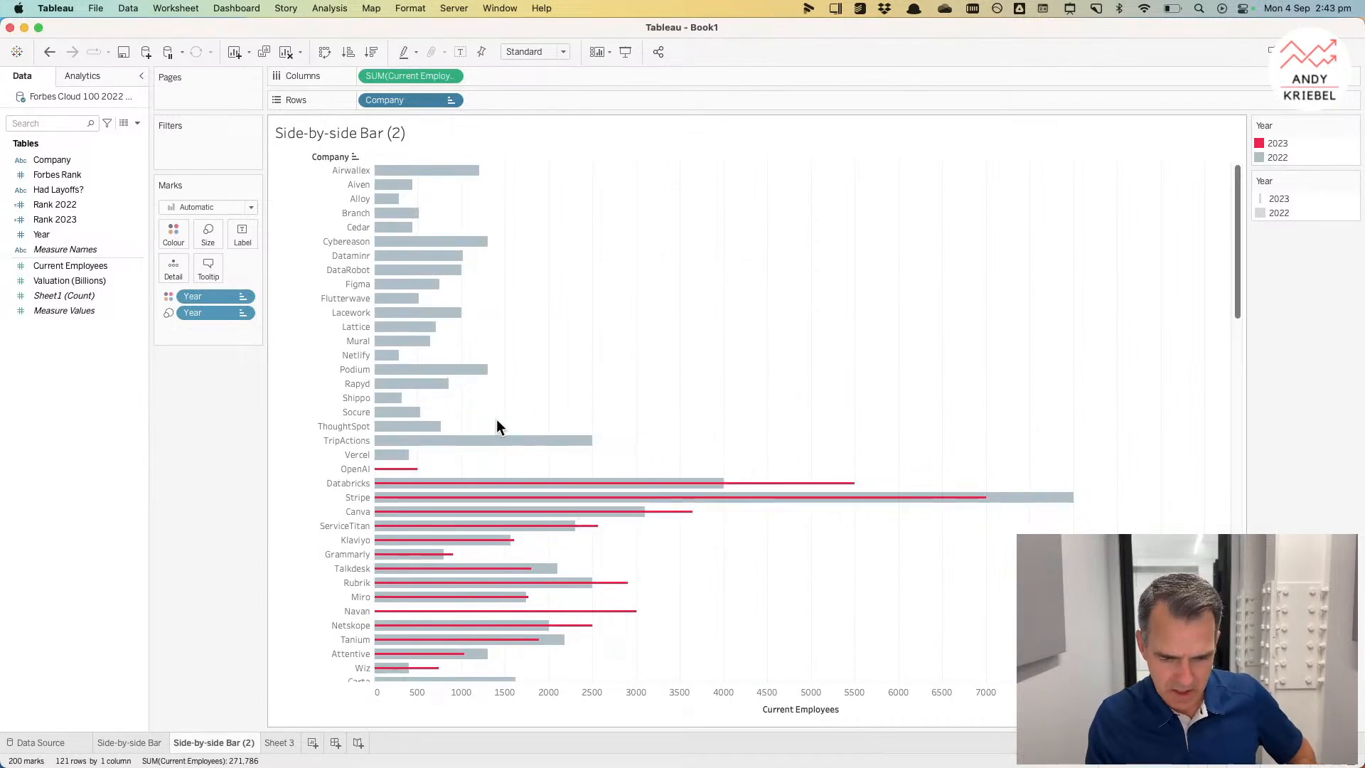
Step: Add Rank 2022 and Rank 2023 to the marks' detail
mouse_move(390, 205)
left_click(55, 313)
left_click_drag(55, 205, 175, 270)
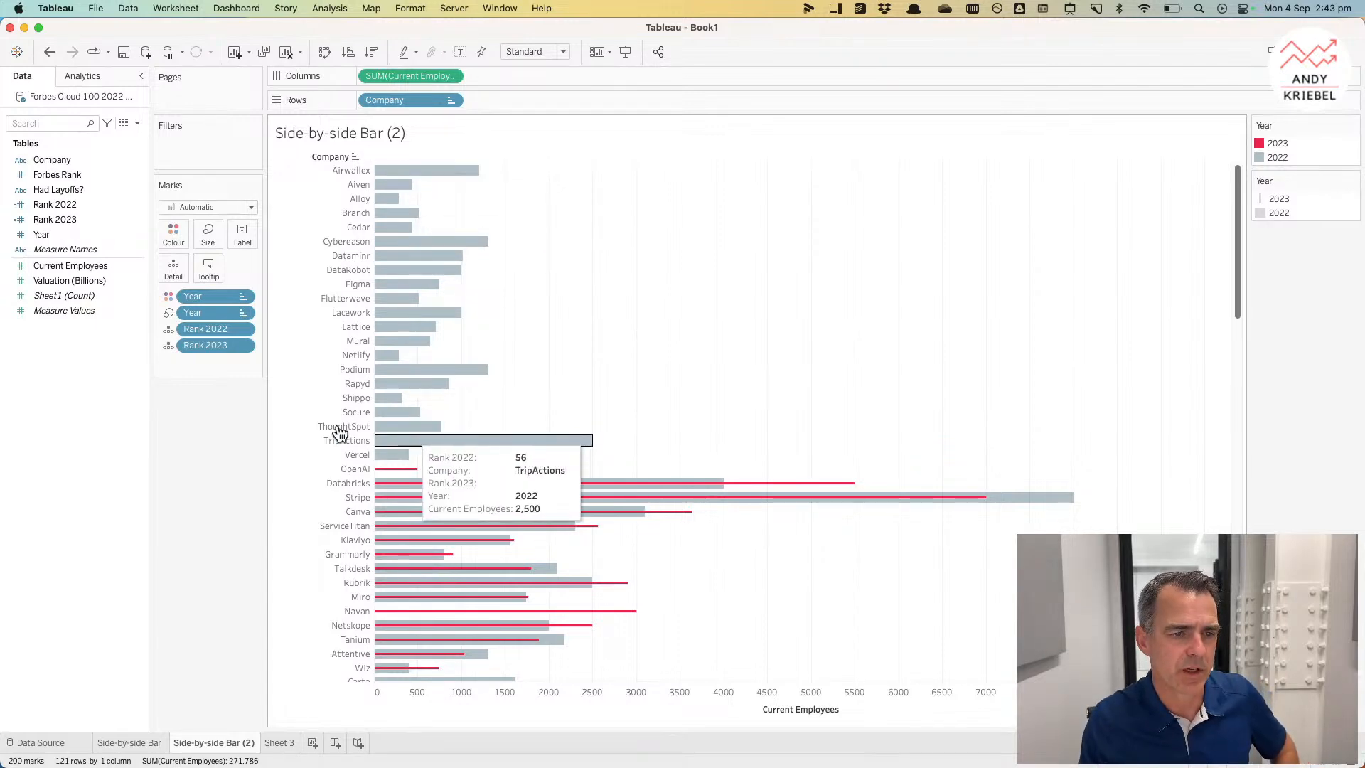
Step: Edit Rank 2023 to wrap the year condition in IFNULL with 101 as the fallback and save it
right_click(64, 216)
left_click(83, 285)
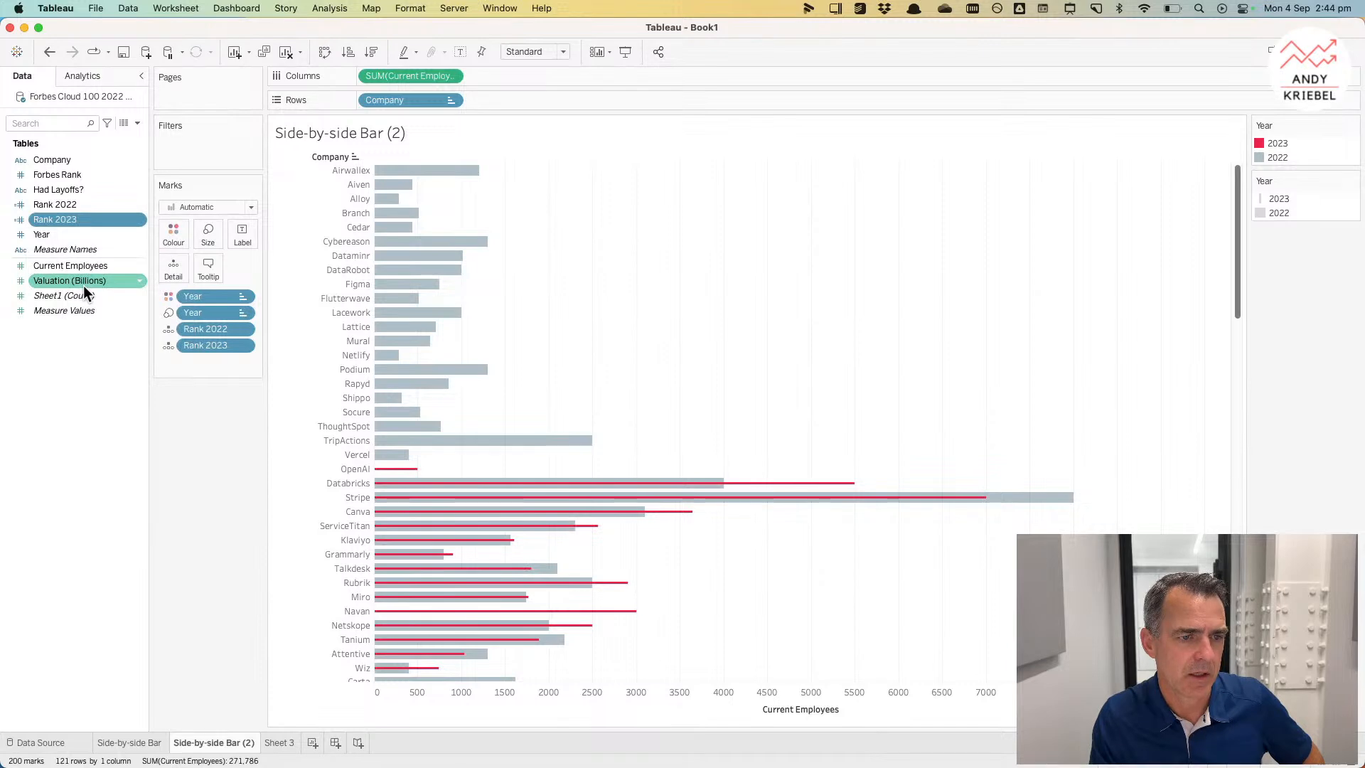
right_click(87, 222)
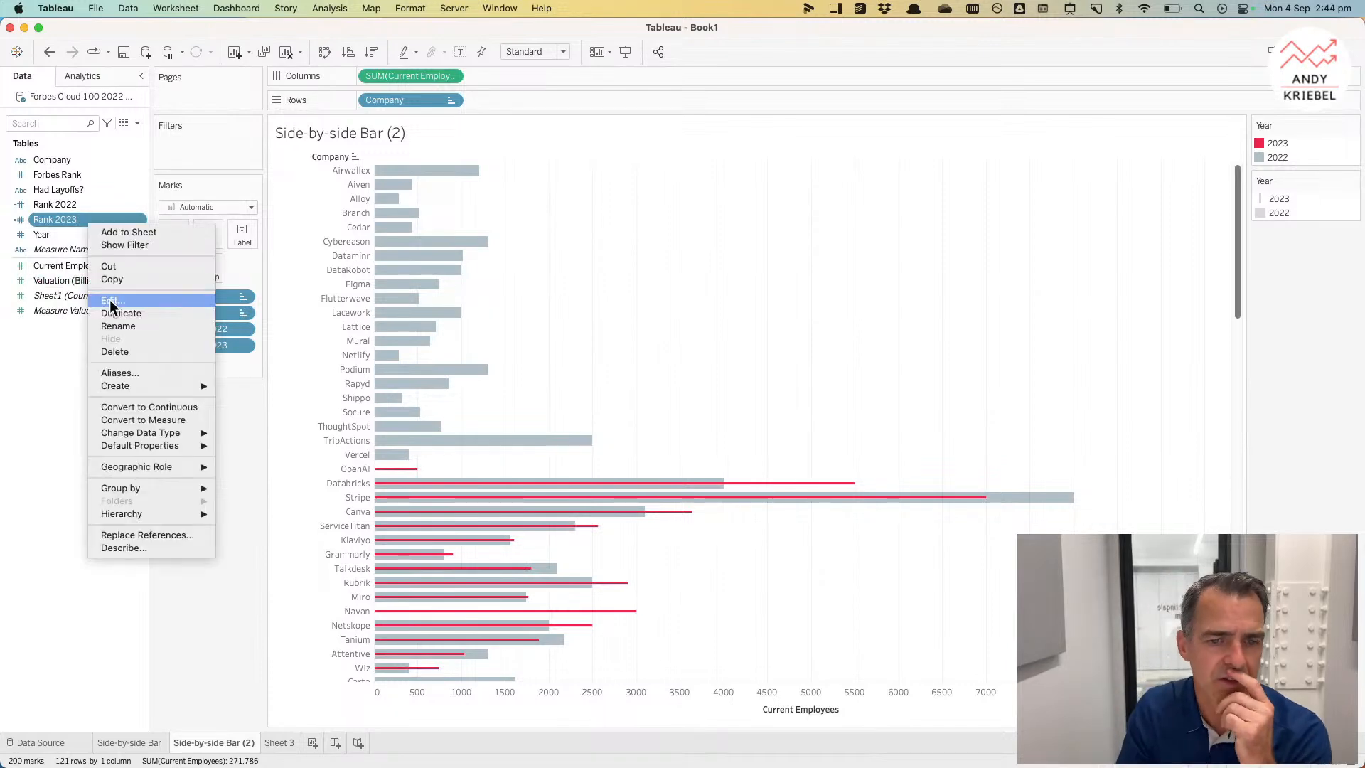
left_click(111, 302)
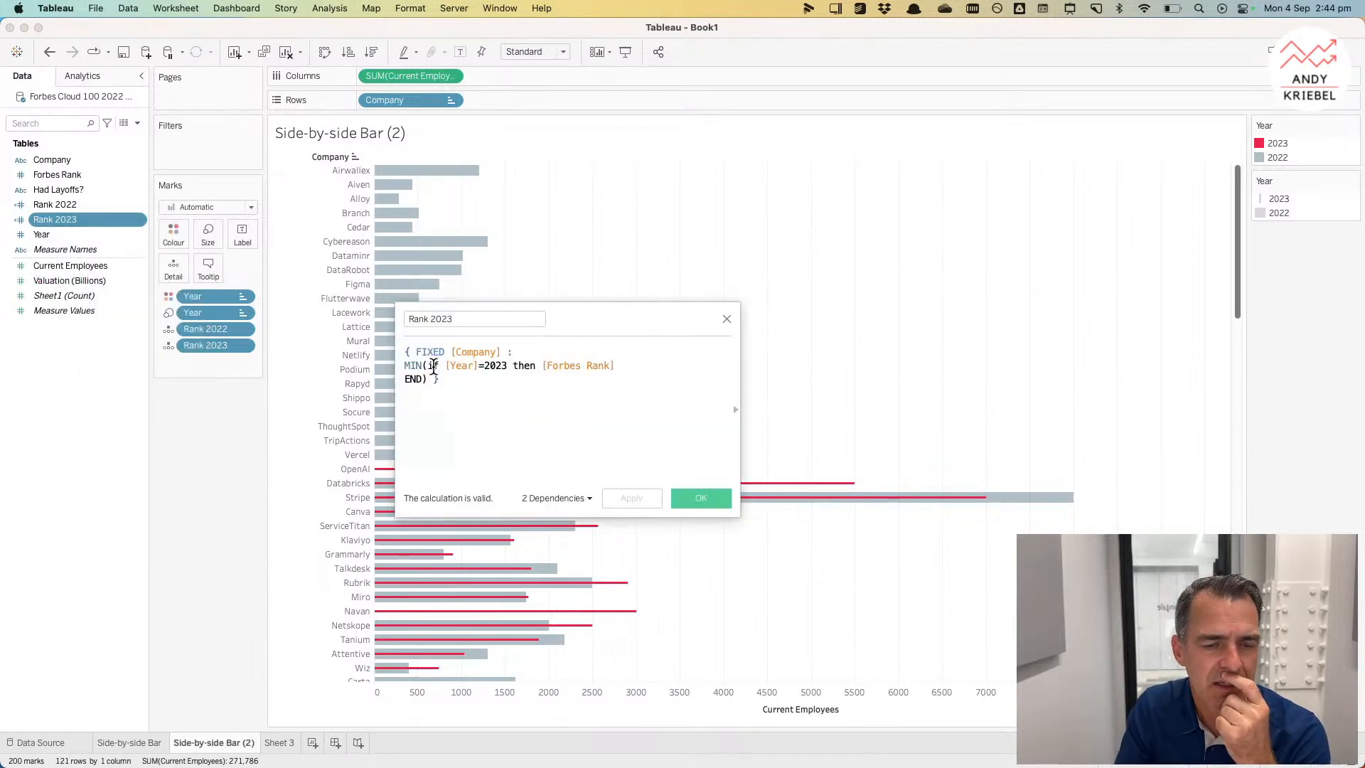
left_click(432, 366)
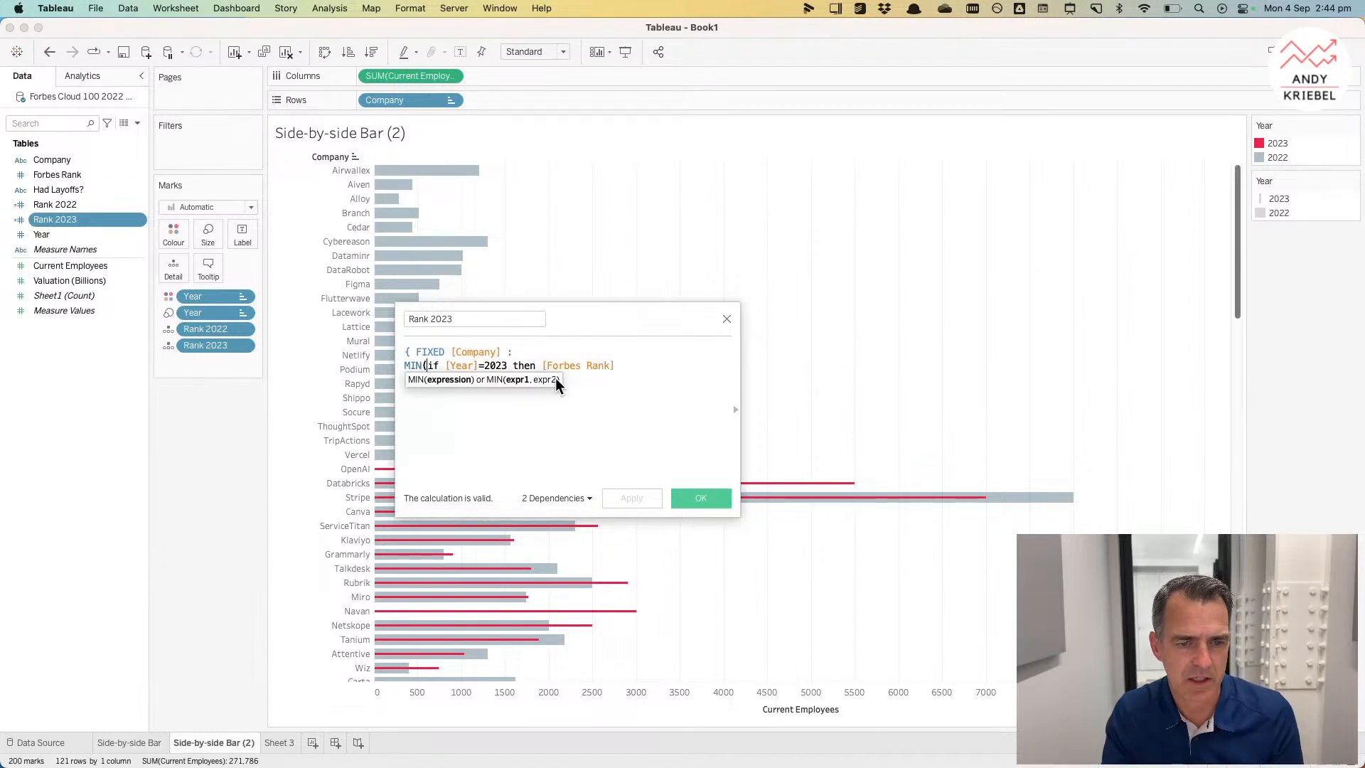
type("INFU ")
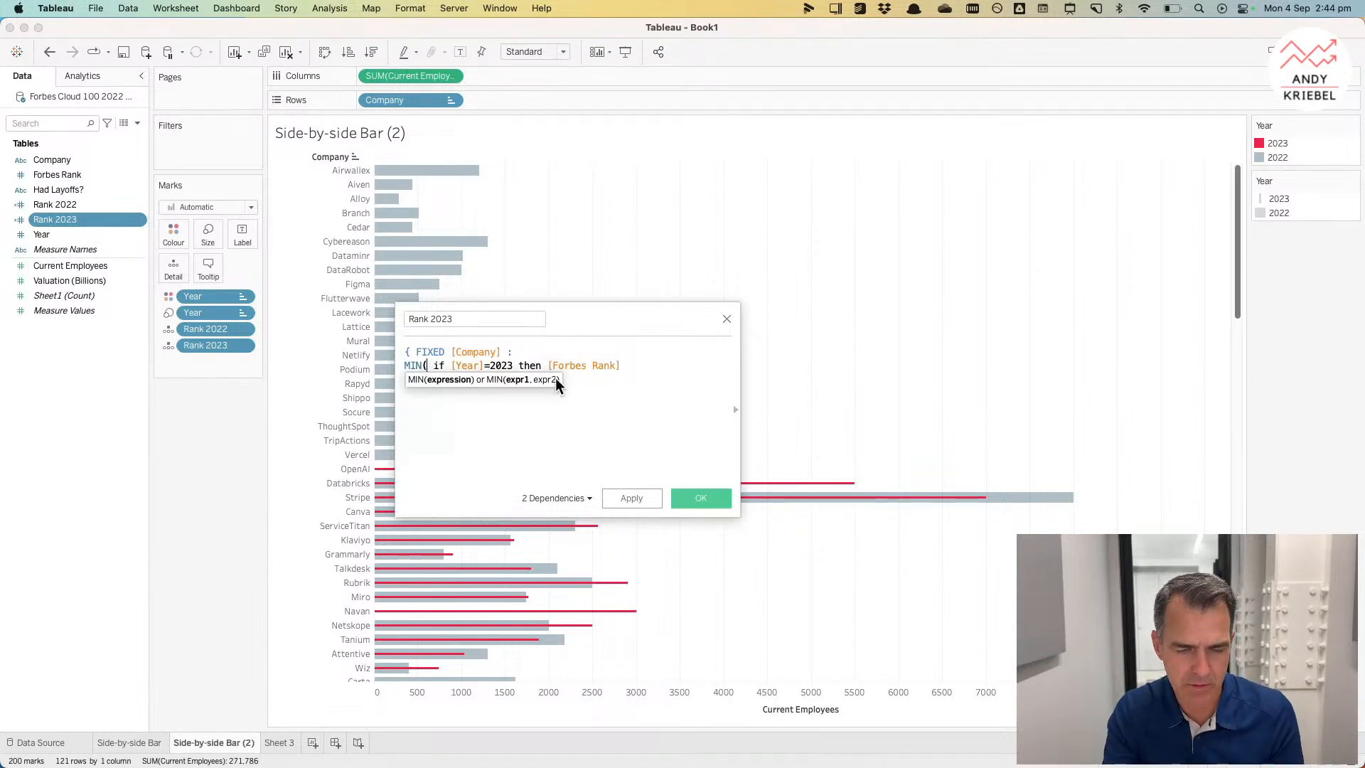
type("LL(")
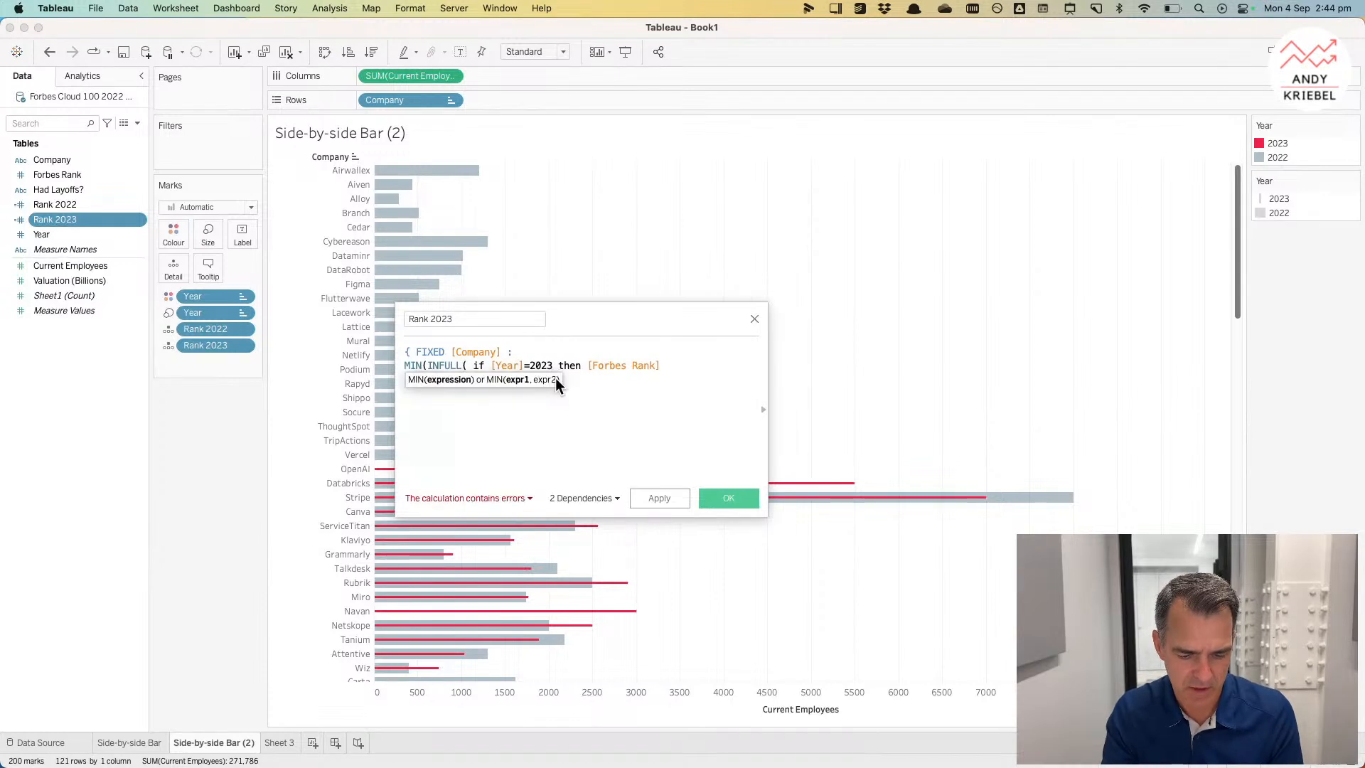
key("shift+Left")
key("shift+Left")
type("FN")
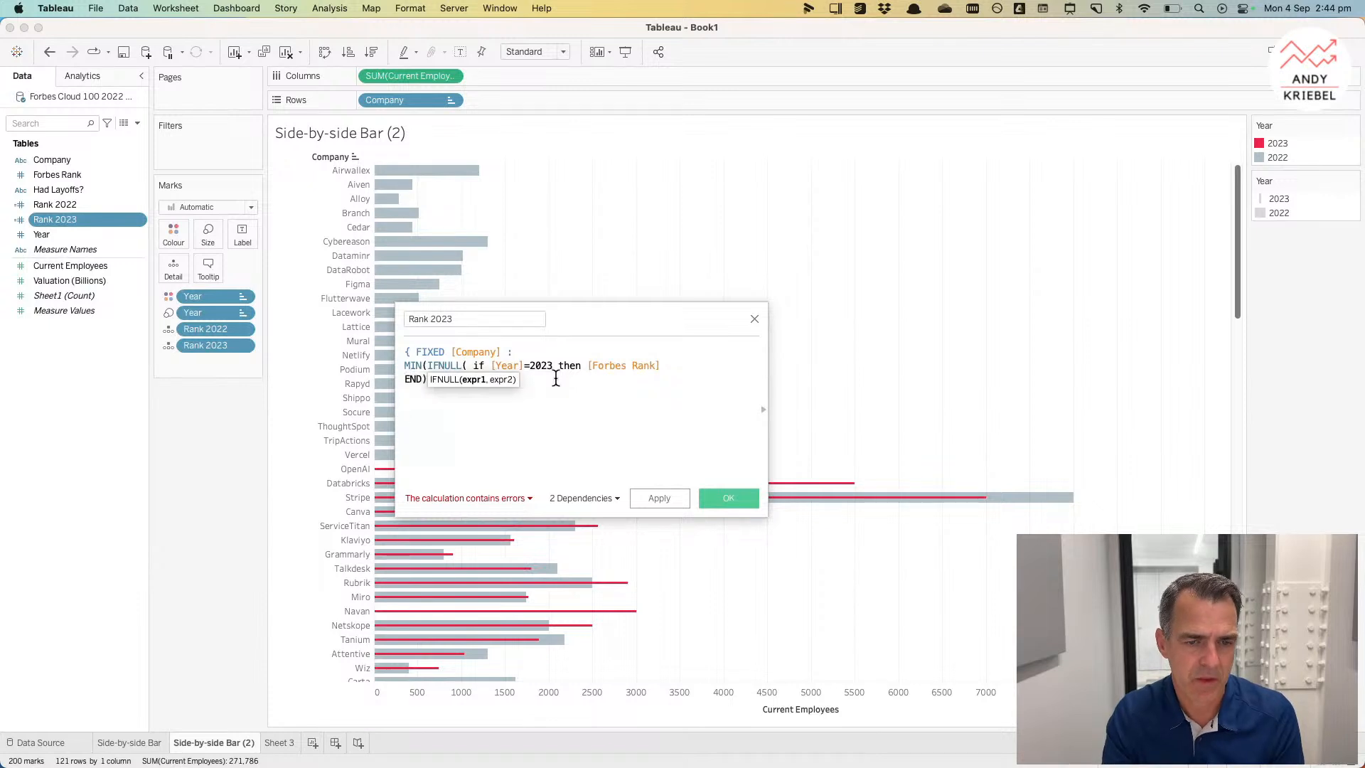
key("BackSpace")
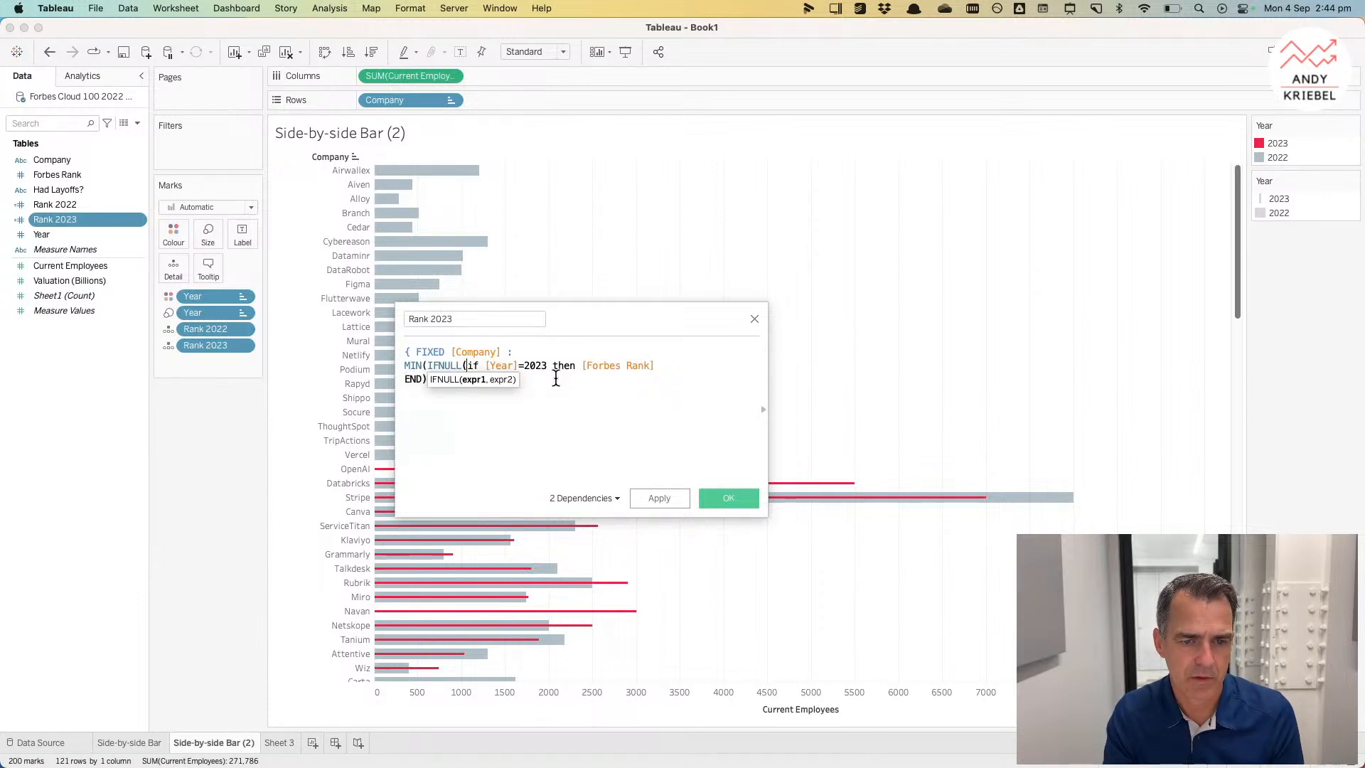
left_click(448, 364)
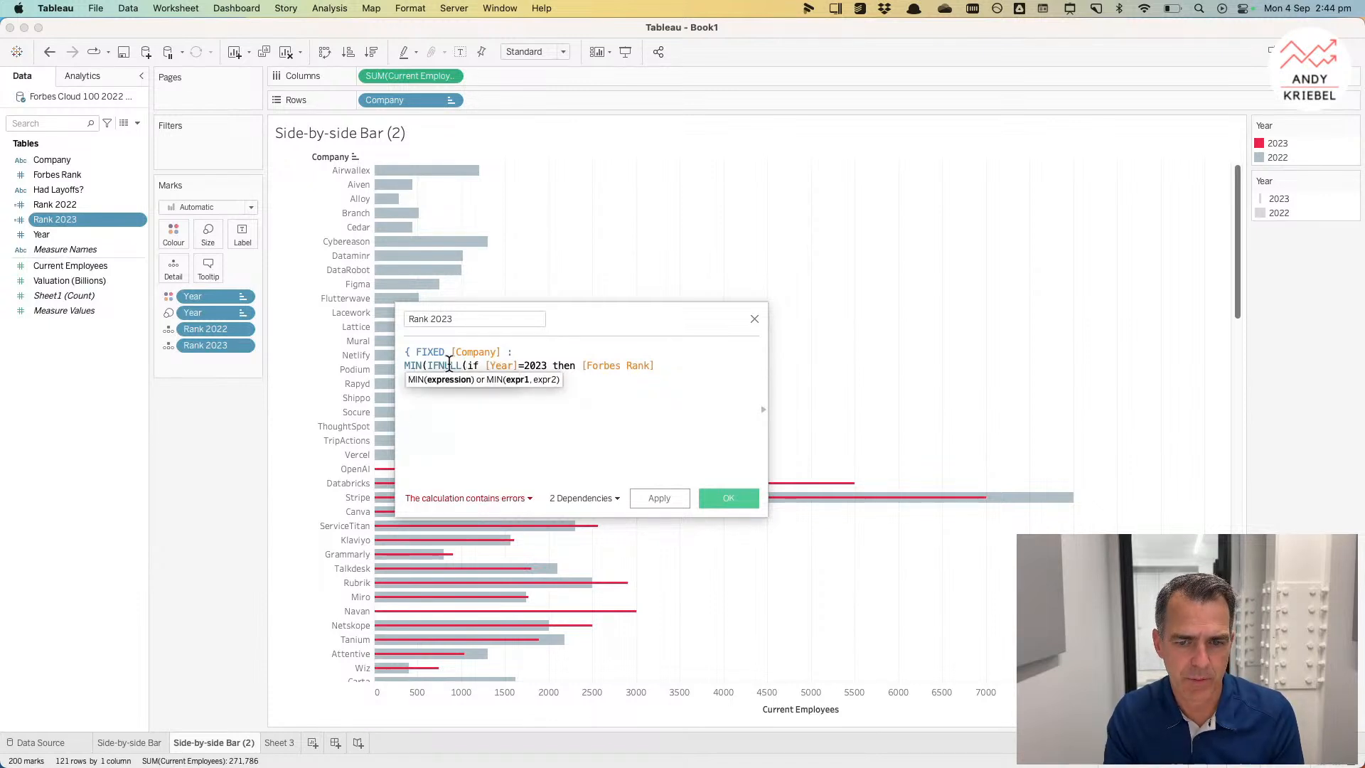
left_click(763, 411)
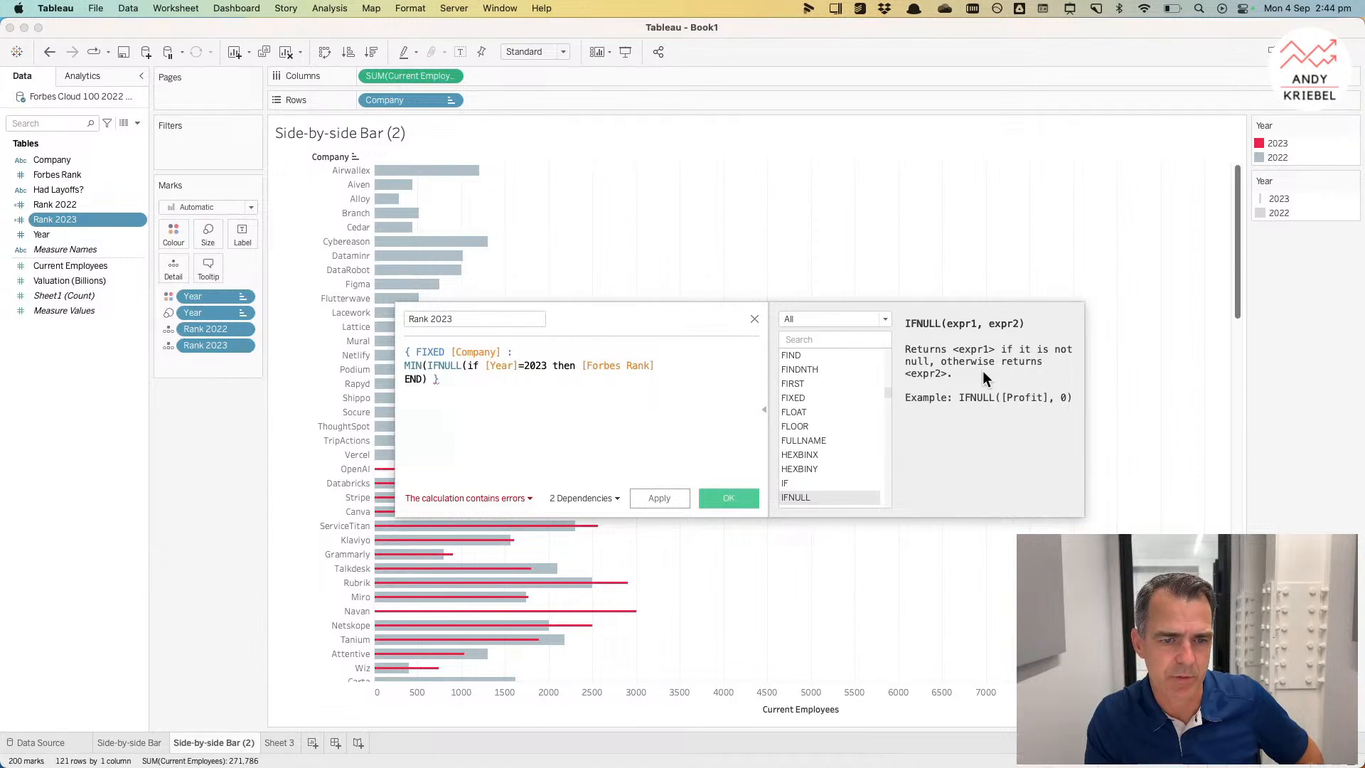
left_click(468, 365)
left_click(422, 379)
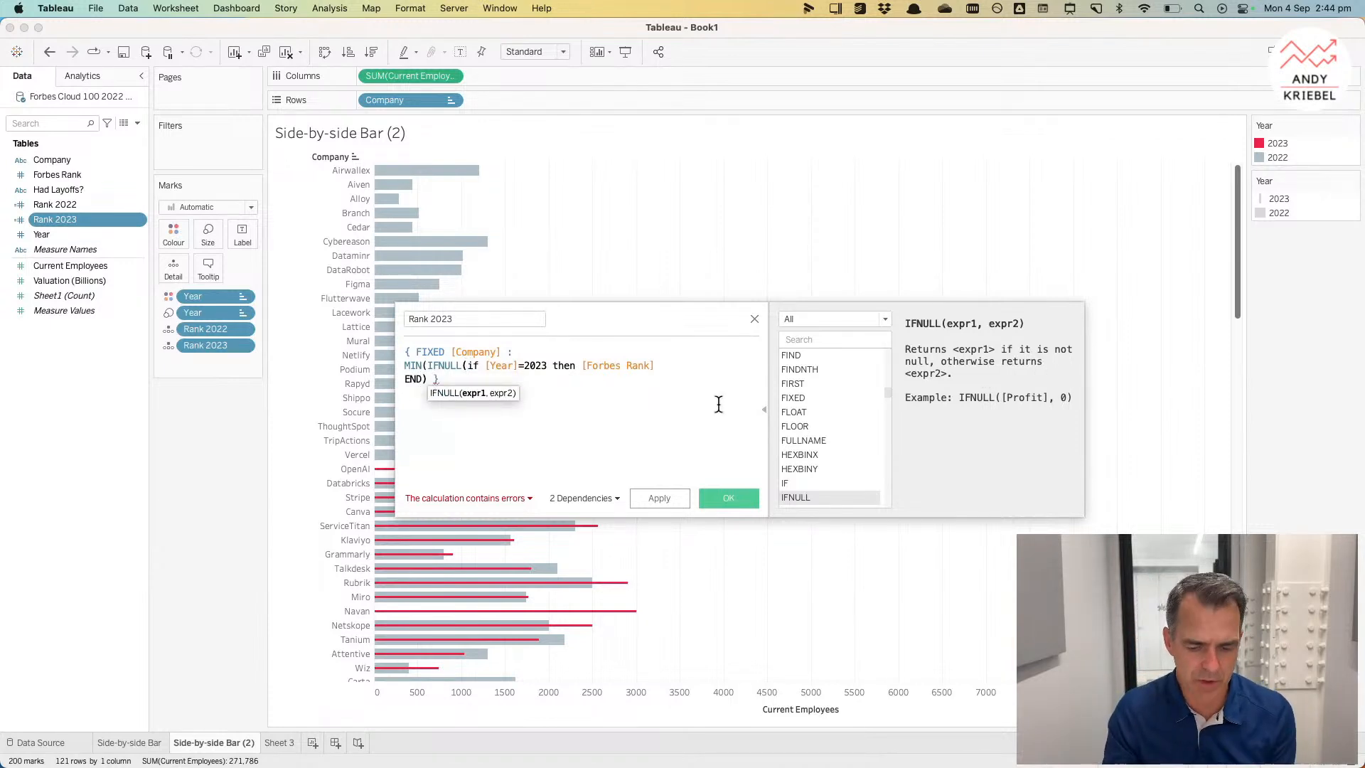
type(",")
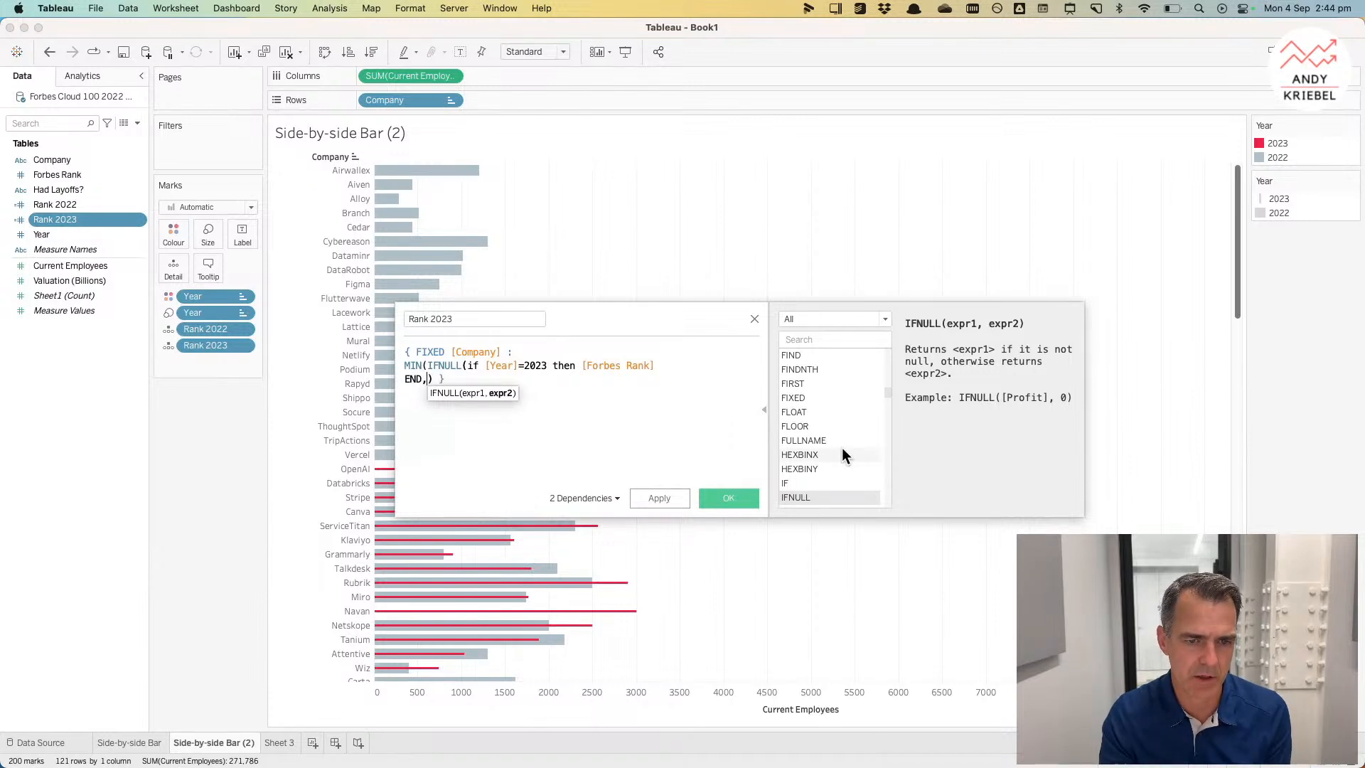
type("101")
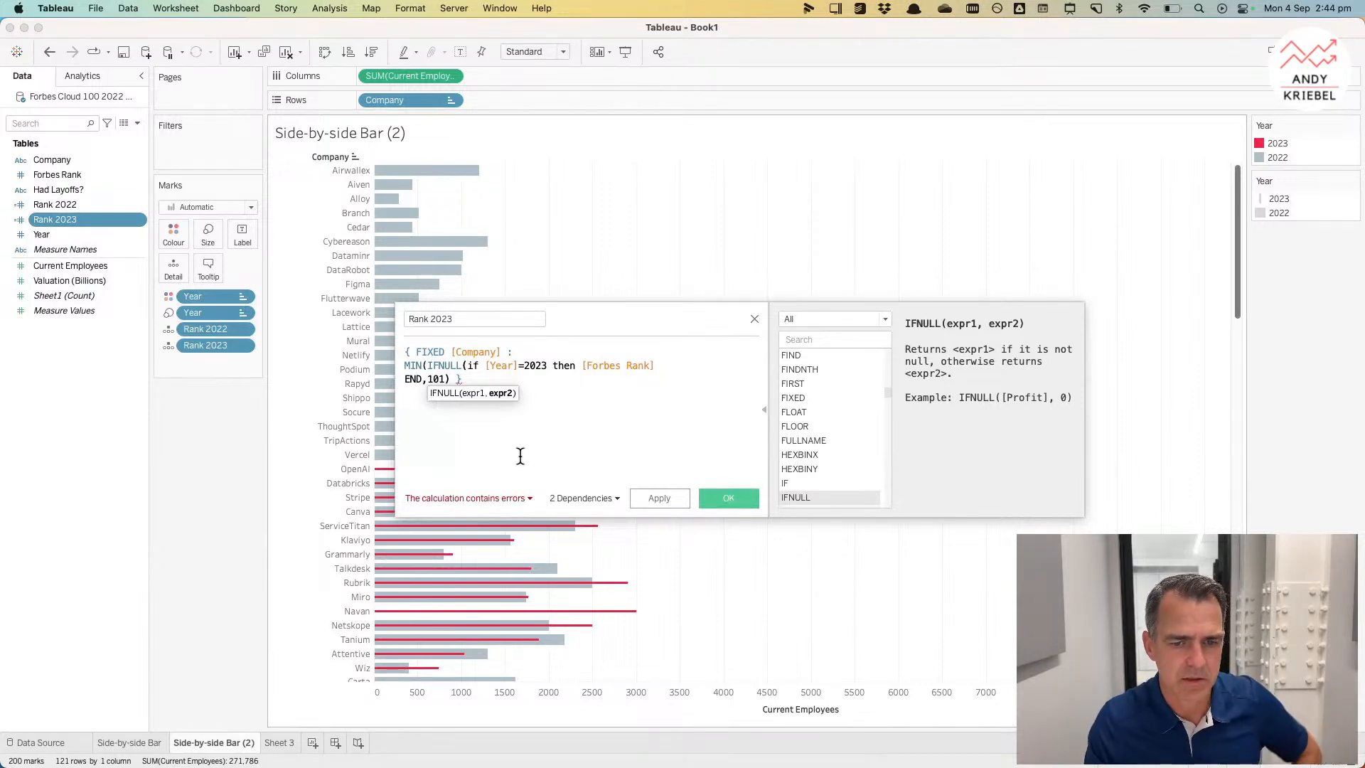
type(")")
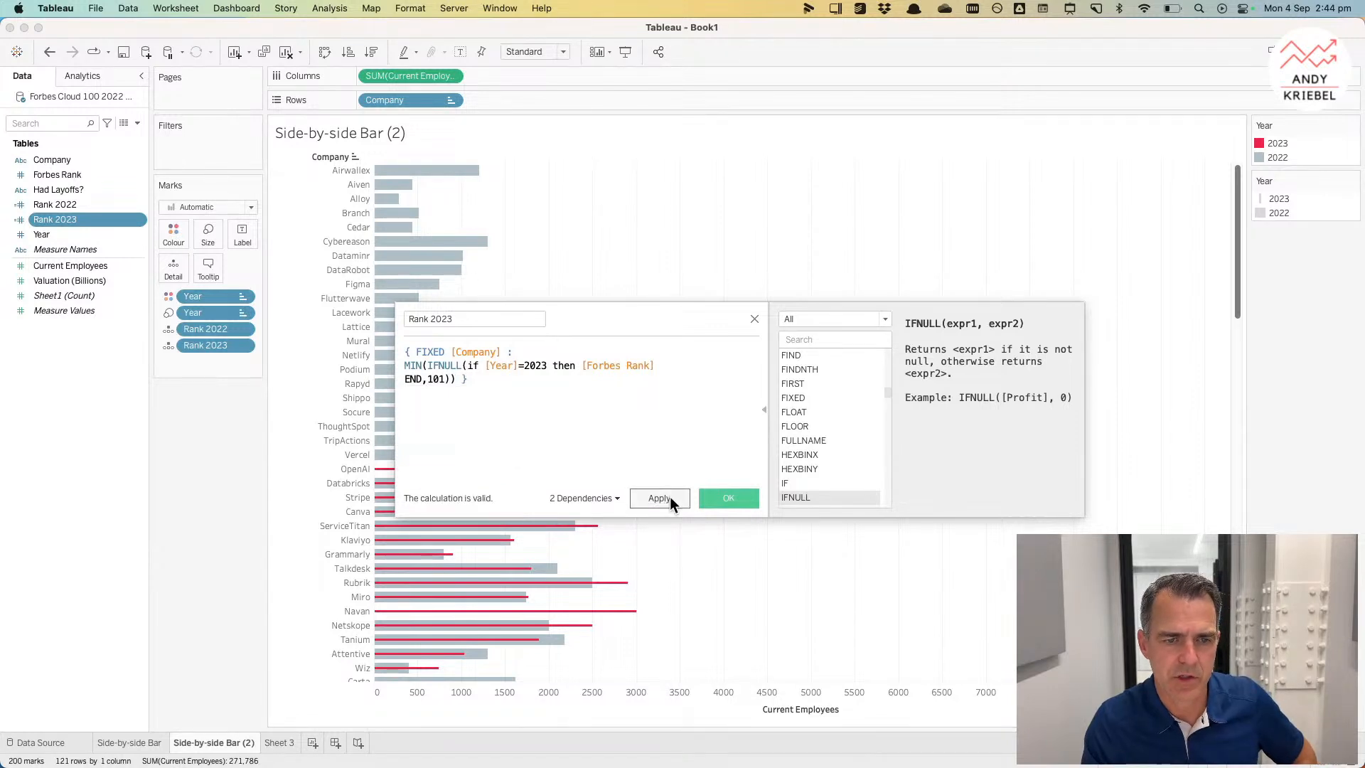
left_click(670, 496)
left_click(725, 497)
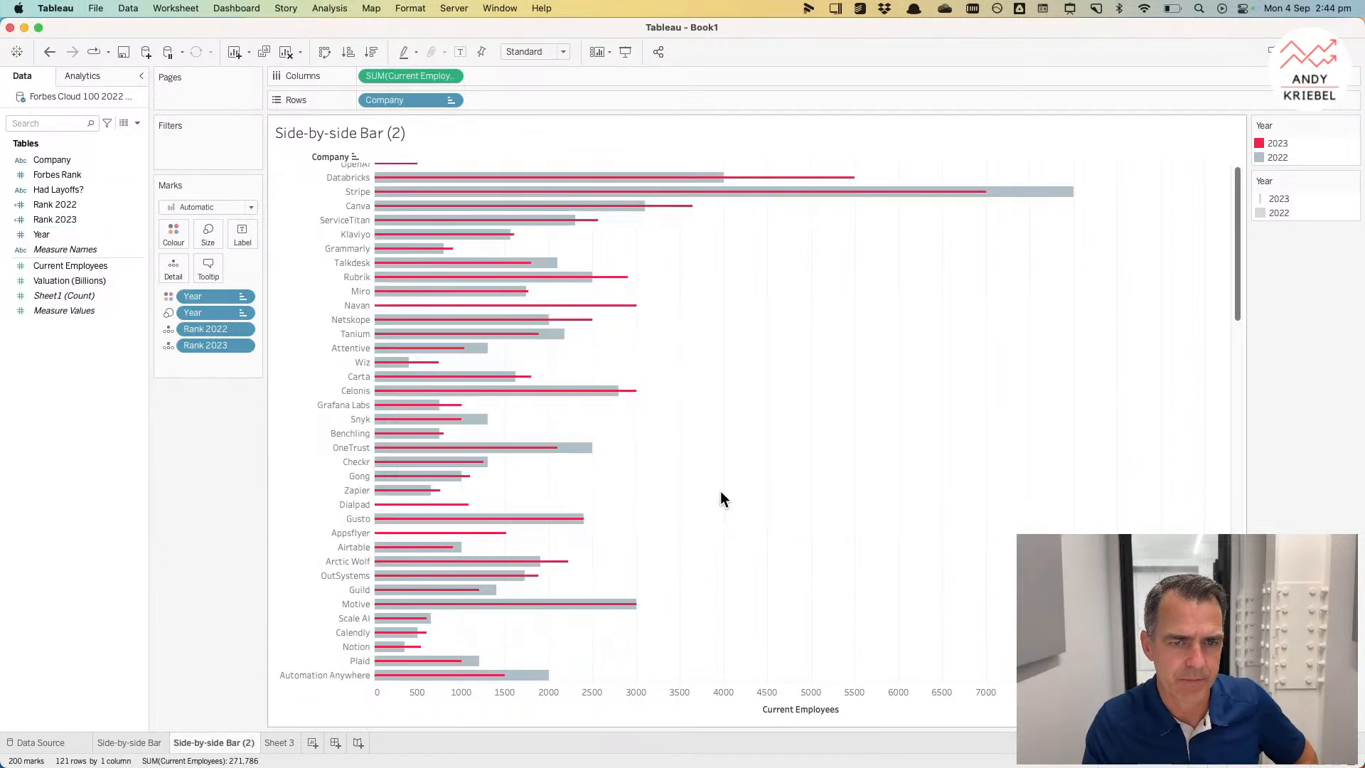
Step: Change the Company sort's aggregation of Rank 2023 to Minimum
scroll(721, 492, "down", 15)
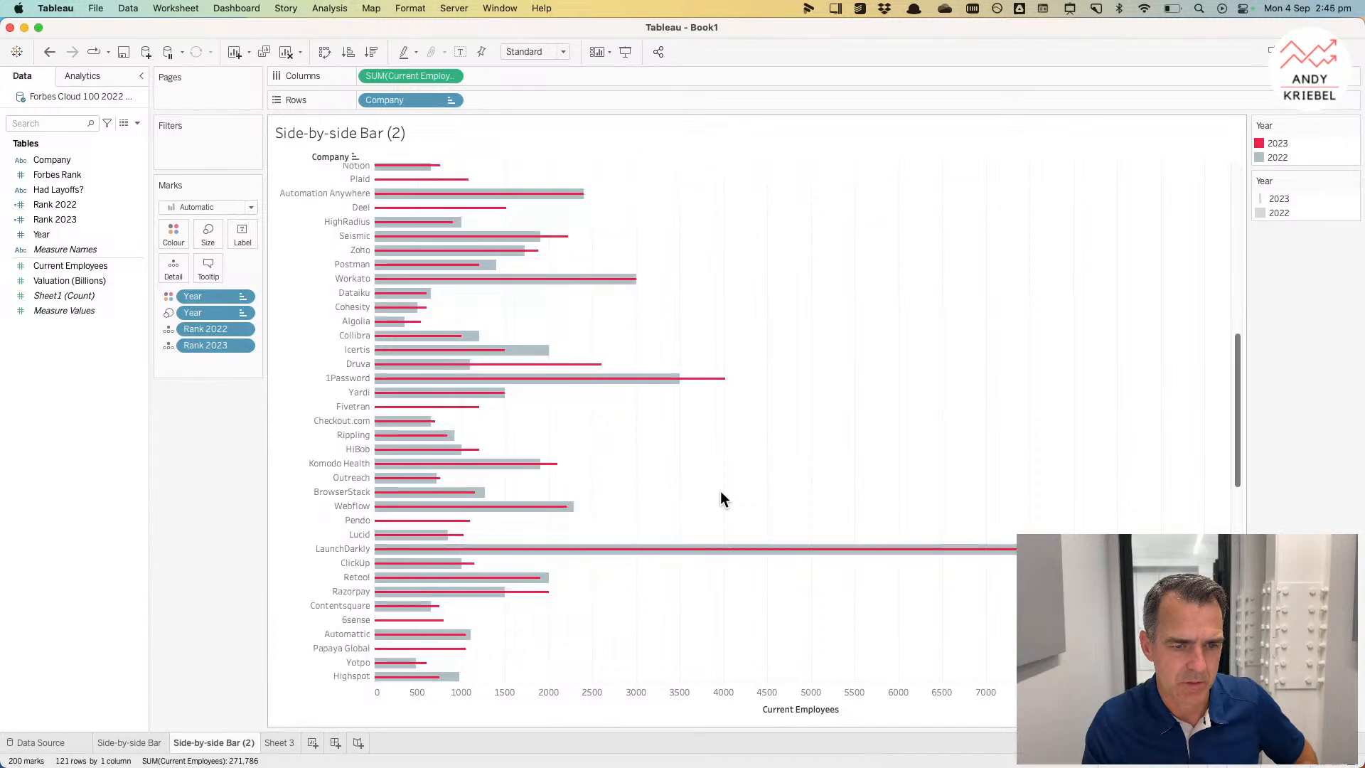
scroll(720, 491, "up", 20)
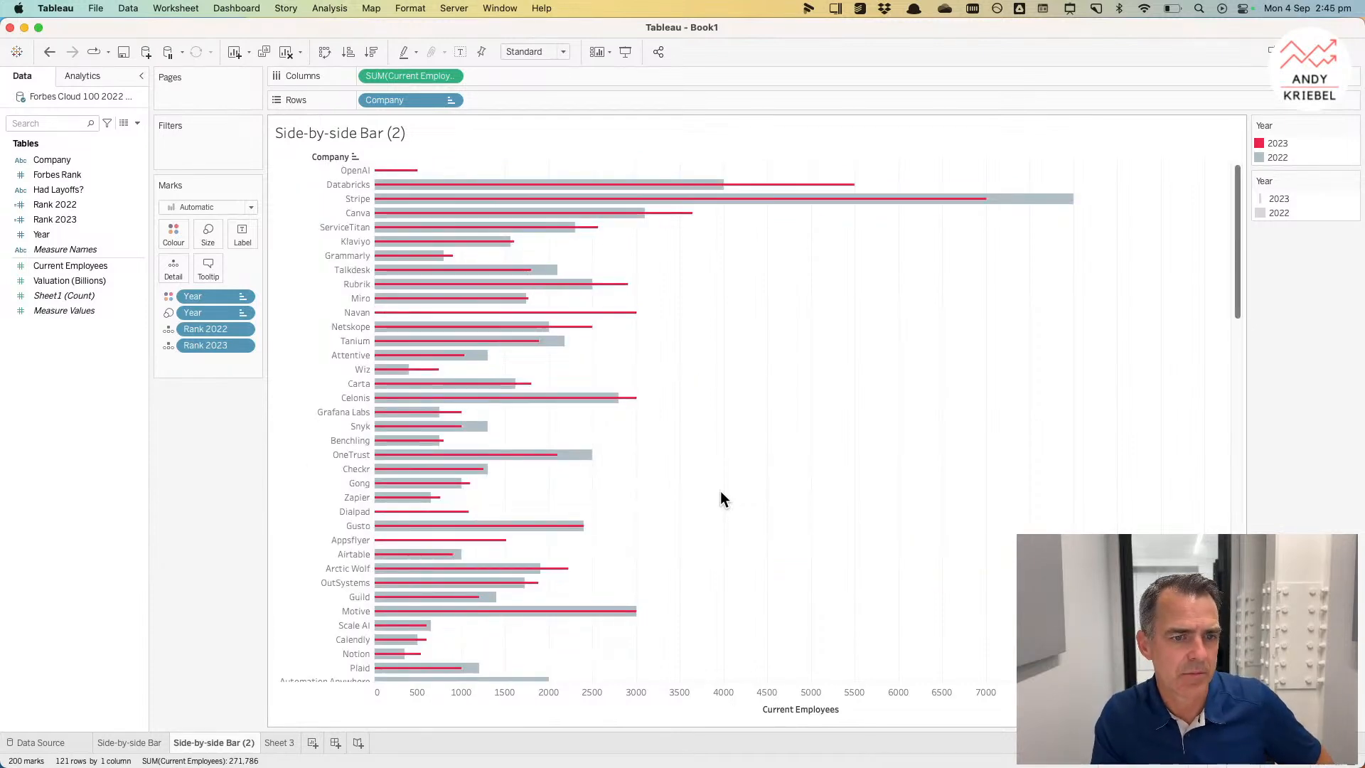
left_click(451, 99)
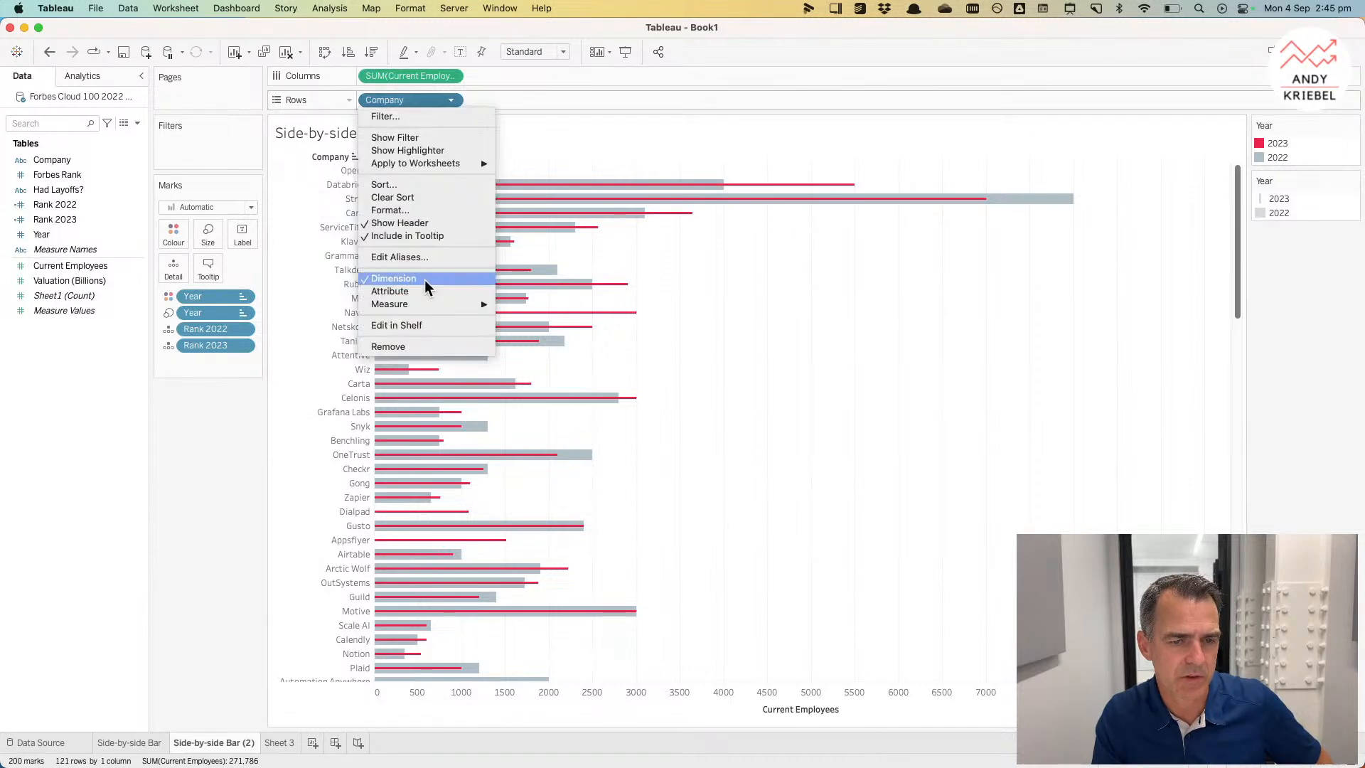
left_click(416, 187)
left_click(626, 477)
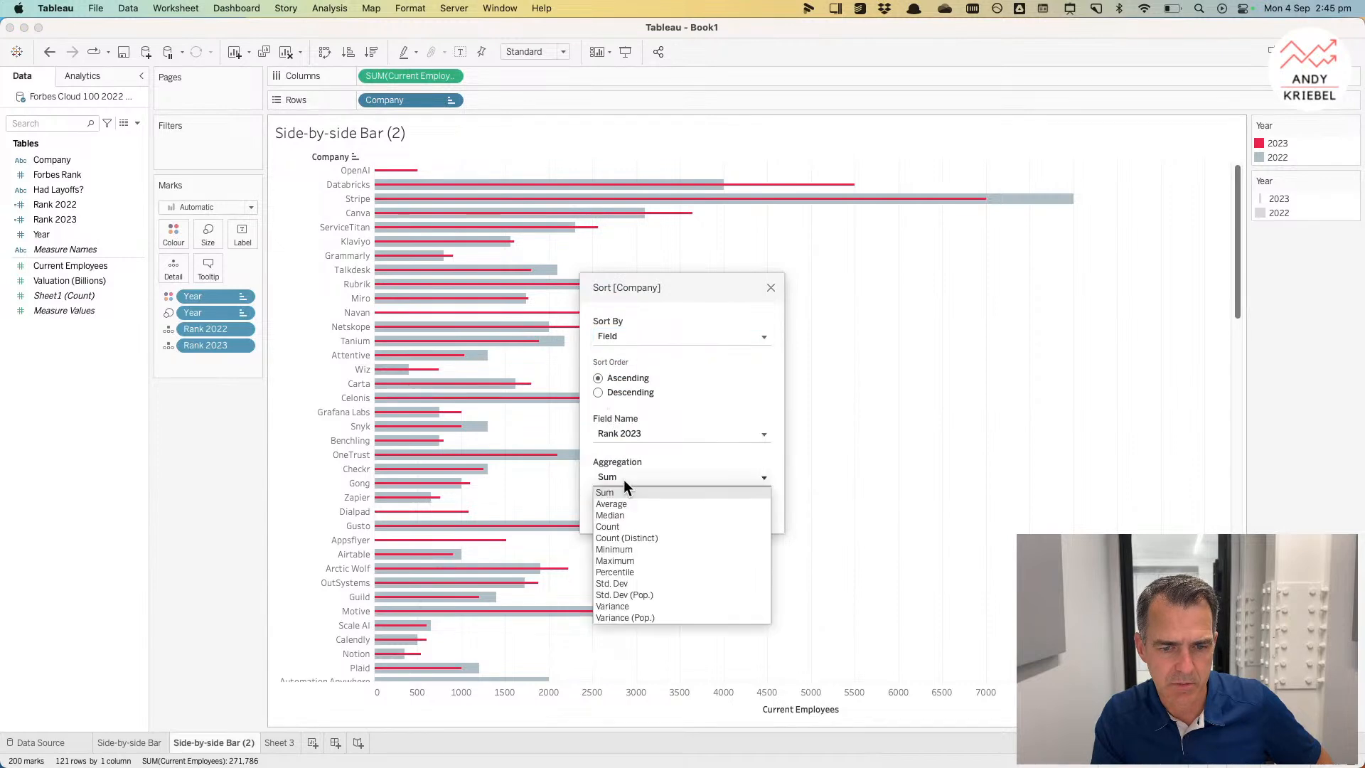
left_click(626, 549)
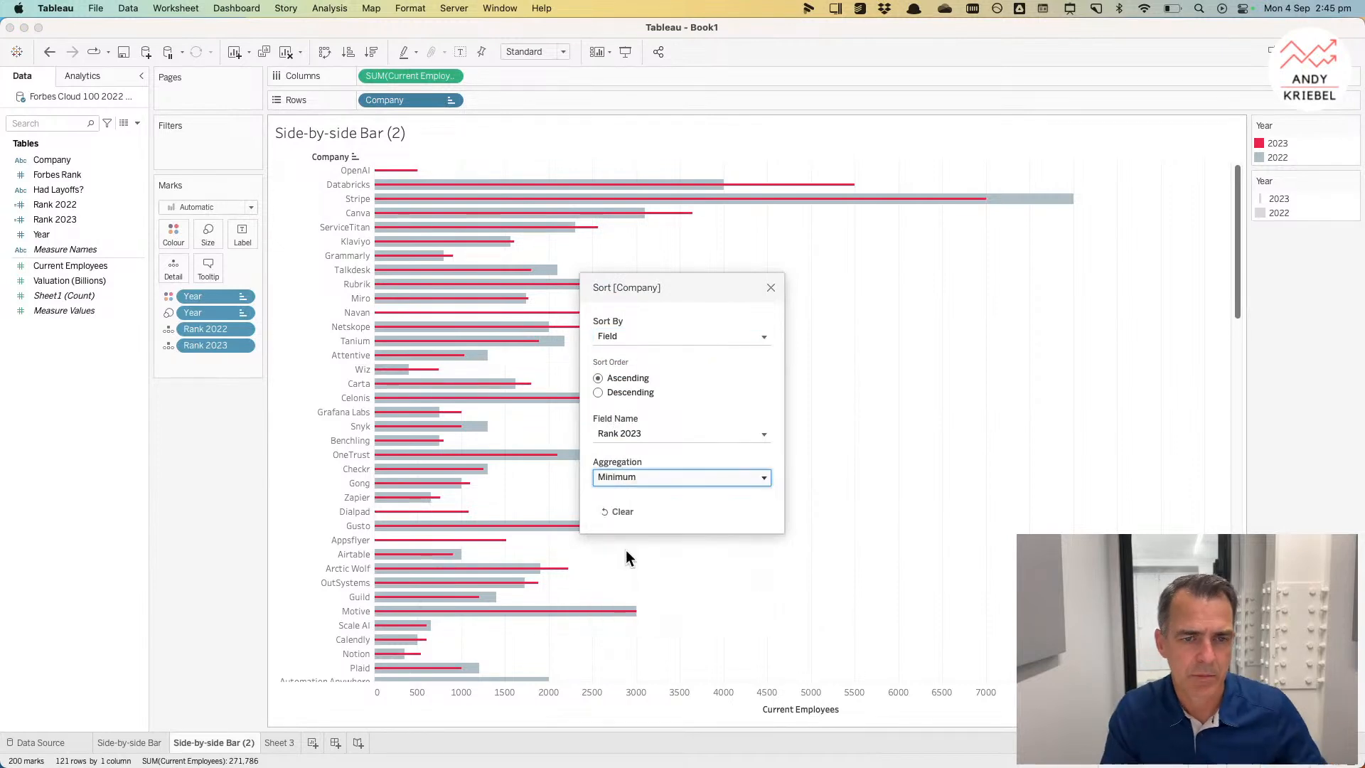
left_click(770, 288)
Step: Place Rank 2023 on Rows in front of Company
mouse_move(414, 176)
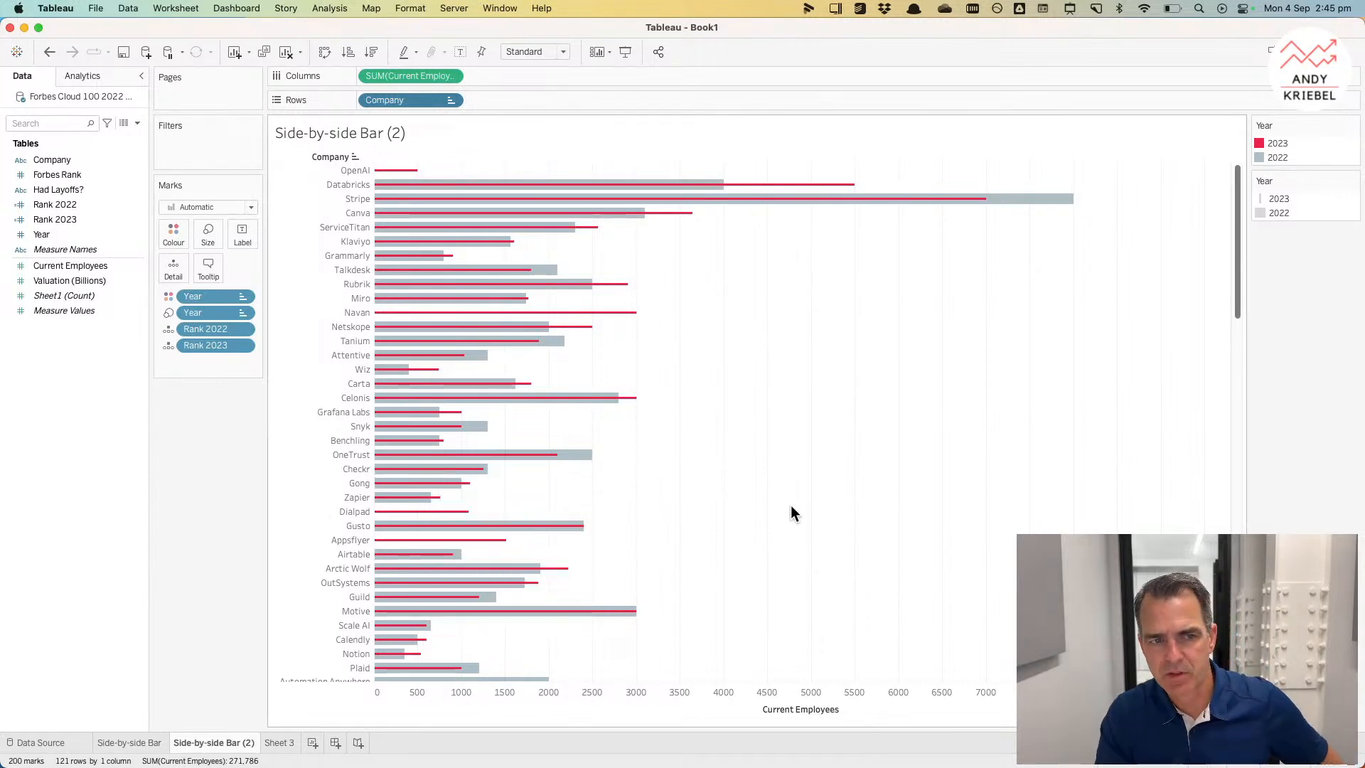
left_click_drag(66, 219, 382, 99)
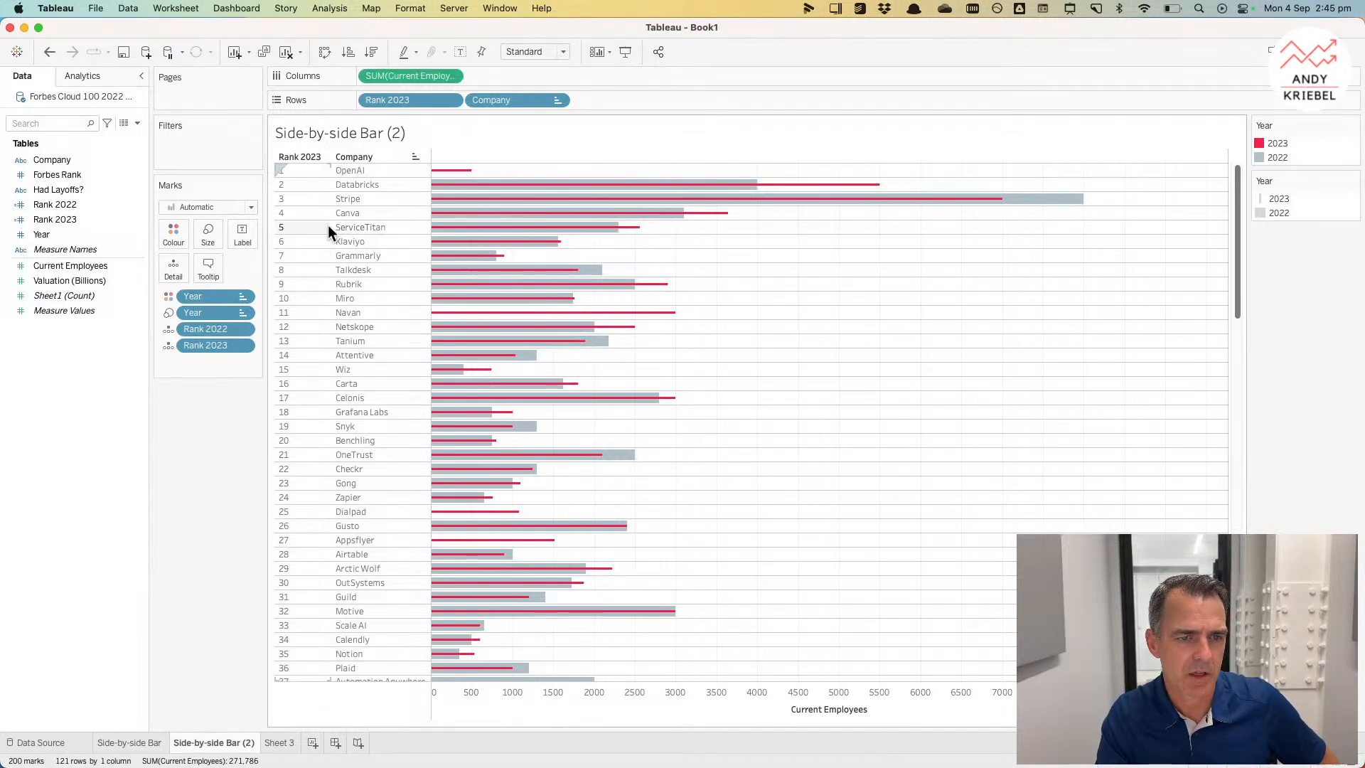
Step: Rename the Side-by-side Bar (2) sheet as Bar-in-Bar
double_click(228, 742)
type("Bar-in-")
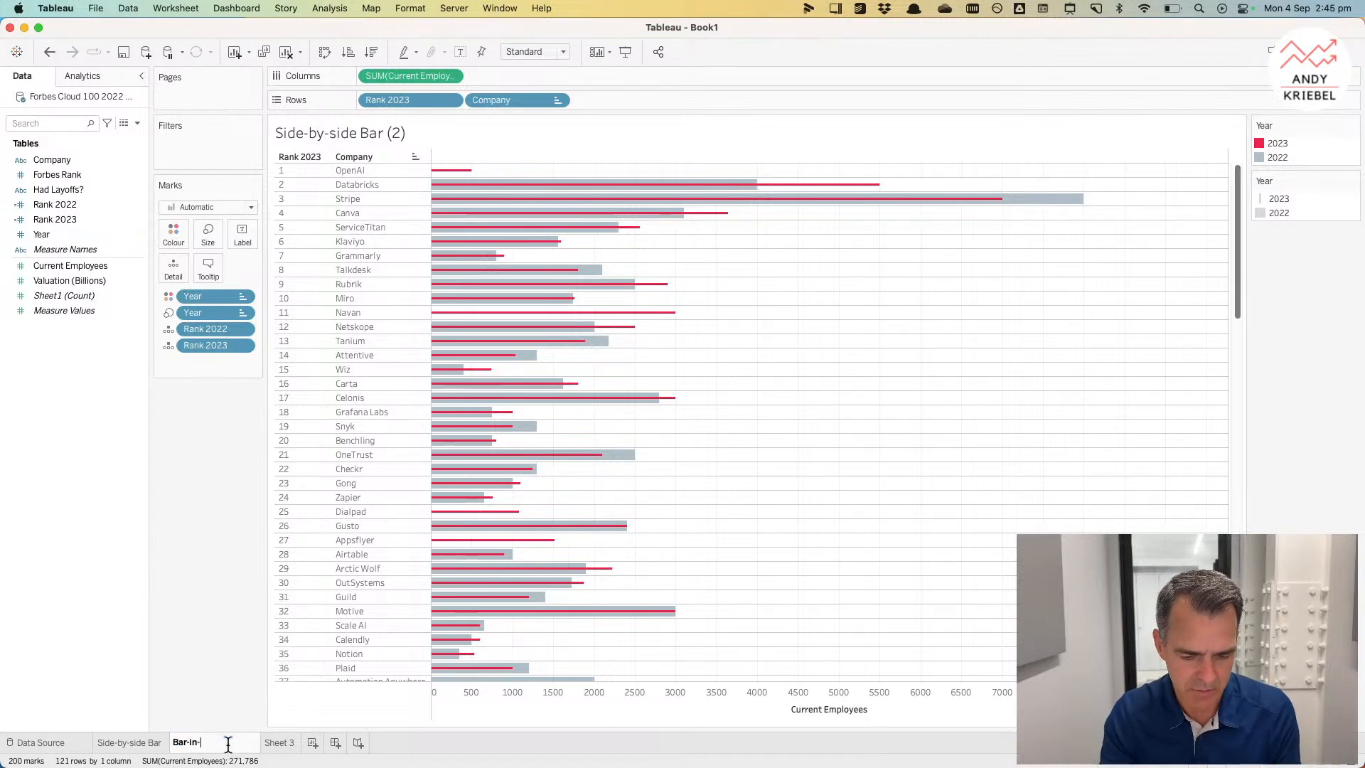
type("Bar")
key("Return")
Step: Rename Sheet 3 as Table
left_click(240, 744)
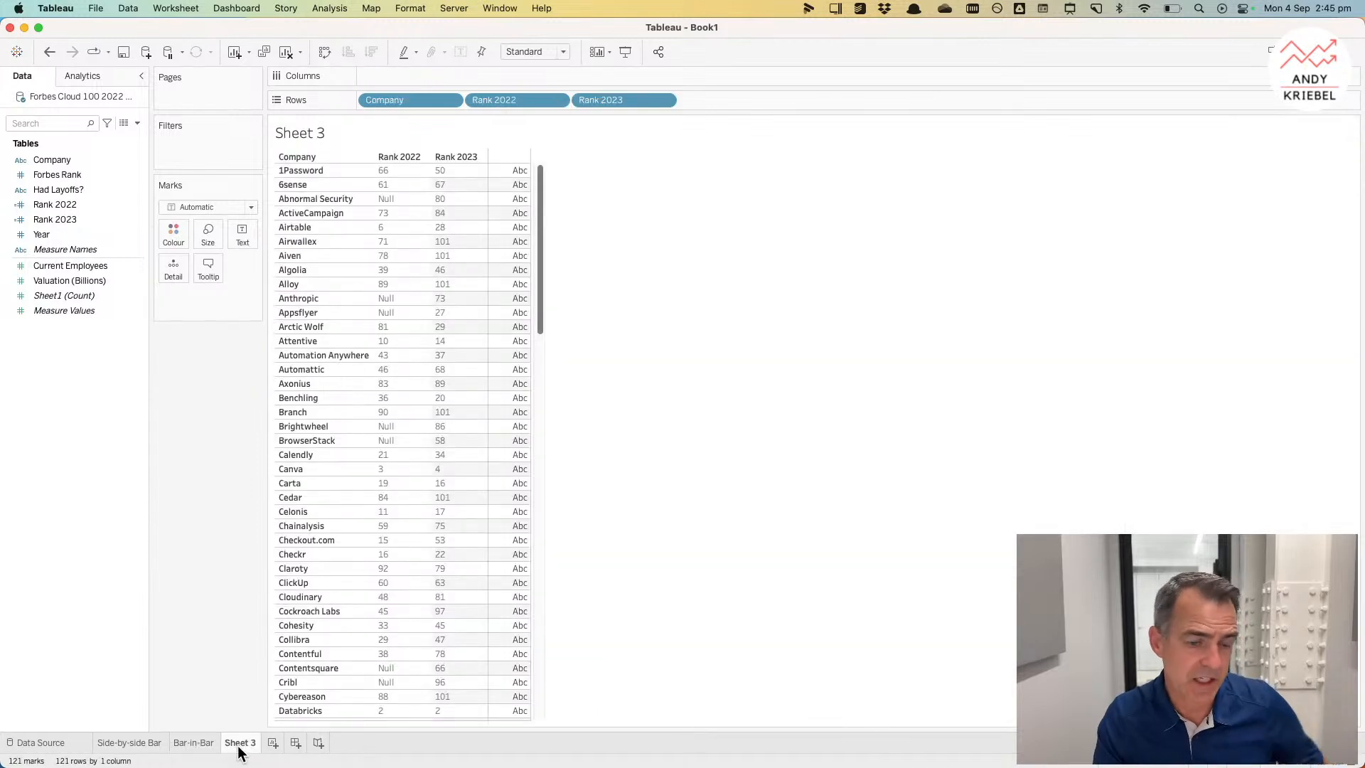
double_click(239, 744)
type("Table")
key("Return")
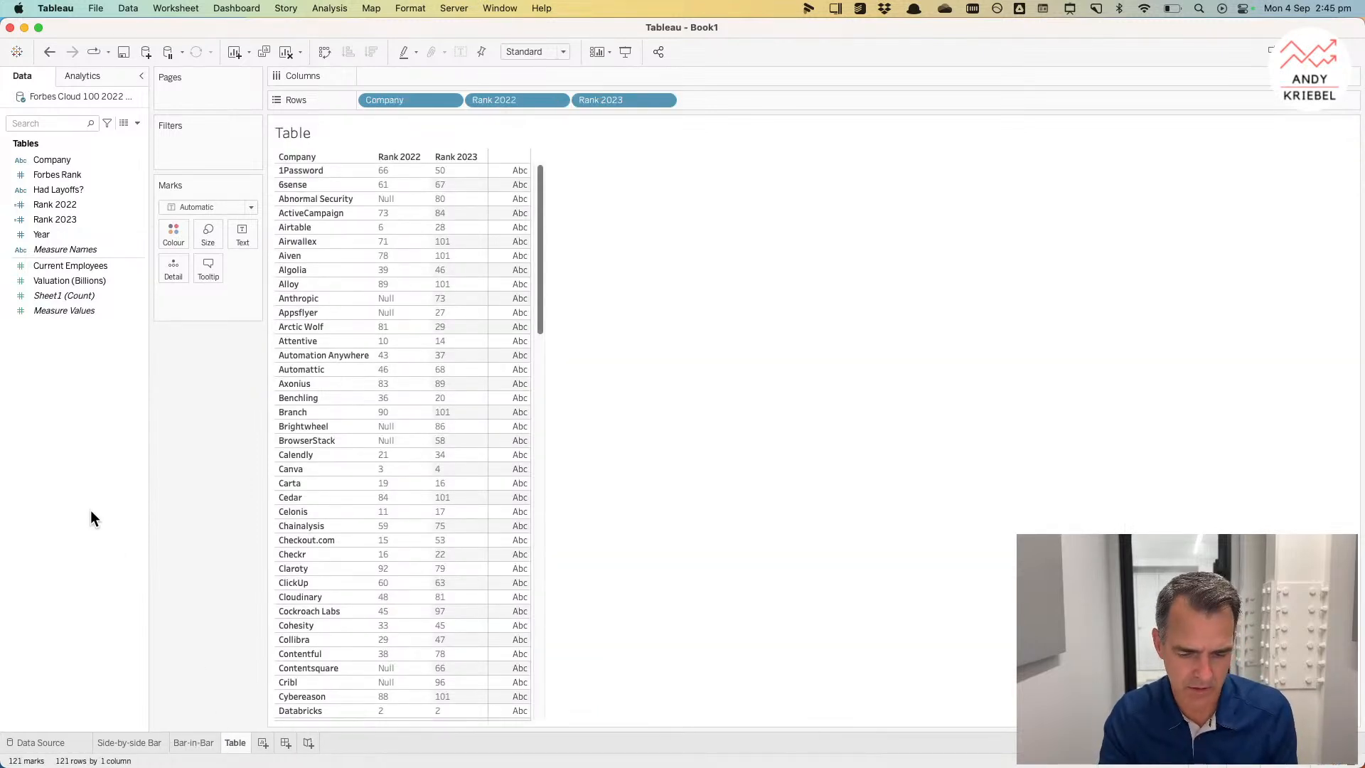
Step: Add a new sheet with Year on Columns and Forbes Rank on Rows
left_click(262, 742)
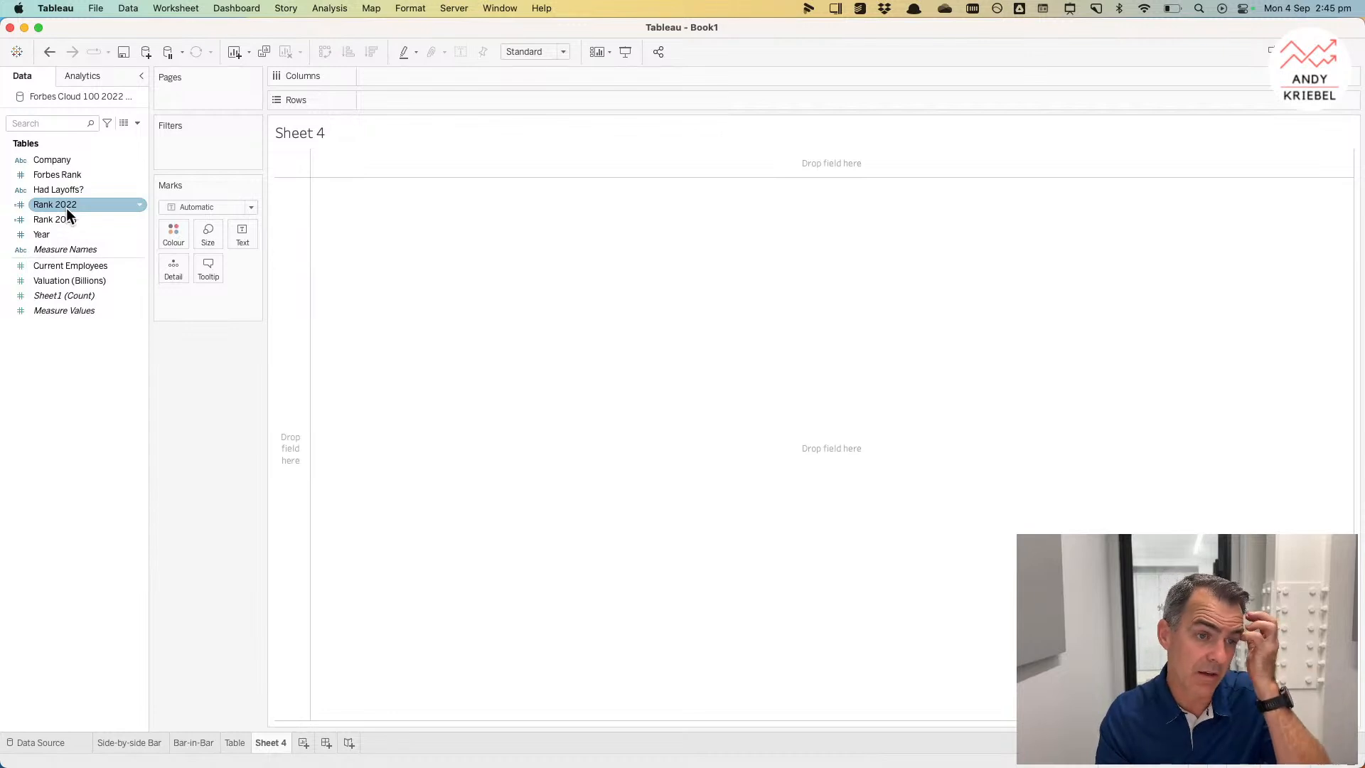
left_click_drag(47, 234, 450, 79)
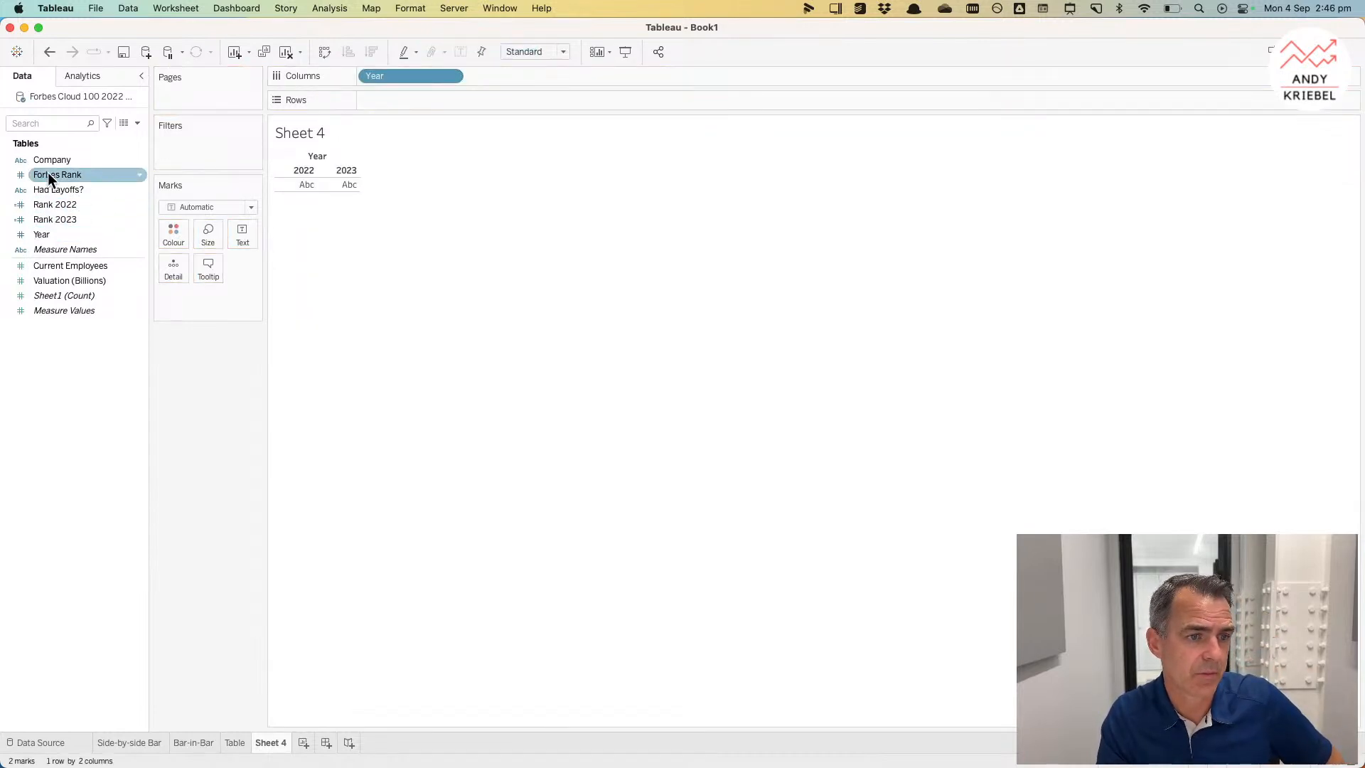
left_click_drag(61, 181, 440, 97)
Step: Convert Forbes Rank on Rows to a measure aggregated as Minimum
left_click(455, 101)
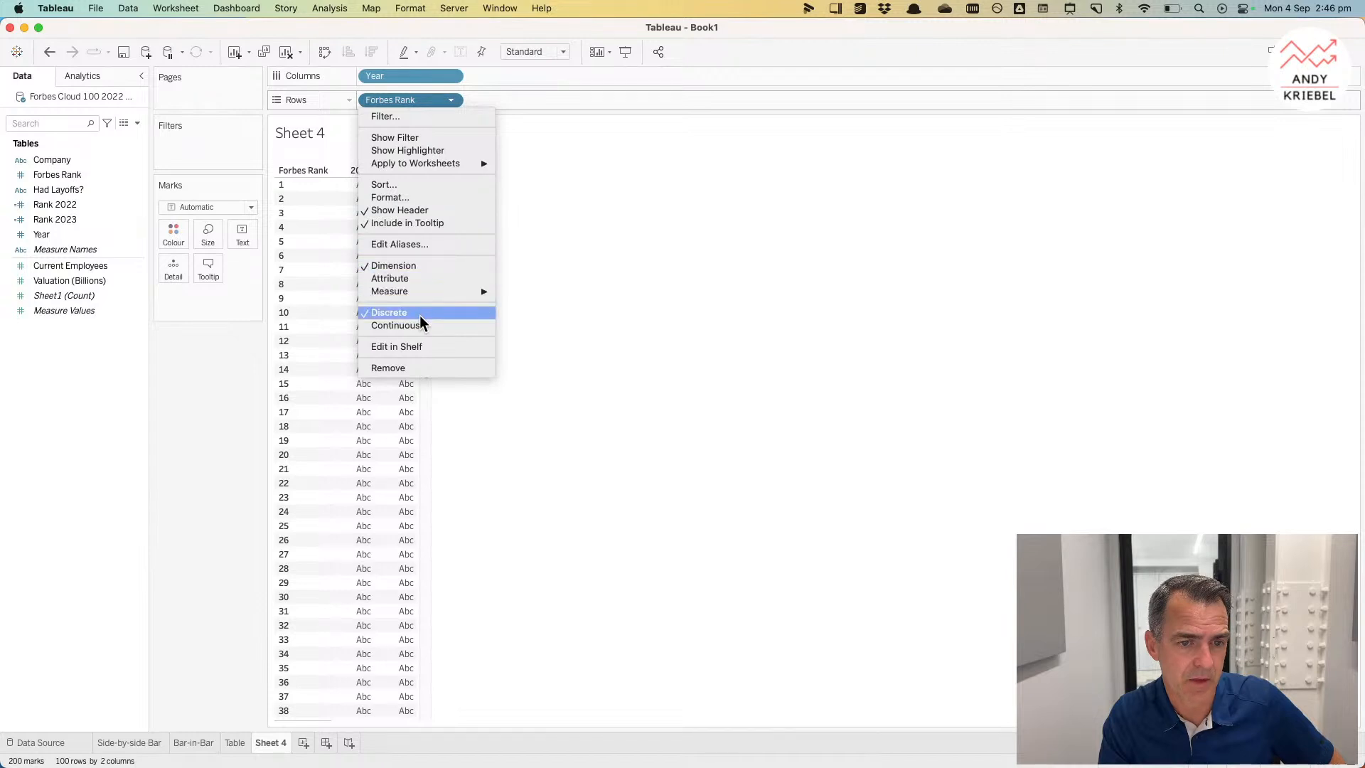
mouse_move(428, 292)
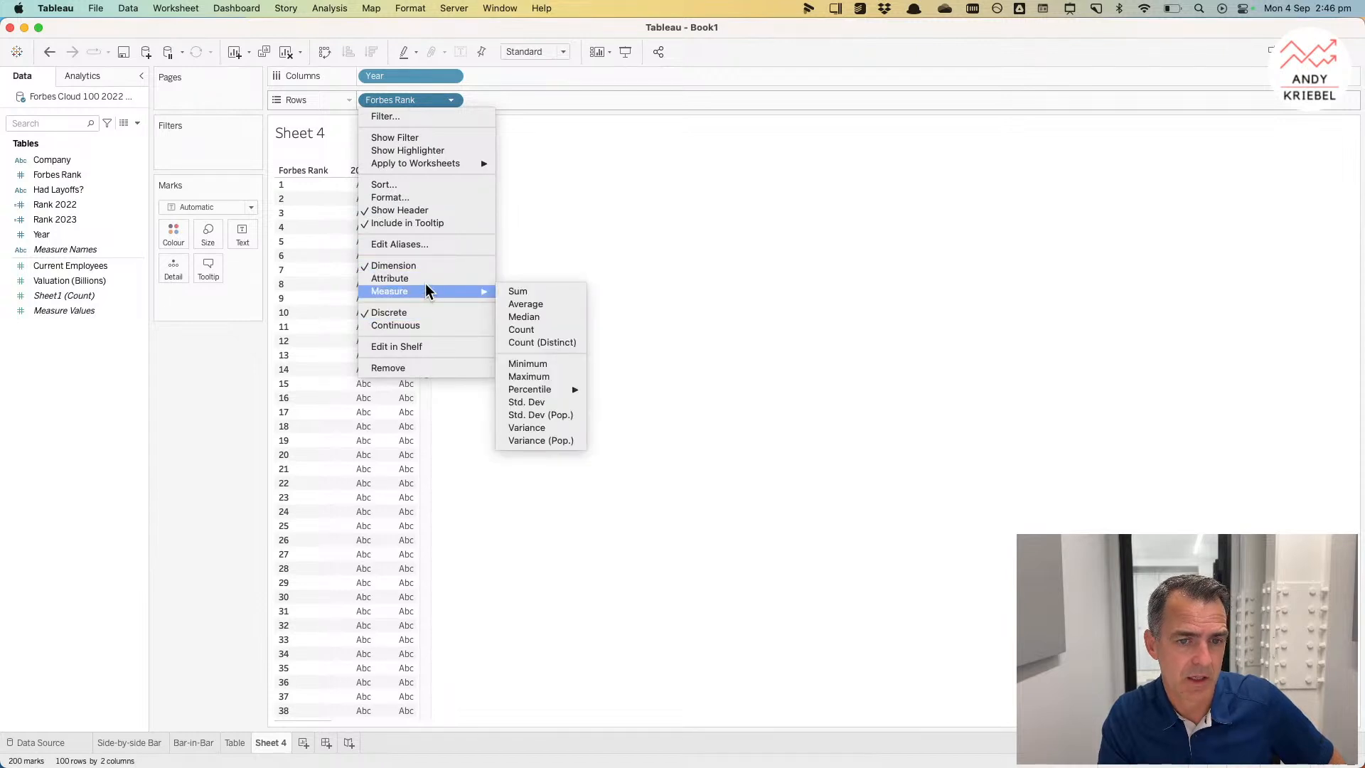
left_click(530, 364)
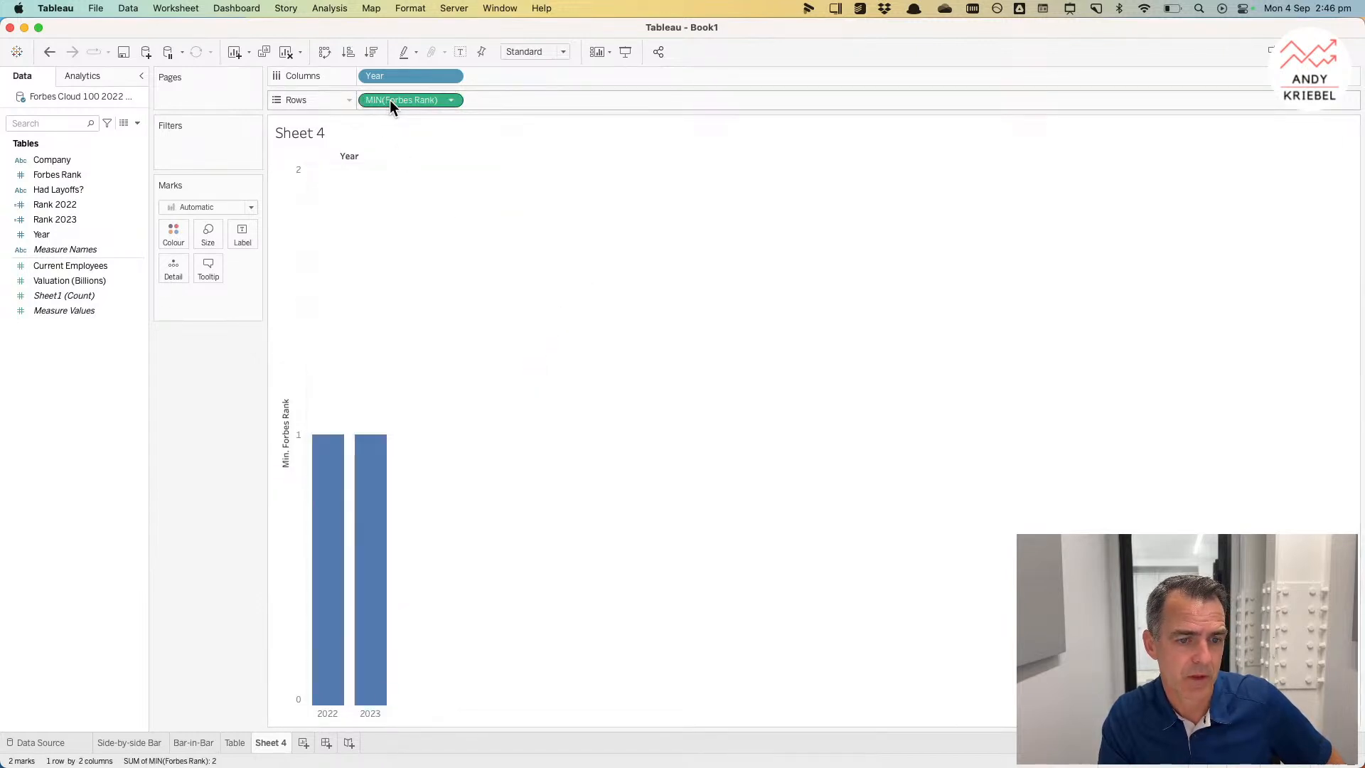
Step: Add Company to Detail and change the mark type to Line
left_click_drag(49, 162, 164, 270)
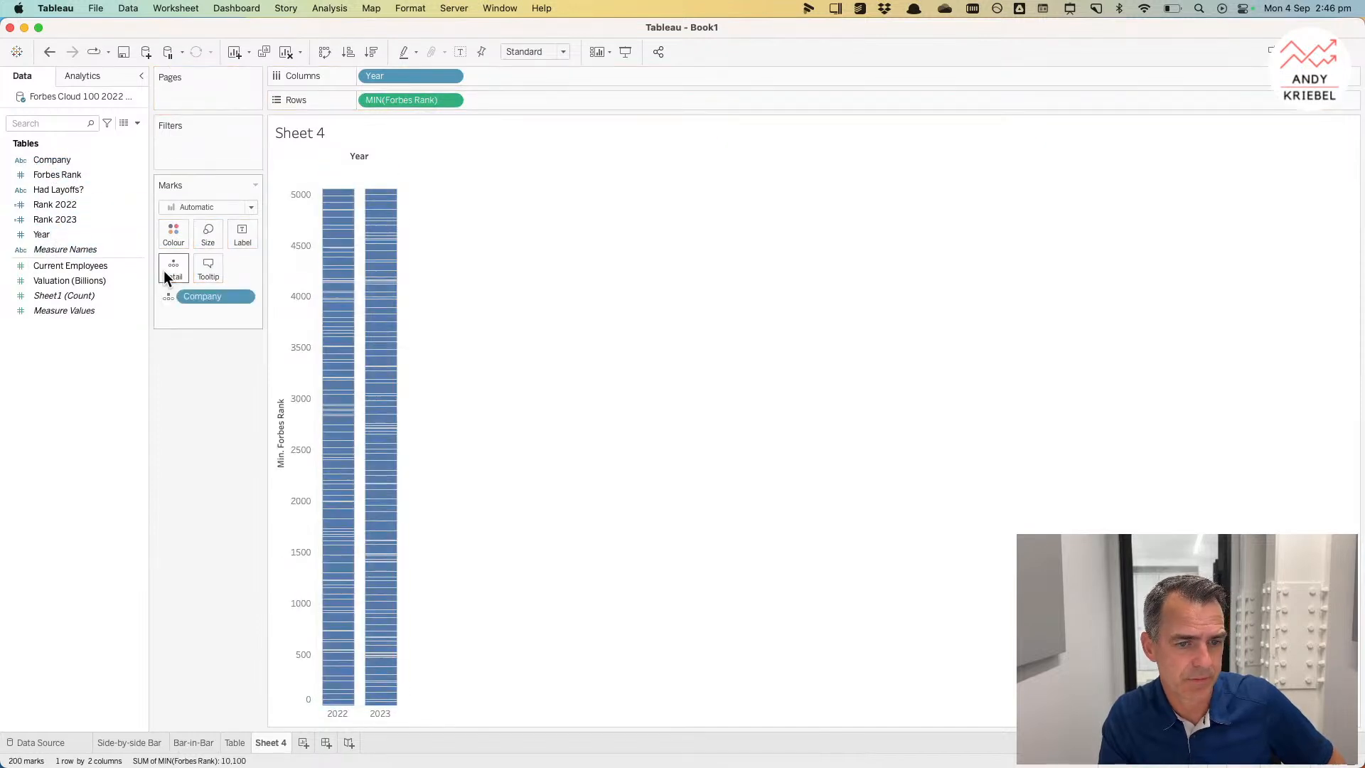
left_click(189, 207)
left_click(192, 256)
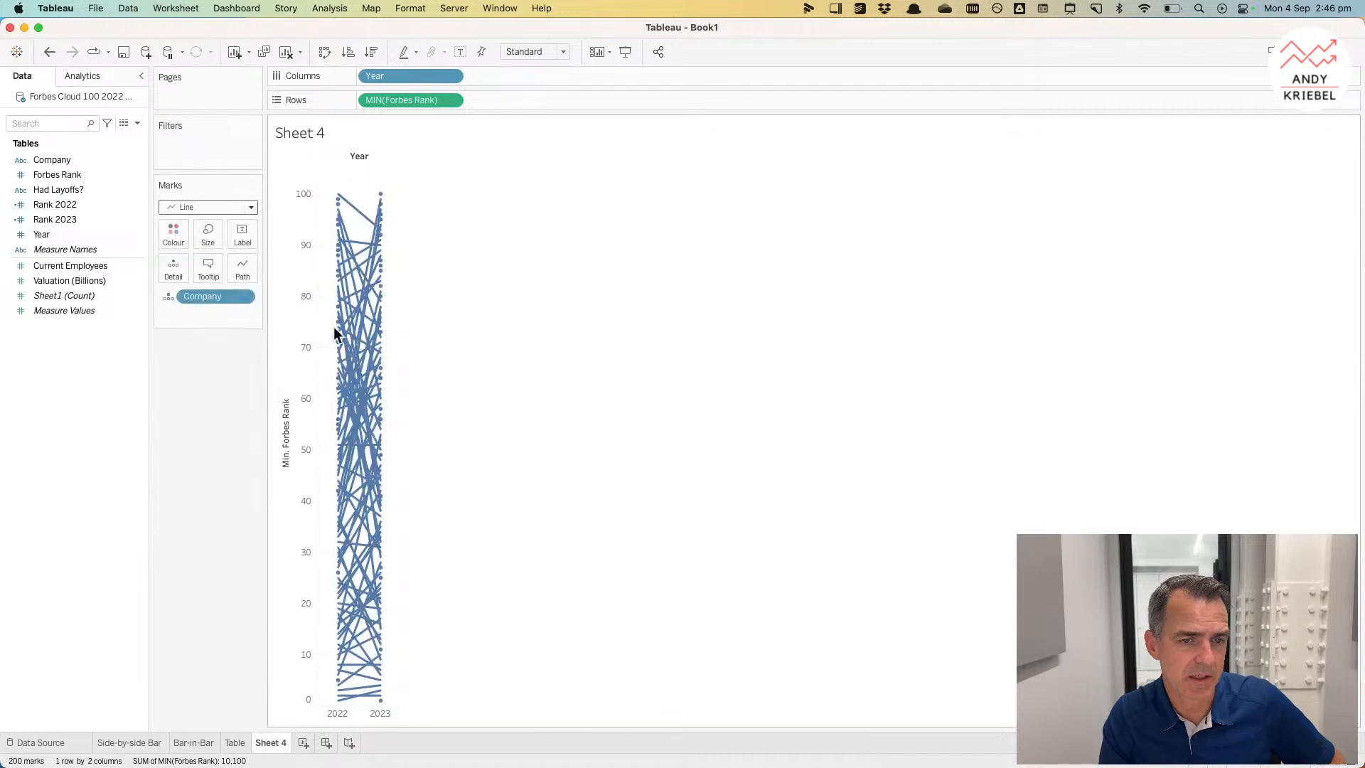
Step: Widen the chart's year columns
key("ctrl+super+Right")
key("ctrl+super+Right")
key("ctrl+super+Right")
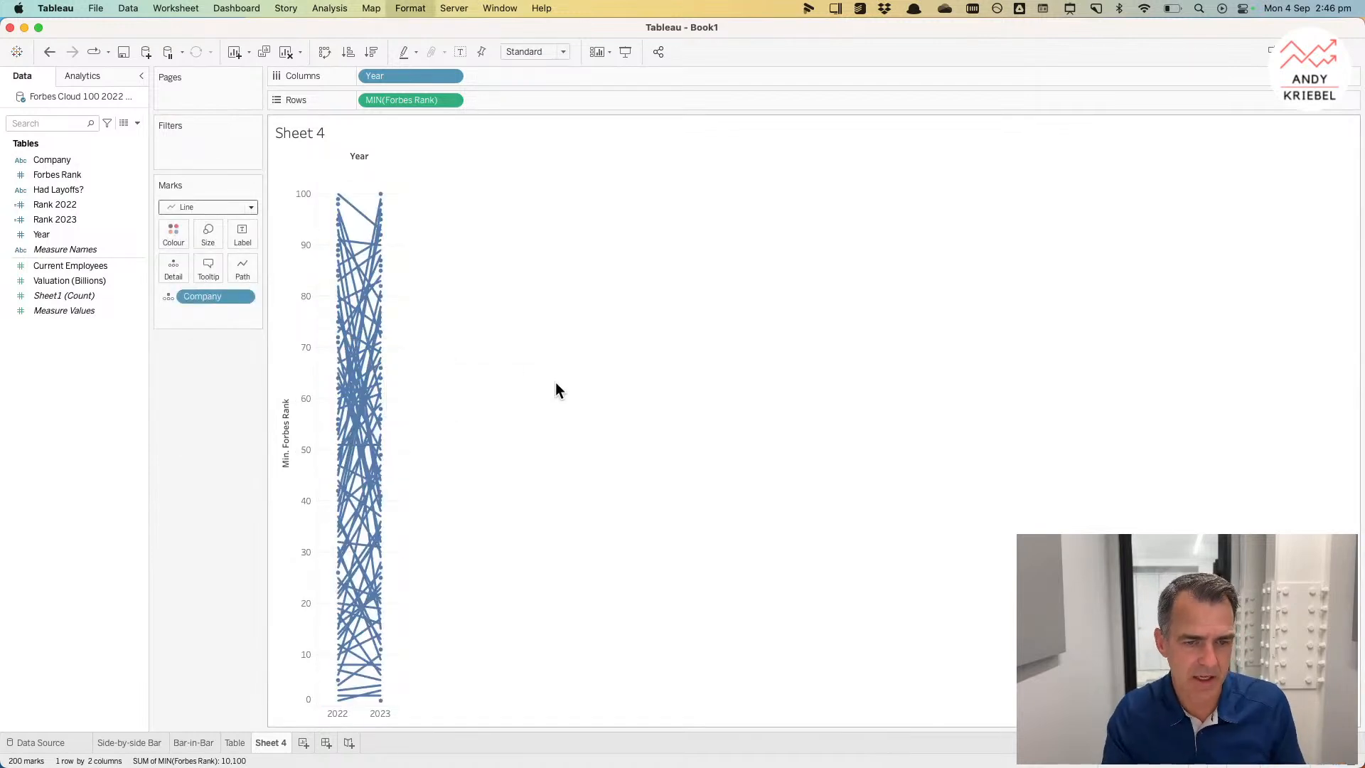
key("ctrl+super+Right")
key("ctrl+super+Right")
key("ctrl+super+Right")
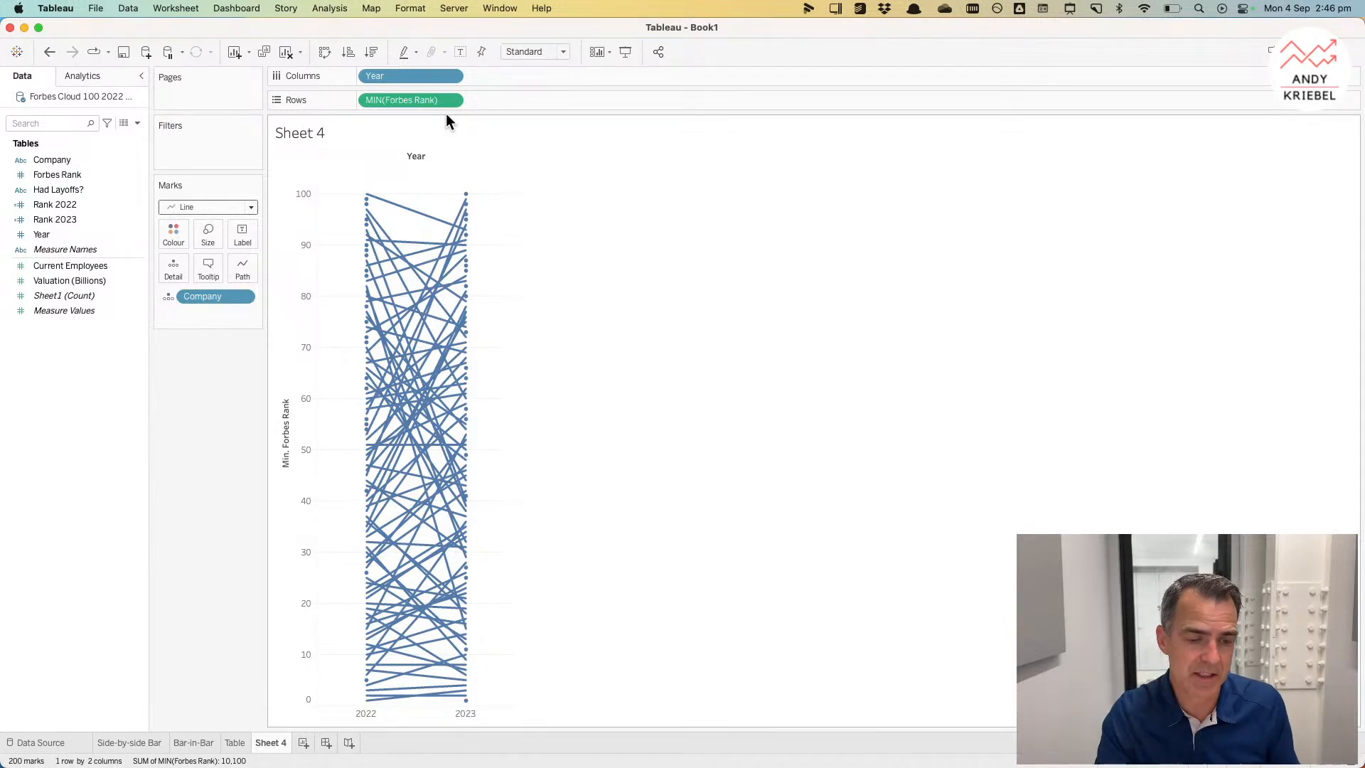
Step: Reverse the scale of the Min. Forbes Rank axis
right_click(288, 461)
left_click(312, 467)
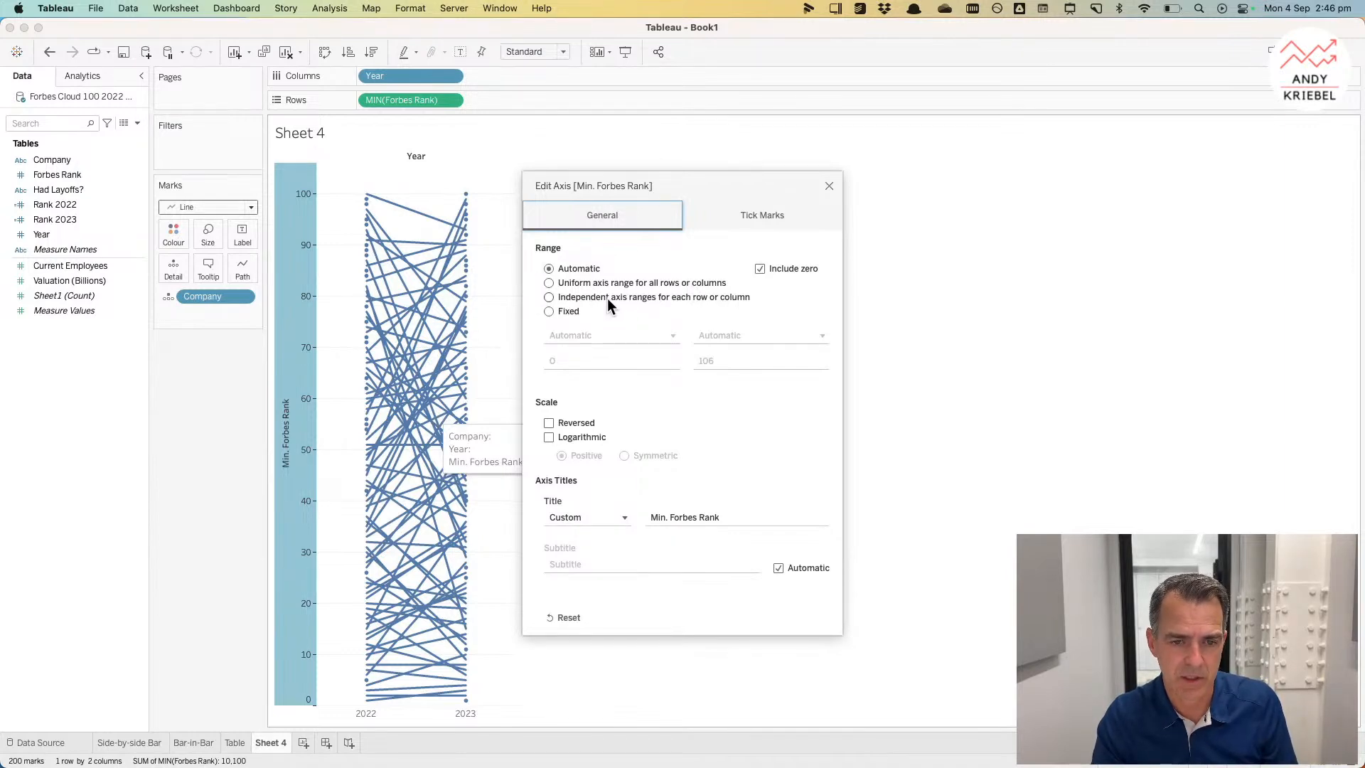
left_click(548, 423)
left_click(829, 186)
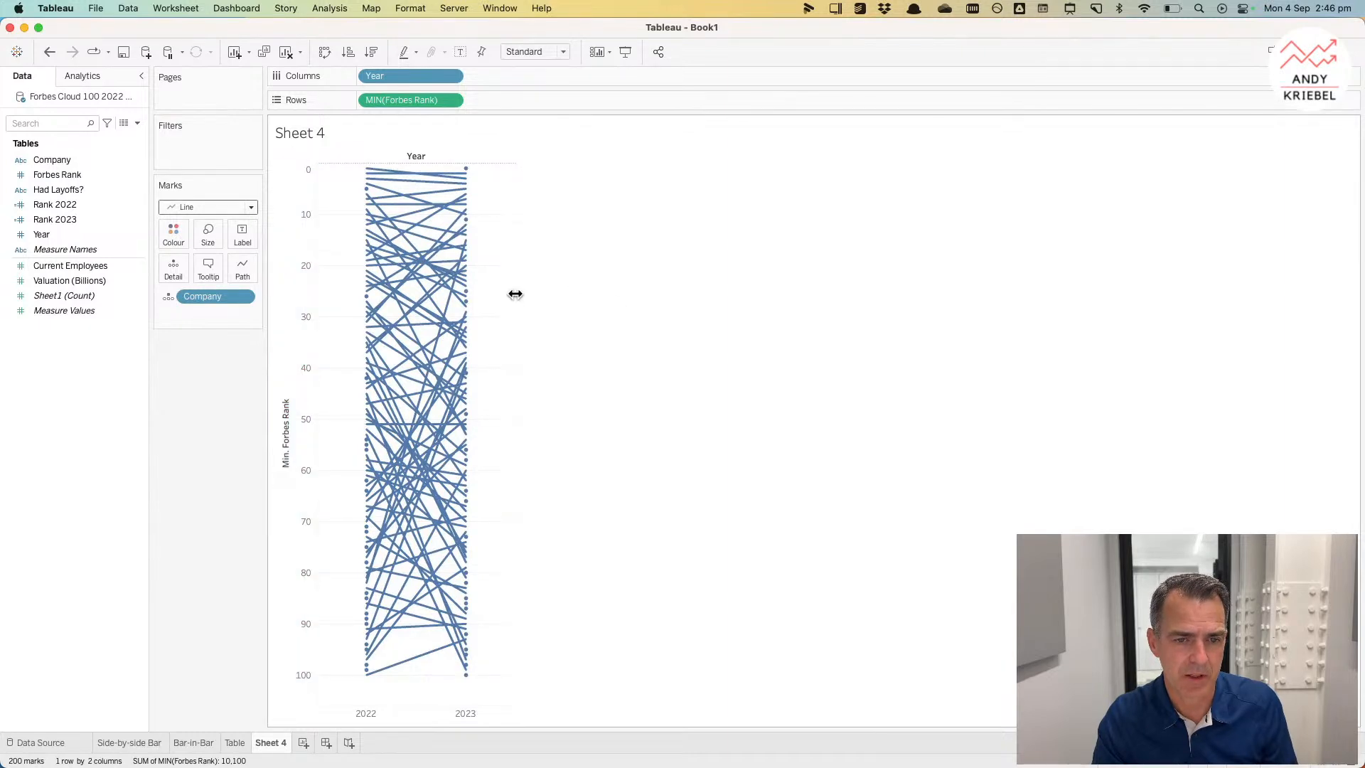
Step: Widen the gap between the 2022 and 2023 columns further by resizing them
left_click_drag(544, 294, 601, 294)
mouse_move(528, 174)
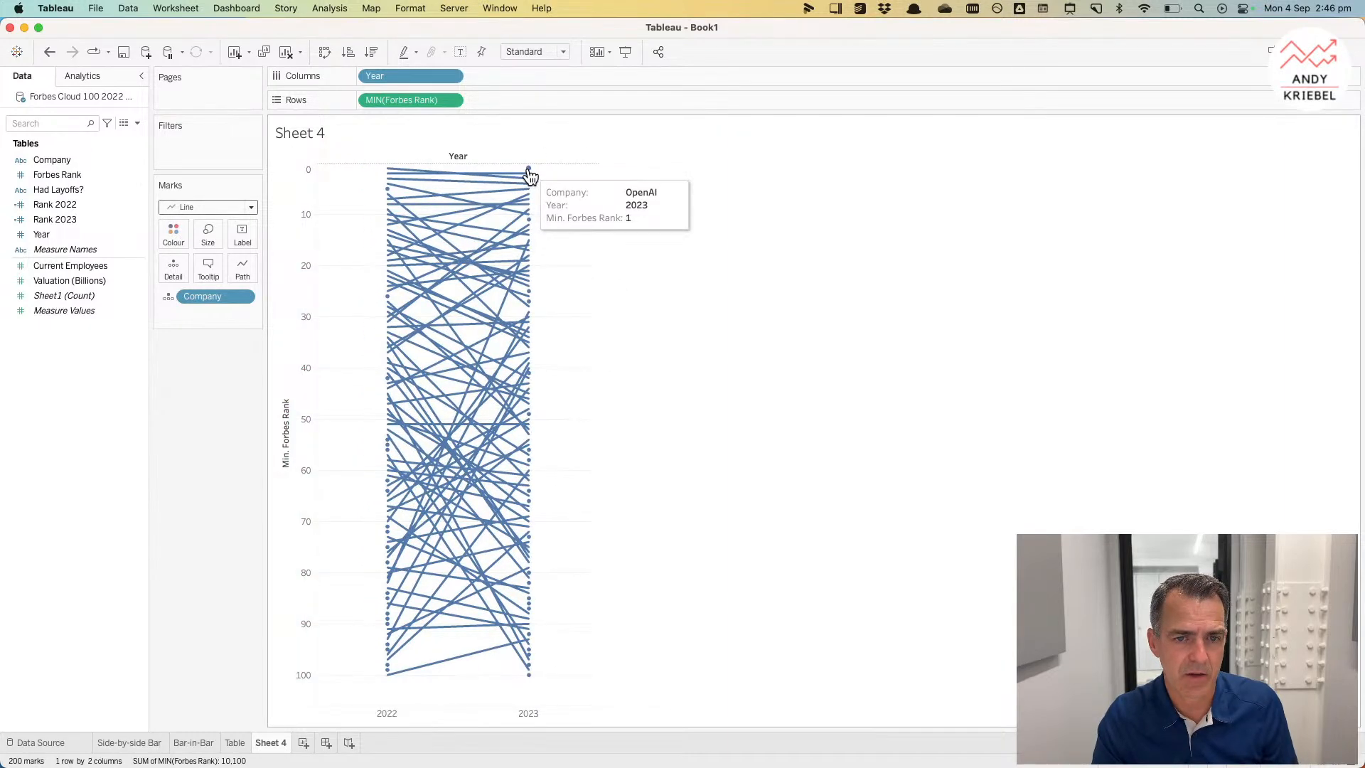
left_click(529, 172)
left_click(529, 172)
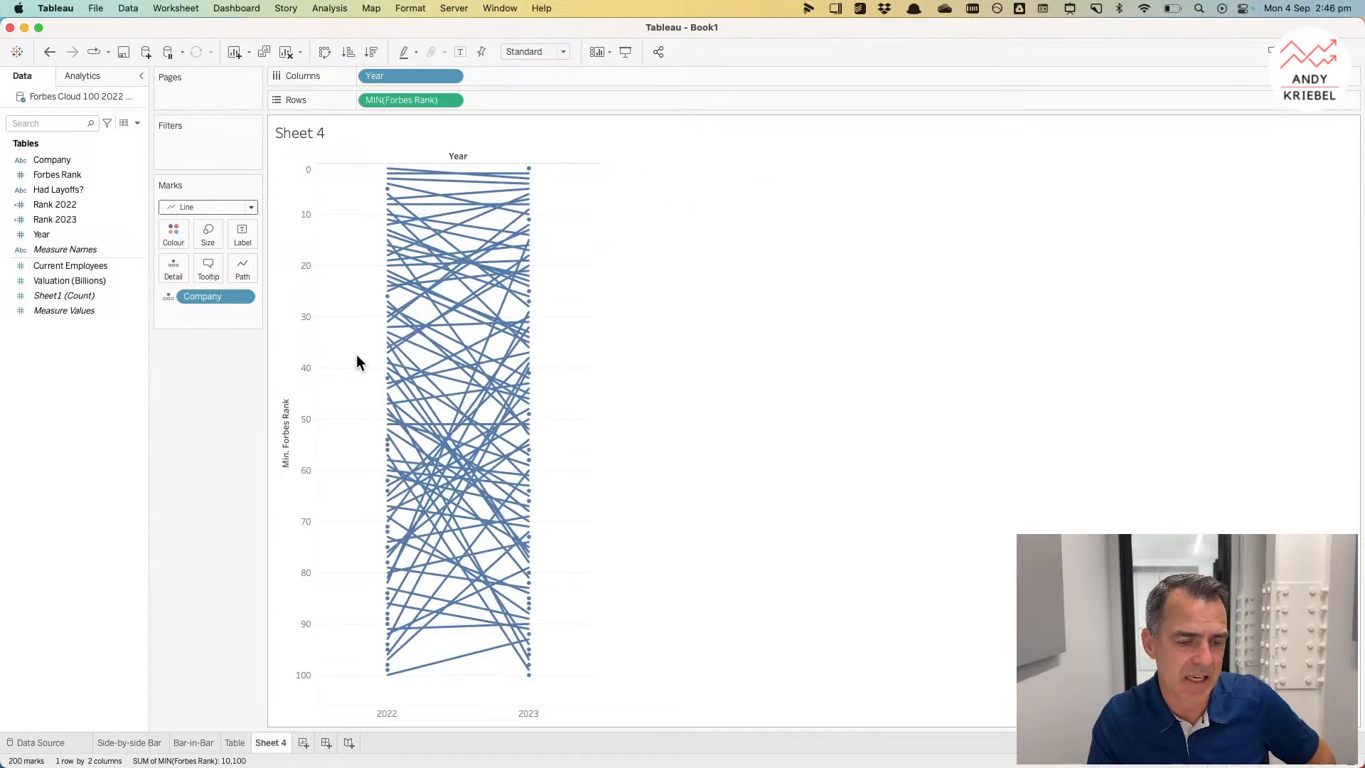
Step: Review the Rank 2022 and Rank 2023 values on the Table sheet before returning to Sheet 4
left_click(235, 742)
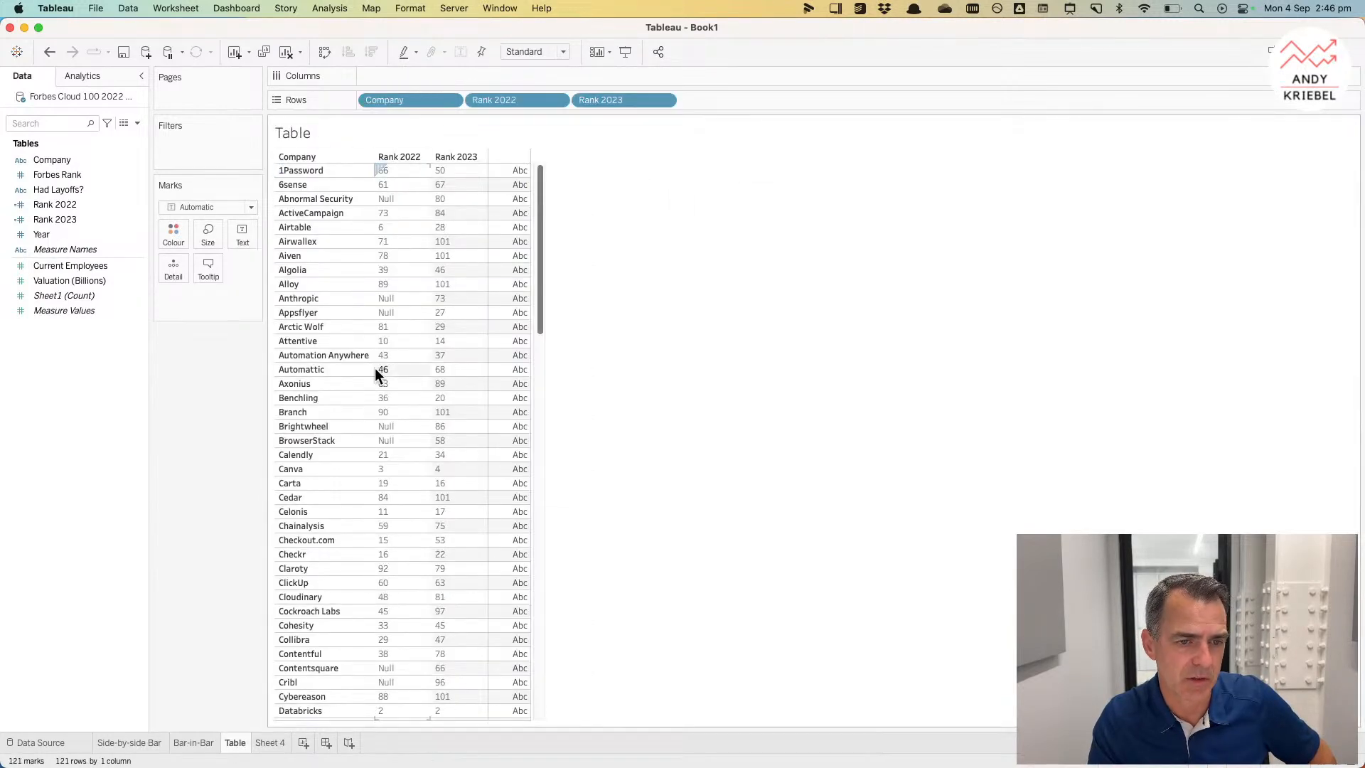
left_click_drag(543, 270, 556, 536)
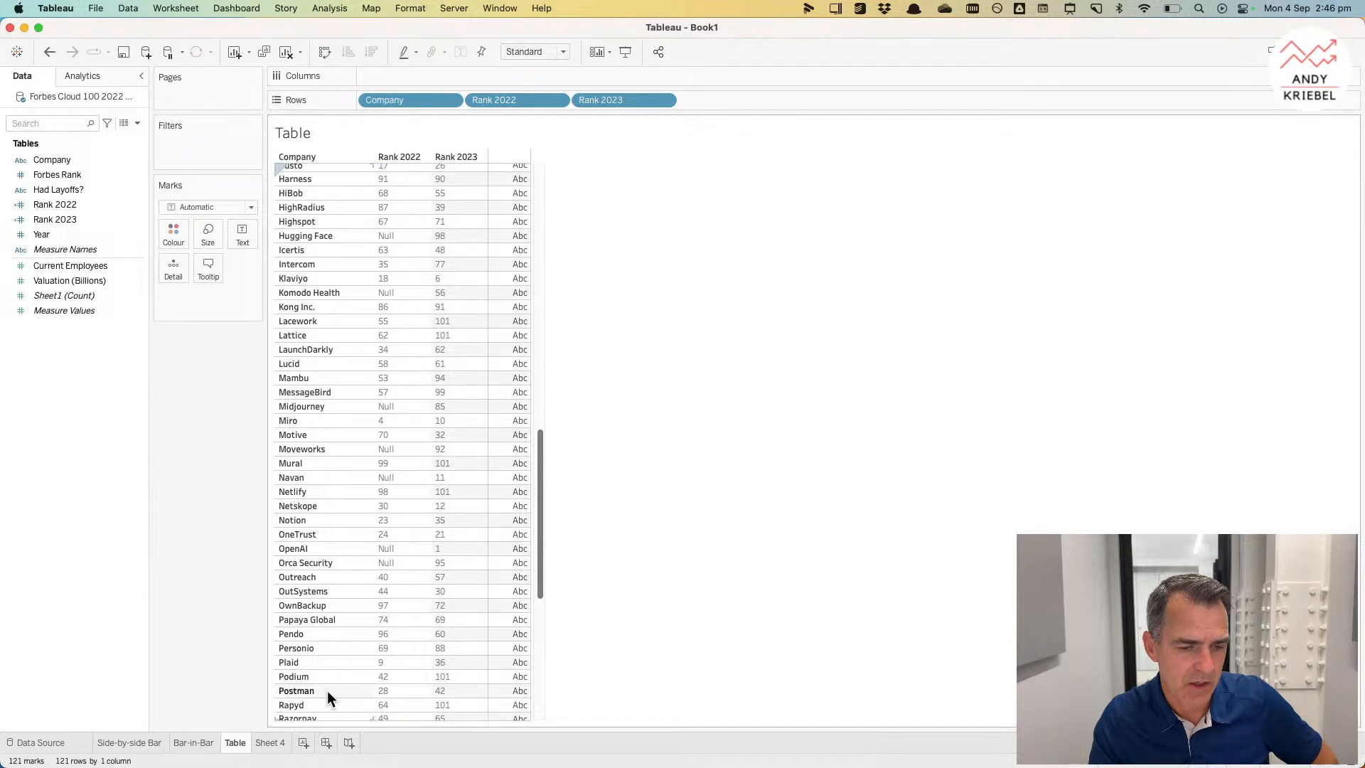
left_click(268, 742)
Step: Create a calculated field named Rank Improved with the formula [Rank 2023]>[Rank 2022]
right_click(97, 373)
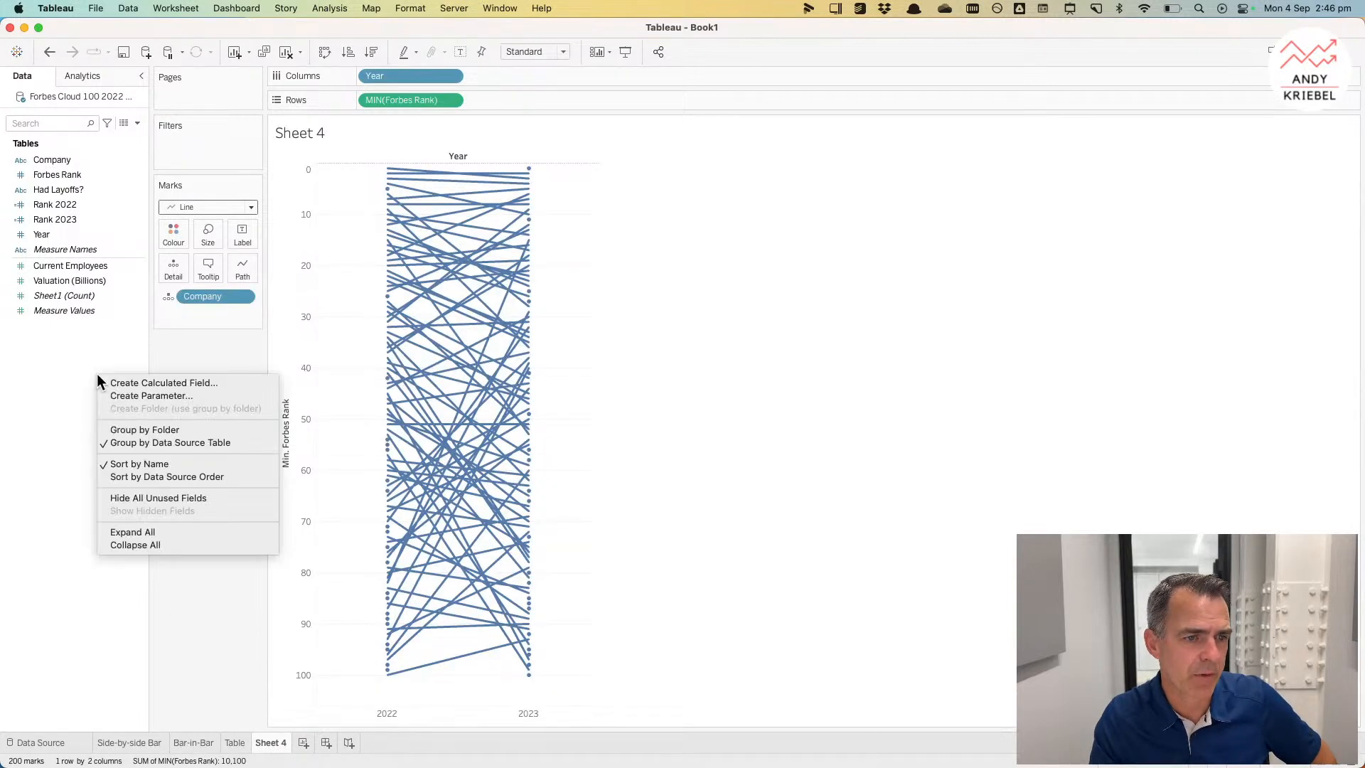
left_click(137, 386)
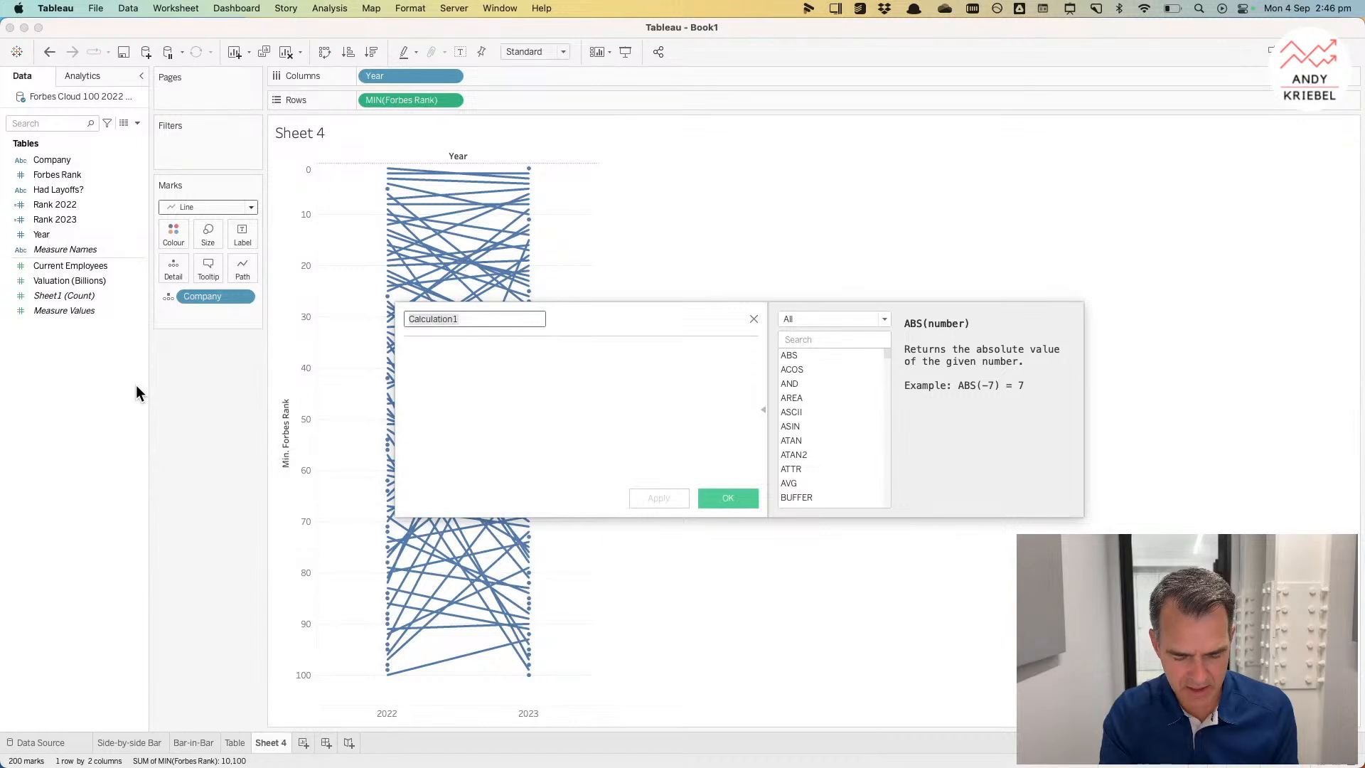
type("B")
type("Rank lorov")
type("mproved")
key("Tab")
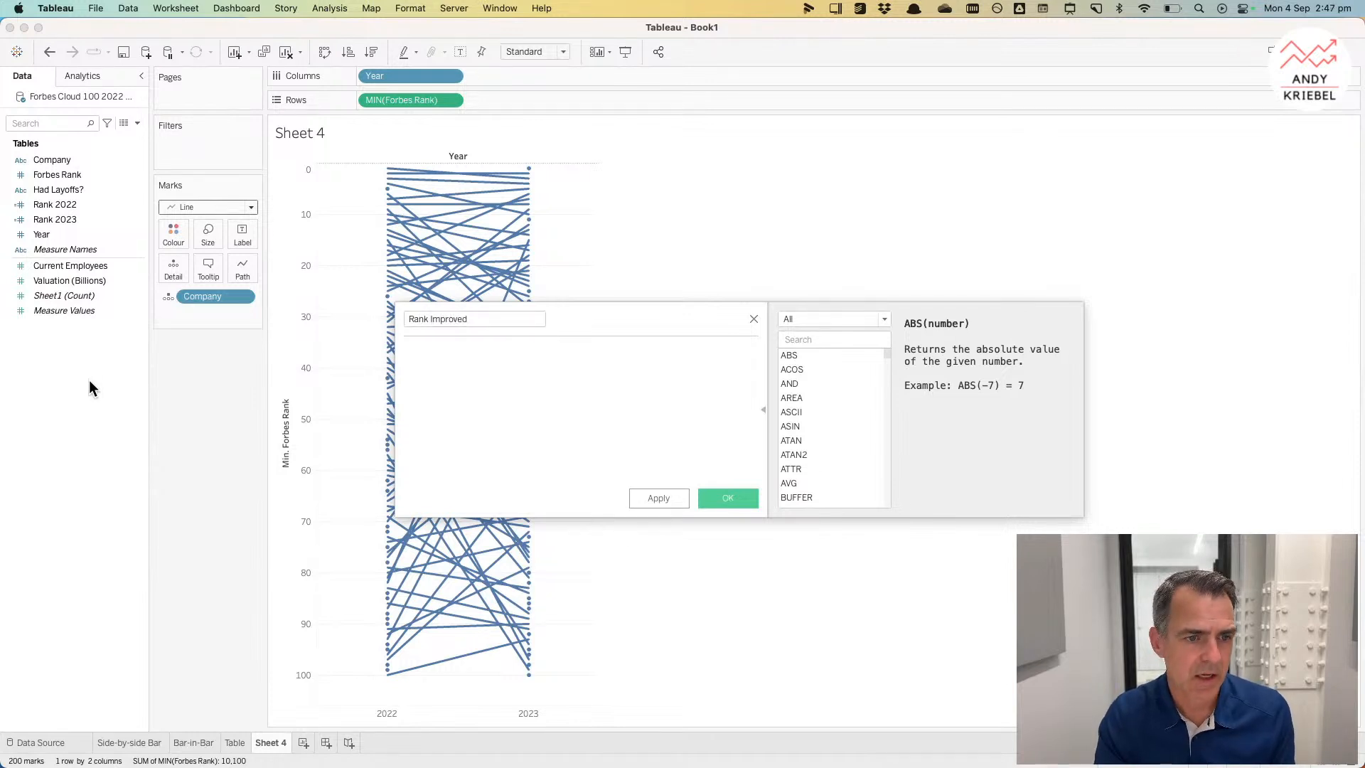
left_click_drag(51, 225, 470, 420)
type(">")
left_click_drag(56, 205, 603, 402)
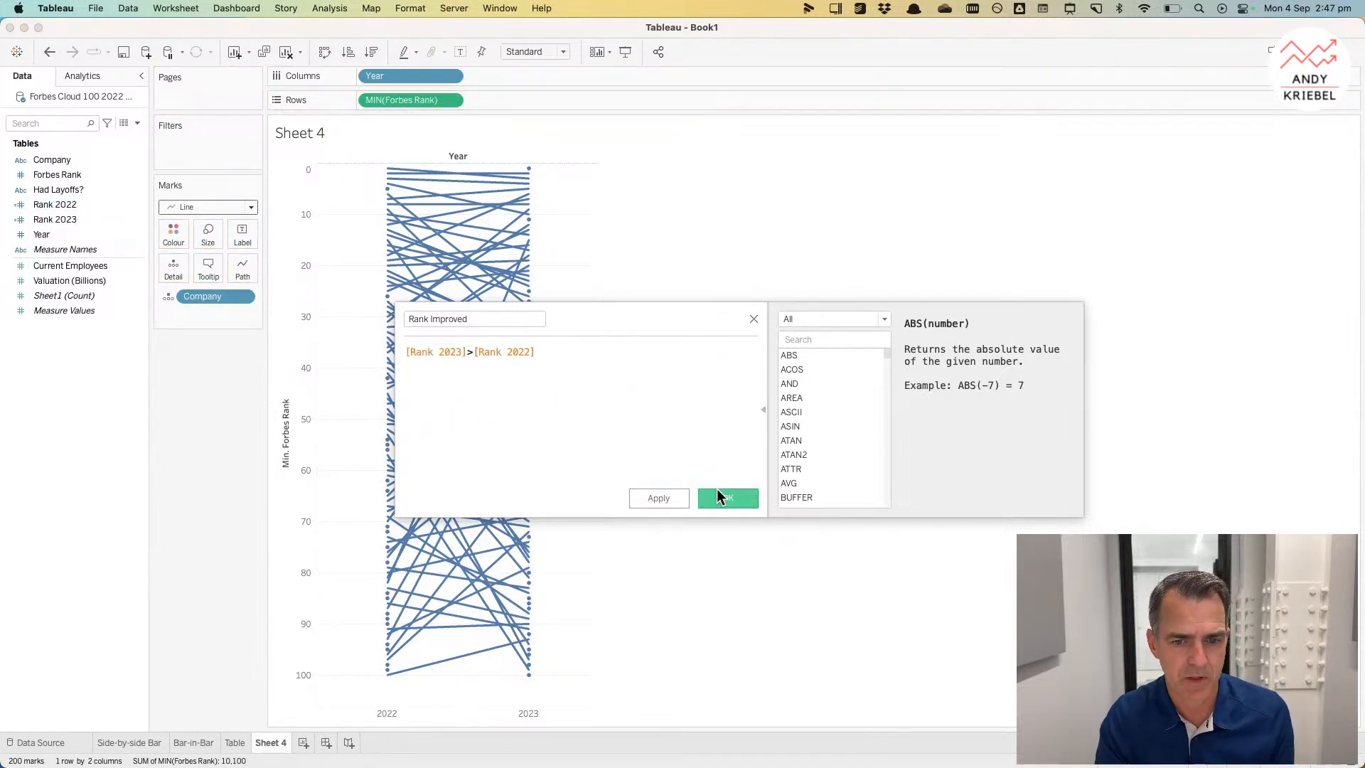
left_click(718, 498)
Step: Colour the rank lines by Rank Improved
left_click_drag(62, 236, 172, 235)
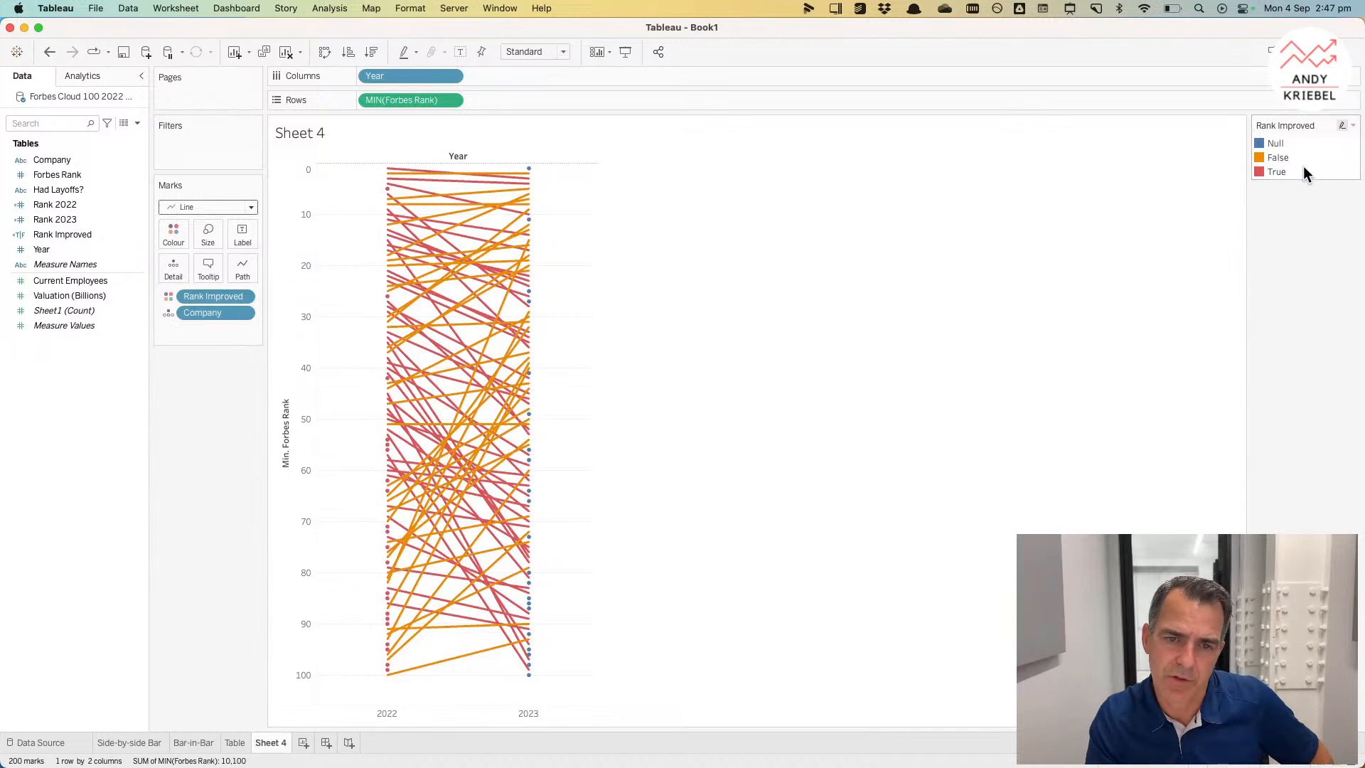
left_click(1277, 144)
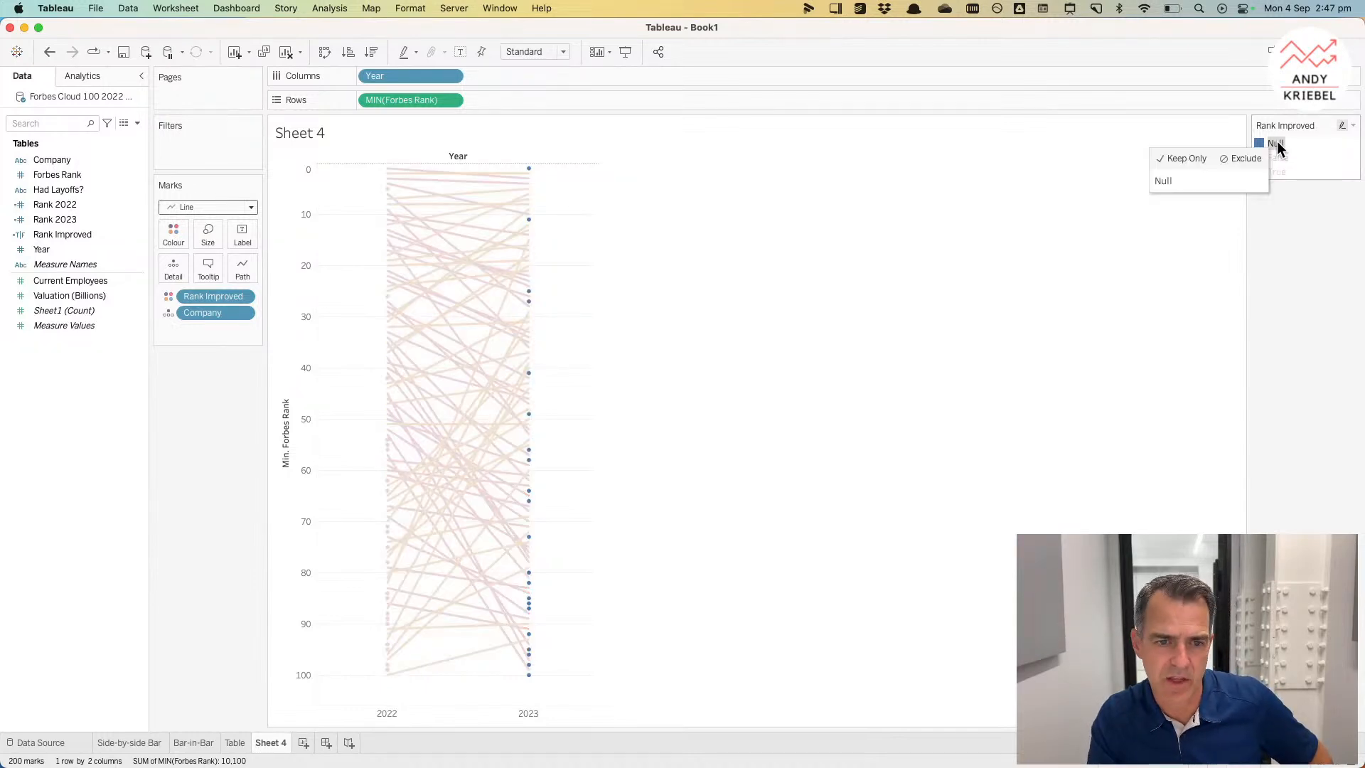
left_click(1278, 146)
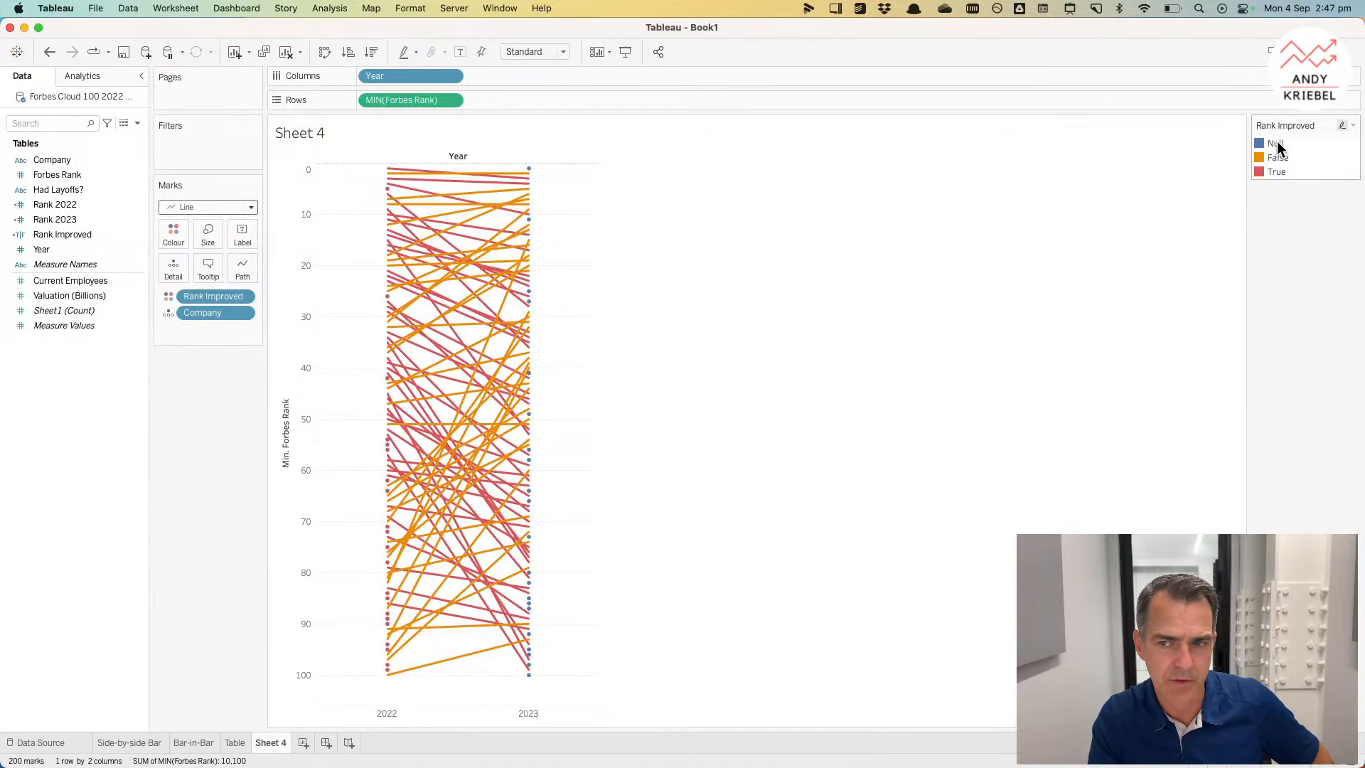
Step: Edit the Rank Improved colours, setting Null to grey and True to red from the Lightning Watermelon palette
double_click(1300, 170)
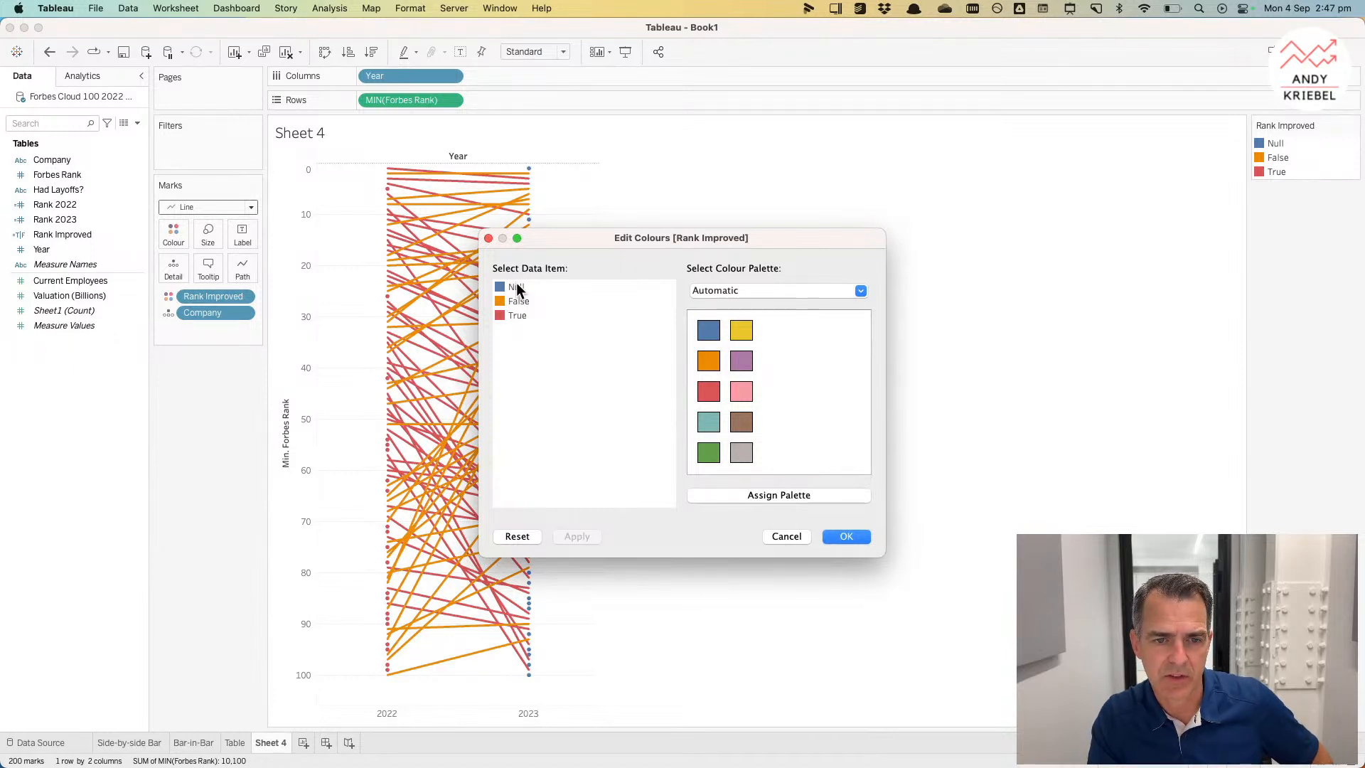
left_click(742, 455)
left_click(734, 291)
scroll(732, 598, "down", 1)
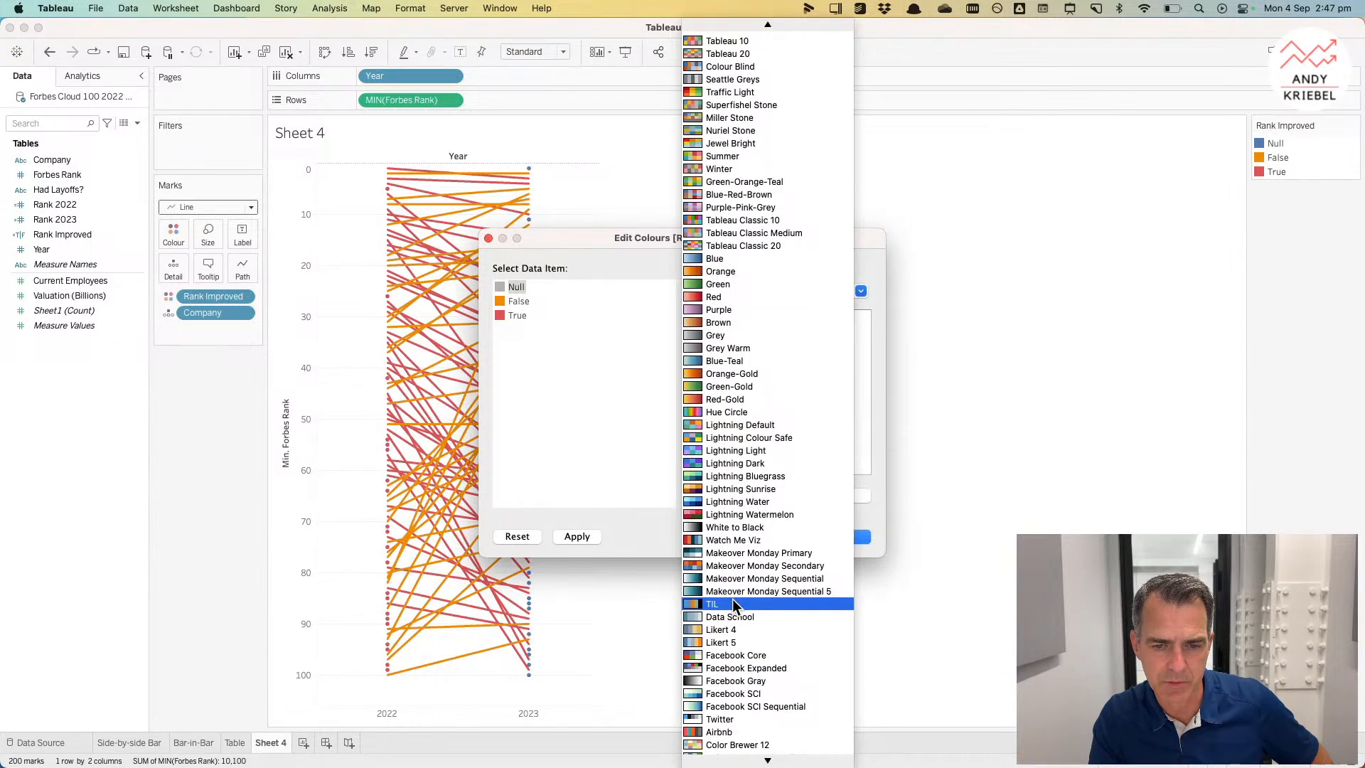
left_click(727, 514)
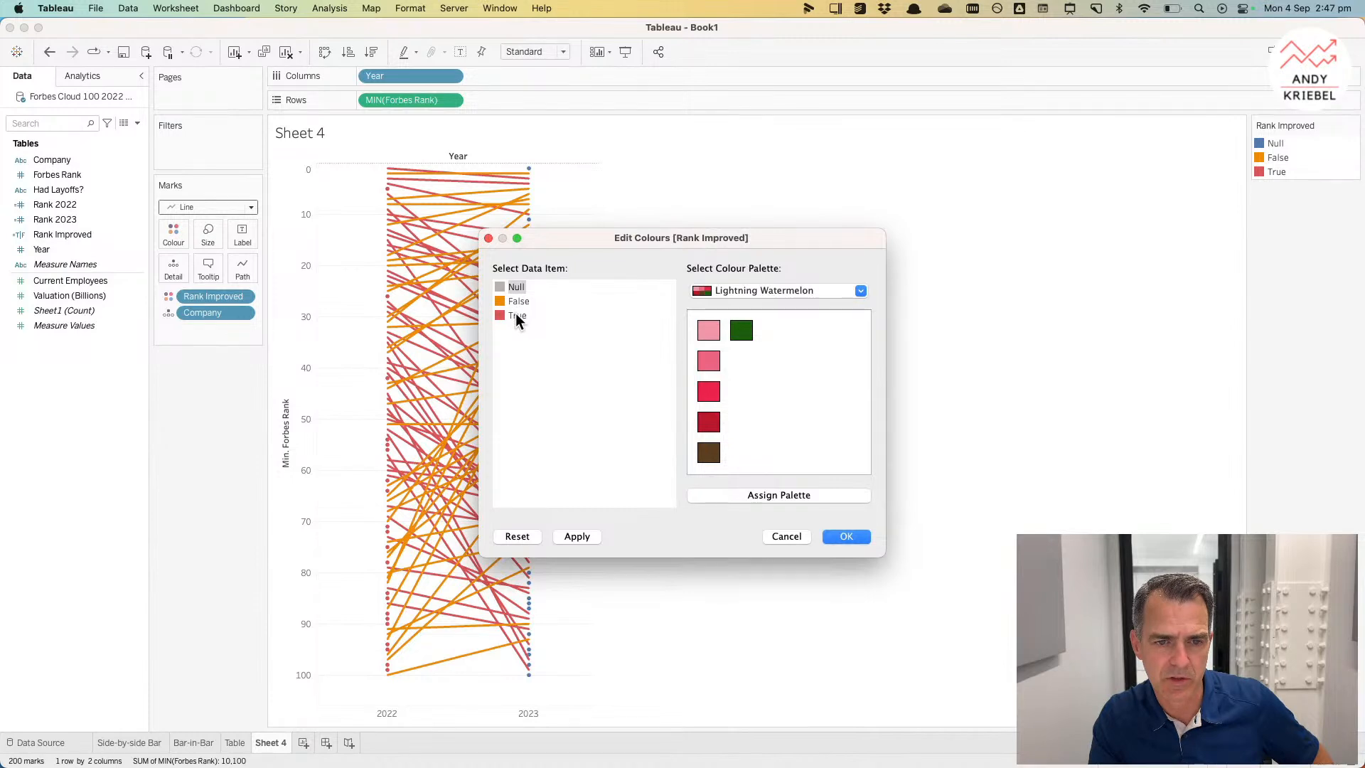
left_click(709, 392)
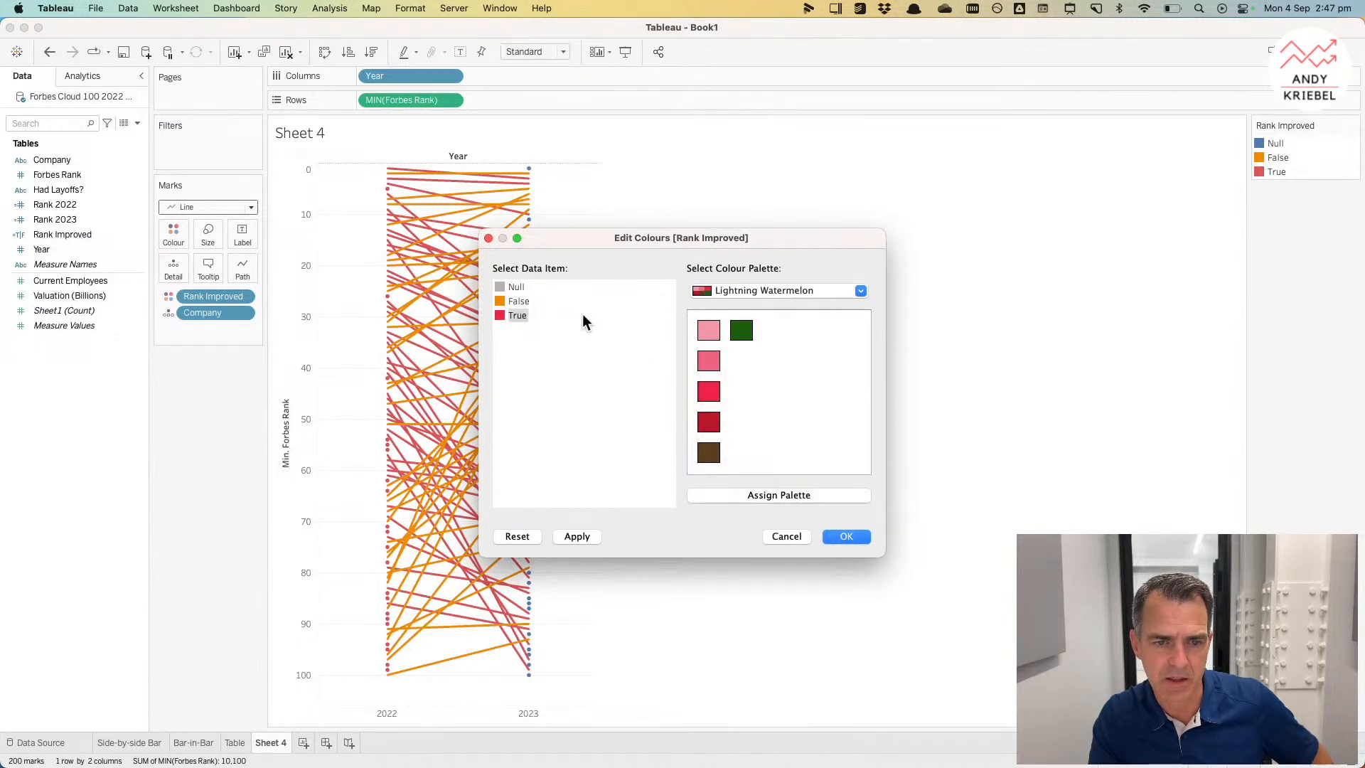
Step: Set False to grey from the Eagles palette and apply the colours
left_click(717, 290)
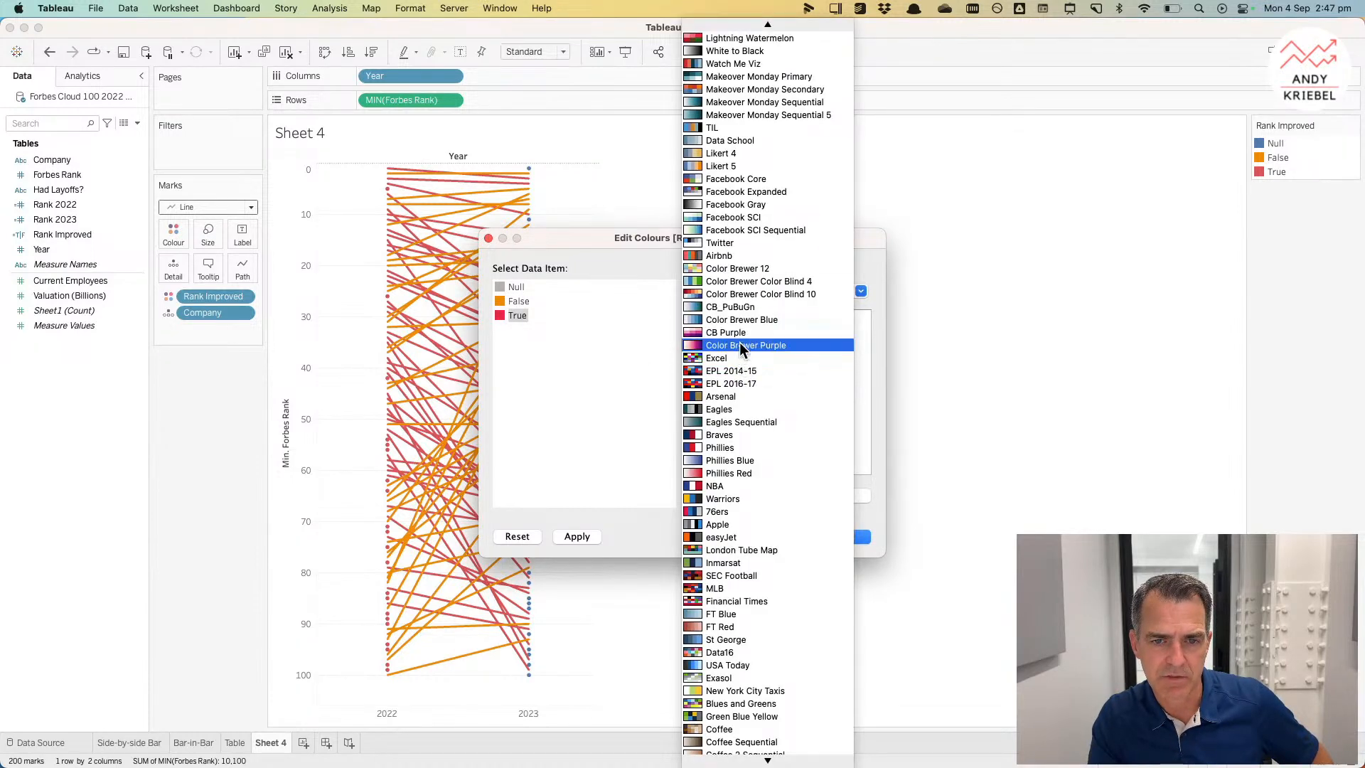
left_click(727, 409)
left_click(512, 303)
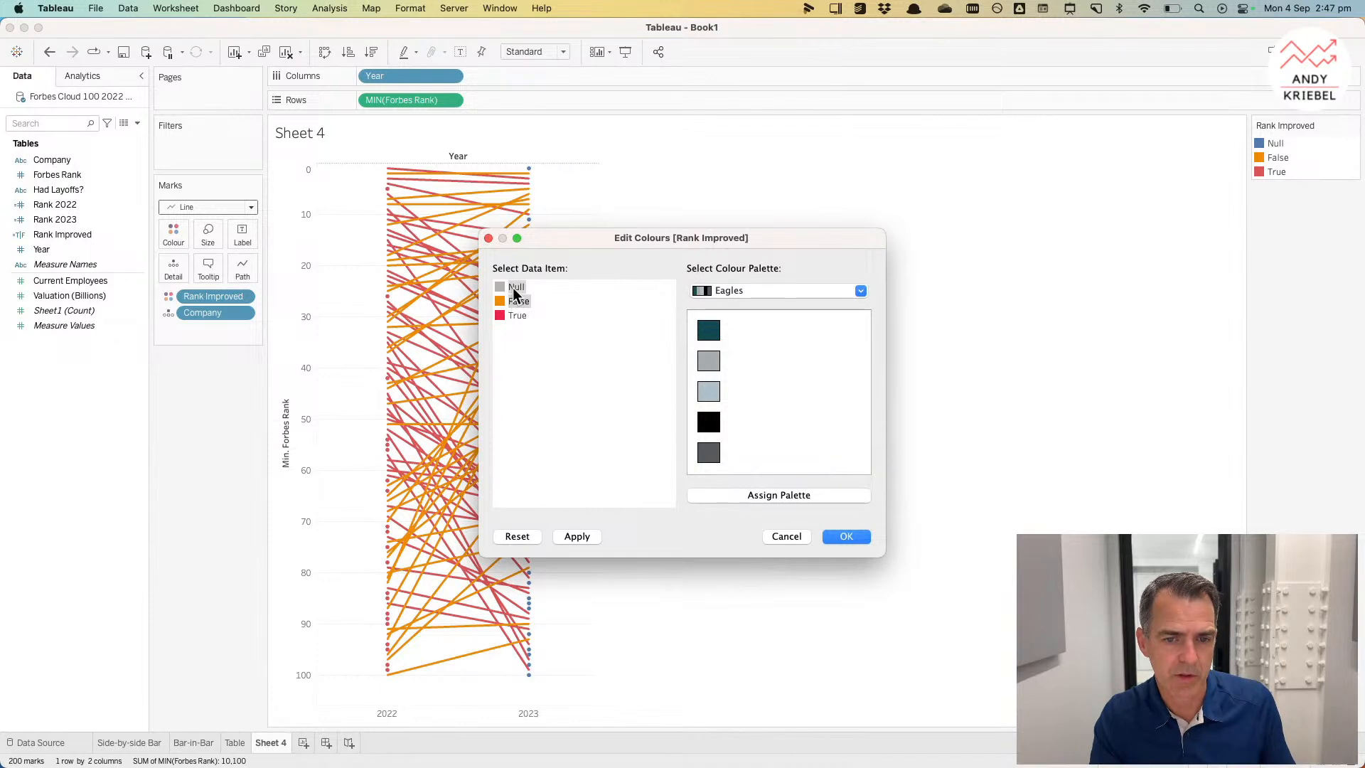
left_click(700, 394)
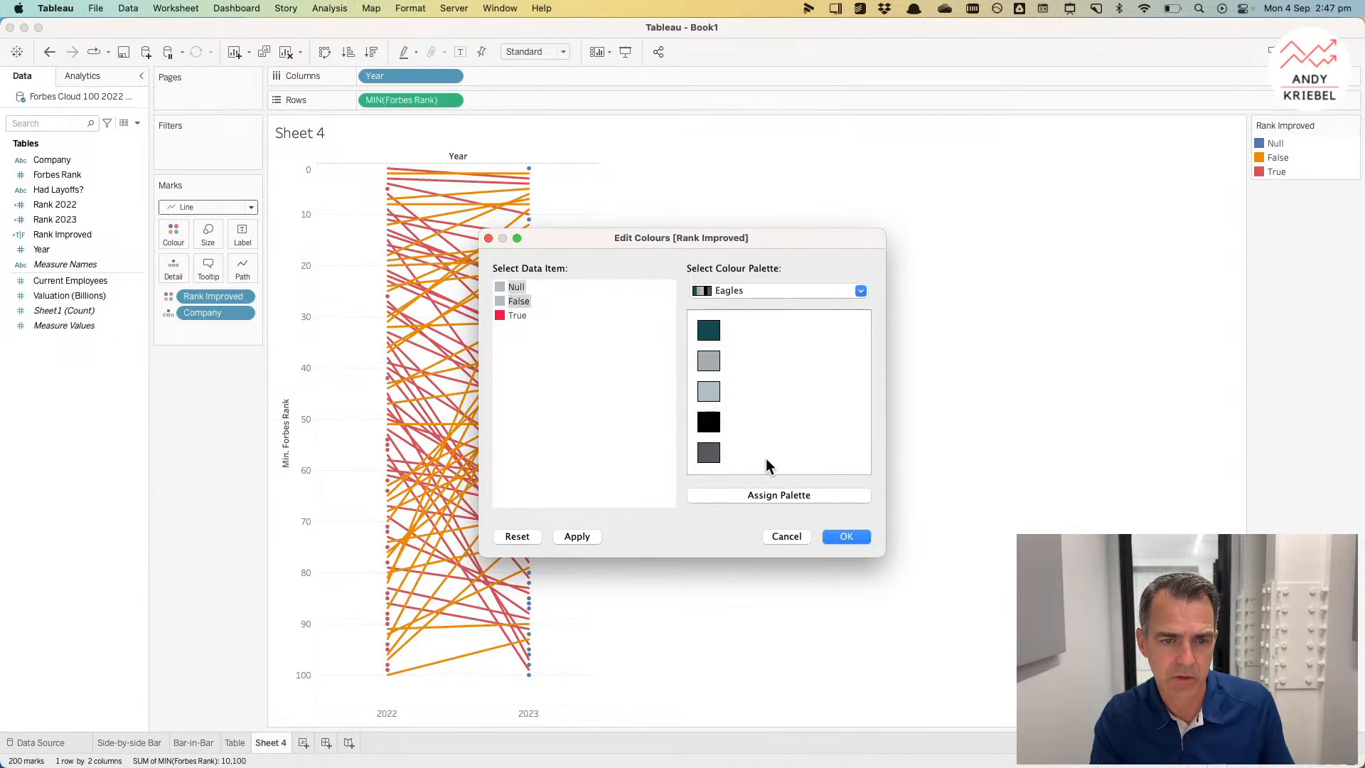
left_click(833, 536)
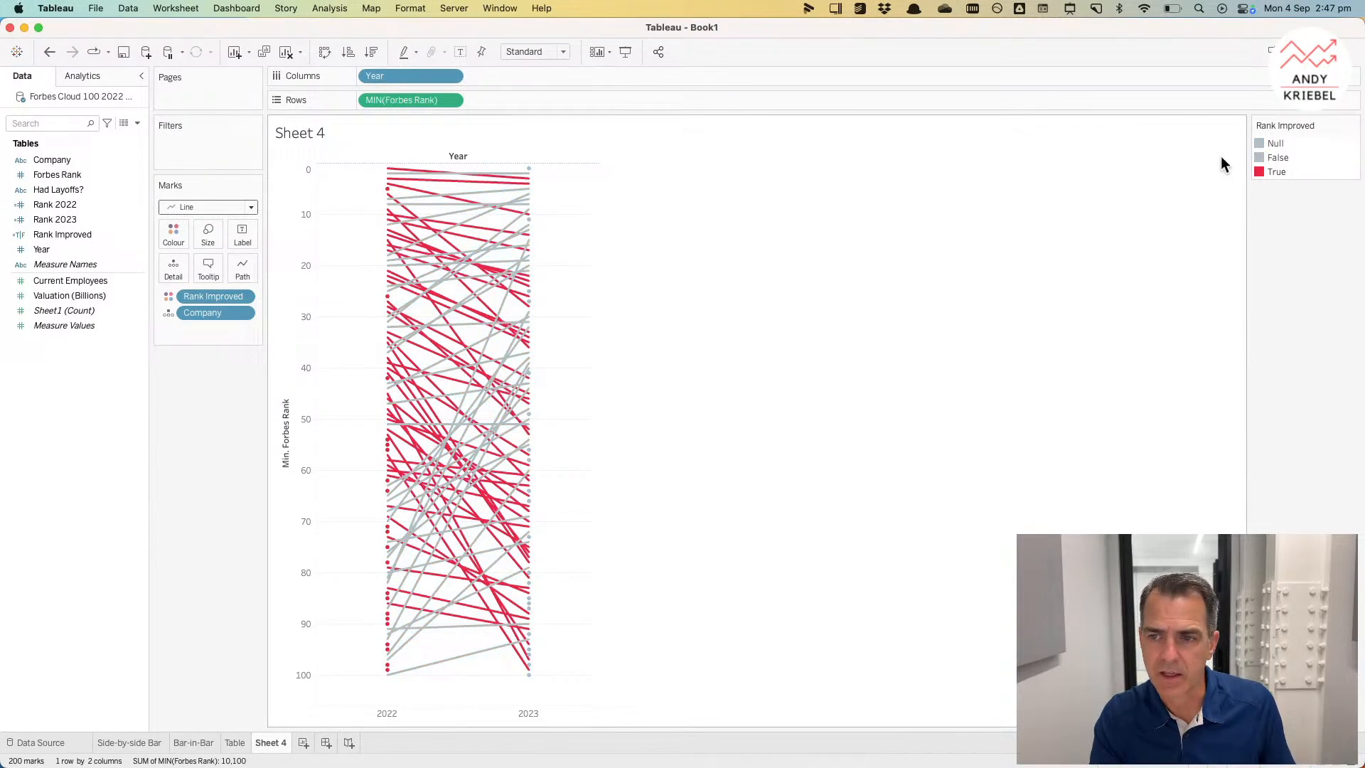
Step: Move True to the top of the Rank Improved colour legend
left_click(1273, 171)
left_click_drag(1273, 171, 1272, 138)
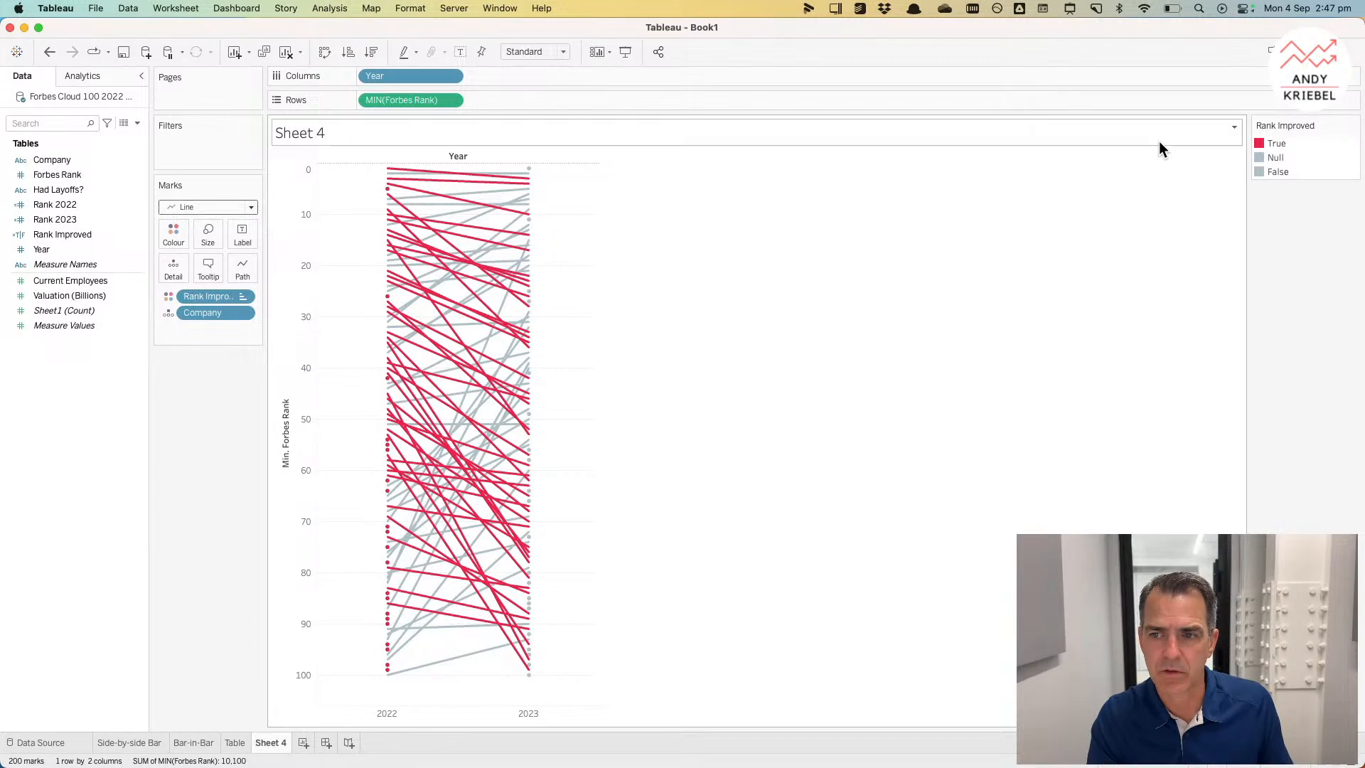
Step: Change the Rank Improved formula to [Rank 2023]<[Rank 2022]
right_click(57, 234)
left_click(87, 310)
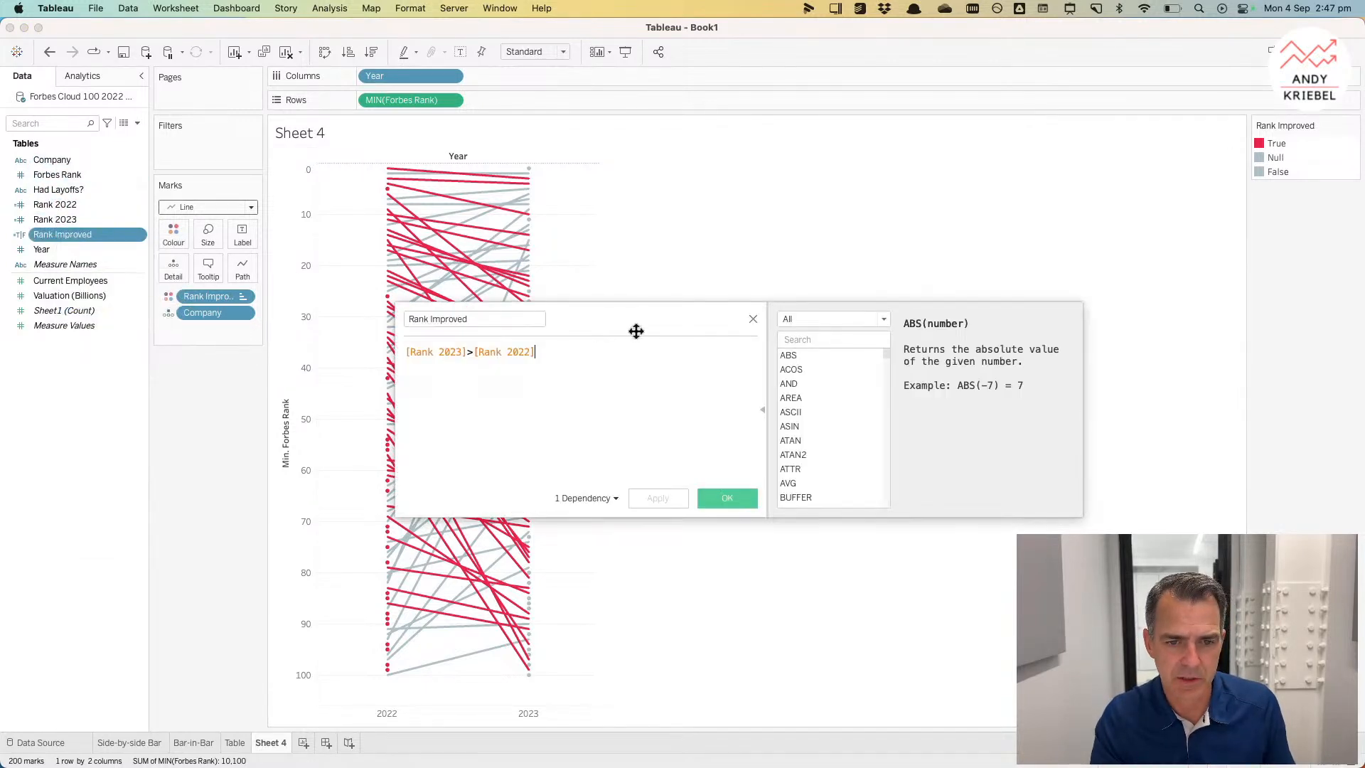
left_click(472, 352)
key("BackSpace")
type("<")
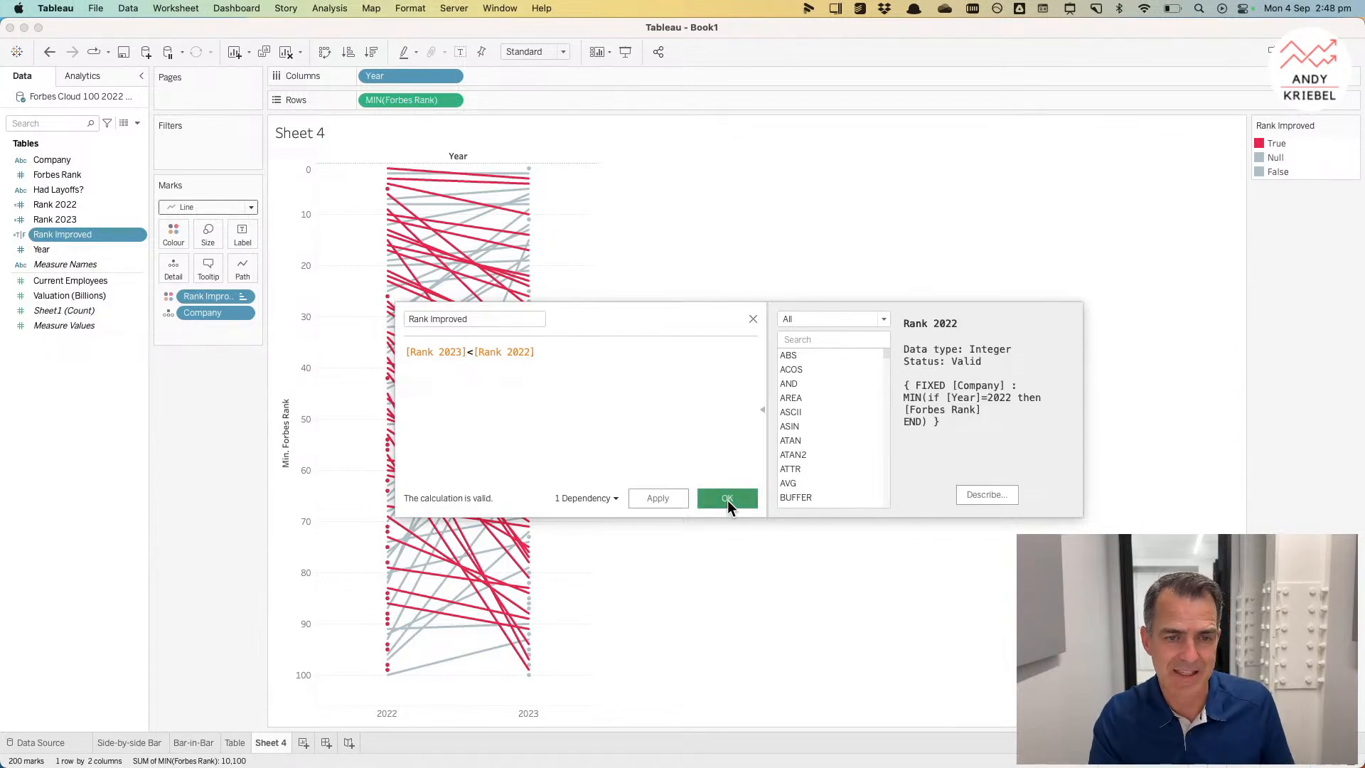
left_click(727, 499)
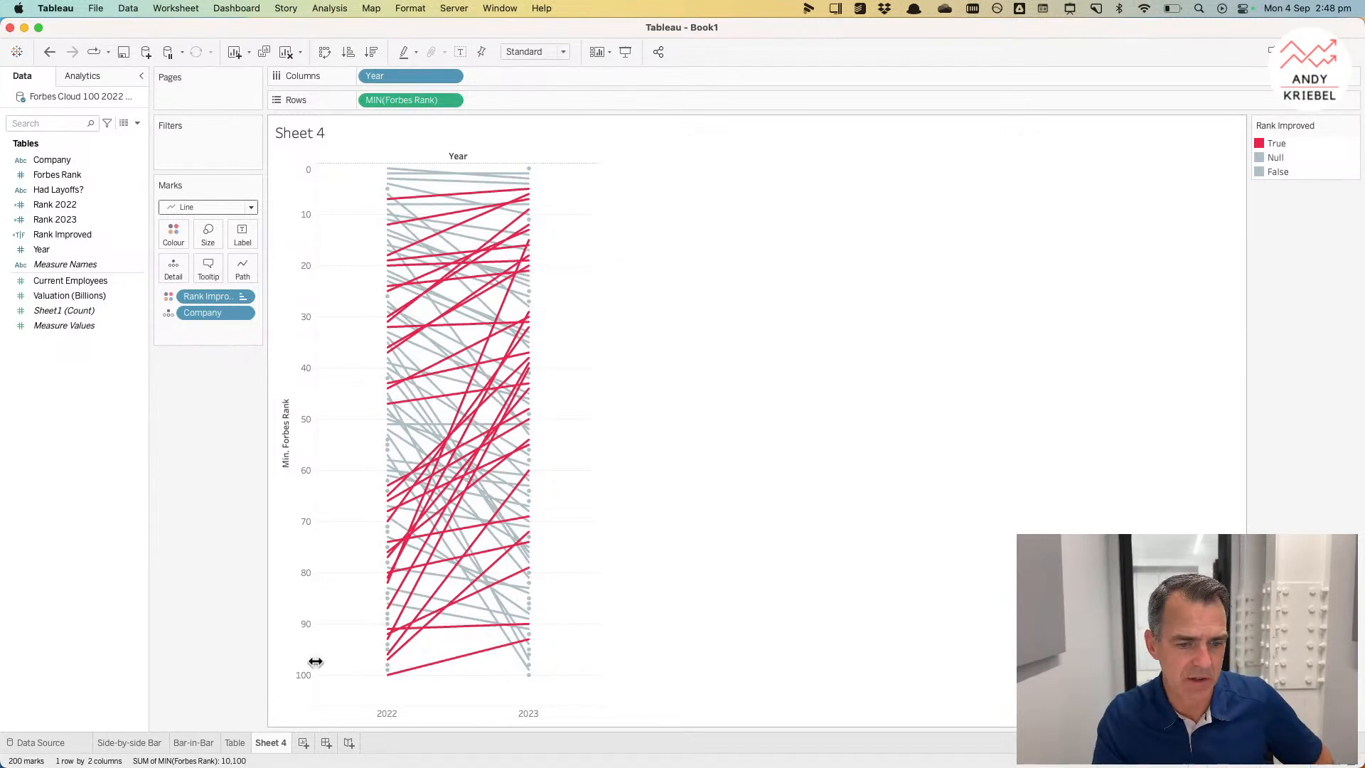
Step: Rename Sheet 4 as Slopegraph
double_click(276, 743)
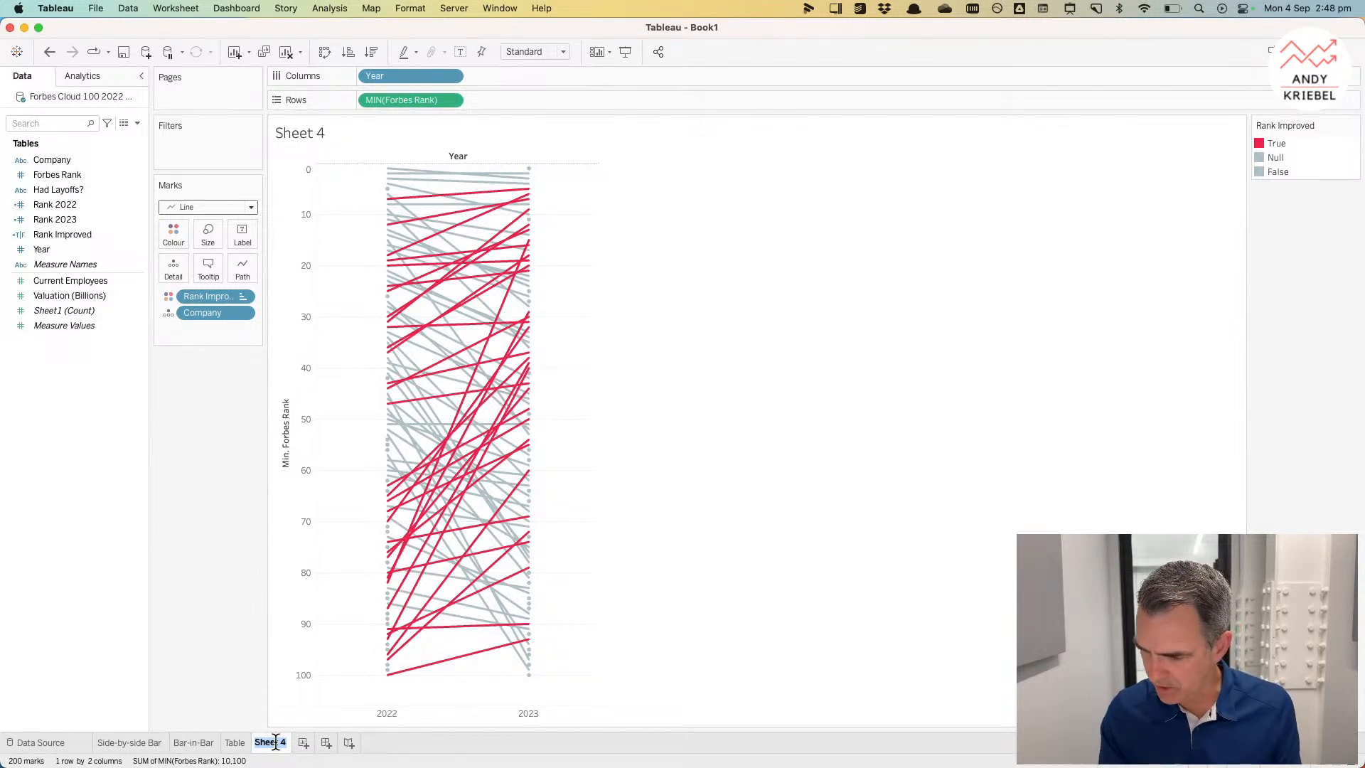
type("Slopegraph")
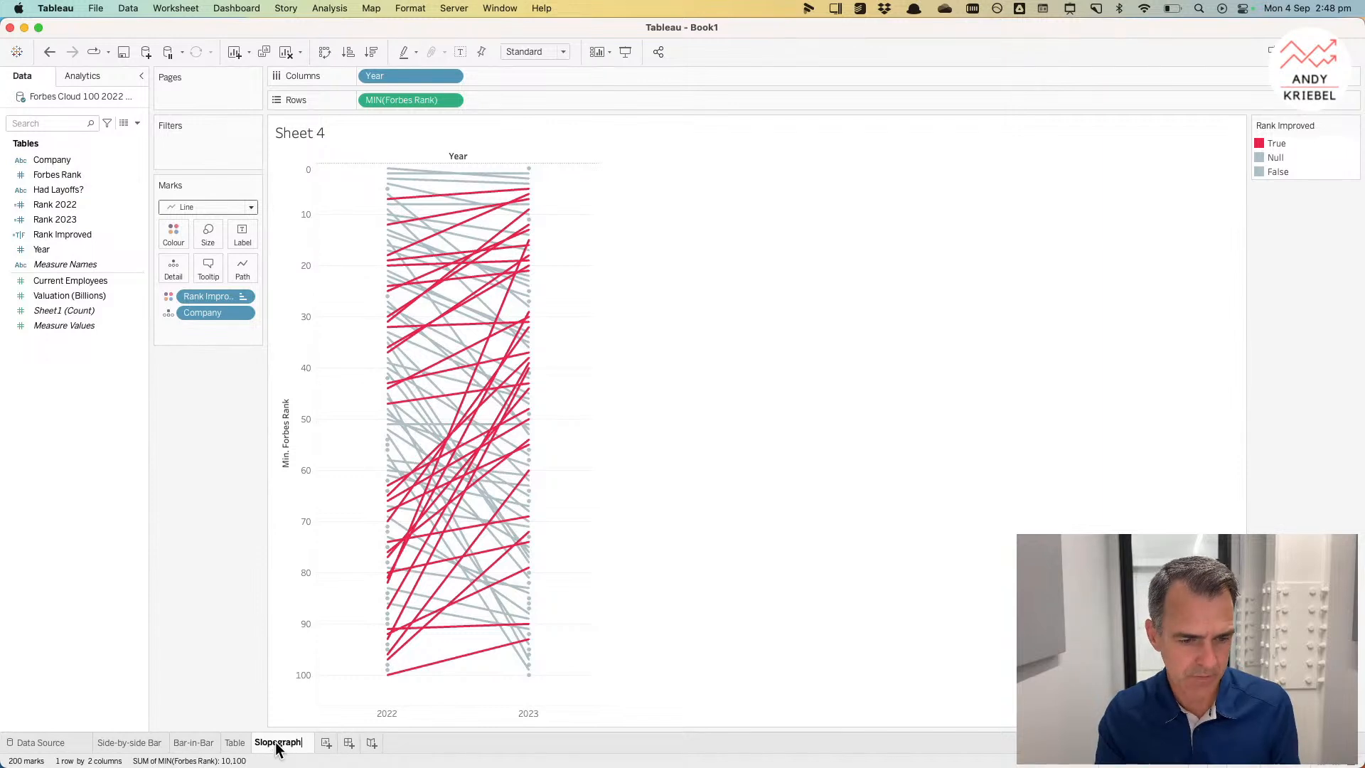
key("Return")
Step: Add a new blank worksheet
right_click(277, 742)
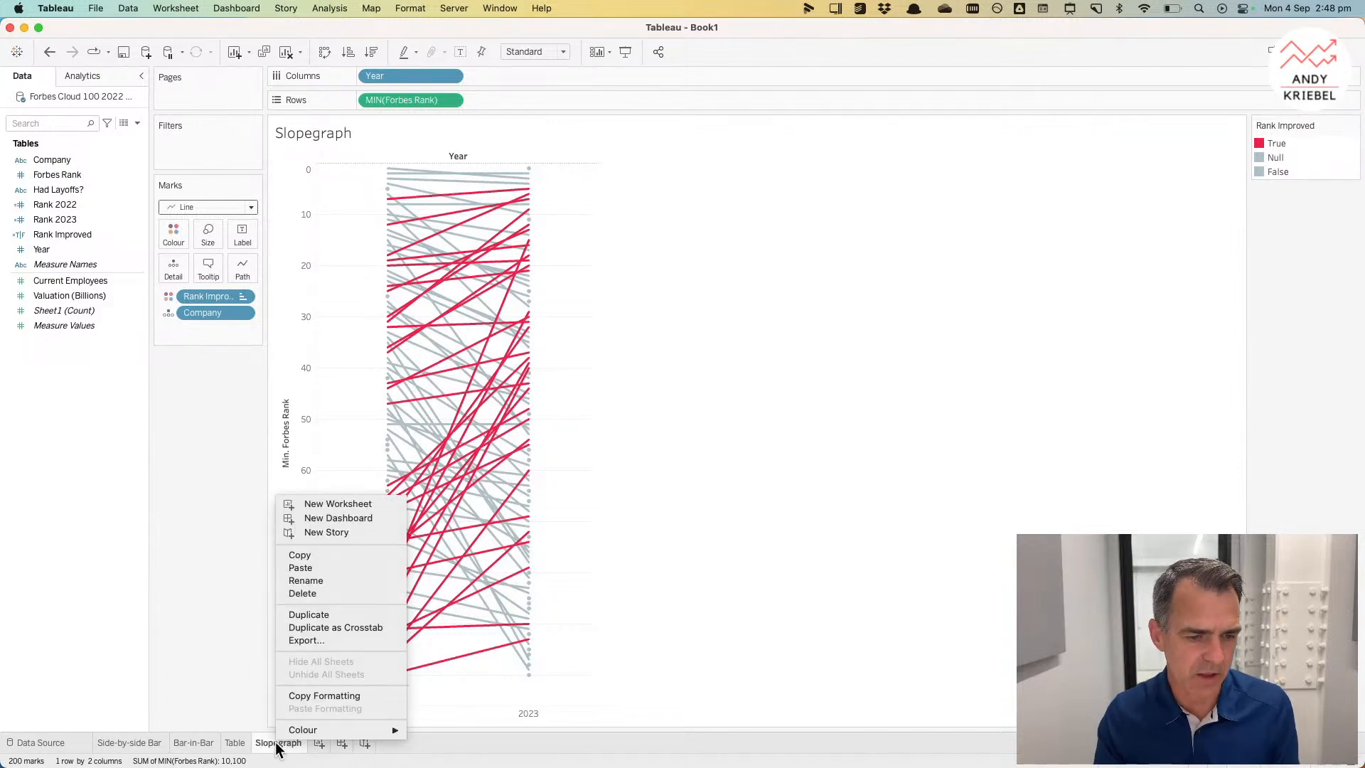
left_click(193, 623)
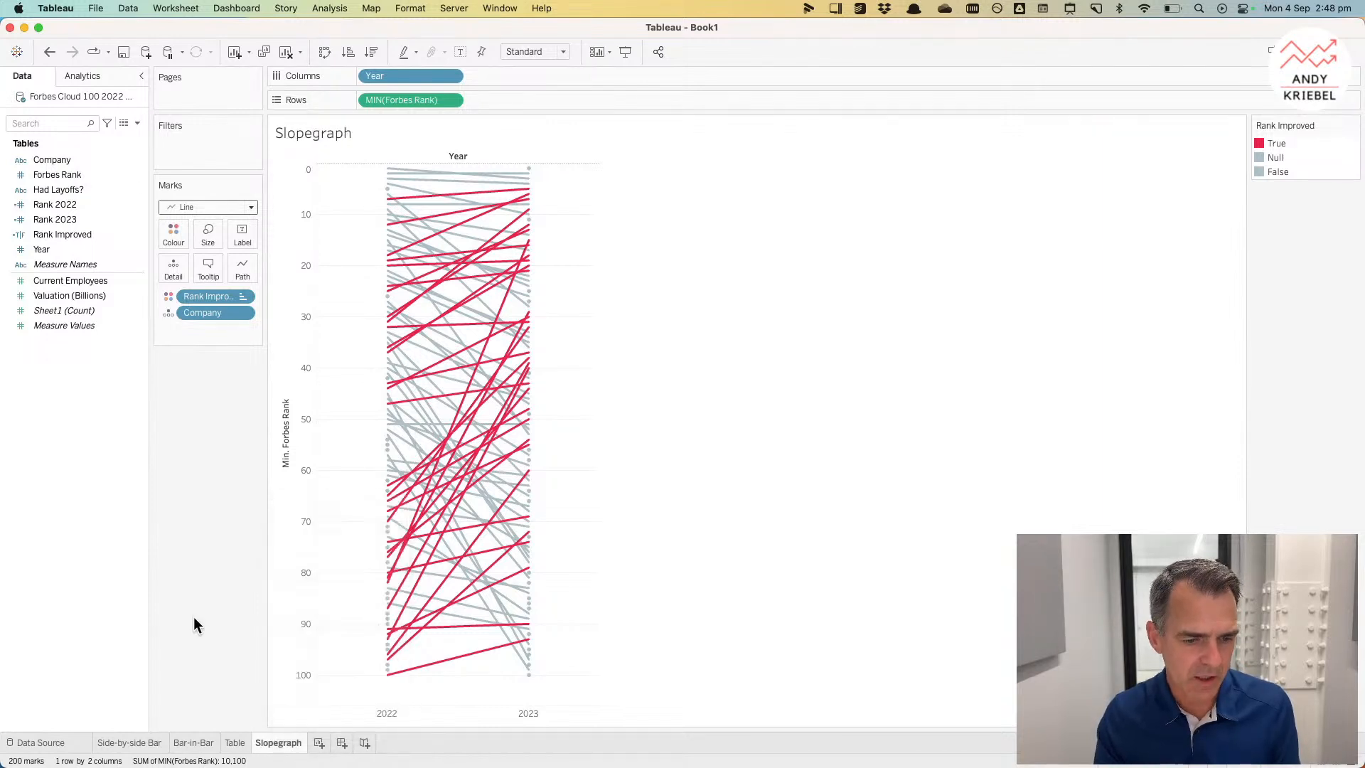
left_click(319, 742)
left_click_drag(52, 247, 74, 270)
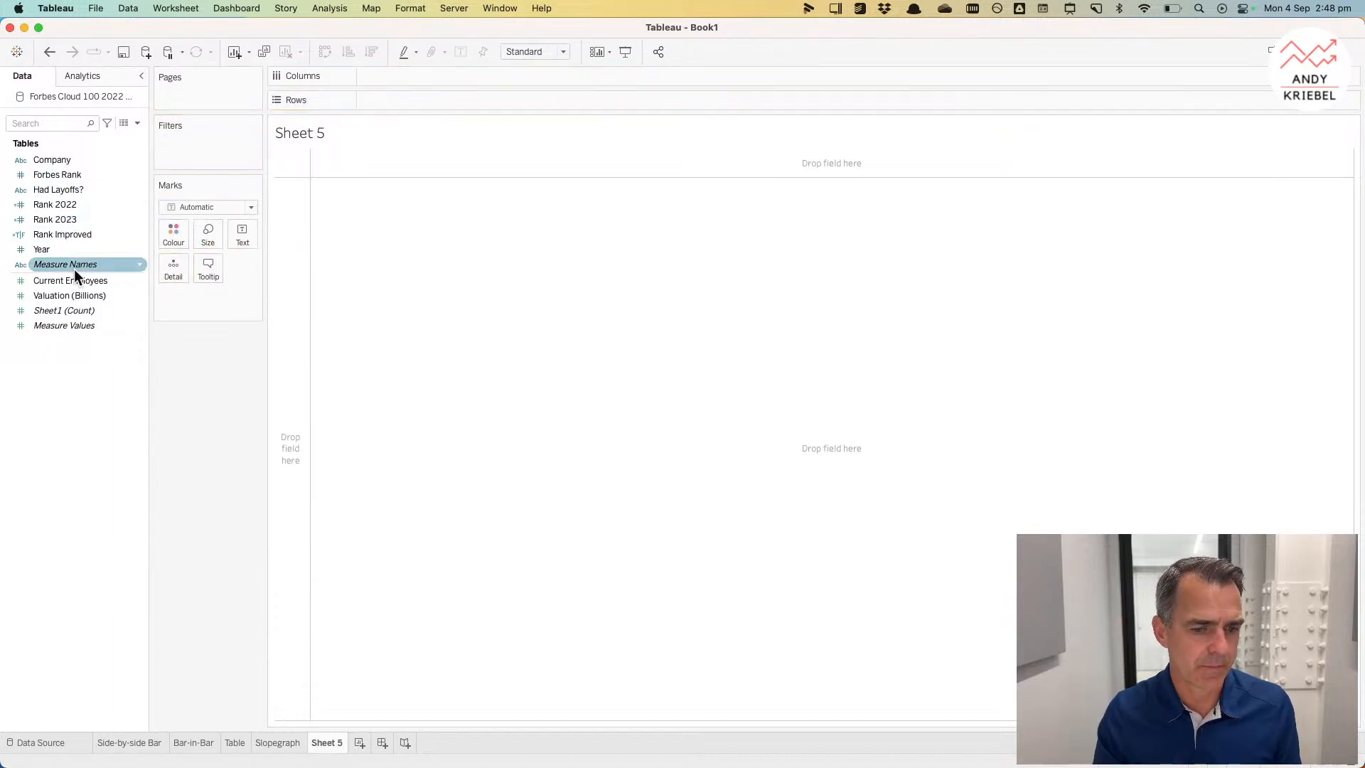
Step: Duplicate the Slopegraph sheet and make the Year field on its Columns continuous
right_click(275, 744)
left_click(295, 615)
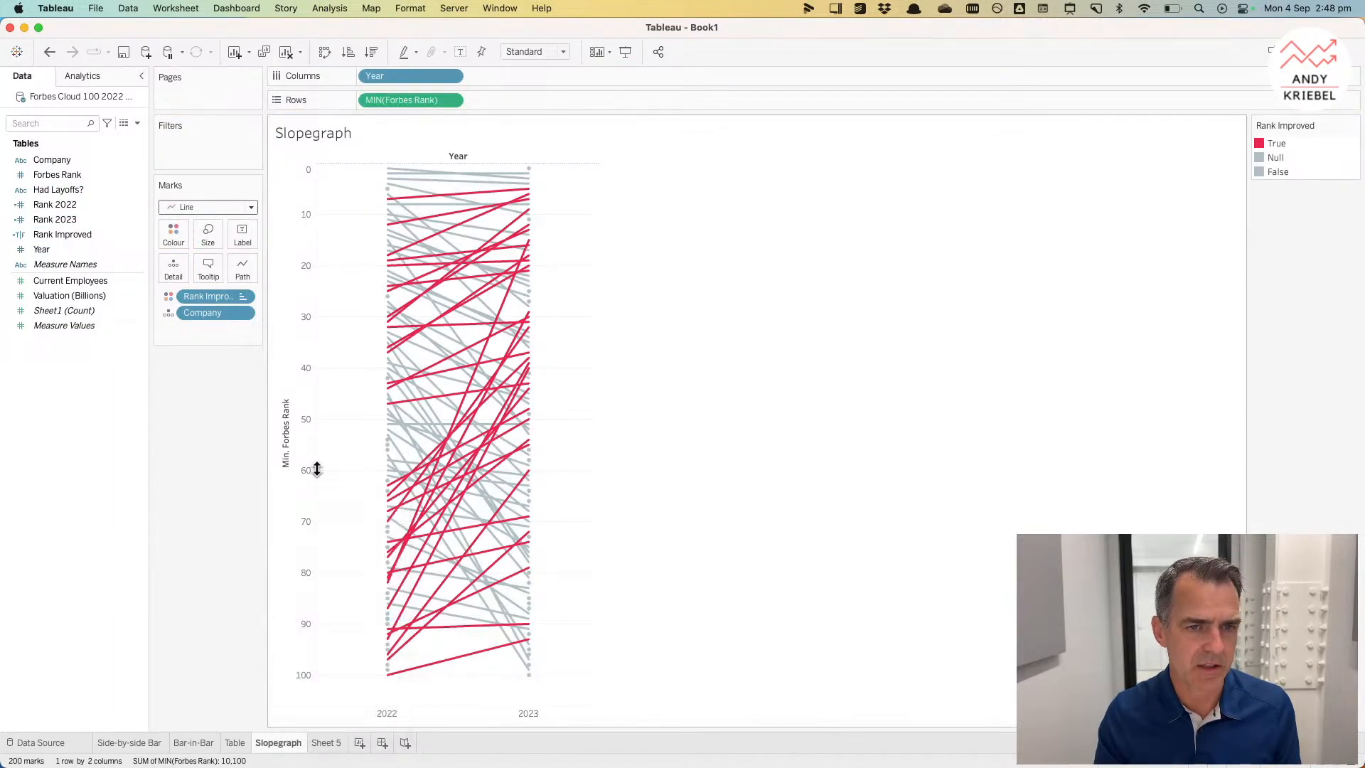
left_click(449, 76)
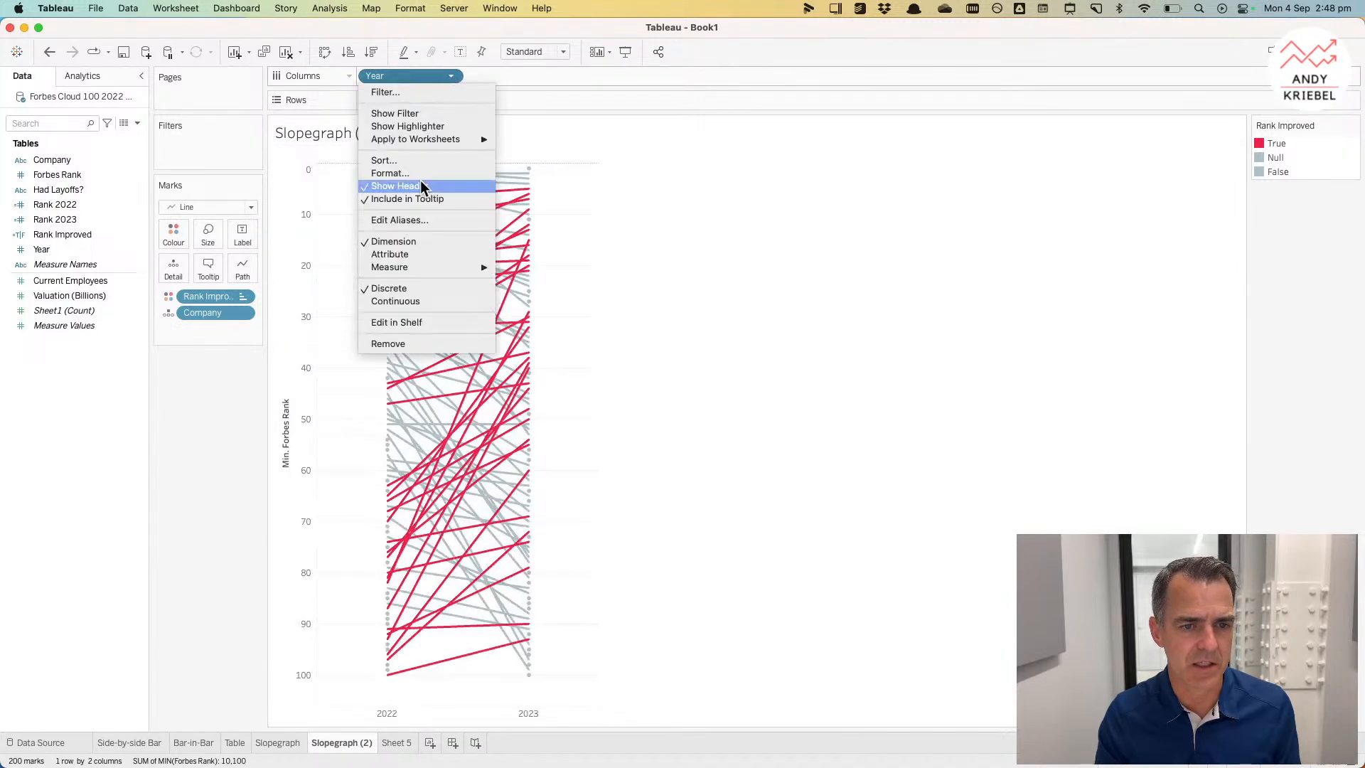
left_click(395, 300)
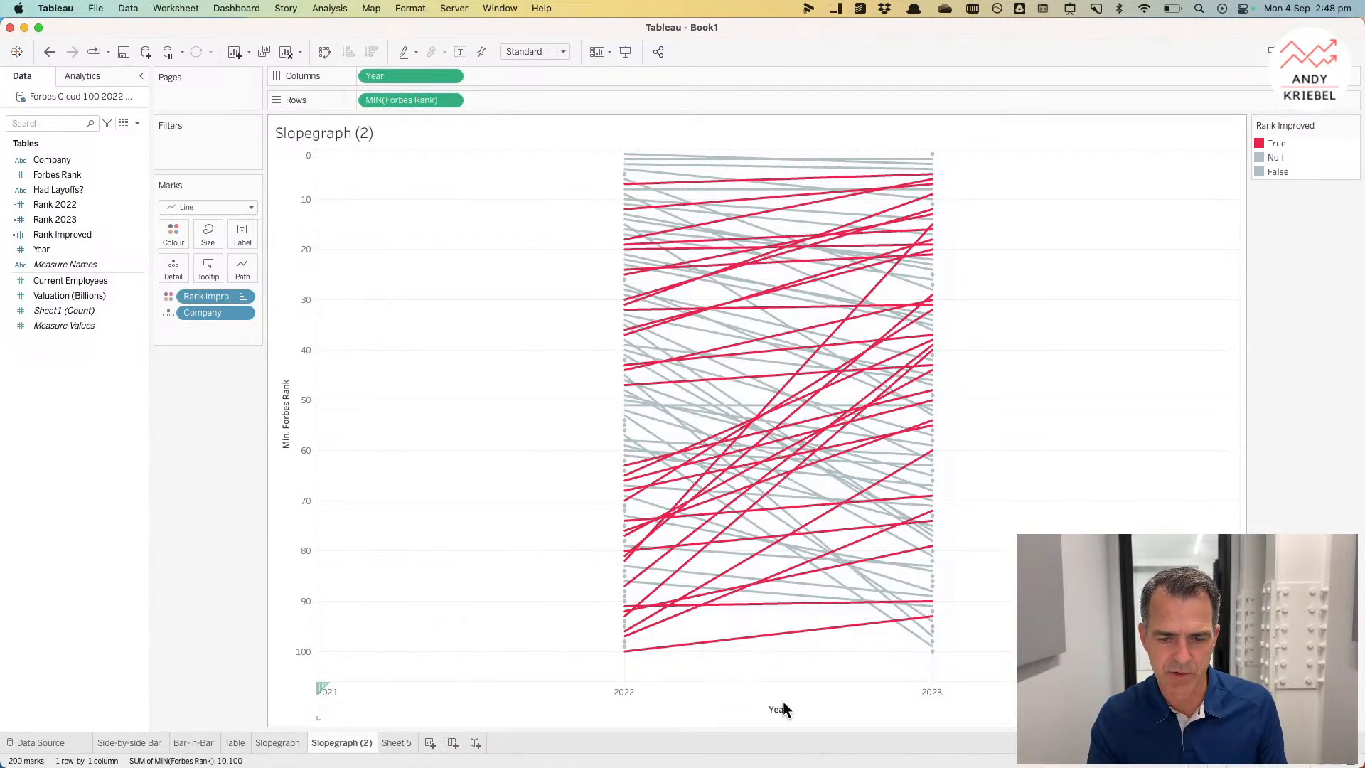
Step: Clear the title of the Year axis
right_click(809, 709)
left_click(840, 606)
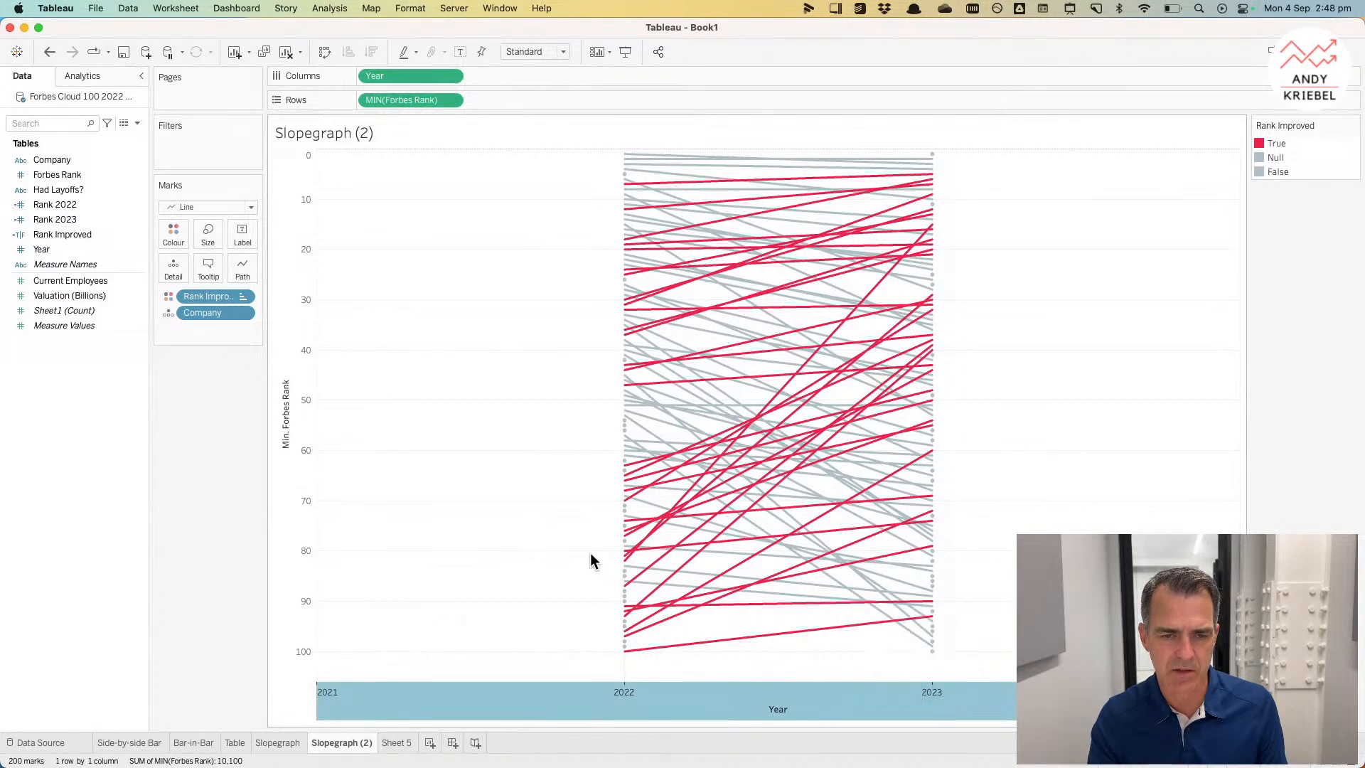
left_click_drag(681, 516, 590, 510)
key("BackSpace")
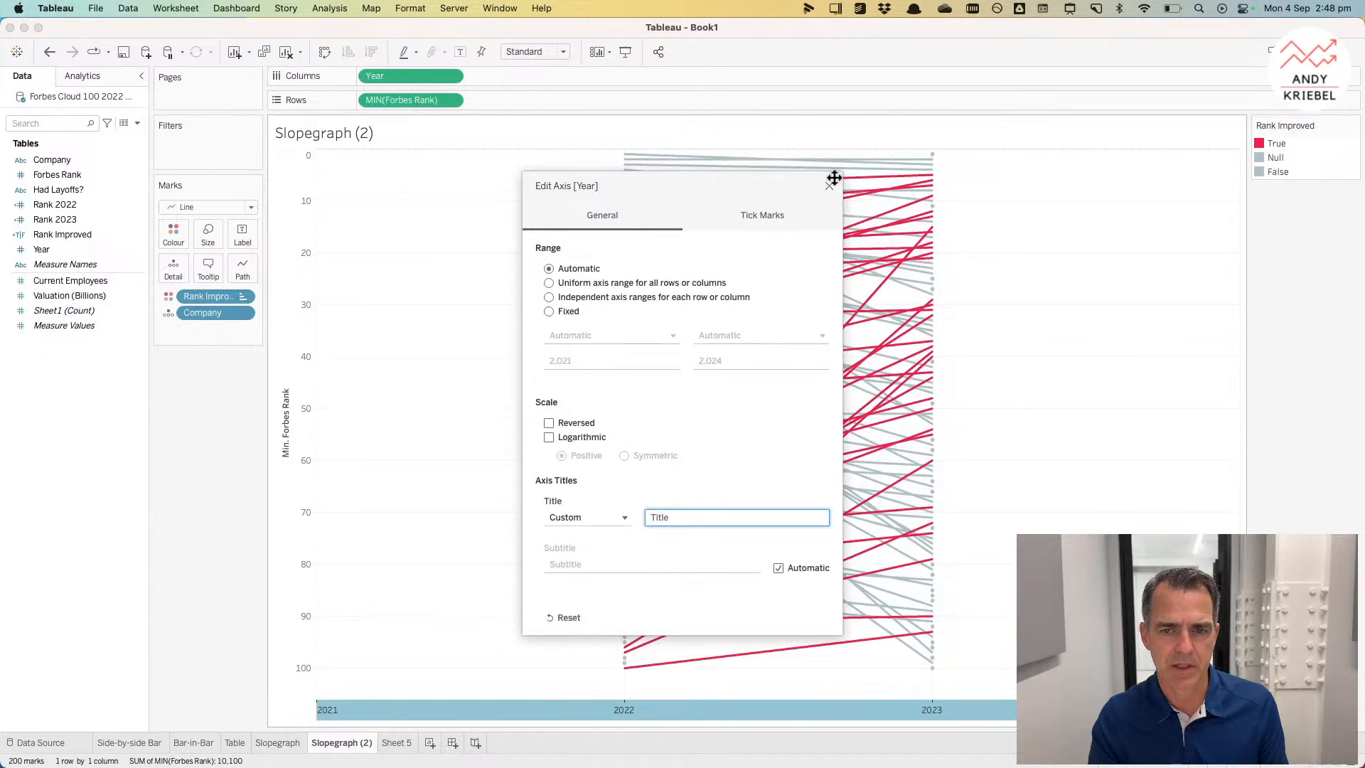
left_click(829, 186)
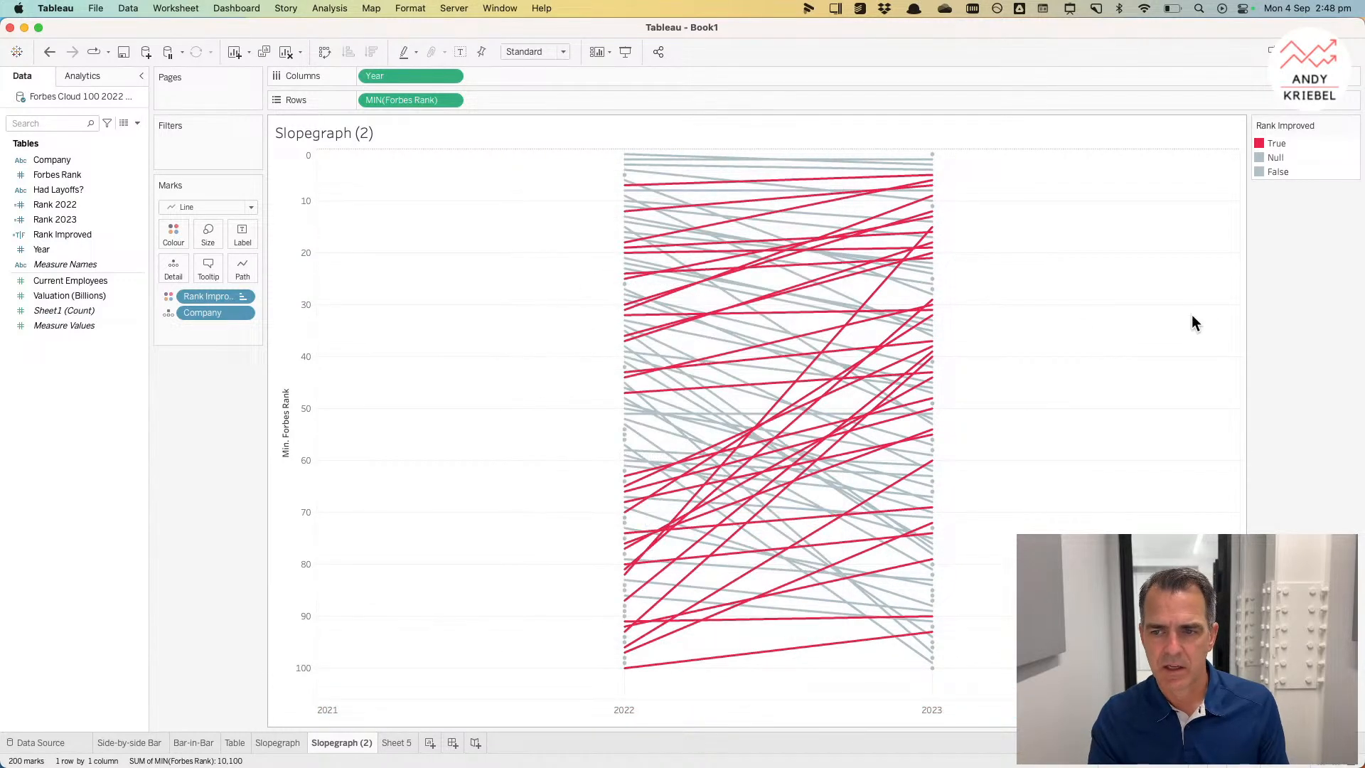
Step: Narrow the slope chart by resizing the view's width
left_click_drag(1240, 313, 610, 283)
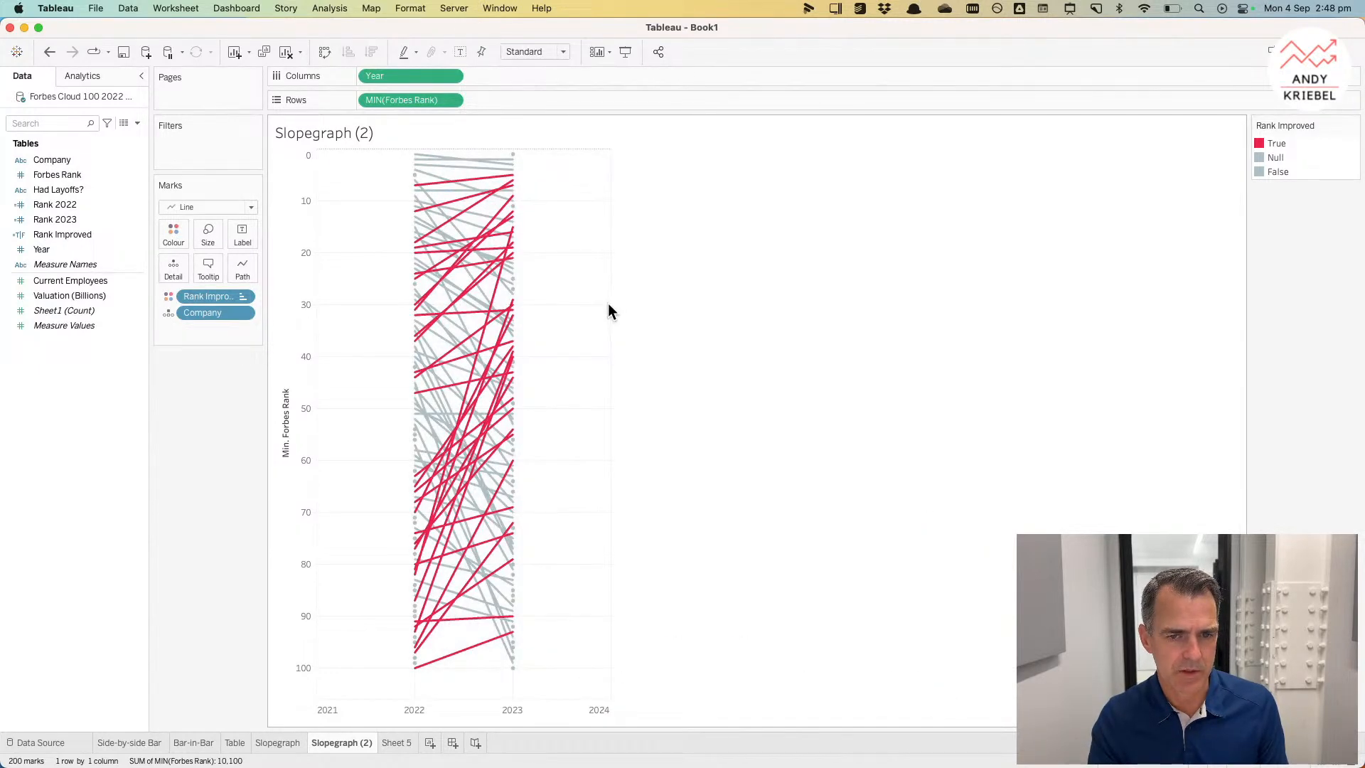
left_click_drag(610, 305, 671, 303)
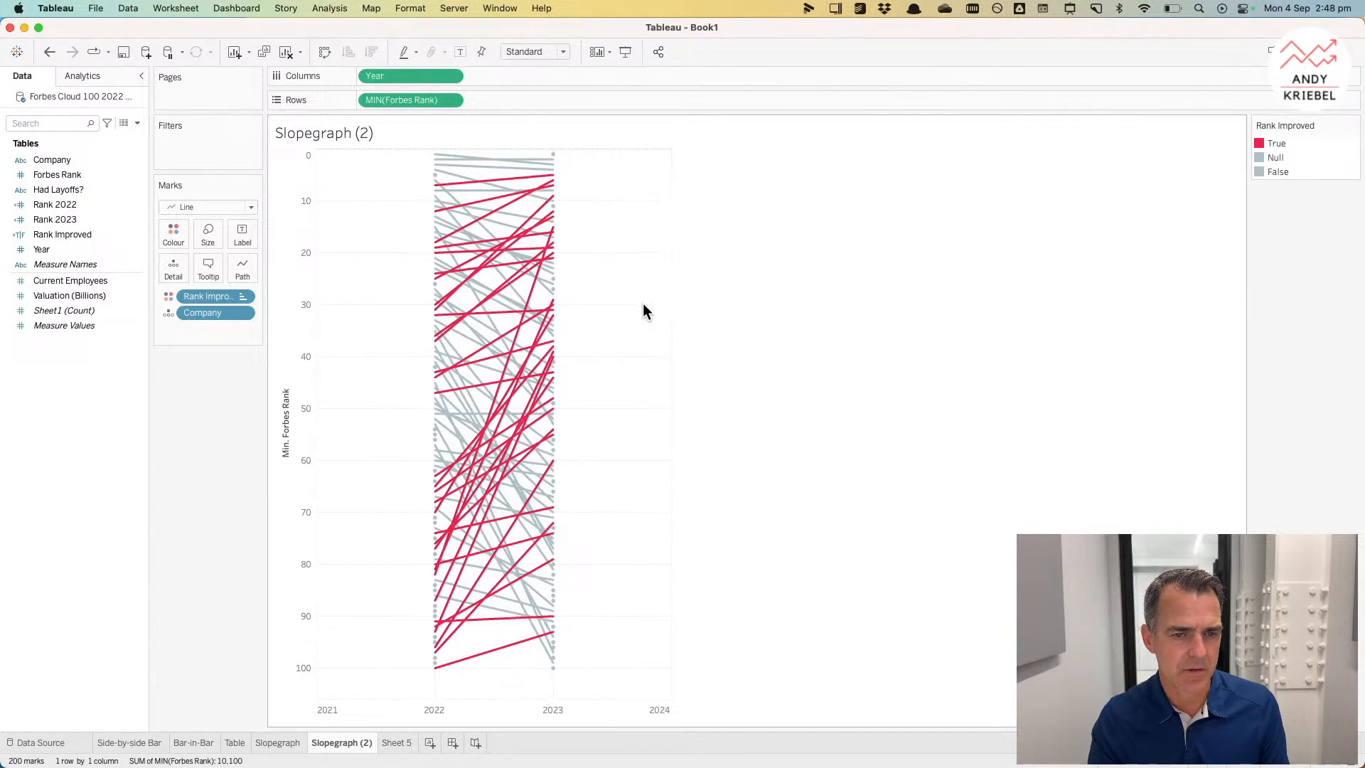
Step: Format the sheet lines, setting grid lines, zero lines and axis rulers to None
right_click(364, 367)
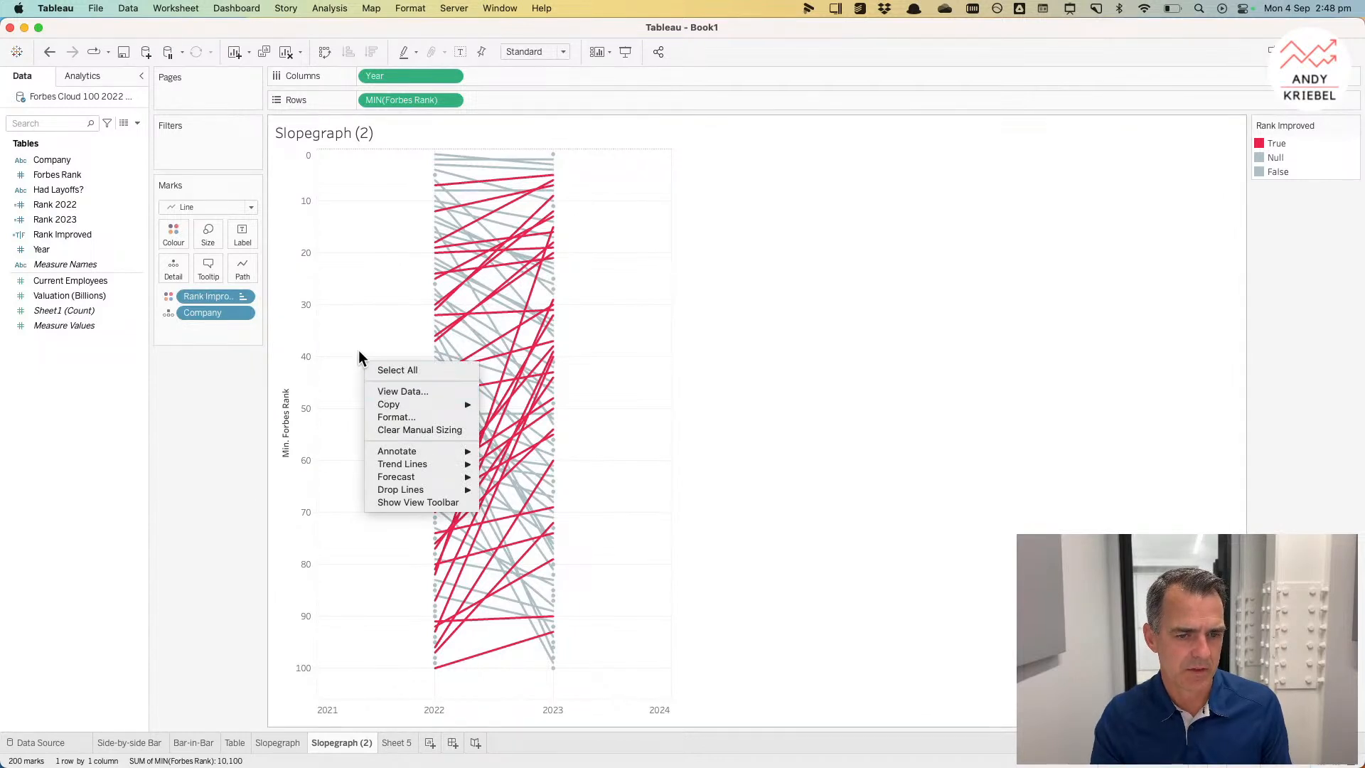
left_click(398, 417)
left_click(86, 101)
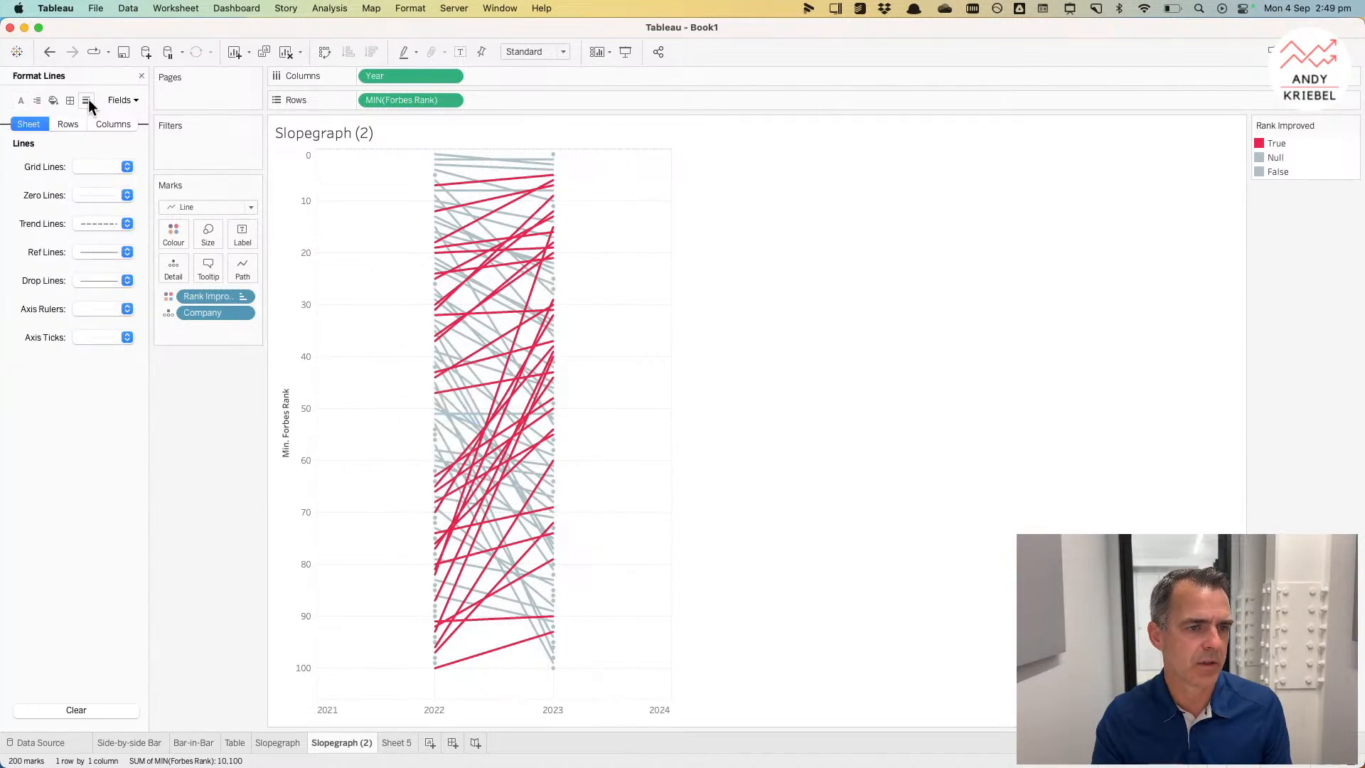
left_click(97, 160)
left_click(74, 189)
left_click(87, 196)
left_click(90, 218)
left_click(96, 310)
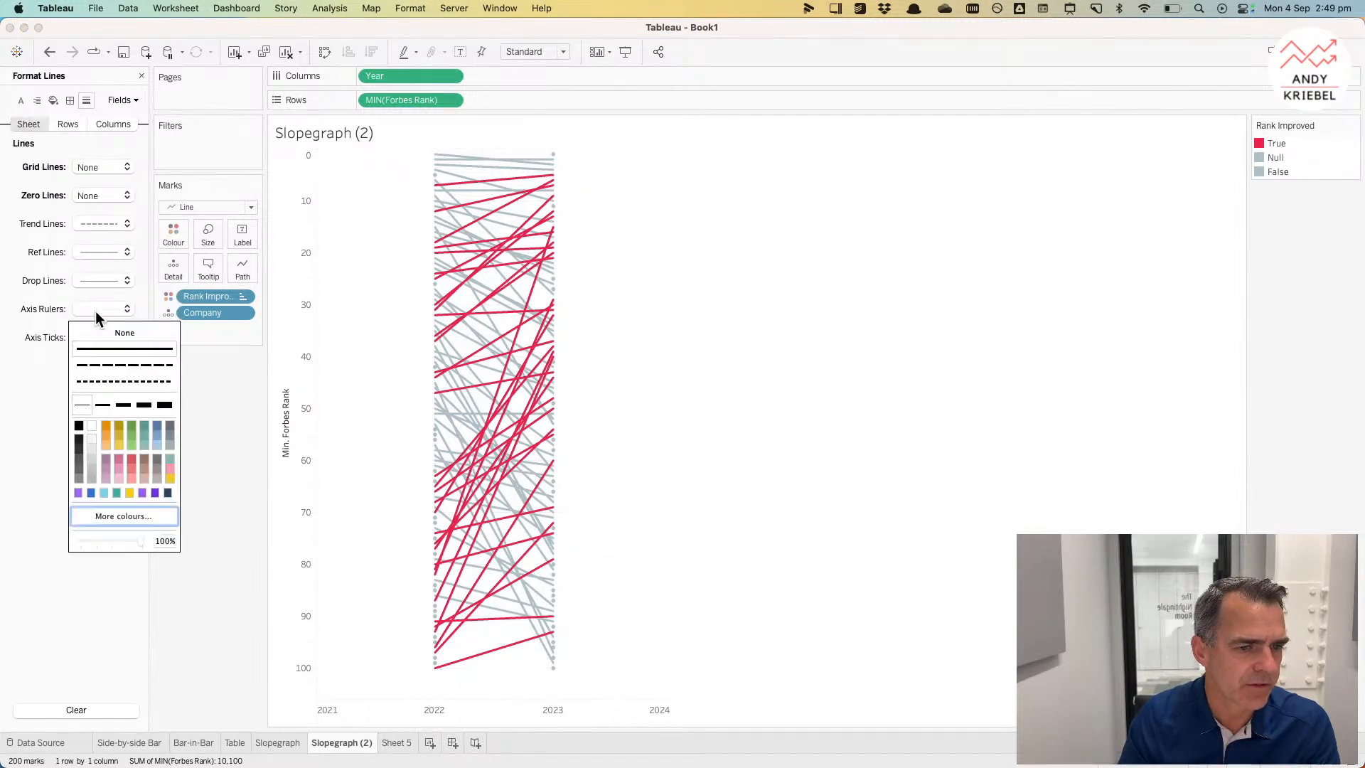
left_click(101, 333)
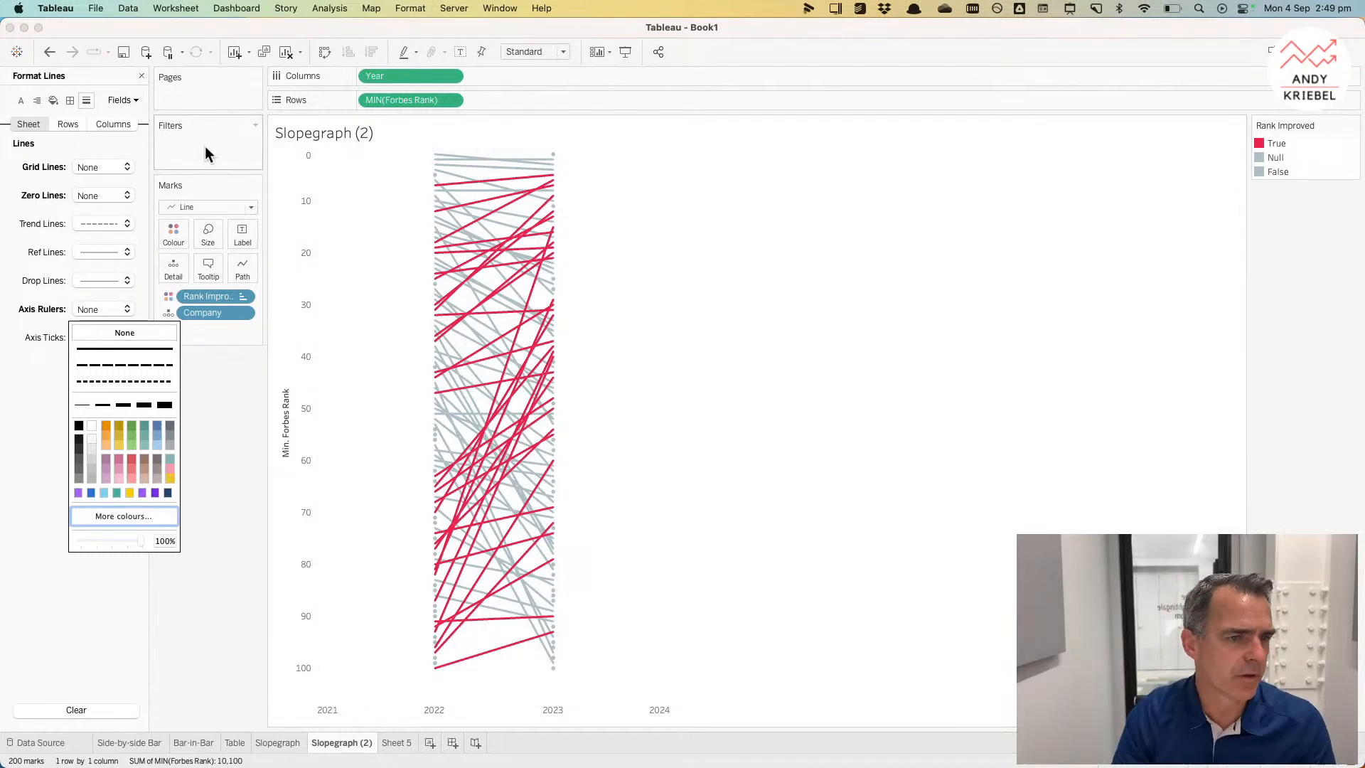
Step: Set the column grid lines to a black dashed line and close the format pane
left_click(103, 124)
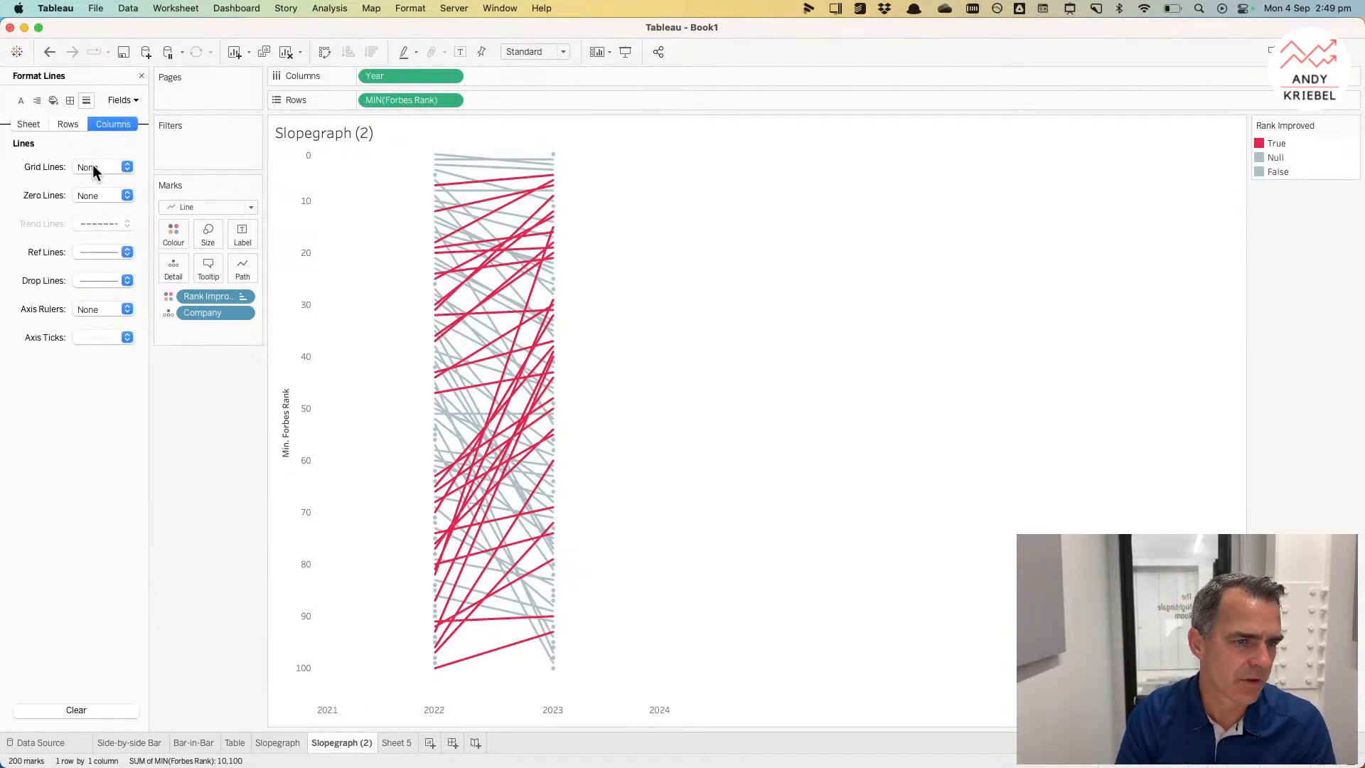
left_click(93, 166)
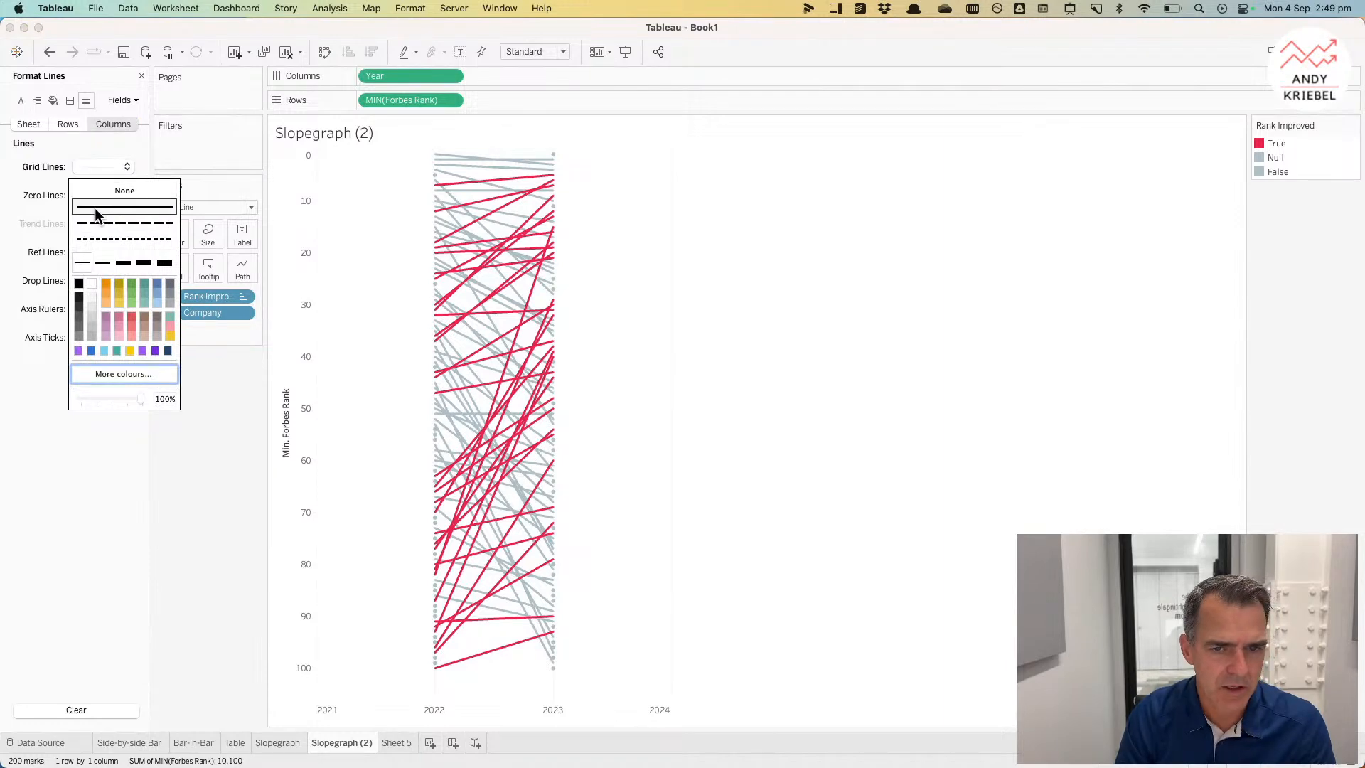
left_click(101, 238)
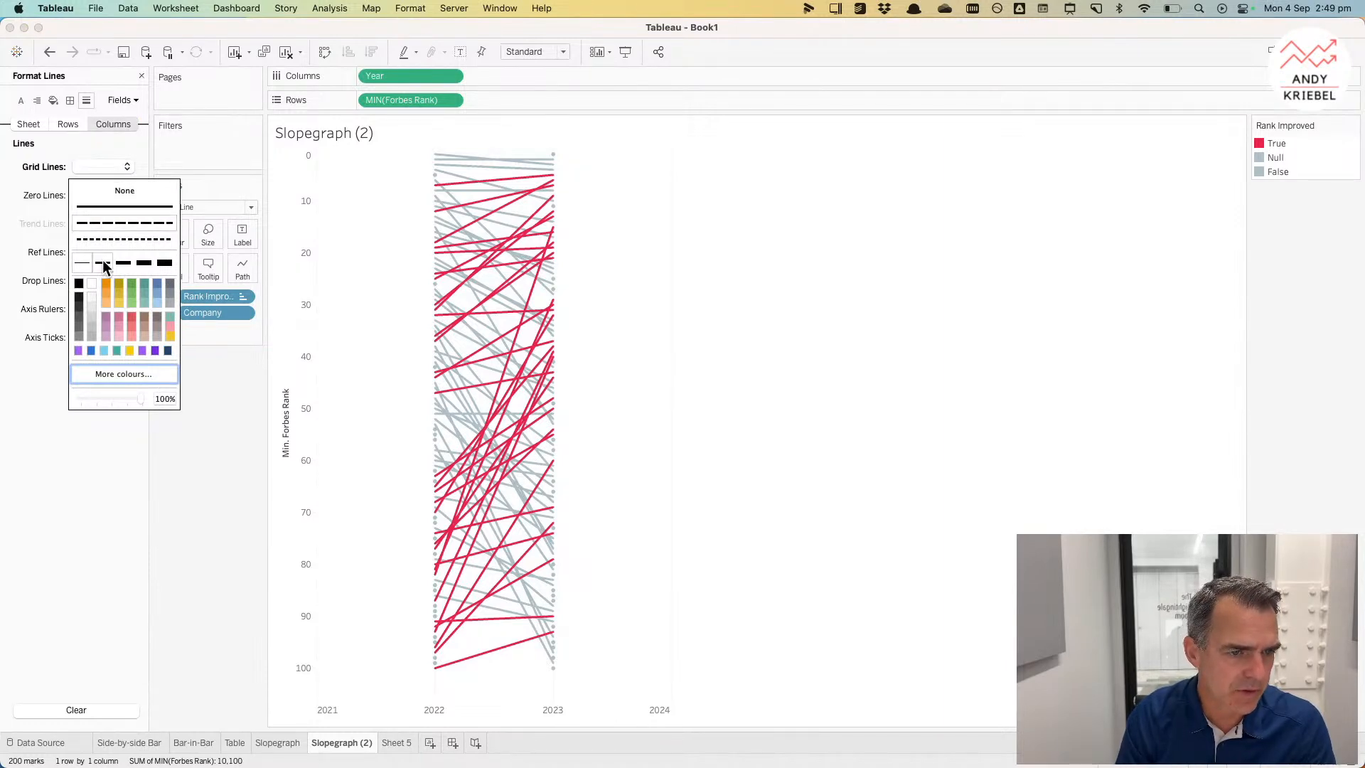
left_click(78, 305)
left_click(378, 397)
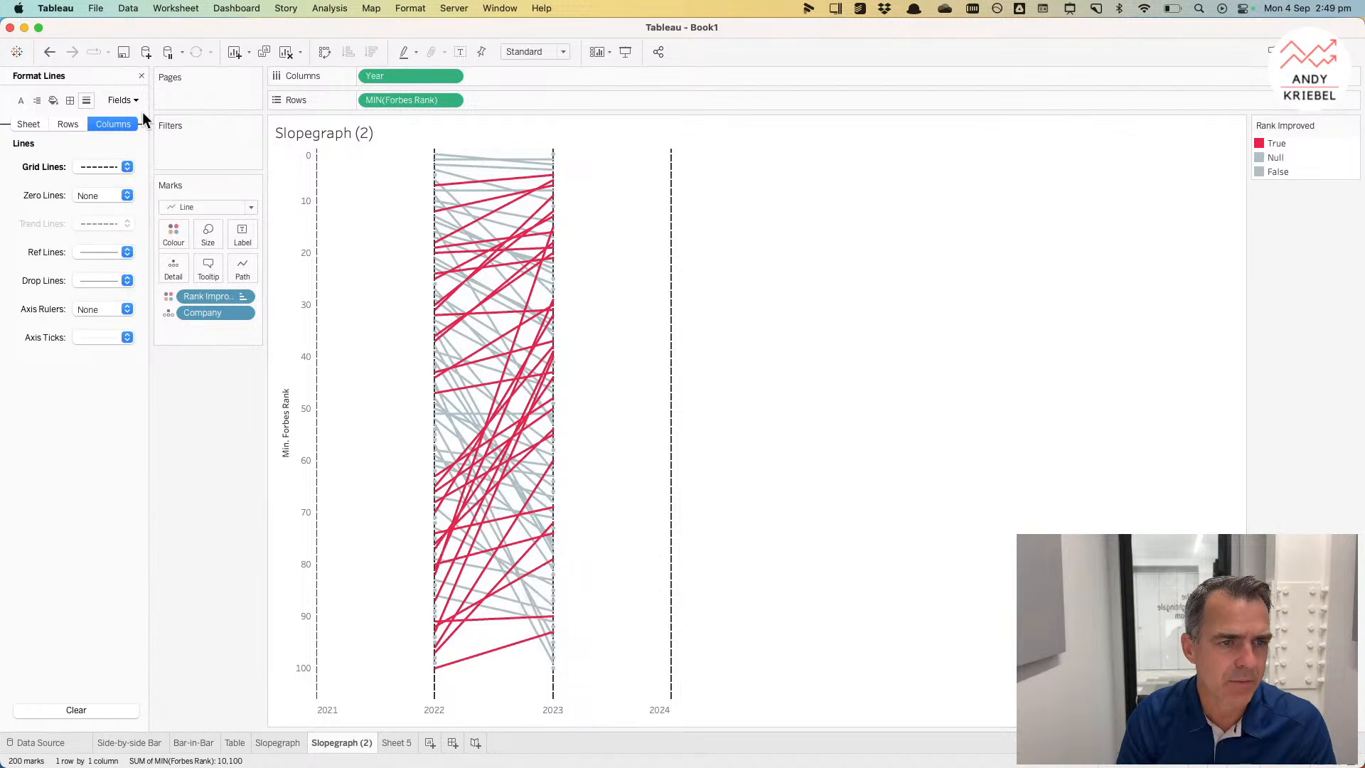
left_click(141, 75)
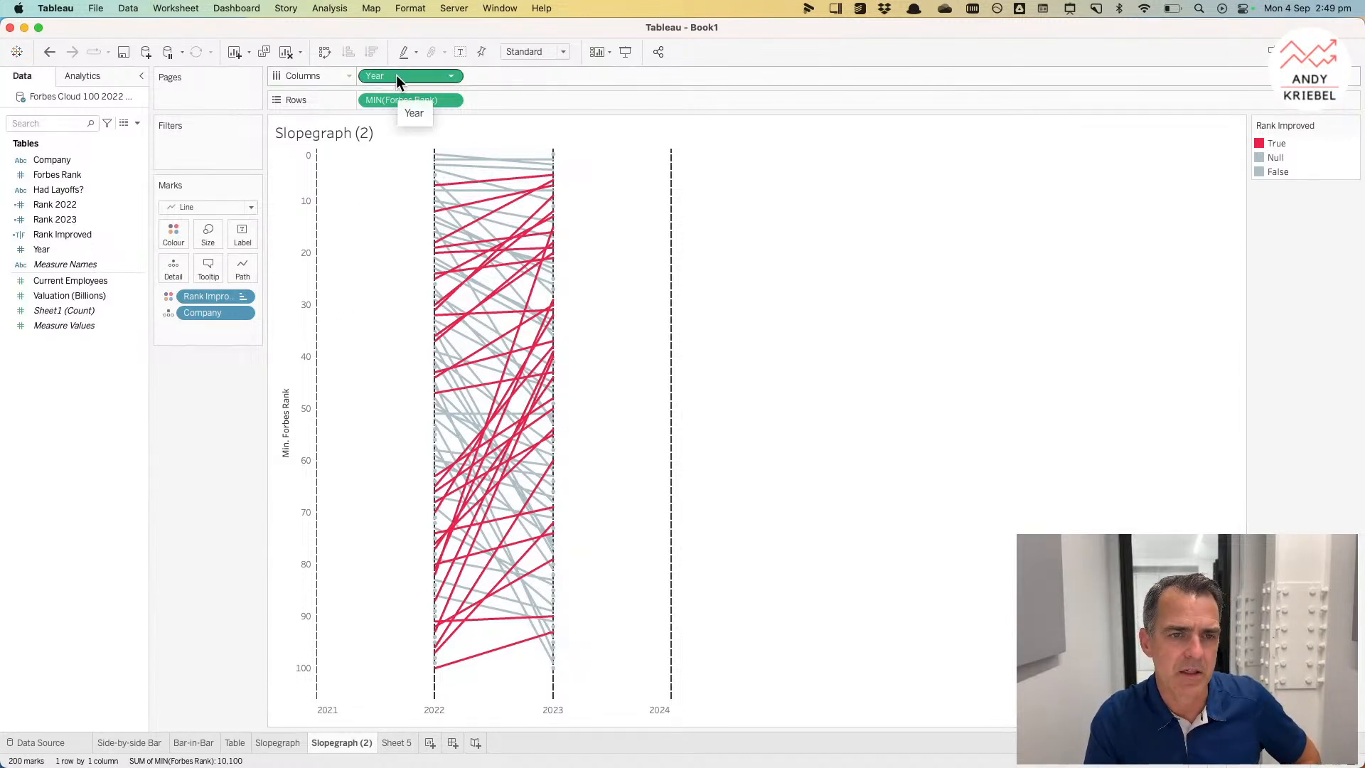
Step: Change Year's data type to Number (decimal) and fix the Year axis range from 2021.5 to 2023.5
left_click(20, 249)
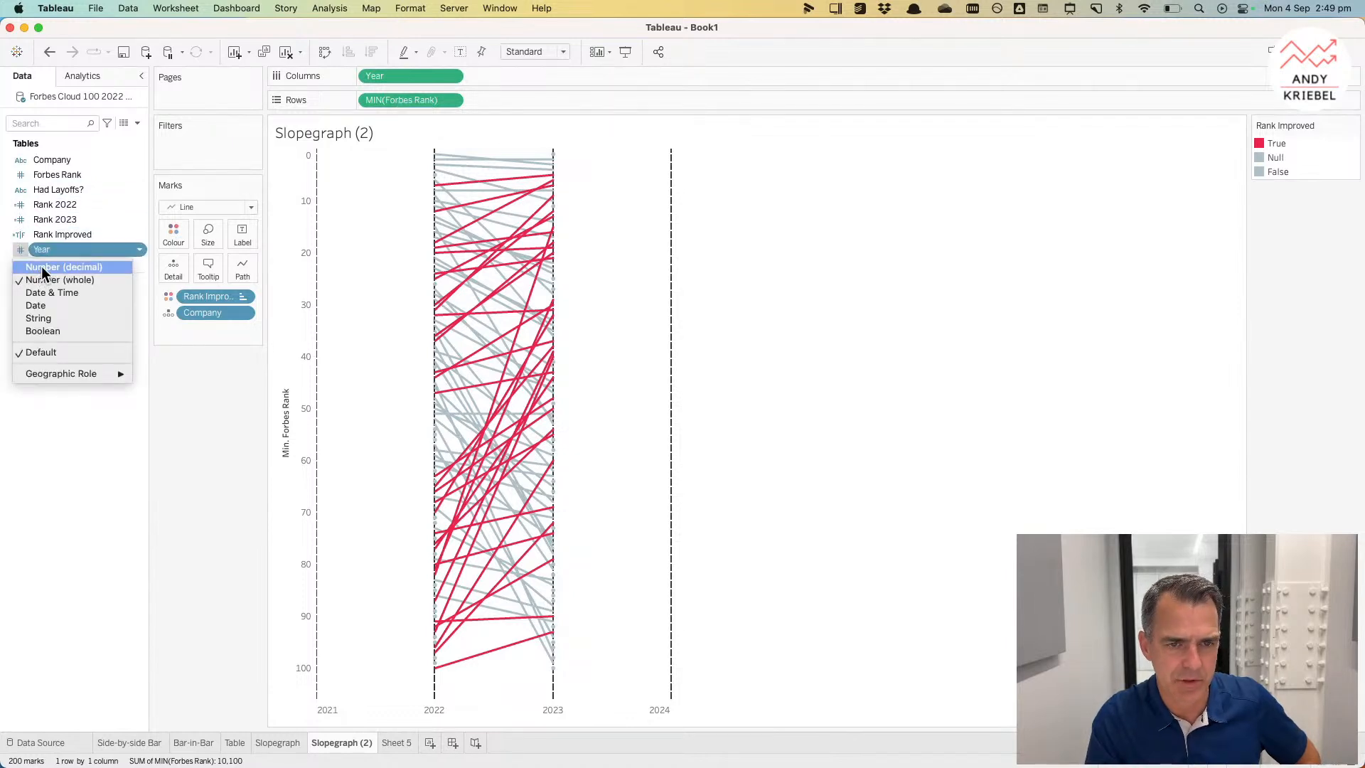
left_click(41, 266)
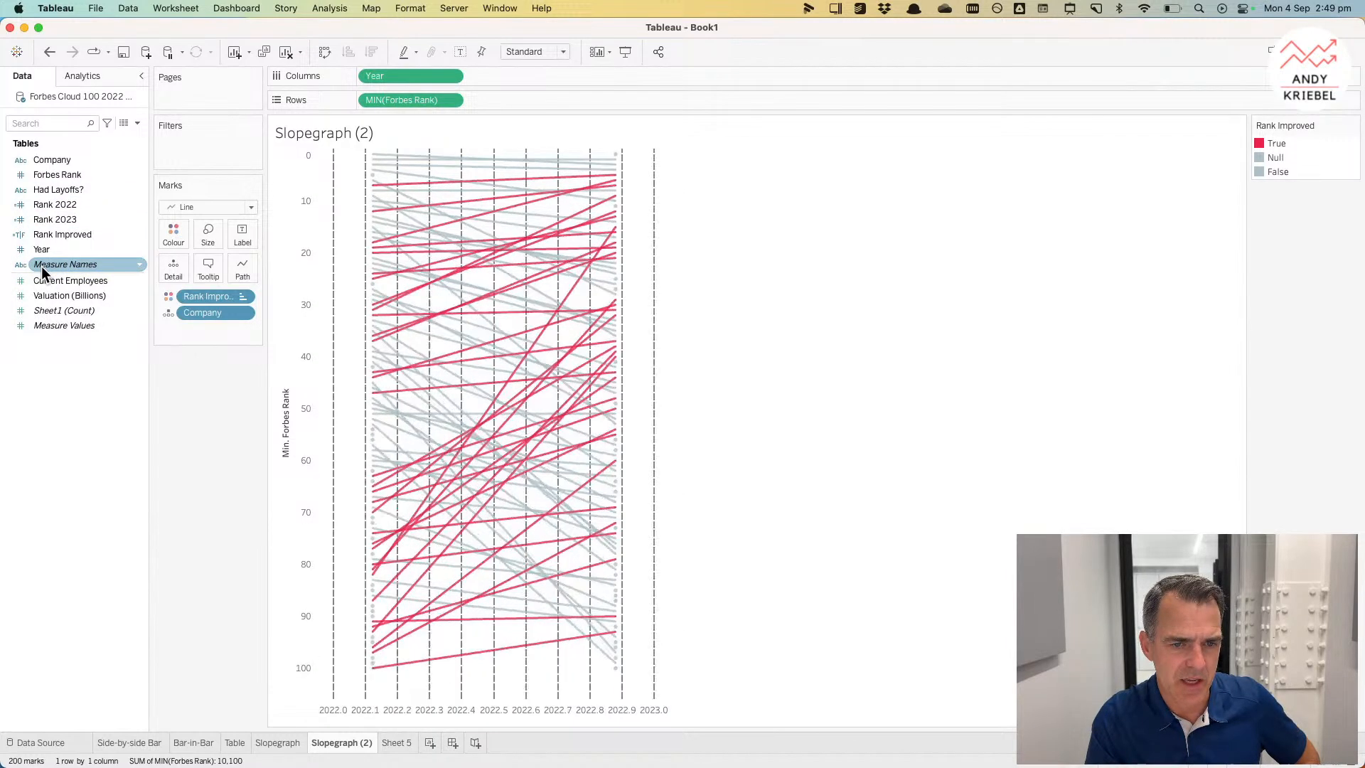
right_click(414, 706)
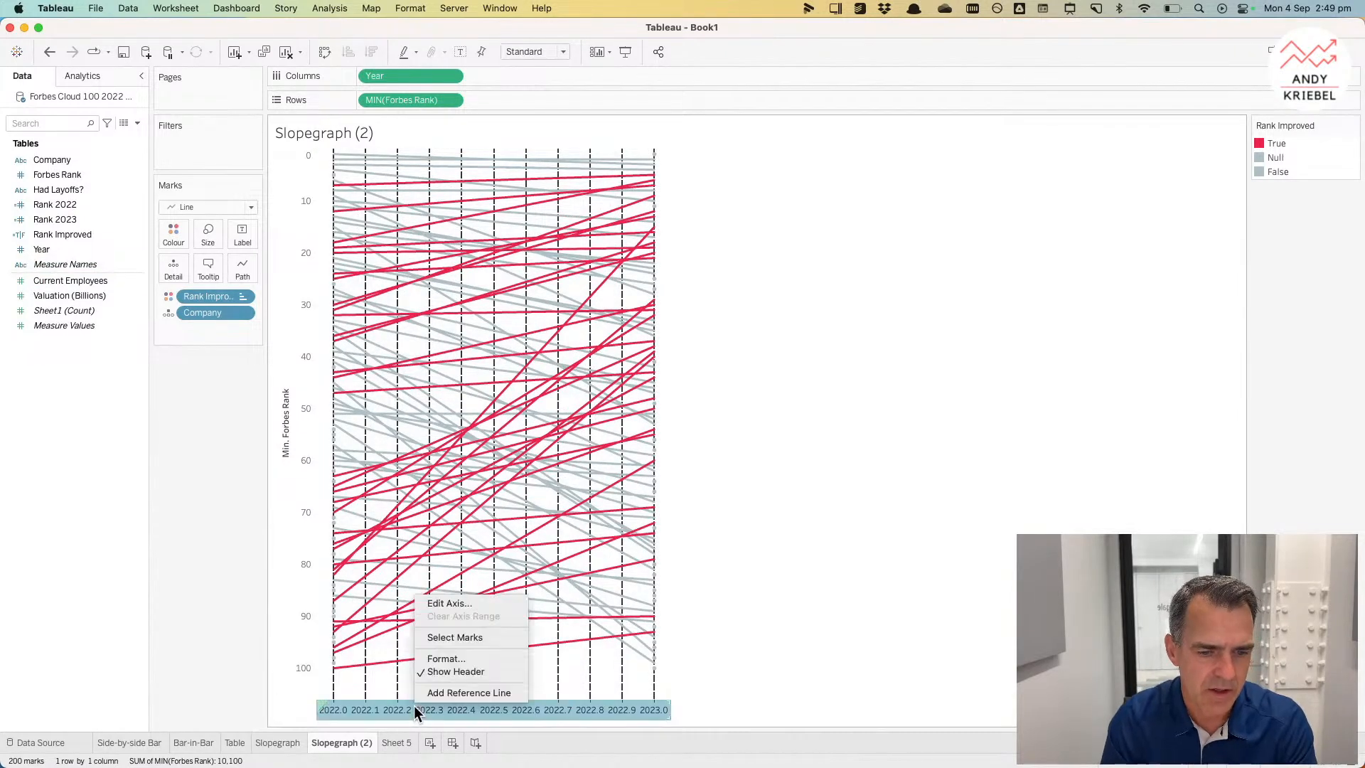
left_click(457, 603)
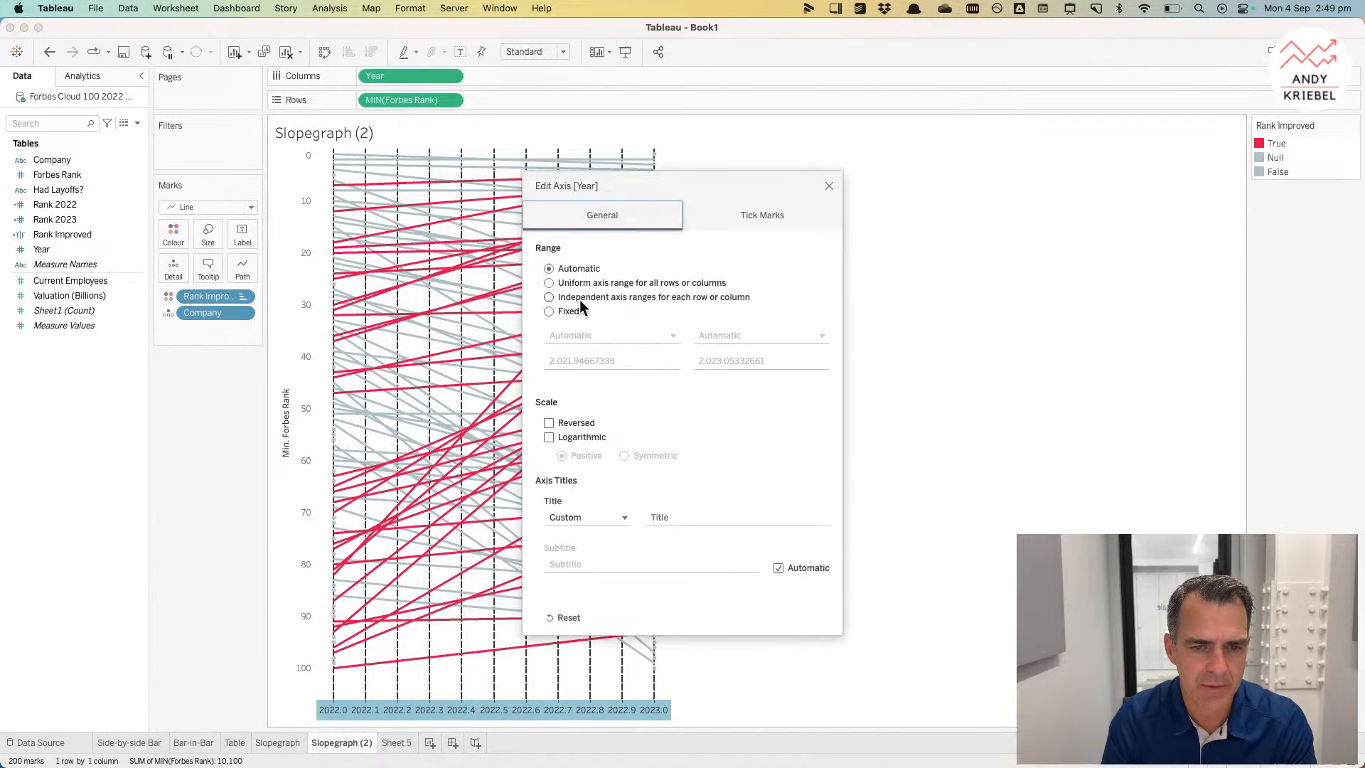
left_click(564, 312)
left_click_drag(566, 362, 663, 360)
type("1.5")
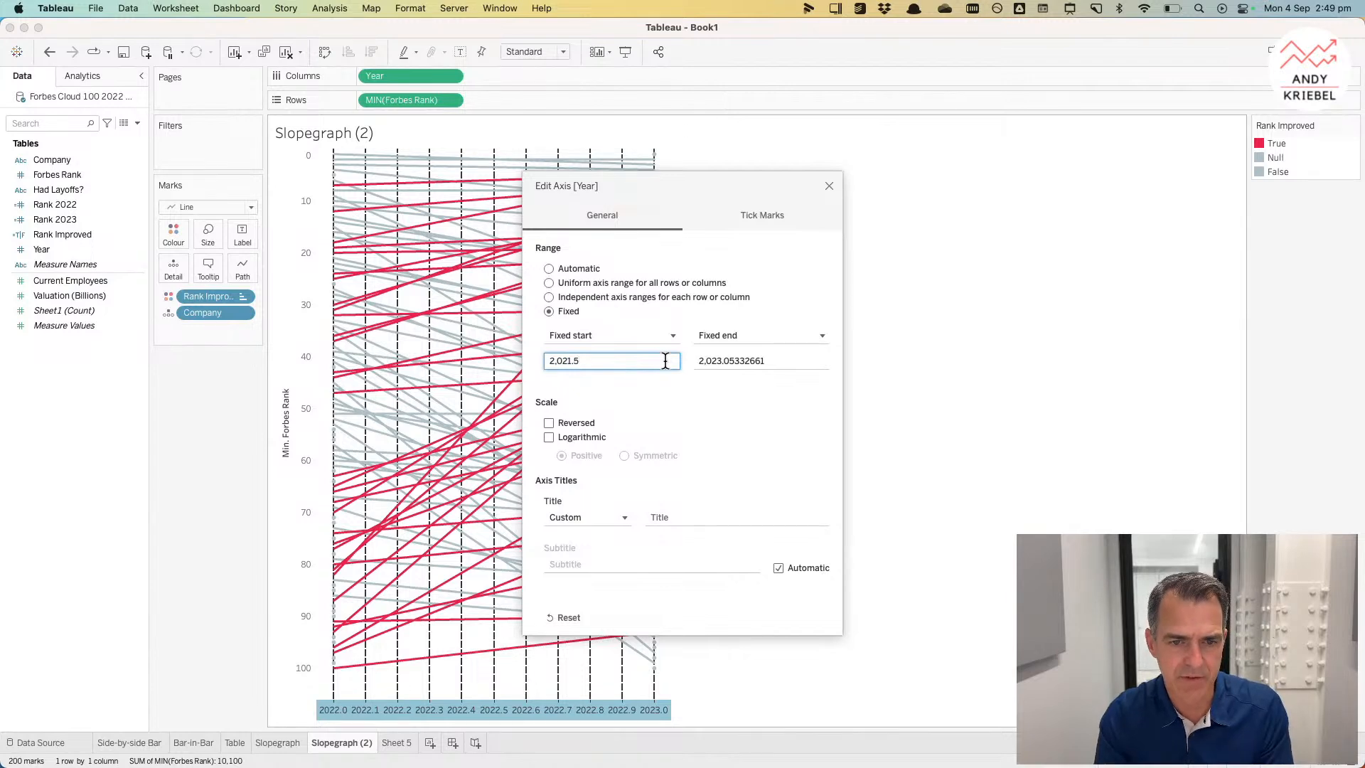
key("Tab")
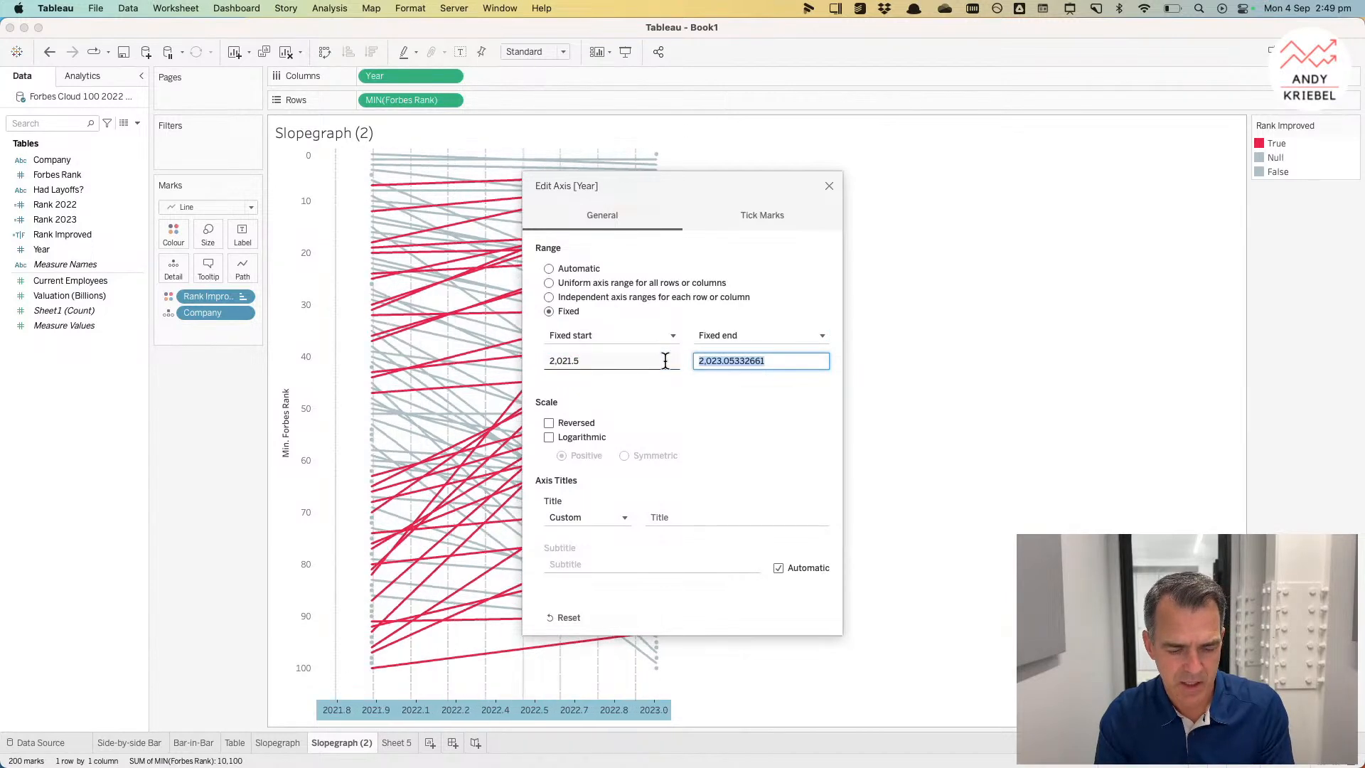
type("2023.5")
key("Tab")
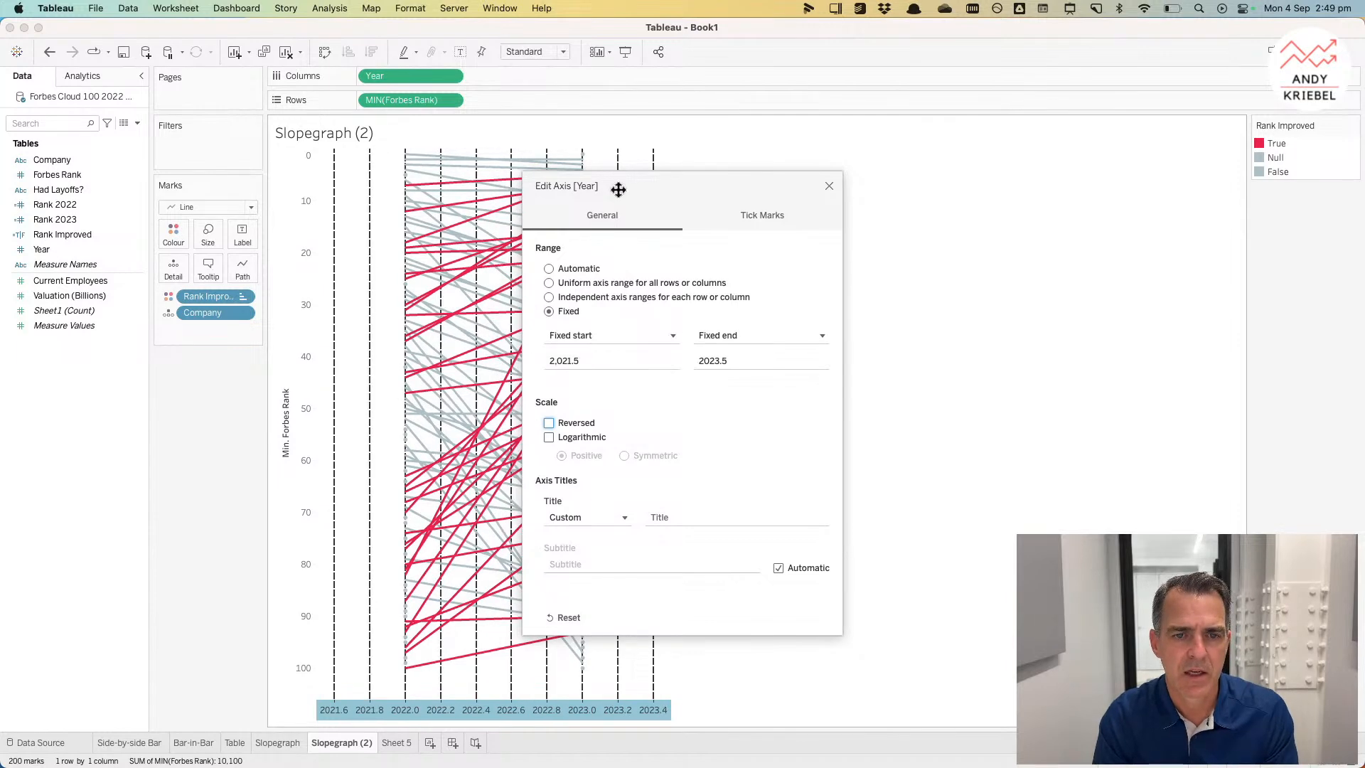
Step: Fix the Year axis major tick marks with origin 2022 and interval 1
left_click(761, 215)
left_click(549, 283)
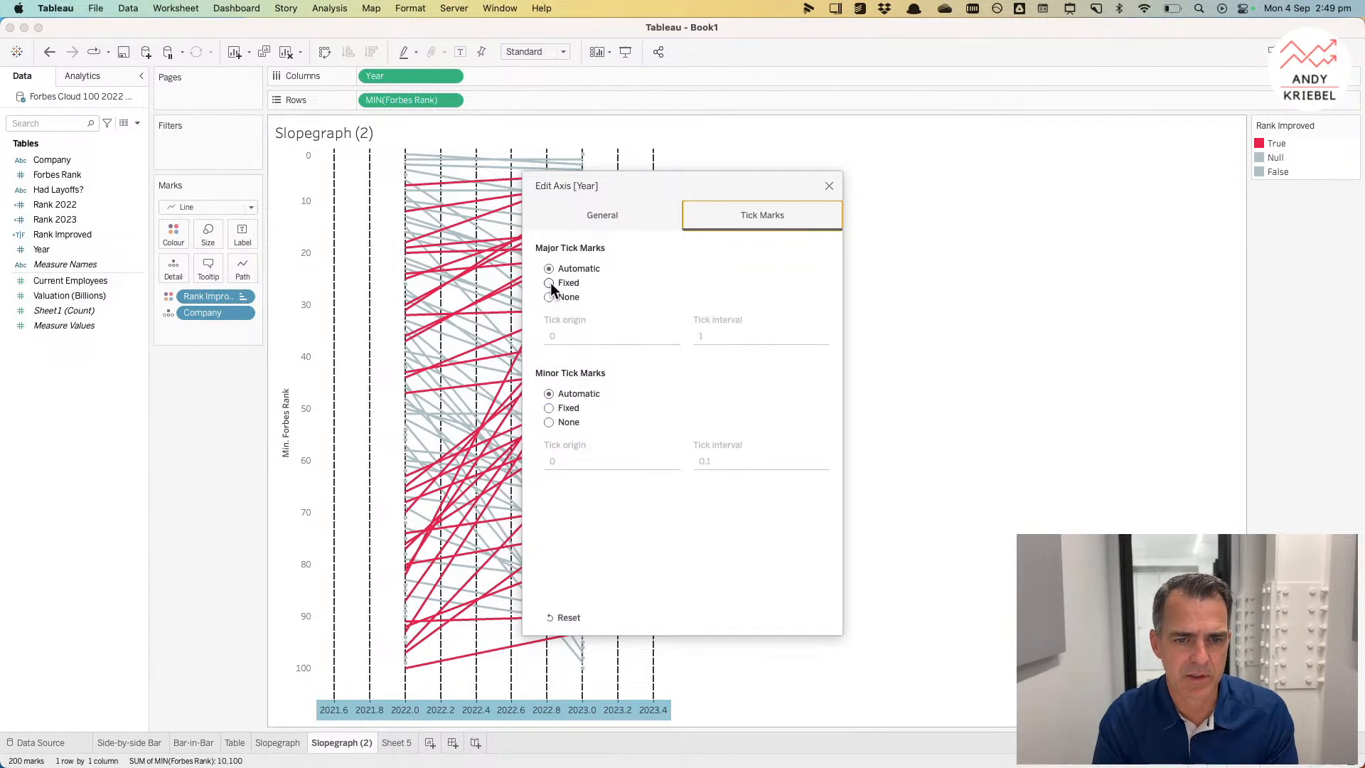
left_click(570, 336)
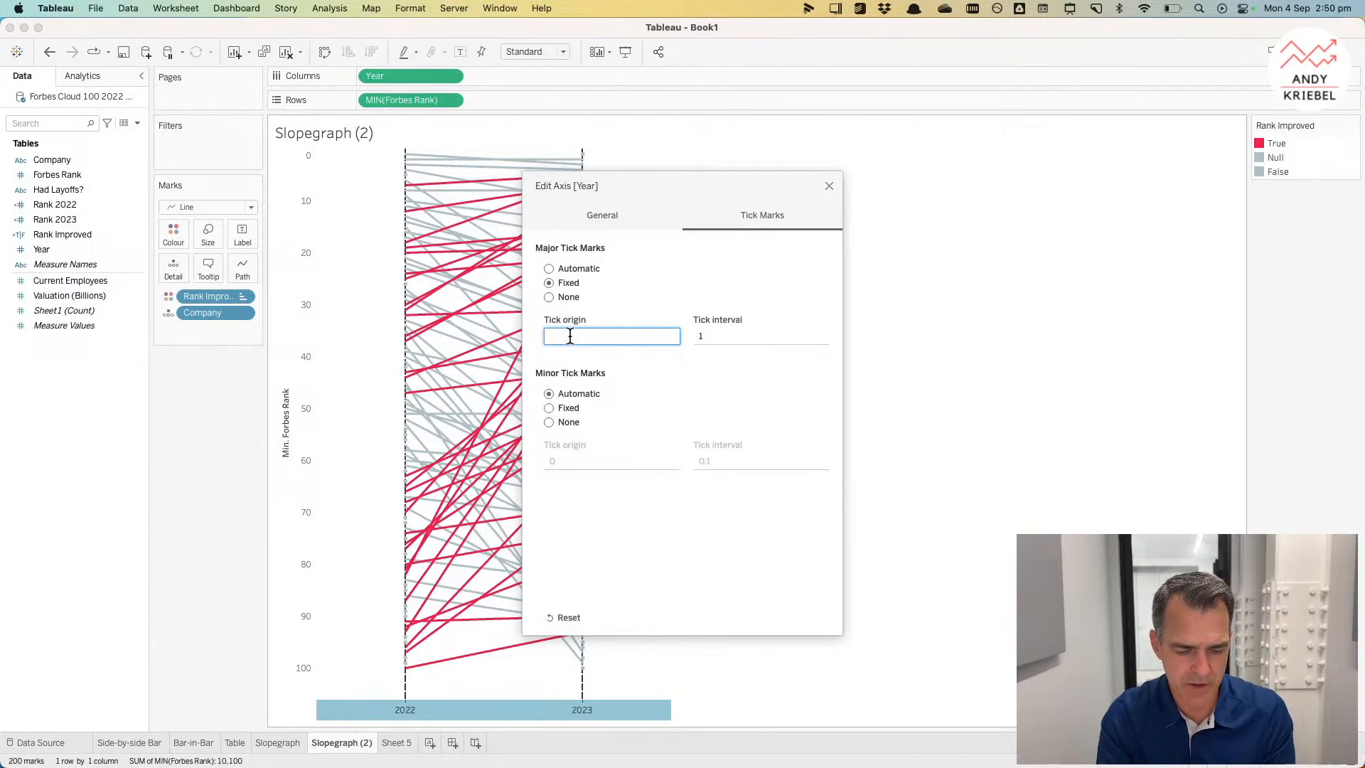
key("Tab")
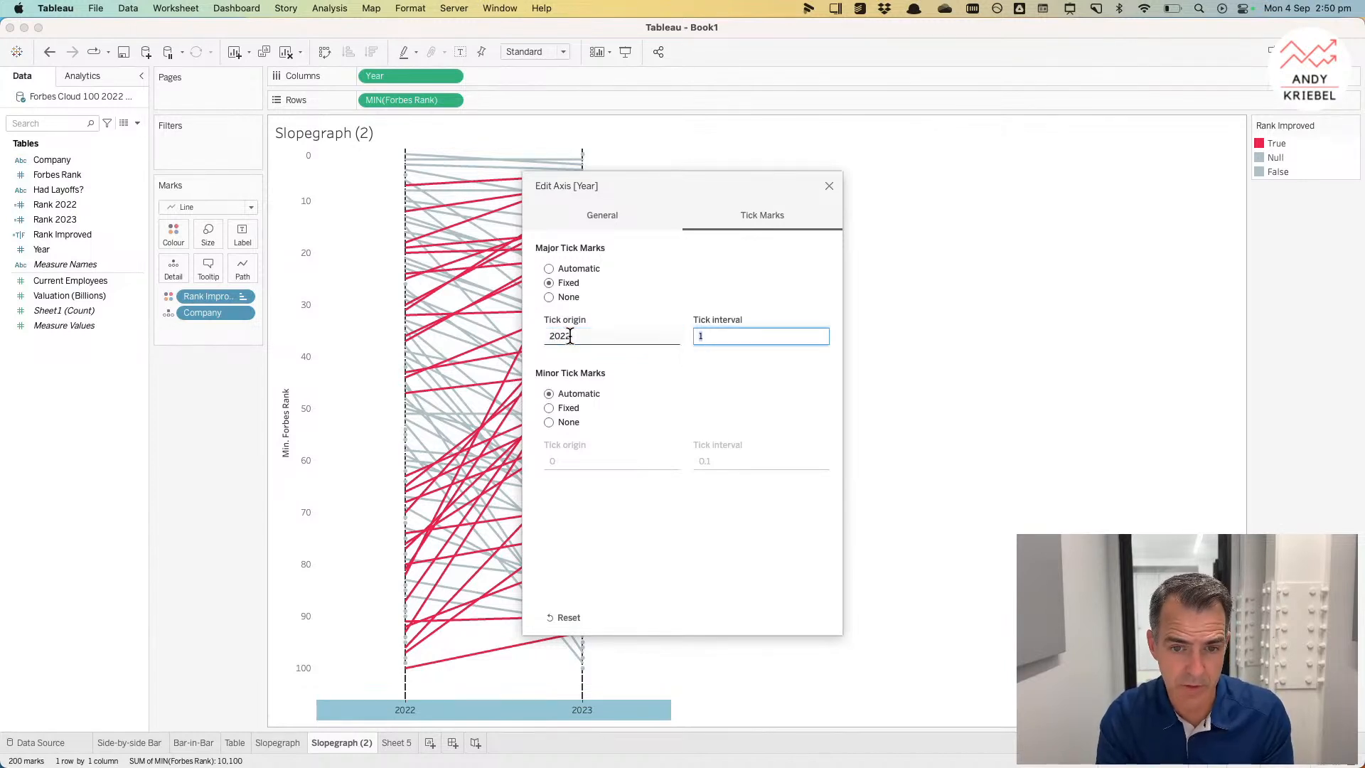
left_click(829, 187)
left_click(607, 330)
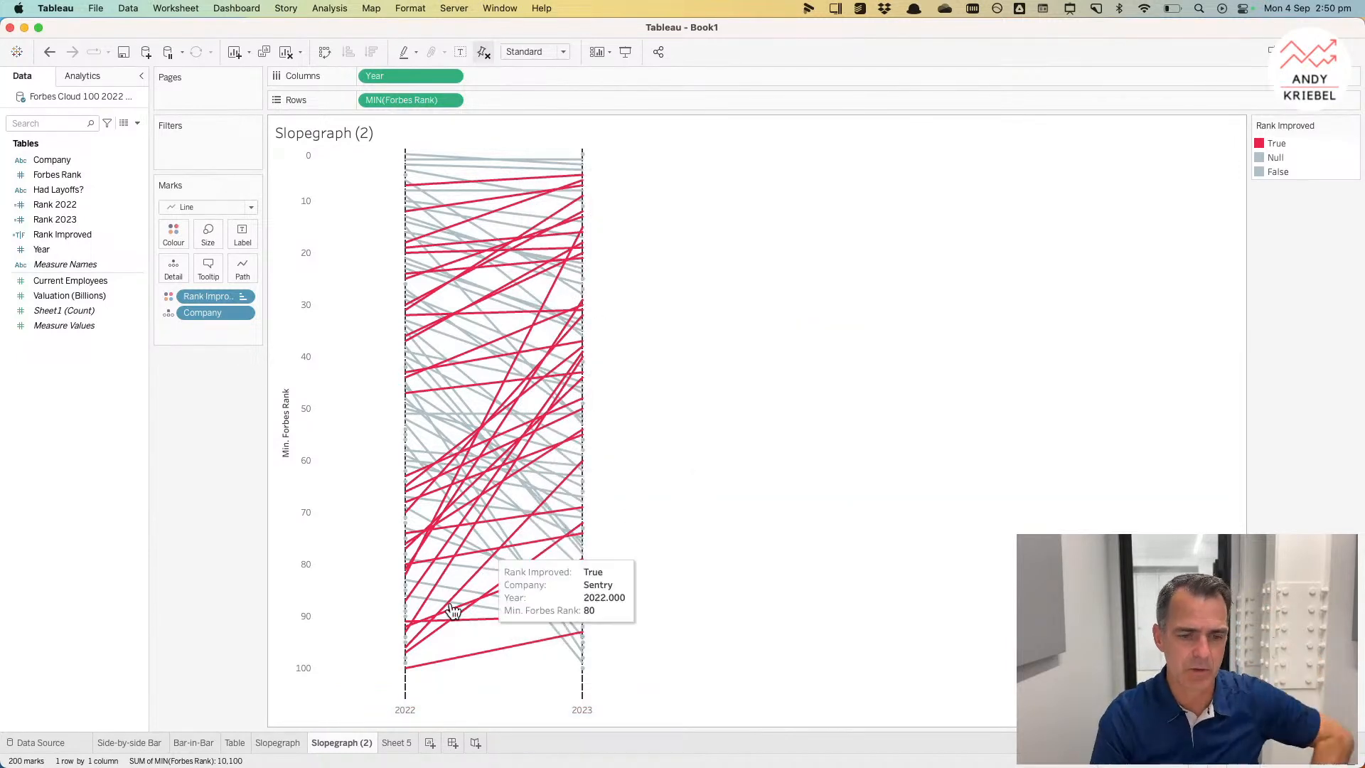
Step: Try setting Year's data type to Number (whole), then undo that change
left_click(22, 254)
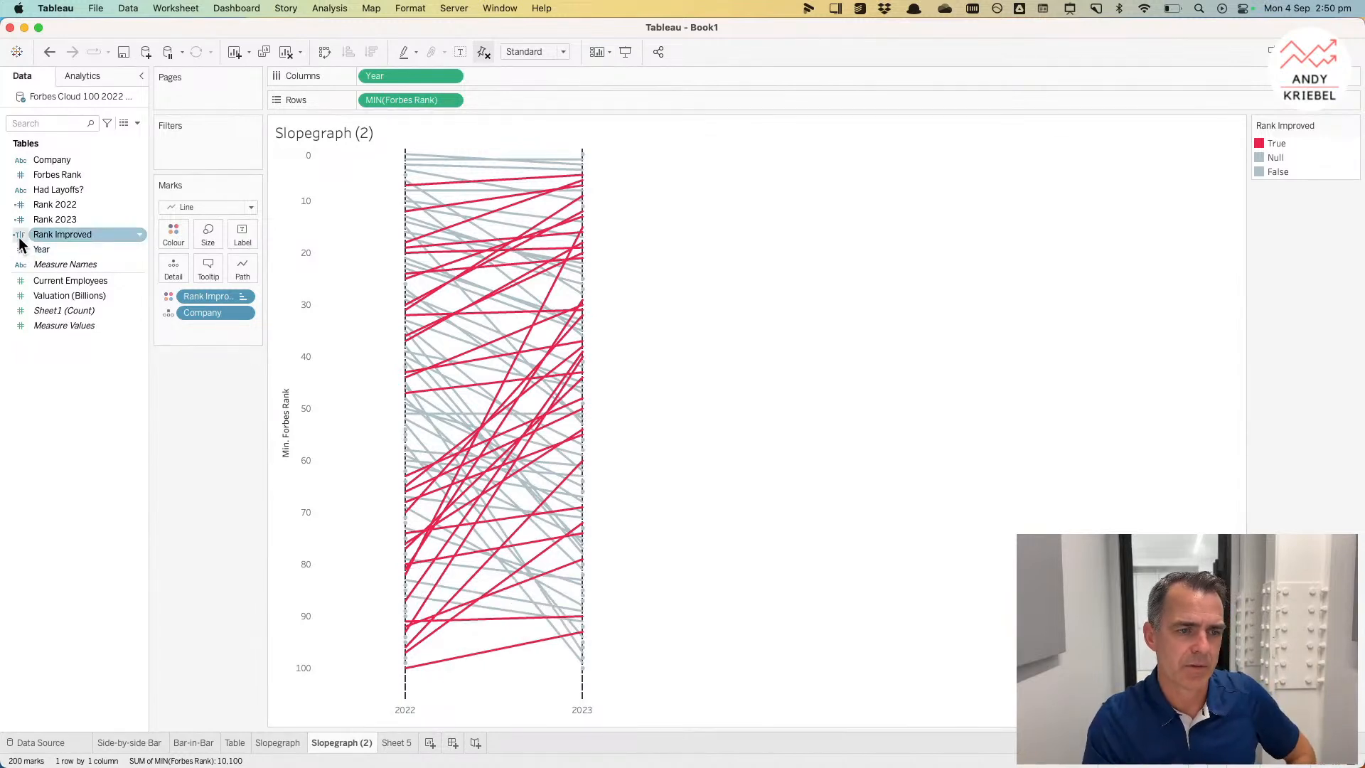
left_click(20, 257)
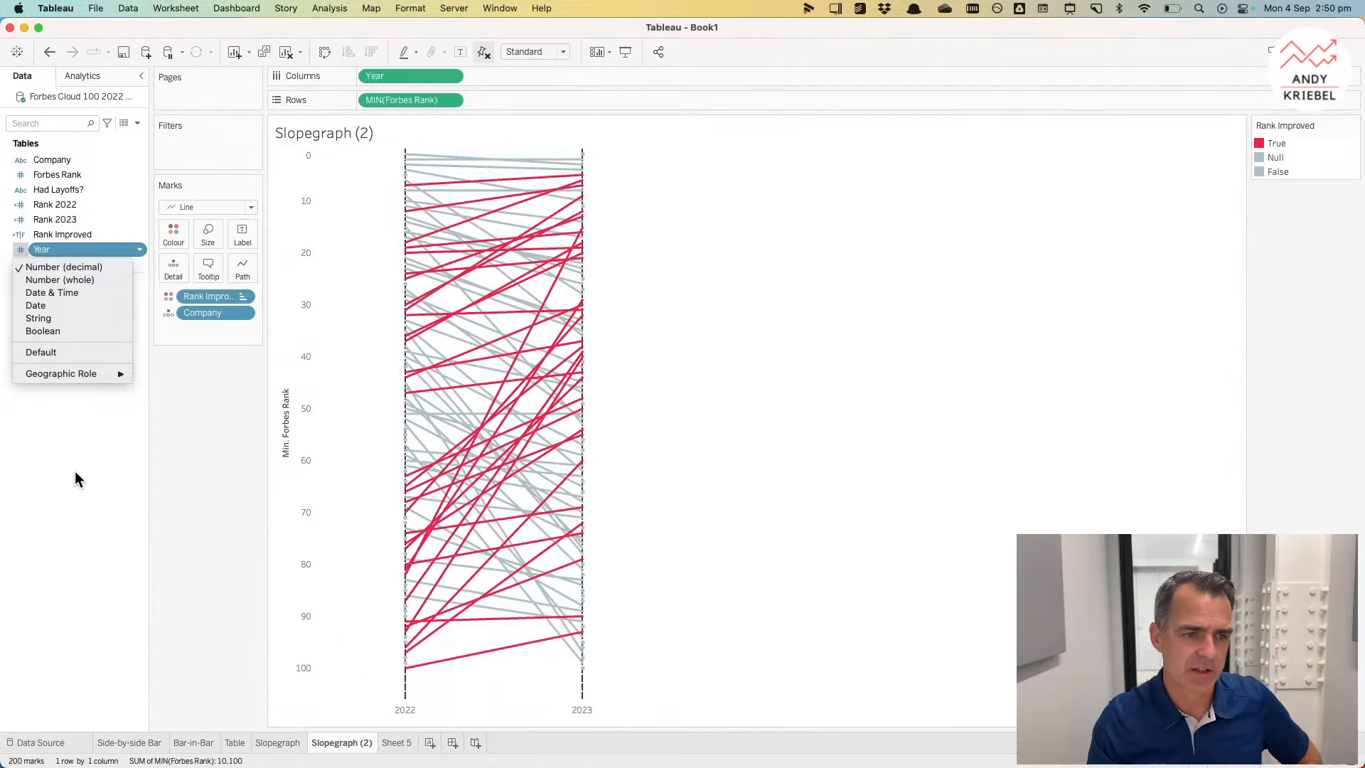
left_click(20, 279)
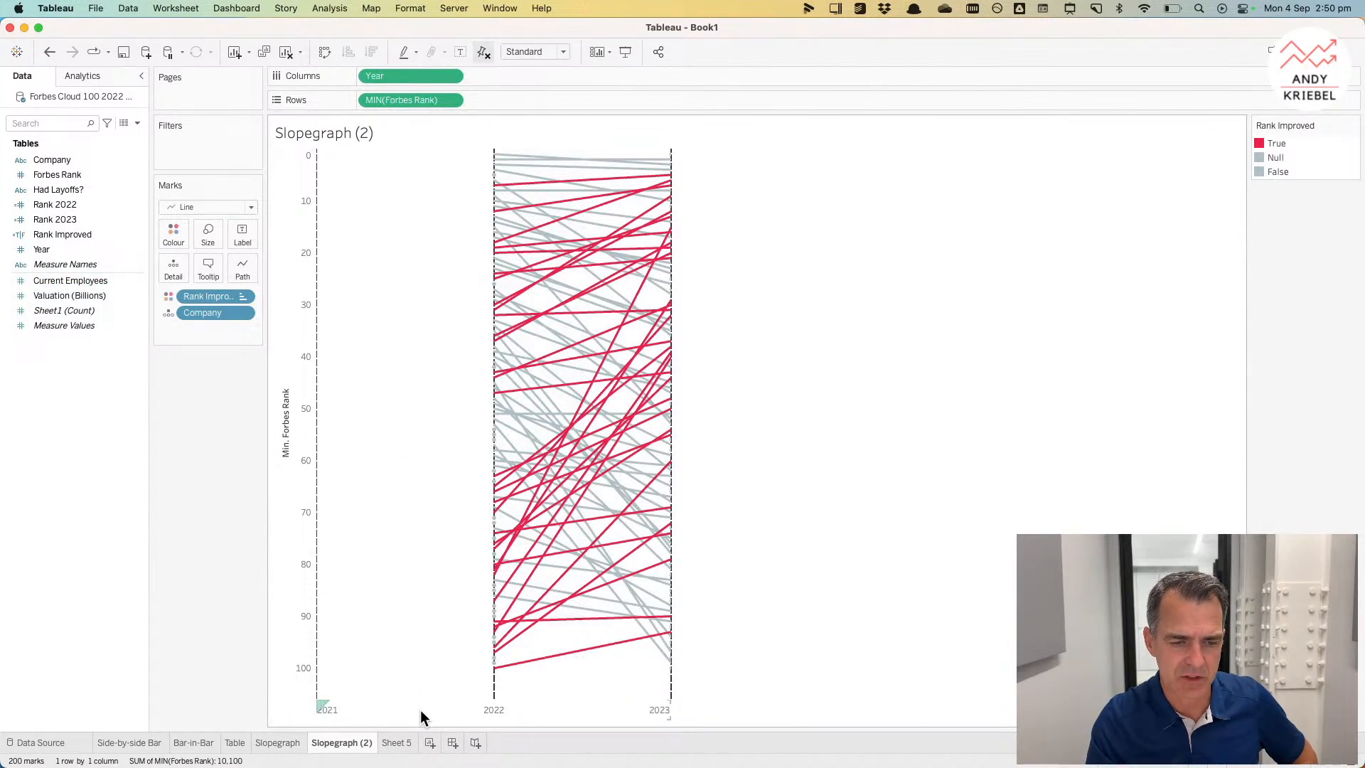
left_click(49, 52)
Step: Set Year's default number format to Number (Custom) with 0 decimal places and no thousands separators
right_click(57, 250)
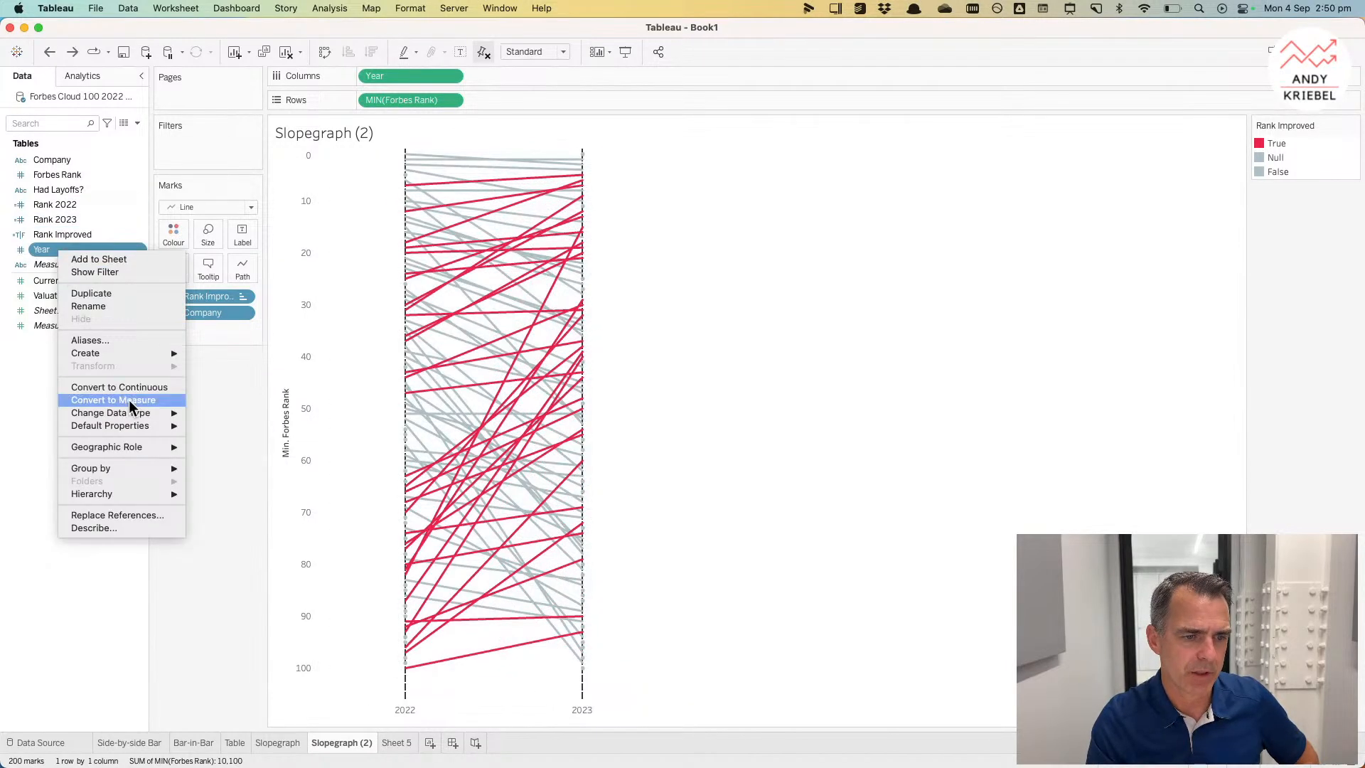
mouse_move(142, 425)
left_click(229, 464)
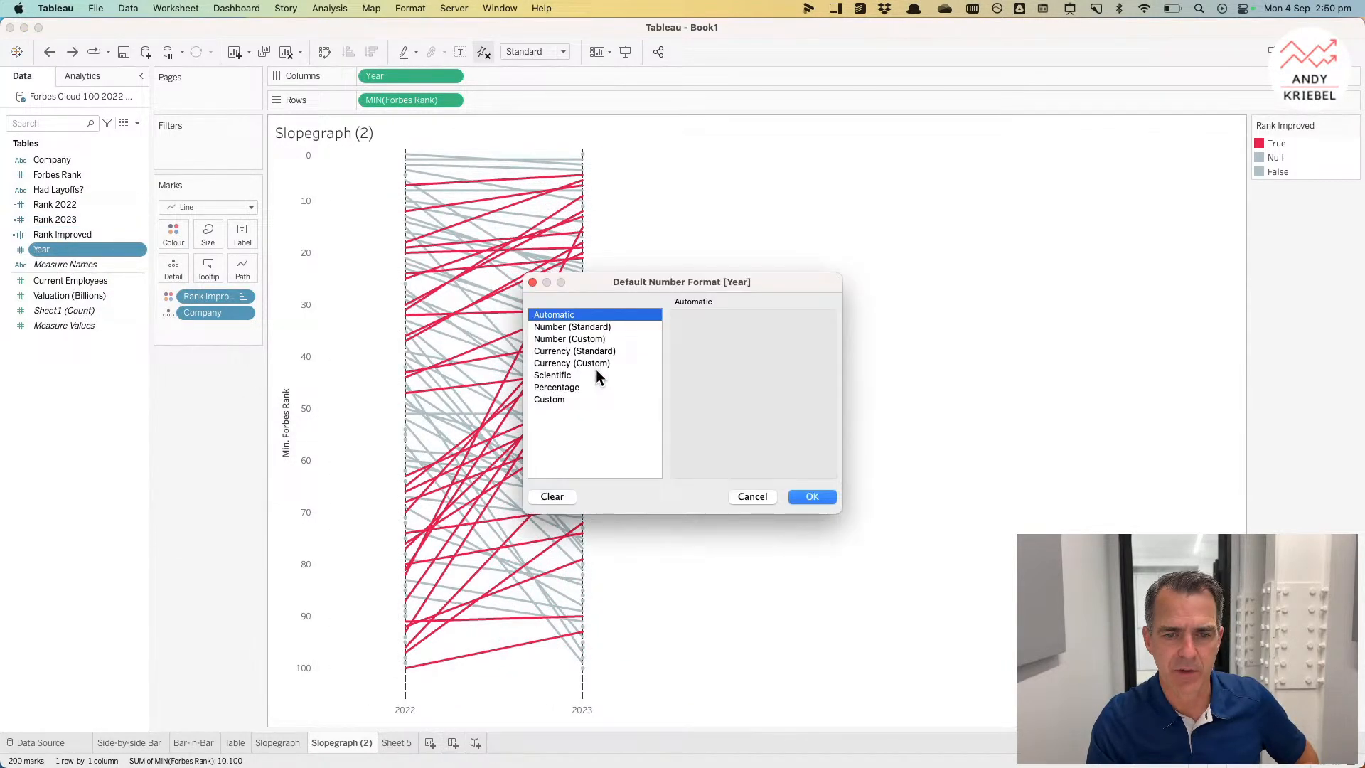
left_click(598, 339)
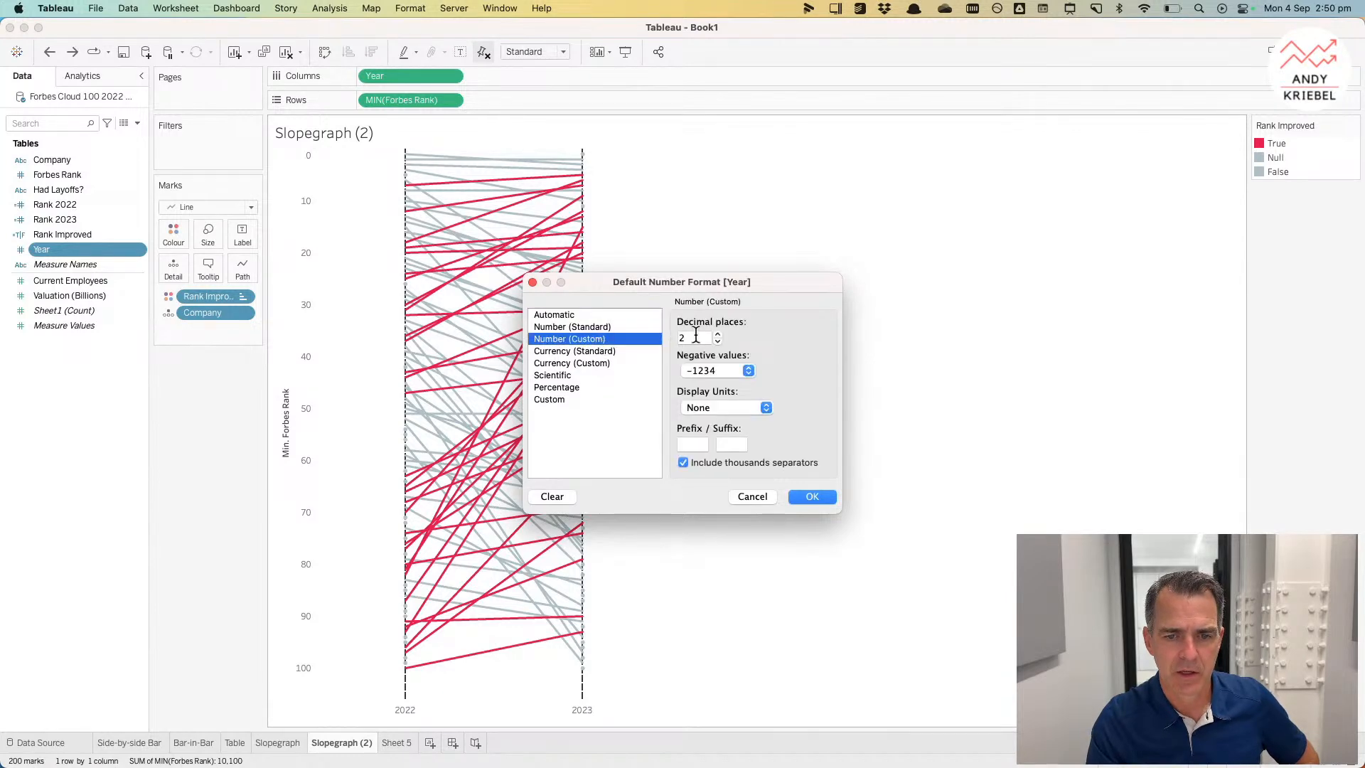
left_click(681, 464)
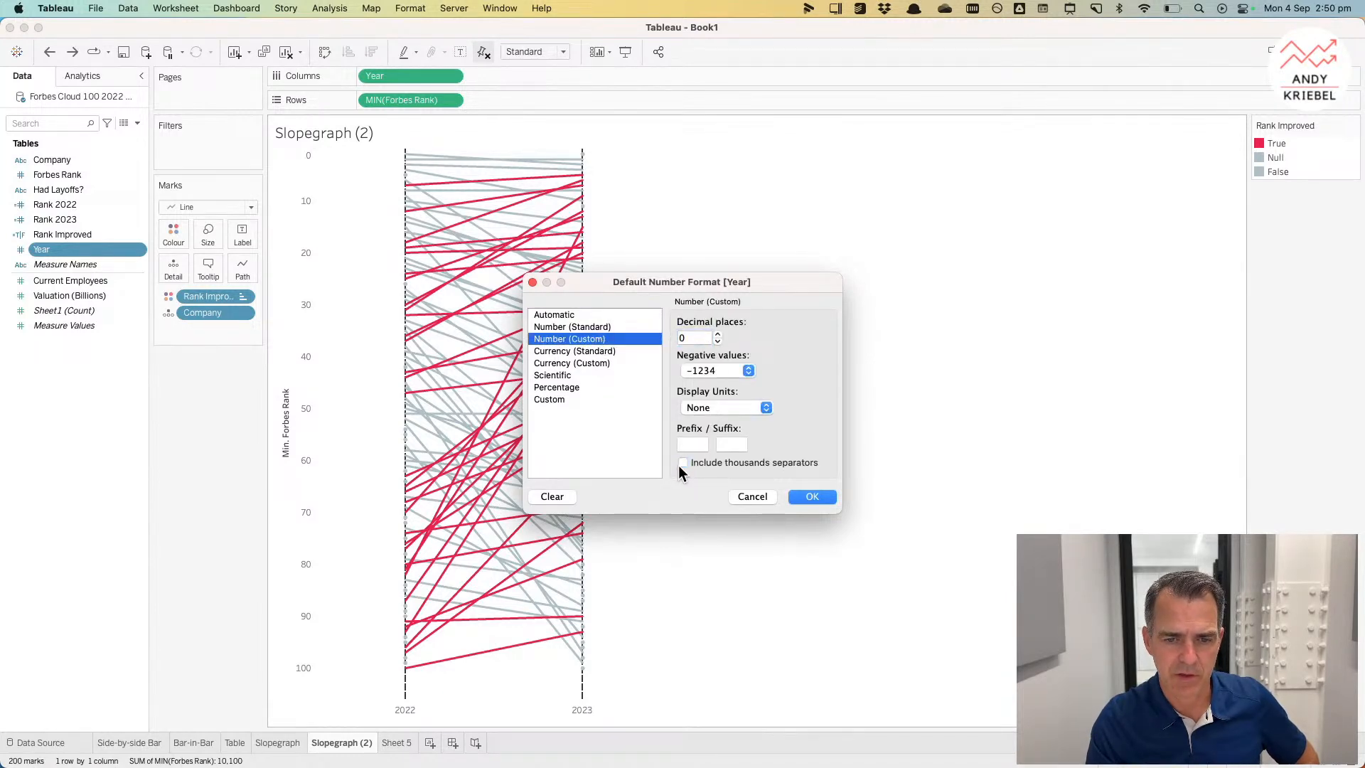
left_click(804, 496)
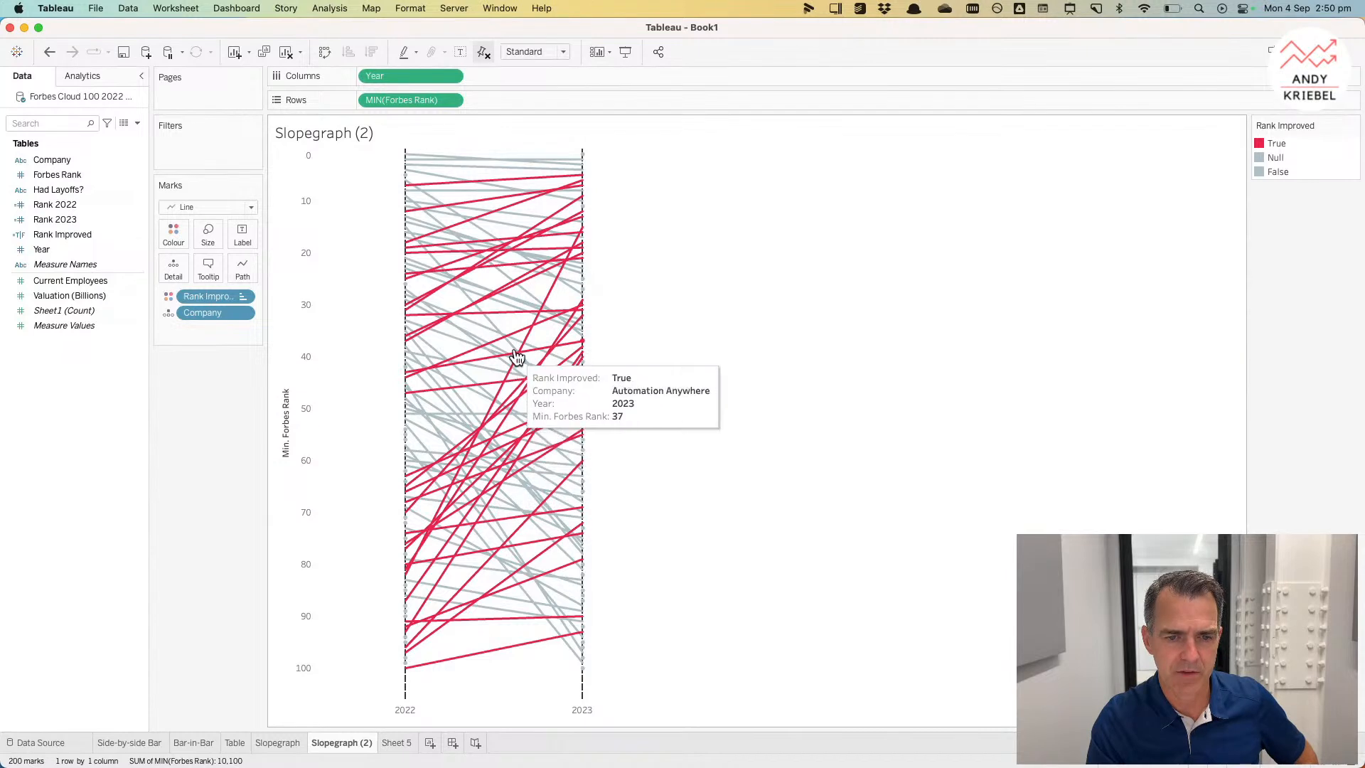
Step: Rename the Slopegraph (2) sheet to Slopegraph Continuous
double_click(363, 740)
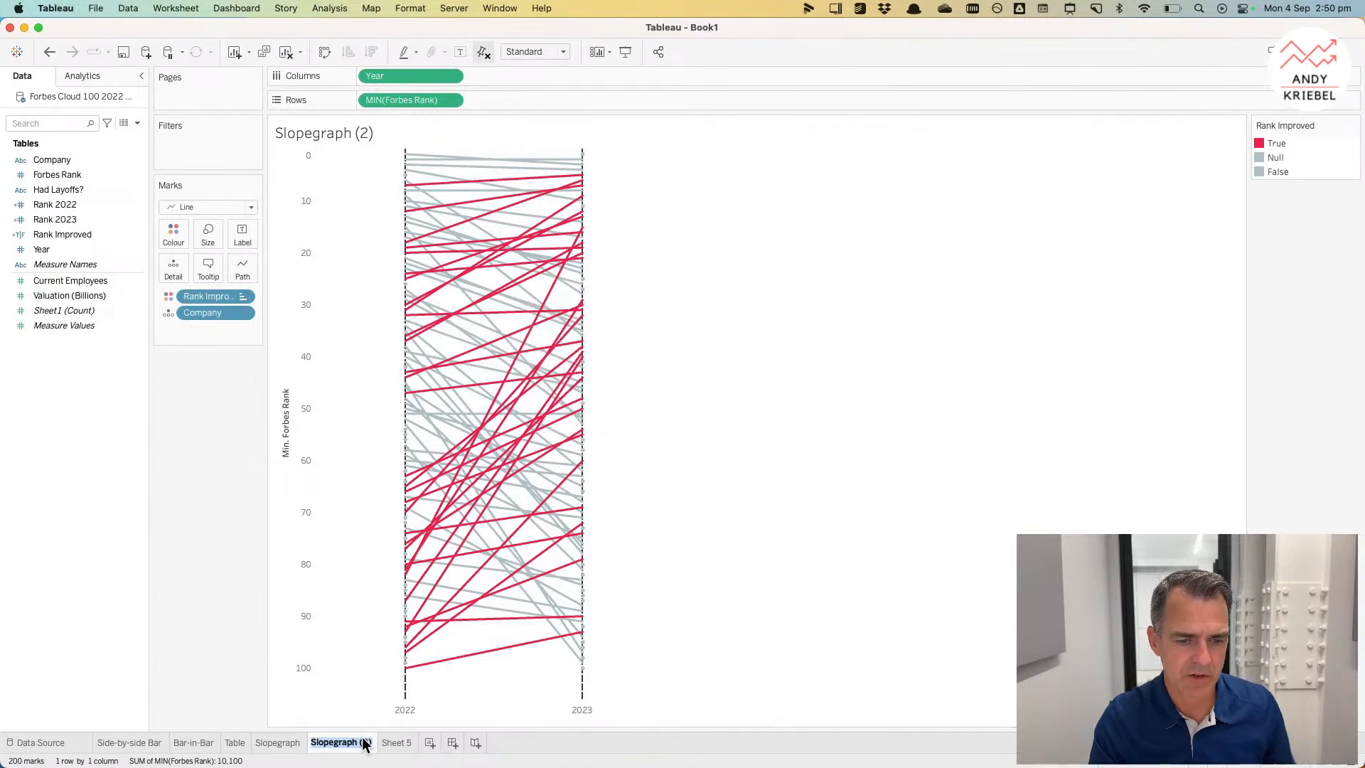
key("Right")
key("BackSpace")
key("BackSpace")
key("BackSpace")
type("Continuous")
key("Return")
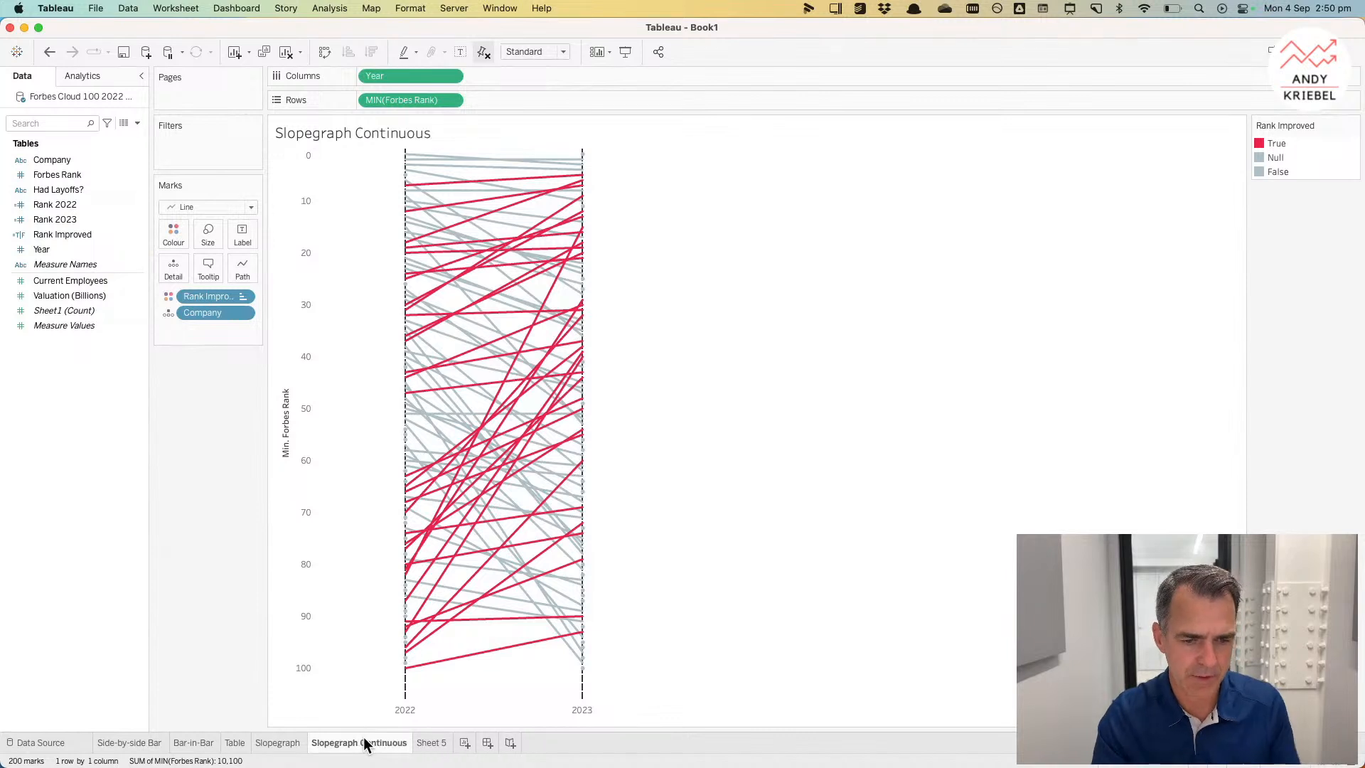
Step: On Sheet 5, put Company on Rows and sort it ascending by the sum of Rank 2023
left_click(430, 742)
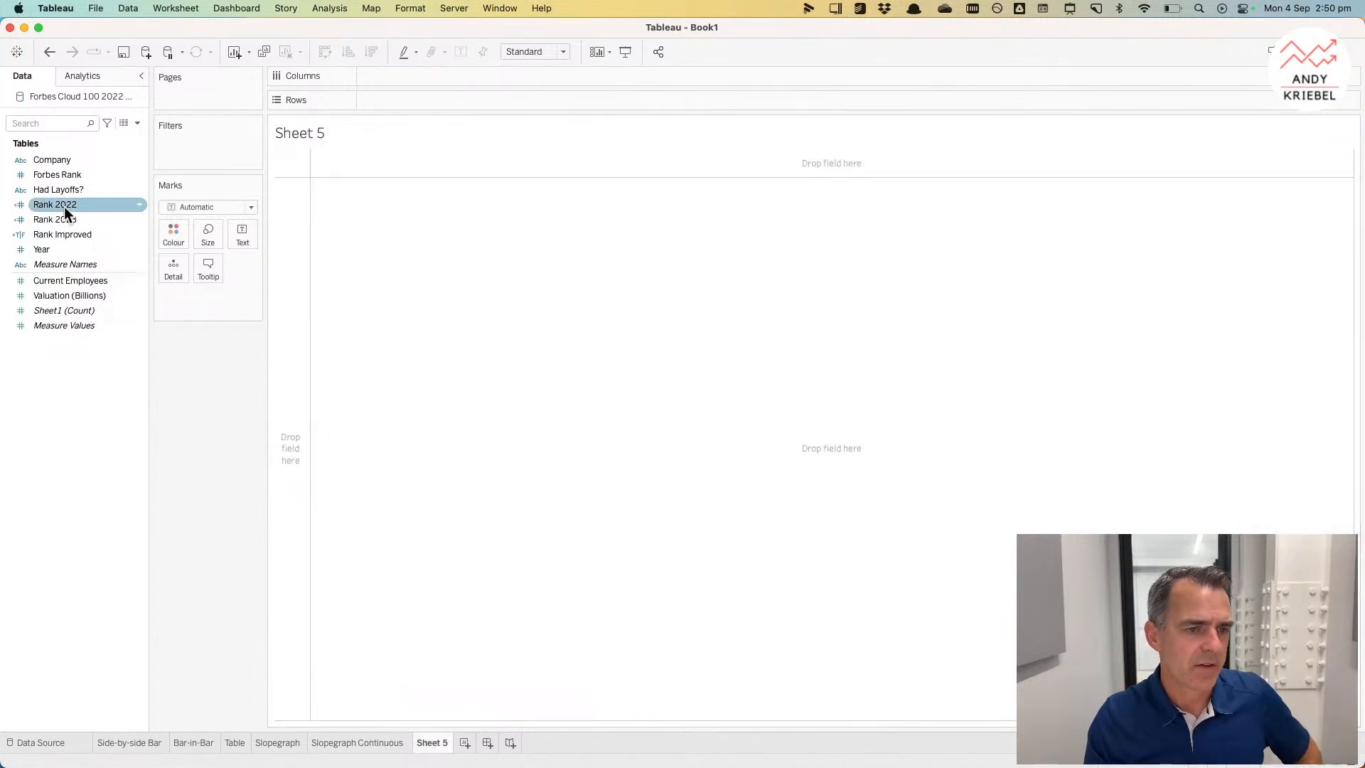
left_click_drag(64, 159, 293, 227)
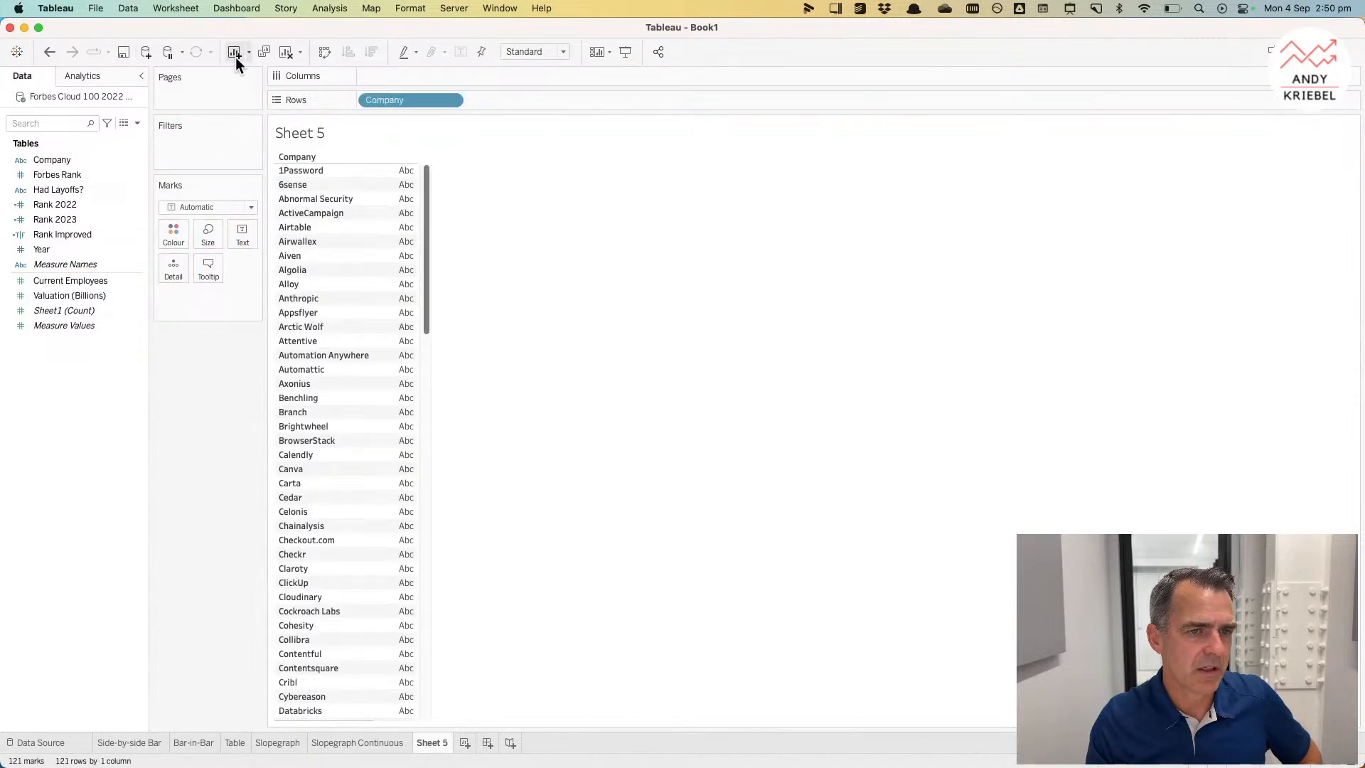
left_click(450, 99)
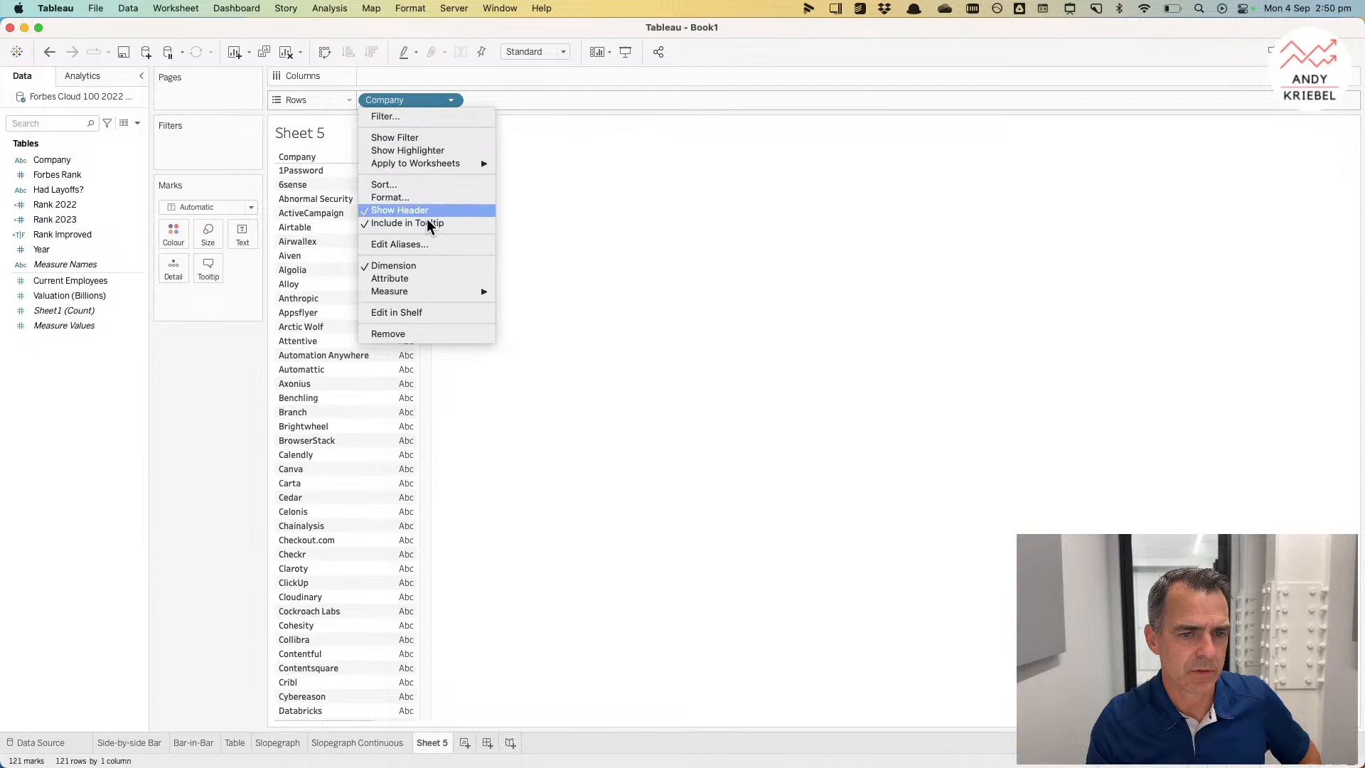
left_click(404, 186)
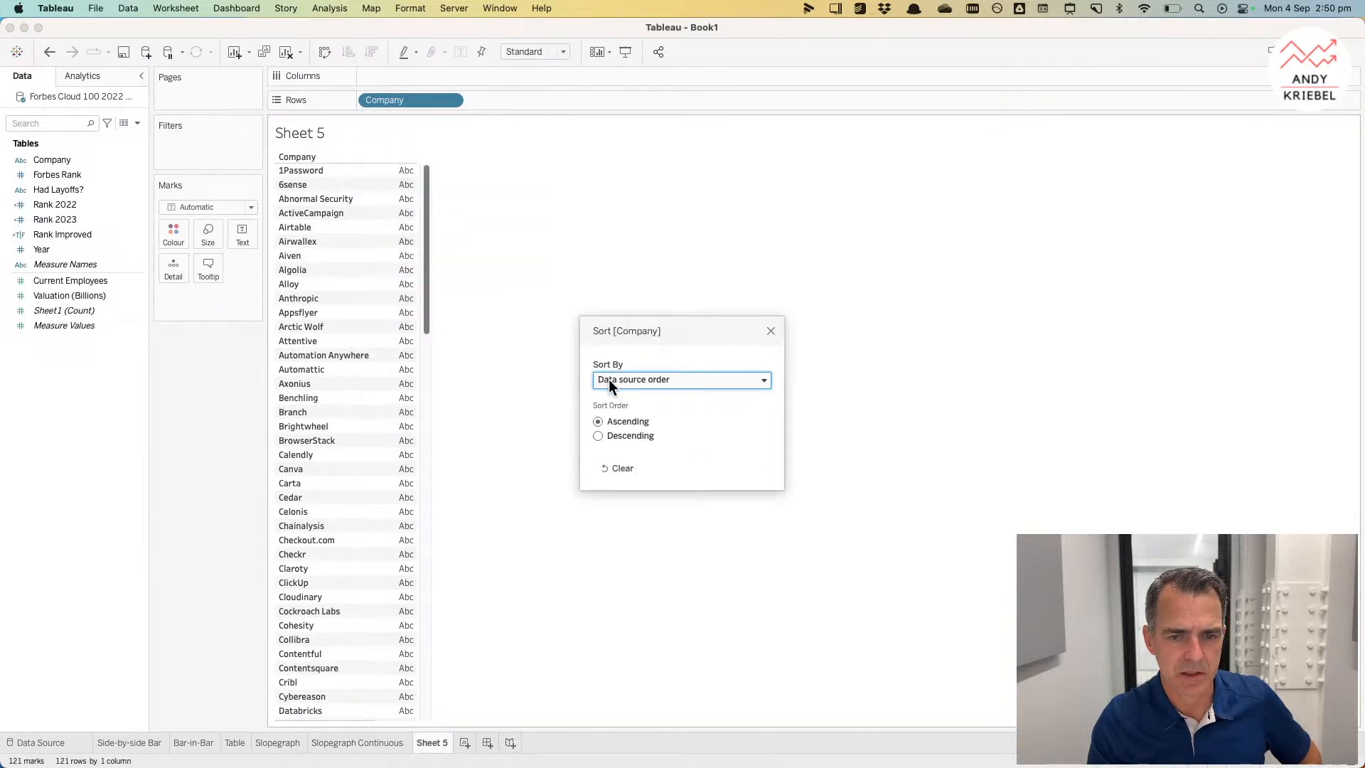
left_click(612, 381)
left_click(617, 418)
left_click(617, 436)
left_click(633, 476)
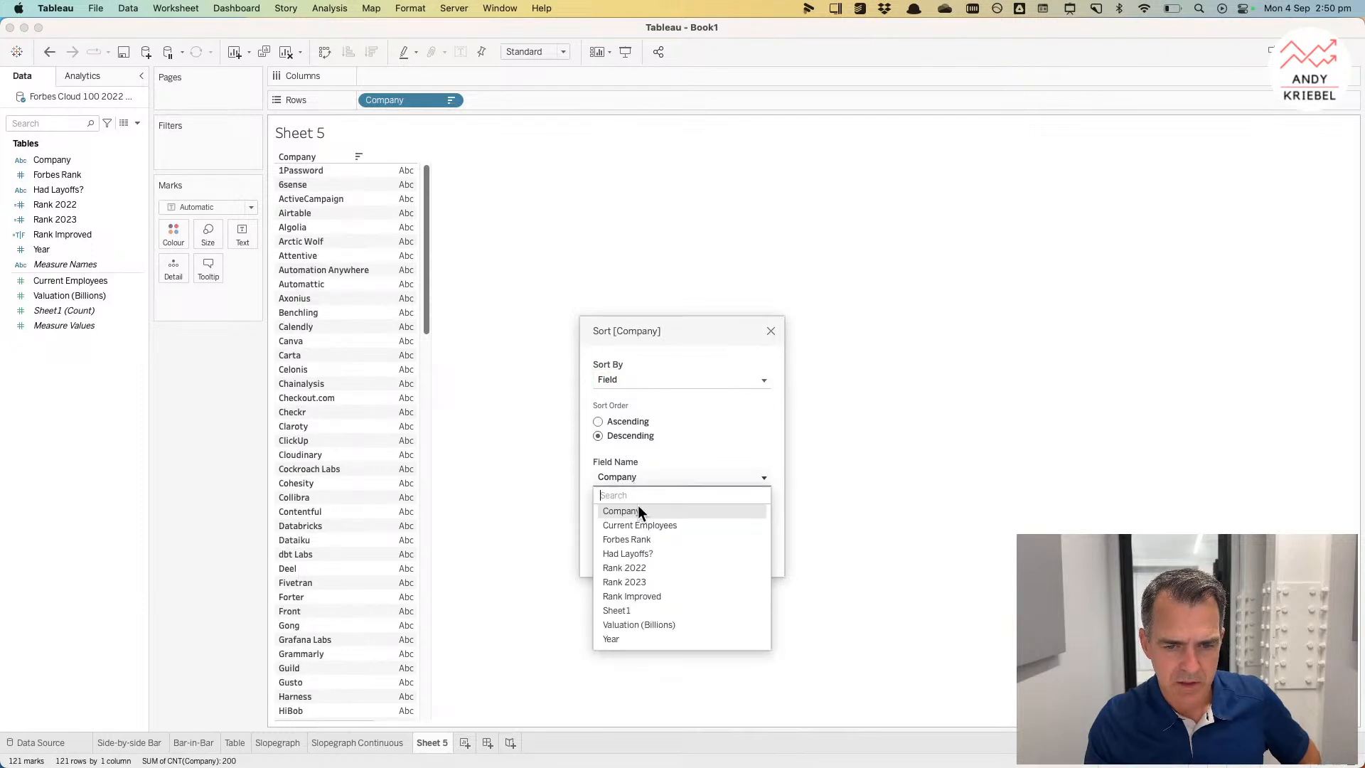
left_click(618, 410)
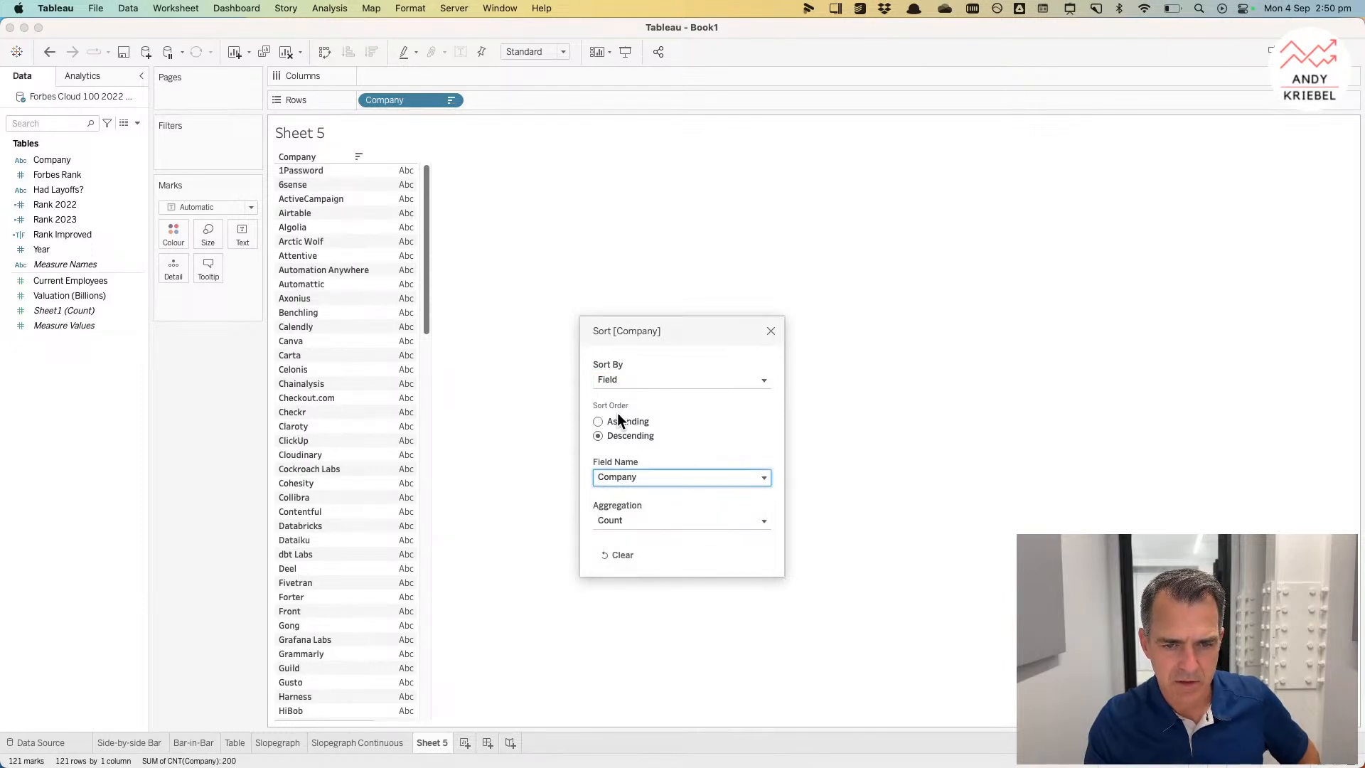
left_click(616, 420)
left_click(620, 472)
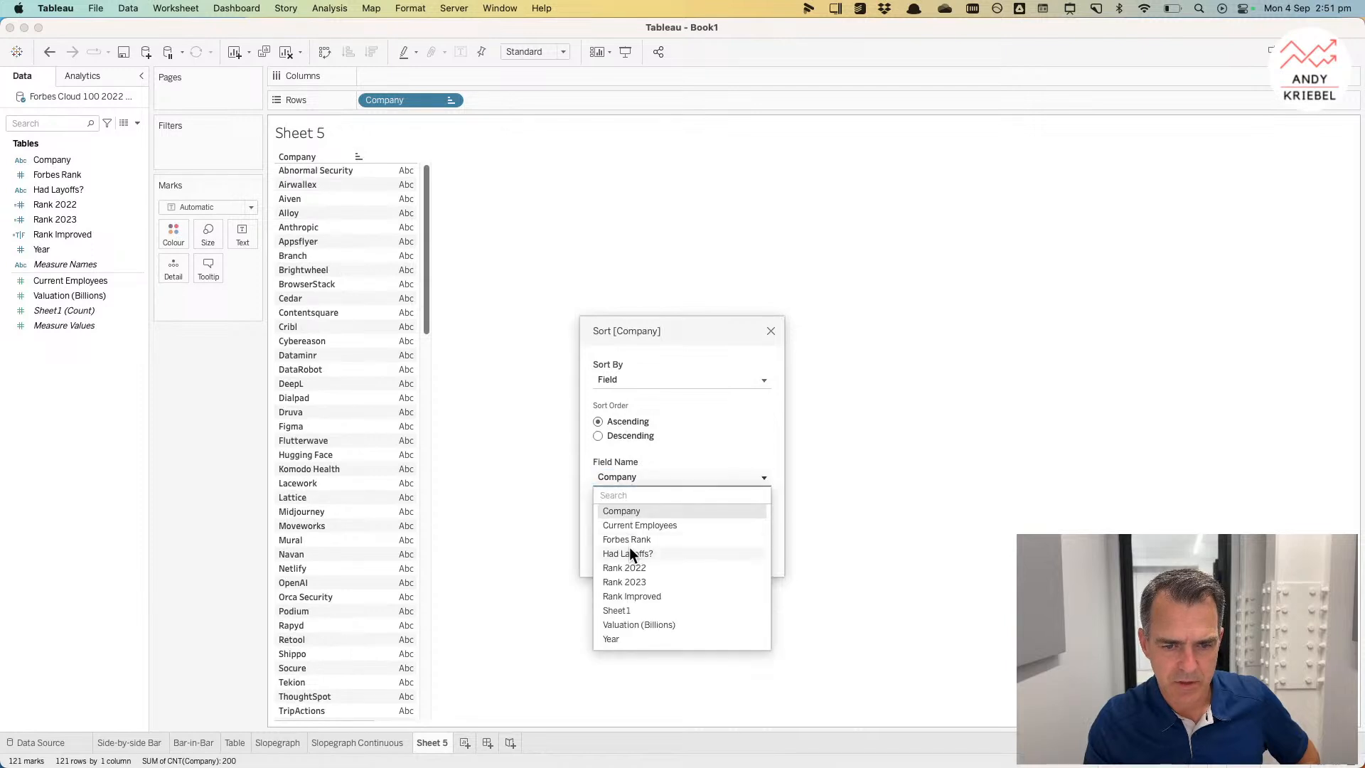
left_click(630, 580)
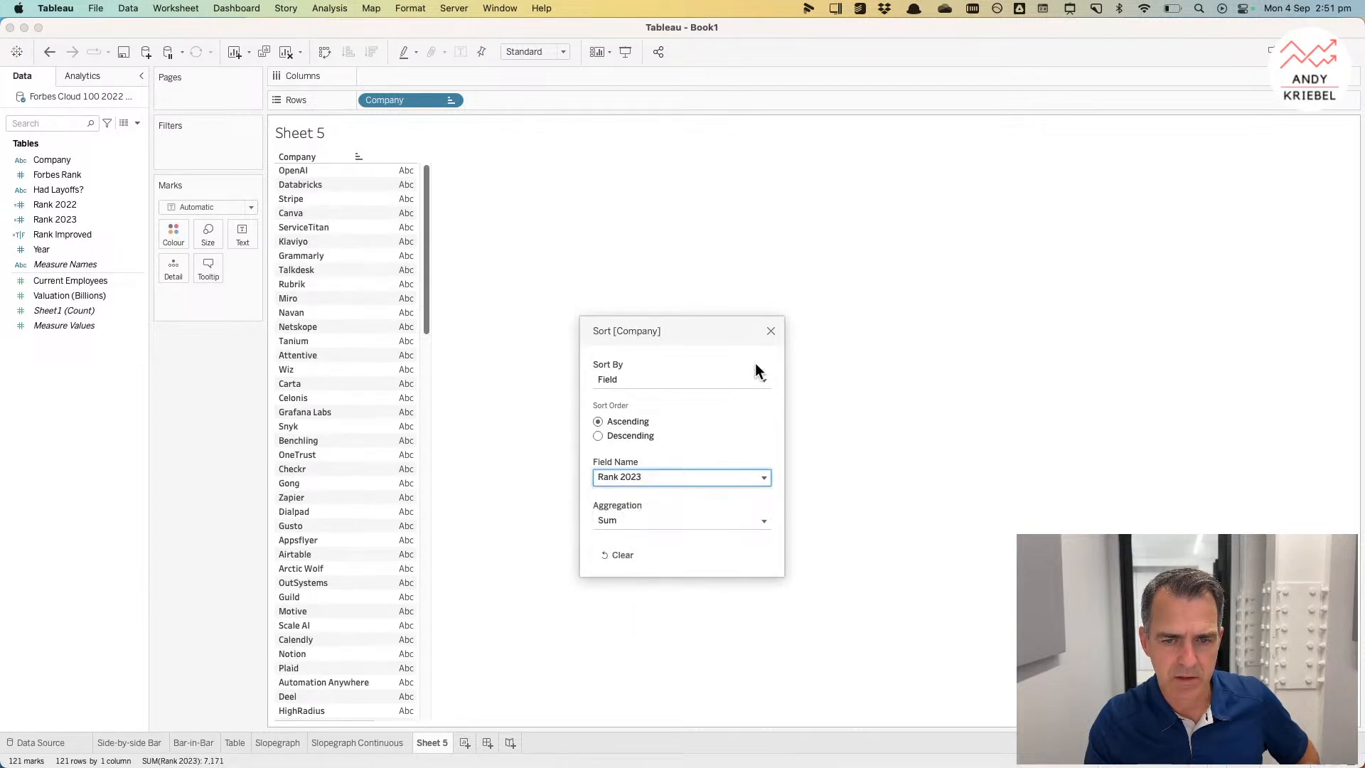
left_click(771, 332)
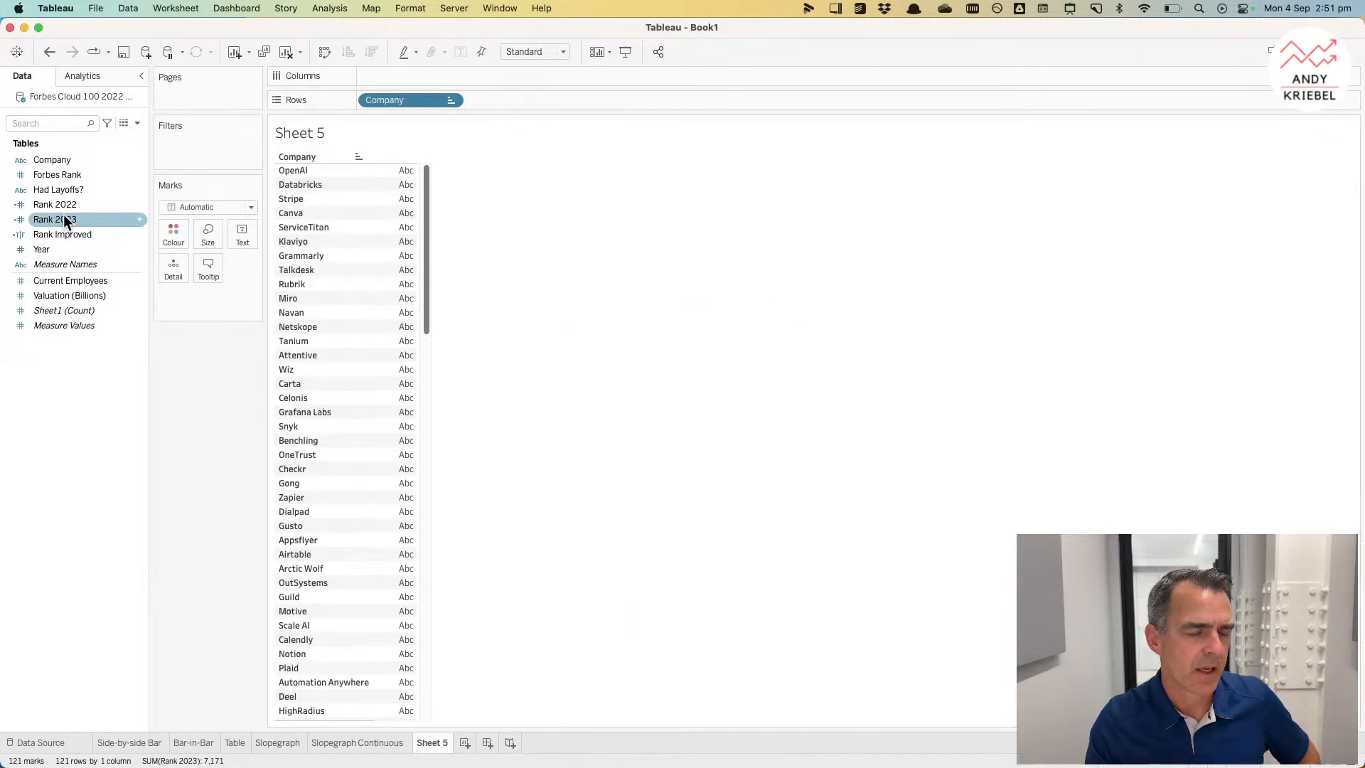
Step: Add Rank 2023 to Columns as a continuous field and change the mark type to Bar
left_click_drag(62, 219, 420, 79)
left_click(451, 76)
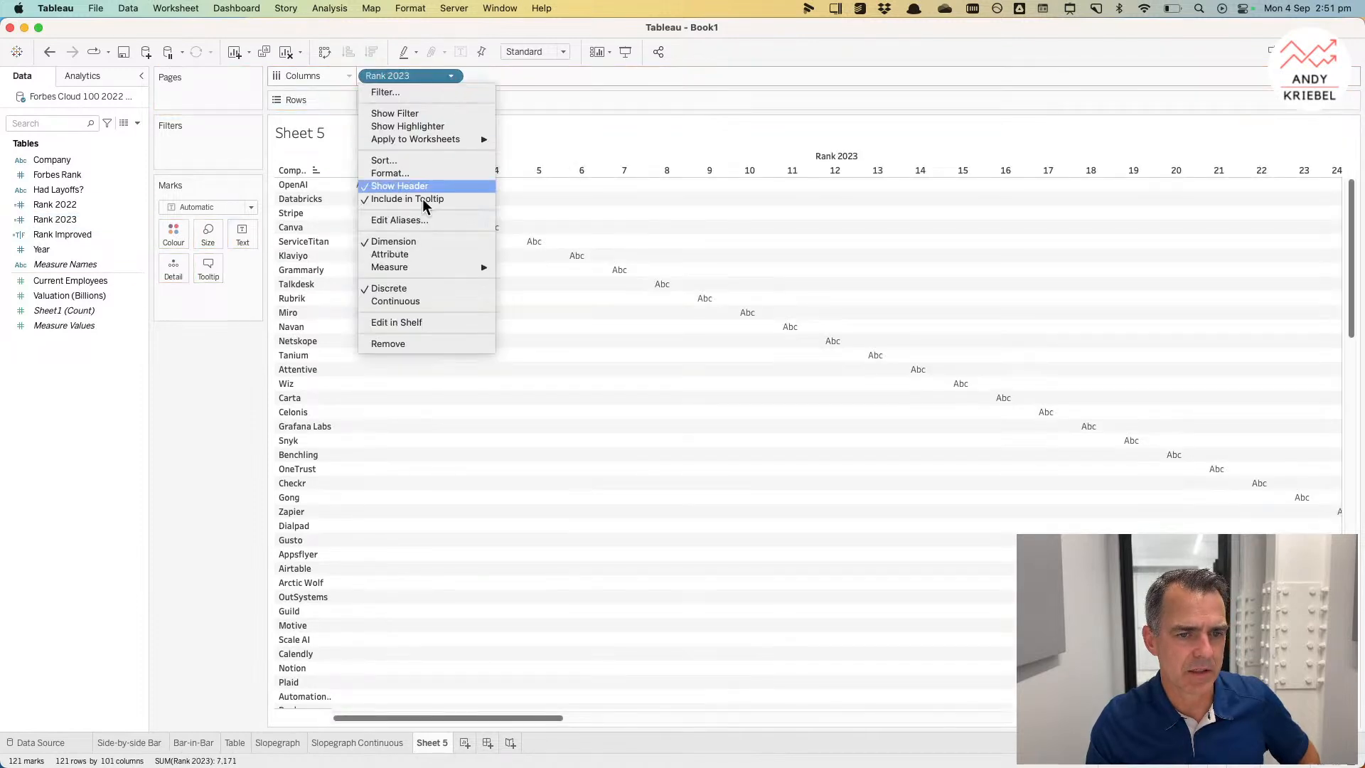
left_click(408, 301)
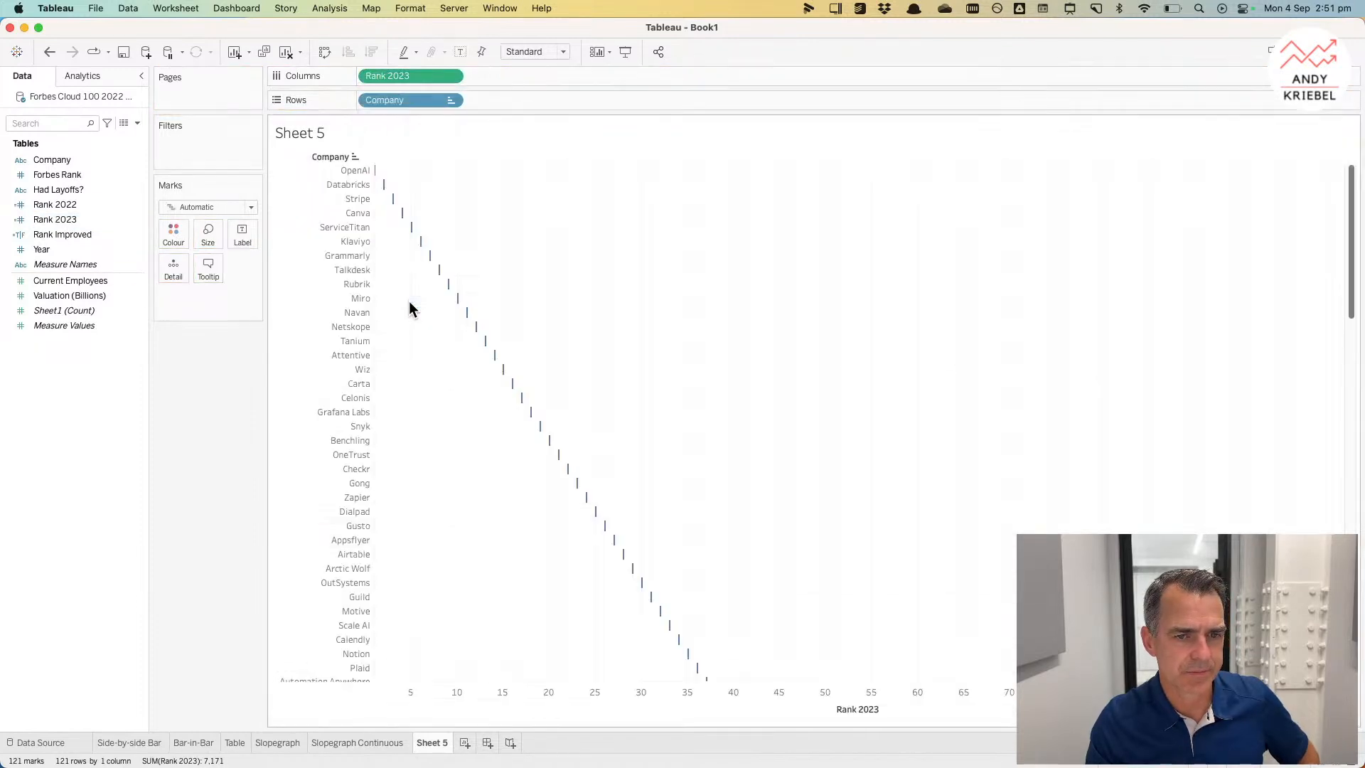
left_click(193, 207)
left_click(195, 238)
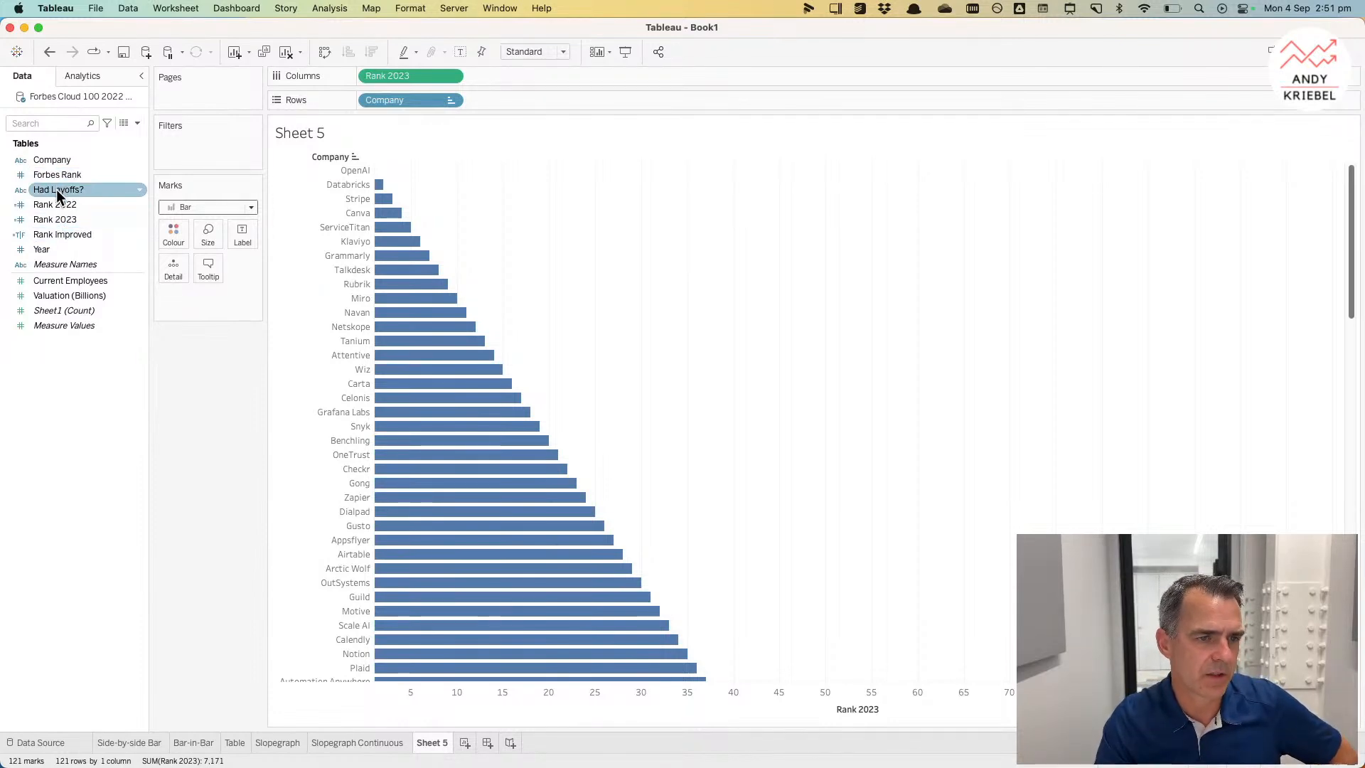
Step: Duplicate the Slopegraph Continuous sheet and replace Forbes Rank on Rows with Current Employees
left_click(347, 736)
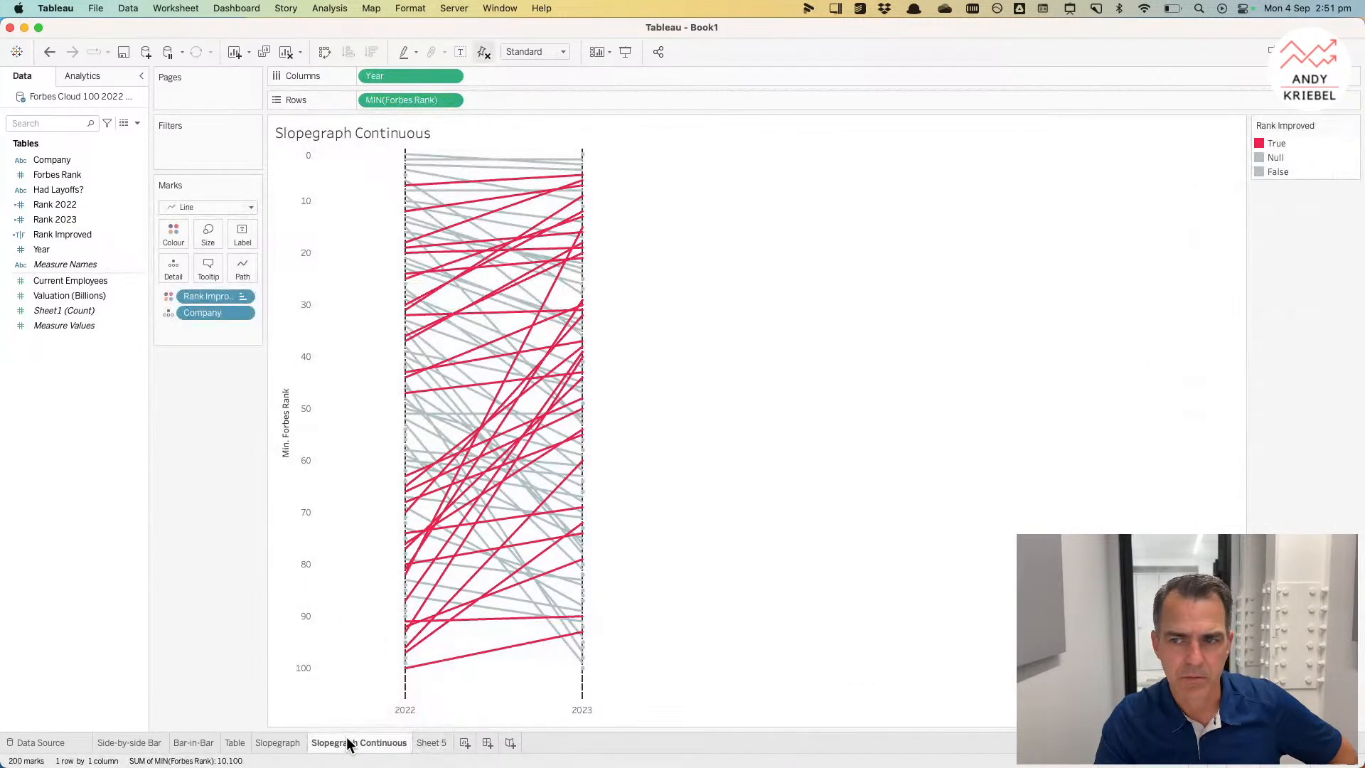
right_click(347, 743)
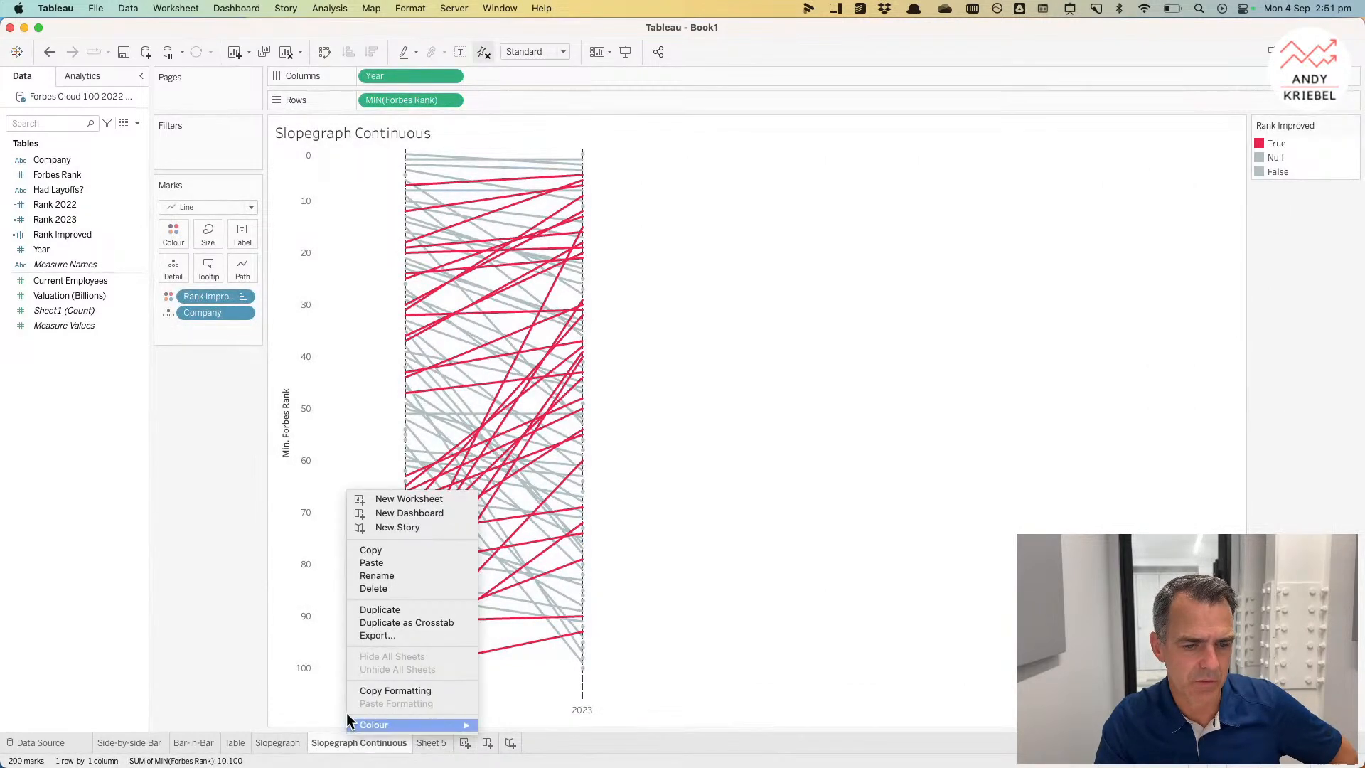
left_click(378, 611)
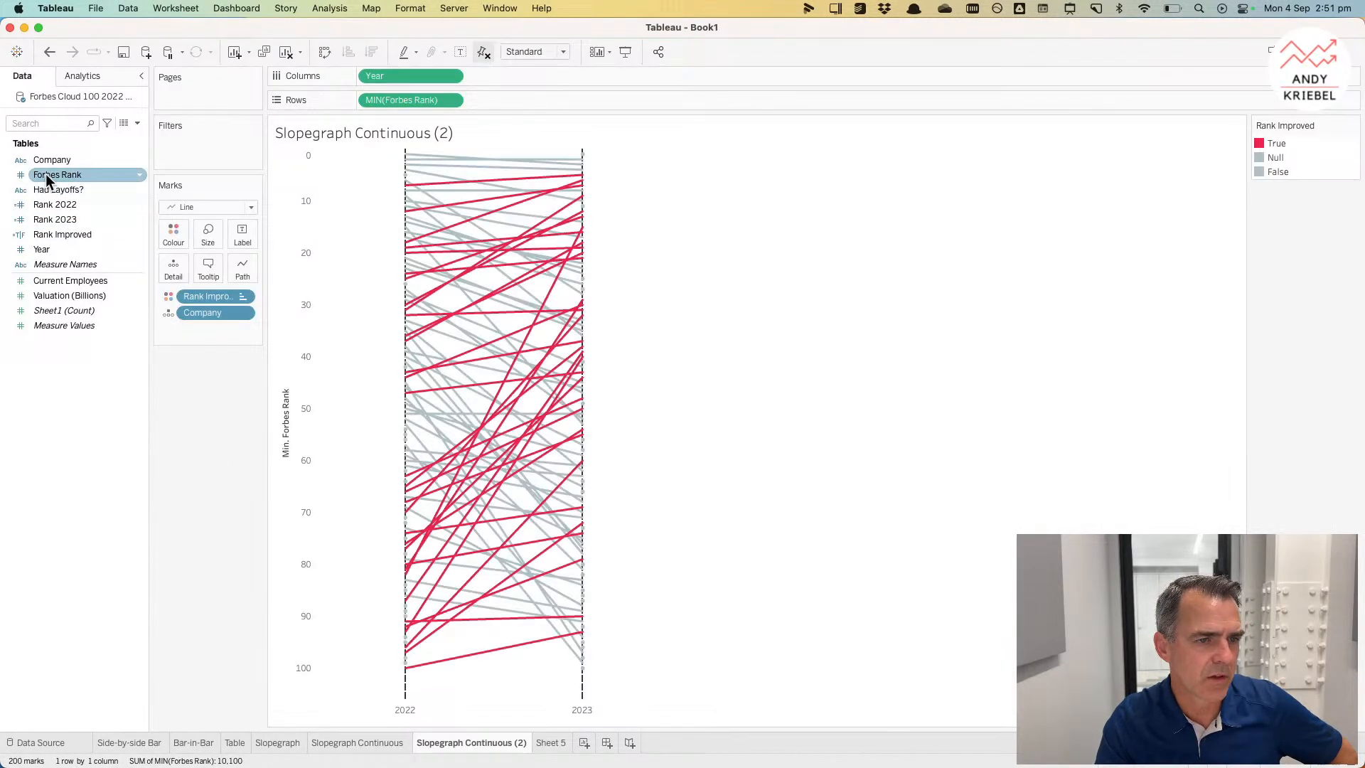
left_click_drag(75, 280, 417, 101)
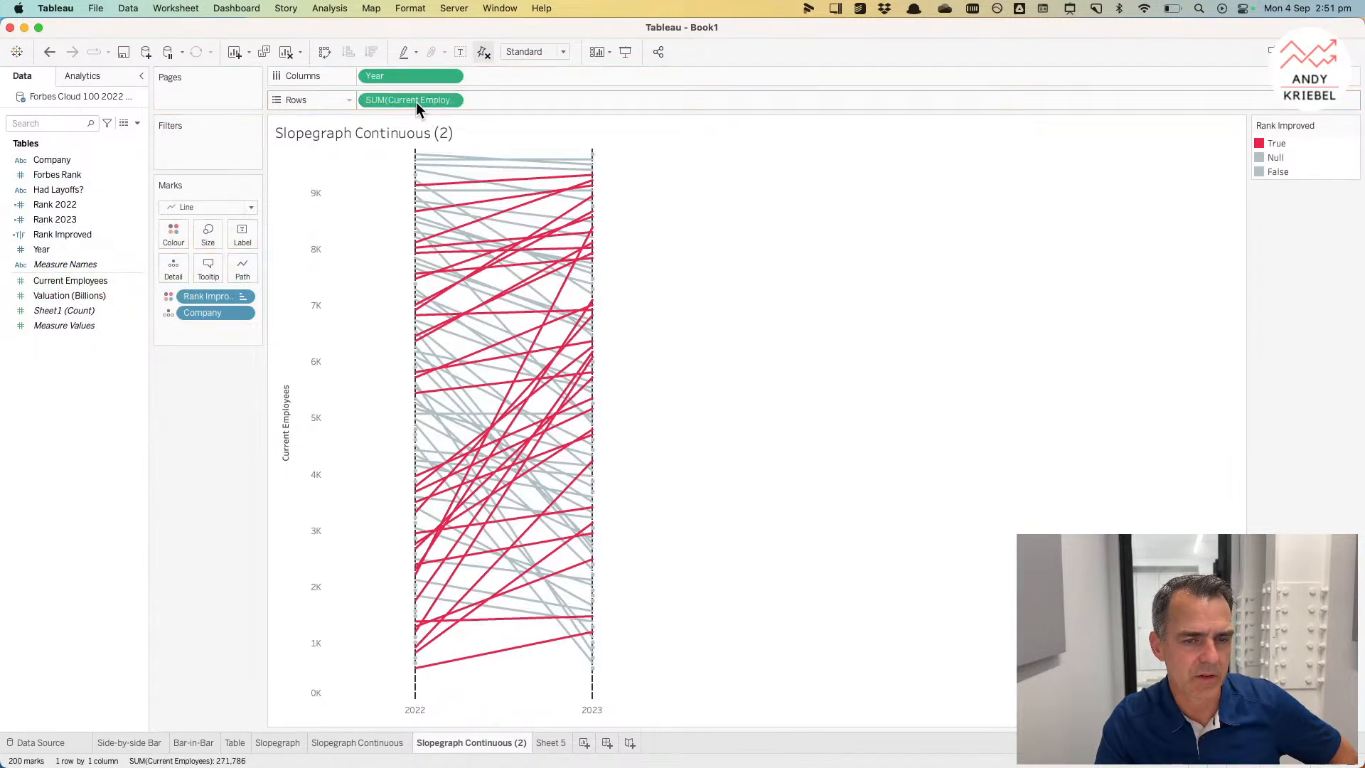
mouse_move(472, 234)
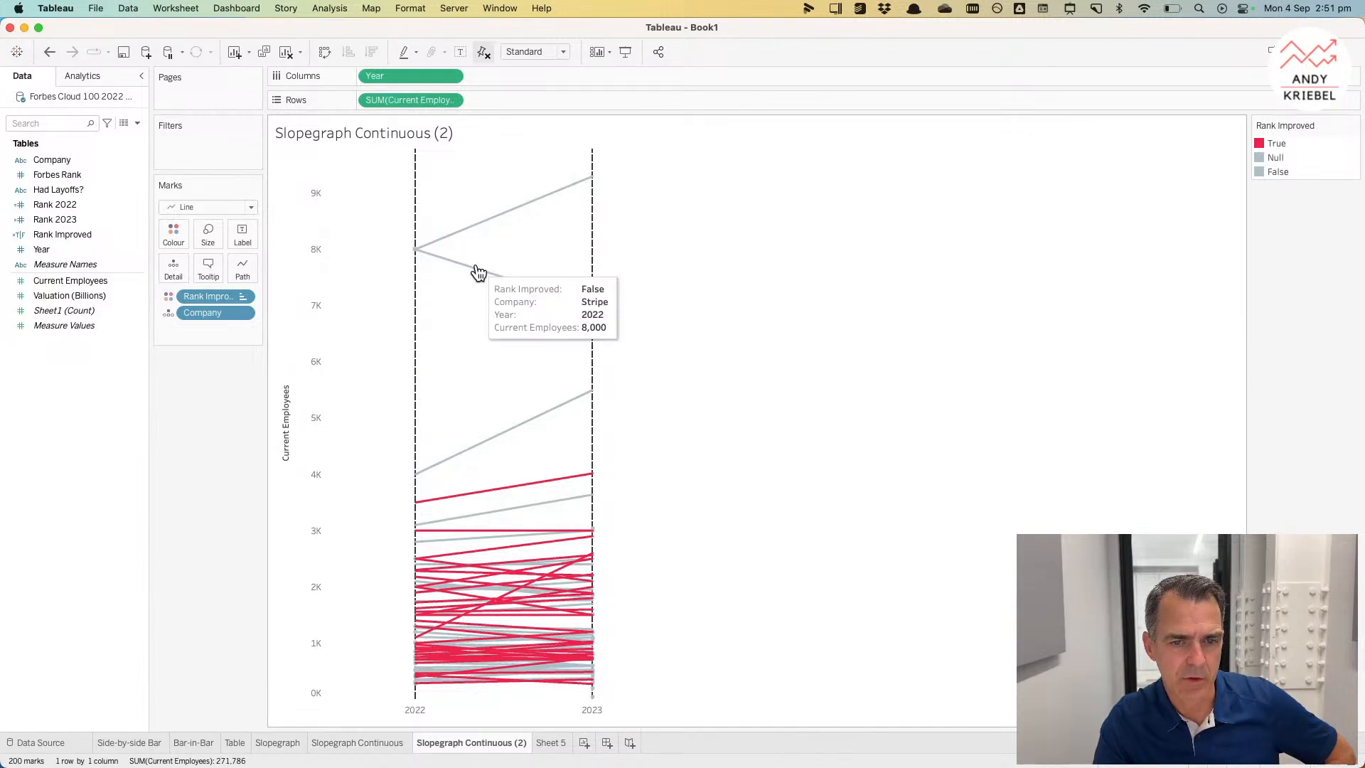
mouse_move(524, 431)
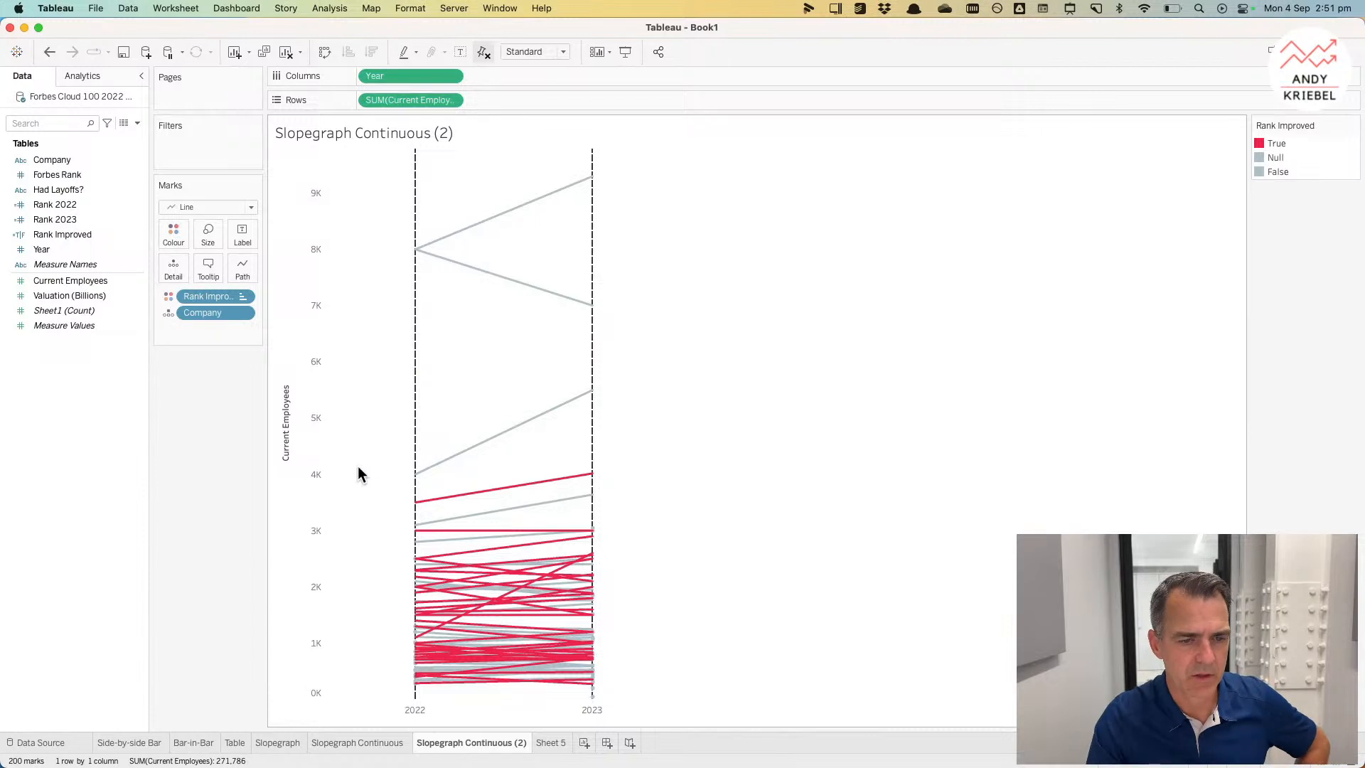
Step: On Sheet 5, duplicate the Rank 2022 calculation, rename it Employees 2022 and swap Forbes Rank for Current Employees in its formula
left_click(555, 743)
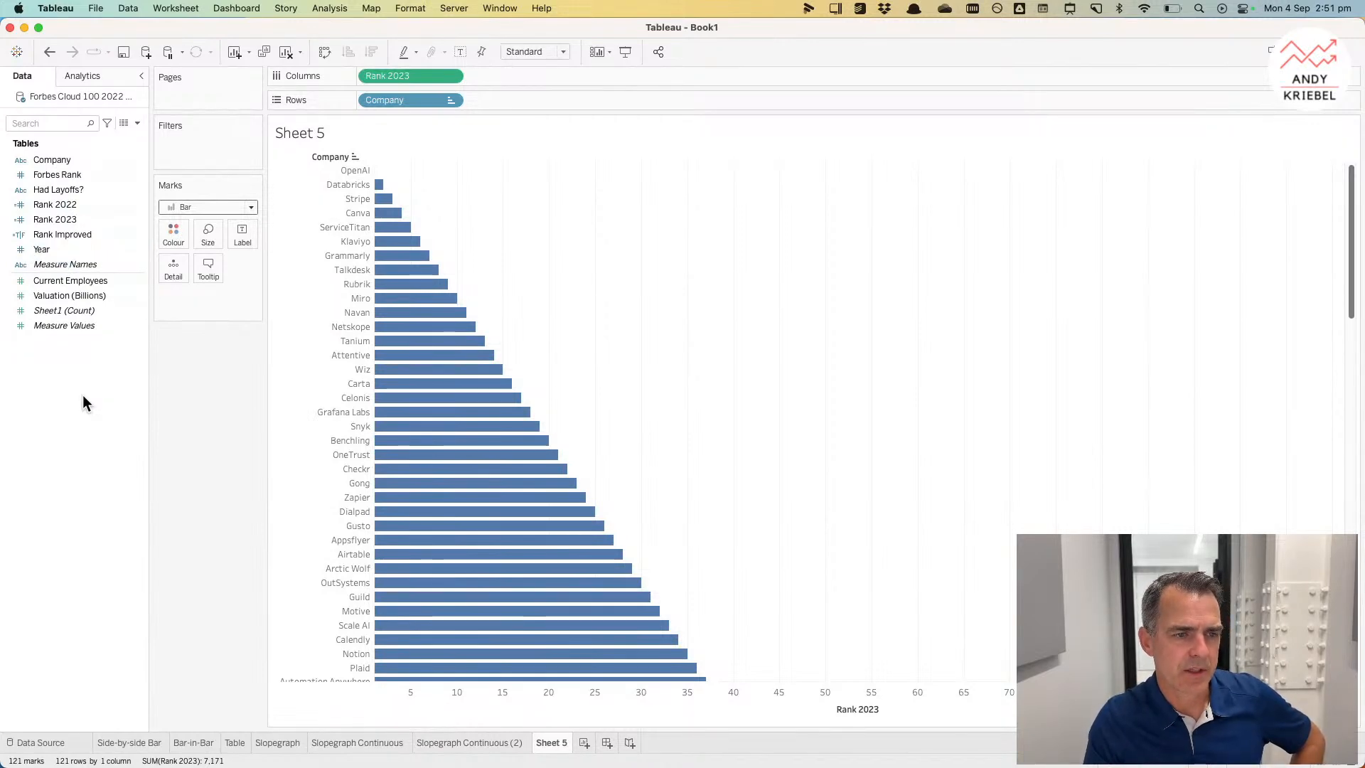
left_click(62, 206)
right_click(70, 204)
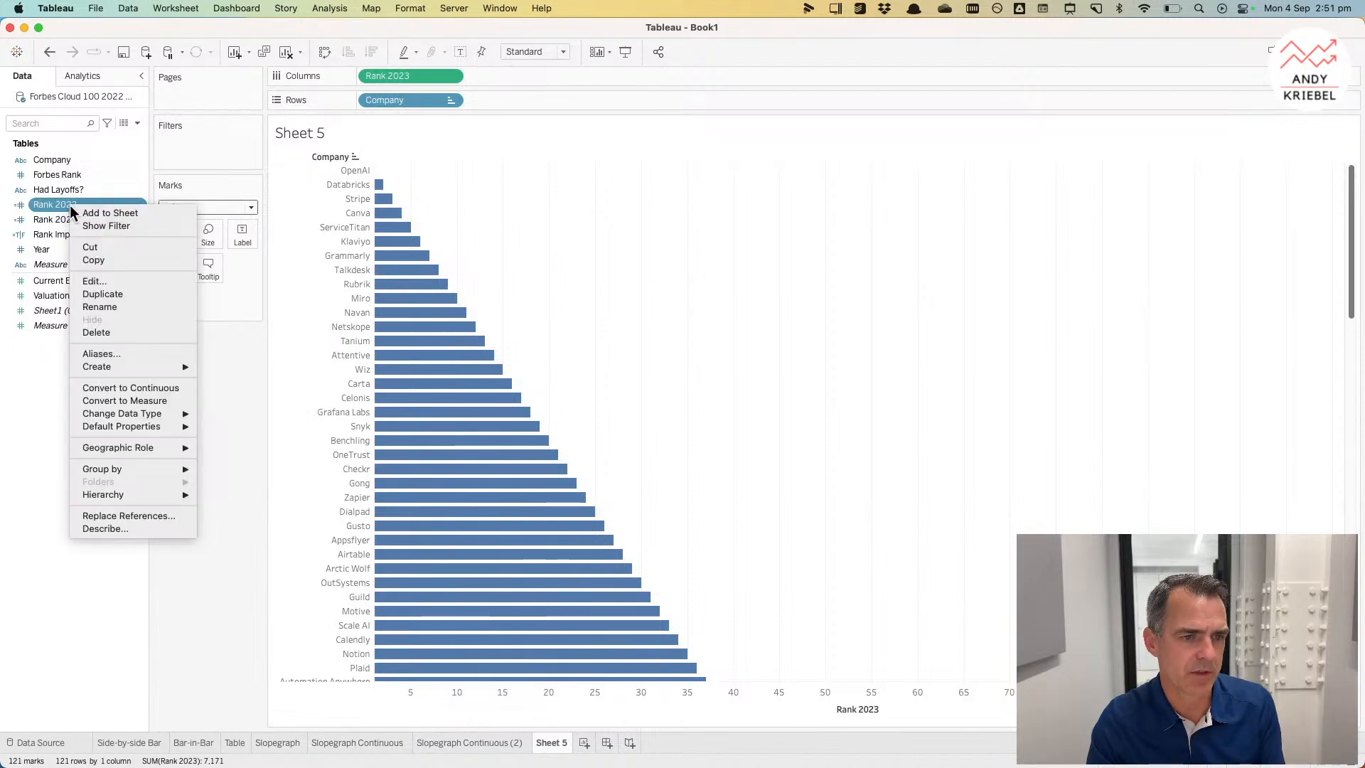
left_click(100, 293)
right_click(75, 221)
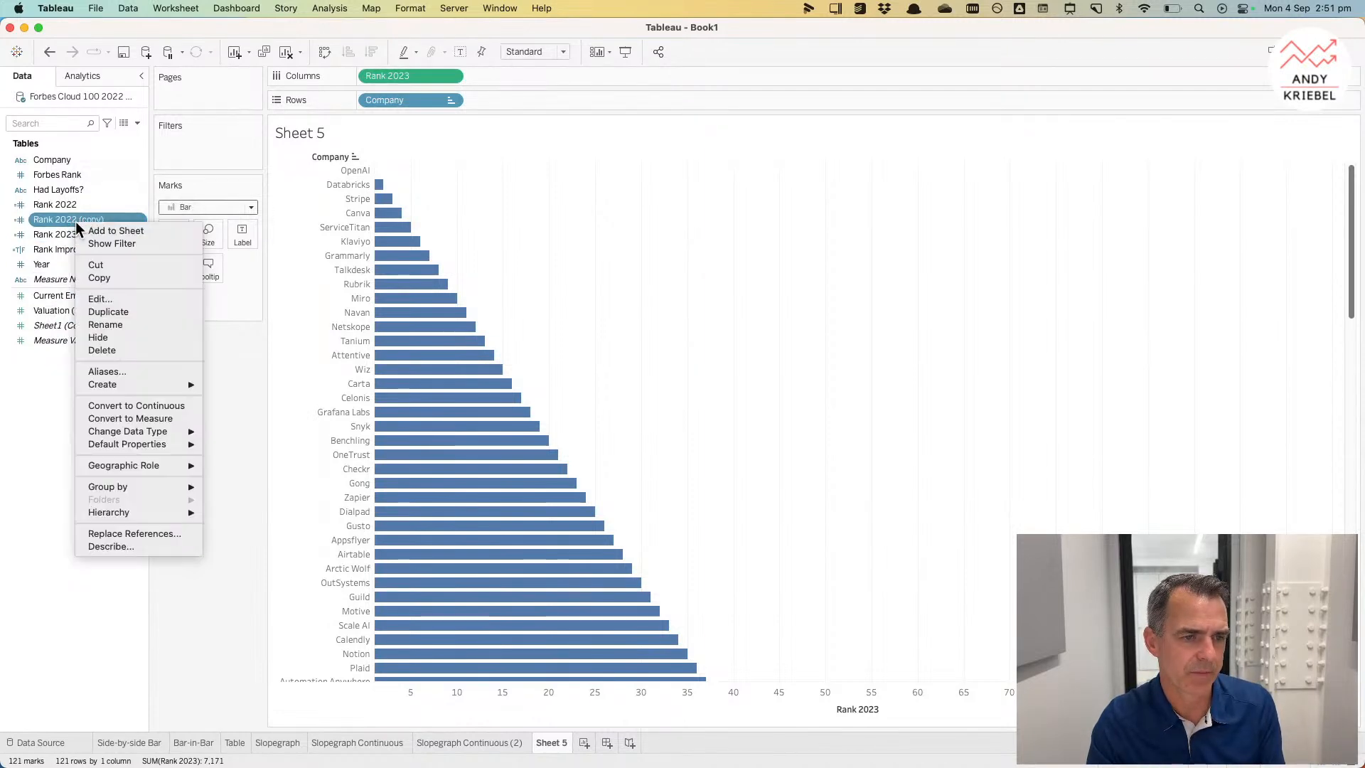
left_click(103, 299)
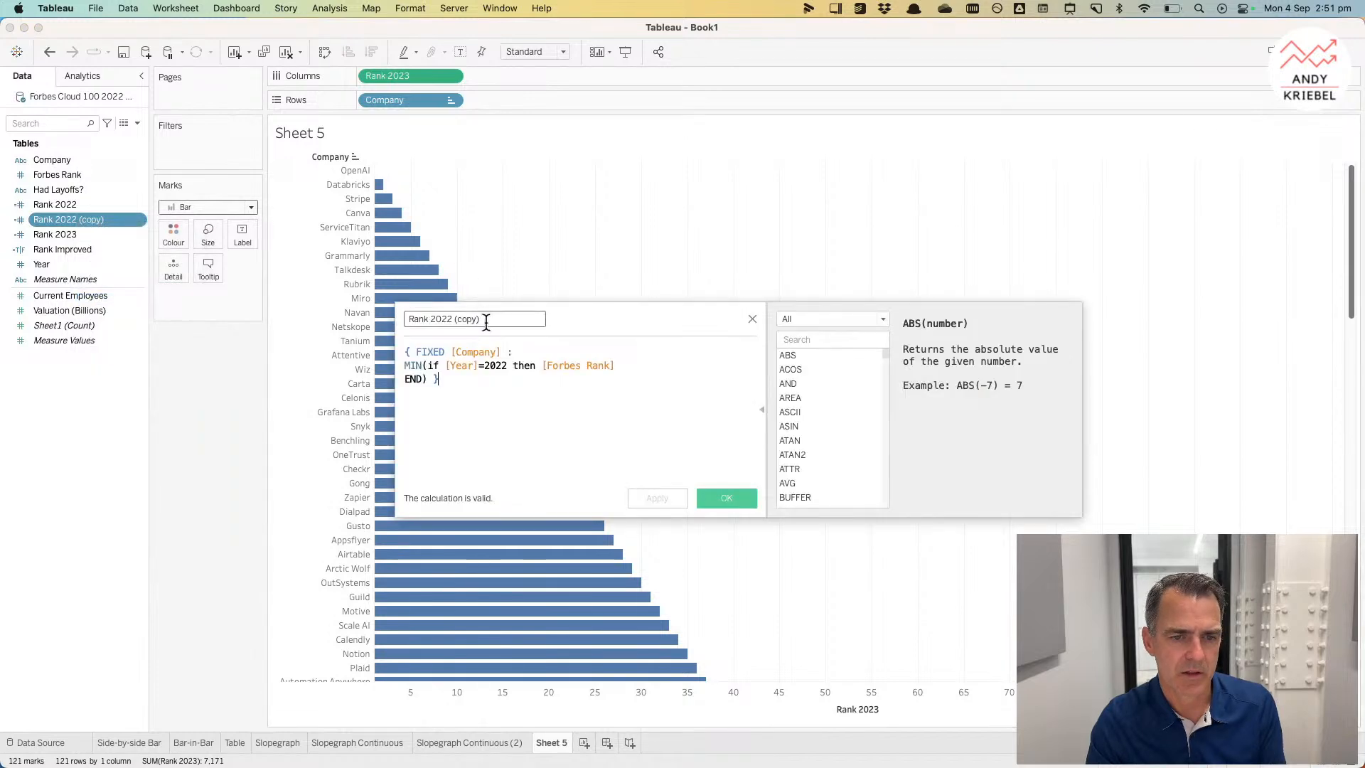
type("Employee")
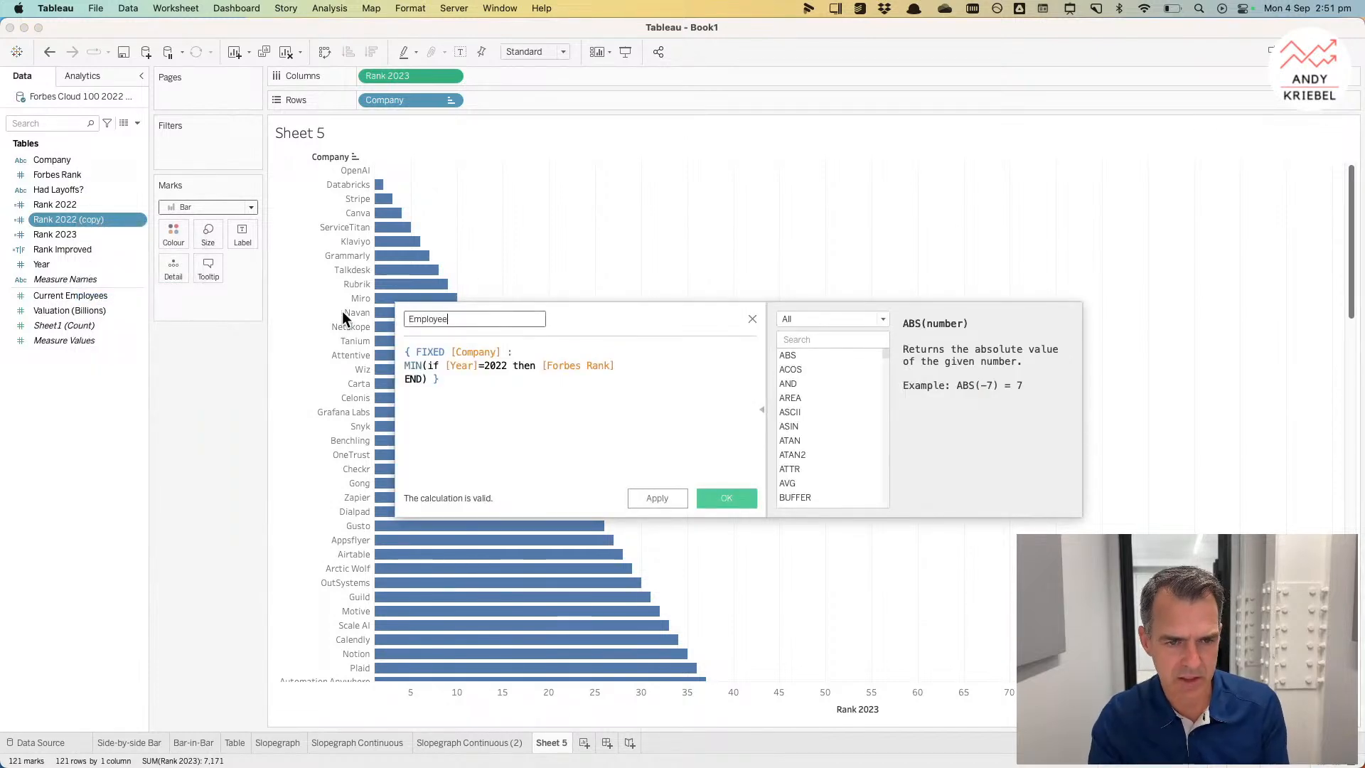
type("s 2022")
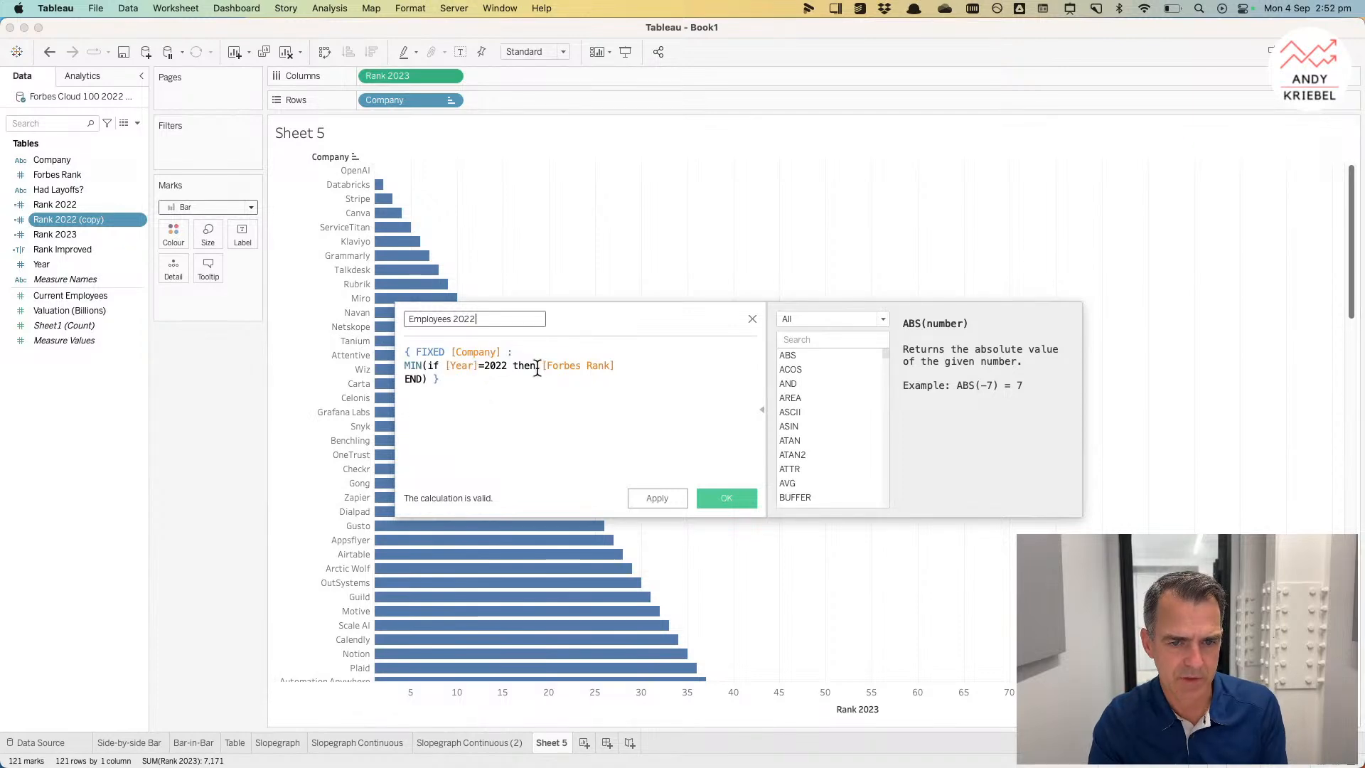
left_click_drag(545, 367, 603, 368)
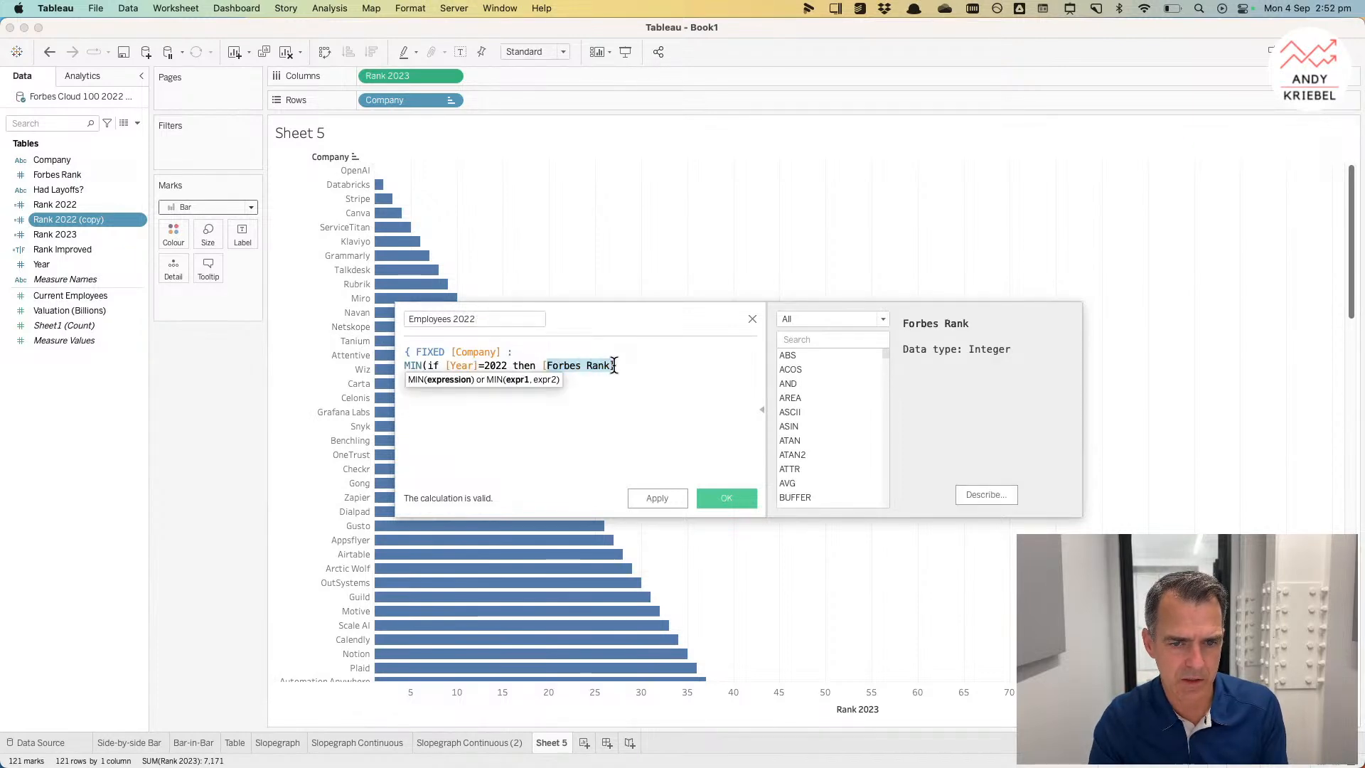
key("BackSpace")
key("BackSpace")
type("cu")
key("Return")
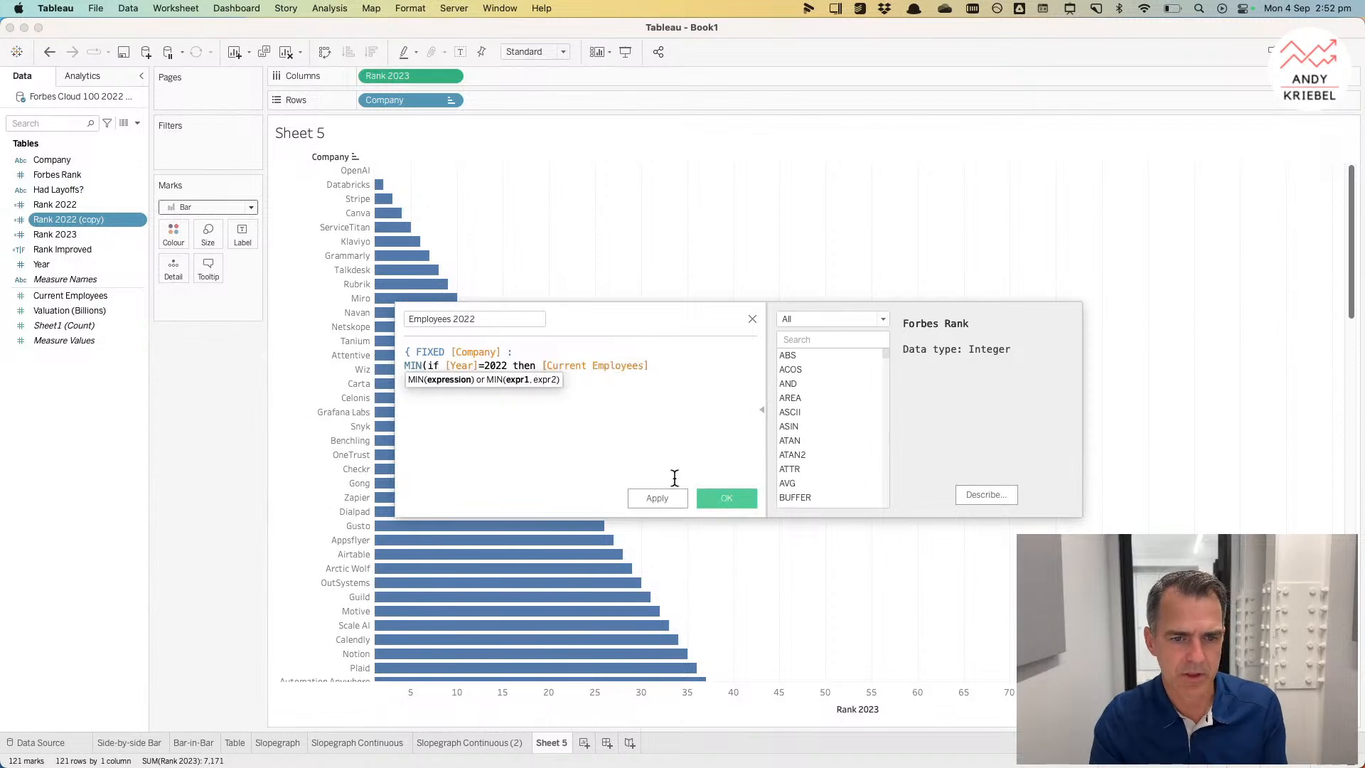
left_click(714, 497)
Step: Duplicate Employees 2022 as Employees 2023 and change the formula's year condition to 2023
left_click_drag(61, 176, 71, 329)
right_click(62, 297)
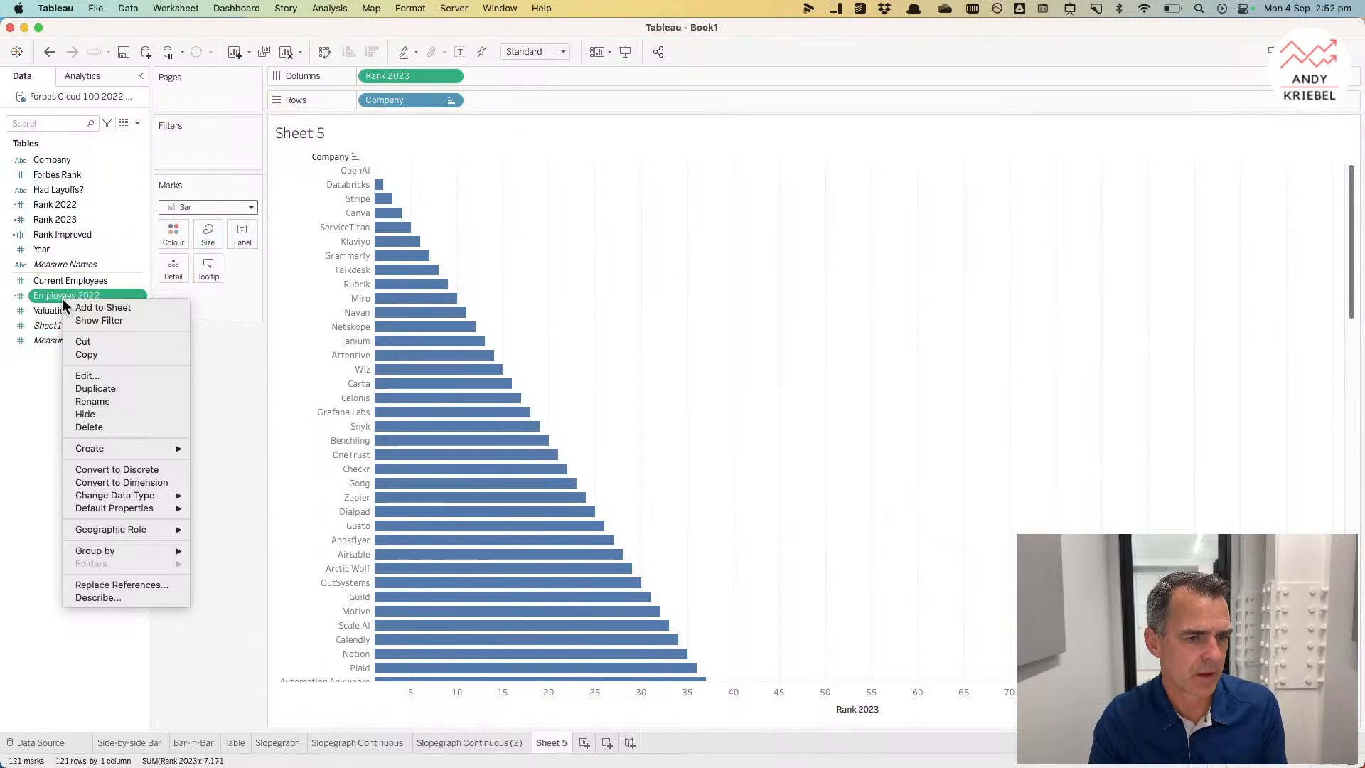
left_click(96, 388)
right_click(76, 310)
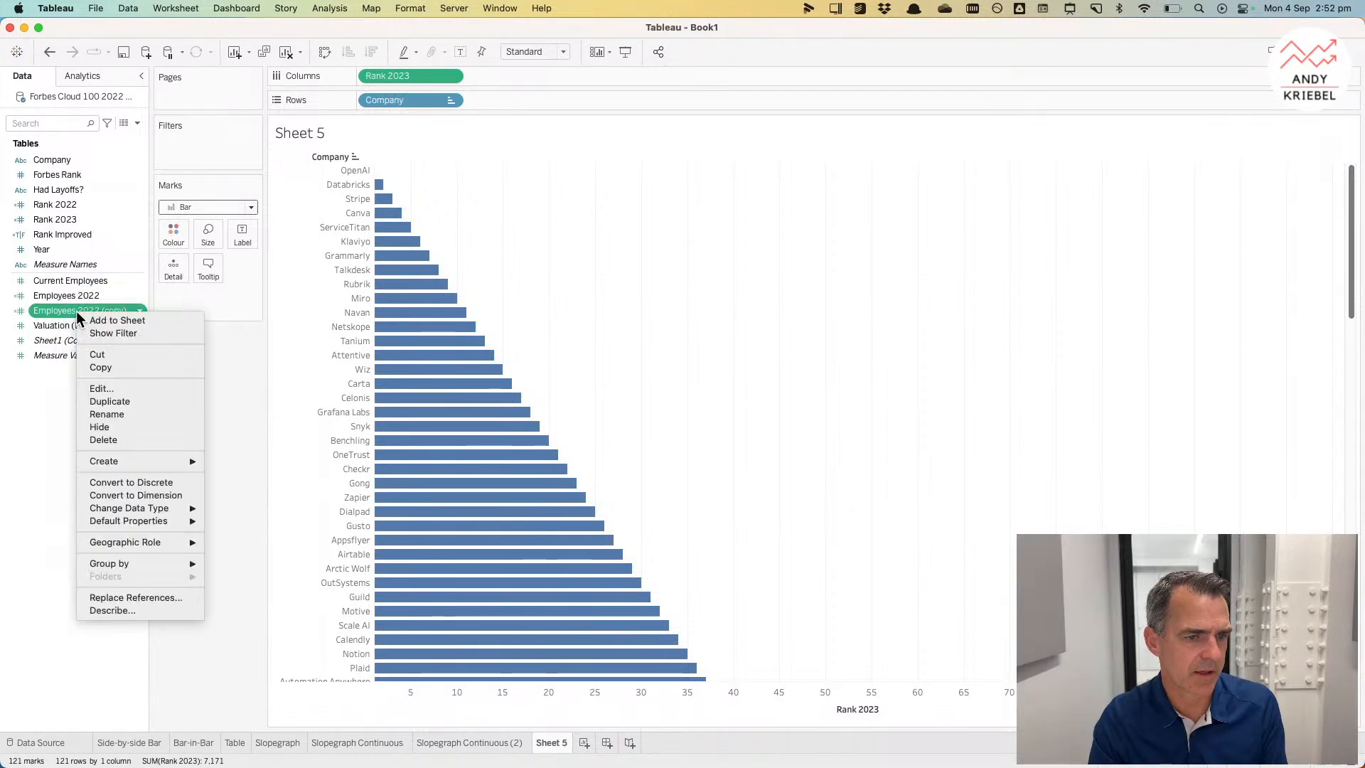
left_click(96, 388)
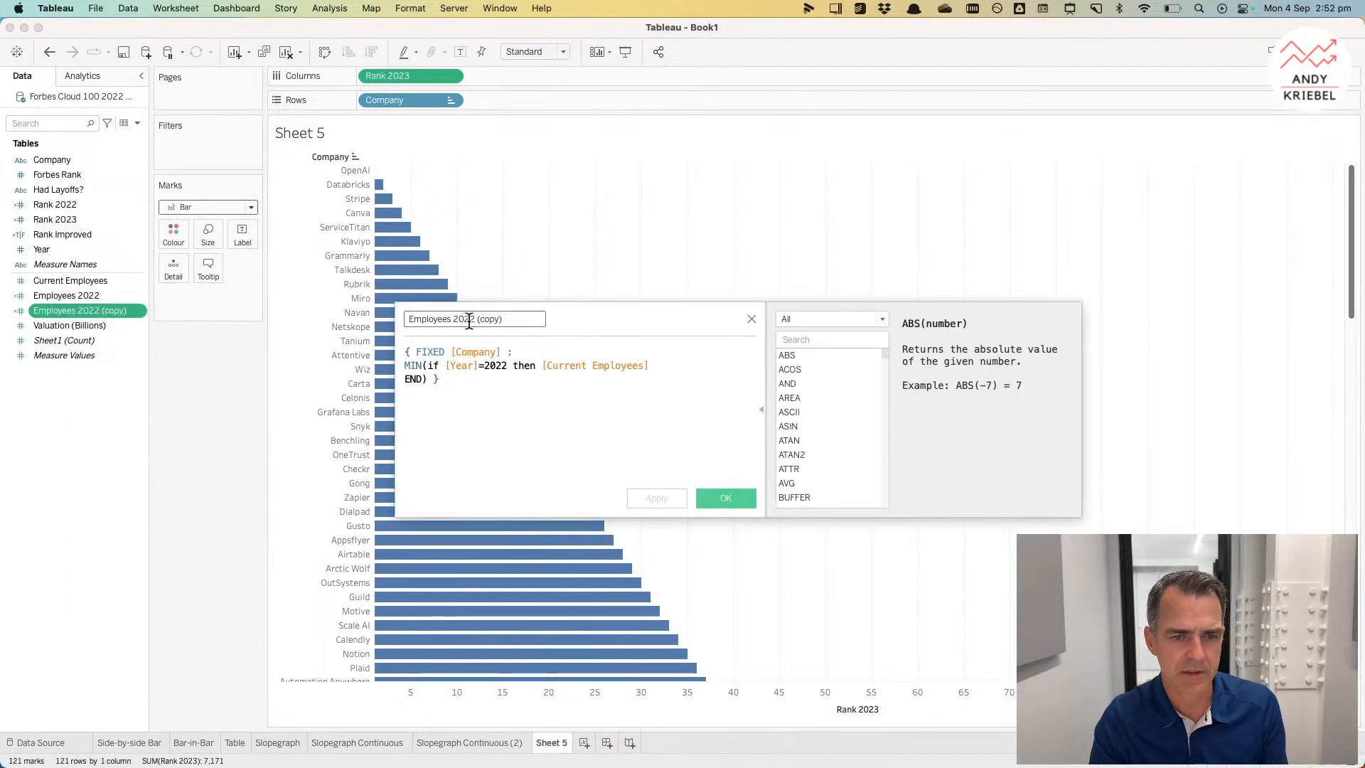
left_click_drag(472, 322, 573, 318)
type("3")
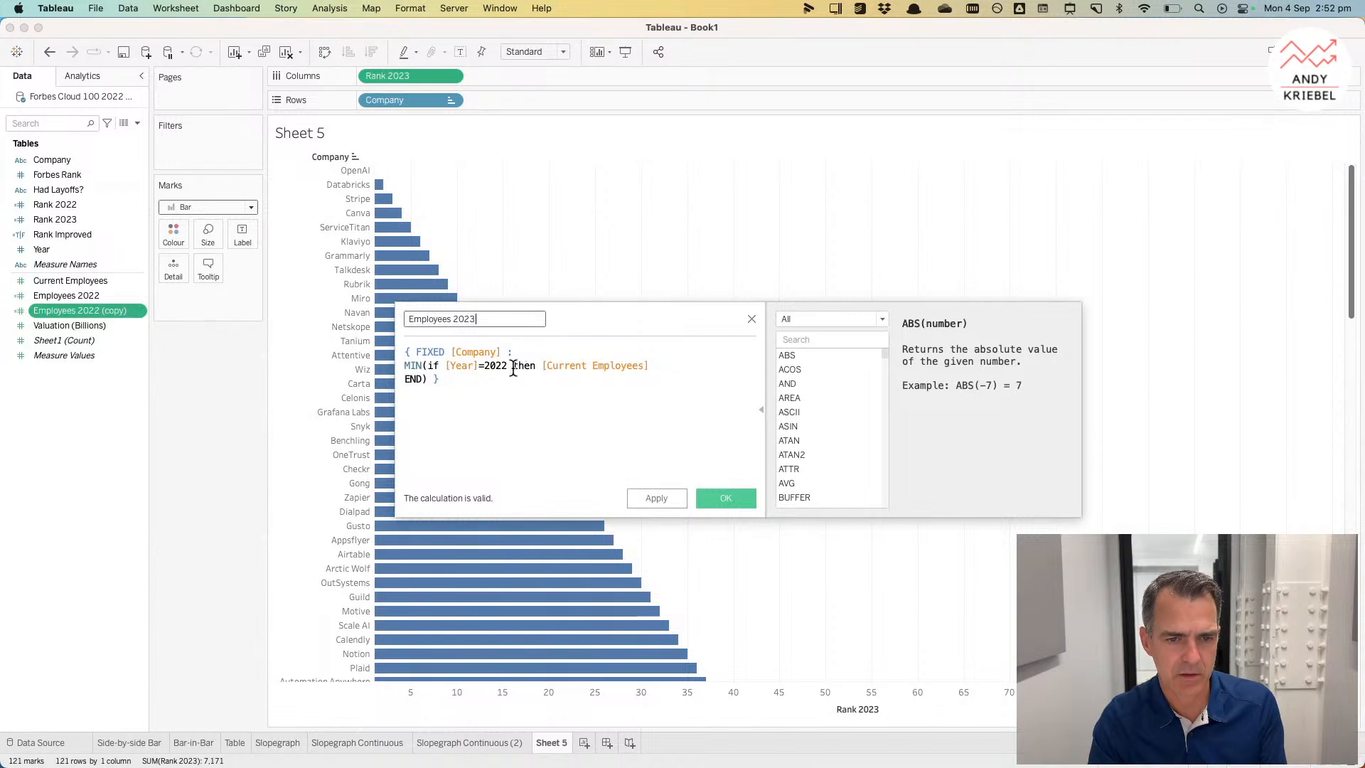
left_click(504, 366)
key("BackSpace")
type("3")
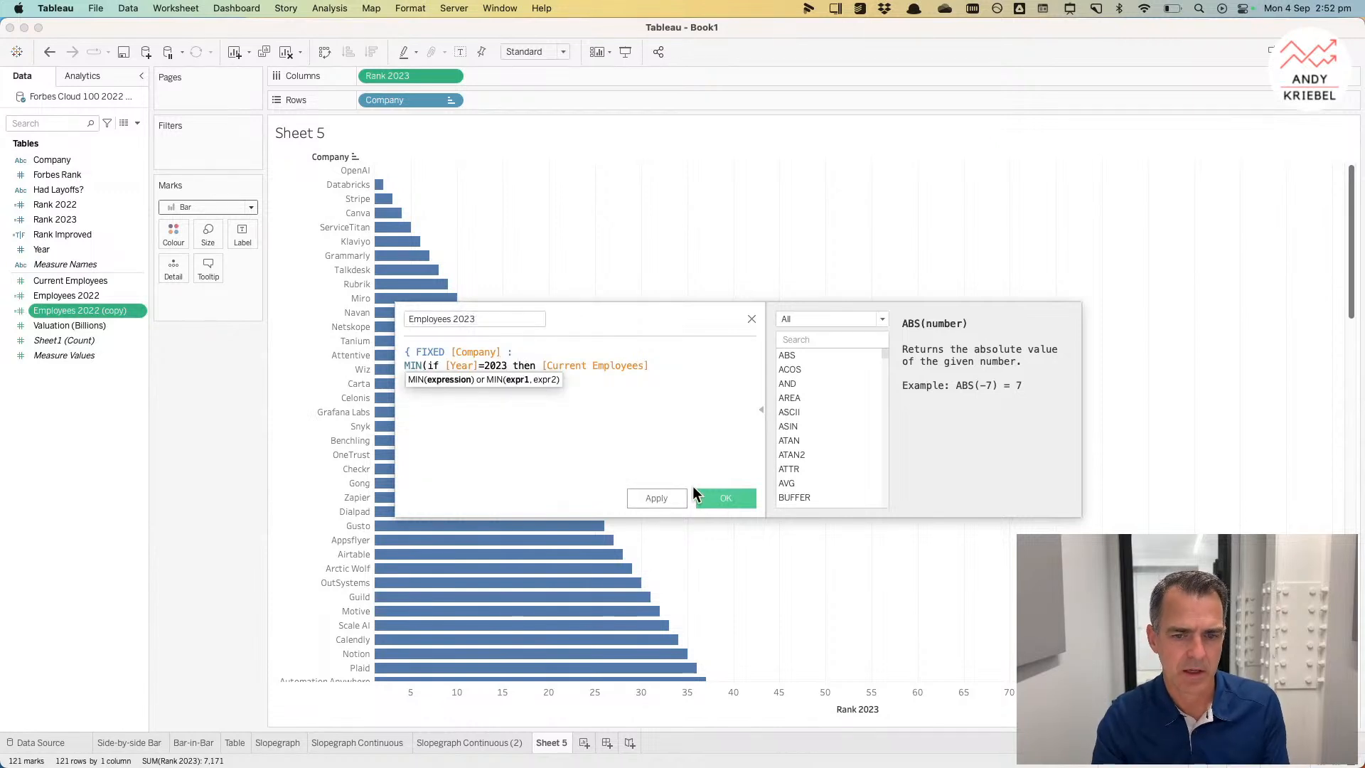
left_click(717, 496)
Step: Replace Rank 2023 on Columns with Employees 2023 and add Employees 2022 to Detail
left_click_drag(93, 310, 416, 78)
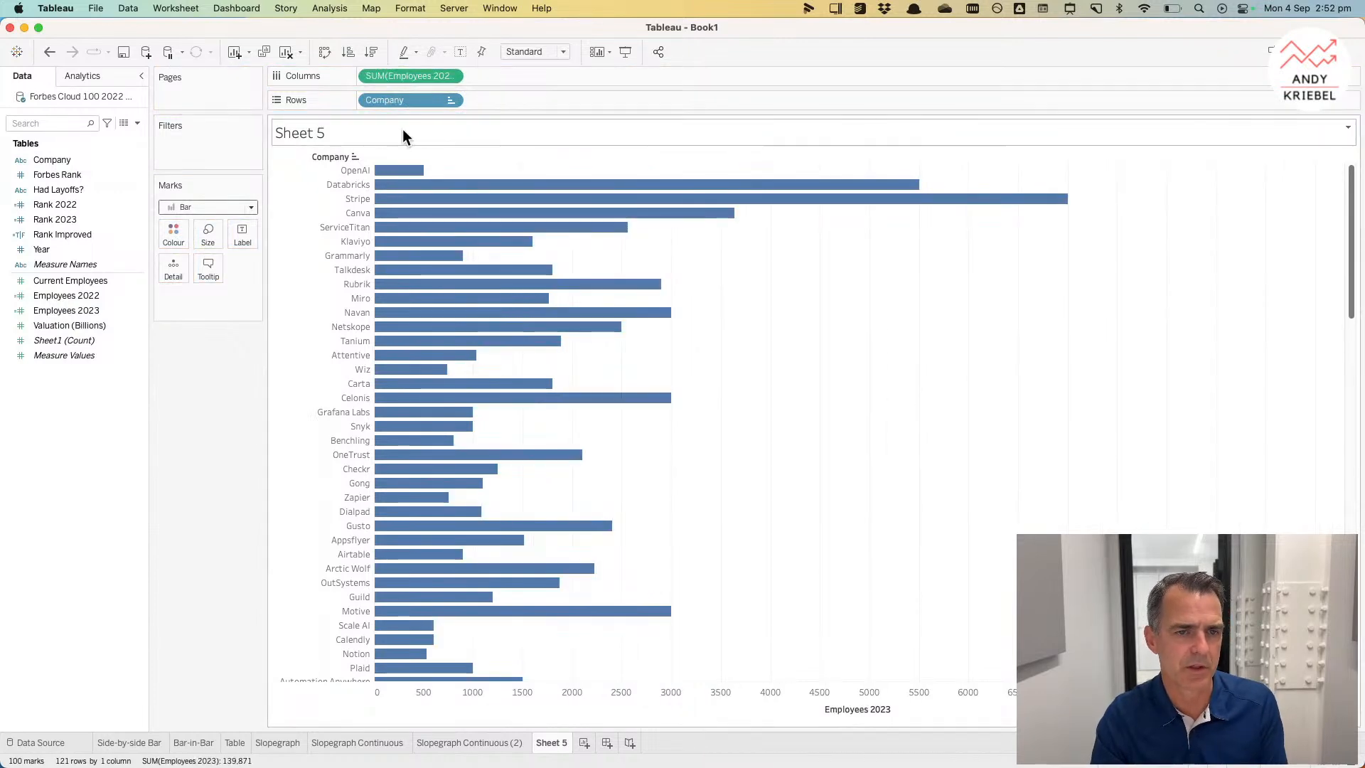
left_click(66, 293)
left_click_drag(66, 294, 176, 270)
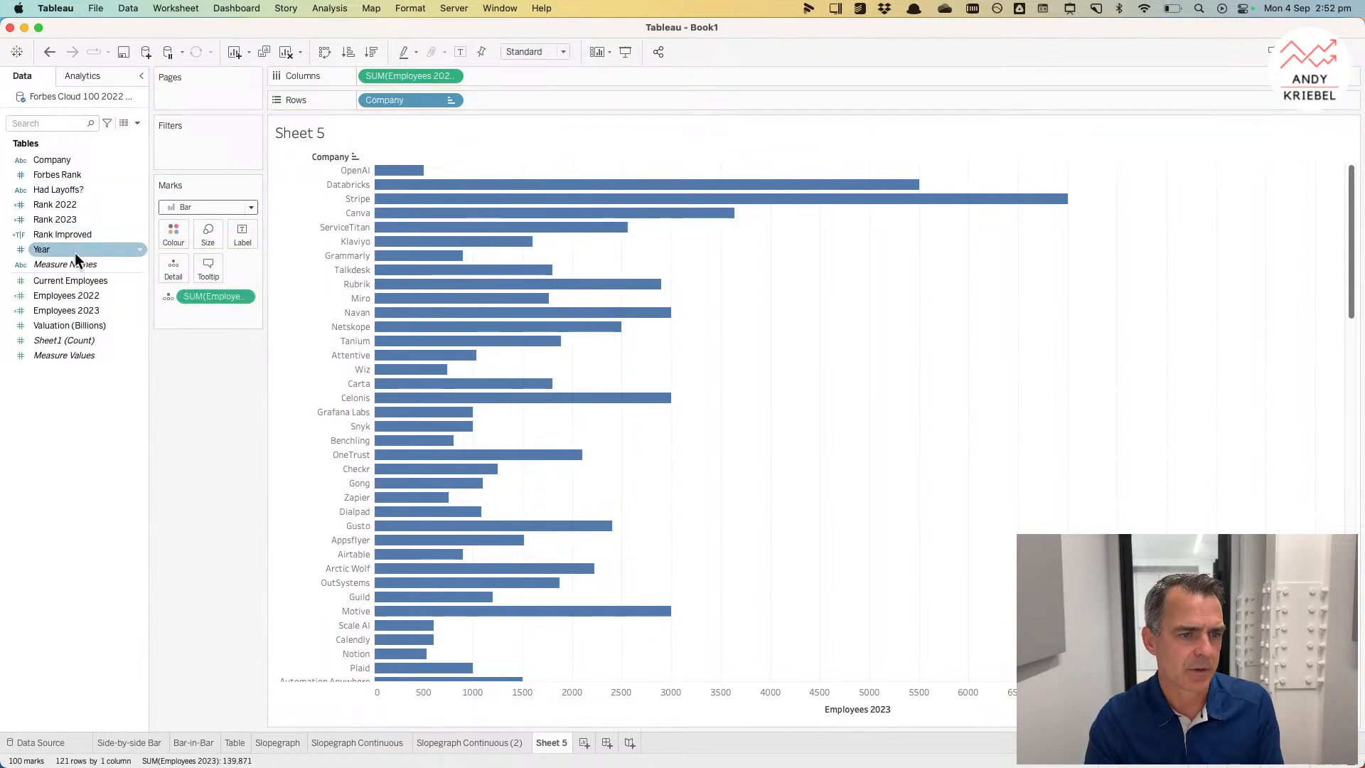
Step: Add a per-cell reference line at the average of Employees 2022, formatted as a thicker solid line at 100% opacity
left_click(82, 76)
left_click_drag(61, 332, 492, 168)
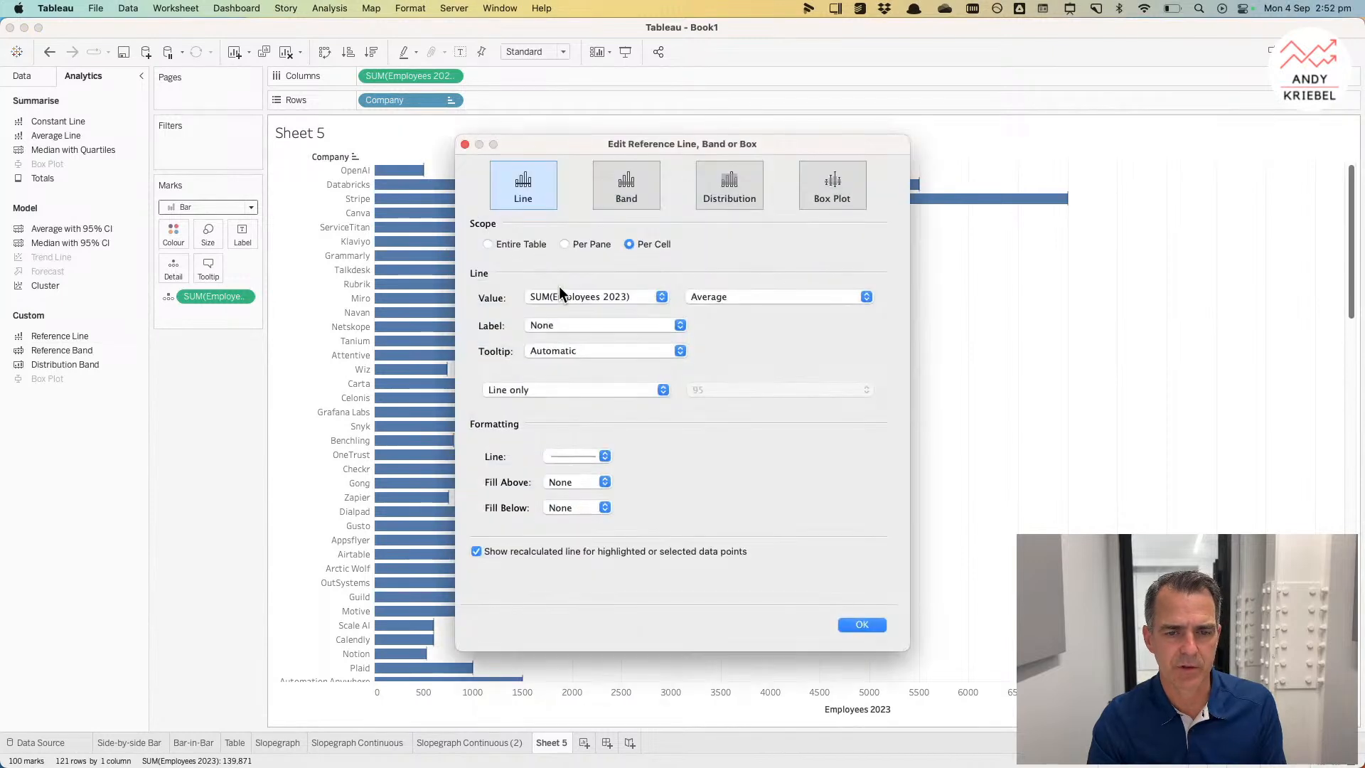
left_click(579, 296)
left_click(586, 284)
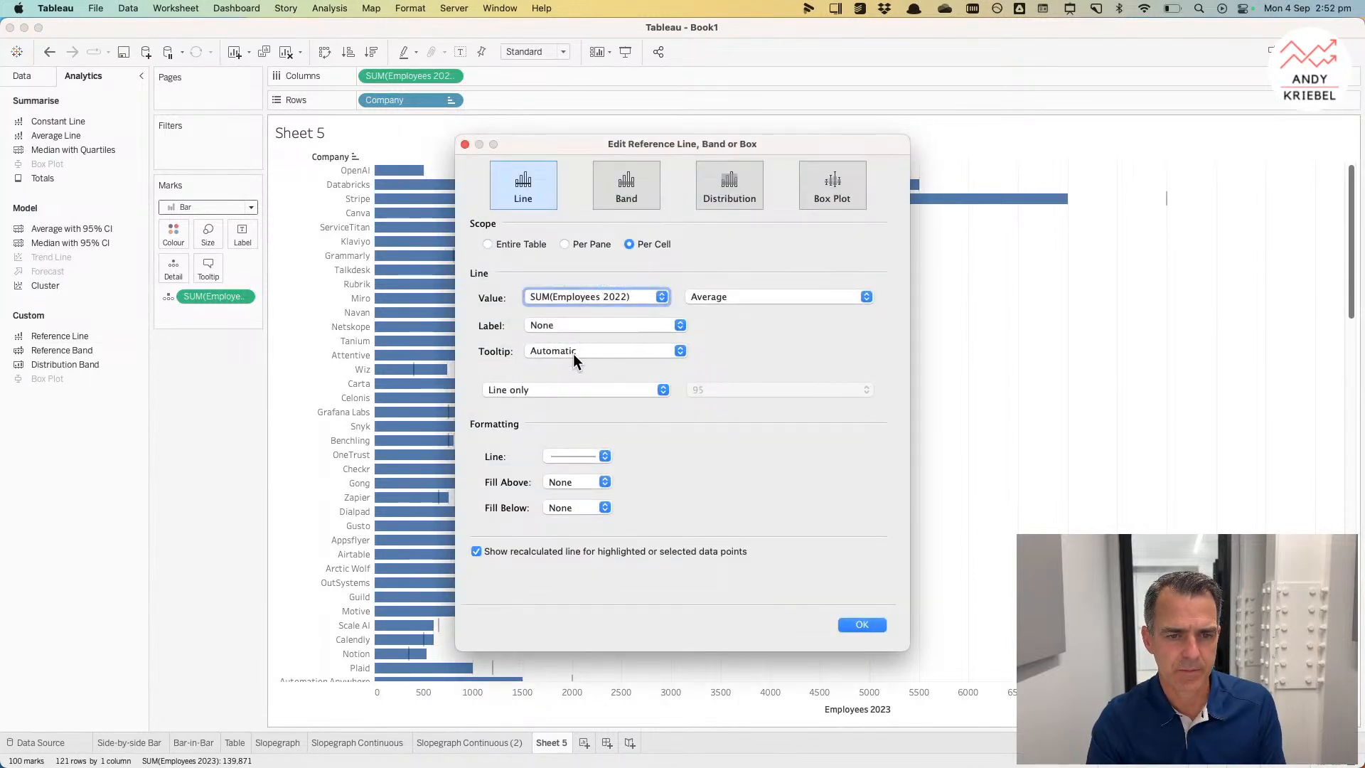
left_click(573, 456)
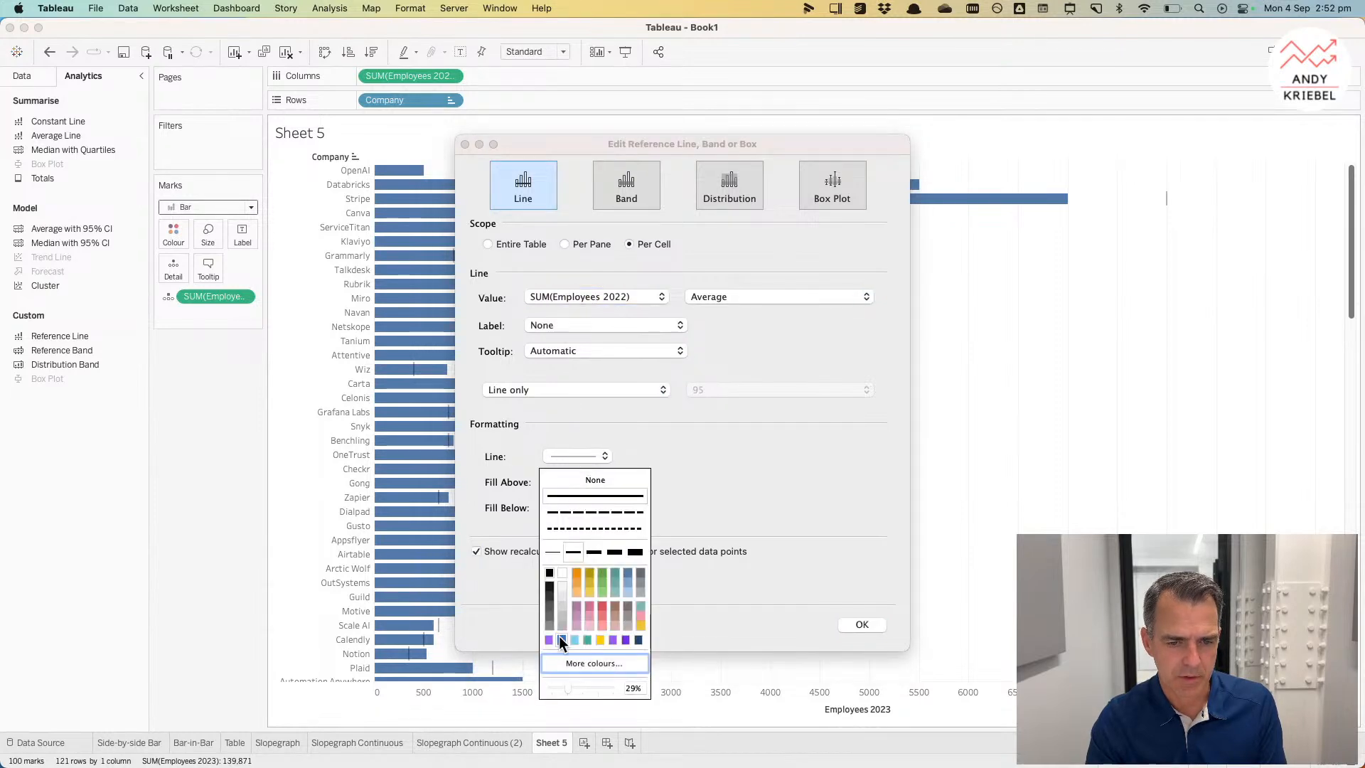
left_click_drag(565, 687, 624, 684)
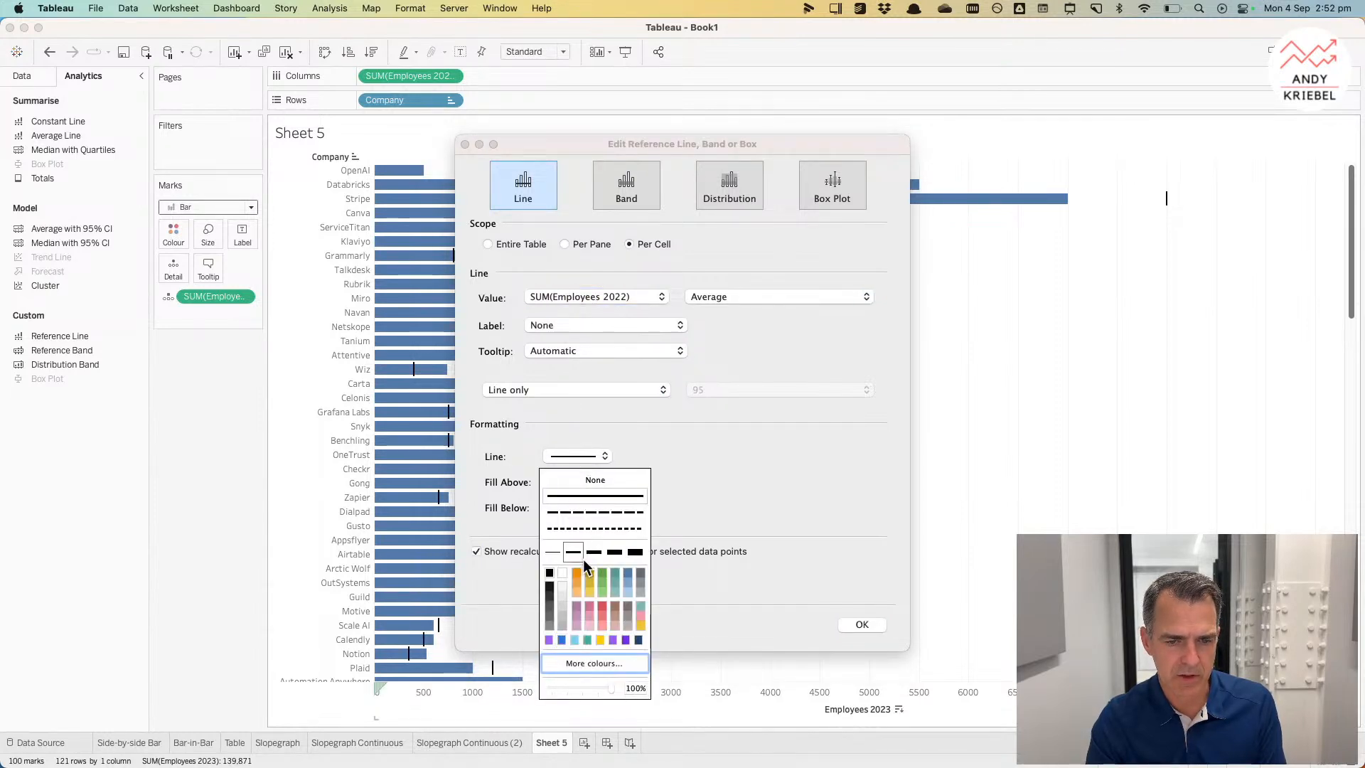
left_click(722, 468)
left_click(664, 553)
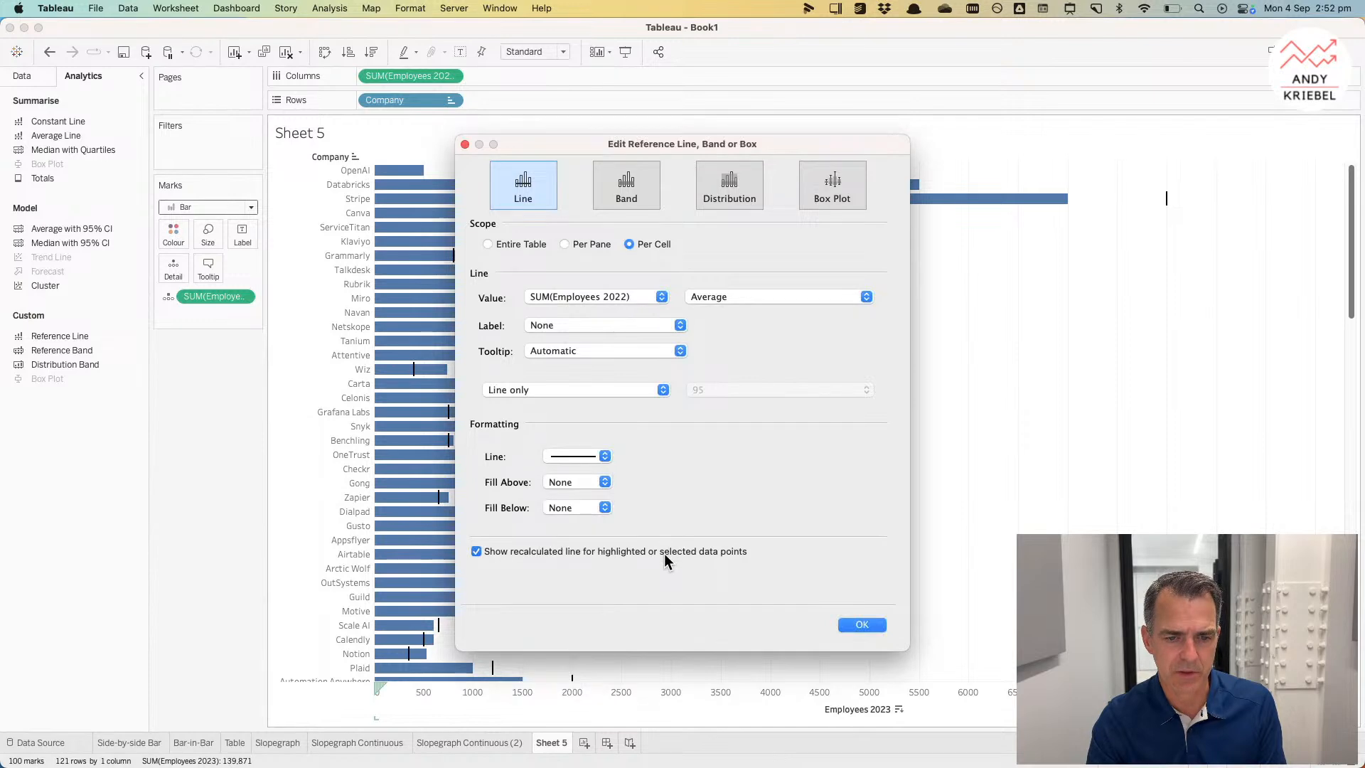
left_click(862, 625)
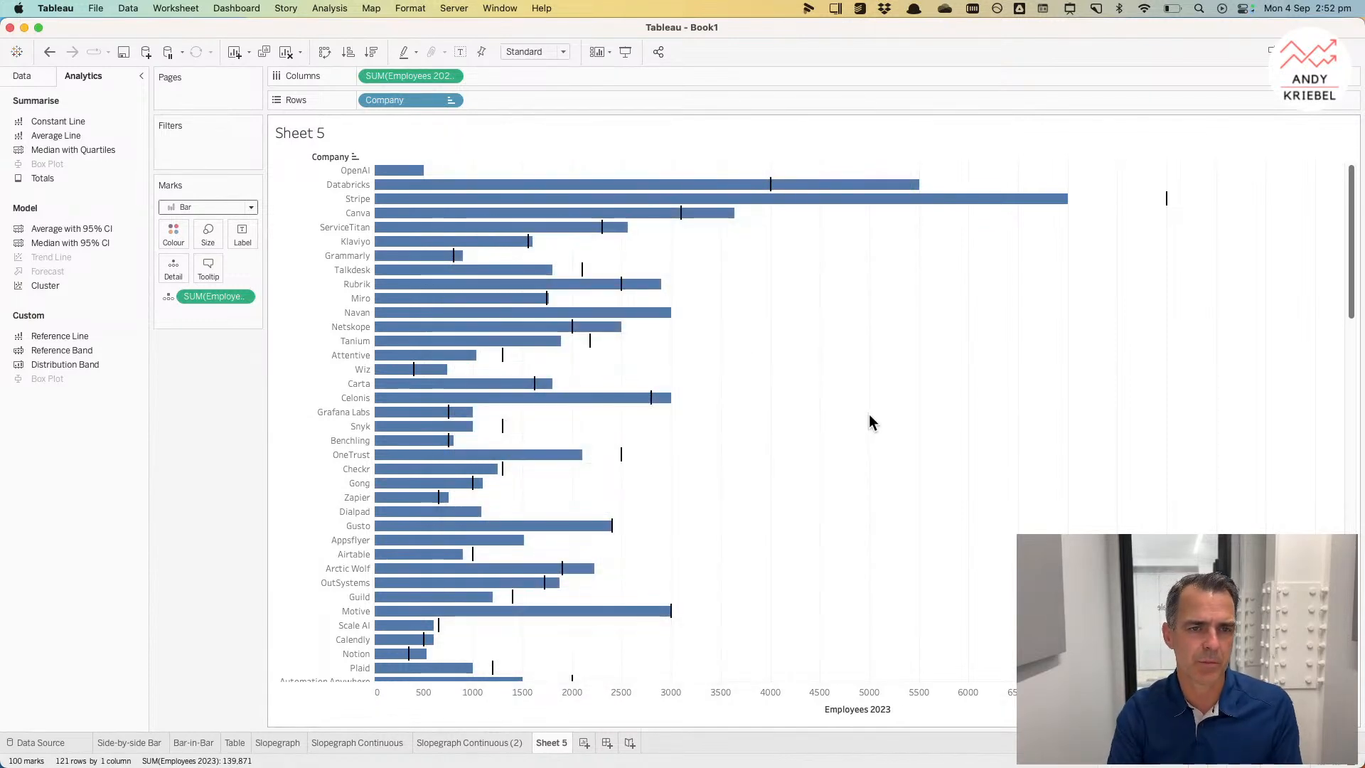
Step: Sort Company descending by the sum of Employees 2023
left_click(451, 100)
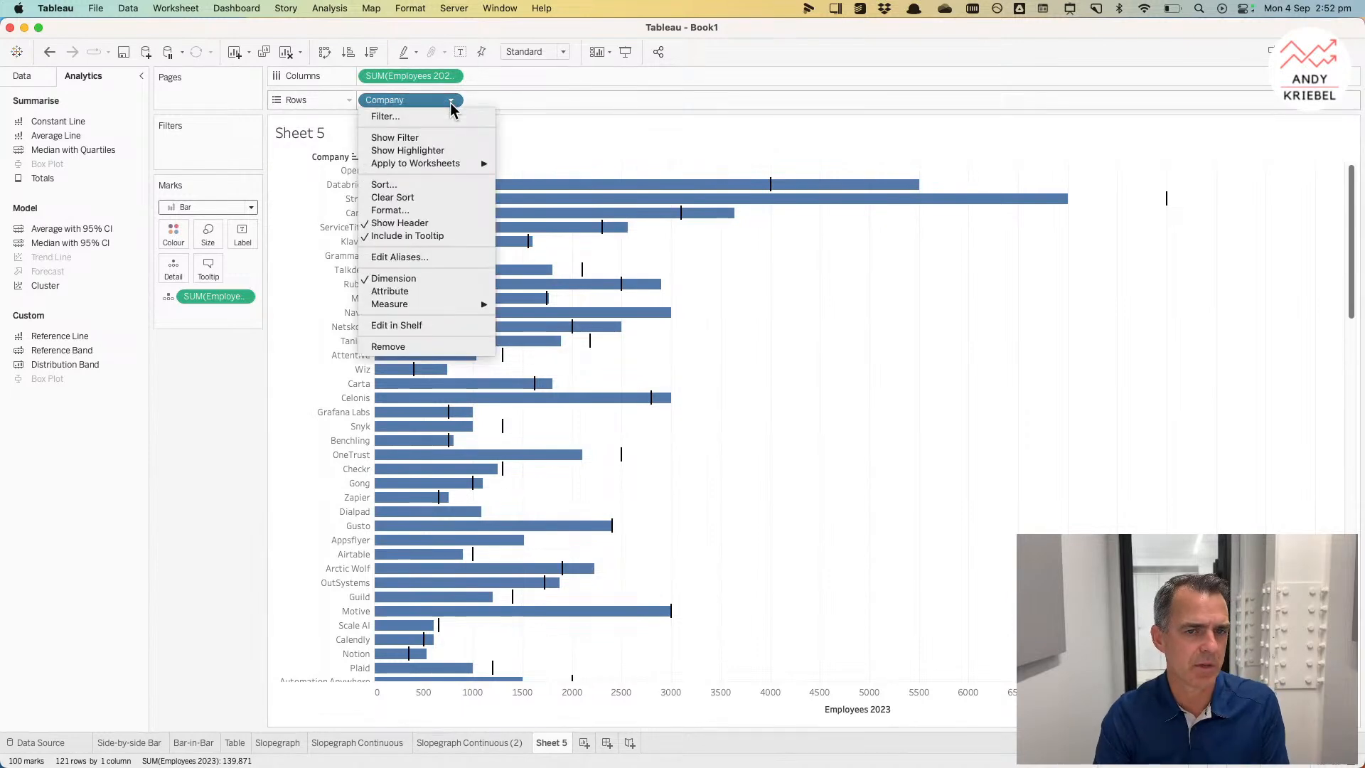
left_click(413, 186)
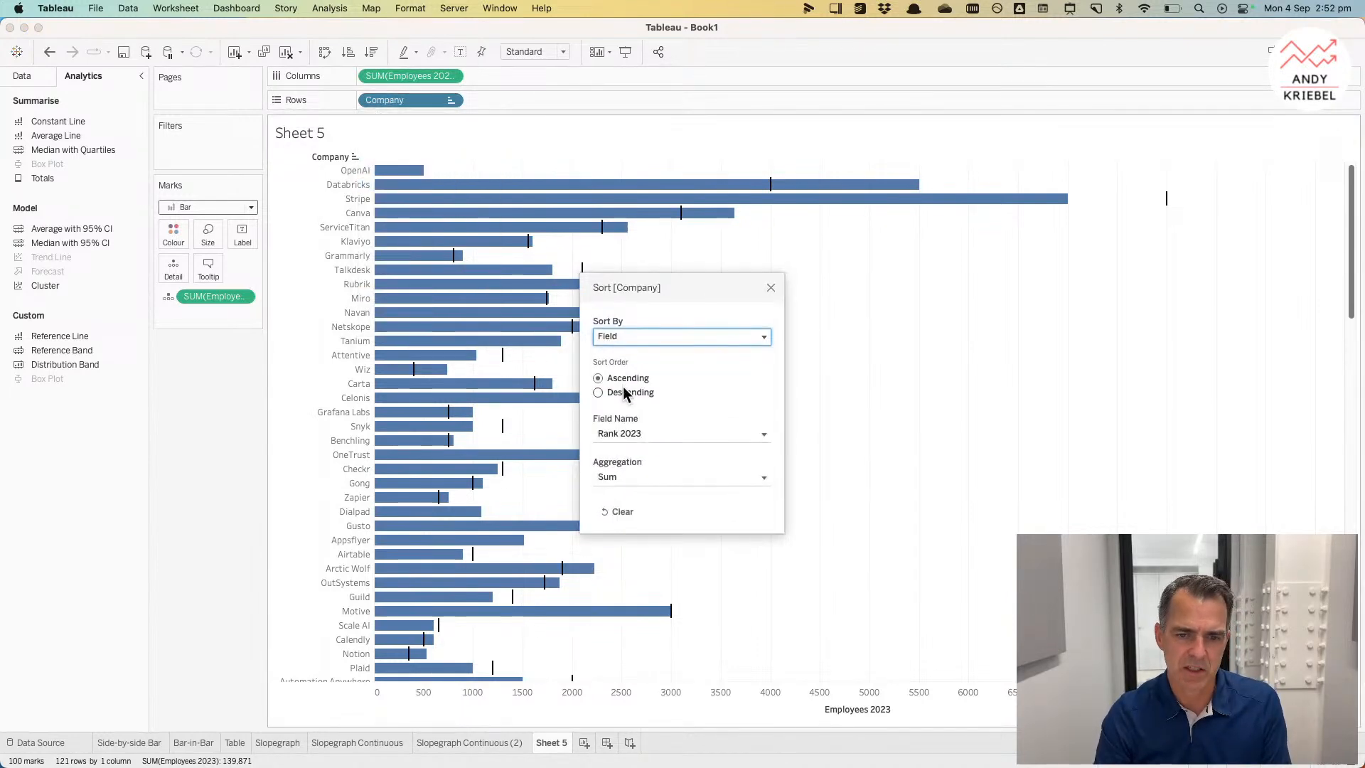
left_click(624, 433)
left_click(648, 511)
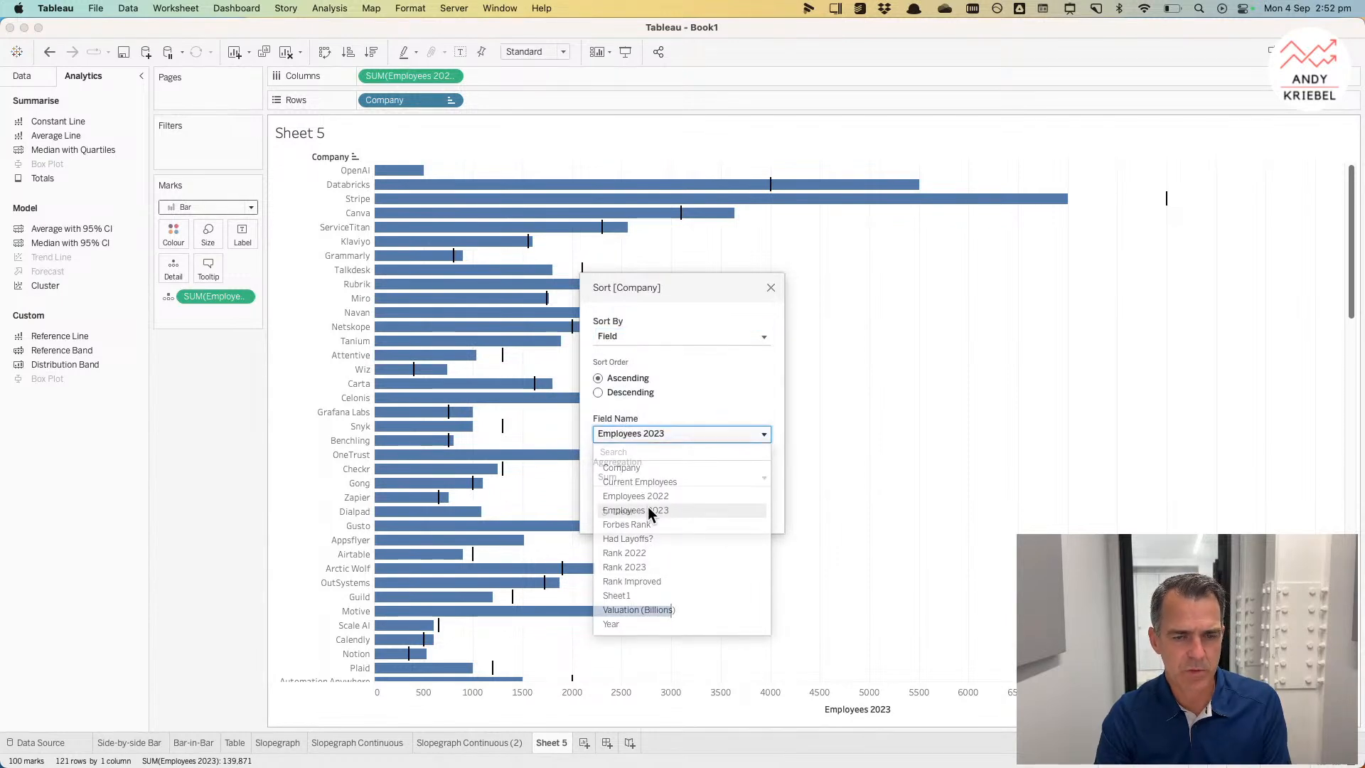
left_click(610, 395)
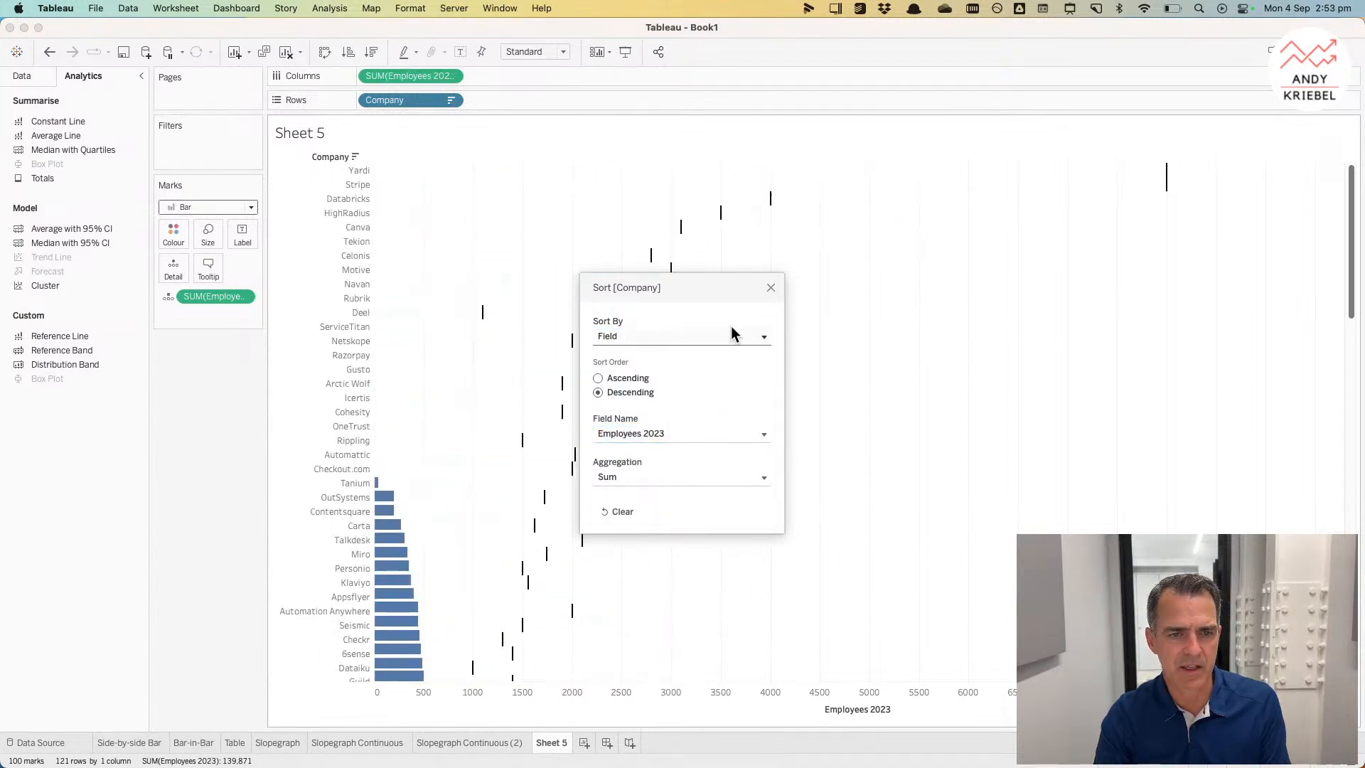
left_click(771, 289)
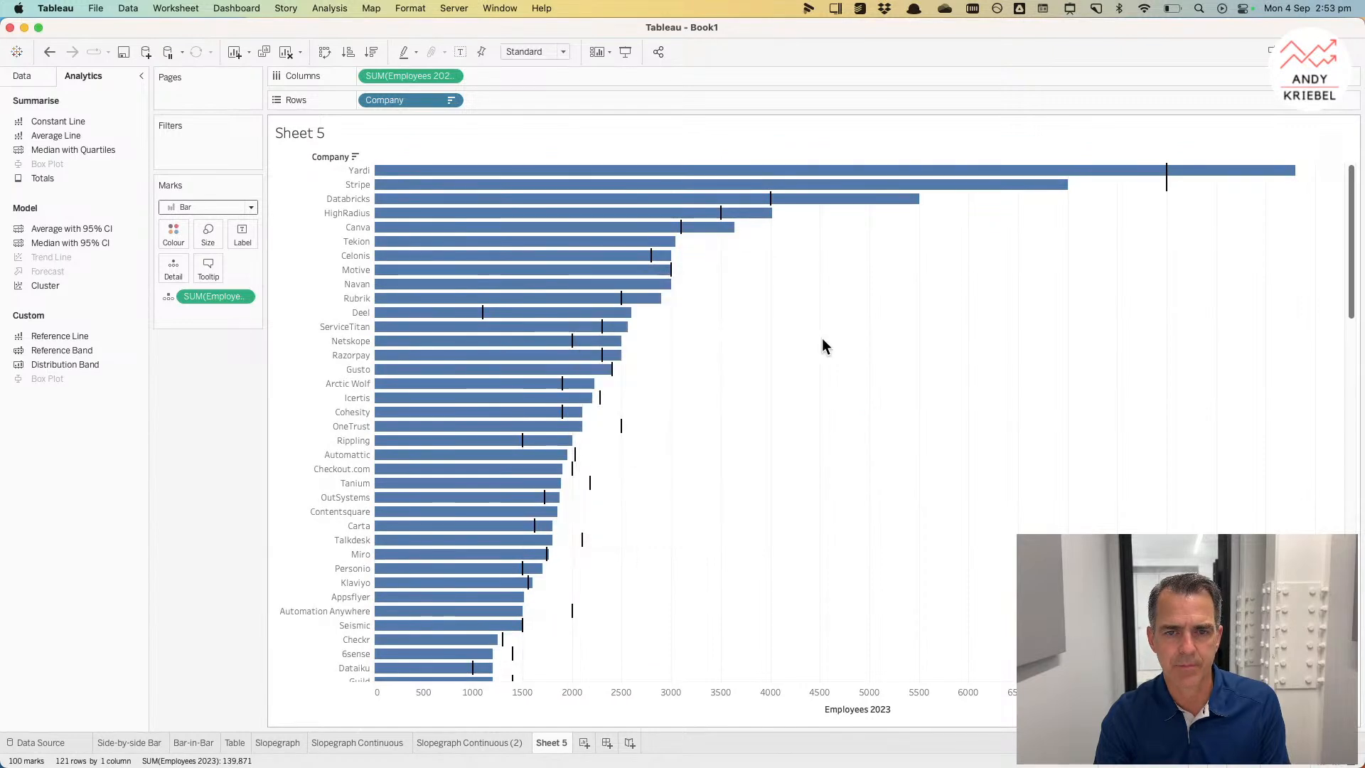
Step: Create a calculated field named More Employees with the formula [Employees 2023]>[Employees 2022]
left_click(22, 76)
right_click(85, 394)
left_click(105, 401)
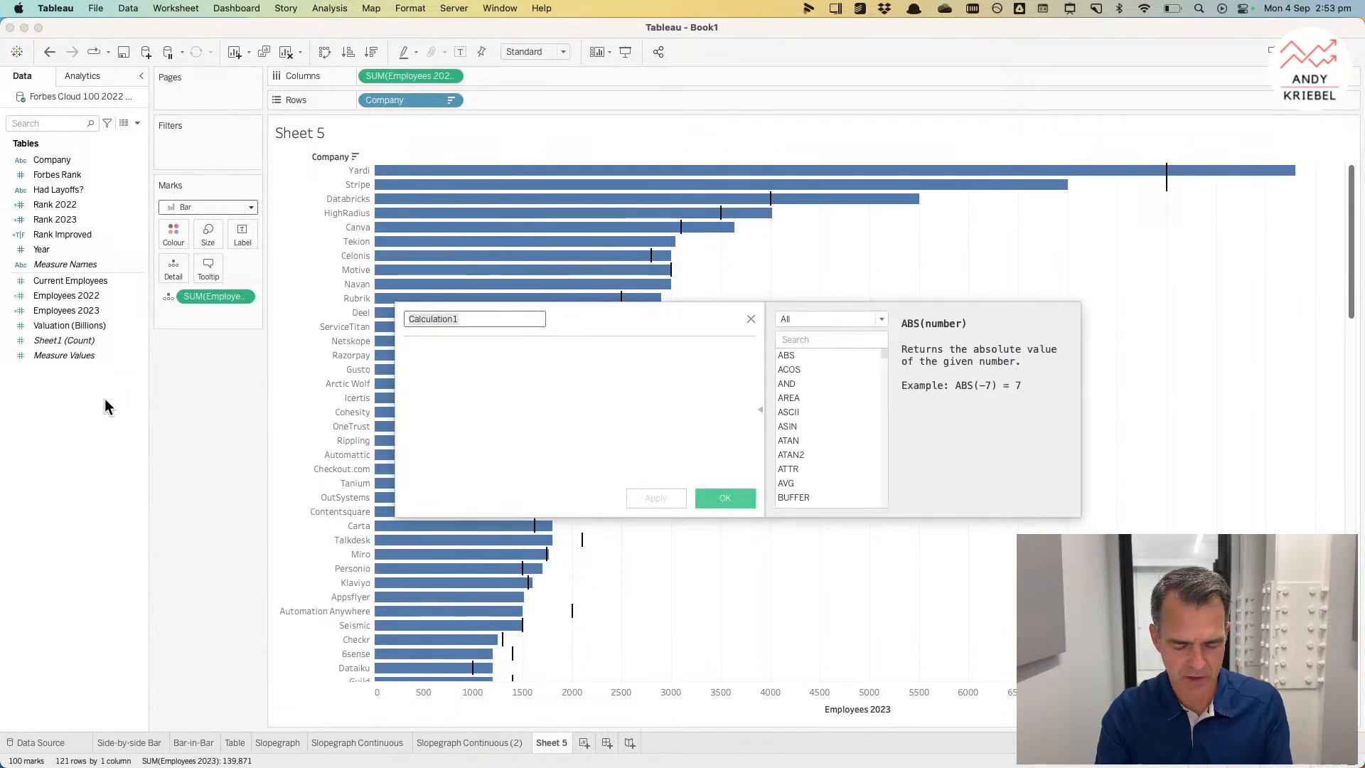
type("More Employees")
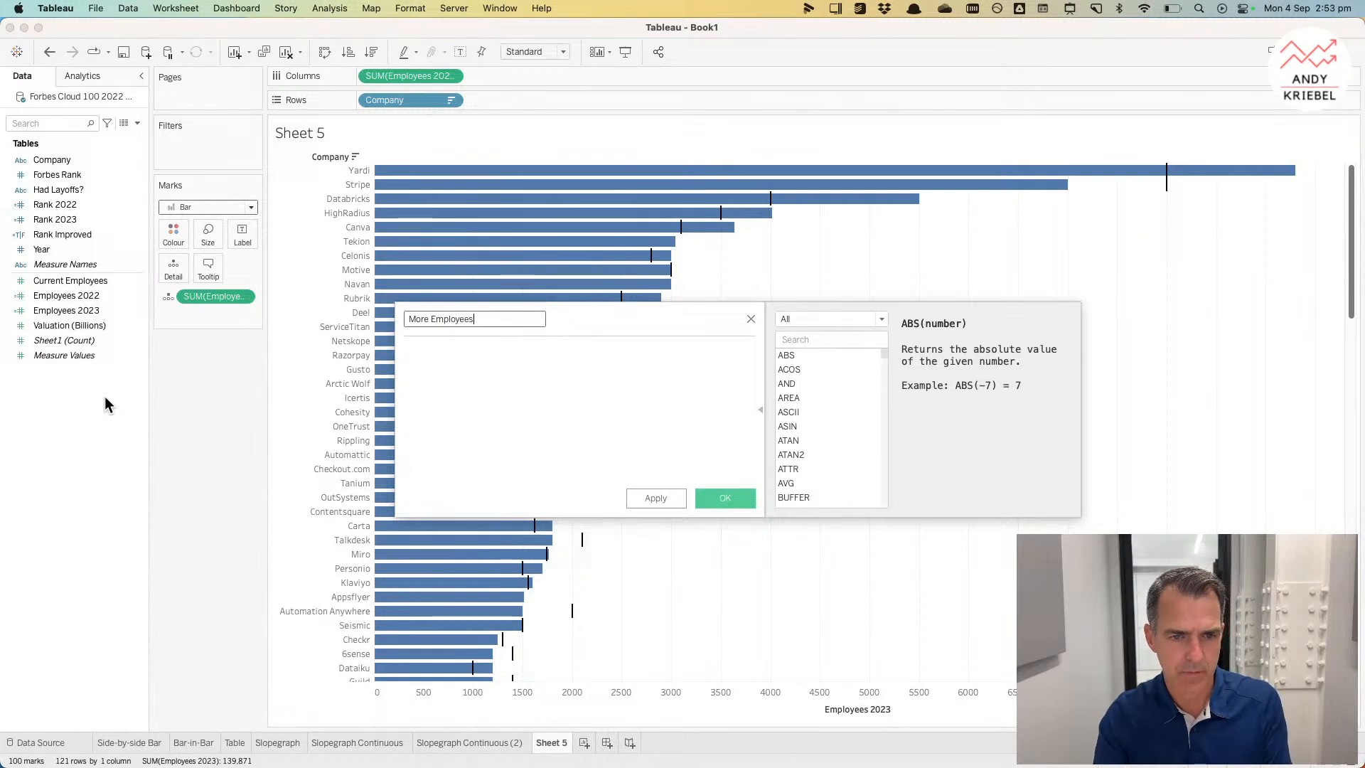
left_click(503, 410)
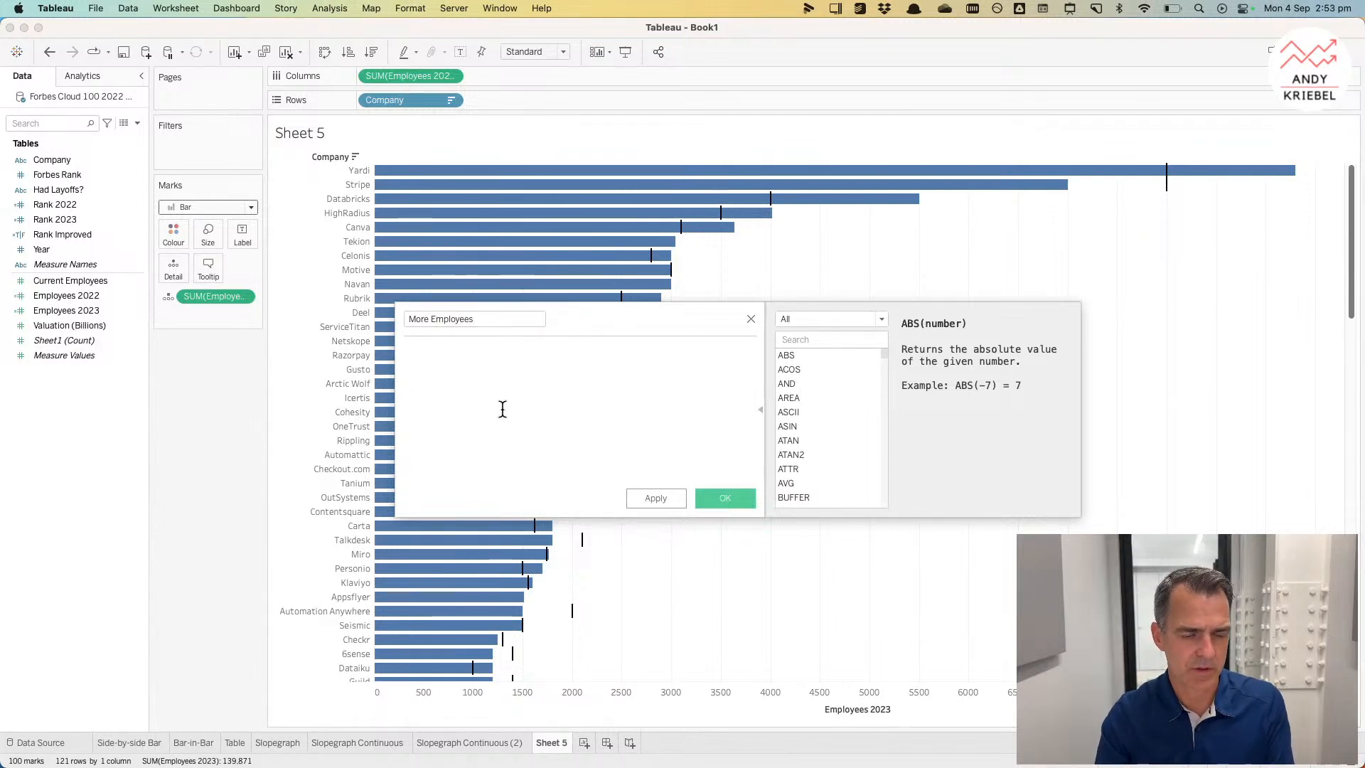
type("emp")
left_click(495, 408)
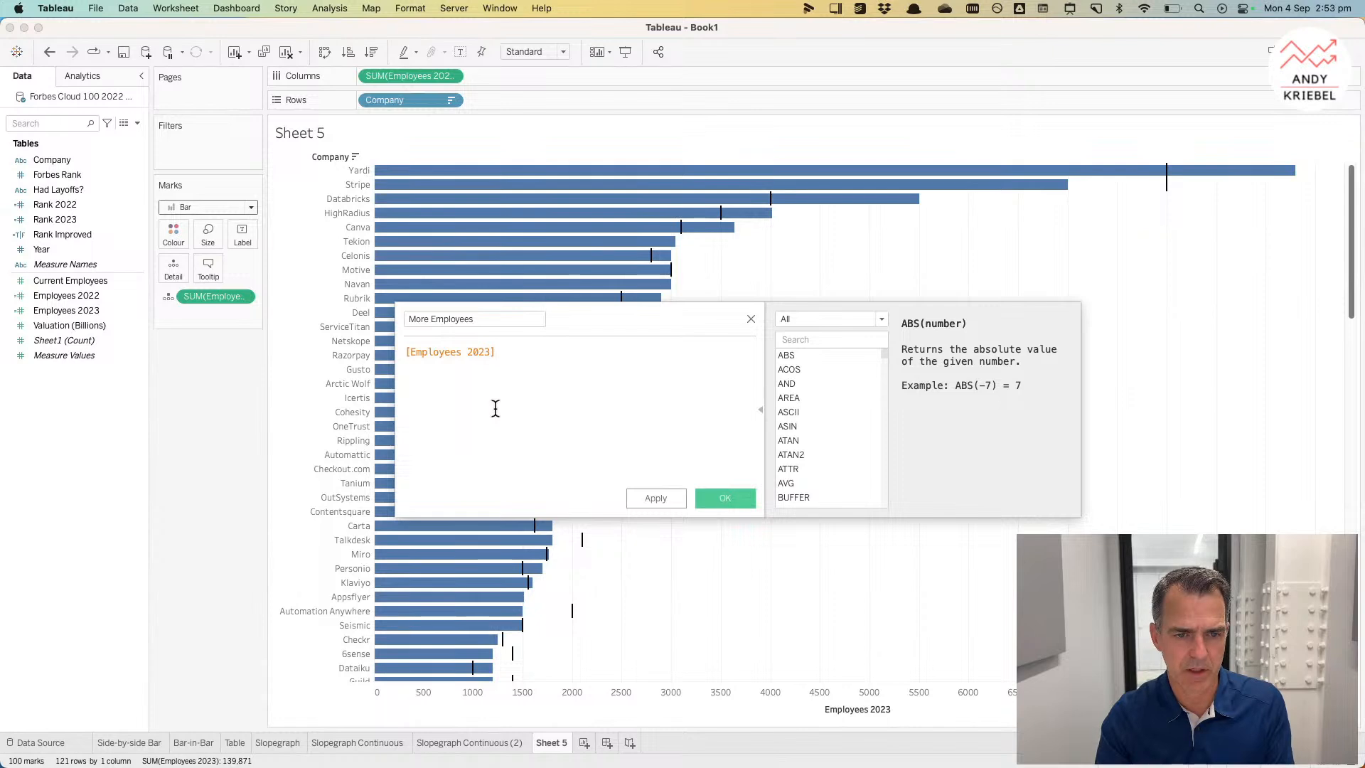
type("?em")
key("BackSpace")
key("BackSpace")
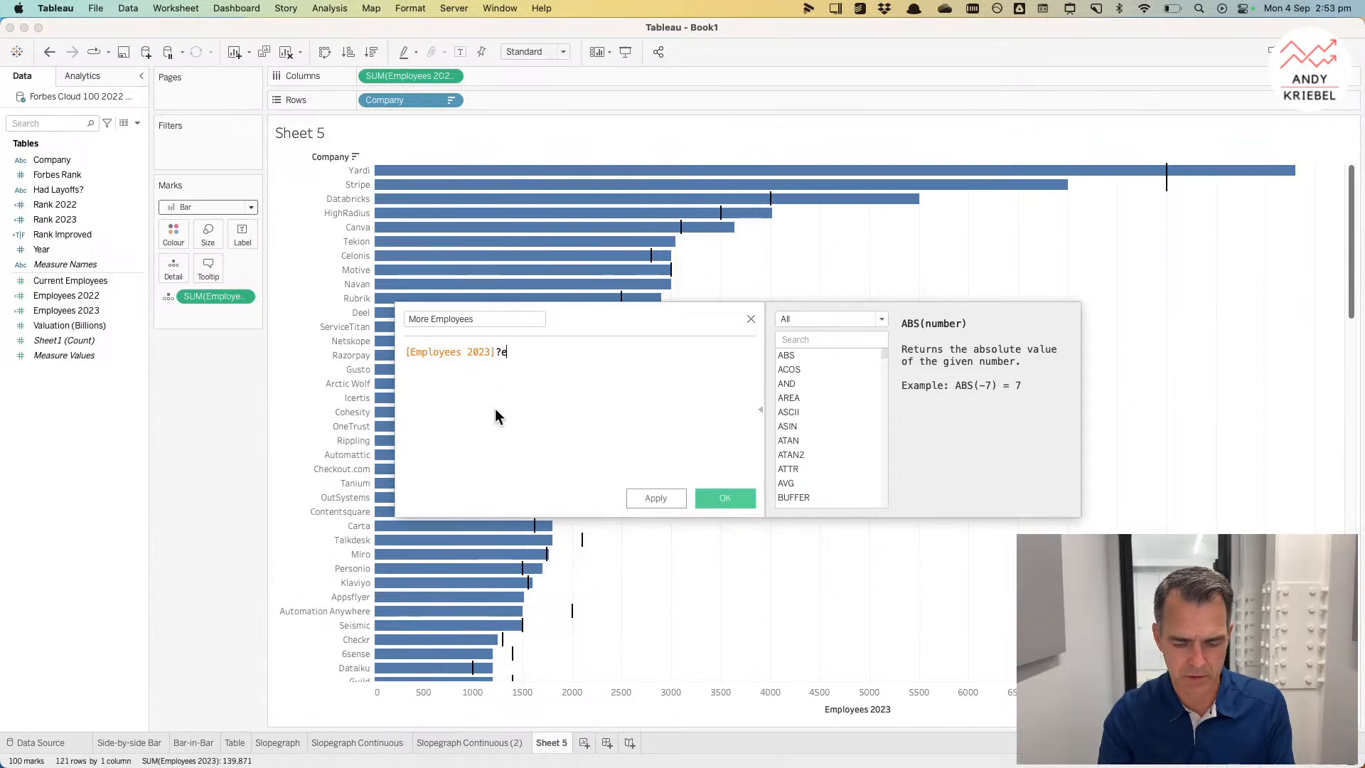
key("BackSpace")
type(">emp")
left_click(534, 371)
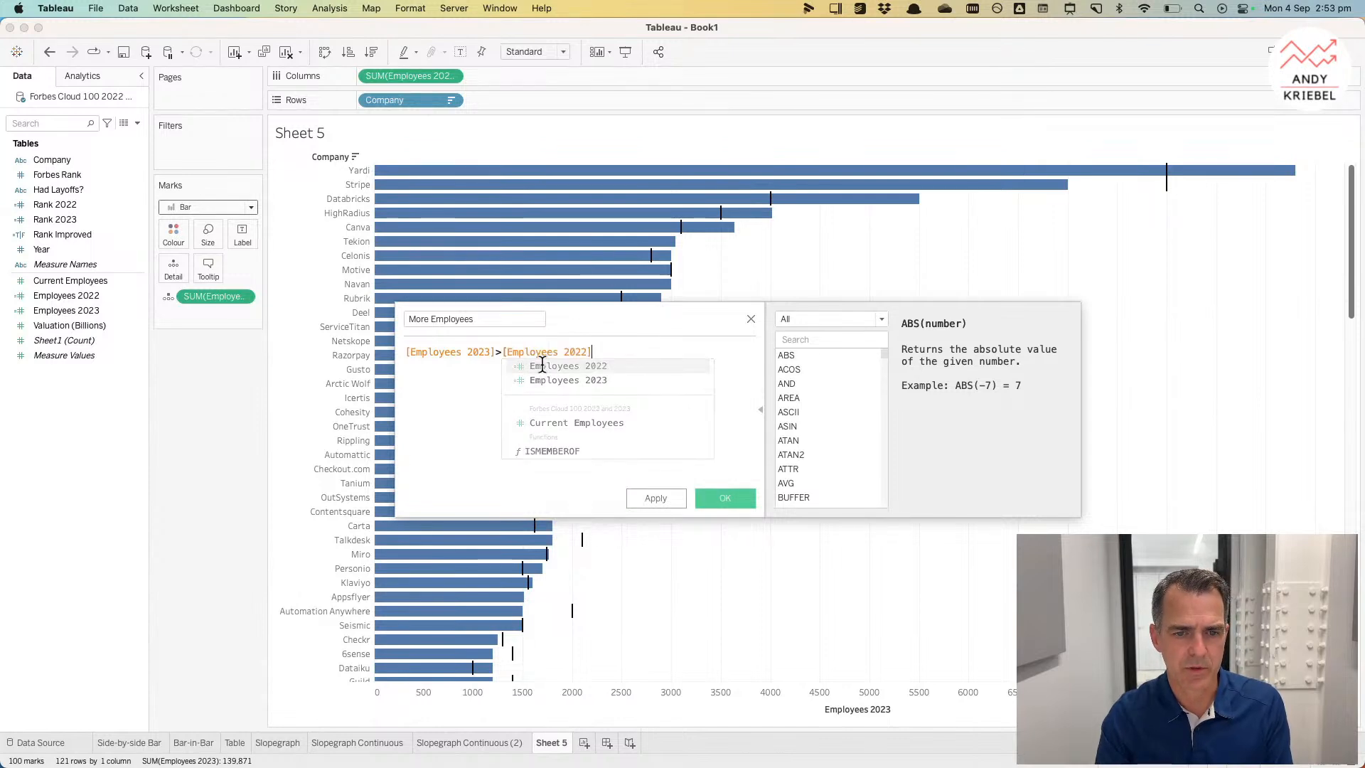
left_click(704, 504)
Step: Colour the bars by More Employees and give True a dark blue from the Lightning Water palette
left_click_drag(98, 208, 173, 234)
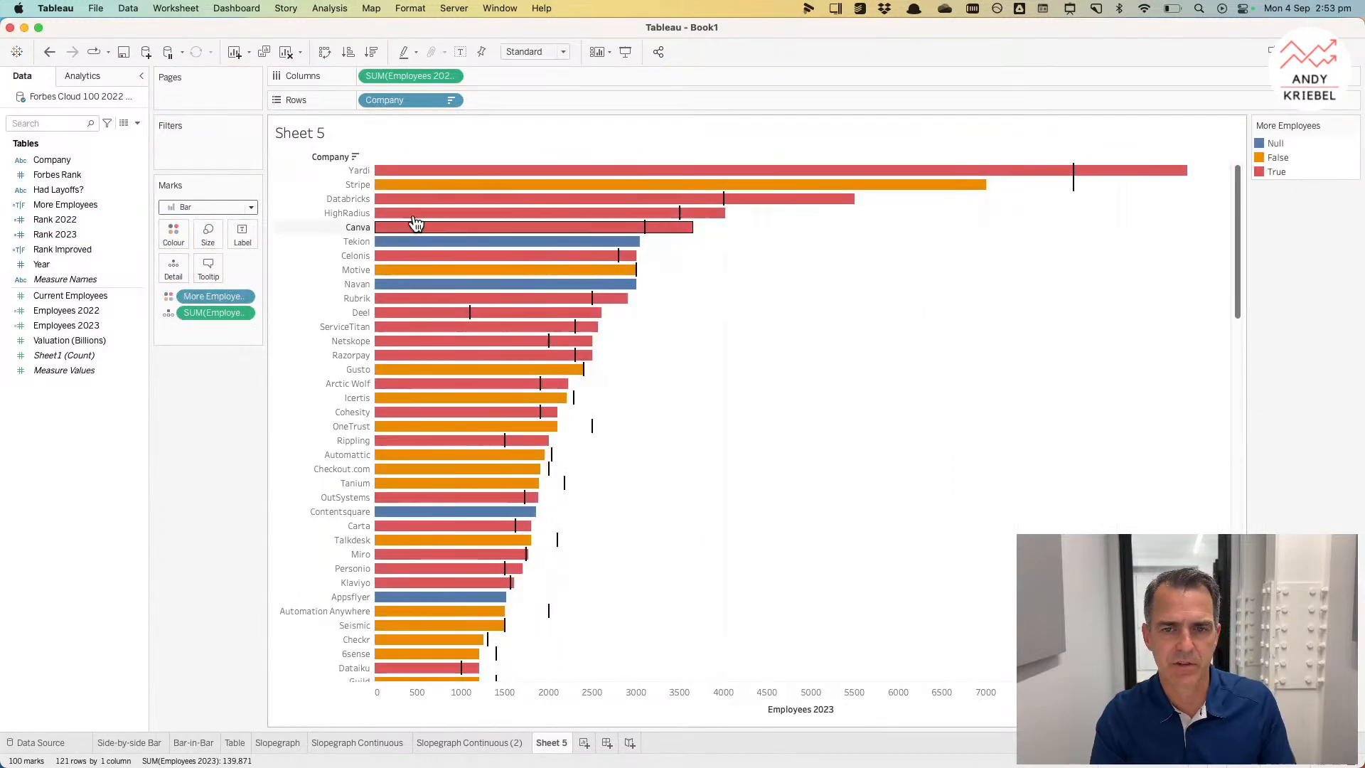
double_click(1304, 171)
left_click(779, 292)
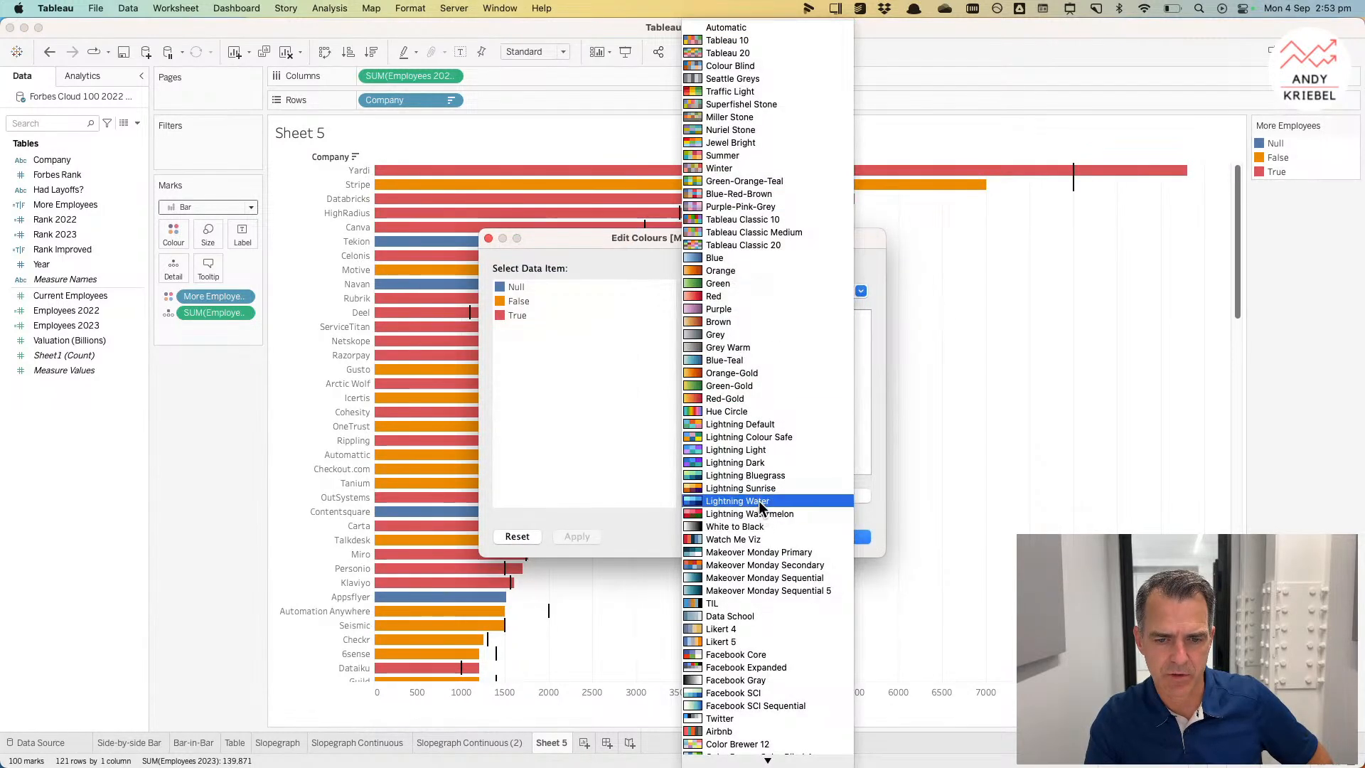
left_click(733, 518)
left_click(727, 285)
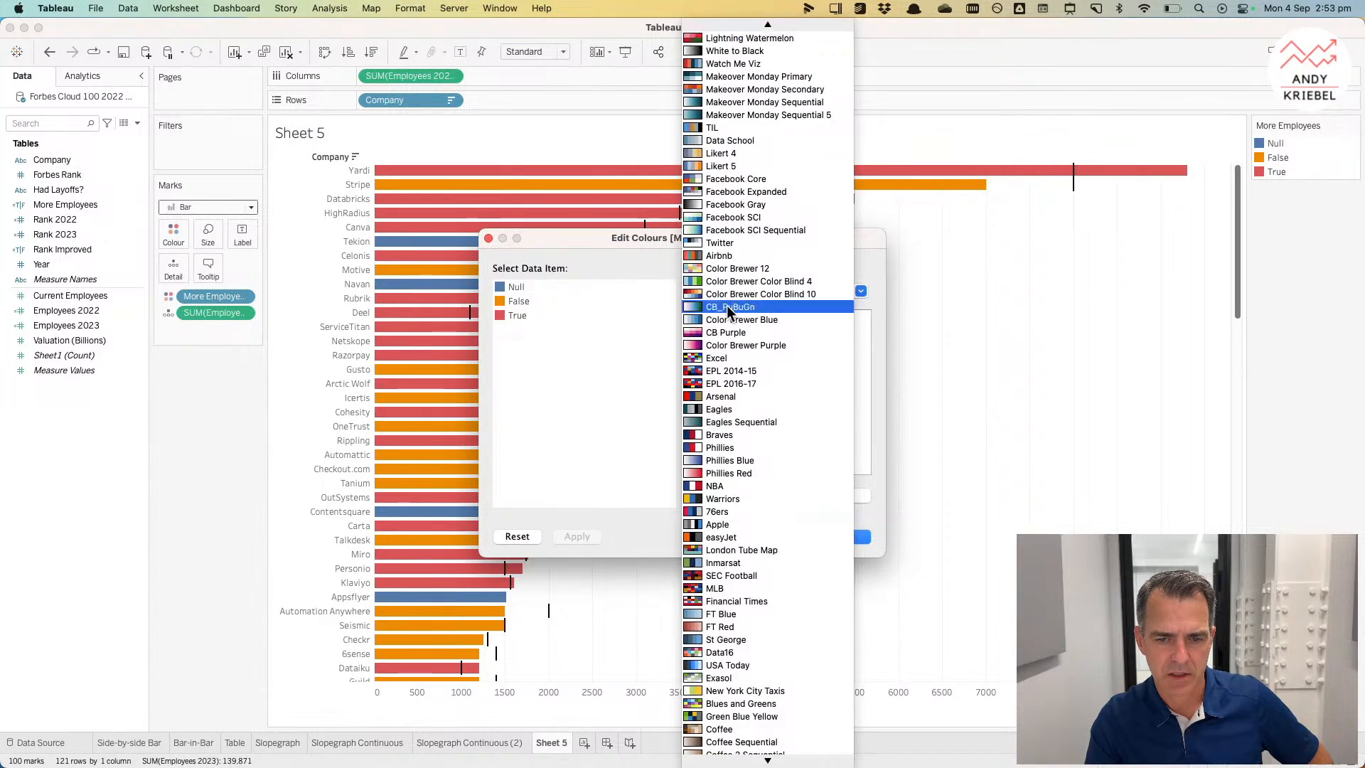
scroll(740, 394, "up", 5)
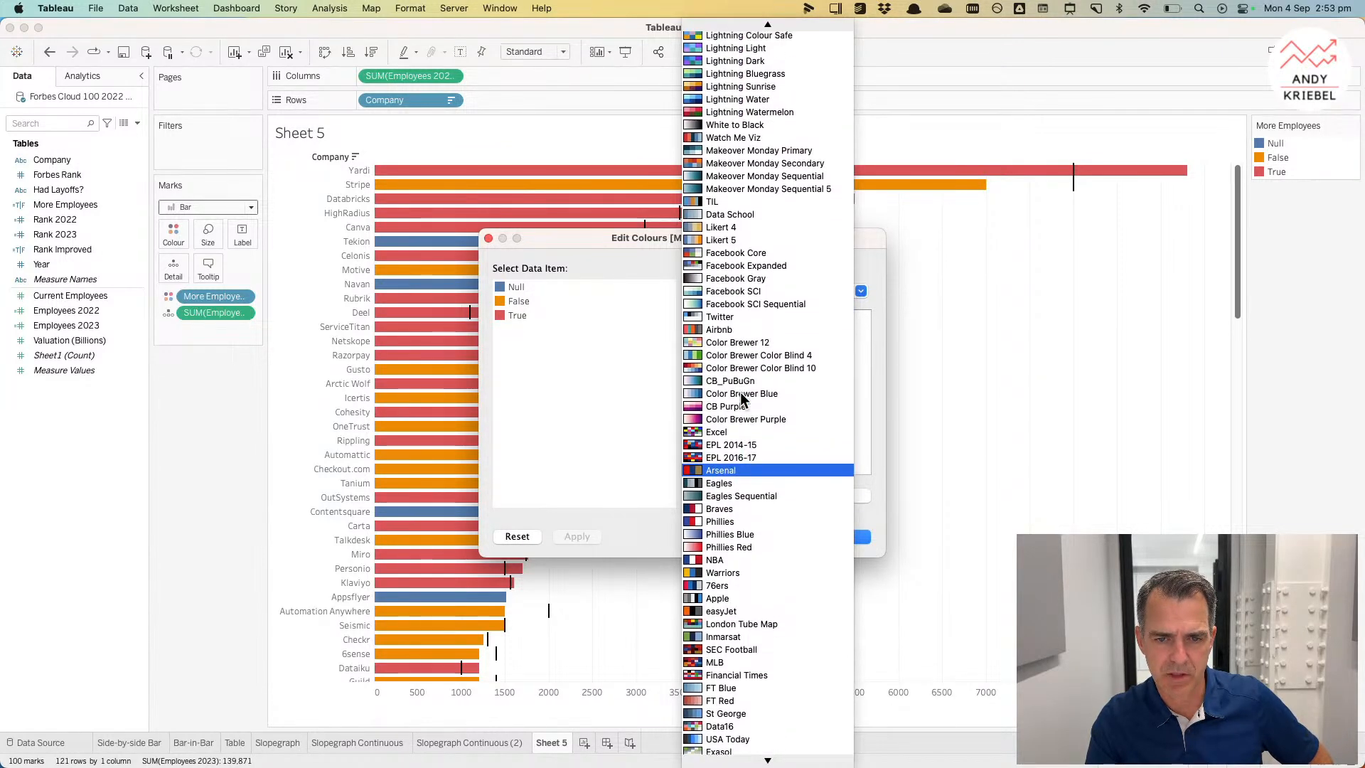
scroll(740, 391, "down", 6)
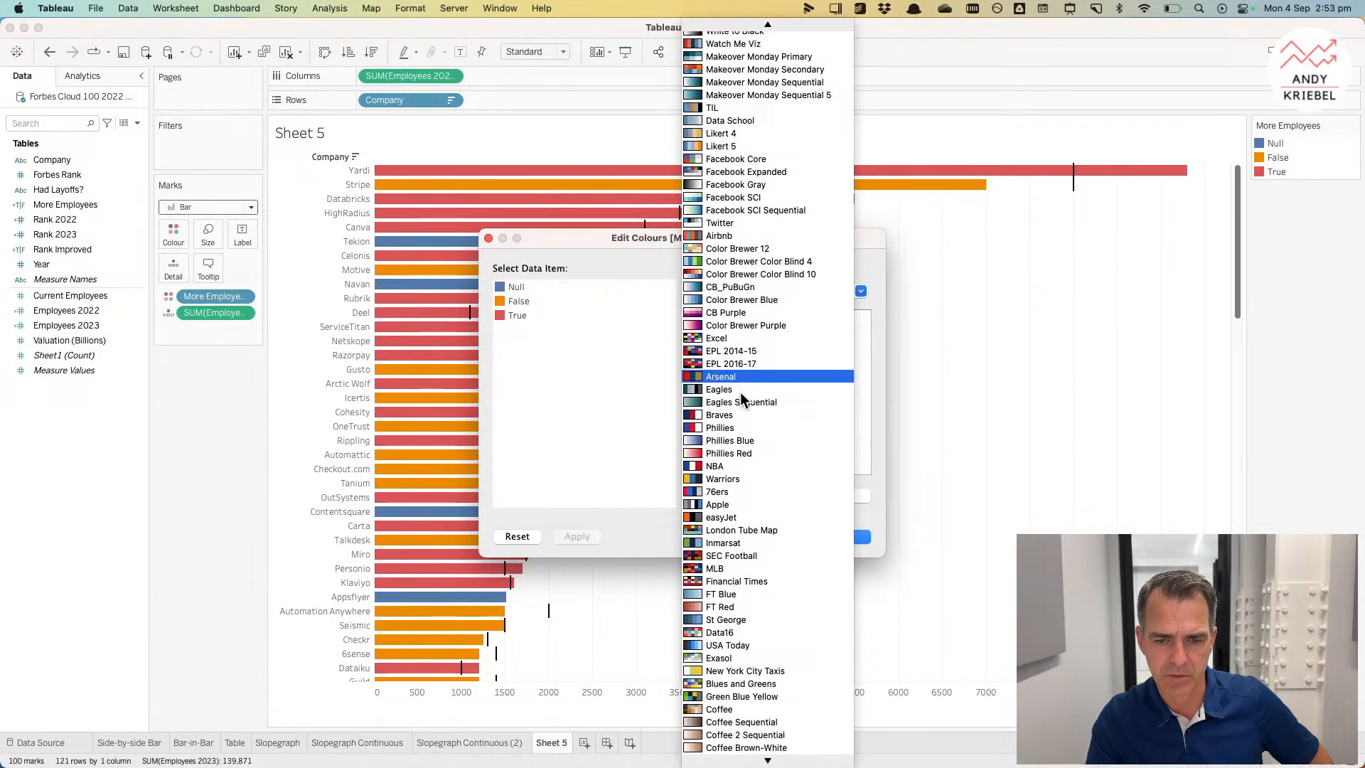
scroll(750, 566, "up", 15)
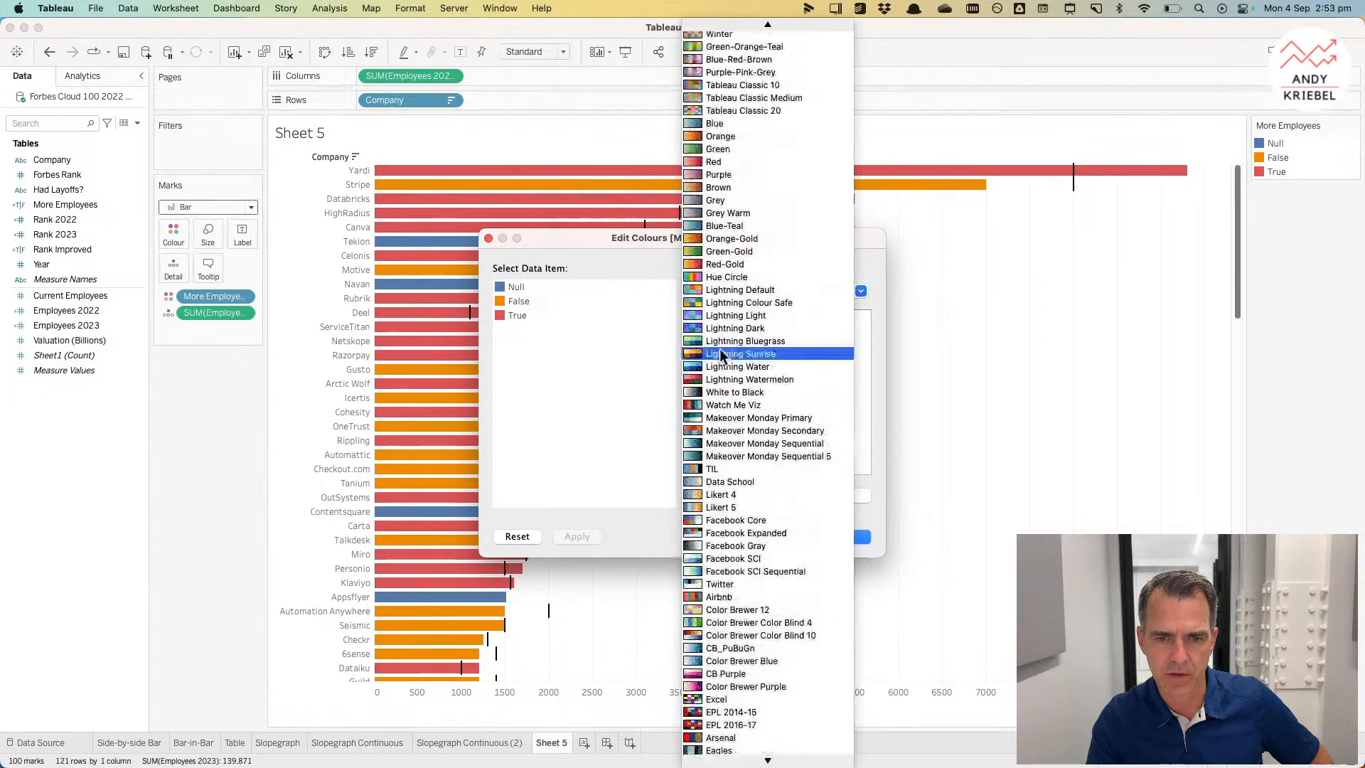
left_click(724, 366)
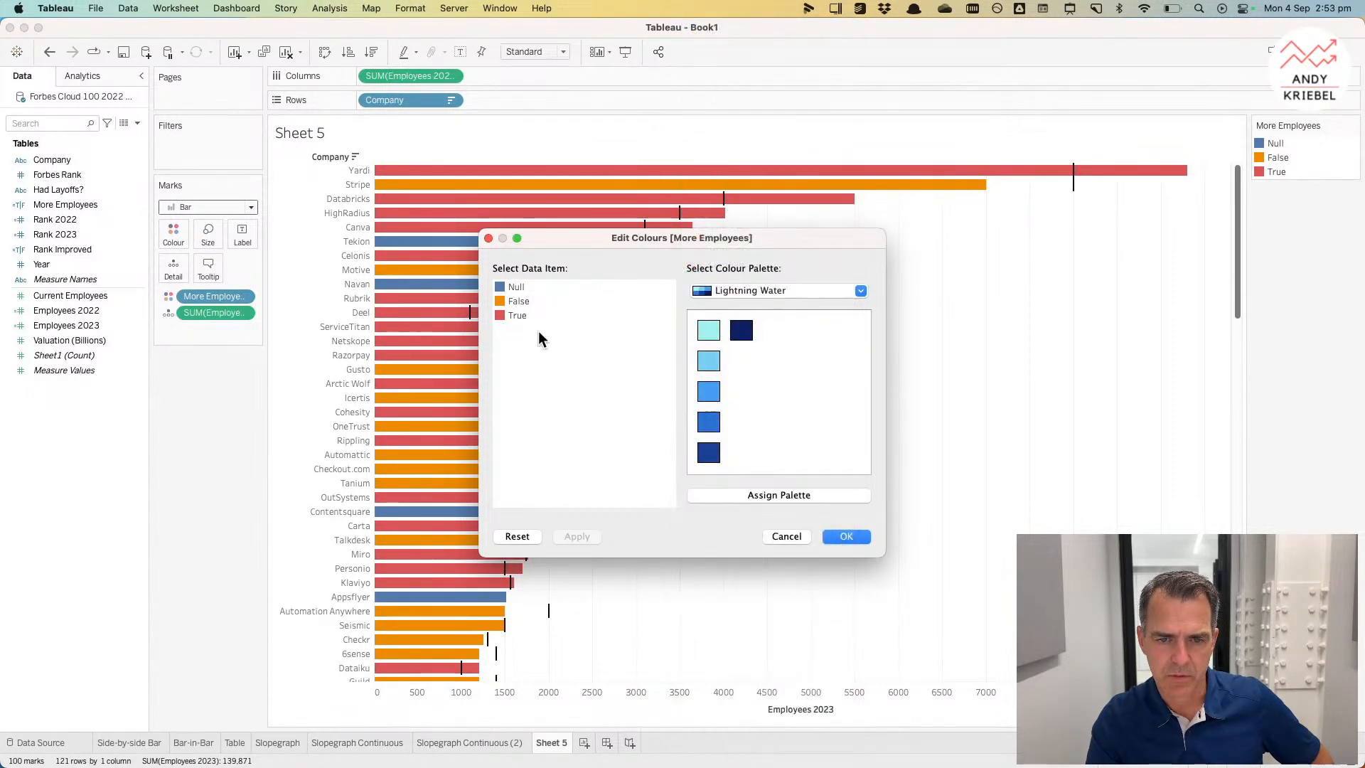
left_click(715, 430)
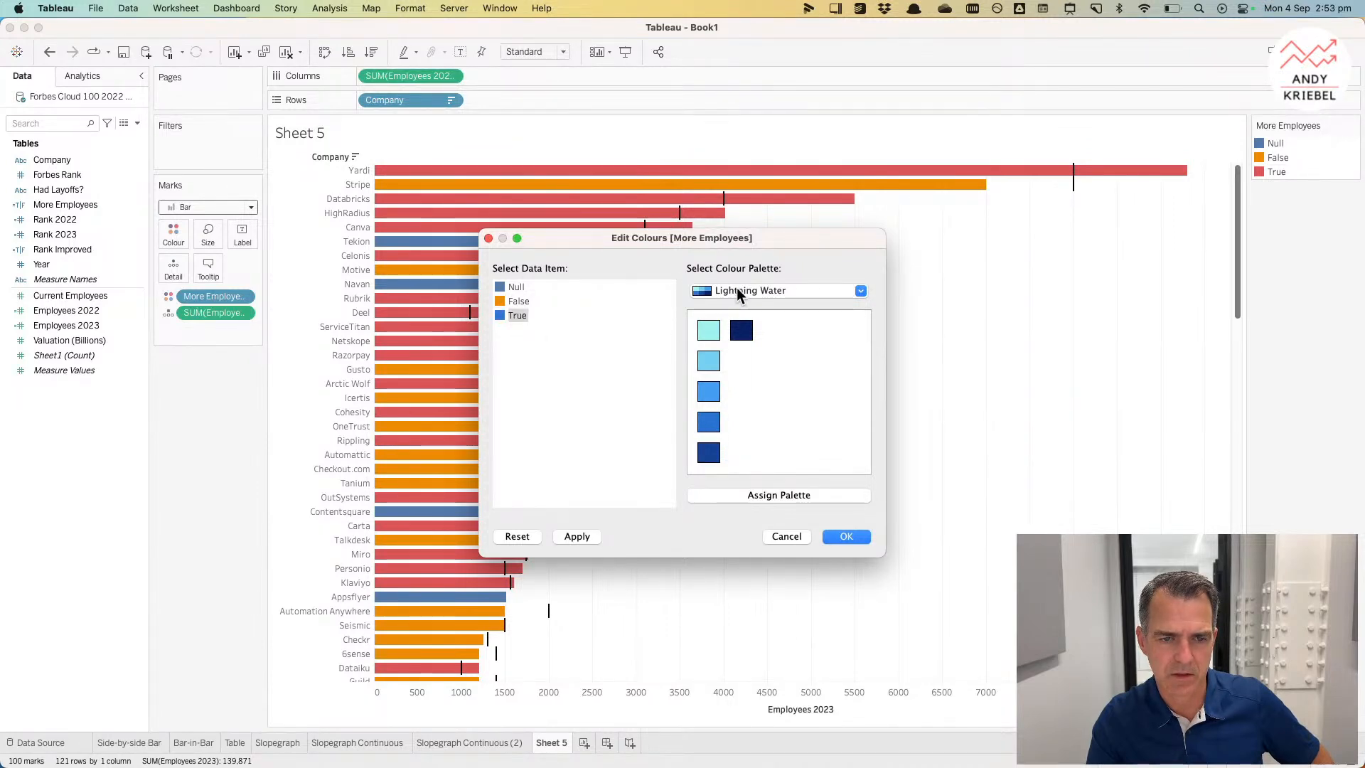
Step: Switch to the Eagles palette to make Null and False grey, then confirm the colours
left_click(737, 290)
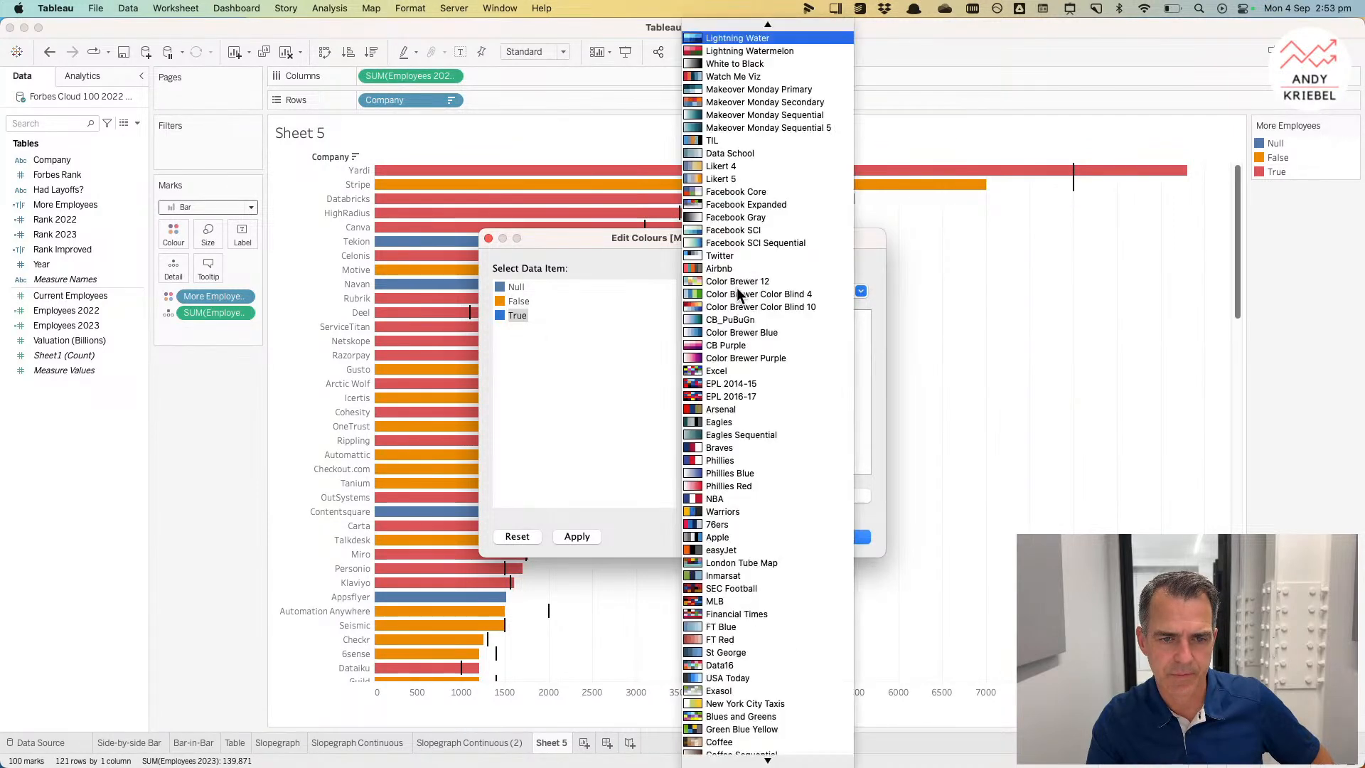
left_click(724, 423)
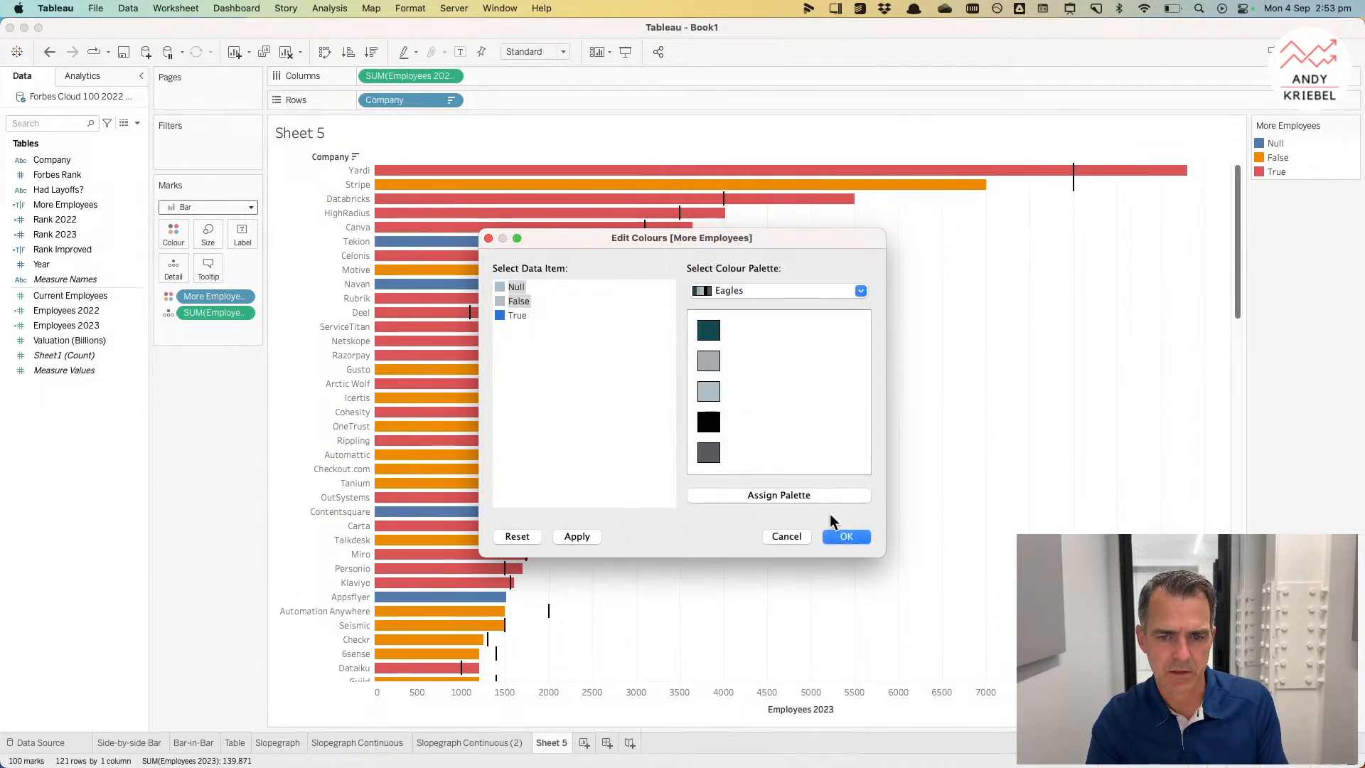
left_click(844, 538)
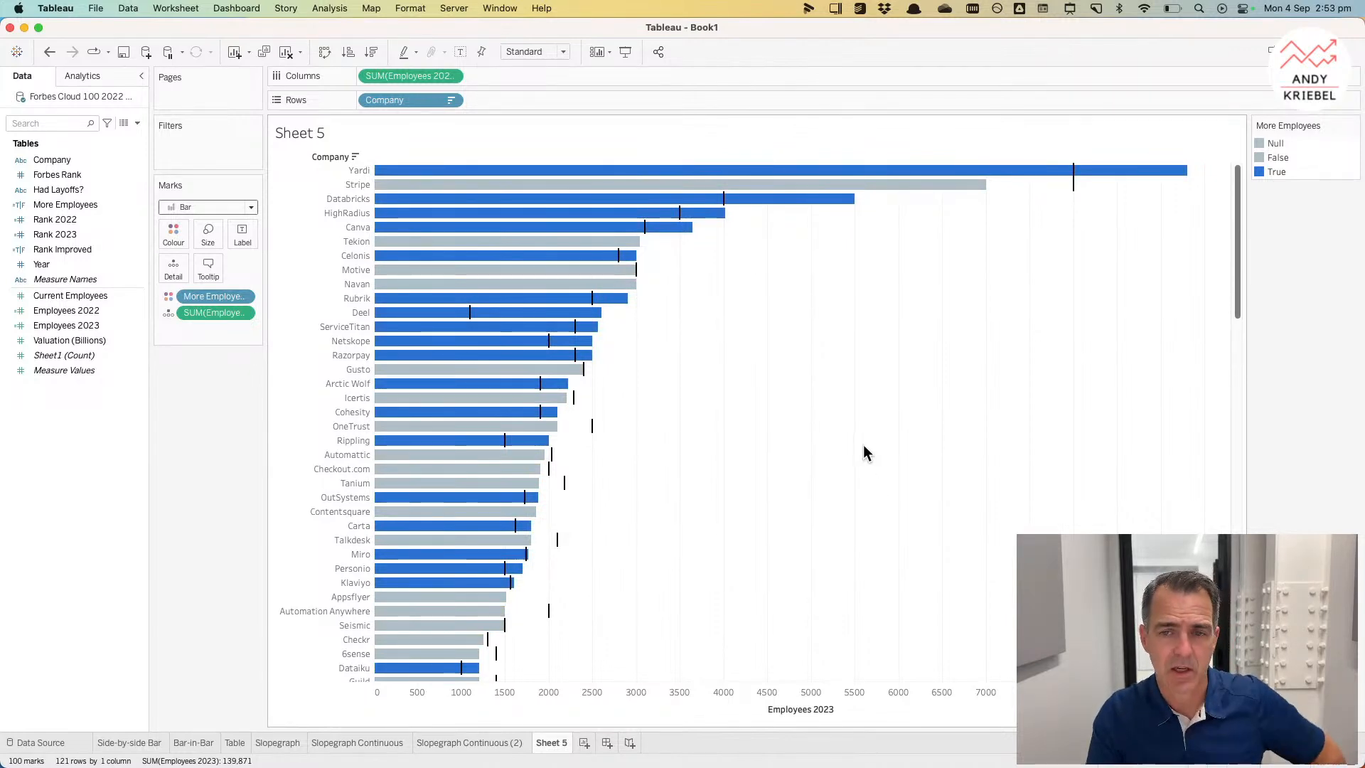
Step: Recolour the False value with a pink from the Lightning Watermelon palette and confirm
double_click(1314, 159)
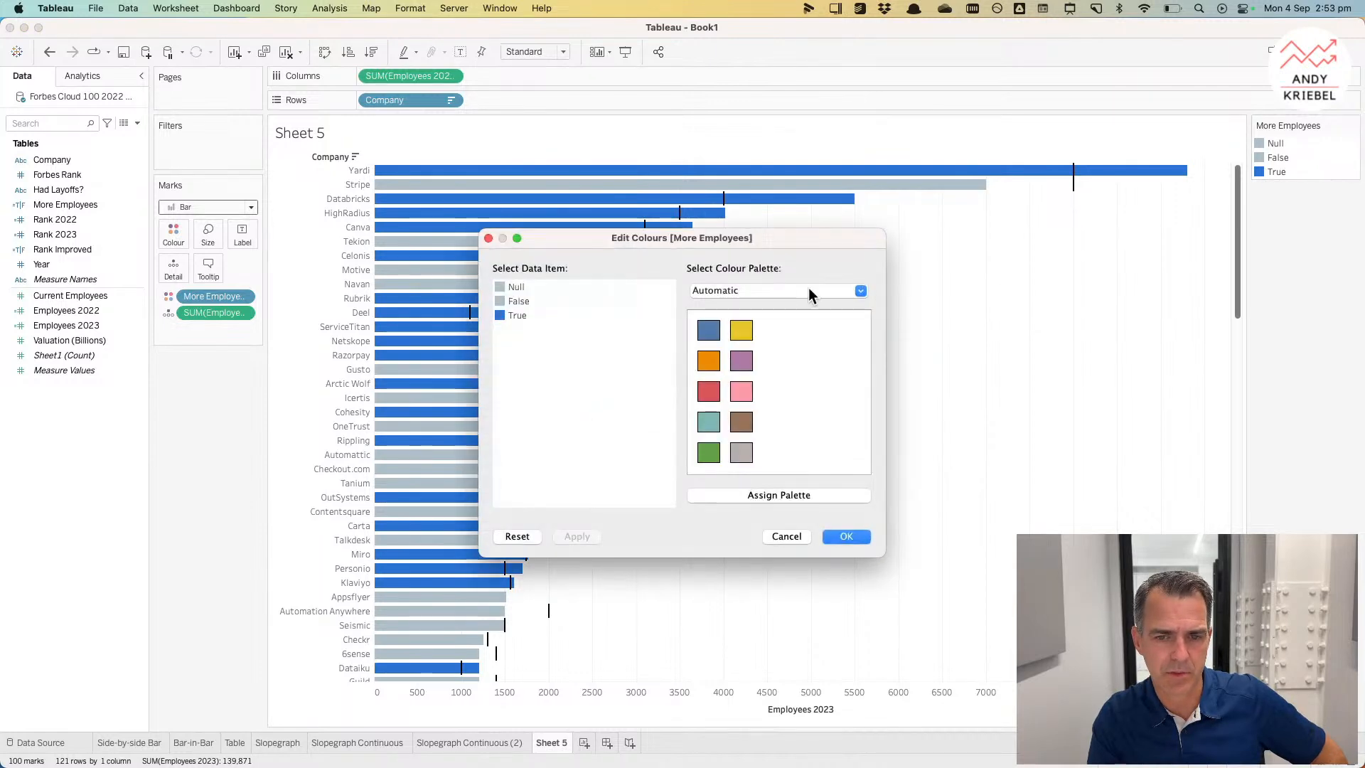
left_click(762, 293)
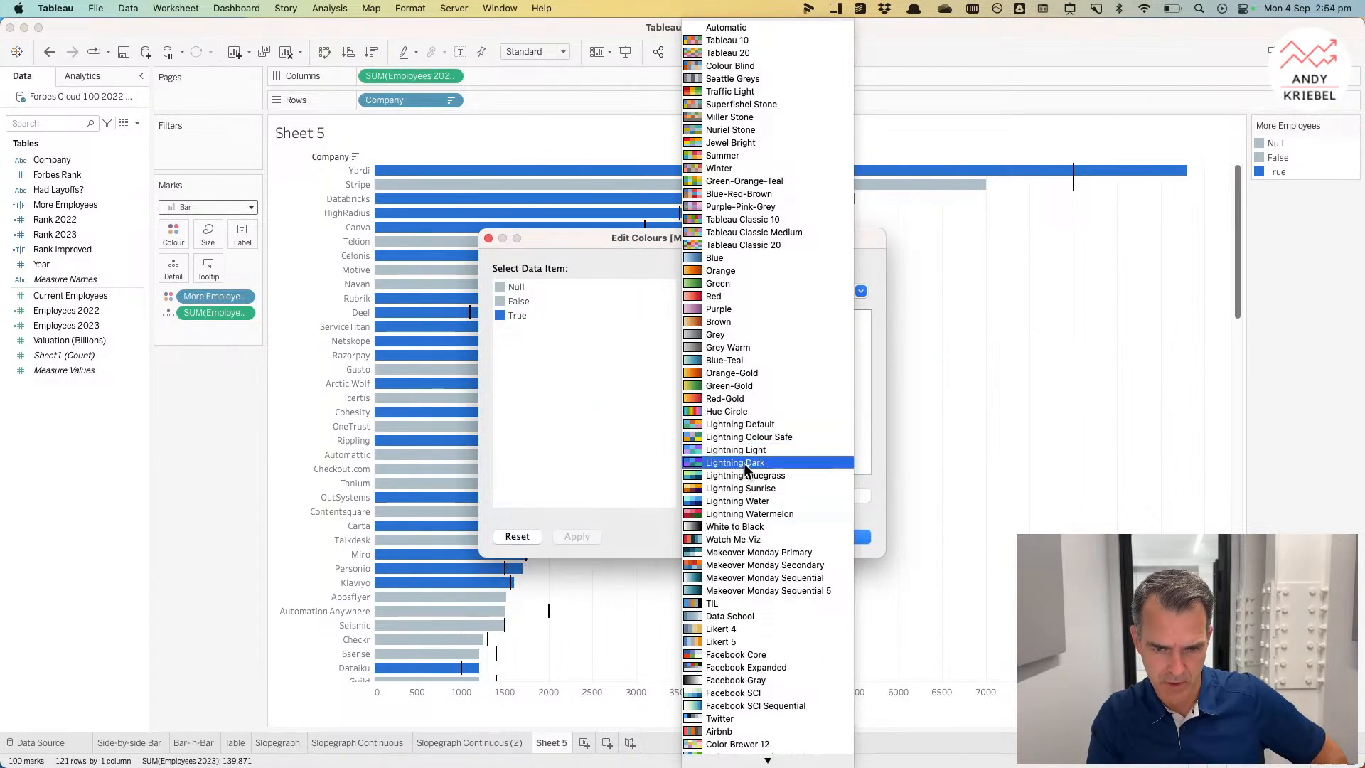
left_click(746, 514)
left_click(519, 302)
left_click(709, 391)
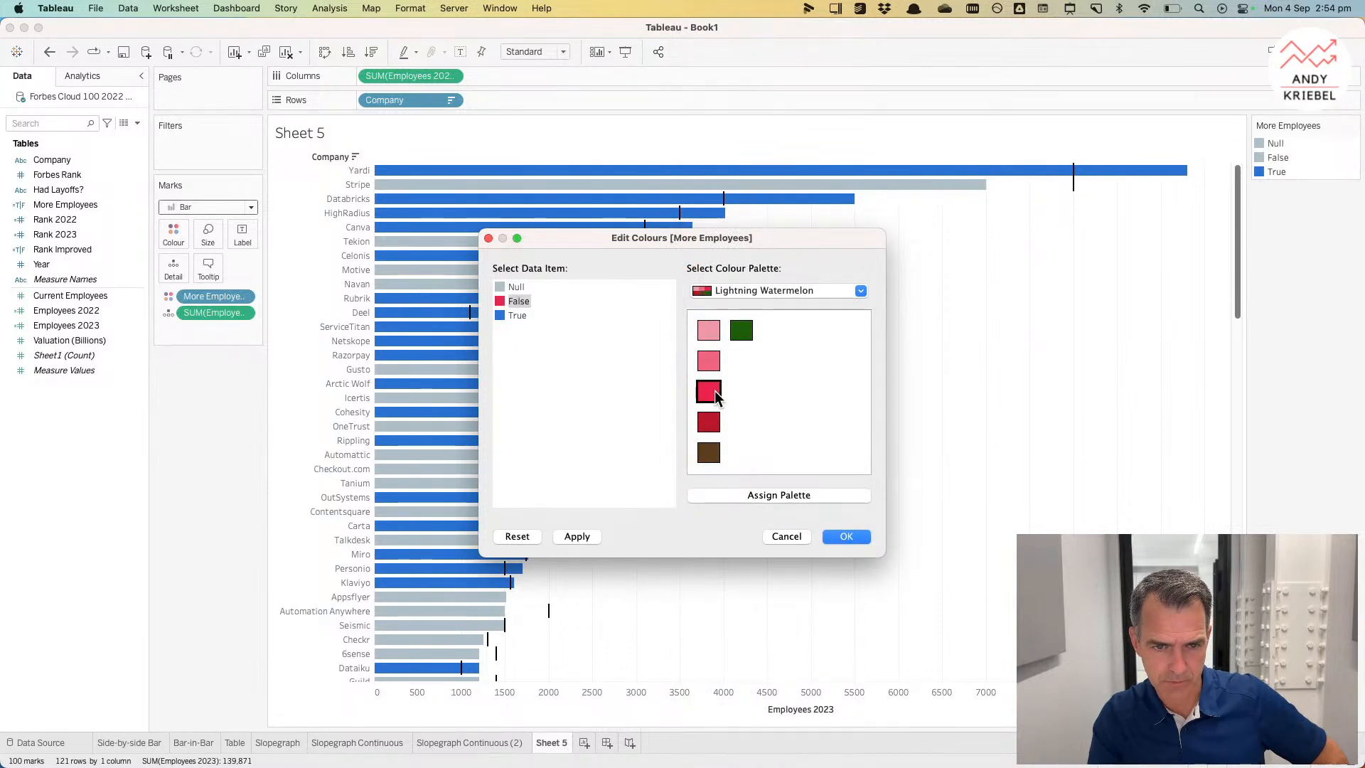
left_click(570, 535)
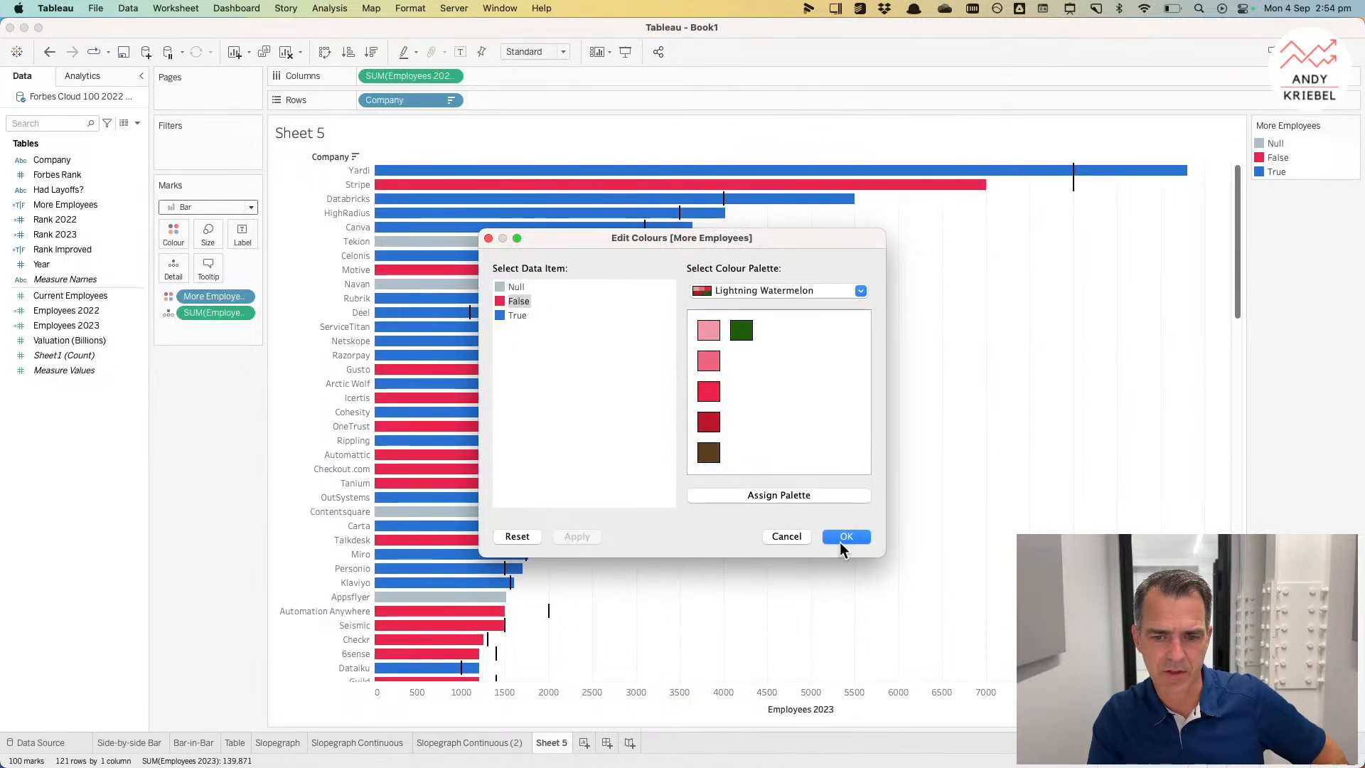
left_click(708, 361)
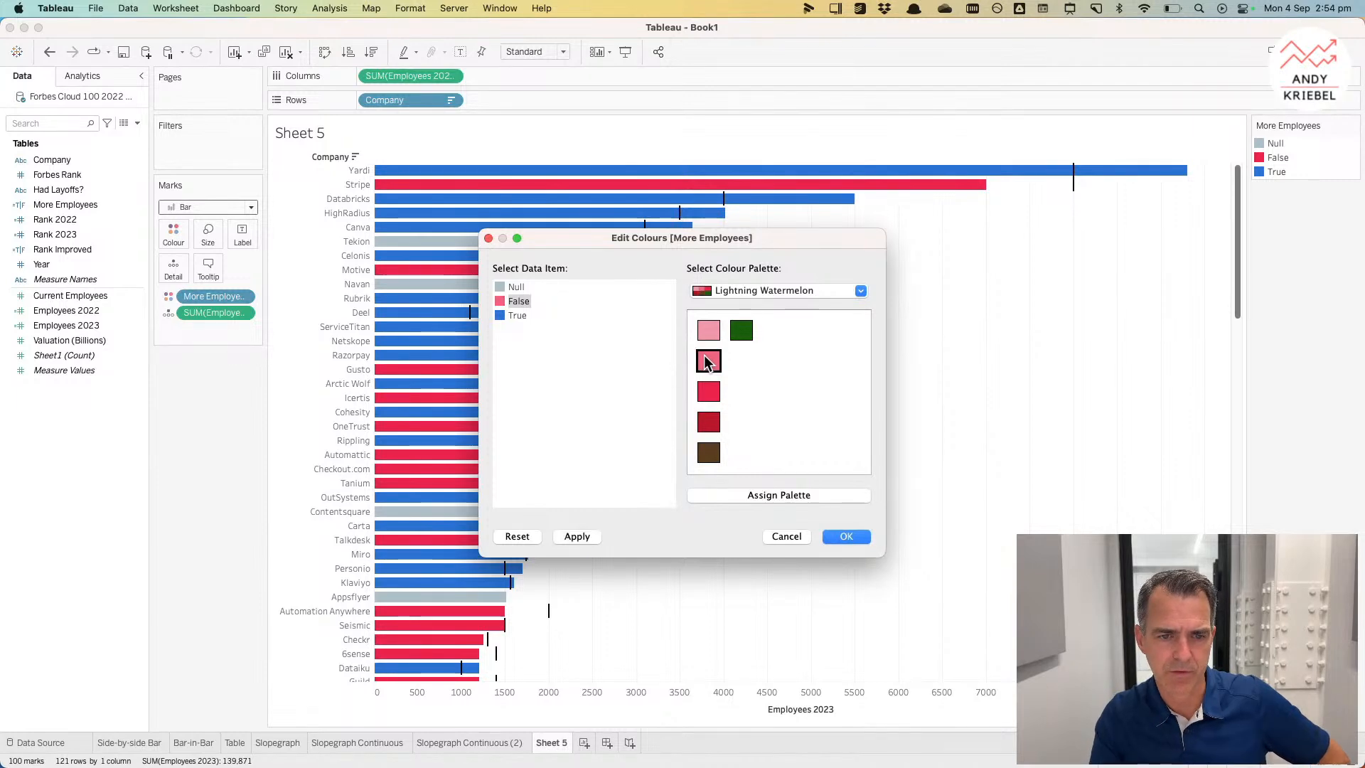
left_click(578, 536)
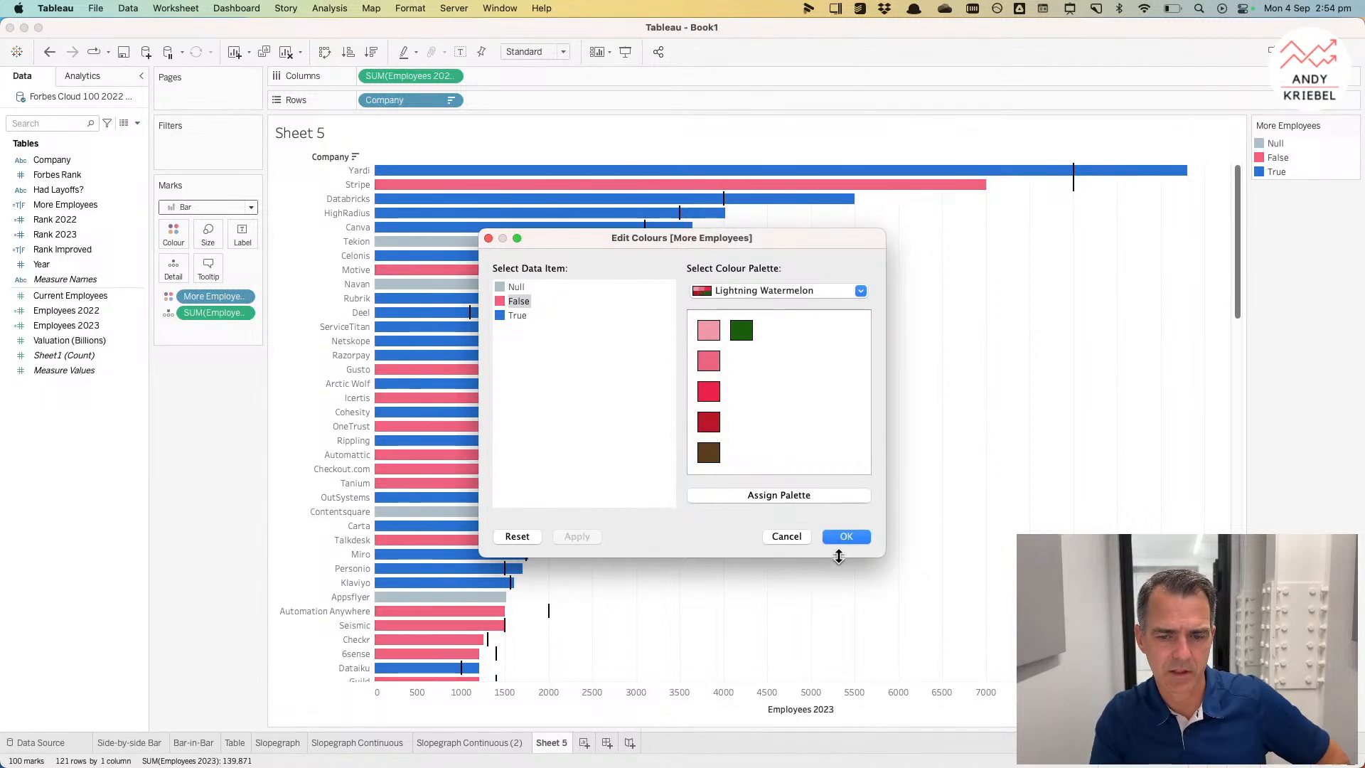
left_click(850, 536)
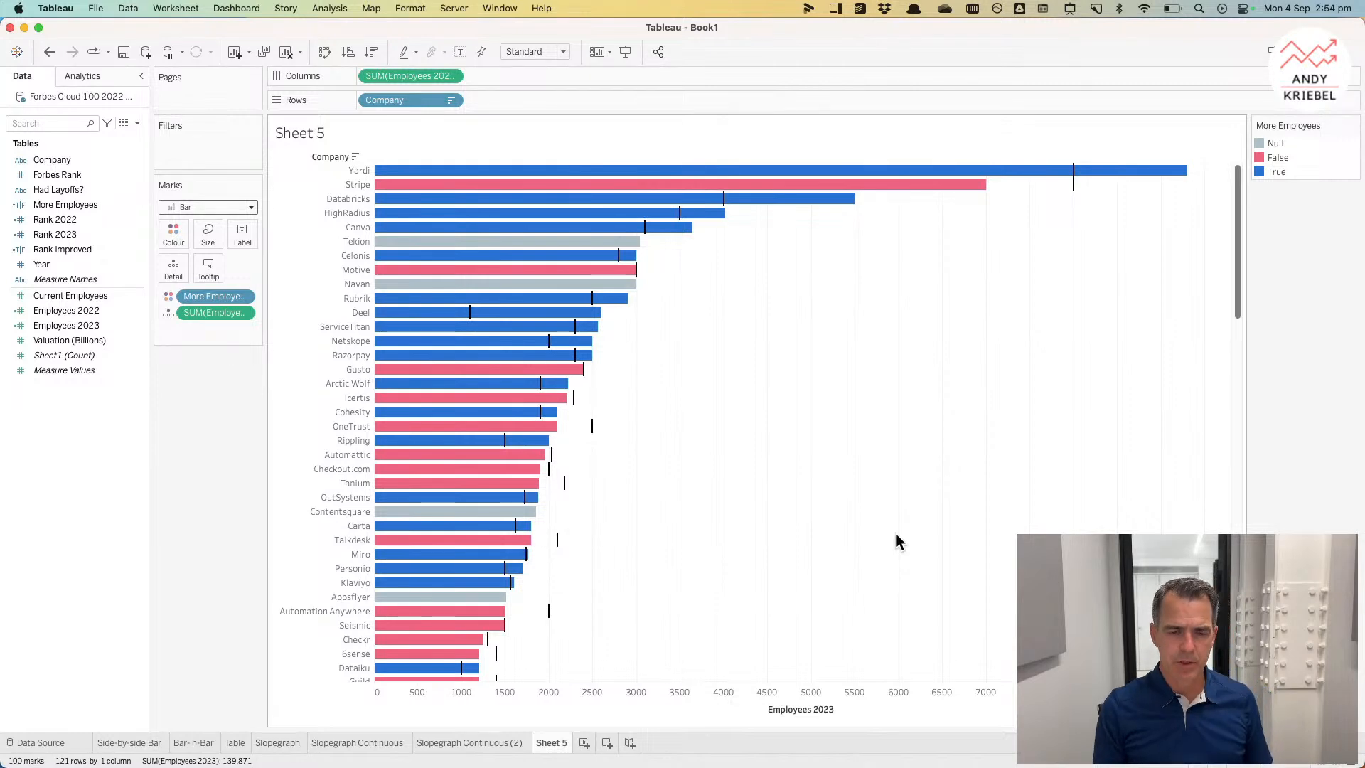
Step: Rename the sheet as Bar w/ Ref Line
double_click(554, 742)
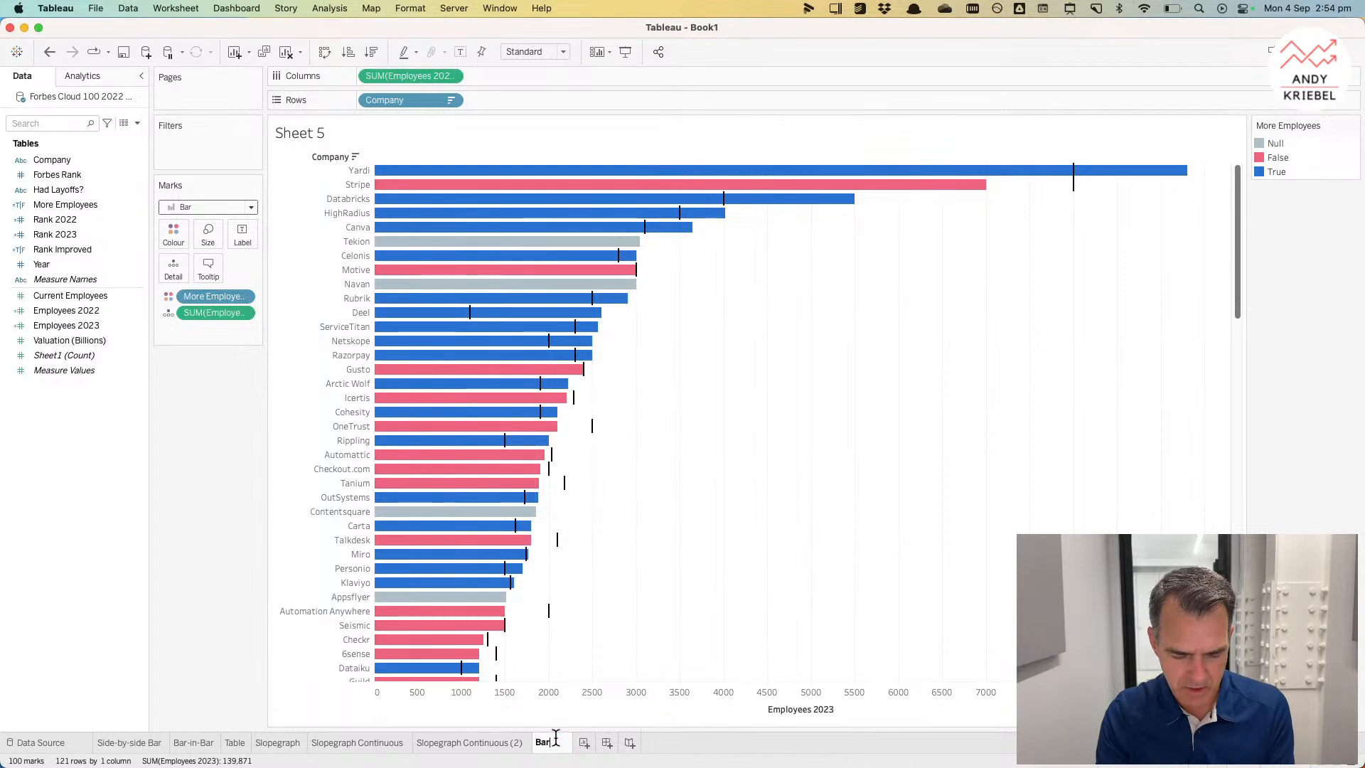
type("Bar w/ Ref Line")
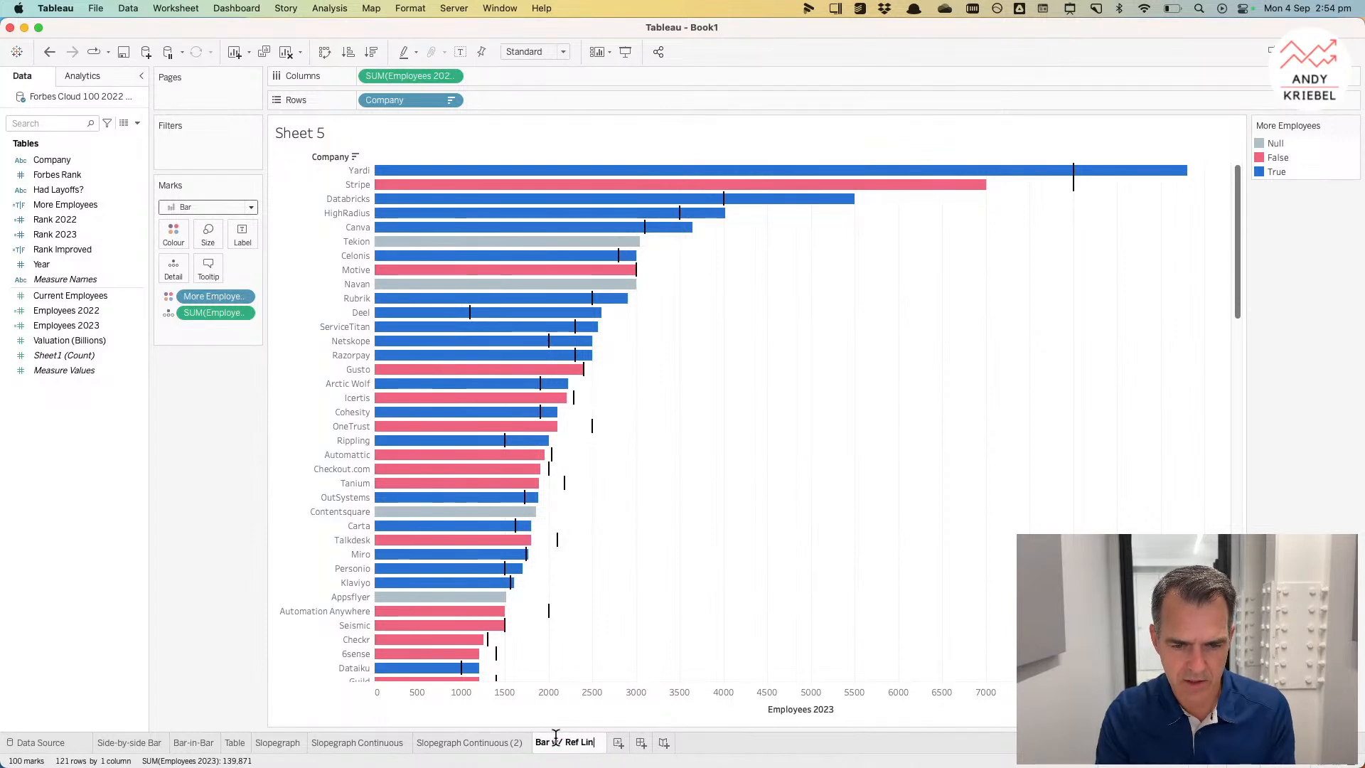
key("Return")
Step: Duplicate the sheet and drop the employee measure onto the axis to show both Employees 2022 and 2023 as Measure Values
right_click(558, 745)
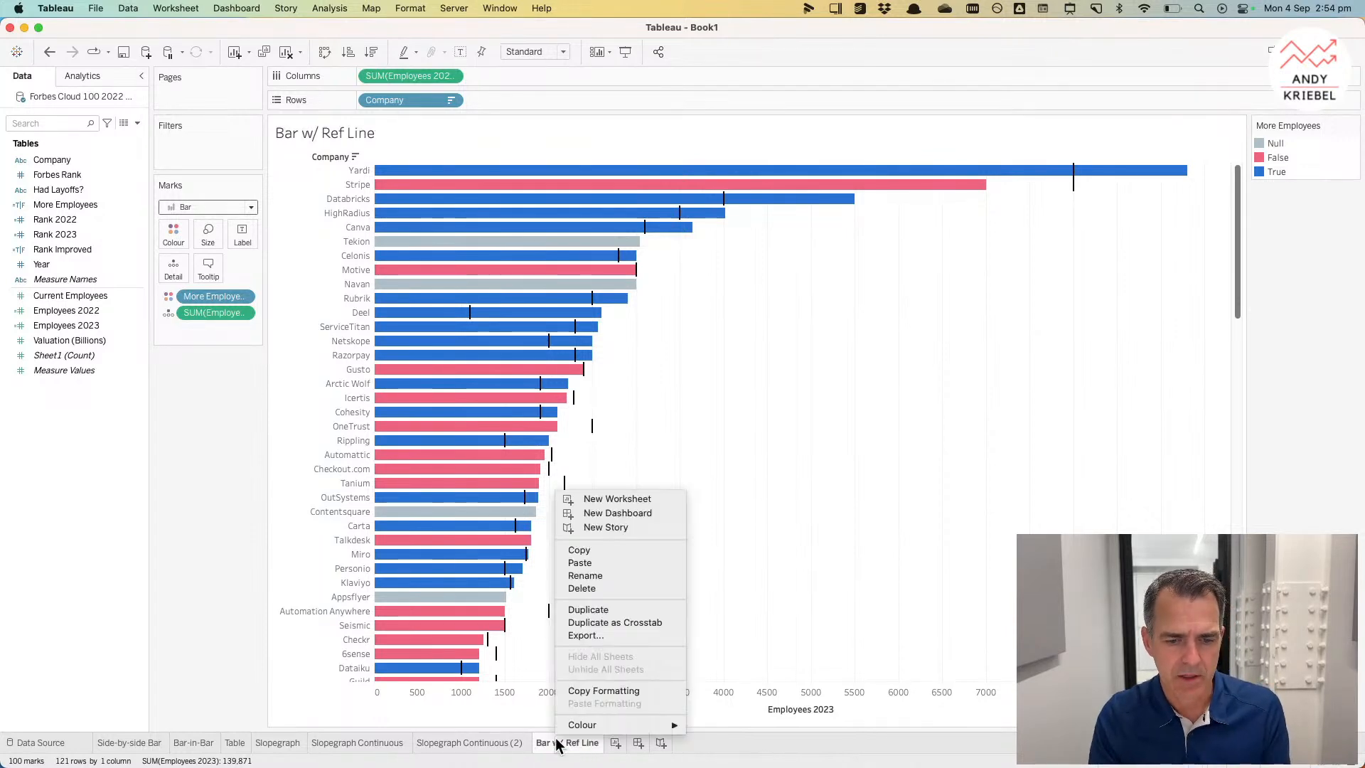
left_click(603, 611)
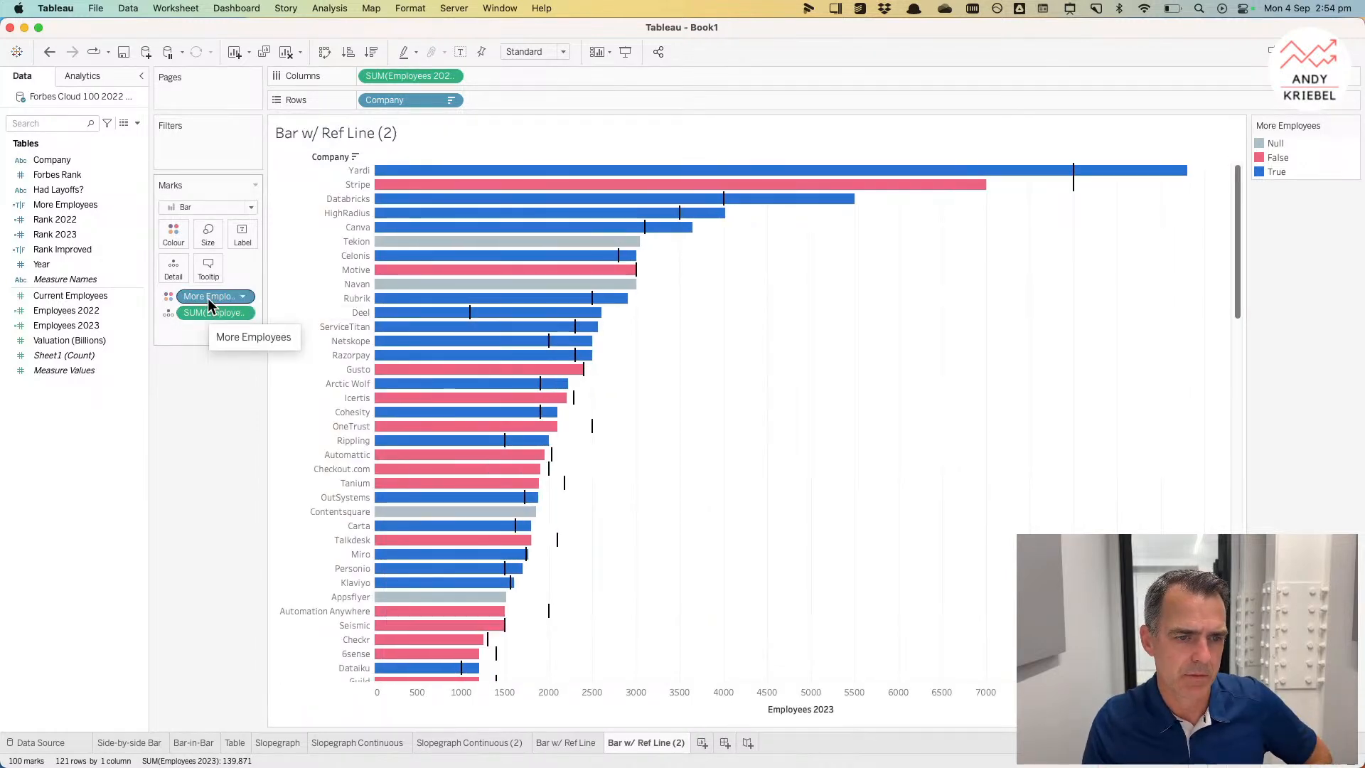
left_click_drag(203, 315, 724, 701)
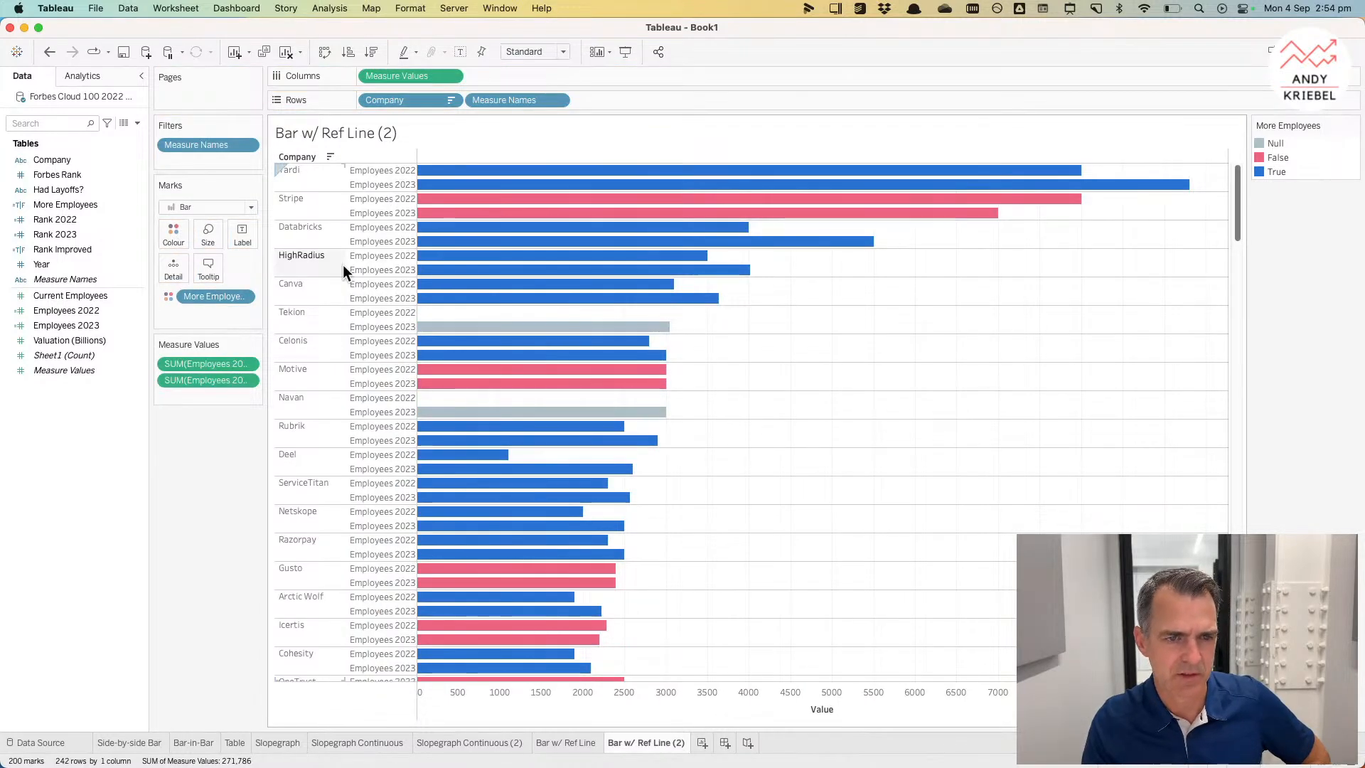
Step: Change the mark type to Circle and move Measure Names from Rows onto the Marks card
left_click(242, 207)
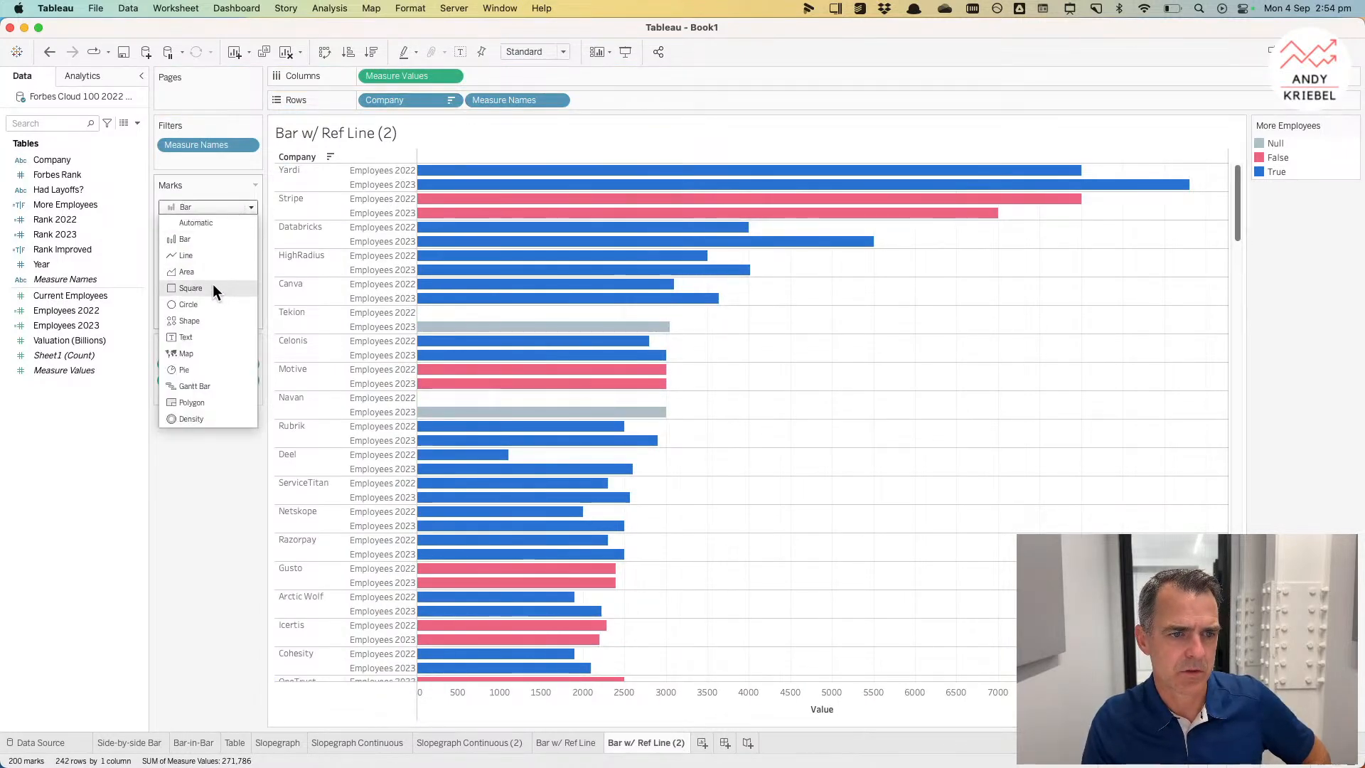
left_click(211, 304)
left_click_drag(489, 94, 164, 264)
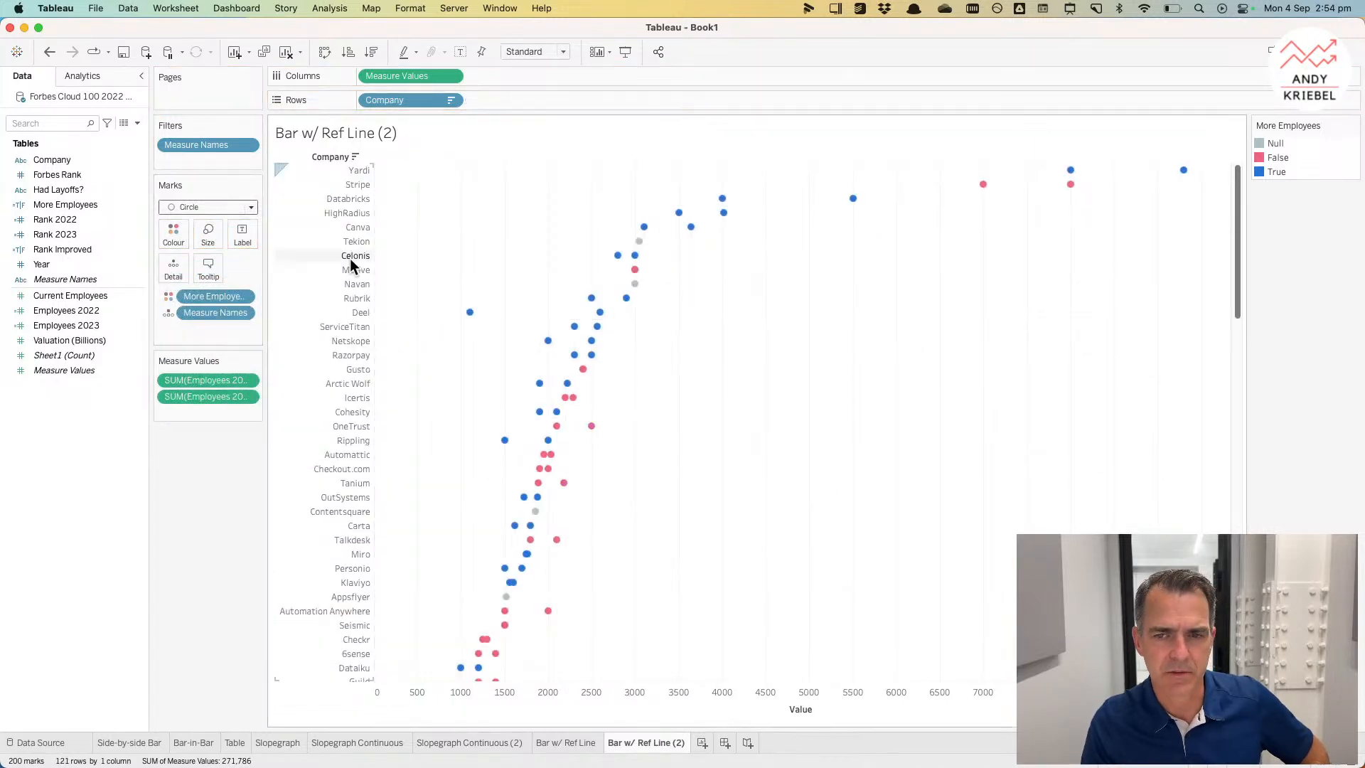
right_click(725, 702)
left_click(692, 620)
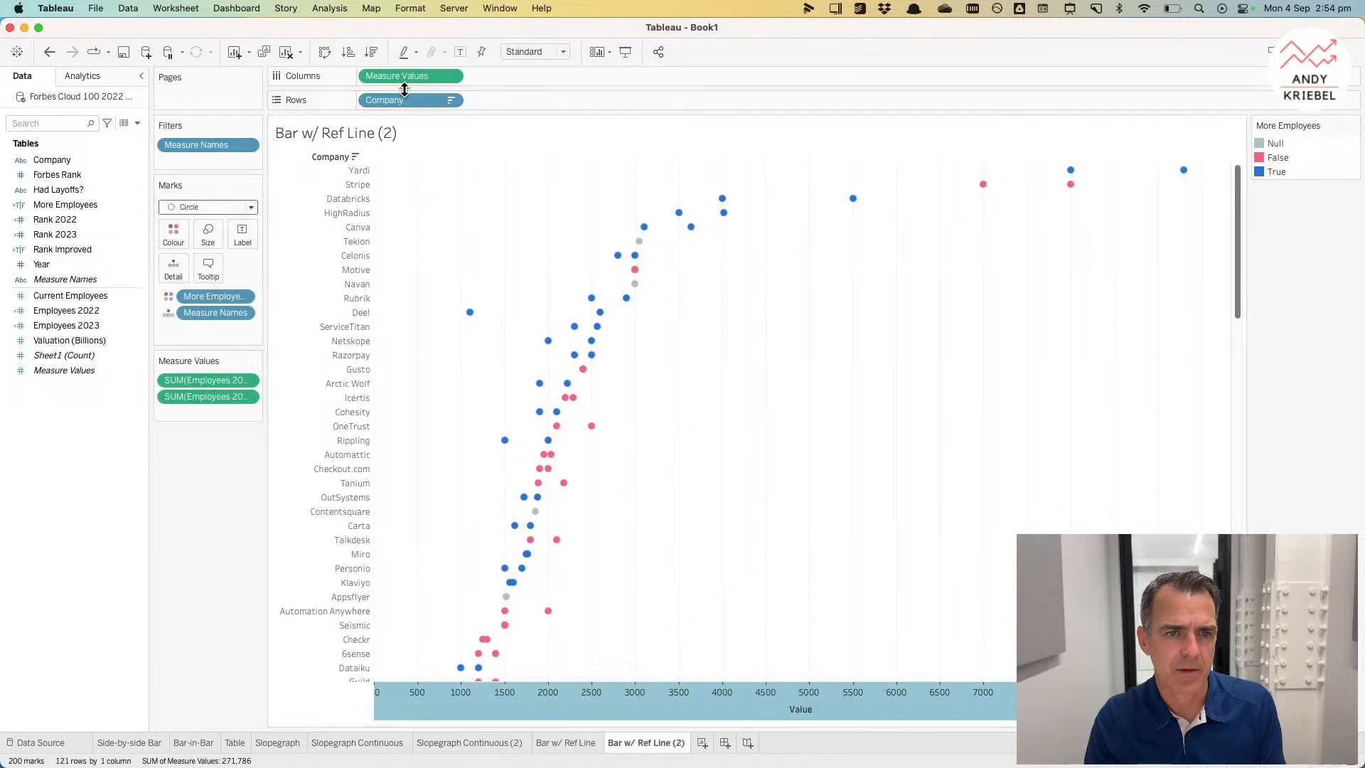
Step: Duplicate Measure Values on Columns, set the second mark type to Line, and put Measure Names on Path
left_click_drag(399, 77, 510, 79)
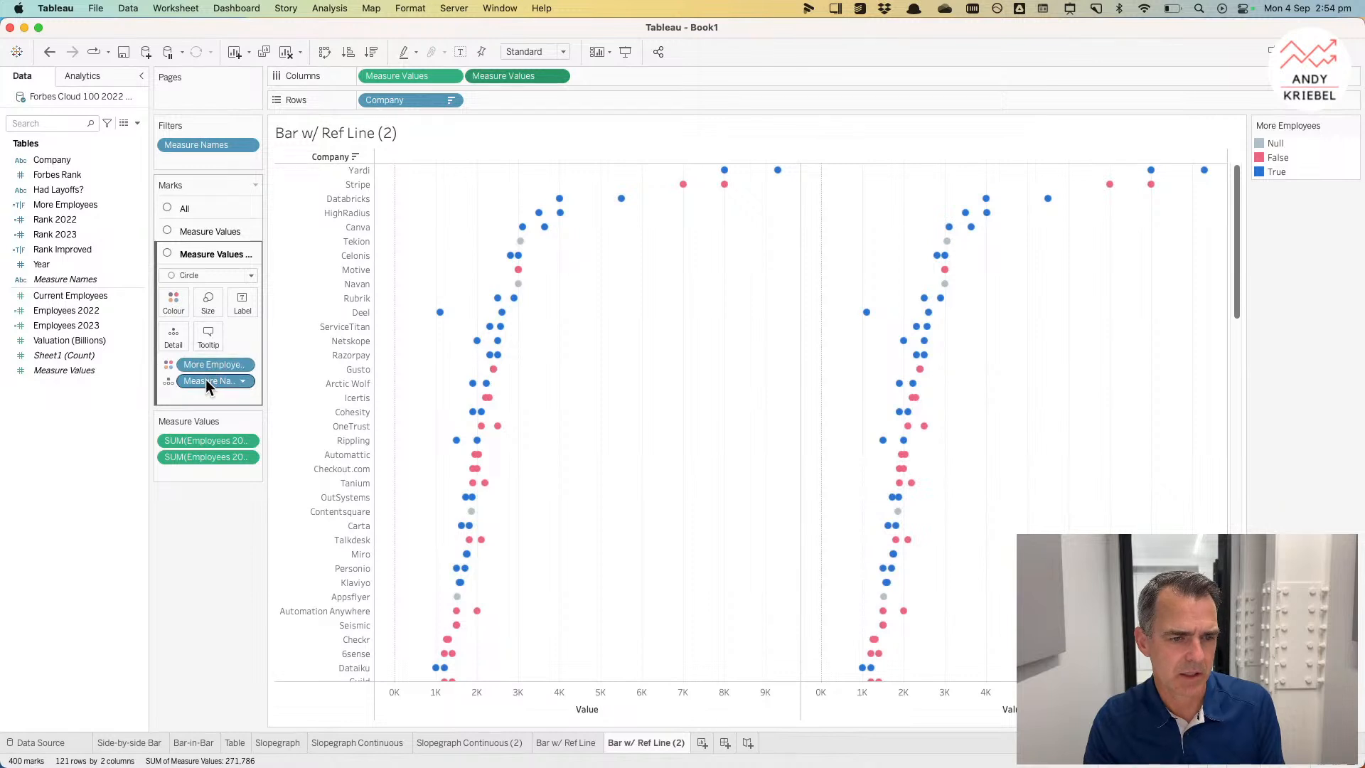
left_click(201, 277)
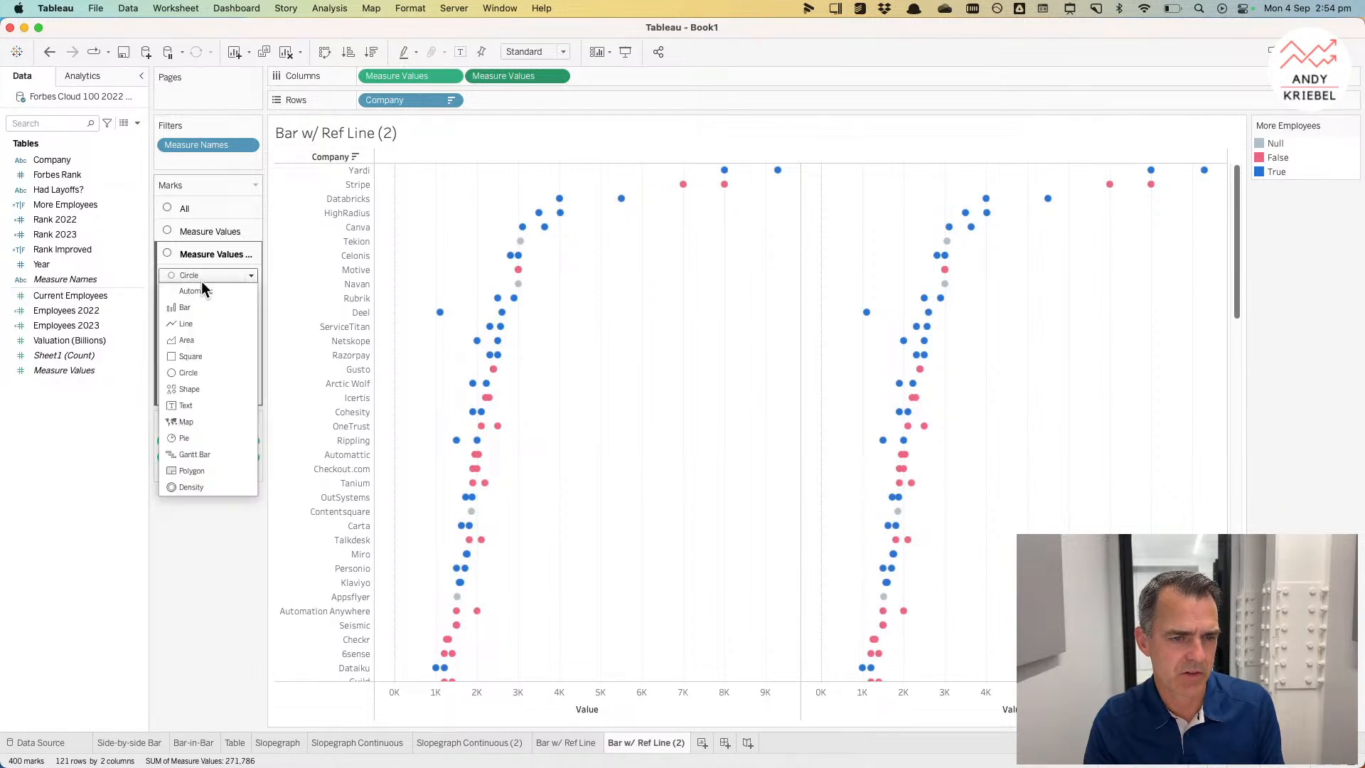
left_click(202, 324)
left_click_drag(207, 381, 242, 337)
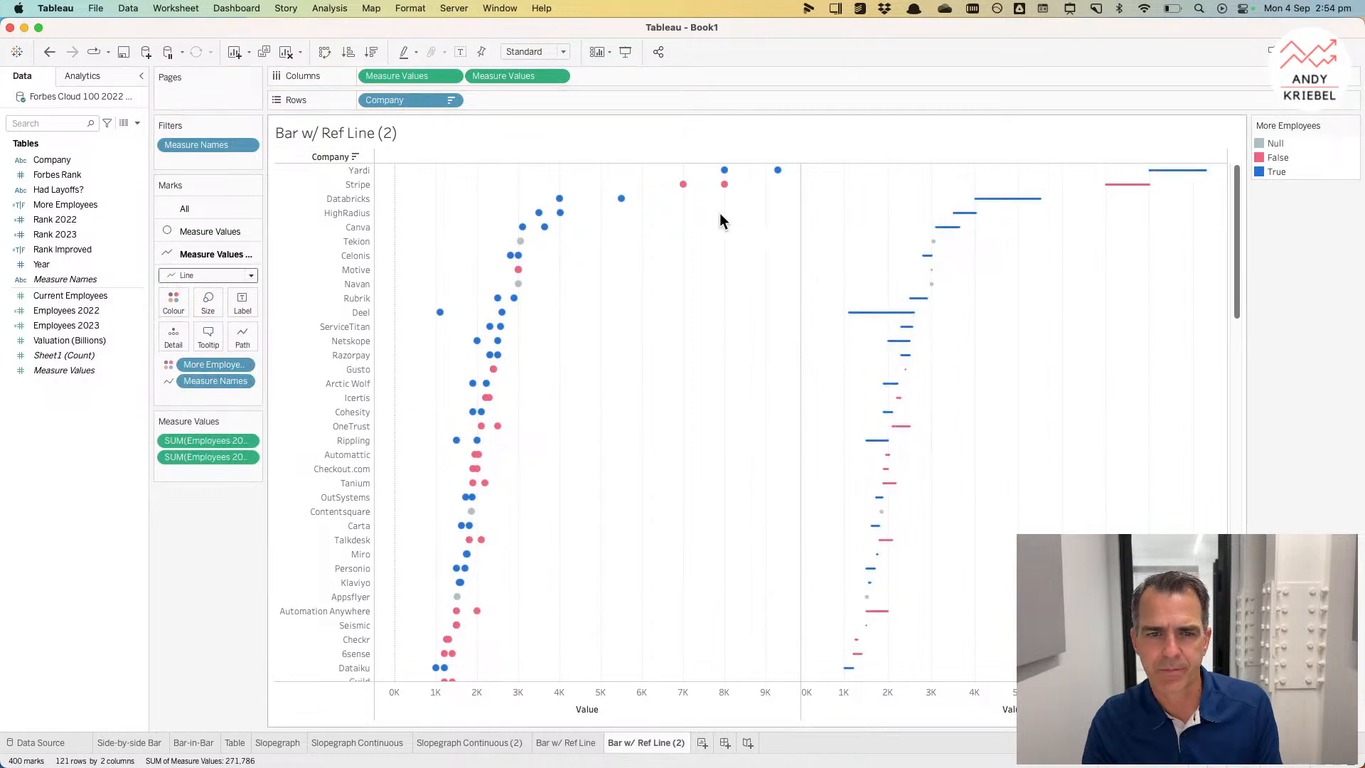
Step: Make the two Measure Values a dual axis, synchronise the axes, and move the circle marks to front
left_click(555, 77)
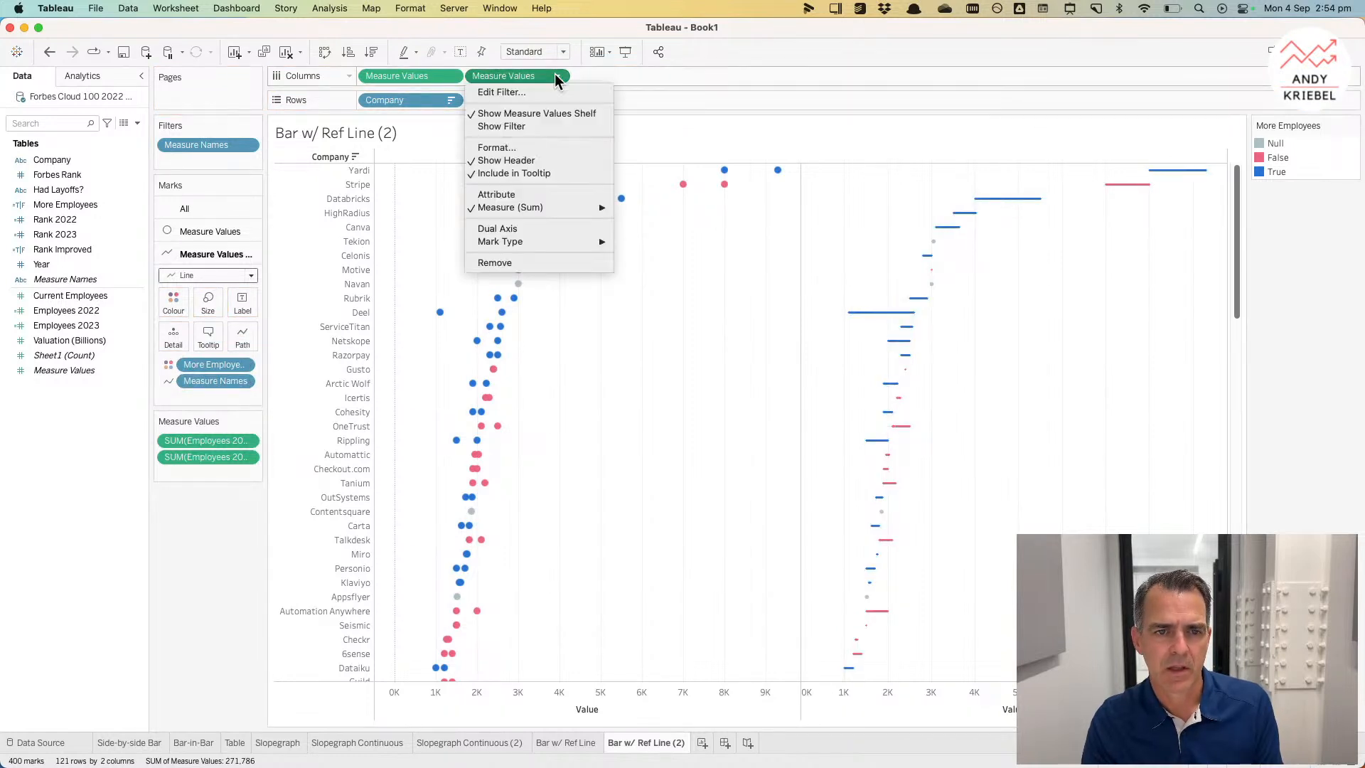
left_click(536, 228)
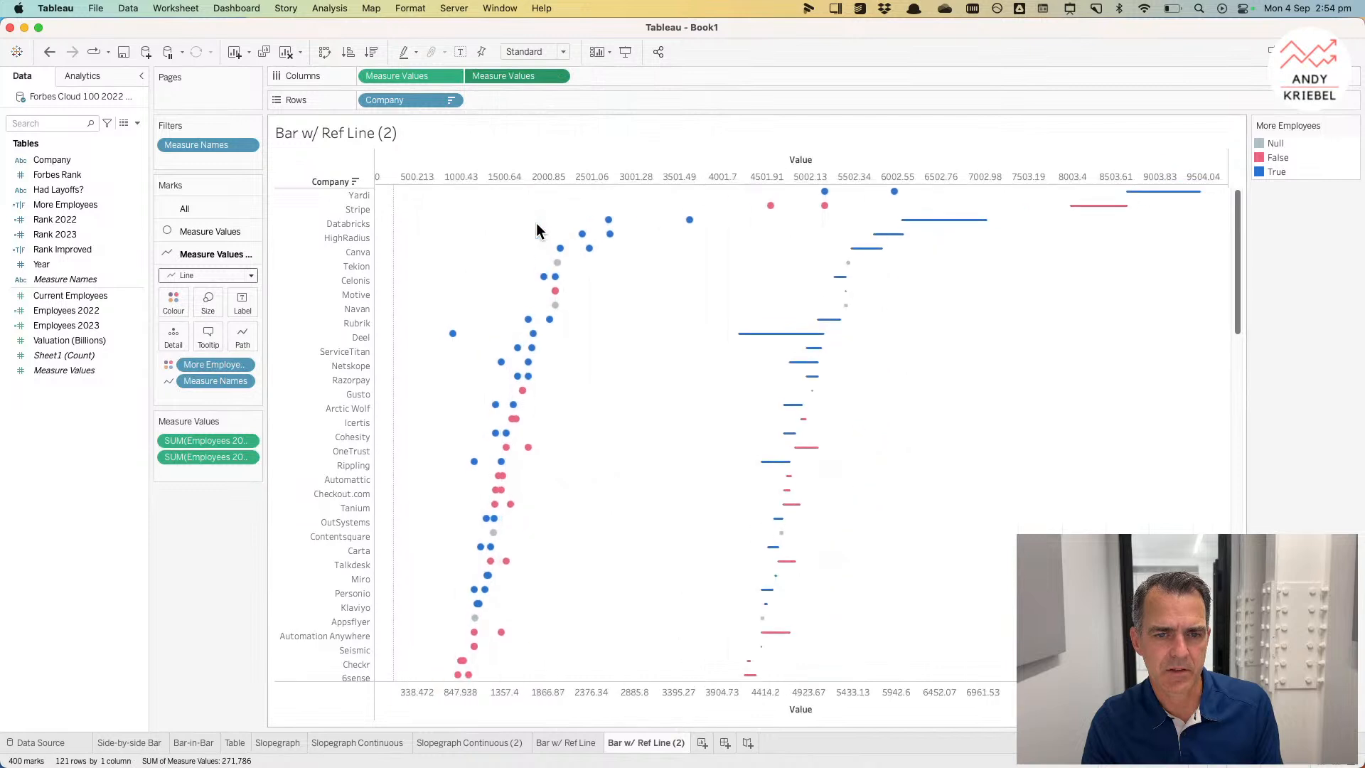
right_click(607, 171)
left_click(641, 249)
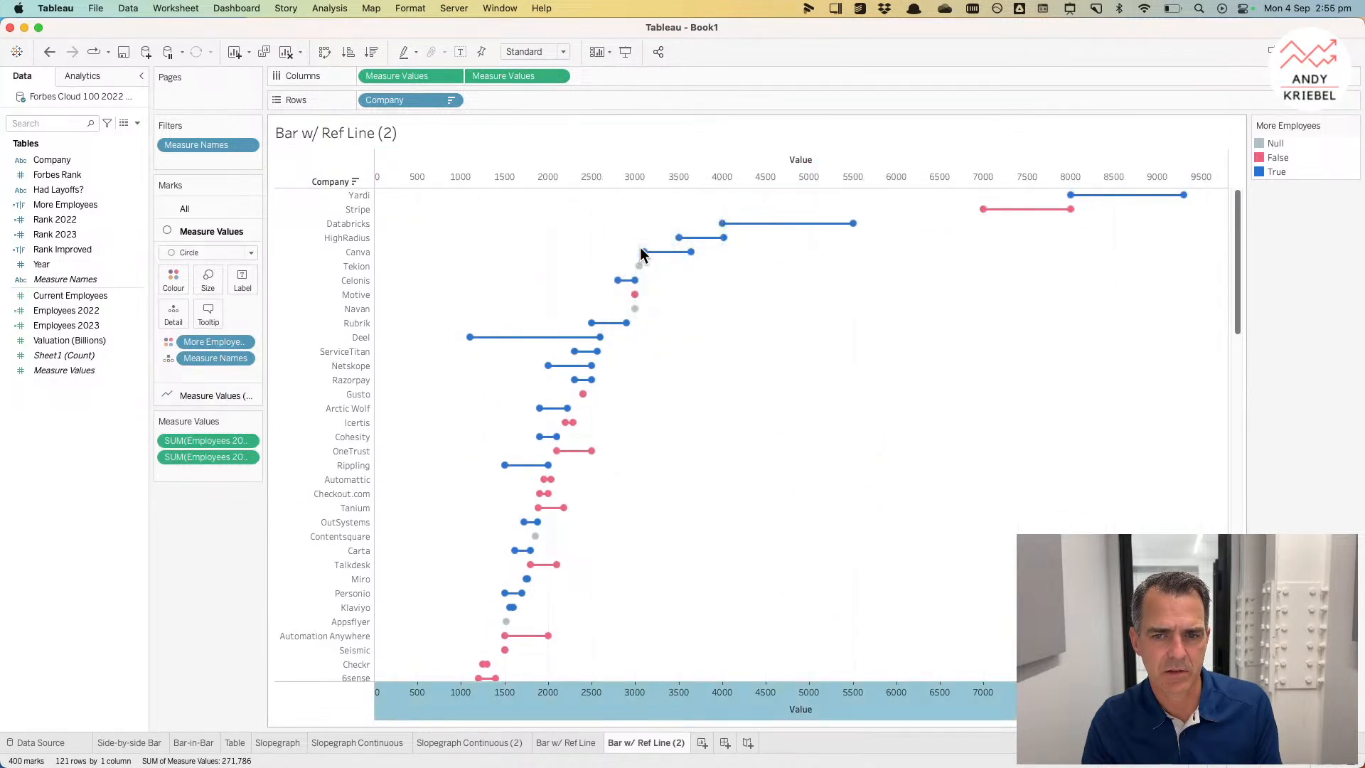
right_click(667, 686)
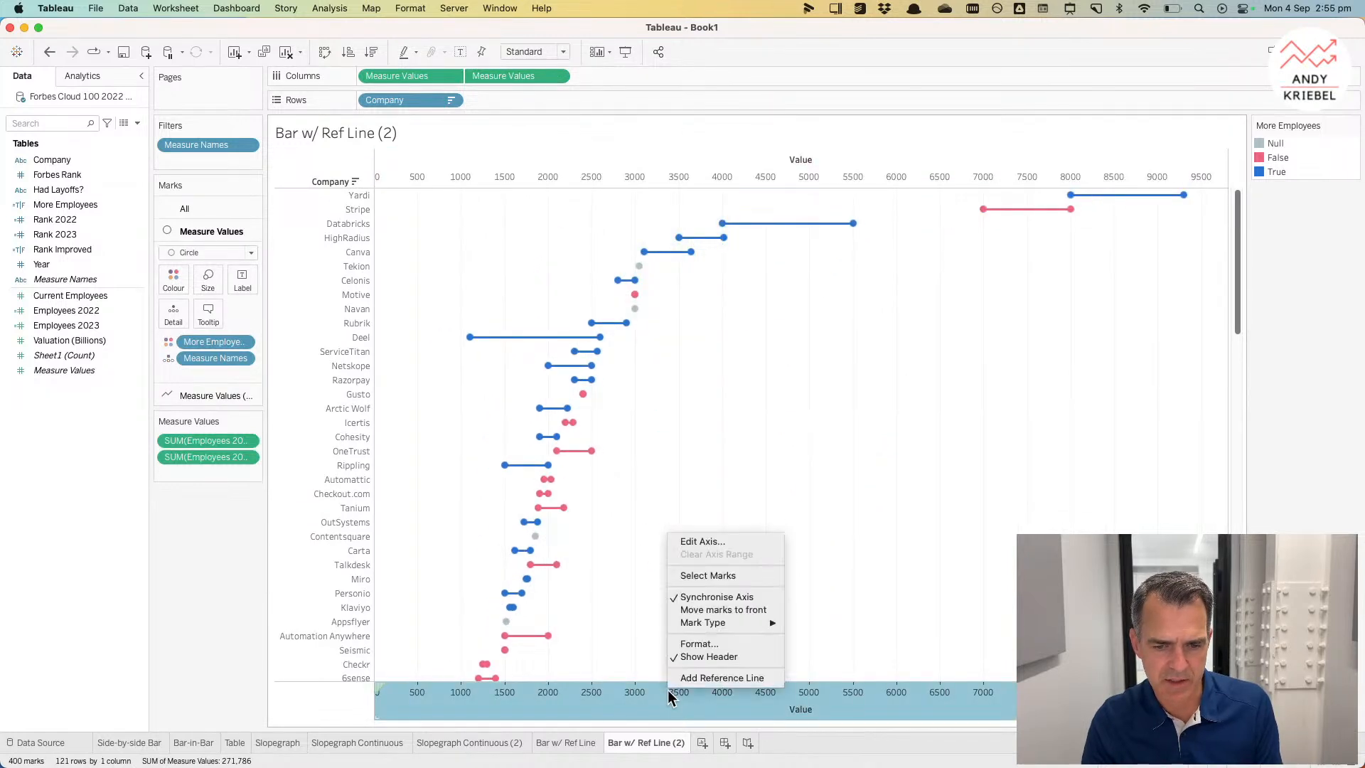
left_click(697, 610)
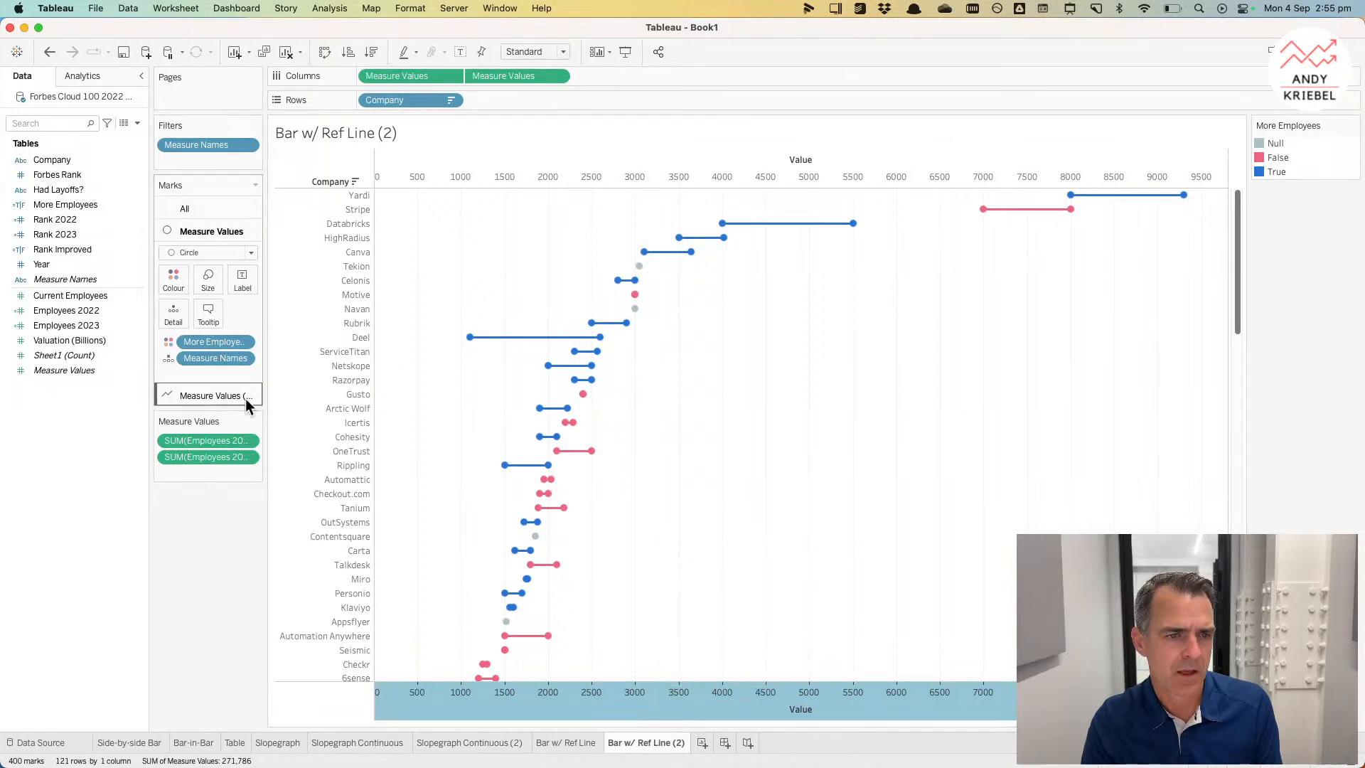
Step: Set the line marks to a dashed line pattern and hide the top axis header
left_click(213, 396)
left_click(242, 337)
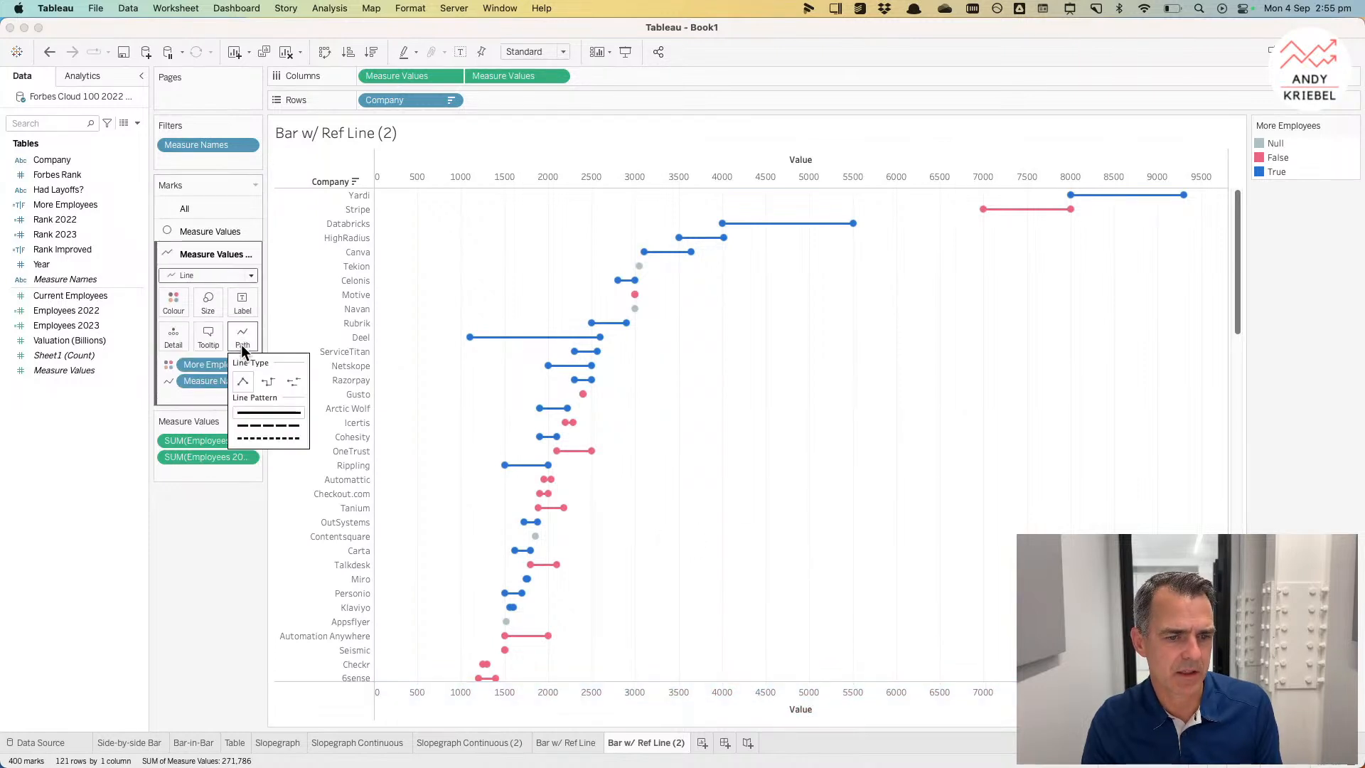
left_click(283, 438)
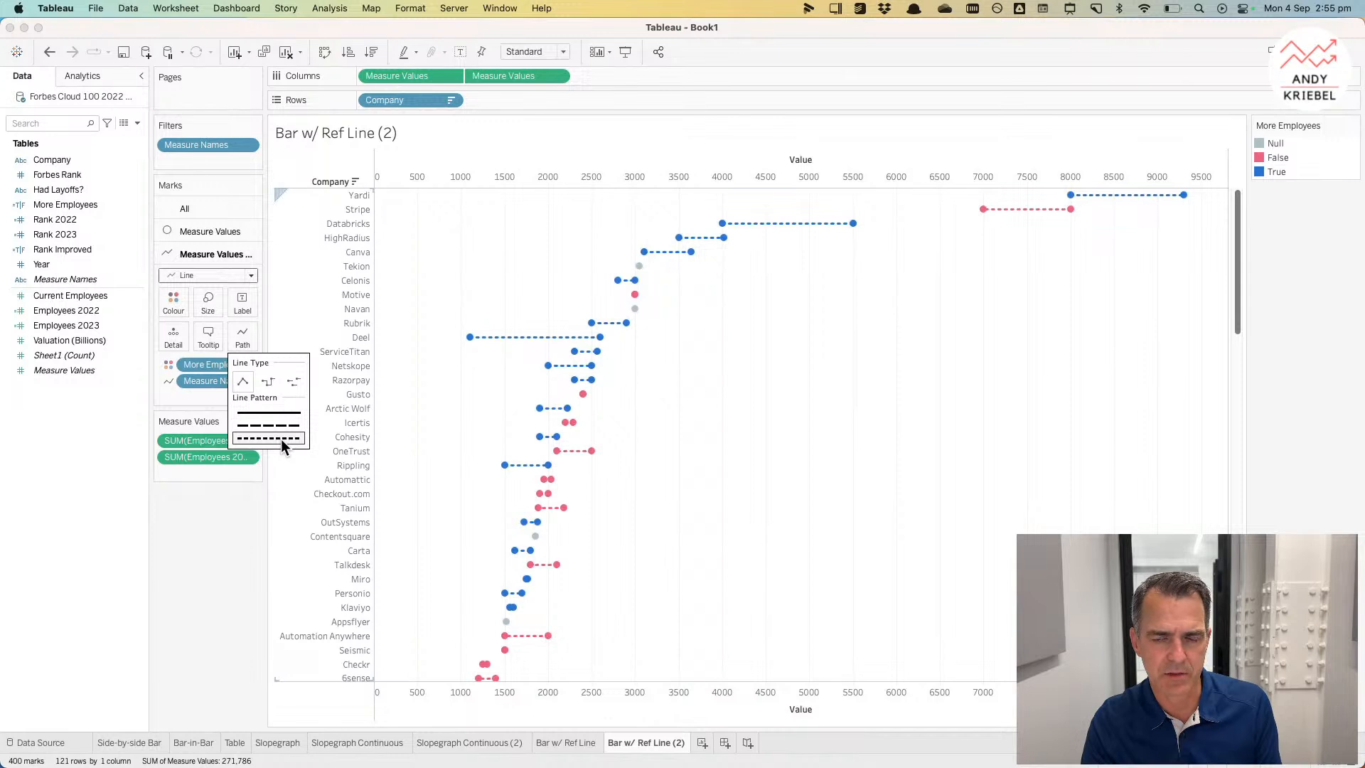
left_click(951, 401)
right_click(757, 175)
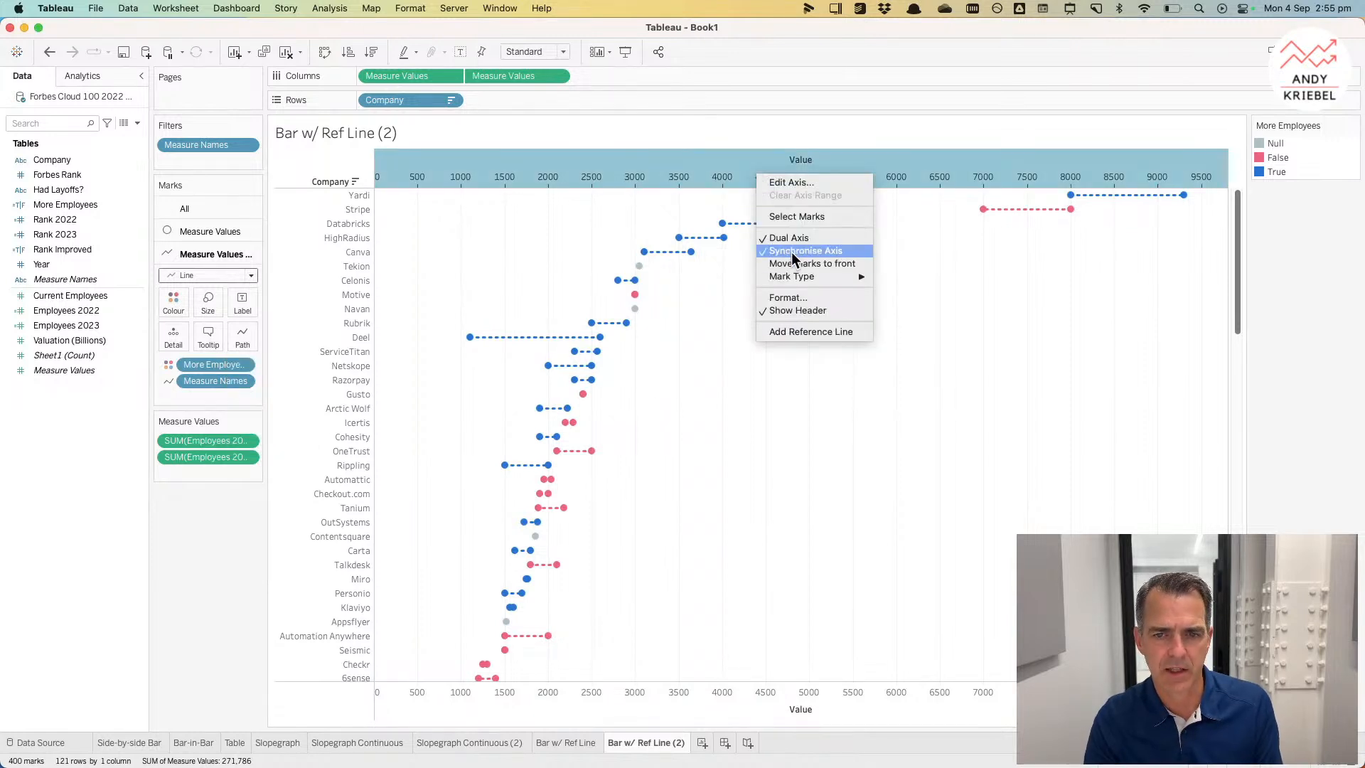
left_click(797, 311)
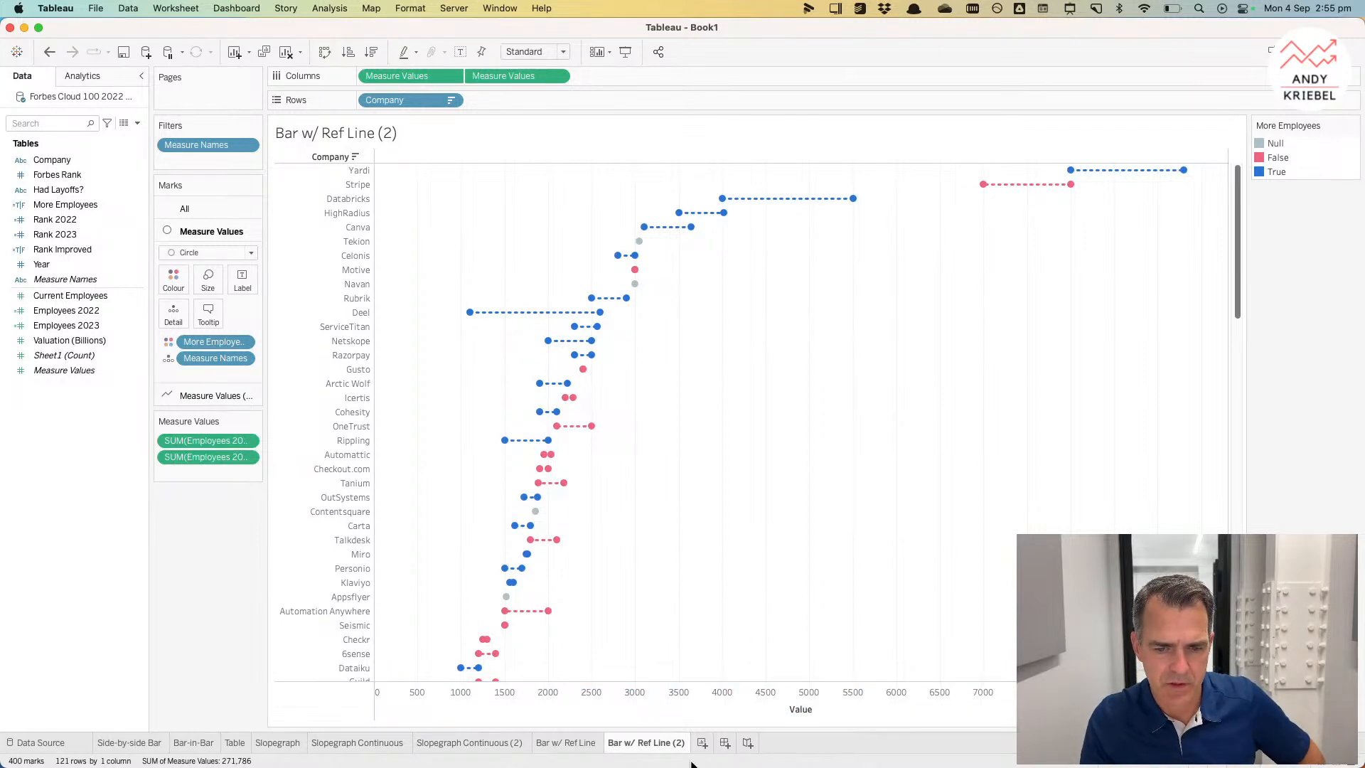
Step: Rename the duplicated sheet as Barbell
double_click(651, 744)
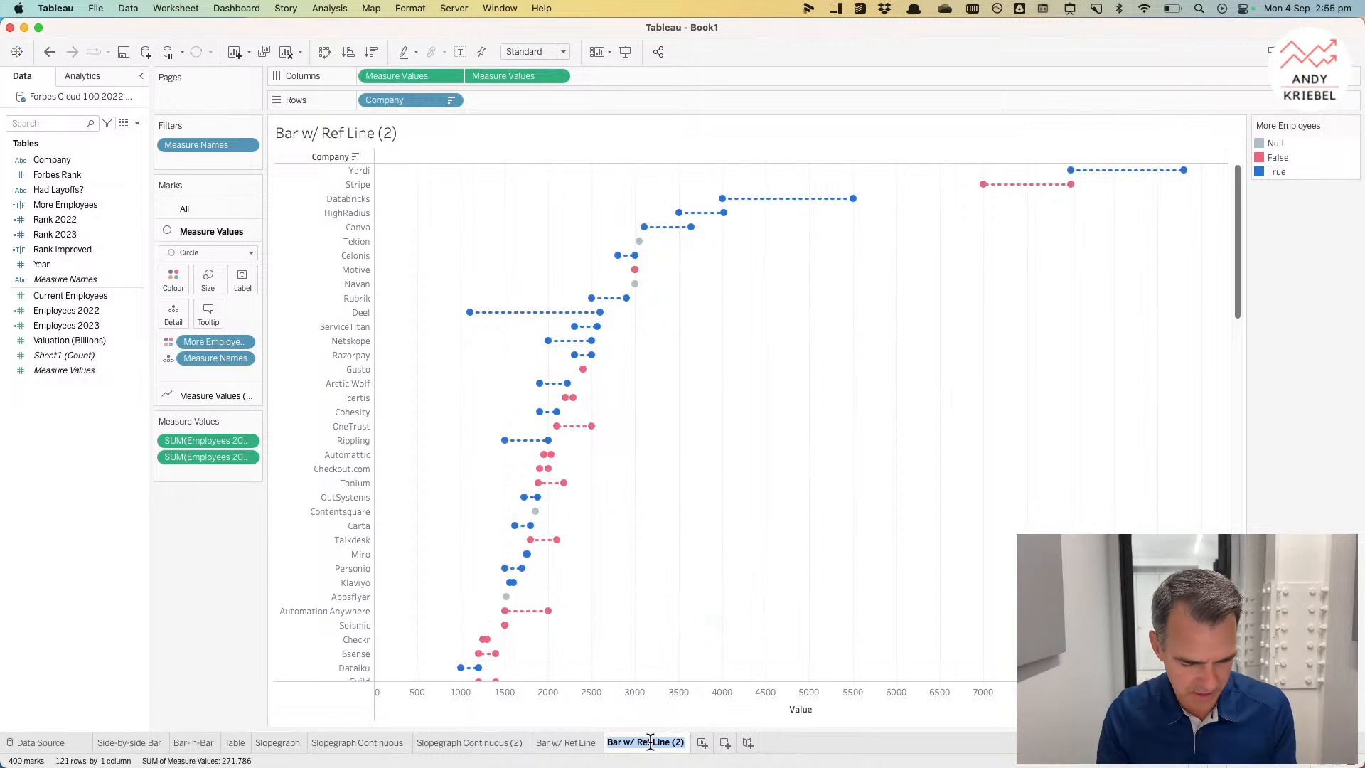
type("Barbell")
key("Return")
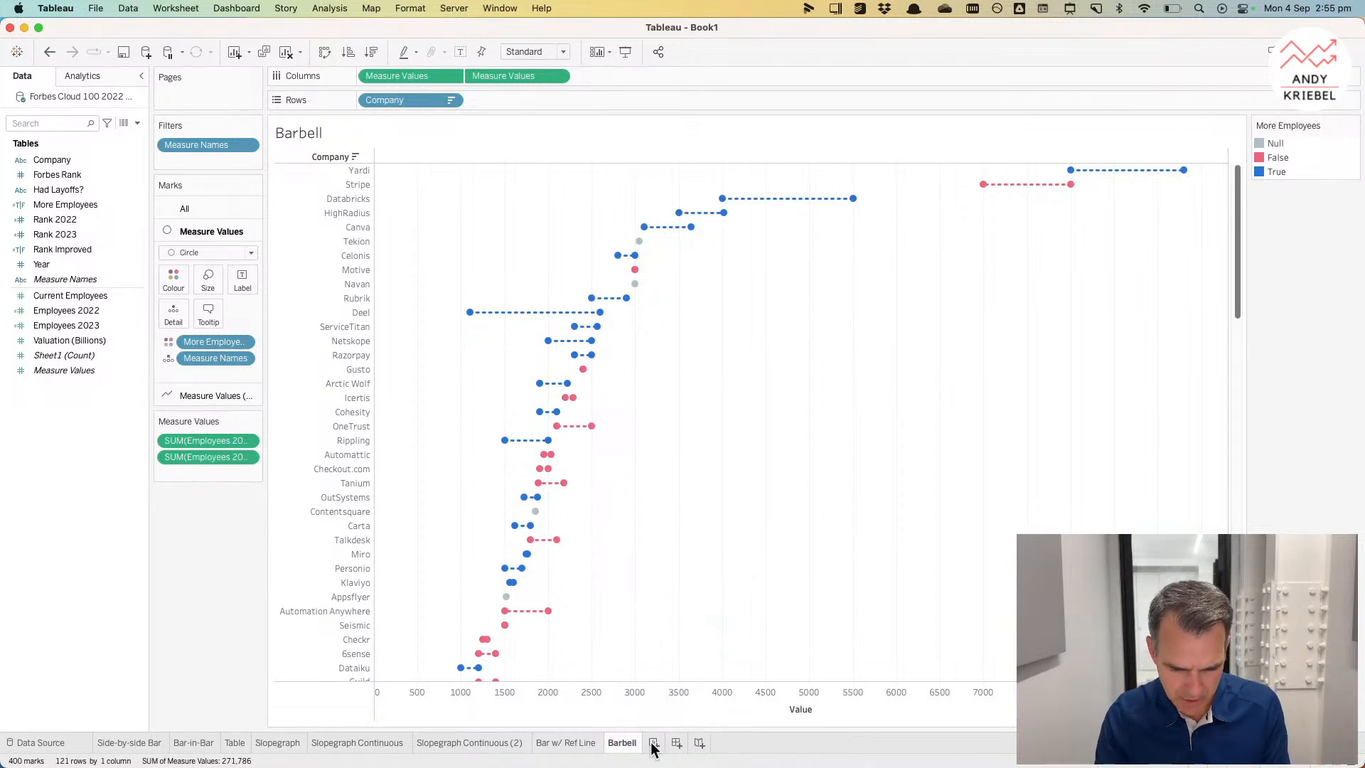
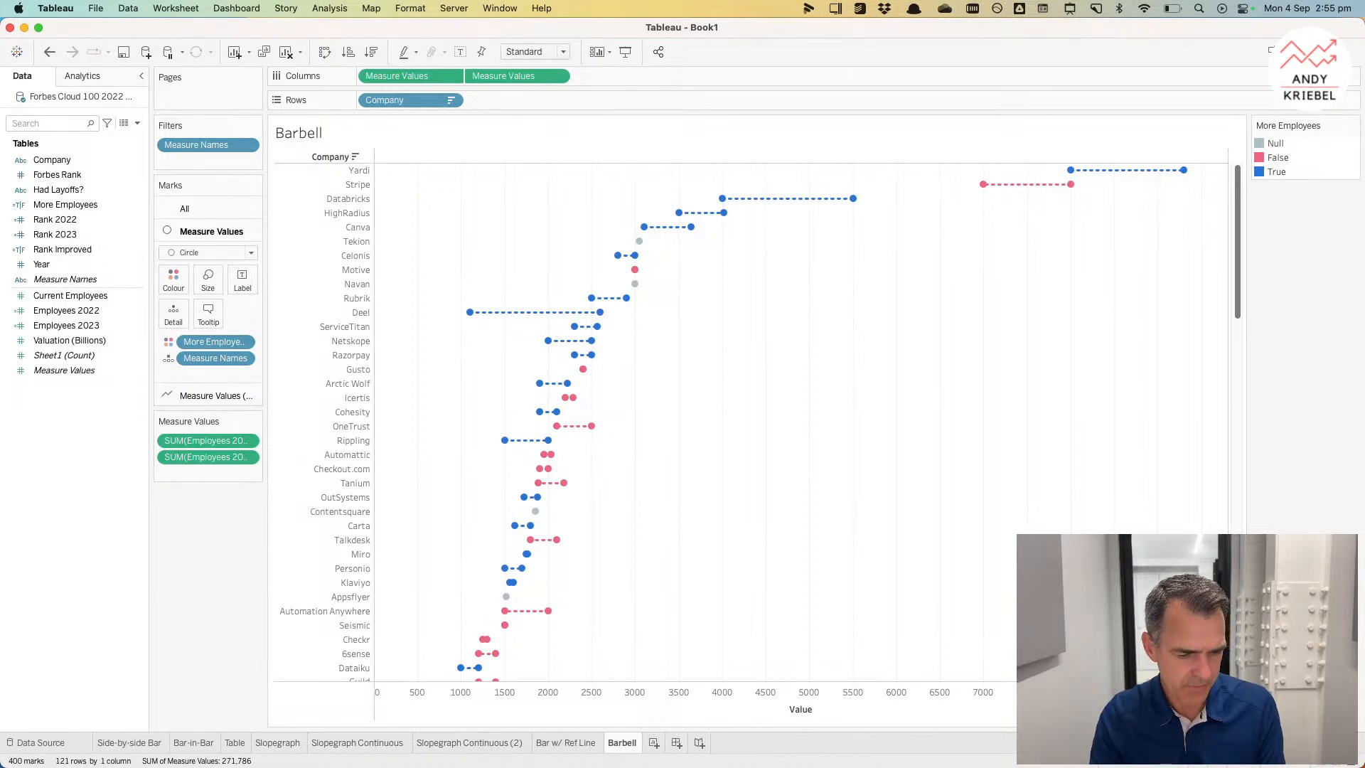
Step: Create a new worksheet and place Year on Rows
key("super+Tab")
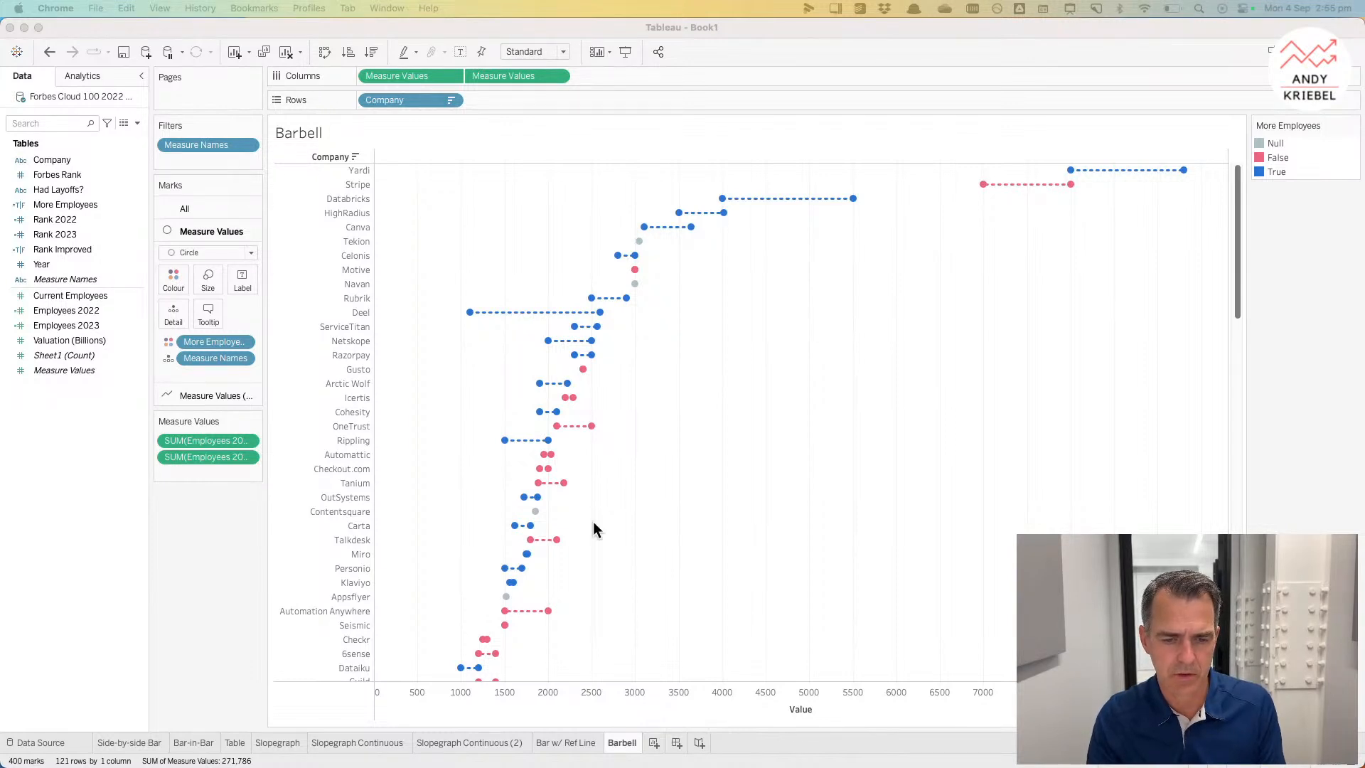
left_click(654, 743)
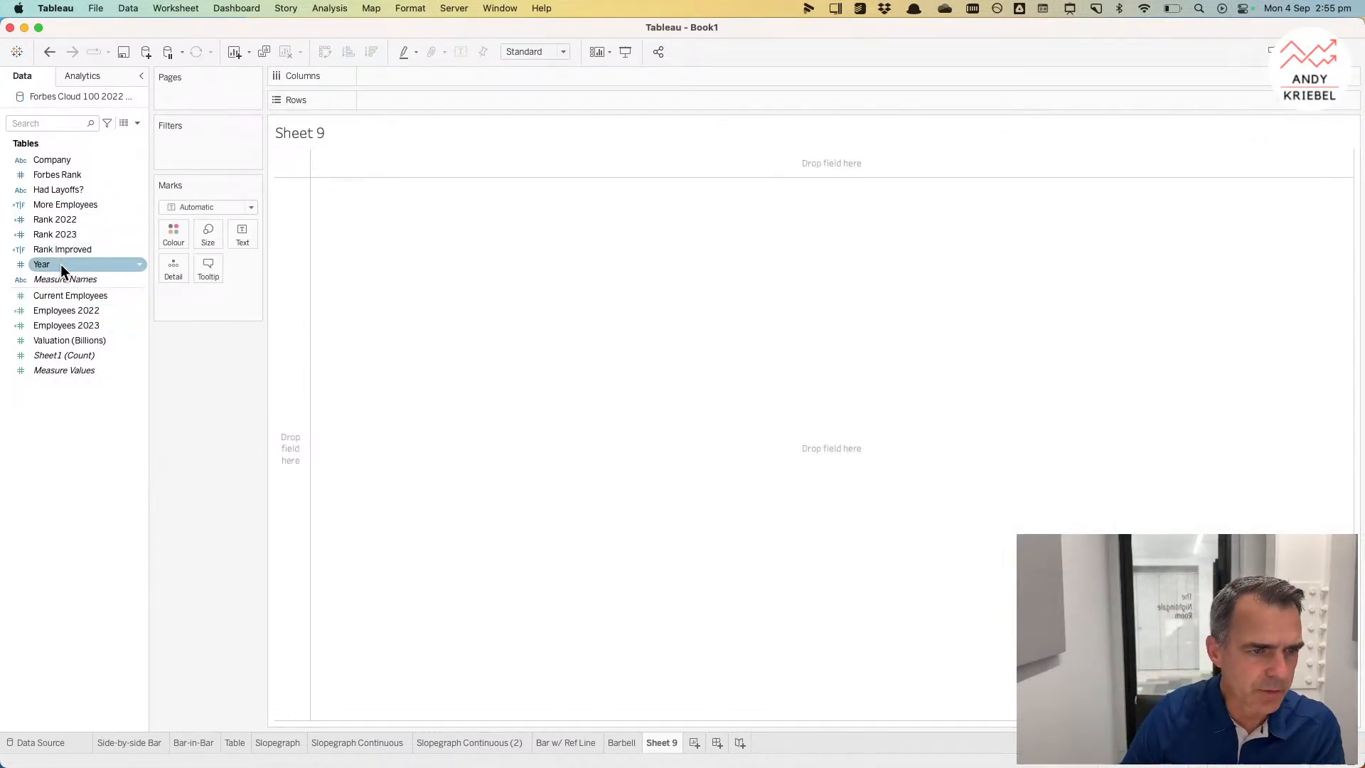
left_click_drag(61, 263, 281, 241)
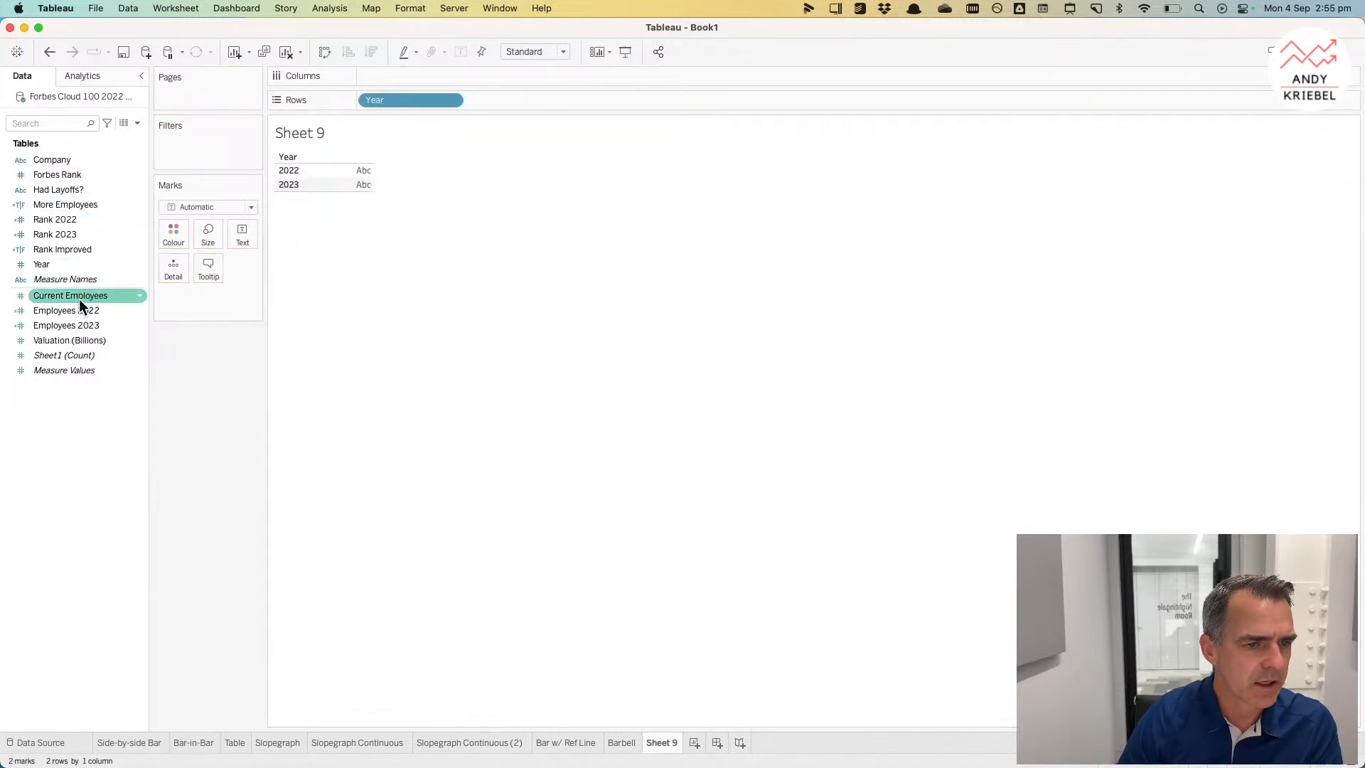
Step: Put Current Employees on Columns and set the mark type to Circle
left_click_drag(78, 297, 409, 73)
left_click(222, 209)
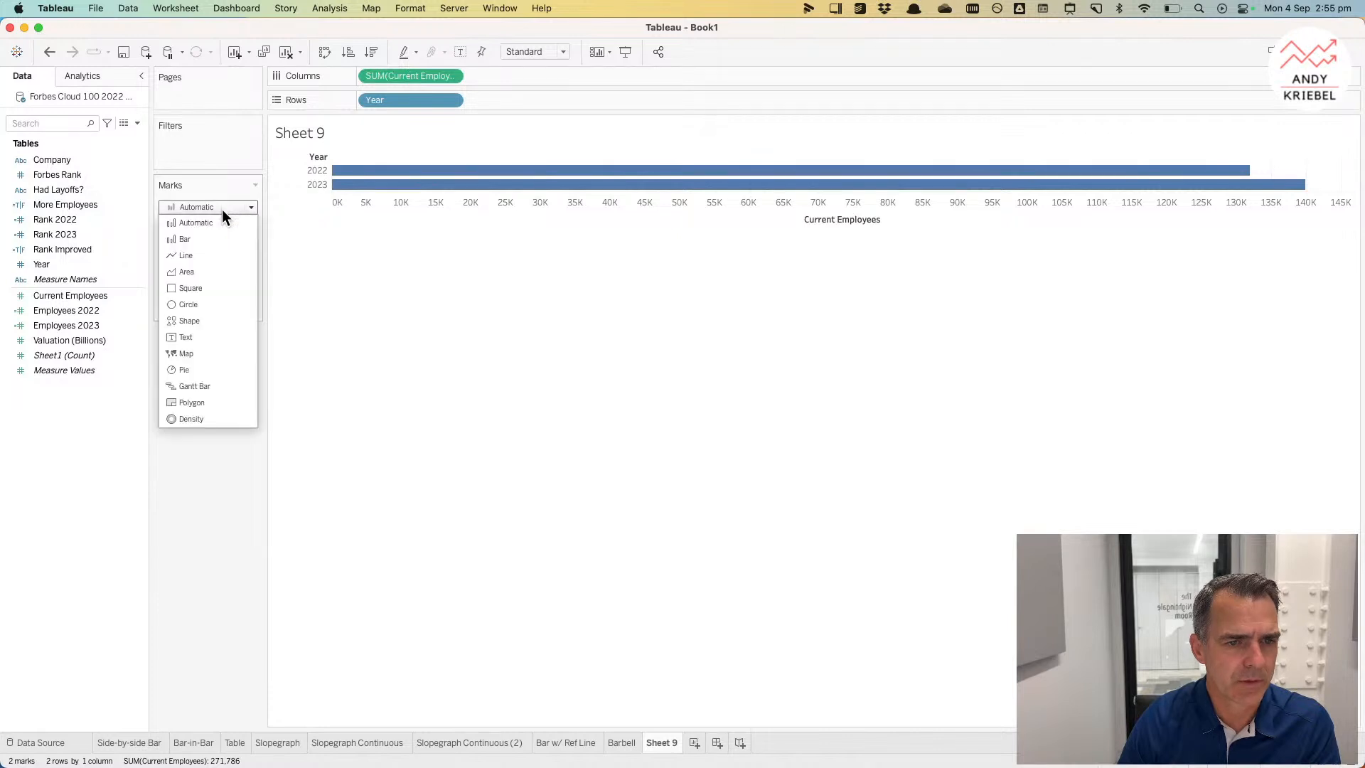
left_click(212, 305)
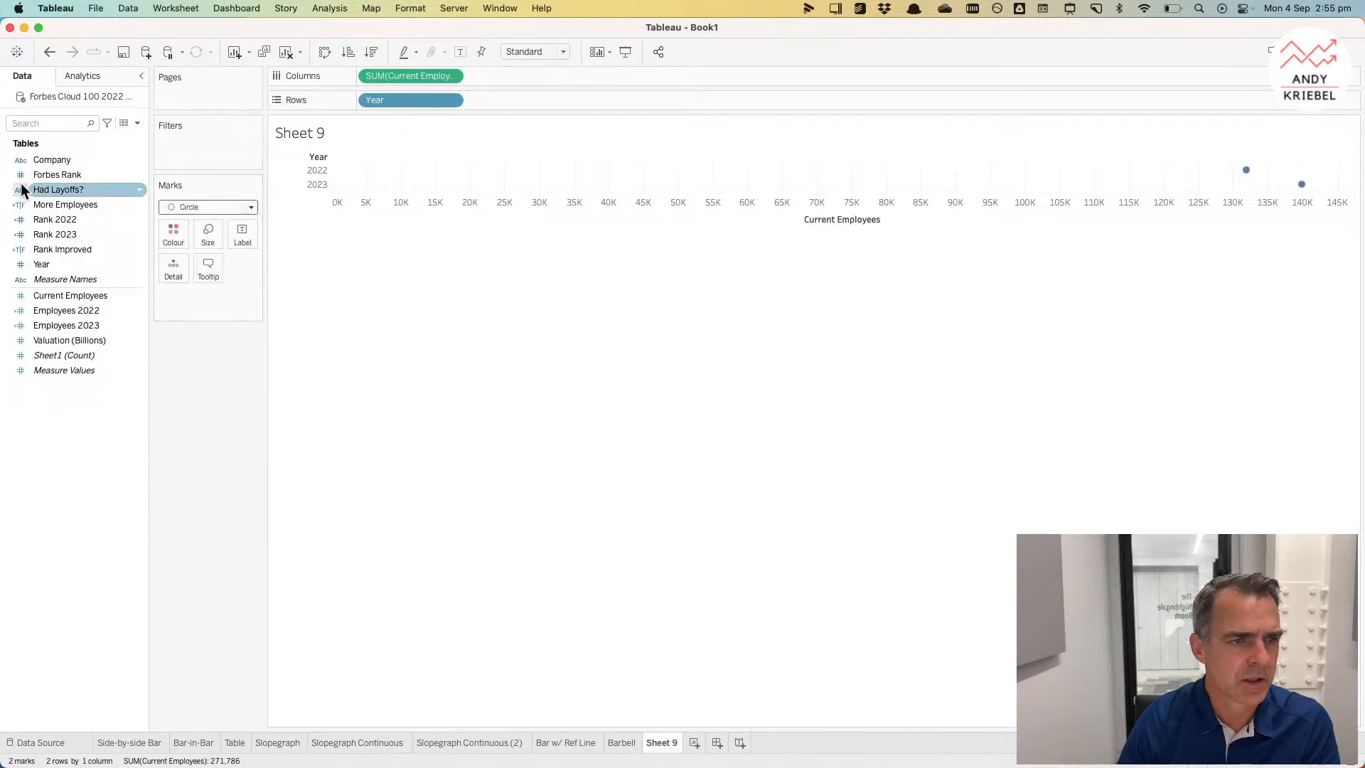
Step: Add Company to the marks' Detail and make the year rows taller
left_click_drag(43, 160, 160, 272)
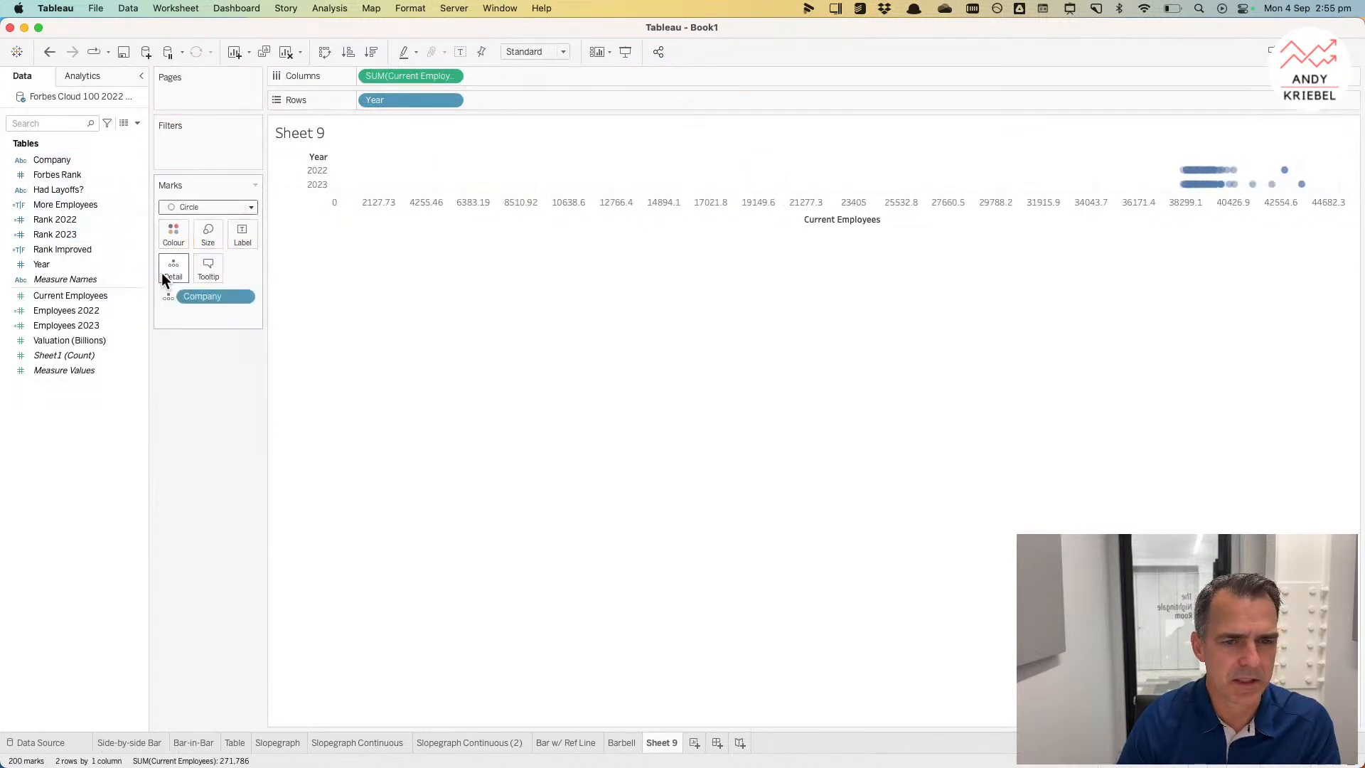
left_click_drag(321, 177, 326, 208)
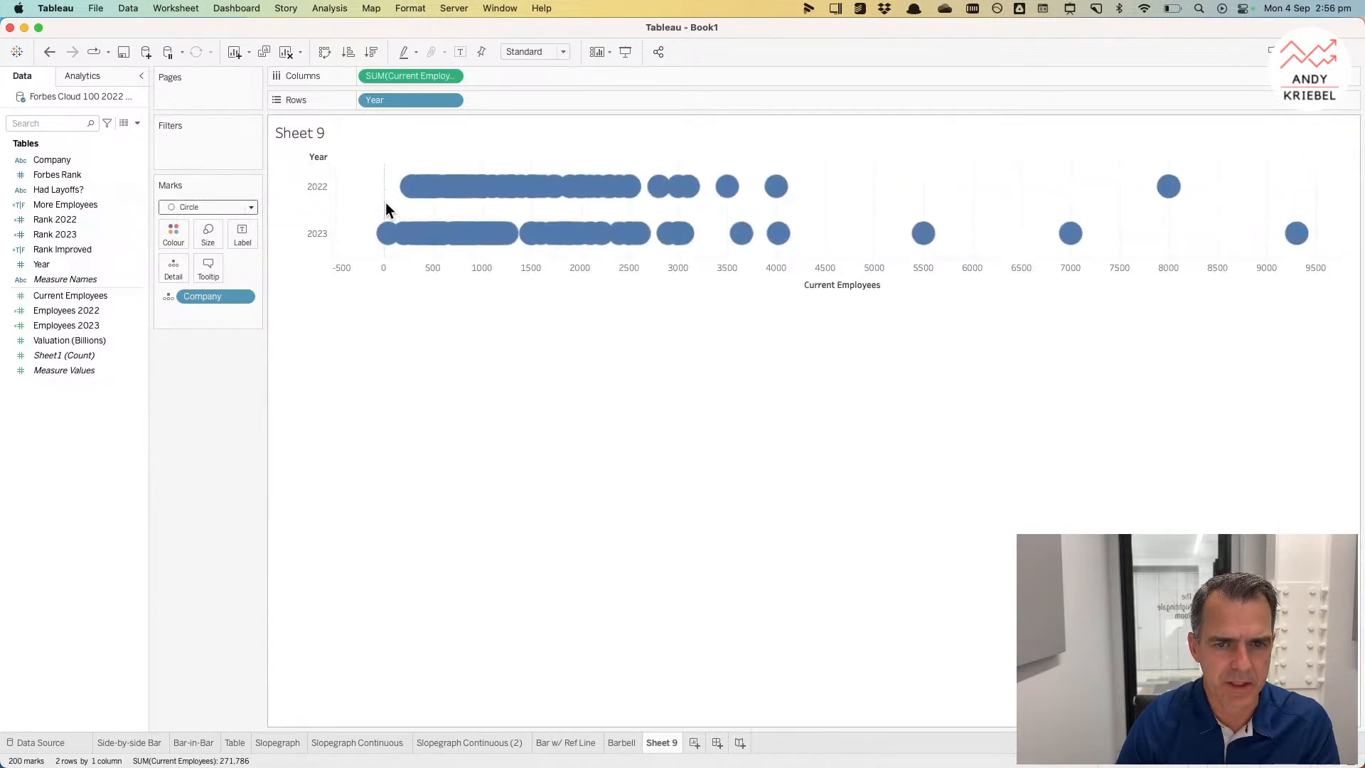
Step: Add an ad-hoc calculation AVG(random()) to Rows to jitter the circles vertically
double_click(524, 102)
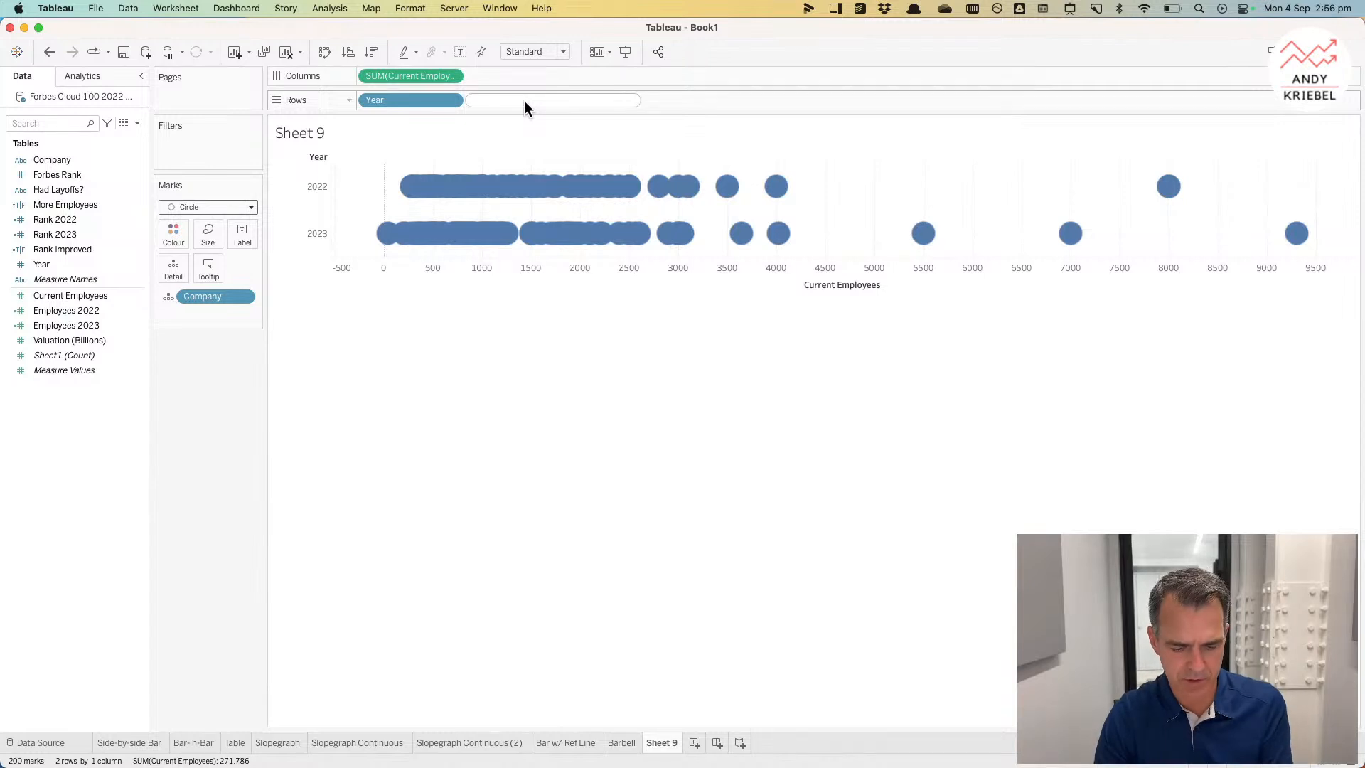
type("radom")
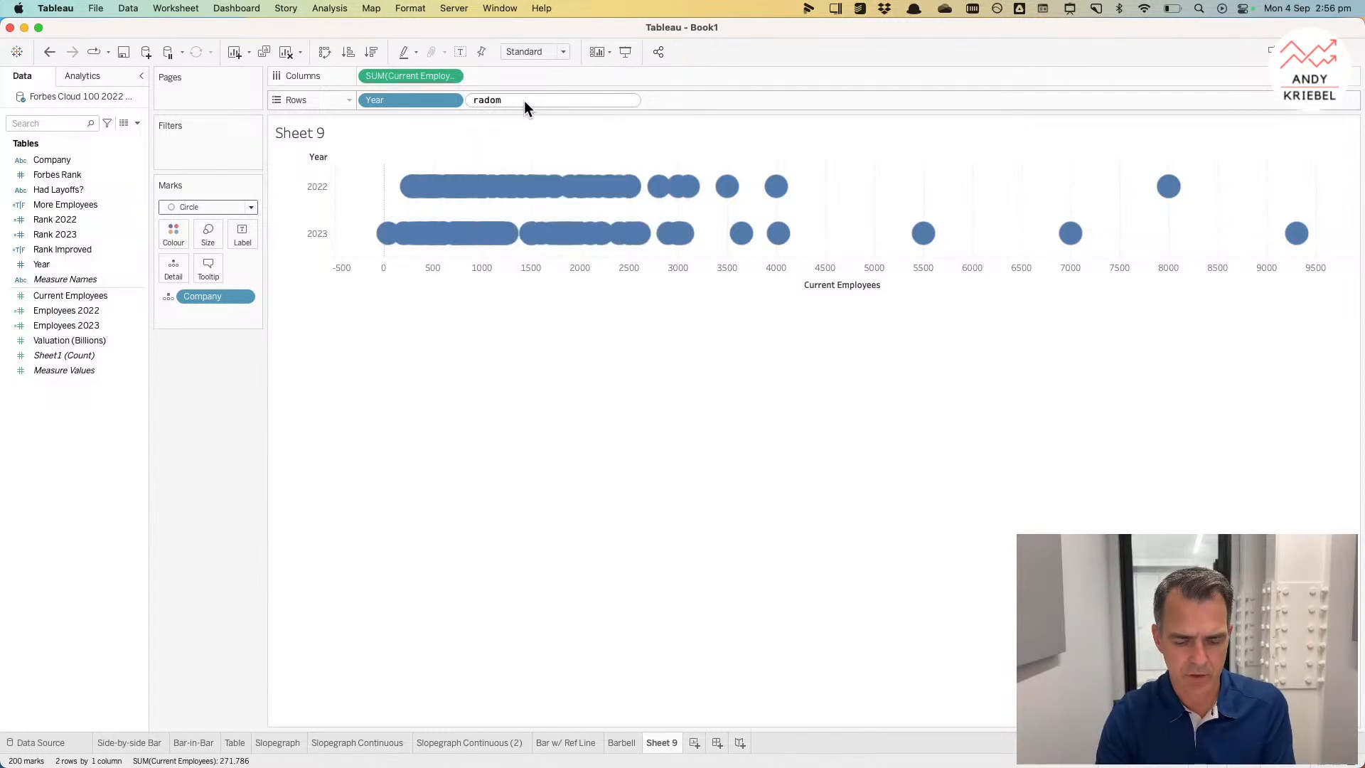
key("BackSpace")
key("BackSpace")
key("BackSpace")
type("ndom")
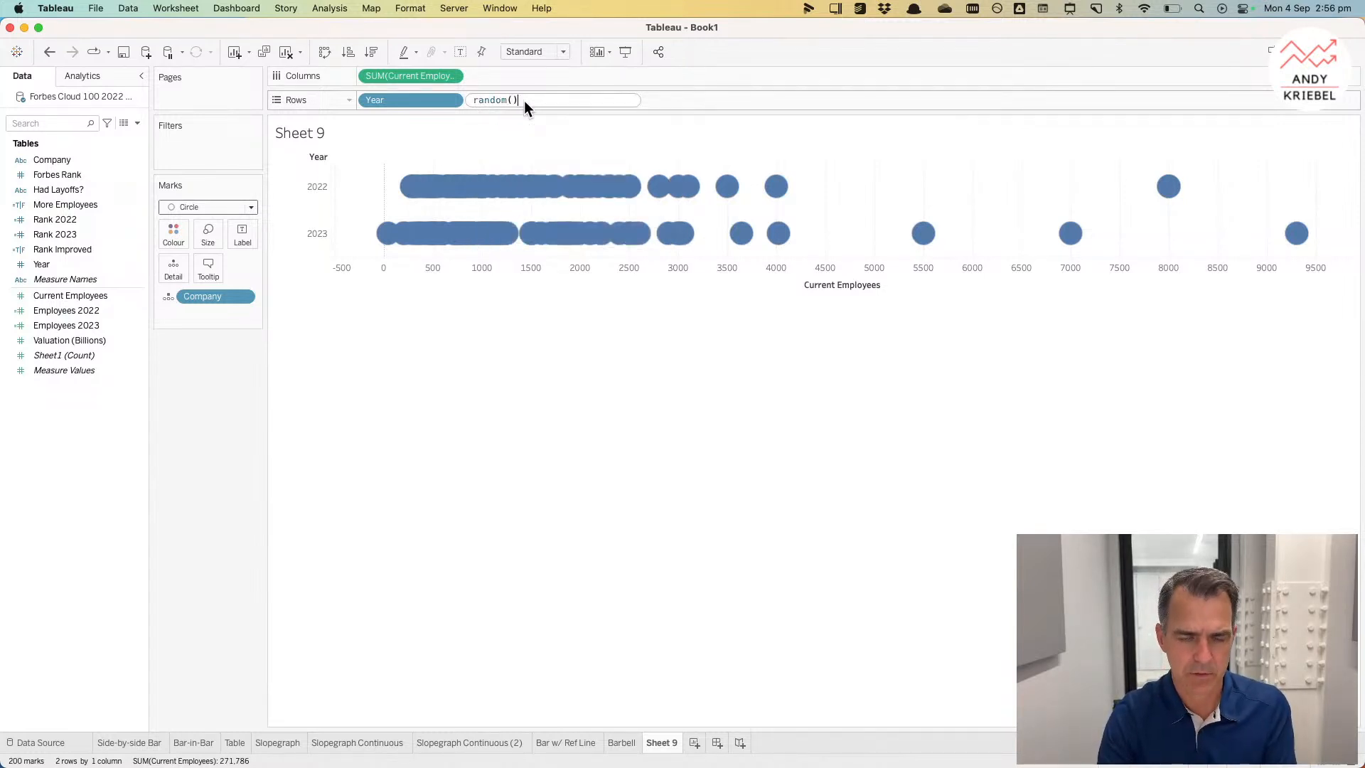
key("Home")
type("AVG(")
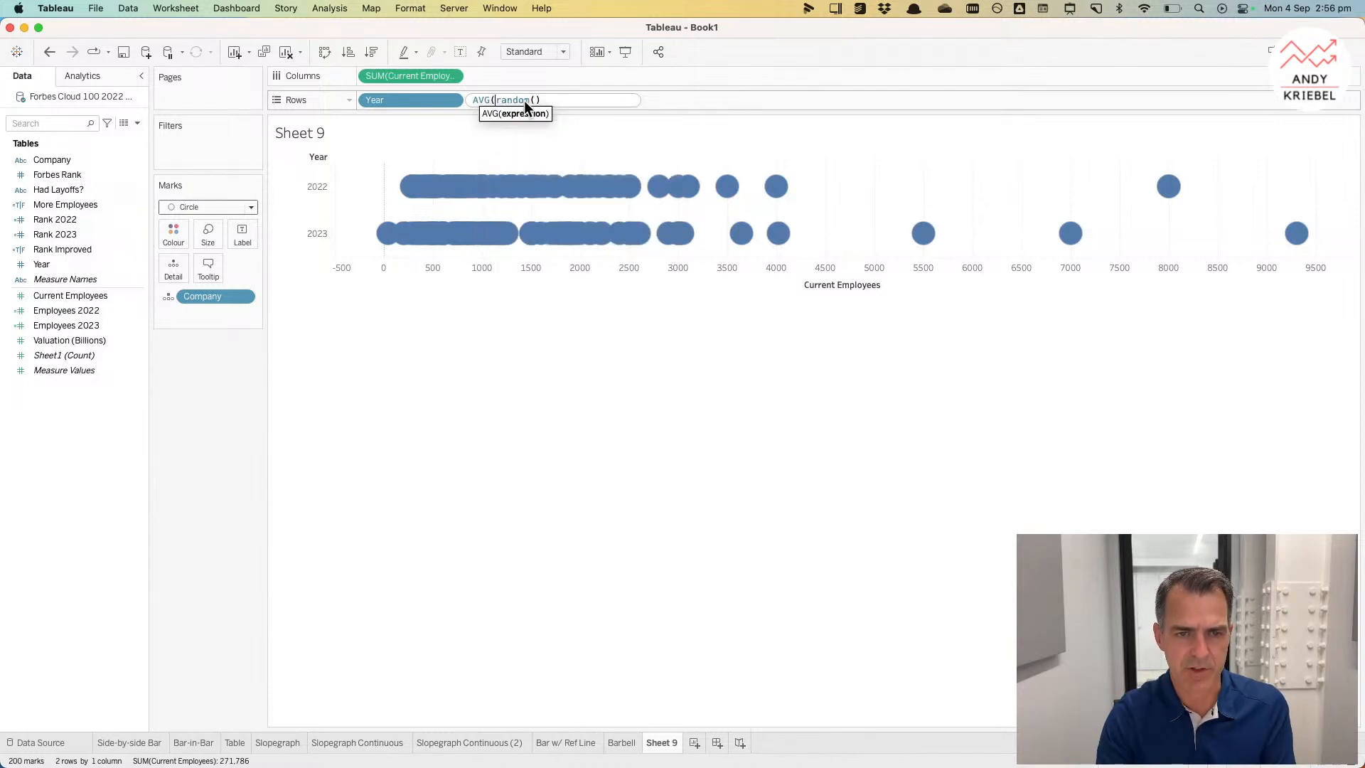
key("Return")
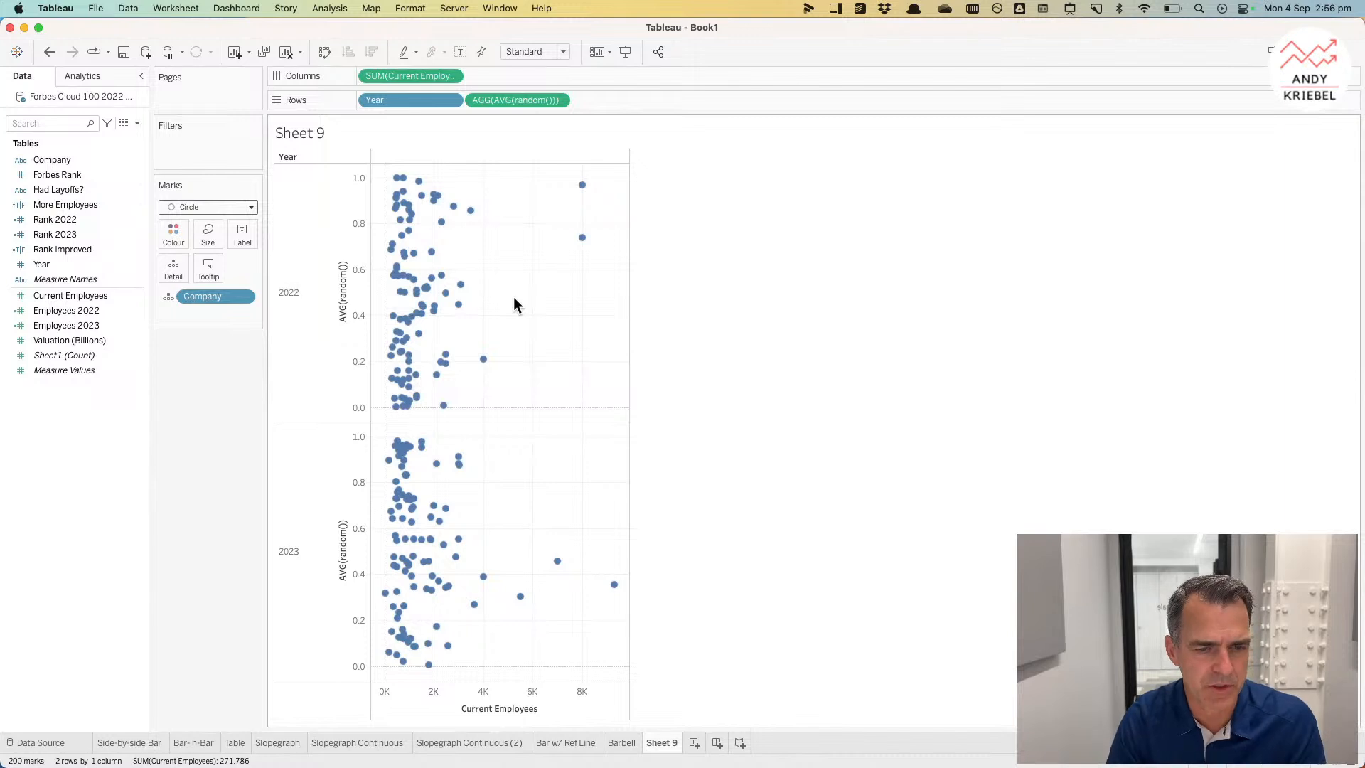
Step: Widen the view, shorten the year panes, and hide the AVG(random()) axis header
left_click_drag(630, 302, 791, 299)
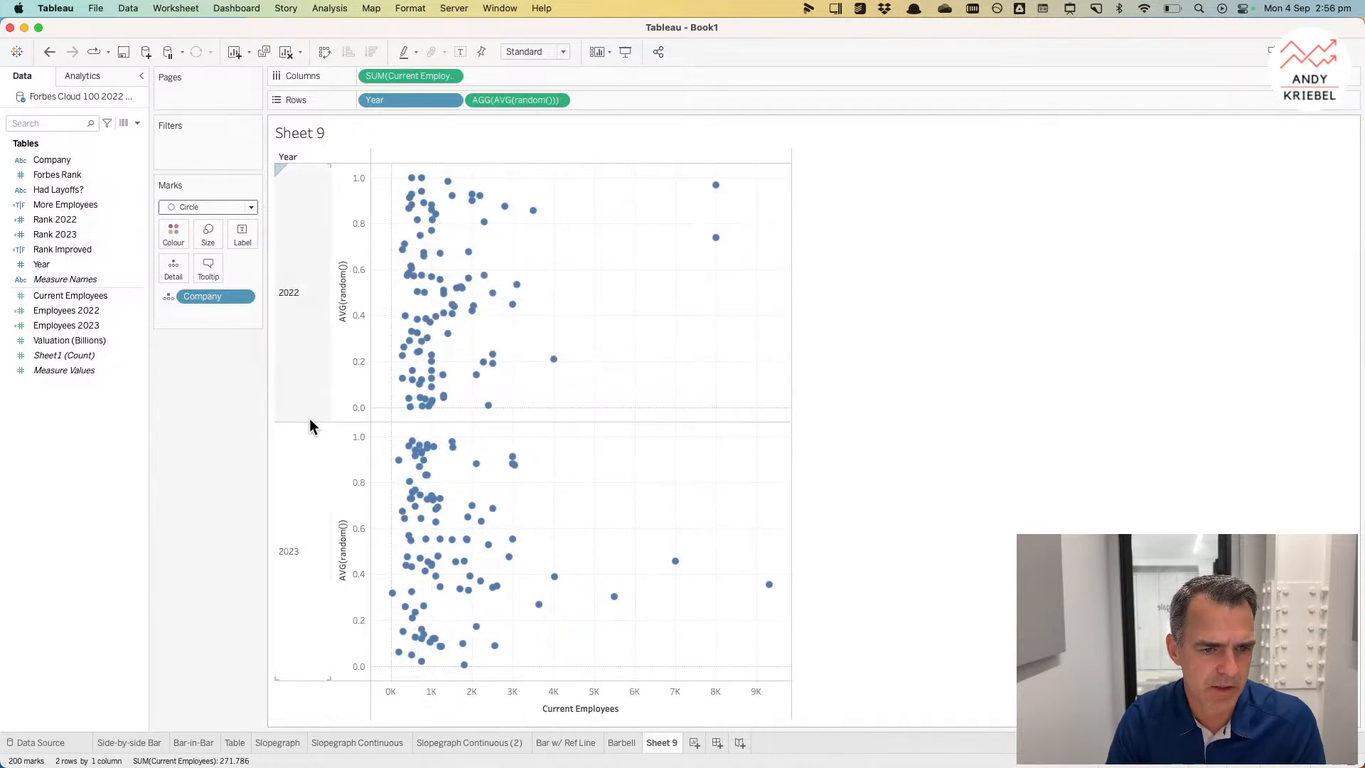
left_click_drag(310, 421, 320, 241)
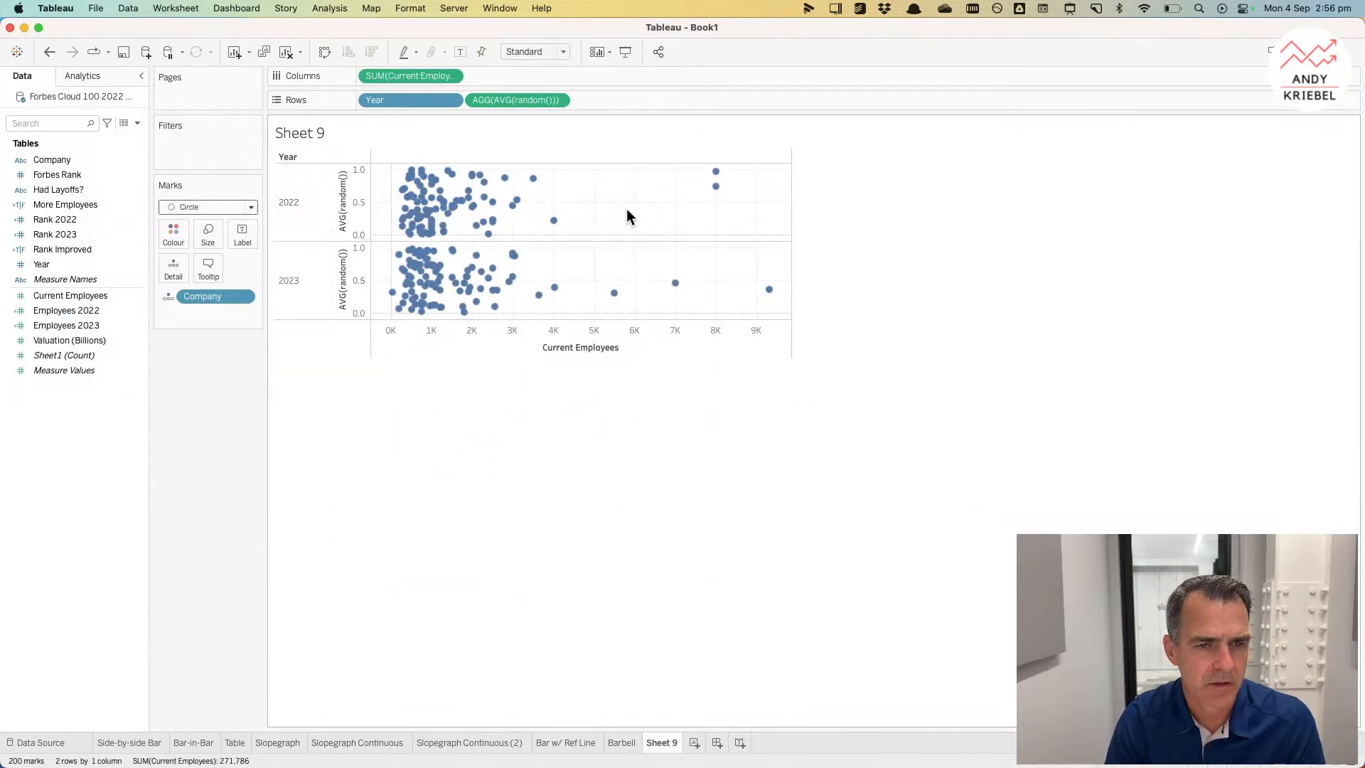
right_click(353, 193)
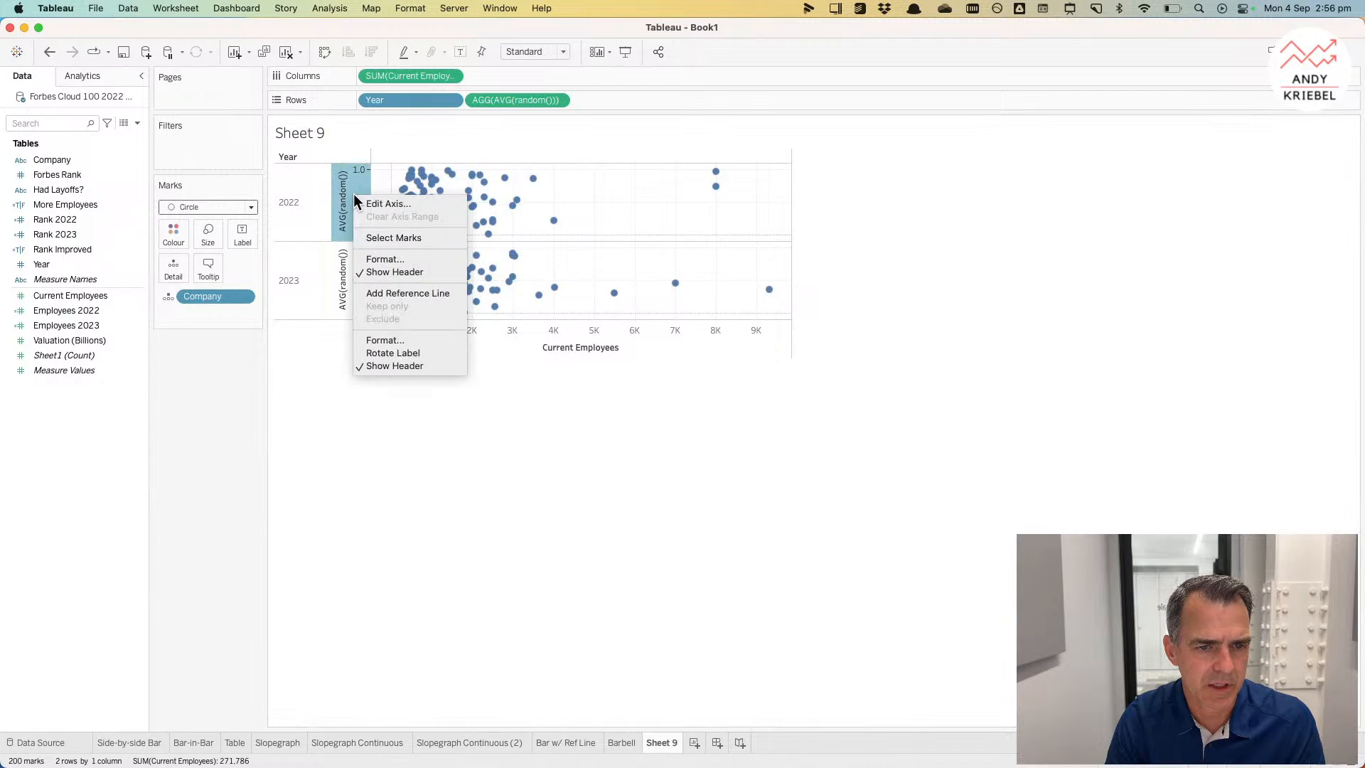
left_click(378, 271)
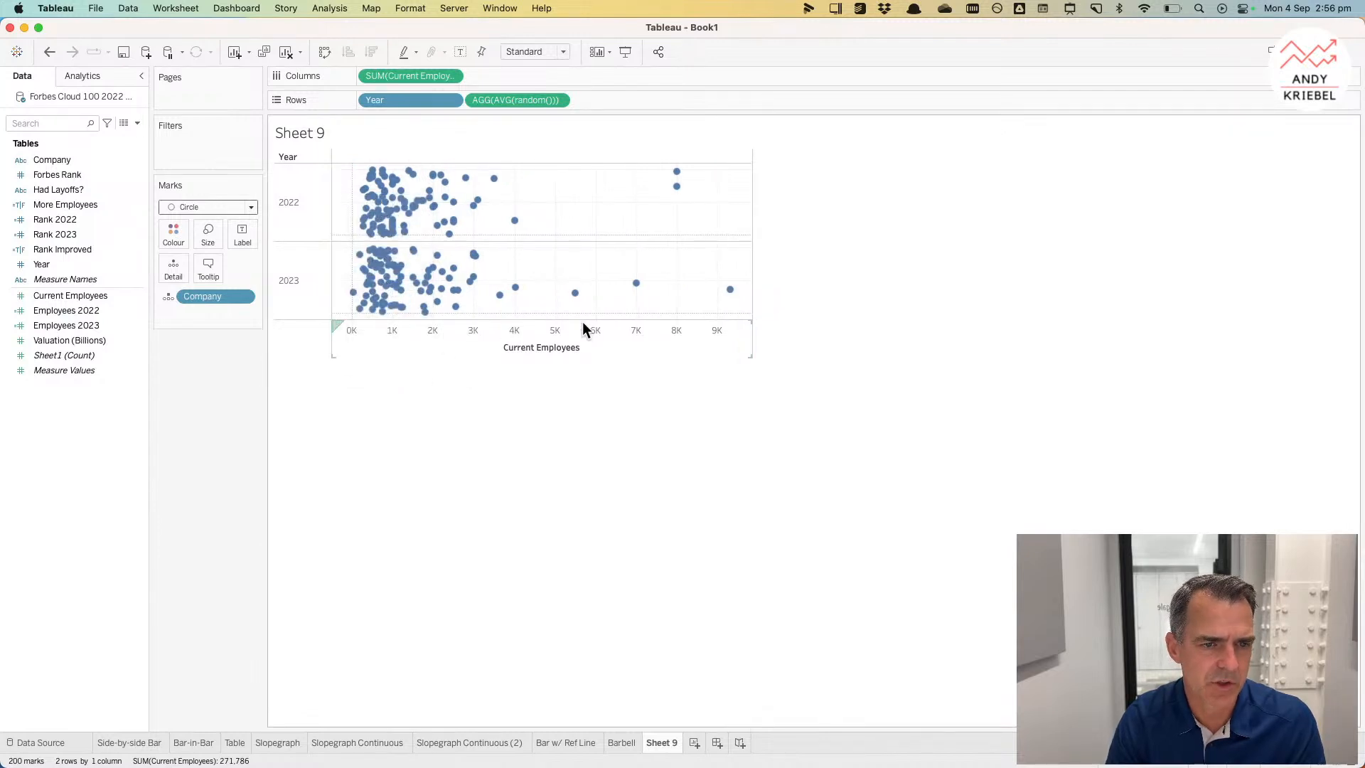
Step: Colour the marks by Year, setting Year's default colours to pink from Lightning Watermelon for 2022 and blue from Lightning Water for 2023
left_click_drag(37, 263, 173, 233)
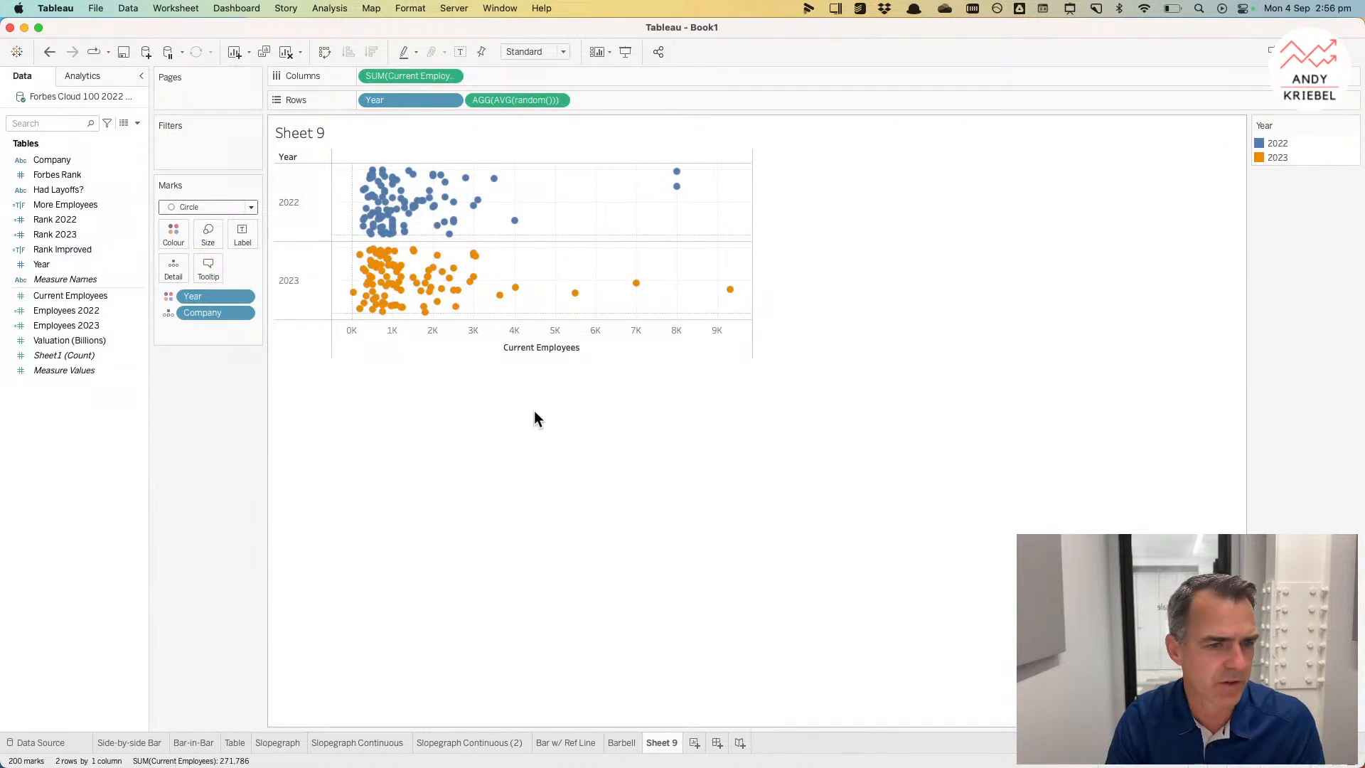
right_click(96, 263)
mouse_move(165, 438)
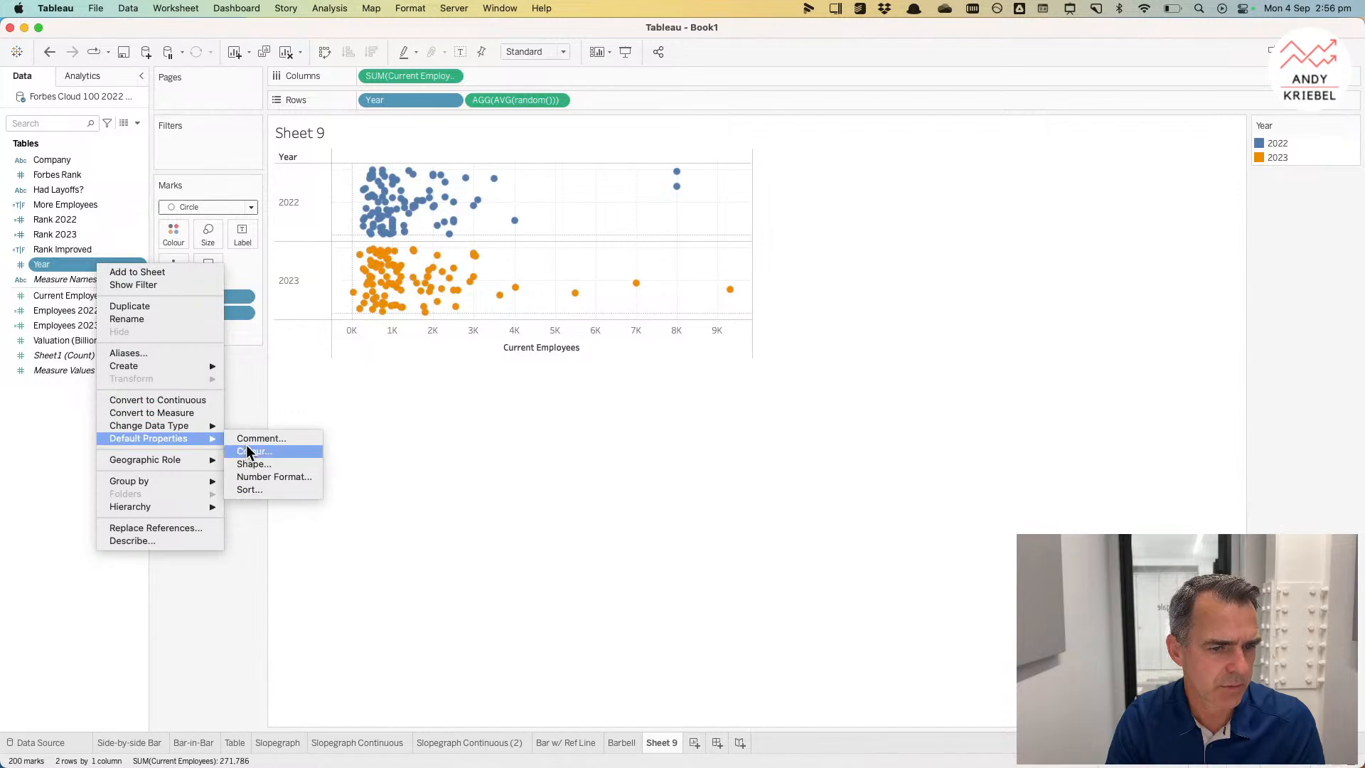
left_click(266, 453)
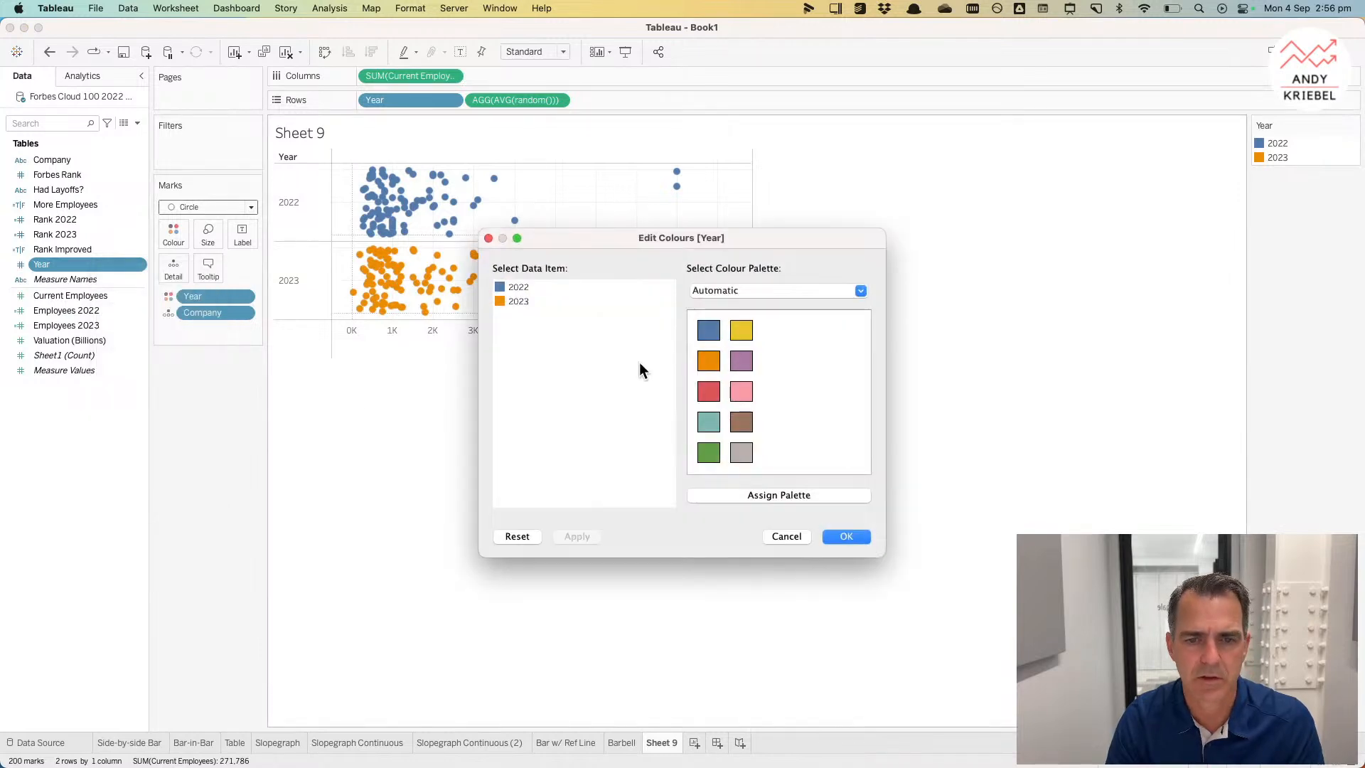
left_click(728, 288)
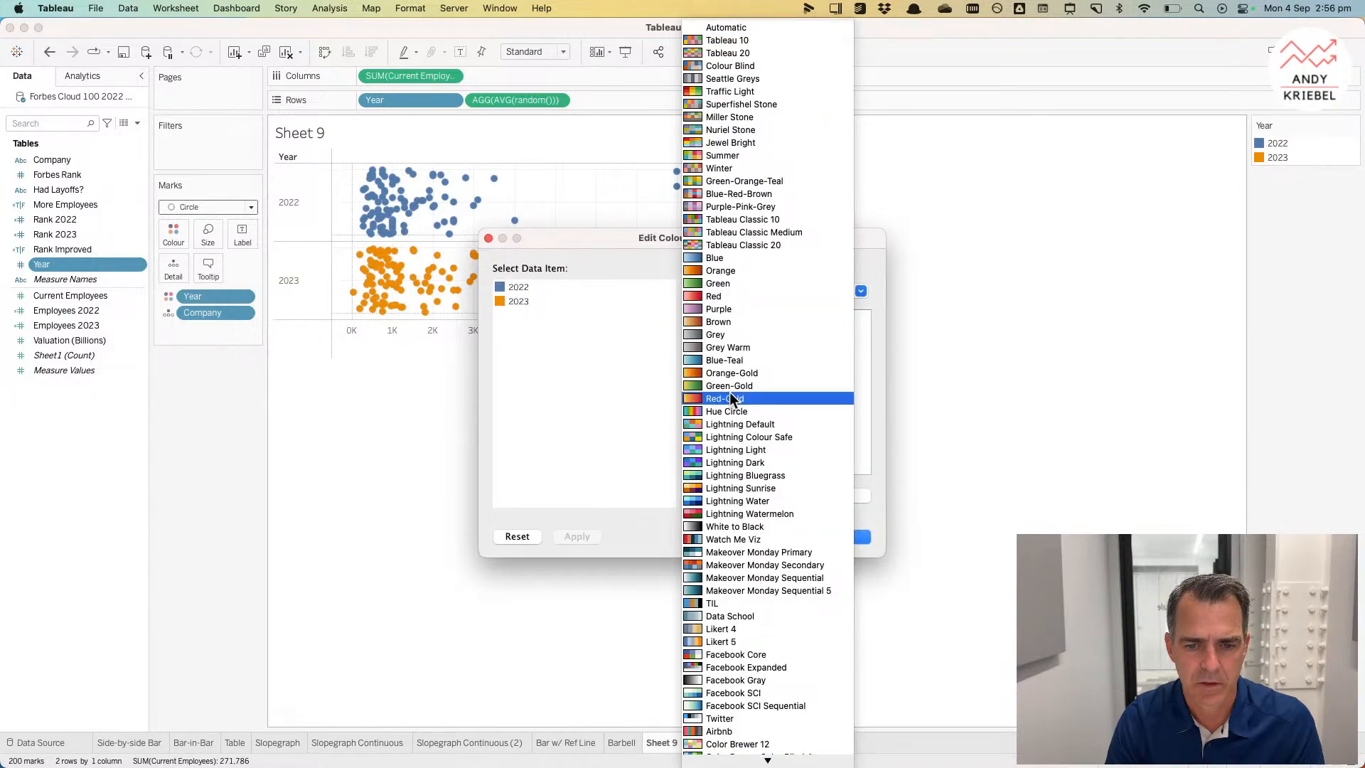
left_click(736, 502)
left_click(709, 422)
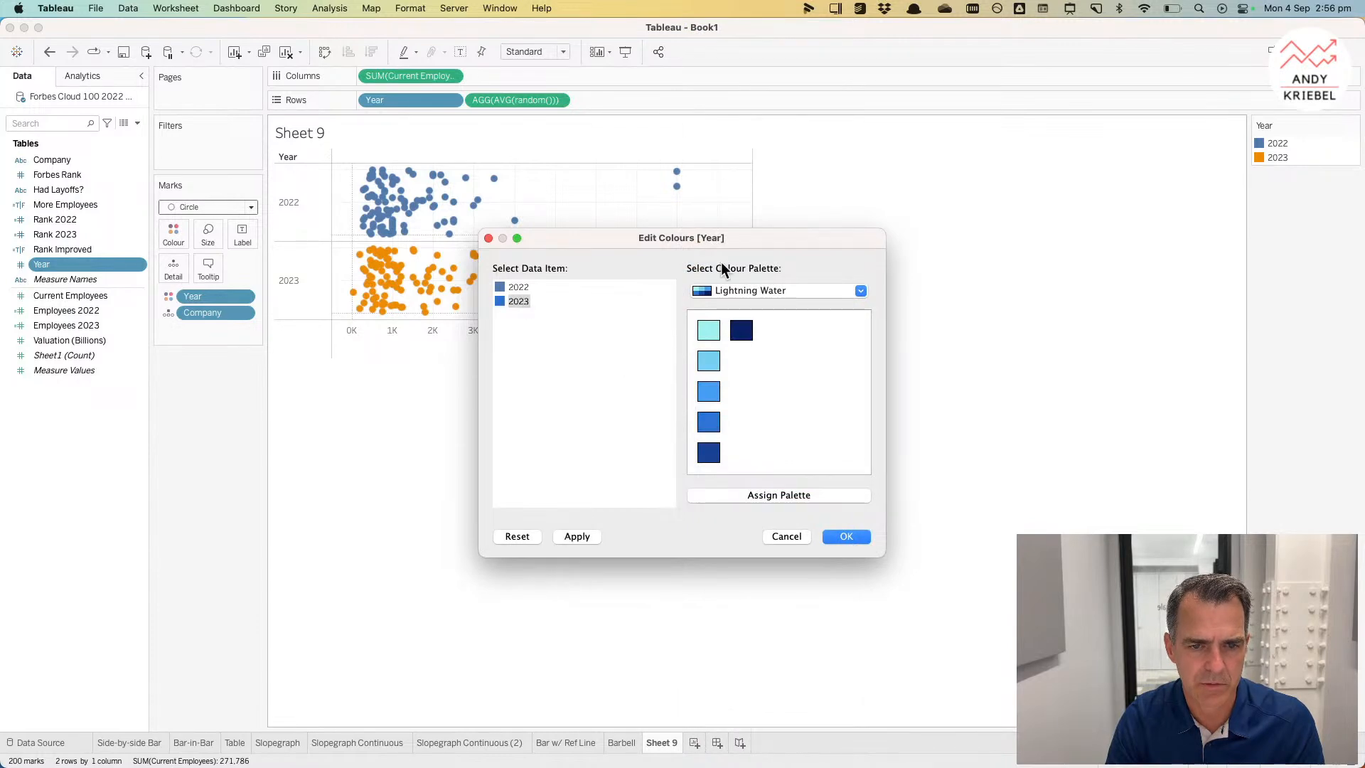
left_click(719, 297)
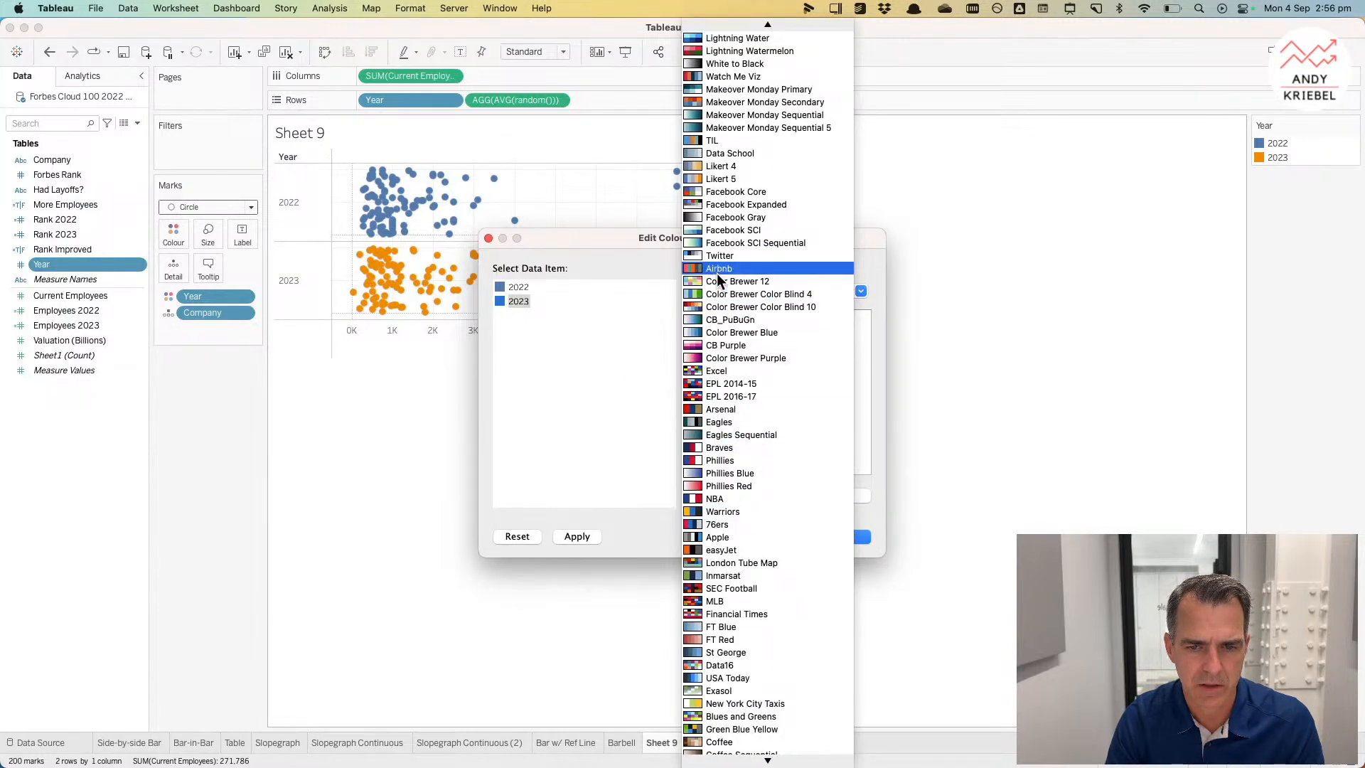
scroll(736, 200, "up", 3)
left_click(738, 152)
left_click(519, 287)
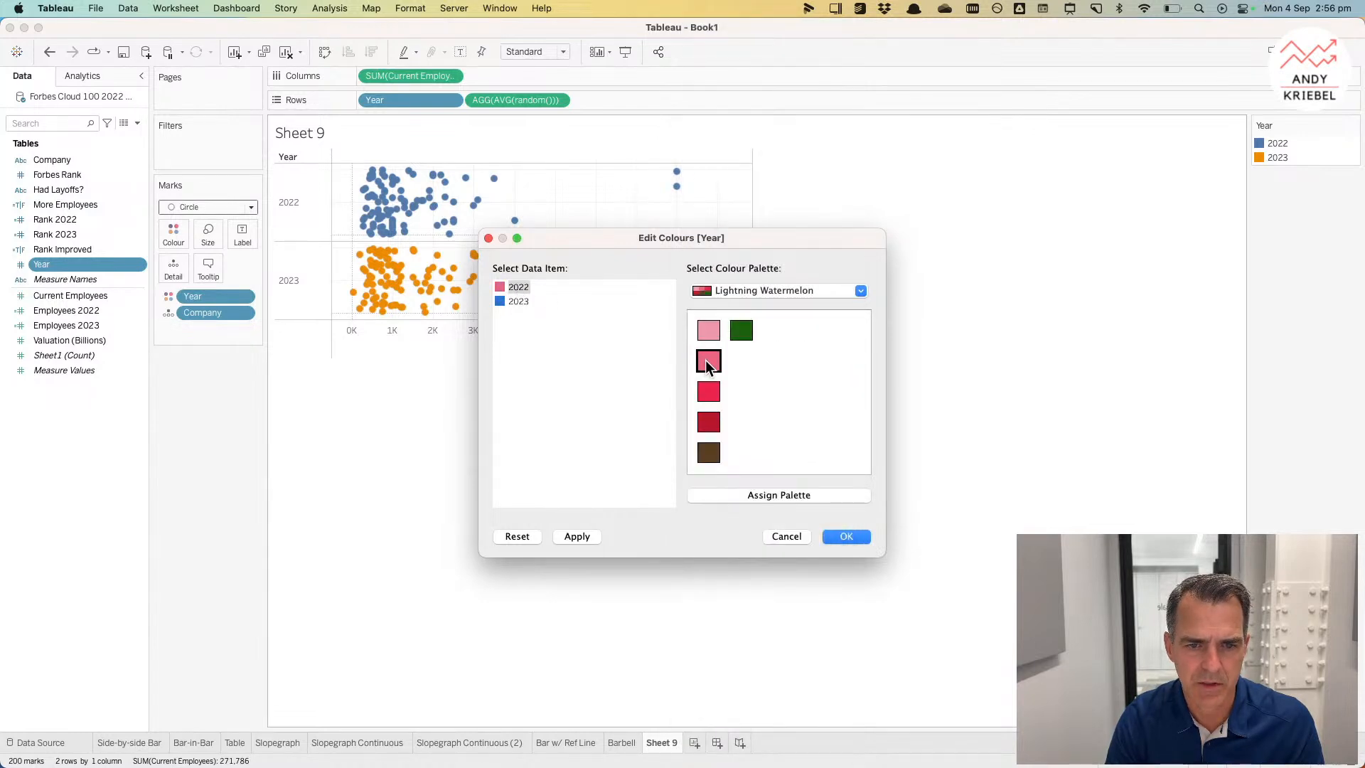
left_click(844, 536)
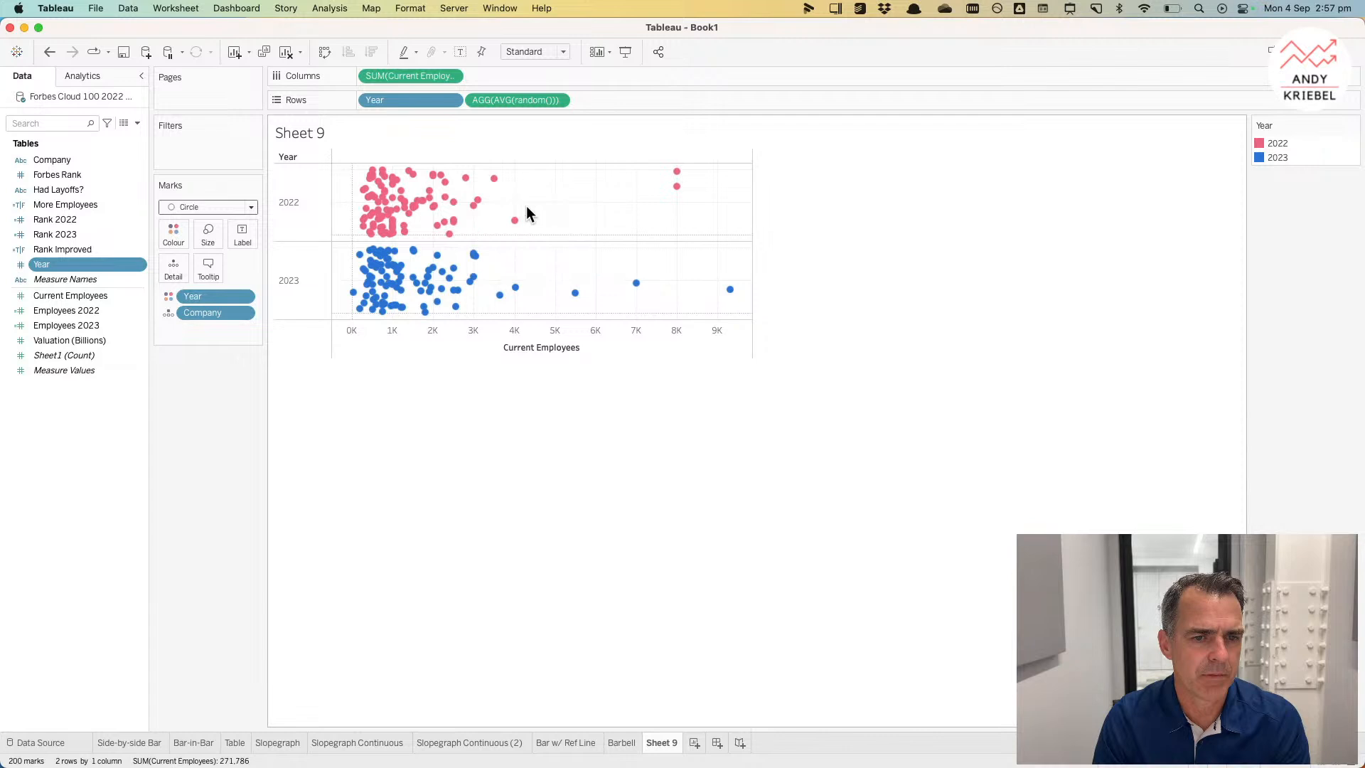
Step: Add a reference line on Current Employees using Median, scoped per cell
left_click(83, 76)
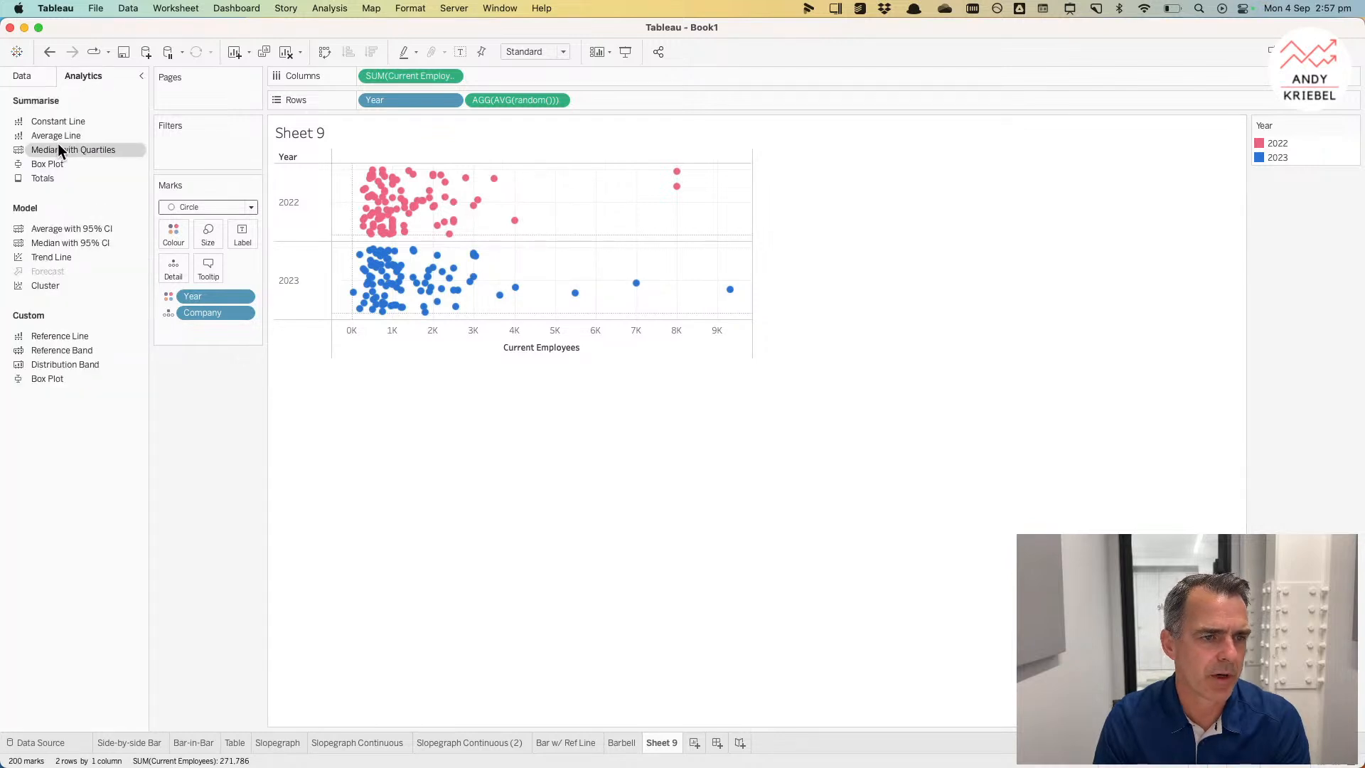
left_click_drag(58, 135, 78, 153)
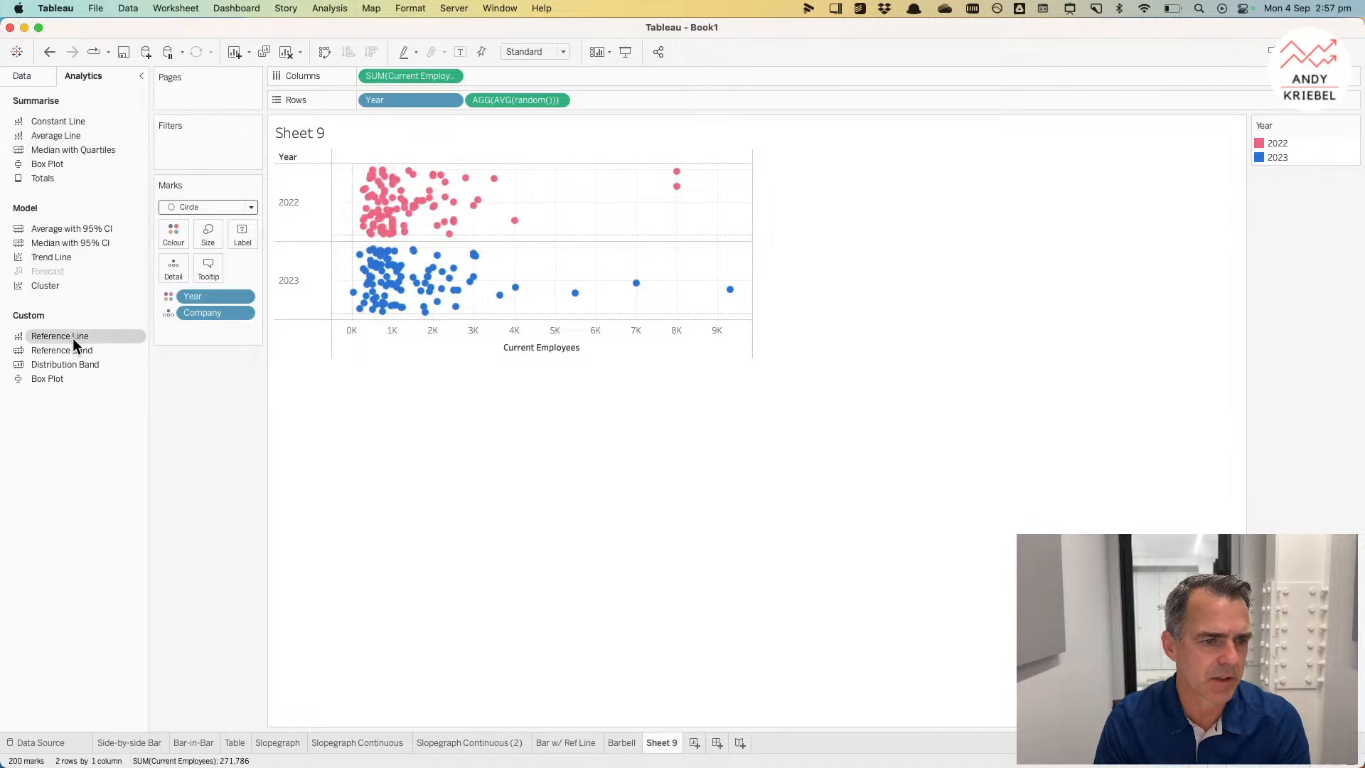
left_click_drag(72, 336, 446, 215)
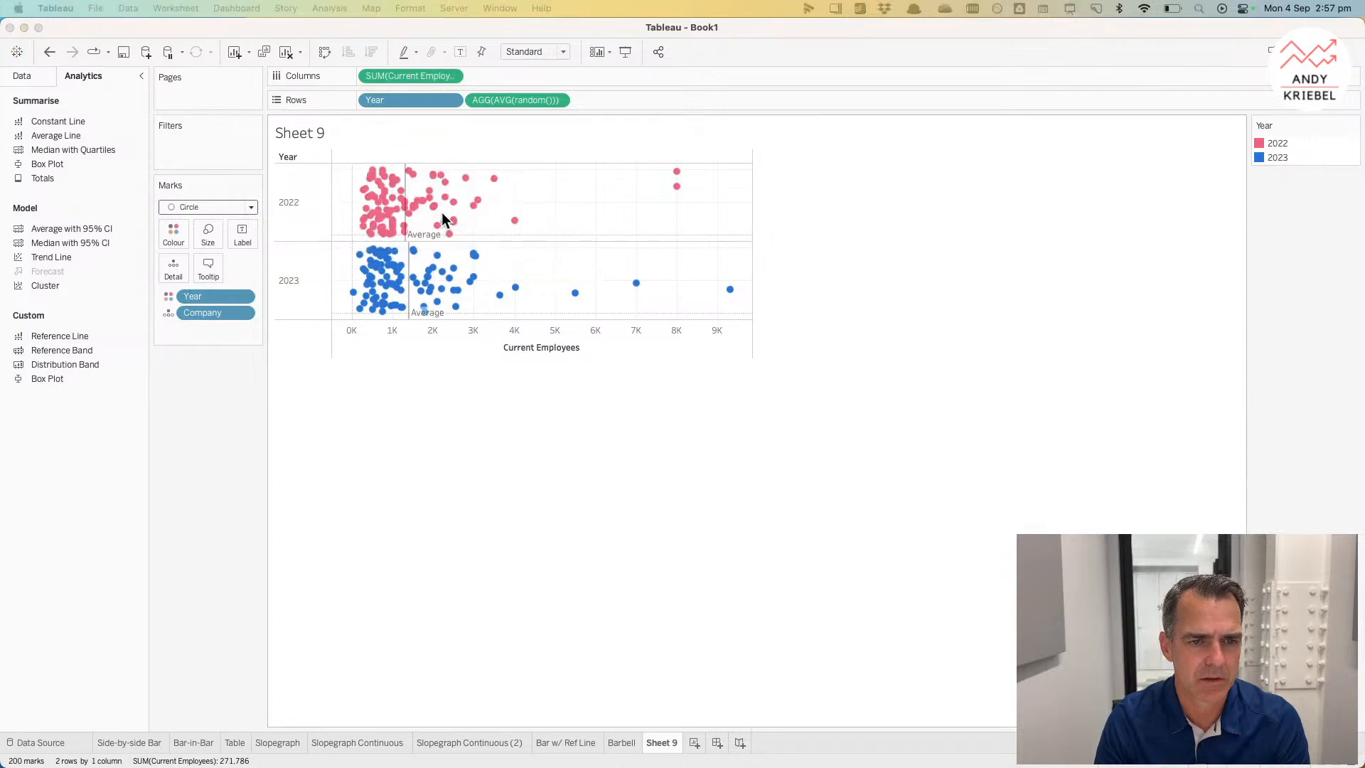
left_click(600, 297)
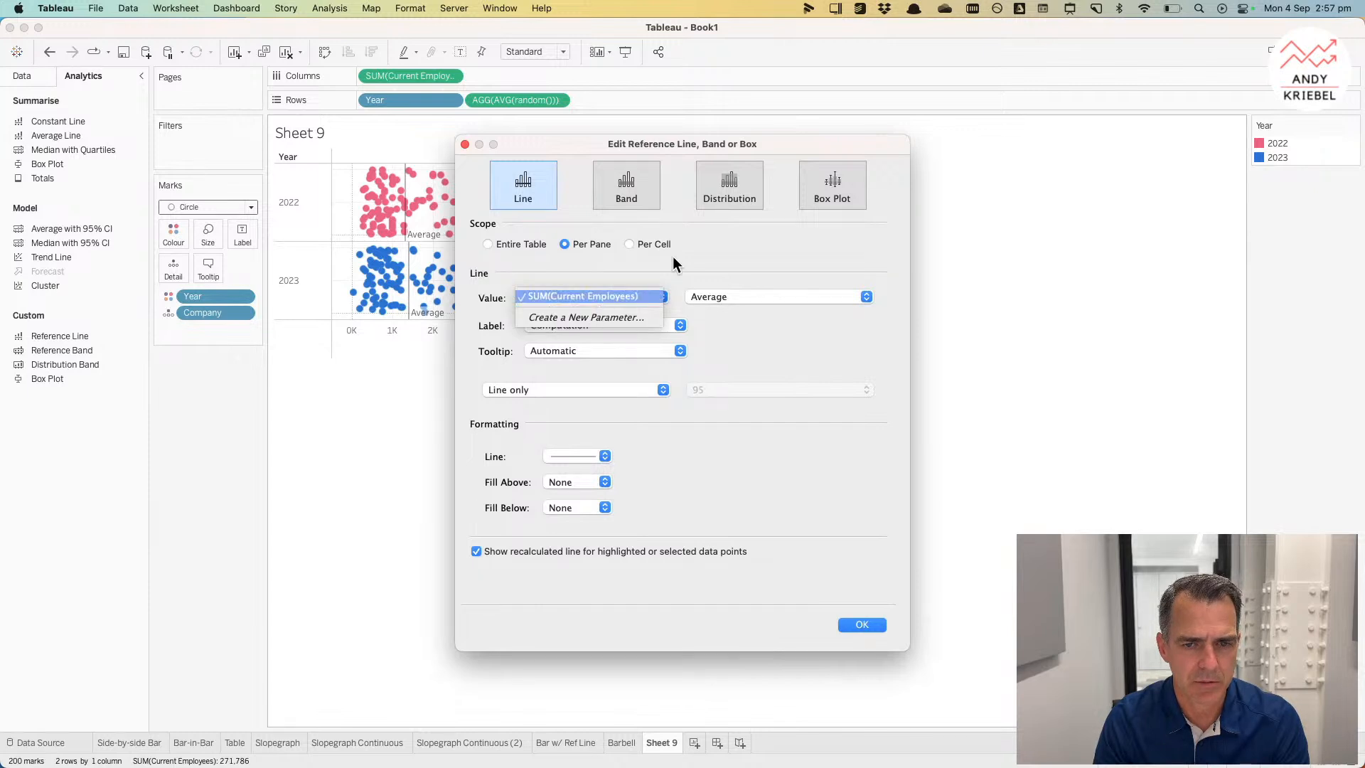
left_click(732, 287)
left_click(731, 293)
left_click(727, 310)
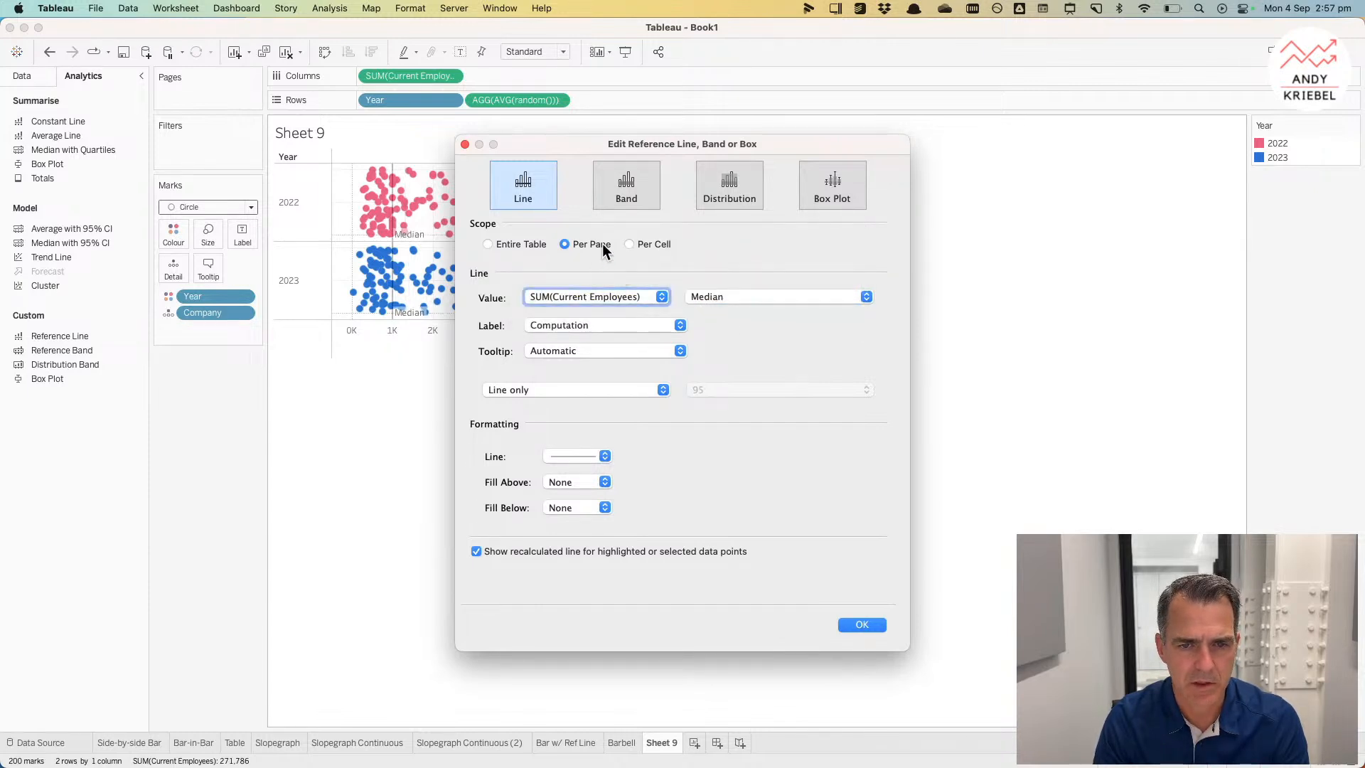
left_click(628, 244)
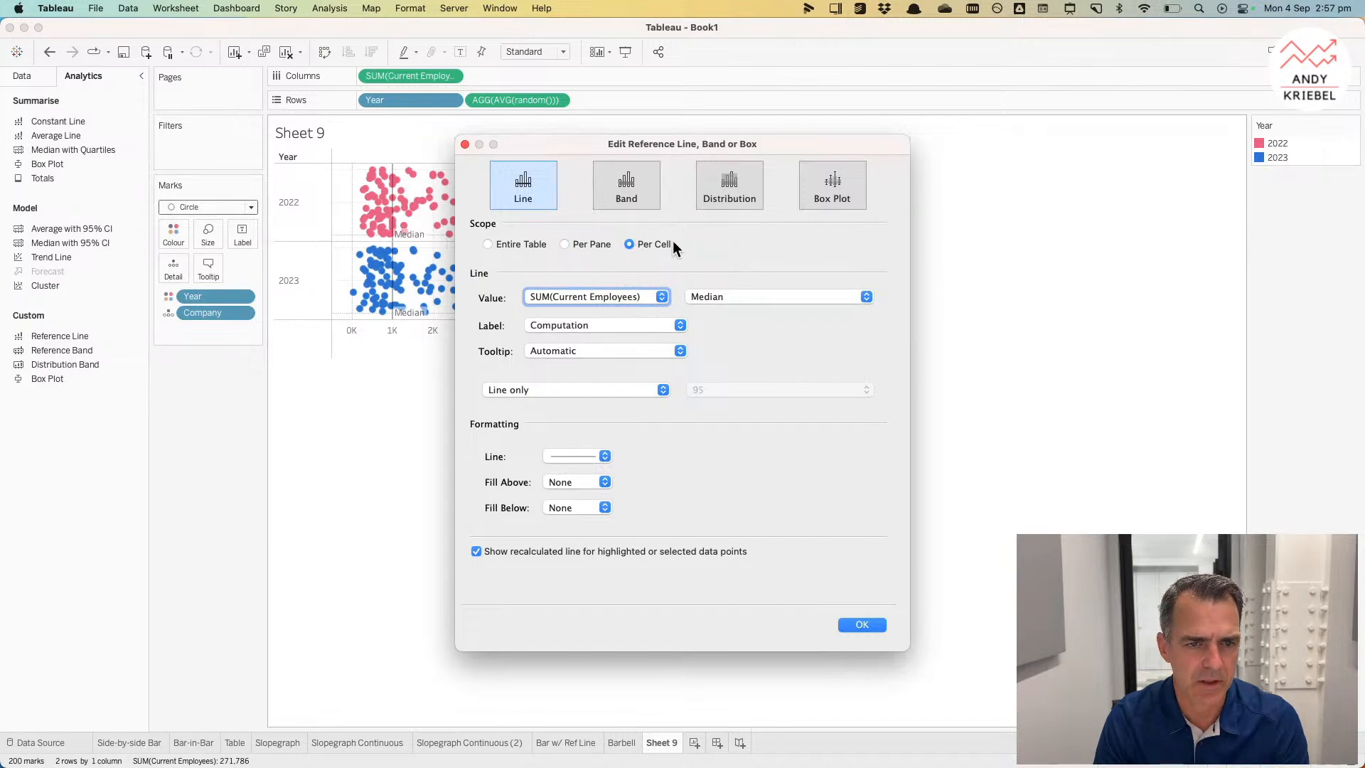
left_click(586, 463)
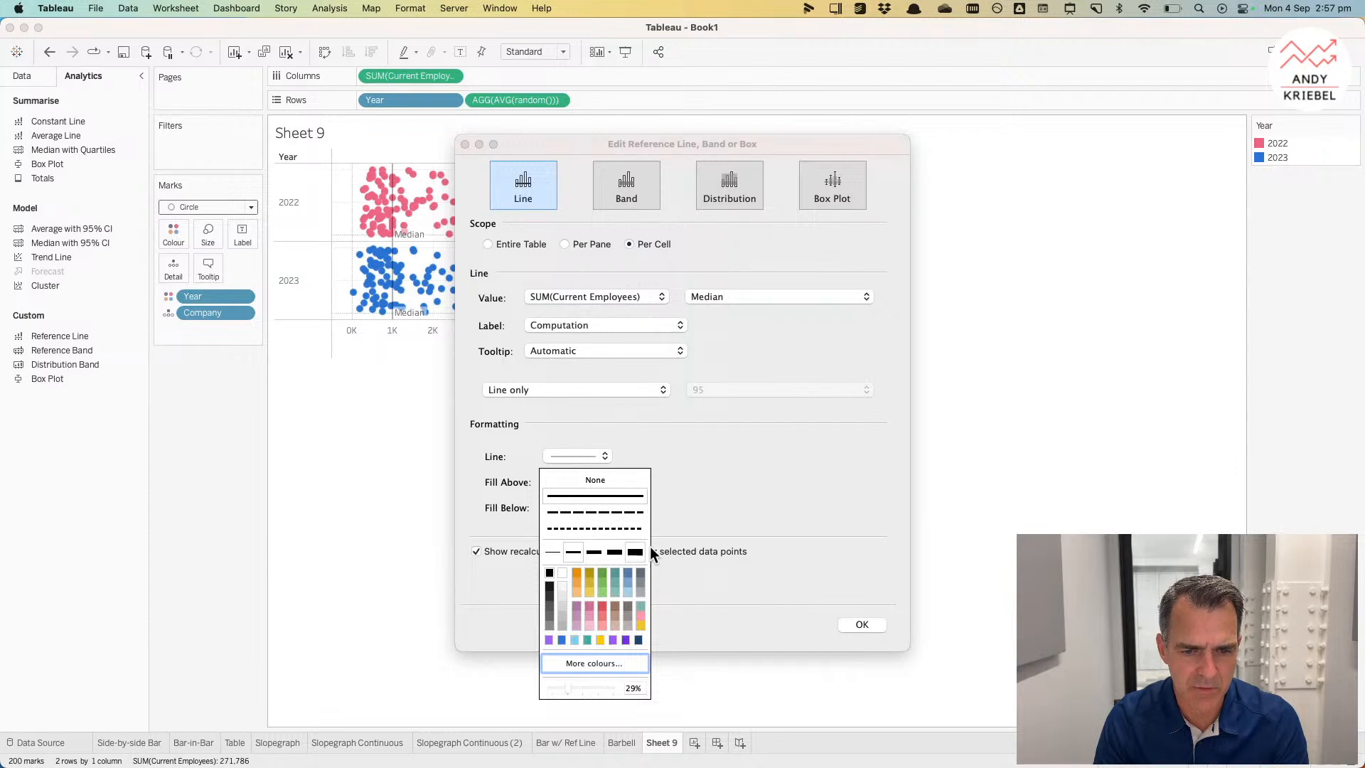
left_click(736, 456)
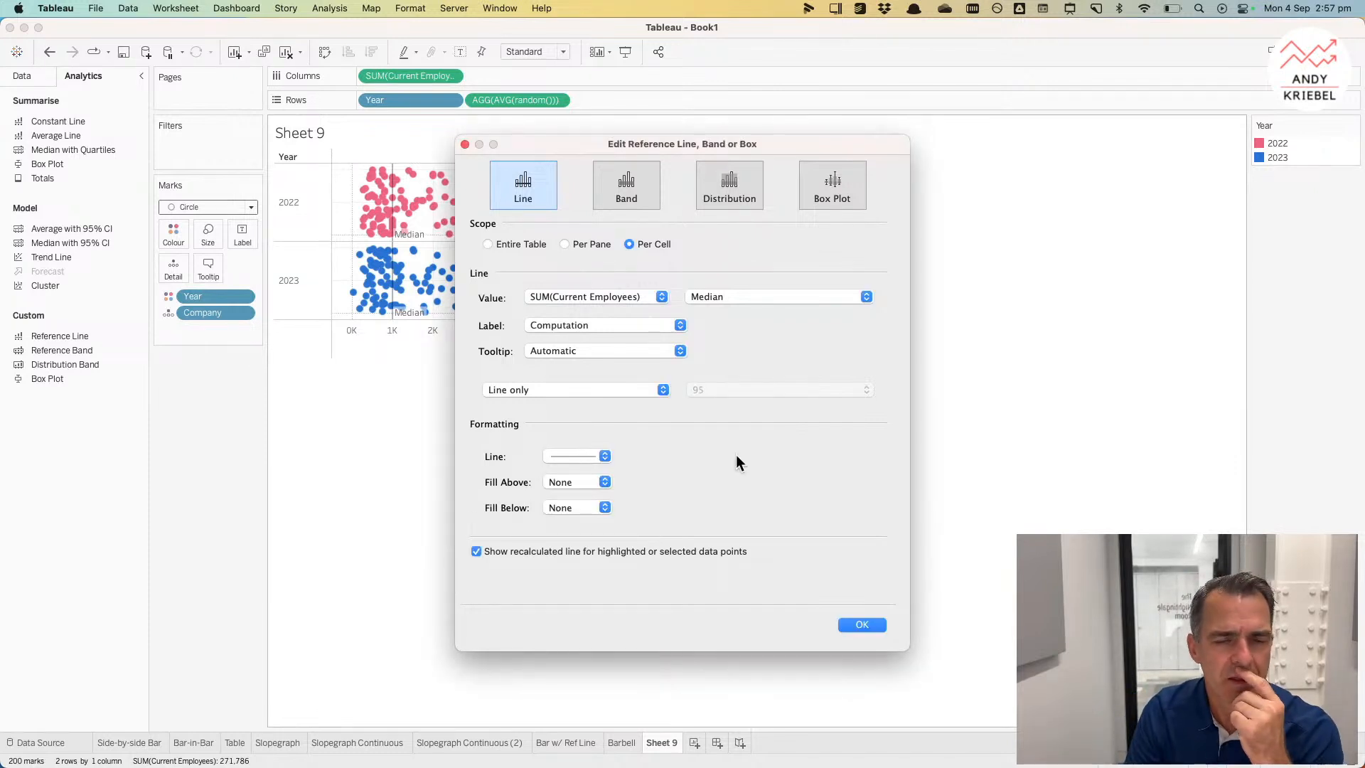
left_click(858, 625)
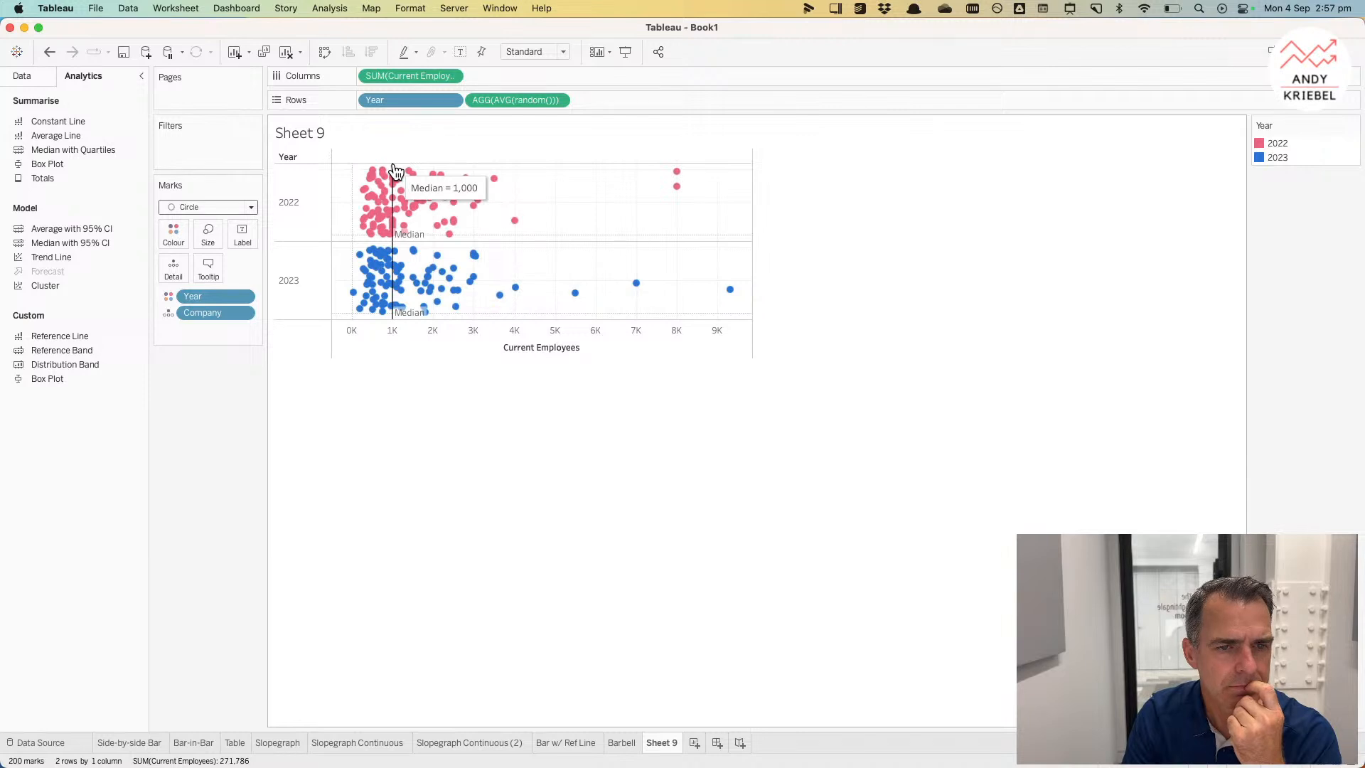
Step: Switch the reference line's aggregation to Average
left_click(395, 171)
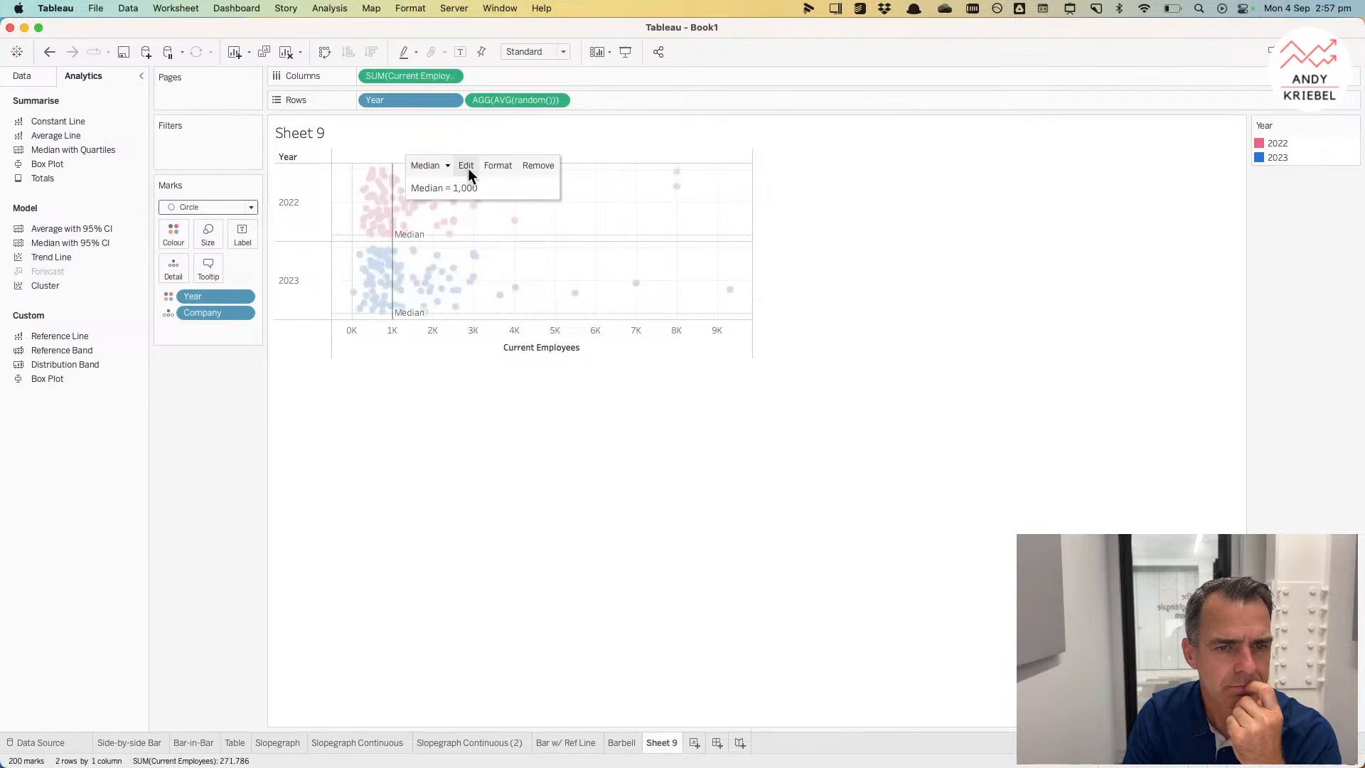
left_click(446, 166)
left_click(448, 239)
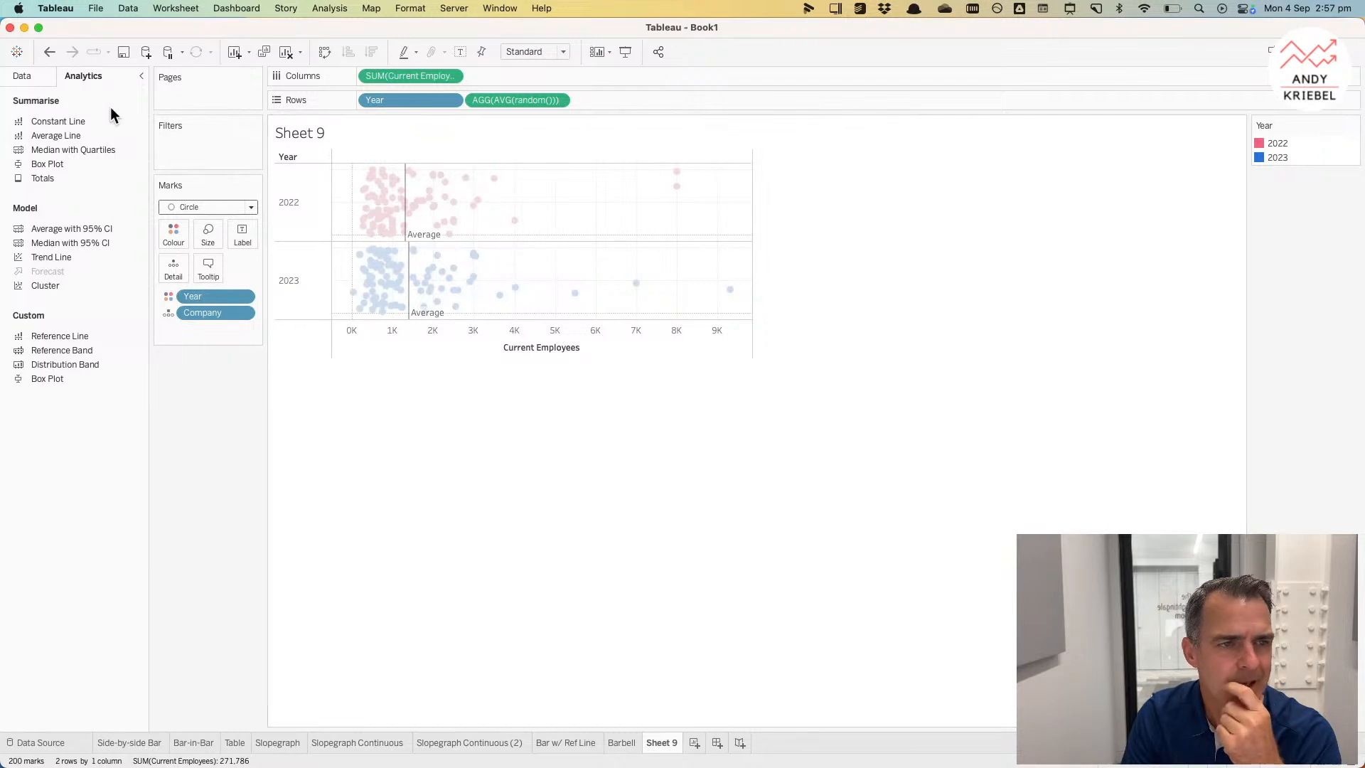
Step: Revert the reference line to Median and rename the sheet Jitter plot
left_click(51, 52)
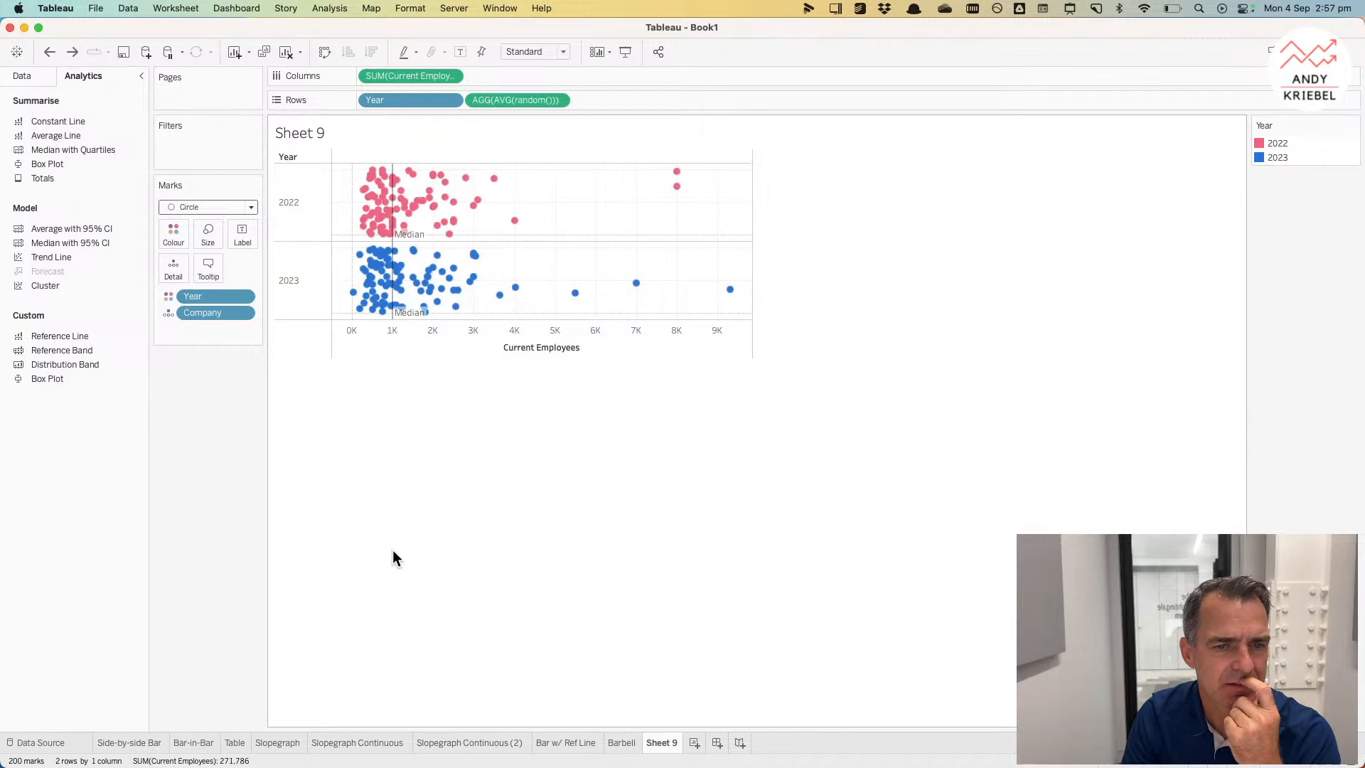
double_click(654, 742)
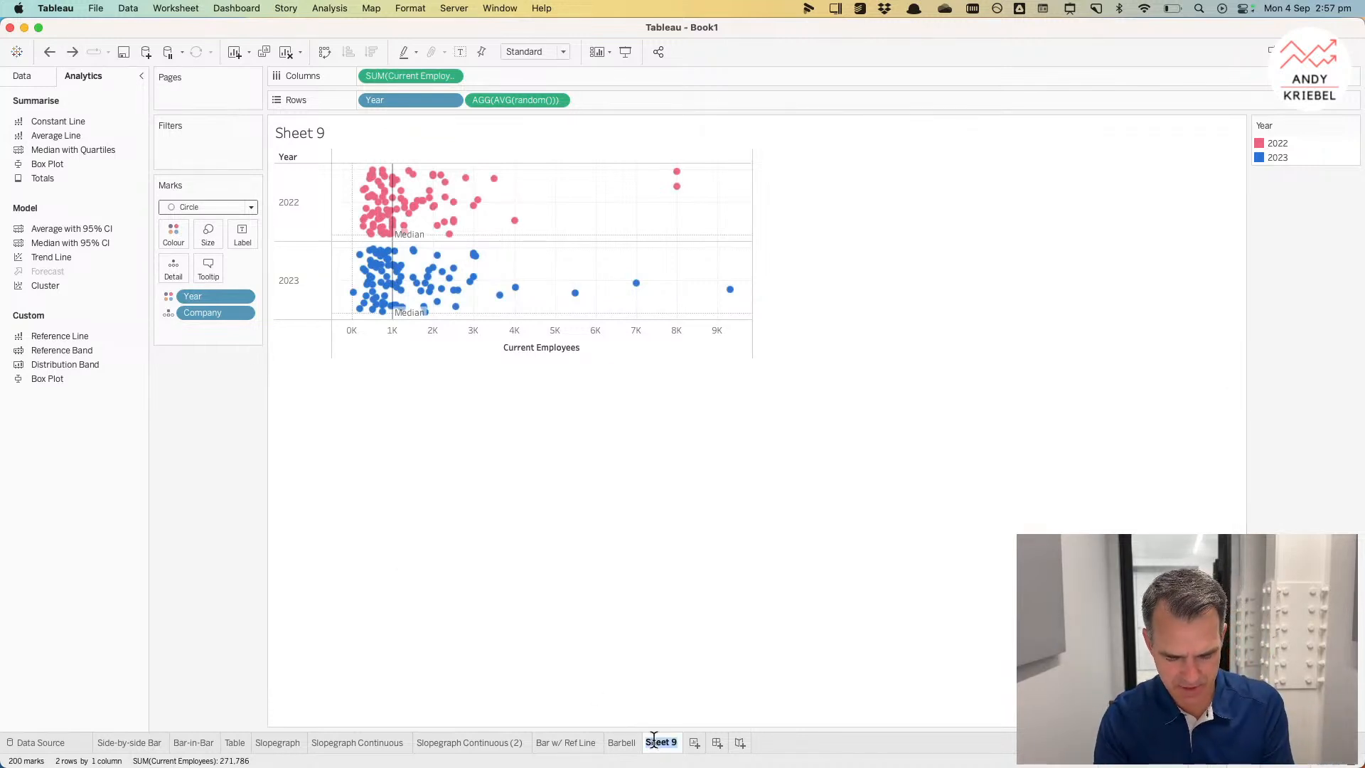
type("Jitter plot")
key("Return")
Step: Add a new sheet with Year on Rows and the mark type set to Gantt Bar
left_click(702, 742)
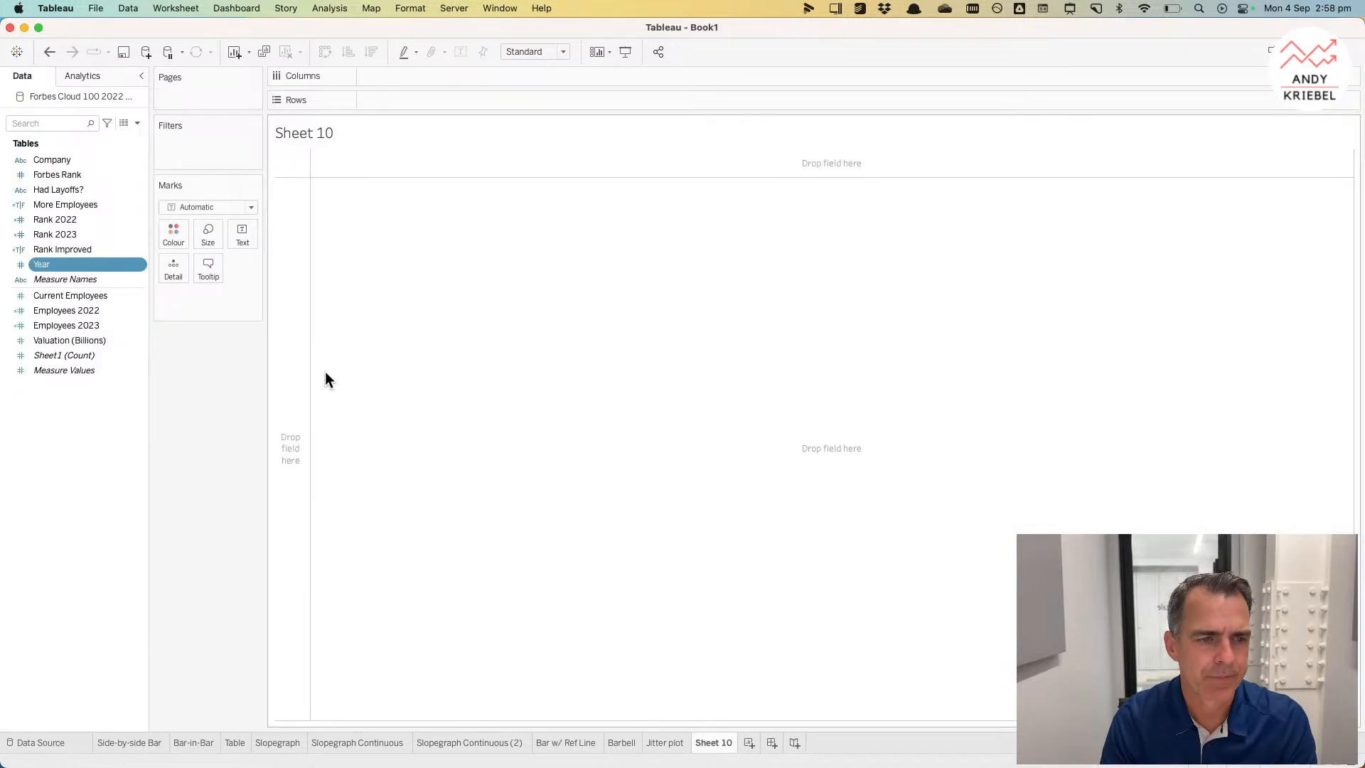
left_click_drag(61, 263, 284, 261)
left_click(203, 207)
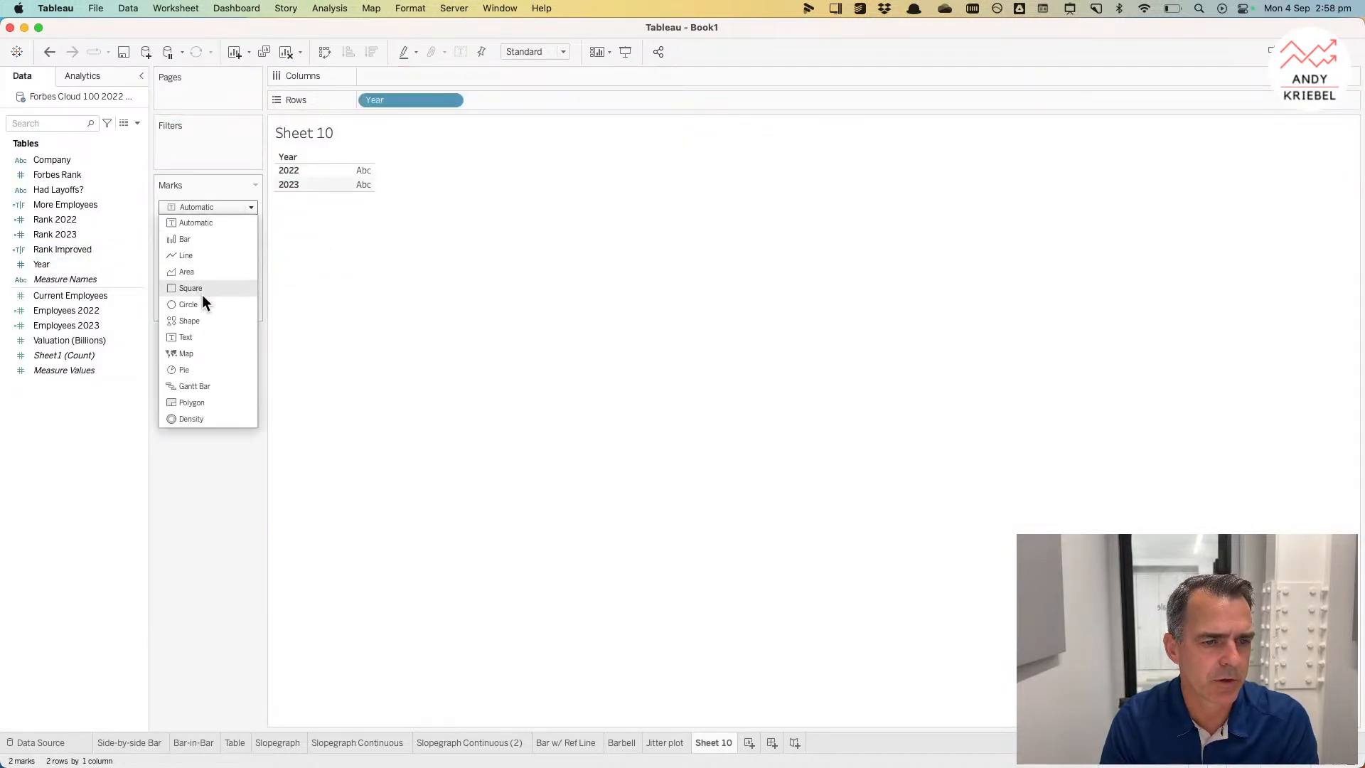
left_click(190, 385)
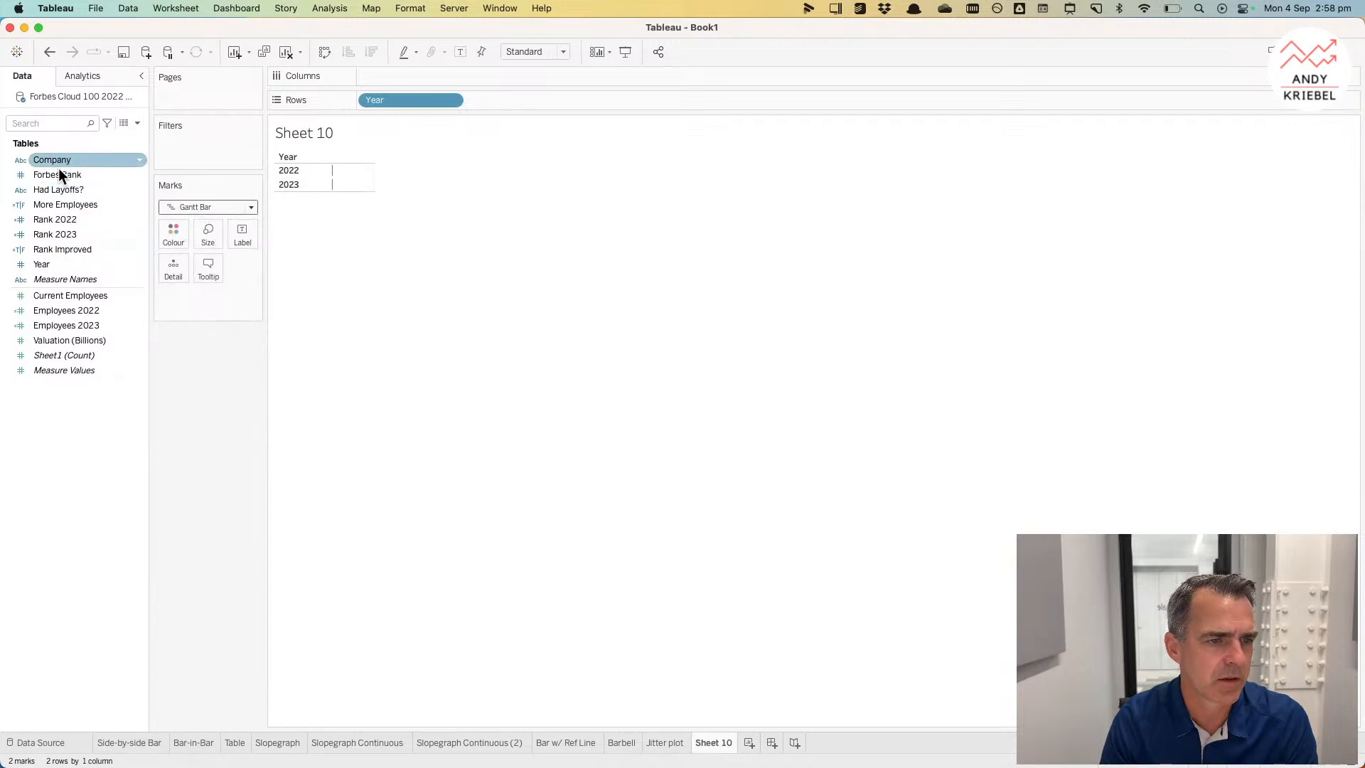
Step: Add Company to Detail and Current Employees to Columns
left_click_drag(69, 161, 176, 270)
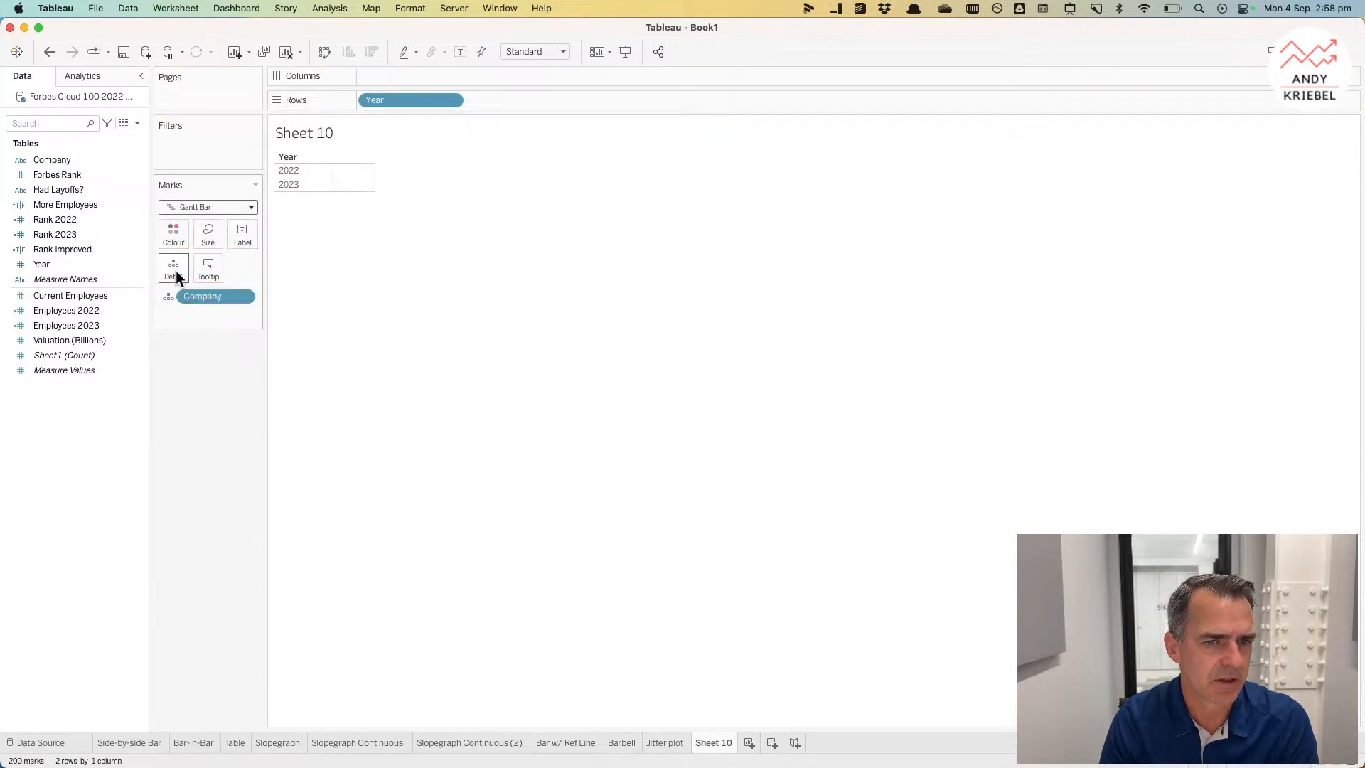
left_click(62, 296)
left_click_drag(62, 295, 386, 75)
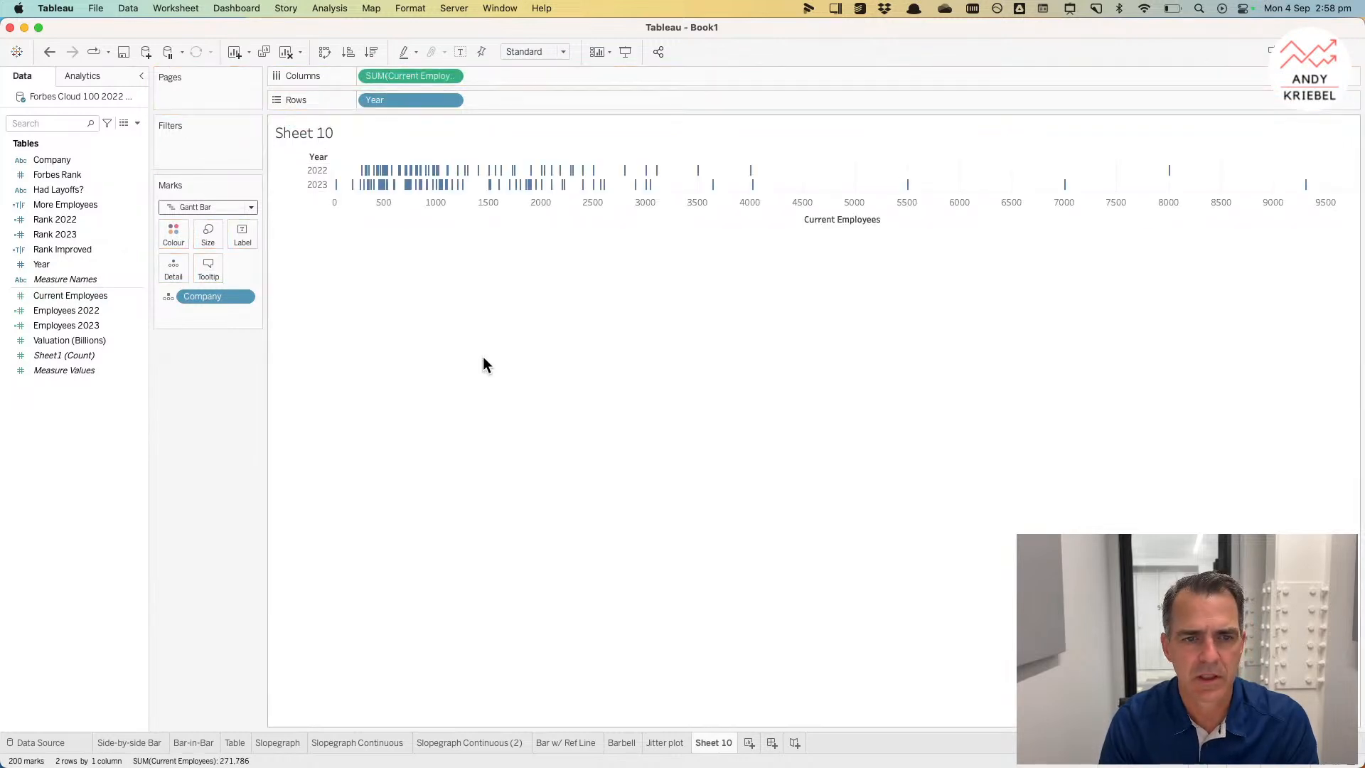
Step: Make the 2022 and 2023 rows taller
left_click_drag(384, 191, 384, 211)
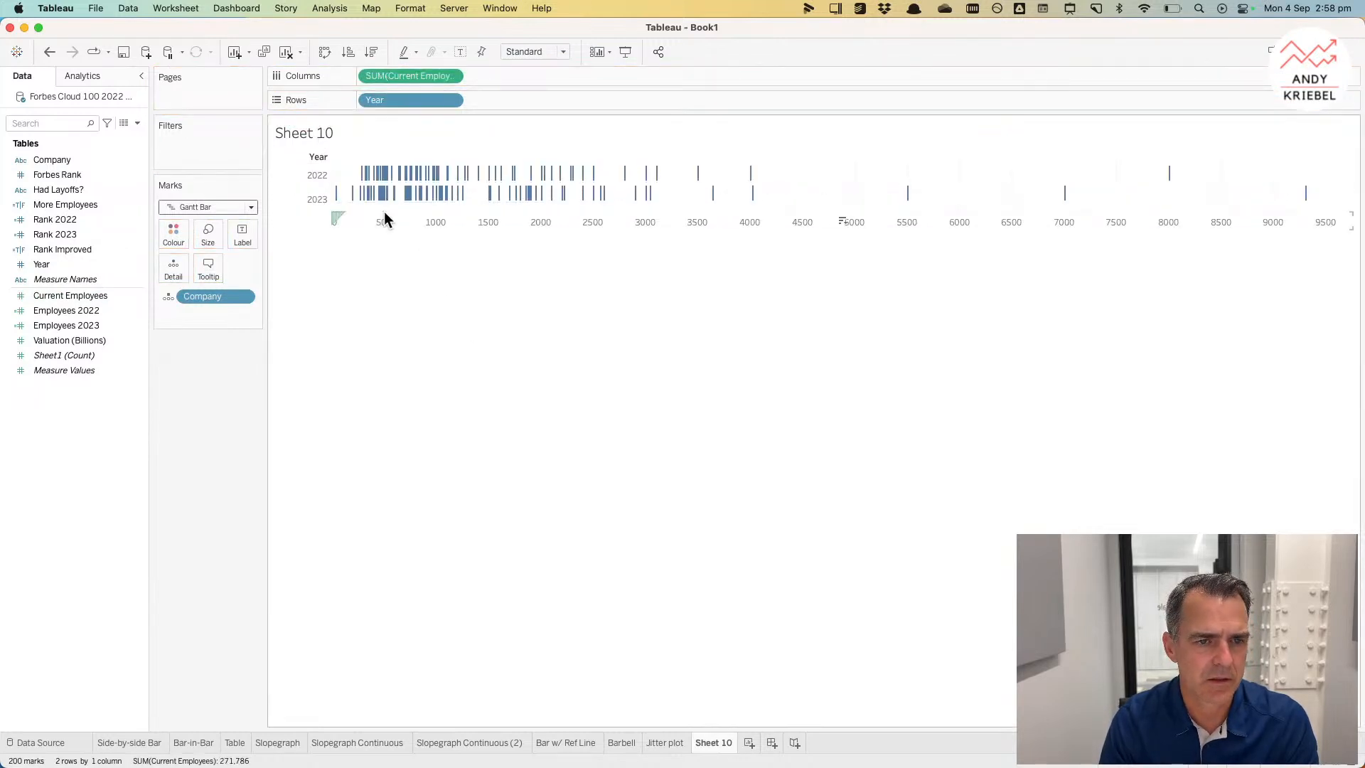
left_click(50, 52)
left_click_drag(303, 178, 303, 200)
Step: Colour the bars by Year and set their opacity to 50%
left_click(66, 263)
left_click_drag(169, 238, 176, 234)
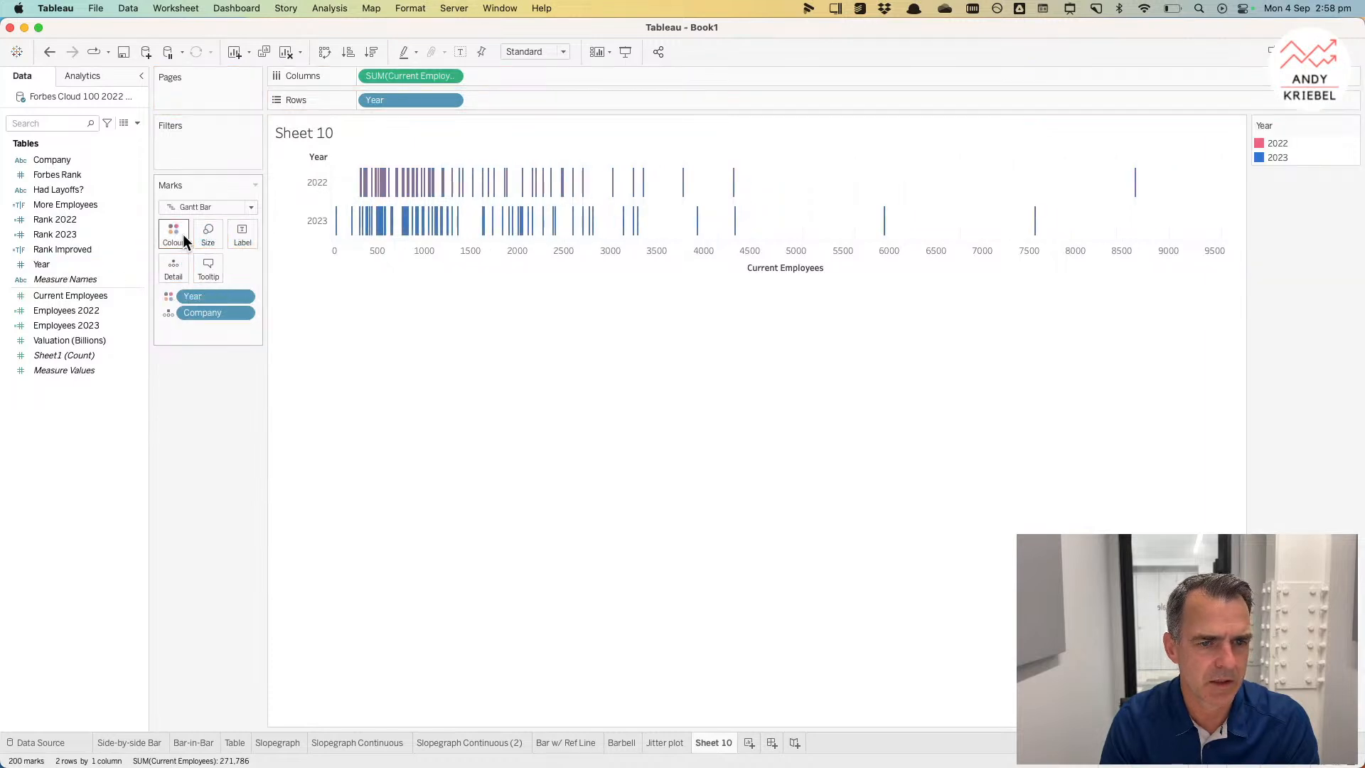
left_click(170, 238)
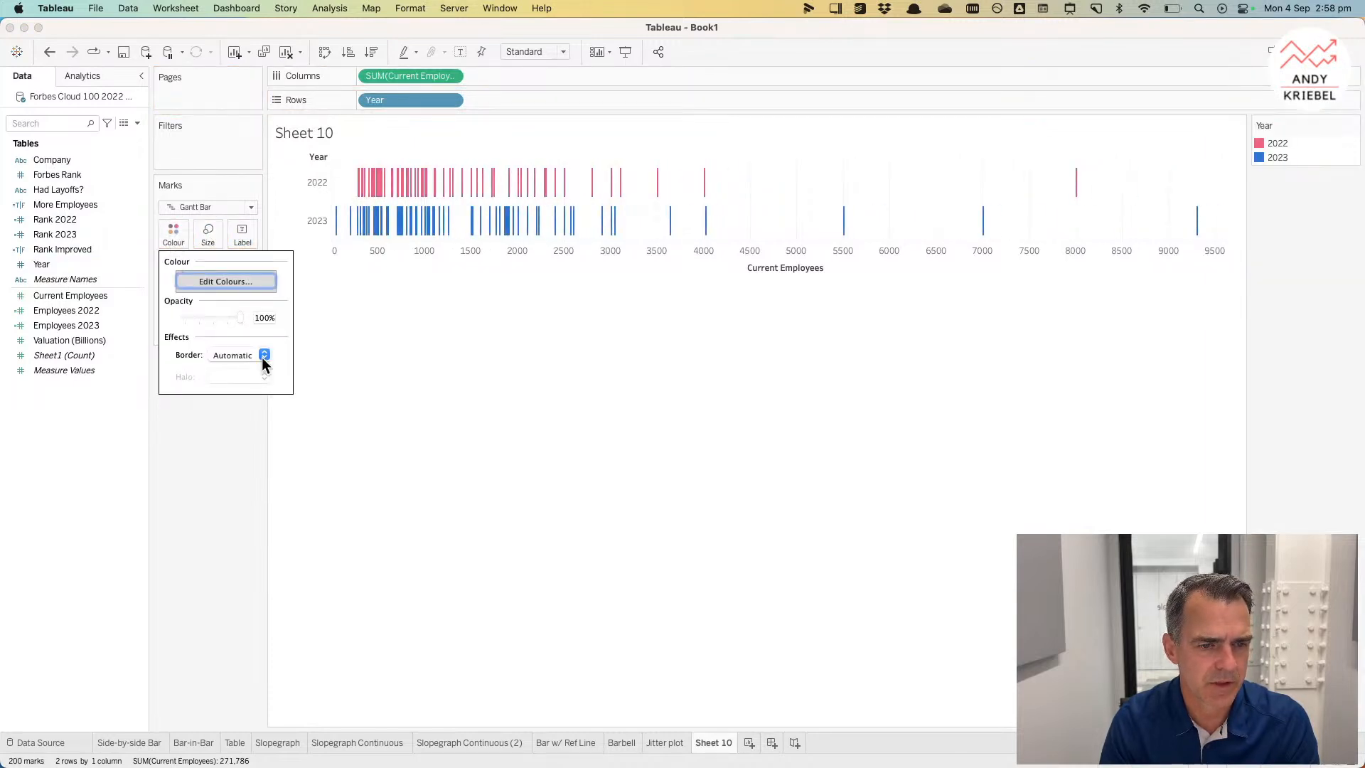
left_click_drag(240, 317, 213, 317)
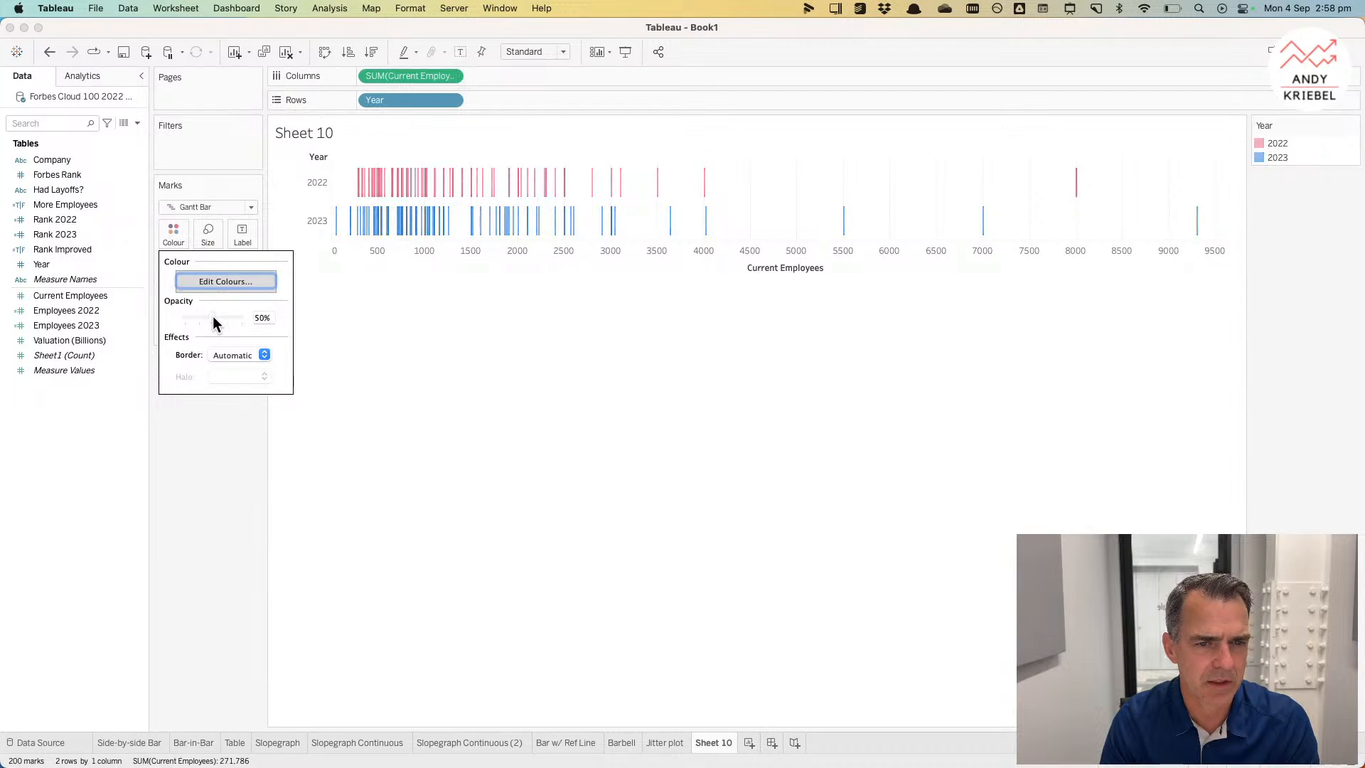
left_click(476, 375)
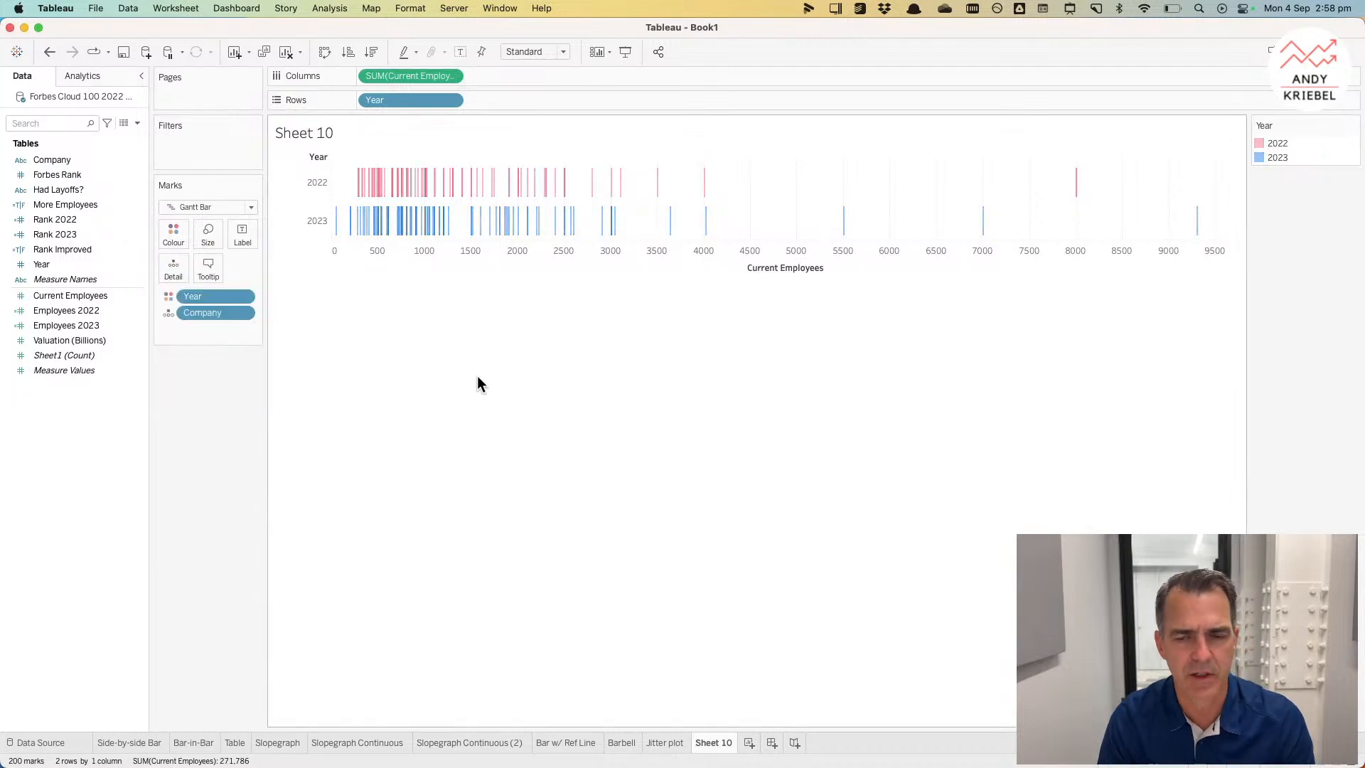
Step: Rename the sheet Barcode chart
double_click(714, 743)
type("Barcode")
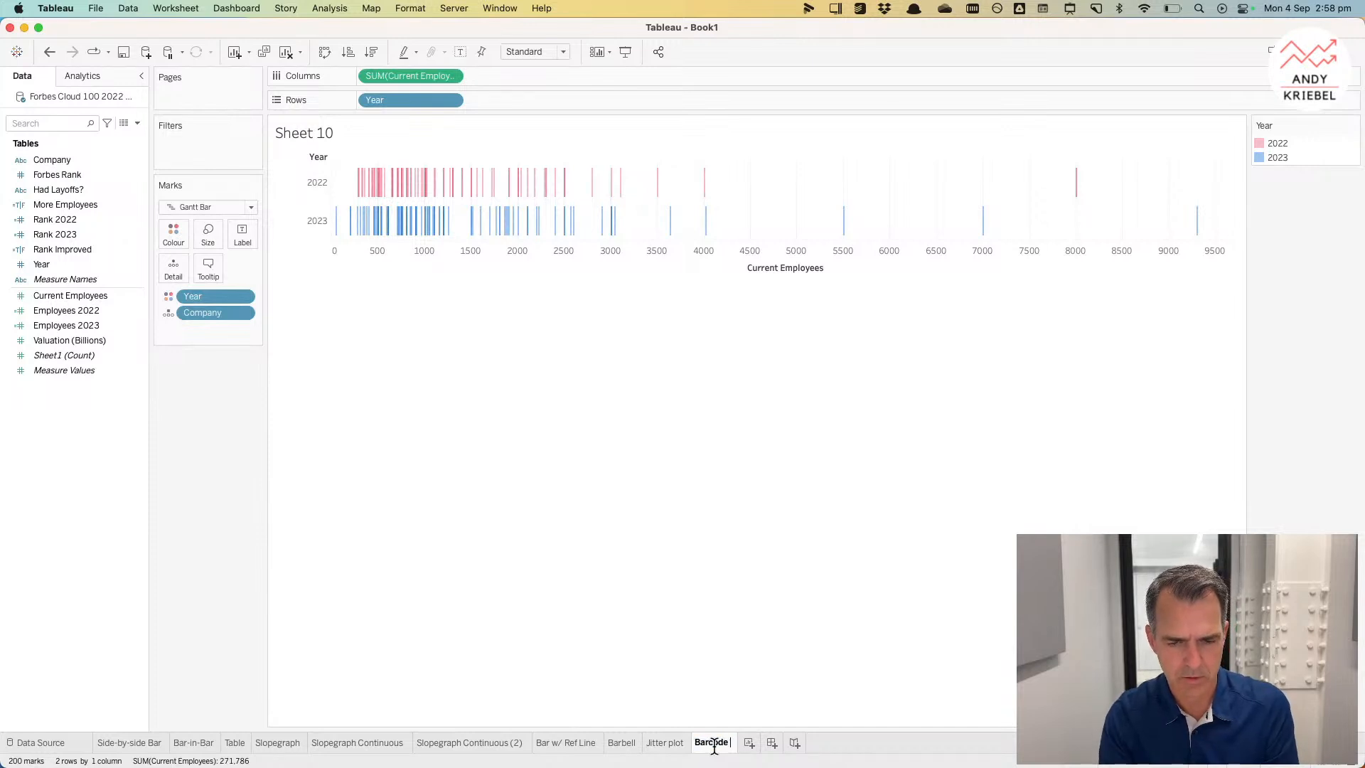
type(" chart")
key("Return")
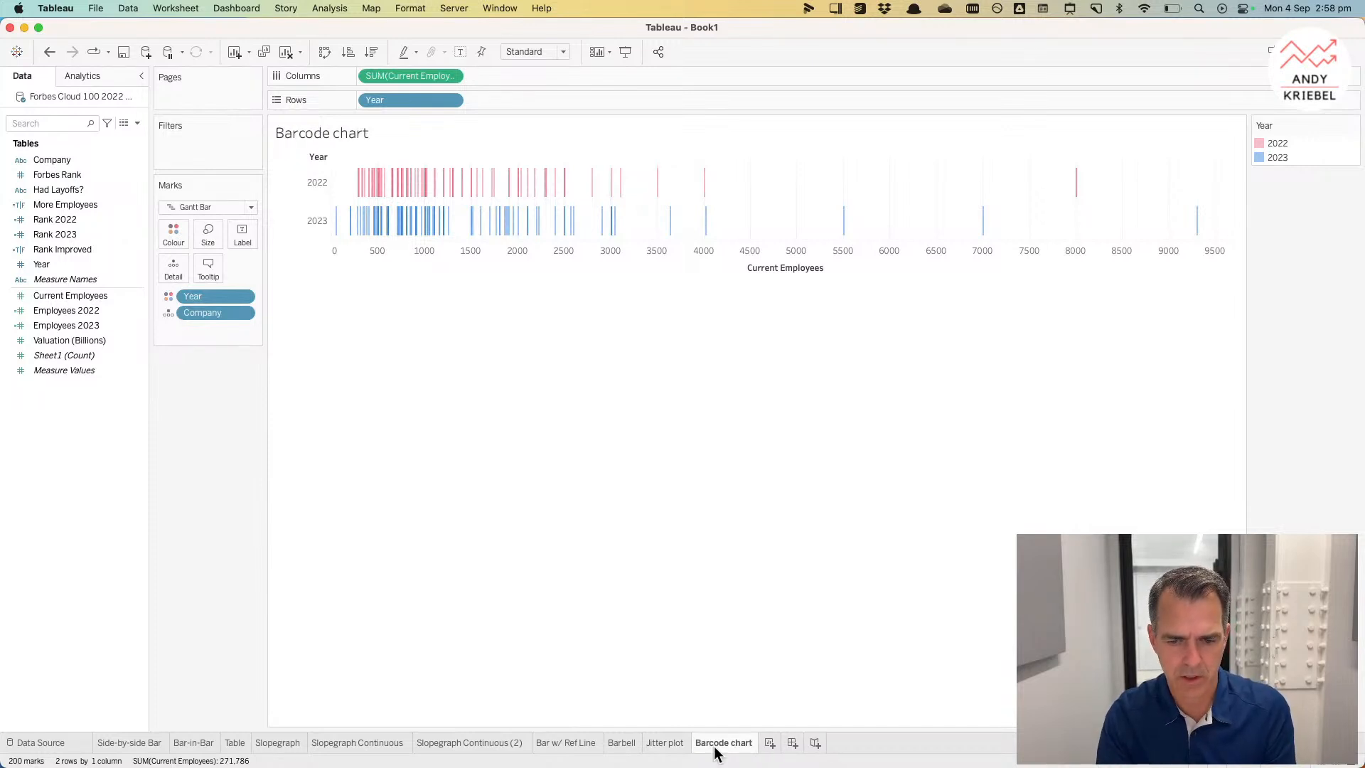
Step: Add a new sheet plotting Employees 2023 on Columns against Employees 2022 on Rows, with Company on Detail
left_click(770, 743)
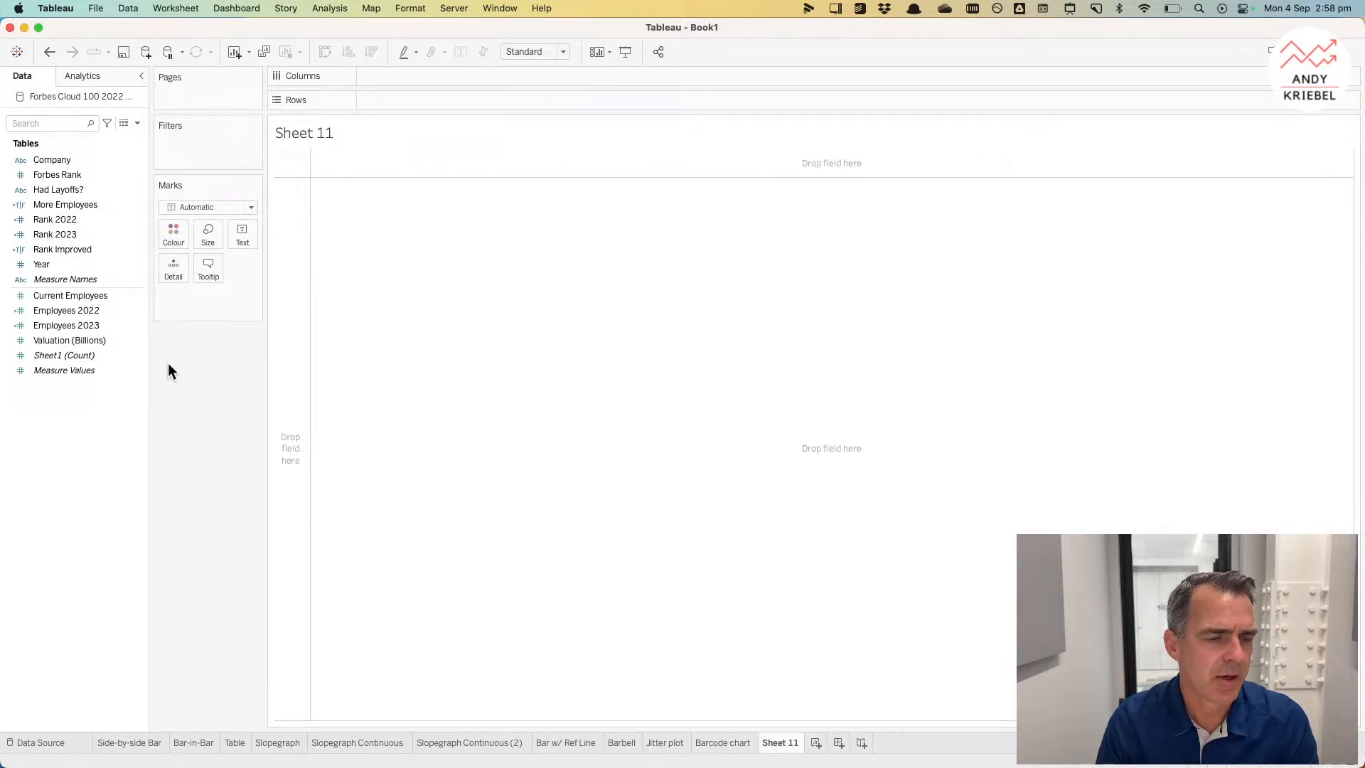
left_click(63, 311)
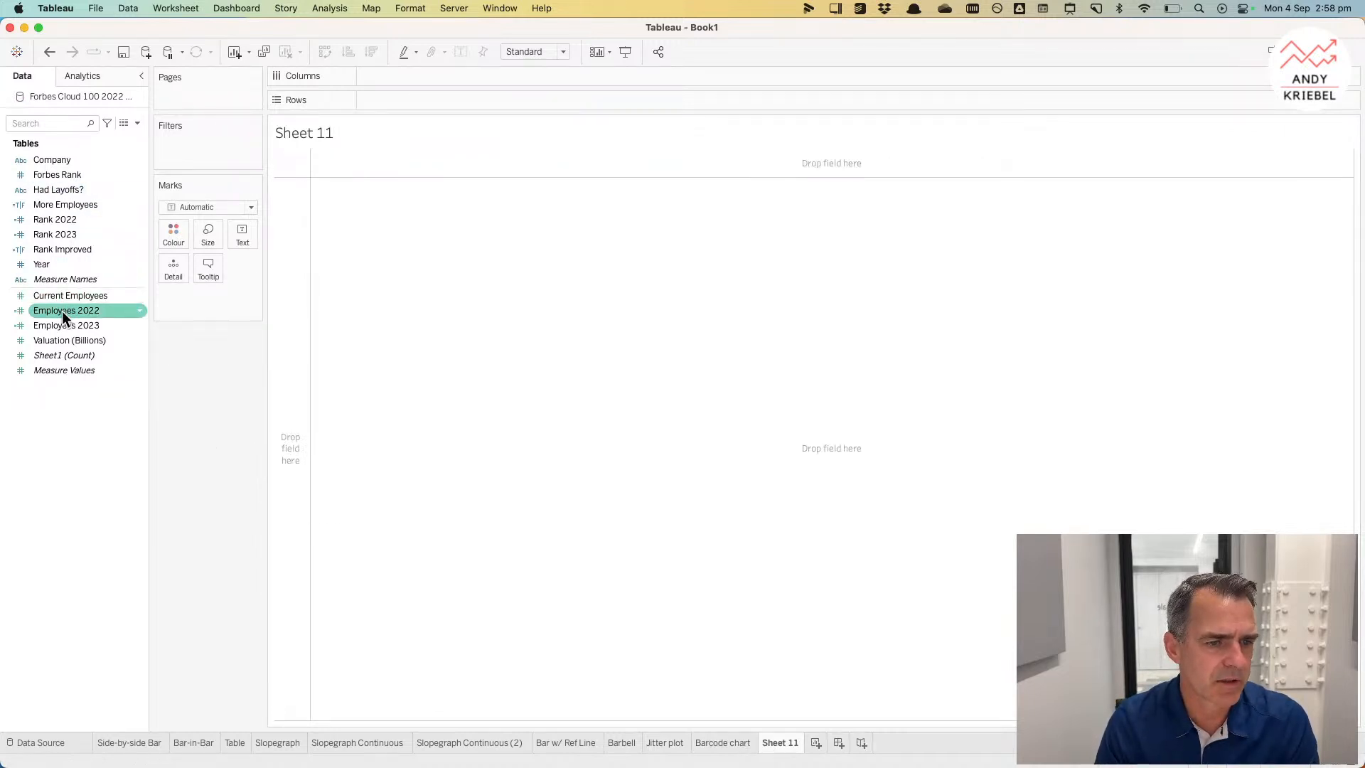
double_click(62, 310)
double_click(64, 327)
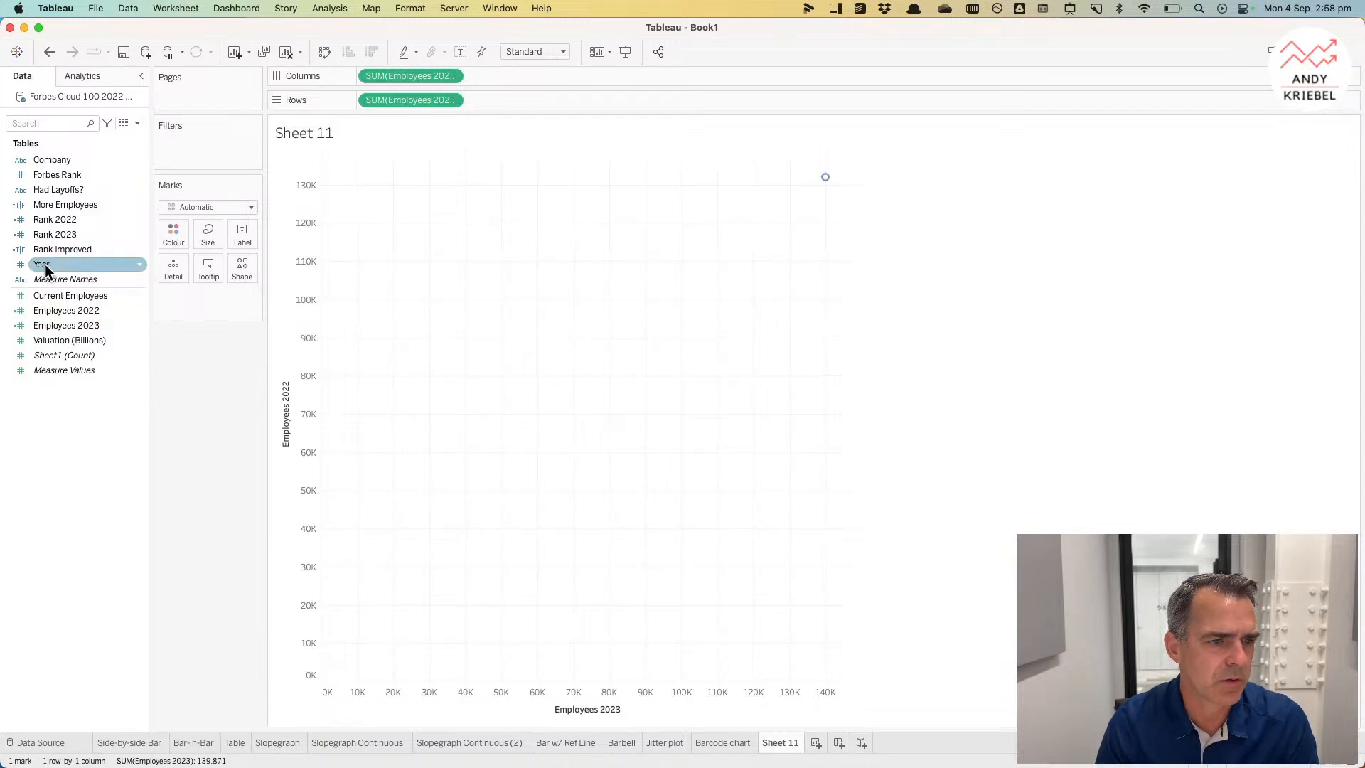
left_click_drag(54, 161, 174, 270)
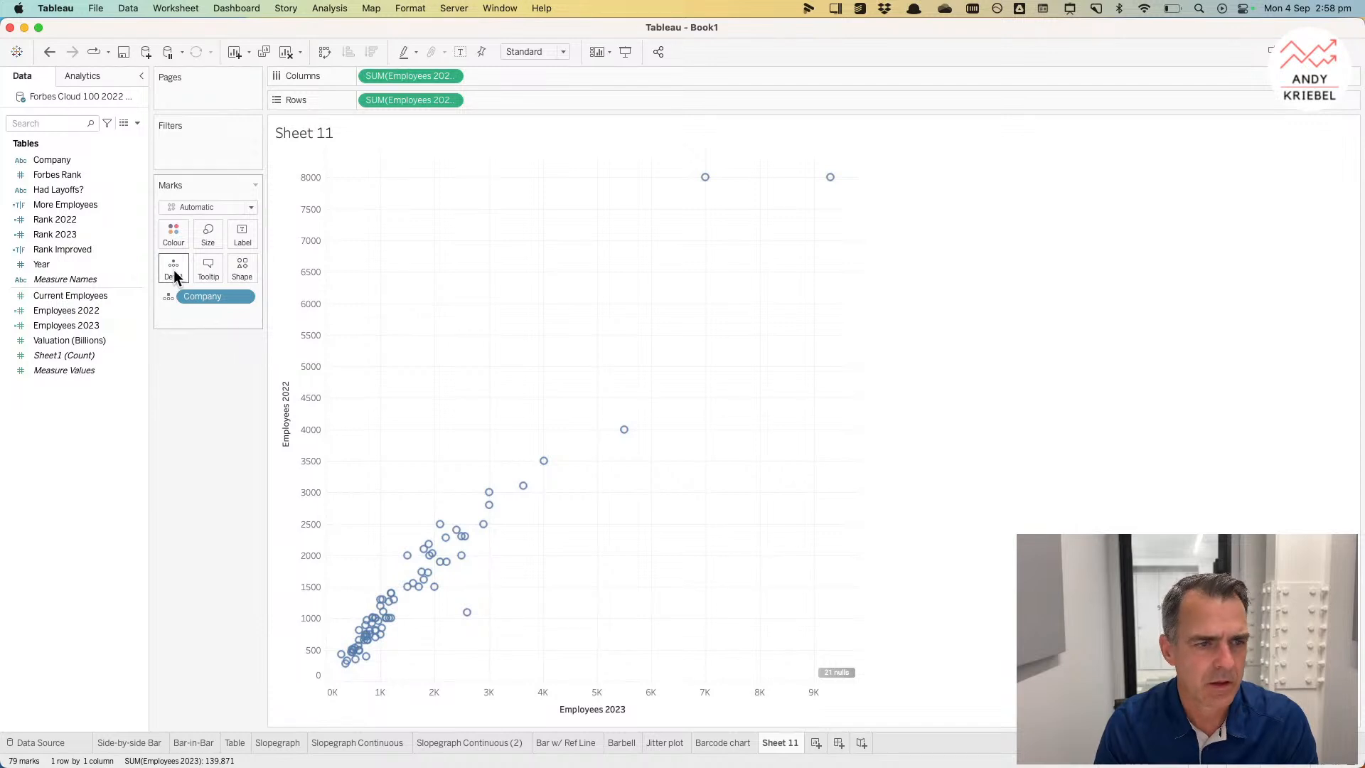
left_click(66, 176)
left_click_drag(65, 174, 199, 227)
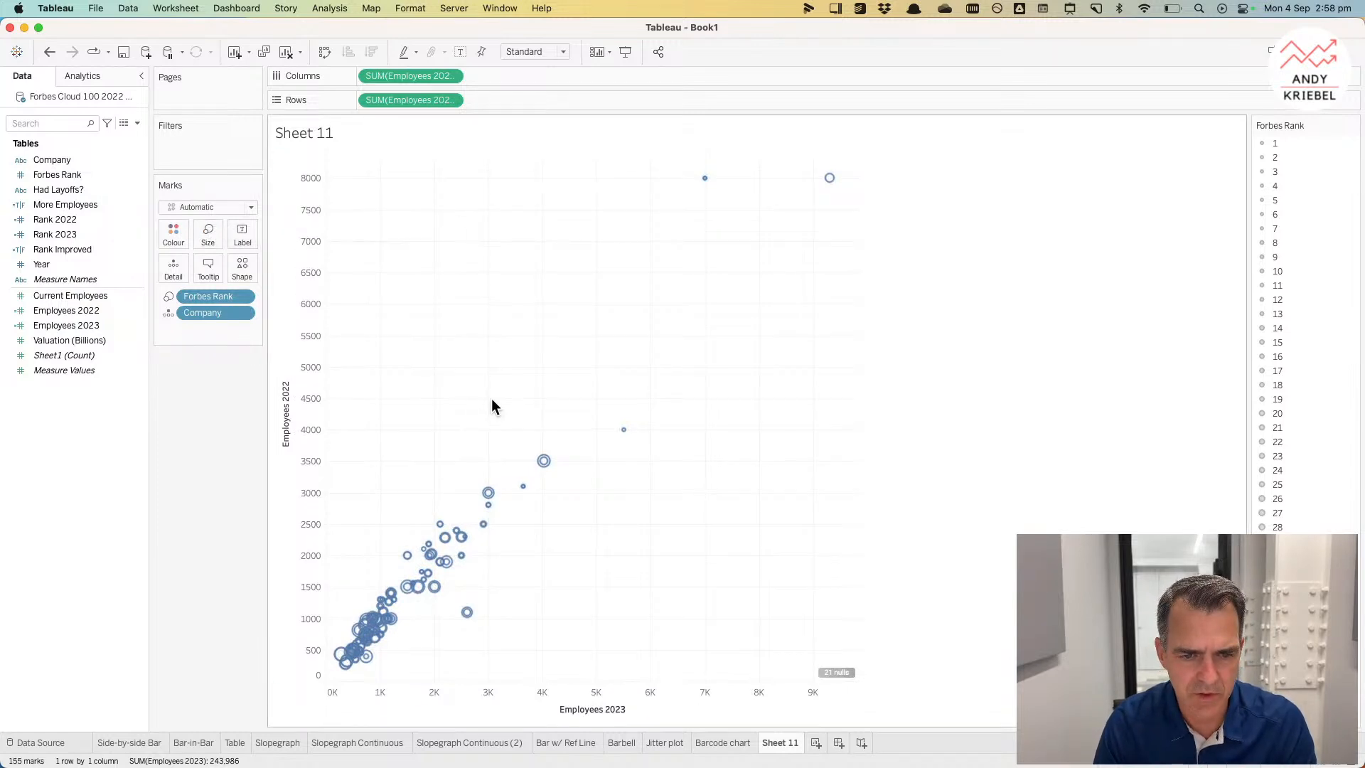
left_click_drag(531, 443, 546, 463)
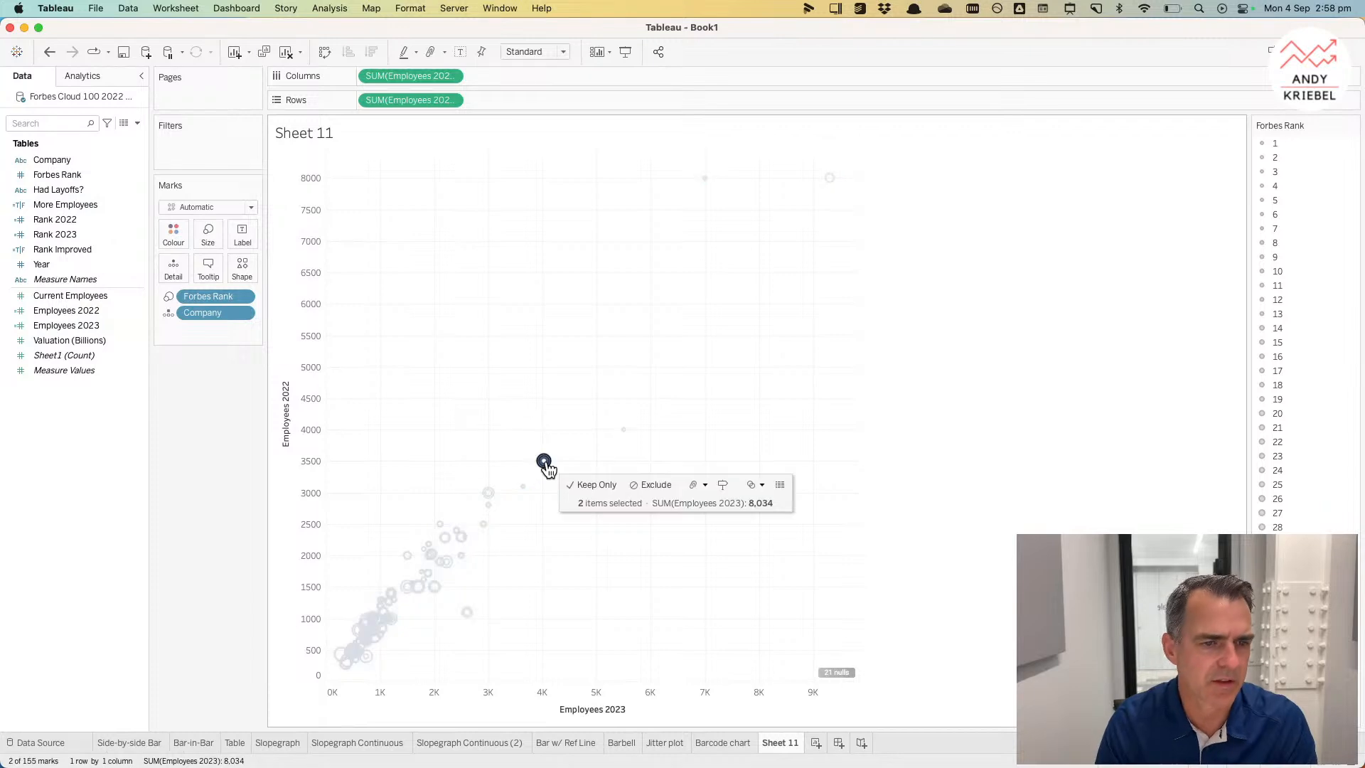
left_click(293, 313)
left_click_drag(207, 296, 107, 253)
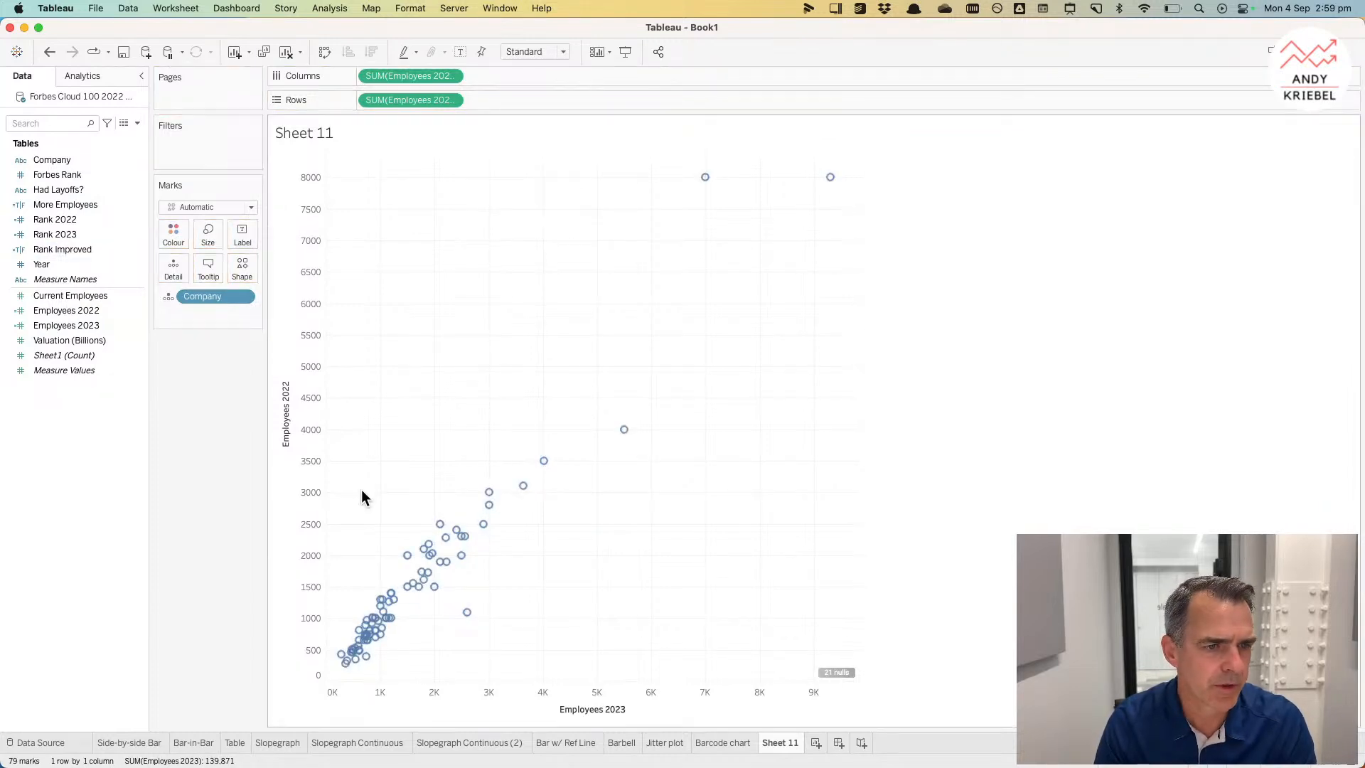
Step: Size the marks by Rank 2023 and set the mark type to Circle
left_click(69, 238)
left_click_drag(69, 238, 209, 240)
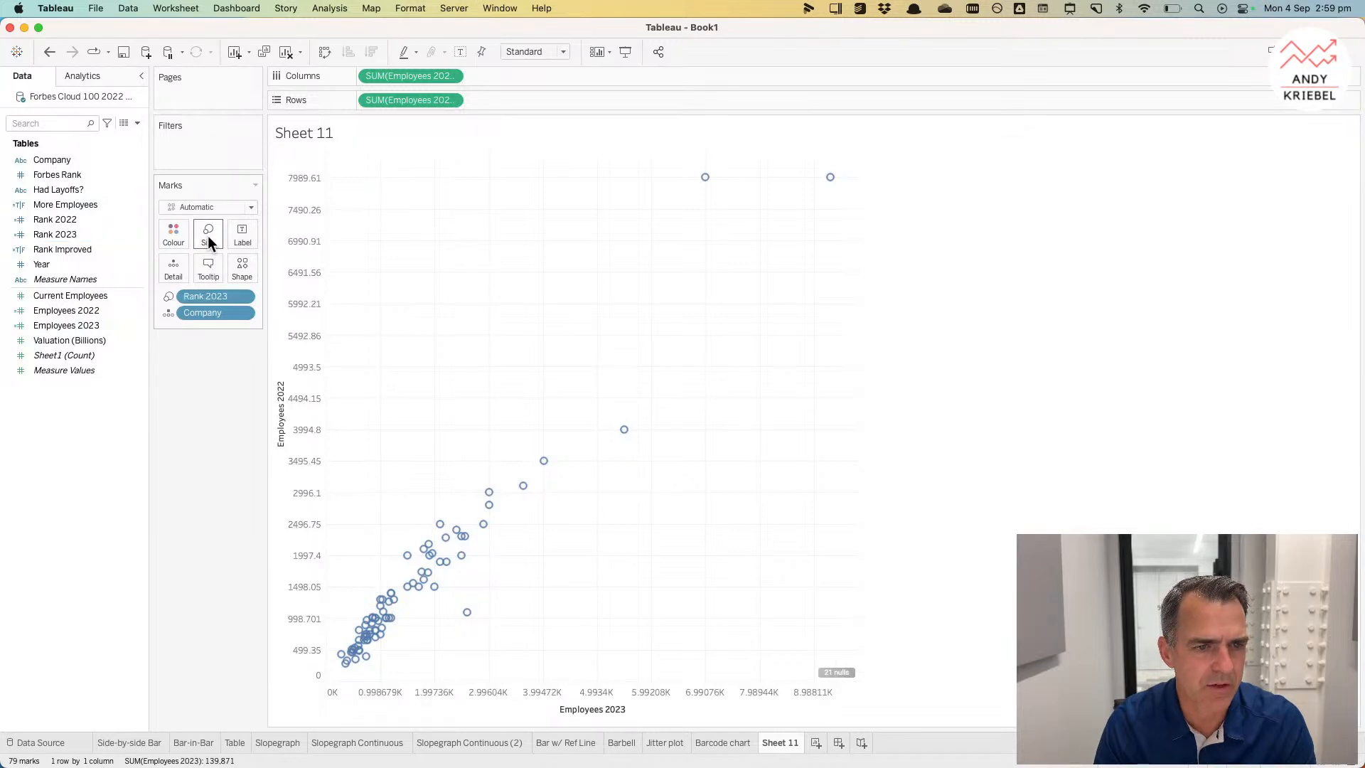
left_click(209, 206)
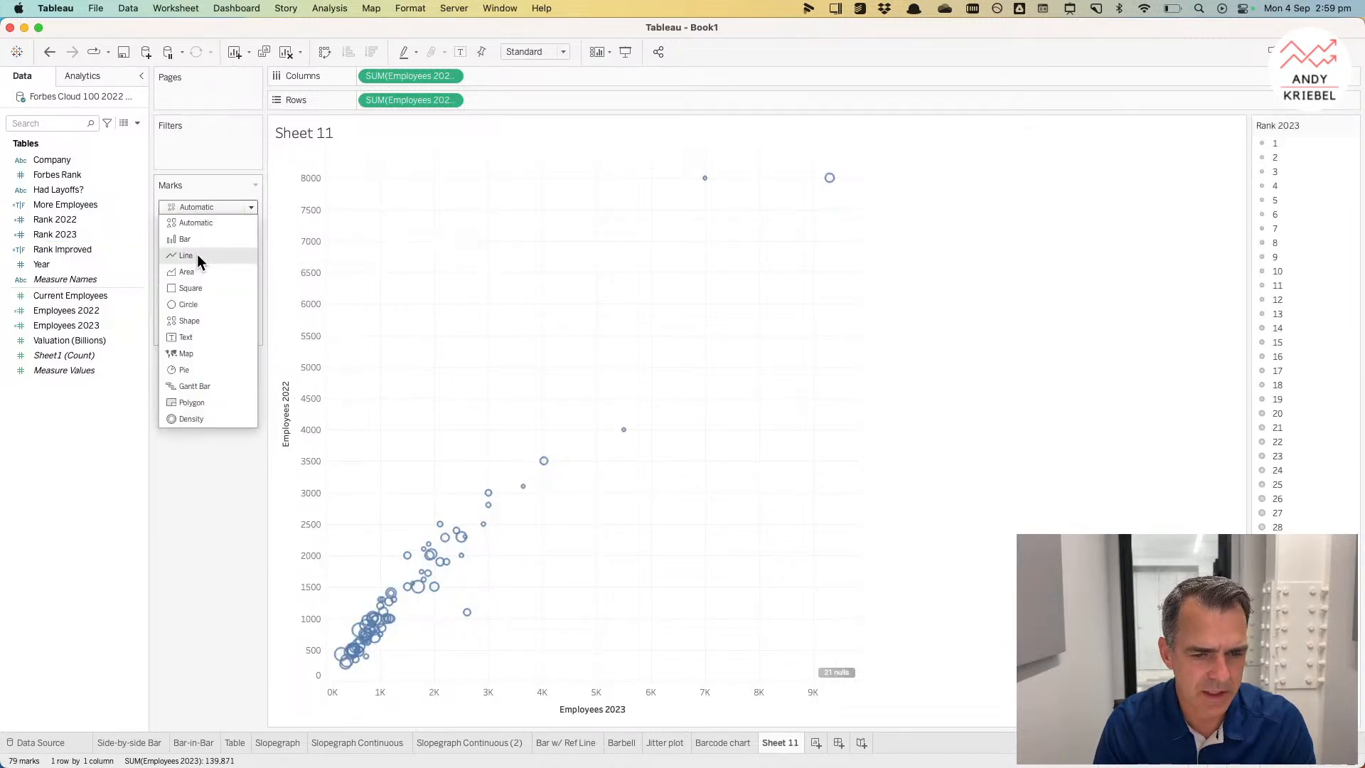
left_click(188, 304)
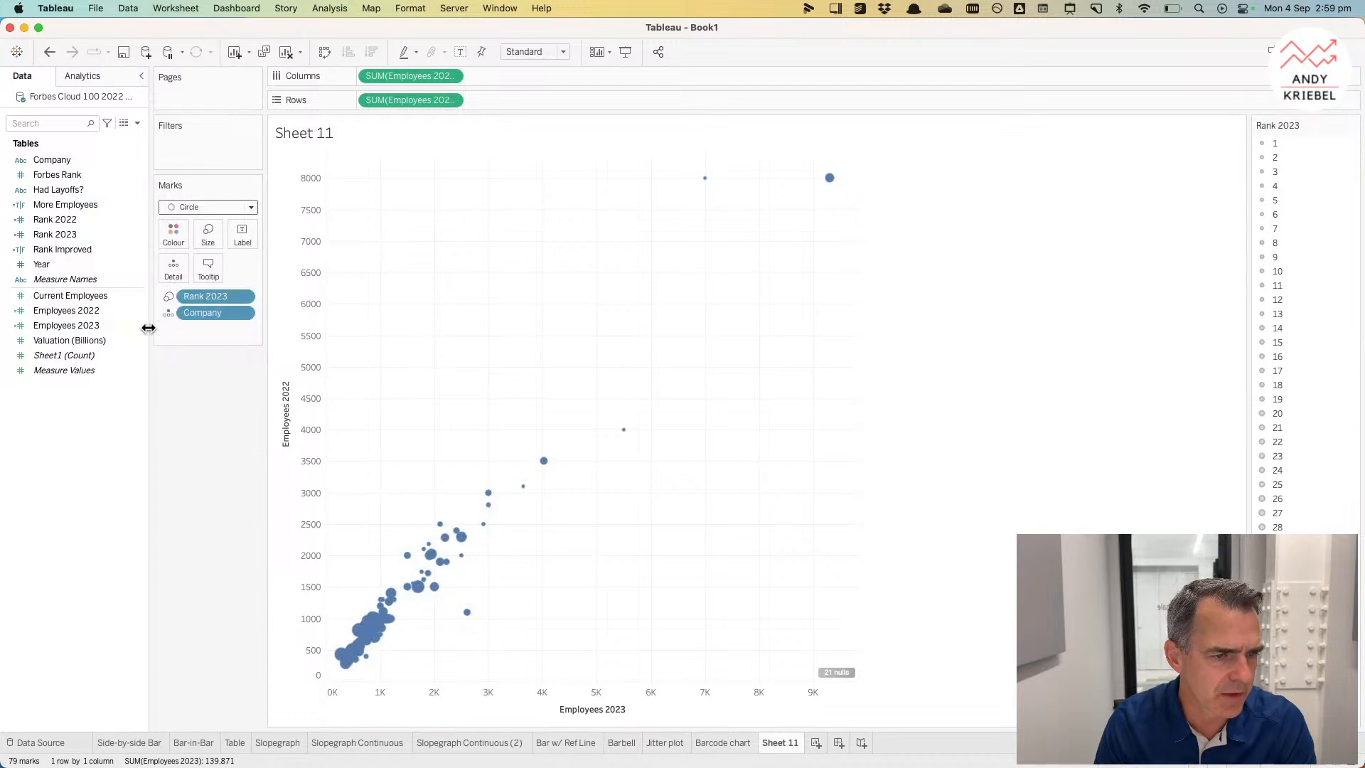
Step: Duplicate the Employees 2023 field and rename the copy Valuation 2023
left_click(65, 298)
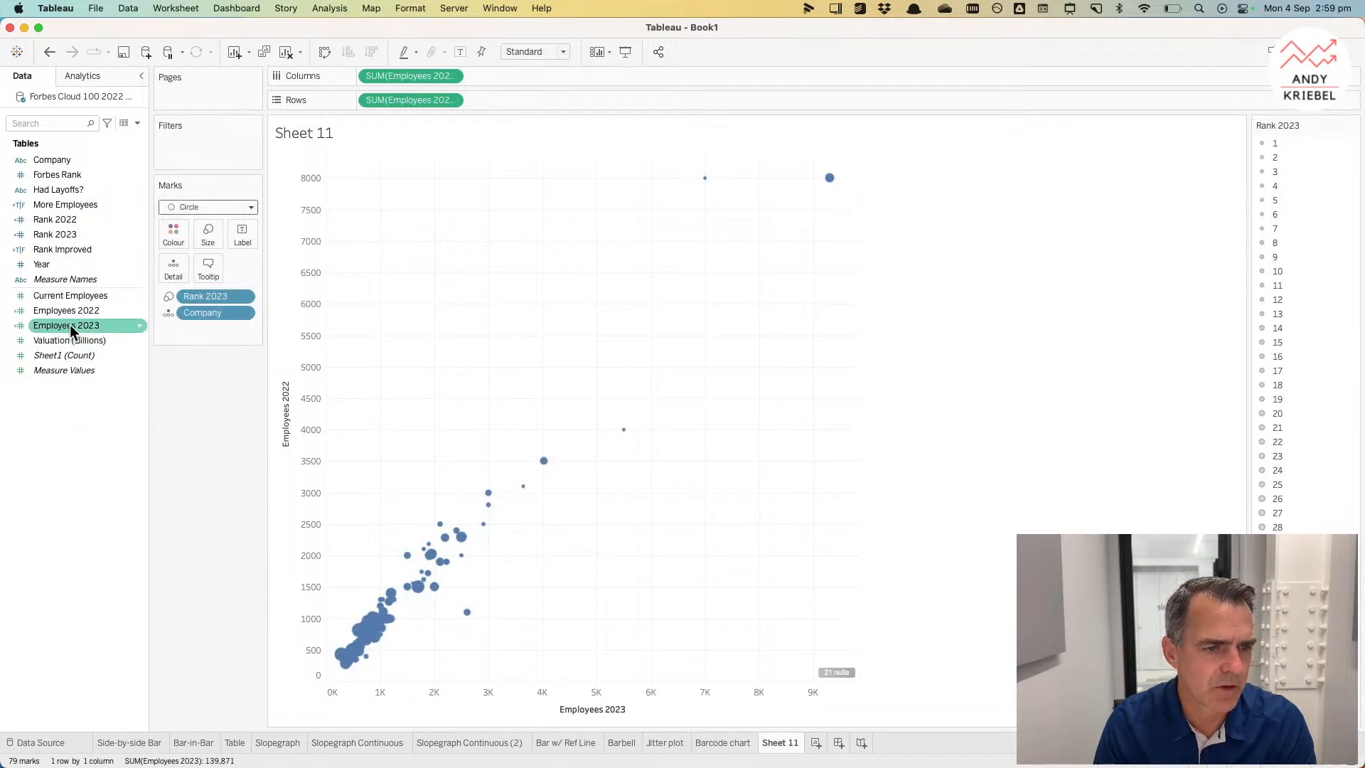
right_click(70, 324)
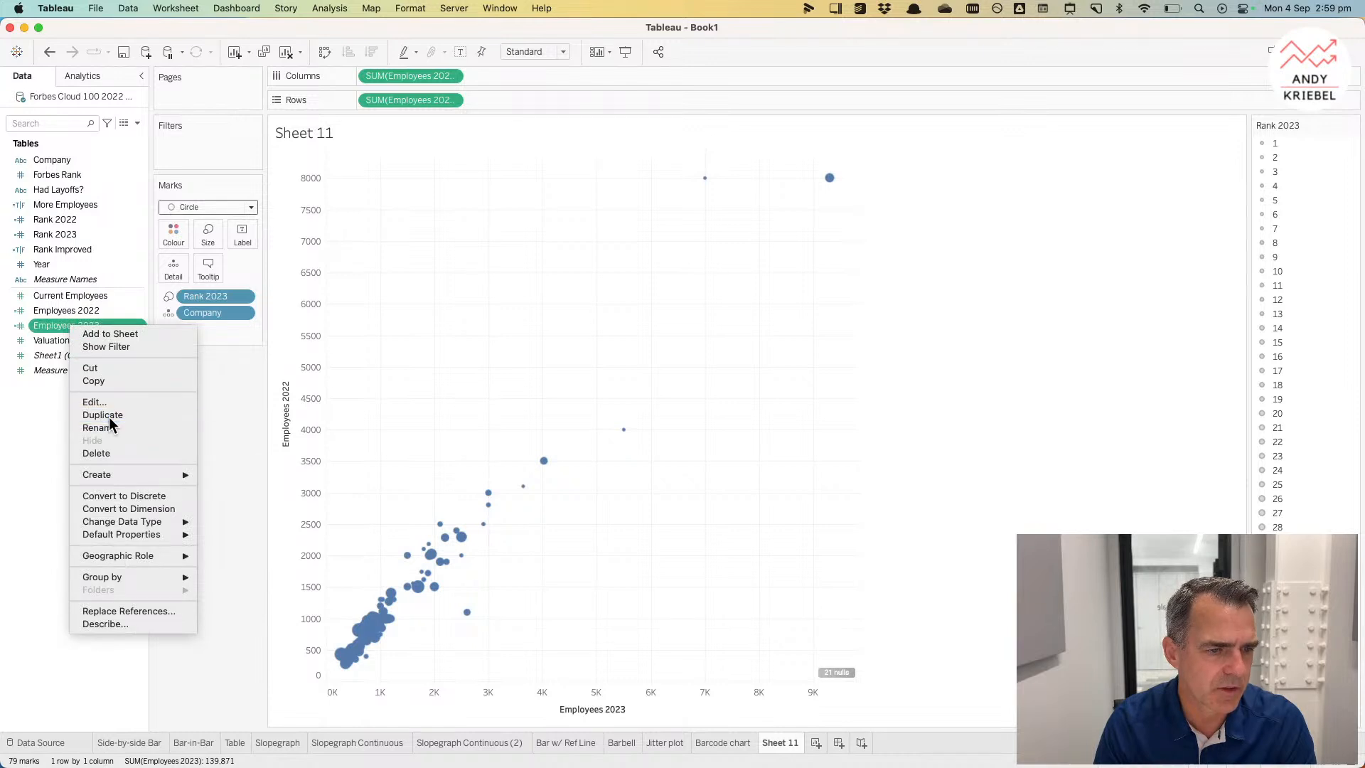
left_click(109, 417)
right_click(82, 344)
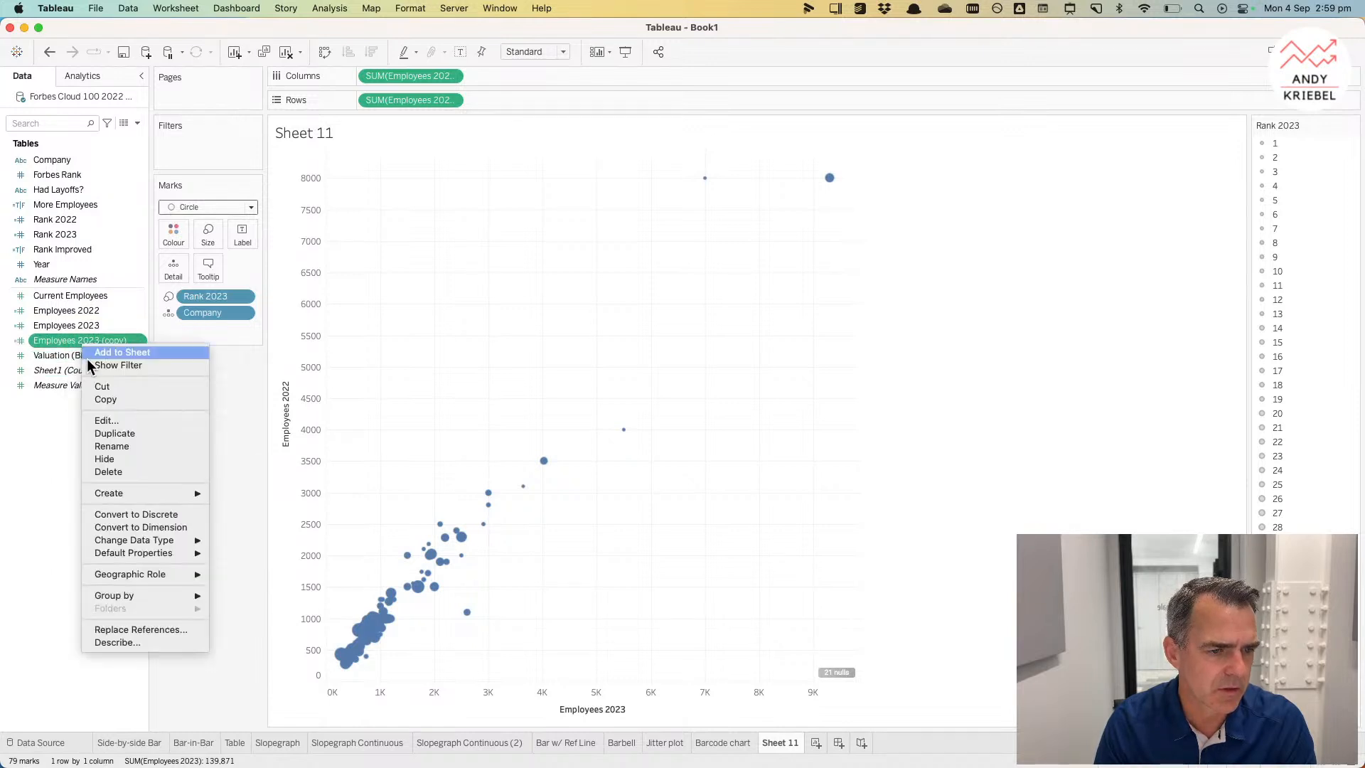
left_click(108, 420)
left_click_drag(452, 319, 387, 320)
type("Valuation 2023 (copy")
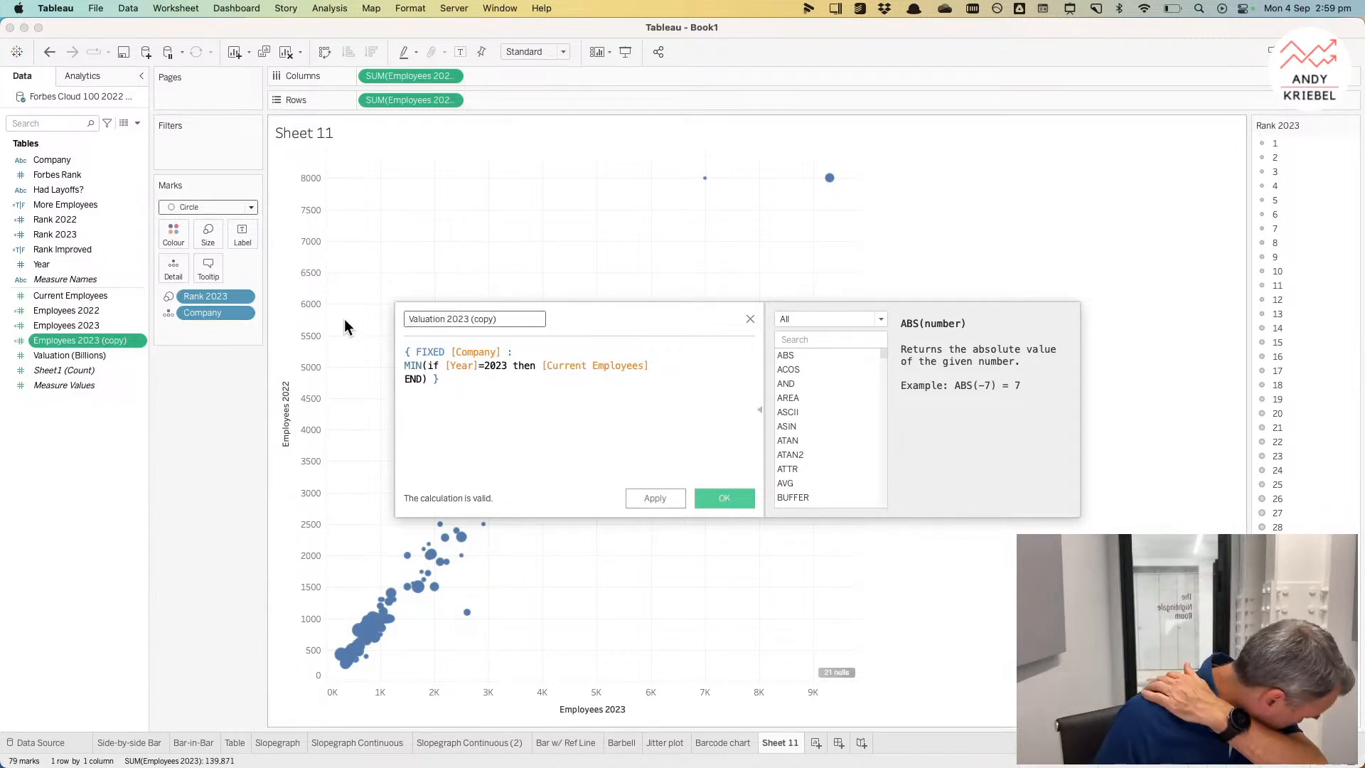
left_click_drag(470, 319, 562, 334)
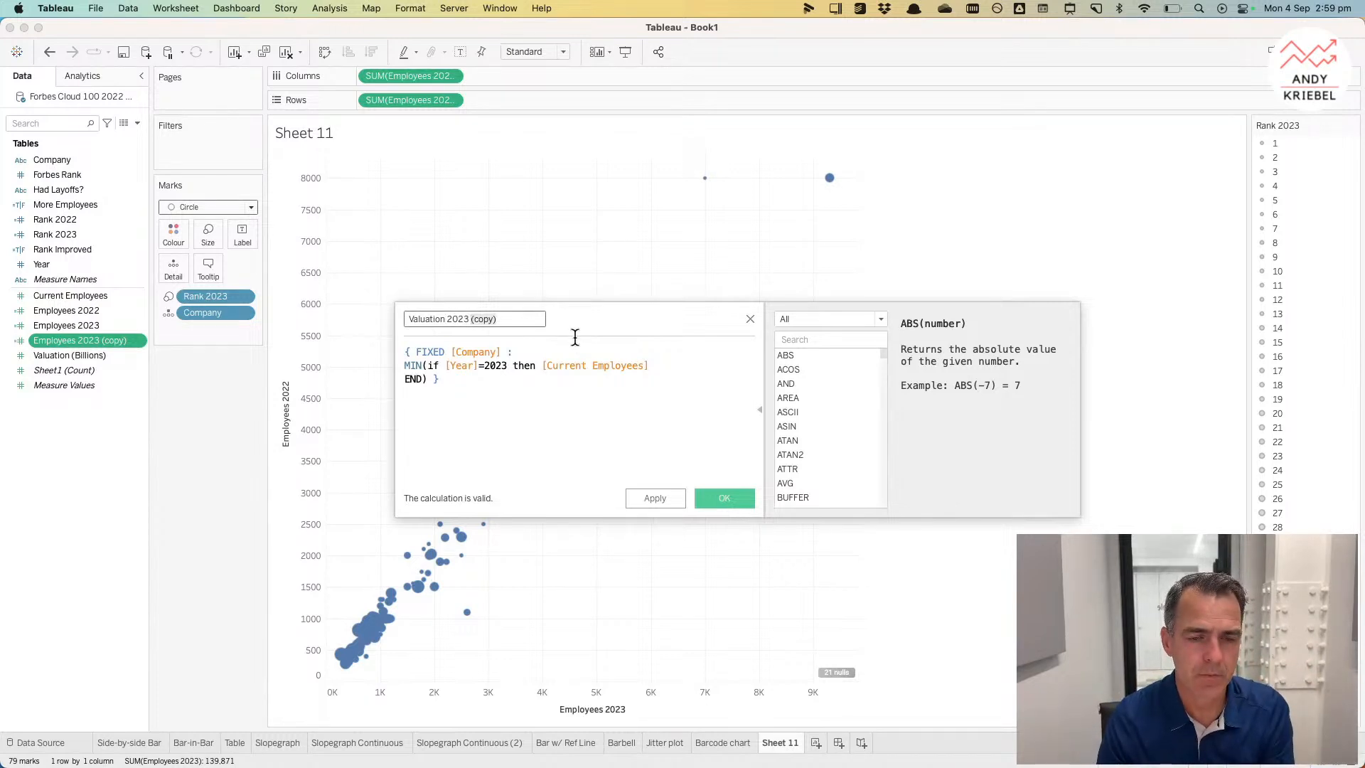
key("super+space")
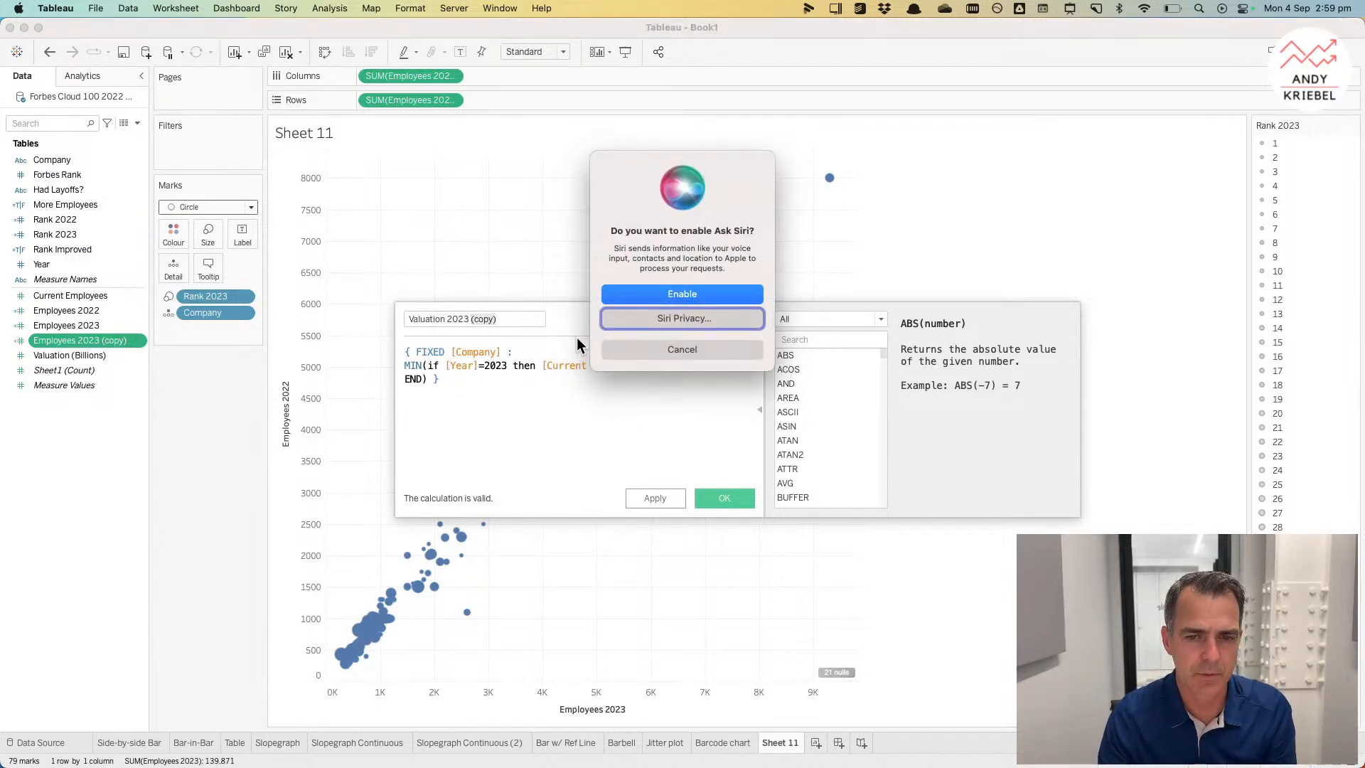
left_click(663, 352)
key("BackSpace")
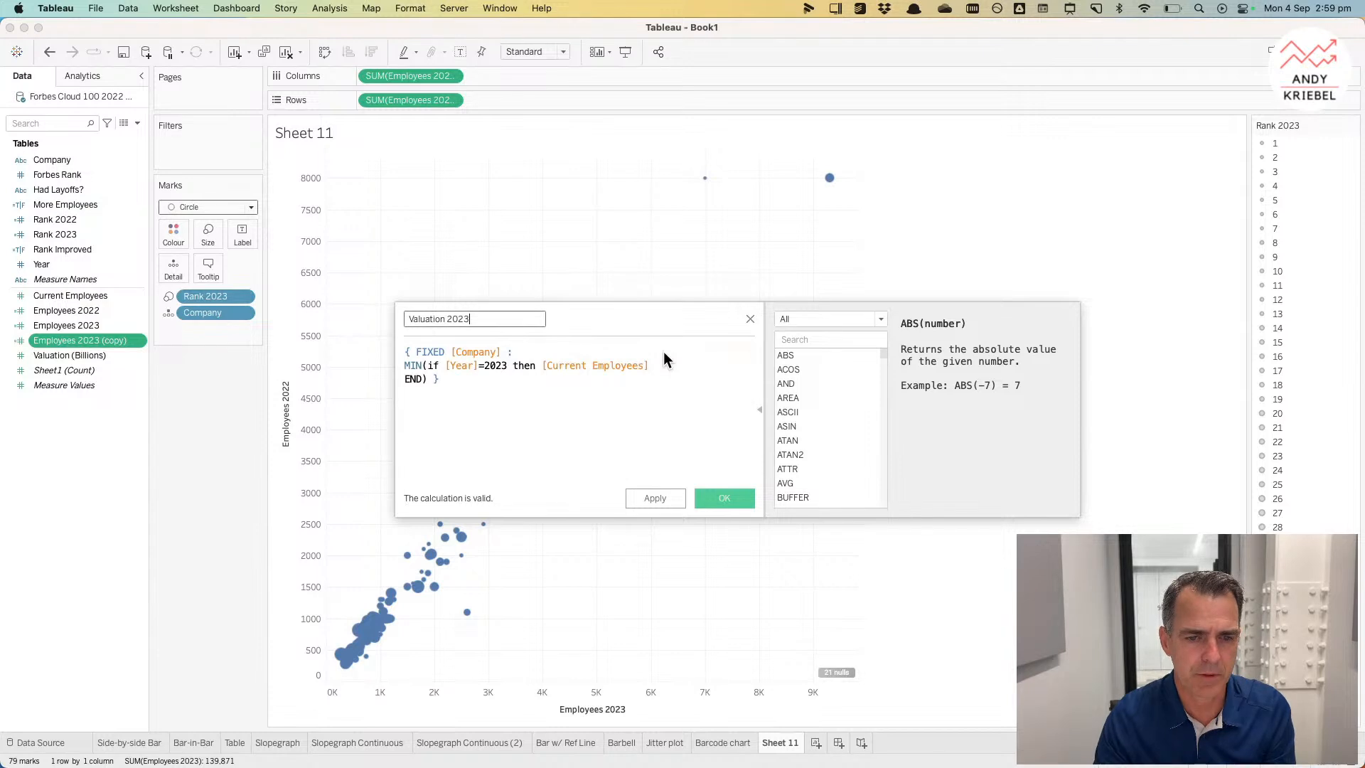
Step: Replace Current Employees in its formula with Valuation (Billions), then size the marks by Valuation 2023
left_click_drag(81, 357, 590, 377)
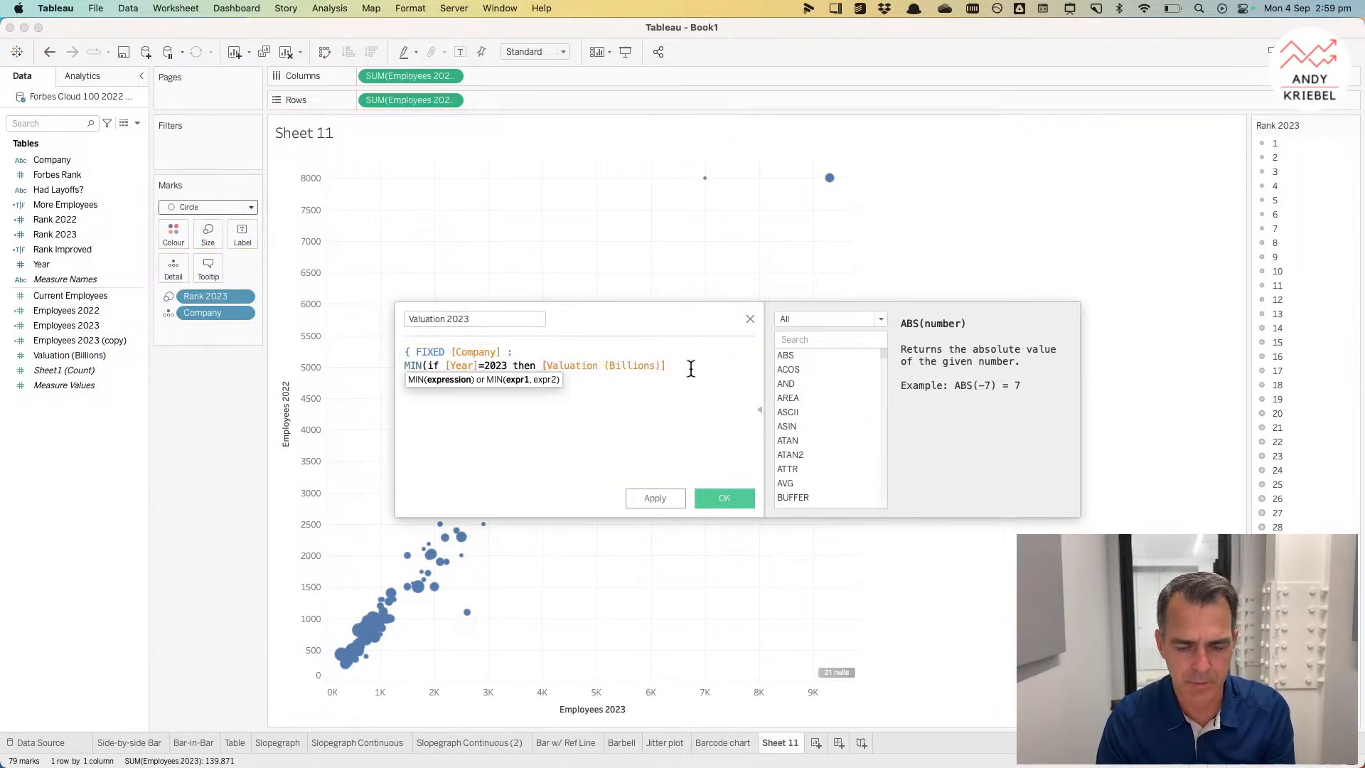
type("*")
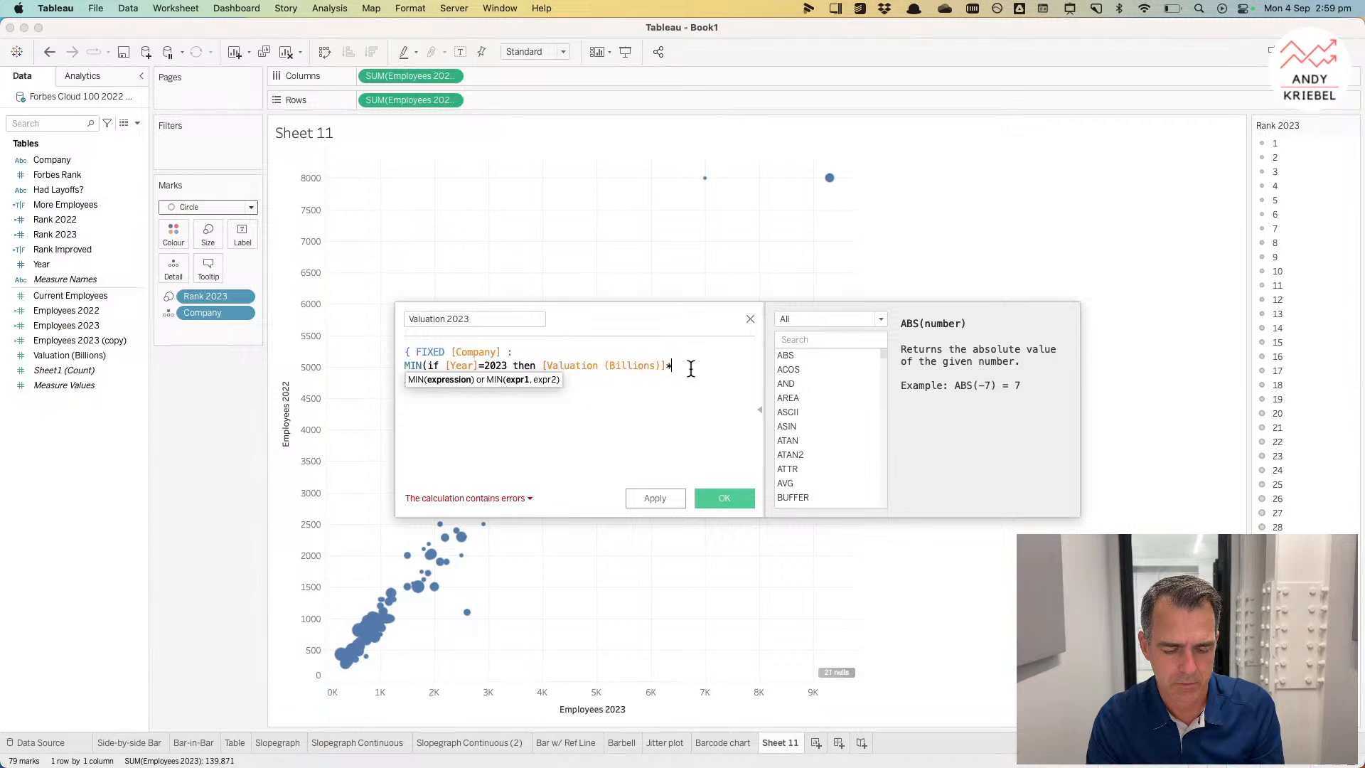
key("BackSpace")
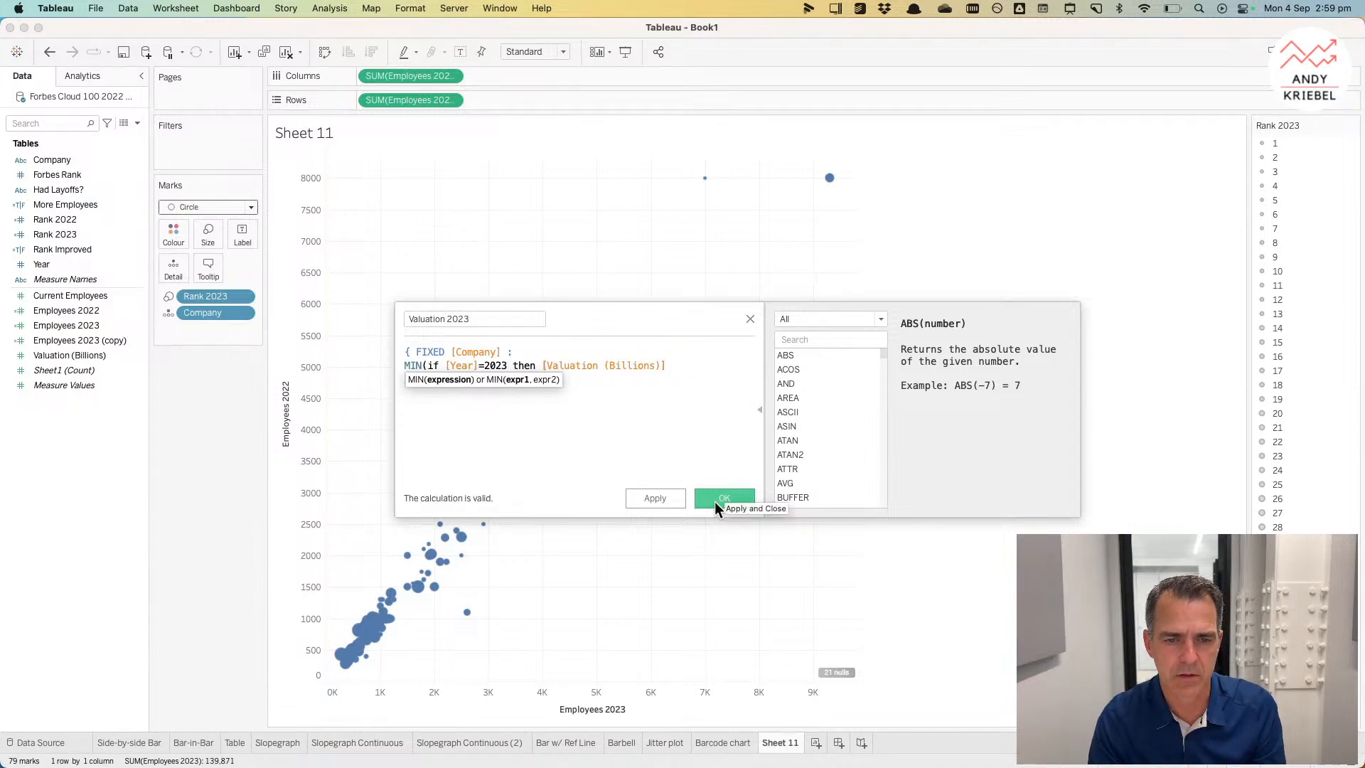
left_click(715, 501)
left_click_drag(87, 342, 208, 235)
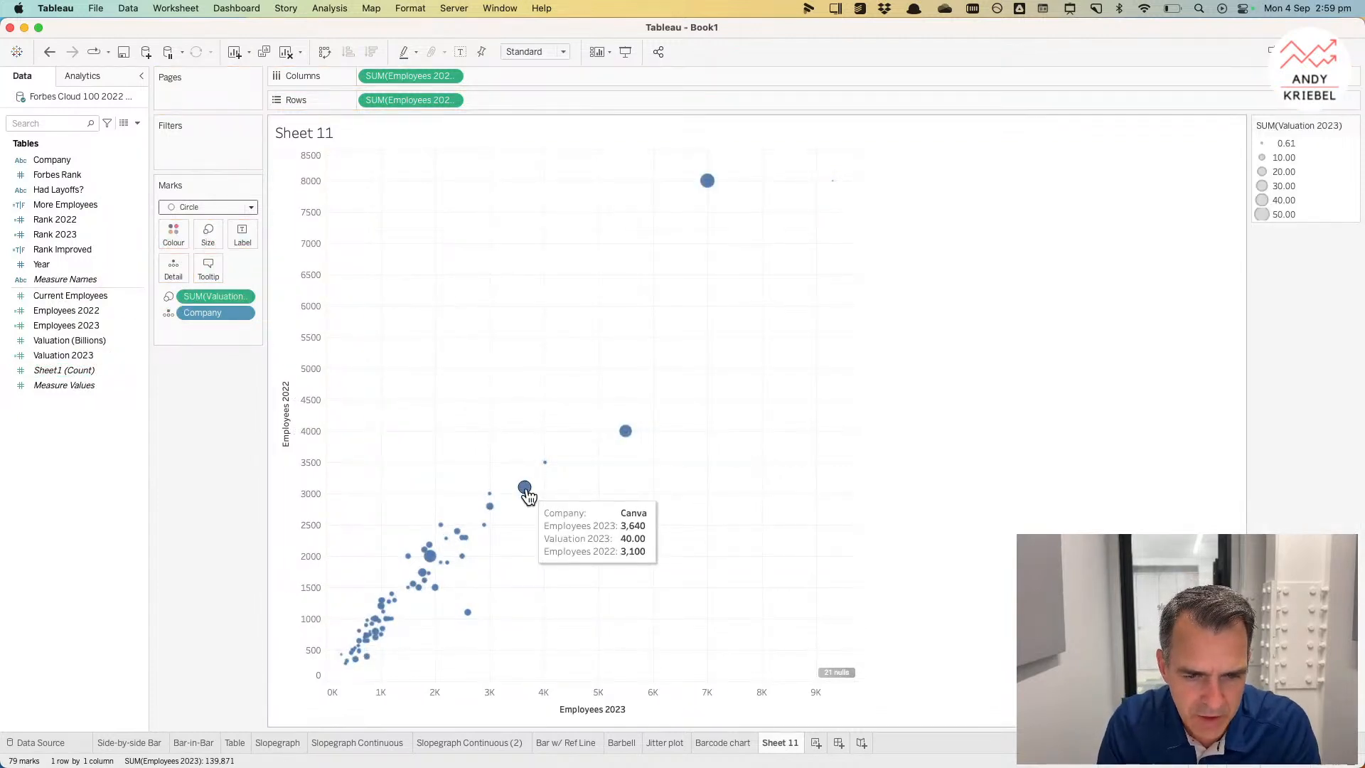
Step: Set the default number format of Valuation (Billions) to a custom number with 1 decimal place and a B suffix
right_click(80, 340)
mouse_move(164, 505)
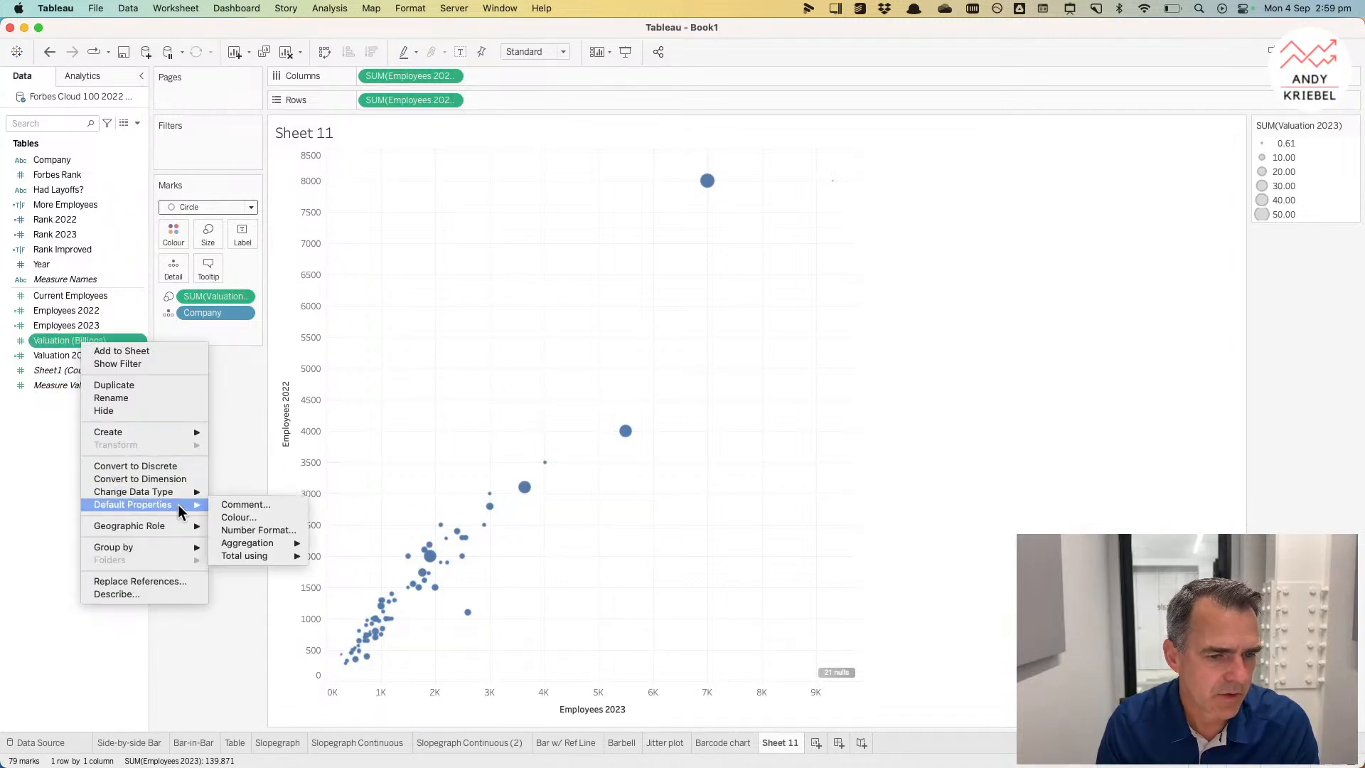
left_click(250, 535)
left_click(583, 339)
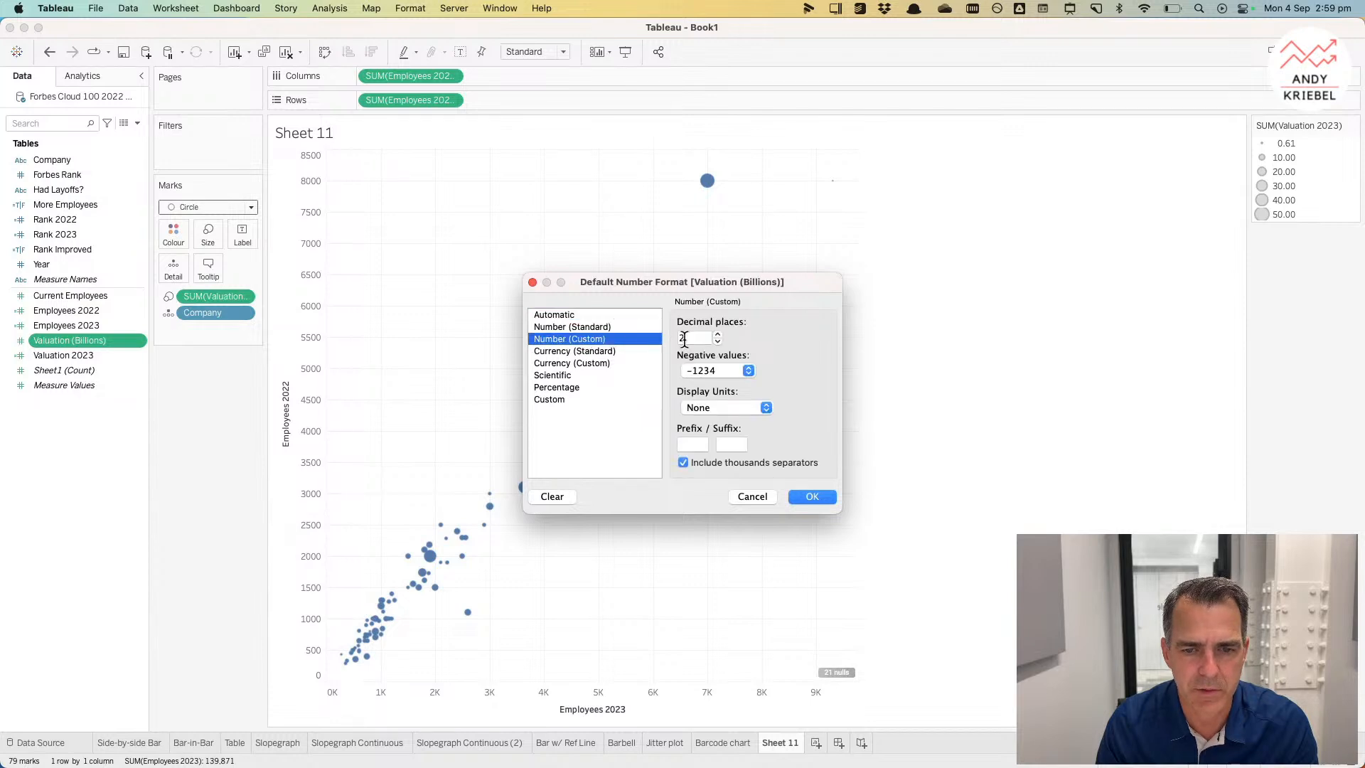
left_click(718, 341)
left_click(730, 444)
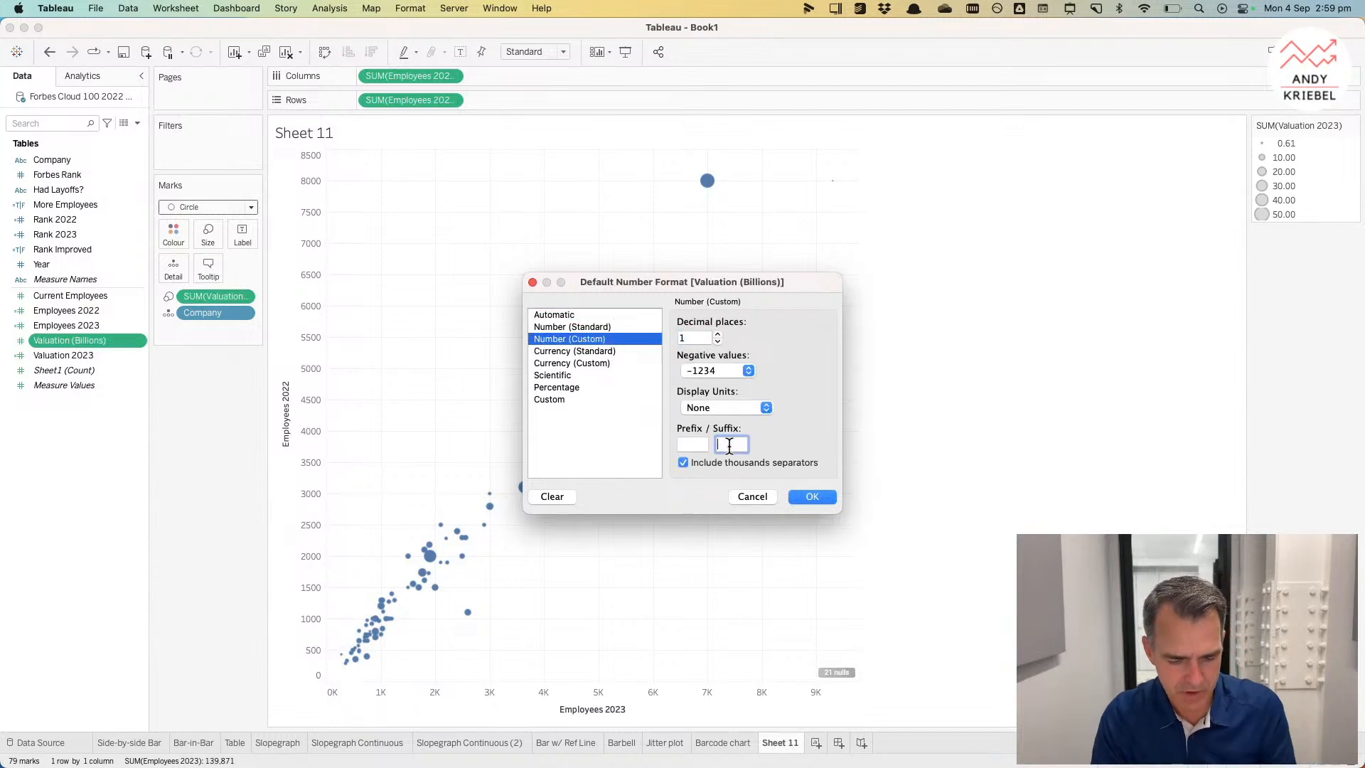
type("B")
left_click(812, 496)
mouse_move(527, 490)
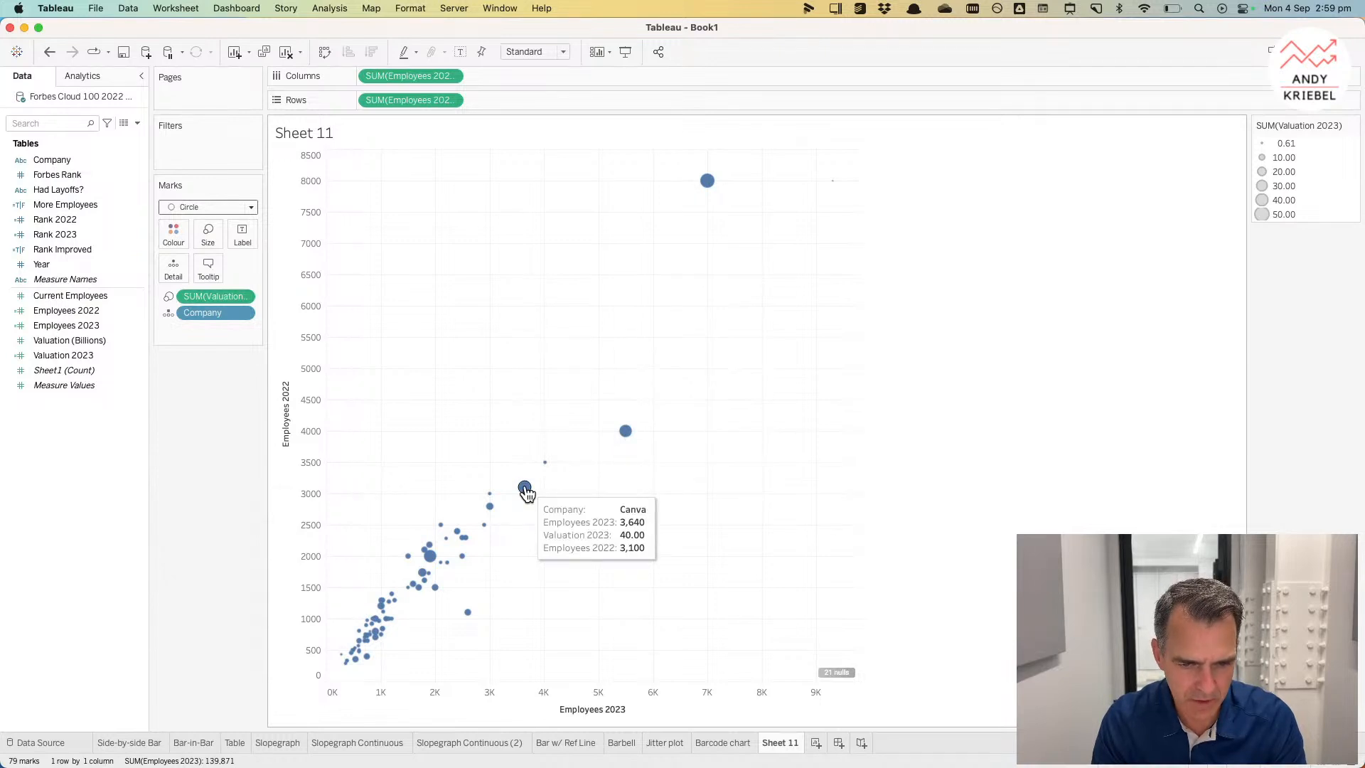
Step: Set the default number format of Valuation 2023 to a custom number with 1 decimal place and a B suffix
right_click(105, 356)
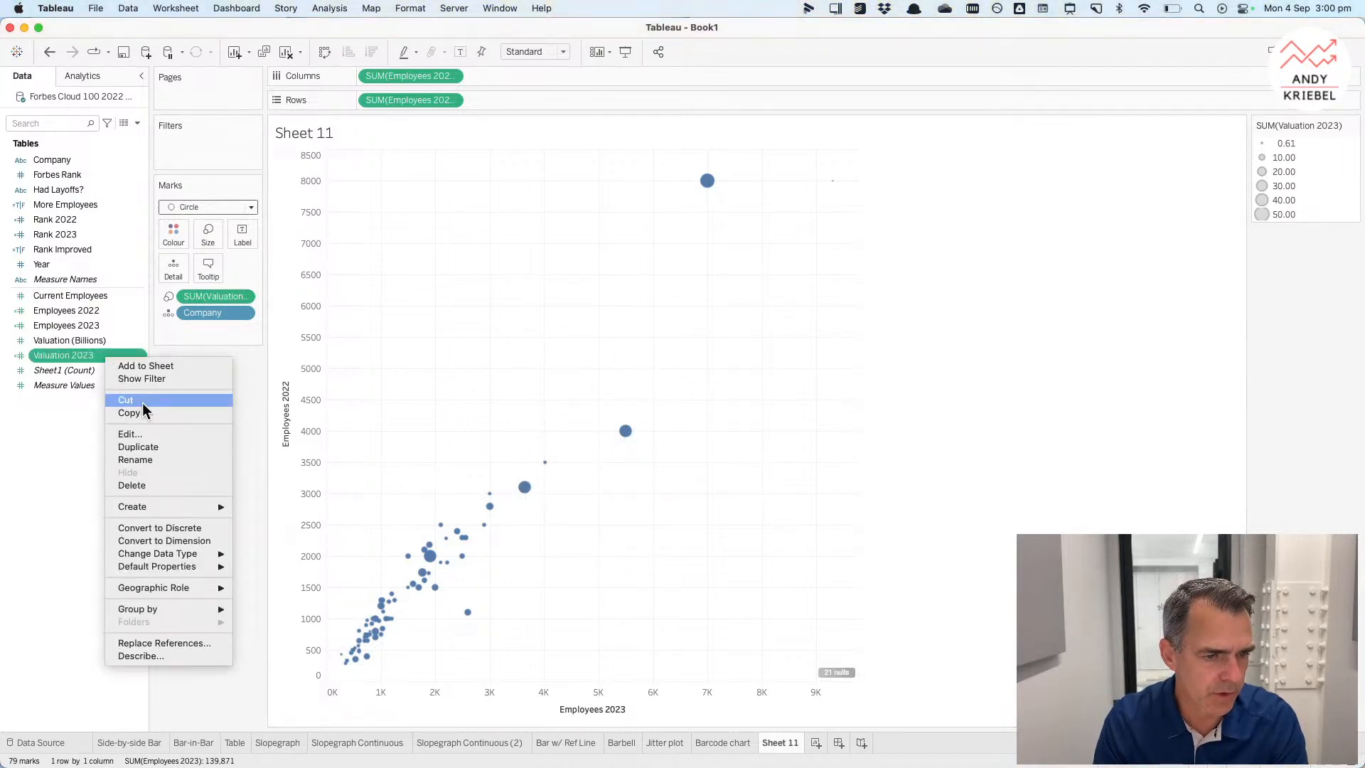
mouse_move(206, 566)
left_click(276, 589)
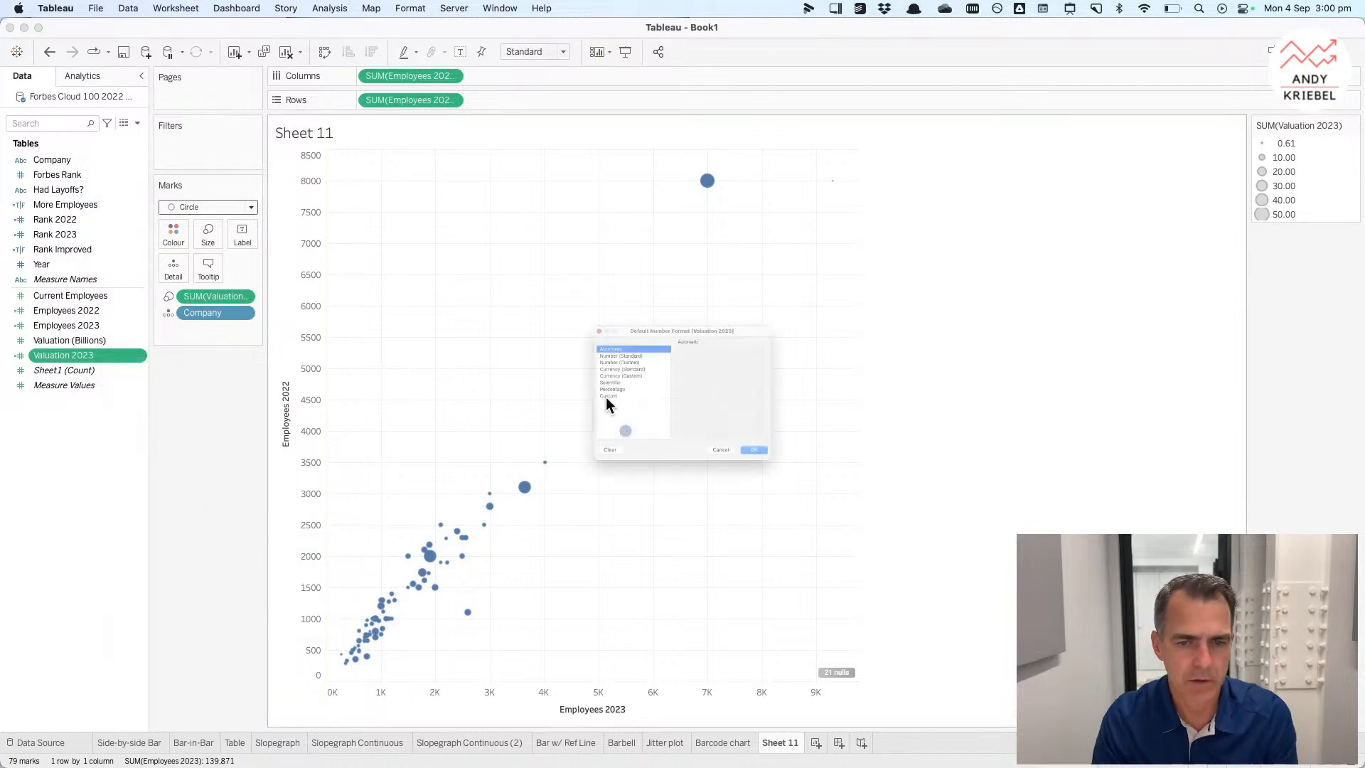
left_click(598, 339)
left_click(718, 342)
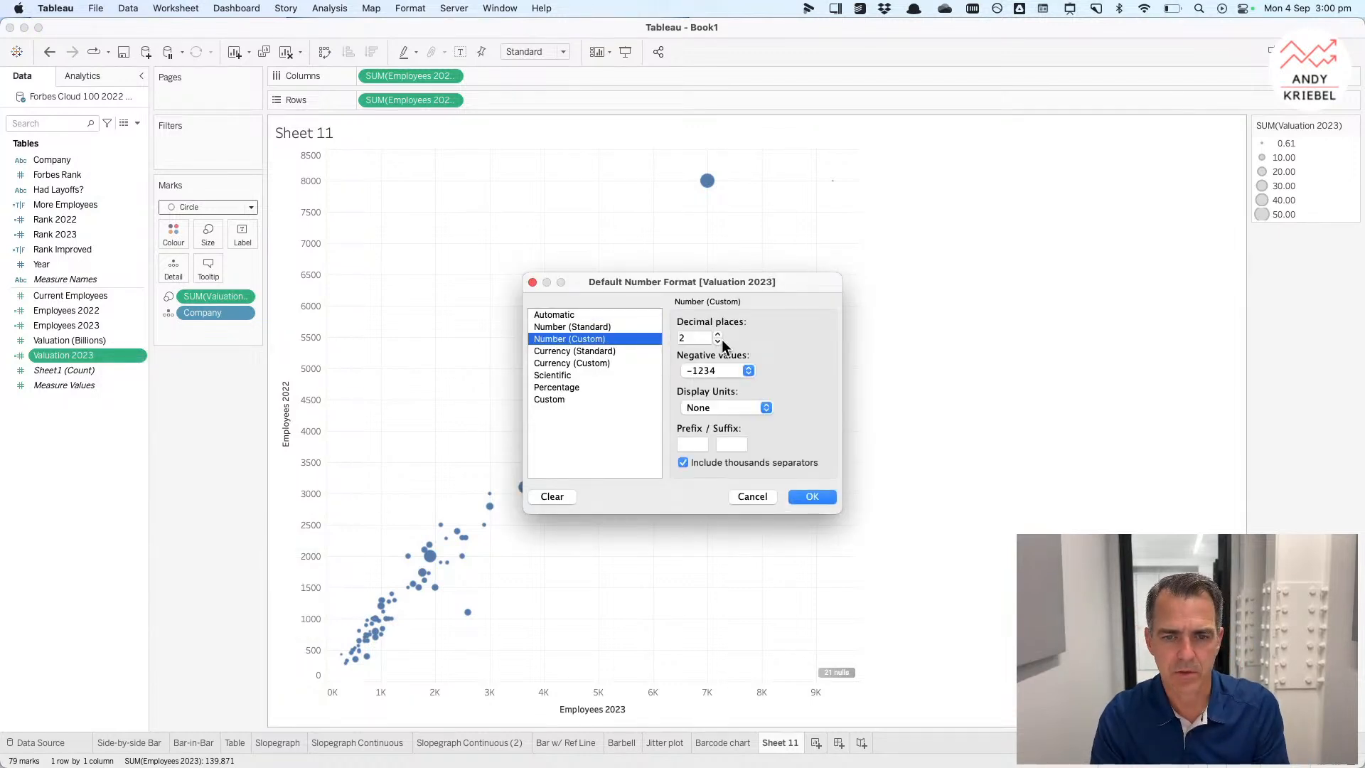
left_click(732, 445)
type("B")
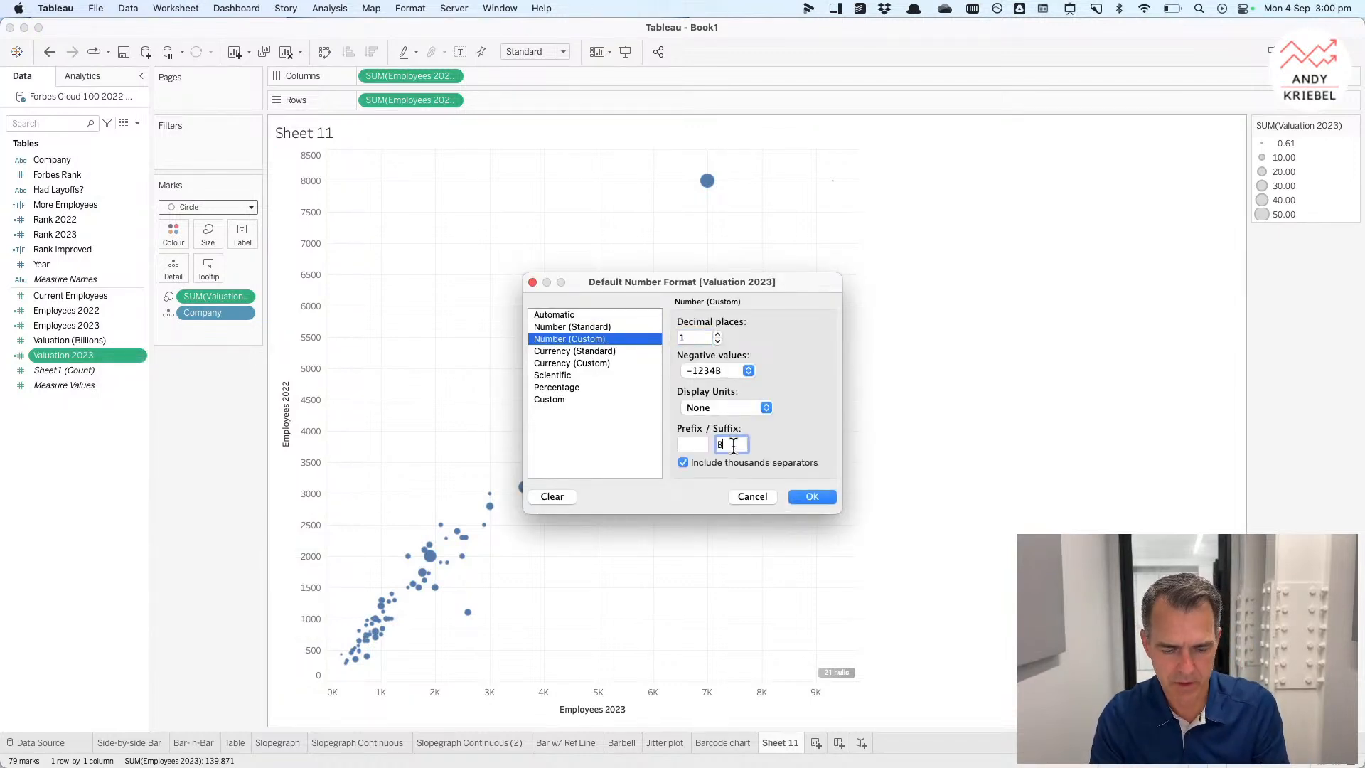
left_click(812, 495)
mouse_move(708, 182)
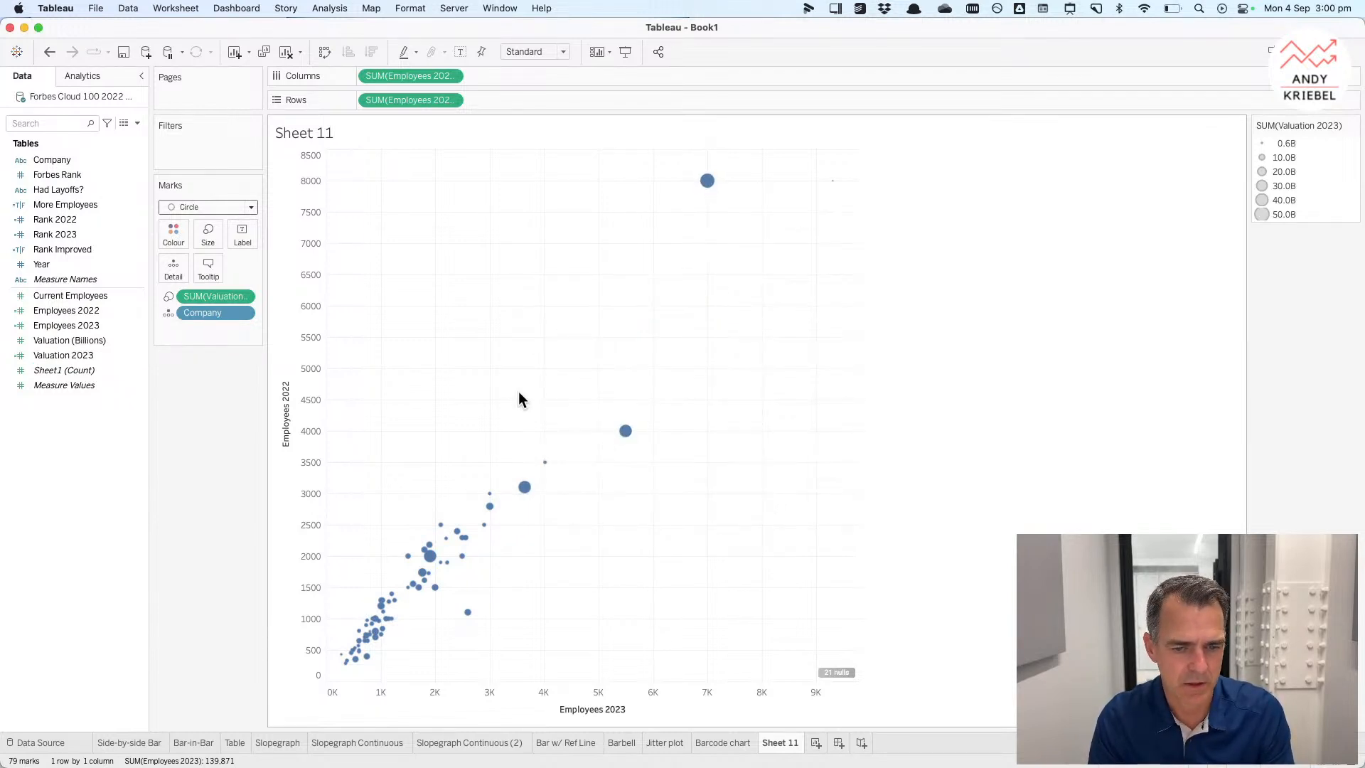
Step: Rename the sheet Scatterplot
double_click(780, 743)
type("Slatterplot")
key("Return")
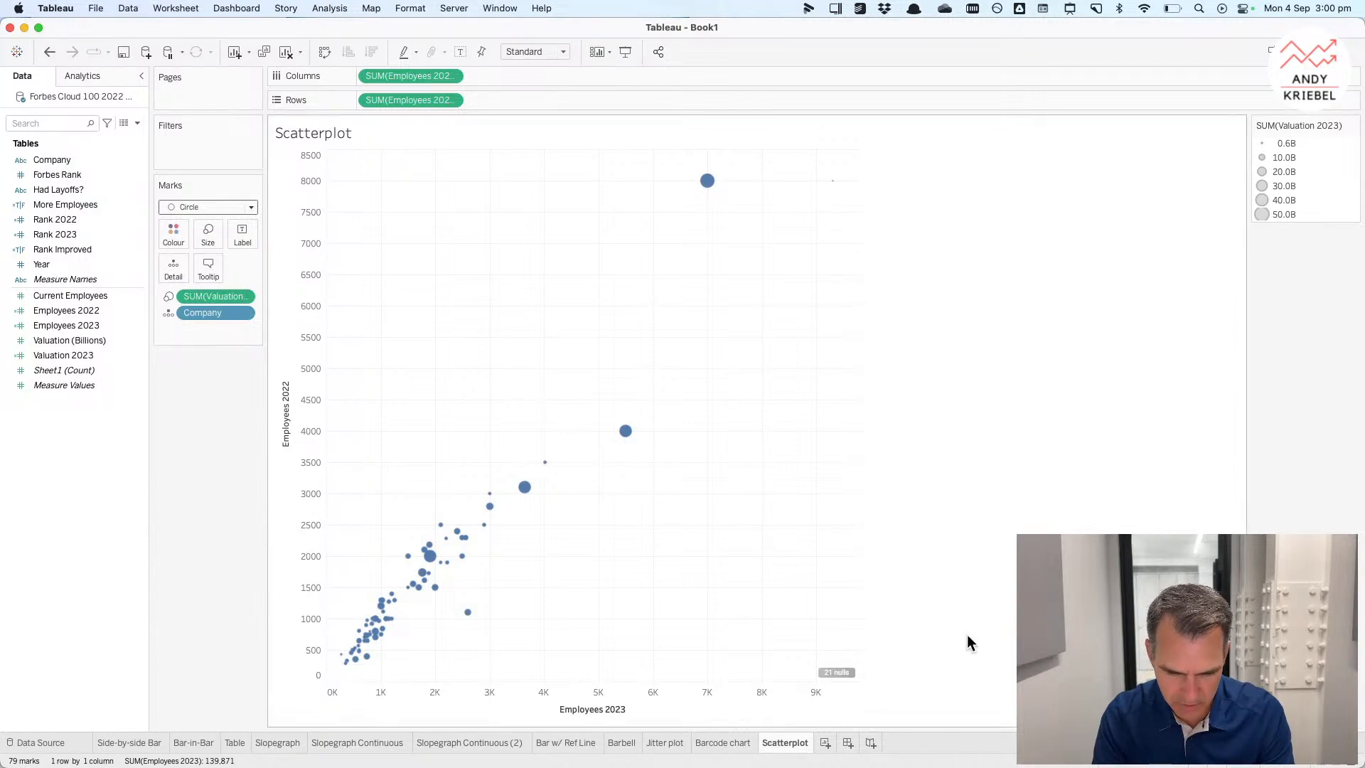
mouse_move(955, 767)
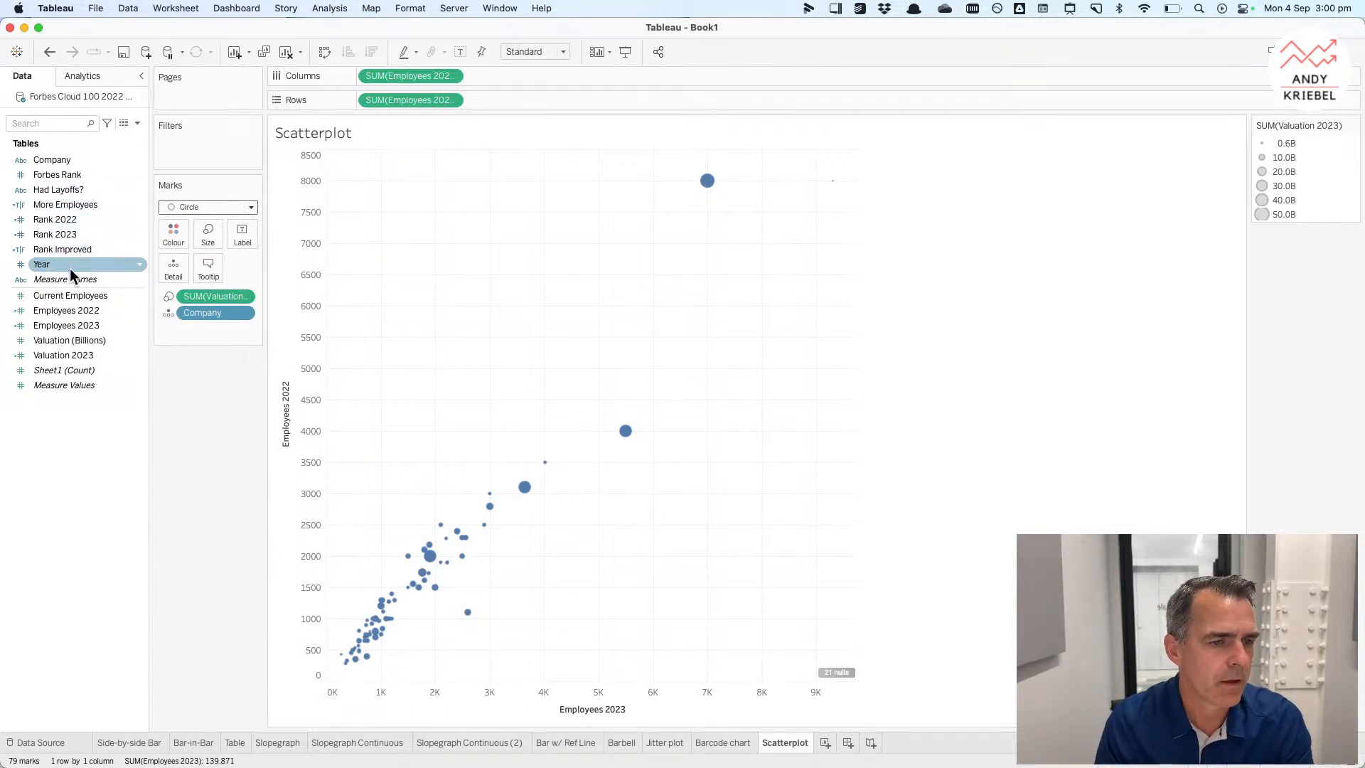
Step: Colour the marks by More Employees and add Employees 2023 as a second measure on Rows
left_click_drag(70, 211, 165, 232)
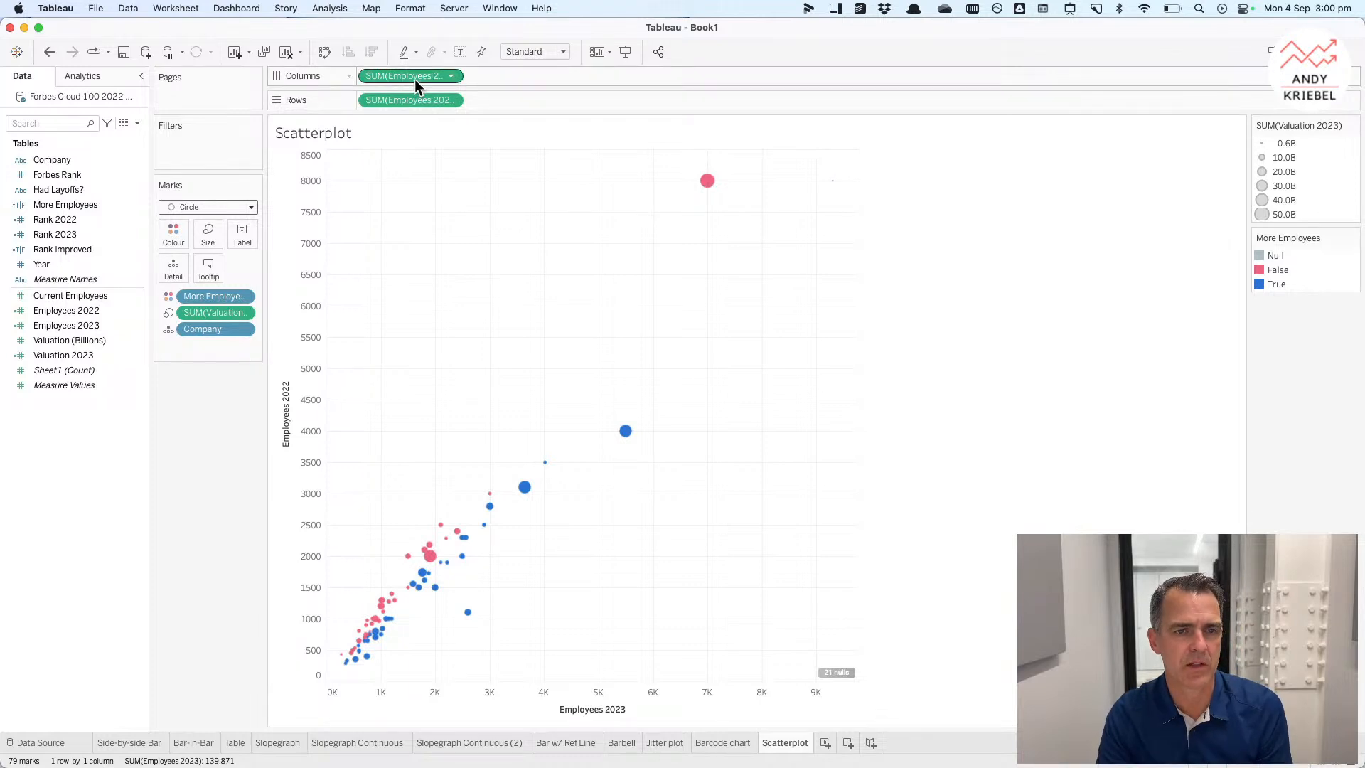
left_click_drag(416, 79, 506, 100)
left_click(506, 99)
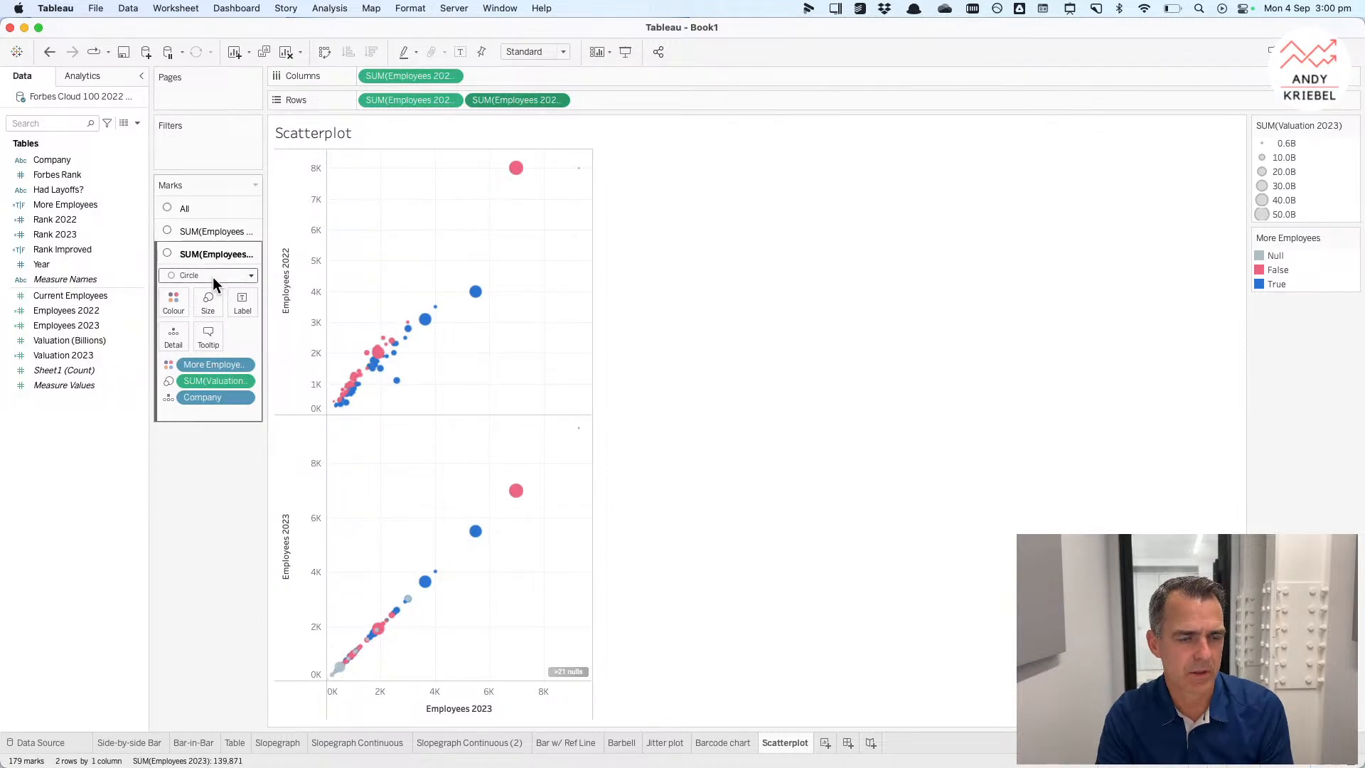
Step: Remove the colour and size fields from the second Employees 2023 marks card
left_click_drag(210, 363, 217, 449)
left_click_drag(203, 361, 207, 463)
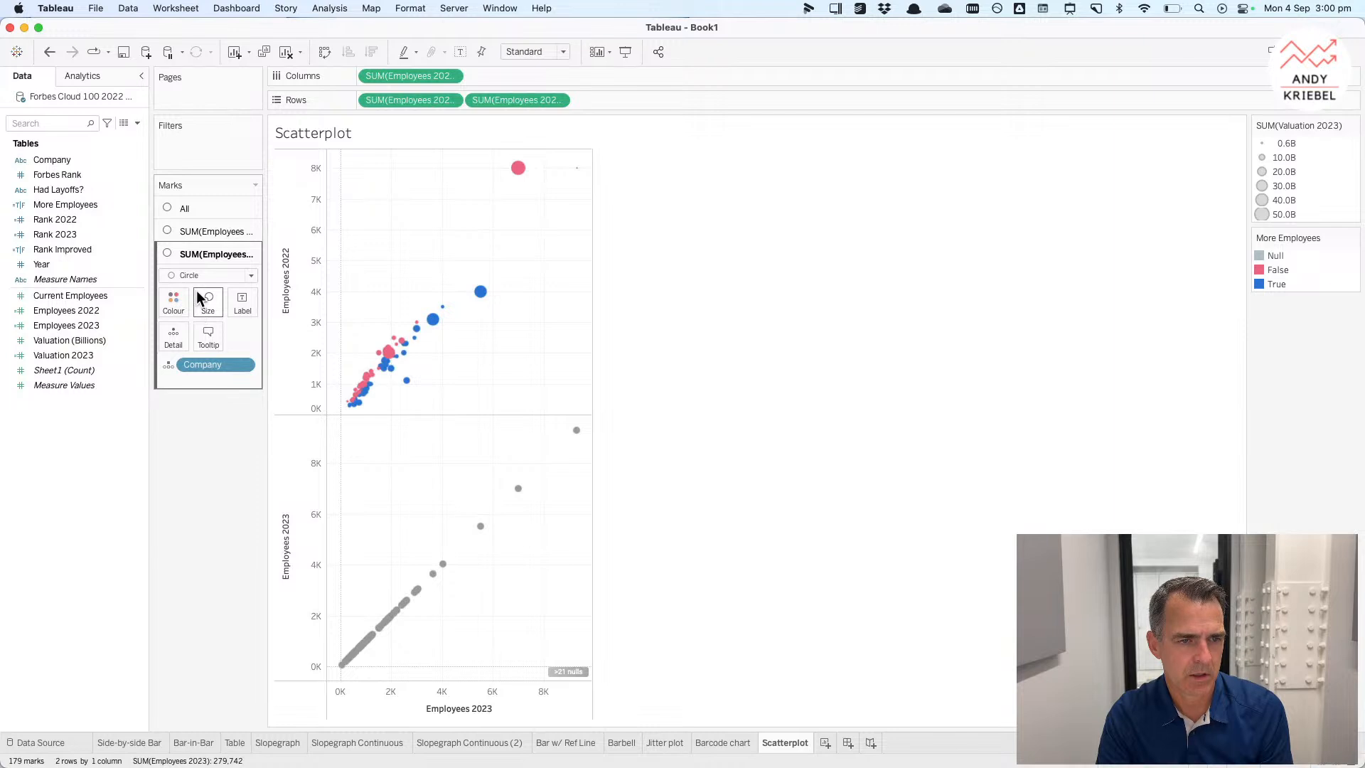
Step: Add a trend line to the Employees 2023 versus Employees 2023 pane
left_click(95, 79)
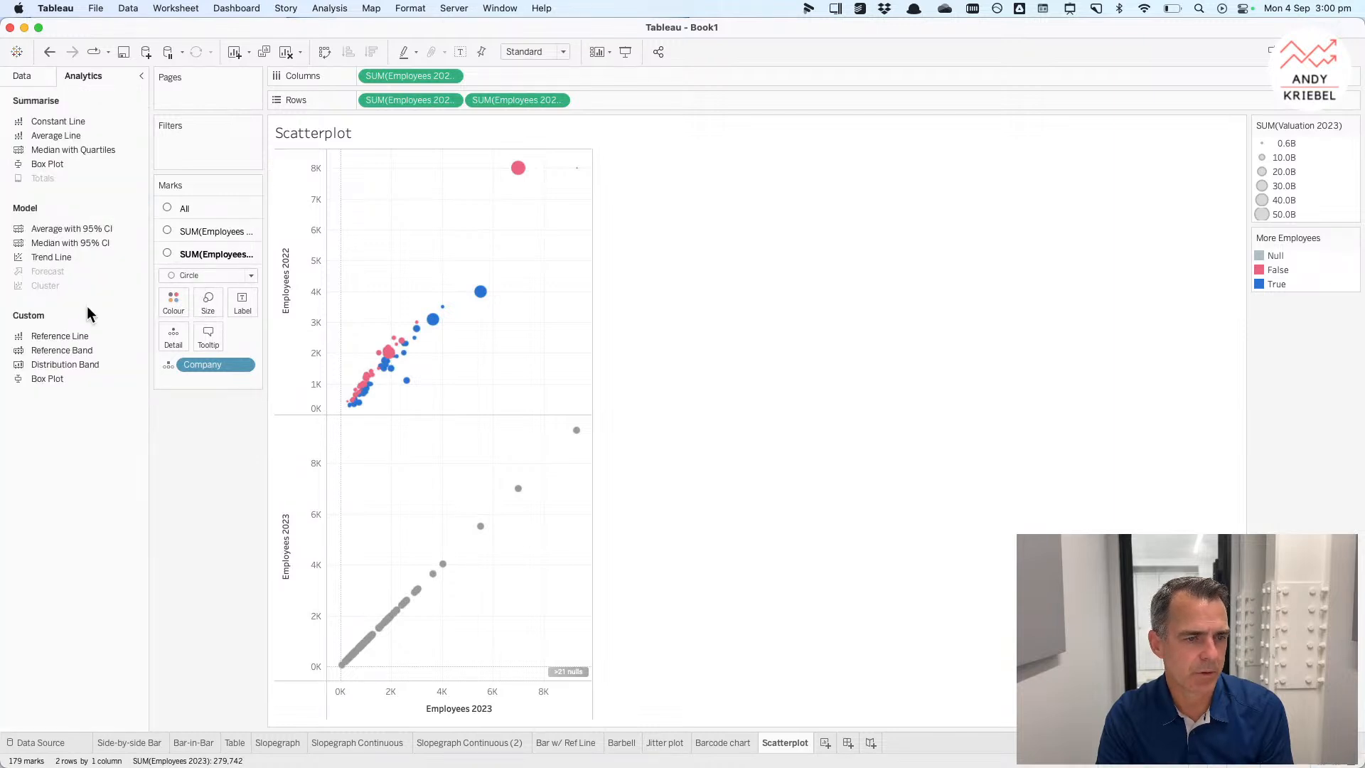
left_click_drag(82, 337, 211, 280)
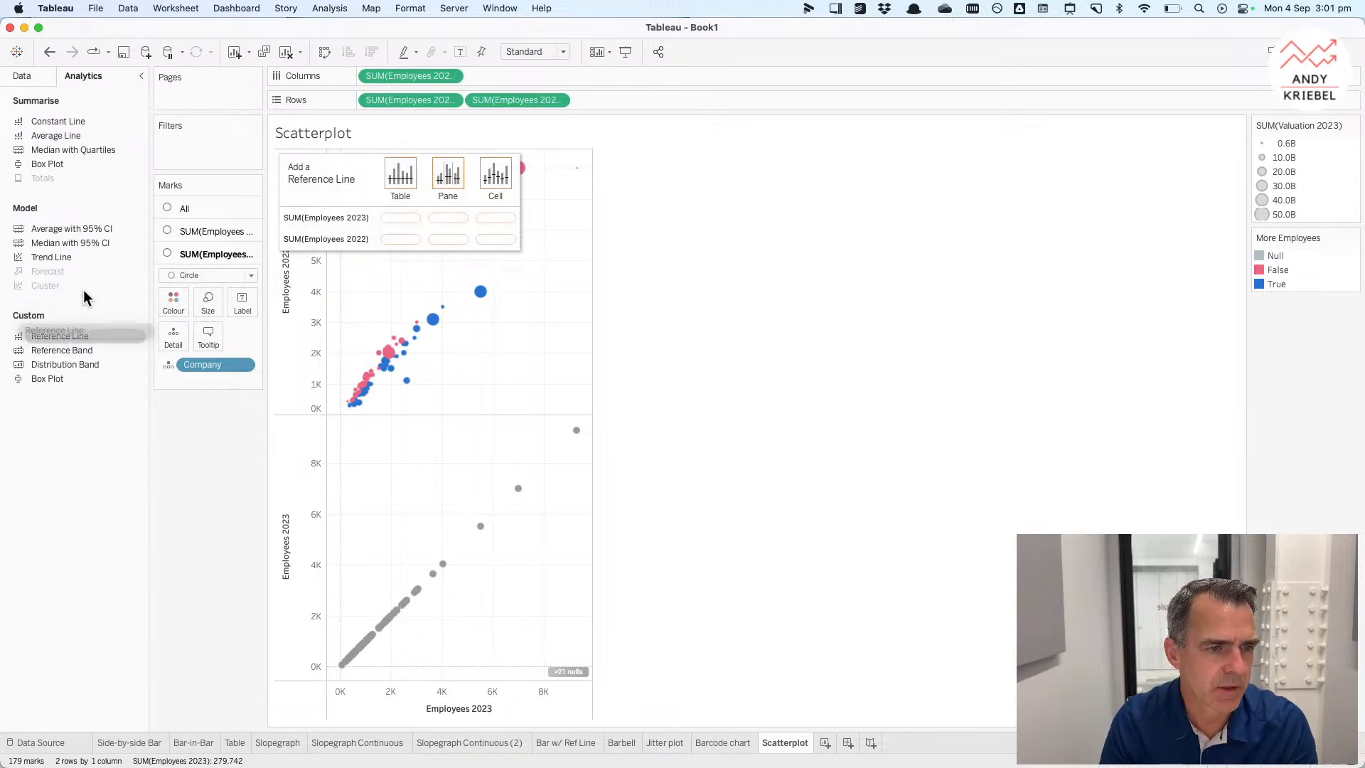
left_click_drag(66, 256, 407, 216)
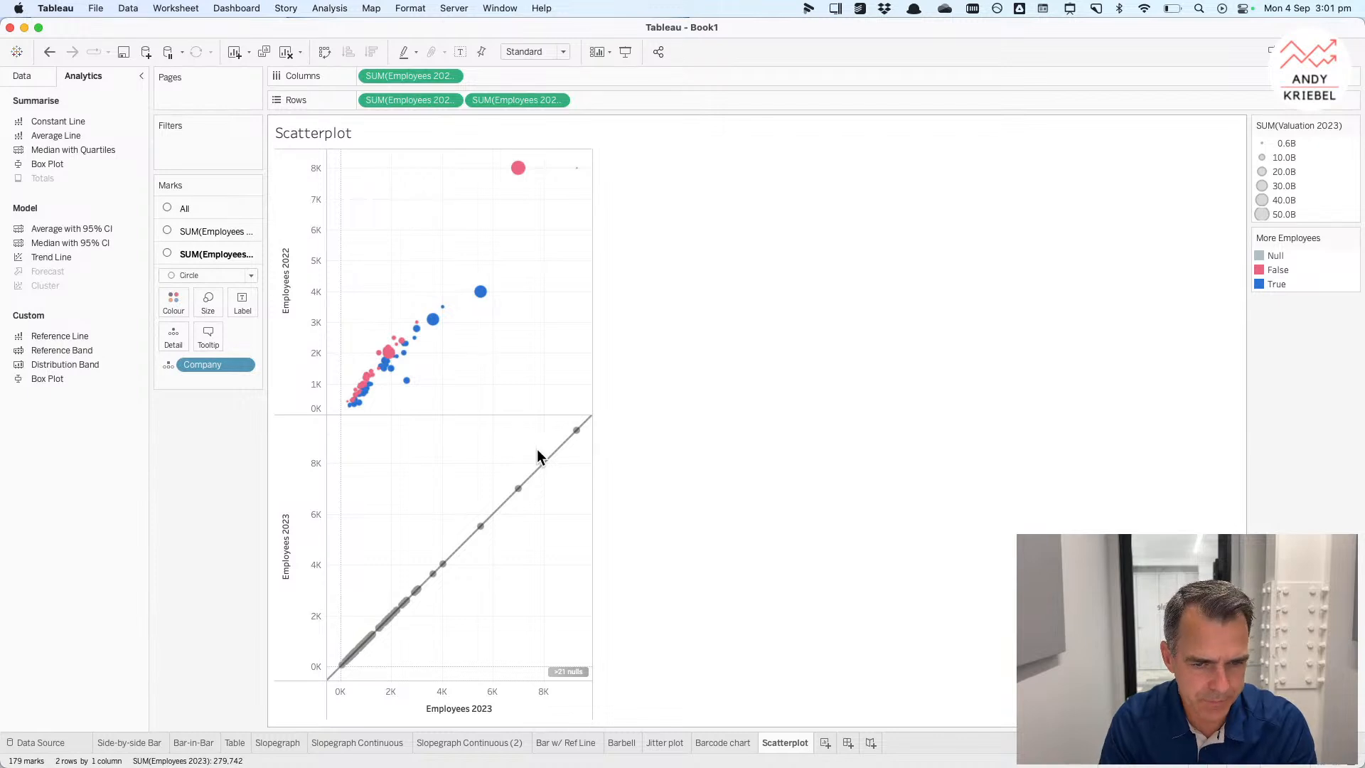
Step: Shrink the second marks card's circles to the minimum size and set their colour opacity to 0%
left_click(207, 304)
left_click_drag(233, 344, 167, 344)
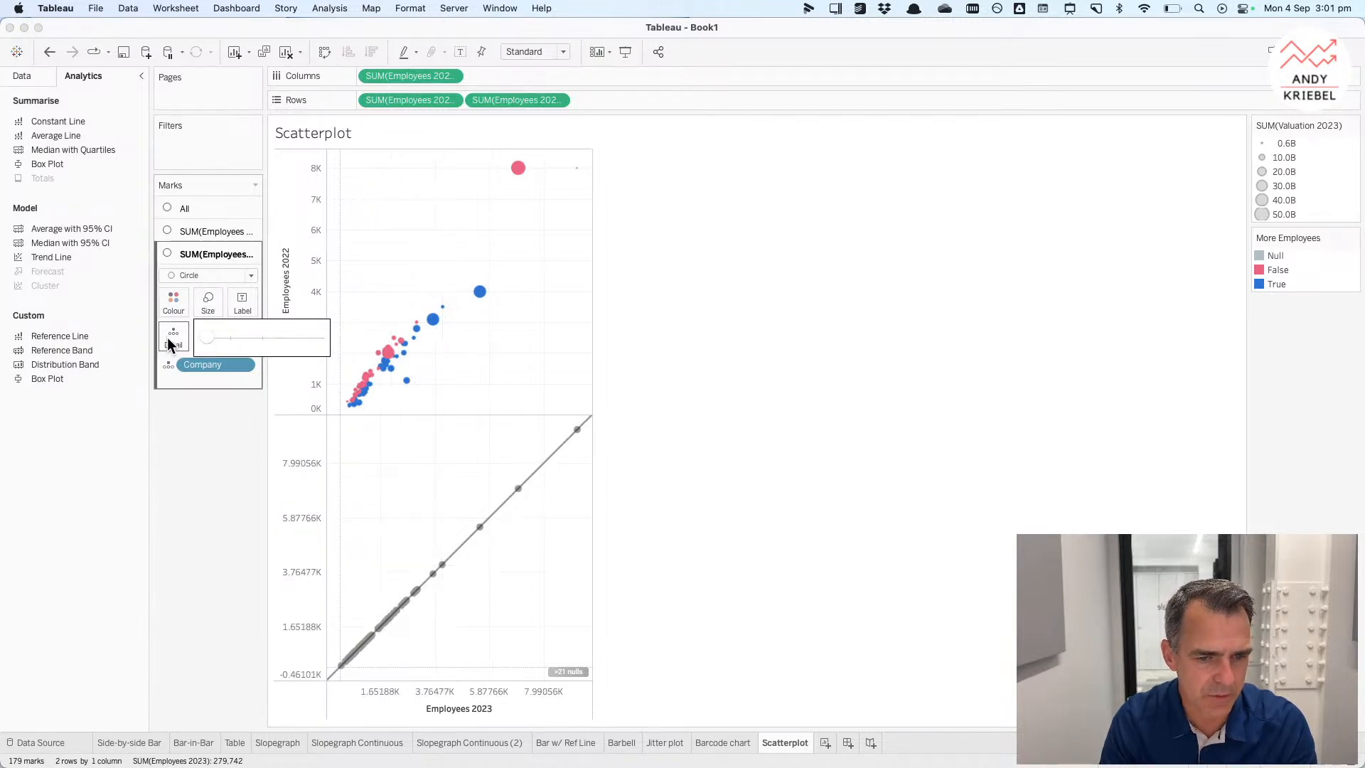
left_click(173, 302)
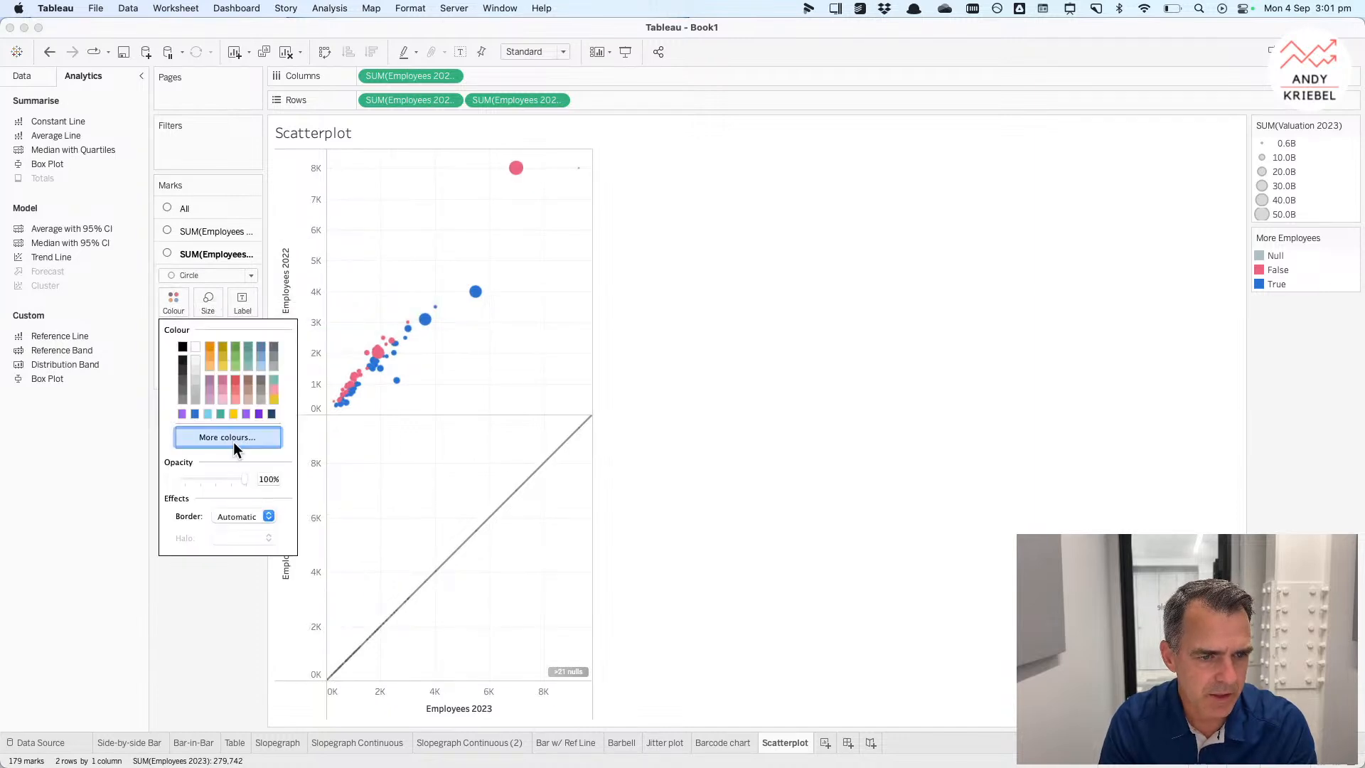
left_click_drag(245, 478, 184, 478)
left_click(404, 497)
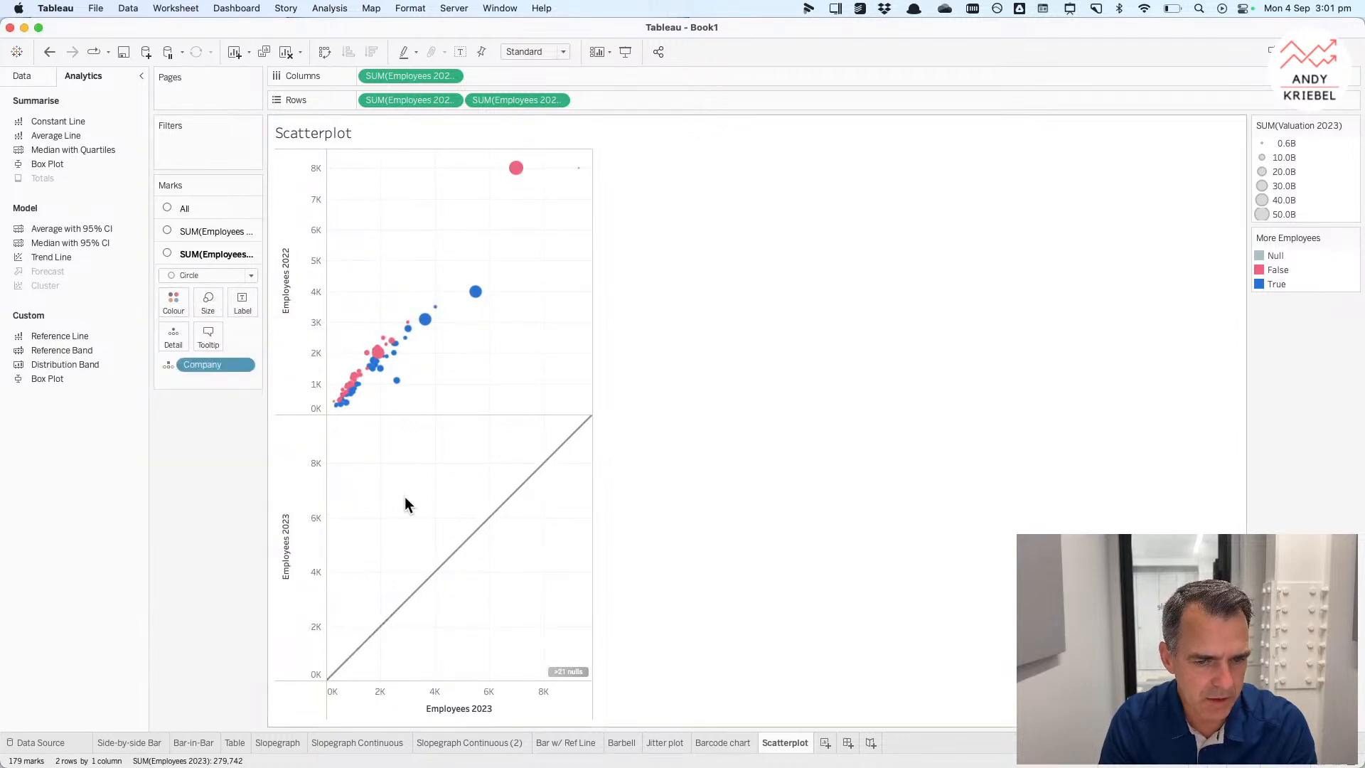
Step: Turn the second Employees 2023 row measure into a dual axis
right_click(476, 693)
left_click(430, 505)
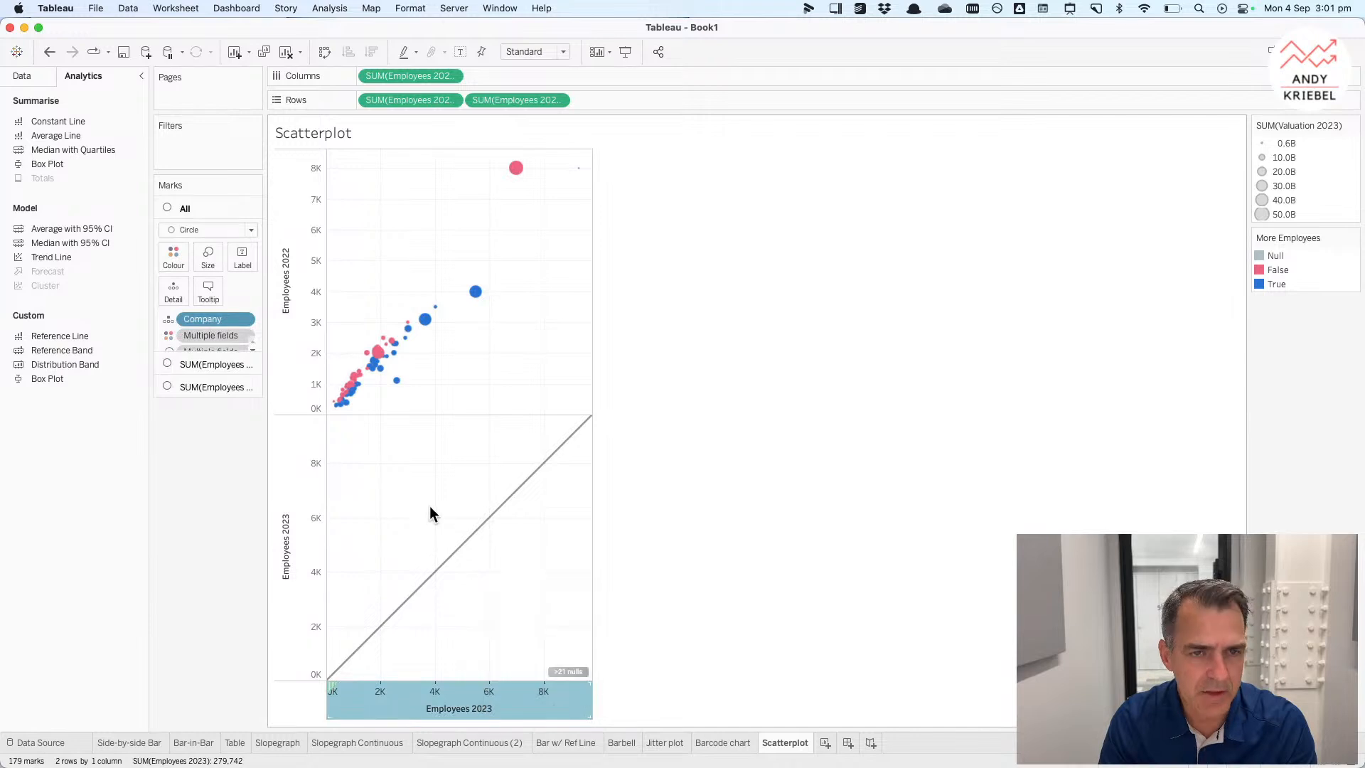
right_click(504, 99)
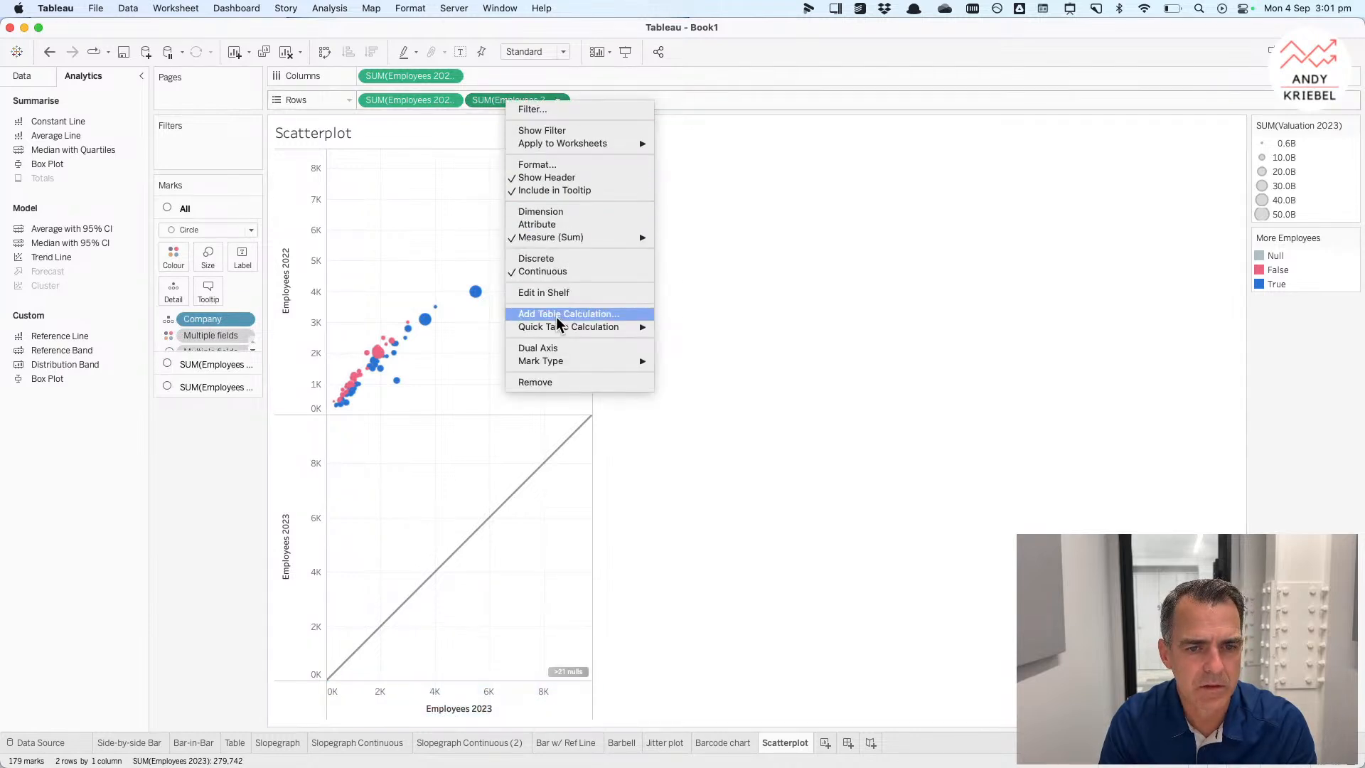
left_click(558, 348)
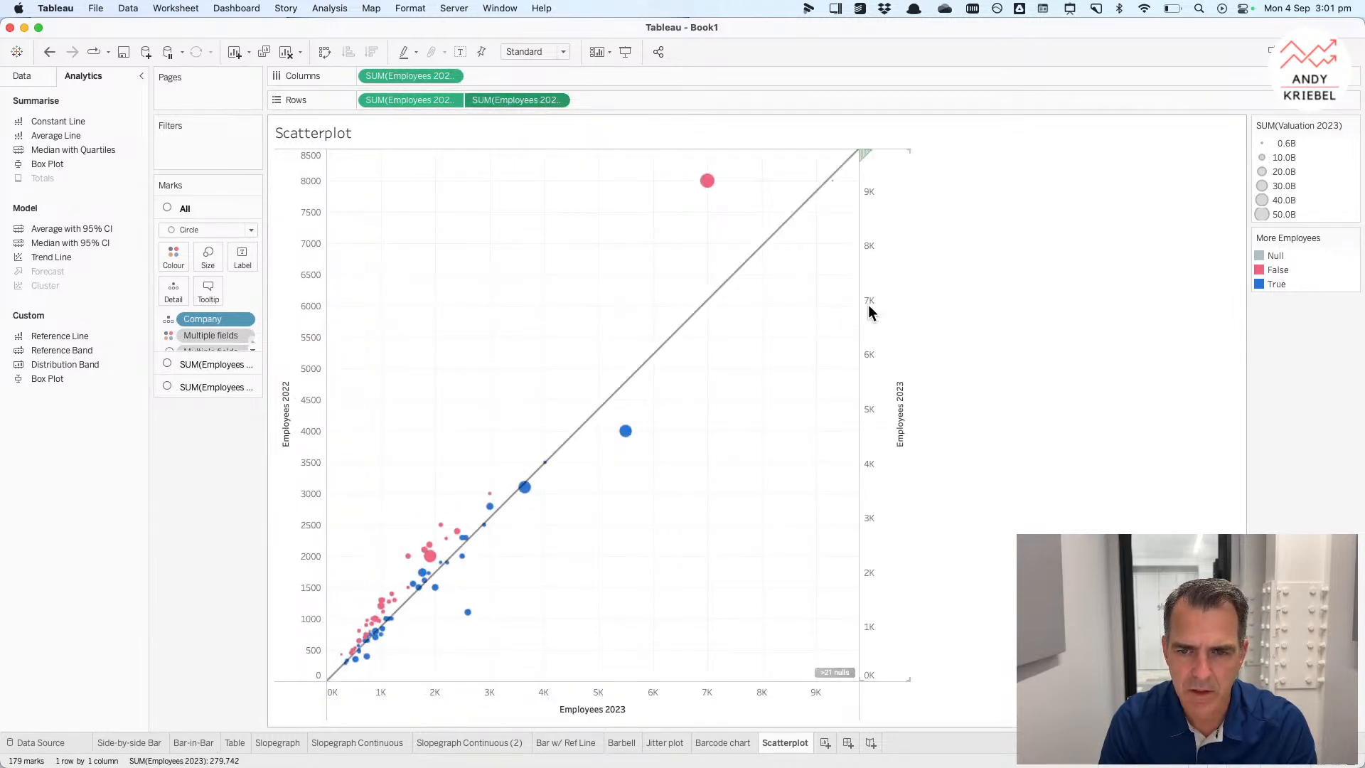
Step: Synchronise the dual axes and hide the right-hand axis header
right_click(869, 301)
left_click(898, 378)
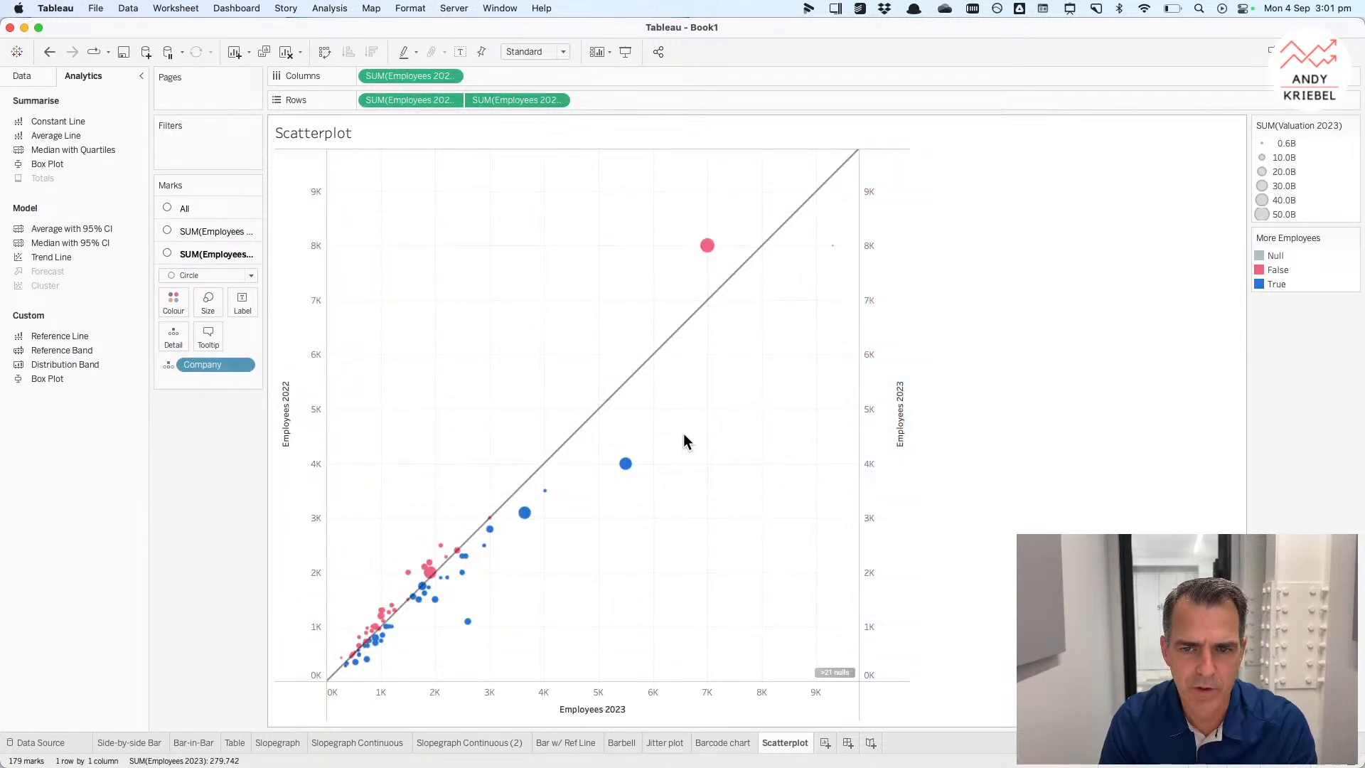
right_click(884, 381)
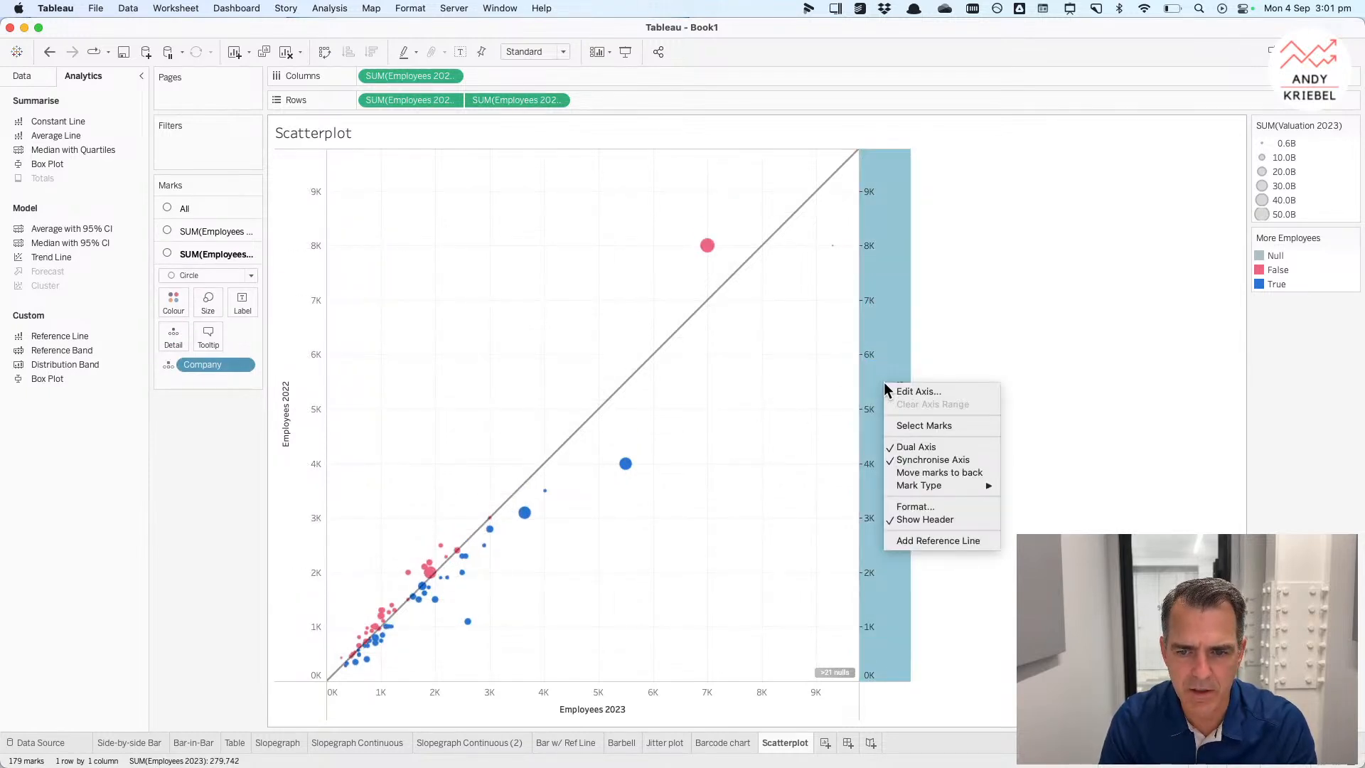
left_click(917, 519)
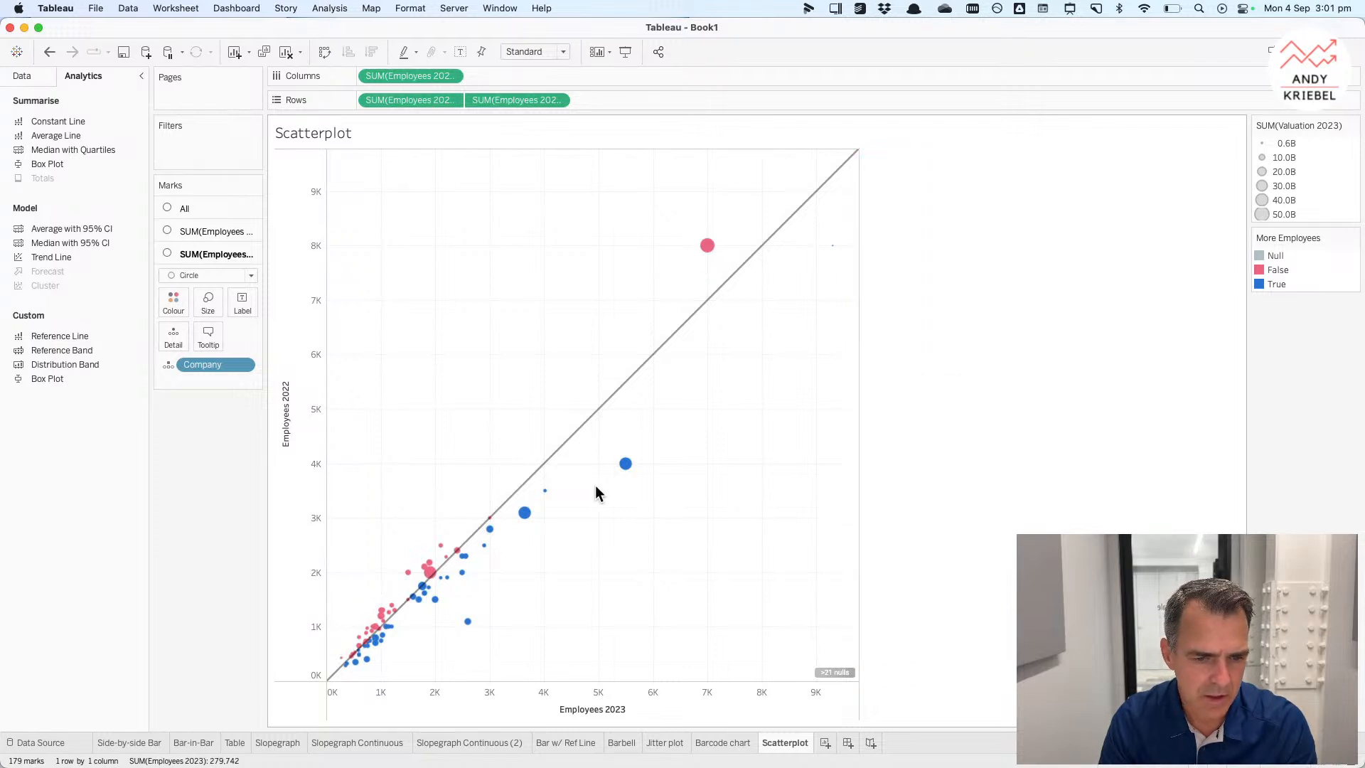
Step: Format the sheet's trend lines as thin dashed lines at 100% opacity
left_click(538, 473)
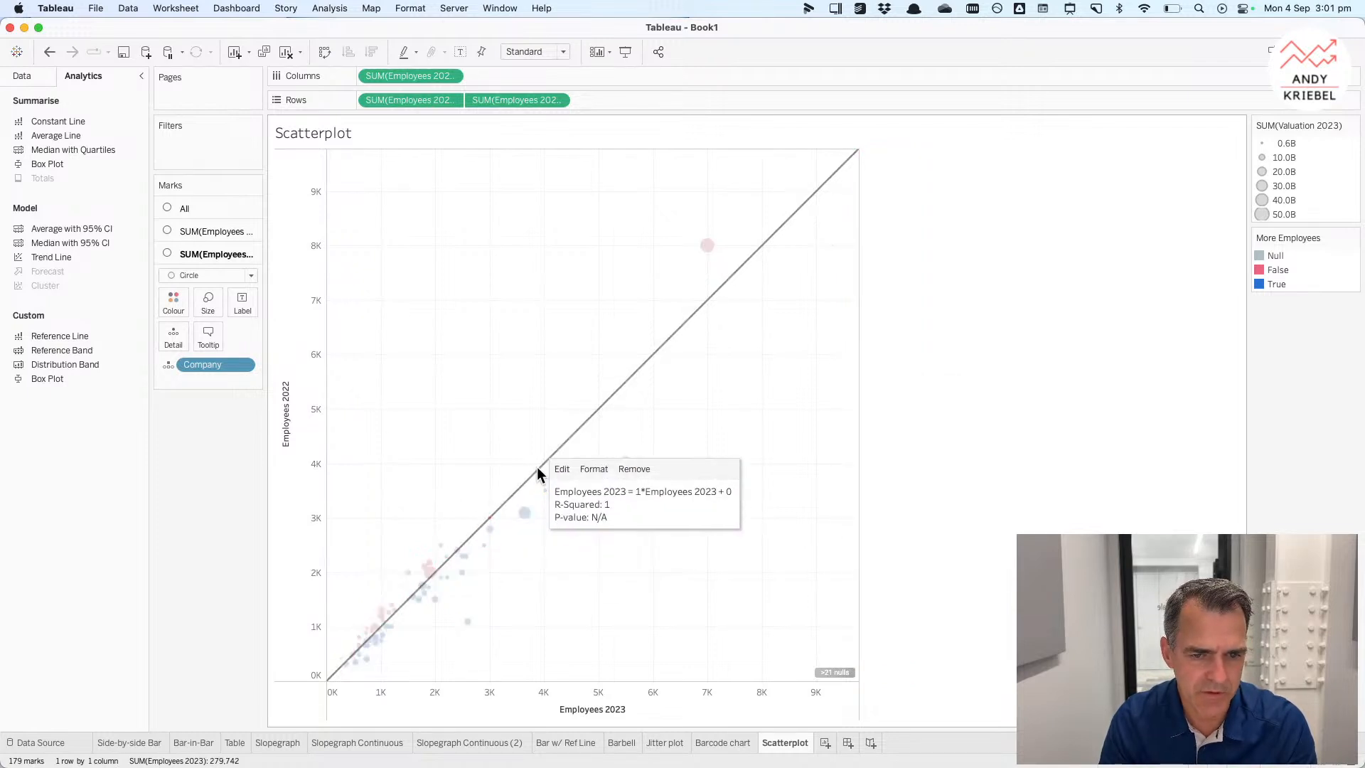
left_click(594, 469)
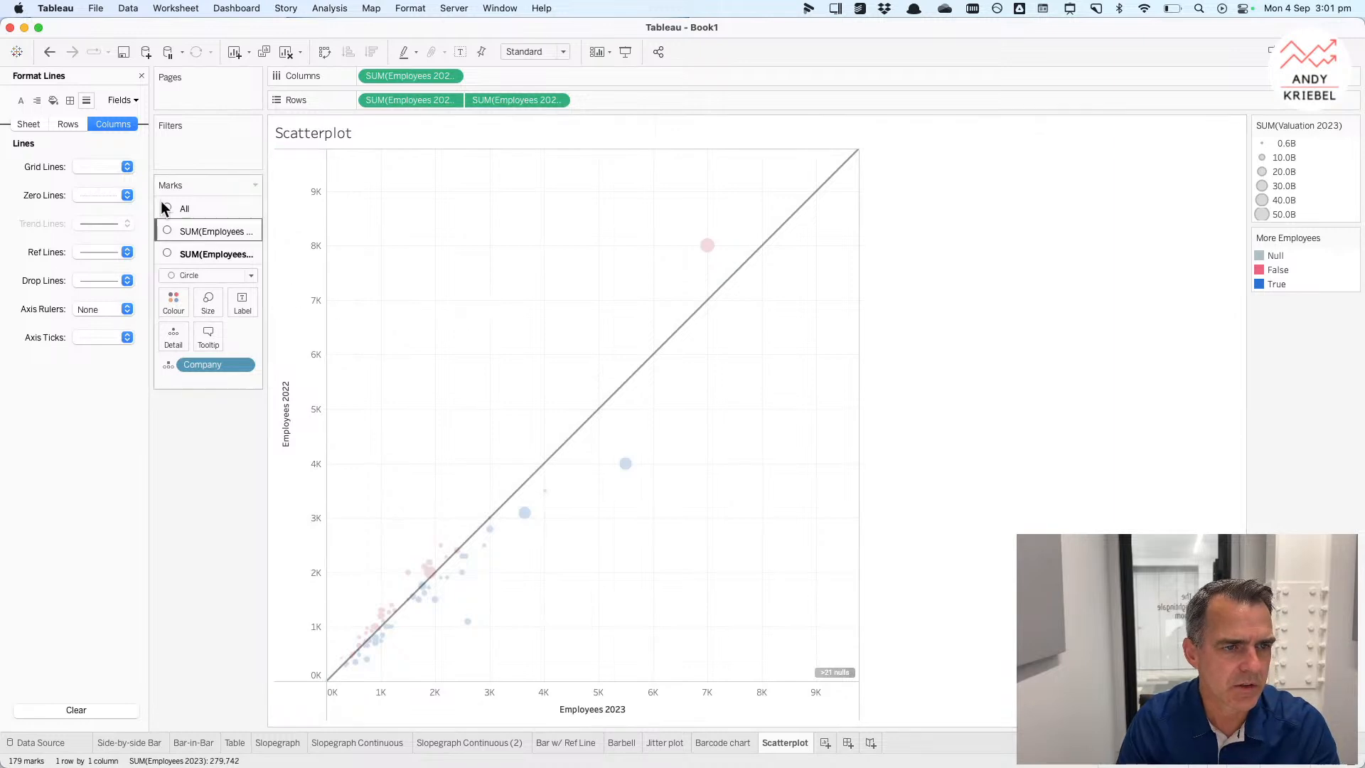
left_click(28, 125)
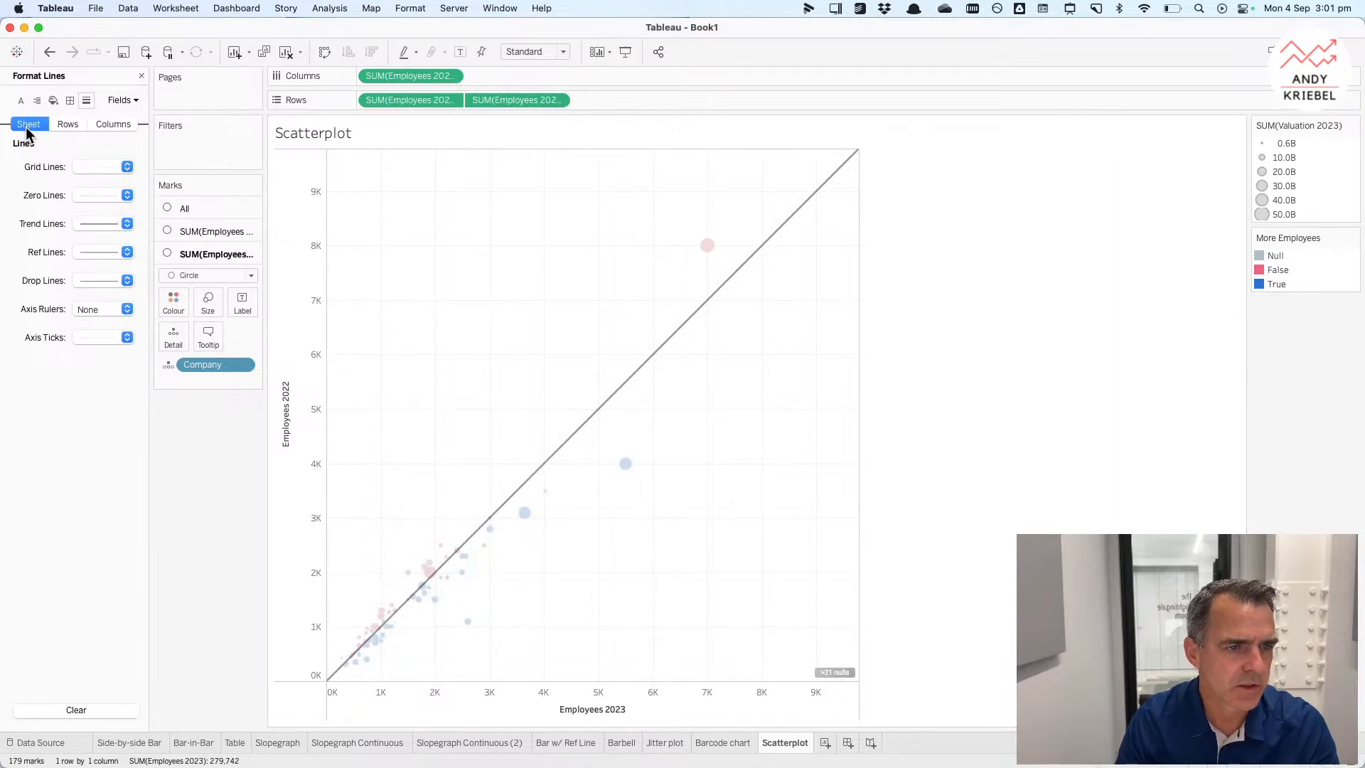
left_click(96, 226)
left_click(110, 301)
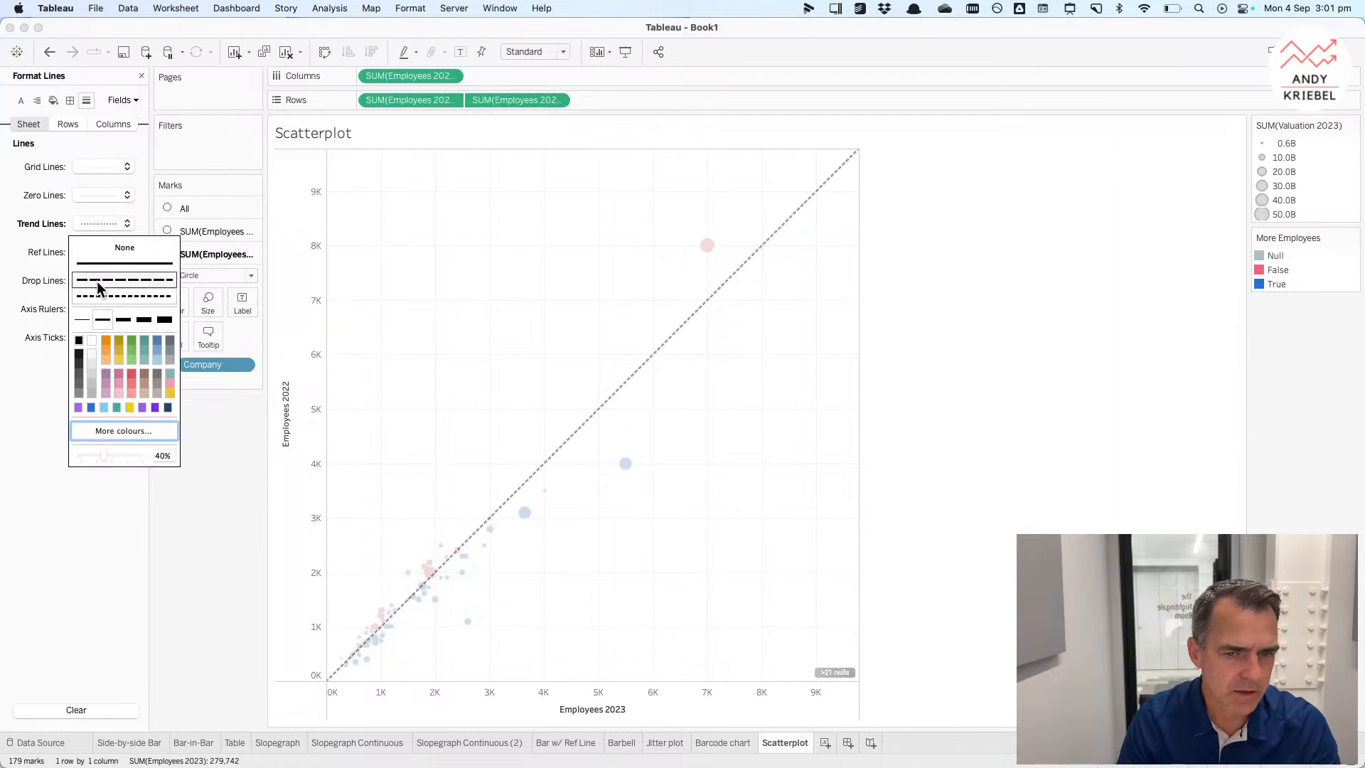
left_click(83, 322)
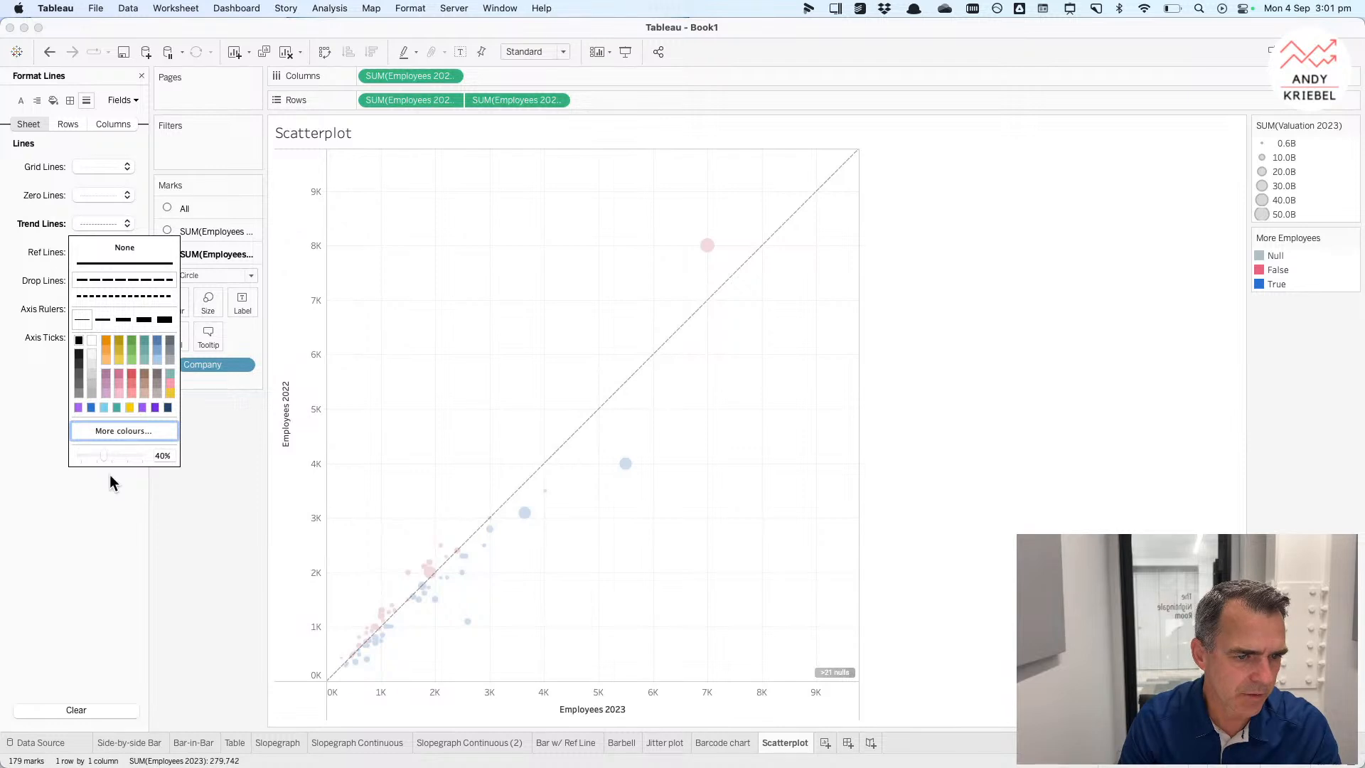
left_click(540, 330)
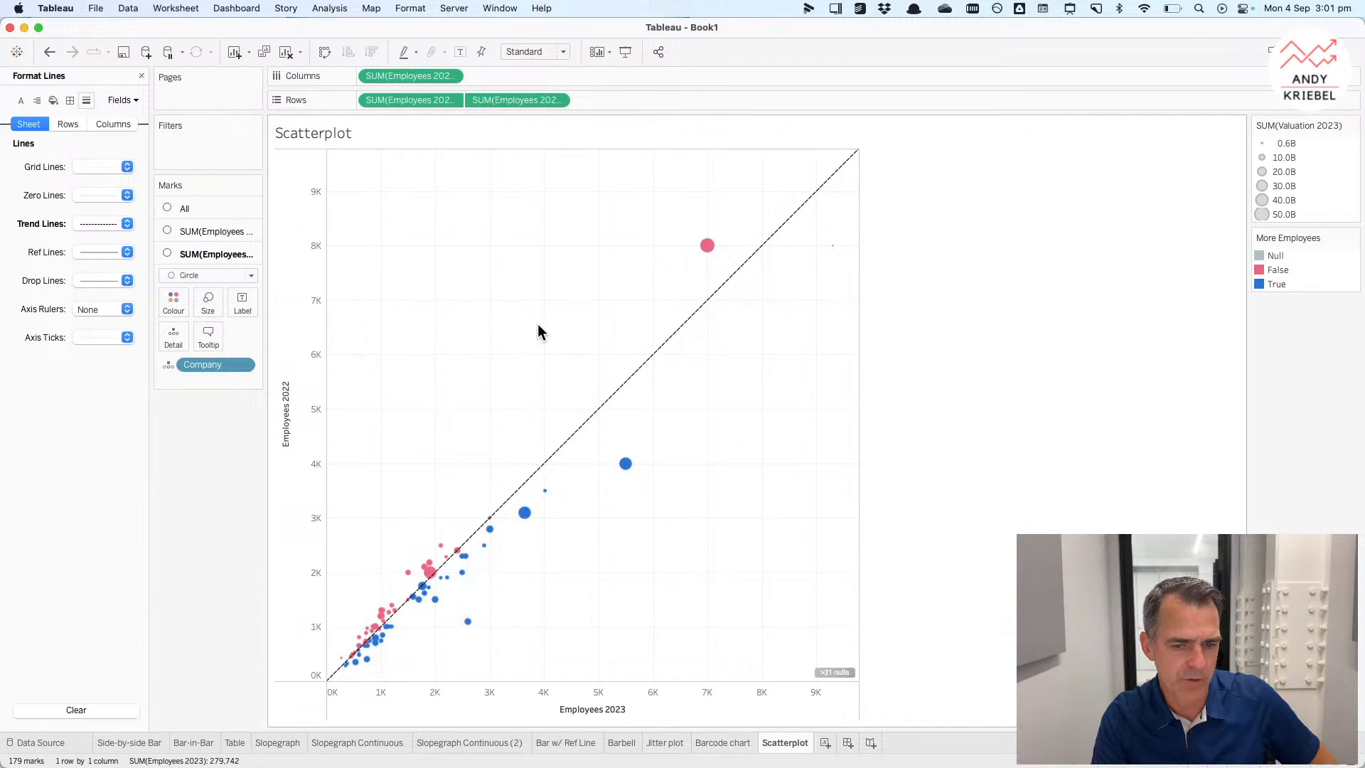
Step: Hide the null values indicator and add a new worksheet
right_click(830, 674)
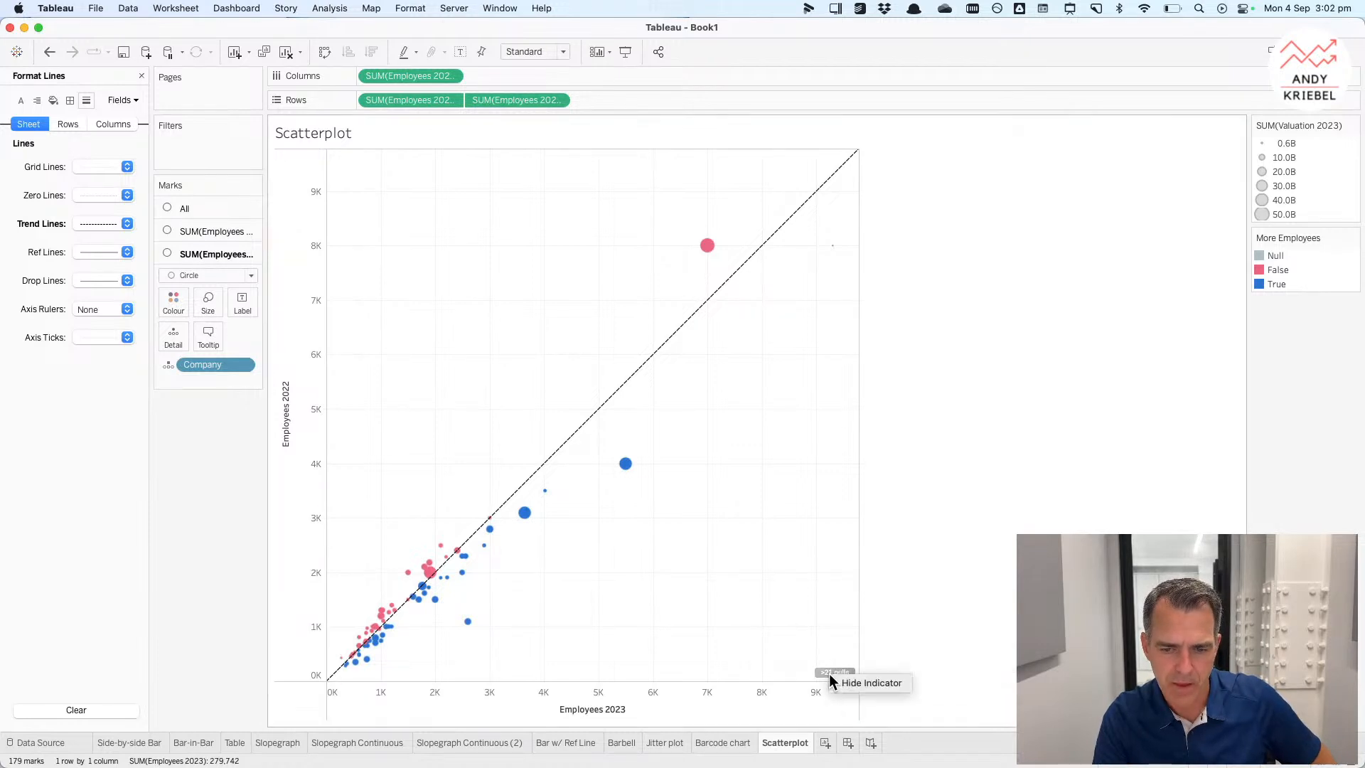
left_click(856, 684)
mouse_move(790, 743)
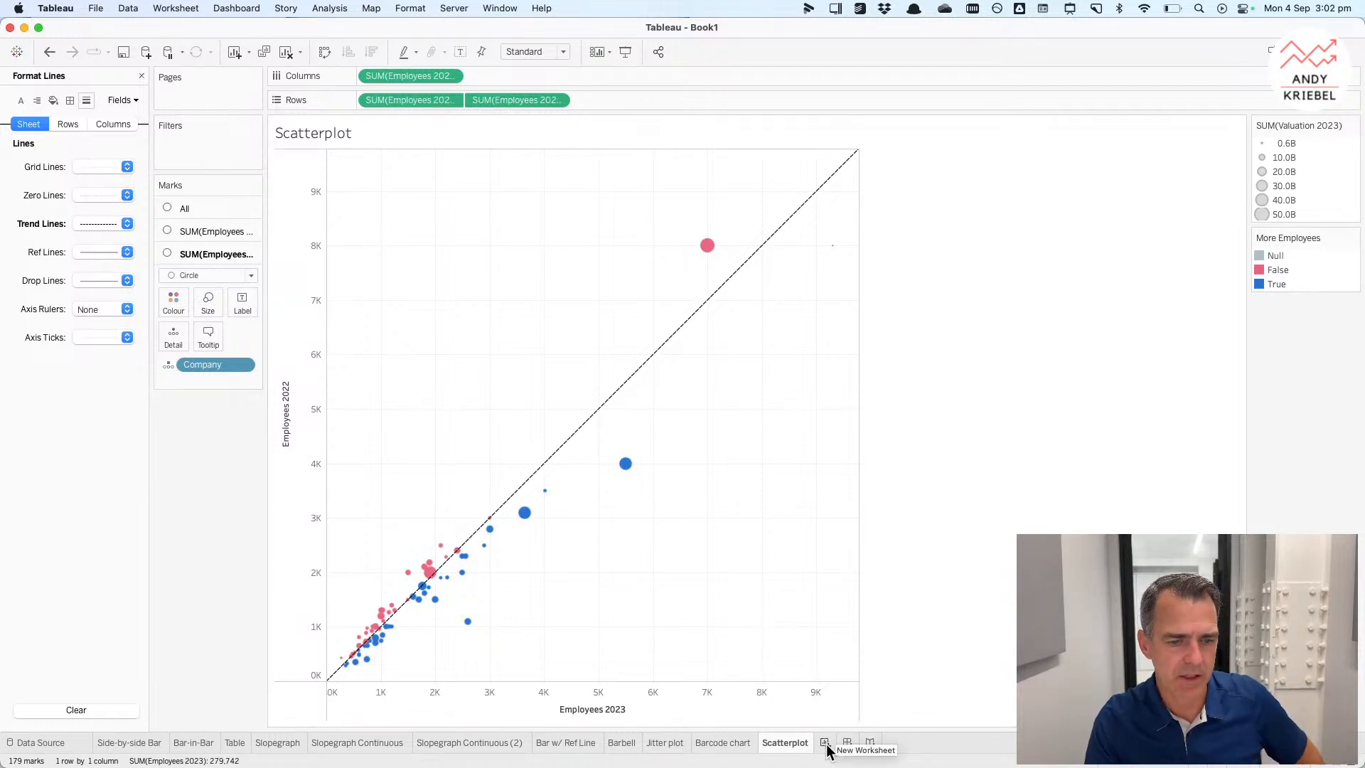
left_click(825, 744)
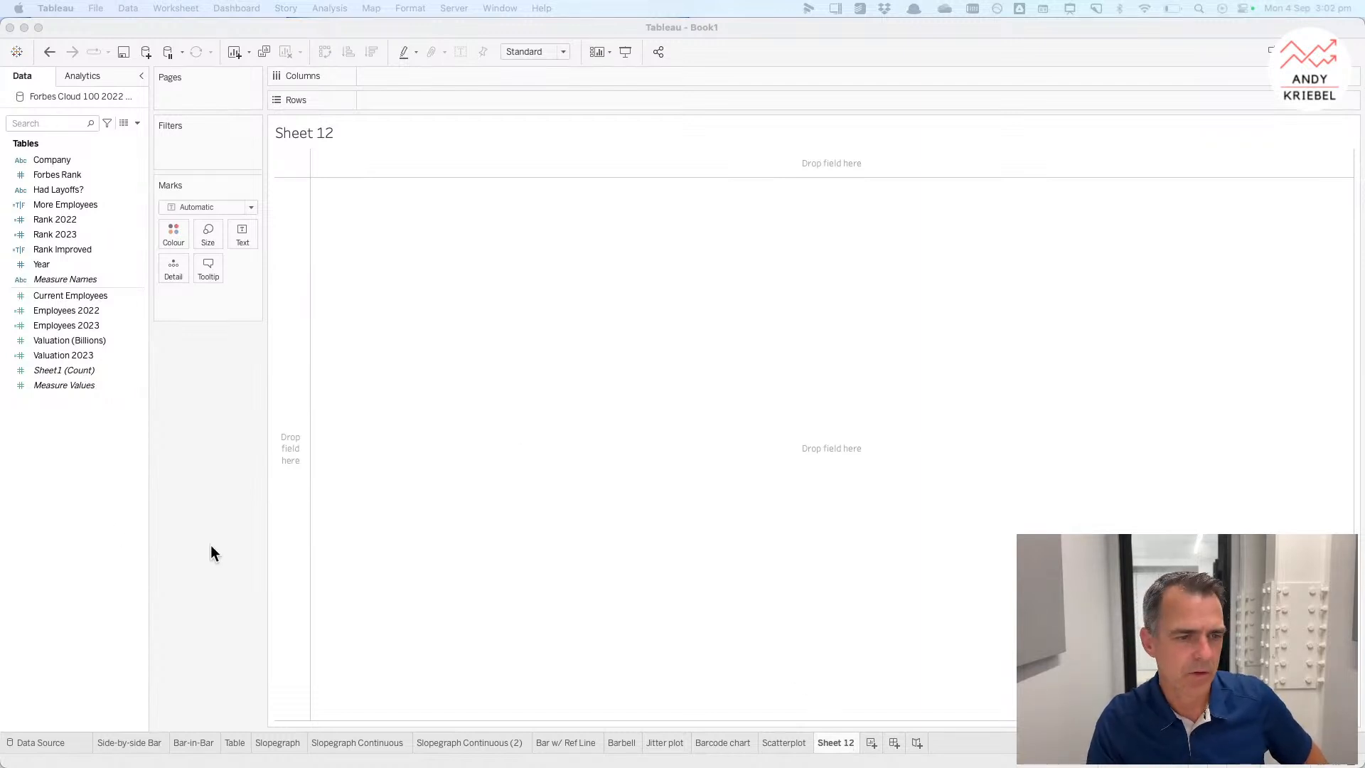
Step: Create a calculated field named Employees 2023 vs 2022 as [Employees 2023]-[Employees 2022]
right_click(74, 415)
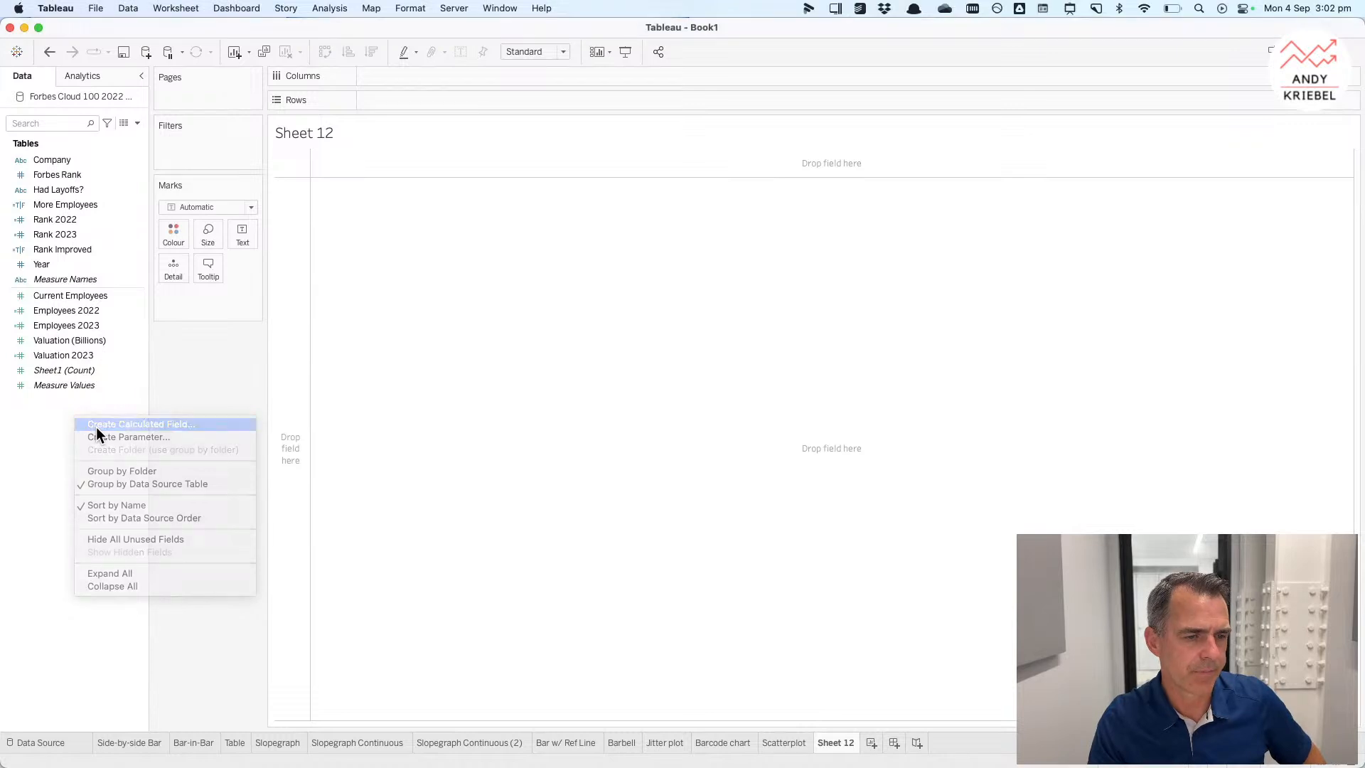
left_click(96, 427)
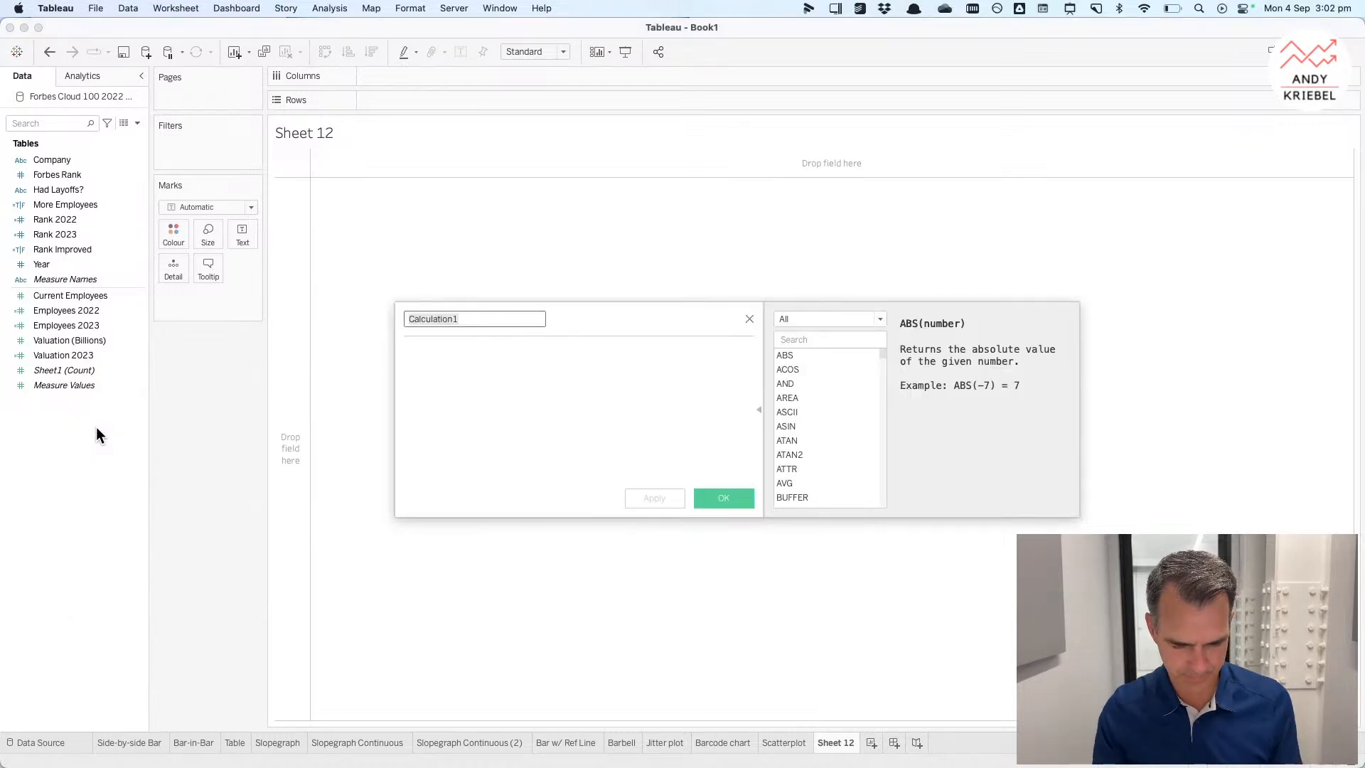
type("Employees 2023 vs")
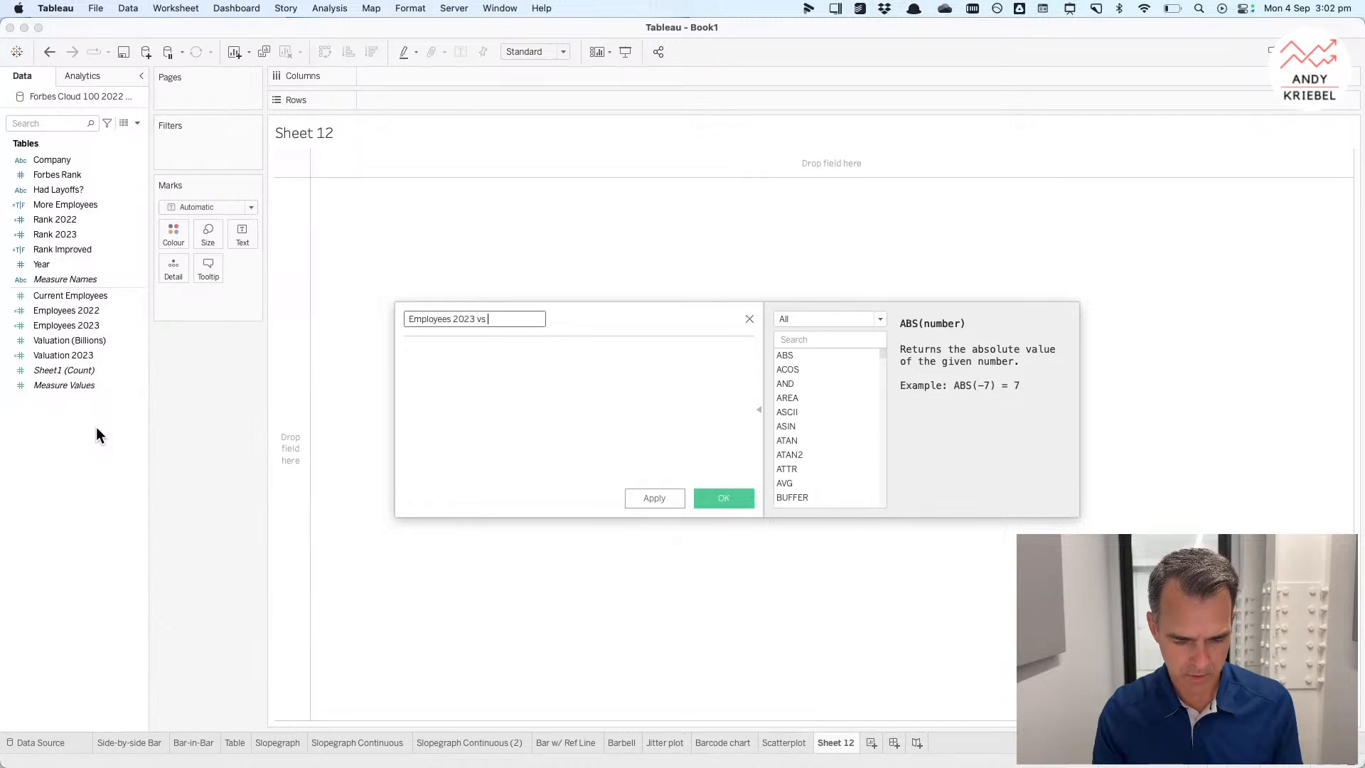
type("2022")
left_click_drag(67, 325, 535, 397)
type("-")
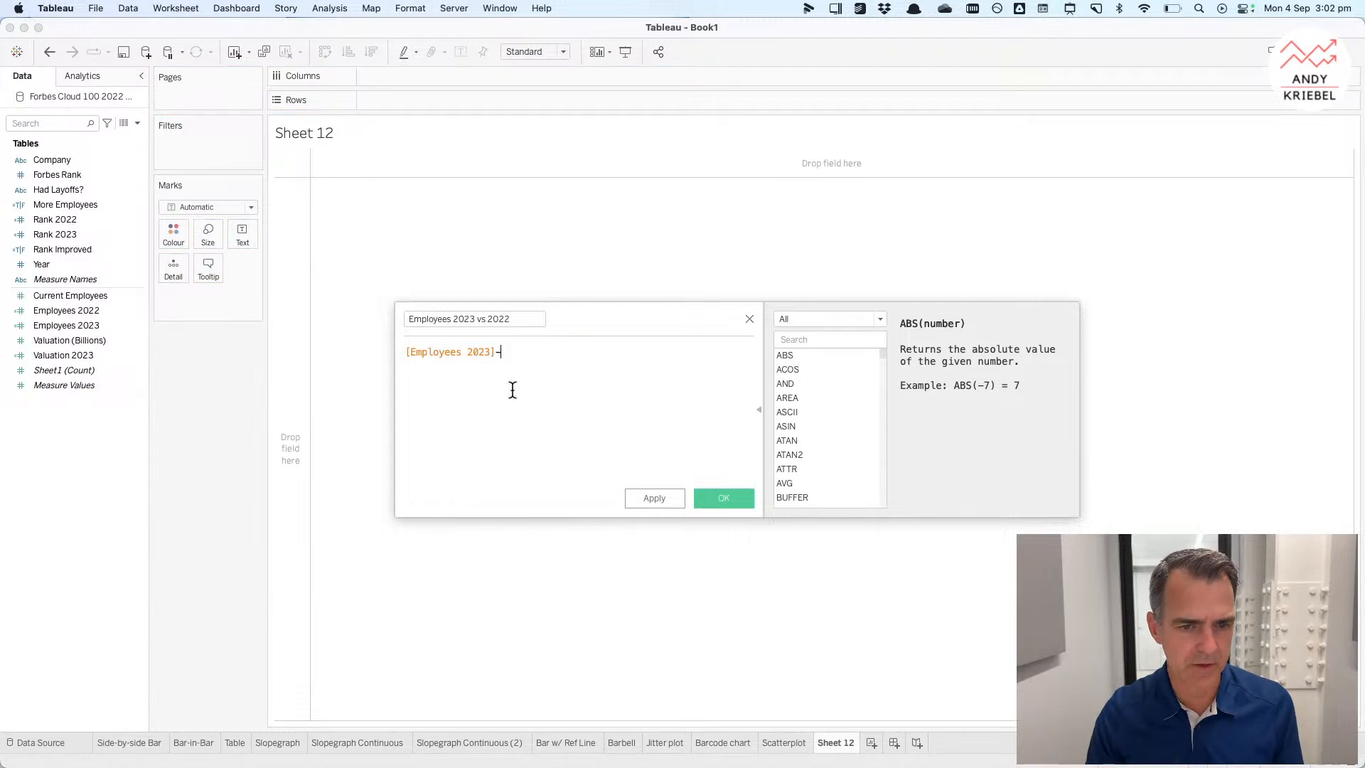
left_click_drag(109, 317, 686, 390)
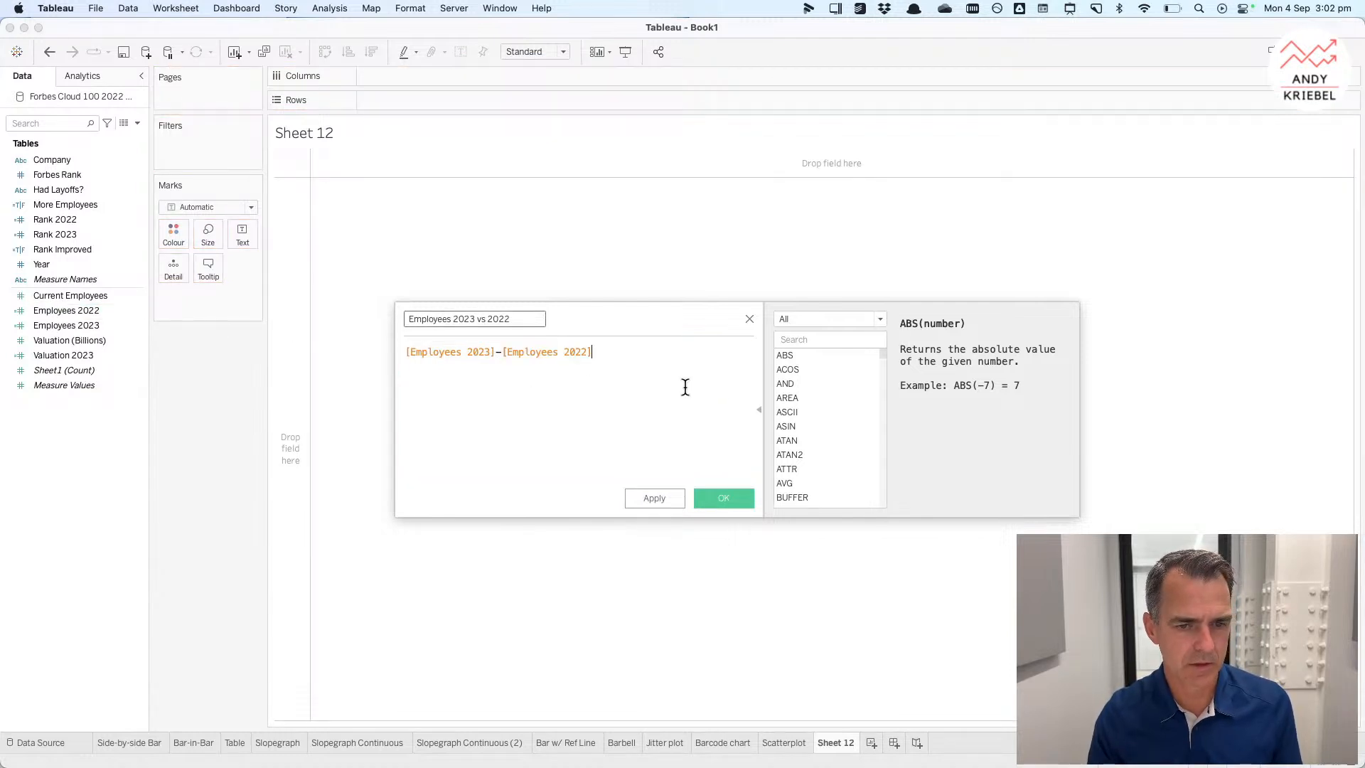
left_click(710, 497)
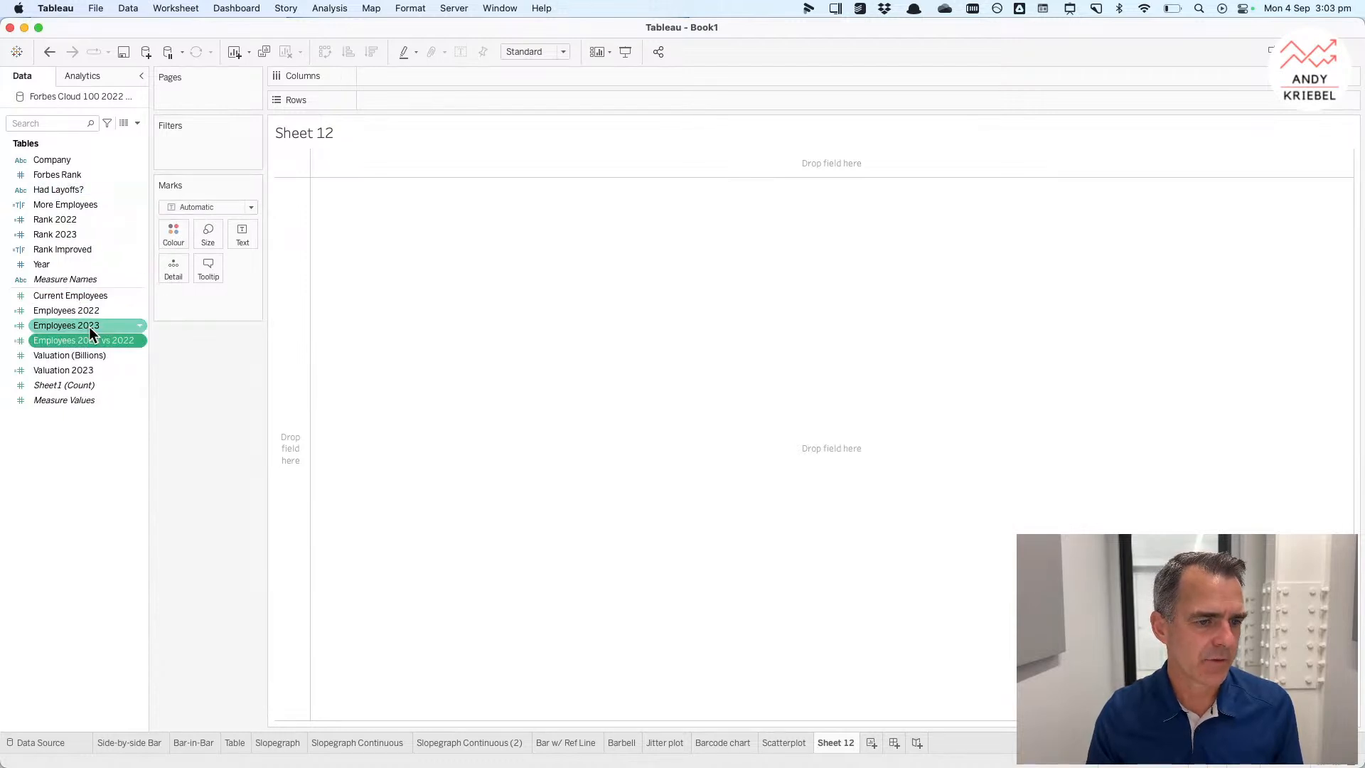
Step: Plot Employees 2023 vs 2022 by Company as bars and sort them in descending order
left_click_drag(88, 340, 415, 98)
left_click_drag(75, 161, 385, 83)
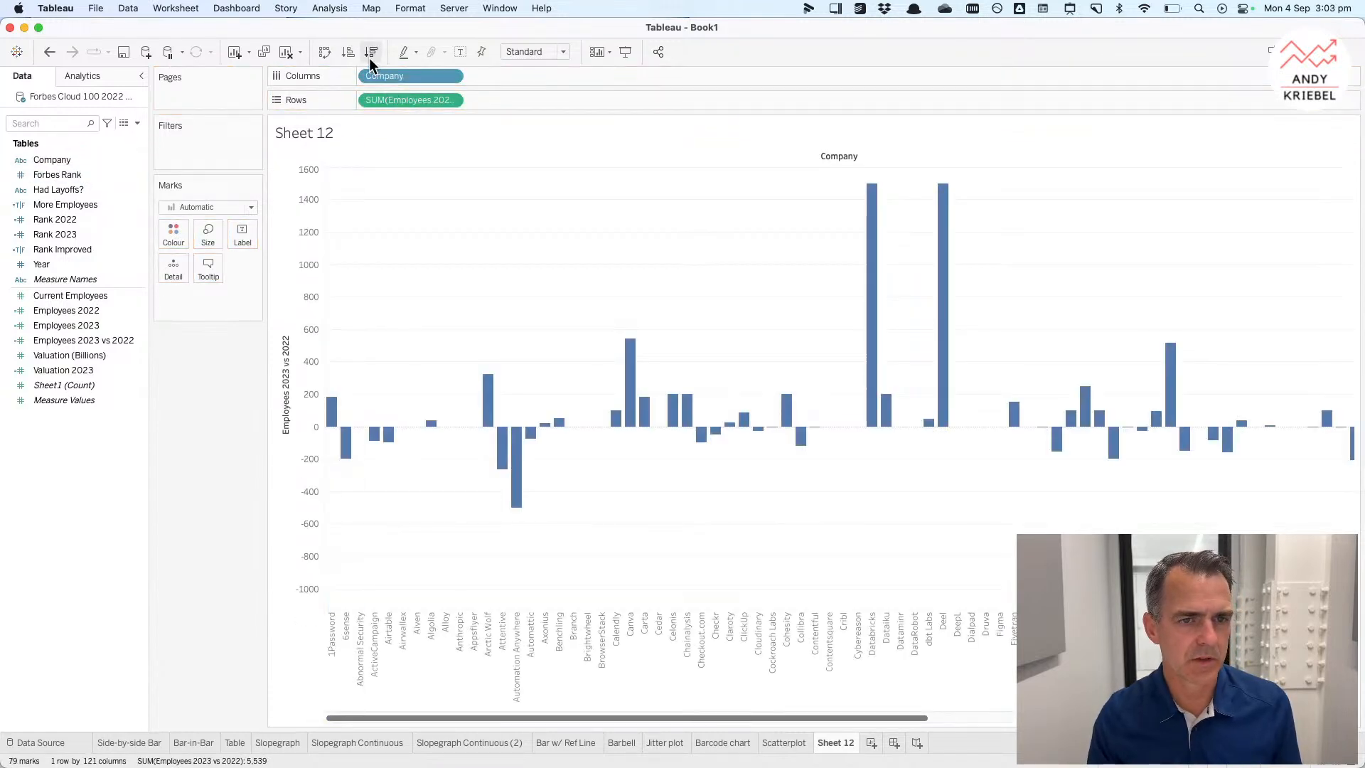
left_click(370, 54)
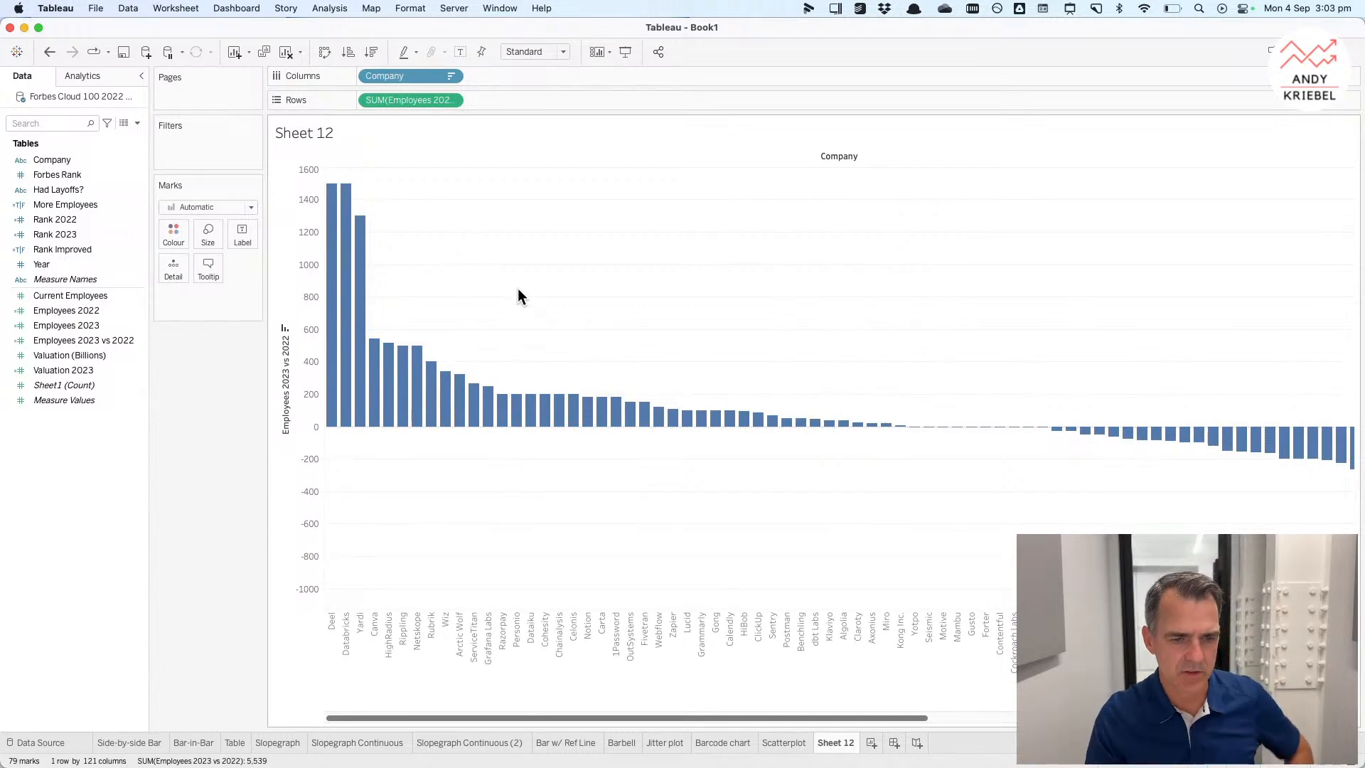
Step: Inspect the variance bars across all companies, including the negative ones
mouse_move(371, 389)
mouse_move(462, 395)
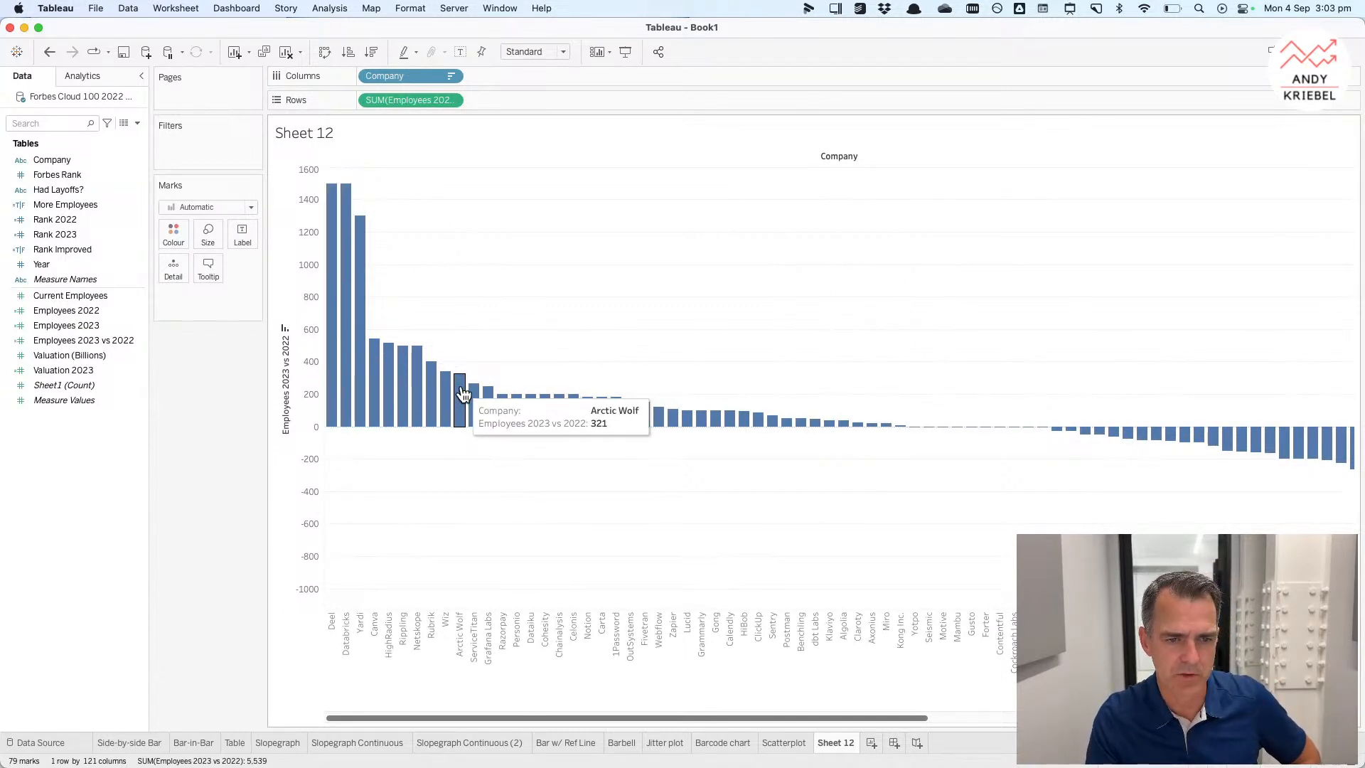
left_click_drag(812, 719, 1230, 720)
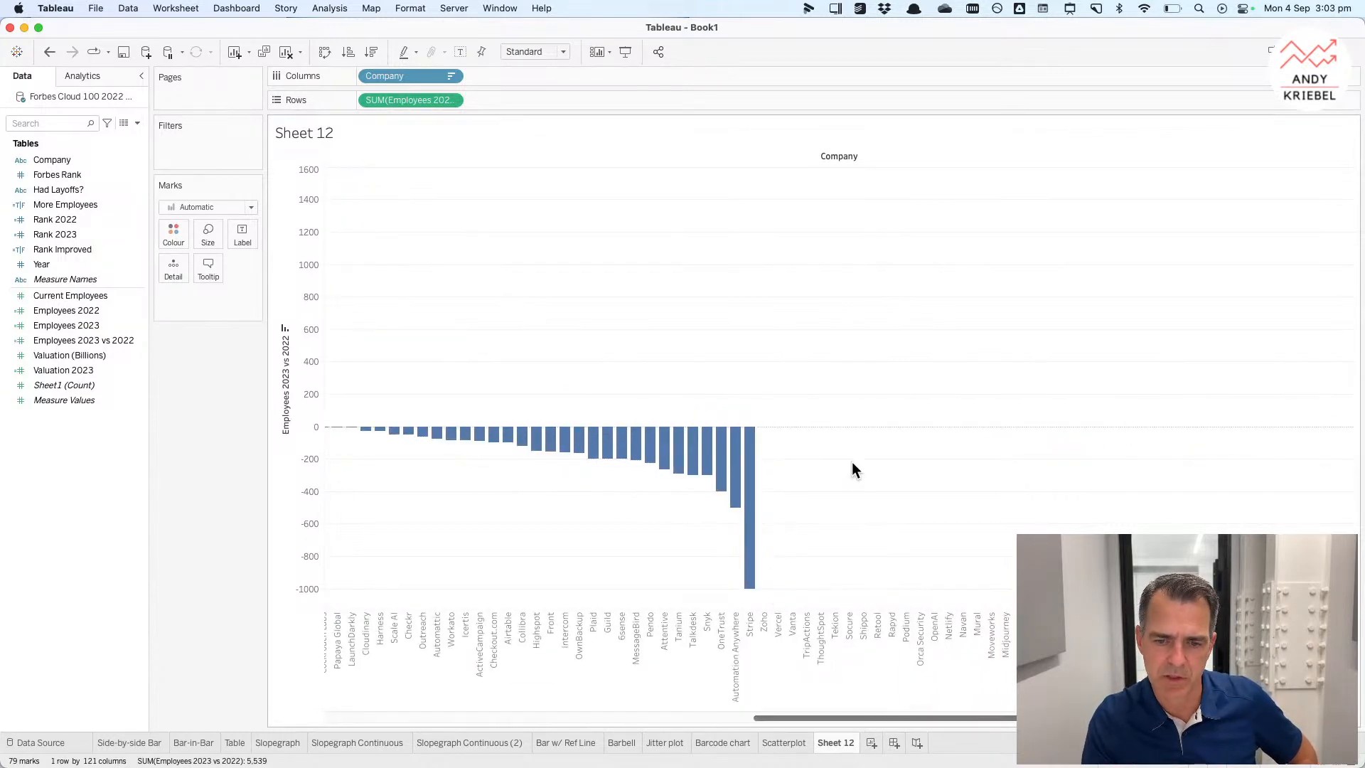
right_click(70, 338)
left_click(65, 311)
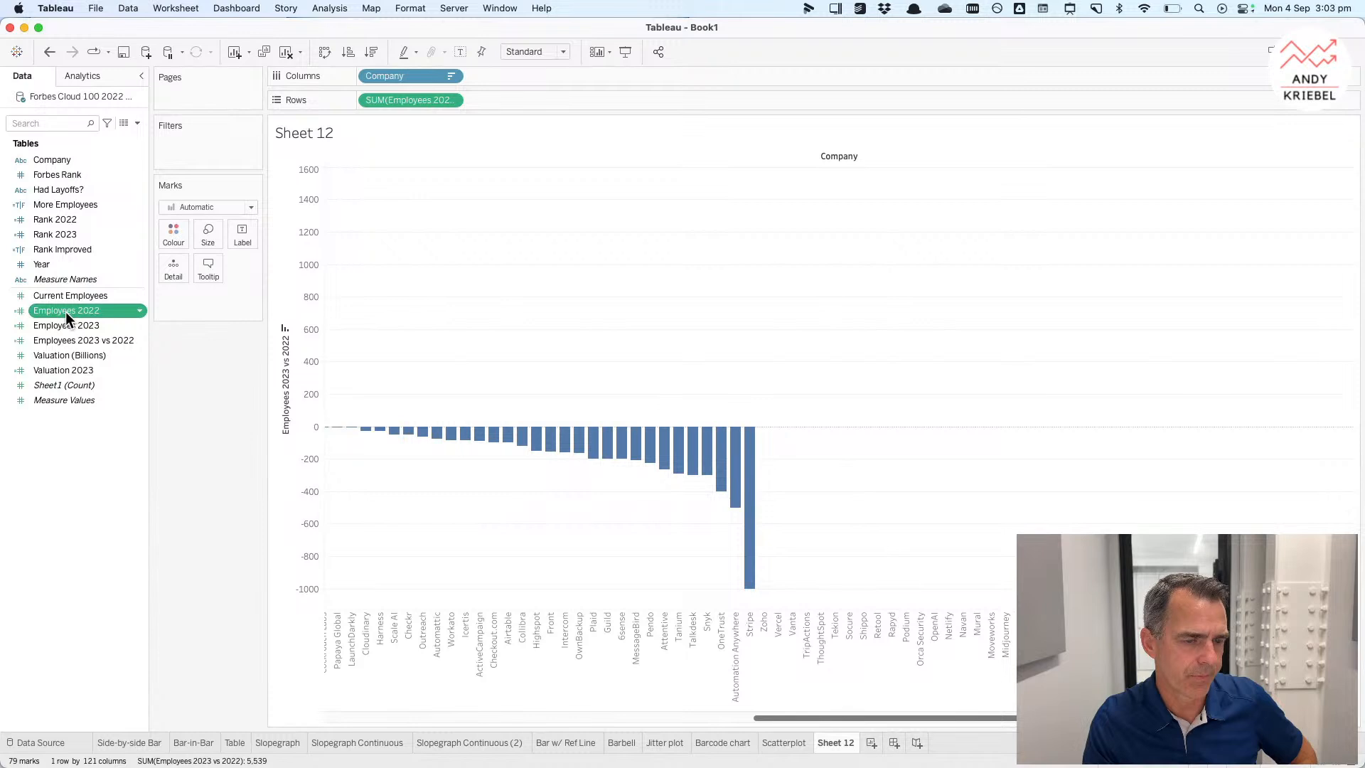
left_click(78, 341, "super")
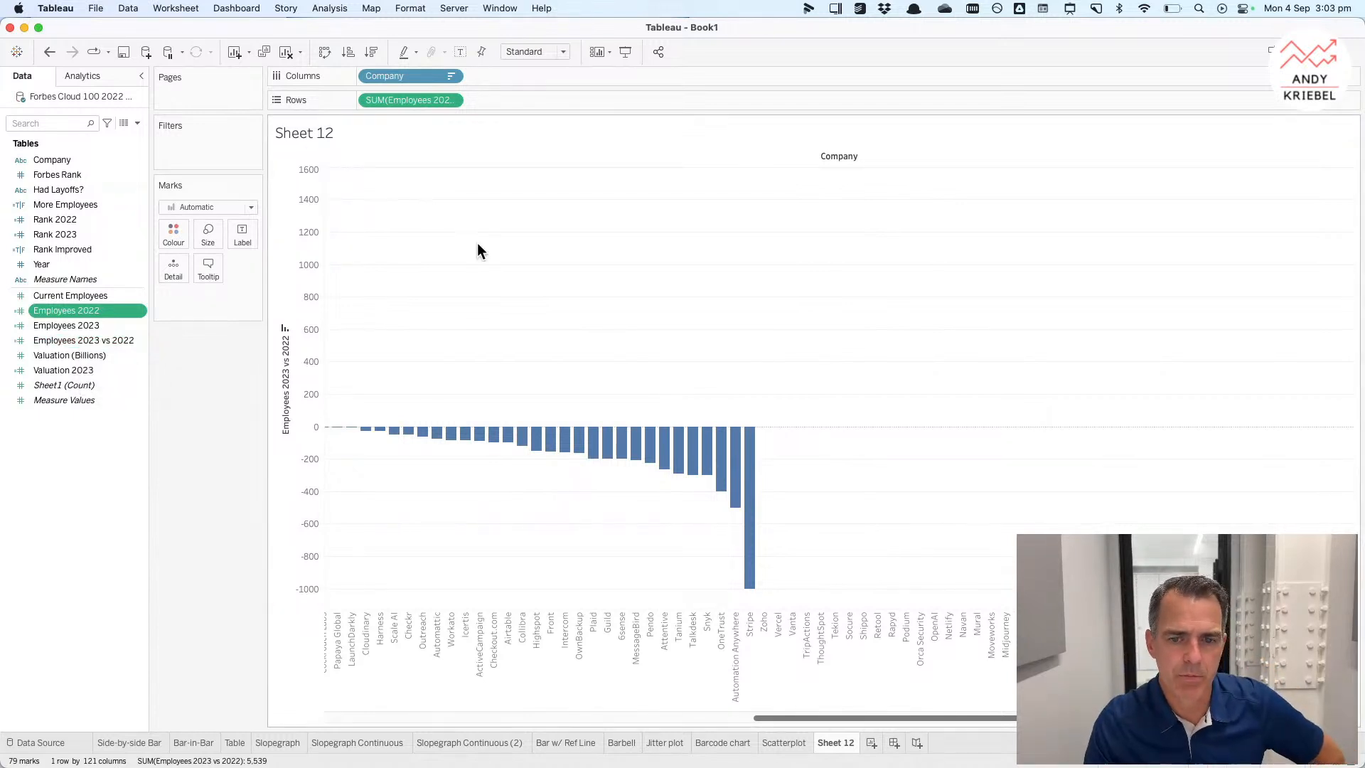
left_click_drag(925, 717, 459, 684)
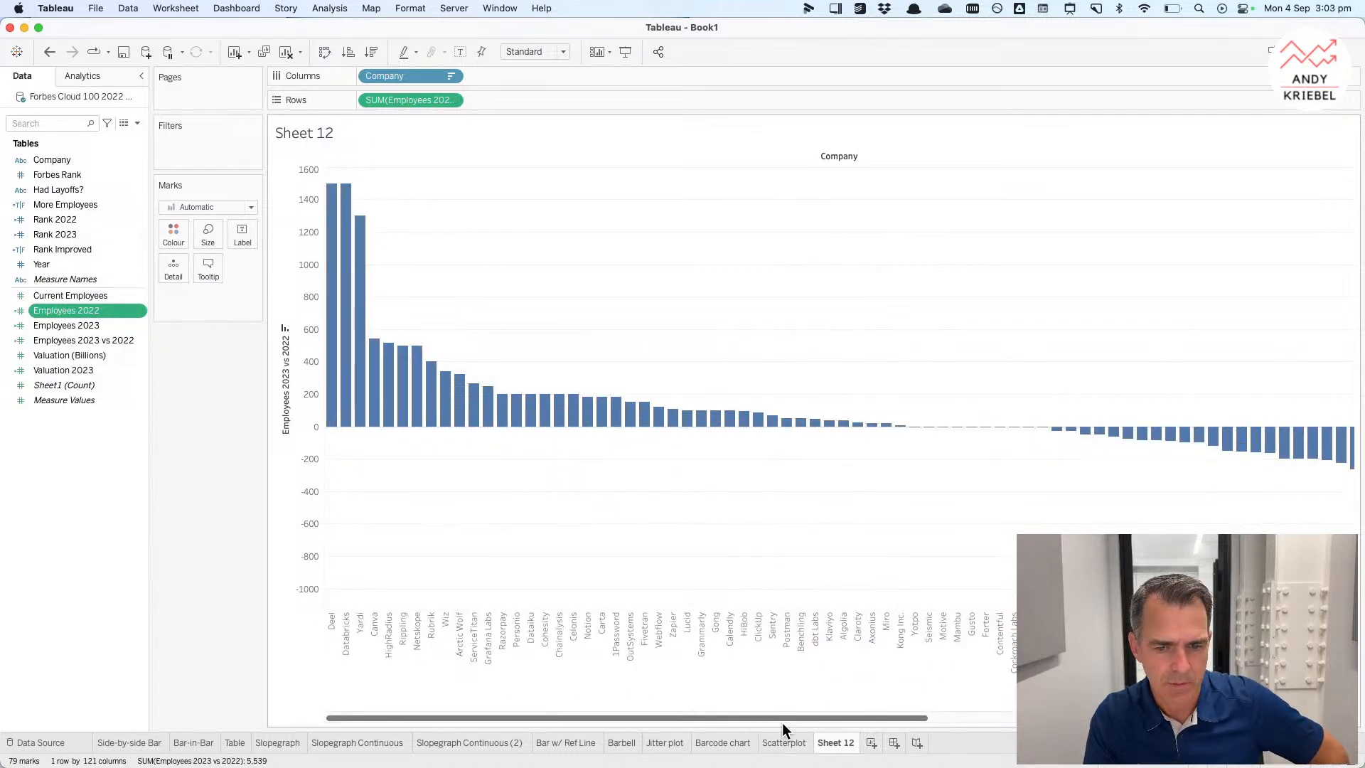
Step: Rename the sheet to Variance Bar
double_click(844, 743)
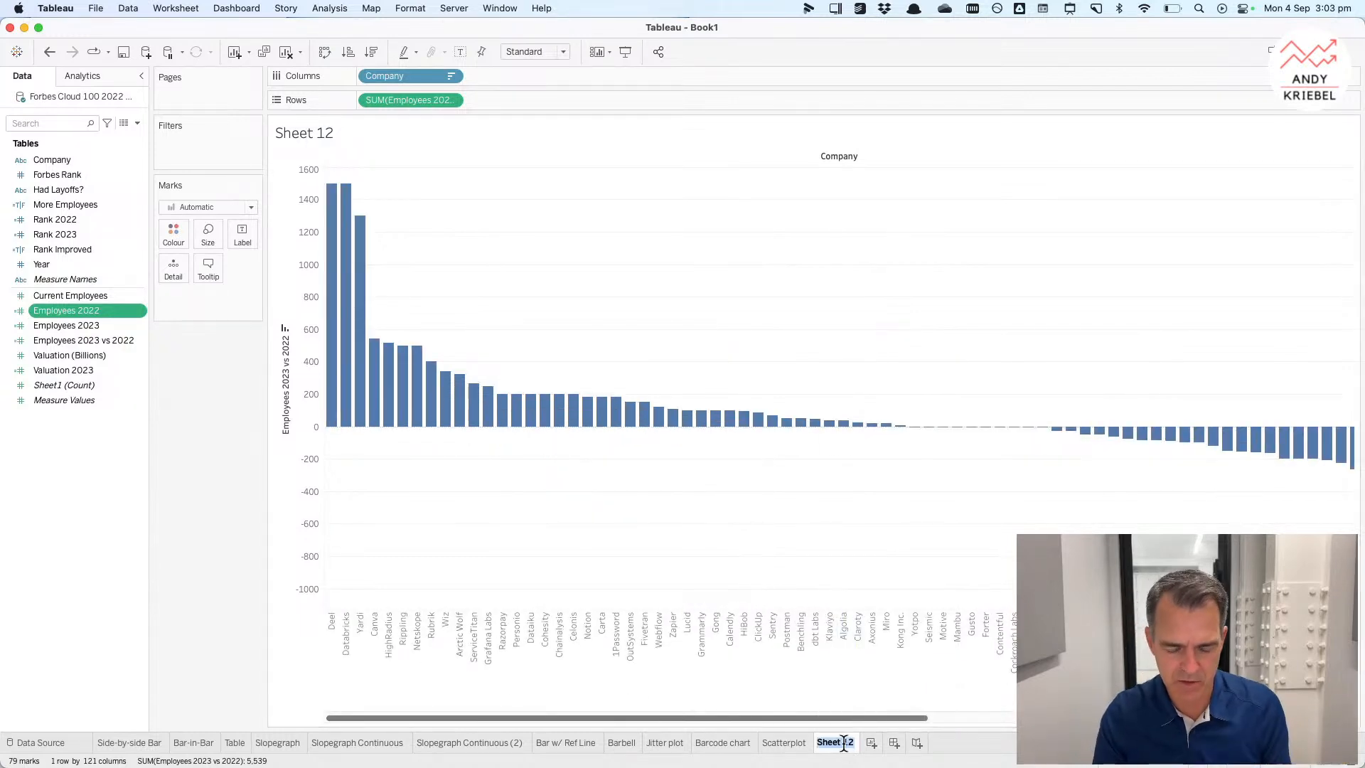
type("Variance Bar")
key("Return")
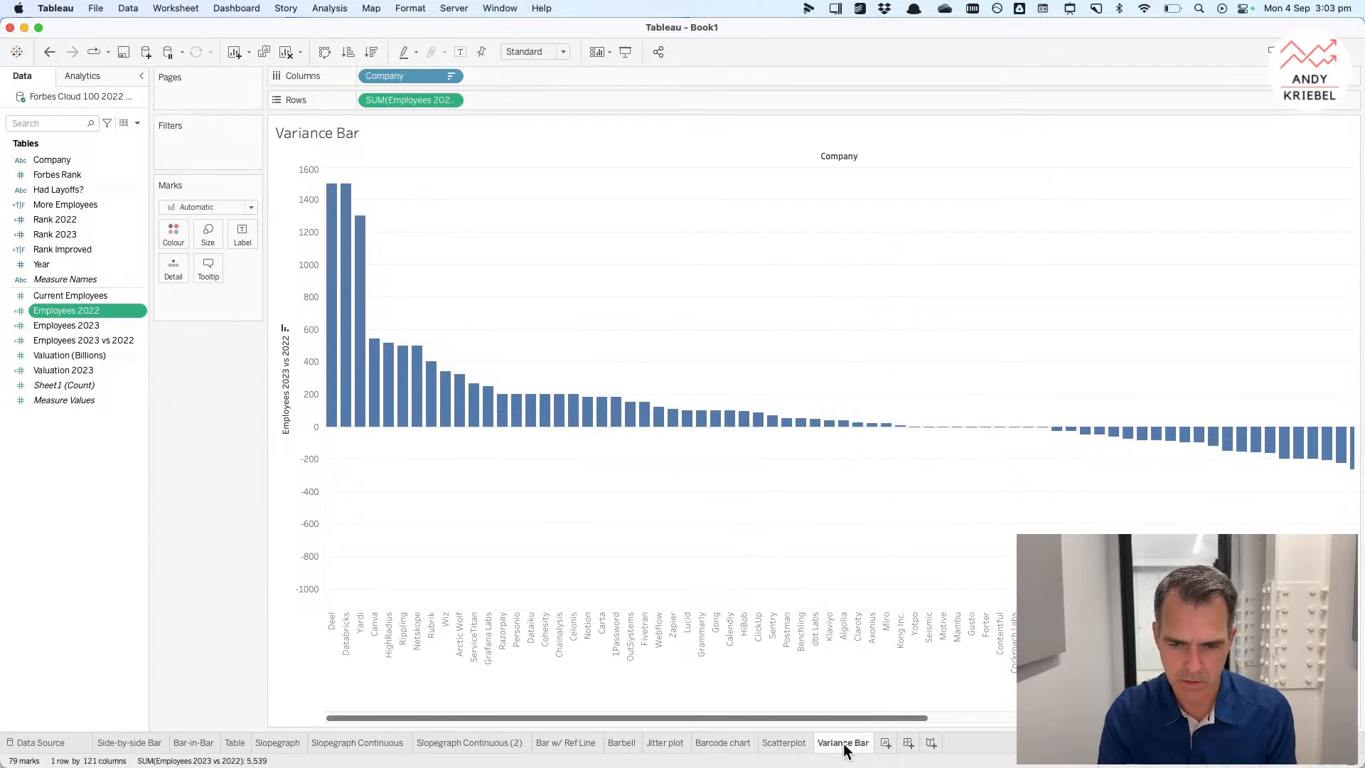
Step: Duplicate the Variance Bar sheet and add a second copy of Employees 2023 vs 2022 to rows
right_click(846, 751)
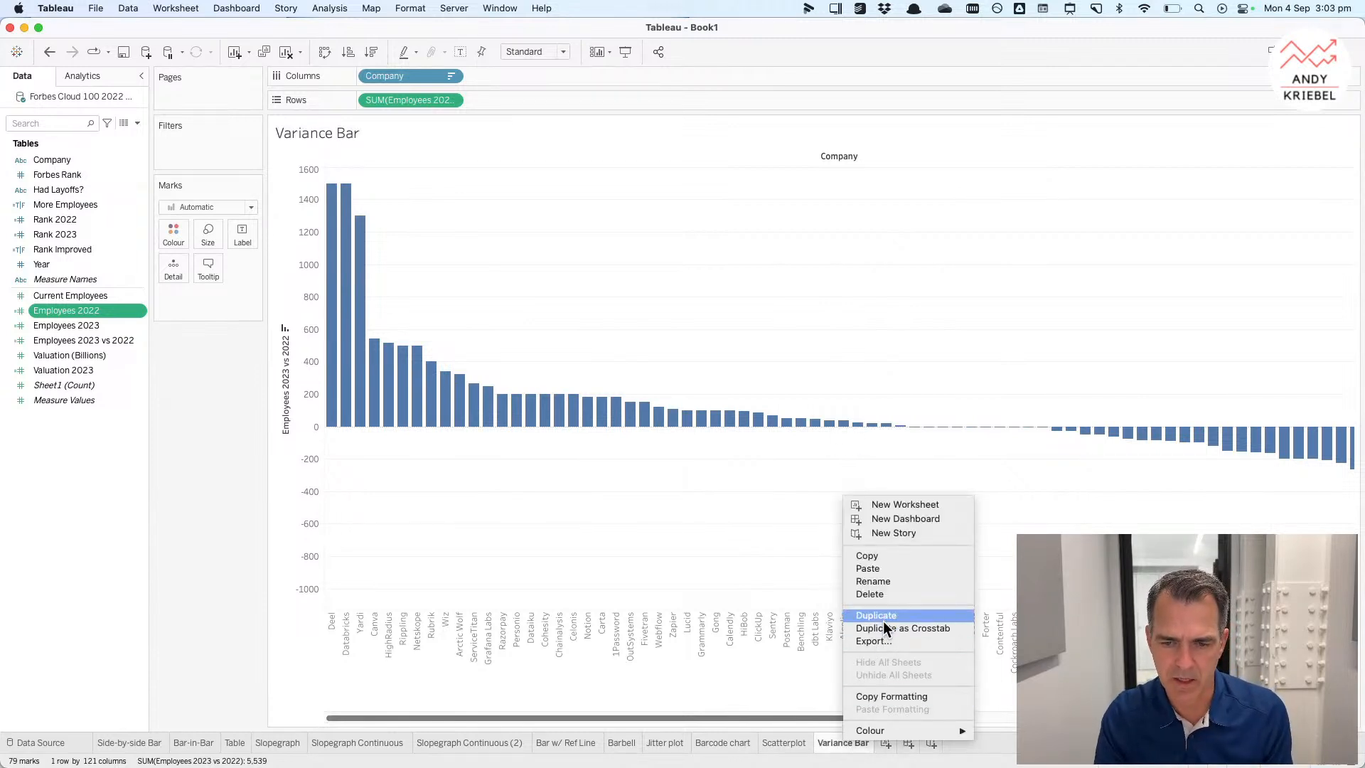
left_click(887, 623)
left_click_drag(411, 100, 501, 96)
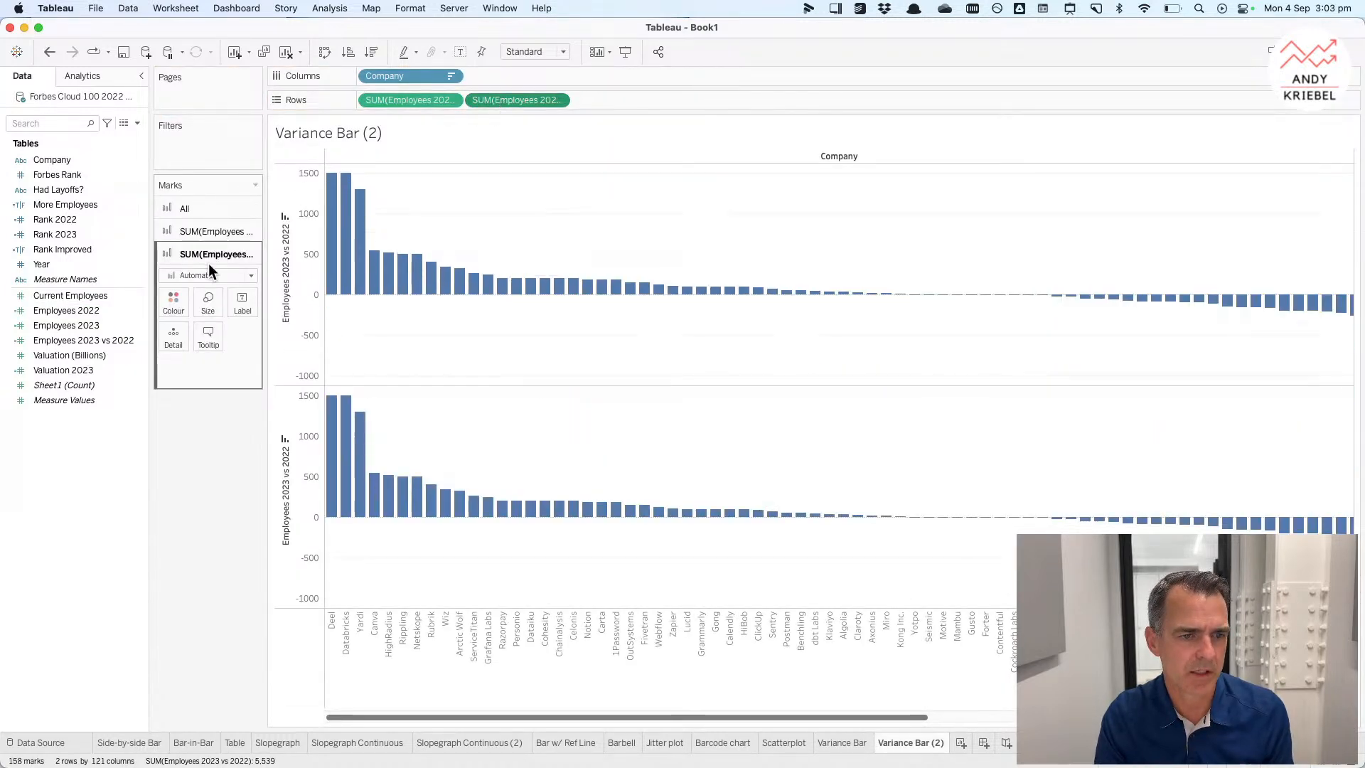
Step: Set the second measure's marks to Circle and make the first measure's bars very thin
left_click(203, 276)
left_click(194, 371)
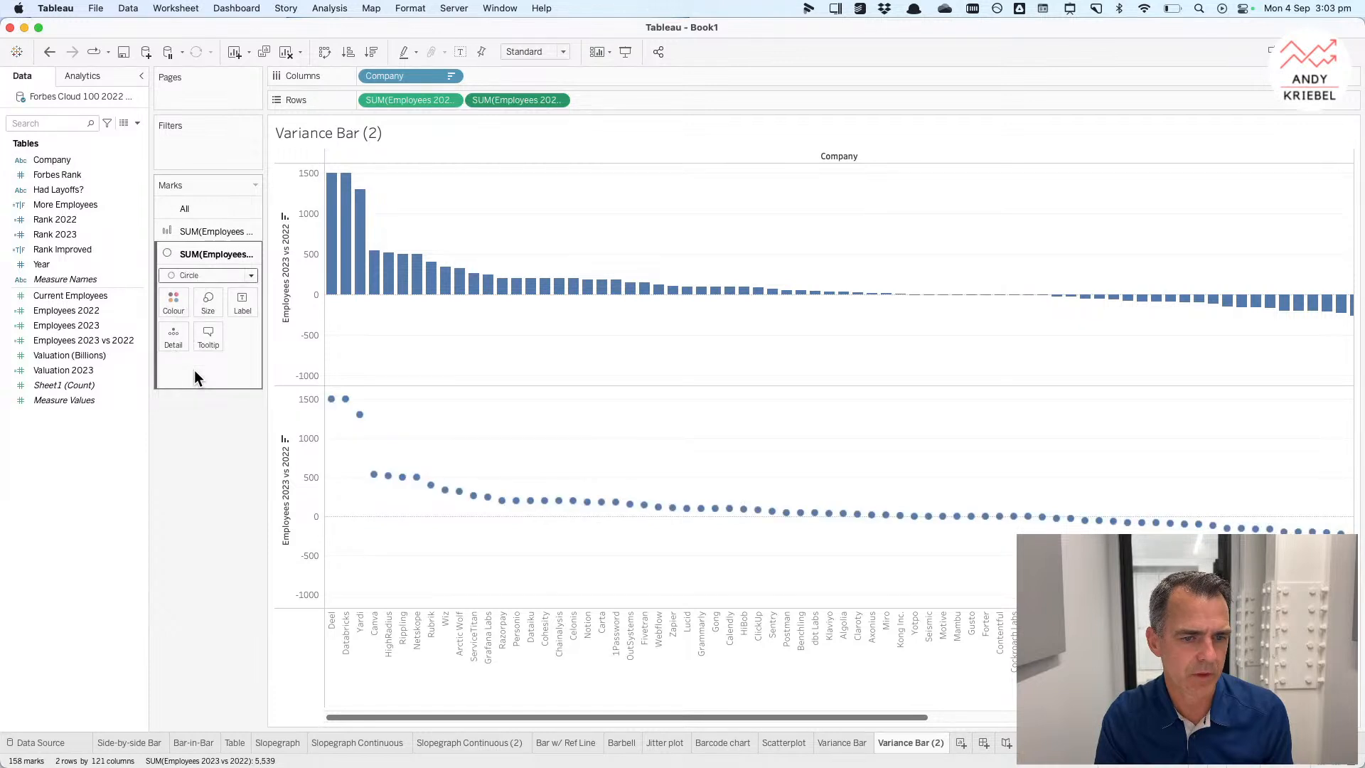
left_click(204, 232)
left_click(207, 281)
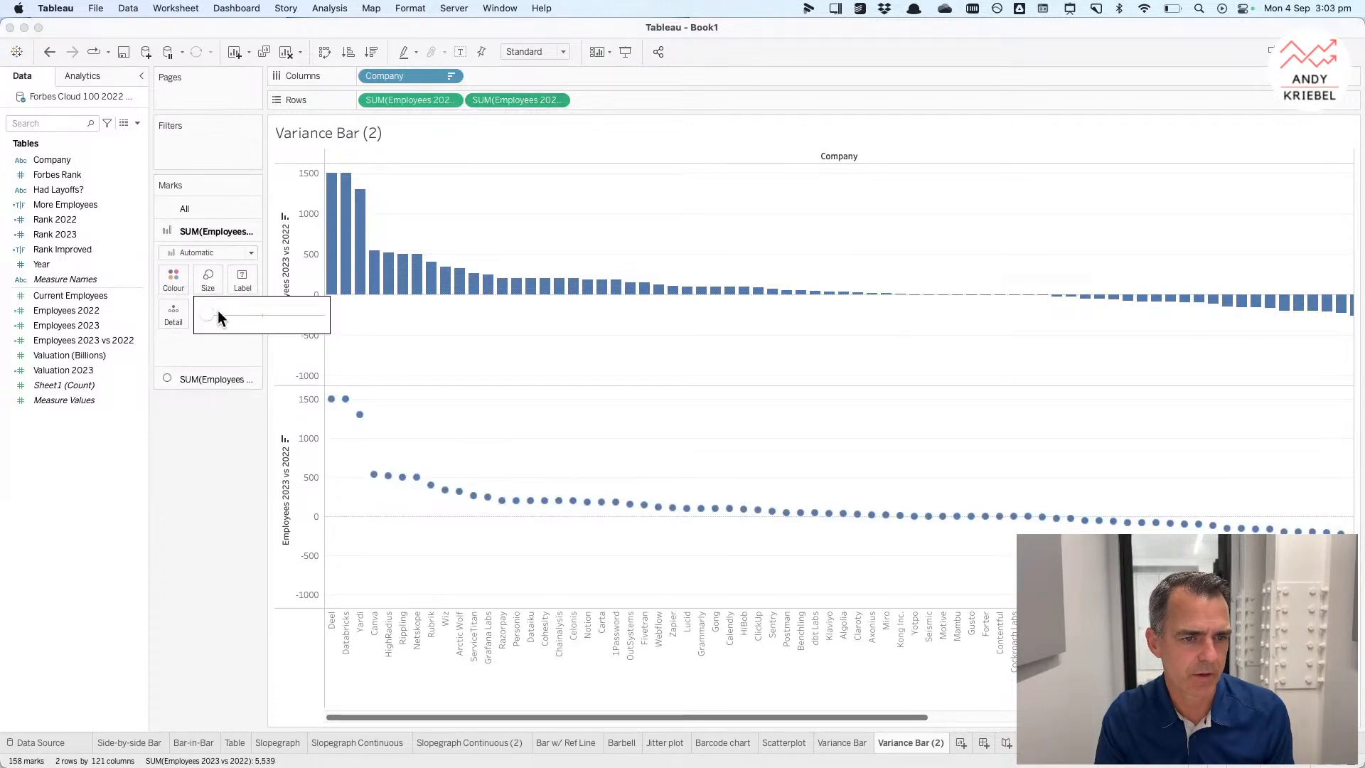
left_click_drag(209, 315, 225, 315)
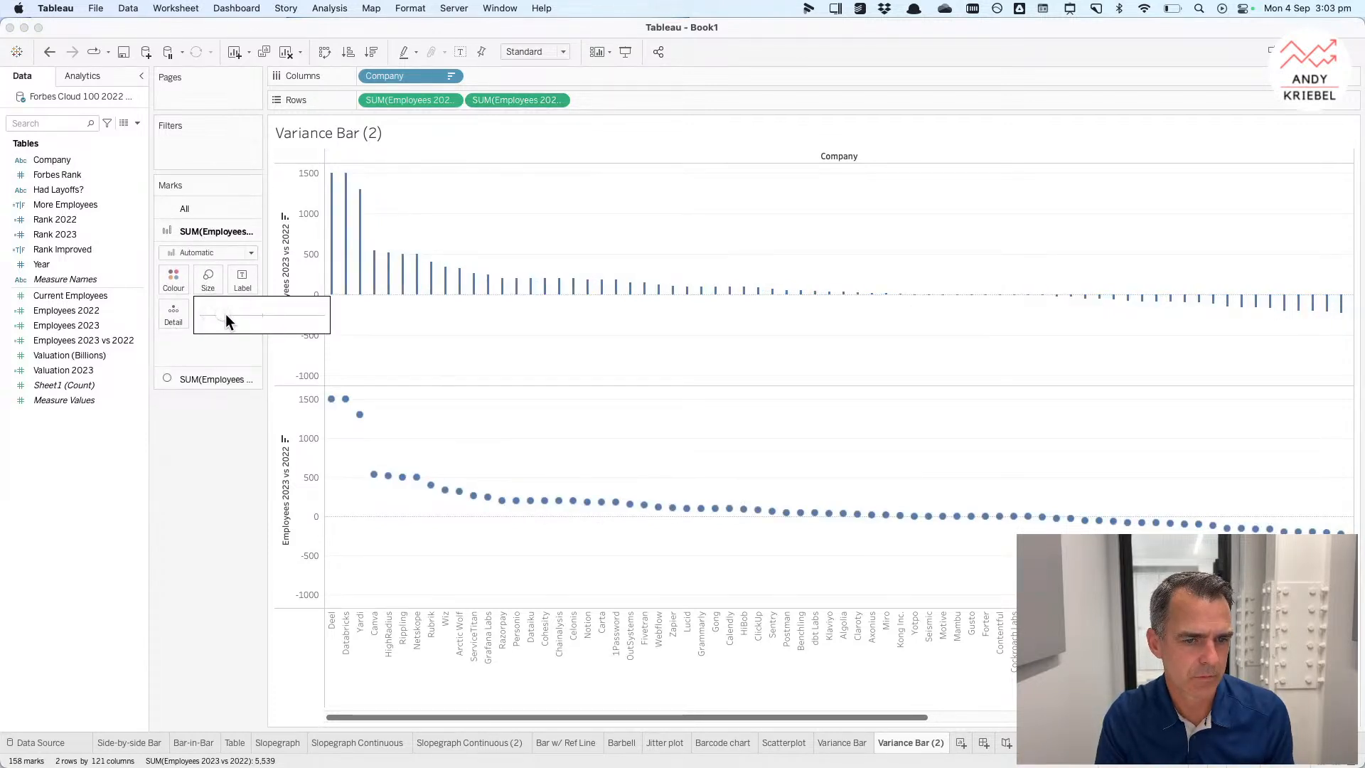
Step: Combine the two measures on a dual axis and synchronise the axes
left_click(558, 101)
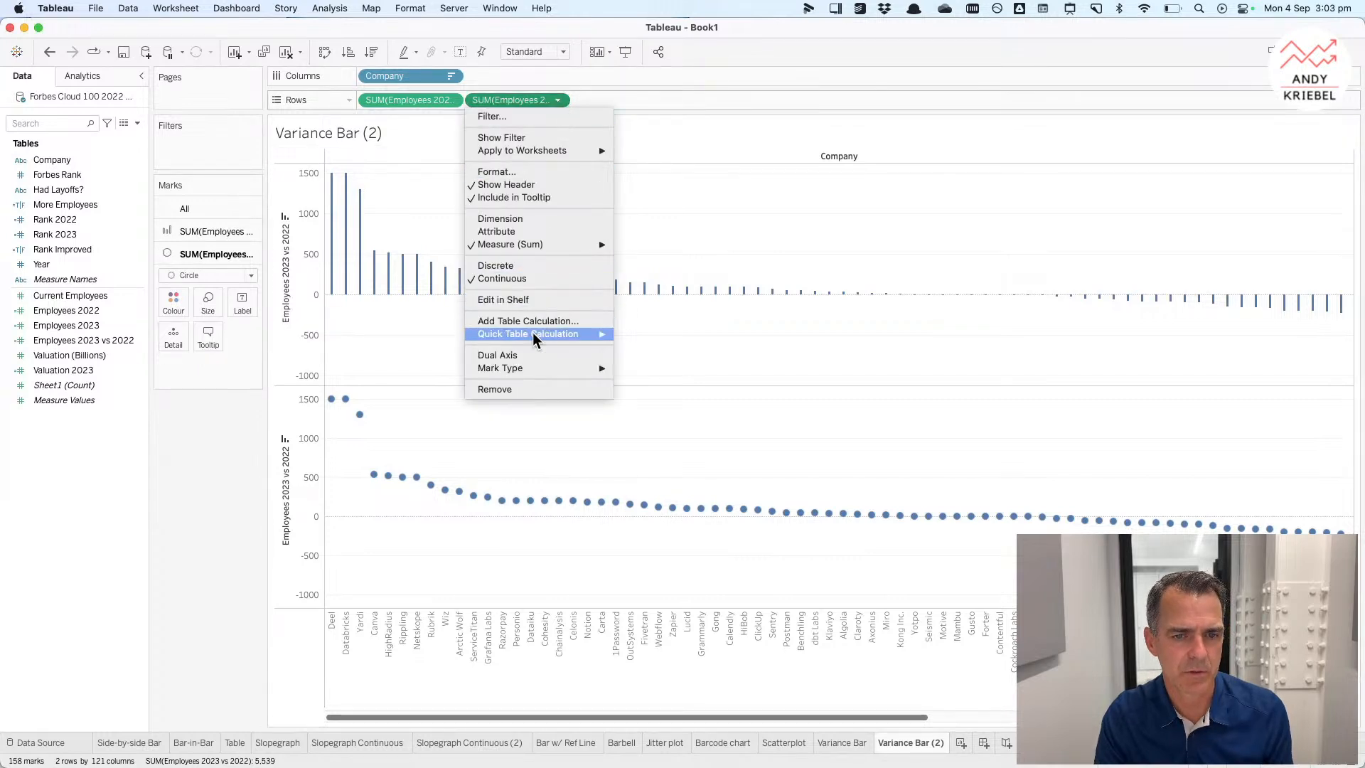
left_click(528, 355)
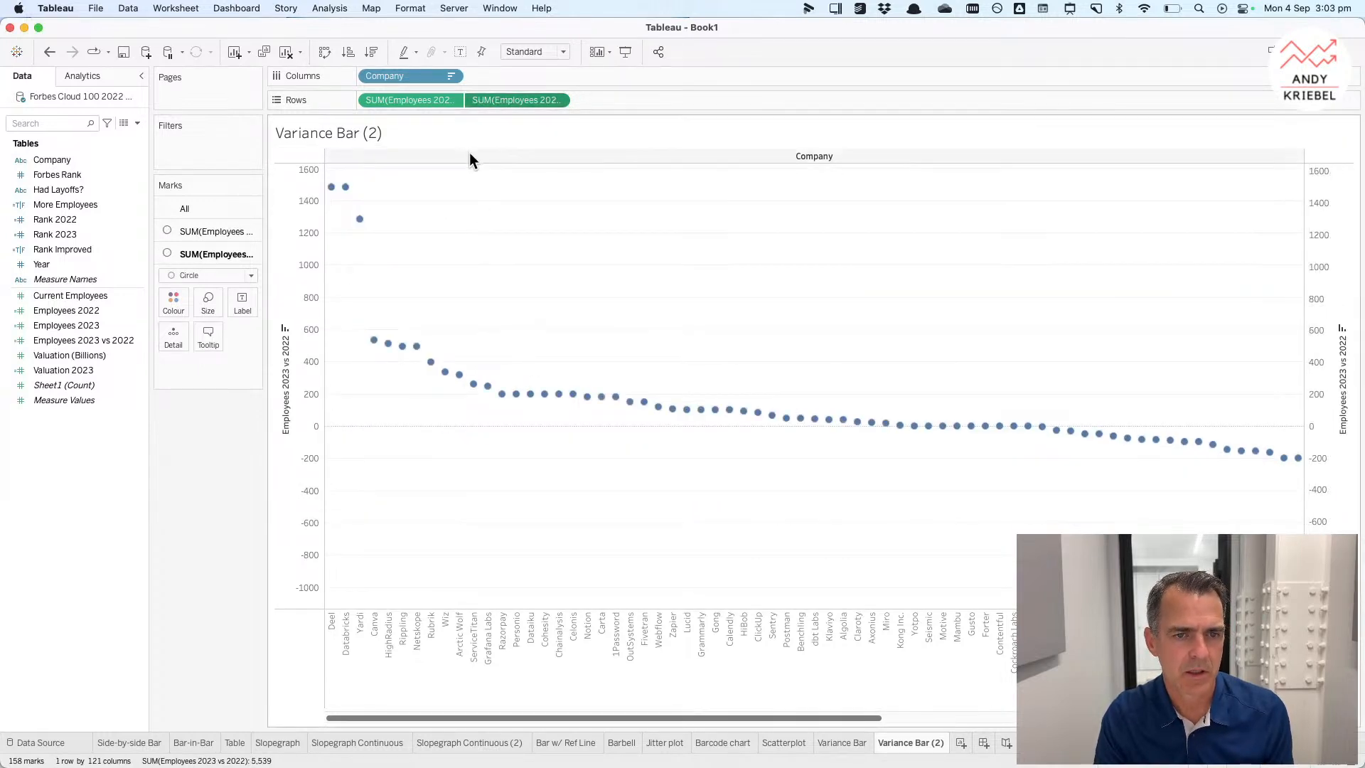
right_click(293, 313)
left_click(337, 379)
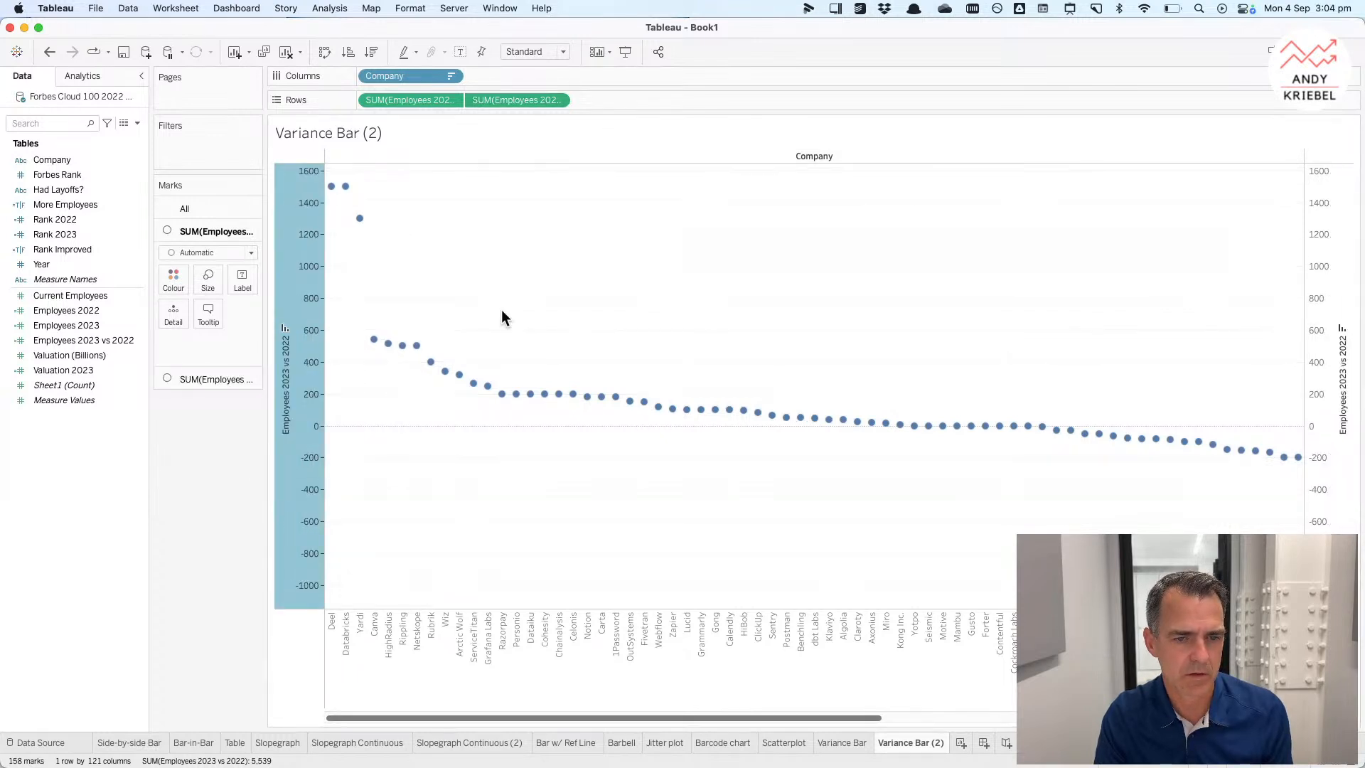
Step: Set the first measure's mark type to Bar to form lollipops
left_click(202, 254)
left_click(201, 284)
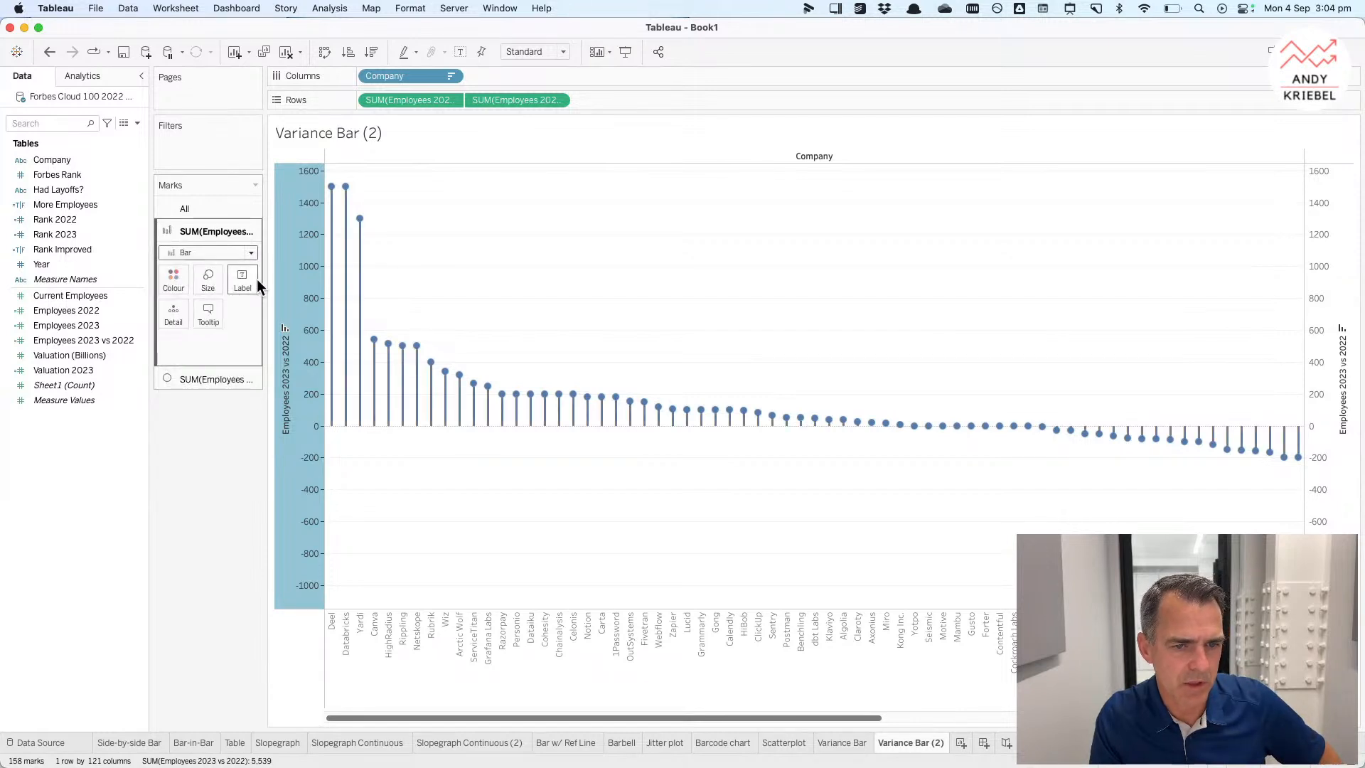
left_click(577, 316)
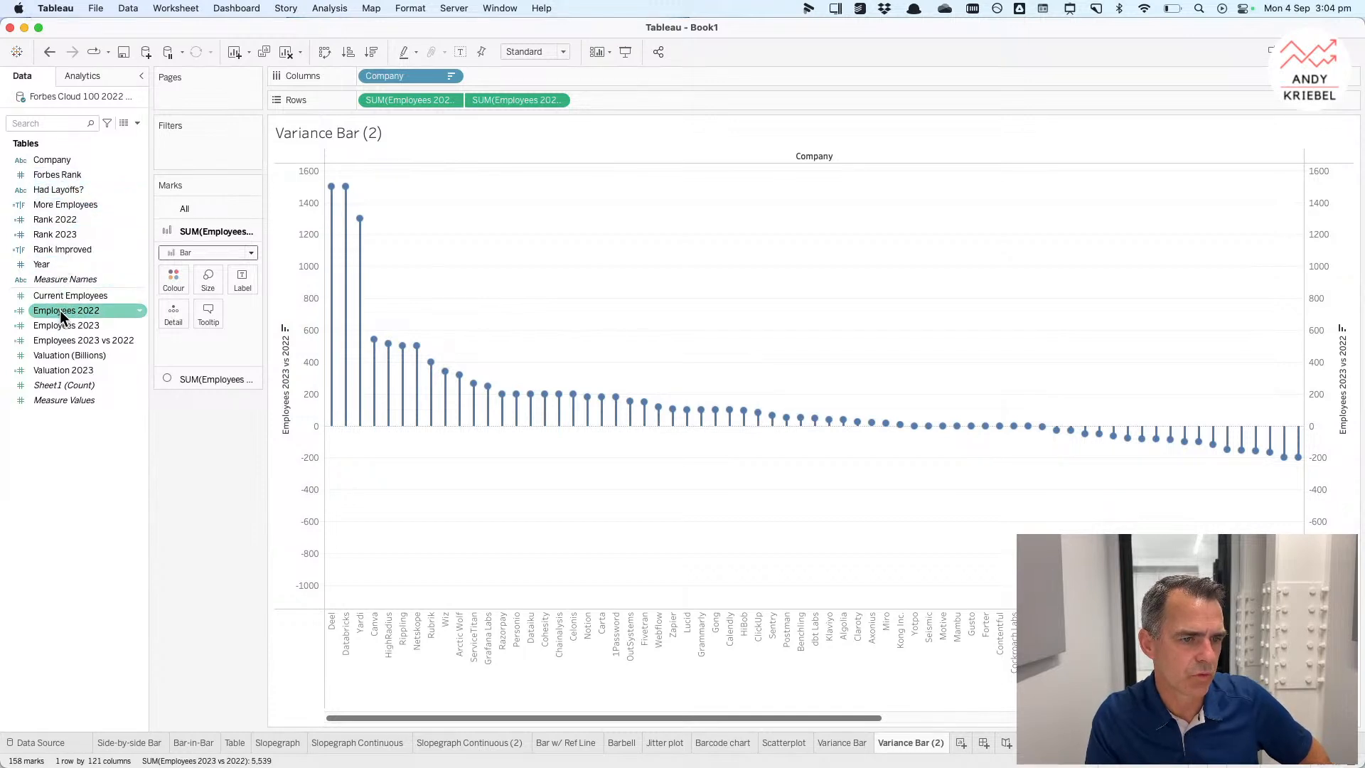
Step: Colour all marks by the More Employees field
left_click_drag(57, 205, 172, 257)
left_click(180, 208)
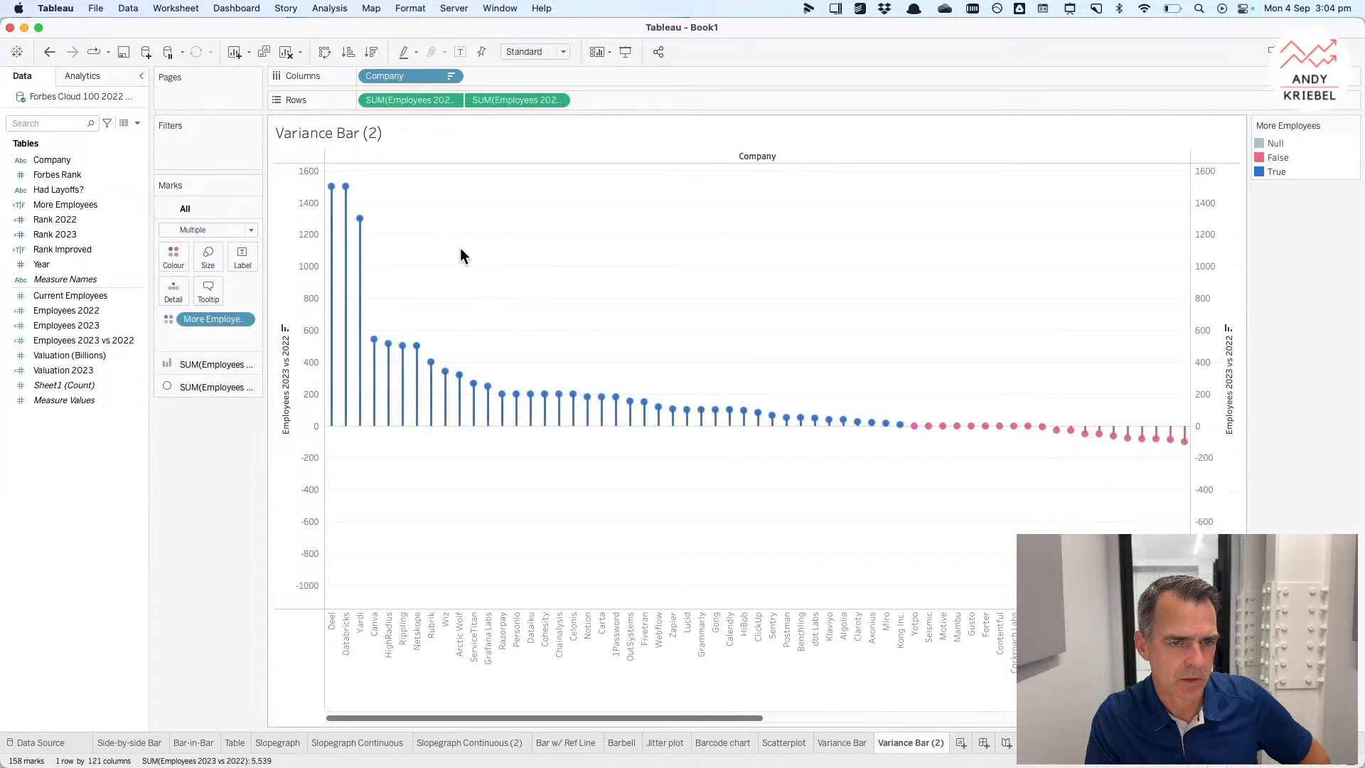
Step: Rename the sheet to Lollipop
left_click_drag(629, 716, 940, 658)
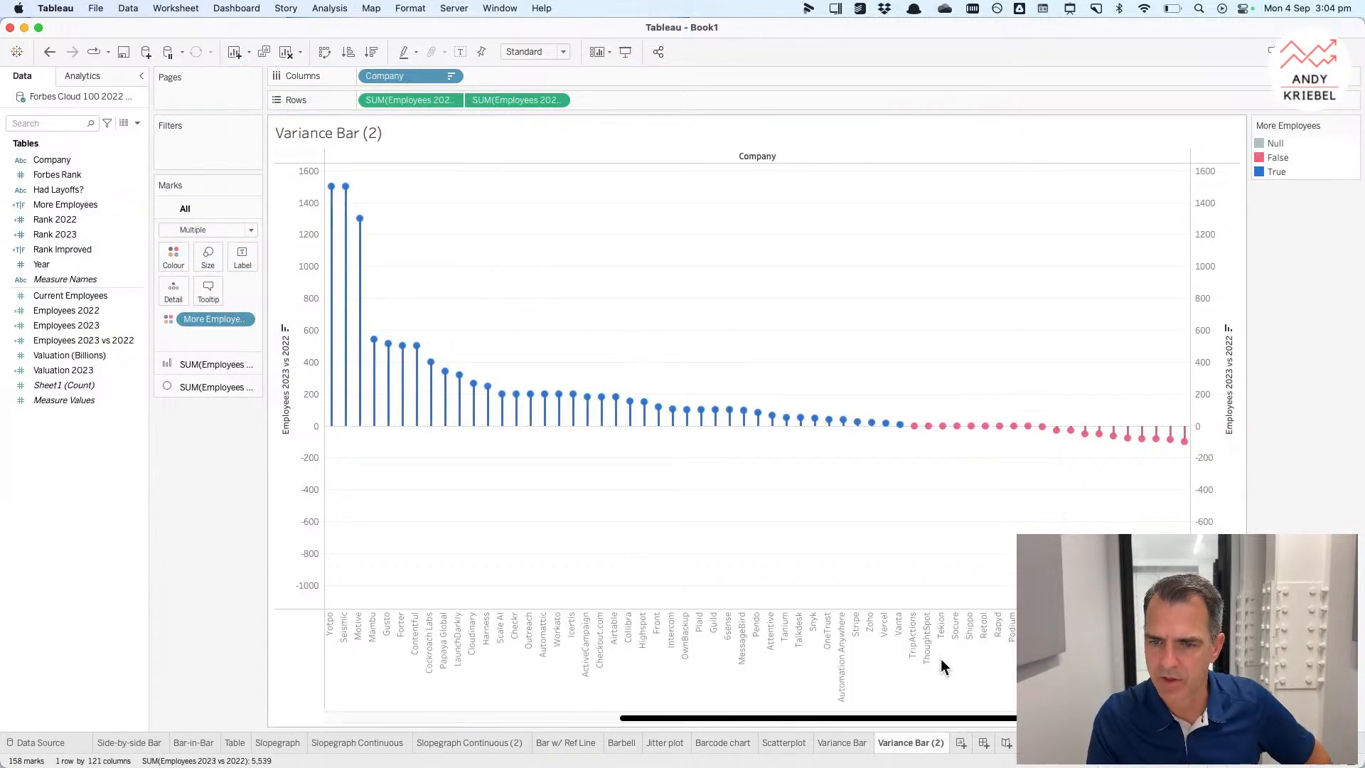
scroll(771, 601, "left", 15)
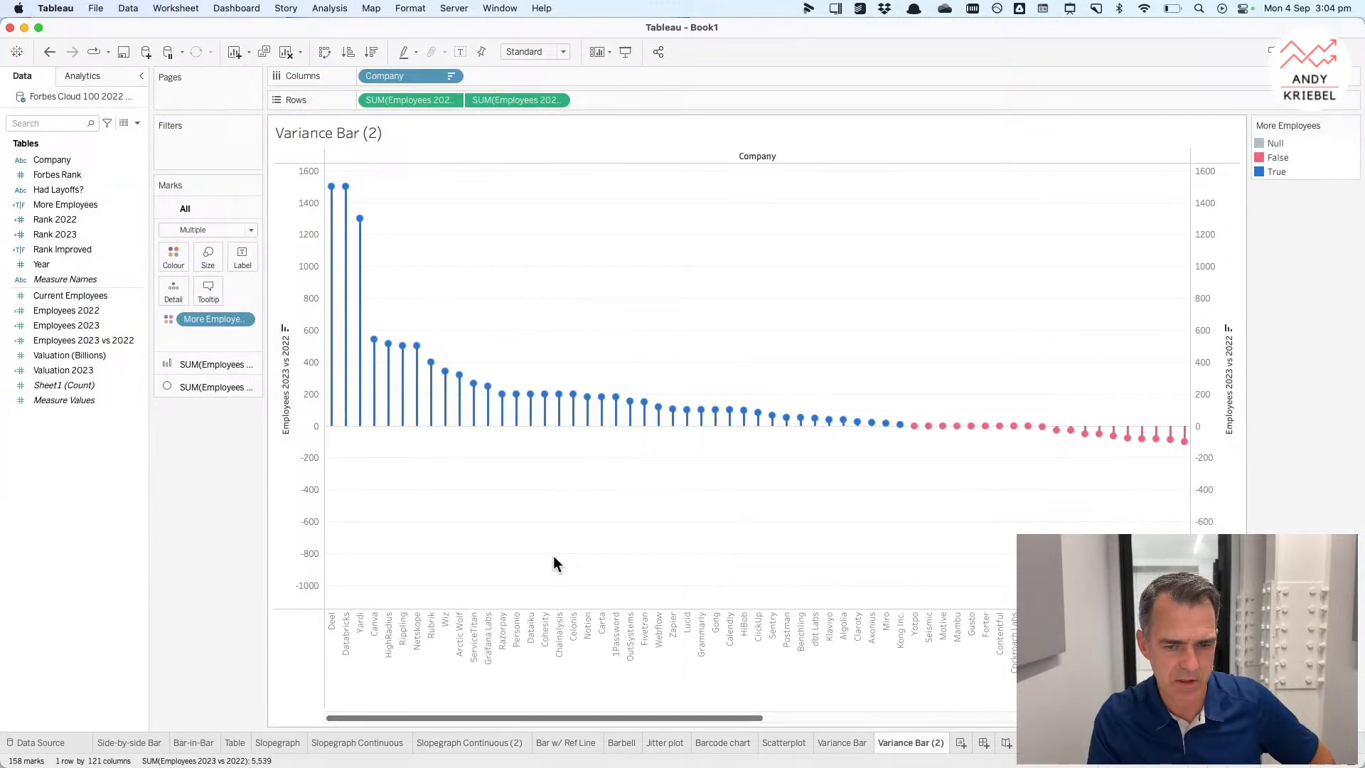
double_click(911, 742)
type("Lollipop")
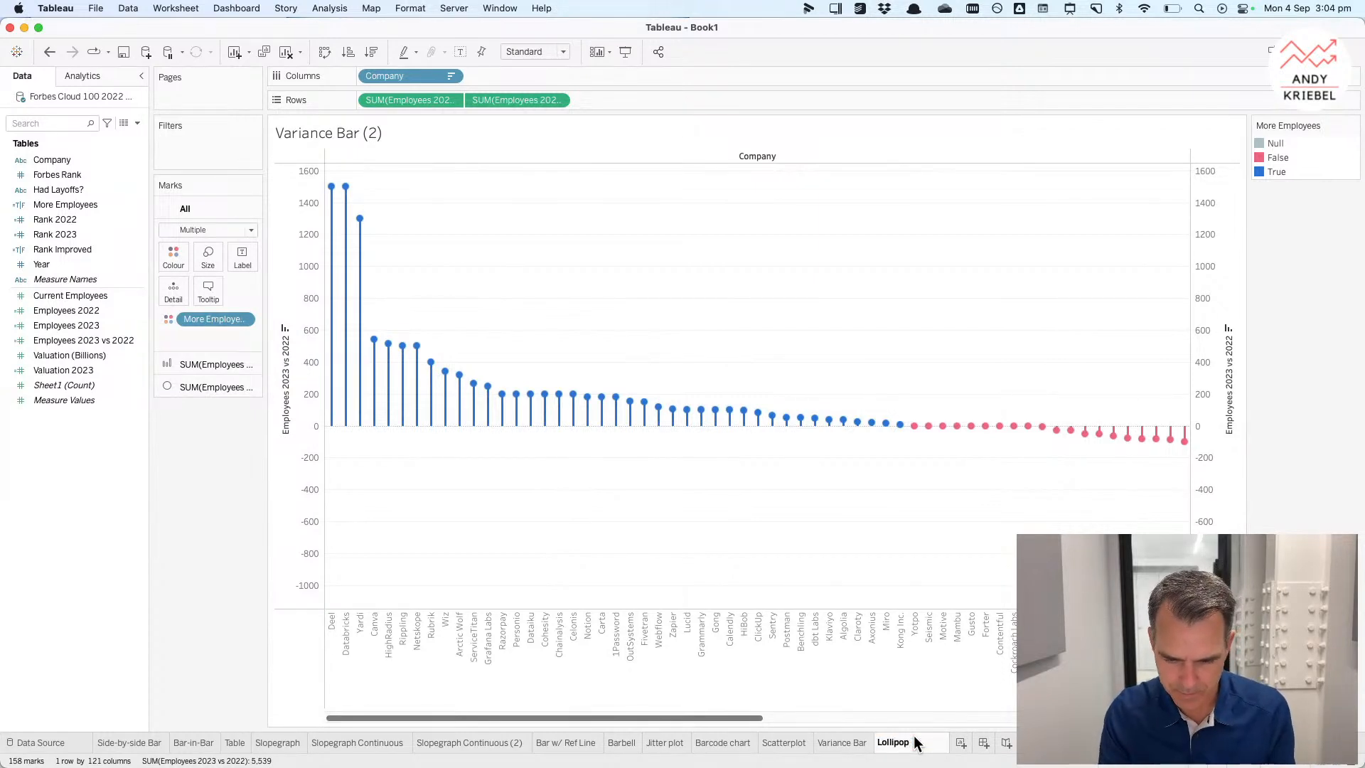
key("Return")
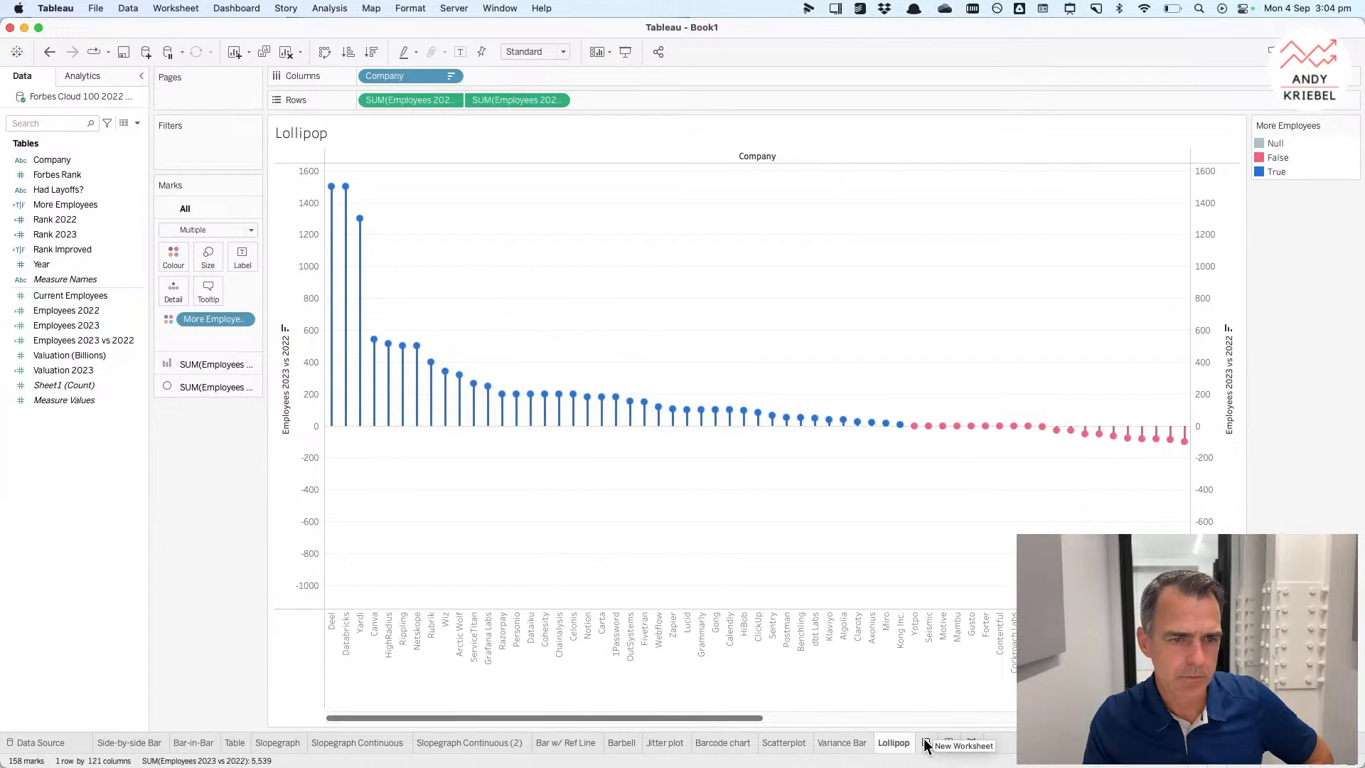
Step: Add a new worksheet with Company on rows and Employees 2022 and Employees 2023 as horizontal bars
left_click(926, 744)
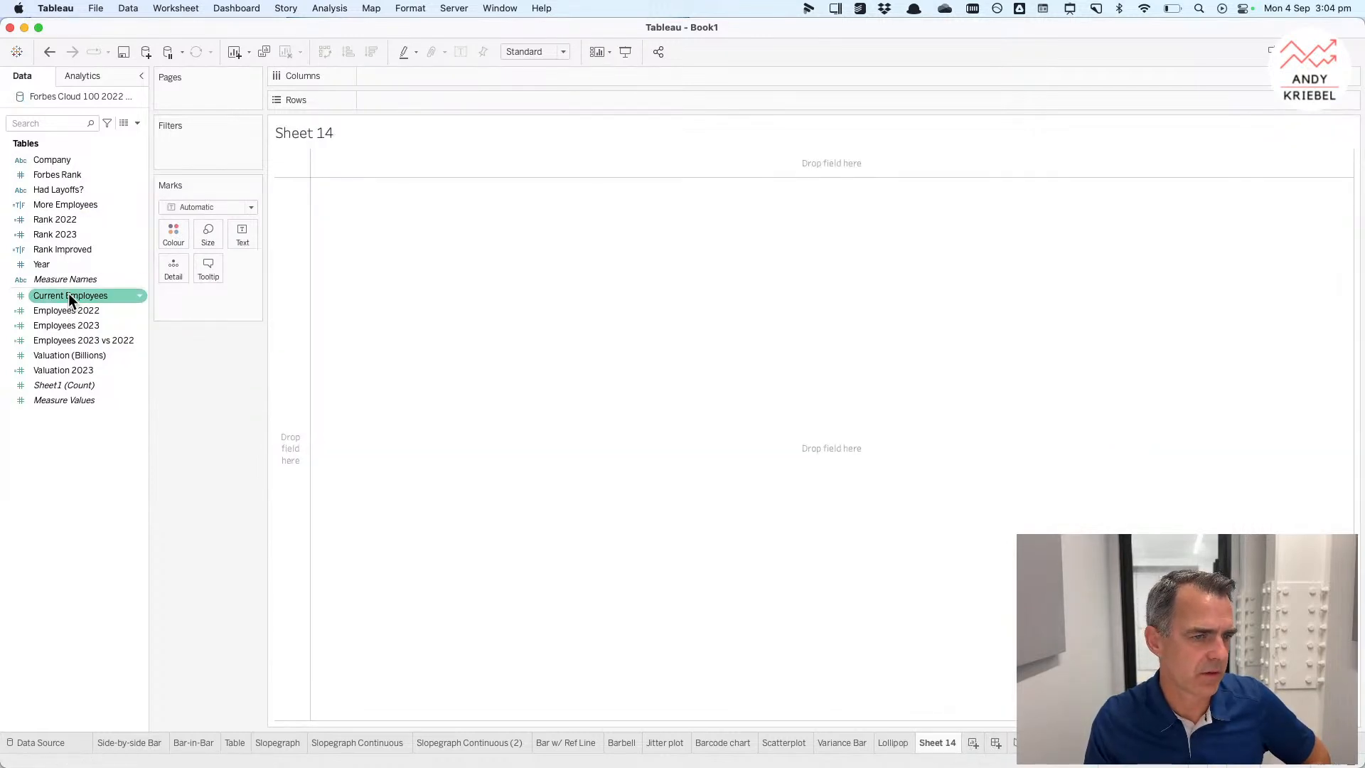
left_click_drag(53, 160, 465, 100)
left_click(62, 326)
left_click_drag(63, 328, 426, 77)
left_click_drag(67, 311, 478, 701)
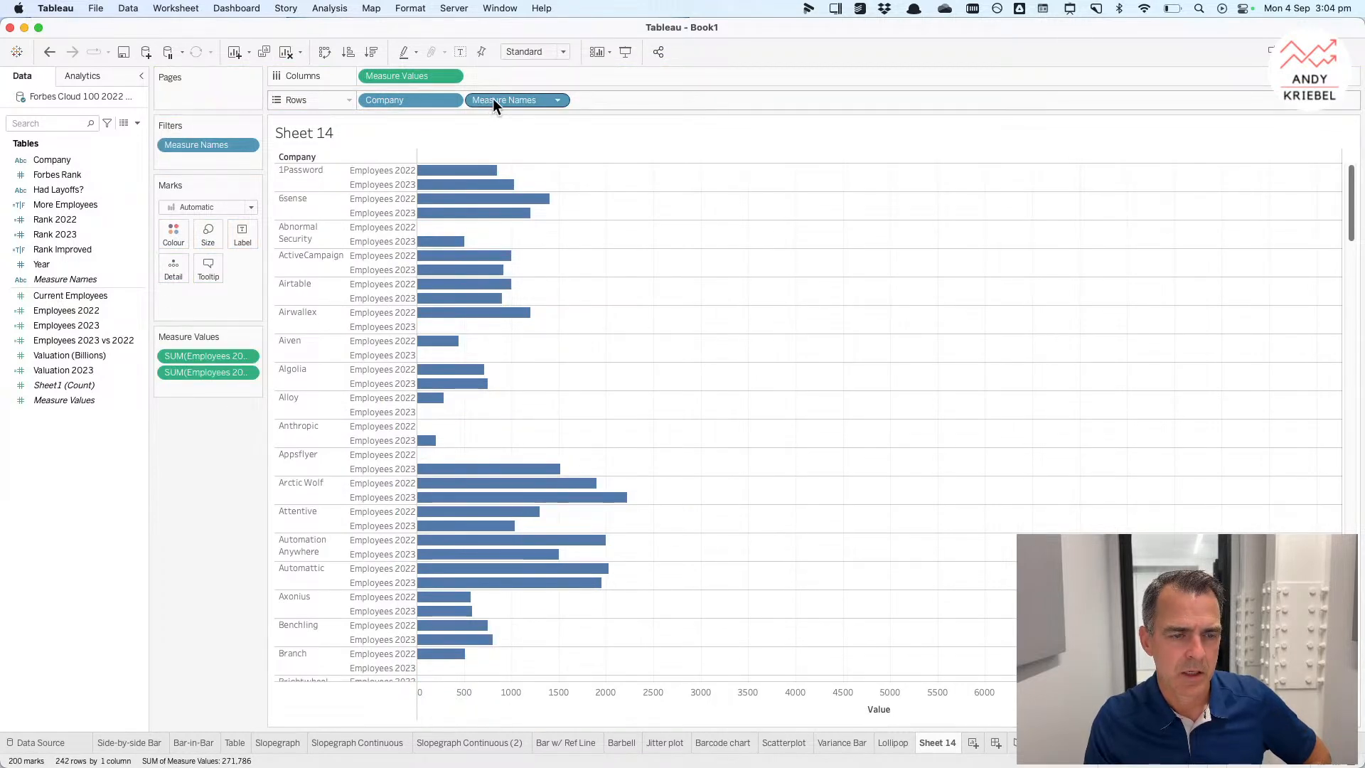
Step: Colour the stacked bars by Measure Names and negate the SUM(Employees 2022) measure so it extends left of zero
left_click_drag(492, 98, 172, 231)
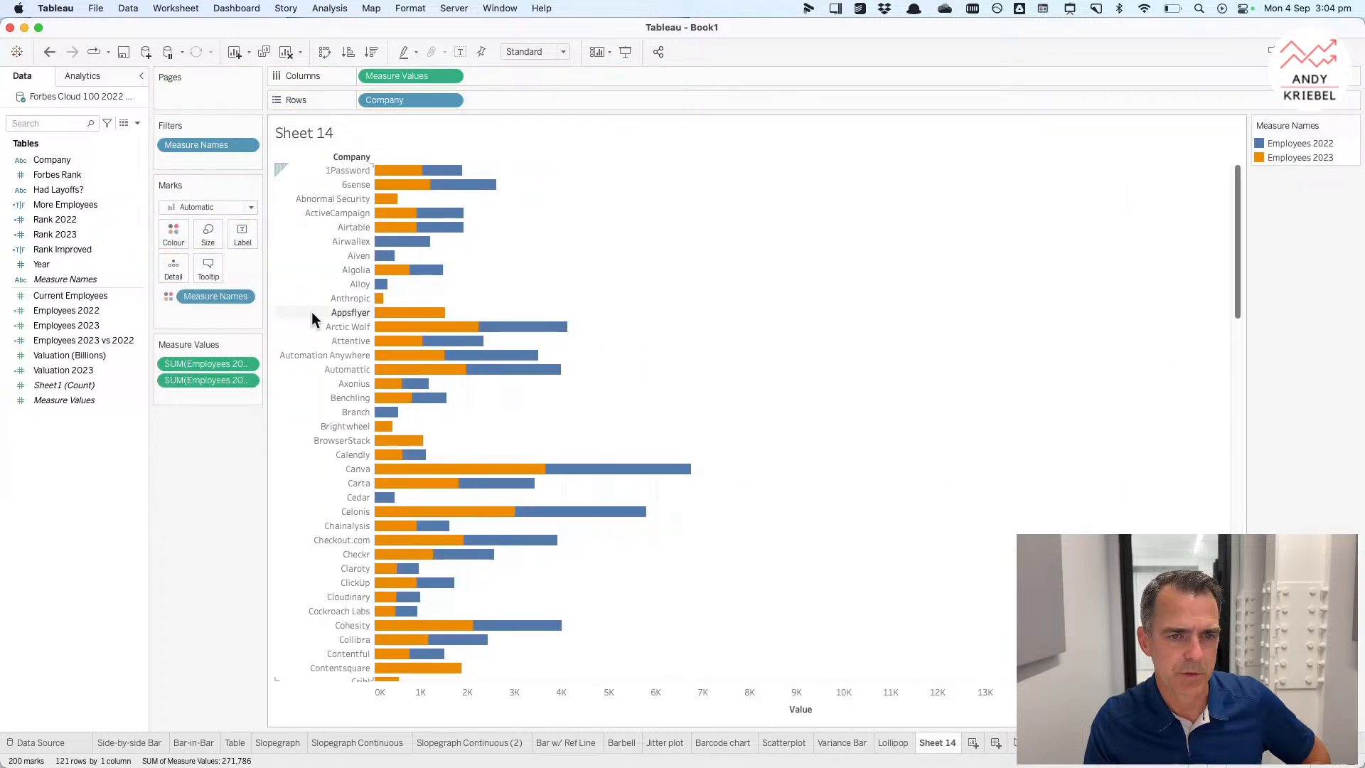
double_click(221, 379)
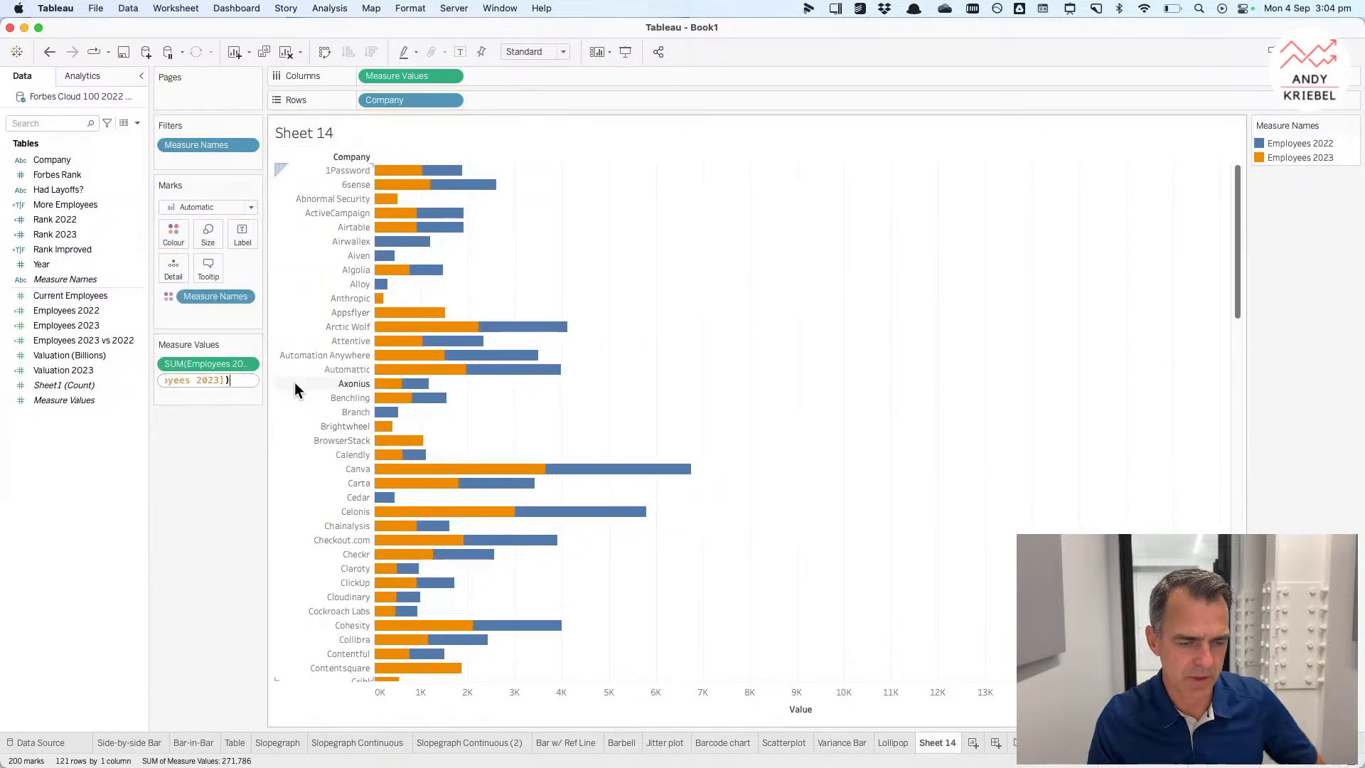
key("Return")
double_click(224, 364)
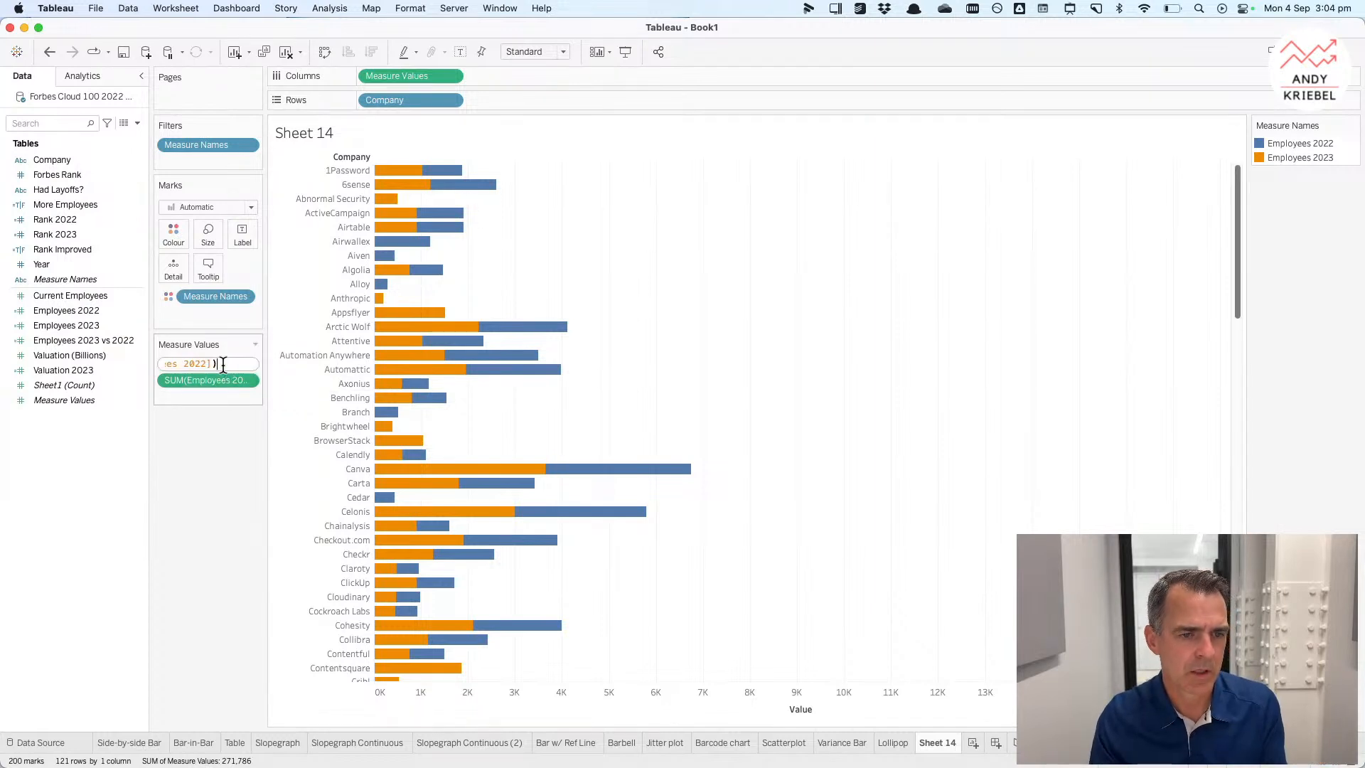
key("Home")
type("-")
key("Return")
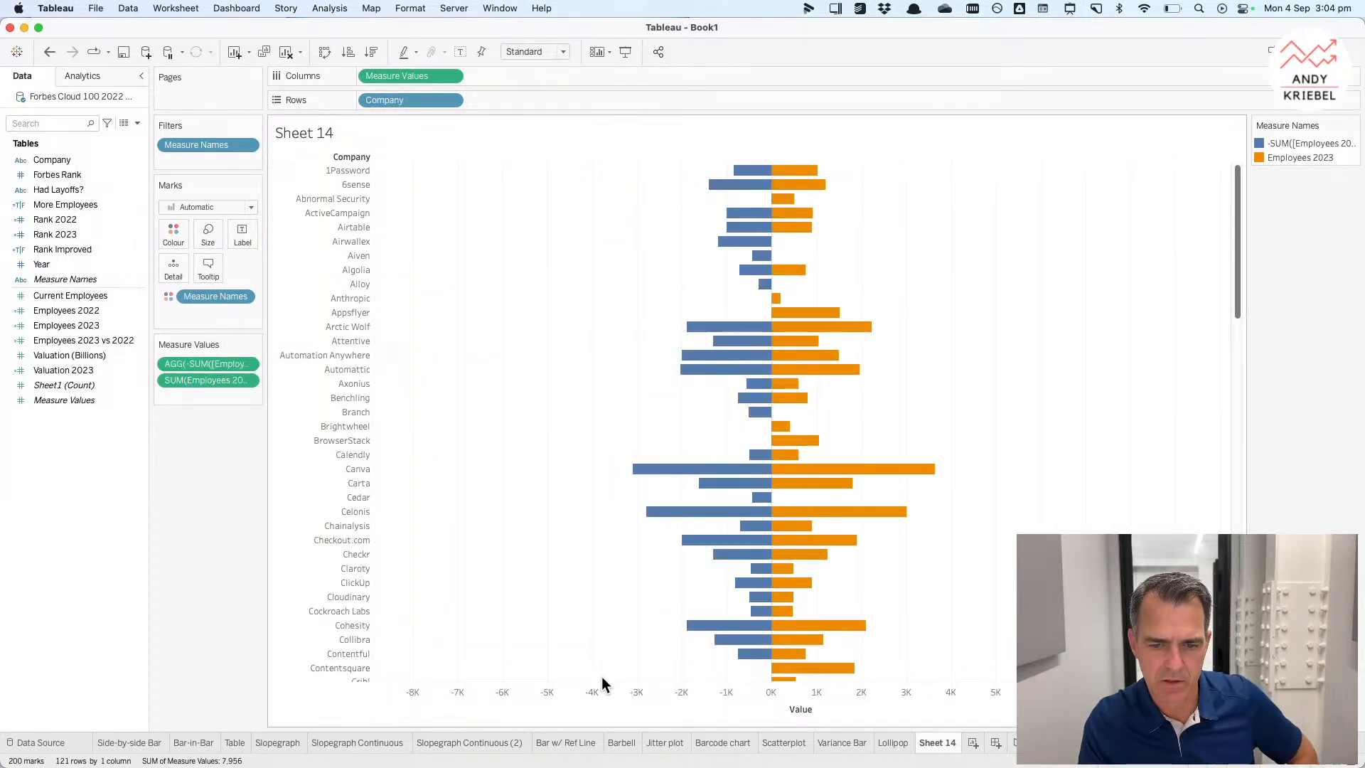
Step: Sort the companies in descending order by the sum of Employees 2023
left_click(450, 103)
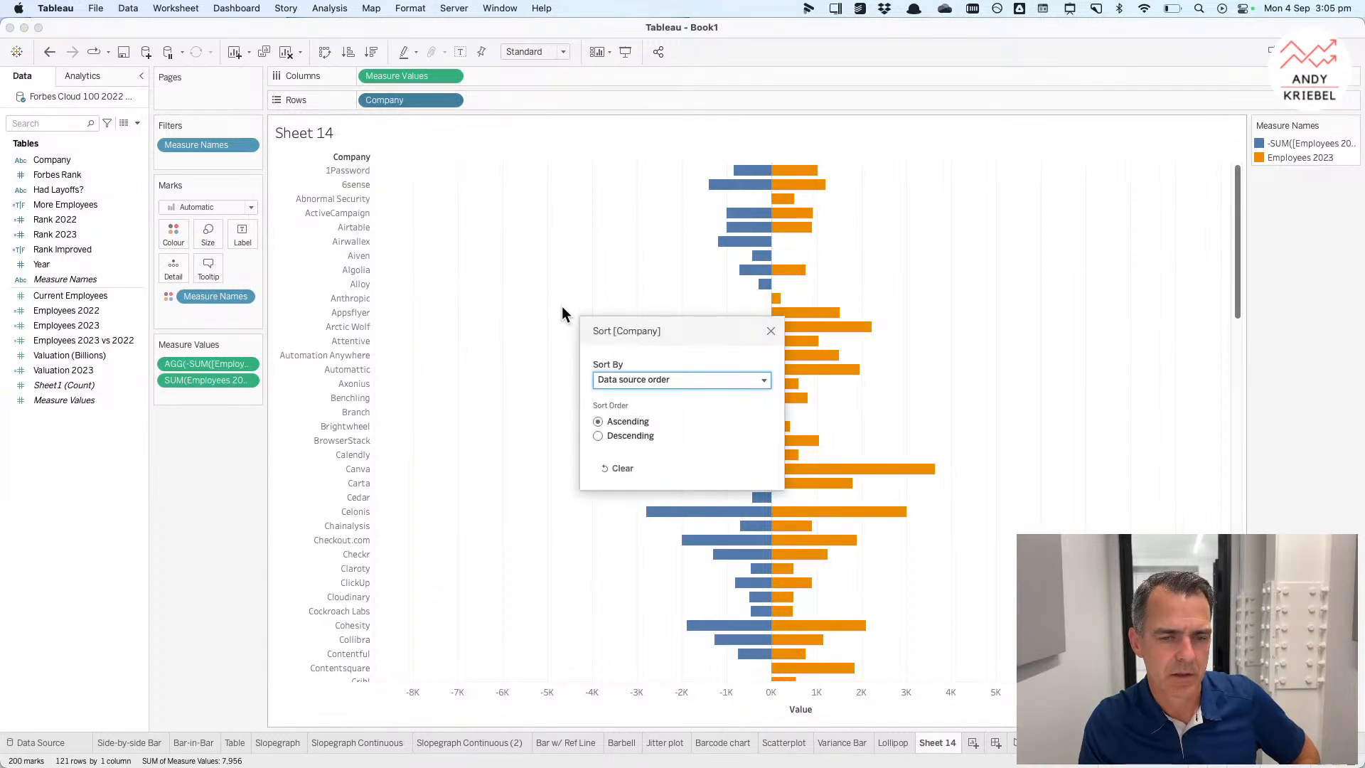
left_click(651, 384)
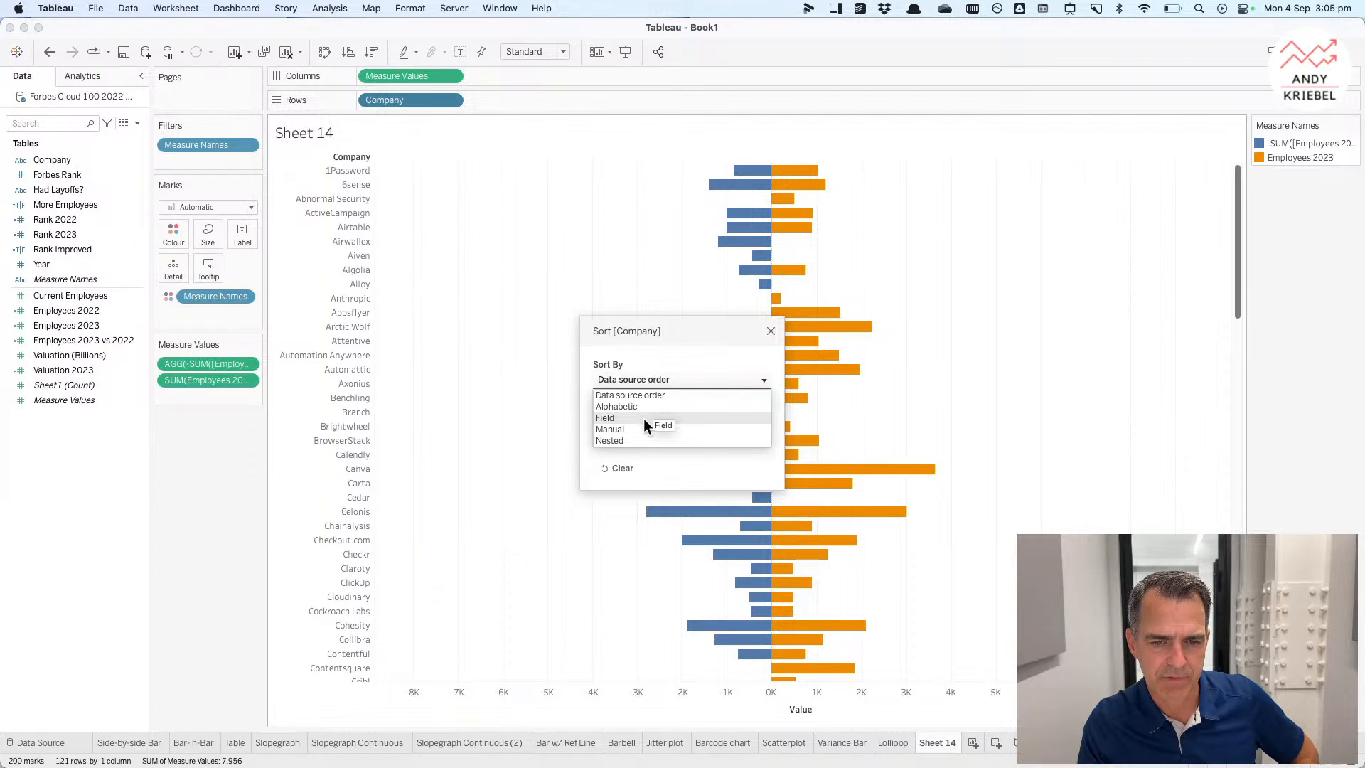
left_click(642, 418)
left_click(621, 434)
left_click(625, 477)
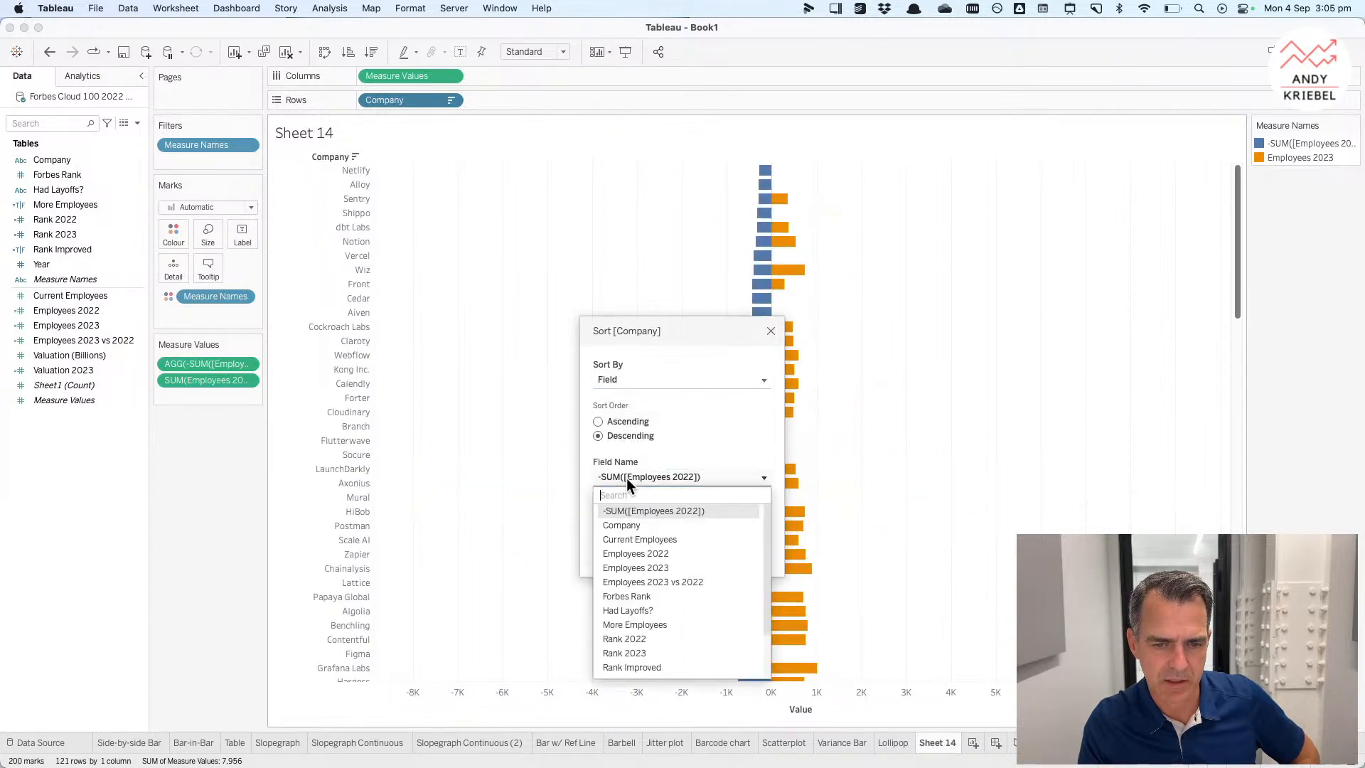
scroll(641, 582, "down", 3)
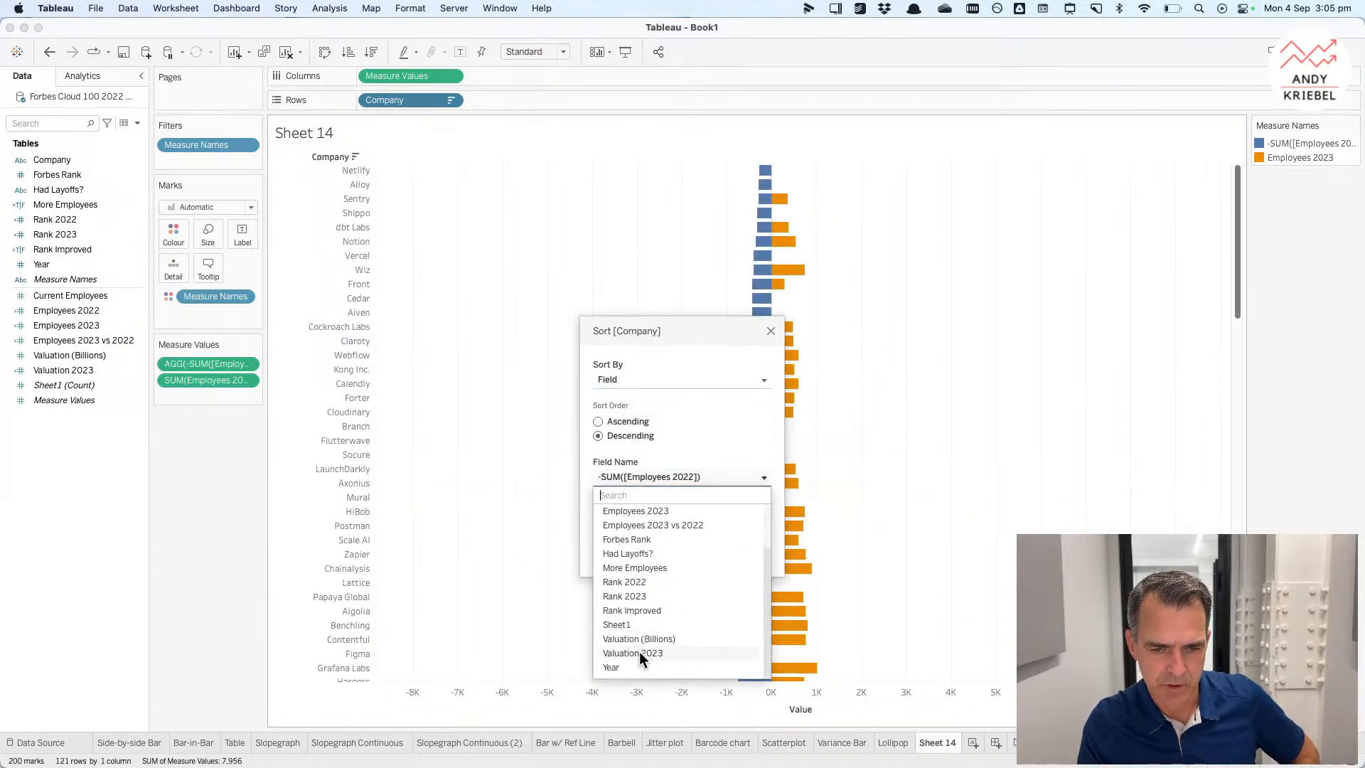
scroll(650, 578, "up", 1)
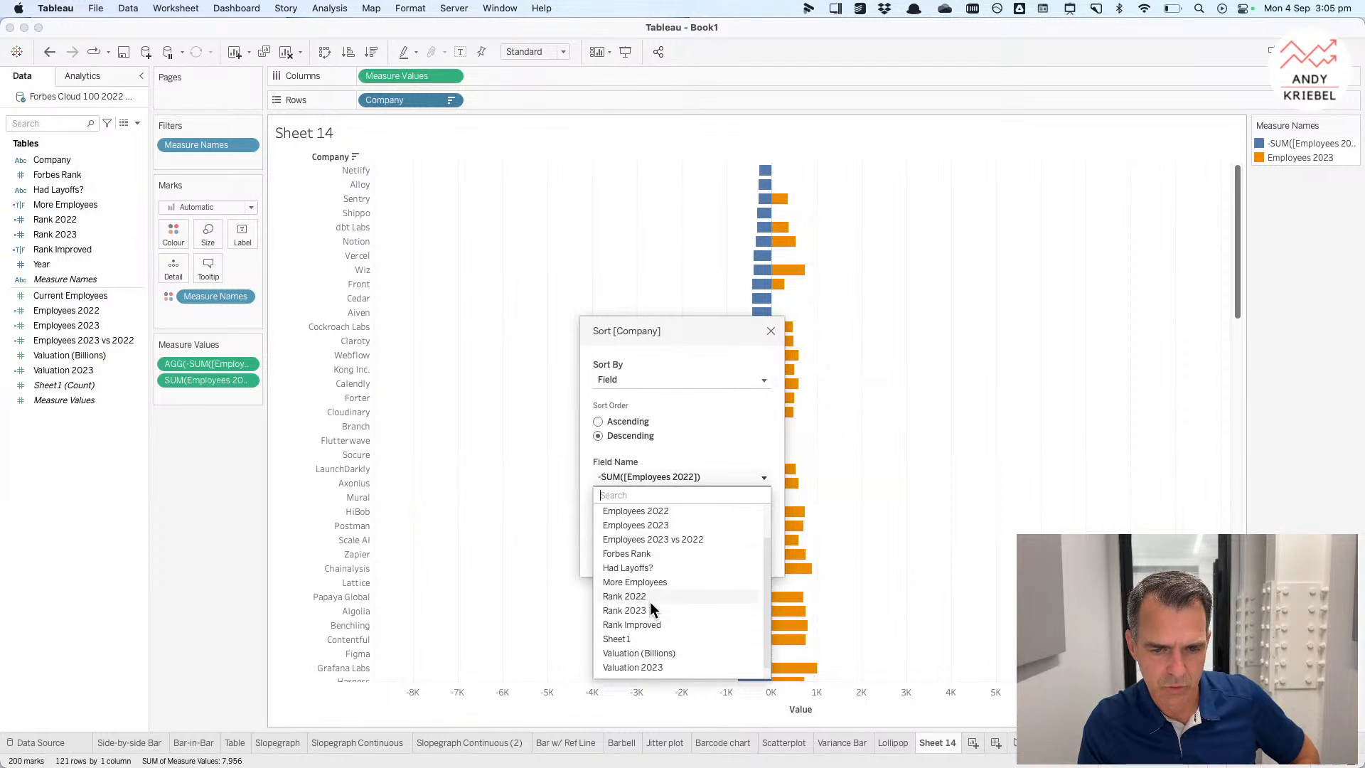
left_click(649, 610)
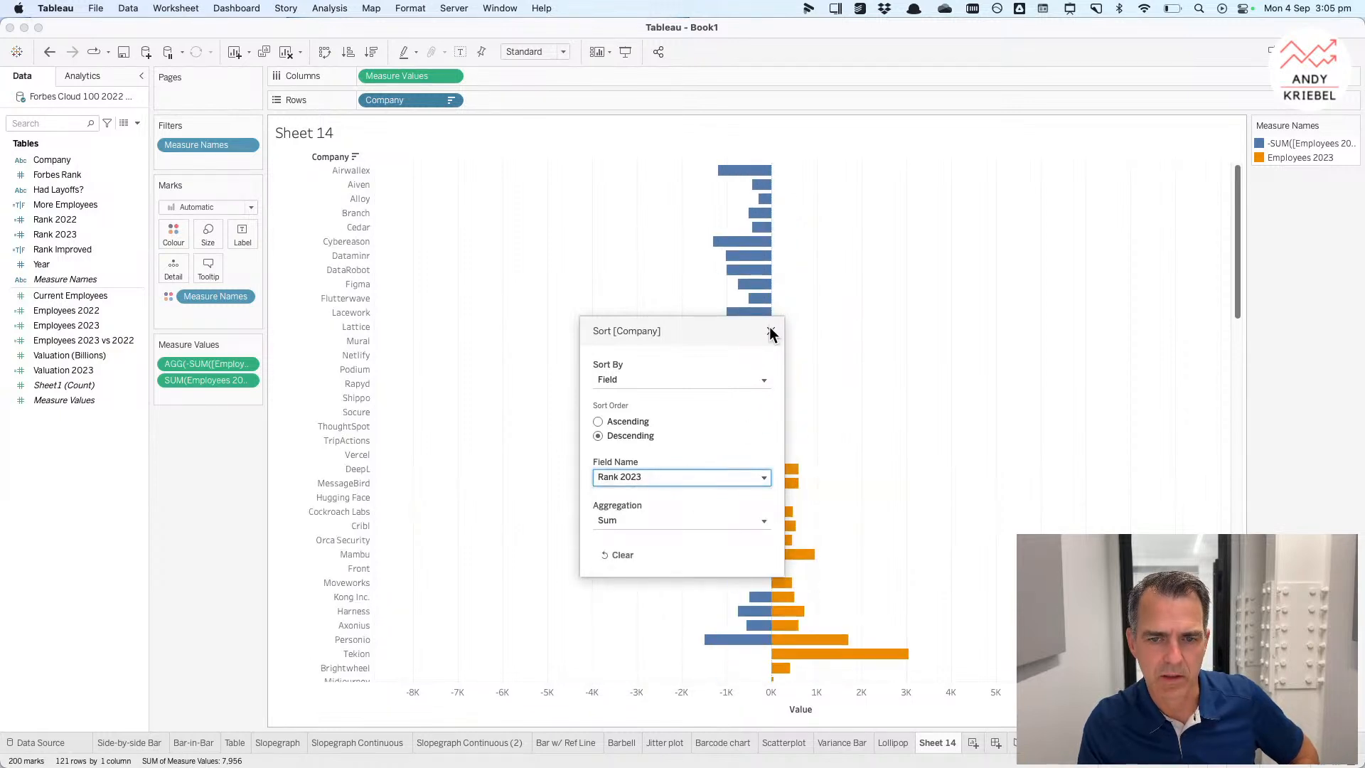
left_click(664, 476)
left_click(659, 567)
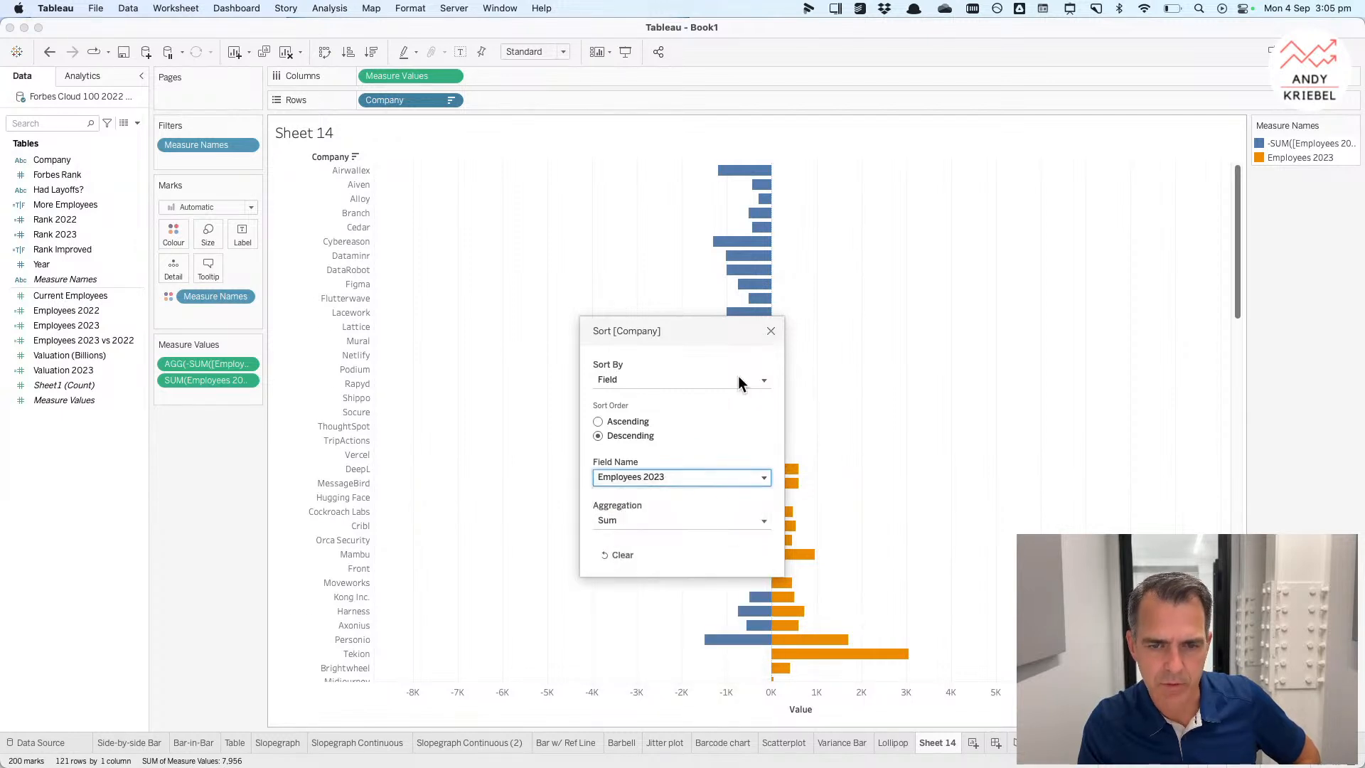
left_click(770, 330)
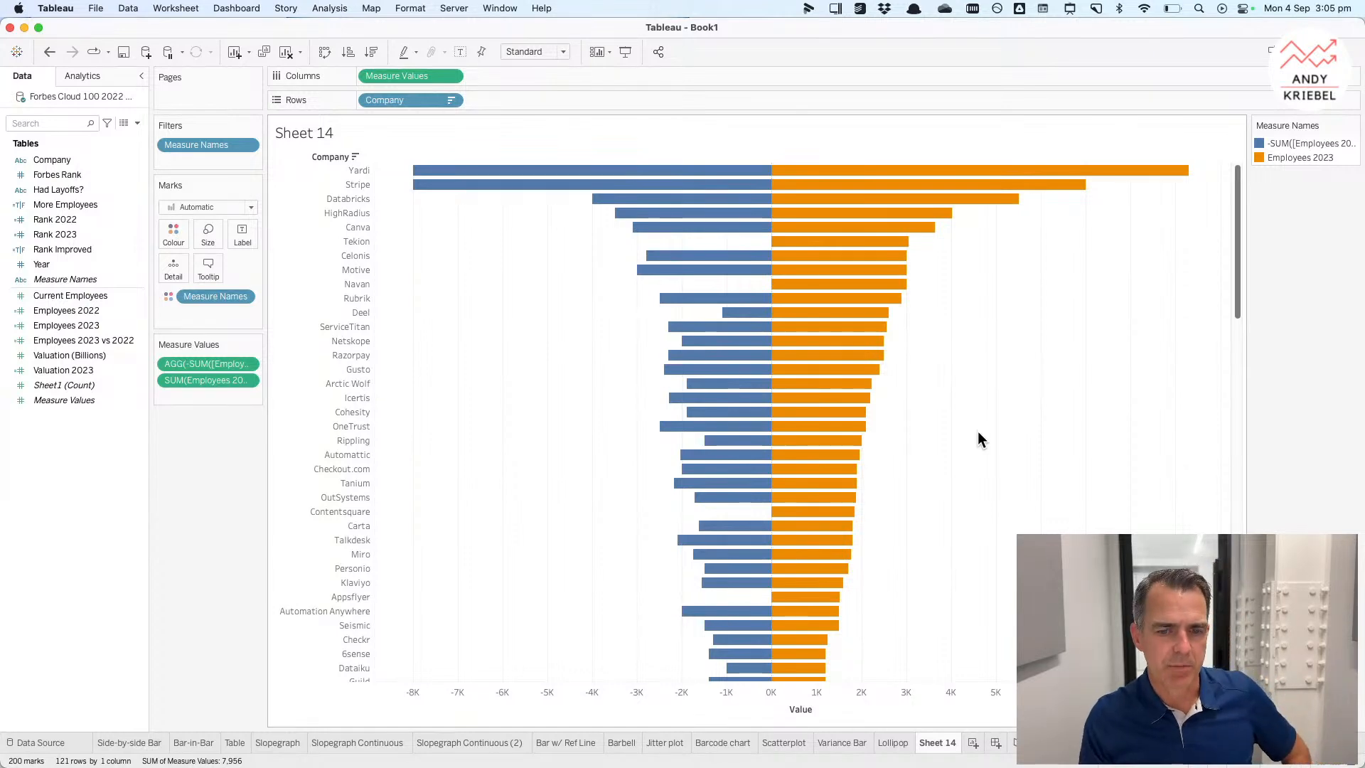
Step: Rename the sheet to Butterfly
double_click(933, 742)
type("Butterfly")
key("Return")
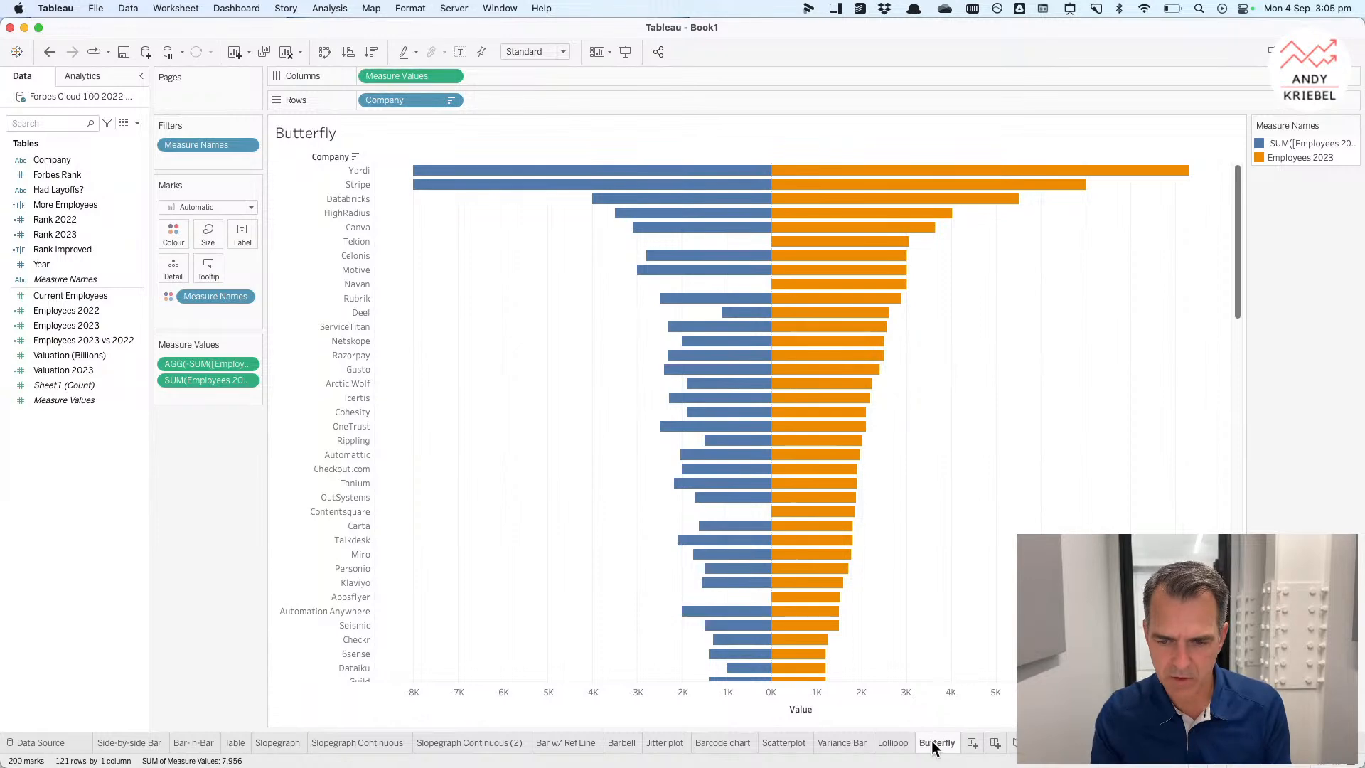
Step: Add a new worksheet with Company on rows and Employees 2023 on columns
right_click(945, 744)
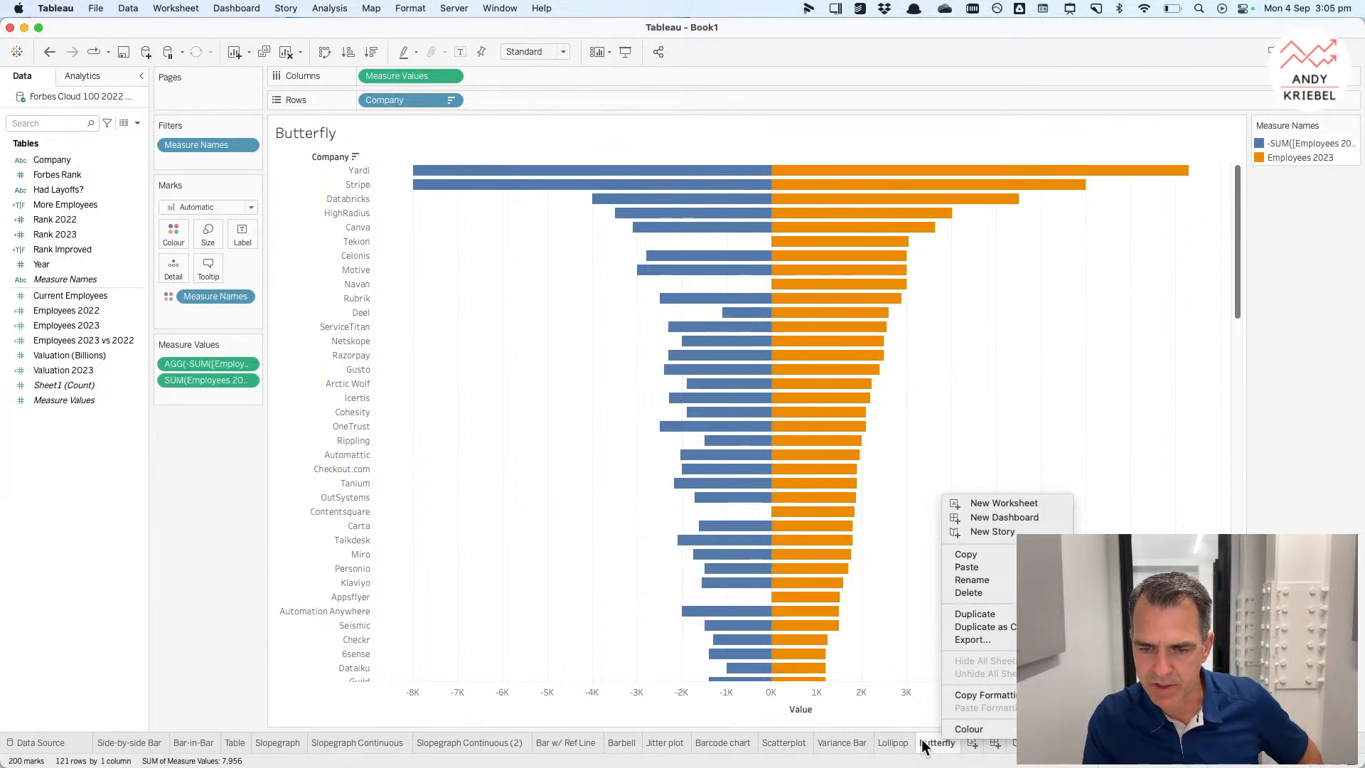
left_click(923, 747)
left_click(972, 743)
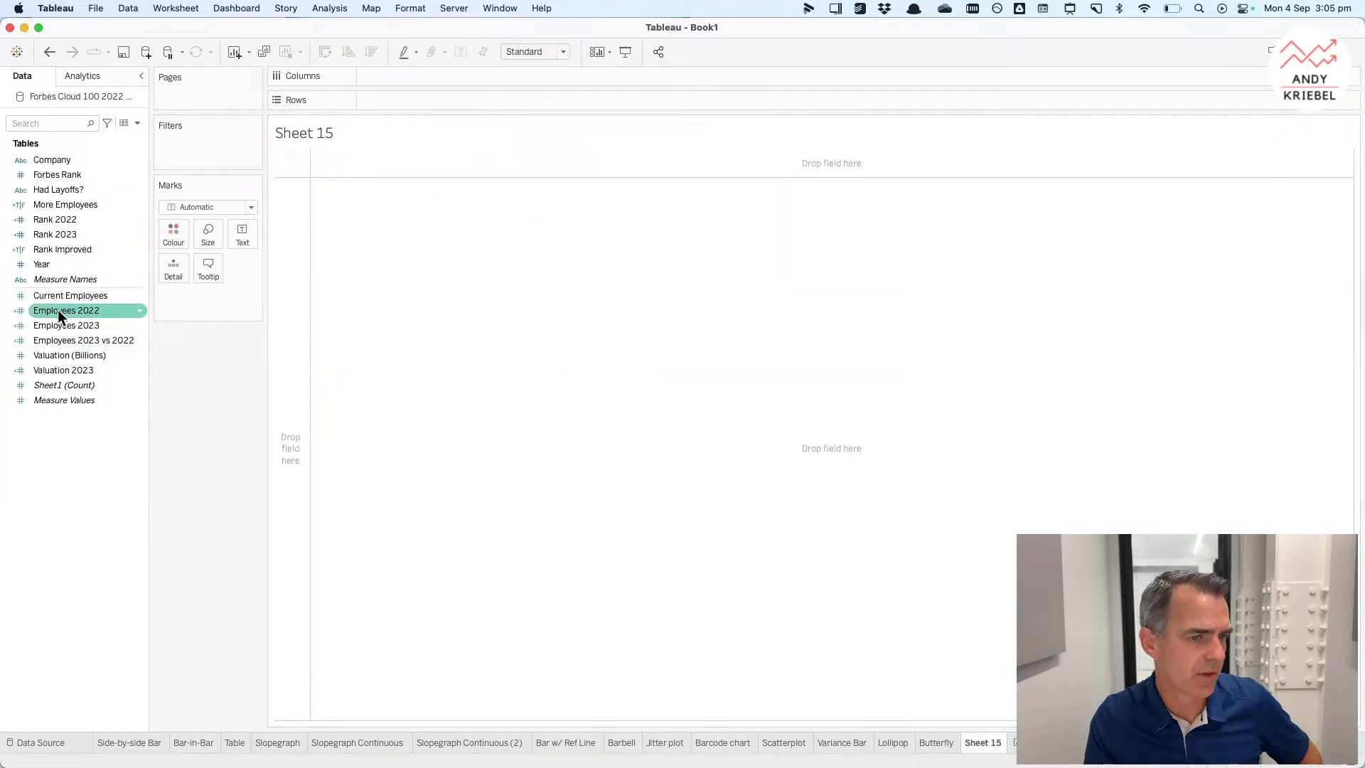
left_click(52, 163)
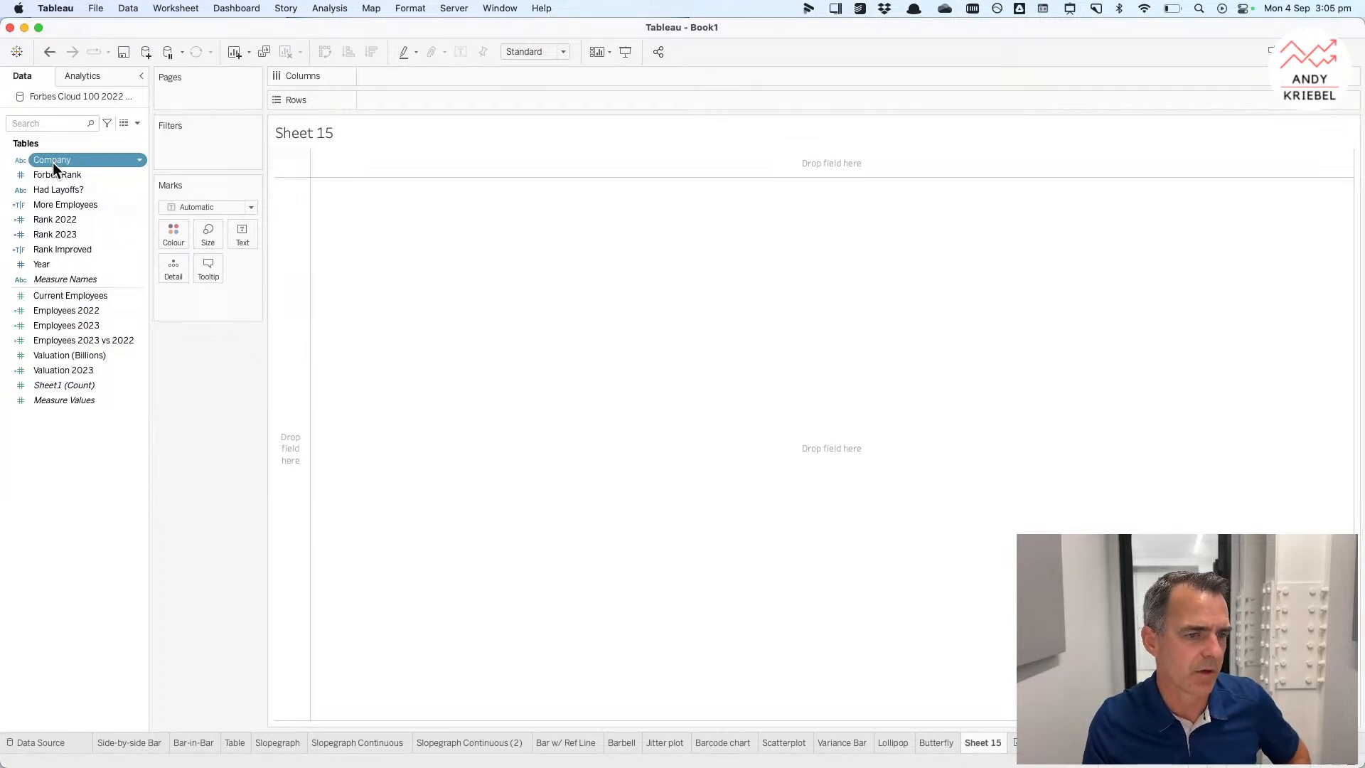
double_click(52, 162)
left_click_drag(67, 327, 417, 80)
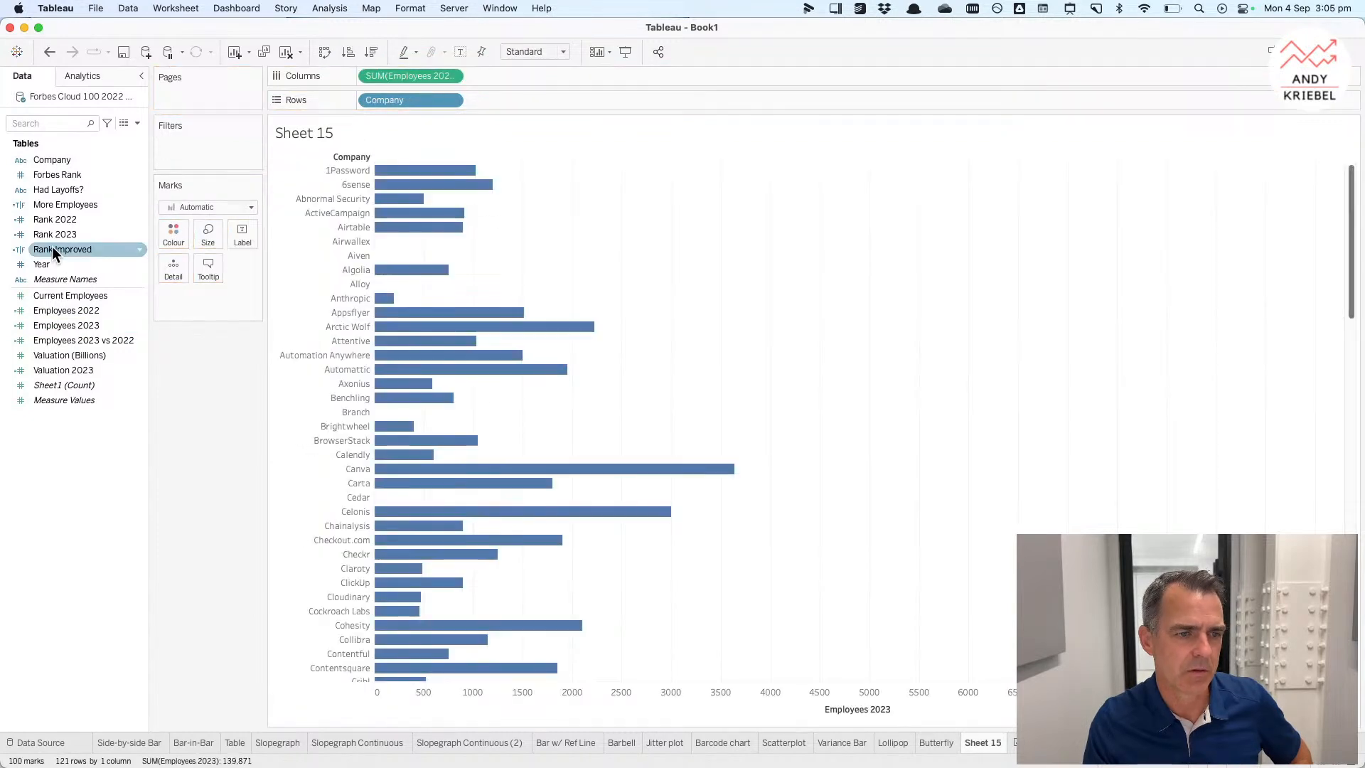
Step: Add Employees 2022 as a dual axis and synchronise the two axes
left_click(66, 313)
left_click_drag(66, 314, 498, 160)
right_click(500, 160)
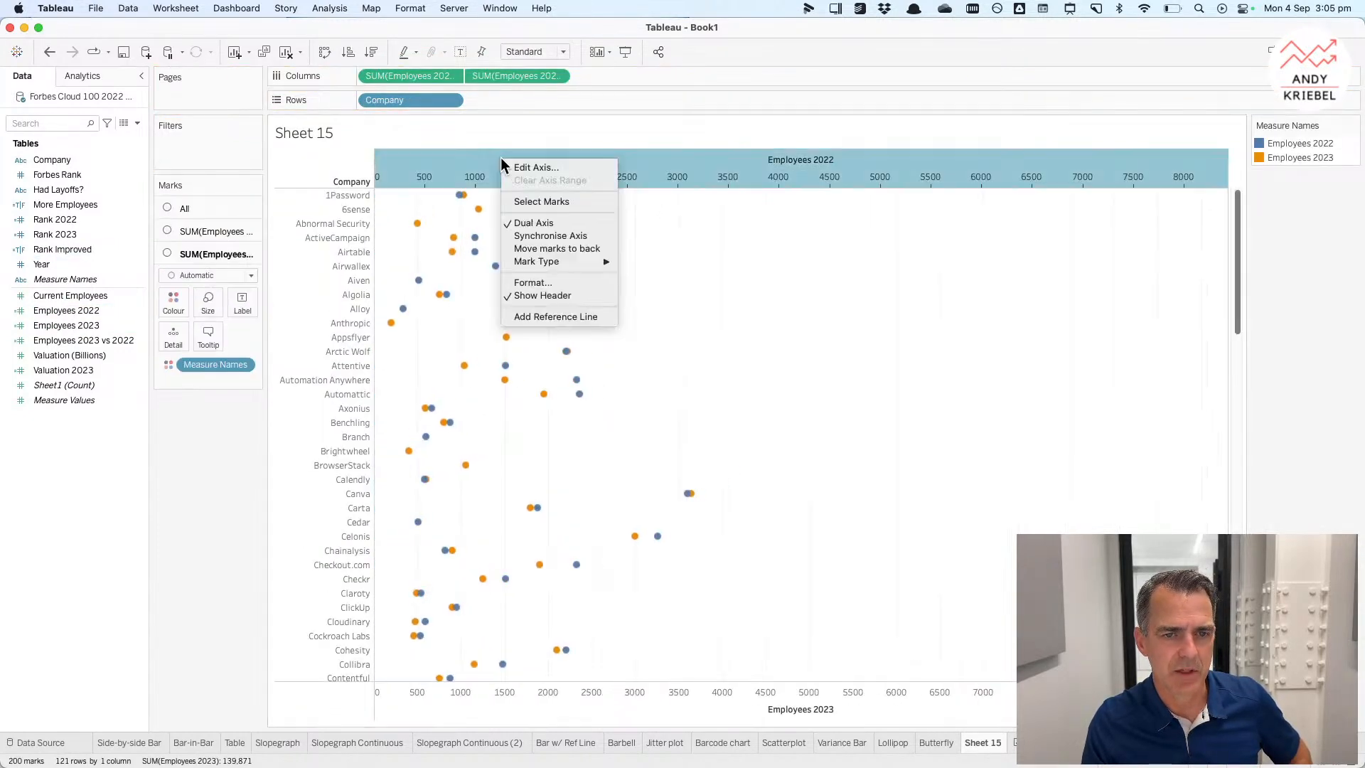
left_click(535, 242)
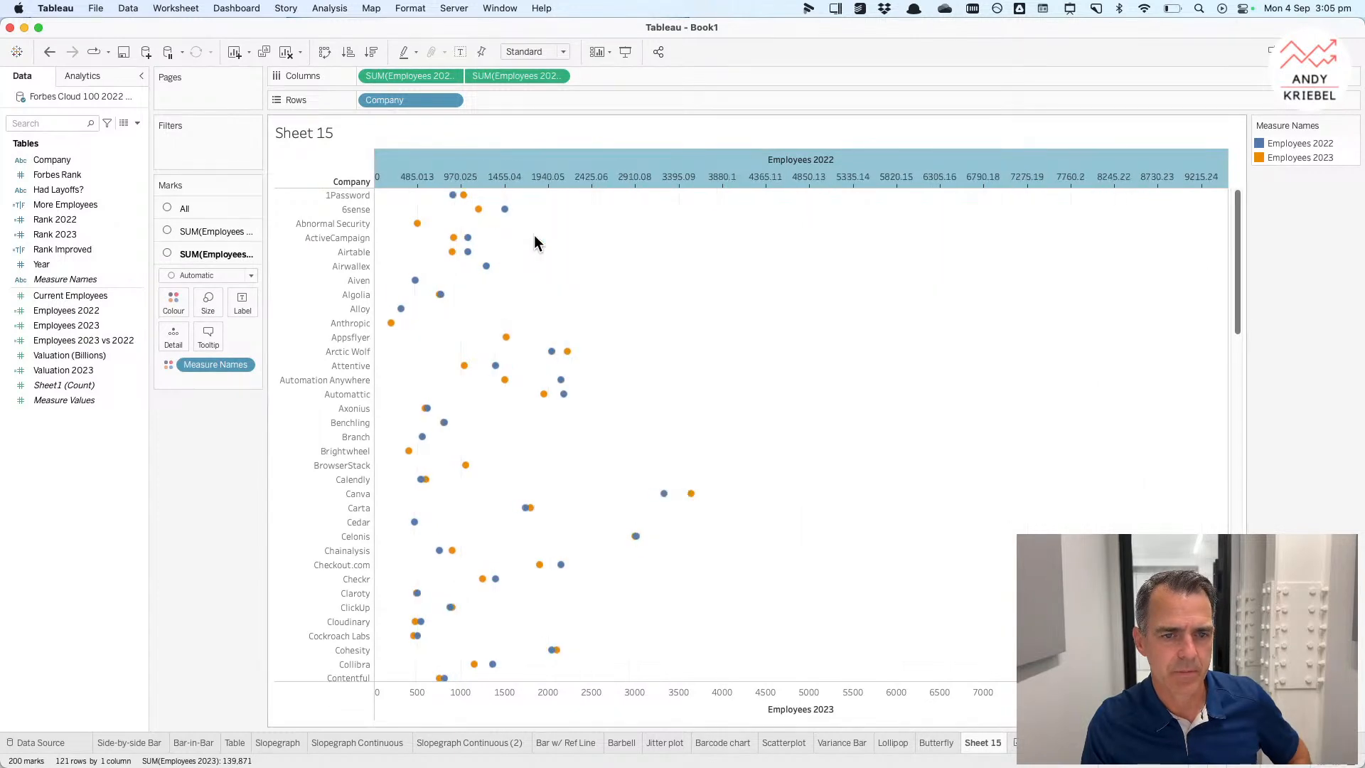
Step: Set the mark type for all marks to Bar
left_click(186, 209)
left_click(195, 228)
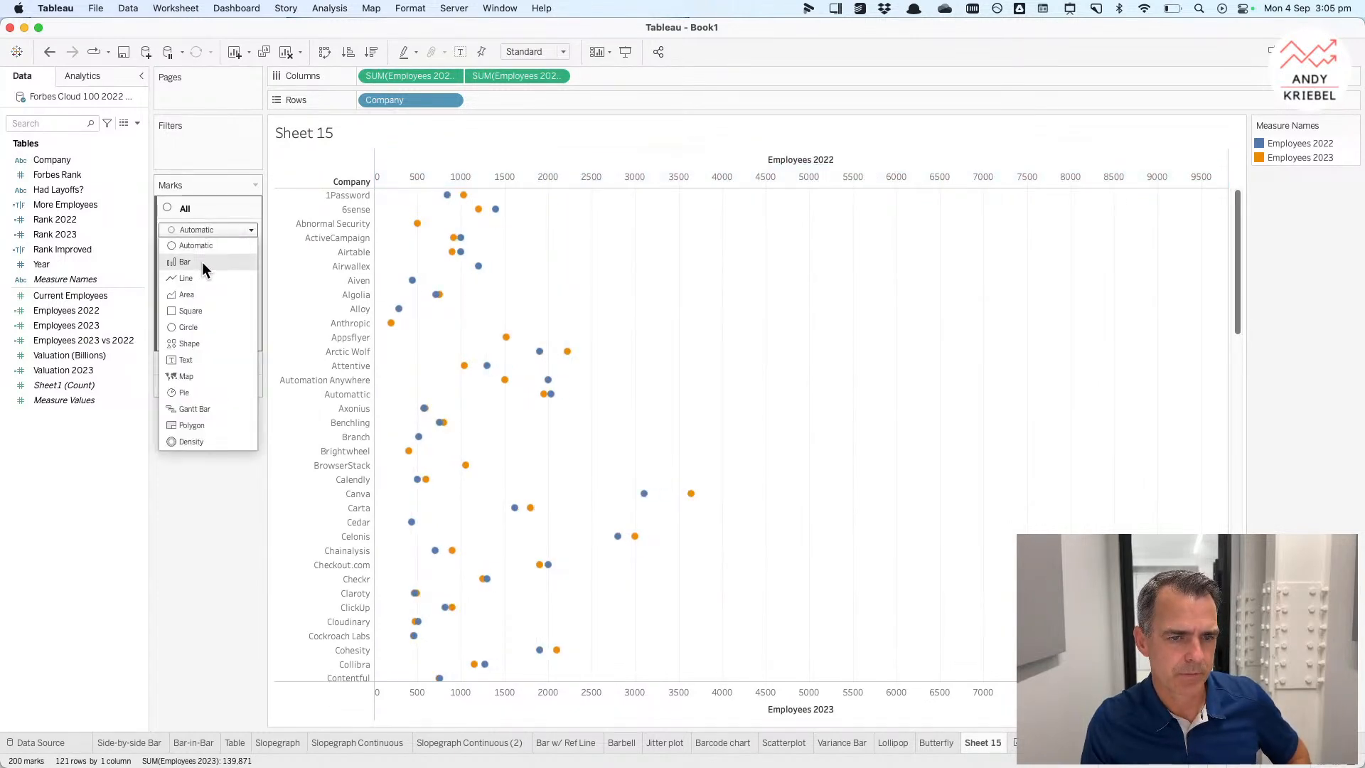
left_click(202, 262)
Step: Negate the Employees 2022 measure on columns so its bars point left
double_click(519, 76)
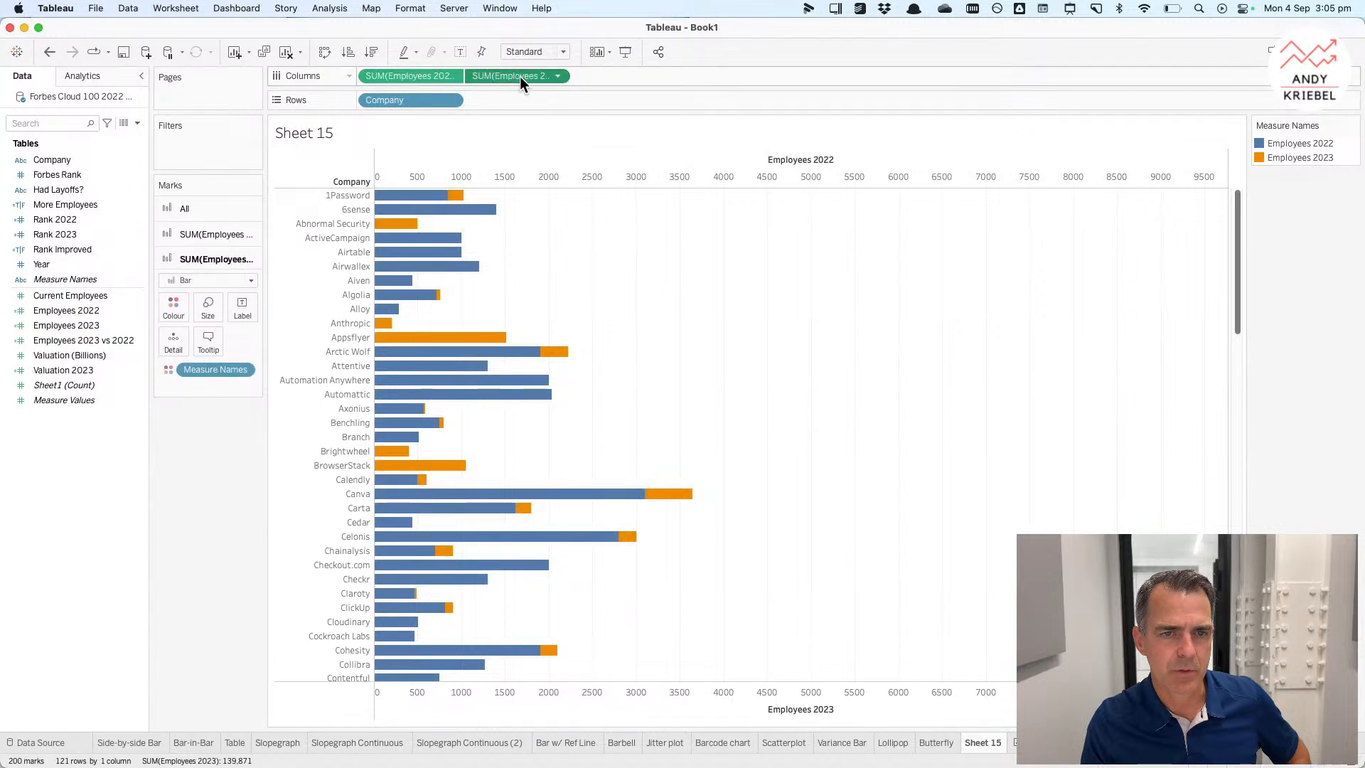
type("-")
key("Return")
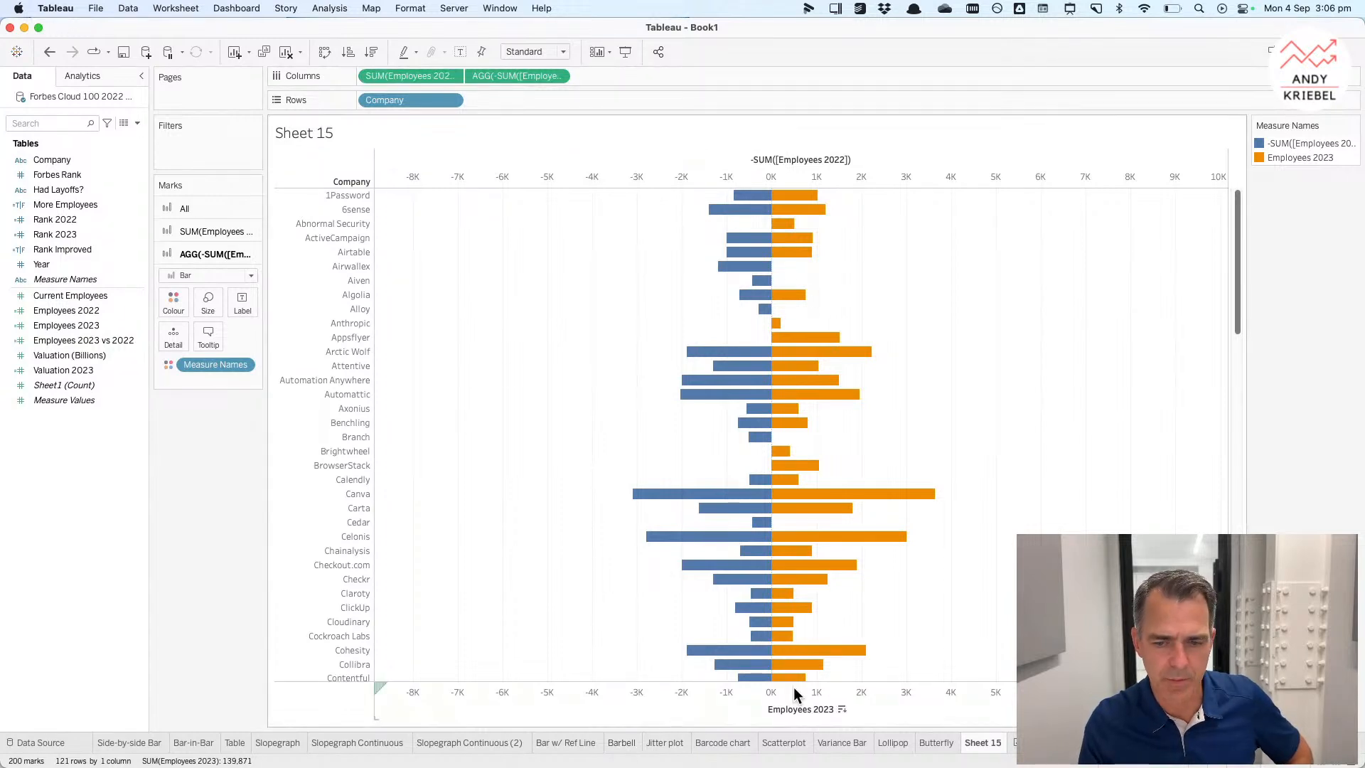
Step: On the Butterfly sheet, save the negated 2022 measure as a new field named Employees 2022-
left_click(935, 742)
mouse_move(724, 186)
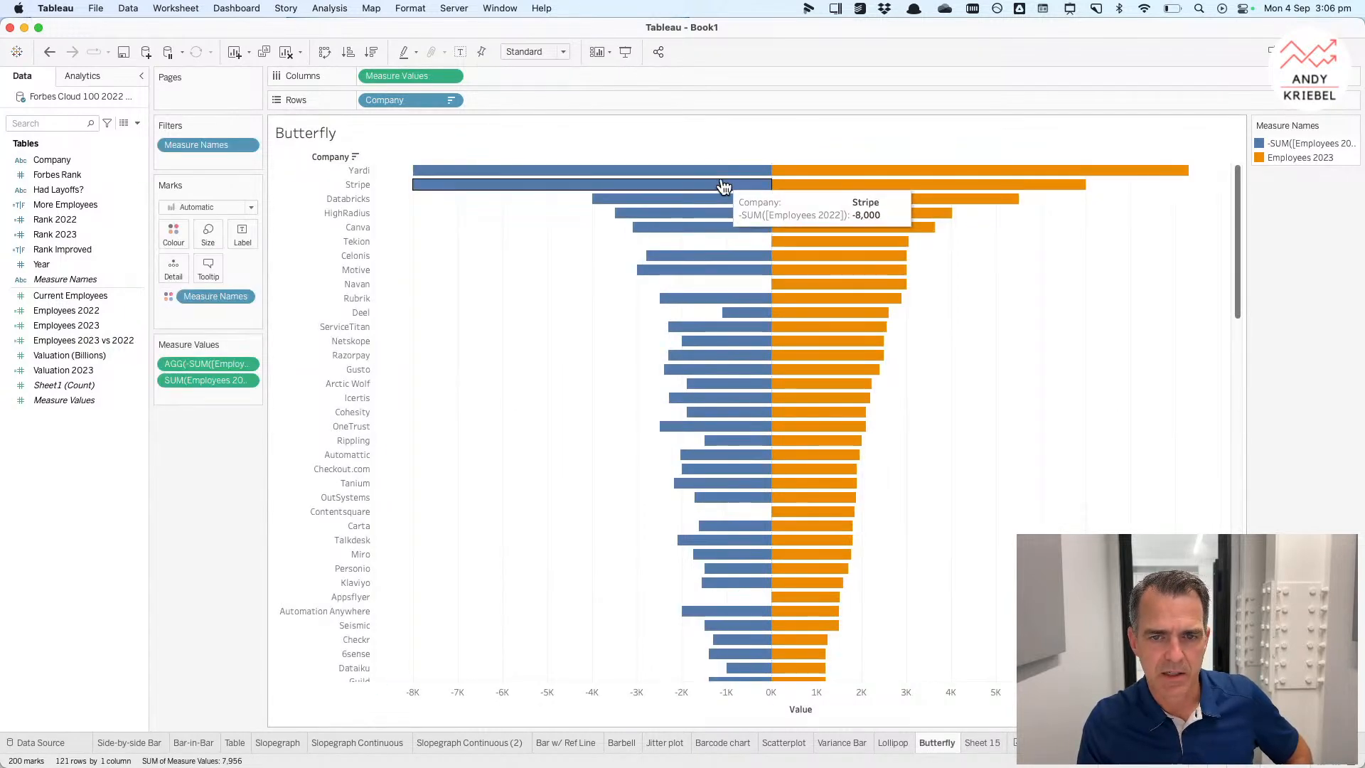
mouse_move(737, 360)
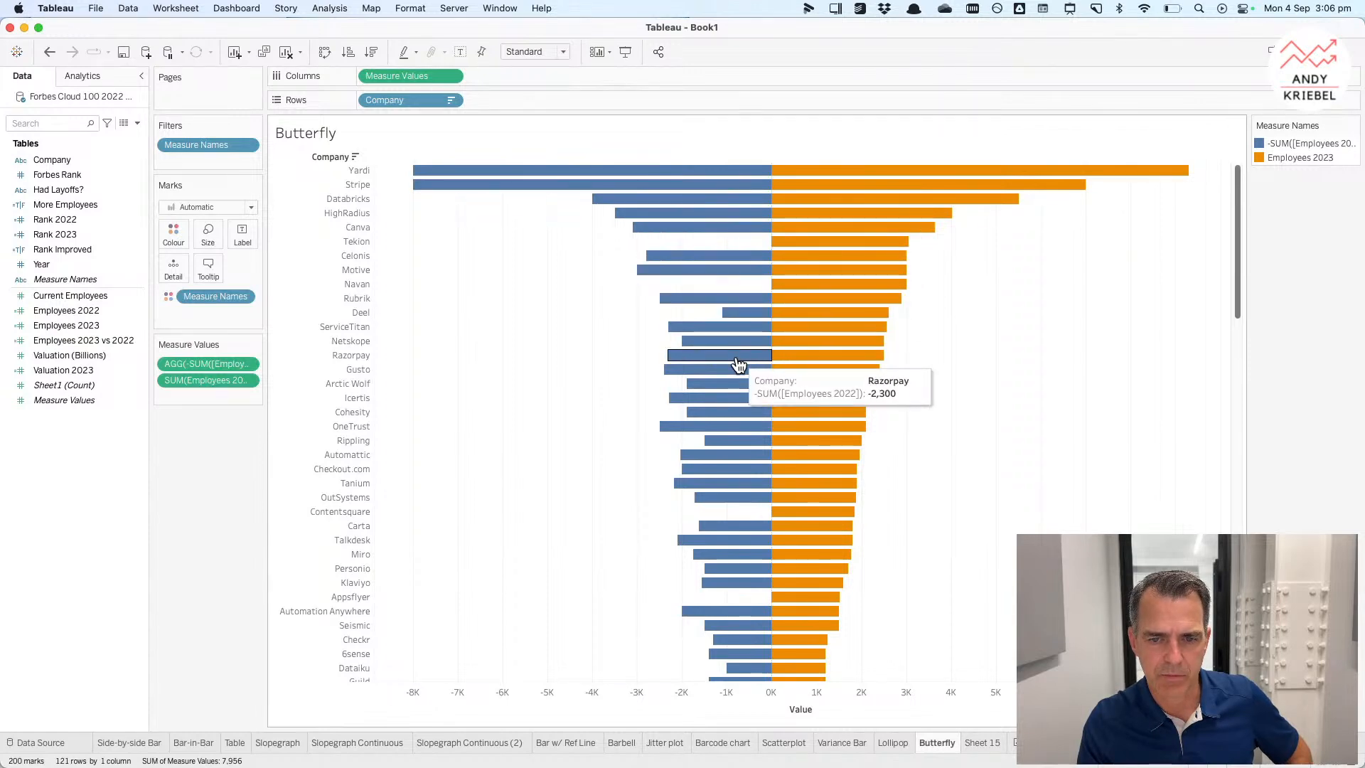
left_click_drag(202, 364, 85, 452)
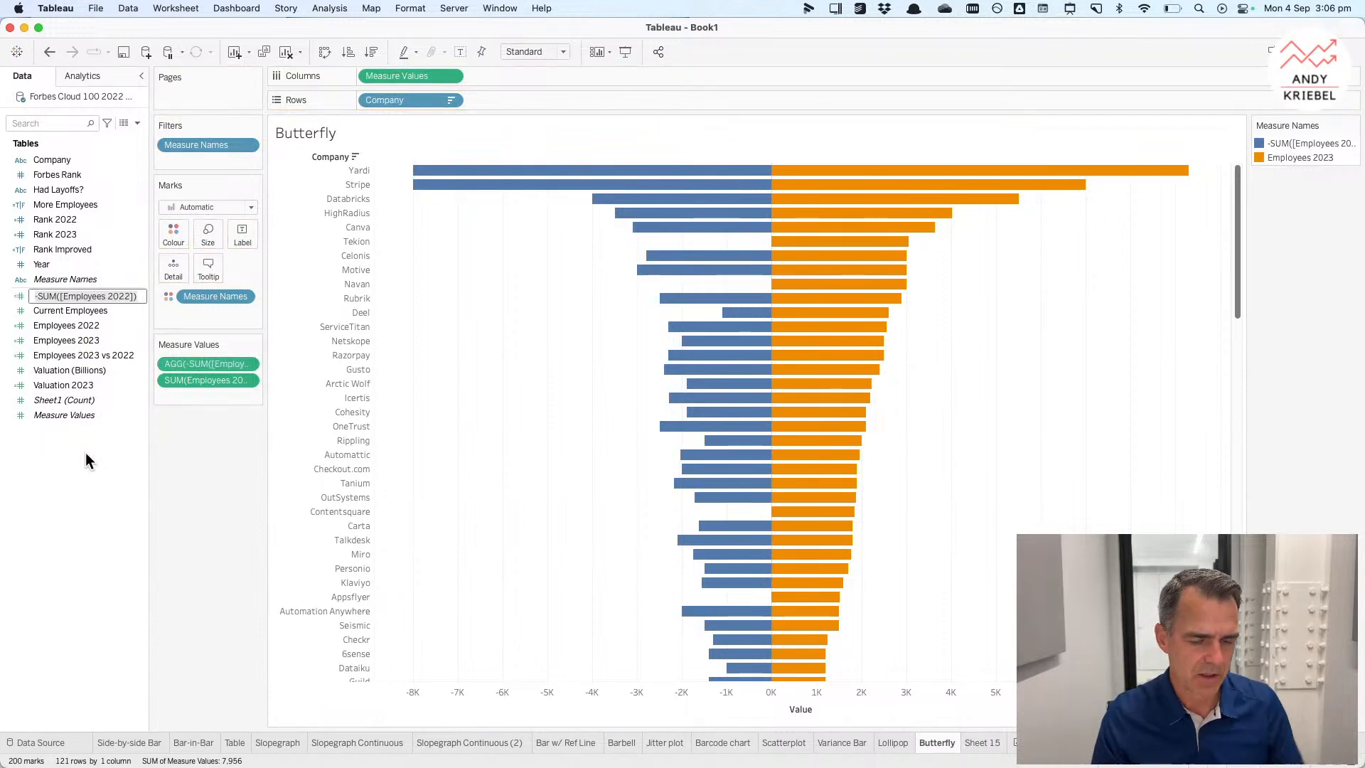
type("Employees 2022-")
key("Return")
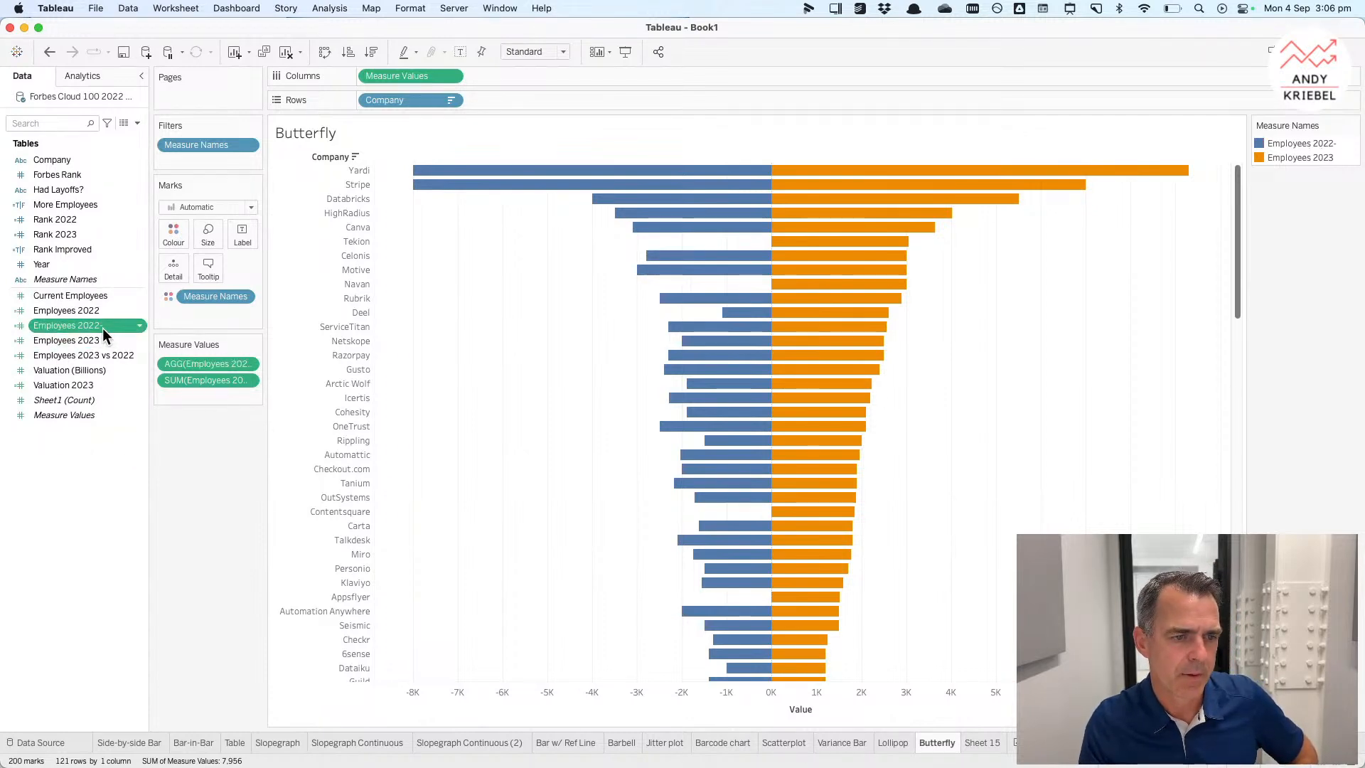
Step: Set the default number format of Employees 2022, Employees 2022- and Employees 2023 to custom #,##0;#,##0
left_click(90, 309, "super")
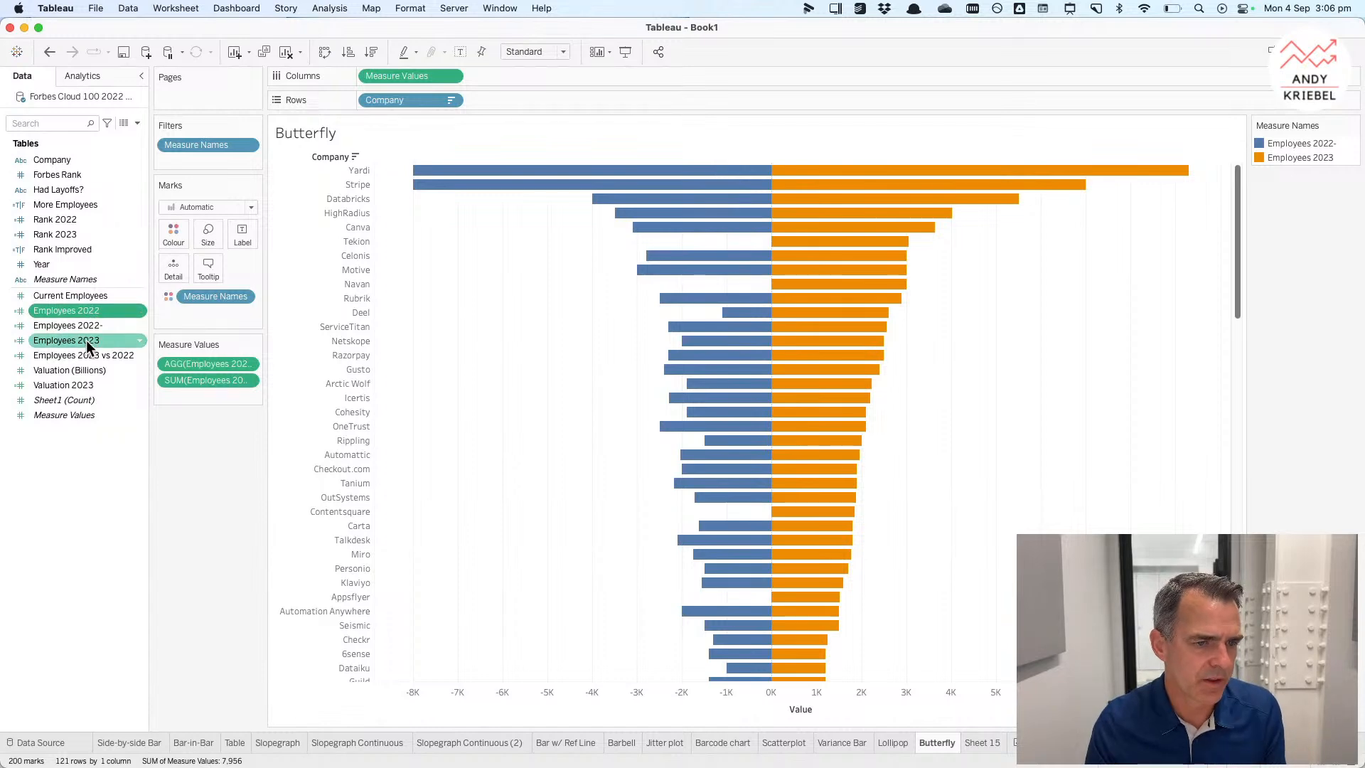
left_click(87, 339, "super")
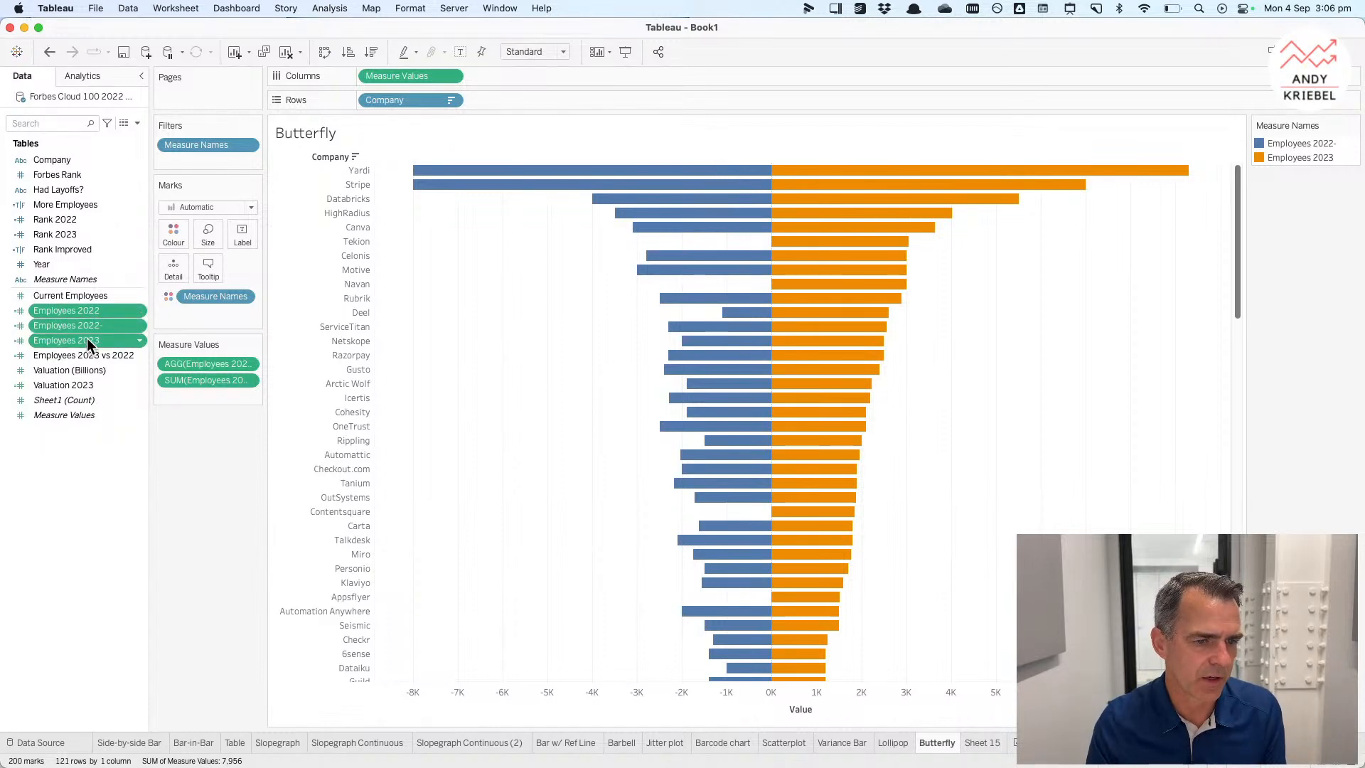
right_click(86, 338)
mouse_move(168, 463)
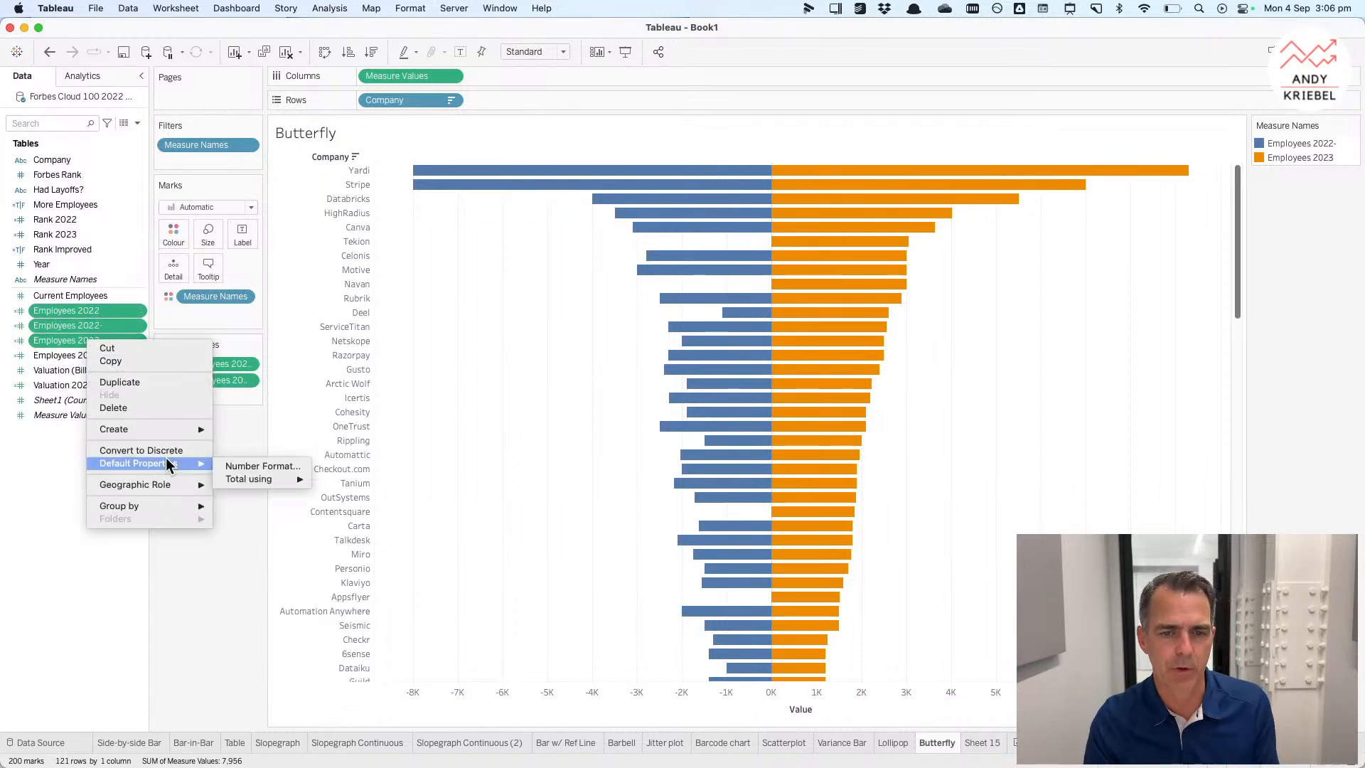
left_click(253, 466)
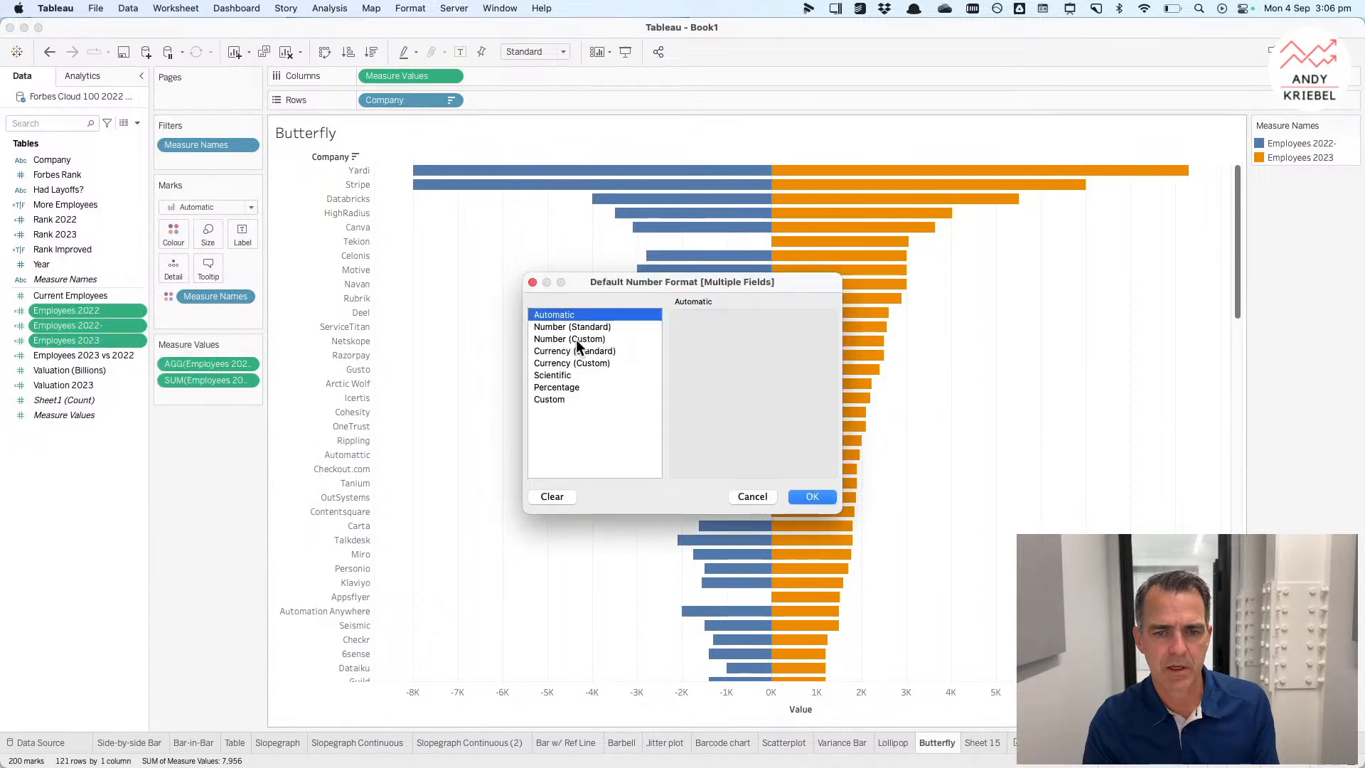
left_click(584, 339)
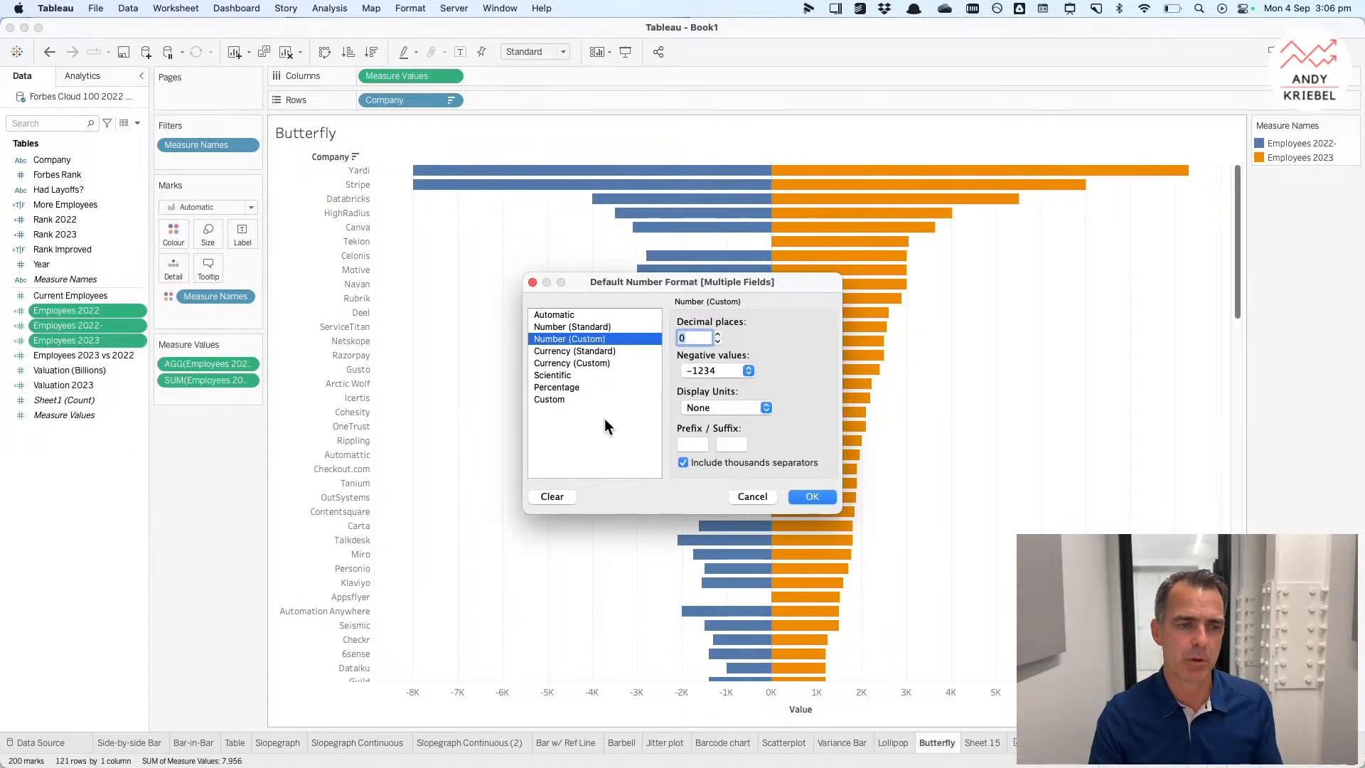
left_click(550, 399)
left_click(713, 338)
key("BackSpace")
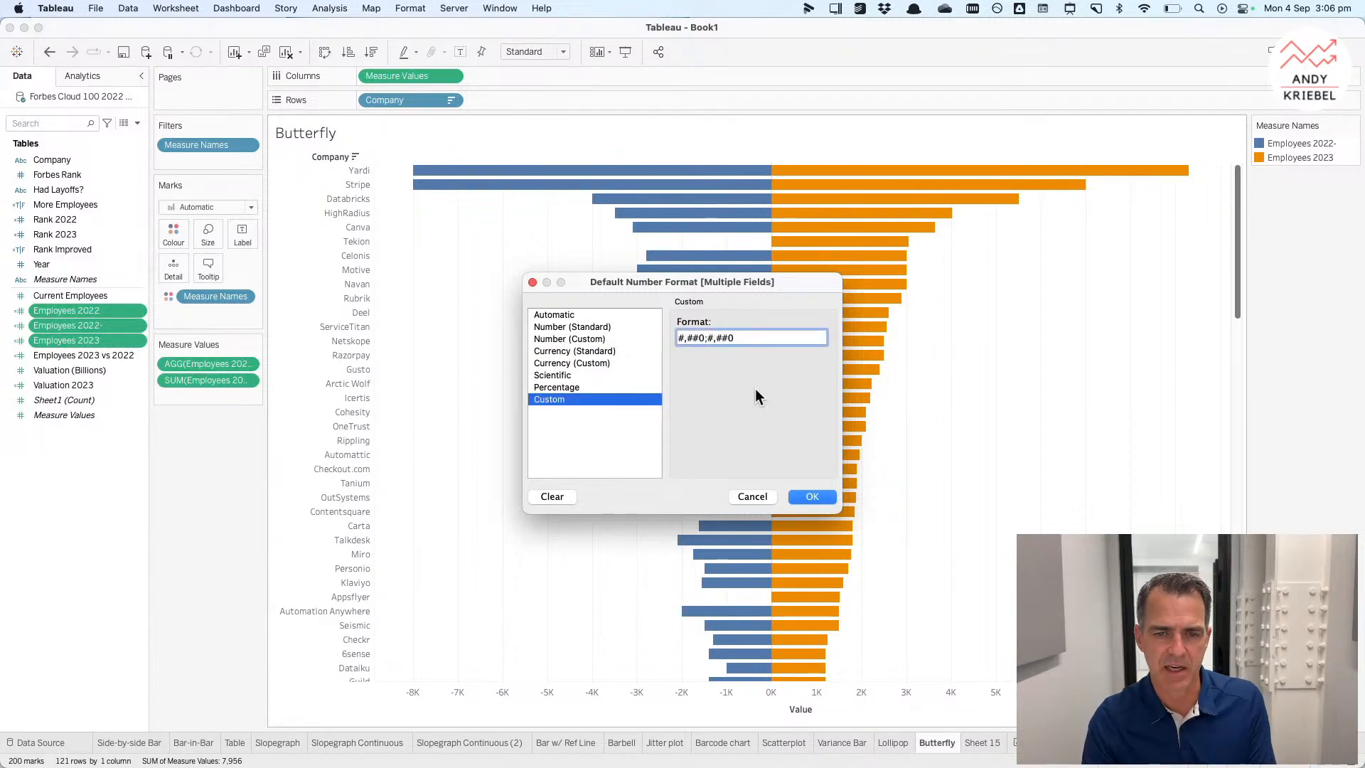
left_click(815, 497)
Step: On the Butterfly sheet, set the Measure Values axis number format to custom #,##0;#,##0
mouse_move(683, 626)
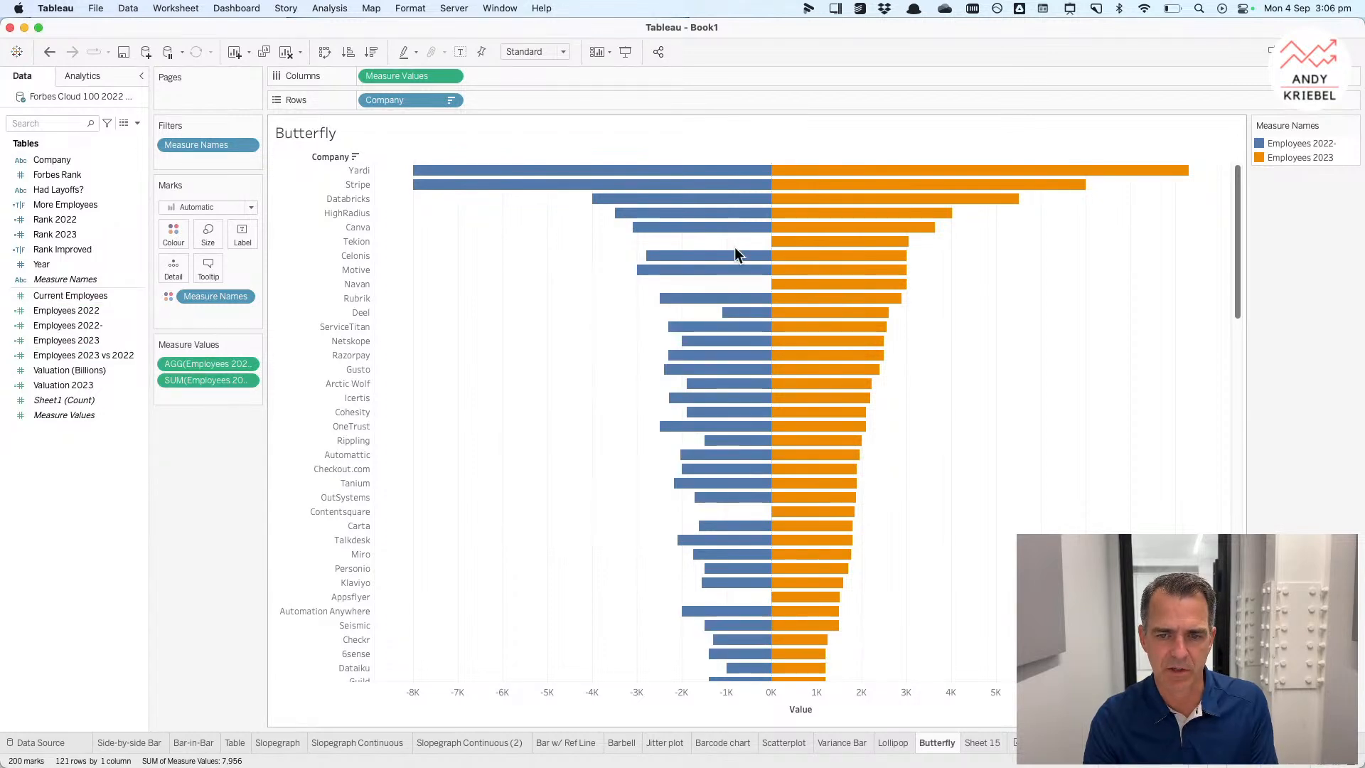
mouse_move(789, 363)
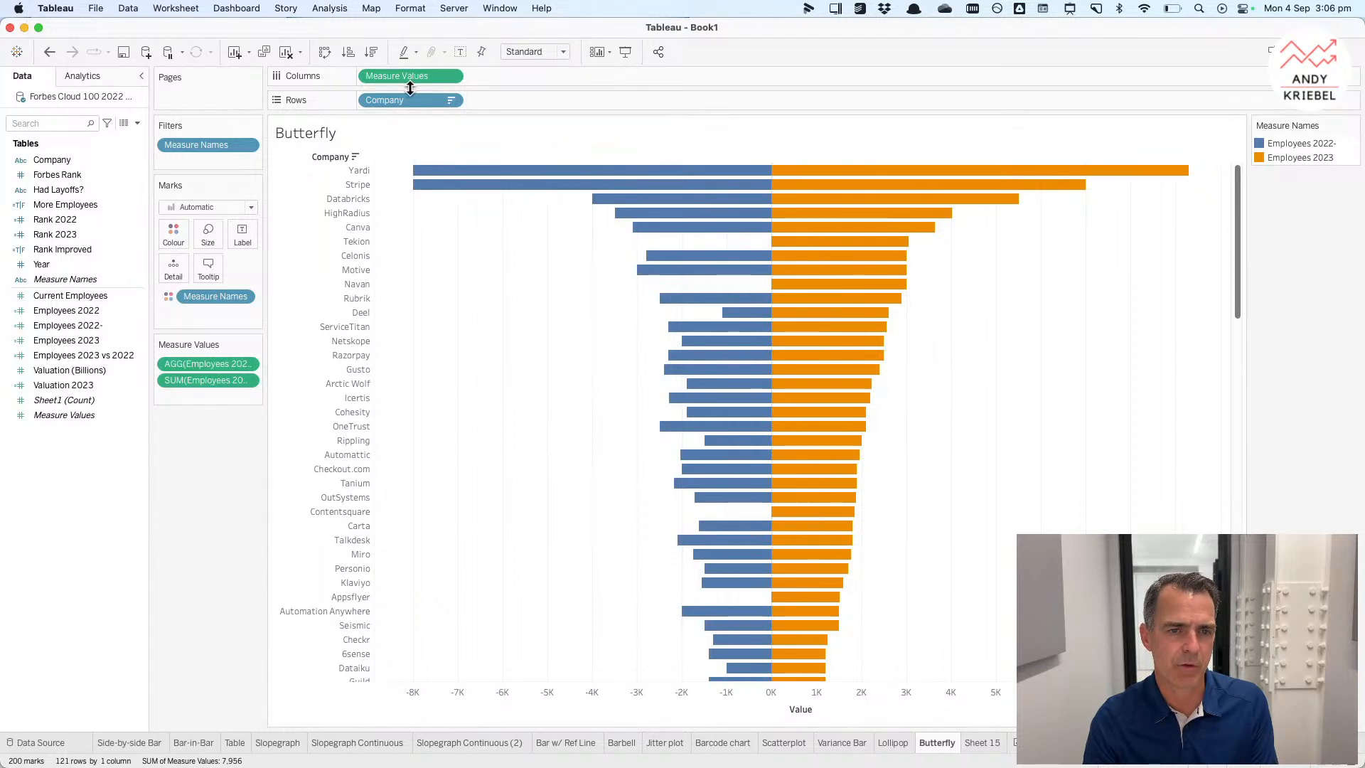
right_click(410, 75)
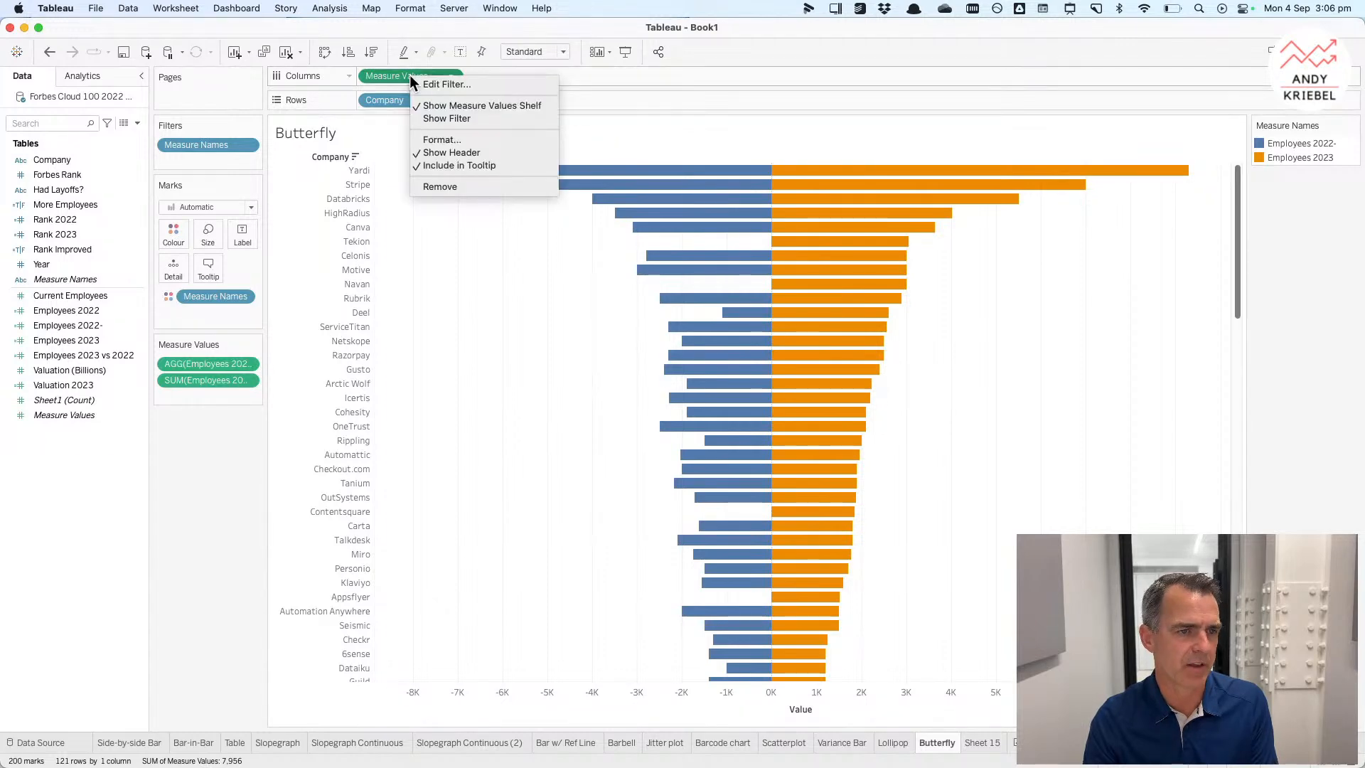
left_click(436, 140)
left_click(100, 277)
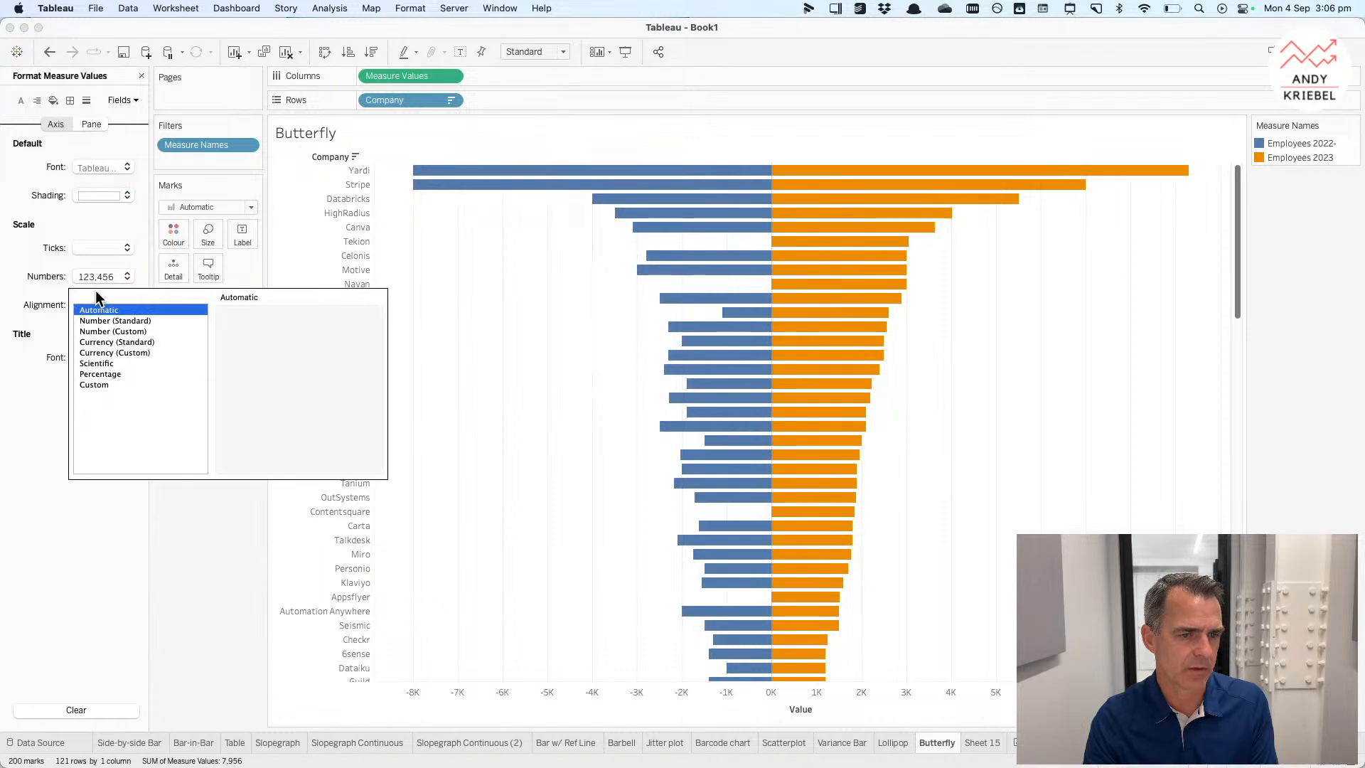
left_click(132, 328)
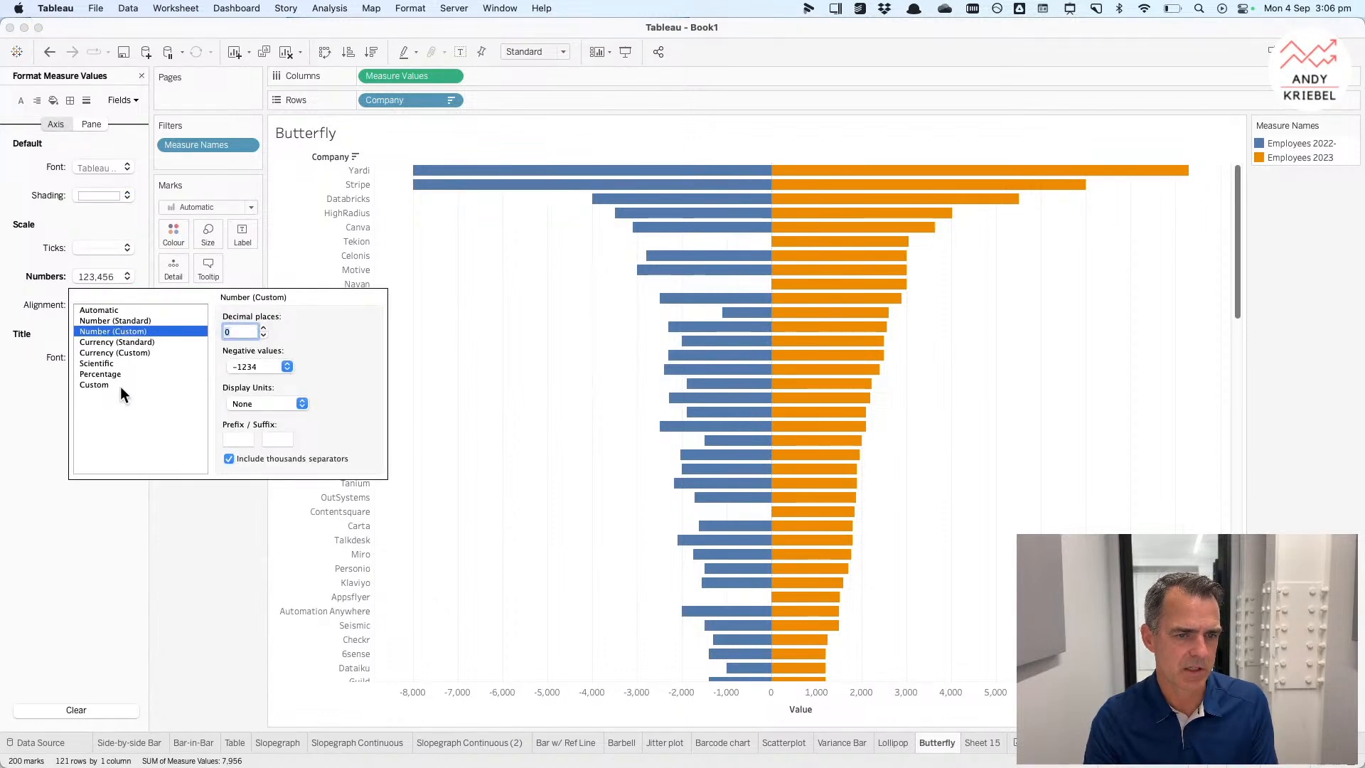
left_click(121, 385)
left_click(253, 330)
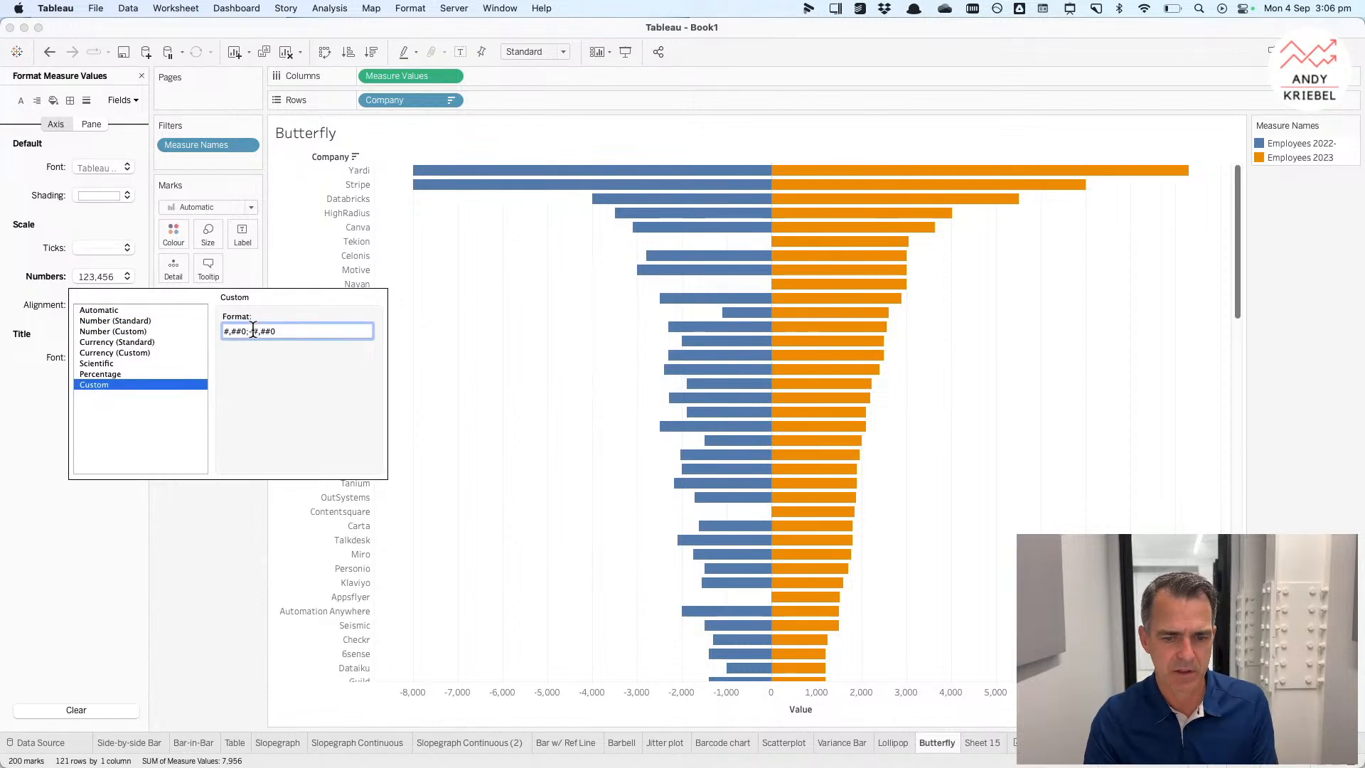
key("BackSpace")
key("Return")
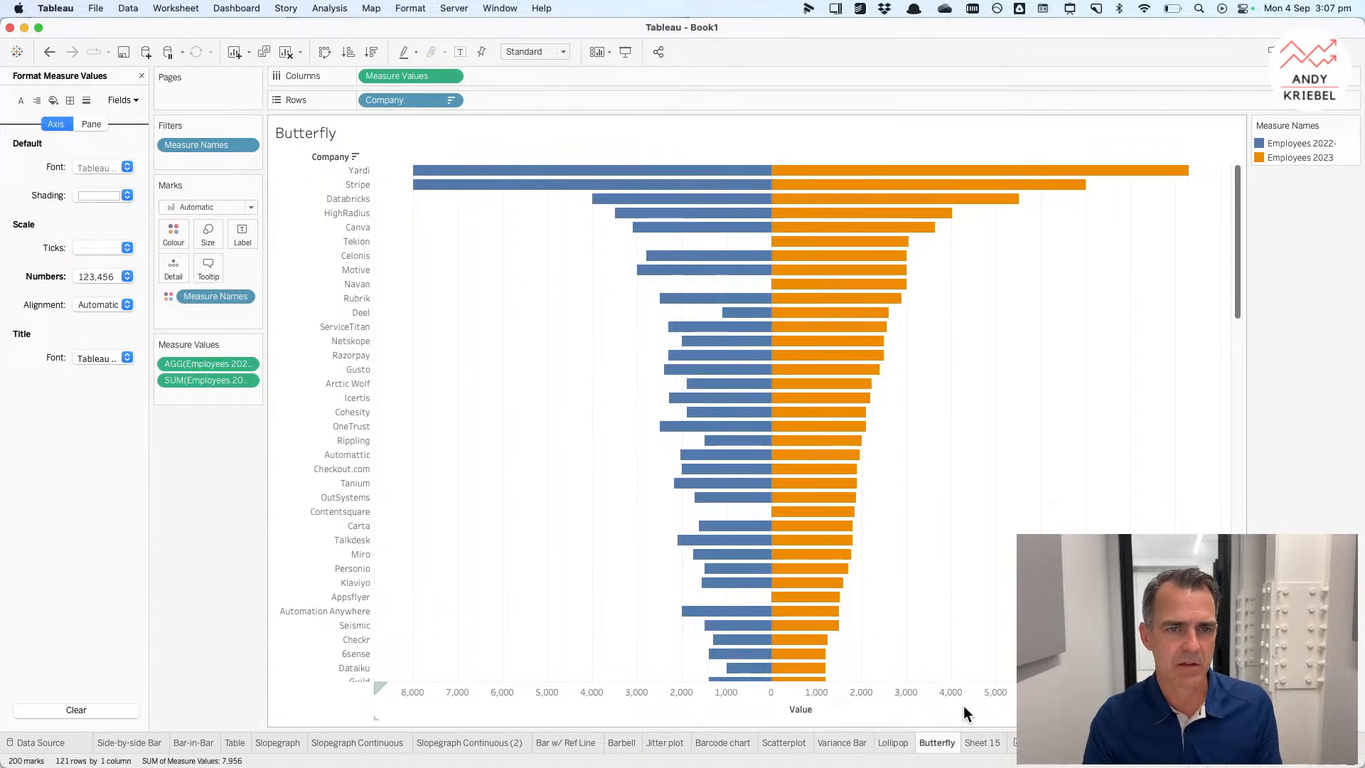
Step: On Sheet 15, replace the negated 2022 calculation on columns with the Employees 2022- field
left_click(980, 742)
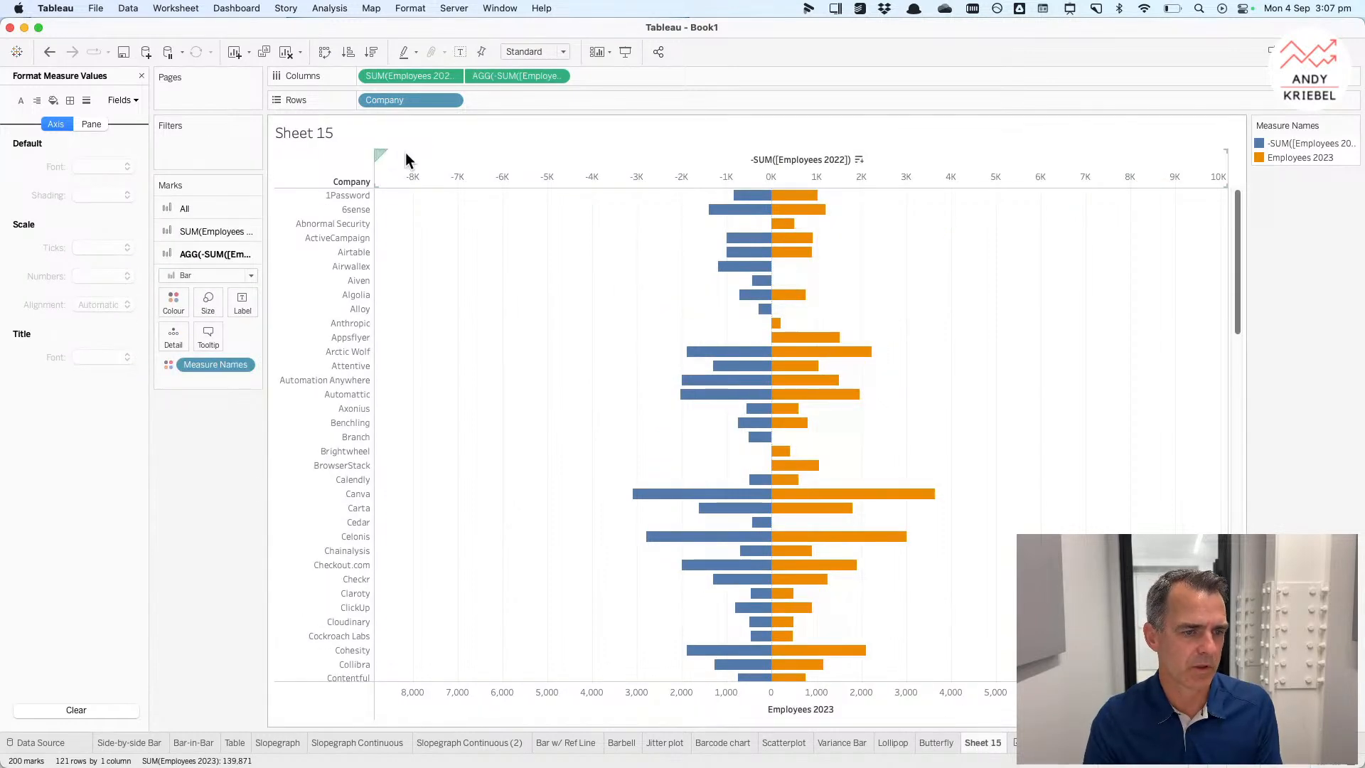
left_click(142, 75)
left_click(71, 325)
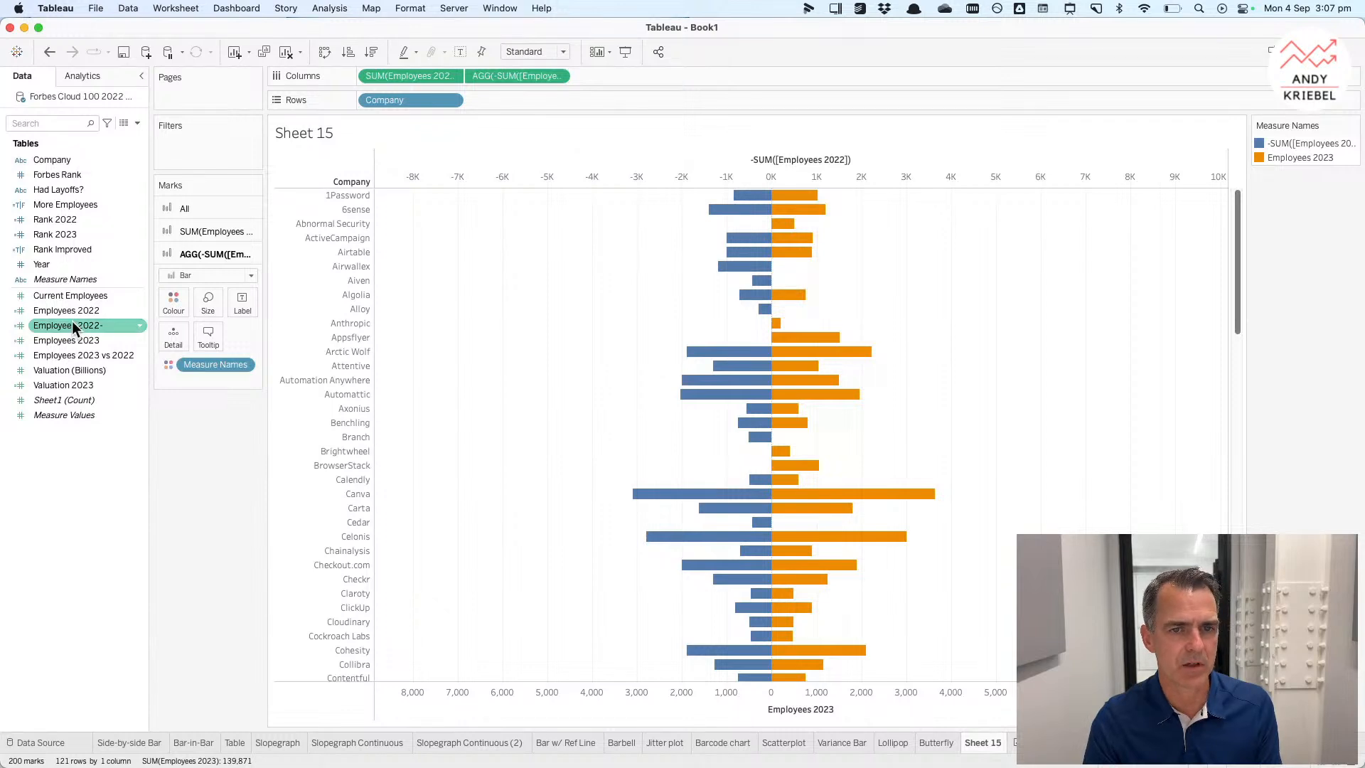
left_click_drag(71, 325, 512, 75)
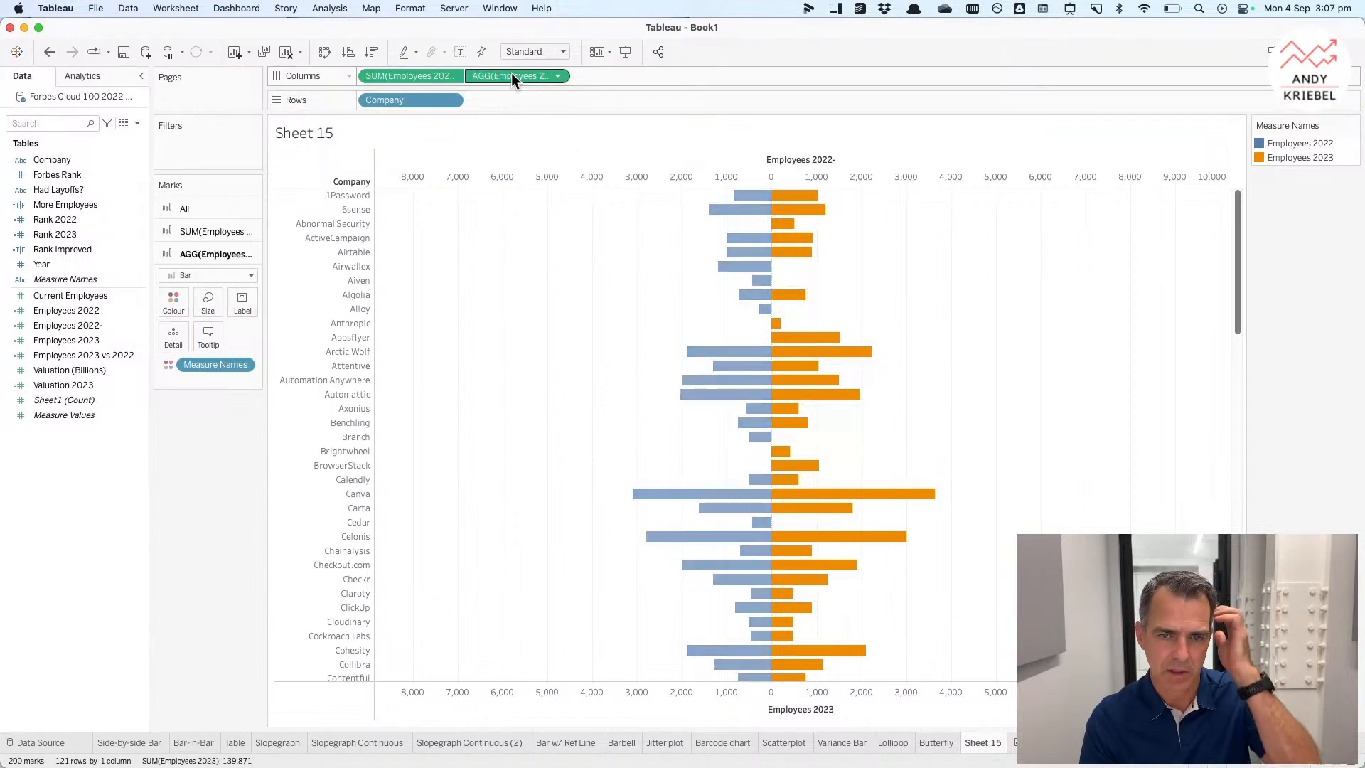
mouse_move(739, 267)
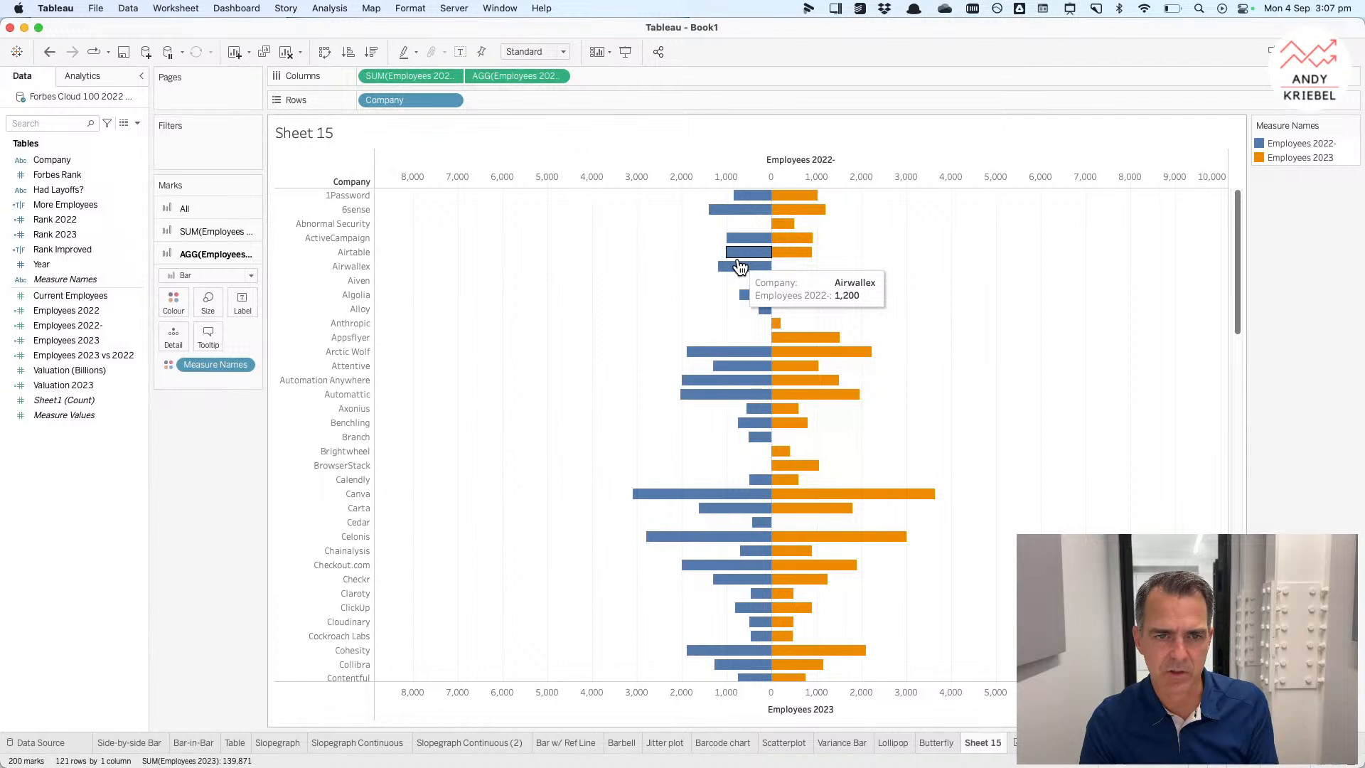
Step: Sort Company descending by the sum of Employees 2023
left_click(452, 100)
left_click(604, 327)
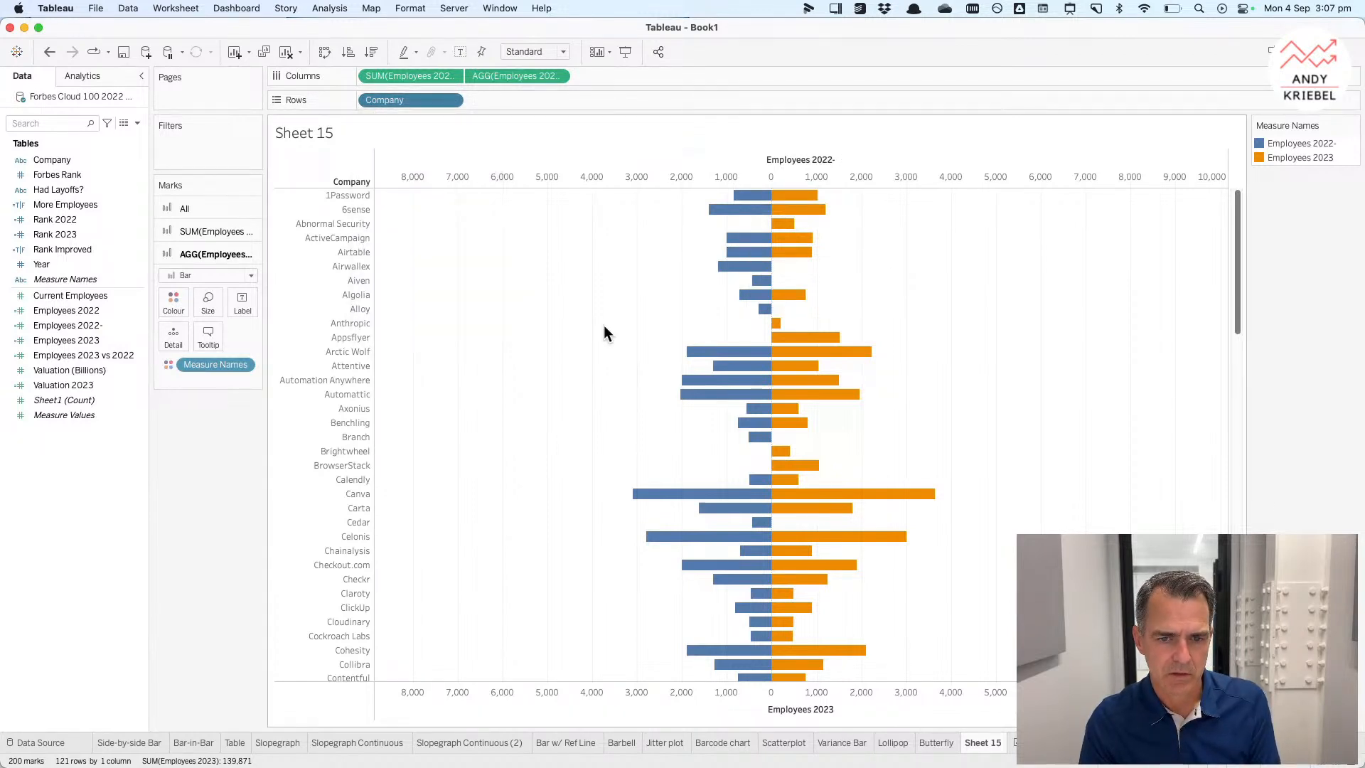
left_click(650, 381)
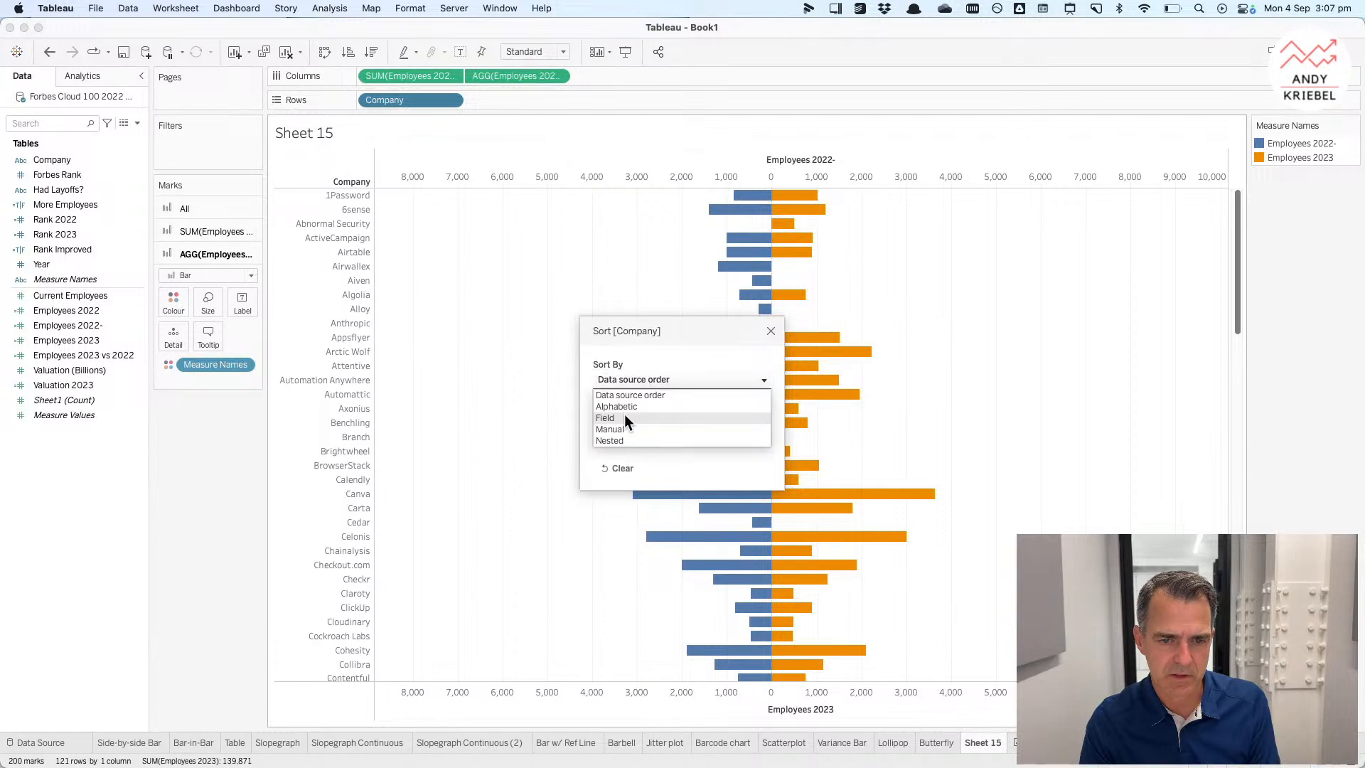
left_click(625, 419)
left_click(598, 436)
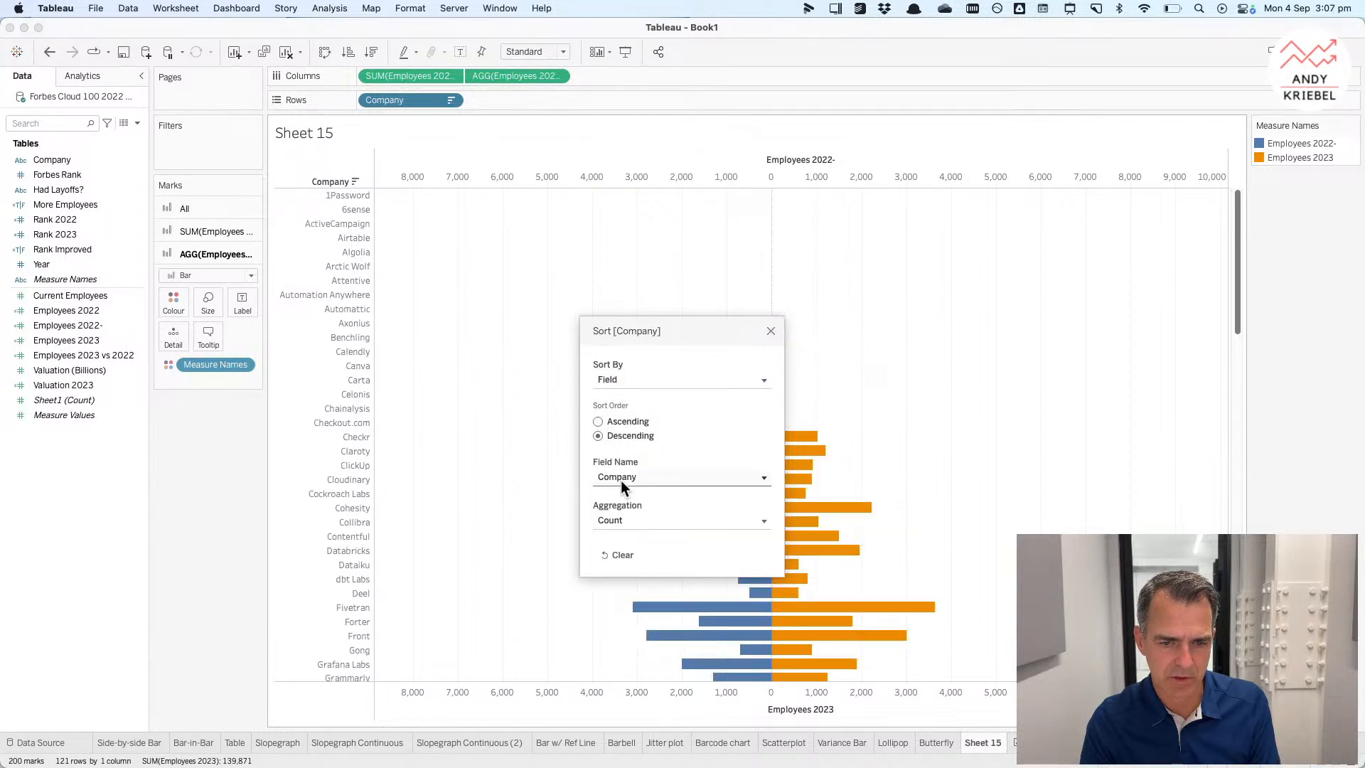
left_click(621, 480)
left_click(634, 567)
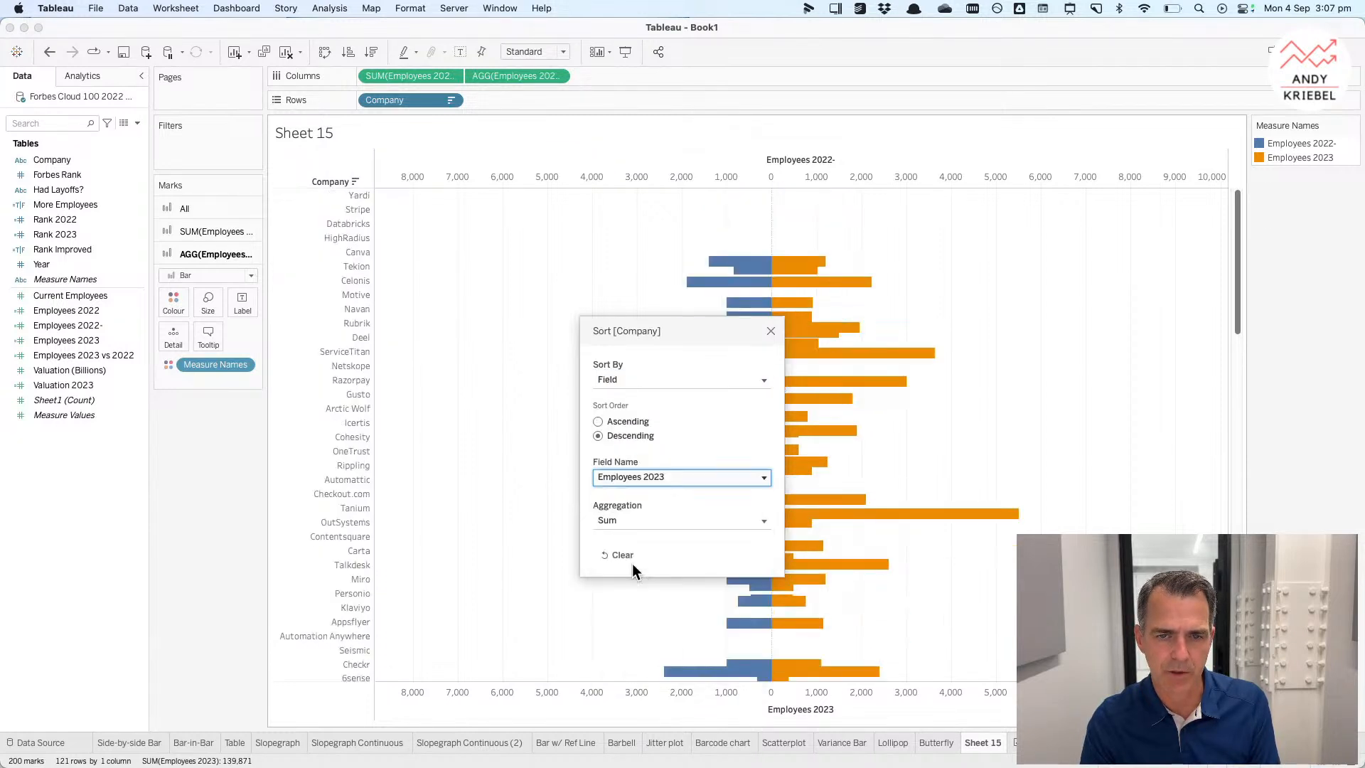
left_click(772, 331)
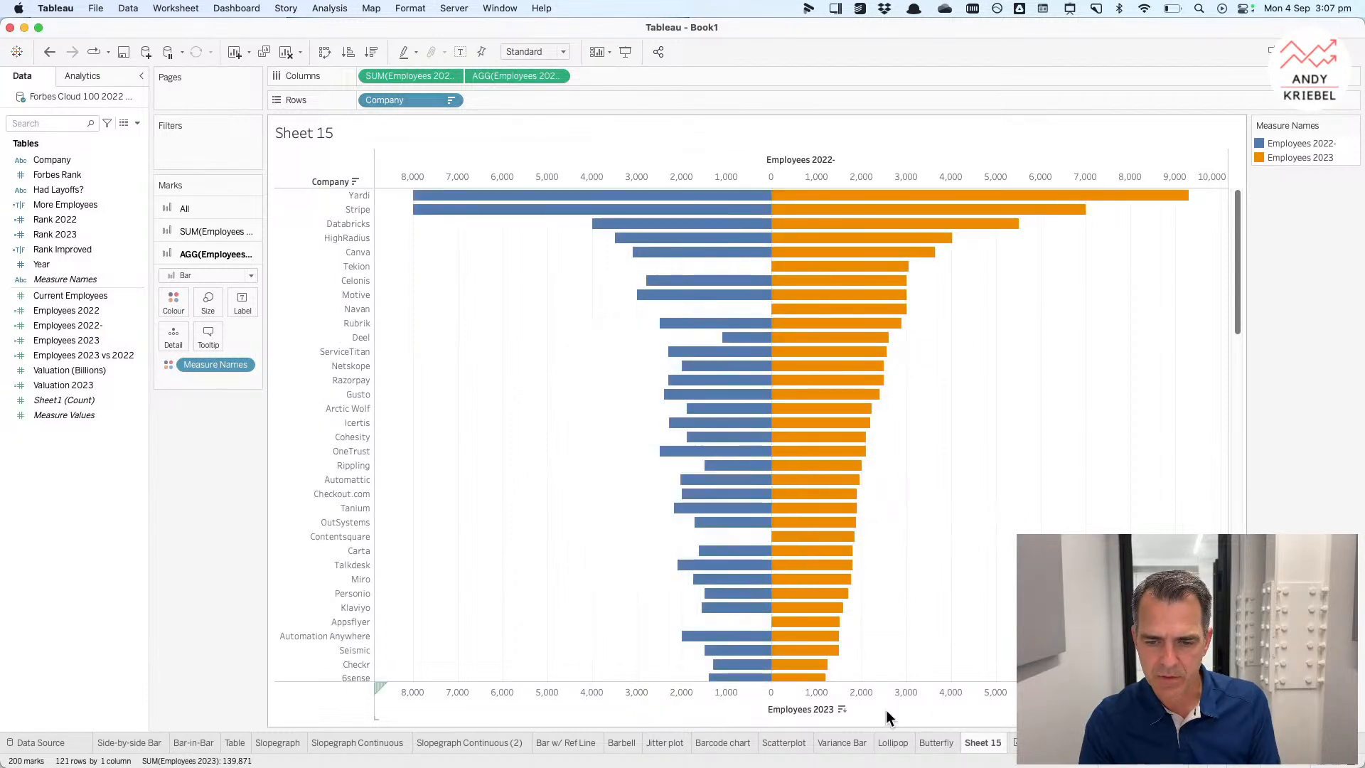
Step: Rename Sheet 15 as Butterfly Dual Axis
double_click(987, 742)
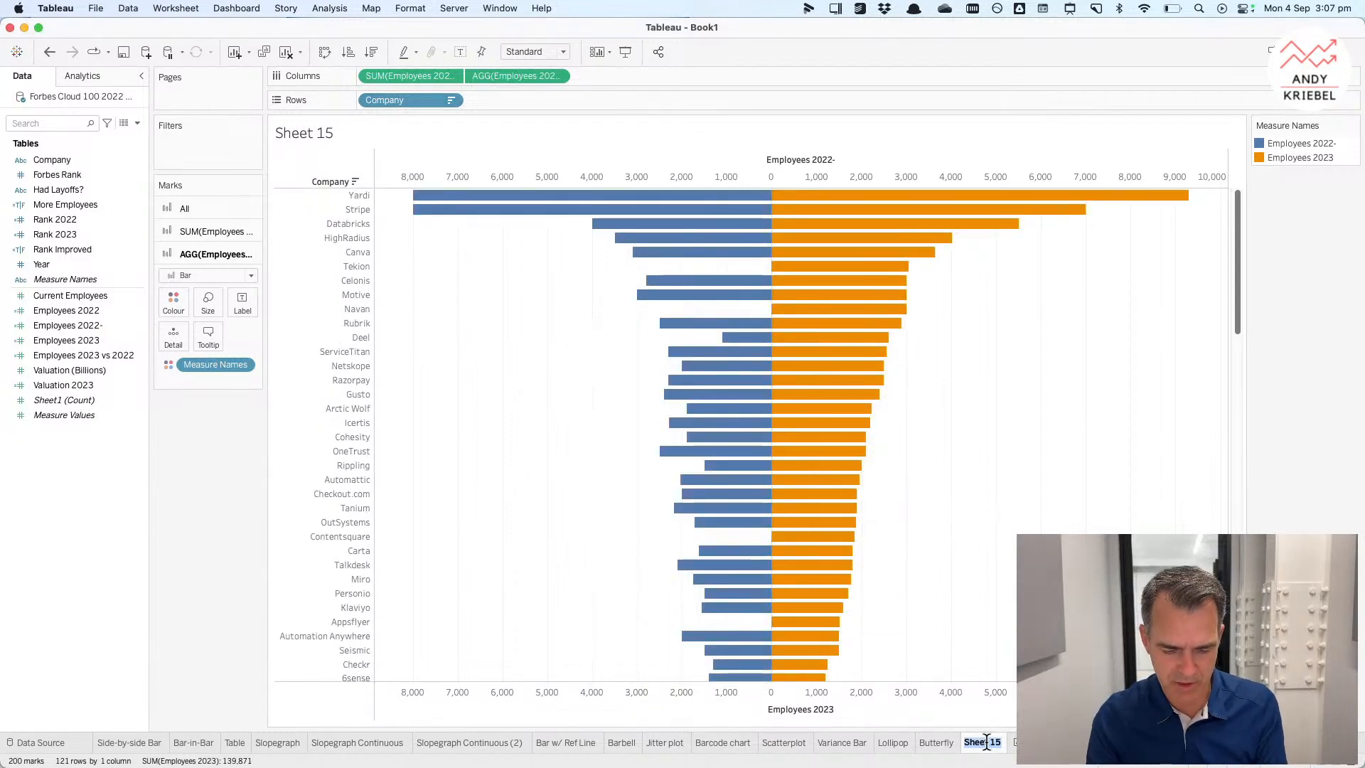
type("Butterfly")
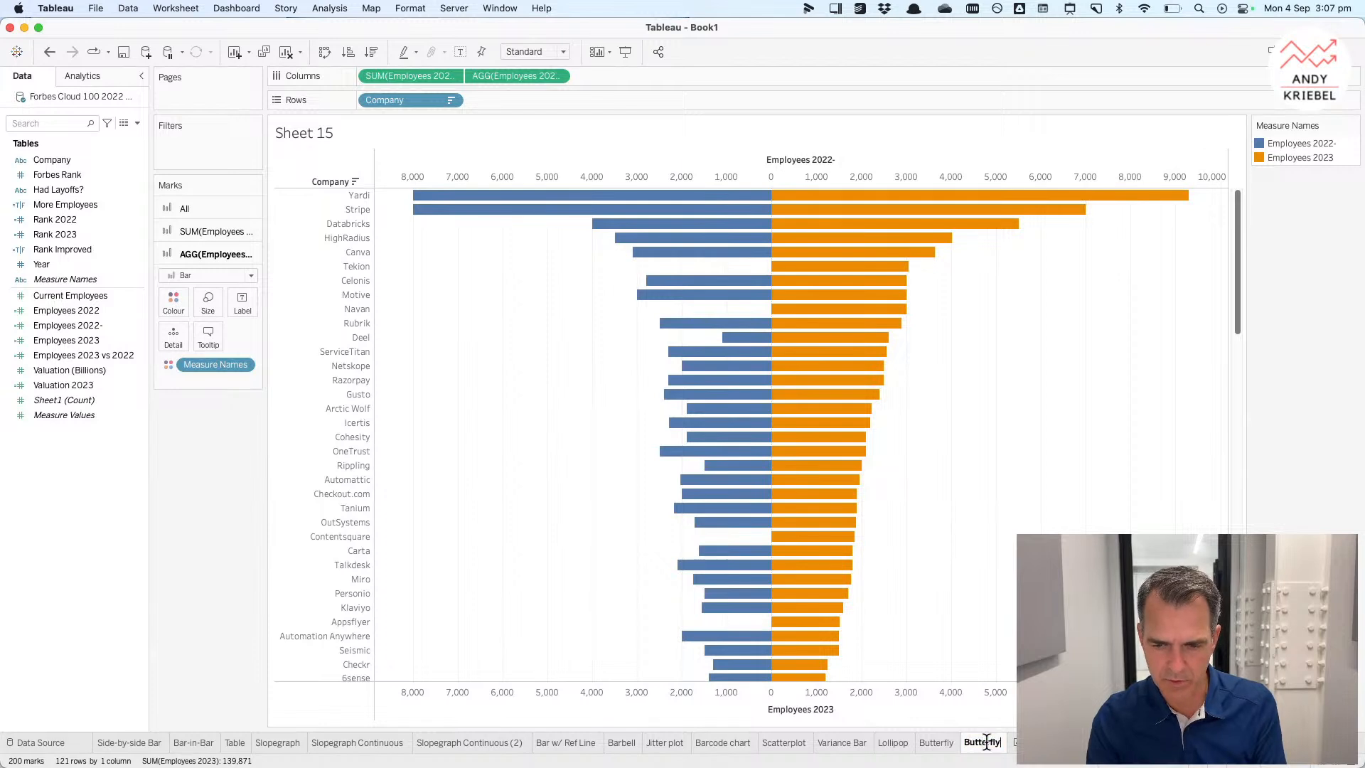
type(" Dua")
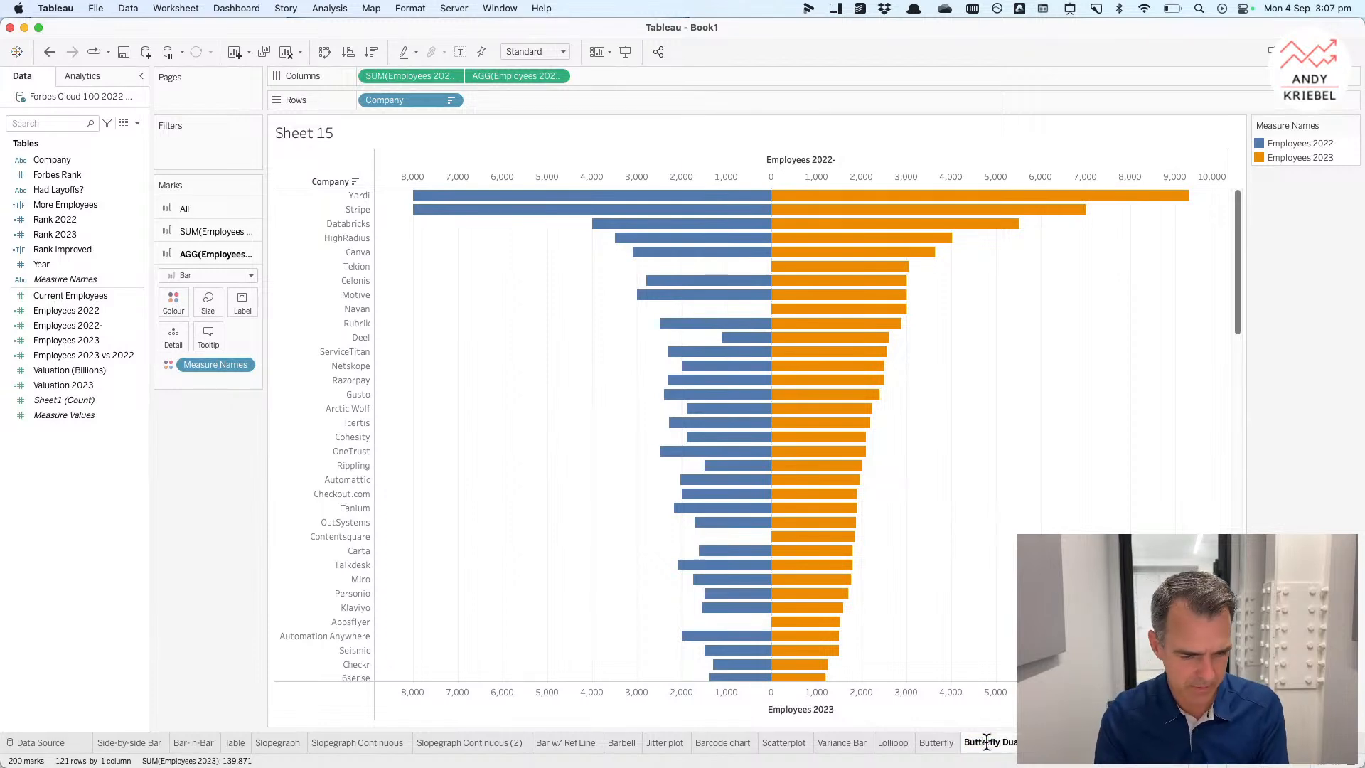
key("Return")
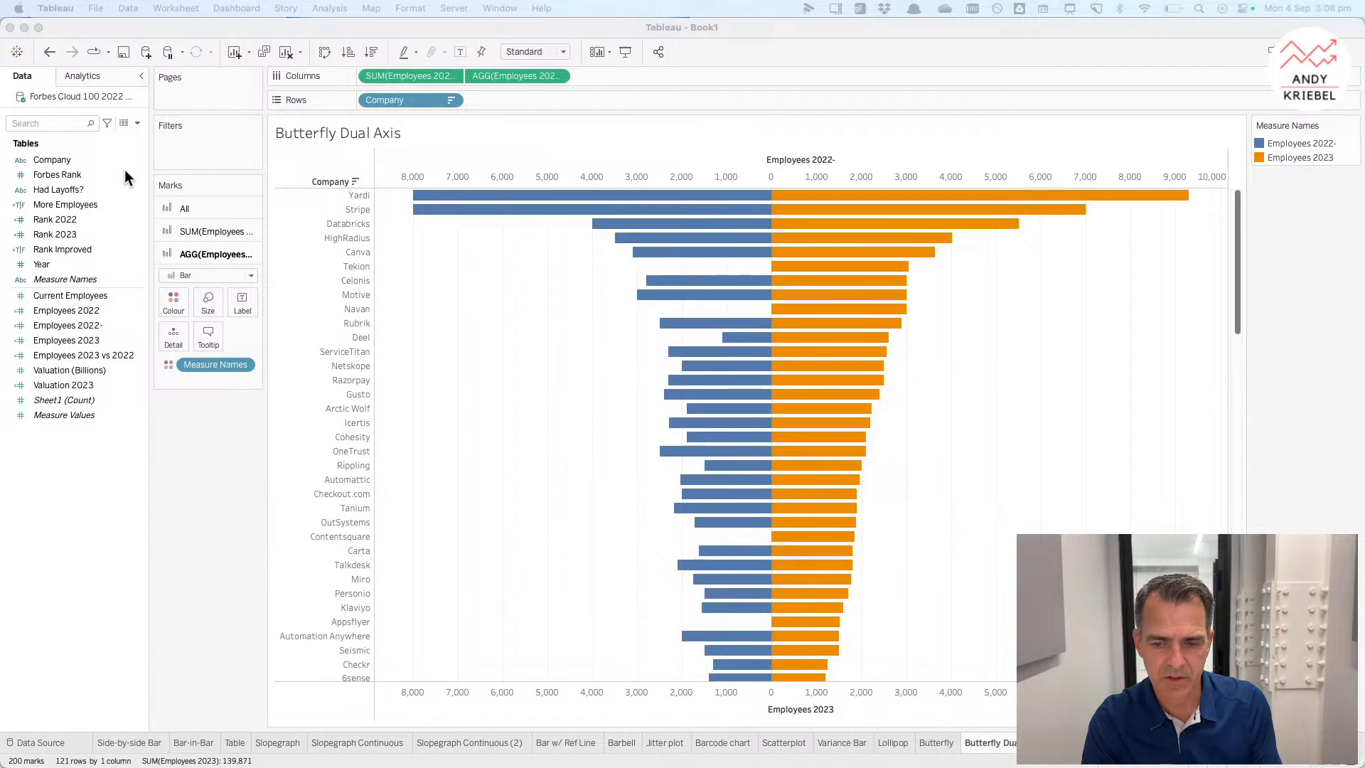
Step: Duplicate the Barbell sheet
left_click(1002, 740)
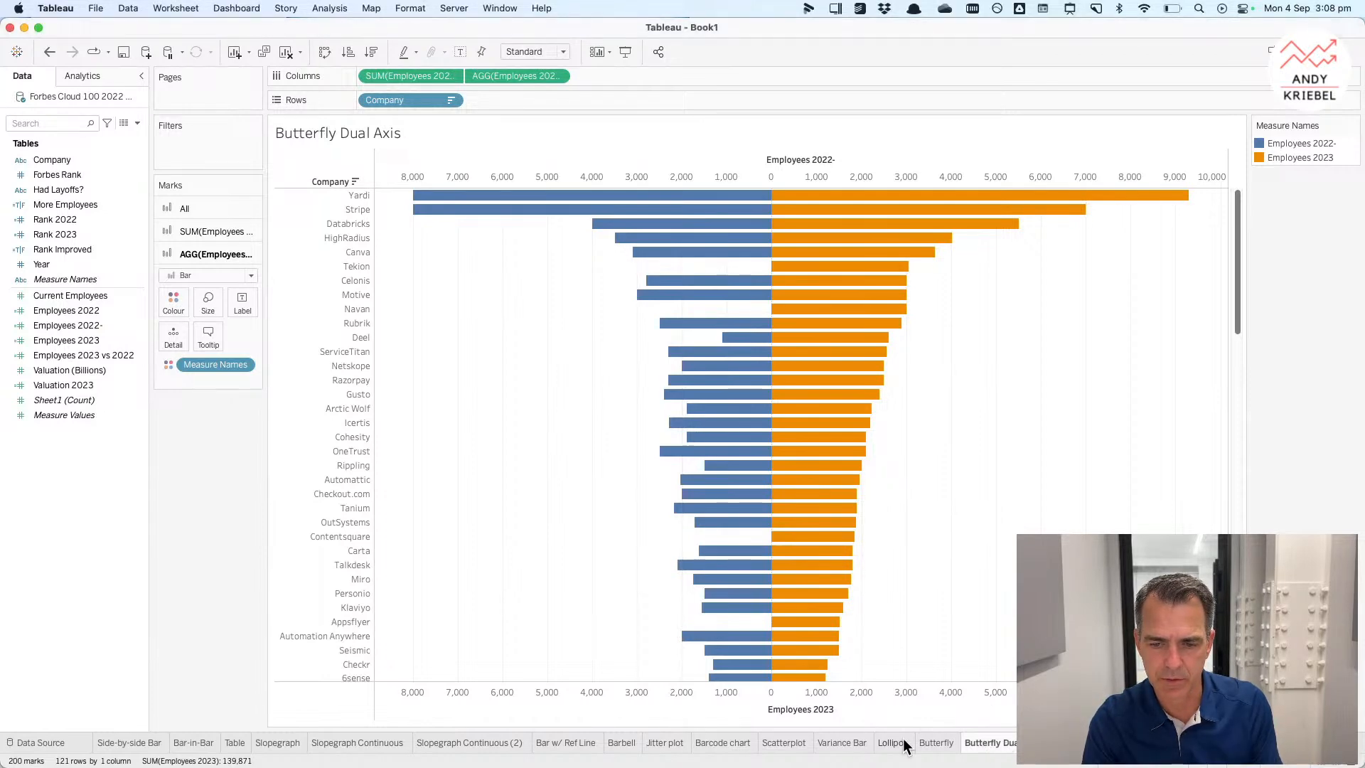
left_click(715, 742)
left_click(626, 742)
right_click(638, 744)
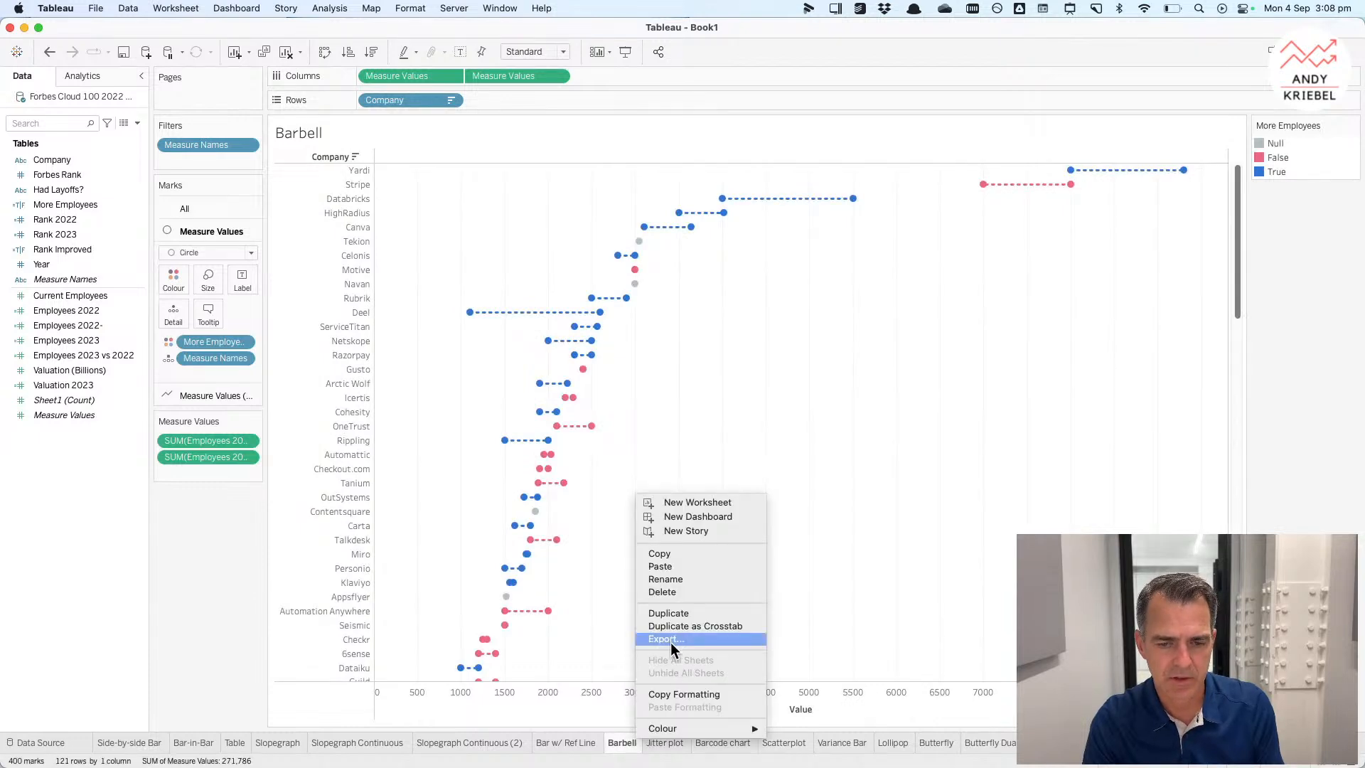
left_click(672, 614)
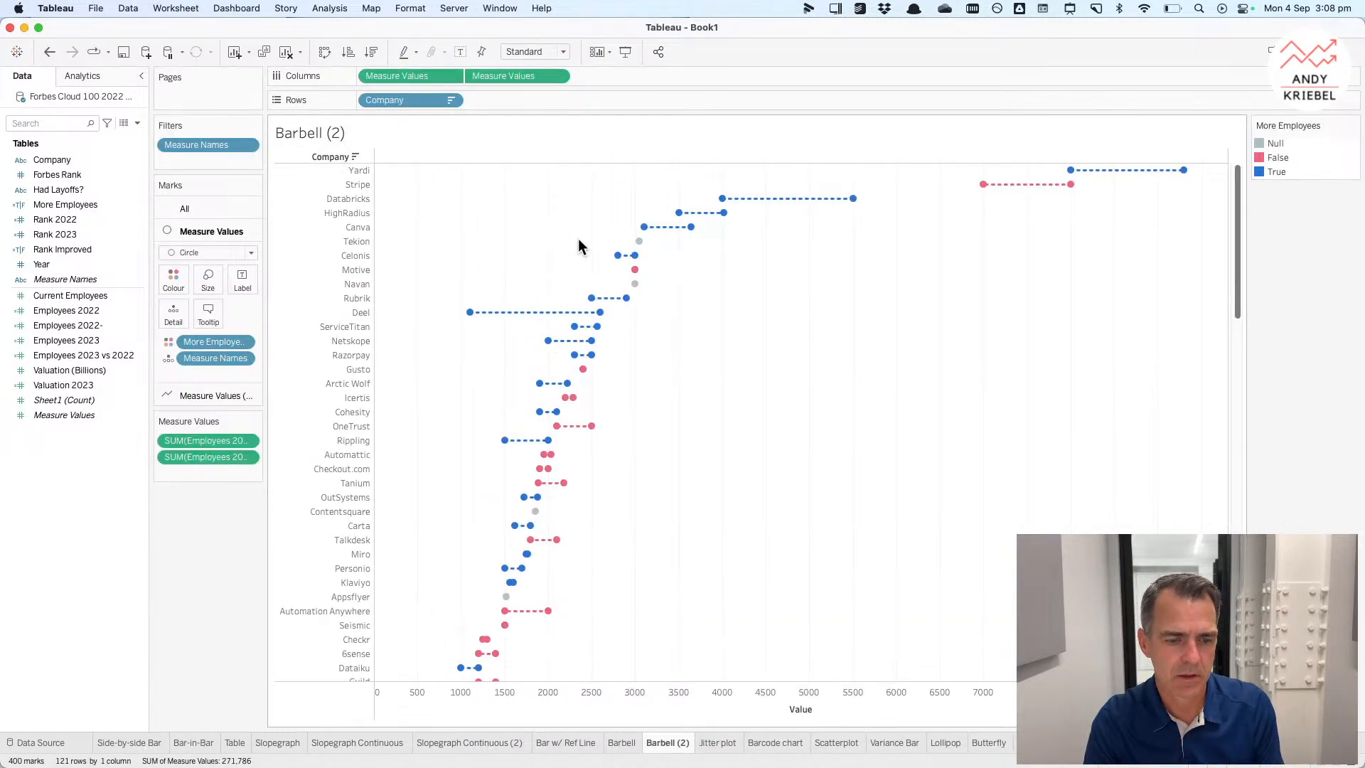
Step: On the duplicated barbell sheet, change the connecting line marks' path pattern to solid
left_click(482, 76)
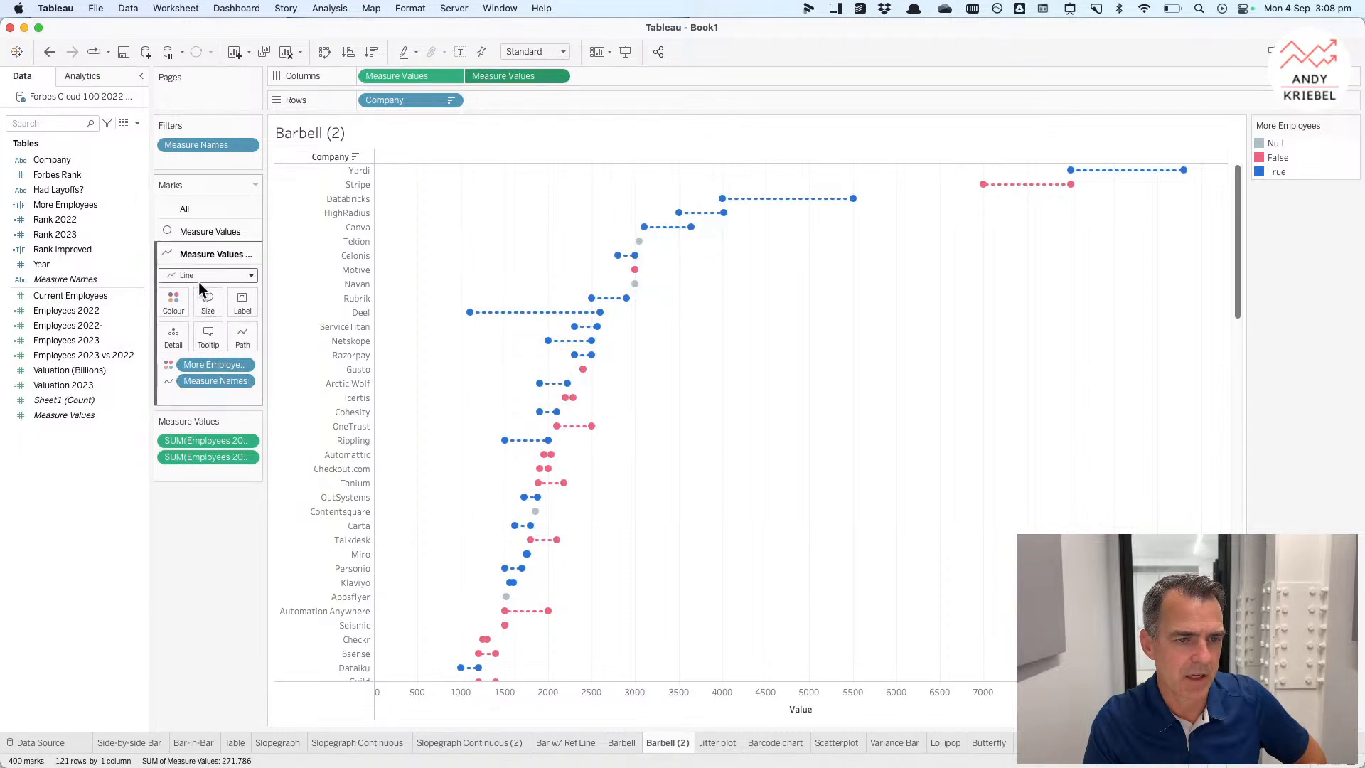
left_click(242, 335)
left_click(266, 411)
Step: Thicken the connecting lines and remove More Employees from the line marks' colour
left_click(209, 306)
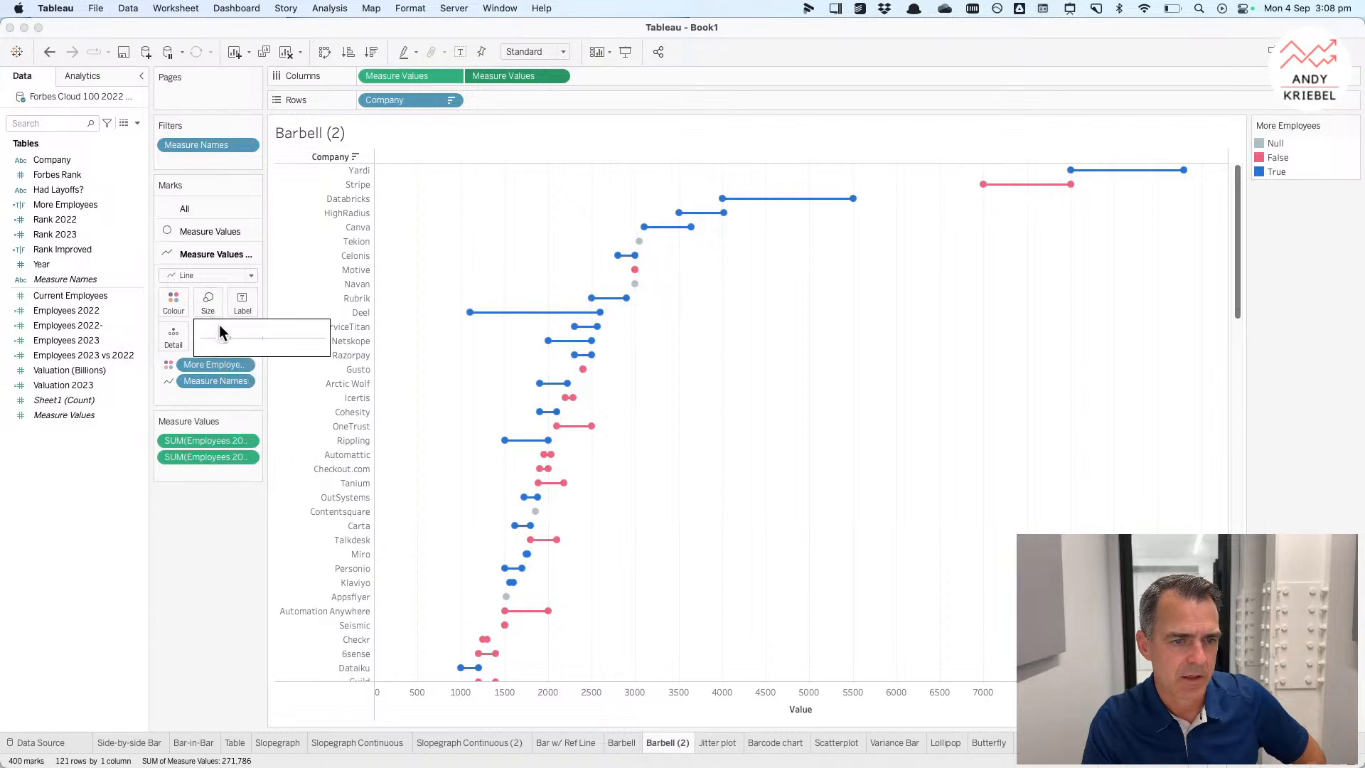
left_click_drag(219, 331, 309, 342)
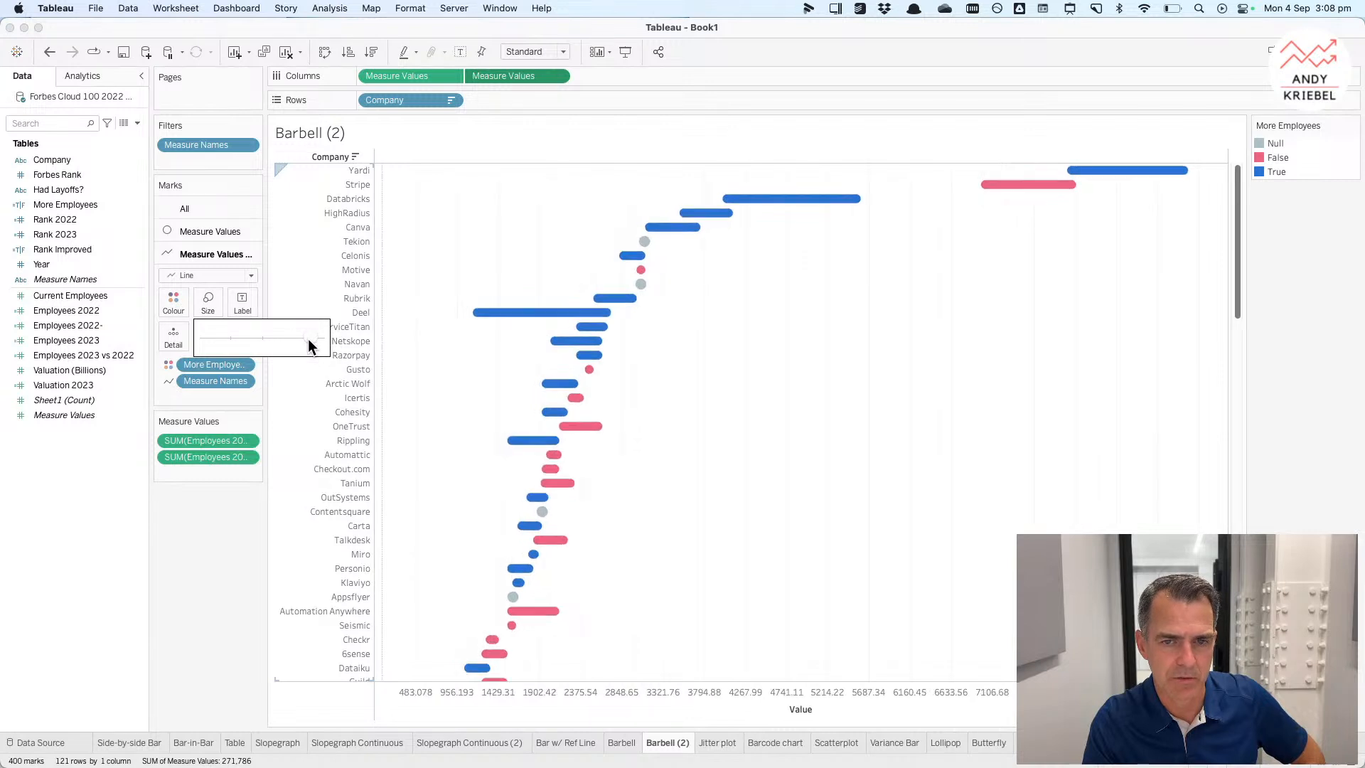
left_click(190, 360)
left_click_drag(190, 361, 213, 546)
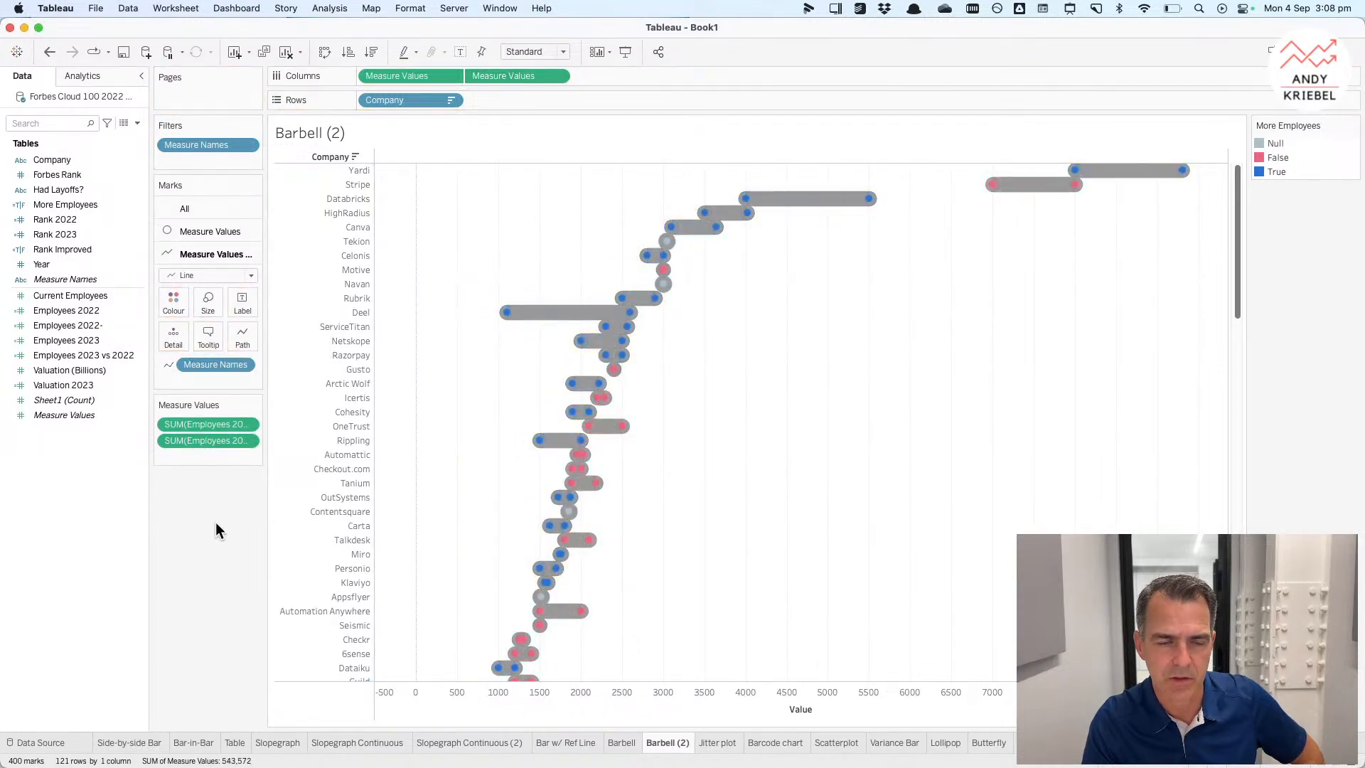
Step: Slightly reduce the connecting line size and colour the lines light grey
left_click(212, 302)
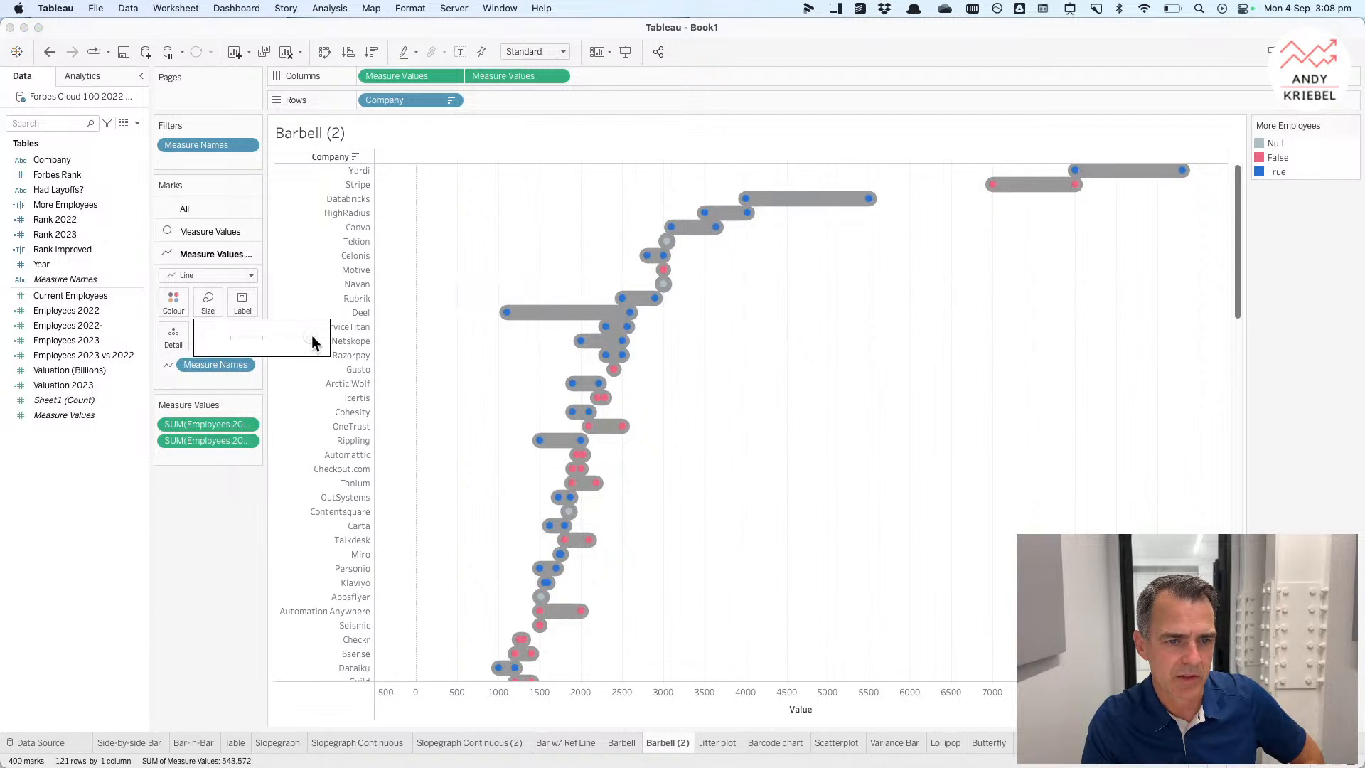
left_click_drag(314, 343, 307, 336)
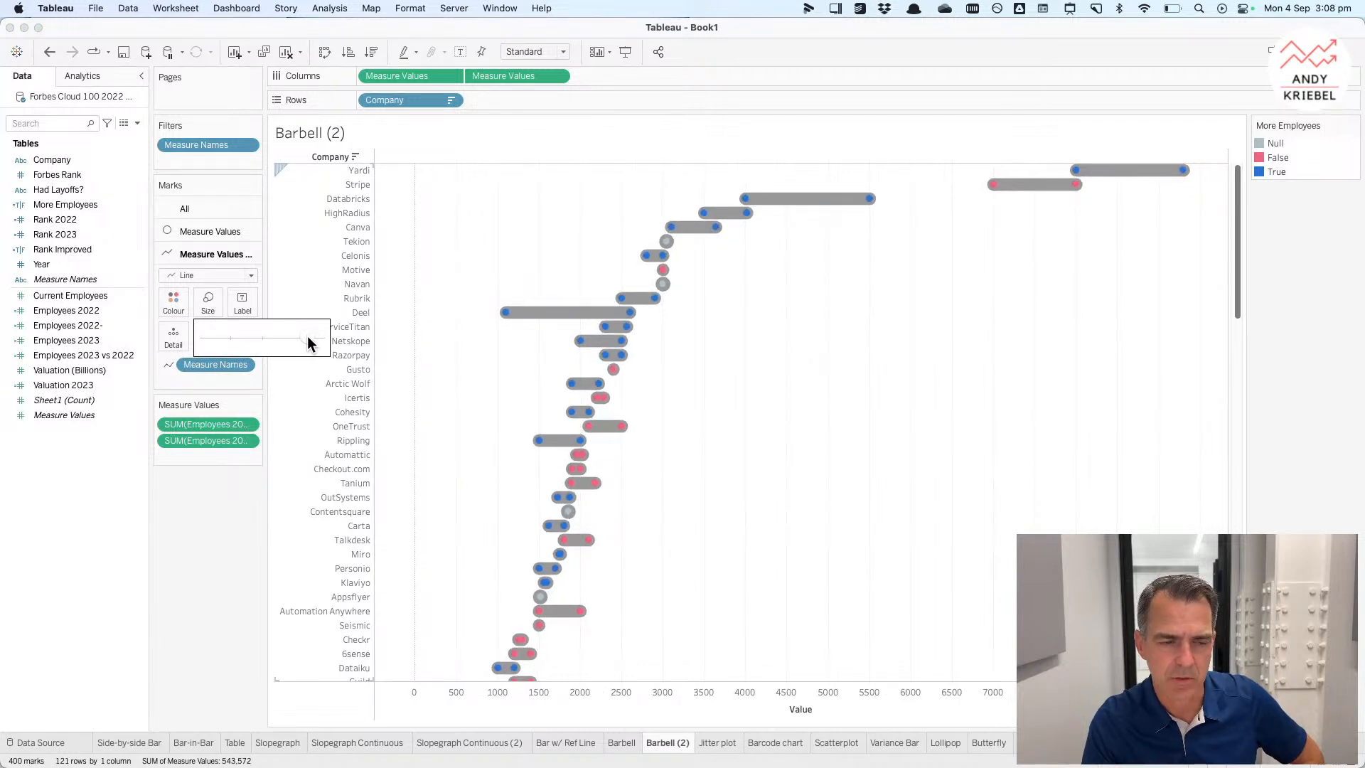
left_click(175, 304)
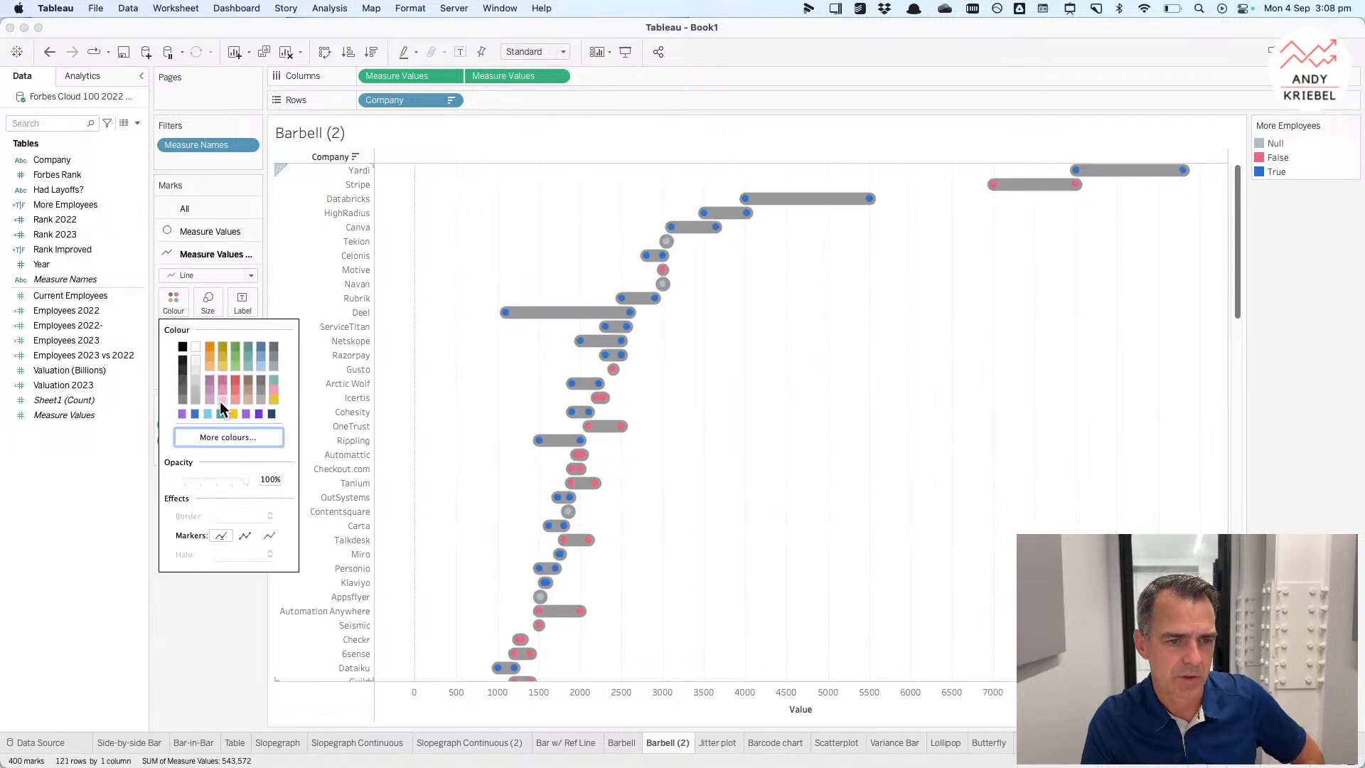
left_click(195, 370)
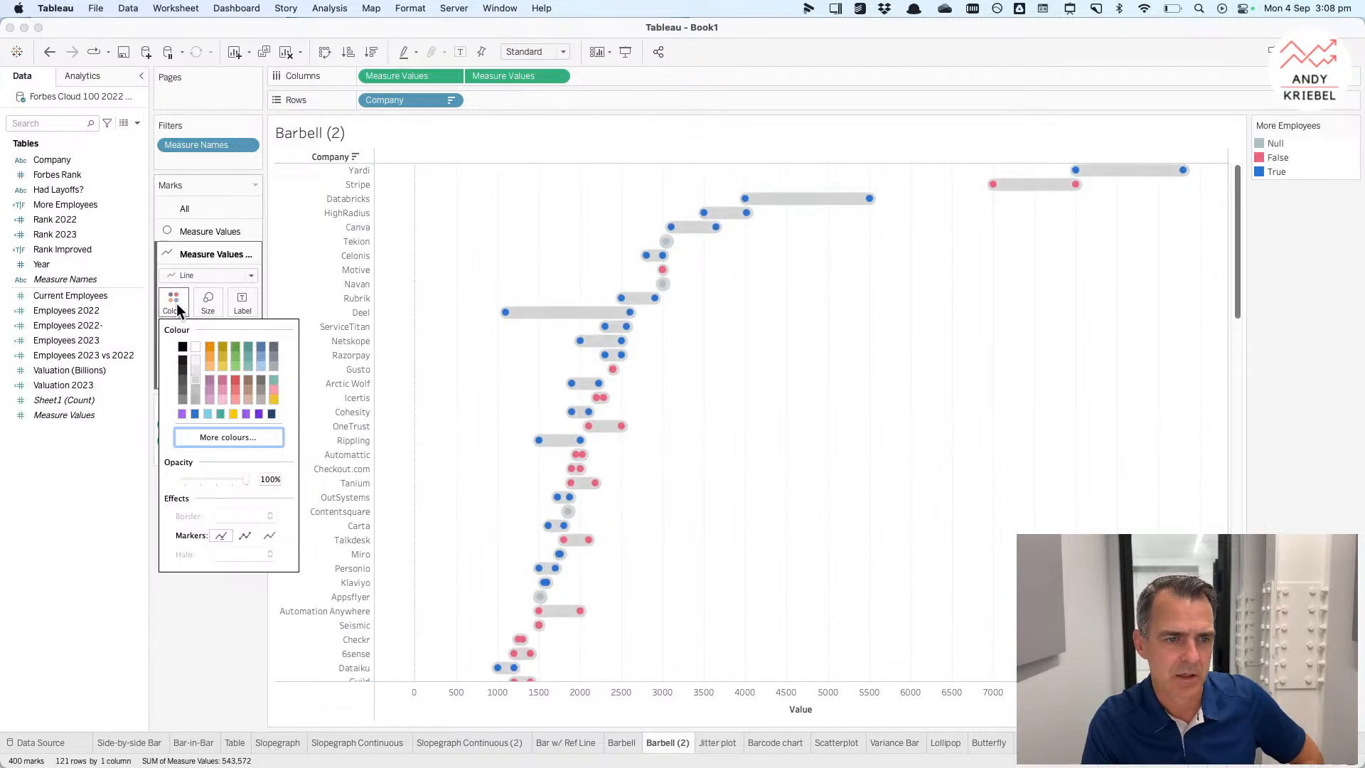
Step: Change the border setting of the circle marks' colour
left_click(182, 233)
left_click(174, 279)
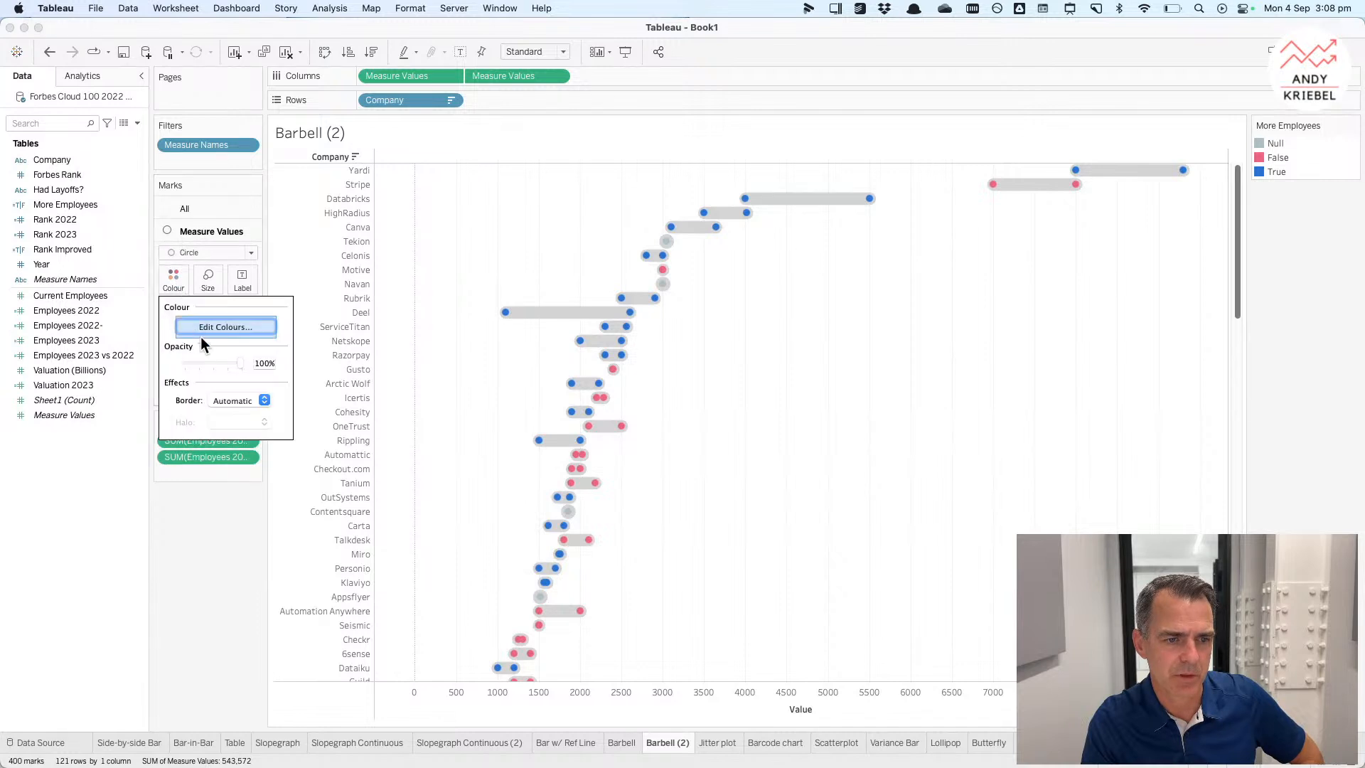
left_click(224, 401)
left_click(229, 474)
left_click(710, 432)
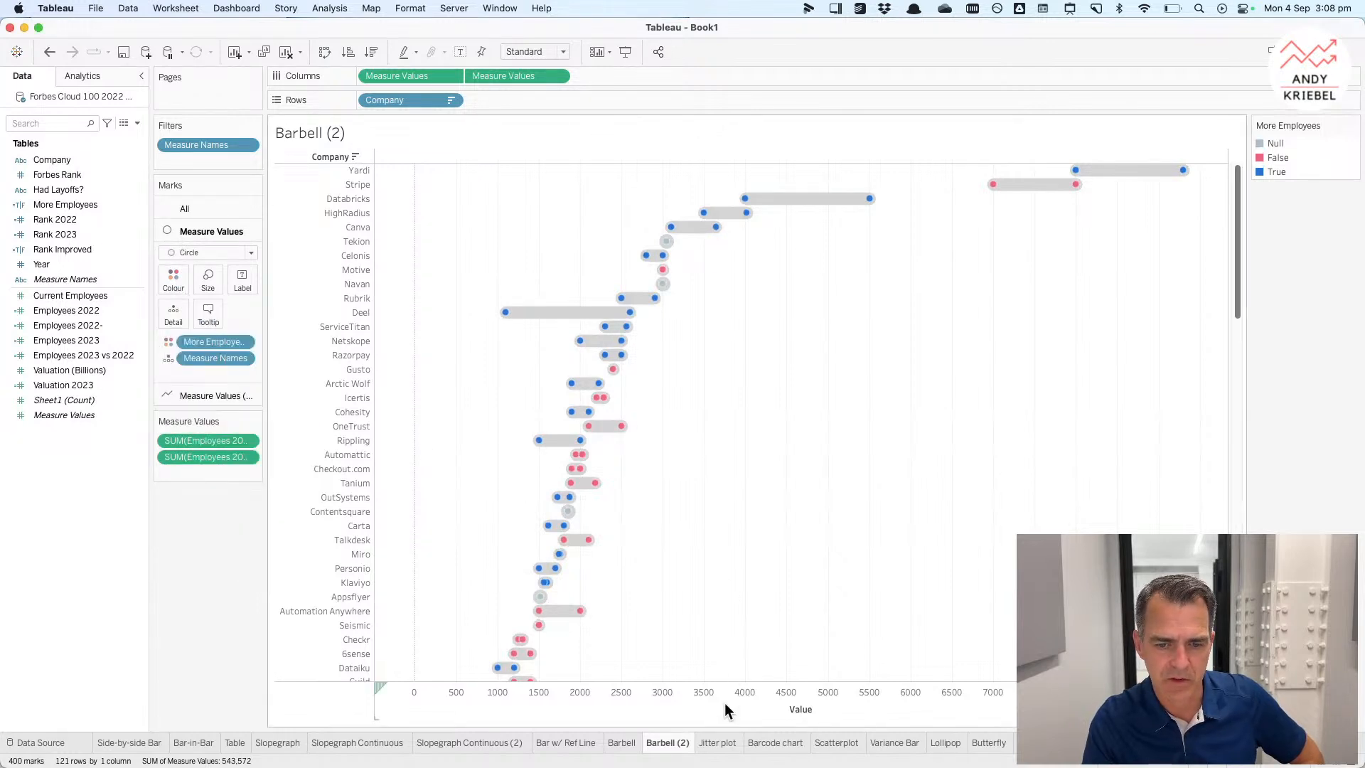
Step: Rename the duplicated barbell sheet to Enclosed dot plot
double_click(665, 743)
type("Env")
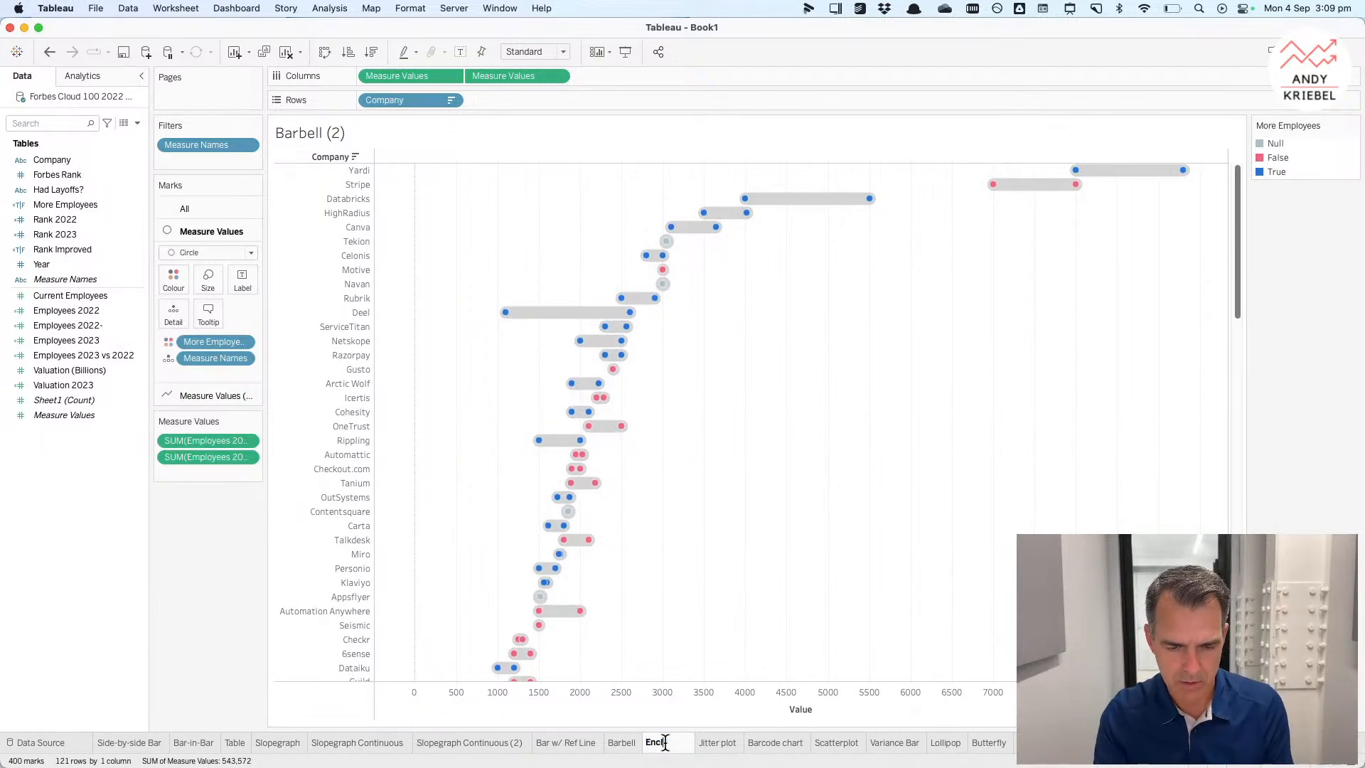
type("lsed")
key("BackSpace")
key("BackSpace")
key("BackSpace")
type("osed ")
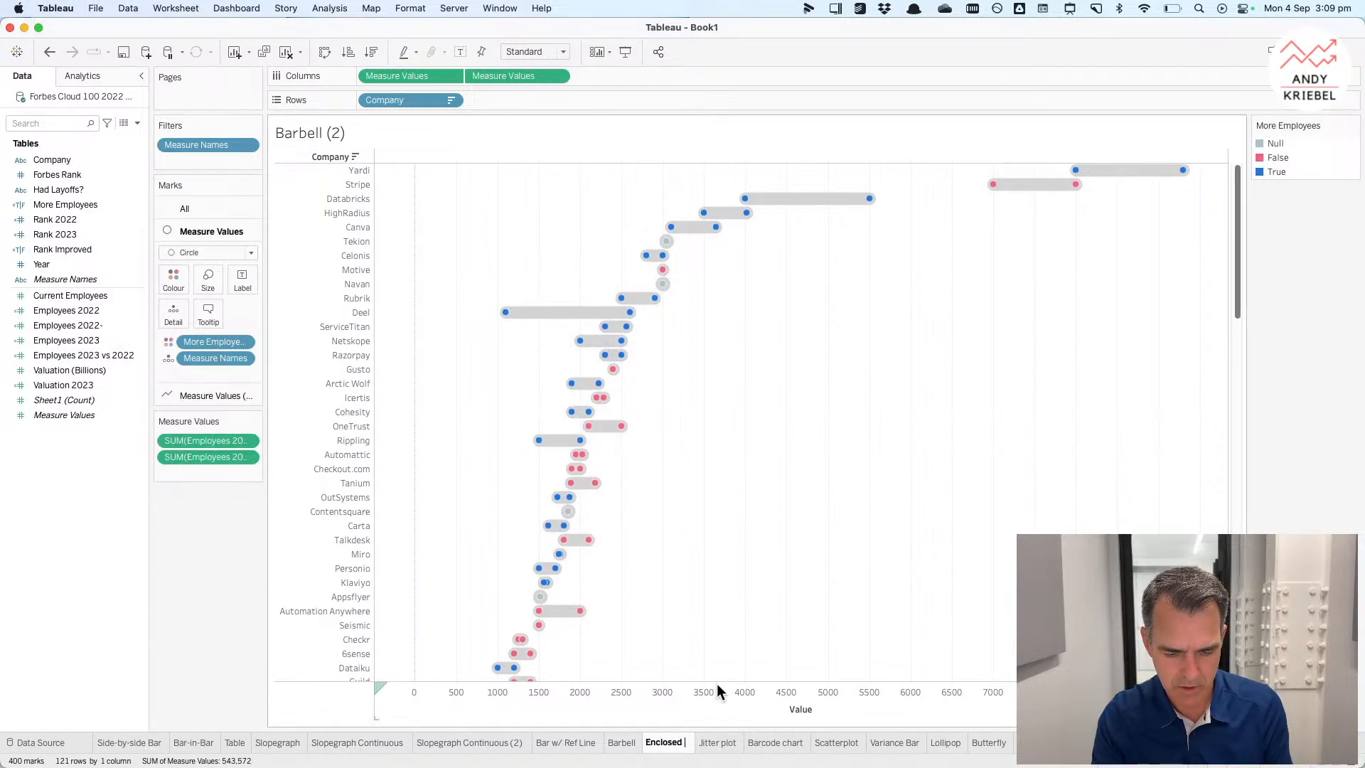
type("dot plot")
key("Return")
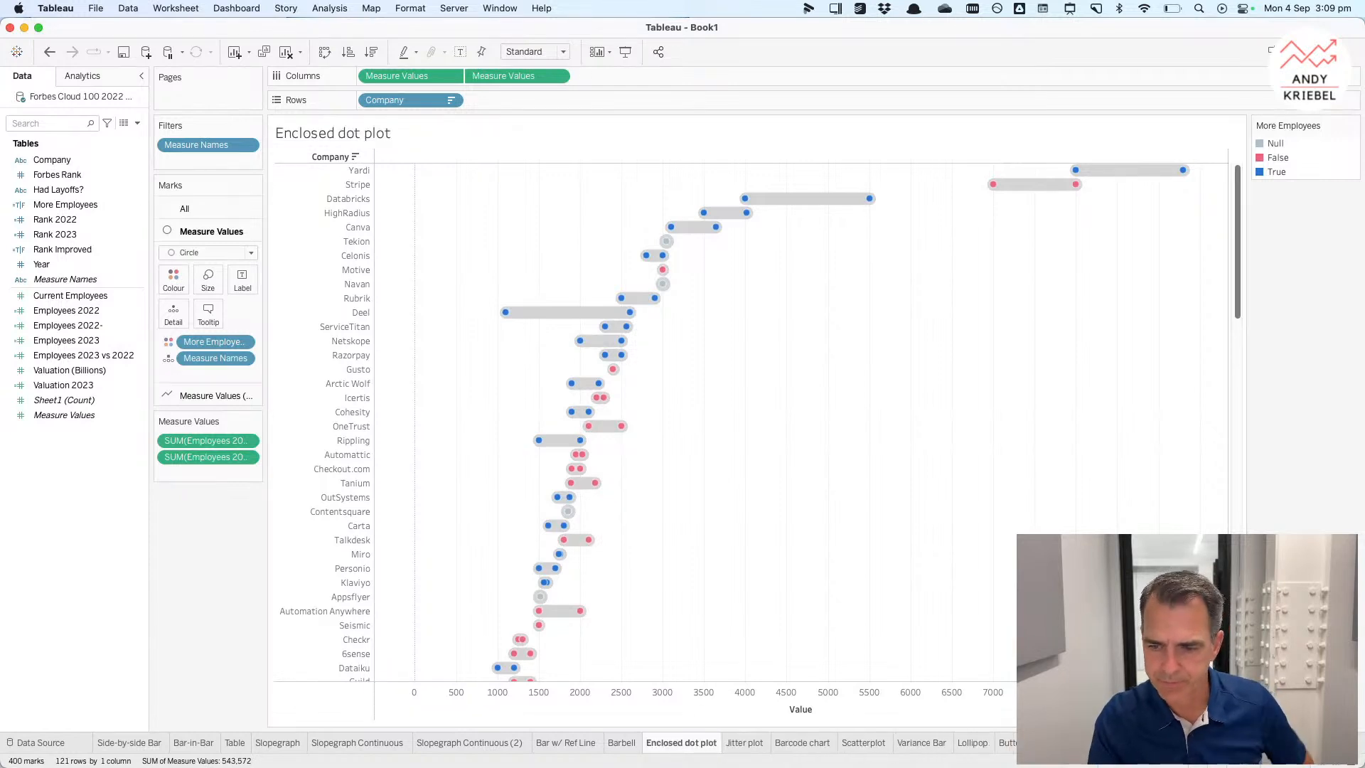
Step: Open a new worksheet and duplicate the Valuation 2023 calculated field
key("super+t")
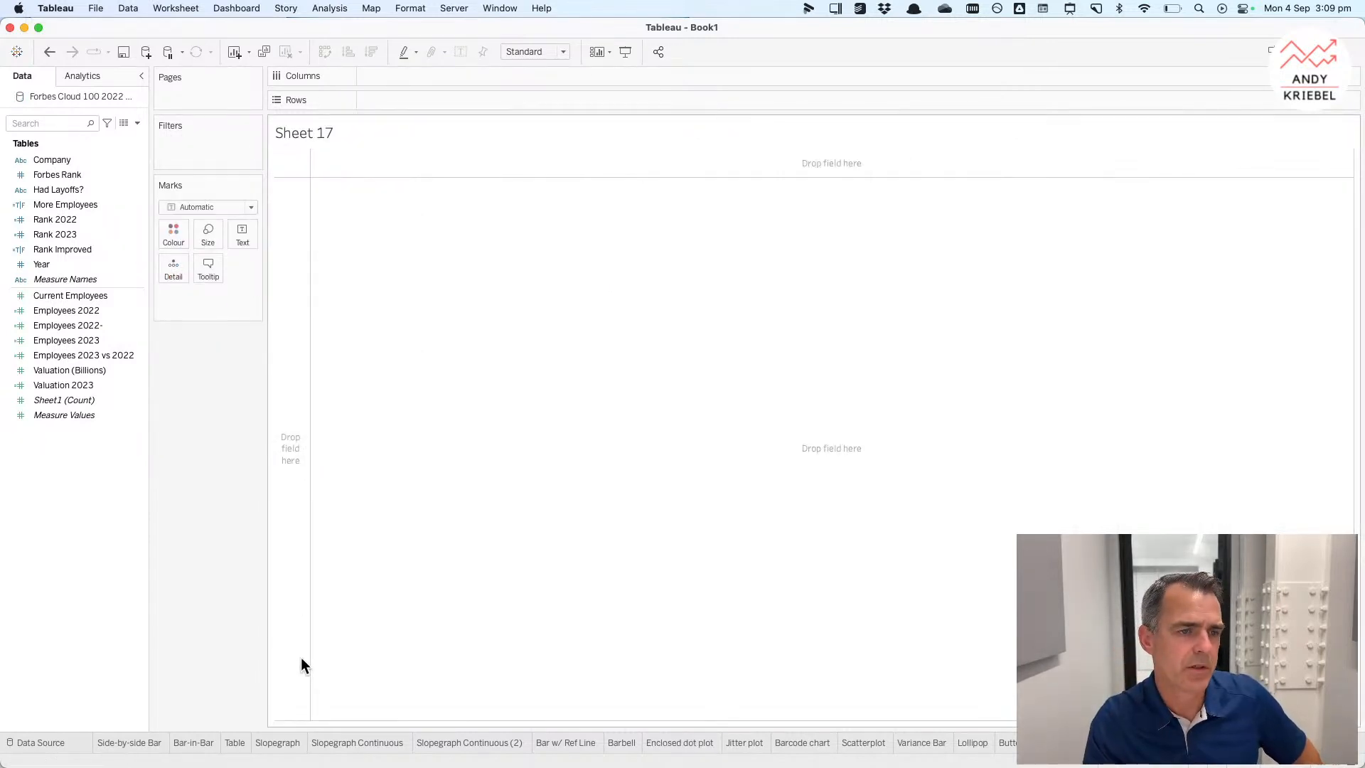
left_click(73, 401)
left_click(53, 219)
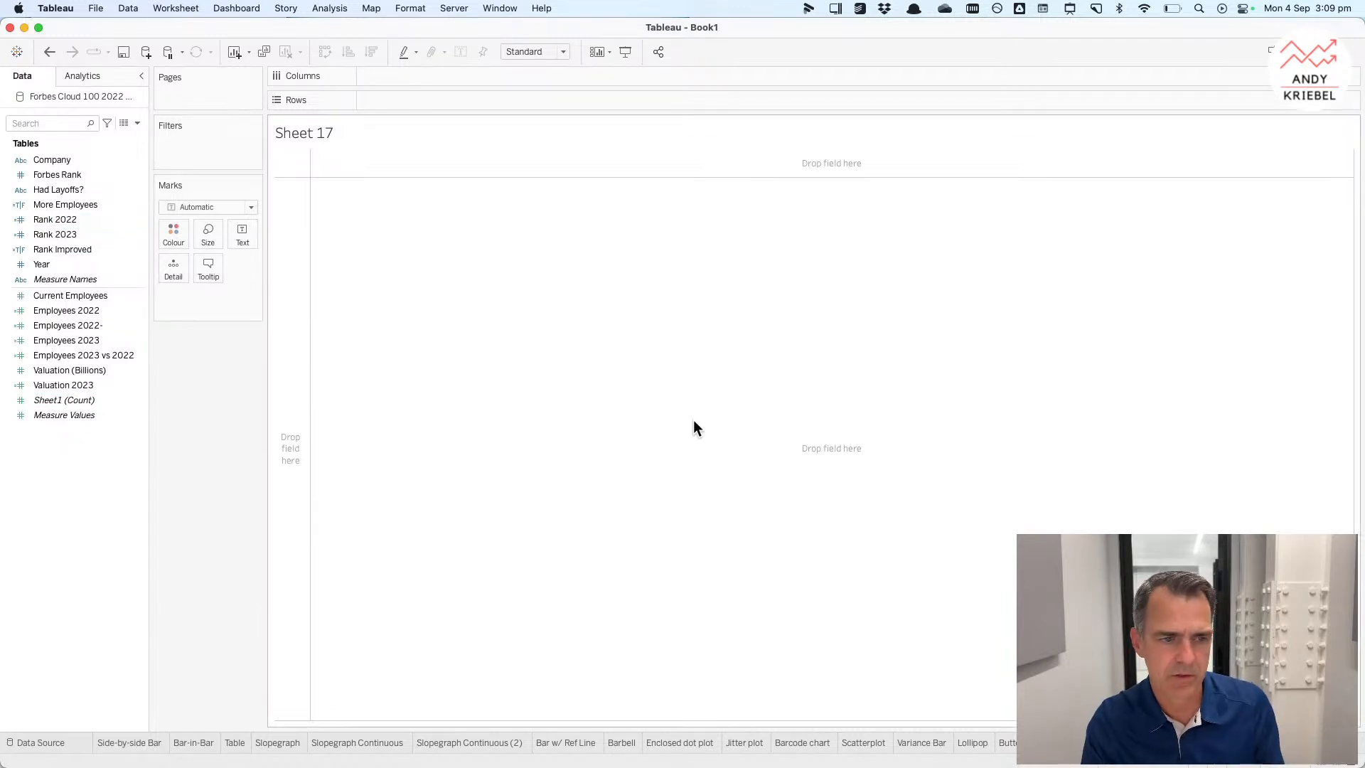
right_click(66, 385)
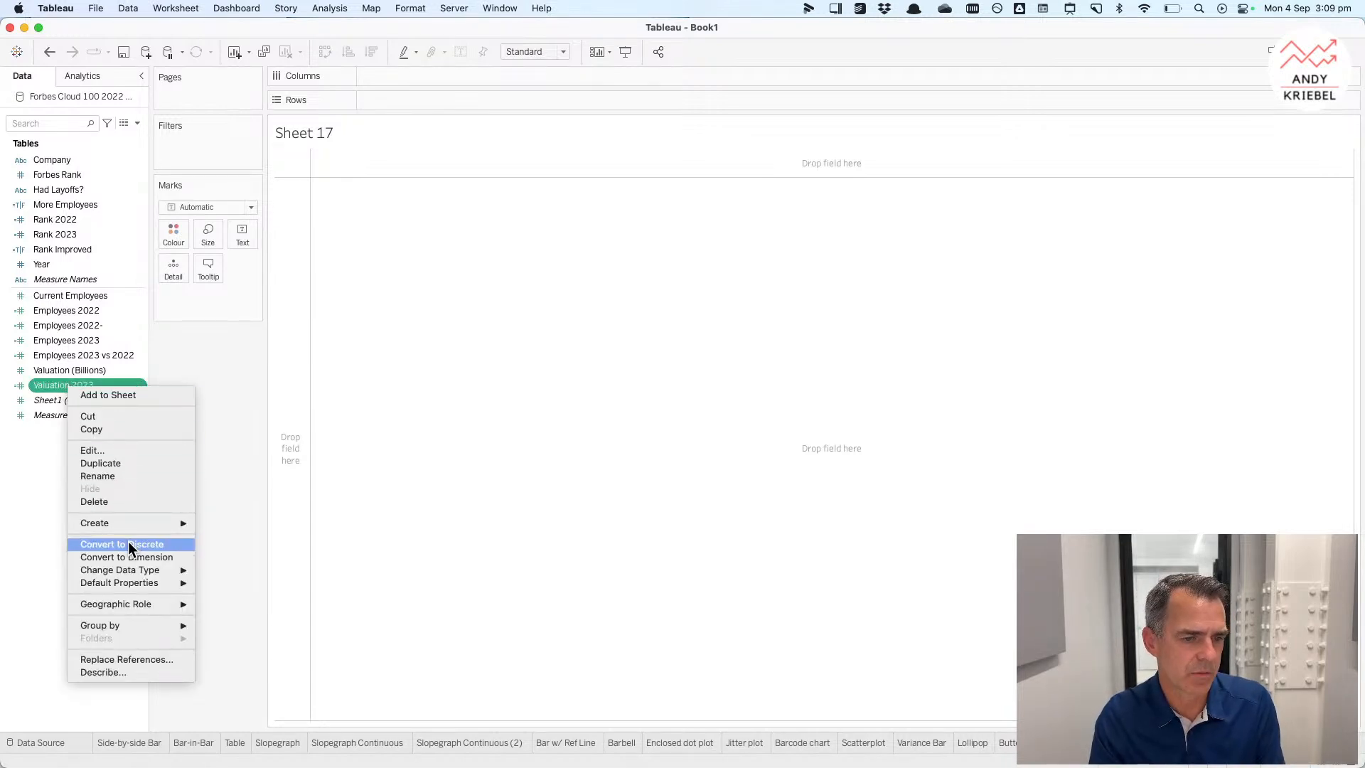
left_click(106, 463)
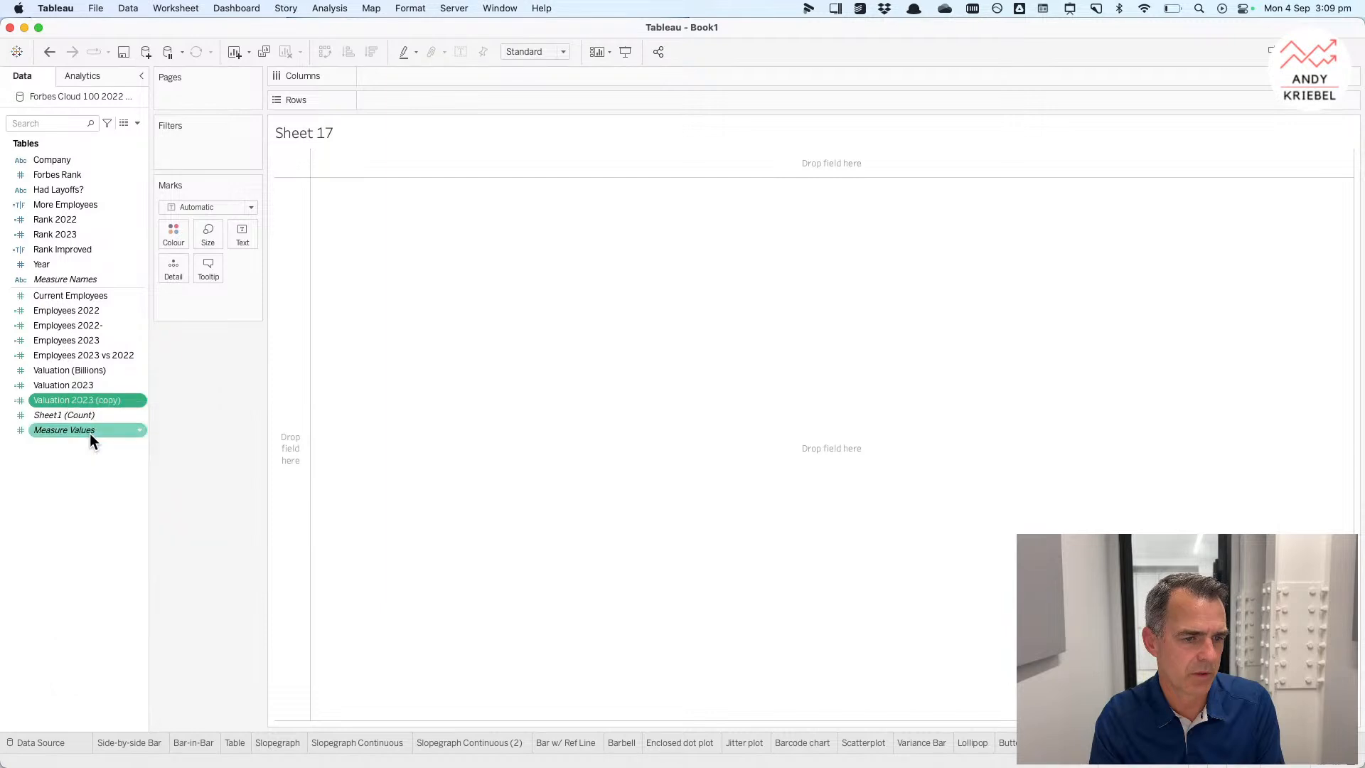
Step: Edit the duplicated field, renaming it Valuation 2022 and changing its year condition to 2022
right_click(74, 402)
left_click(101, 468)
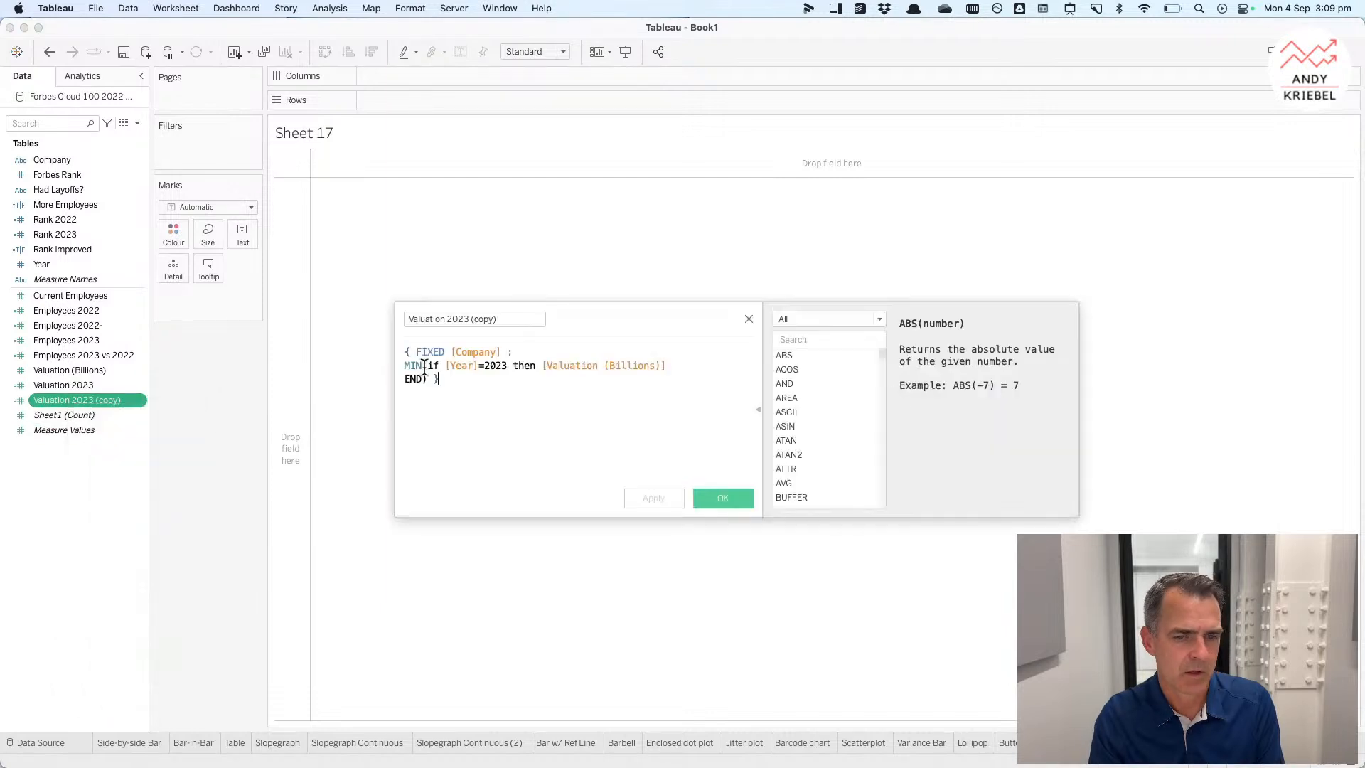
left_click(420, 319)
left_click_drag(463, 319, 588, 317)
type("2")
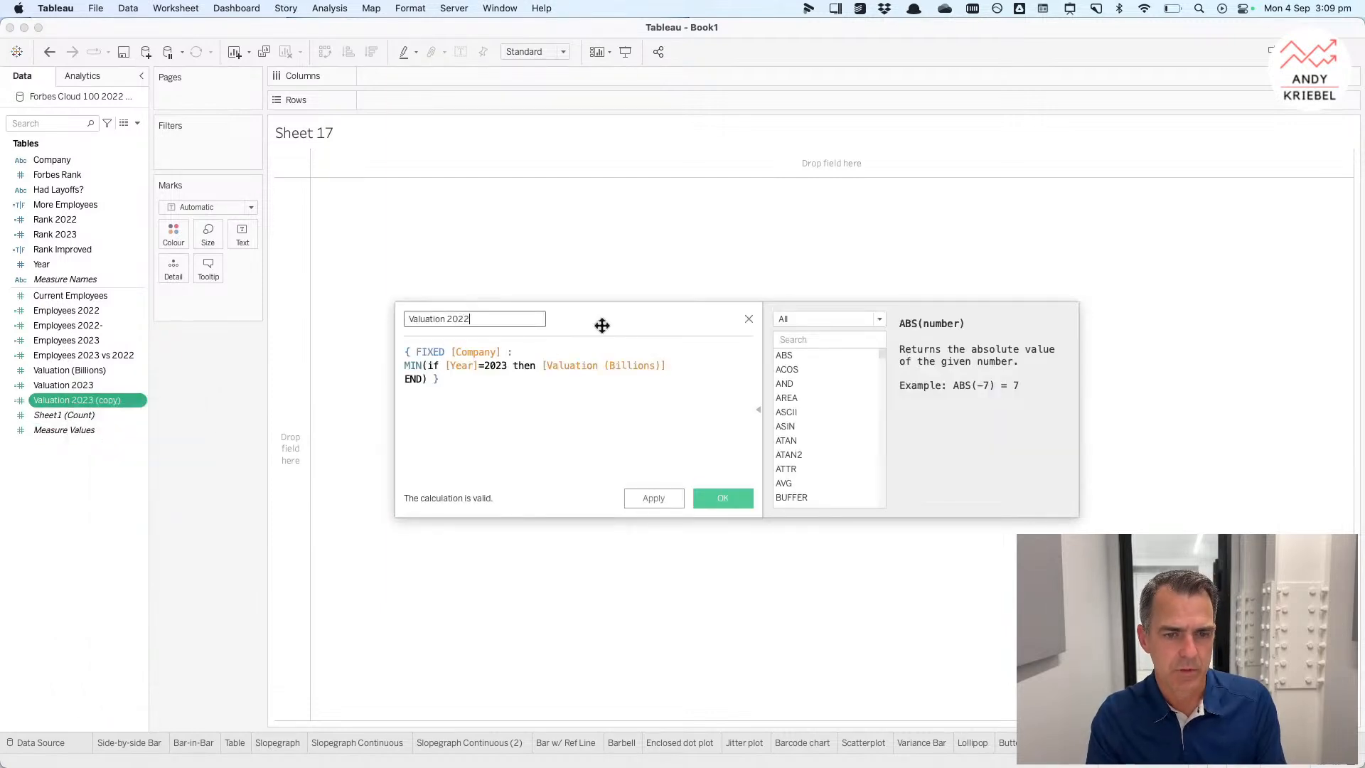
left_click(508, 366)
key("BackSpace")
type("2")
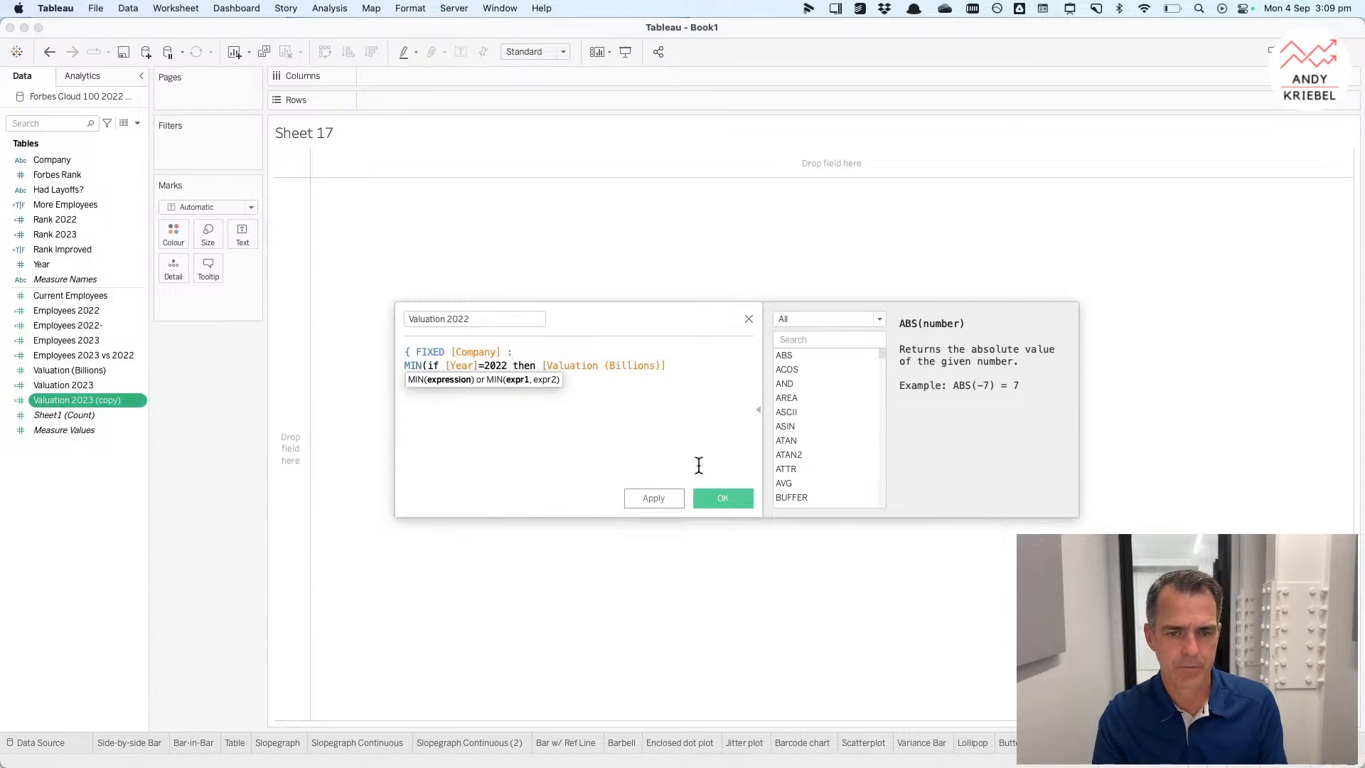
left_click(722, 498)
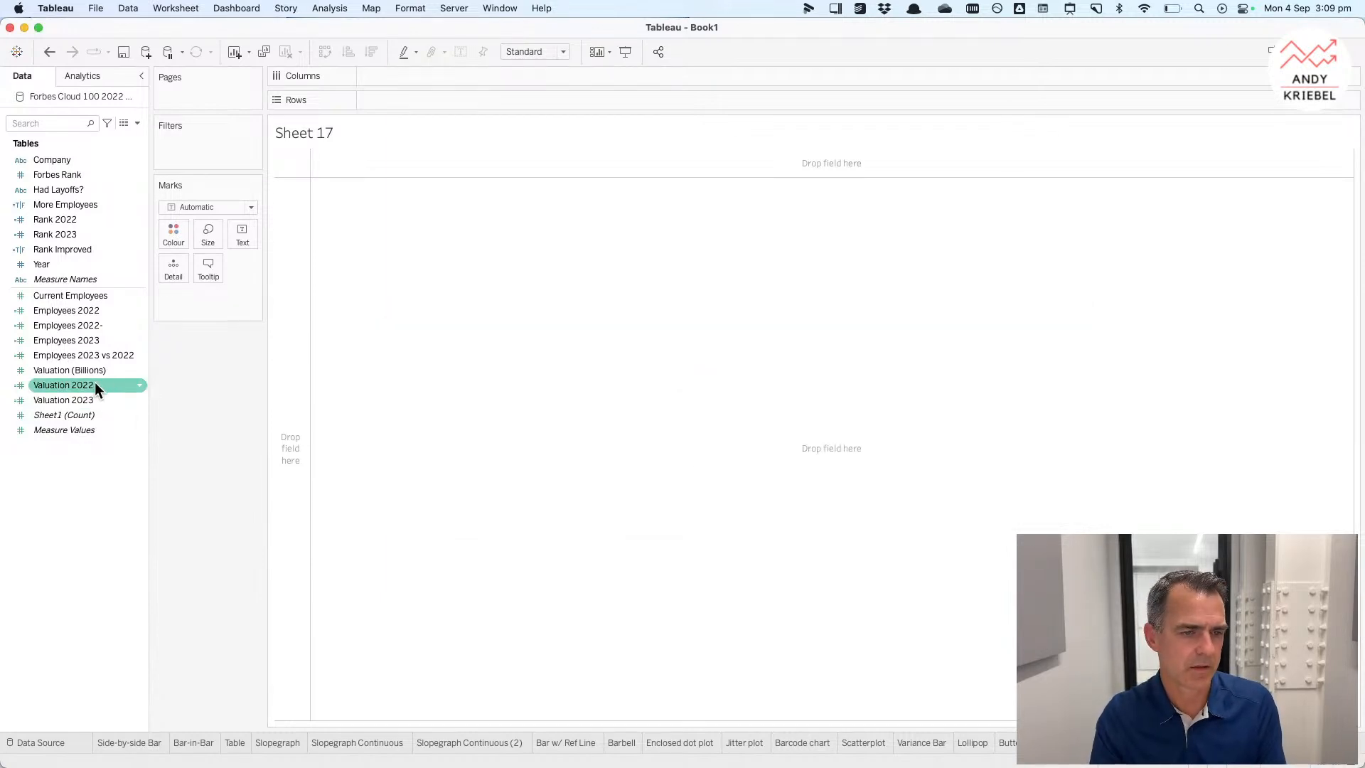
Step: Plot Valuation 2022 and Valuation 2023 together as measure values across the columns
mouse_move(96, 385)
left_mouse_down()
mouse_move(381, 82)
mouse_move(401, 81)
mouse_move(404, 100)
left_mouse_up()
left_click_drag(75, 400, 288, 418)
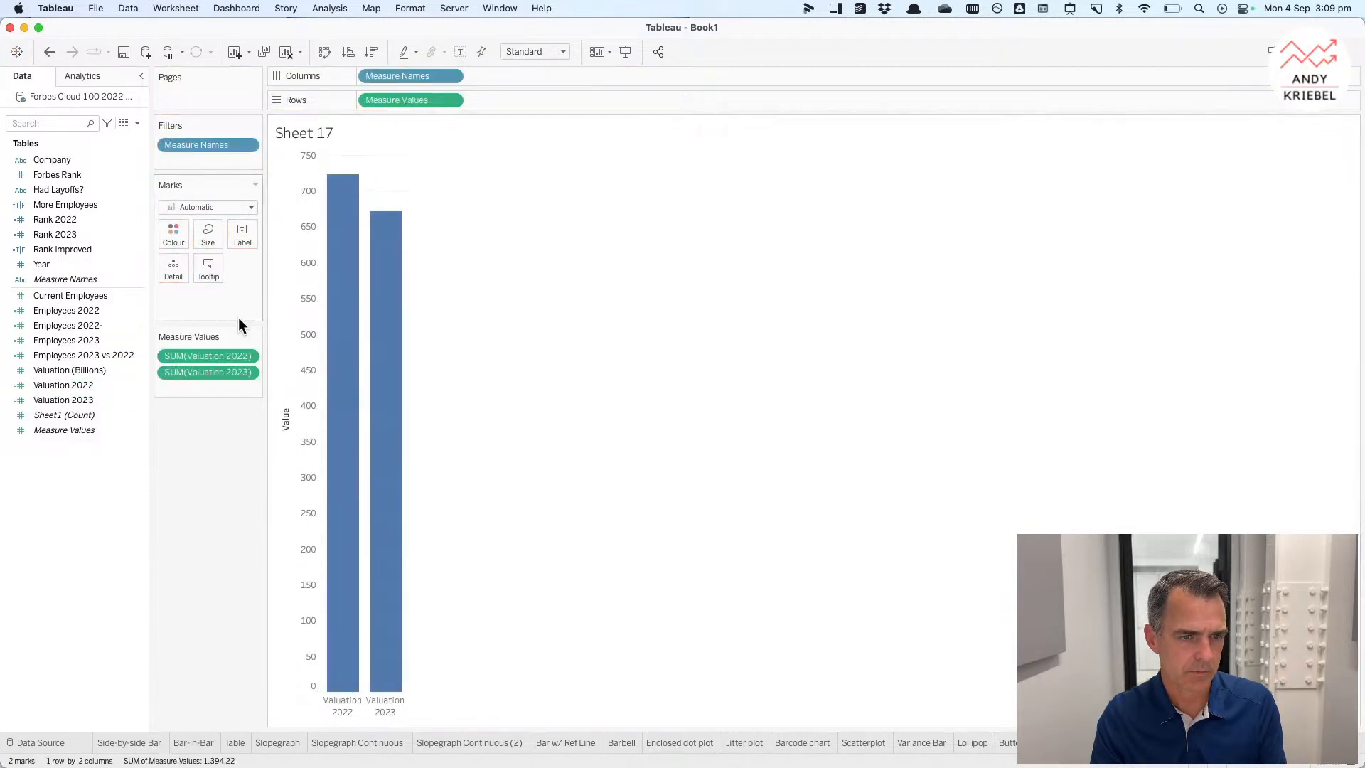
Step: Switch the mark type to Line and add Company to Detail to form a slopegraph
left_click(186, 208)
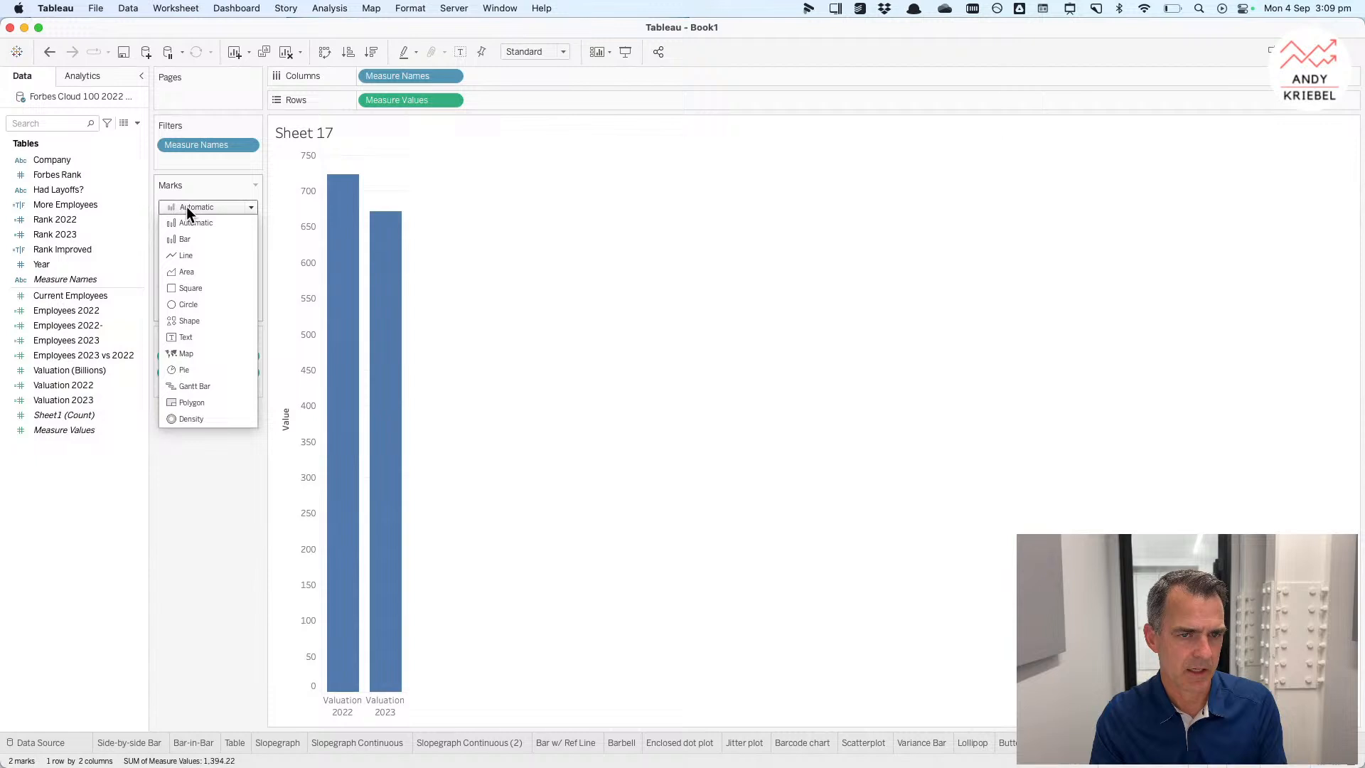
left_click(197, 256)
left_click(61, 159)
mouse_move(61, 159)
left_mouse_down()
mouse_move(194, 287)
mouse_move(176, 271)
left_mouse_up()
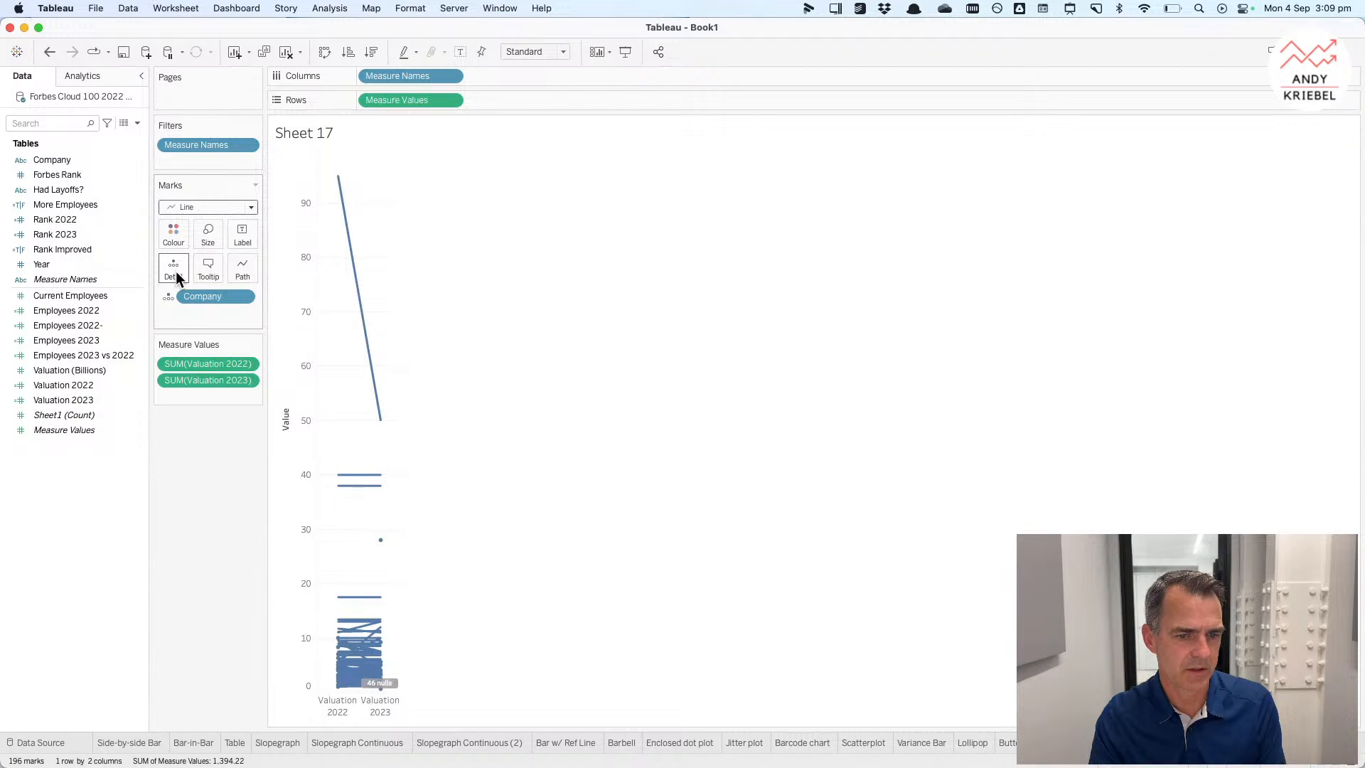
mouse_move(358, 277)
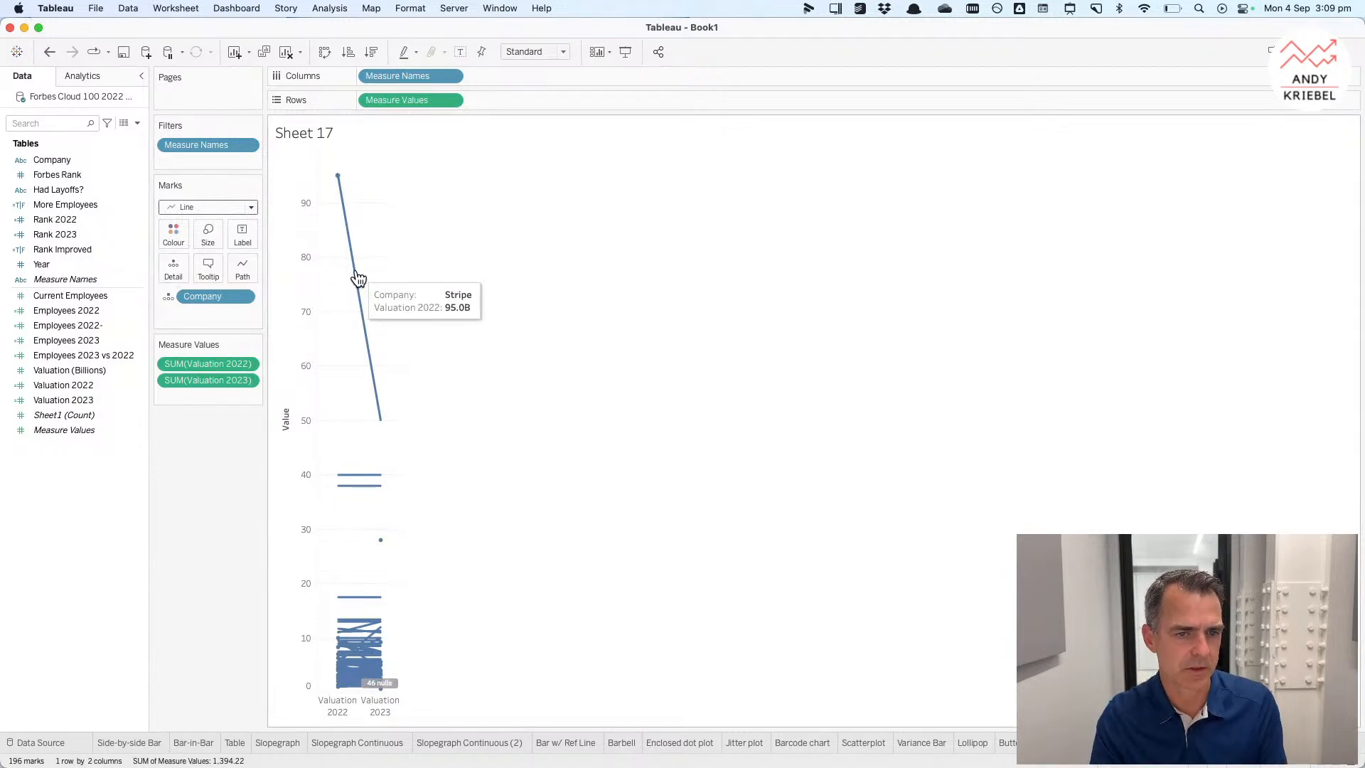
Step: Duplicate More Employees and edit the copy into Higher Valuation with the formula [Valuation 2023]>[Valuation 2022]
right_click(44, 206)
left_click(77, 298)
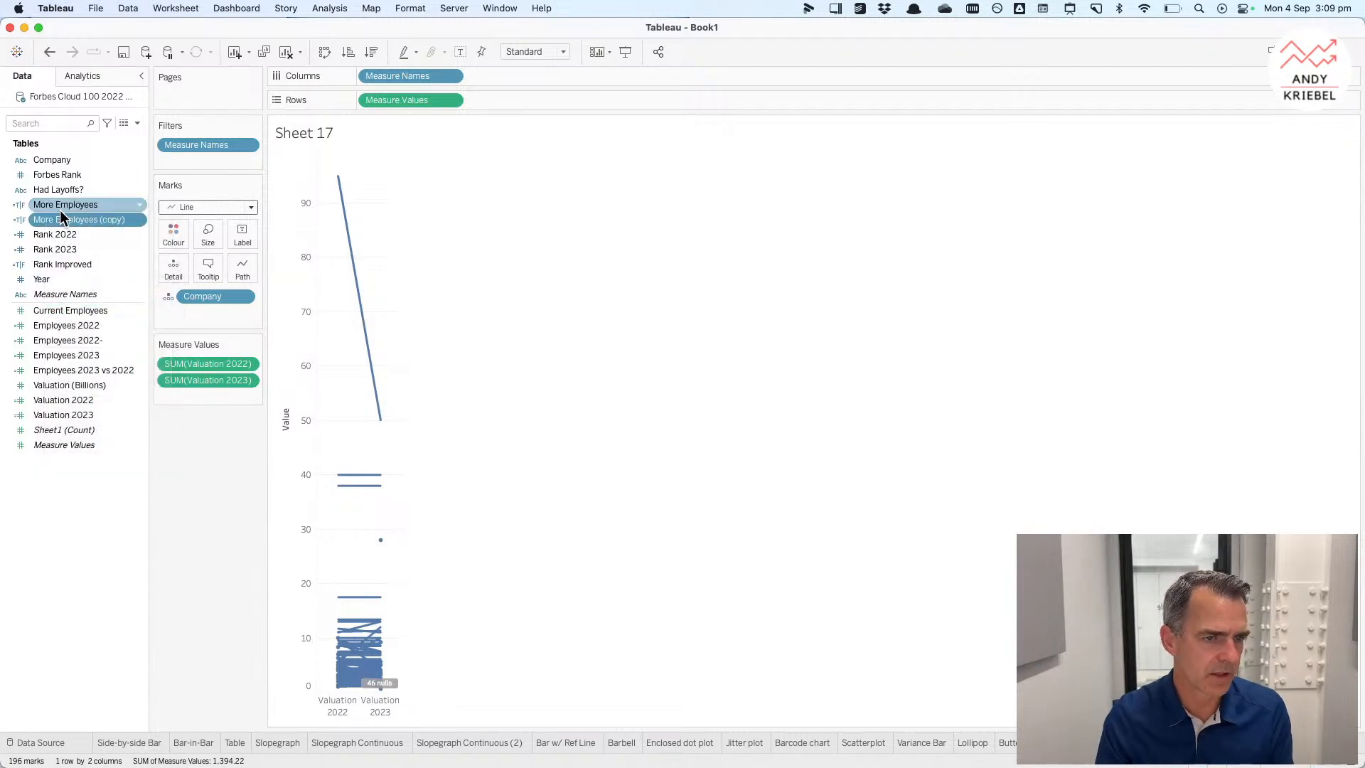
right_click(63, 220)
left_click(86, 296)
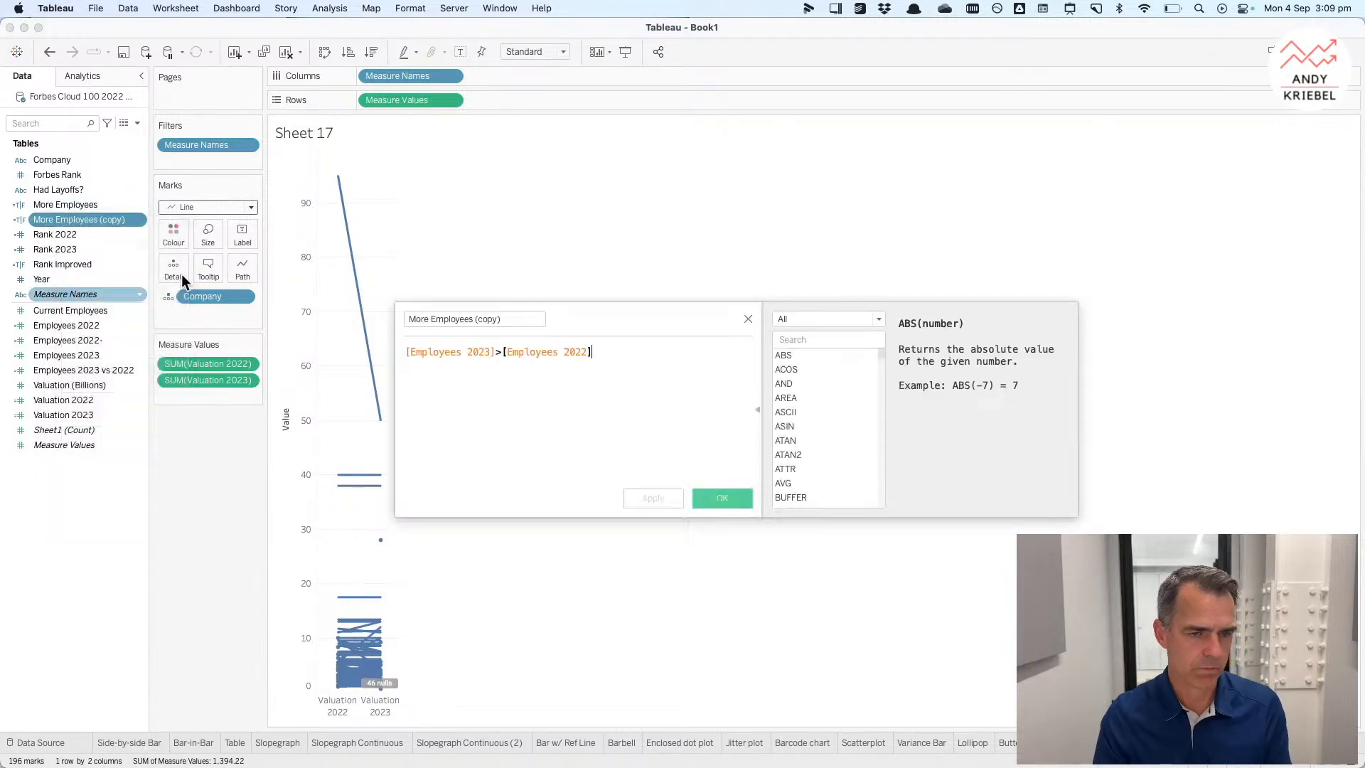
left_click(510, 318)
type("Higher Val")
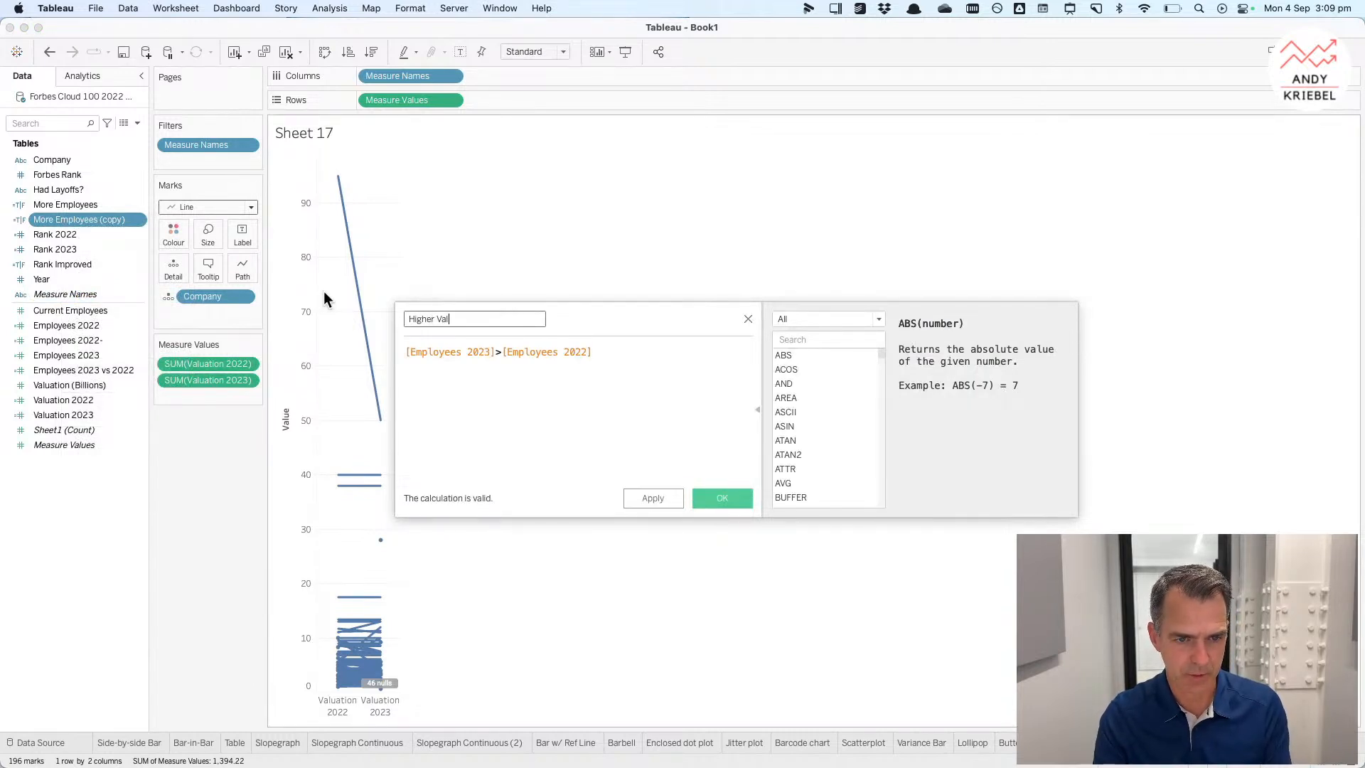
type("uation")
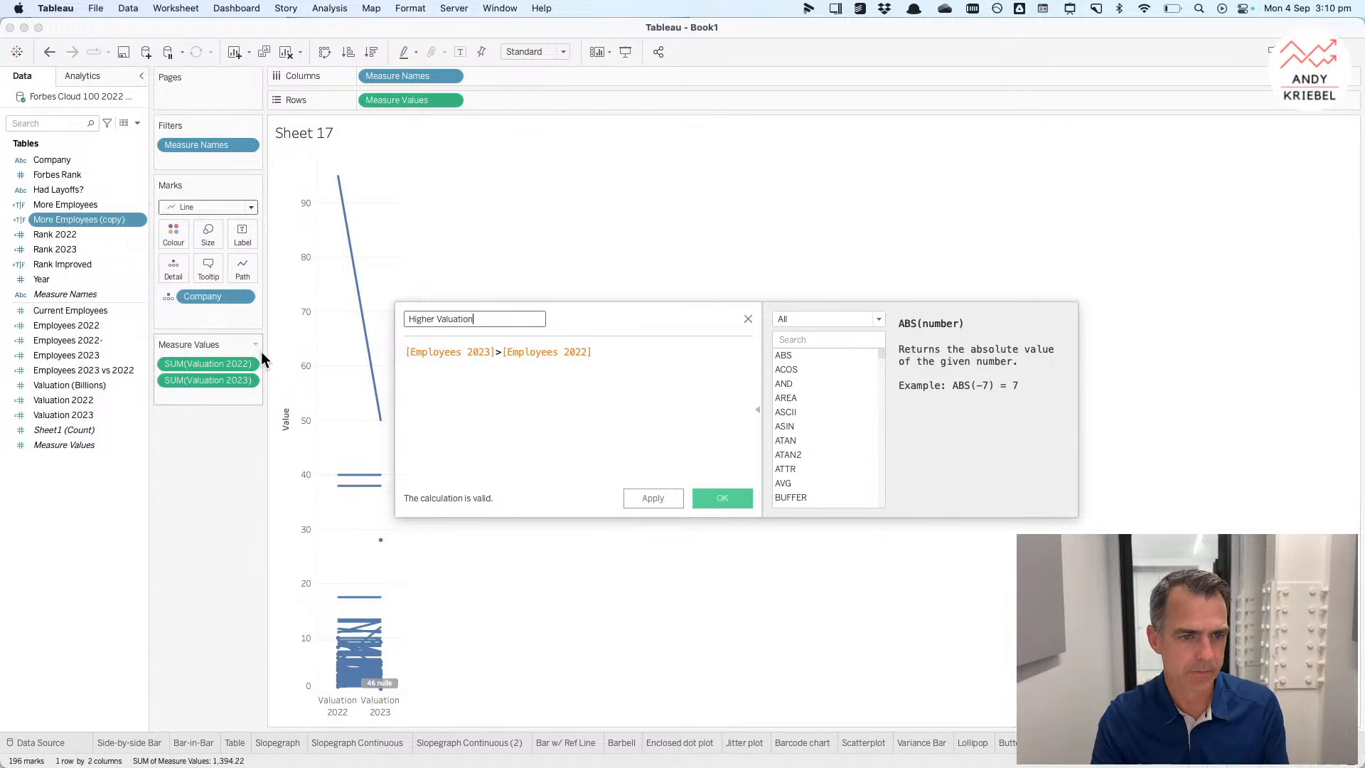
left_click_drag(70, 413, 438, 355)
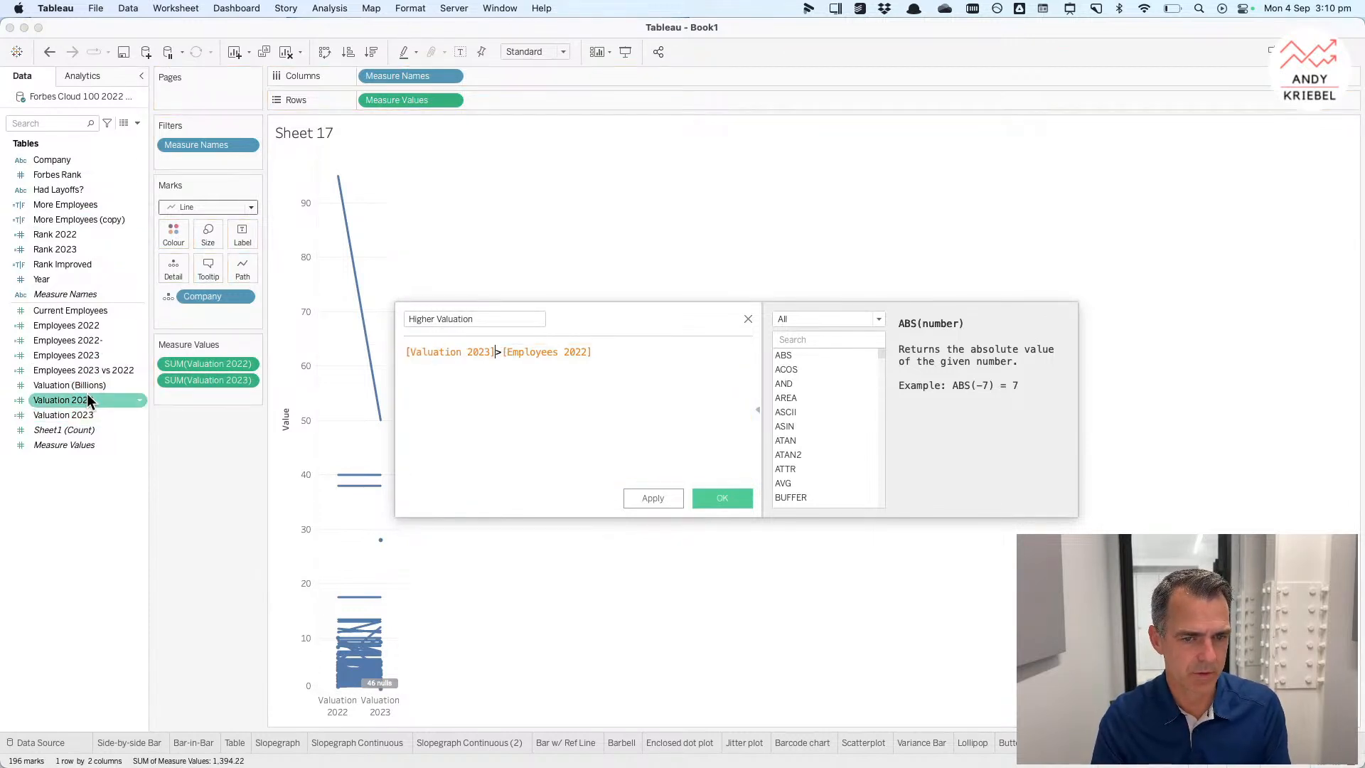
left_click_drag(81, 399, 540, 369)
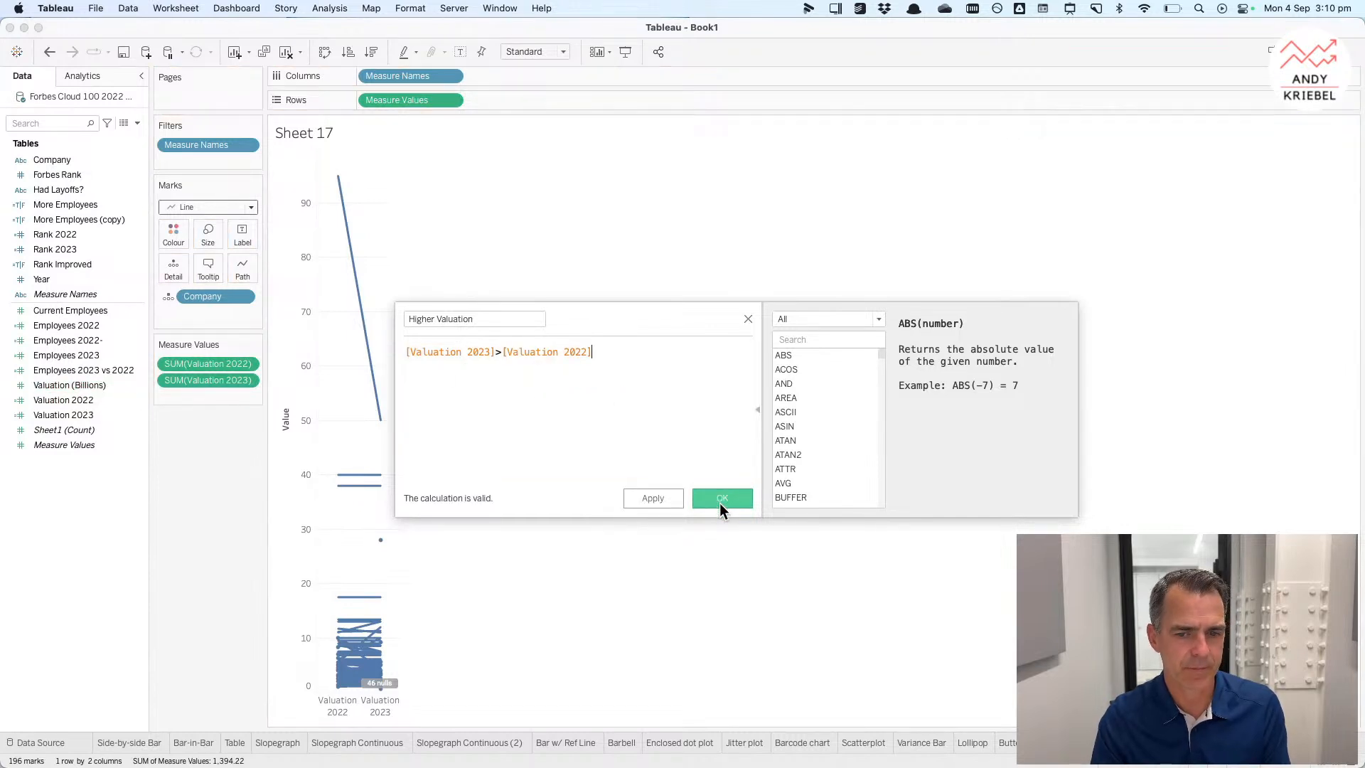
left_click(720, 501)
Step: Colour the lines by Higher Valuation and move True to the top of the legend
left_click_drag(85, 206, 164, 232)
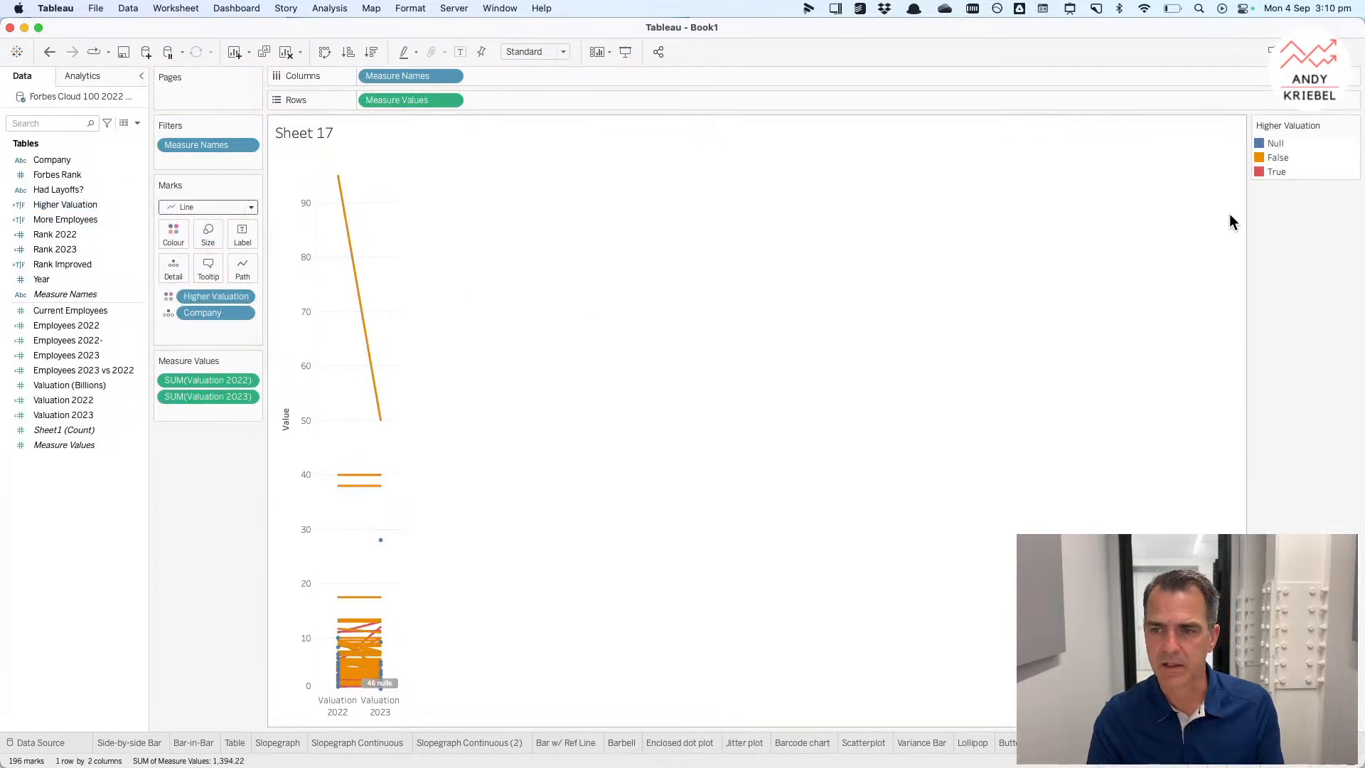
left_click_drag(1274, 170, 1274, 141)
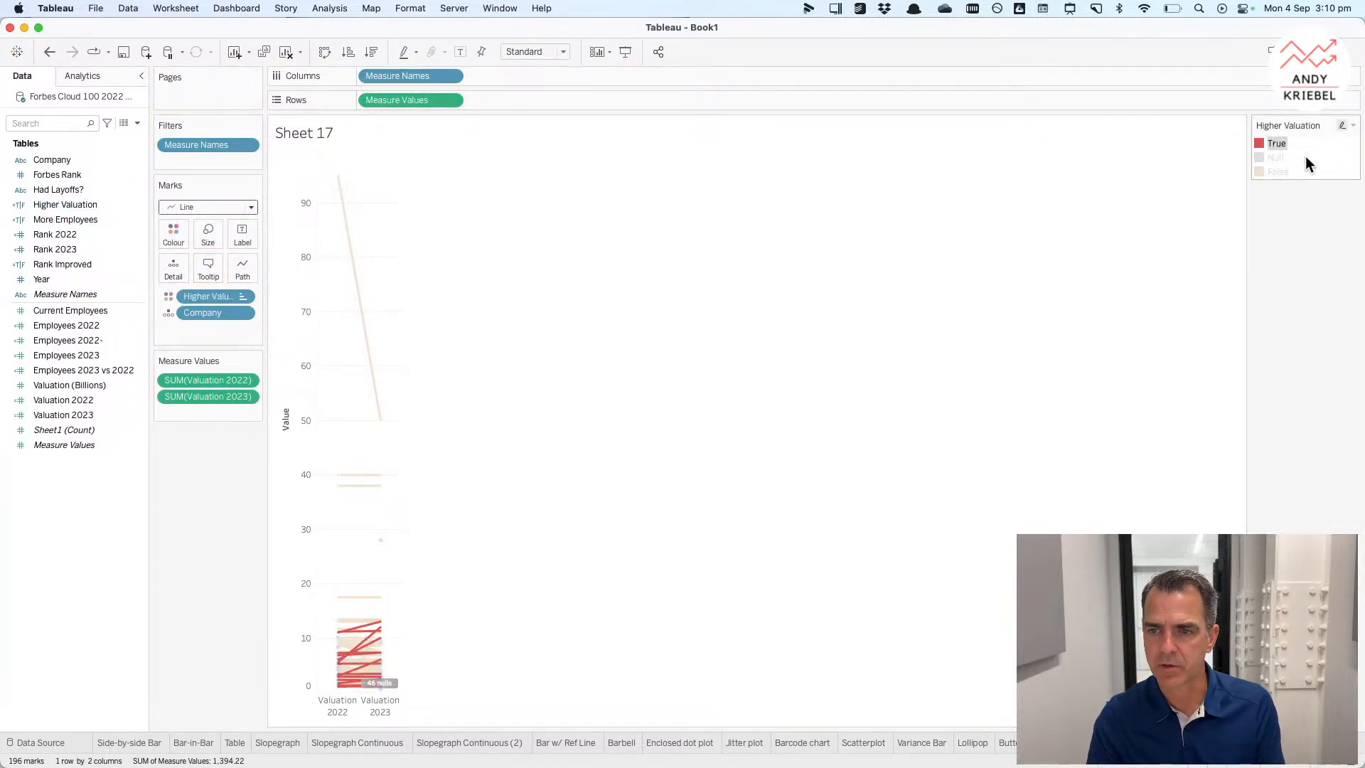
Step: Edit the Higher Valuation colours: True dark blue from Lightning Water, Null dark grey and False light grey from Eagles
double_click(1309, 157)
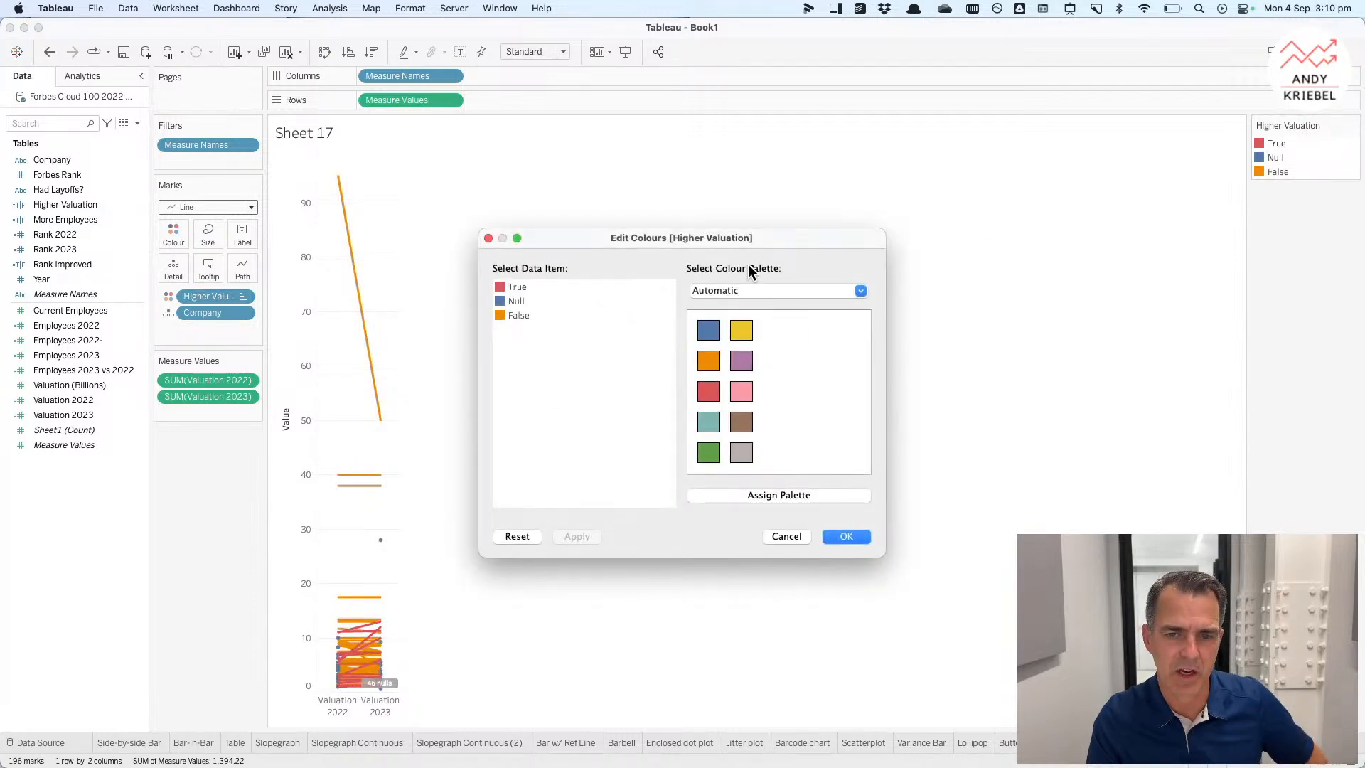
left_click(738, 288)
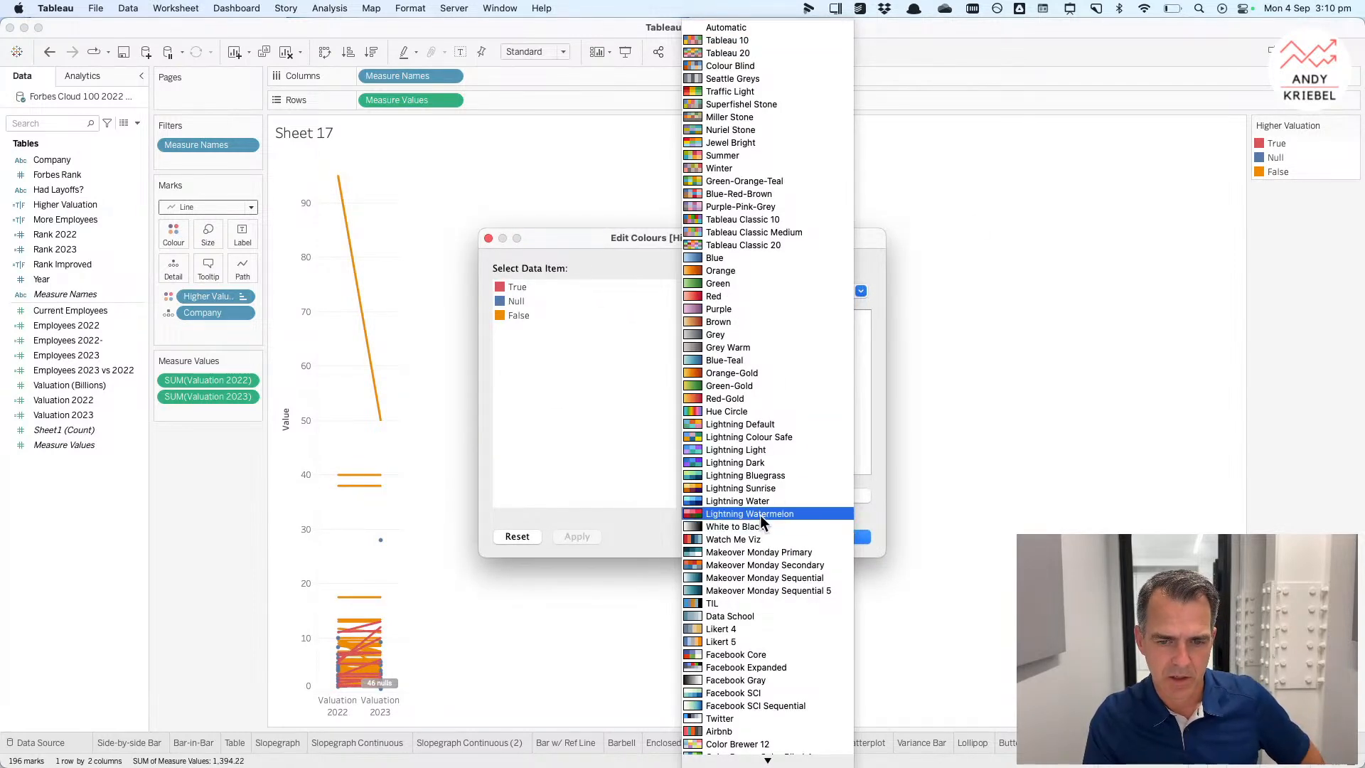
left_click(756, 502)
left_click(515, 288)
left_click(708, 422)
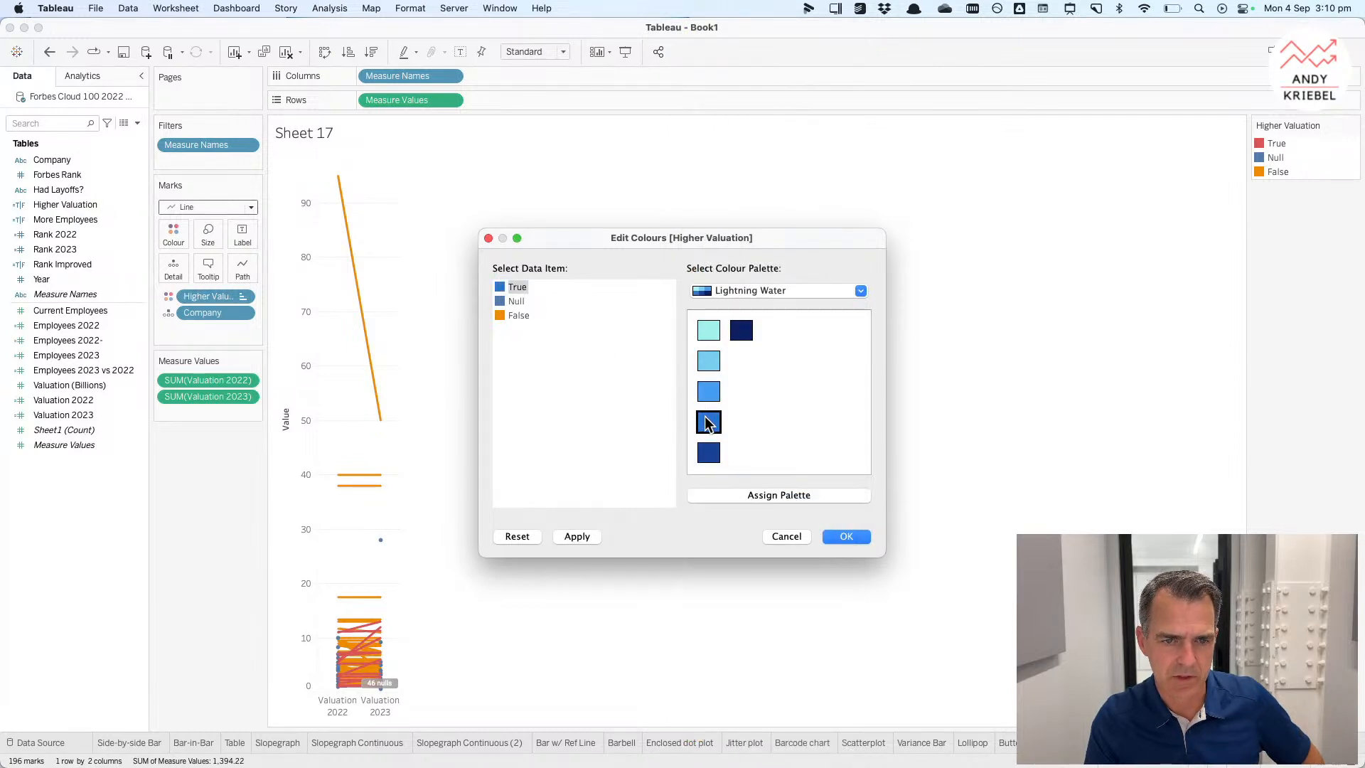
left_click(728, 290)
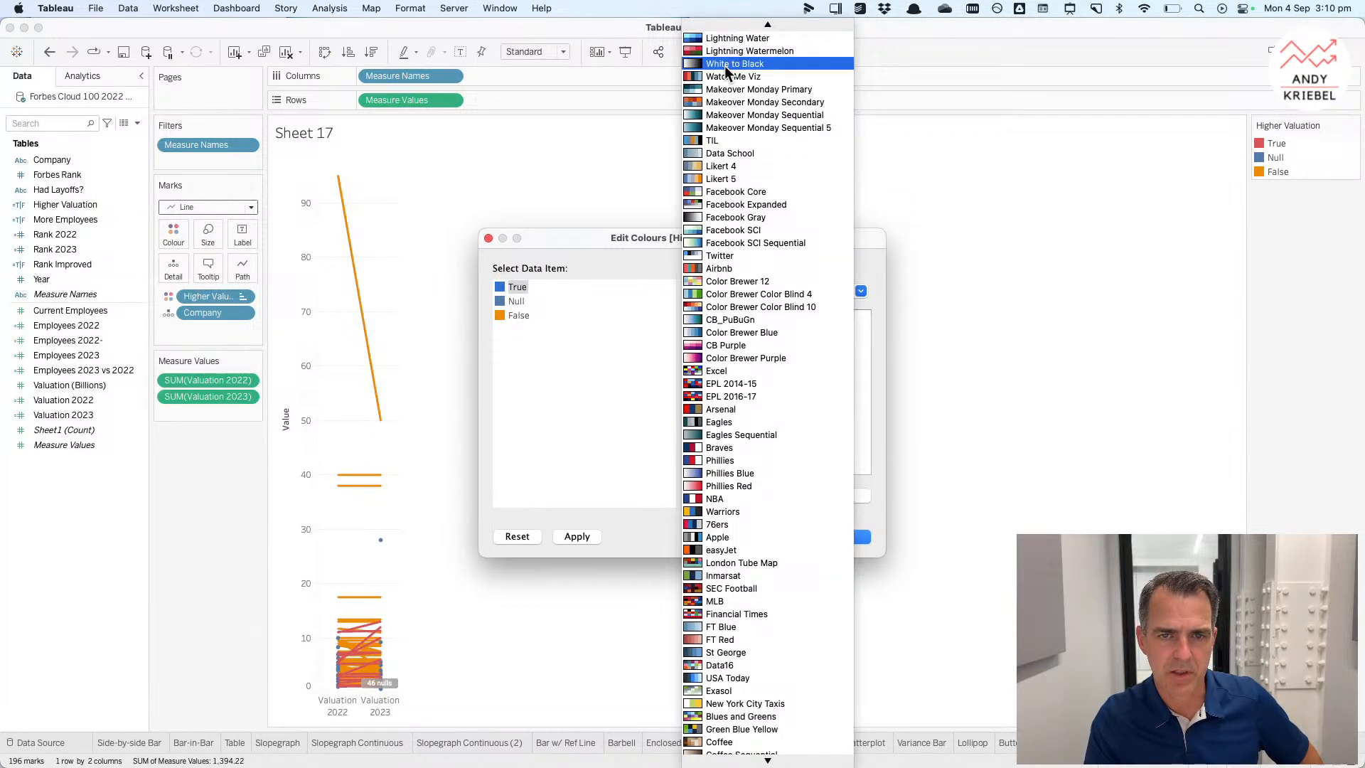
left_click(732, 422)
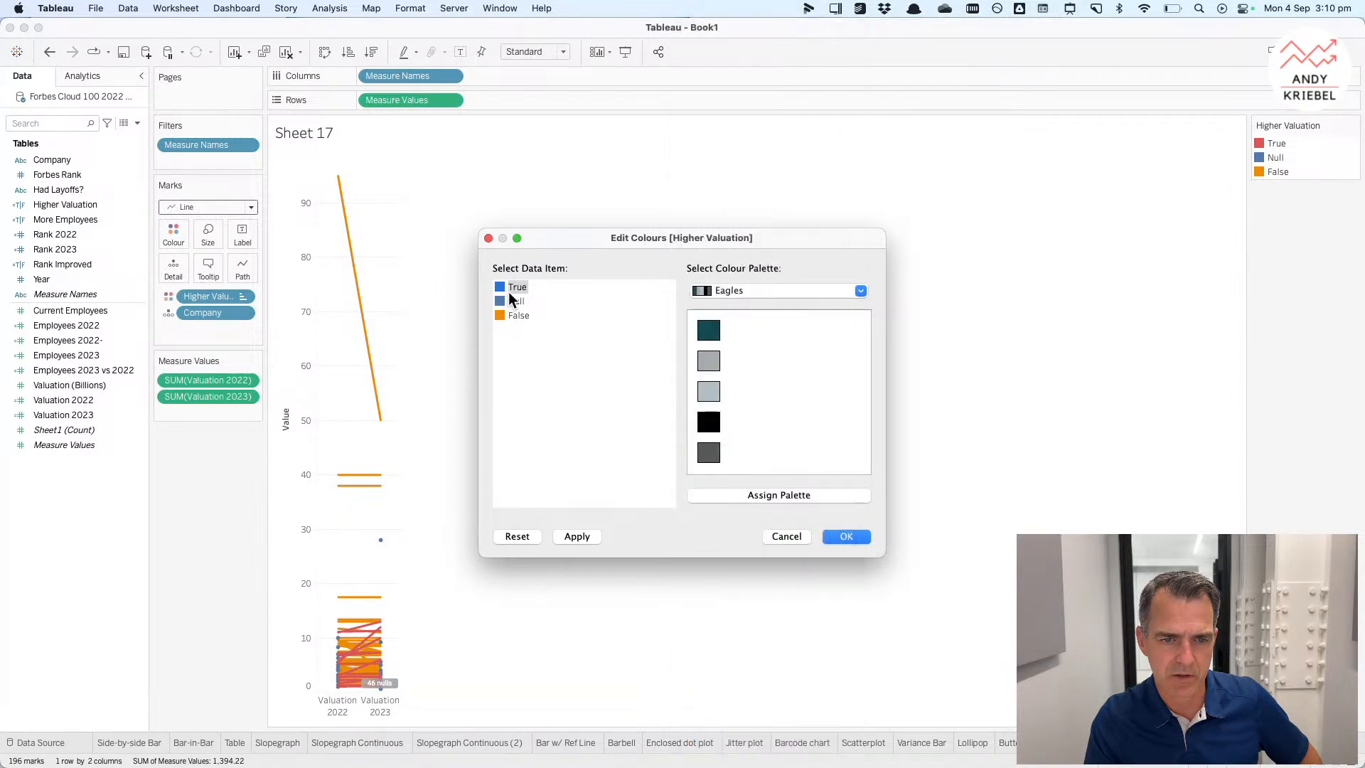
left_click(708, 393)
left_click(520, 316)
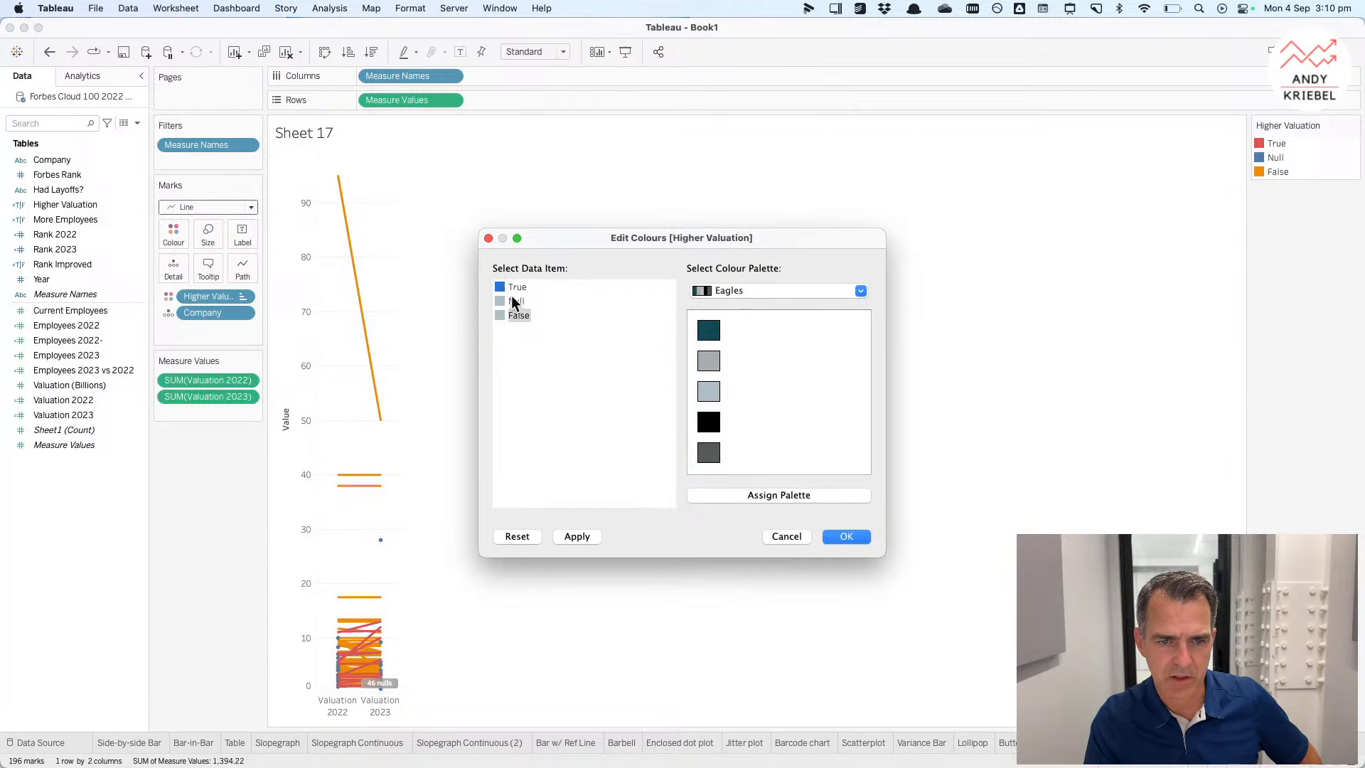
left_click(709, 454)
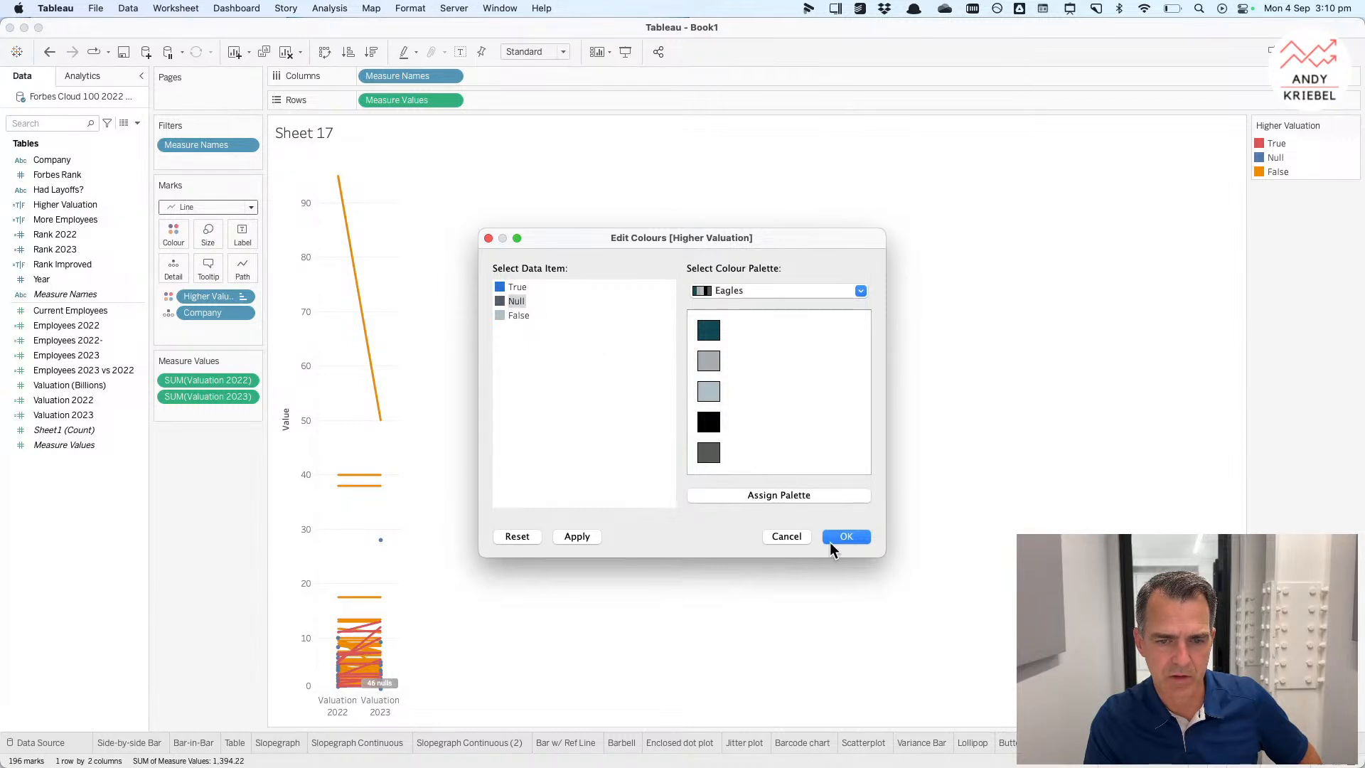
left_click(850, 532)
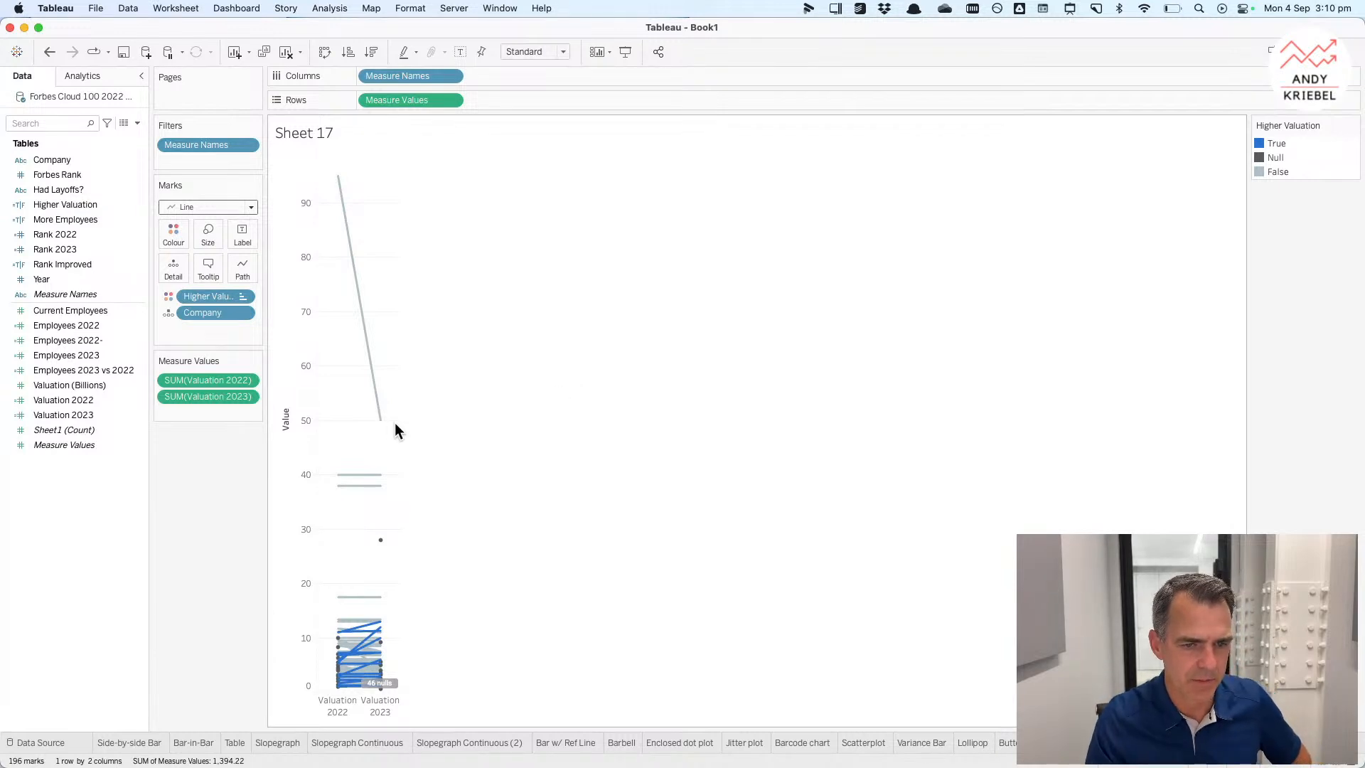
Step: Widen the slopegraph's columns and name the sheet Valuation Slopegraph
left_click_drag(399, 427, 524, 429)
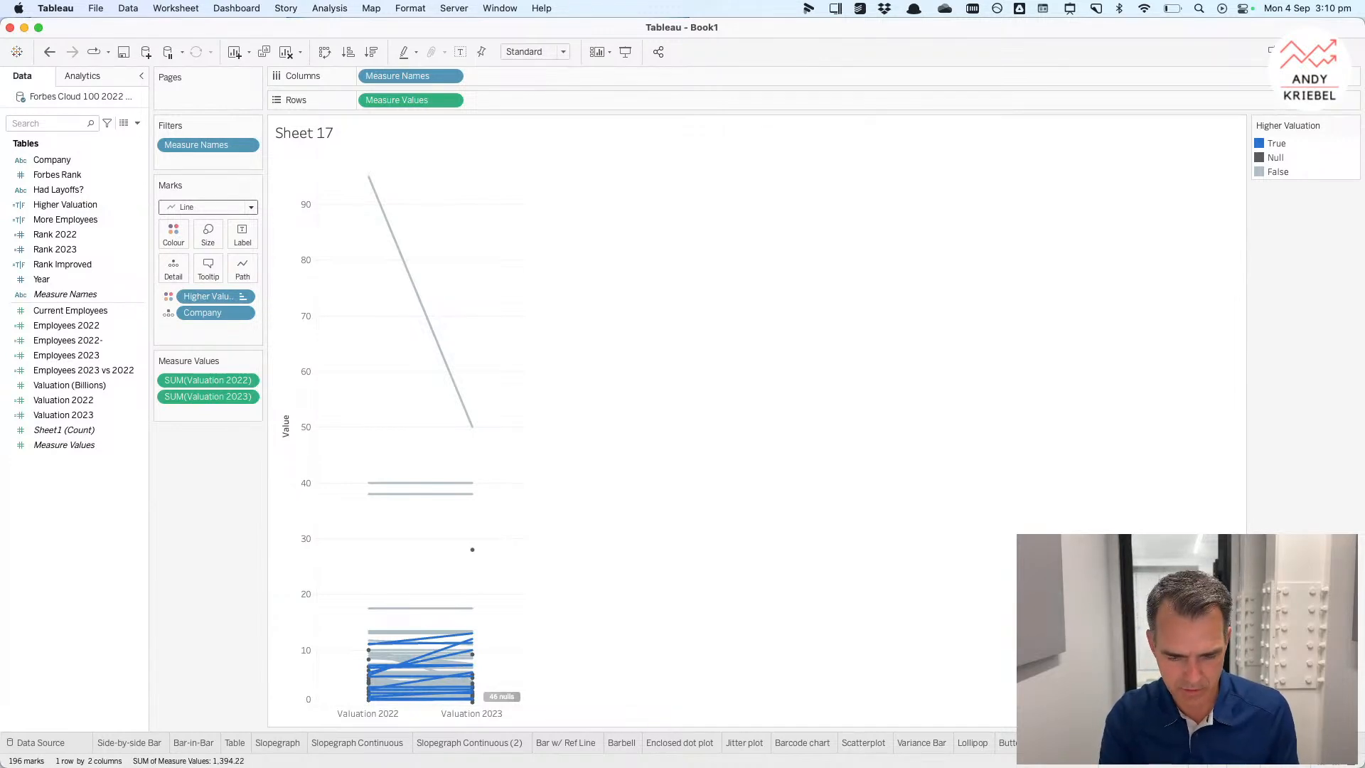
type("Valuation Slopegraph")
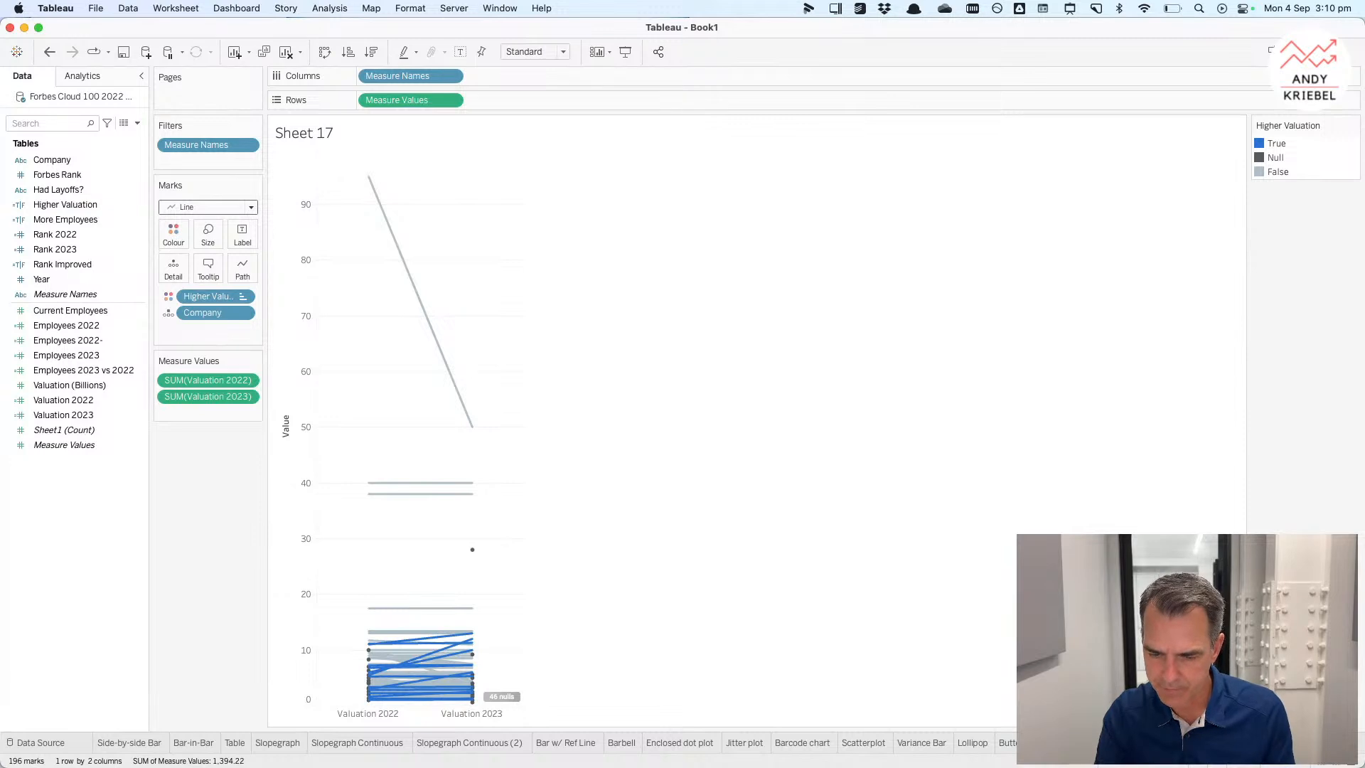
key("Return")
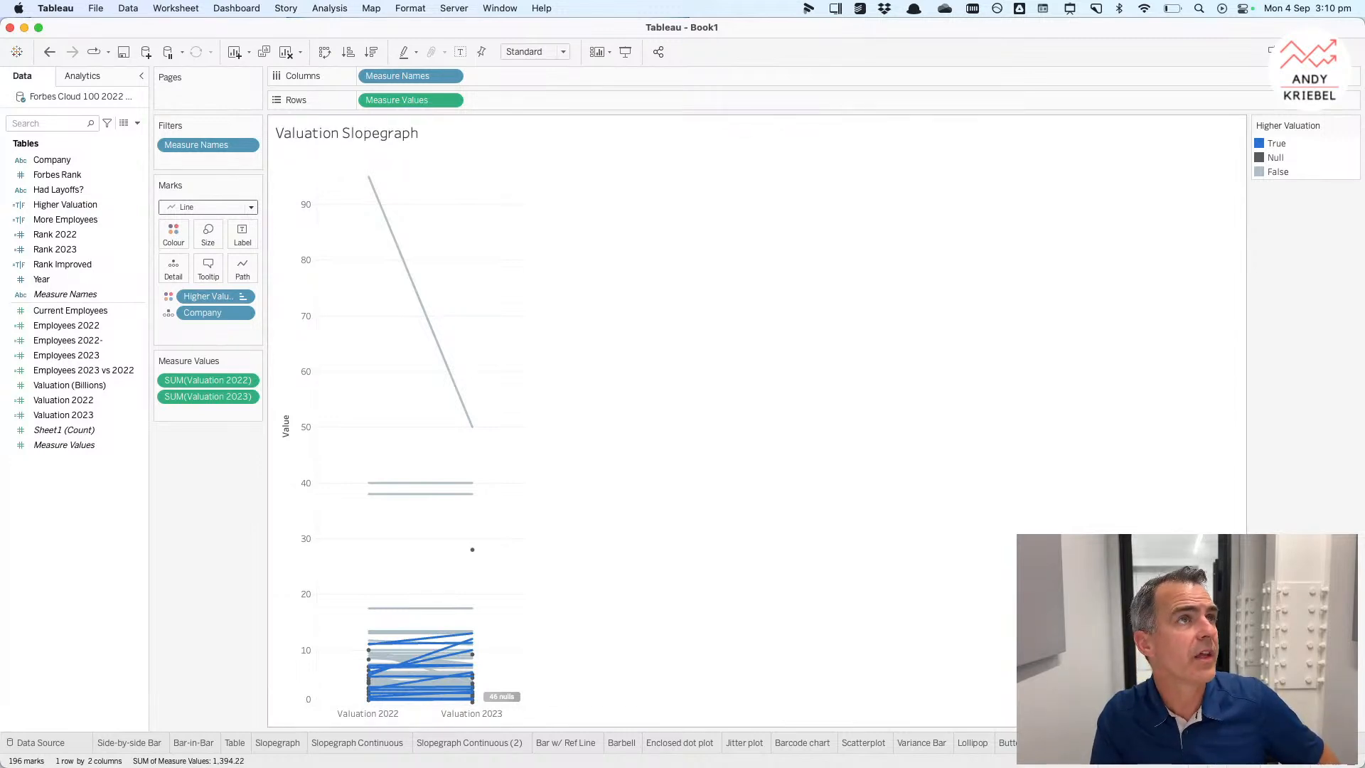
Step: Switch to the Variance Bar sheet
left_click(1074, 743)
left_click(1012, 744)
left_click(923, 743)
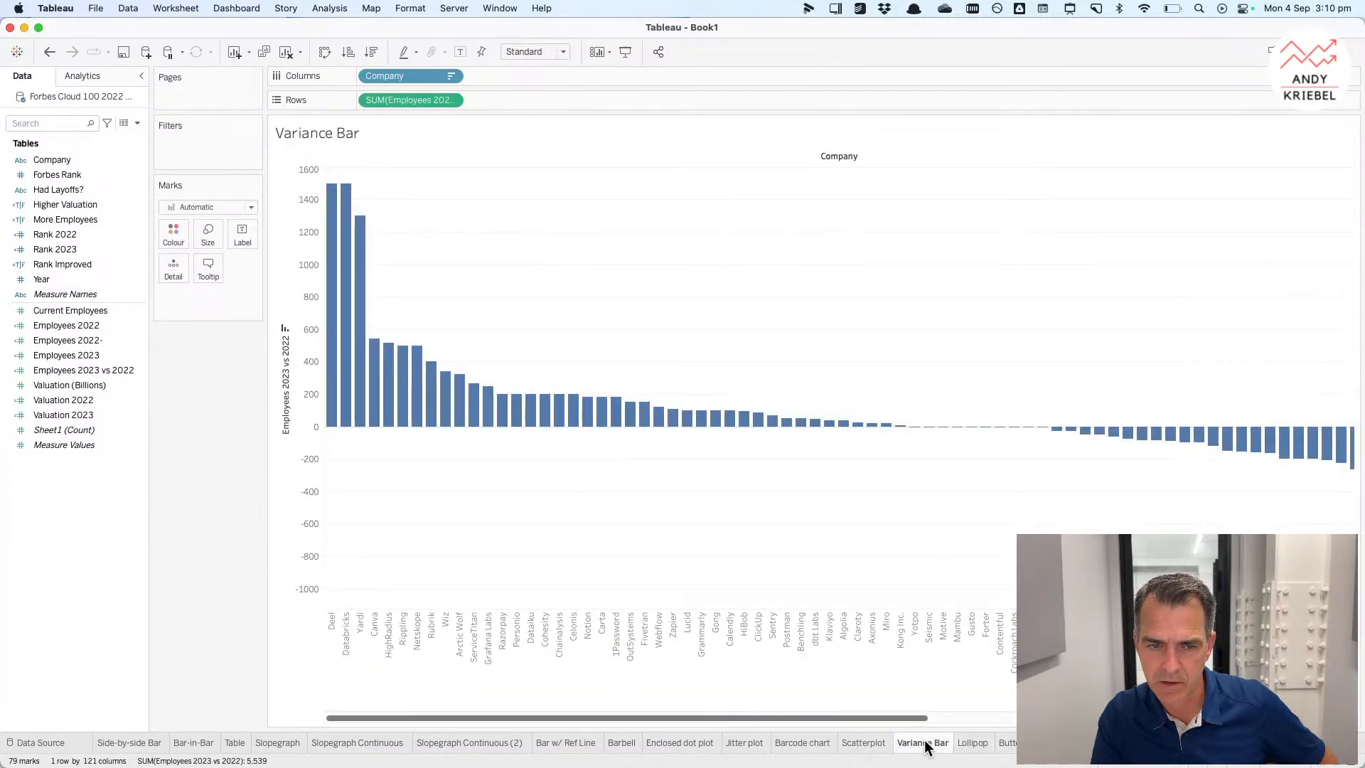
Step: Create a new sheet with Company on rows and Employees 2022 on columns
mouse_move(917, 745)
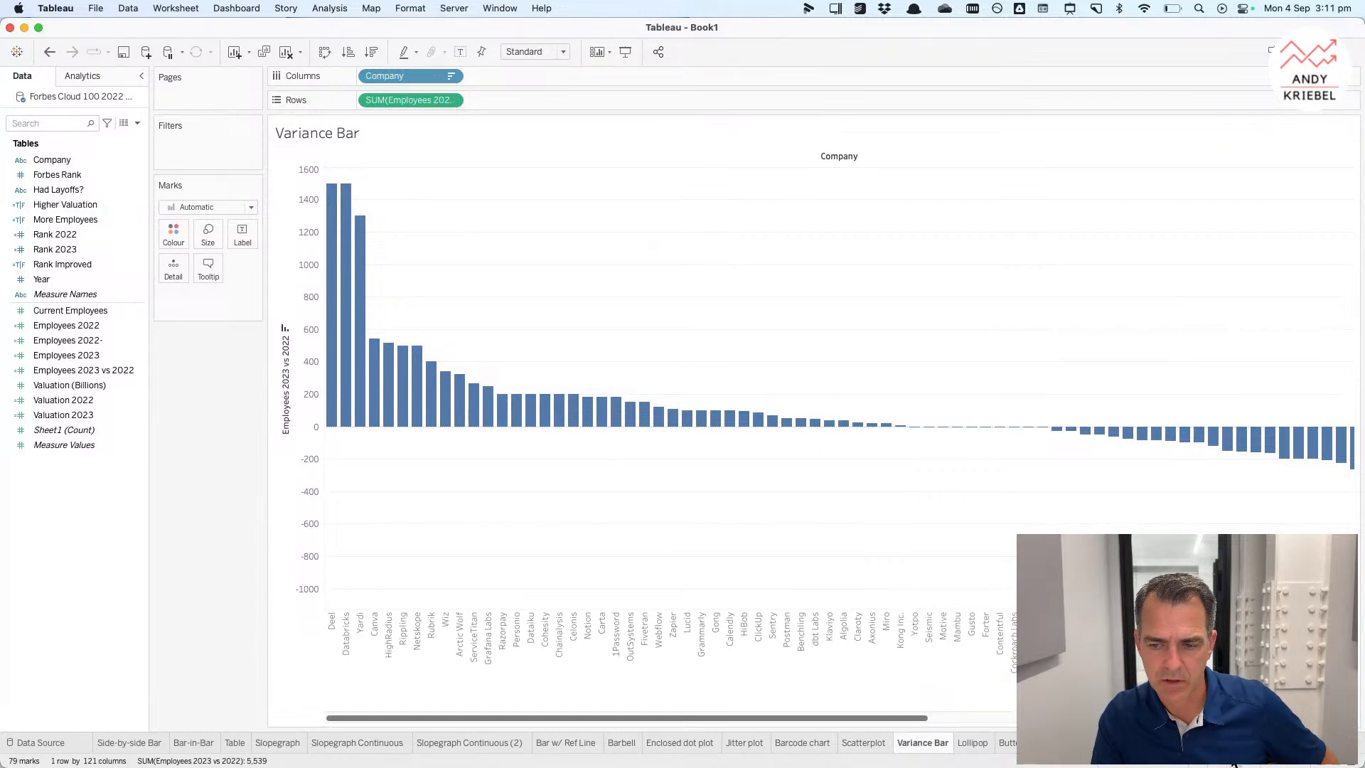
key("super+t")
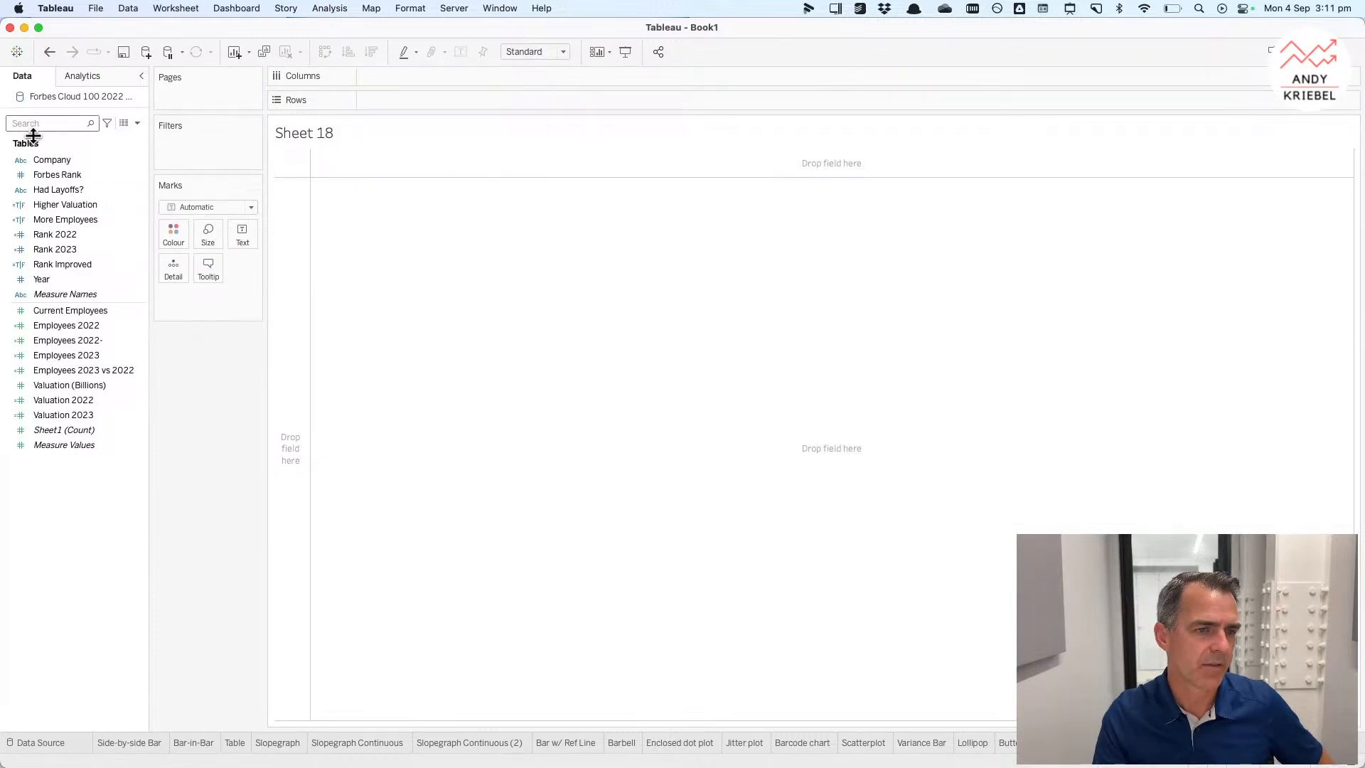
left_click_drag(51, 162, 278, 286)
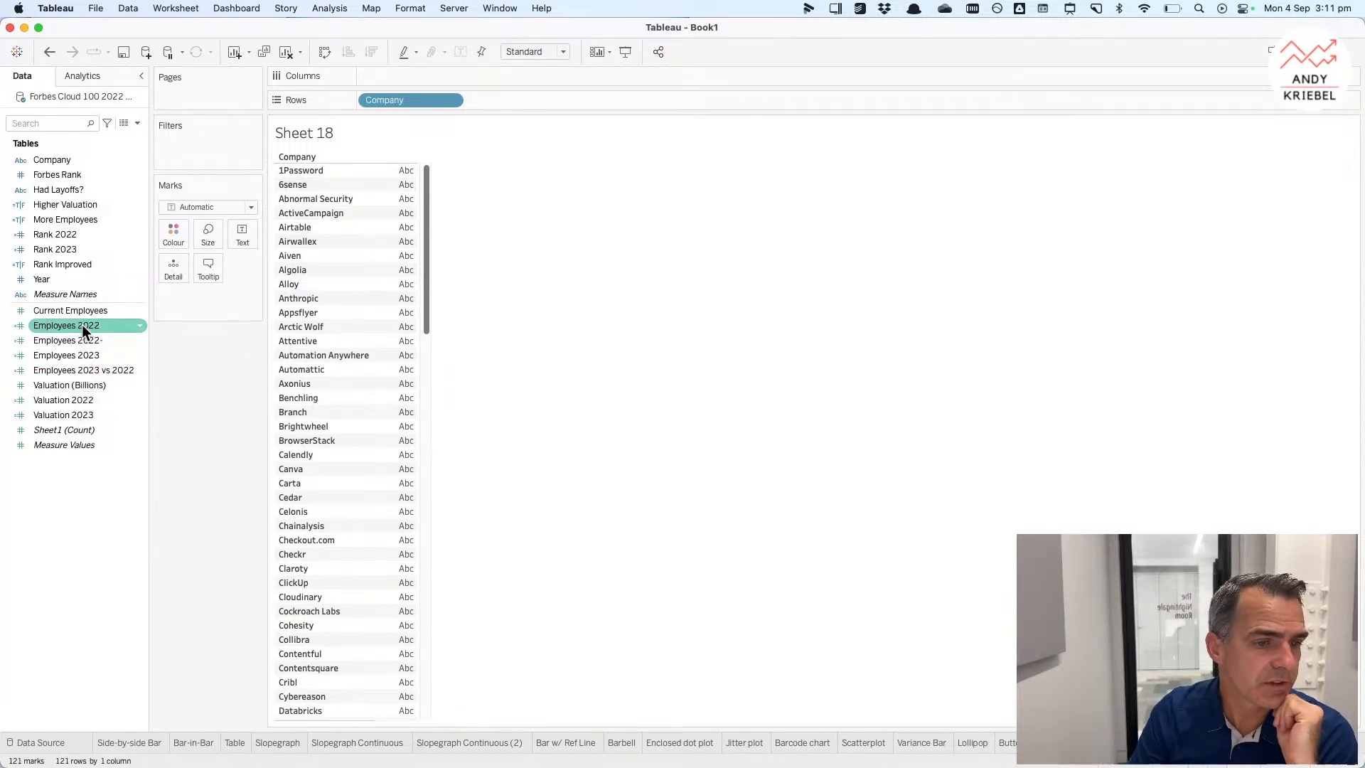
left_click_drag(83, 324, 426, 78)
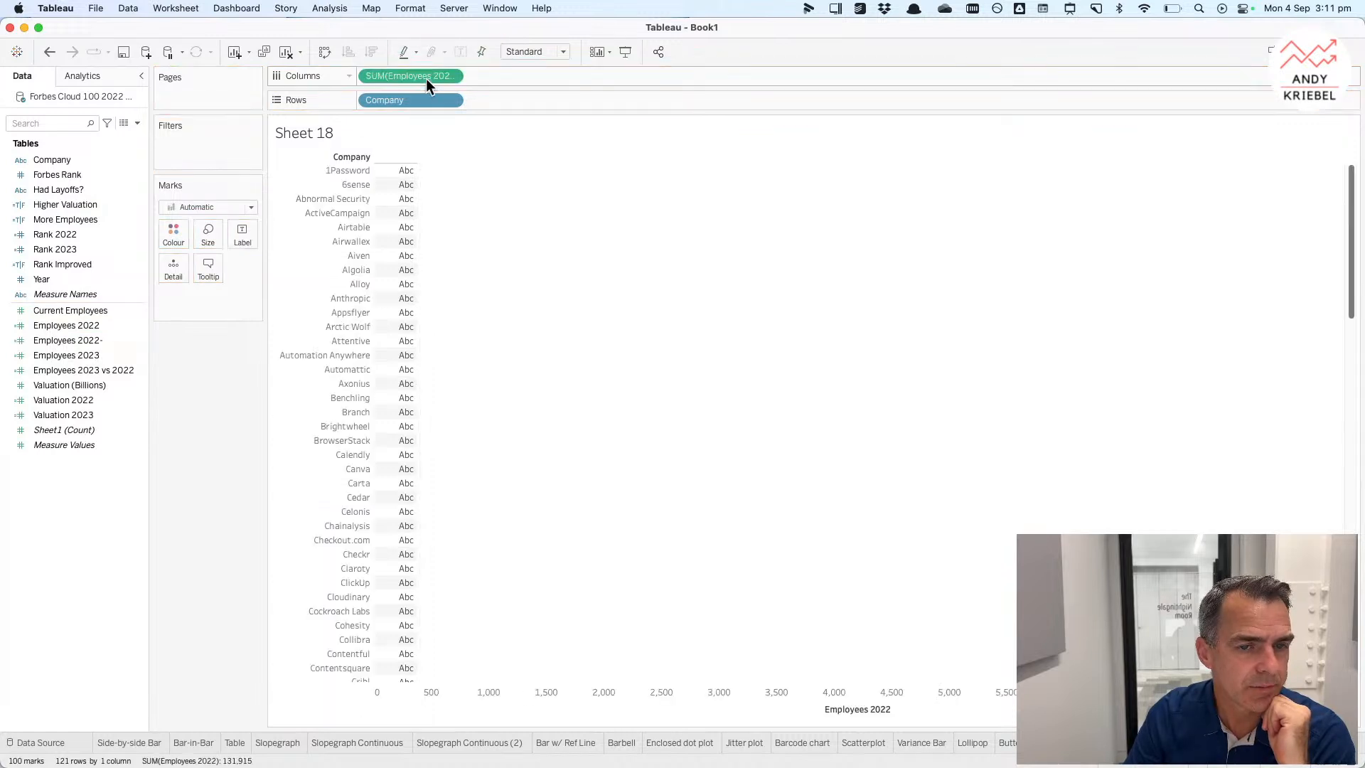
Step: Change the mark type to Gantt Bar and size the bars by Employees 2023 vs 2022
left_click(220, 206)
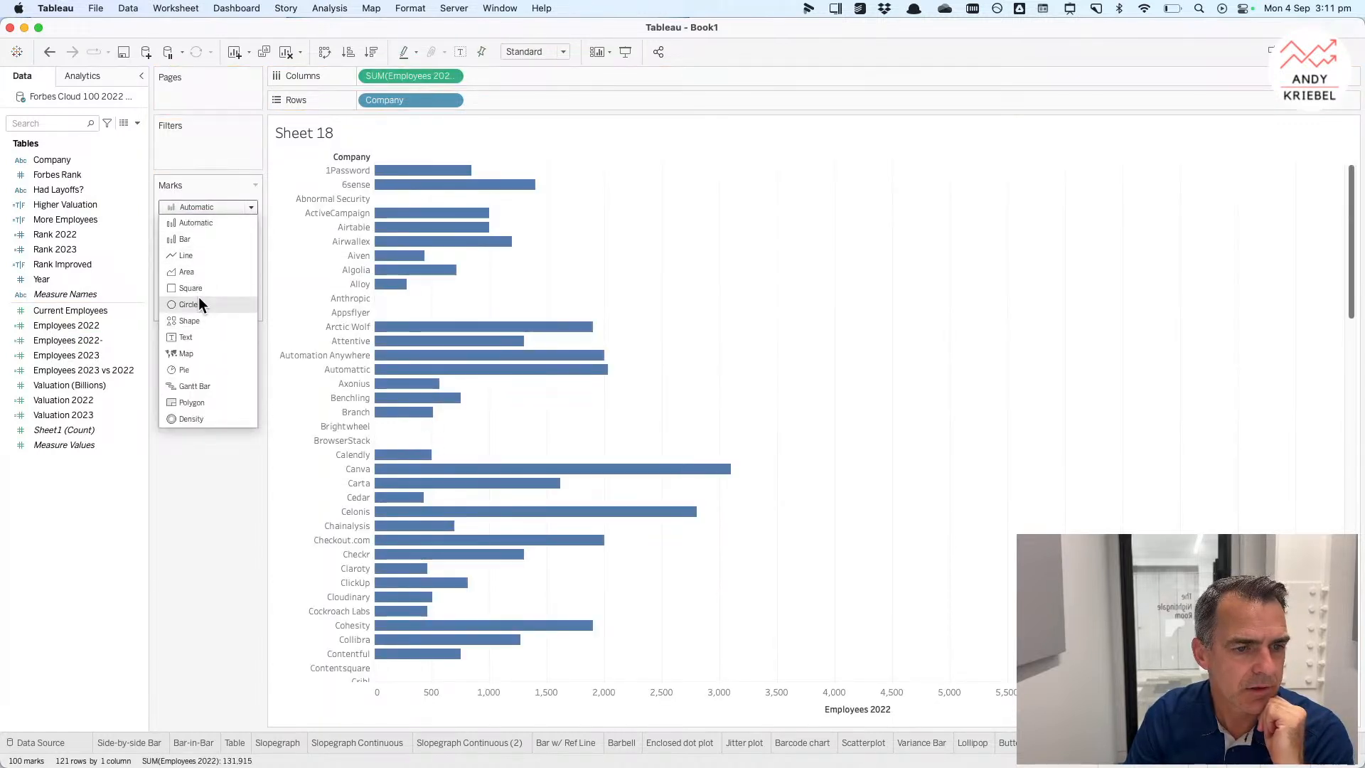
left_click(202, 385)
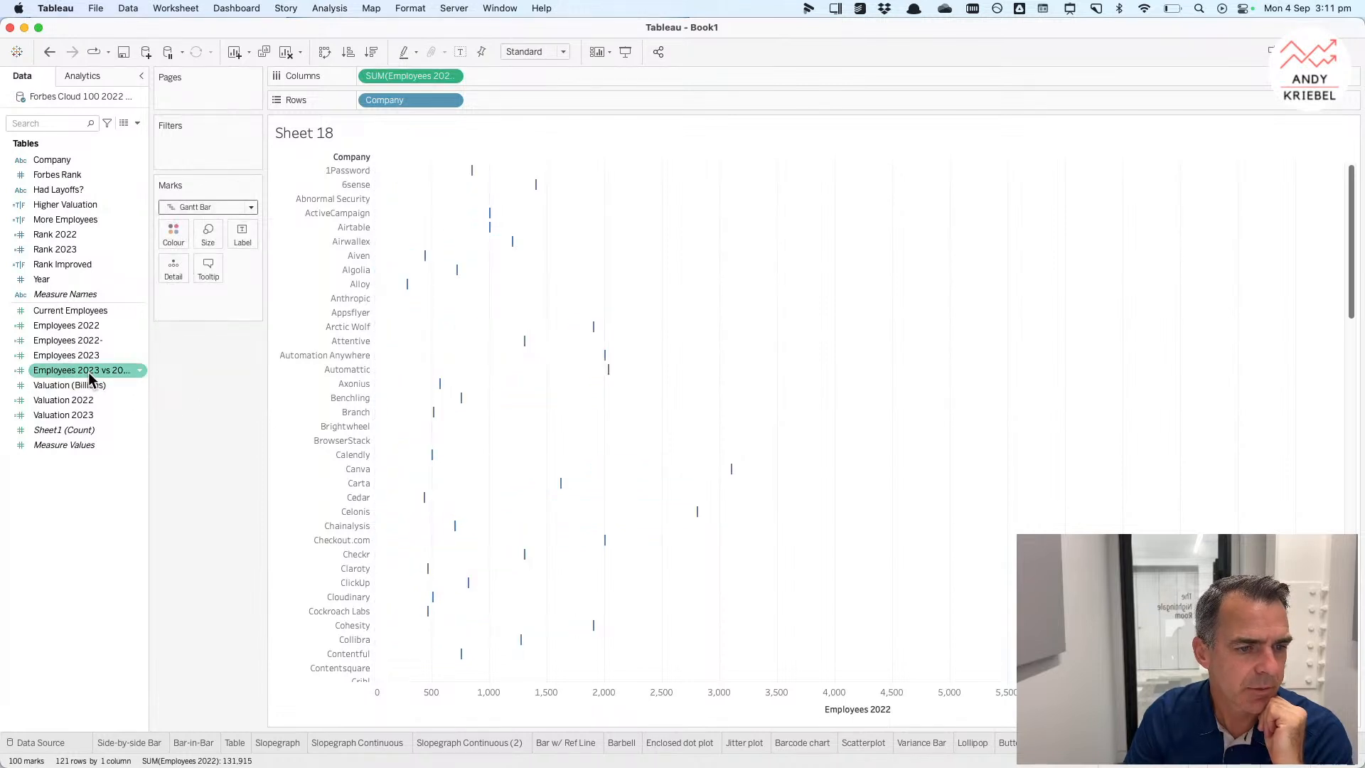
left_click_drag(88, 372, 210, 235)
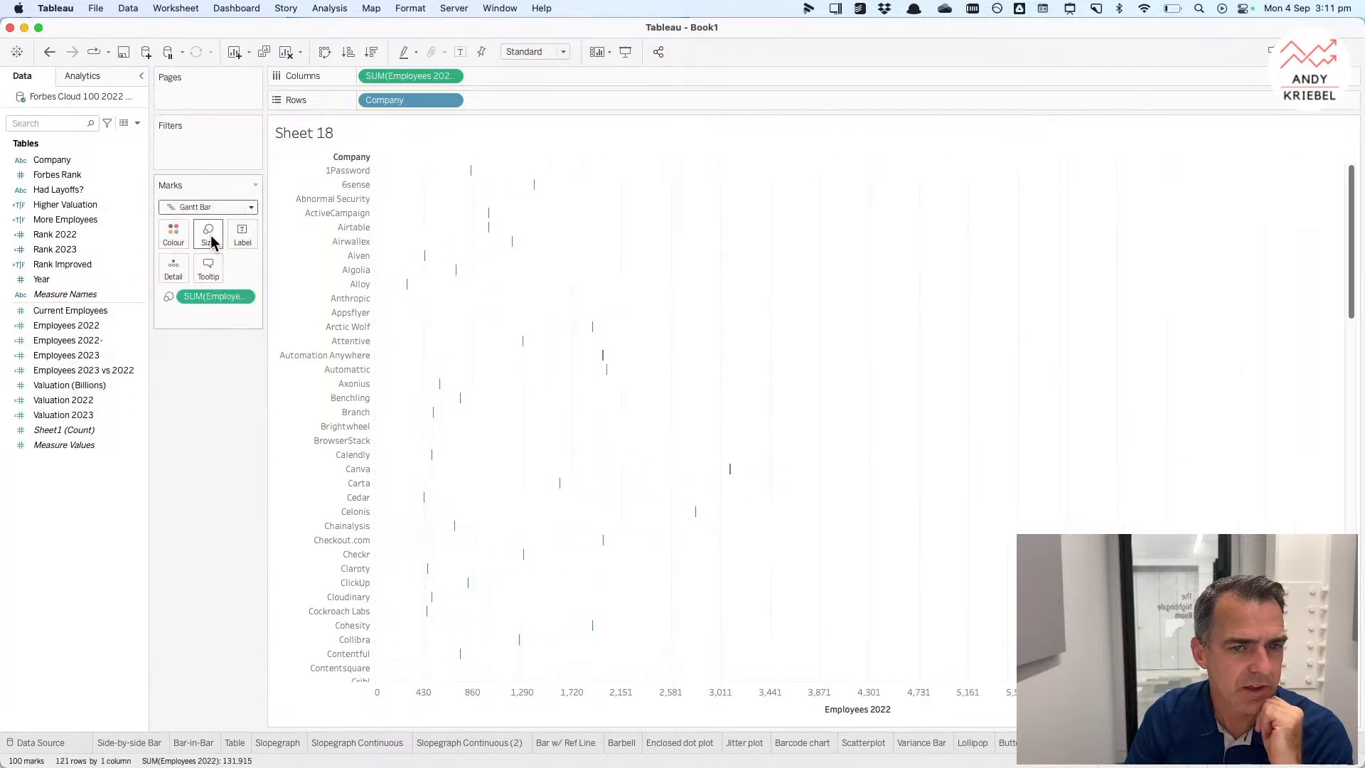
mouse_move(465, 172)
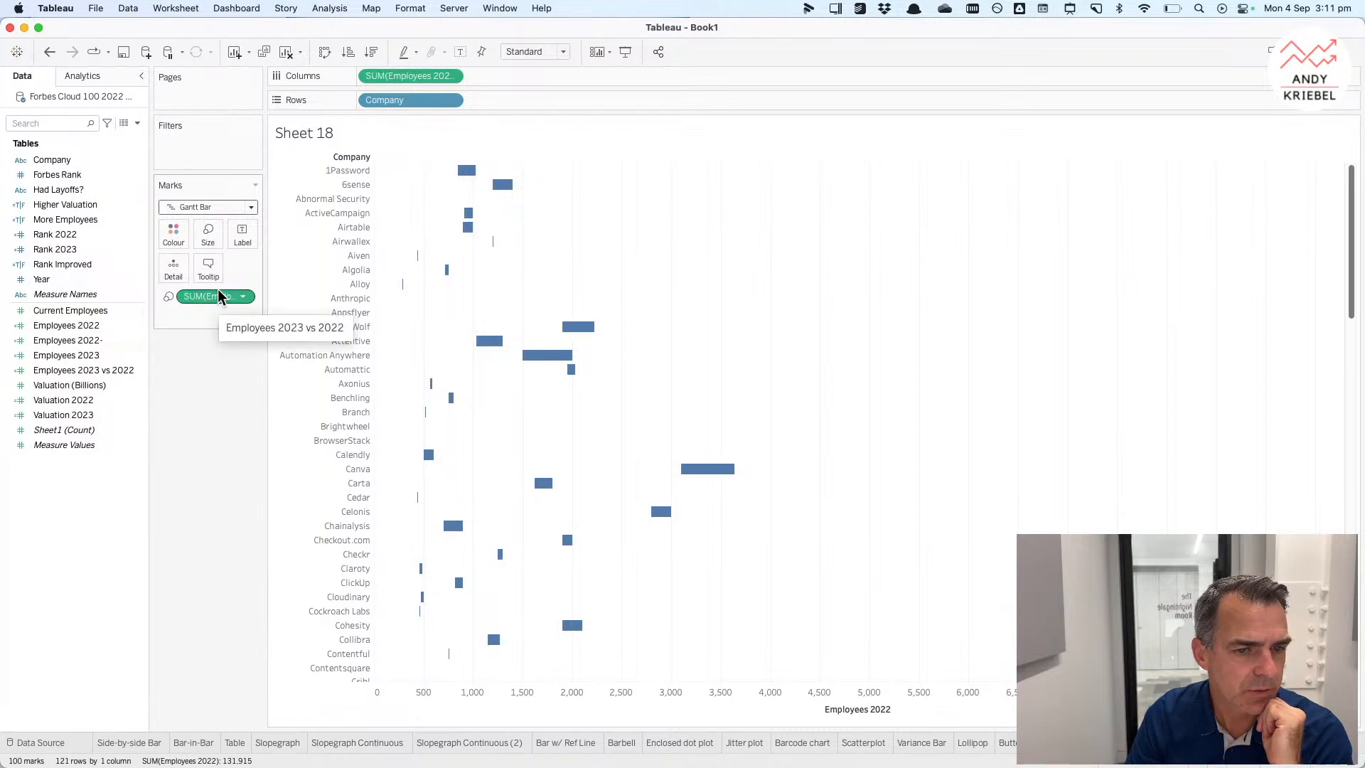
Step: Add Employees 2023 to the marks' detail and colour the bars by More Employees
left_click_drag(89, 356, 178, 274)
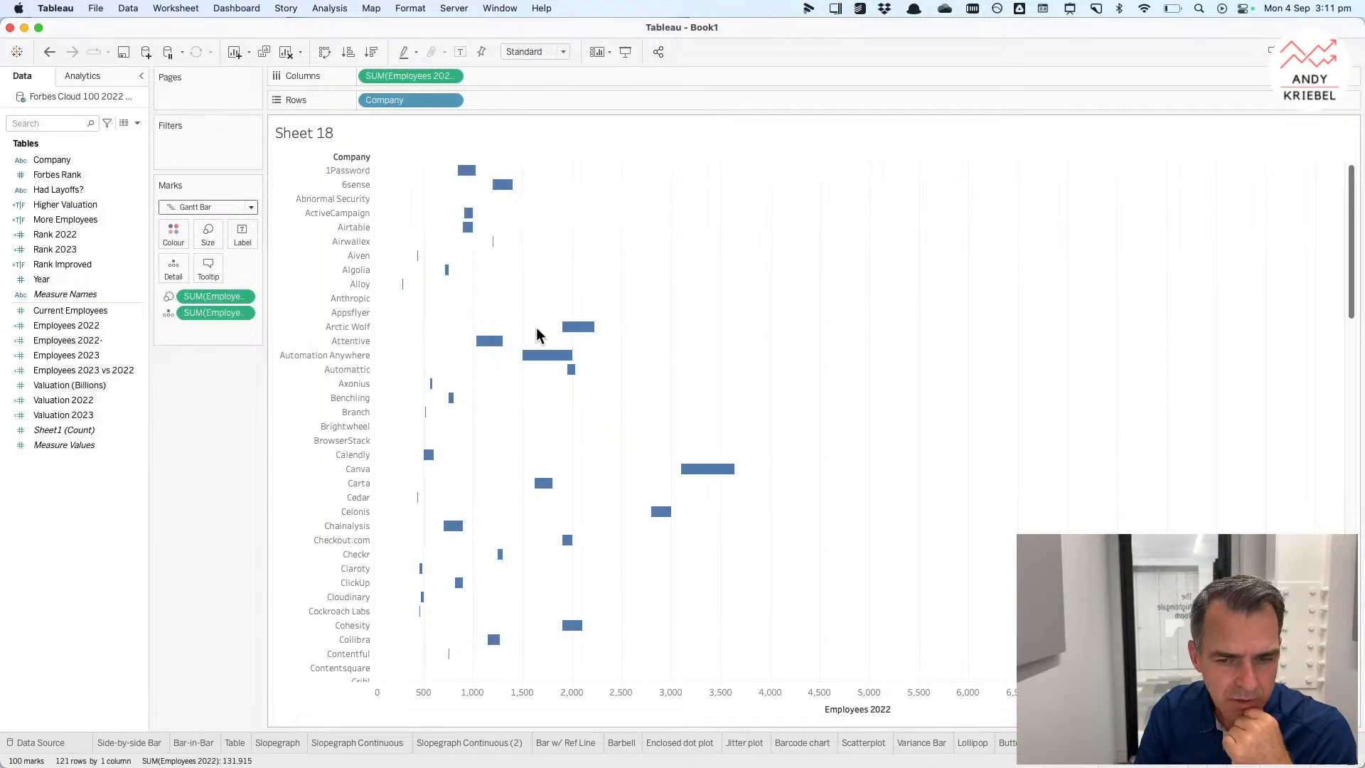
mouse_move(704, 475)
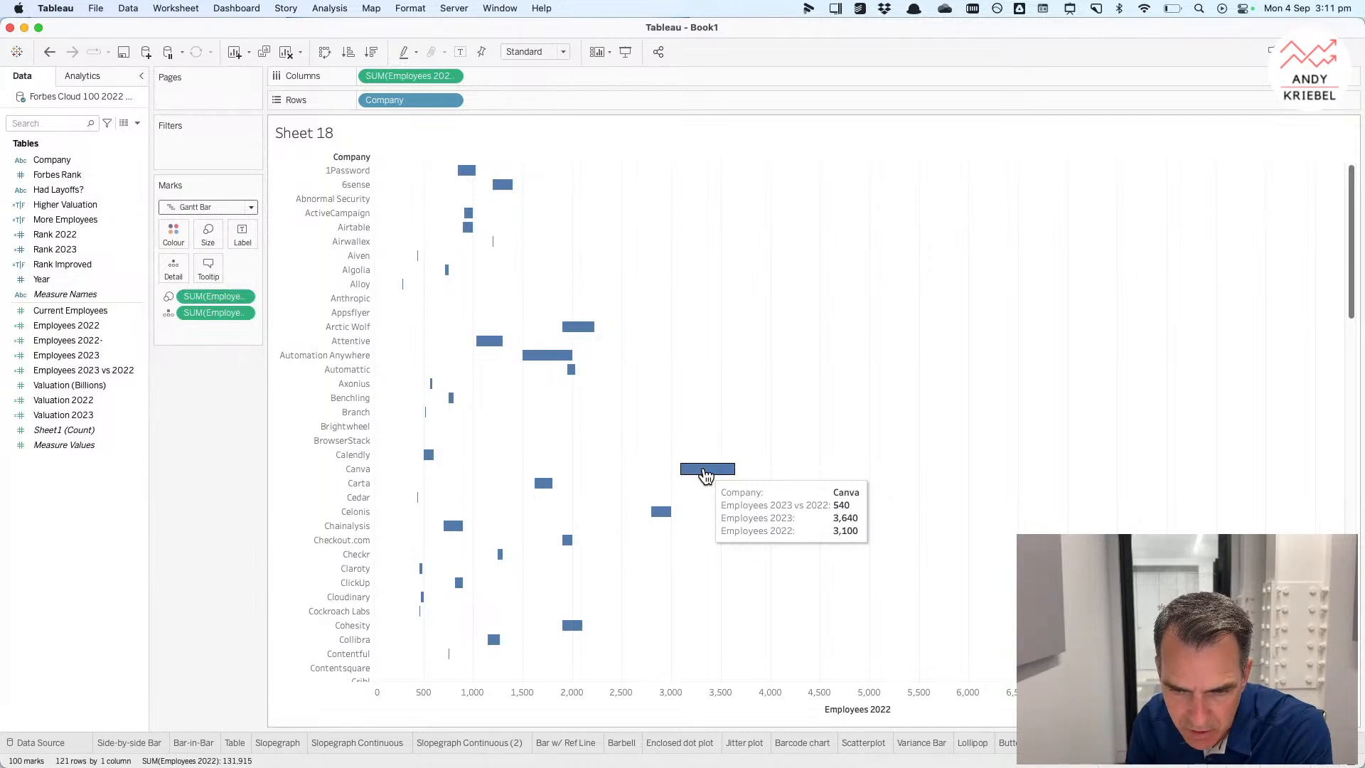
left_click(69, 206)
left_click_drag(65, 220, 173, 234)
mouse_move(662, 475)
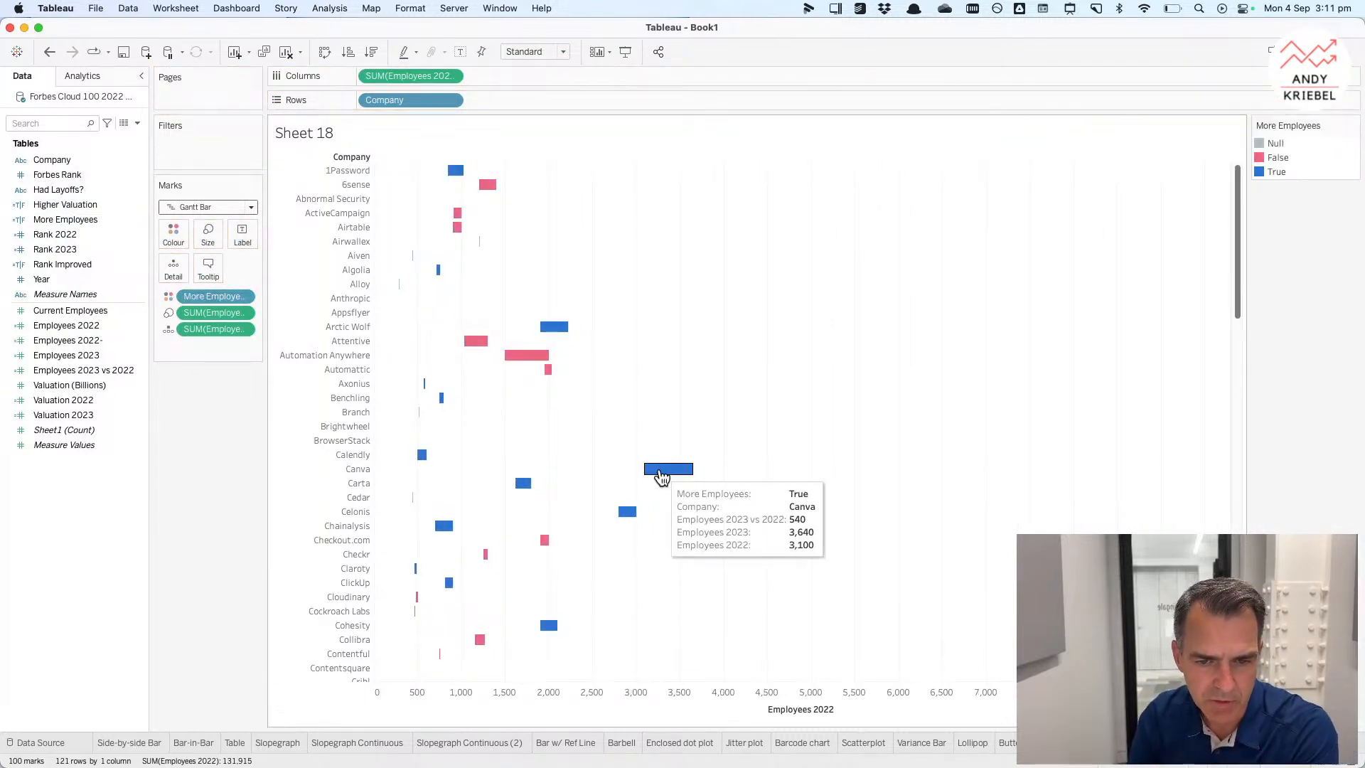
Step: Sort companies descending by the sum of Employees 2023 vs 2022
left_click(451, 101)
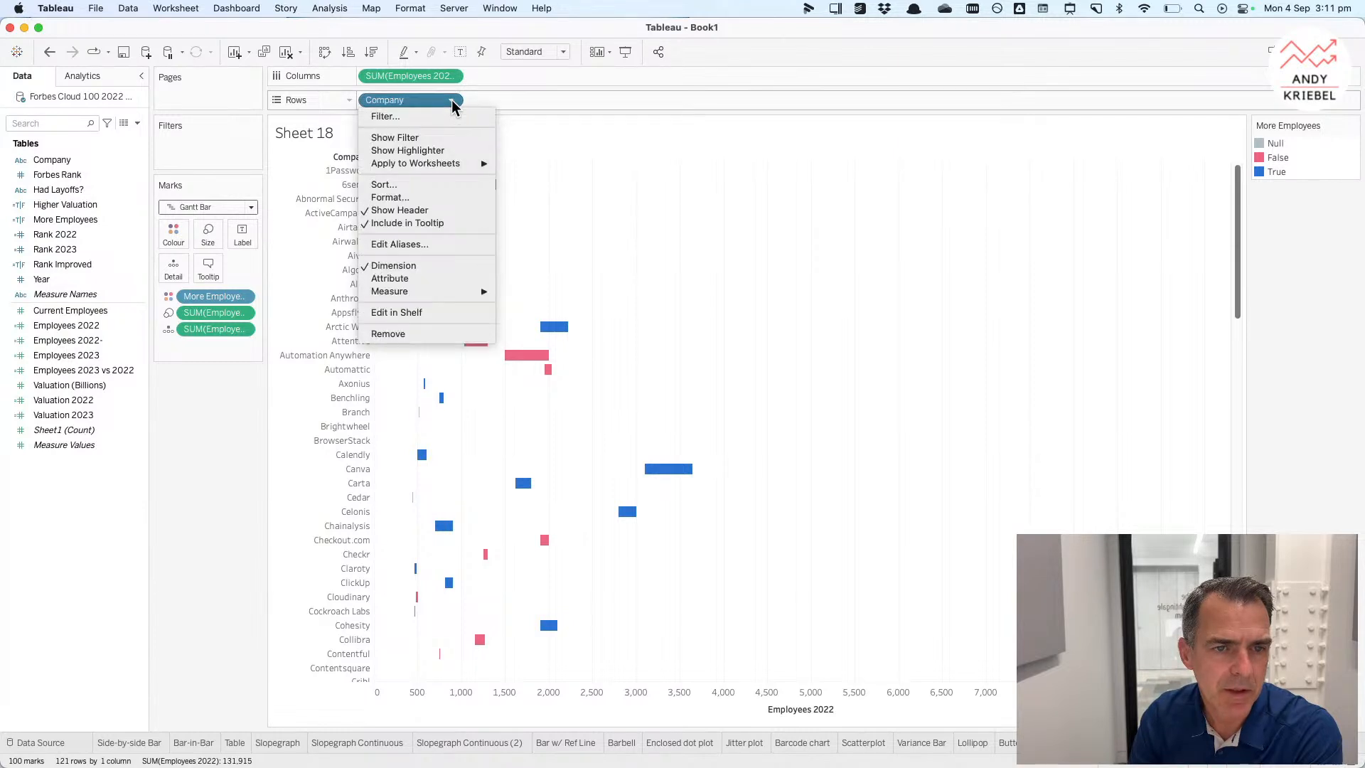
left_click(431, 184)
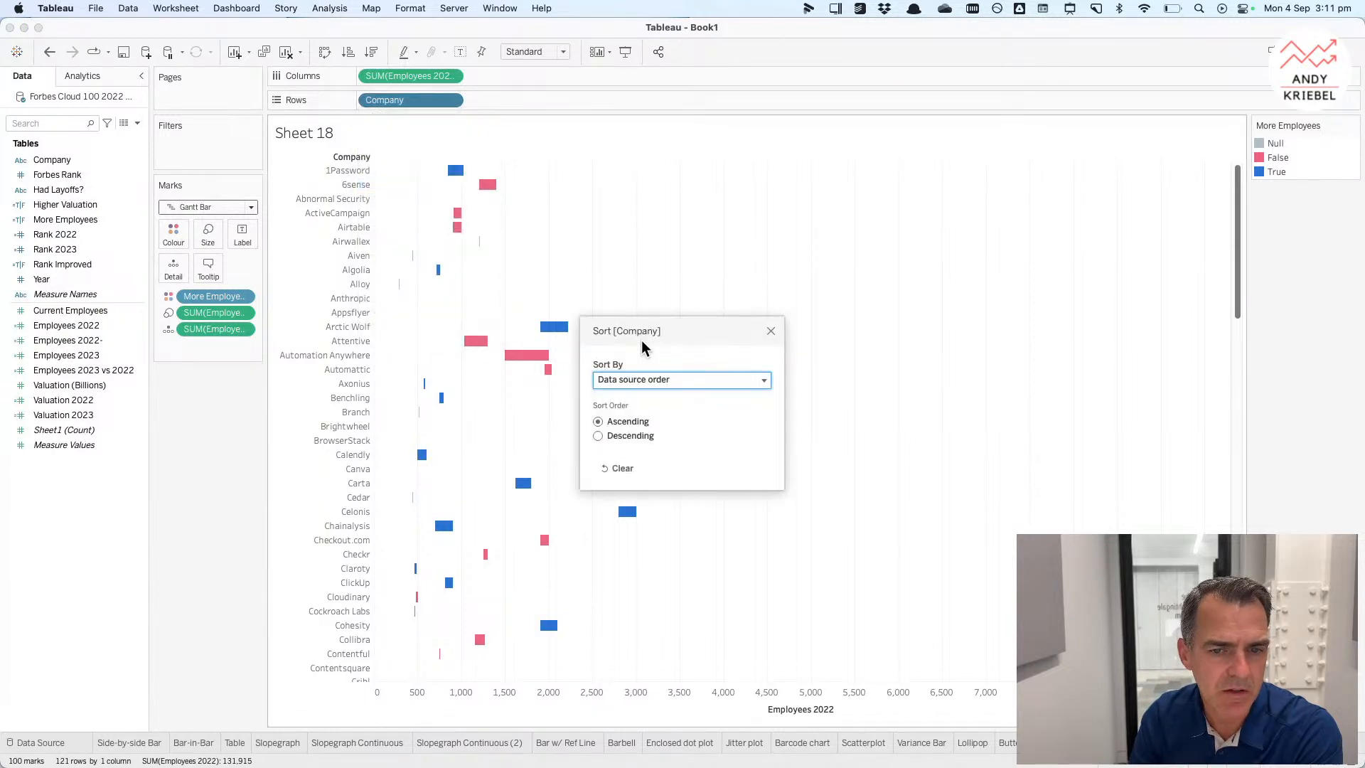
left_click(635, 386)
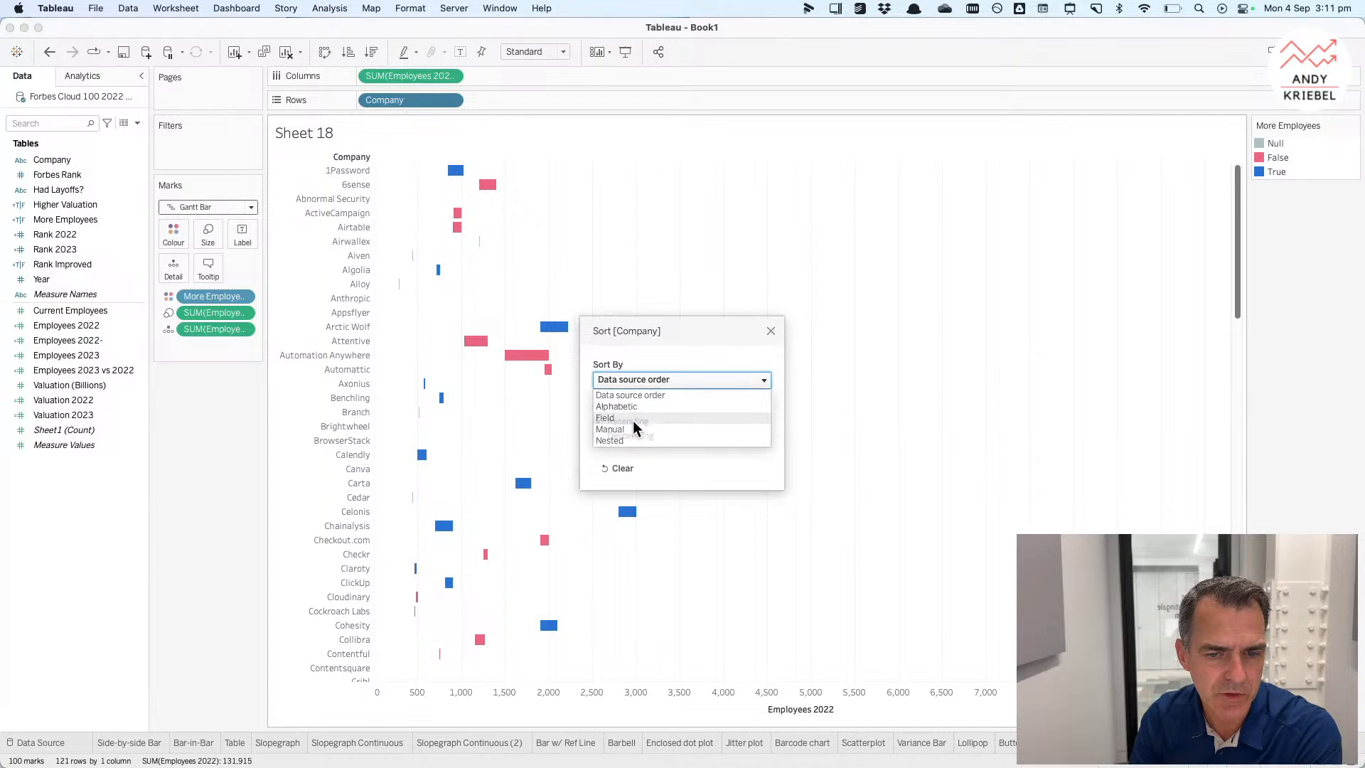
left_click(633, 420)
left_click(622, 435)
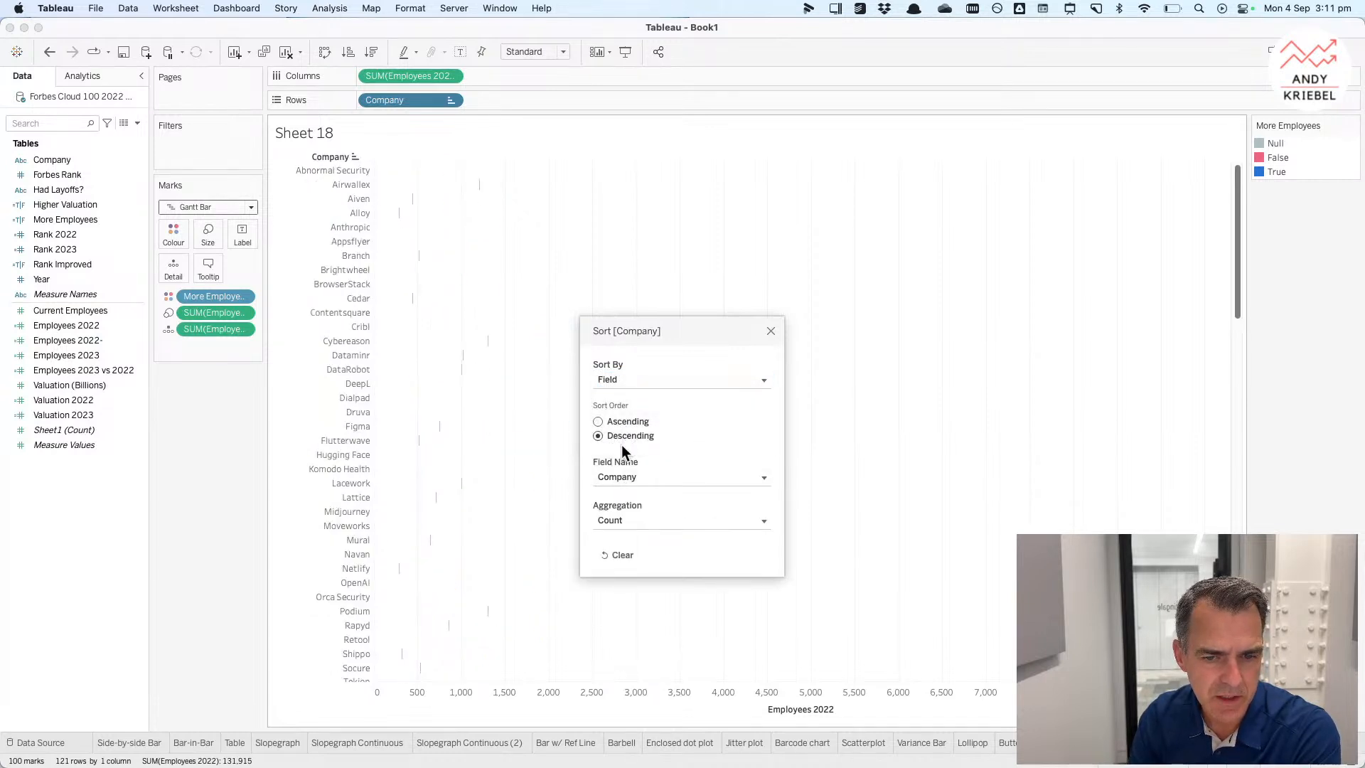
left_click(630, 478)
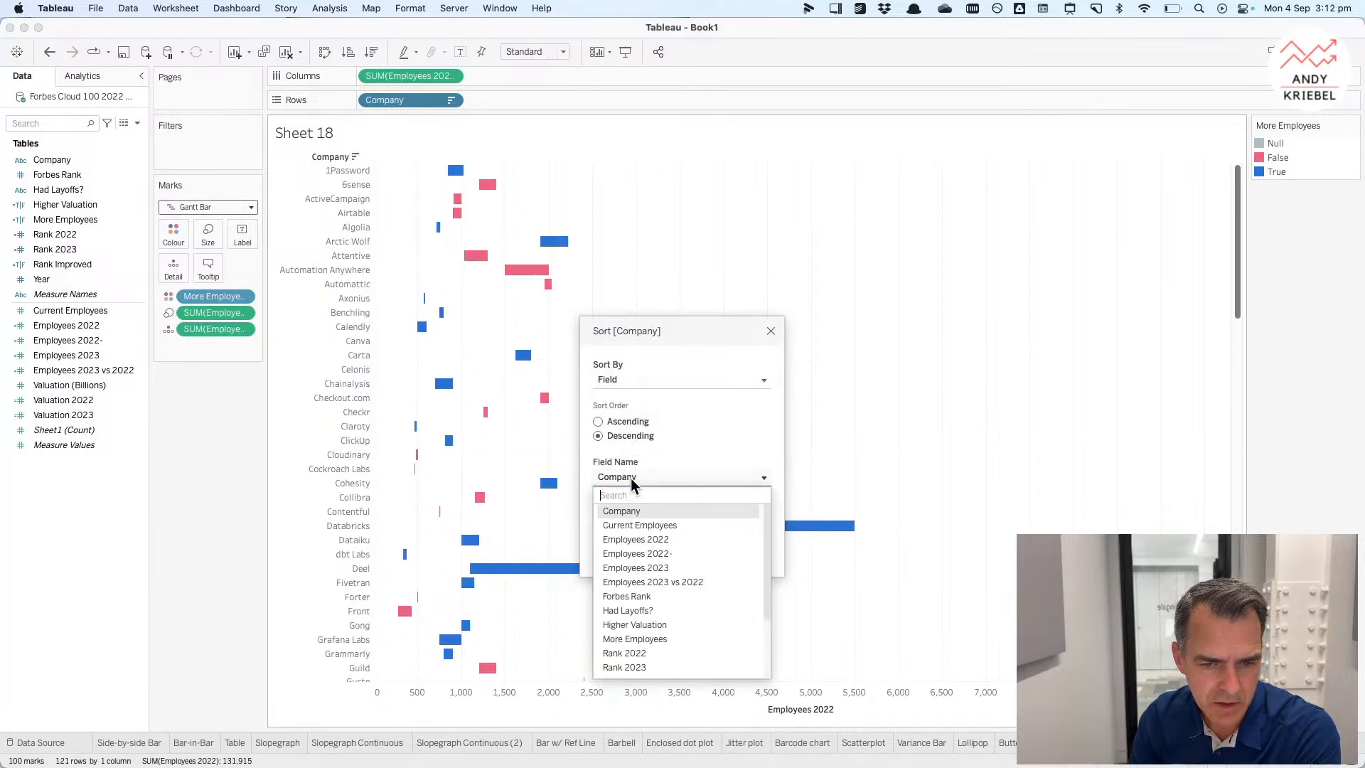
left_click(661, 581)
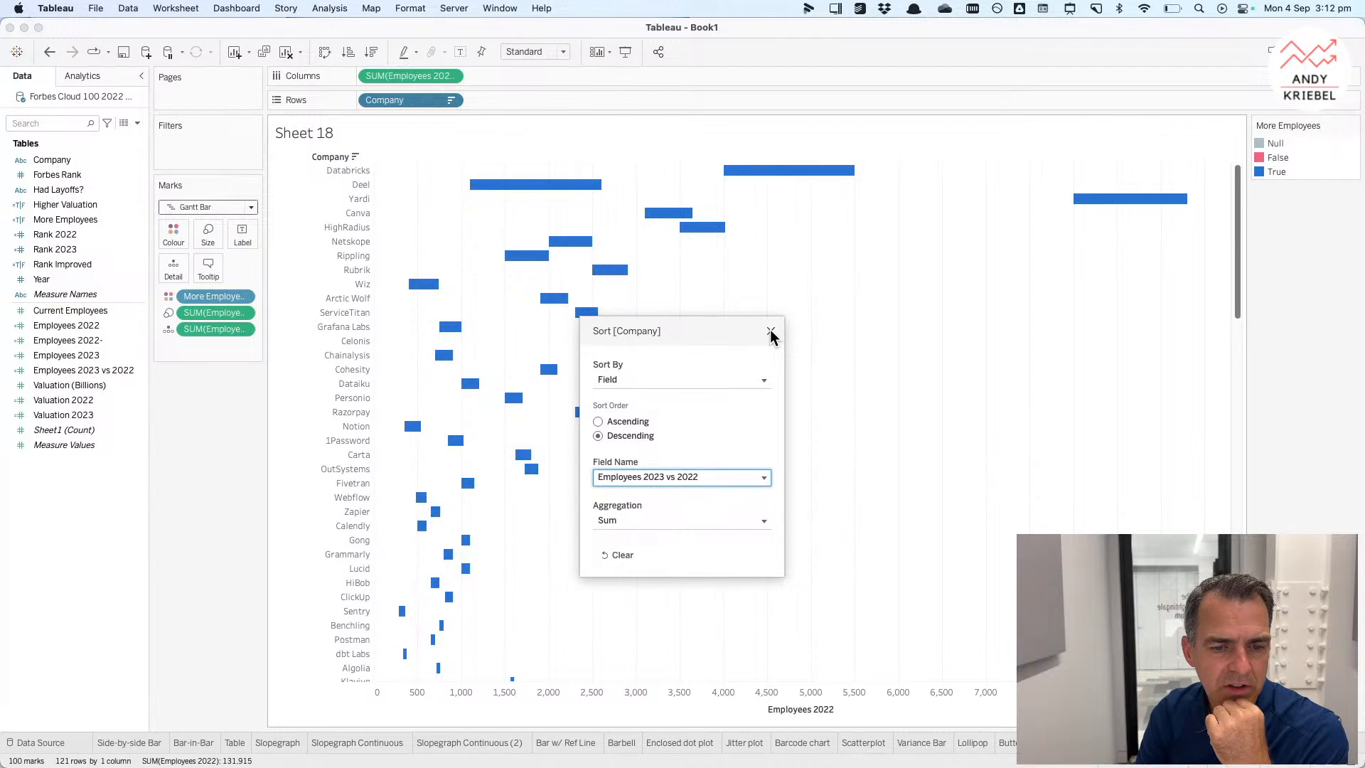
left_click(771, 332)
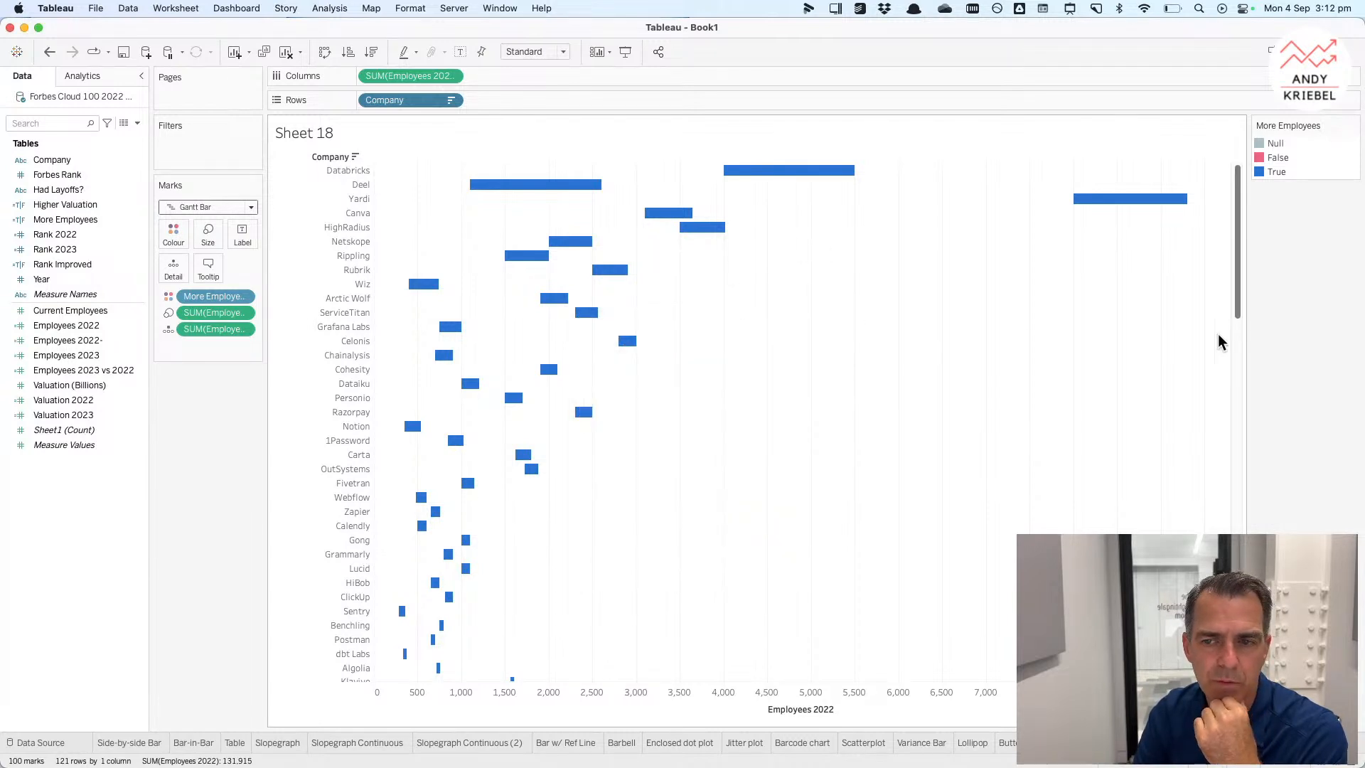
Step: Change the company sort field to Employees 2023, keeping descending order
left_click_drag(1237, 291, 1219, 157)
left_click(450, 101)
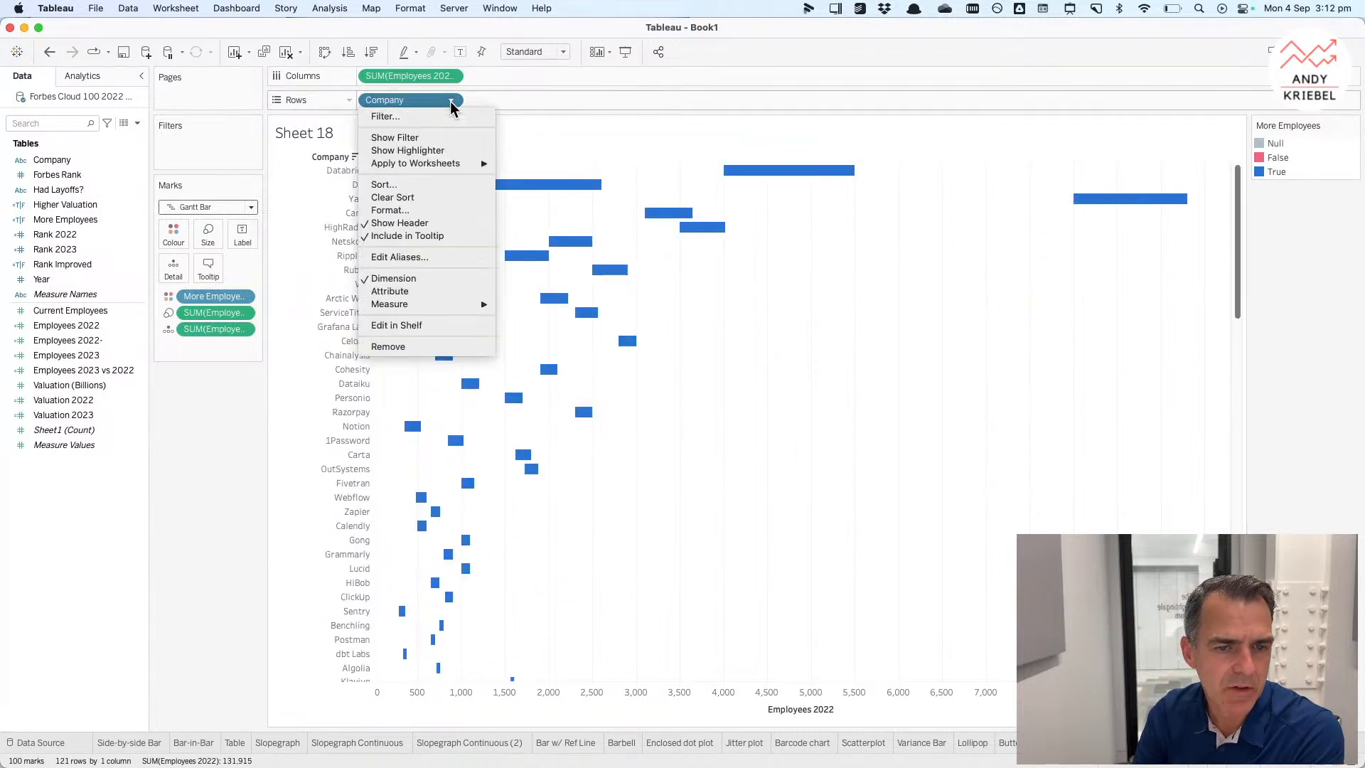
left_click(389, 184)
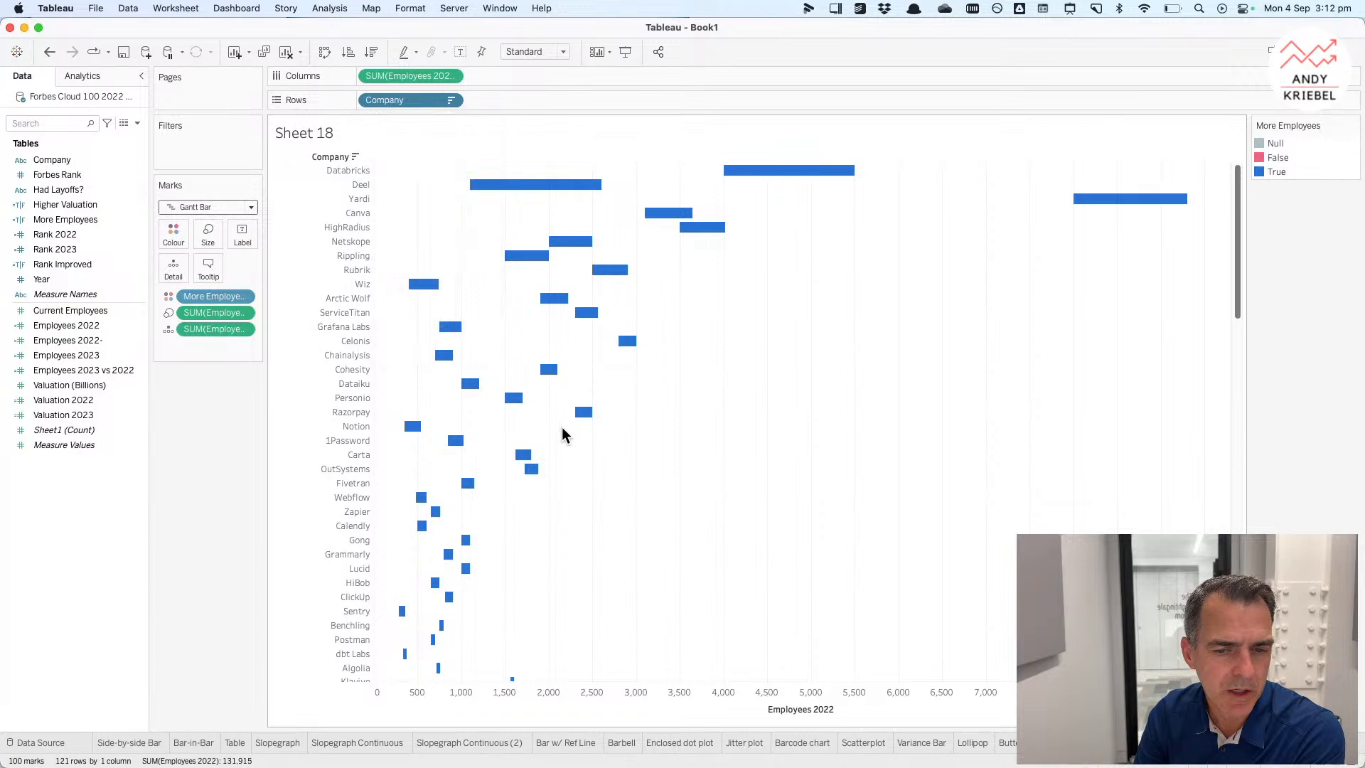
left_click(626, 431)
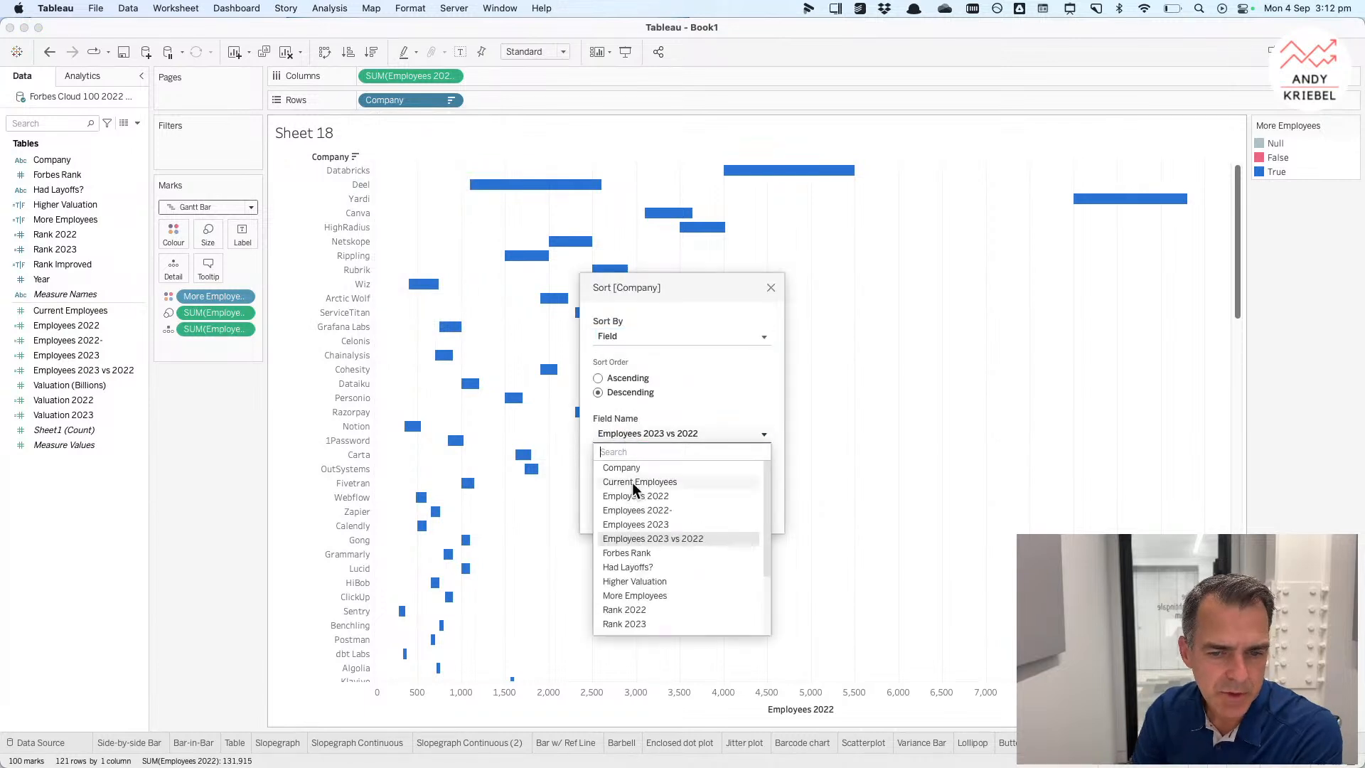
left_click(633, 526)
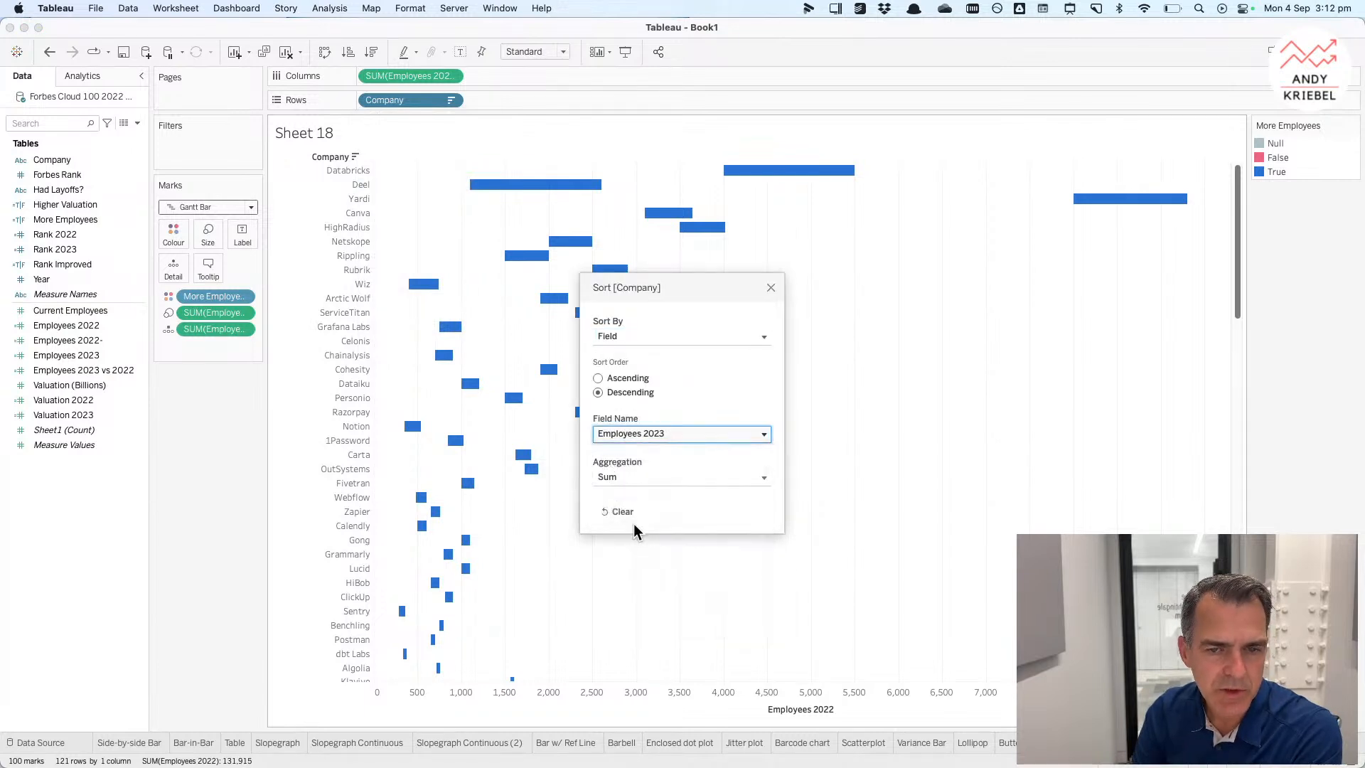
left_click(771, 287)
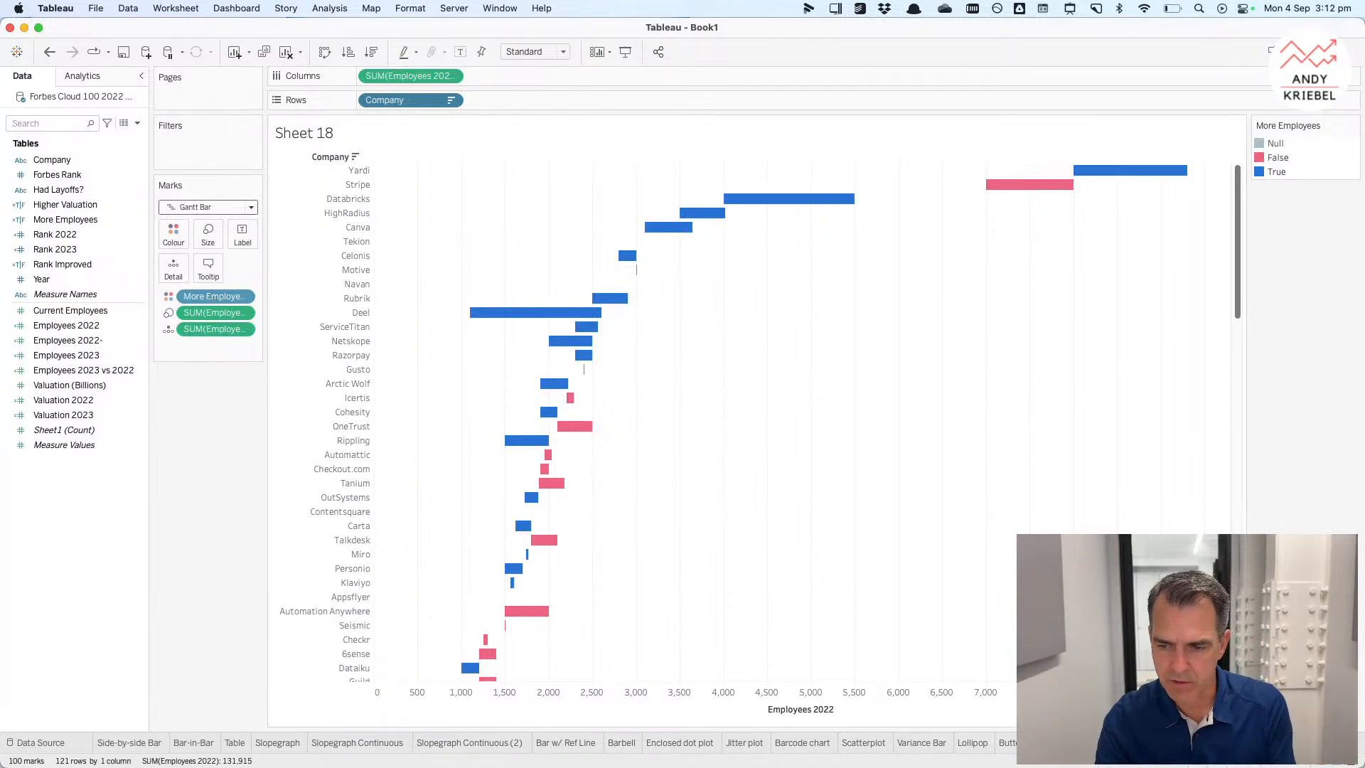
Step: Name the sheet Floating bar chart and duplicate it
type("chart")
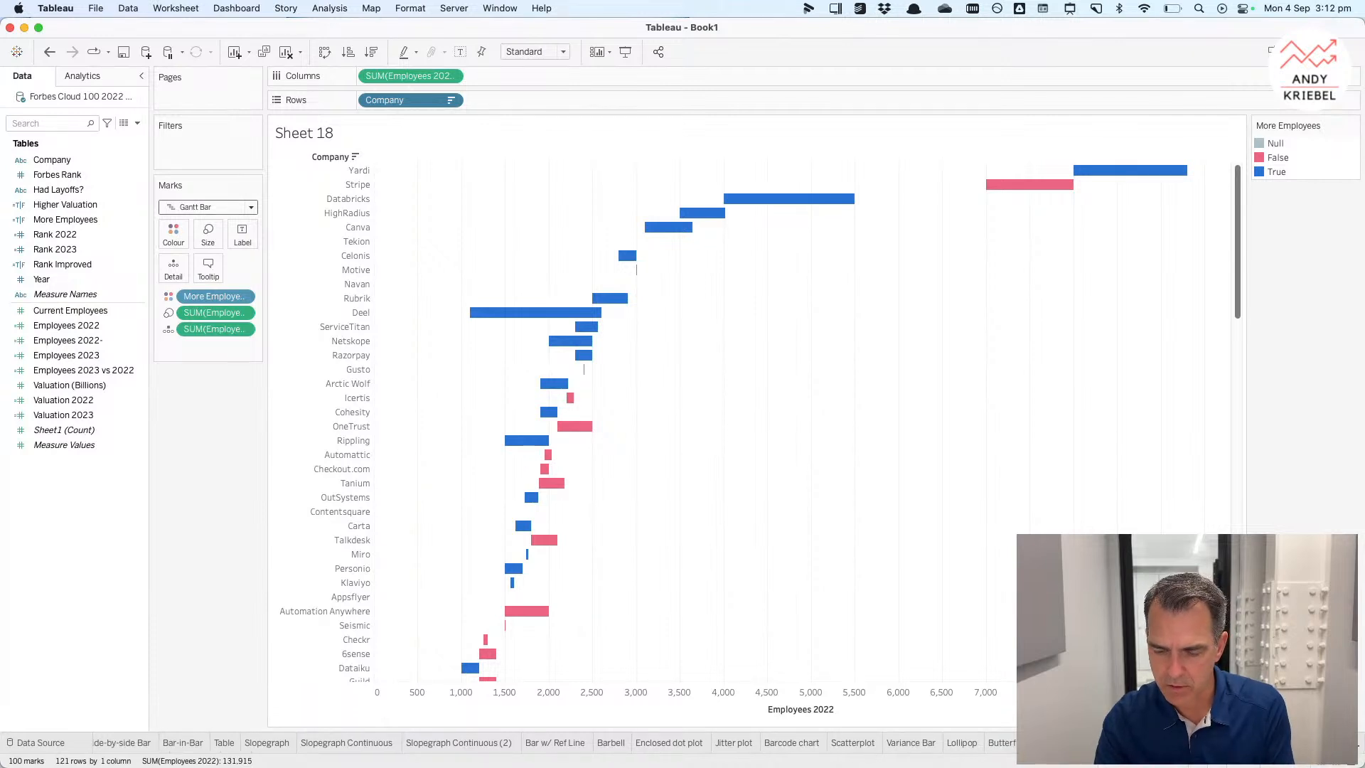
key("Return")
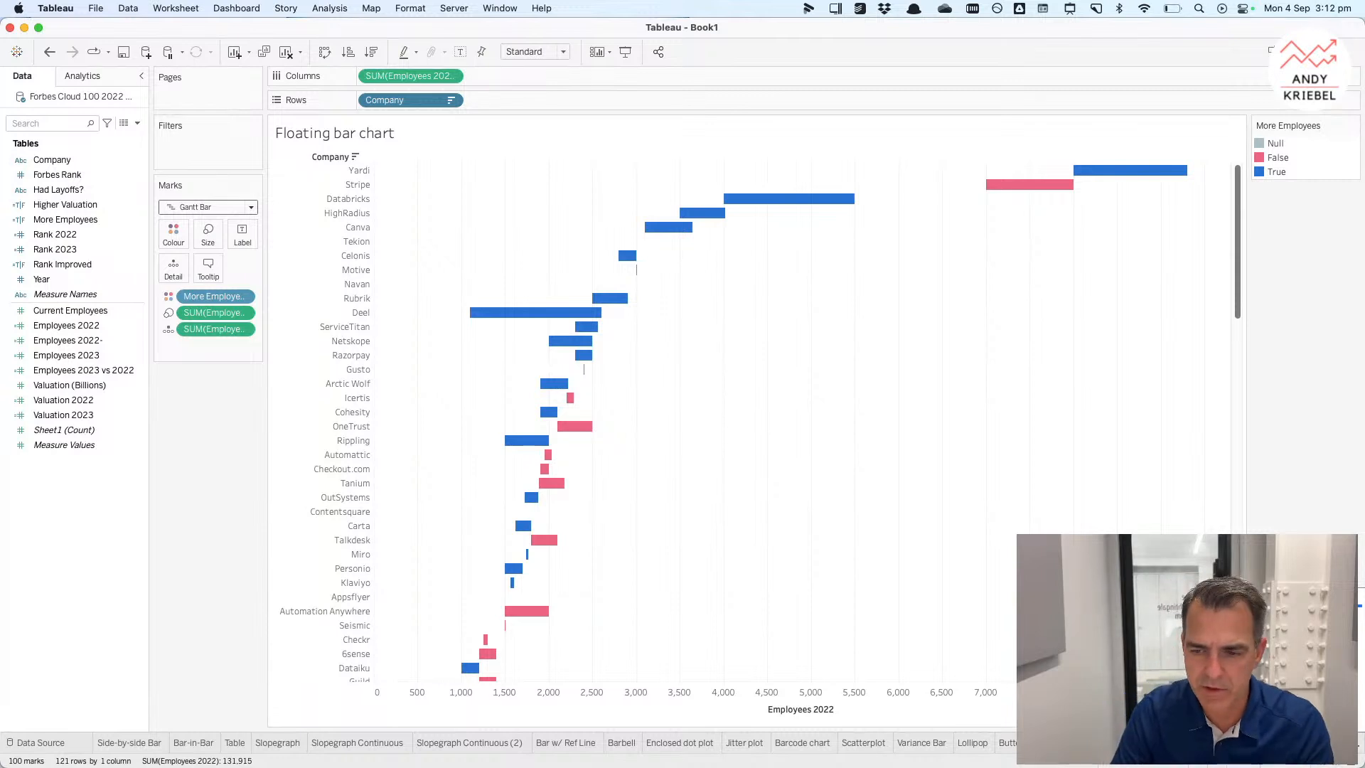
right_click(1258, 743)
left_click(1279, 616)
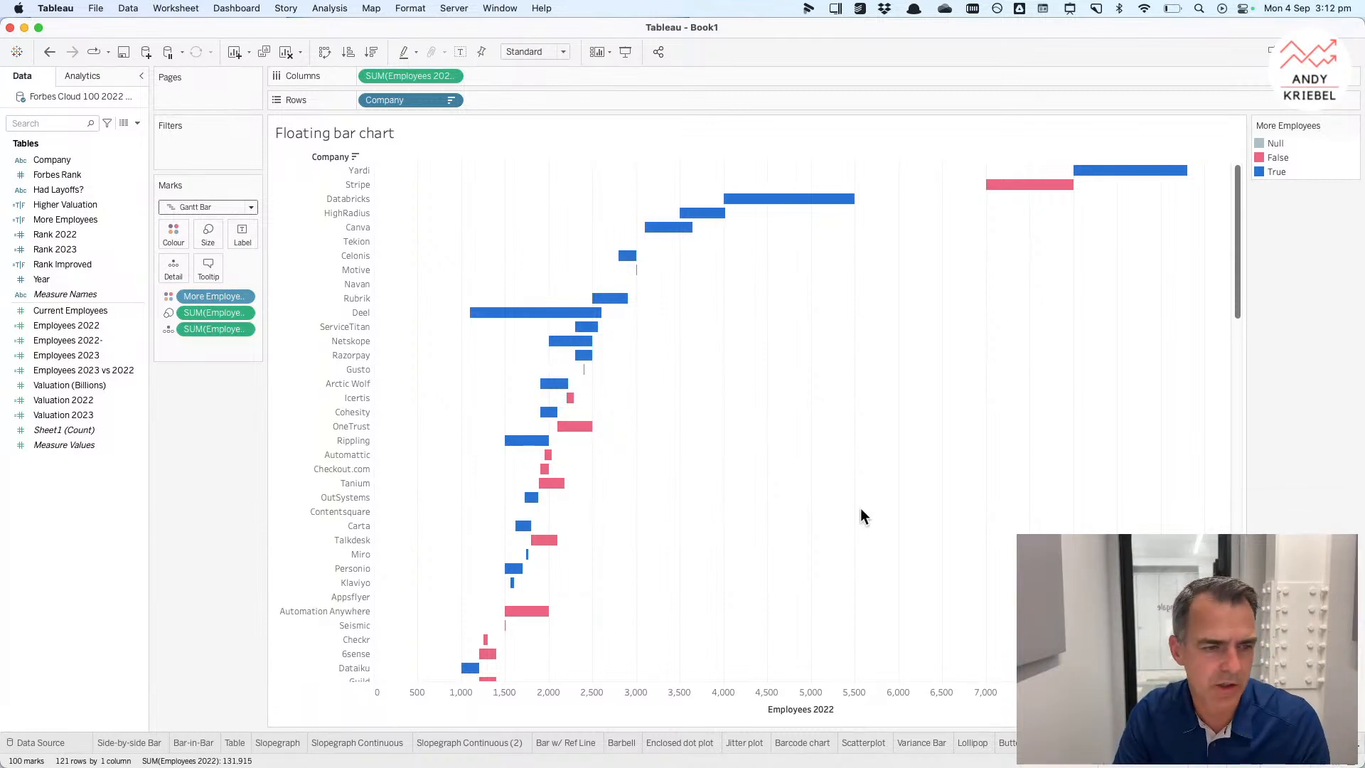
Step: Swap the employee measures for Valuation 2022 on columns and Valuation 2023 on the marks
left_click_drag(68, 413, 395, 78)
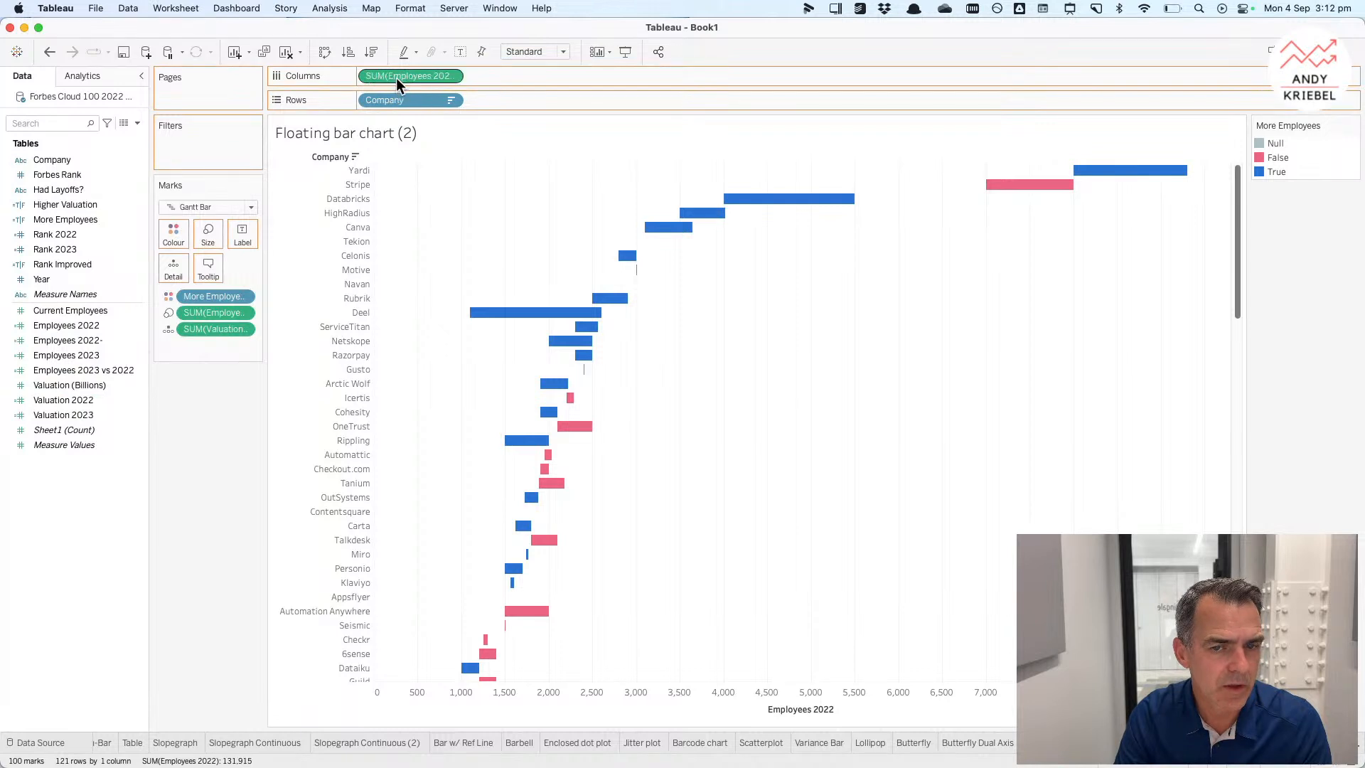
Step: Create a calculated field Valuation Change as [Valuation 2023]-[Valuation 2022] and size the bars by it
right_click(99, 369)
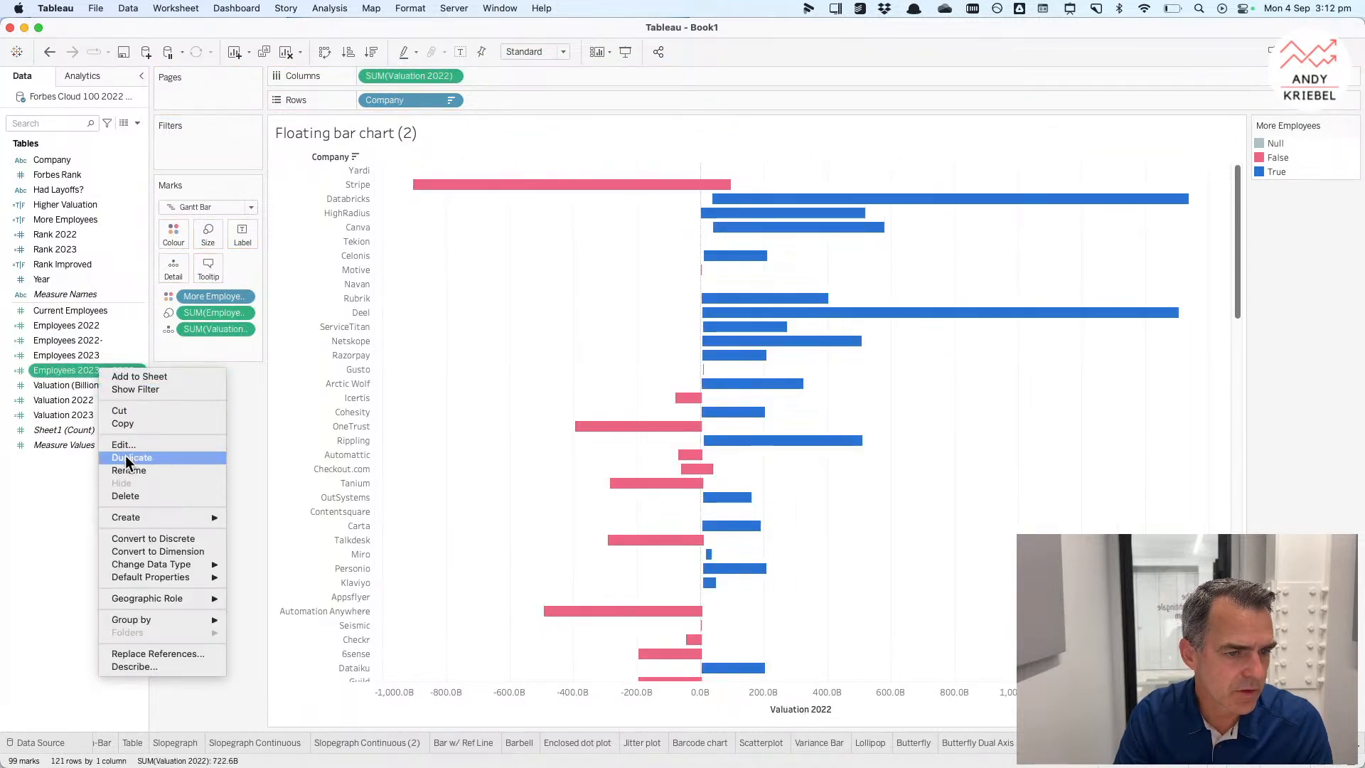
right_click(64, 467)
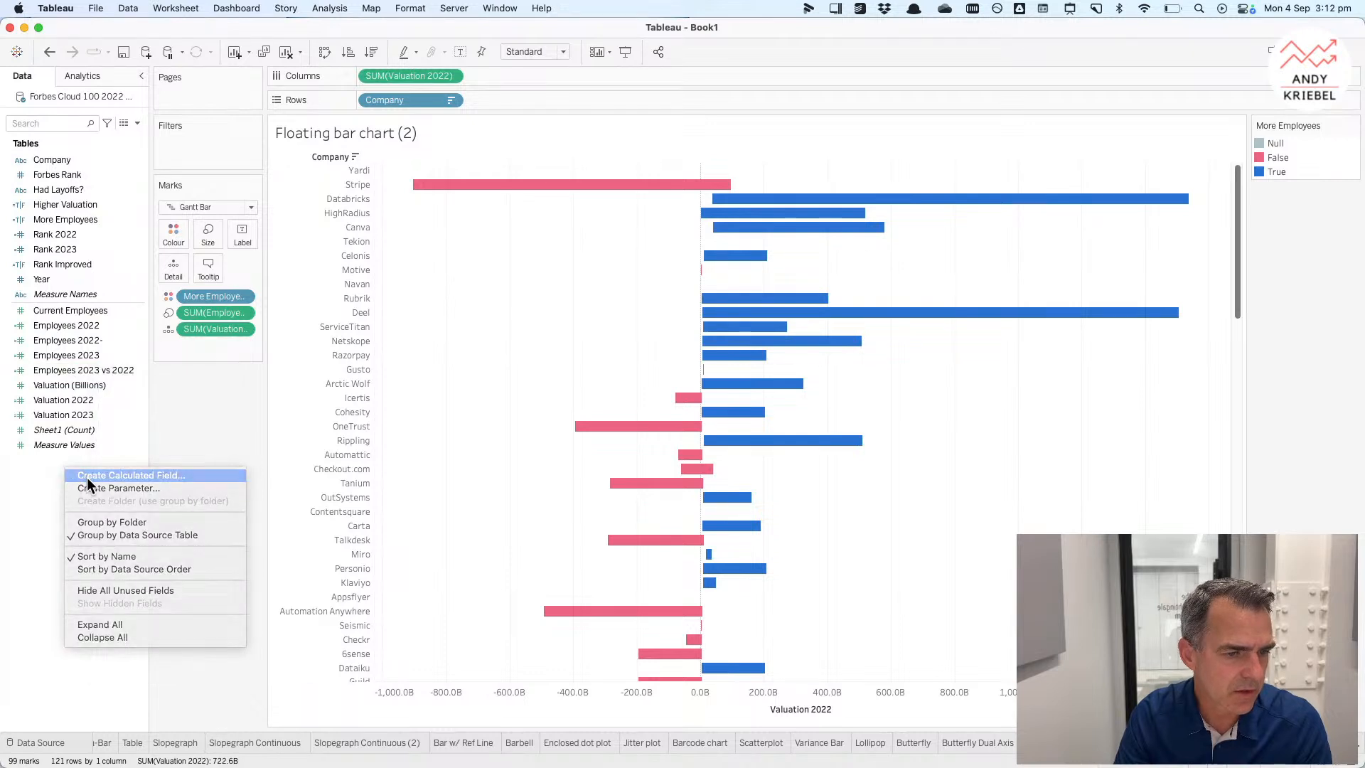
left_click(86, 477)
type("Val")
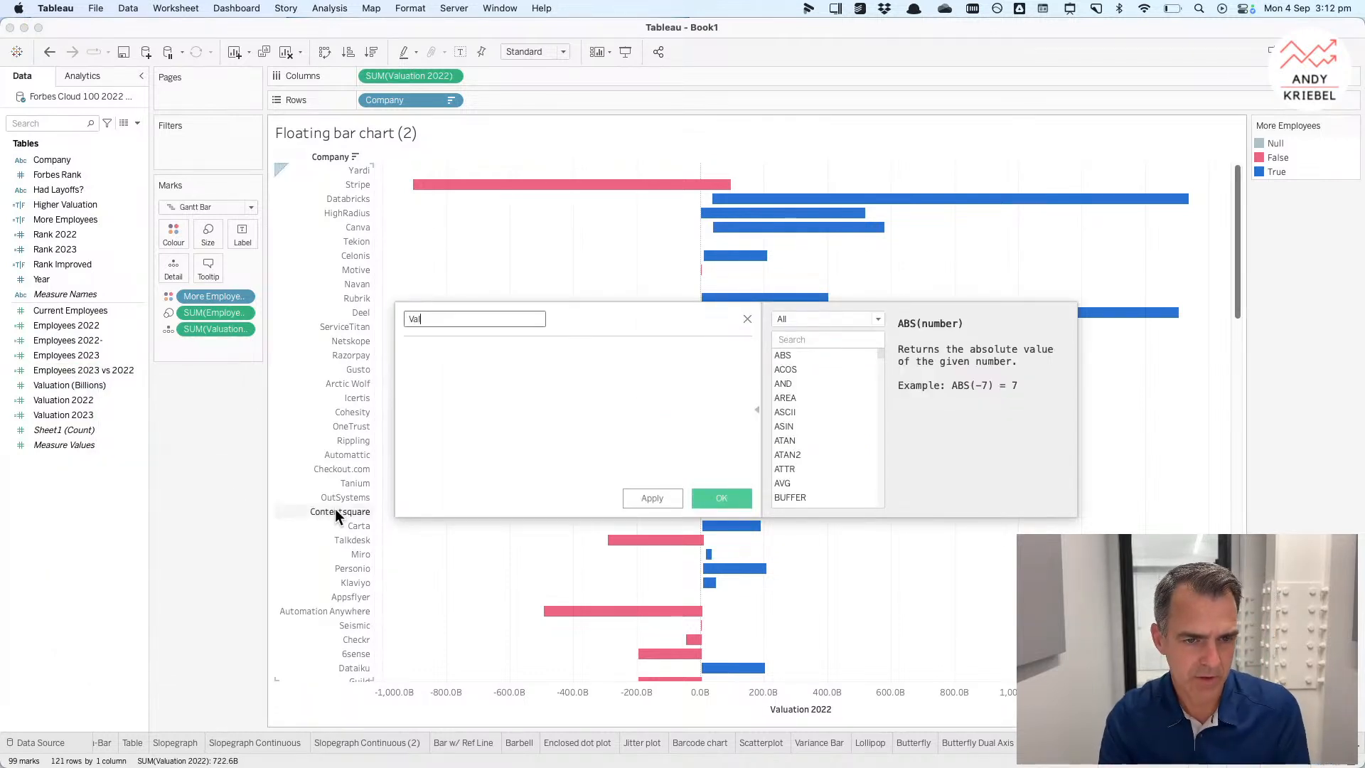
type("uation Change")
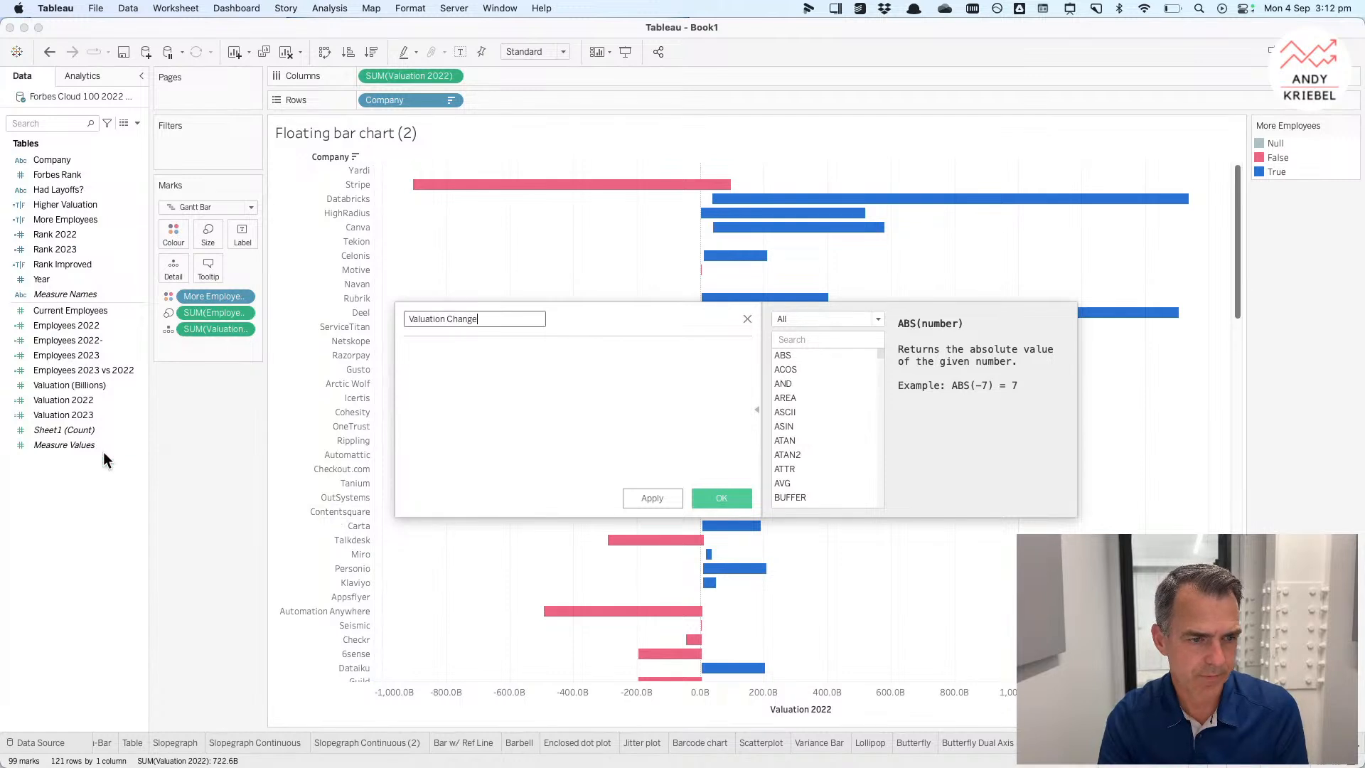
left_click_drag(81, 418, 509, 402)
type("-")
left_click_drag(87, 400, 536, 379)
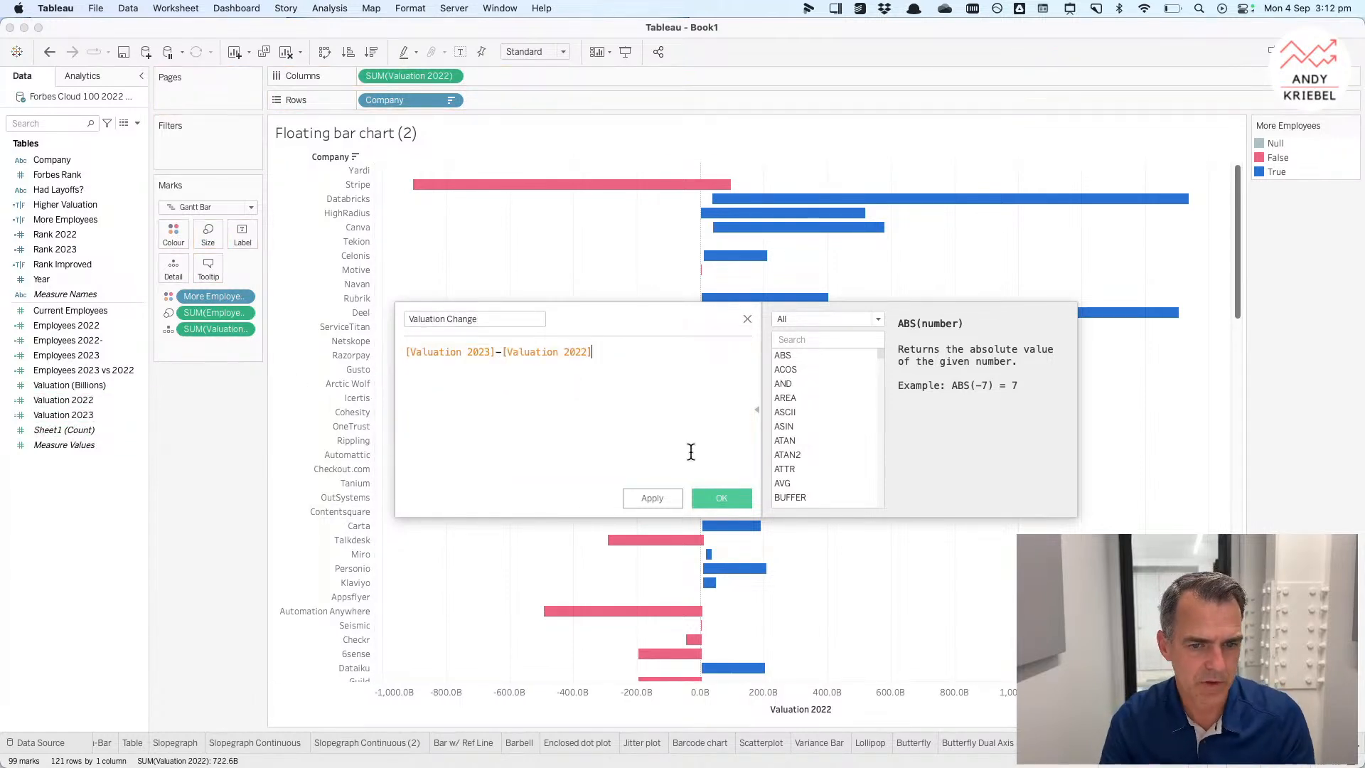
left_click(720, 497)
left_click_drag(86, 431, 219, 314)
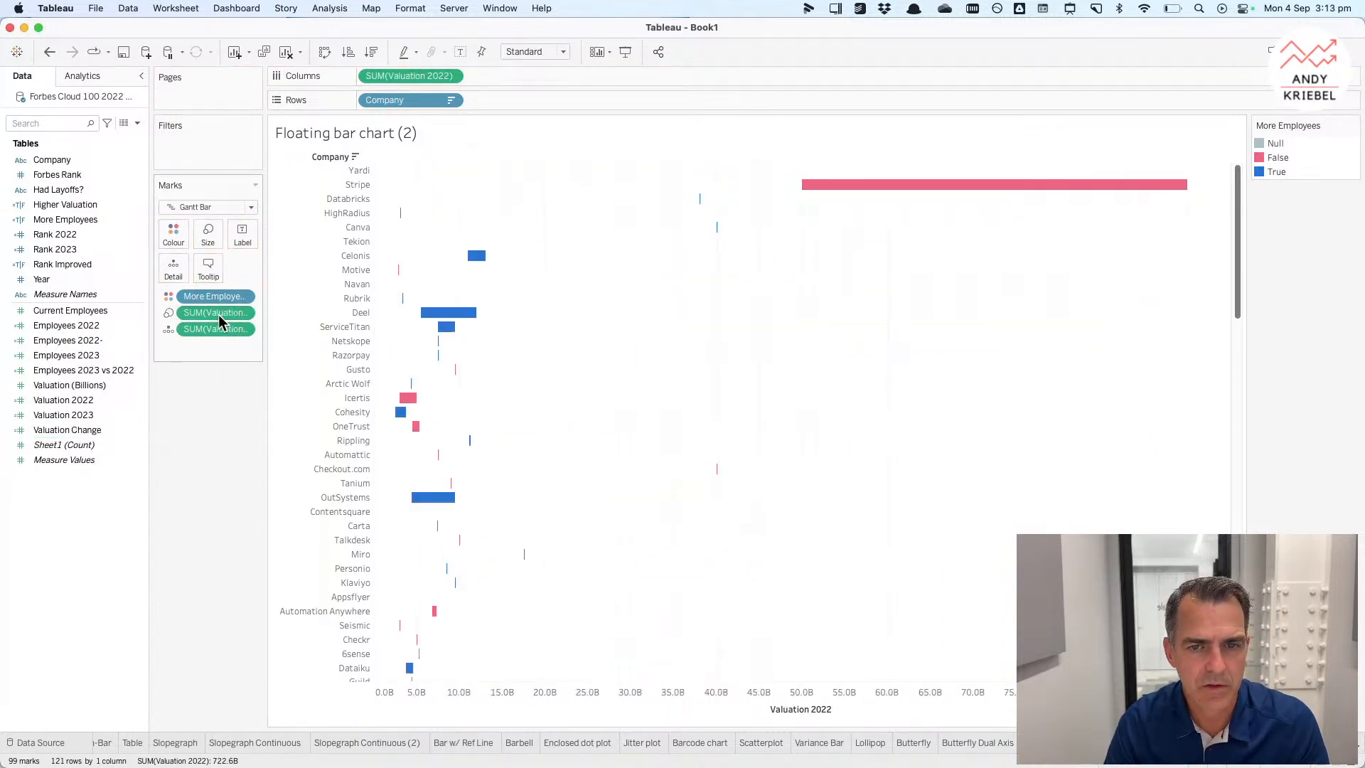
Step: Colour the bars by Higher Valuation, assigning False a pink from the Lightning Watermelon palette
left_click(71, 209)
left_click_drag(71, 211, 212, 298)
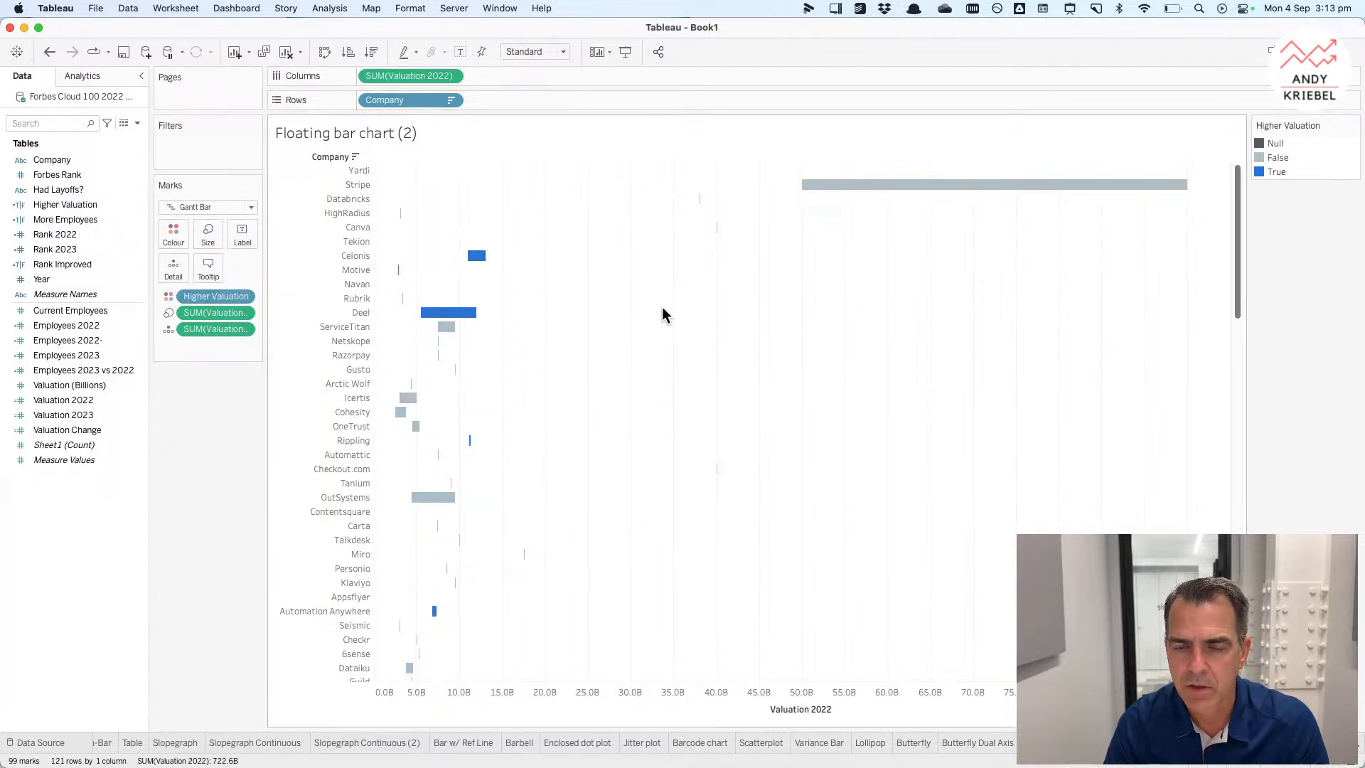
double_click(1312, 173)
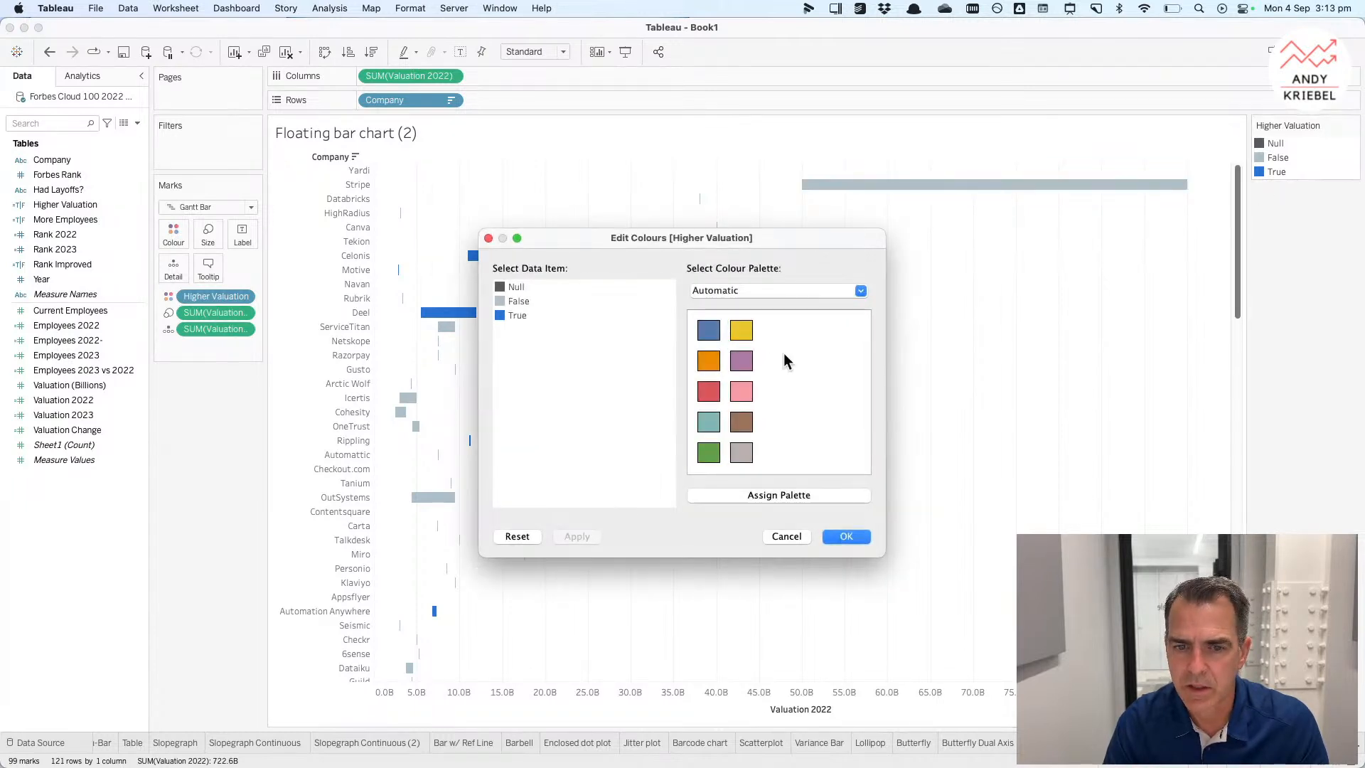
left_click(718, 290)
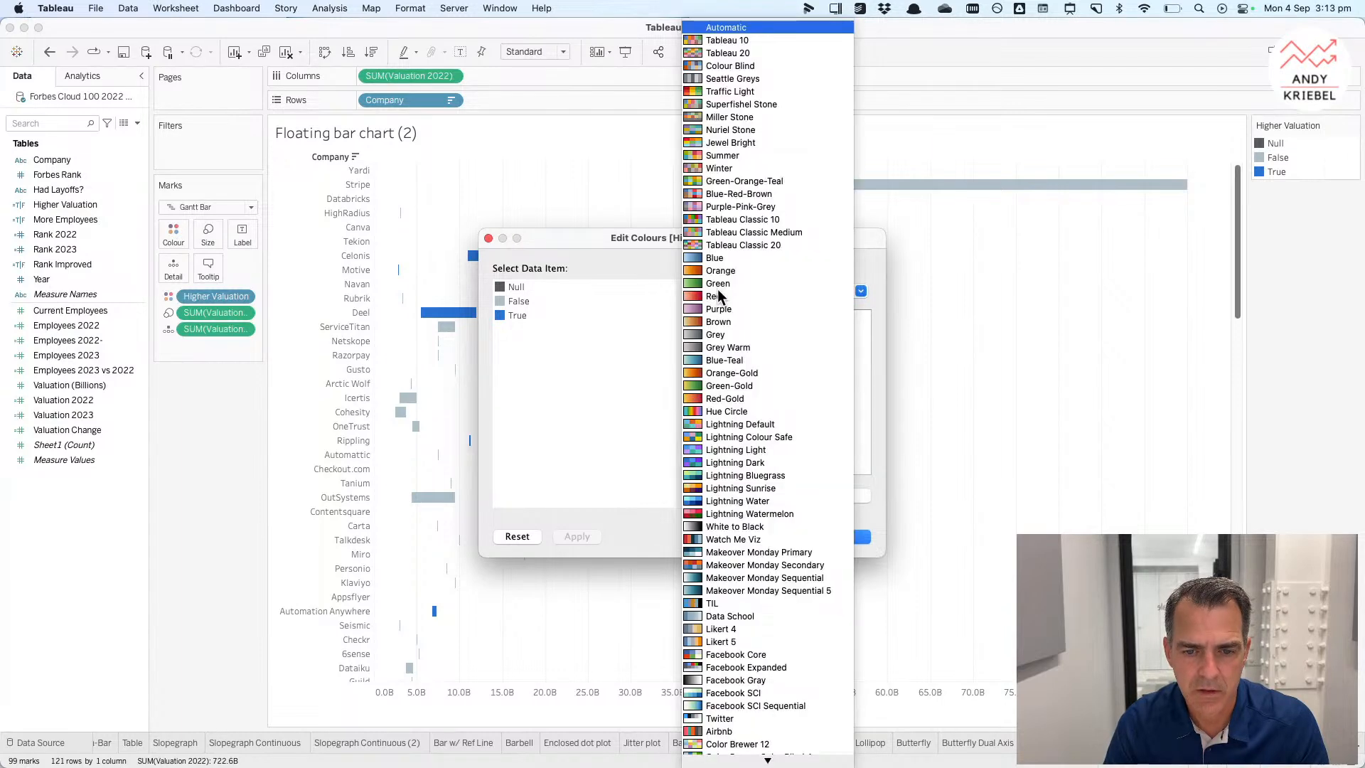
left_click(732, 515)
left_click(518, 301)
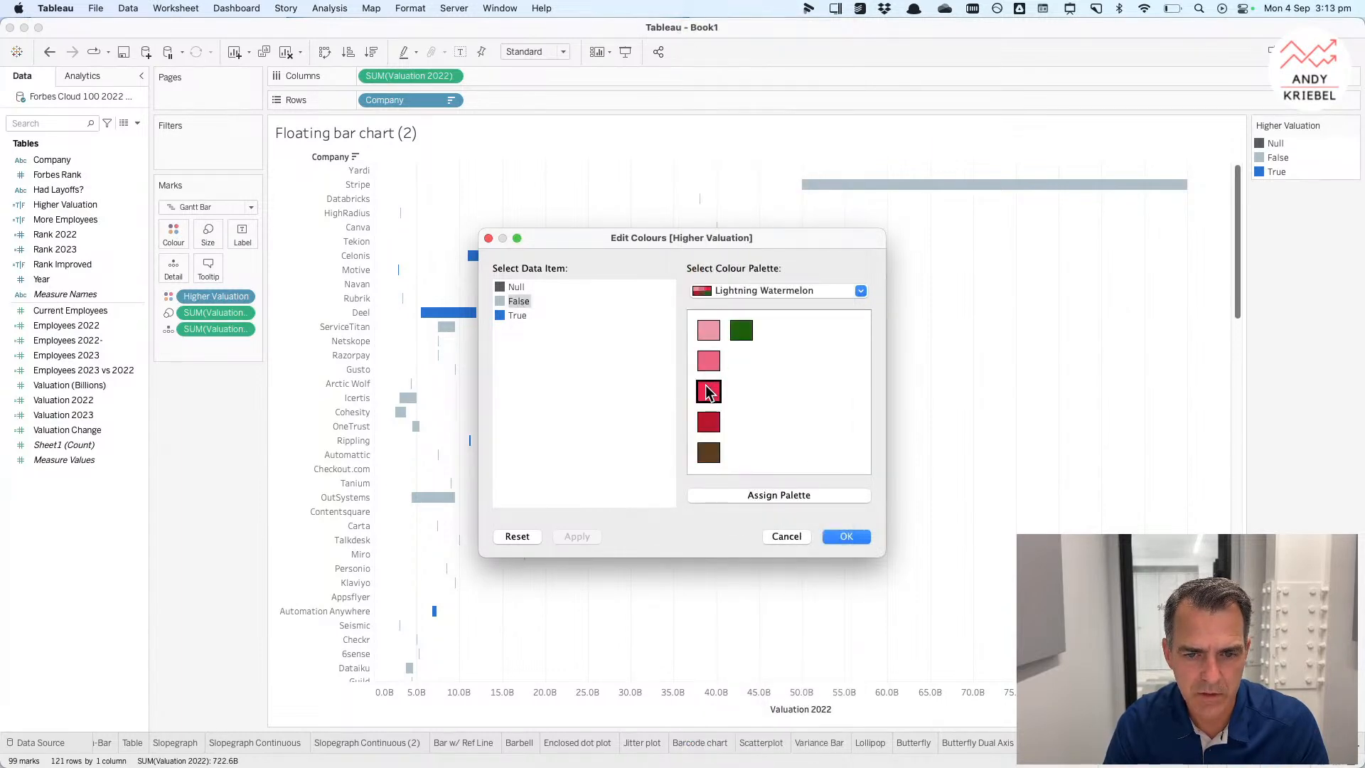
left_click(706, 367)
left_click(847, 537)
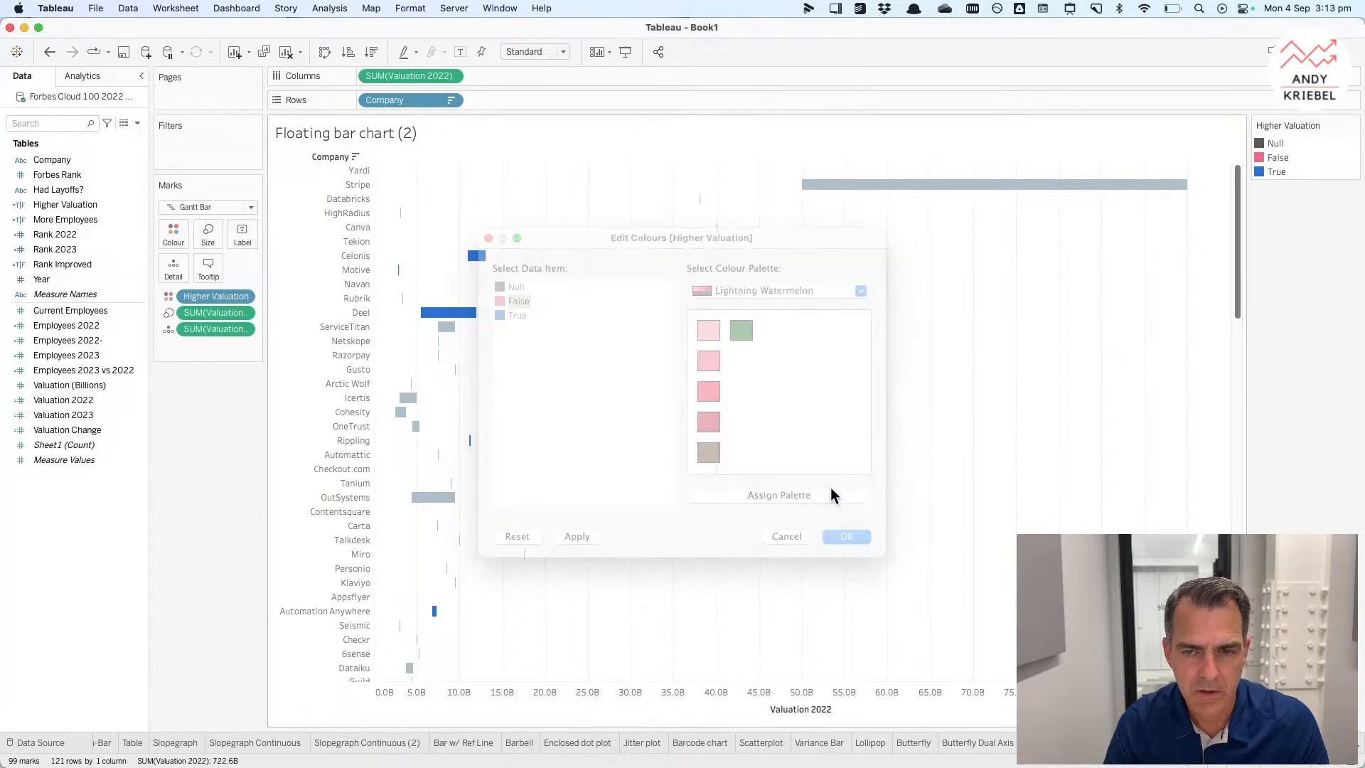
Step: Sort companies descending by the sum of Valuation 2023
left_click(452, 100)
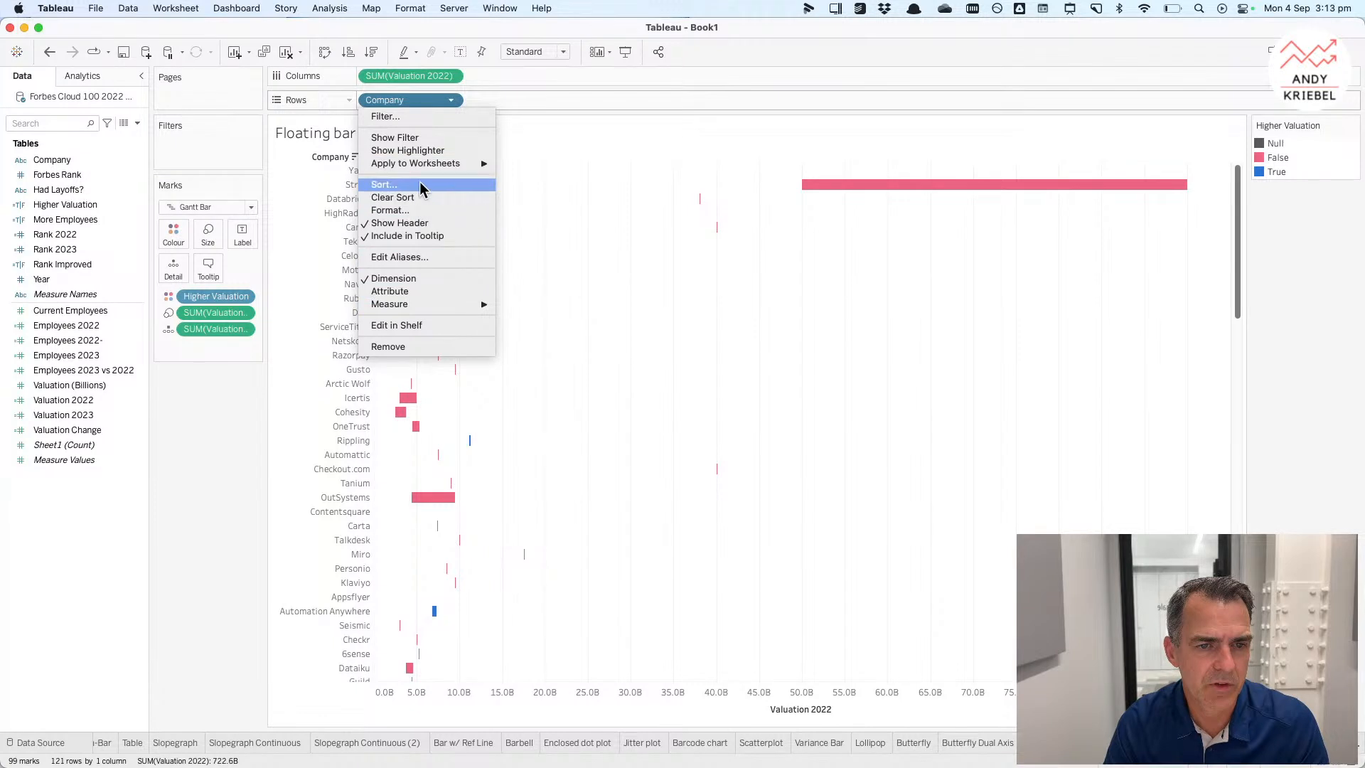
left_click(384, 185)
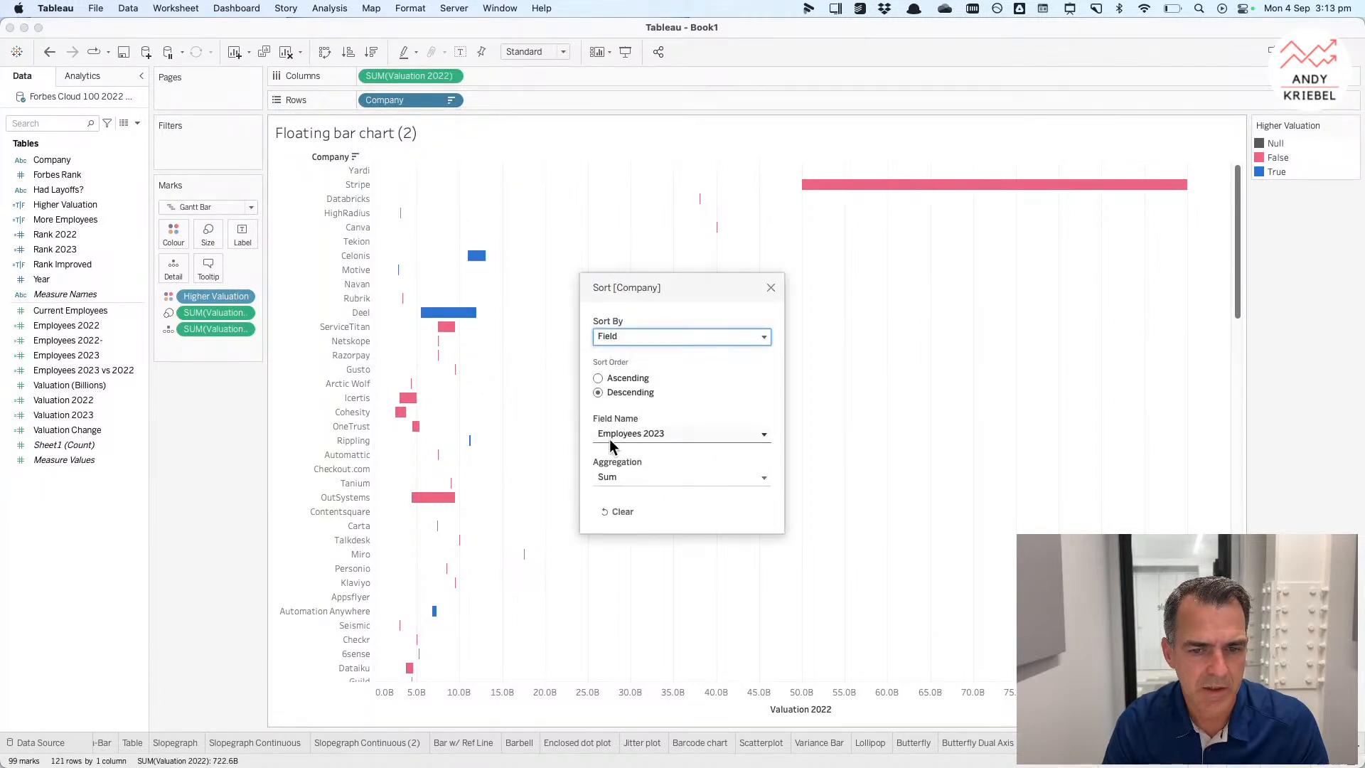
left_click(610, 433)
scroll(637, 568, "down", 4)
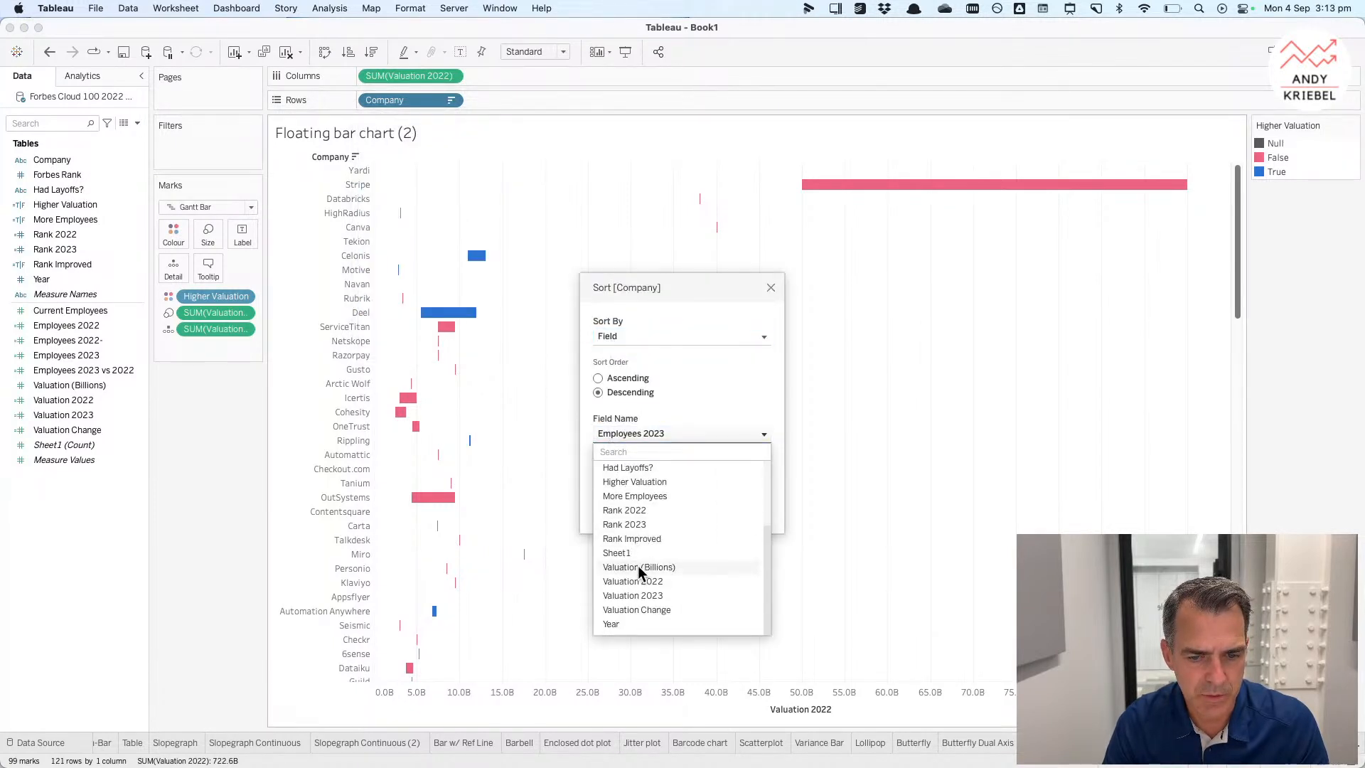
left_click(637, 595)
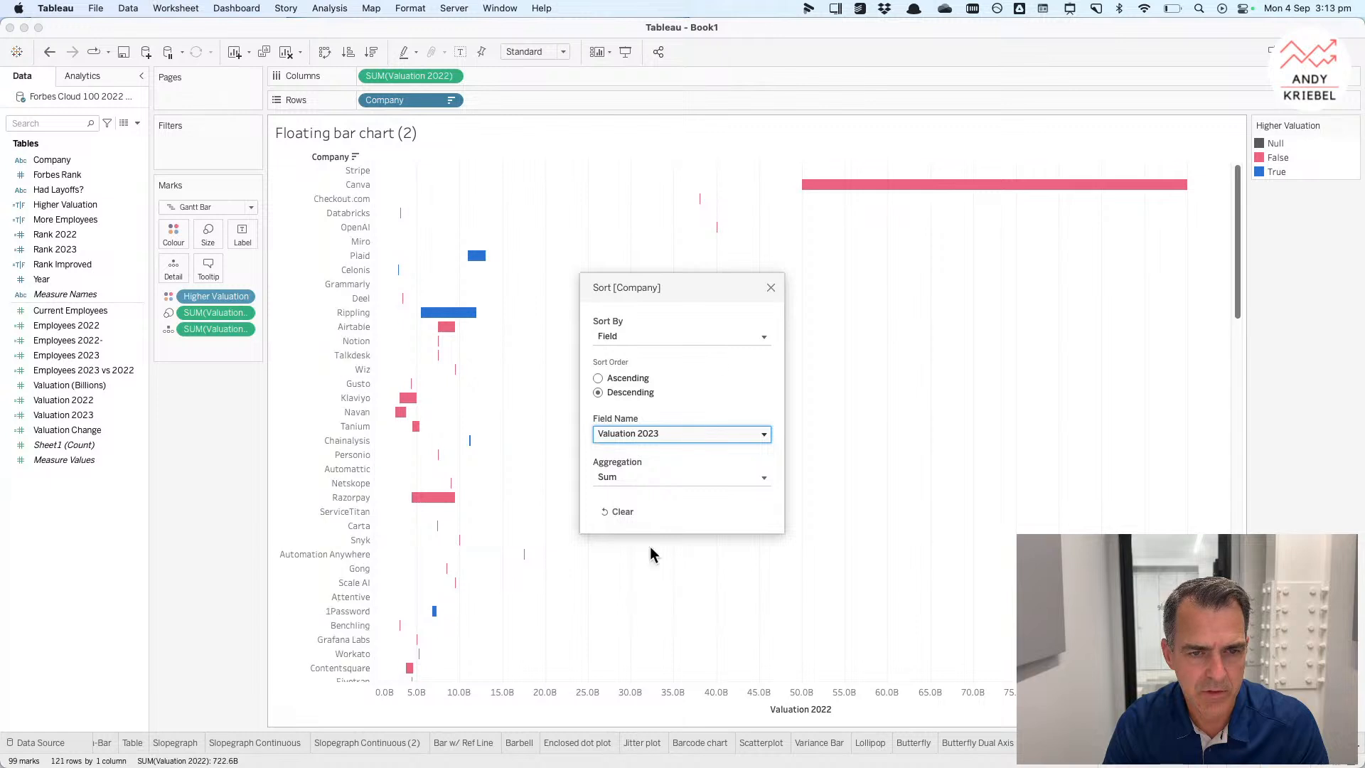
left_click(771, 288)
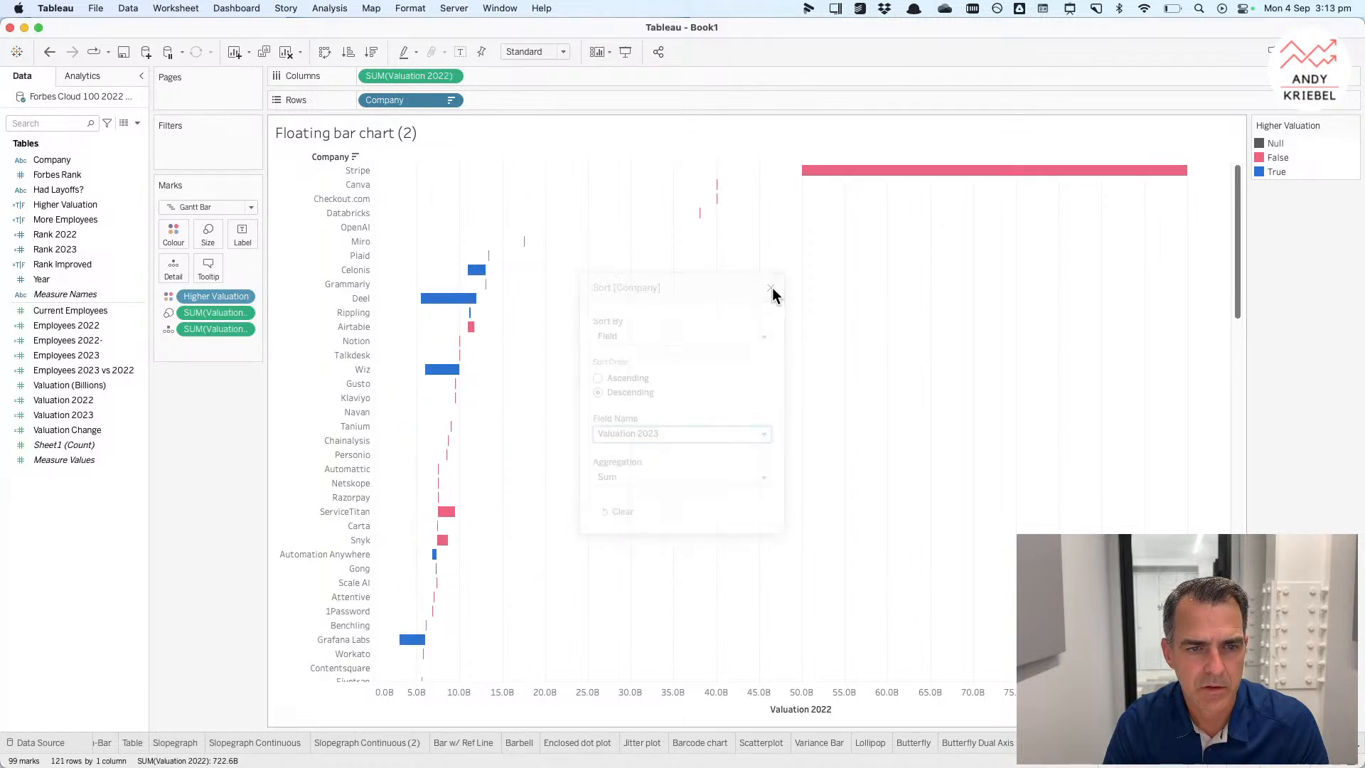
mouse_move(719, 189)
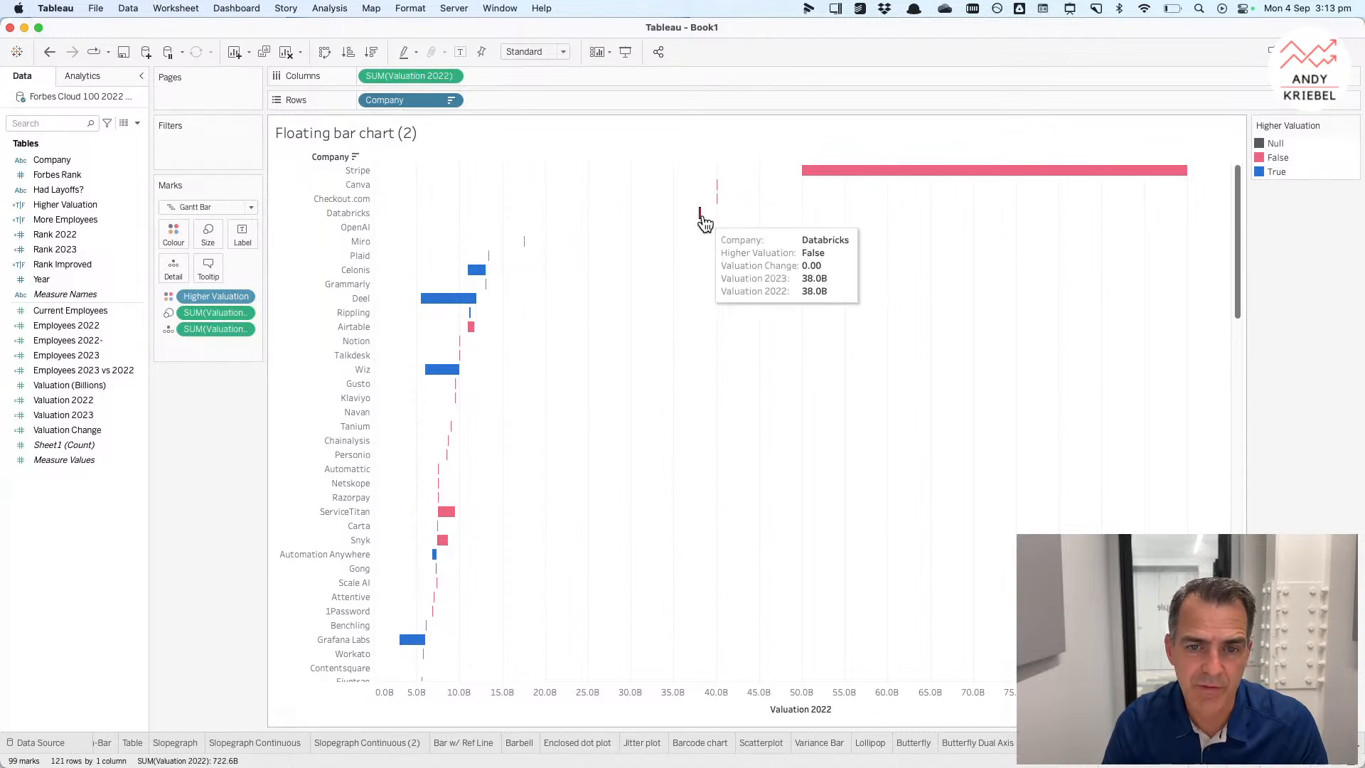
mouse_move(851, 173)
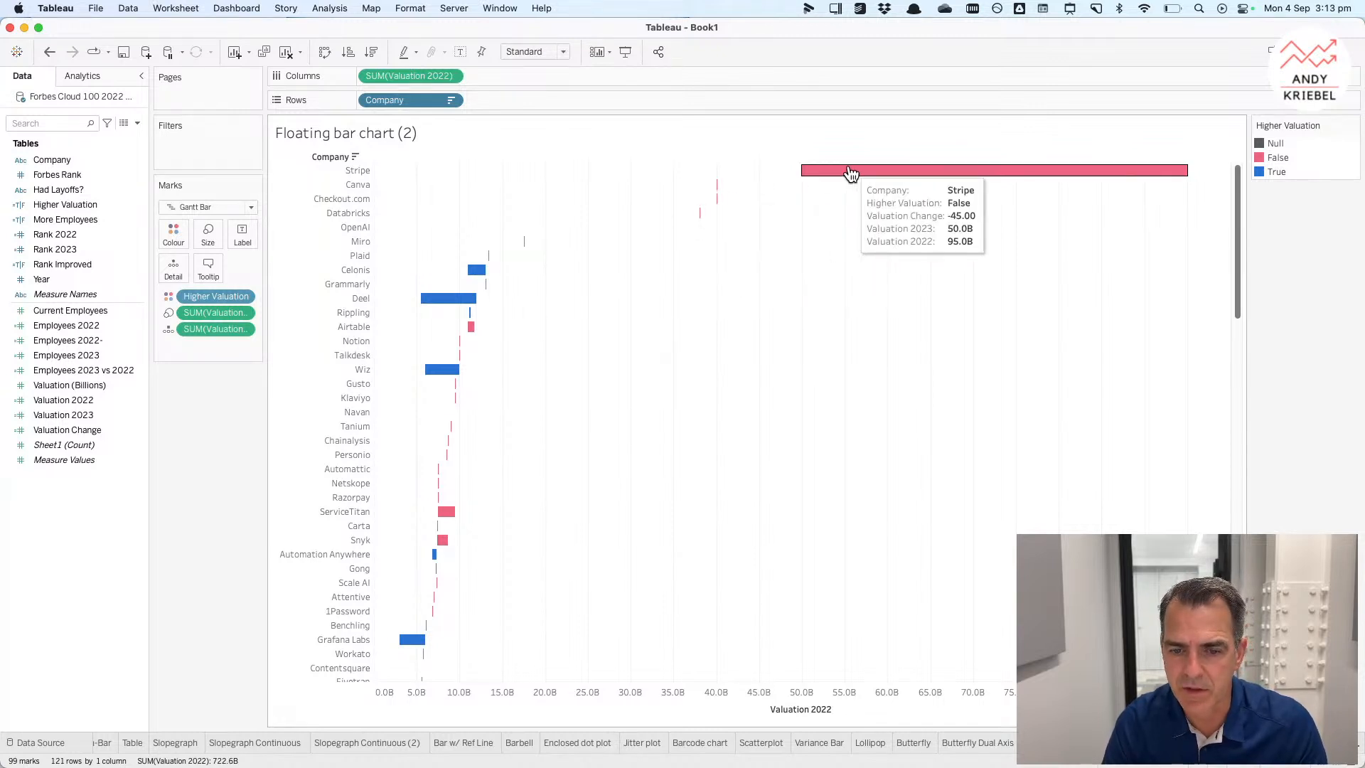
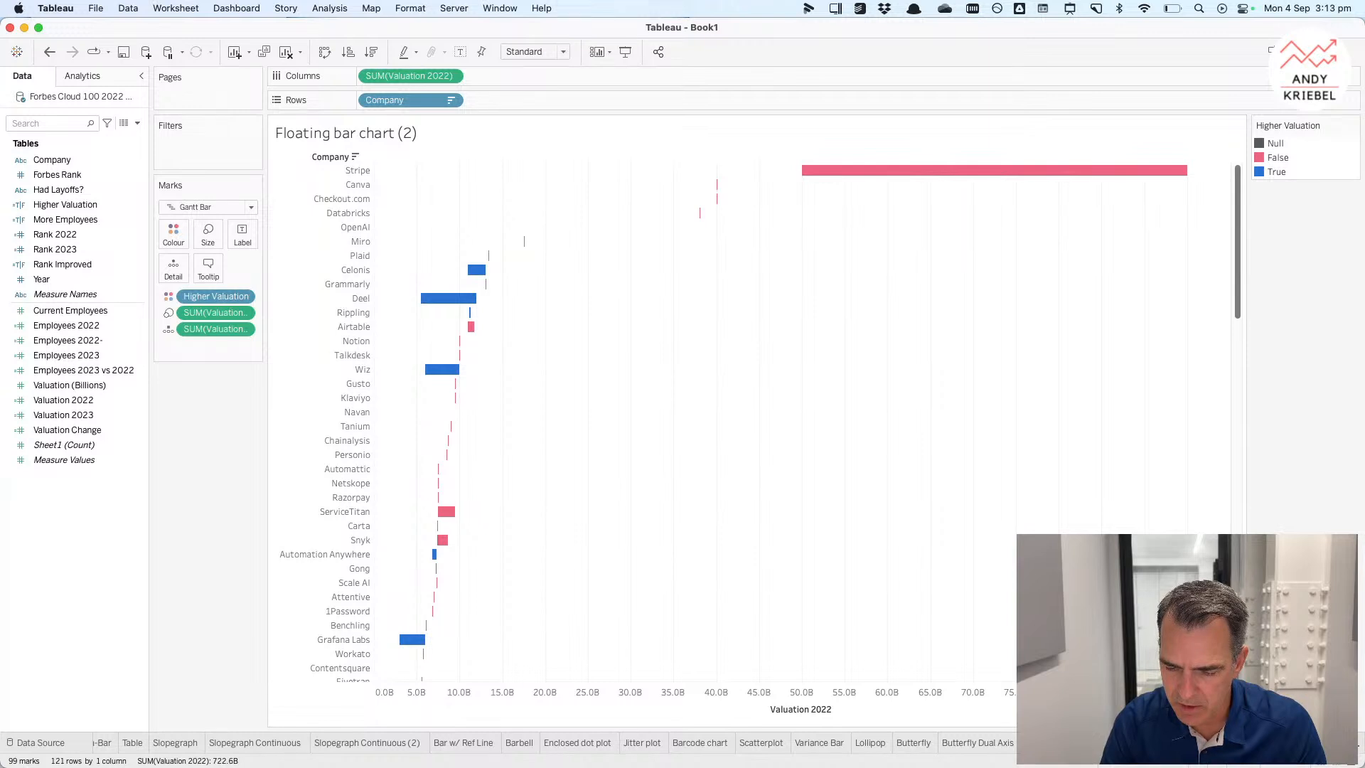
Step: On a new sheet with Company on rows, create calculated field Employees 2023 1/2 as [Employees 2023]*.5 and put it on columns
key("super+t")
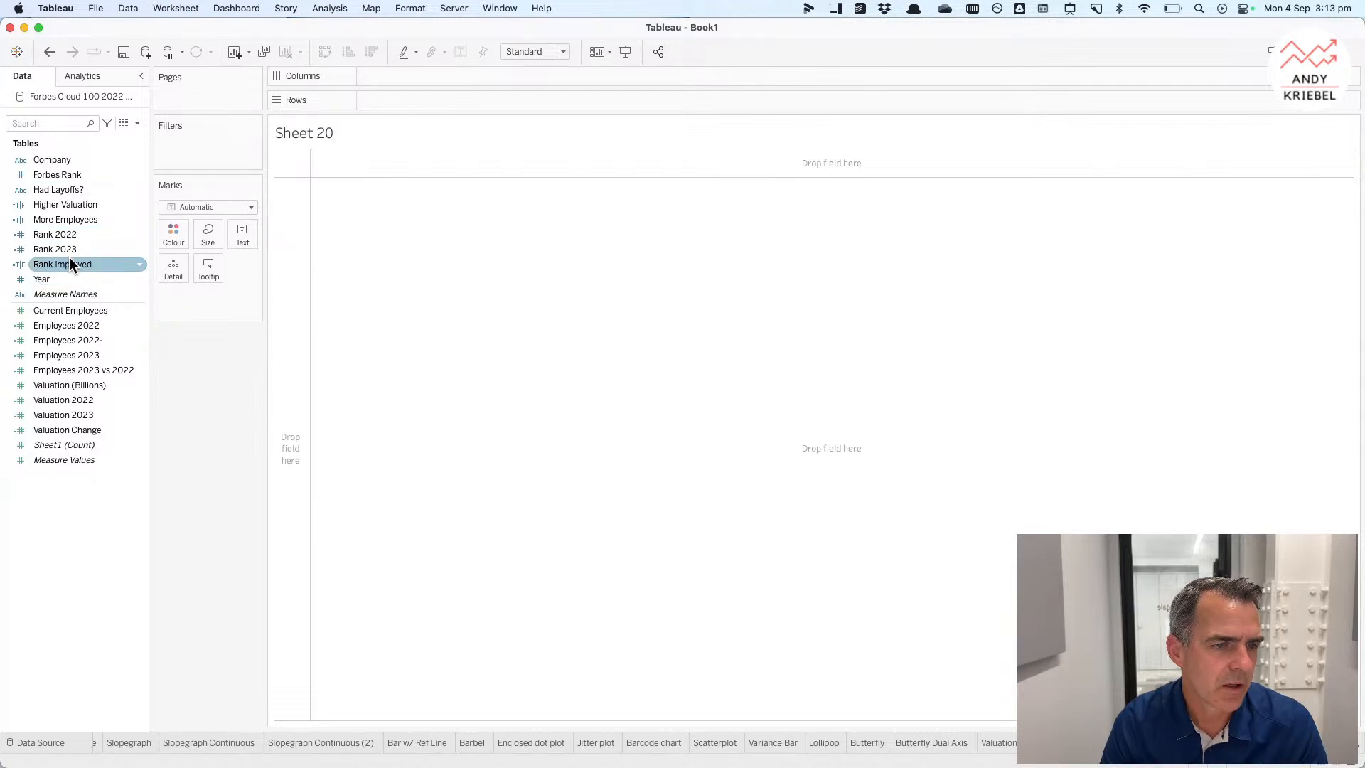
left_click_drag(78, 160, 280, 236)
right_click(89, 512)
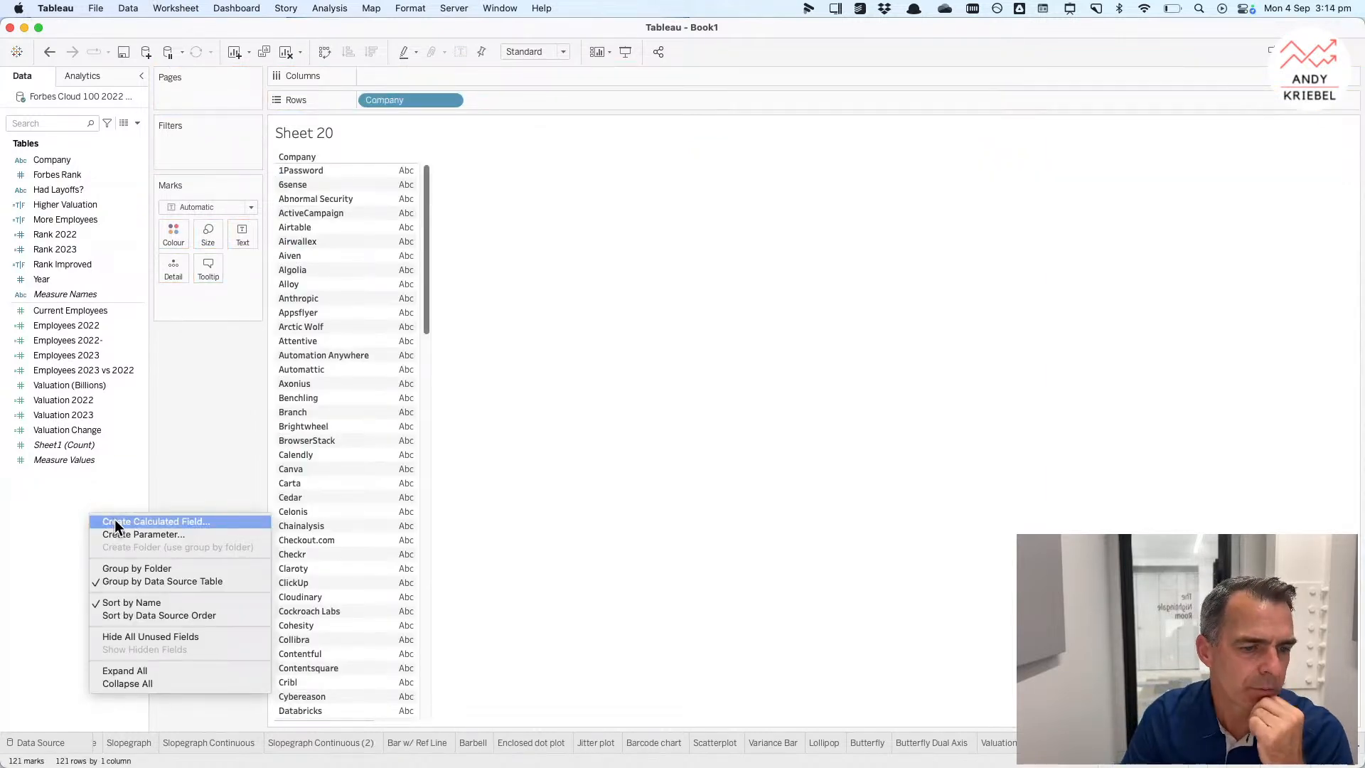
left_click(122, 523)
type("Employees 2023 1/2")
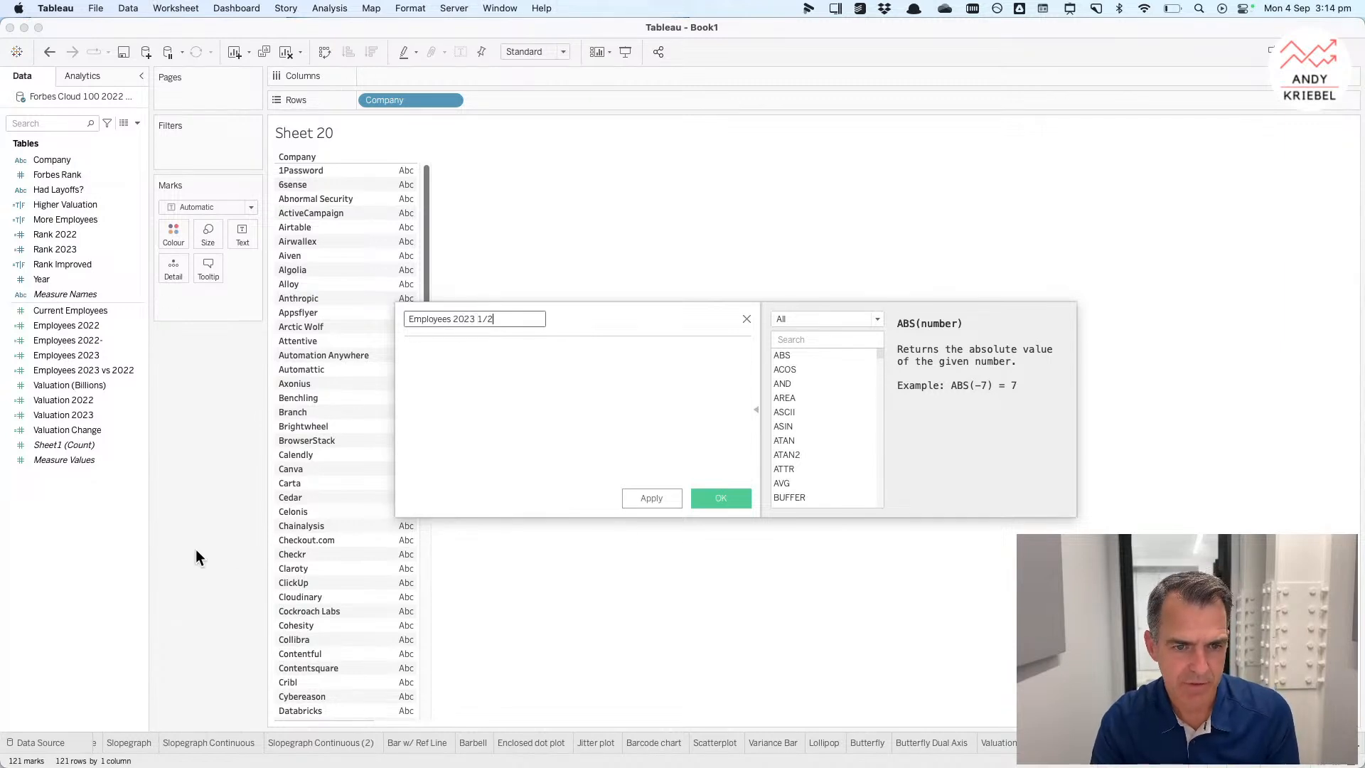
left_click(489, 377)
left_click_drag(76, 354, 486, 375)
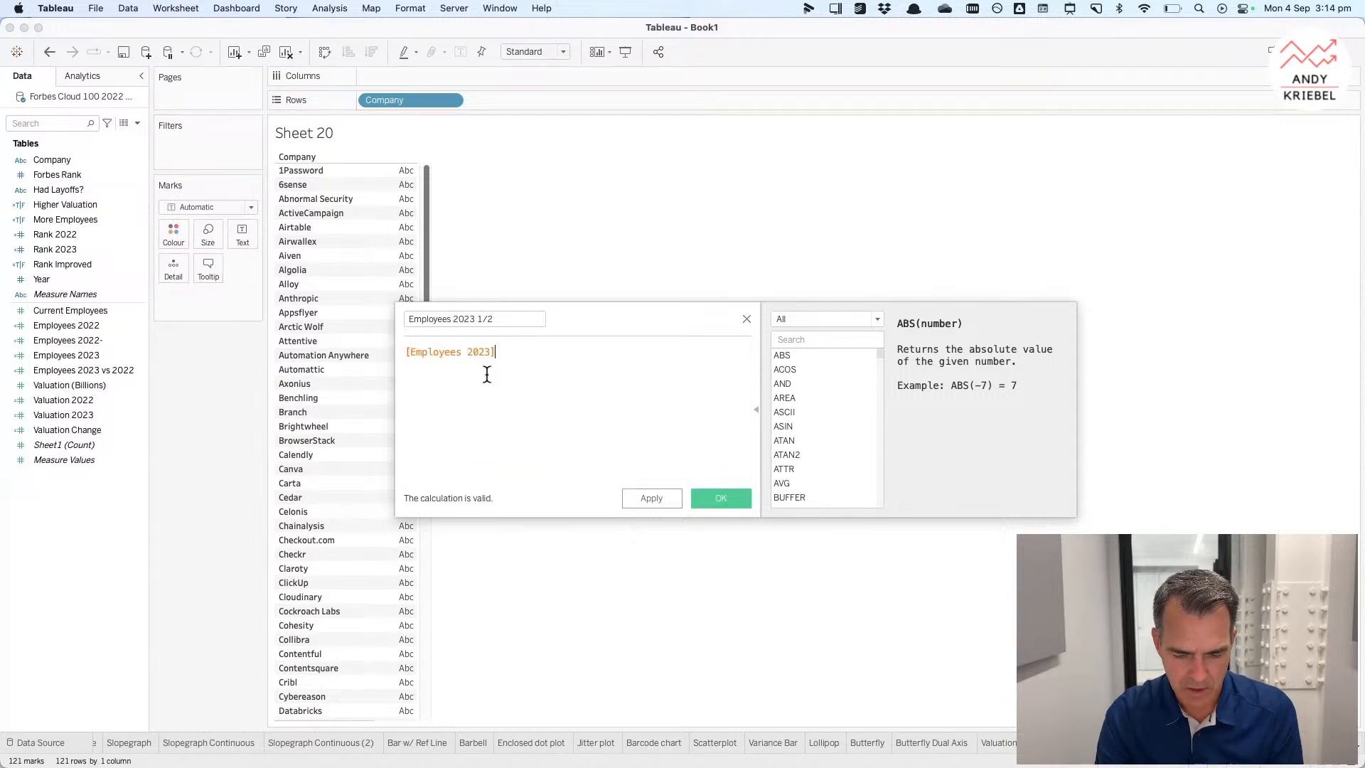
type("*")
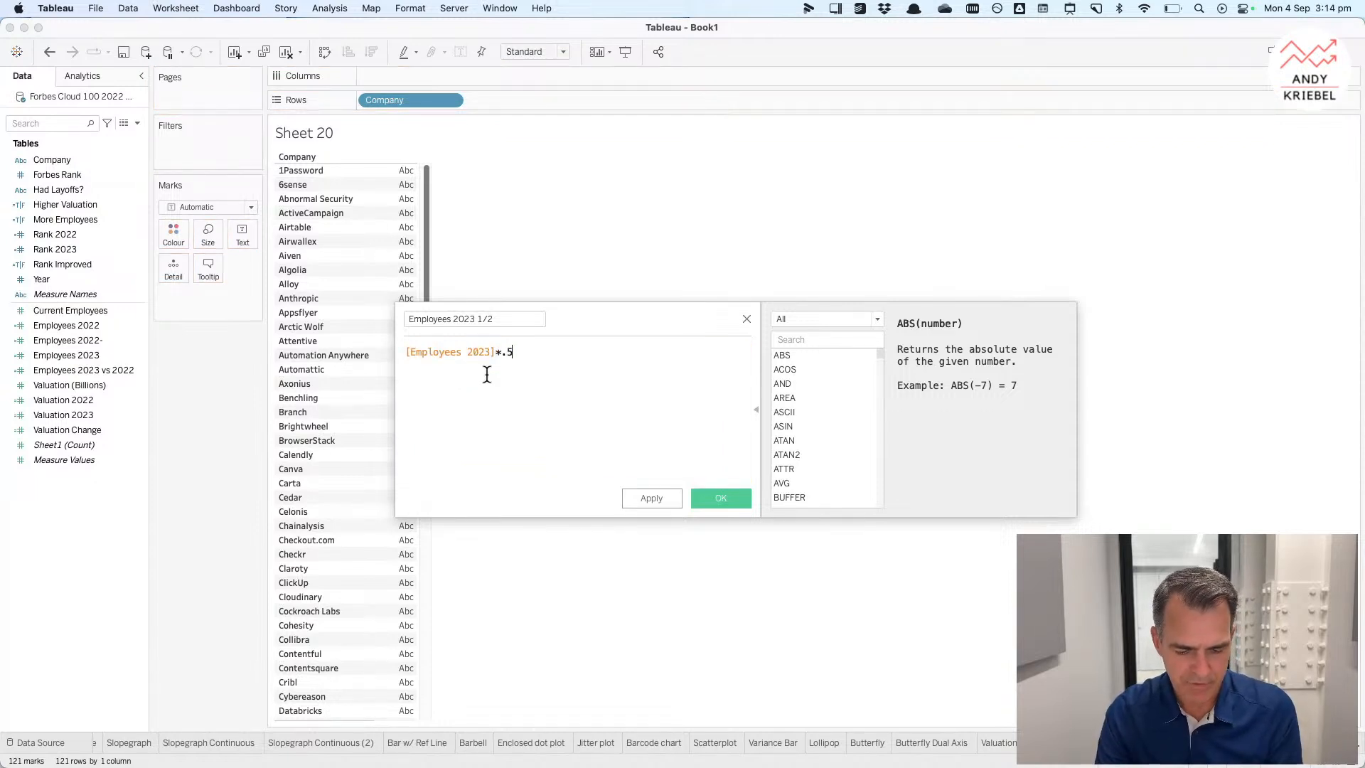
type(".5")
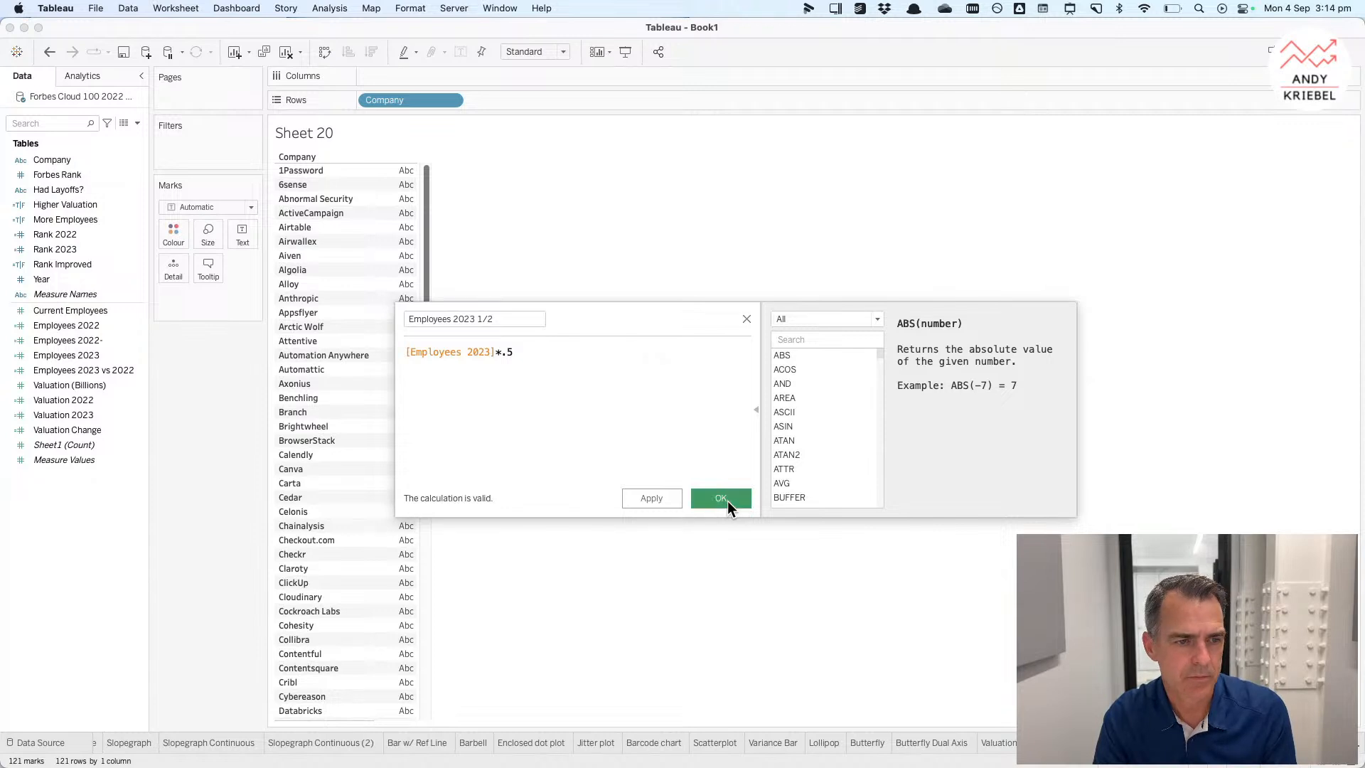
left_click(727, 500)
left_click_drag(97, 370, 468, 73)
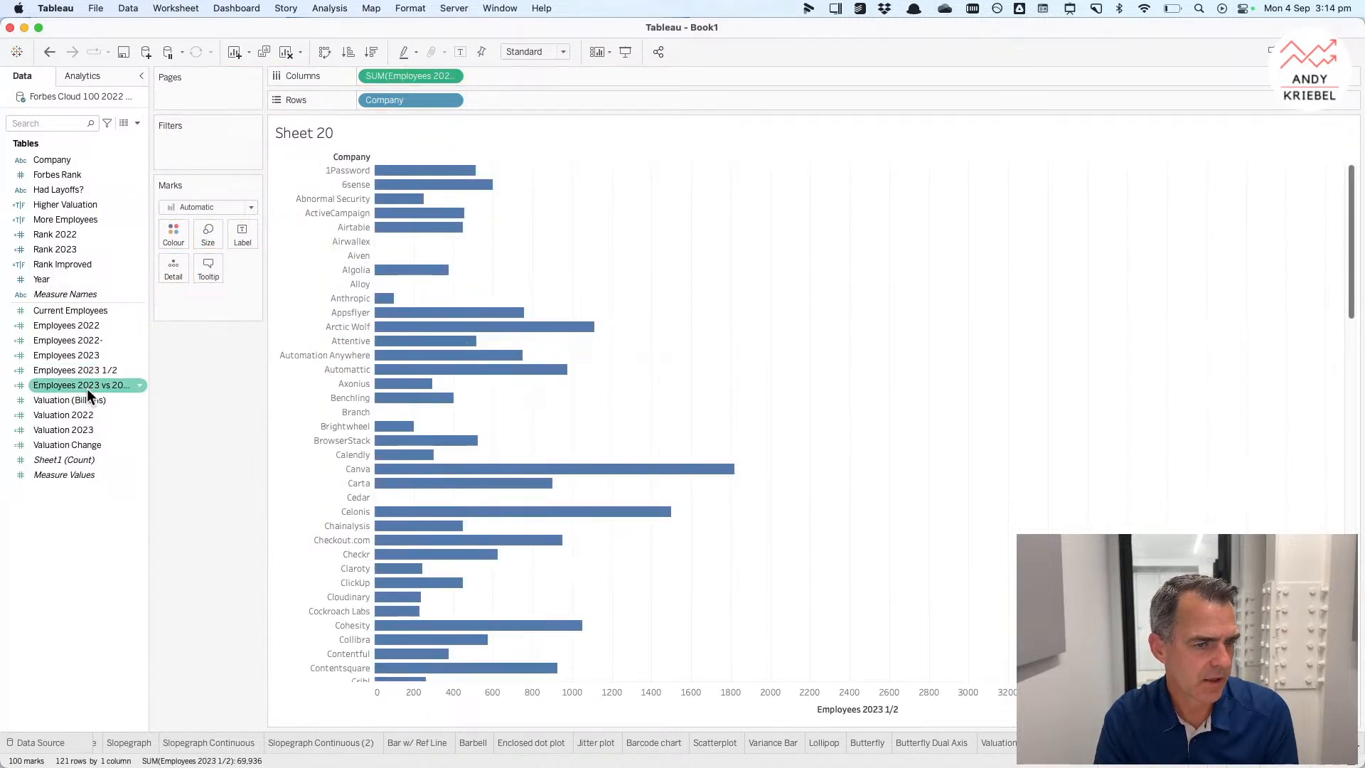
Step: Duplicate Employees 2023 1/2 and edit the copy into Employees 2023 1/2- with formula -[Employees 2023]*.5
right_click(94, 369)
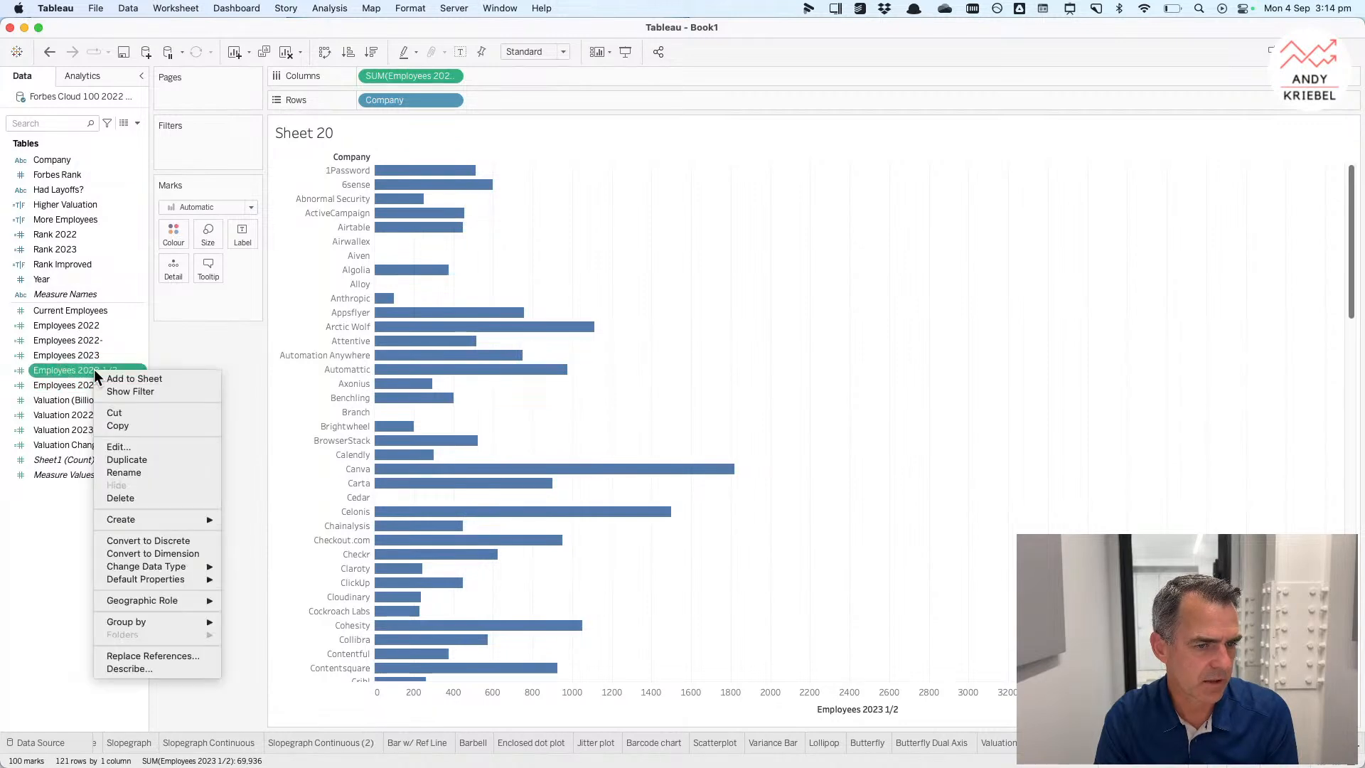
left_click(125, 460)
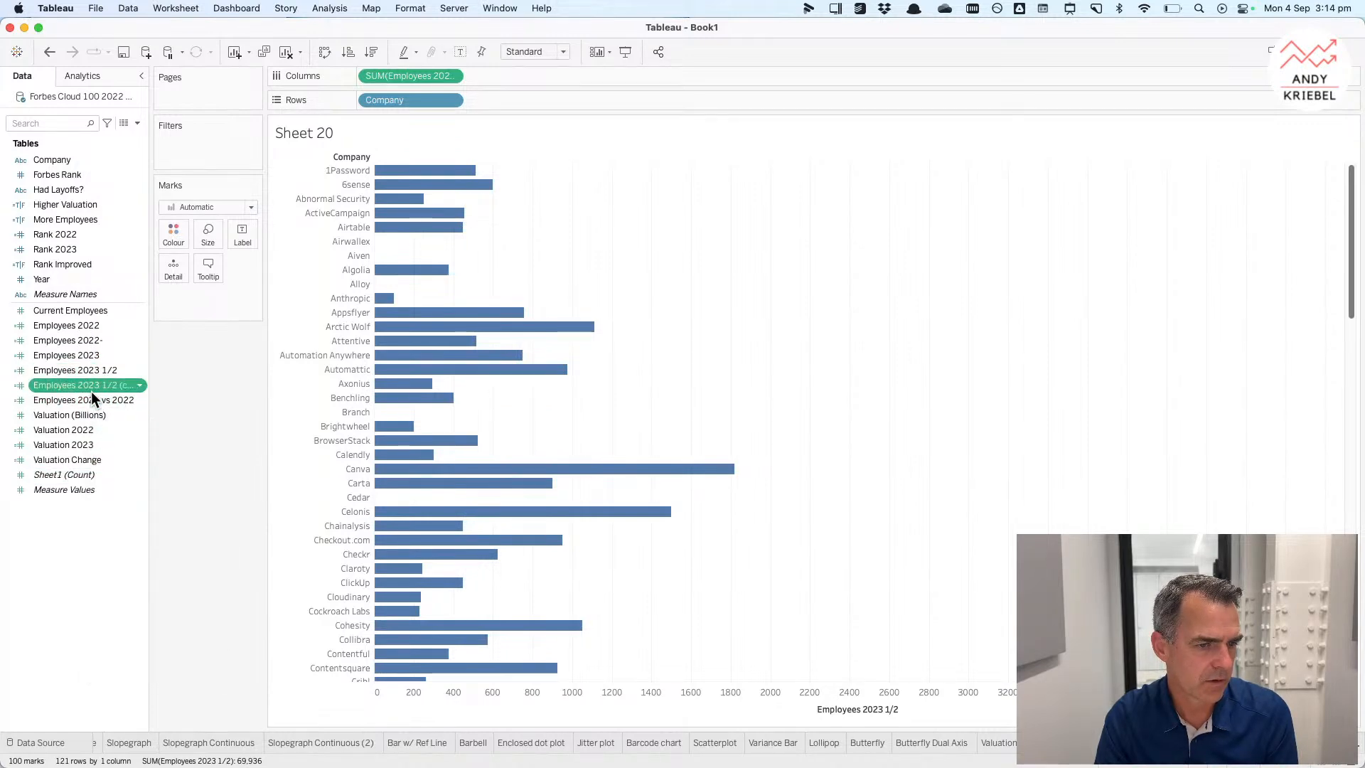
right_click(91, 391)
left_click(116, 470)
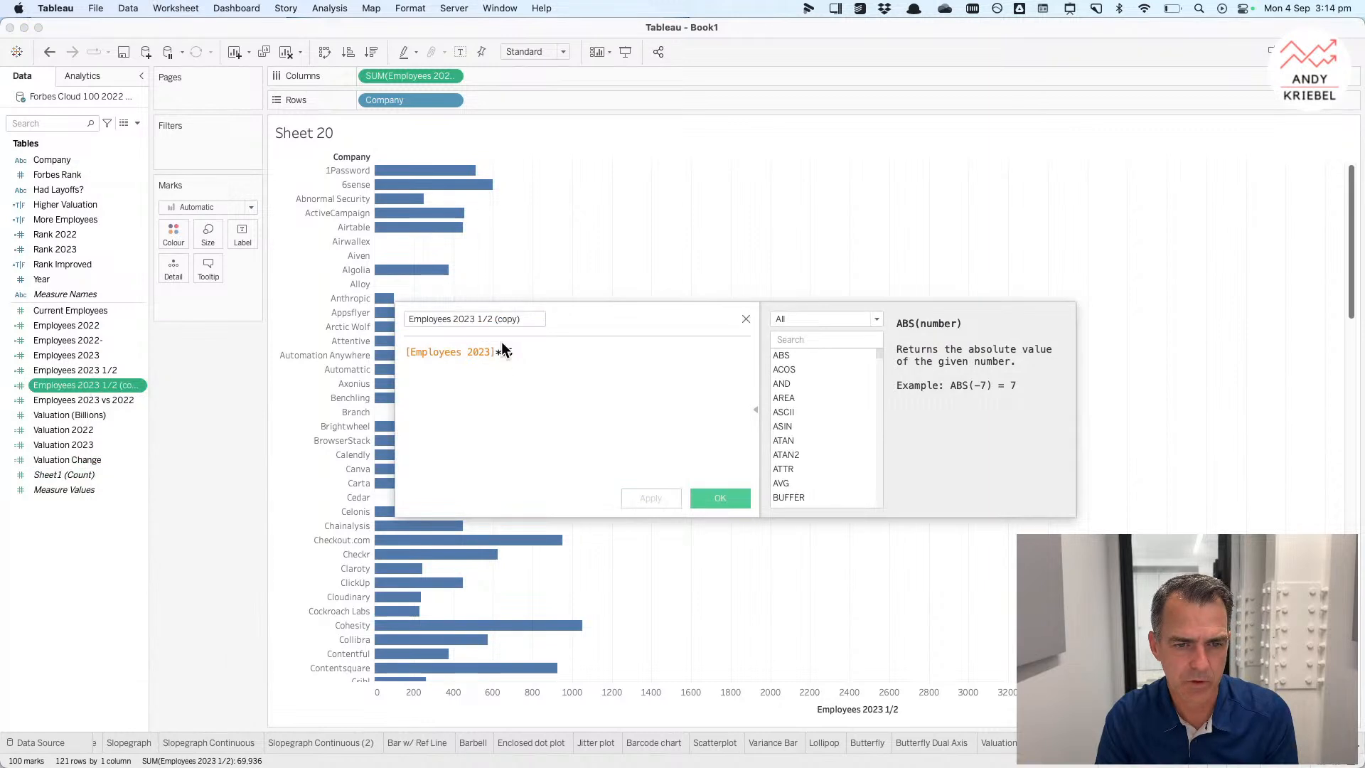
left_click_drag(494, 320, 540, 320)
type("-")
left_click(406, 352)
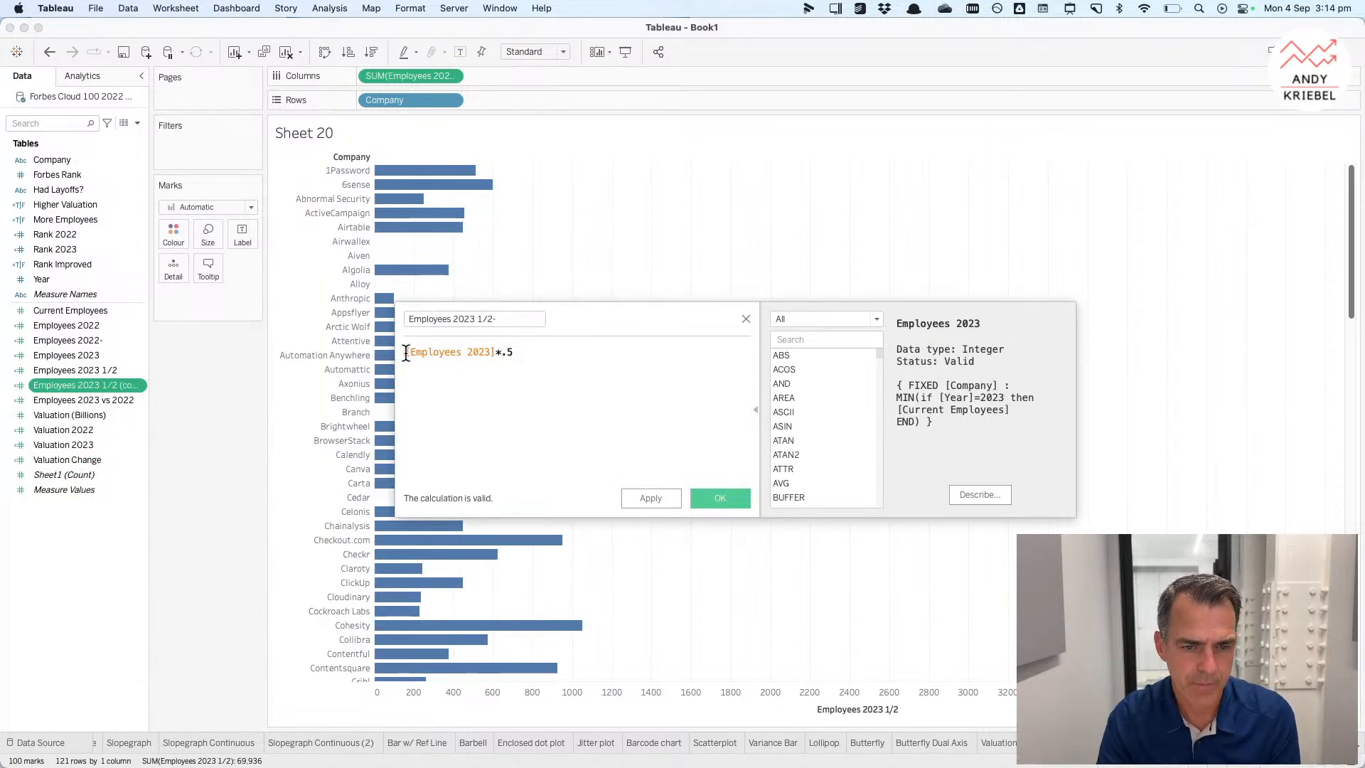
type("-")
left_click(734, 497)
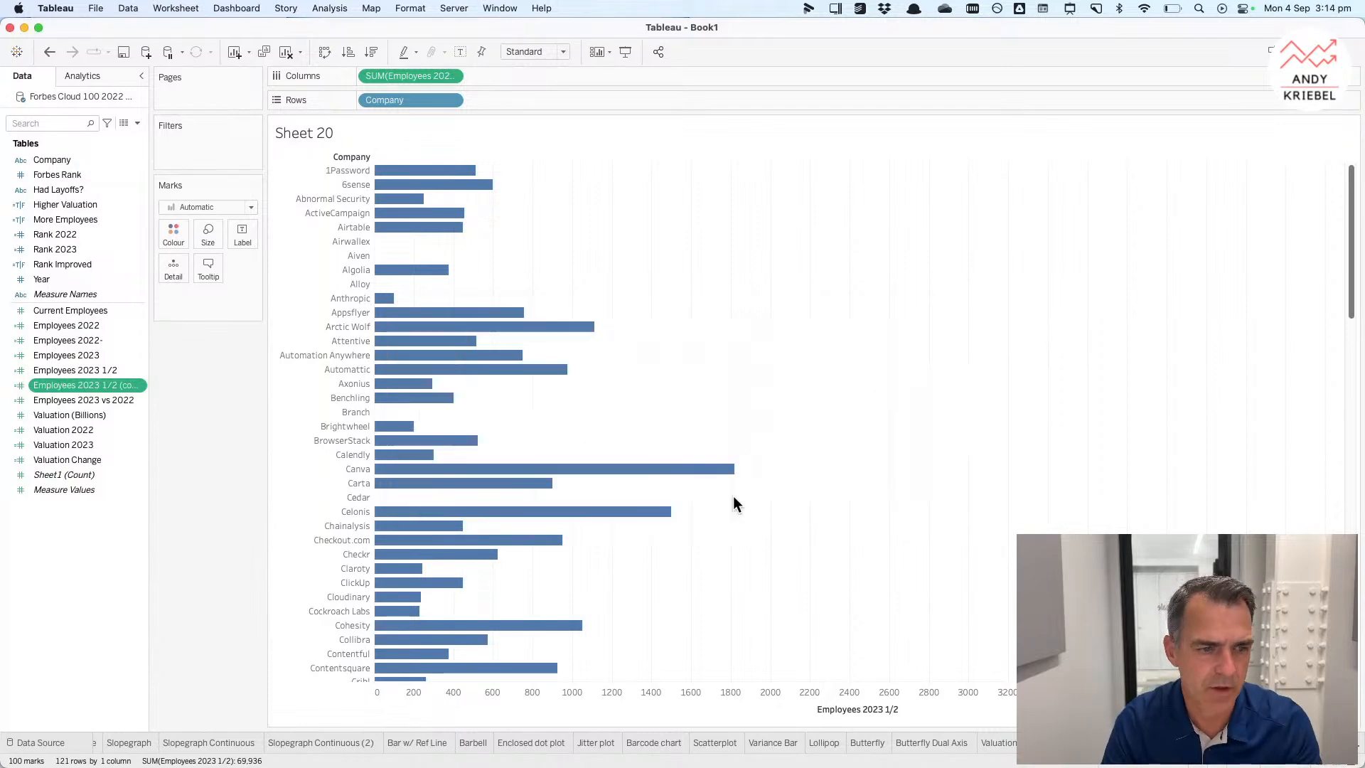
Step: Add Employees 2023 1/2- to the axis, switch the mark type to Line and move Measure Names to Path
left_click_drag(101, 384, 575, 694)
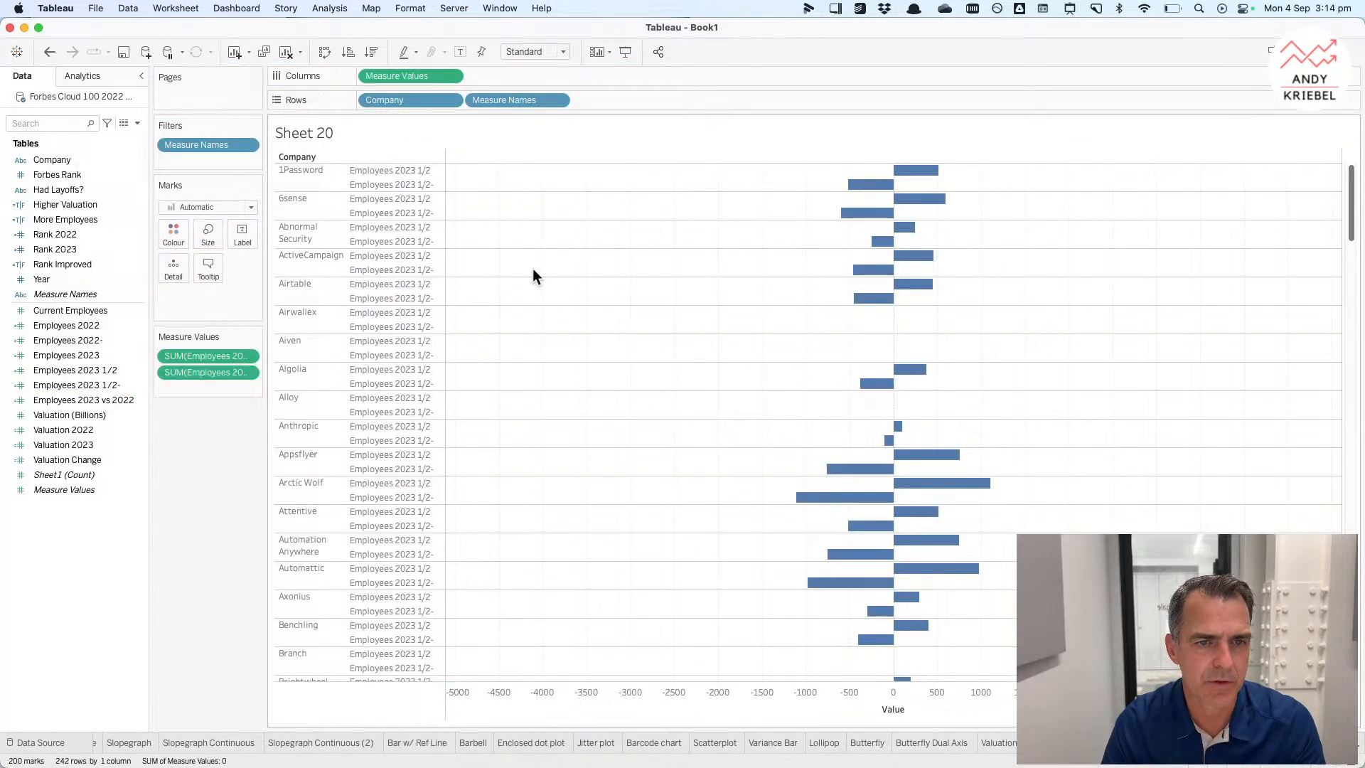
left_click(237, 207)
left_click(228, 257)
left_click_drag(516, 101, 245, 269)
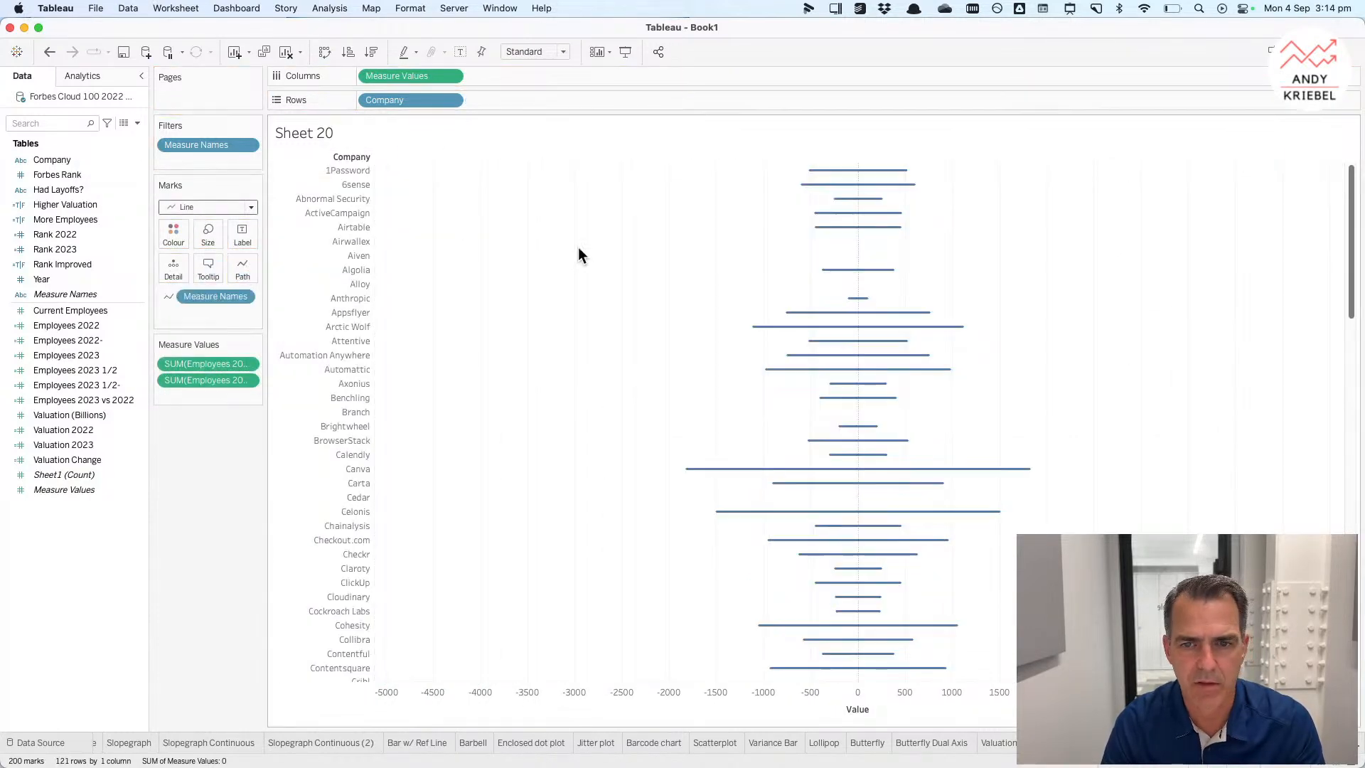
Step: Sort companies descending by the sum of Employees 2023
left_click(451, 100)
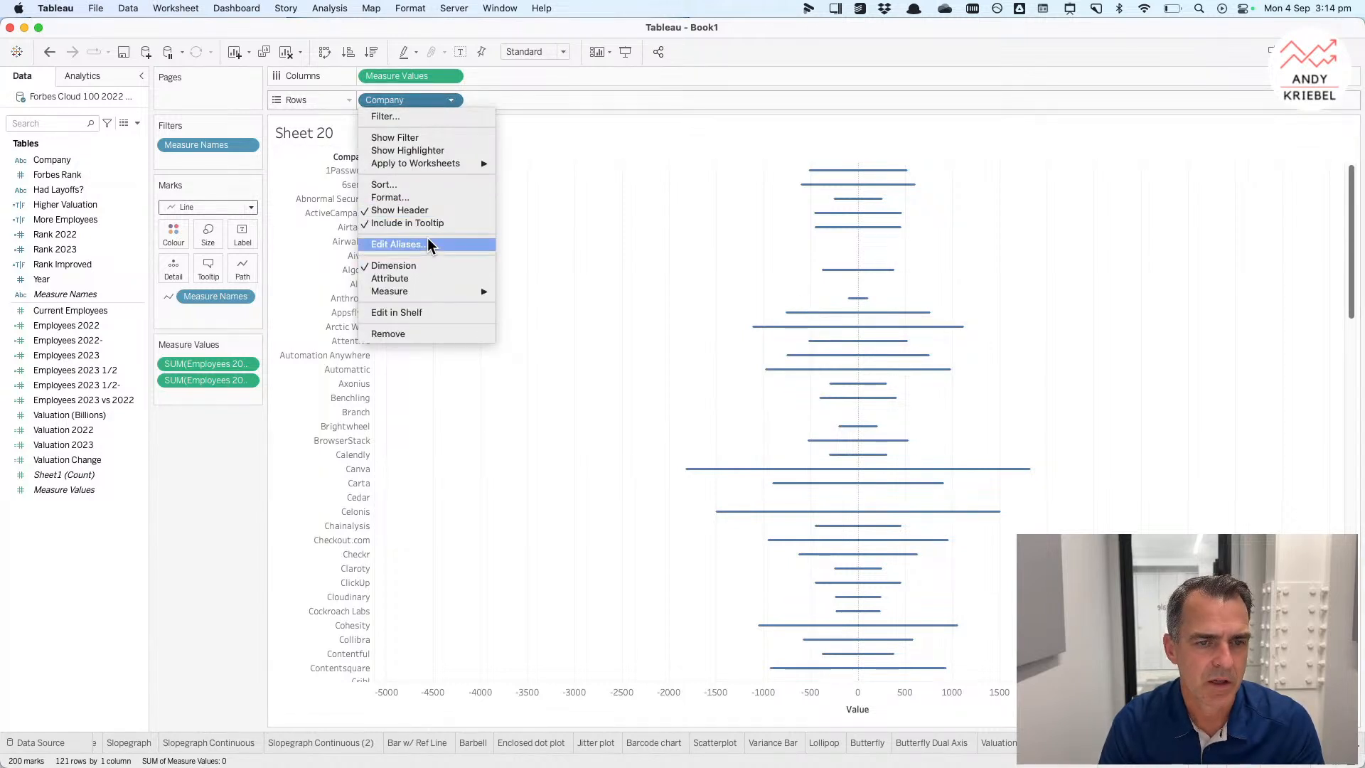
left_click(420, 185)
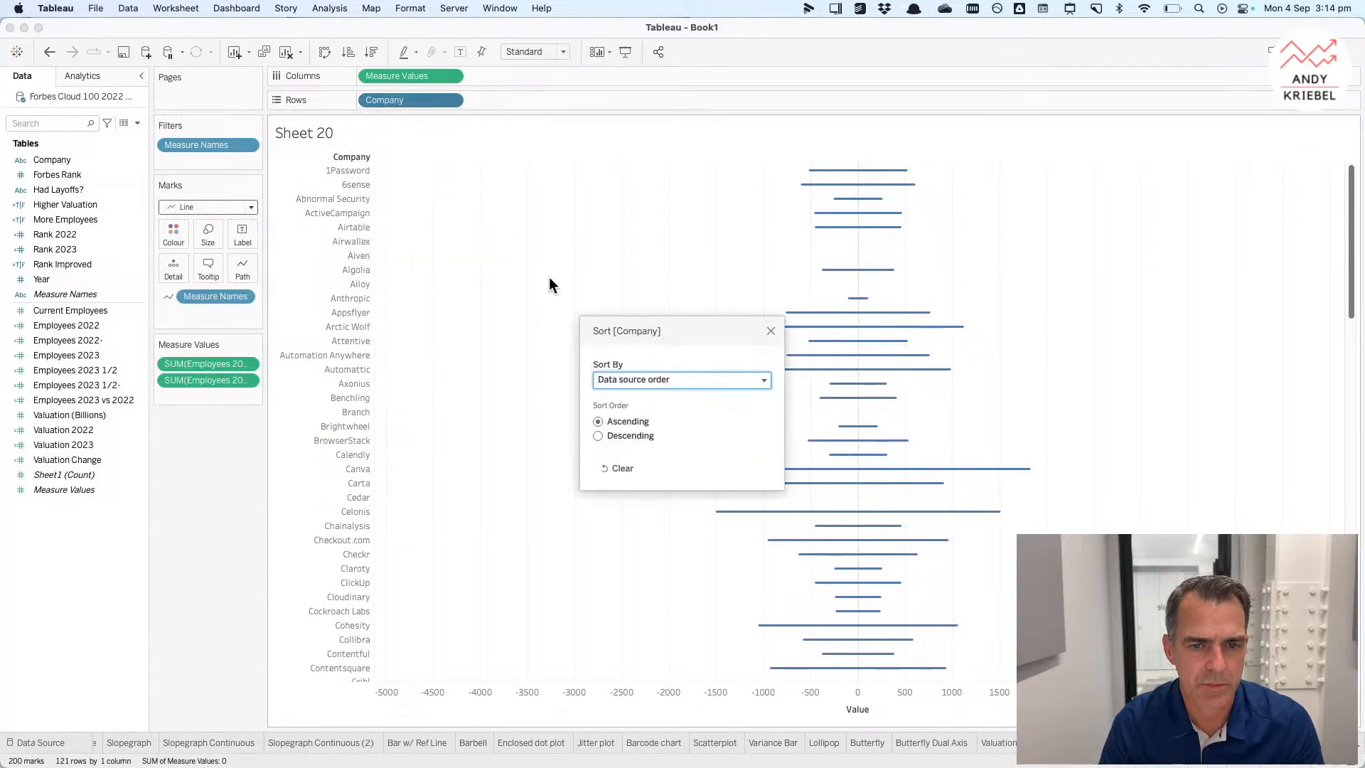
left_click(603, 380)
left_click(614, 418)
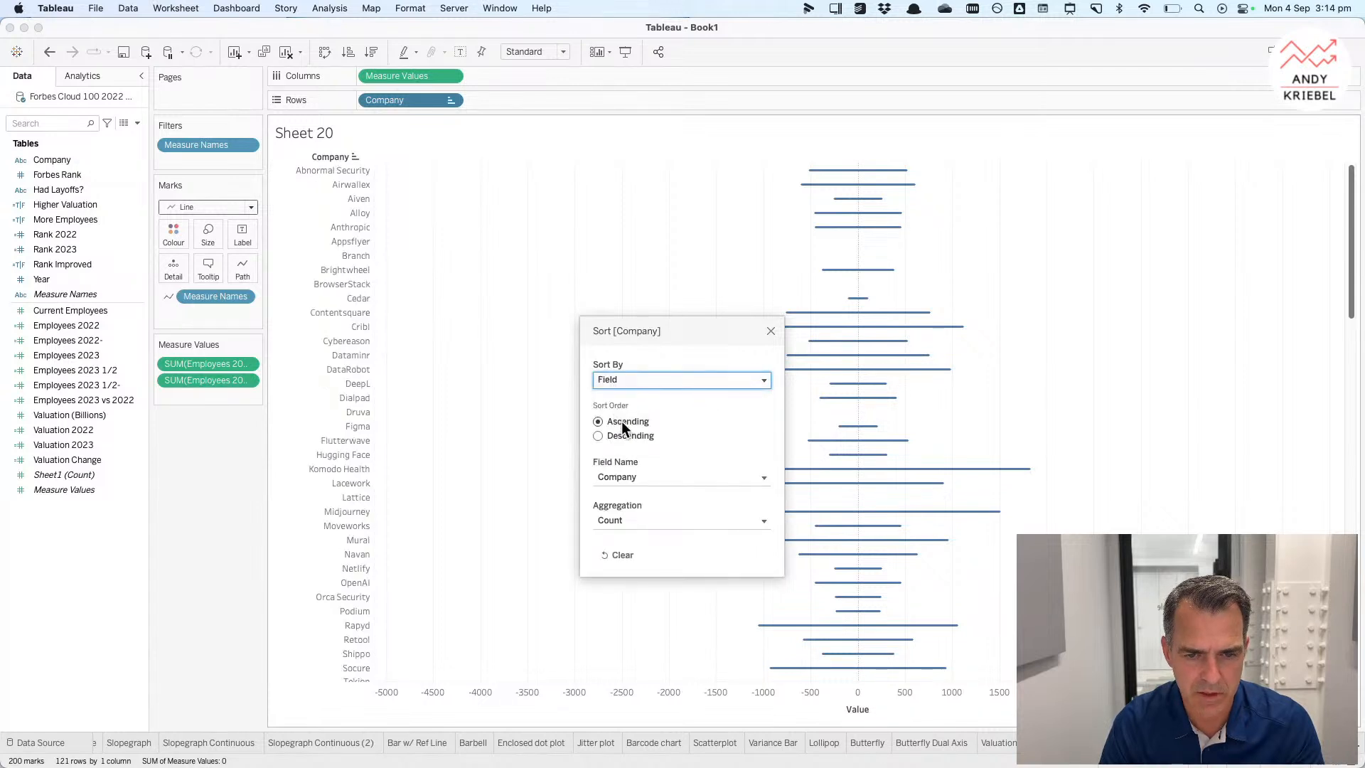
left_click(623, 435)
left_click(629, 476)
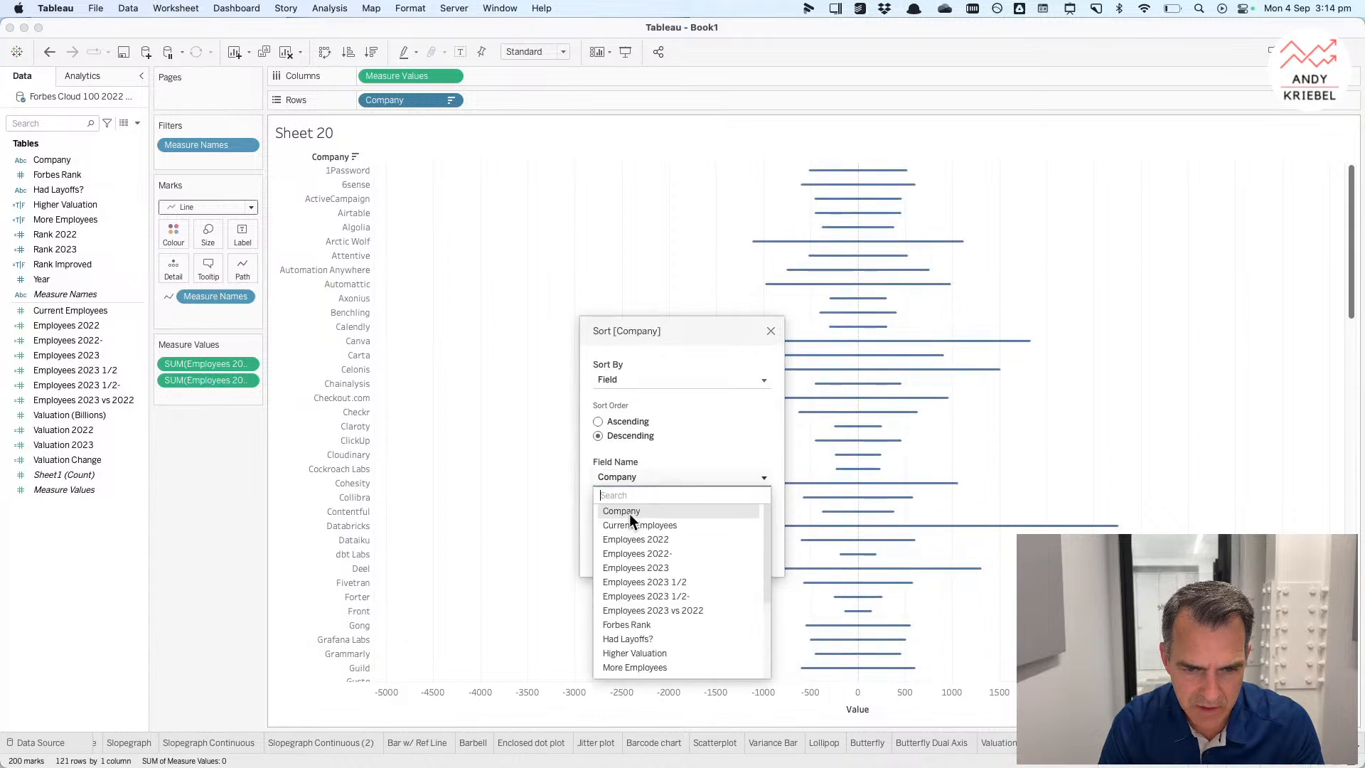
left_click(638, 567)
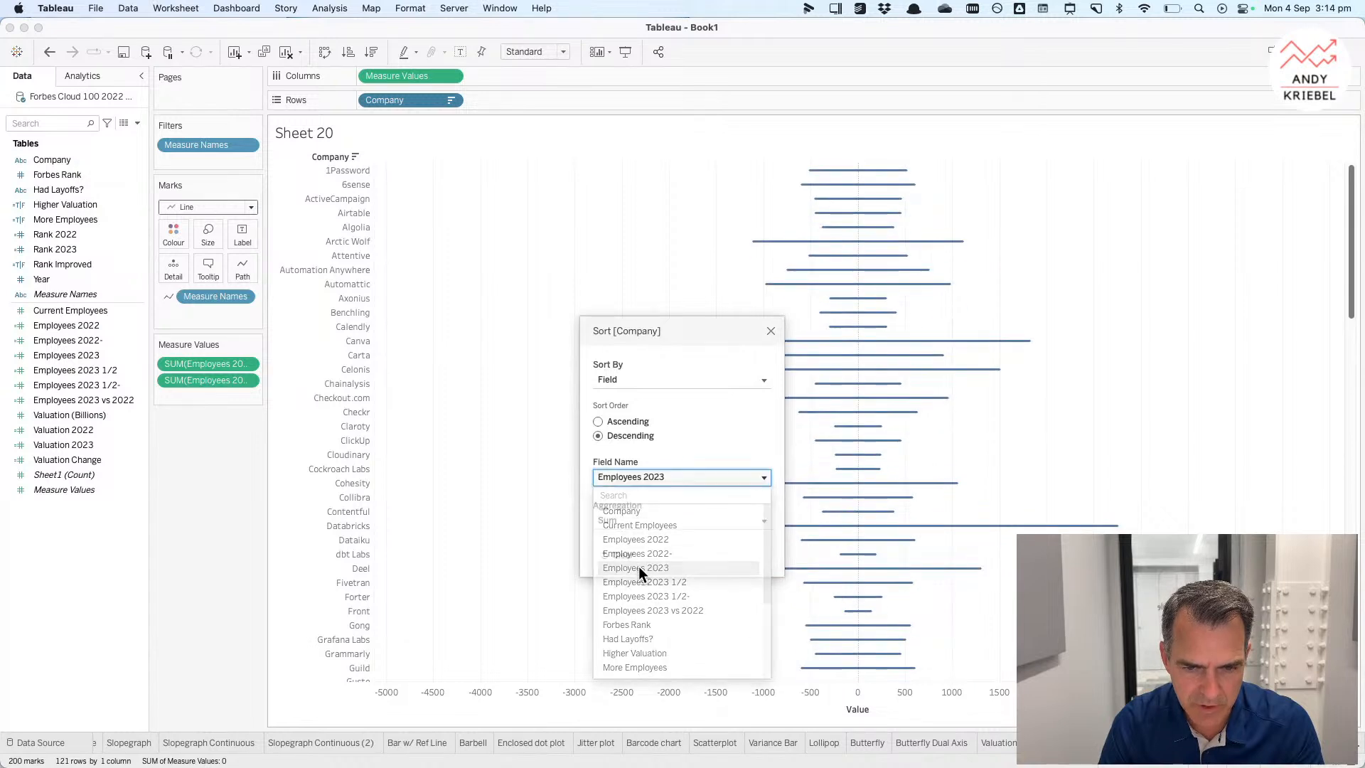
left_click(771, 331)
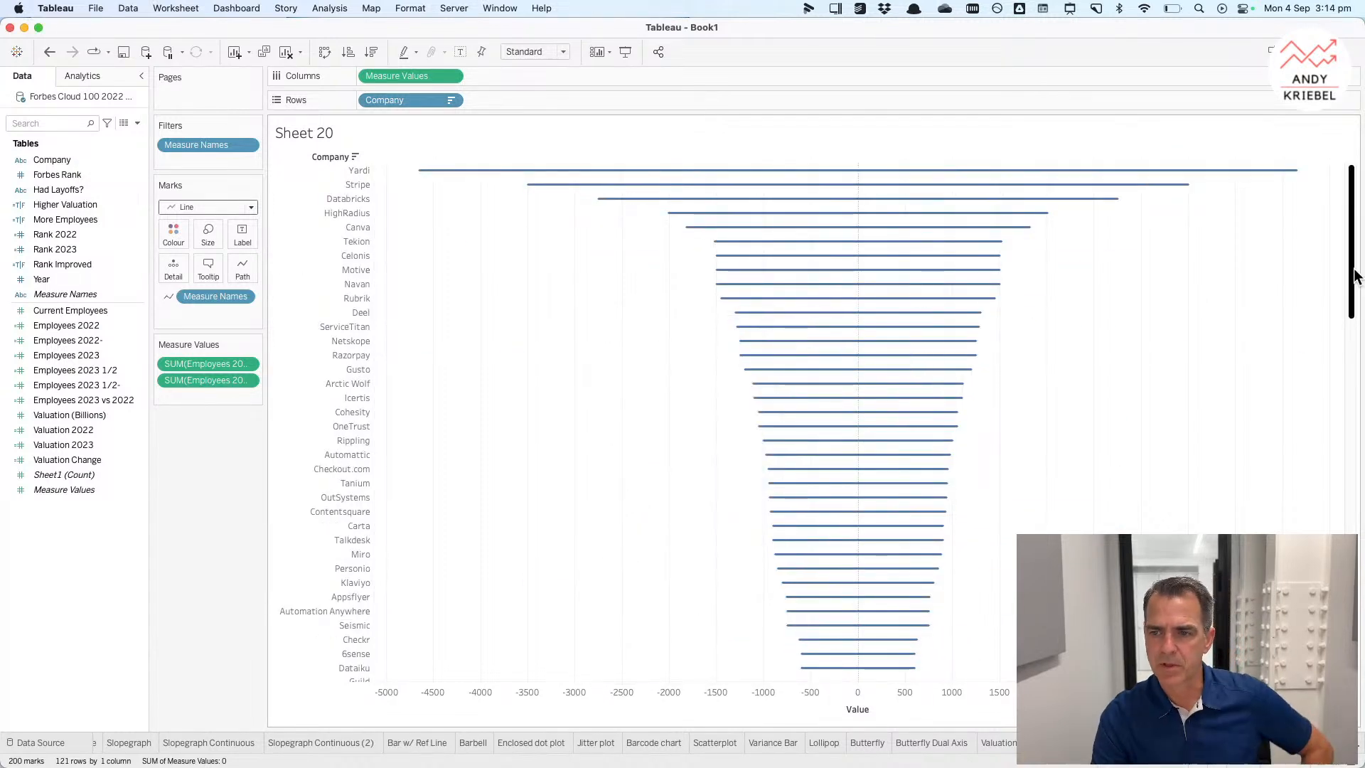
Step: Fit the chart to Entire View and clear the sort on Company
left_click(526, 53)
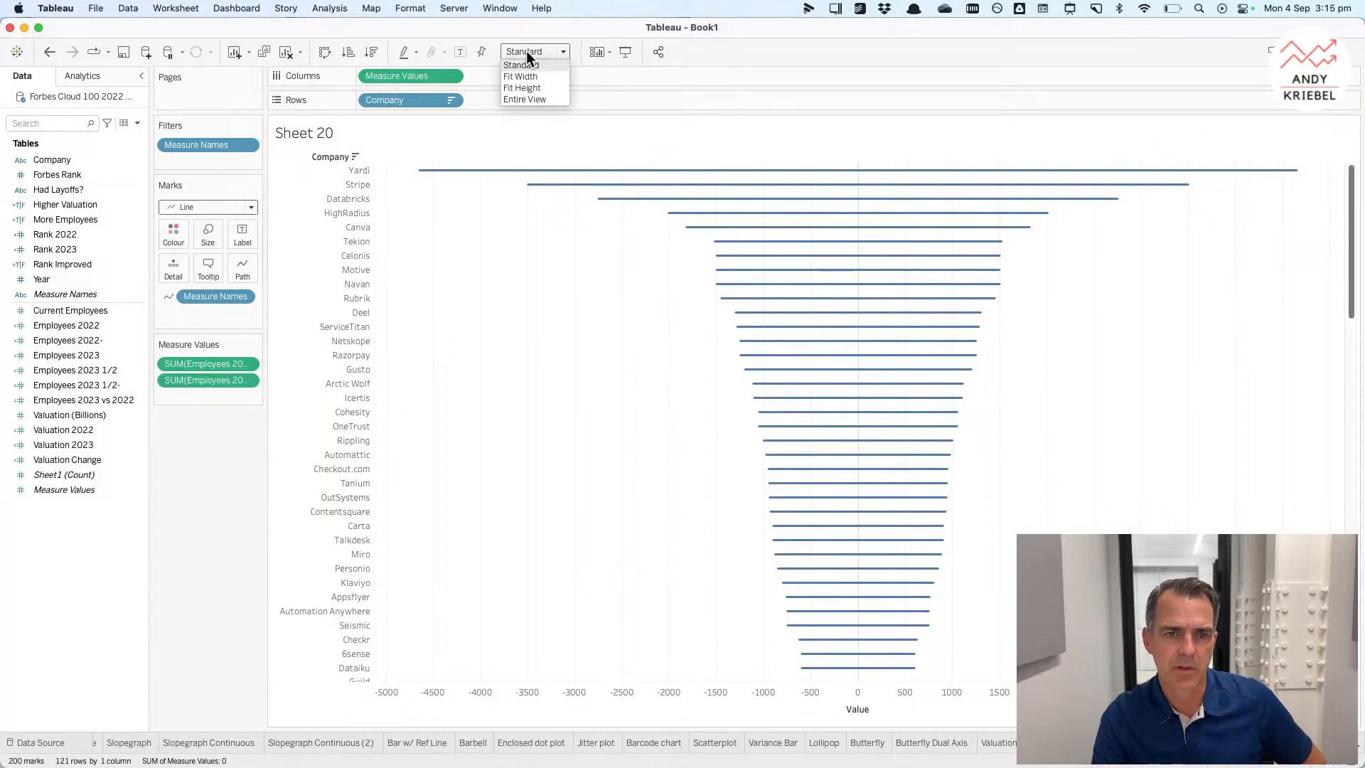
left_click(526, 98)
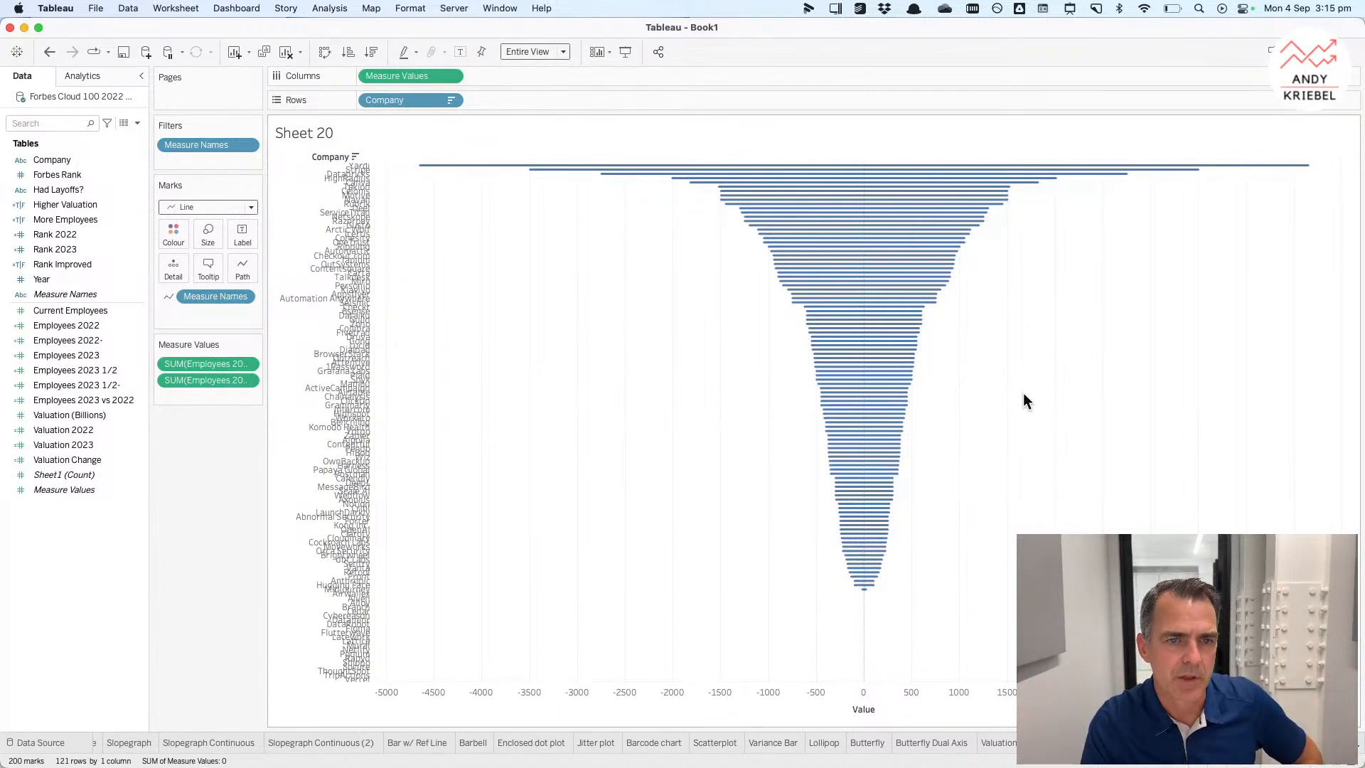
left_click(449, 99)
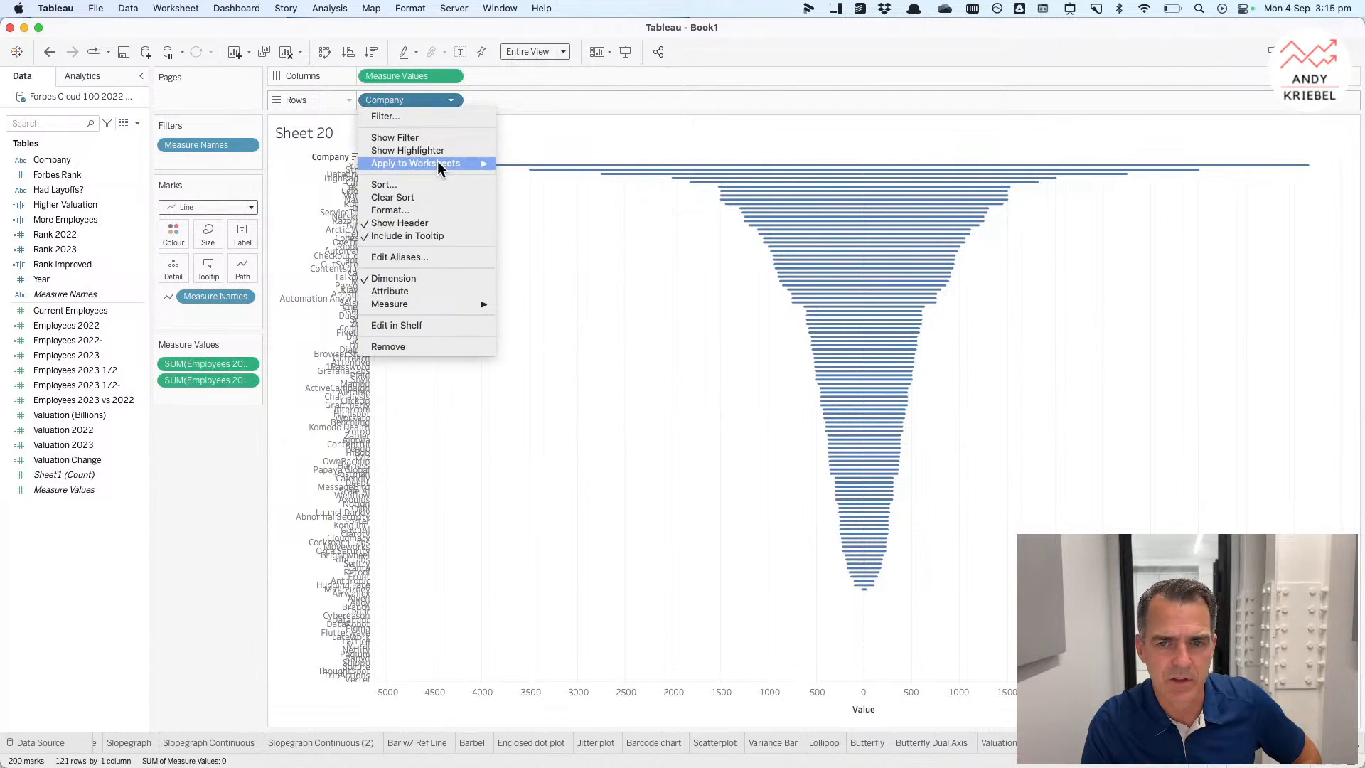
left_click(427, 197)
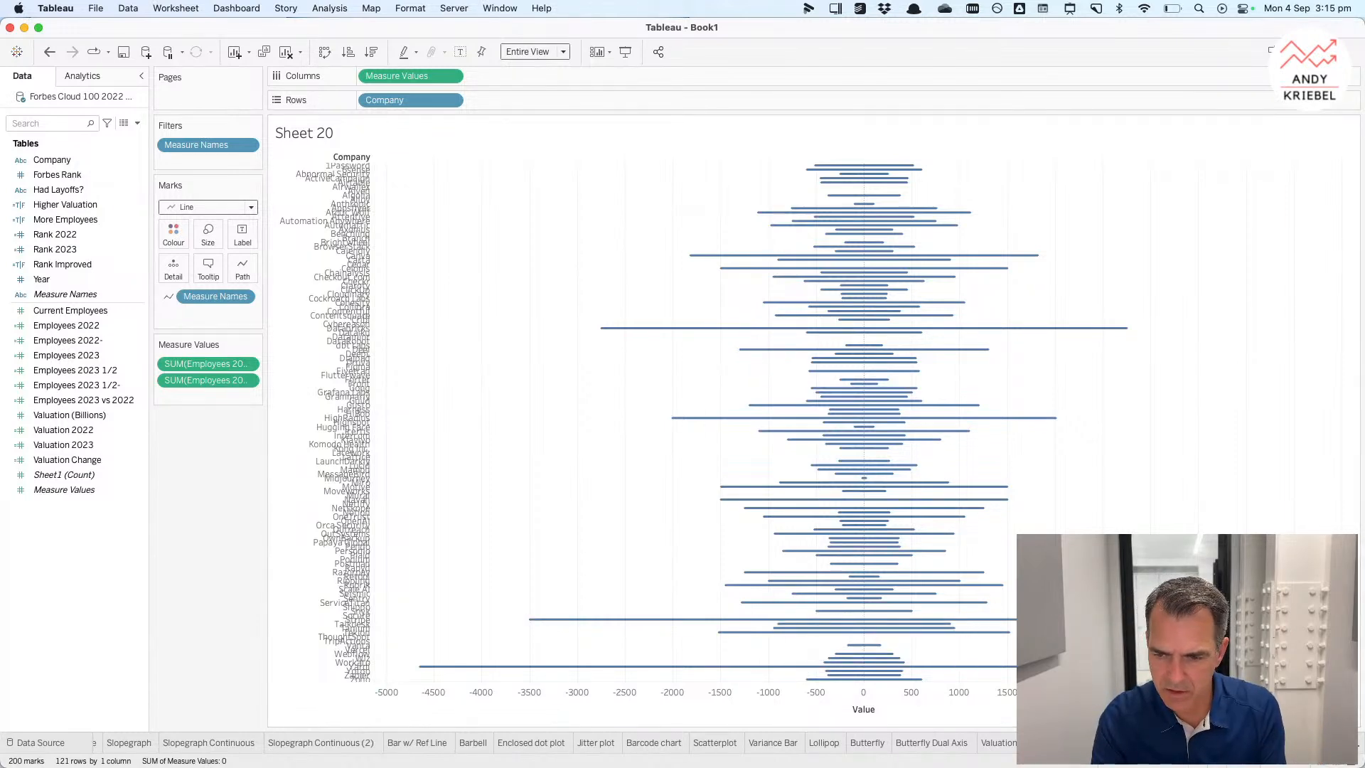
Step: Rename the sheet Seismogram
type("Seismogram")
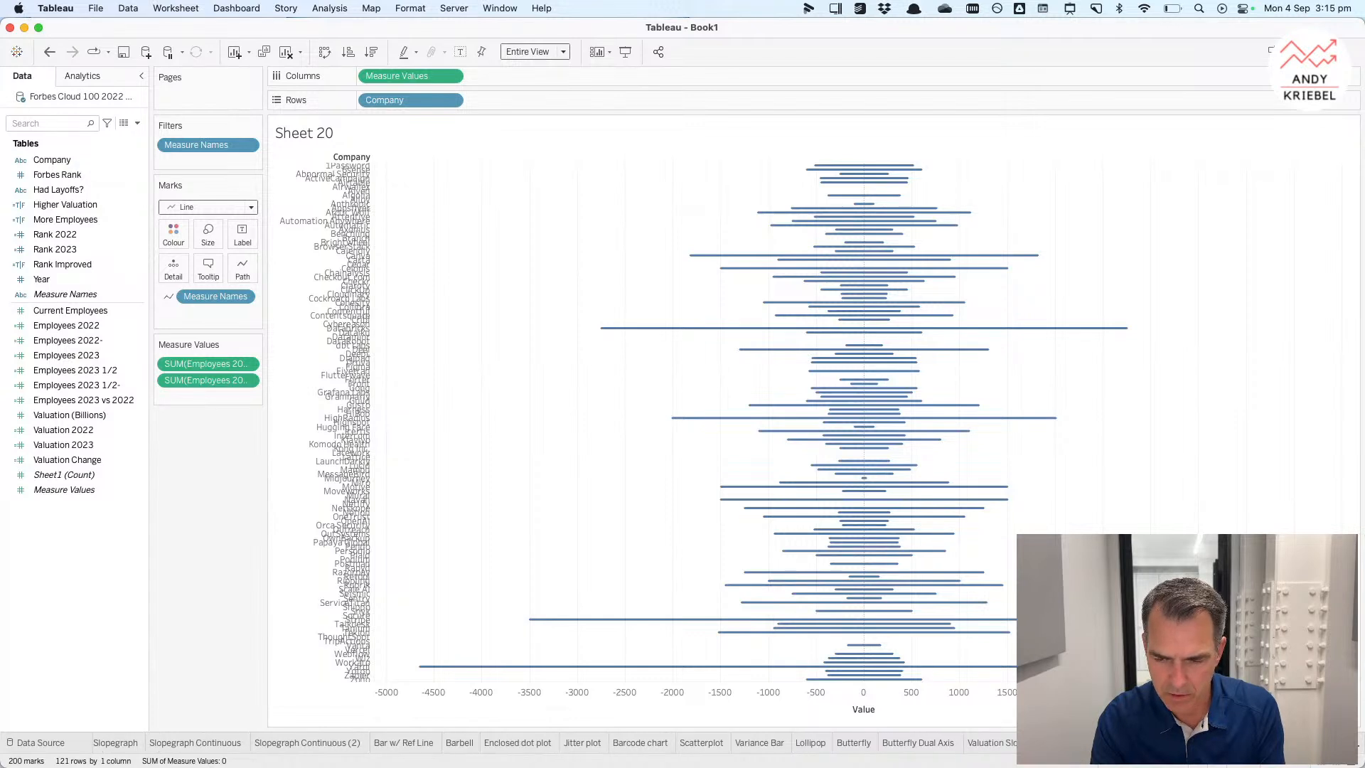
key("Return")
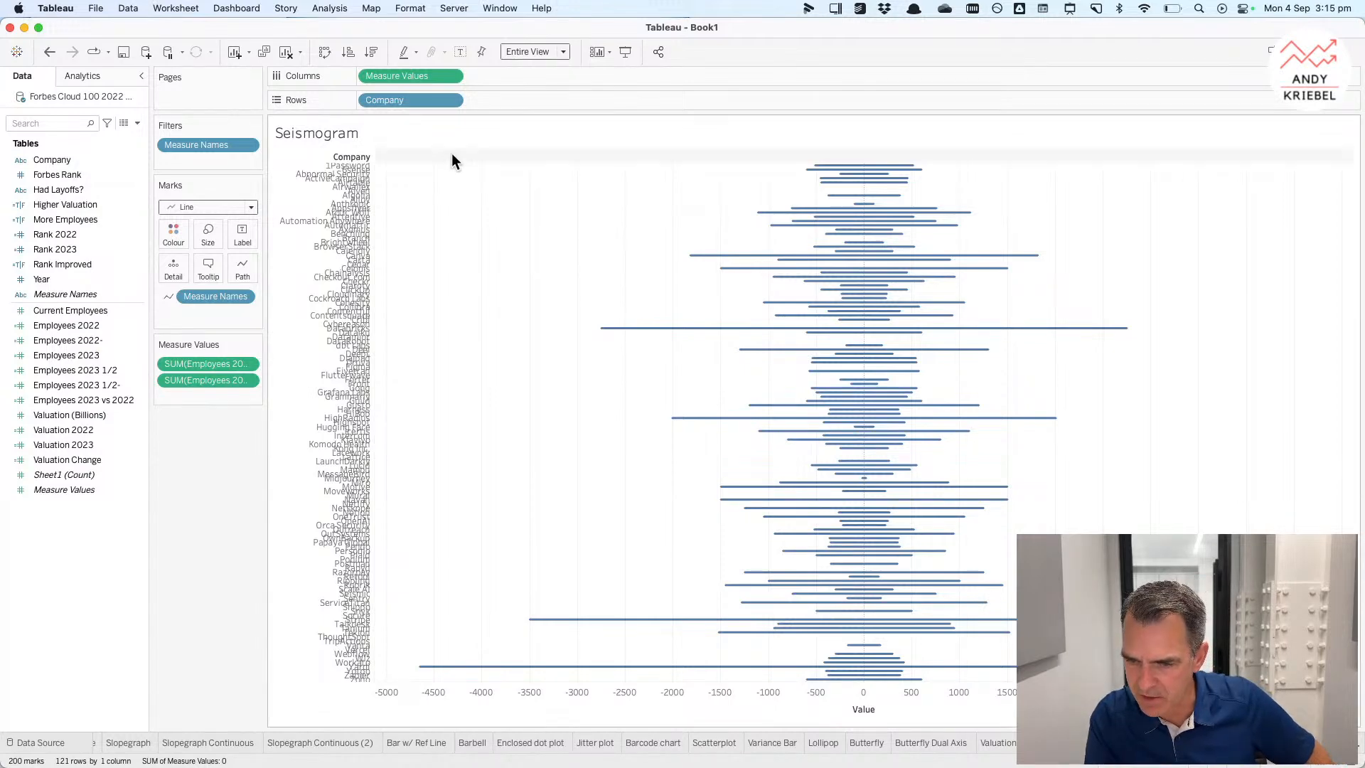
Step: Browse the workbook's sheets in the sheet sorter view
left_click(1320, 761)
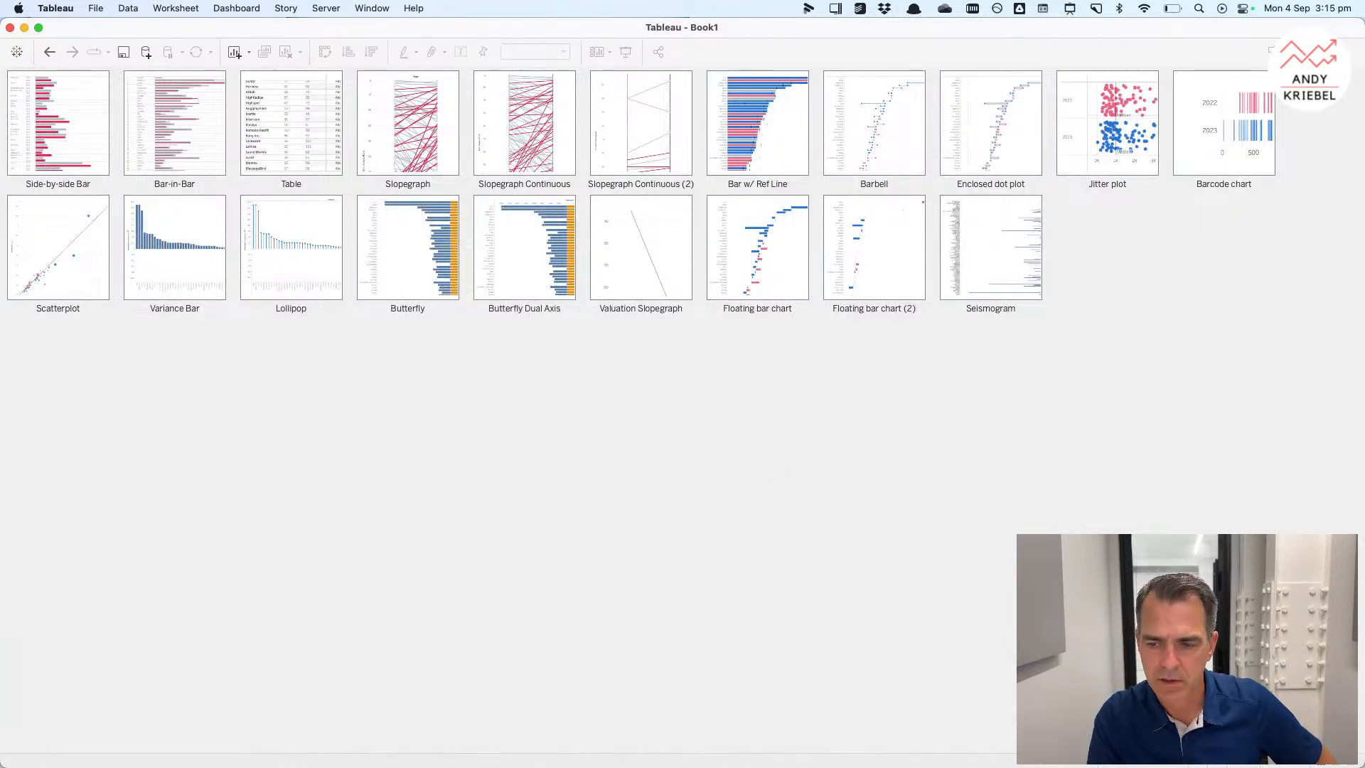
left_click(1351, 761)
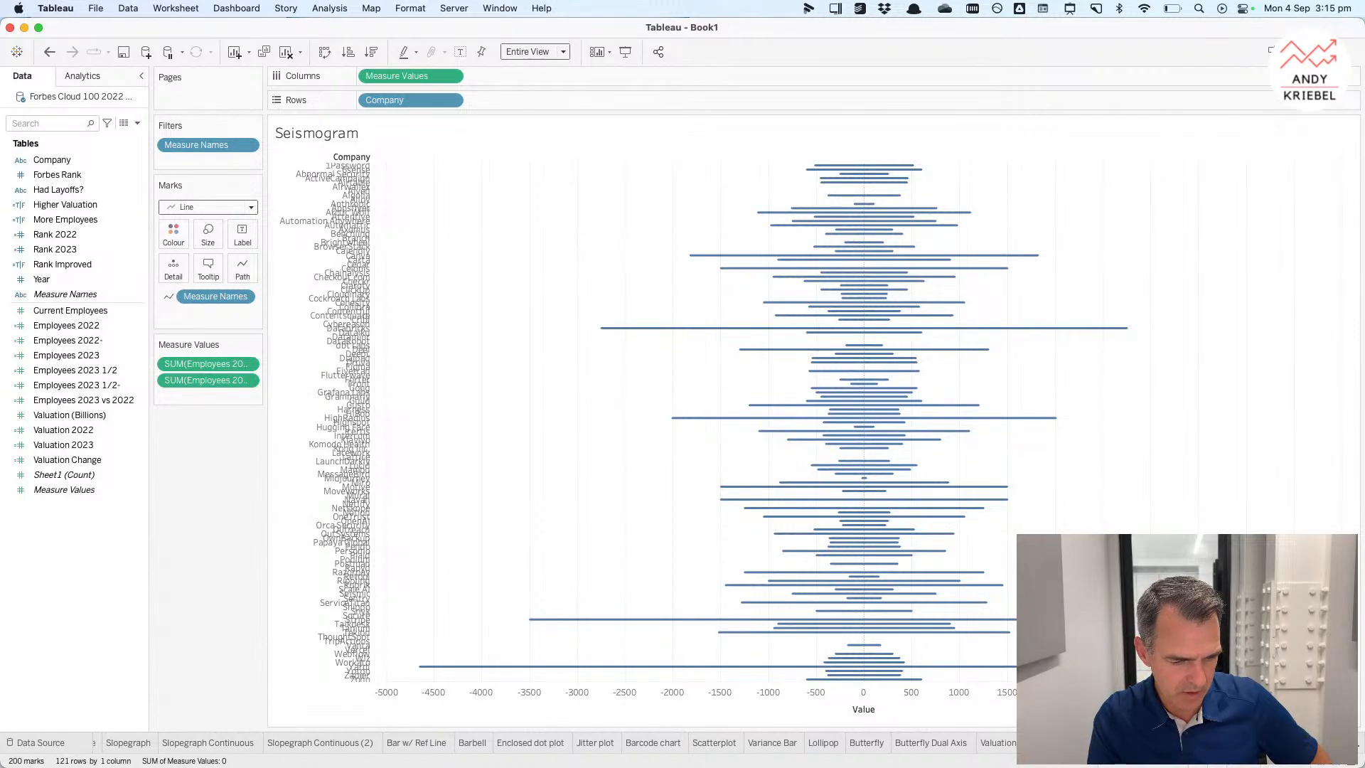
key("super+m")
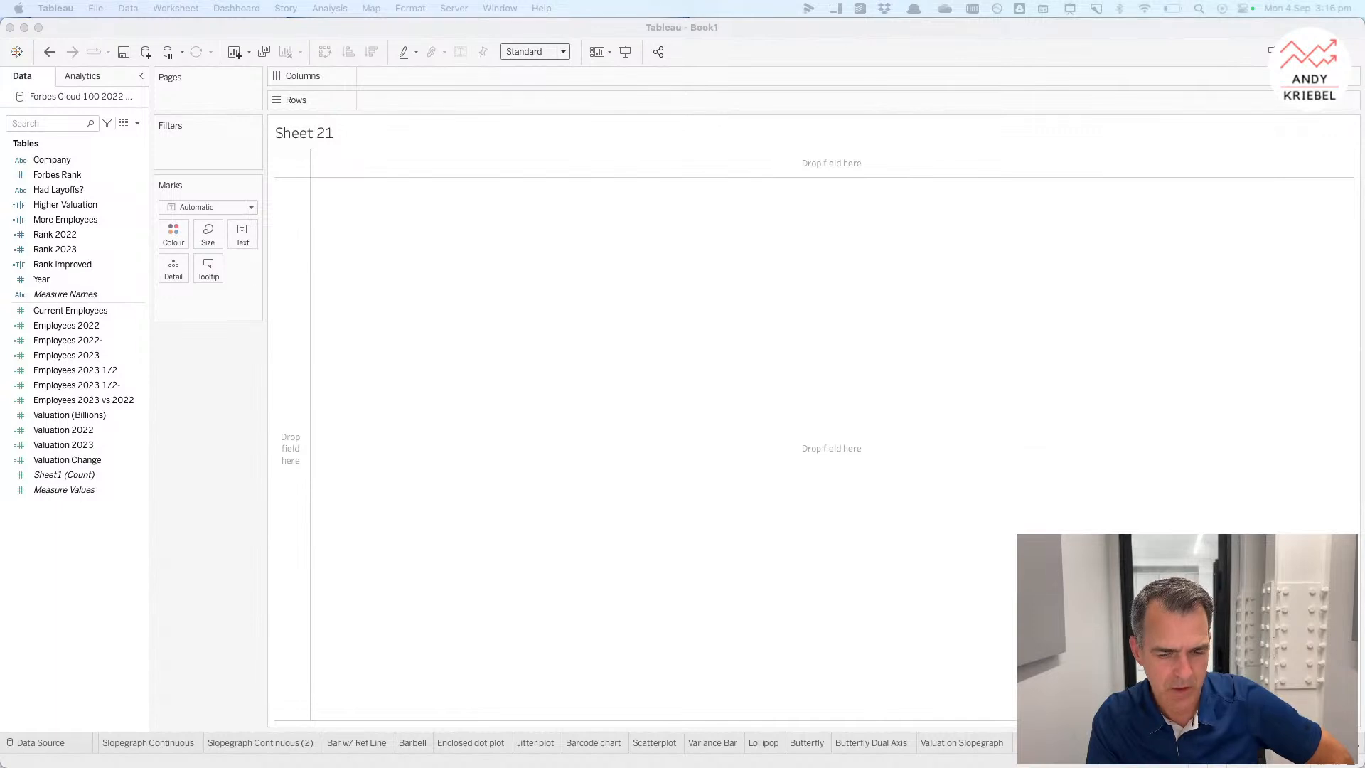
Step: Switch to Chrome and open The Data Visualisation Catalogue from the Data Viz bookmarks in a new tab
key("super+Tab")
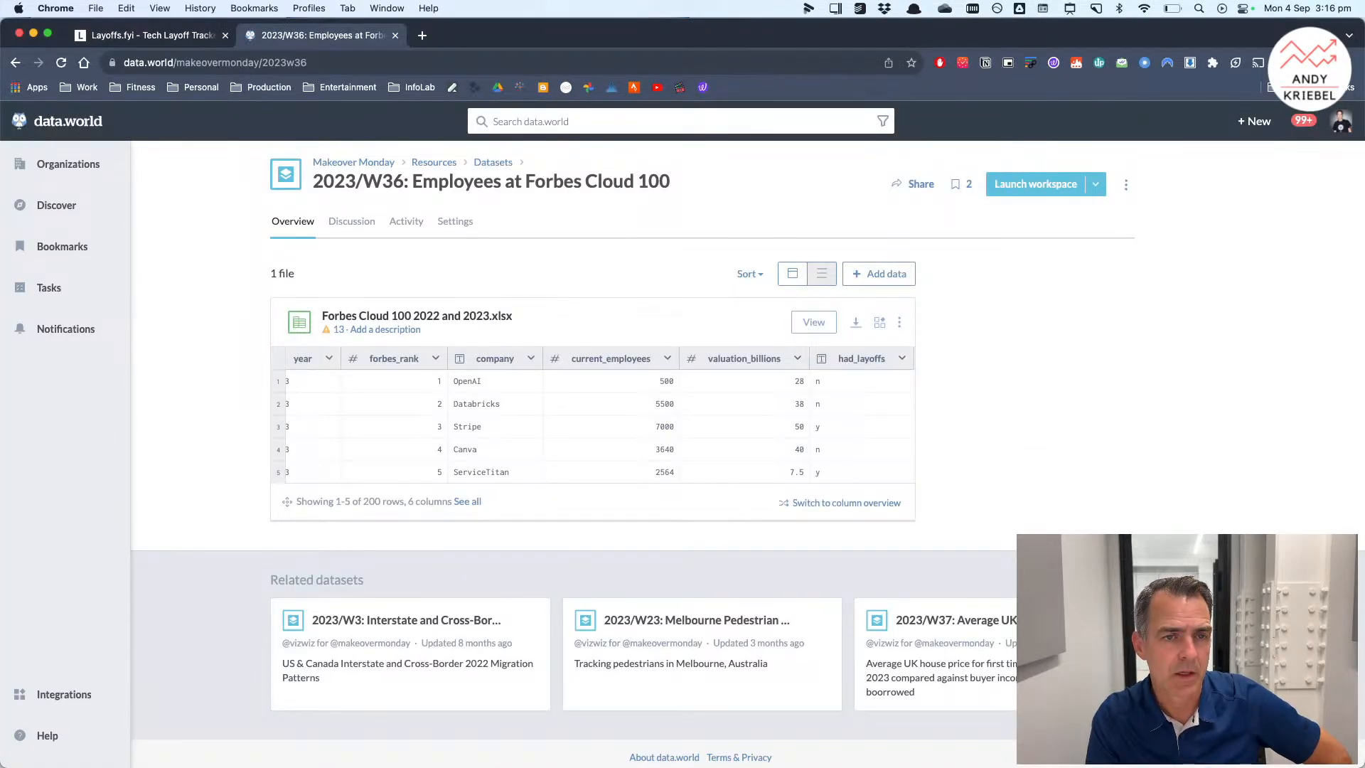
left_click(422, 35)
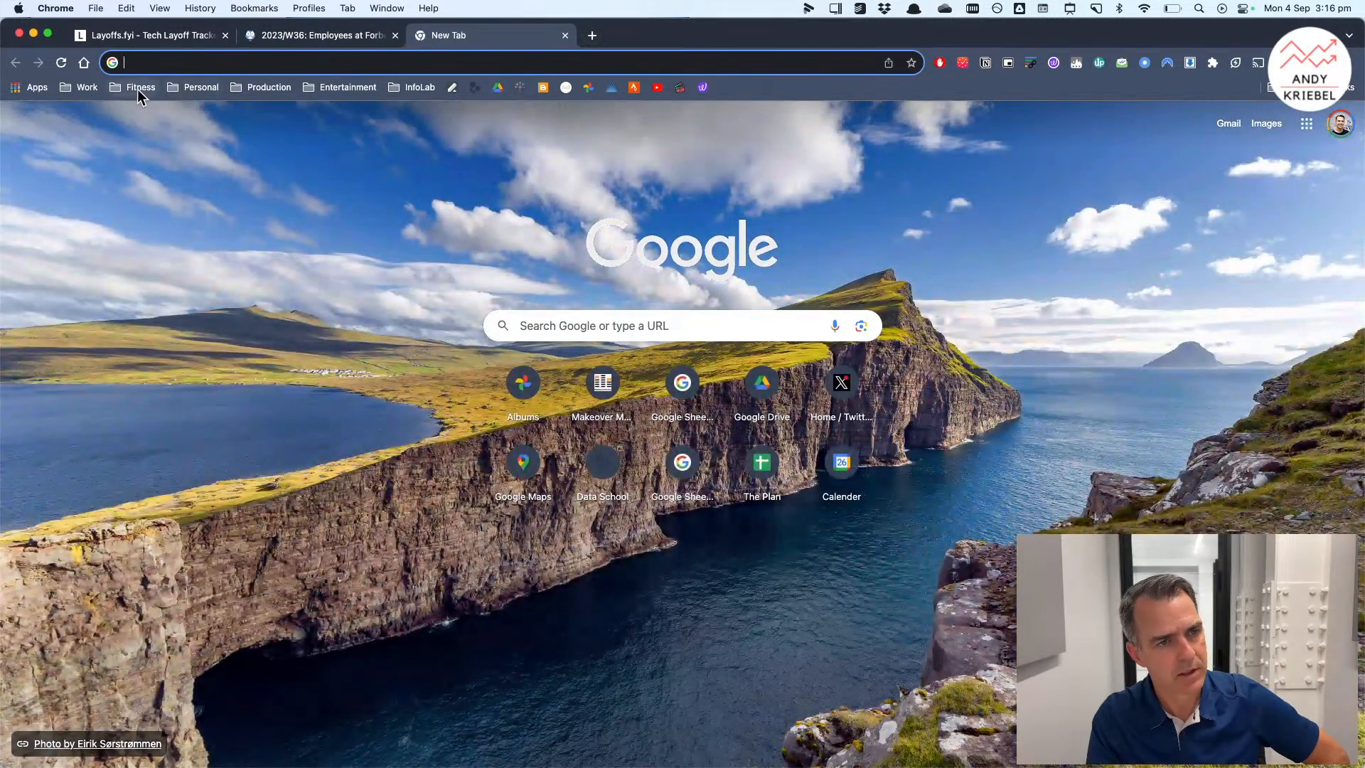
left_click(88, 87)
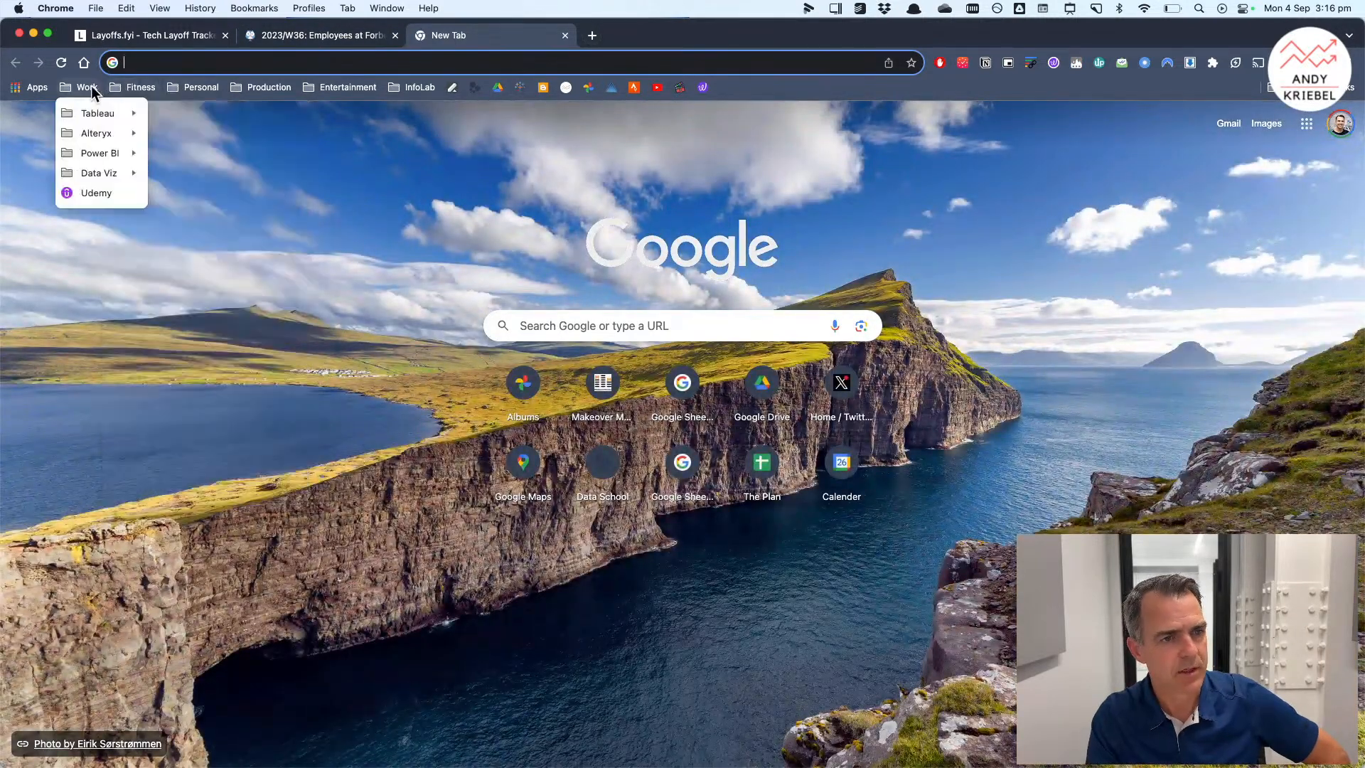
mouse_move(127, 173)
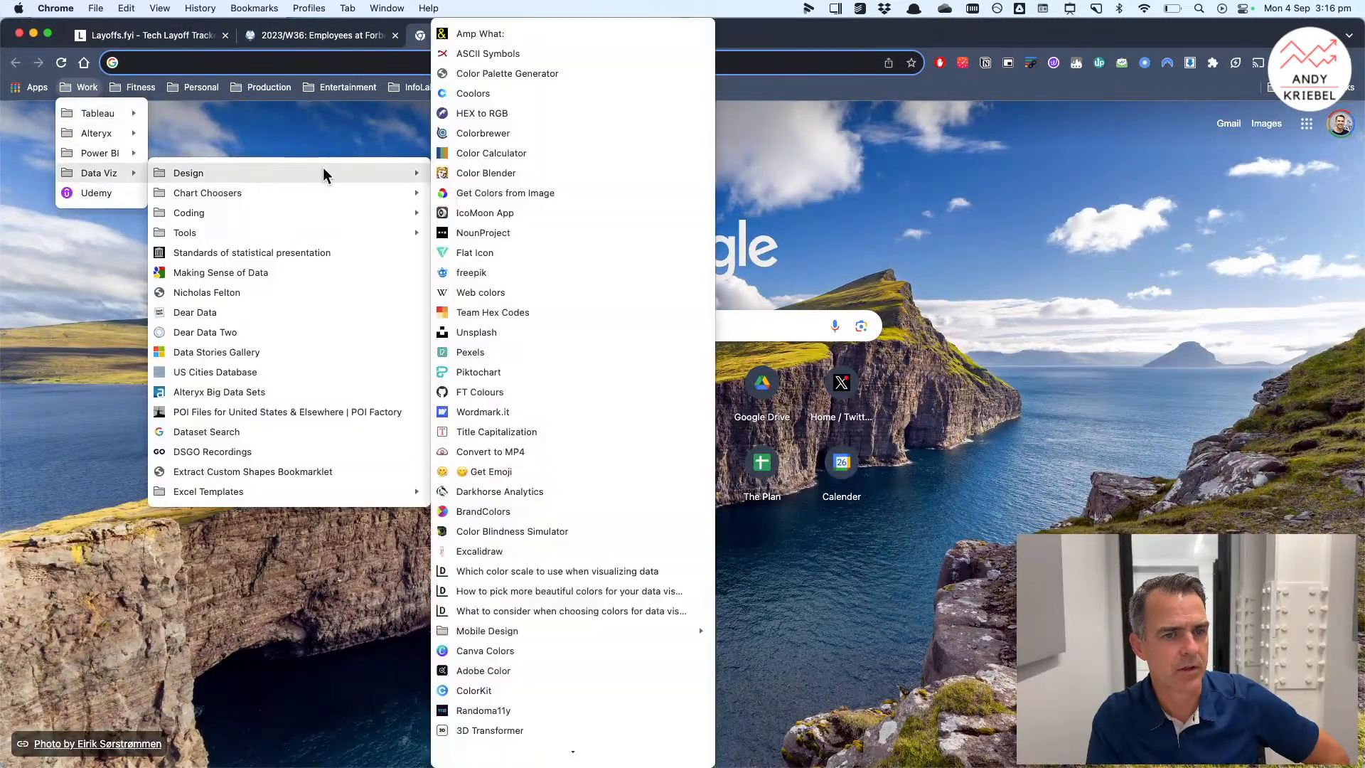
mouse_move(375, 192)
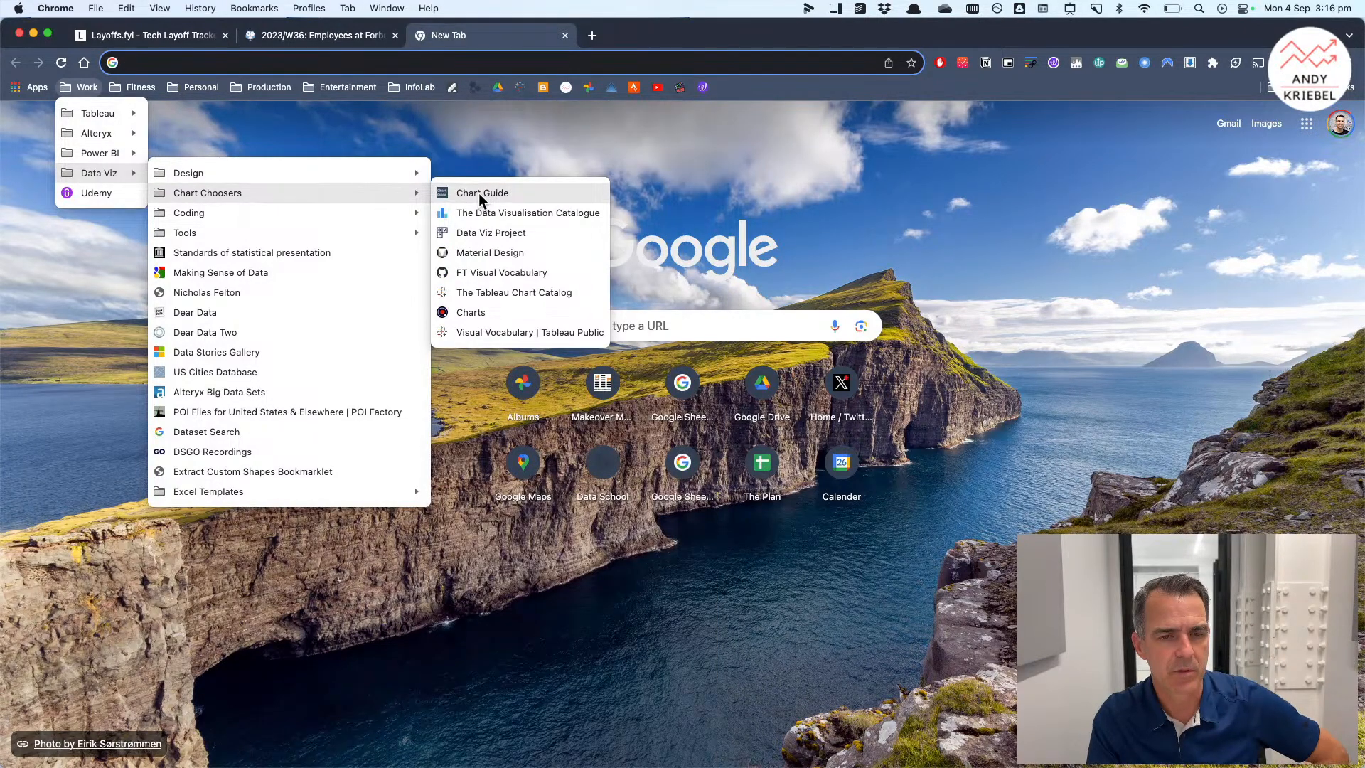
left_click(496, 211)
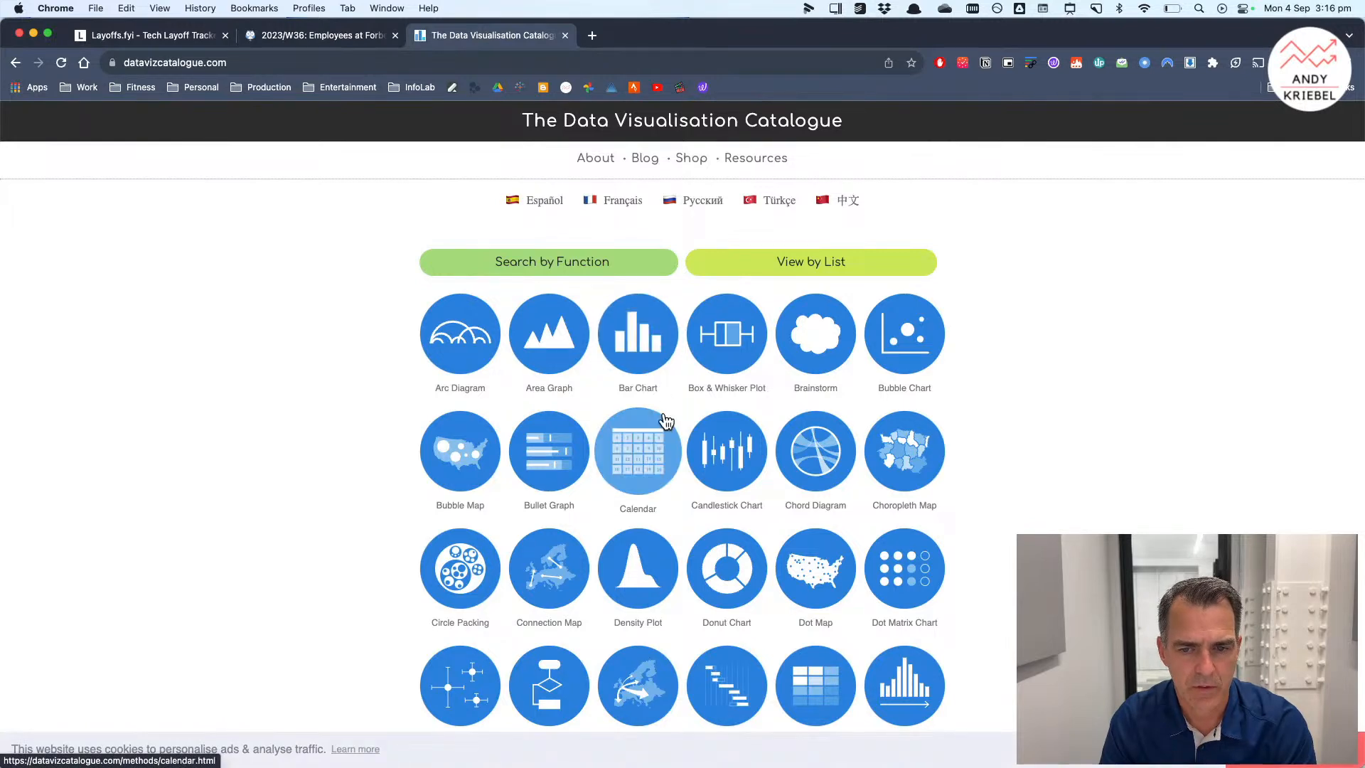
Step: Browse the chart types listed in The Data Visualisation Catalogue
scroll(666, 420, "down", 2)
scroll(1075, 502, "down", 3)
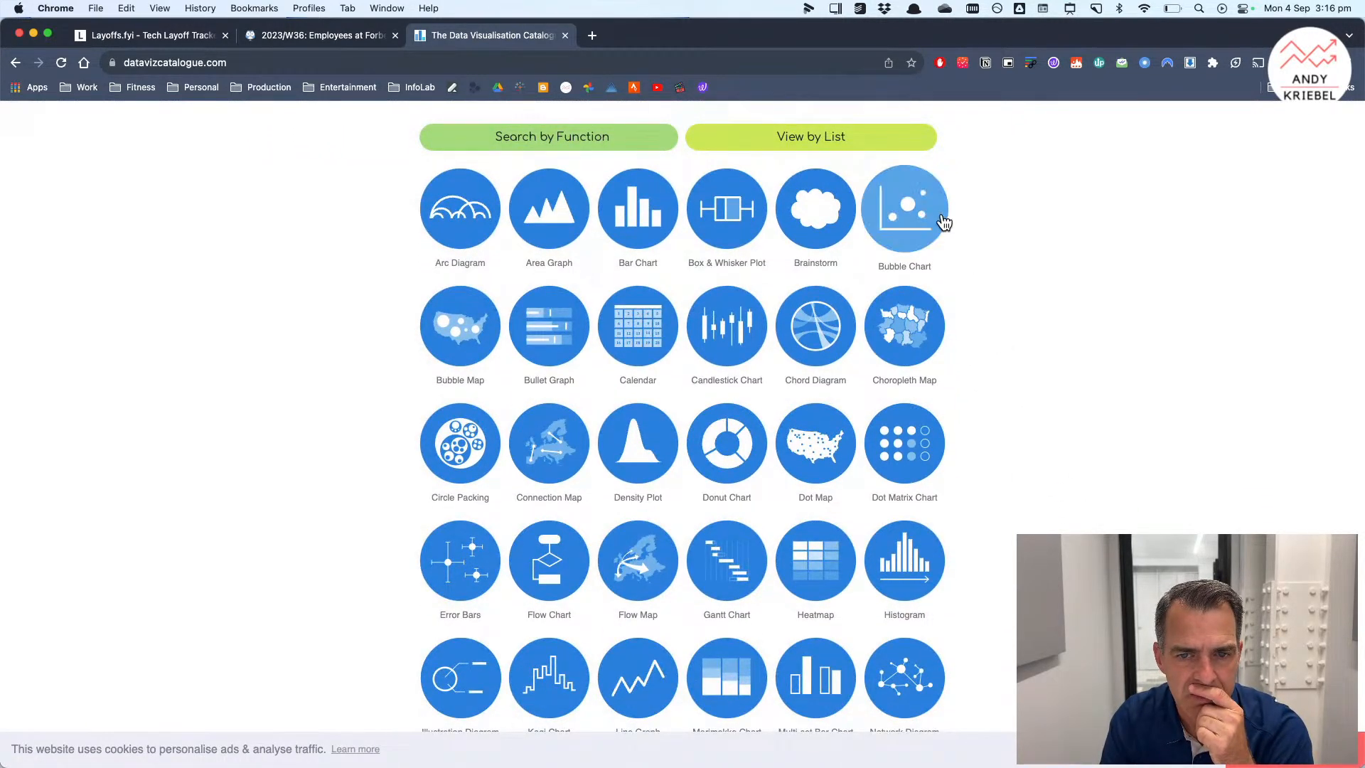
scroll(1031, 397, "down", 3)
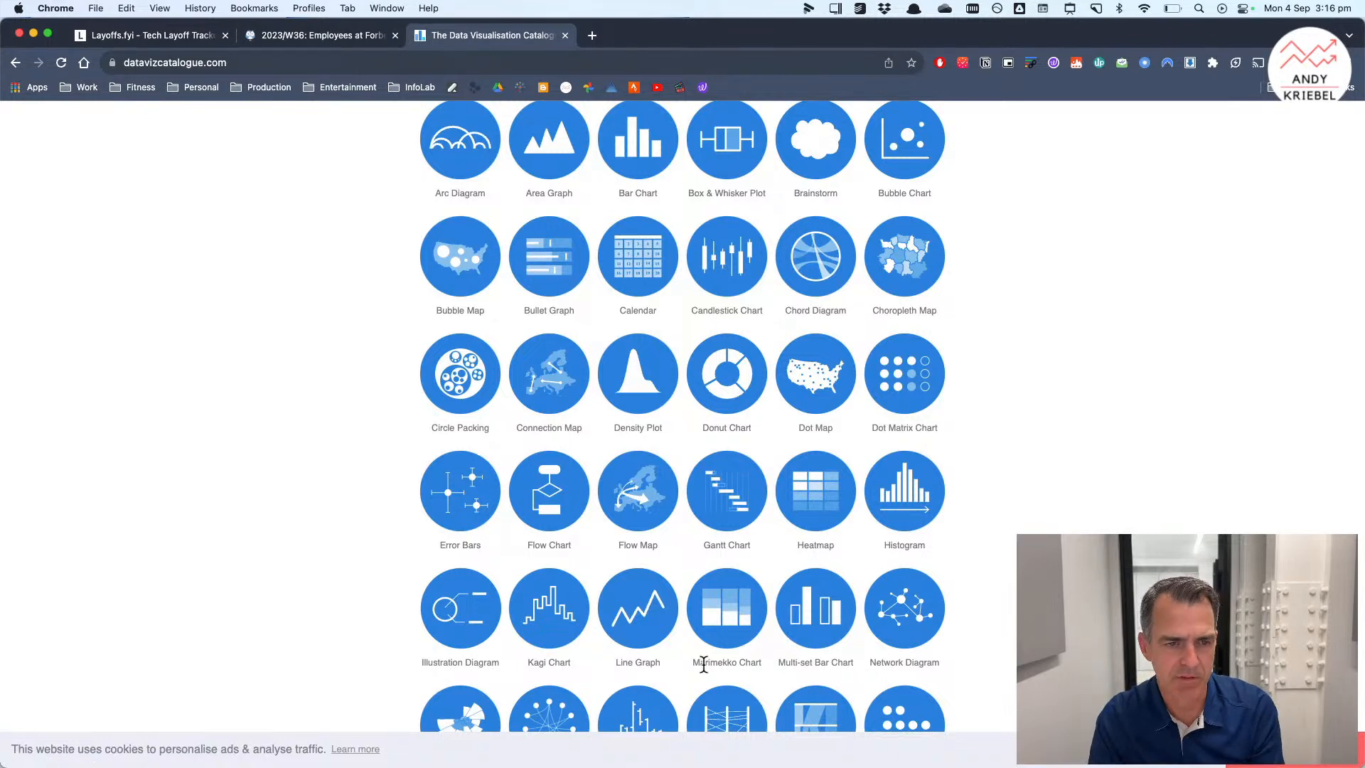
Step: Switch back to Tableau and build a bullet graph of Employees 2023 against Employees 2022 by Company with Show Me
key("super+Tab")
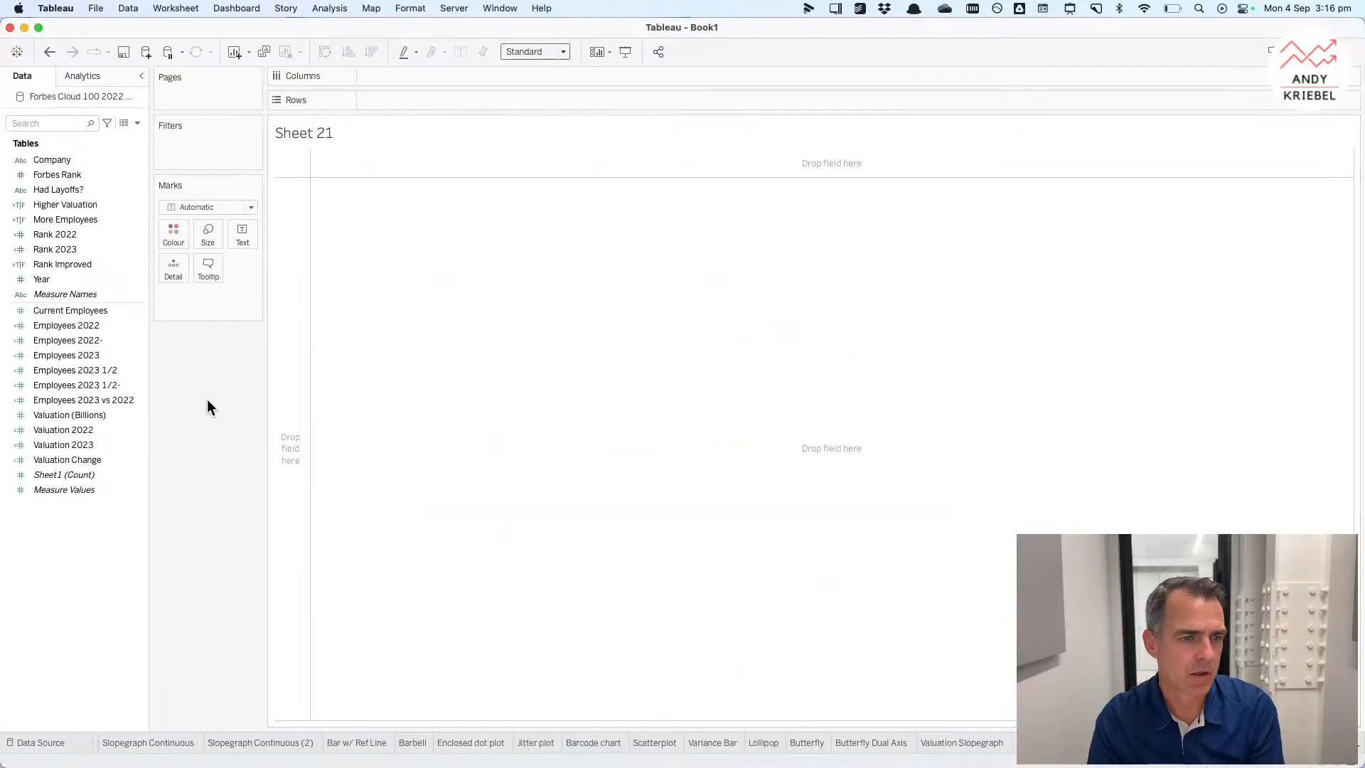
left_click(58, 160)
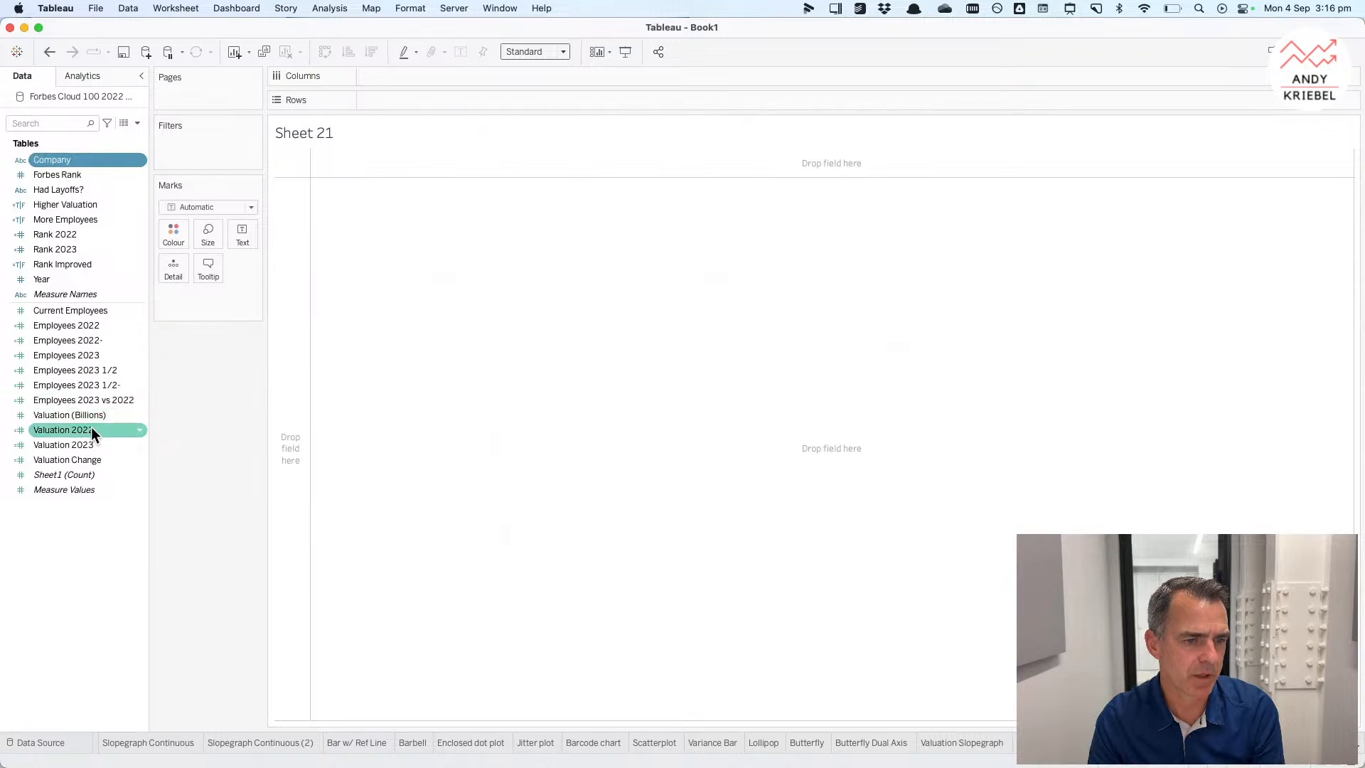
left_click(81, 324, "super")
left_click(84, 354, "super")
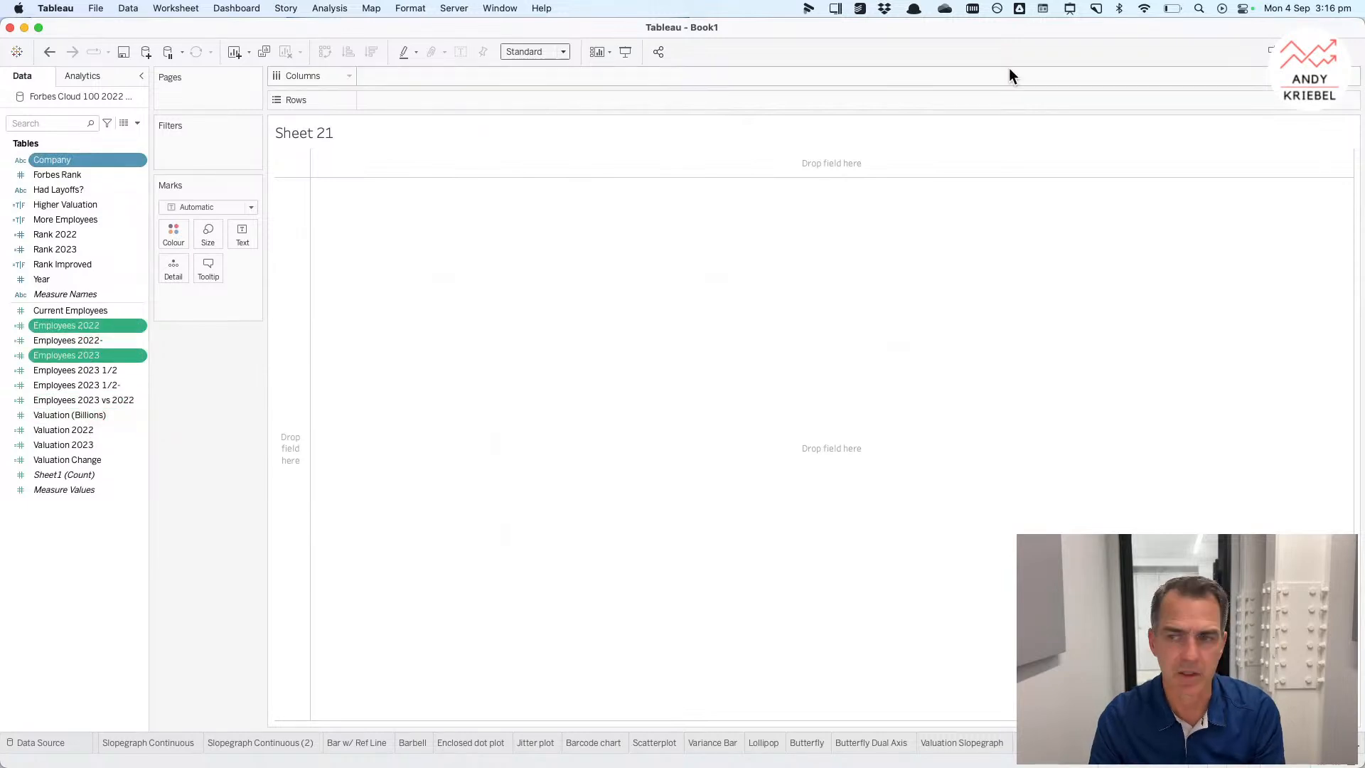
left_click(1276, 51)
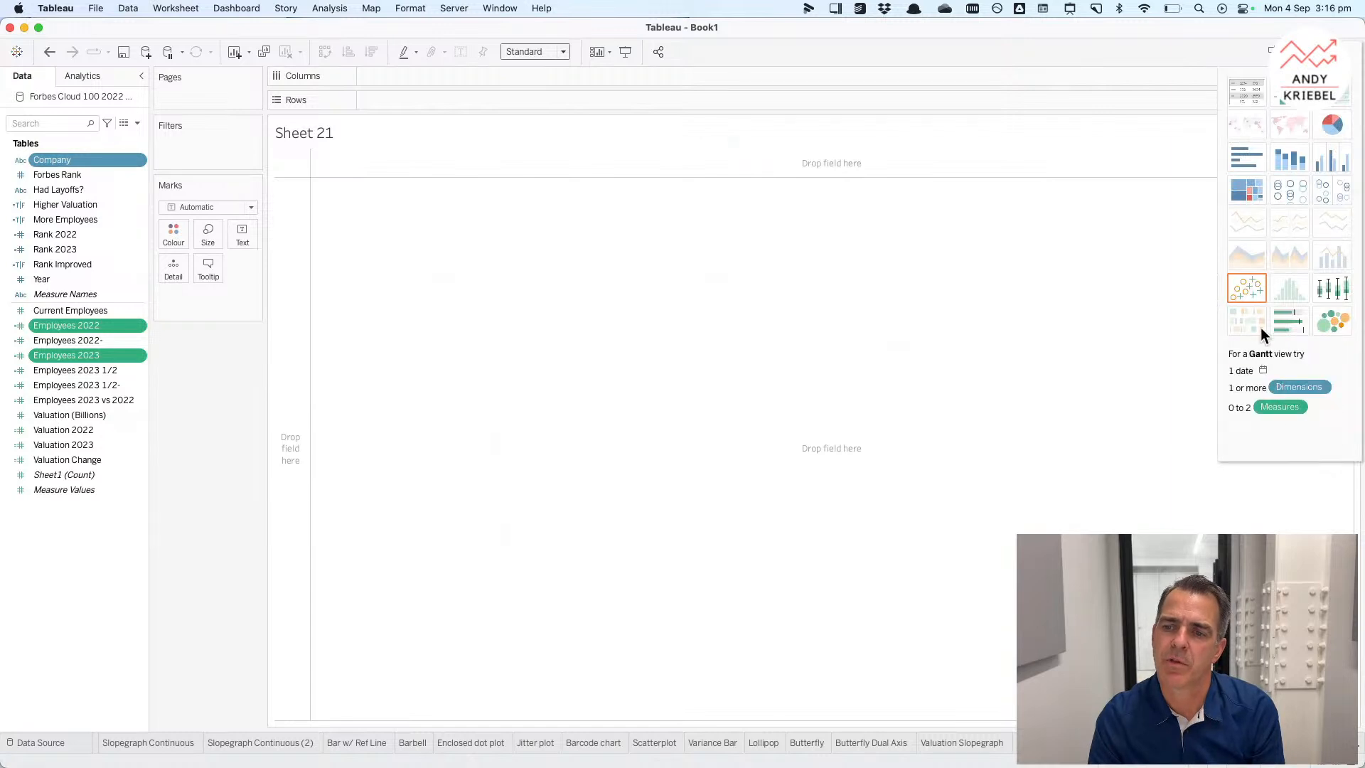
left_click(1284, 326)
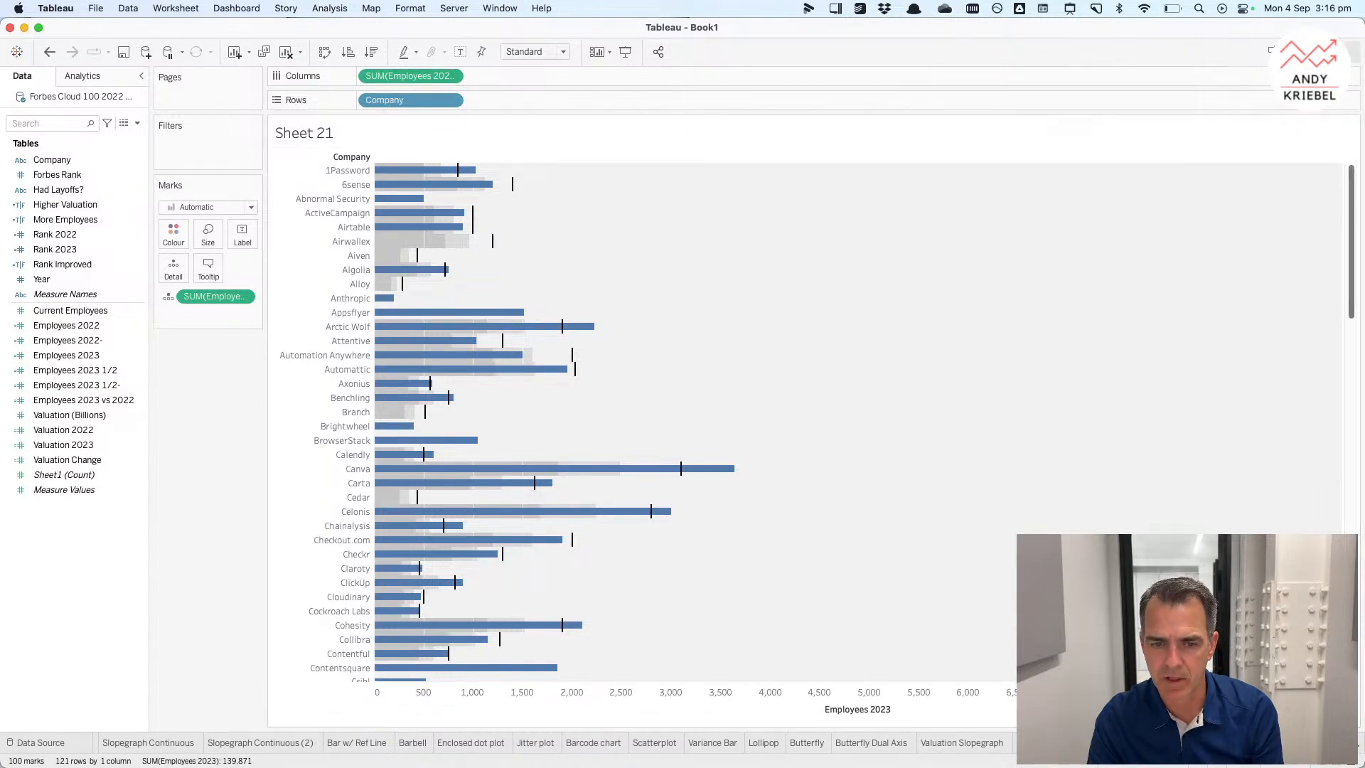
Step: Examine the bullet graph's bars and its axis options
scroll(964, 472, "down", 10)
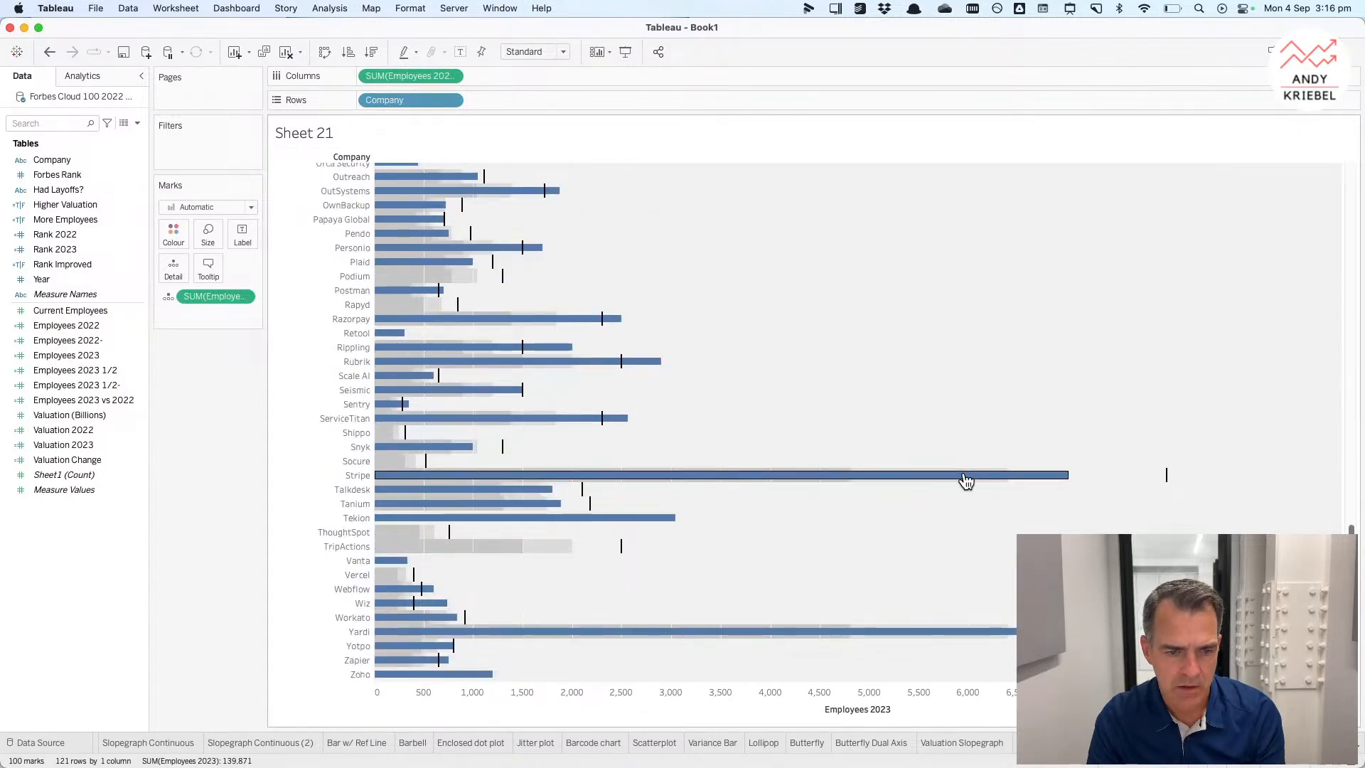
scroll(966, 482, "up", 10)
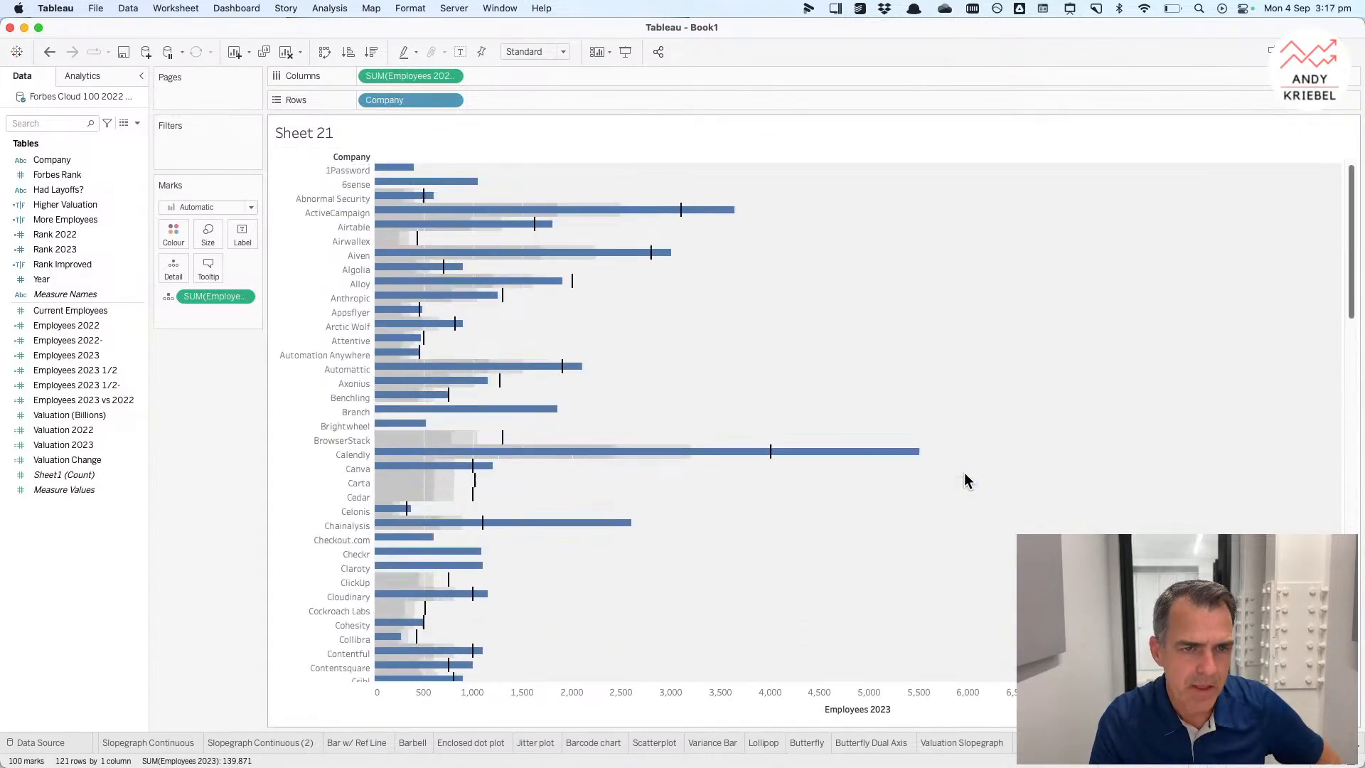
right_click(640, 199)
left_click(620, 199)
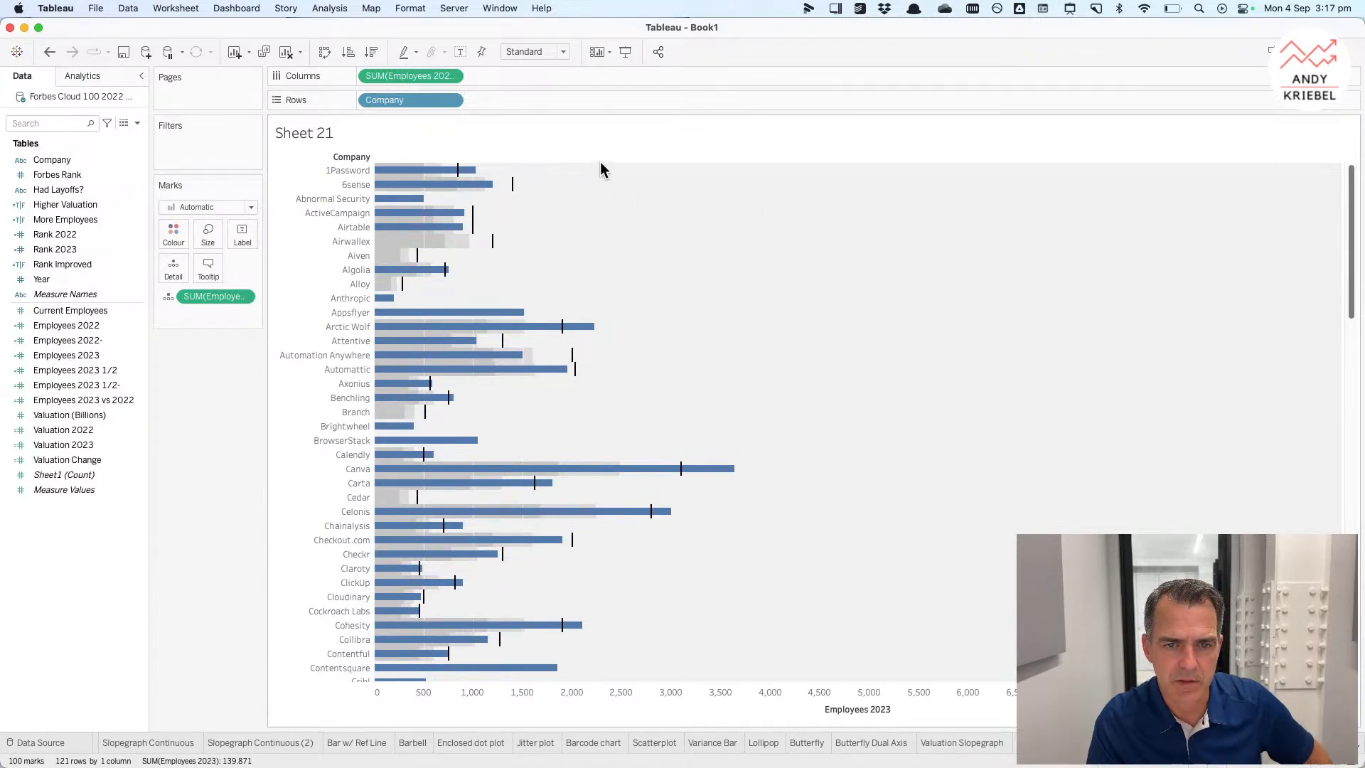
right_click(777, 708)
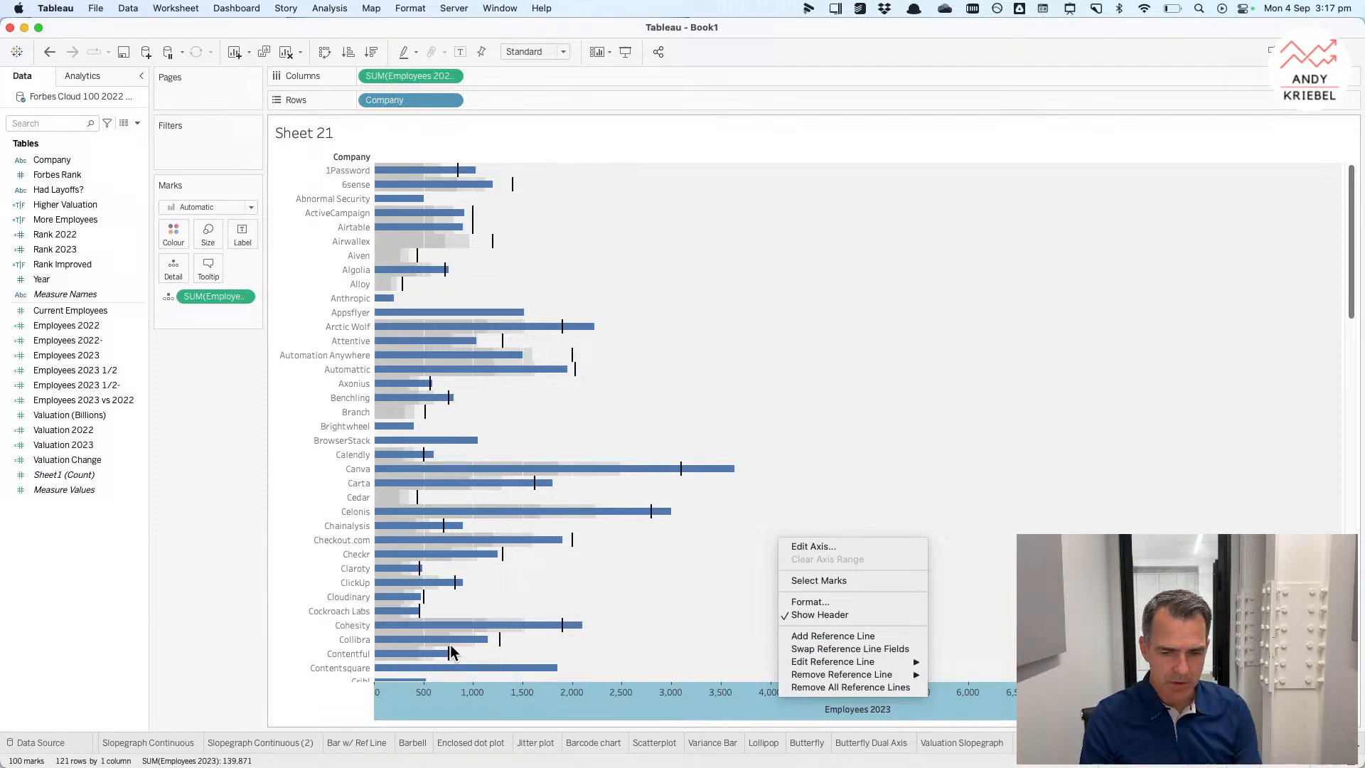
Step: Switch to Chrome and open the Bullet Graph page in the catalogue
key("super+Tab")
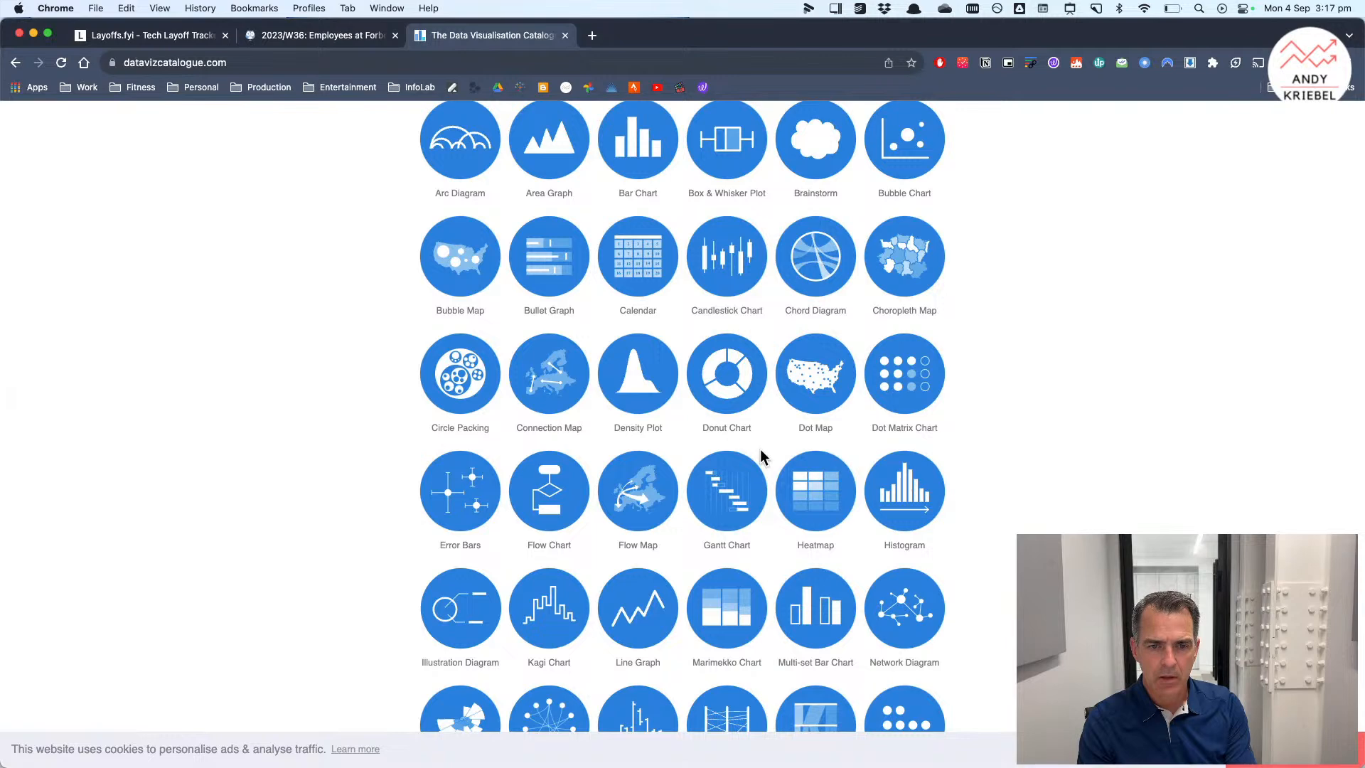
scroll(711, 398, "up", 1)
left_click(557, 300)
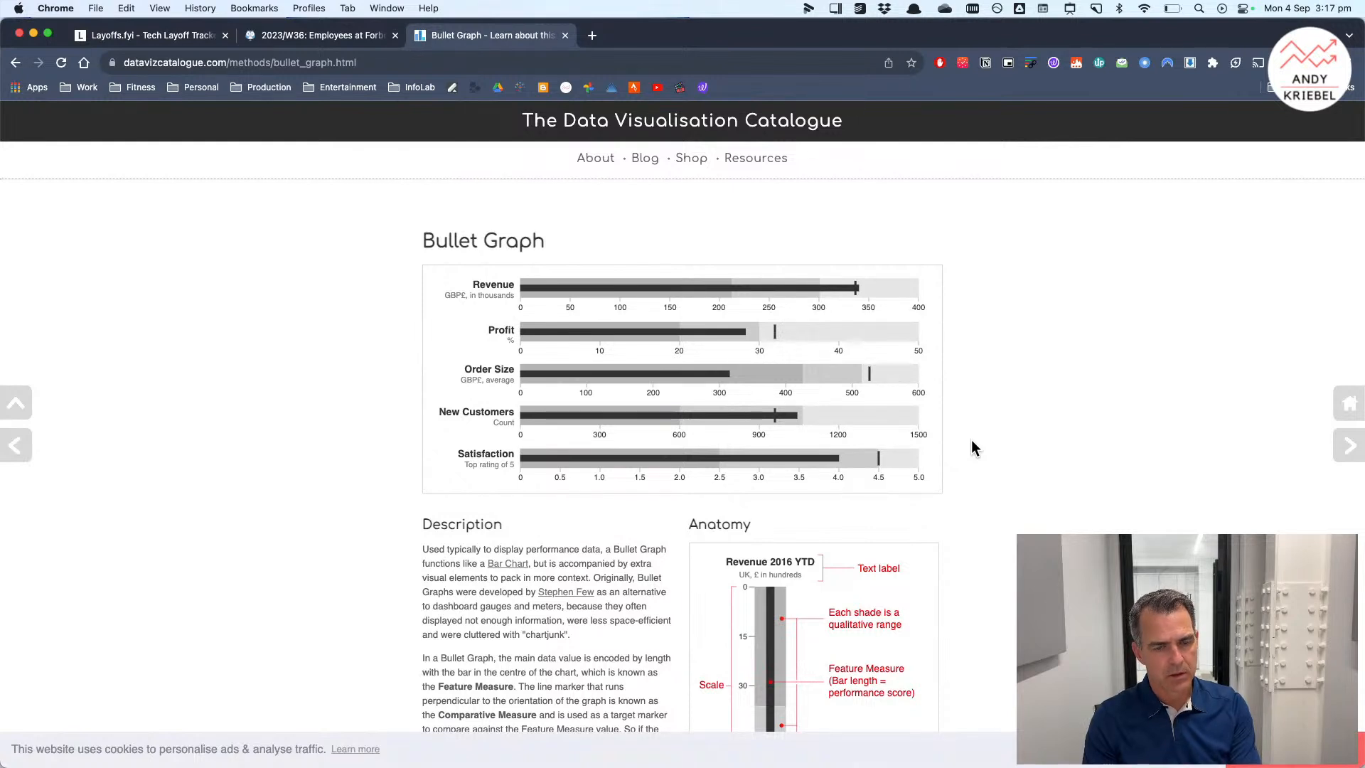
Step: Switch back to Tableau and rename the sheet Bullet Graph
key("super+Tab")
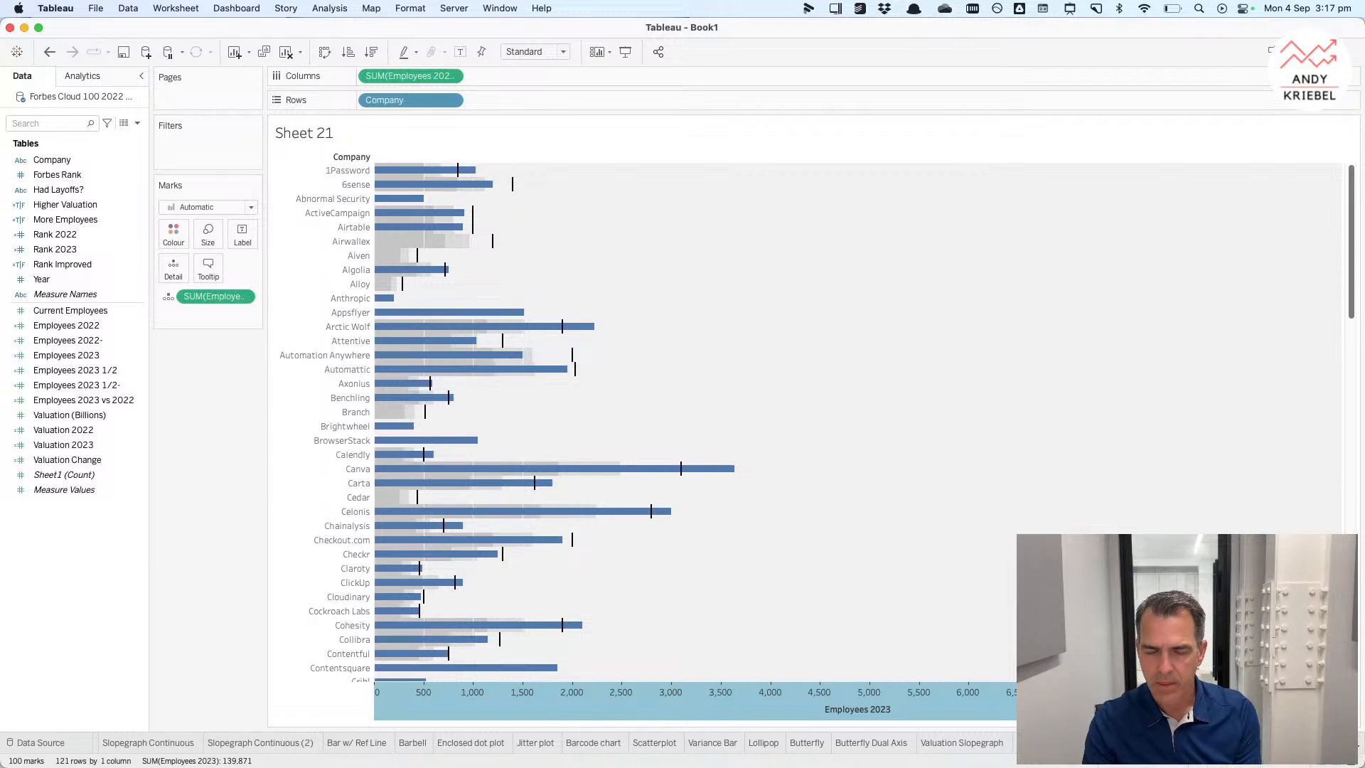
scroll(1187, 743, "right", 1)
key("Return")
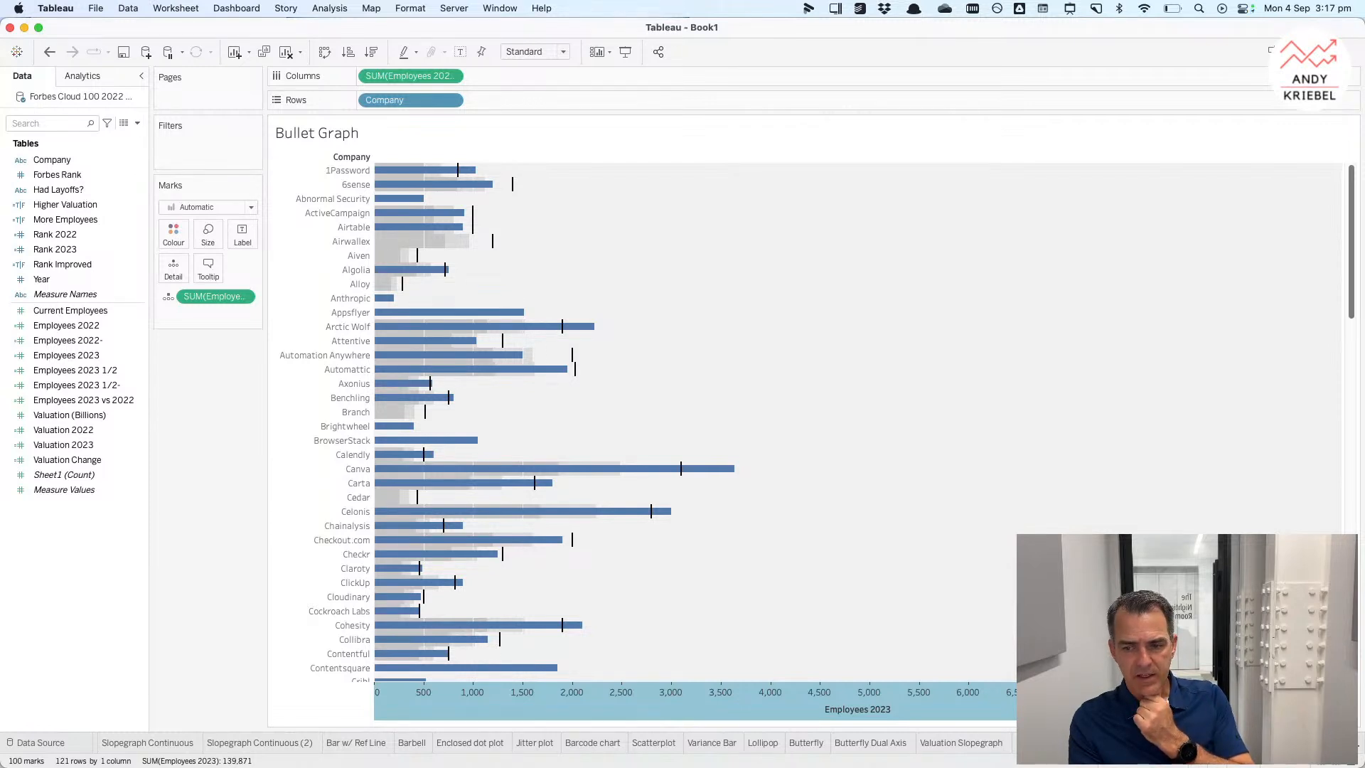
Step: Create a new sheet and place Company on Rows
key("super+t")
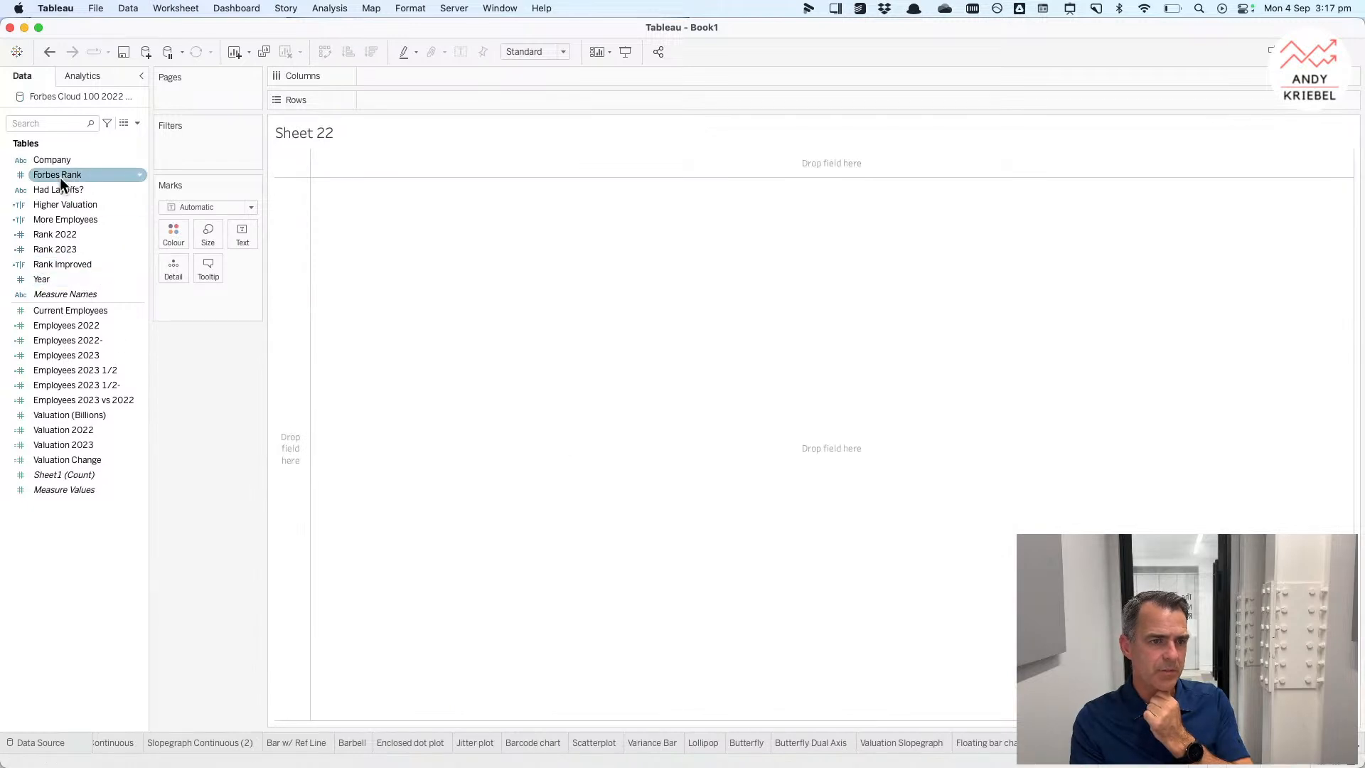
left_click_drag(58, 164, 279, 221)
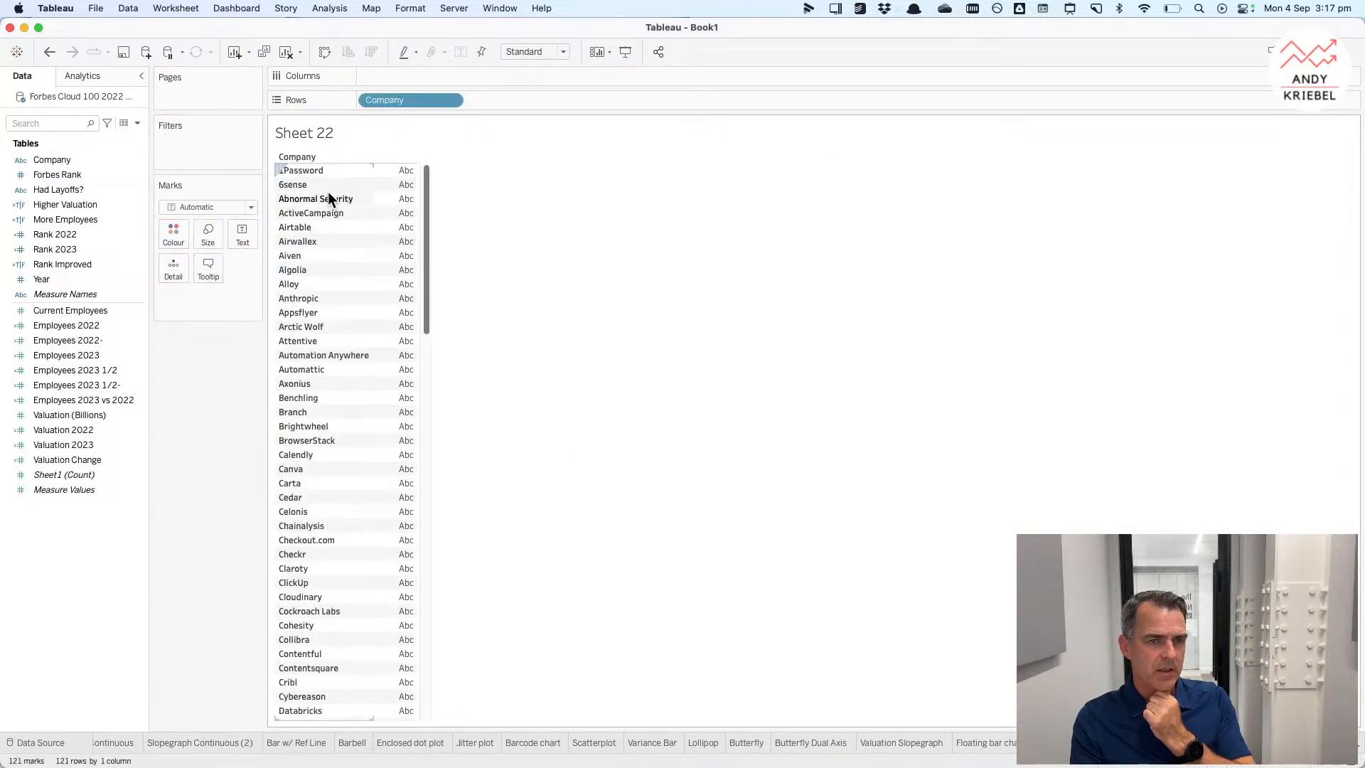
double_click(386, 79)
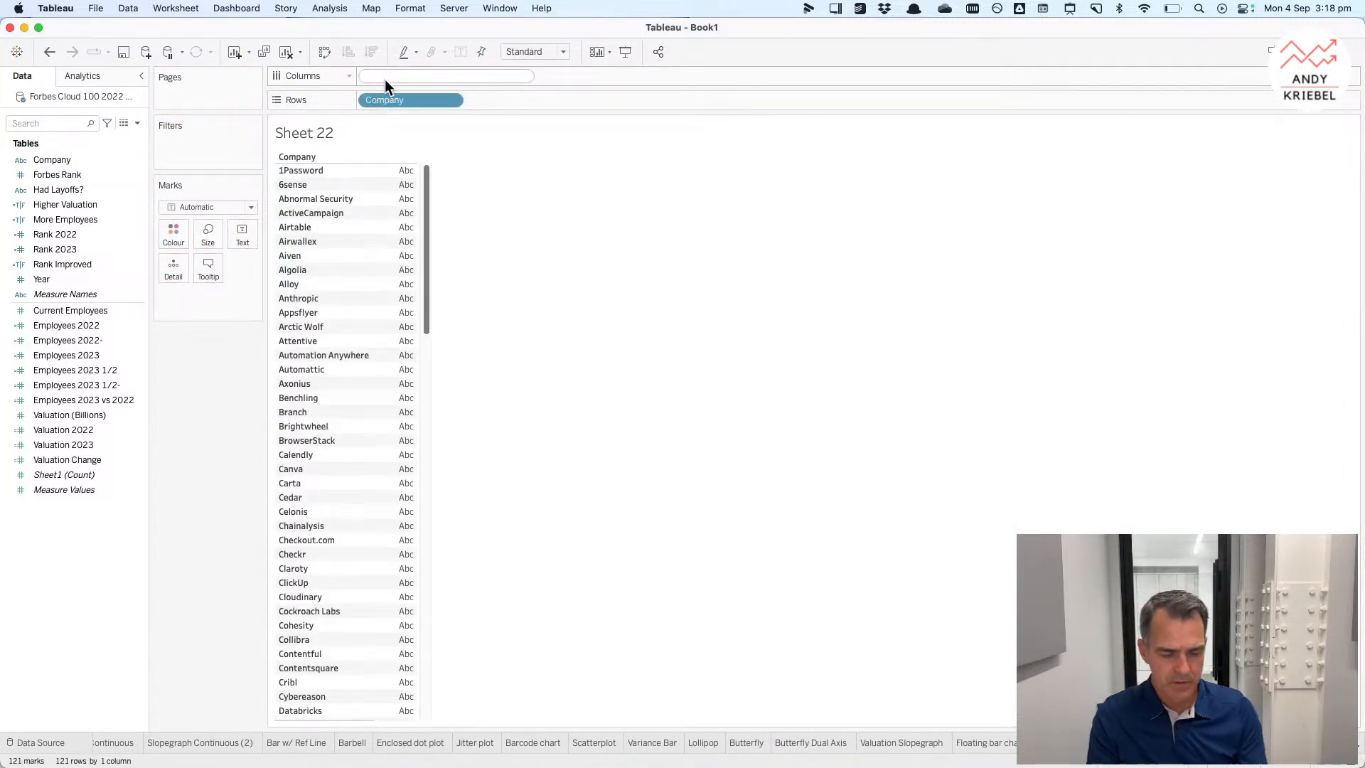
type("AVG(1")
key("BackSpace")
key("BackSpace")
key("BackSpace")
type("VG(1")
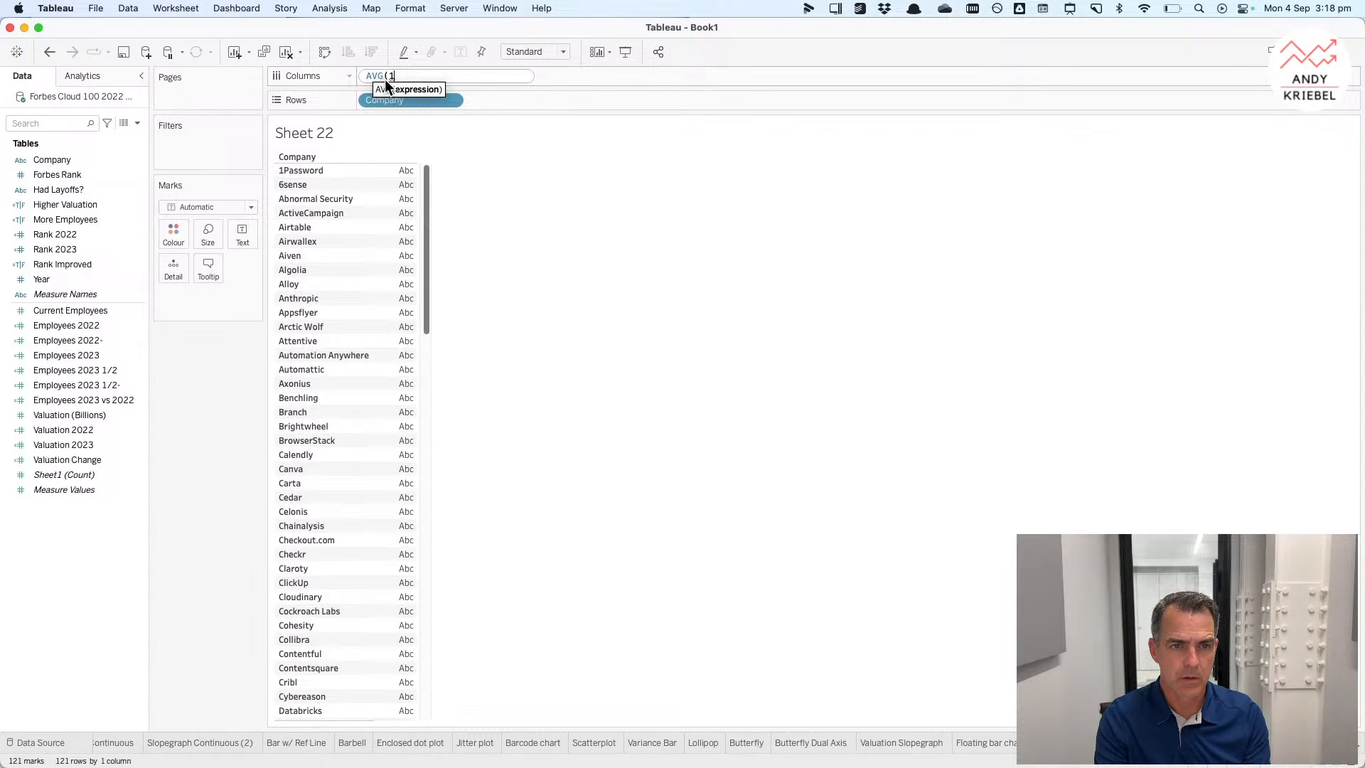
type(")")
key("Escape")
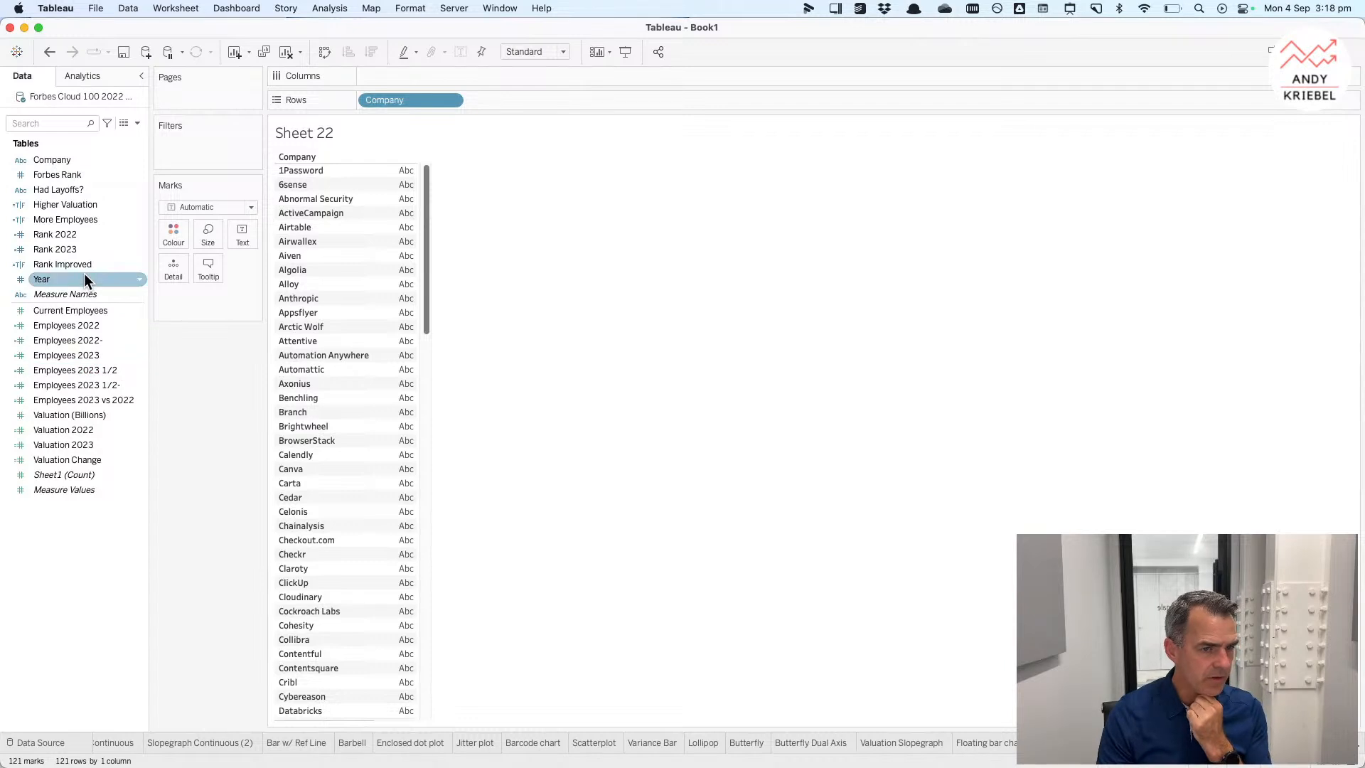
Step: Duplicate the Employees 2023 vs 2022 field and name the copy Employees 2023 vs 2022 %
right_click(105, 400)
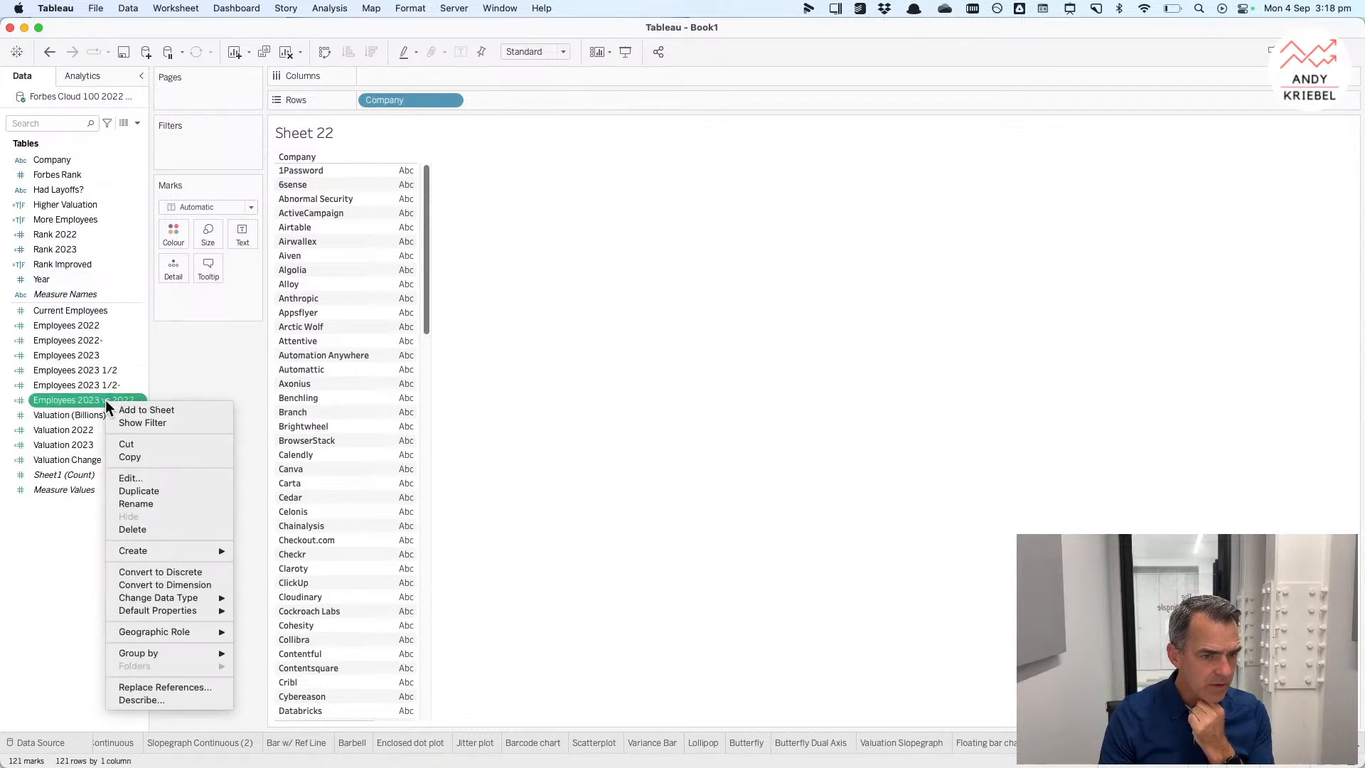
left_click(135, 491)
right_click(93, 416)
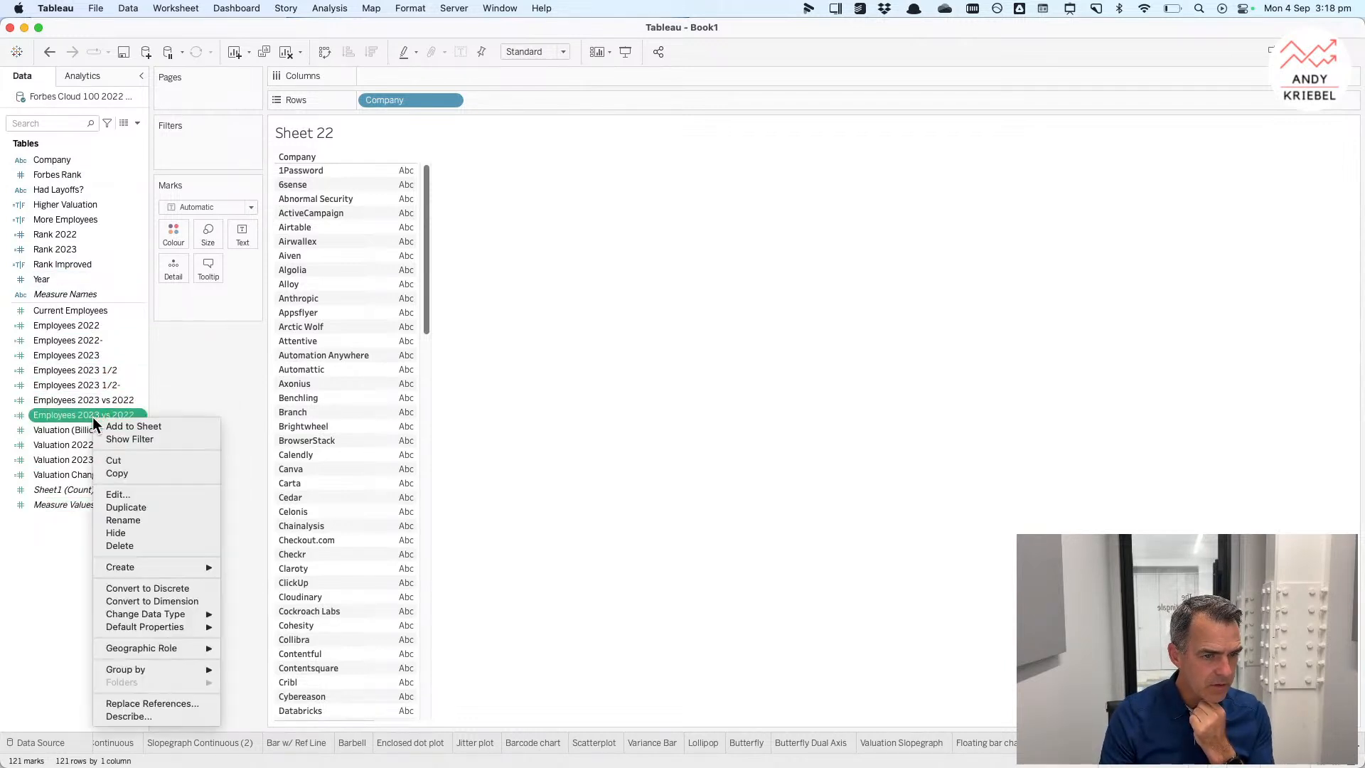
left_click(502, 320)
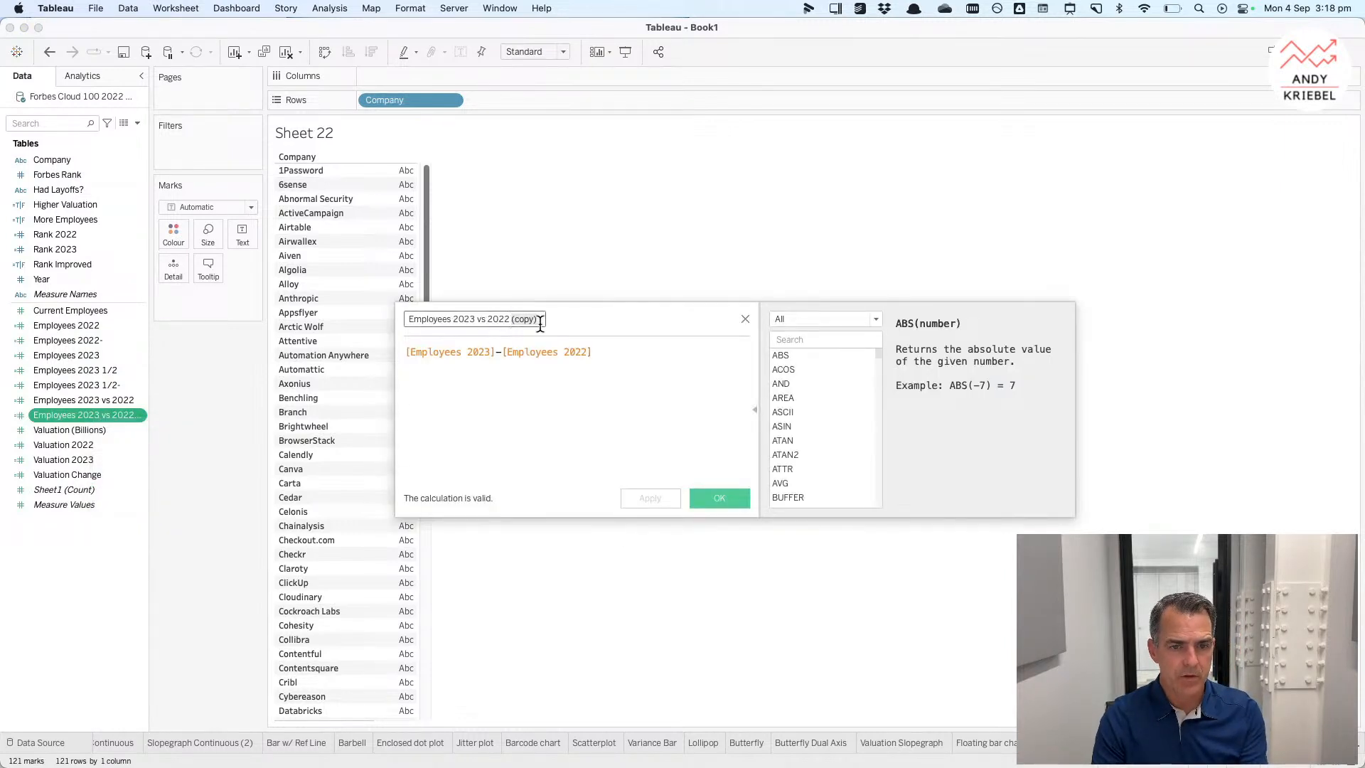
type("%")
Step: Set the copy's formula to SUM([Employees 2023 vs 2022]) / SUM([Employees 2022]) and save it
left_click(607, 350)
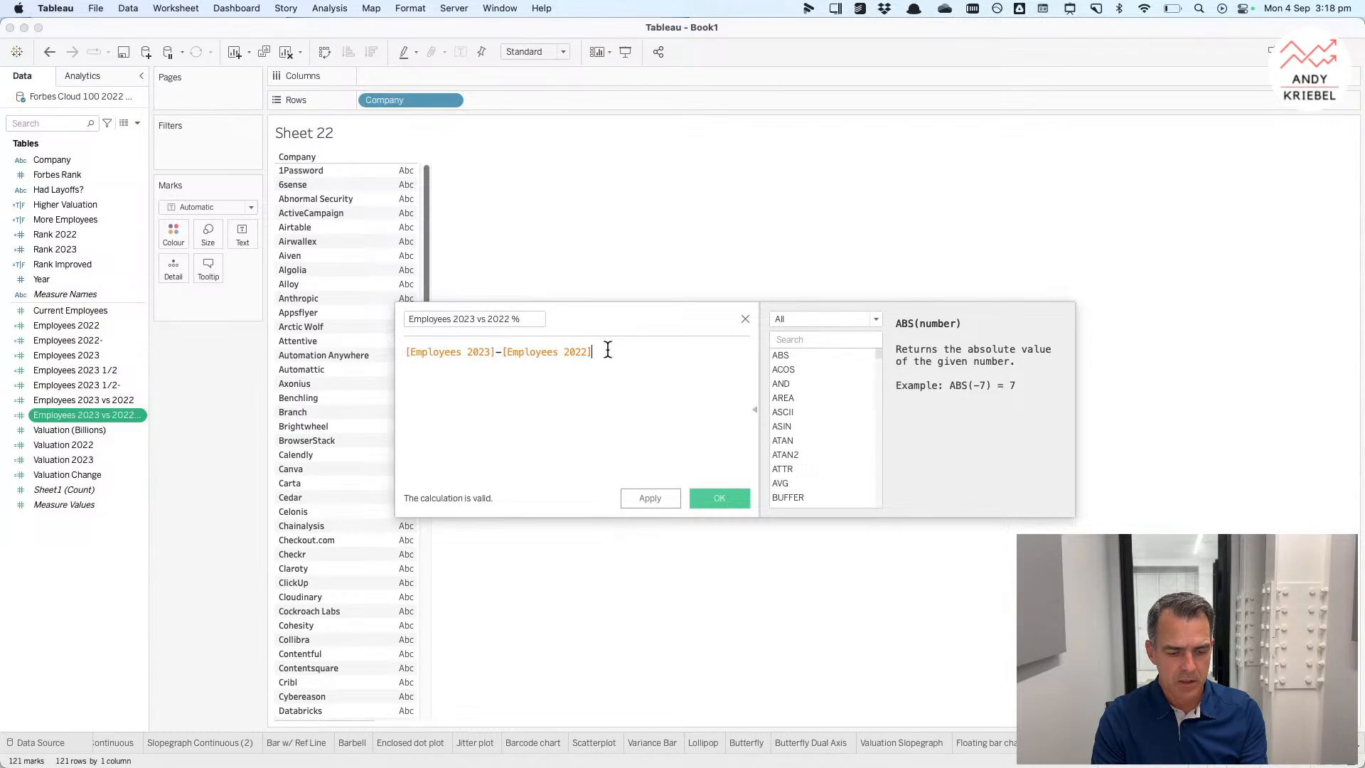
key("super+a")
type("sum")
key("Return")
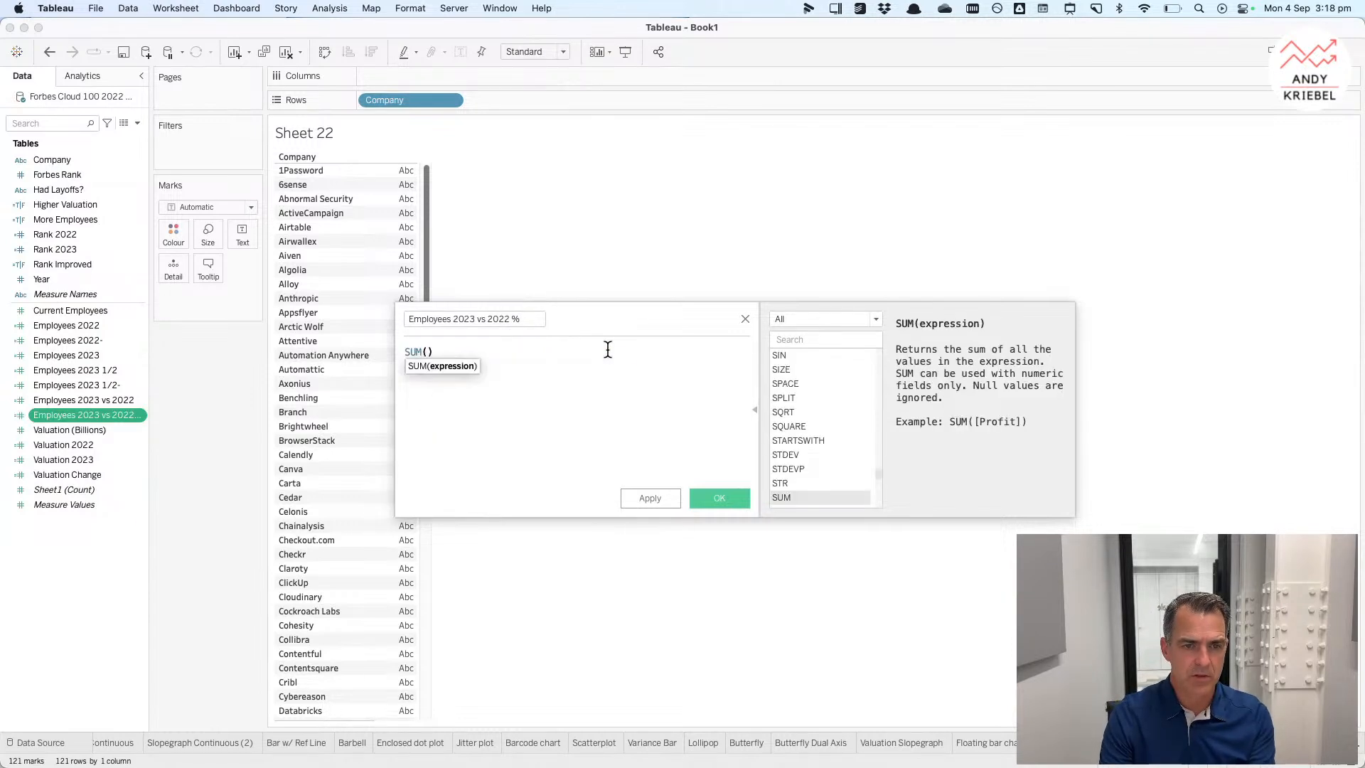
left_click_drag(81, 401, 424, 384)
type("/ sum")
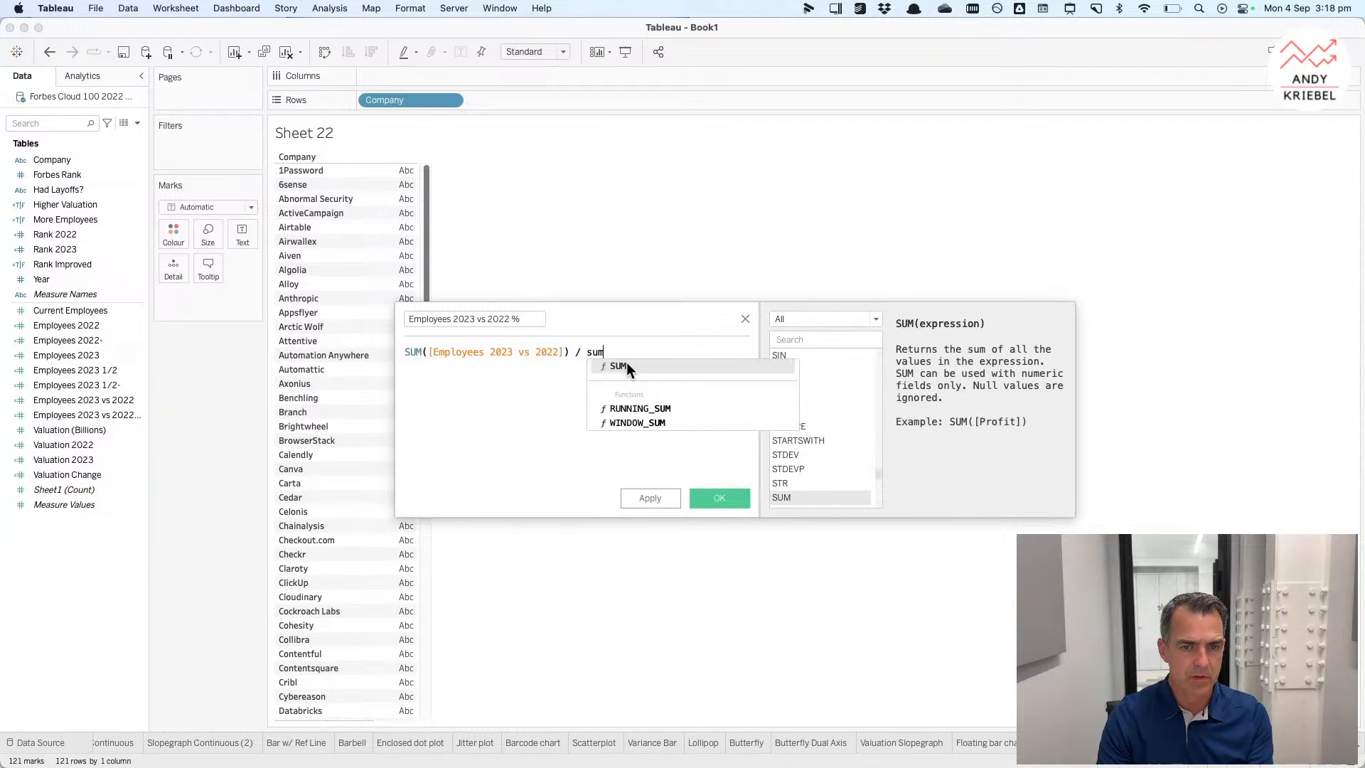
left_click(626, 365)
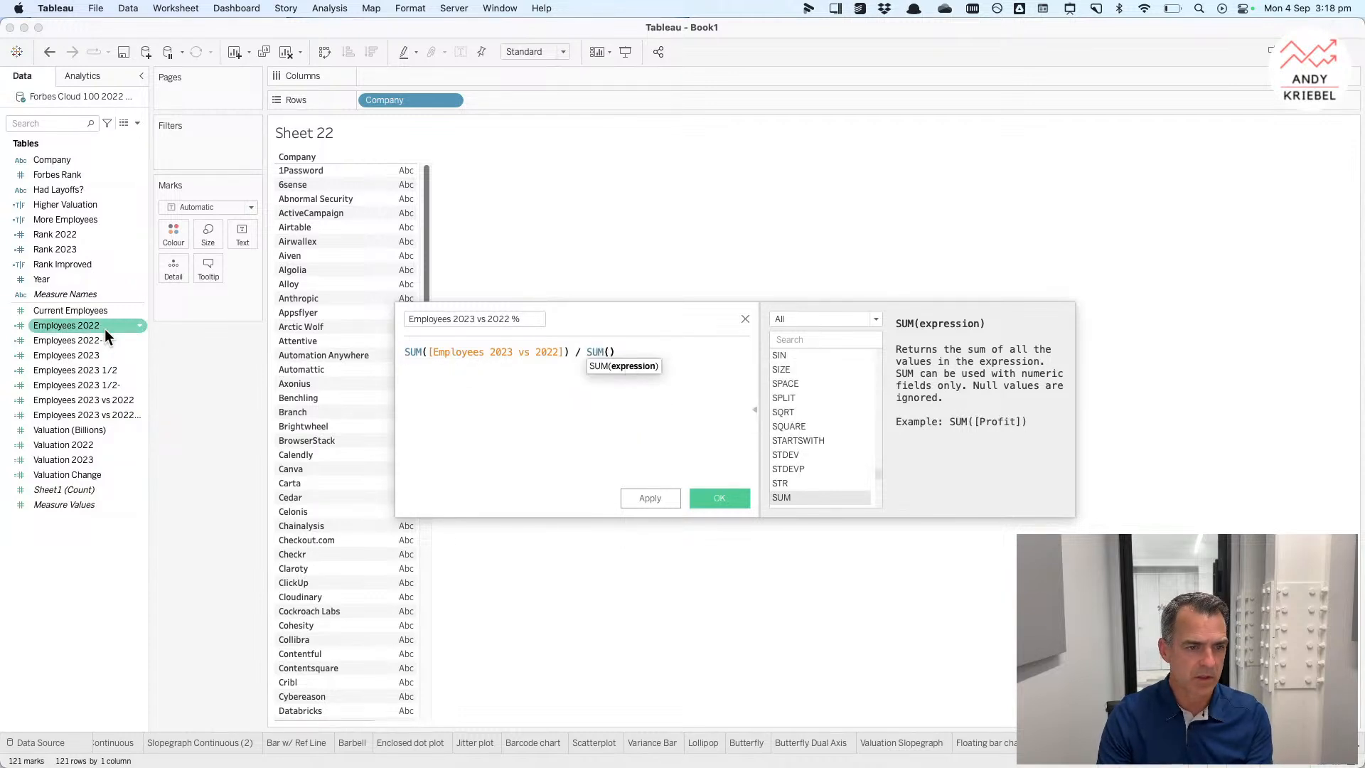
left_click_drag(87, 322, 606, 359)
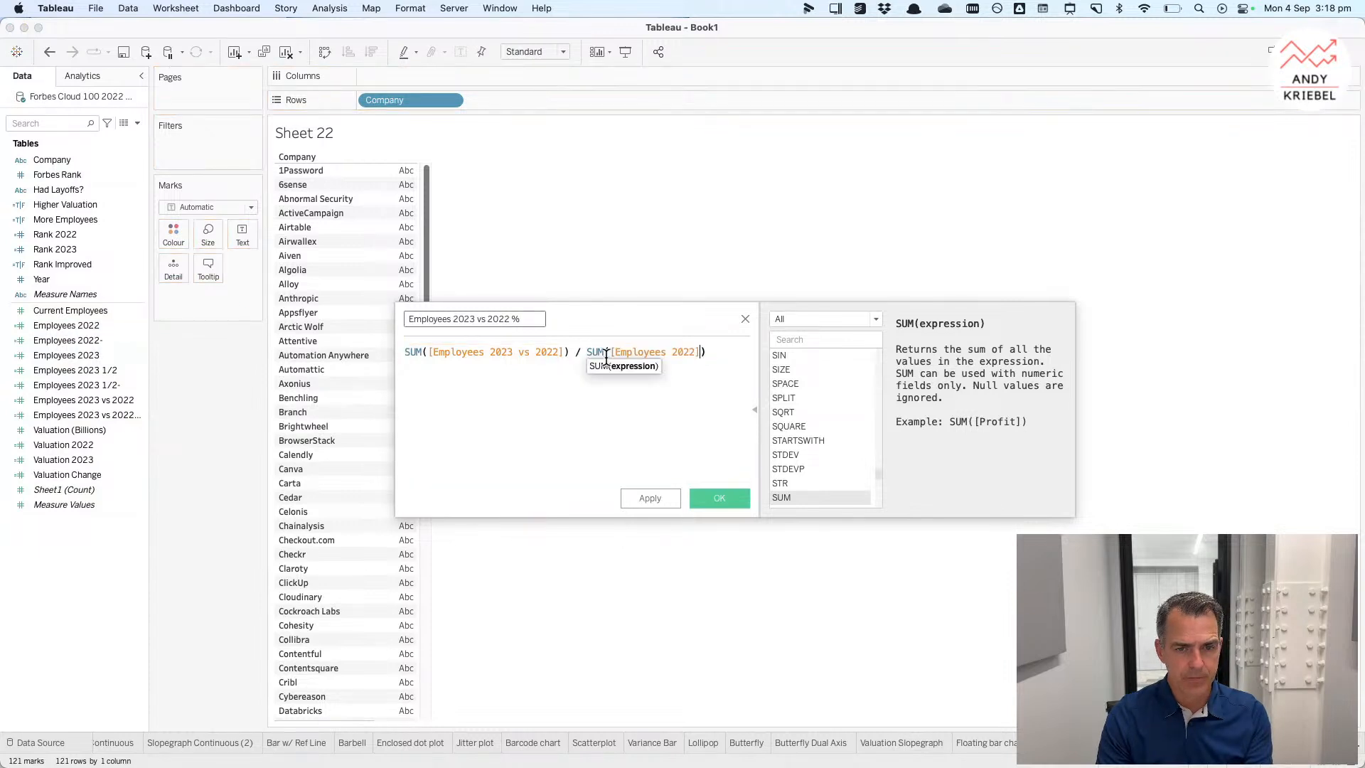
left_click(719, 498)
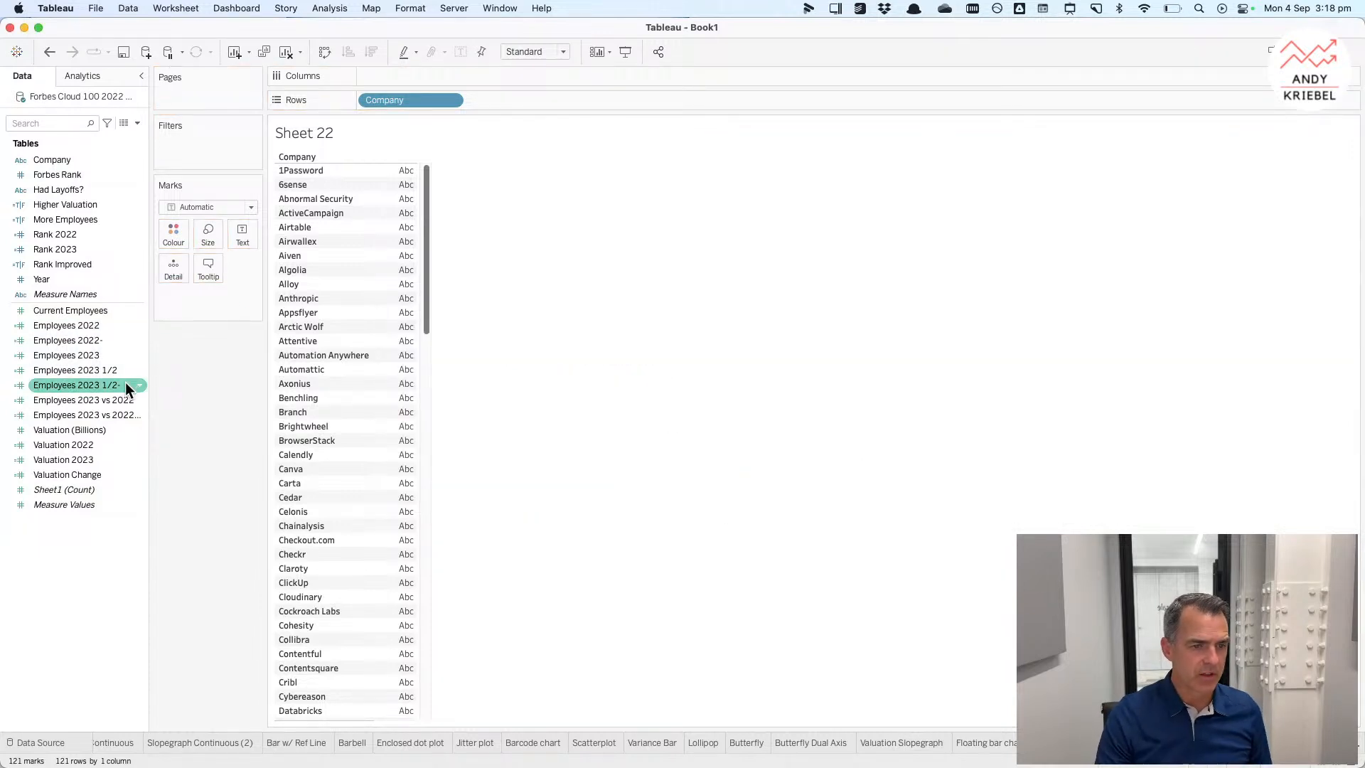
Step: Put Employees 2023 vs 2022 % on Columns and sort the companies descending by it
left_click_drag(84, 415, 413, 79)
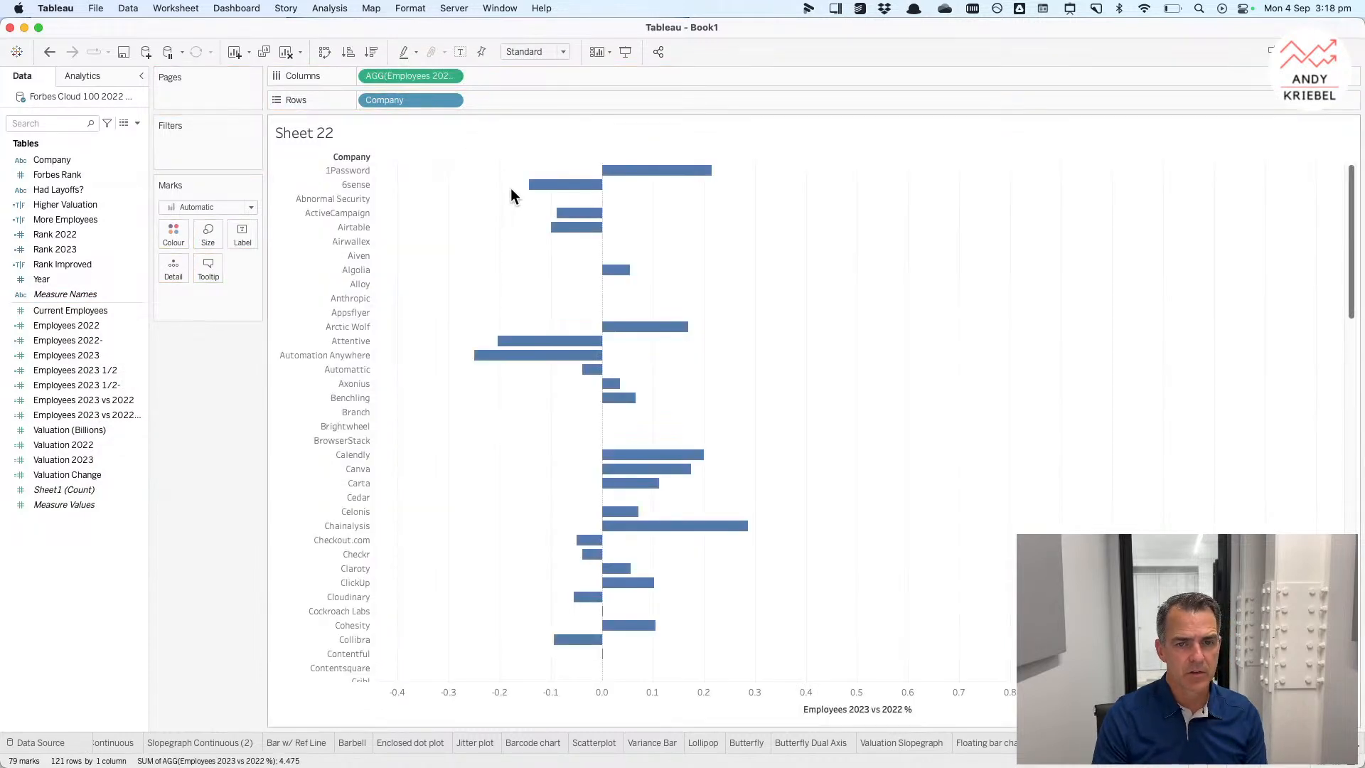
left_click(374, 54)
mouse_move(706, 176)
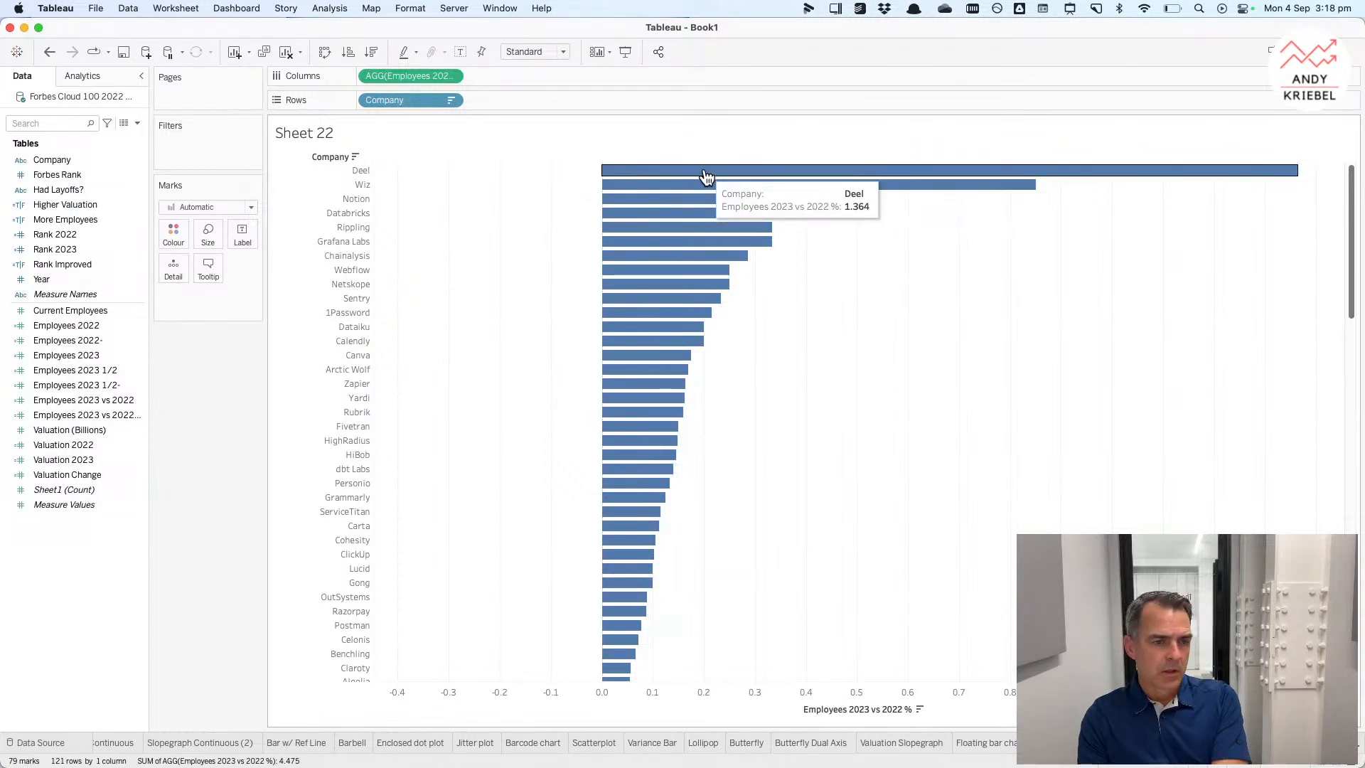
Step: Add Employees 2022 and Employees 2023 vs 2022 to Detail on the Marks card
left_click(90, 327)
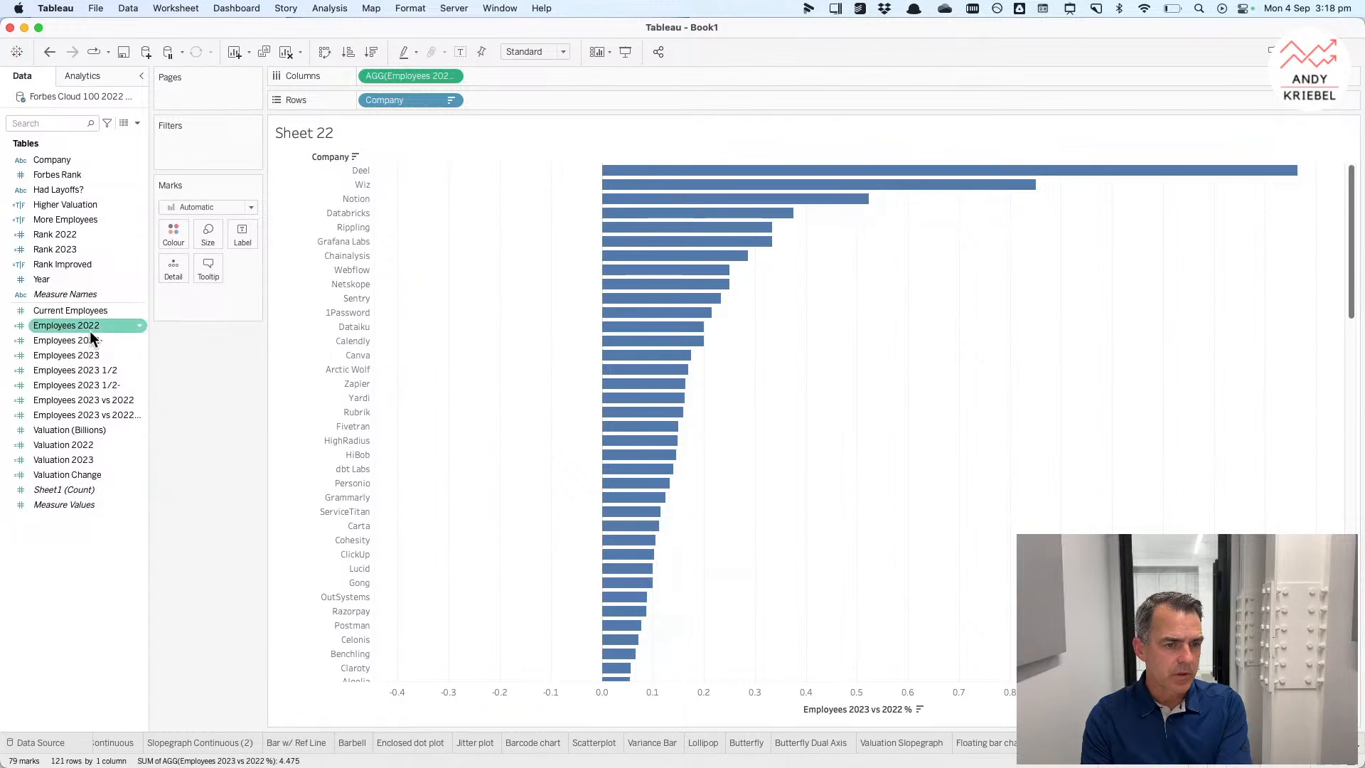
left_click_drag(90, 330, 168, 266)
left_click(89, 402)
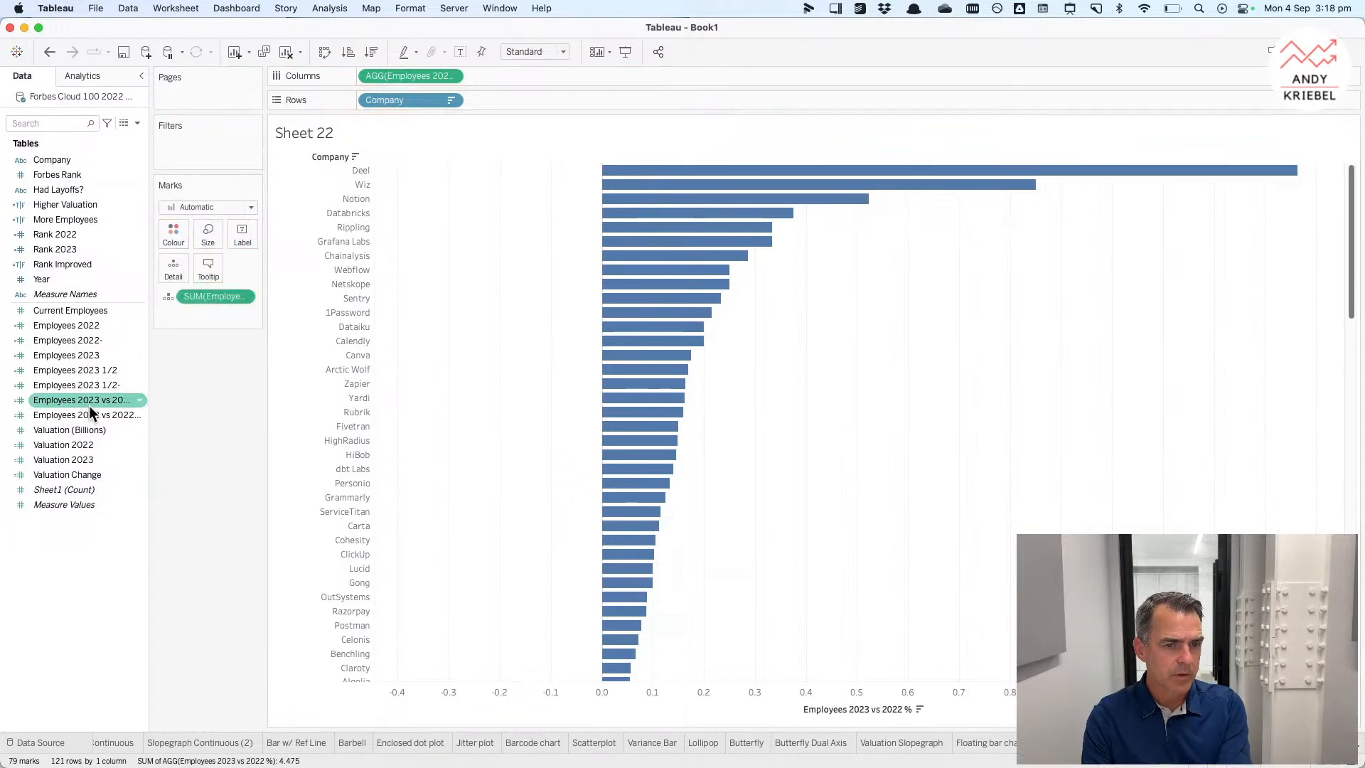
left_click_drag(90, 409, 160, 297)
mouse_move(643, 178)
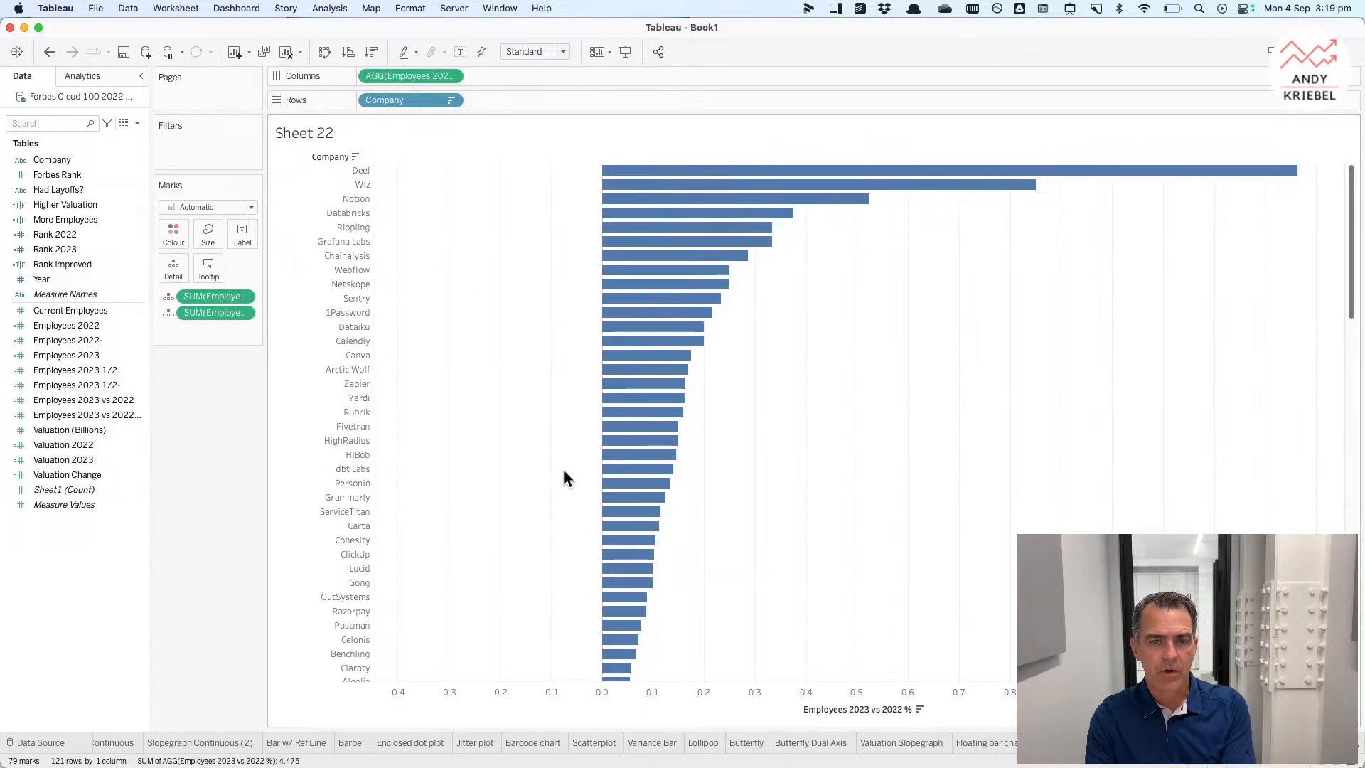
Step: Add a distribution reference band on the percentage axis for the entire table, computed as percentages of a constant
right_click(642, 693)
left_click(680, 677)
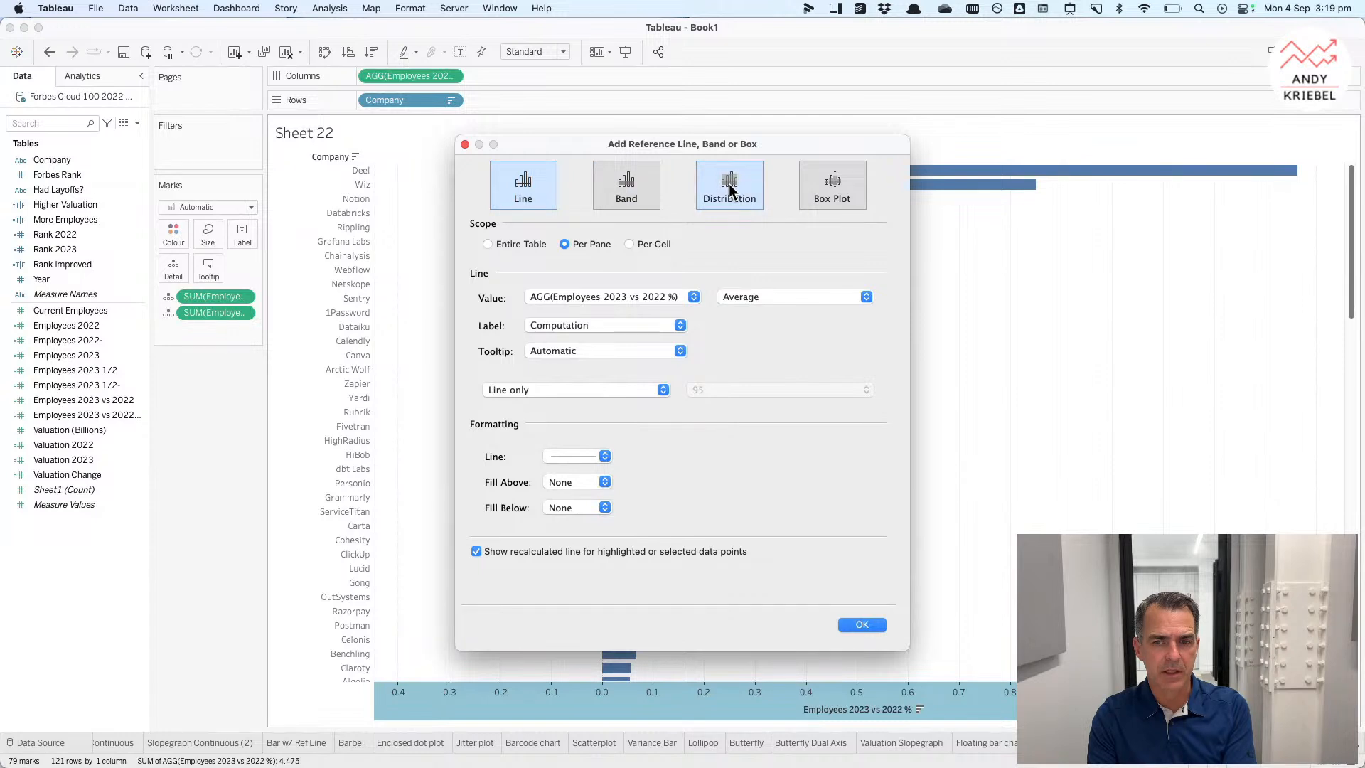
left_click(731, 189)
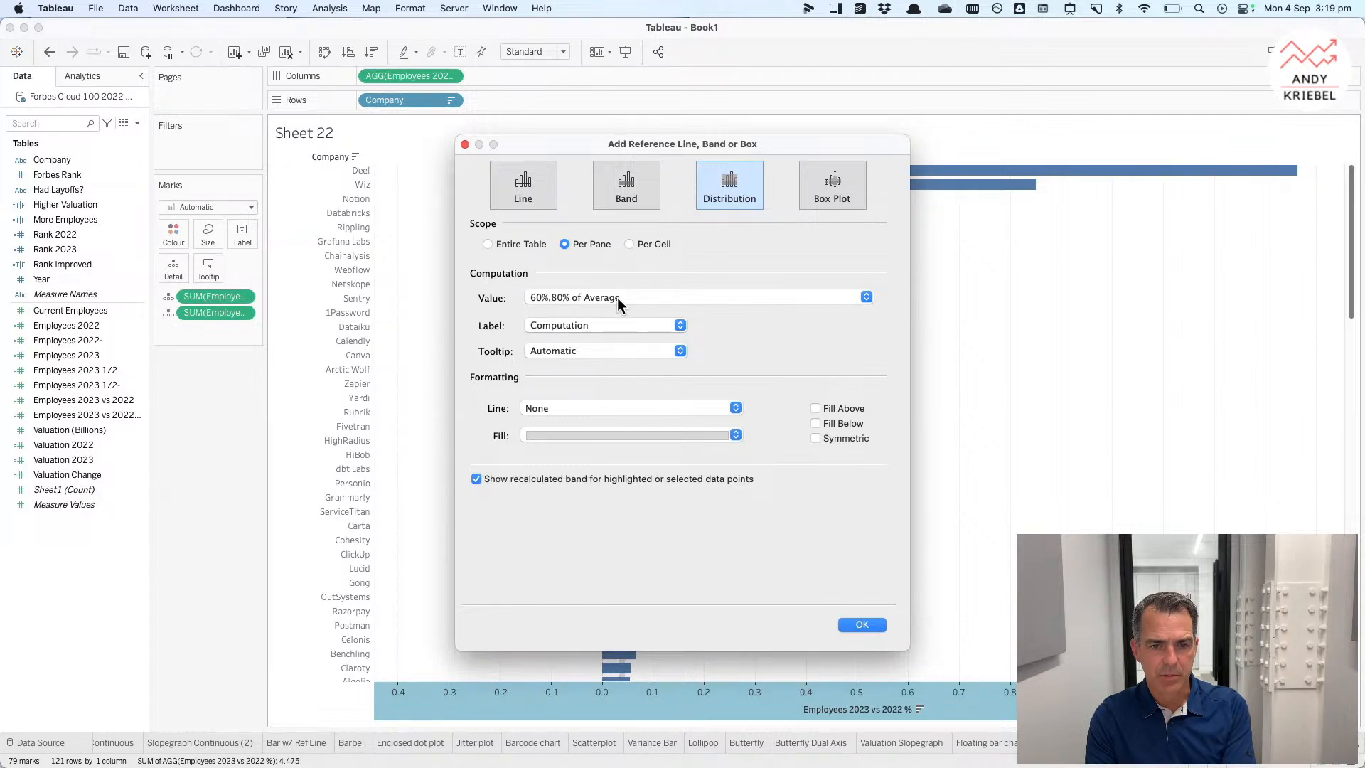
left_click(524, 248)
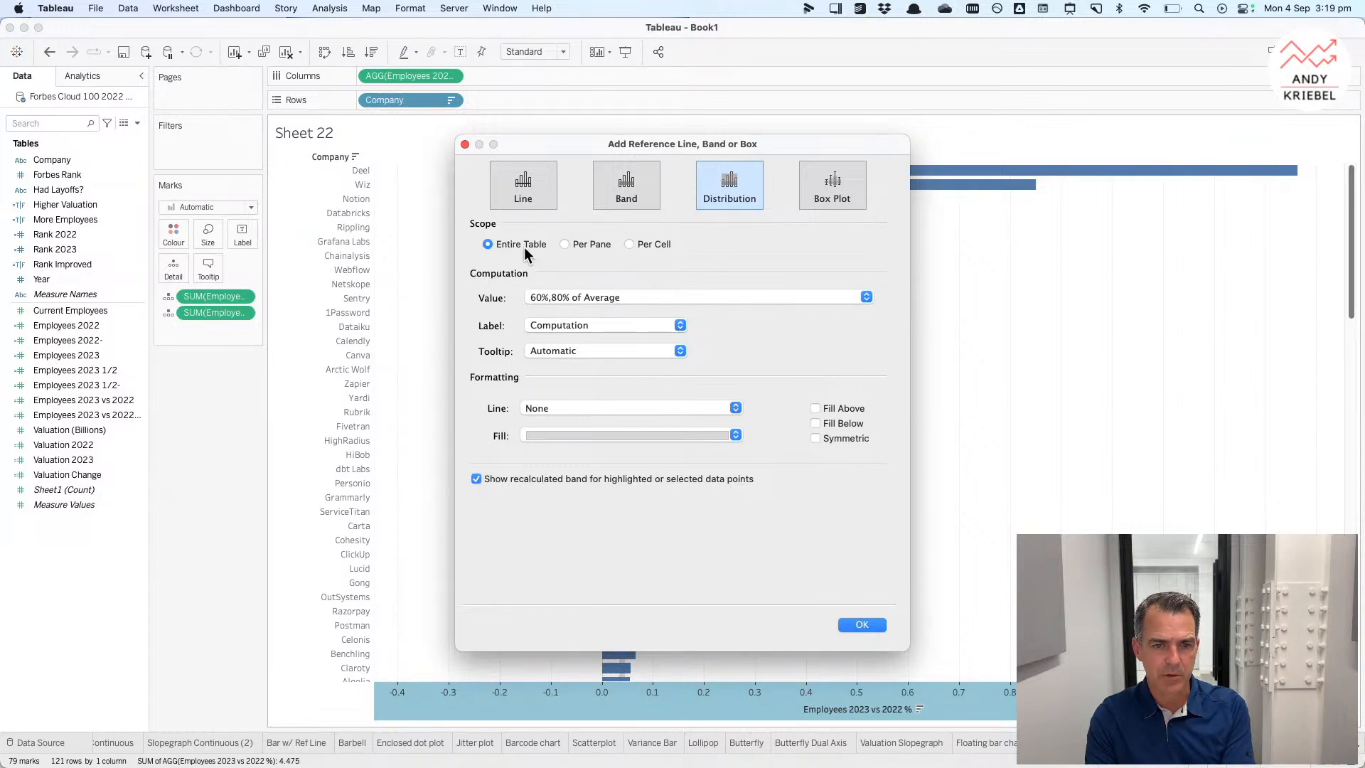
left_click(582, 297)
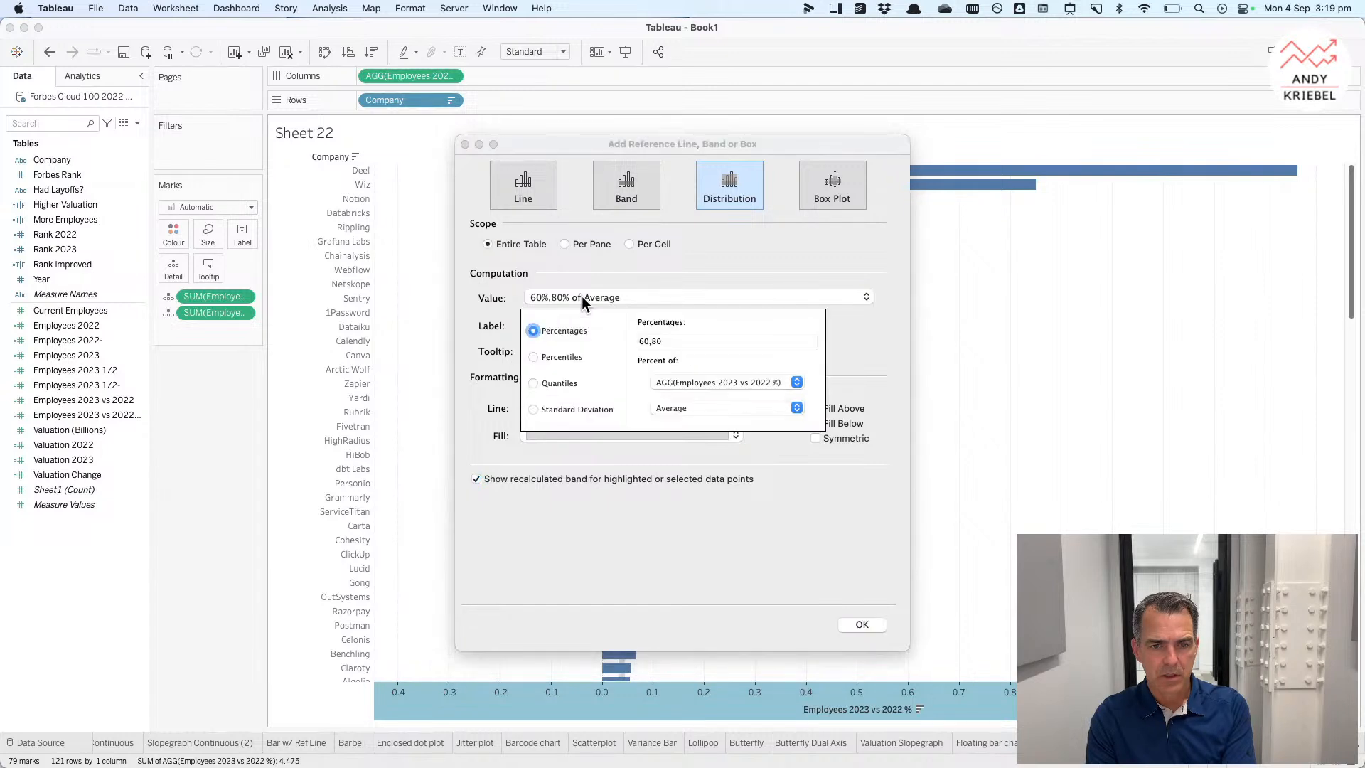
left_click(663, 382)
left_click(702, 373)
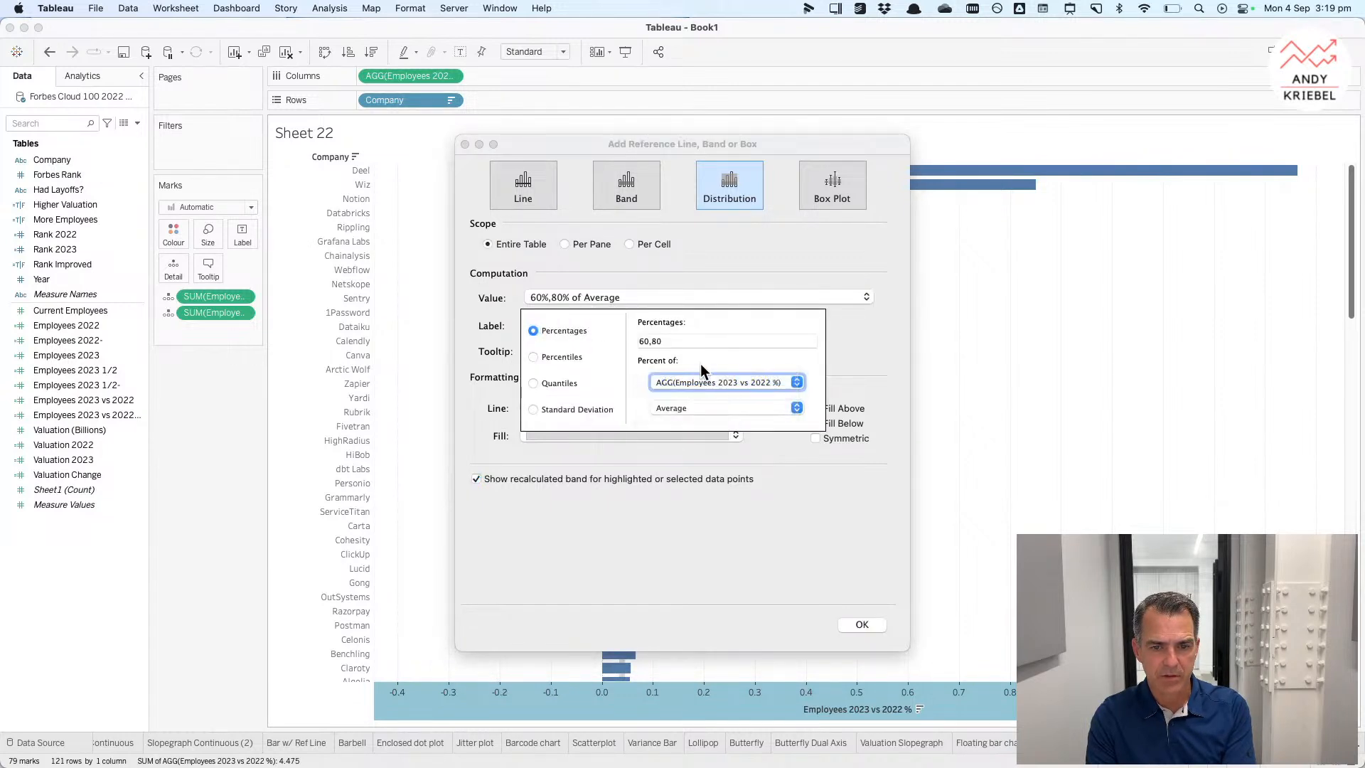
left_click(678, 411)
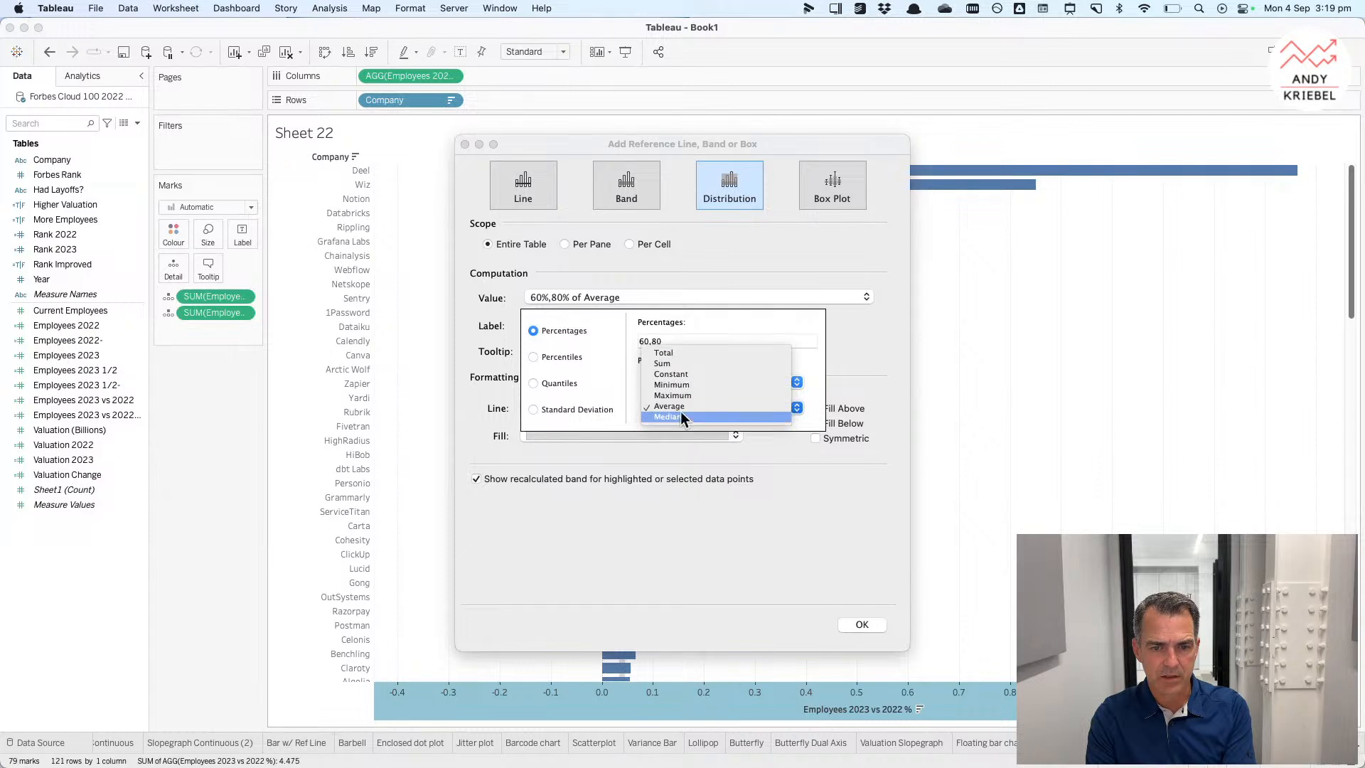
left_click(685, 376)
Step: Set the band's constant to 1 and its percentages to 50,75,100,125
type("1")
key("Tab")
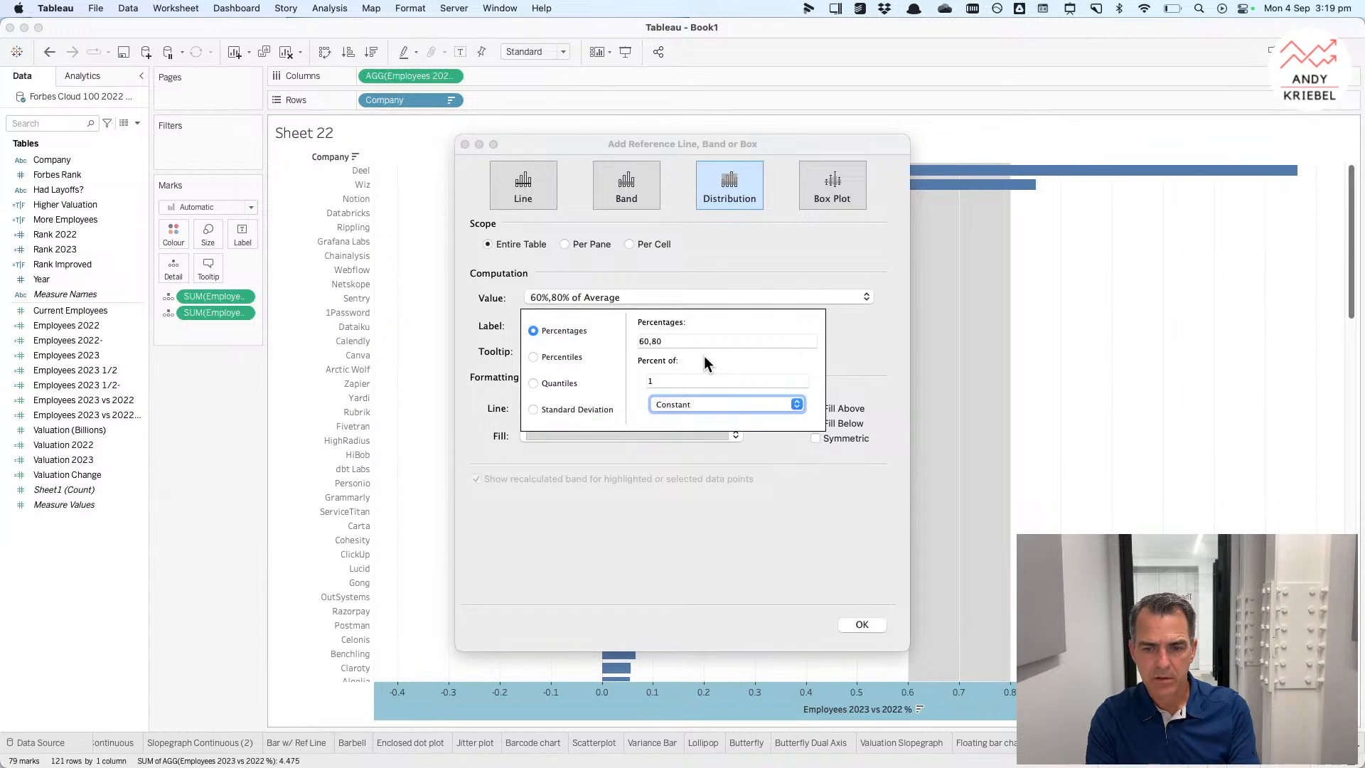
key("Tab")
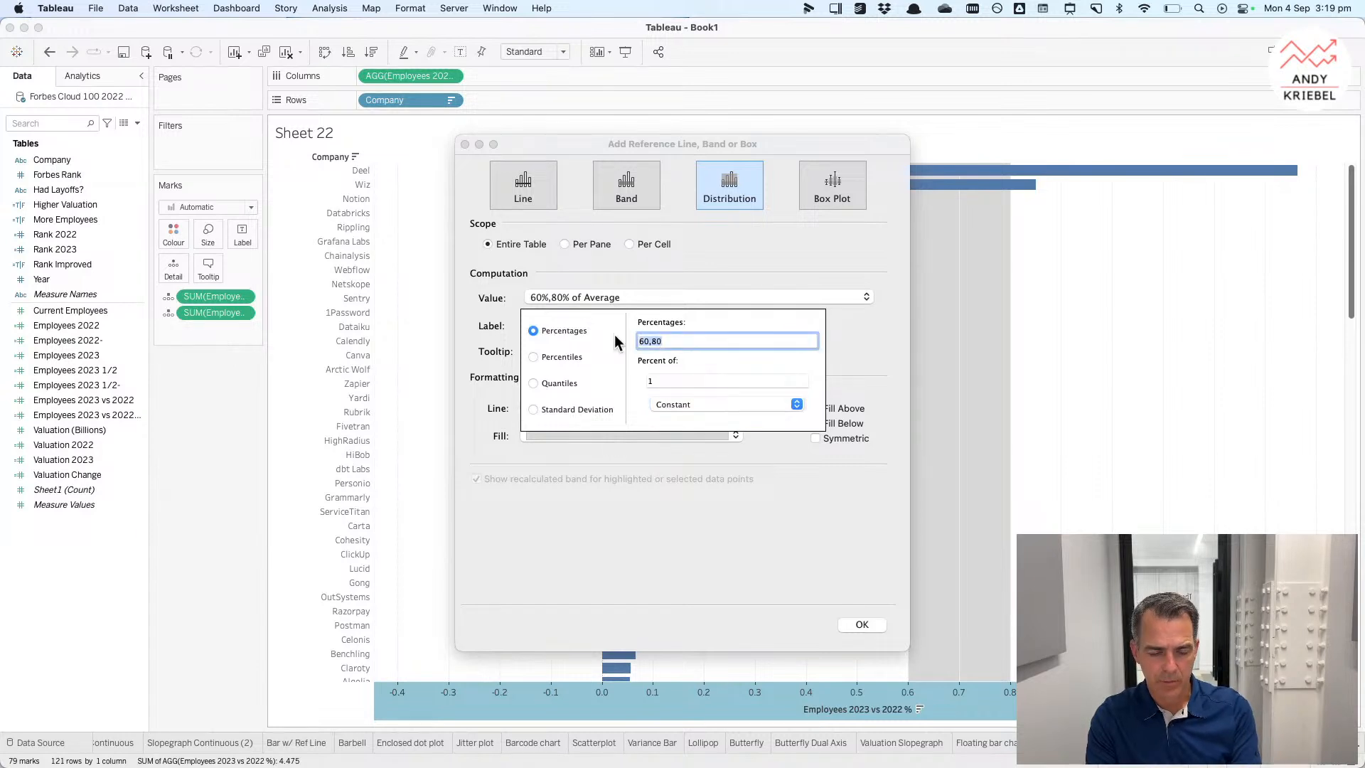
type("50,75,100")
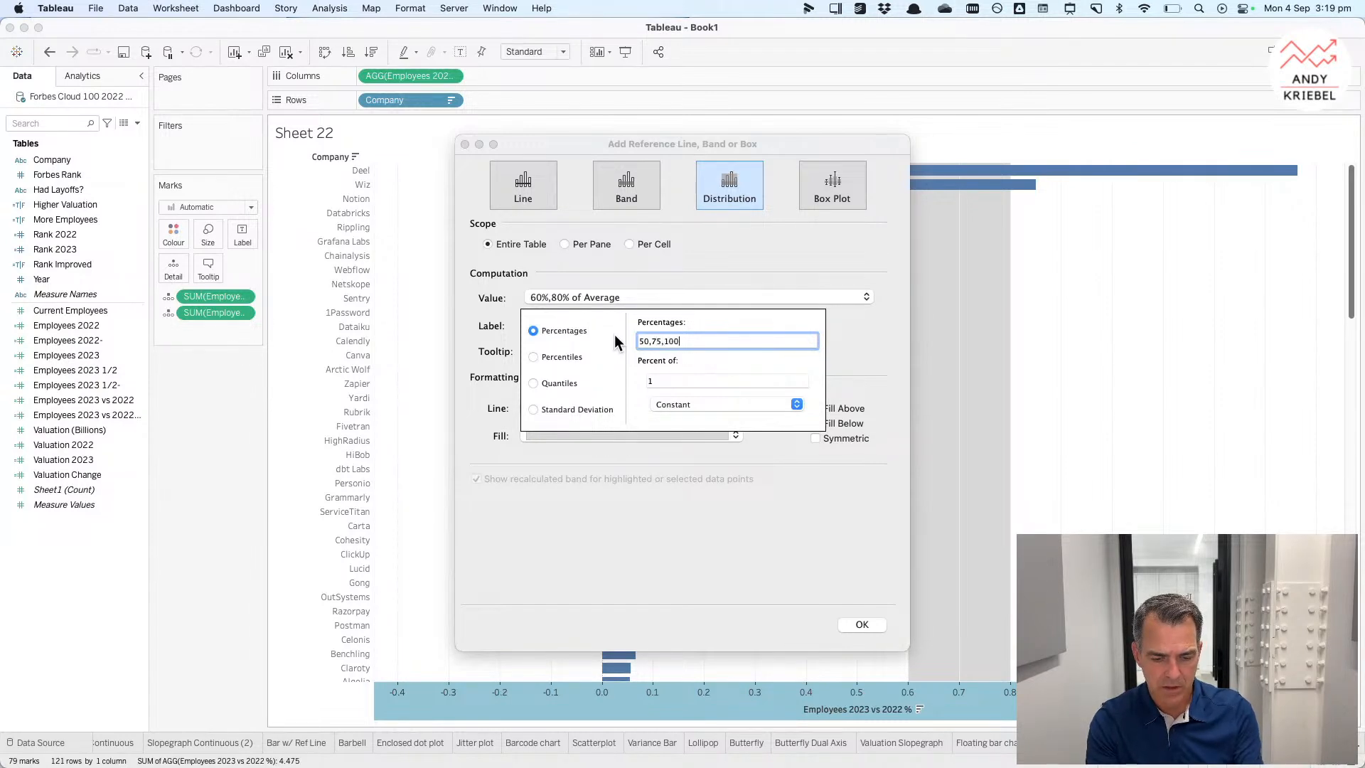
type(",125,1")
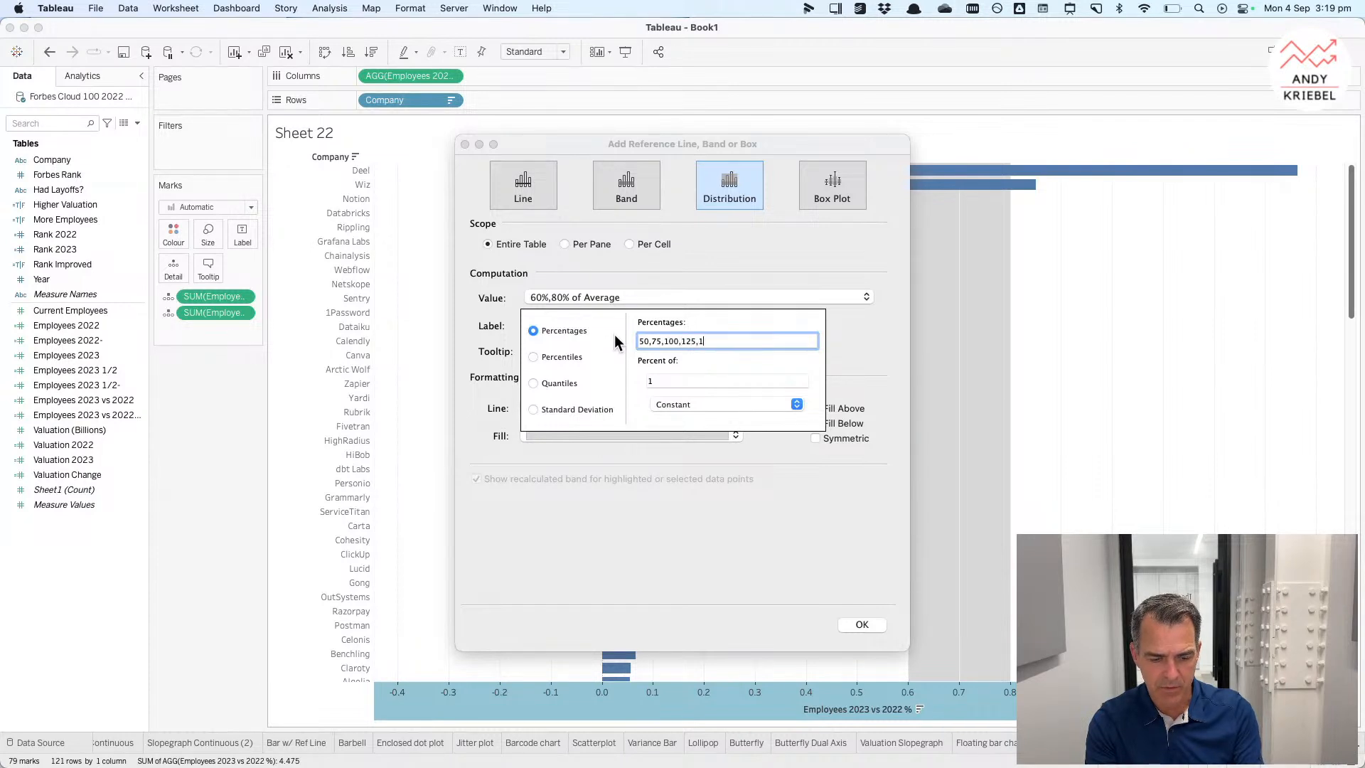
key("BackSpace")
key("BackSpace")
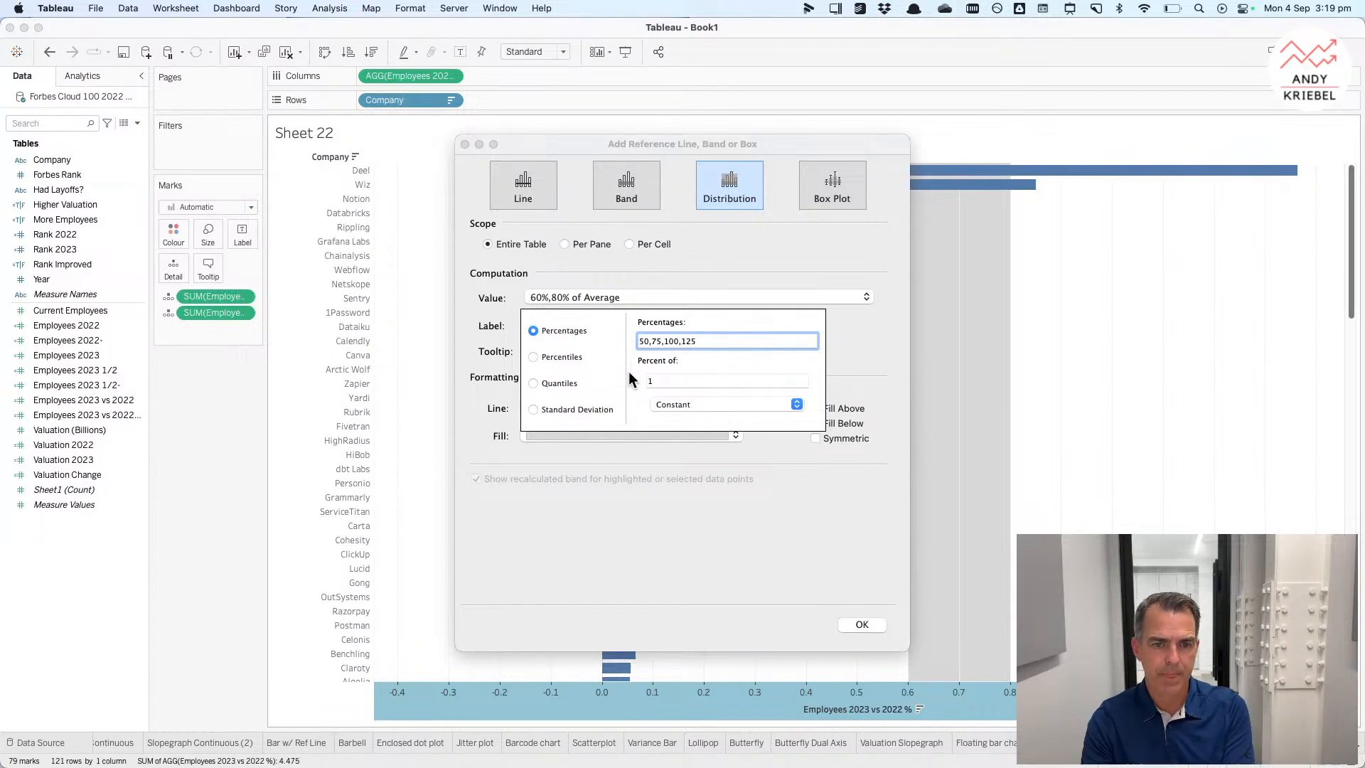
left_click(762, 519)
Step: Turn on Fill Above and Fill Below for the band and apply it
left_click(815, 406)
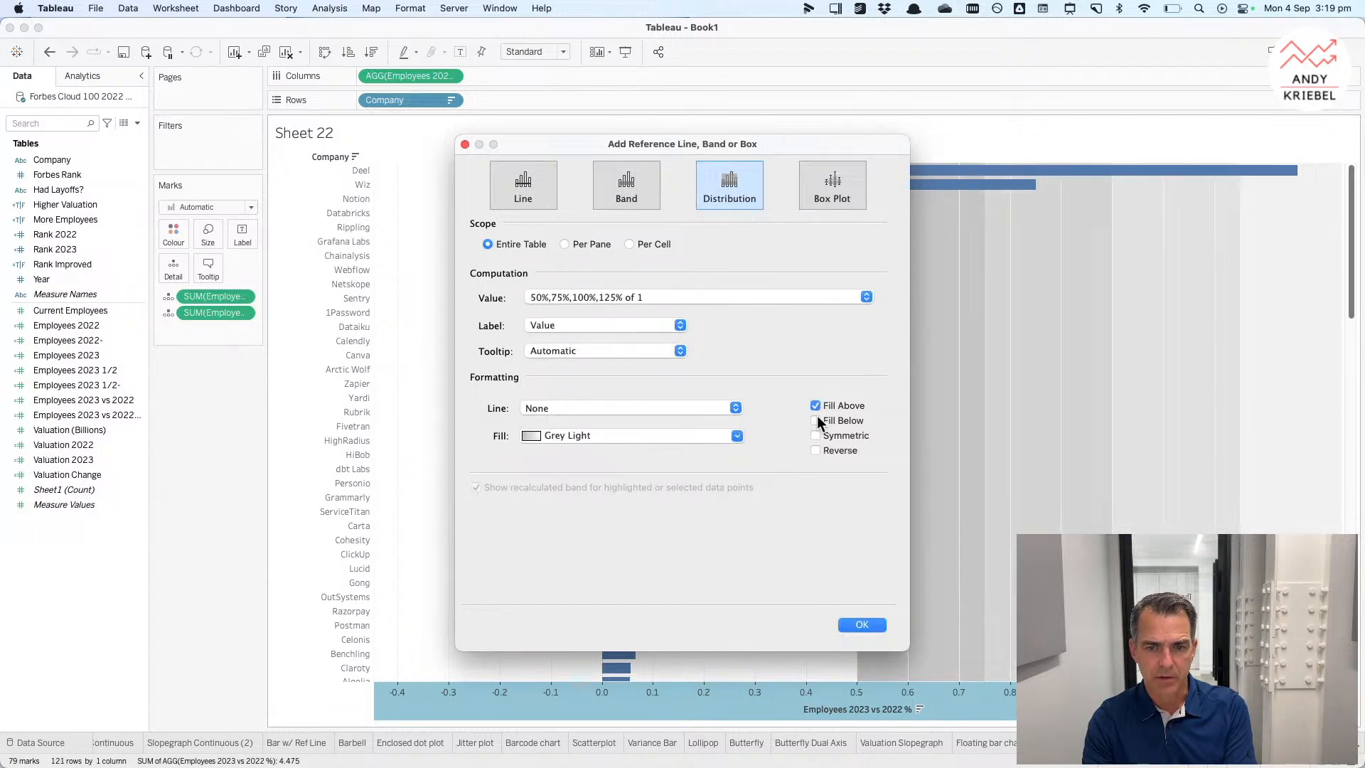
left_click(816, 420)
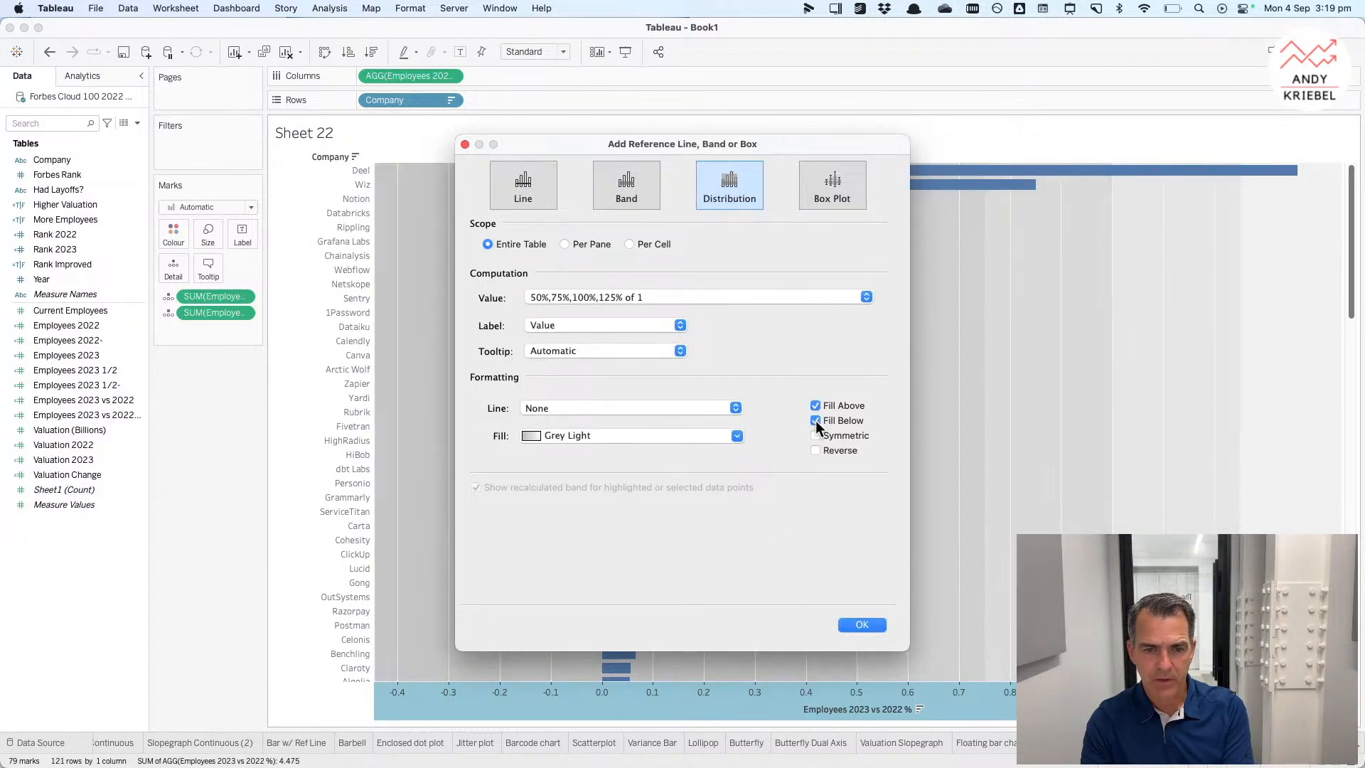
left_click(574, 408)
left_click(621, 369)
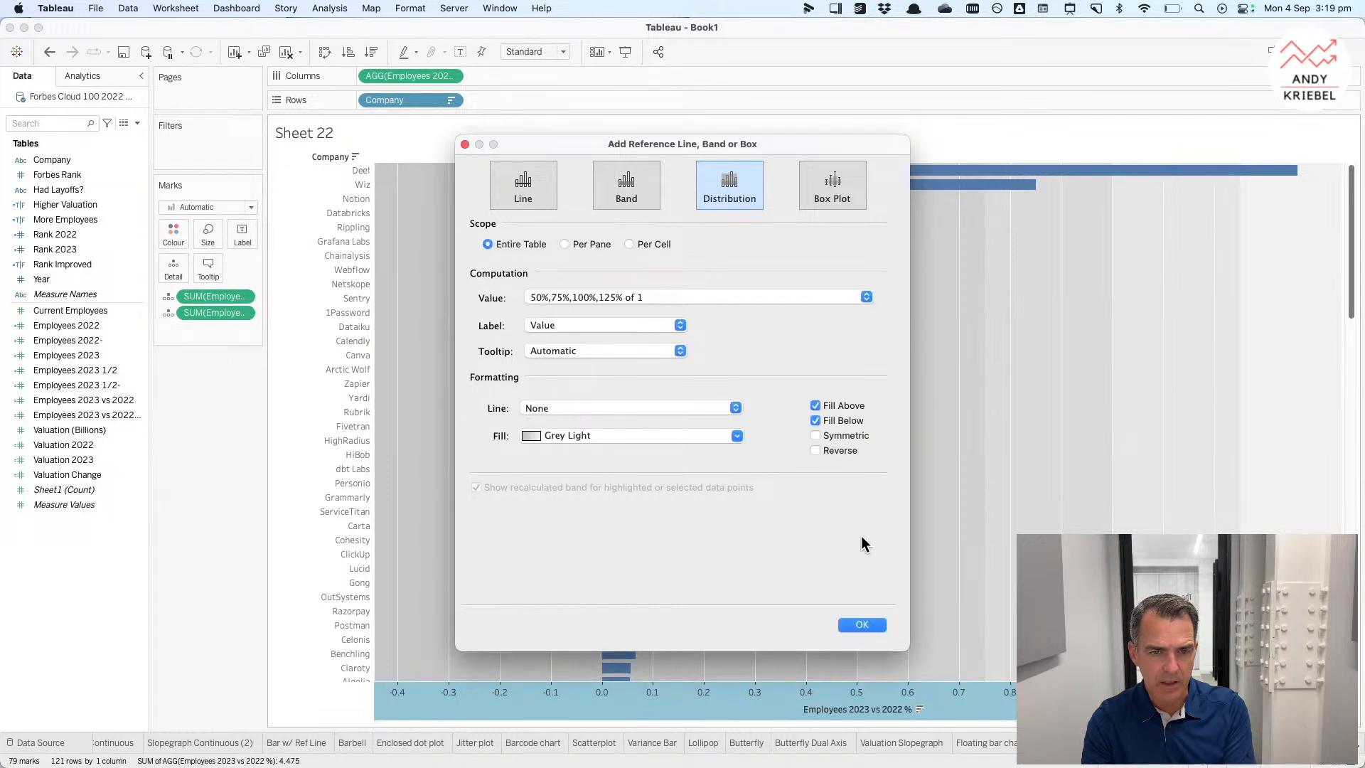
left_click(863, 623)
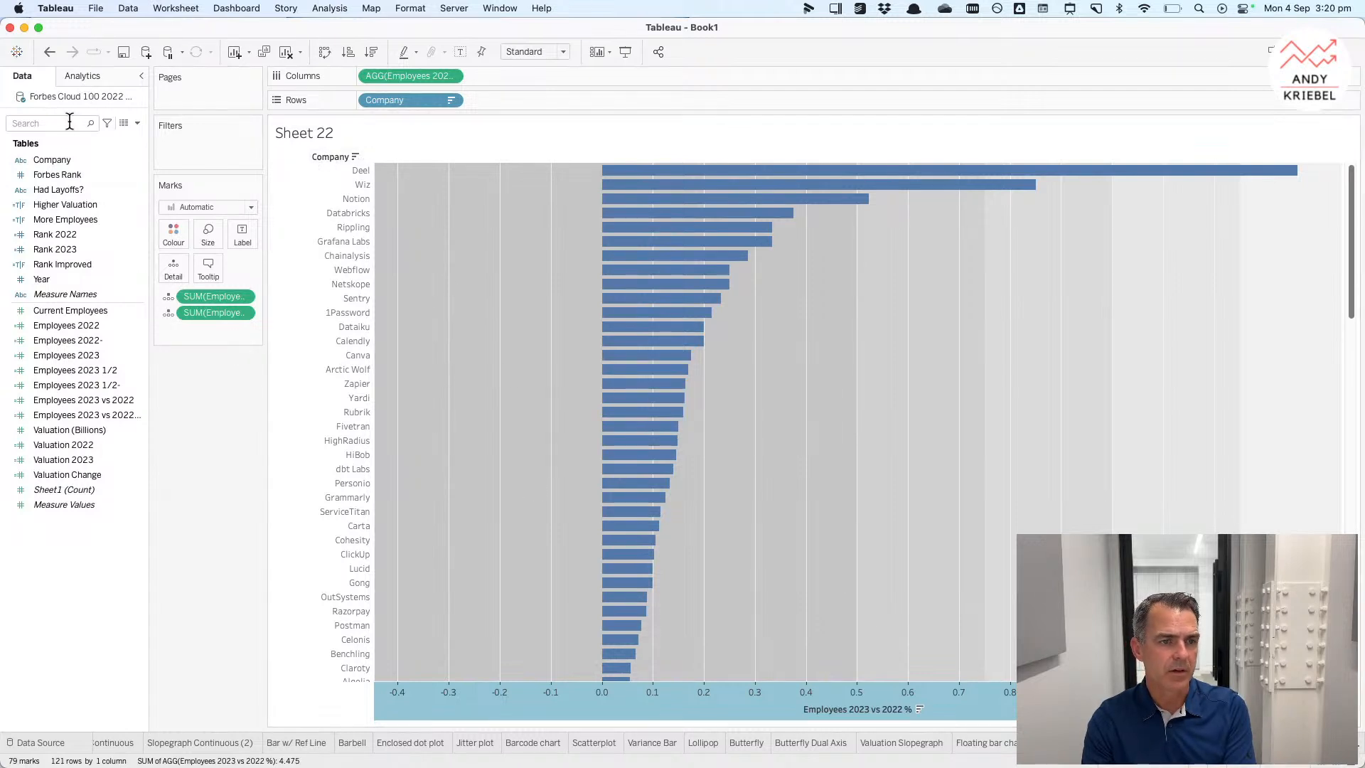
Step: Add a constant reference line at 1 across the whole table
left_click(83, 75)
left_click_drag(62, 126, 399, 188)
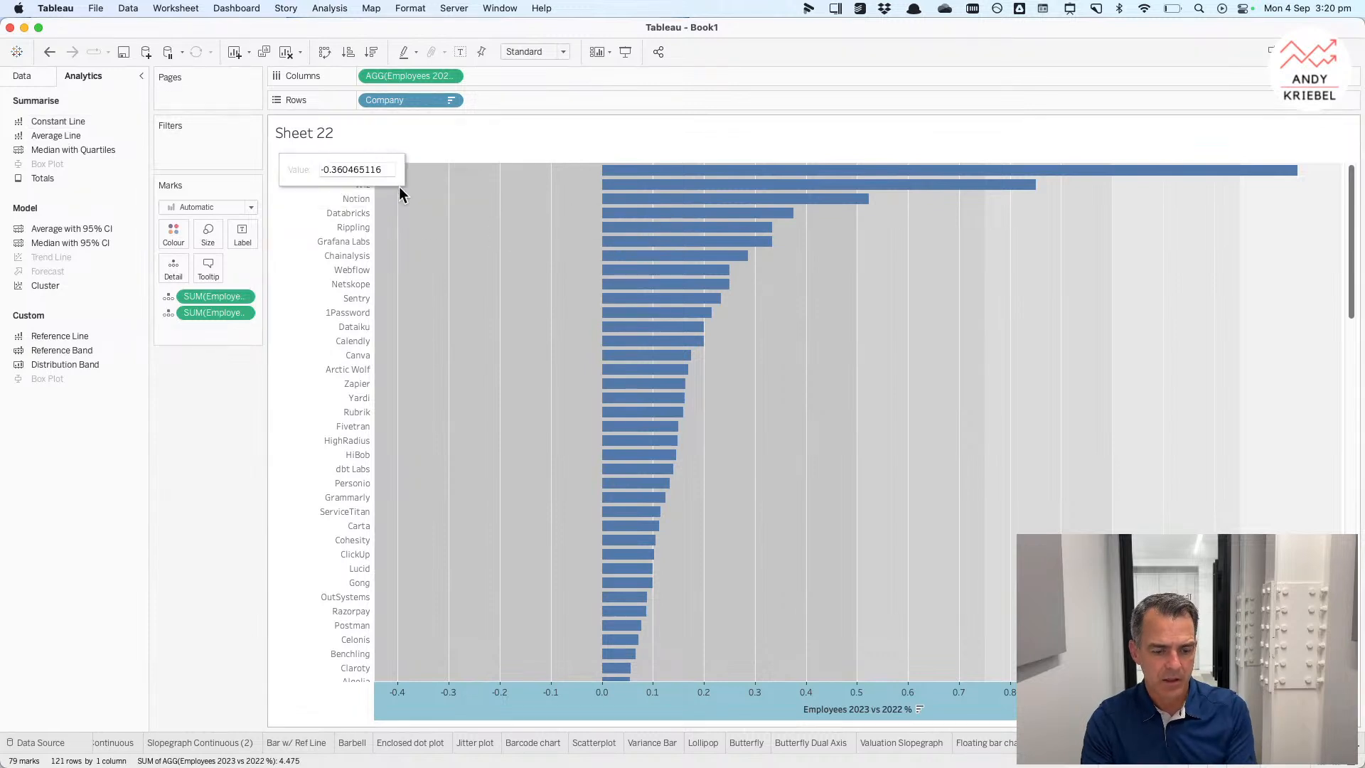
type("1")
key("Return")
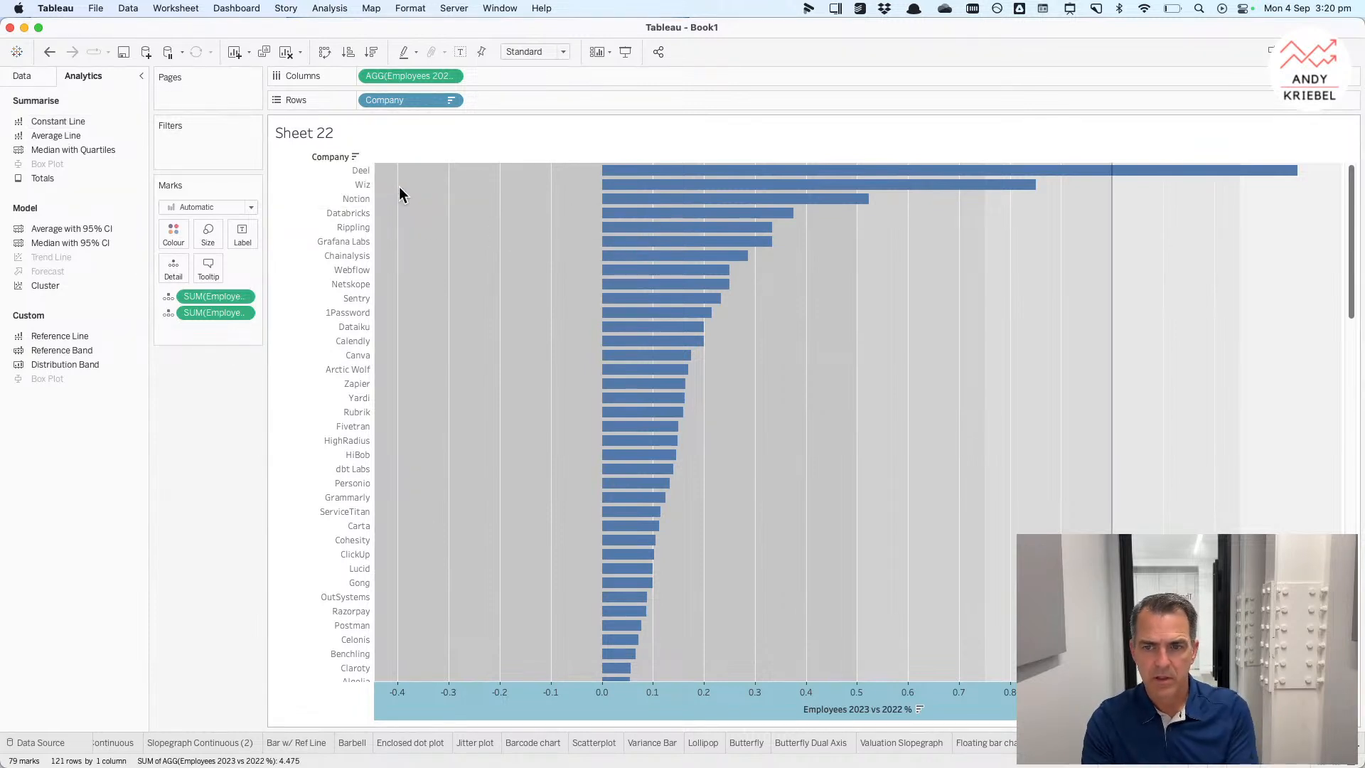
Step: Edit the constant line's formatting to raise its opacity to 100%
left_click(1112, 186)
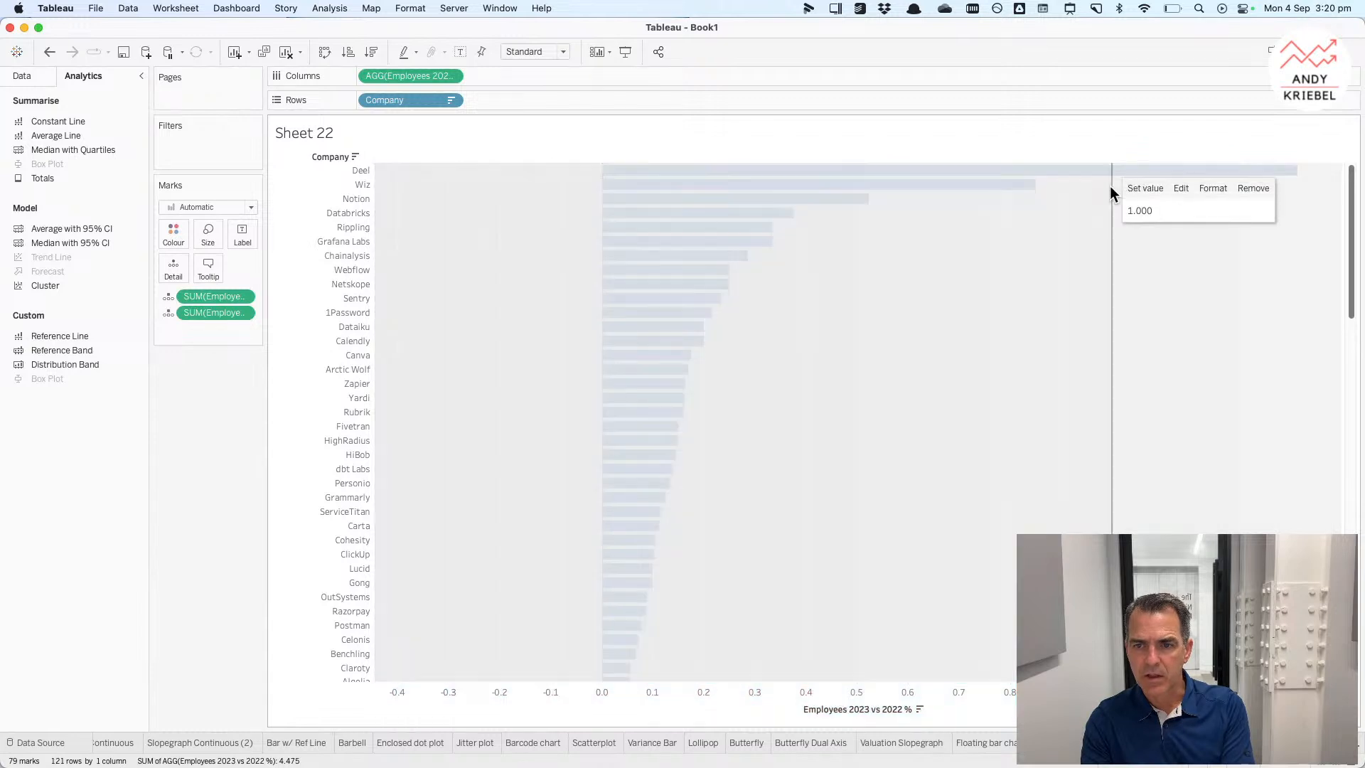
left_click(1185, 188)
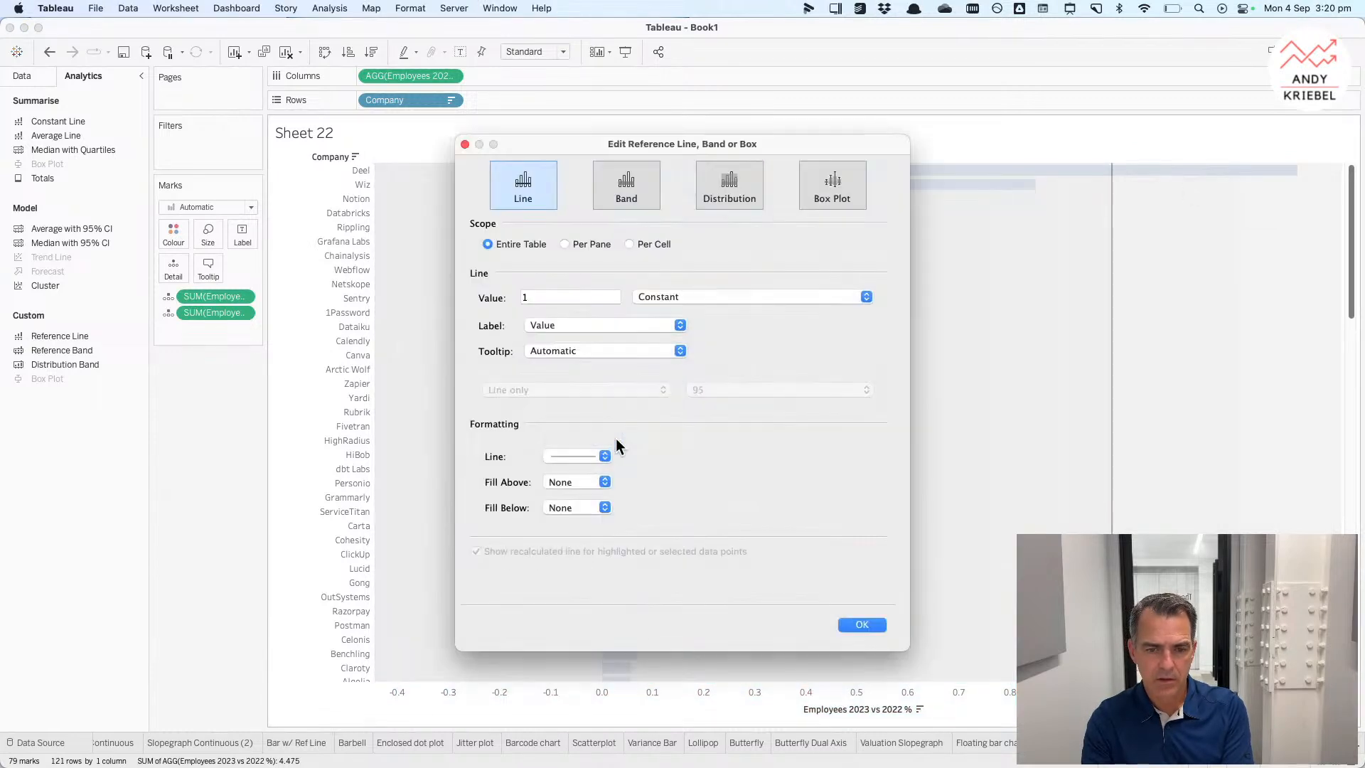
left_click(577, 459)
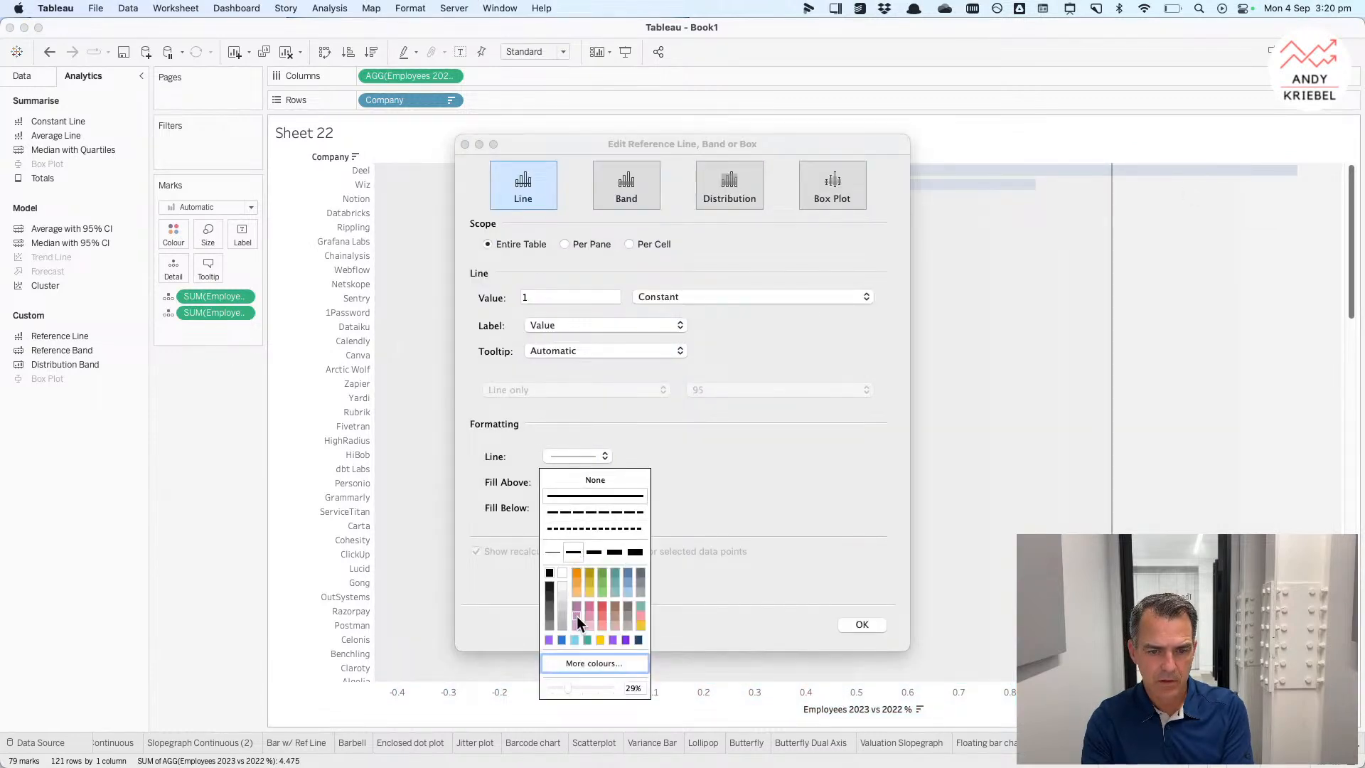
left_click_drag(570, 685, 618, 692)
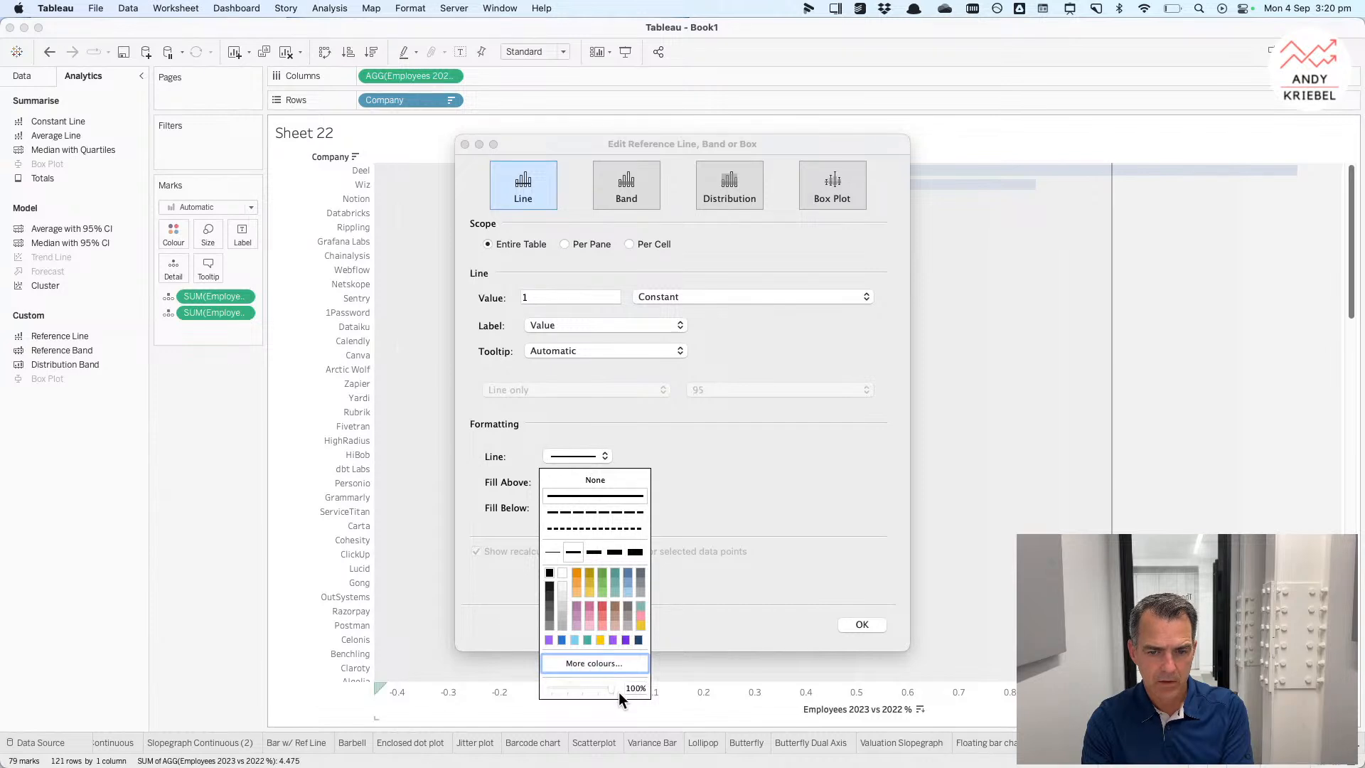
left_click(850, 623)
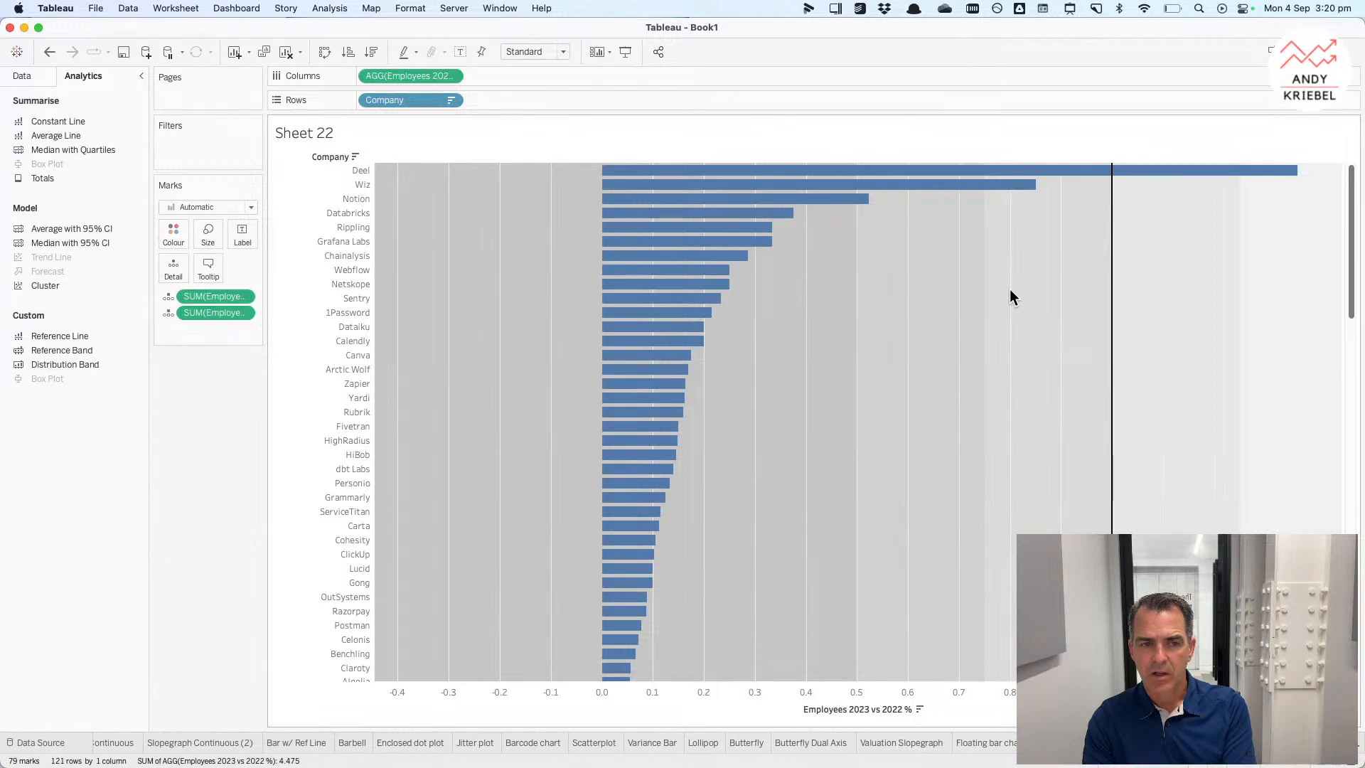
Step: Open a new blank worksheet
mouse_move(1057, 174)
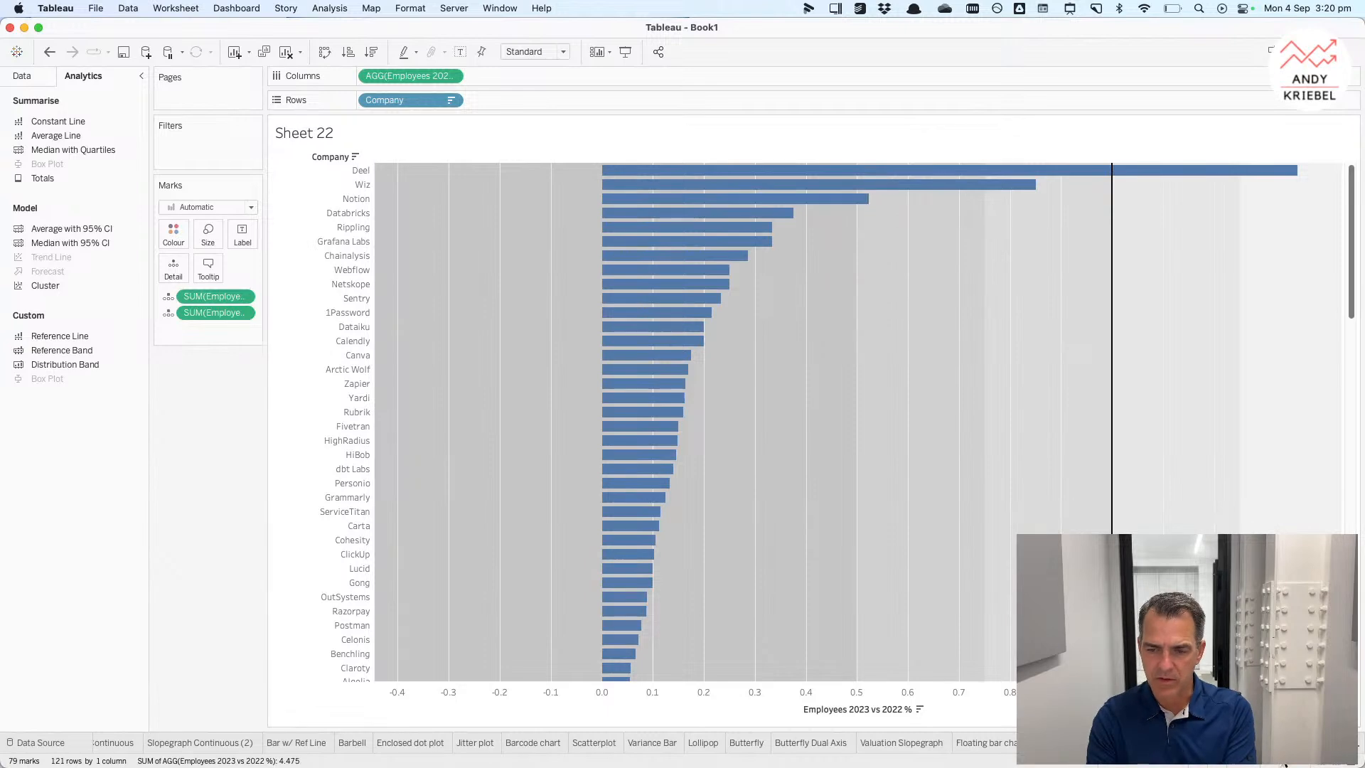
left_click(1313, 743)
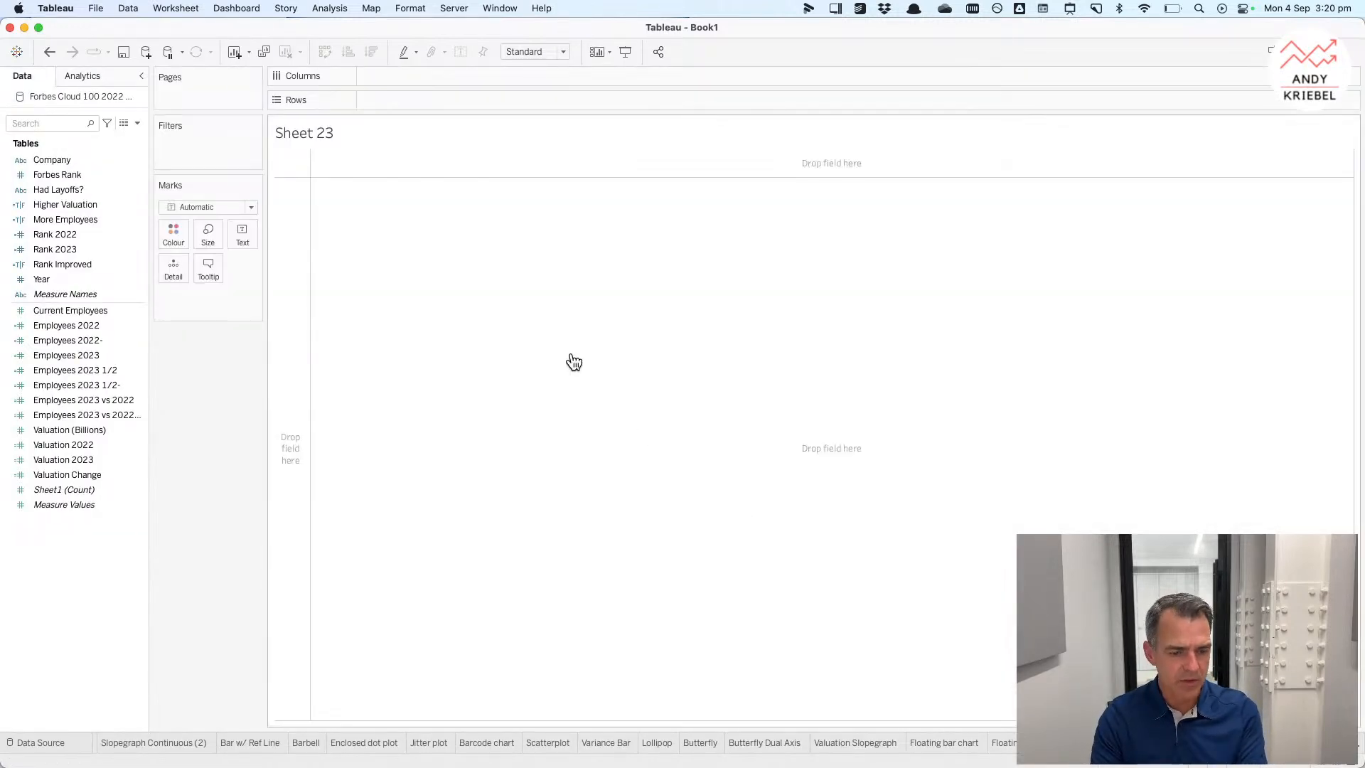
Step: Switch to Chrome to browse the Data Visualisation Catalogue chart types, then return to Tableau
key("super+Tab")
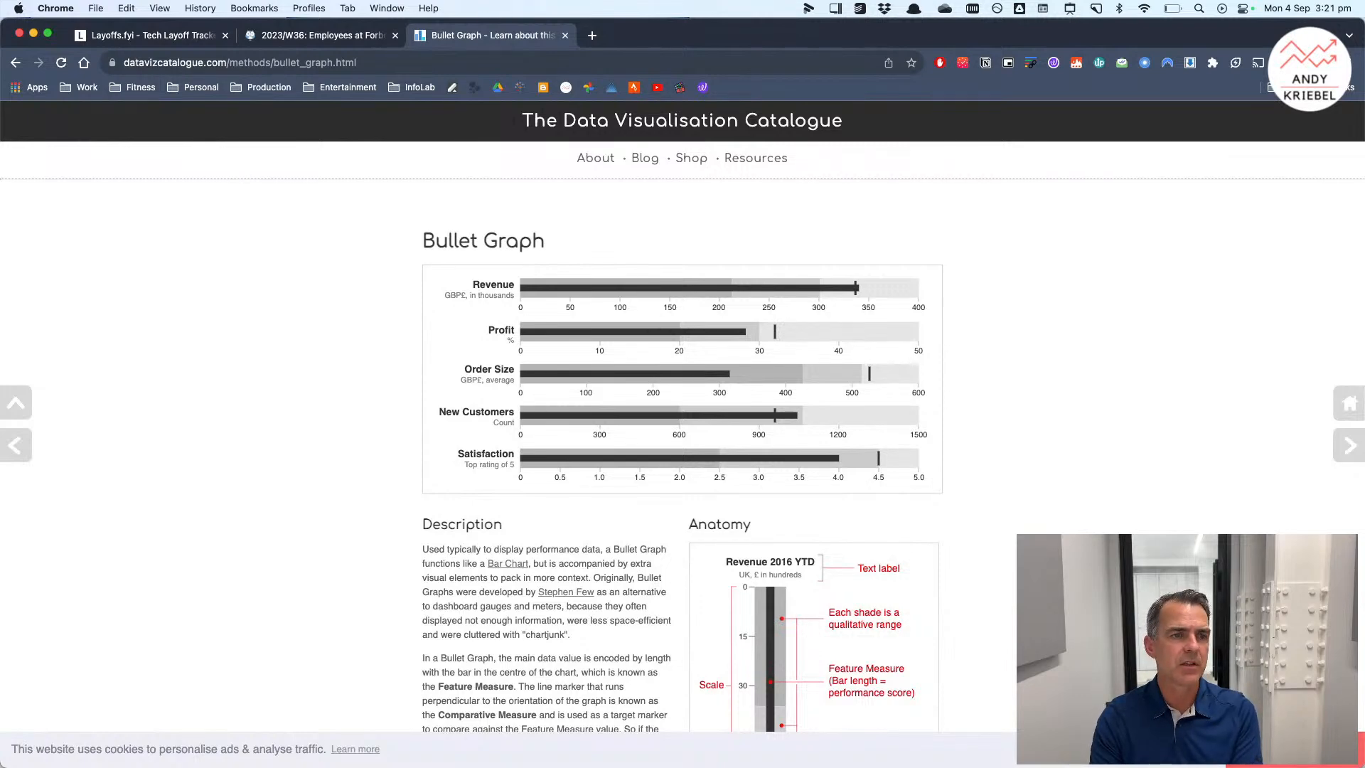
left_click(16, 66)
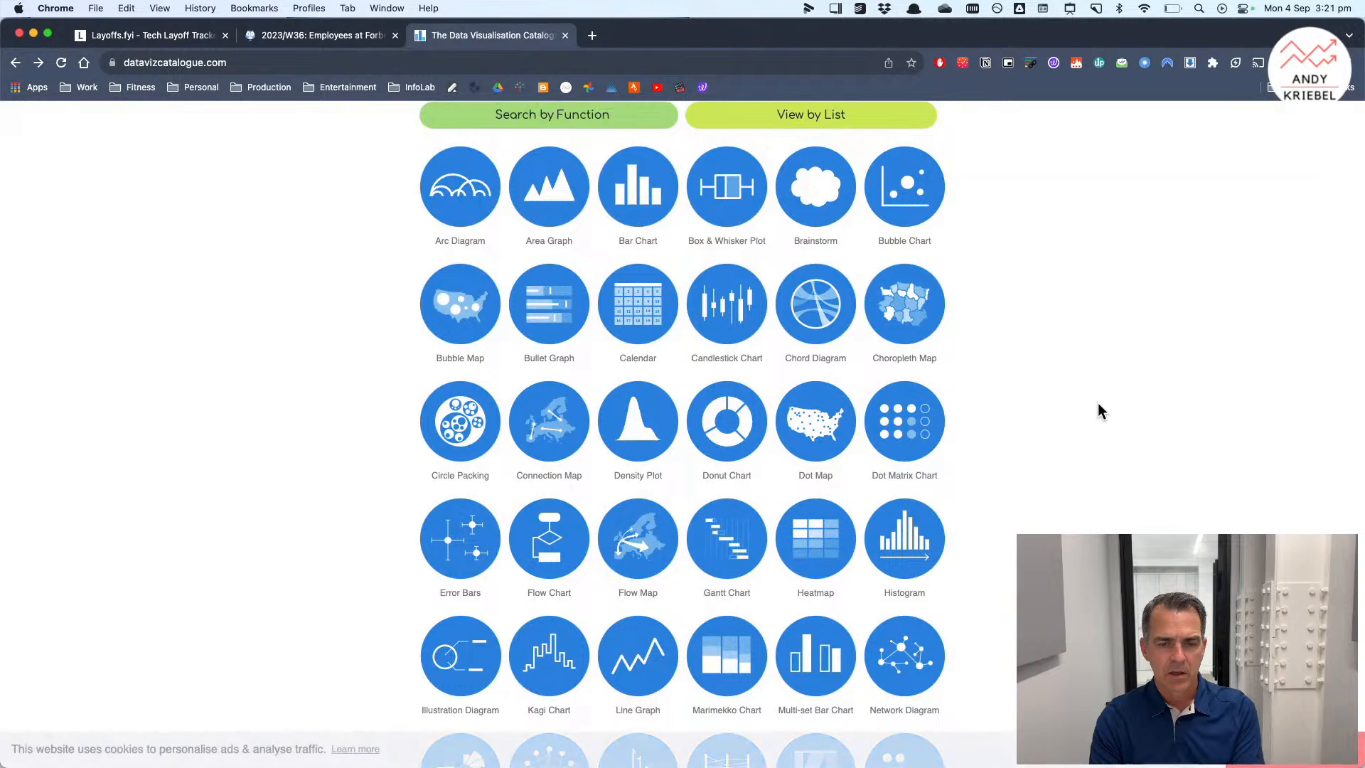
scroll(1109, 437, "down", 2)
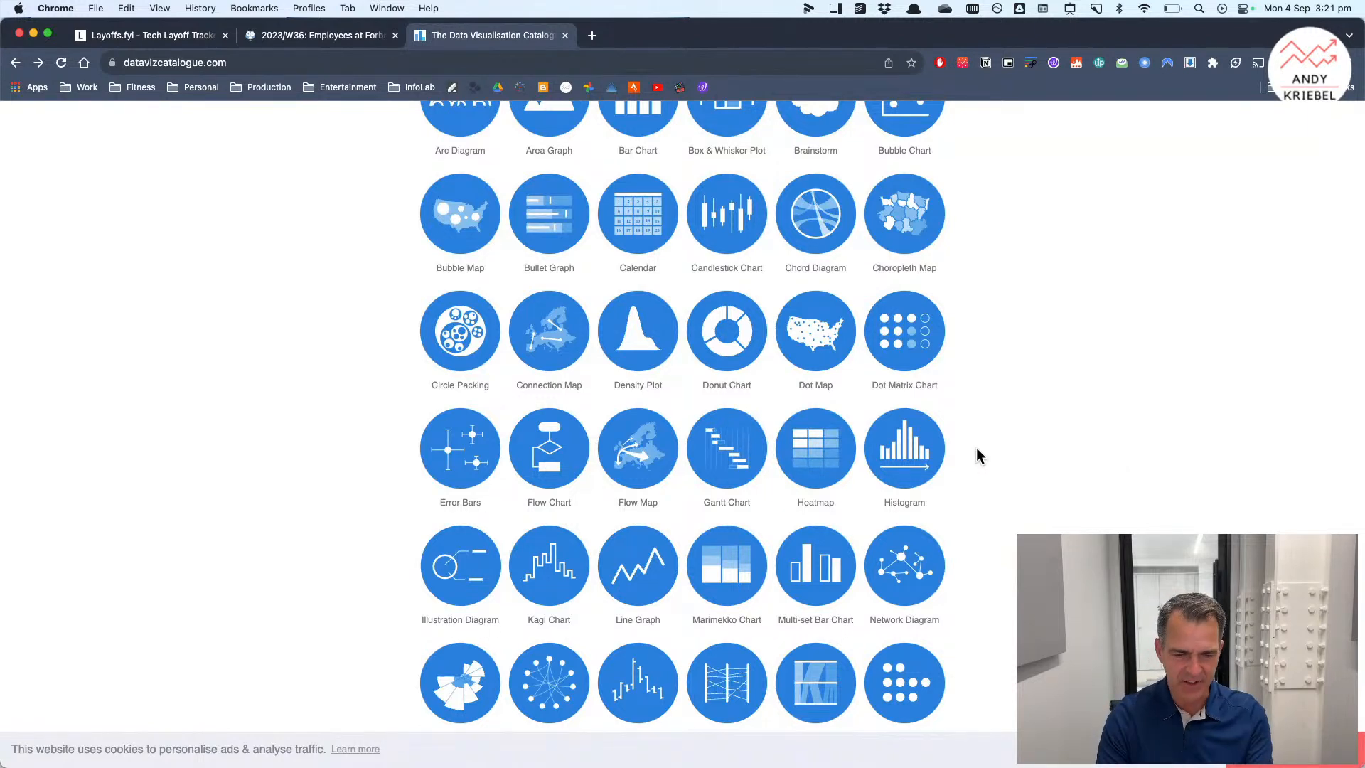
key("super+Tab")
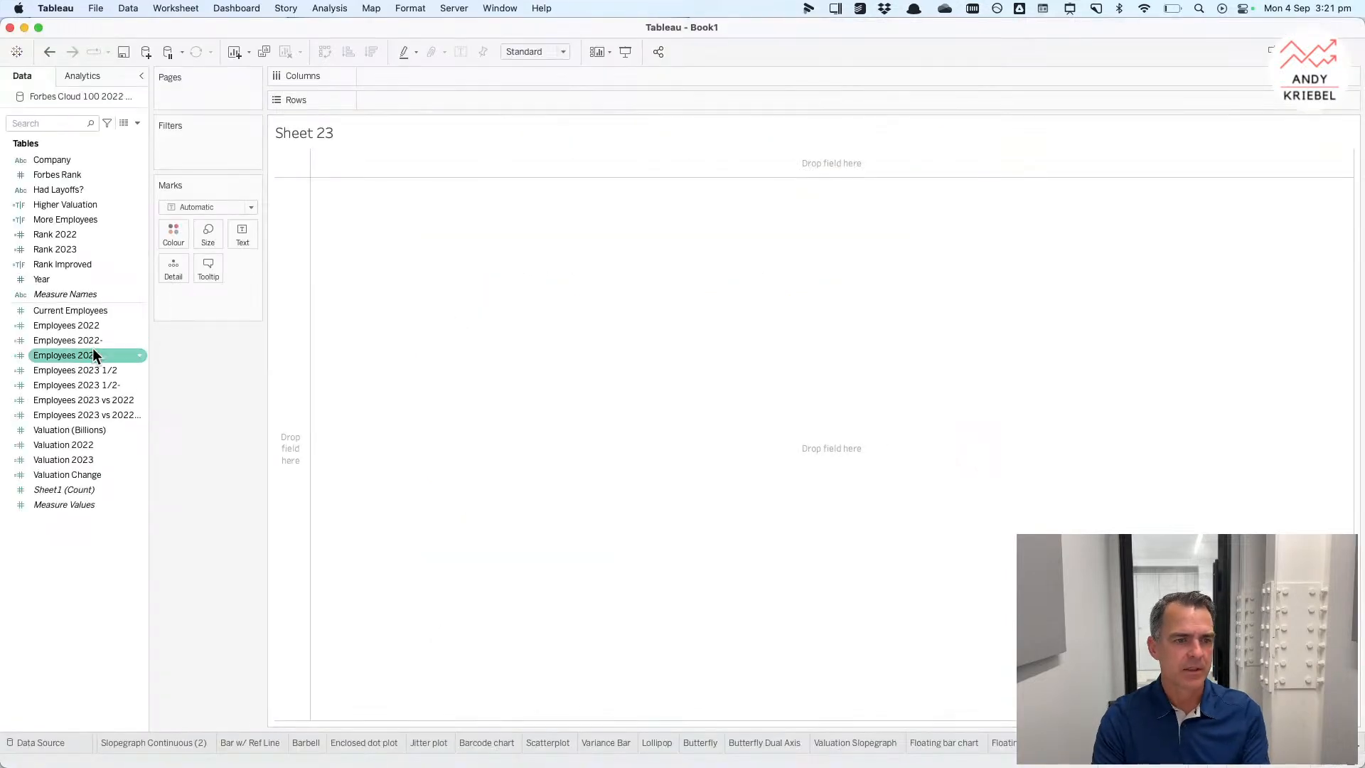
Step: Build a bar chart of Employees 2023 by Company, sorted descending
left_click_drag(69, 162, 284, 259)
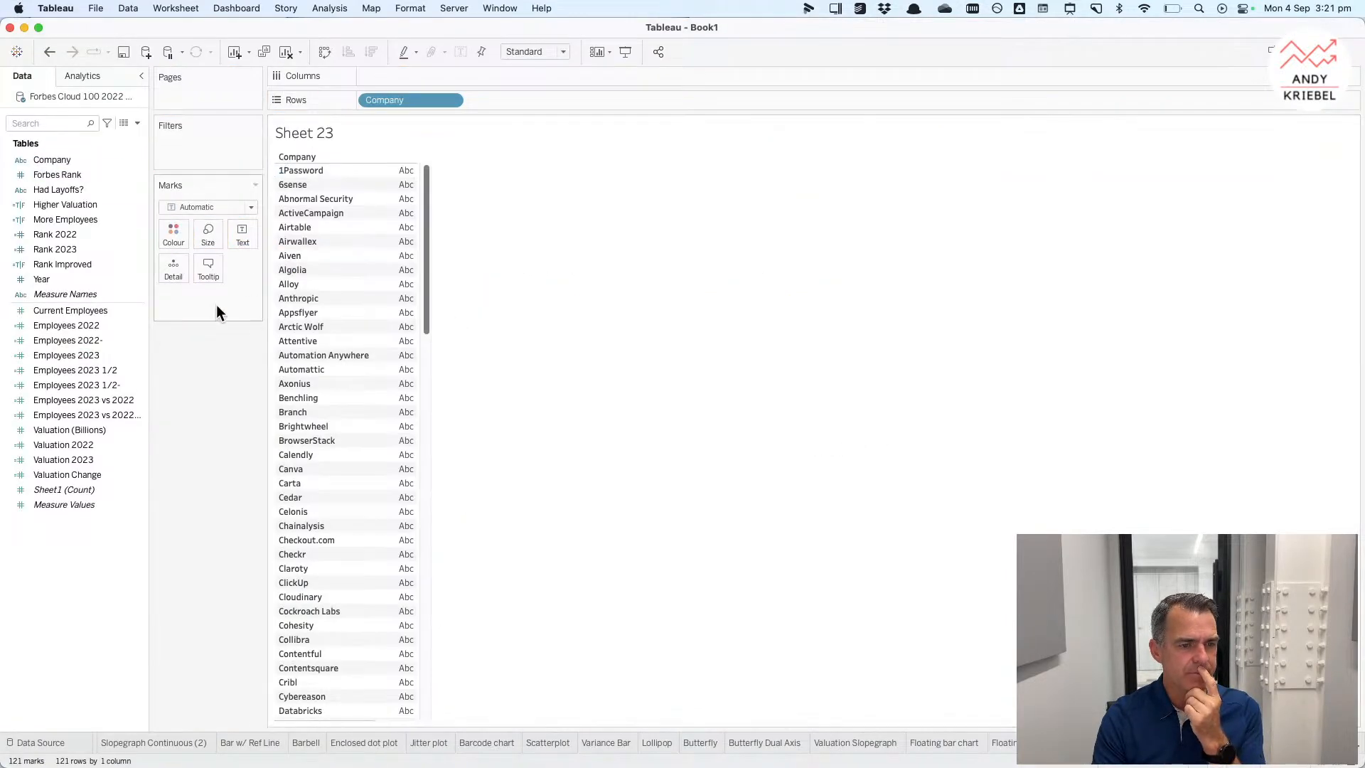
left_click(93, 387)
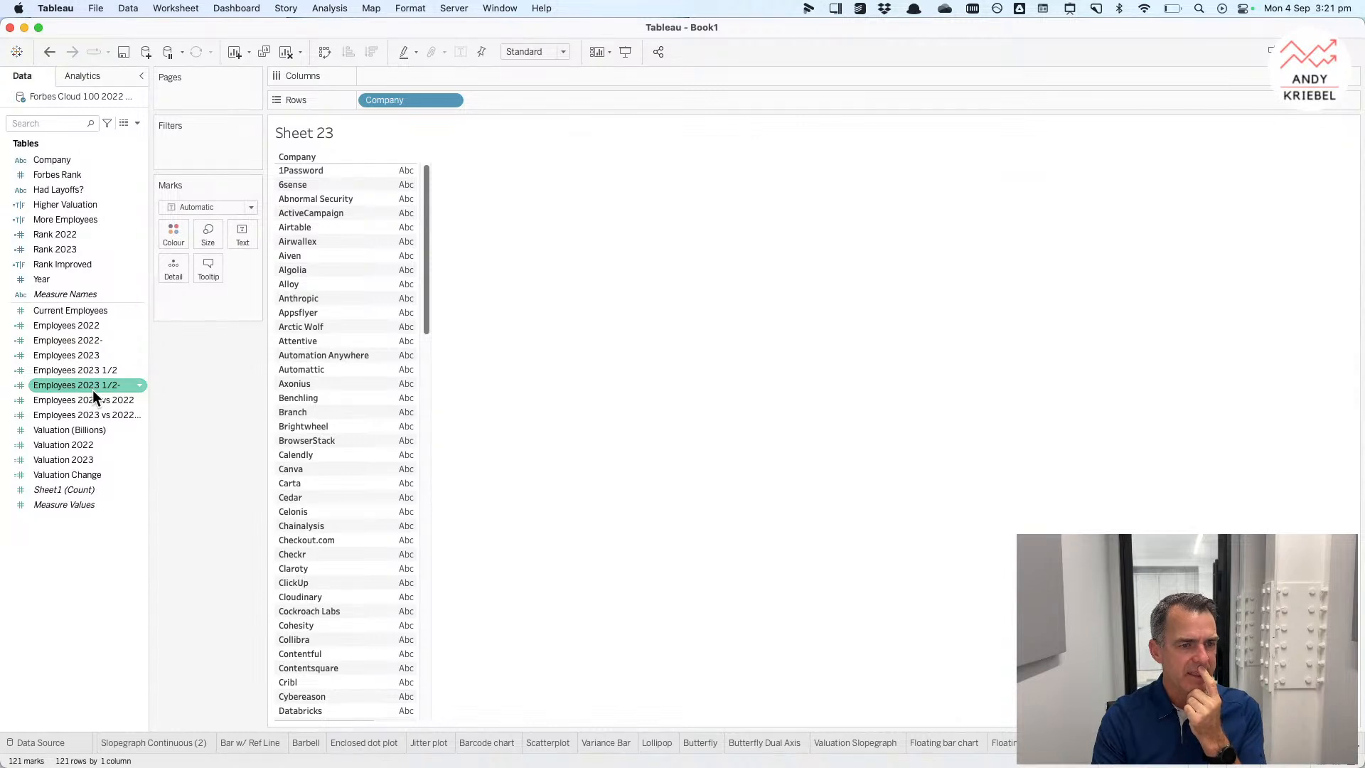
left_click(88, 370)
left_click(86, 356)
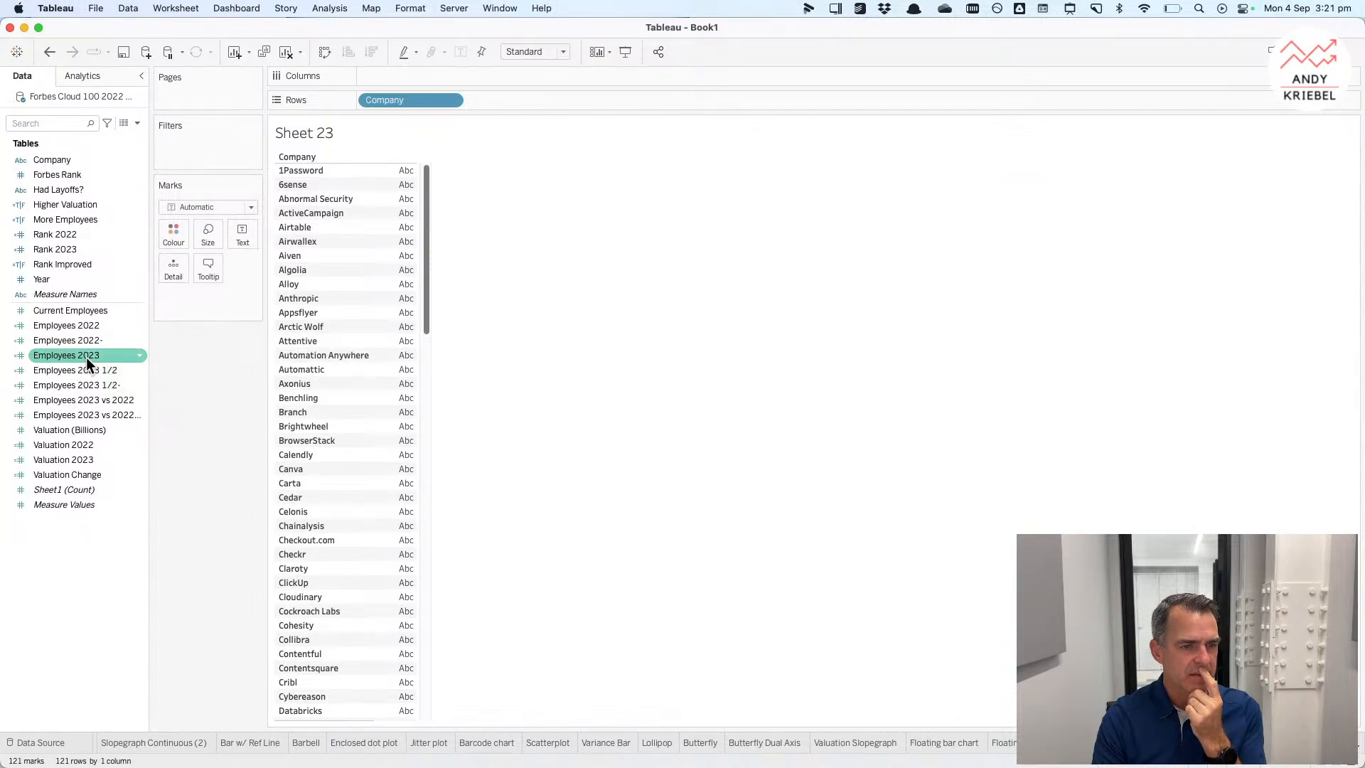
left_click_drag(87, 357, 391, 70)
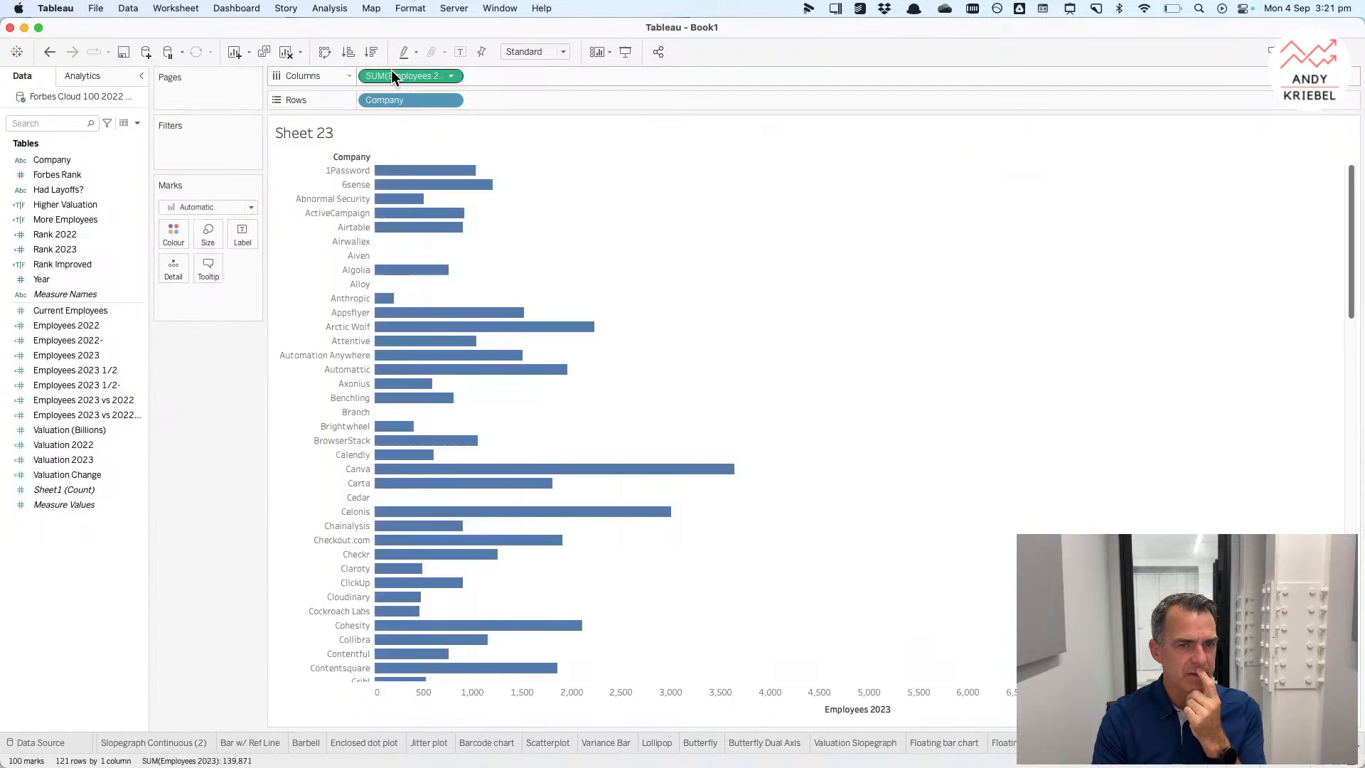
left_click(371, 53)
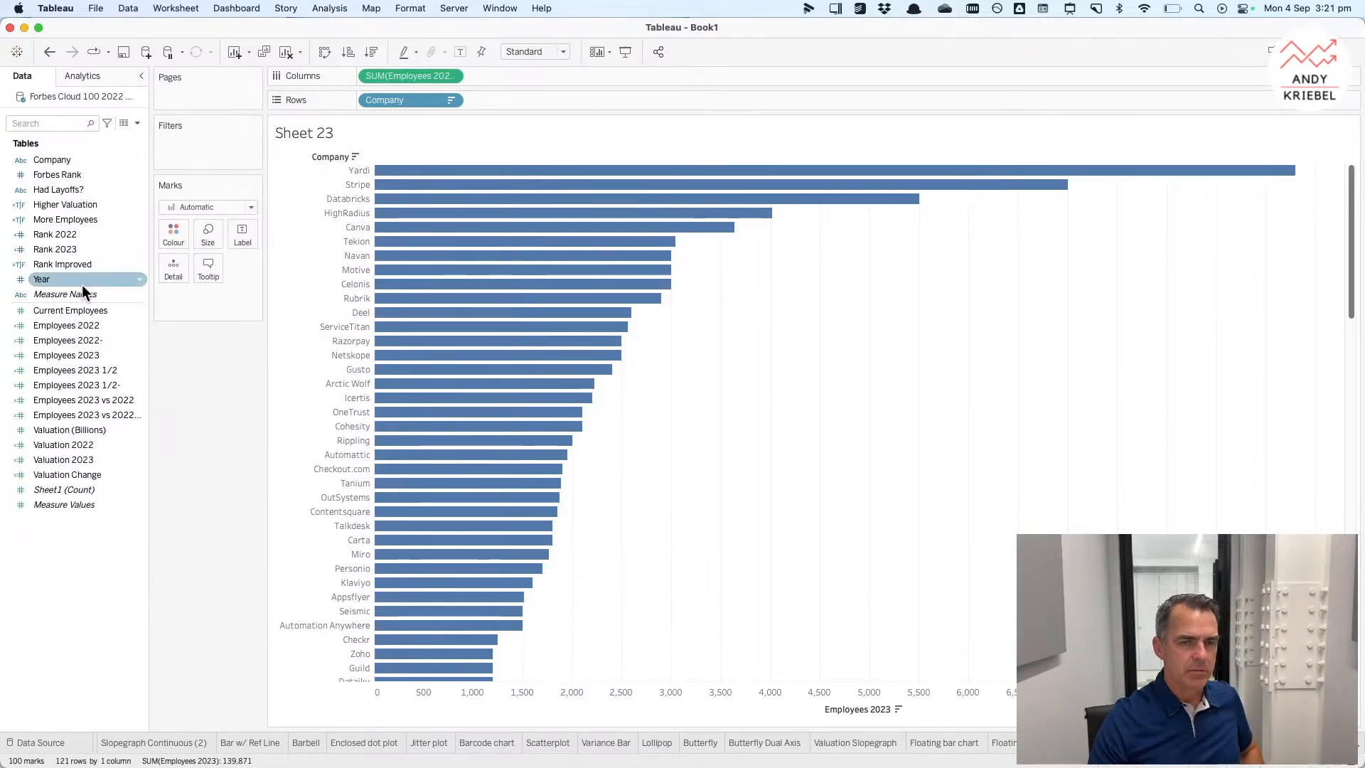
Step: Add More Employees to Rows beside Company in the Employees 2023 bar chart
left_click_drag(70, 215, 489, 95)
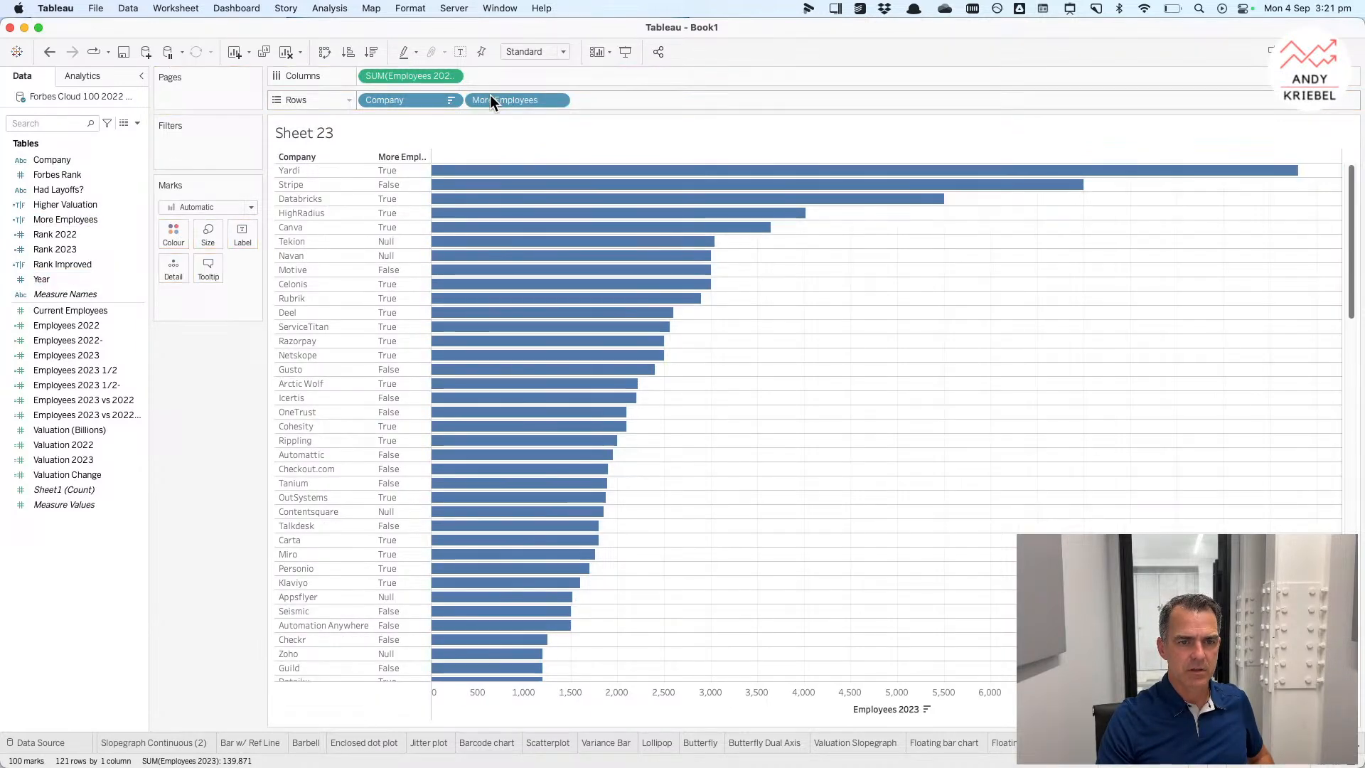
Step: Alias the True value of More Employees as a black dot emoji
right_click(389, 169)
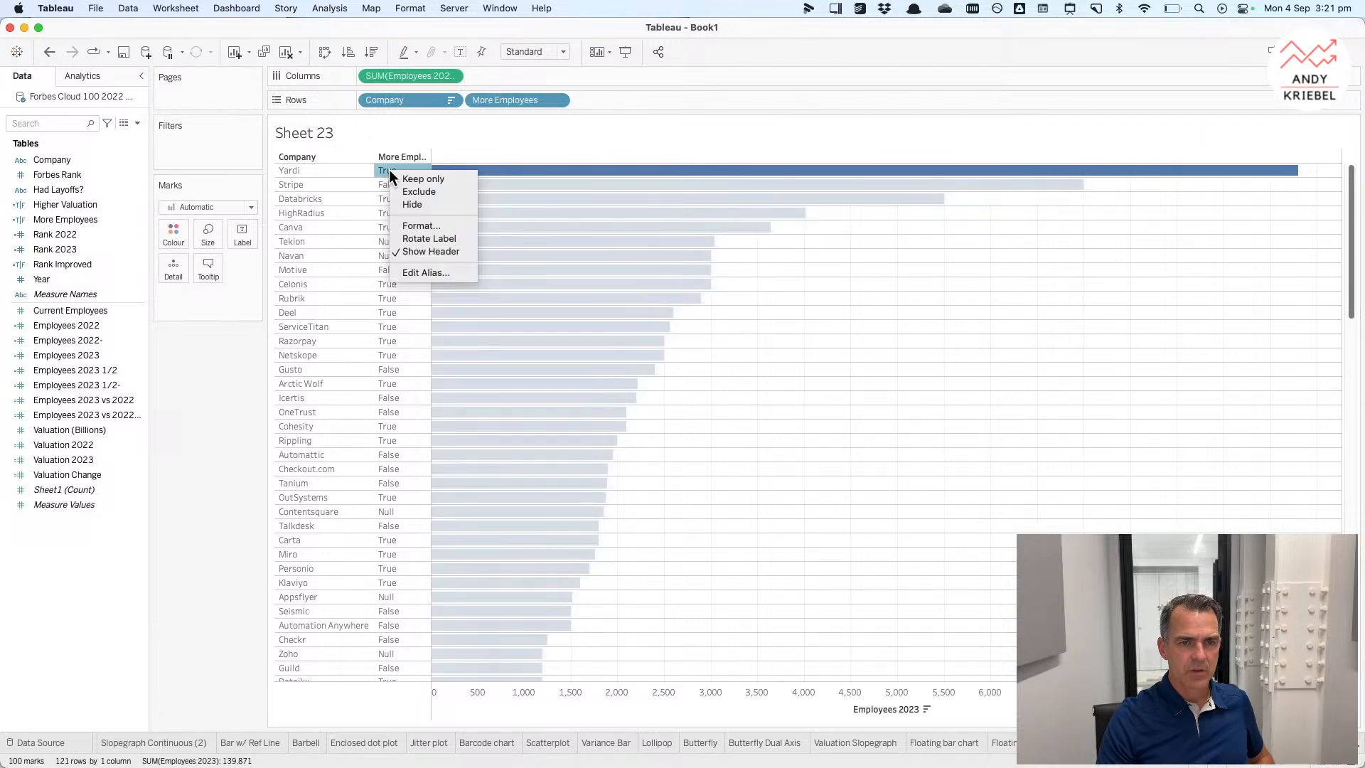
left_click(412, 272)
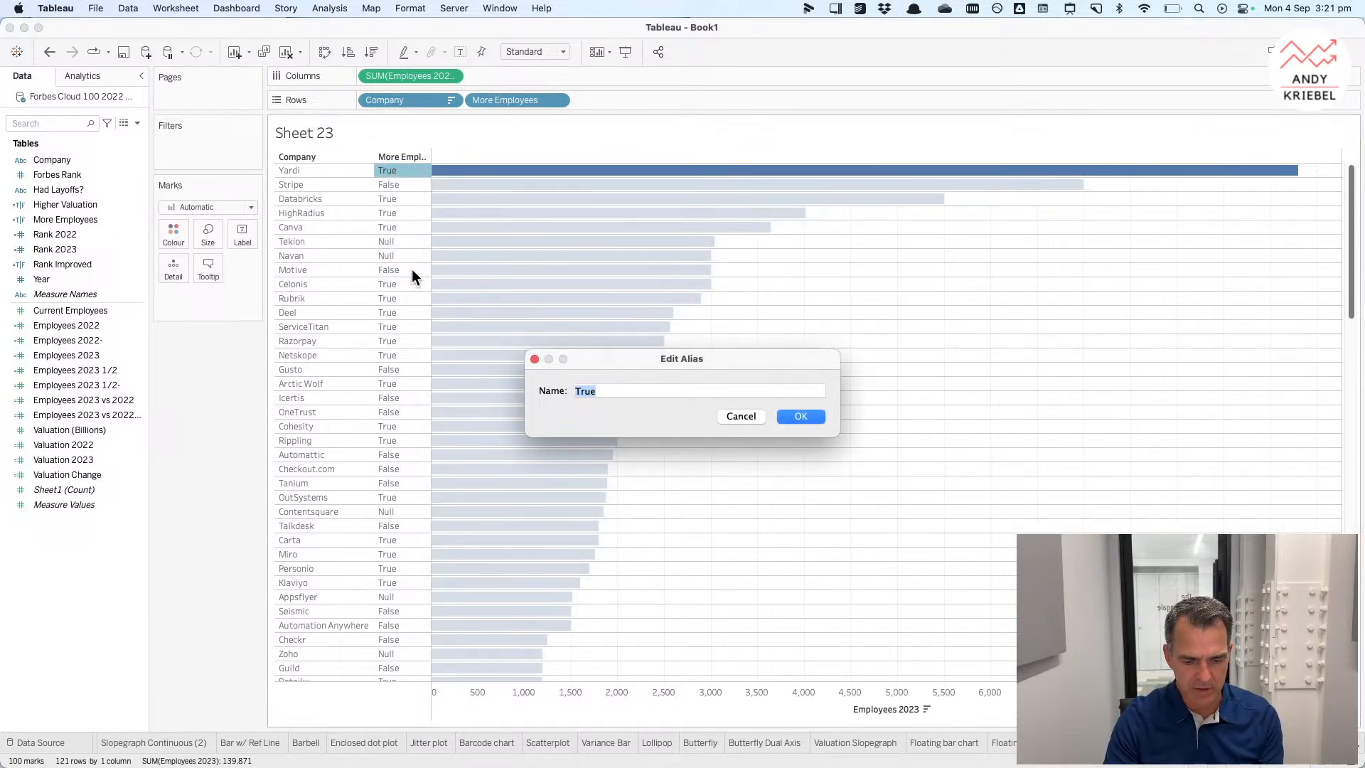
left_click(1071, 10)
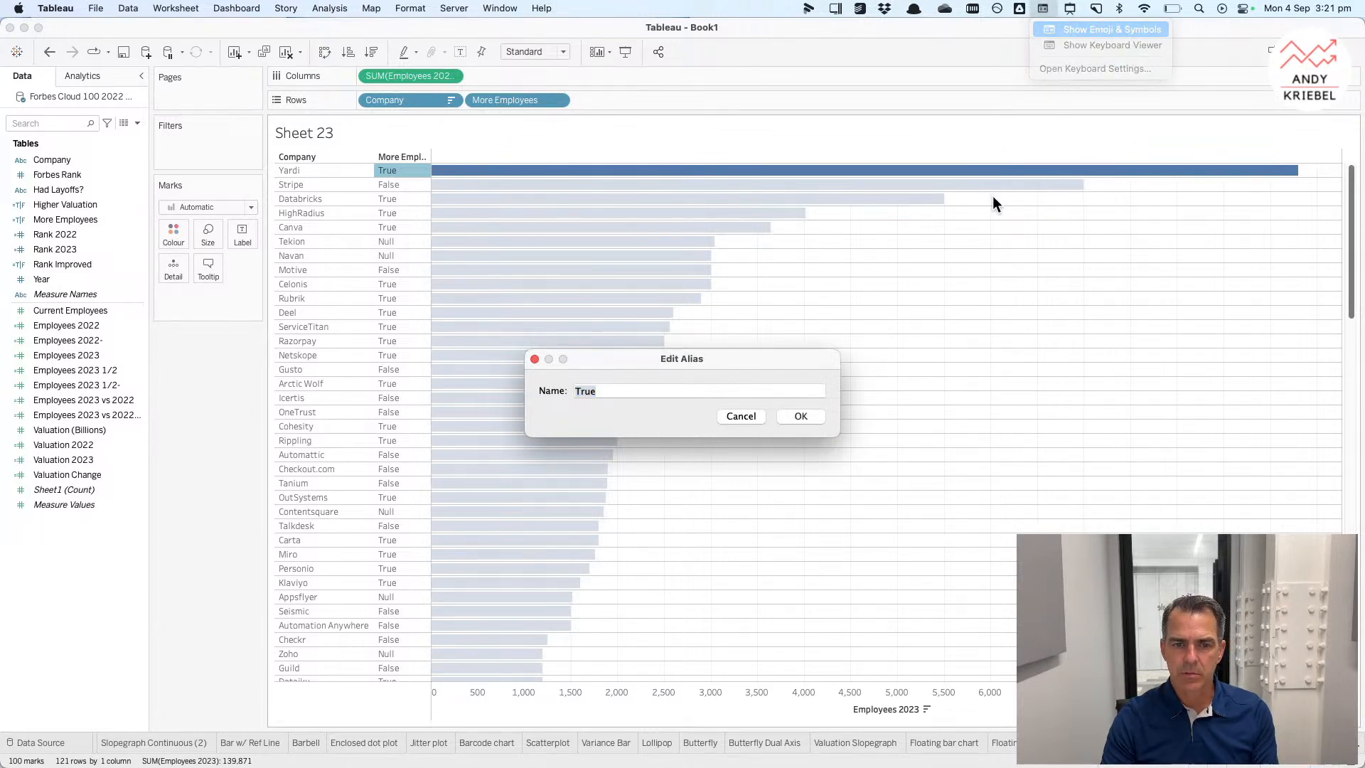
left_click(1078, 30)
scroll(662, 552, "up", 10)
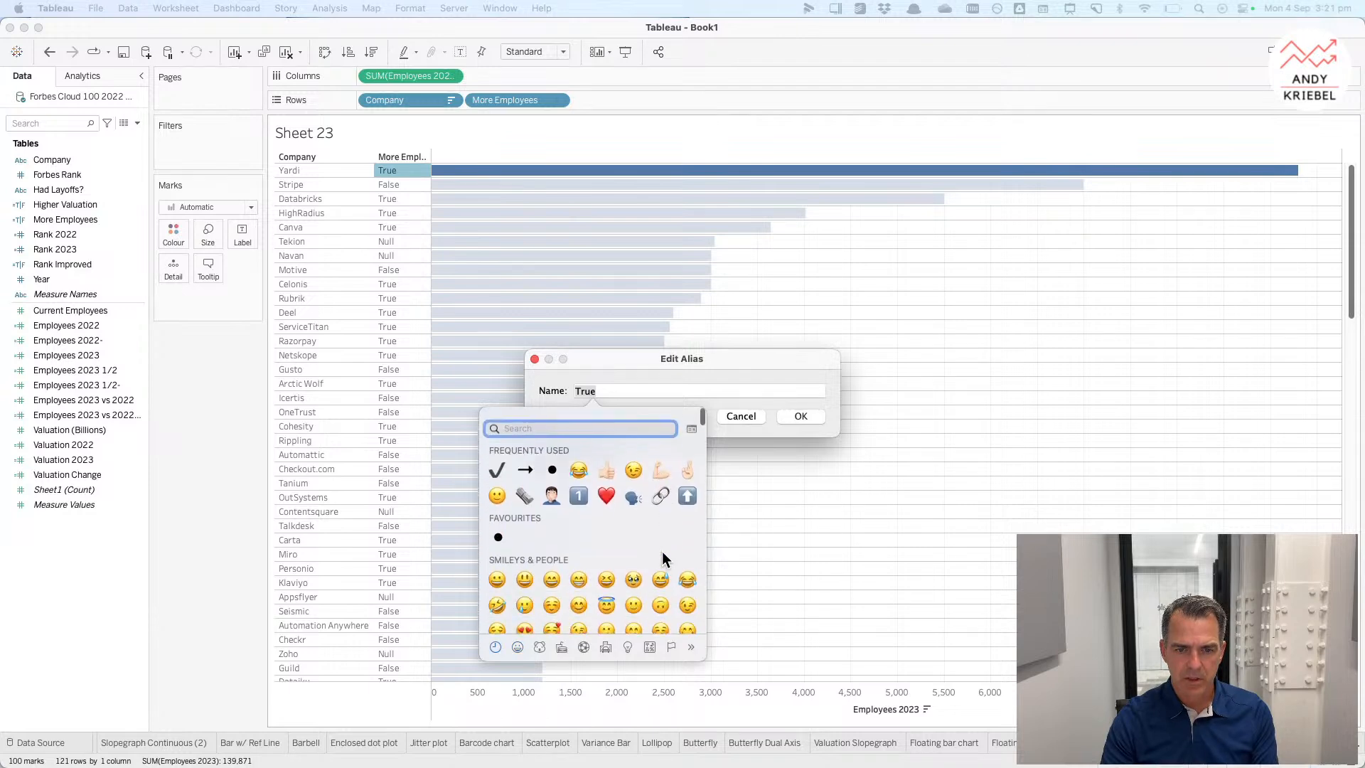
left_click(553, 460)
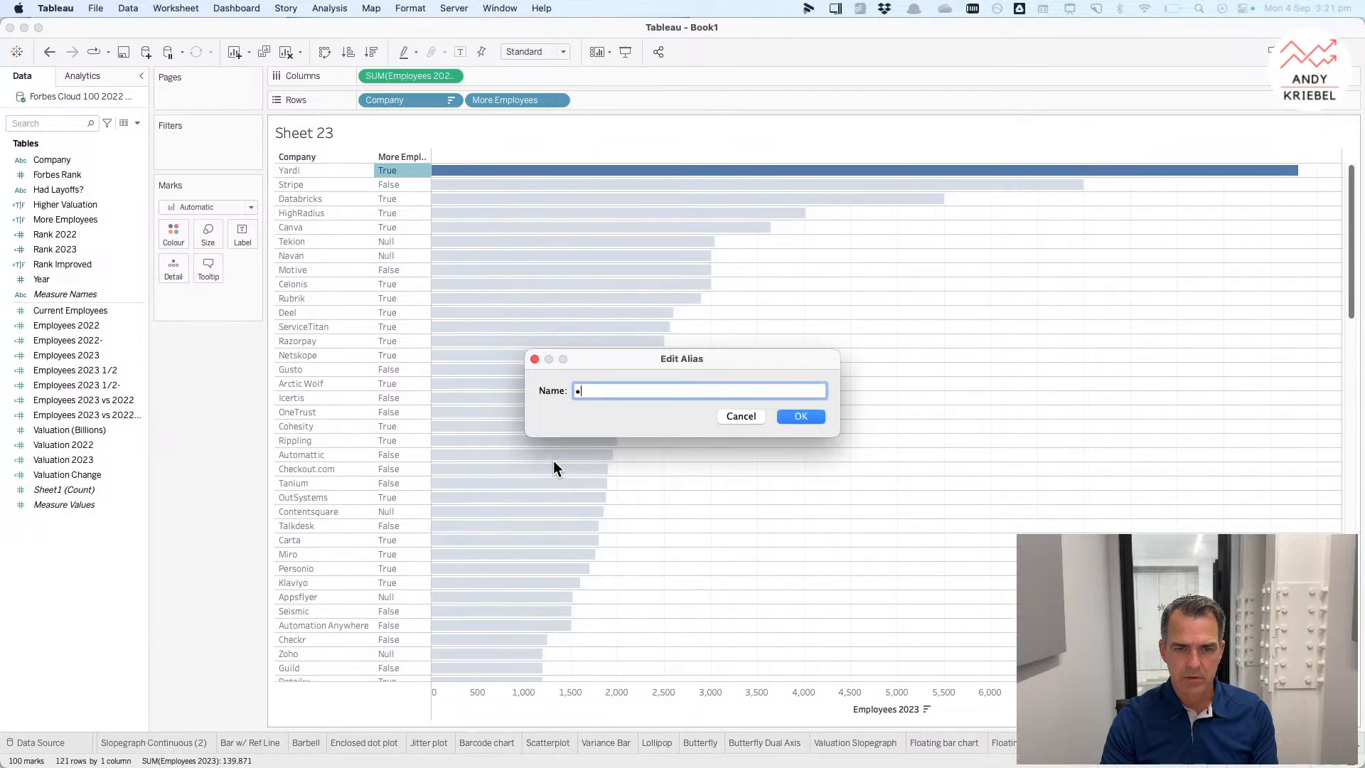
left_click(808, 416)
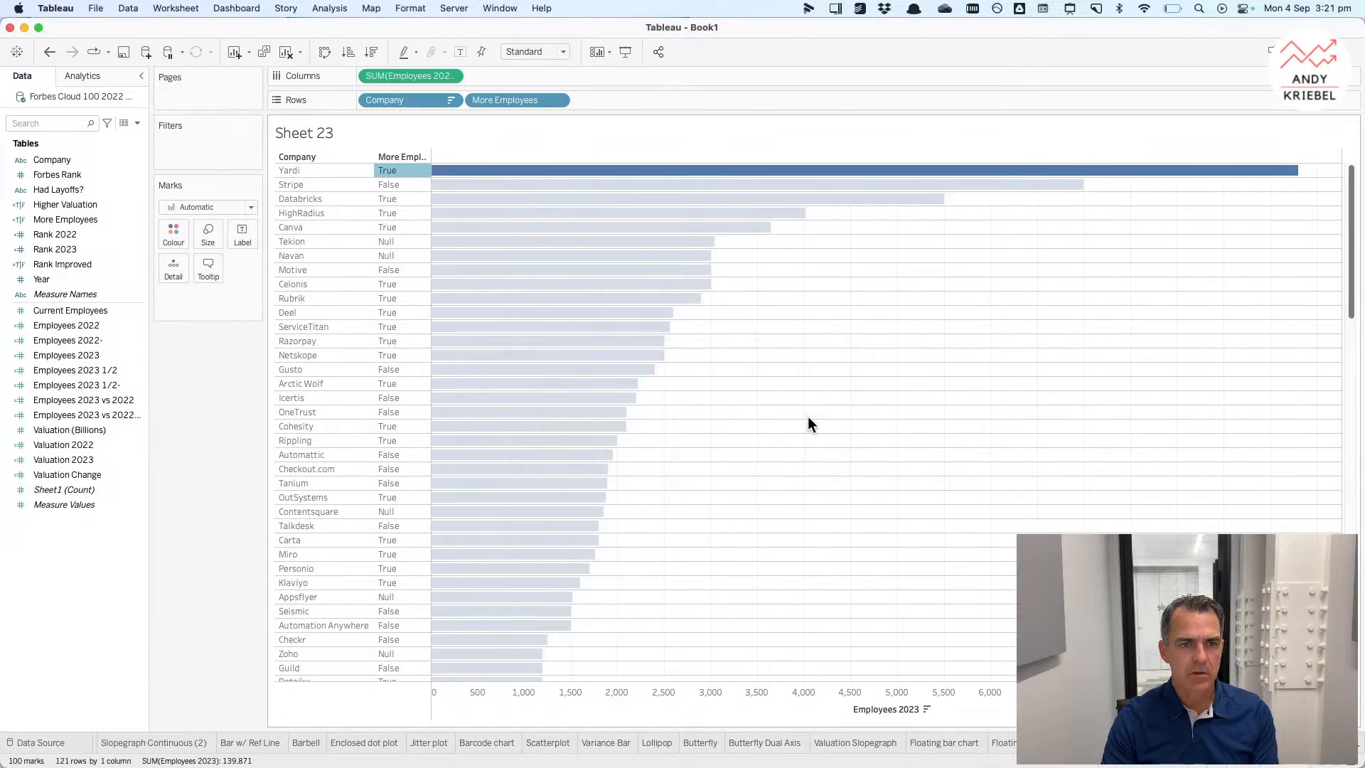
Step: Alias the False value of More Employees as blank
right_click(395, 182)
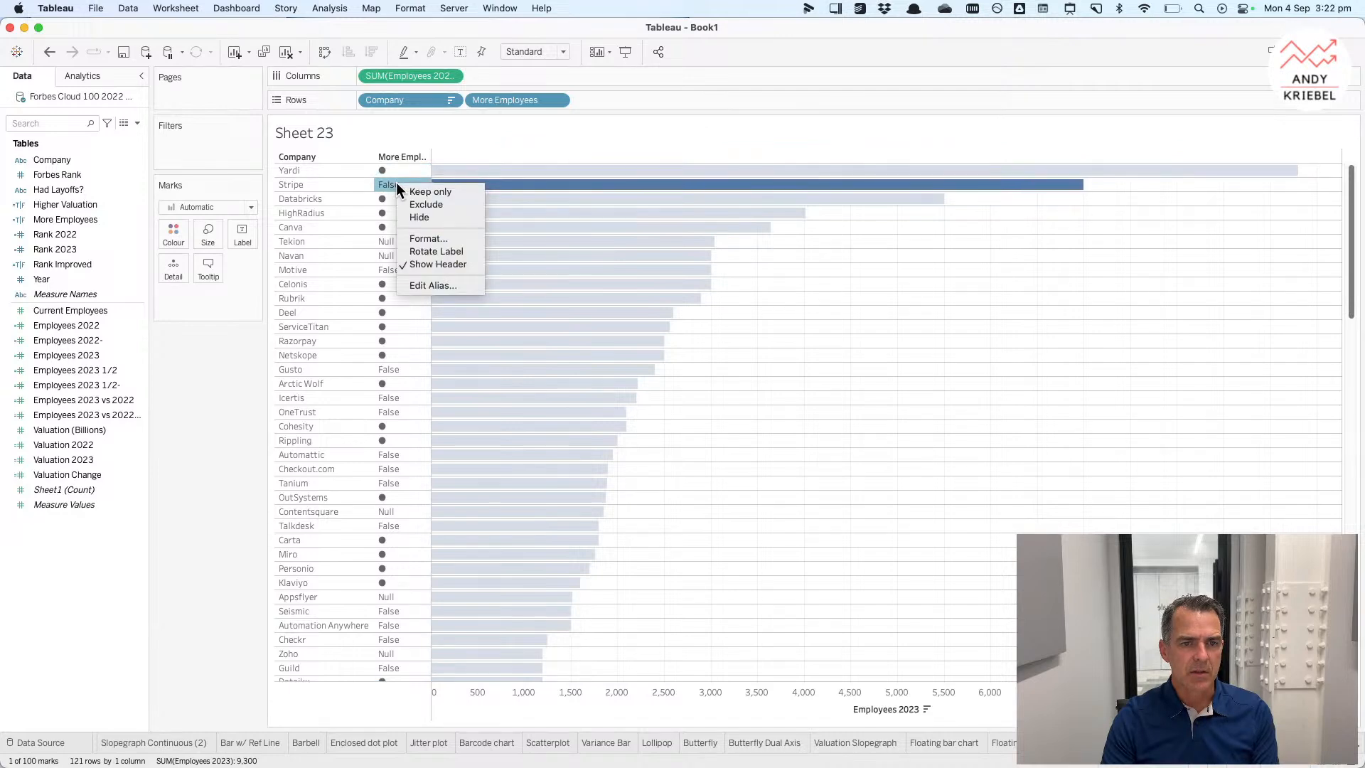
left_click(425, 285)
key("BackSpace")
left_click(796, 417)
Step: Try to alias the Null value of More Employees as blank as well
right_click(394, 241)
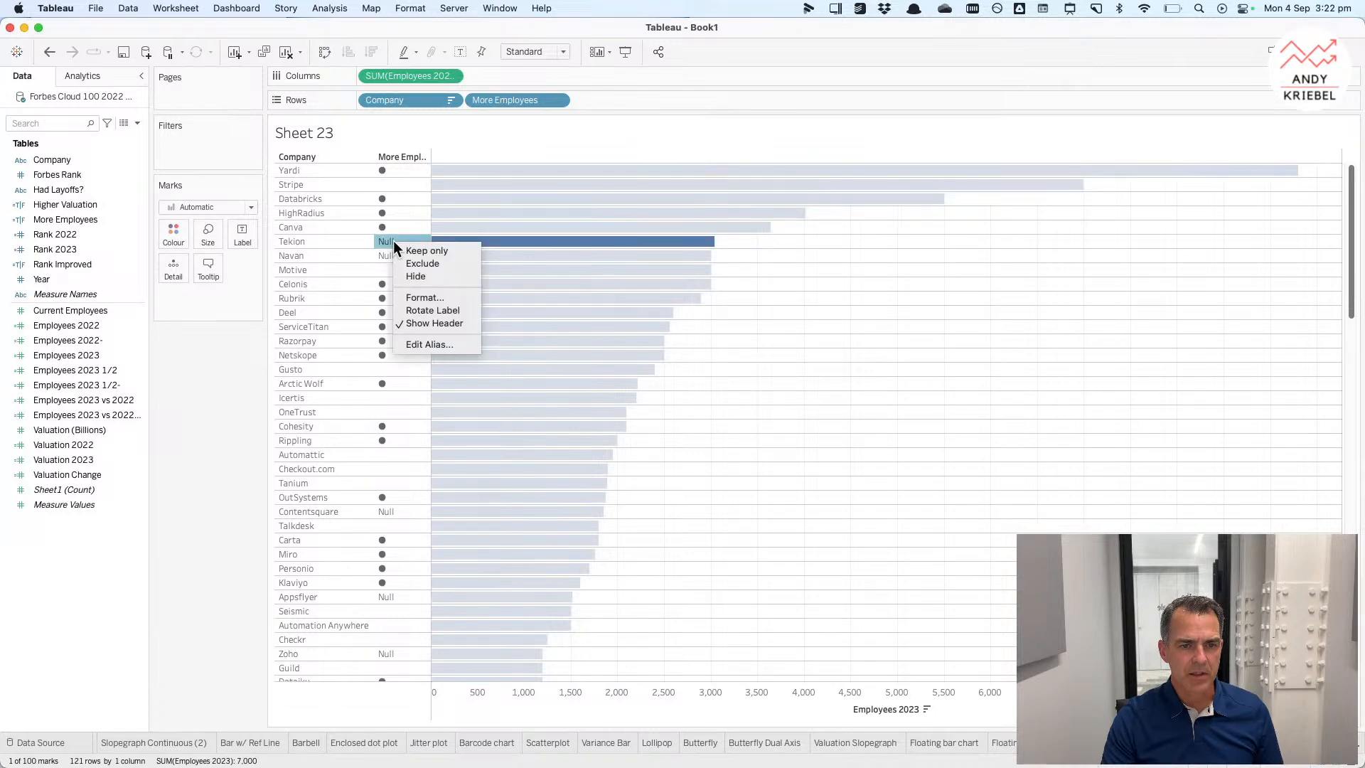
left_click(425, 346)
key("BackSpace")
left_click(788, 419)
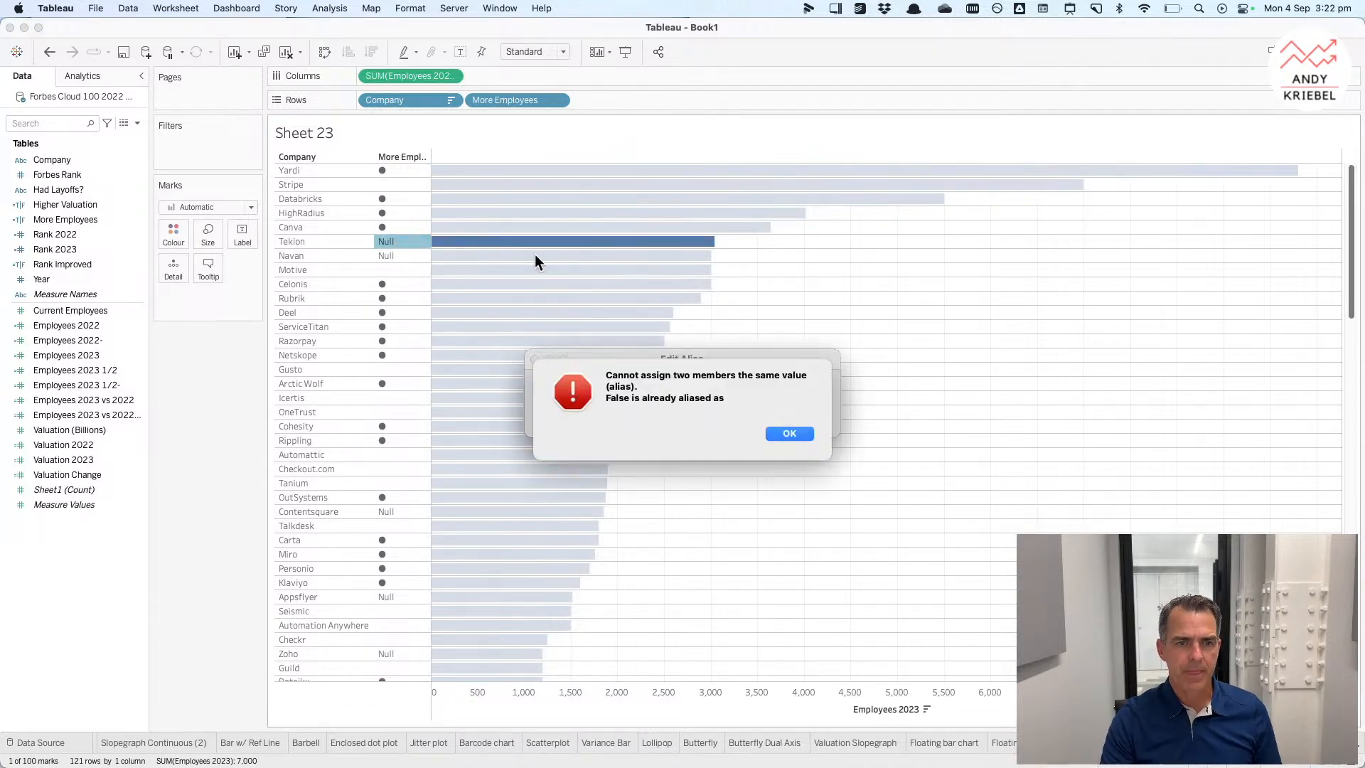
left_click(789, 444)
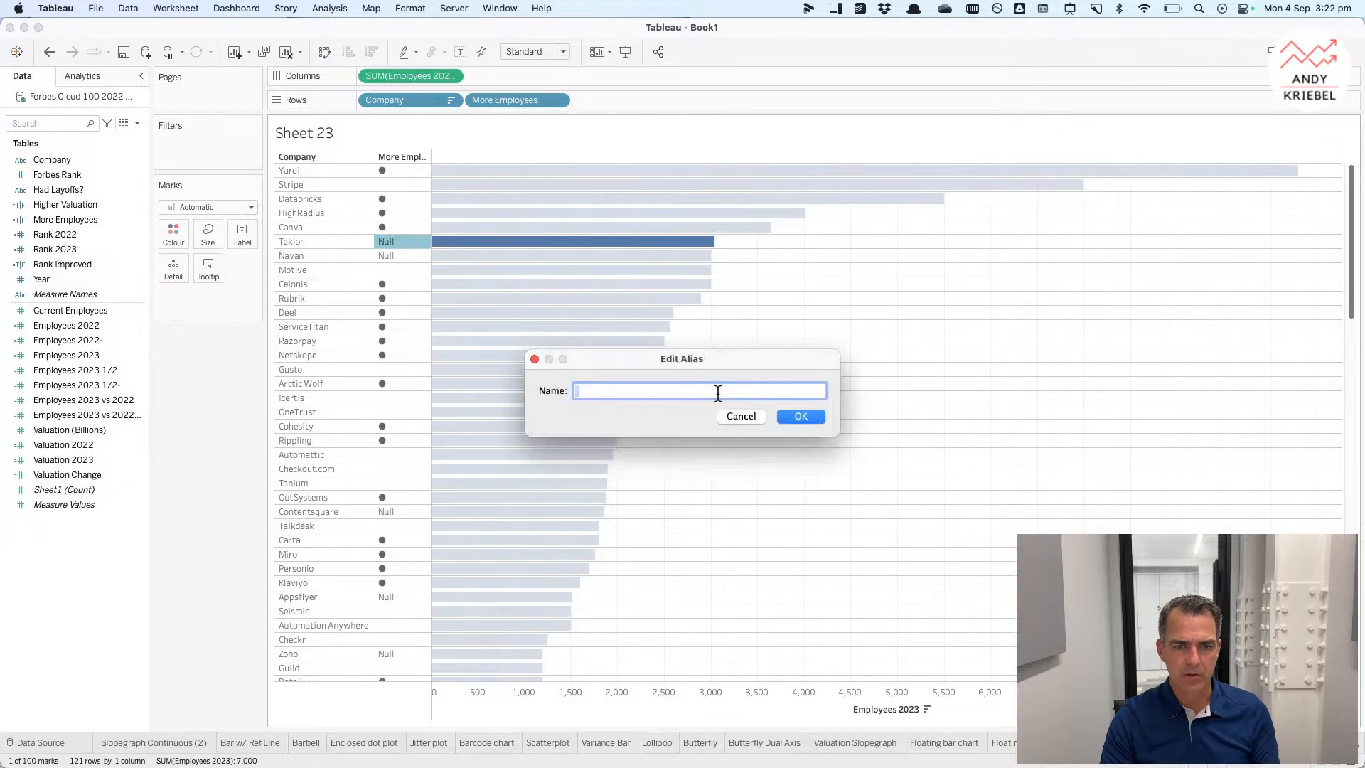
left_click(799, 416)
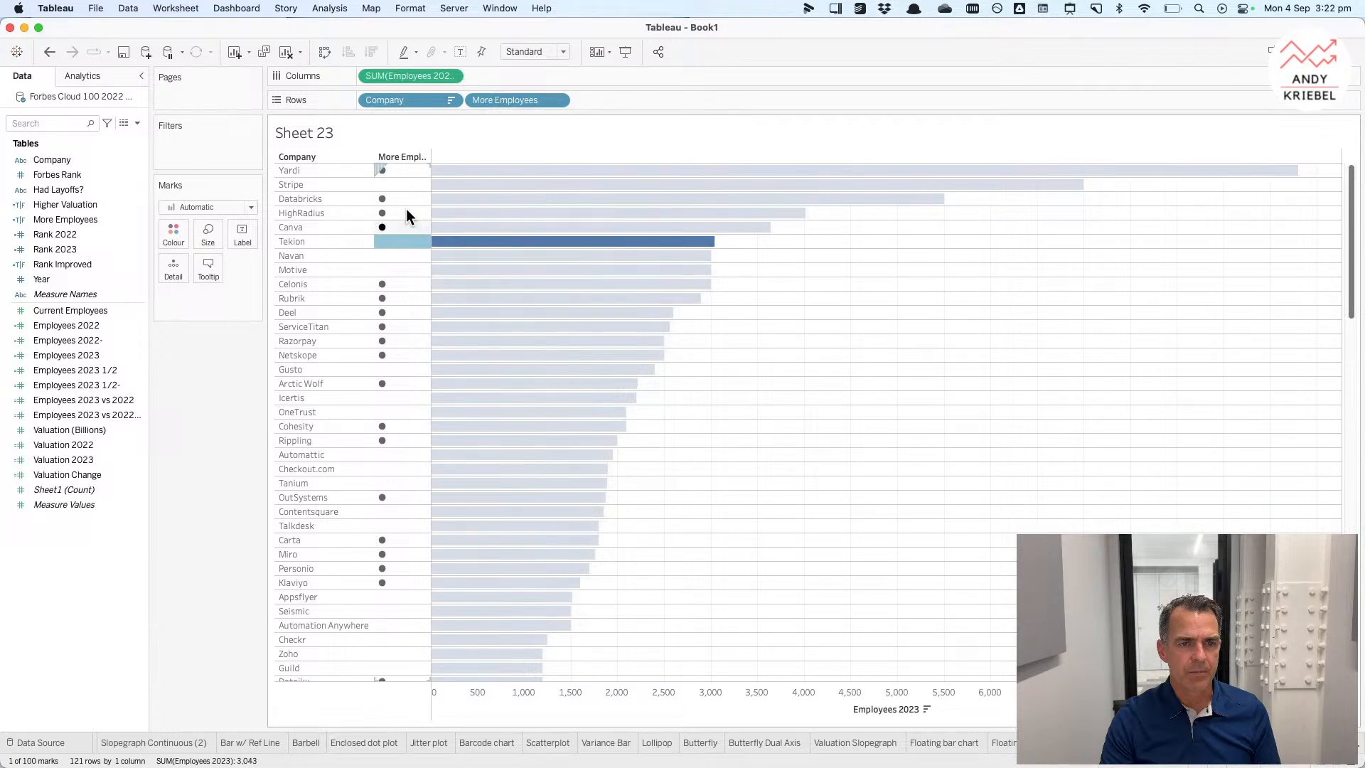
Step: Hide the row field labels and narrow the header column, then undo these changes
right_click(389, 161)
left_click(425, 285)
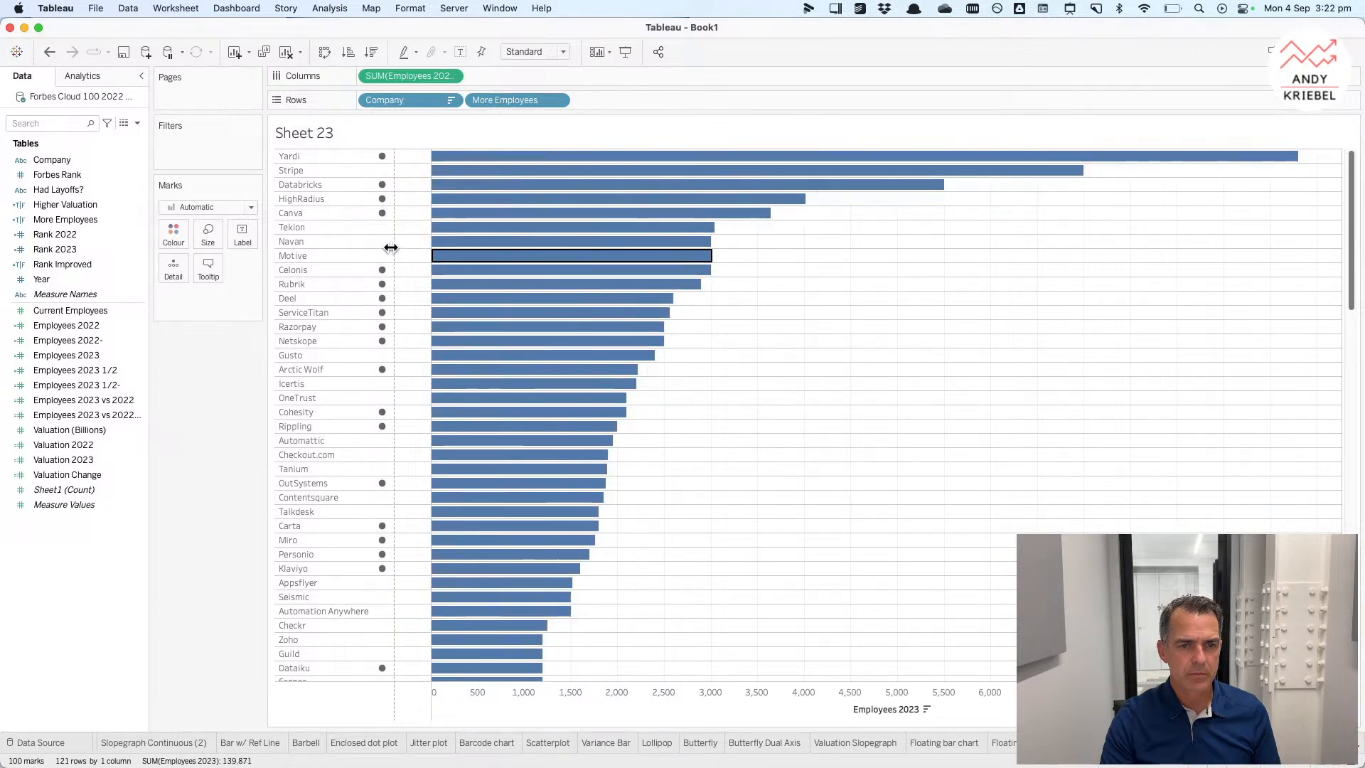
left_click_drag(391, 247, 392, 246)
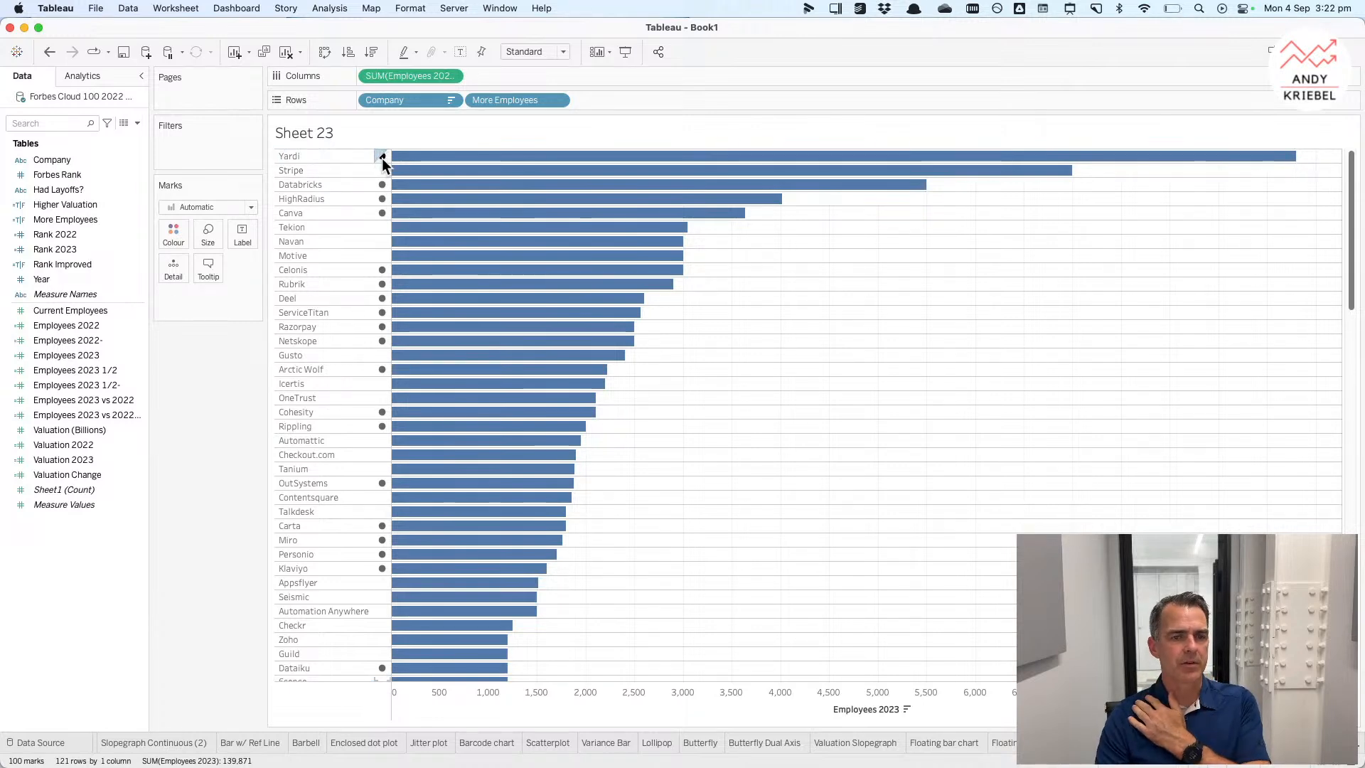
left_click(49, 54)
left_click(49, 54)
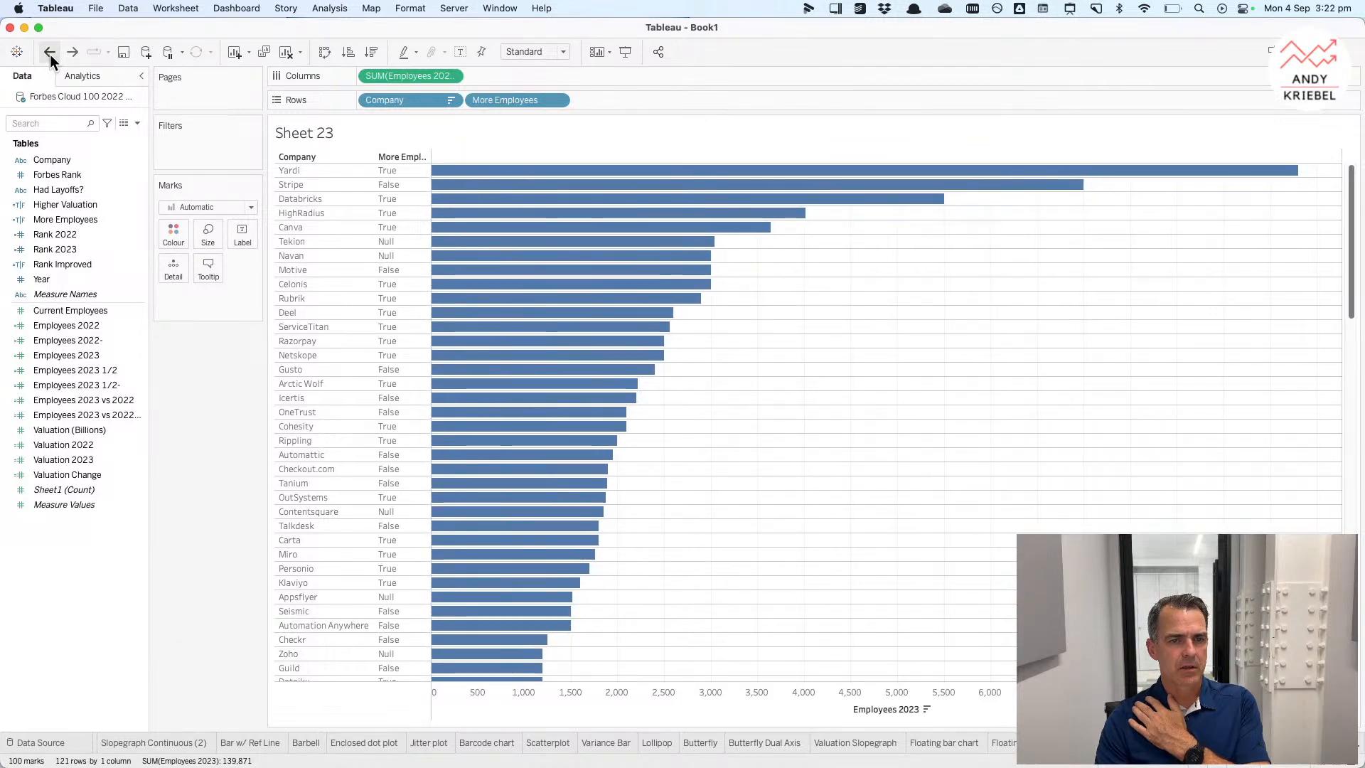
Step: Alias the True value of More Employees as blank
right_click(398, 172)
left_click(452, 276)
key("BackSpace")
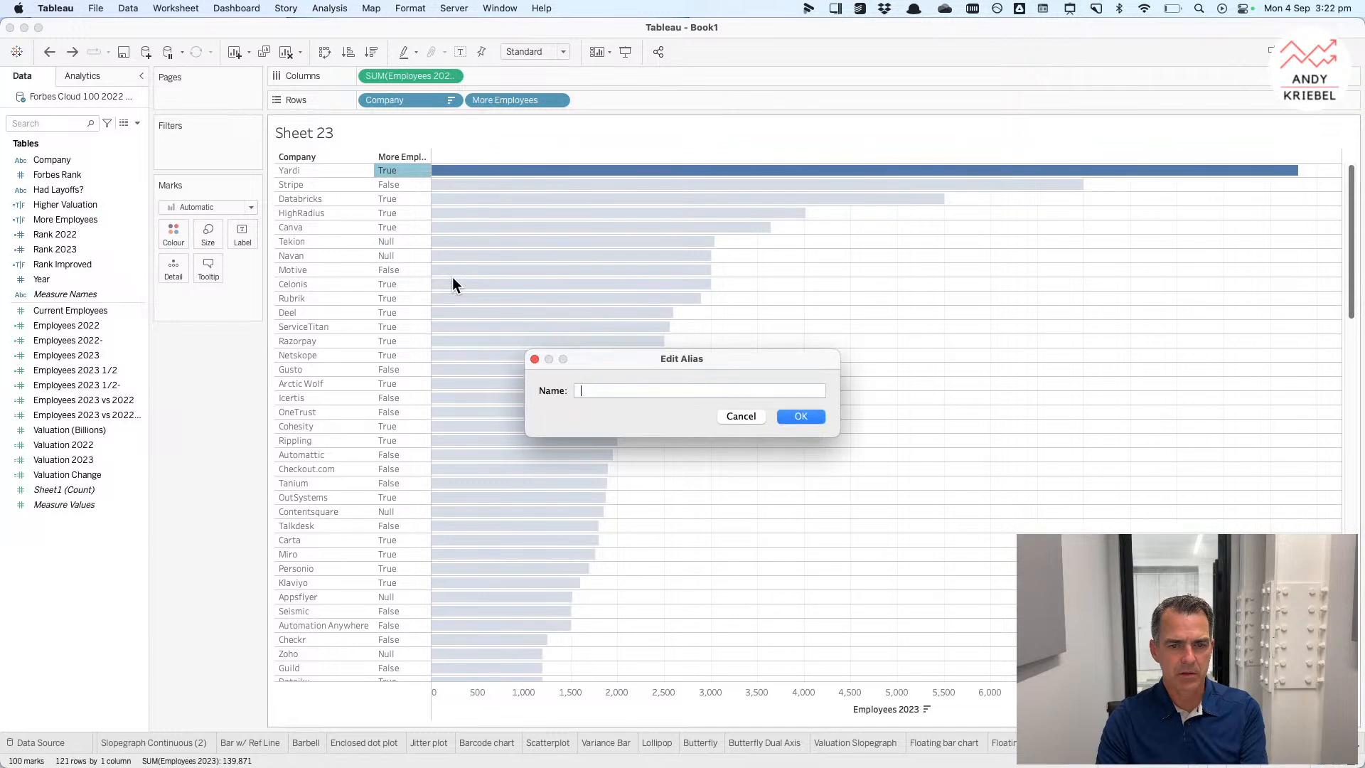
left_click(800, 418)
Step: Alias the Null value of More Employees as blank too
right_click(398, 245)
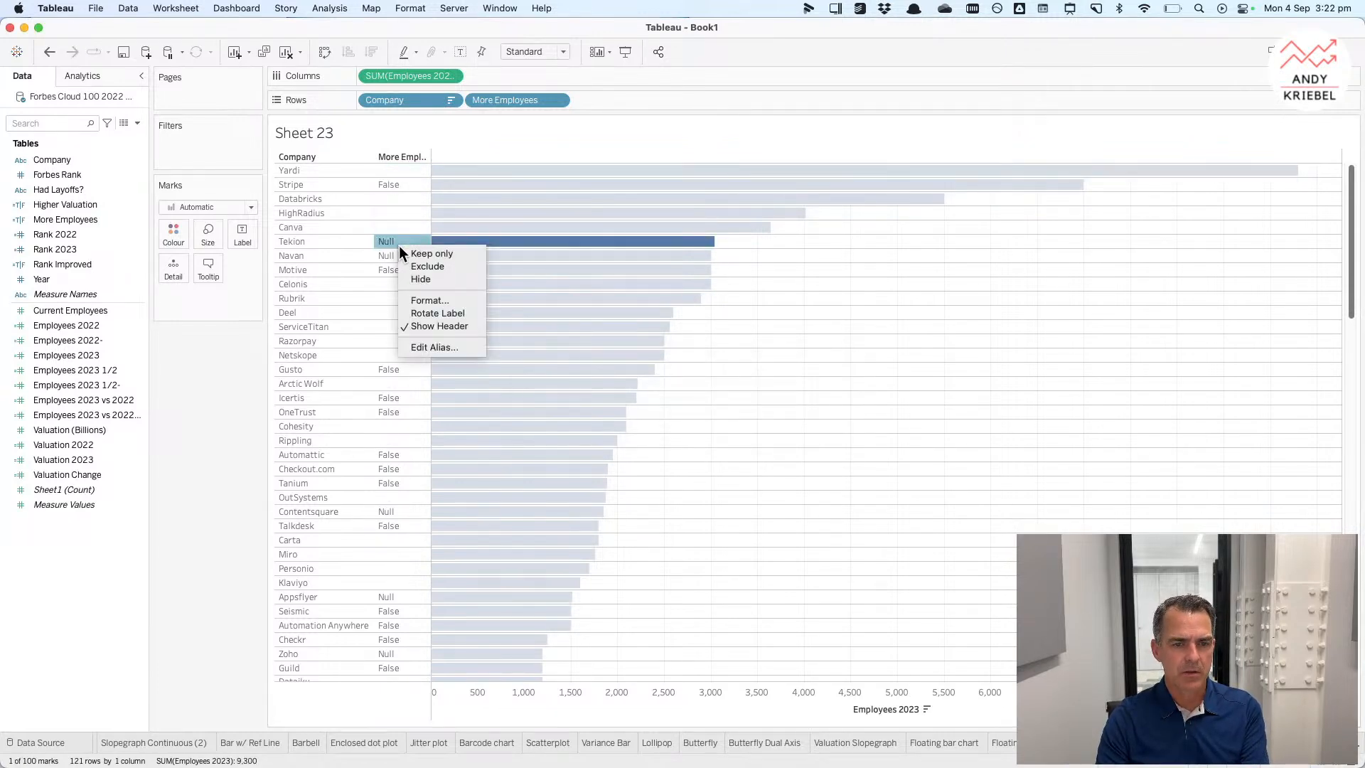
left_click(441, 343)
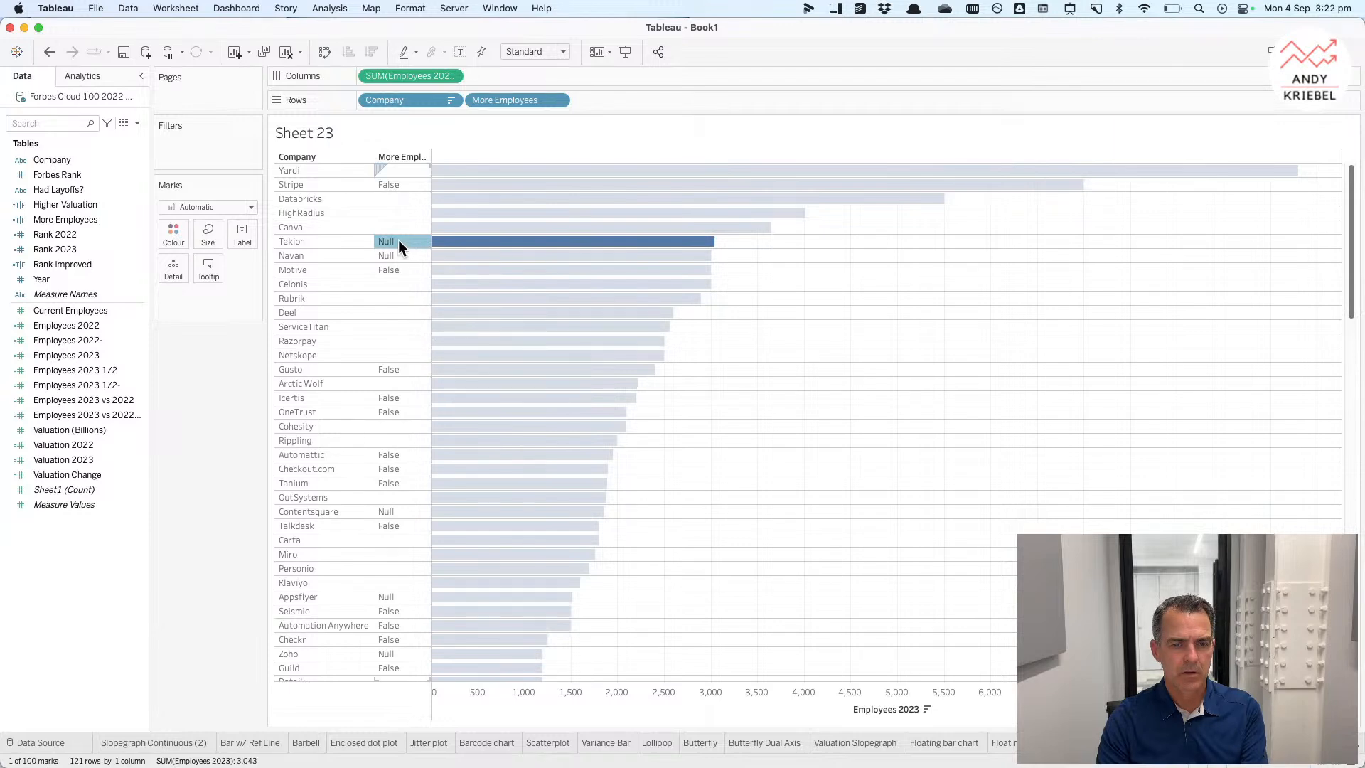
right_click(399, 242)
left_click(436, 340)
key("BackSpace")
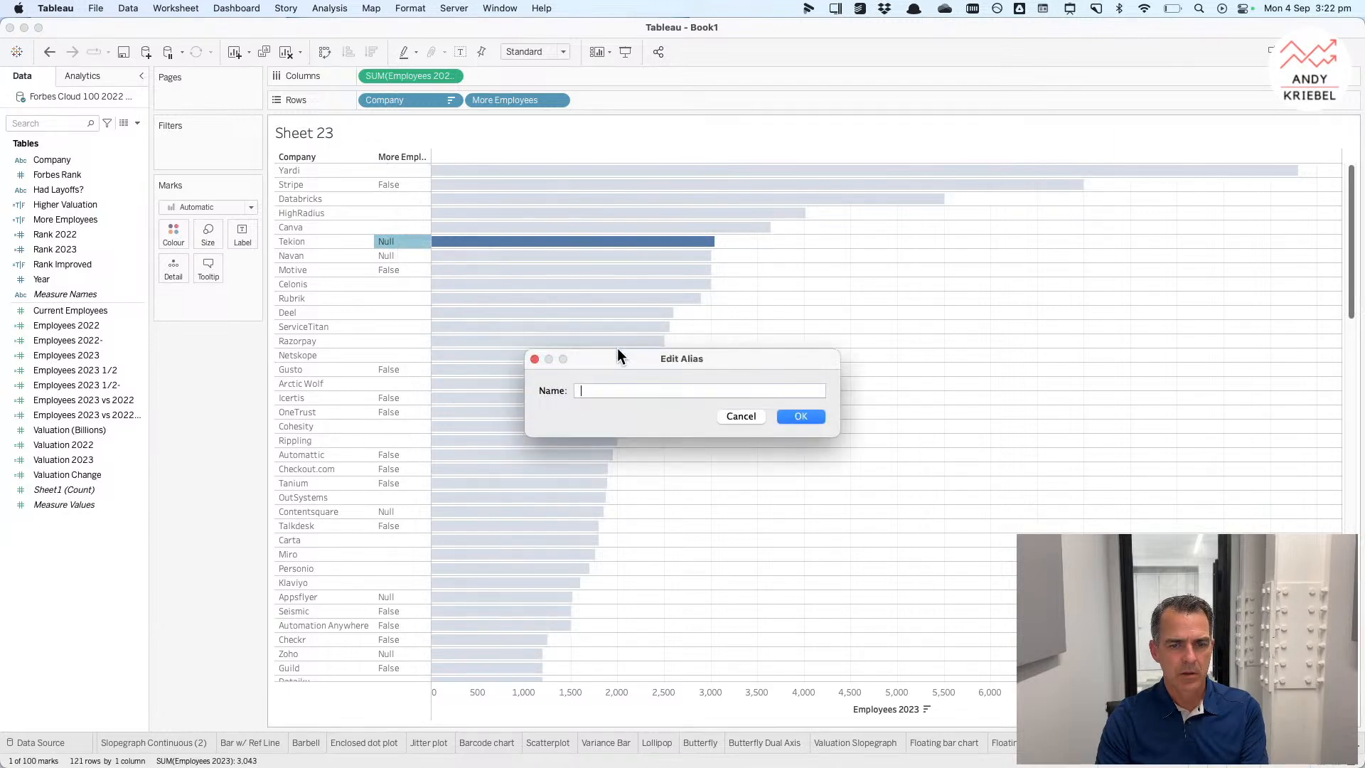
left_click(800, 417)
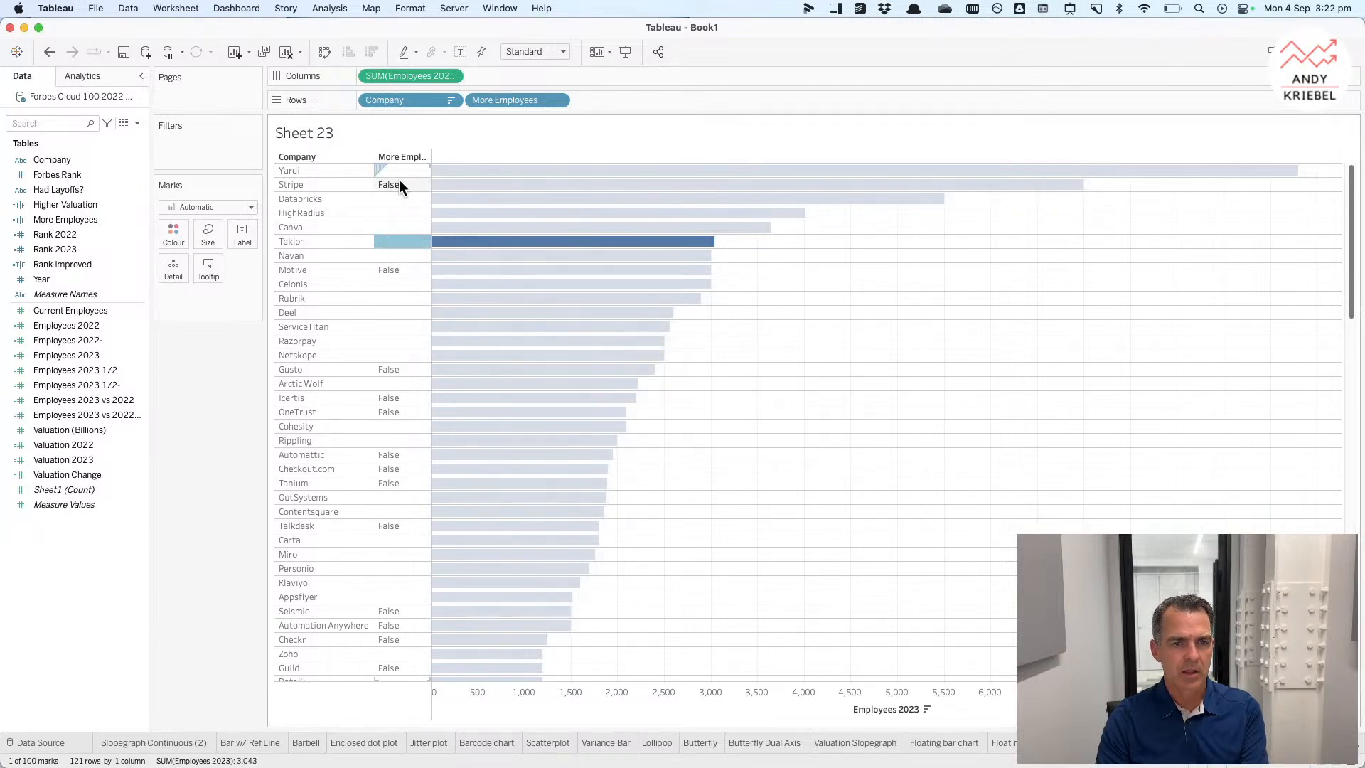
Step: Alias the False value of More Employees as a black dot emoji
right_click(399, 183)
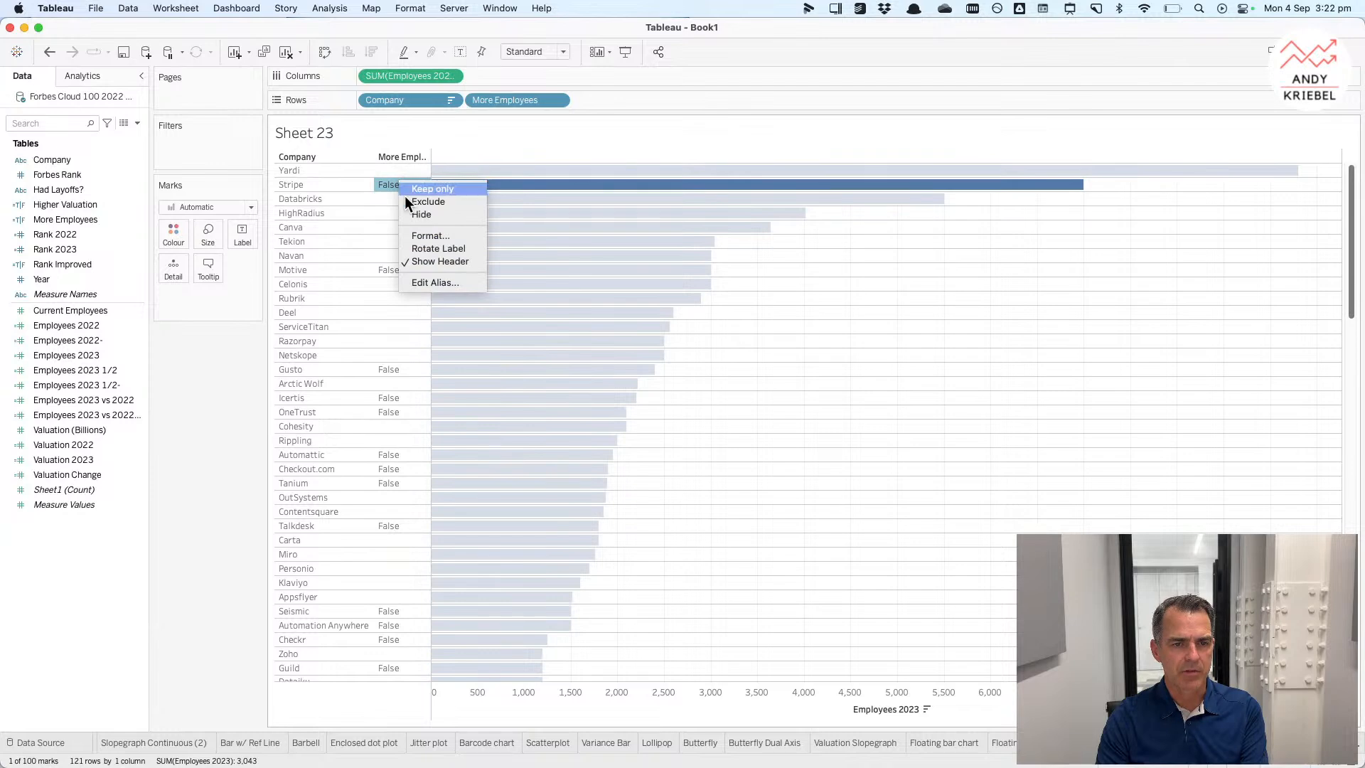
left_click(434, 282)
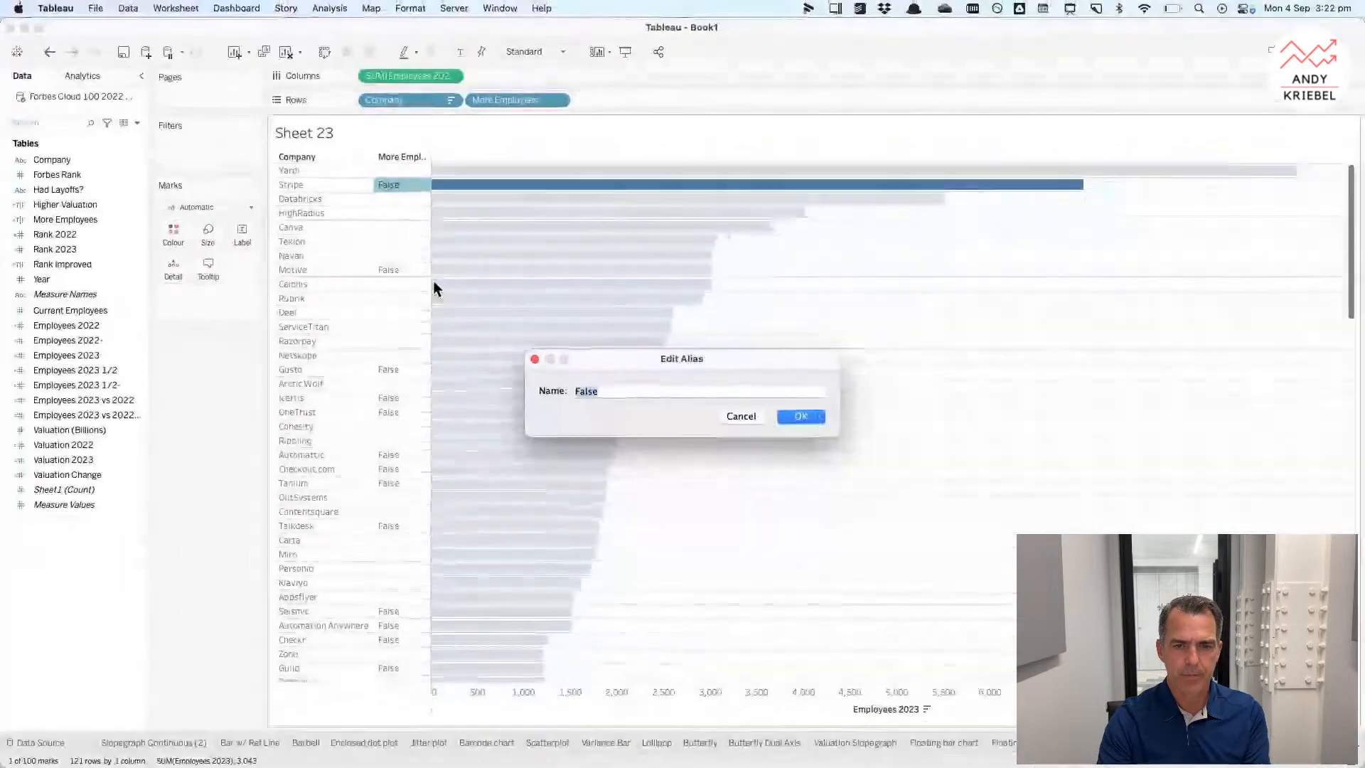
left_click(1050, 5)
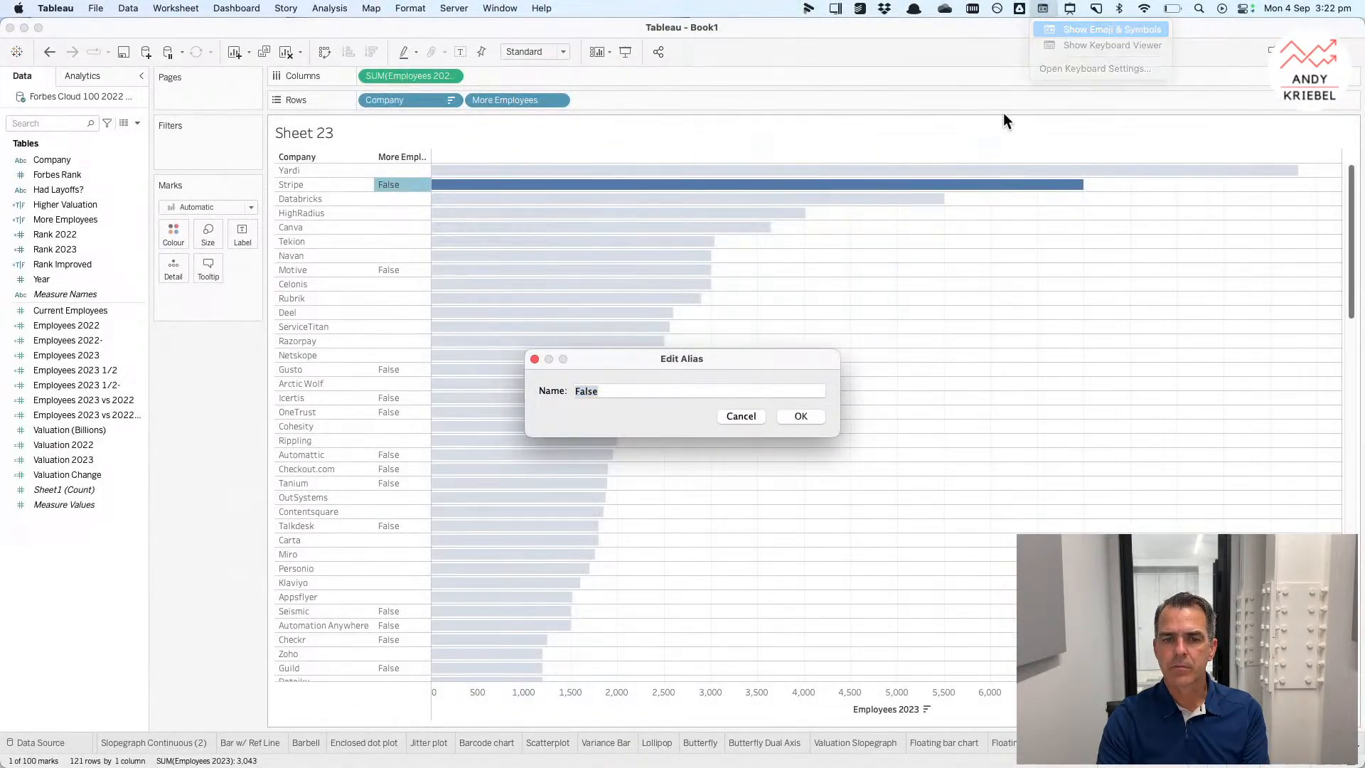
left_click(1047, 32)
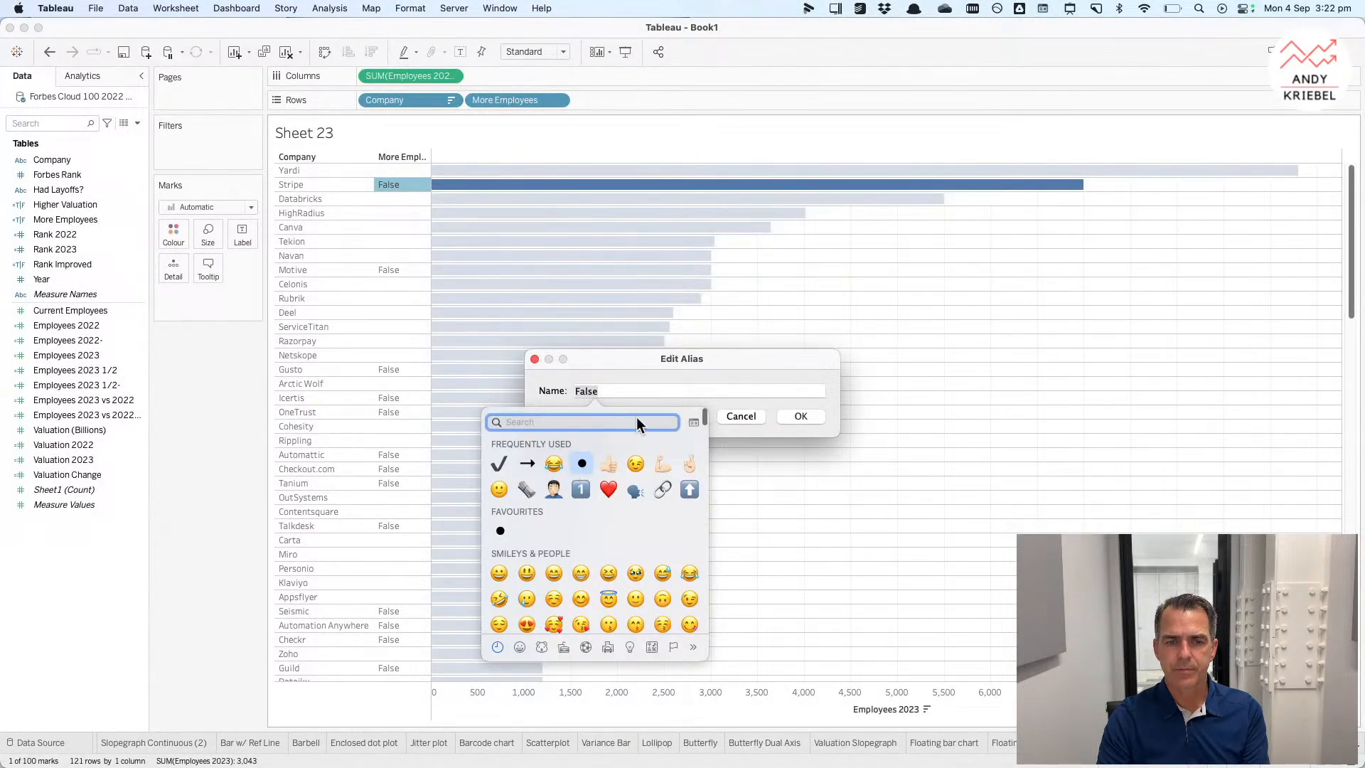
left_click(582, 463)
left_click(800, 417)
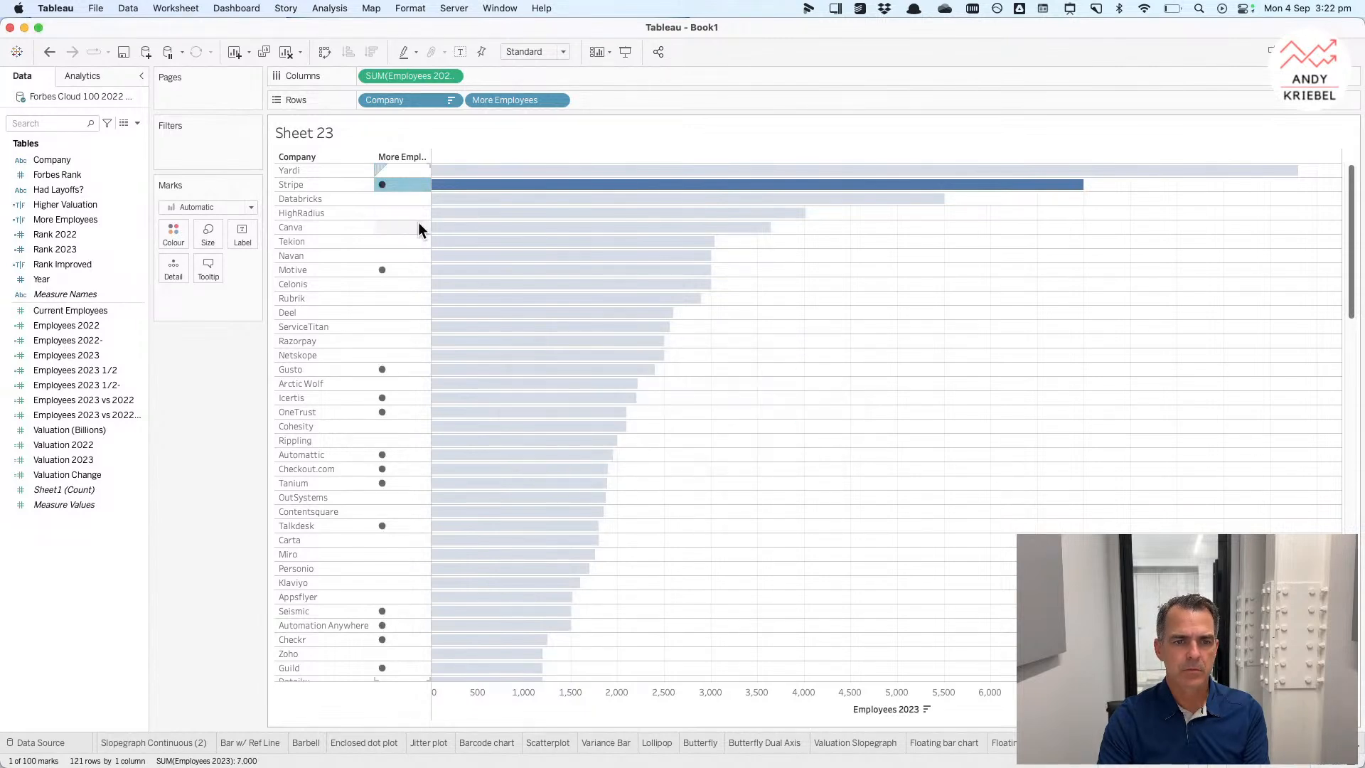
Step: Hide the field labels for rows and narrow the More Employees header column
right_click(391, 157)
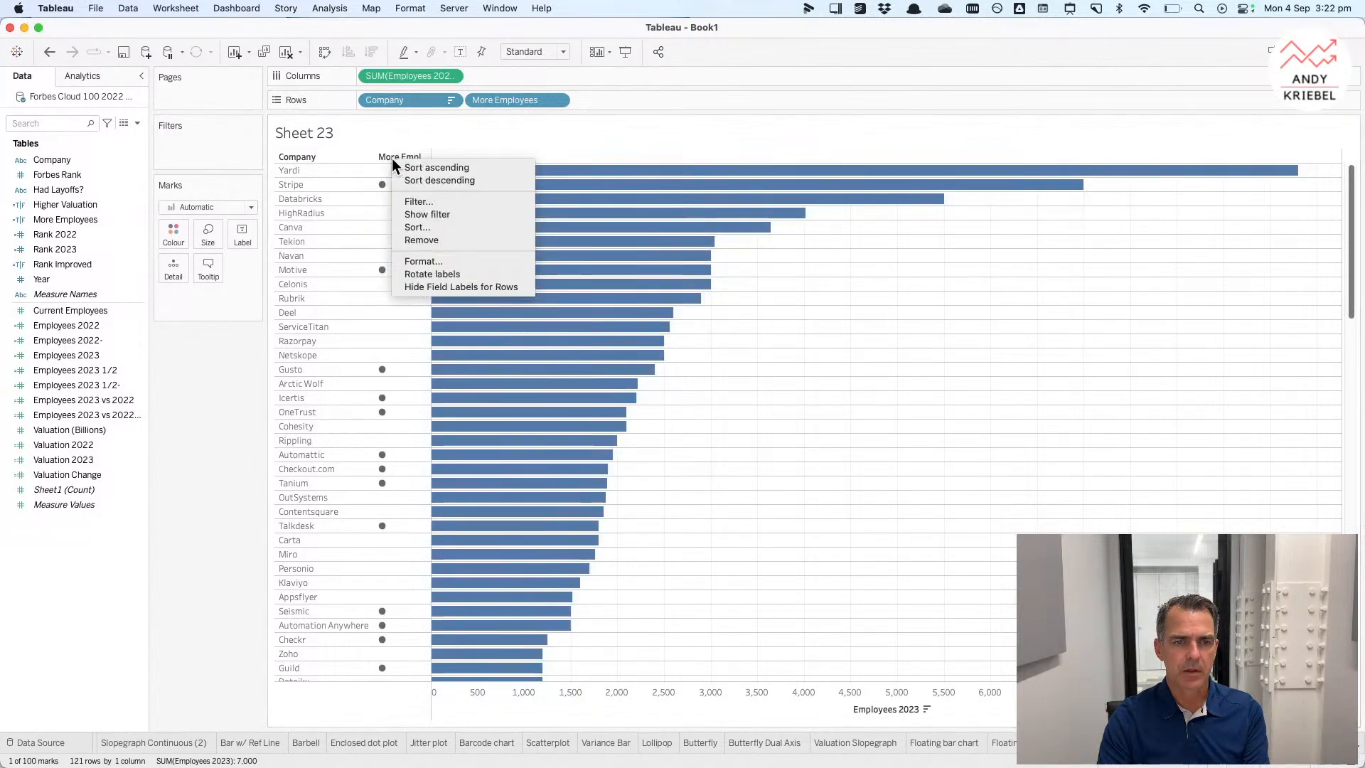
left_click(421, 287)
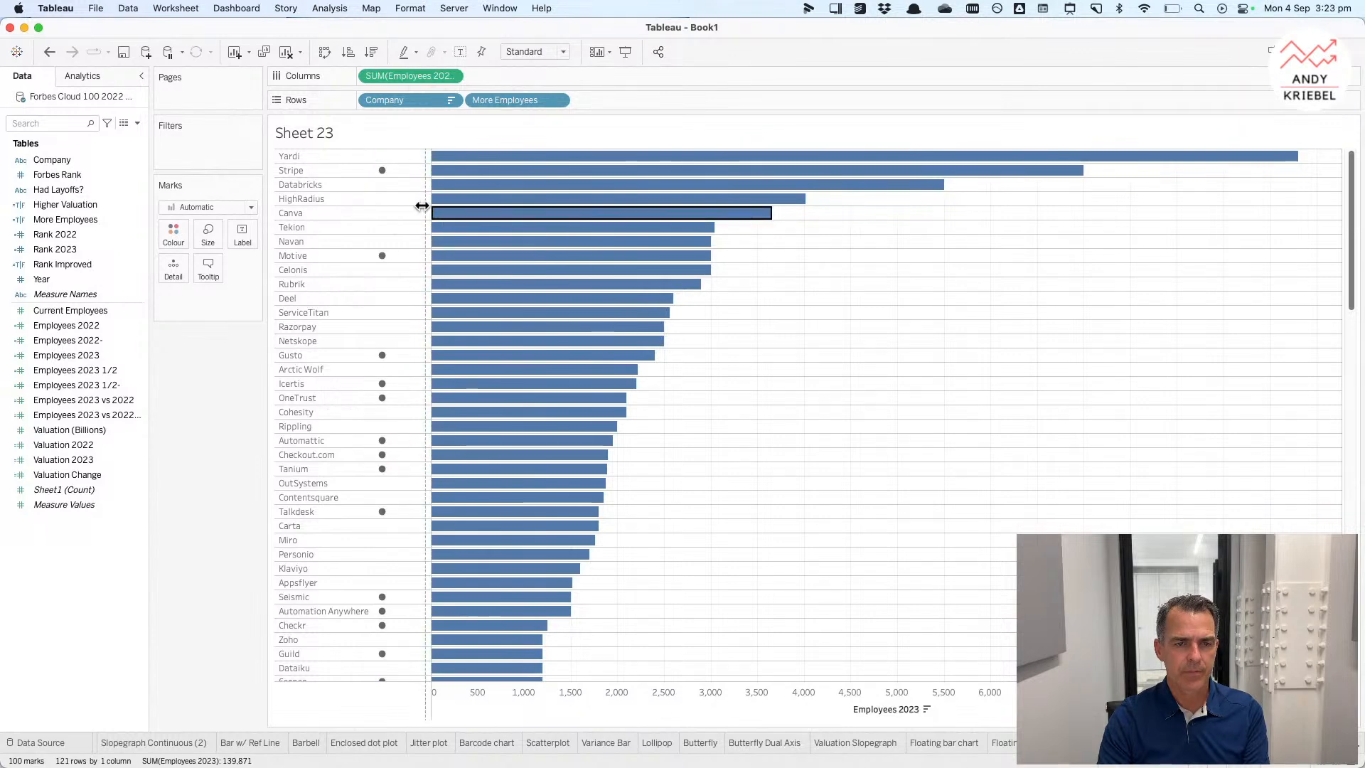
left_click_drag(396, 205, 359, 203)
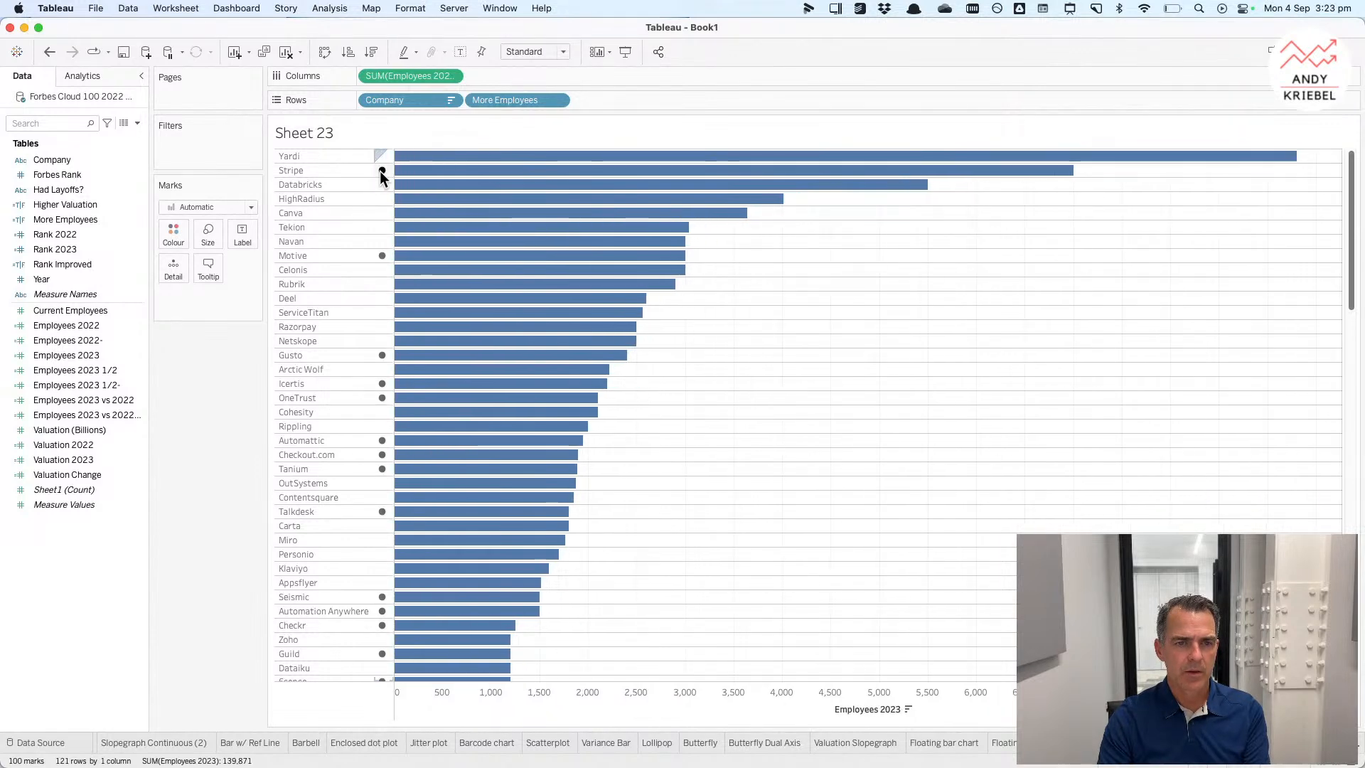
Step: Format the More Employees header with centre alignment and a red font colour
right_click(379, 170)
left_click(407, 227)
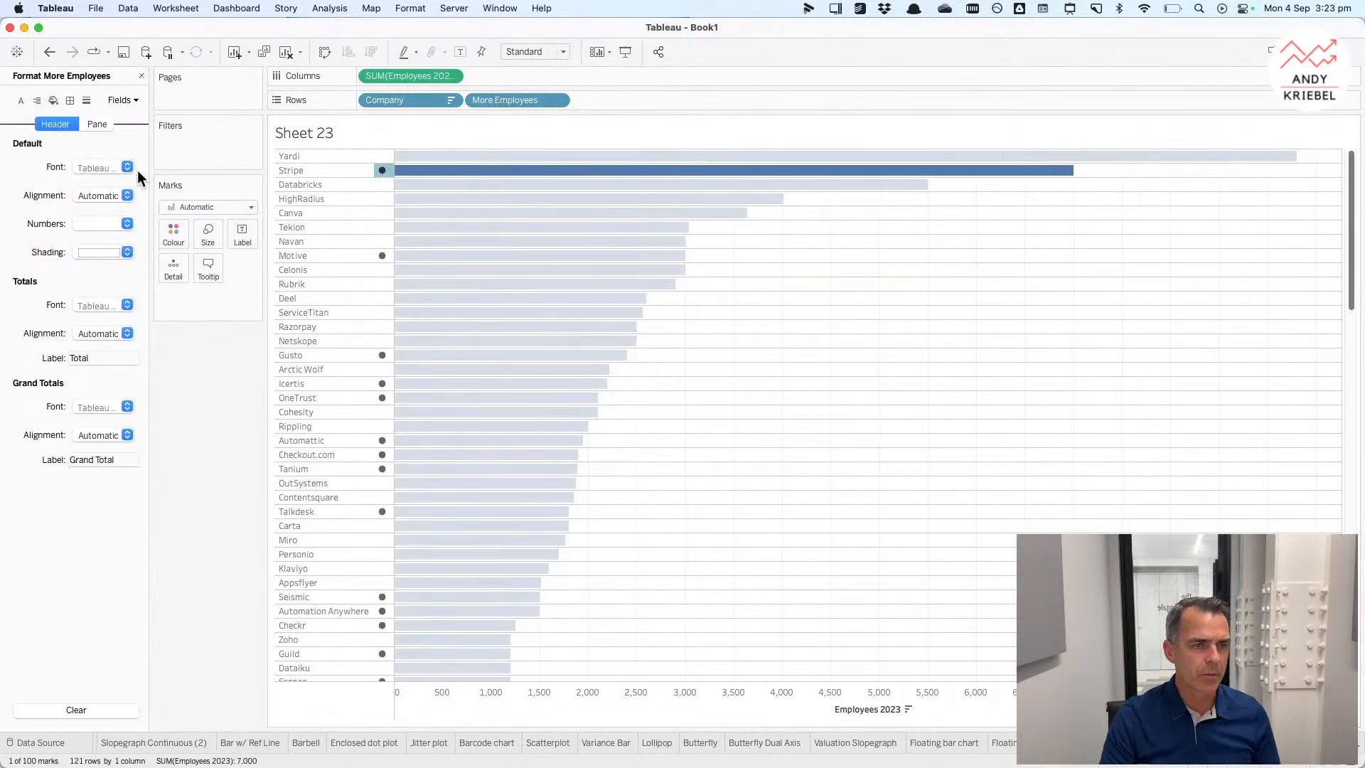
left_click(96, 197)
left_click(108, 263)
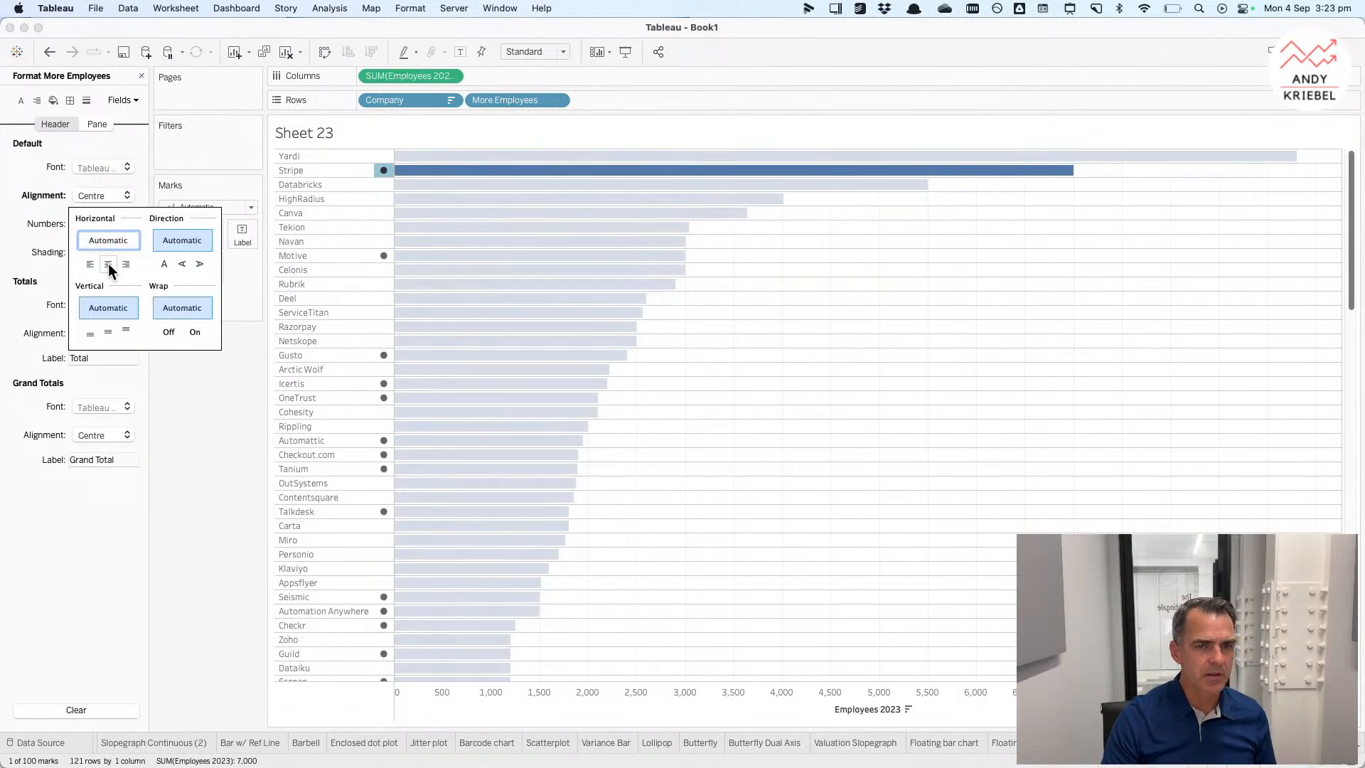
left_click(42, 181)
left_click(91, 167)
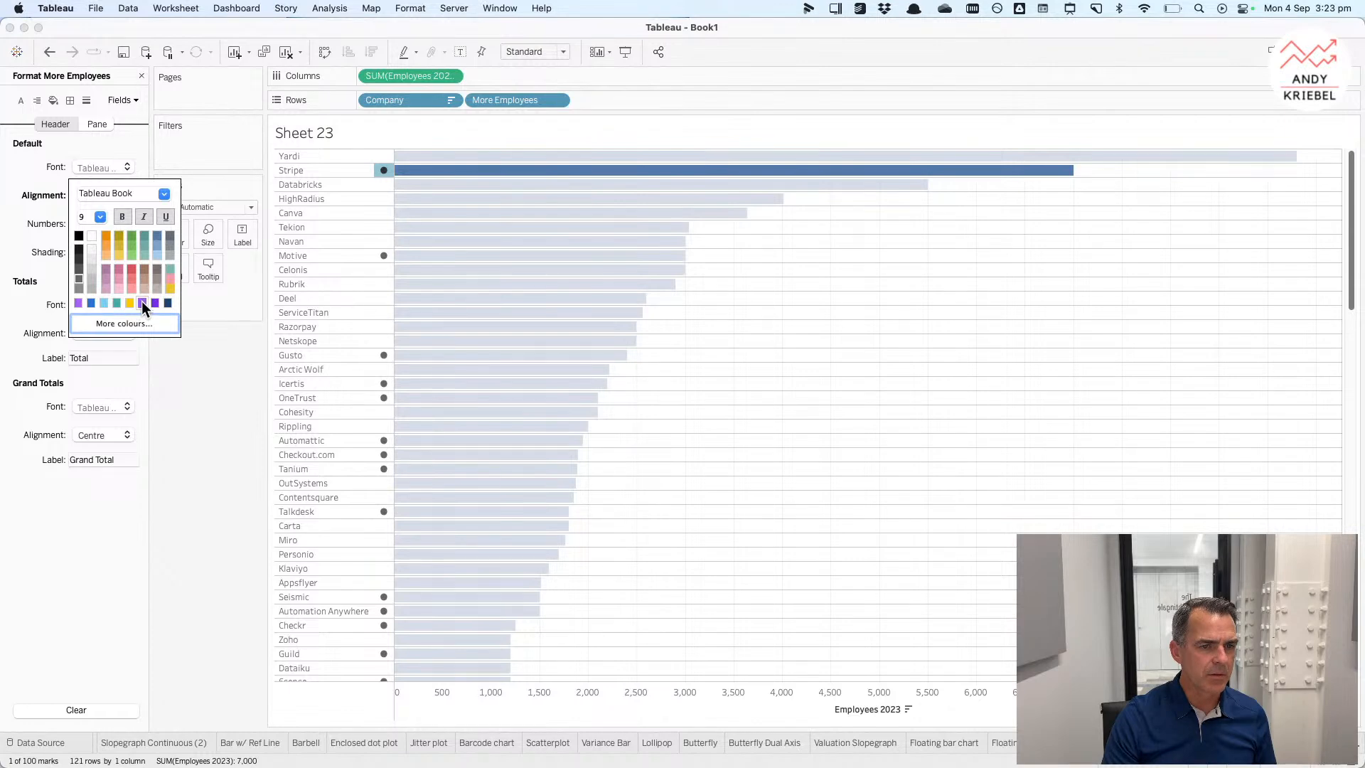
left_click(78, 303)
left_click(130, 267)
left_click(222, 480)
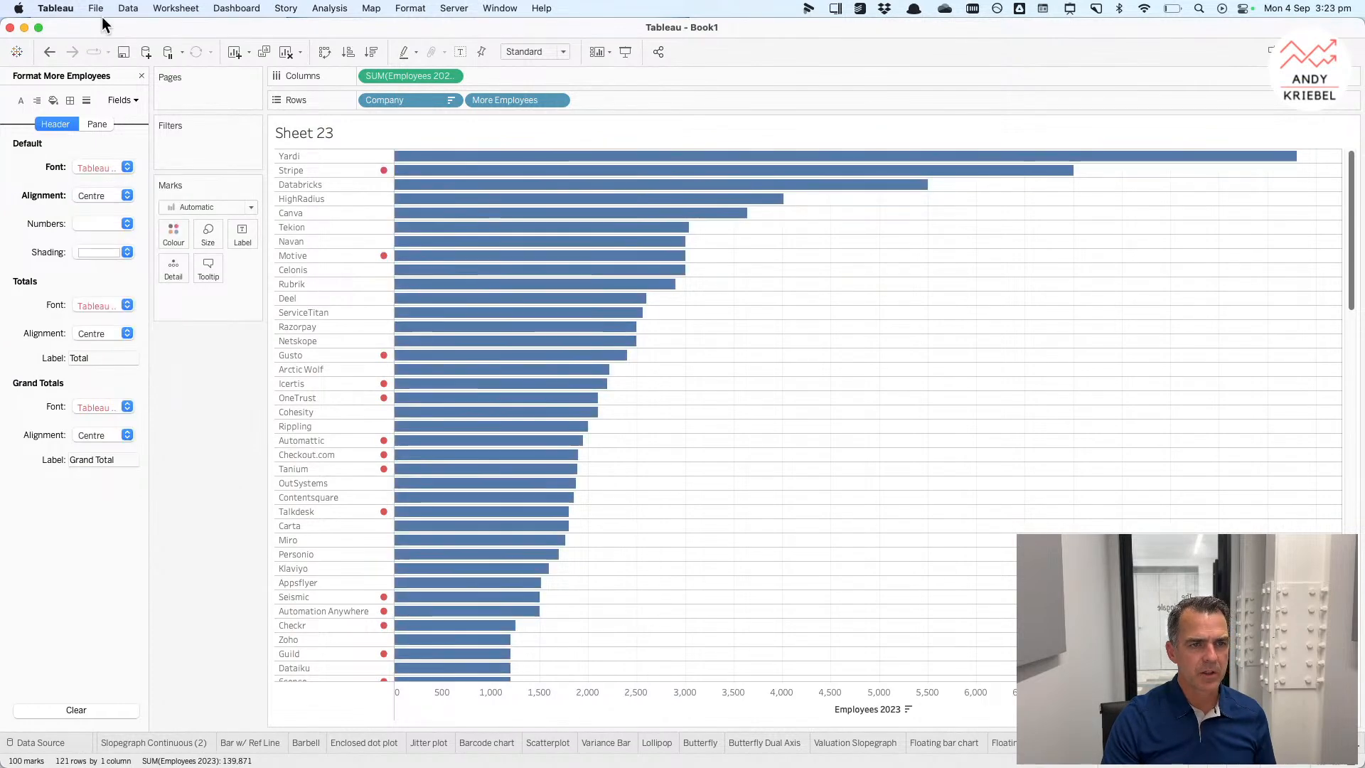
left_click(140, 76)
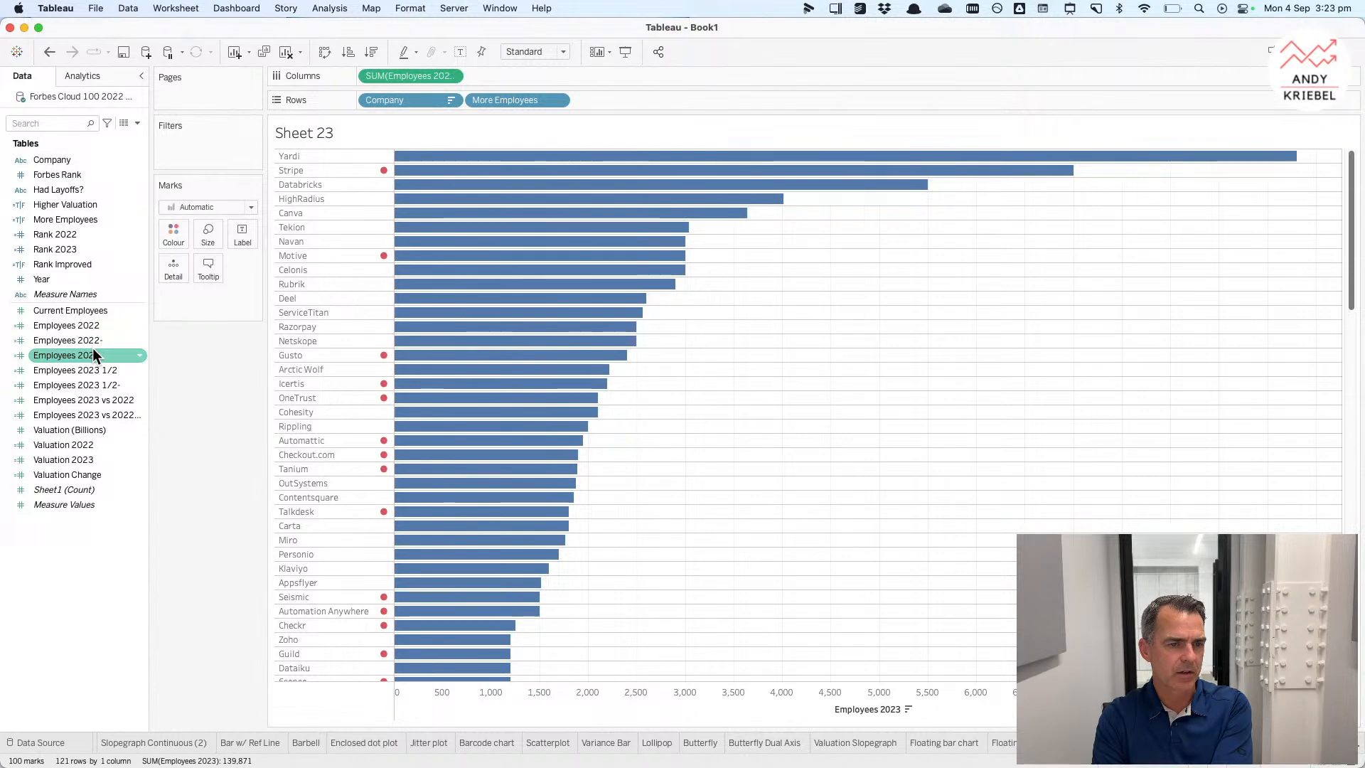
Step: Leaf through the earlier worksheets, ending on the Table sheet
left_click(198, 743)
scroll(221, 743, "up", 3)
left_click(153, 743)
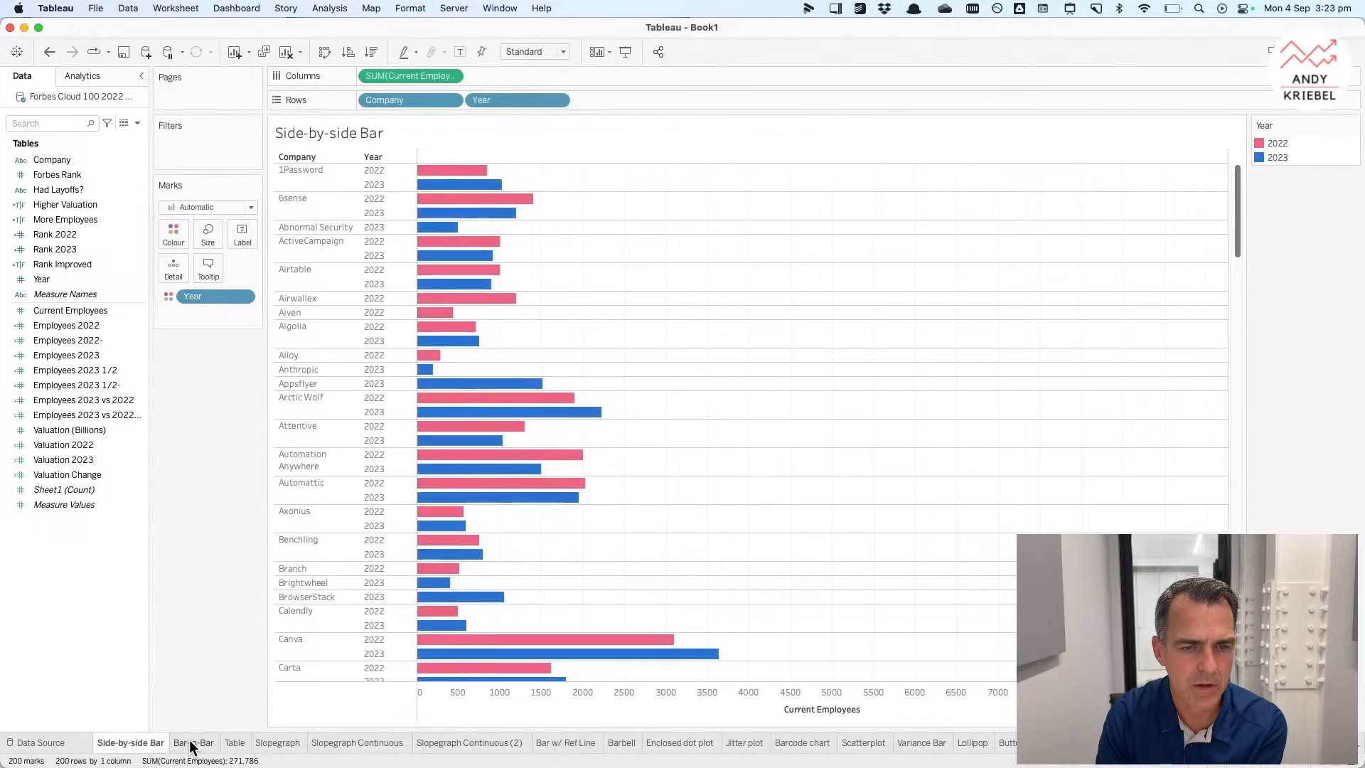
left_click(193, 743)
left_click(243, 742)
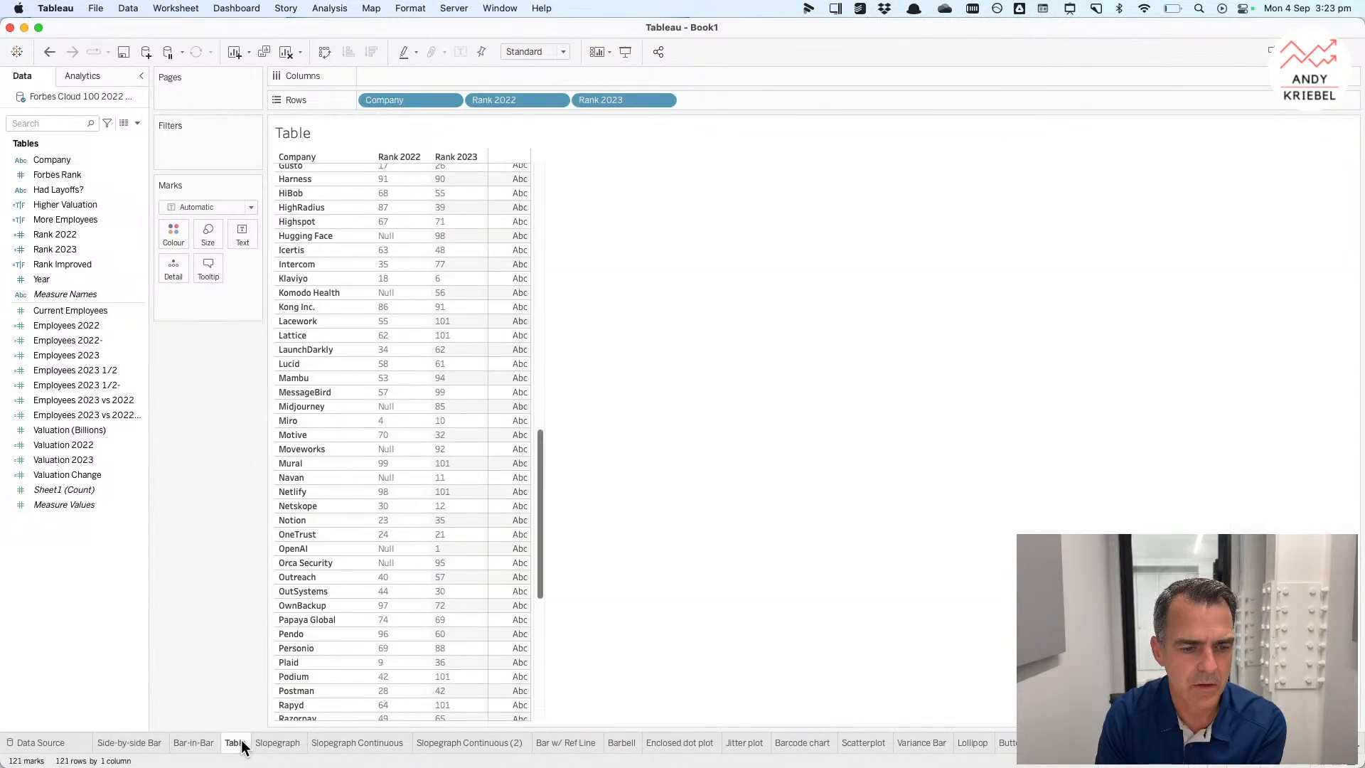
Step: Open the Bar-in-Bar sheet and put the Year field back onto the Marks card for colour and size
left_click(197, 743)
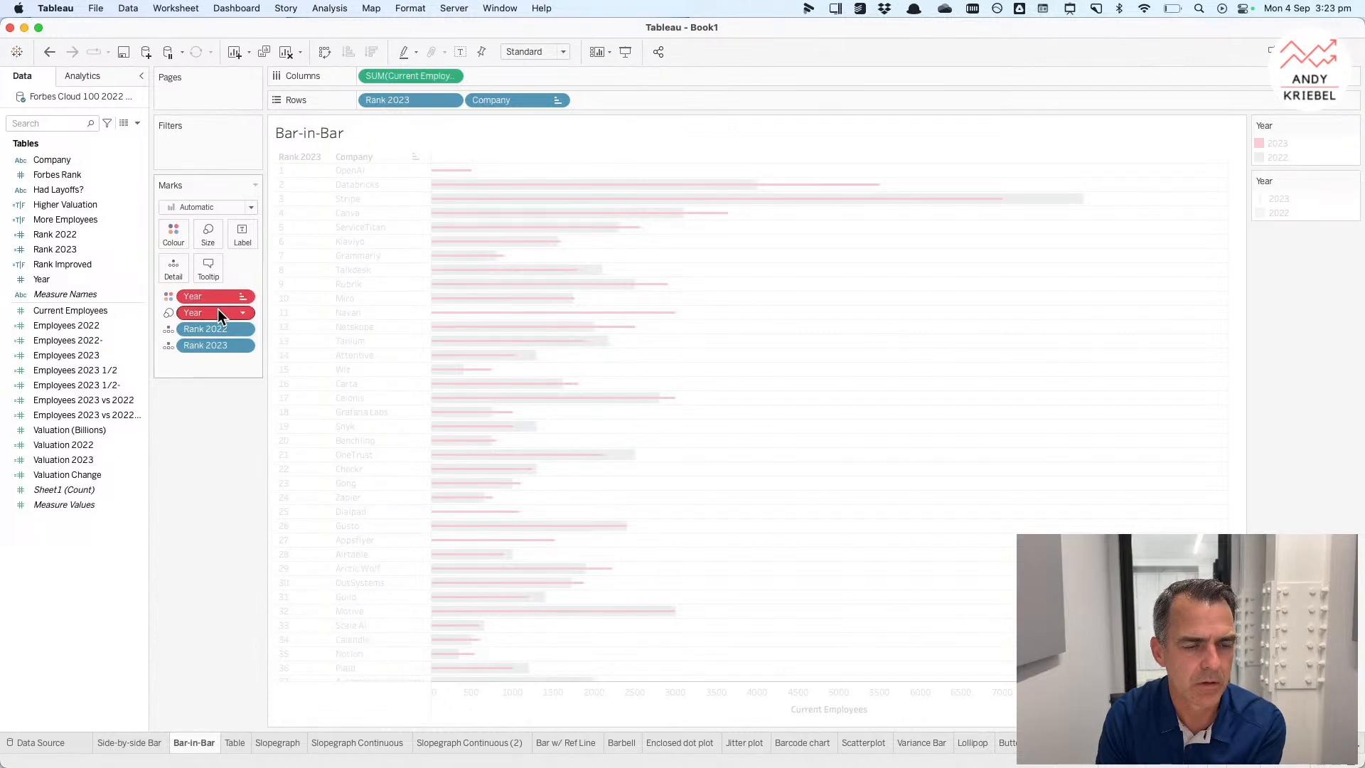
mouse_move(218, 310)
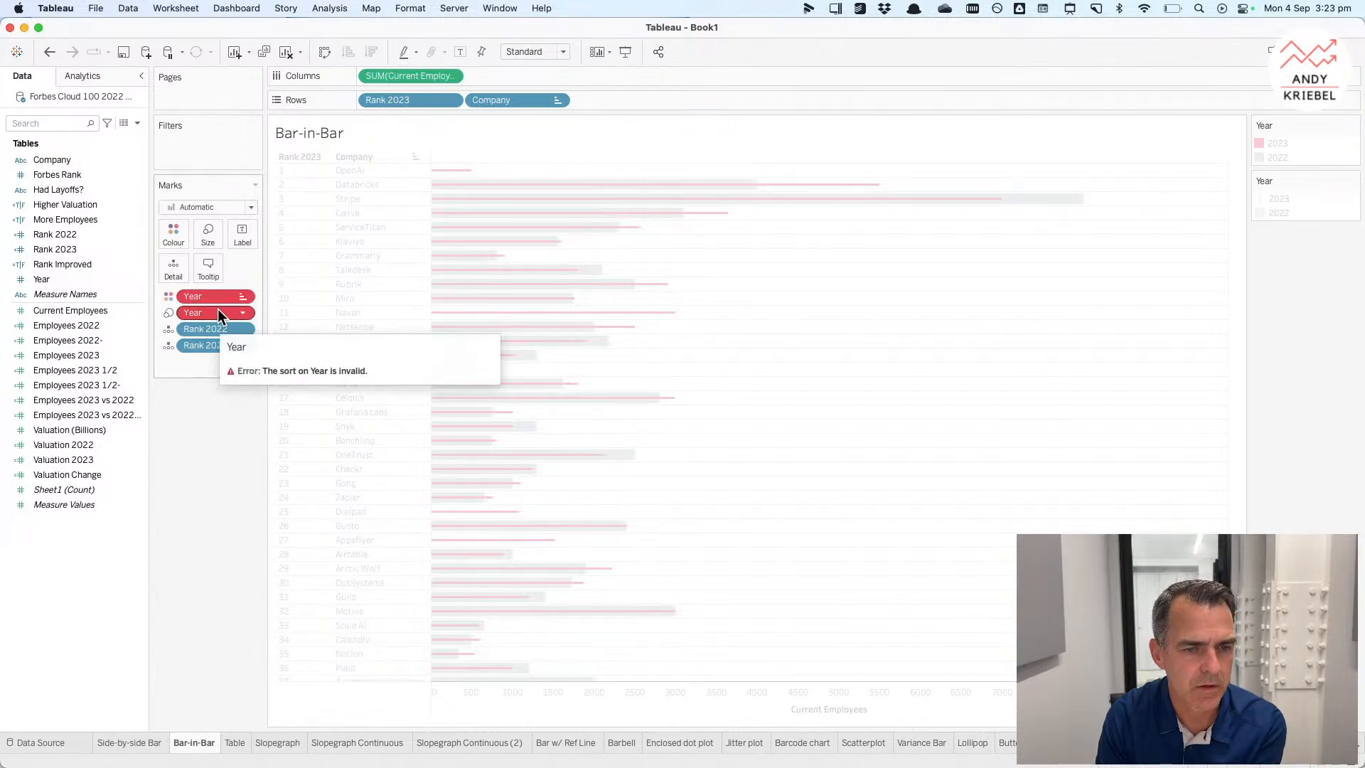
left_click_drag(62, 279, 205, 299)
left_click_drag(41, 279, 192, 310)
Step: Clear the sort on the Year field and move 2023 above 2022 in the Year colour legend
left_click(244, 313)
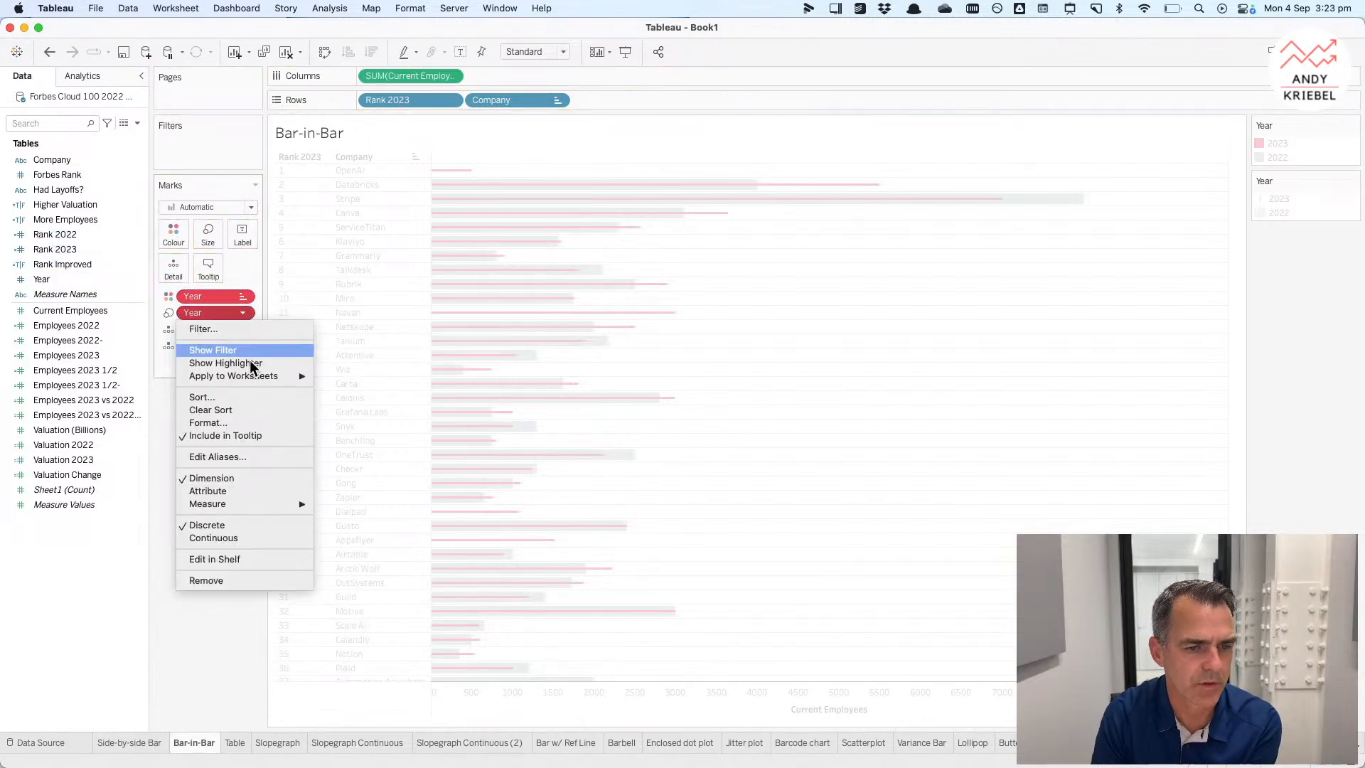
left_click(241, 398)
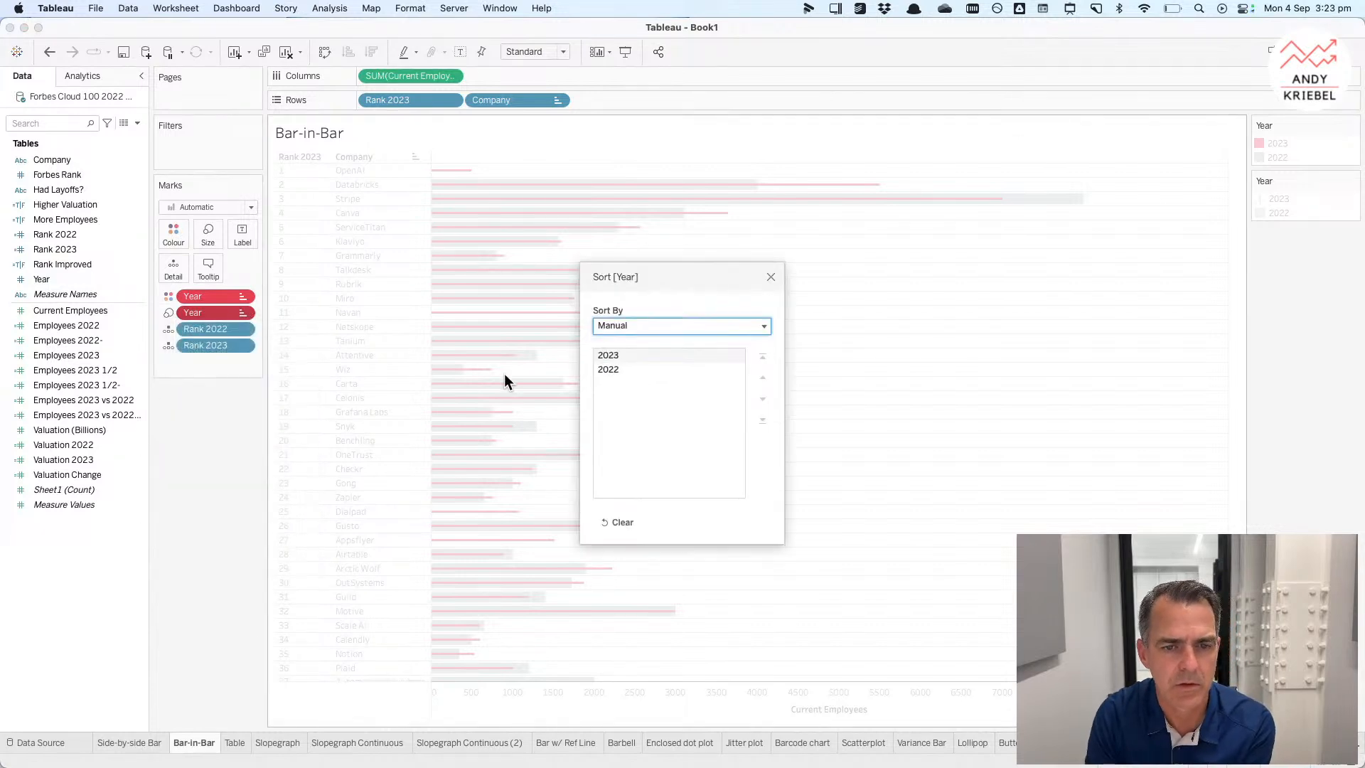
left_click(770, 276)
left_click(240, 314)
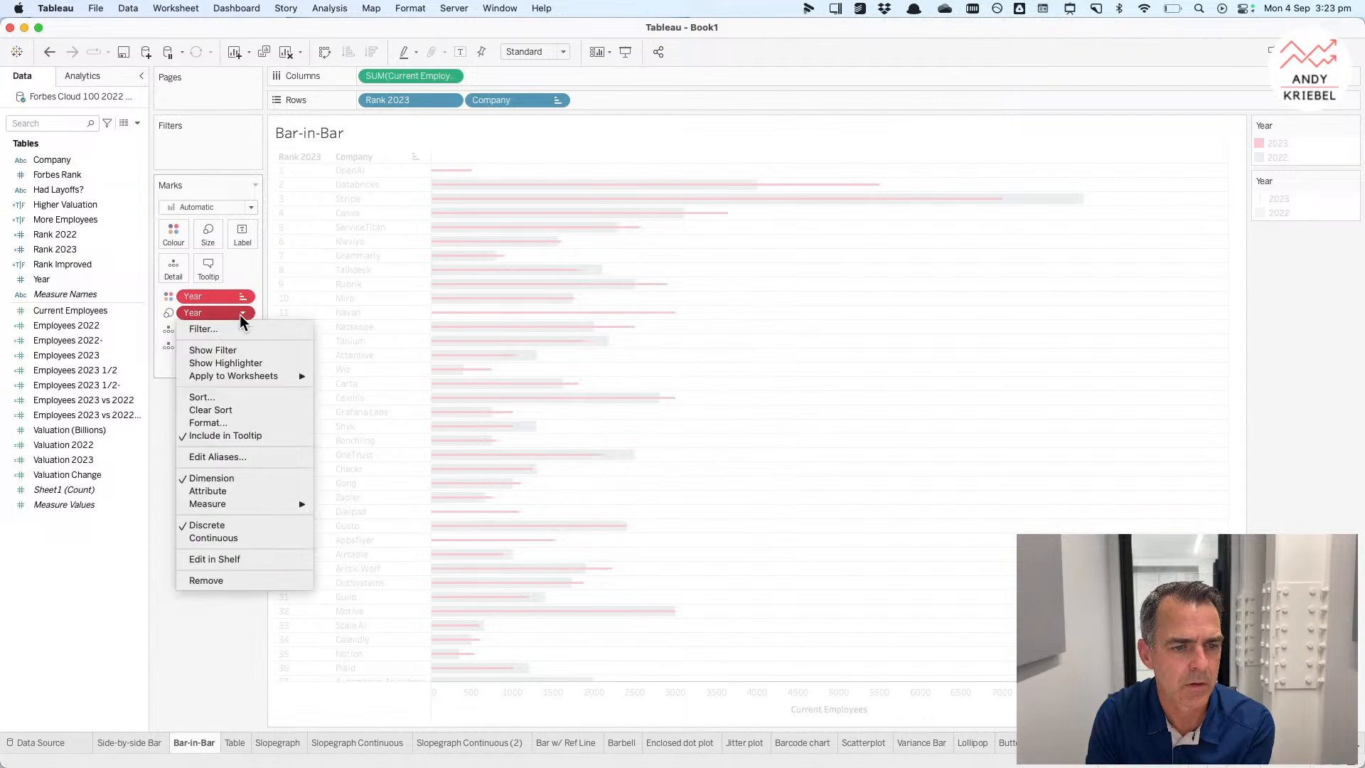
left_click(228, 407)
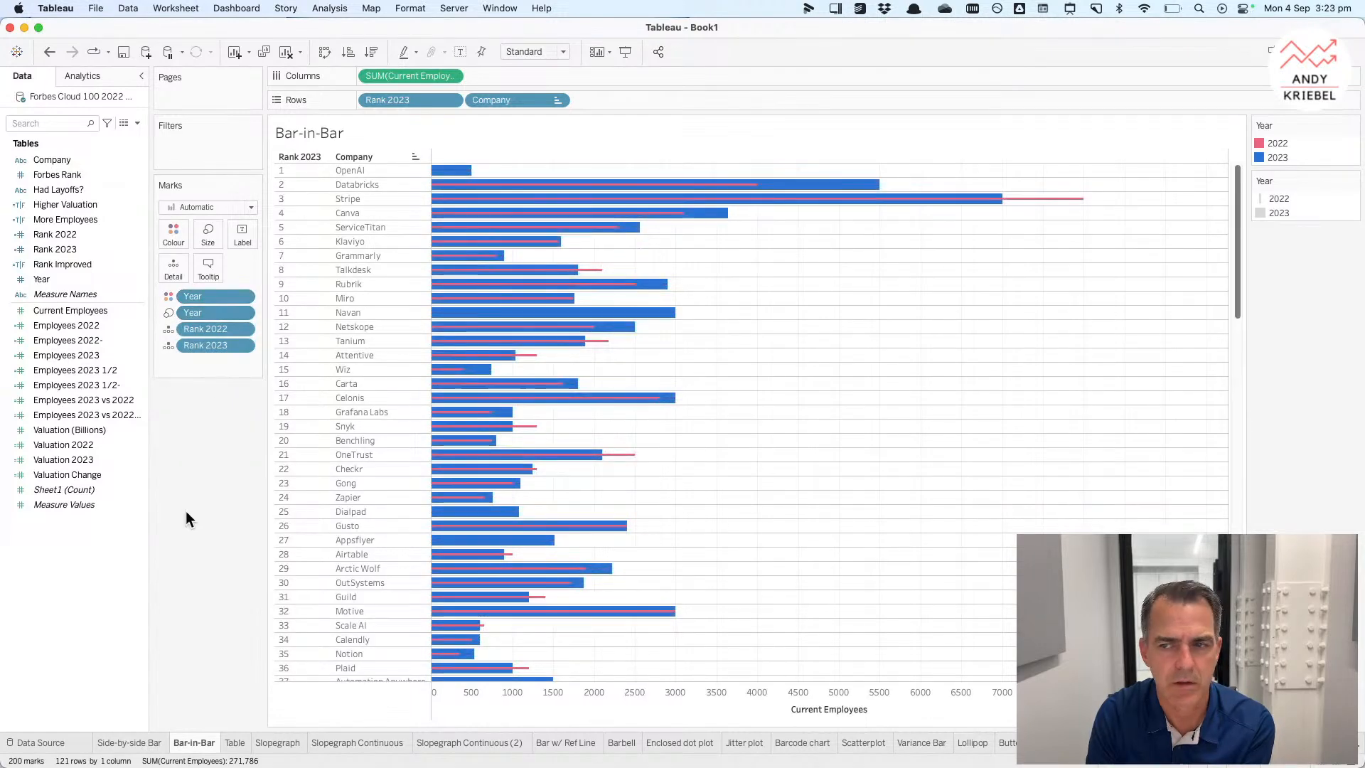
left_click(1278, 213)
left_click_drag(1278, 213, 1277, 198)
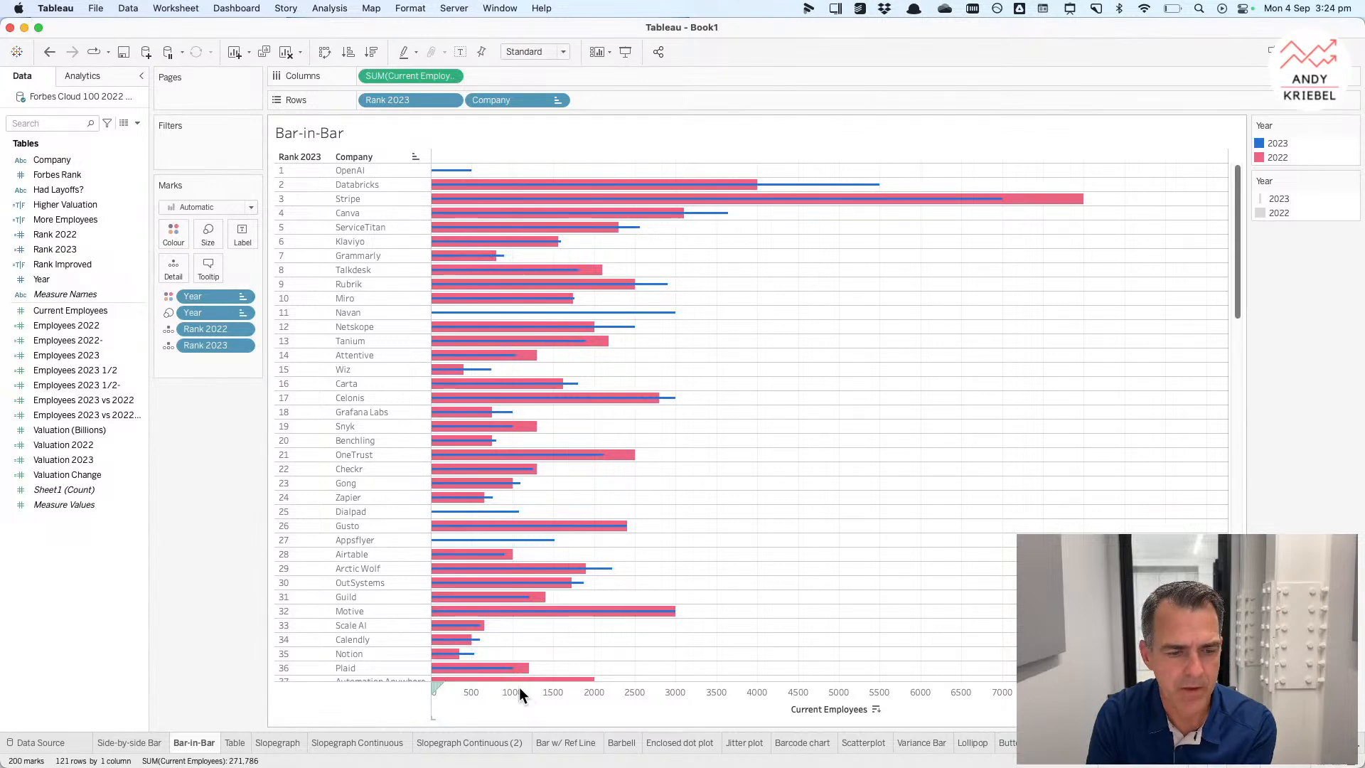
Step: Go to Sheet 23 and add Employees 2022 to the Detail of the marks
left_click(235, 744)
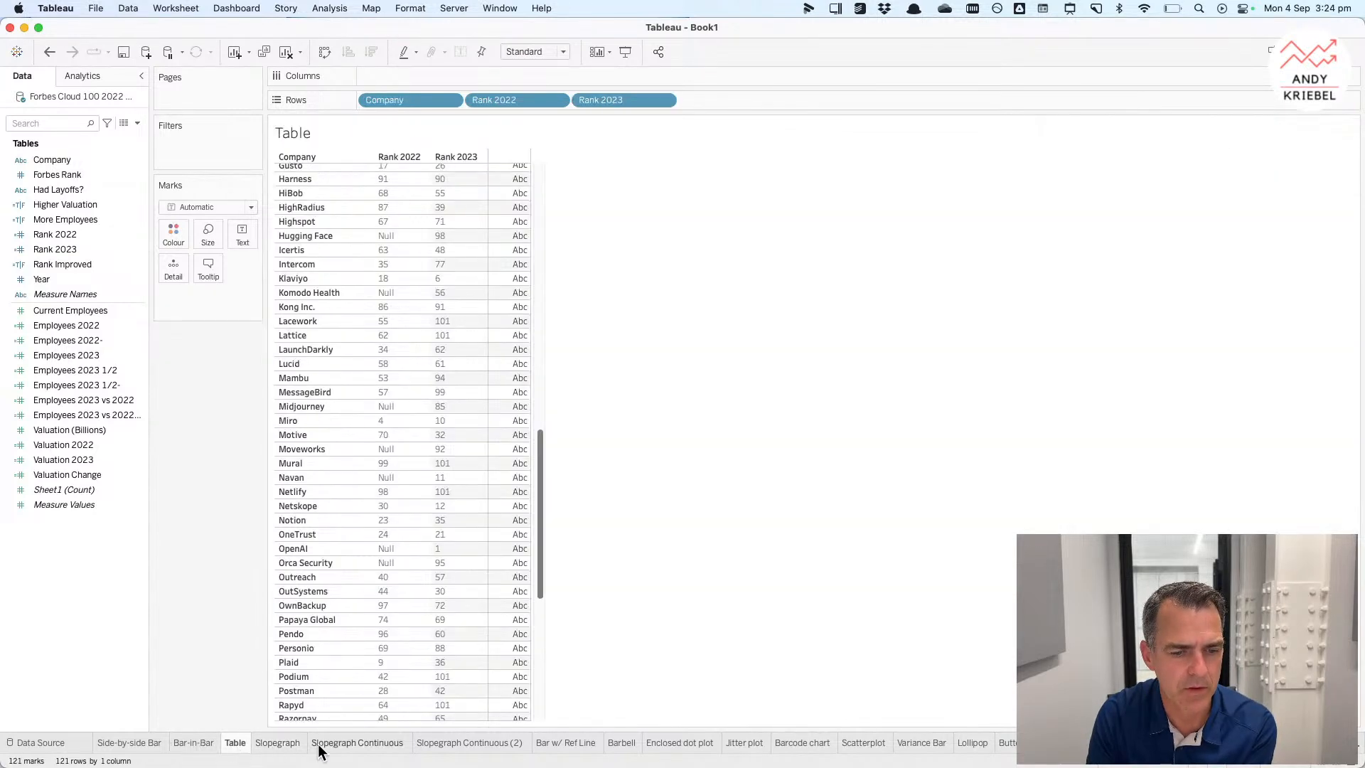
left_click(469, 743)
left_click(569, 743)
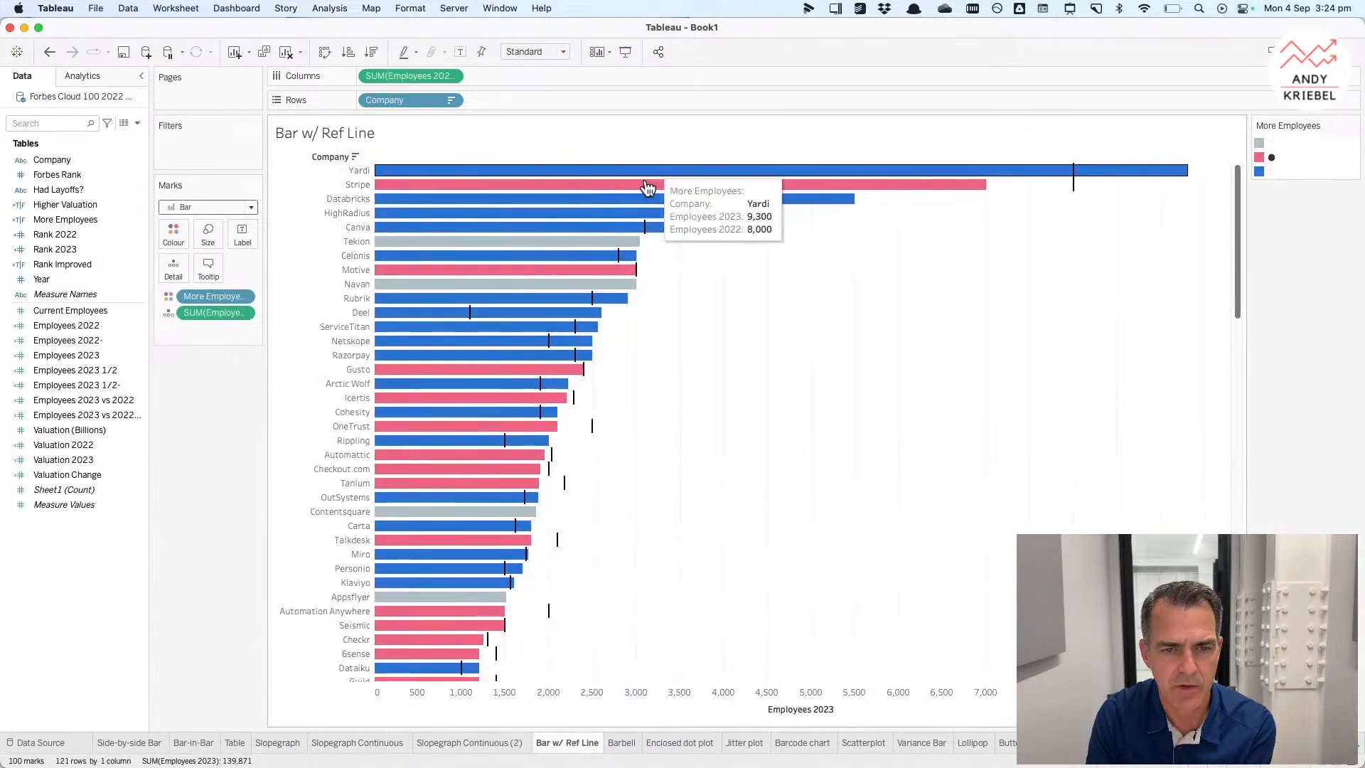
left_click(1301, 764)
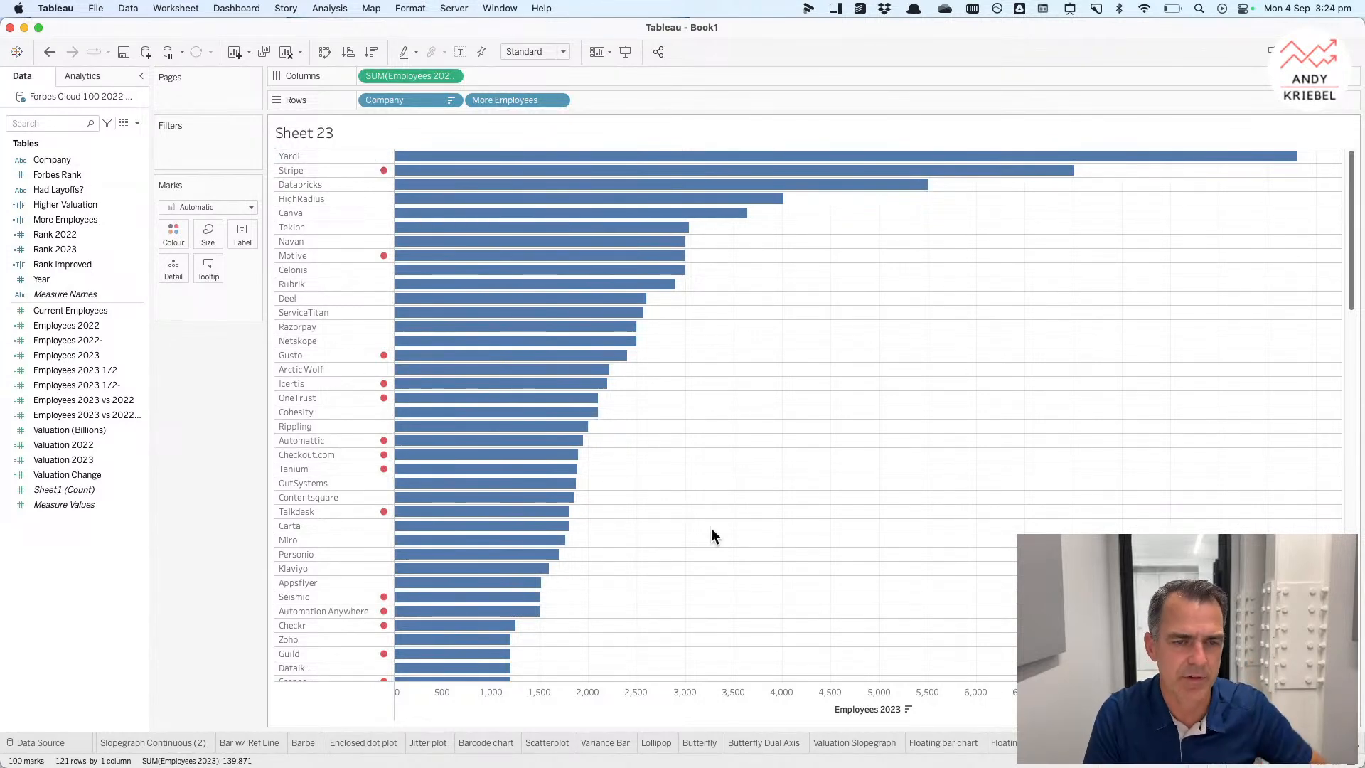
left_click_drag(74, 327, 165, 270)
Step: Add a per-cell reference line at the average of SUM(Employees 2022), darkening its line and disabling the recalculated line option
left_click(89, 74)
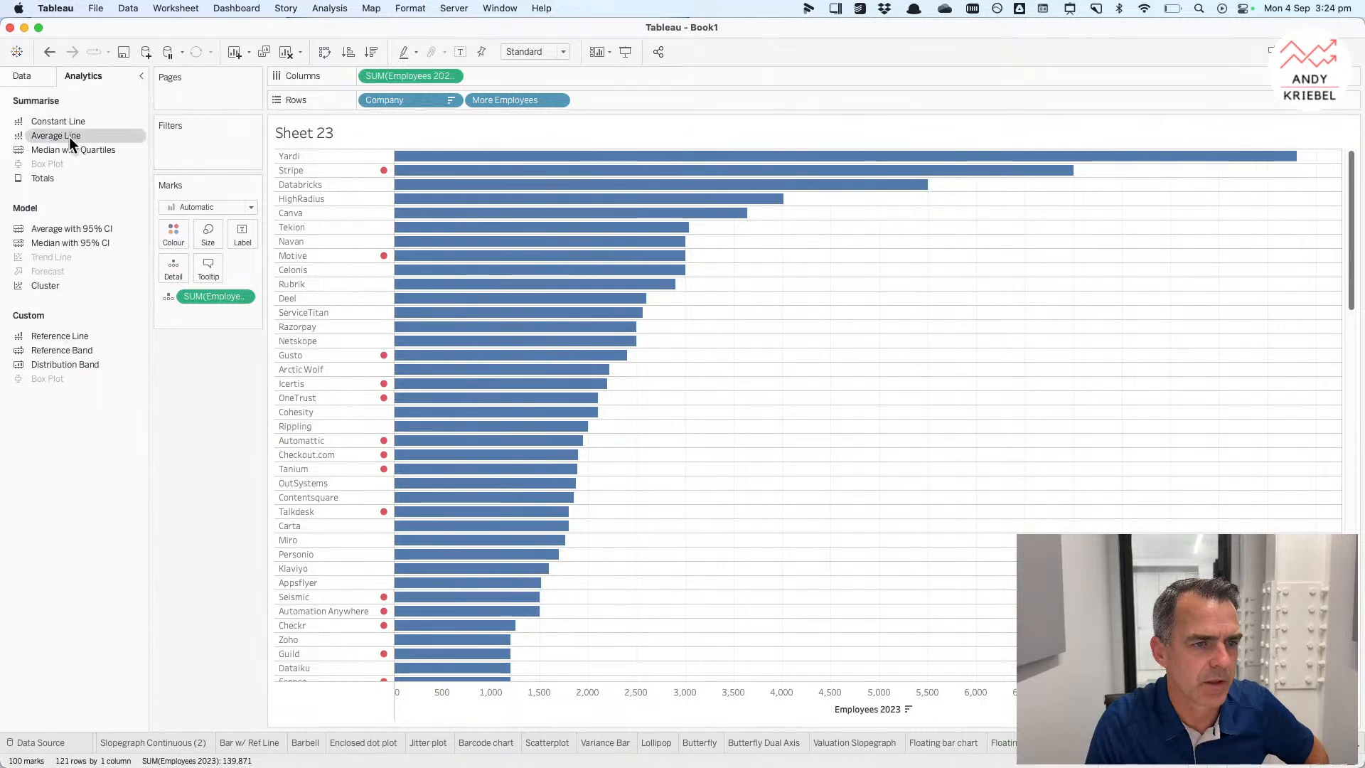
left_click_drag(64, 335, 495, 180)
left_click(619, 296)
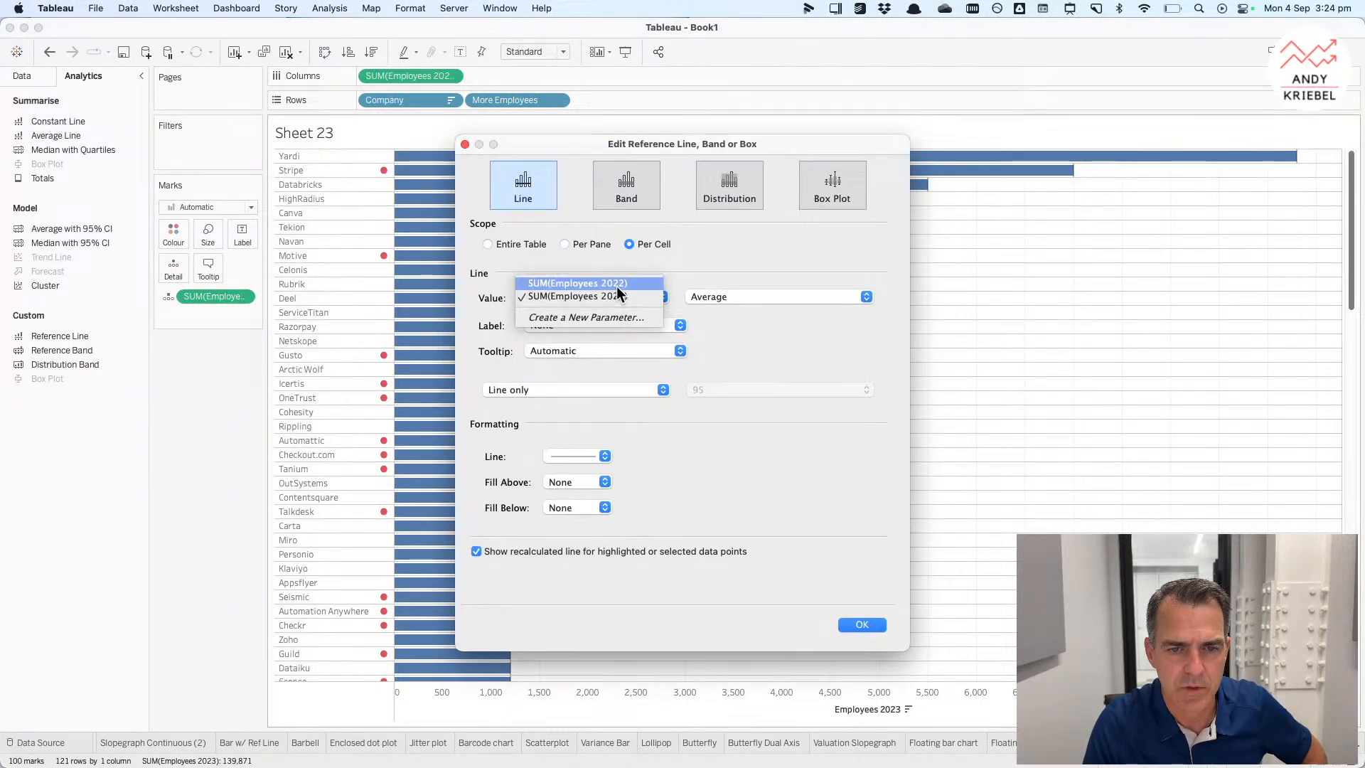
left_click(617, 284)
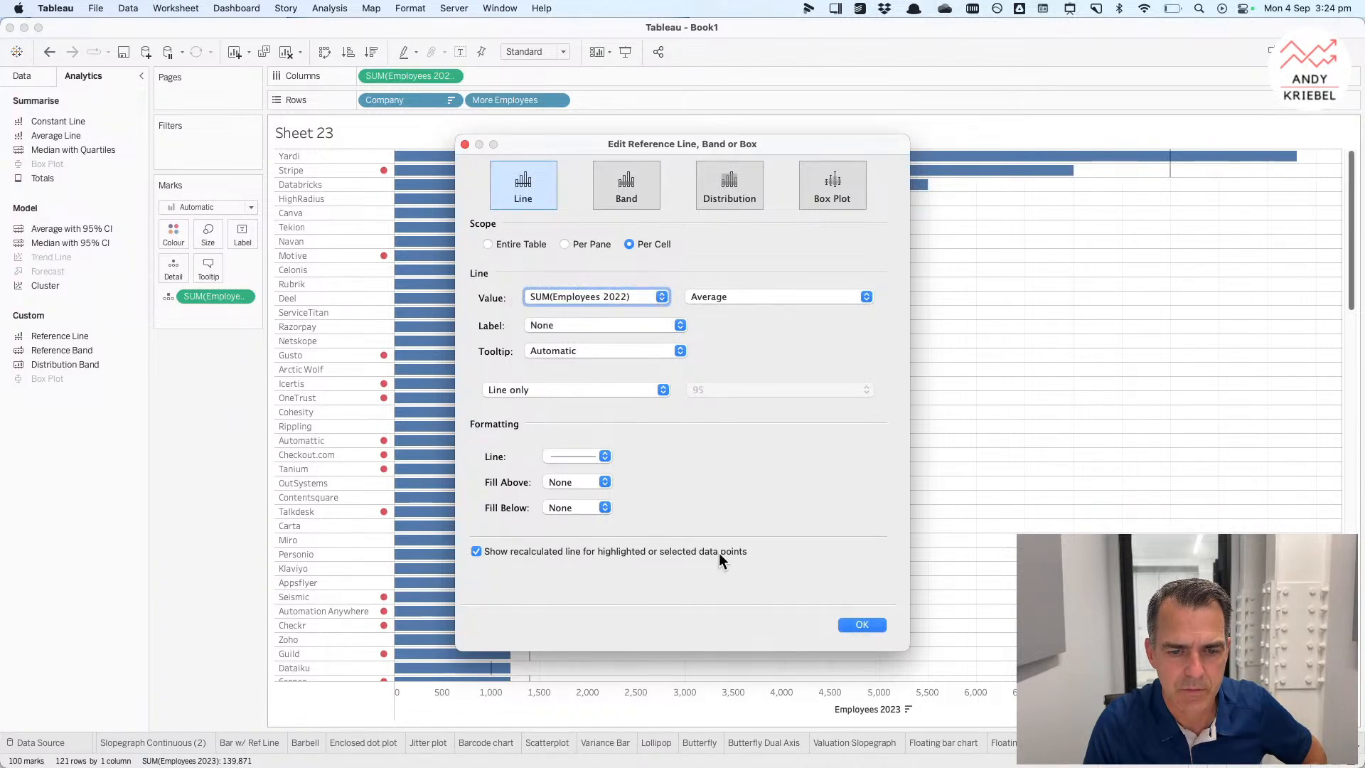
left_click(585, 459)
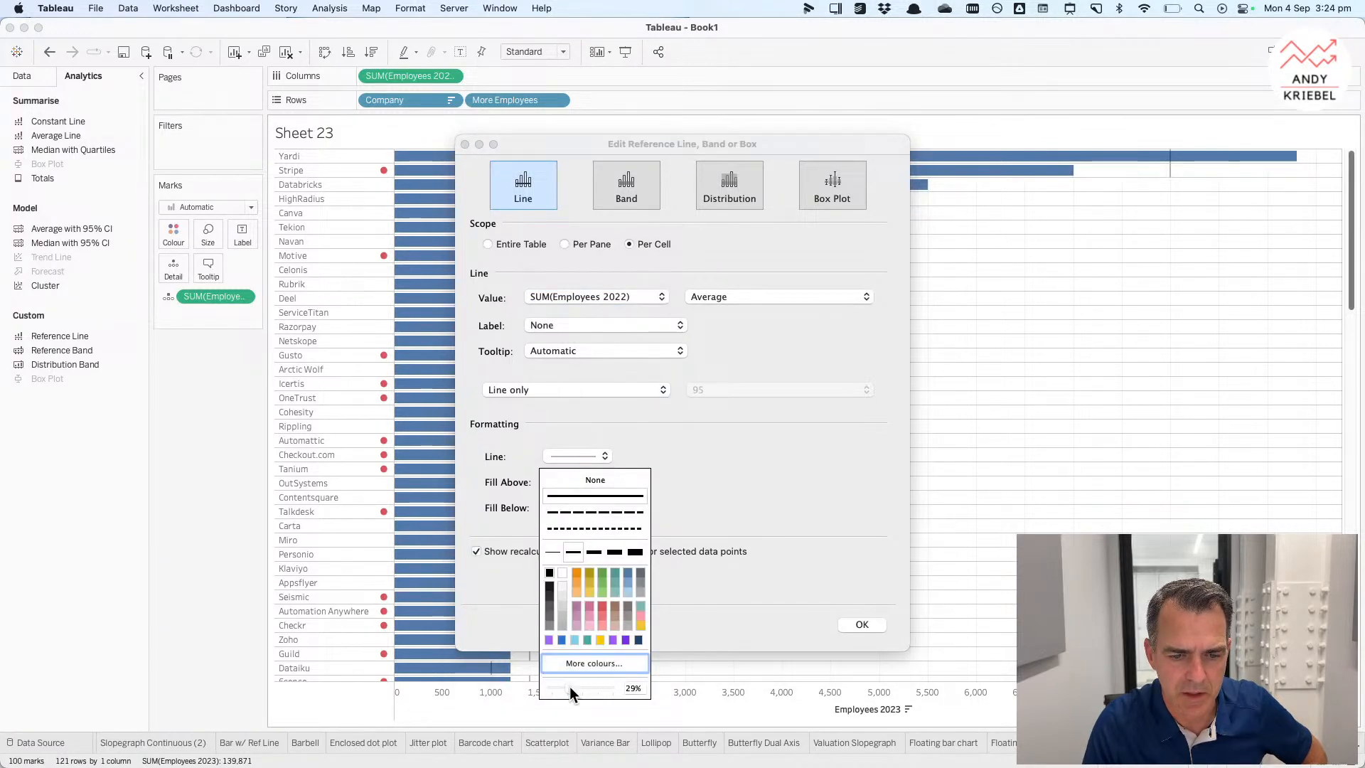
left_click_drag(569, 689, 637, 693)
left_click(826, 531)
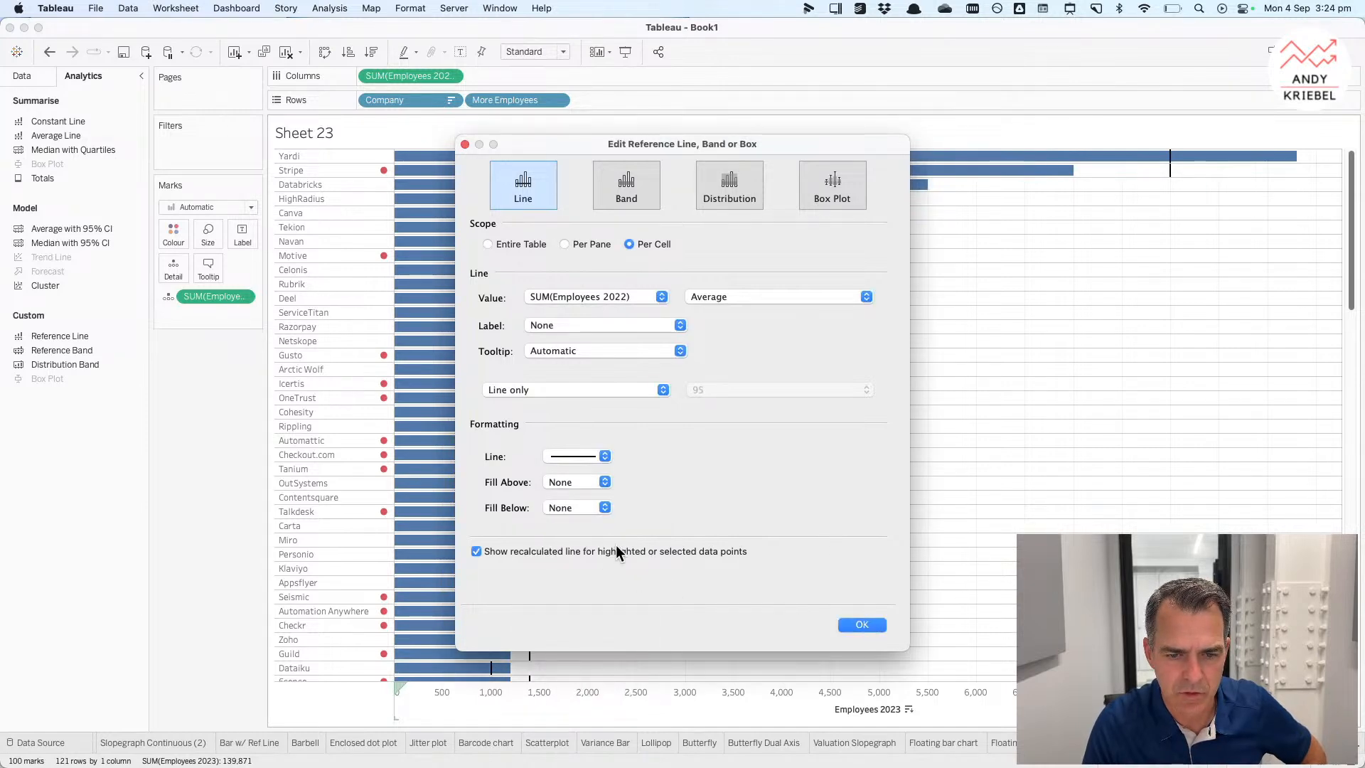
left_click(861, 625)
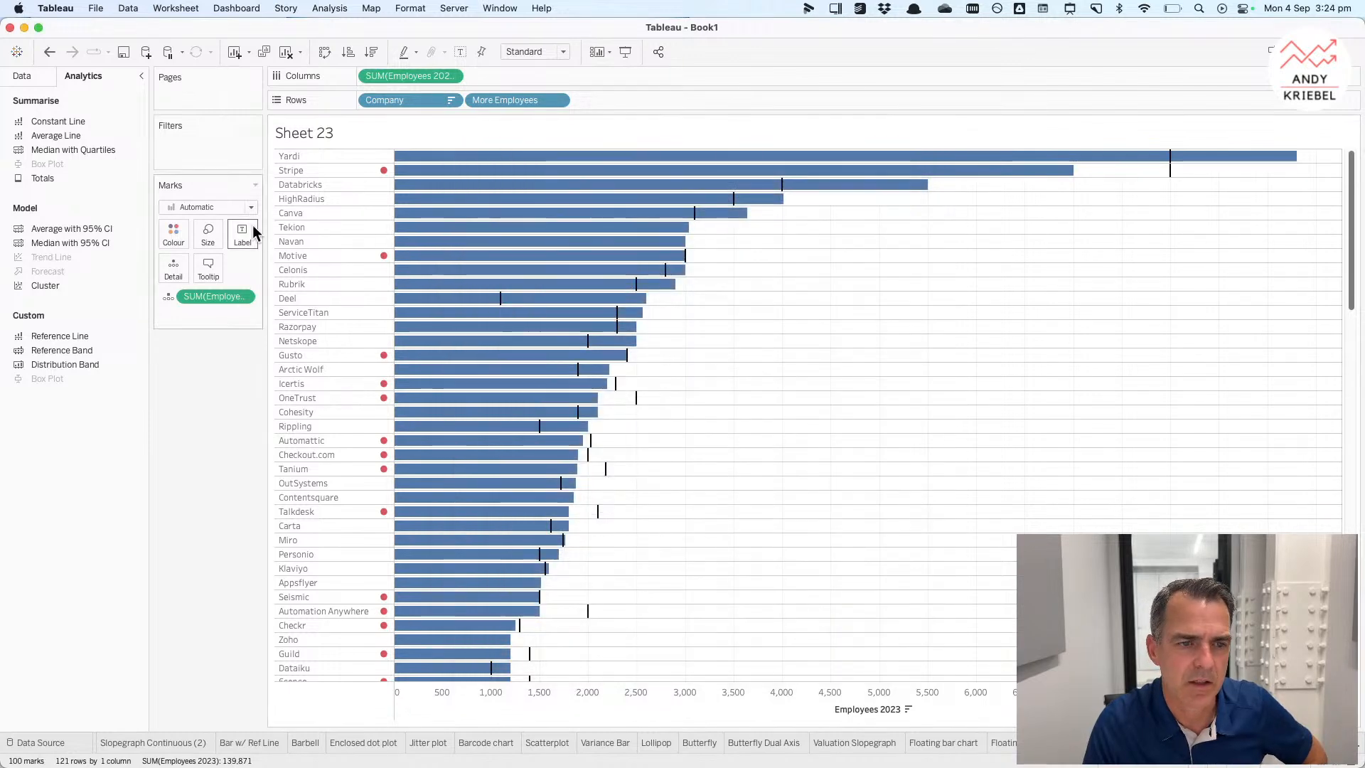
Step: Colour the bars light grey
left_click(183, 230)
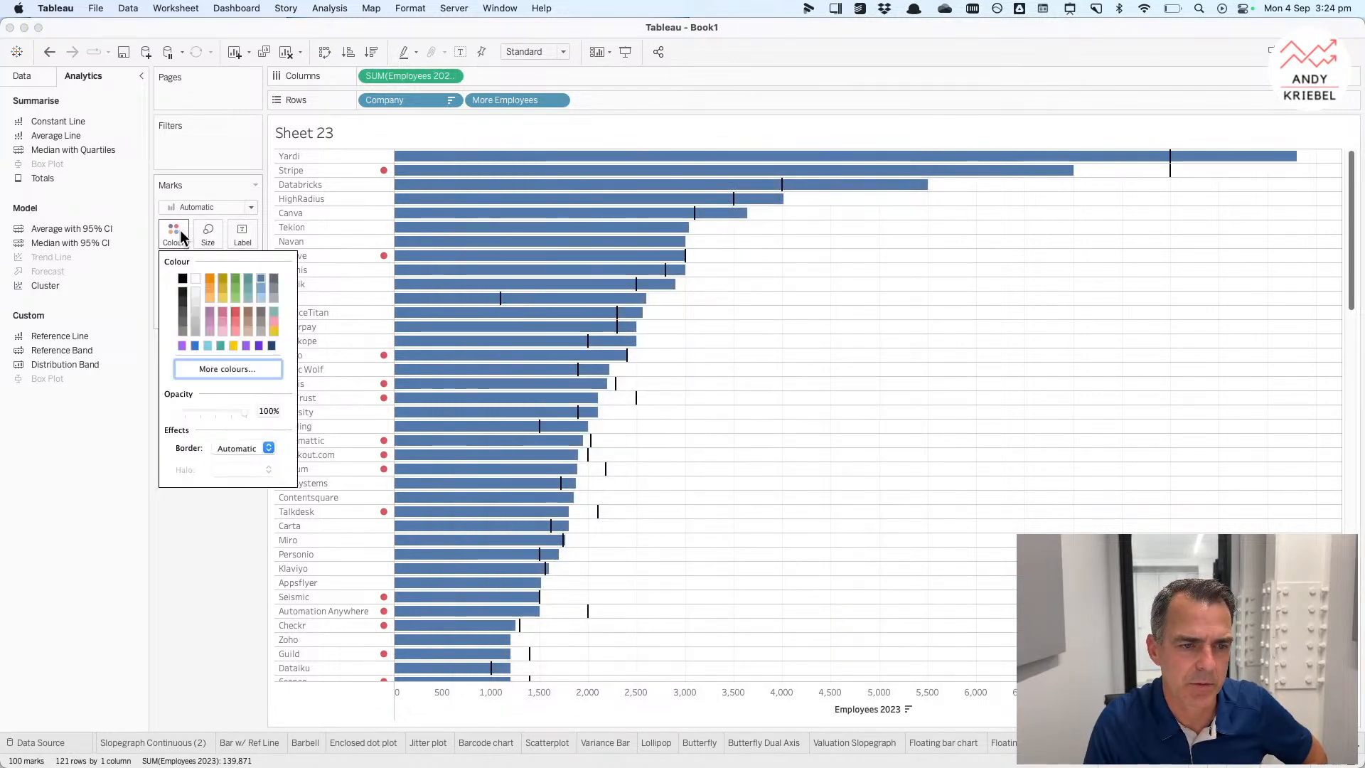
left_click(194, 307)
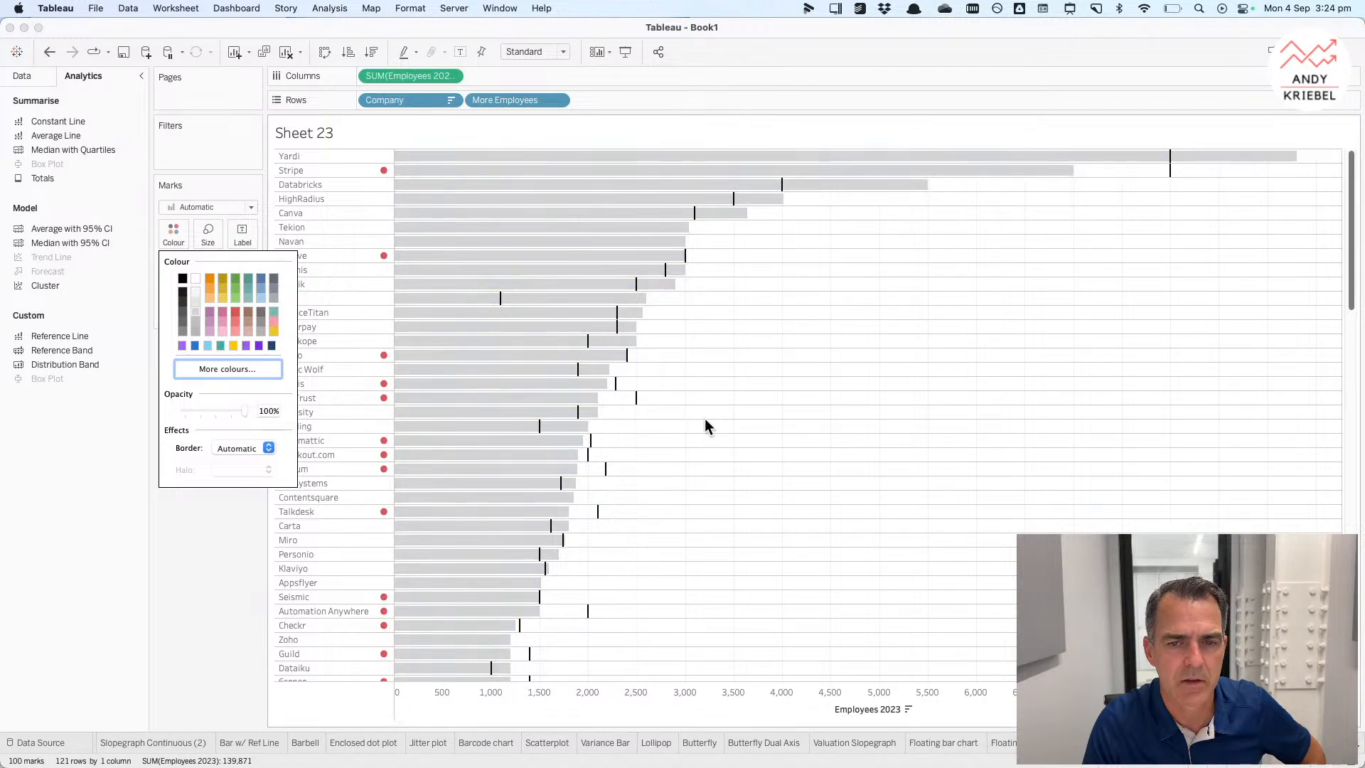
left_click(705, 418)
Step: Reduce the size of the bars to thin lines
left_click(208, 232)
left_click_drag(298, 271, 252, 274)
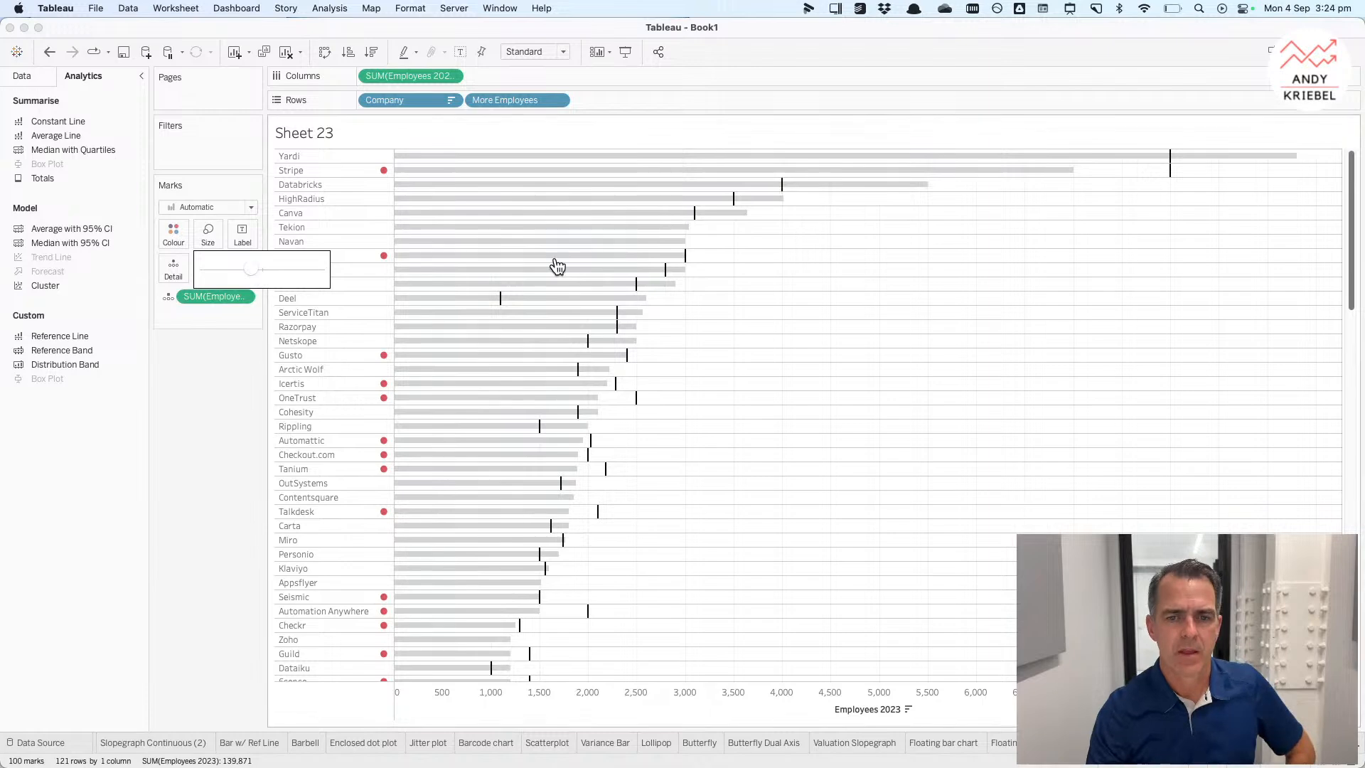
left_click(809, 288)
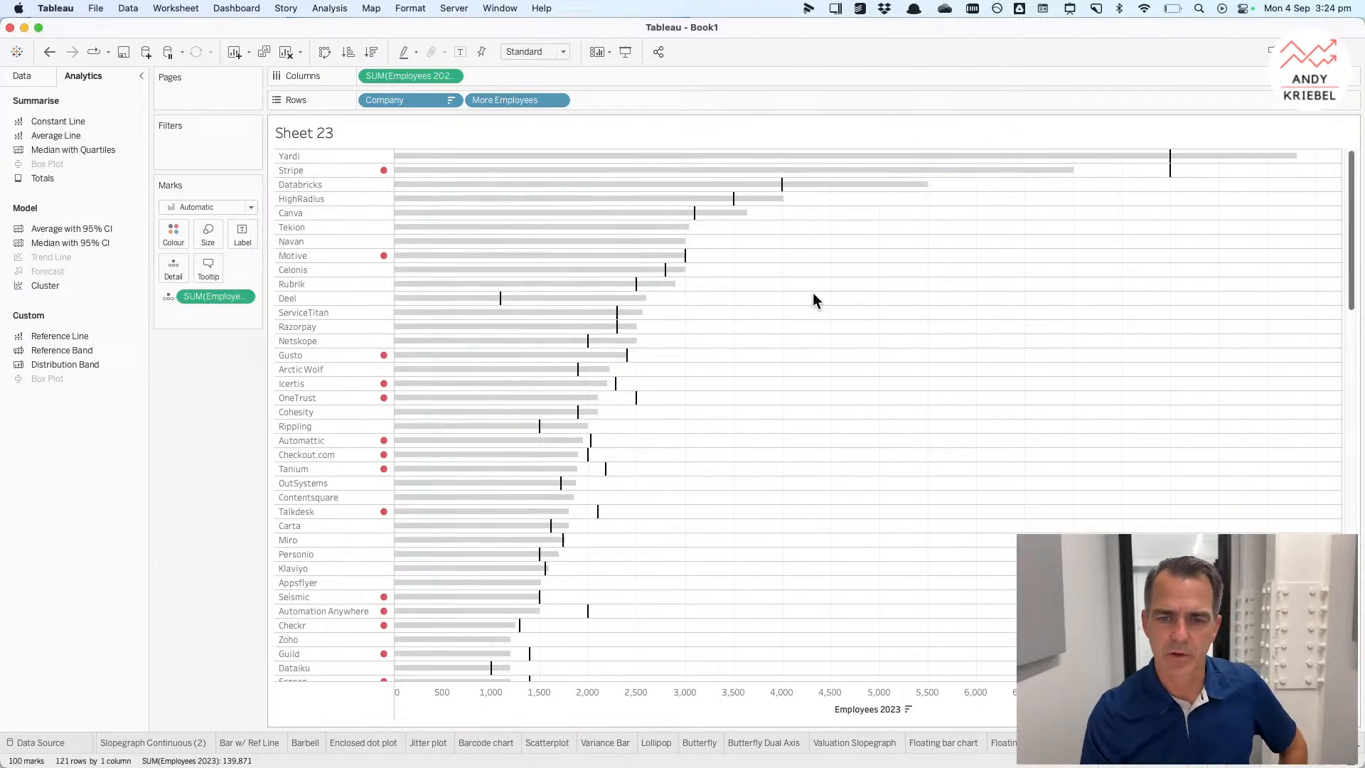
Step: Format the sheet lines so grid lines and zero lines are set to None
right_click(813, 292)
left_click(849, 353)
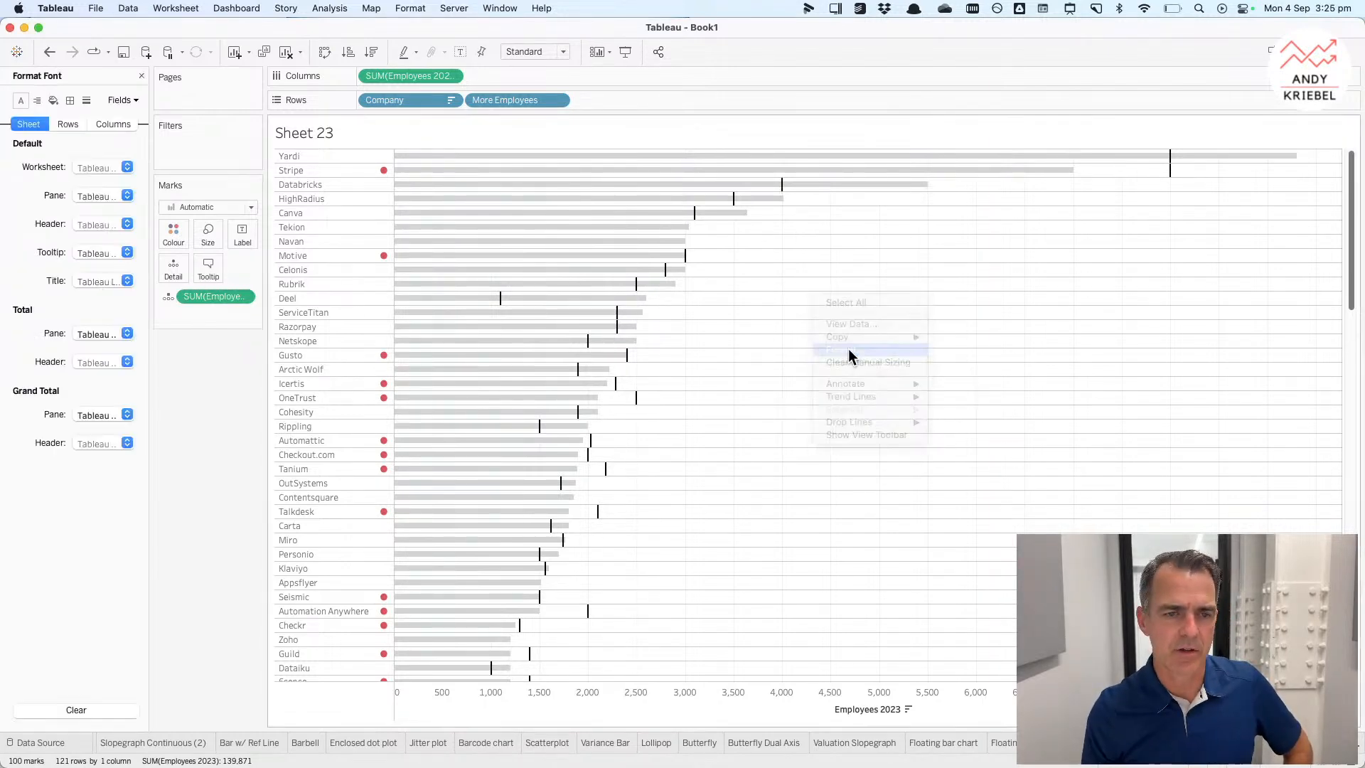
left_click(86, 100)
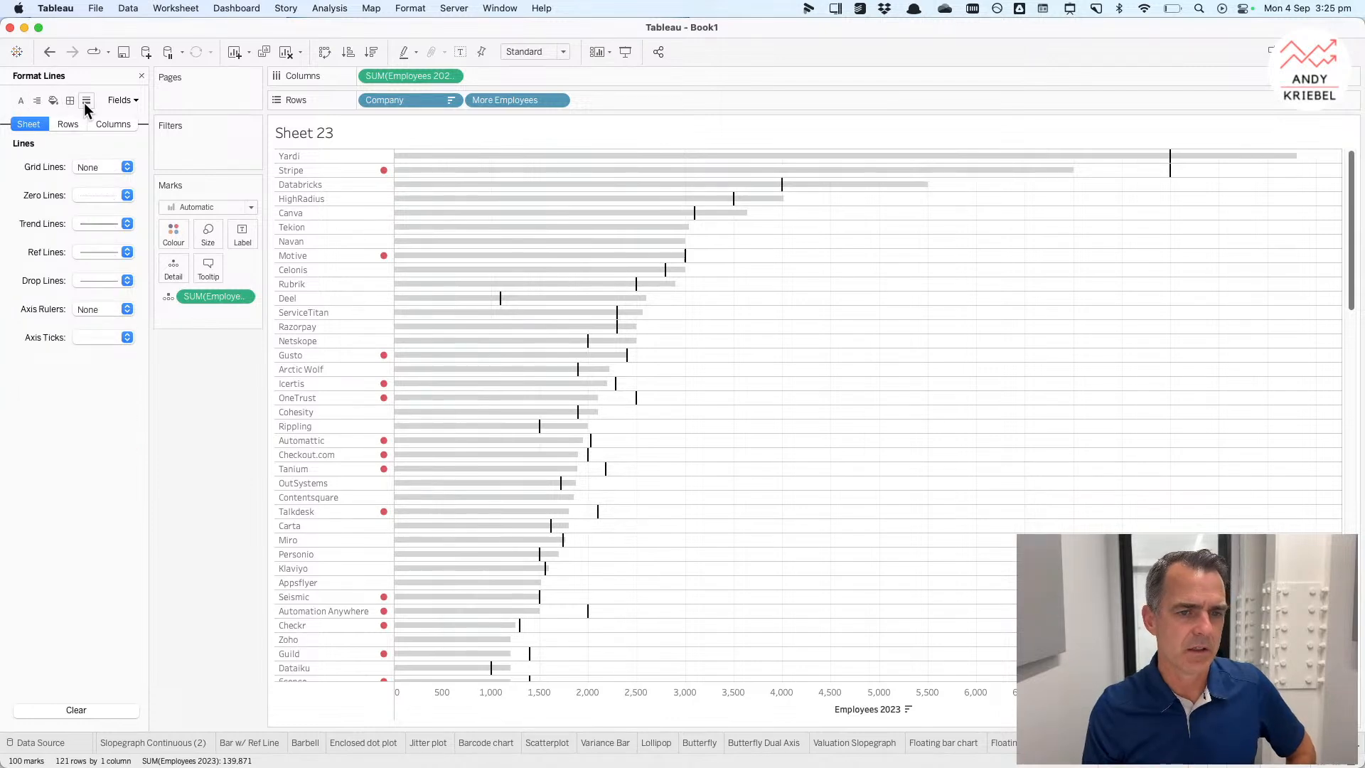
left_click(93, 168)
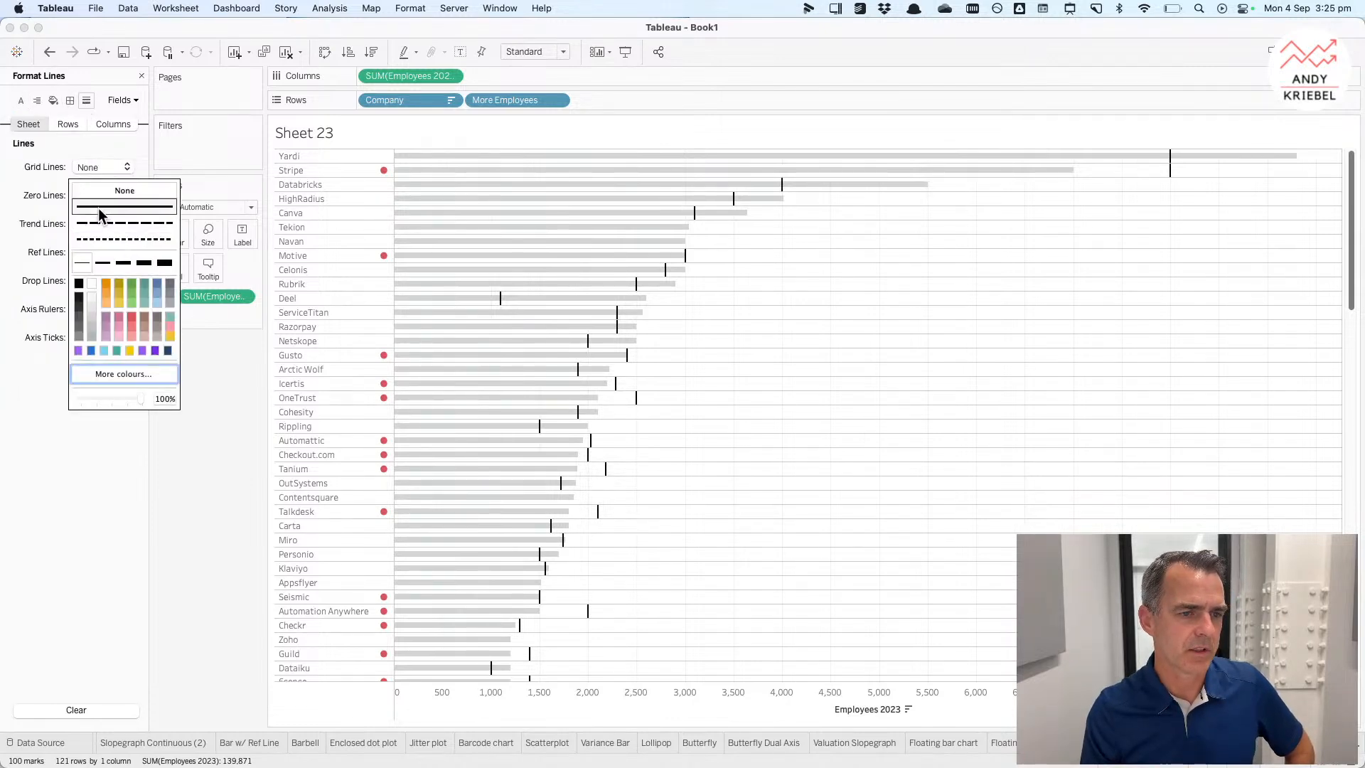
left_click(42, 196)
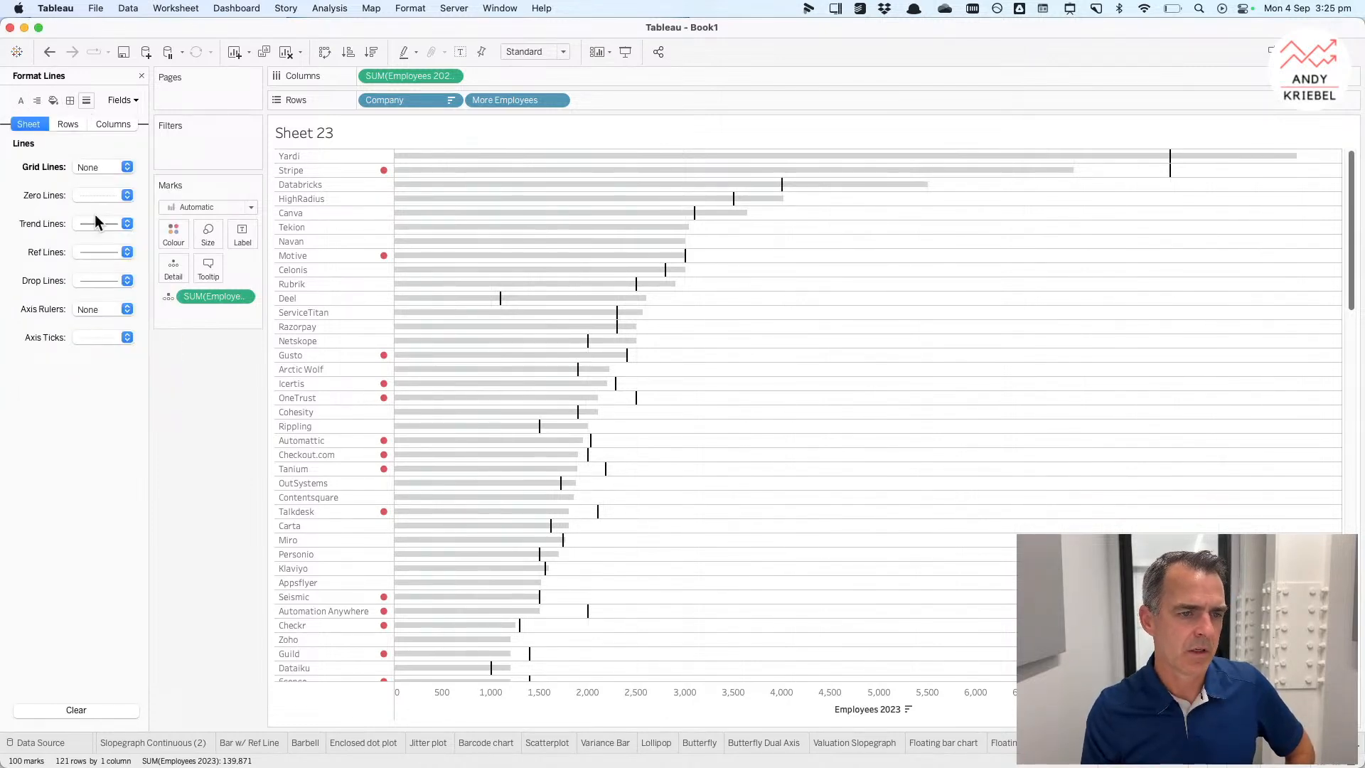
left_click(89, 190)
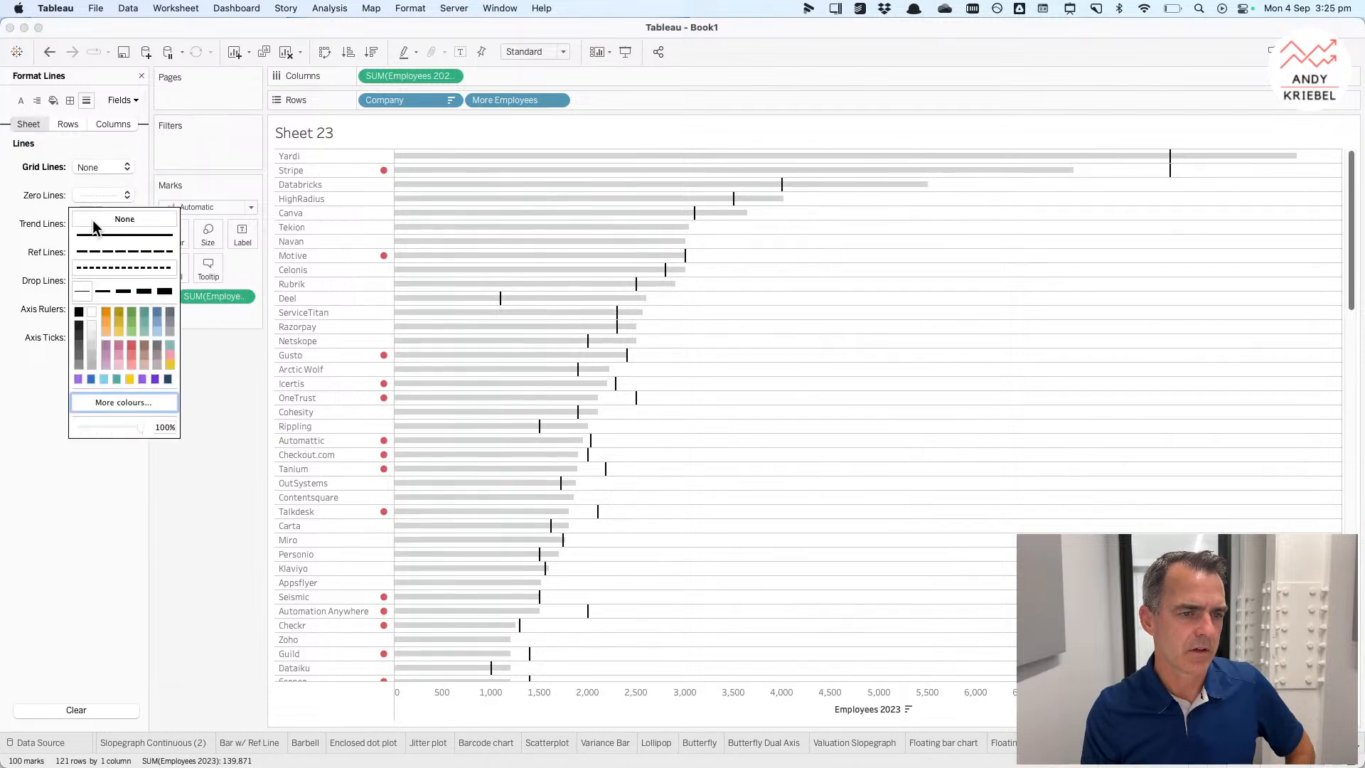
Step: Remove the row divider and column divider borders in the sheet formatting
left_click(69, 101)
left_click(107, 541)
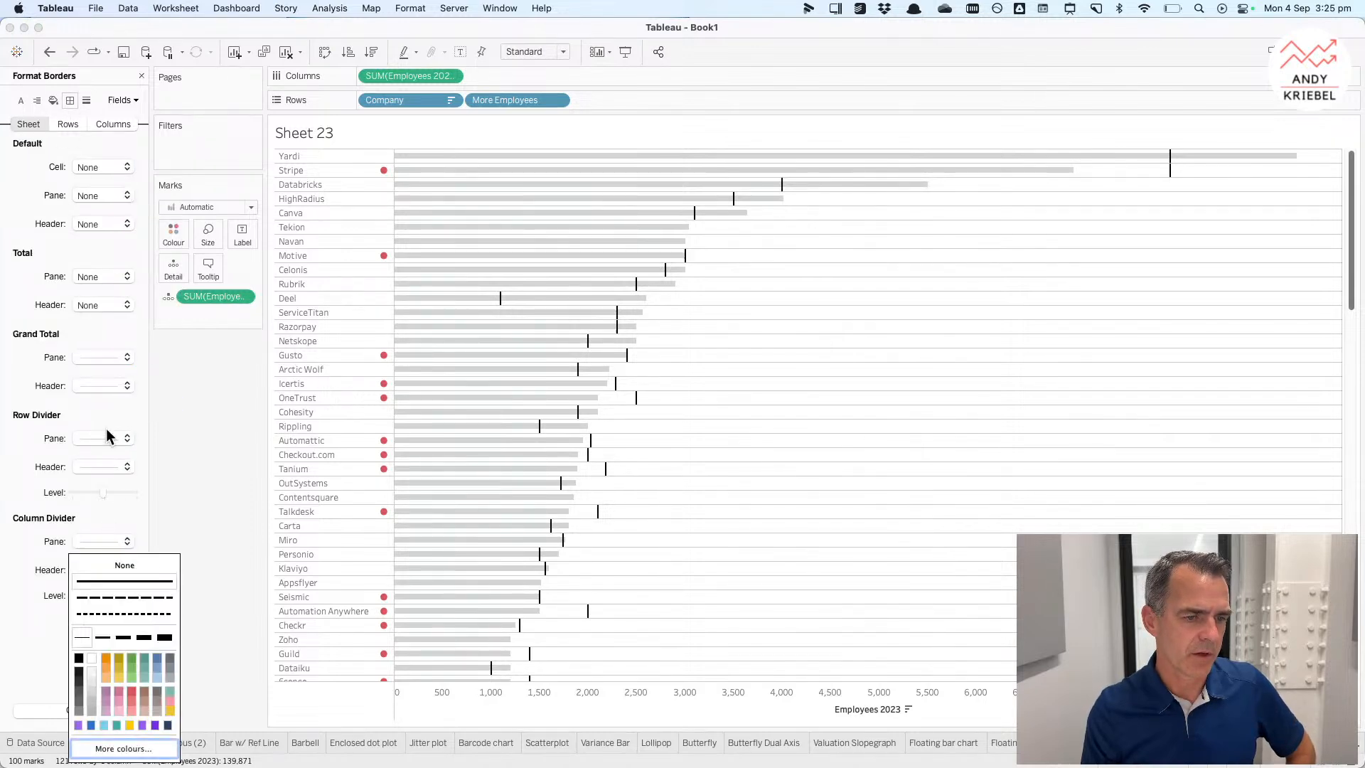
left_click(91, 439)
left_click(124, 462)
left_click(784, 460)
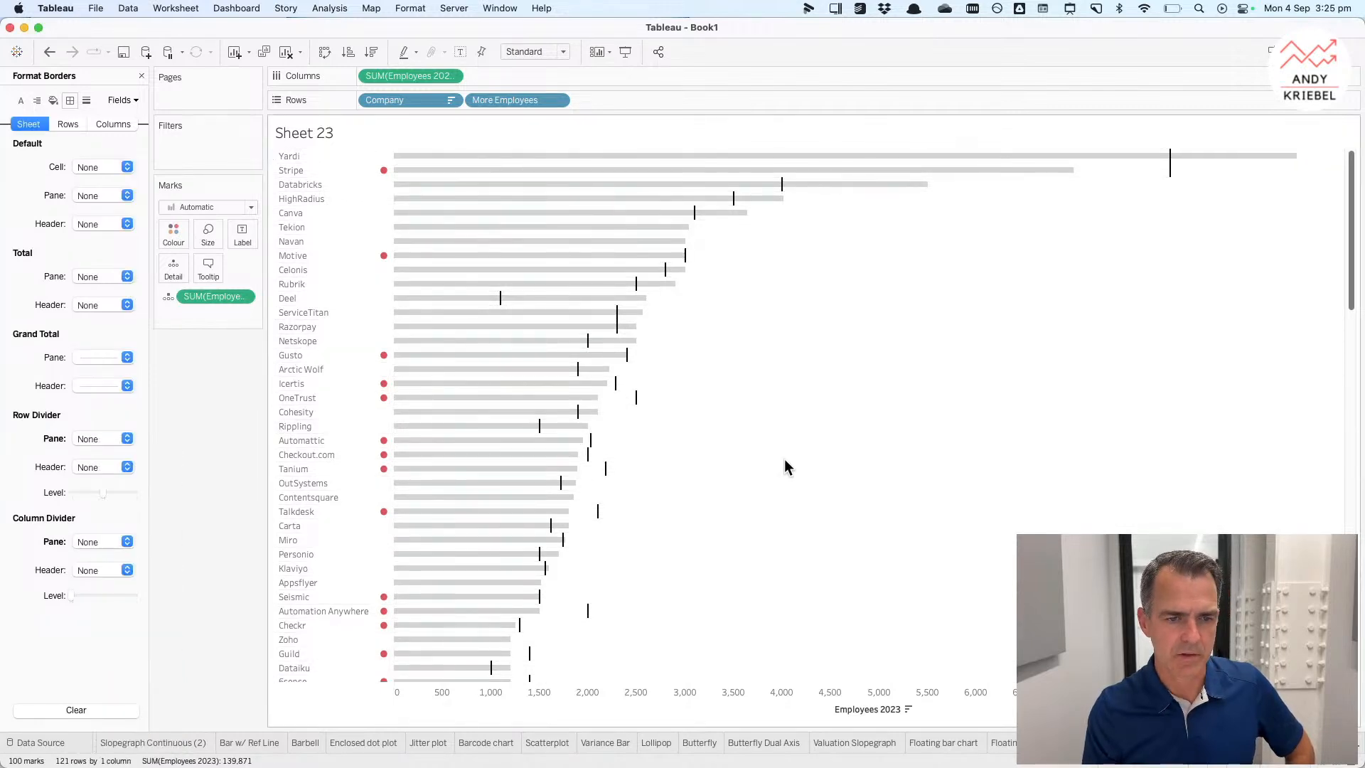
Step: Format the Company header to right alignment
right_click(298, 154)
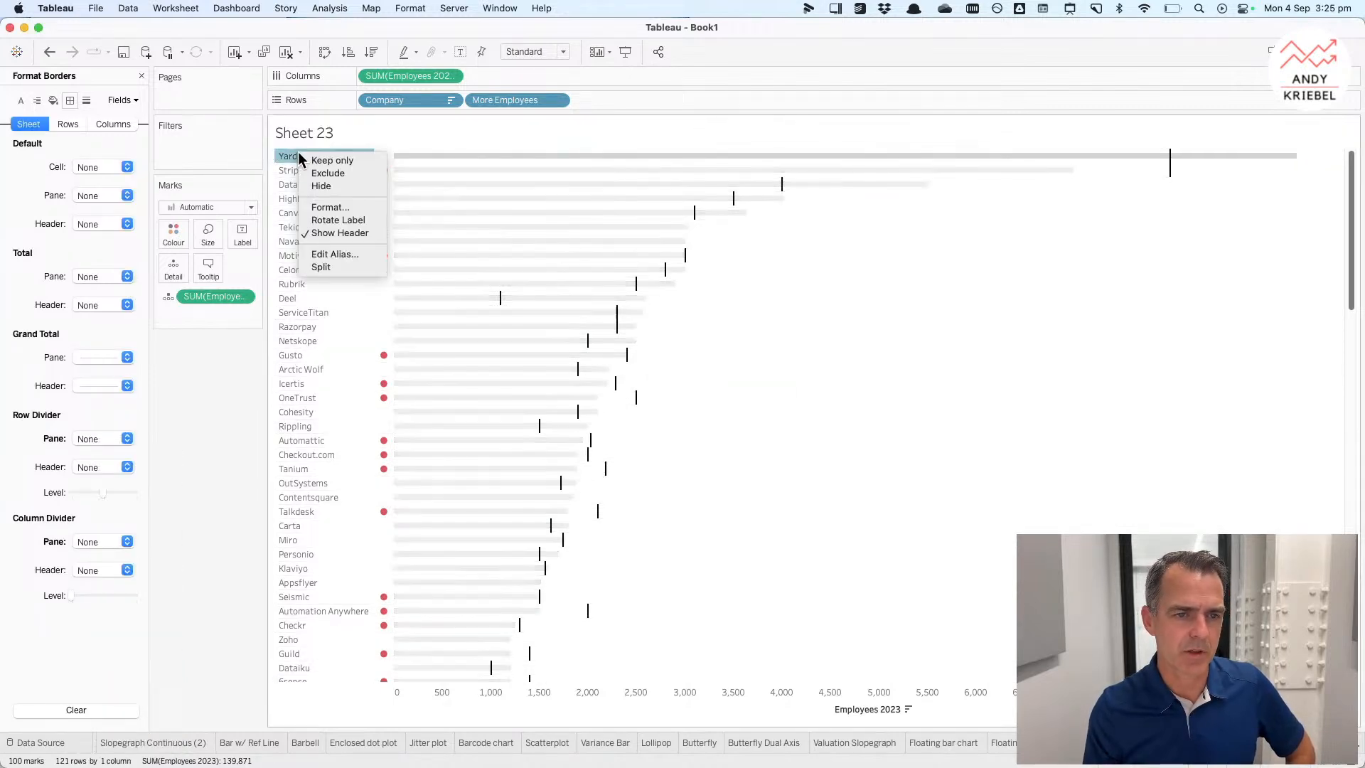
left_click(329, 208)
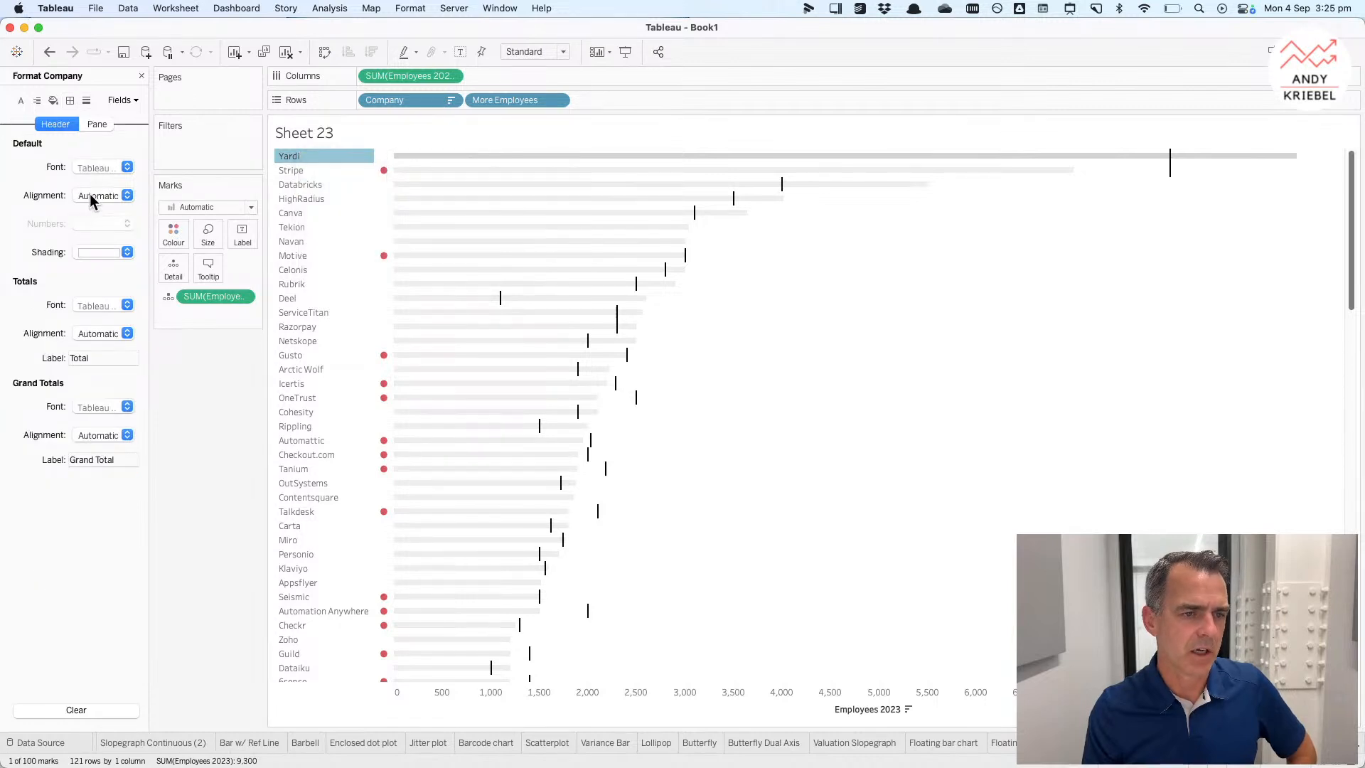
left_click(100, 196)
left_click(126, 264)
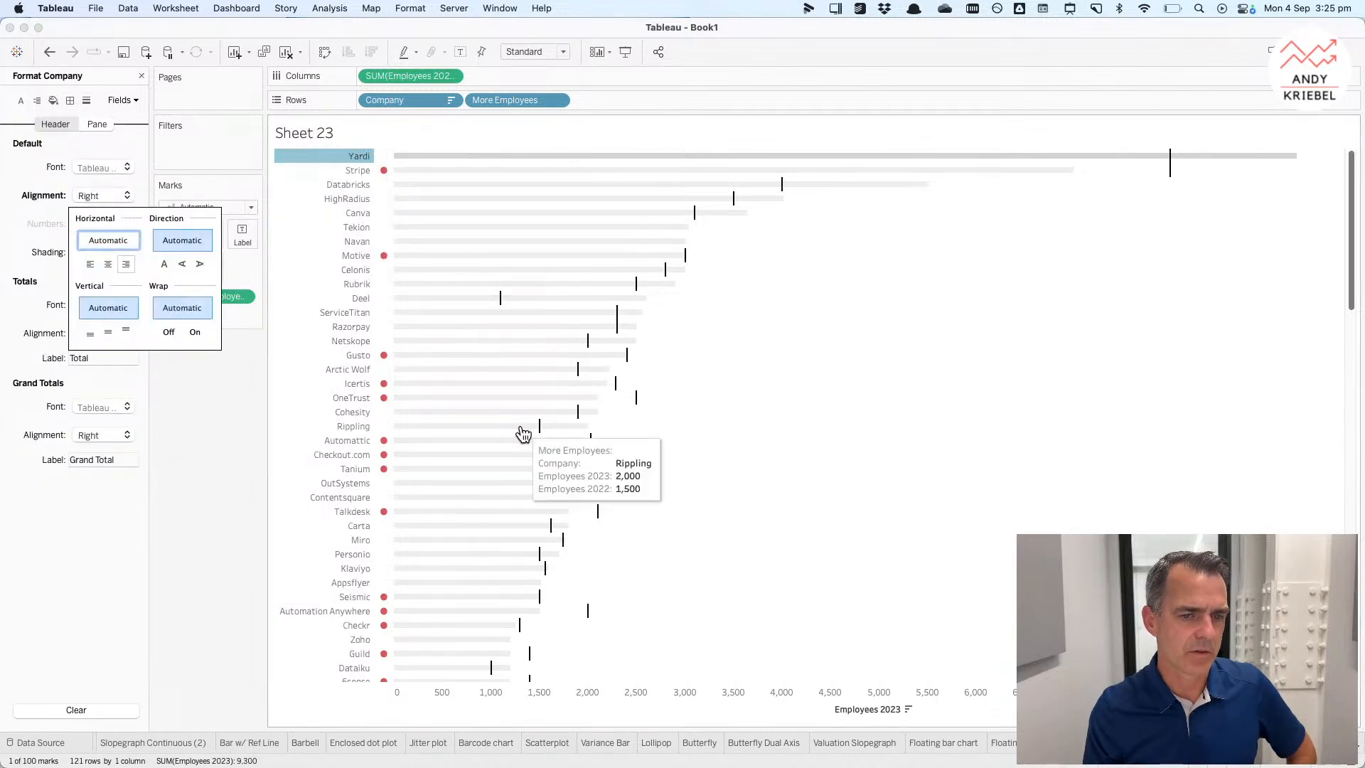
left_click(843, 494)
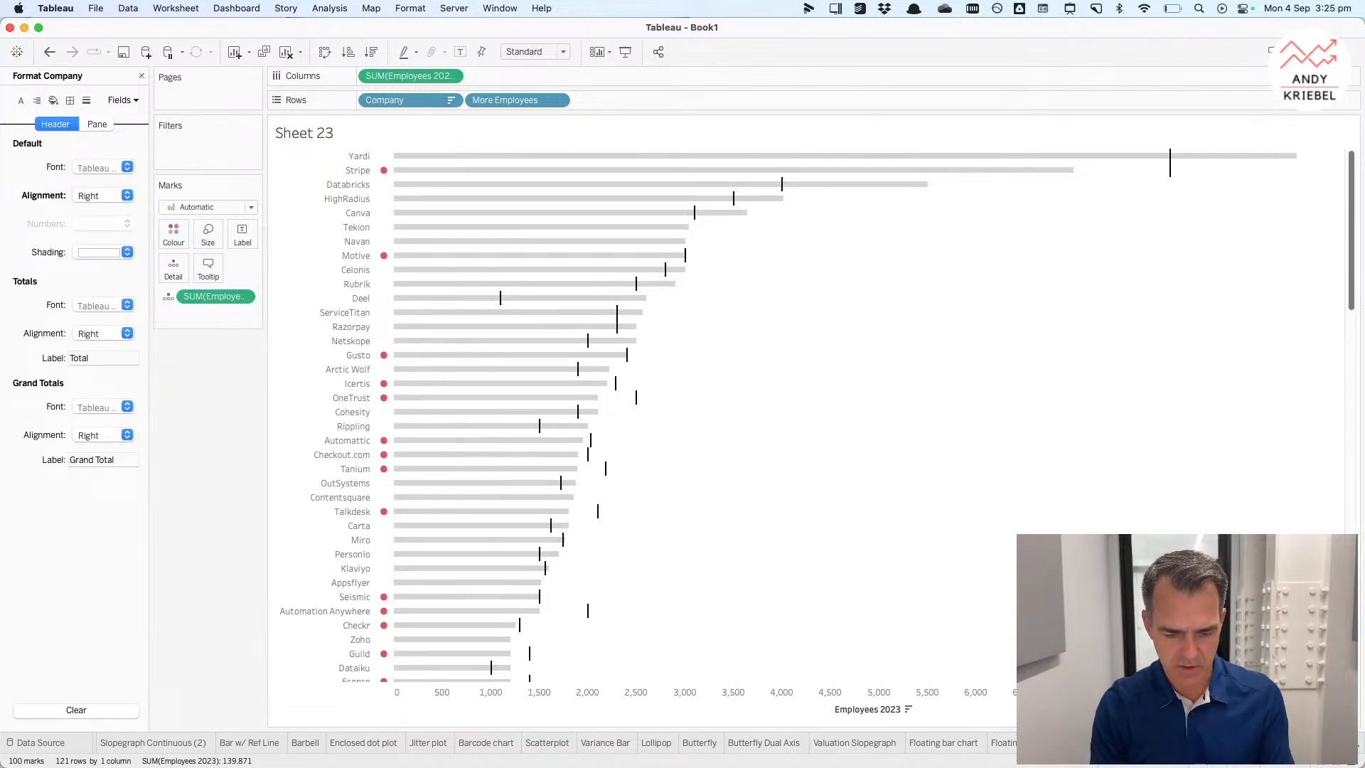
Step: Rename the finished sheet as Bar with Indicator
type("Bullet chart")
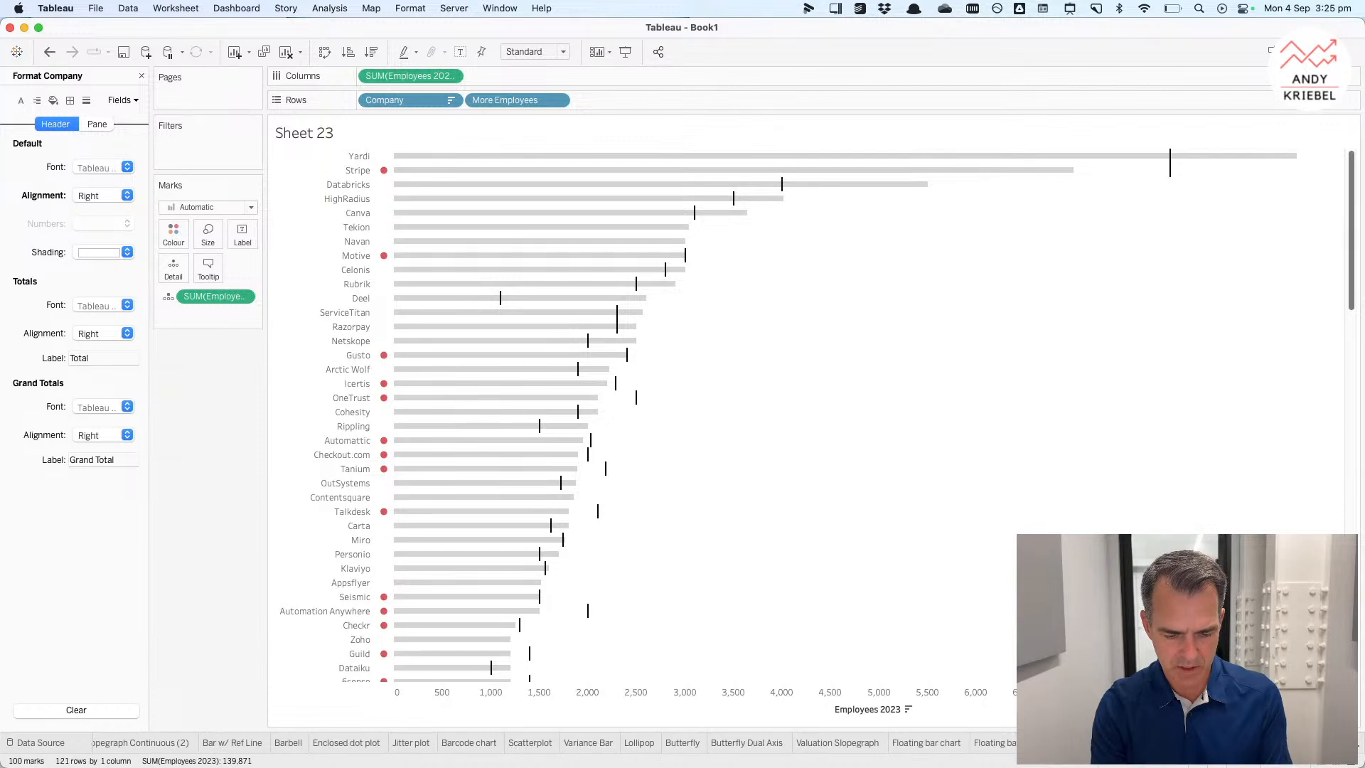
key("BackSpace")
key("BackSpace")
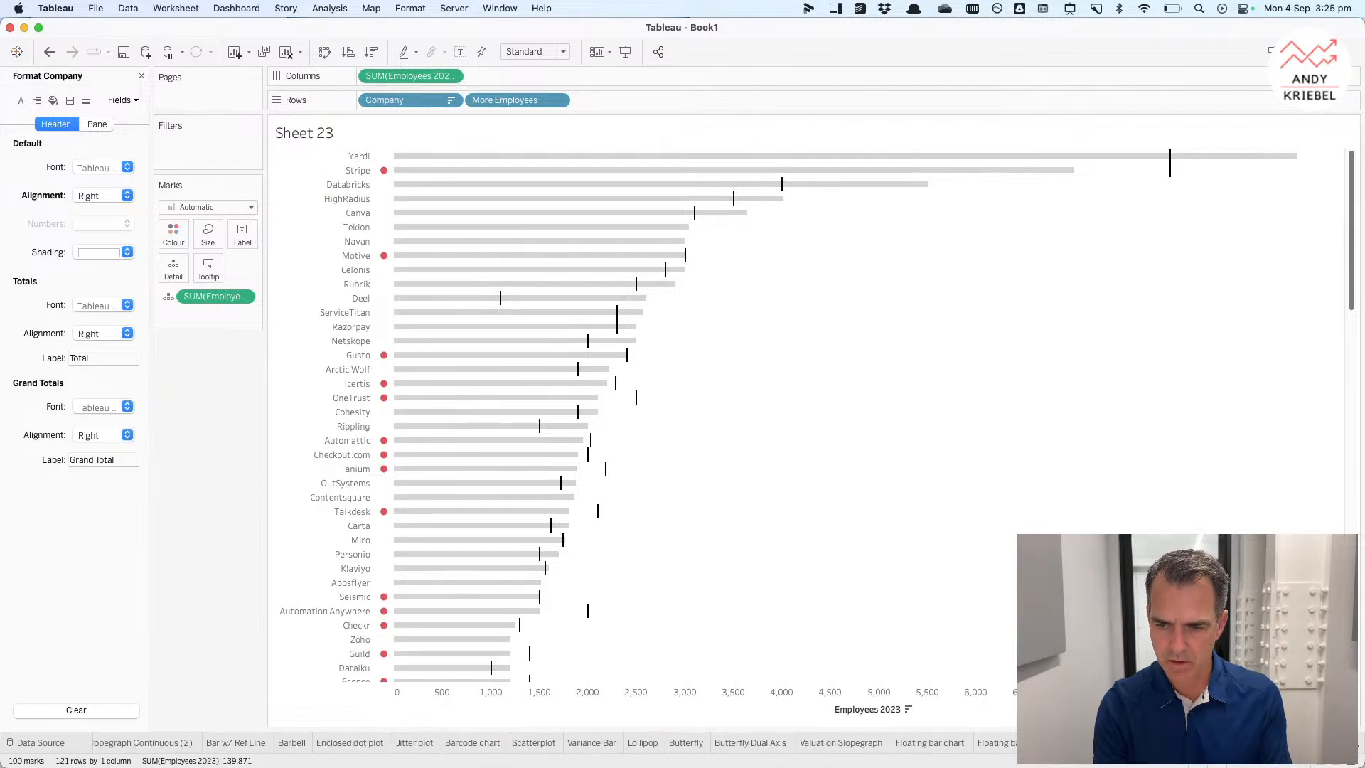
type("chart")
key("BackSpace")
key("BackSpace")
key("BackSpace")
key("BackSpace")
key("BackSpace")
key("BackSpace")
key("BackSpace")
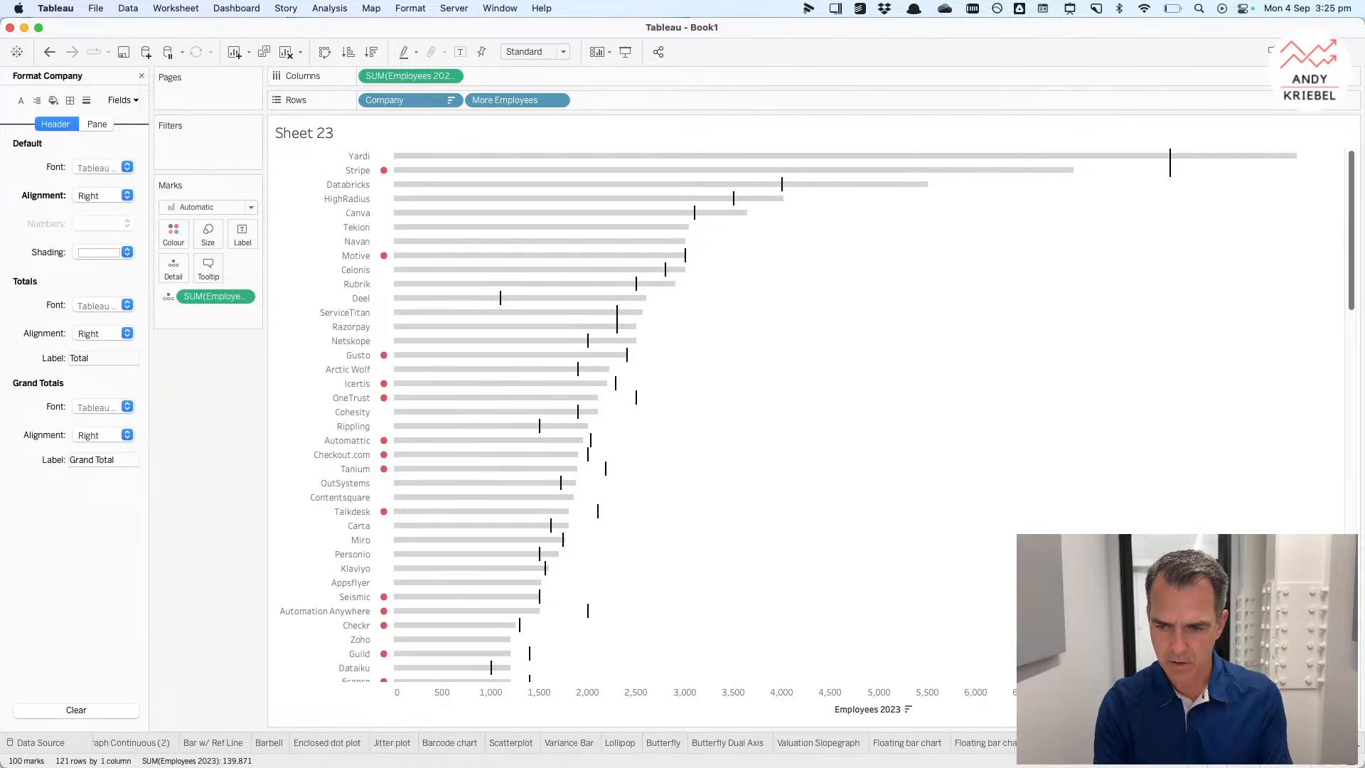
type("w/ dots")
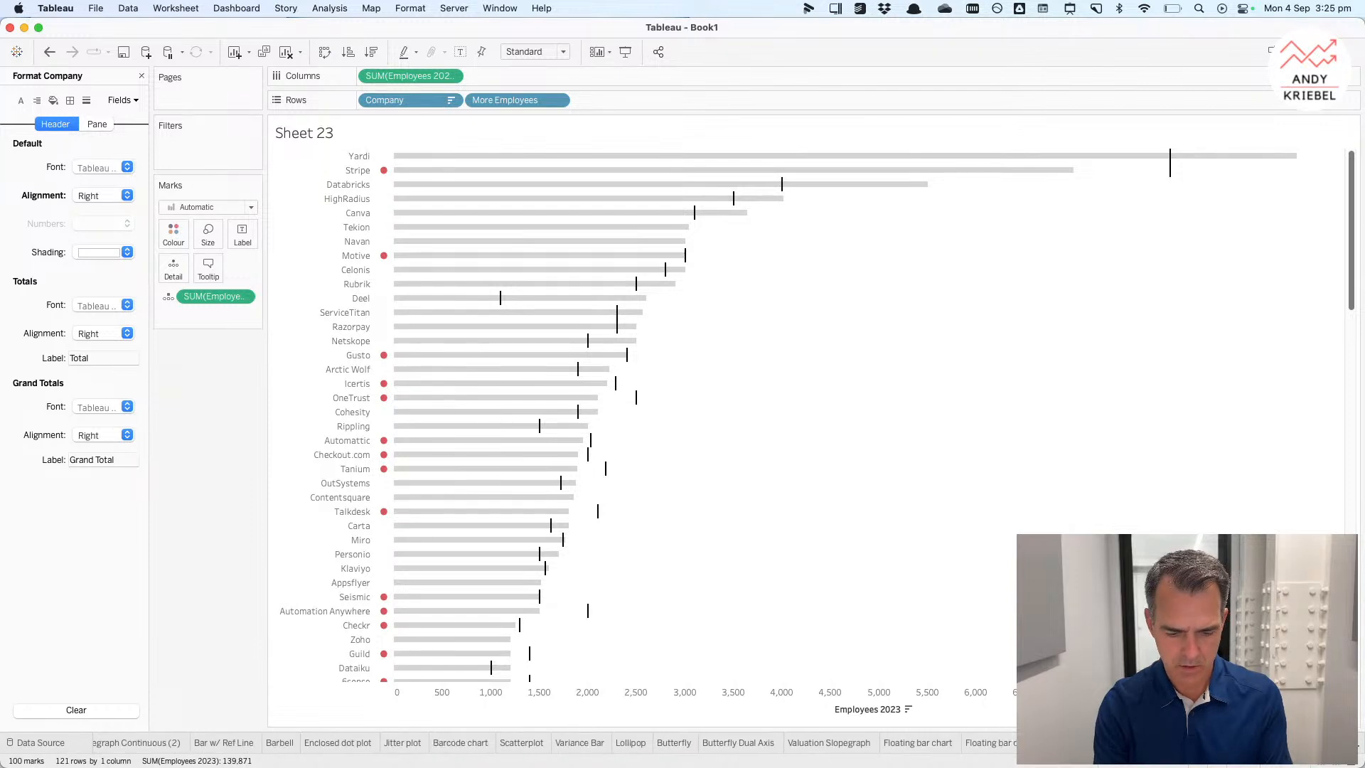
key("Return")
mouse_move(480, 635)
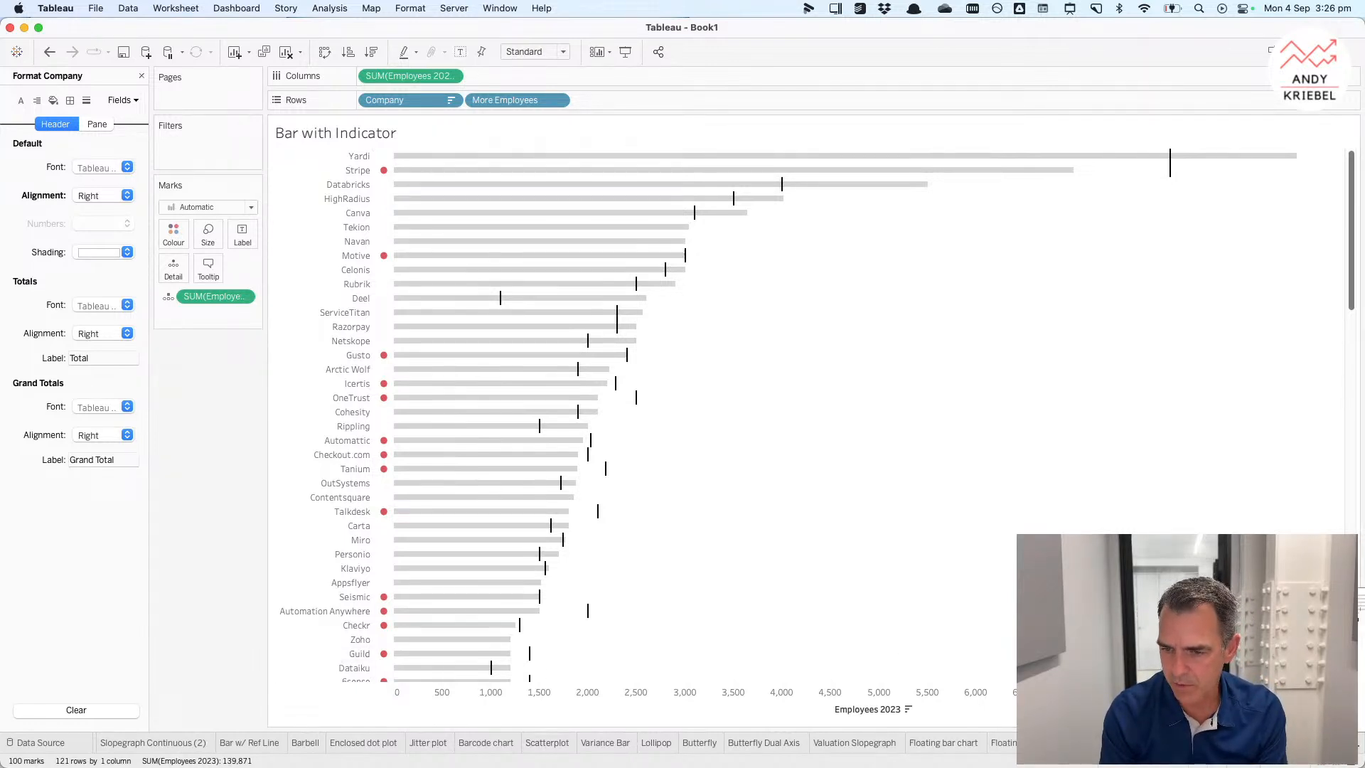
Step: Start a new sheet with Company on rows and Employees 2023 on columns, sorted descending
left_click(1301, 743)
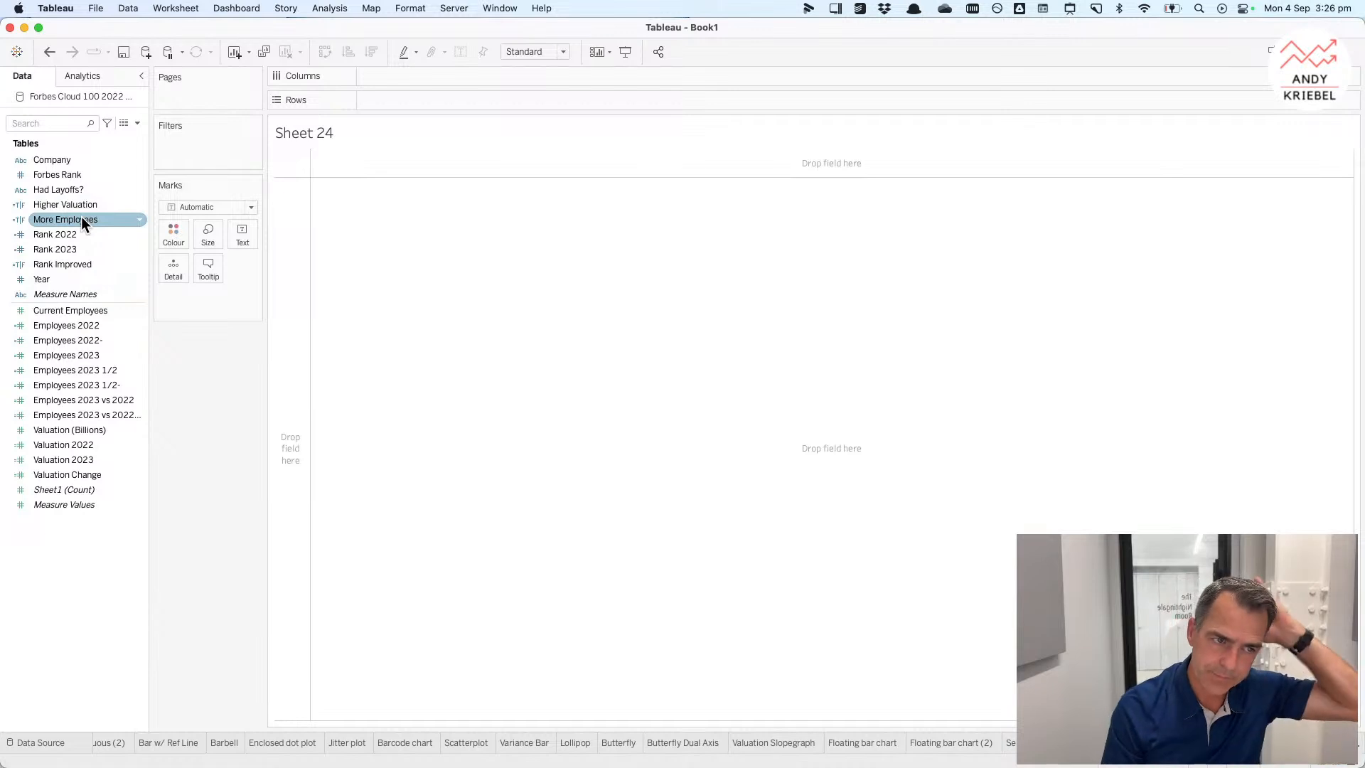
left_click(78, 162)
left_click_drag(79, 163, 281, 216)
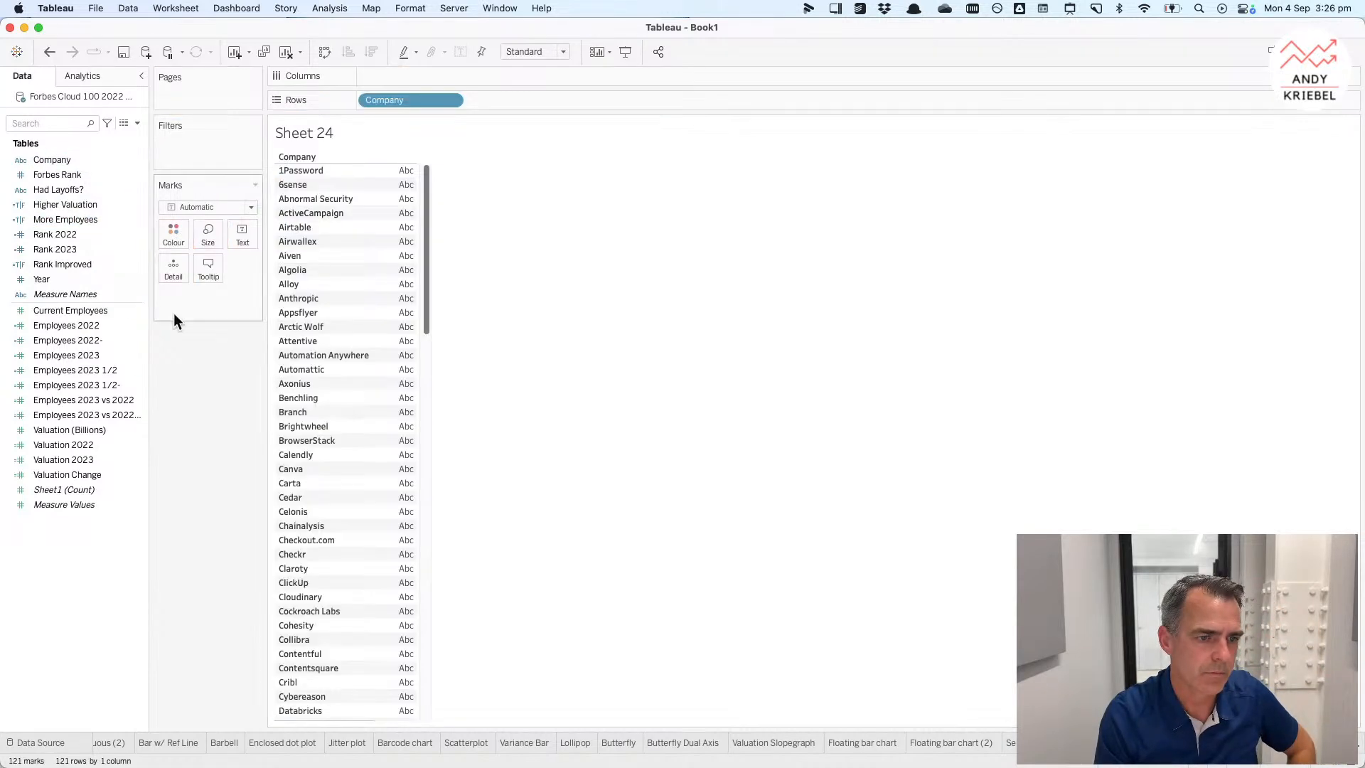
left_click(74, 355)
left_click_drag(74, 357, 407, 76)
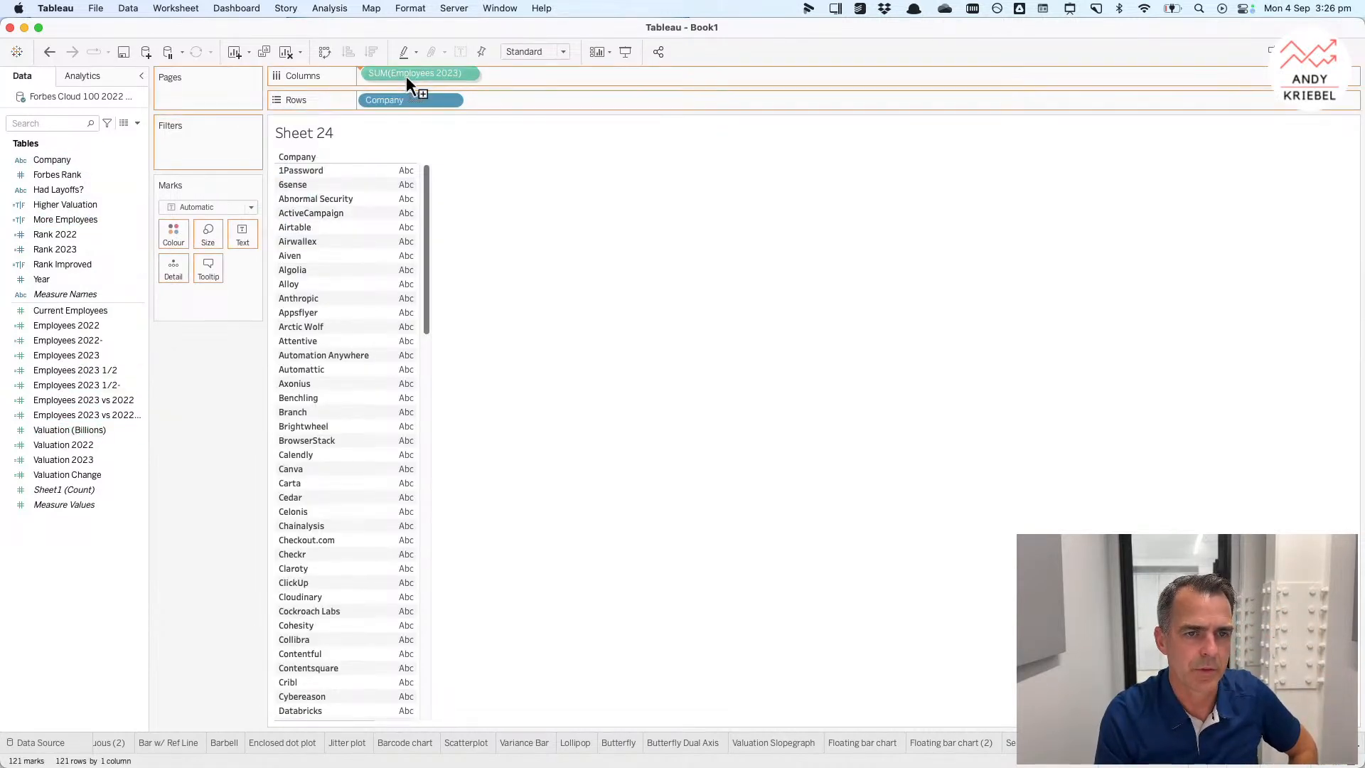
left_click(371, 53)
Step: Add Employees 2022 to the same axis and reorder the measures so Employees 2023 comes first
left_click(88, 327)
left_click_drag(89, 326, 526, 689)
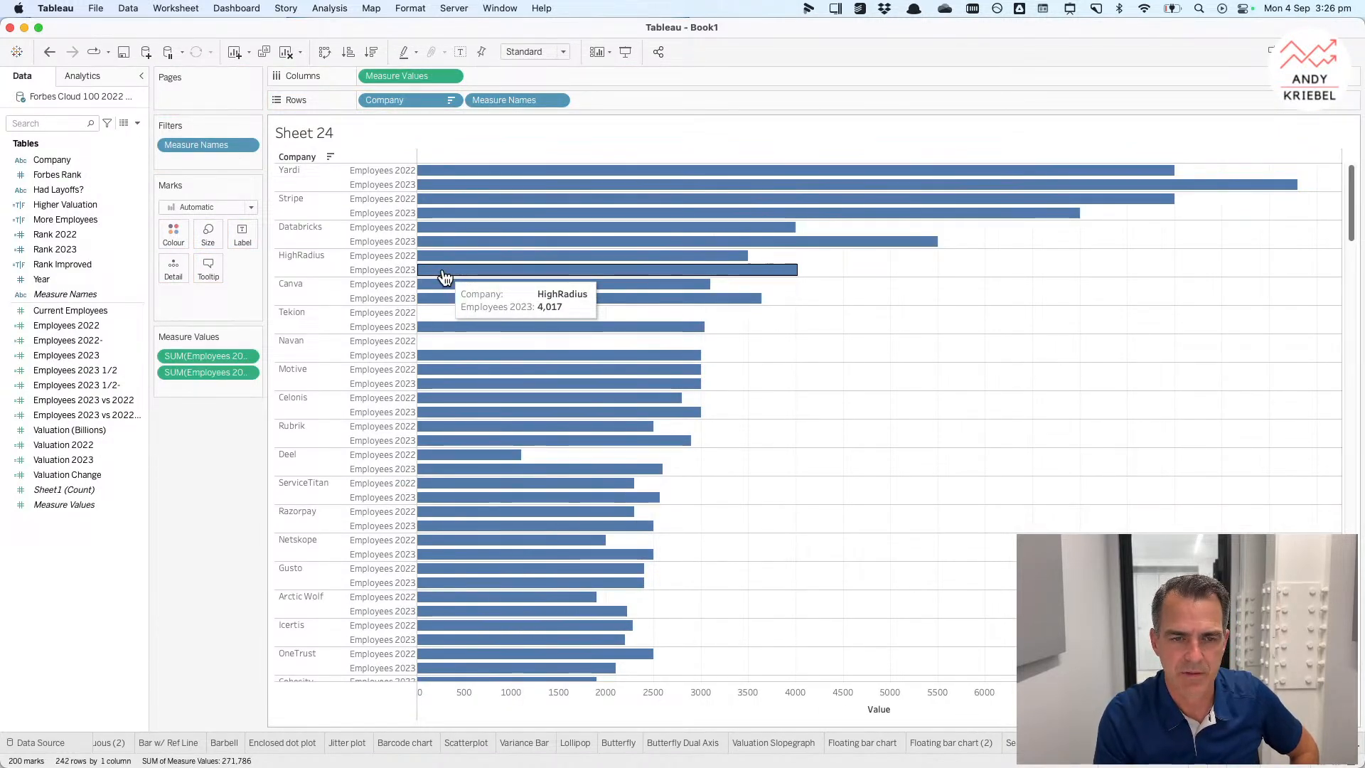
left_click_drag(211, 360, 211, 388)
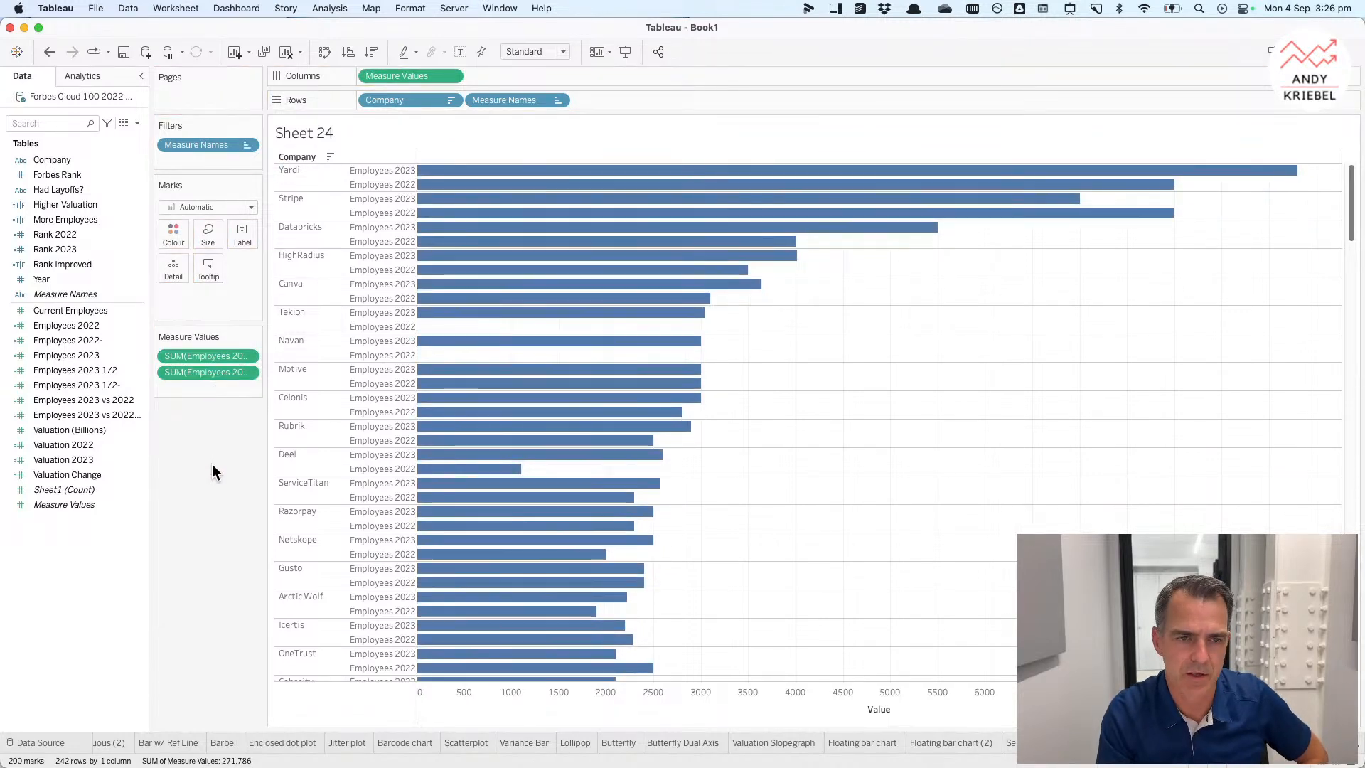
mouse_move(826, 223)
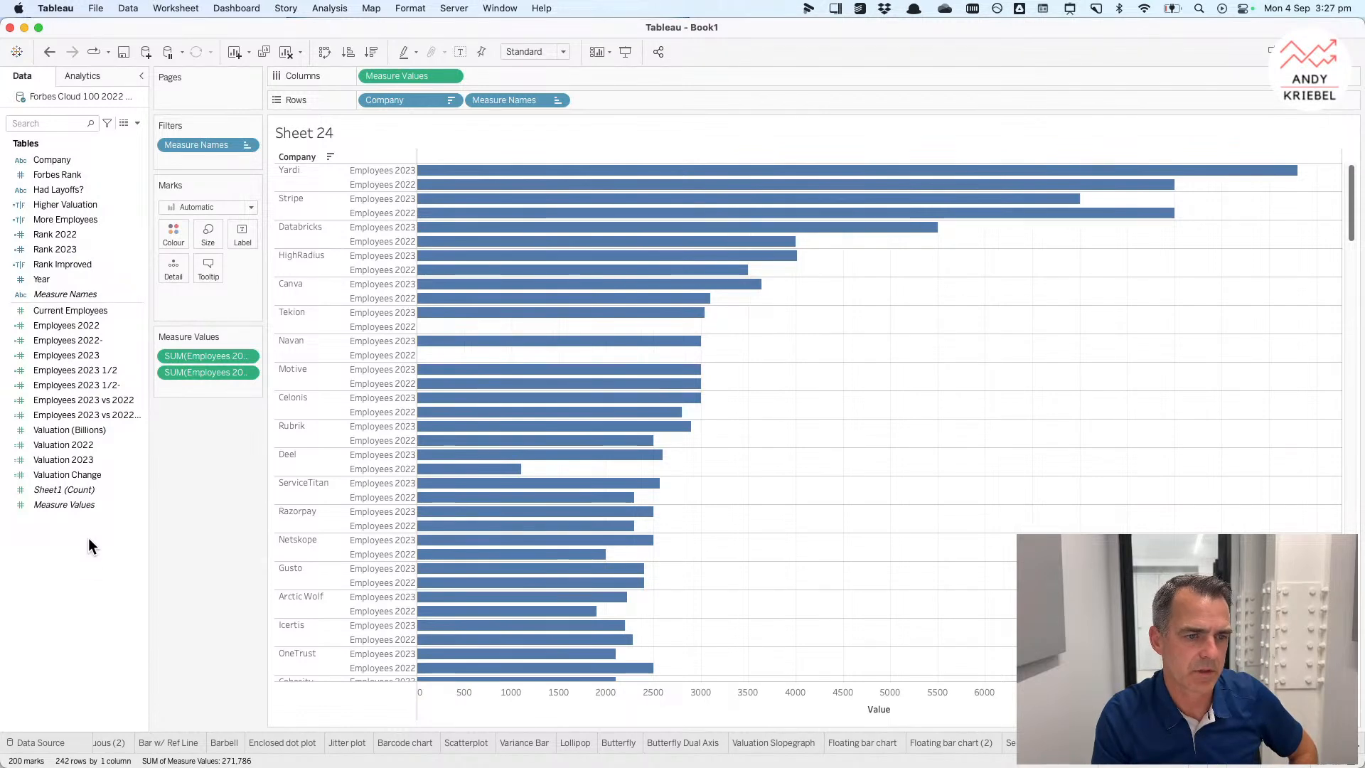
Step: Duplicate the Employees 2022 field and place the copy on Columns as a second axis
left_click(86, 460)
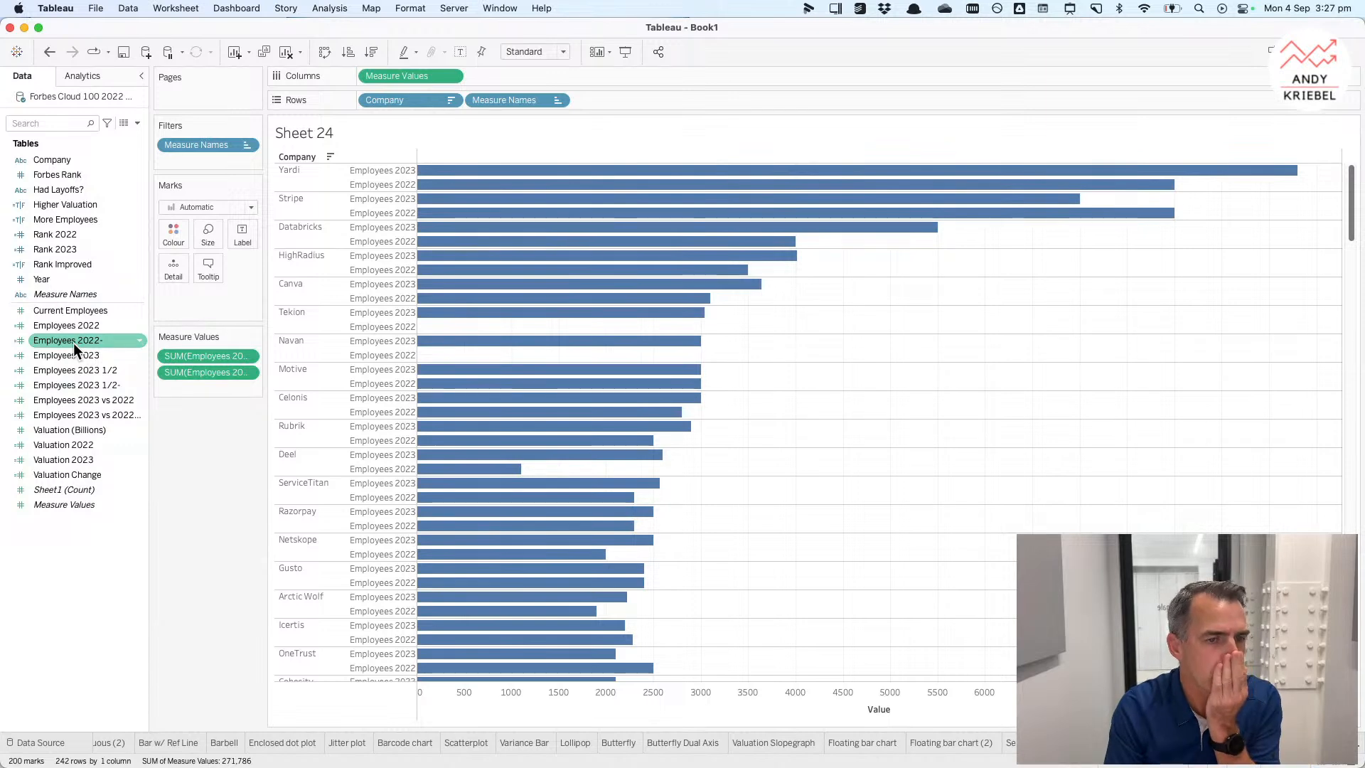
right_click(91, 325)
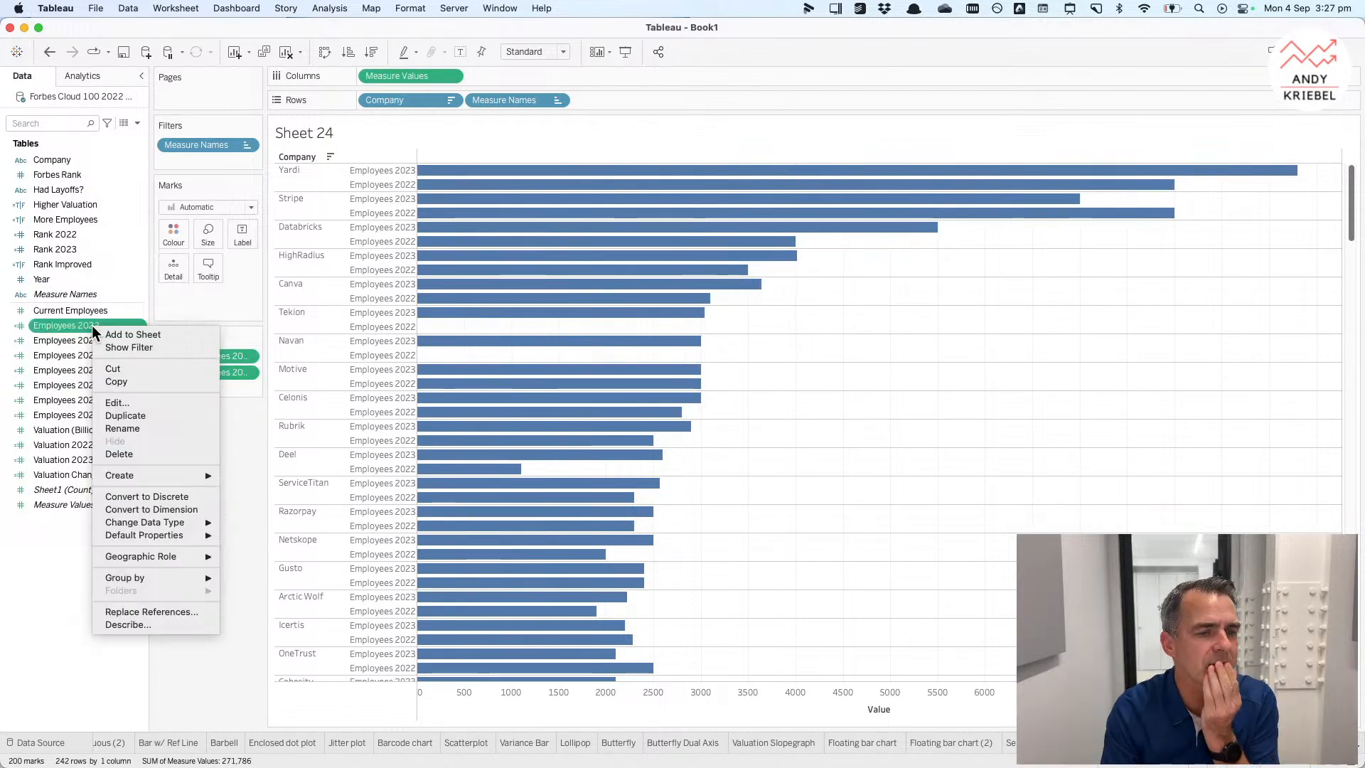
left_click(124, 414)
left_click_drag(92, 344, 545, 75)
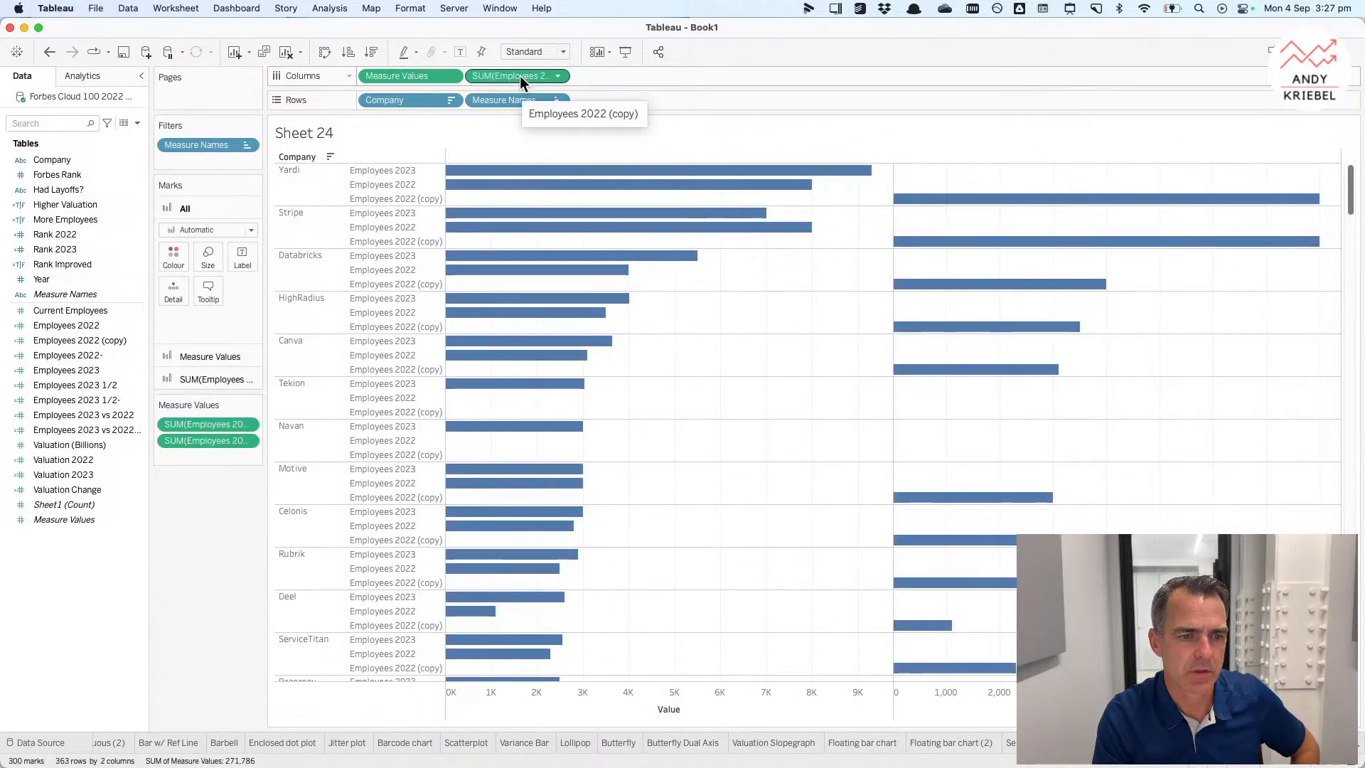
Step: Set the copy's marks to Gantt Bar and size them by Employees 2023 vs 2022
left_click(214, 254)
left_click(197, 275)
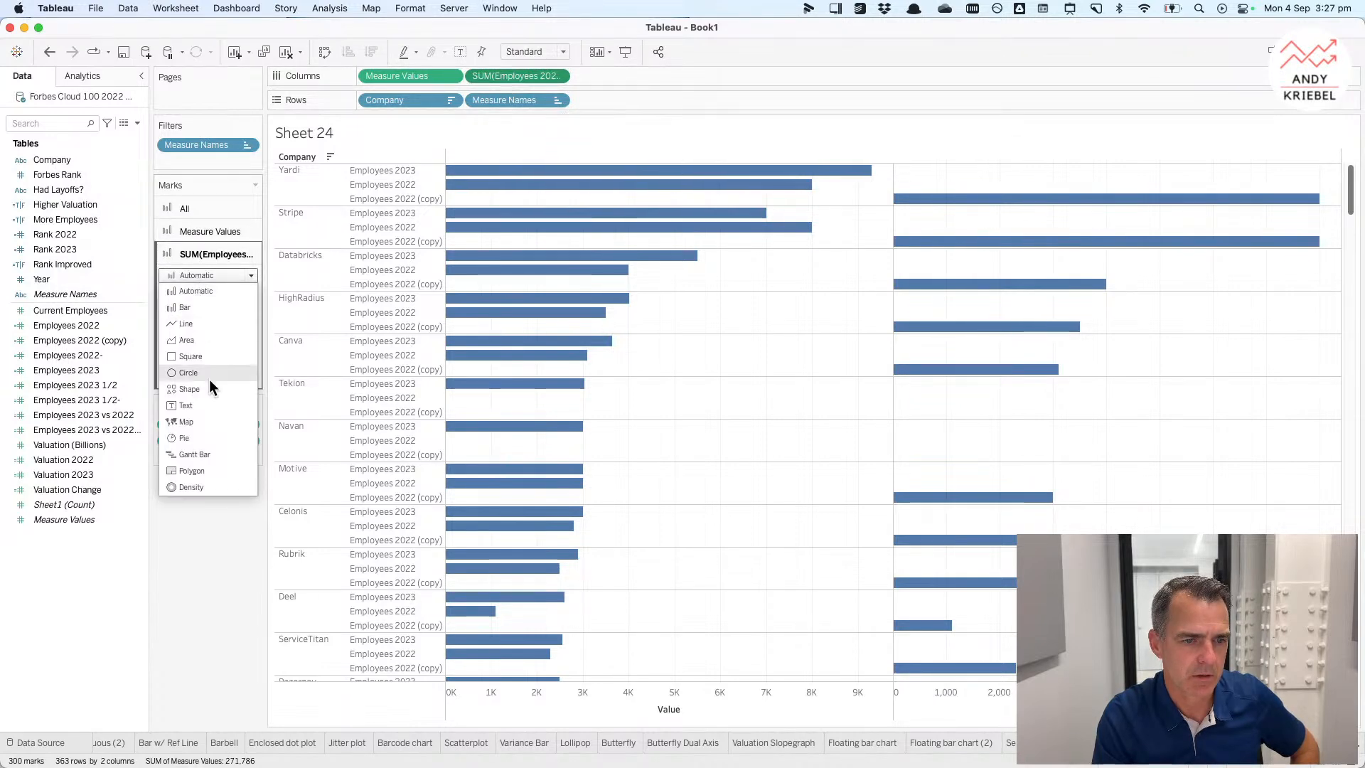
left_click(202, 458)
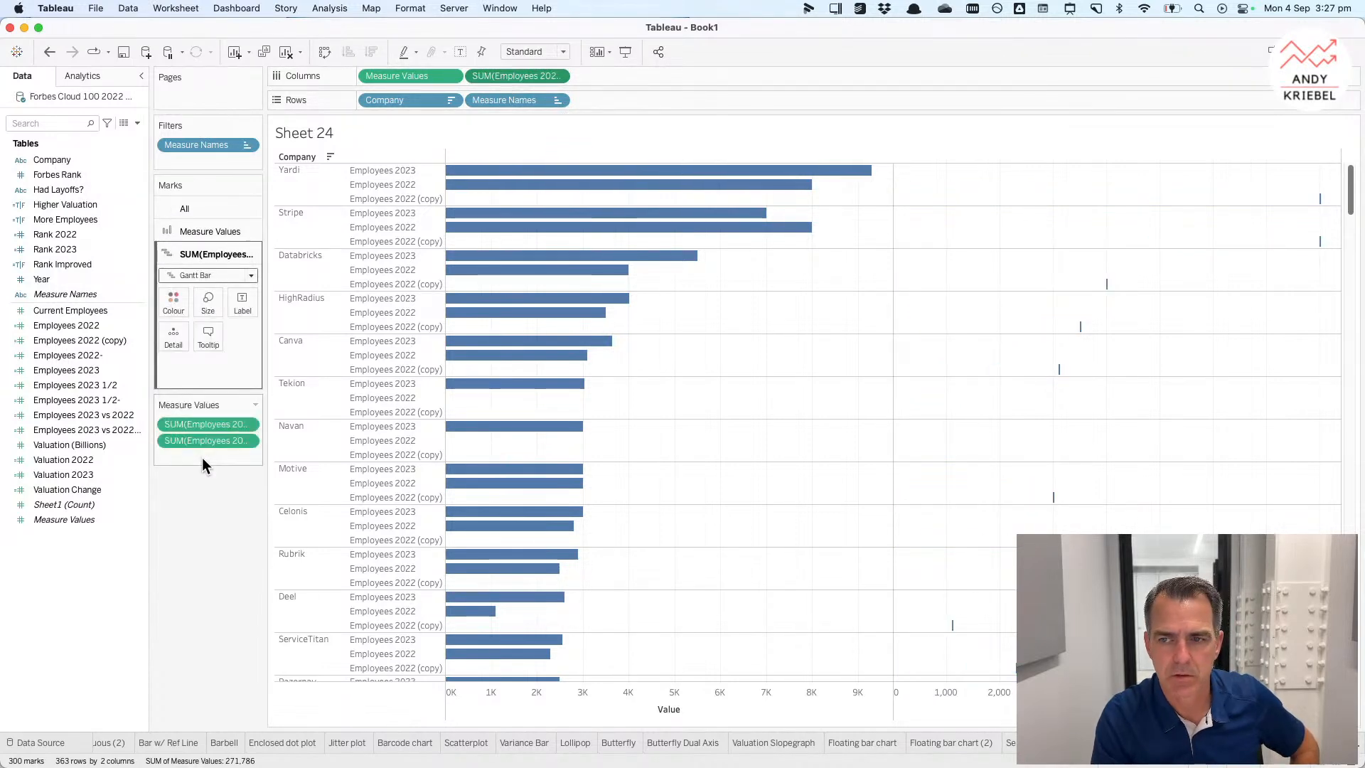
left_click(58, 353)
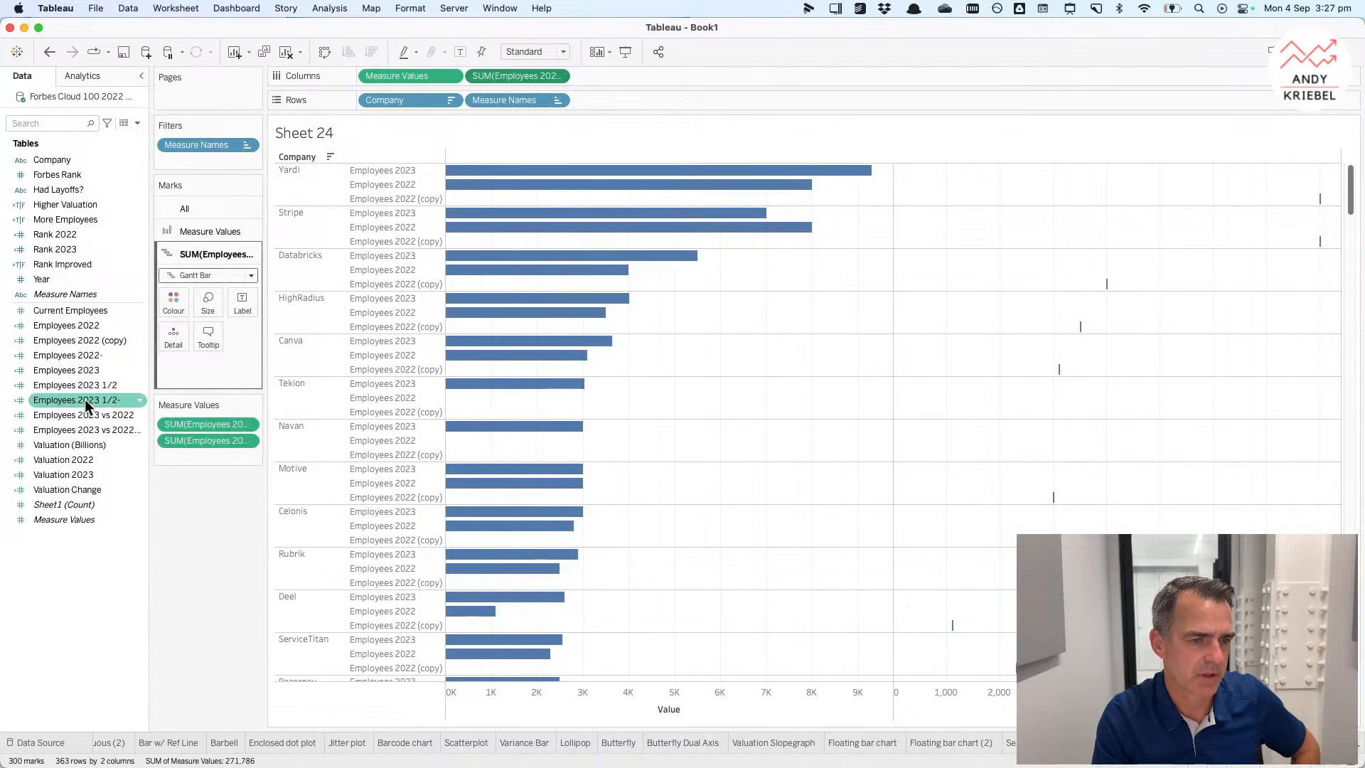
left_click(95, 416)
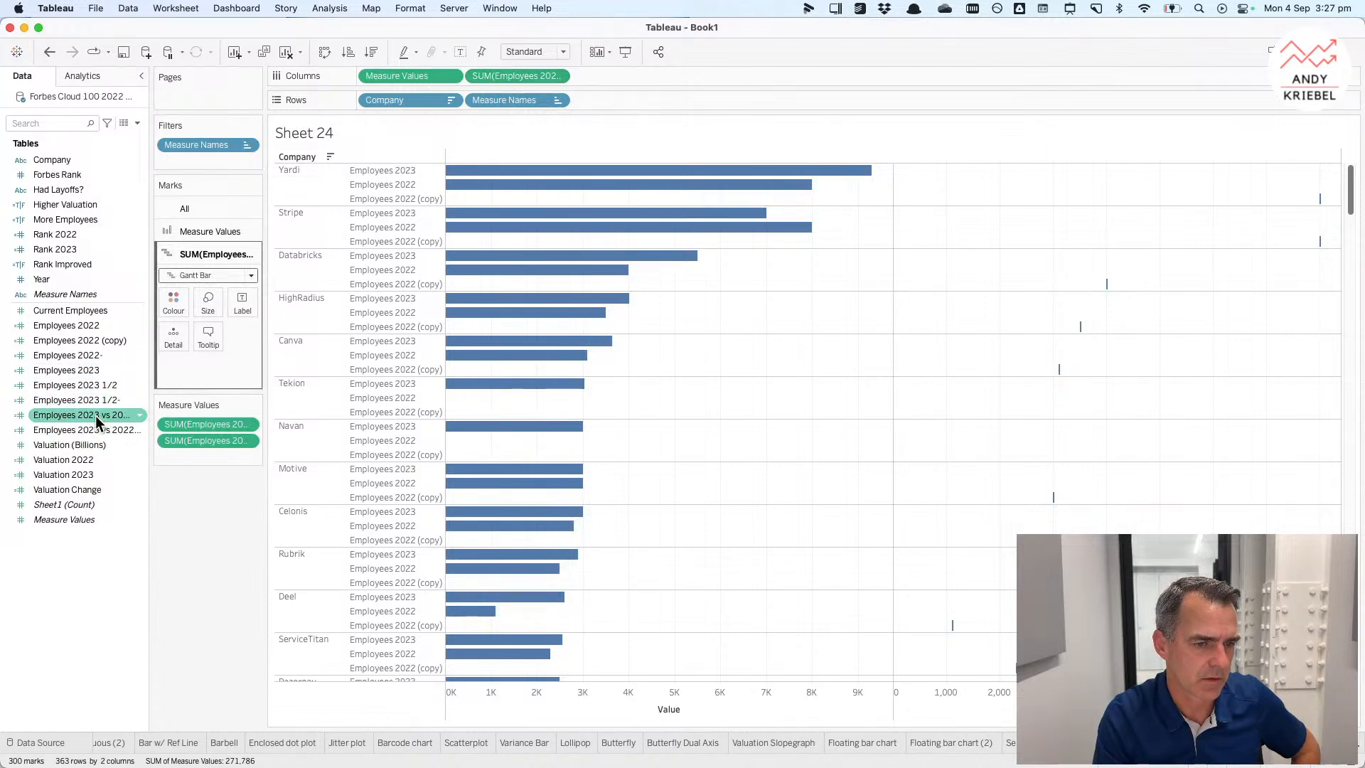
left_click_drag(95, 415, 205, 306)
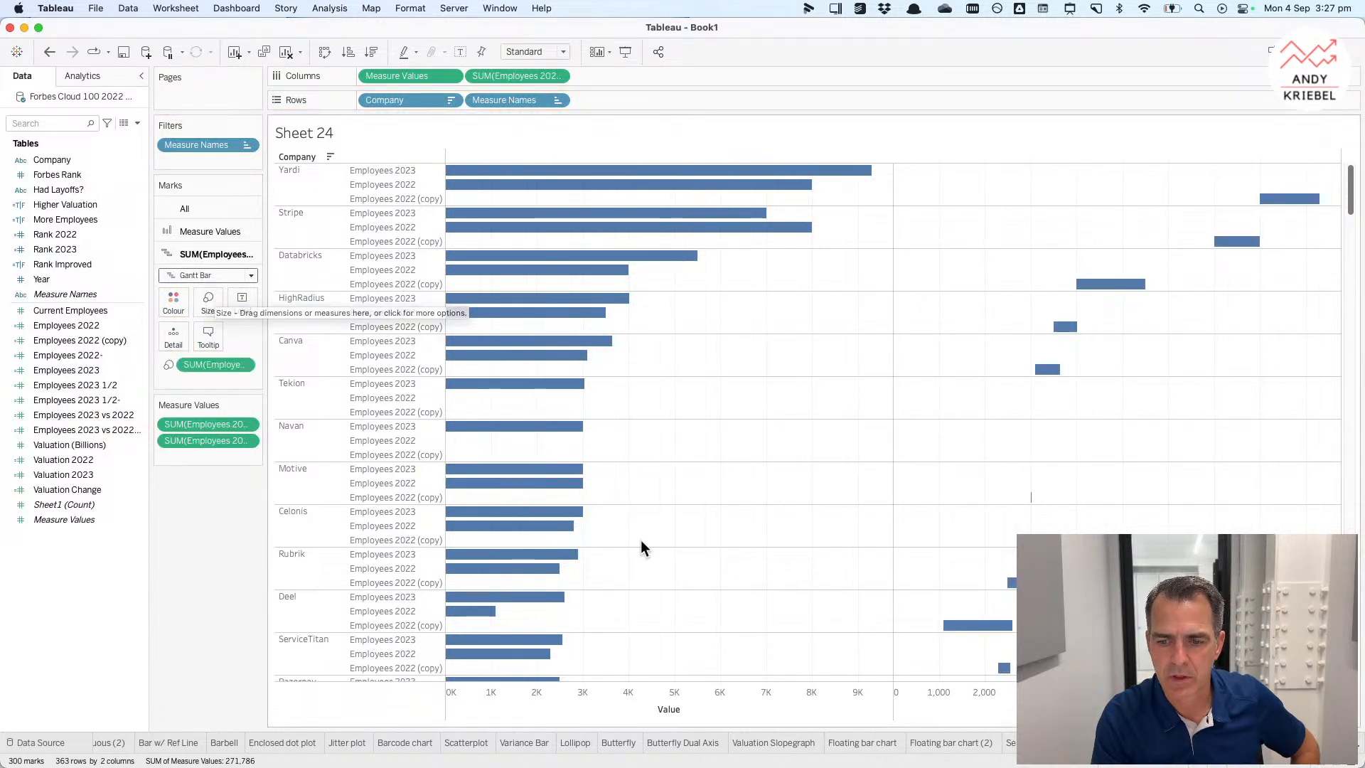
Step: Make the second measure a dual axis and synchronise the two axes
right_click(1012, 702)
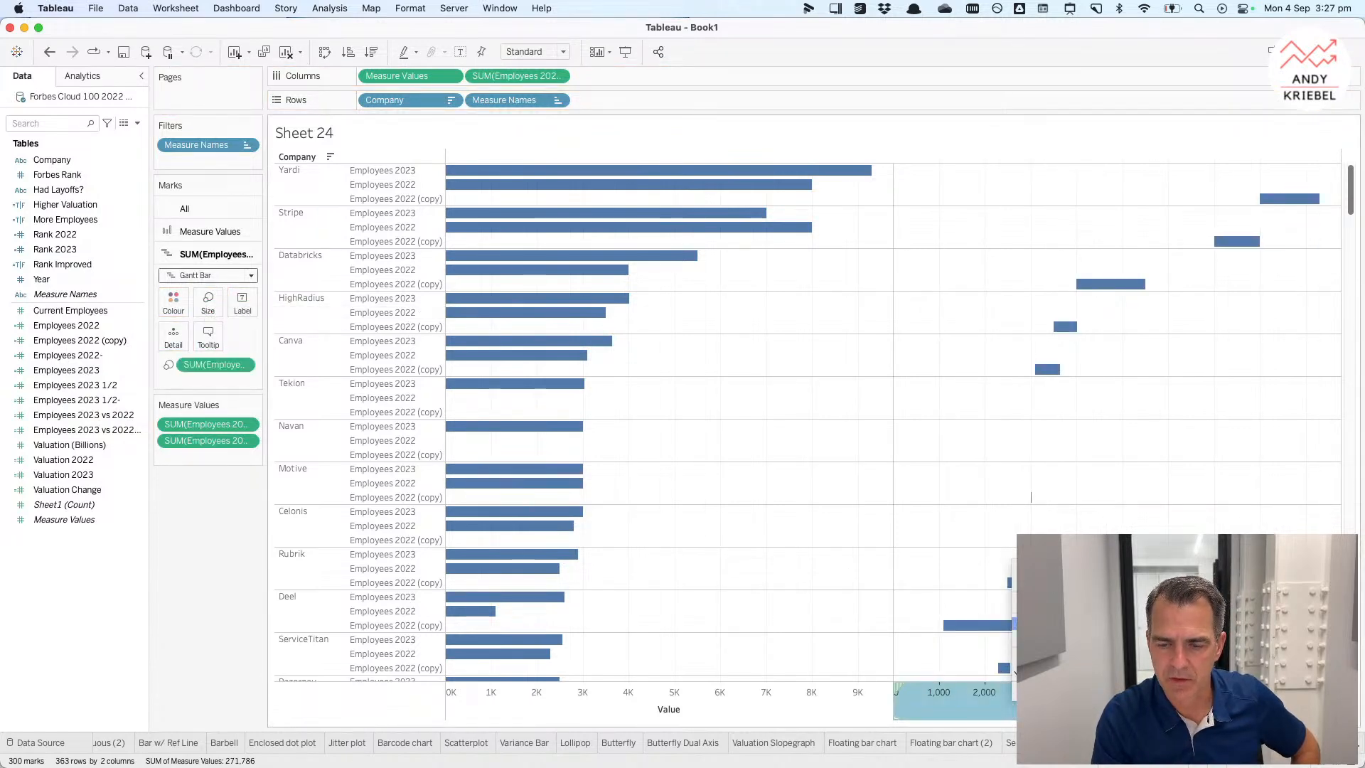
left_click(1045, 616)
right_click(903, 714)
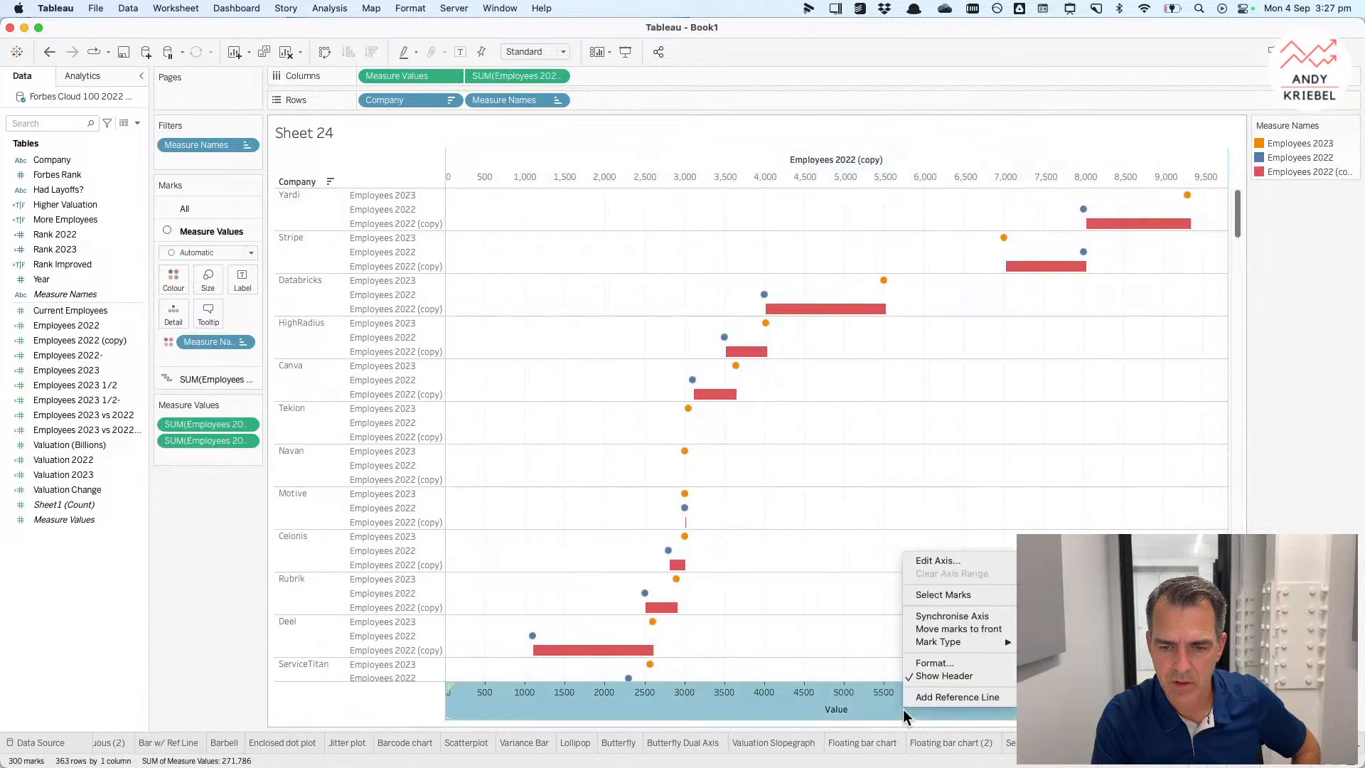
left_click(930, 615)
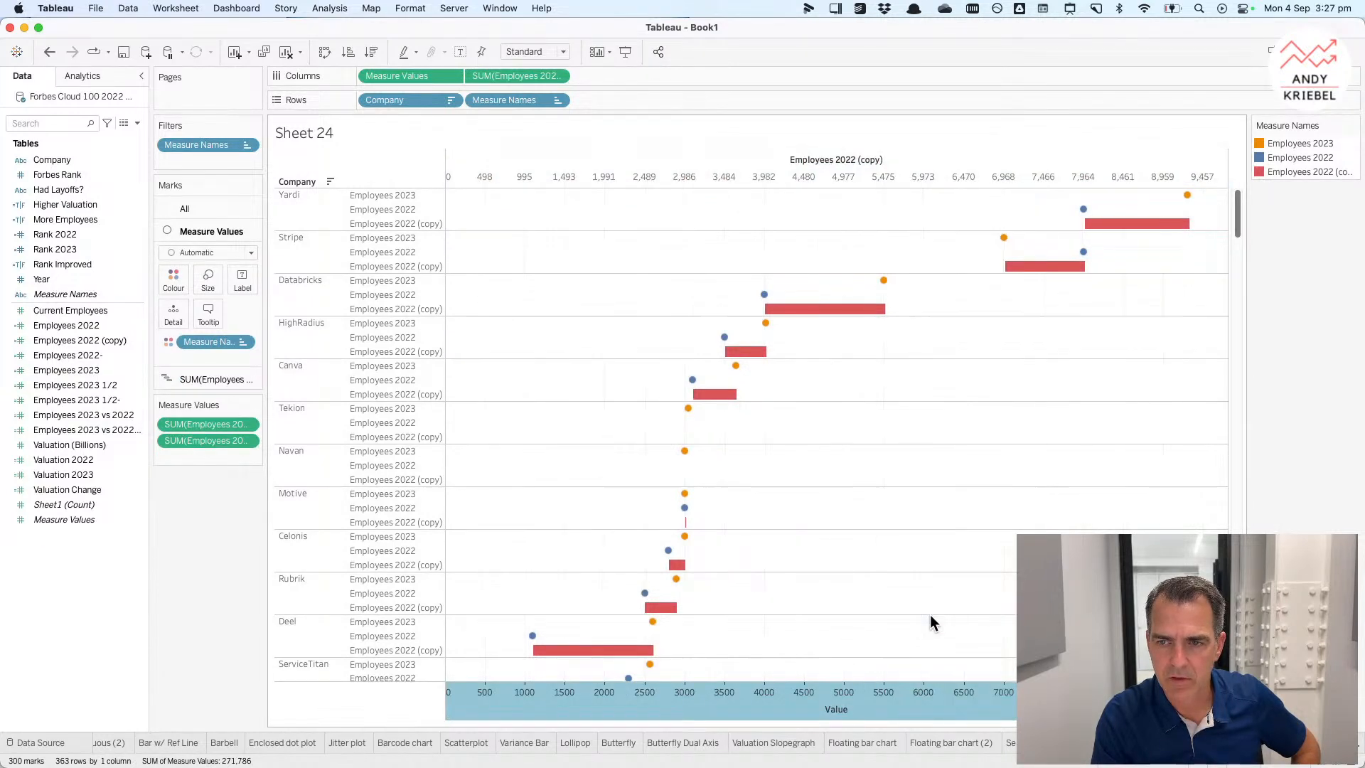
Step: Set the Measure Values marks to Bar and shrink the Gantt marks to thin lines
left_click(214, 252)
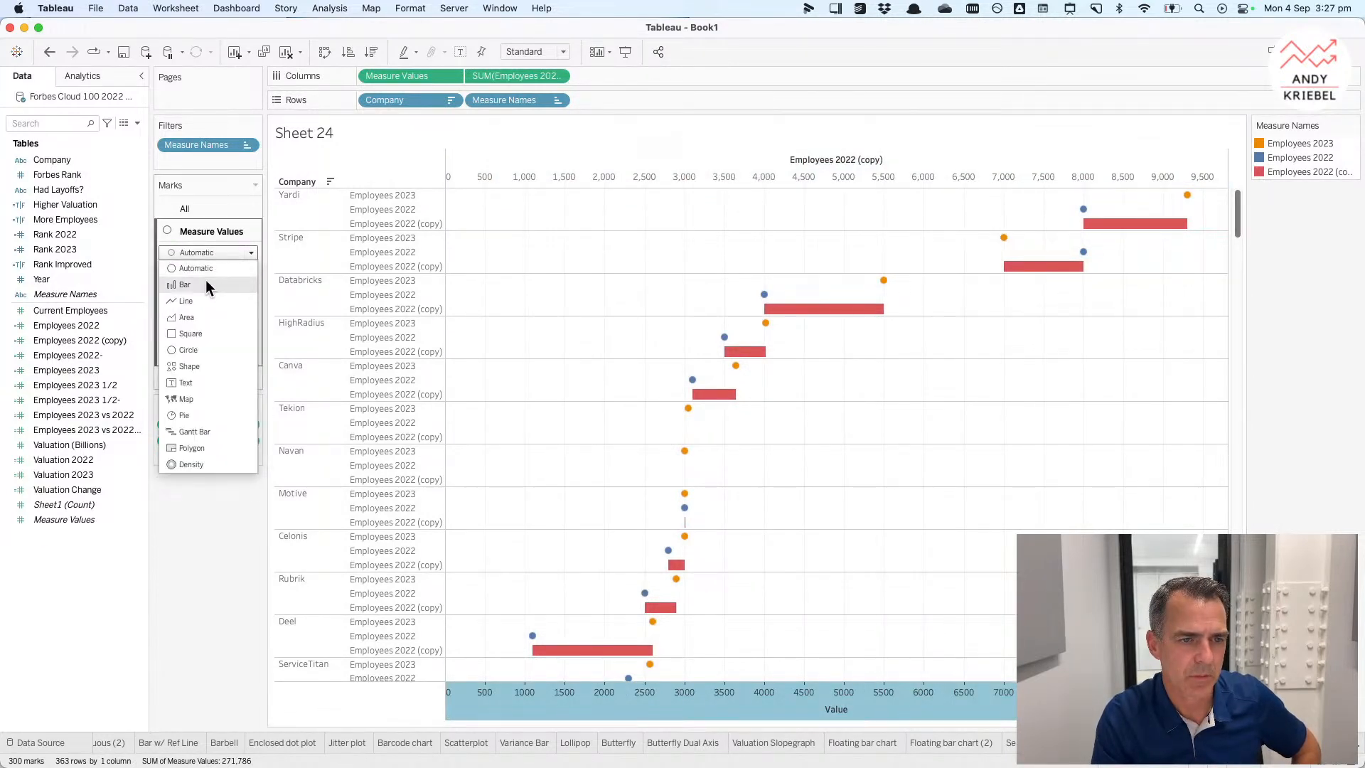
left_click(206, 283)
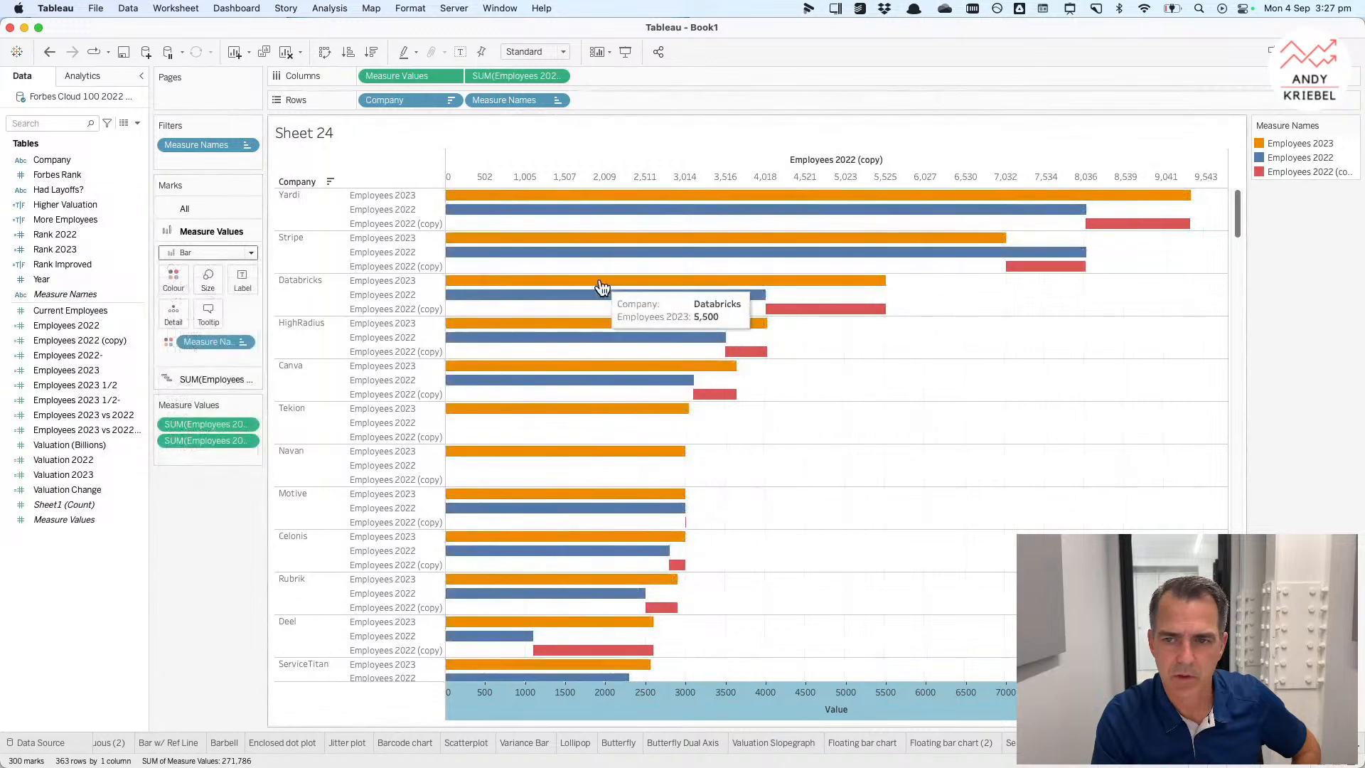
left_click(207, 379)
left_click(208, 302)
left_click_drag(244, 336, 223, 336)
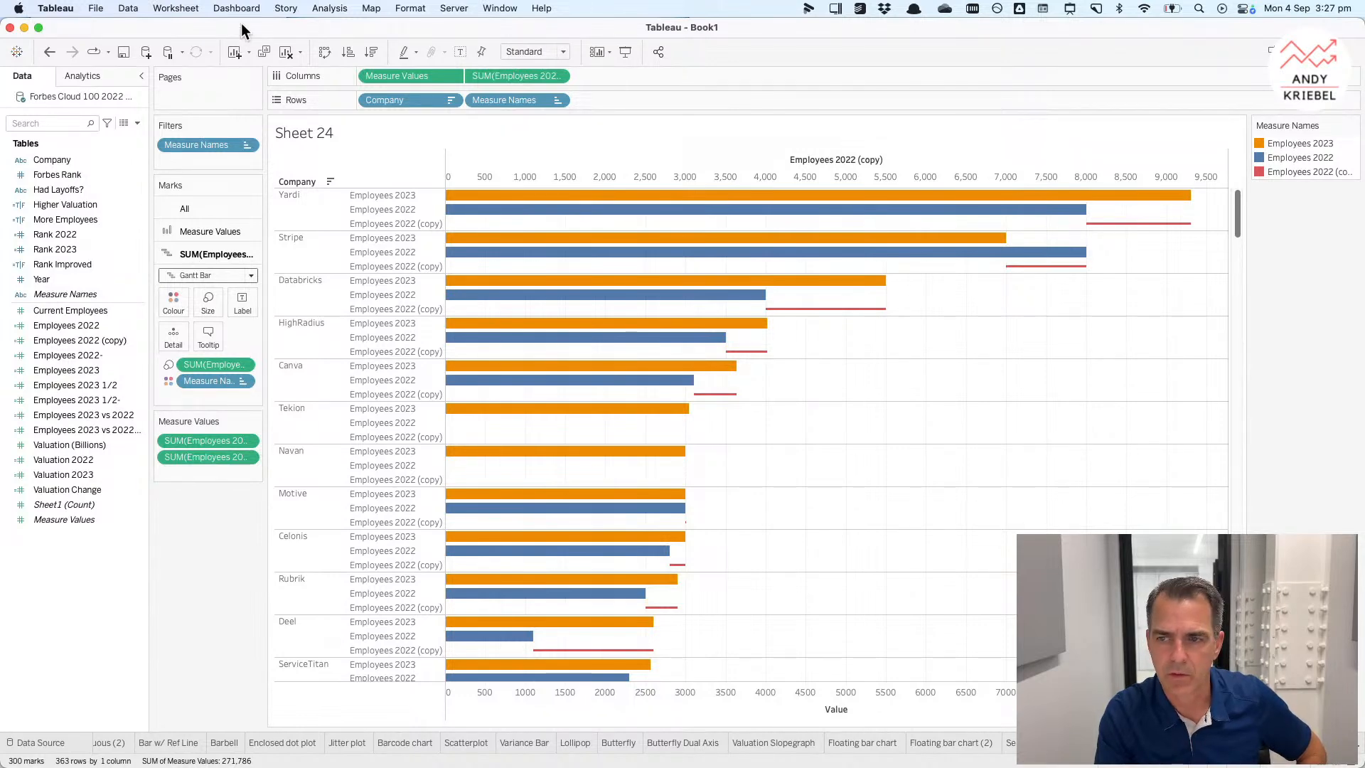
Step: Colour the Gantt lines by More Employees
mouse_move(968, 244)
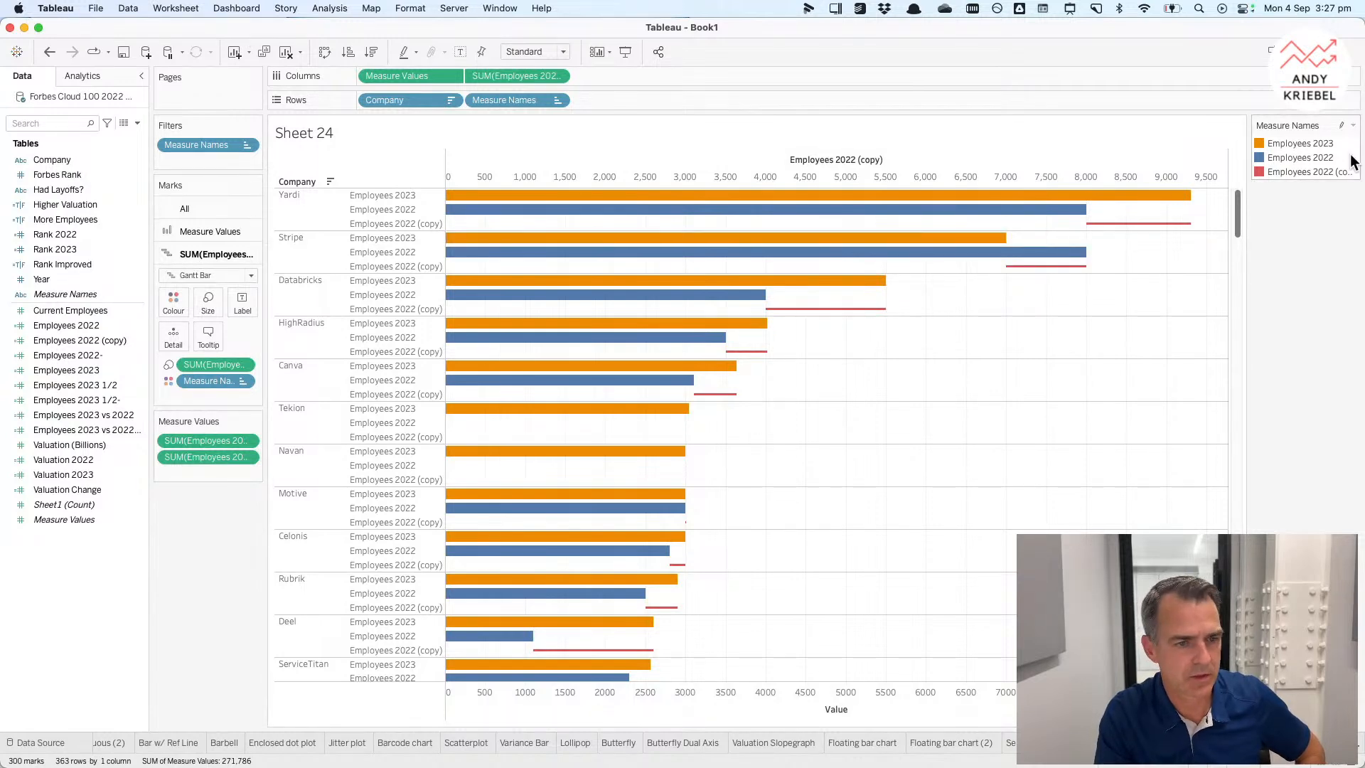
mouse_move(686, 288)
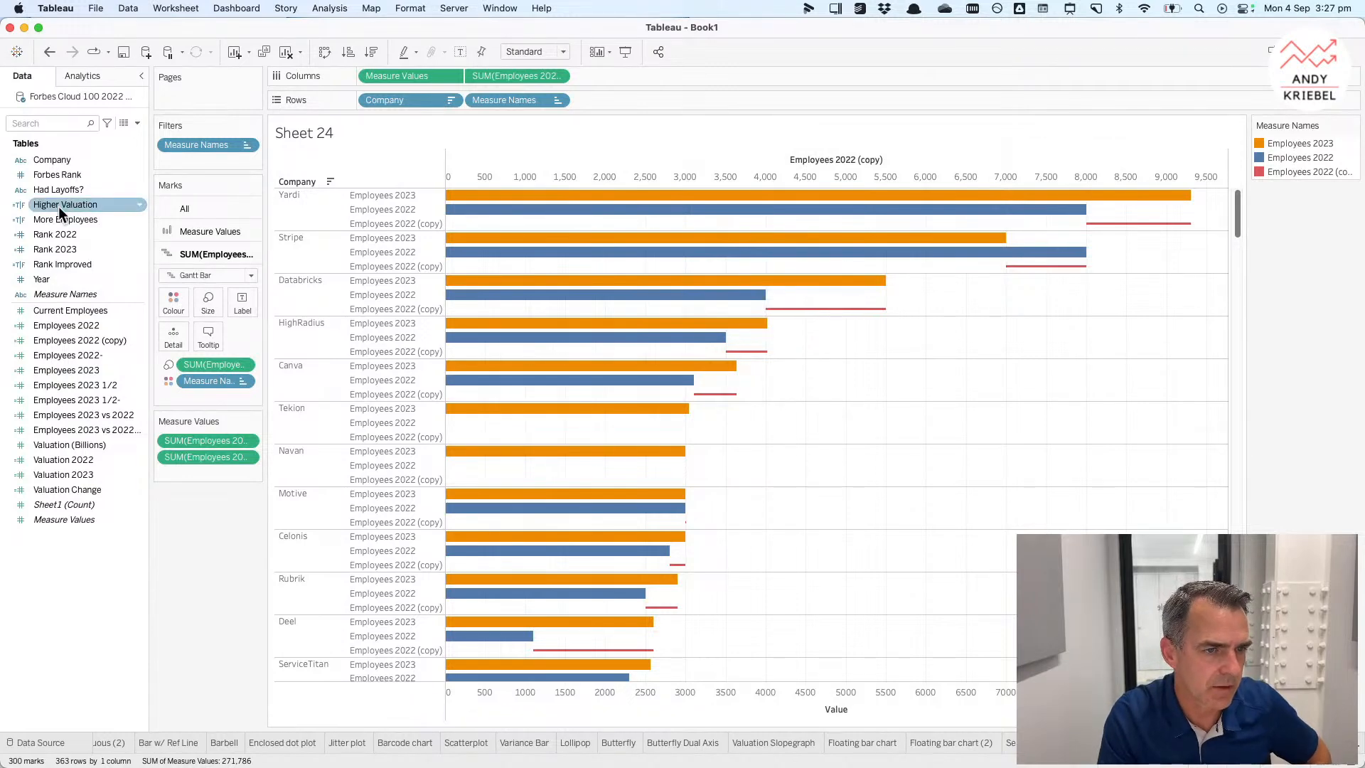
left_click_drag(58, 219, 205, 381)
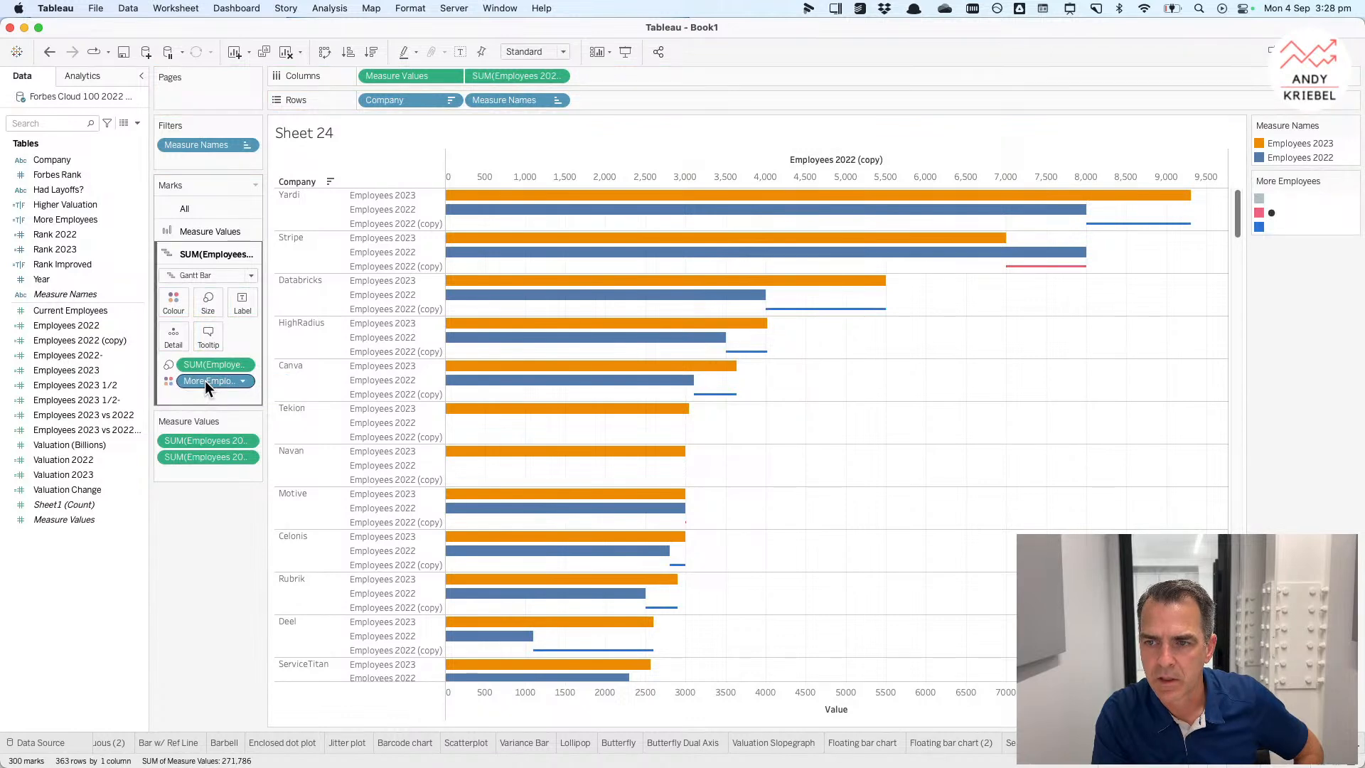
Step: Open the Measure Names colour settings and set Employees 2023 to dark blue from the Lightning Water palette
double_click(1348, 158)
left_click(711, 291)
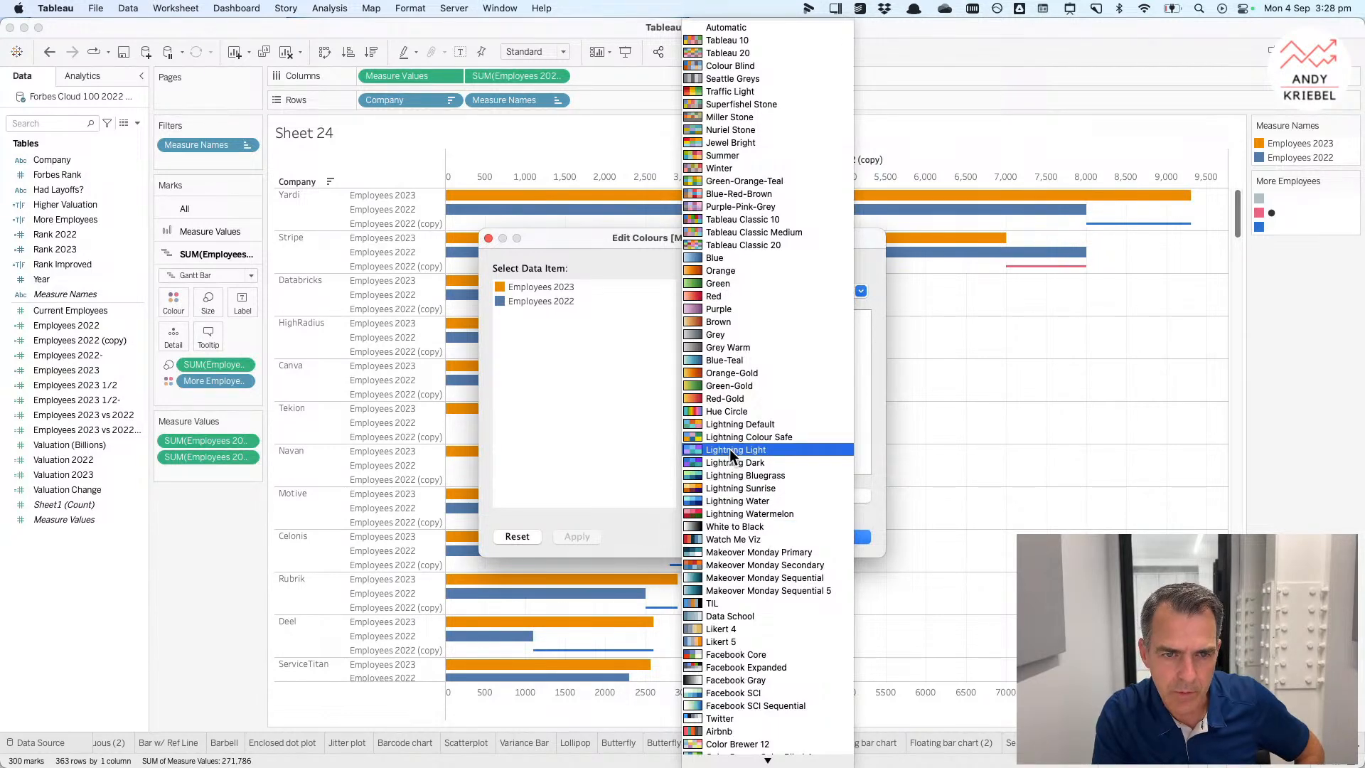
left_click(734, 514)
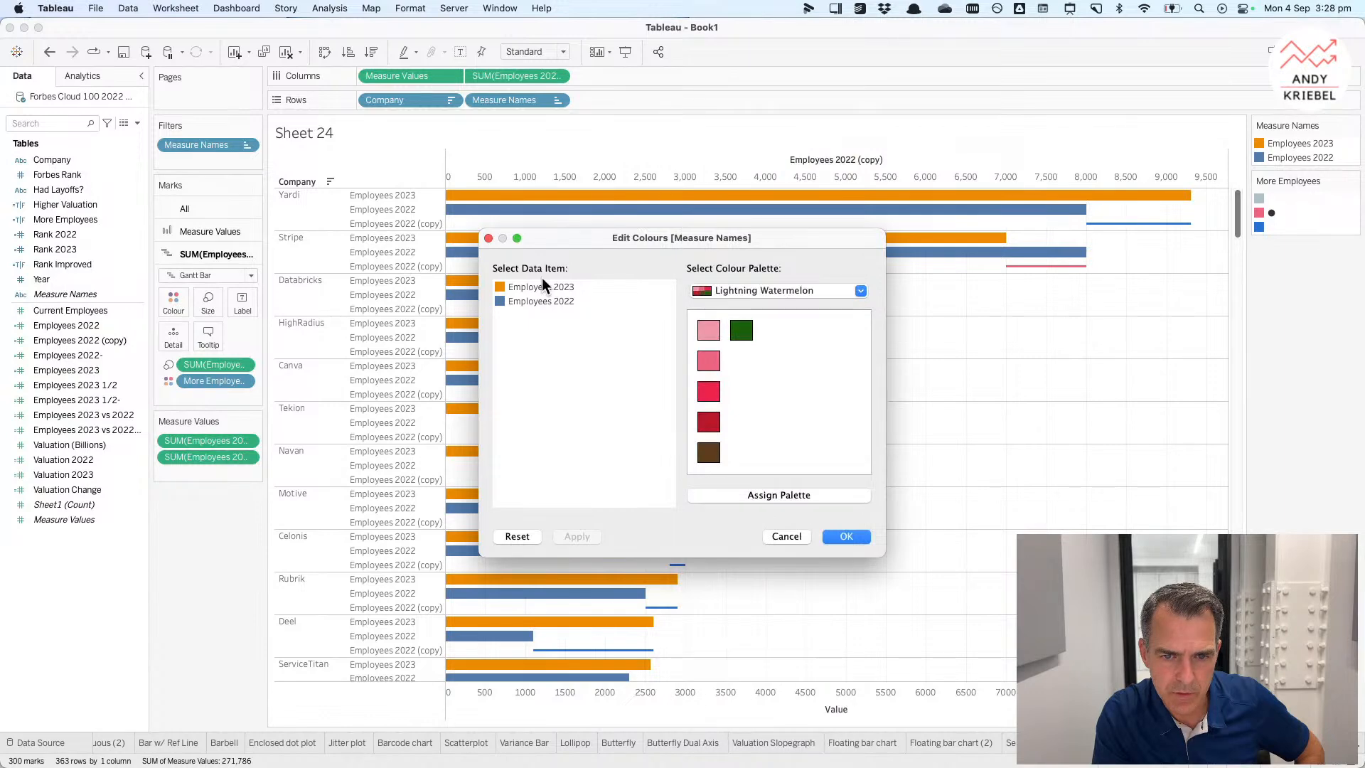
left_click(708, 361)
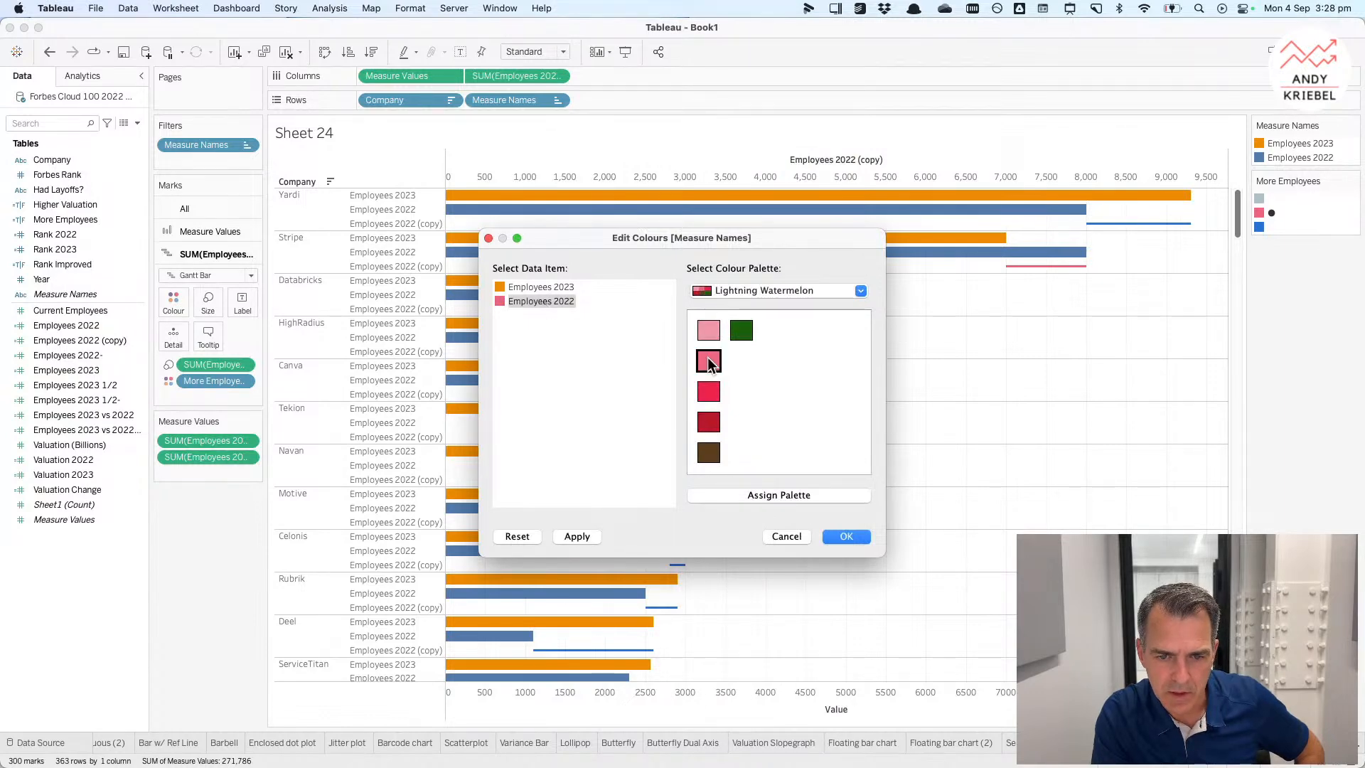
left_click(752, 290)
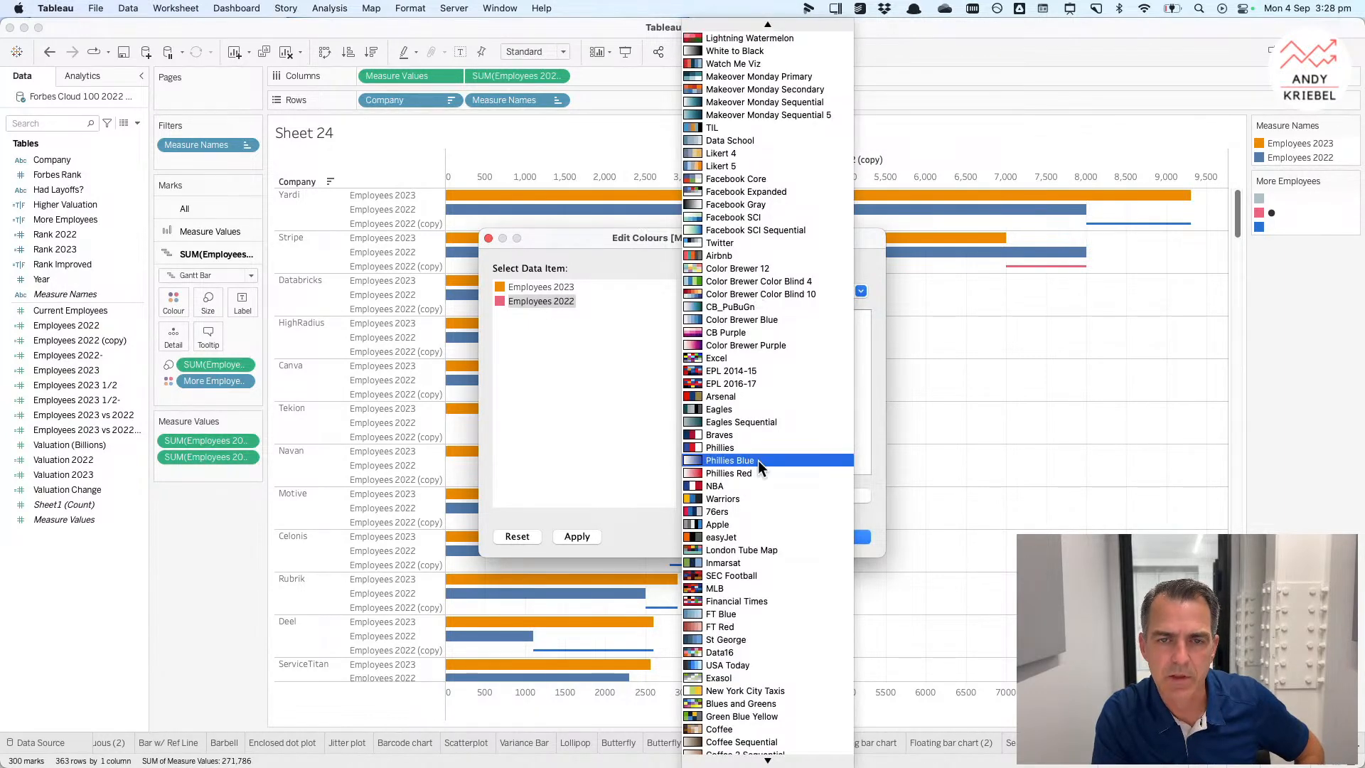
scroll(759, 300, "up", 3)
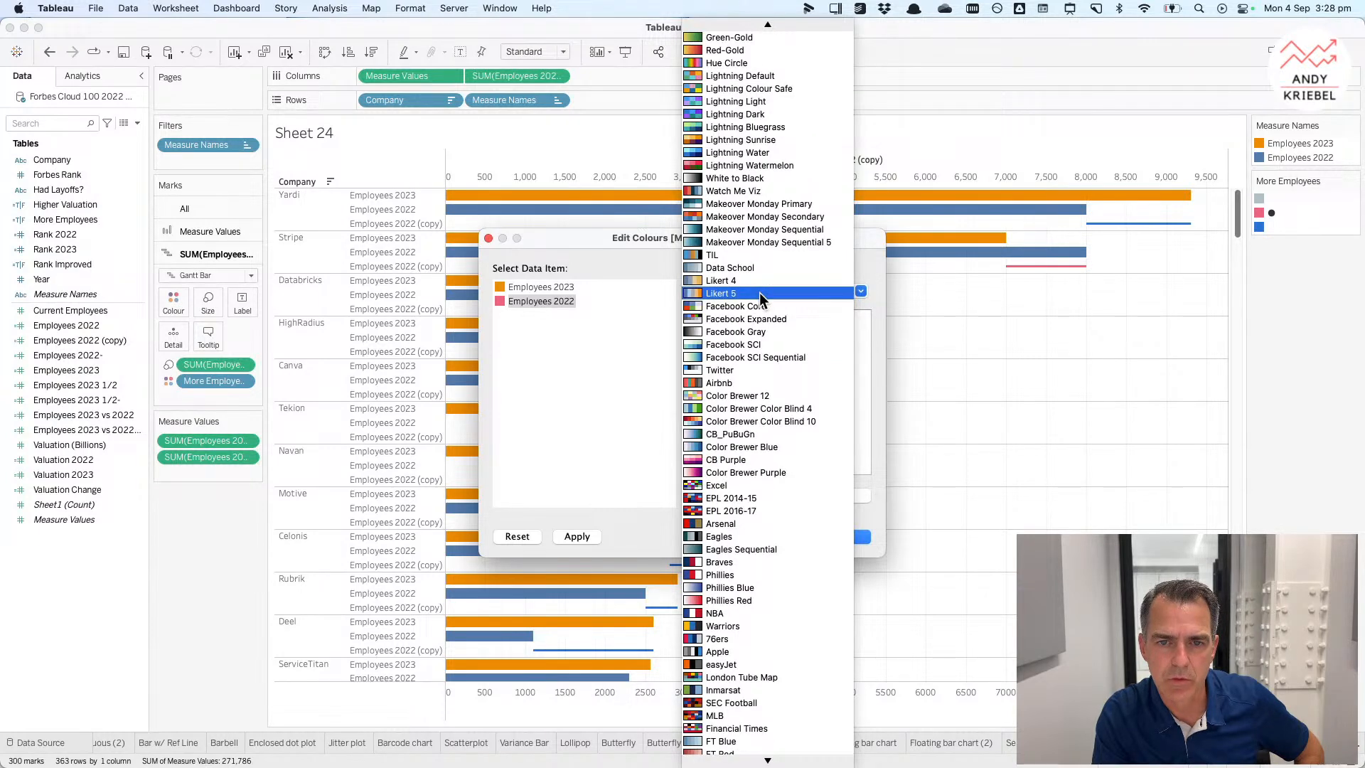
left_click(709, 421)
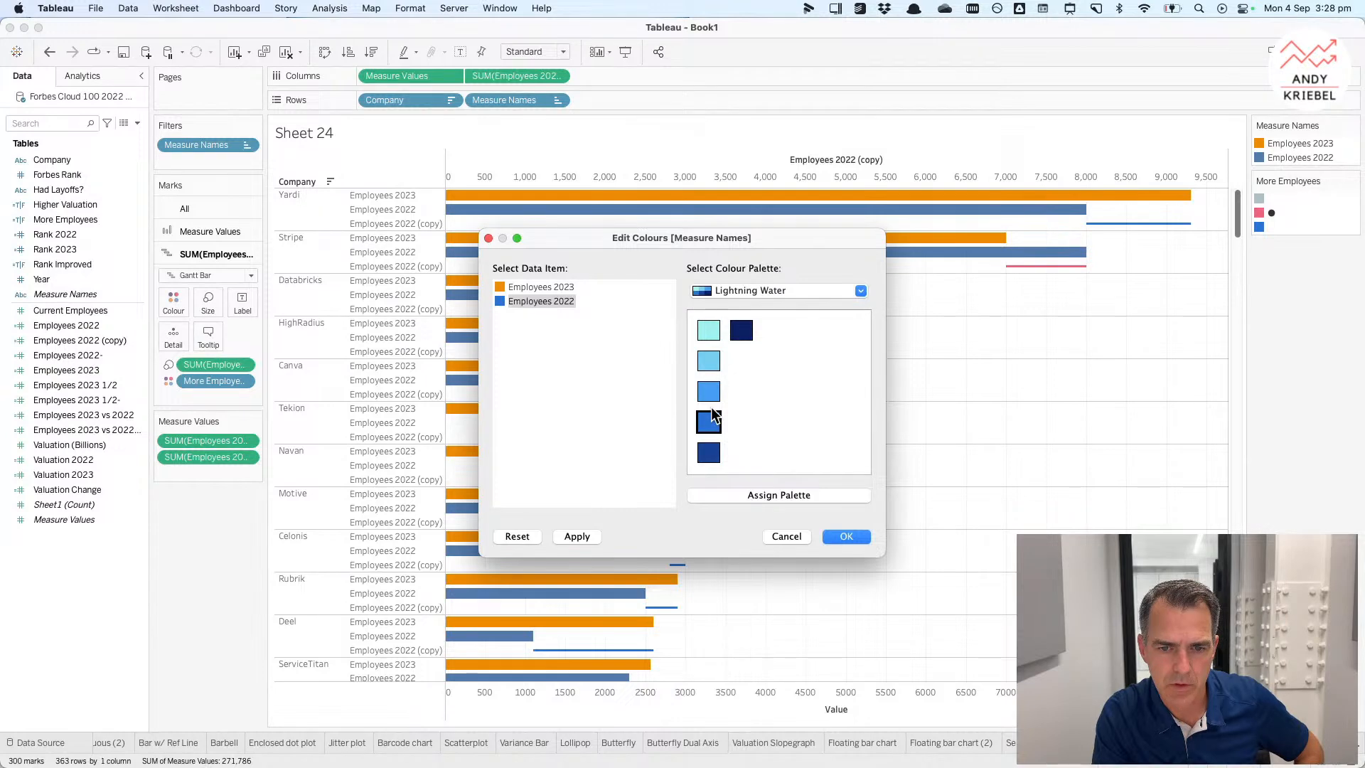
left_click(535, 288)
left_click(709, 423)
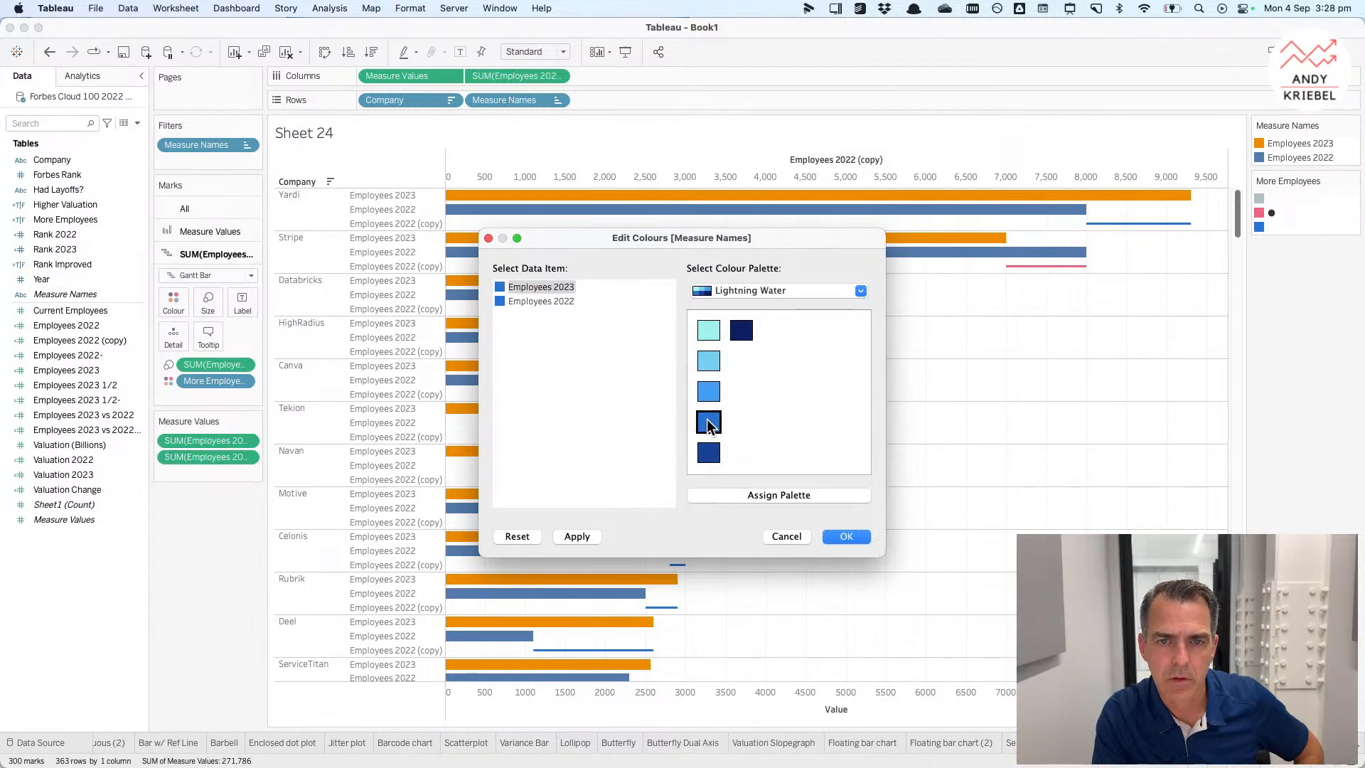
Step: Set Employees 2022 to pink from the Lightning Watermelon palette and apply the colours
left_click(735, 292)
scroll(735, 295, "up", 3)
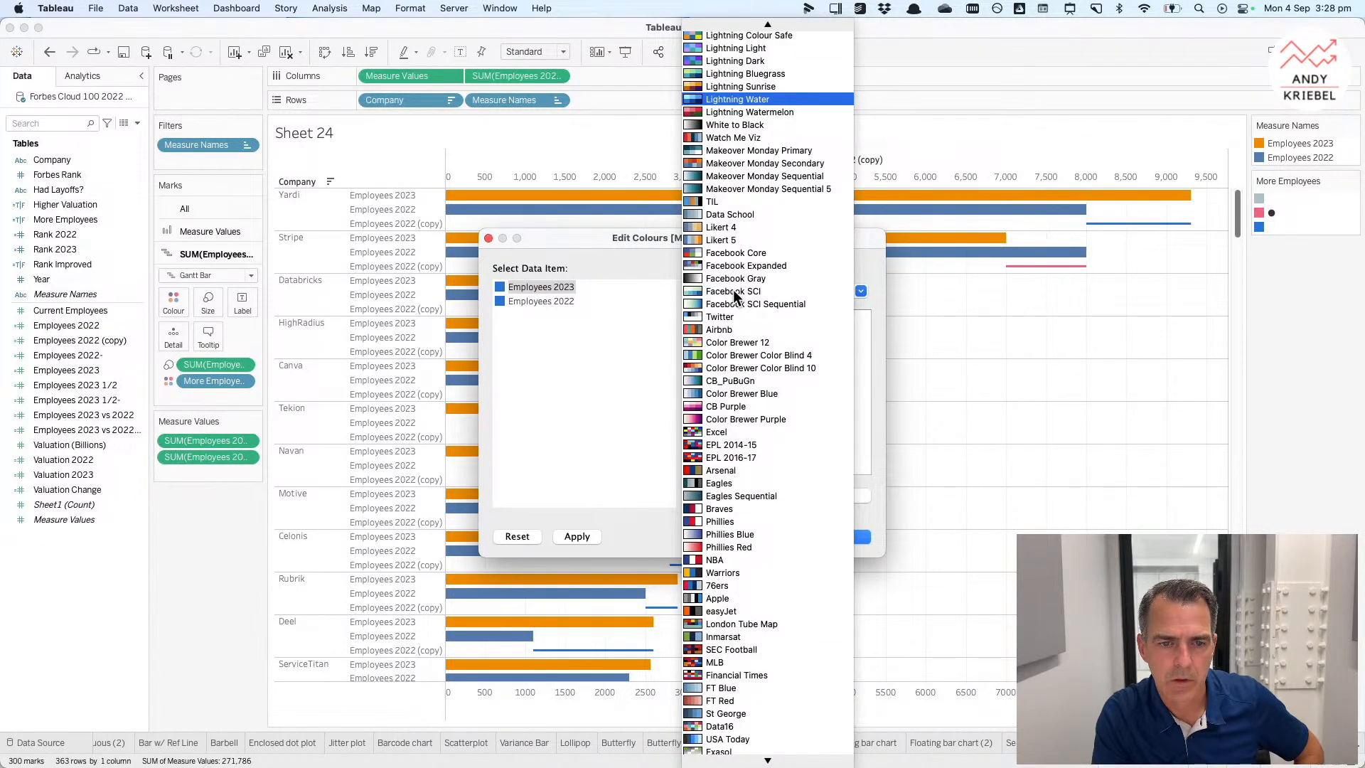
left_click(734, 113)
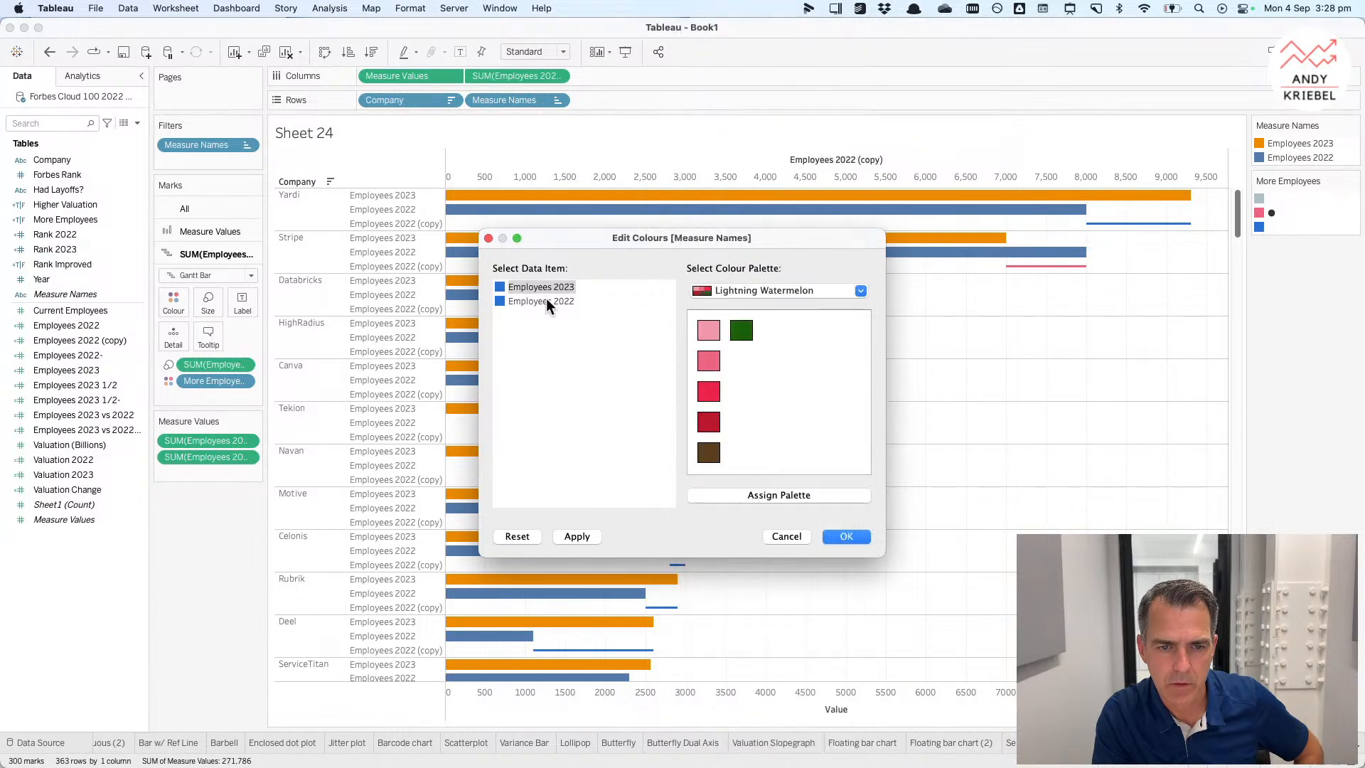
left_click(702, 390)
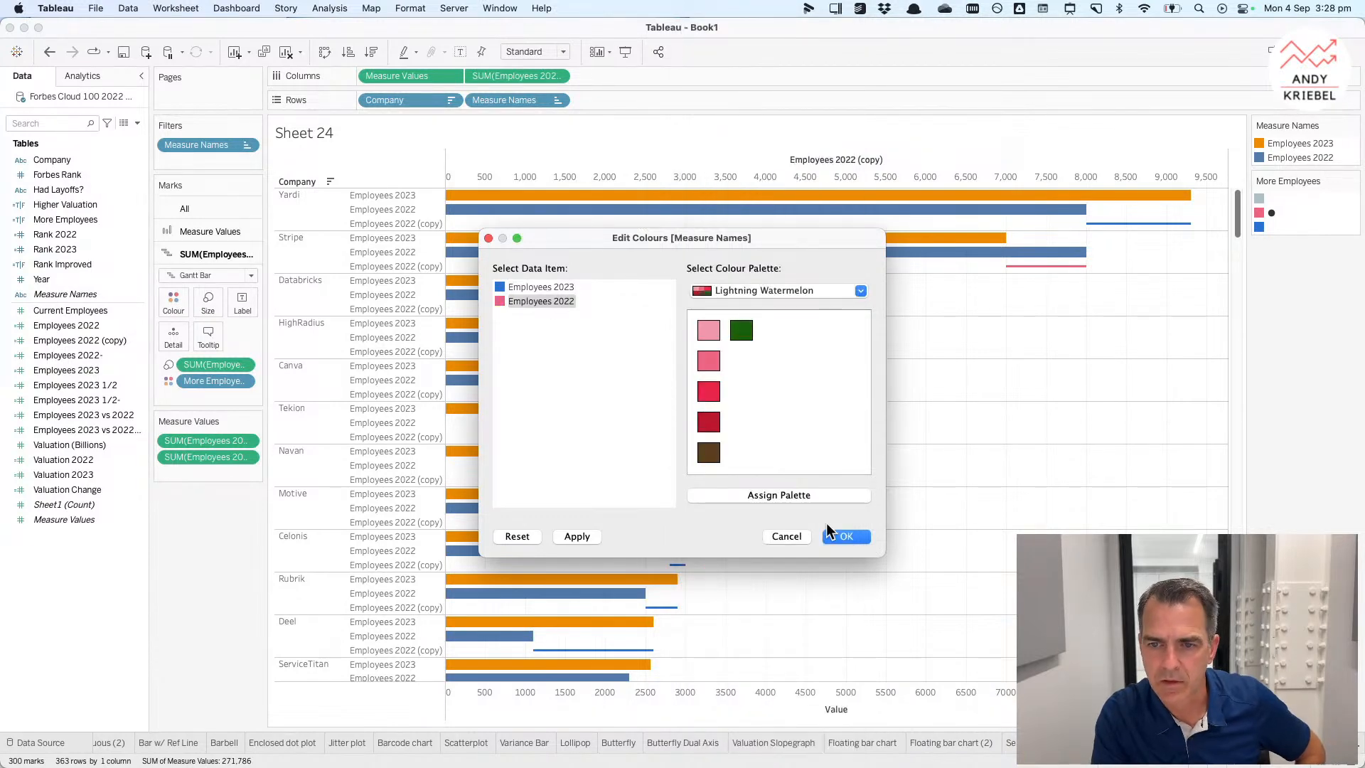
left_click(832, 535)
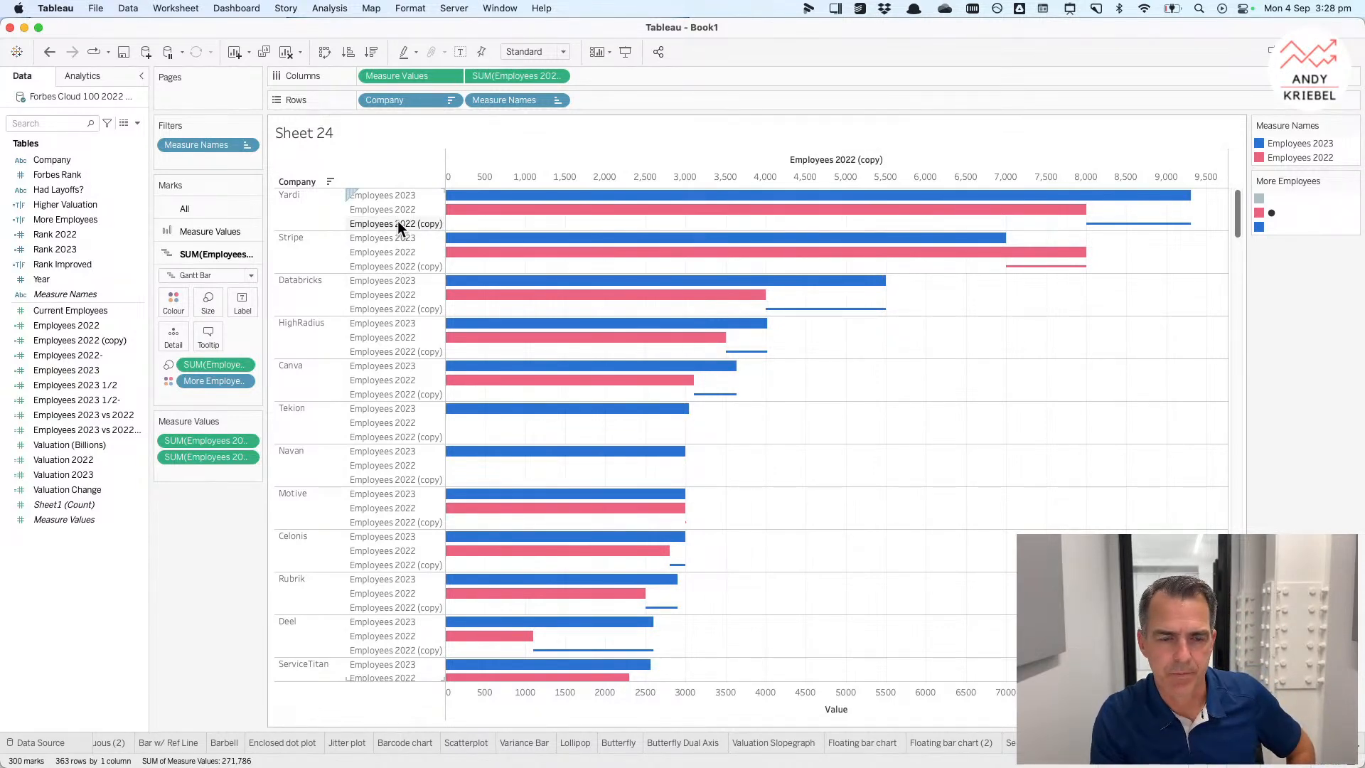
Step: Alias the Employees 2023 row header as 2023
right_click(401, 197)
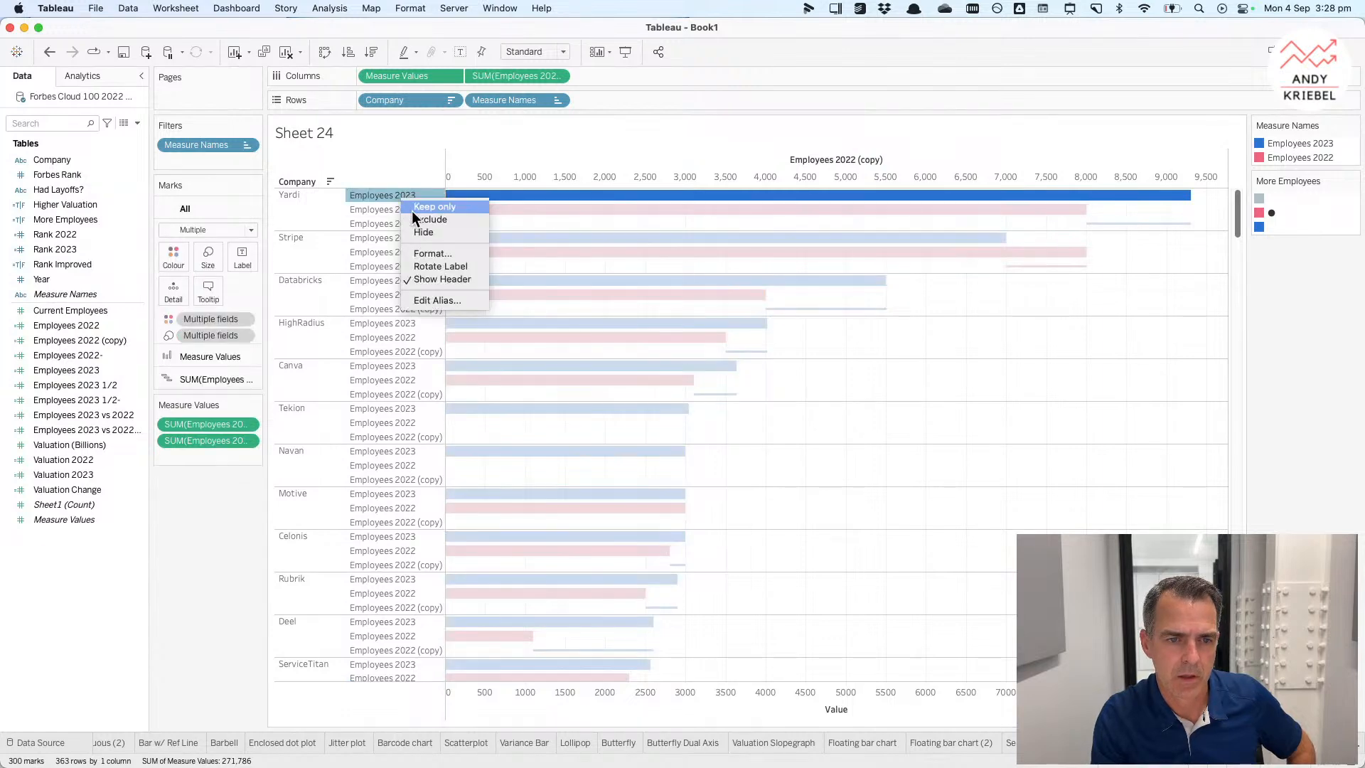
left_click(440, 300)
type("2023")
key("Return")
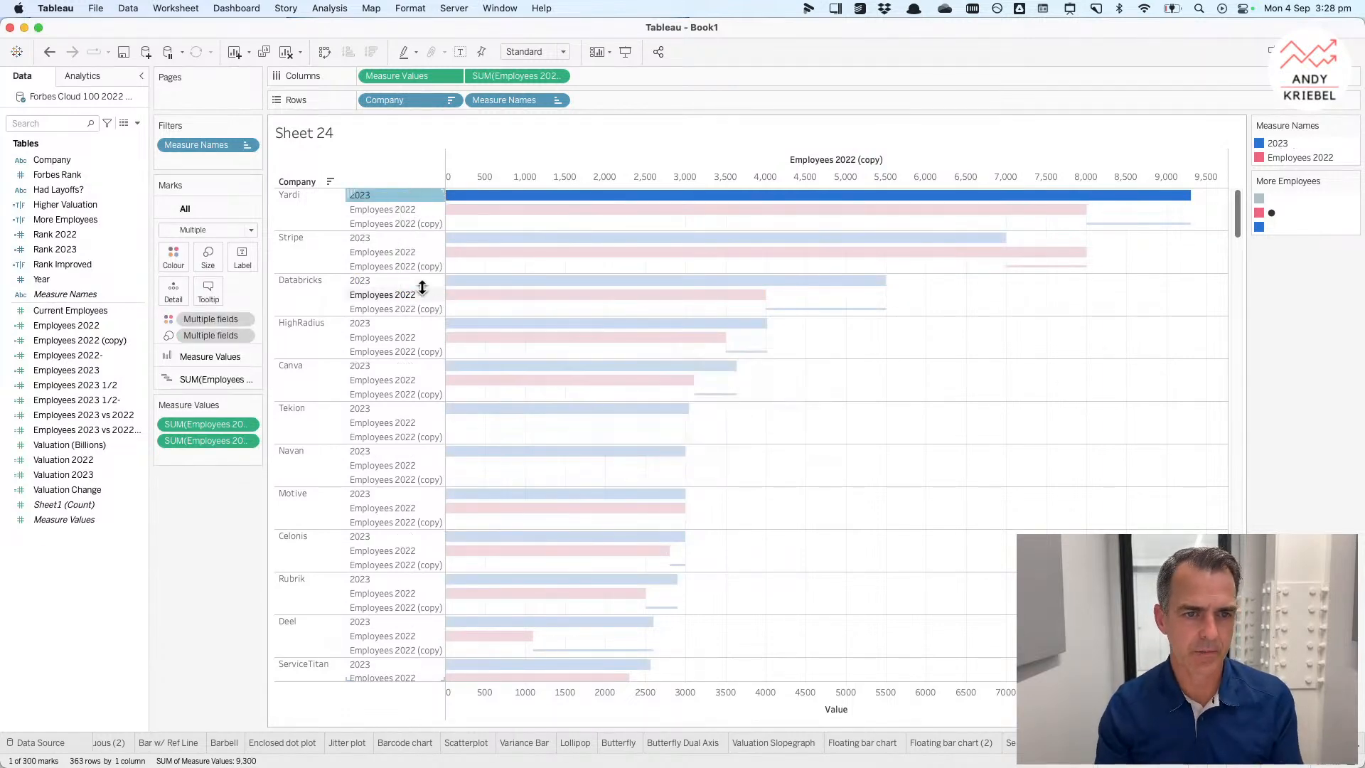
Step: Alias the Employees 2022 row header as 2022
right_click(396, 210)
left_click(425, 308)
type("2022")
key("Return")
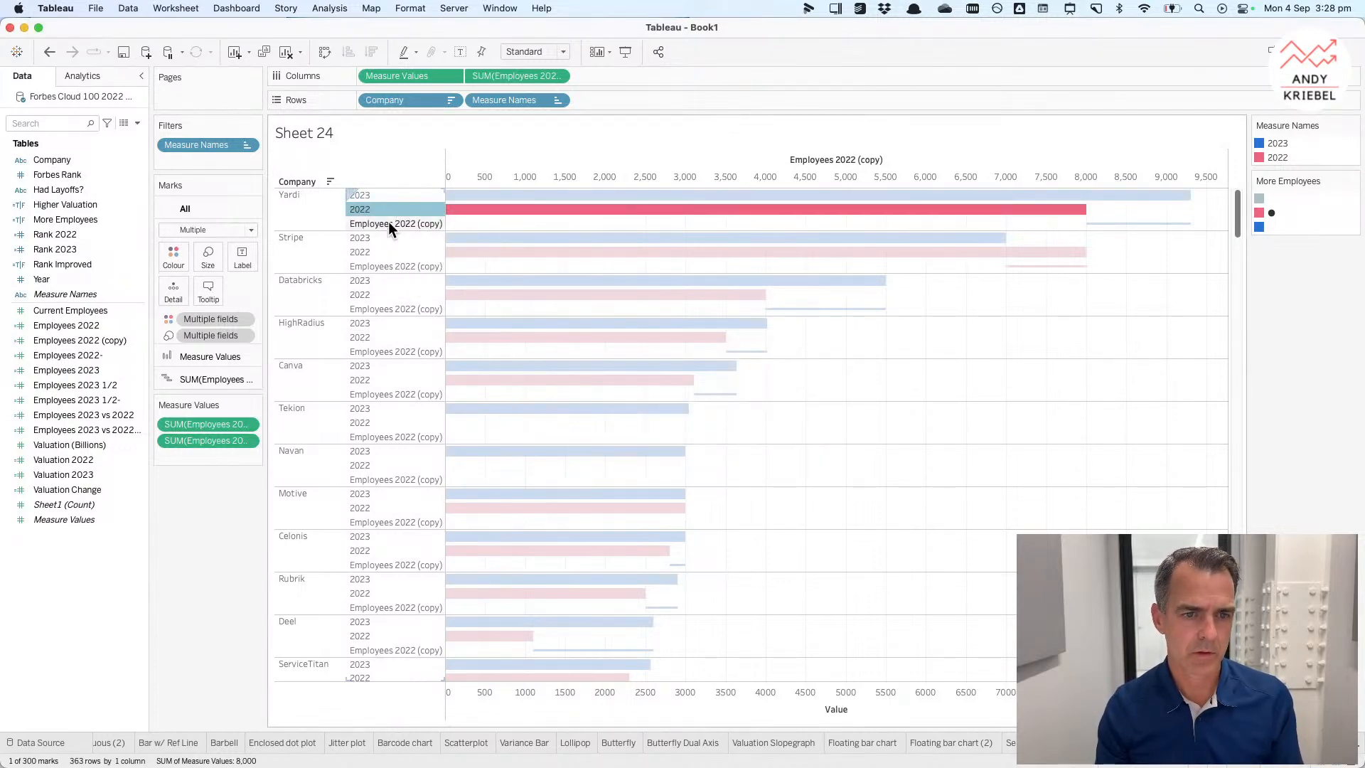
Step: Alias the Employees 2022 (copy) row header as Change
right_click(389, 220)
left_click(418, 326)
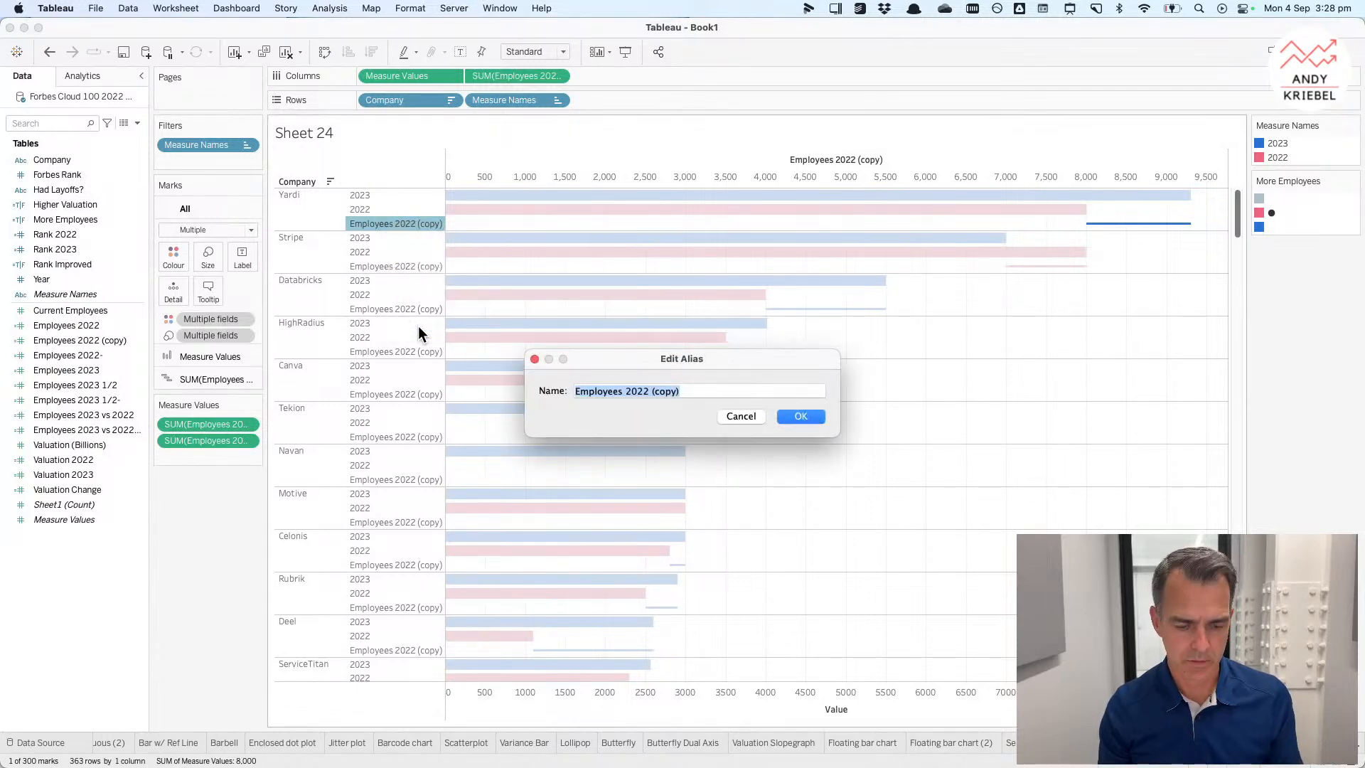
type("Change")
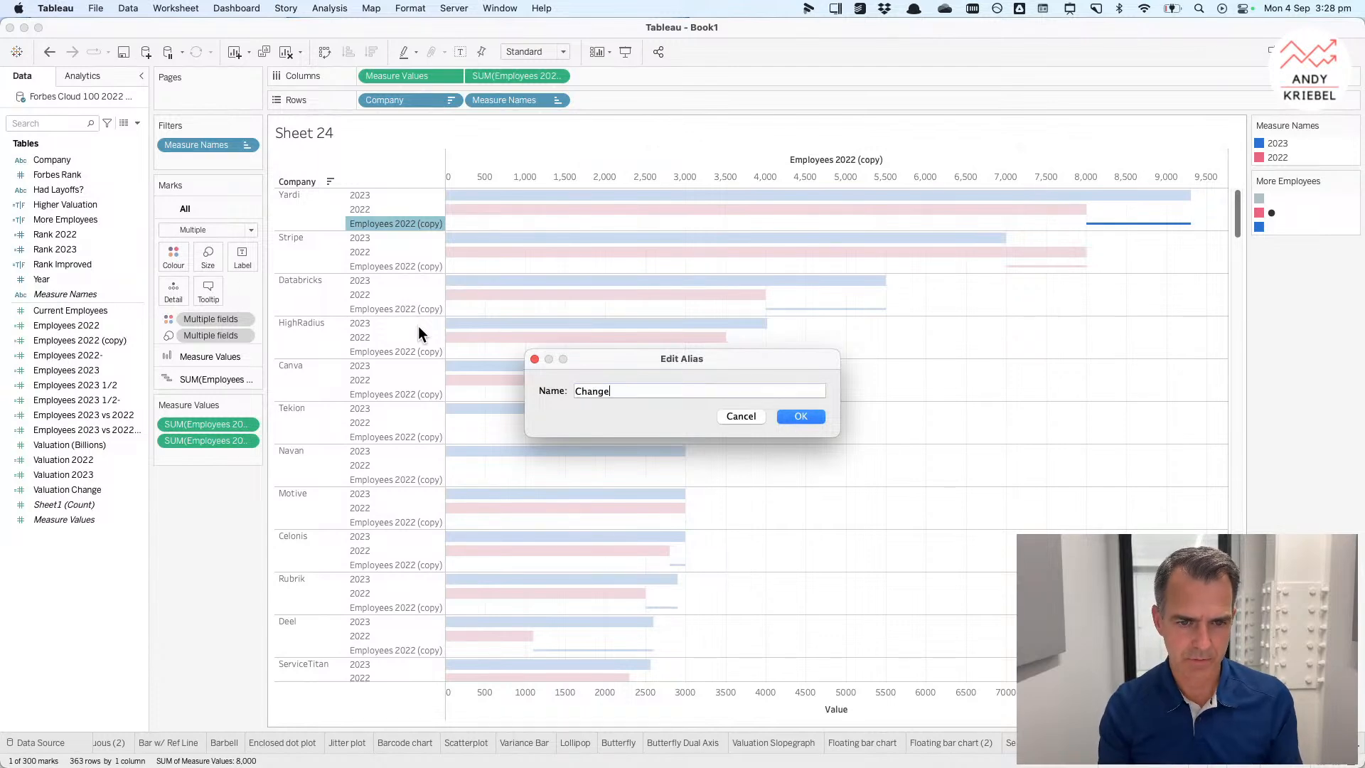
key("Return")
key("Escape")
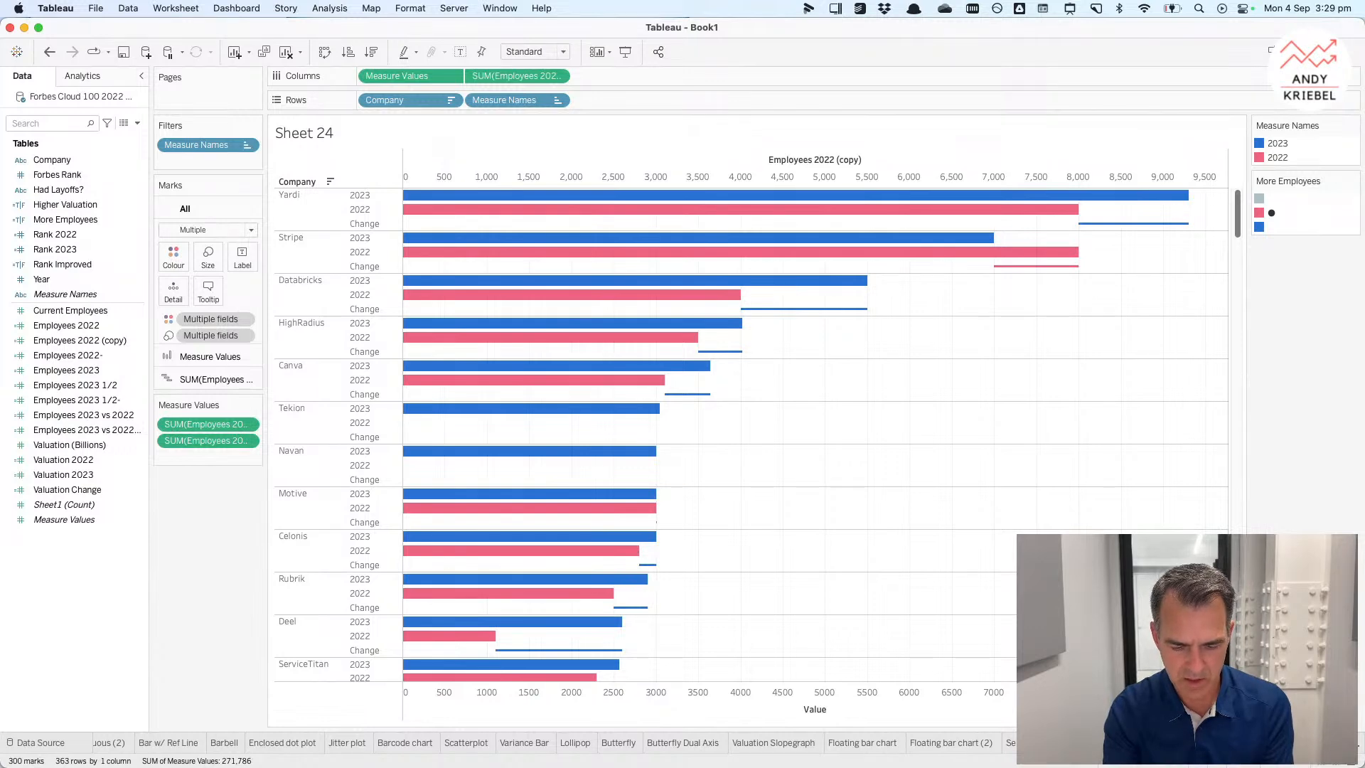
Step: Rename the sheet as Side by Side w/ Variance (2)
type("bar chart")
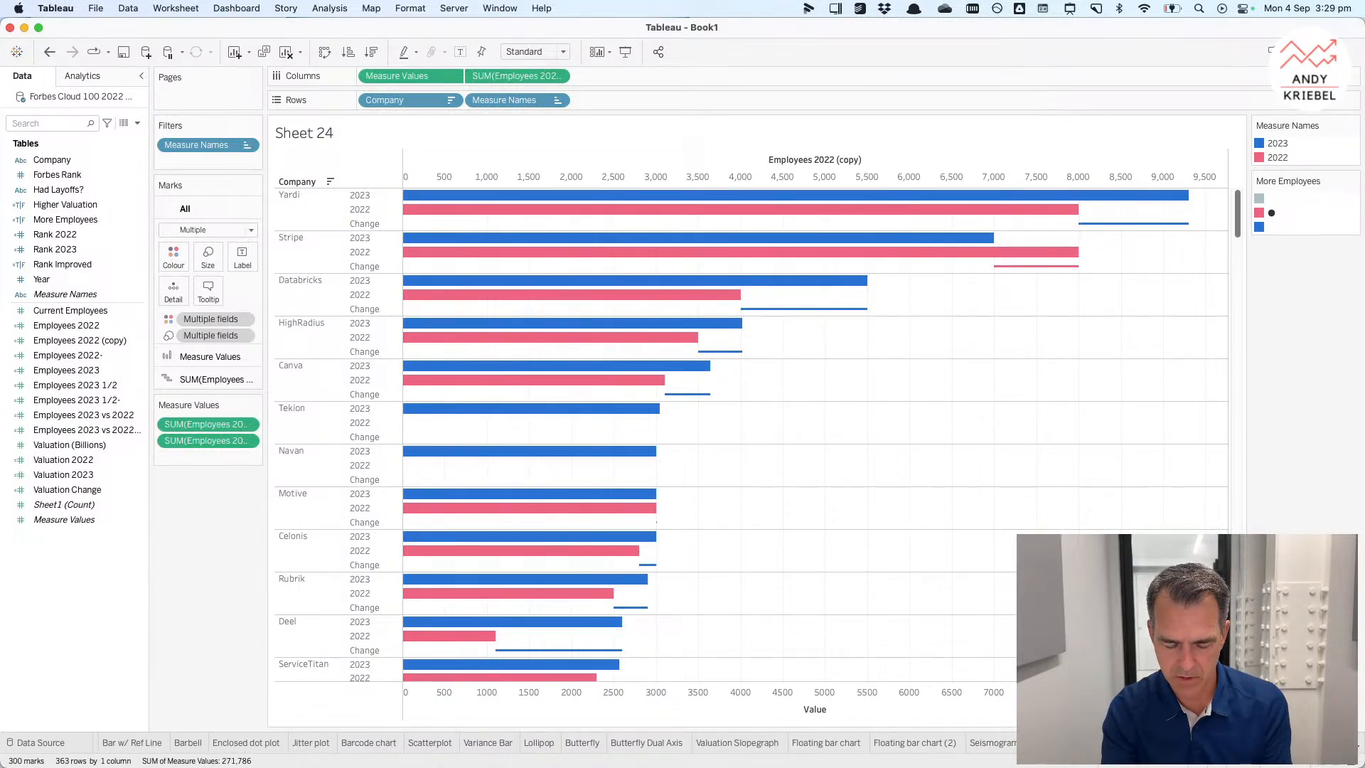
type(" Variance")
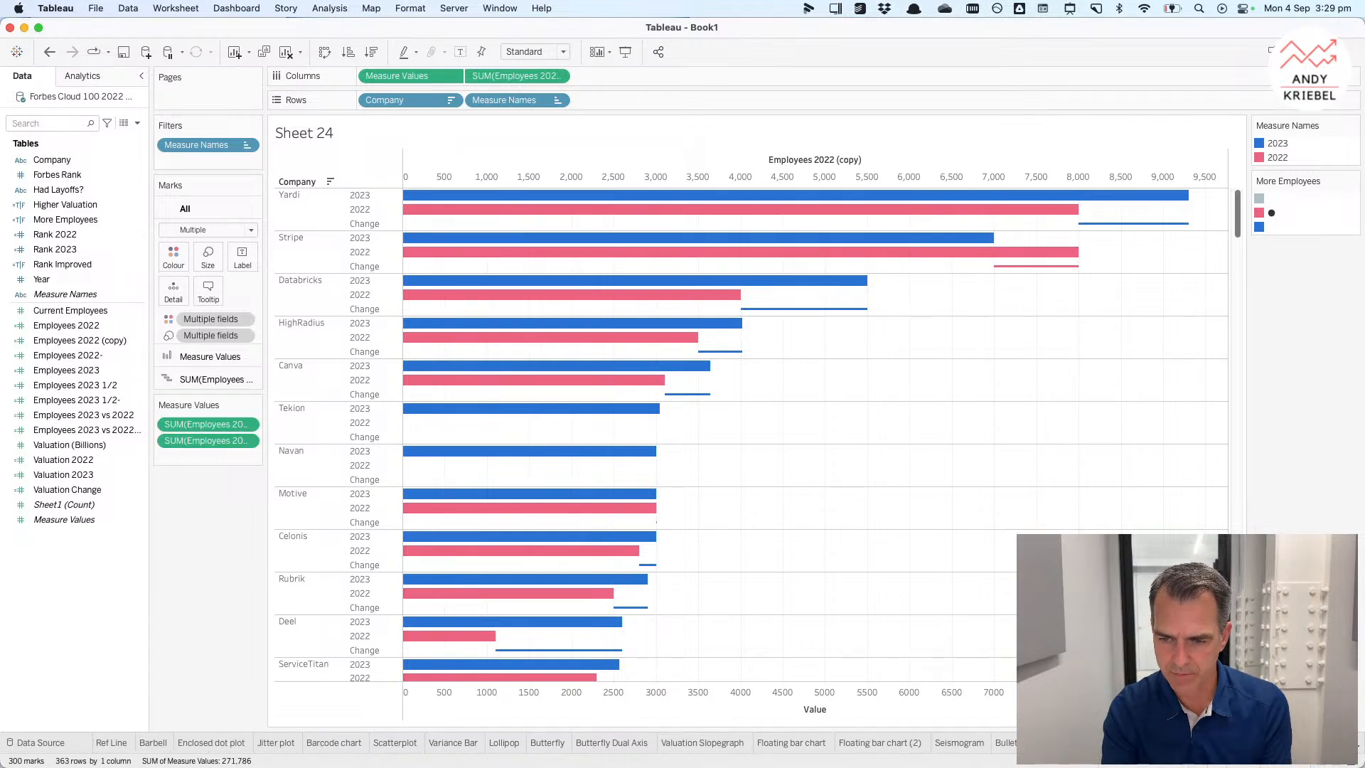
key("Return")
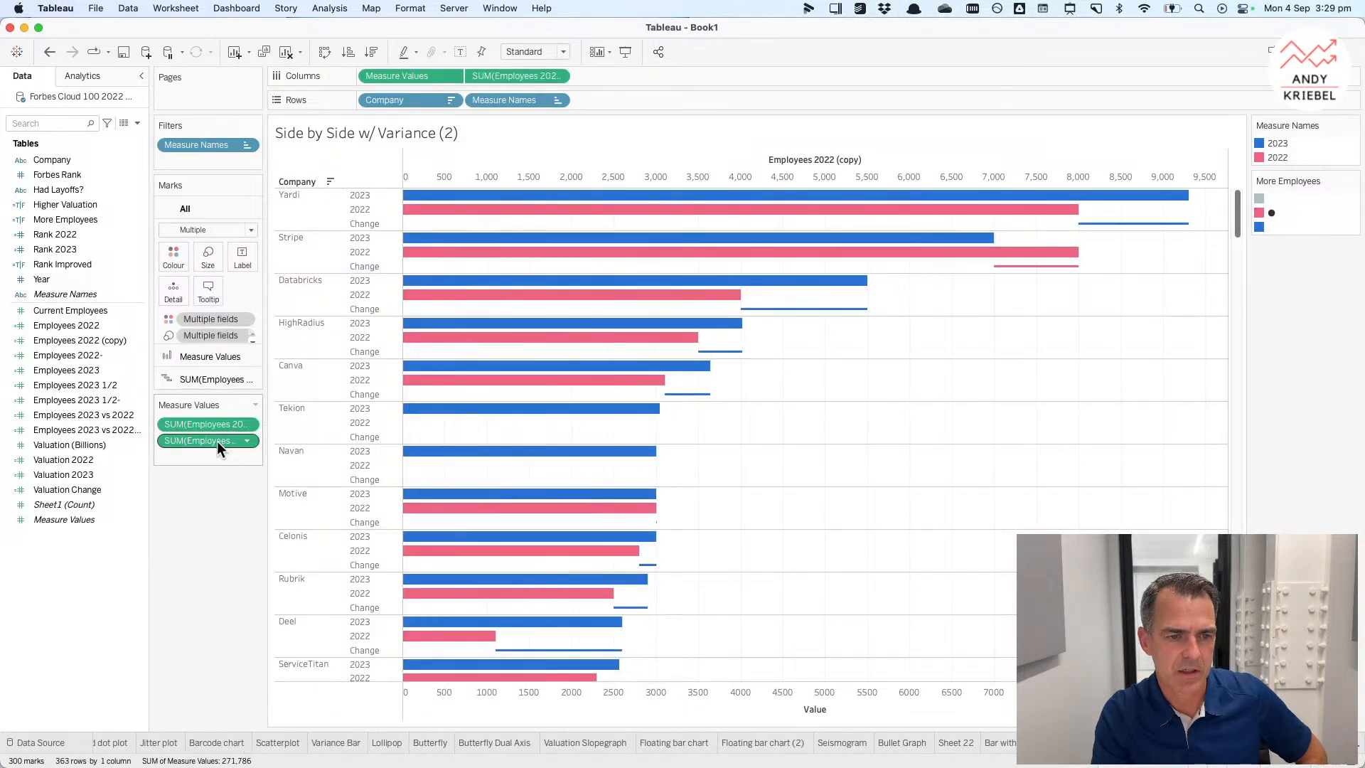
Step: Remove Employees 2022 from Measure Values and put Measure Names back on Rows, leaving 2023 bars with Change lines
left_click_drag(216, 441, 222, 530)
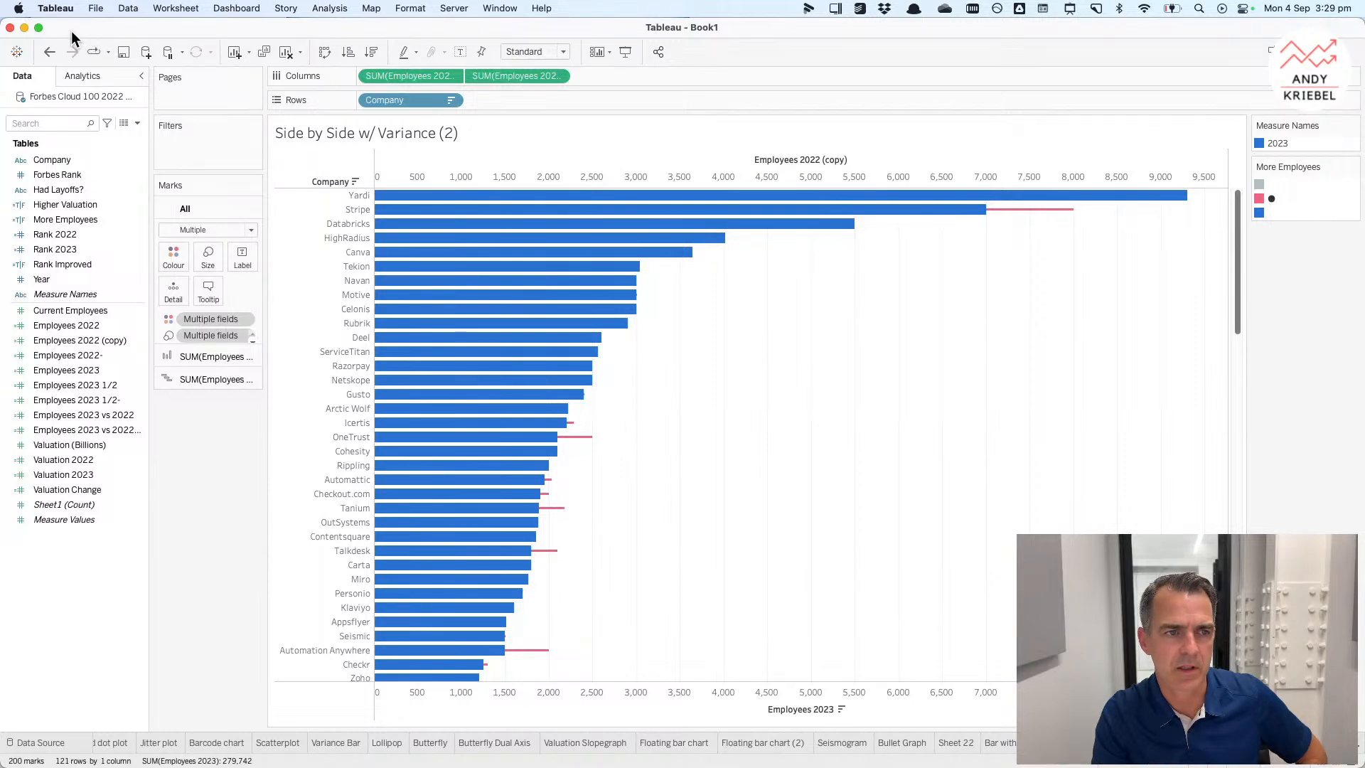
left_click(48, 53)
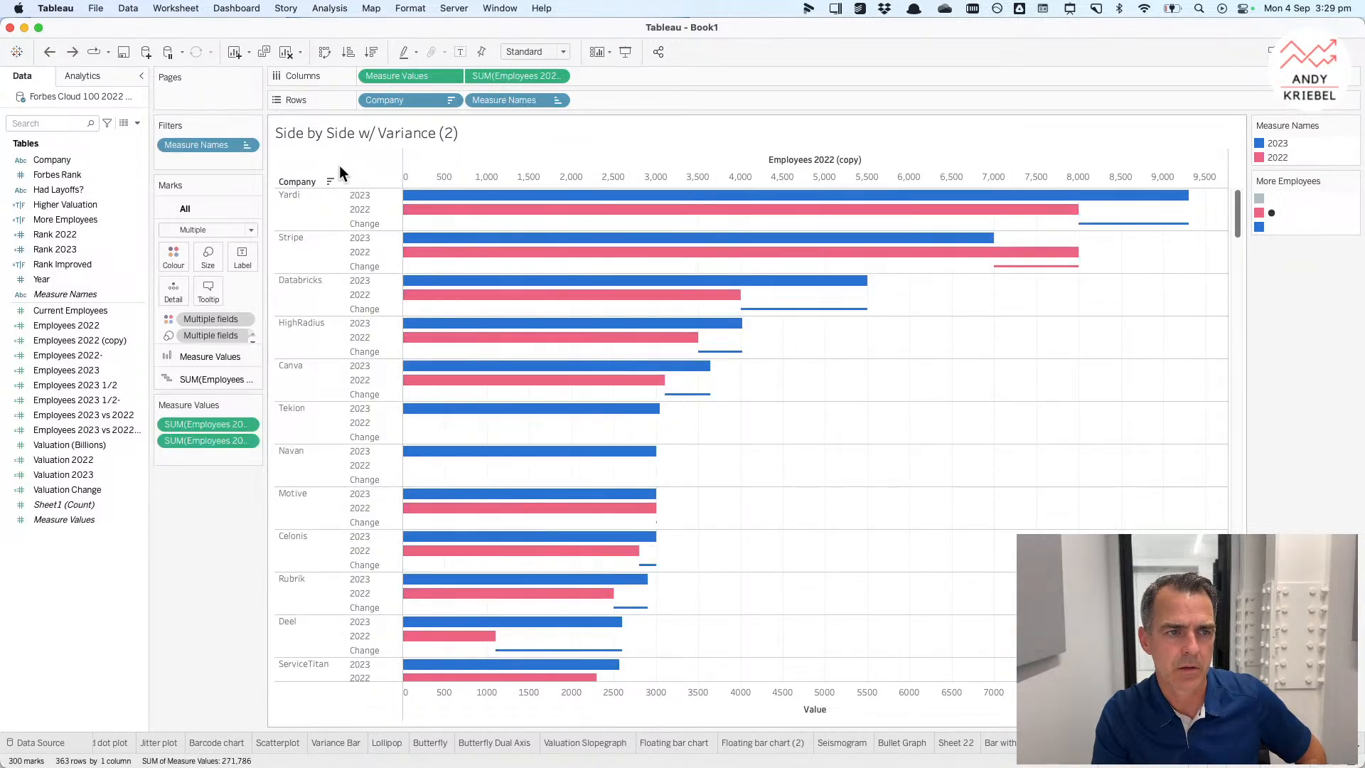
left_click(74, 54)
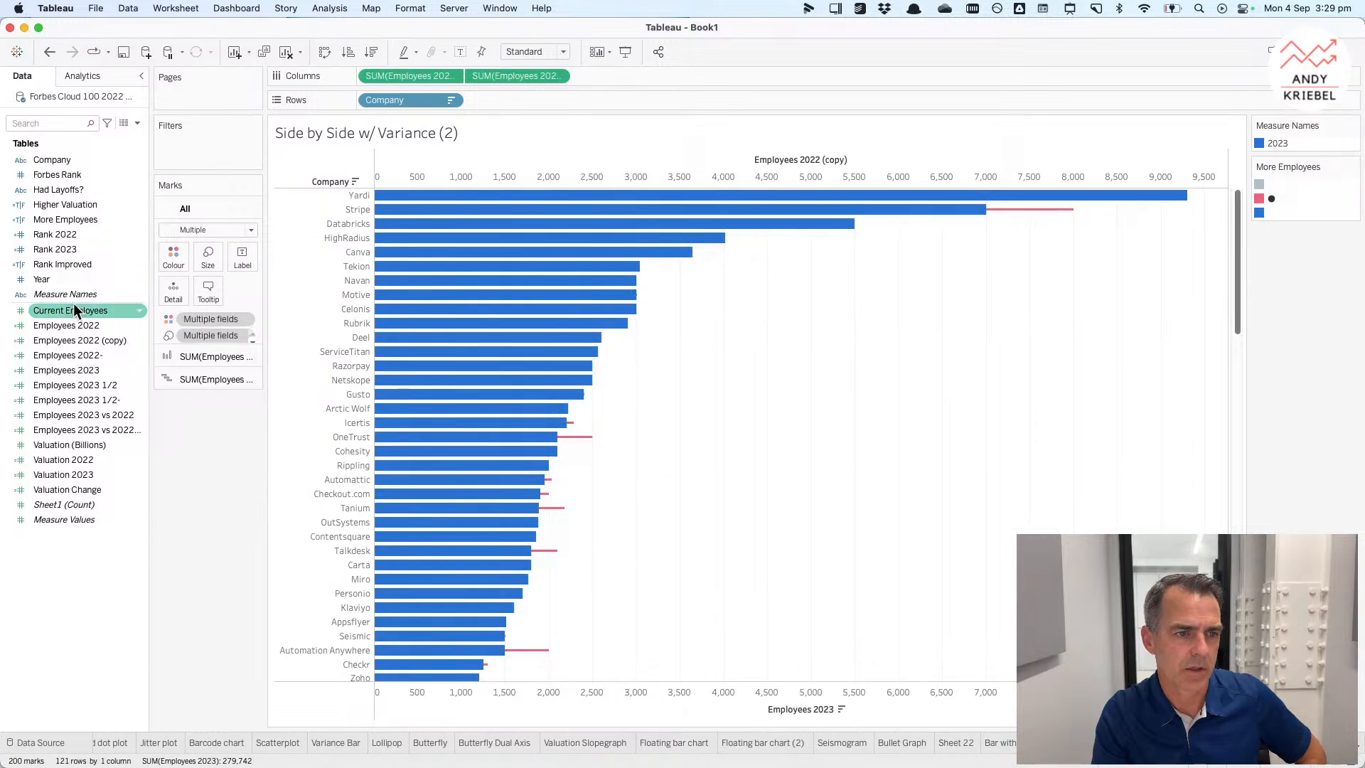
left_click_drag(77, 295, 493, 100)
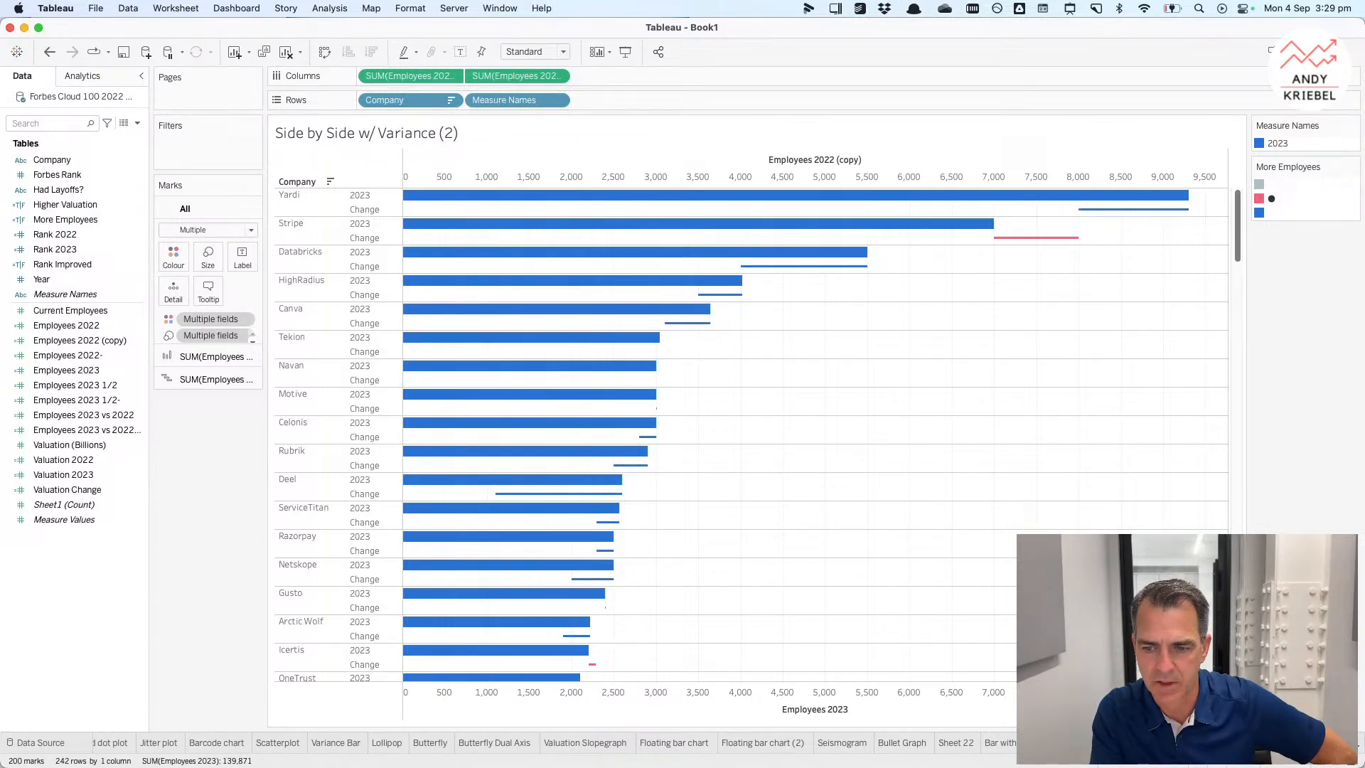
Step: Add a new blank worksheet
key("super+t")
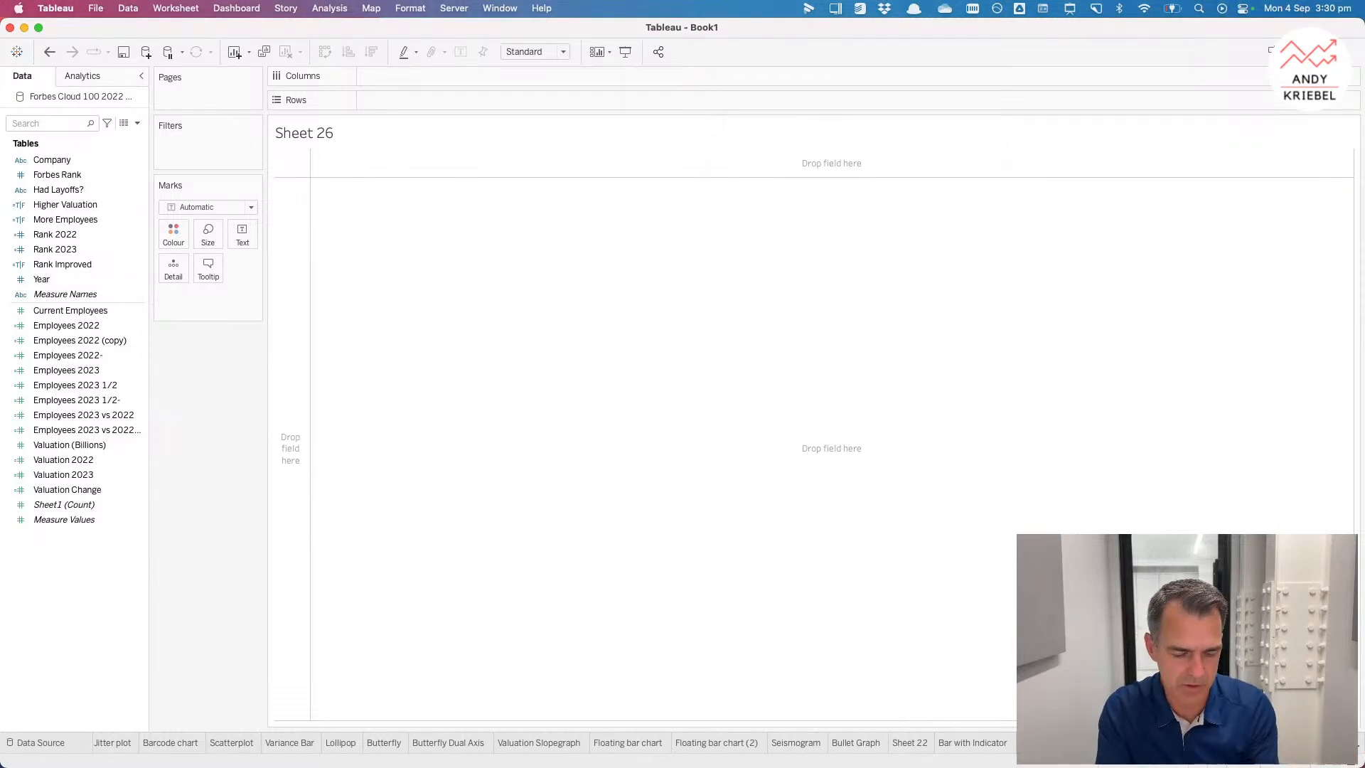
Step: Switch to Chrome and browse the chart types in the Data Visualisation Catalogue
key("super+Tab")
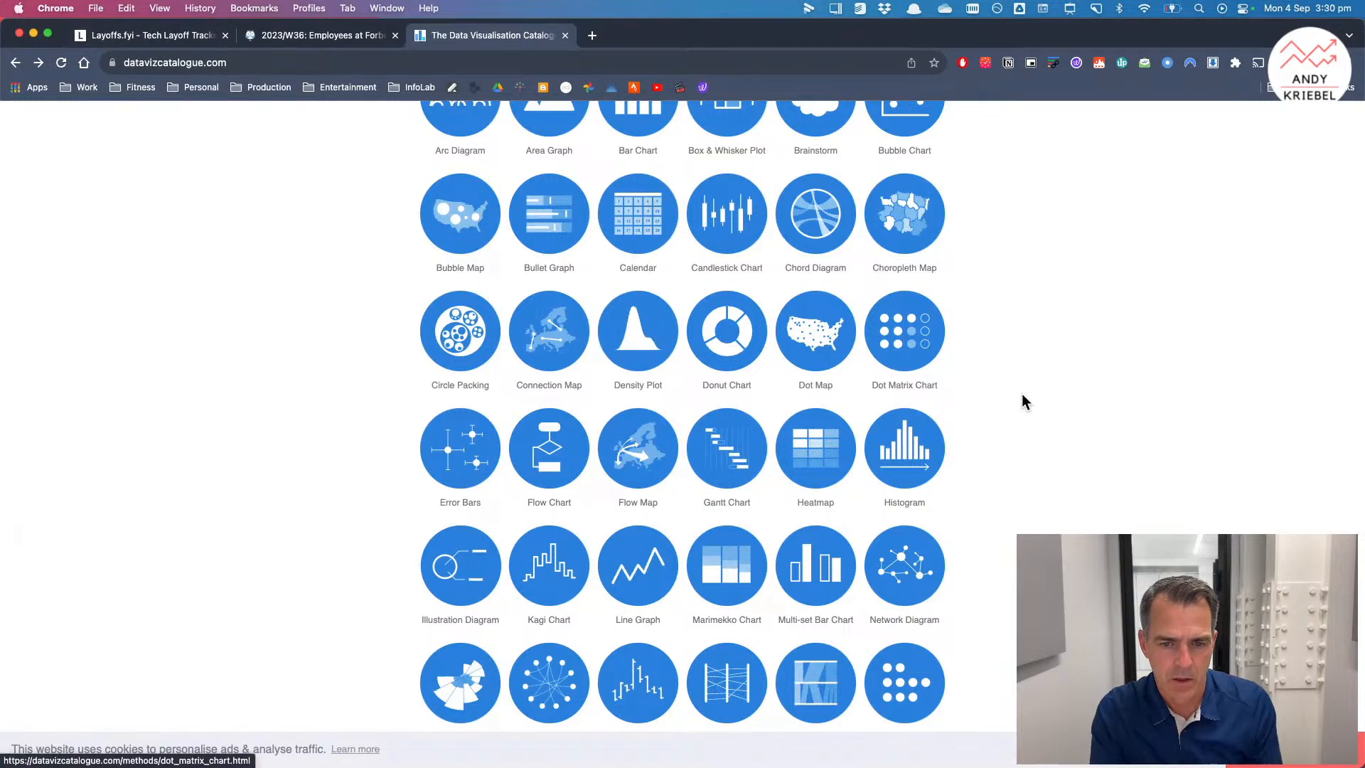
scroll(1045, 465, "down", 5)
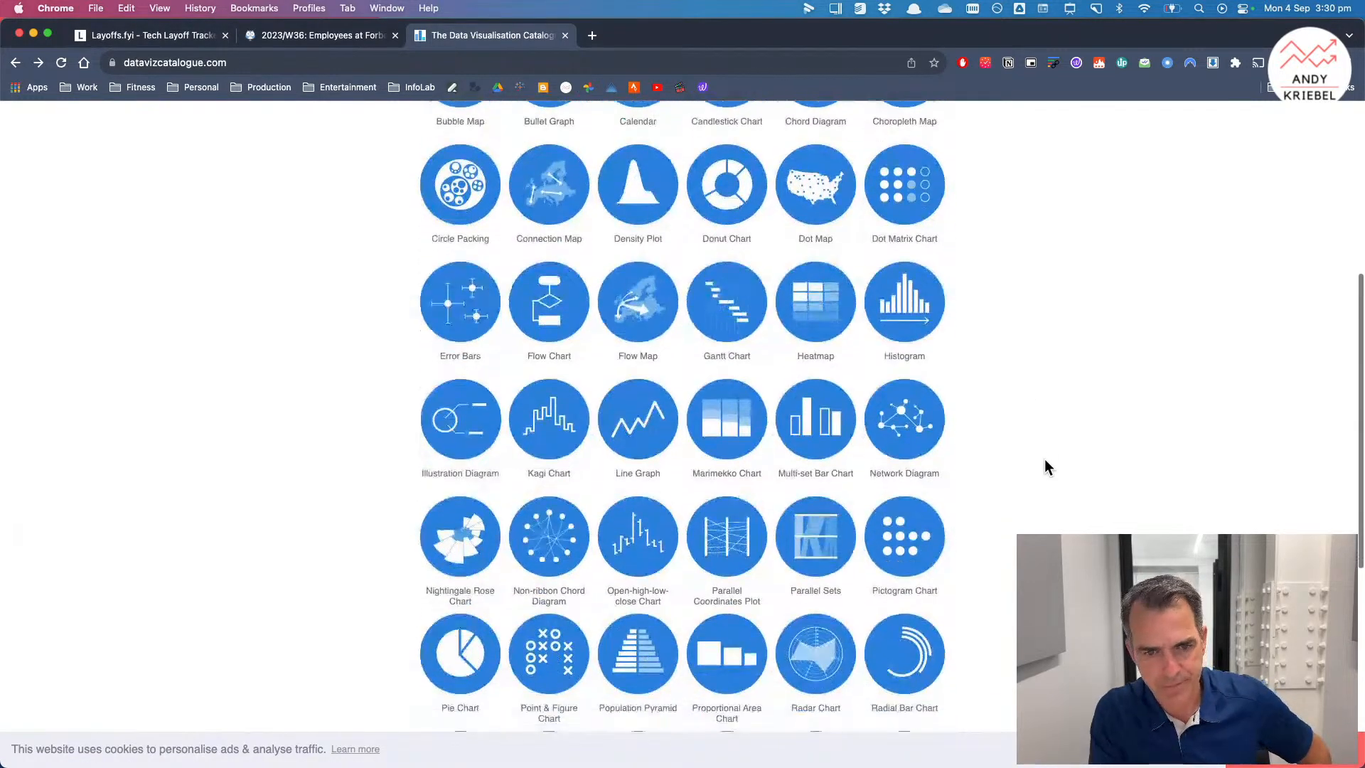
scroll(1045, 466, "down", 3)
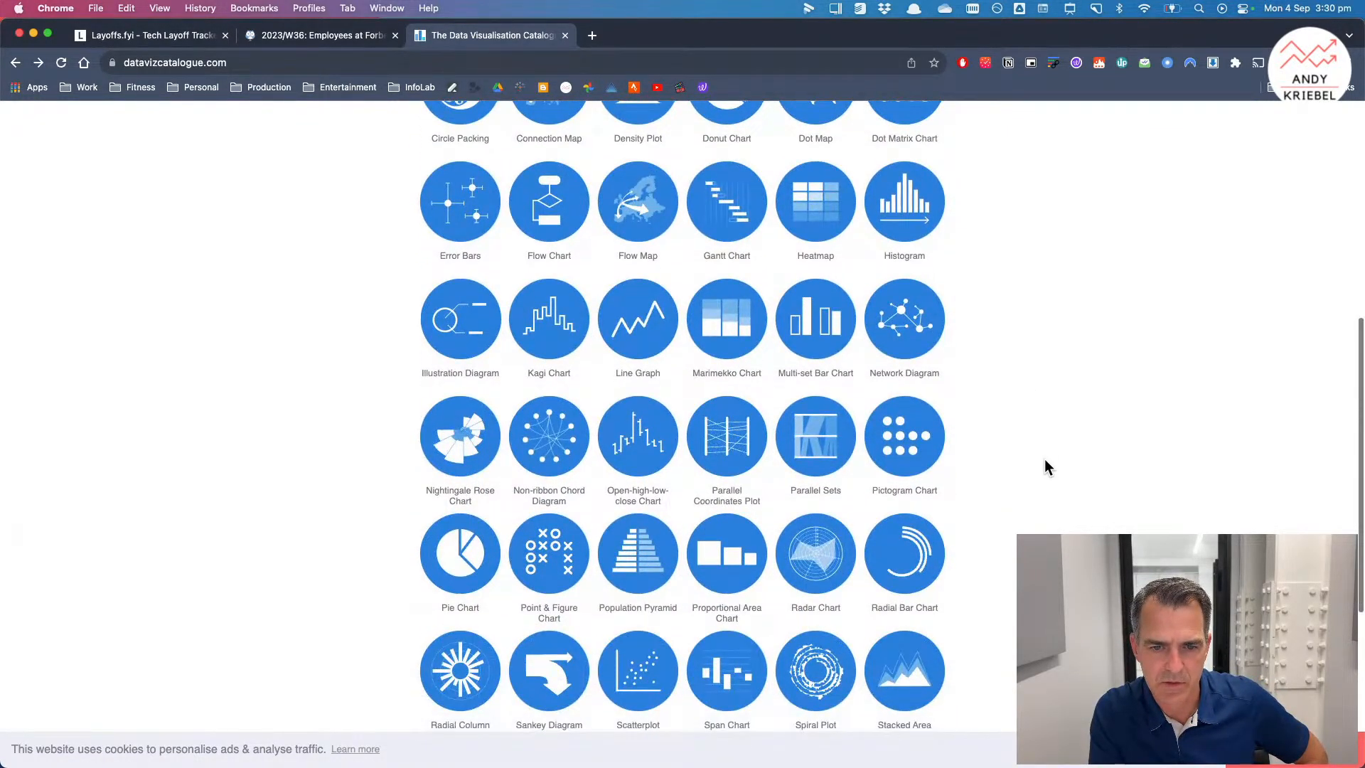
scroll(1045, 467, "down", 2)
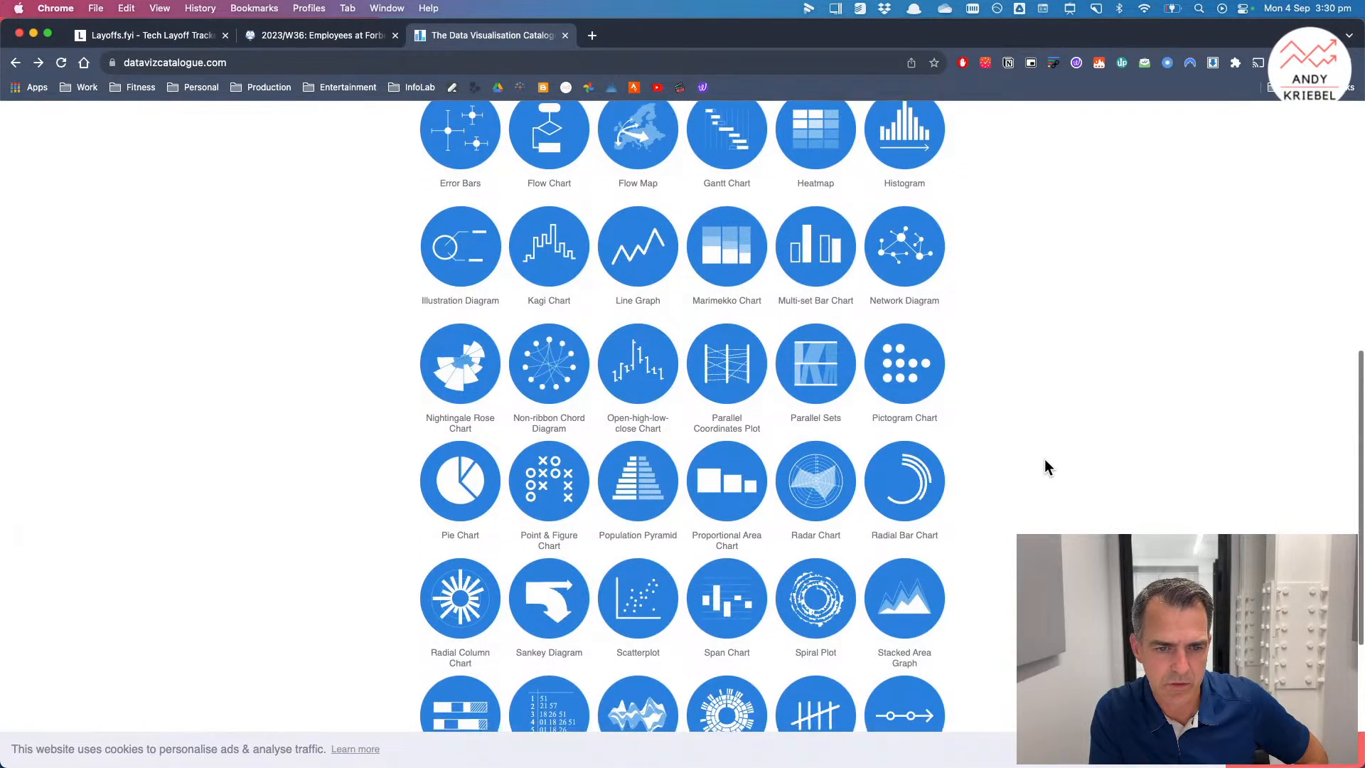
scroll(1044, 459, "down", 6)
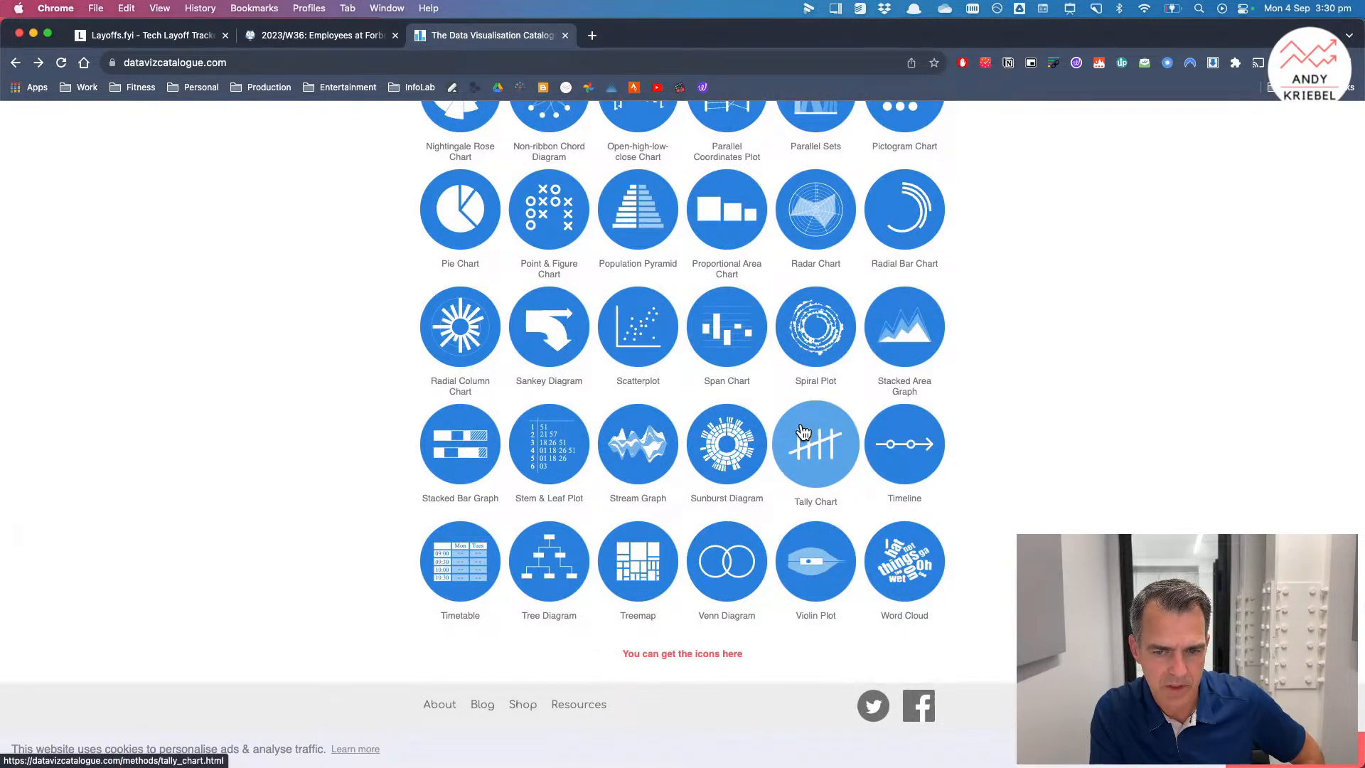
scroll(800, 427, "up", 15)
left_click(86, 88)
mouse_move(141, 173)
mouse_move(325, 193)
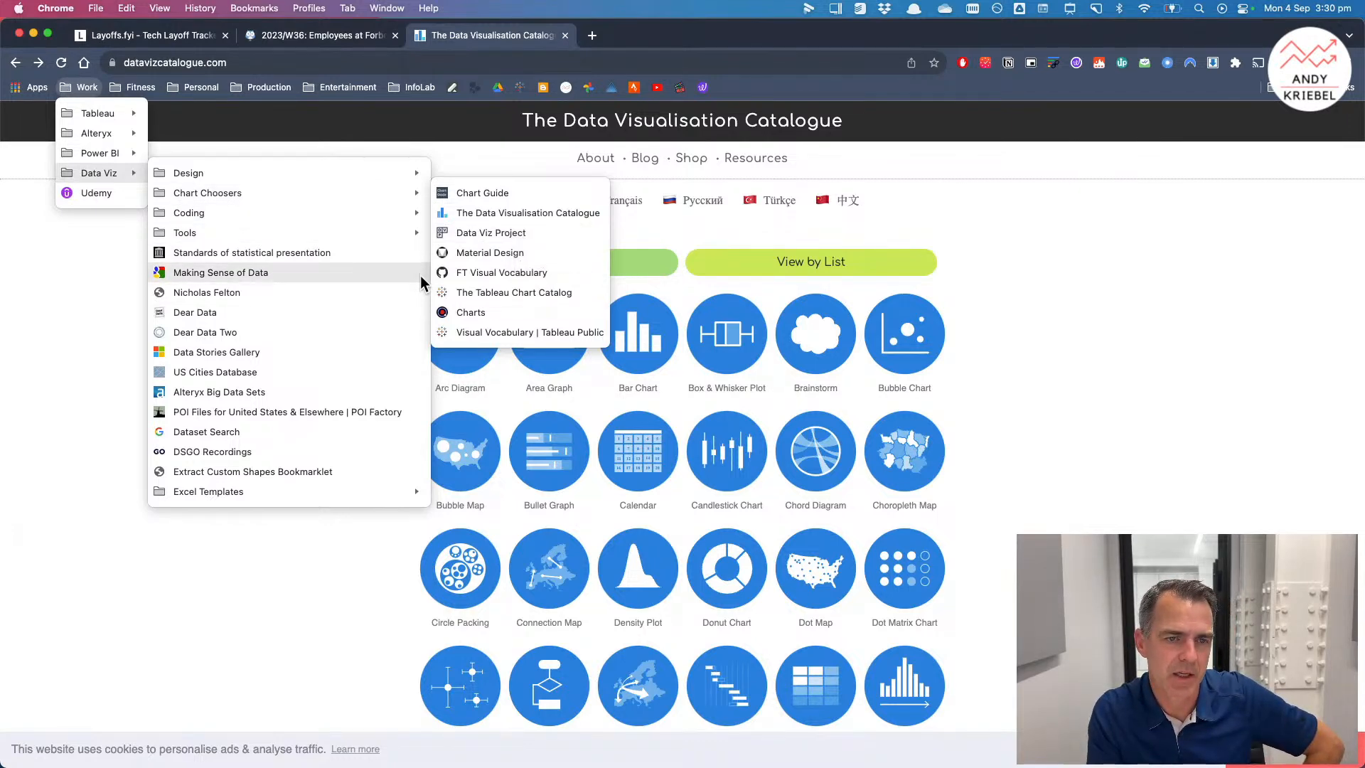
mouse_move(402, 236)
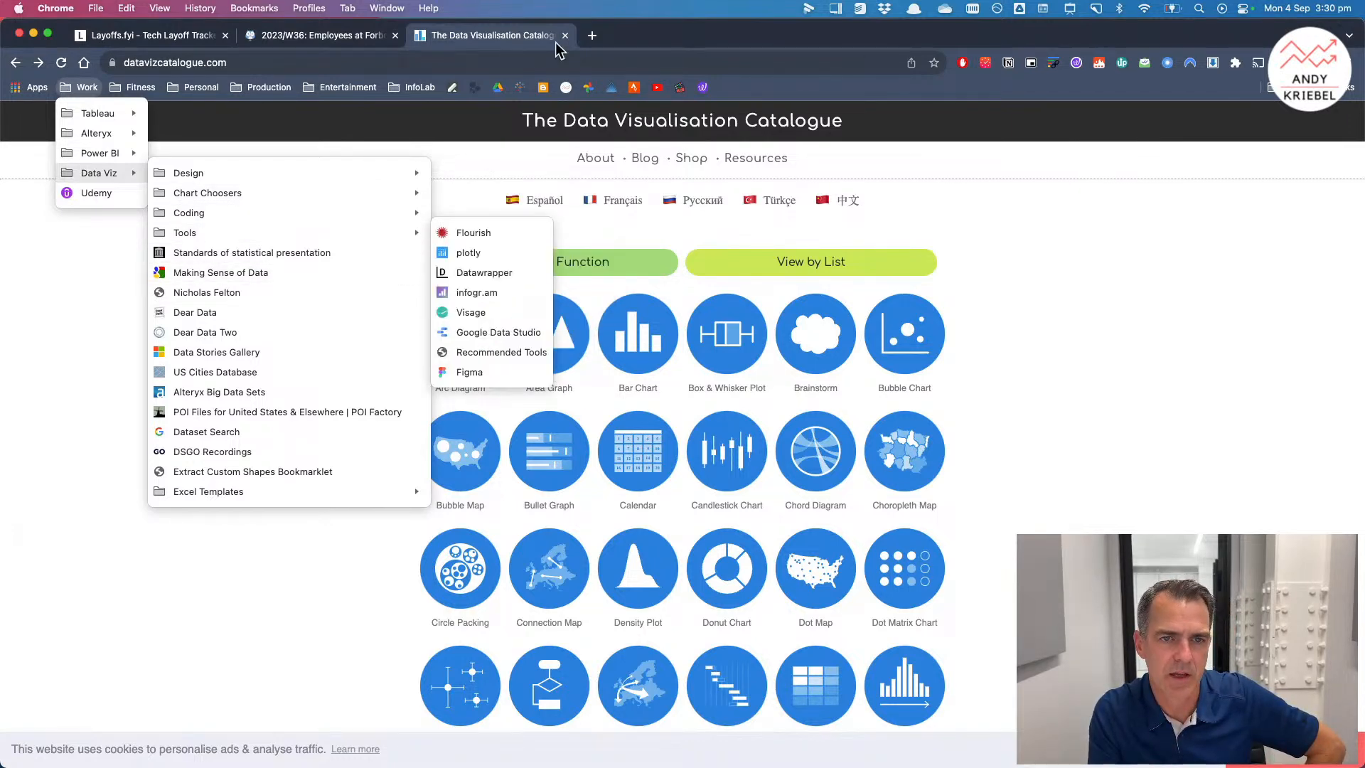
Step: Open a new tab, go to andykriebel.com and jump to its Learn from Me section
left_click(594, 34)
left_click(595, 34)
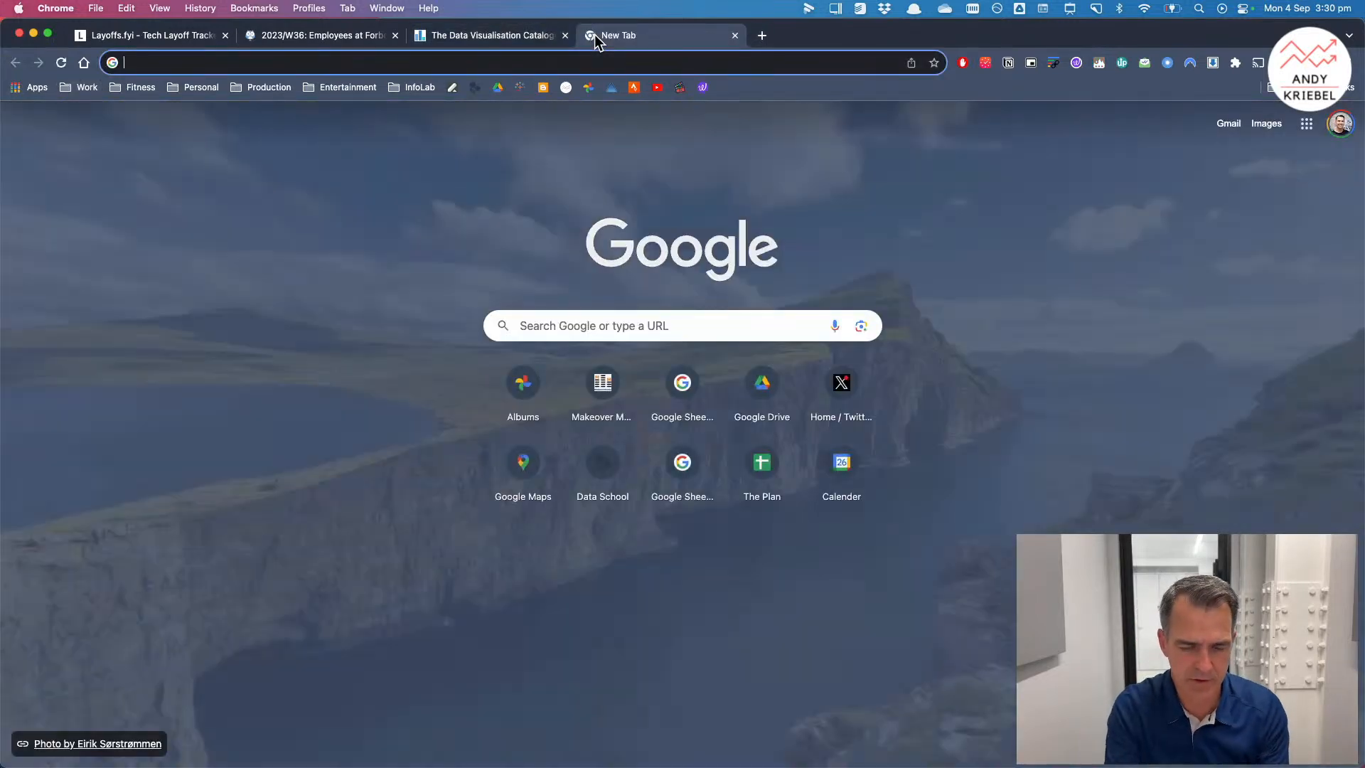
type("andy")
key("Return")
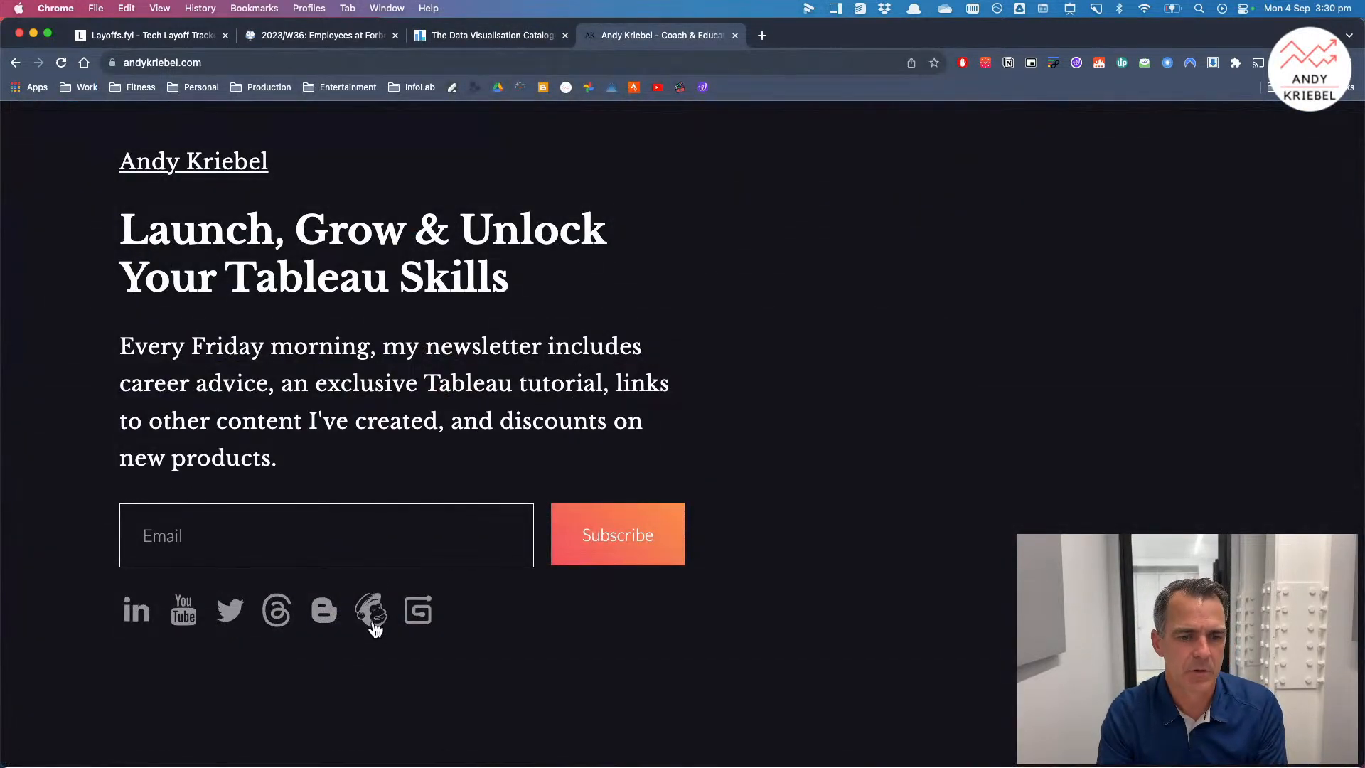
left_click(418, 622)
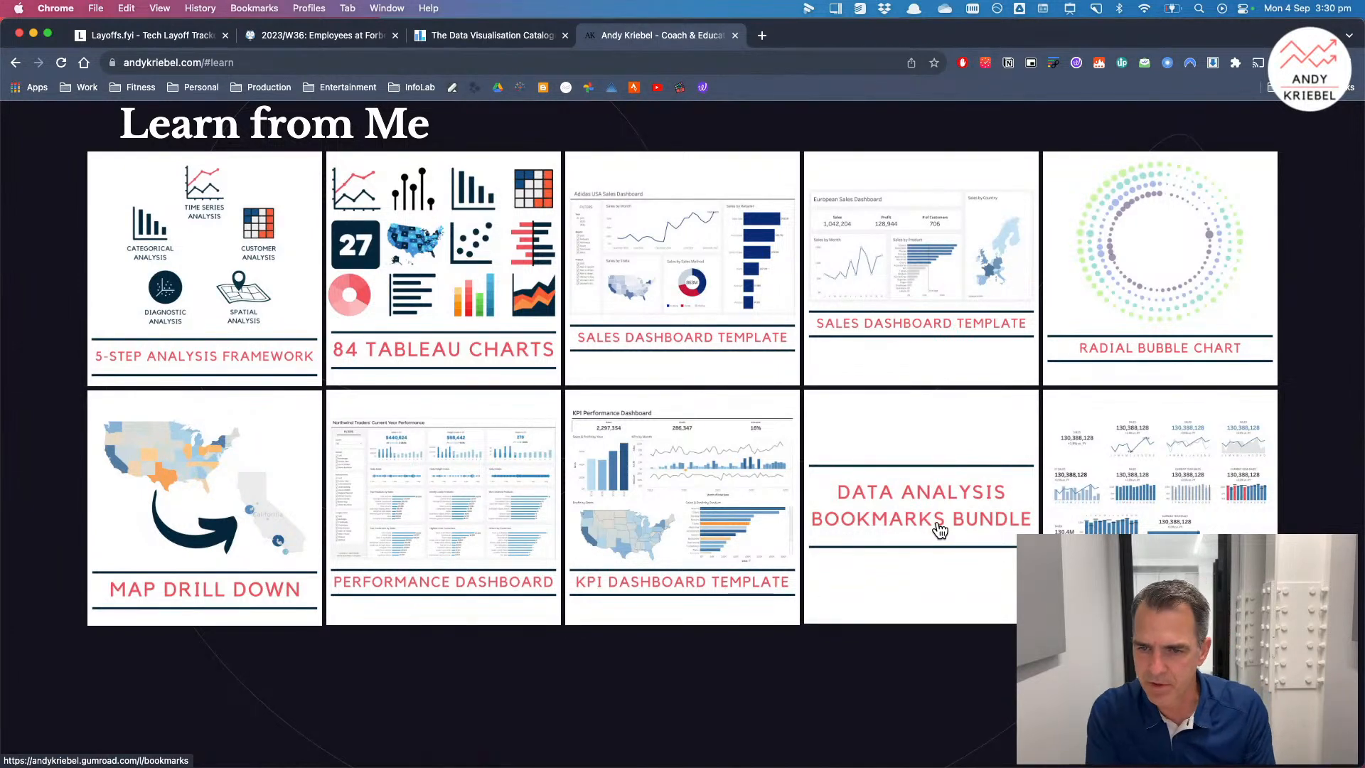
Step: Browse the Learn from Me section and the chart types listed in the Data Visualisation Catalogue
scroll(941, 530, "down", 1)
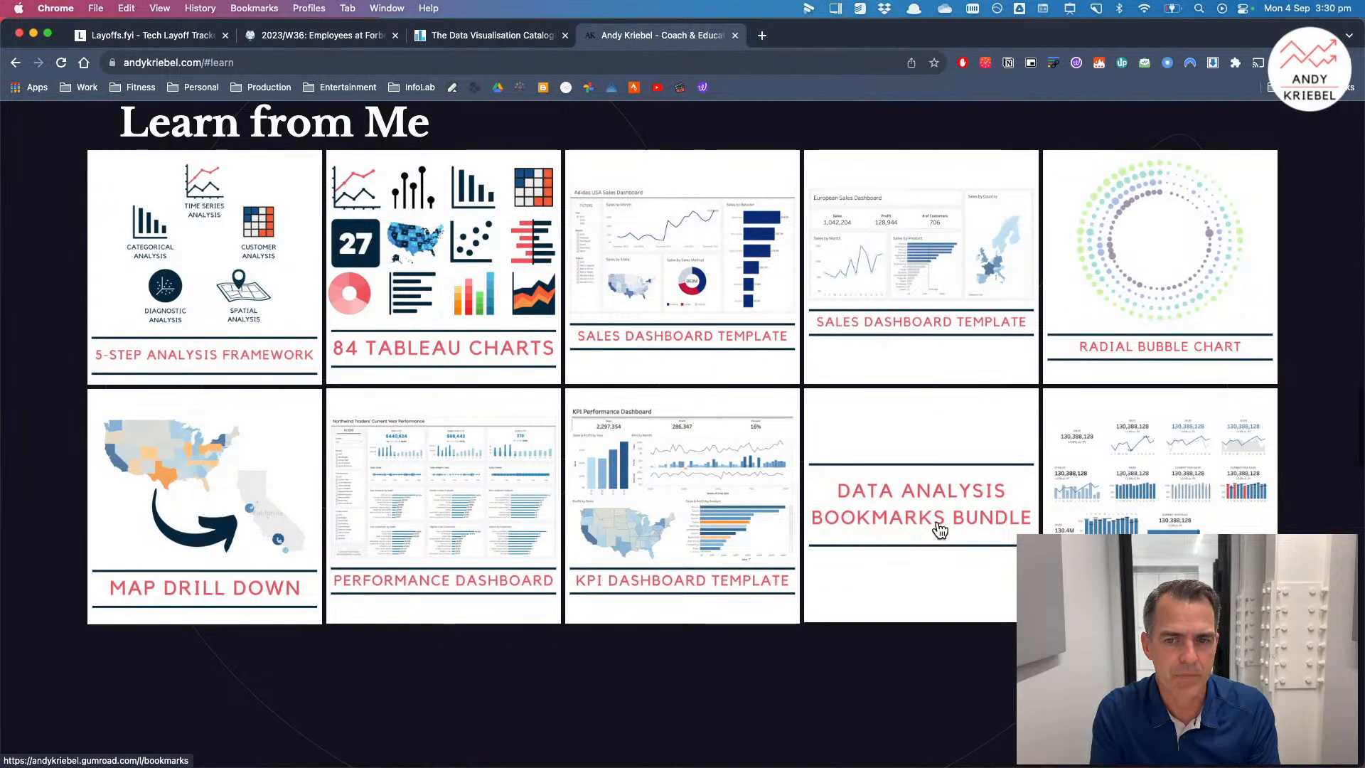
scroll(941, 530, "down", 1)
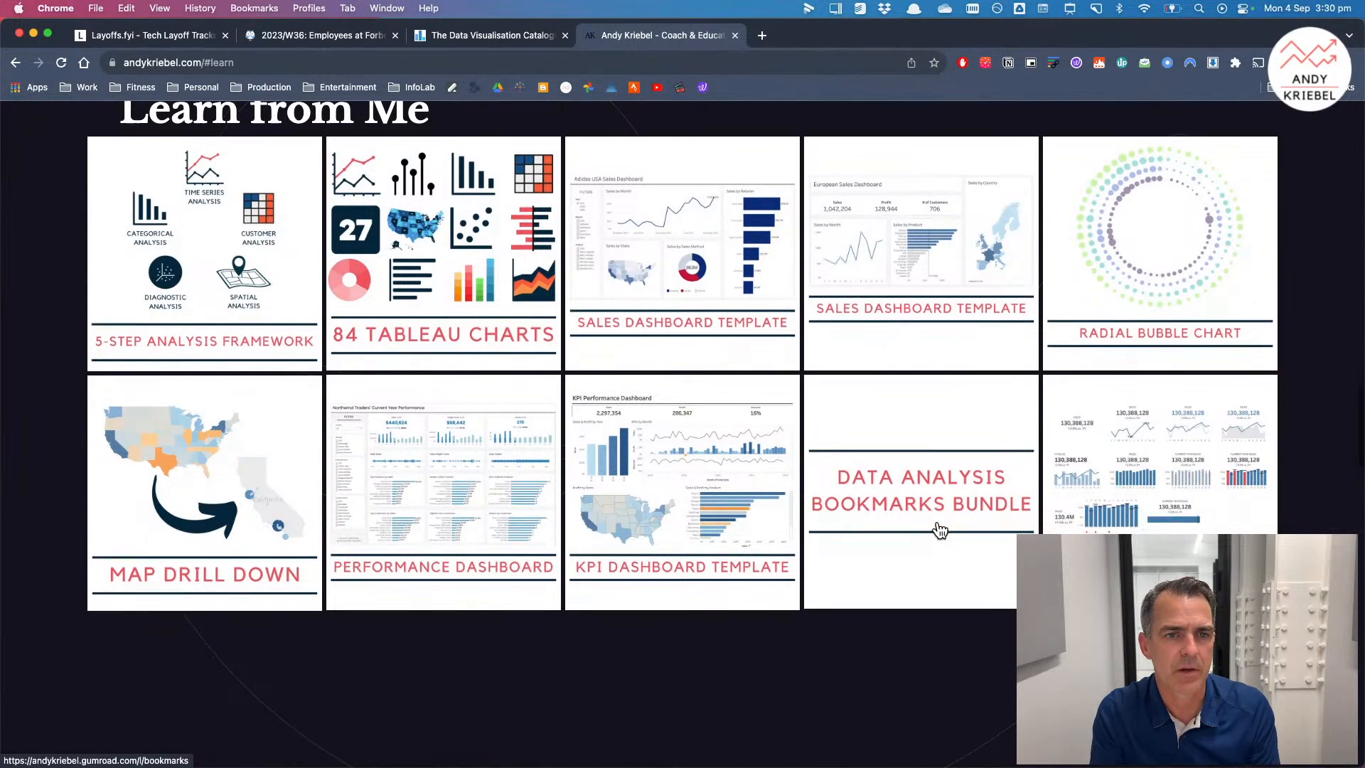
left_click(449, 36)
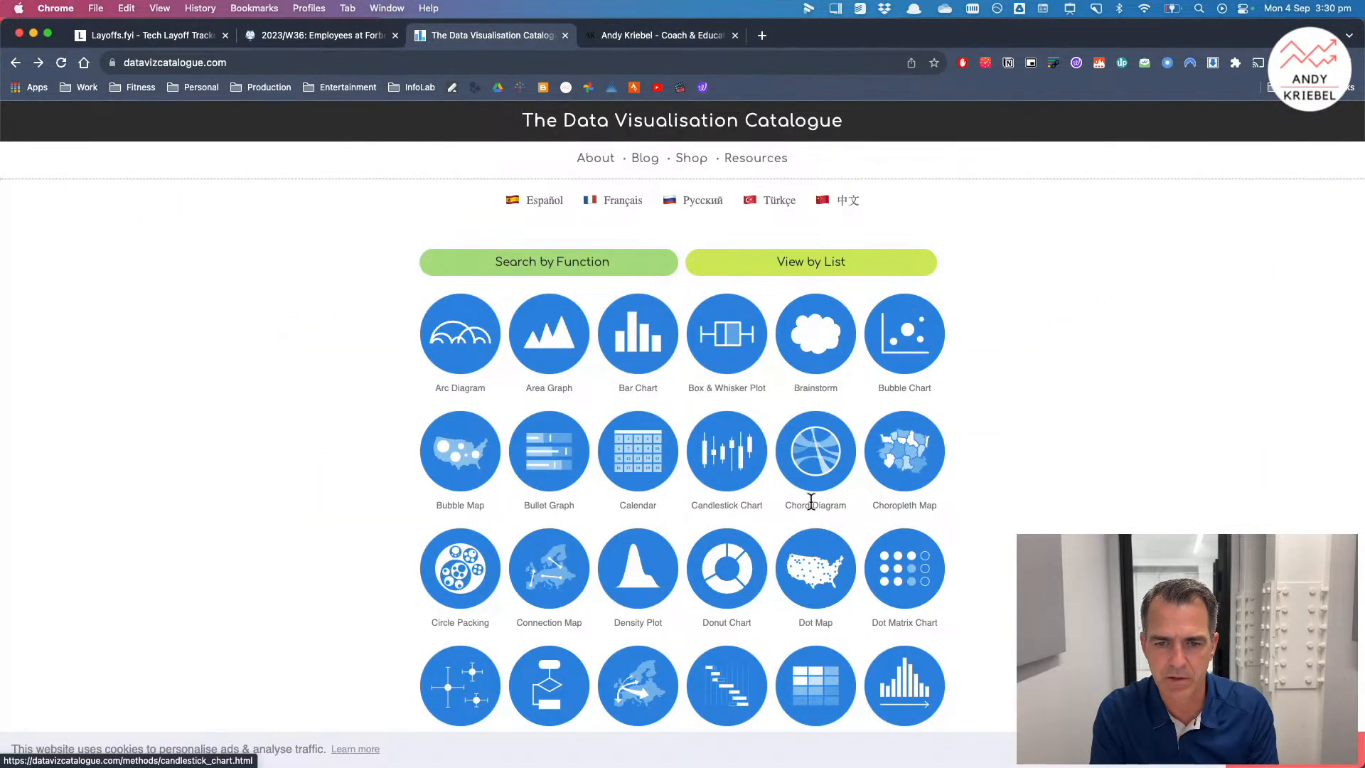
scroll(1001, 532, "down", 5)
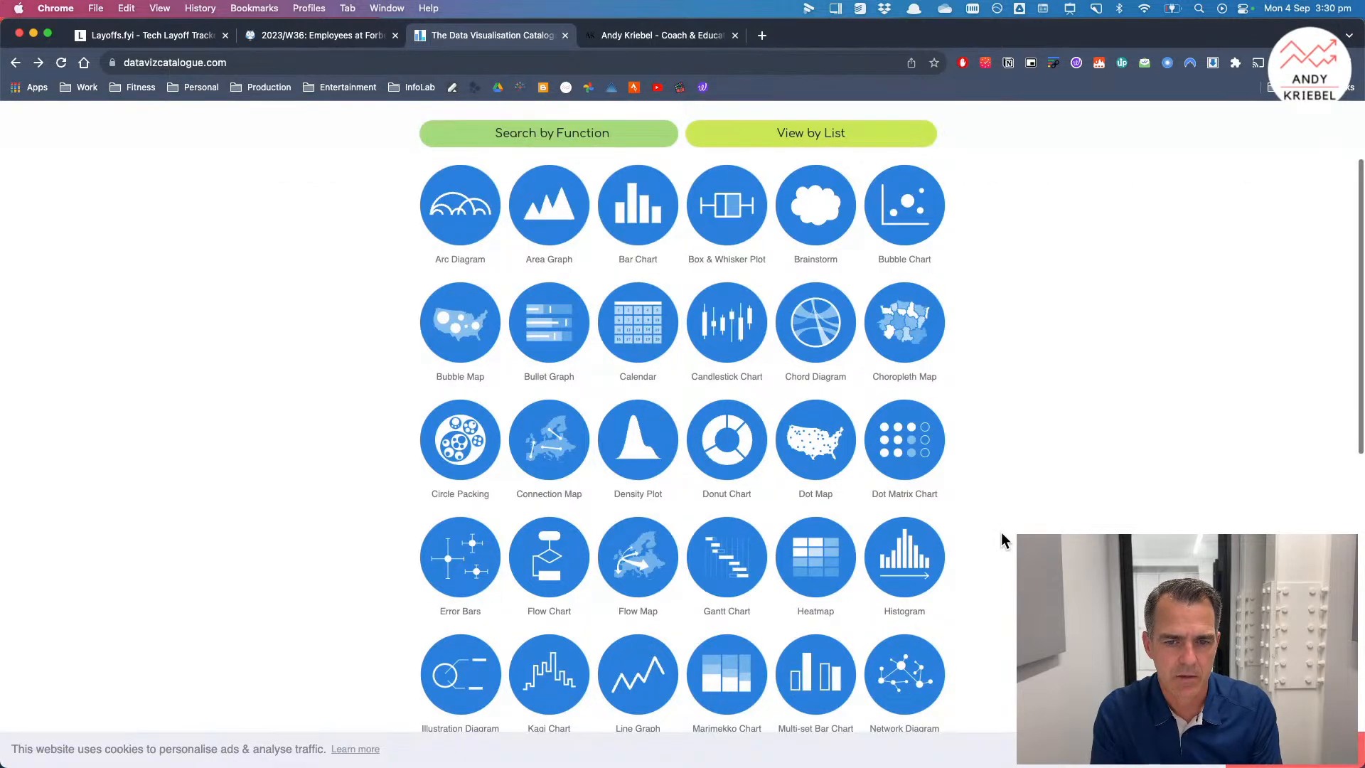
scroll(1001, 532, "down", 4)
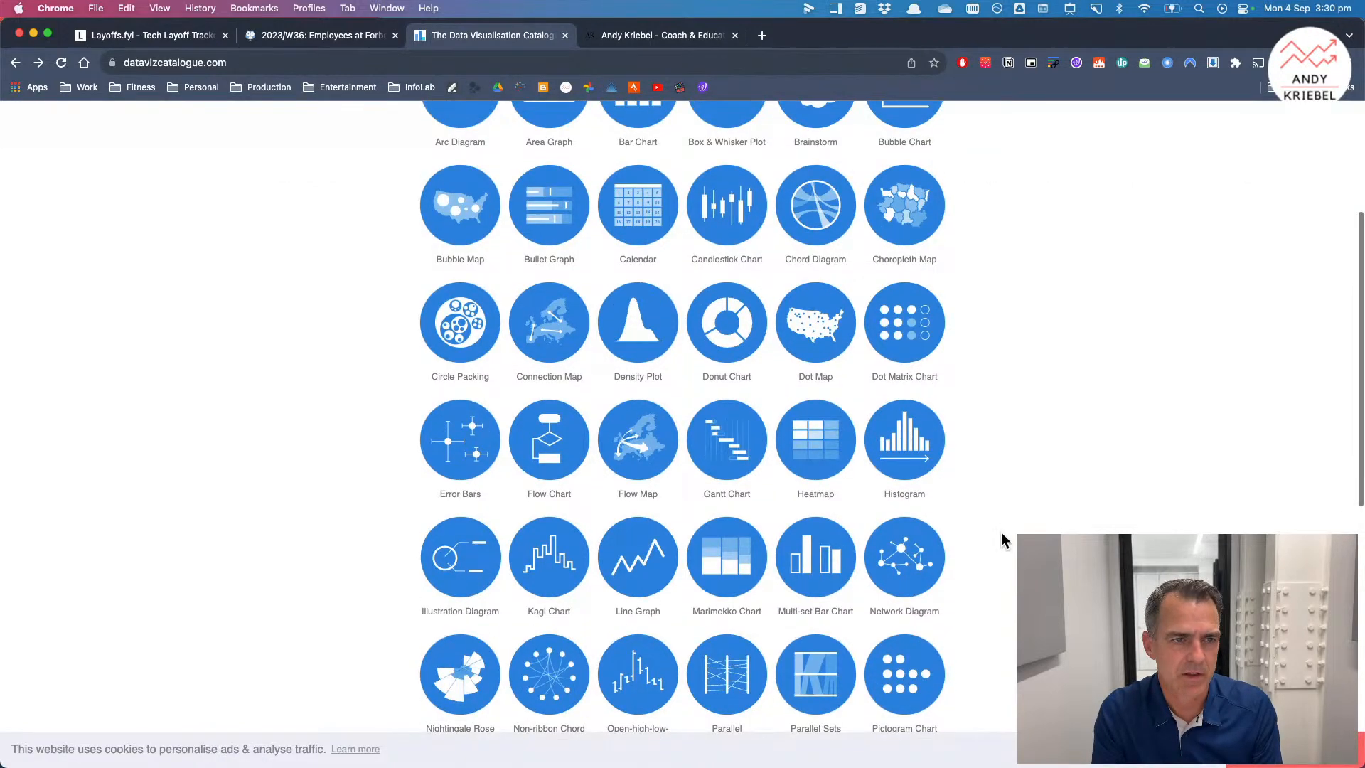
scroll(625, 496, "up", 5)
Step: Open the Charts page from the Data Viz chart-chooser bookmarks and scroll through its full list of chart types
left_click(85, 87)
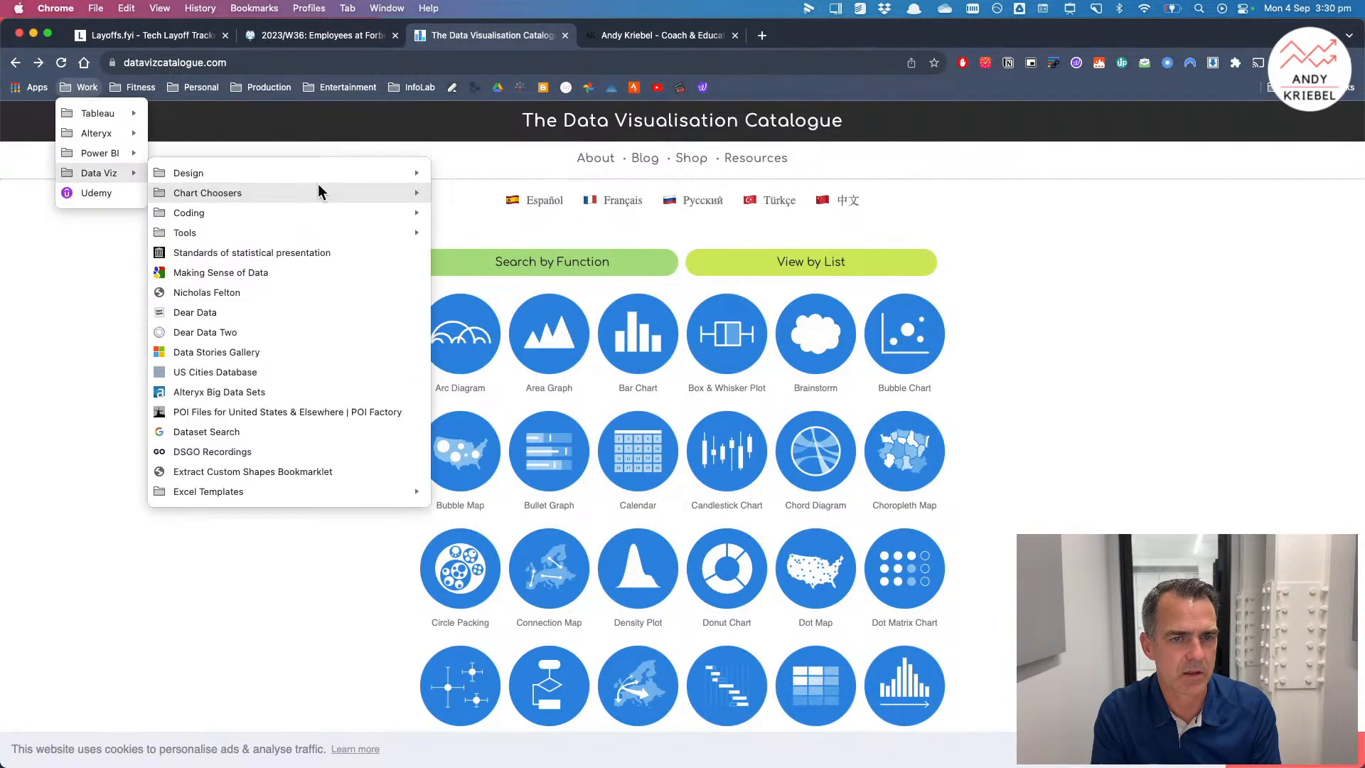
mouse_move(419, 177)
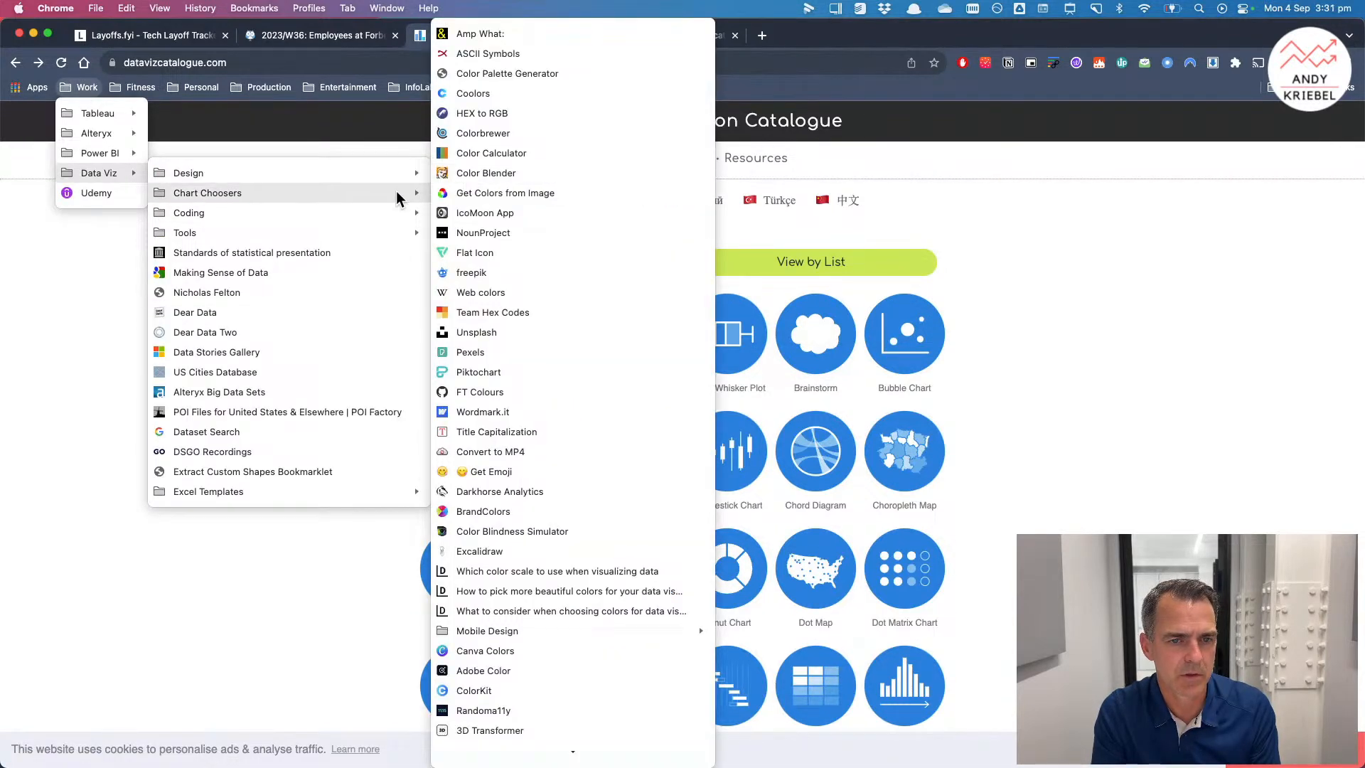
mouse_move(398, 198)
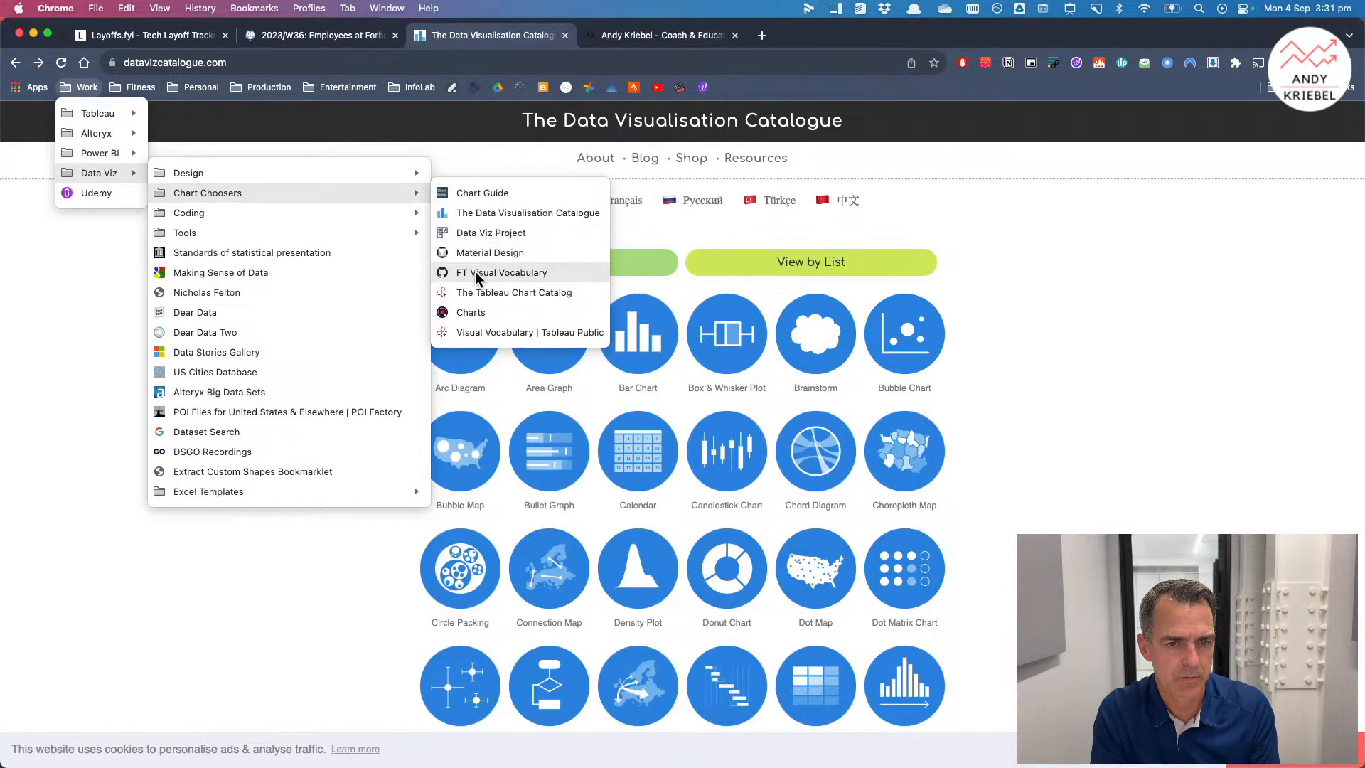
left_click(475, 311)
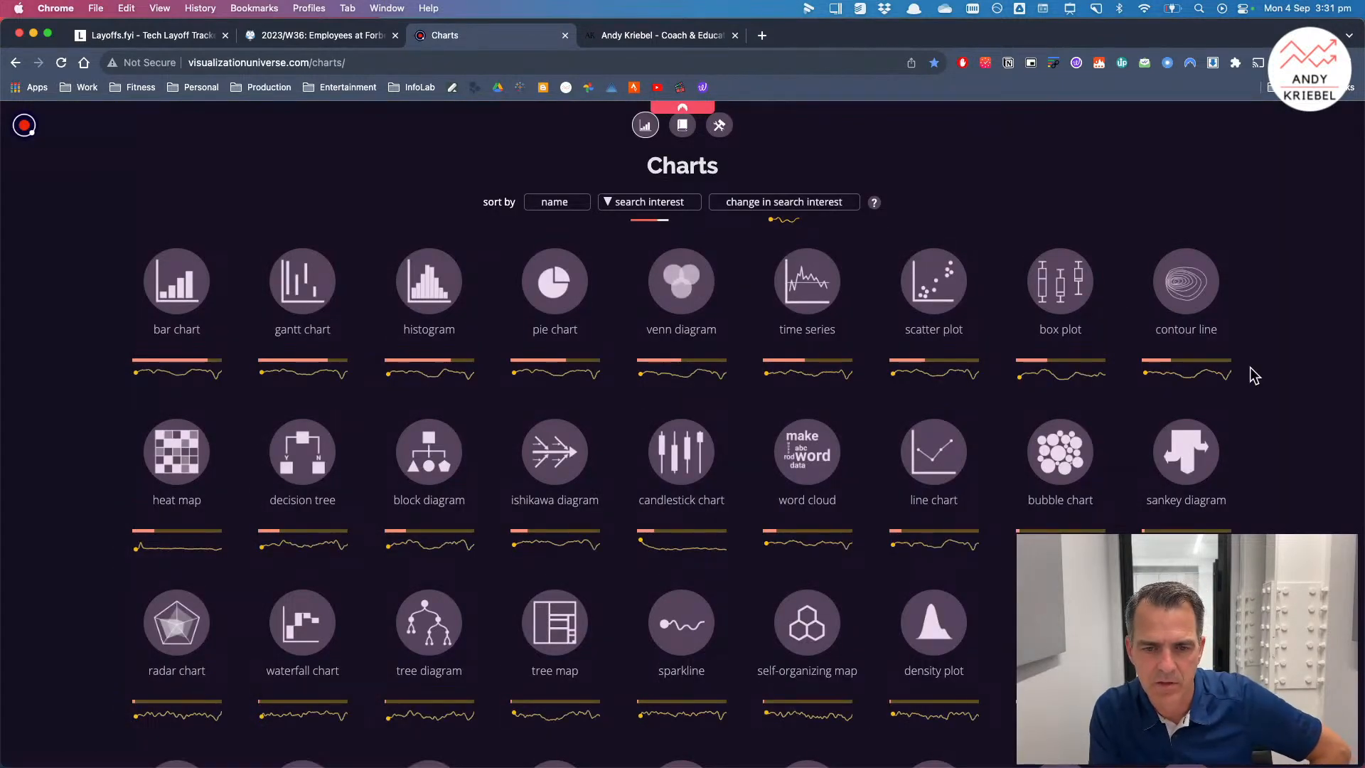
scroll(1250, 368, "down", 2)
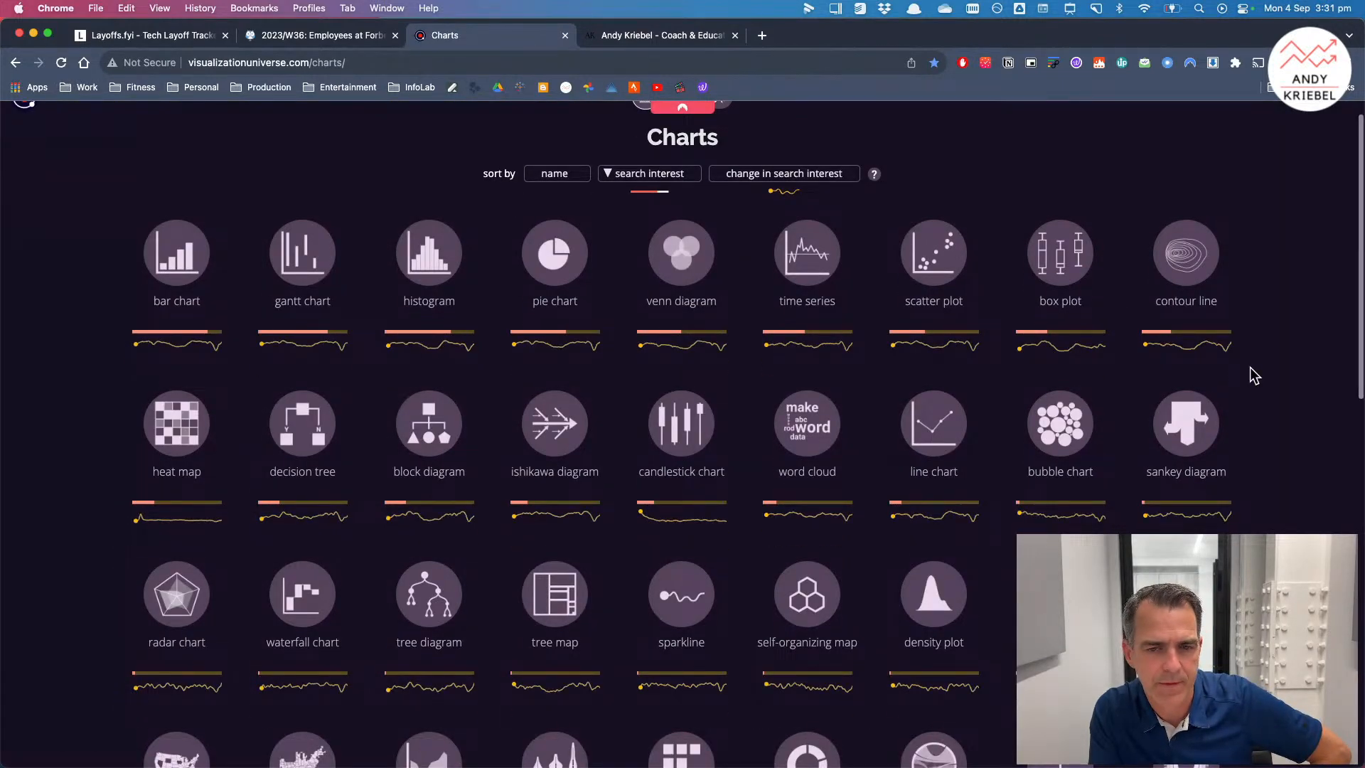
scroll(1250, 366, "down", 2)
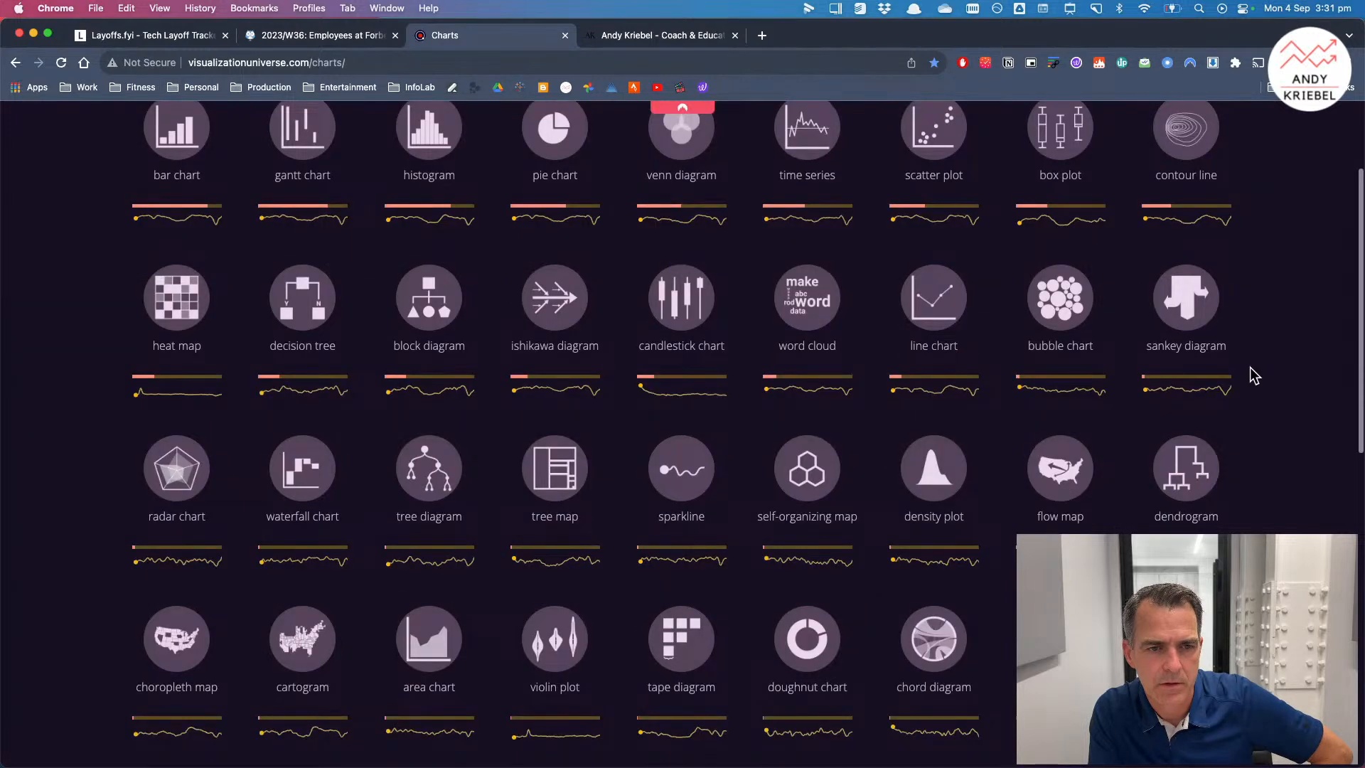
scroll(1250, 366, "down", 2)
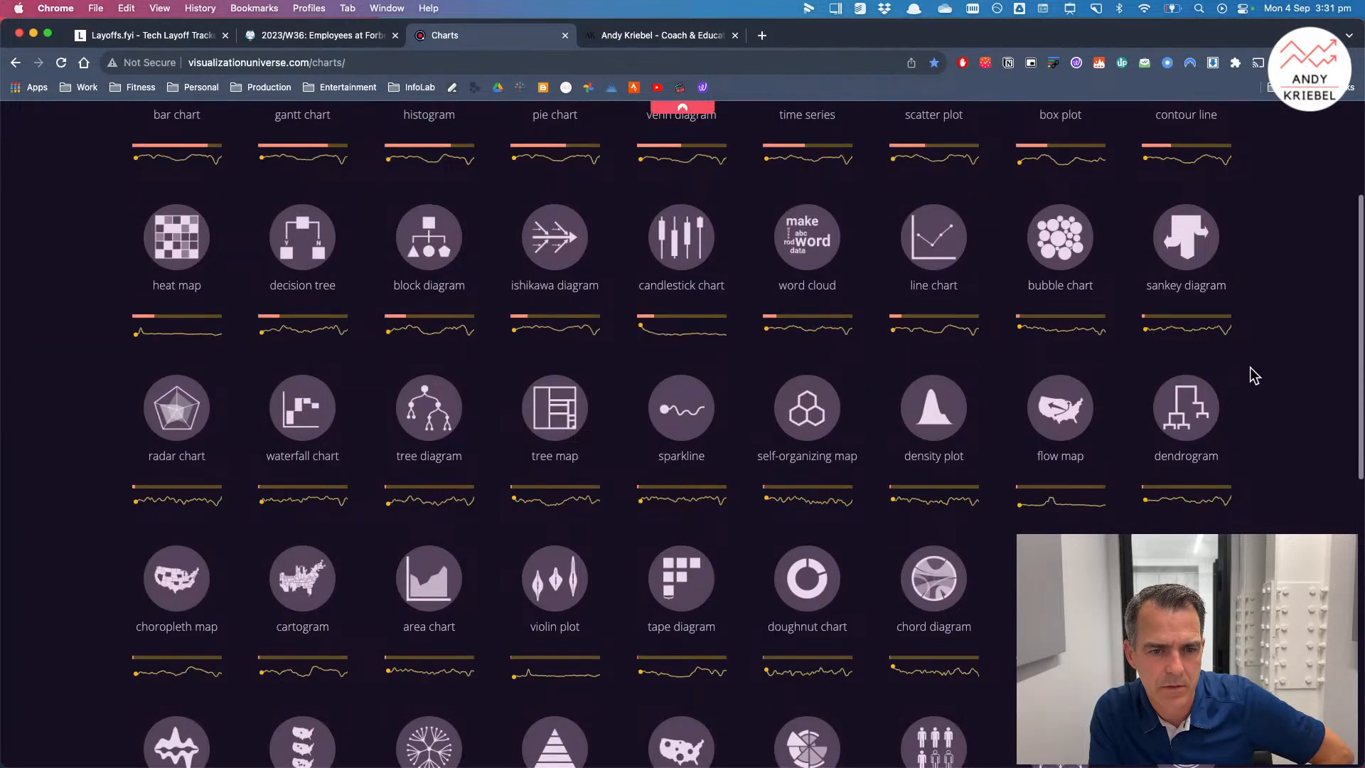
scroll(1250, 367, "down", 2)
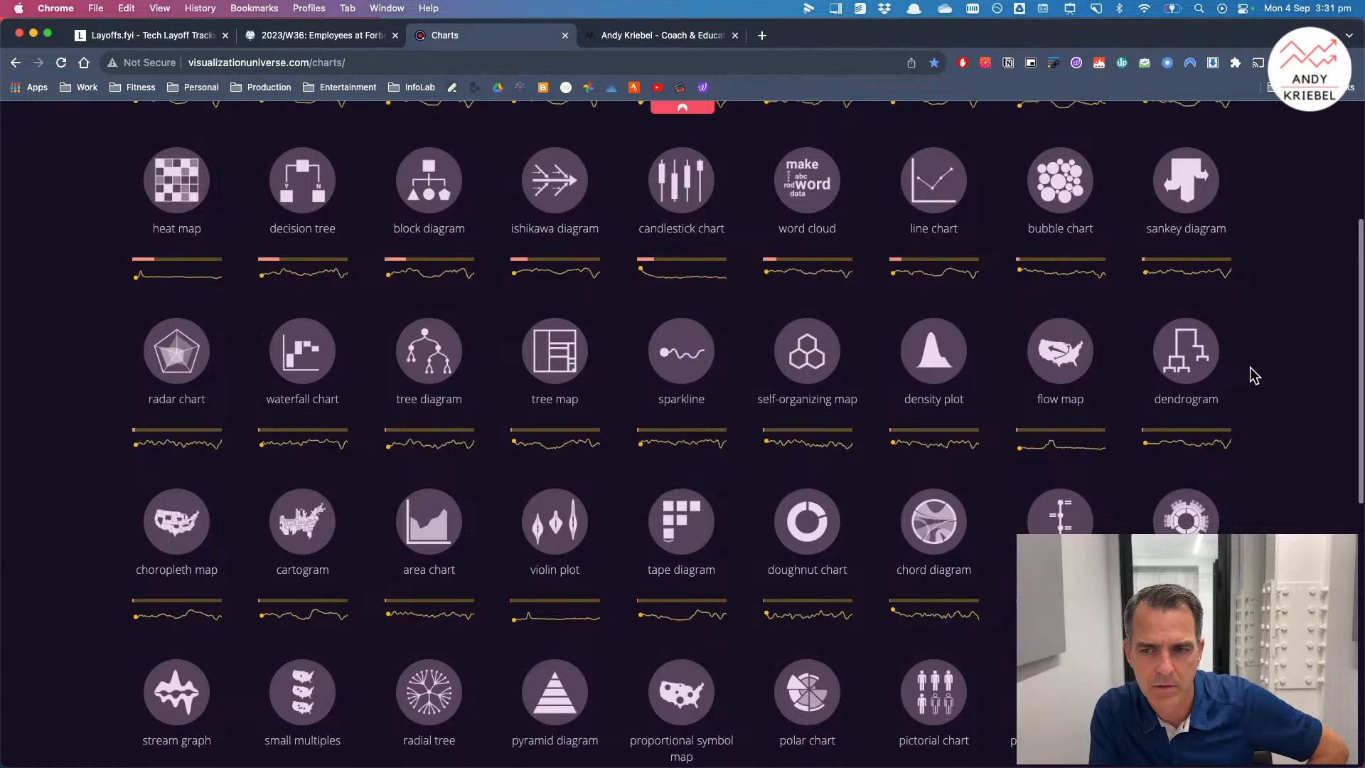
scroll(1250, 367, "down", 2)
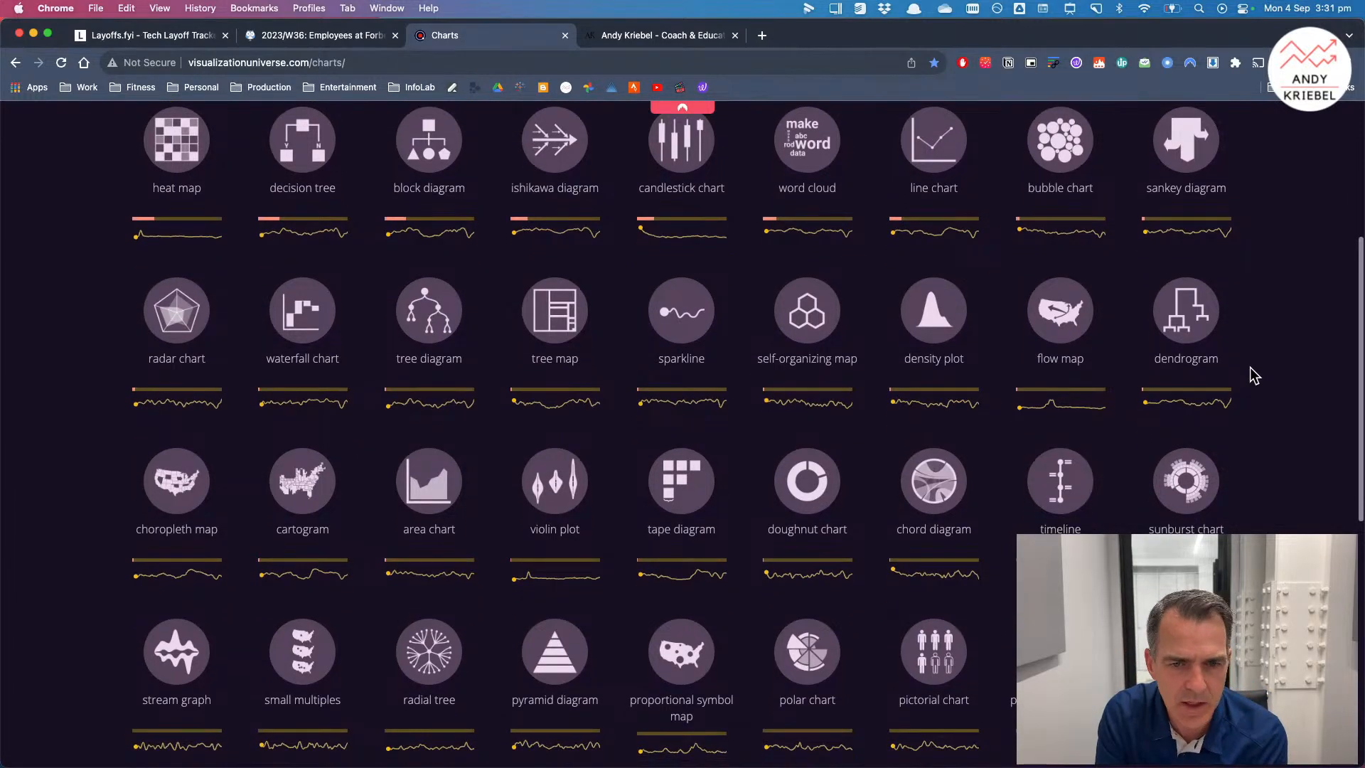
scroll(1250, 367, "down", 7)
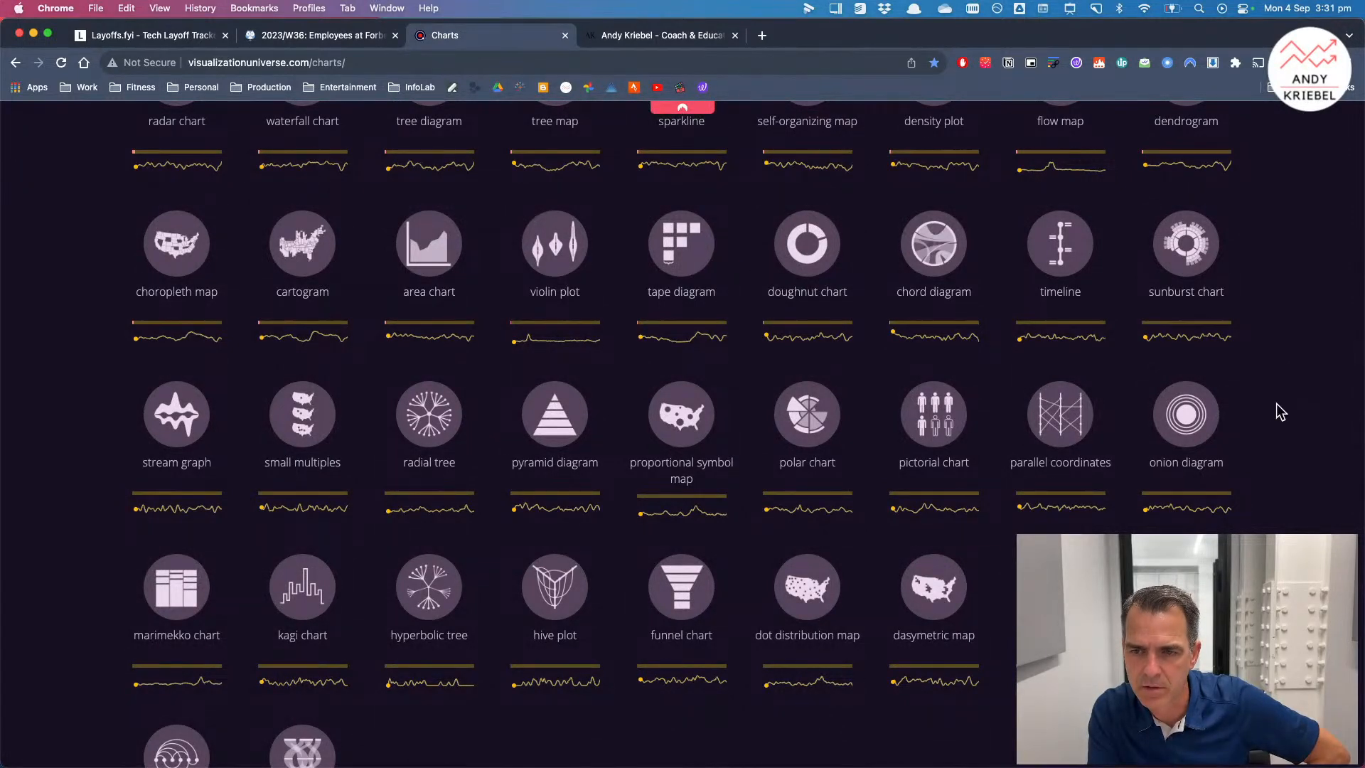
scroll(1280, 412, "down", 4)
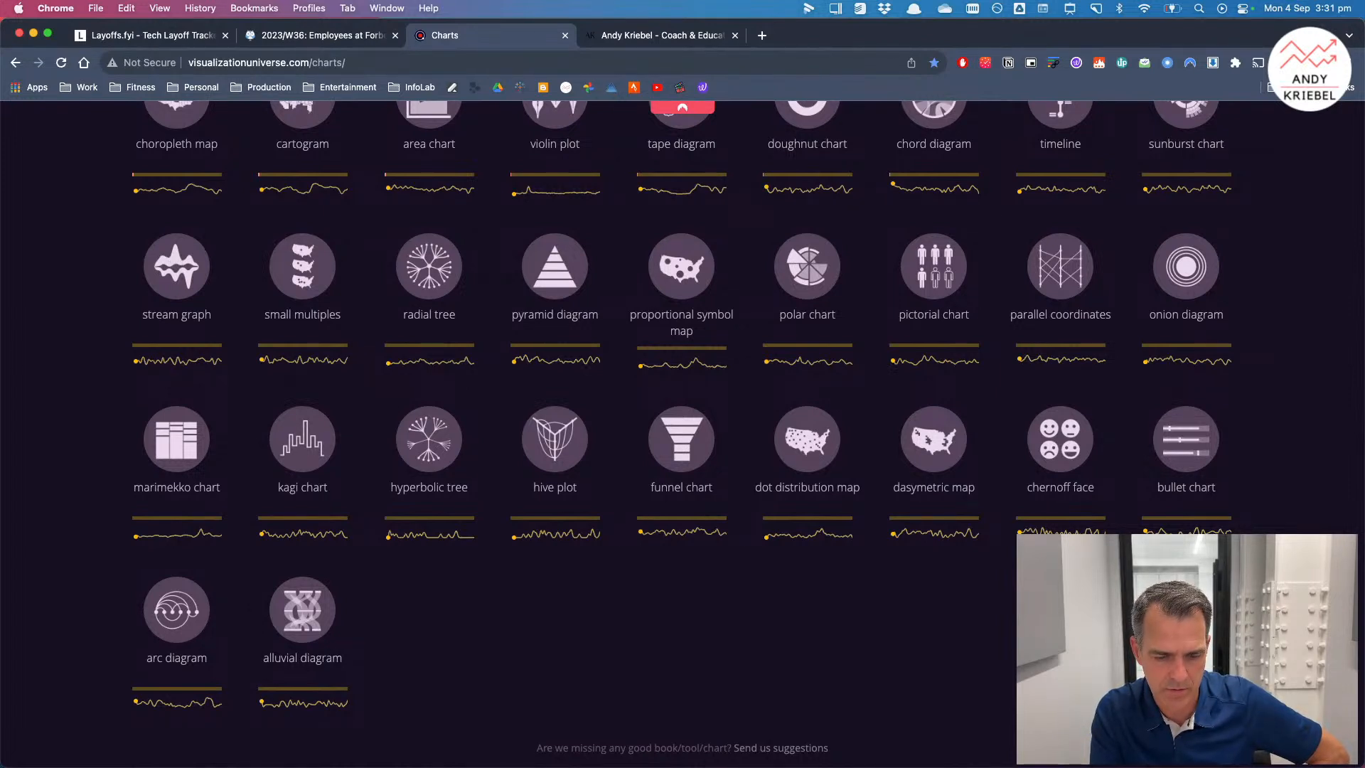
Step: Switch to Tableau and open the Barbell sheet from the sheet overview
key("super+Tab")
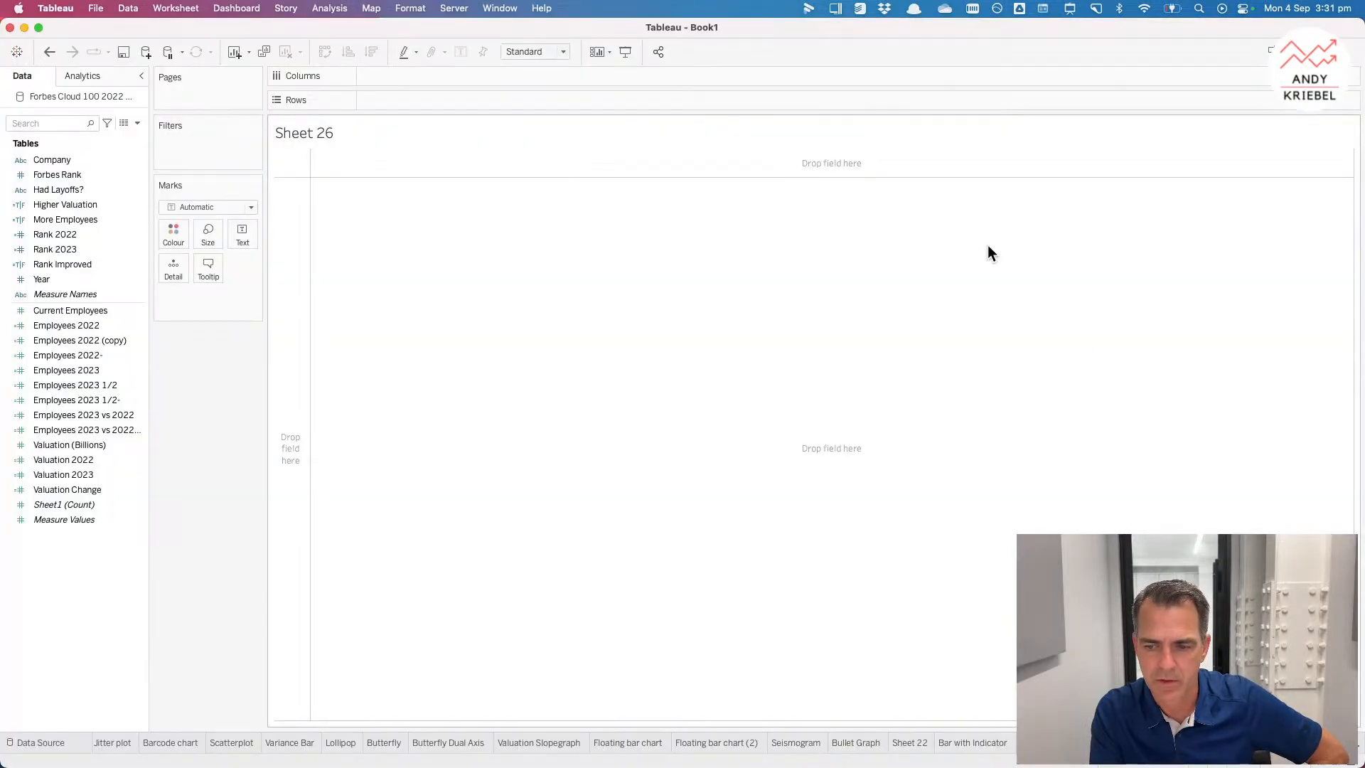
left_click(1322, 763)
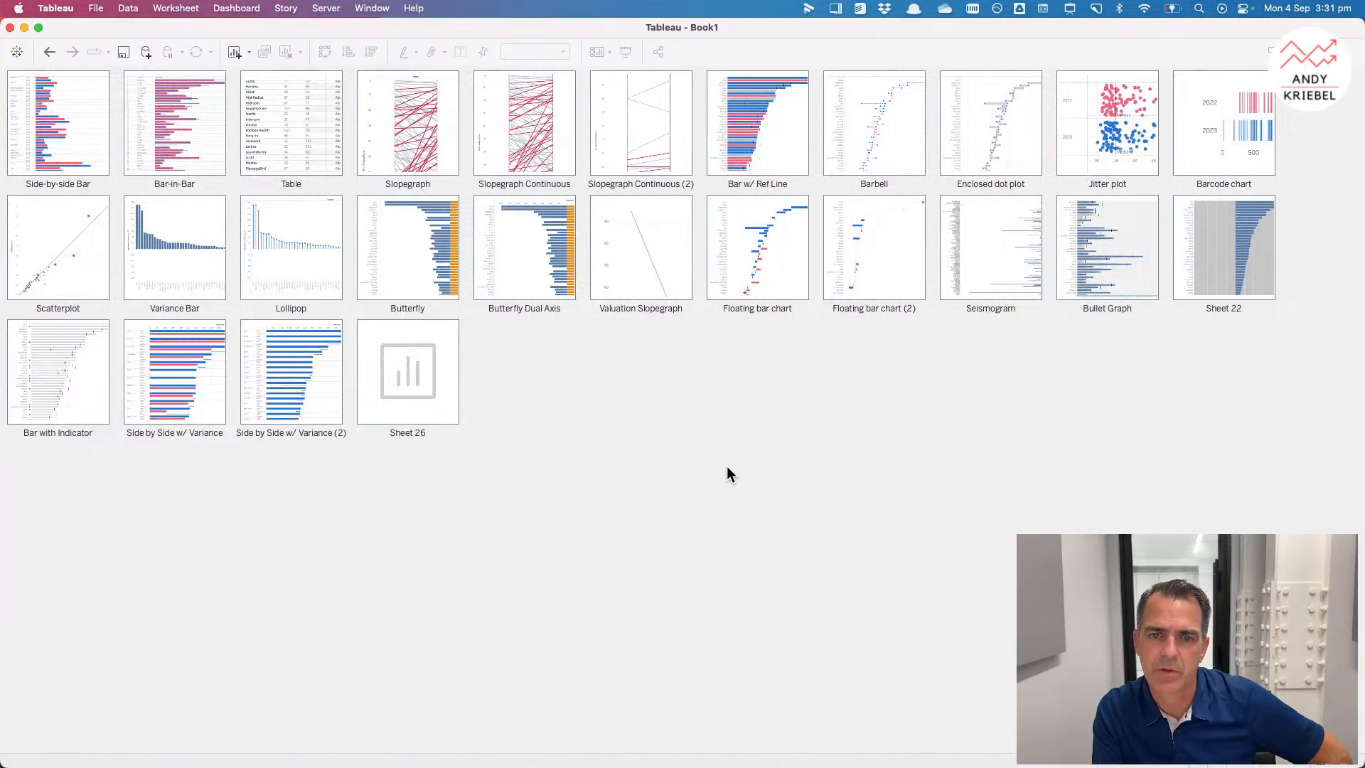
double_click(858, 163)
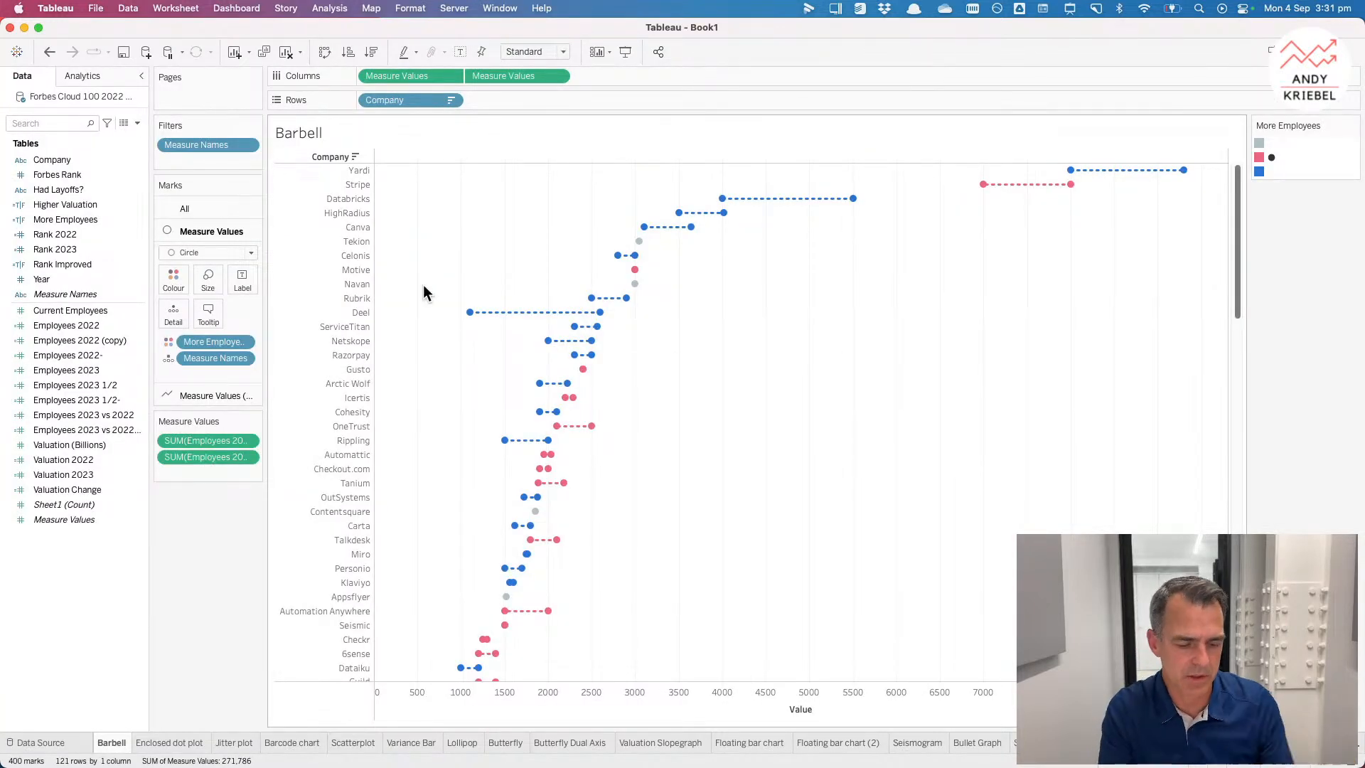
Step: Switch to Chrome, open the presenter's Tableau Public profile from the bookmarks and browse its published vizzes
key("super+Tab")
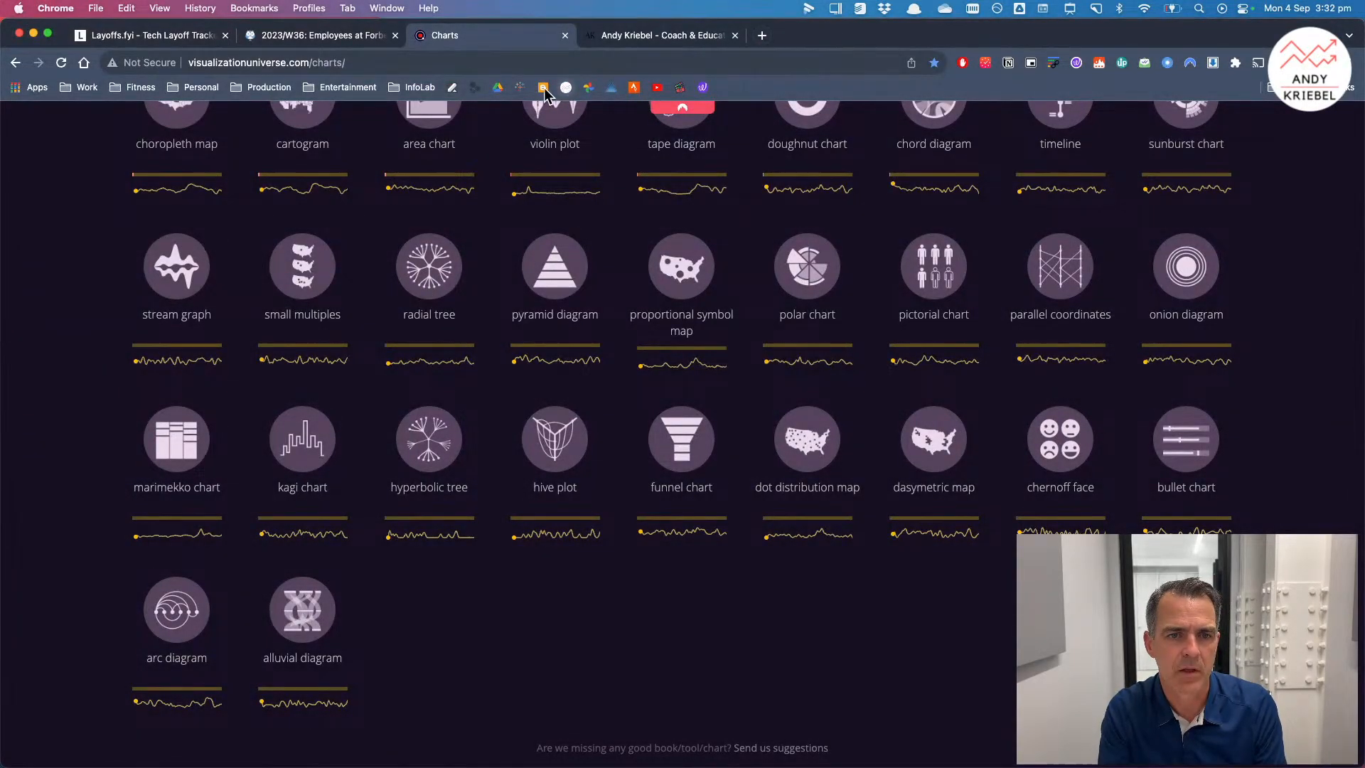
left_click(519, 88)
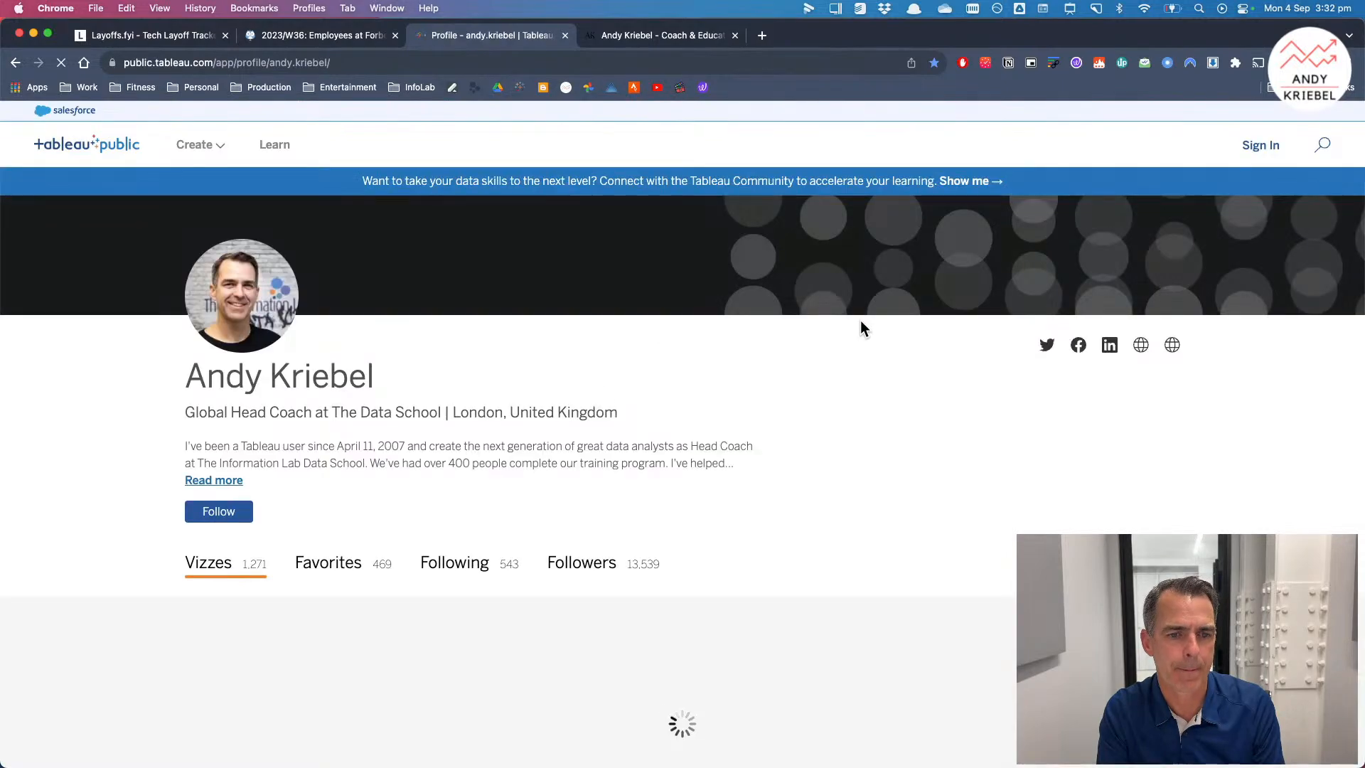
scroll(861, 323, "down", 5)
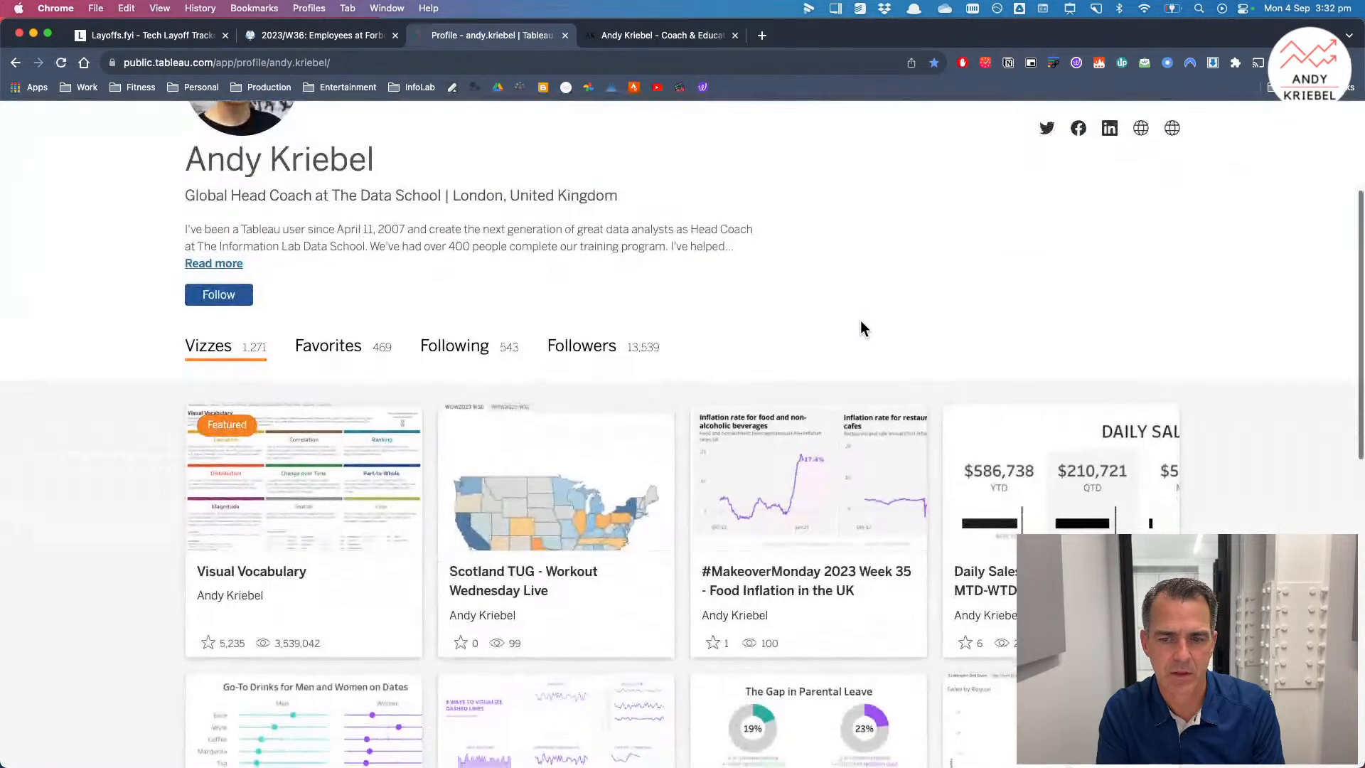
scroll(827, 445, "down", 4)
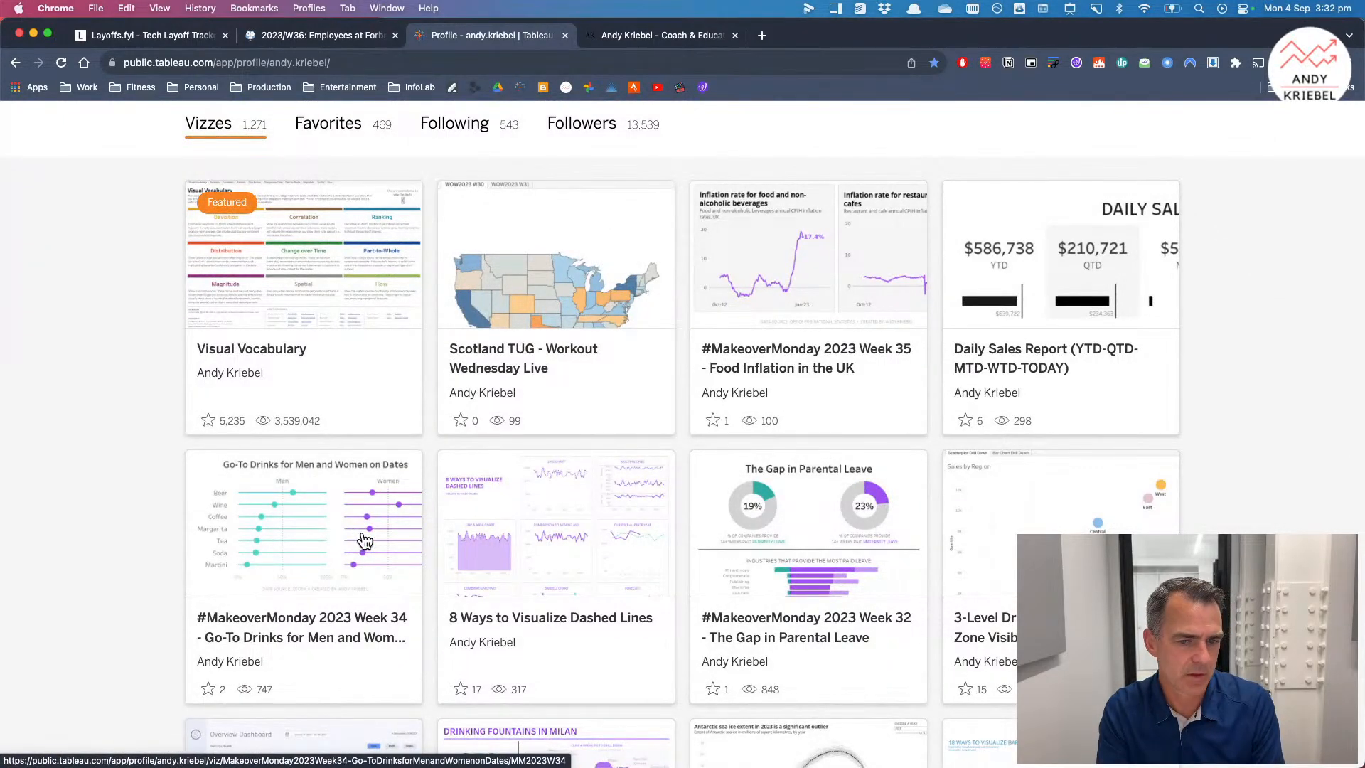
Step: Switch back to Tableau and flip through the Enclosed dot plot, Jitter plot, Barcode chart and Scatterplot sheets
key("super+Tab")
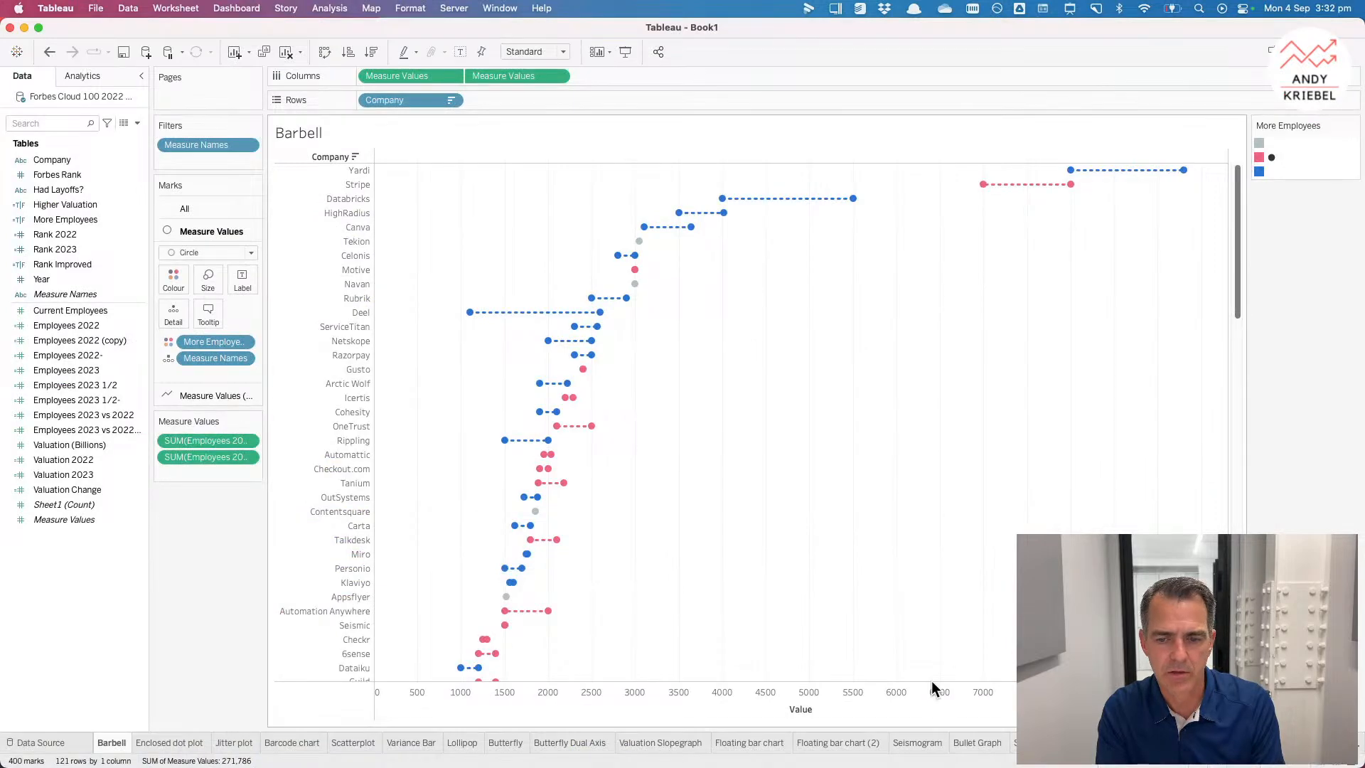
left_click(204, 743)
left_click(242, 743)
left_click(296, 742)
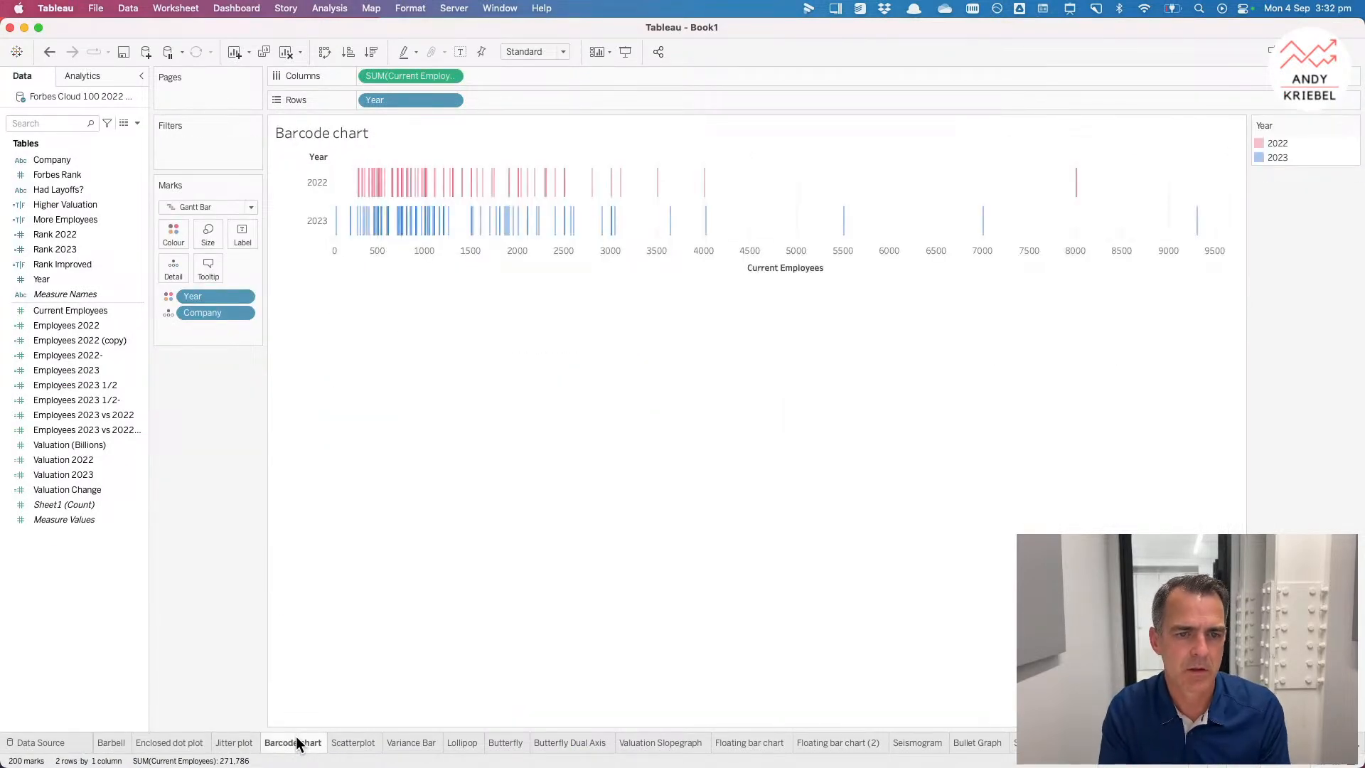
key("ctrl+Tab")
key("ctrl+Tab")
key("ctrl+shift+Tab")
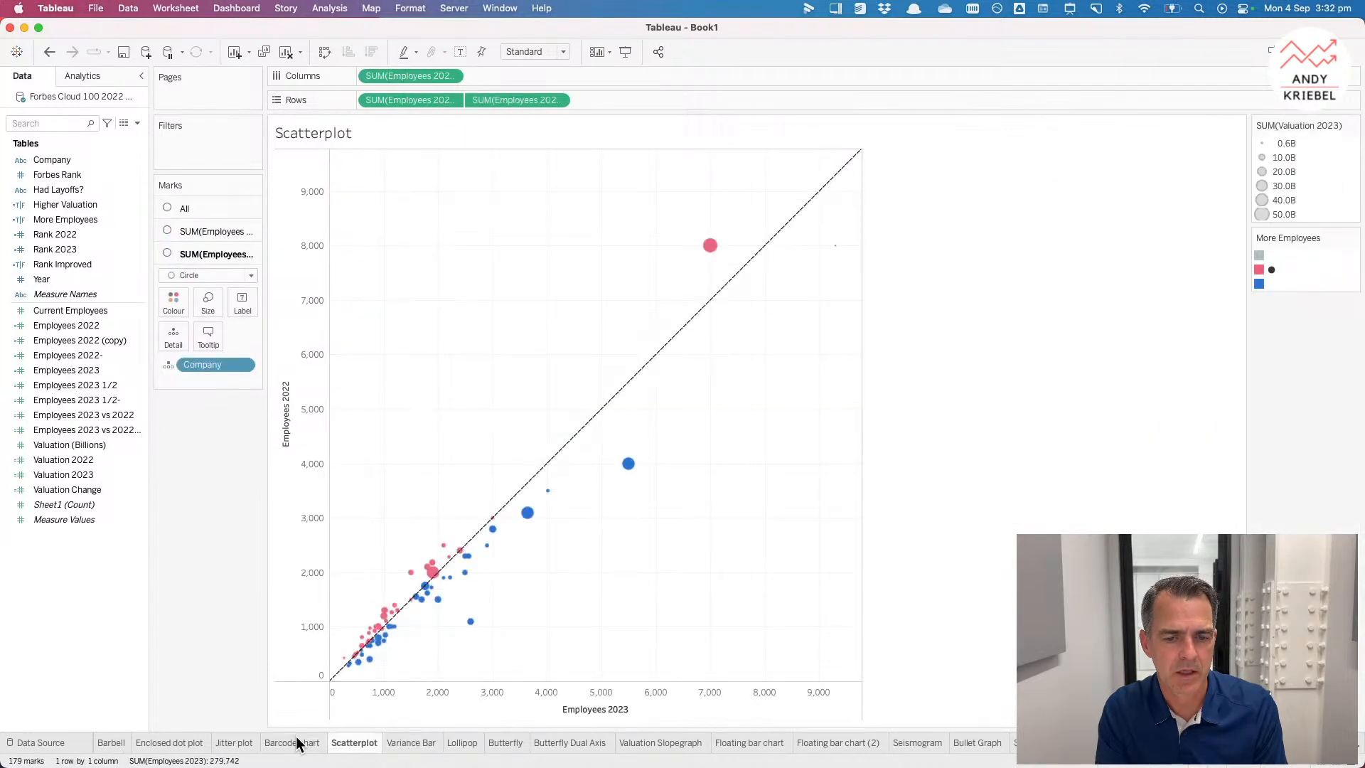
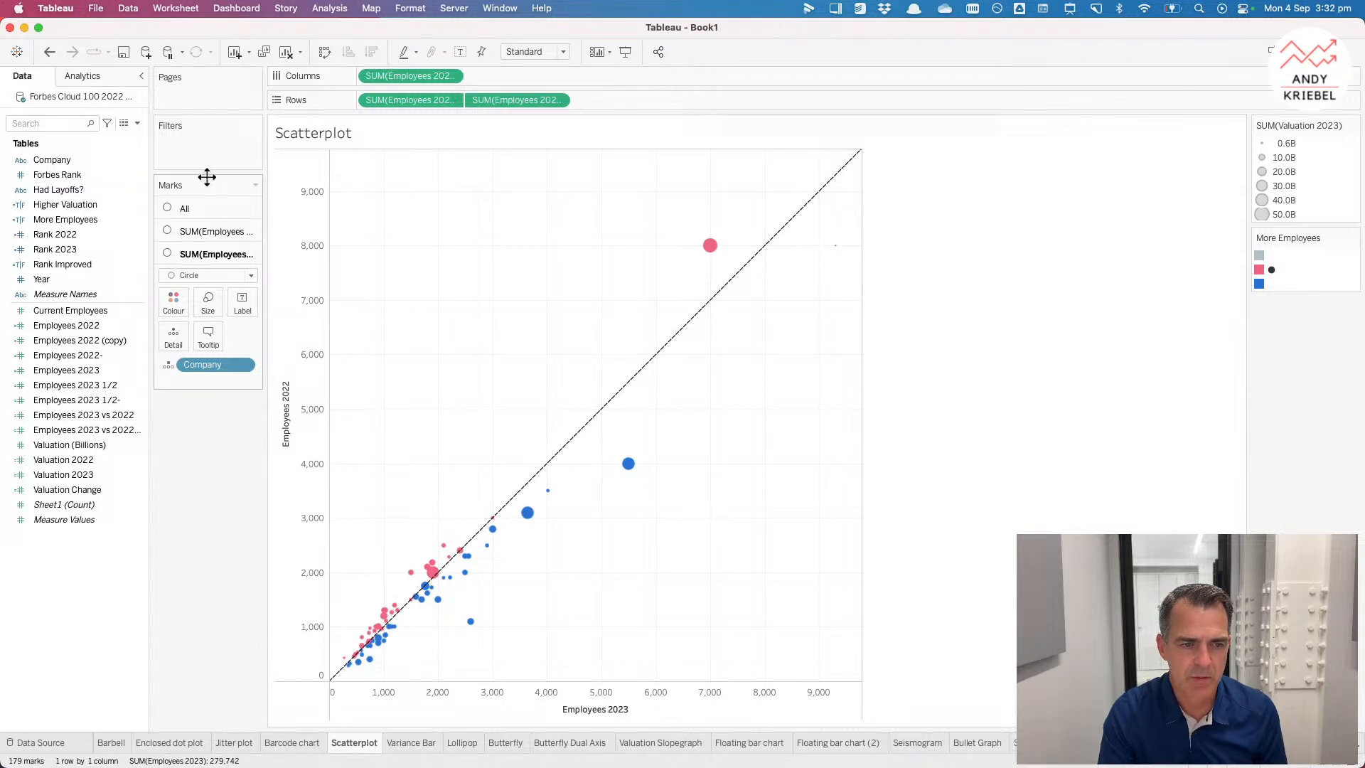
Step: Remove the Valuation 2023 size field from the first Employees marks card of the scatterplot
mouse_move(714, 249)
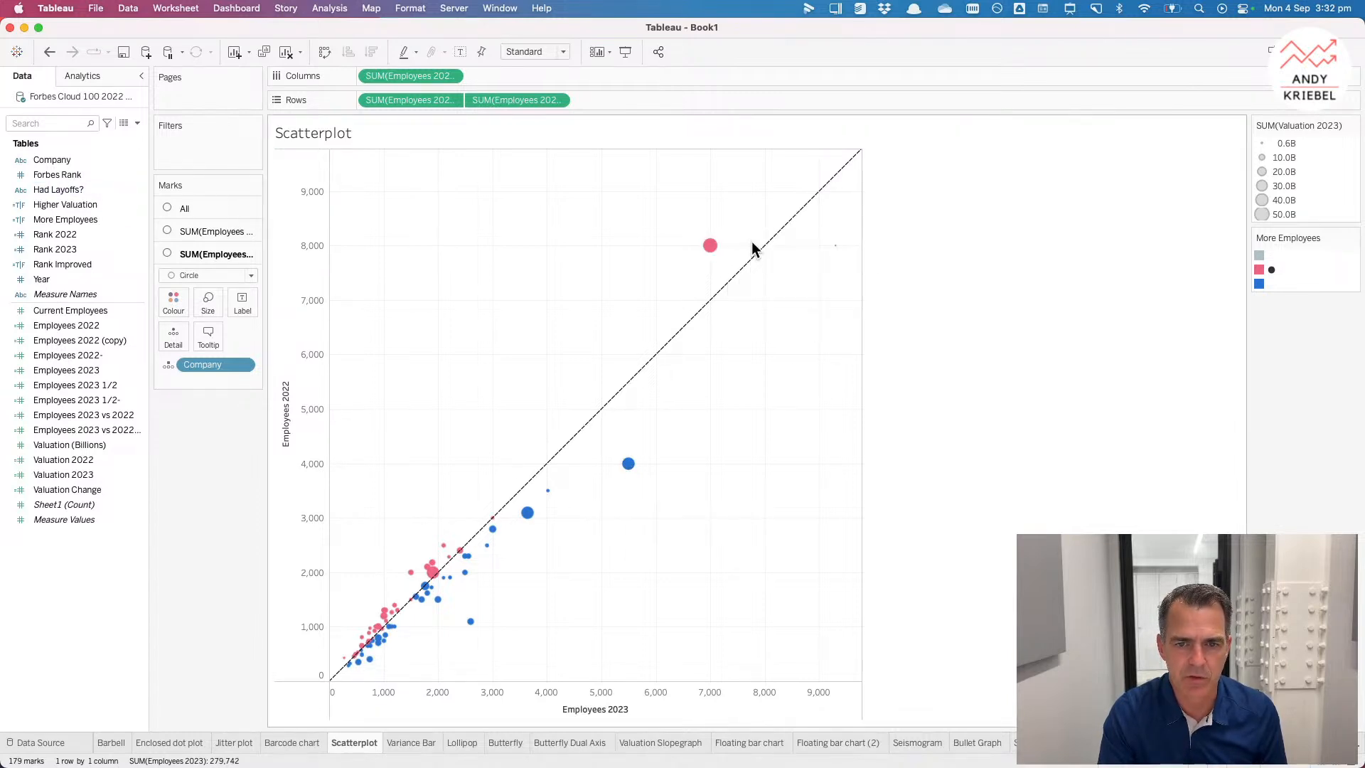
mouse_move(766, 255)
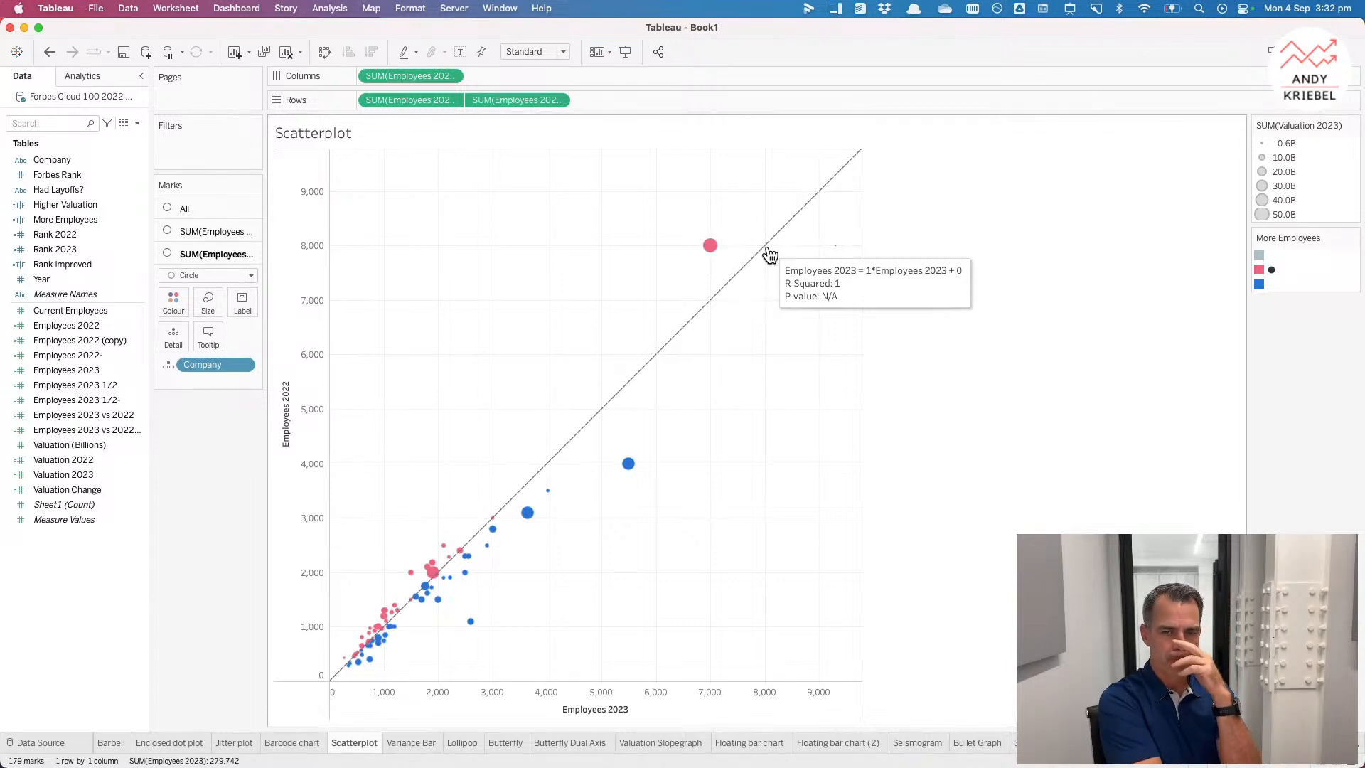
mouse_move(835, 253)
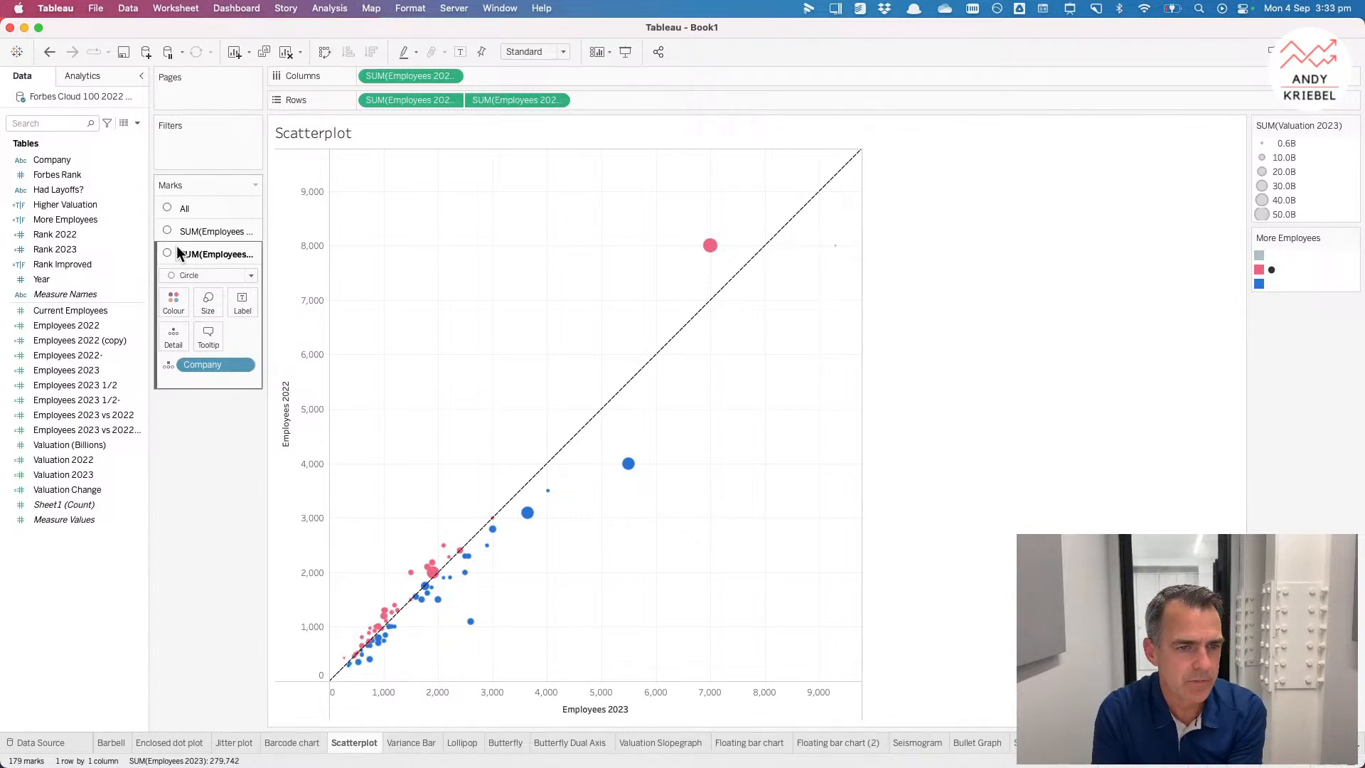
left_click(183, 229)
left_click_drag(203, 357, 212, 488)
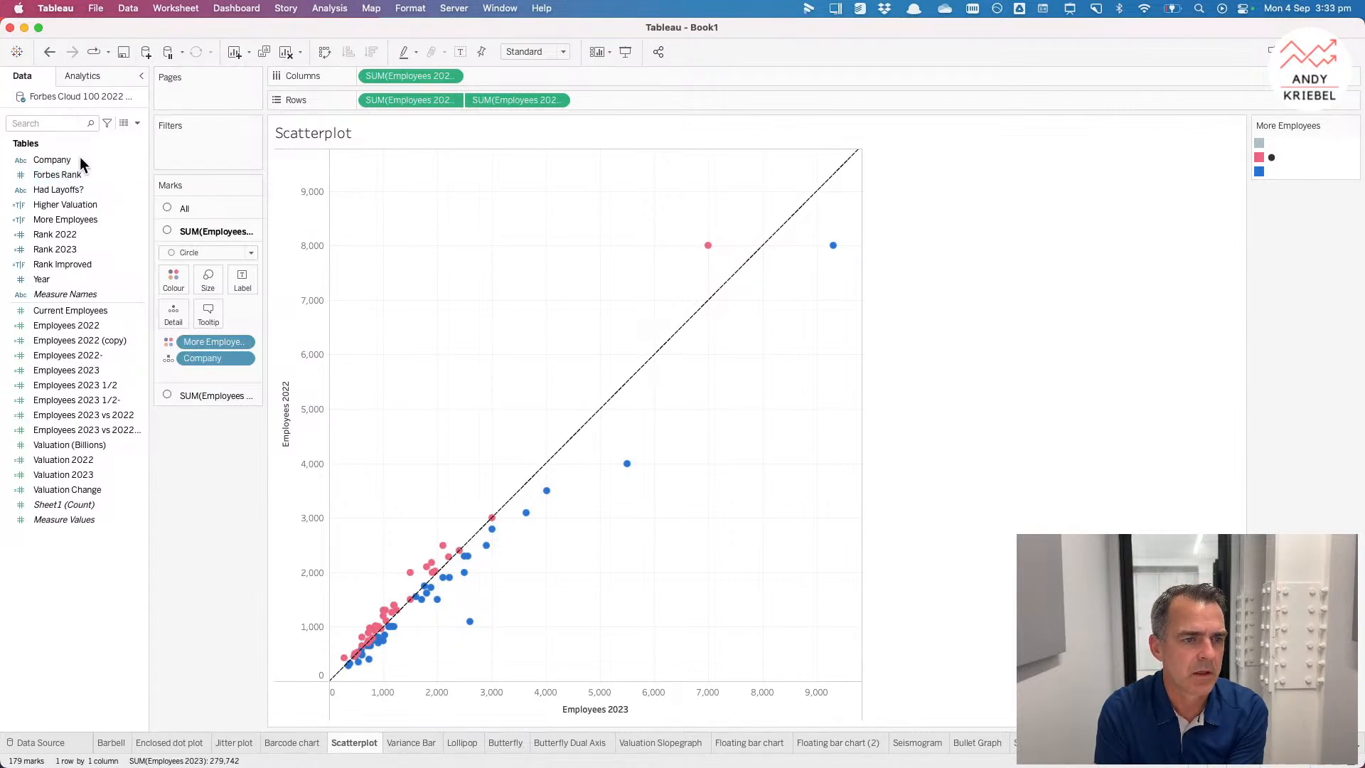
Step: Increase the size of the scatterplot's circle marks slightly
left_click(208, 281)
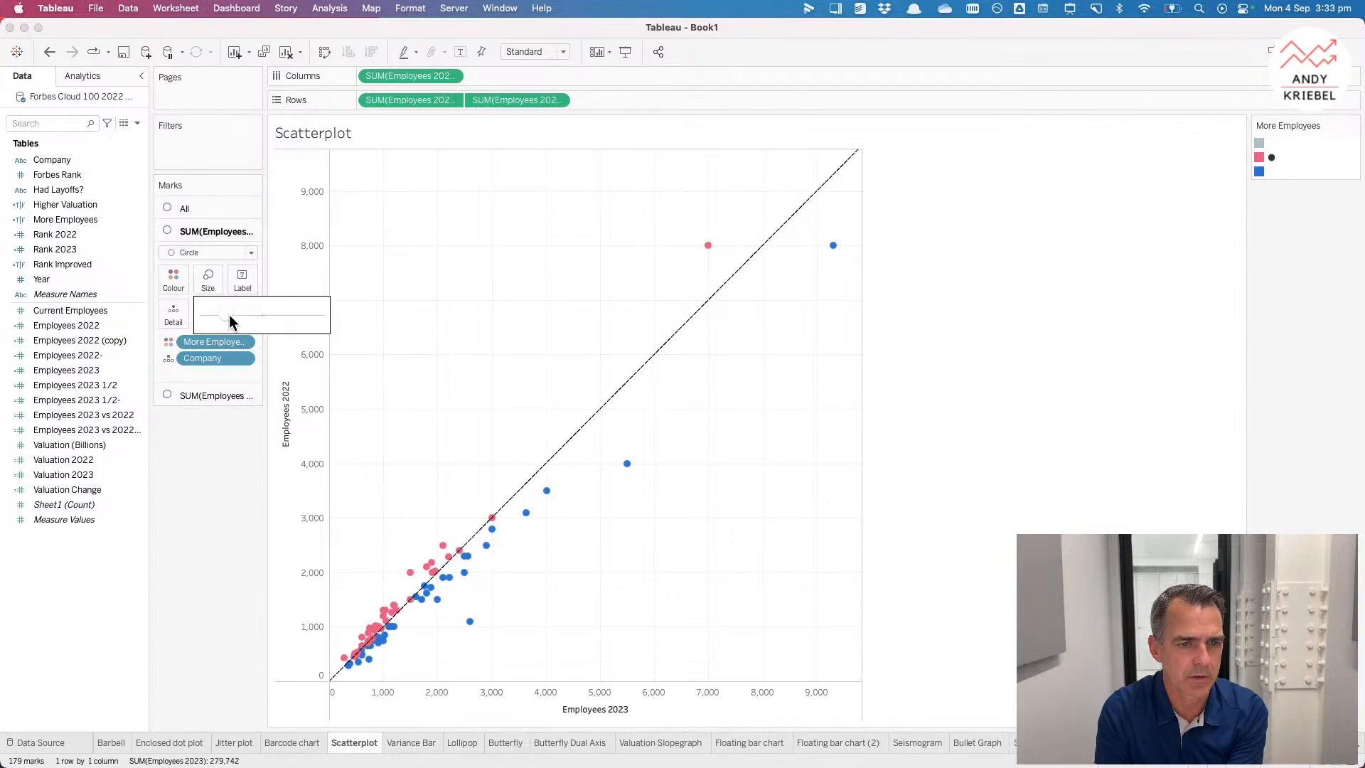
left_click_drag(262, 315, 265, 316)
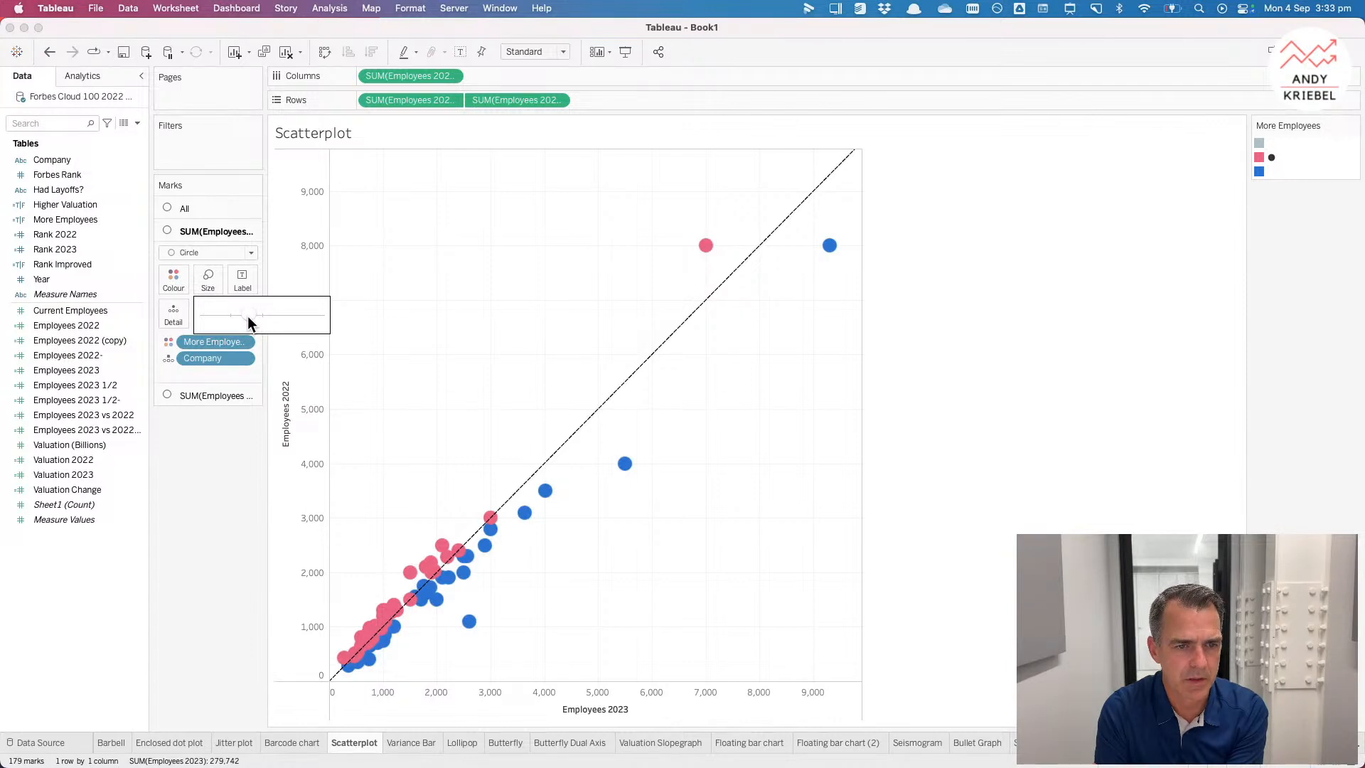
left_click(411, 371)
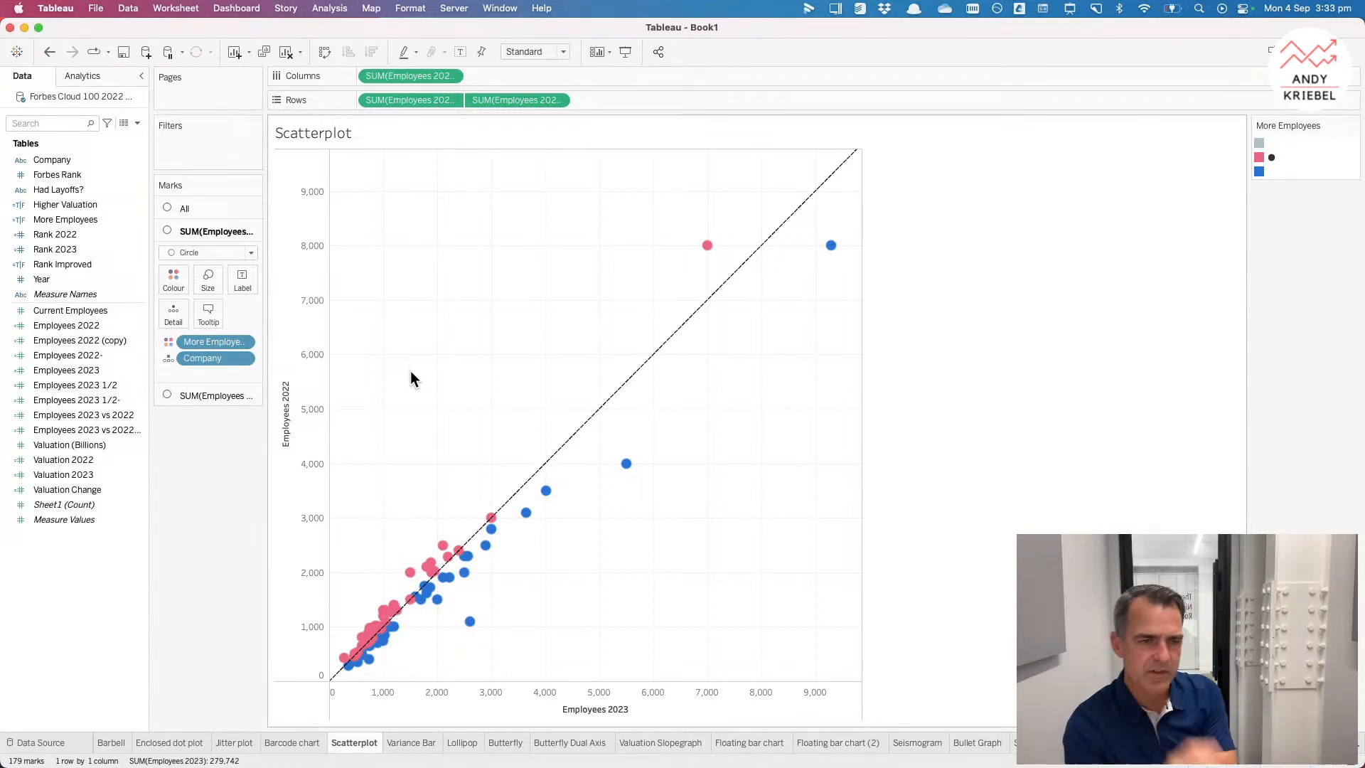
Step: Switch to Chrome and open the Charts page from the Data Viz Chart Choosers bookmarks, browsing its chart types
key("super+Tab")
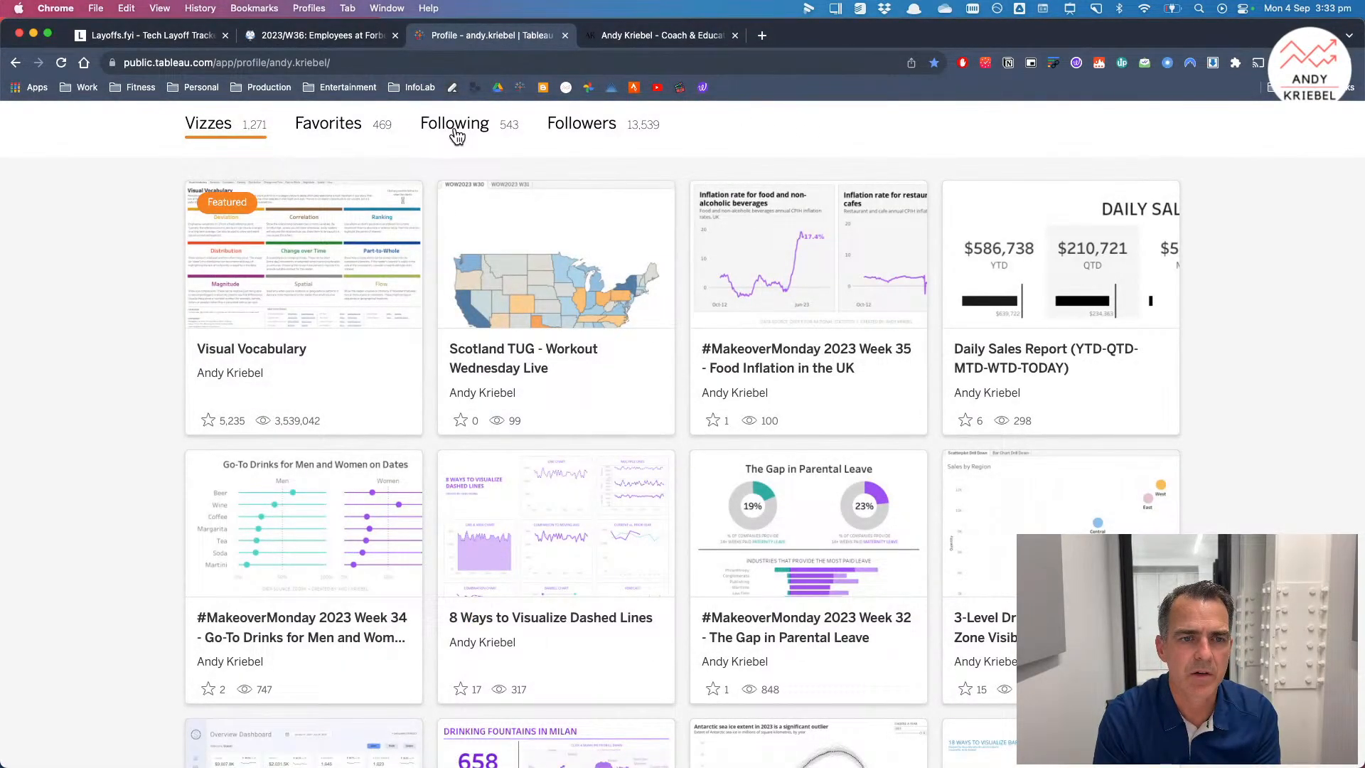
left_click(88, 95)
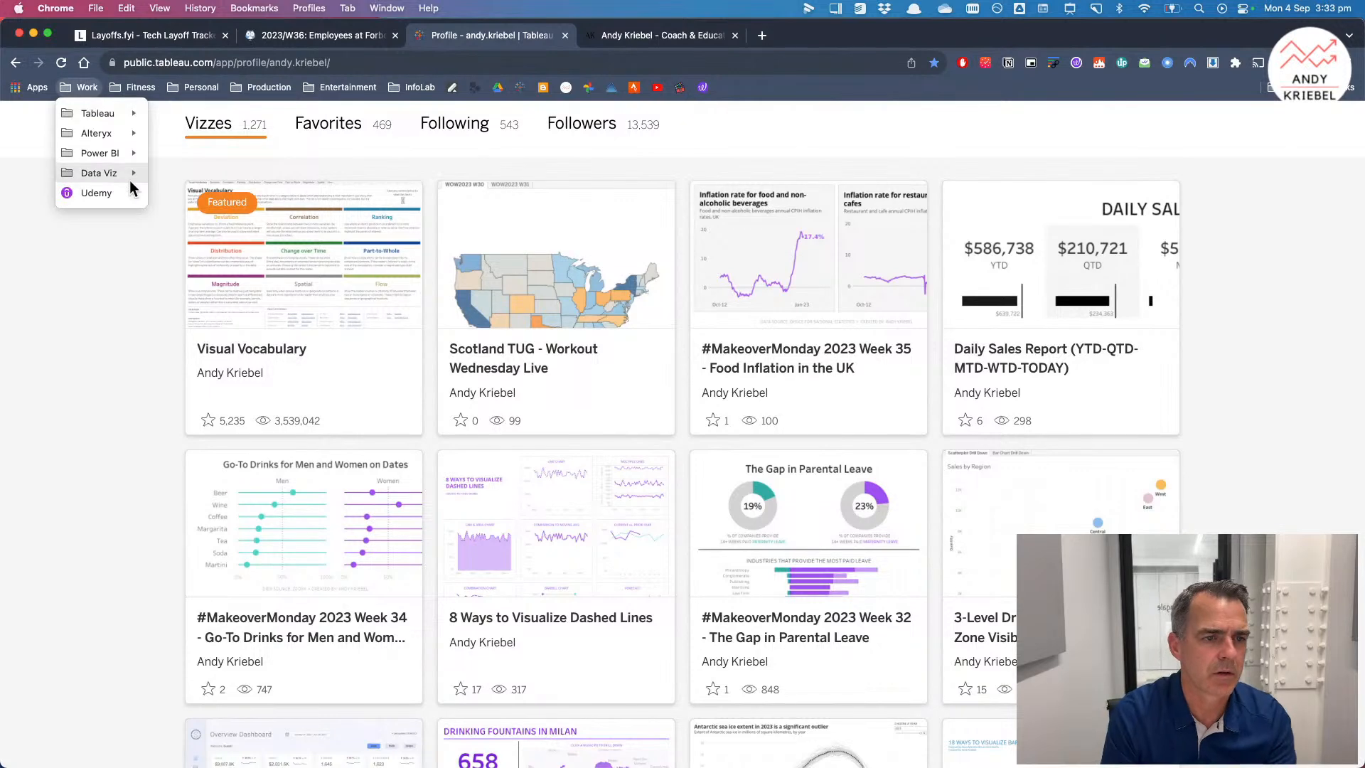
mouse_move(132, 177)
mouse_move(379, 192)
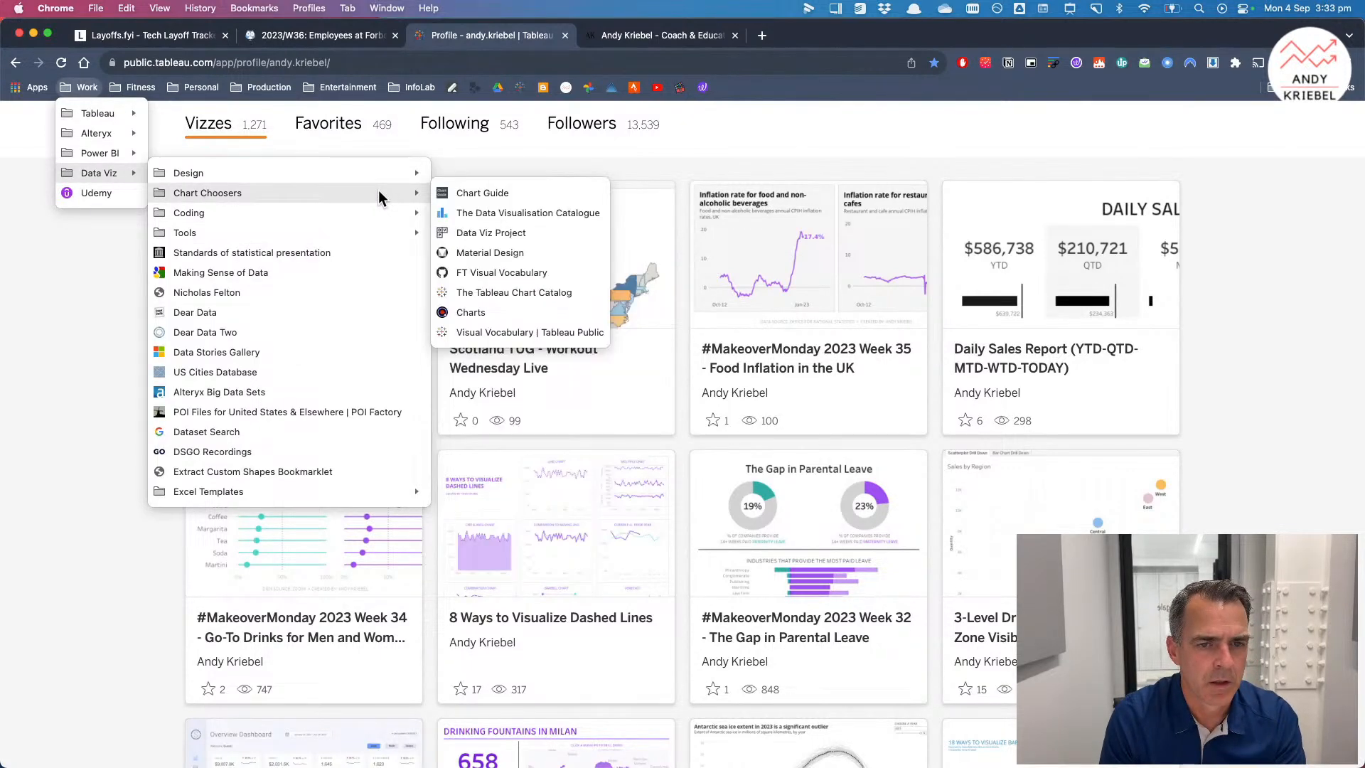
left_click(519, 314)
scroll(1147, 471, "down", 6)
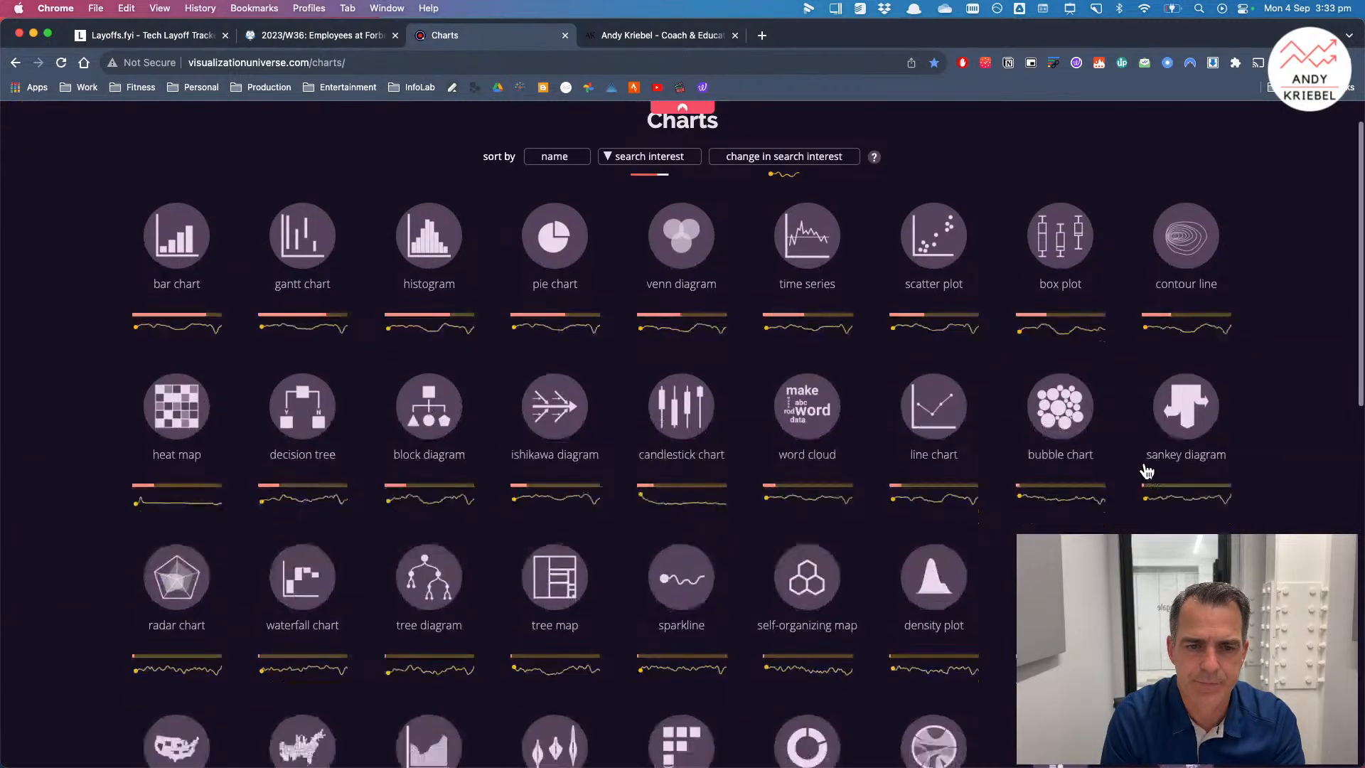
scroll(1147, 471, "down", 4)
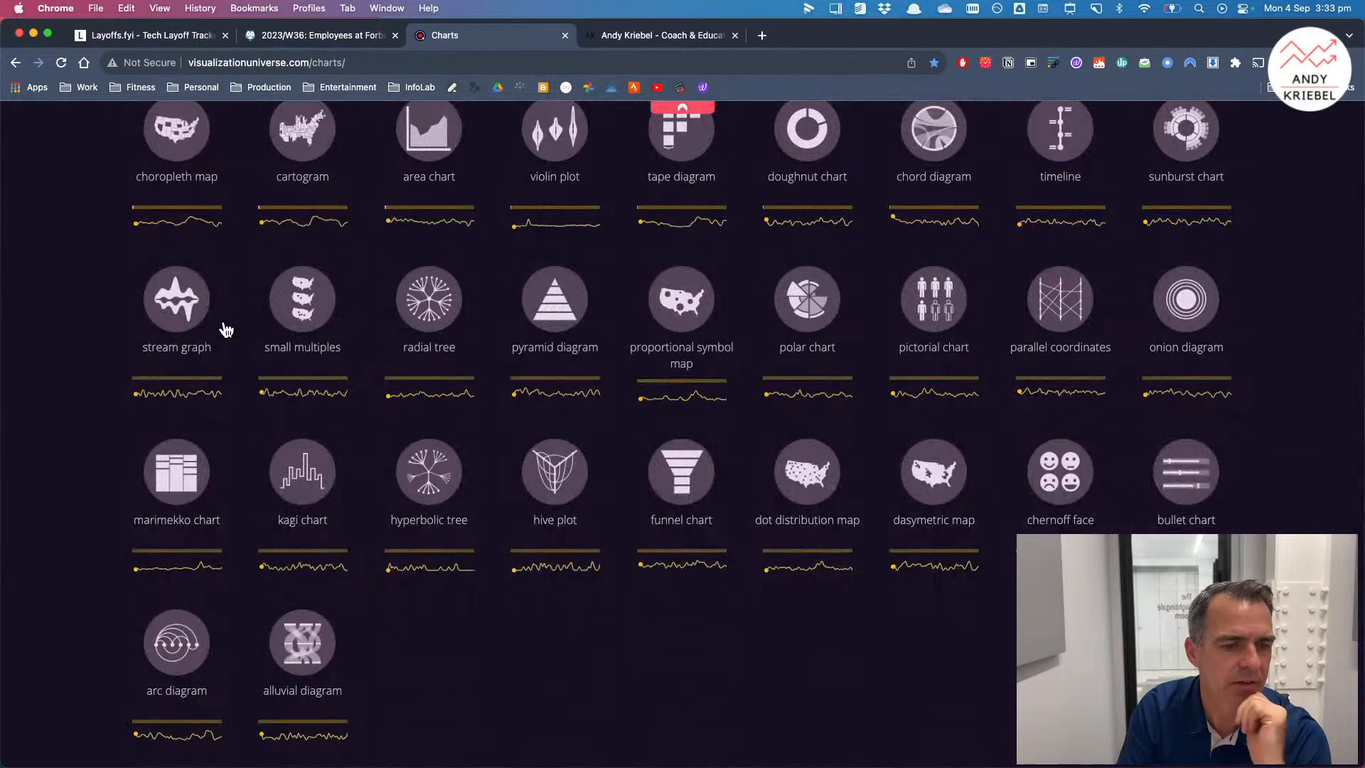
Step: Open The Tableau Chart Catalog from the Chart Choosers bookmarks
left_click(82, 88)
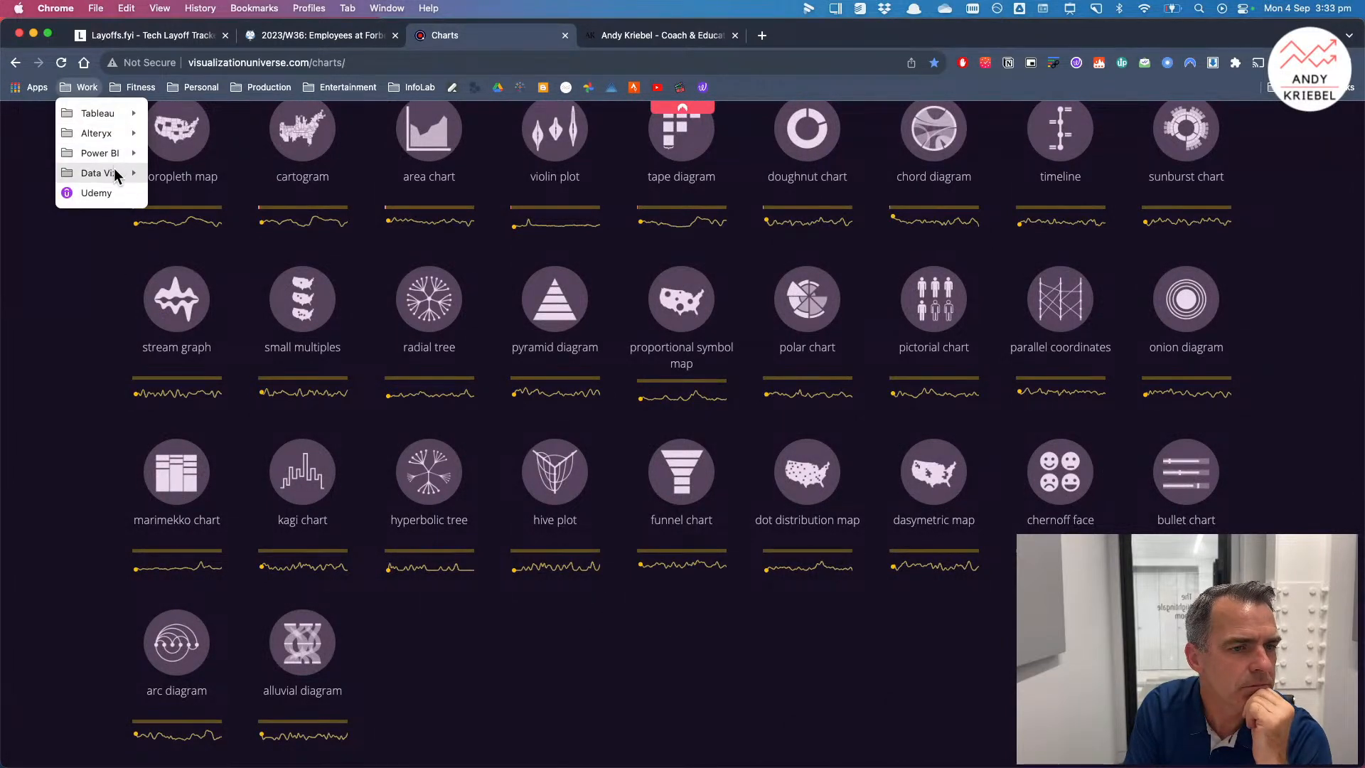
mouse_move(113, 173)
mouse_move(296, 198)
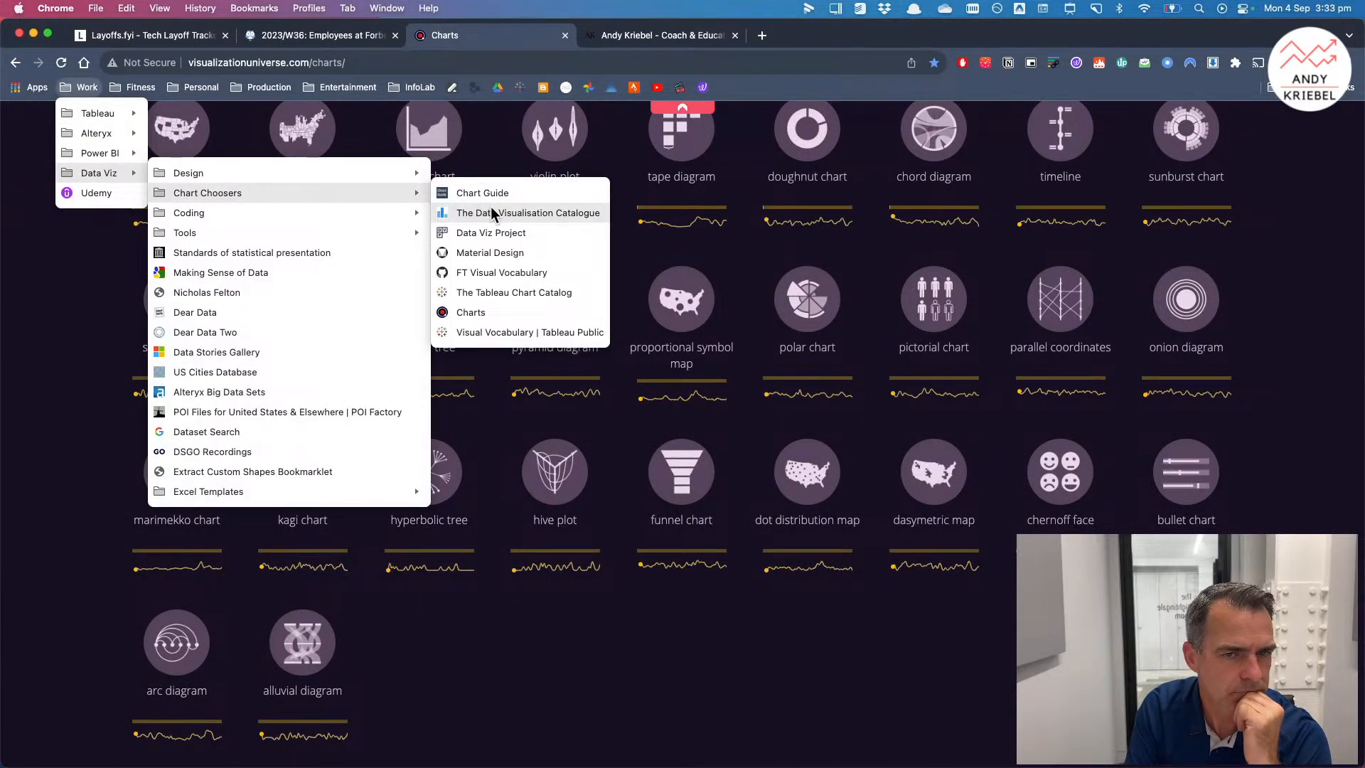
left_click(505, 290)
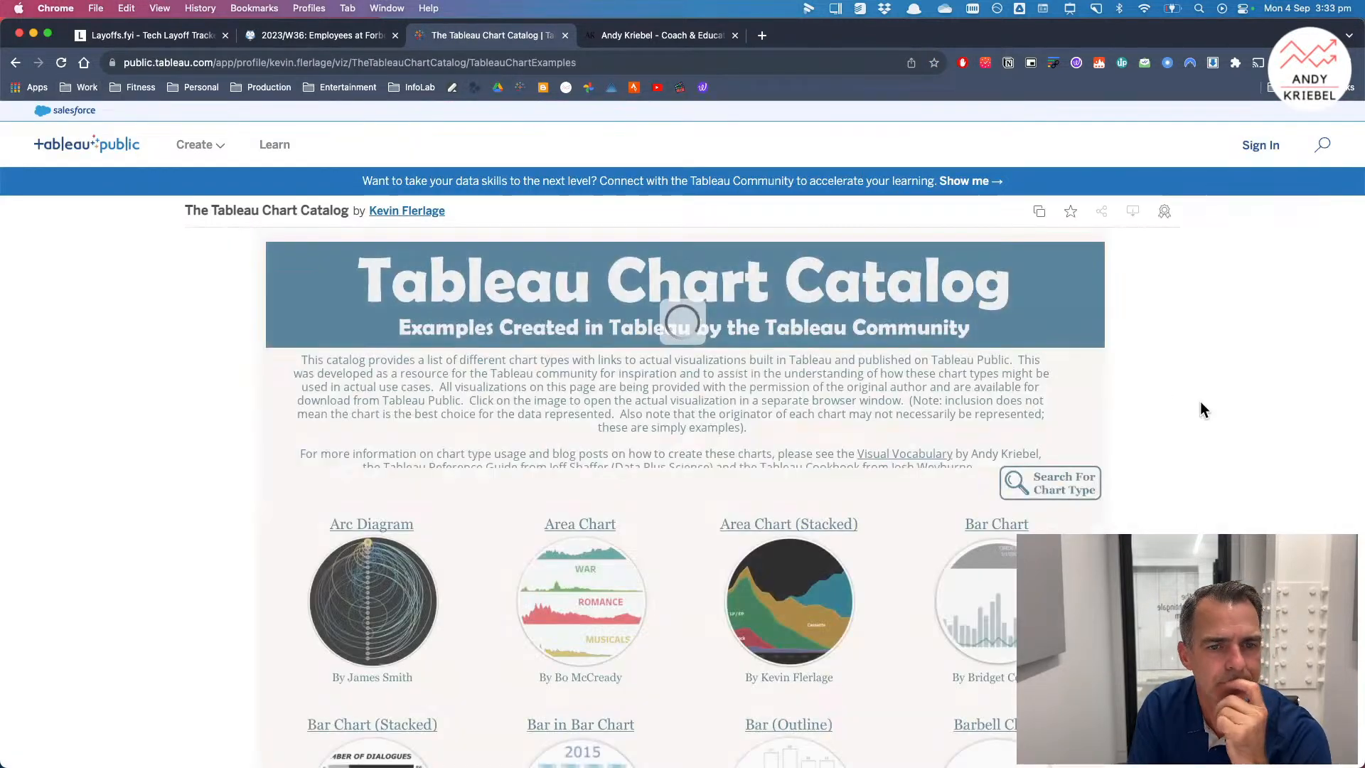
Step: Scroll through the Tableau Chart Catalog to examine the available chart types
scroll(1216, 419, "down", 5)
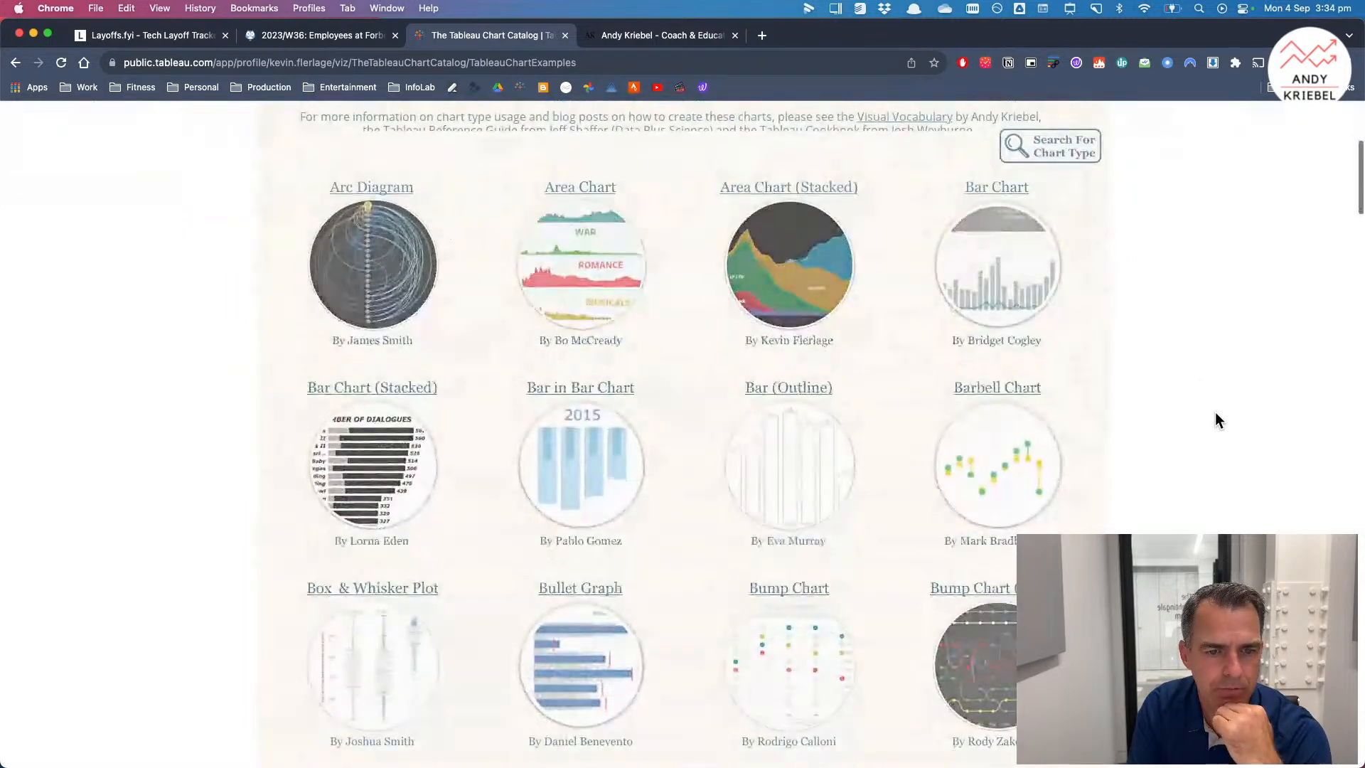
scroll(1215, 420, "down", 1)
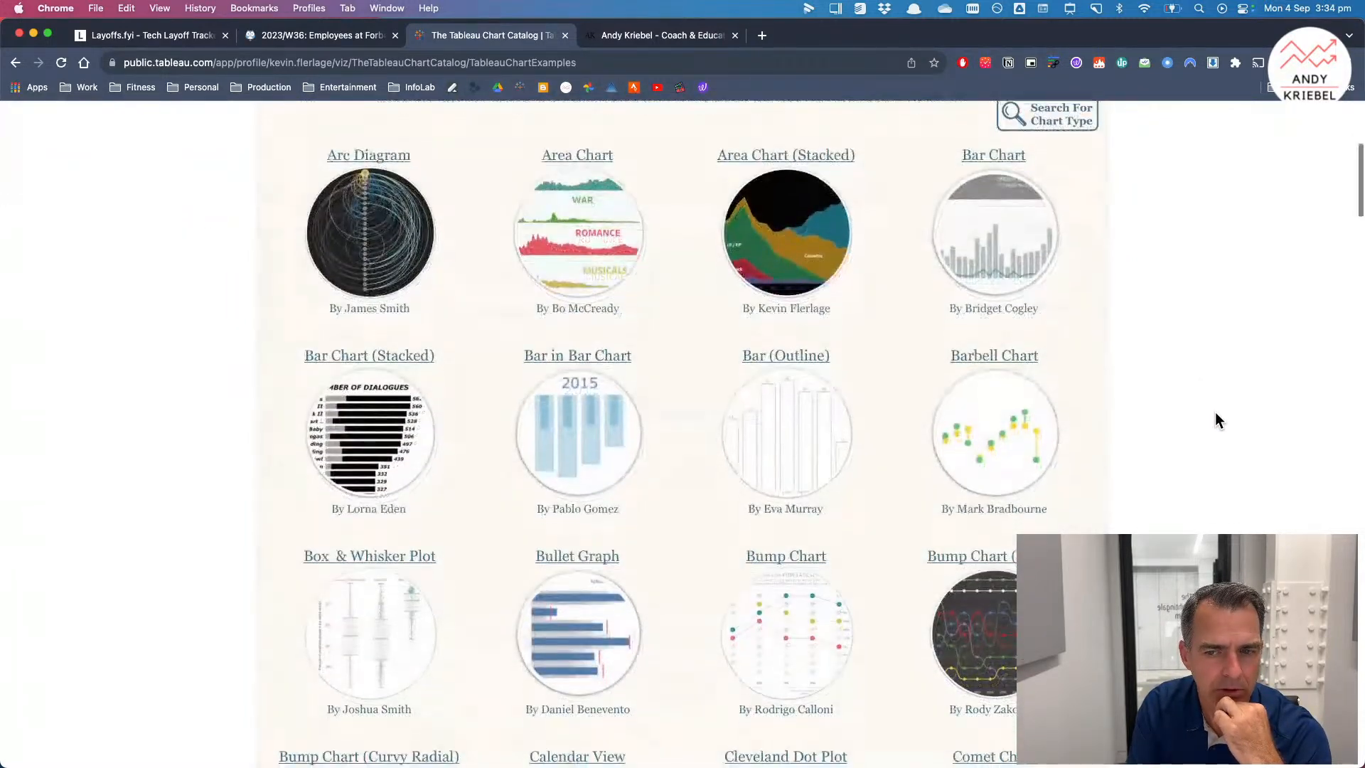
scroll(1216, 419, "down", 1)
scroll(1216, 419, "down", 3)
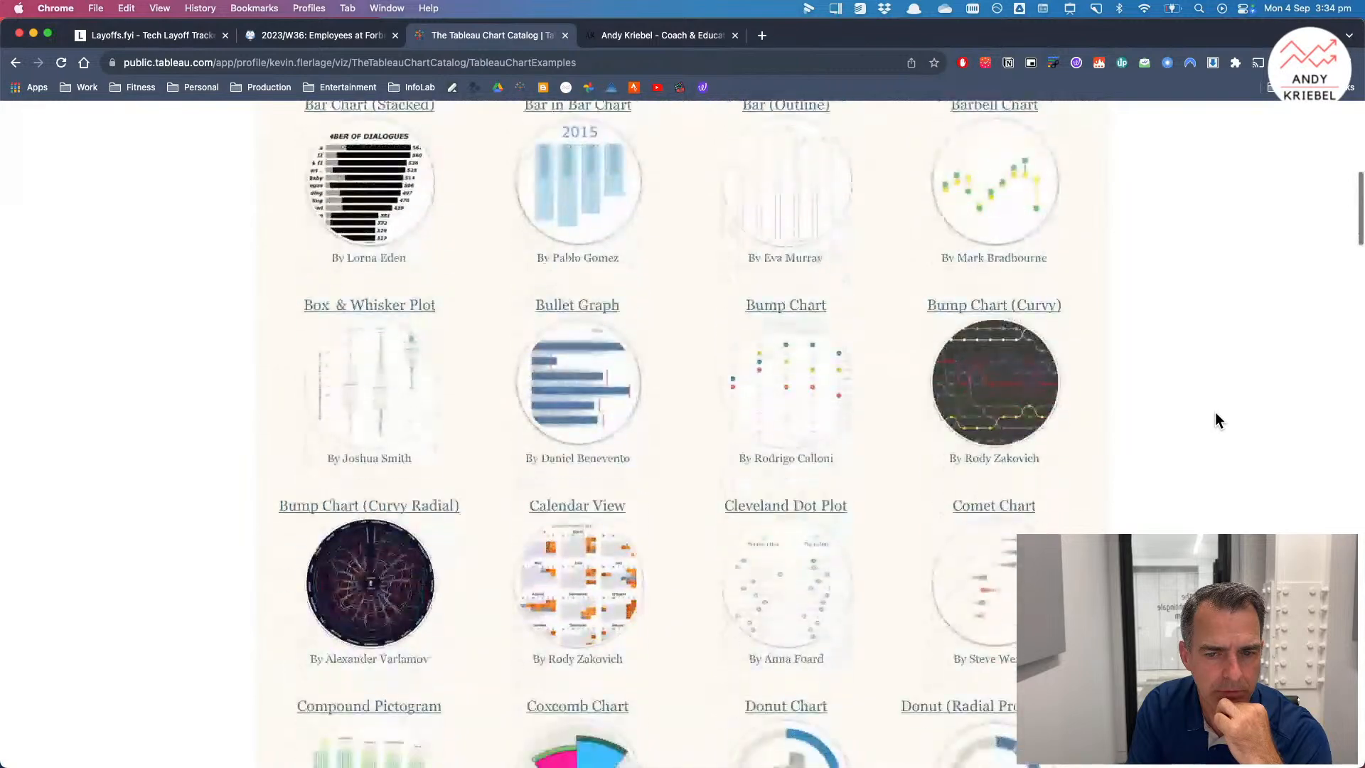
scroll(1214, 419, "down", 1)
scroll(1214, 419, "down", 3)
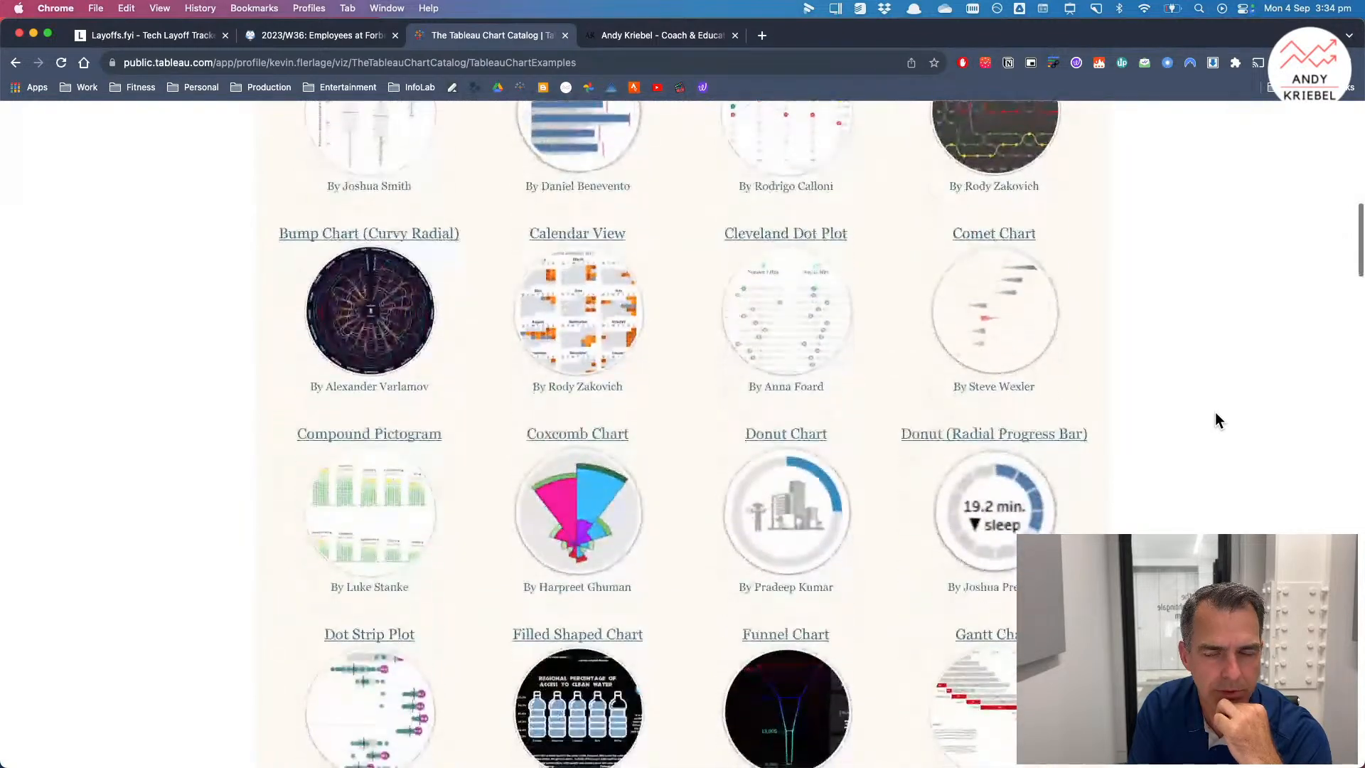
scroll(1215, 414, "down", 2)
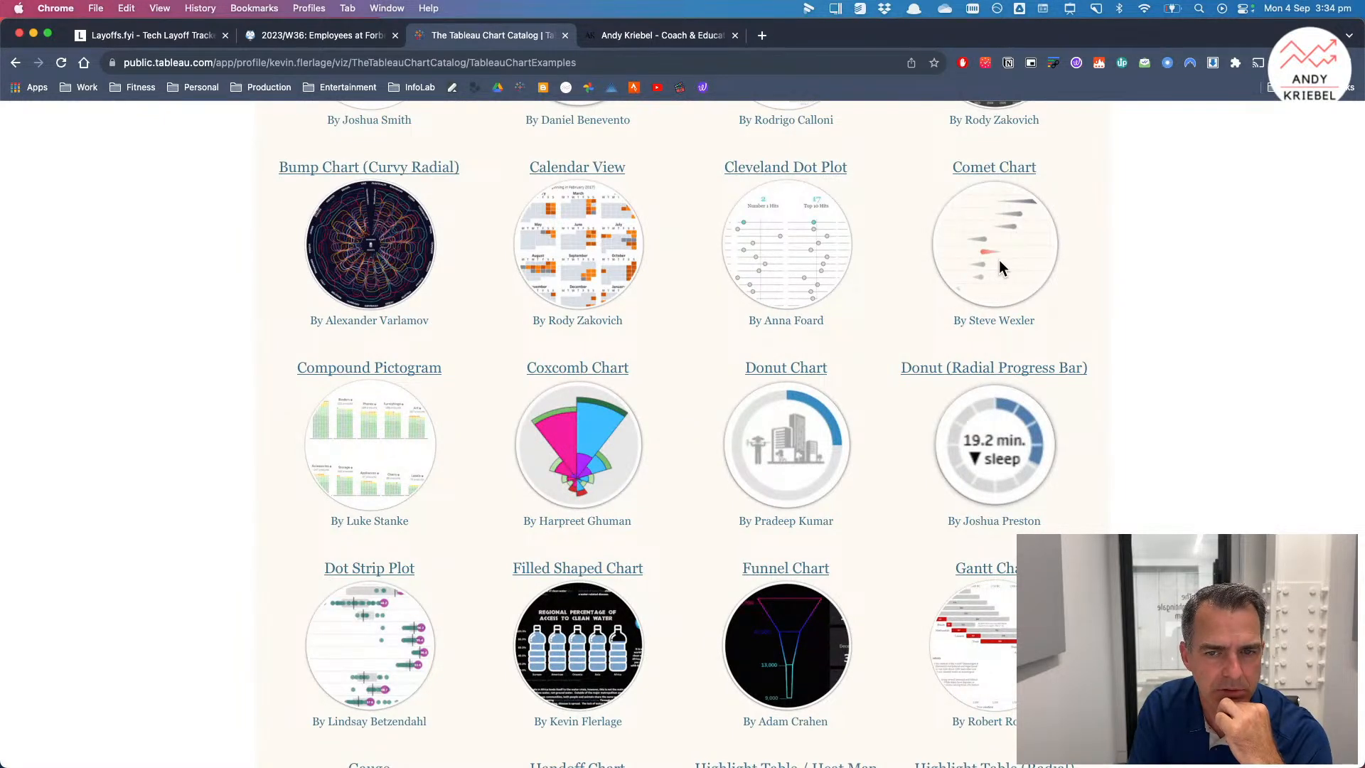
scroll(1000, 261, "down", 1)
scroll(999, 263, "down", 3)
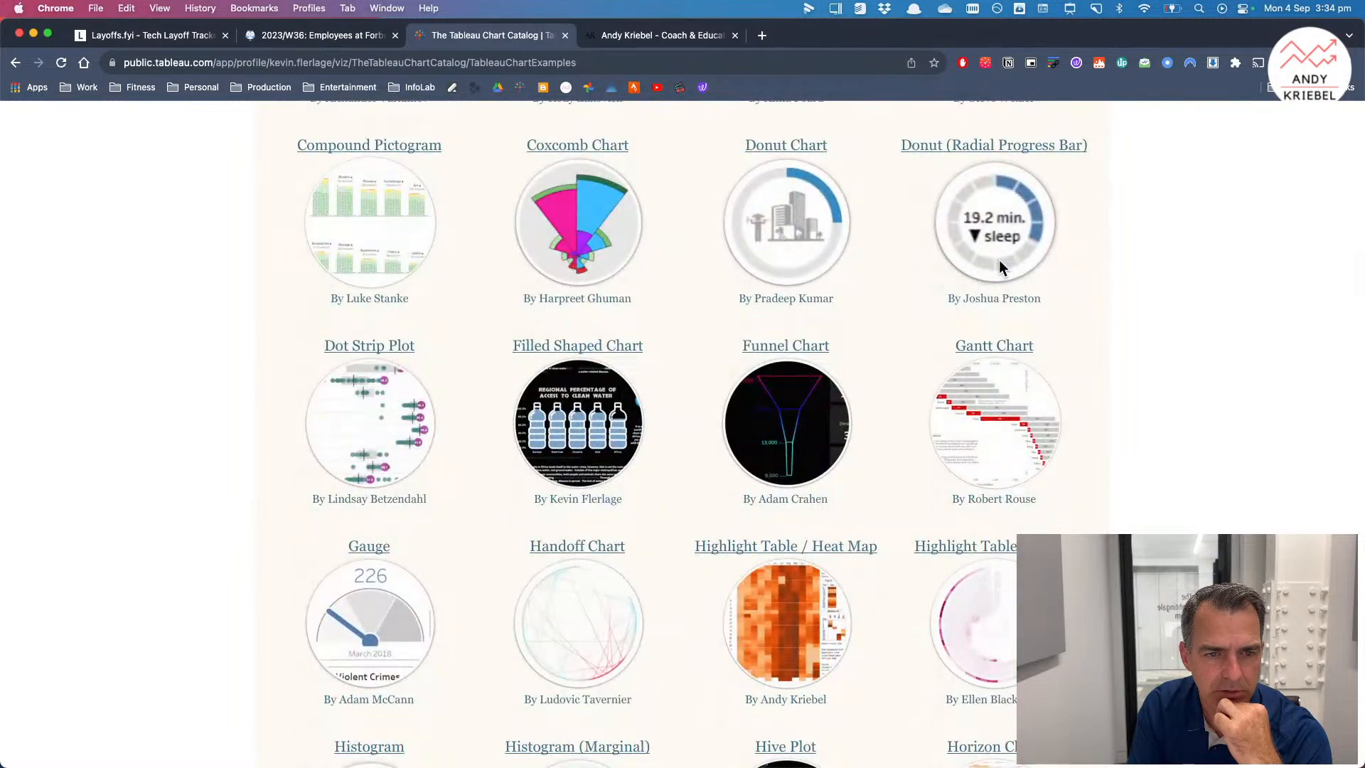
scroll(999, 267, "down", 3)
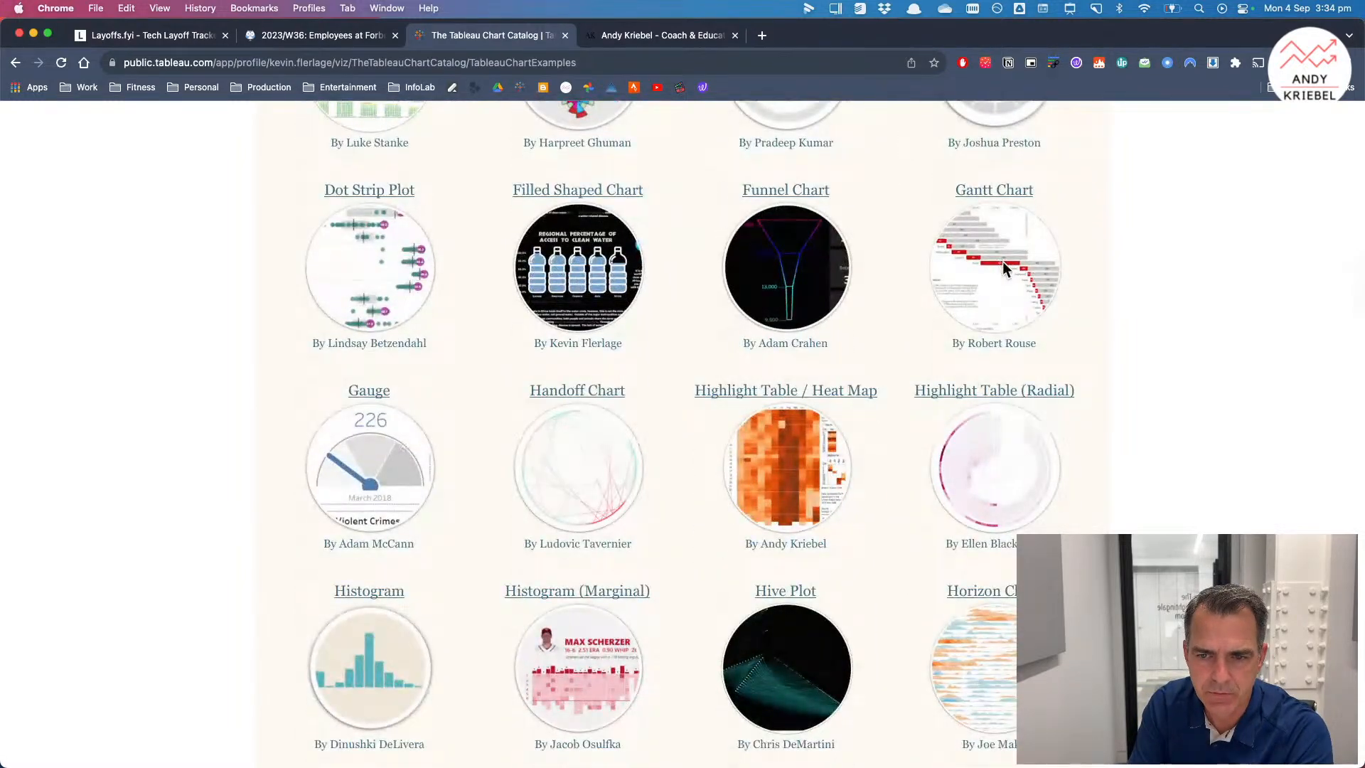
scroll(1145, 398, "down", 4)
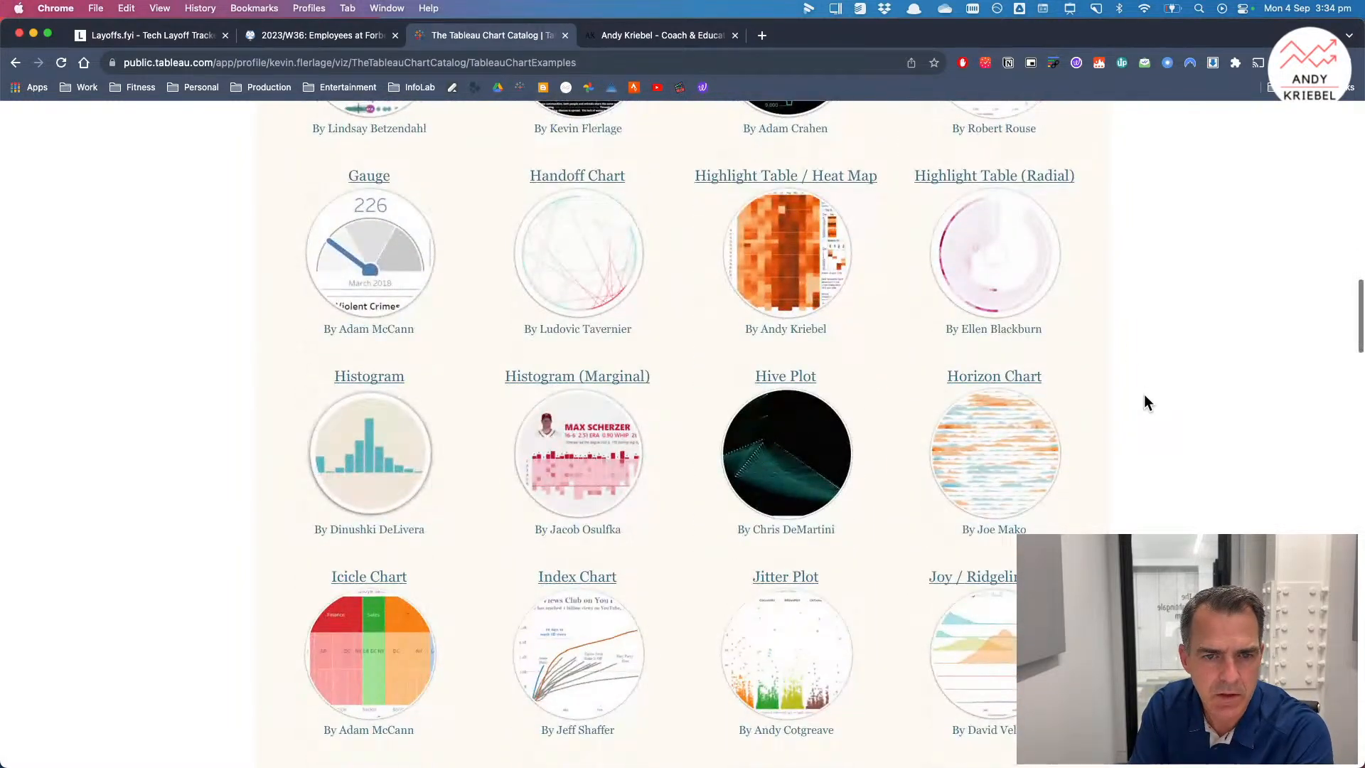
scroll(1145, 398, "down", 3)
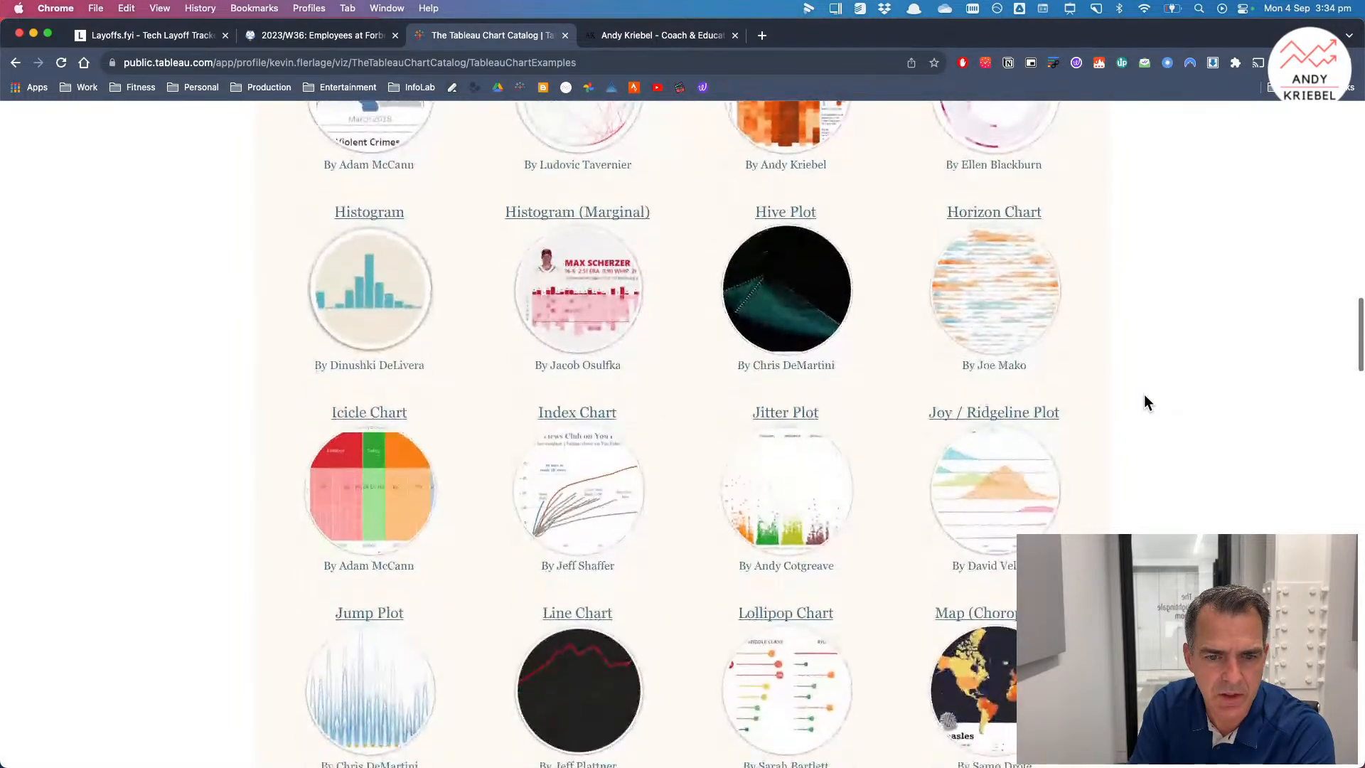
scroll(1145, 402, "down", 3)
scroll(1145, 403, "down", 2)
scroll(1145, 402, "down", 5)
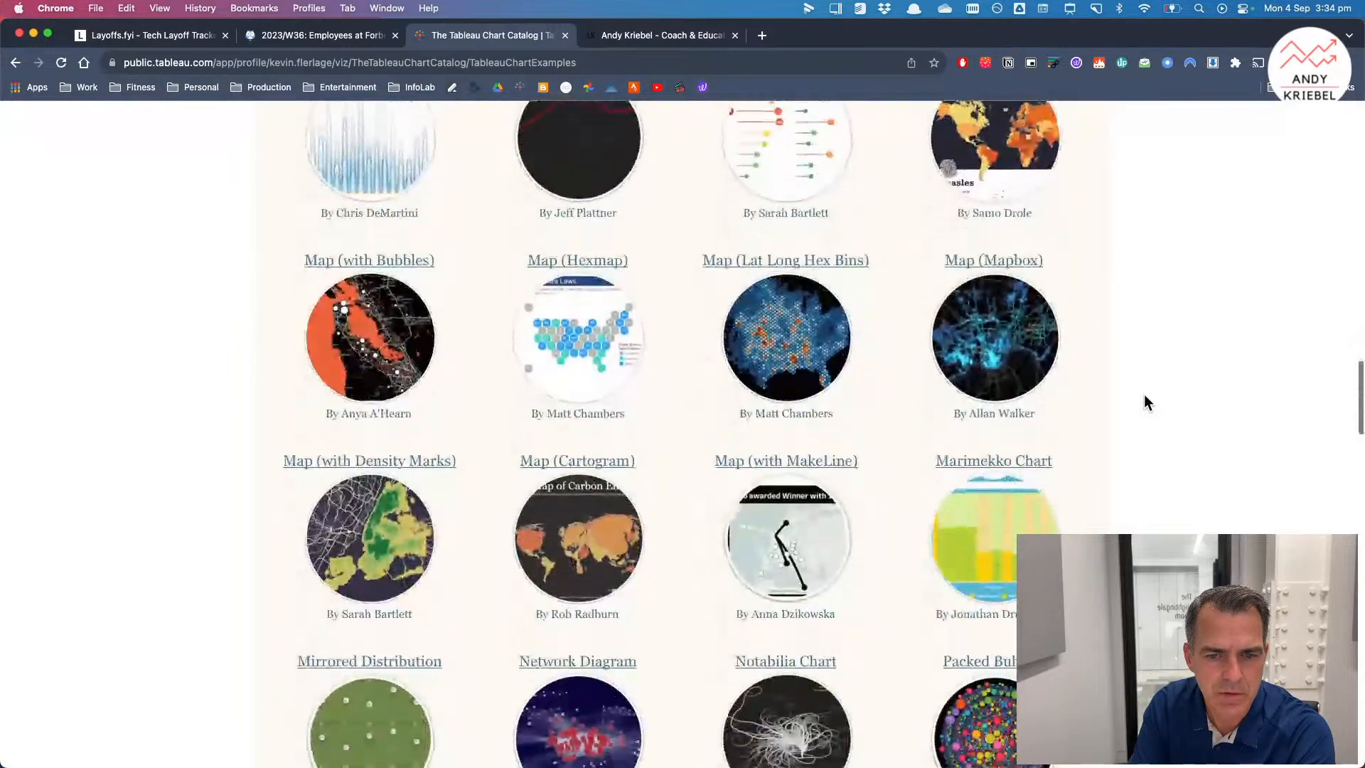
scroll(1144, 403, "down", 12)
scroll(1145, 403, "down", 4)
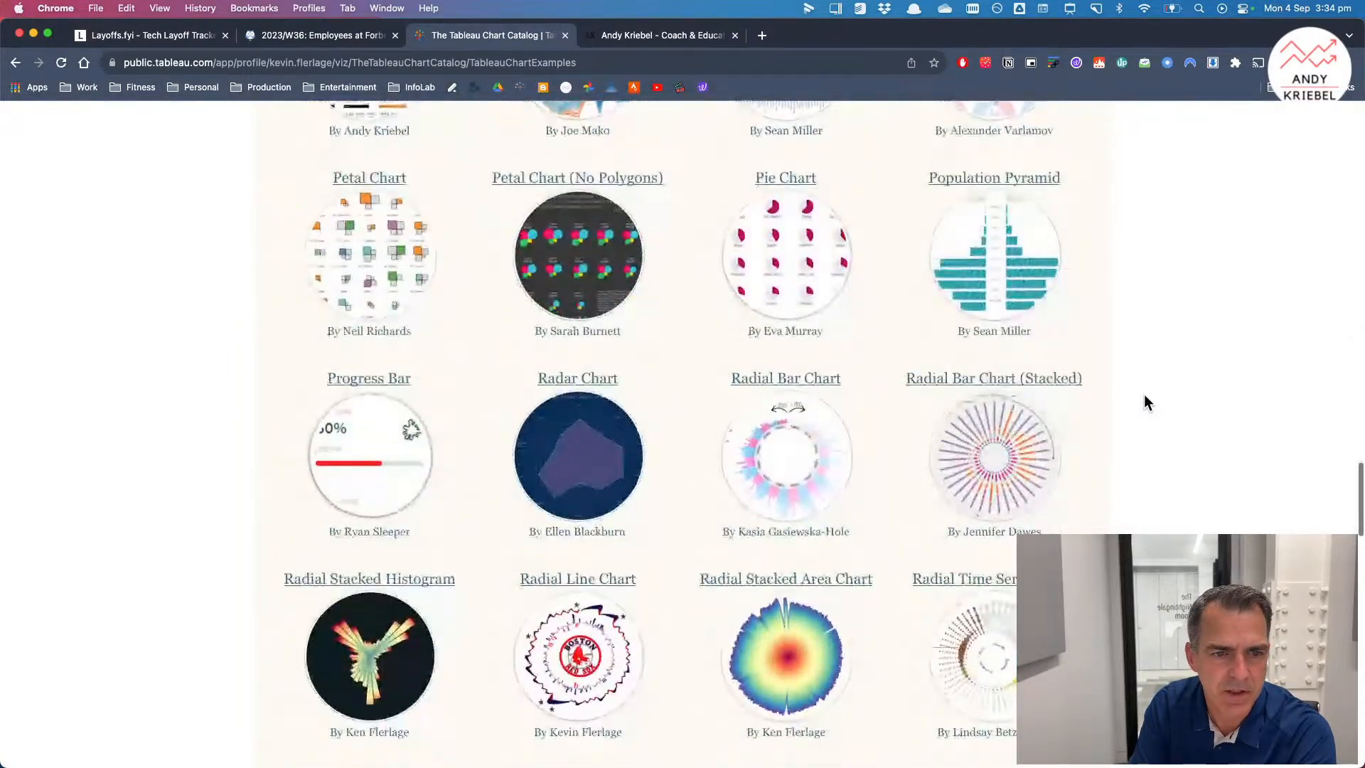
scroll(1145, 403, "down", 4)
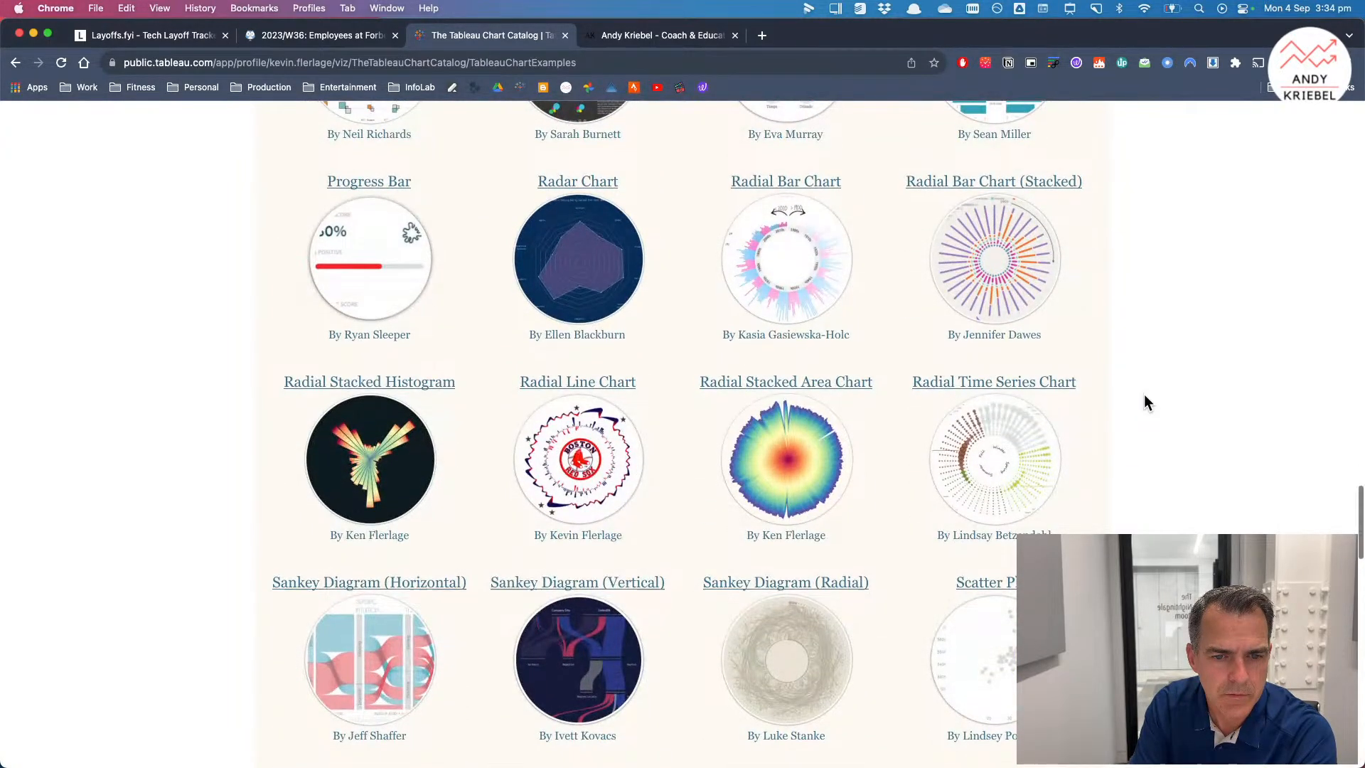
scroll(1145, 395, "down", 4)
scroll(1145, 402, "down", 2)
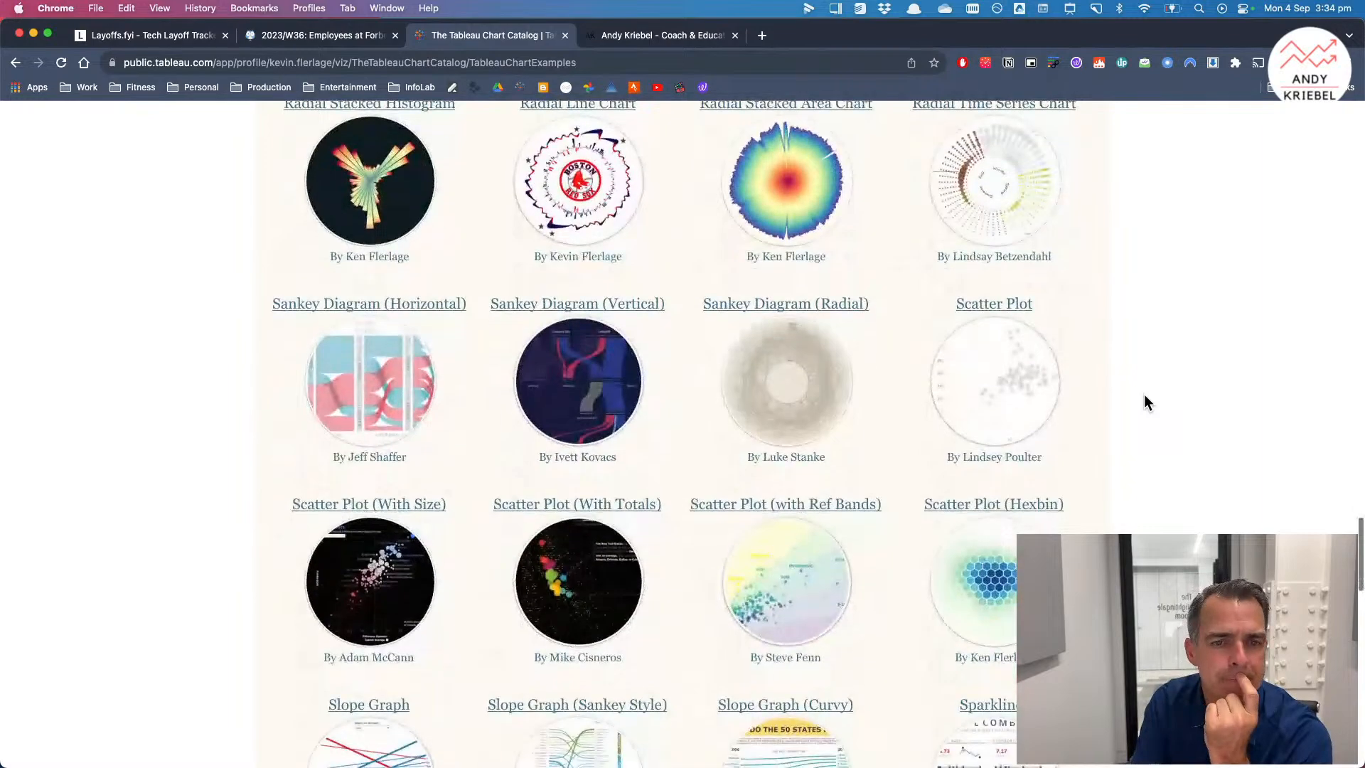
scroll(1144, 395, "down", 3)
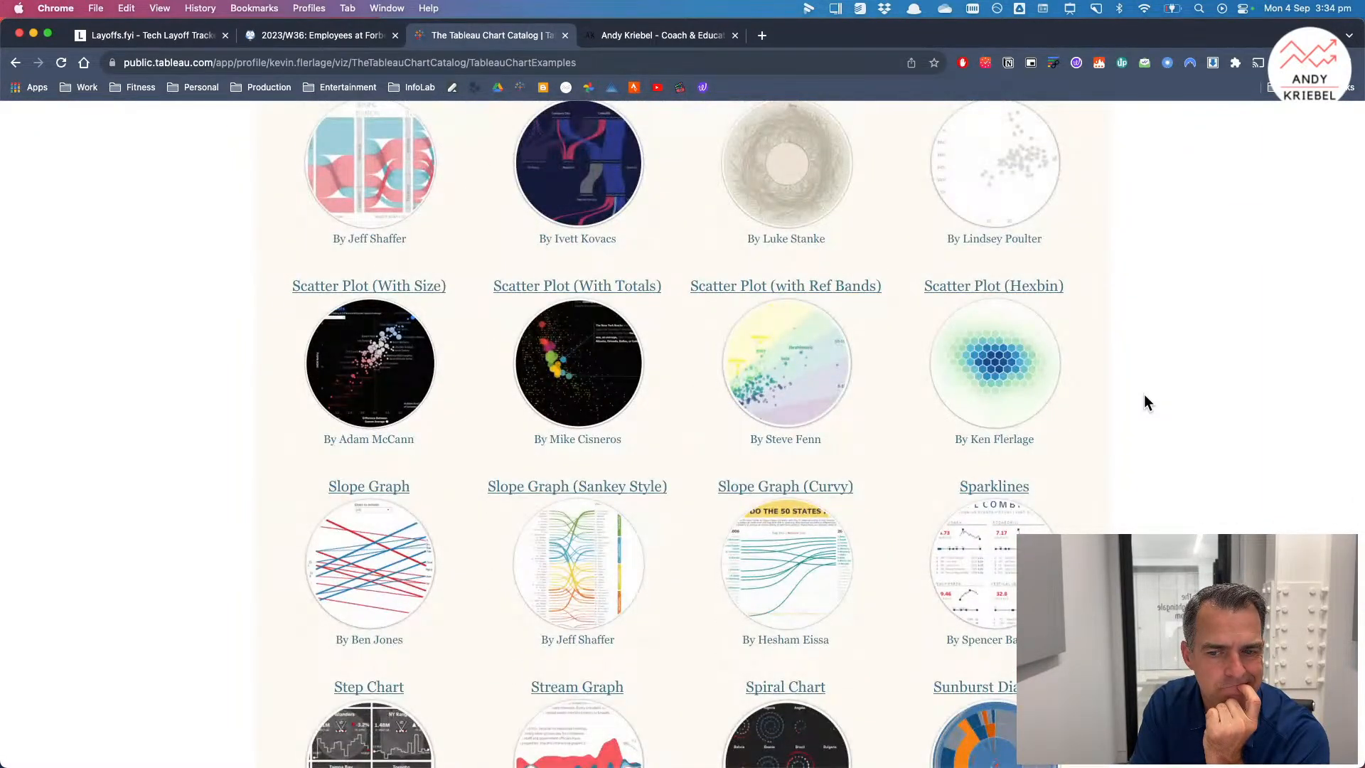
scroll(1145, 395, "down", 5)
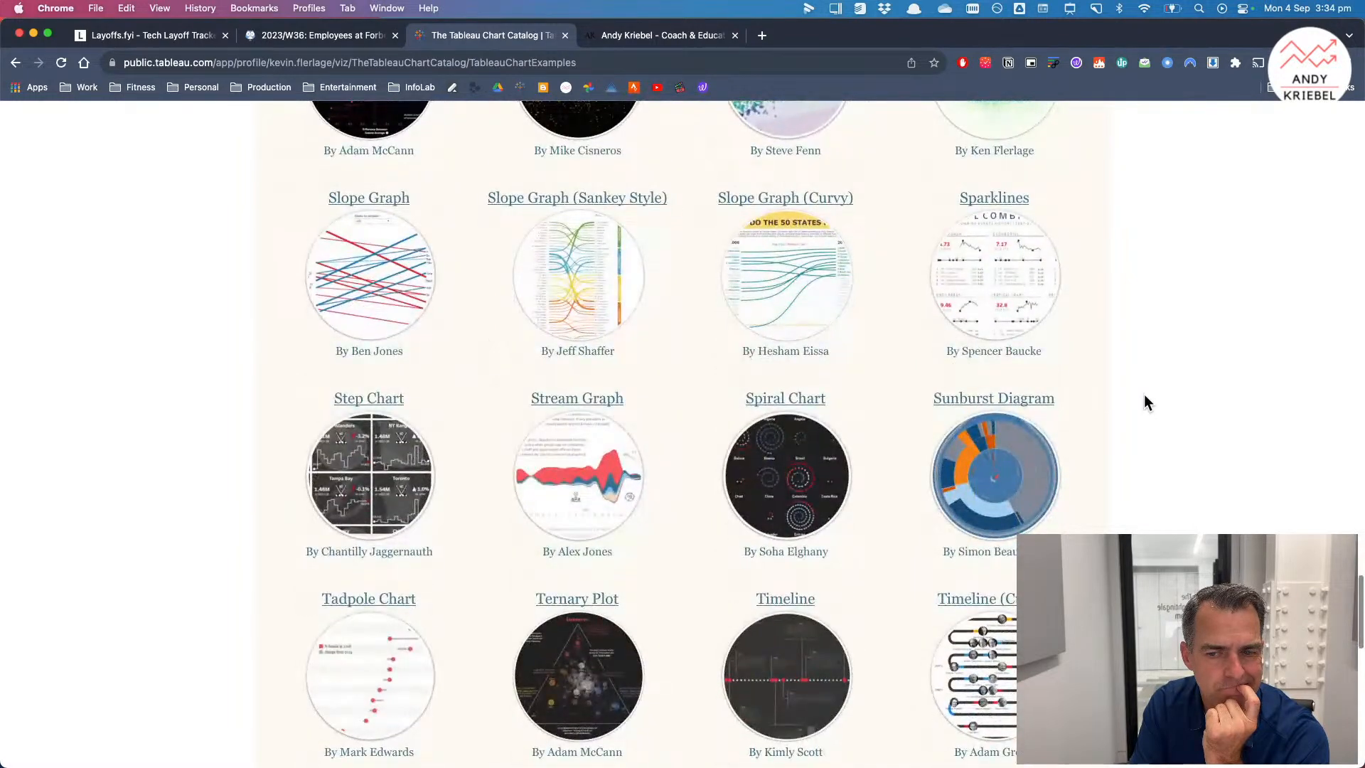
scroll(1145, 395, "down", 3)
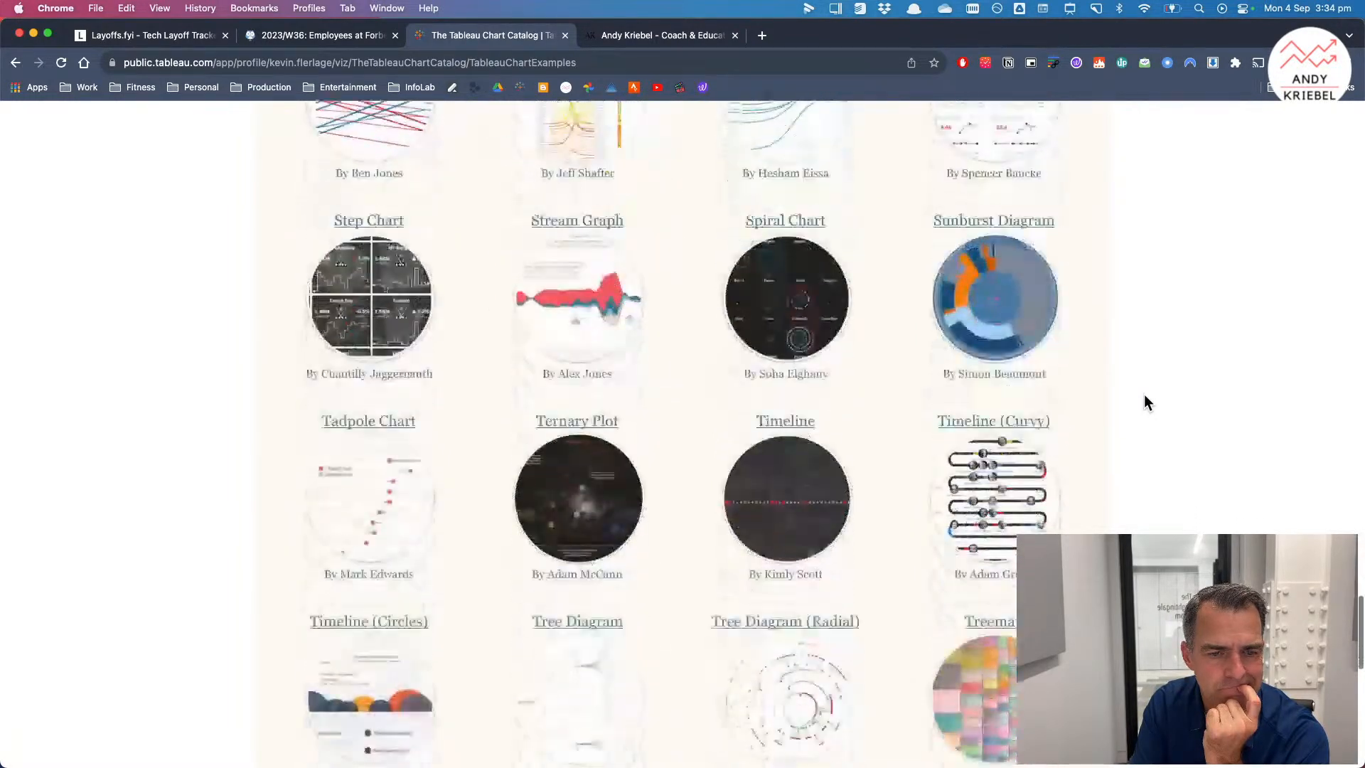
scroll(1145, 402, "down", 2)
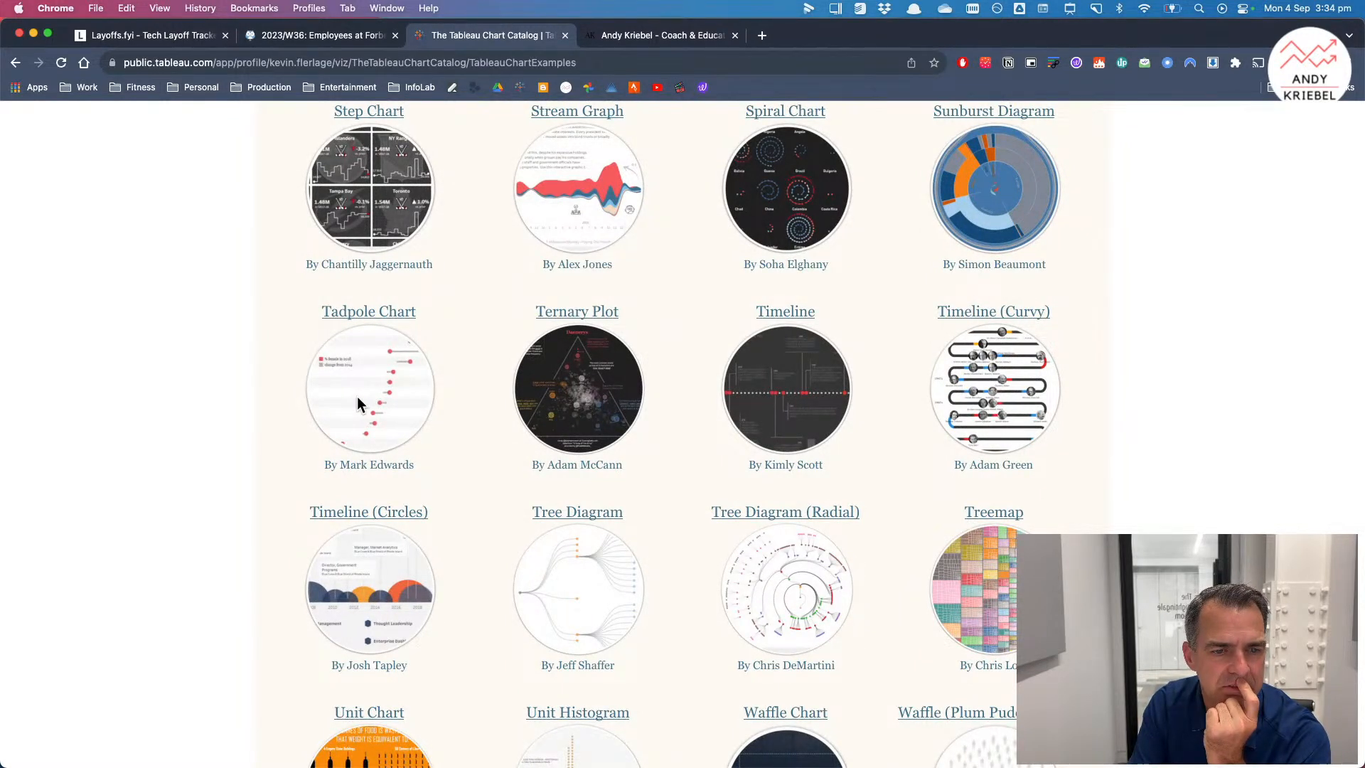
Step: Open the Tadpole Chart example from the catalog and view it
left_click(369, 351)
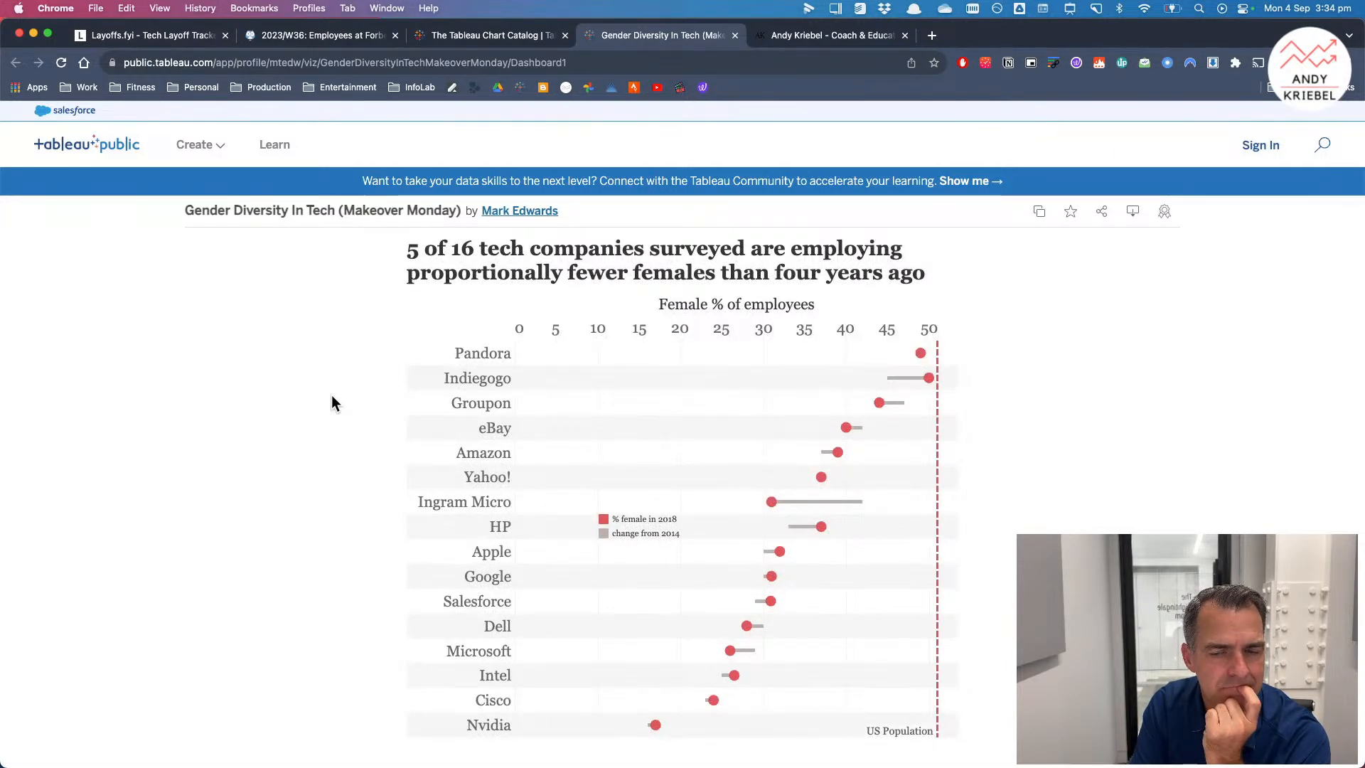
scroll(331, 396, "down", 2)
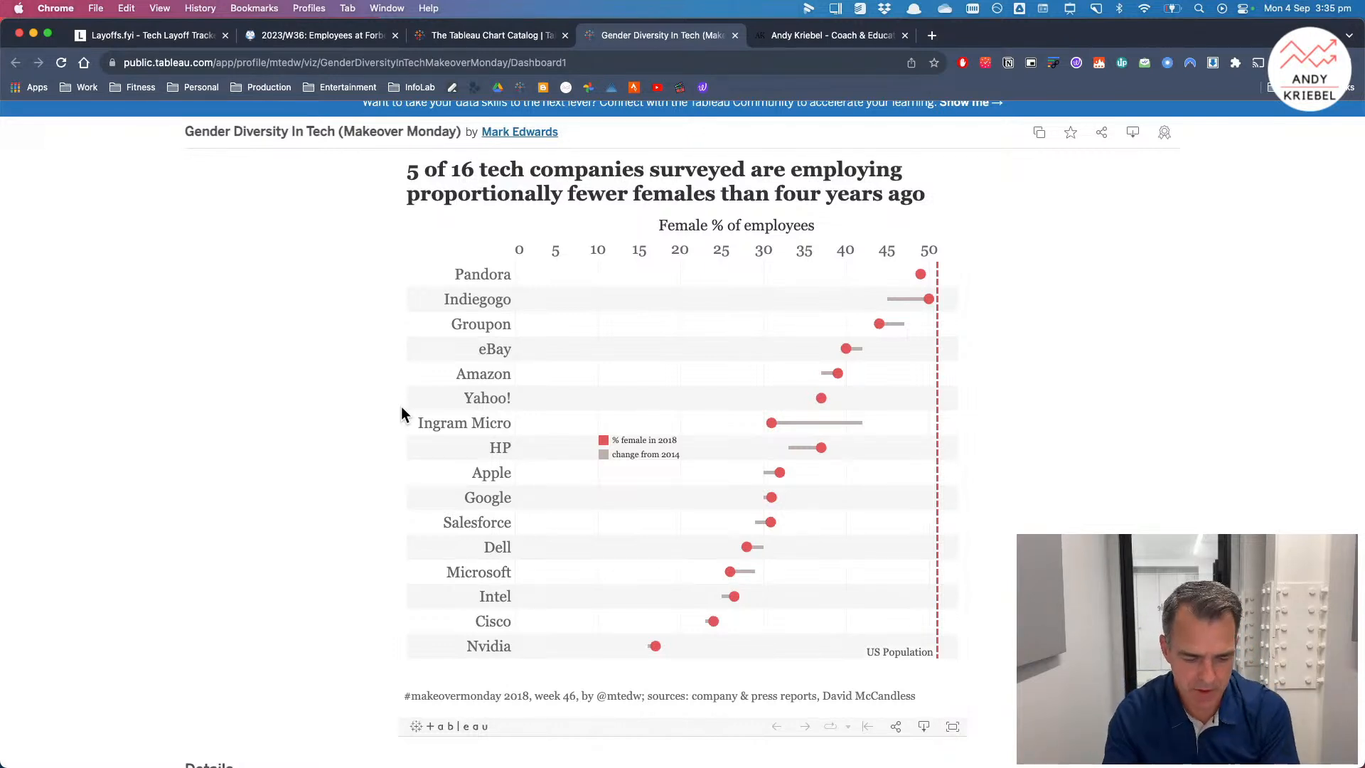
Step: Launch Excalidraw through a Spotlight search for exca
key("super+space")
type("exca")
key("Return")
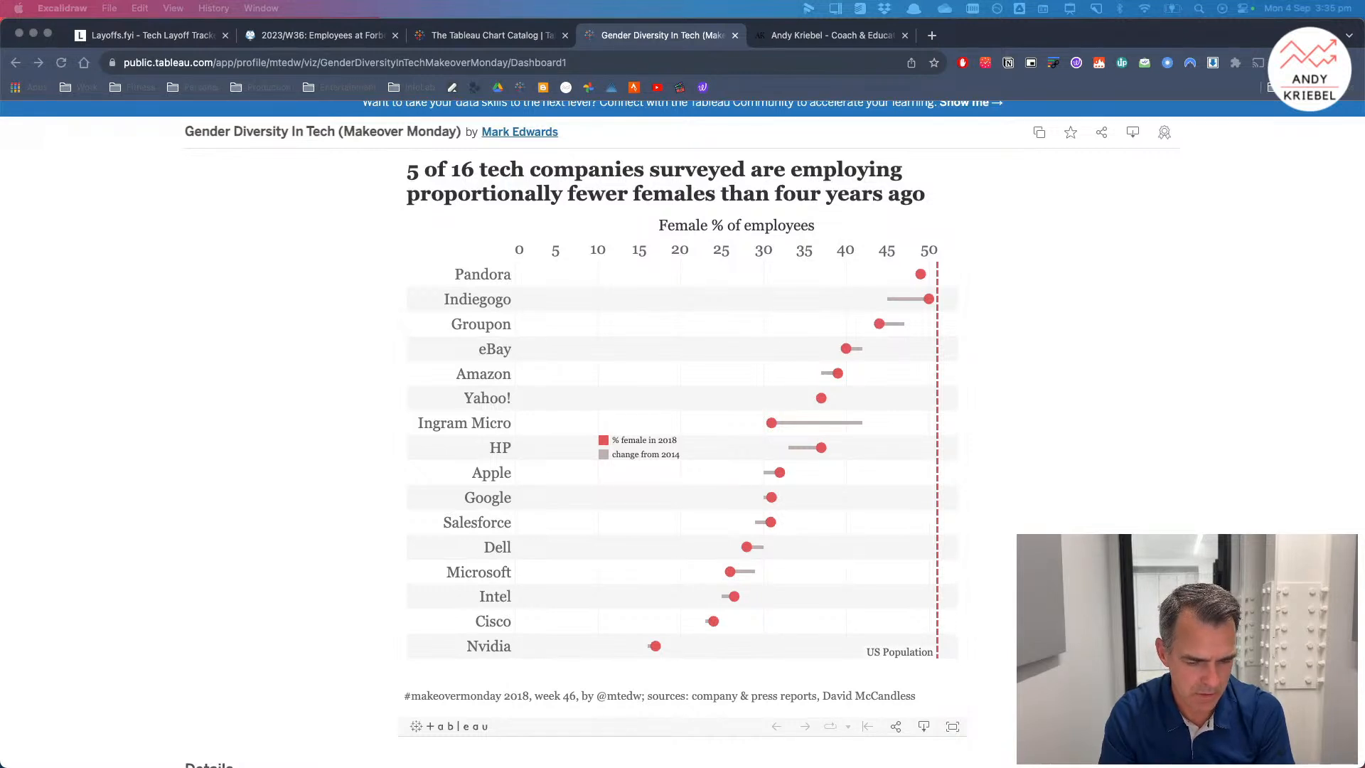
left_click_drag(0, 39, 379, 160)
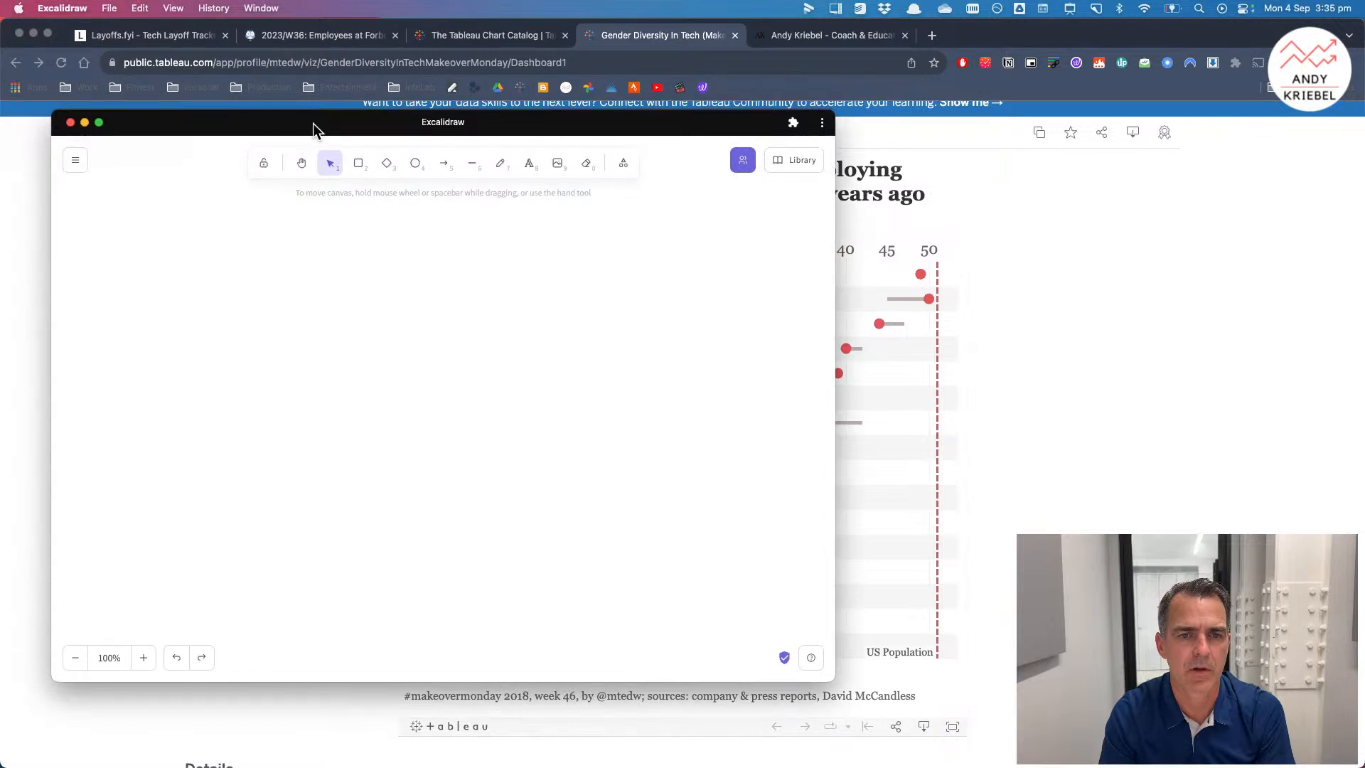
left_click_drag(313, 122, 509, 105)
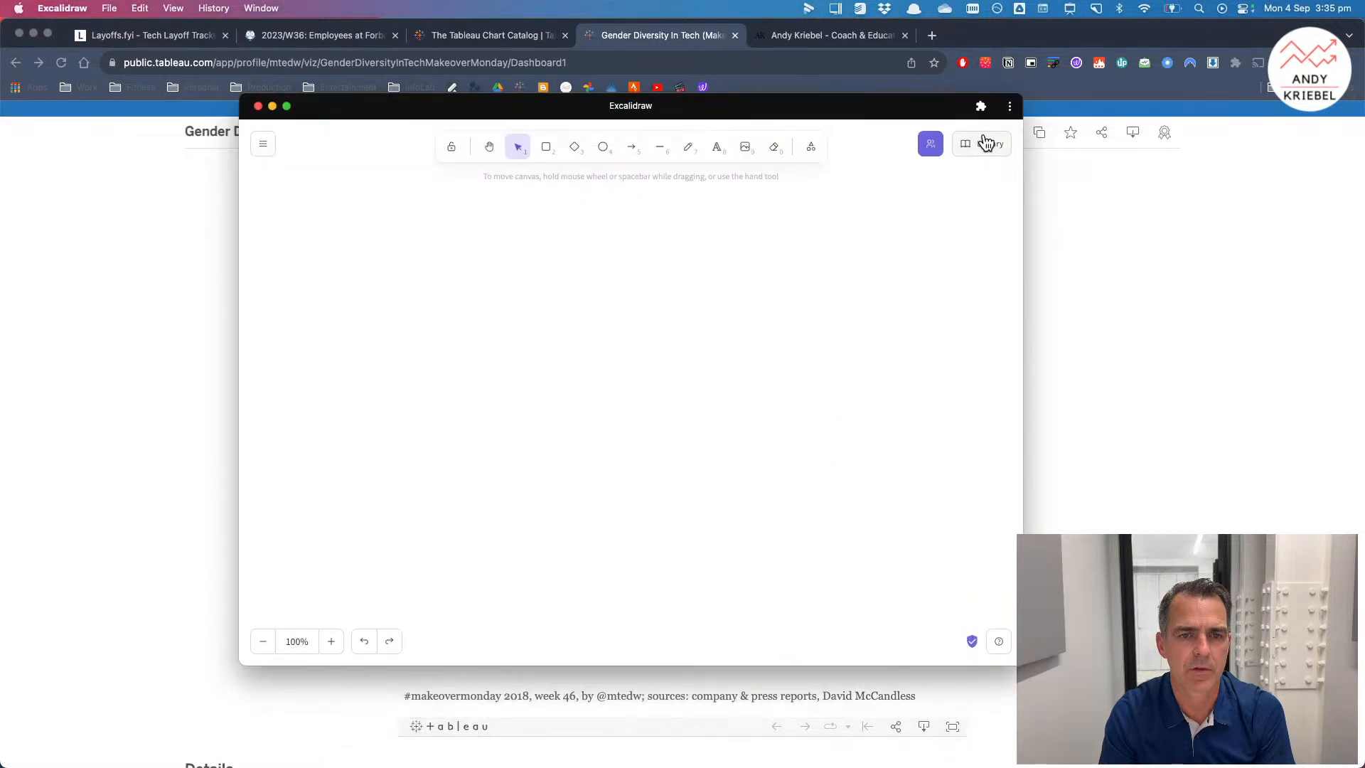
left_click(985, 145)
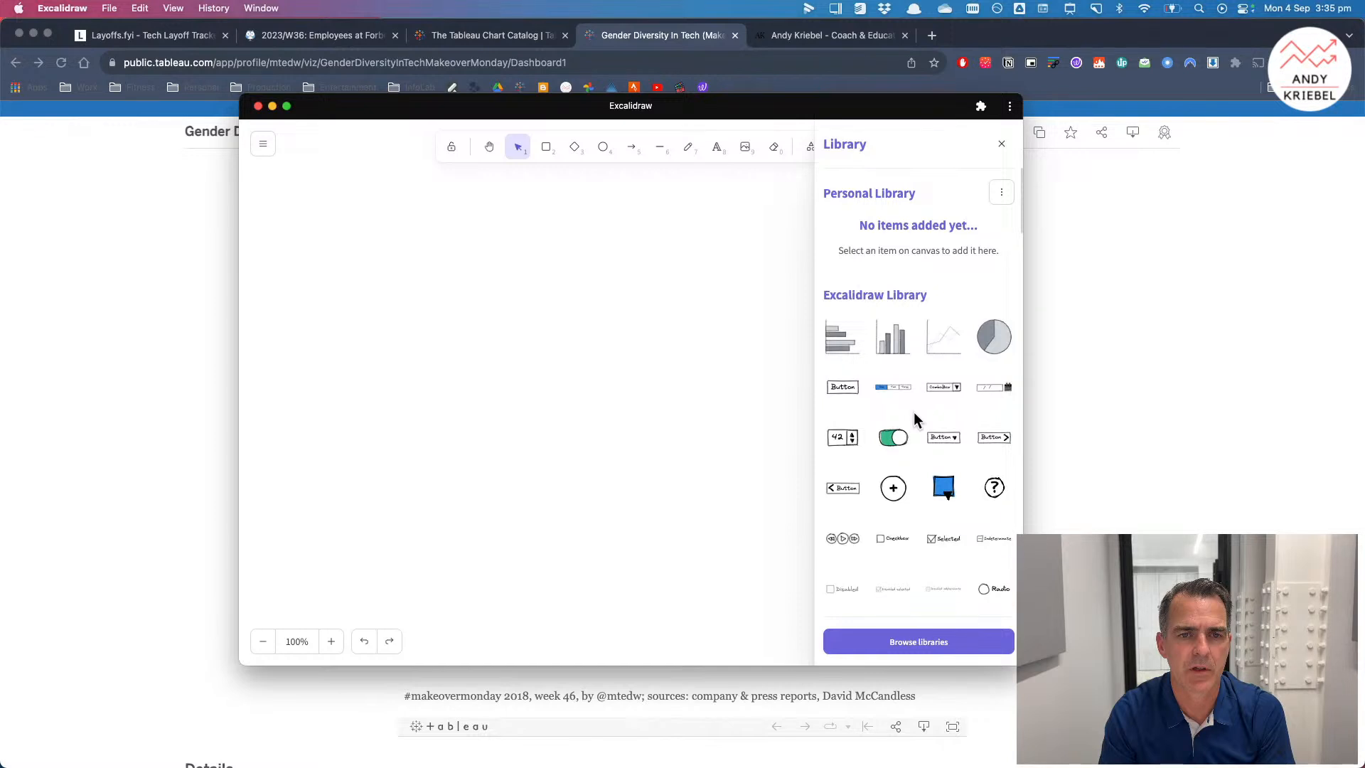
scroll(914, 412, "down", 10)
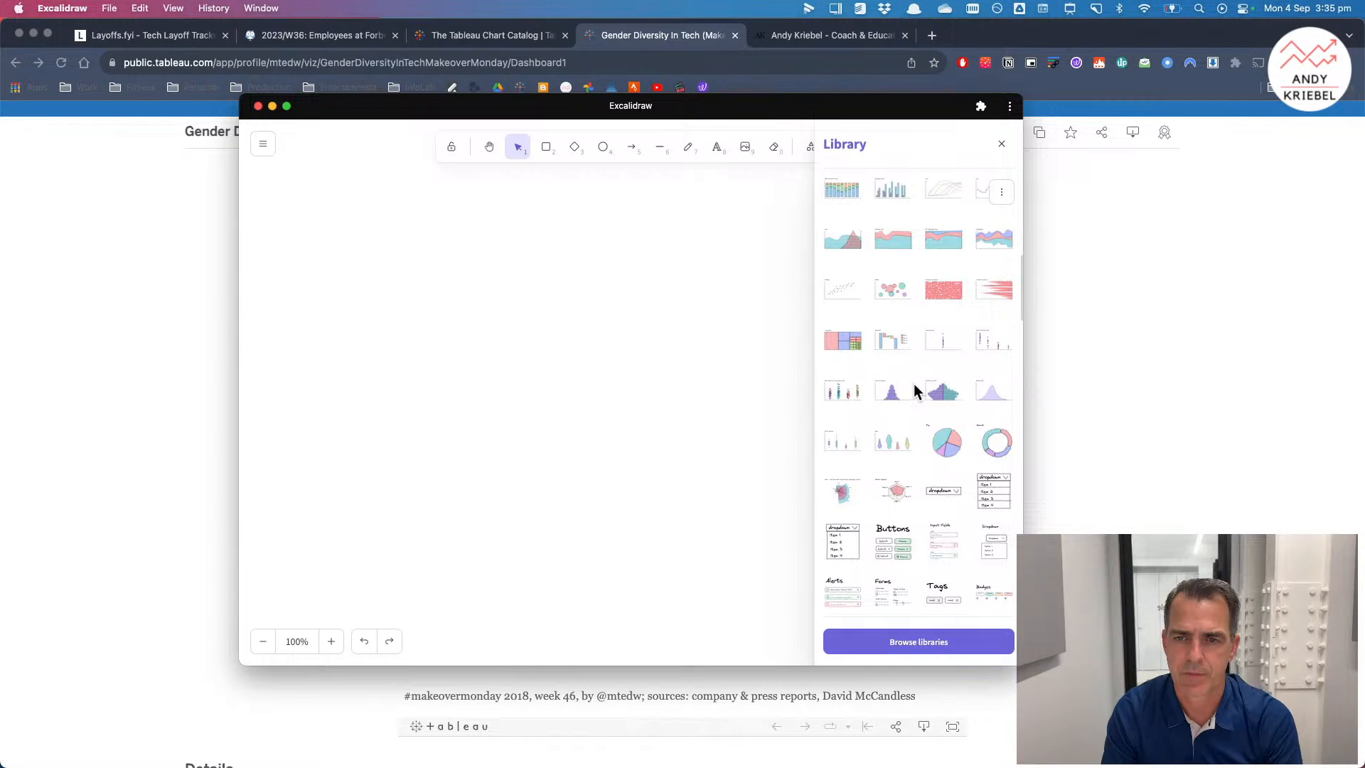
left_click(892, 286)
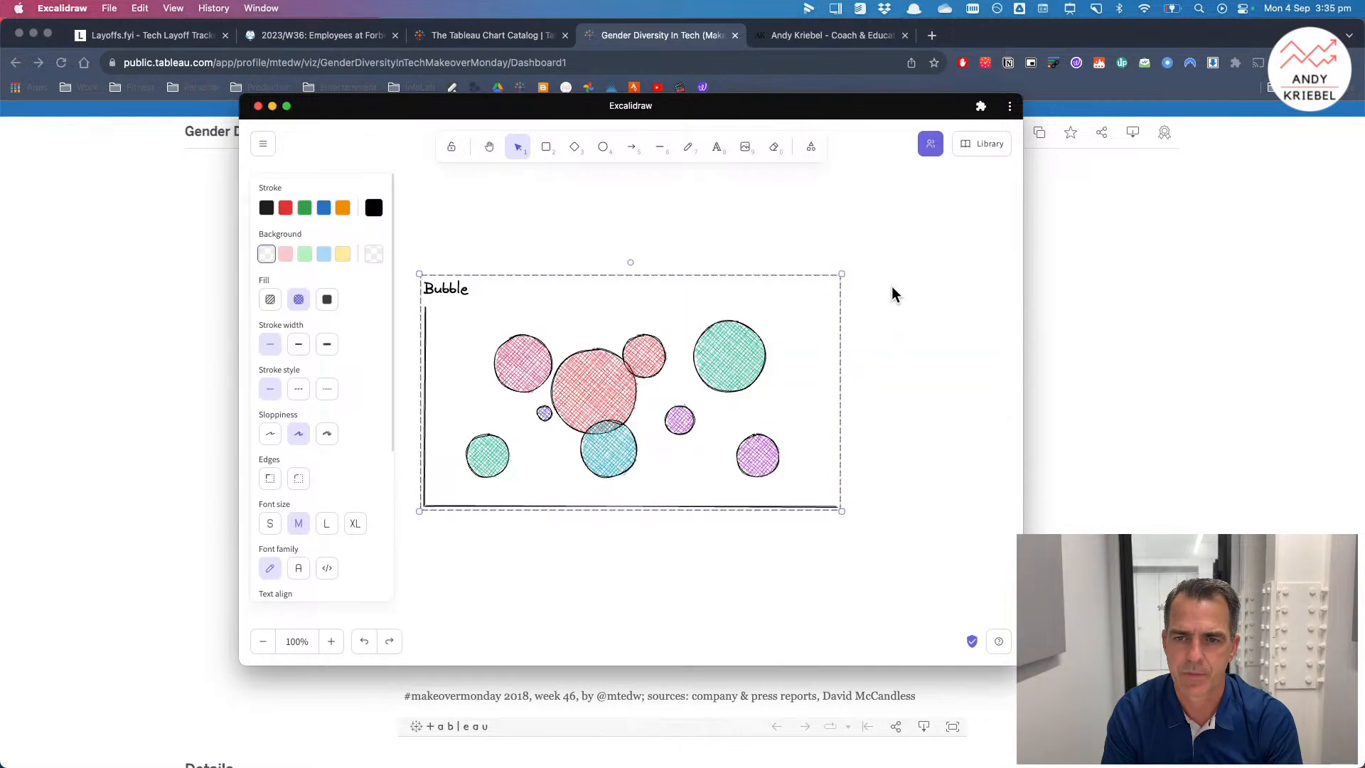
key("Delete")
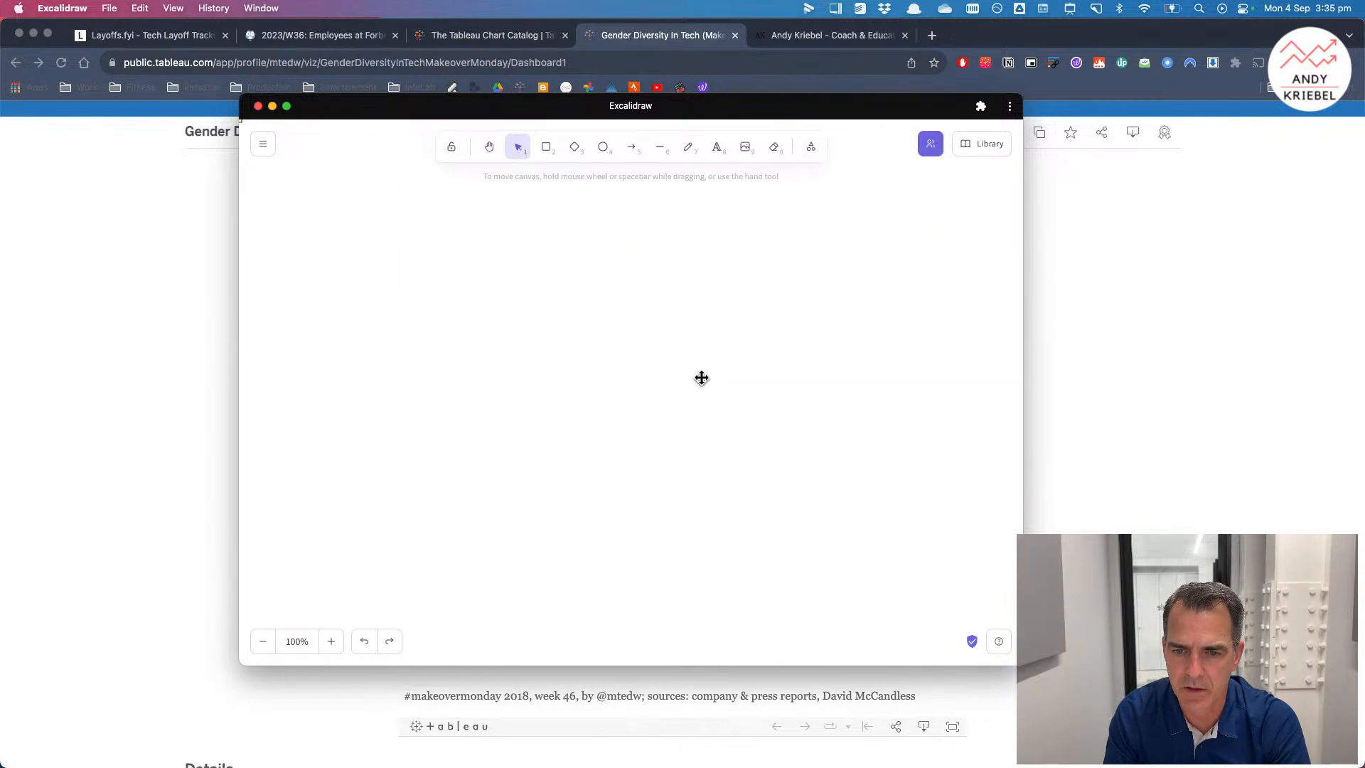
Step: Insert the Scatter chart from the Excalidraw library, stretch it taller and set its stroke width to bold
left_click(972, 143)
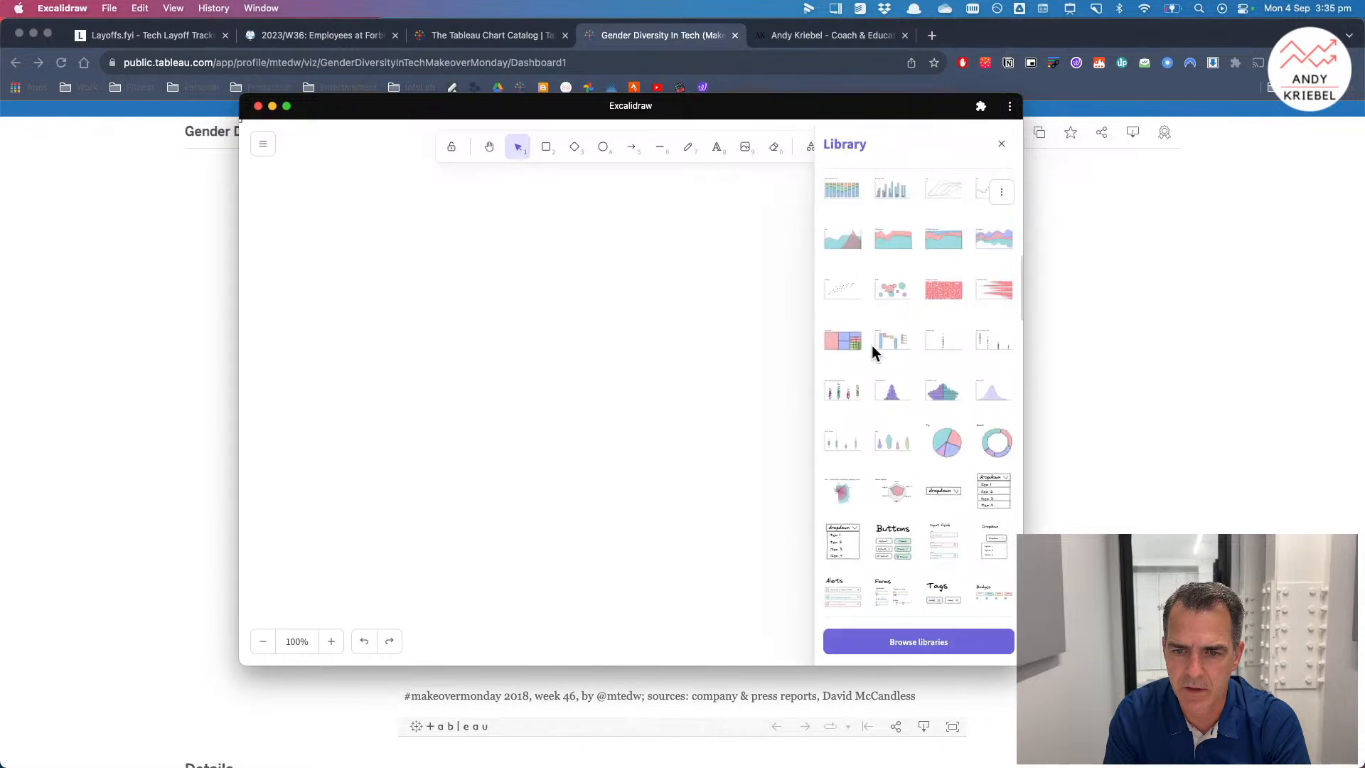
left_click(852, 303)
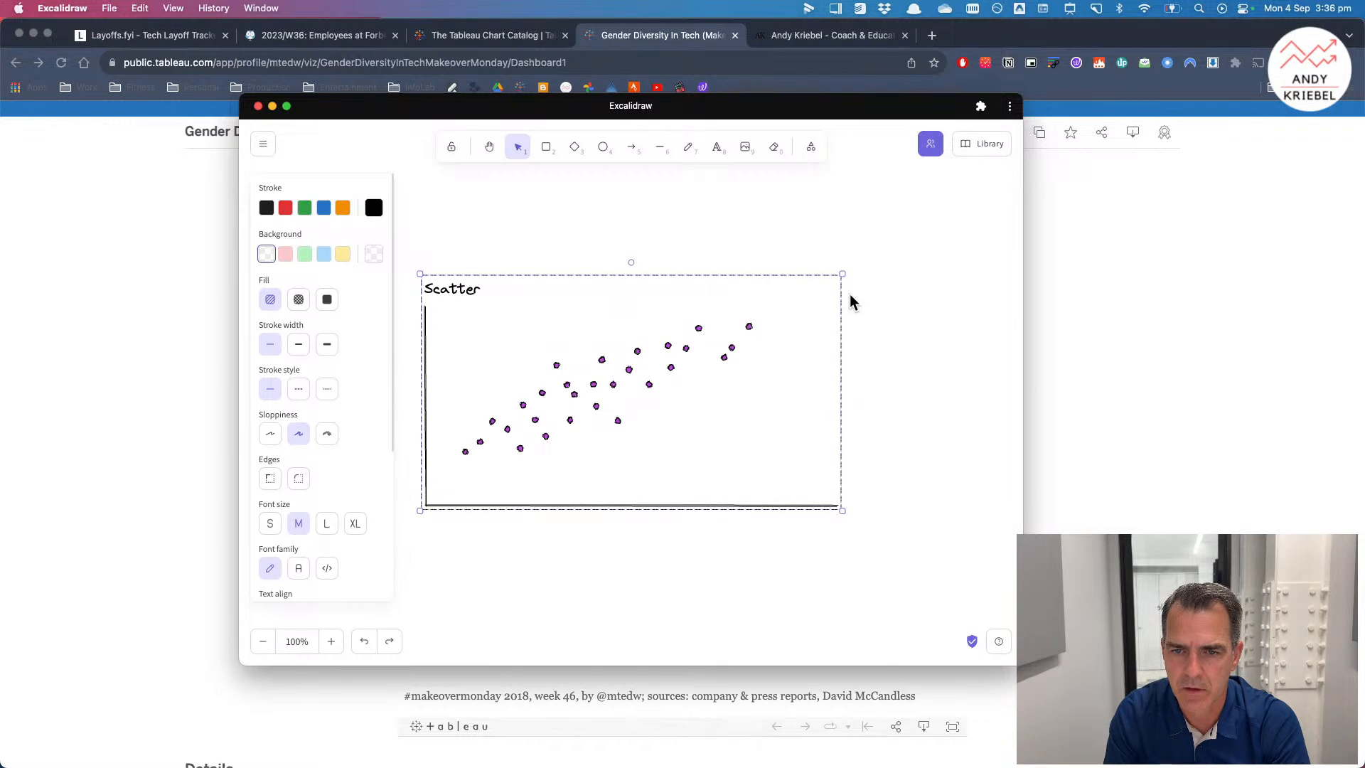
left_click_drag(758, 510, 759, 558)
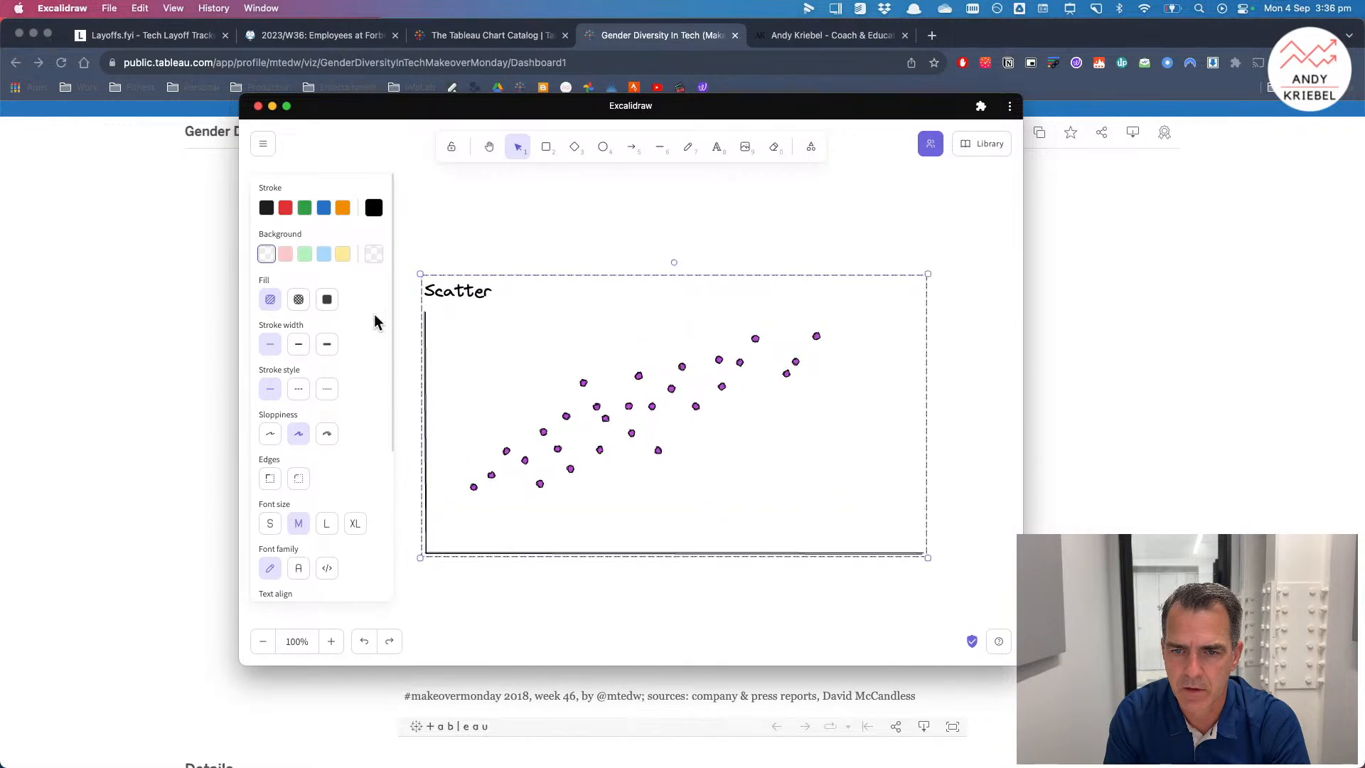
left_click(299, 344)
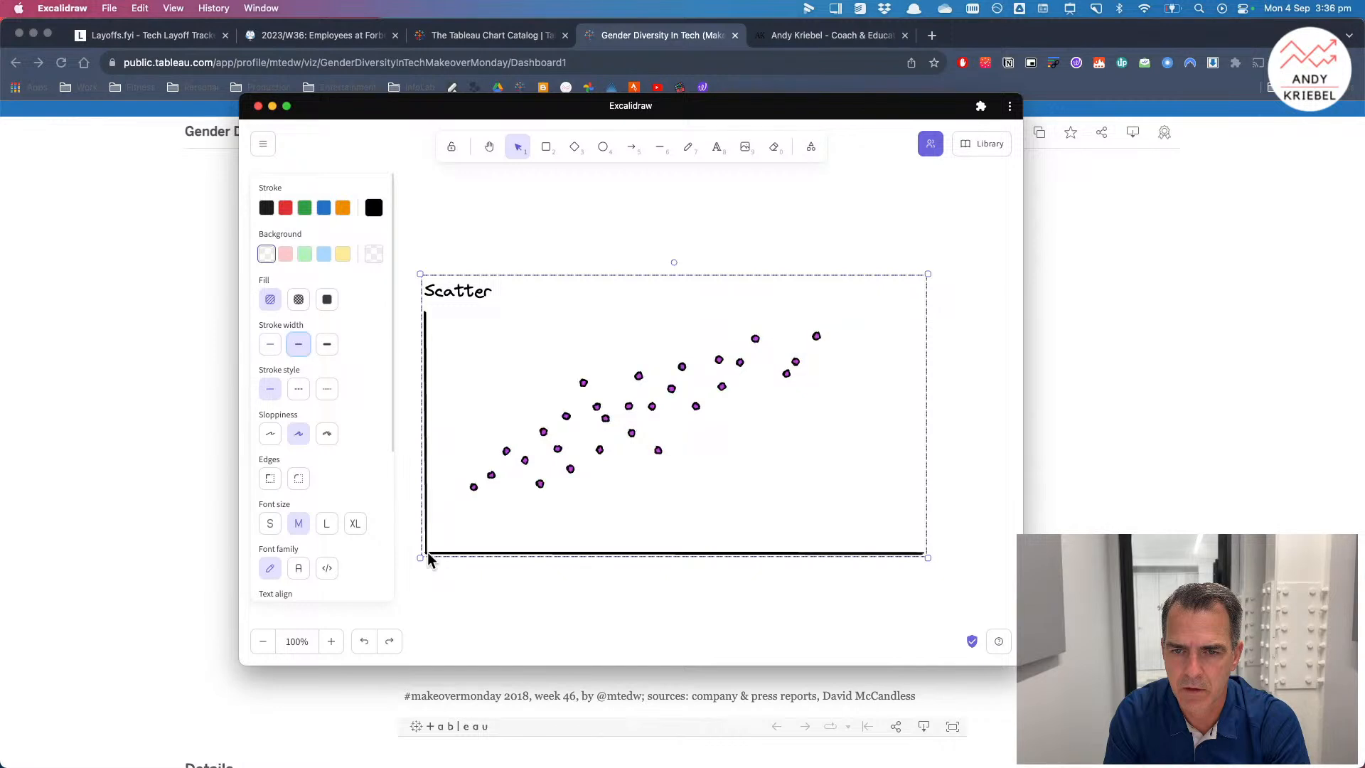
Step: Draw a diagonal reference line from the scatter chart's origin up through the points
left_click(660, 149)
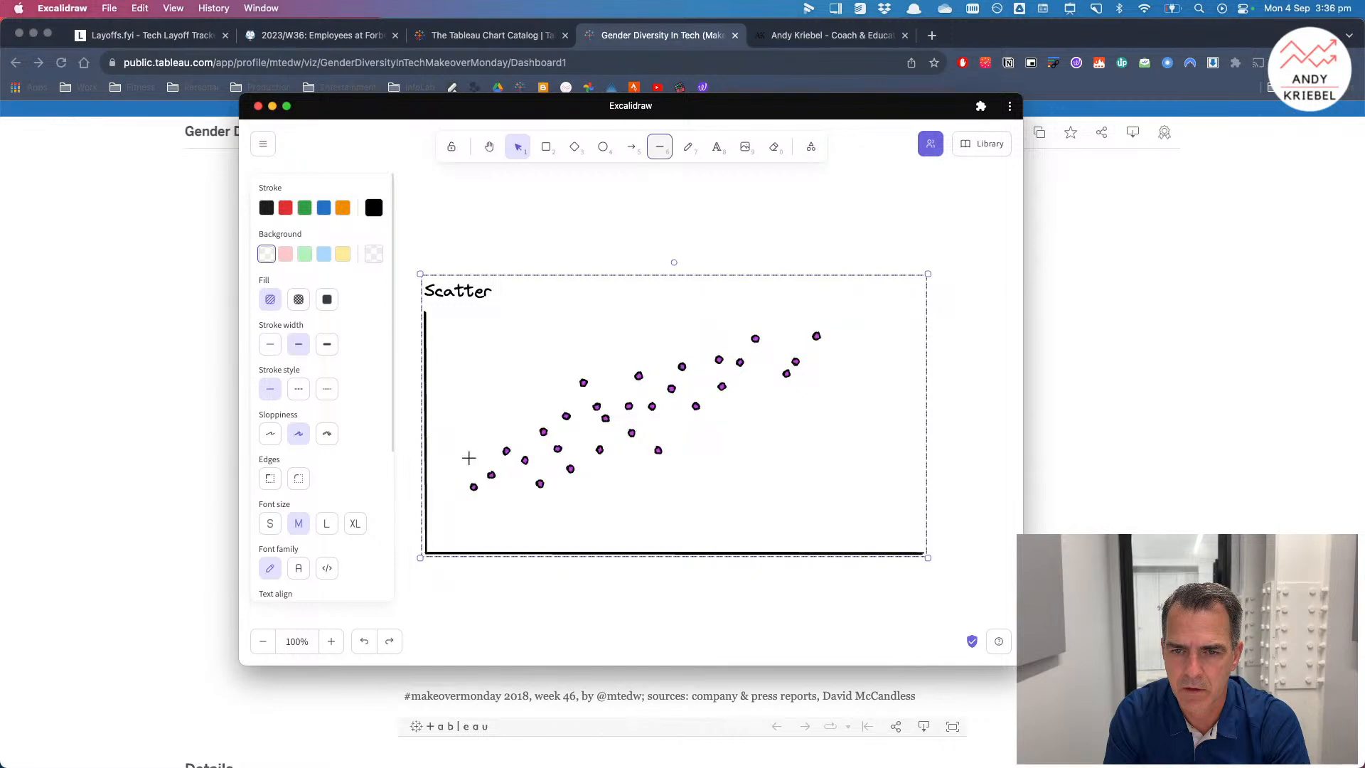
mouse_move(427, 552)
left_mouse_down()
mouse_move(913, 306)
mouse_move(713, 318)
mouse_move(744, 321)
left_mouse_up()
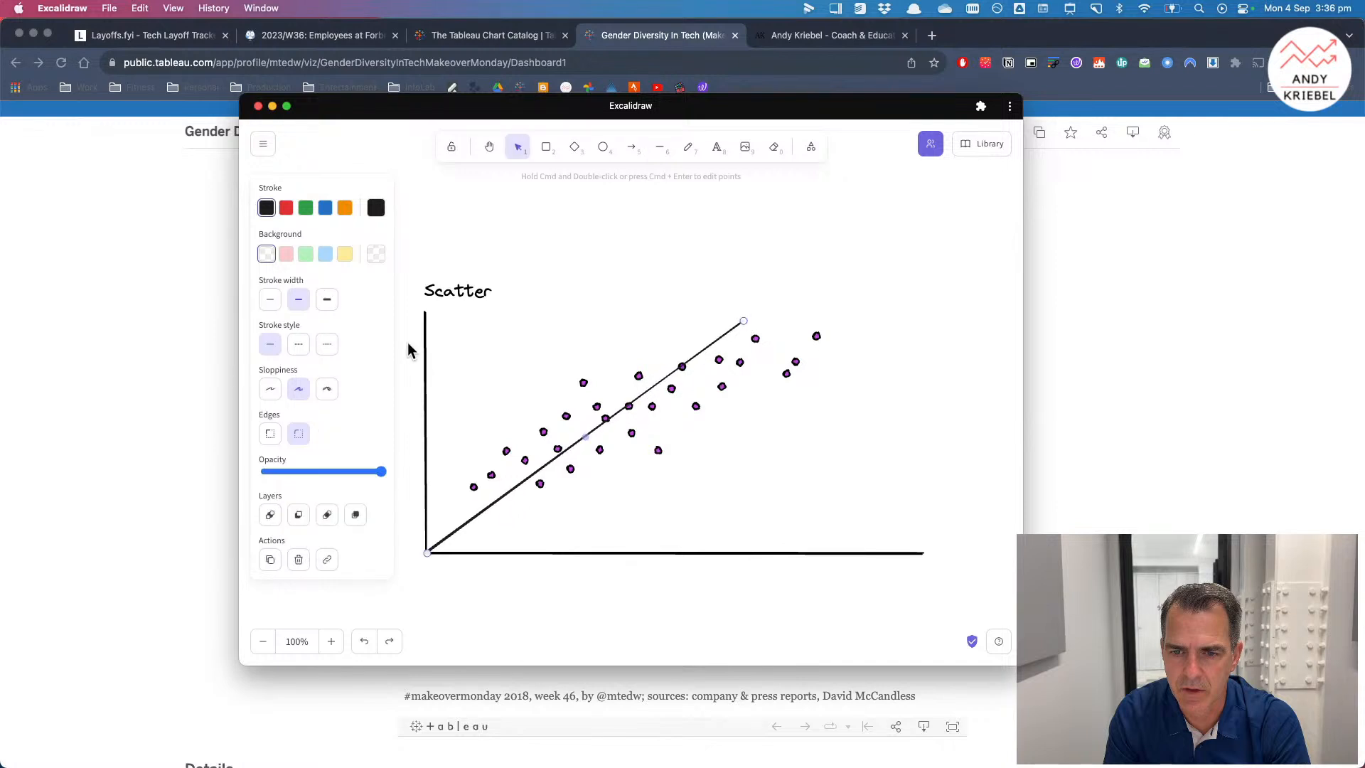
Step: Draw short horizontal lines joining several scatter points to the diagonal line
left_click(660, 147)
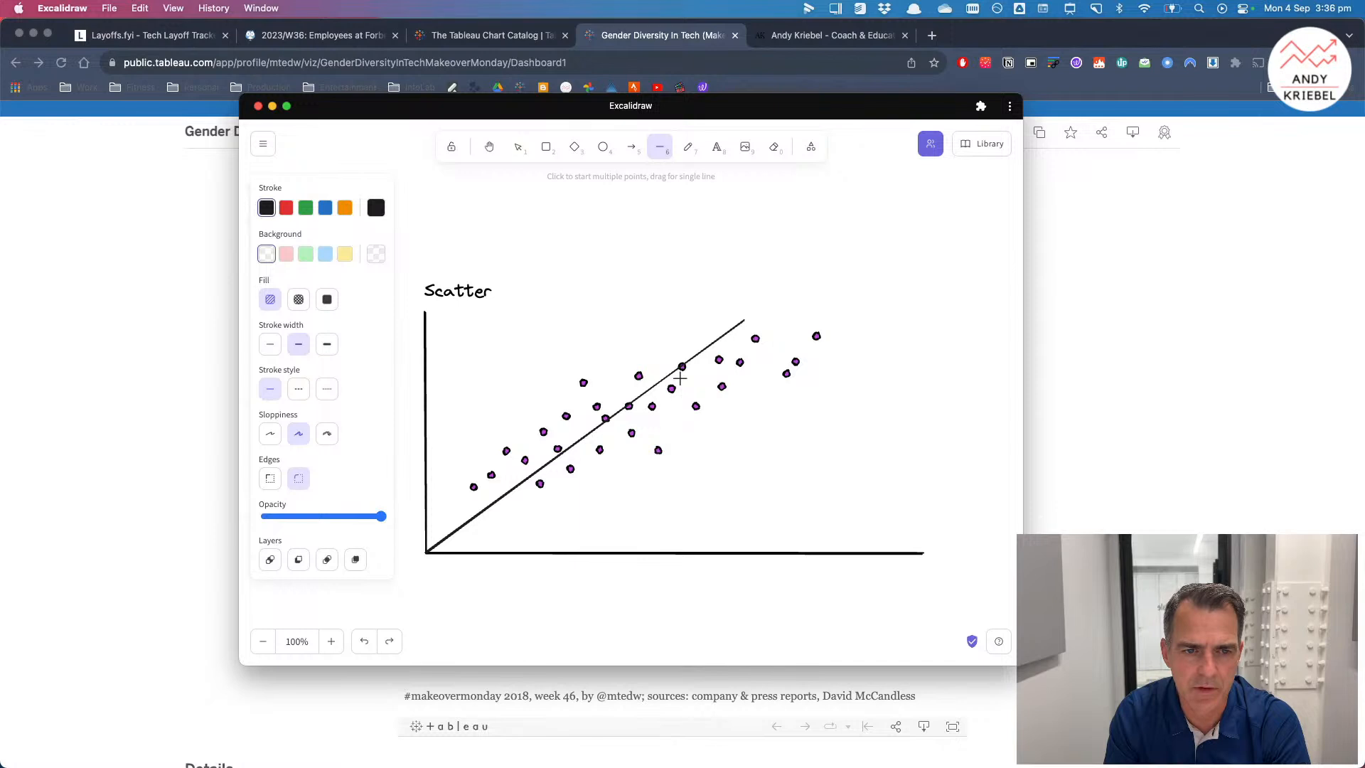
left_click_drag(721, 335, 754, 339)
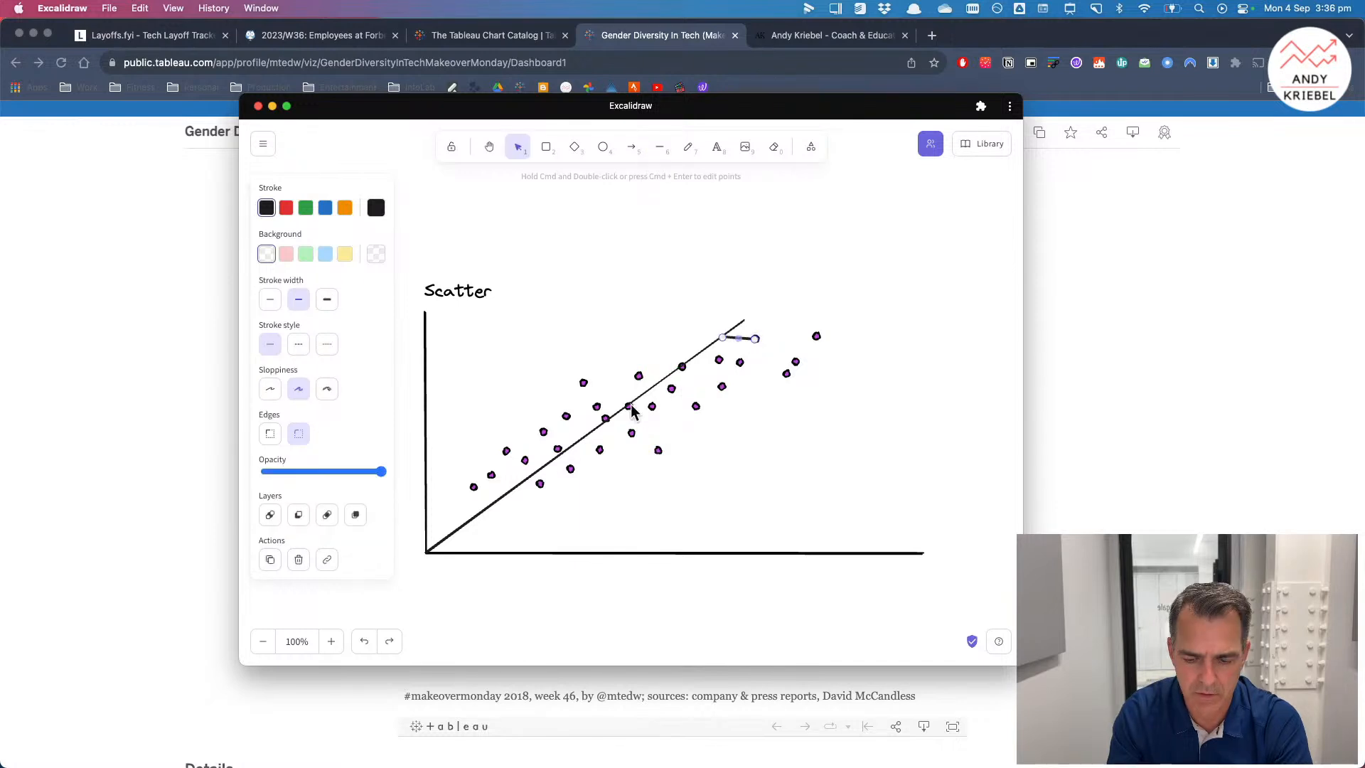
left_click(660, 146)
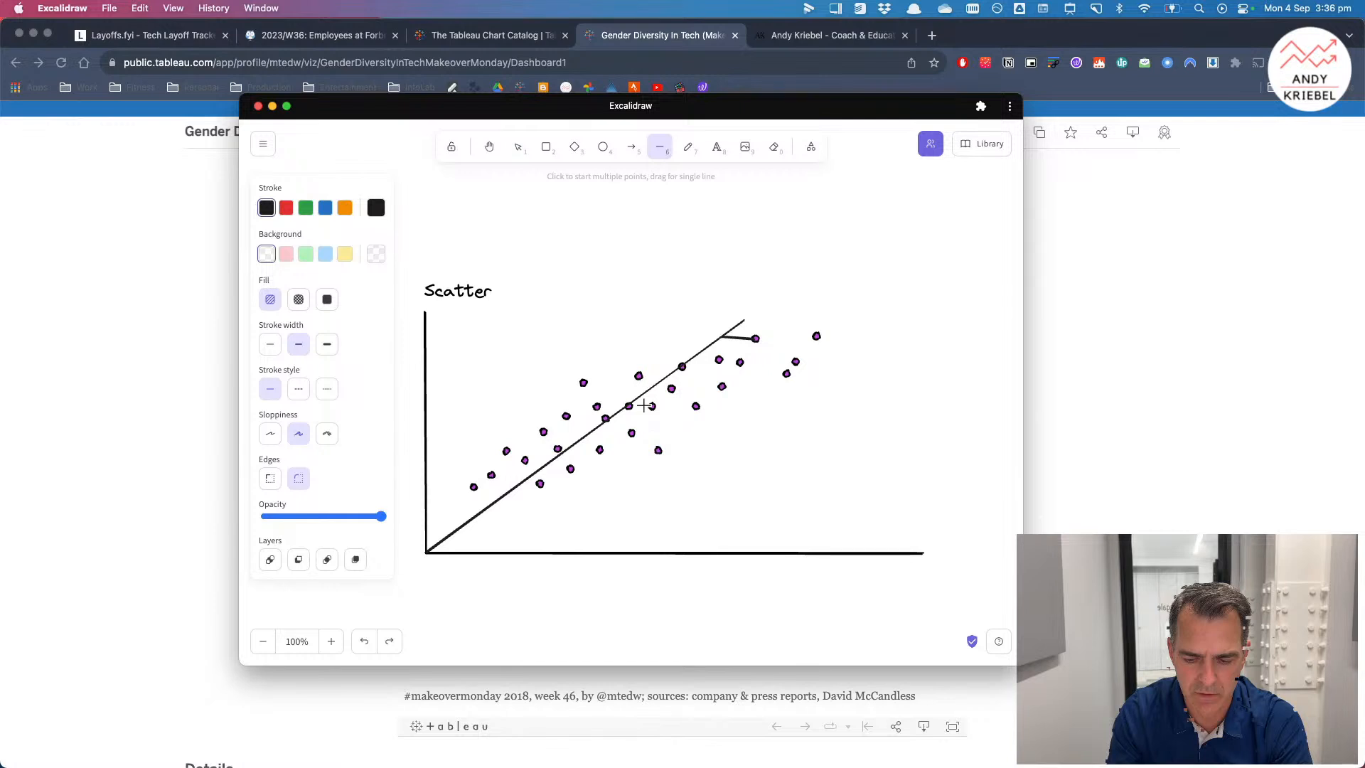
left_click_drag(652, 387, 584, 383)
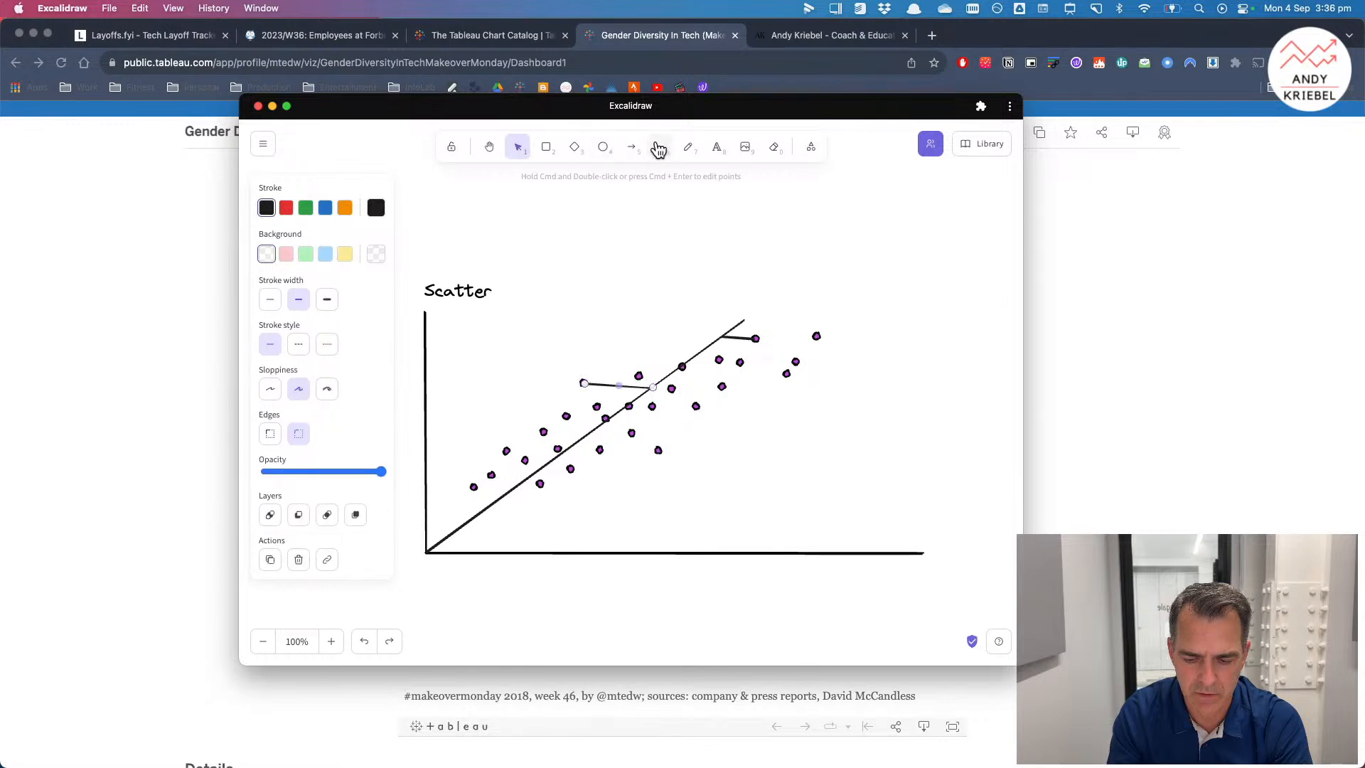
left_click(658, 148)
left_click_drag(567, 416, 617, 421)
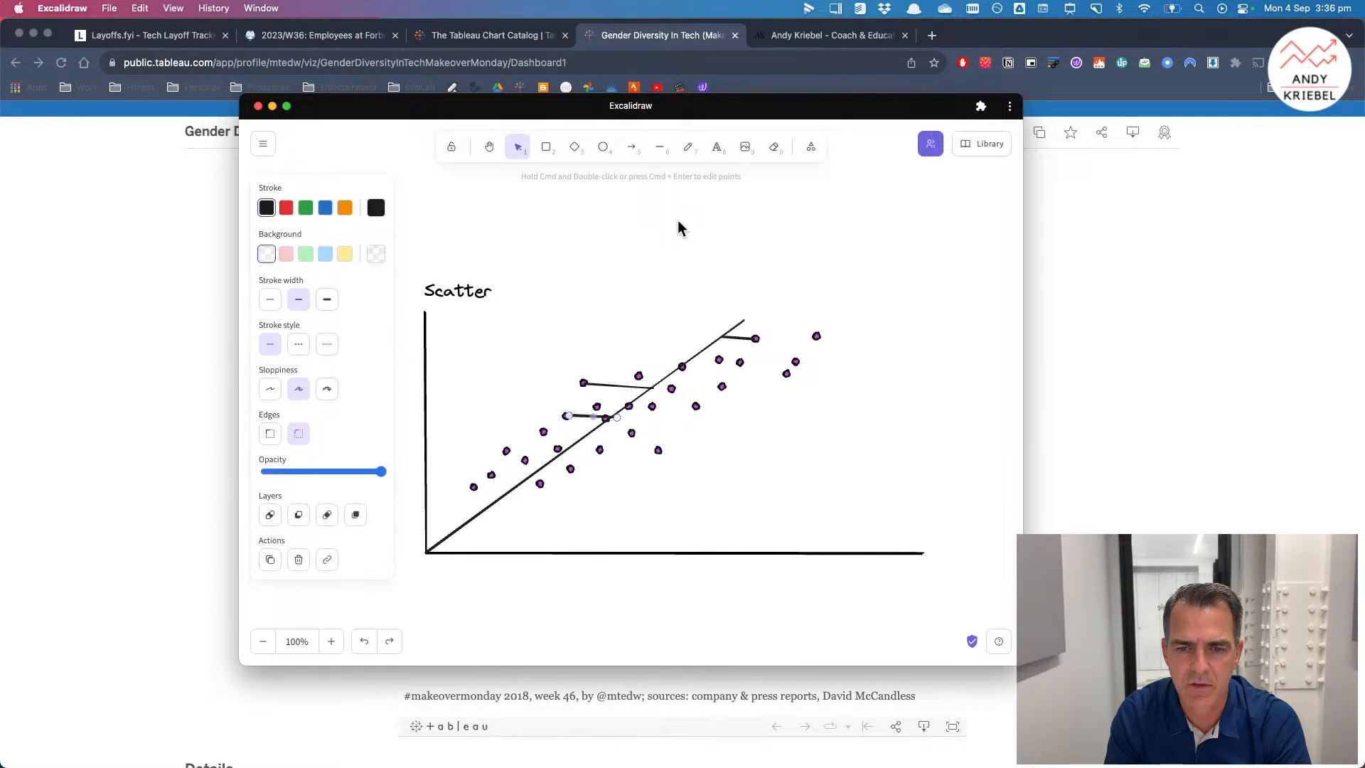
left_click(662, 154)
left_click_drag(573, 449, 633, 431)
left_click(663, 147)
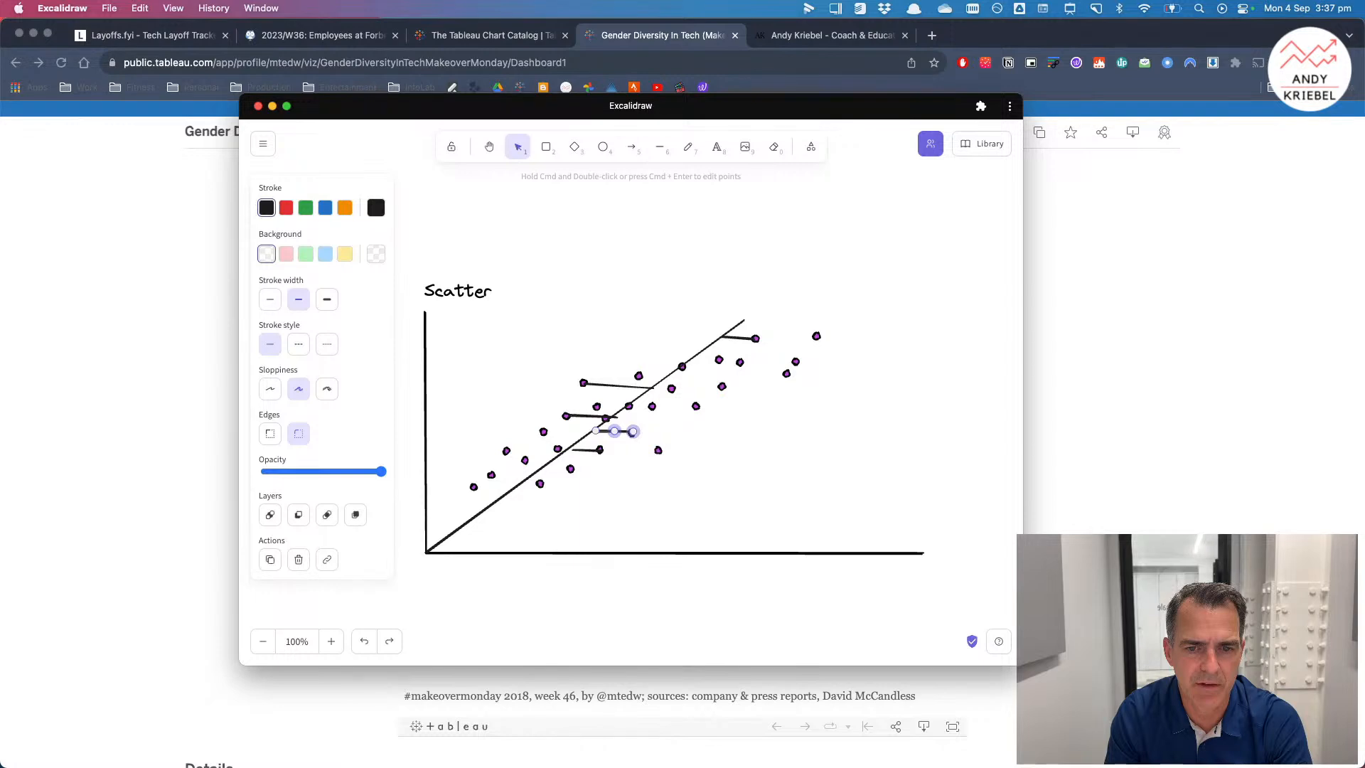
Step: Switch to Tableau, create a new worksheet and build horizontal bars of Employees 2022 and Employees 2022 (copy) by Company
key("super+Tab")
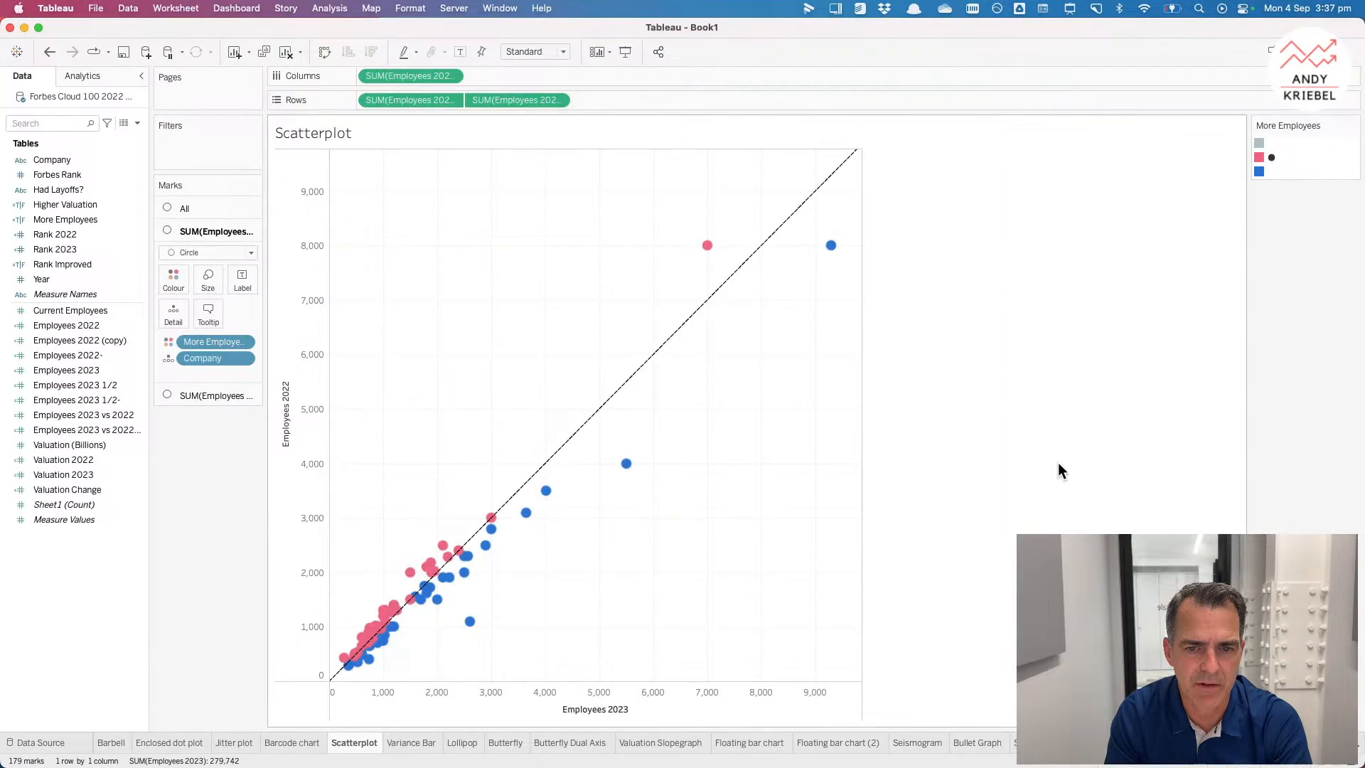
key("super+t")
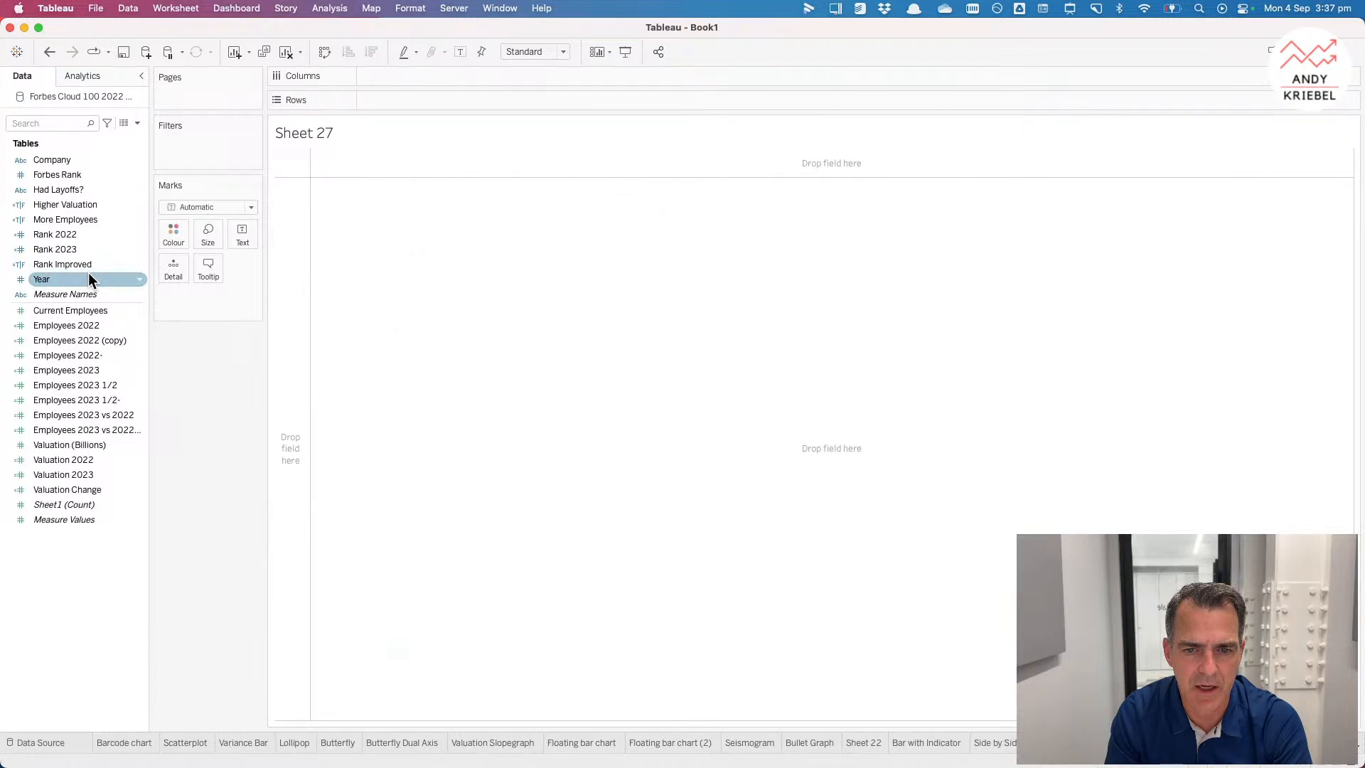
left_click_drag(62, 164, 283, 263)
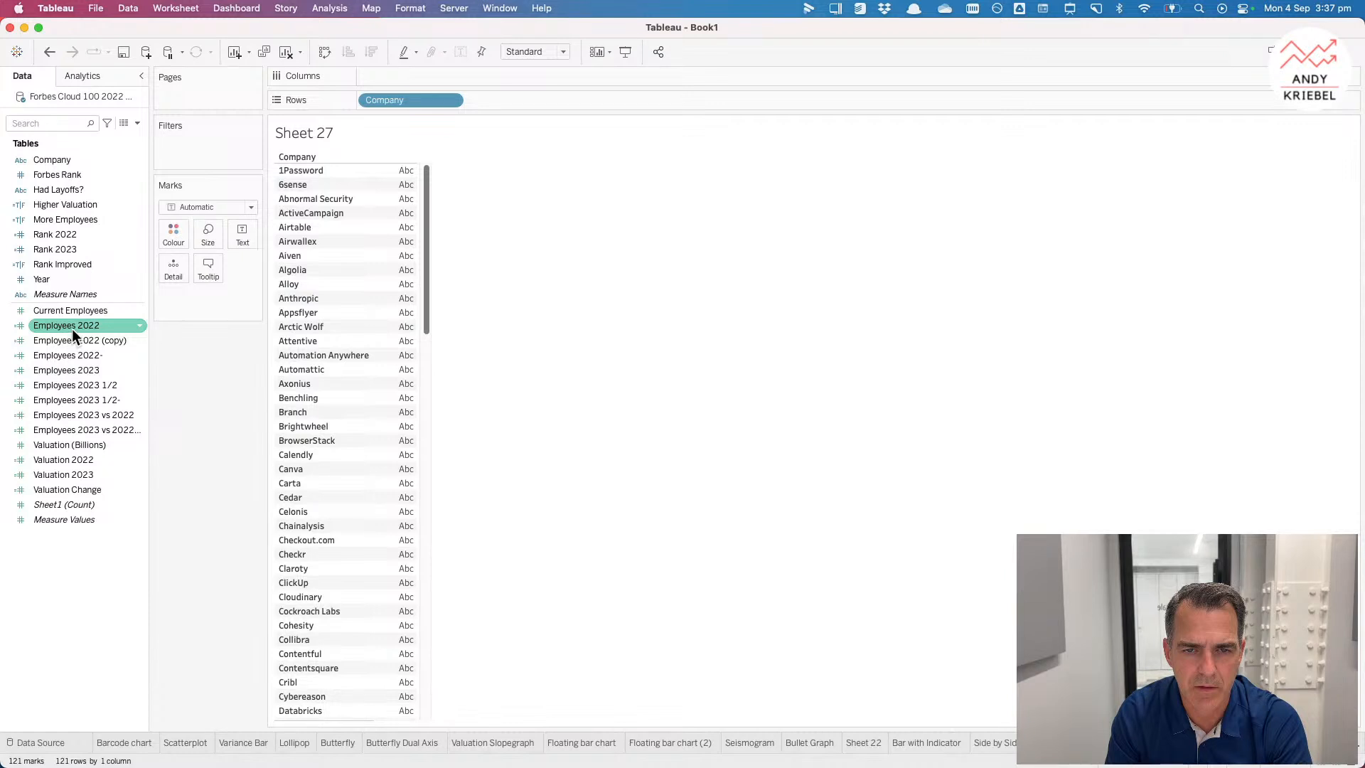
left_click_drag(74, 331, 386, 76)
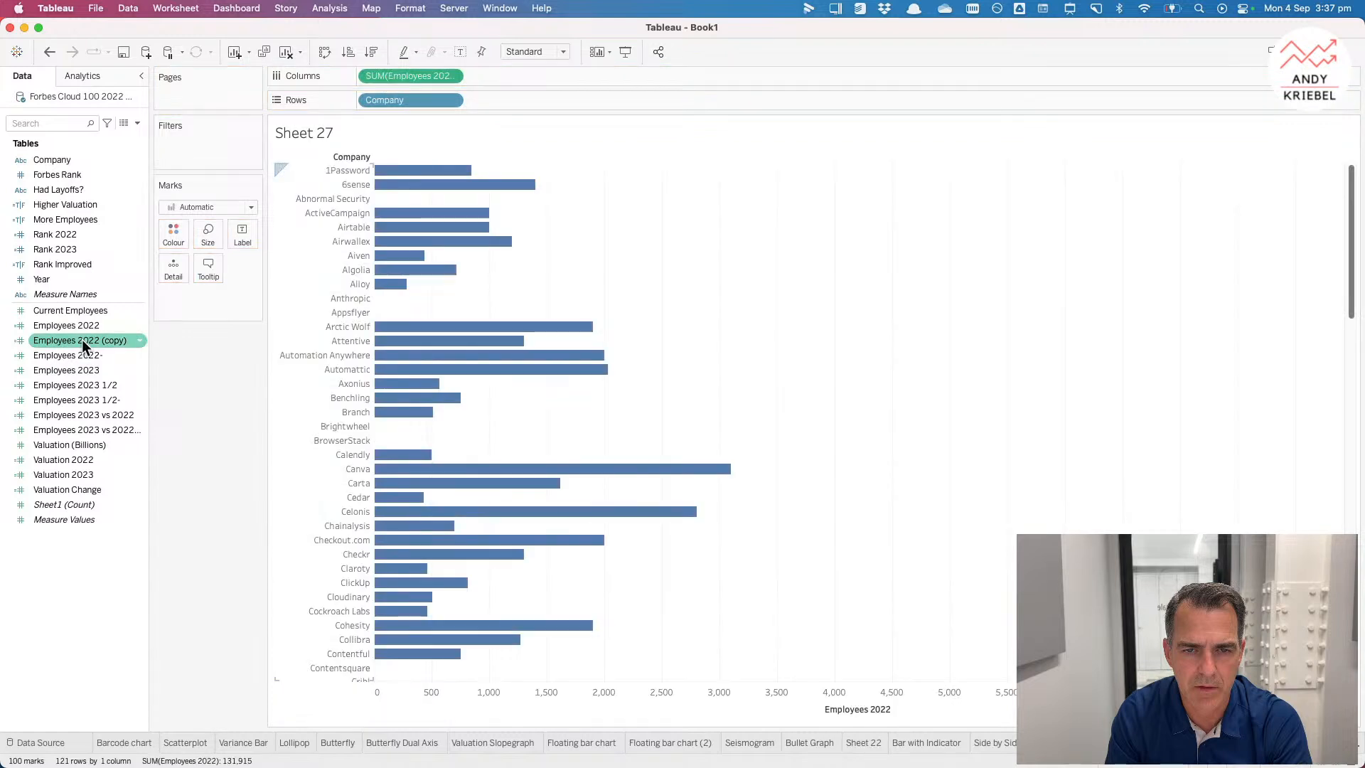
left_click_drag(83, 368, 496, 694)
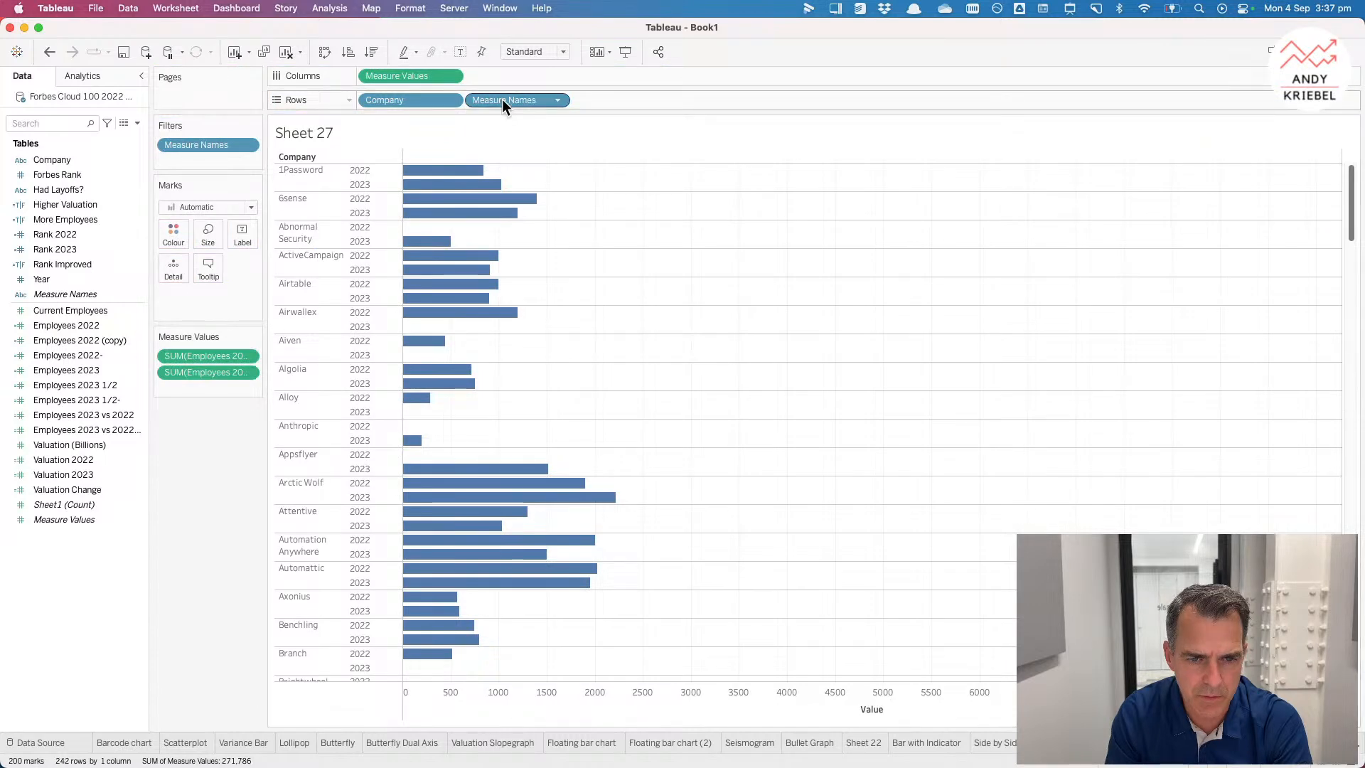
Step: Turn the bars into a tadpole chart with Measure Names on Size and Path and the Line mark type
left_click_drag(502, 99, 208, 233)
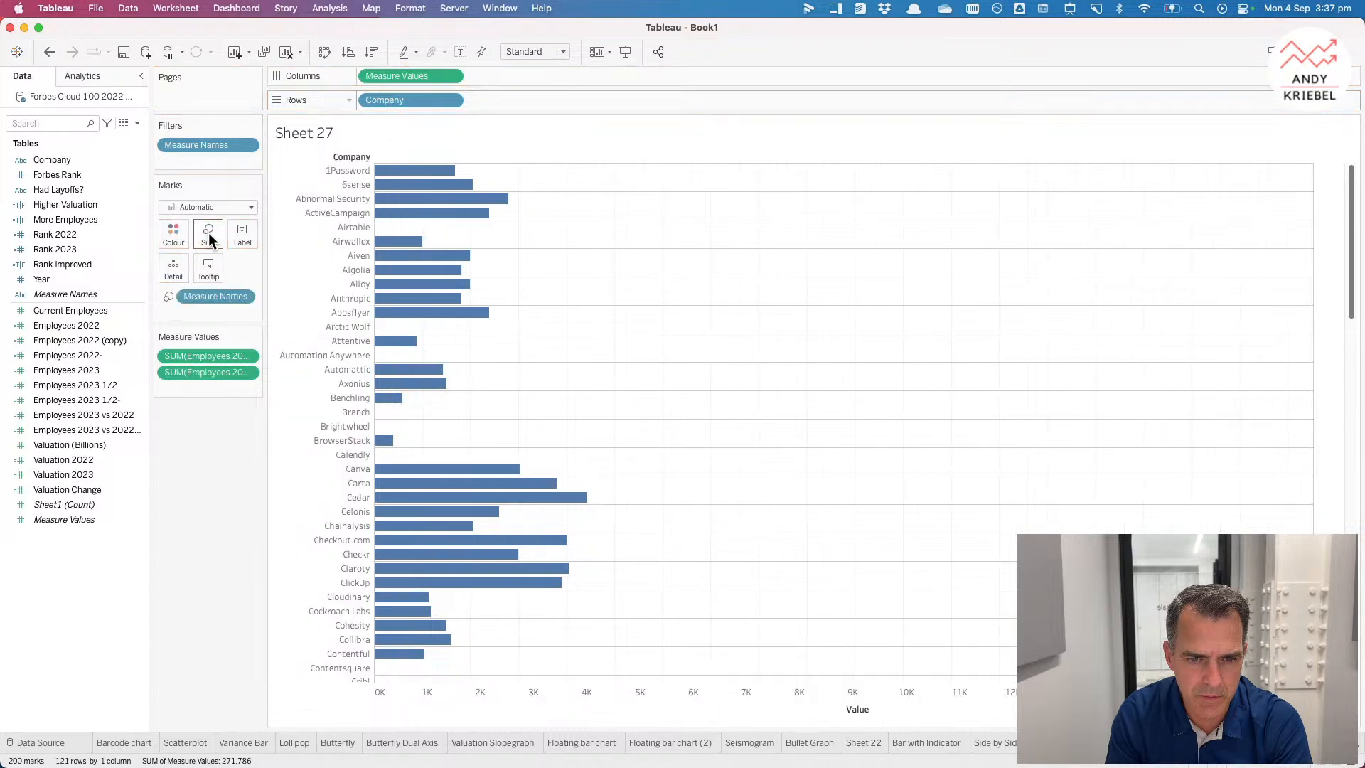
left_click(202, 207)
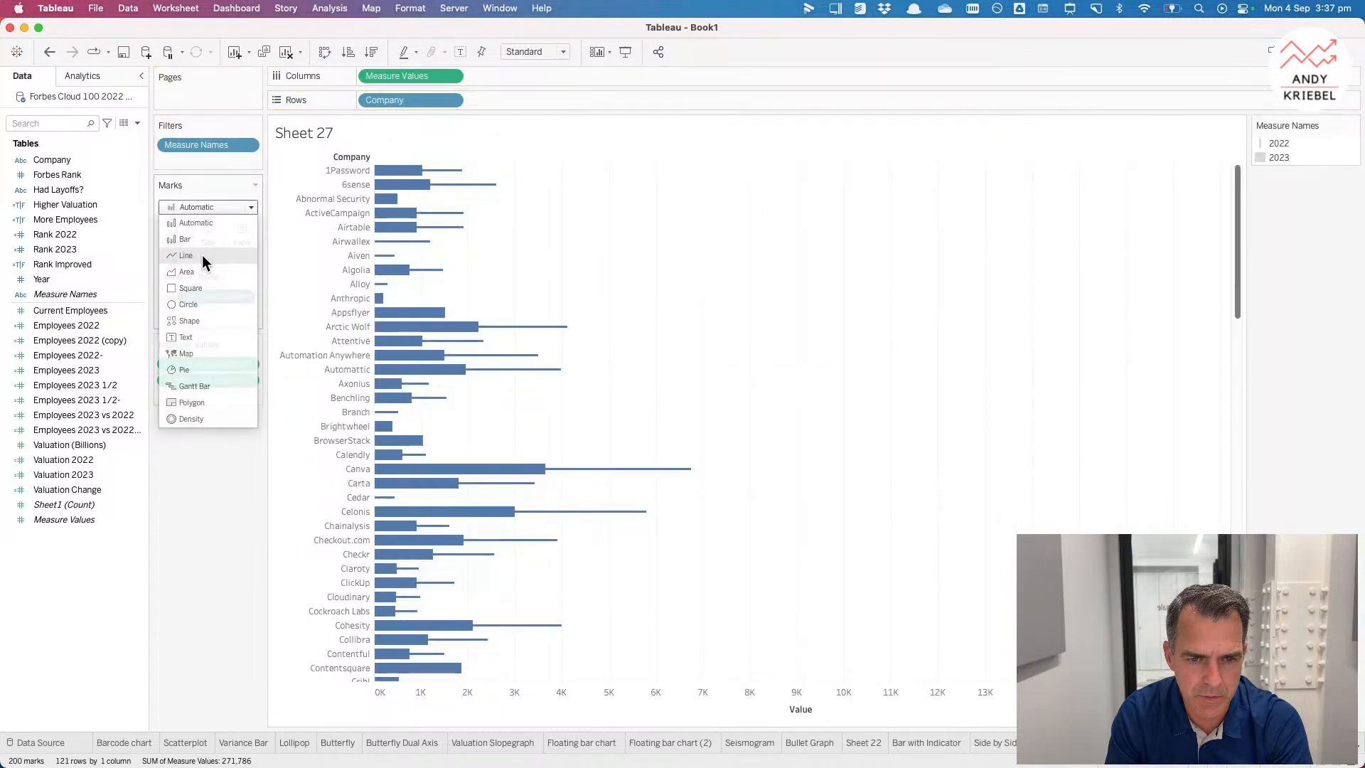
left_click(202, 255)
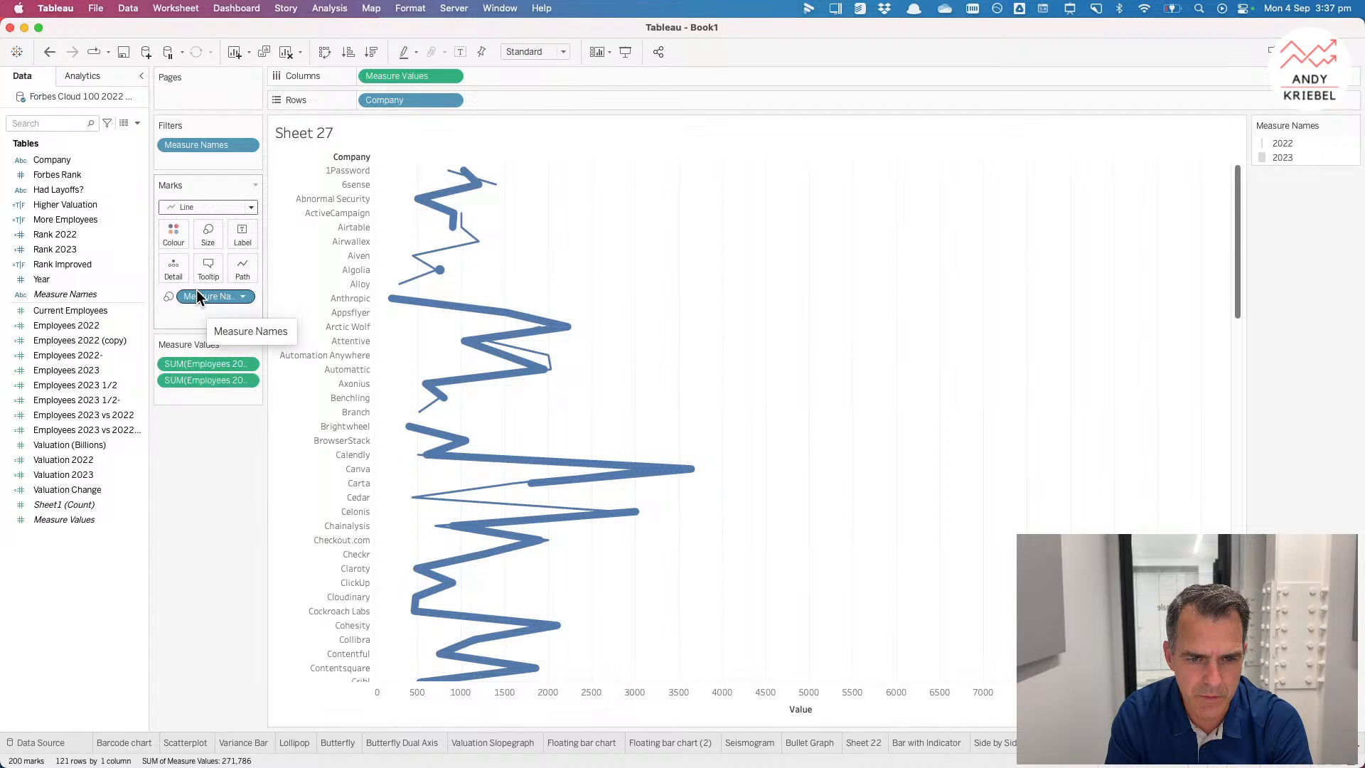
left_click_drag(78, 297, 243, 269)
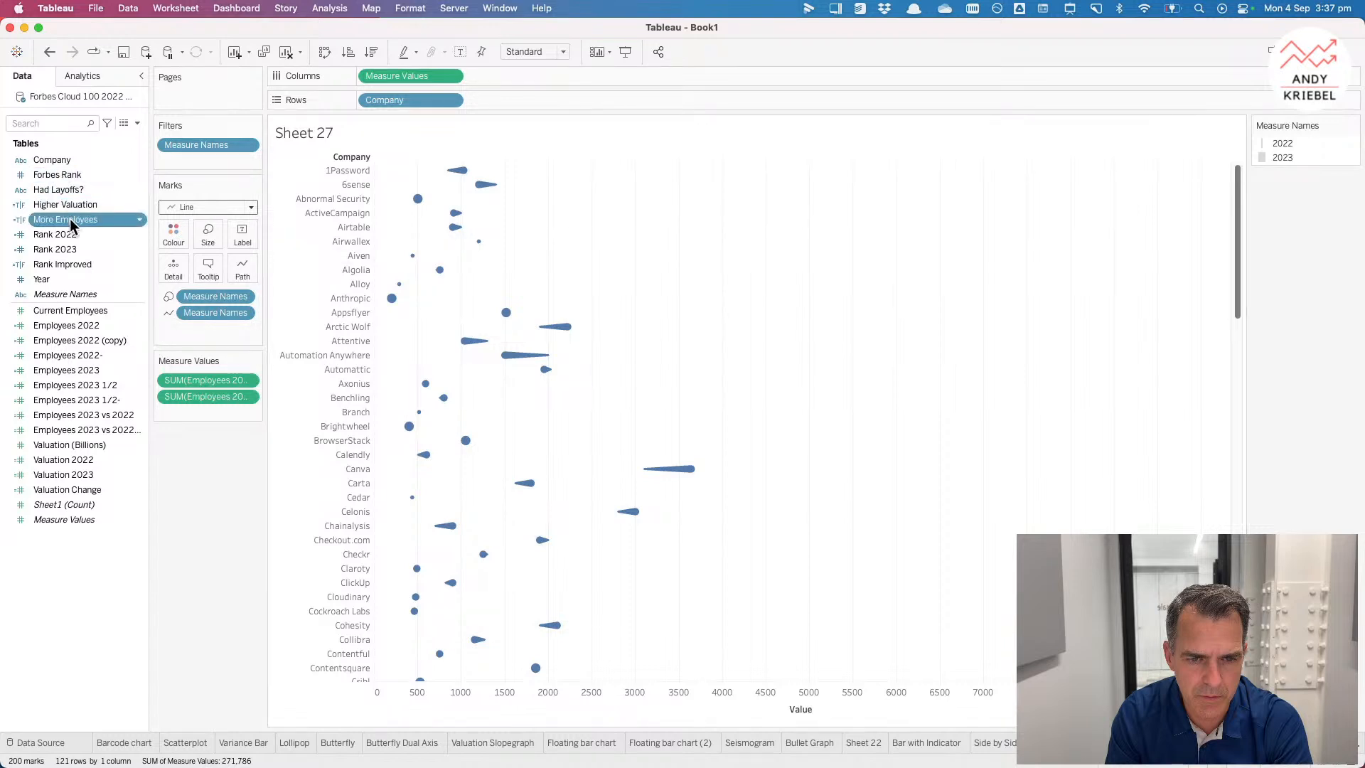
Step: Colour the tadpole marks by More Employees
left_click_drag(70, 219, 170, 234)
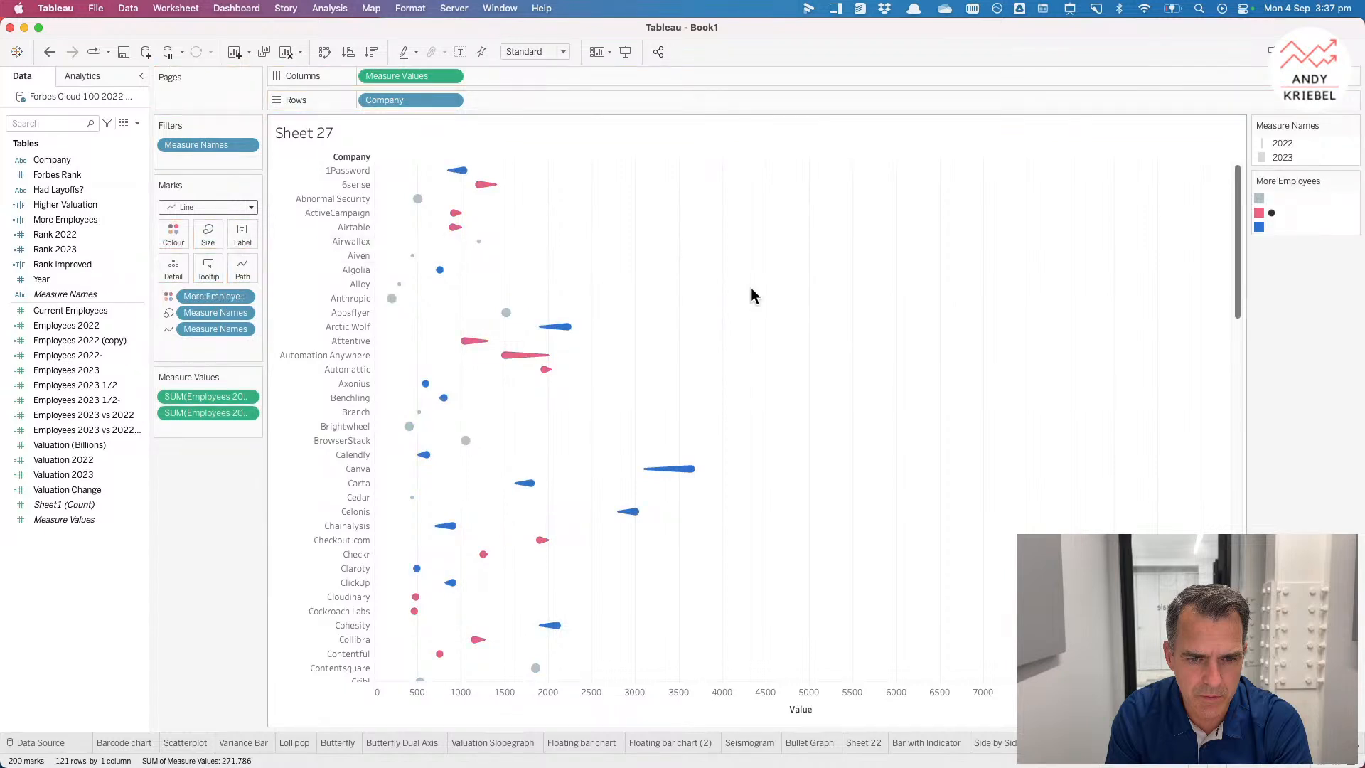
left_click(61, 206)
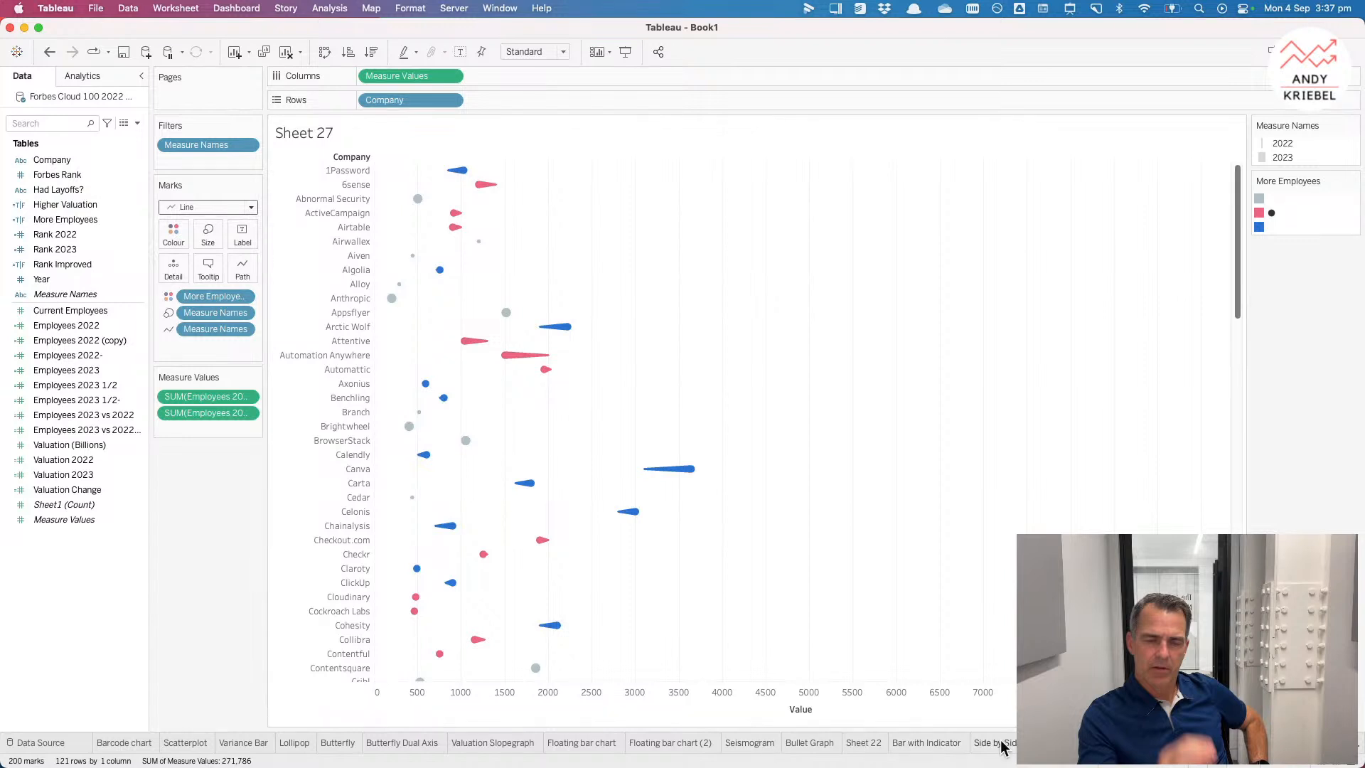
Step: Open the Scatterplot sheet and try sizing the marks by Had Layoffs?
left_click(187, 742)
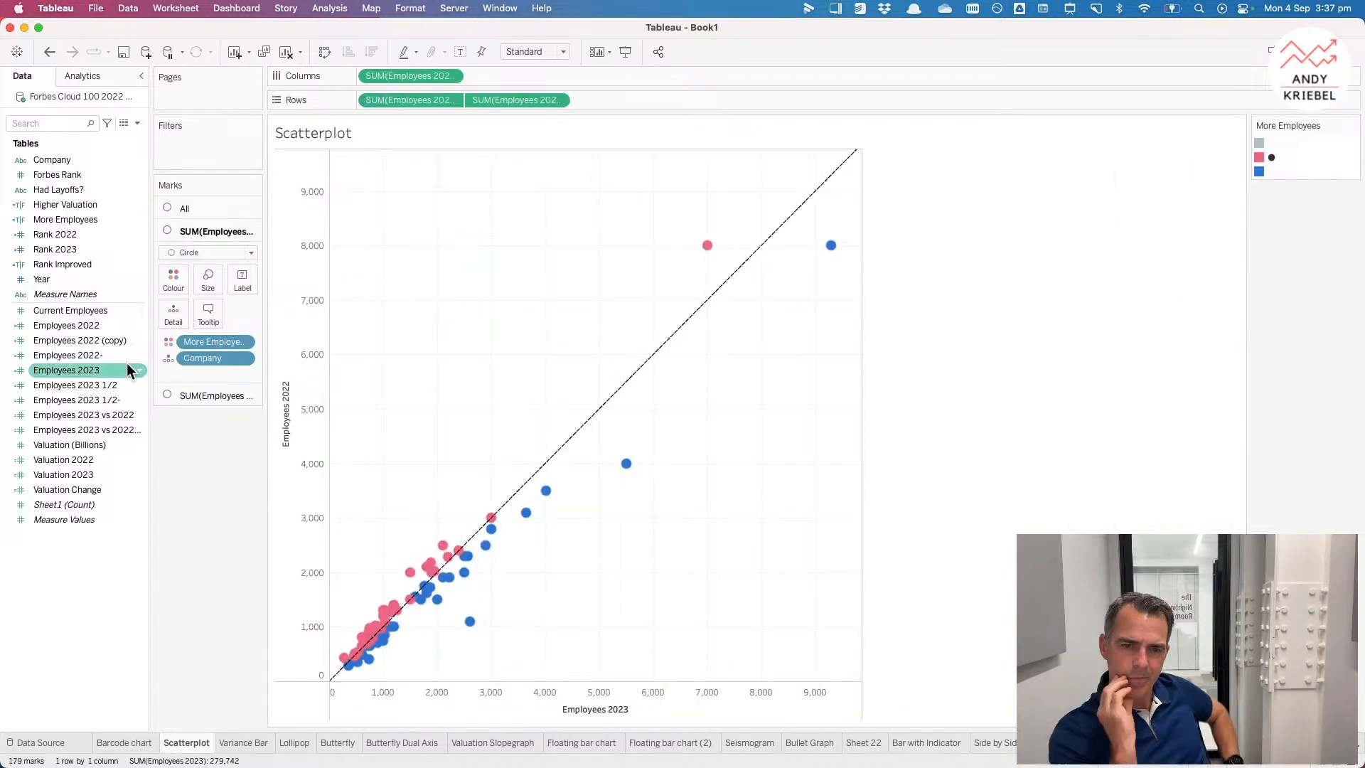
left_click_drag(52, 189, 174, 283)
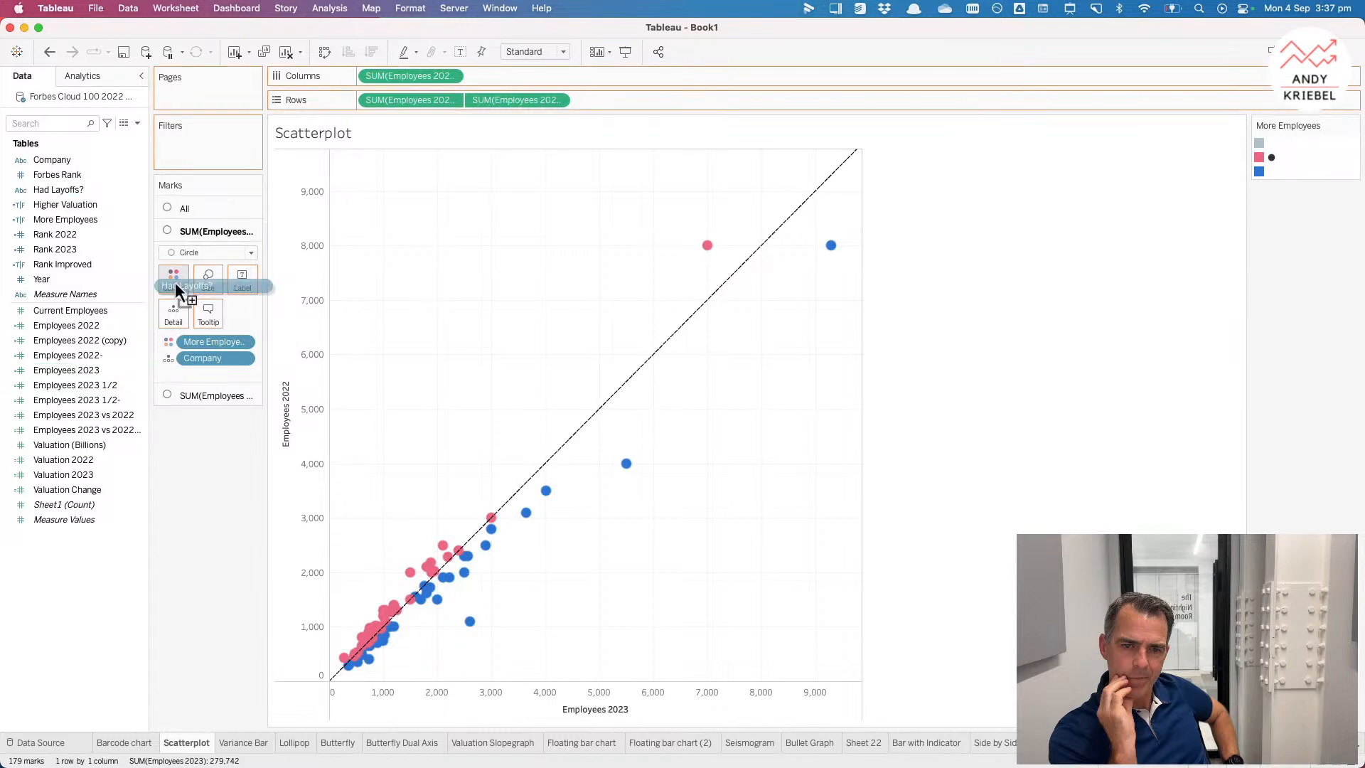
left_click_drag(182, 279, 192, 232)
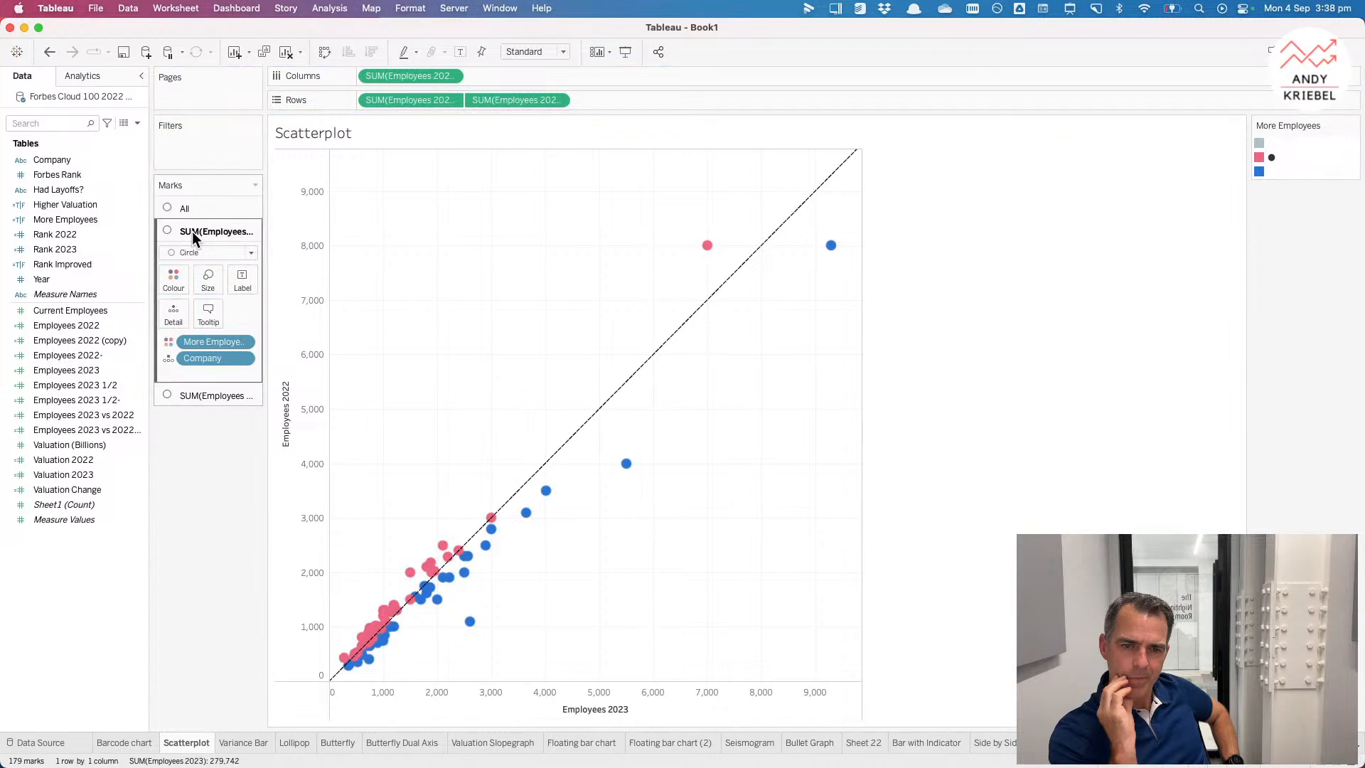
left_click(82, 190)
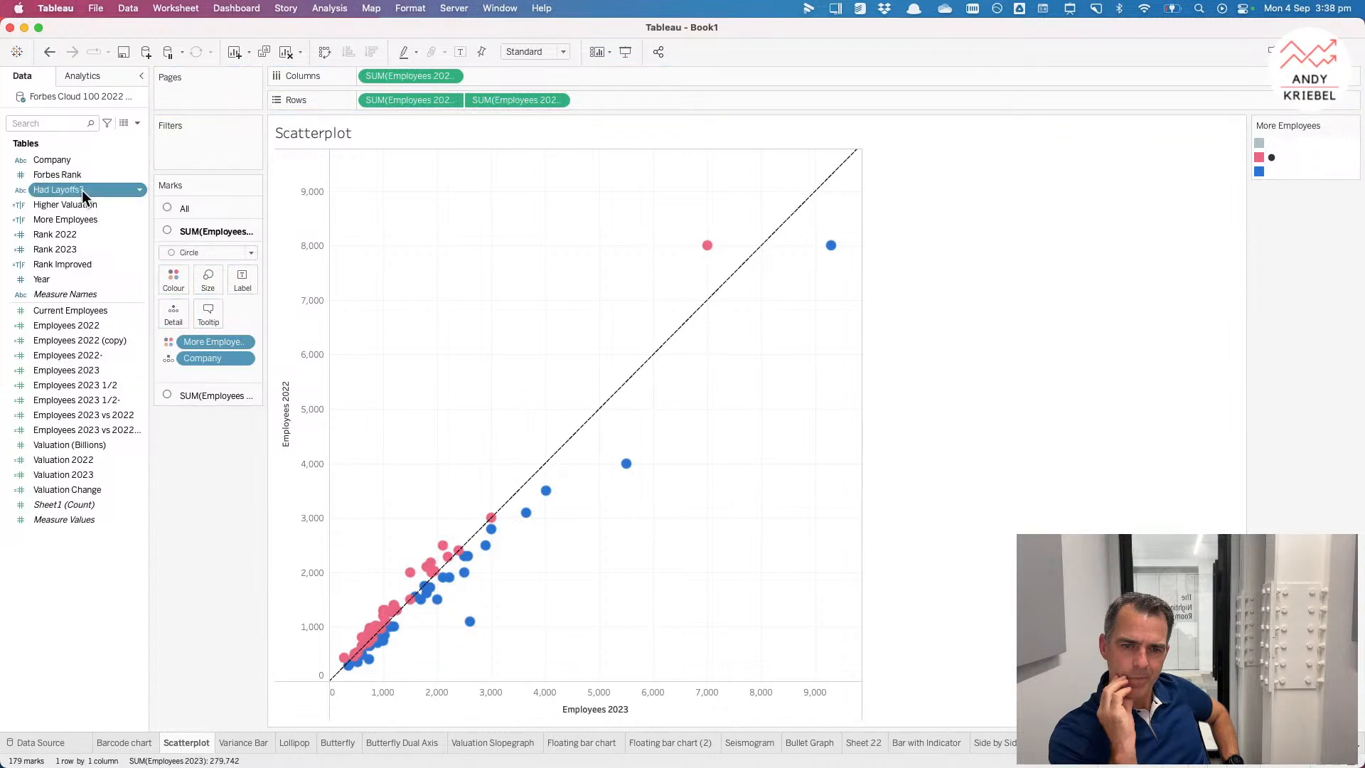
left_click_drag(83, 190, 214, 283)
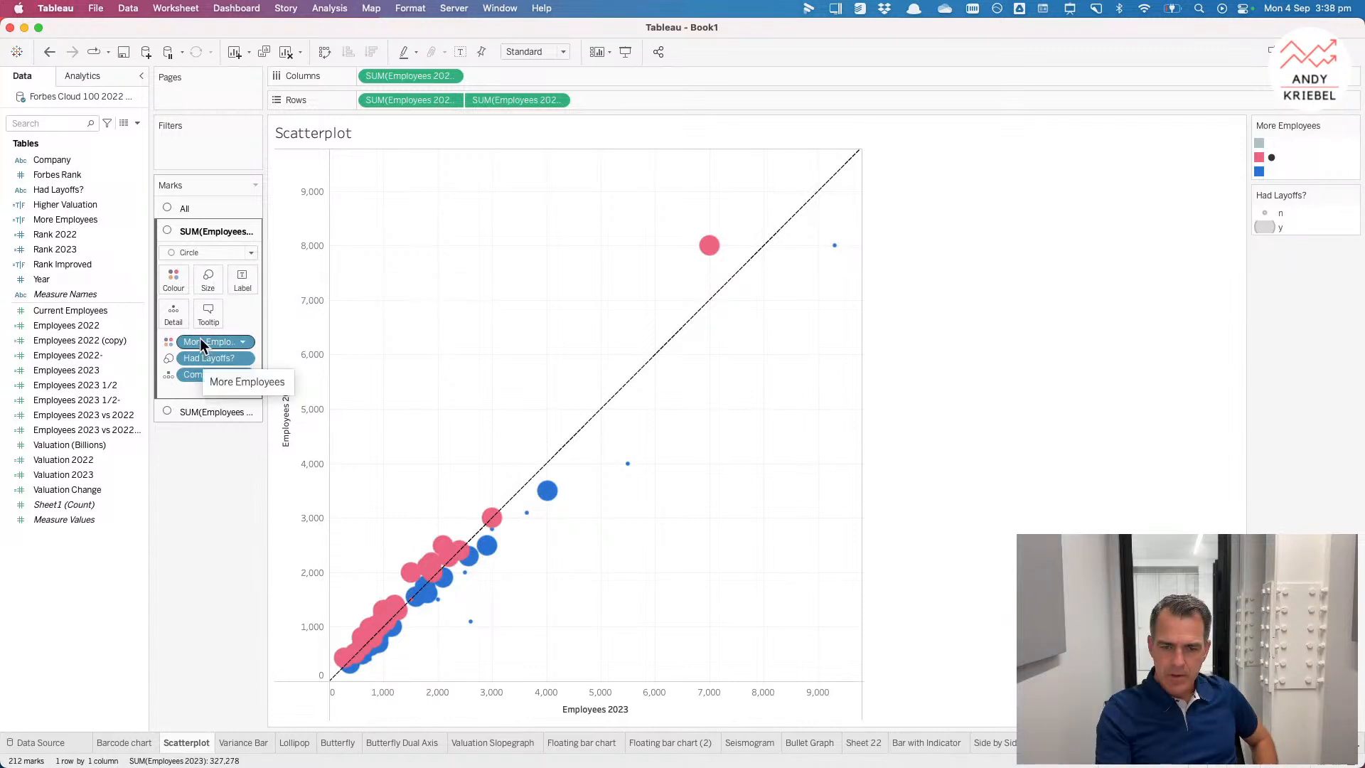
Step: Switch the scatterplot marks to Shape and encode Had Layoffs? as the shape
left_click(206, 252)
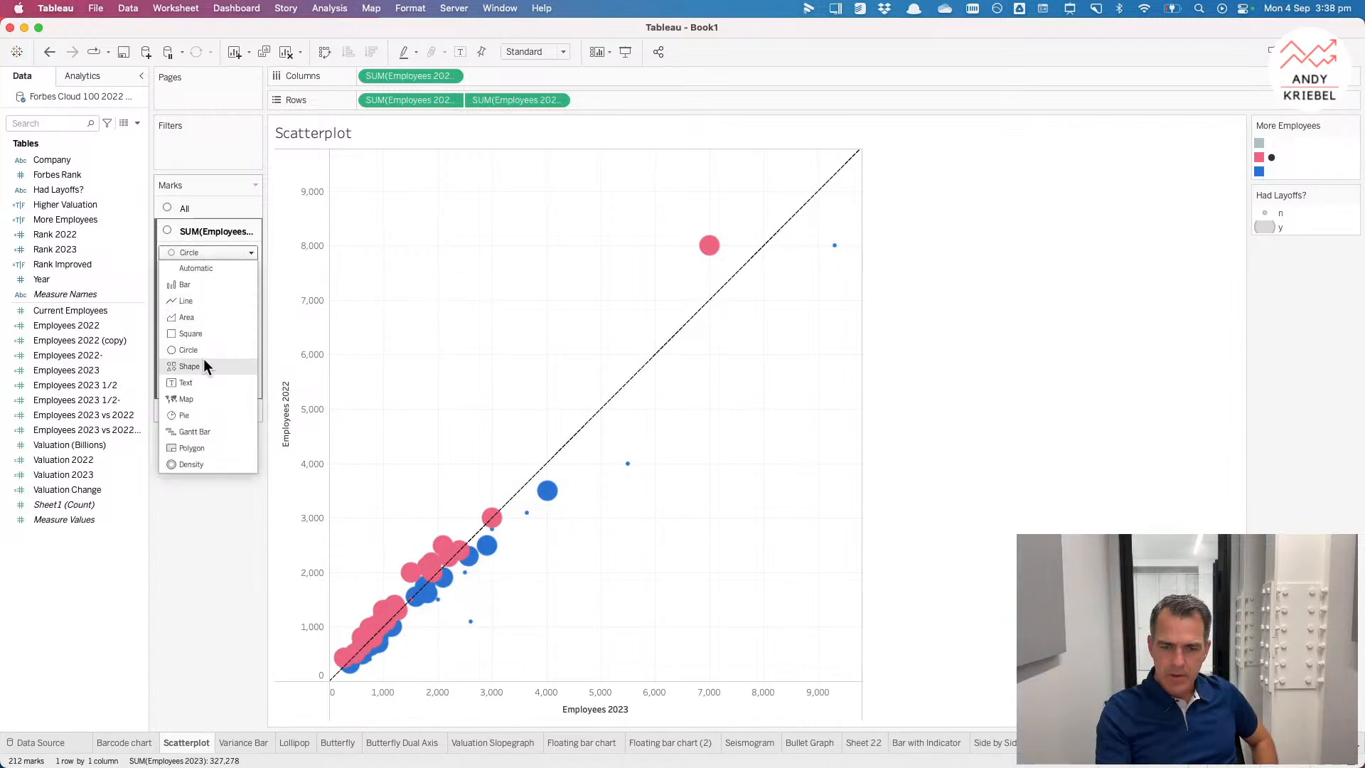
left_click(204, 364)
left_click_drag(199, 357, 236, 311)
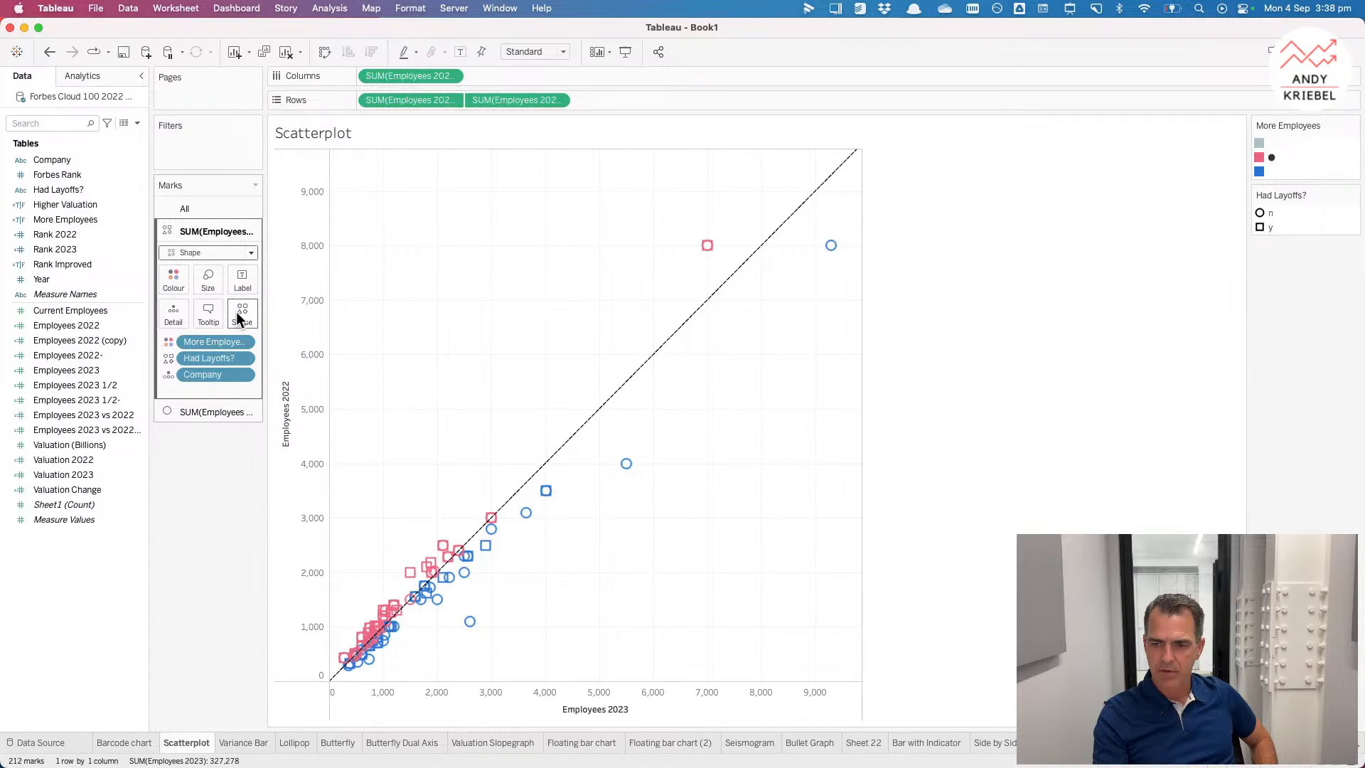
mouse_move(704, 246)
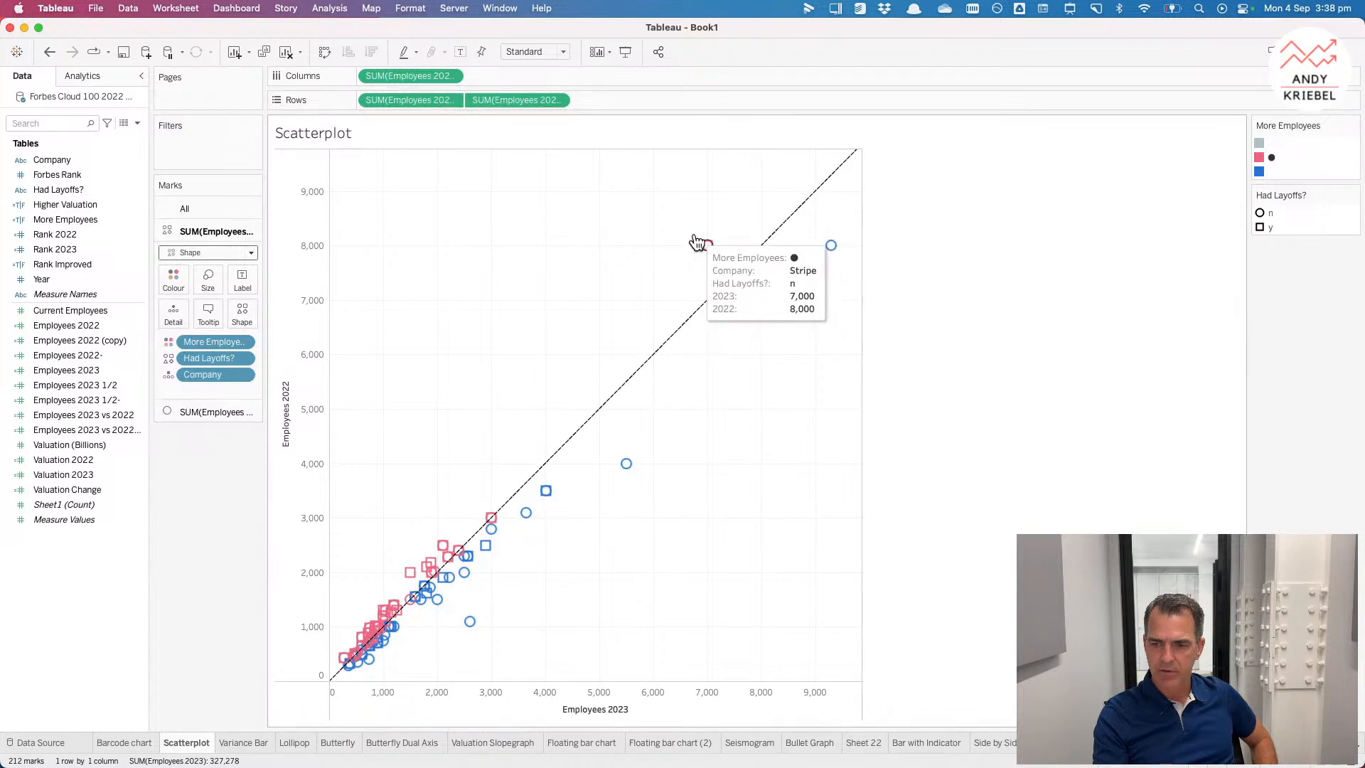
Step: Remove Had Layoffs? from the marks and set the mark type back to Circle
left_click(415, 274)
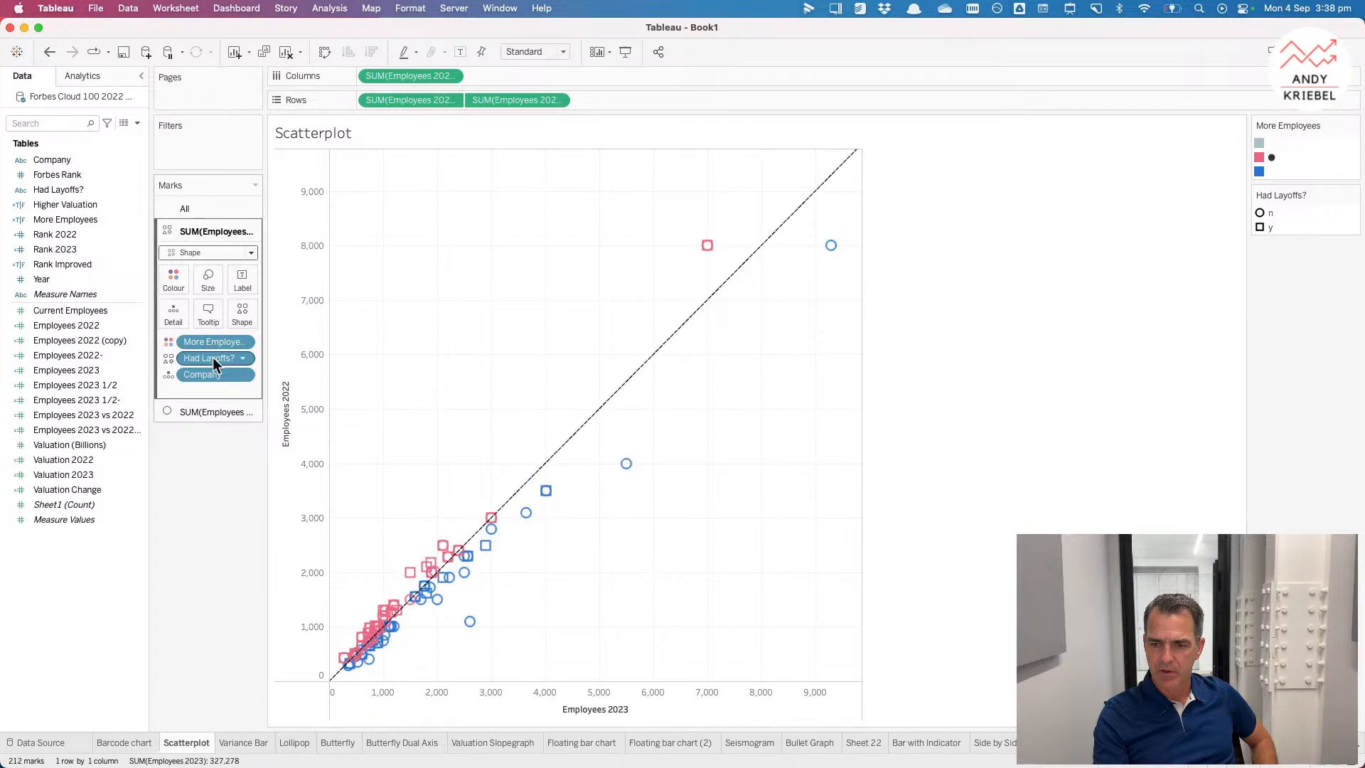
left_click_drag(212, 357, 224, 450)
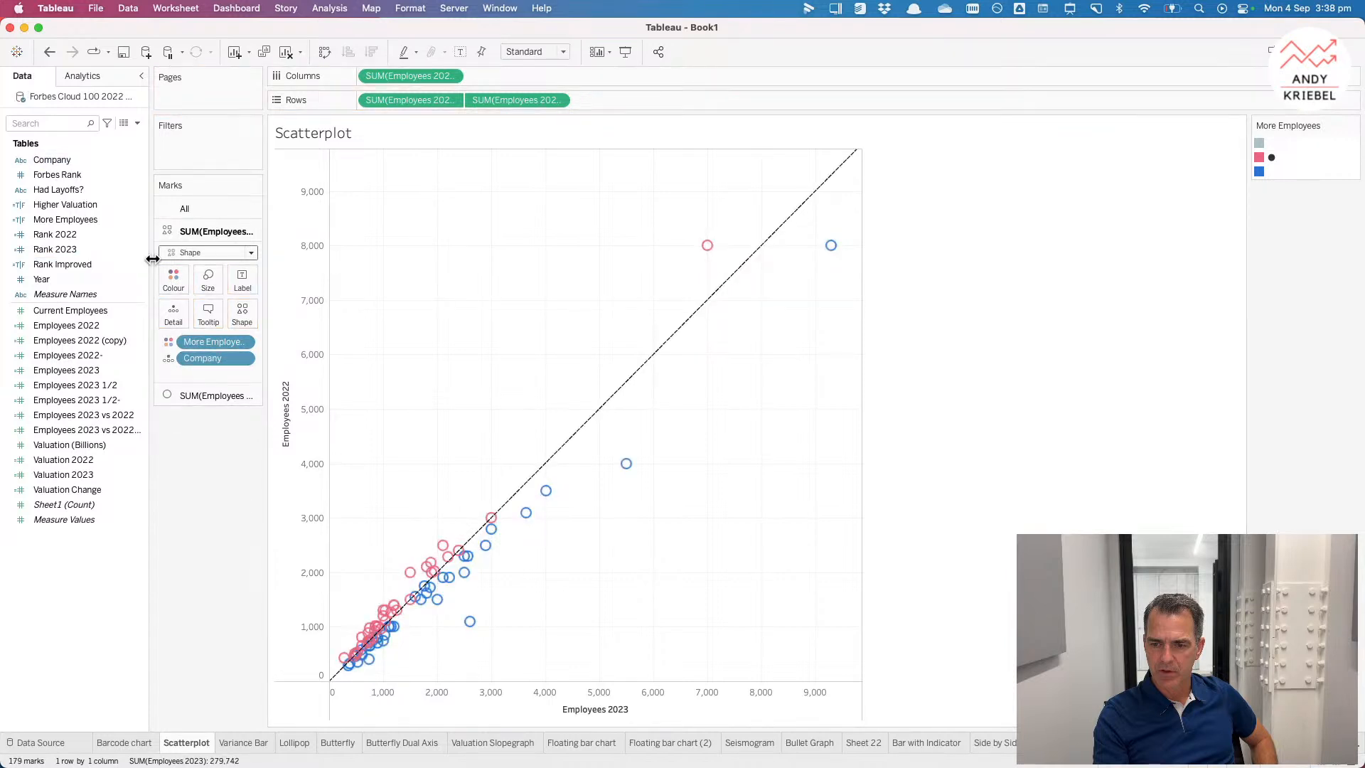
left_click(189, 254)
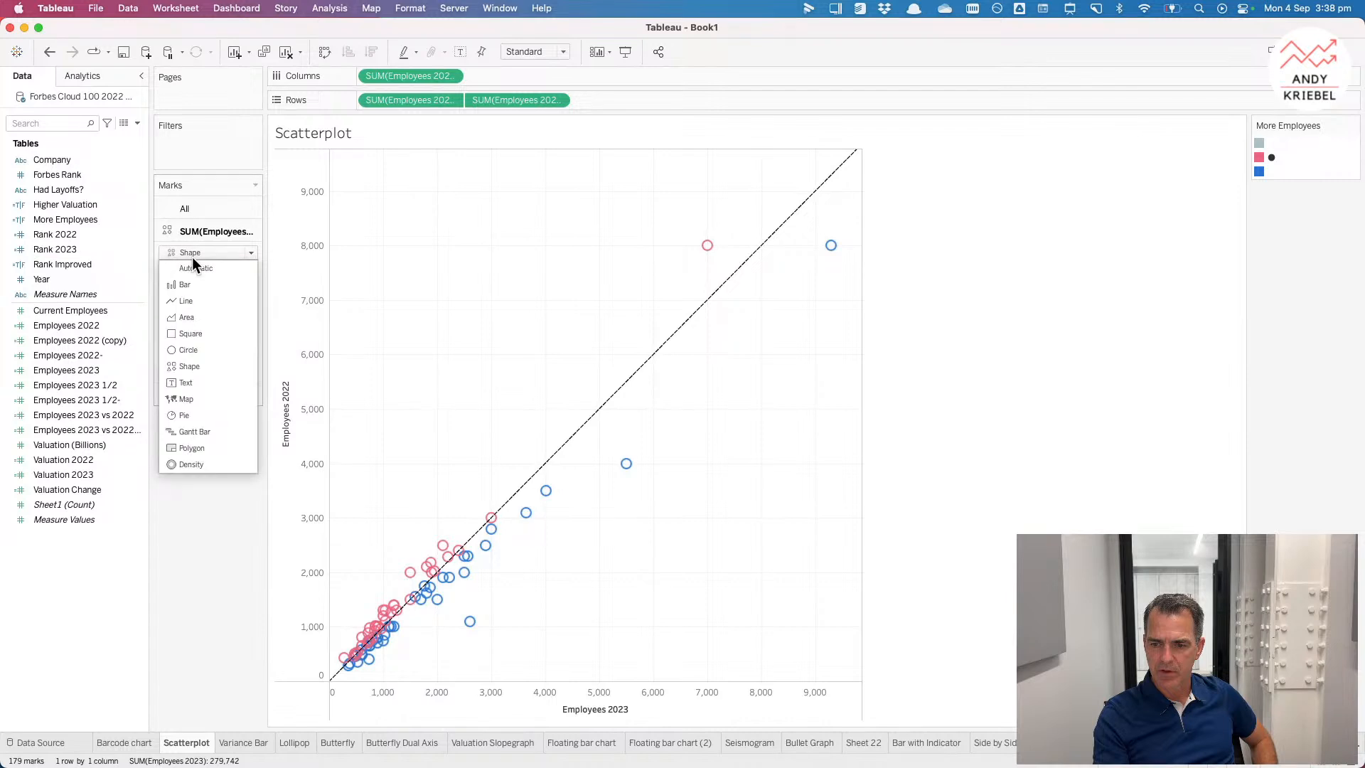
left_click(195, 350)
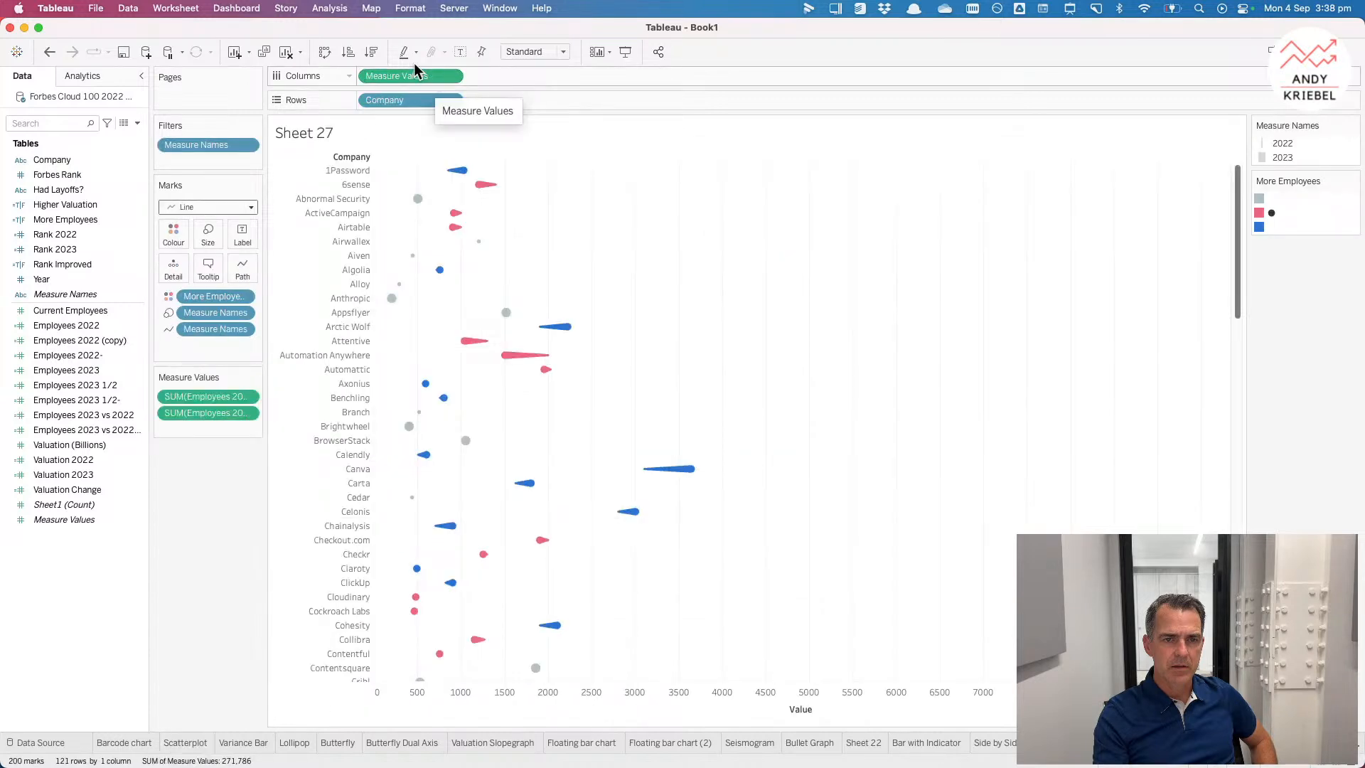
Step: Sort the tadpole chart's companies descending by the sum of Employees 2023
left_click(371, 52)
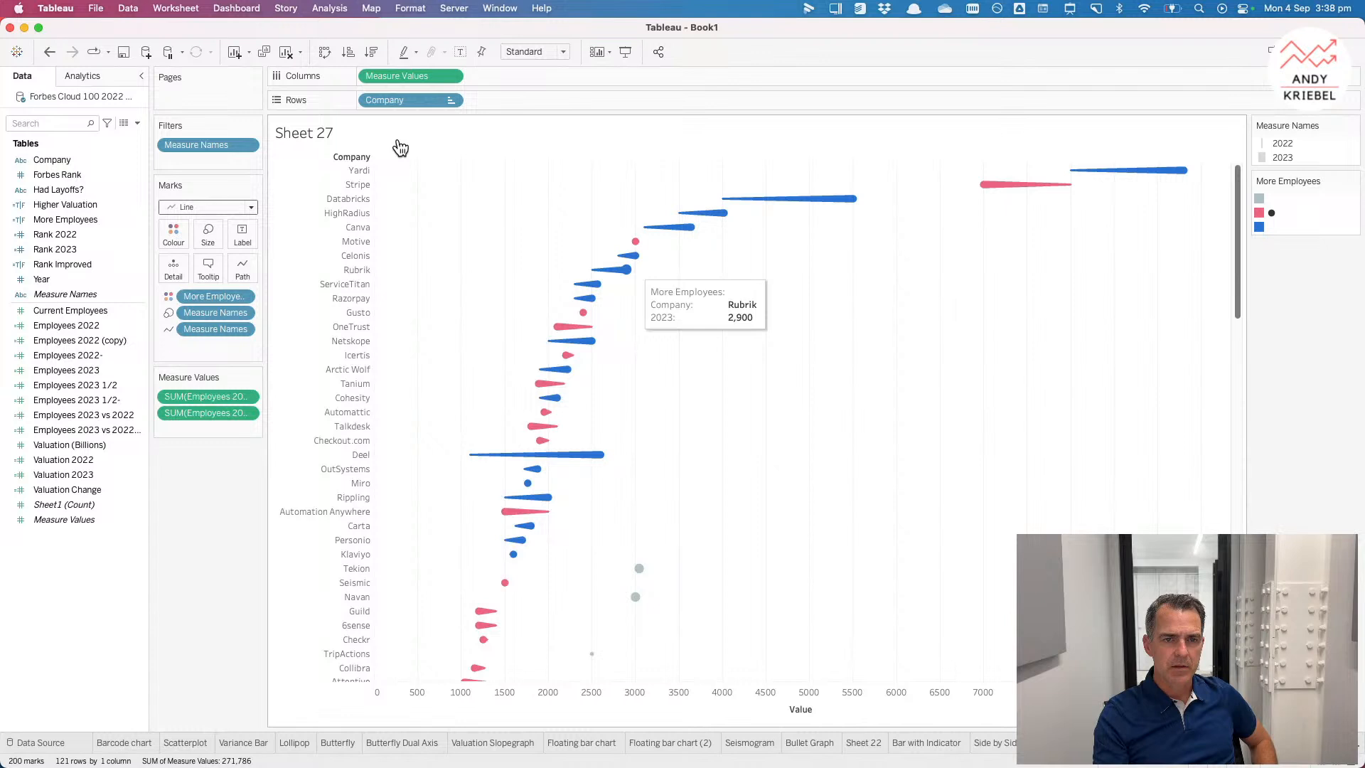
left_click(451, 101)
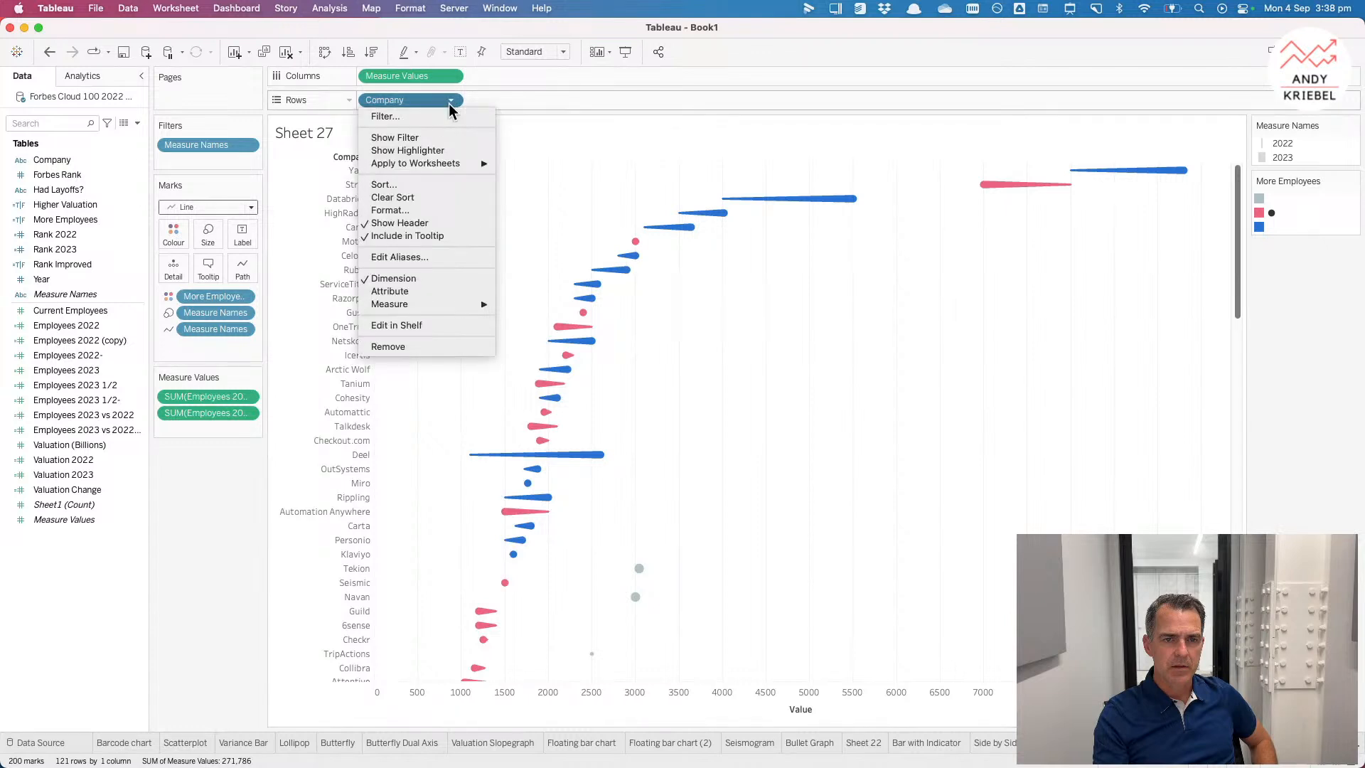
left_click(427, 185)
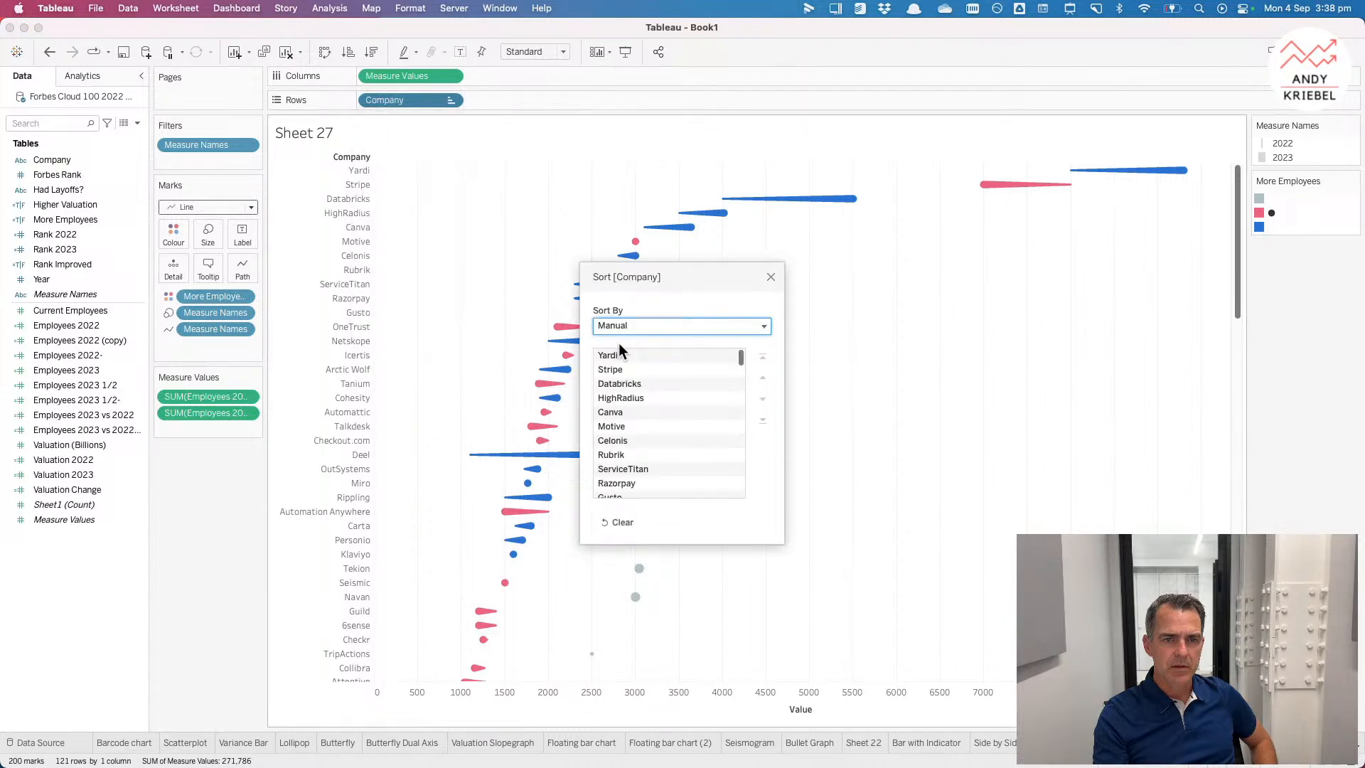
left_click(640, 326)
left_click(625, 359)
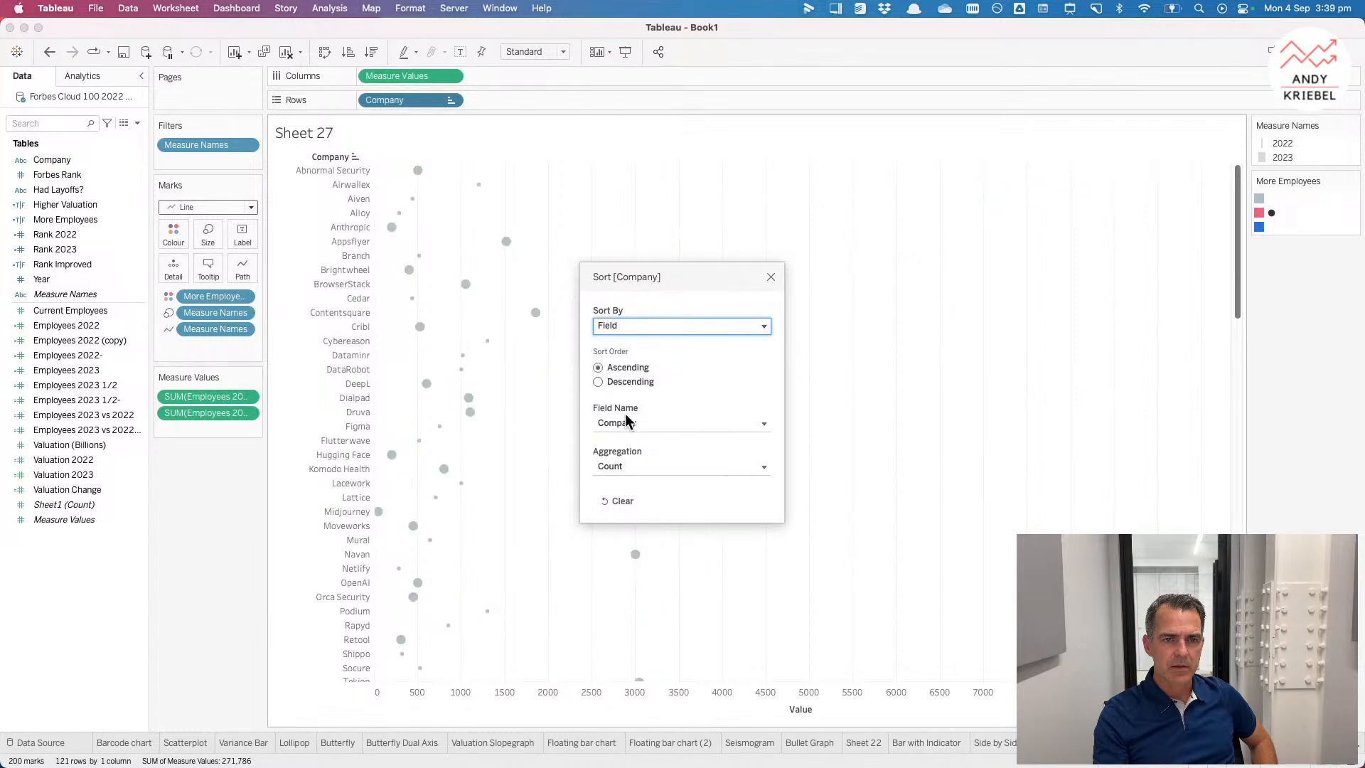
left_click(628, 382)
left_click(681, 423)
left_click(640, 530)
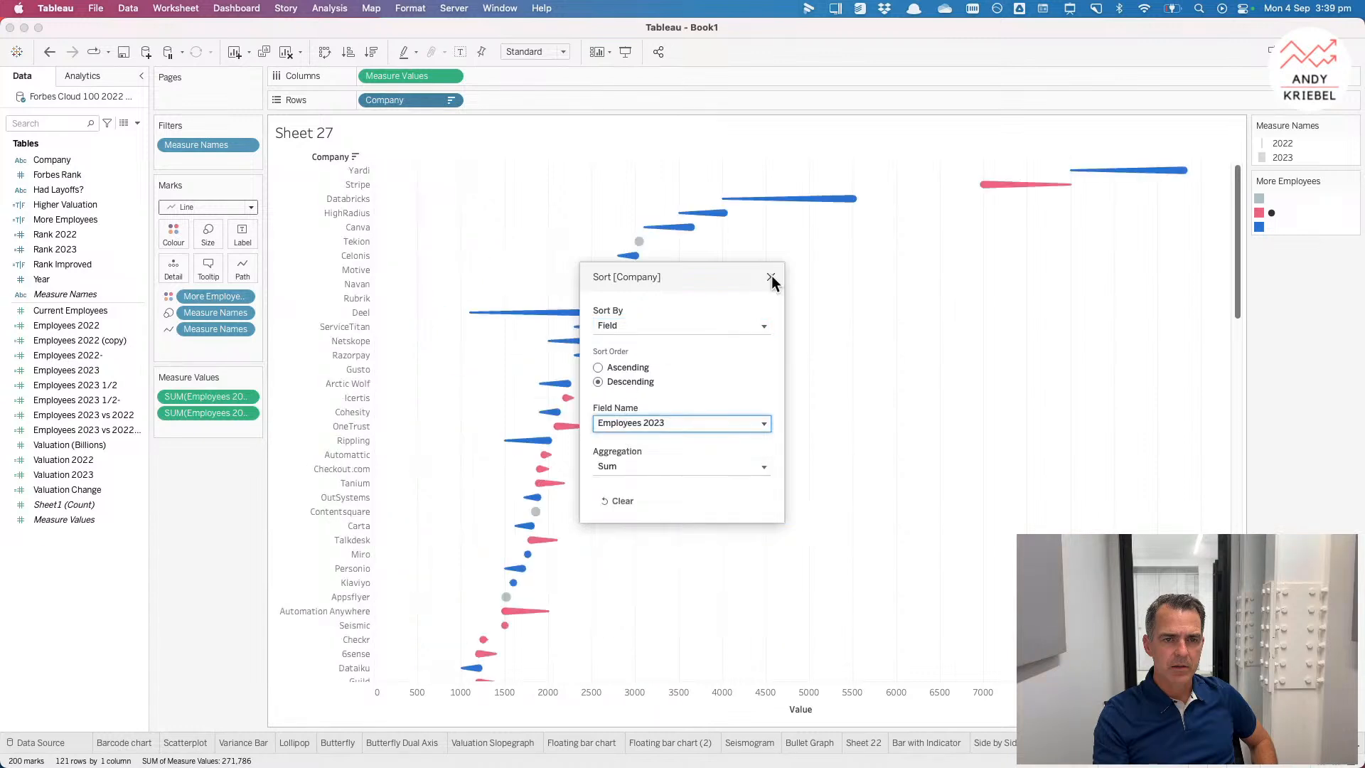
left_click(771, 279)
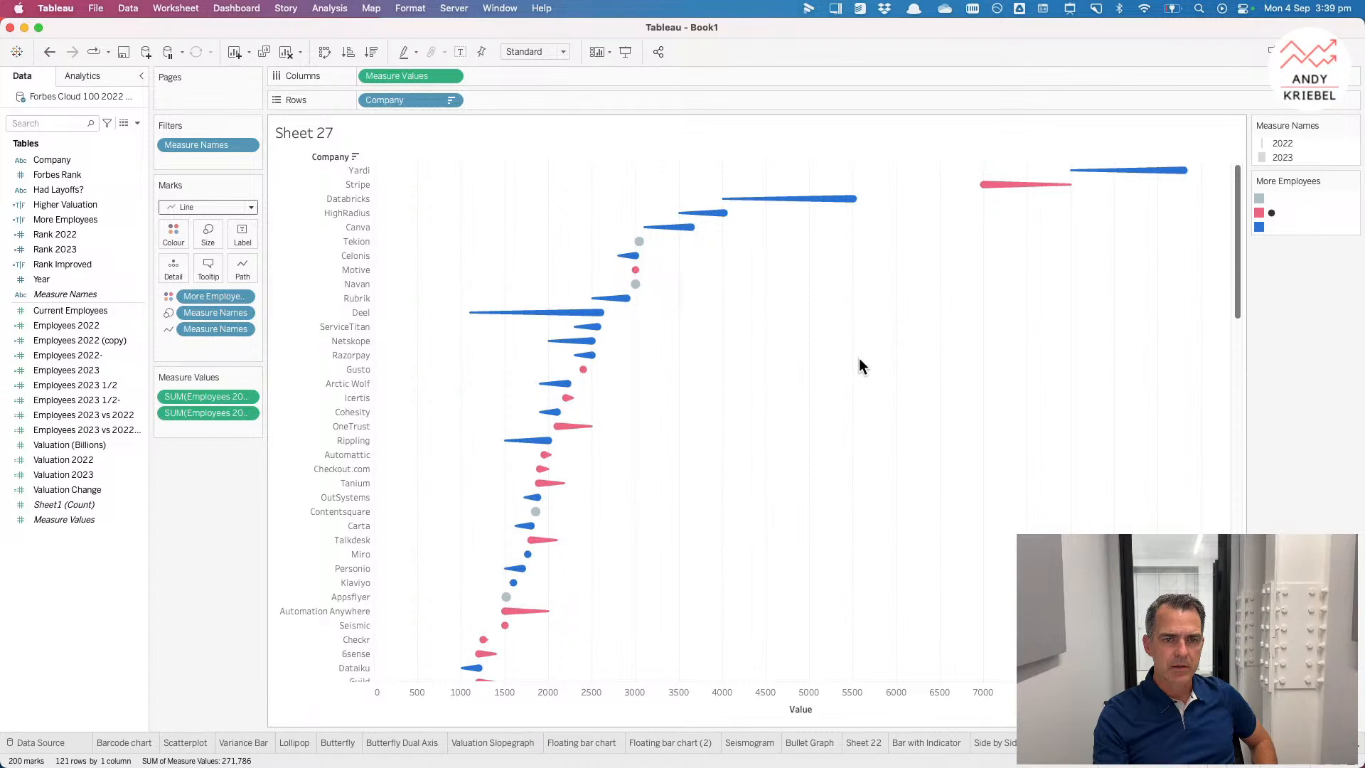
Step: Duplicate the tadpole sheet and swap its measures to Valuation 2022 and Valuation 2023
right_click(1234, 743)
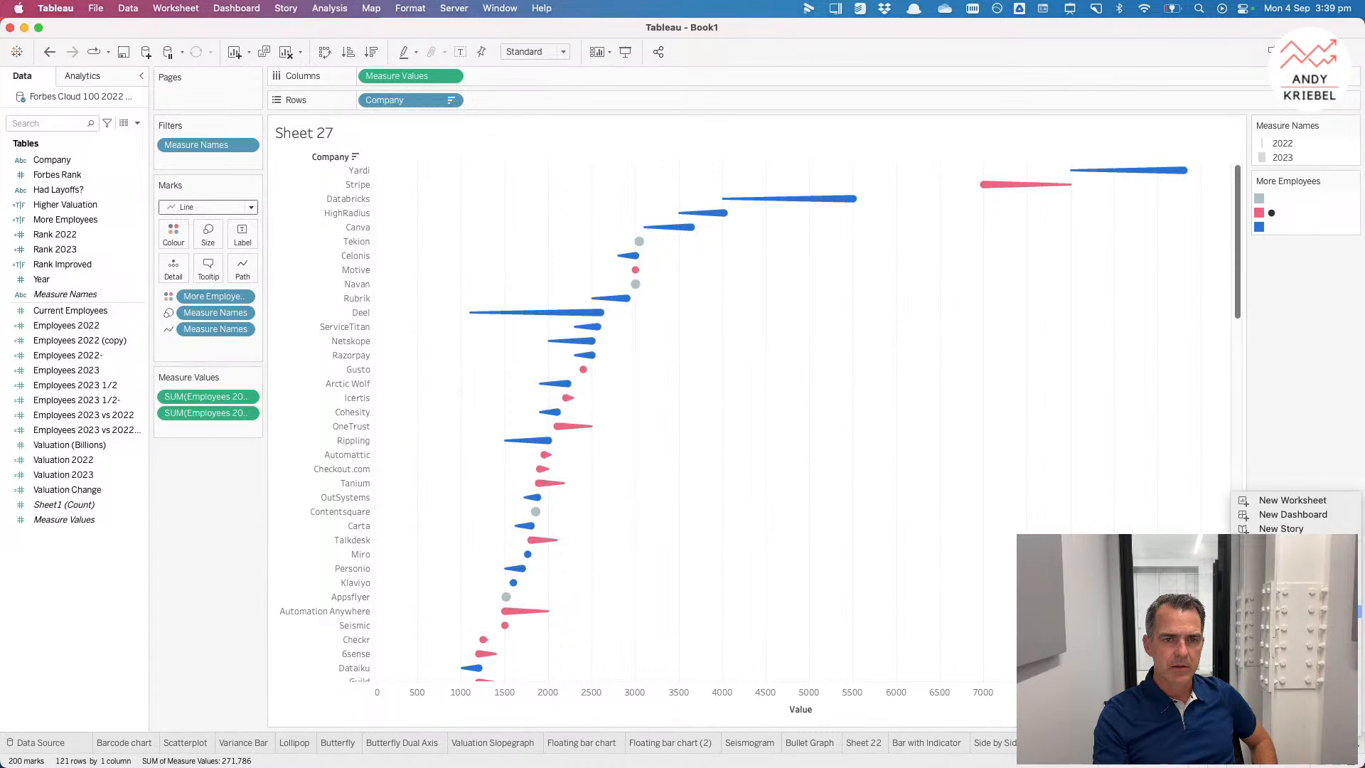
left_click(1273, 612)
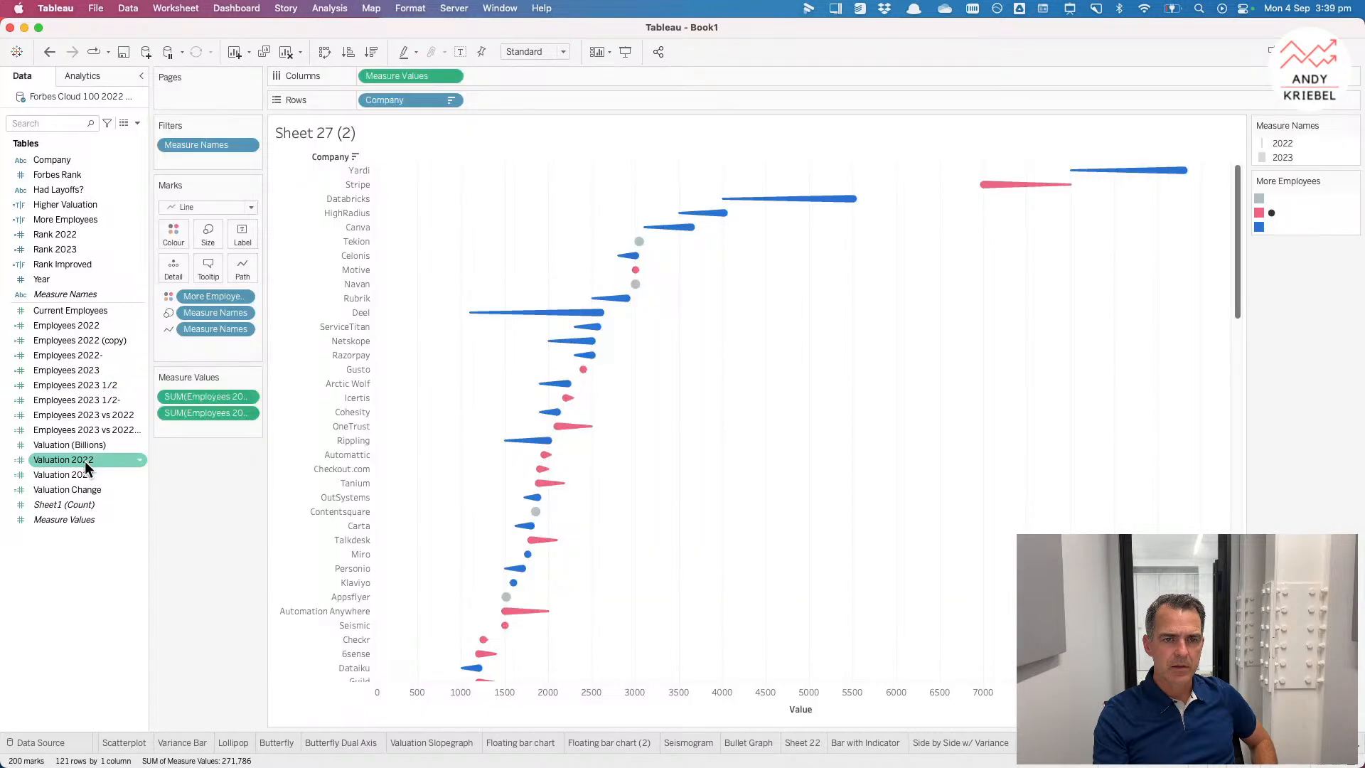
left_click(83, 460)
left_click_drag(97, 462, 214, 414)
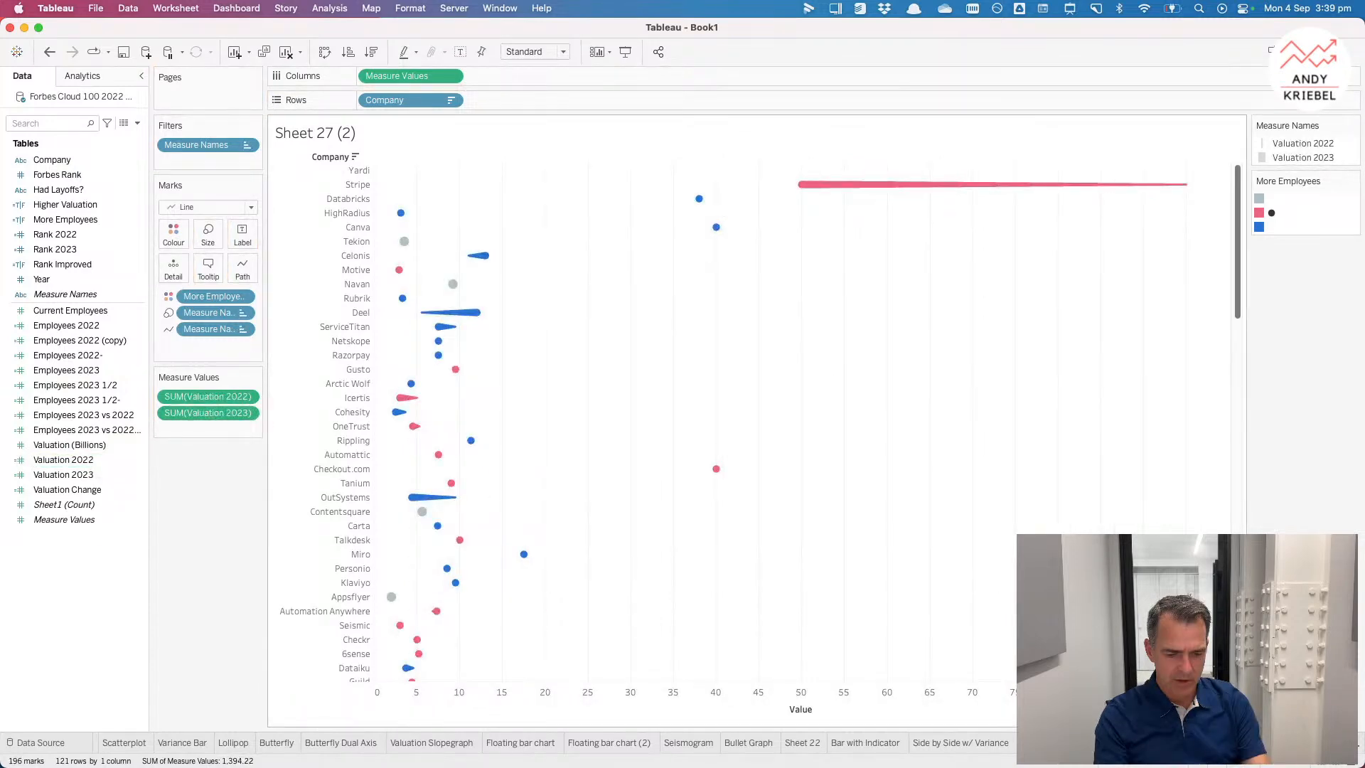
key("ctrl+shift+Tab")
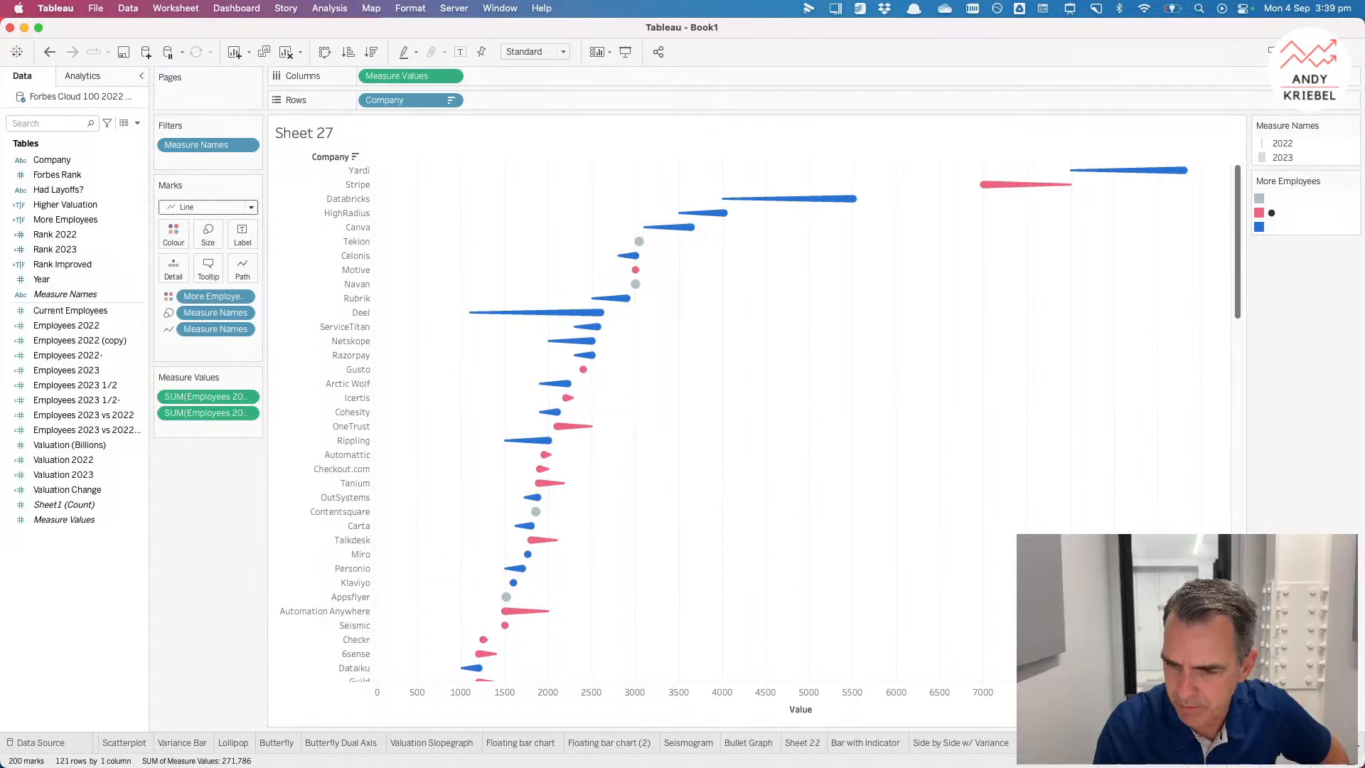
key("Return")
right_click(1150, 743)
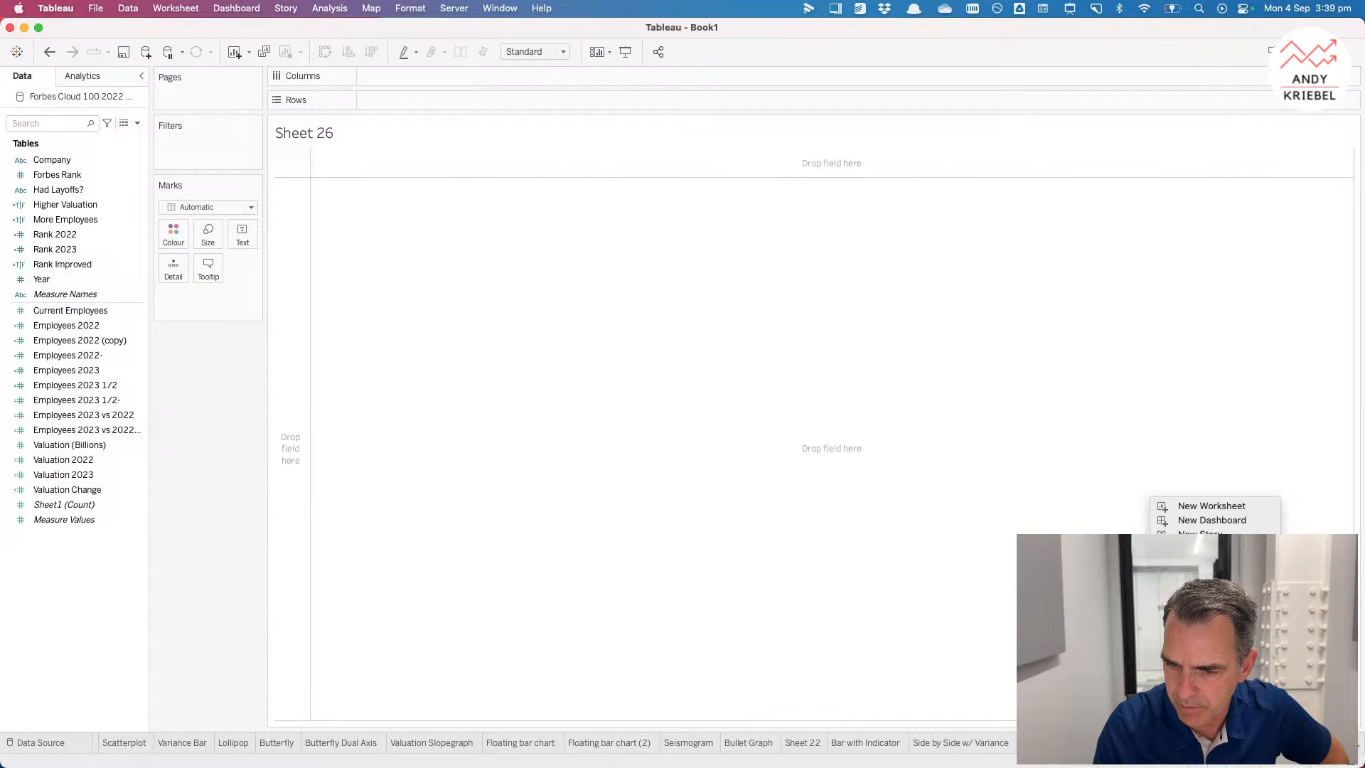
left_click(1195, 633)
left_click(1110, 743)
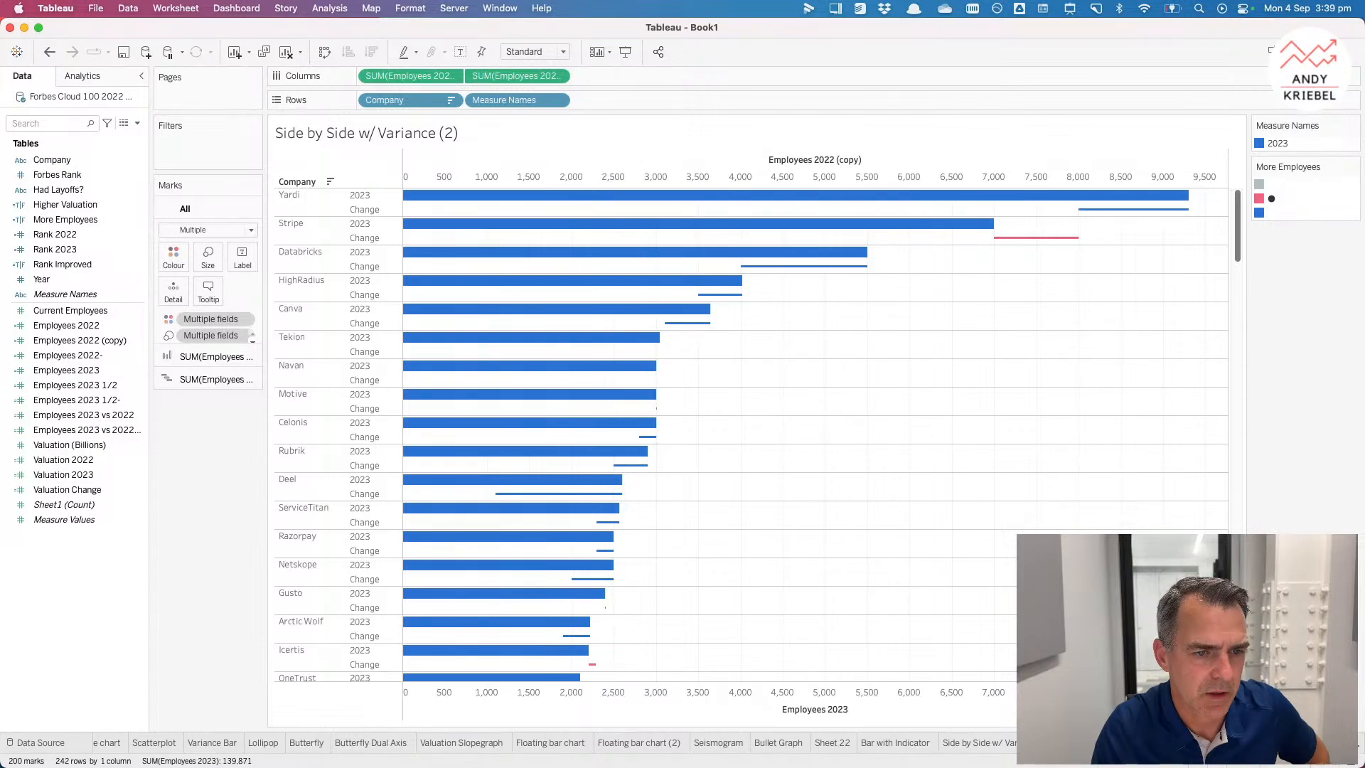
Step: Hide the Employees 2022 (copy) axis header on the Side by Side w/ Variance (2) sheet
right_click(801, 169)
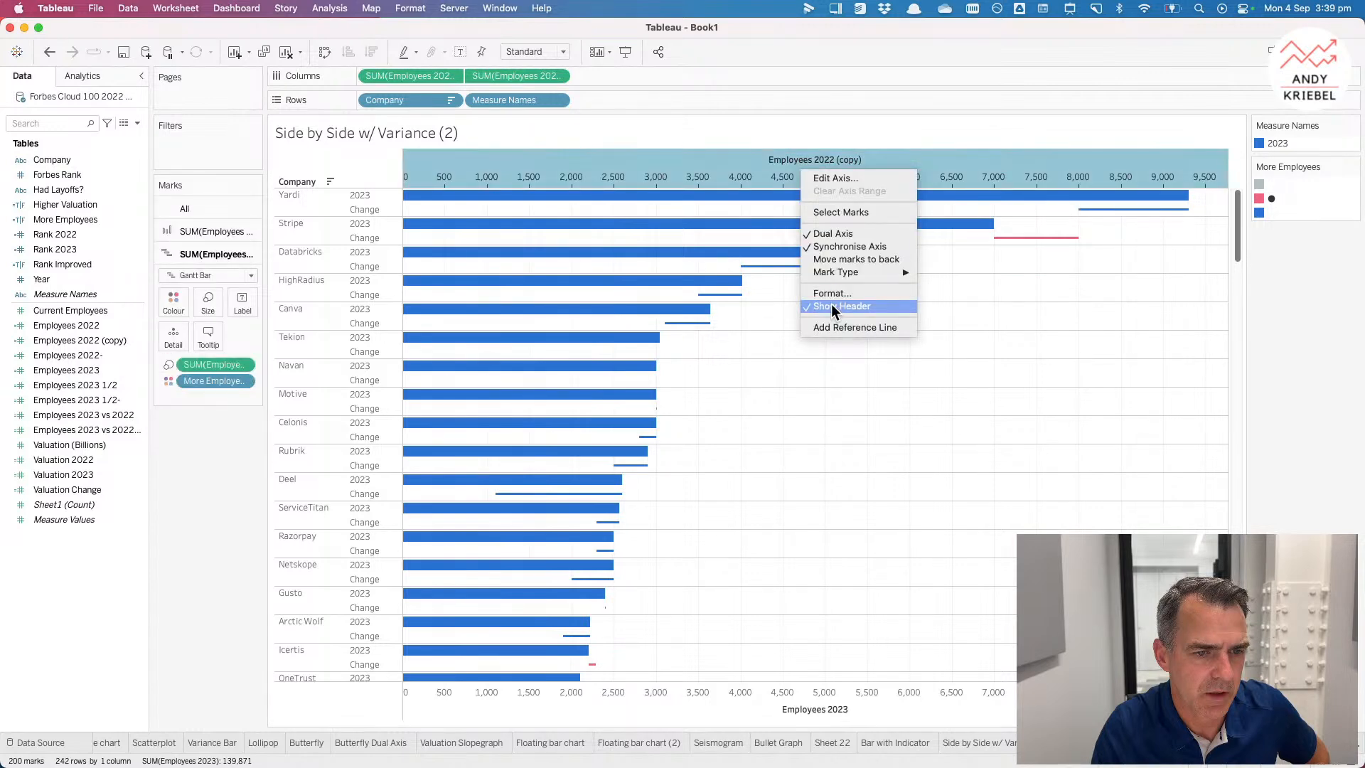
left_click(831, 306)
left_click(1024, 743)
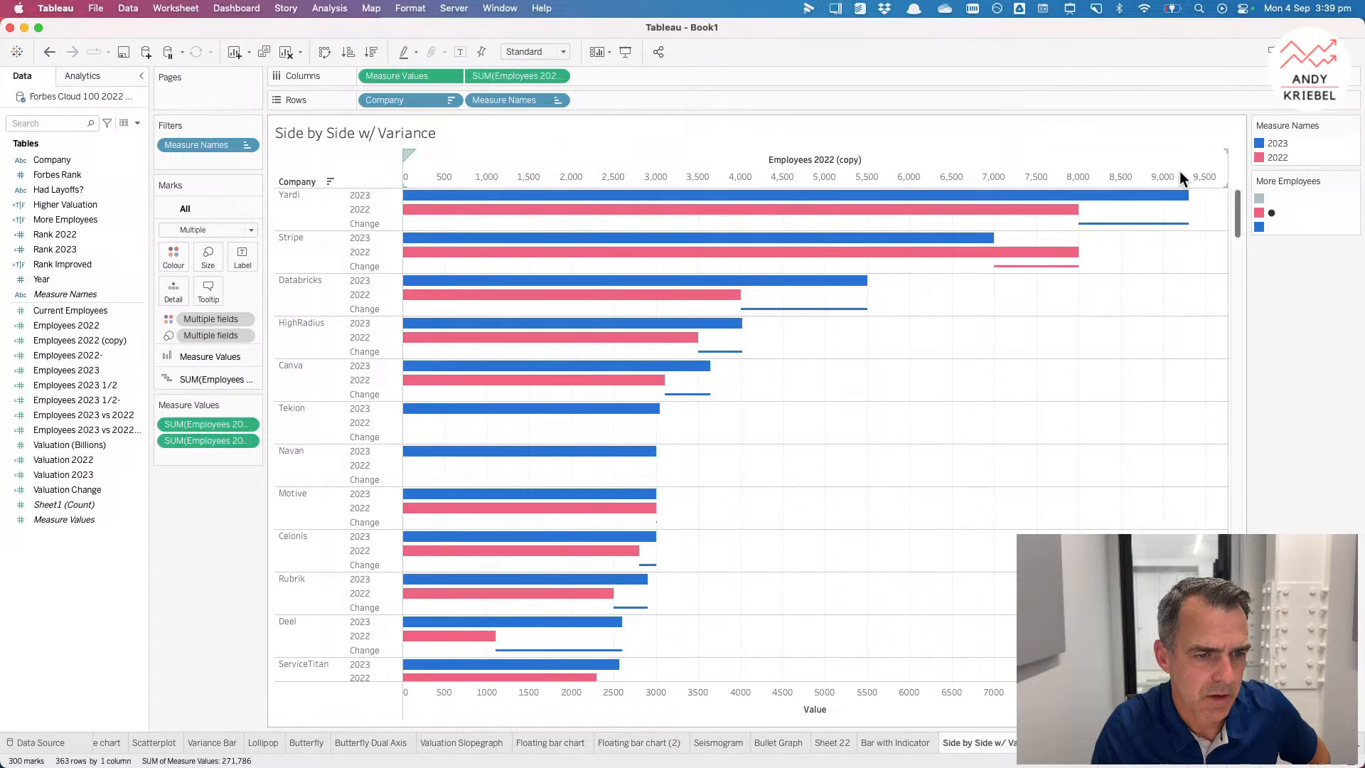
Step: Try splitting the barcode chart into columns by Had Layoffs?, then remove that field
left_click(107, 743)
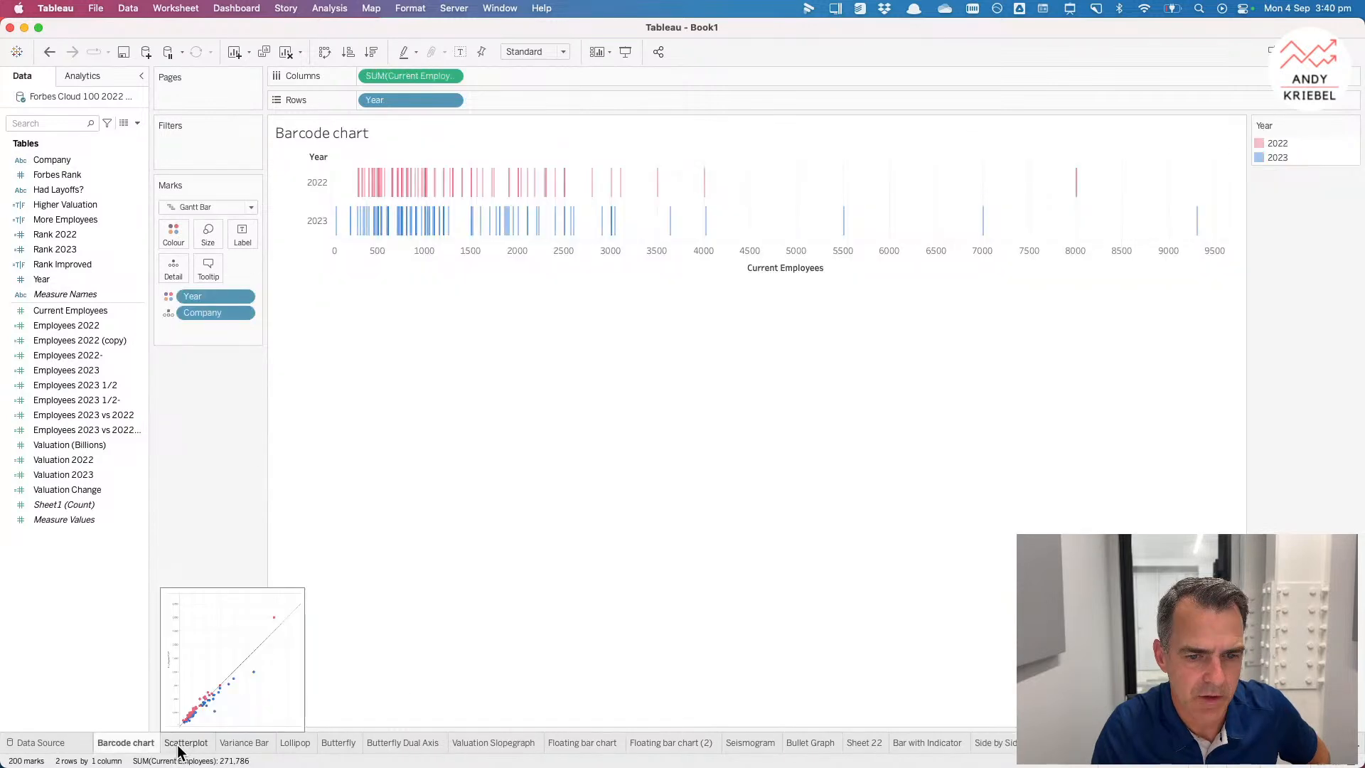
left_click(183, 744)
left_click(137, 744)
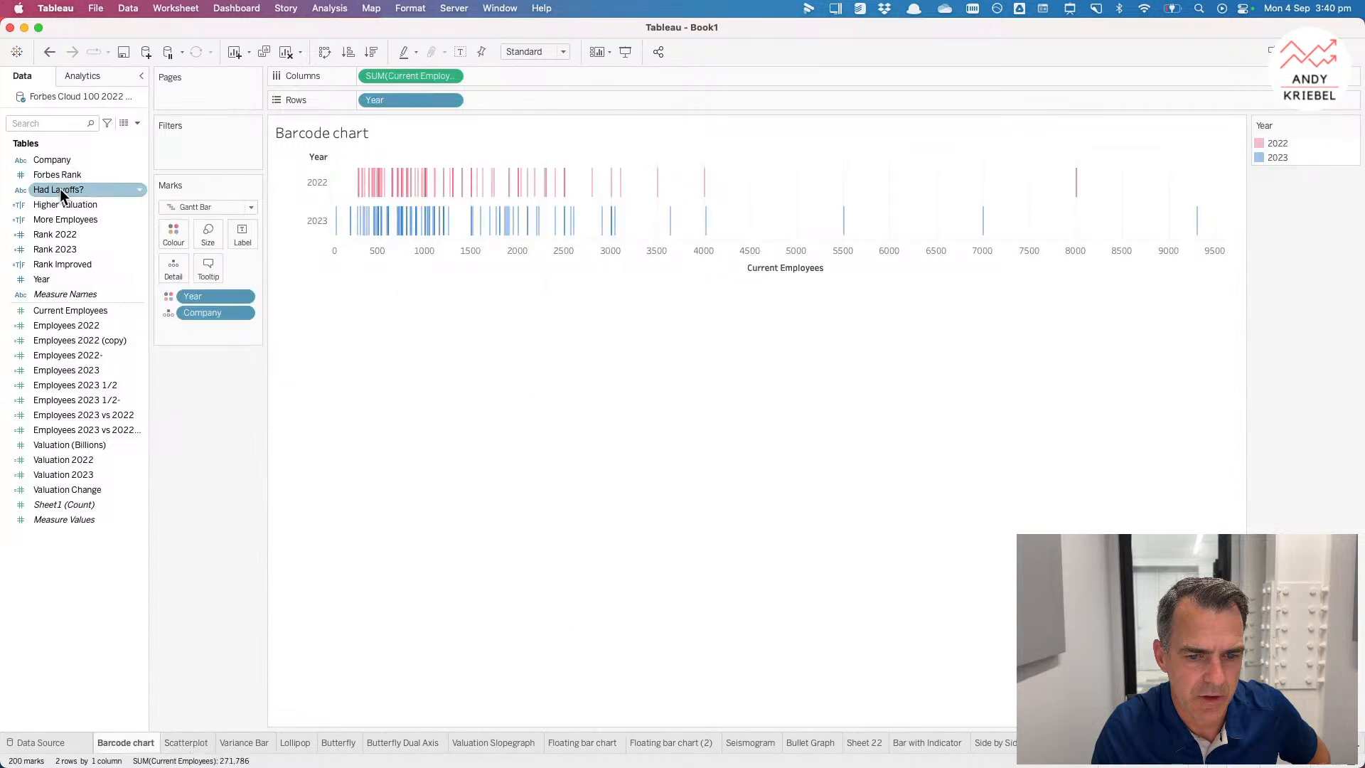
left_click_drag(59, 190, 434, 82)
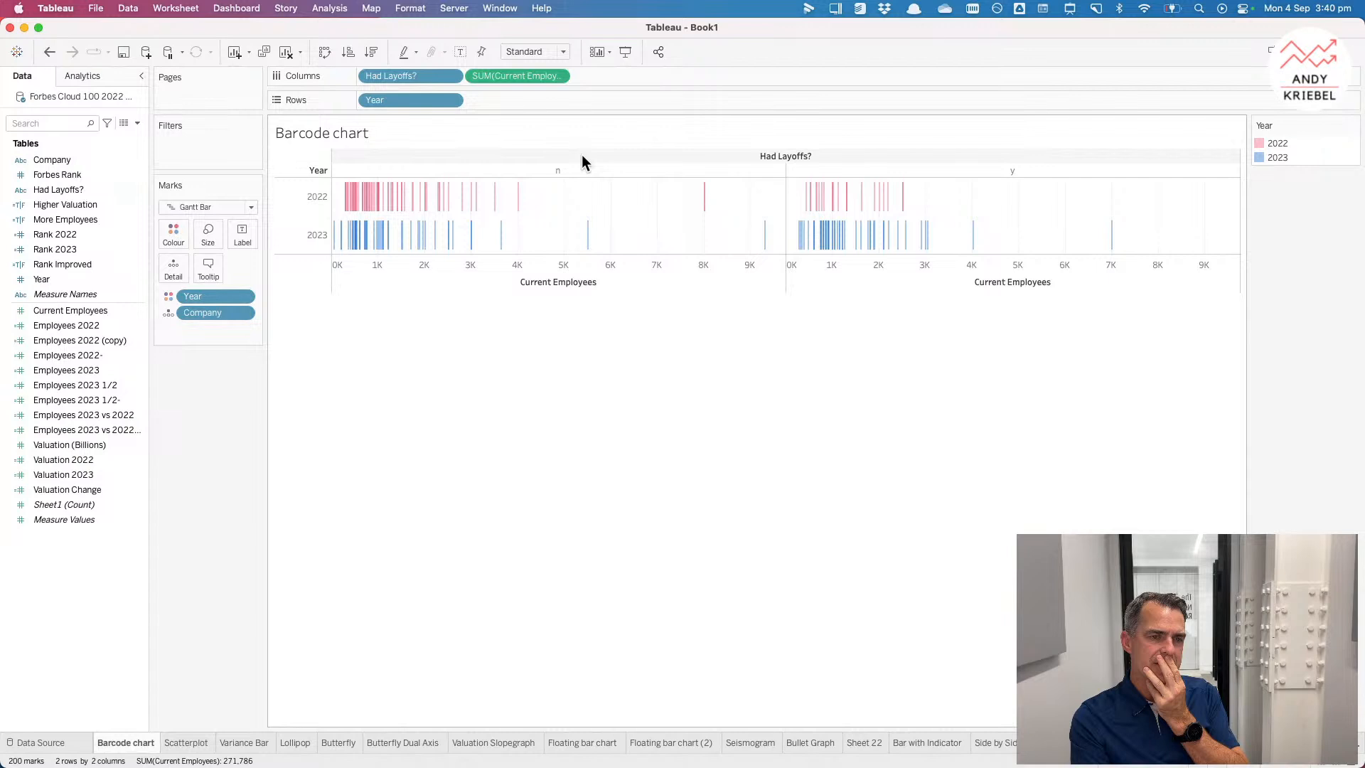
left_click_drag(402, 75, 361, 26)
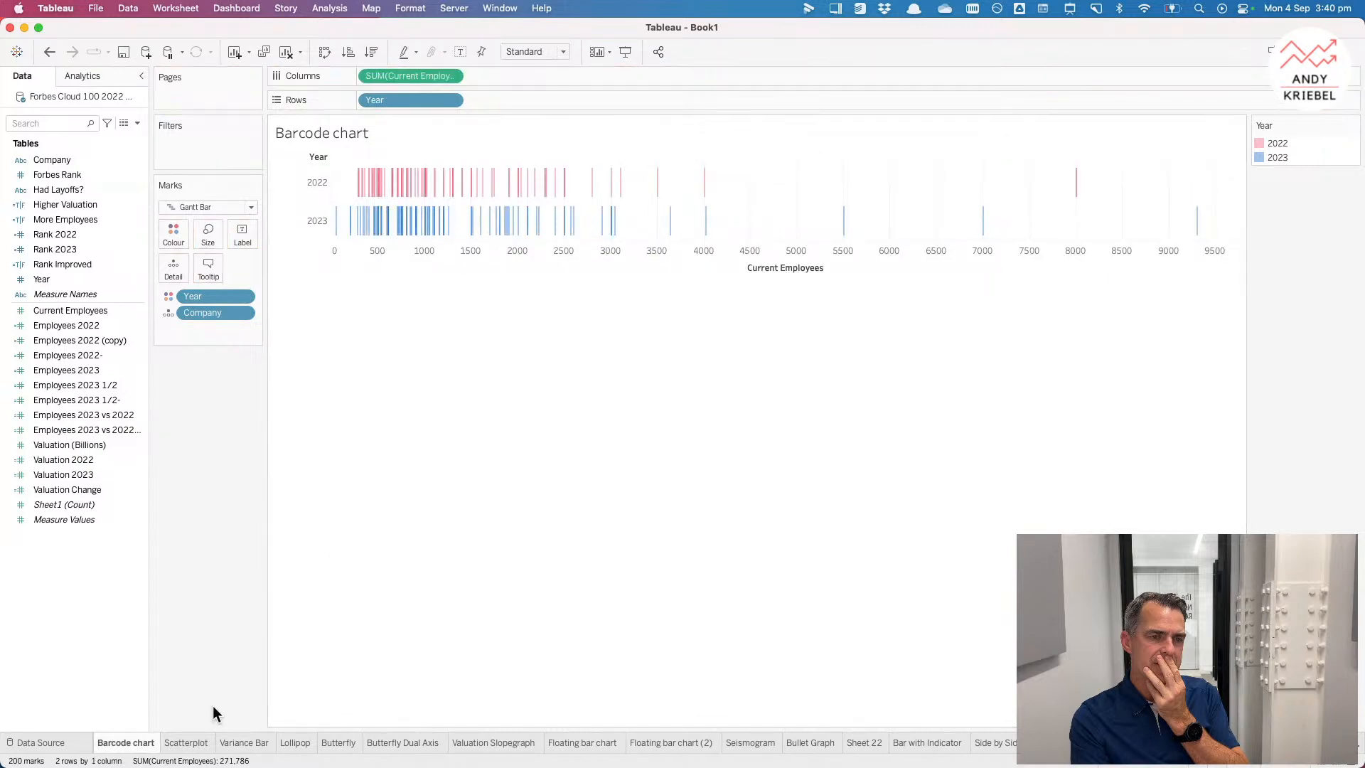
left_click(187, 742)
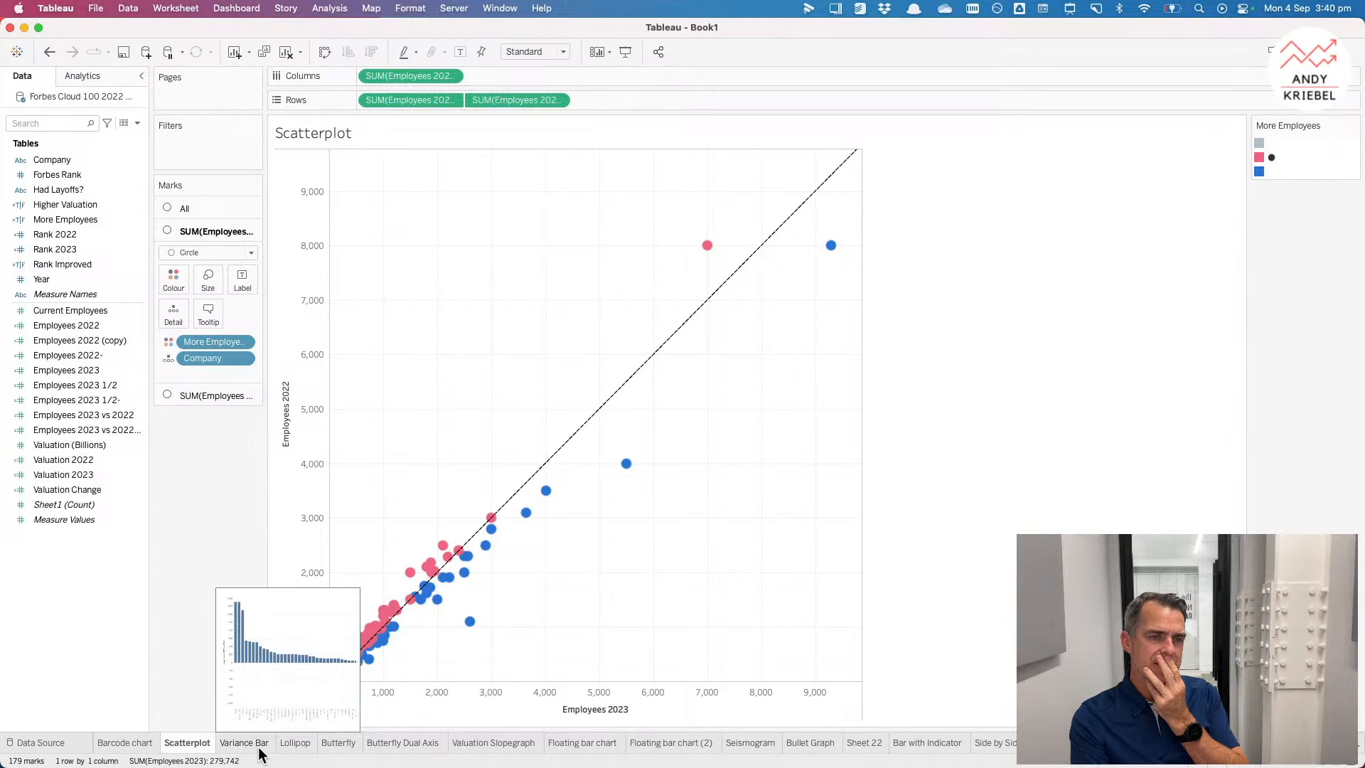
left_click(294, 747)
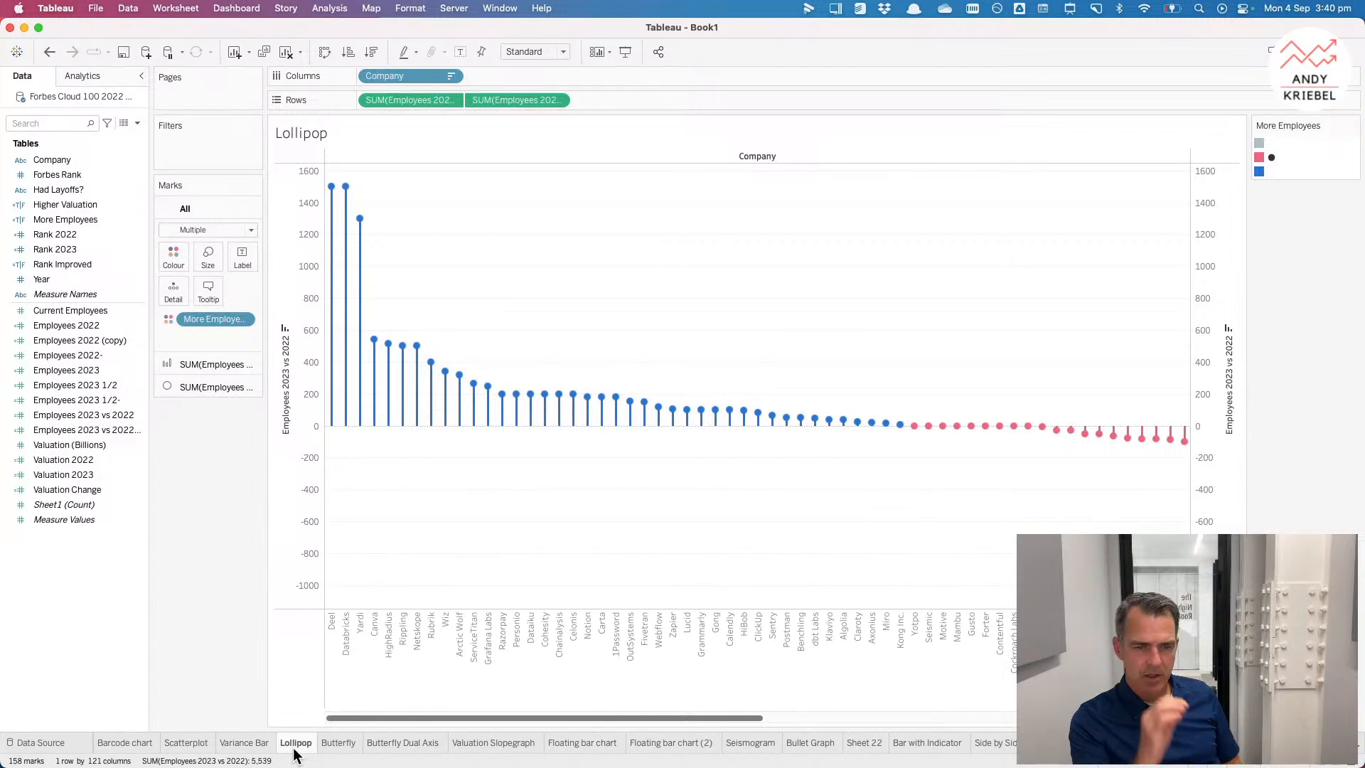
left_click(125, 743)
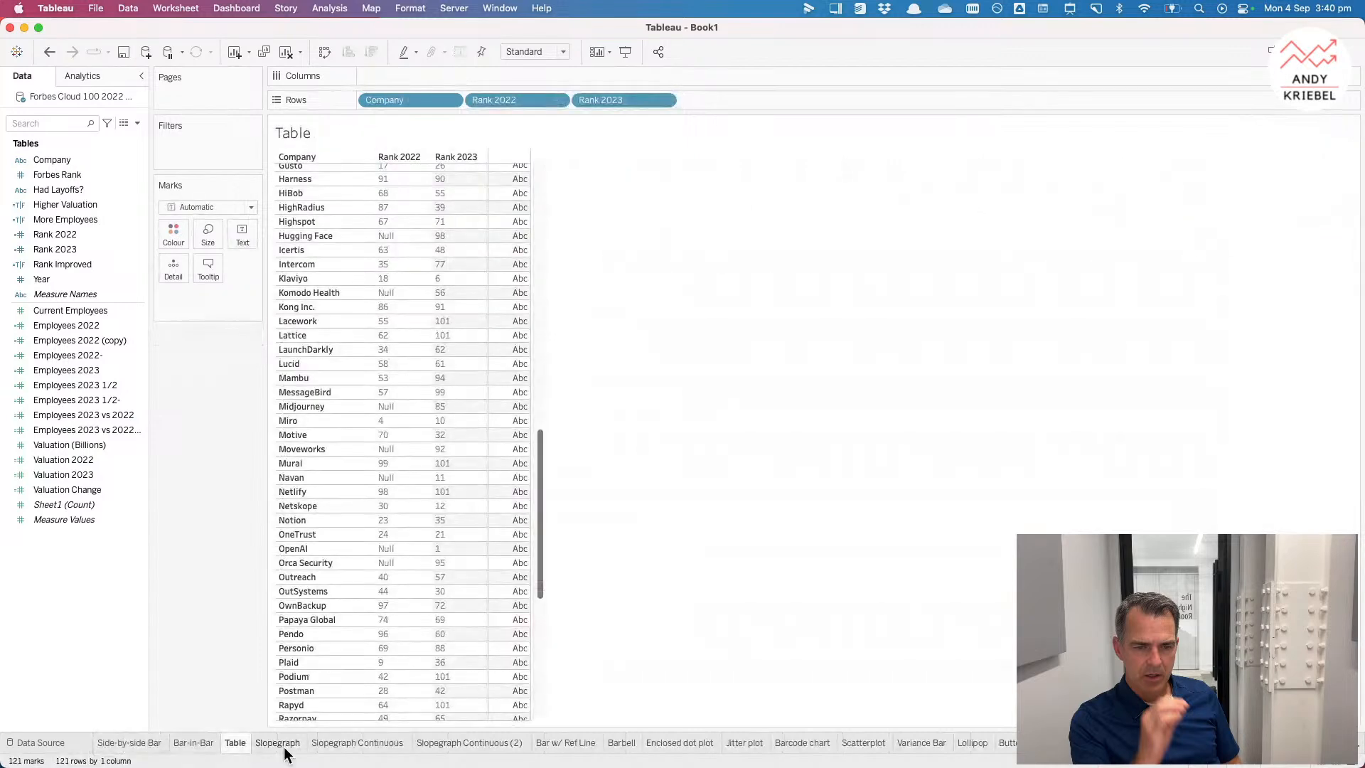
Step: On the Table sheet, show Employees 2022 as text beside each company's 2022 and 2023 ranks
mouse_move(285, 748)
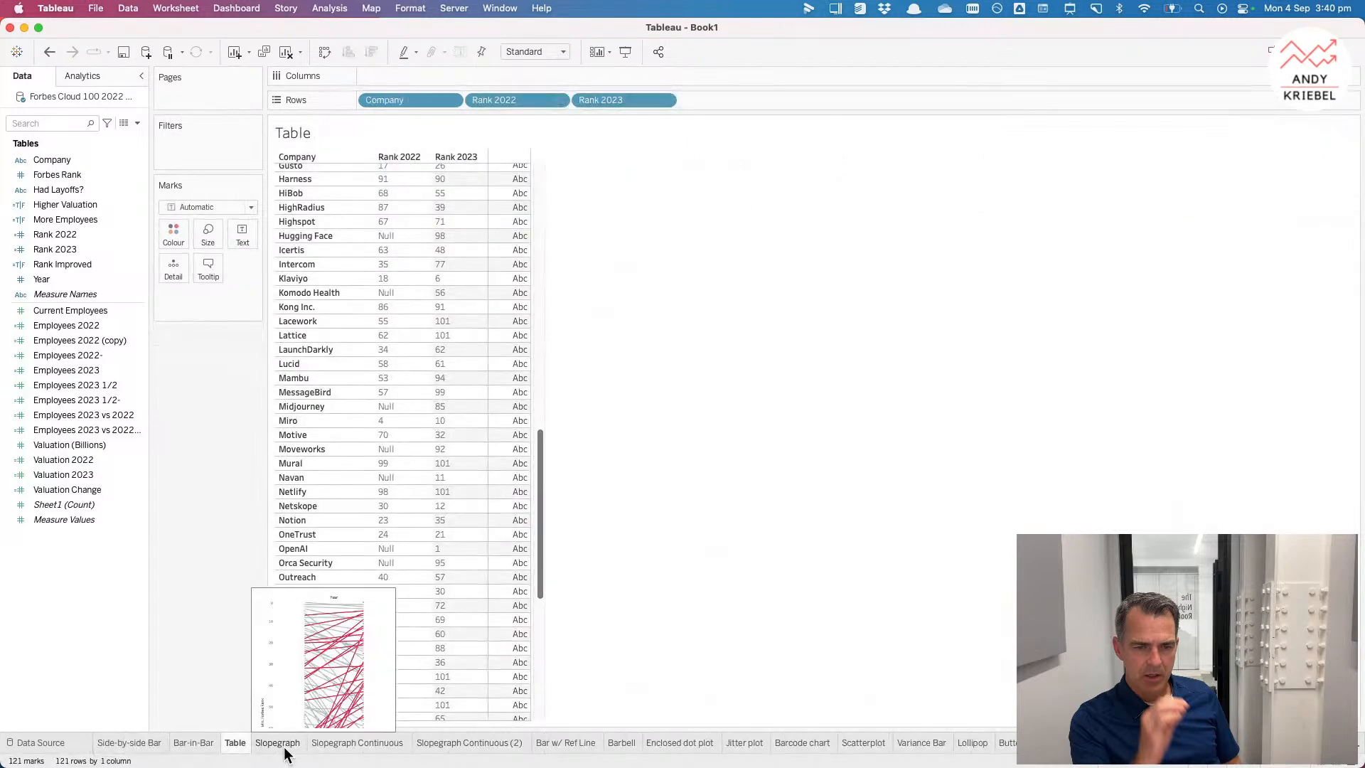
left_click(90, 327)
left_click_drag(88, 325, 498, 306)
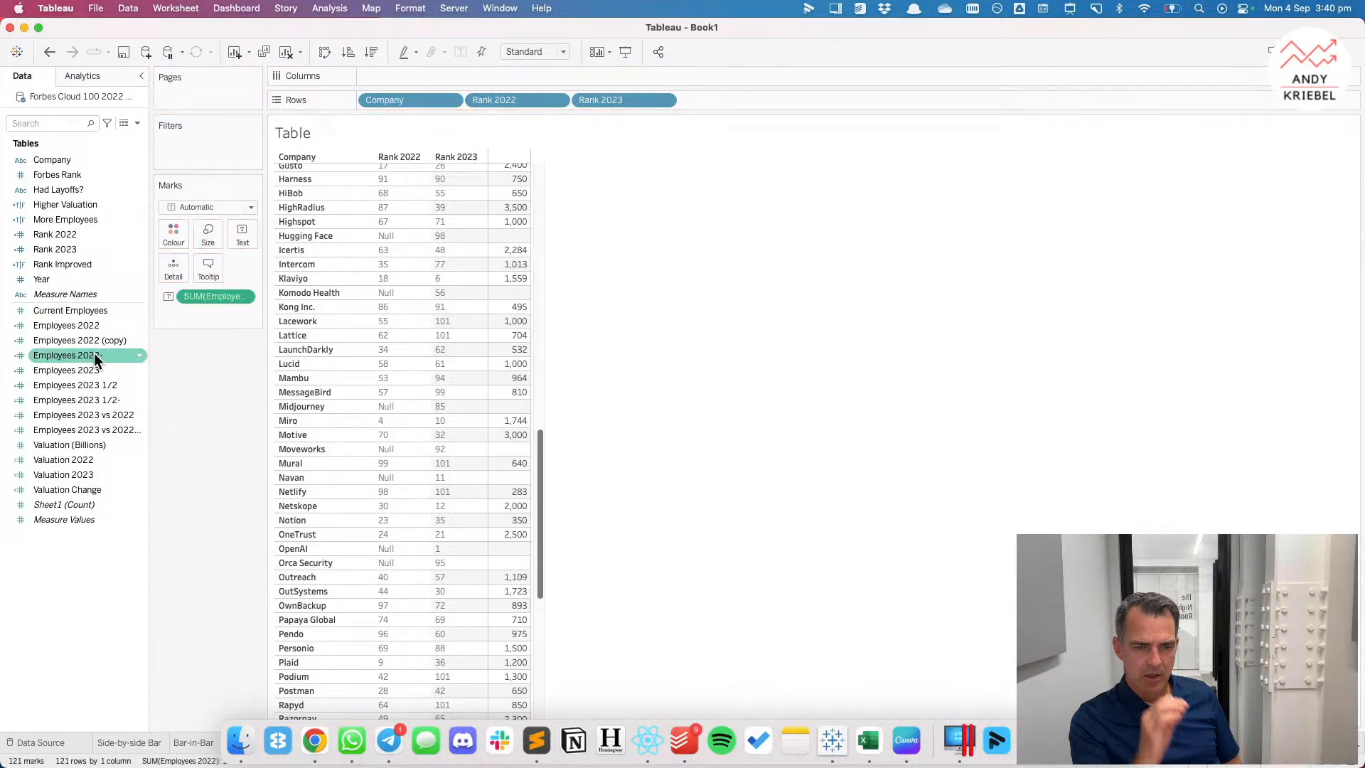
Step: Show Employees 2022 and Employees 2023 as two measure value columns beside each company's ranks in the table
left_click(137, 354)
left_click_drag(136, 354, 600, 420)
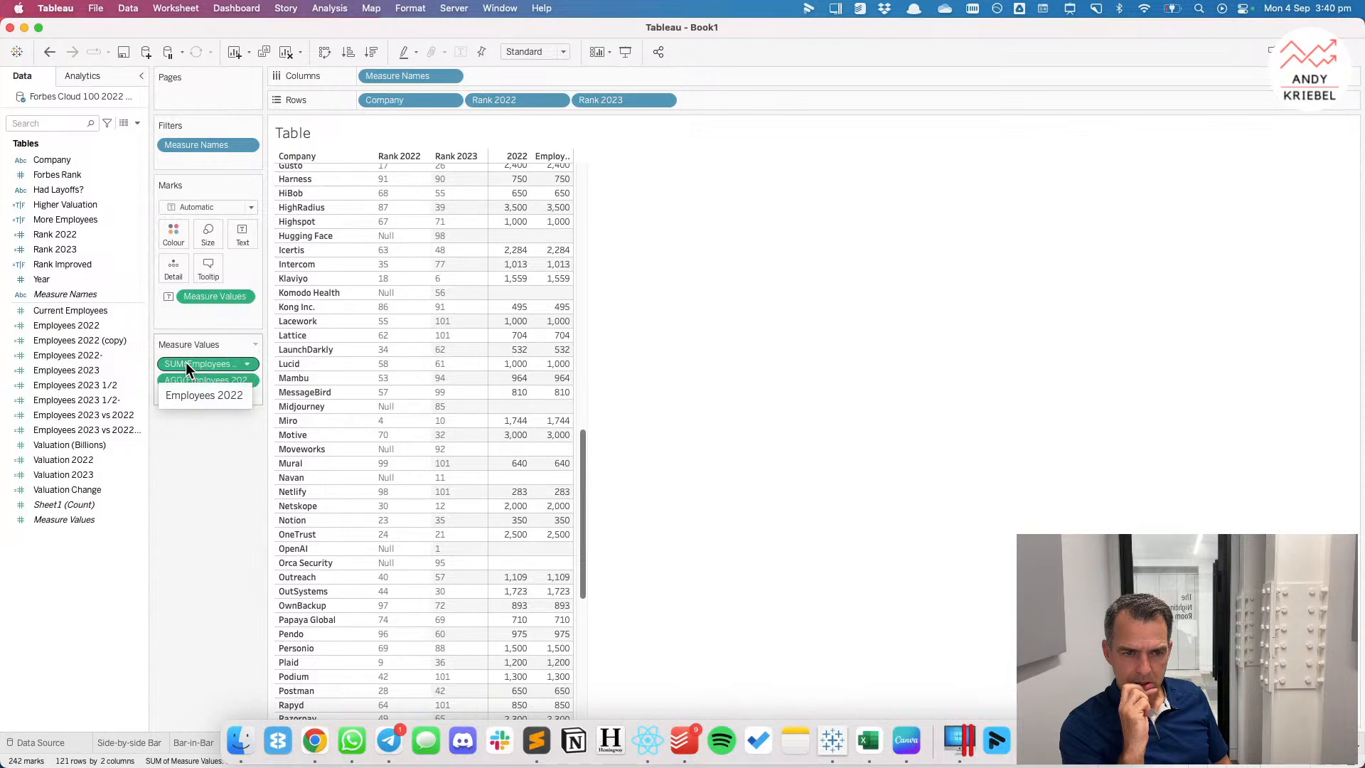
left_click(86, 370)
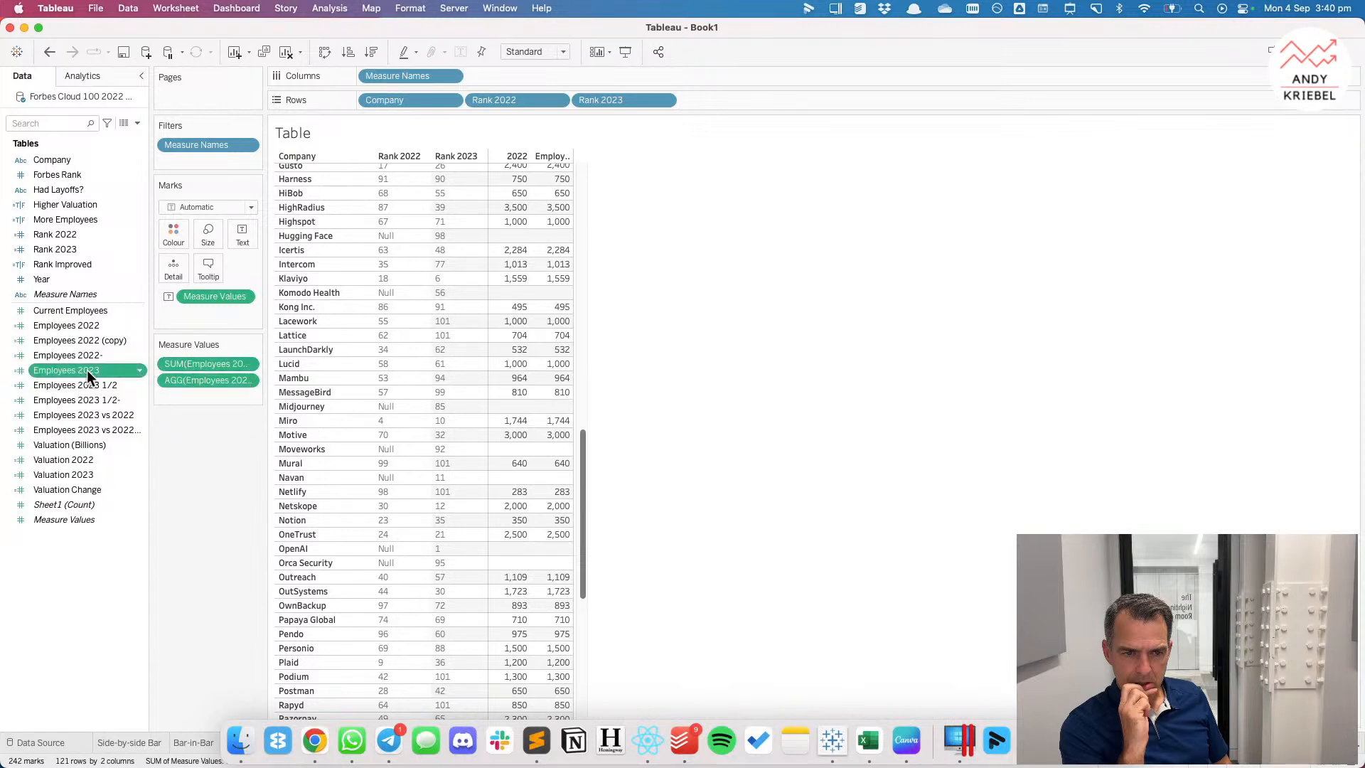
left_click_drag(87, 370, 208, 380)
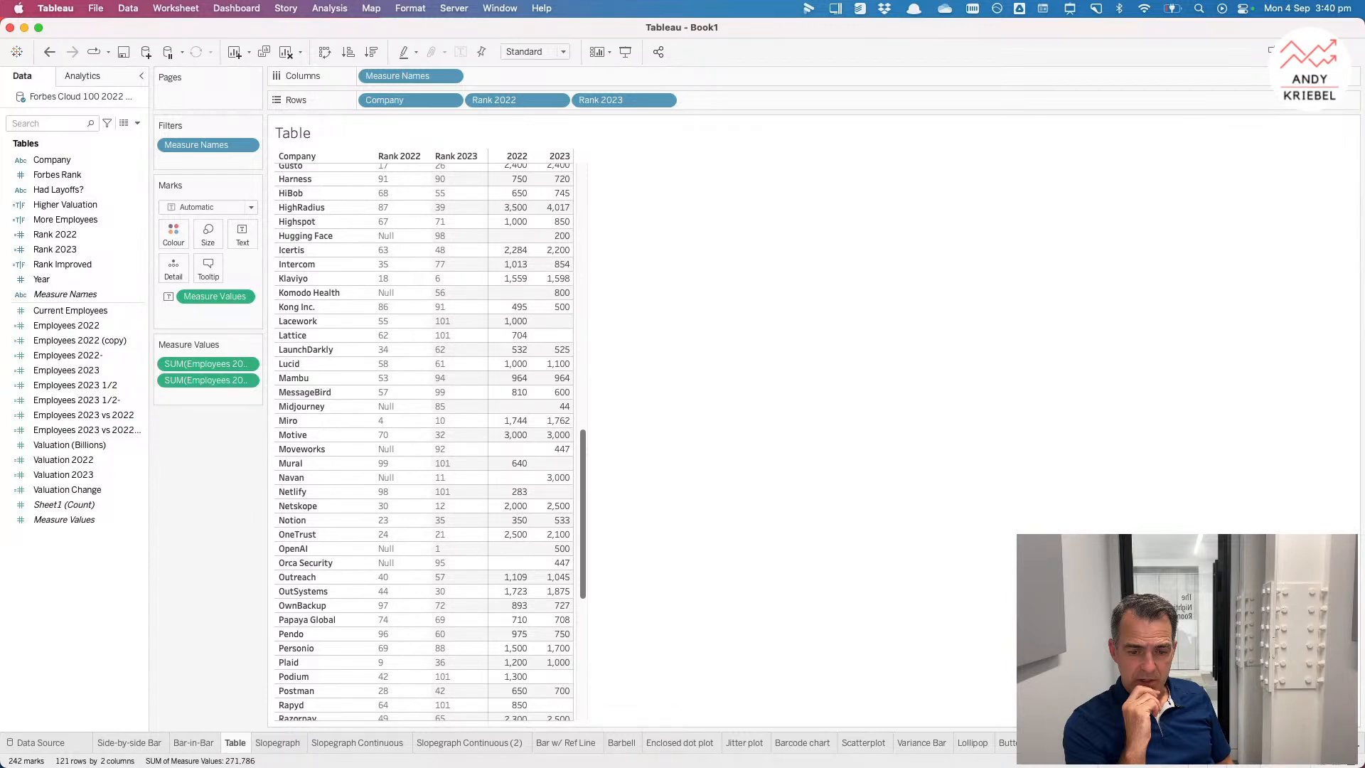
Step: Review all sheets in the sheet sorter and the scatter sketch in the drawing window
left_click(1317, 764)
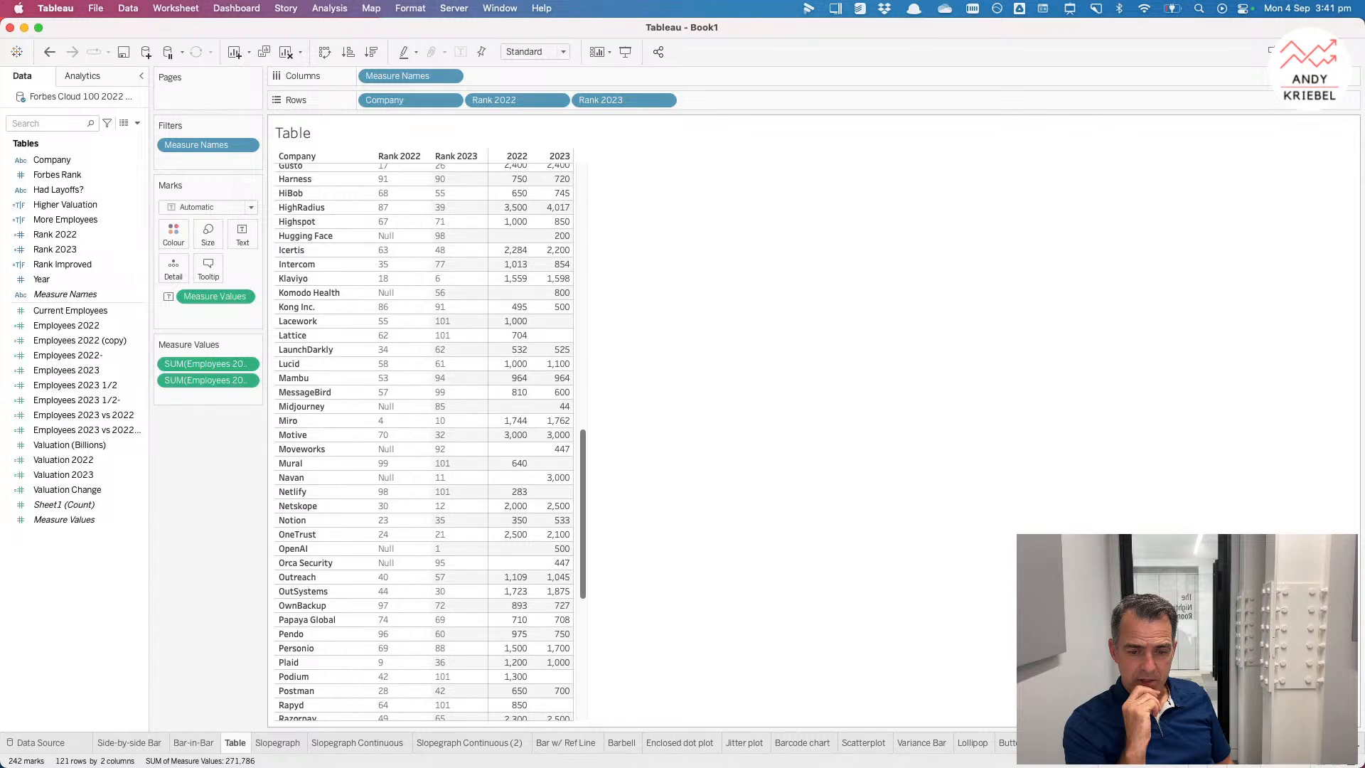
left_click(1324, 764)
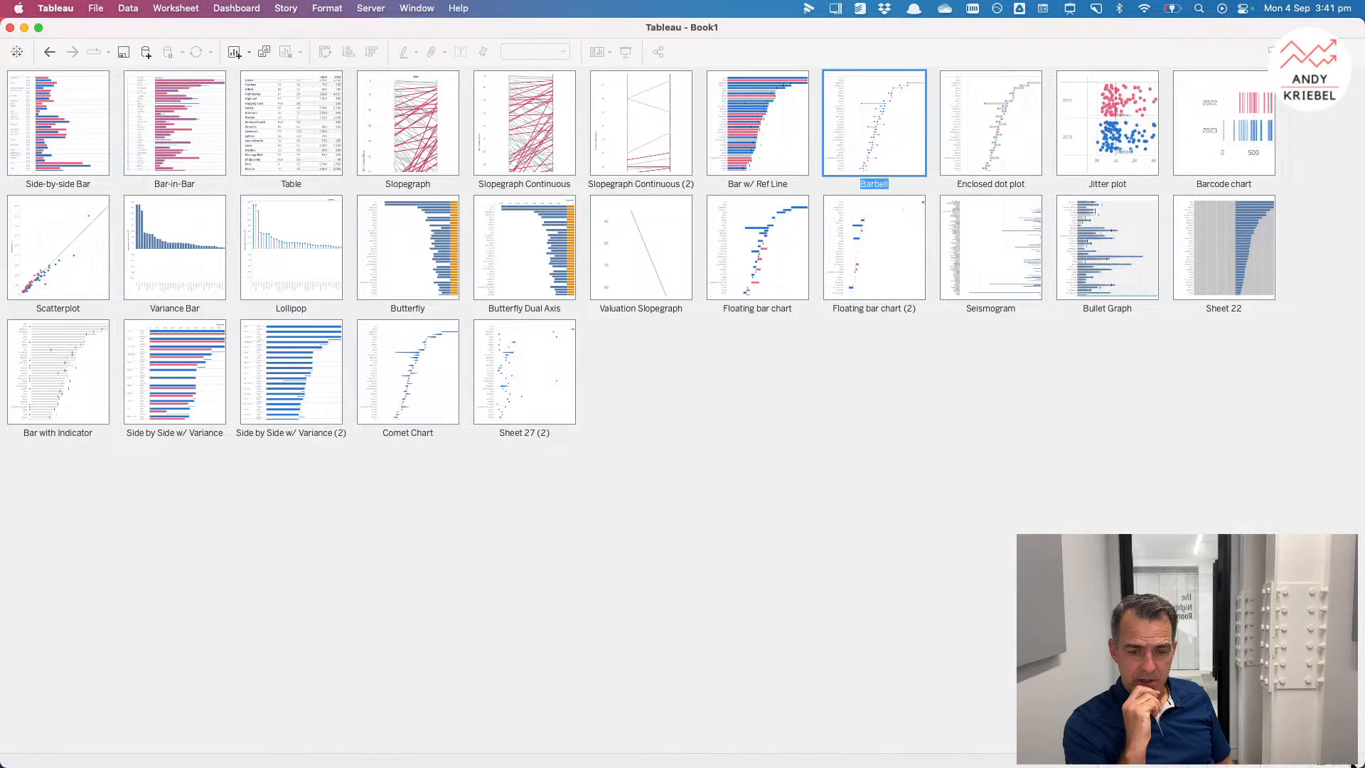
left_click(1323, 765)
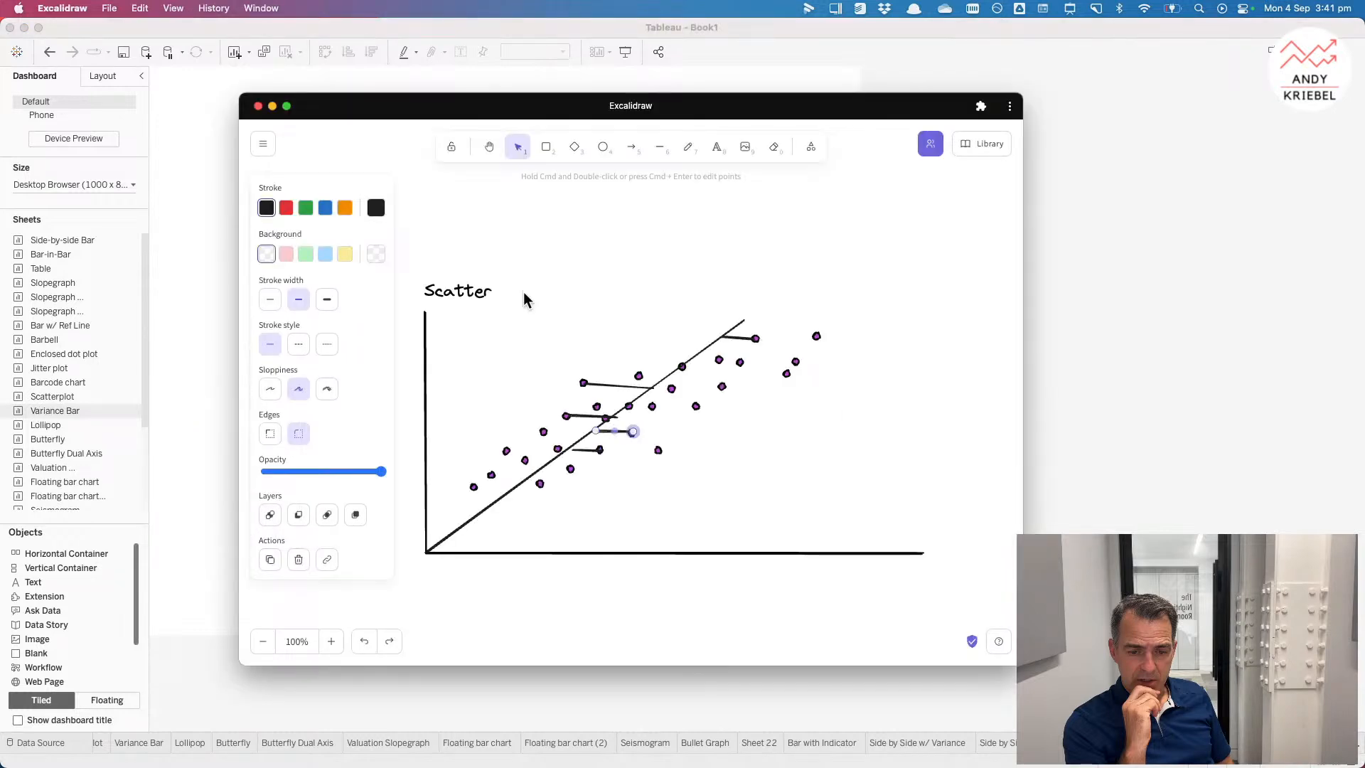
scroll(742, 421, "right", 2)
scroll(742, 421, "left", 2)
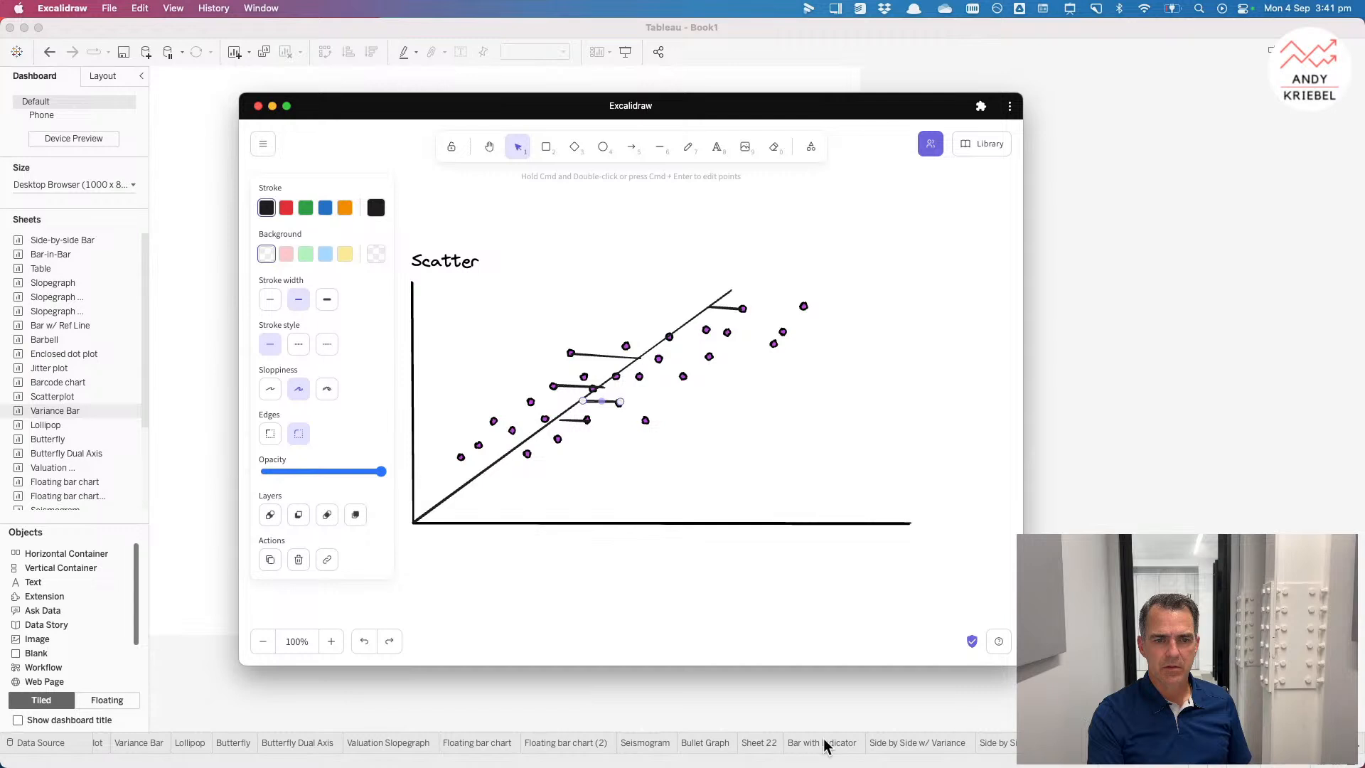
Step: Rename Sheet 22 as Bullet Graph % Change
left_click(768, 743)
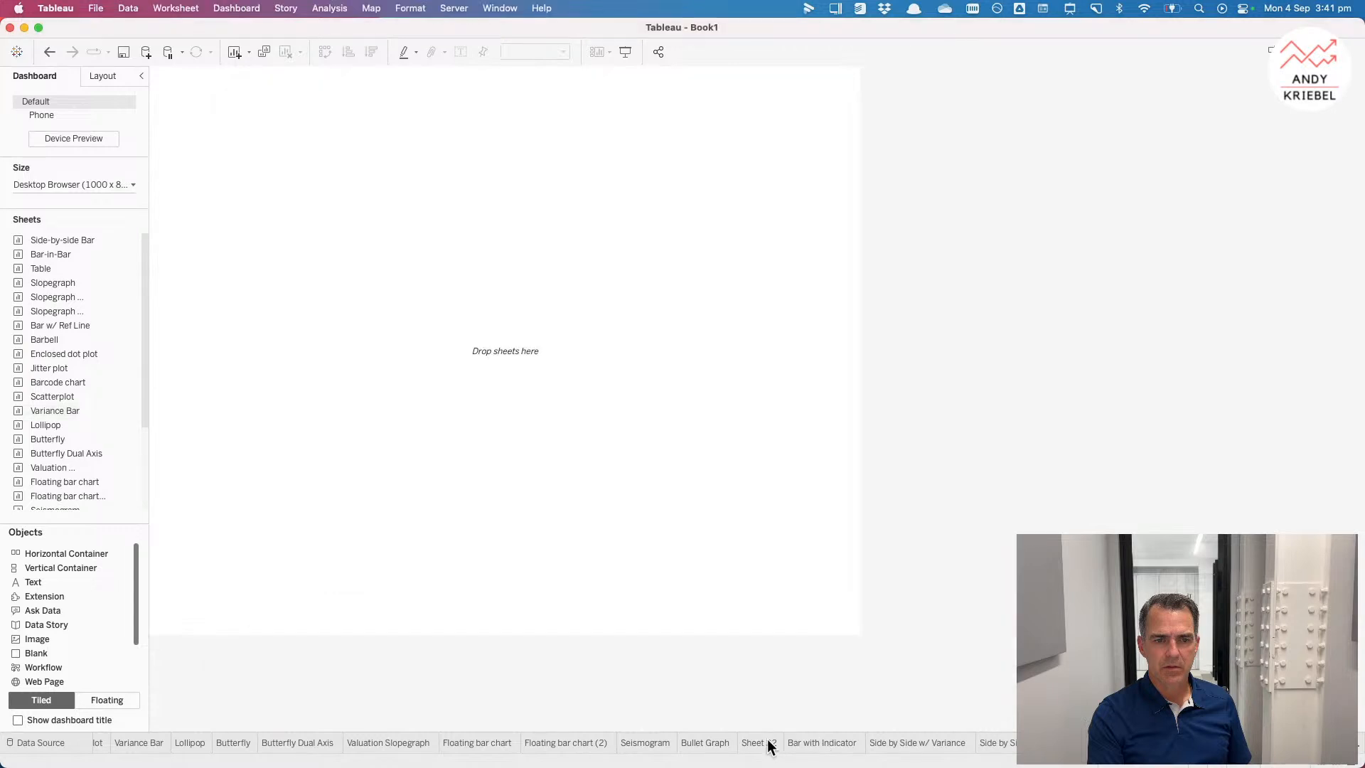
double_click(768, 744)
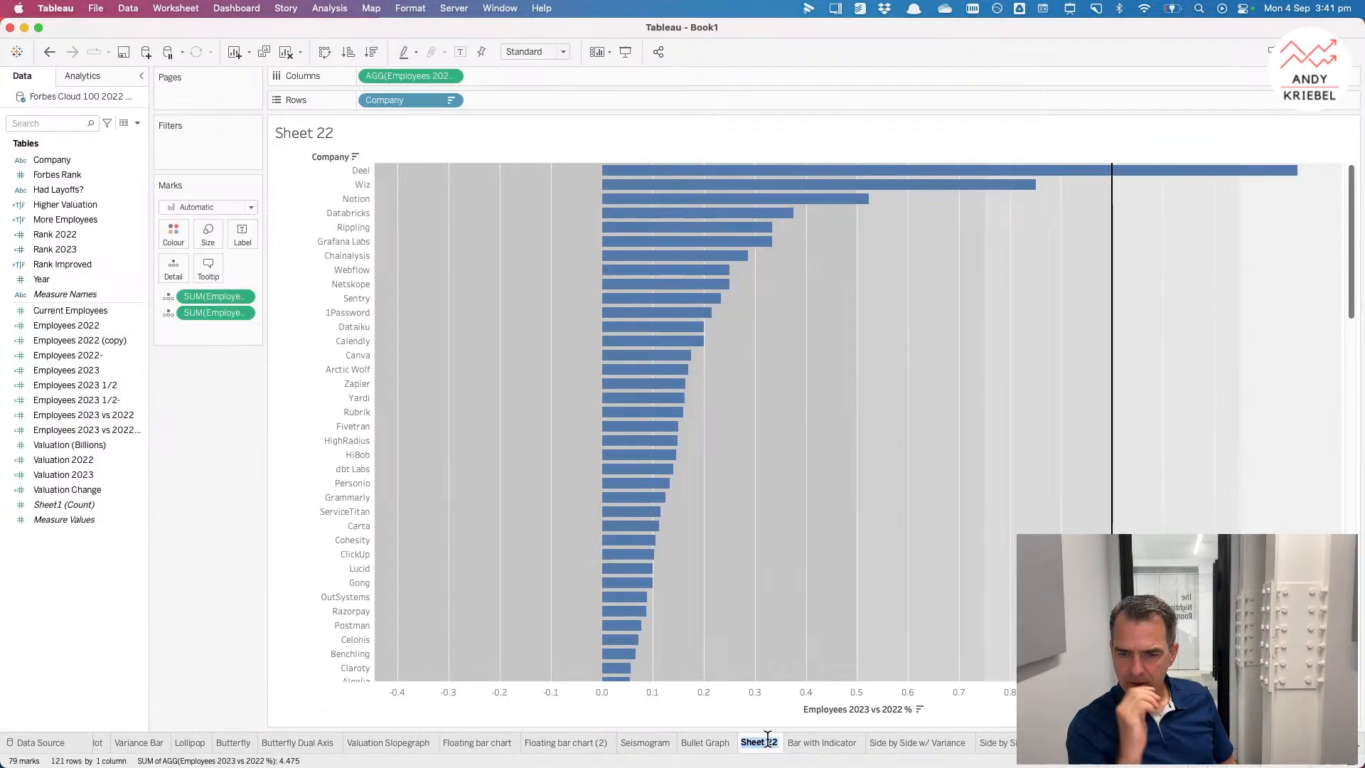
type("Bullet")
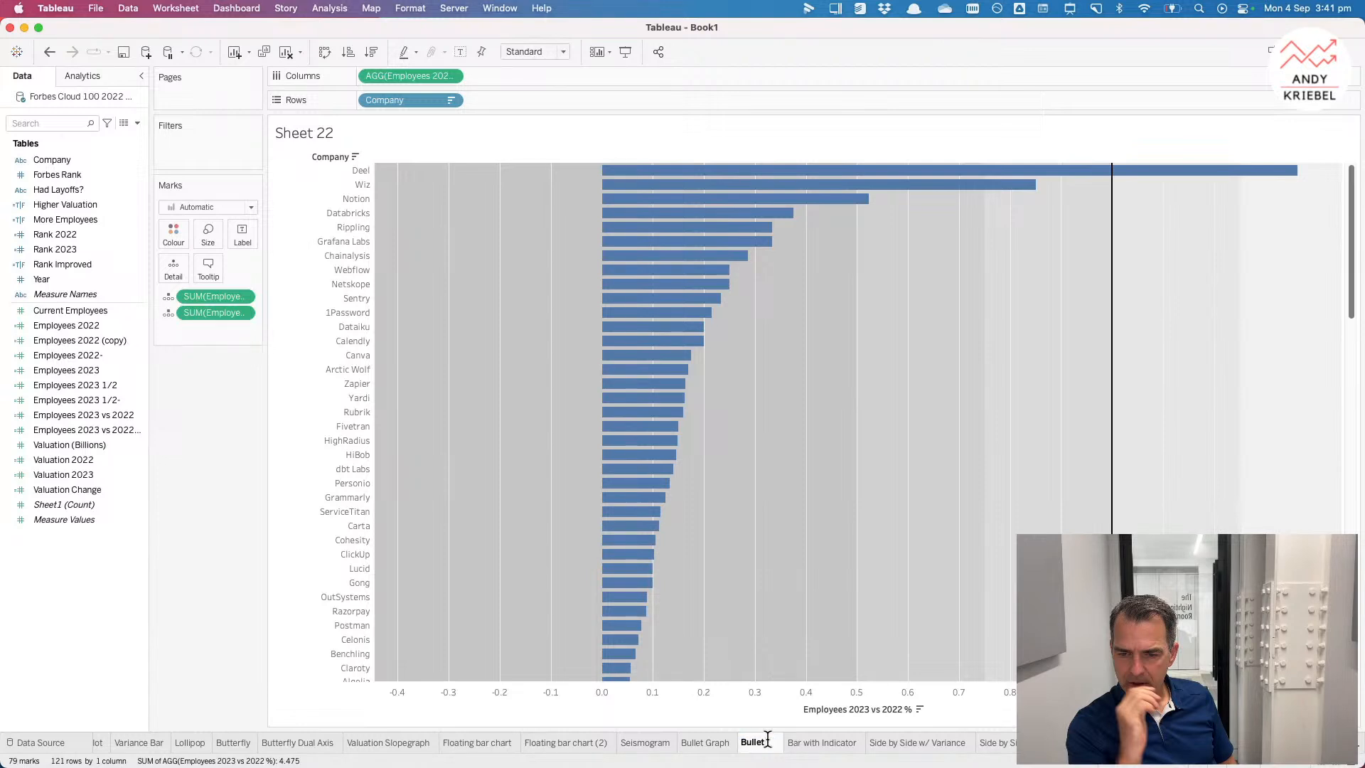
type(" Graph")
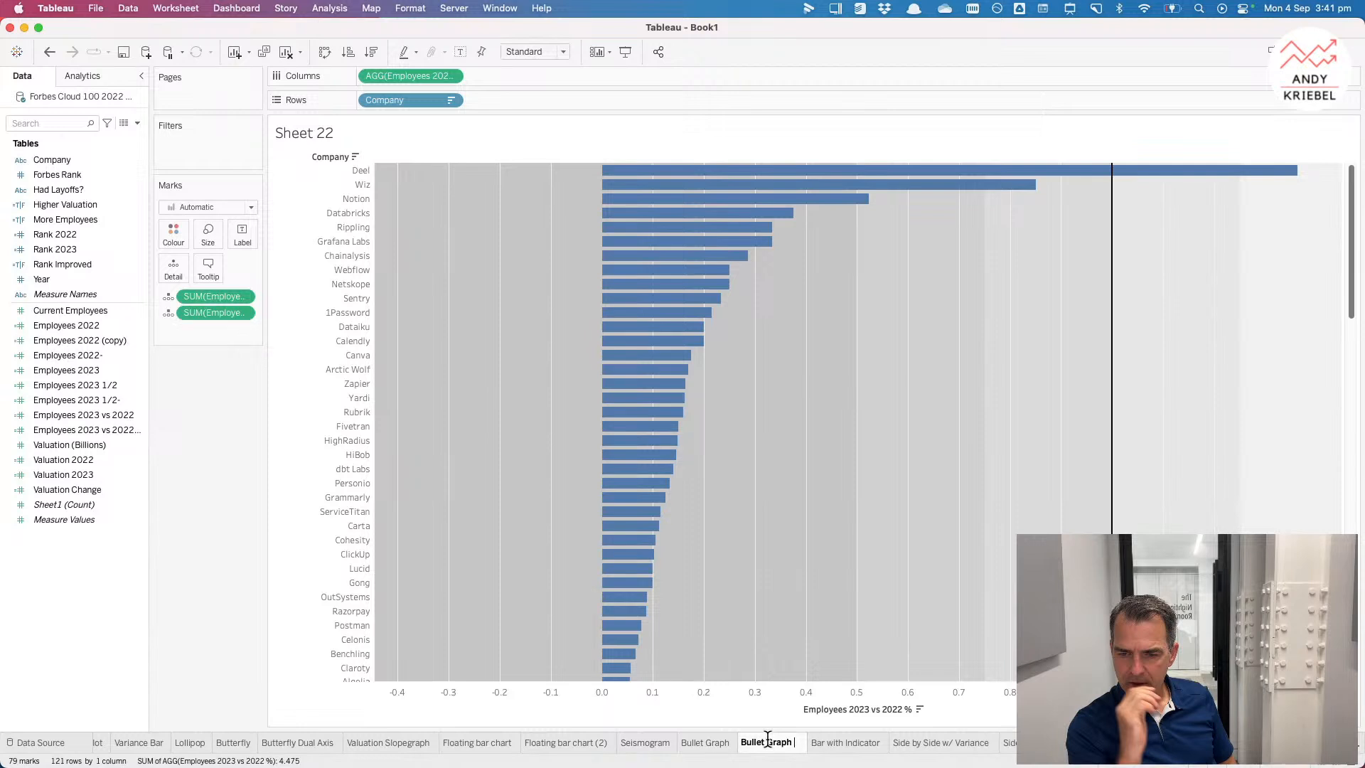
type(" % Change")
key("Return")
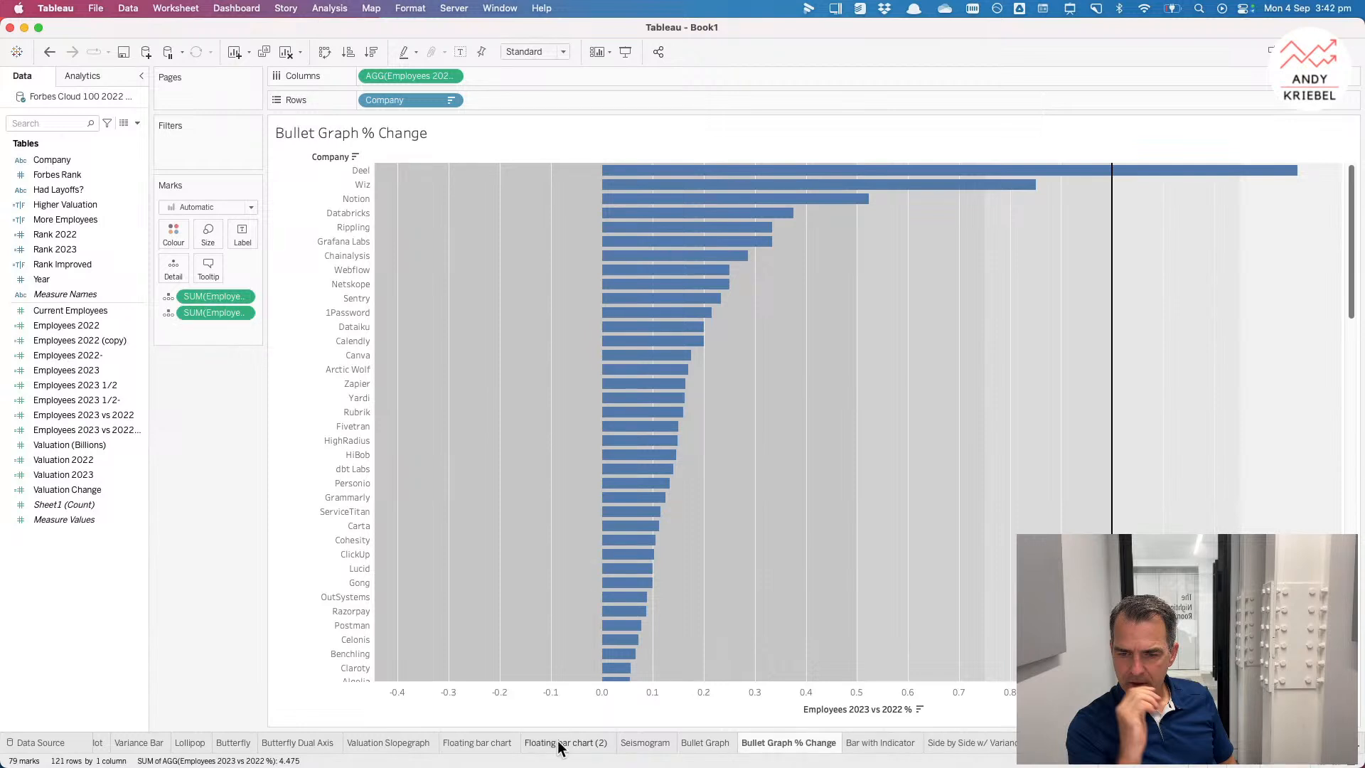
left_click(561, 743)
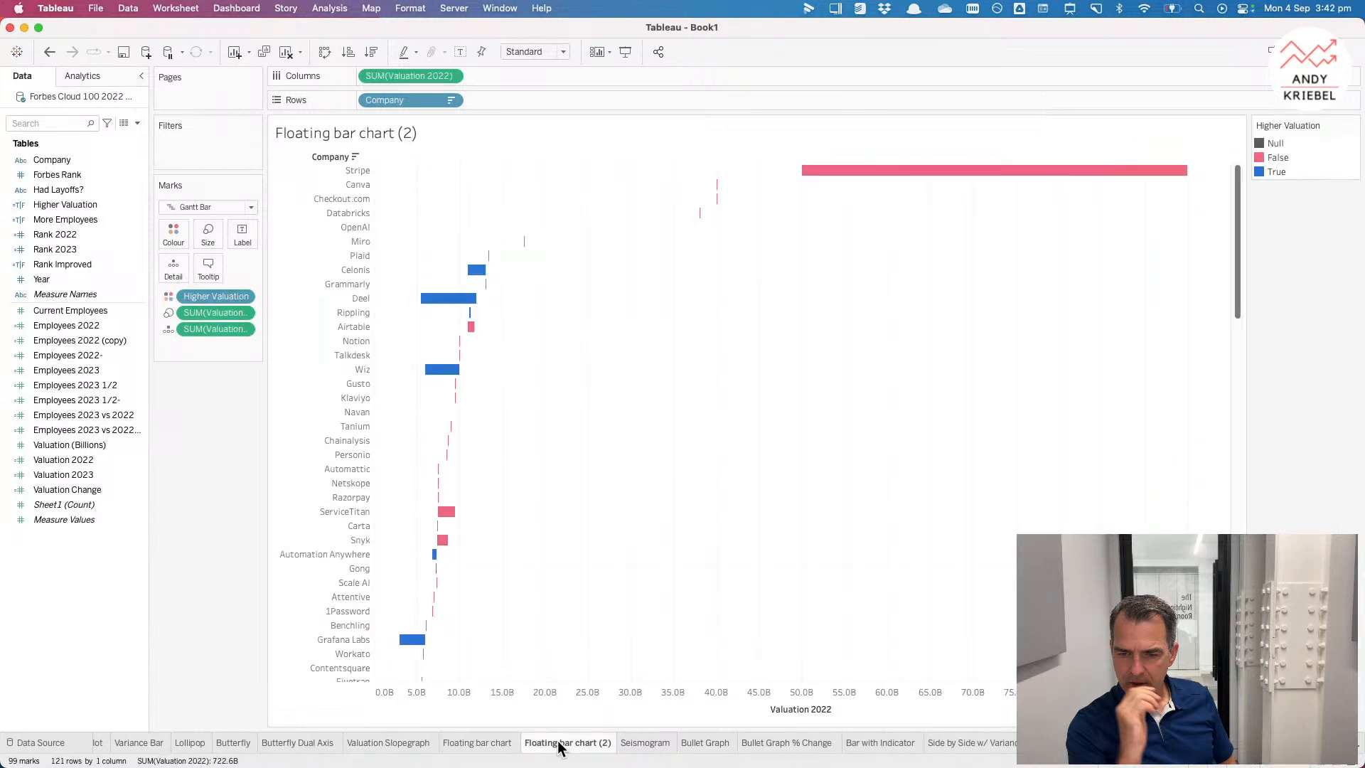
left_click(504, 743)
double_click(495, 742)
key("Right")
key("Return")
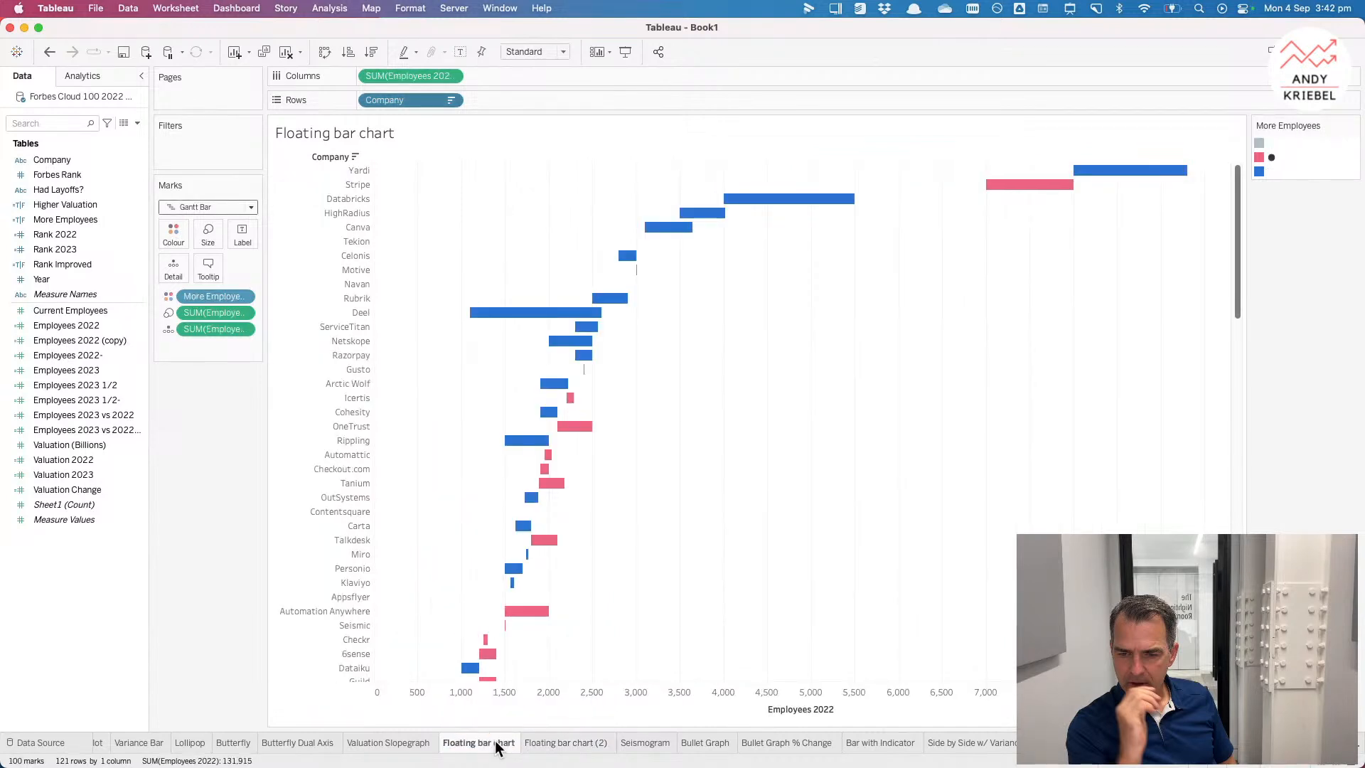
Step: Rename Floating bar chart (2) as Floating bar chart valuation
double_click(569, 748)
key("Right")
key("BackSpace")
key("BackSpace")
key("BackSpace")
type("valuation")
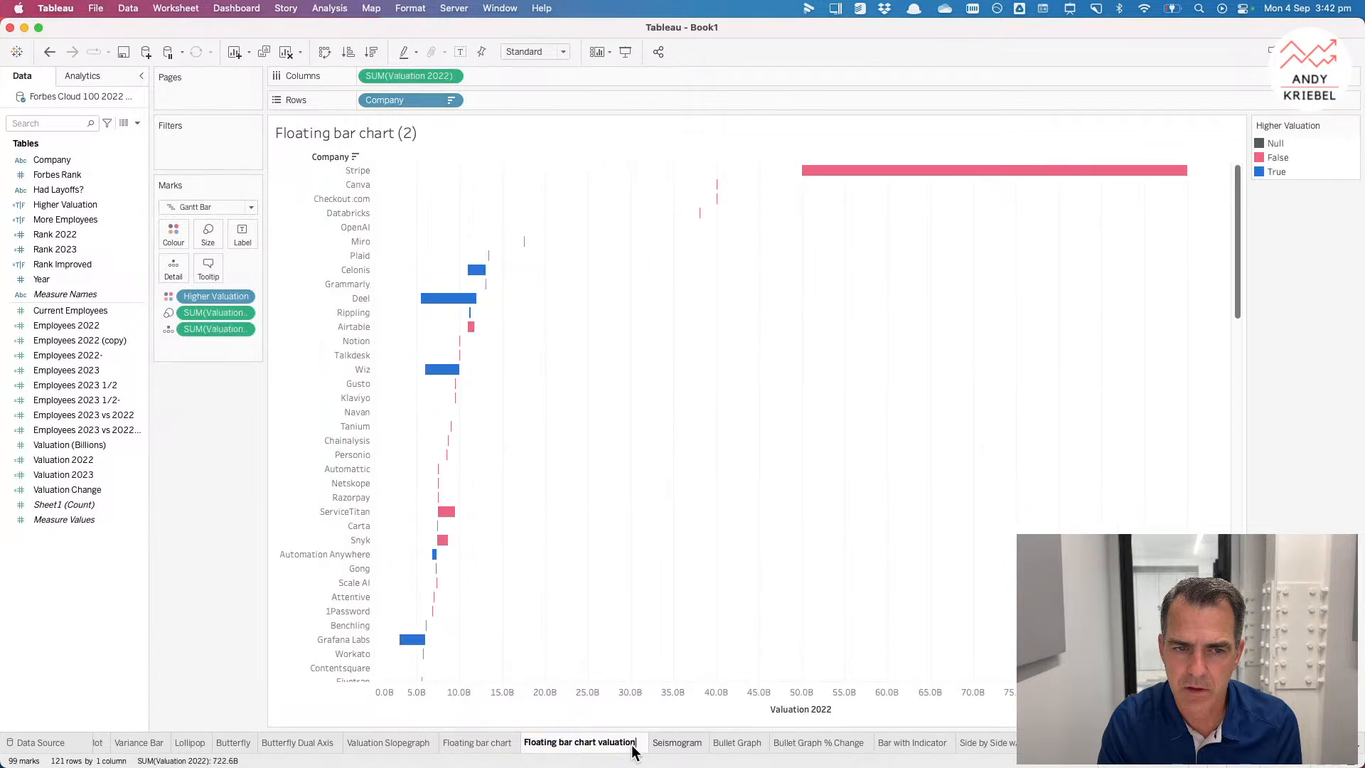
key("Return")
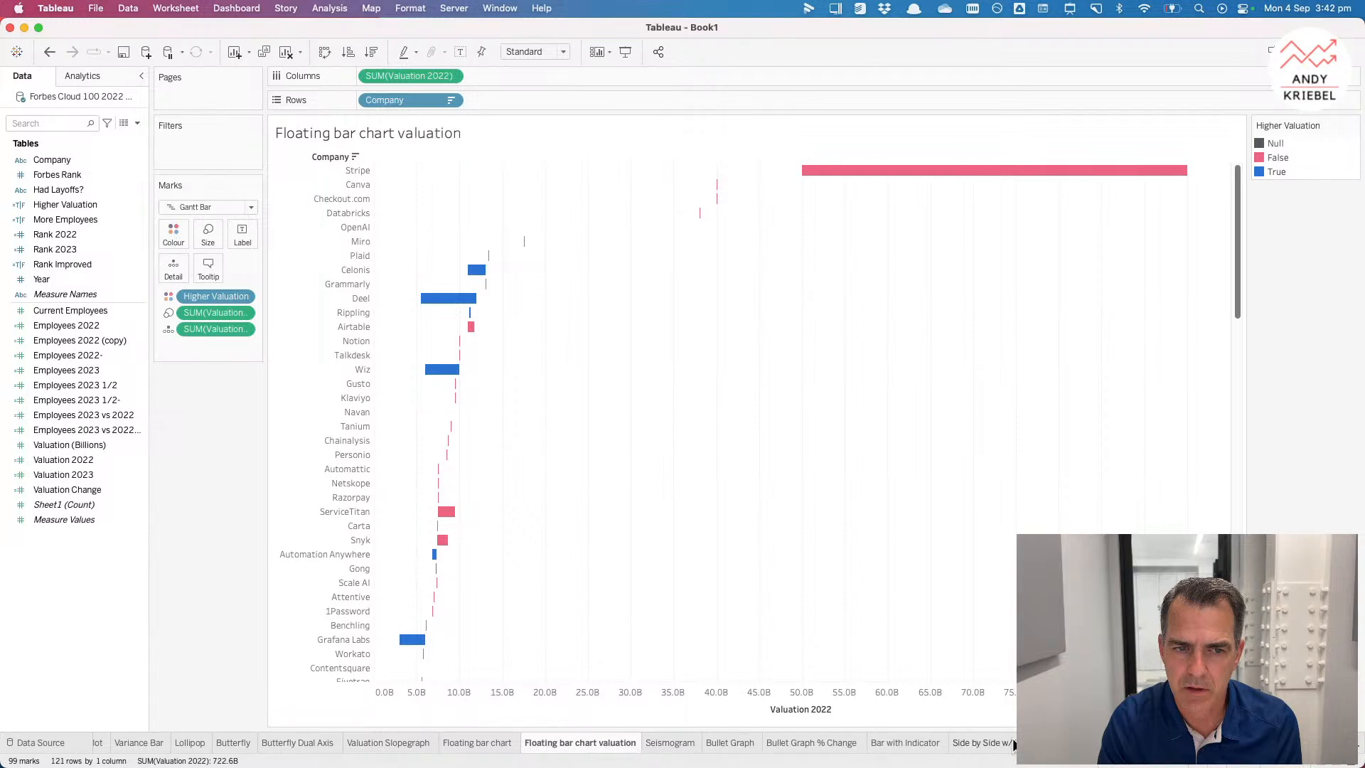
Step: Rename the Side by Side w/ Variance (2) sheet as 2023 w/ variance
left_click(989, 743)
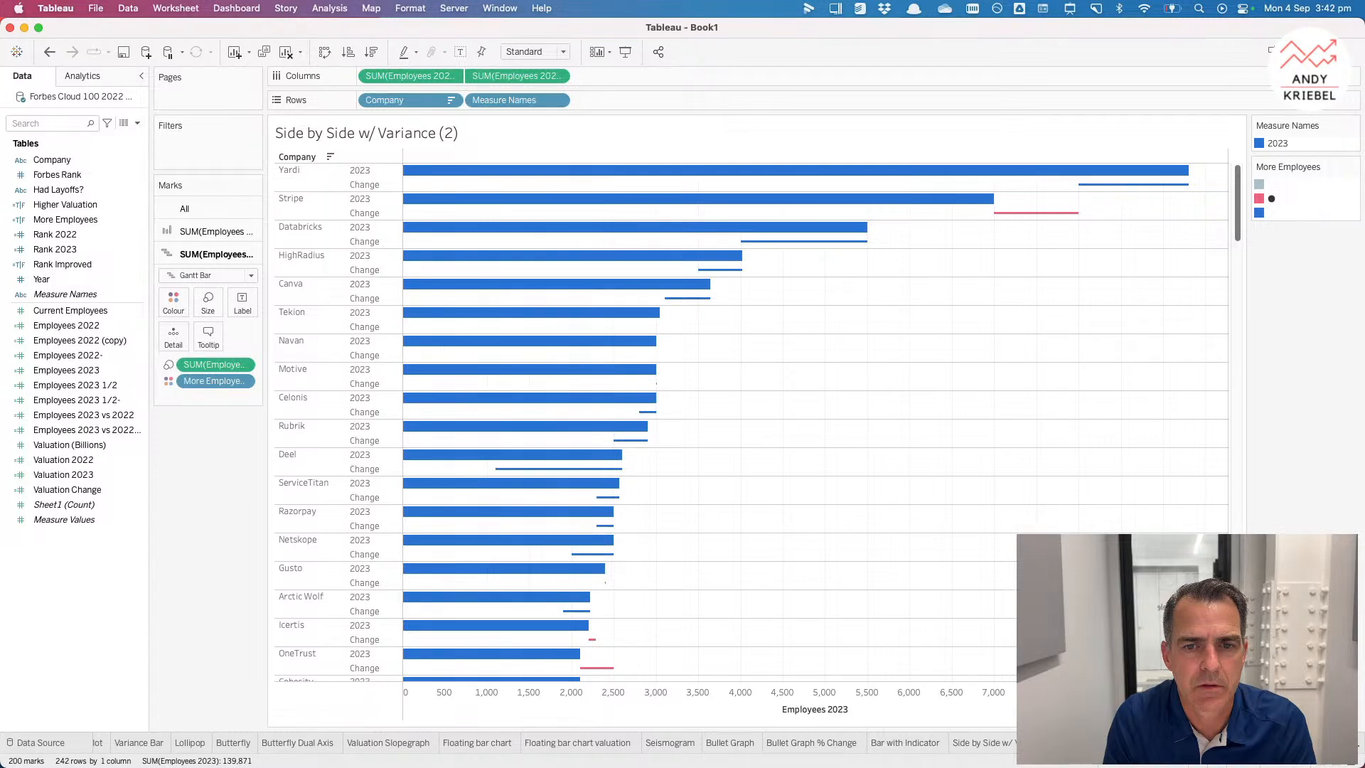
left_click(975, 743)
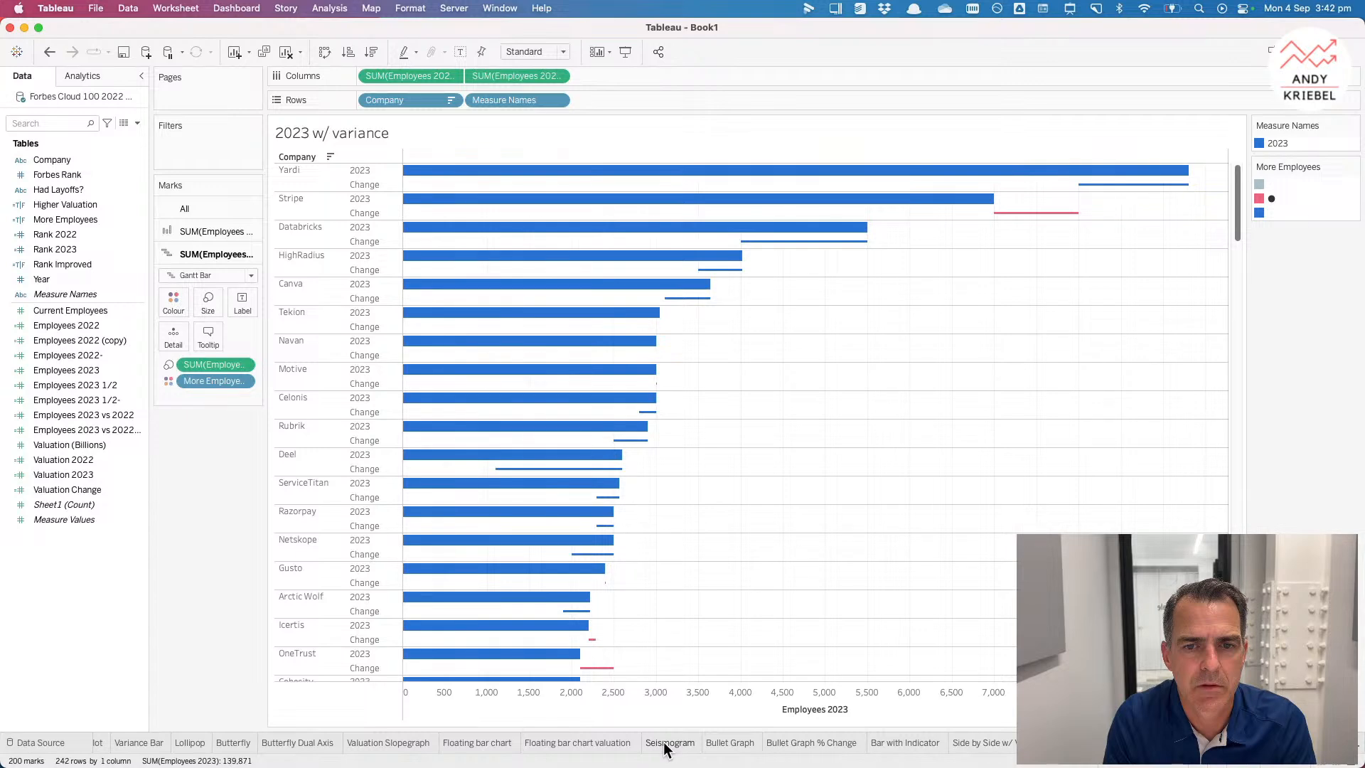
Step: Duplicate the Scatterplot sheet
scroll(232, 746, "left", 5)
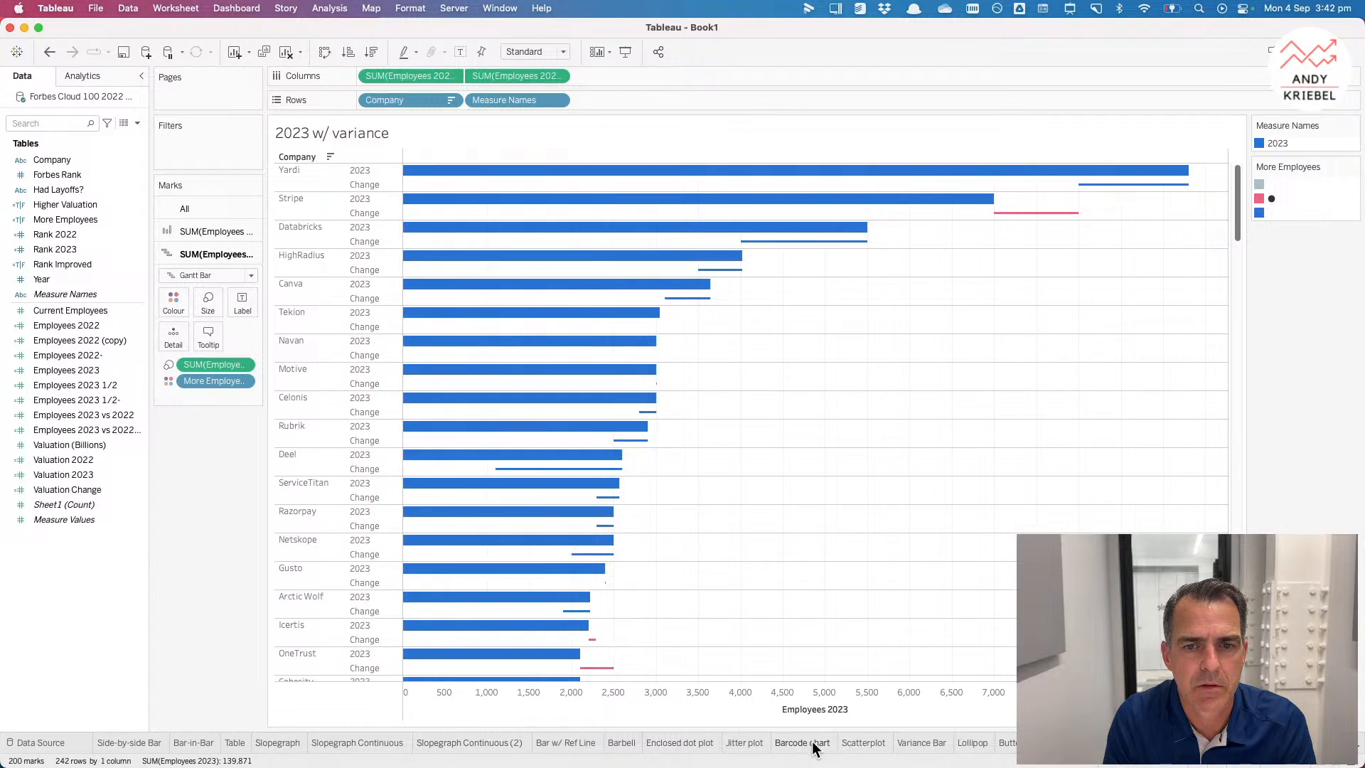
right_click(881, 746)
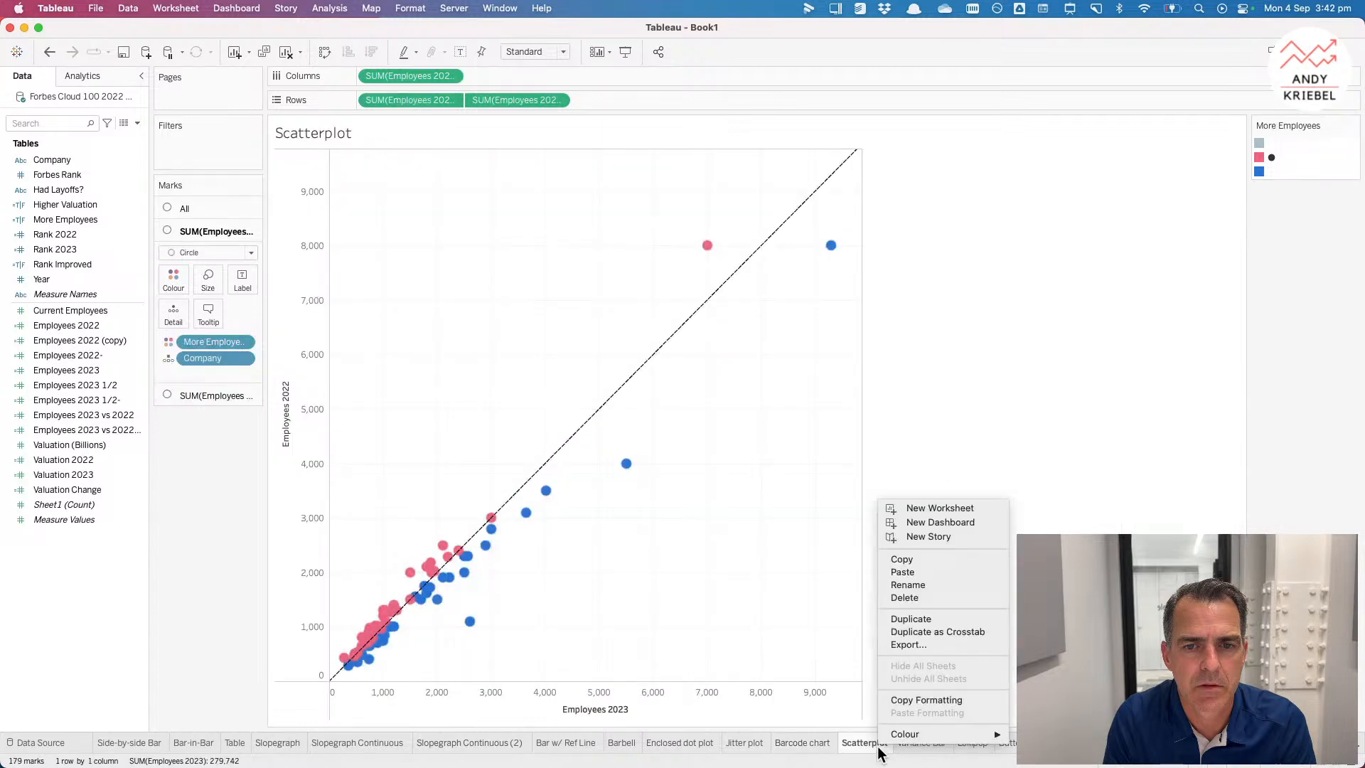
left_click(916, 620)
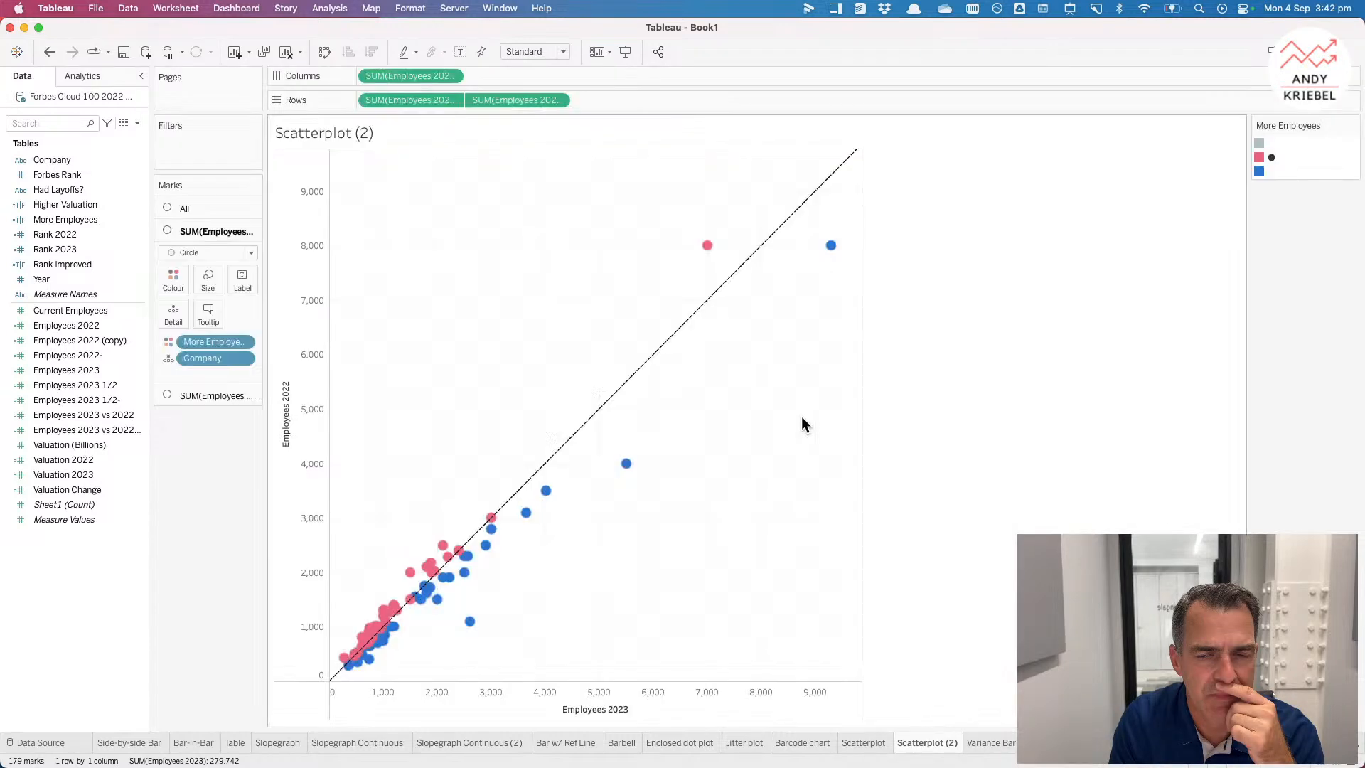
mouse_move(675, 336)
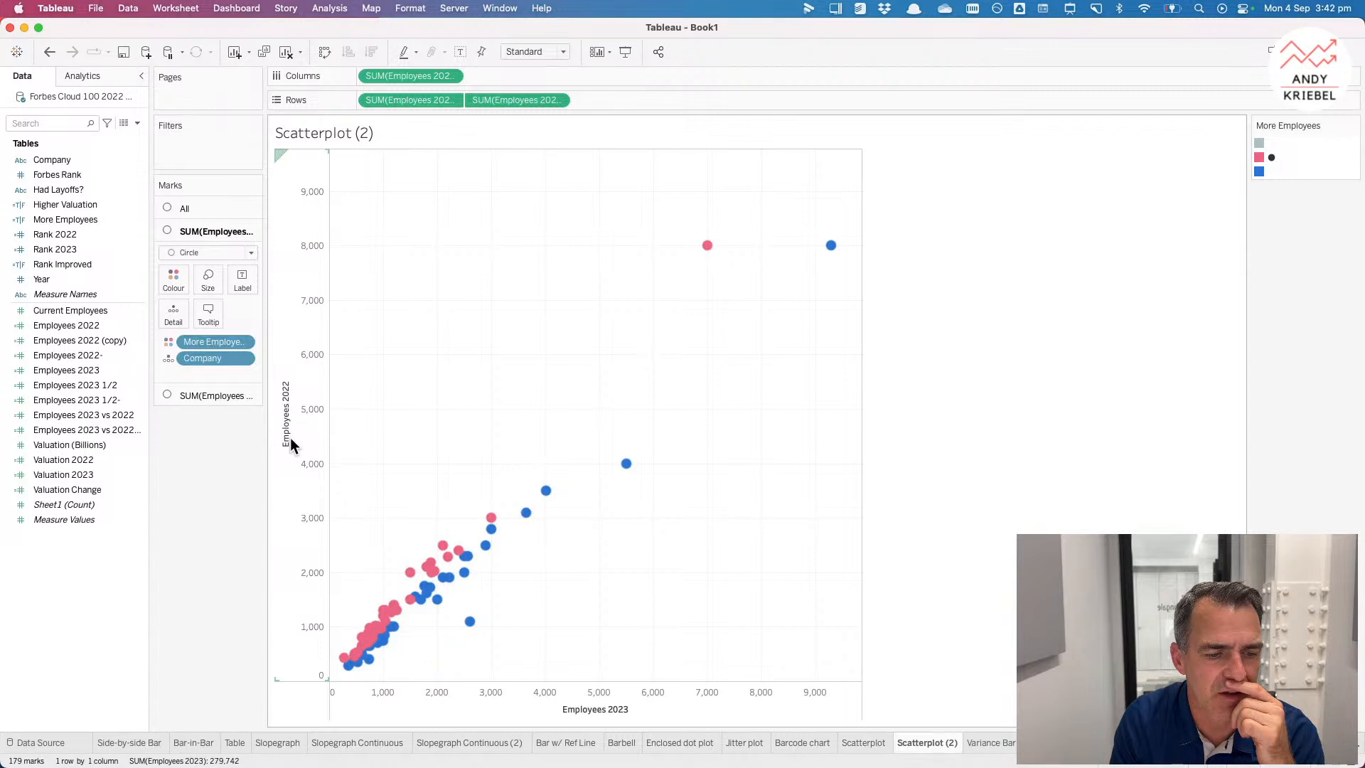
Step: Try shrinking the marks of the second Employees measure on the duplicated scatterplot
left_click(207, 397)
left_click(175, 306)
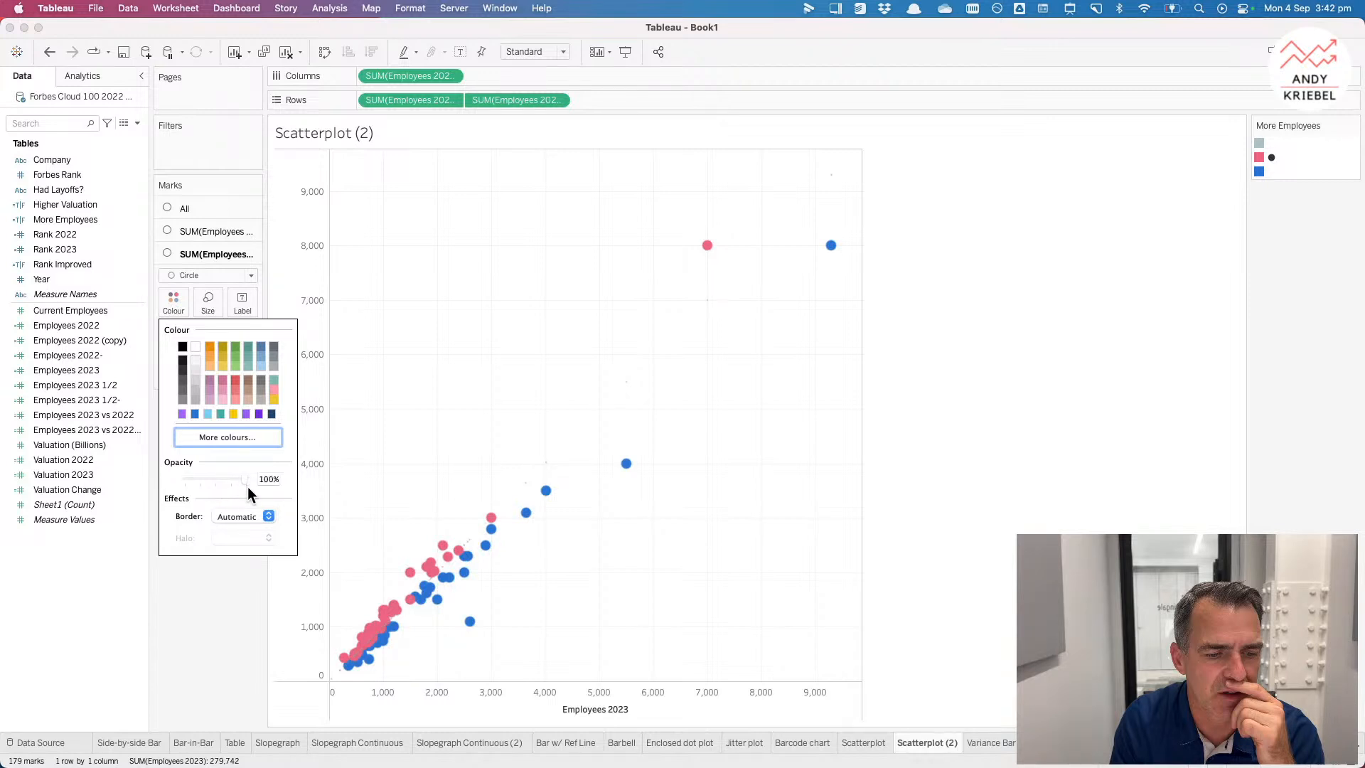
left_click(208, 302)
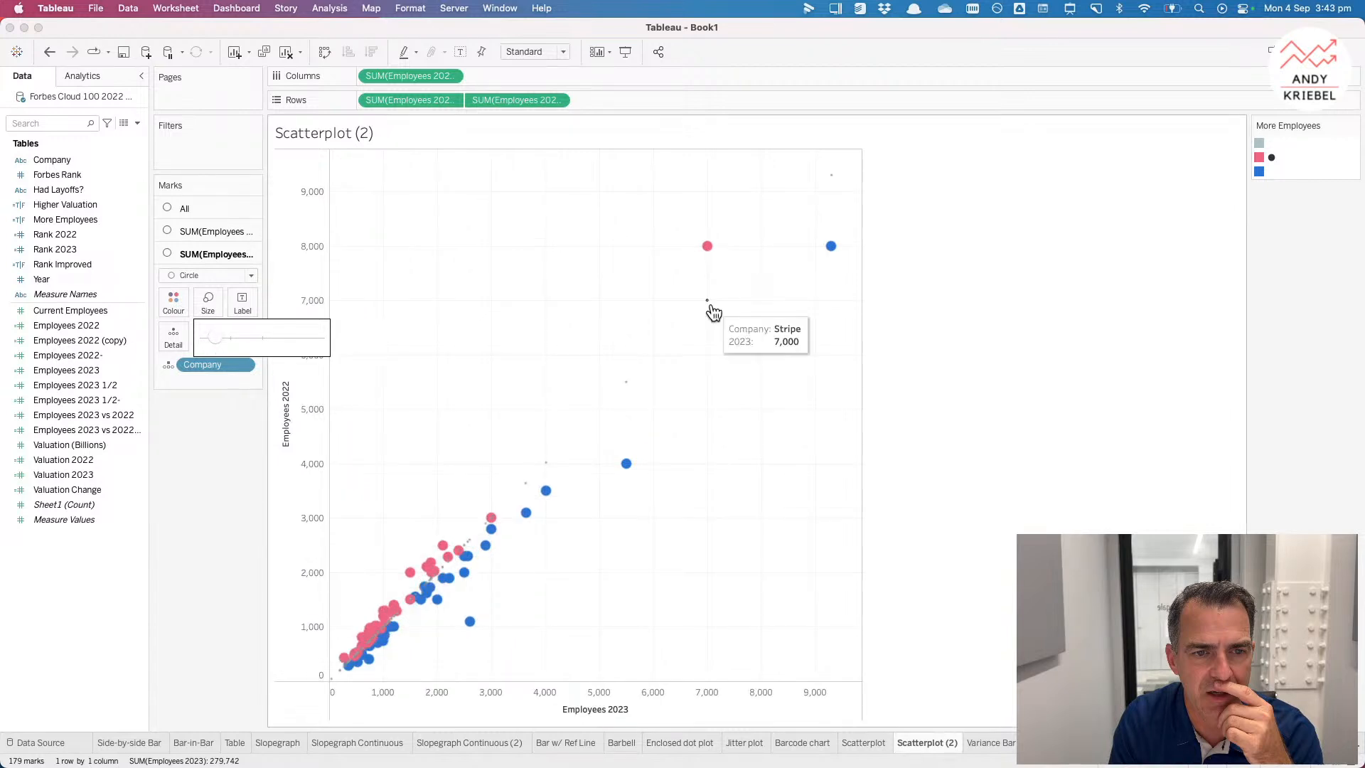
mouse_move(706, 249)
mouse_move(708, 303)
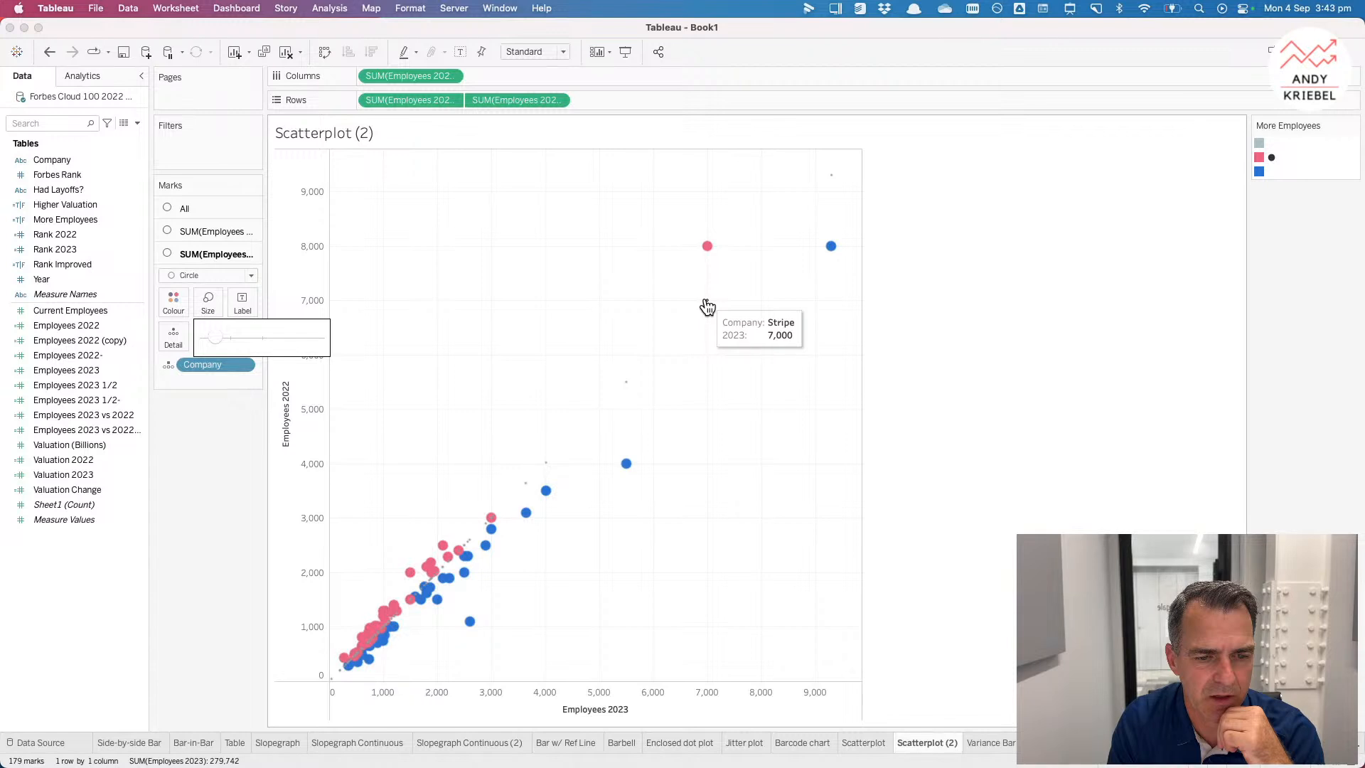
mouse_move(832, 178)
mouse_move(827, 262)
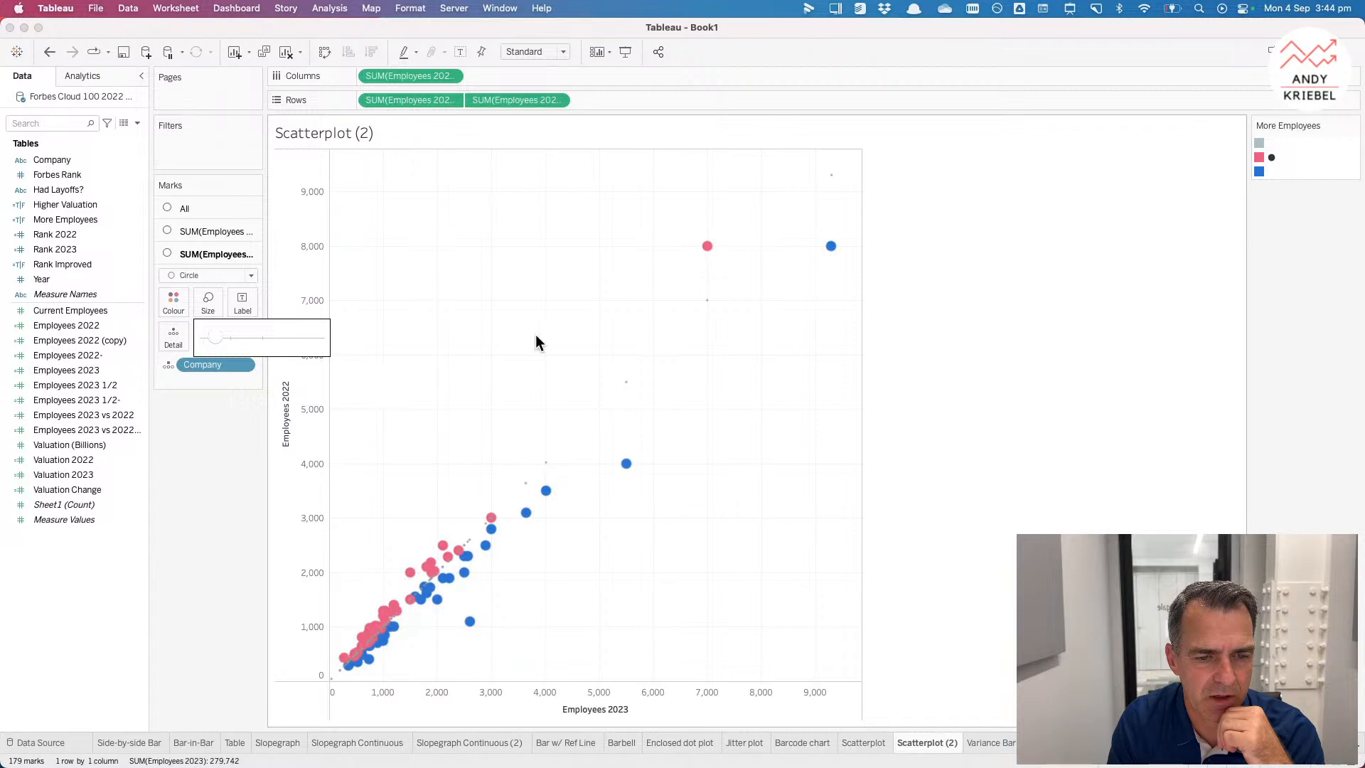
mouse_move(546, 466)
mouse_move(545, 490)
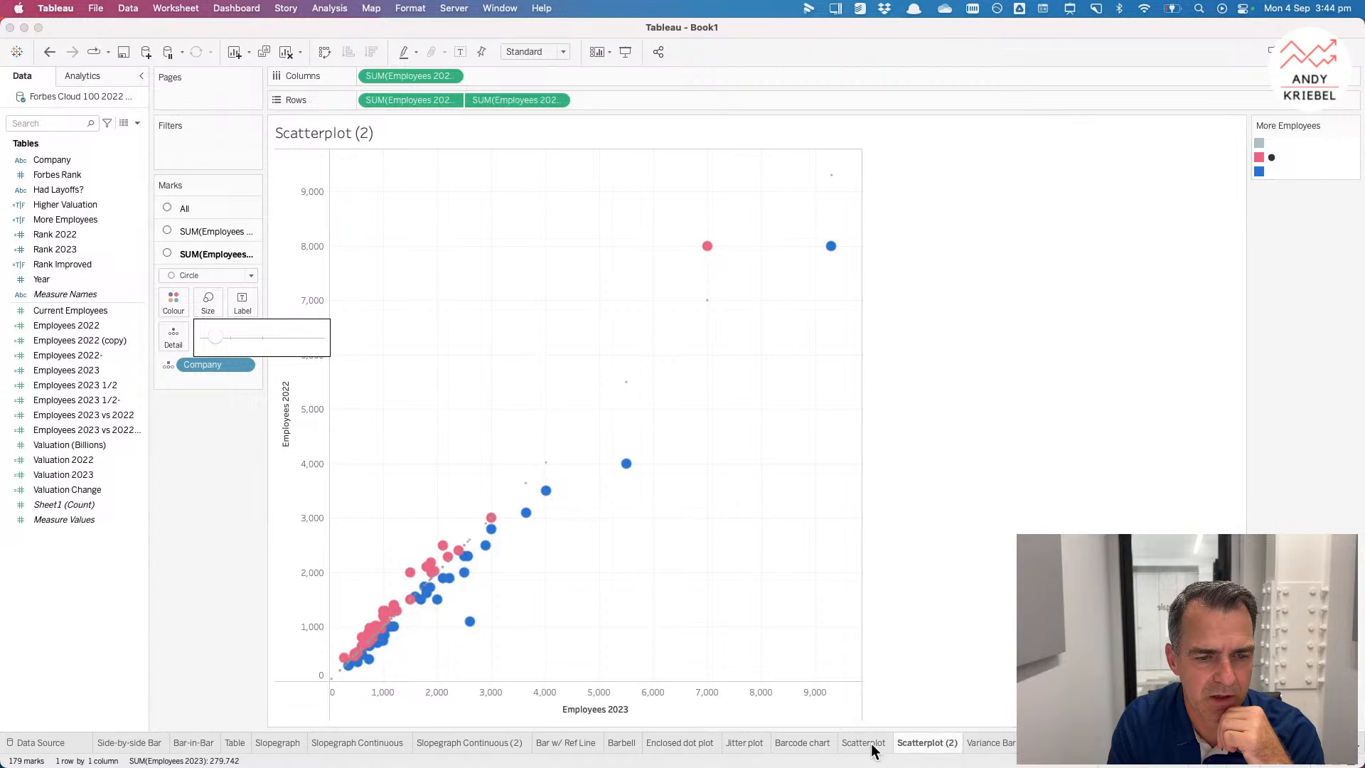
Step: Replace the second row measure with a second Employees 2022 measure on columns and remove its More Employees colour
left_click_drag(522, 95, 304, 356)
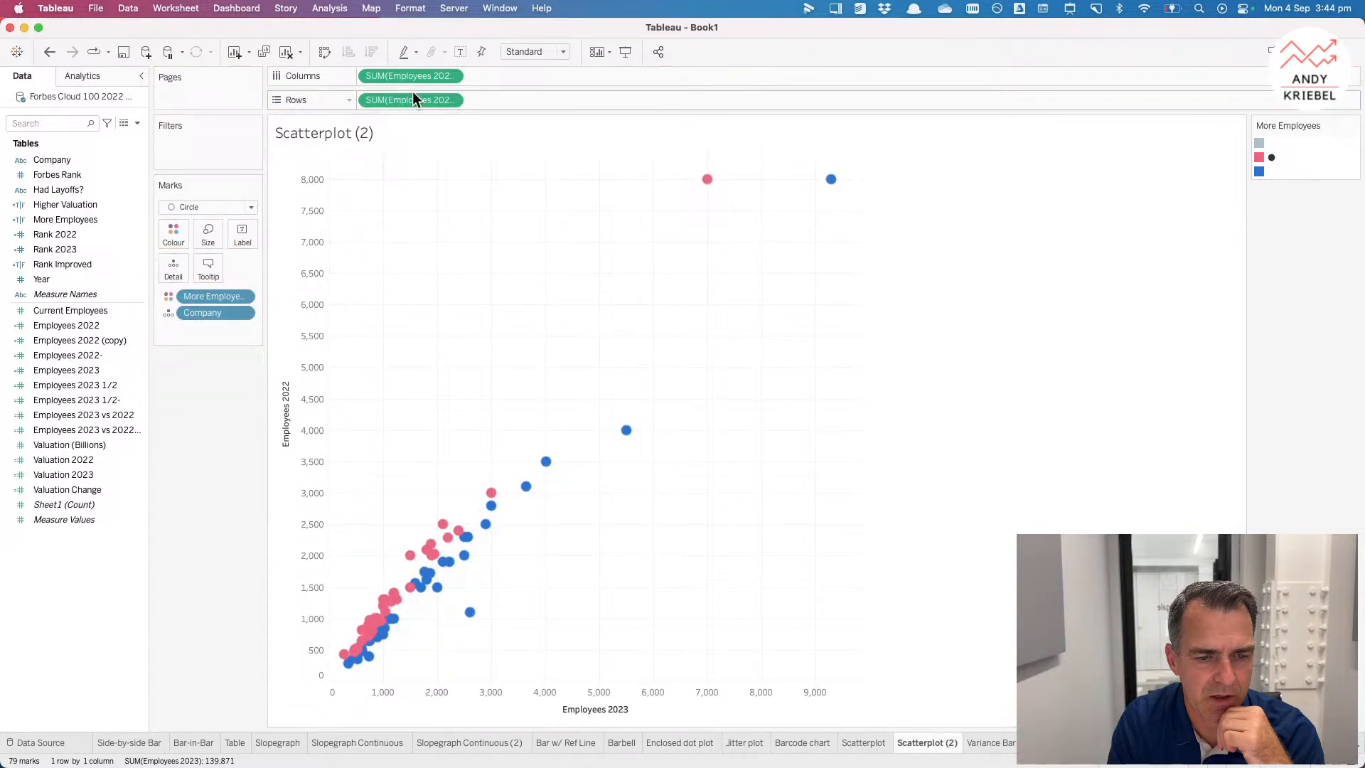
left_click_drag(413, 91, 501, 75)
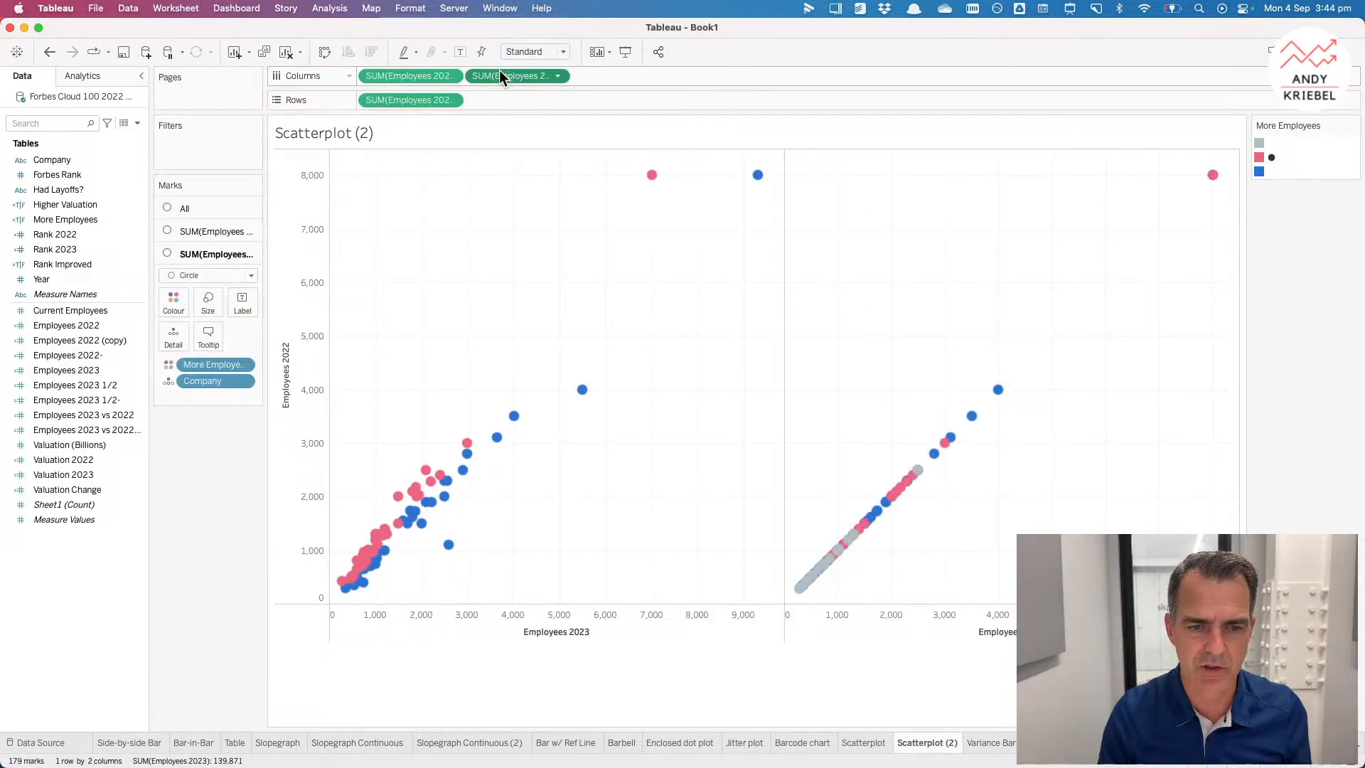
left_click_drag(213, 364, 211, 427)
Step: Set the second measure's marks to circles and reduce their size
left_click(210, 275)
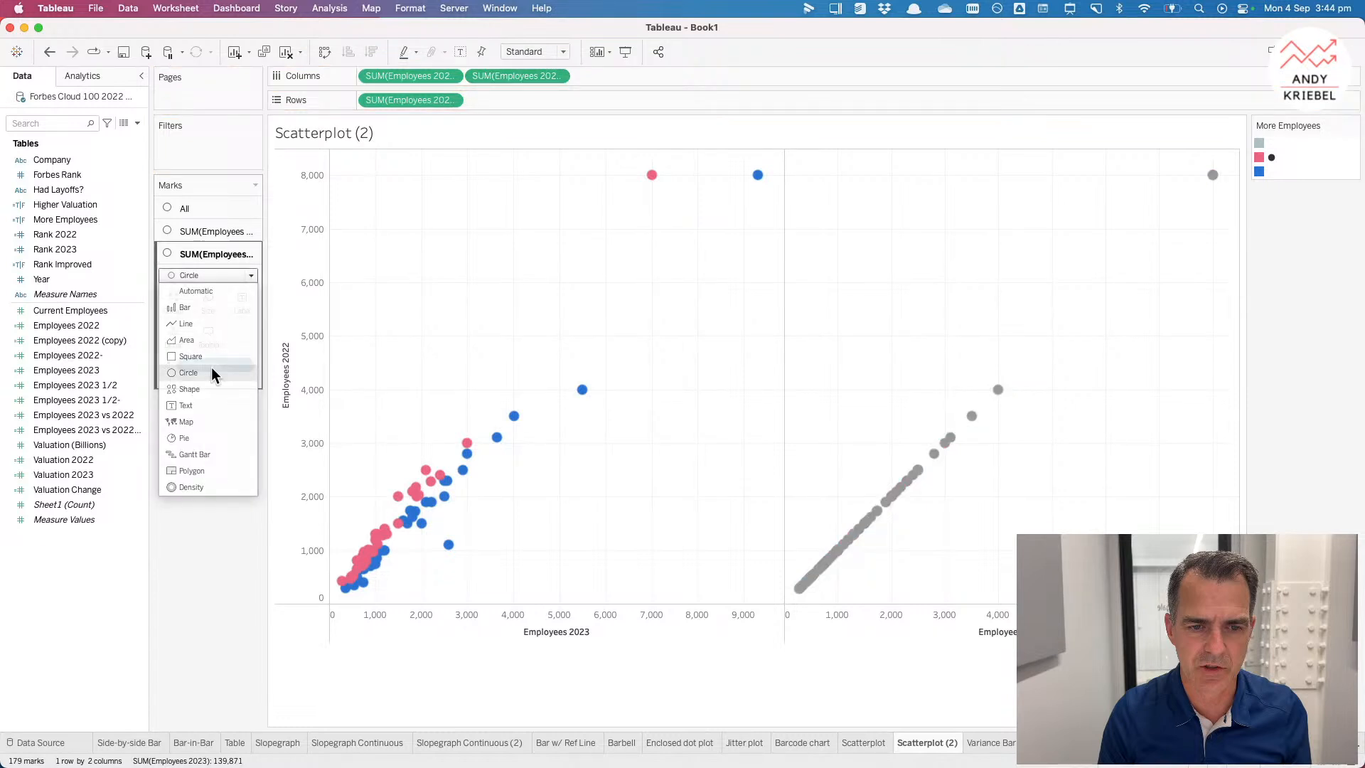
left_click(211, 371)
left_click(206, 302)
left_click_drag(227, 337, 230, 337)
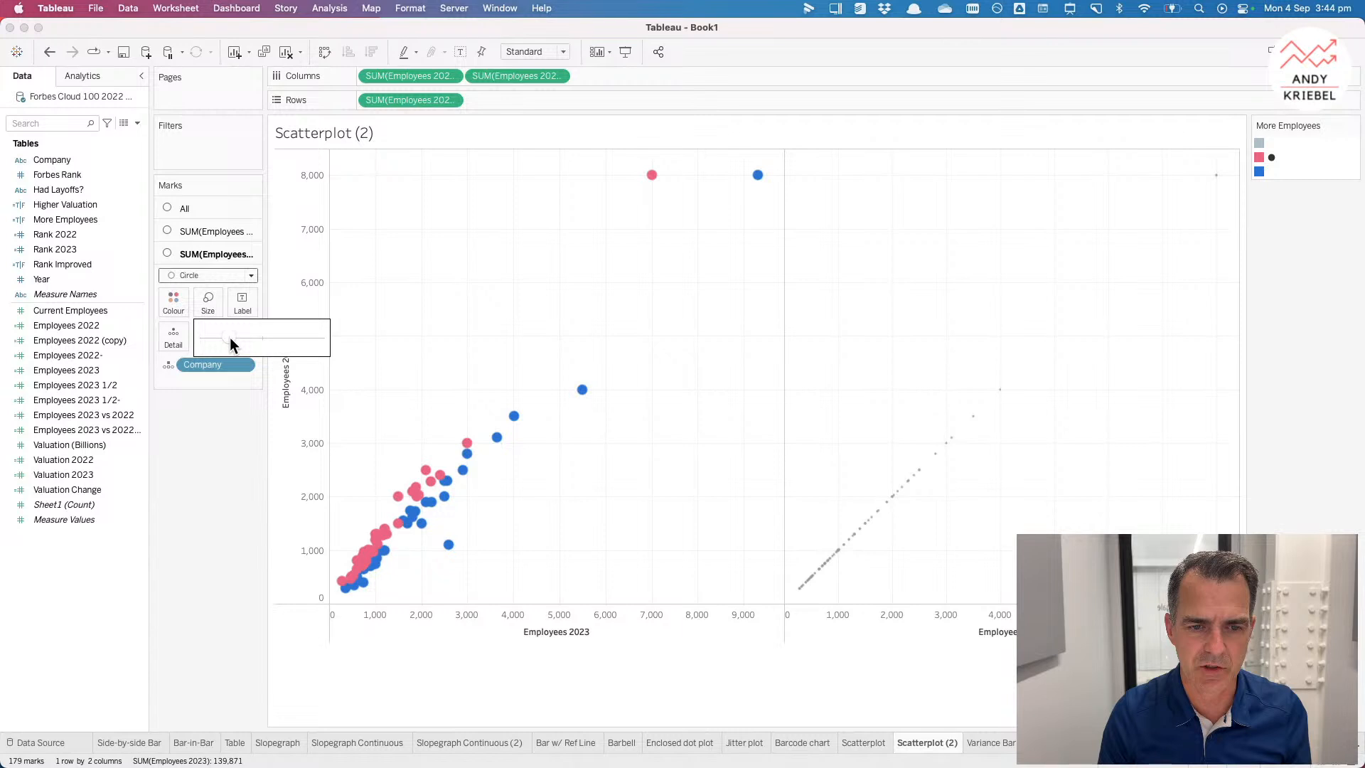
Step: Combine the two column measures on a dual axis and synchronise the axes
left_click(557, 75)
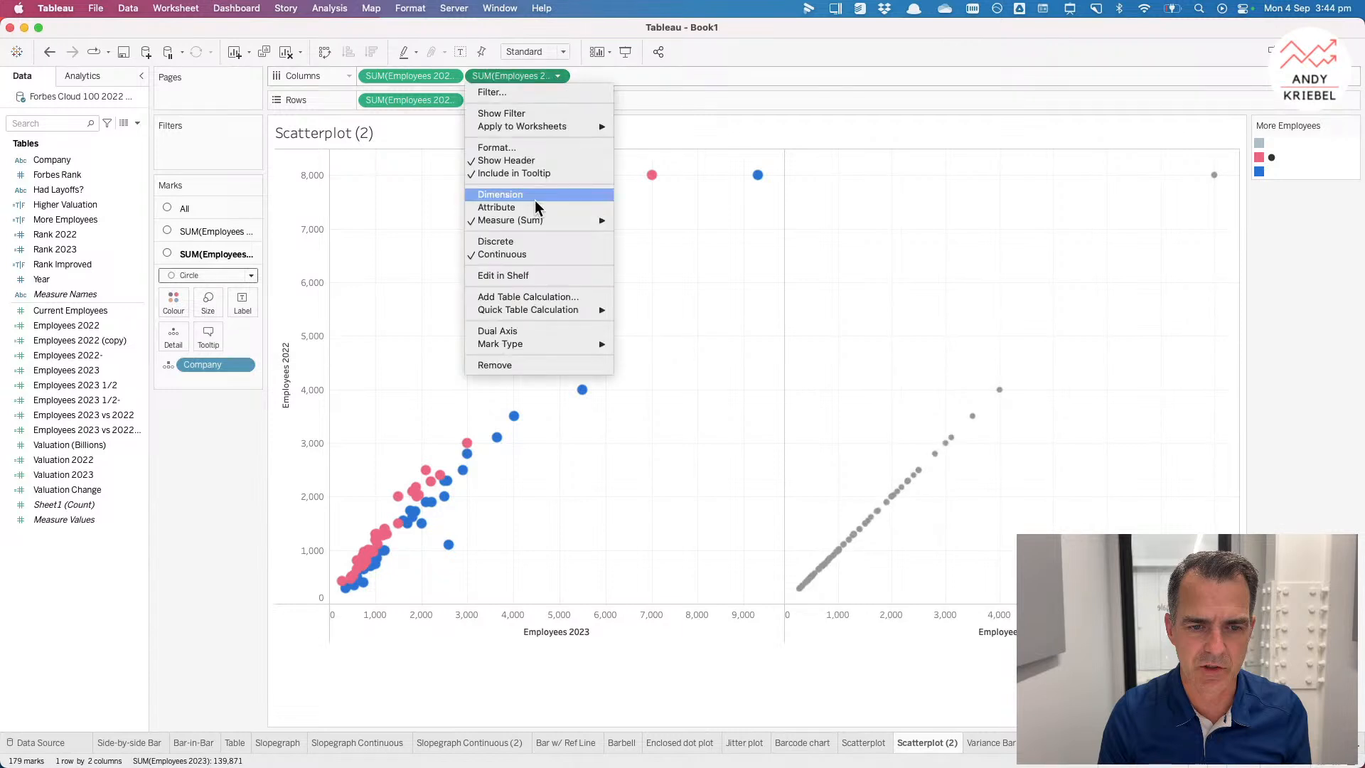
left_click(538, 332)
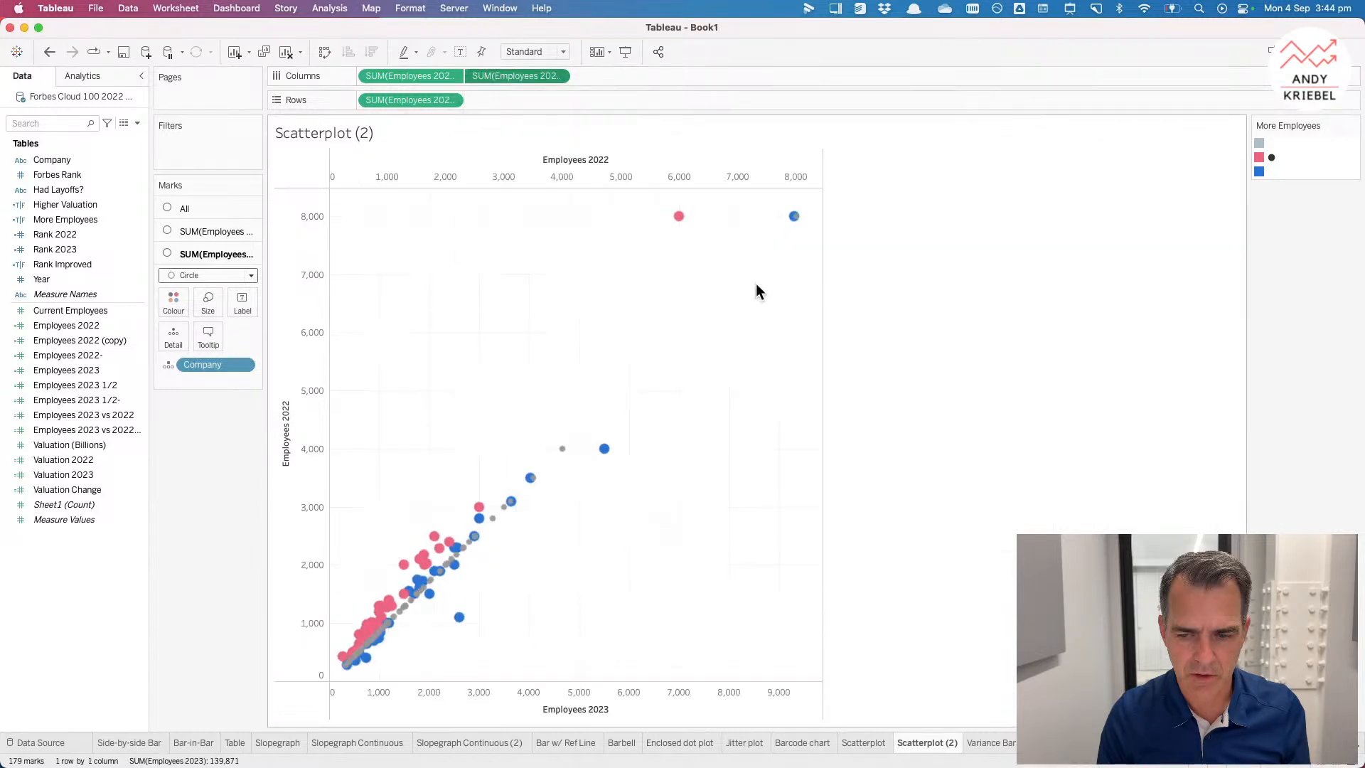
right_click(657, 178)
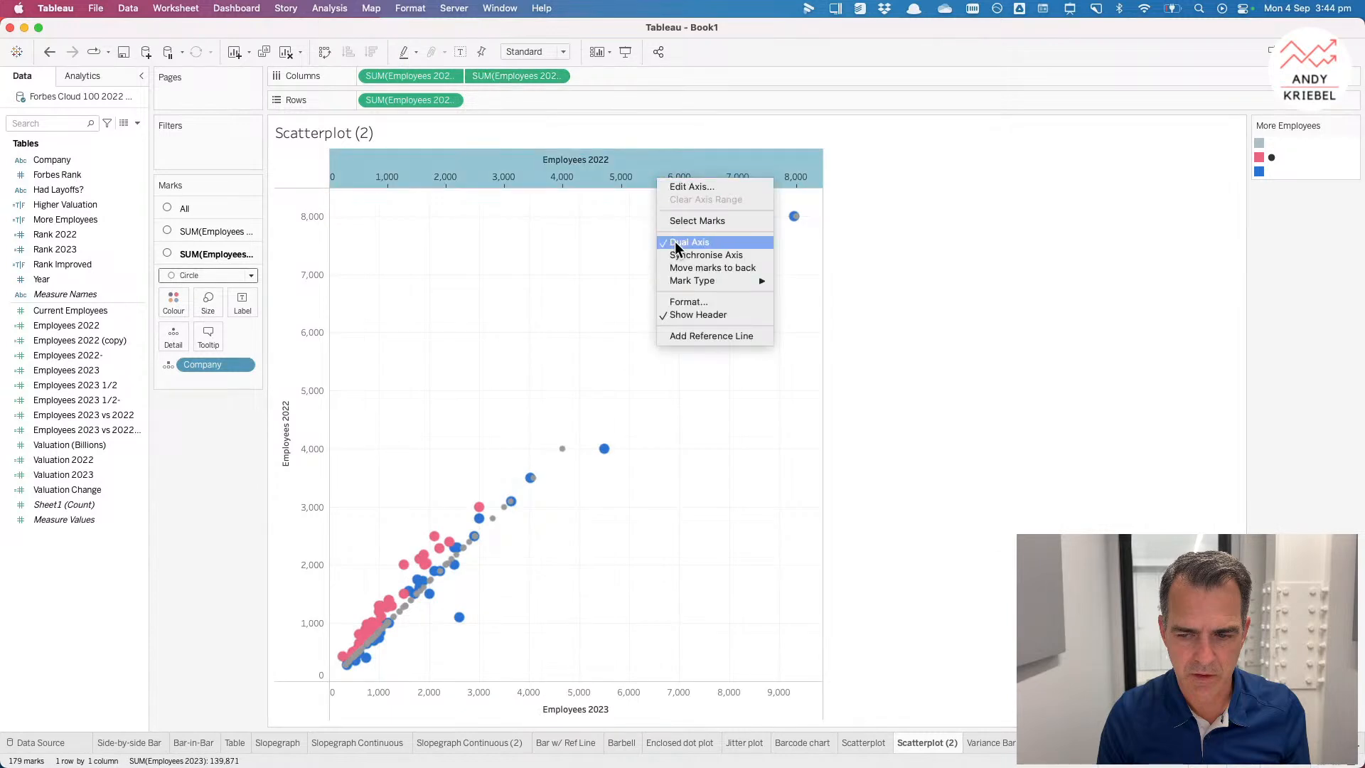
left_click(677, 254)
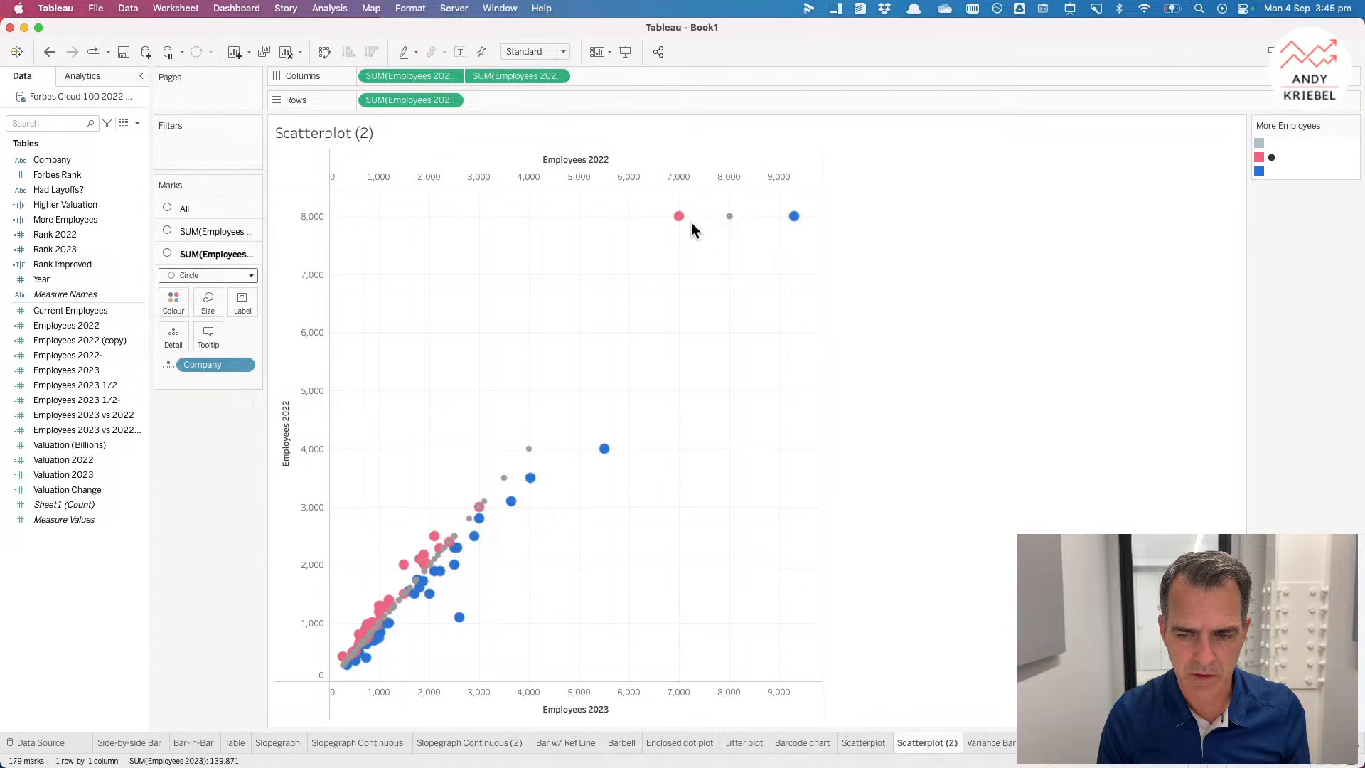
left_click(728, 214)
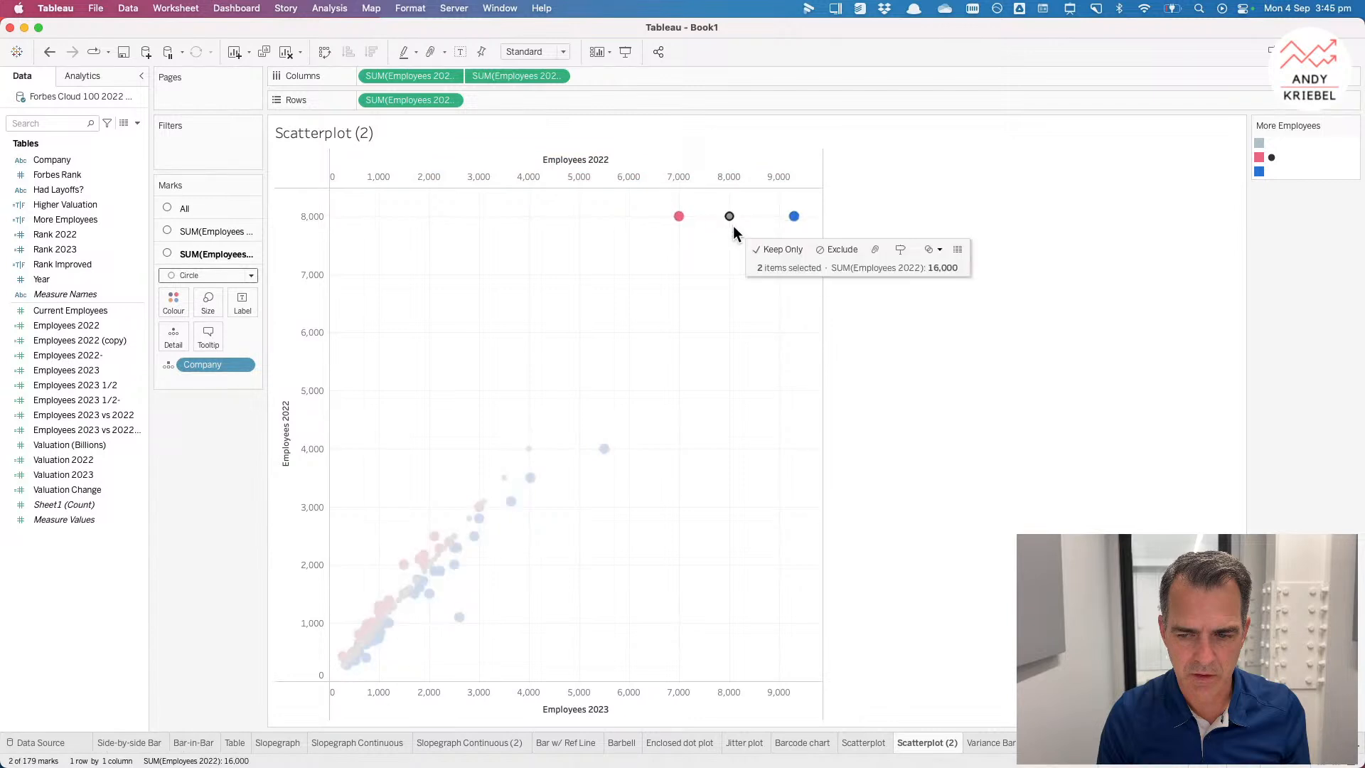
Step: Drop a second employees measure onto the top axis so both years are combined as Measure Values
left_click(732, 224)
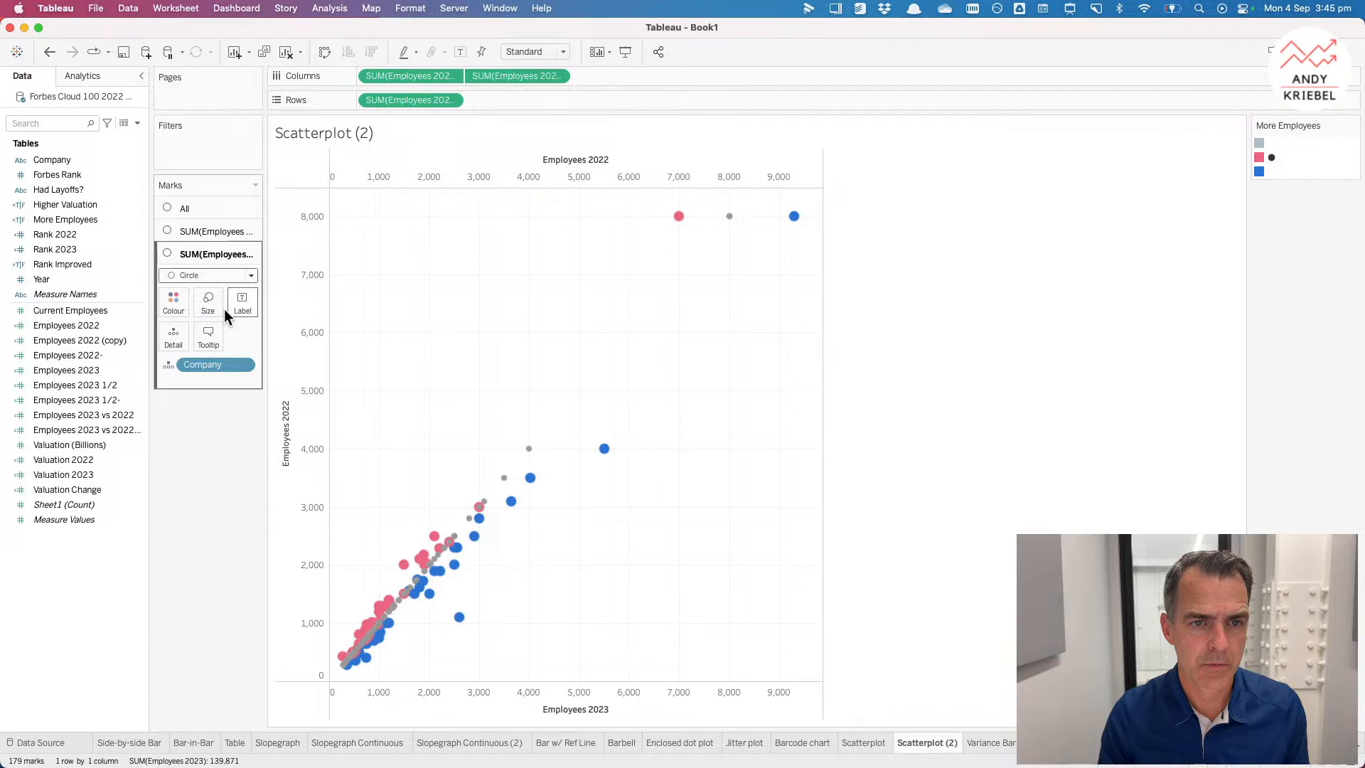
left_click_drag(82, 356, 449, 178)
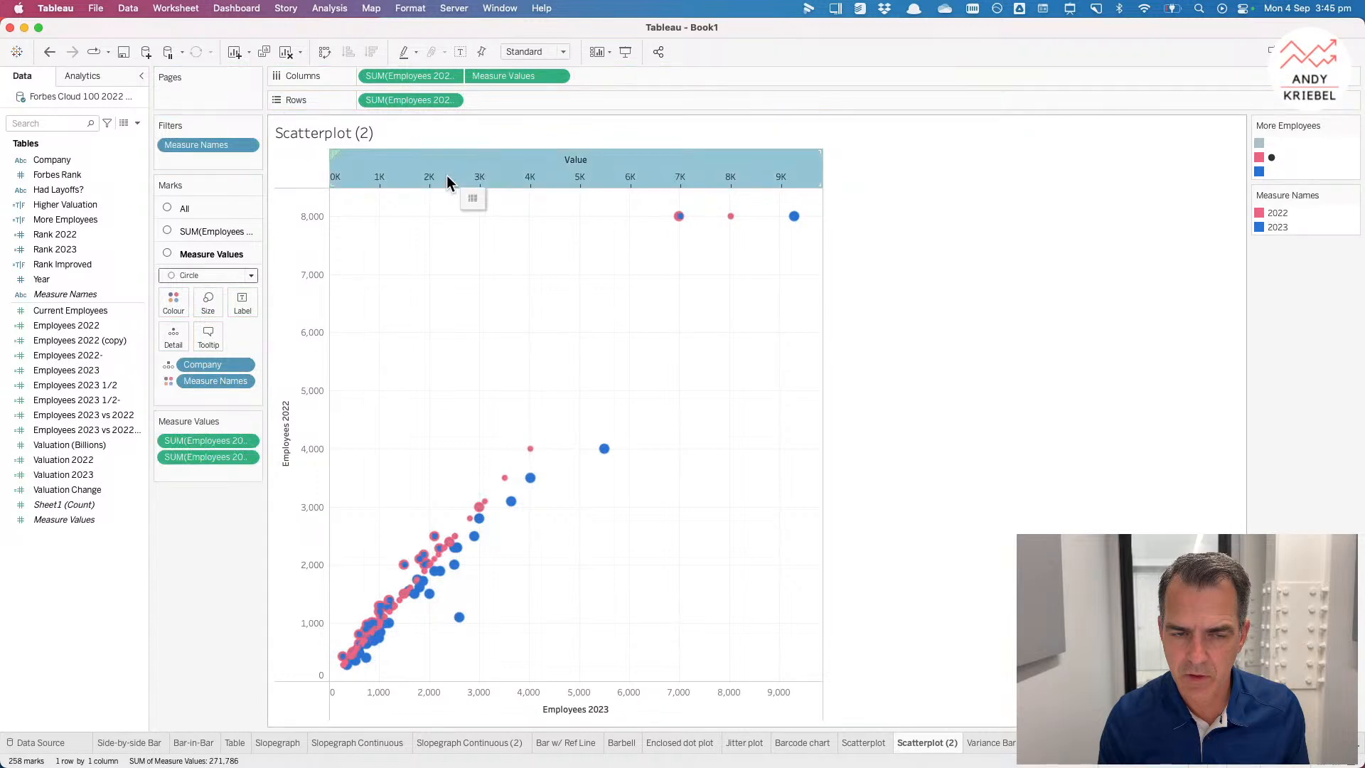
Step: Change the Measure Values marks to lines and use Measure Names as the path connecting each company's two years
left_click(210, 275)
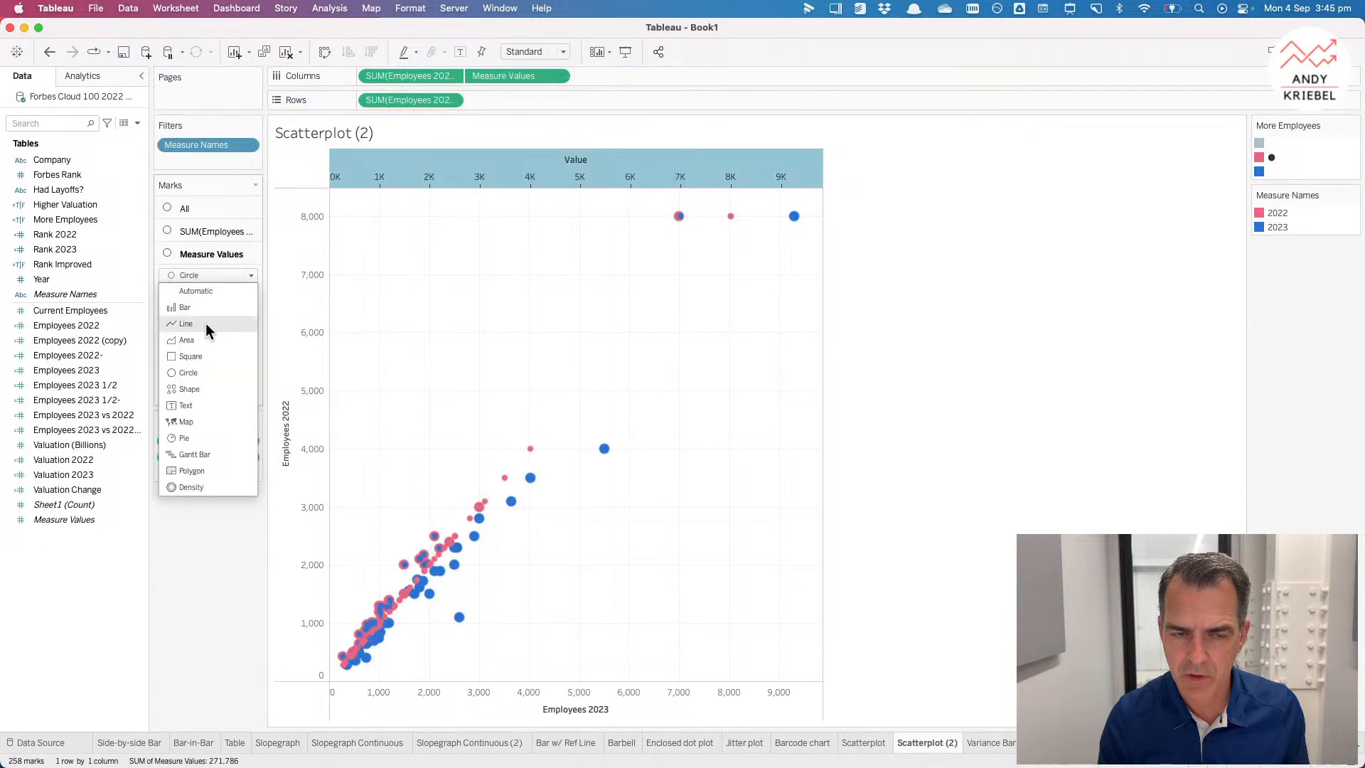
left_click(207, 324)
left_click_drag(214, 381, 237, 333)
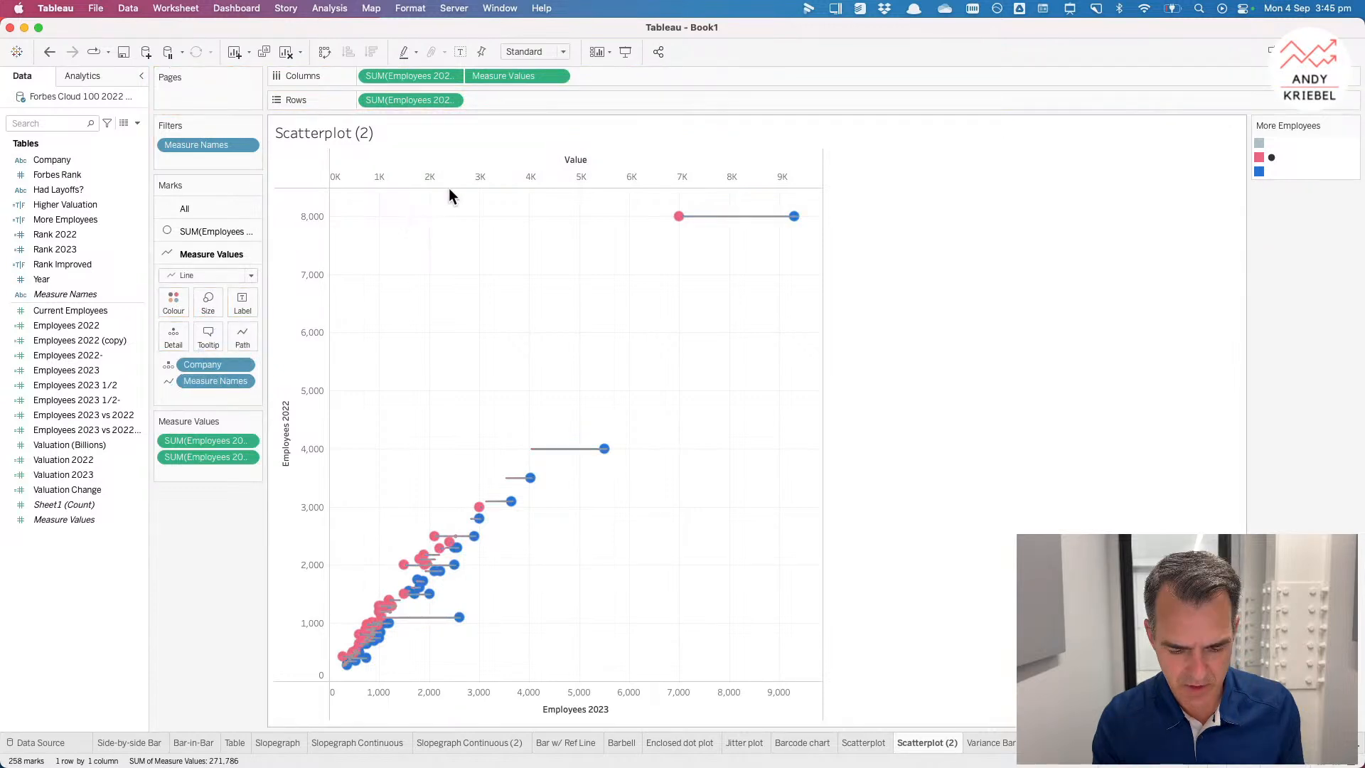
Step: Synchronise the top axis with the bottom axis again
right_click(471, 176)
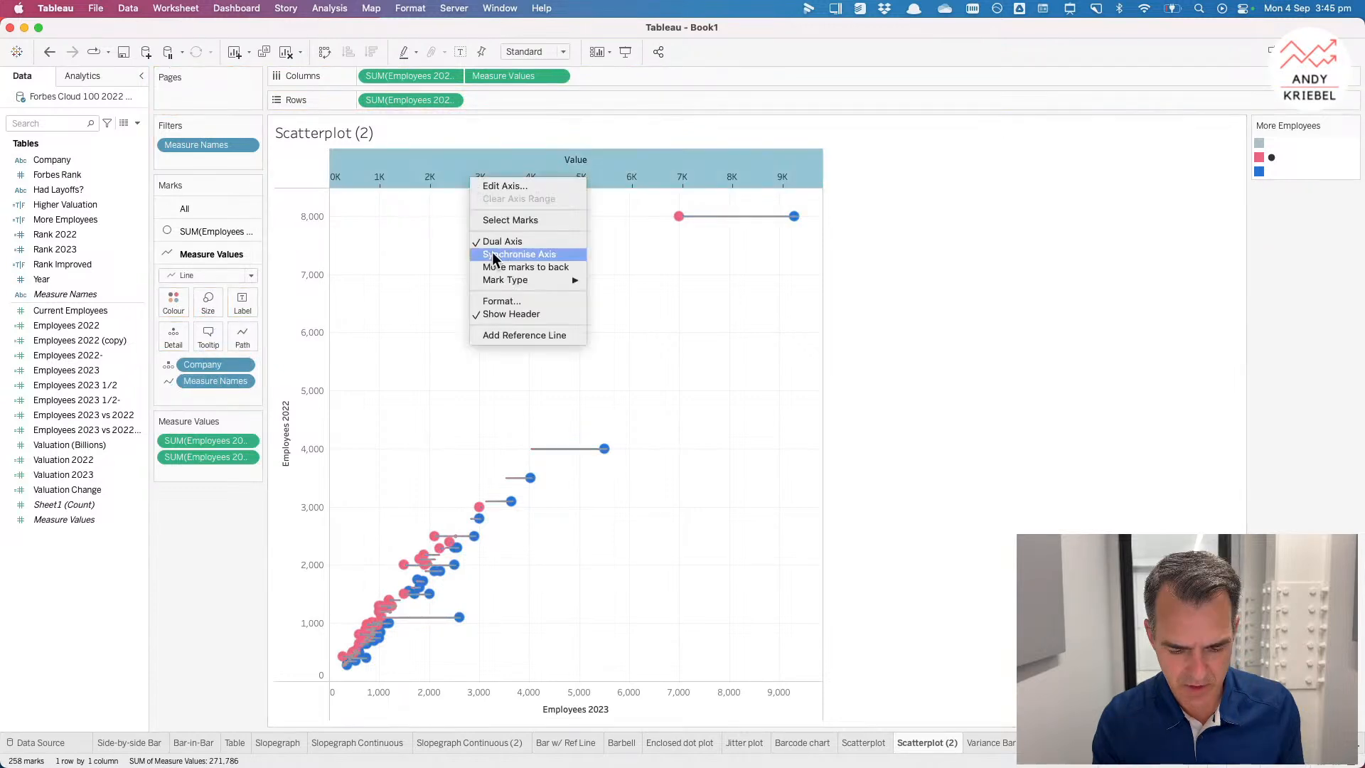
left_click(496, 254)
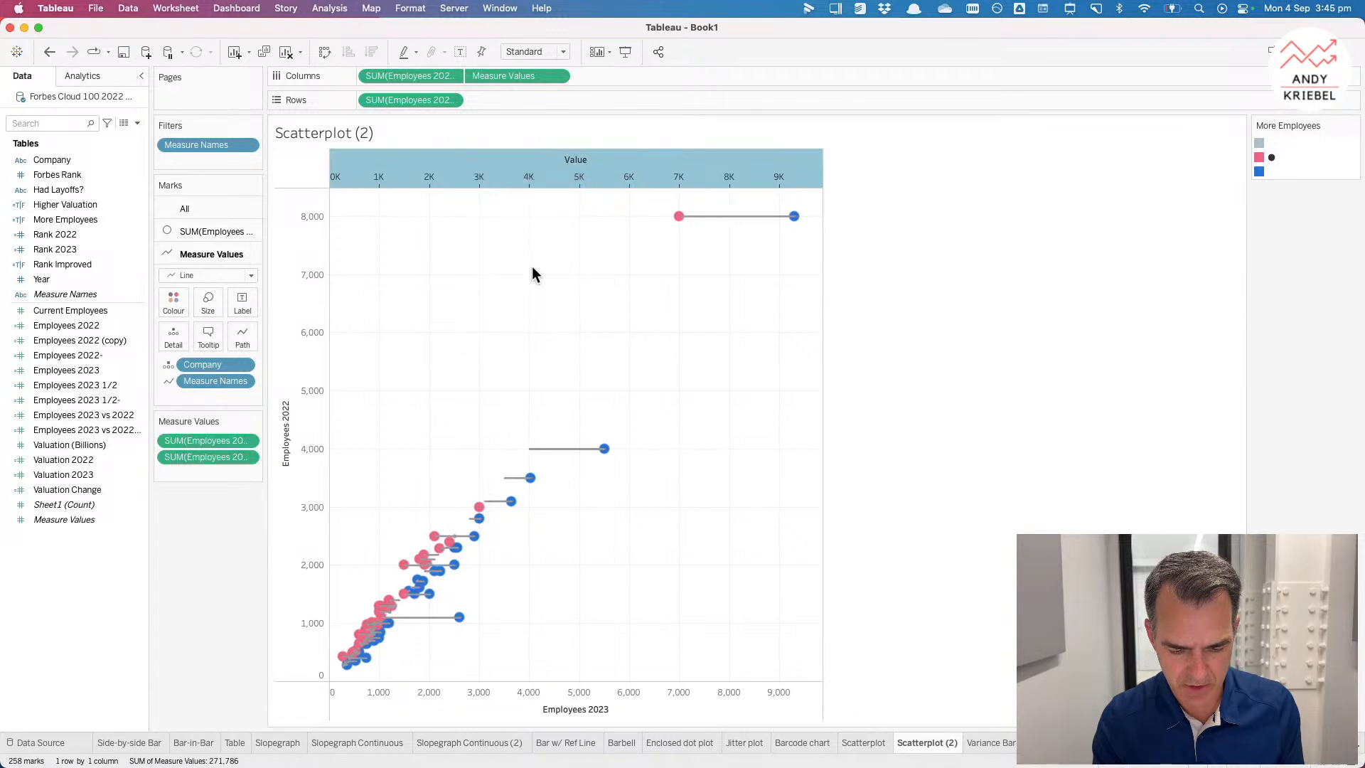
Step: Make the circle marks of the employees measure smaller
right_click(532, 266)
left_click(541, 271)
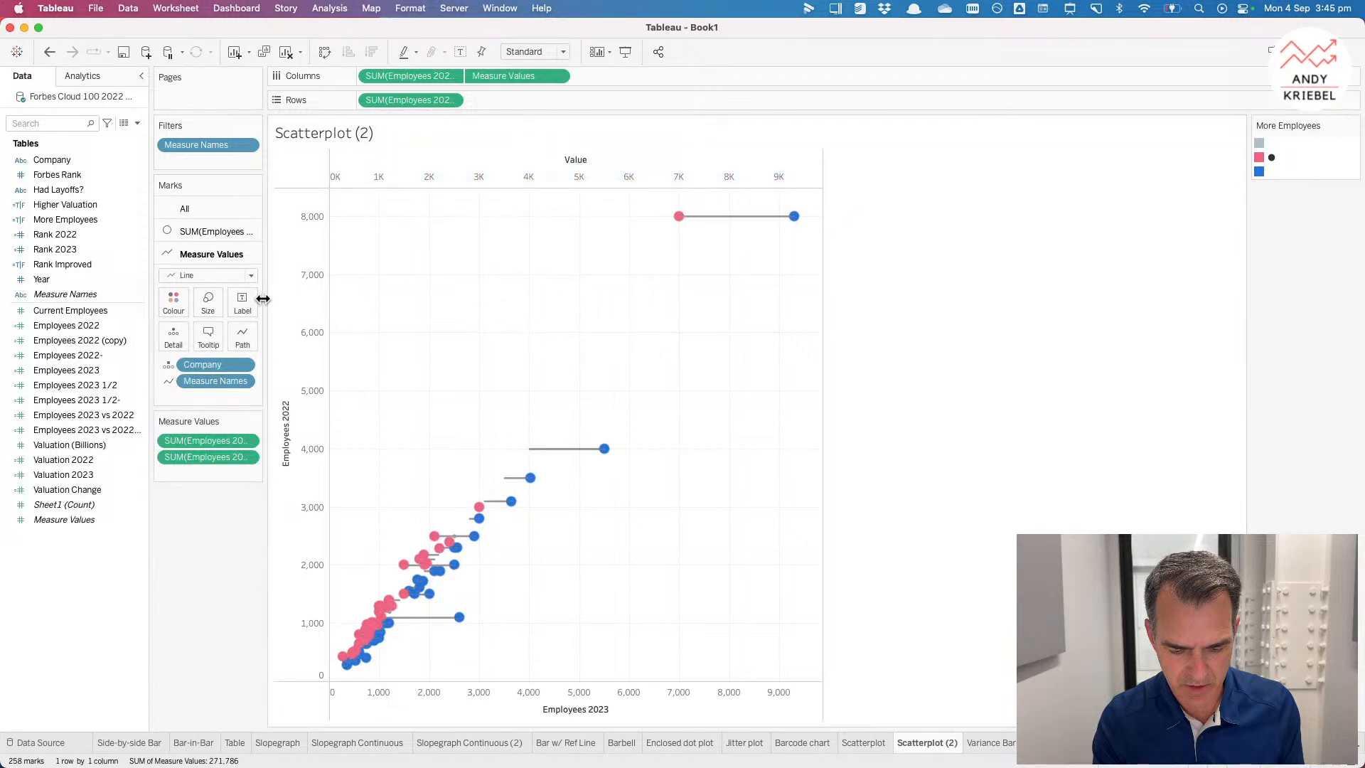
left_click(209, 305)
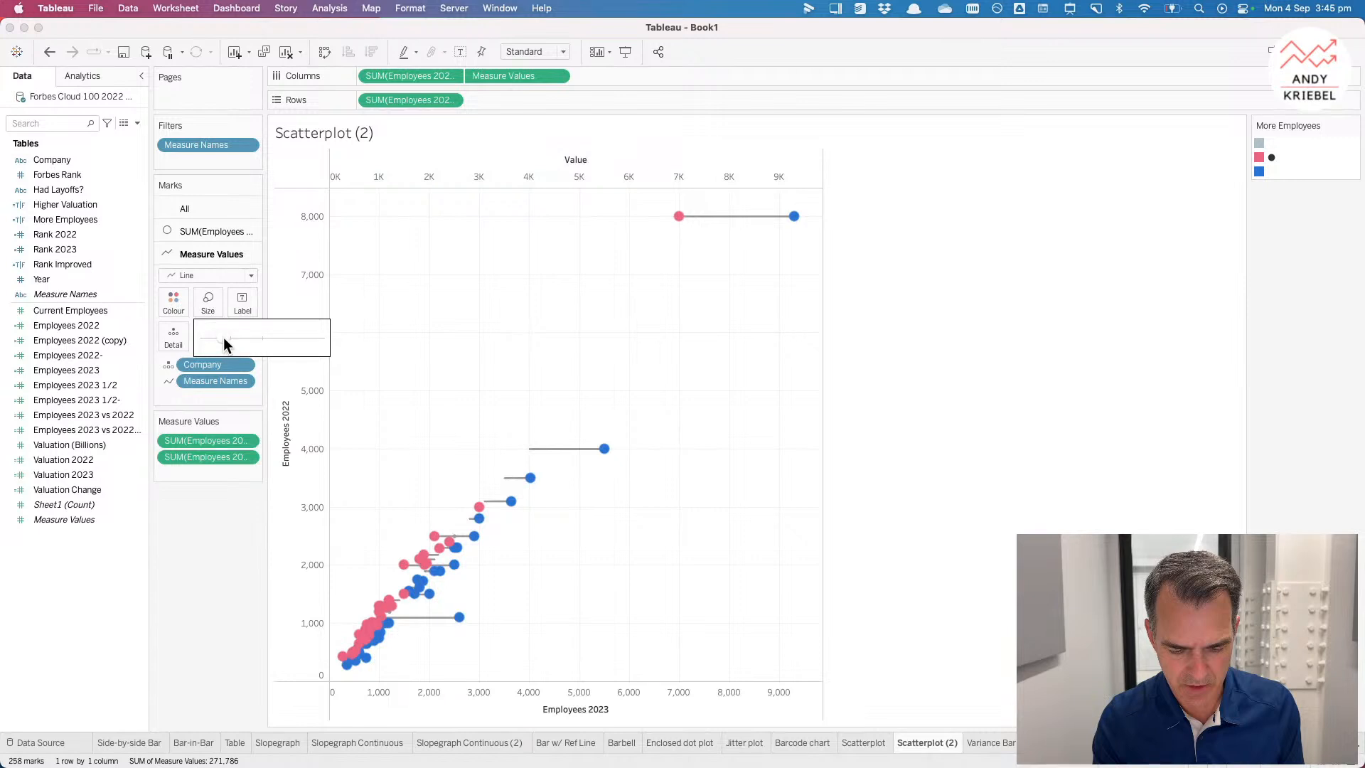
left_click(214, 231)
left_click(211, 283)
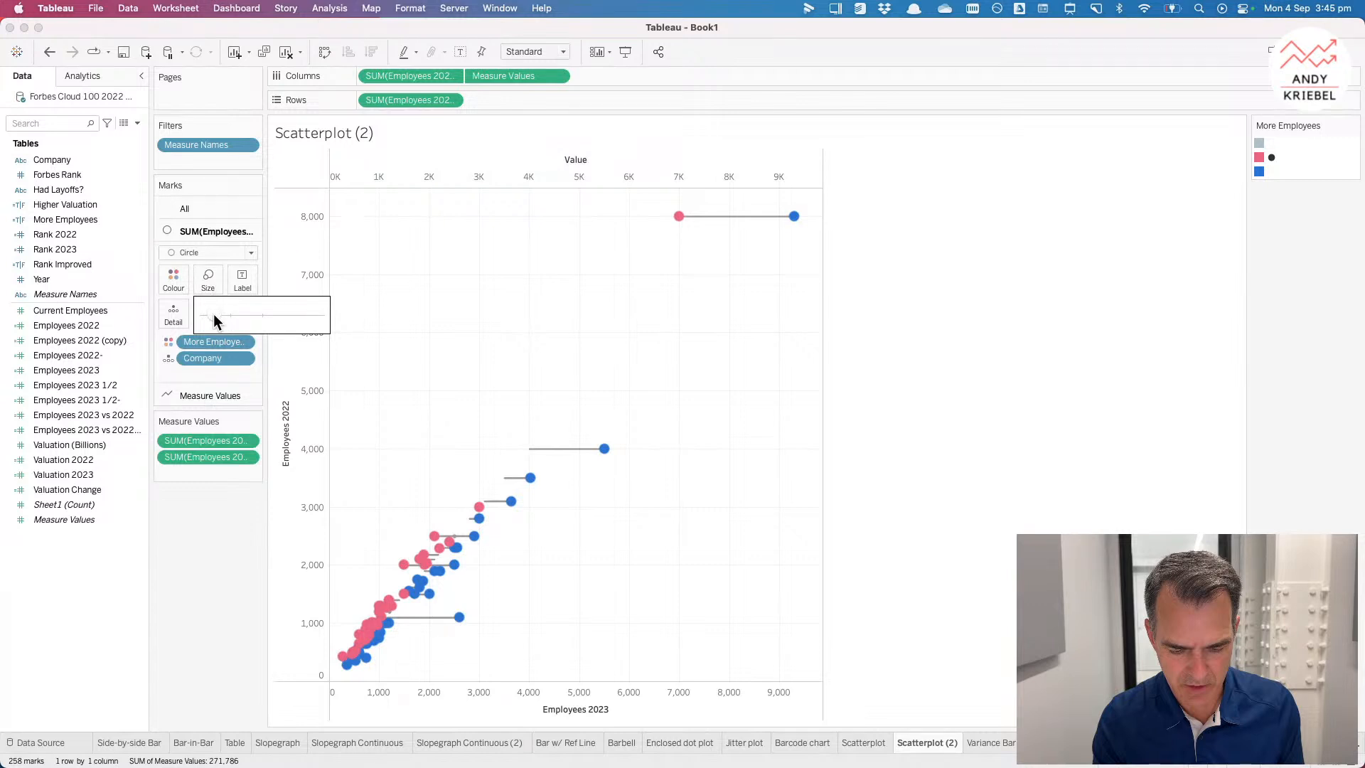
left_click(215, 315)
left_click_drag(215, 315, 225, 318)
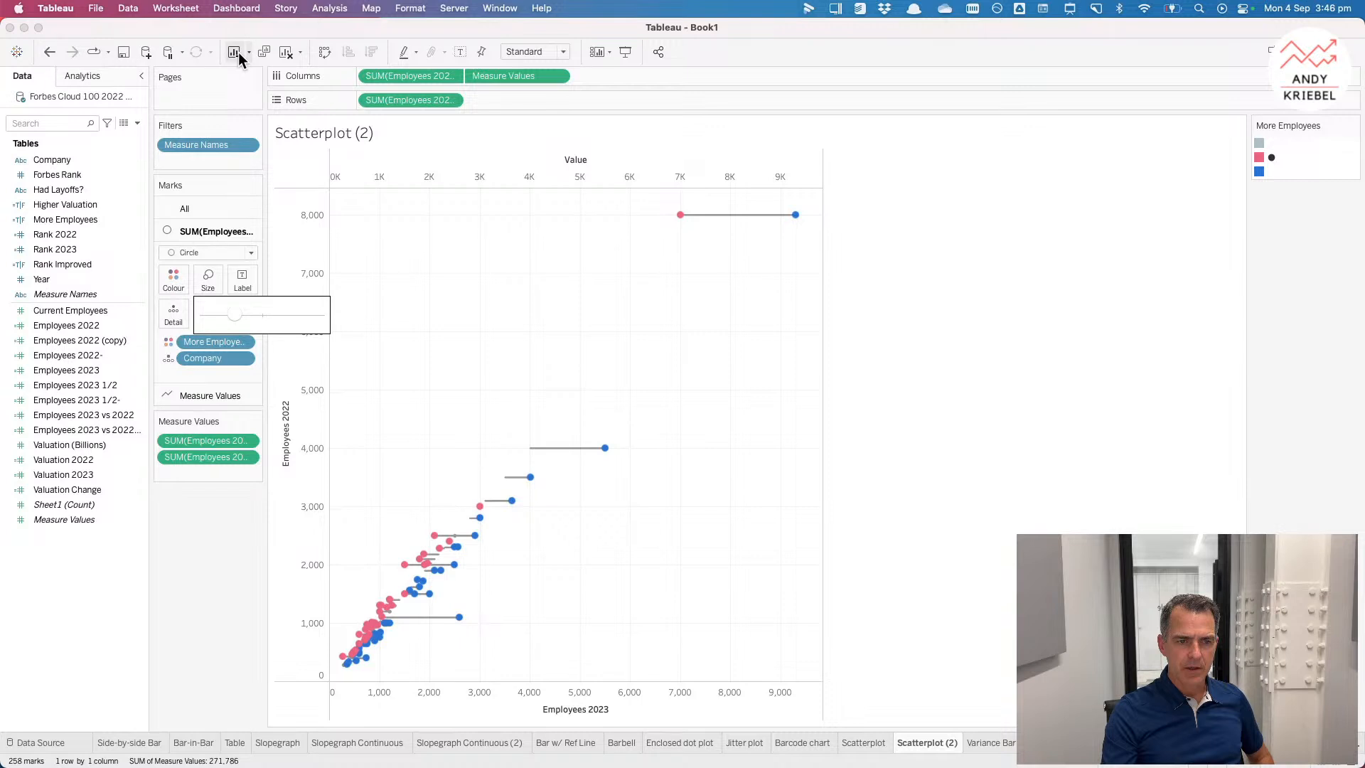
Step: Swap rows and columns so Employees 2022 runs along the horizontal axis, then inspect individual company lines
left_click(325, 52)
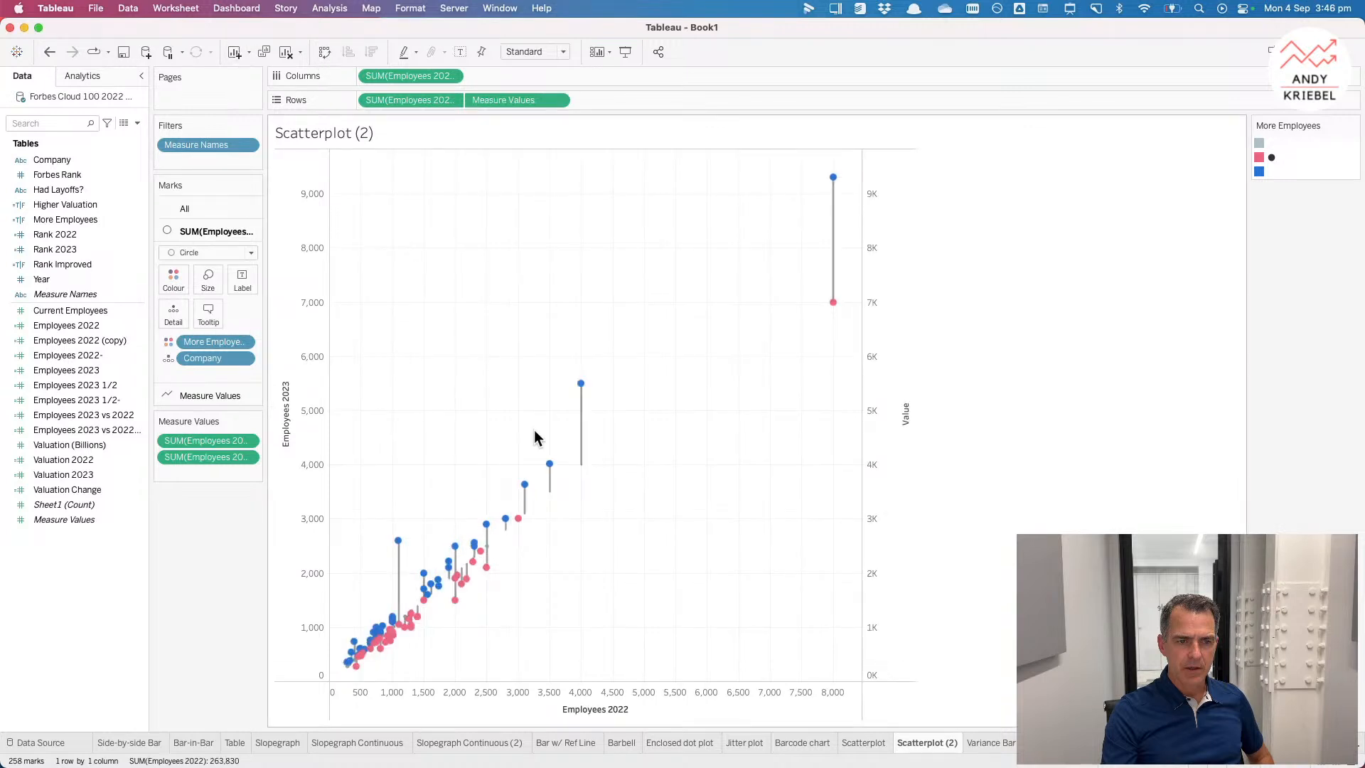
mouse_move(580, 386)
mouse_move(584, 470)
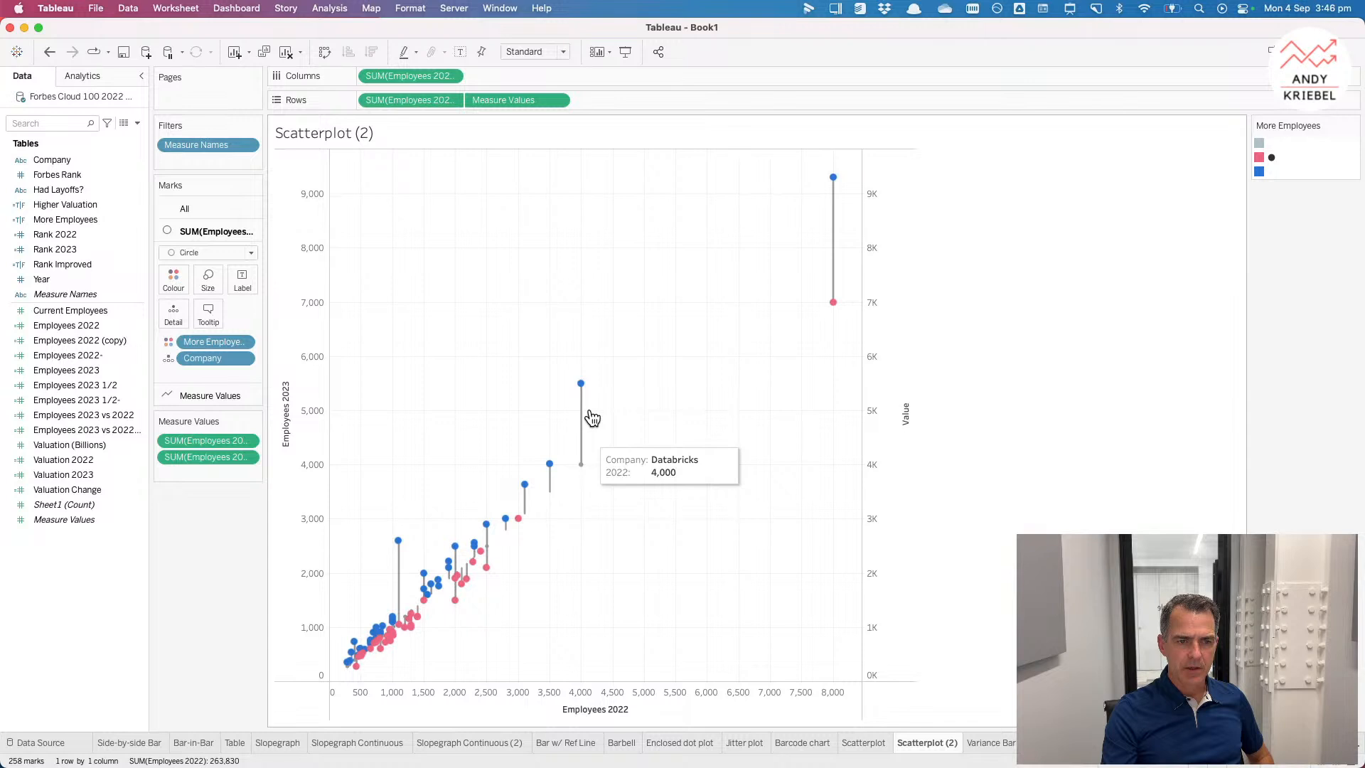
mouse_move(838, 283)
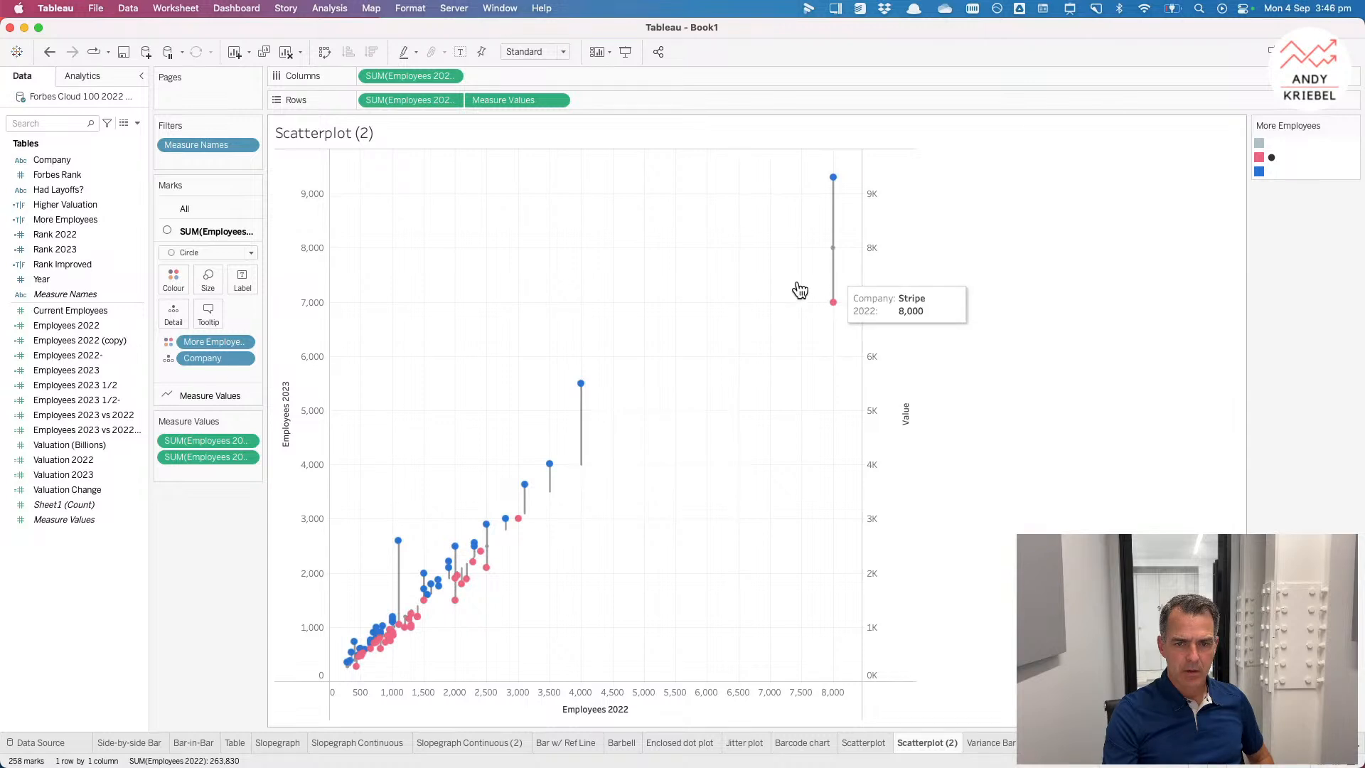
Step: Change the marker option for the Measure Values line marks
left_click(209, 395)
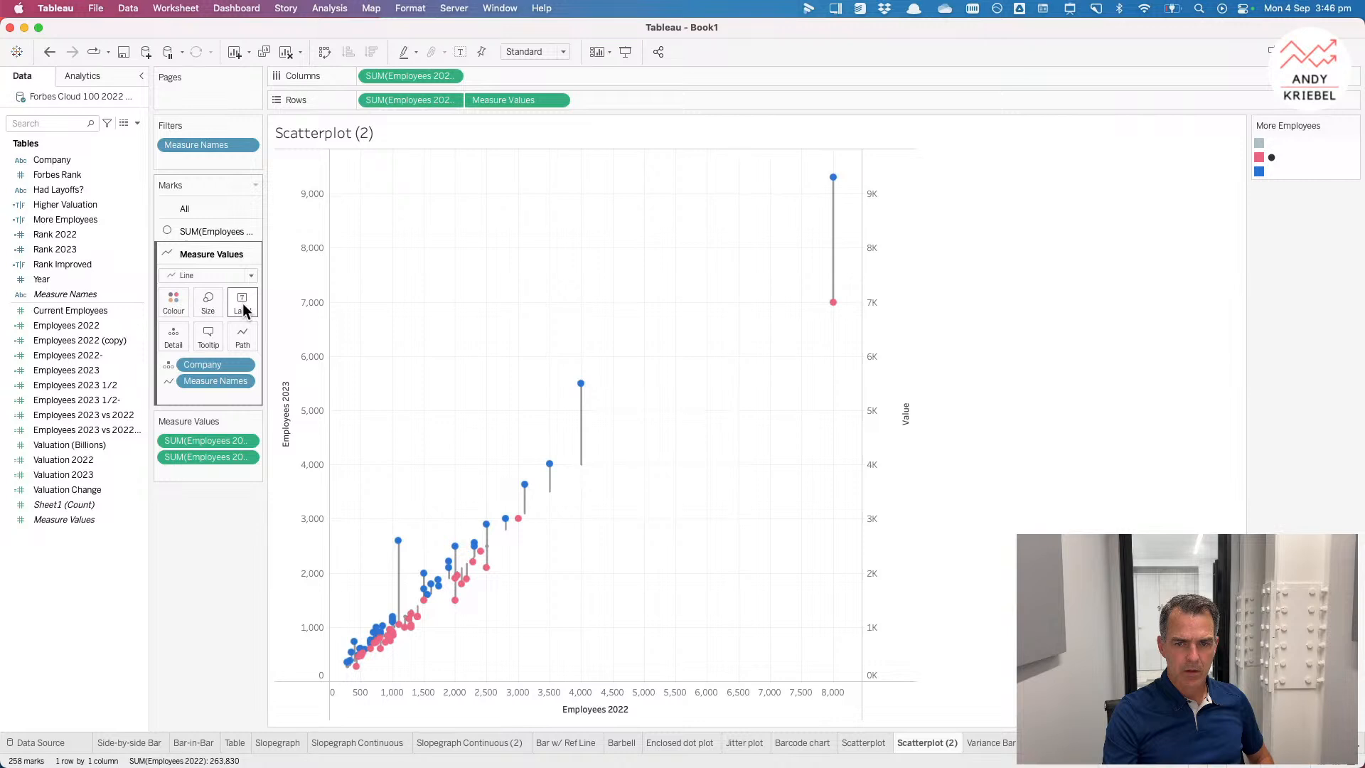
left_click(171, 307)
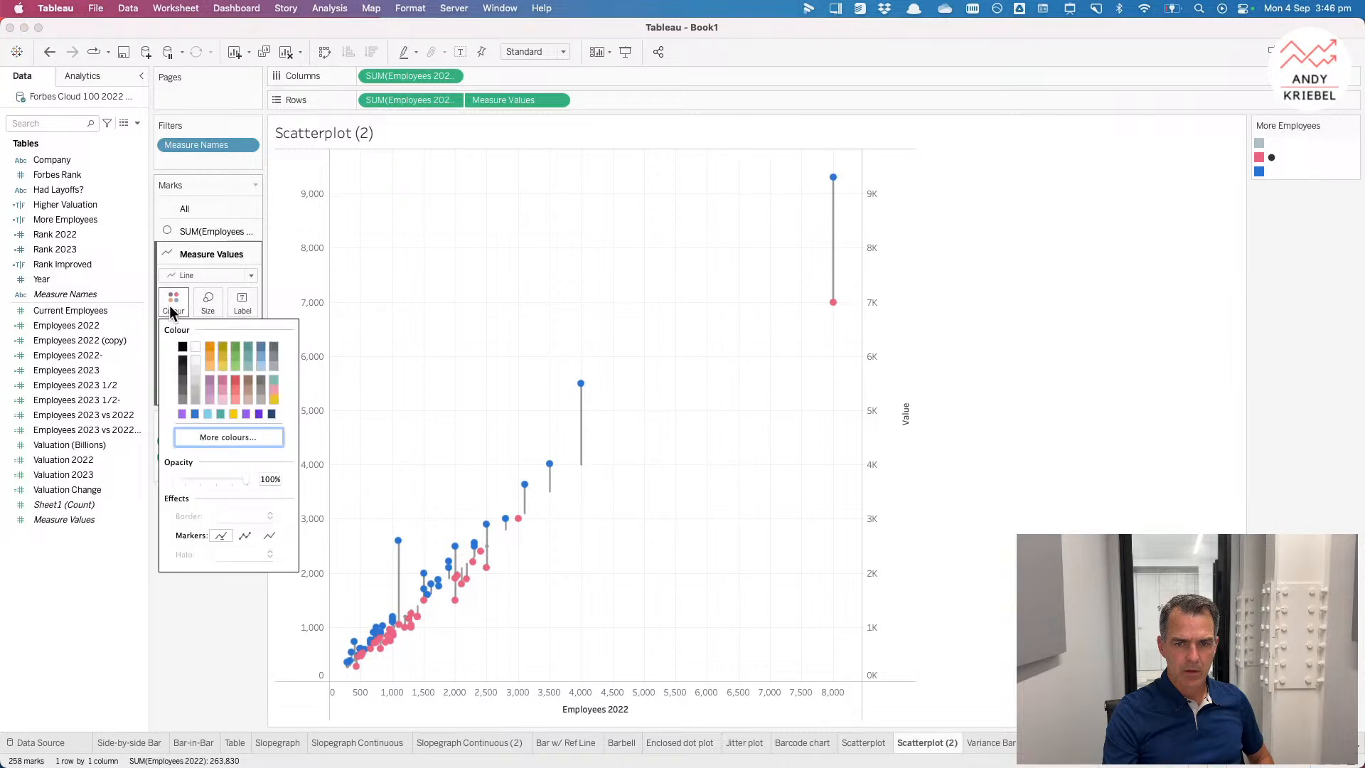
left_click(364, 317)
left_click(179, 313)
left_click(245, 535)
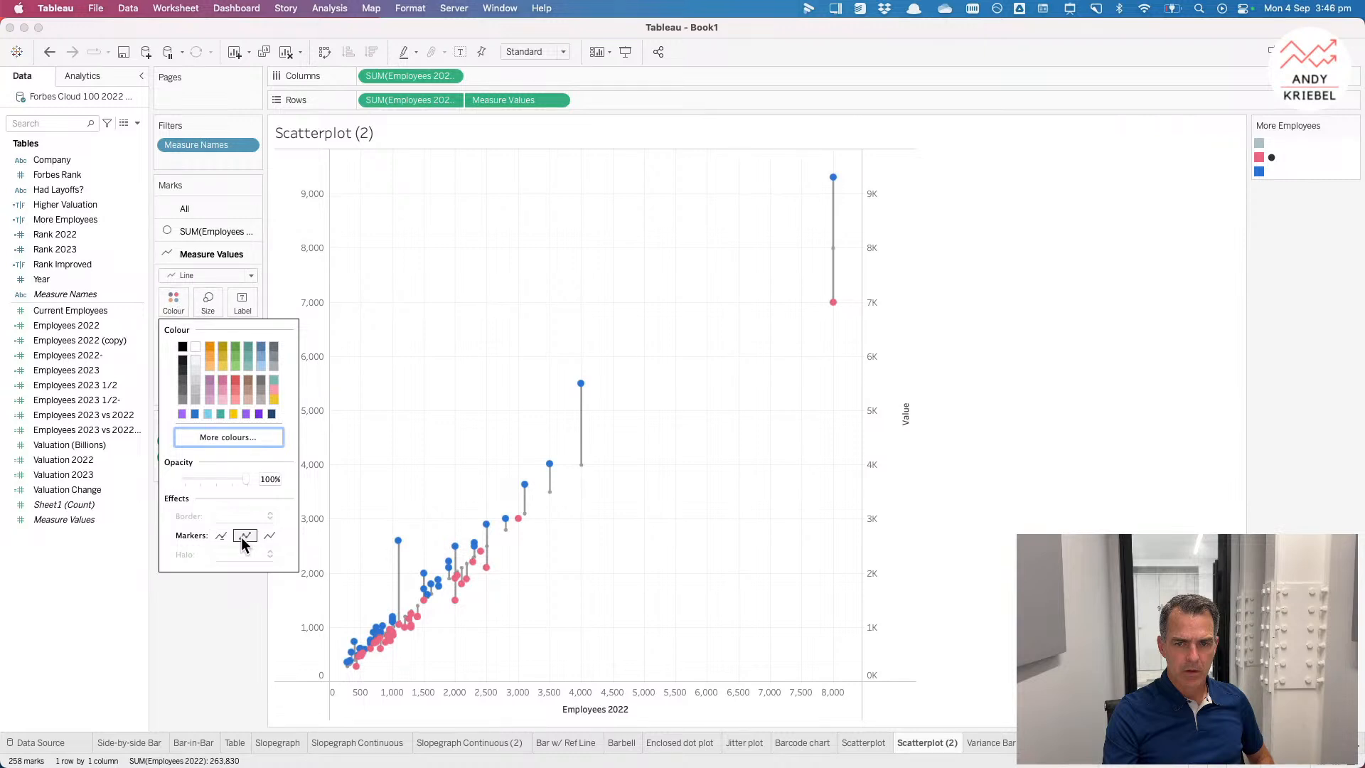
left_click(497, 293)
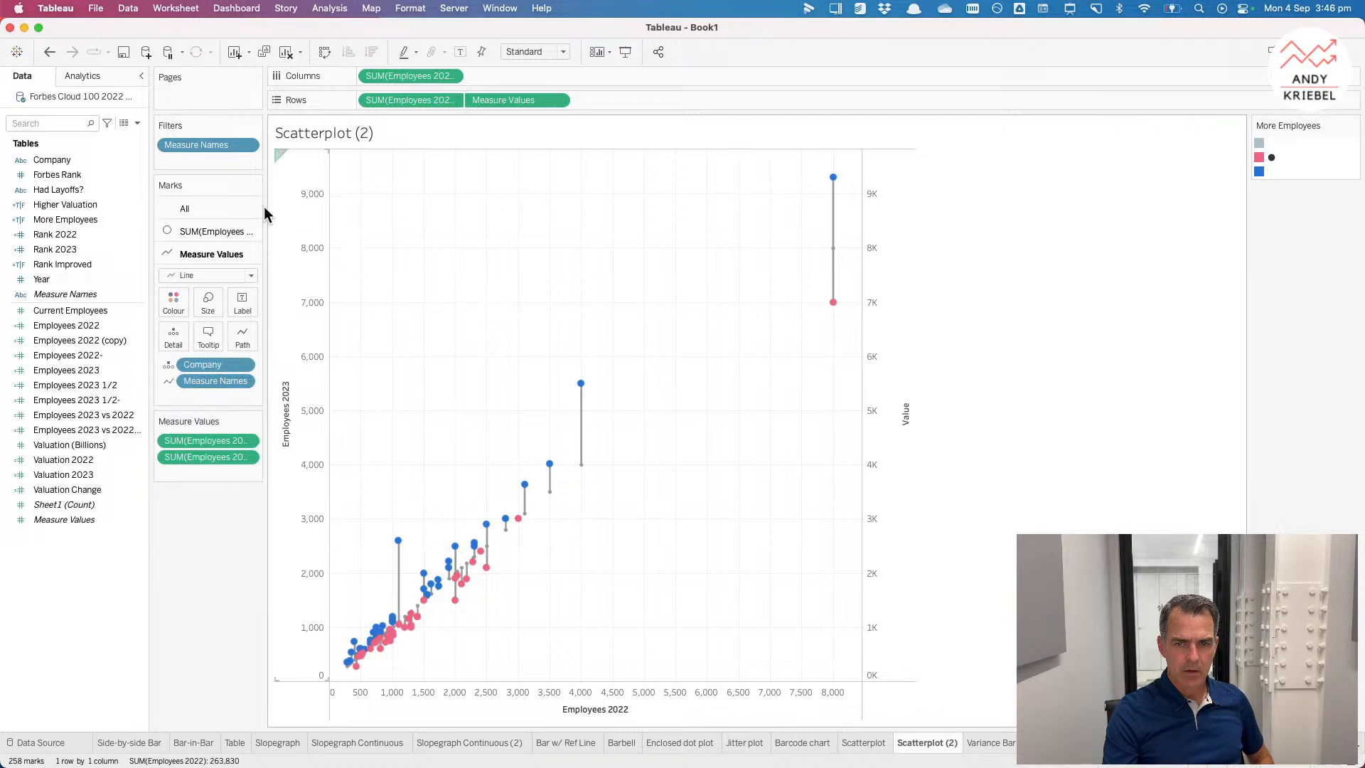
Step: Try adding a single trend line across all colours as a reference diagonal, and remove it
left_click(83, 75)
left_click_drag(53, 257, 406, 216)
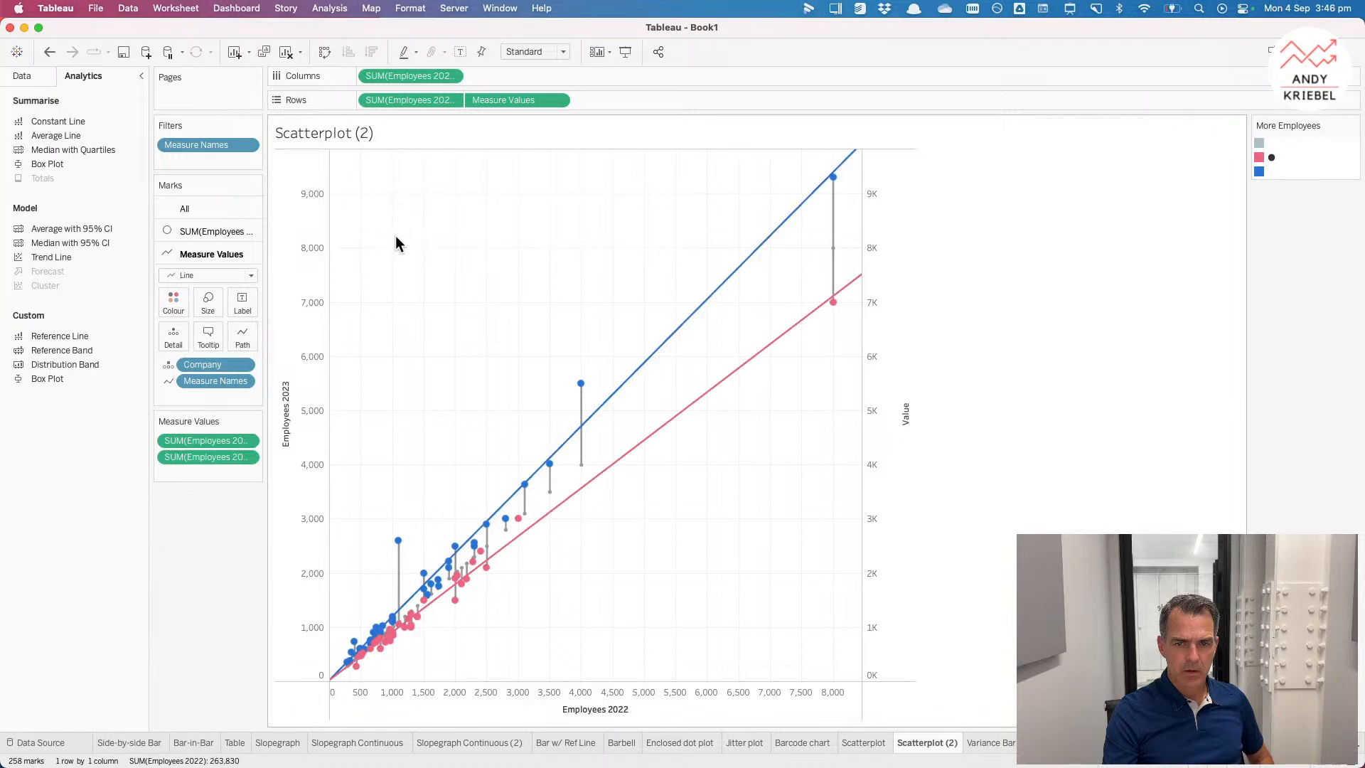
left_click(641, 368)
left_click(667, 372)
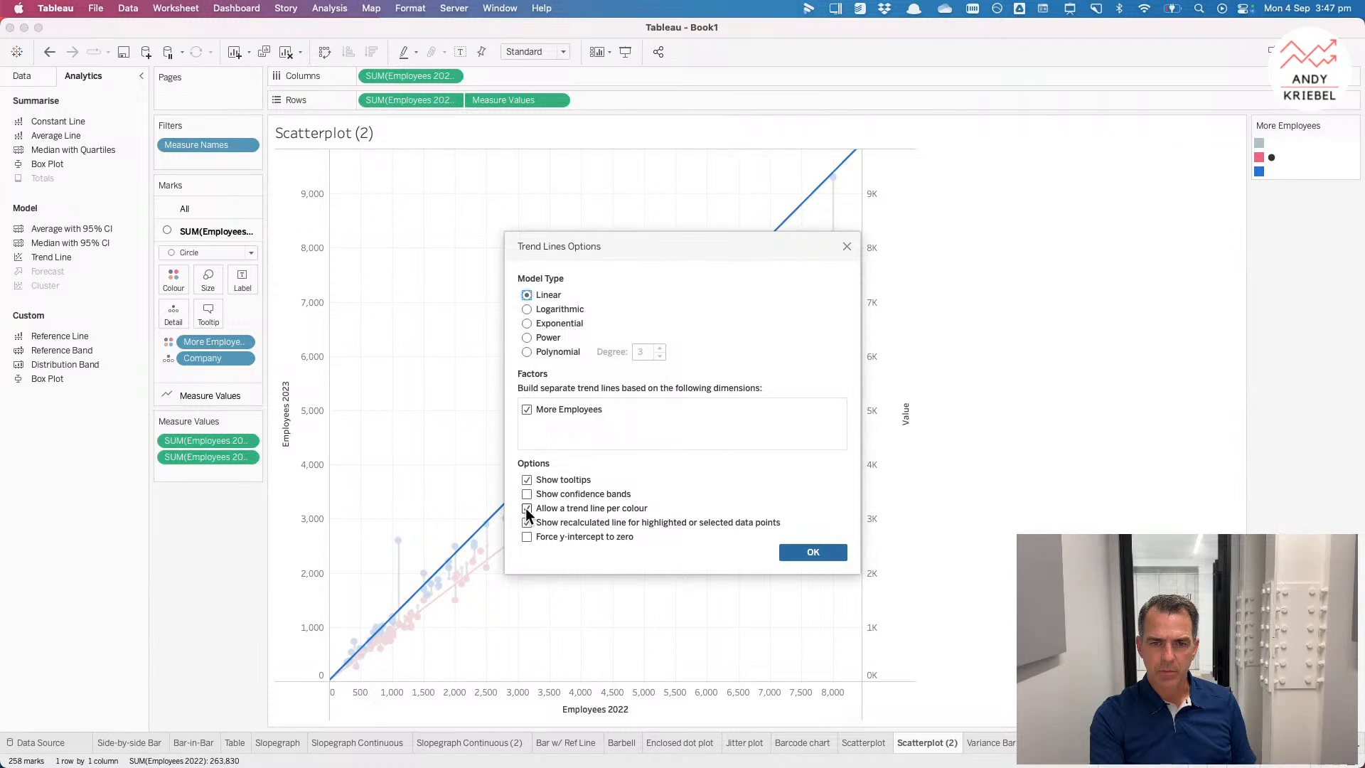
left_click(807, 552)
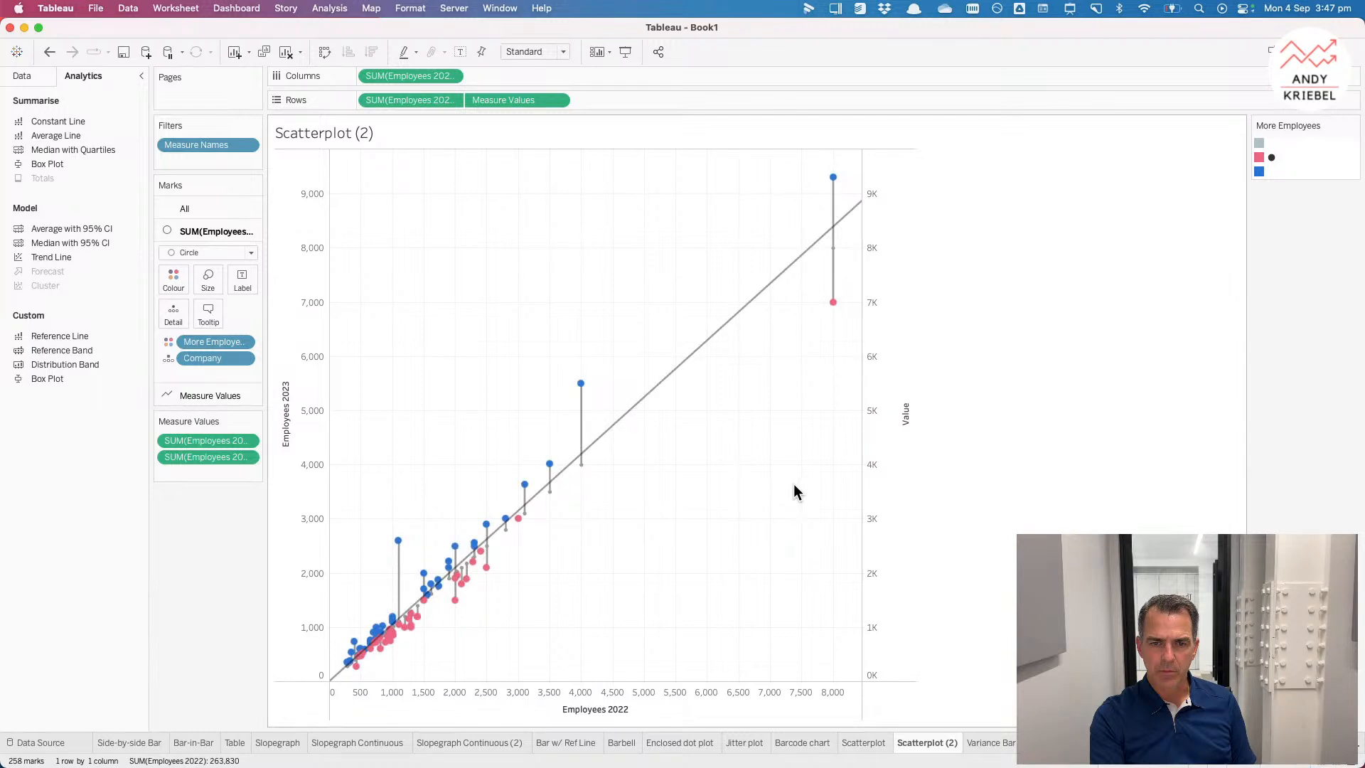
left_click_drag(701, 365, 1040, 400)
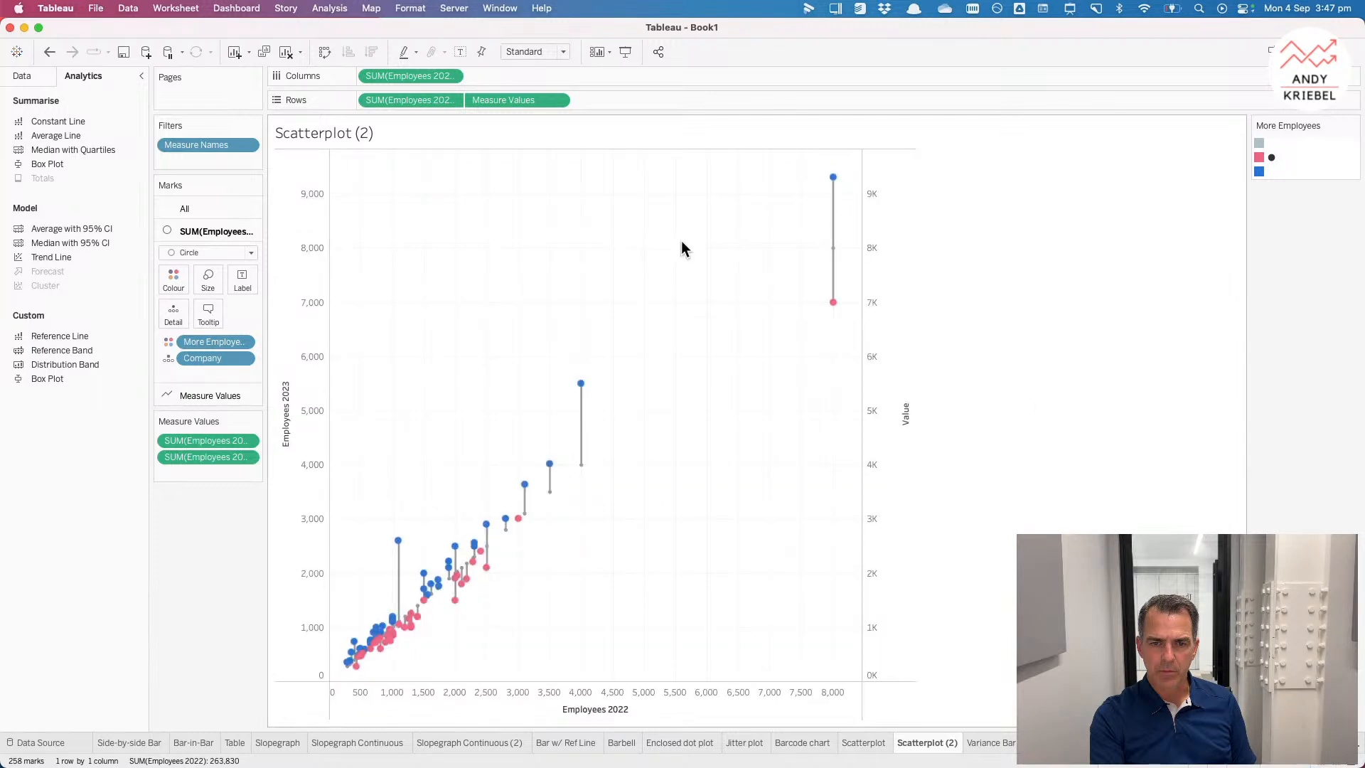
left_click_drag(59, 263, 406, 237)
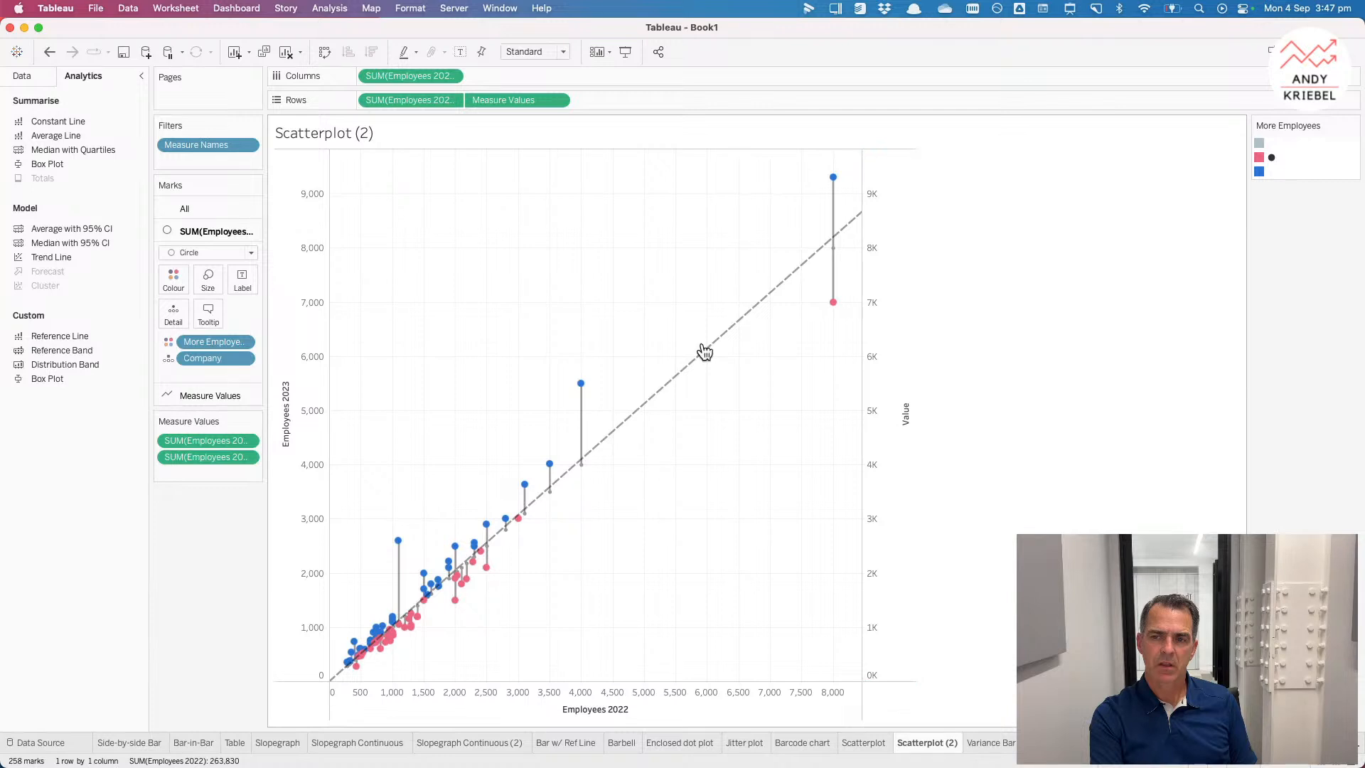
mouse_move(702, 355)
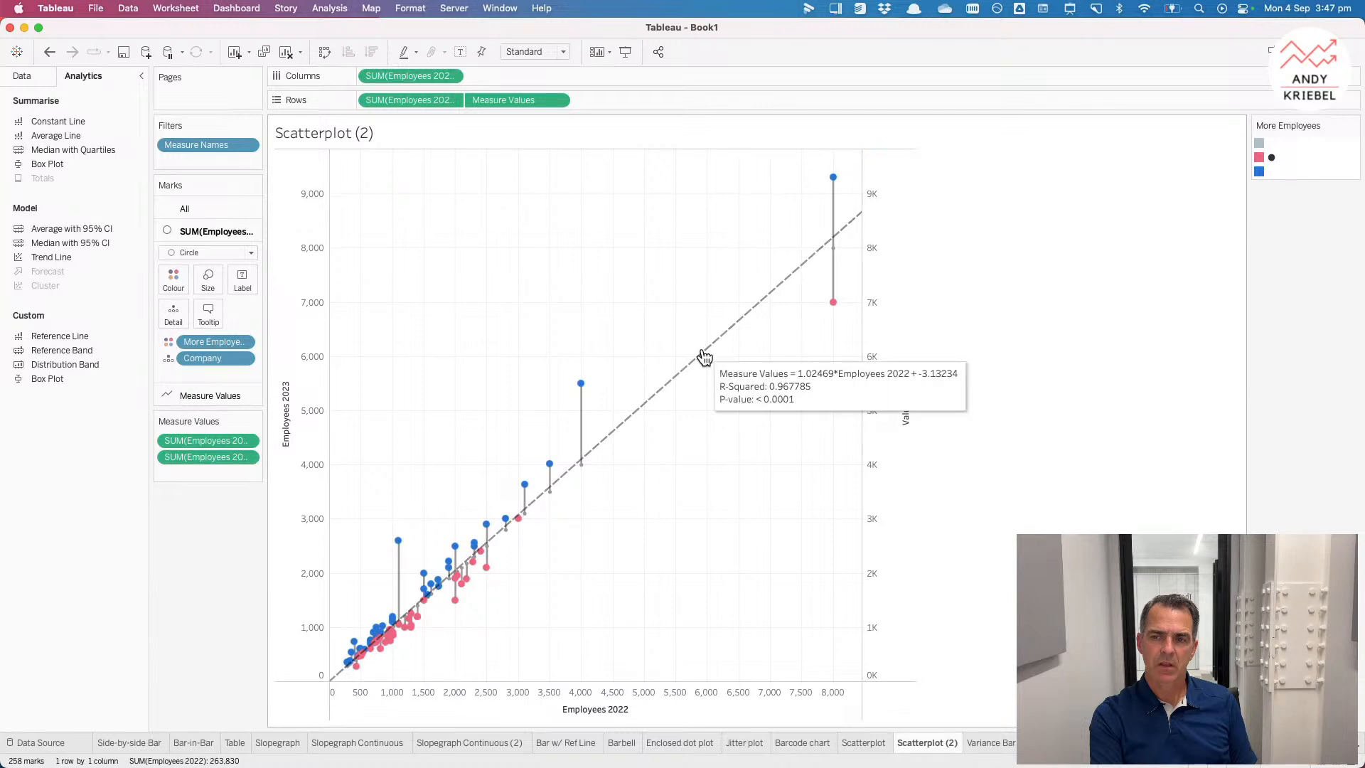
left_click_drag(703, 354, 1050, 346)
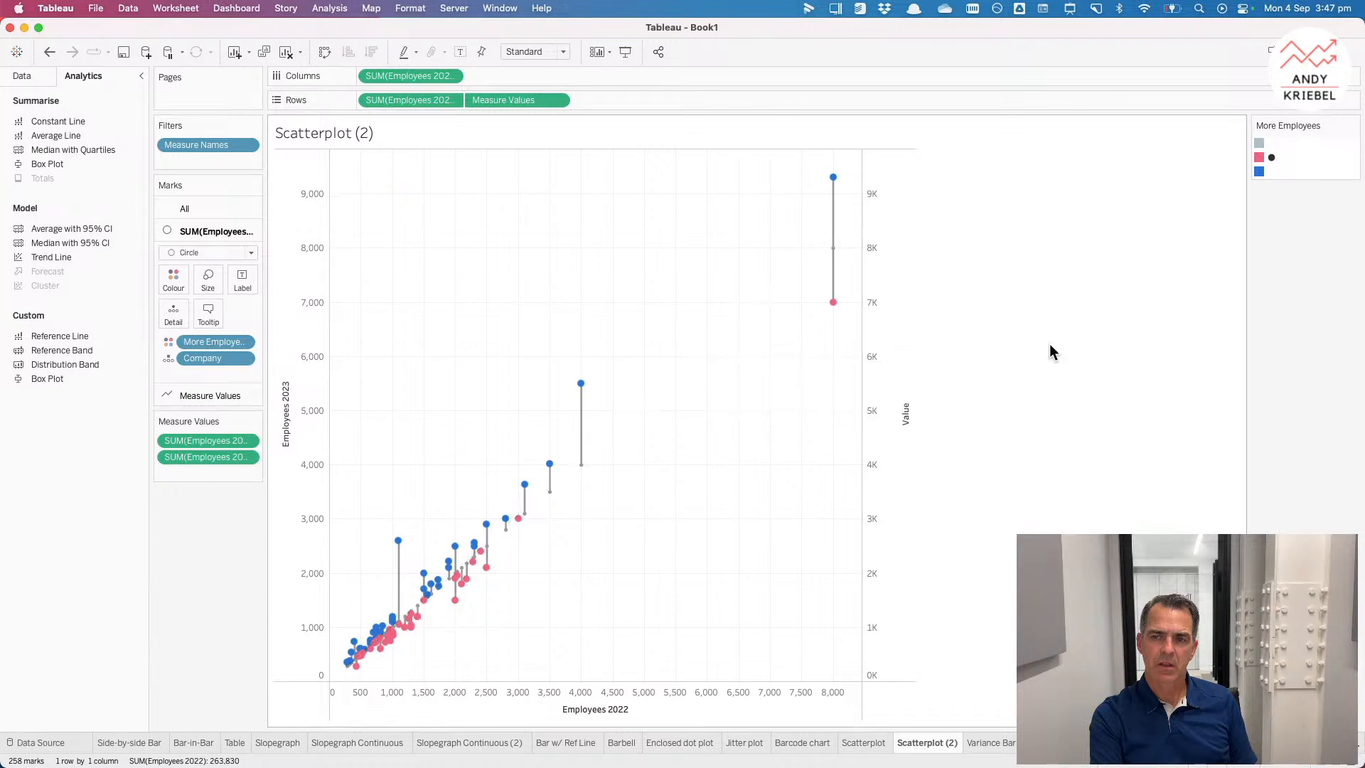
Step: Hide the header of the secondary value axis
right_click(874, 407)
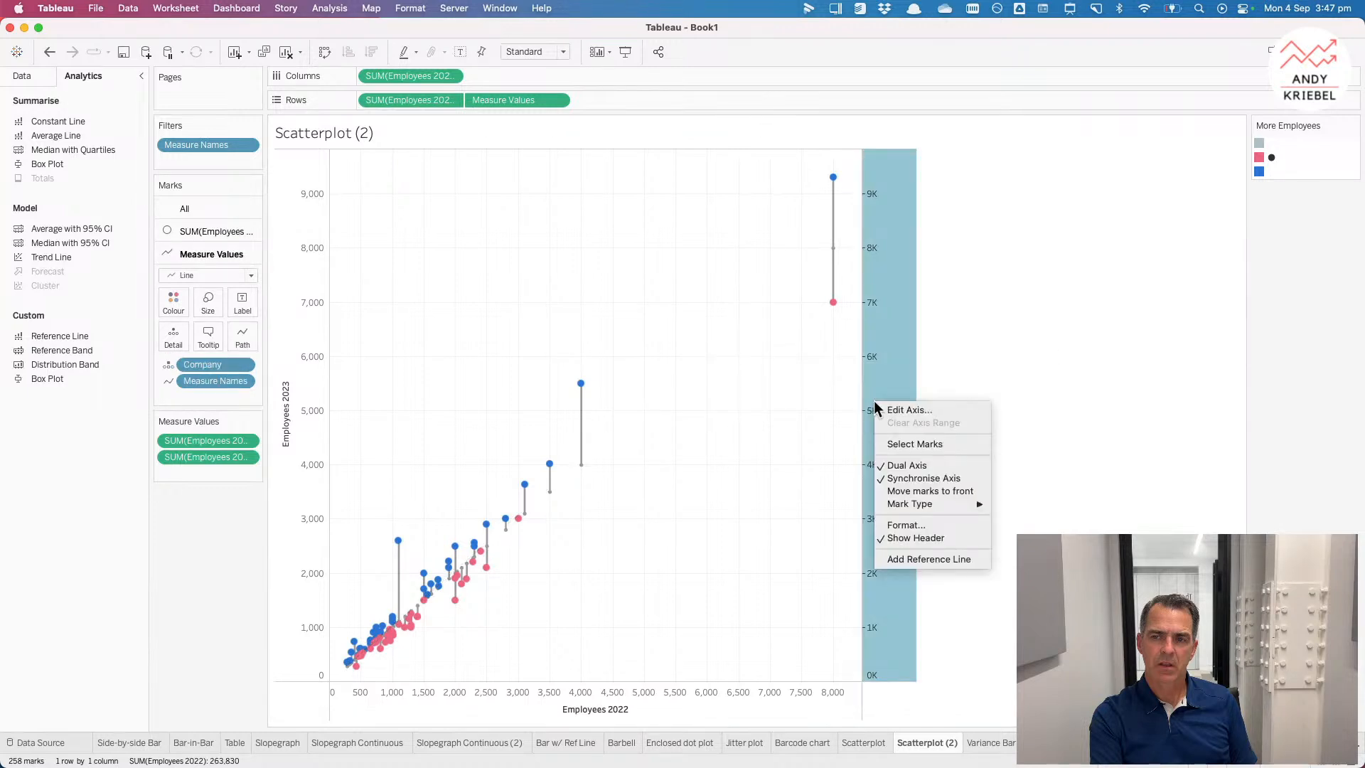
left_click(905, 539)
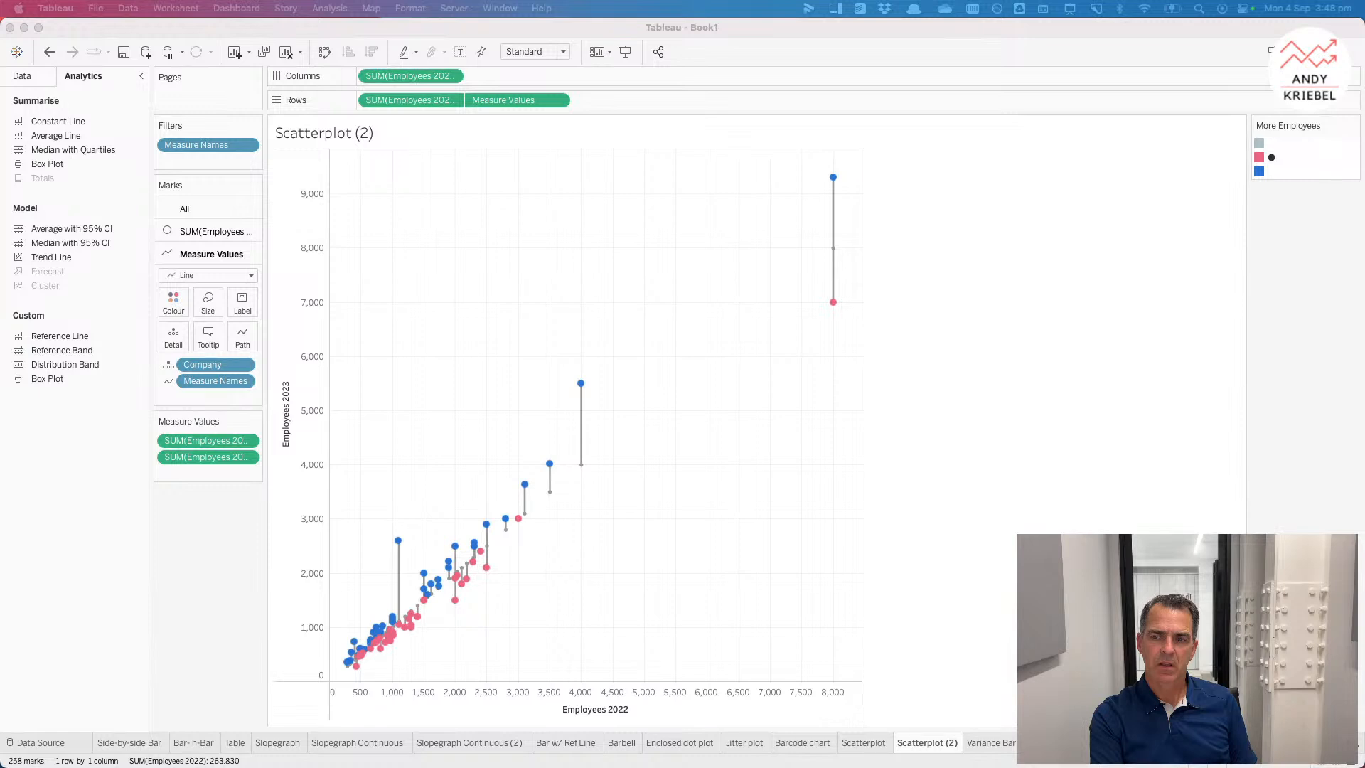
Step: Rename the sheet as Tadpole Chart
double_click(933, 743)
type("Tadpole chart")
key("Return")
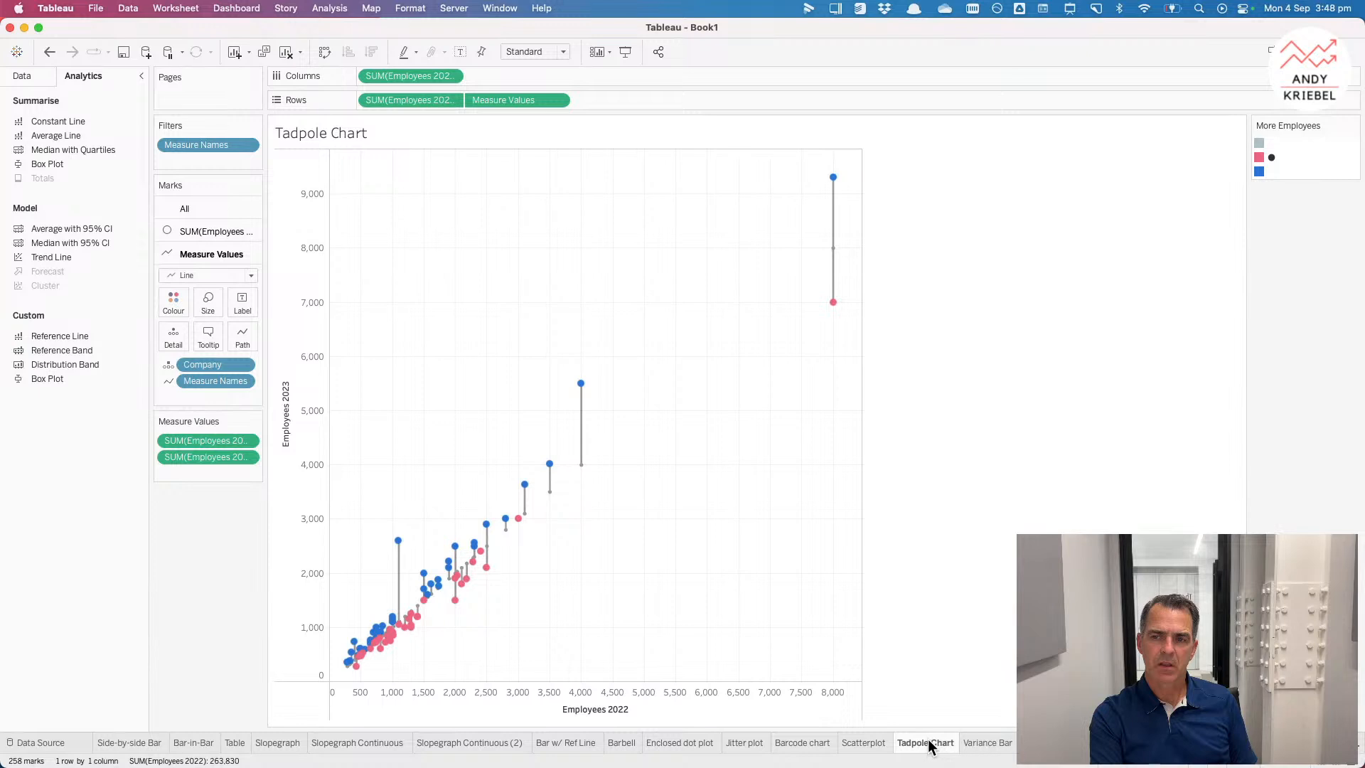
Step: Try filtering the chart by Rank 2023 to ranks 1 through 20, then remove that filter
left_click(24, 76)
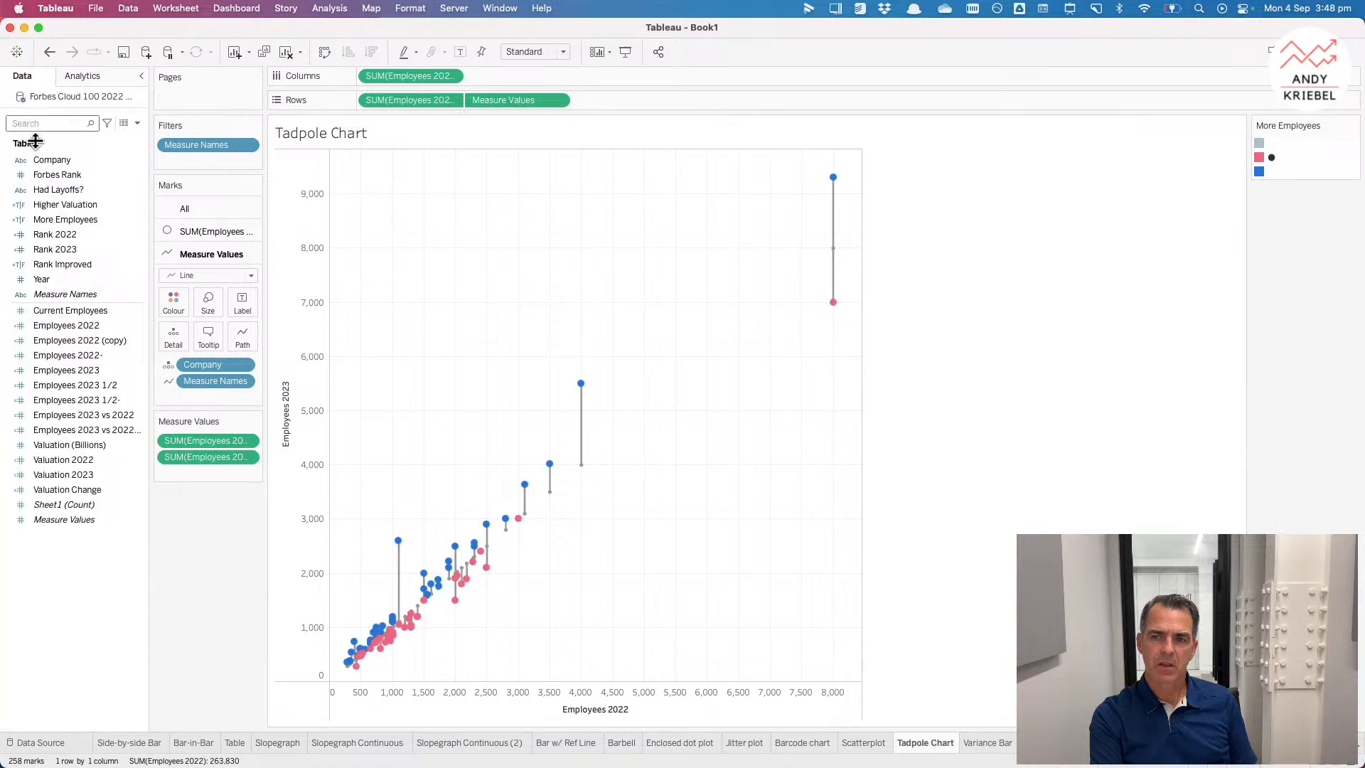
left_click(79, 248)
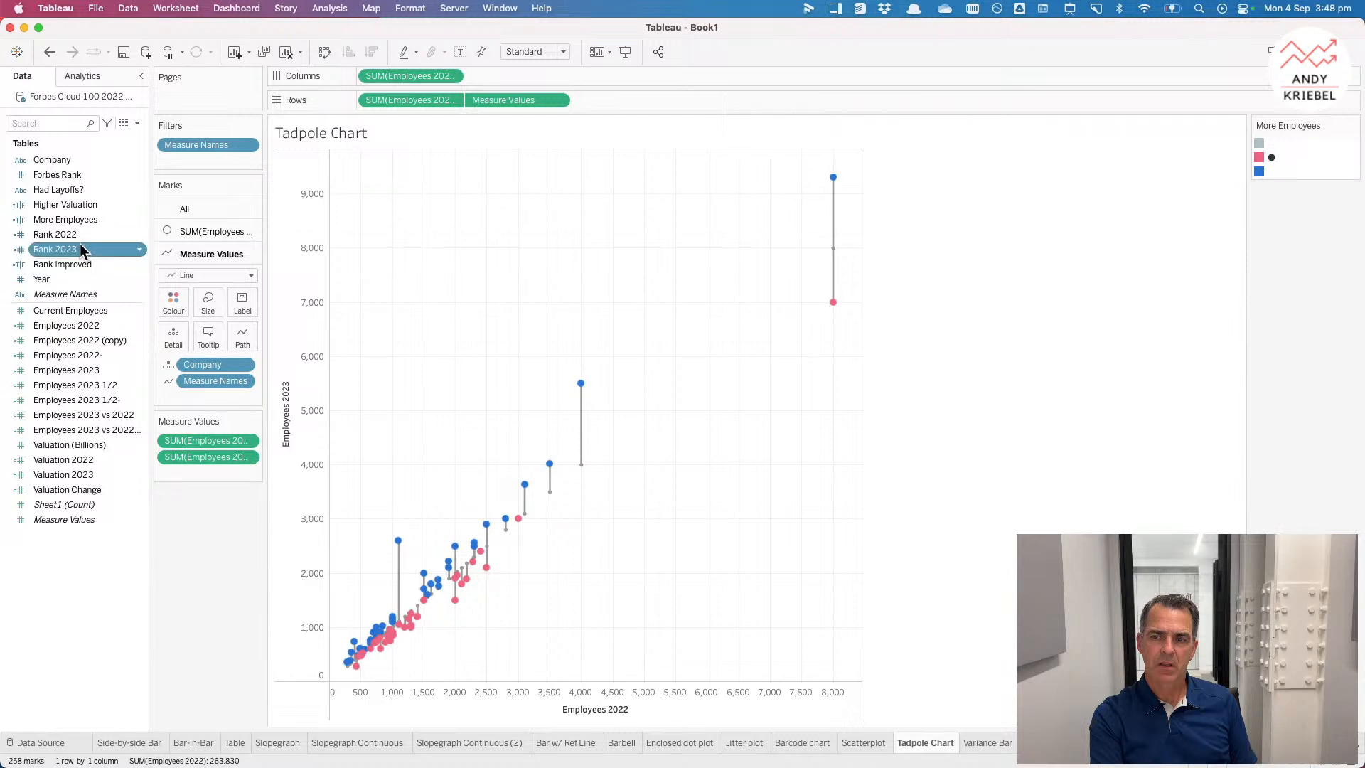
left_click_drag(80, 243, 191, 157)
left_click(561, 278)
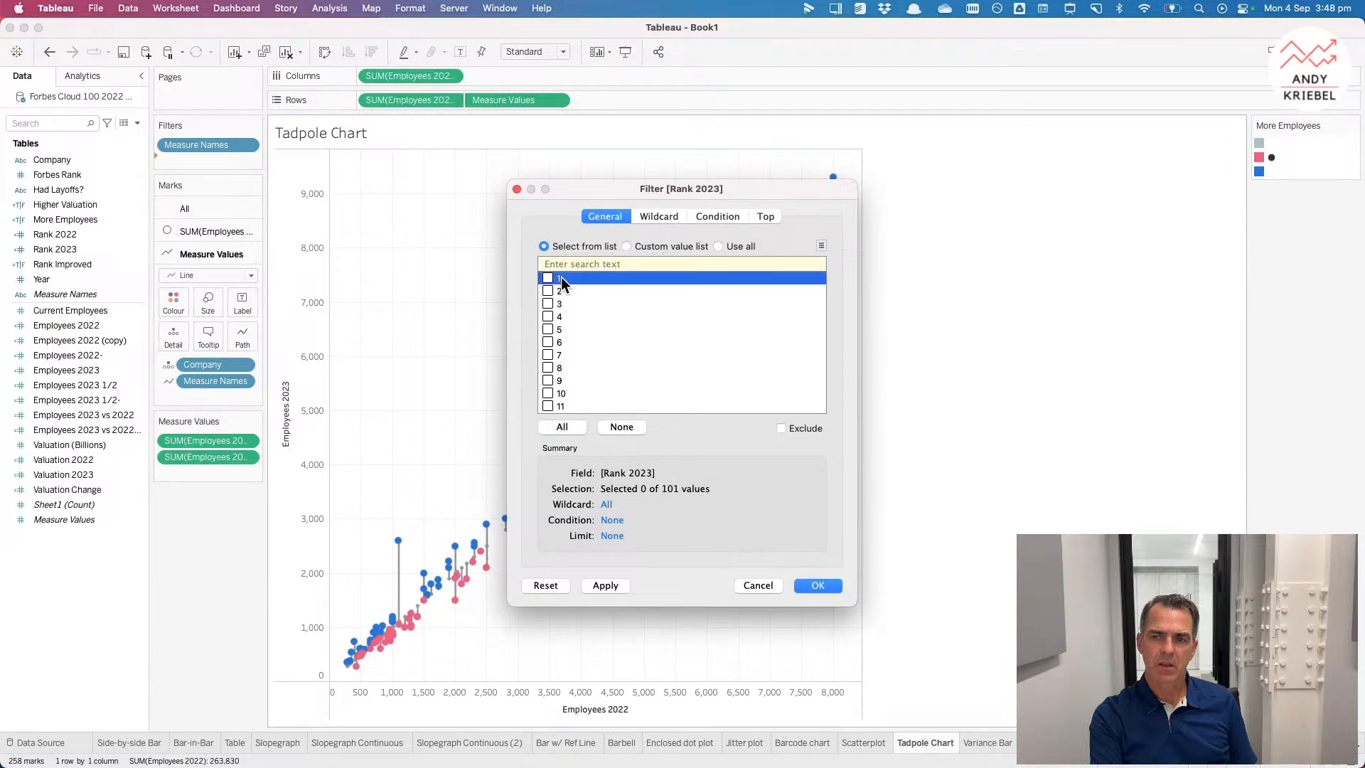
left_click(562, 393, "shift")
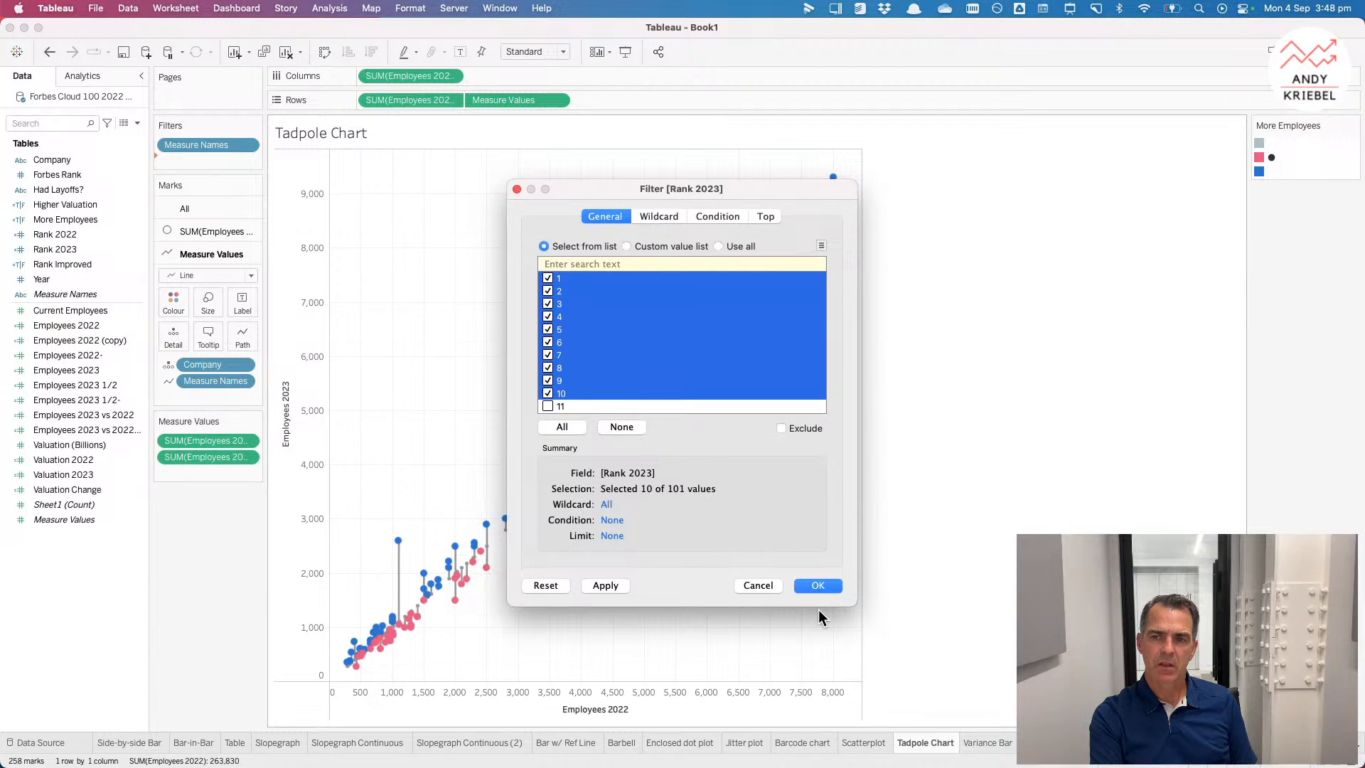
left_click(605, 585)
left_click_drag(747, 188, 1107, 129)
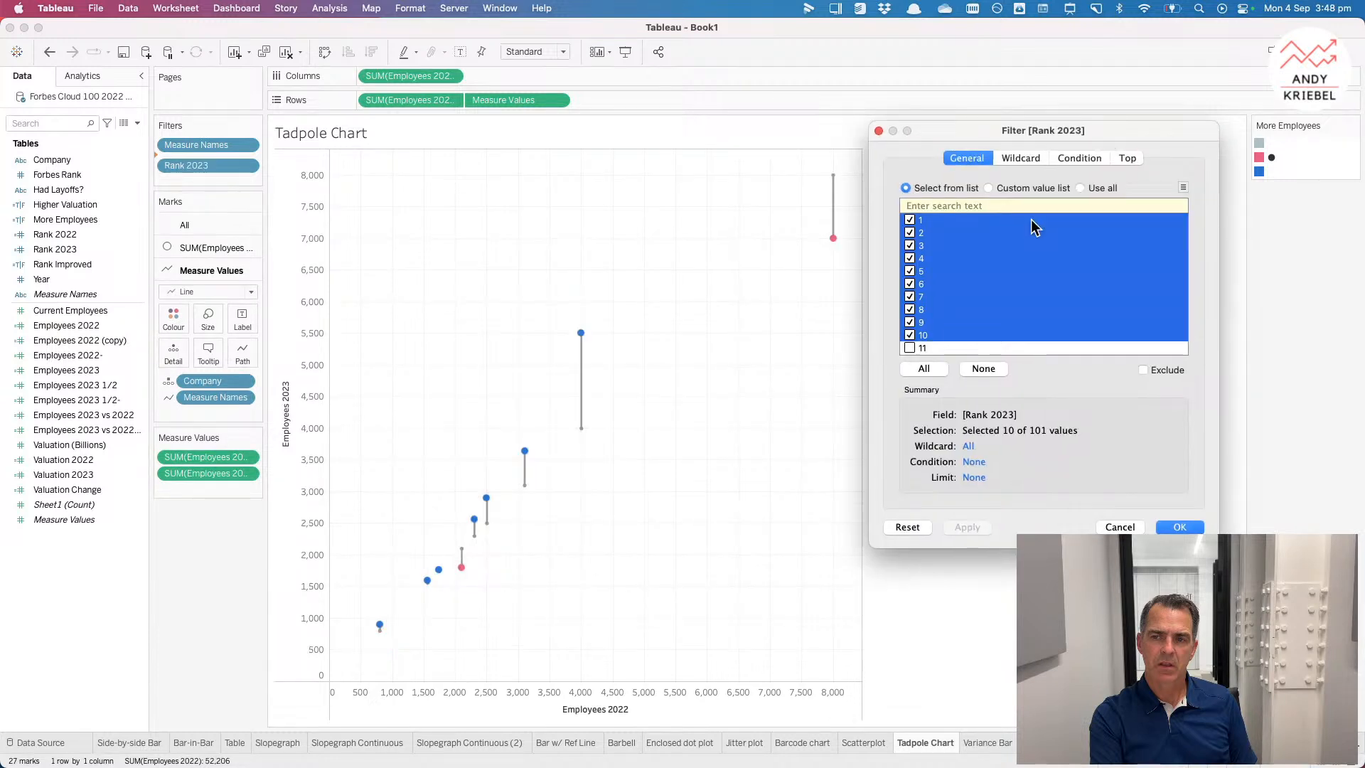
scroll(979, 324, "down", 2)
scroll(961, 321, "down", 5)
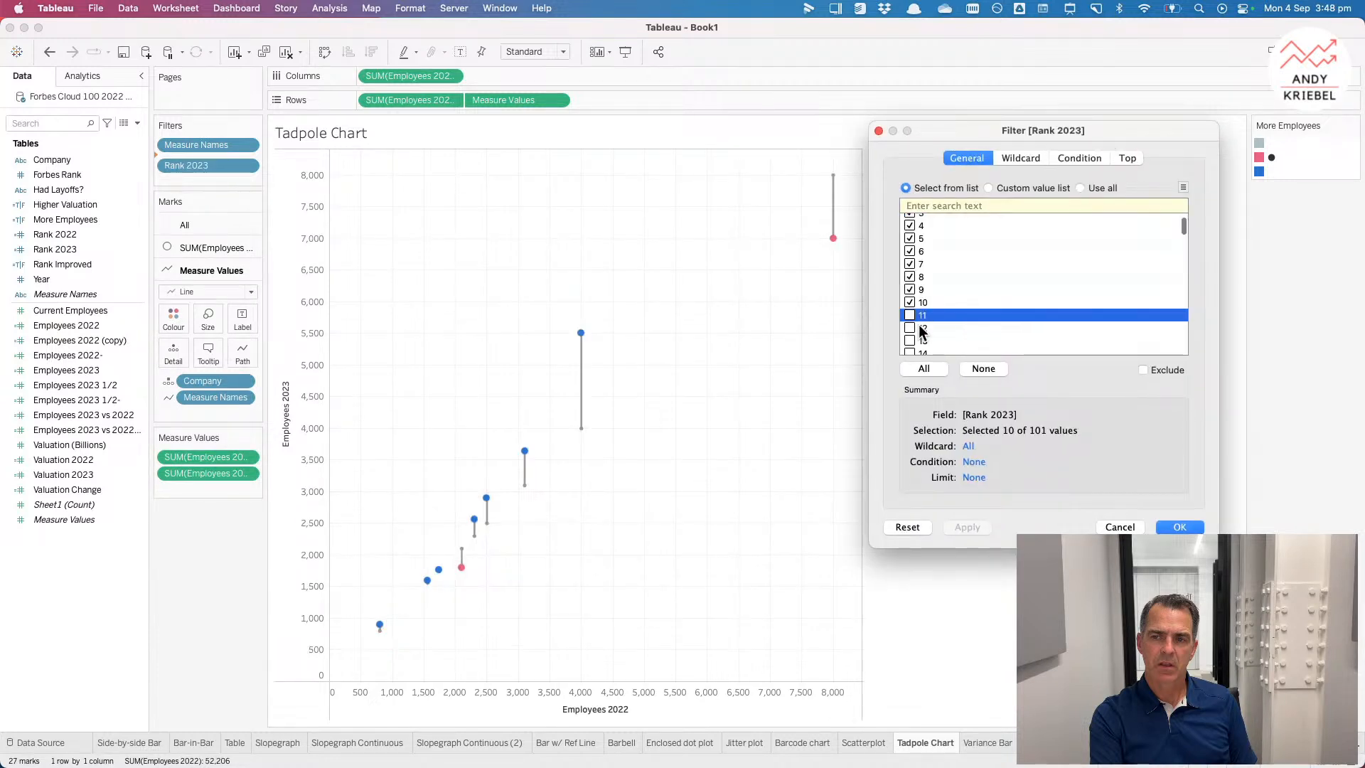
left_click(917, 291, "shift")
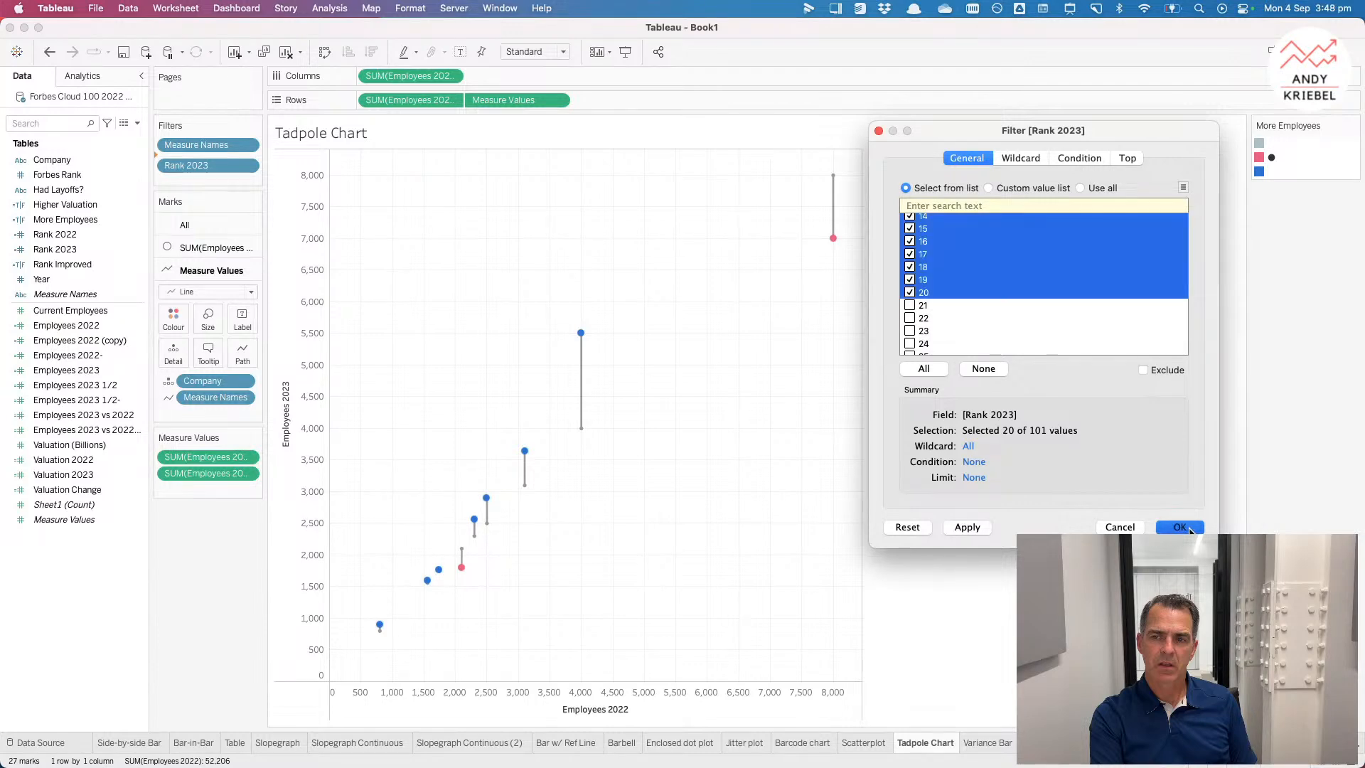
key("Return")
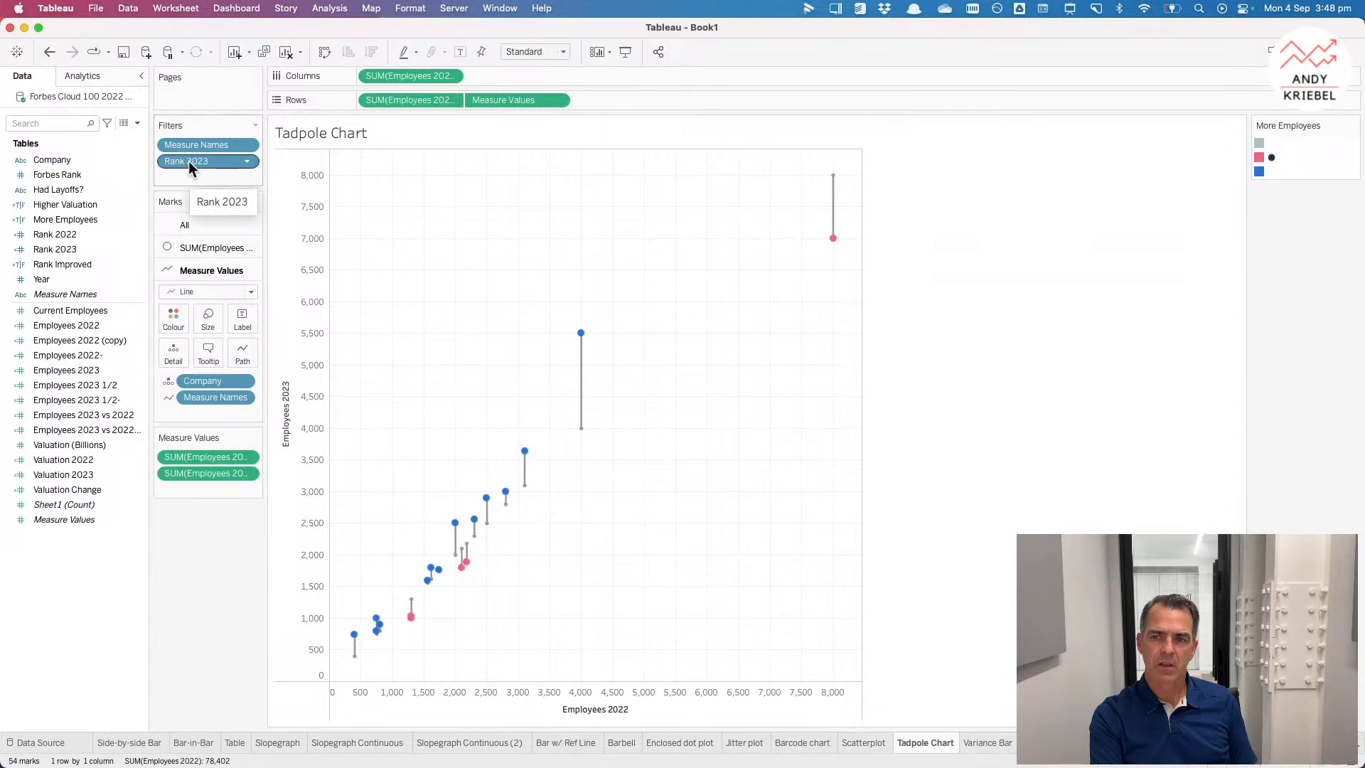
left_click_drag(189, 161, 748, 672)
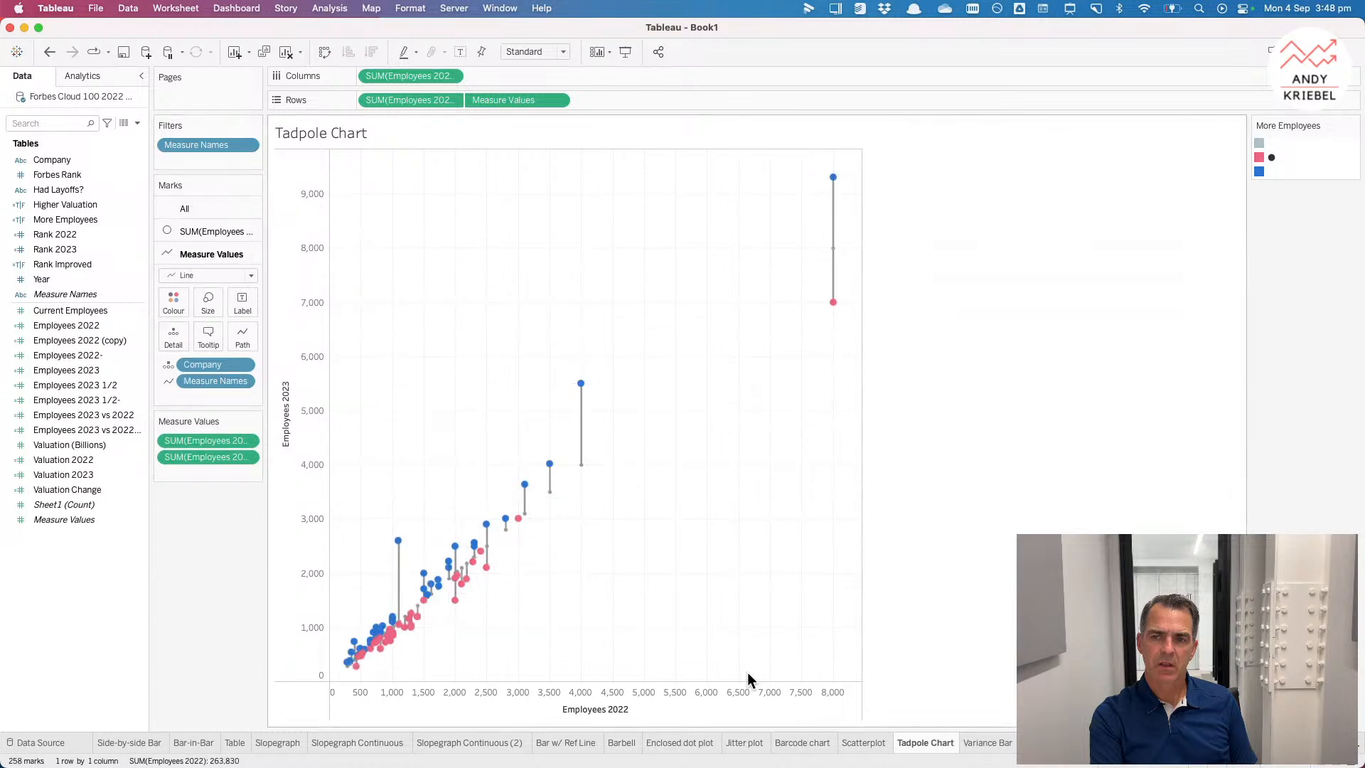
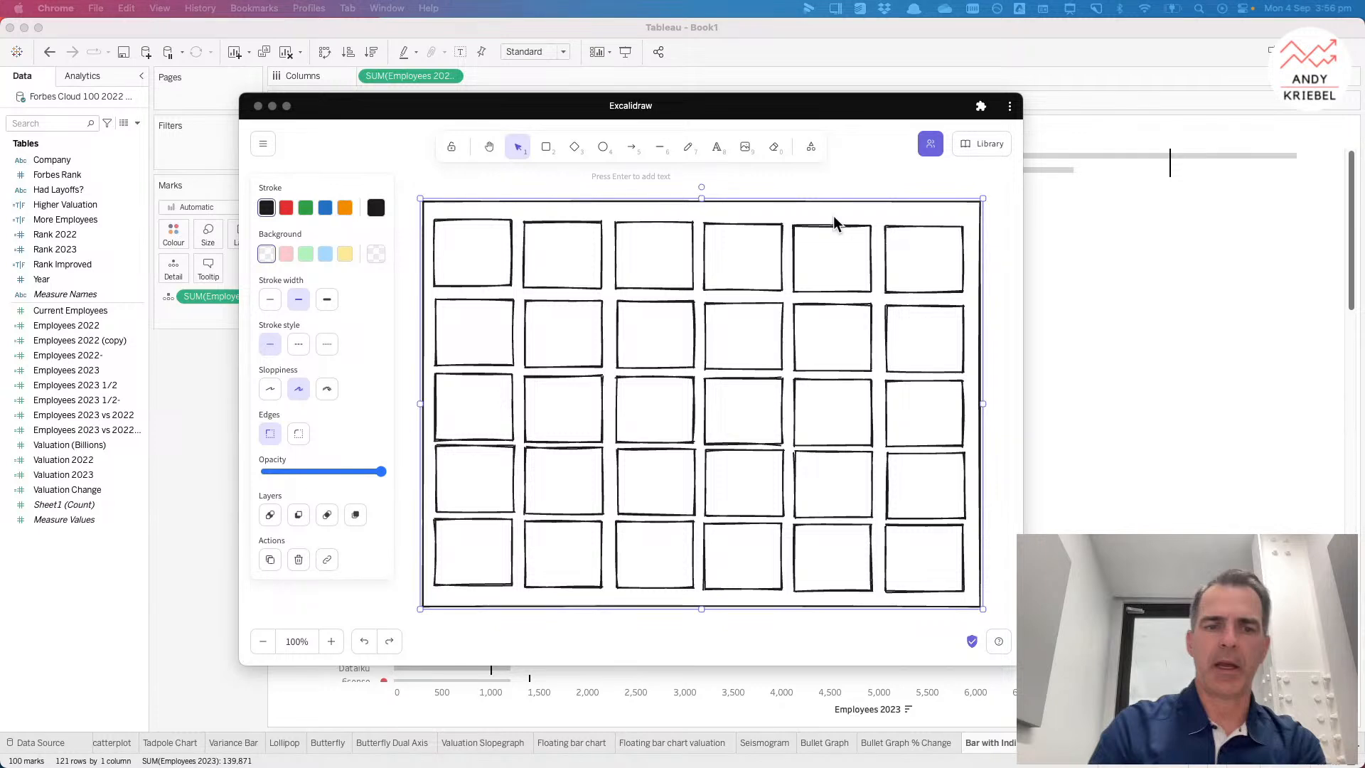
Step: Change the outer frame rectangle's stroke colour to orange in the layout sketch
left_click(1000, 271)
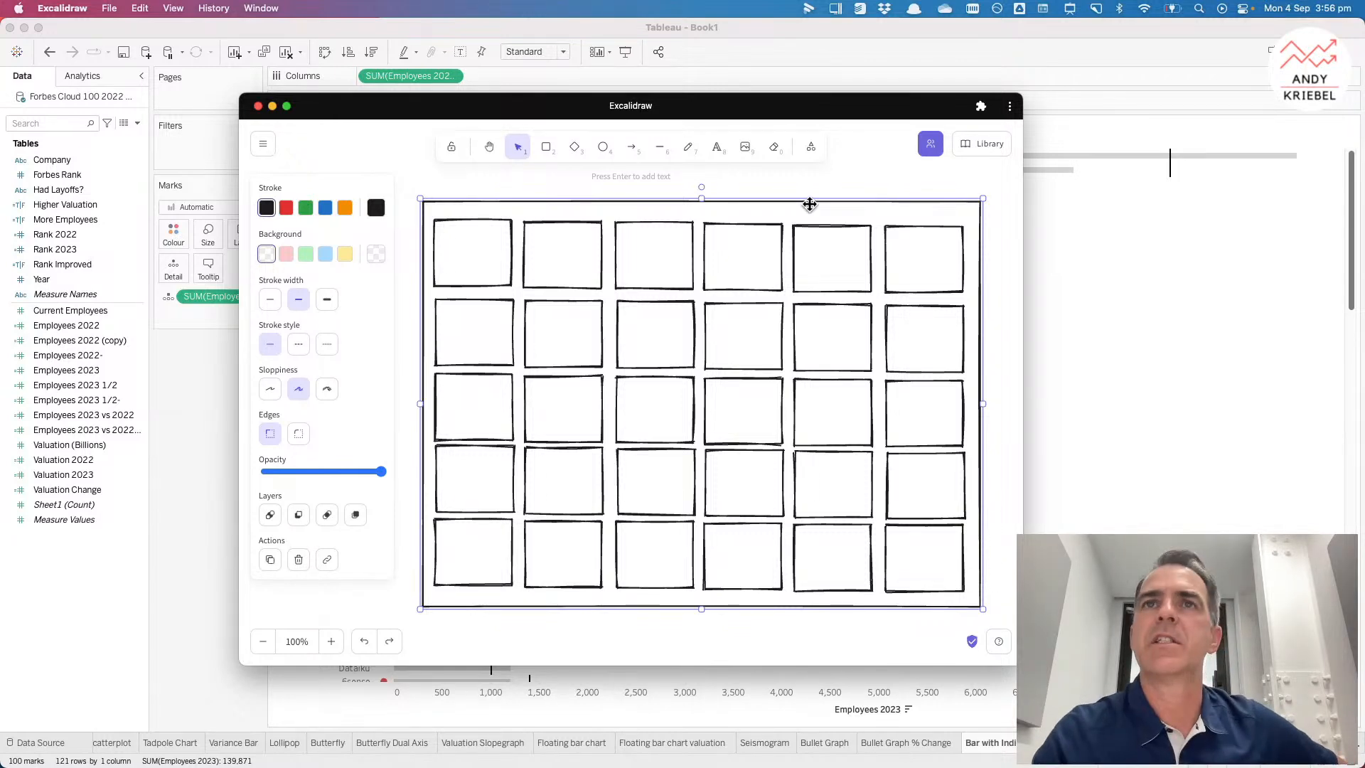
left_click(345, 206)
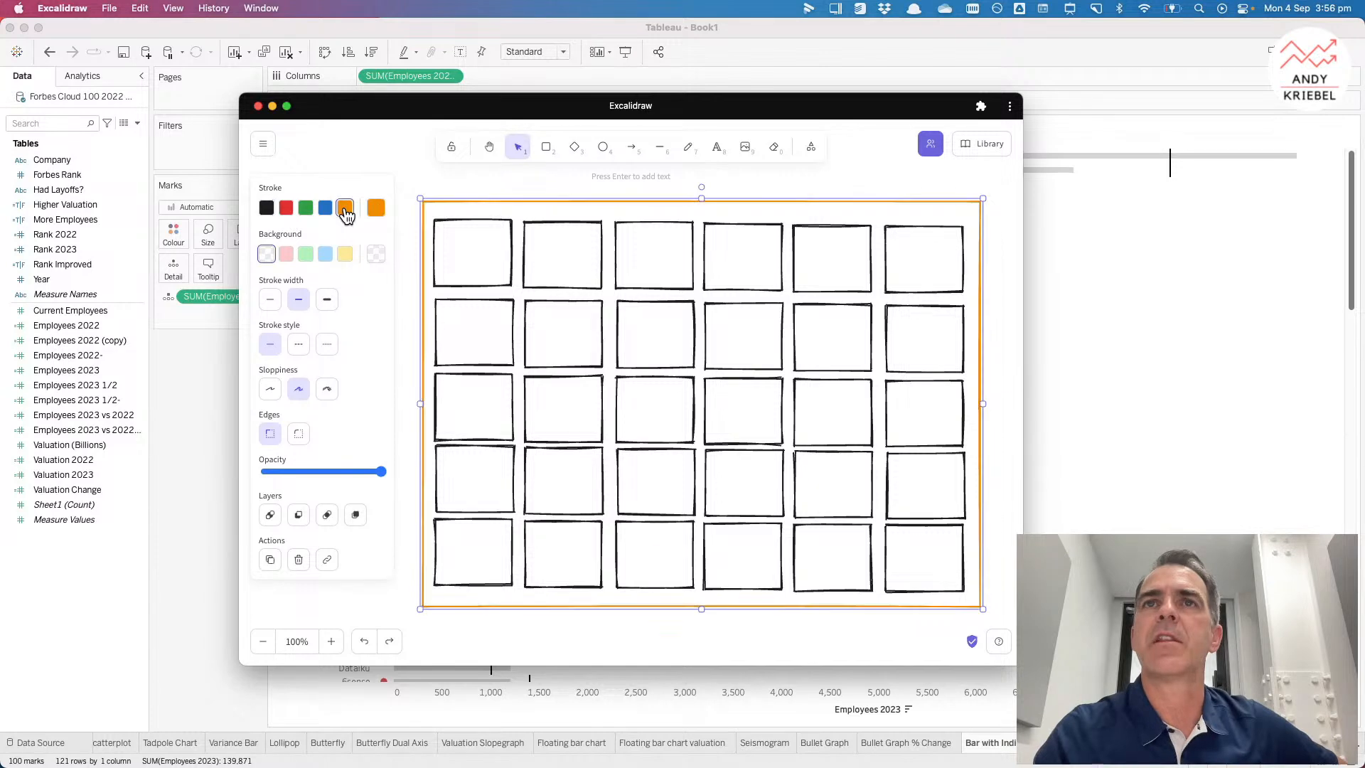
left_click(413, 186)
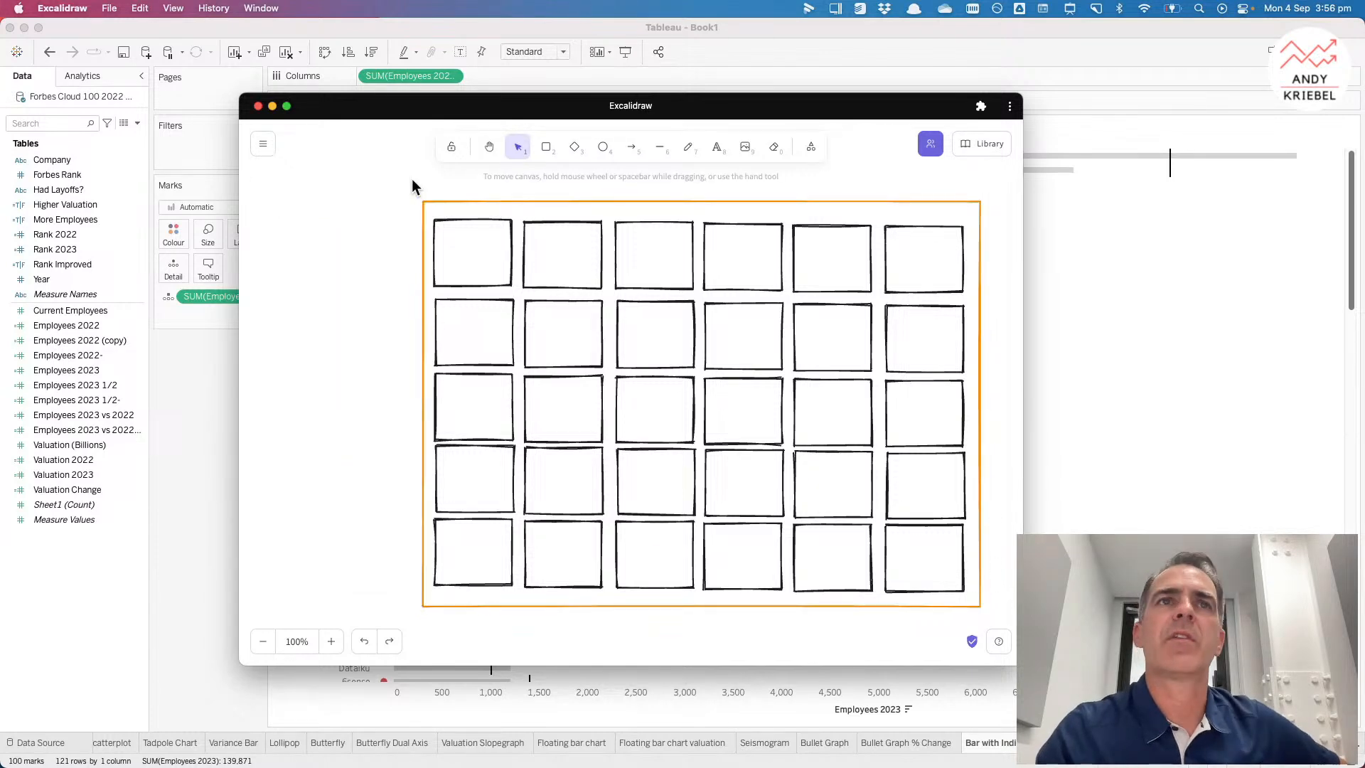
Step: Draw a blue rectangle around the top row of boxes in the sketch
left_click(545, 150)
mouse_move(429, 211)
left_mouse_down()
mouse_move(709, 285)
mouse_move(971, 300)
left_mouse_up()
left_click(325, 208)
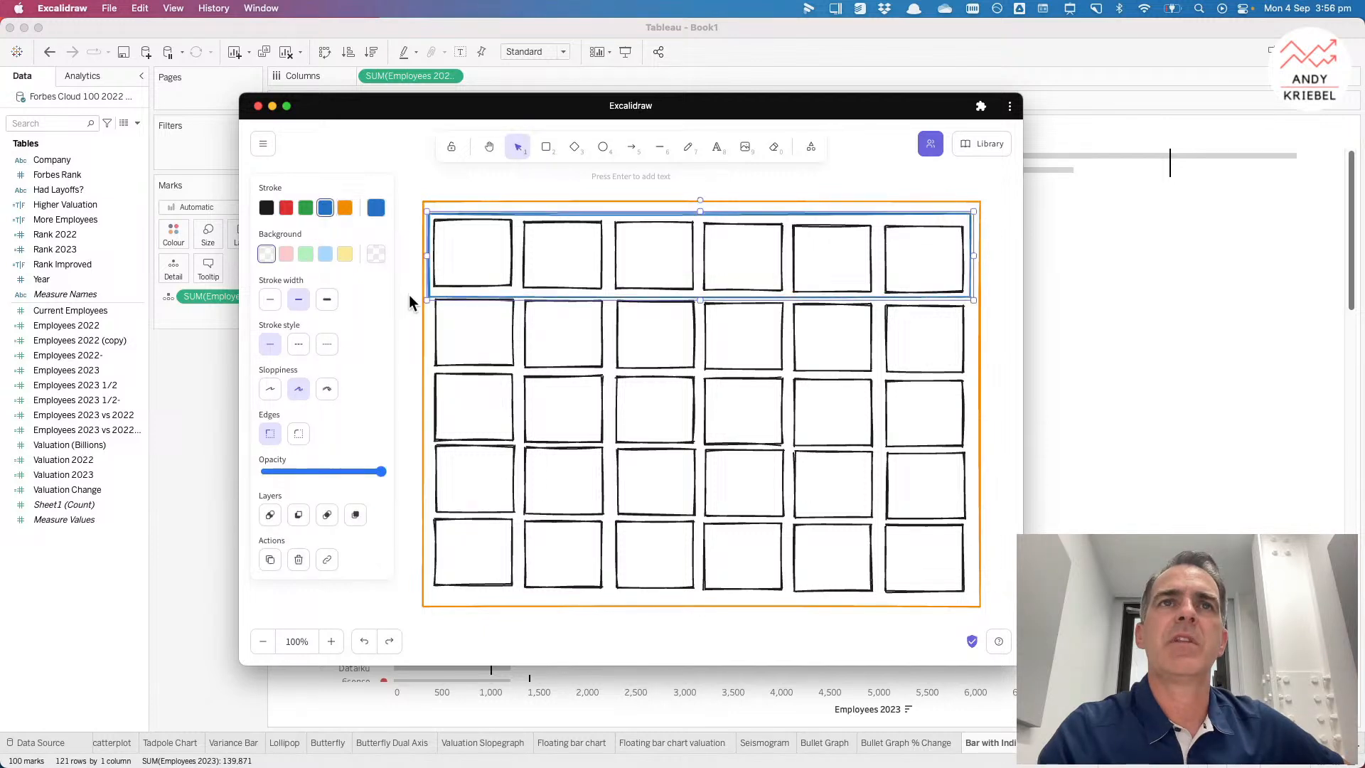
Step: Paste a copy of the rectangle around the second row of boxes and make its stroke green
key("super+v")
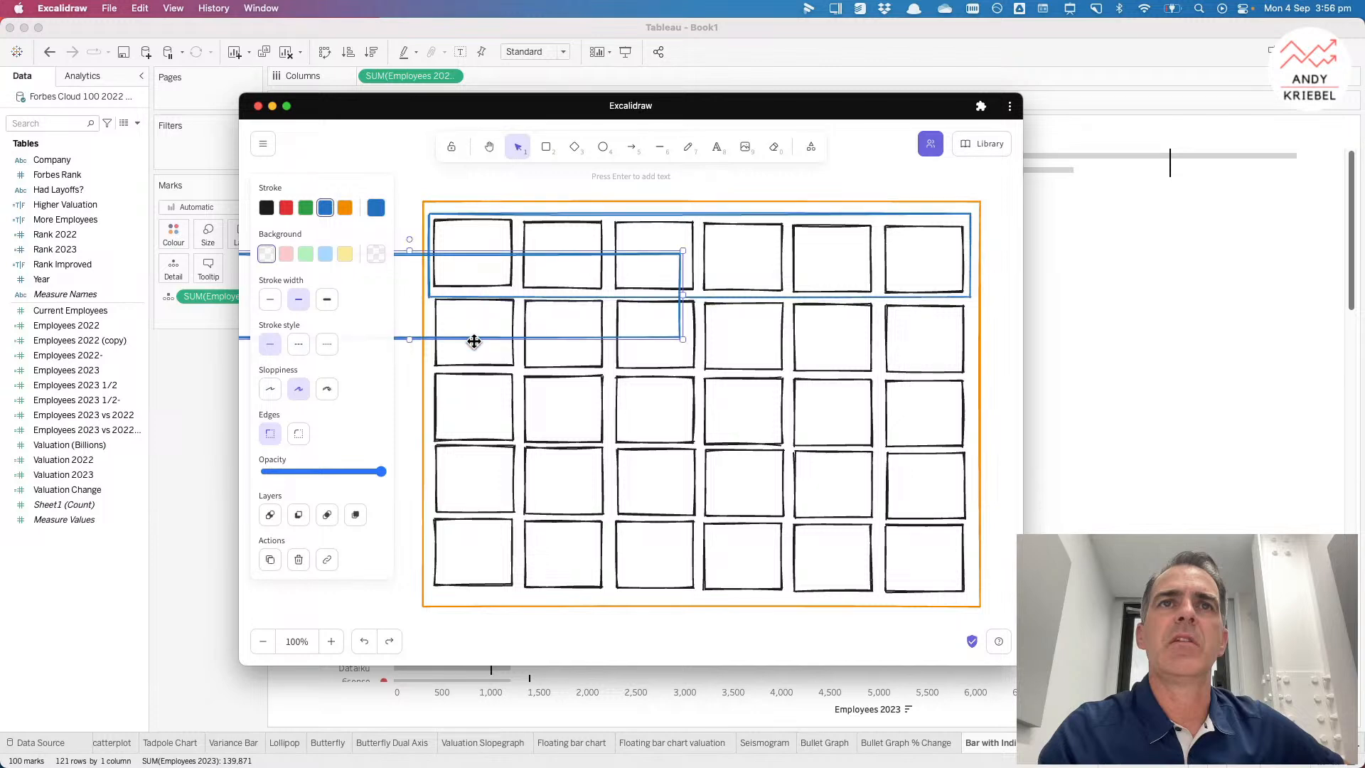
mouse_move(474, 342)
left_mouse_down()
mouse_move(772, 399)
mouse_move(749, 384)
mouse_move(763, 381)
left_mouse_up()
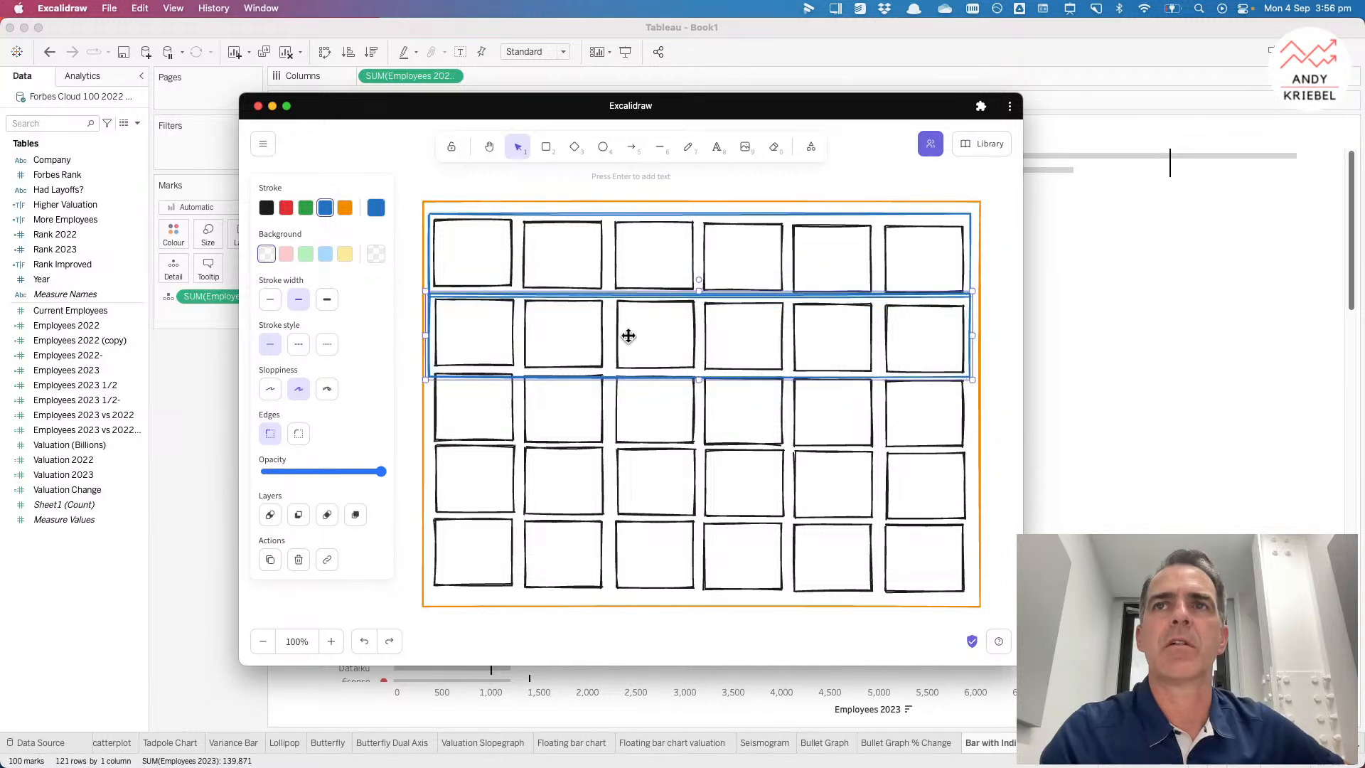
left_click(306, 207)
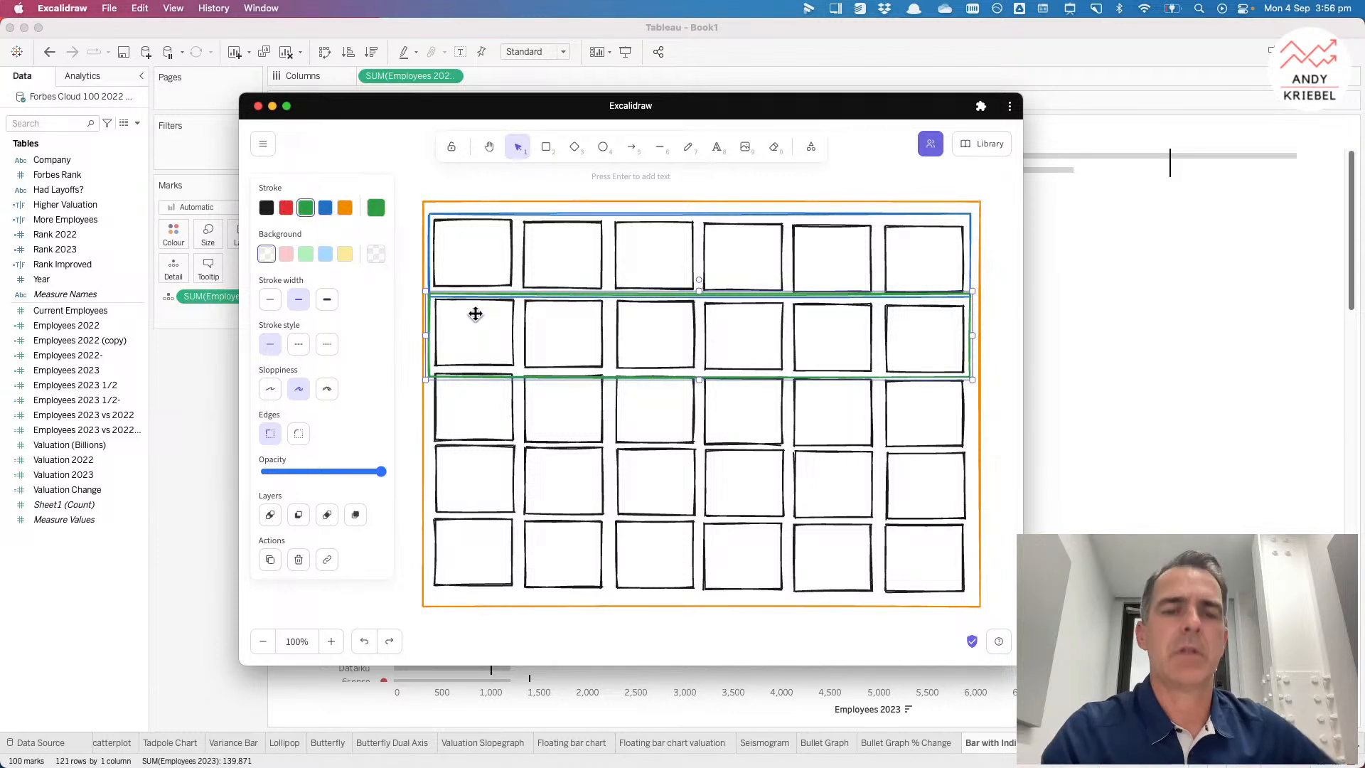
mouse_move(476, 314)
left_mouse_down()
mouse_move(481, 384)
mouse_move(473, 301)
left_mouse_up()
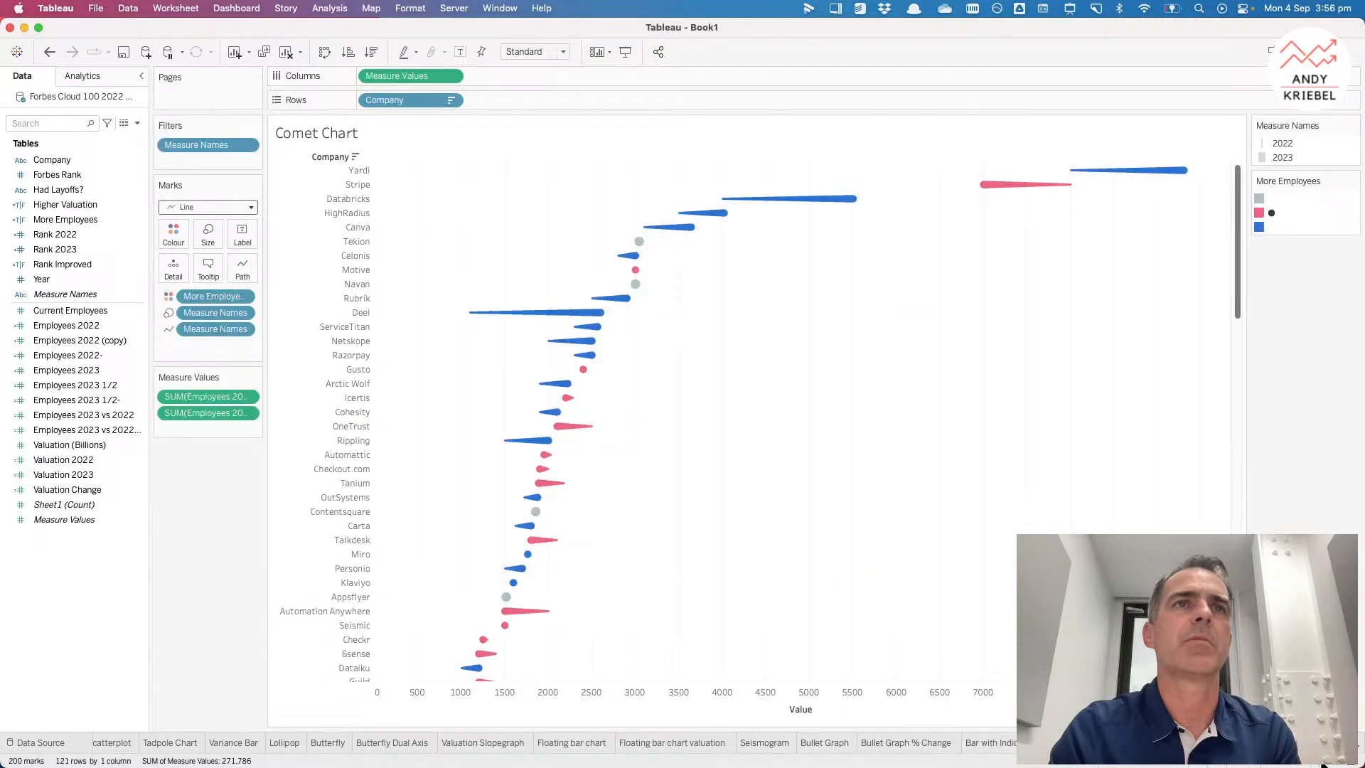
Step: Open Dashboard 1 from the sheet sorter view
left_click(1323, 763)
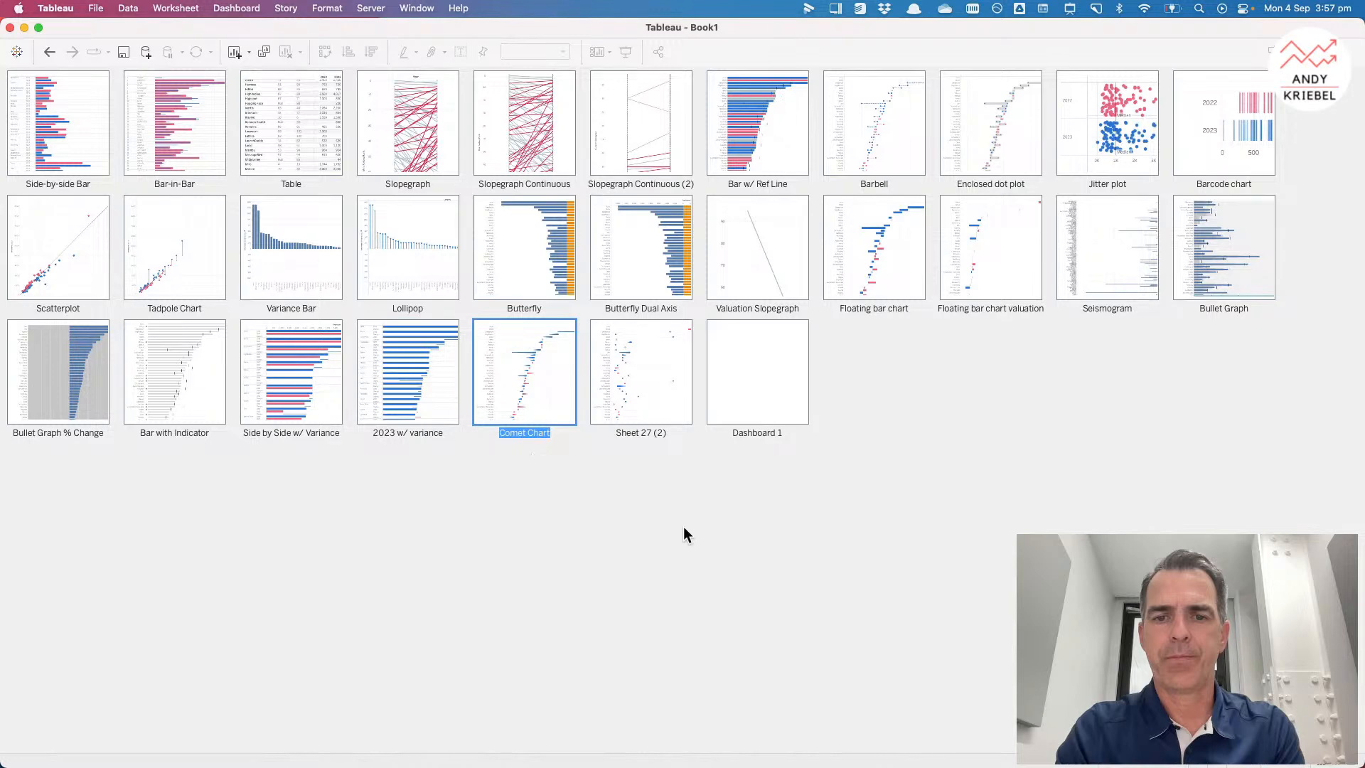
left_click(745, 369)
double_click(746, 369)
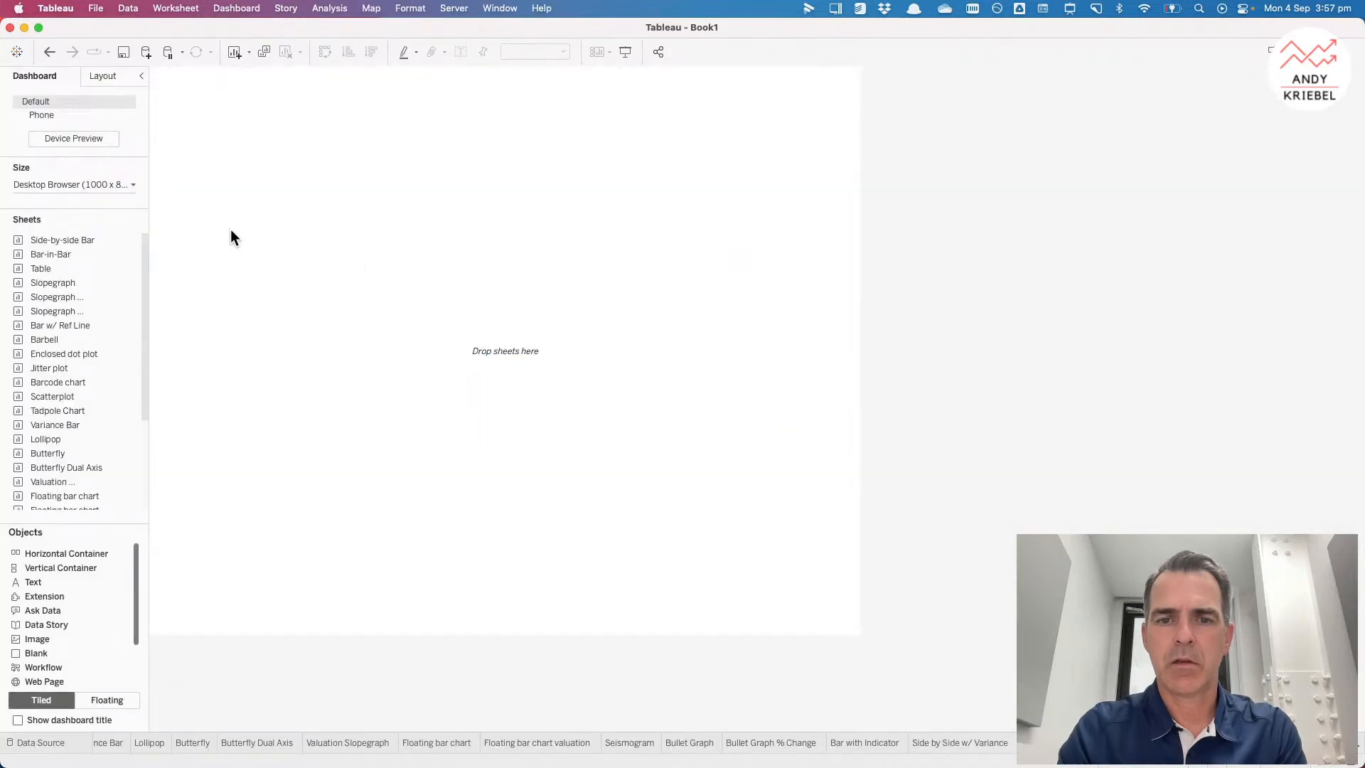
Step: Delete the dashboard's Phone layout and turn off adding phone layouts to new dashboards
left_click(127, 114)
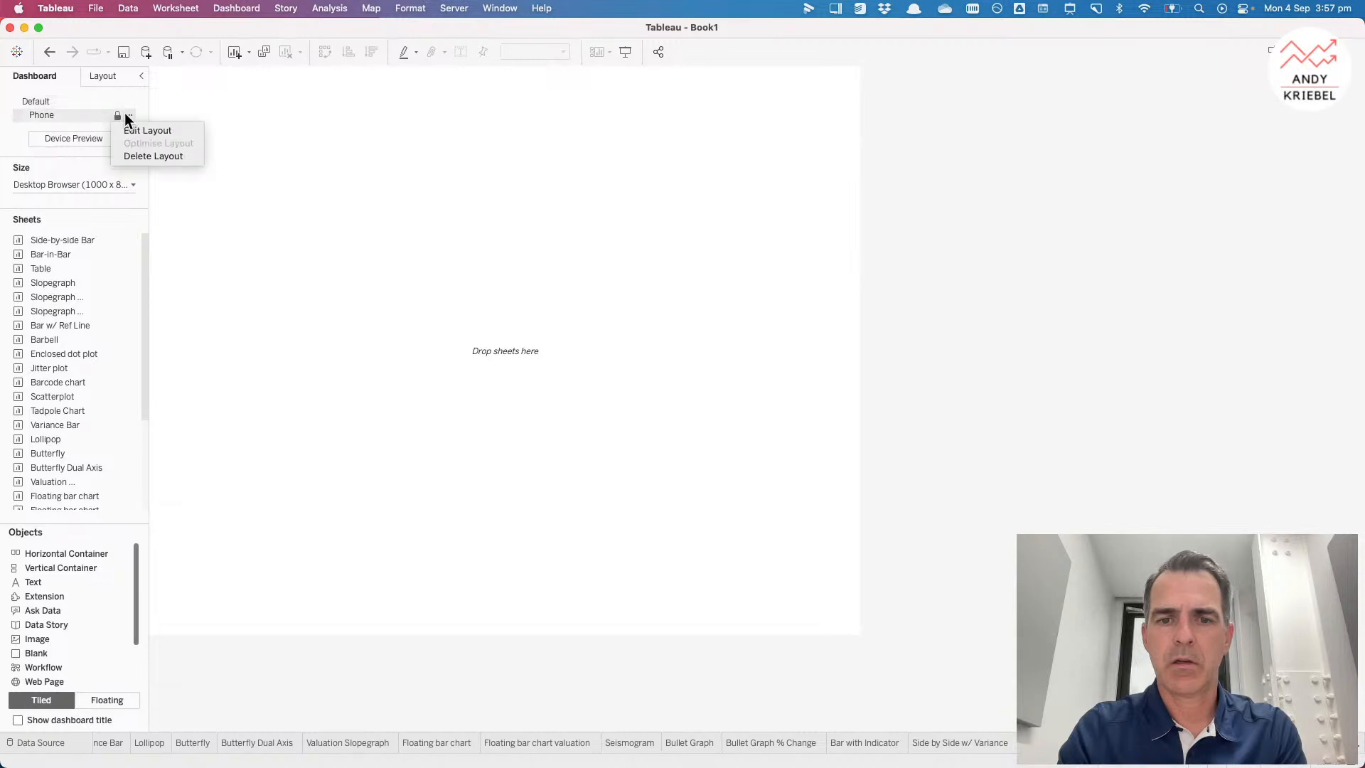
left_click(135, 156)
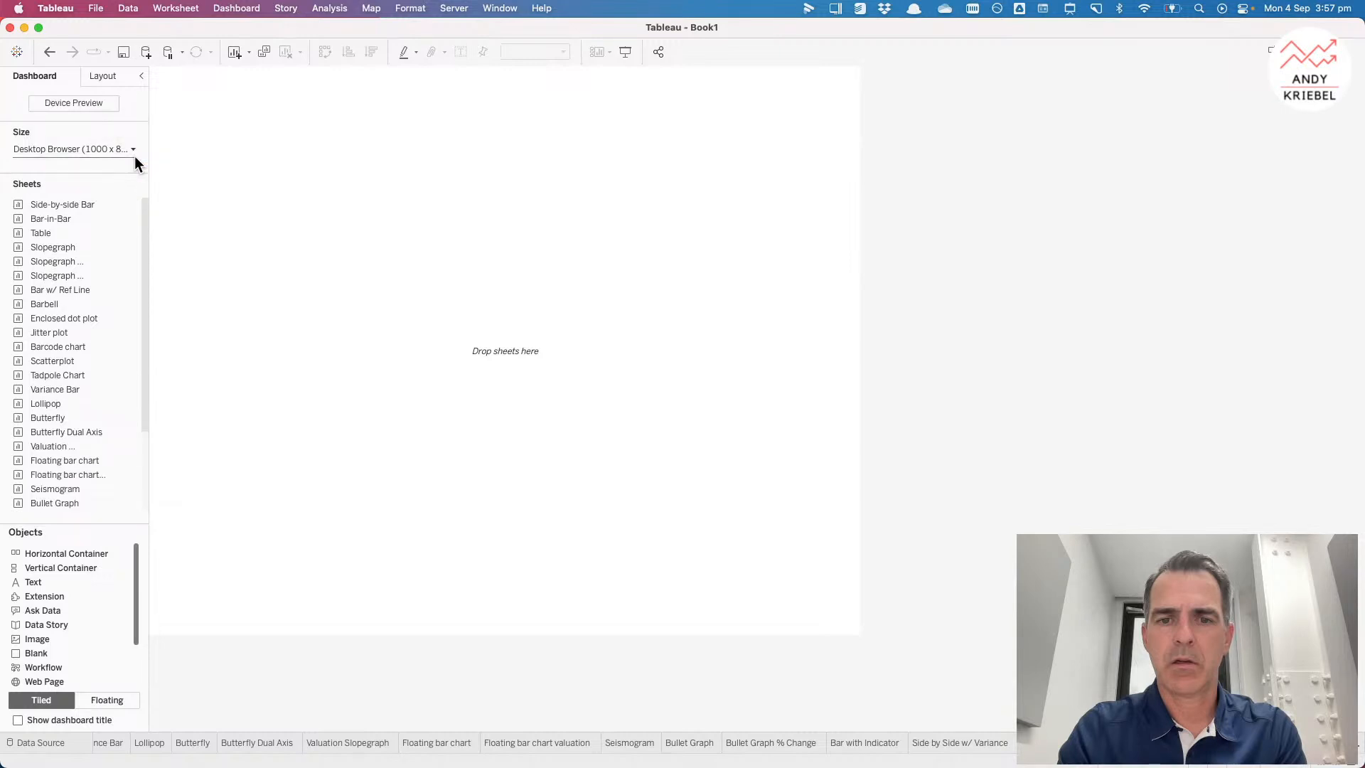
left_click(224, 8)
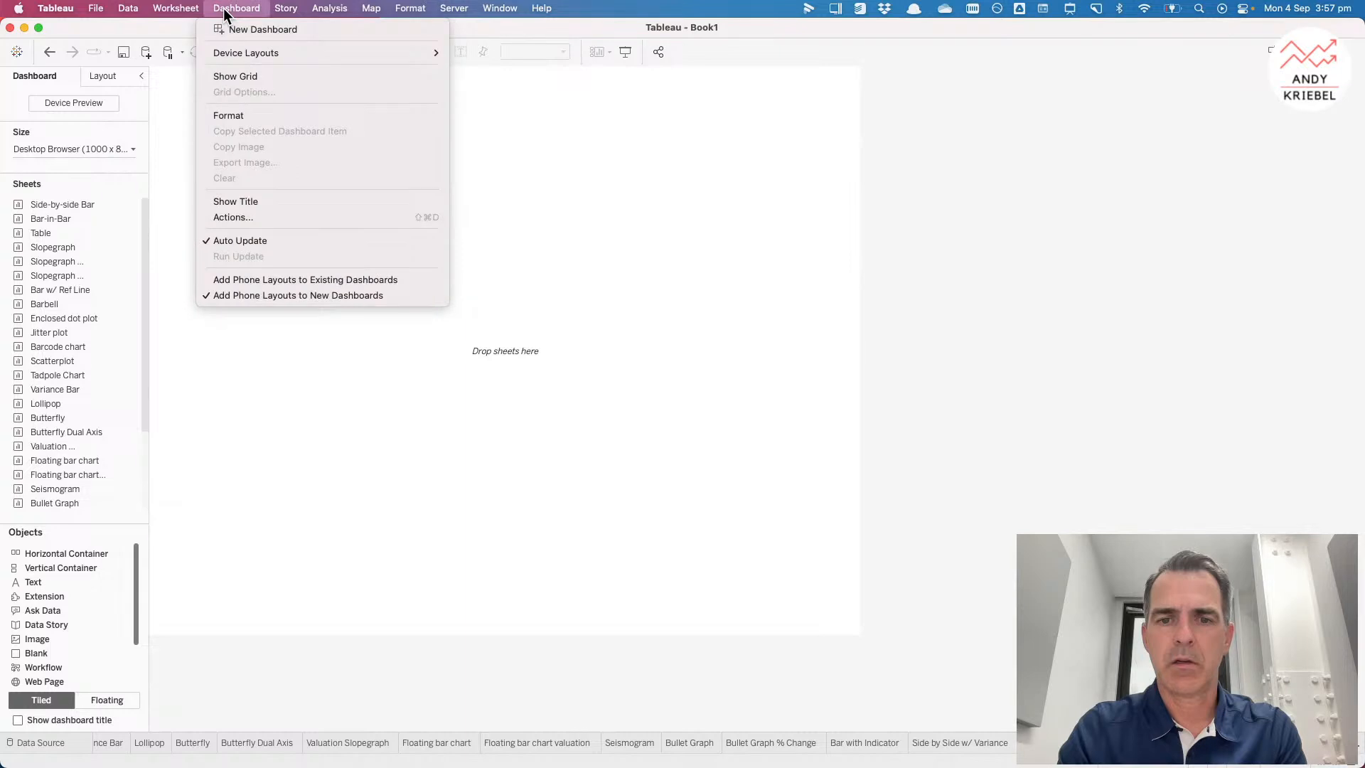
left_click(243, 297)
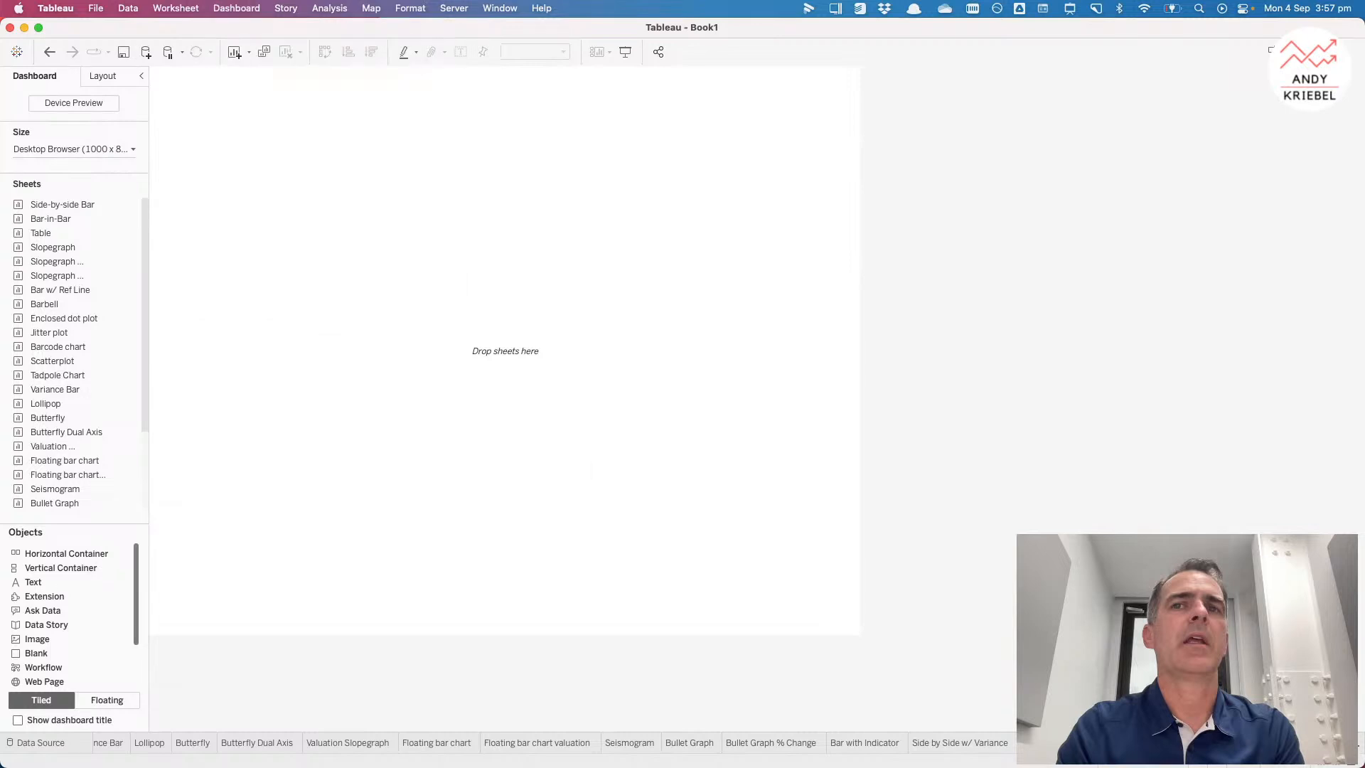
key("super+t")
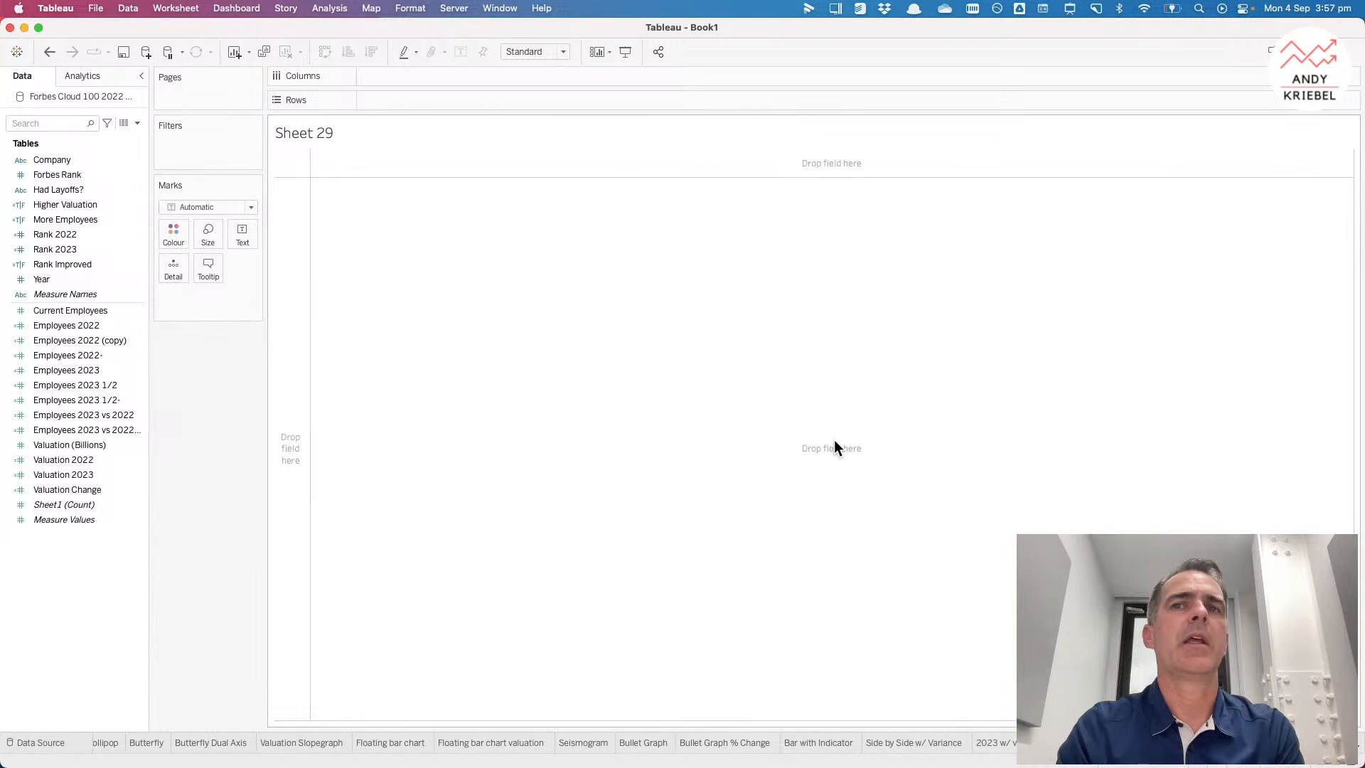
key("super+z")
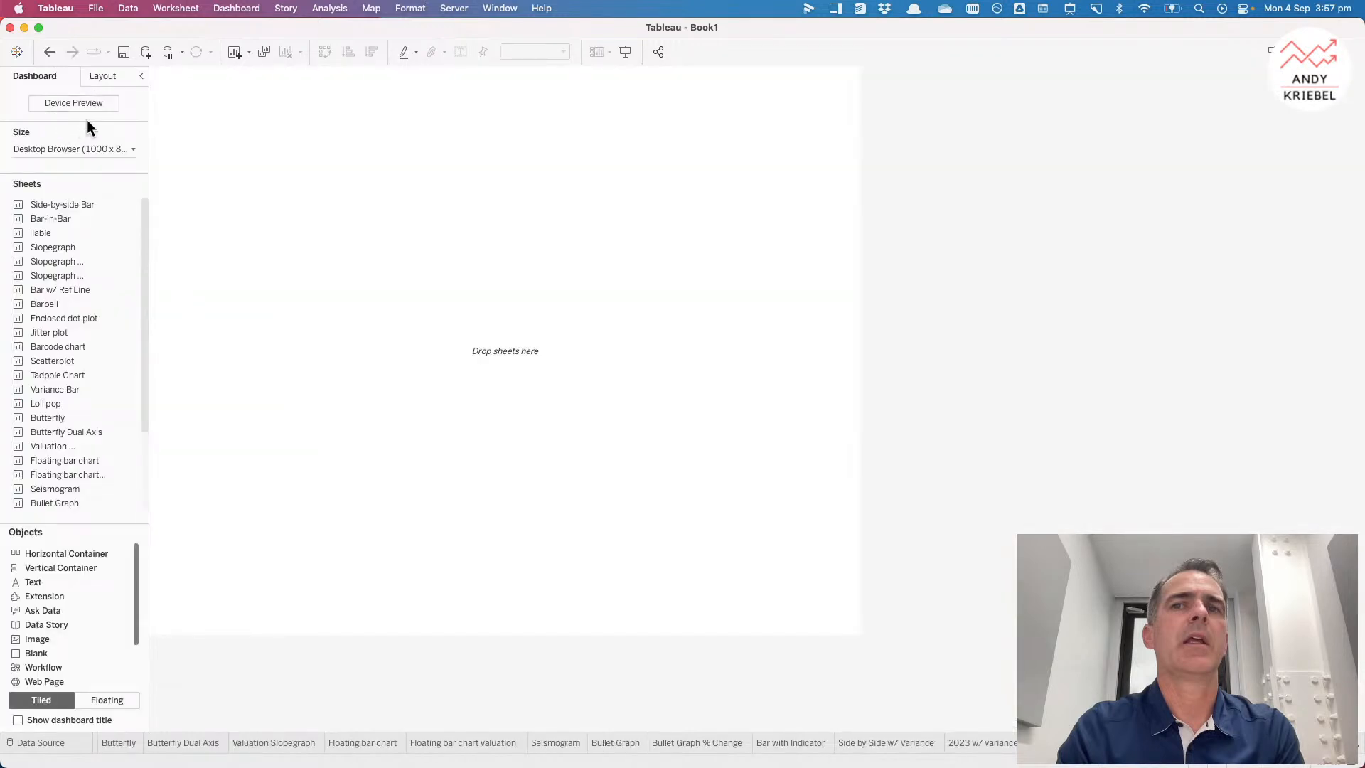
key("super+z")
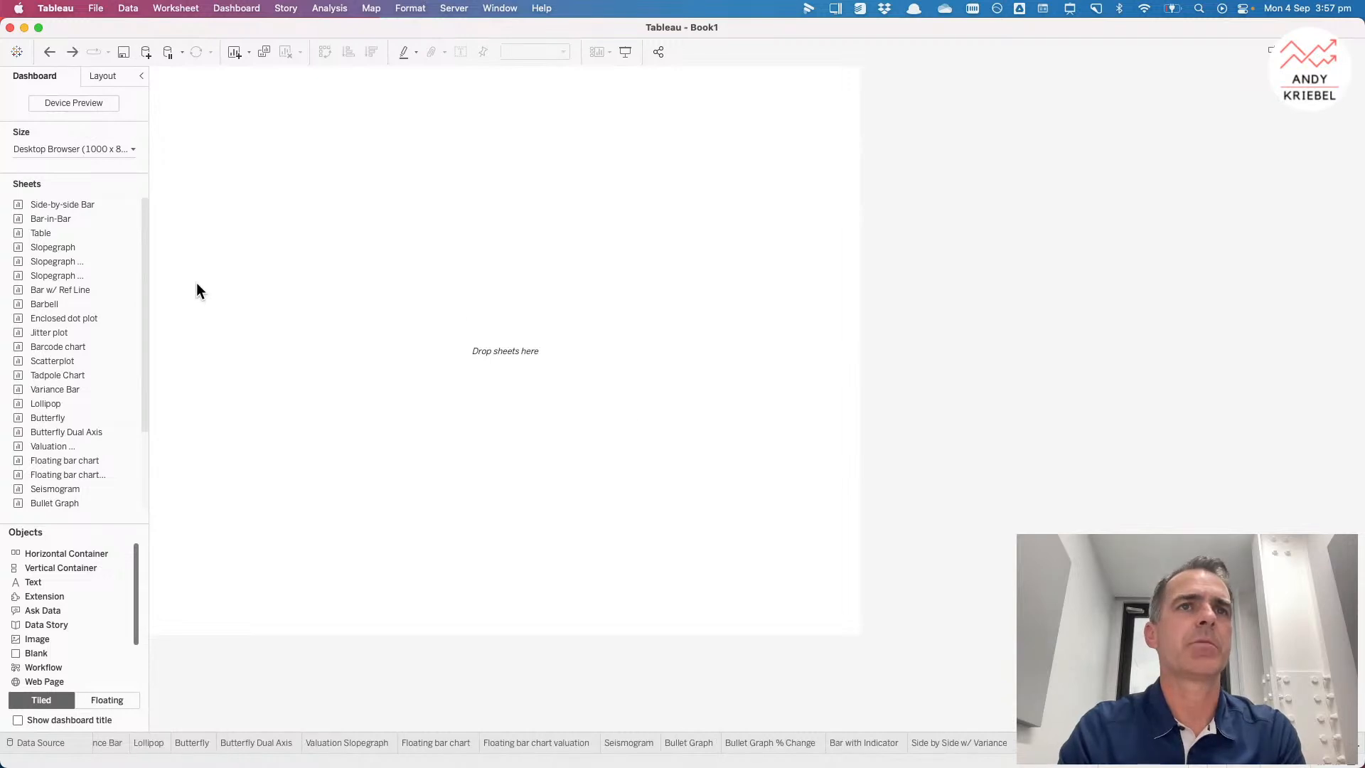
Step: Add a floating vertical container positioned at x 0, y 0 with width 1000 and height 800
left_click_drag(56, 566, 336, 247)
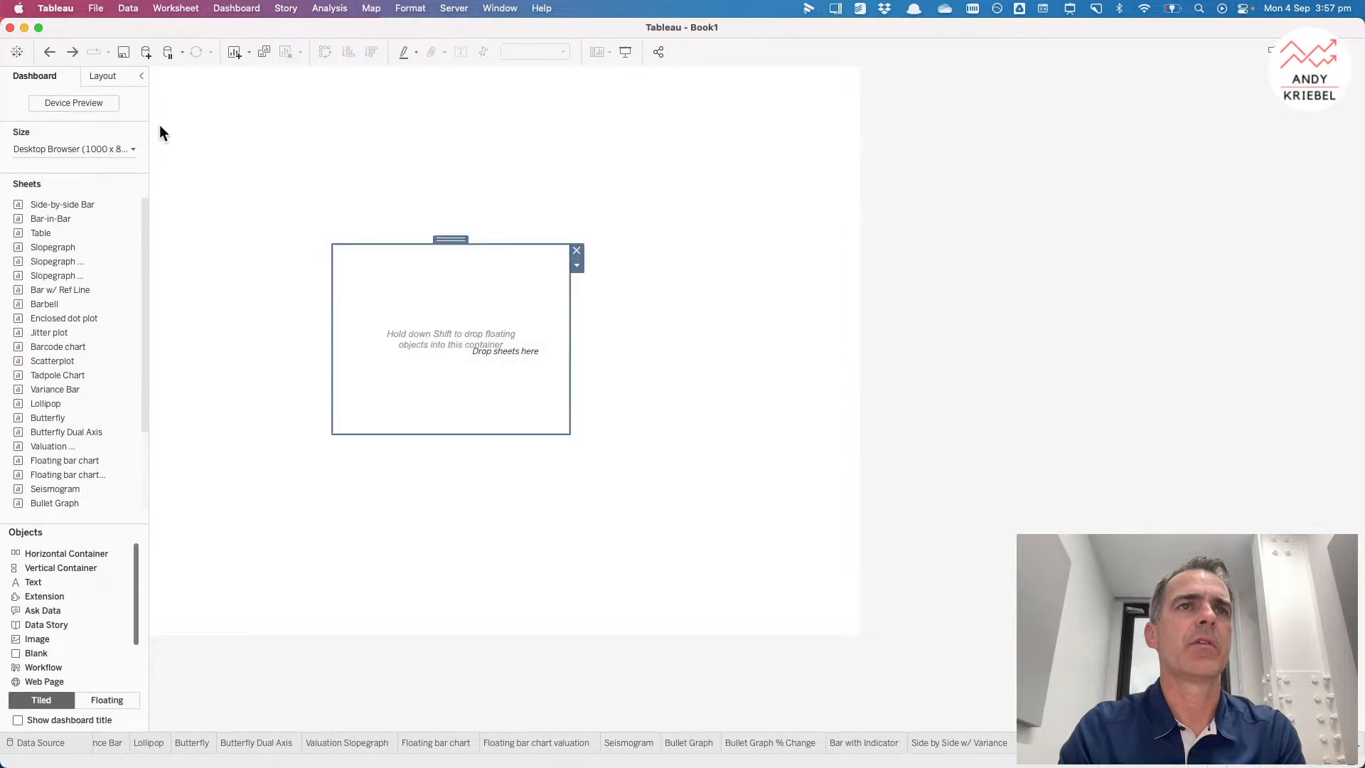
left_click(101, 76)
double_click(38, 224)
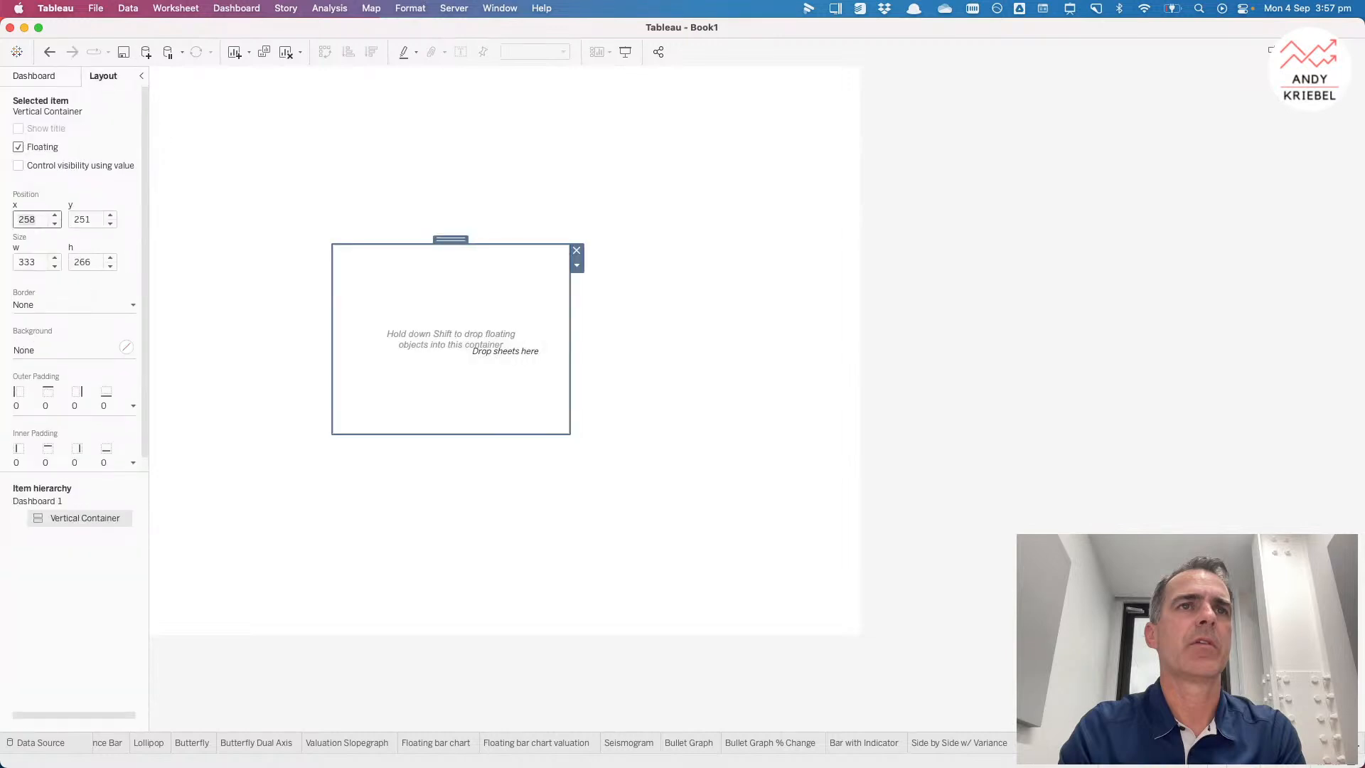
type("0")
key("Tab")
type("0")
key("Tab")
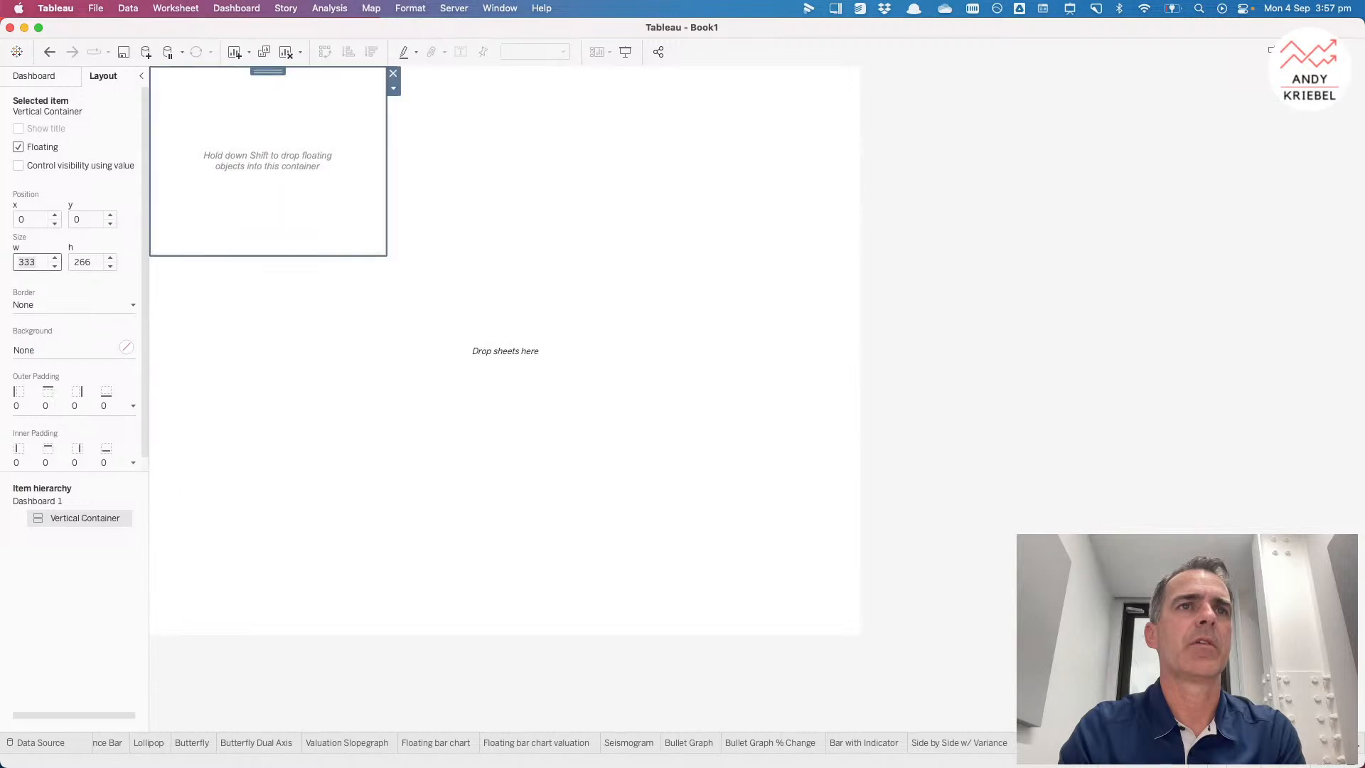
type("1000")
key("Tab")
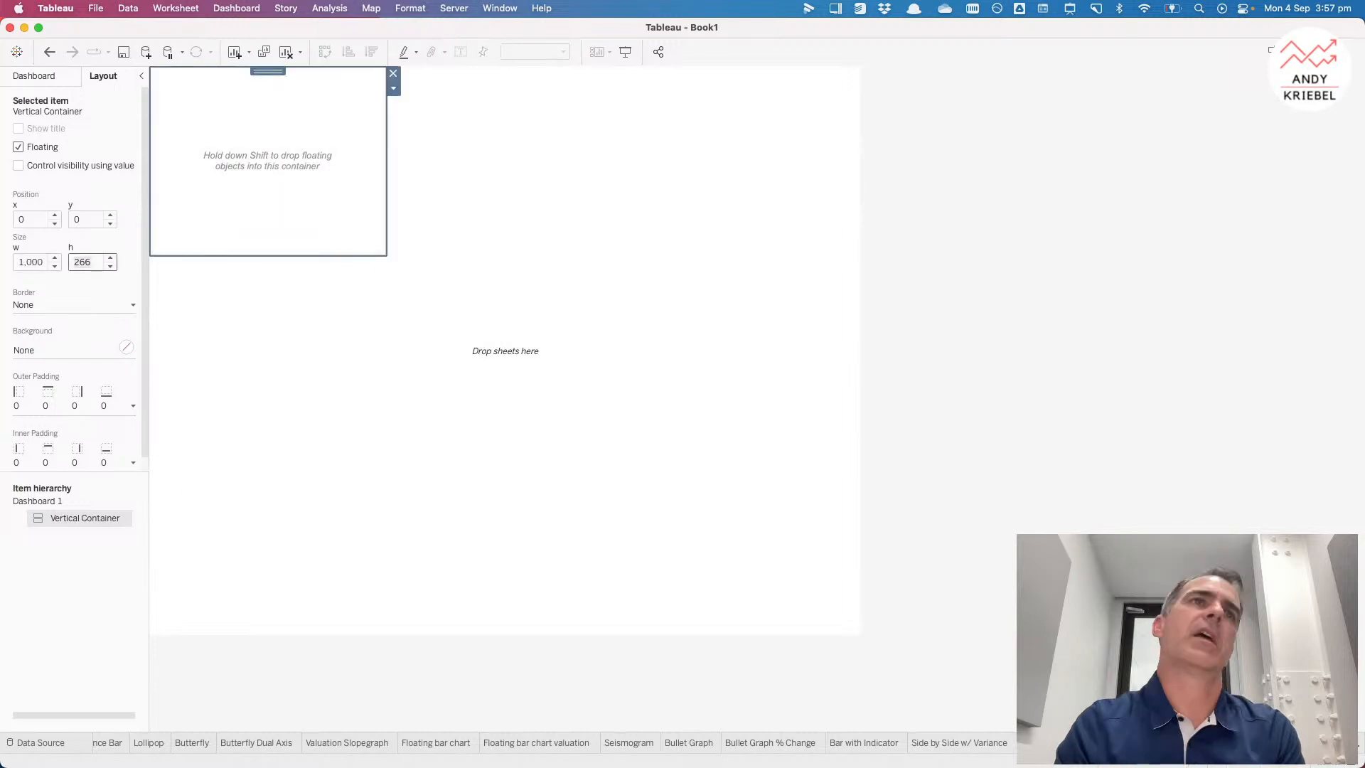
type("800")
key("Return")
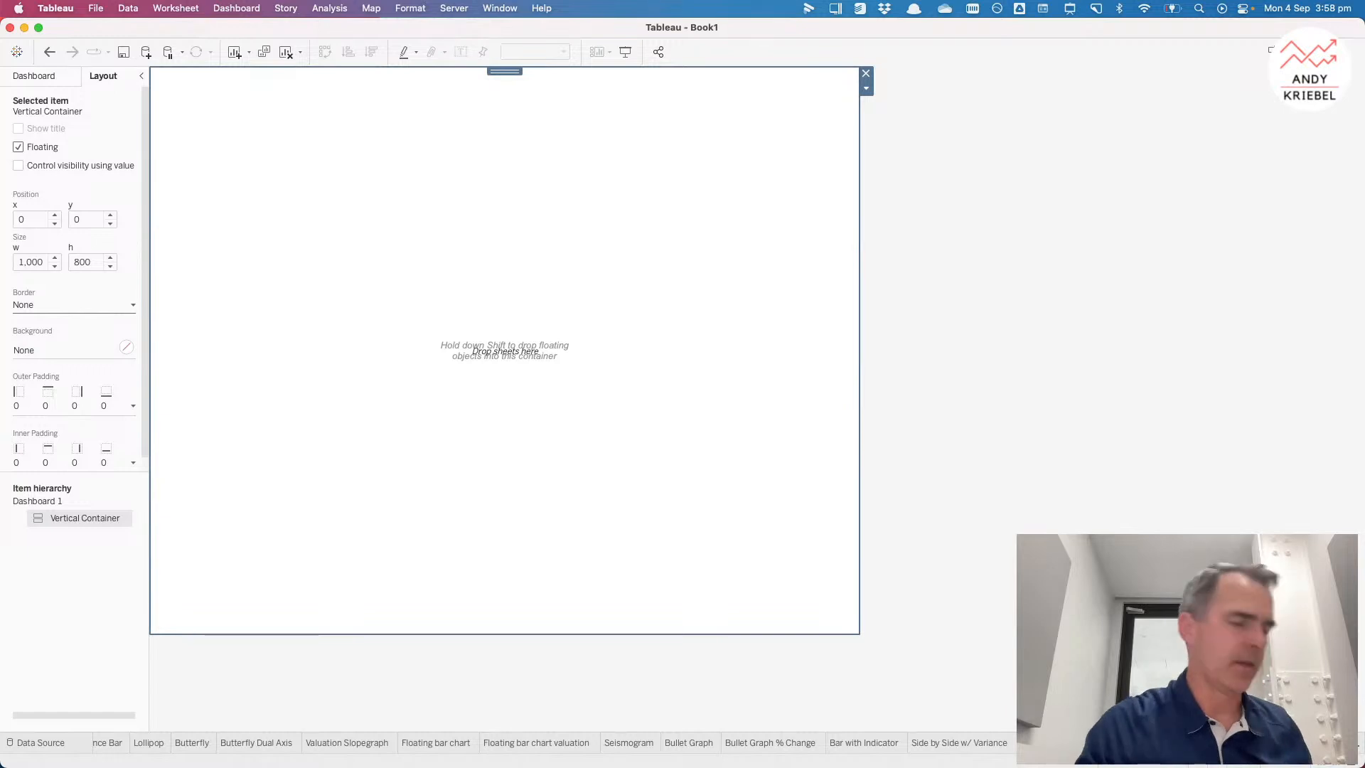
Step: Place a Blank object inside the vertical container
left_click(29, 77)
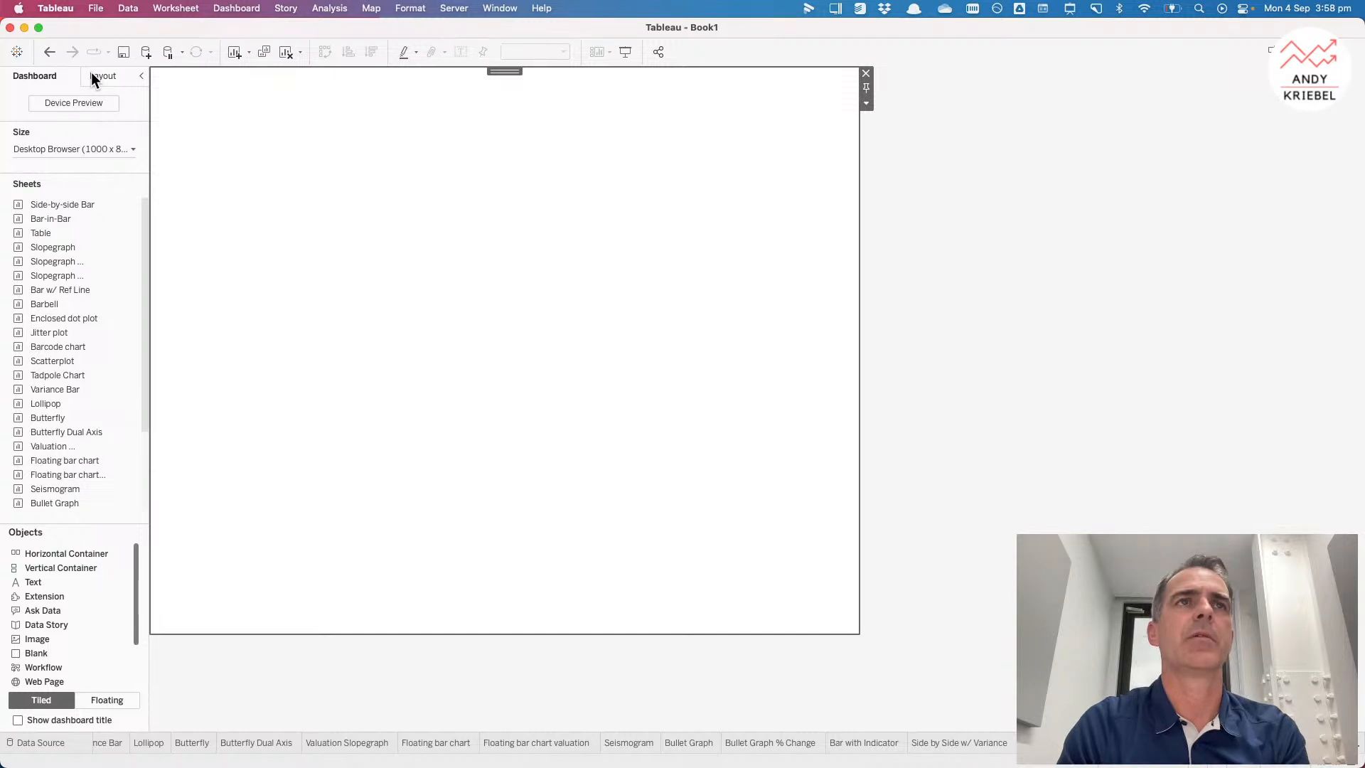
key("super+z")
left_click(253, 135)
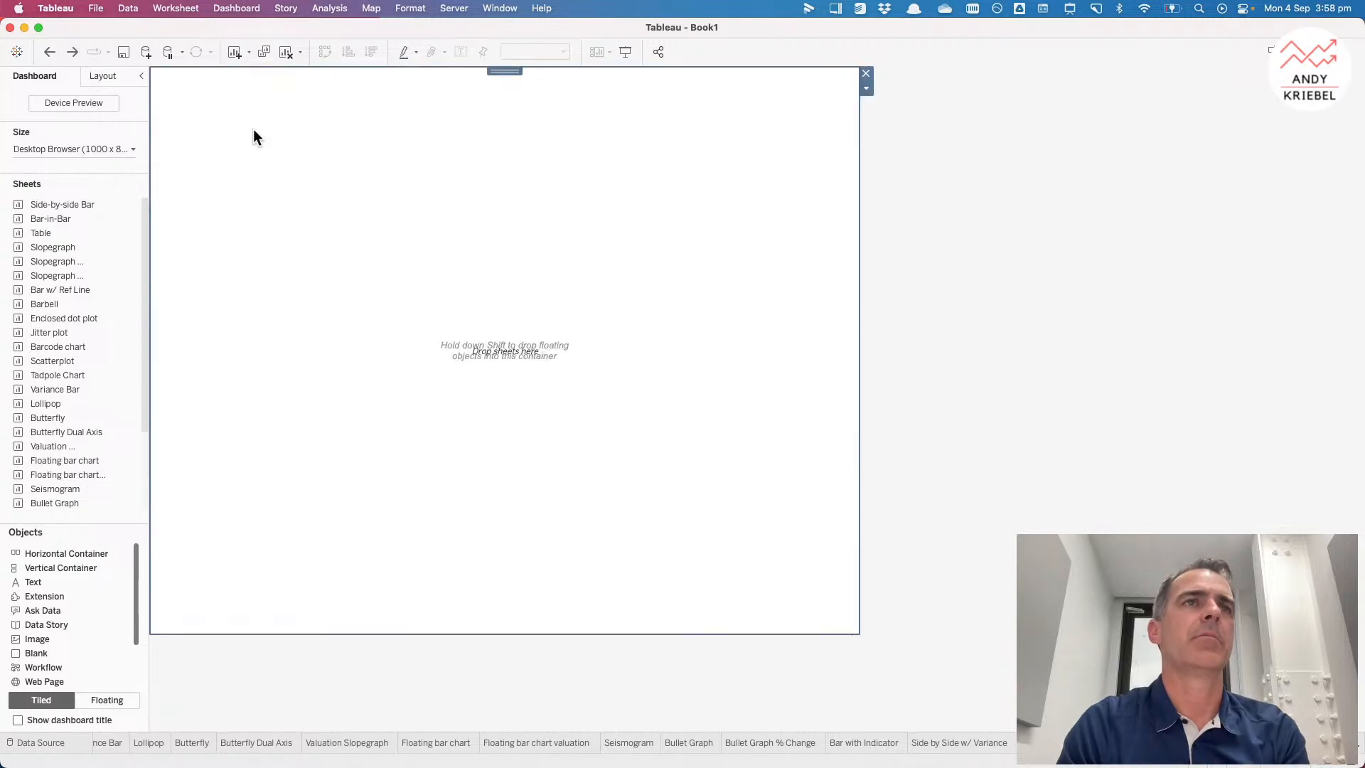
left_click_drag(32, 653, 292, 428)
Step: Set the Blank object's background to light grey
left_click(103, 75)
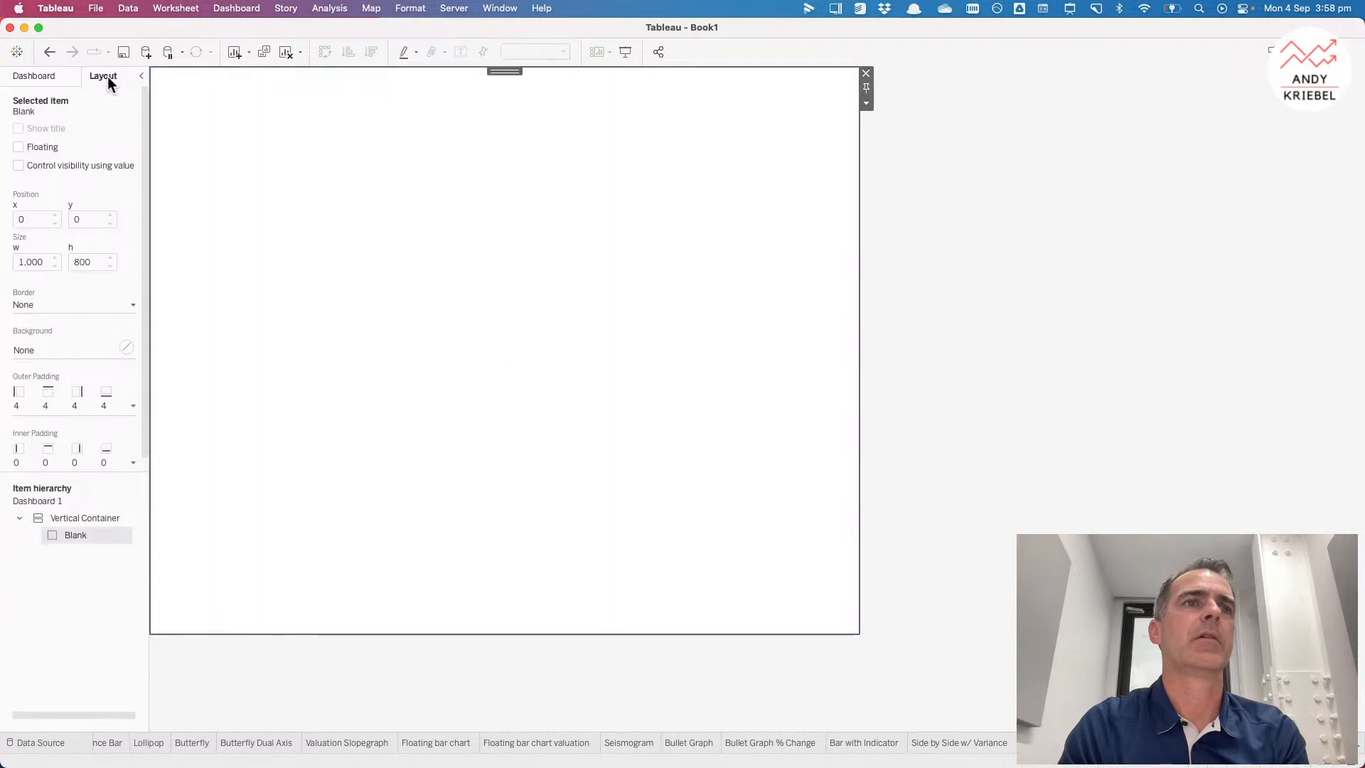
left_click(40, 350)
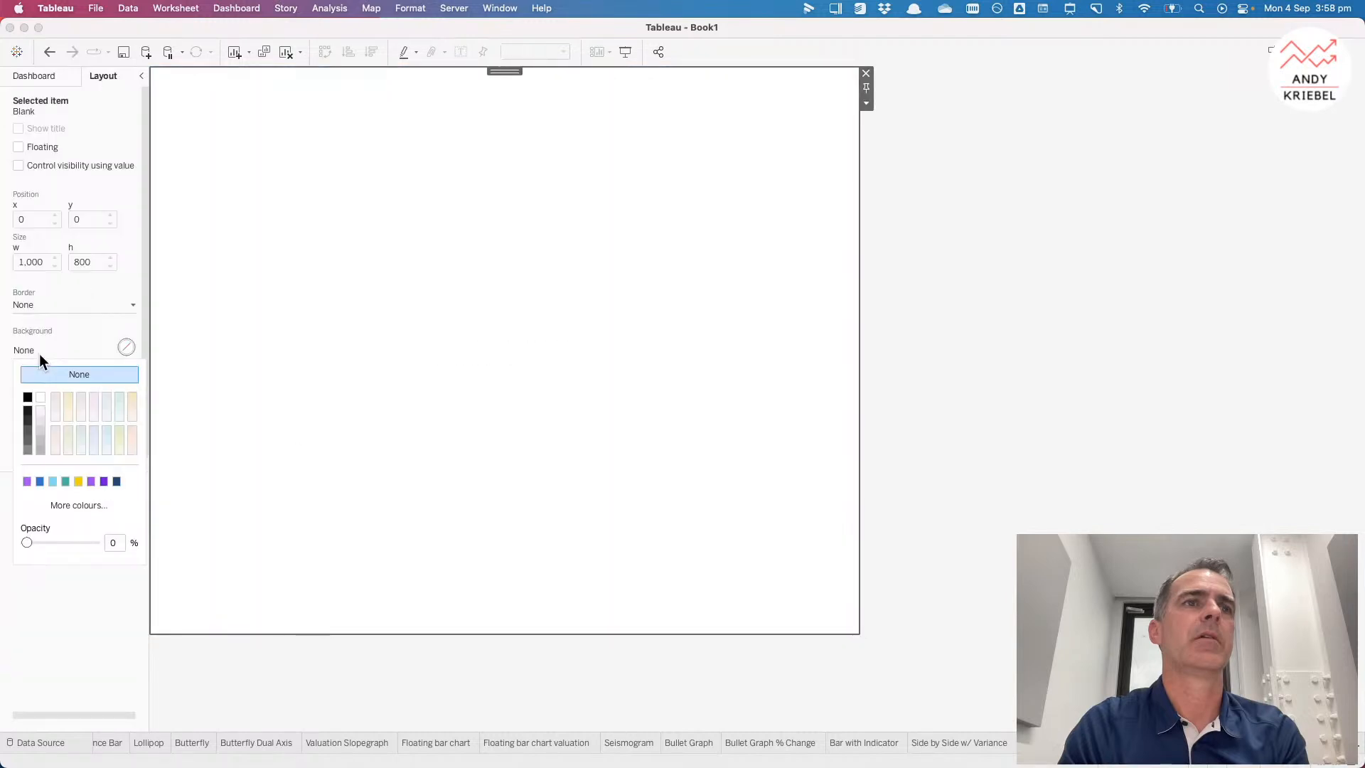
left_click(40, 412)
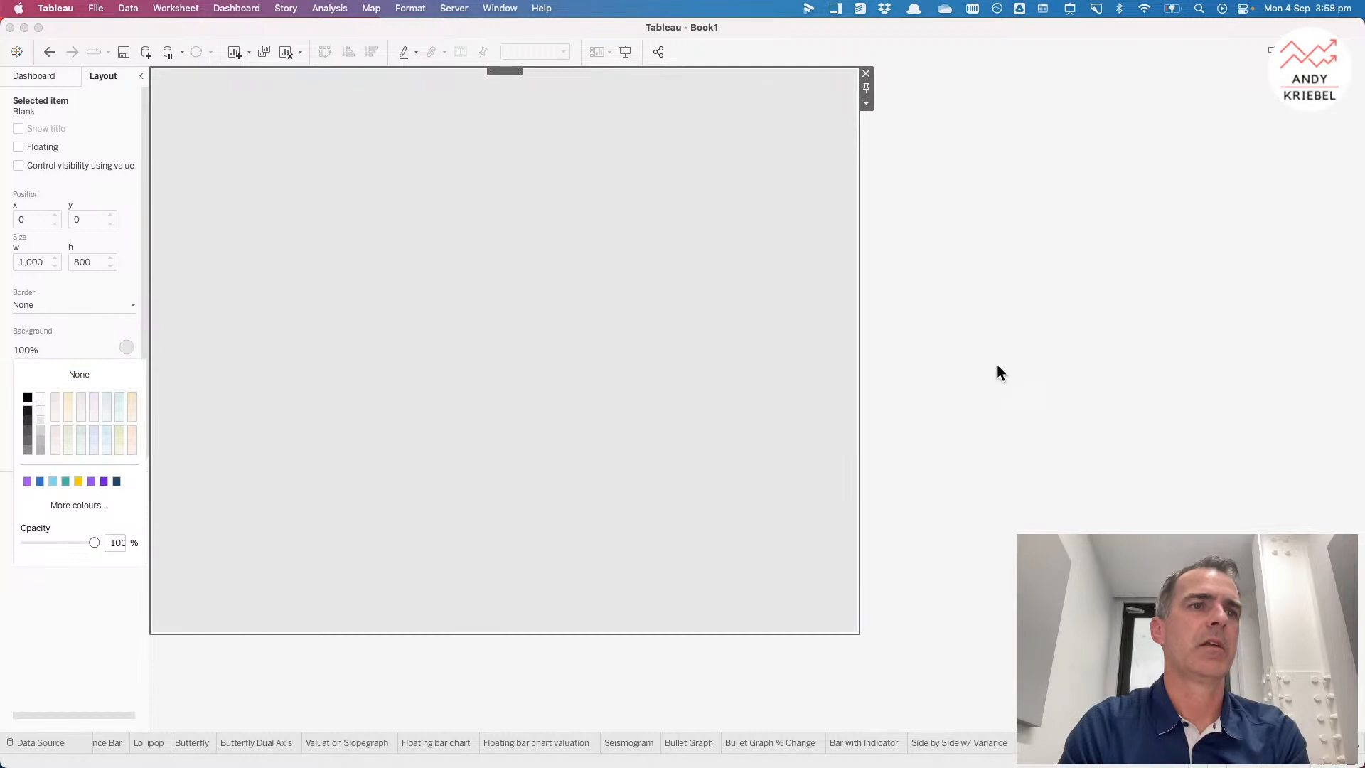
left_click(997, 364)
Step: Add a horizontal container with a Blank object inside it at the top of the vertical container
left_click(44, 75)
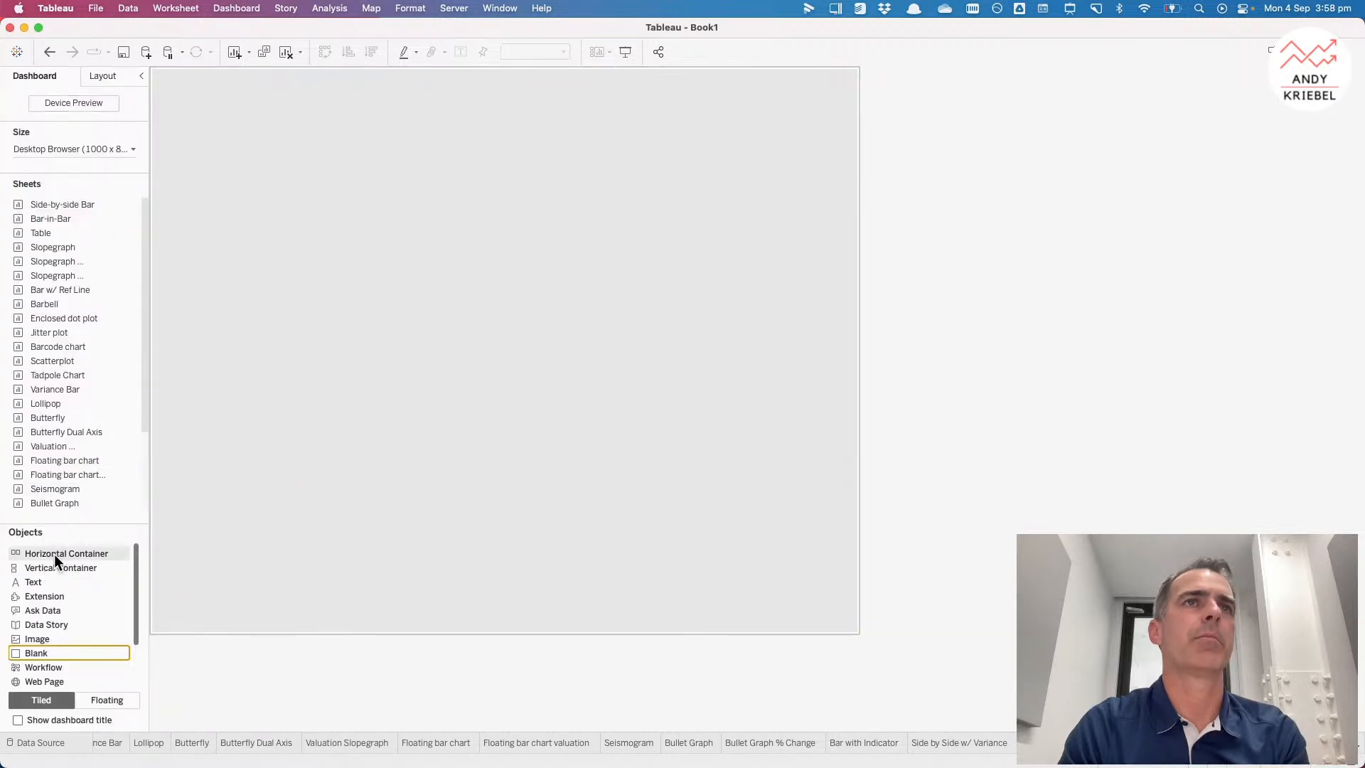
left_click_drag(54, 553, 396, 185)
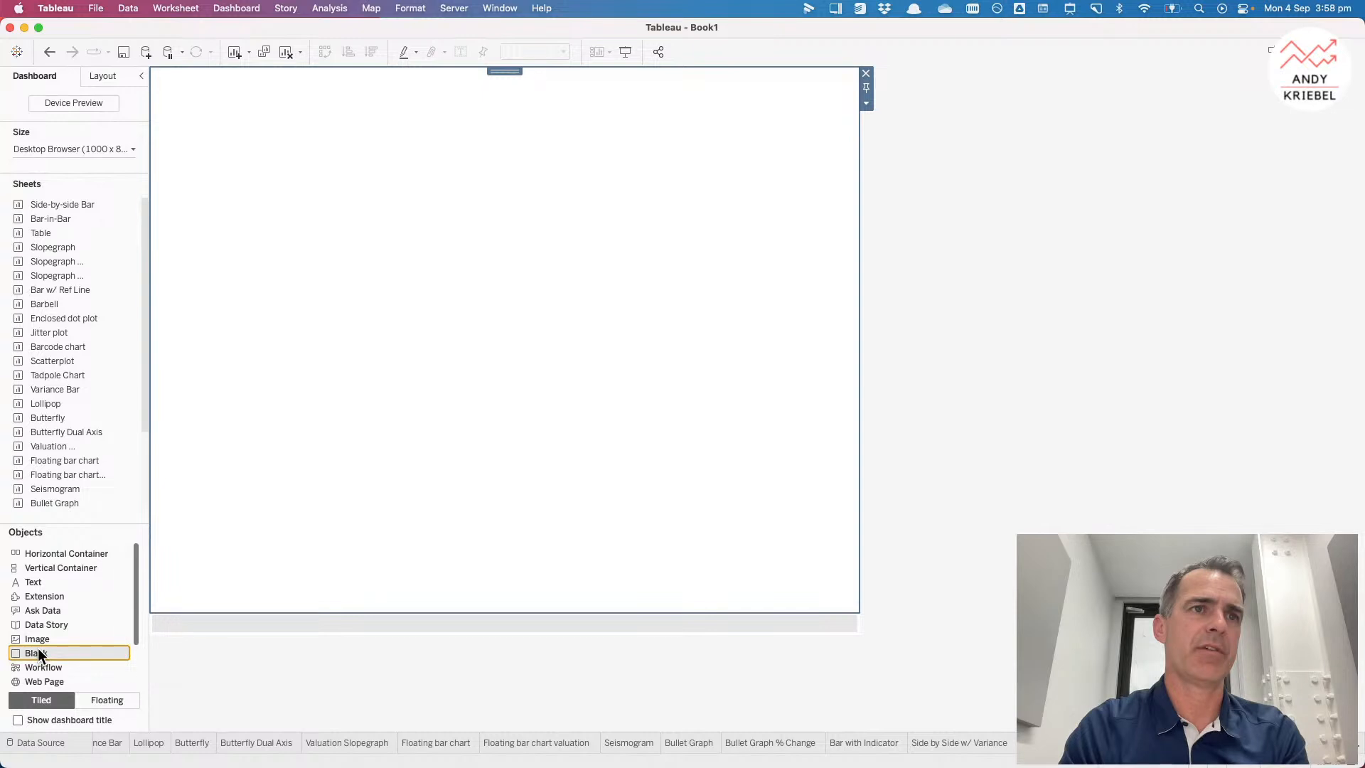
left_click_drag(37, 648, 313, 369)
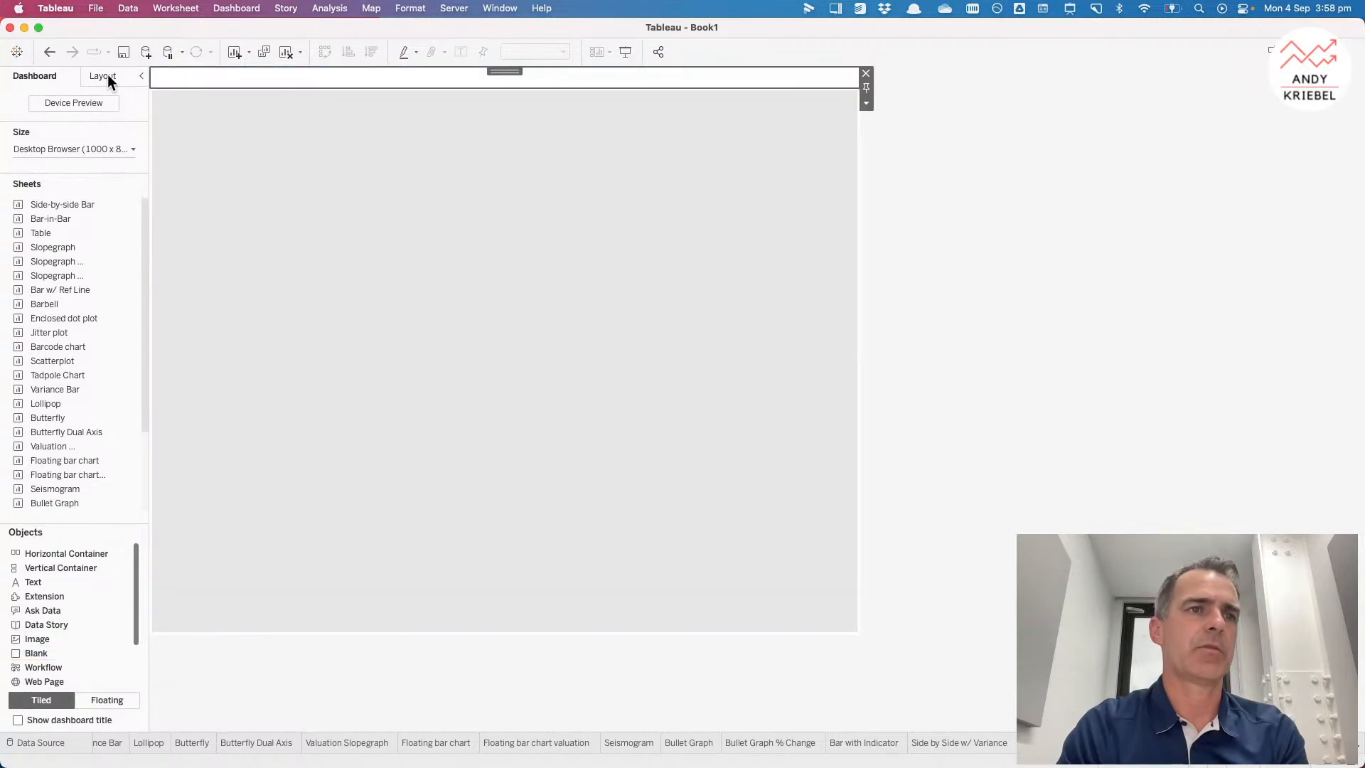
Step: Set a background colour for the top header Blank
left_click(108, 74)
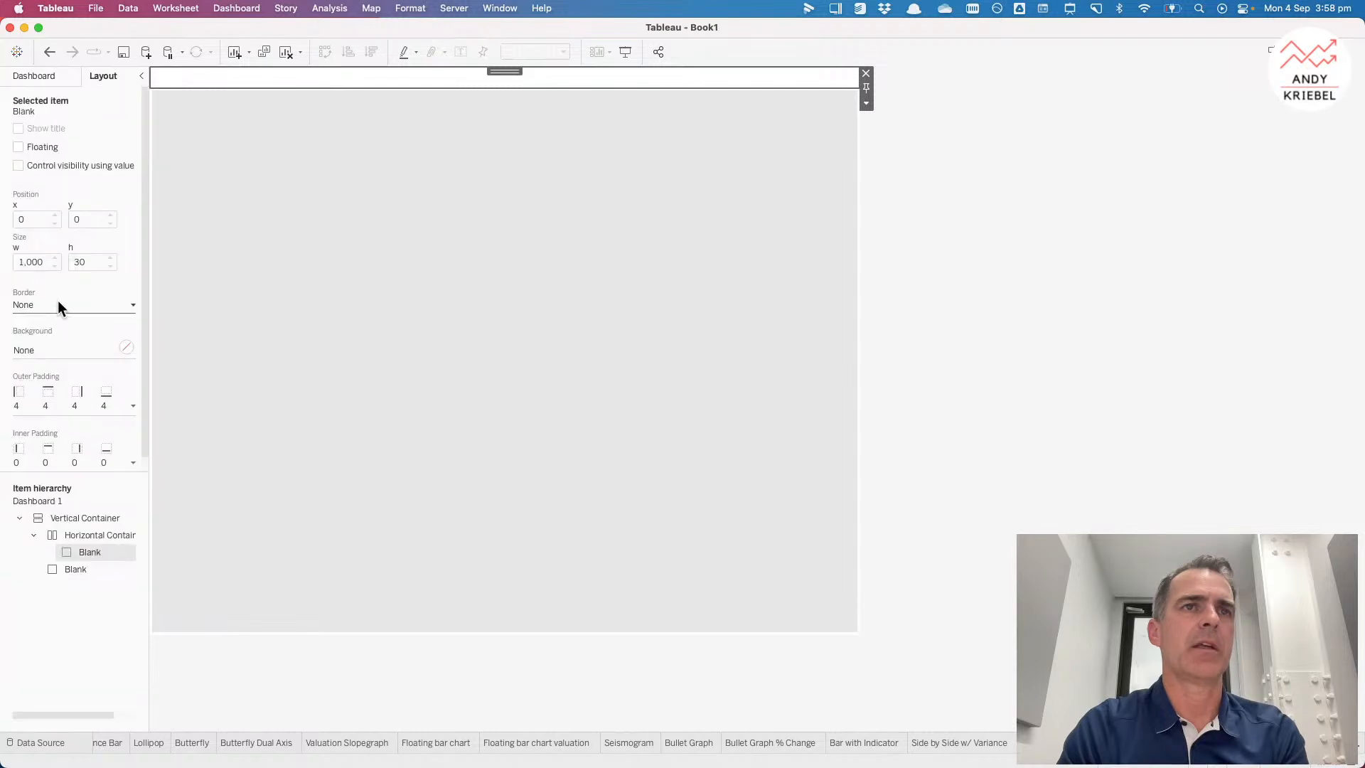
left_click(35, 356)
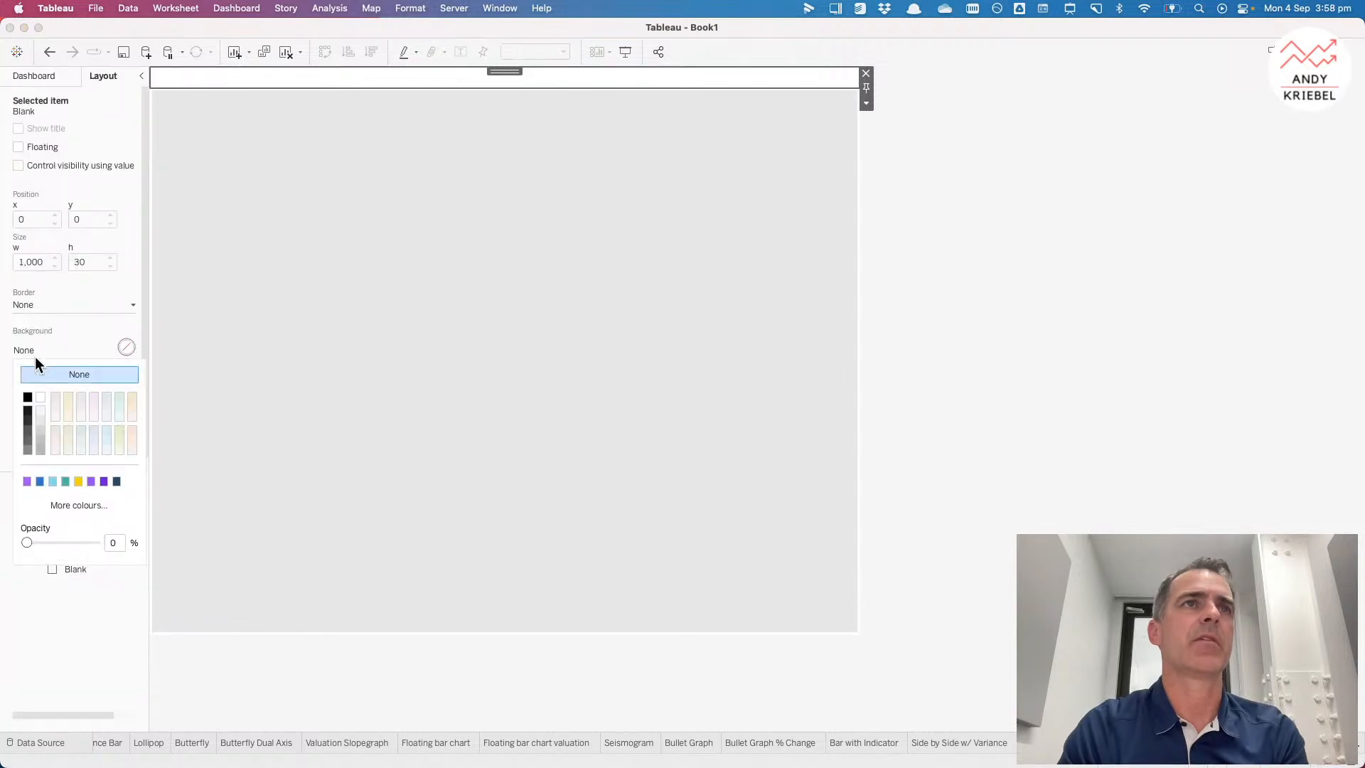
left_click(57, 396)
Step: Add a second horizontal container holding a Blank object just below the header row
left_click(32, 74)
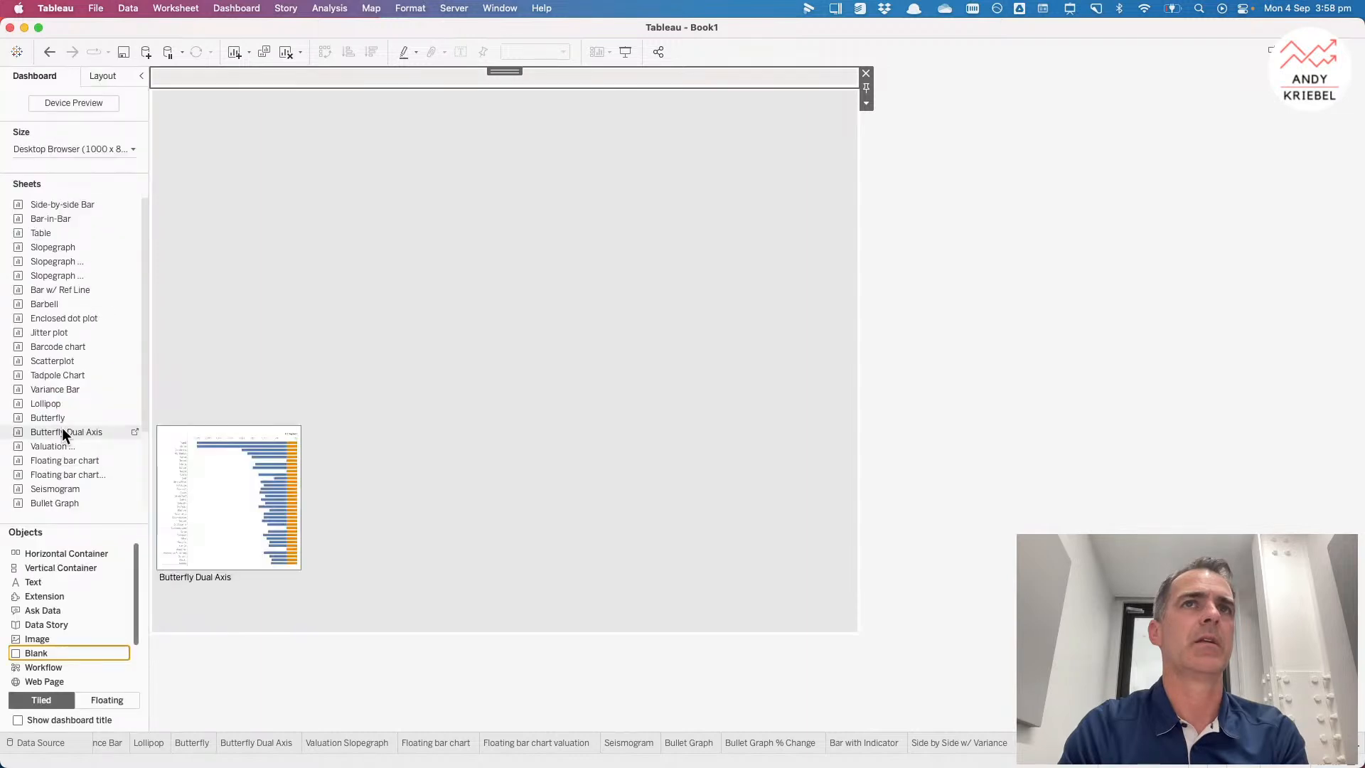
left_click_drag(60, 557, 378, 167)
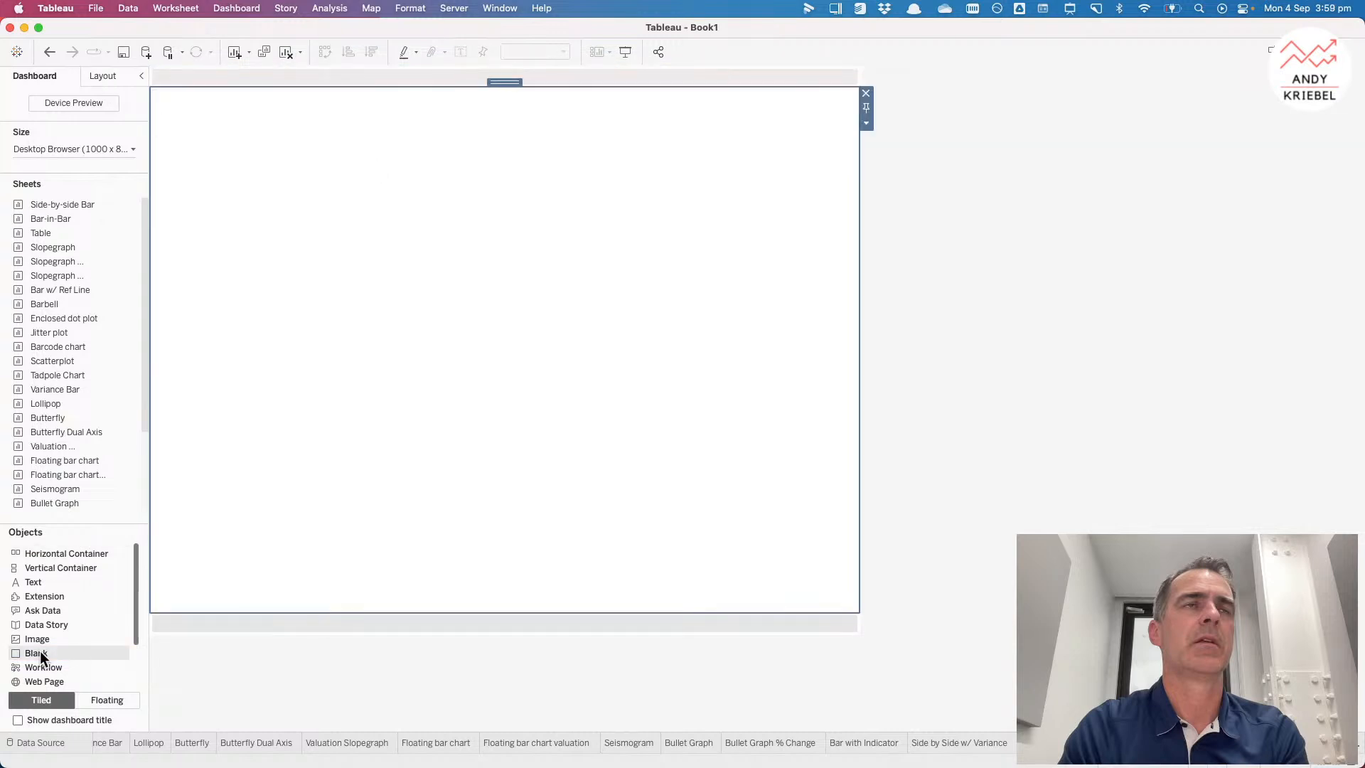
left_click_drag(40, 651, 143, 111)
left_click(108, 78)
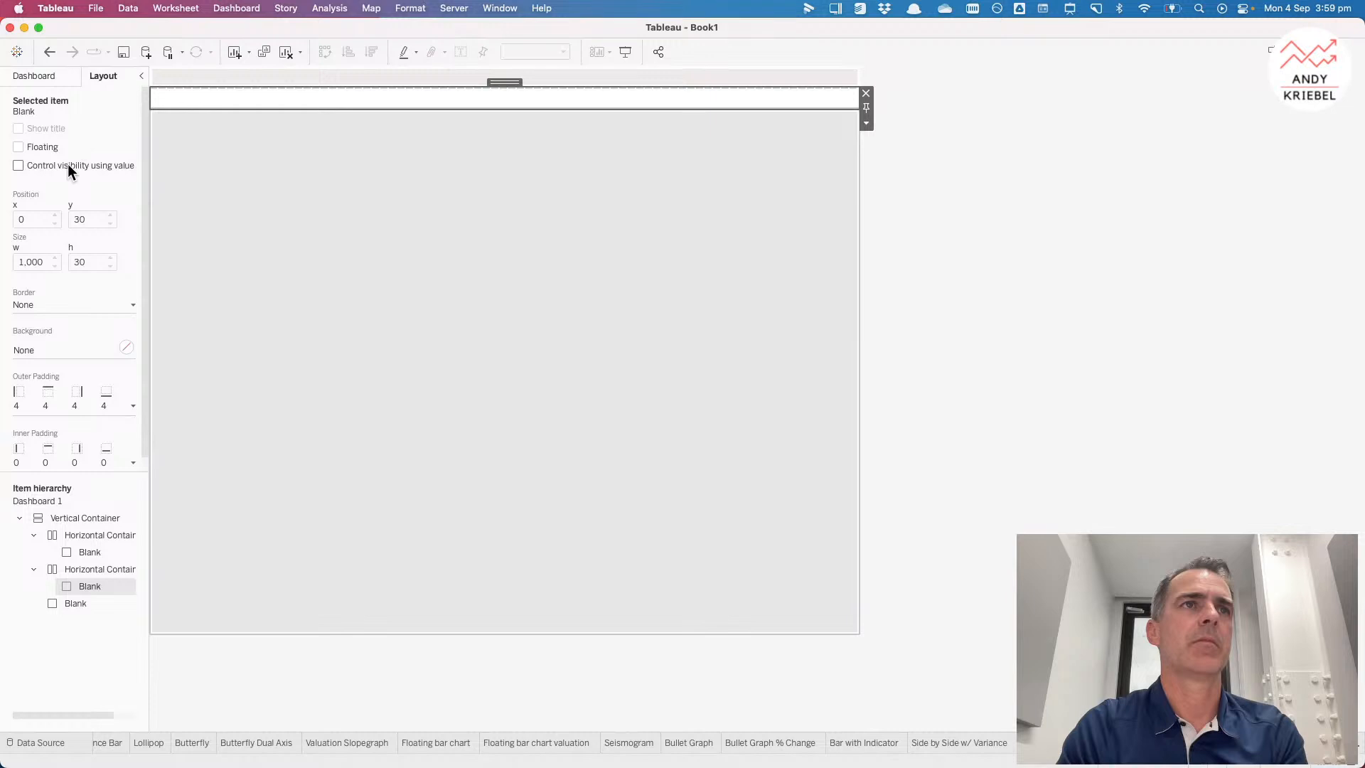
Step: Set the second row Blank's background to a light beige colour
left_click(49, 349)
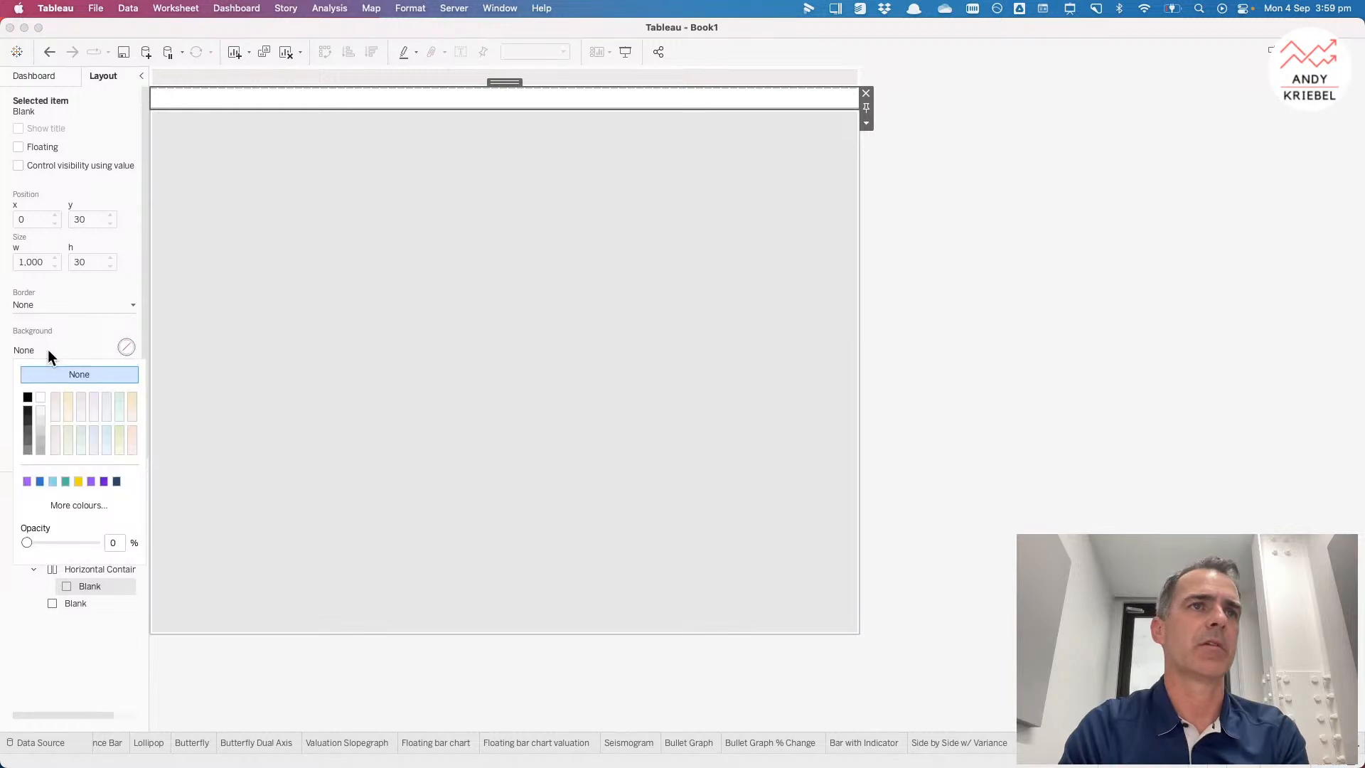
left_click(69, 396)
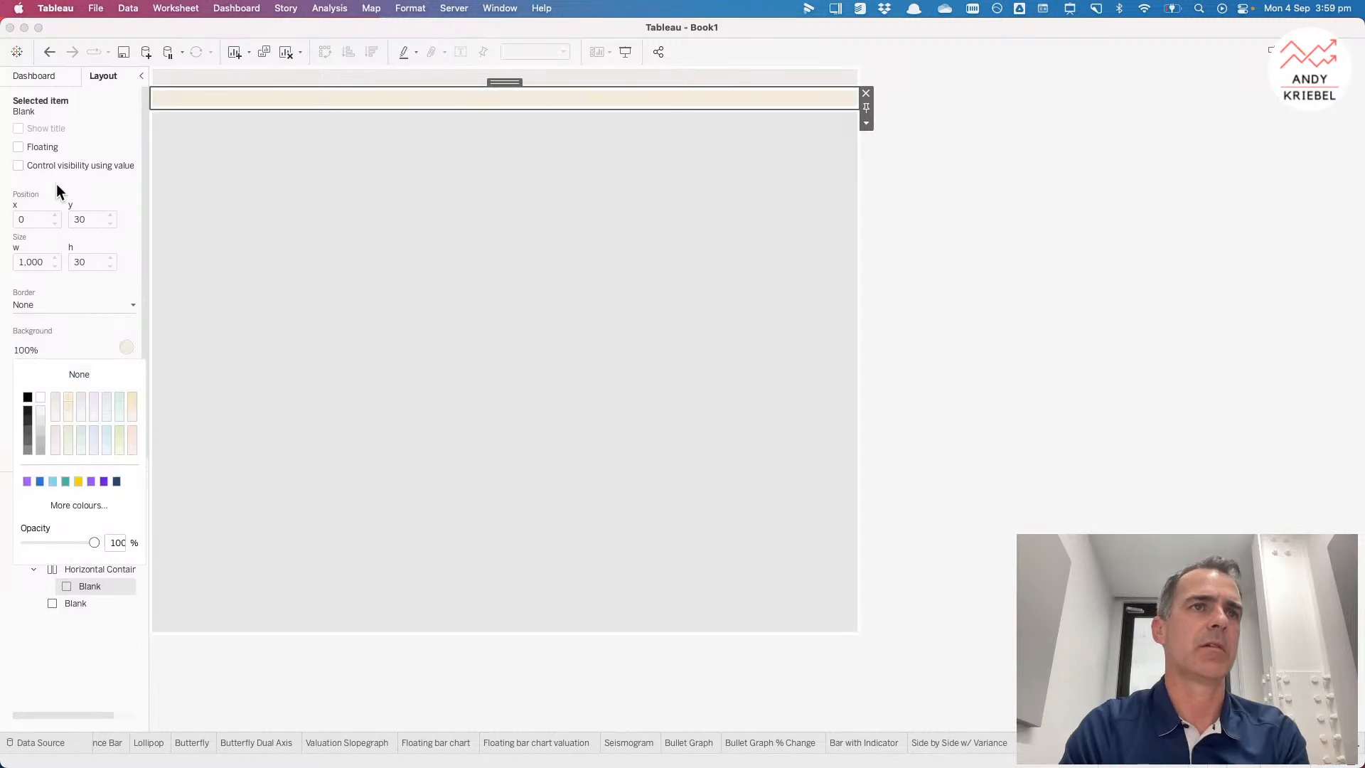
Step: Add a third horizontal container holding a Blank object below the second row
left_click(37, 78)
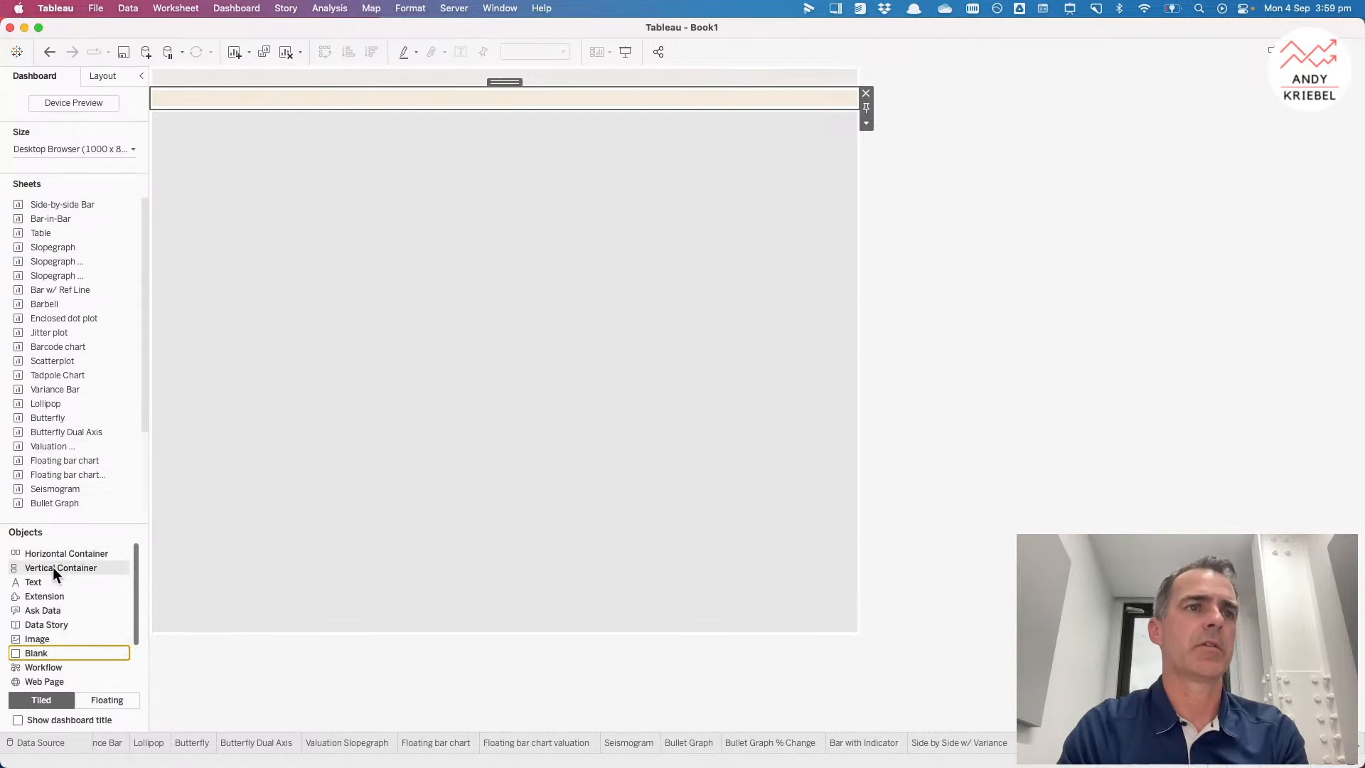
left_click_drag(54, 548, 329, 199)
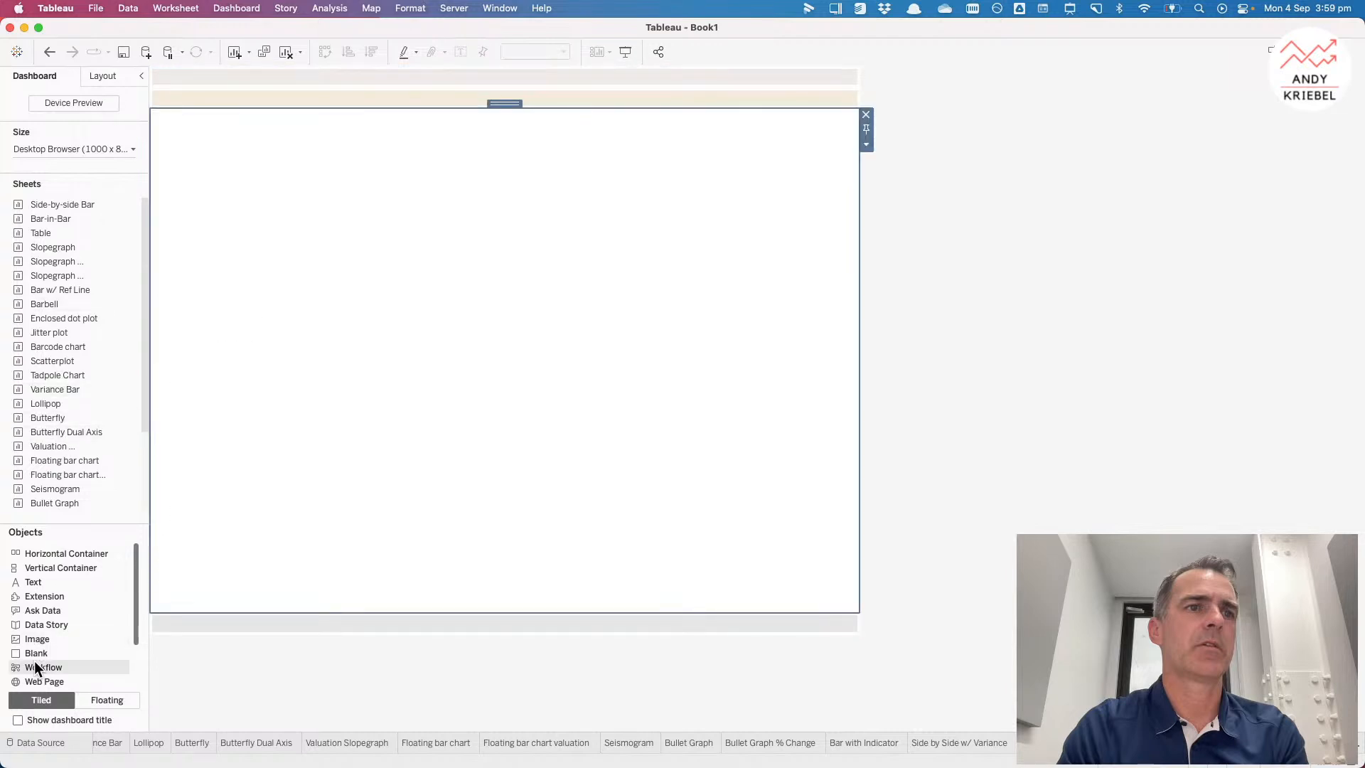
left_click_drag(41, 652, 172, 129)
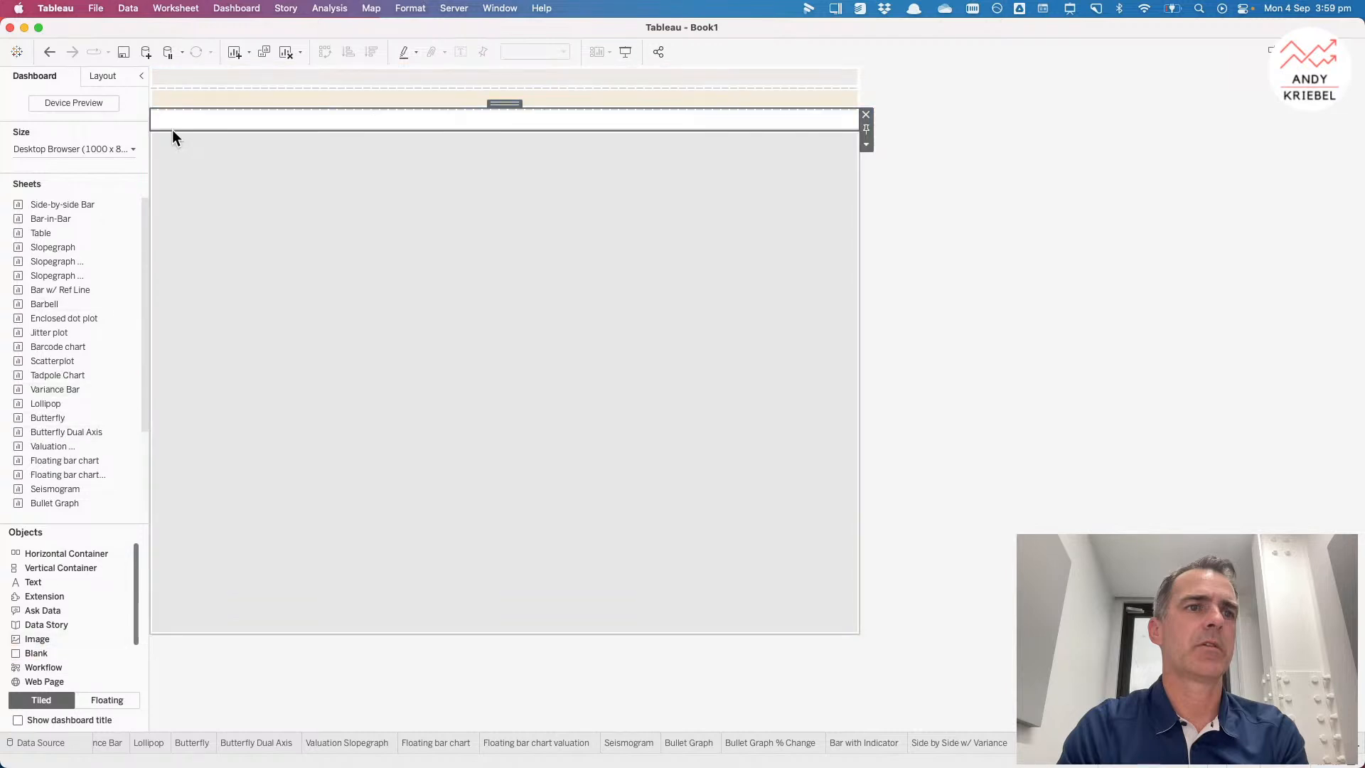
Step: Set the third row Blank's background to a light grey colour
left_click(94, 78)
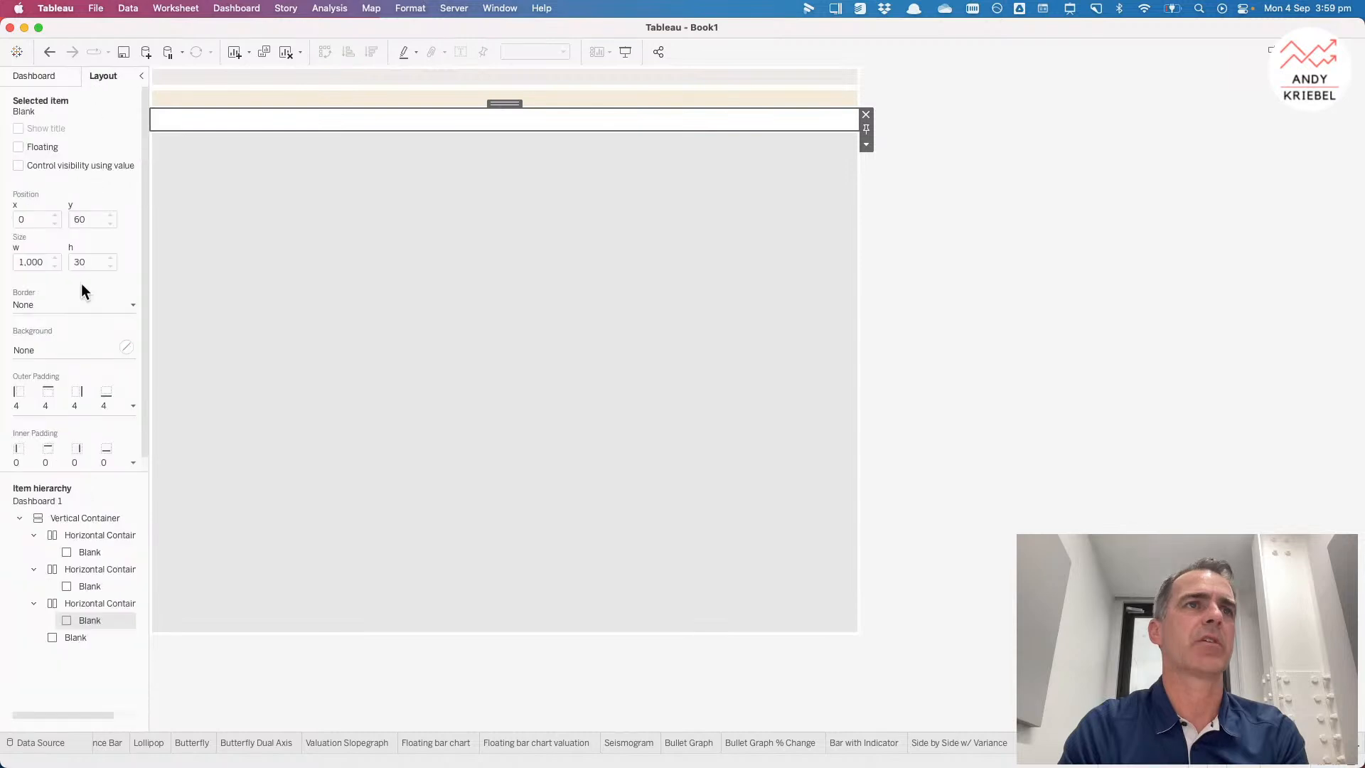
left_click(70, 351)
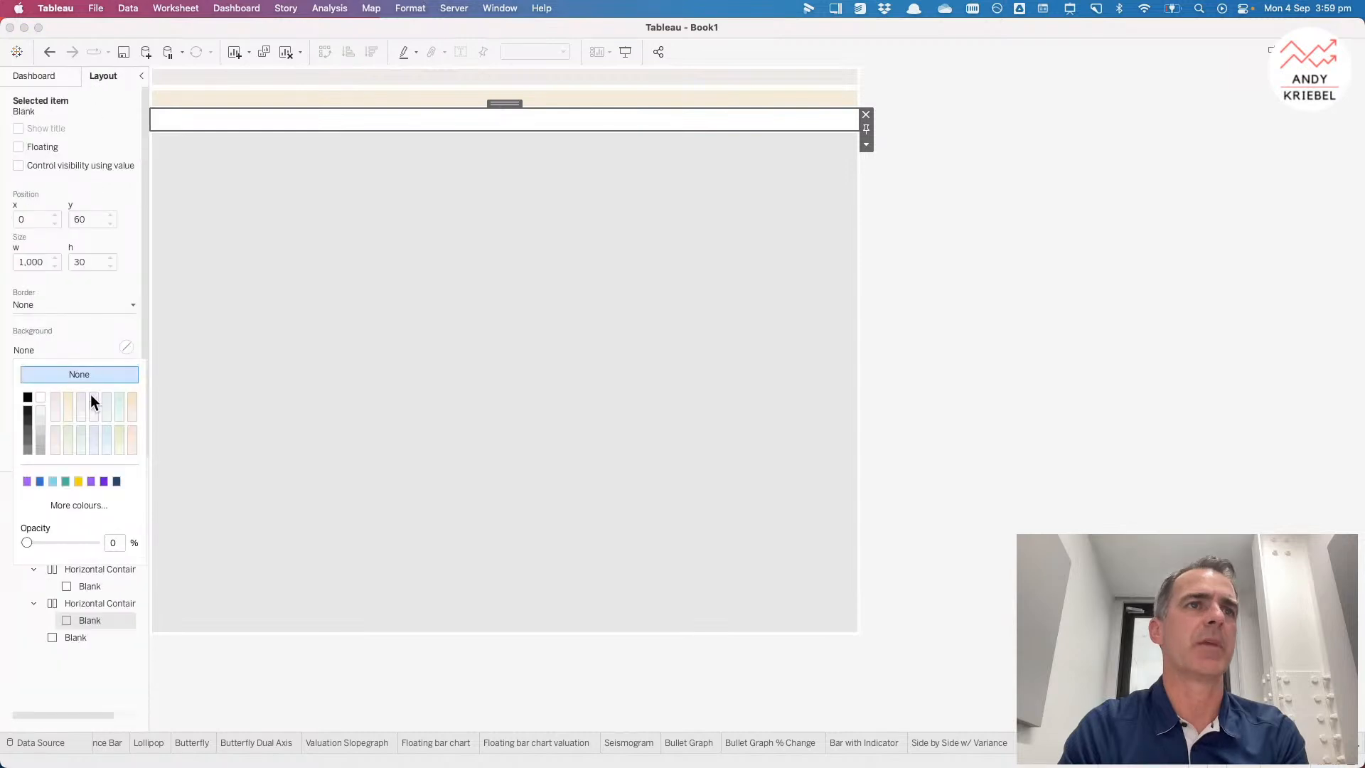
left_click(82, 397)
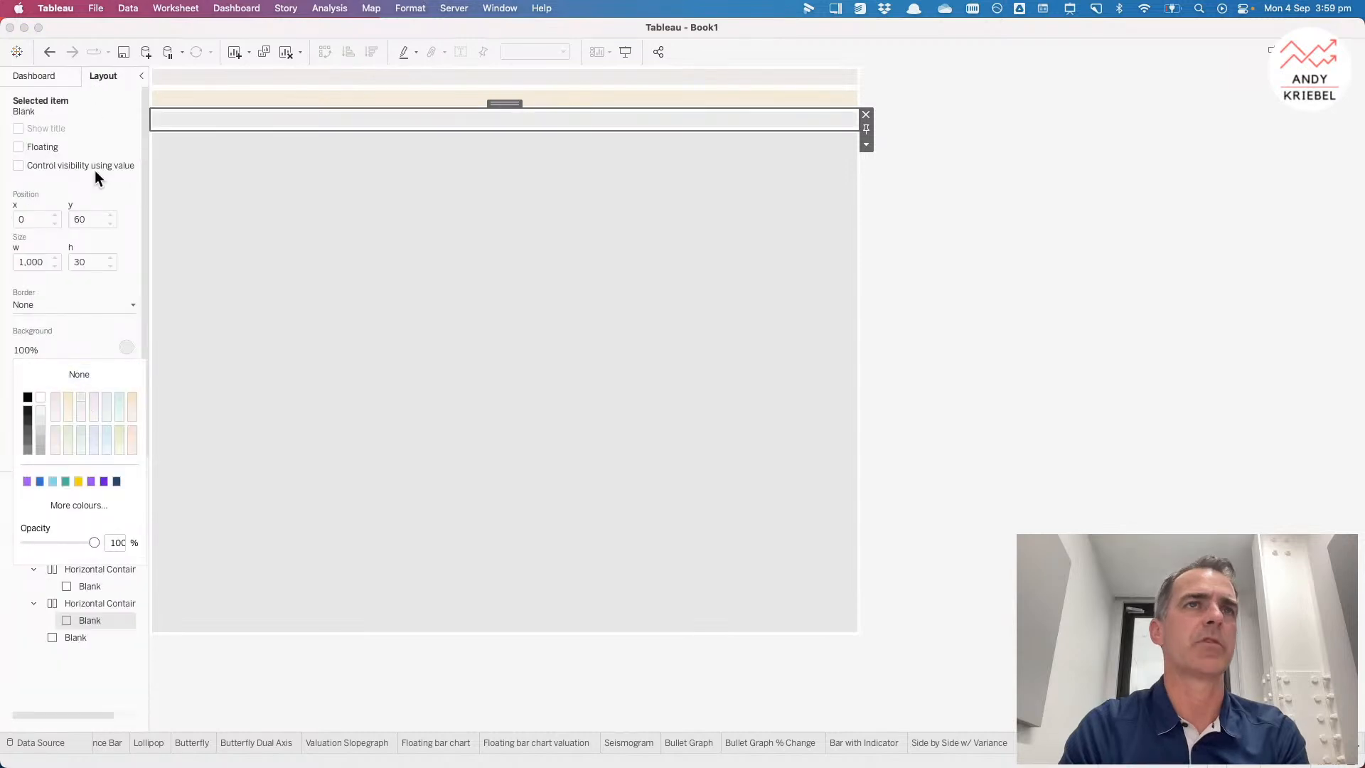
Step: Add a fourth horizontal container holding a Blank object below the third row
left_click(41, 73)
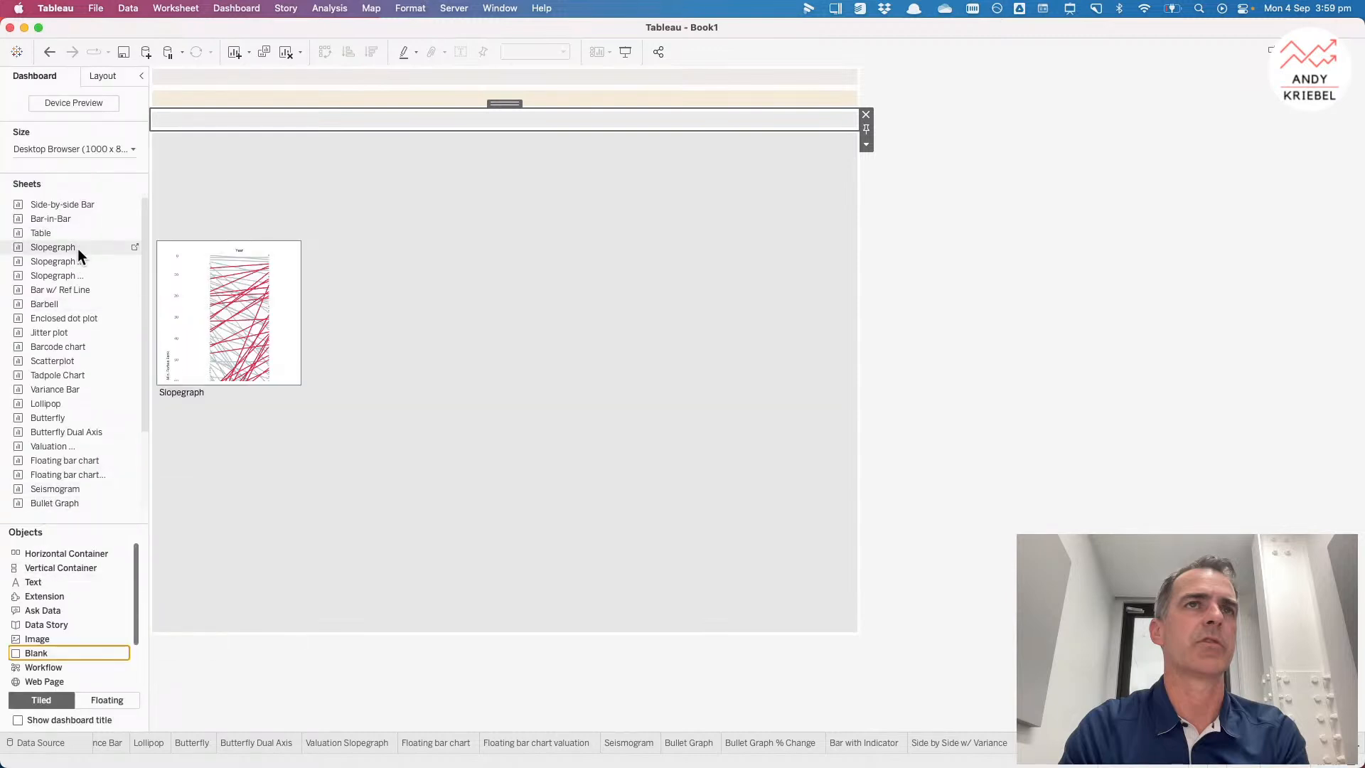
left_click_drag(62, 553, 320, 301)
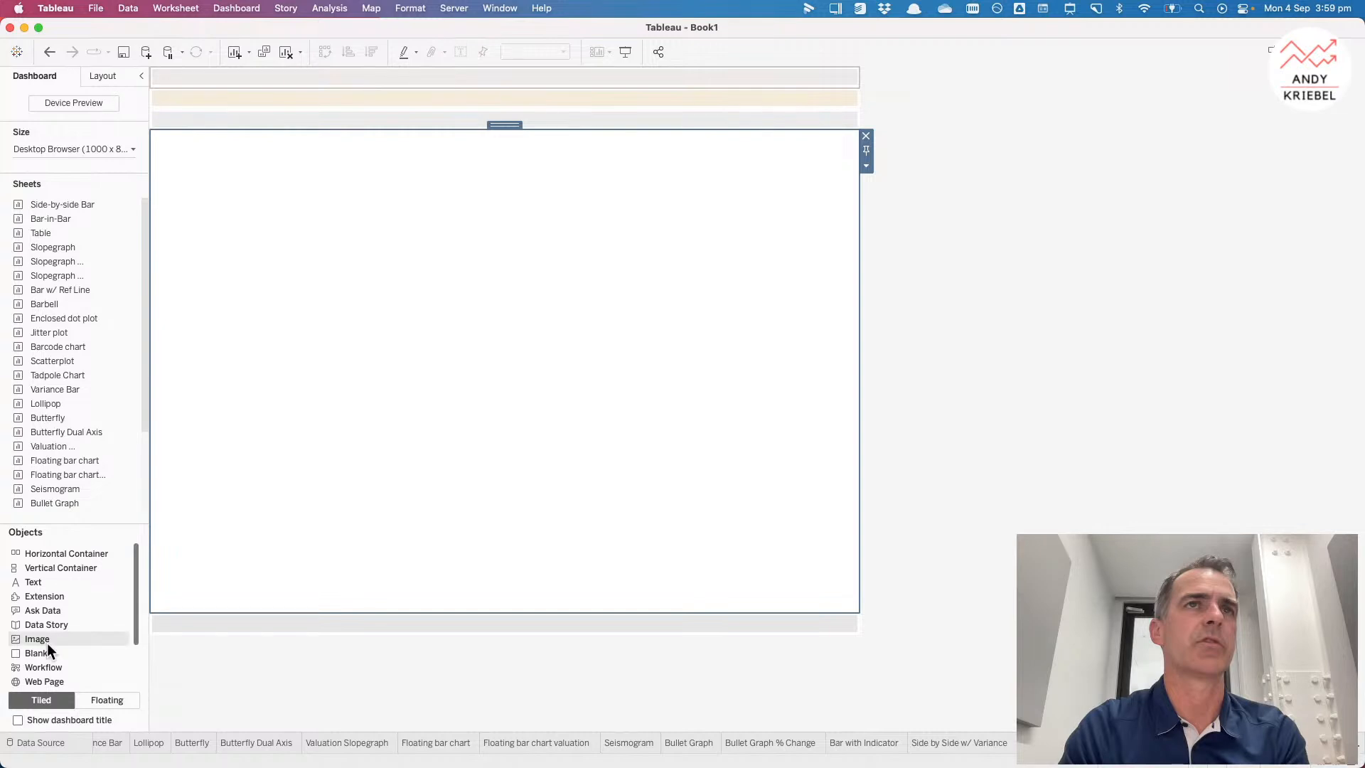
left_click_drag(44, 652, 270, 435)
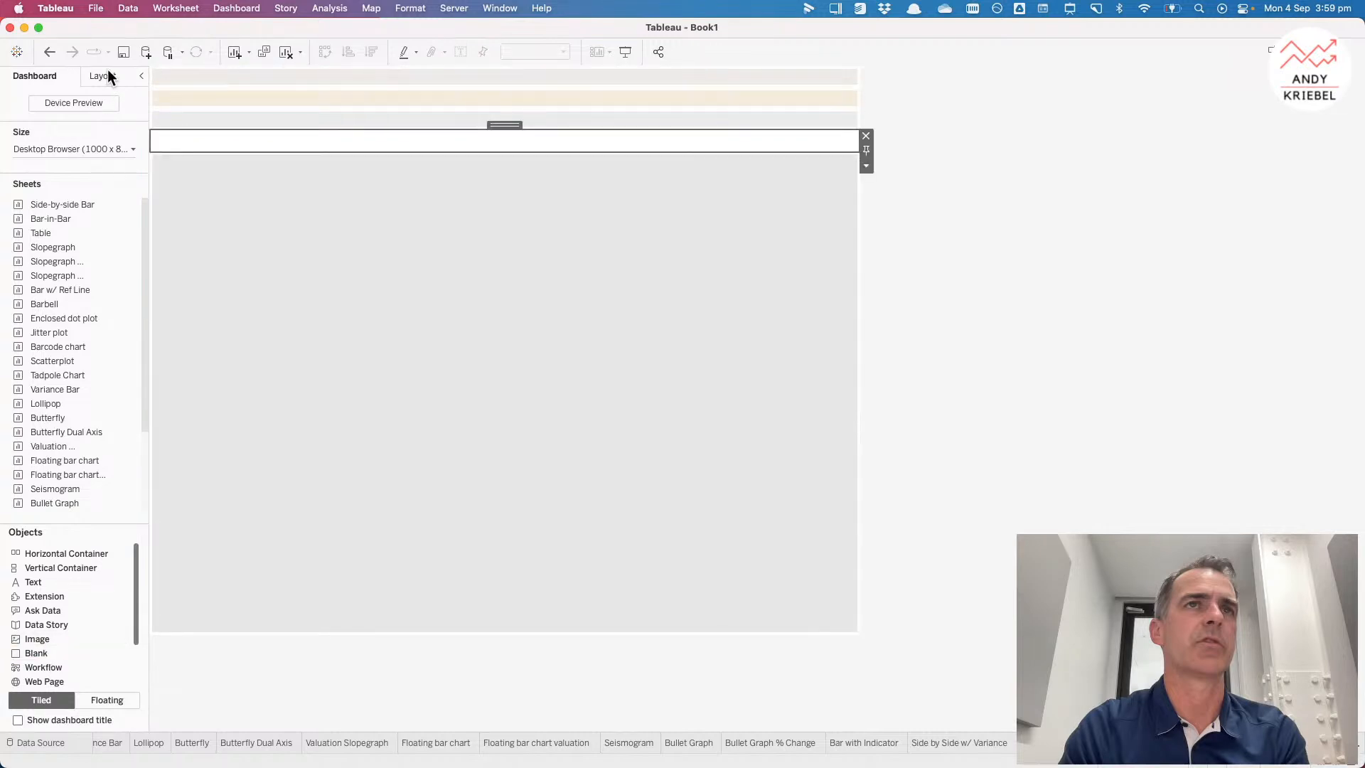
Step: Set the fourth row Blank's background to a light lavender colour
left_click(107, 72)
left_click(33, 351)
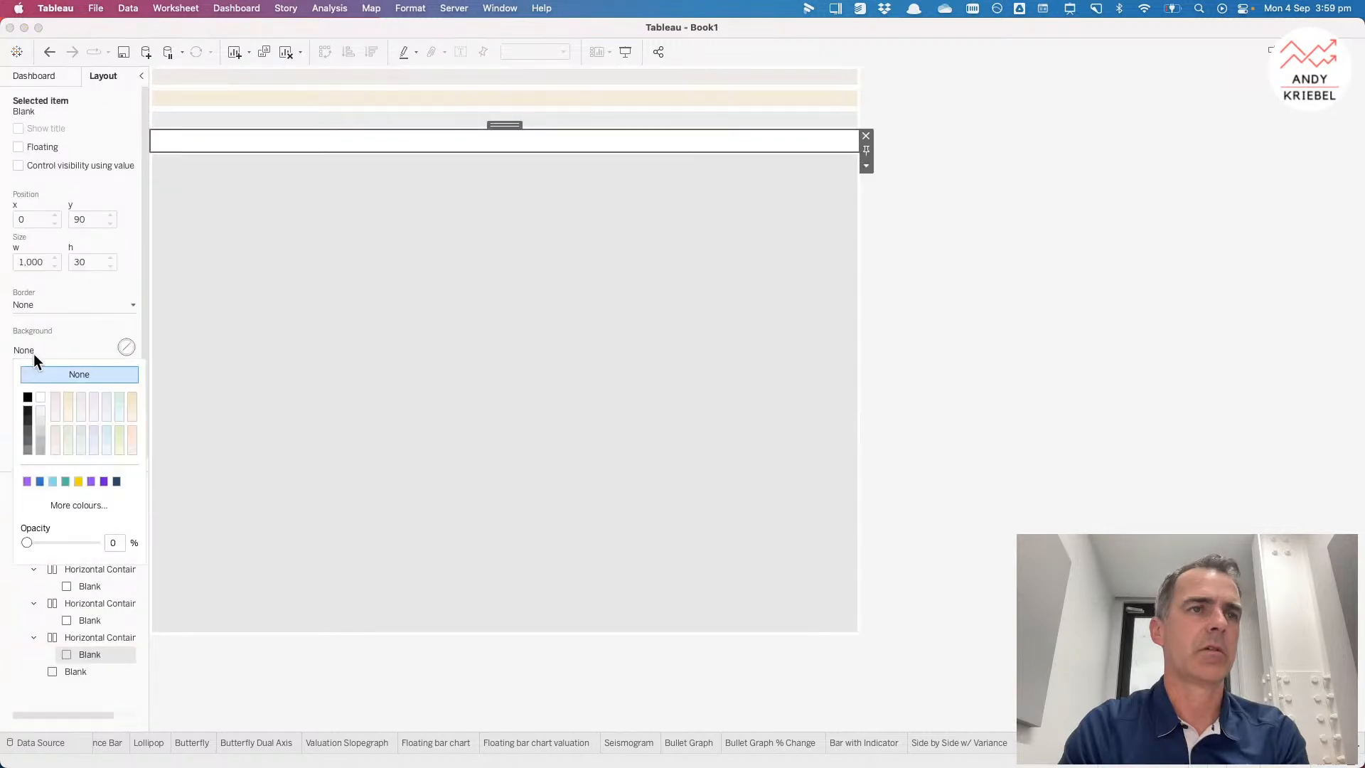
left_click(90, 396)
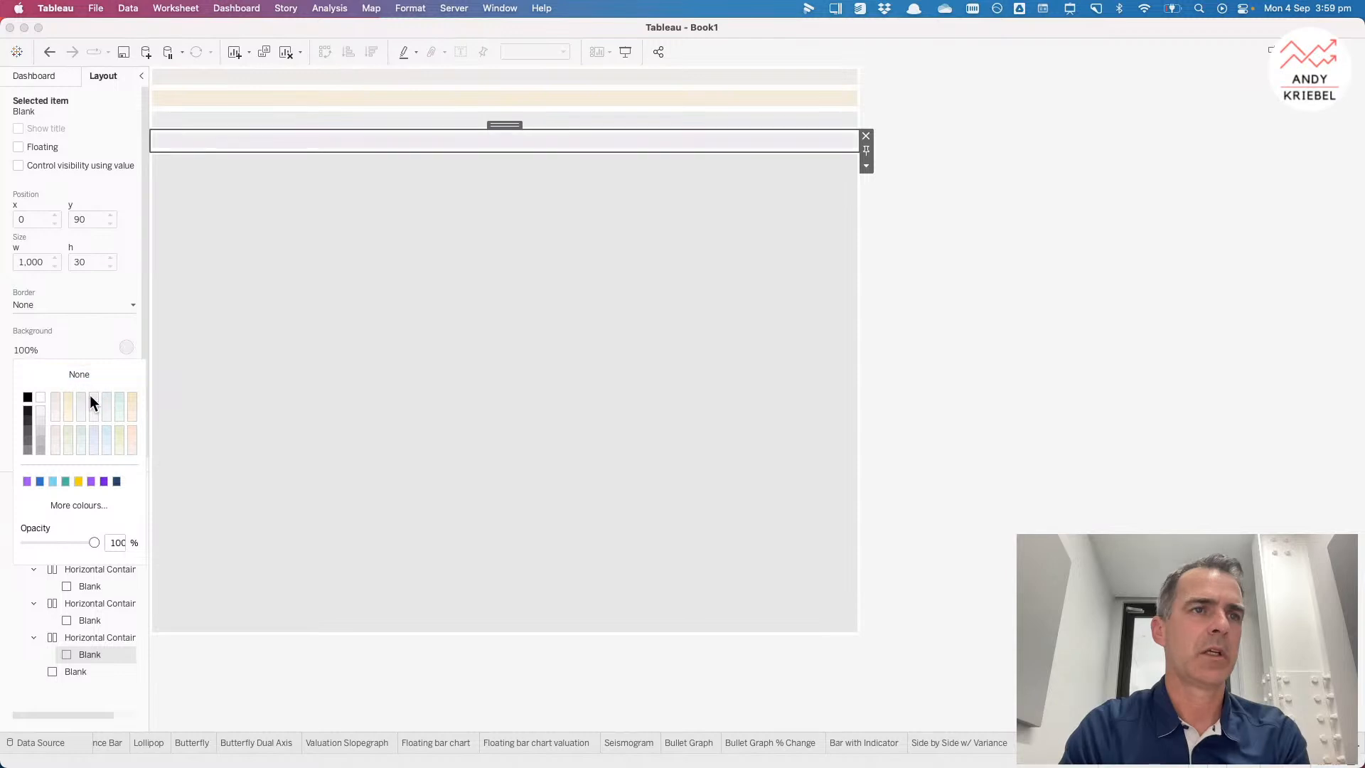
Step: Add a fifth horizontal container row and move it directly beneath the fourth row
left_click(48, 77)
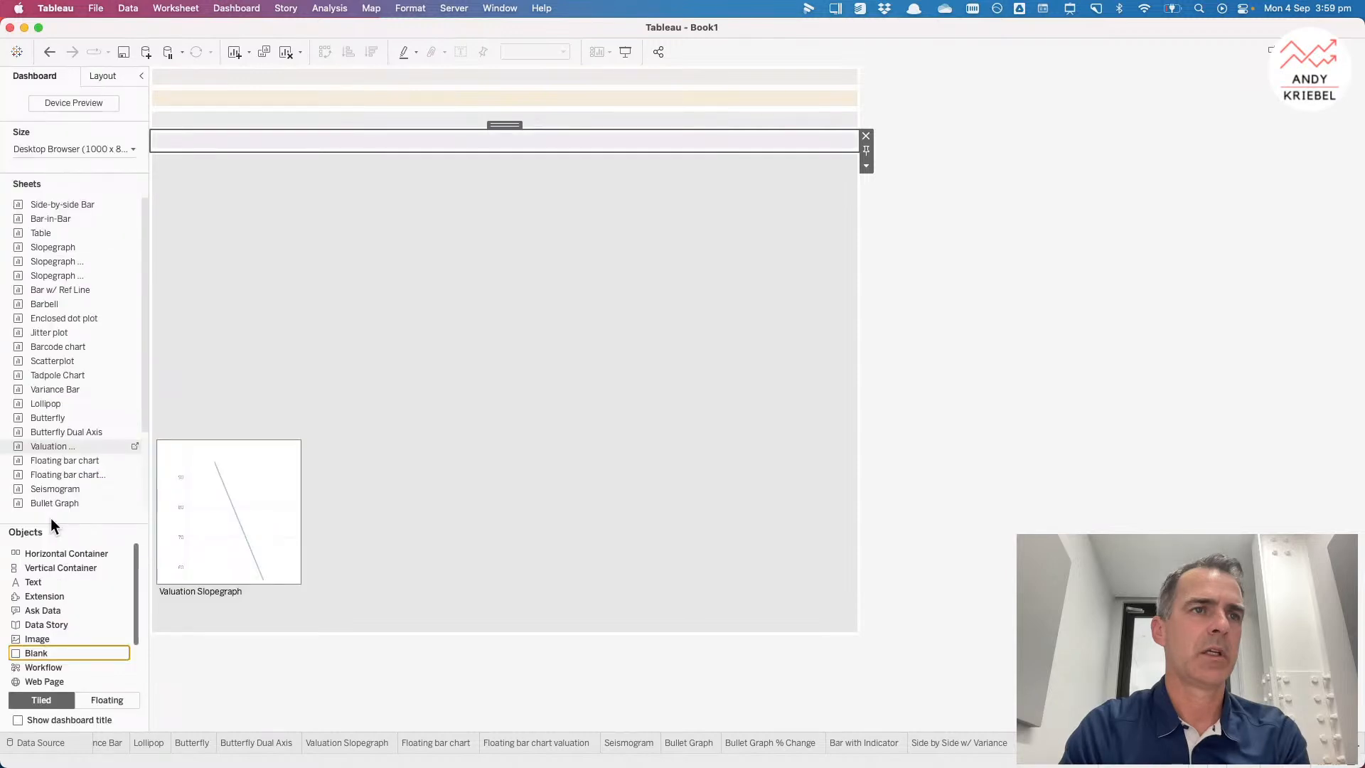
left_click_drag(53, 551, 295, 635)
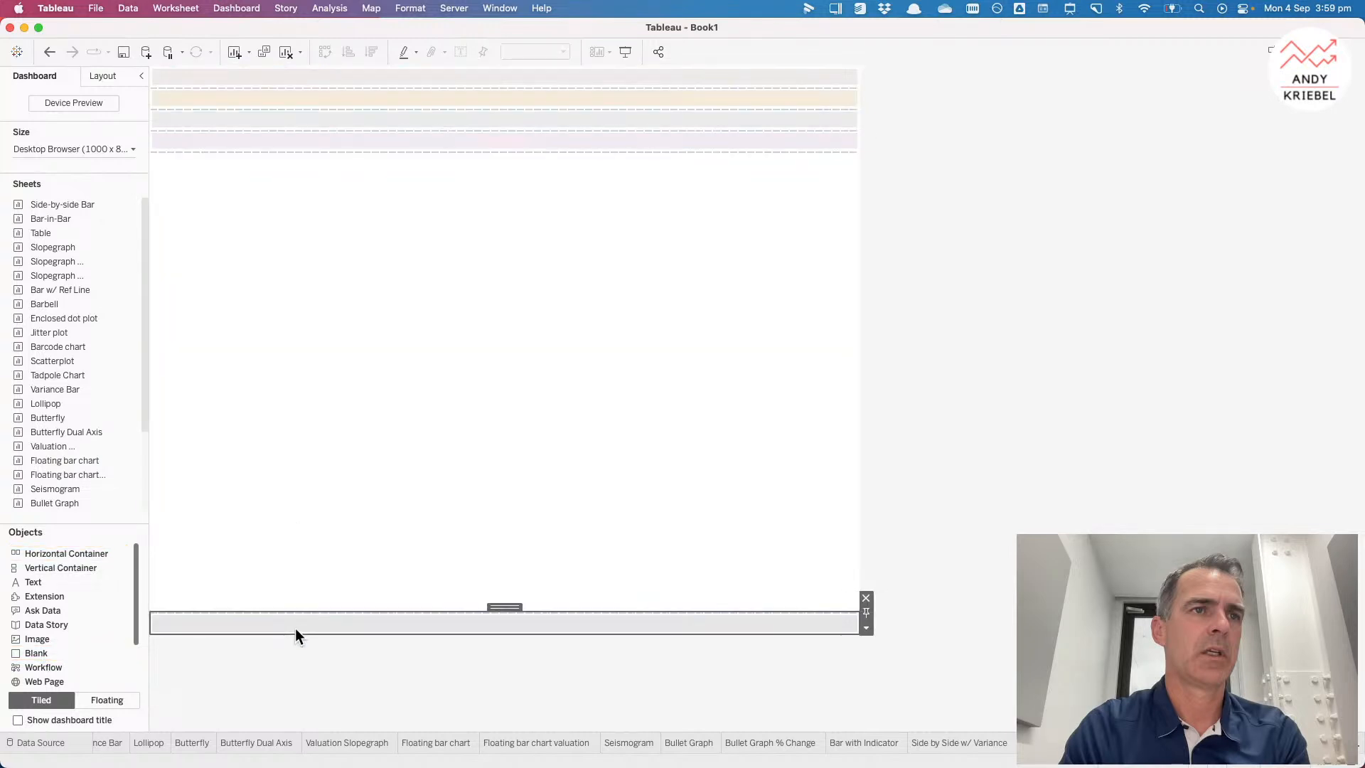
left_click_drag(505, 606, 496, 502)
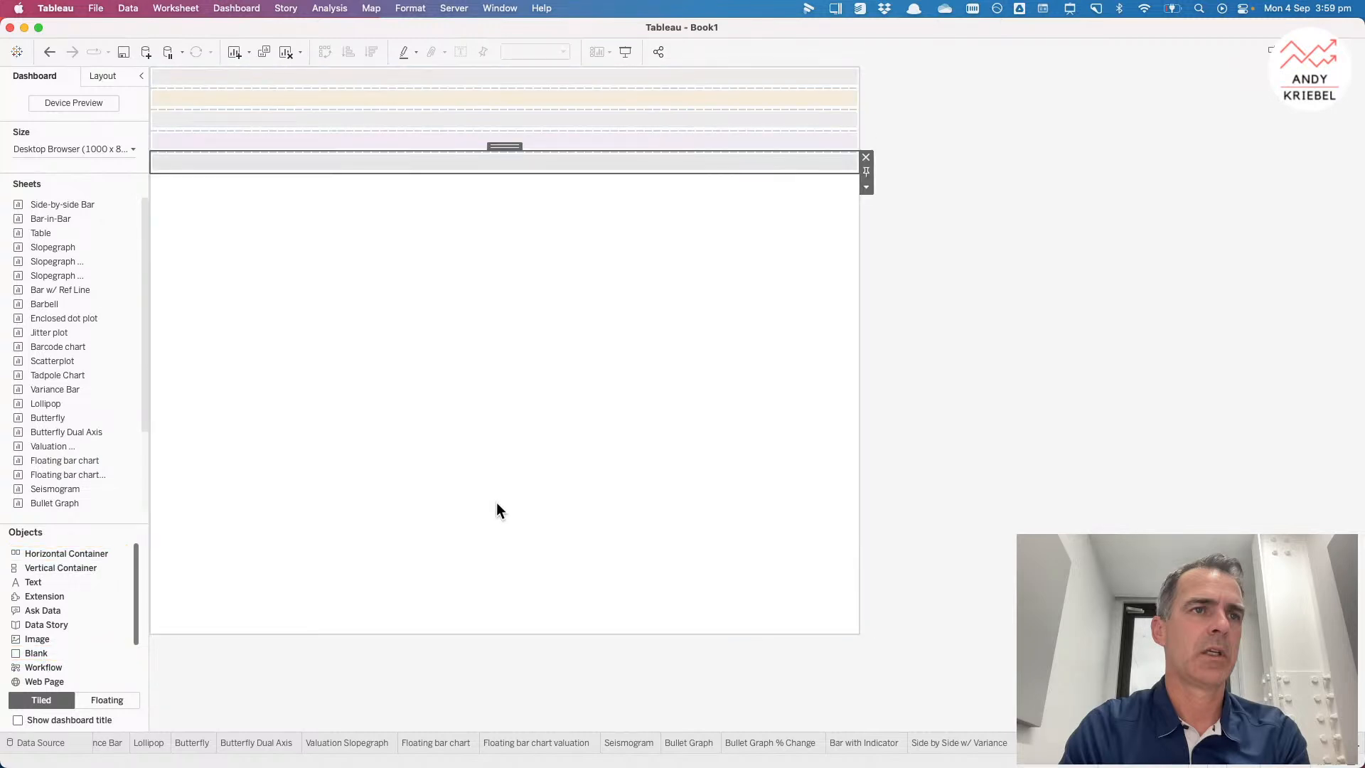
Step: Distribute the contents of the outer vertical container evenly
double_click(504, 145)
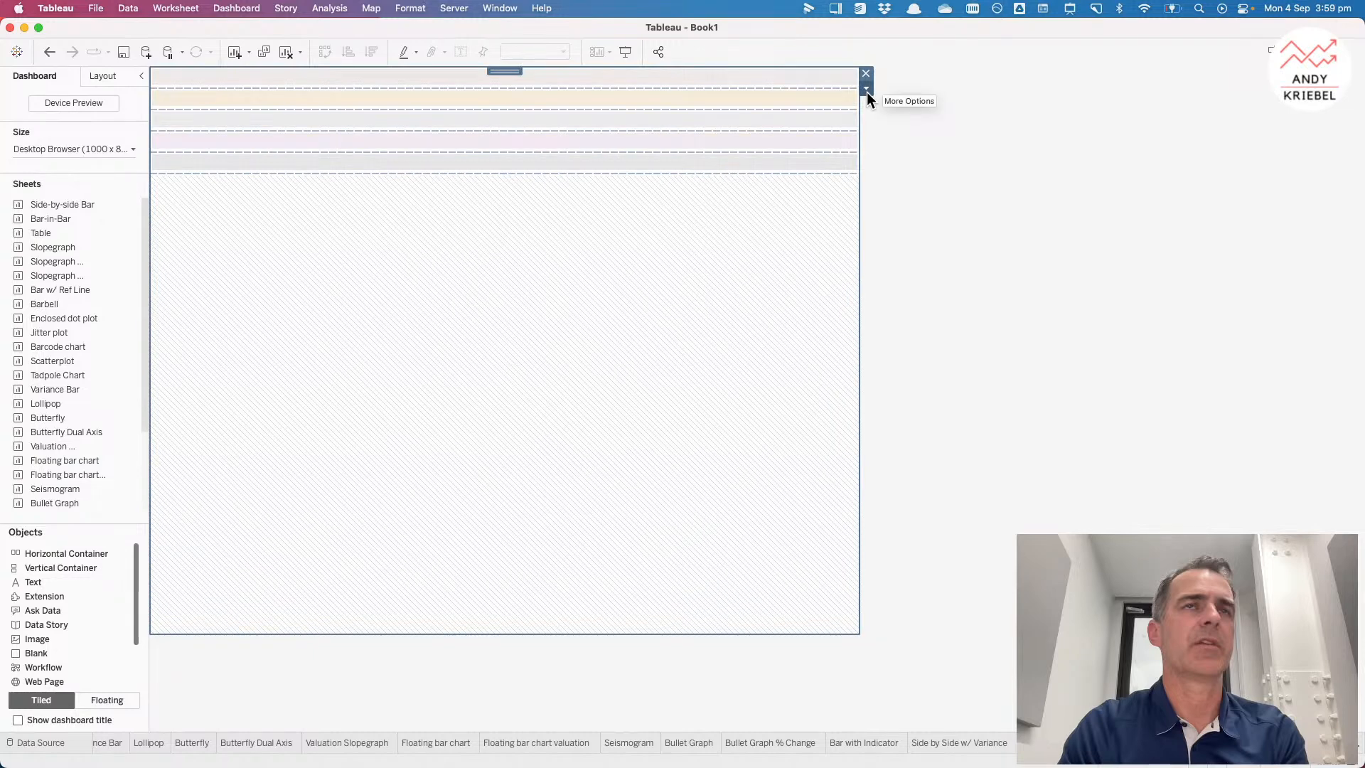
left_click(867, 88)
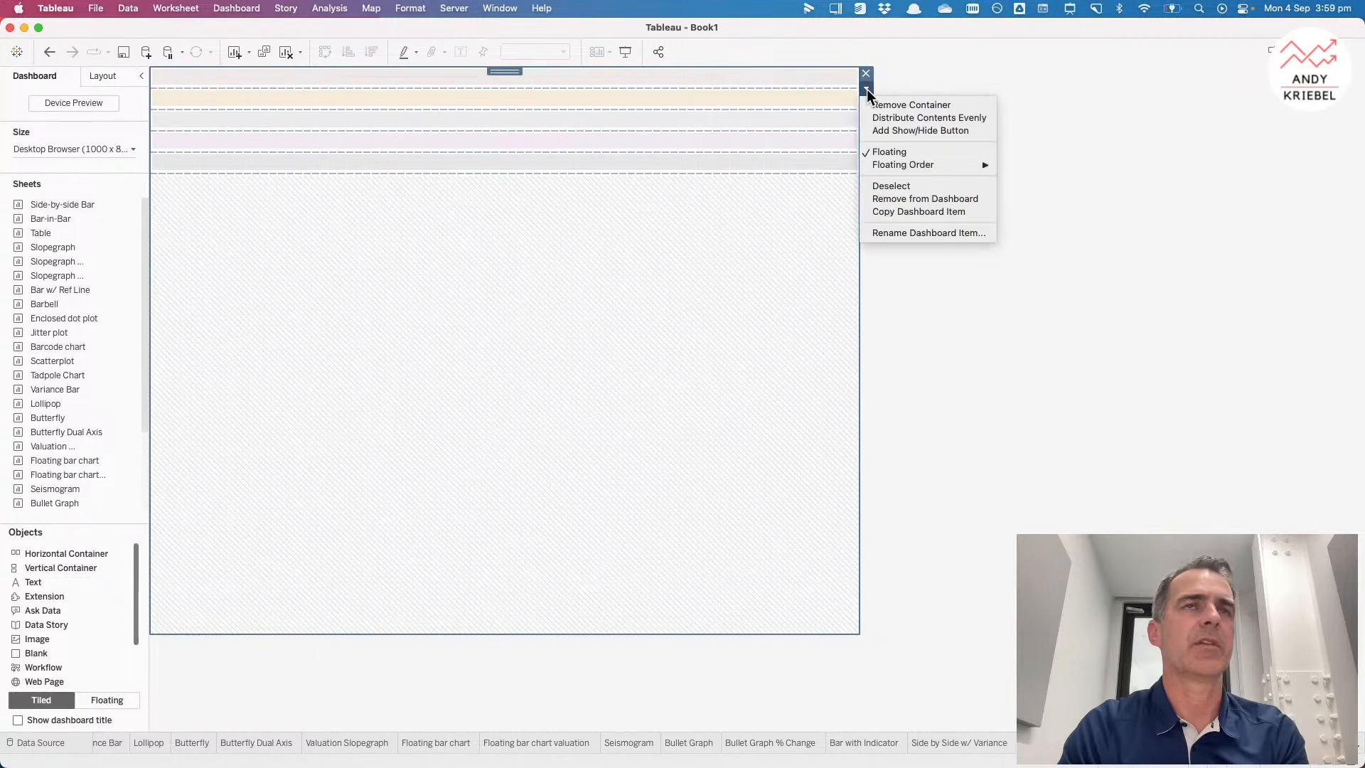
left_click(905, 118)
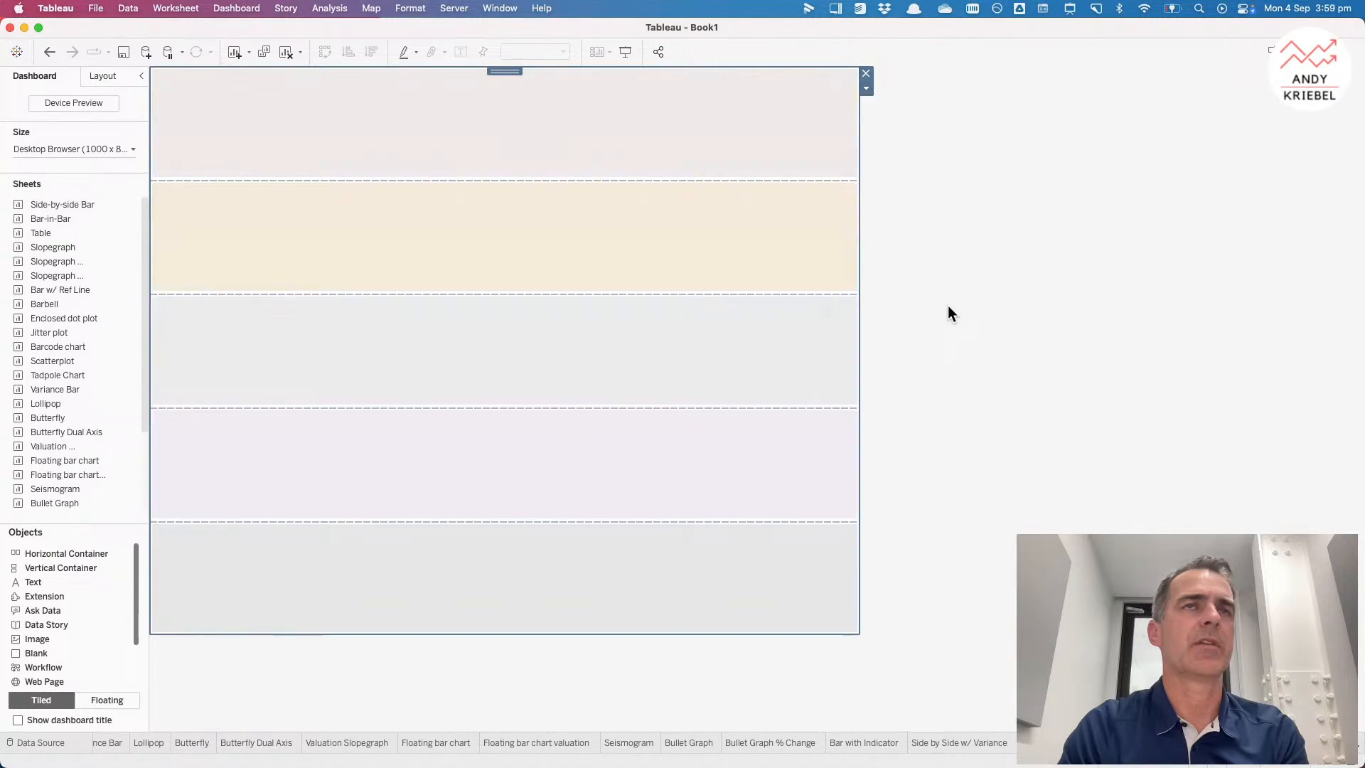
Step: Set the top row Blank's outer padding to 10 on all sides
left_click(948, 305)
left_click(591, 154)
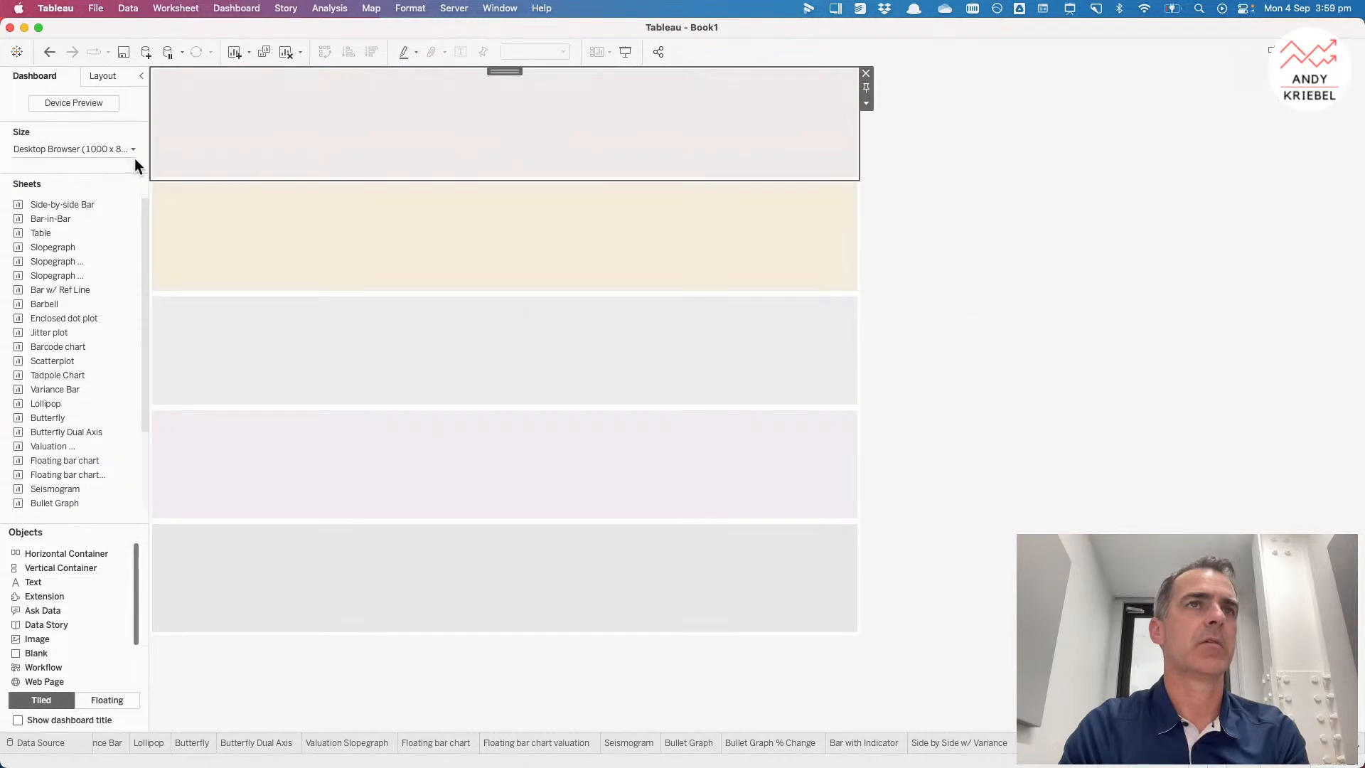
left_click(97, 78)
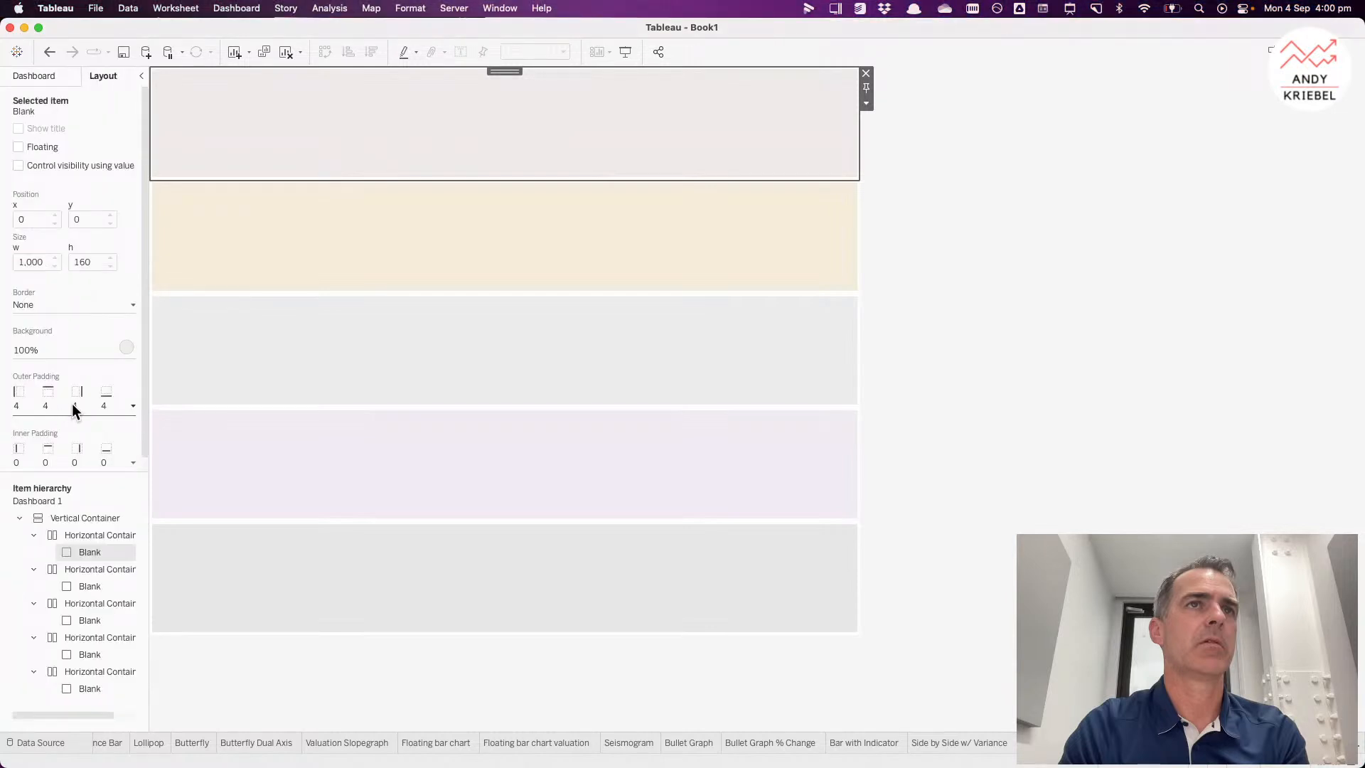
left_click(71, 403)
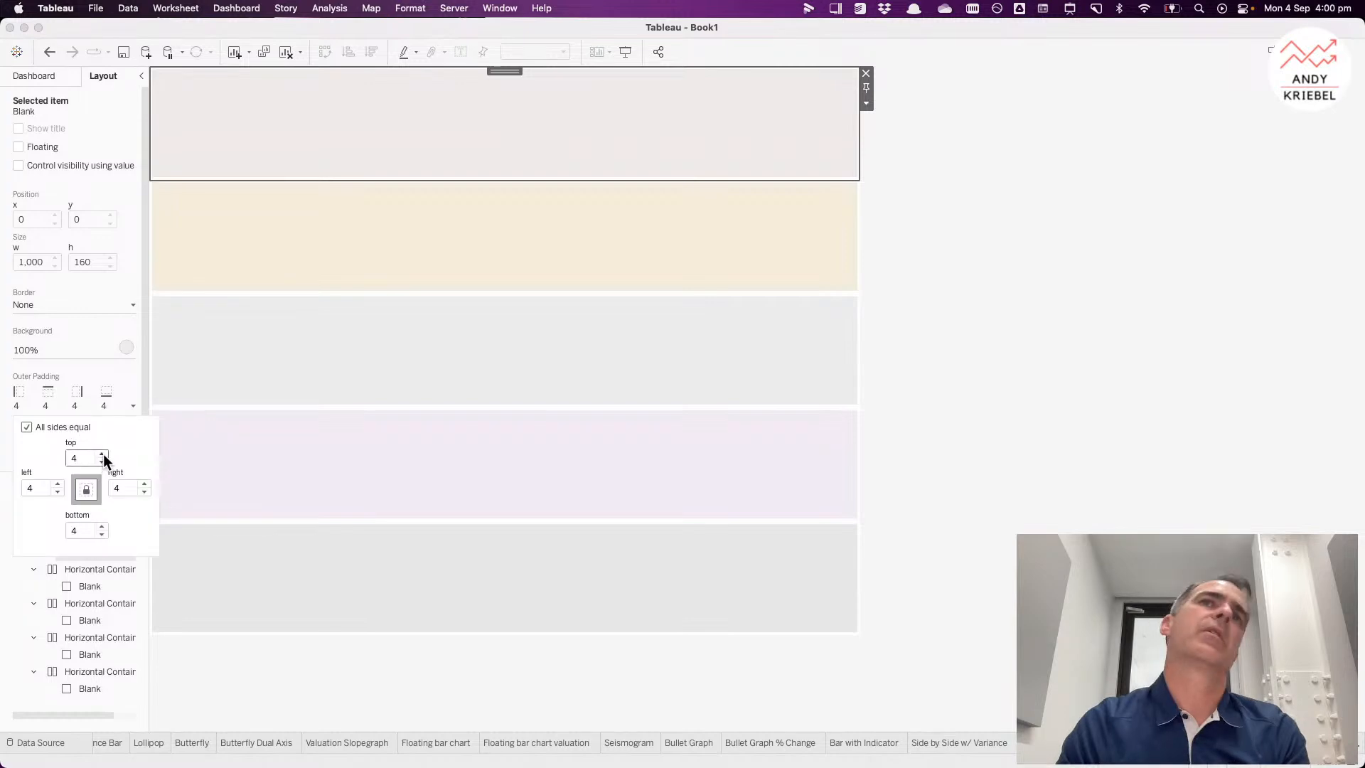
left_click_drag(81, 457, 58, 456)
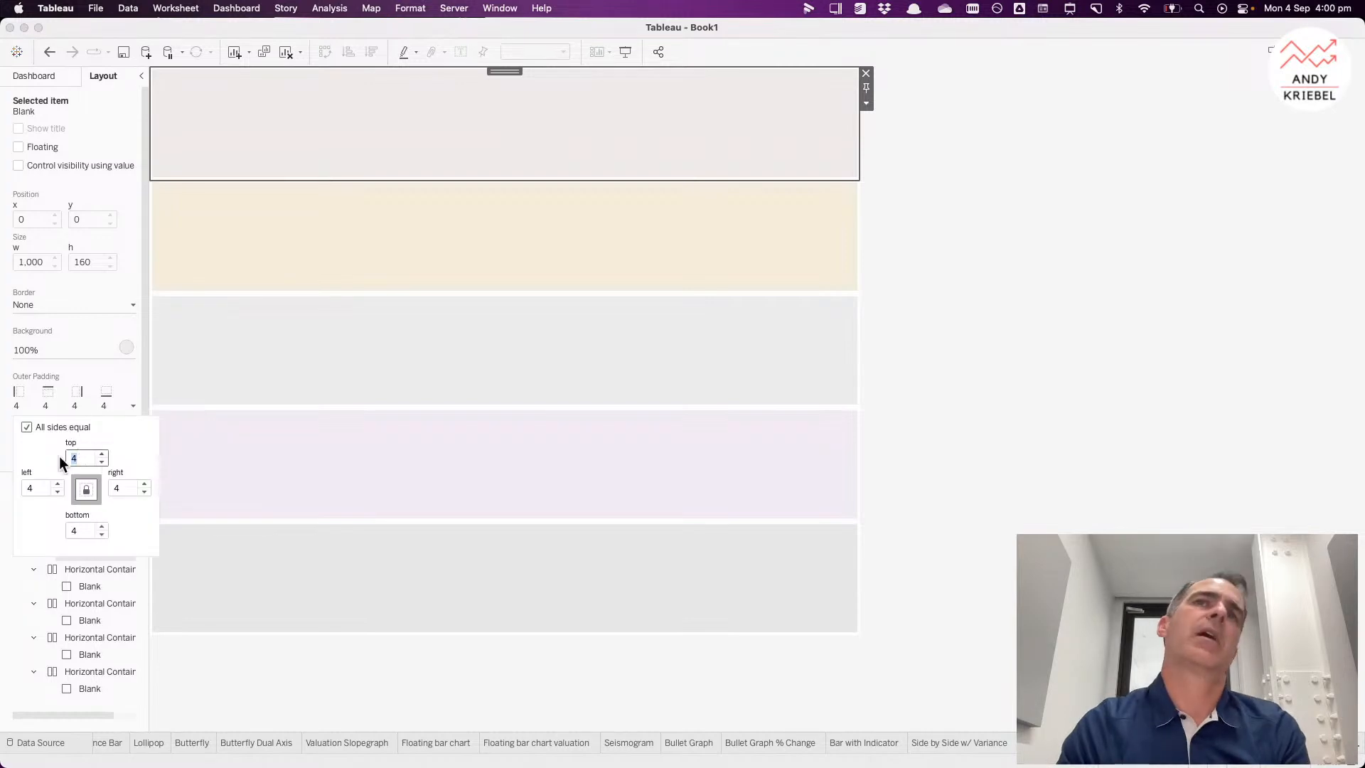
type("10")
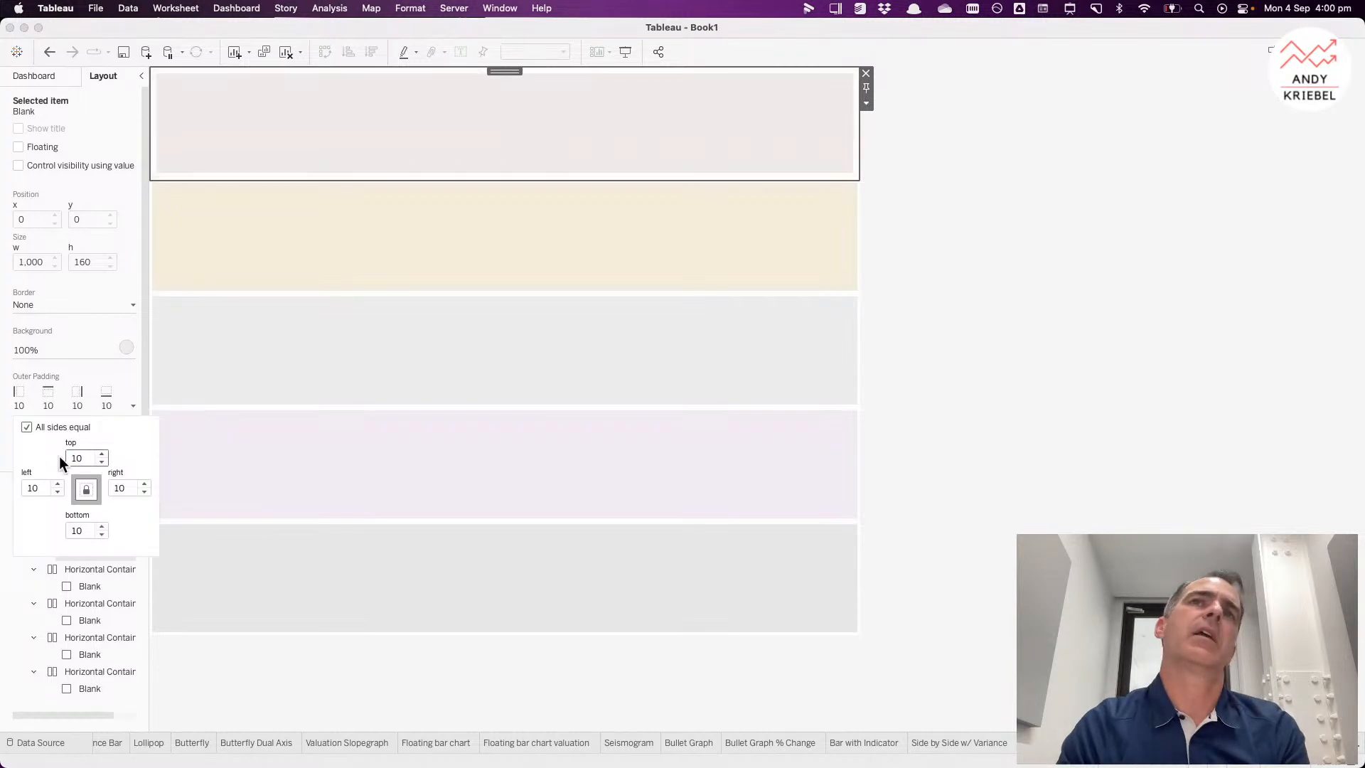
Step: Set the second row Blank's outer padding to 10 on all sides
left_click(267, 204)
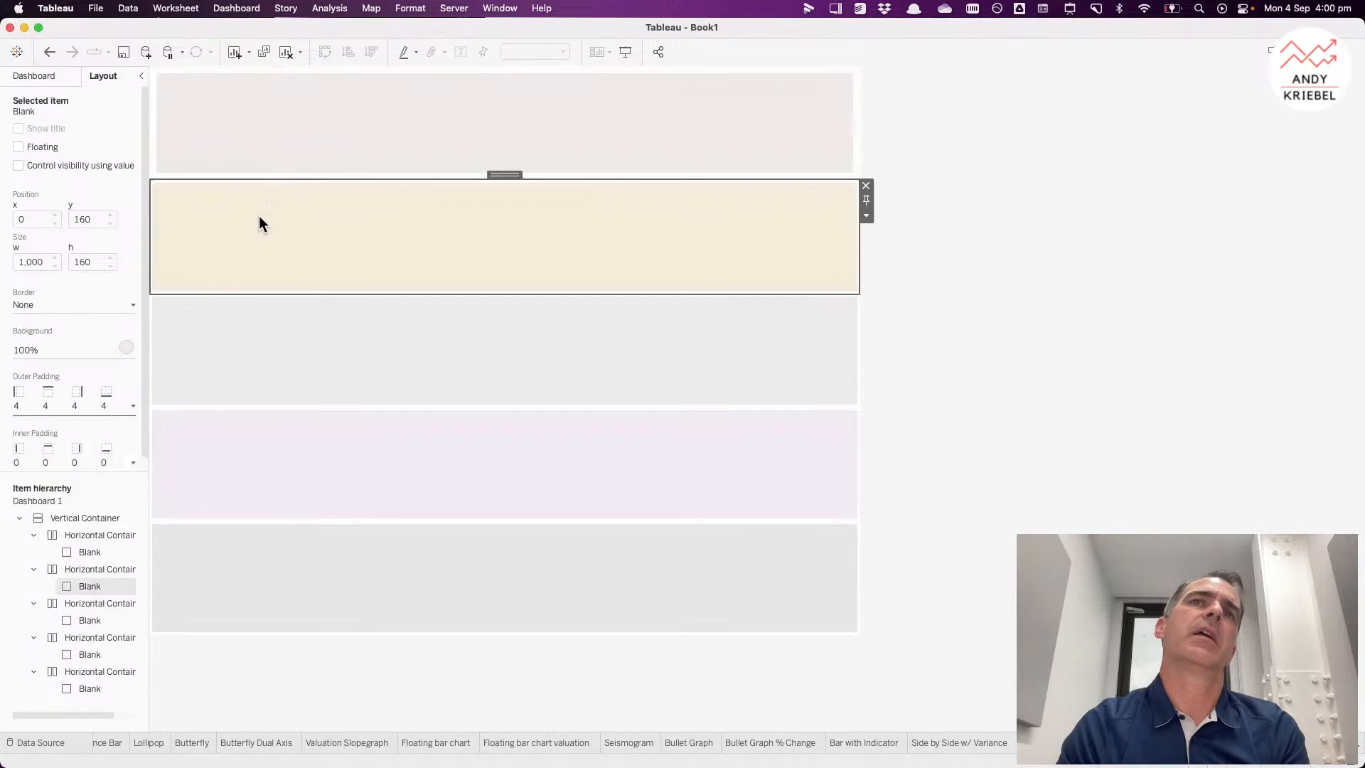
left_click(67, 406)
type("10")
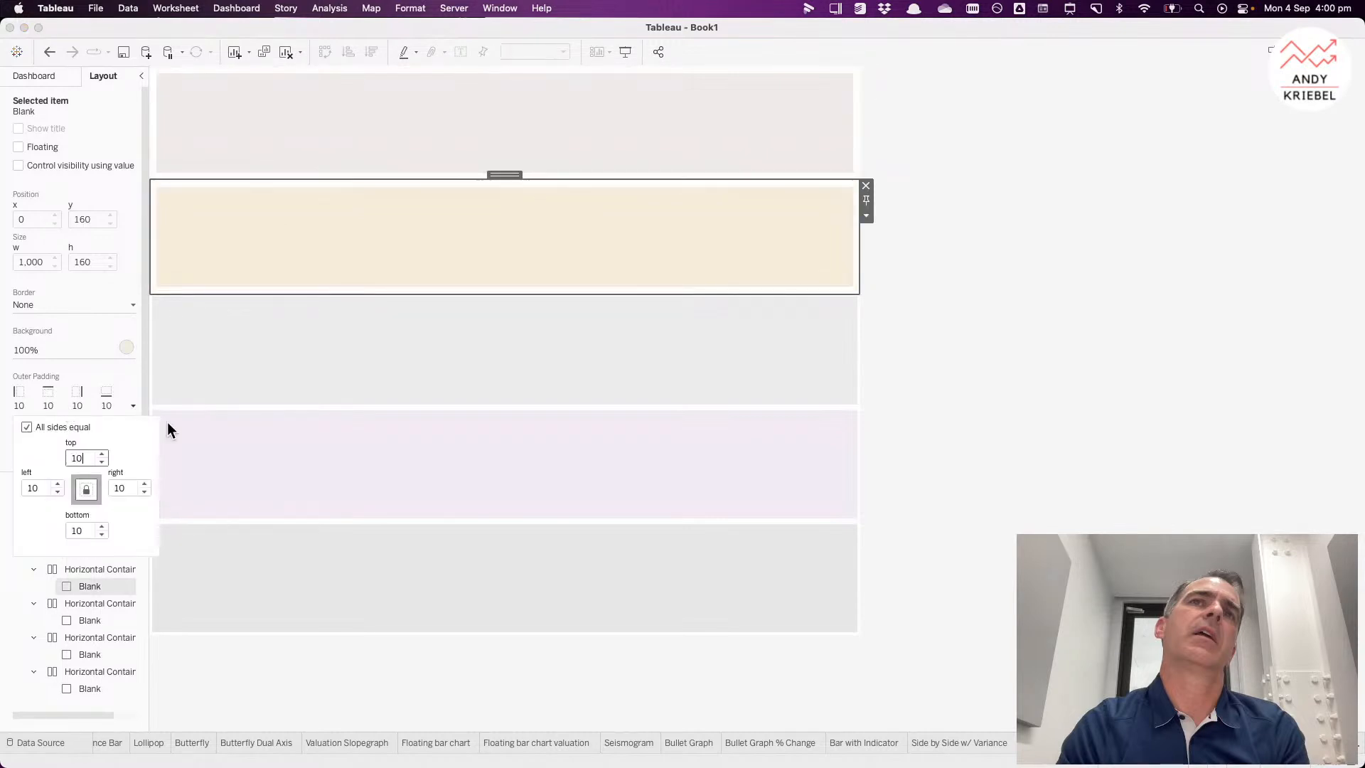
Step: Set the third row Blank's outer padding to 10 on all sides
left_click(261, 337)
left_click(80, 406)
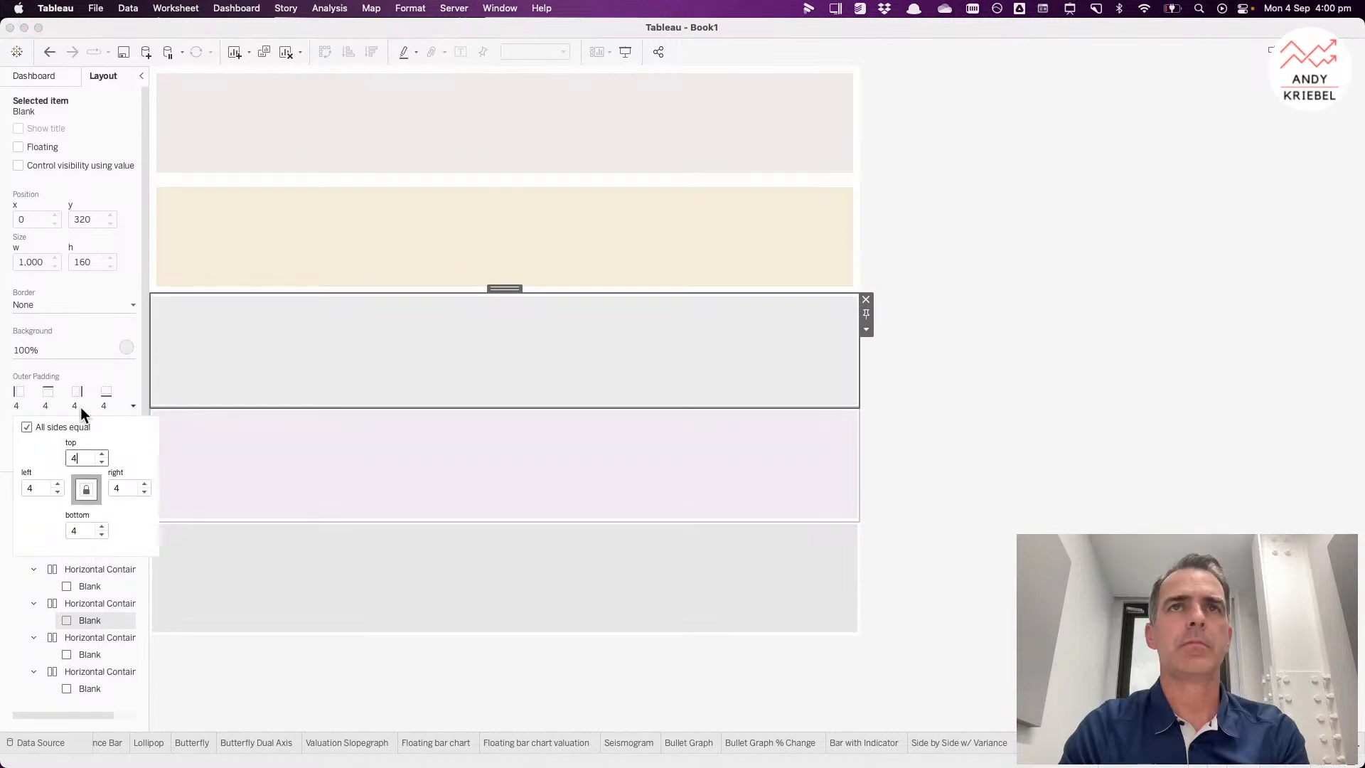
type("10")
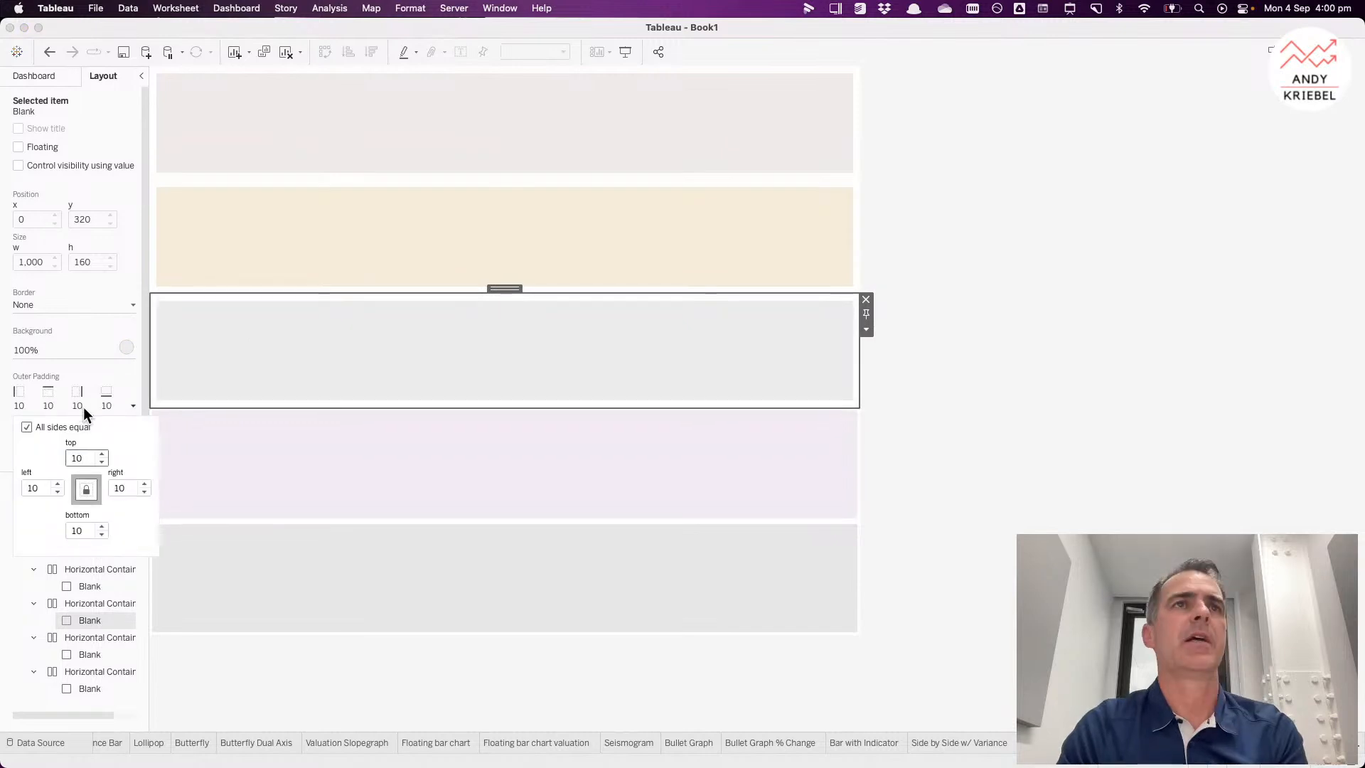
Step: Set the fourth row Blank's outer padding to 10 on all sides
left_click(237, 461)
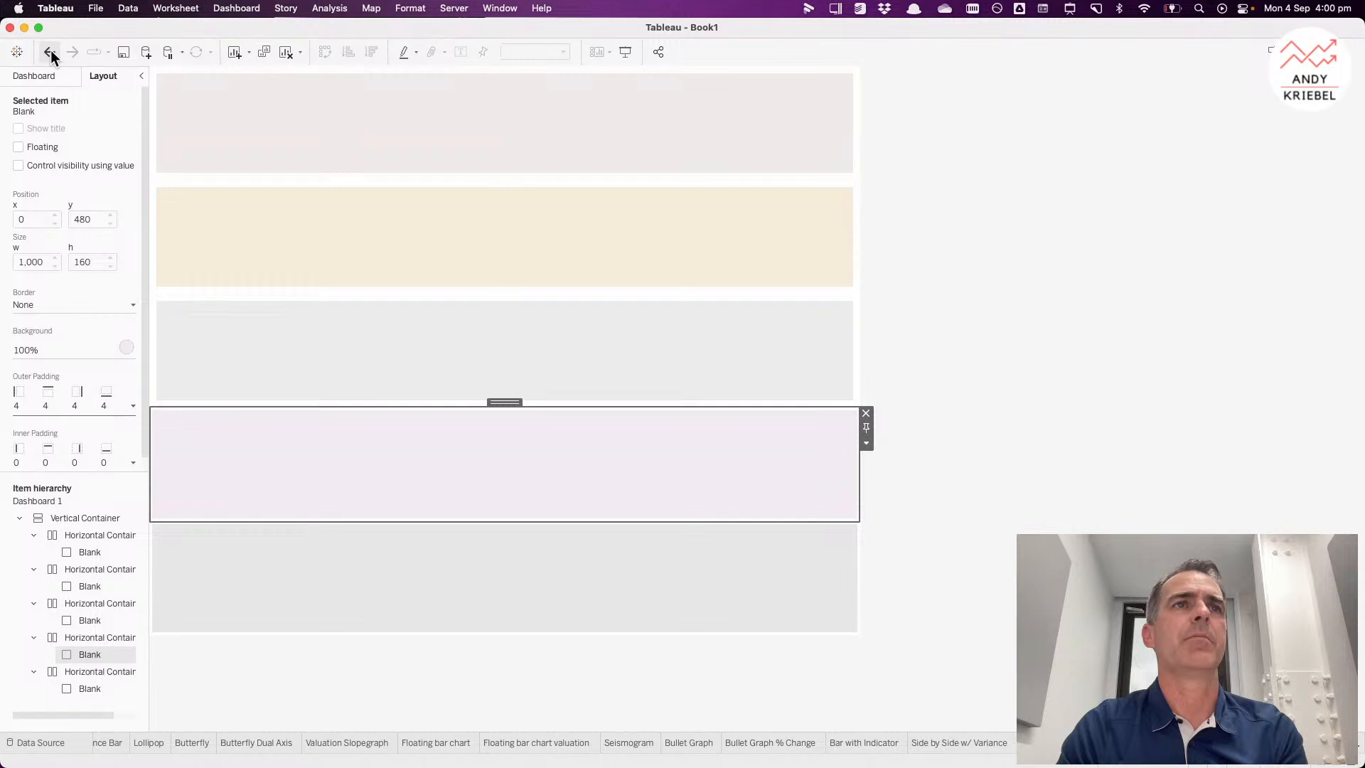
left_click(70, 406)
type("10")
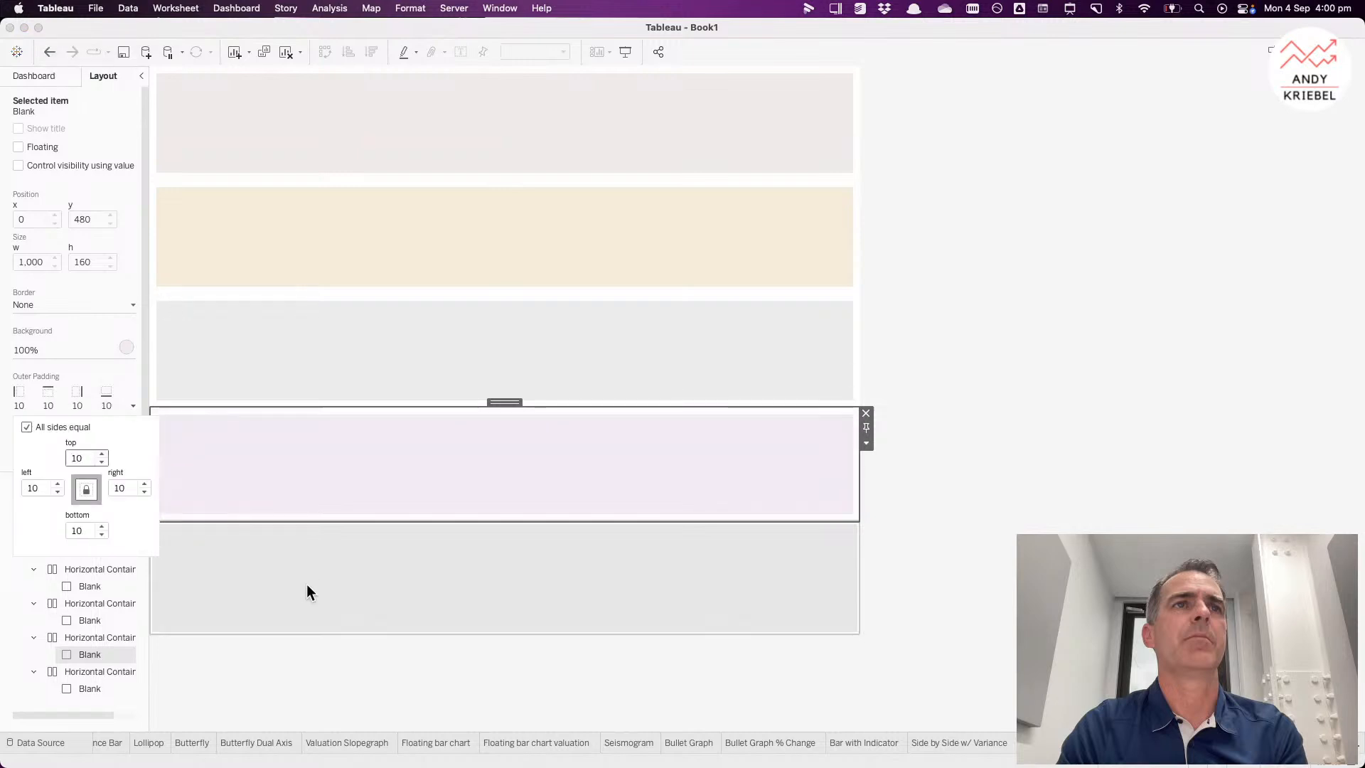
Step: Set the bottom row Blank's outer padding to 10 on all sides
left_click(306, 583)
left_click(79, 398)
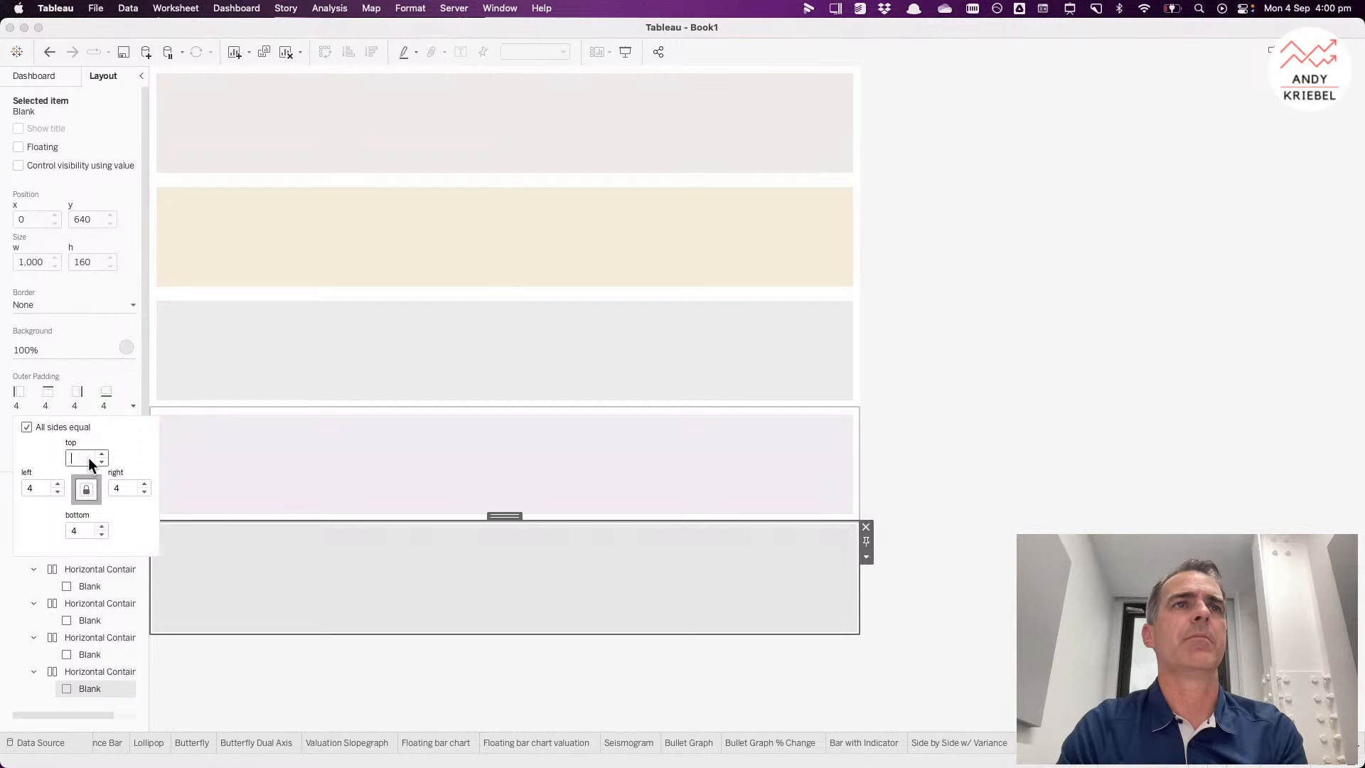
type("10")
Step: Select the bottom row Blank to review the spacing between the five rows
left_click(1013, 382)
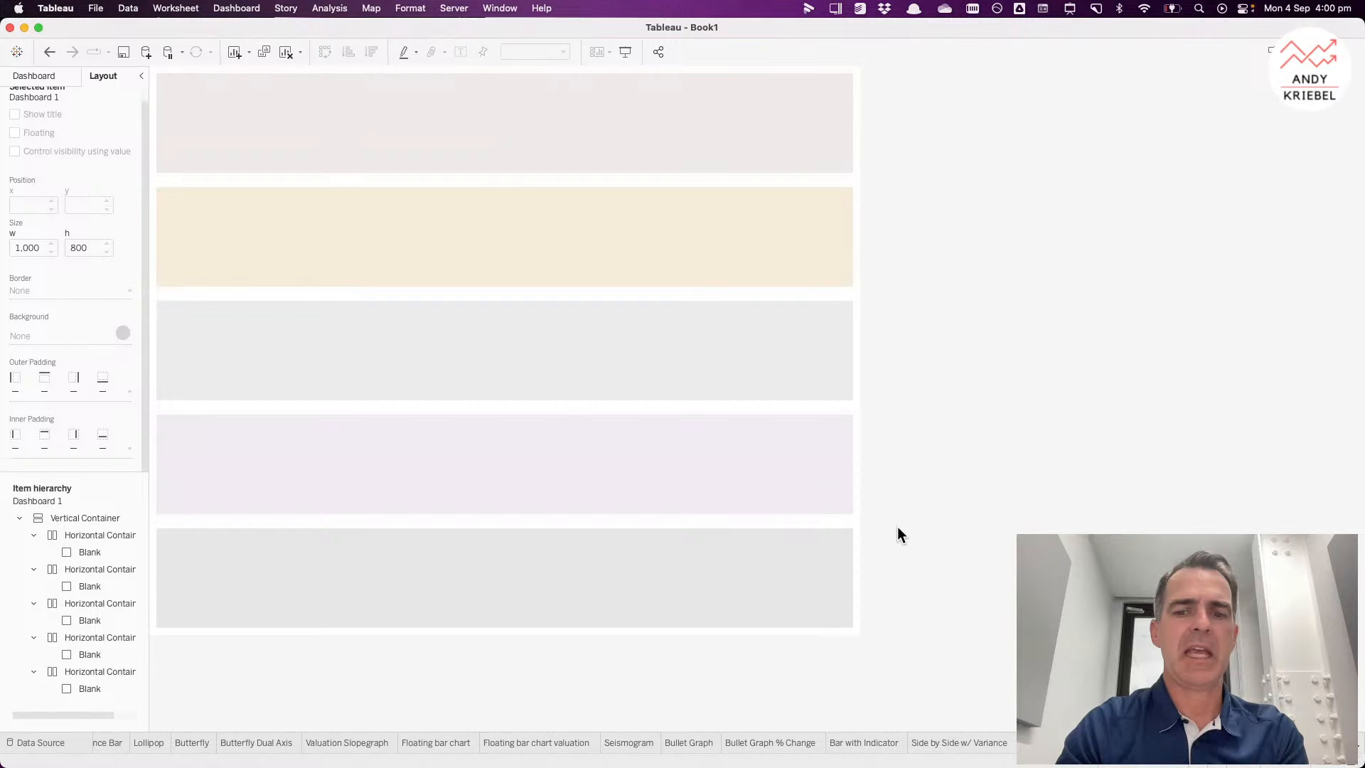
key("ctrl+a")
mouse_move(150, 499)
left_mouse_down()
mouse_move(613, 506)
mouse_move(853, 565)
mouse_move(860, 541)
left_mouse_up()
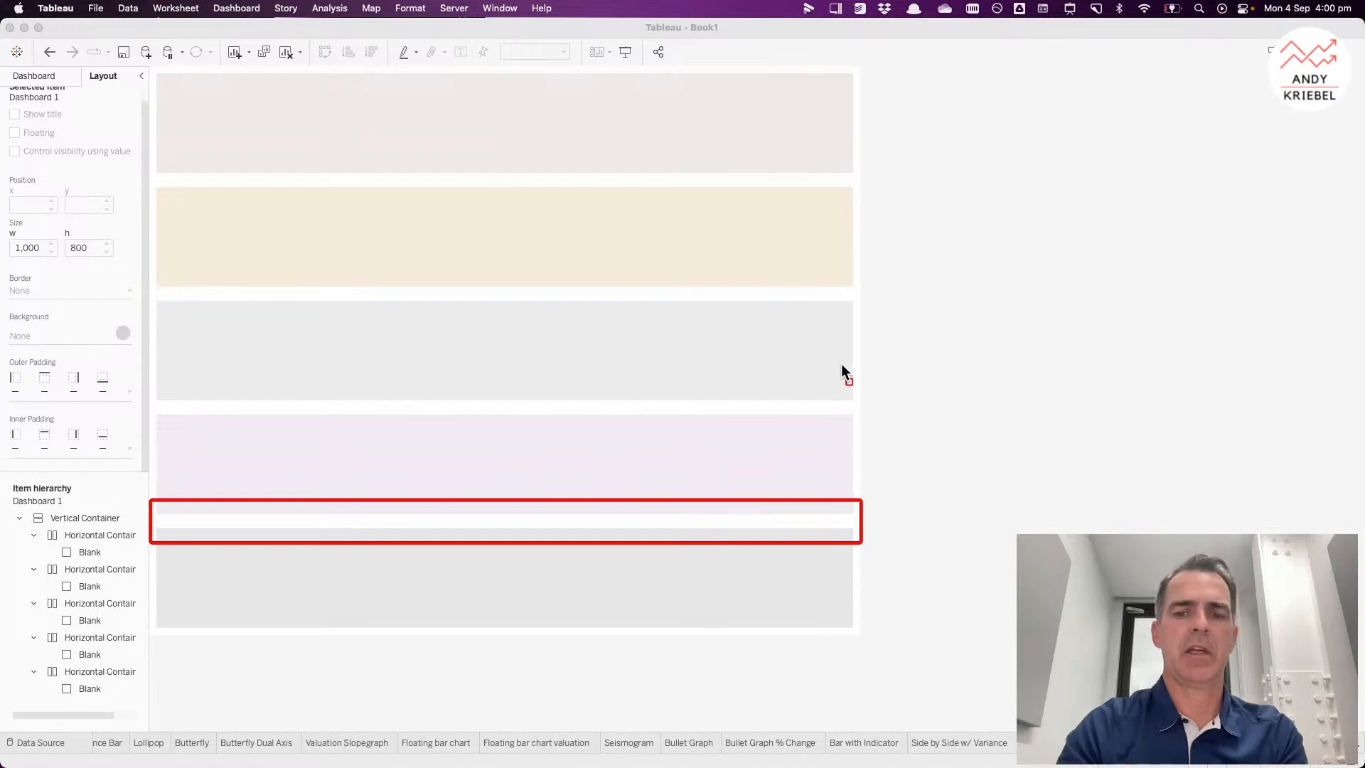
mouse_move(842, 365)
left_mouse_down()
mouse_move(876, 445)
mouse_move(867, 462)
left_mouse_up()
key("Escape")
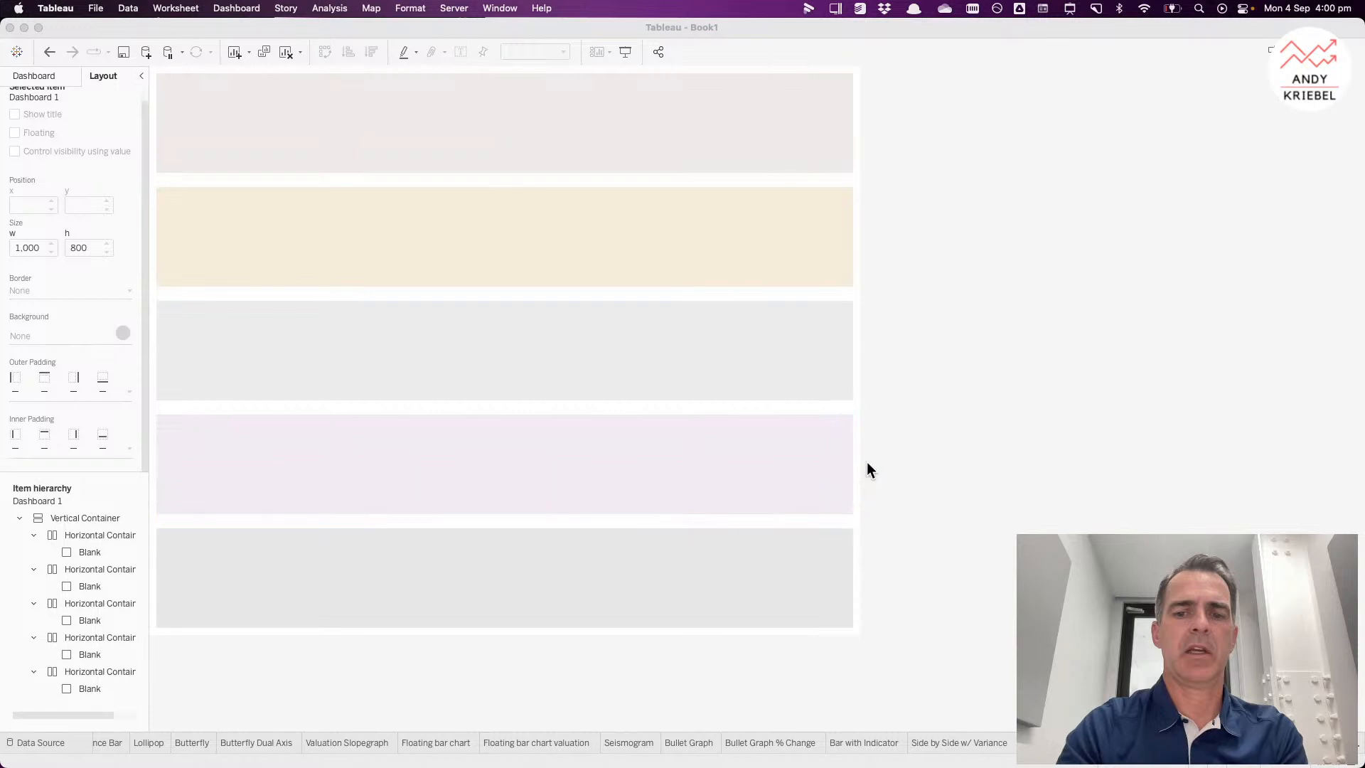
left_click(688, 557)
left_click(668, 560)
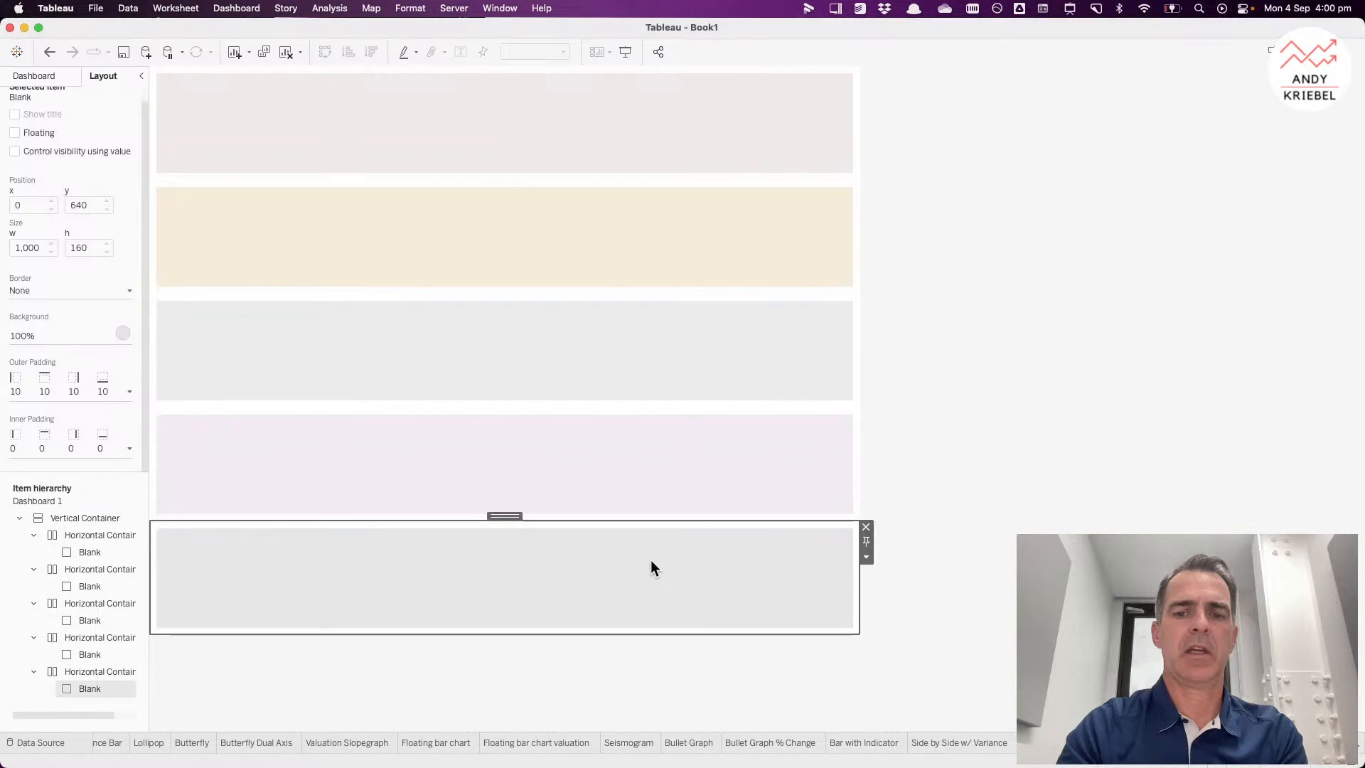
Step: Turn off equal sides for the bottom row Blank's outer padding and select its top value
left_click(62, 393)
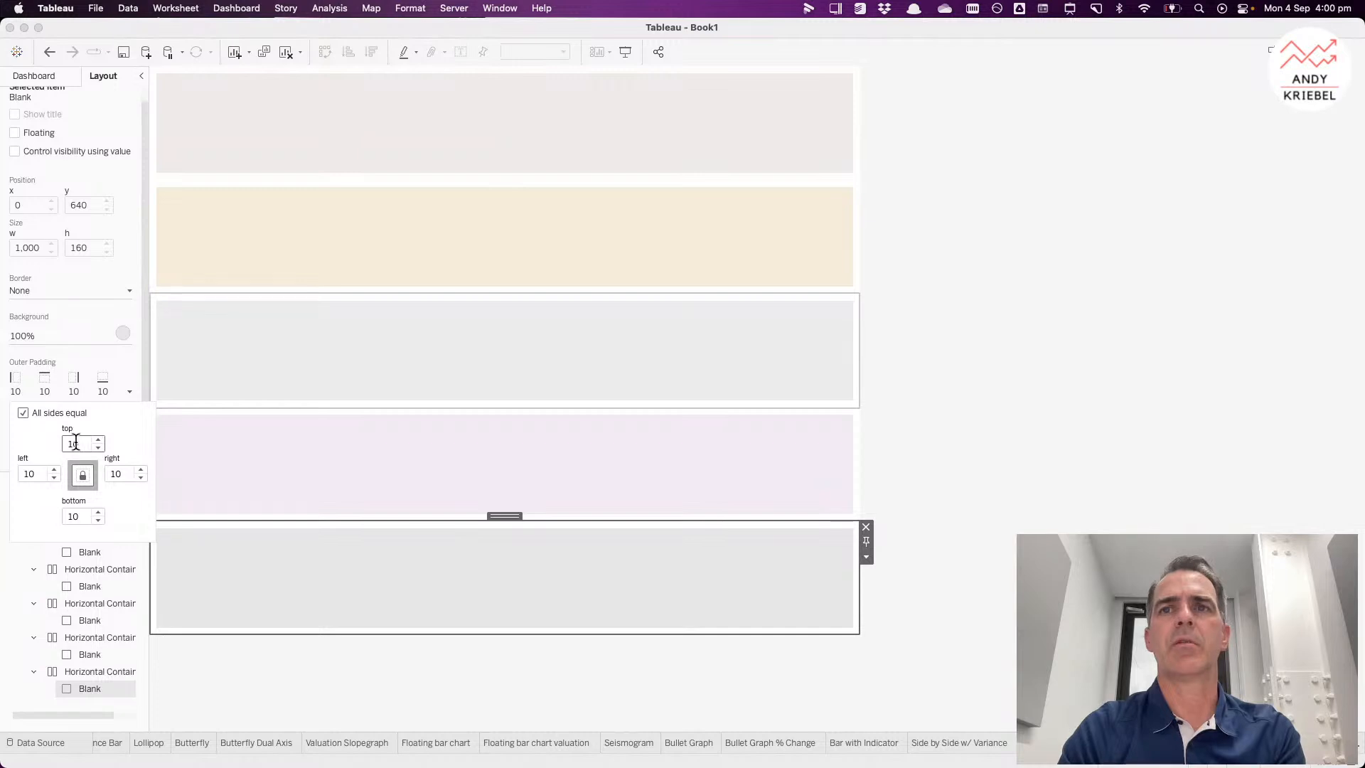
left_click(23, 413)
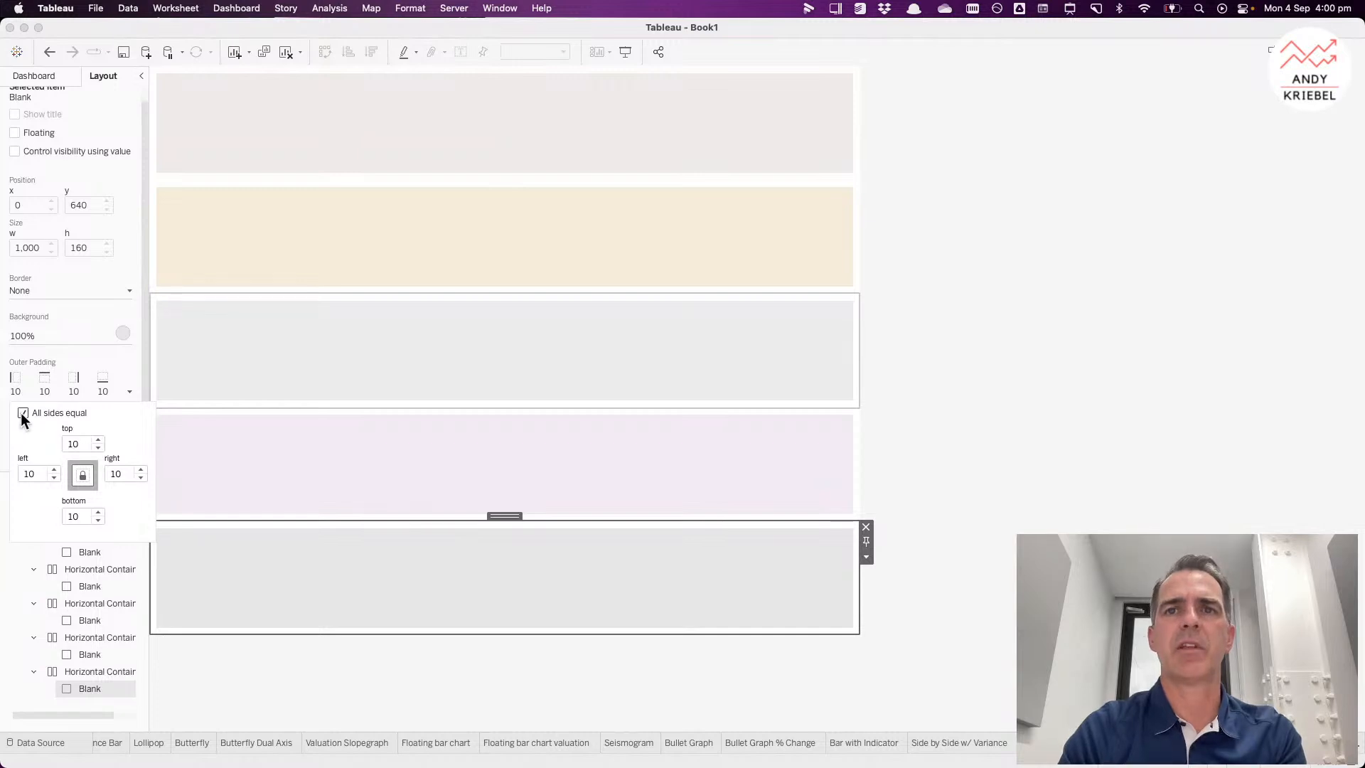
double_click(70, 441)
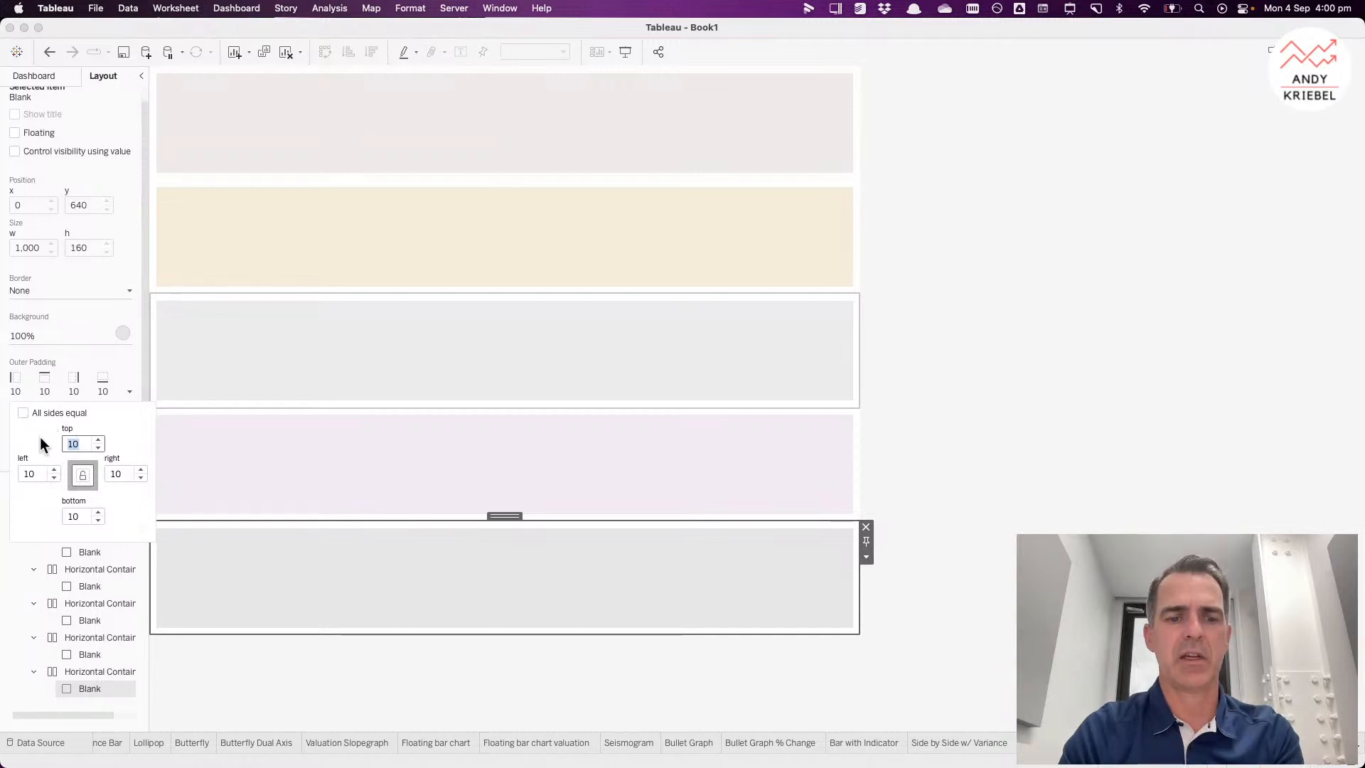
Step: Set the fourth row Blank's top outer padding to 5
left_click(300, 450)
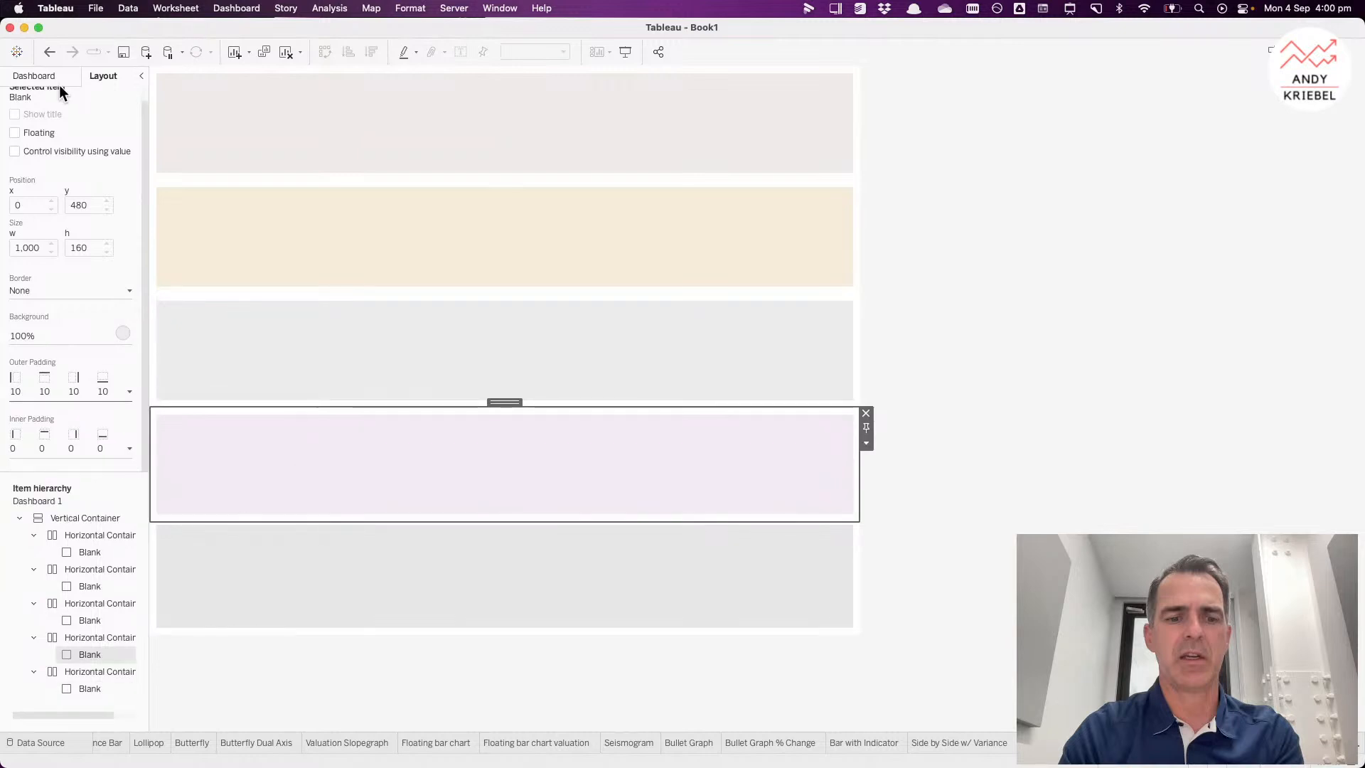
left_click(130, 391)
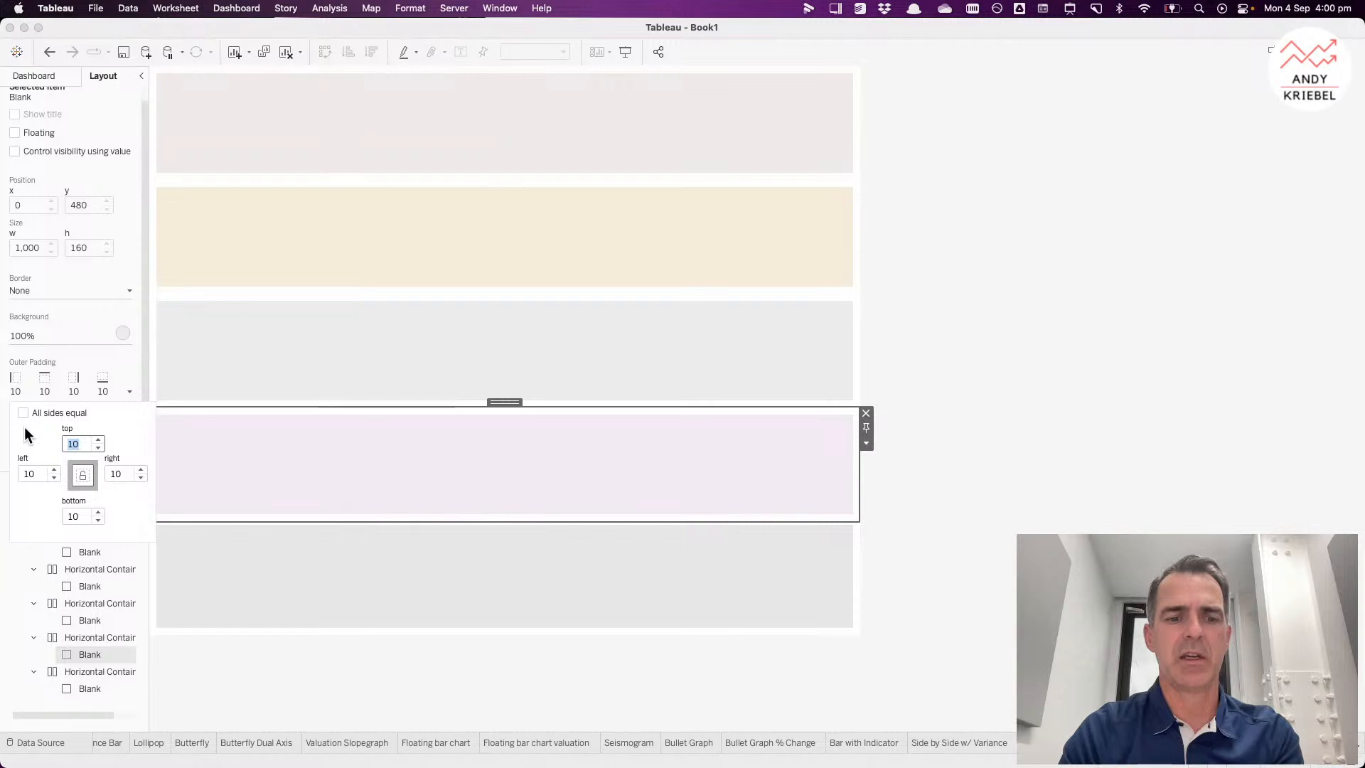
type("5")
key("Tab")
Step: Set the third row Blank's top outer padding to 5
left_click(270, 321)
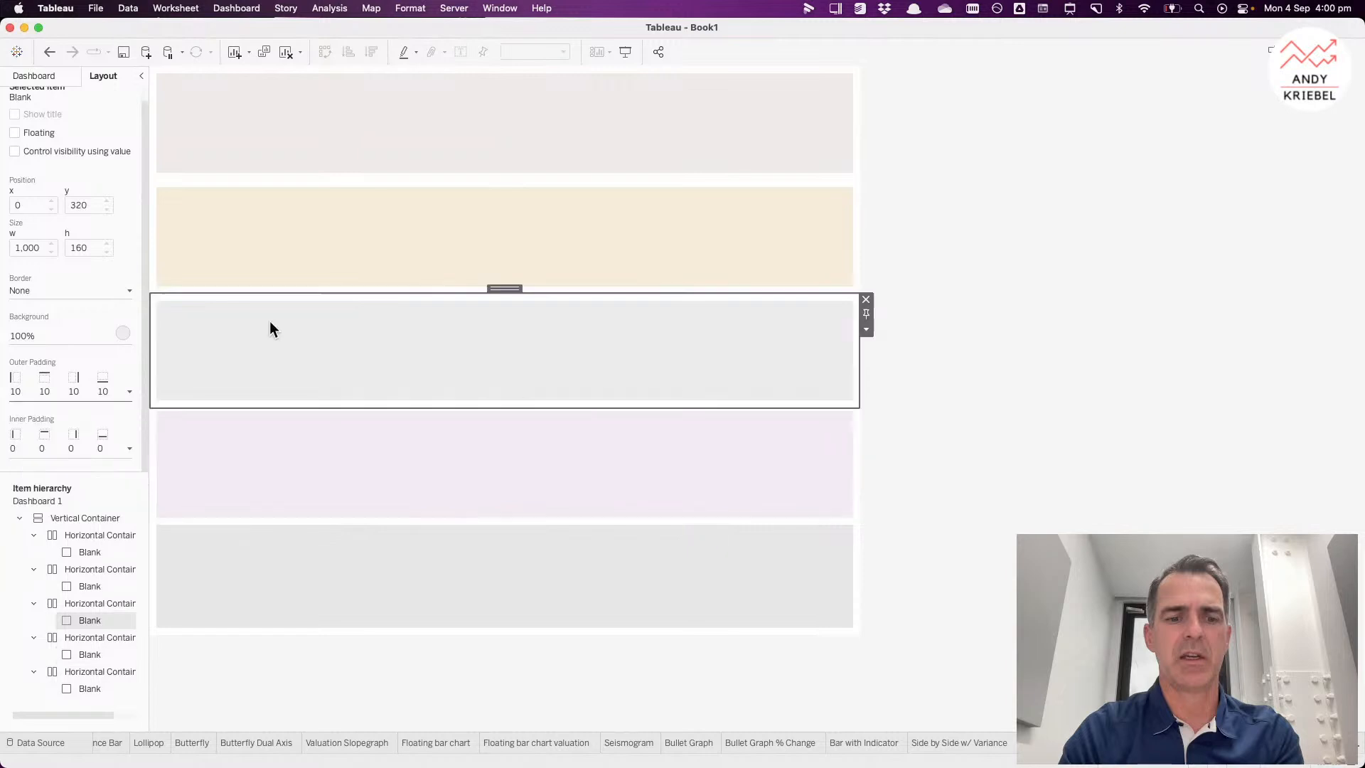
left_click(51, 390)
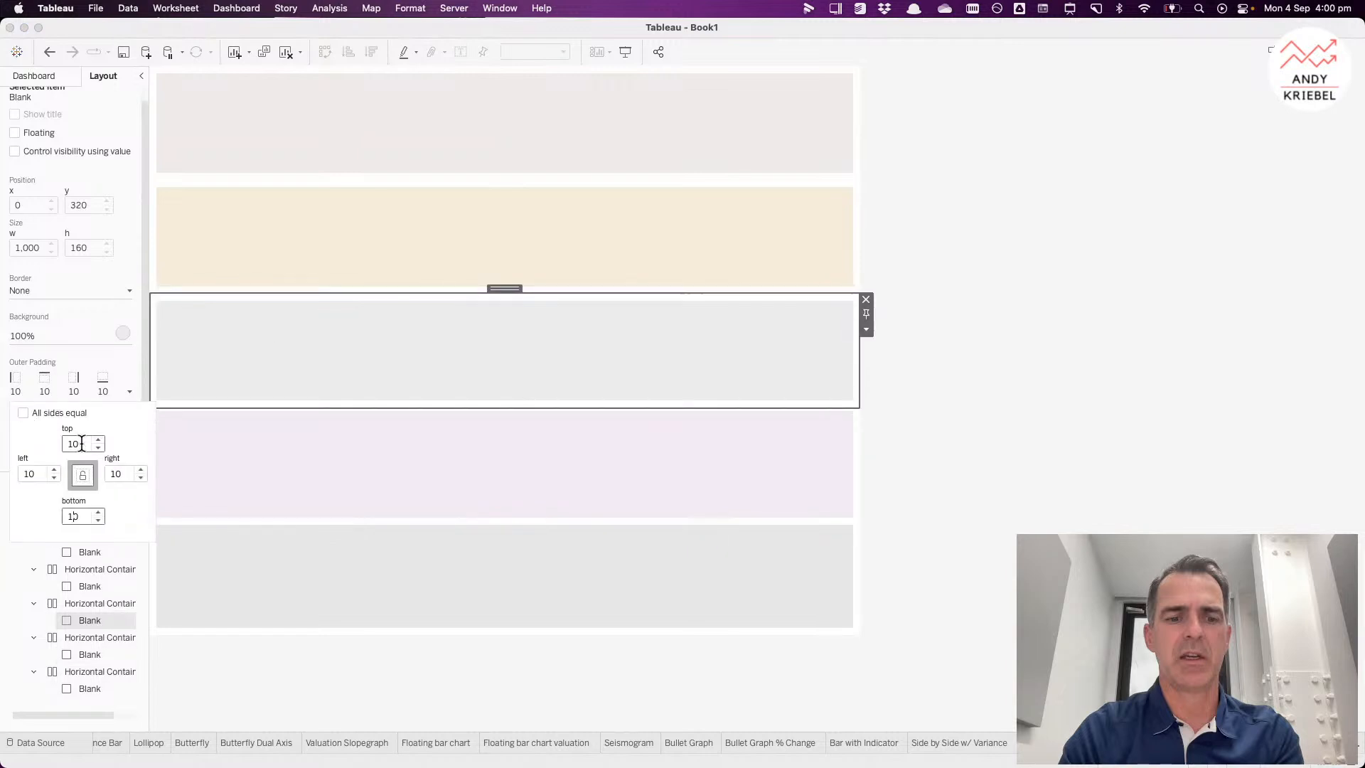
type("5")
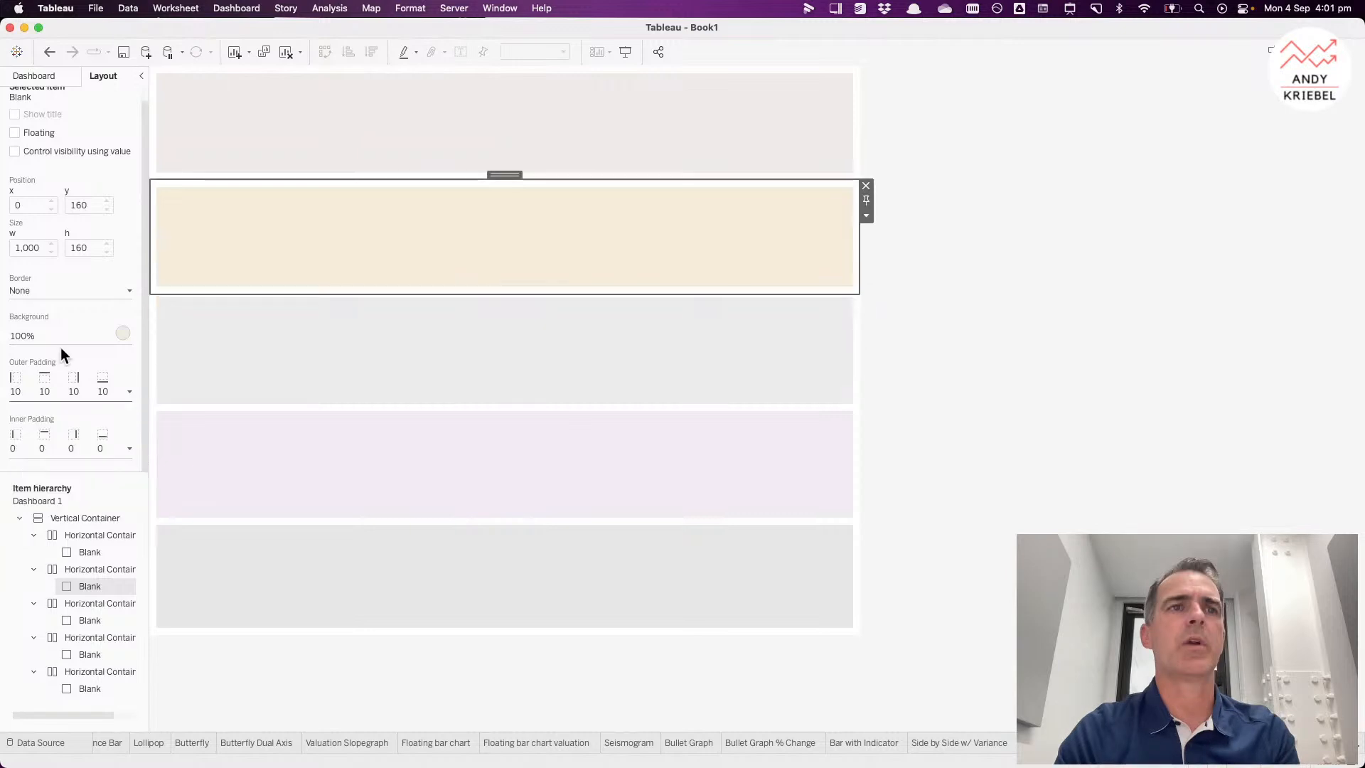
left_click(51, 390)
Step: Set the second row Blank's top and bottom outer padding to 5 each
left_click(24, 414)
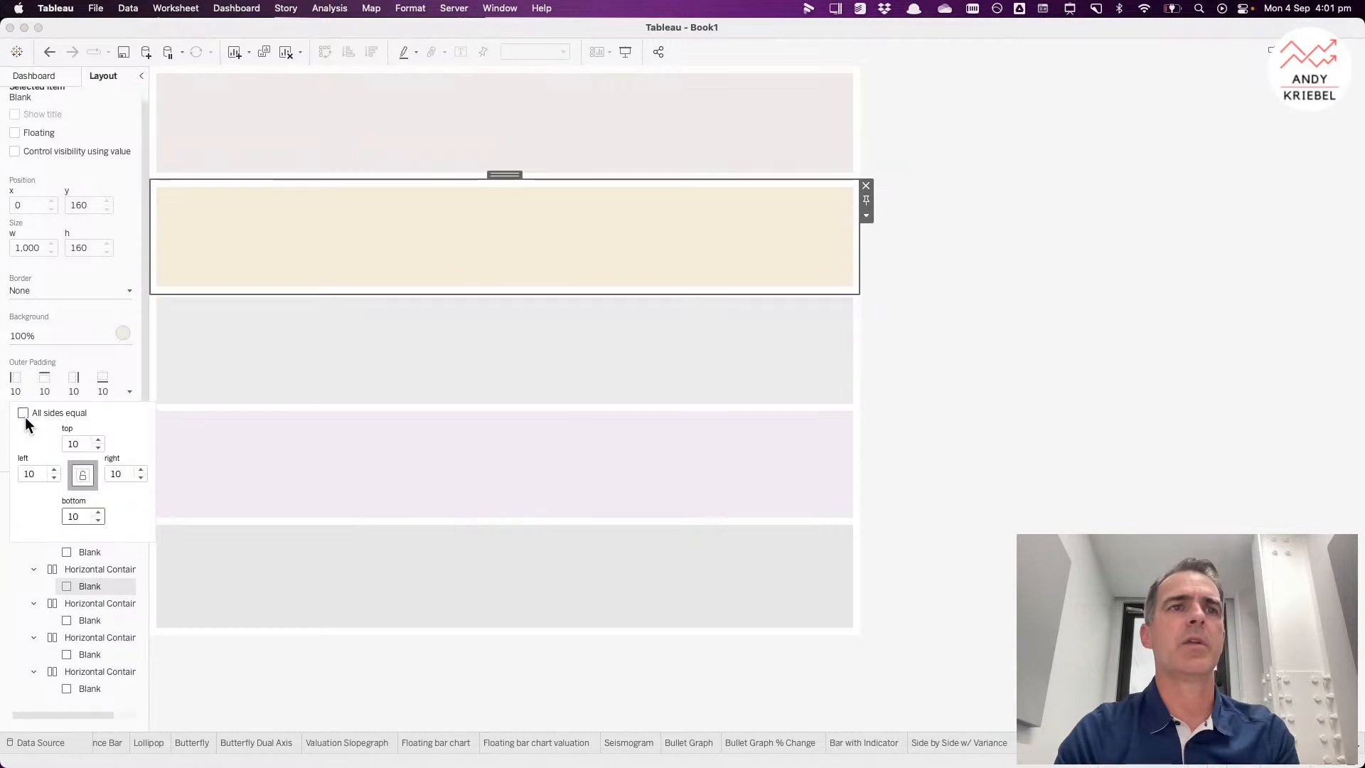
left_click_drag(87, 444, 19, 450)
type("5")
left_click_drag(86, 517, 25, 506)
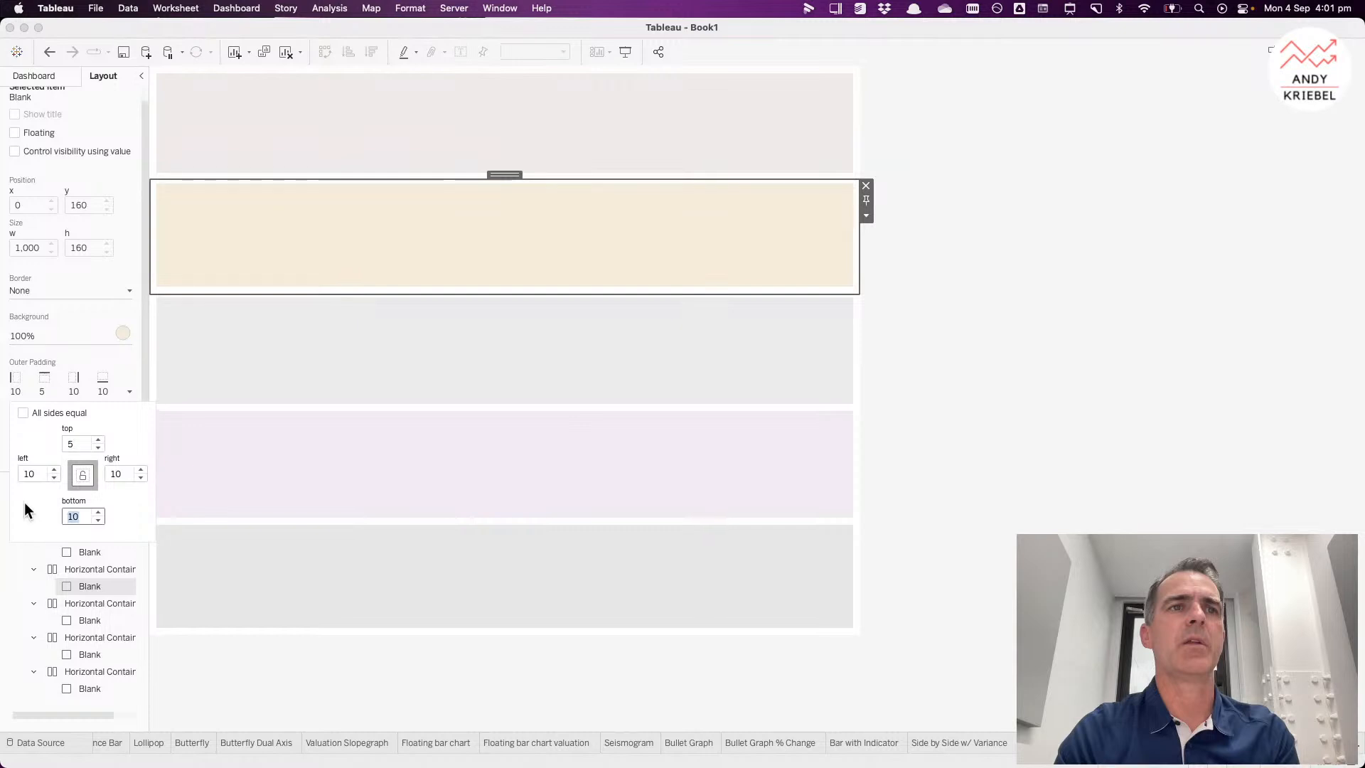
type("5")
Step: Try setting the top row Blank's outer padding to 5 on all sides, then undo it
left_click(241, 159)
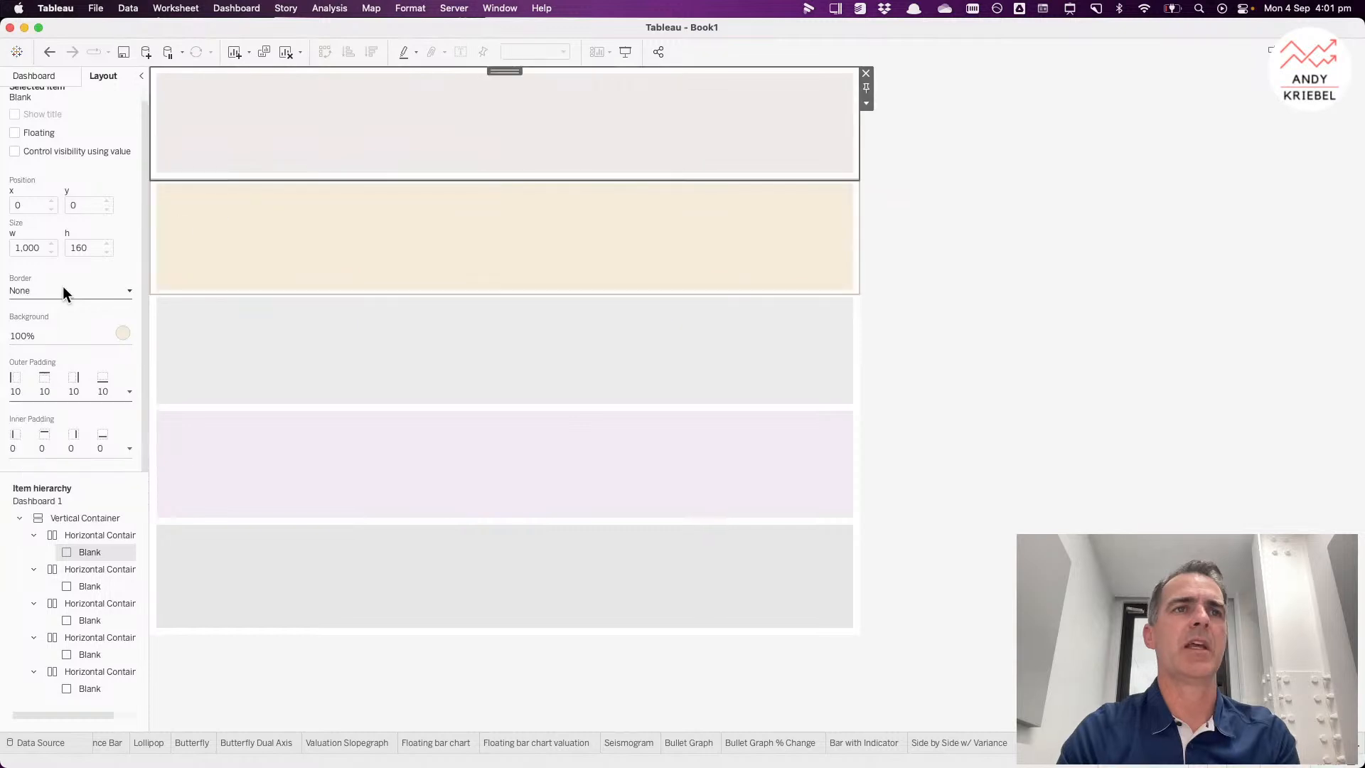
left_click(44, 390)
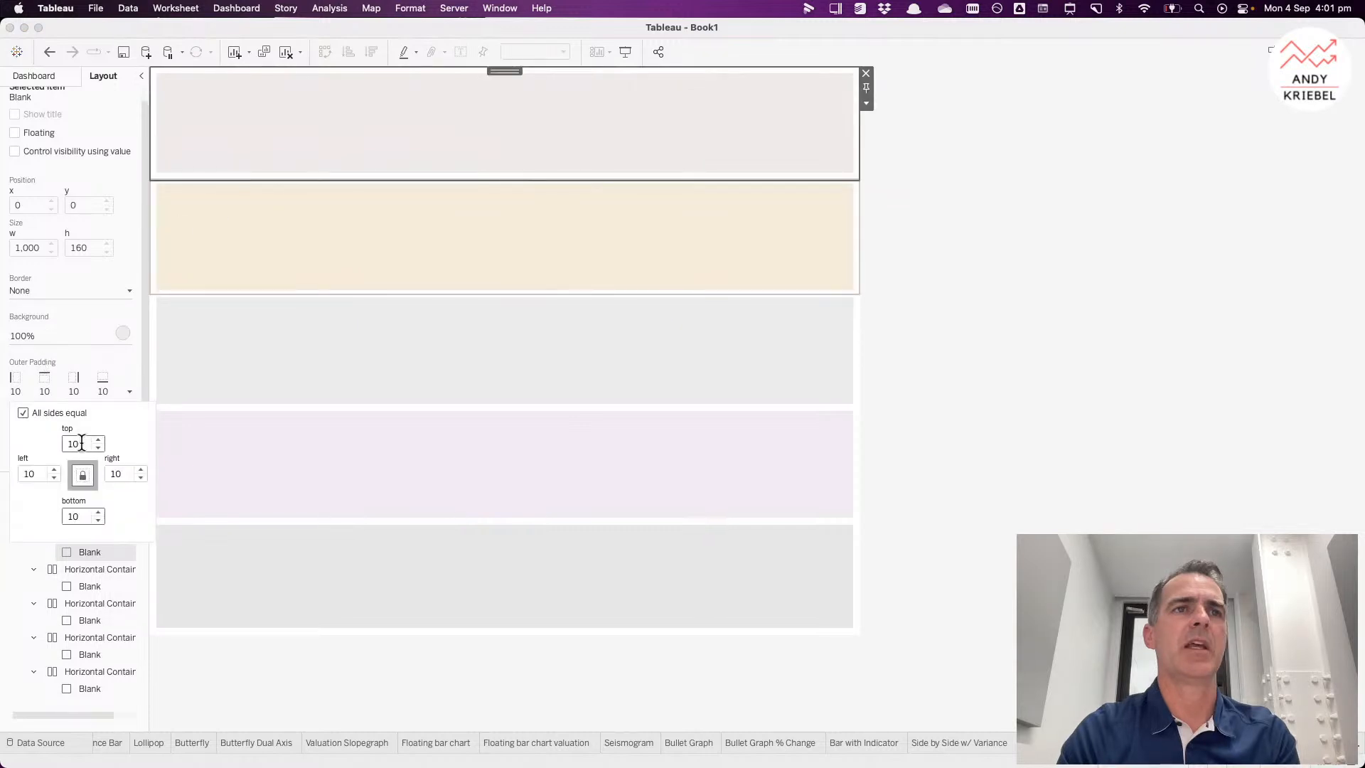
left_click_drag(85, 444, 36, 445)
type("5")
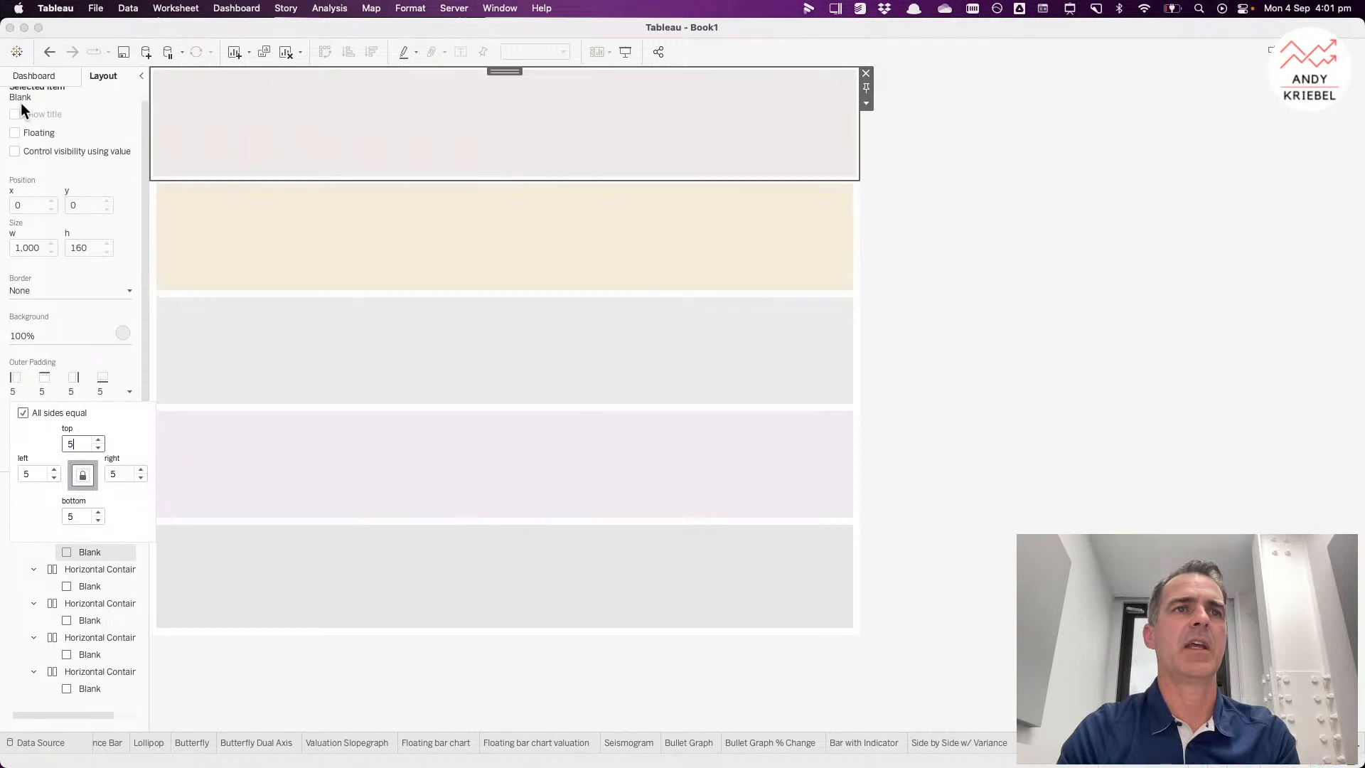
key("super+z")
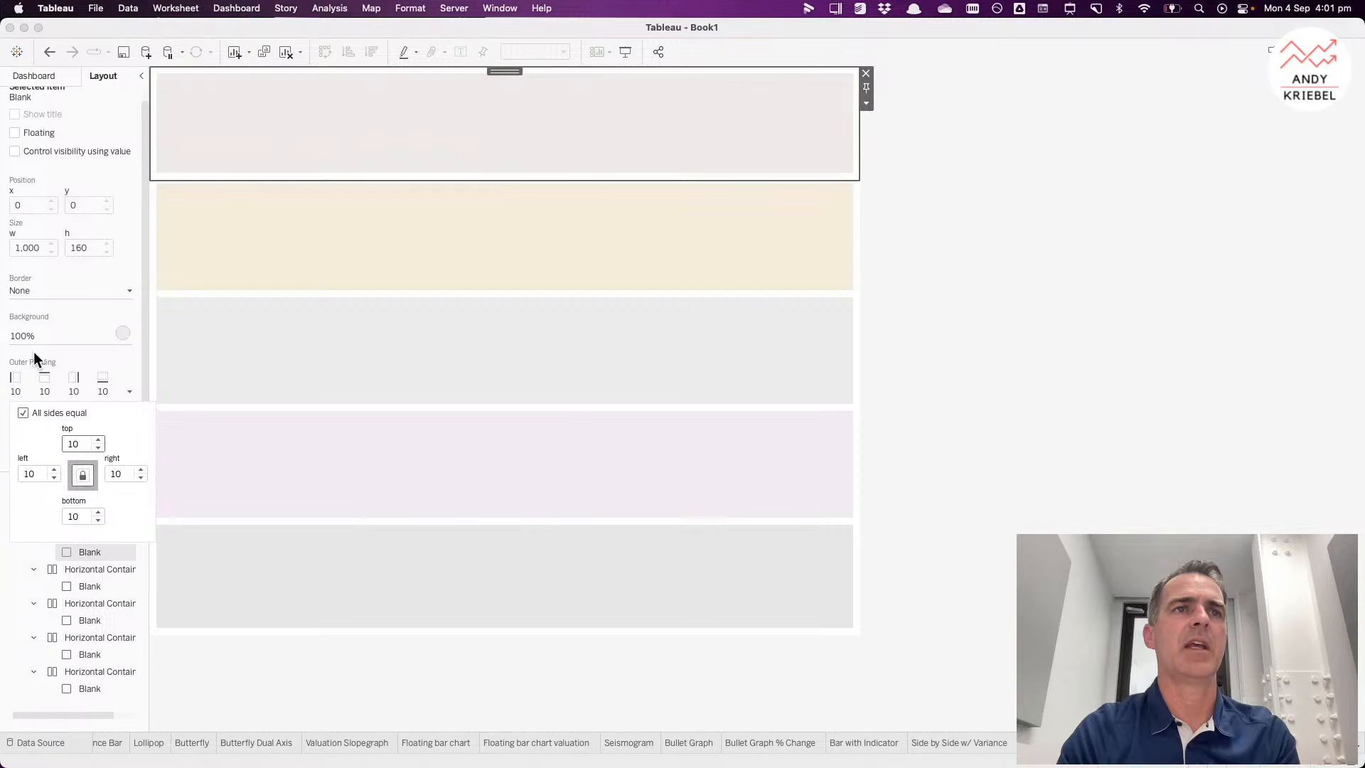
Step: Turn off equal sides and set the top row Blank's bottom outer padding to 5
left_click(23, 413)
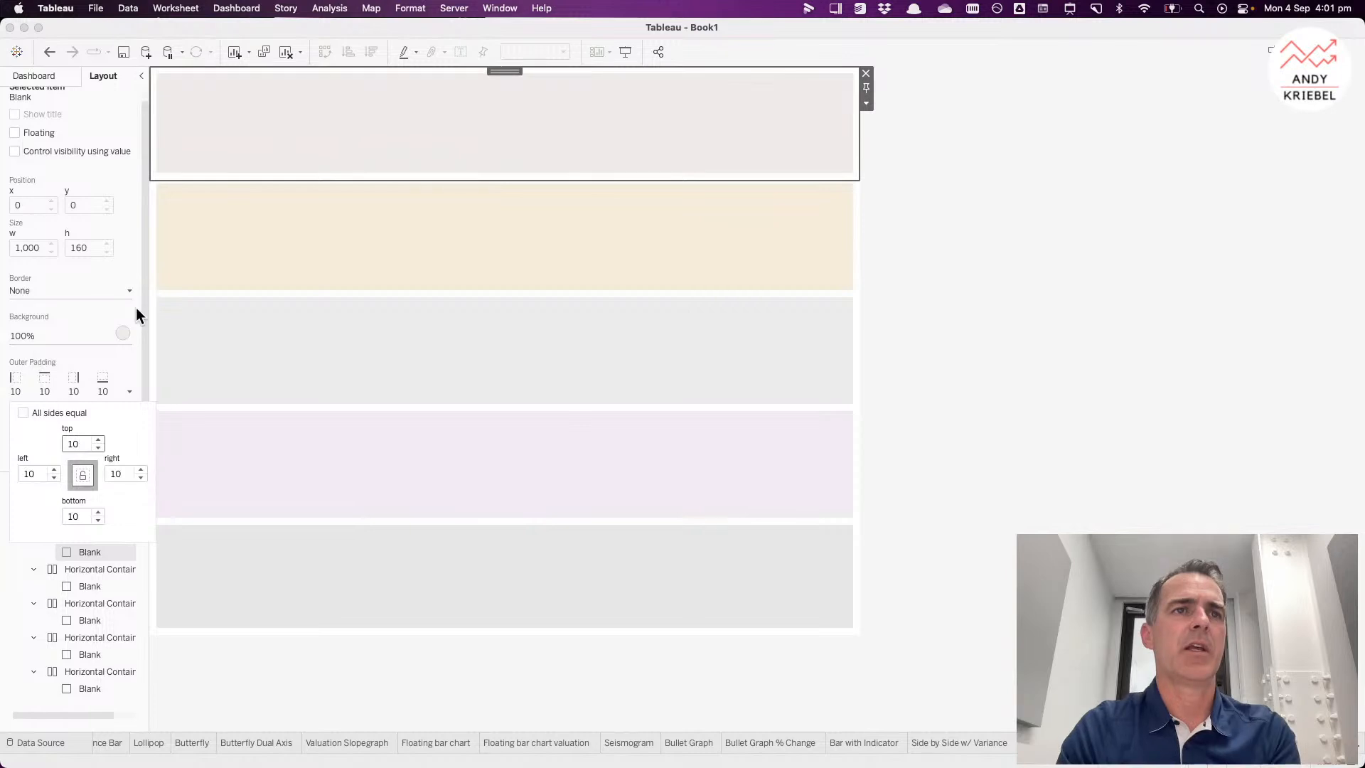
left_click(75, 516)
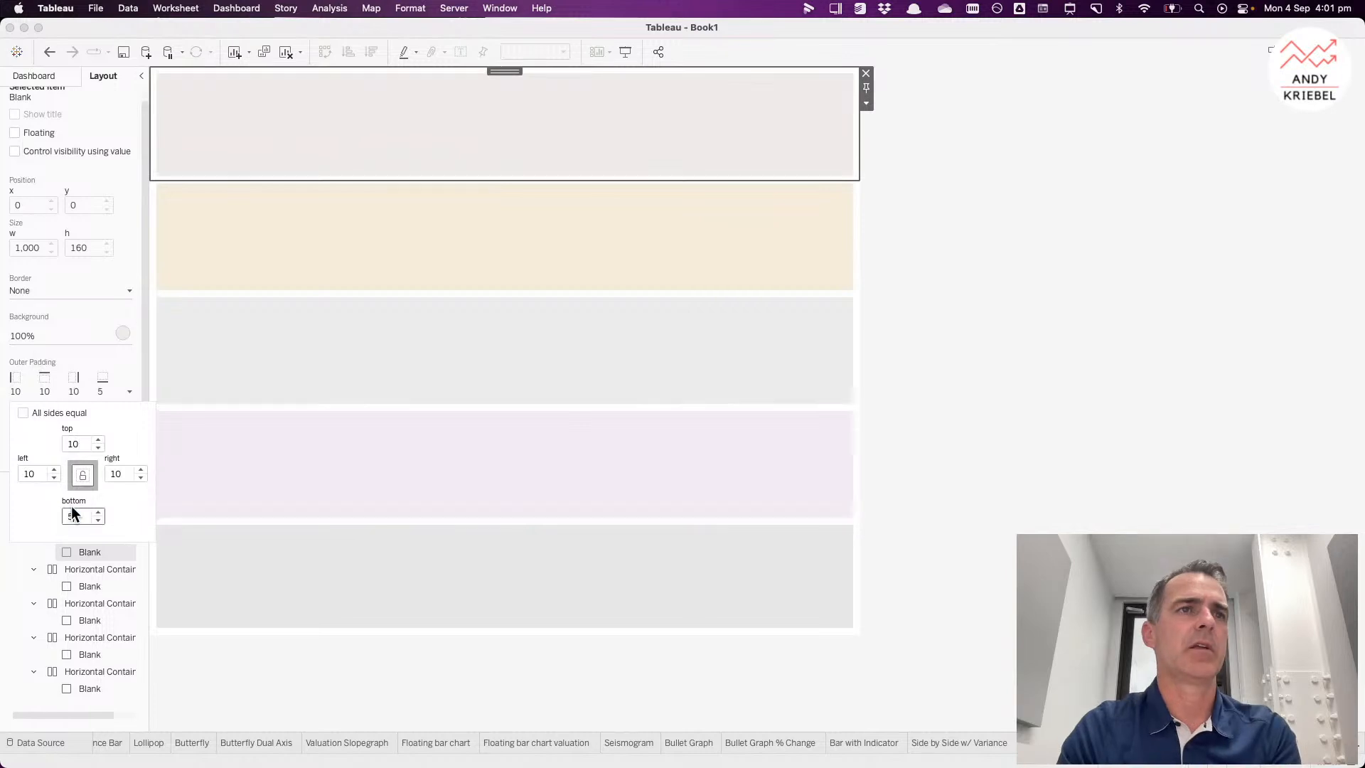
left_click(962, 353)
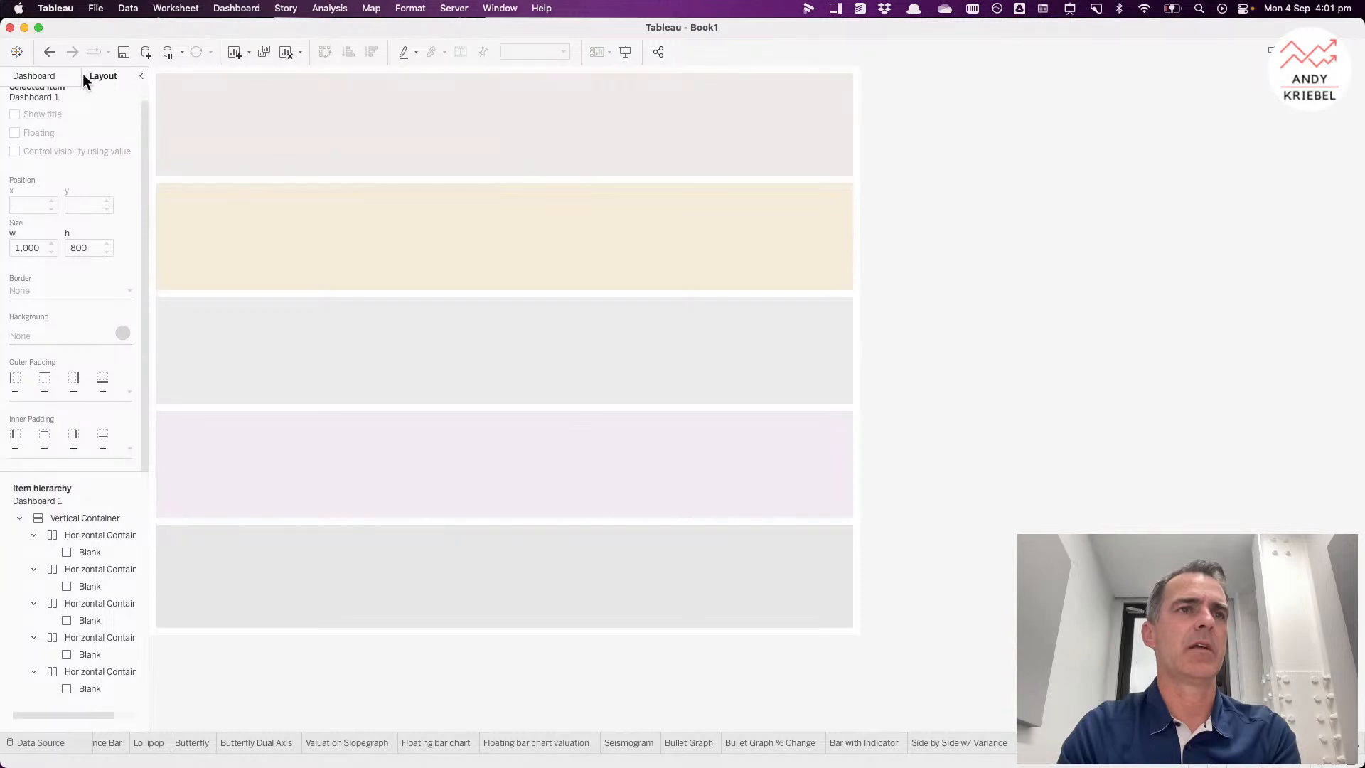
Step: Place the Side-by-side Bar and Bar-in-Bar sheets into the top row of the dashboard
left_click(47, 78)
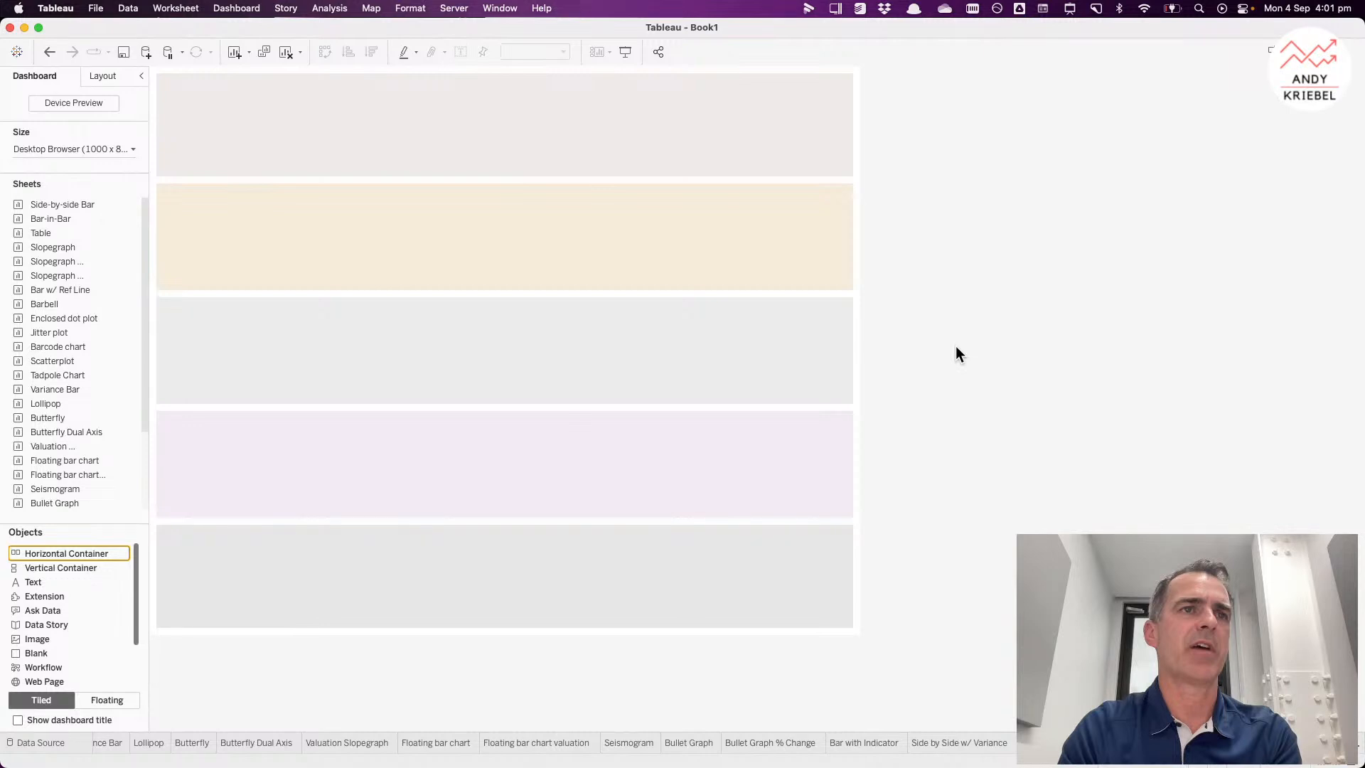
mouse_move(68, 211)
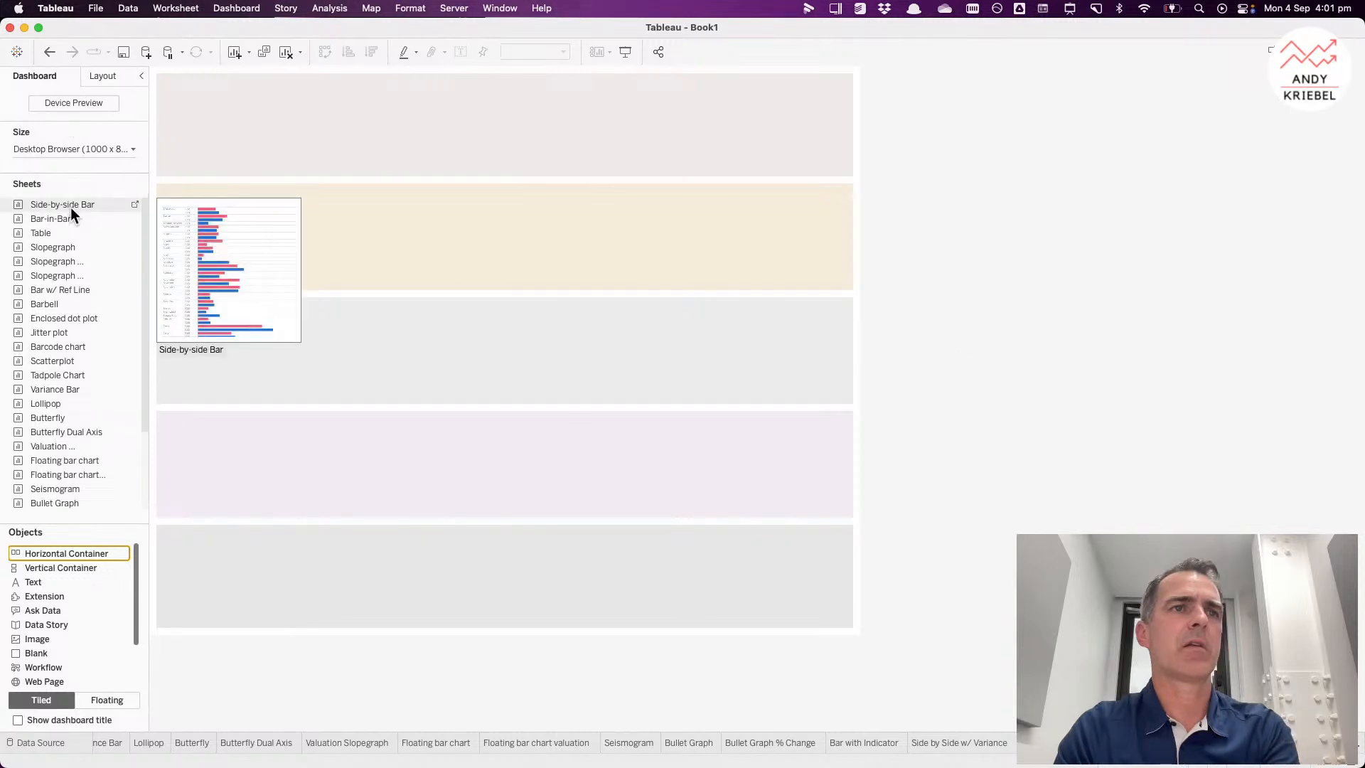
left_click_drag(70, 207, 194, 111)
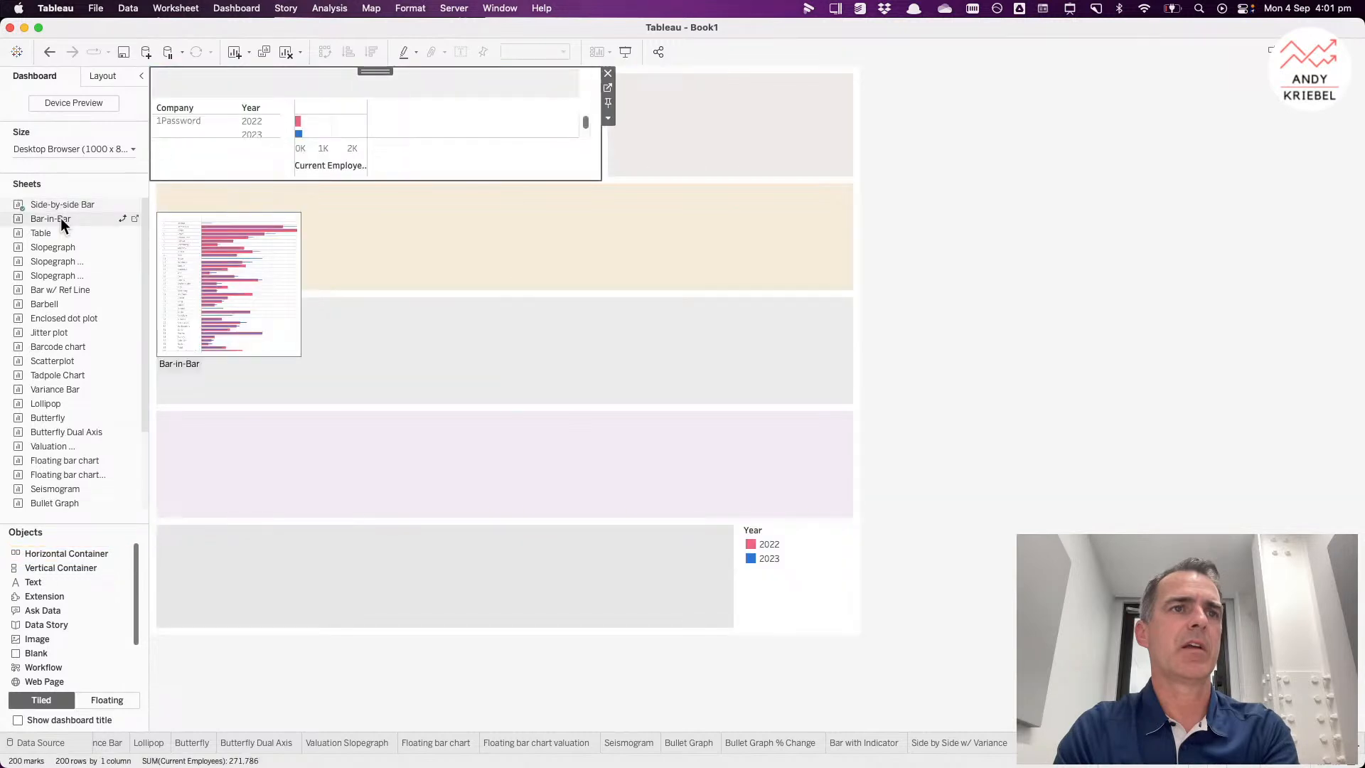
left_click_drag(61, 217, 590, 98)
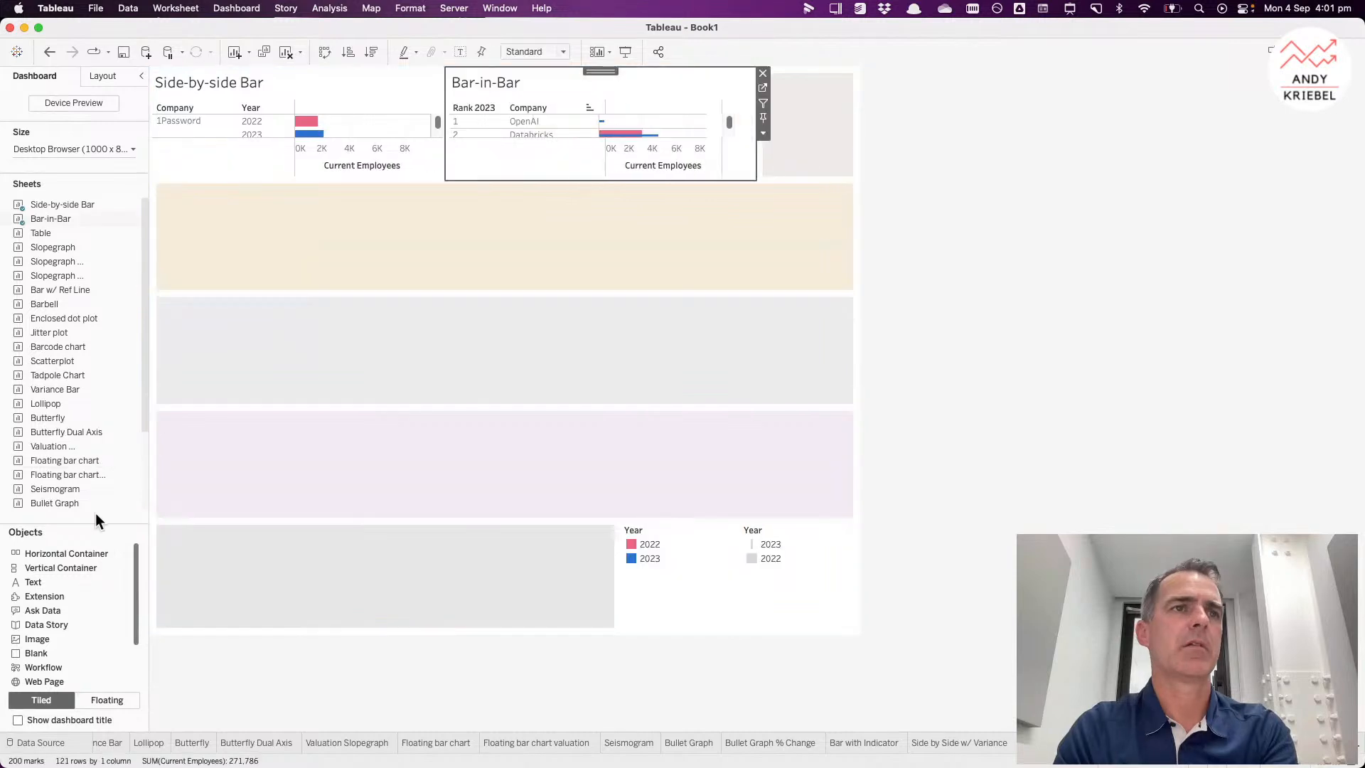
Step: Add a Text object at the start of the top row reading THIS IS MY TITLE
left_click_drag(57, 582, 181, 134)
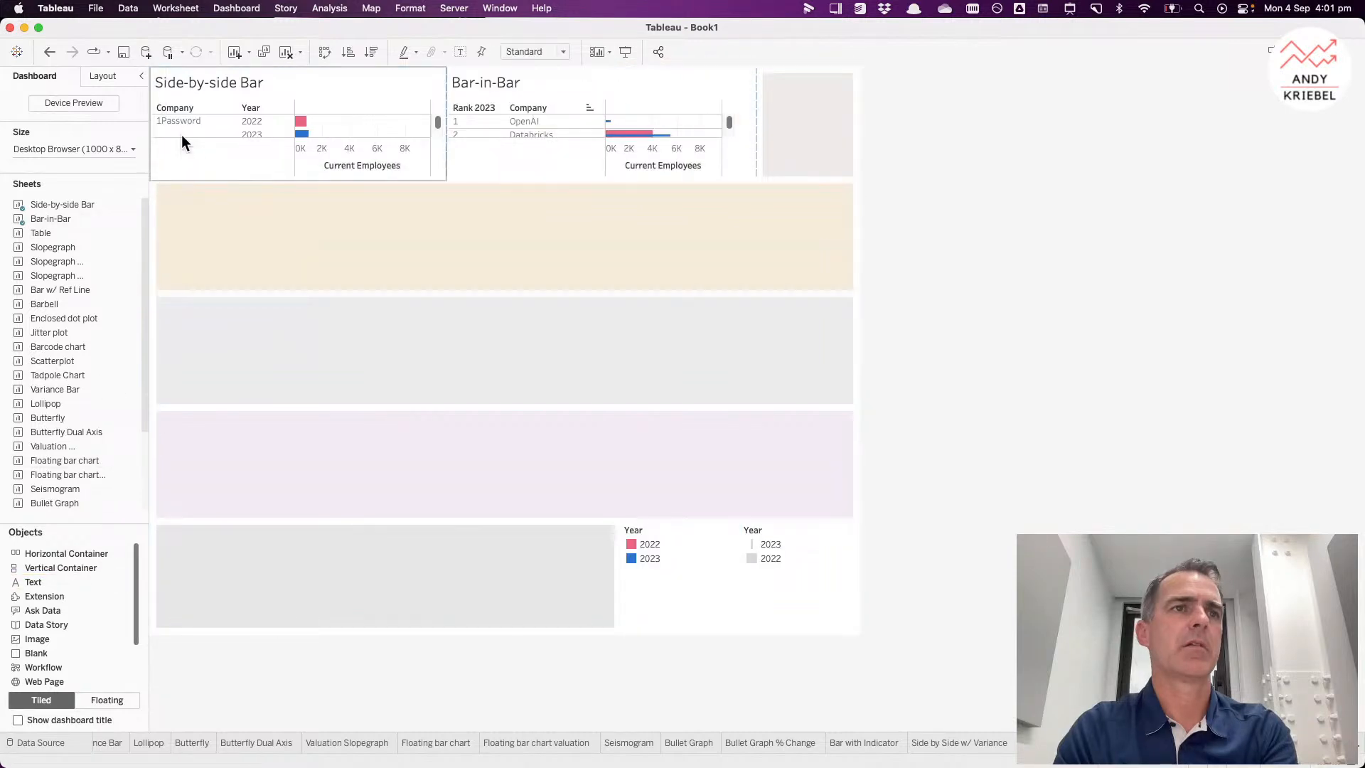
type("THIS ")
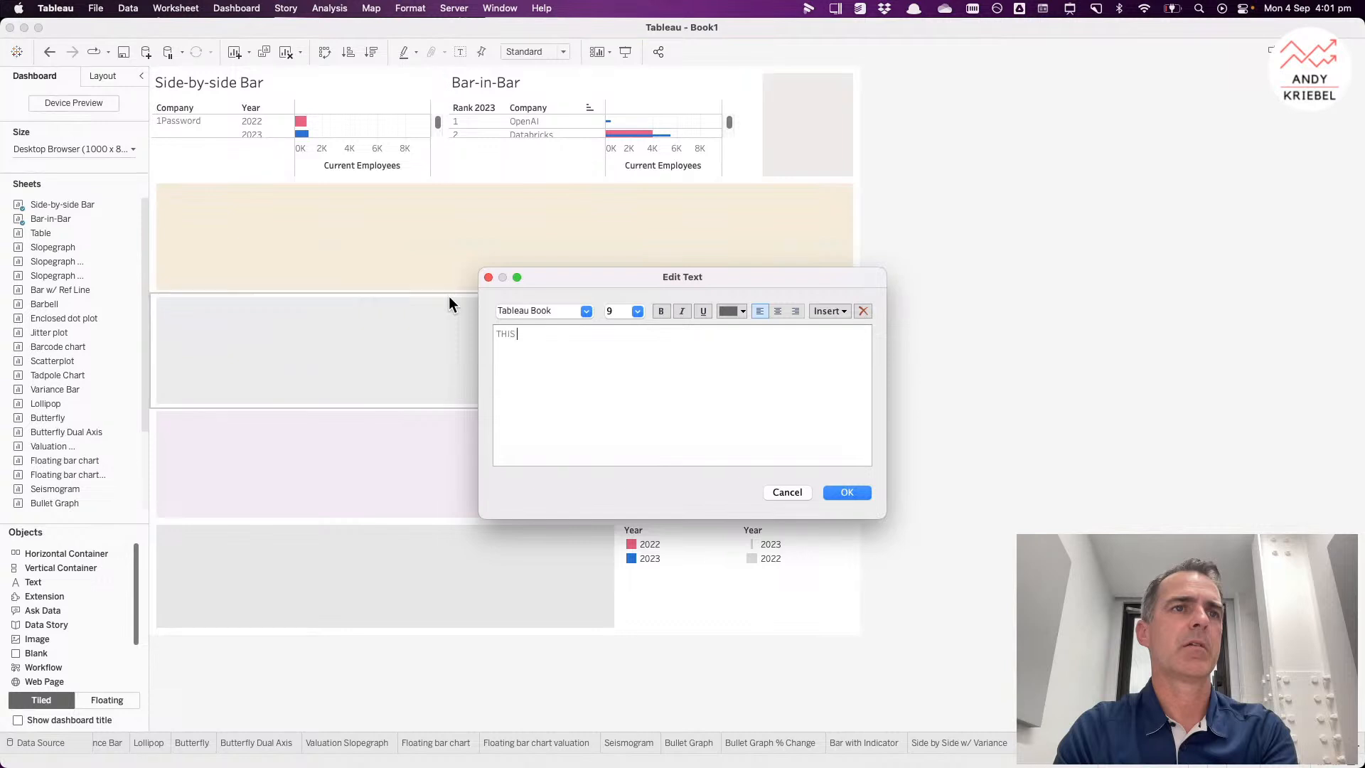
type("IS MY TITLE")
left_click(847, 492)
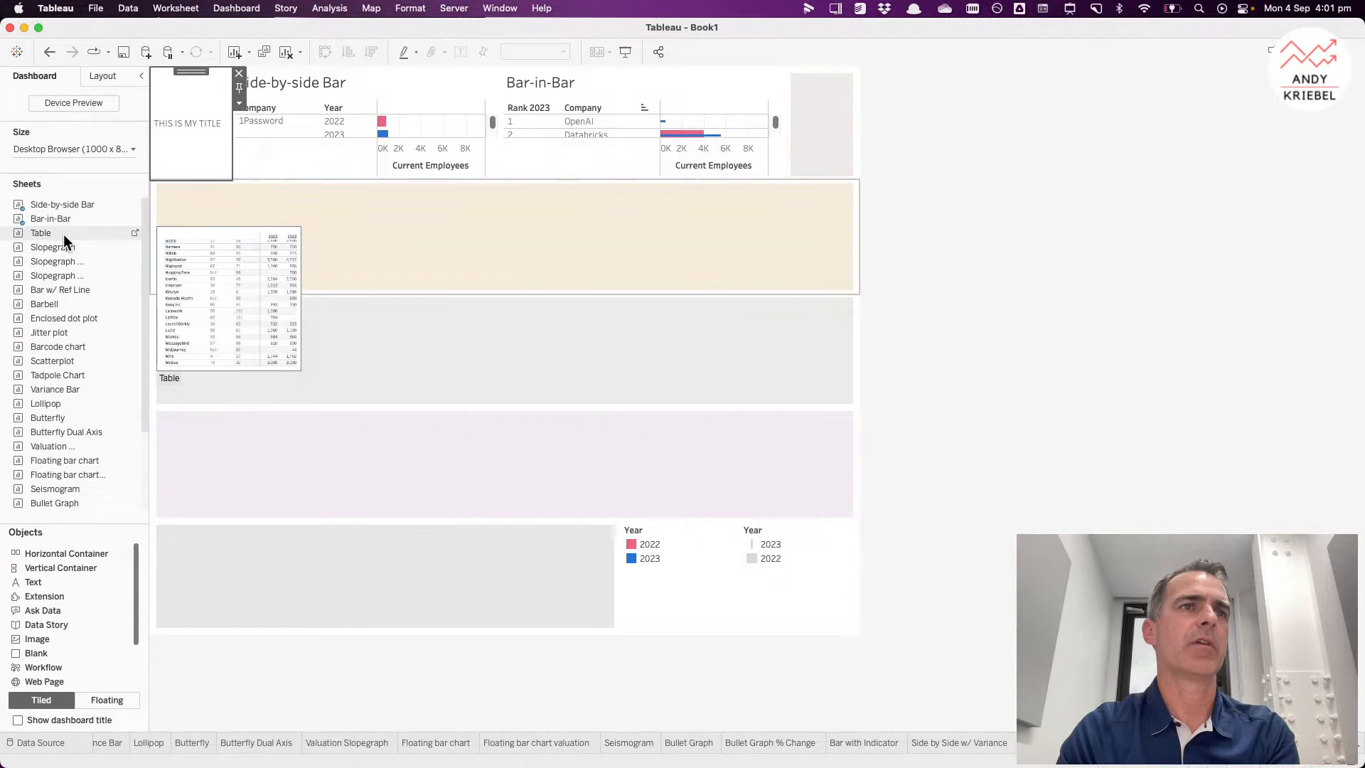
Step: Add the Table, Slopegraph and Slopegraph Continuous sheets to the end of the top row
left_click_drag(62, 233, 757, 132)
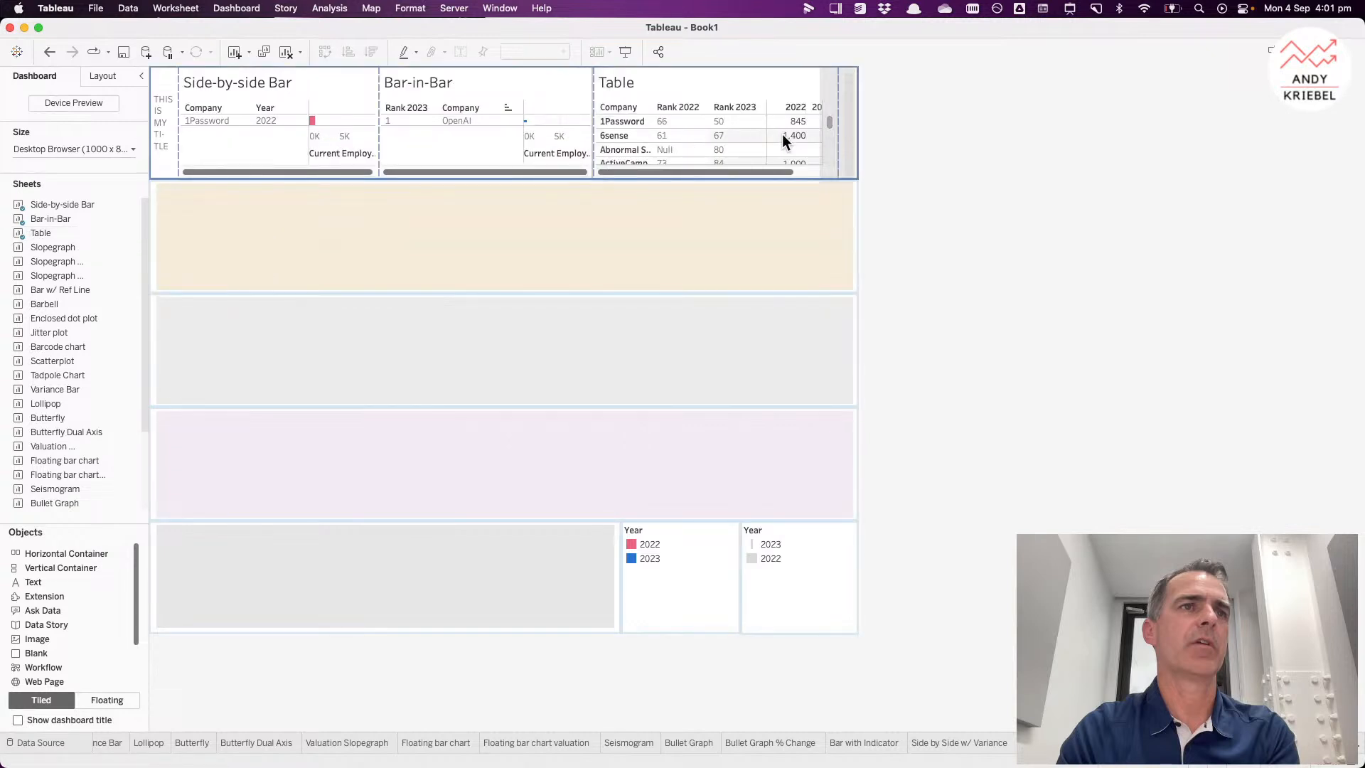
left_click_drag(782, 134, 825, 137)
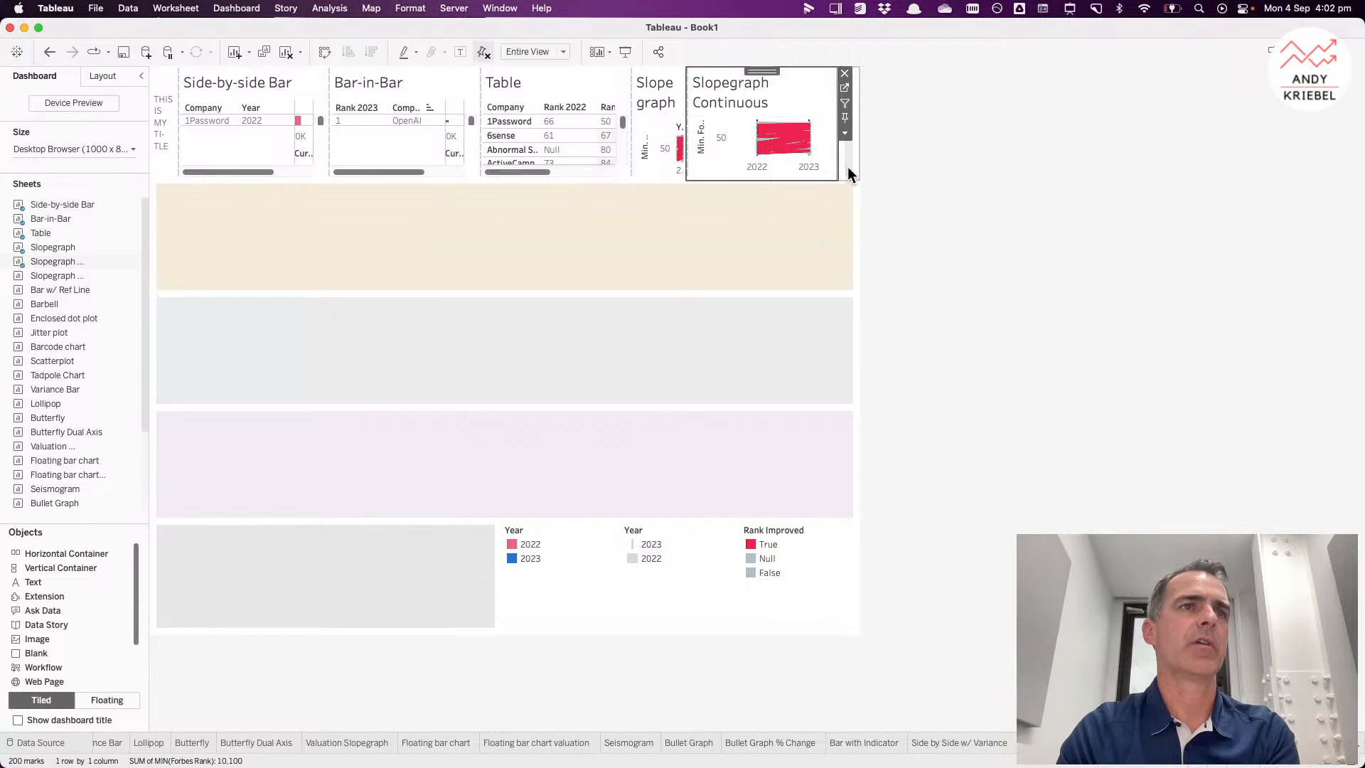
left_click(848, 167)
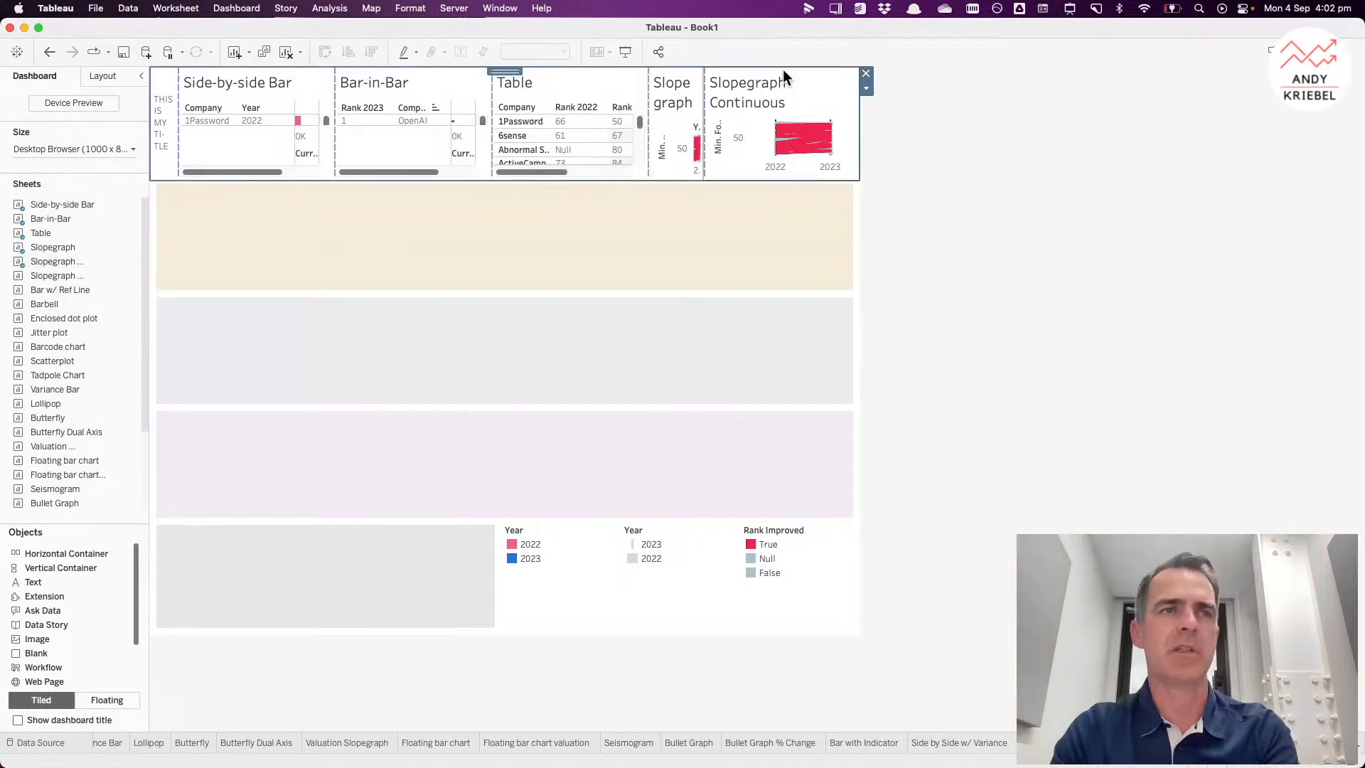
Step: Distribute the top row container's contents evenly
left_click(866, 88)
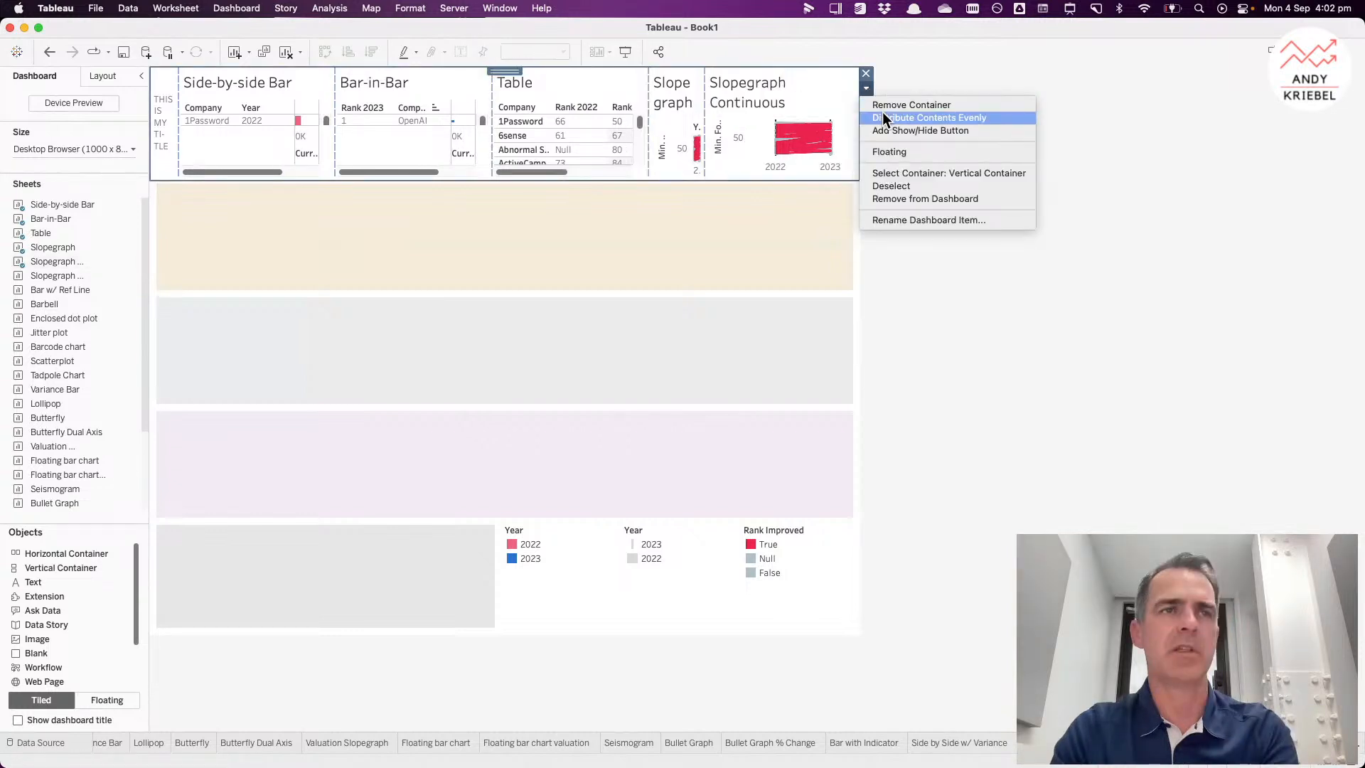
left_click(885, 119)
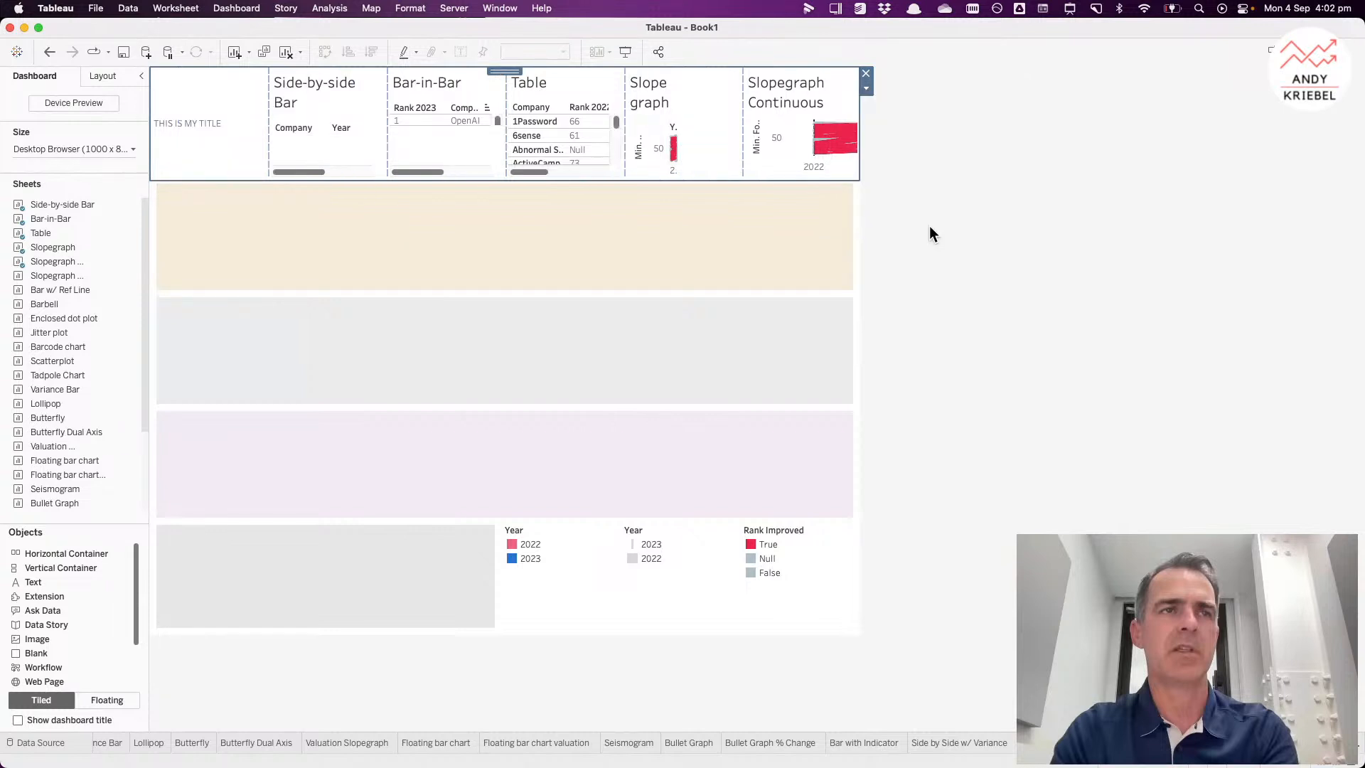
left_click(931, 234)
Step: Place Slopegraph Continuous (2), Bar w/ Ref Line, Barbell, Enclosed dot plot and Jitter plot sheets into the second row
mouse_move(71, 252)
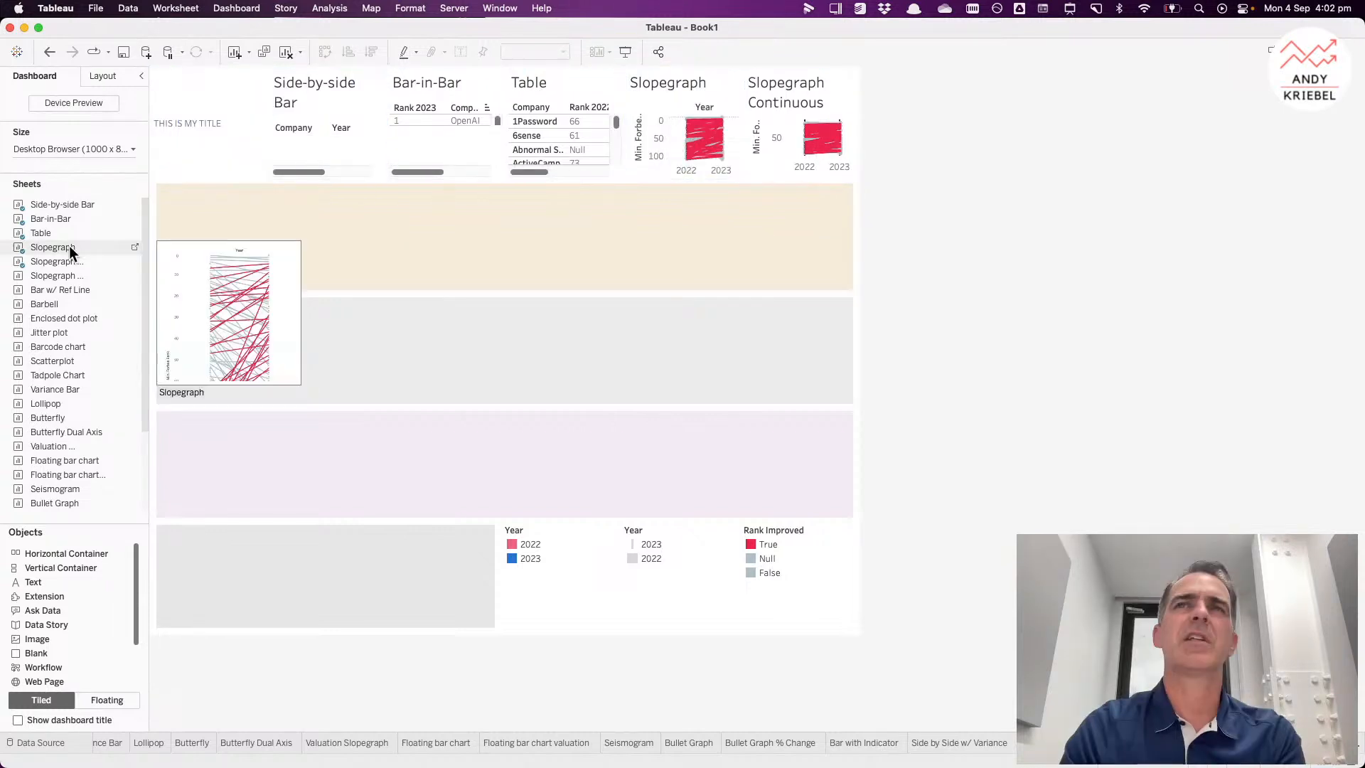
left_click_drag(58, 275, 186, 231)
left_click_drag(66, 289, 593, 239)
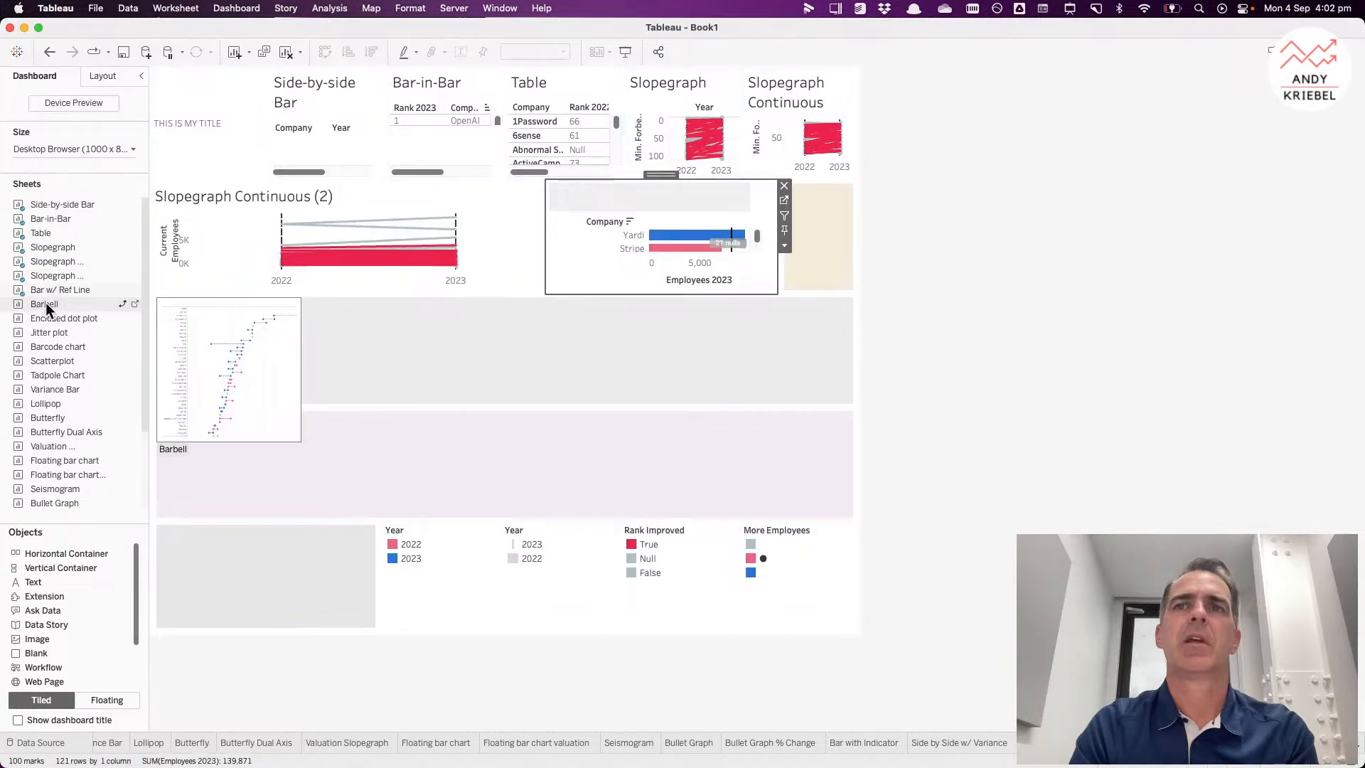
left_click_drag(42, 300, 731, 252)
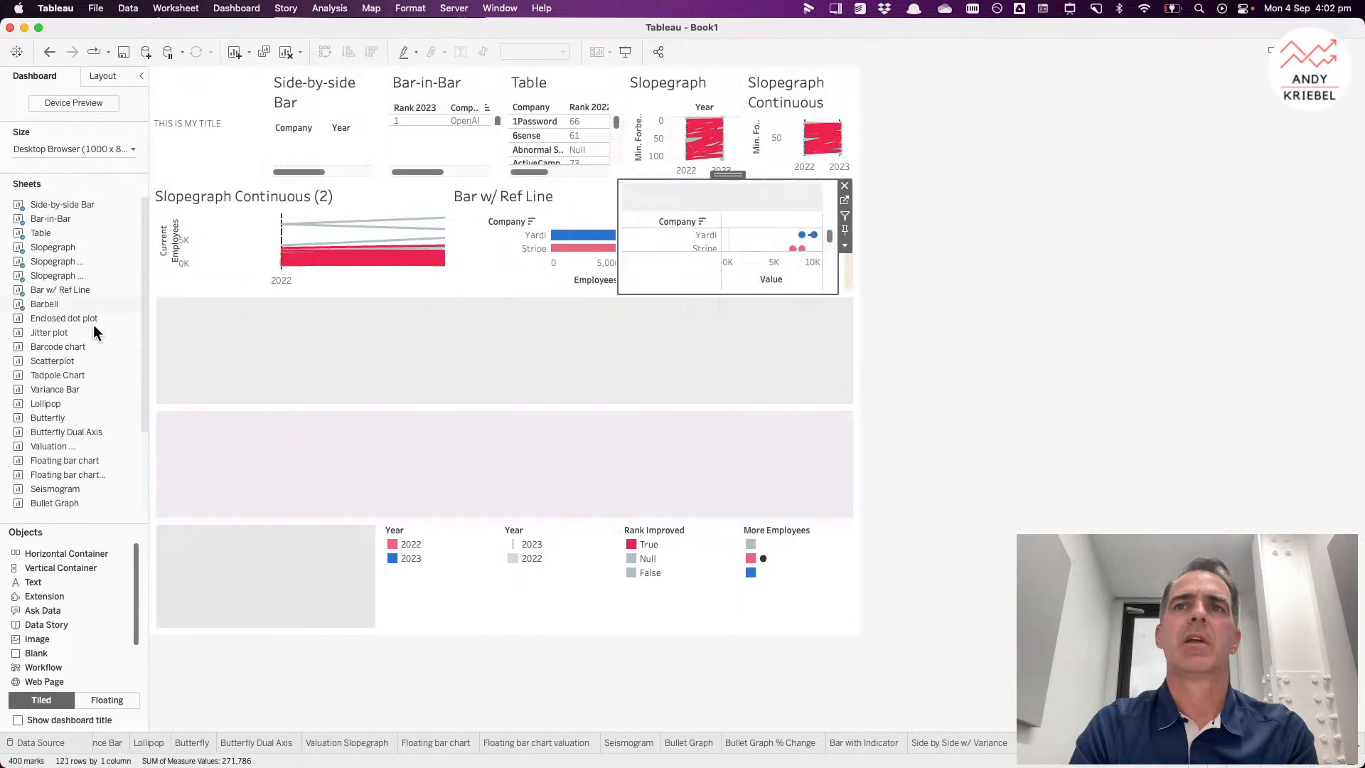
left_click_drag(57, 315, 746, 259)
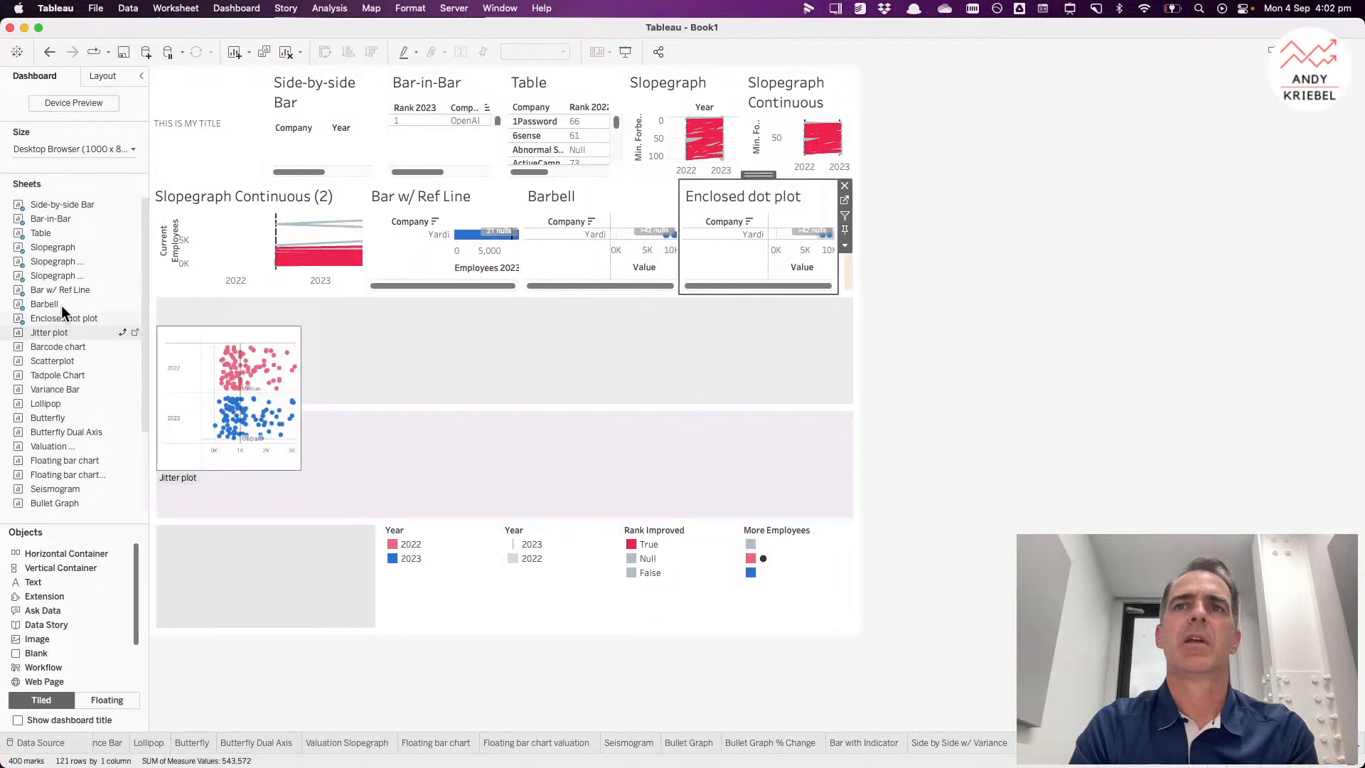
left_click_drag(71, 332, 807, 244)
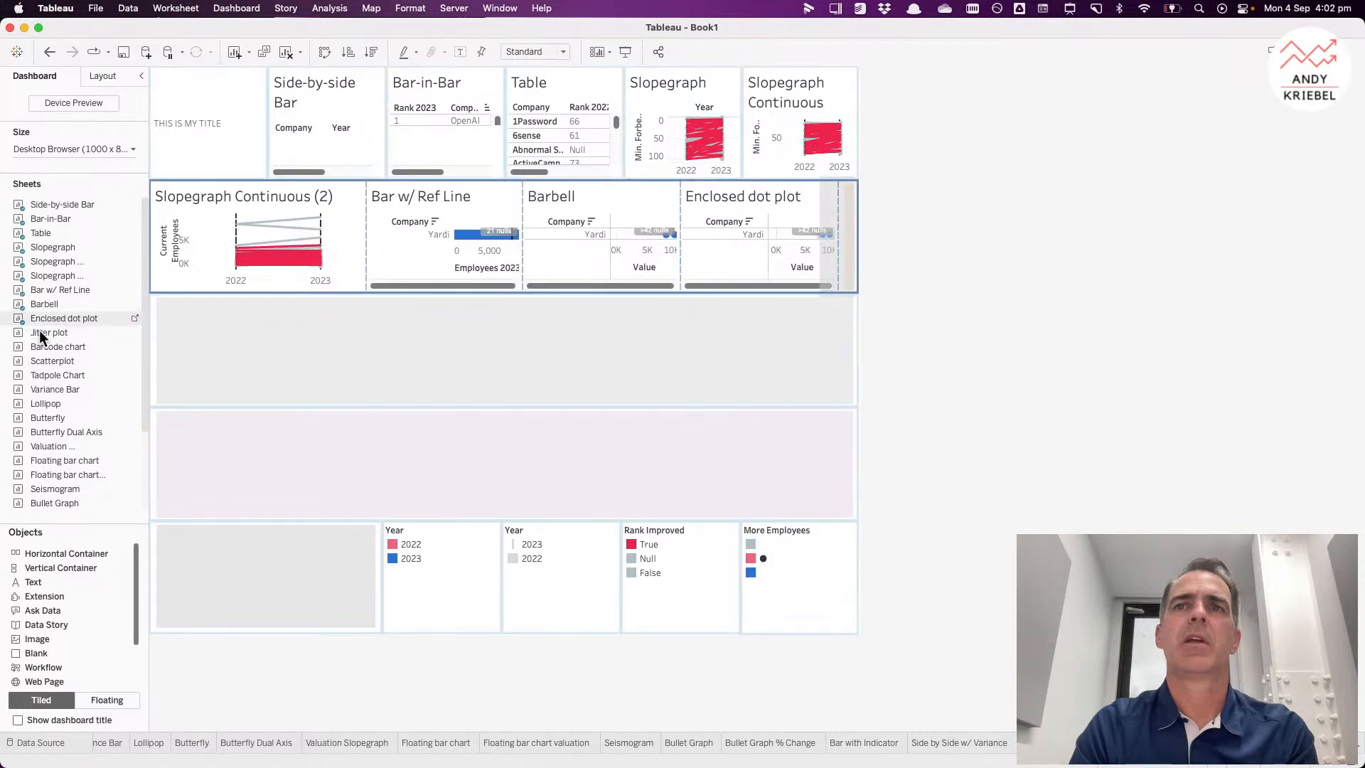
left_click_drag(40, 337, 828, 245)
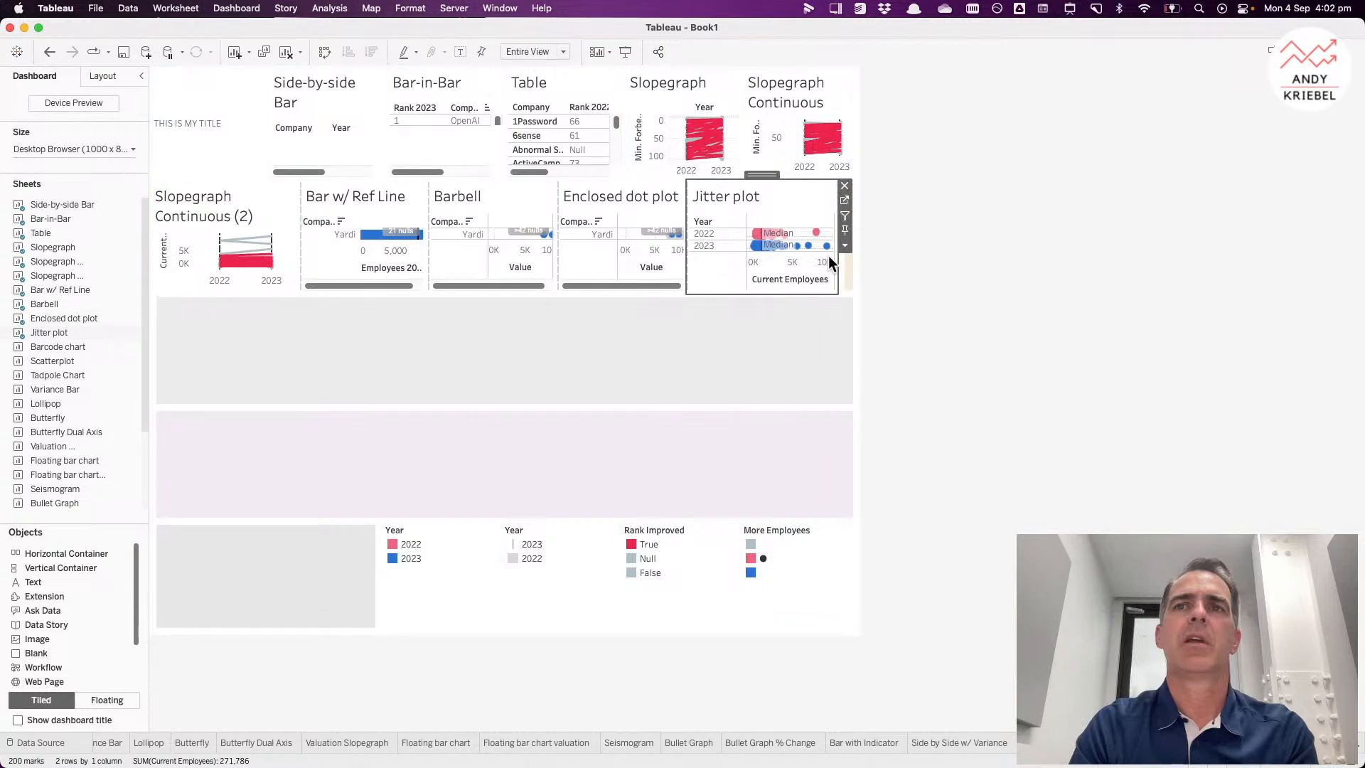
Step: Add the Barcode chart sheet to the end of the second row
left_click(848, 242)
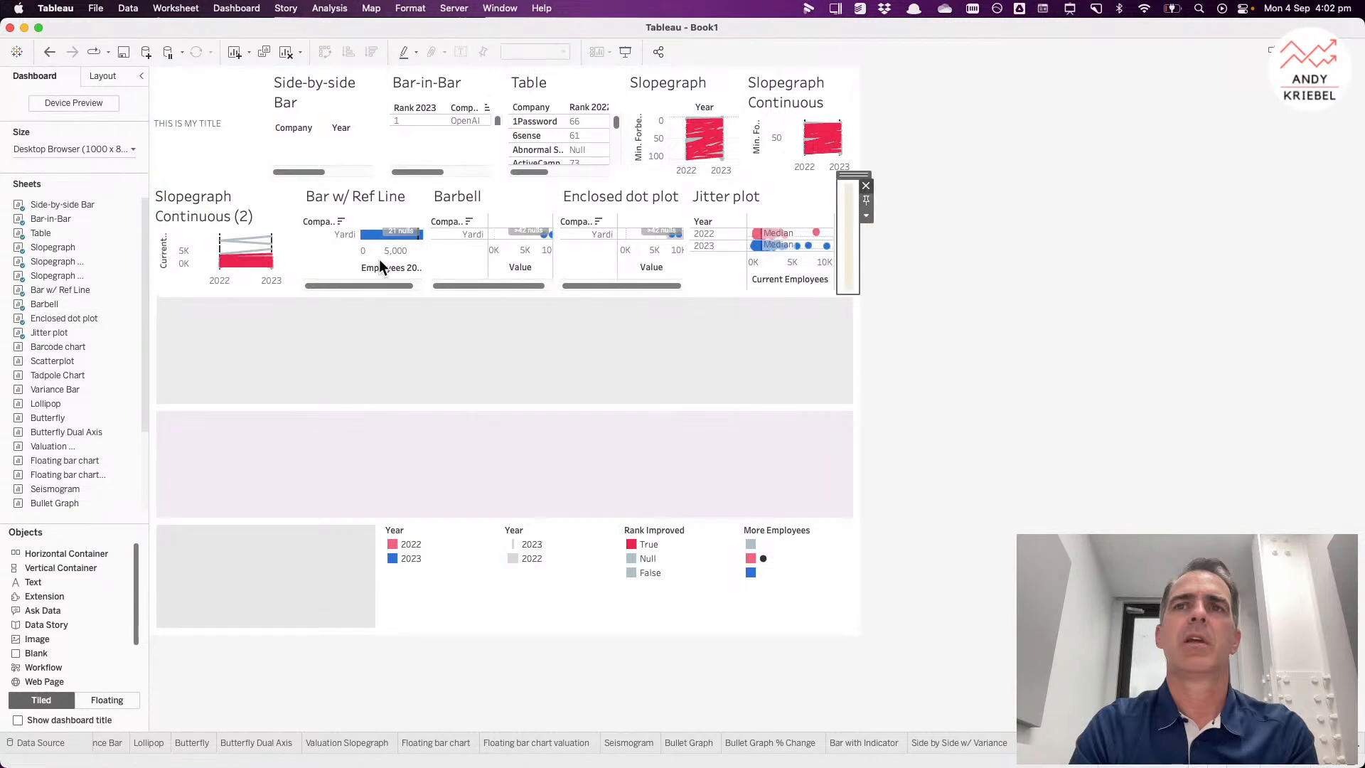
left_click_drag(53, 347, 826, 224)
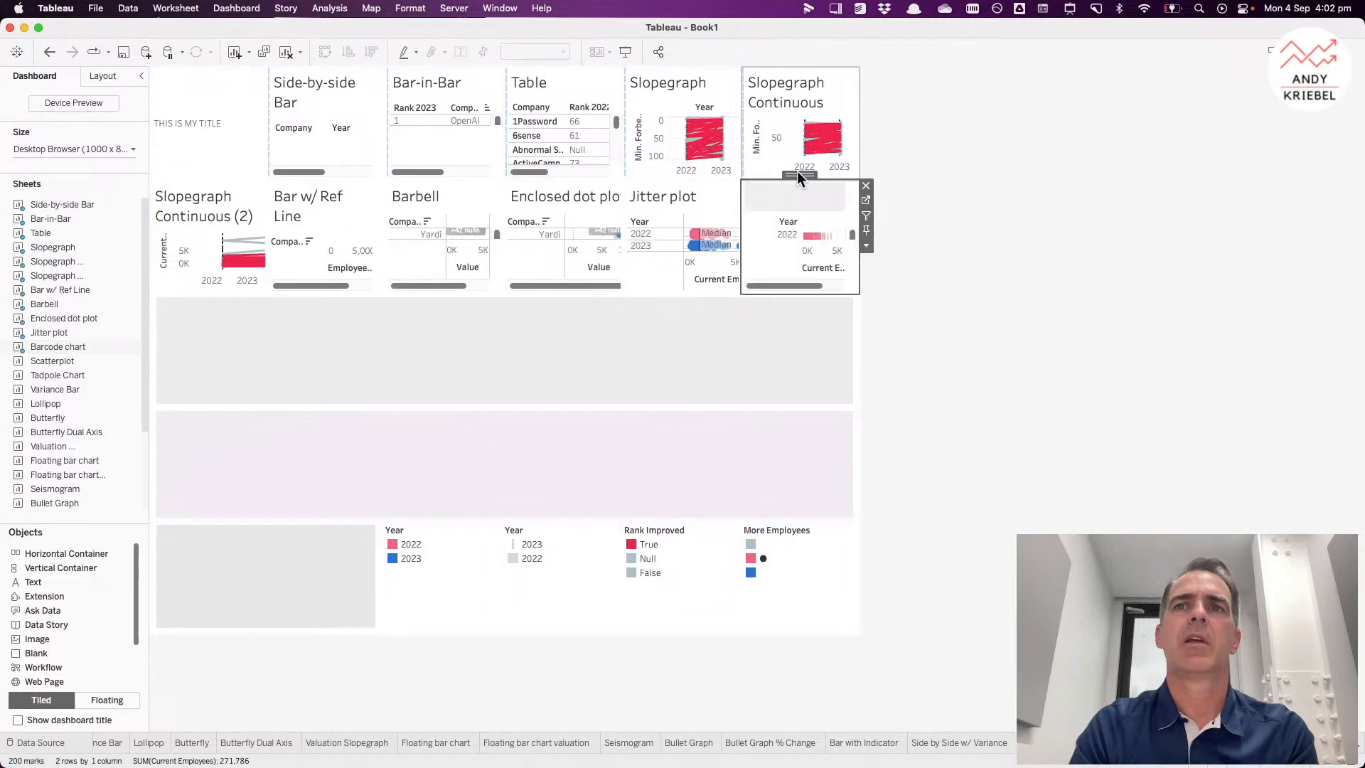
Step: Distribute the second row container's contents evenly
double_click(798, 176)
left_click(866, 203)
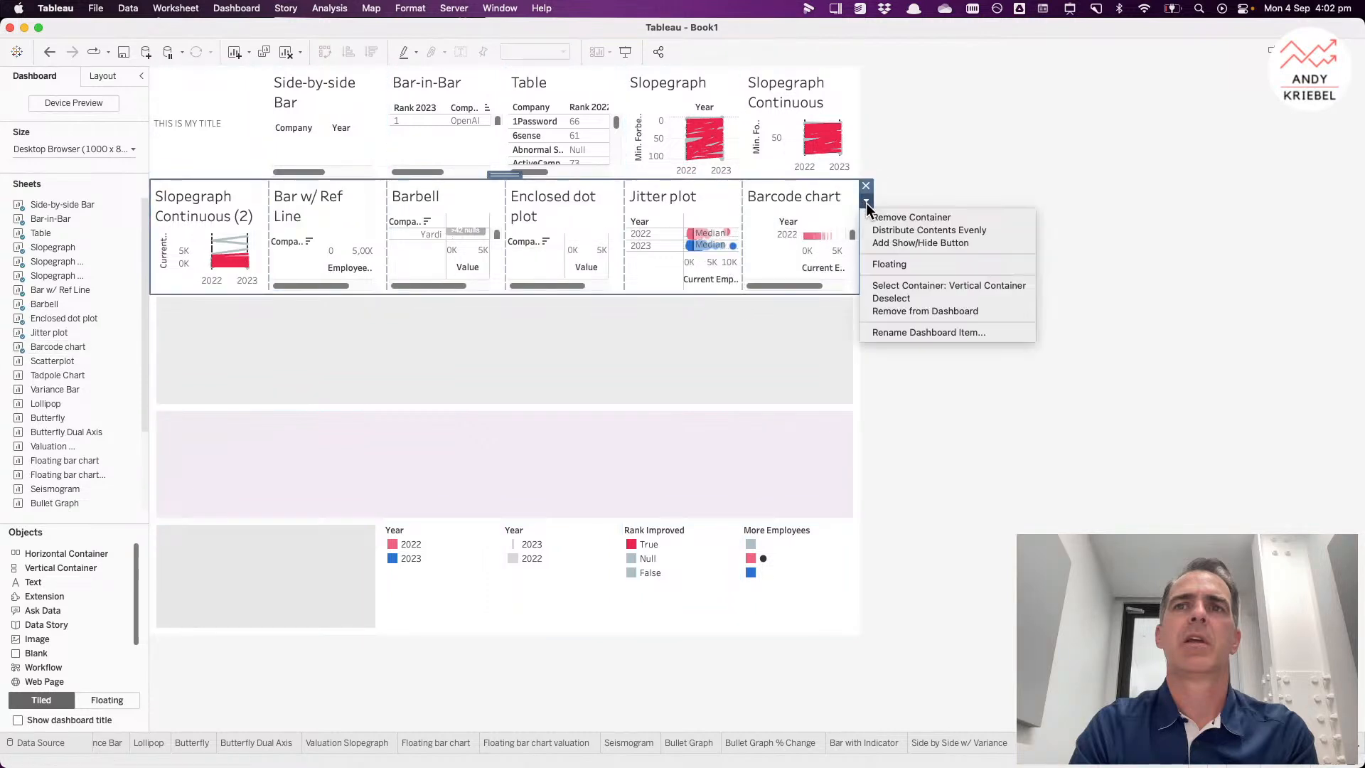
left_click(885, 230)
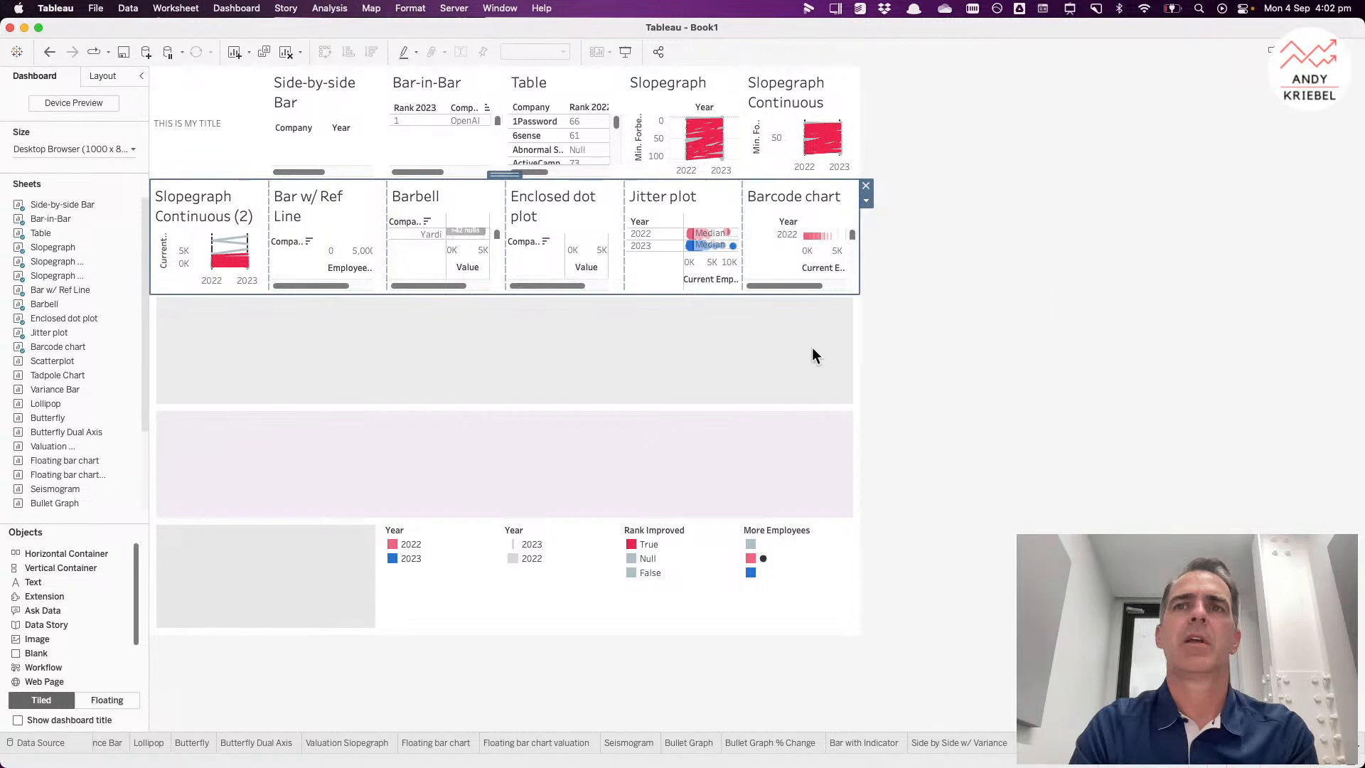
Step: Select the third row's parent vertical container and distribute its contents evenly
left_click(817, 346)
left_click(866, 331)
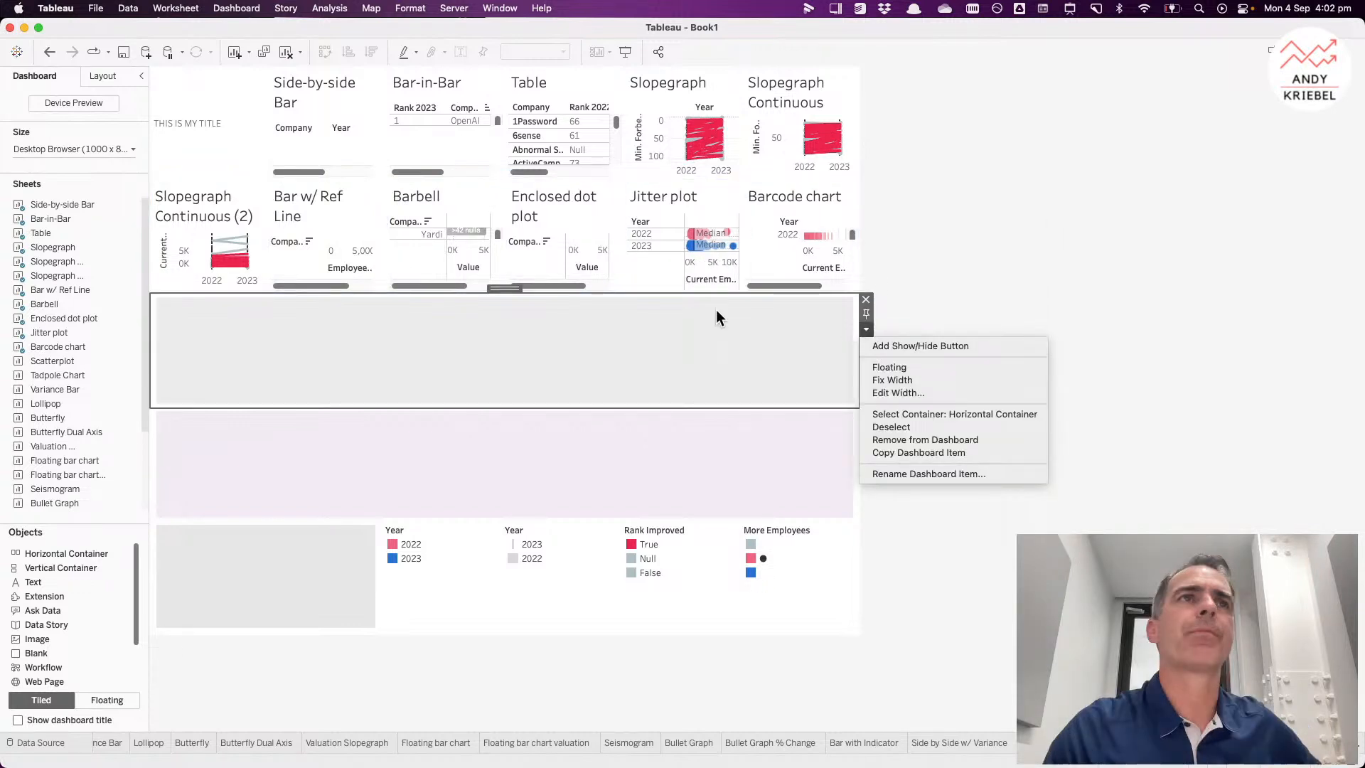
left_click(510, 284)
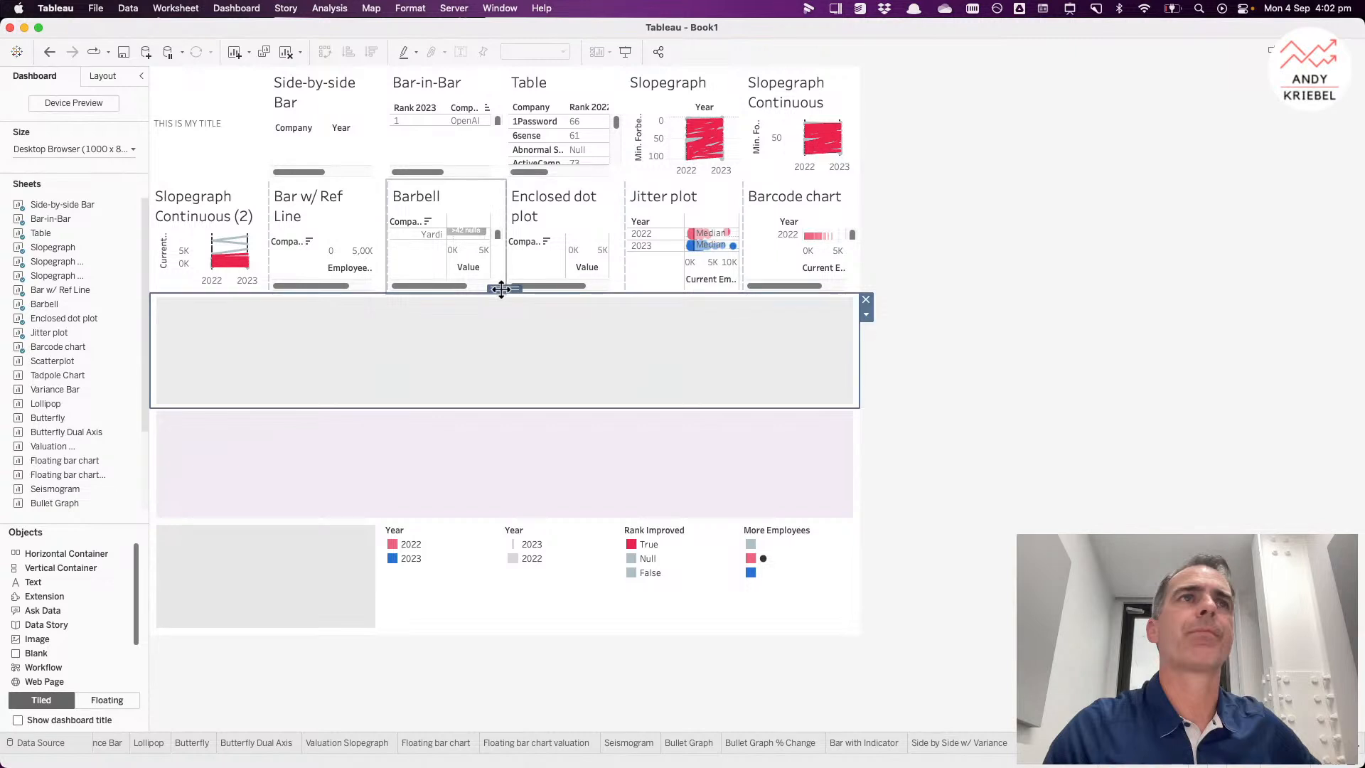
left_click(868, 316)
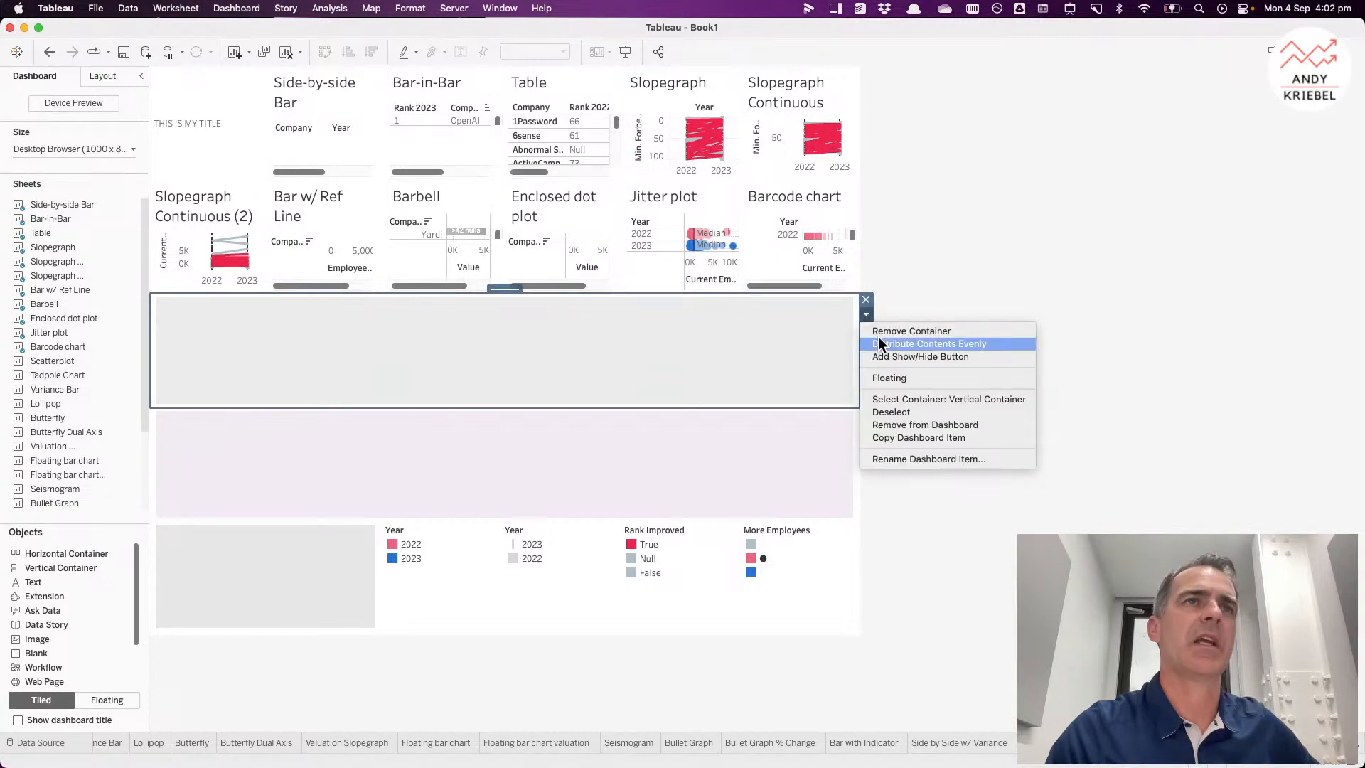
left_click(882, 342)
Step: Select the fourth row's vertical container and distribute its contents evenly
left_click(648, 472)
left_click_drag(505, 414, 506, 402)
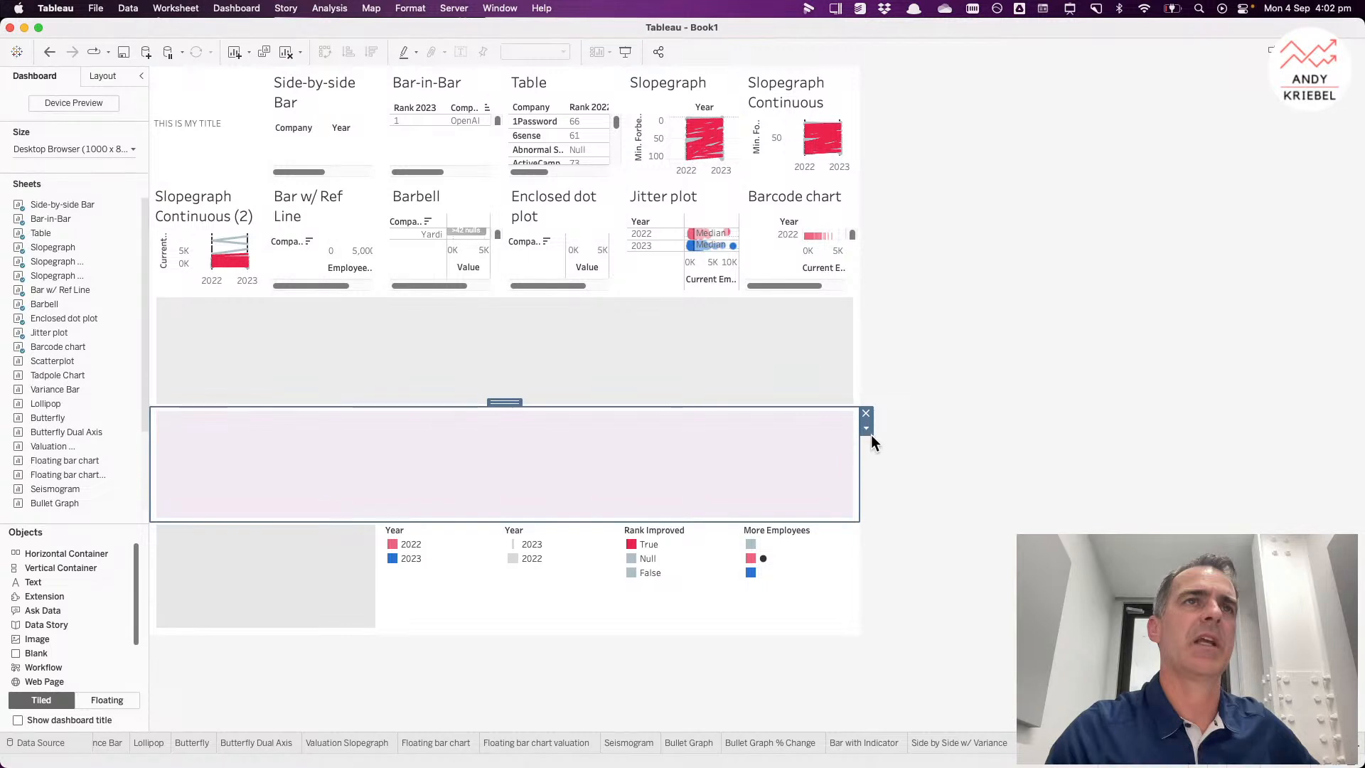
left_click(866, 431)
left_click(893, 448)
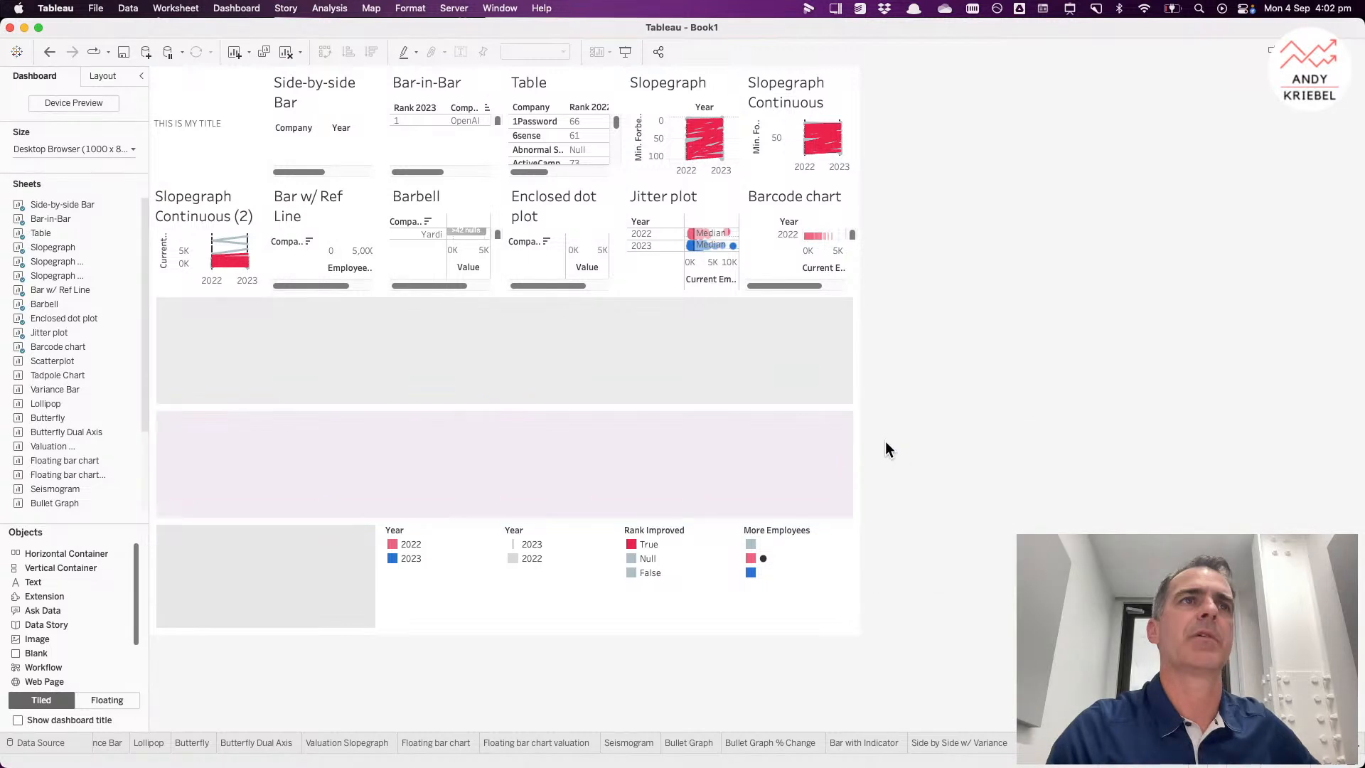
left_click(775, 427)
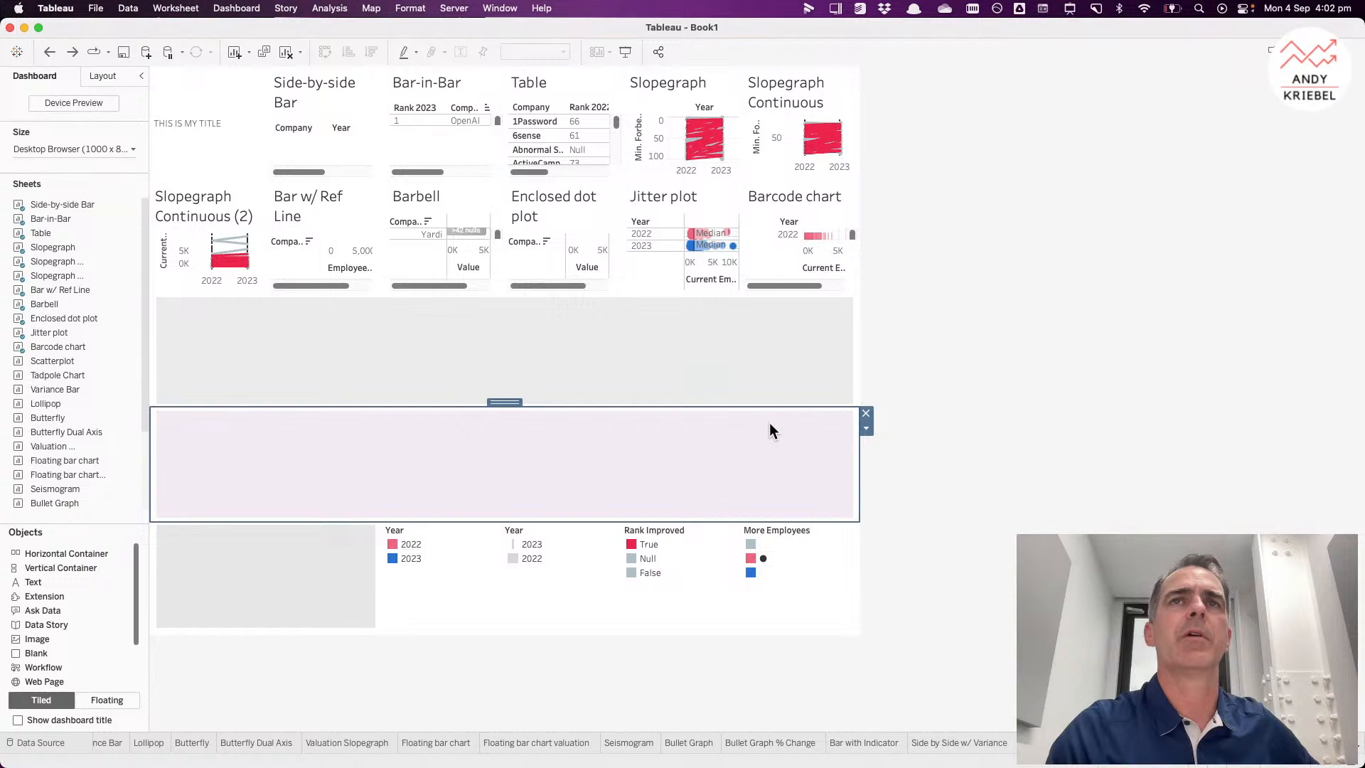
left_click(866, 430)
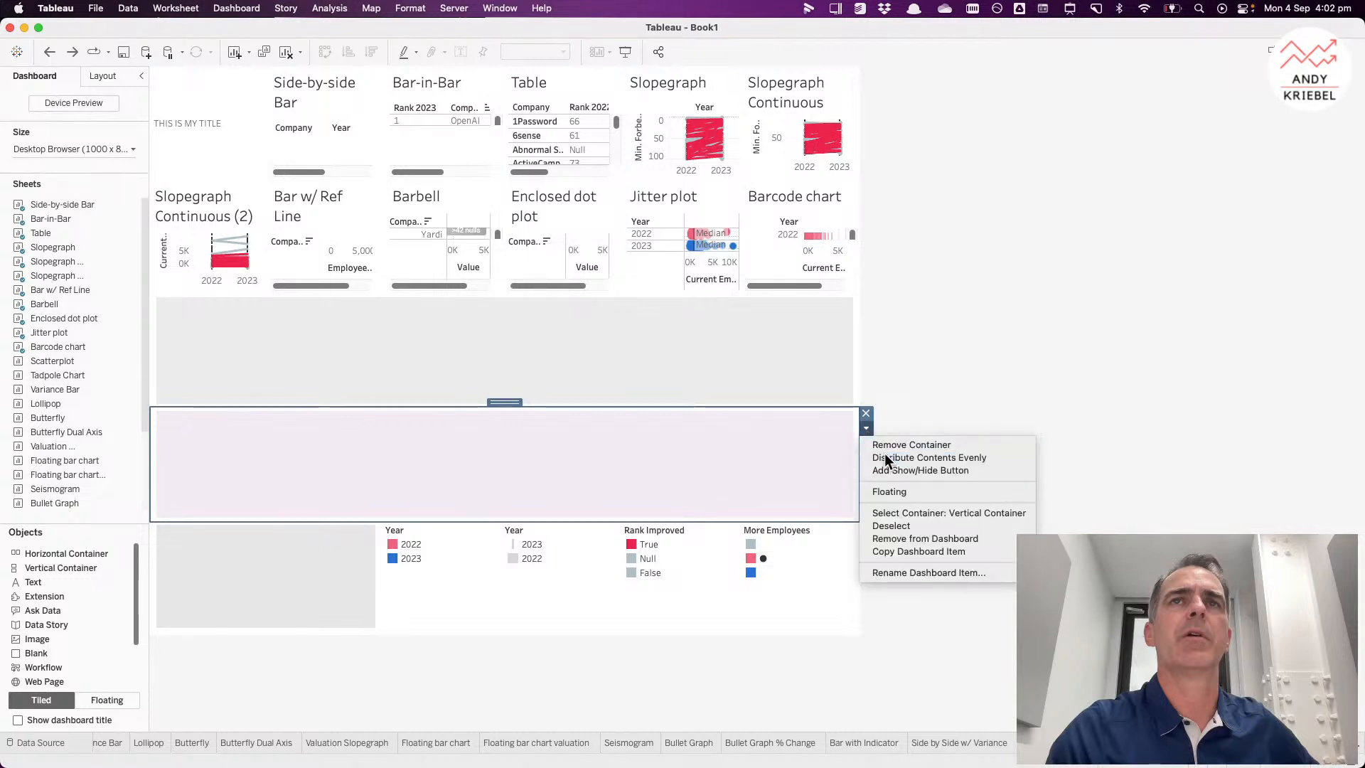
left_click(886, 463)
Step: Distribute the bottom legend row container's contents evenly, then deselect it
left_click(297, 553)
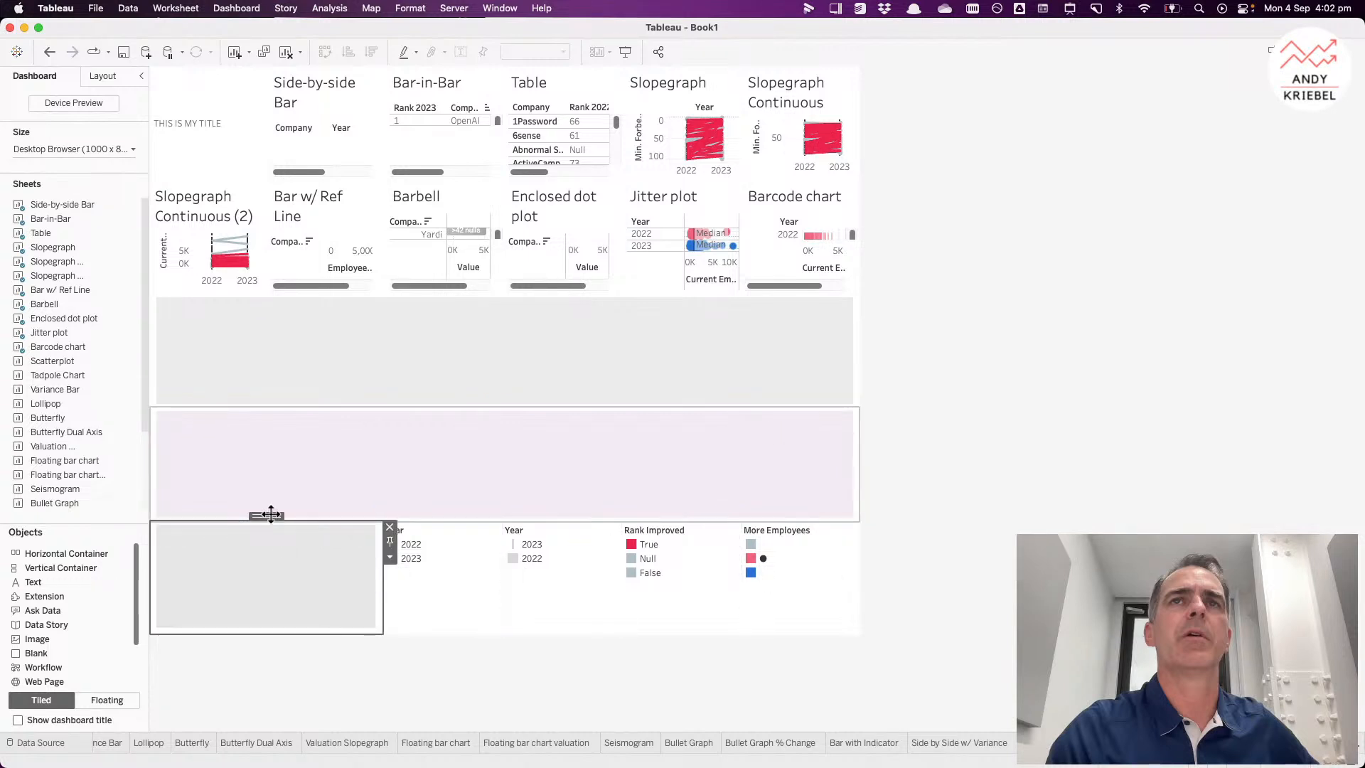
double_click(268, 517)
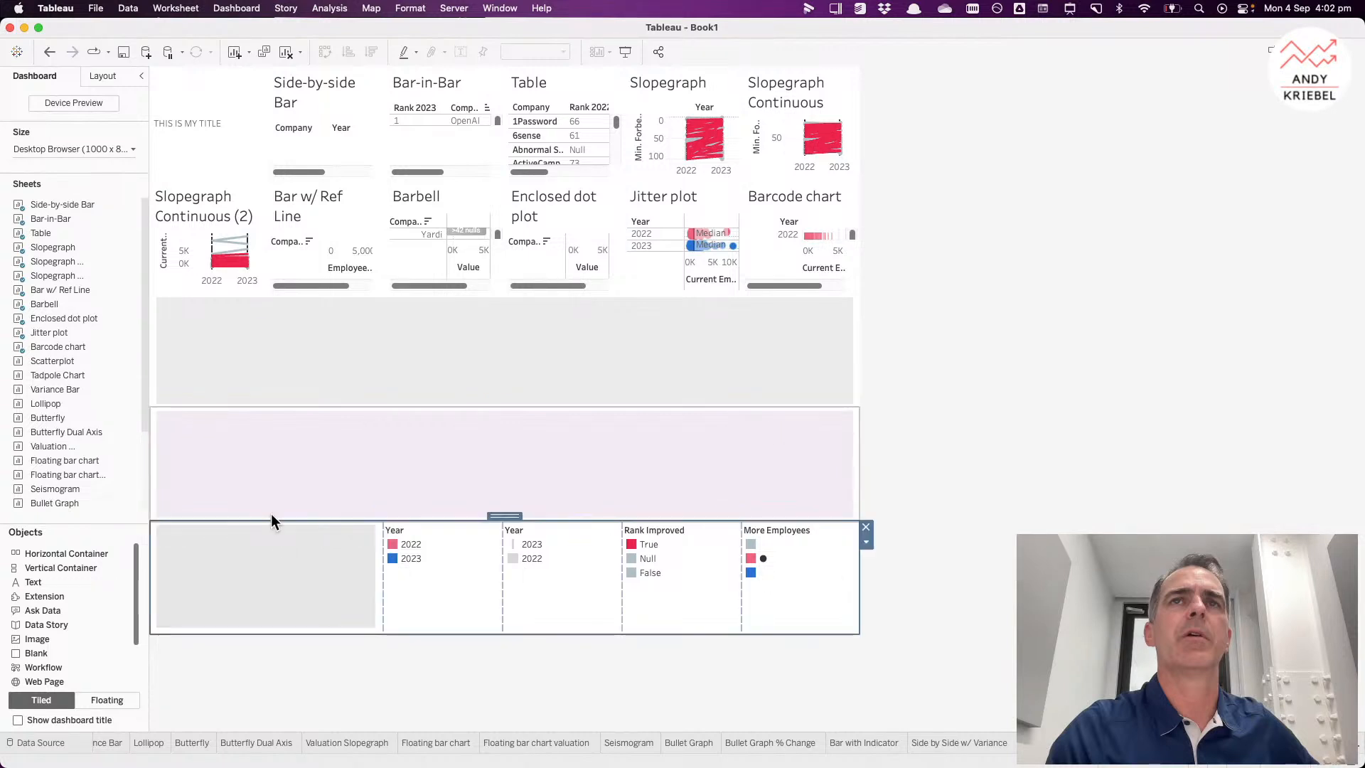
left_click(866, 543)
left_click(889, 573)
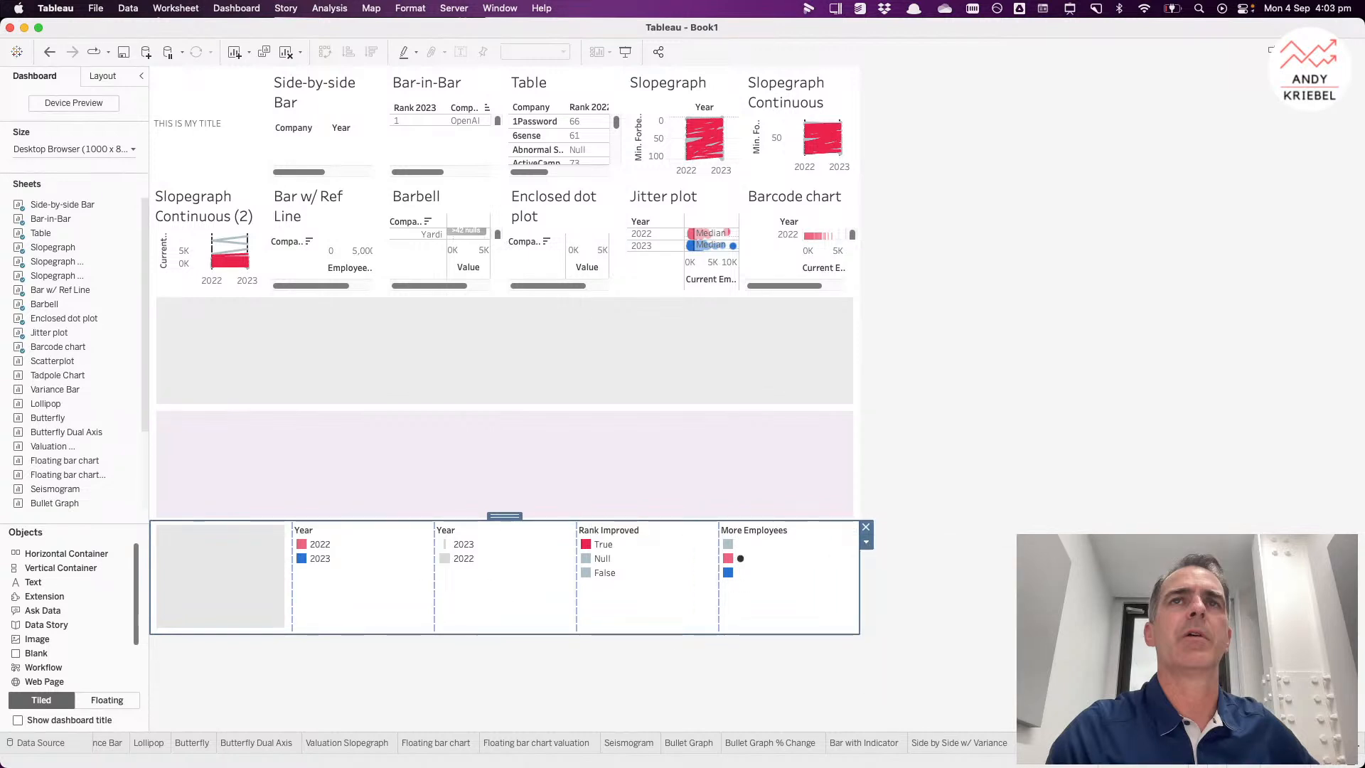
left_click(1002, 497)
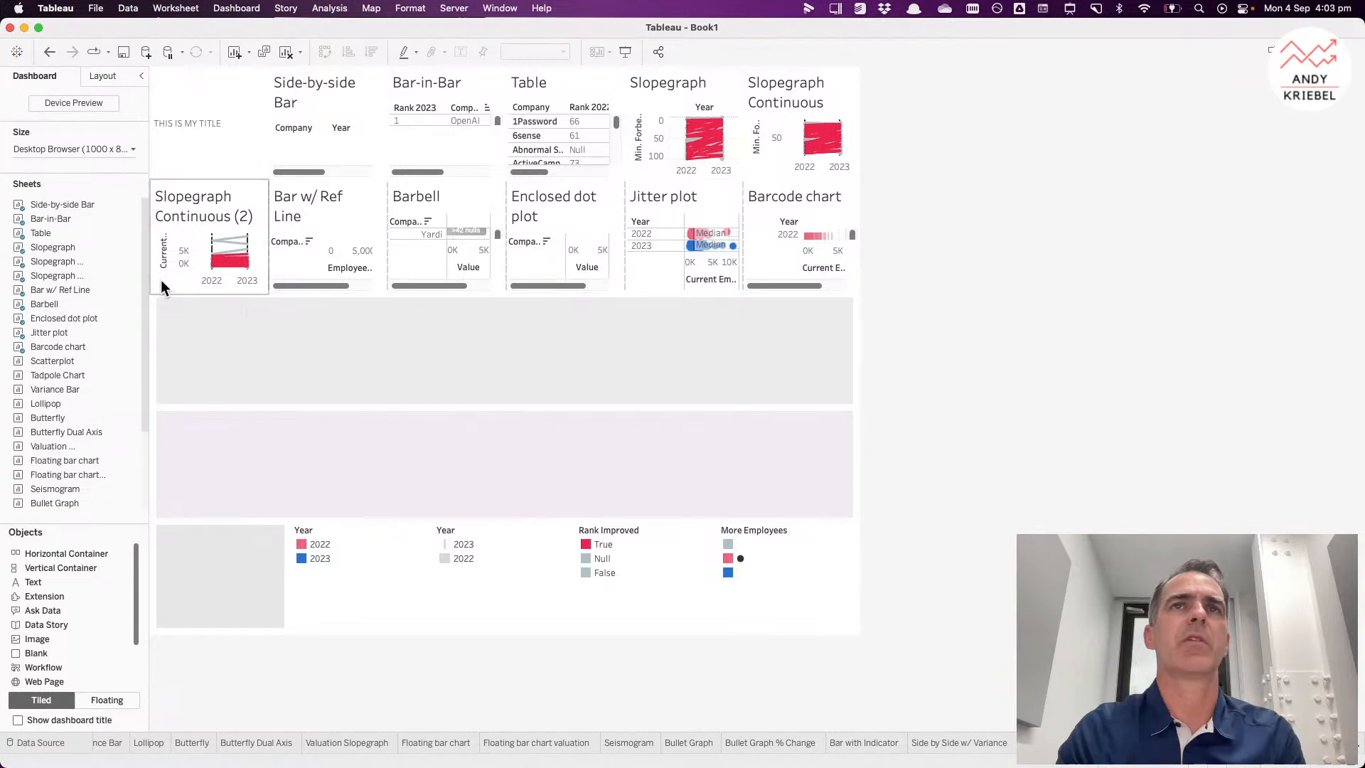
Step: Open the Comet Chart worksheet
left_click_drag(51, 218, 871, 738)
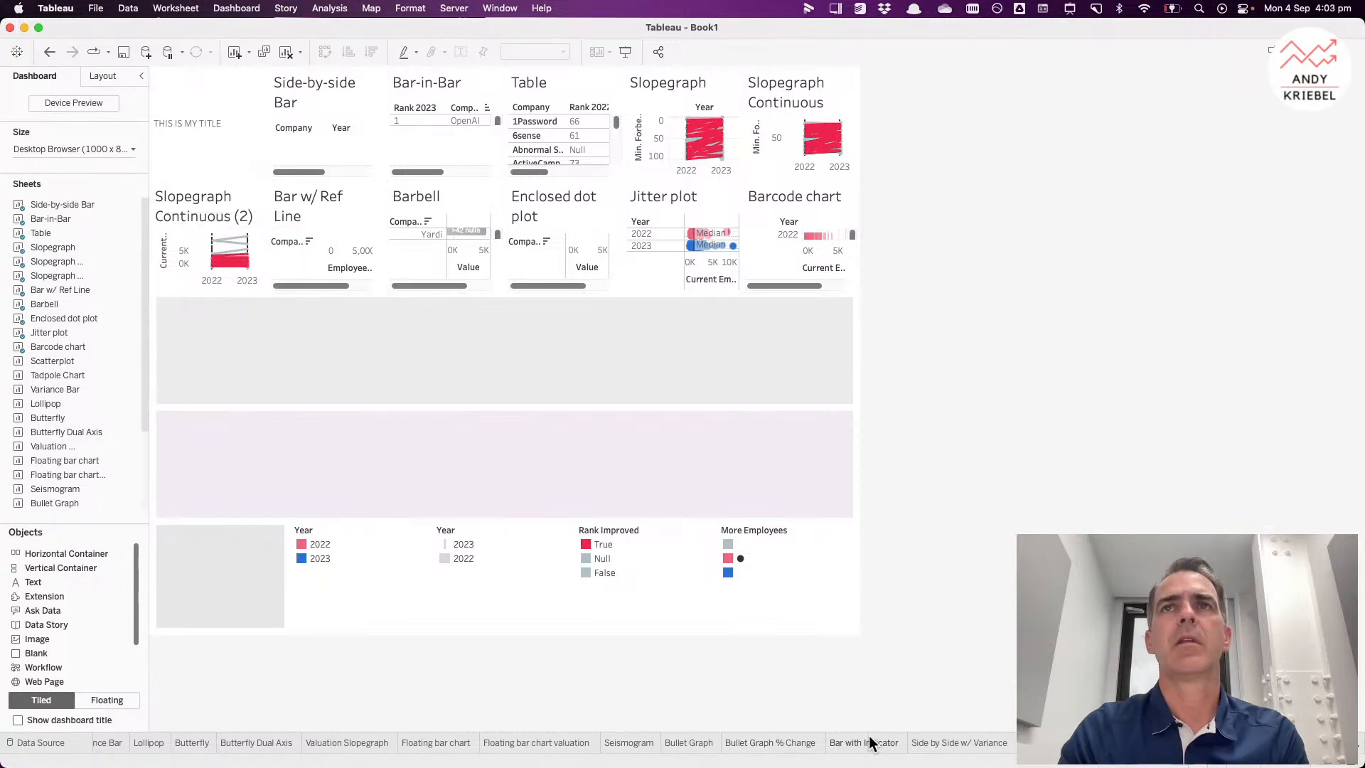
left_click(812, 742)
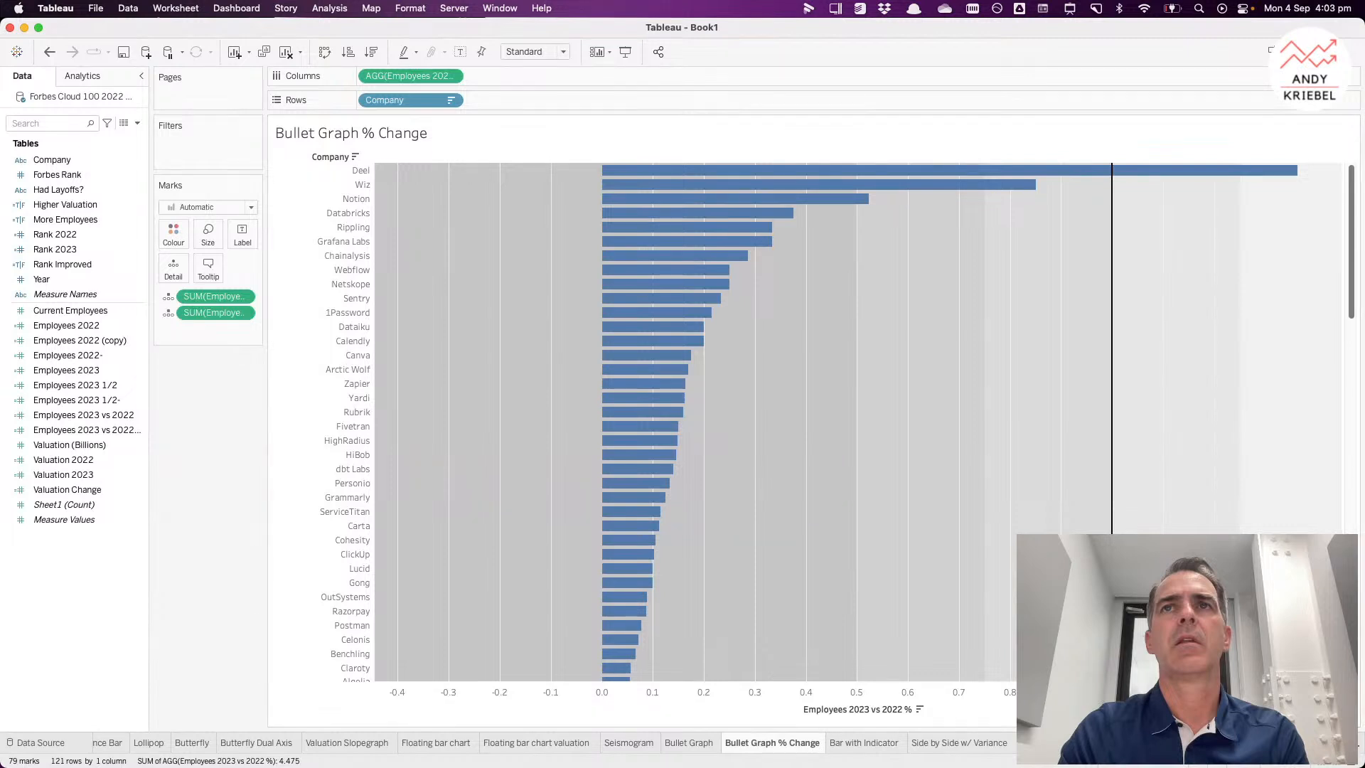
left_click(1095, 743)
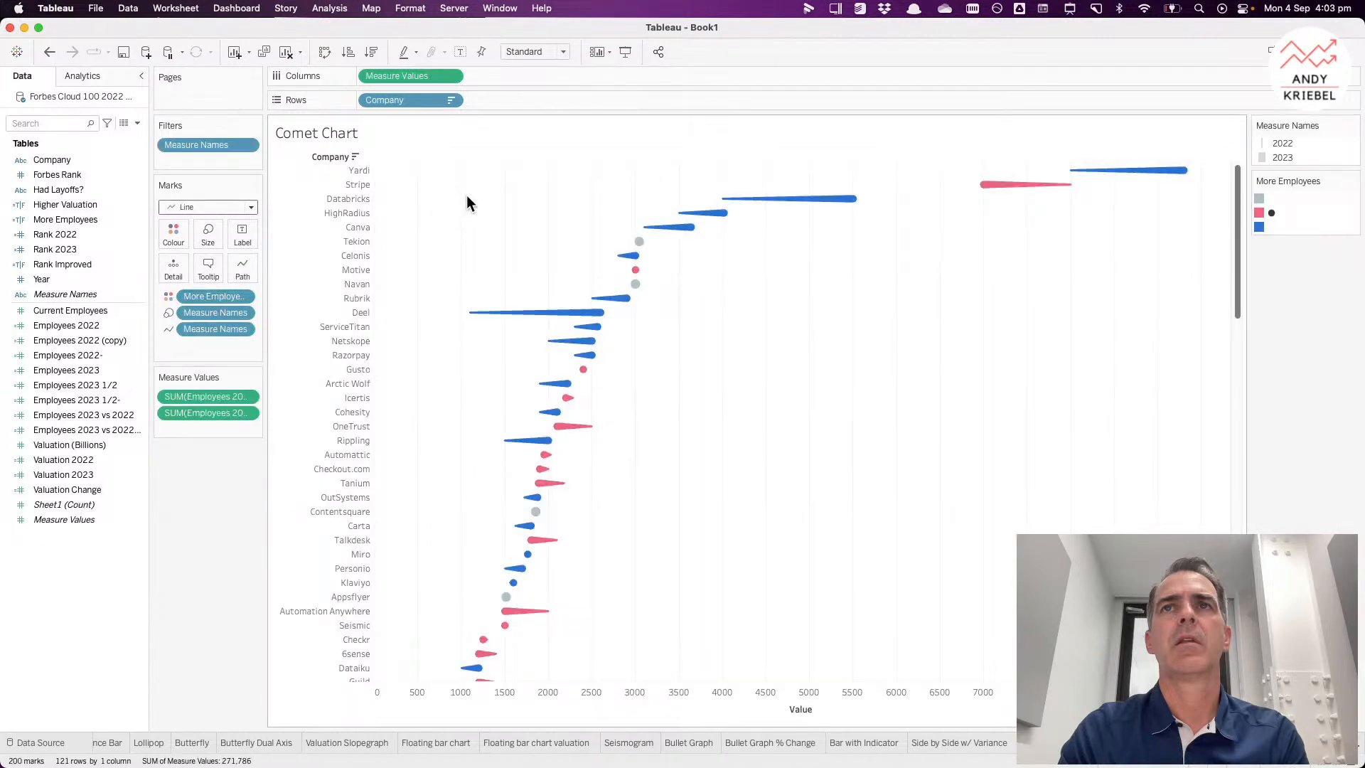
Step: Add Employees 2022 and Employees 2023 to the Comet Chart tooltip
mouse_move(787, 201)
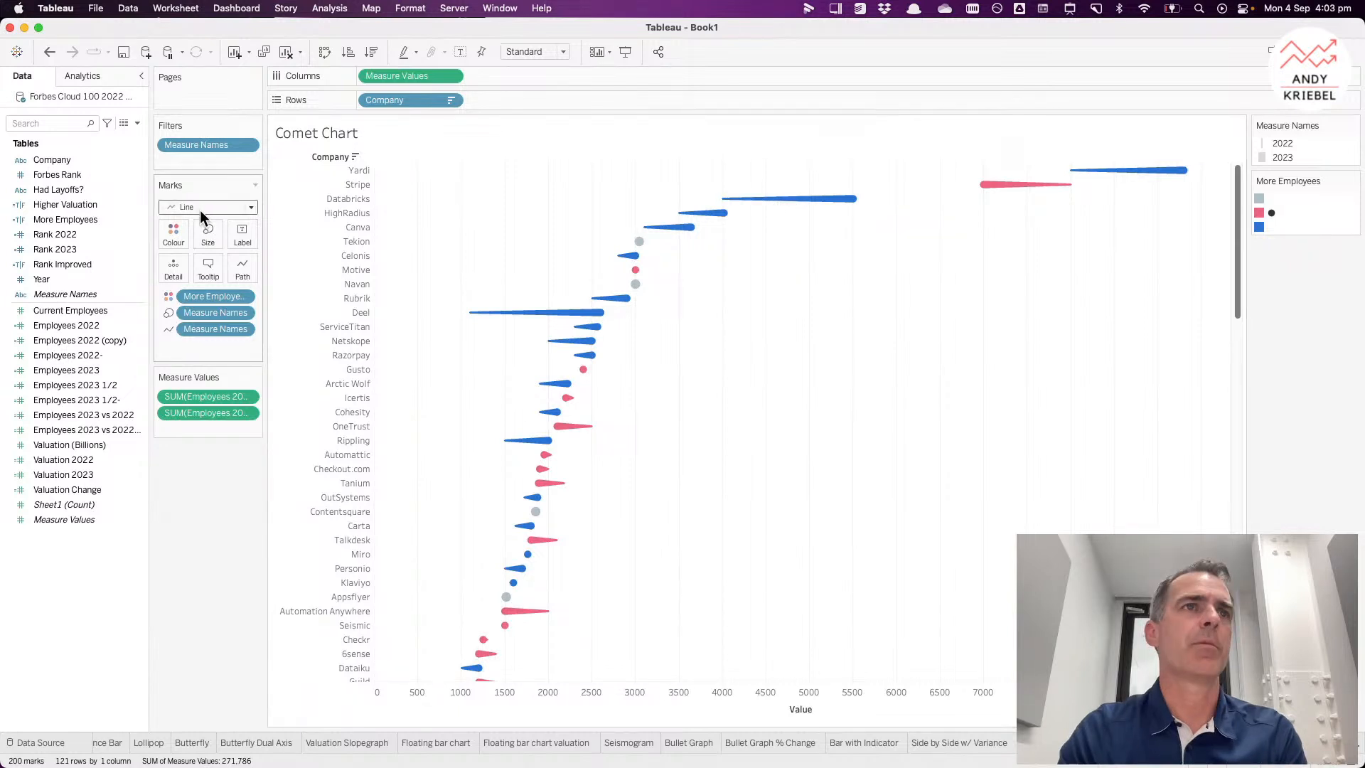
left_click(83, 326)
left_click(84, 369, "super")
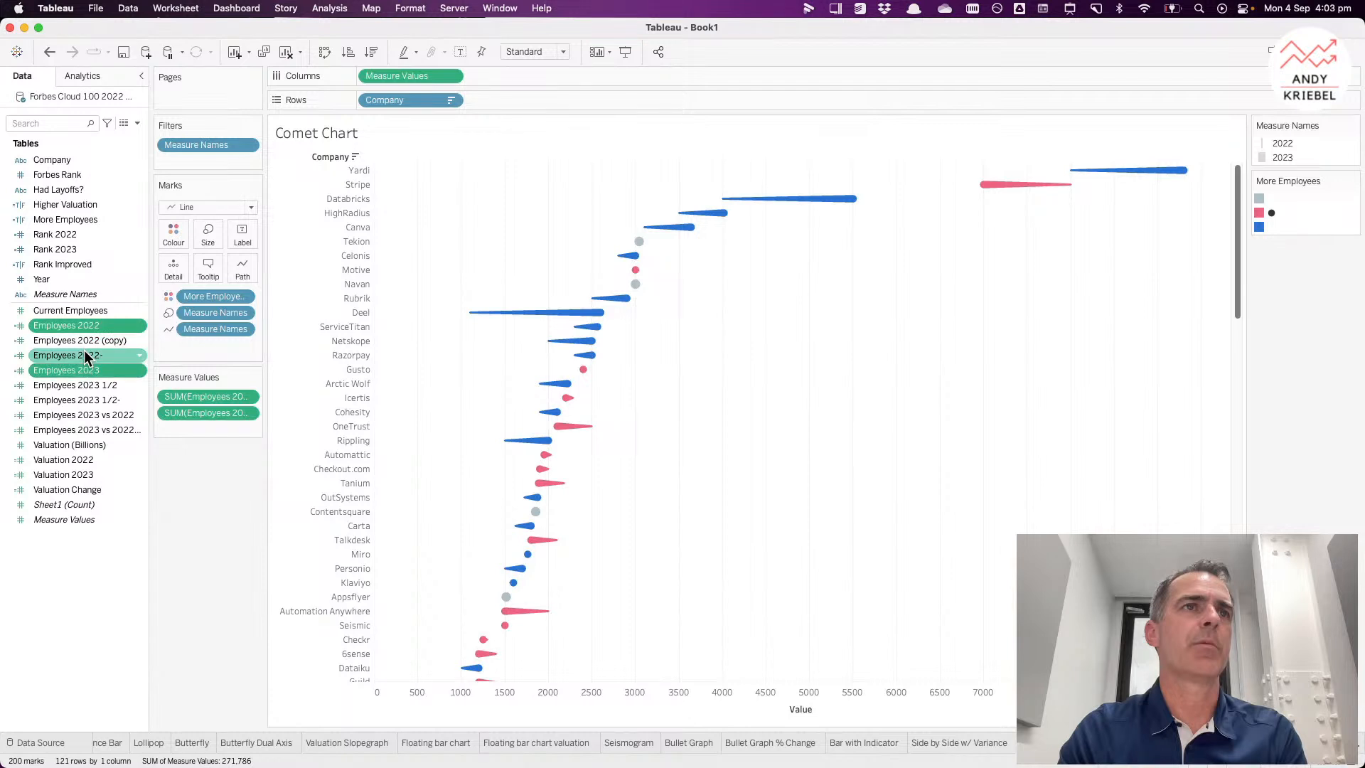
left_click_drag(87, 326, 207, 268)
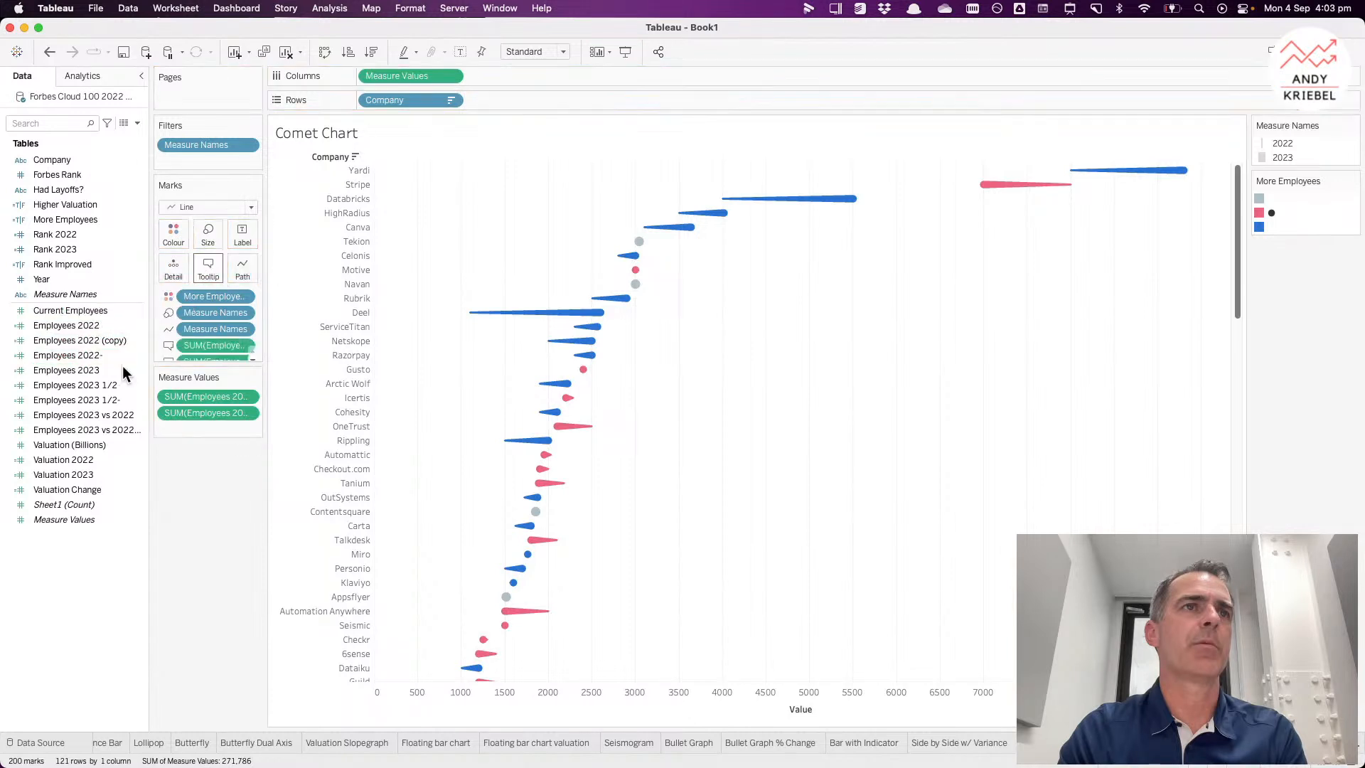
Step: Add Employees 2023 vs 2022 % to the Comet Chart tooltip
left_click(91, 446)
left_click(87, 428)
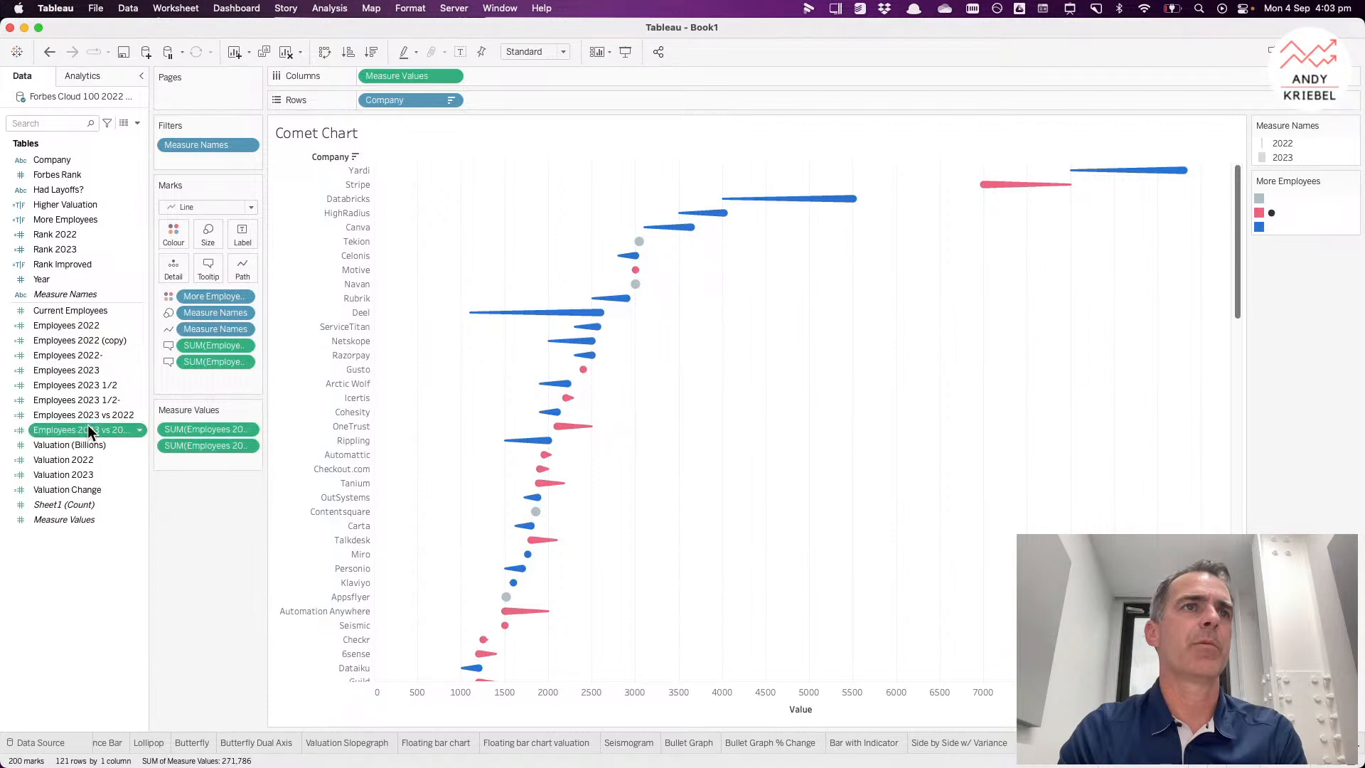
left_click_drag(87, 425, 207, 269)
mouse_move(770, 211)
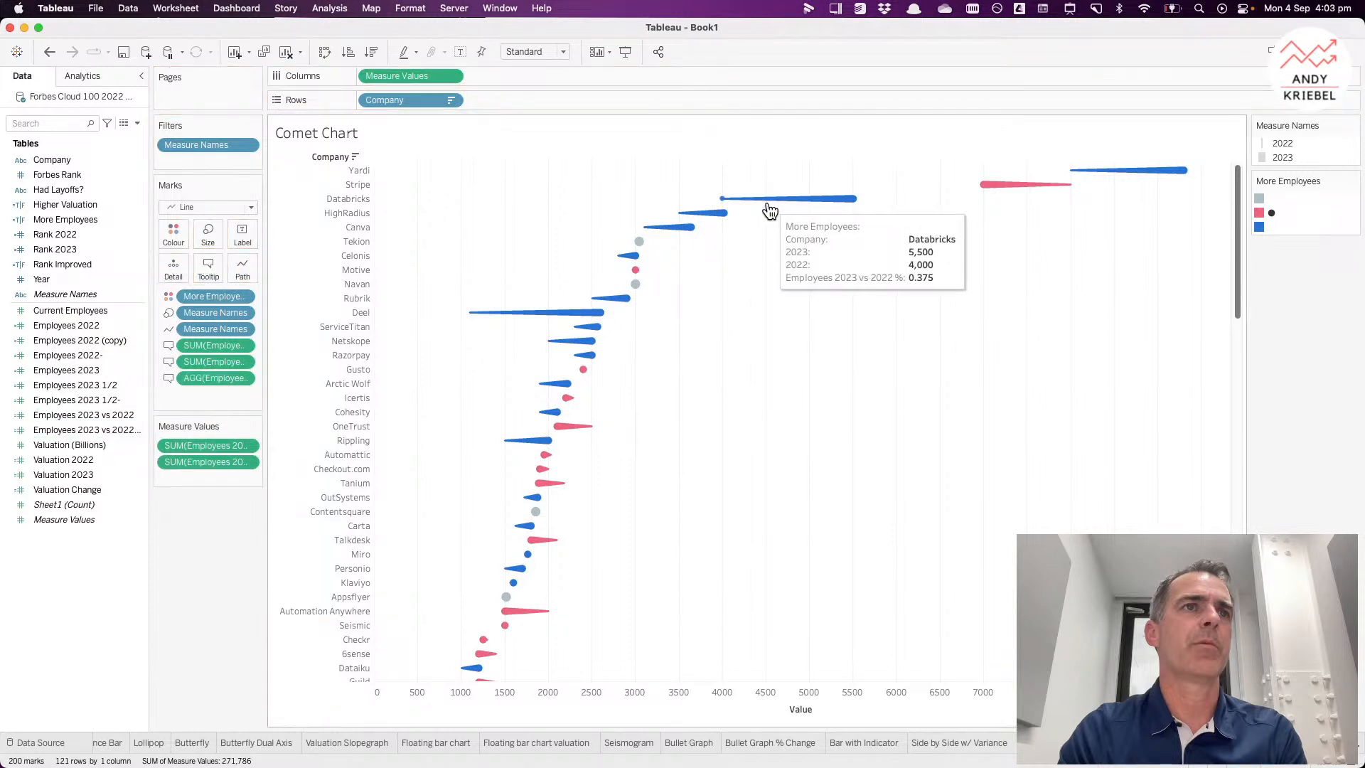
Step: Set the default number format of Employees 2023 vs 2022 % to Percentage
right_click(100, 434)
mouse_move(187, 630)
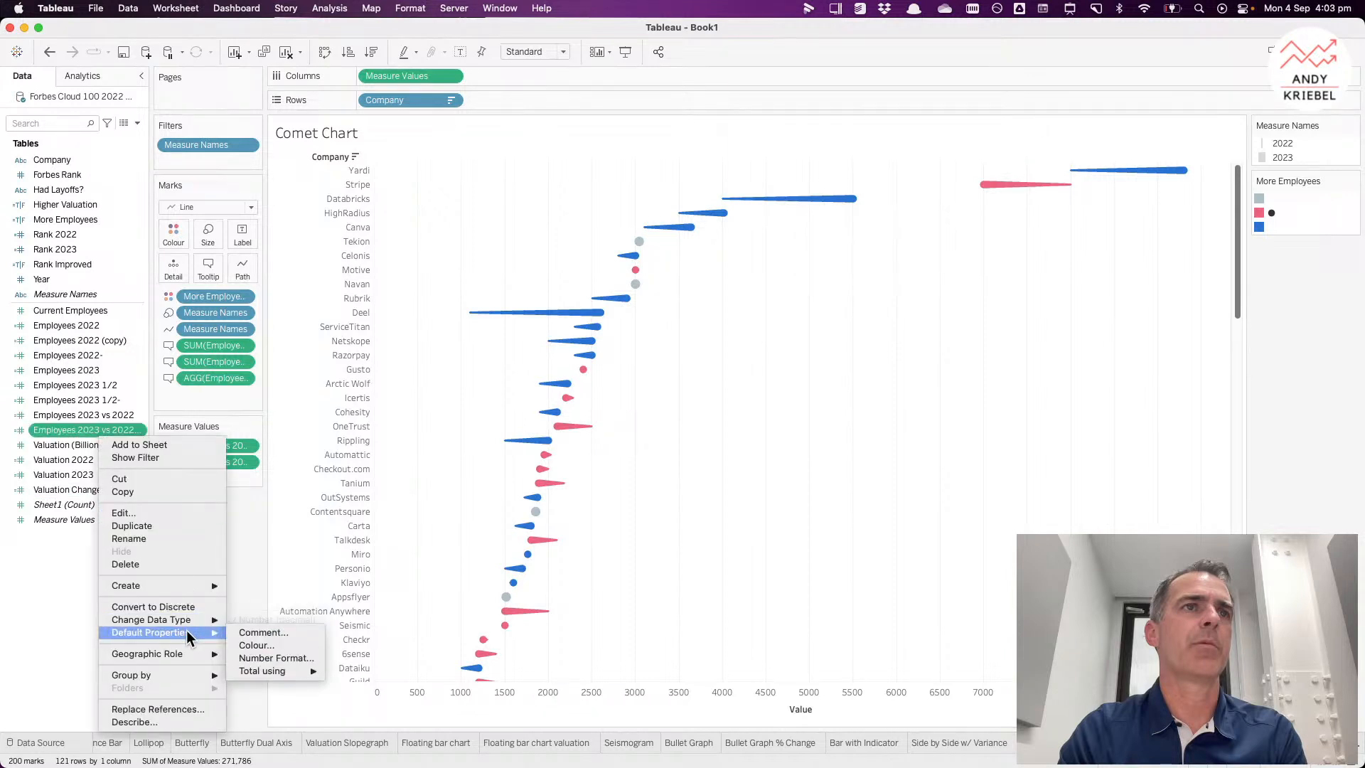
left_click(263, 658)
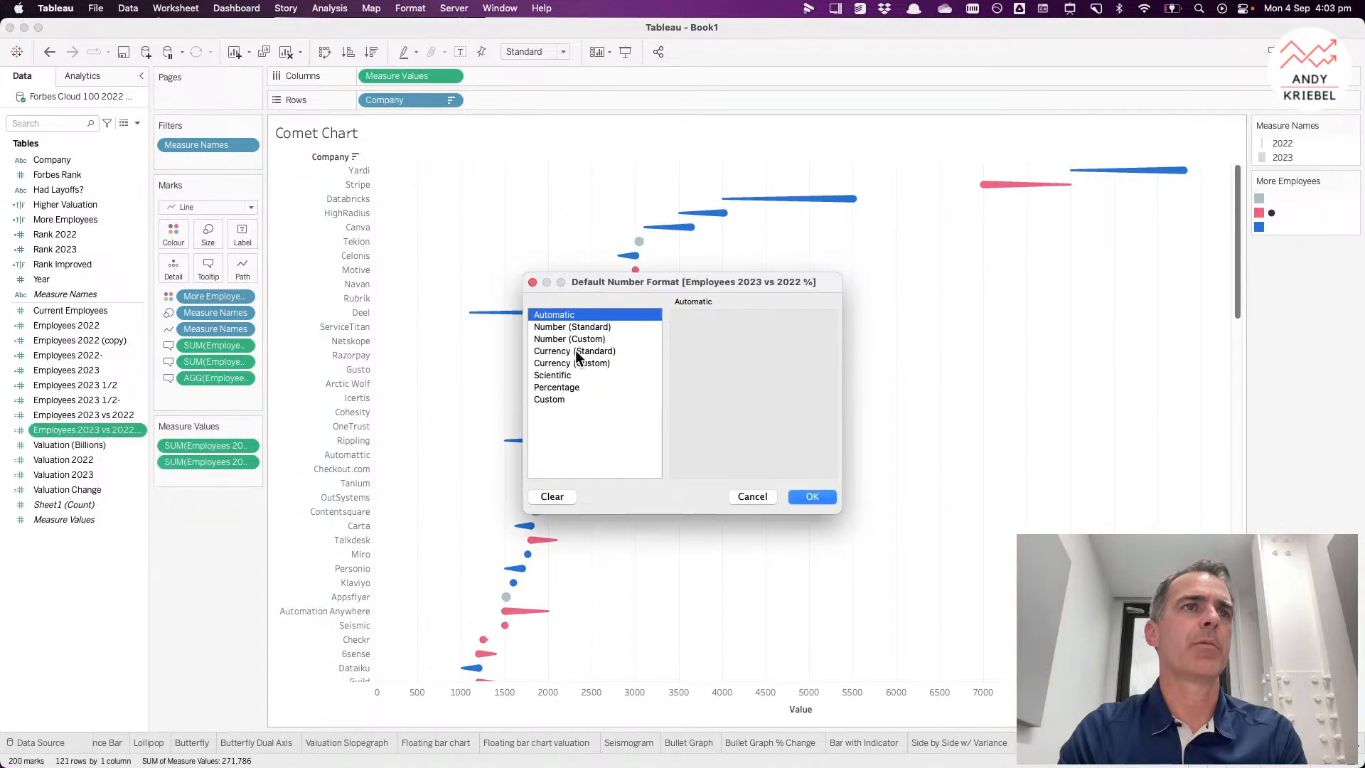
left_click(576, 387)
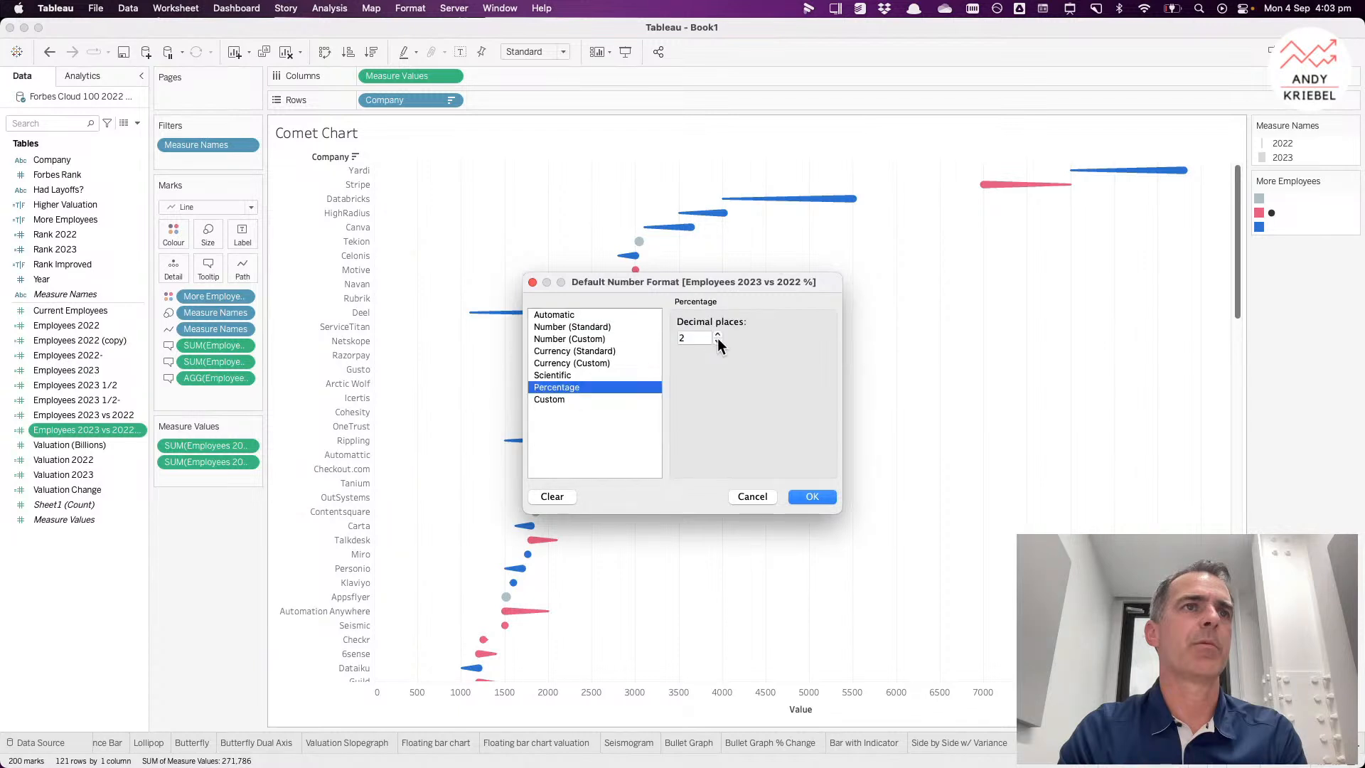
left_click(811, 496)
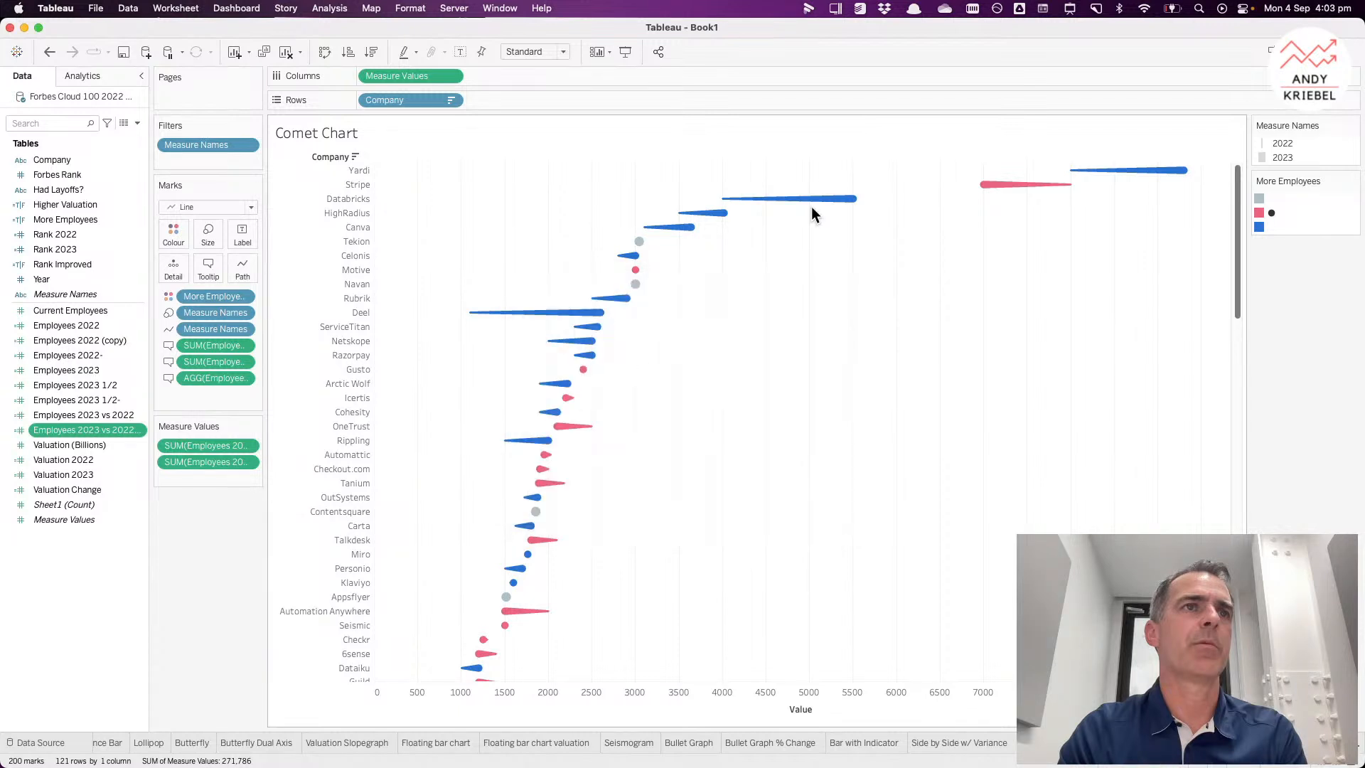
Step: Set the default number format of Employees 2023 vs 2022 % to the custom format +0.0%;-0.0%
mouse_move(823, 209)
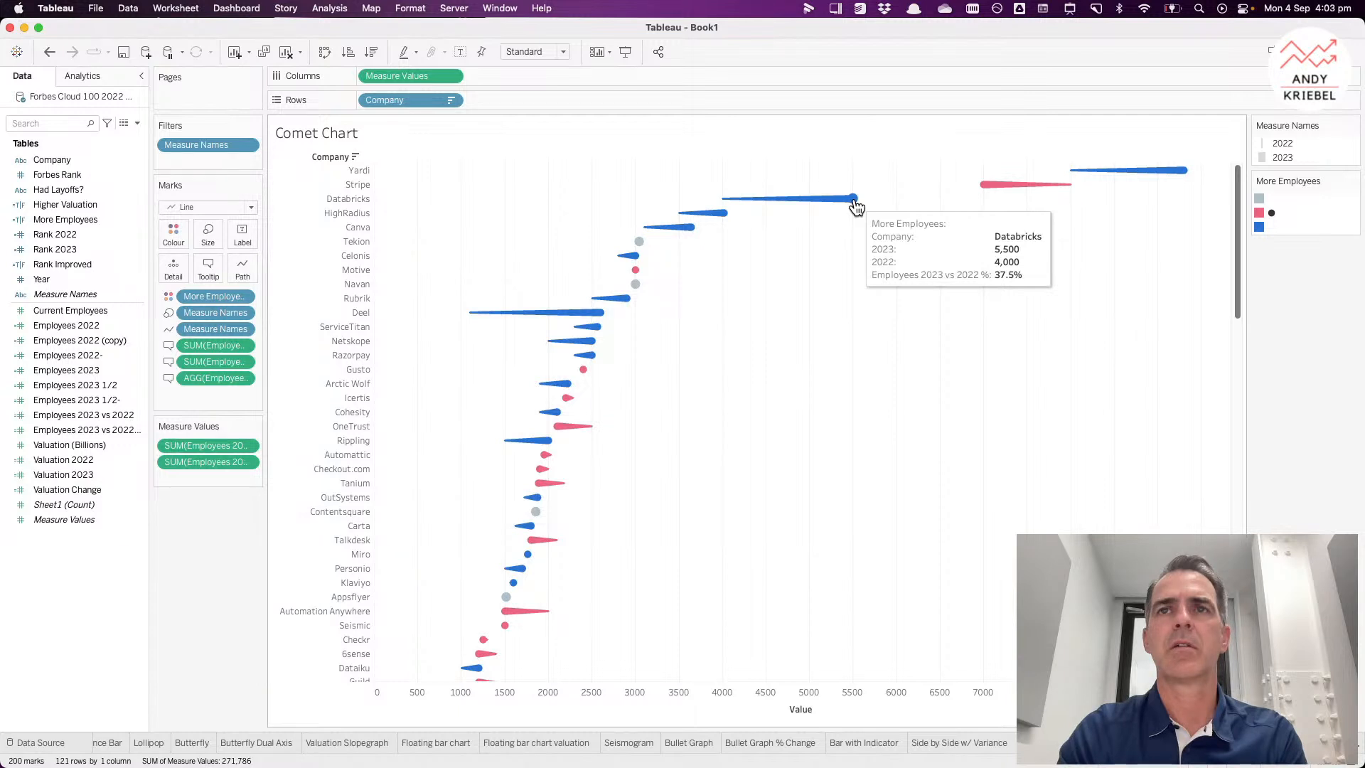
left_click(81, 460)
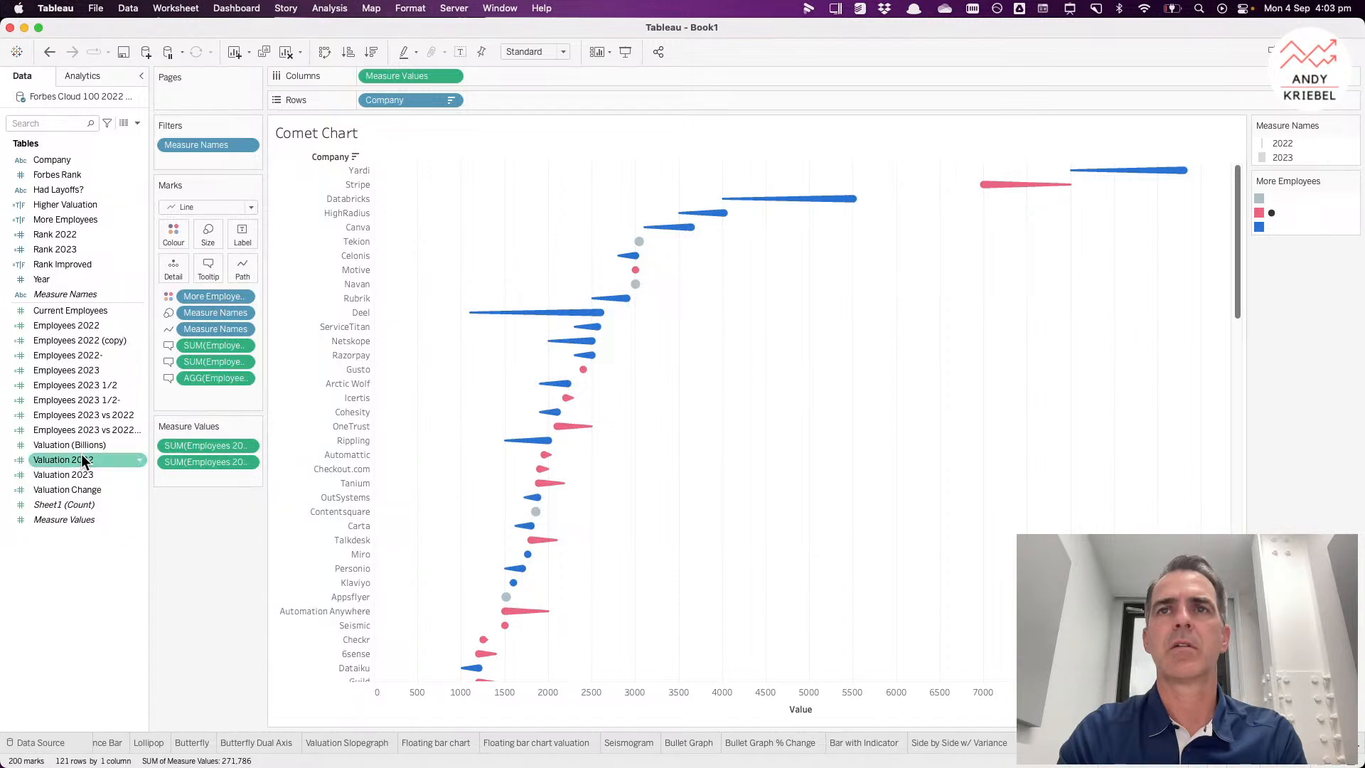
right_click(84, 429)
mouse_move(155, 625)
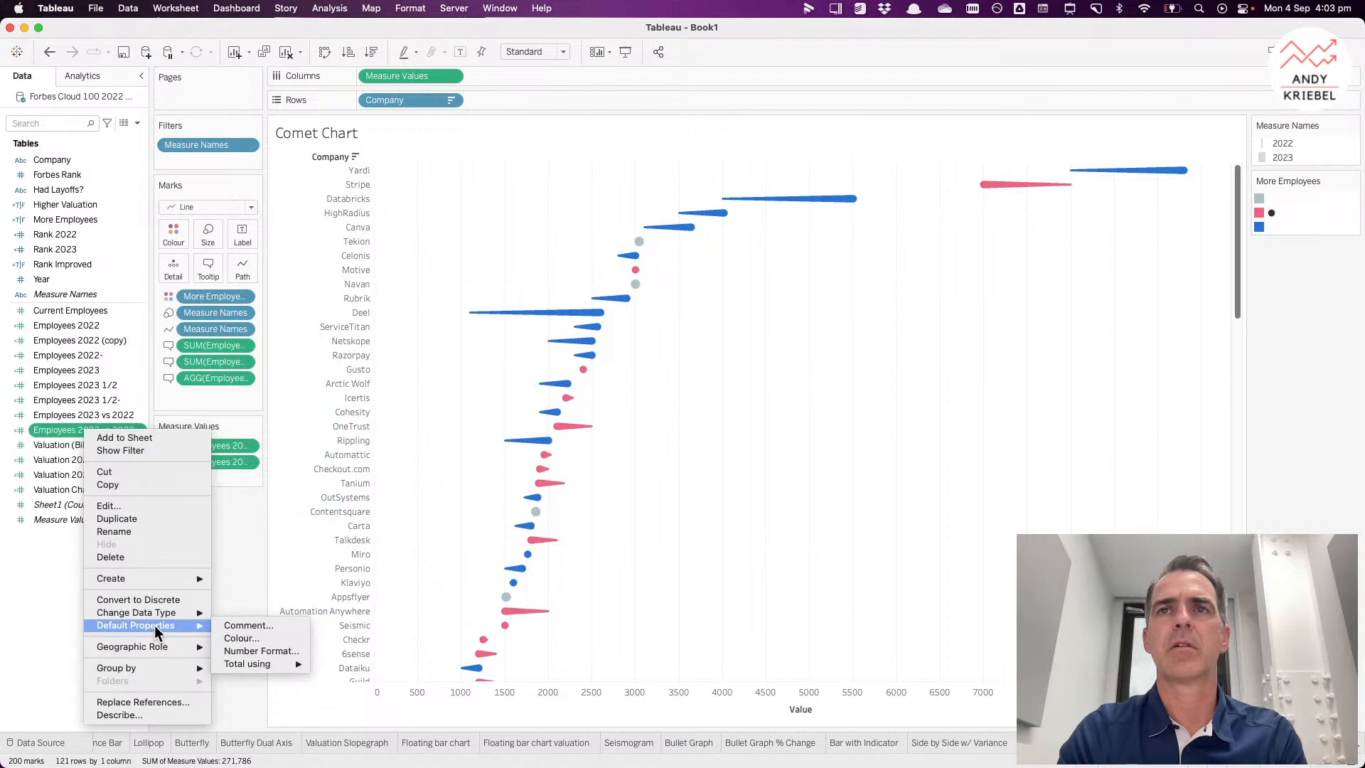
left_click(258, 652)
left_click(566, 399)
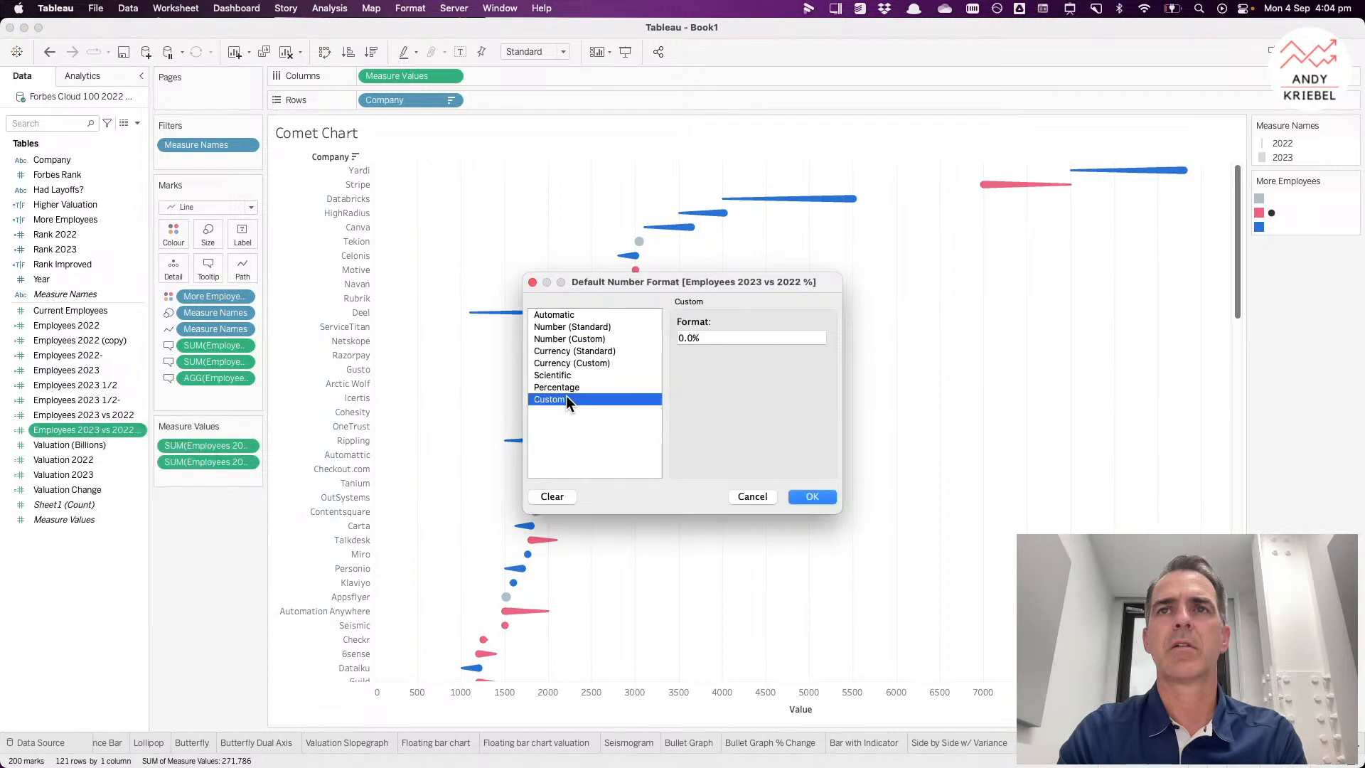
left_click(686, 337)
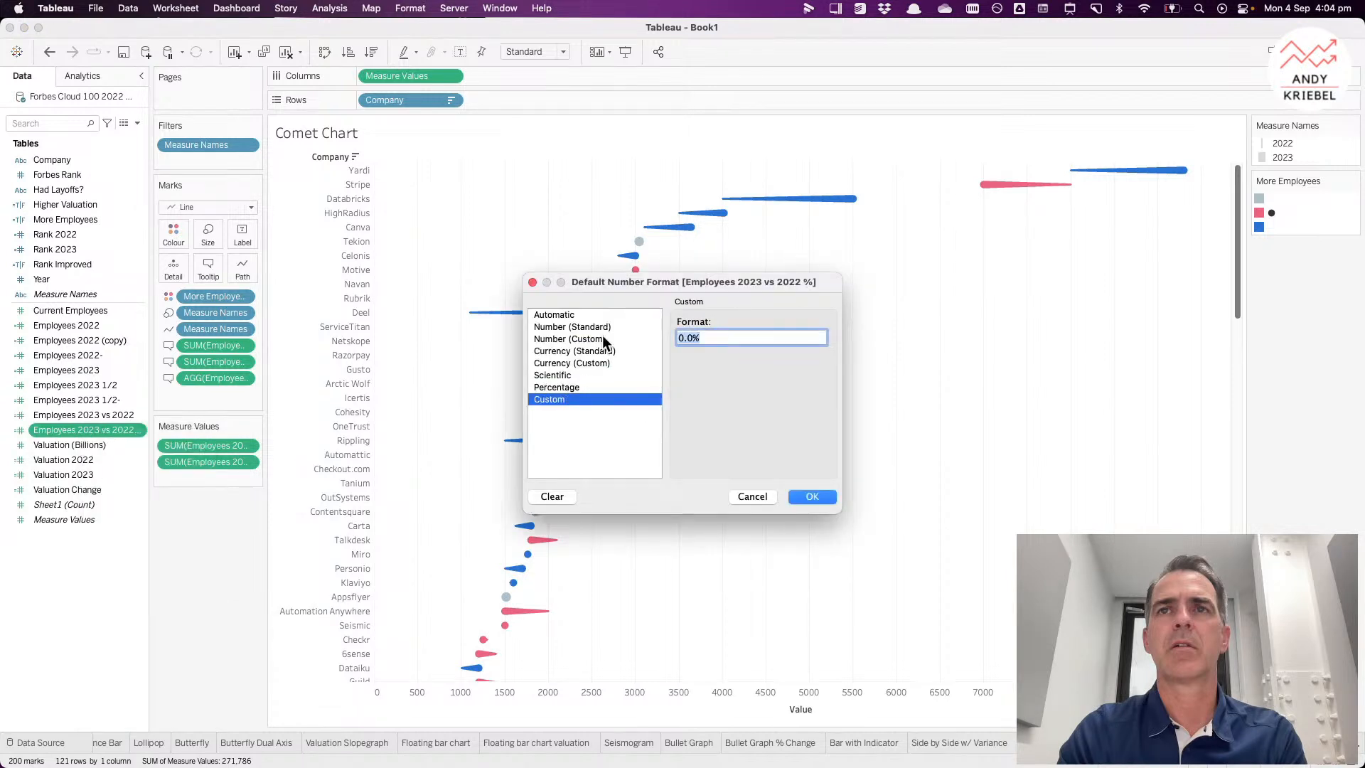
type("+0.0%")
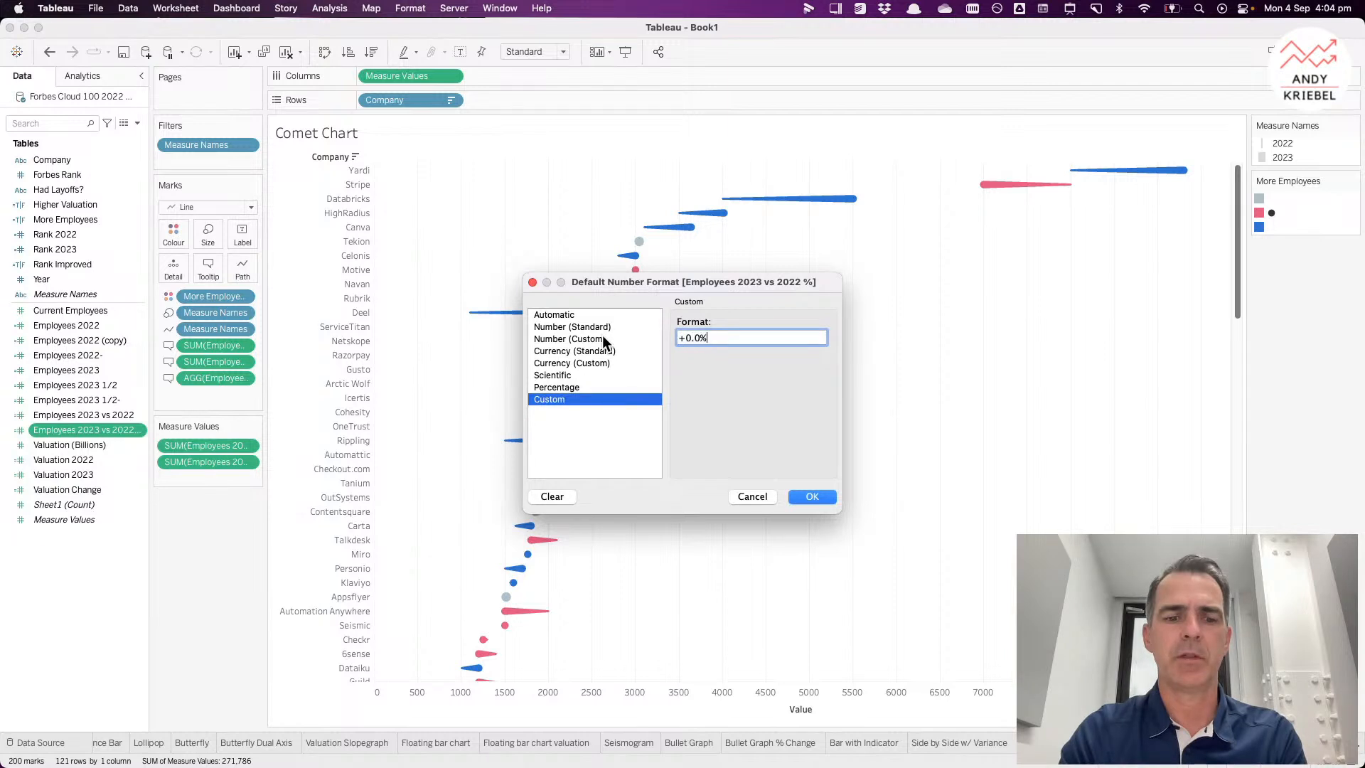
type(";-0.0$")
key("BackSpace")
type("%")
left_click(827, 497)
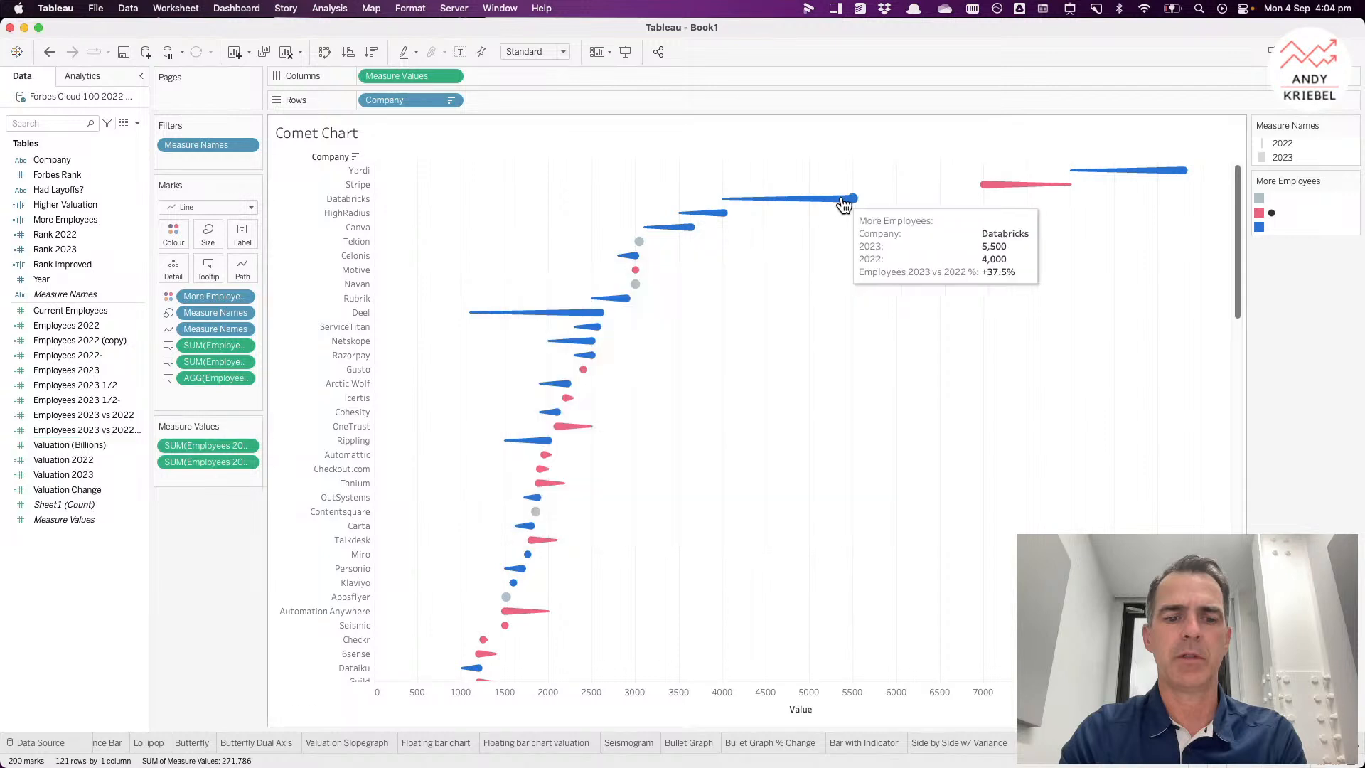
Step: Exclude the More Employees field from the Comet Chart tooltip
left_click(243, 299)
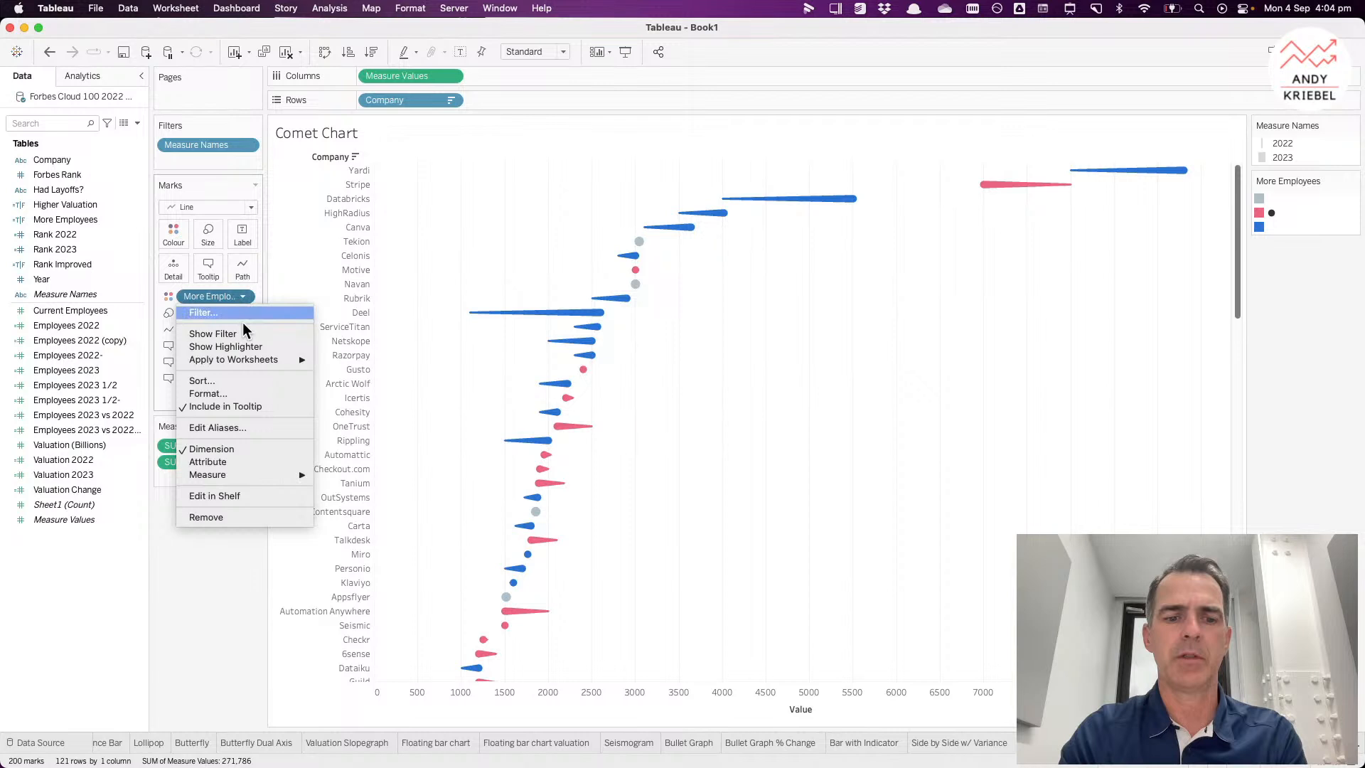
left_click(240, 406)
mouse_move(687, 233)
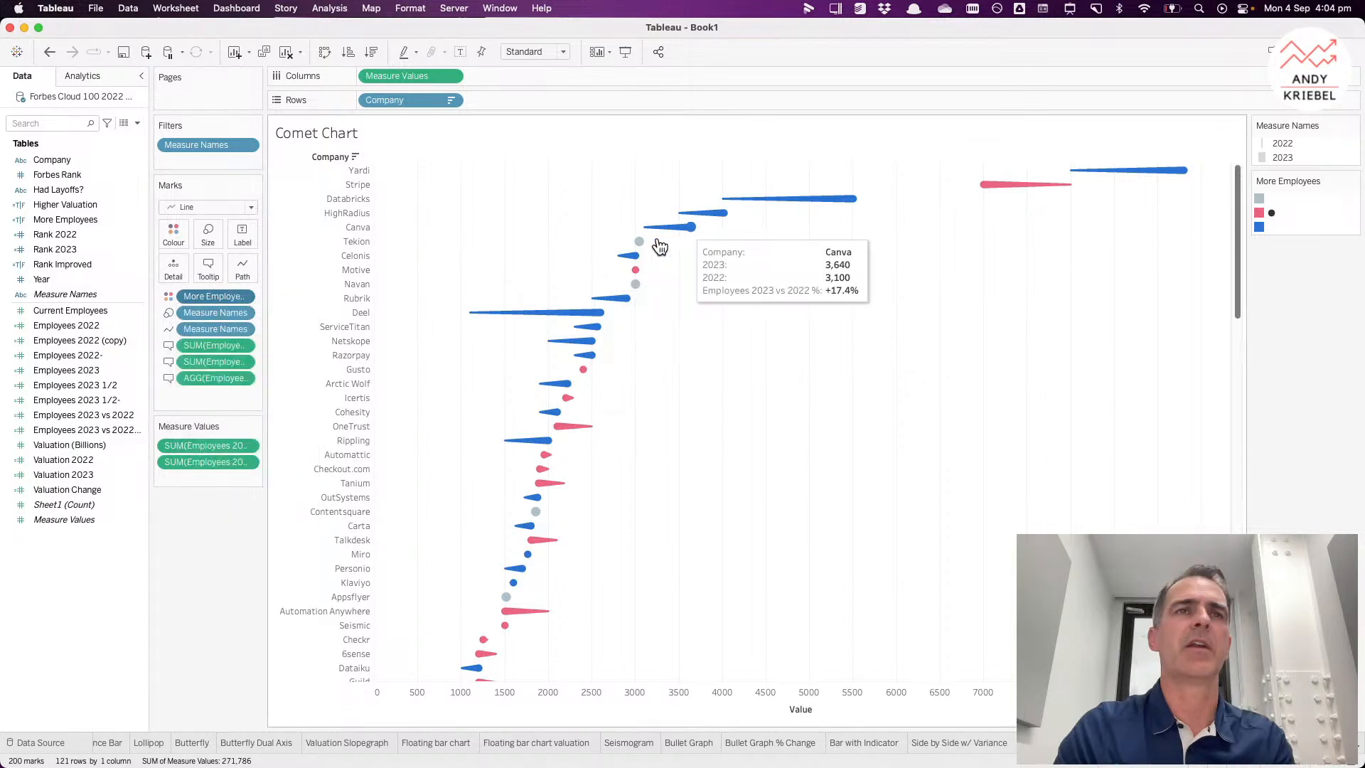
Step: Remove the Company label and the Measure Names line from the Comet Chart tooltip text
left_click(205, 270)
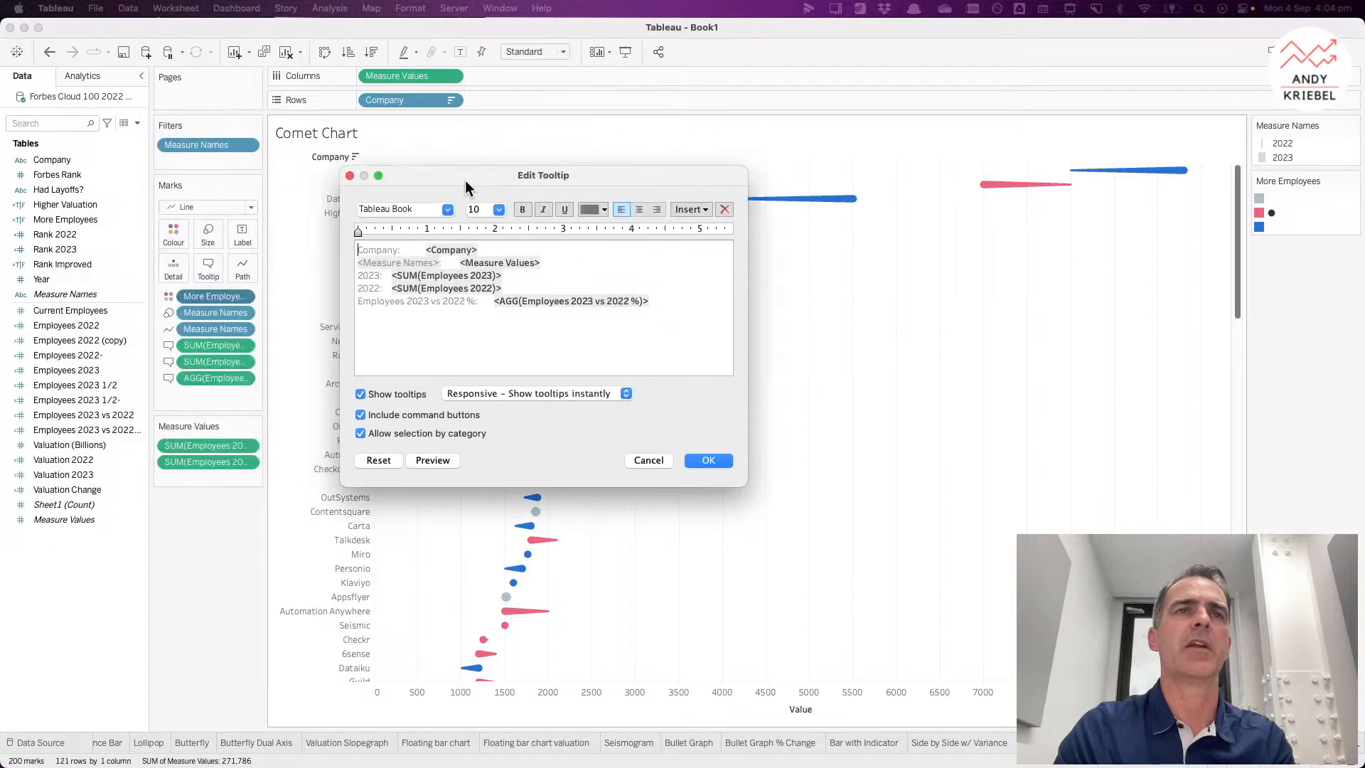
left_click_drag(465, 180, 554, 173)
left_click_drag(514, 242, 421, 238)
key("BackSpace")
key("Down")
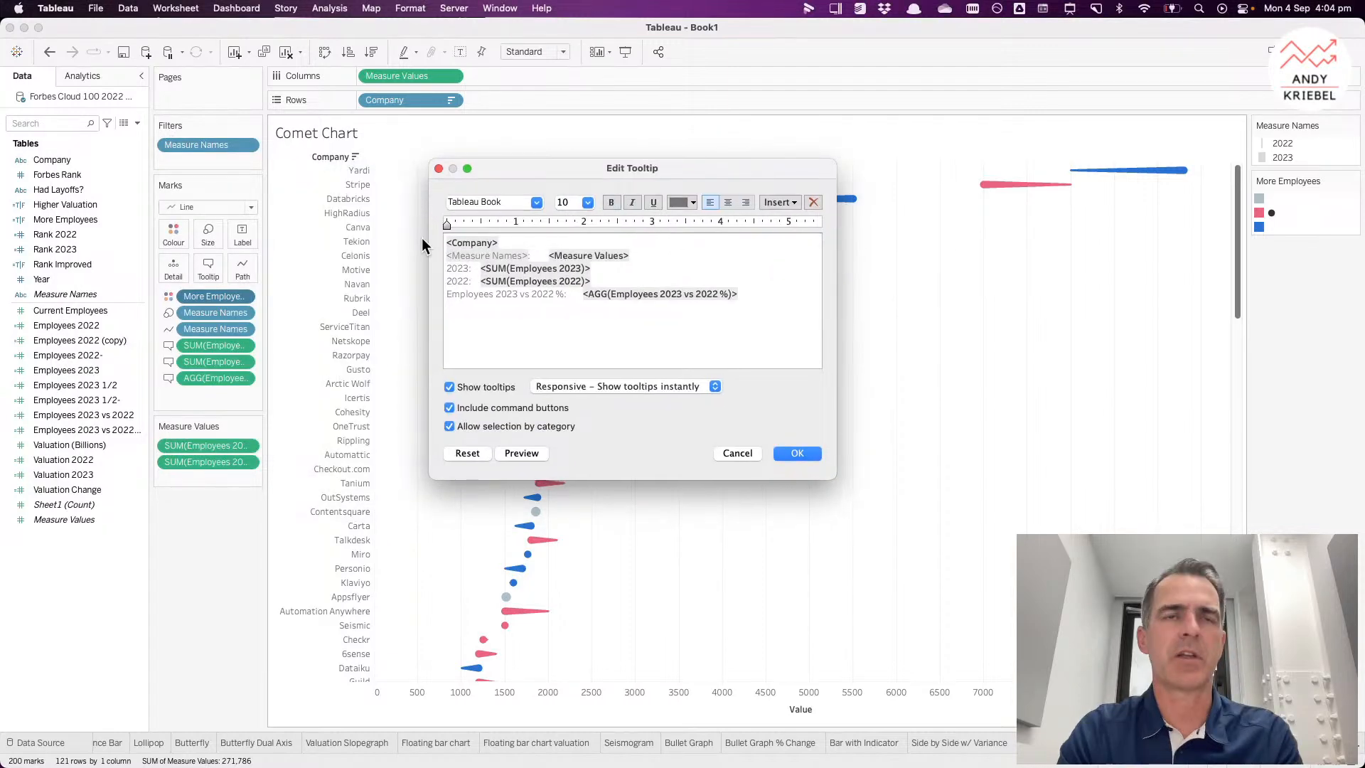
key("shift+Down")
key("BackSpace")
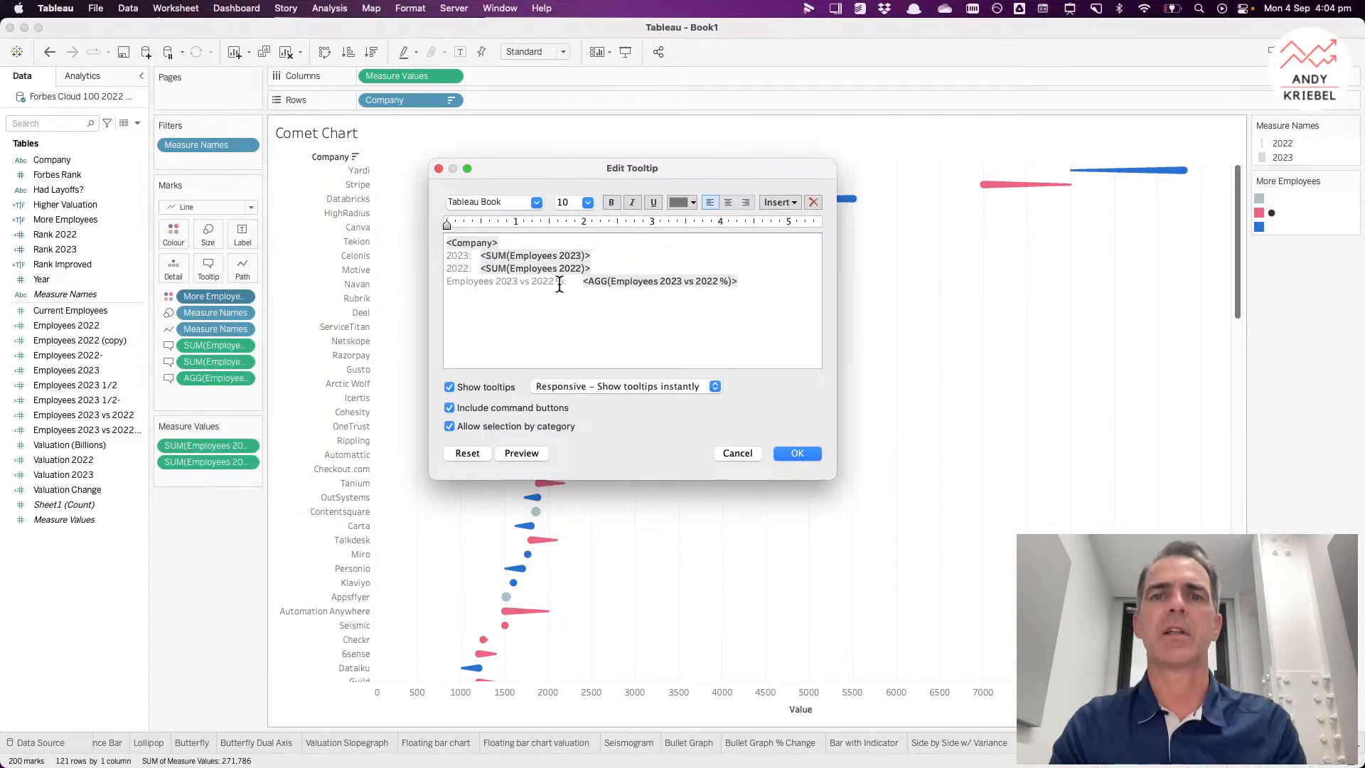
Step: Relabel the percentage line in the tooltip as Change
left_click_drag(566, 282, 435, 283)
type("C")
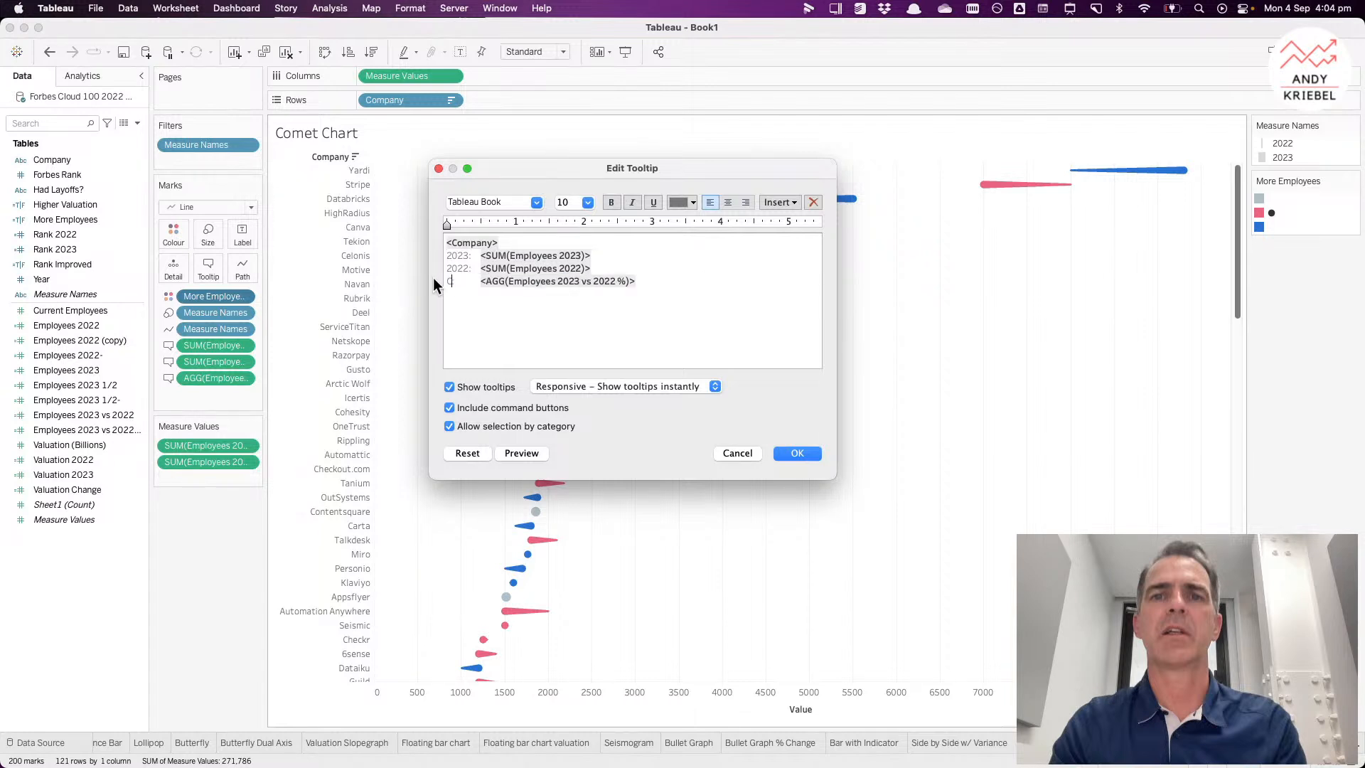
type("hange")
Step: Turn off tooltip command buttons and selection by category, and apply the tooltip
left_click(489, 407)
left_click(496, 426)
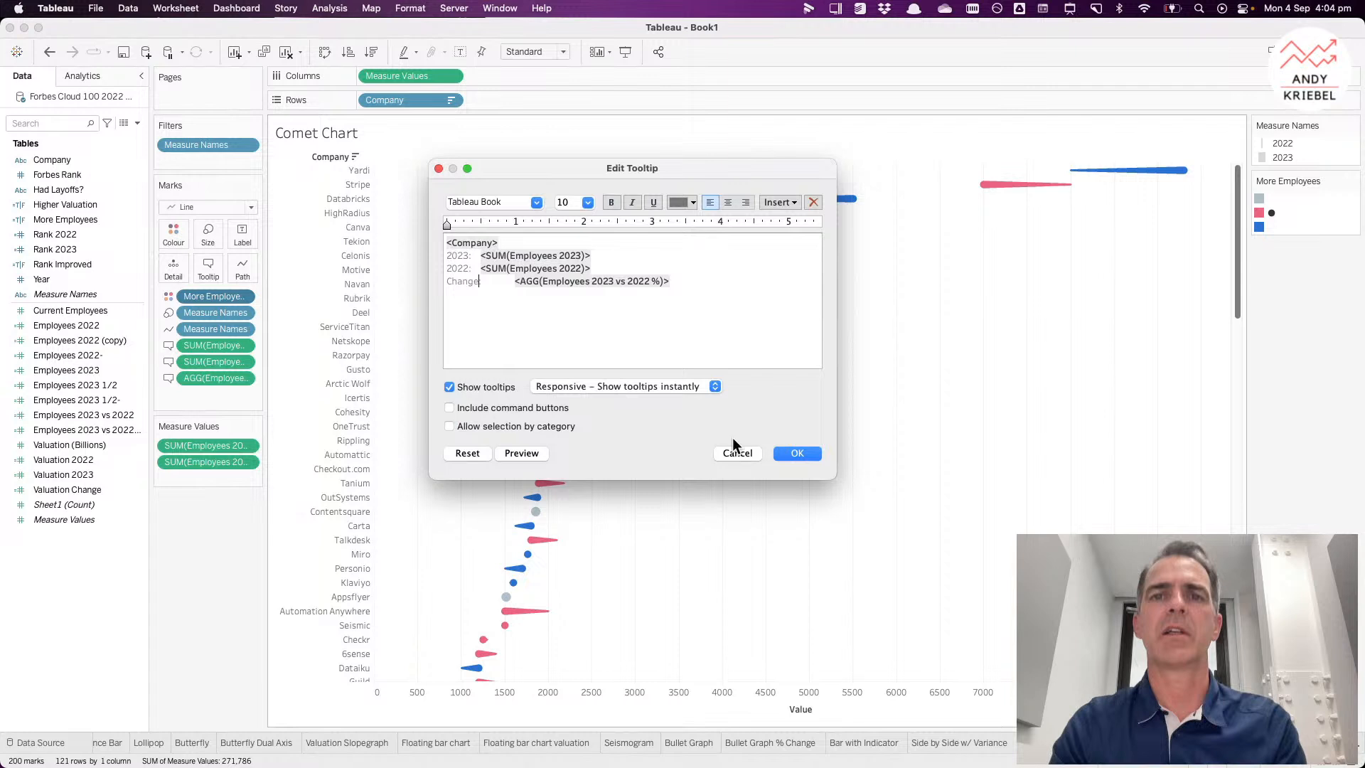
left_click(794, 453)
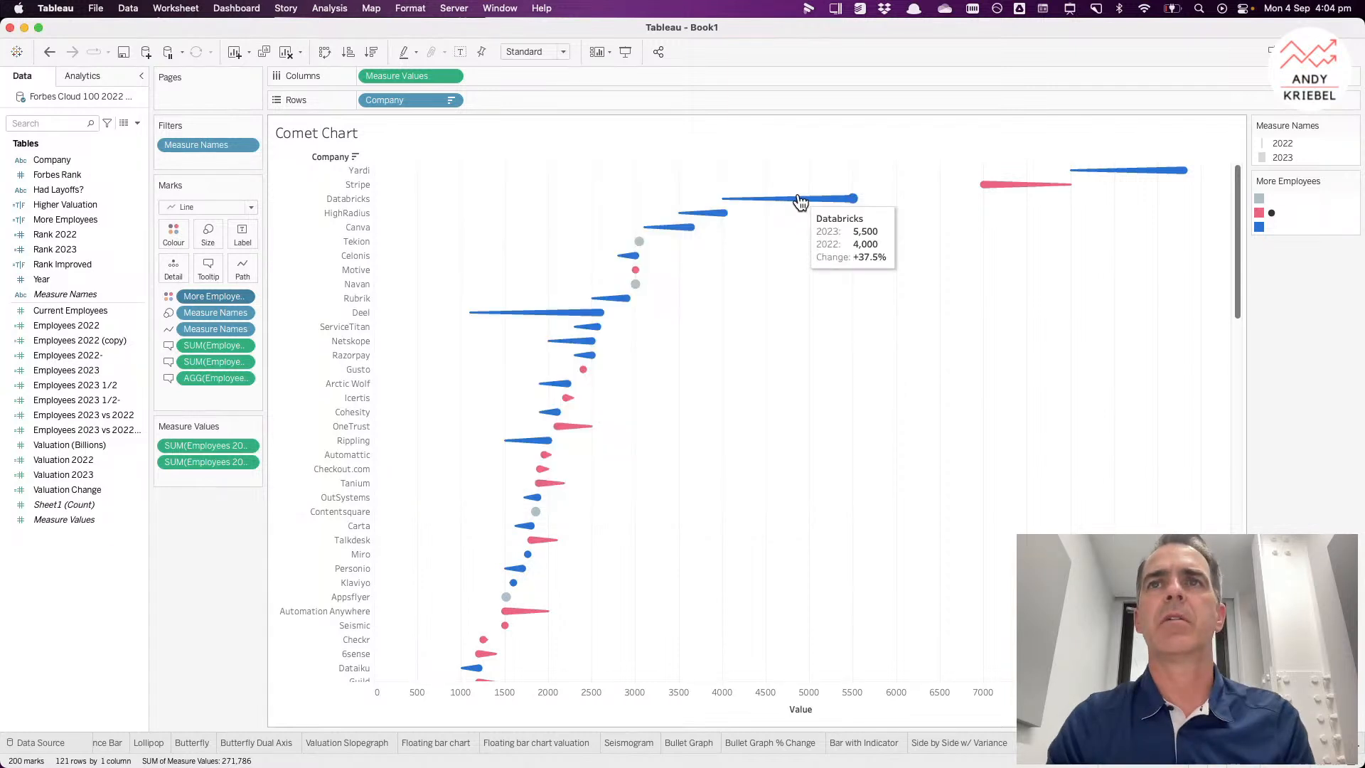
Step: Set the company name in the tooltip to font size 15
left_click(207, 269)
double_click(487, 243)
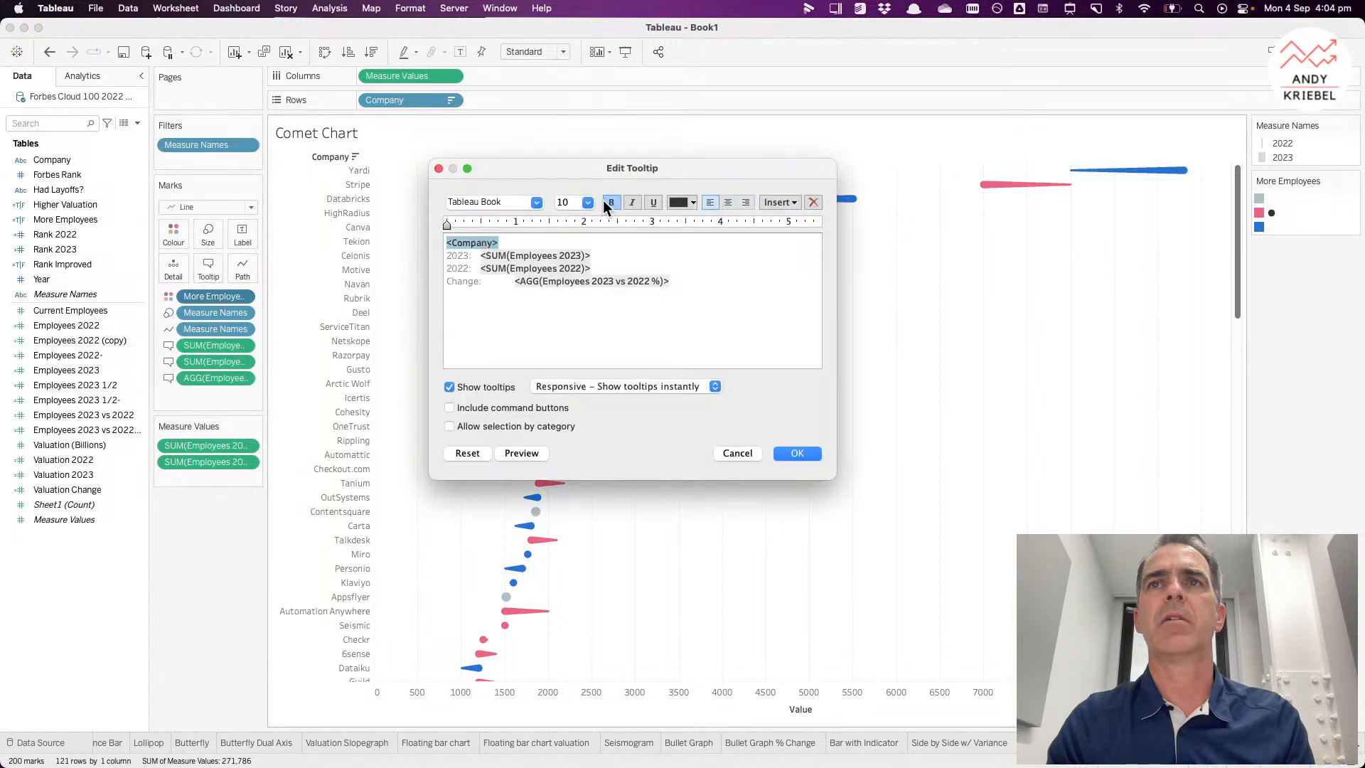
left_click(585, 202)
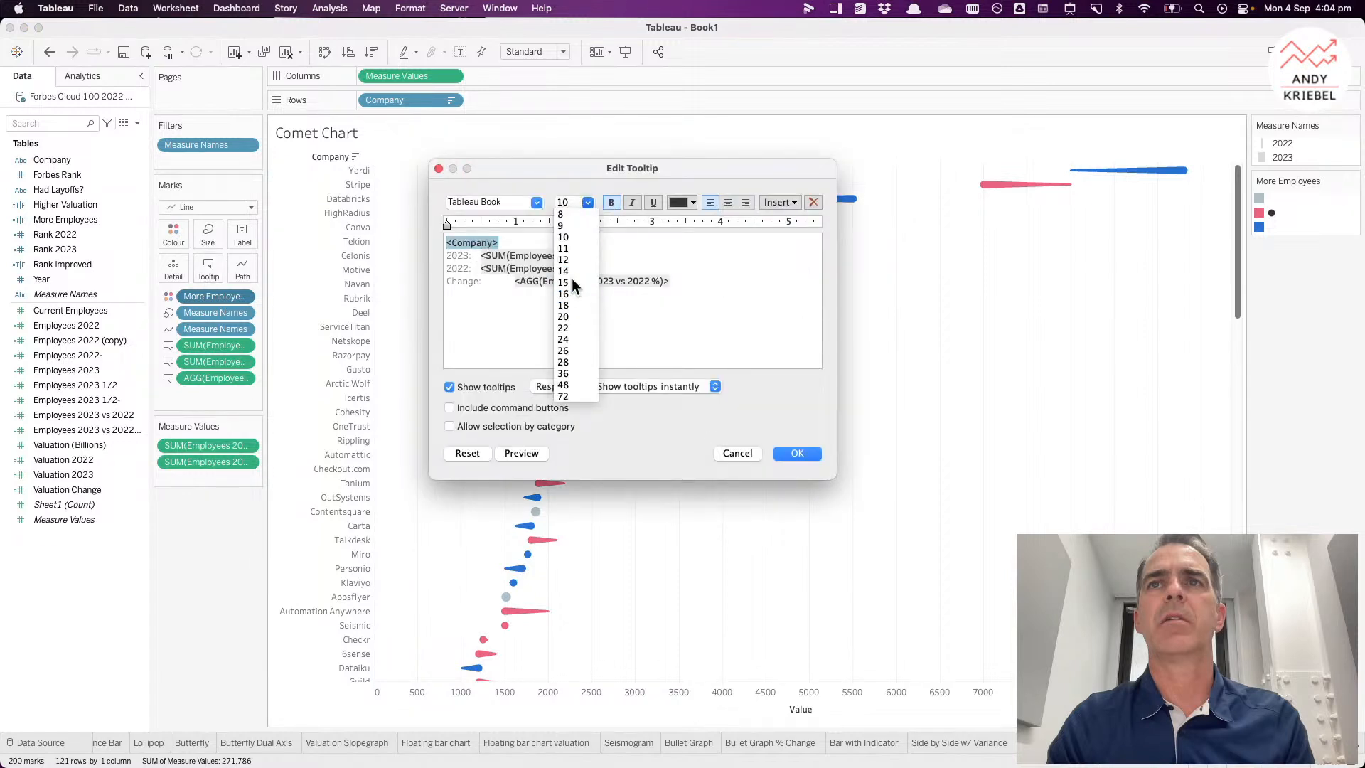
left_click(572, 280)
left_click(782, 451)
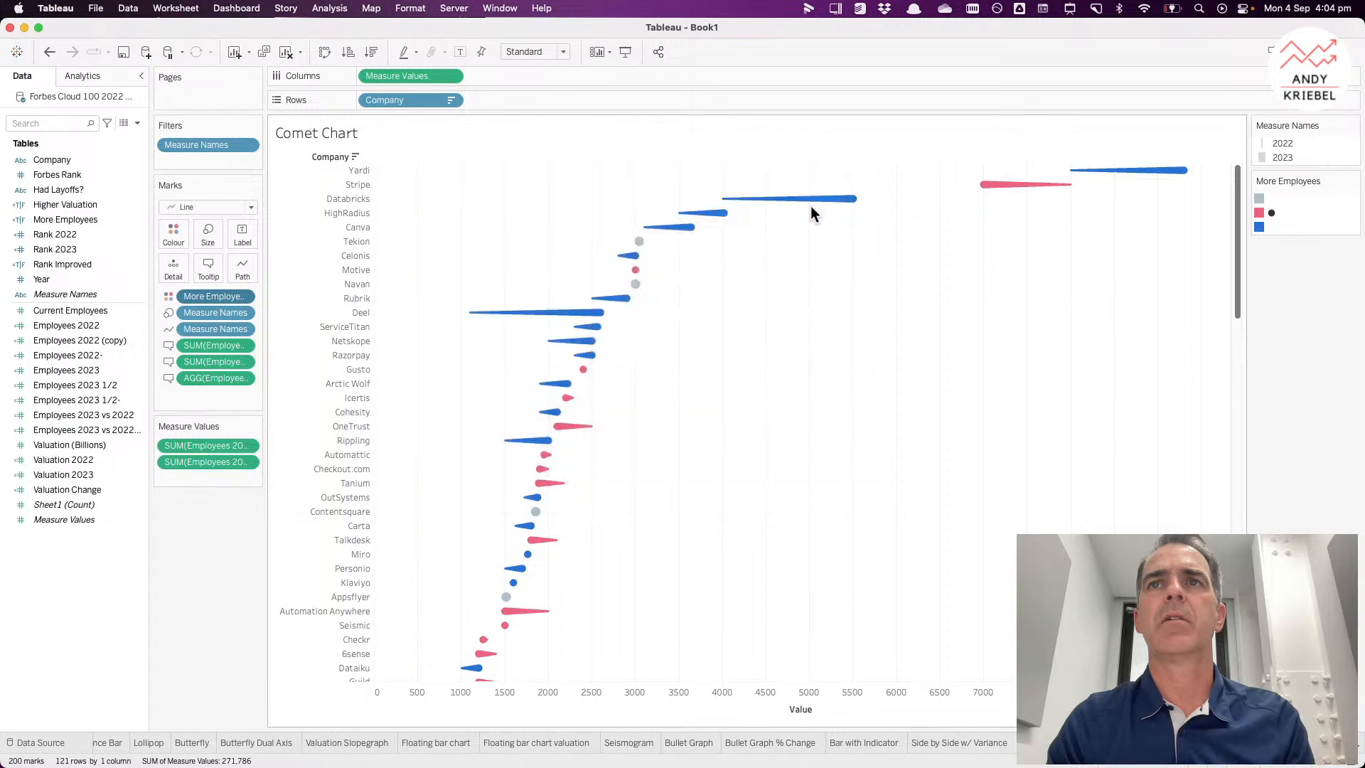
mouse_move(816, 205)
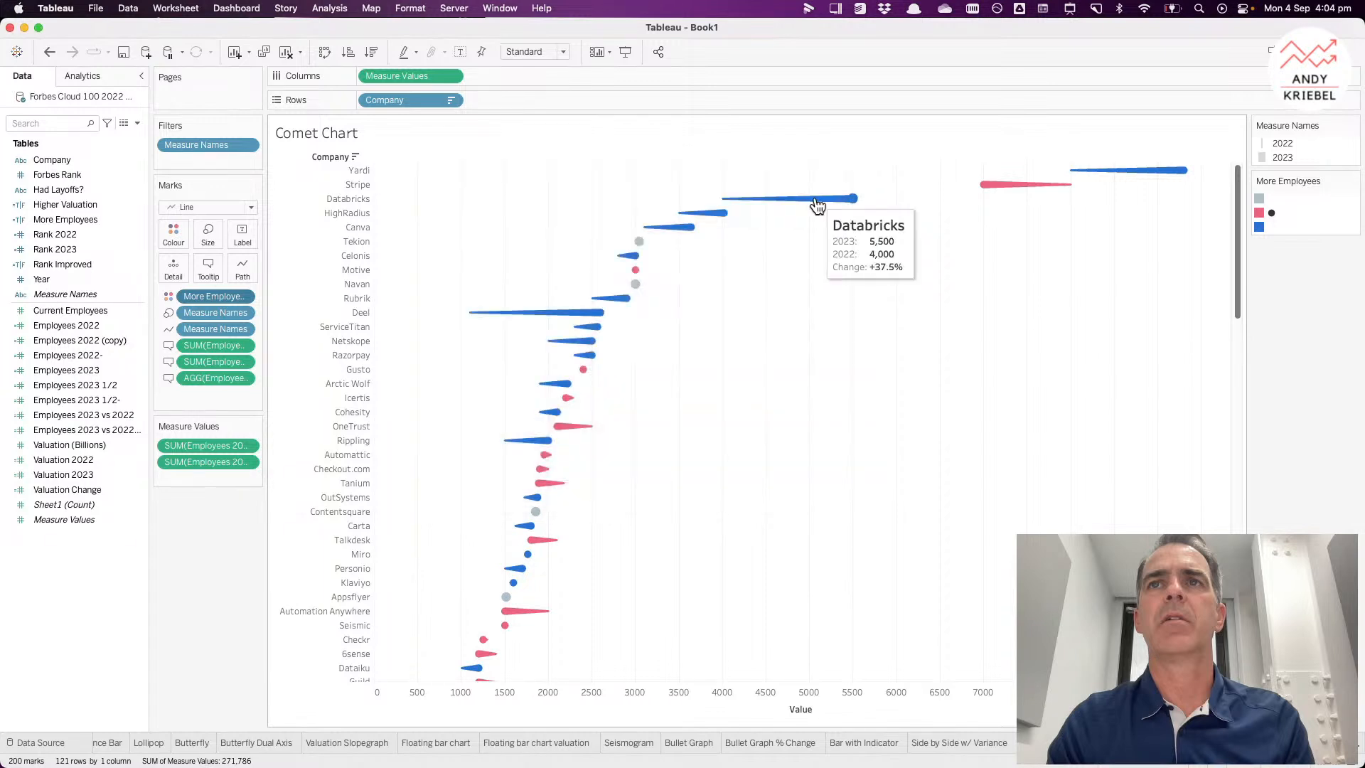
Step: Add a bold Employees heading line below the company name in the tooltip
left_click(205, 268)
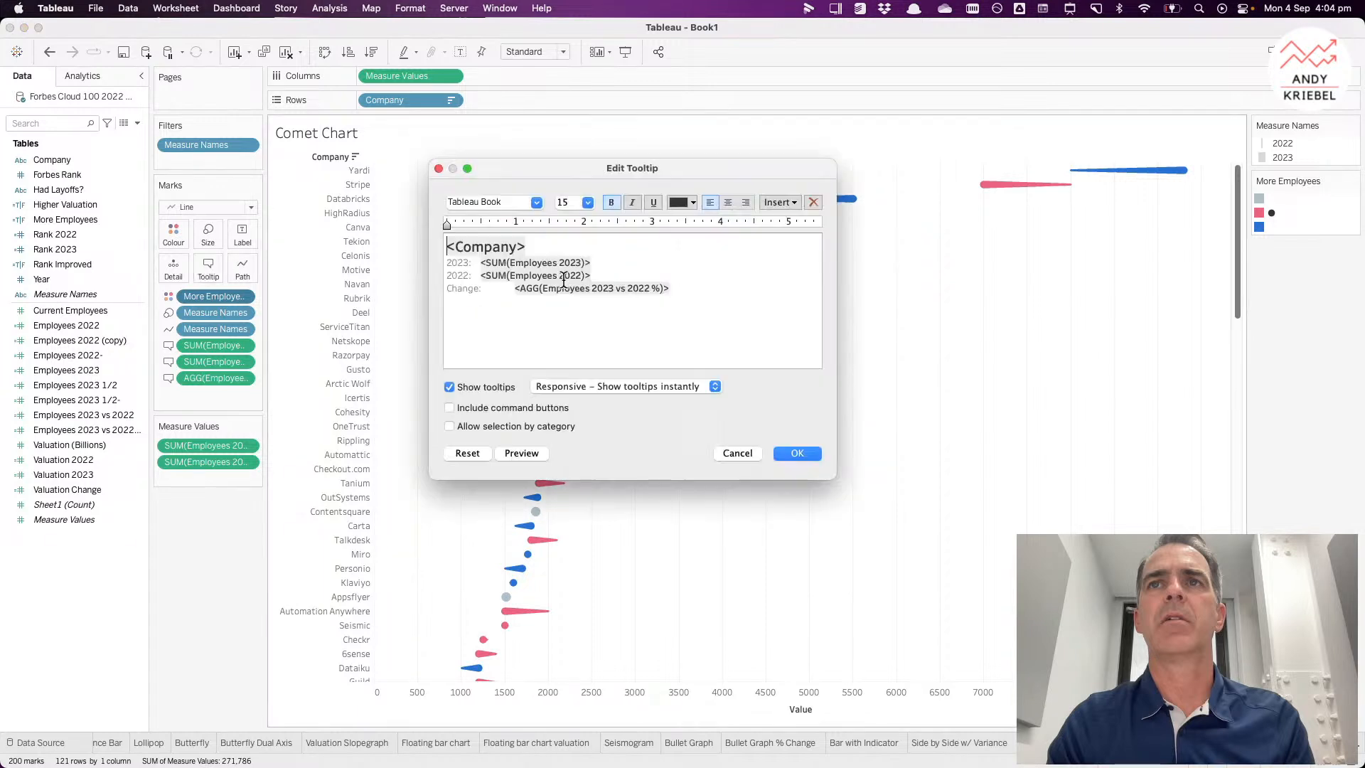
left_click(591, 250)
key("Return")
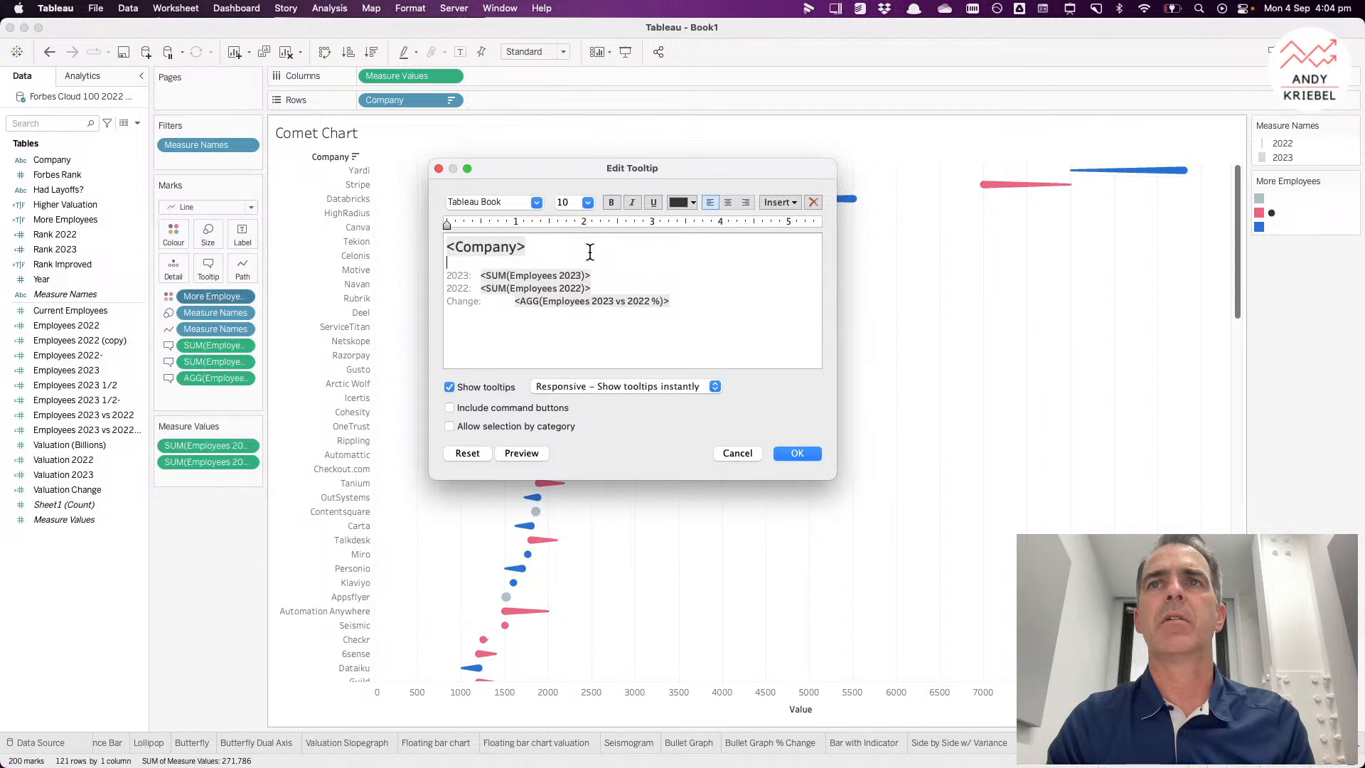
type("Emplyo")
key("BackSpace")
key("BackSpace")
type("oyees")
key("super+shift+Left")
left_click(613, 203)
left_click(567, 252)
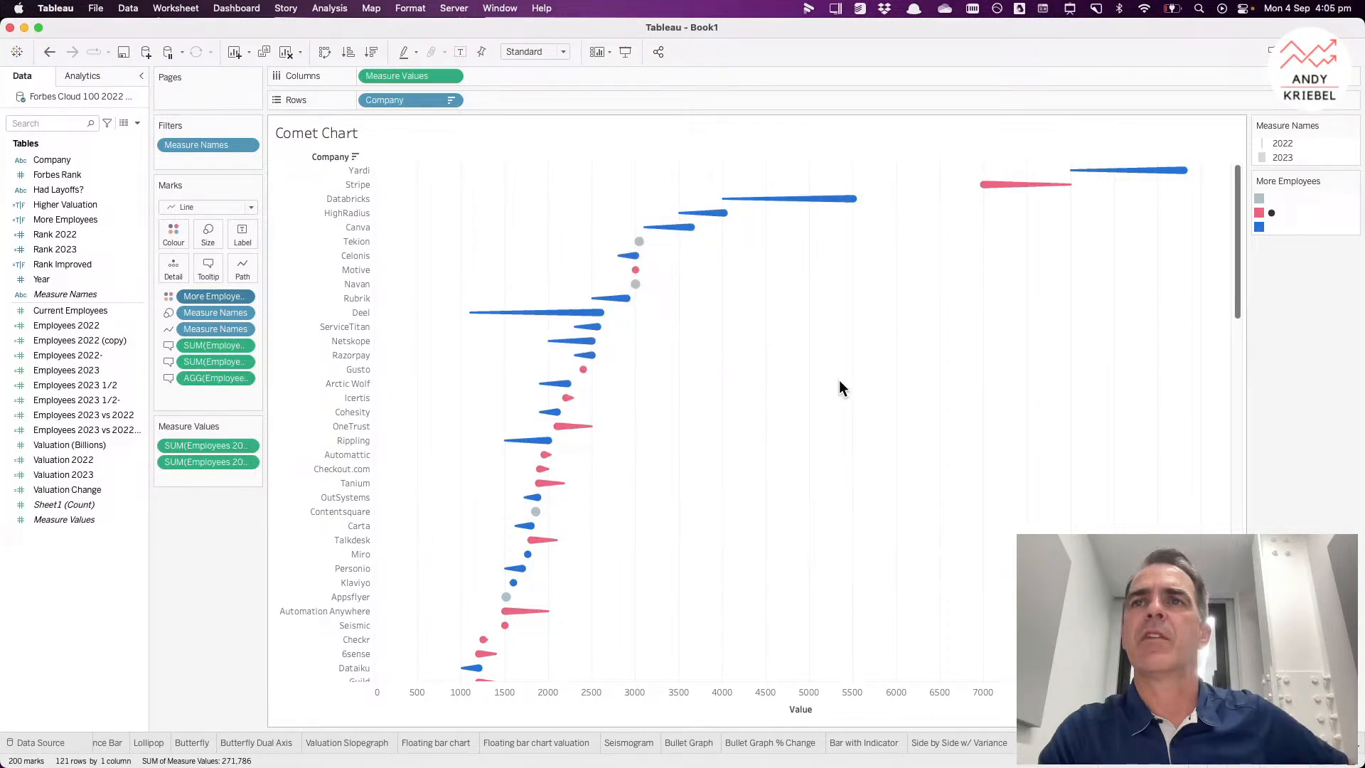
Step: Clear the Value title from the horizontal axis
right_click(833, 709)
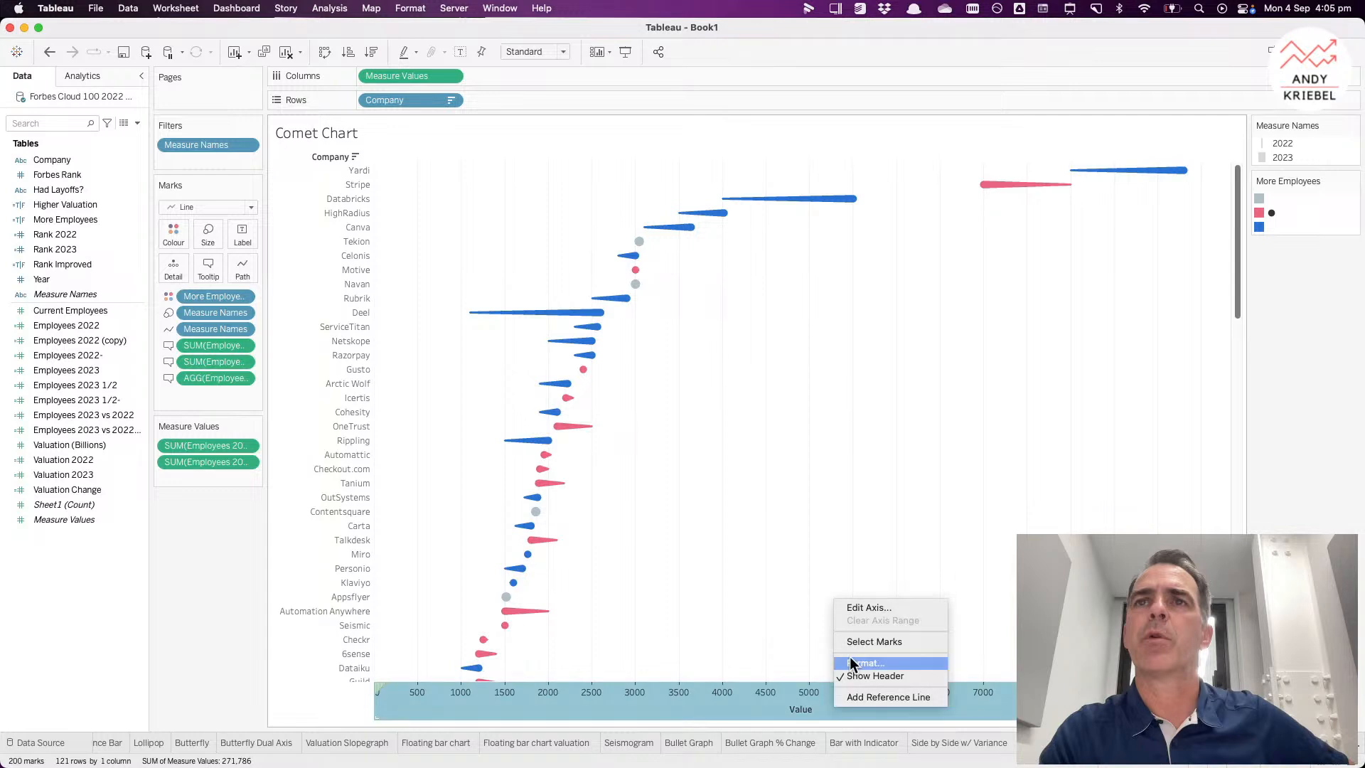
left_click(868, 609)
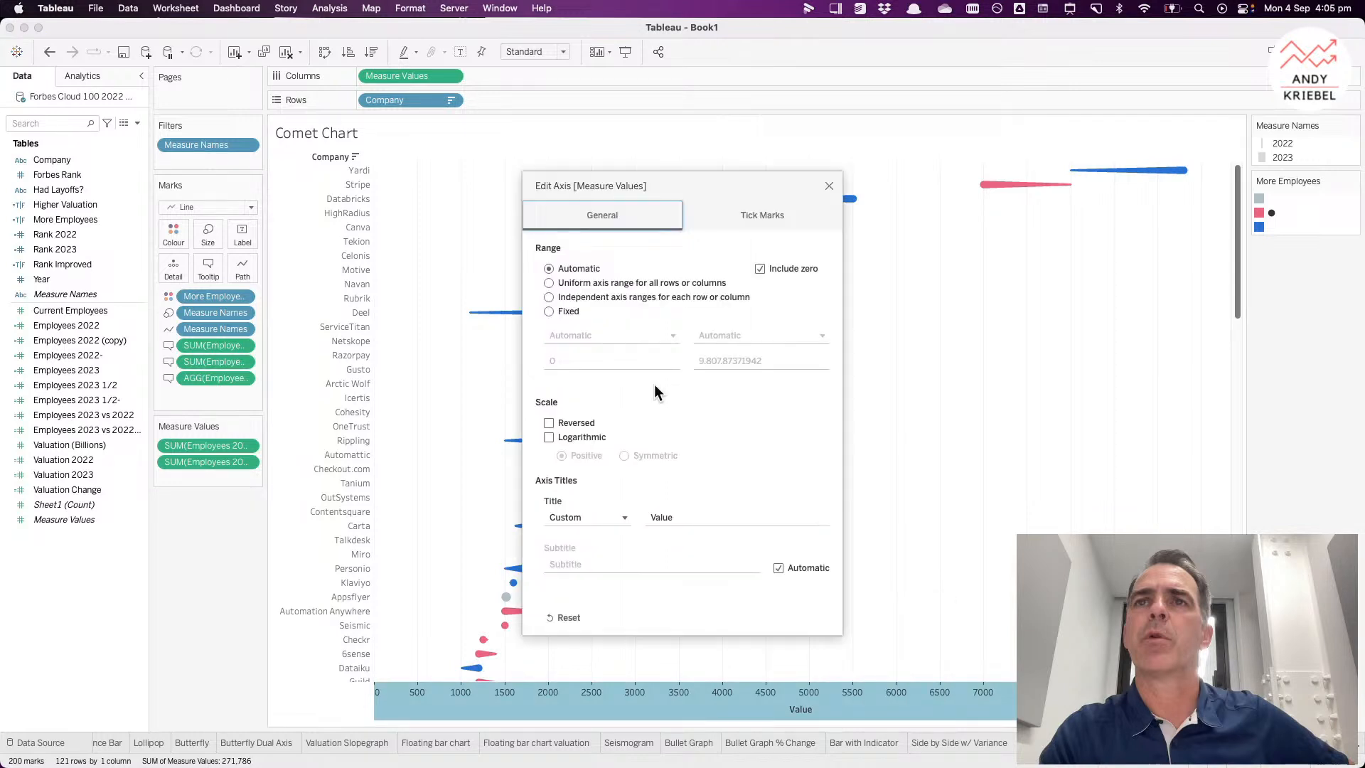
double_click(665, 517)
key("BackSpace")
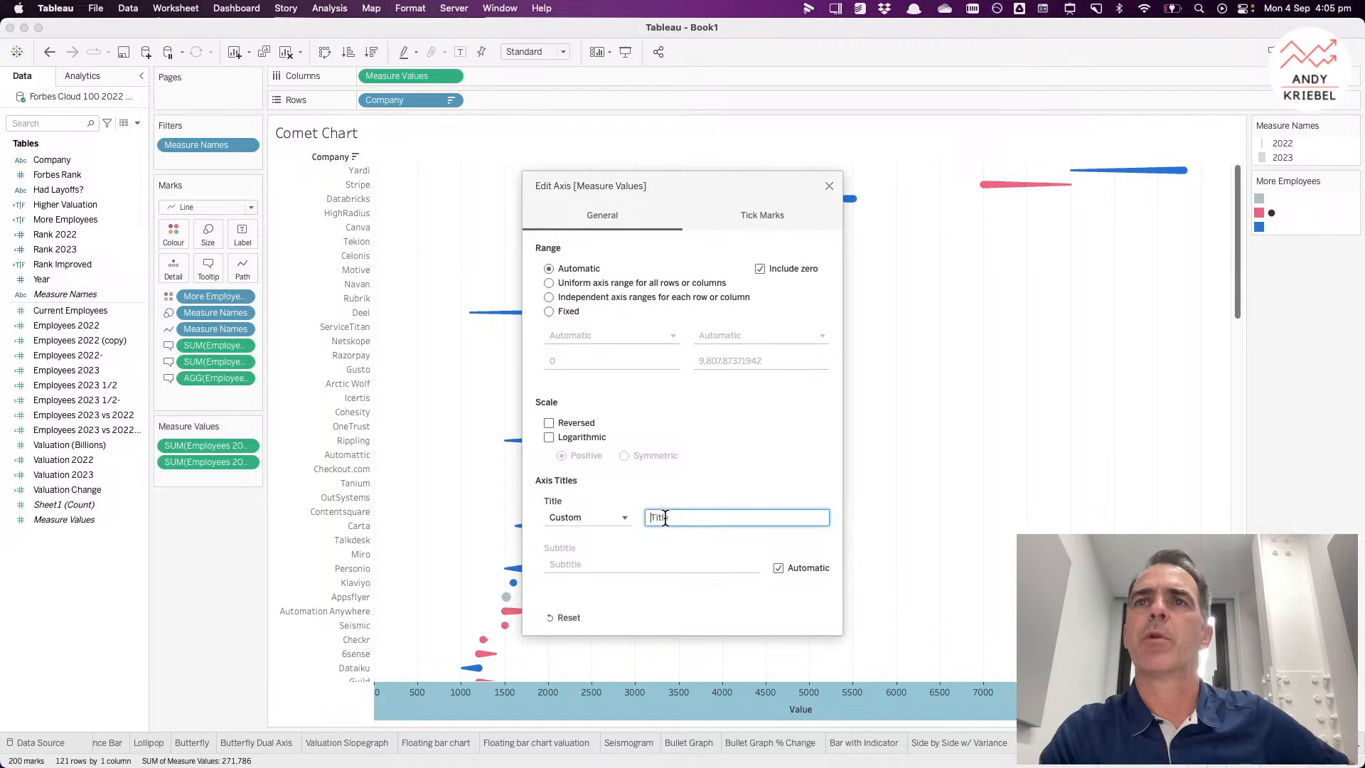
left_click(829, 188)
Step: Hide the field labels for rows on the Comet Chart
right_click(331, 156)
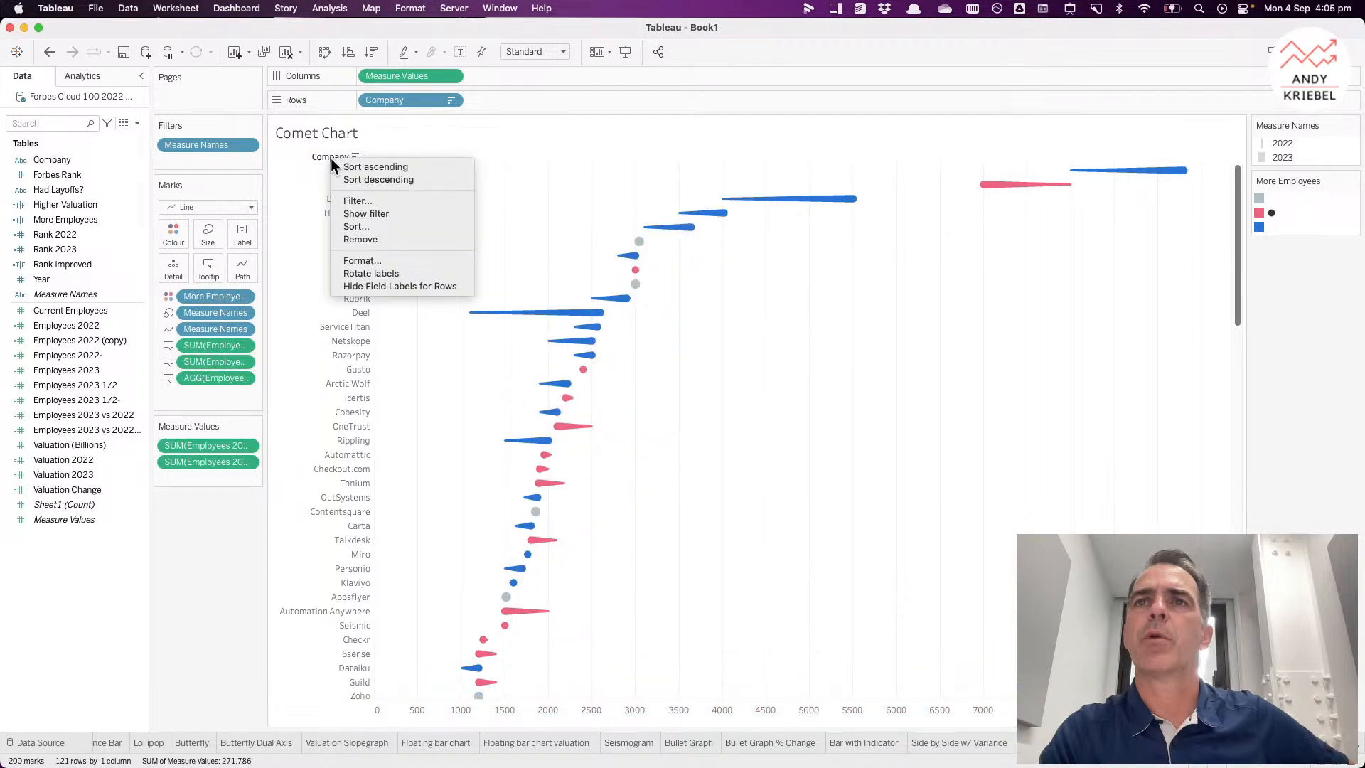
left_click(361, 286)
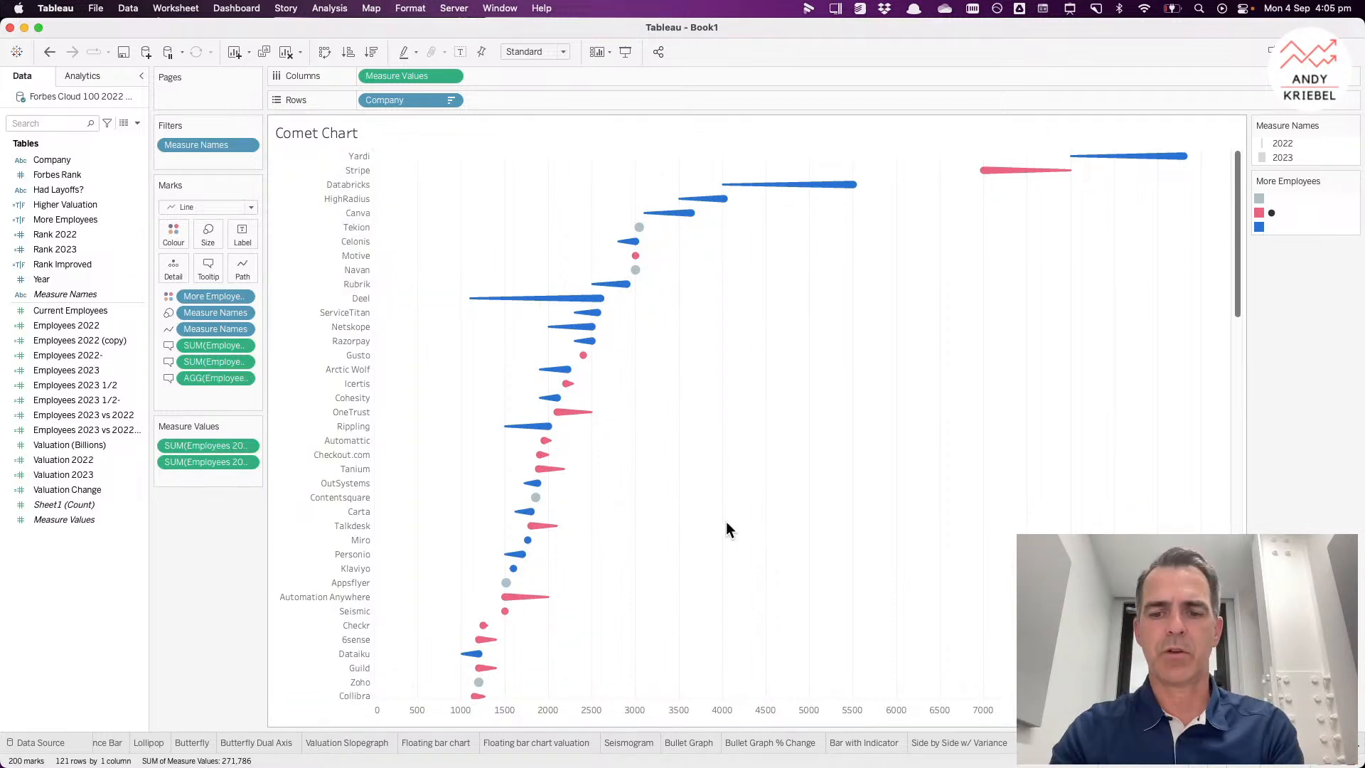
Step: Format the sheet lines to set axis rulers and zero lines to None
right_click(737, 580)
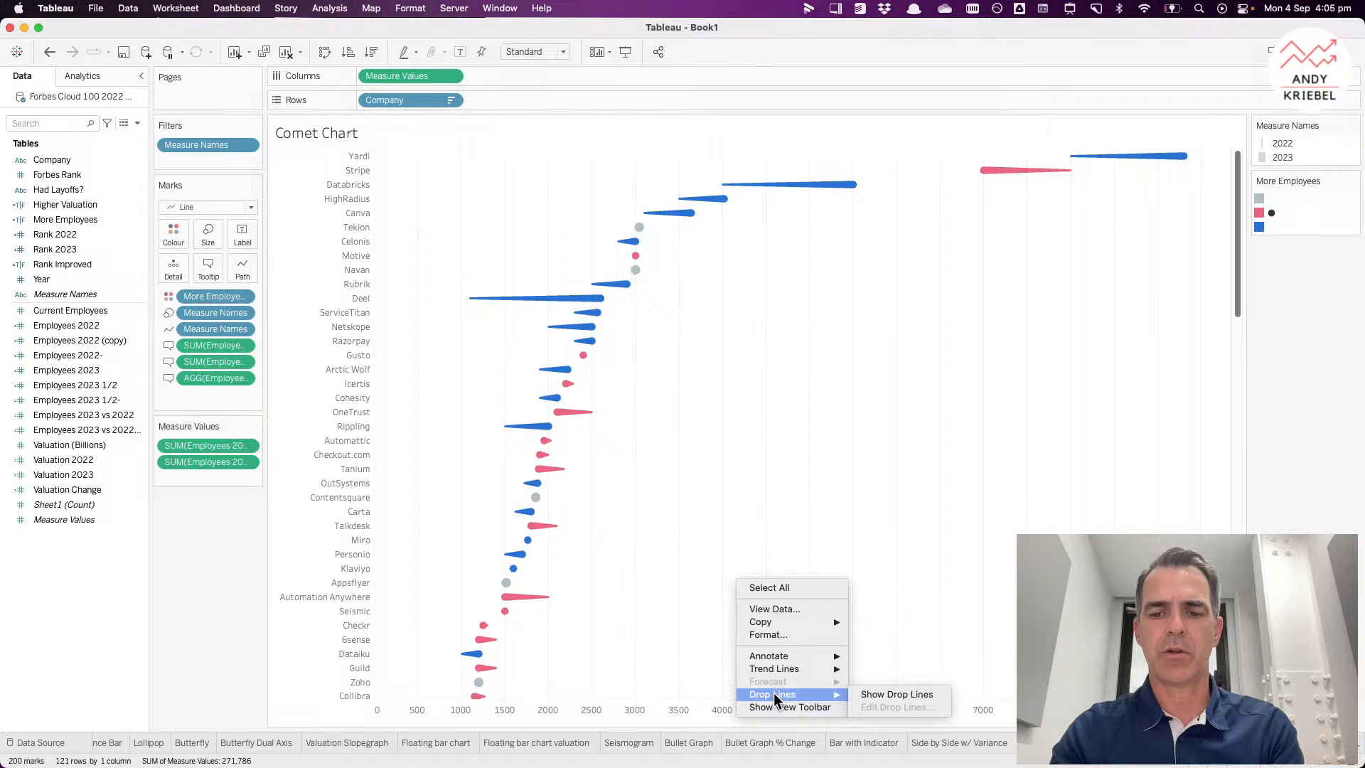
left_click(769, 635)
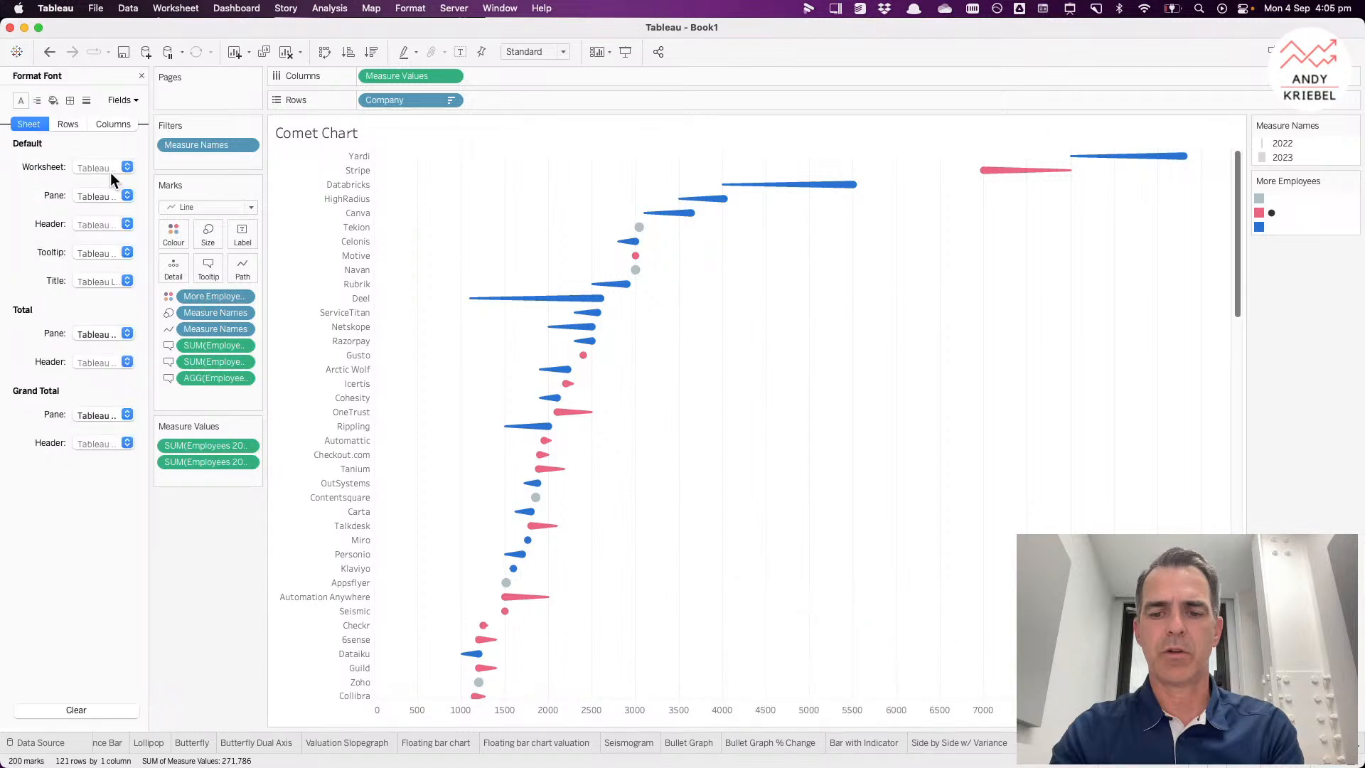
left_click(86, 100)
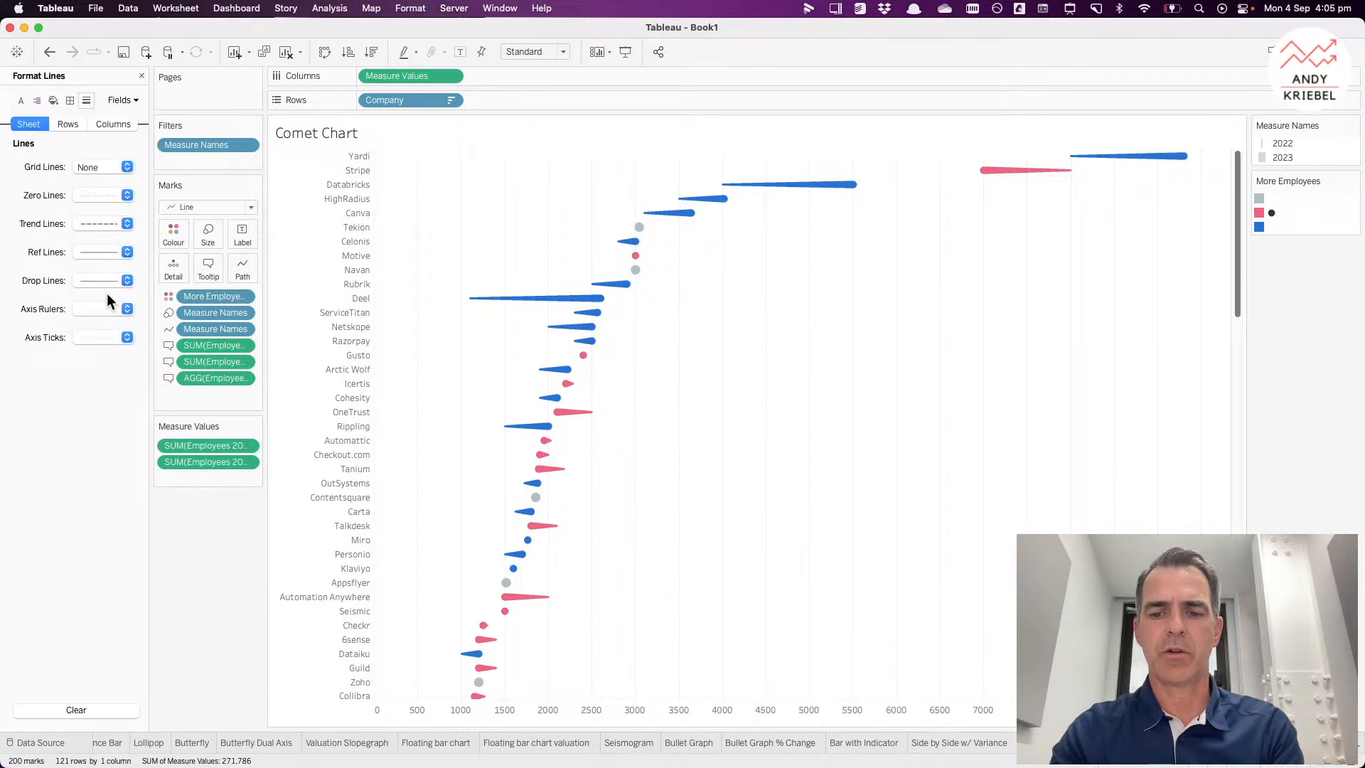
left_click(105, 337)
left_click(107, 335)
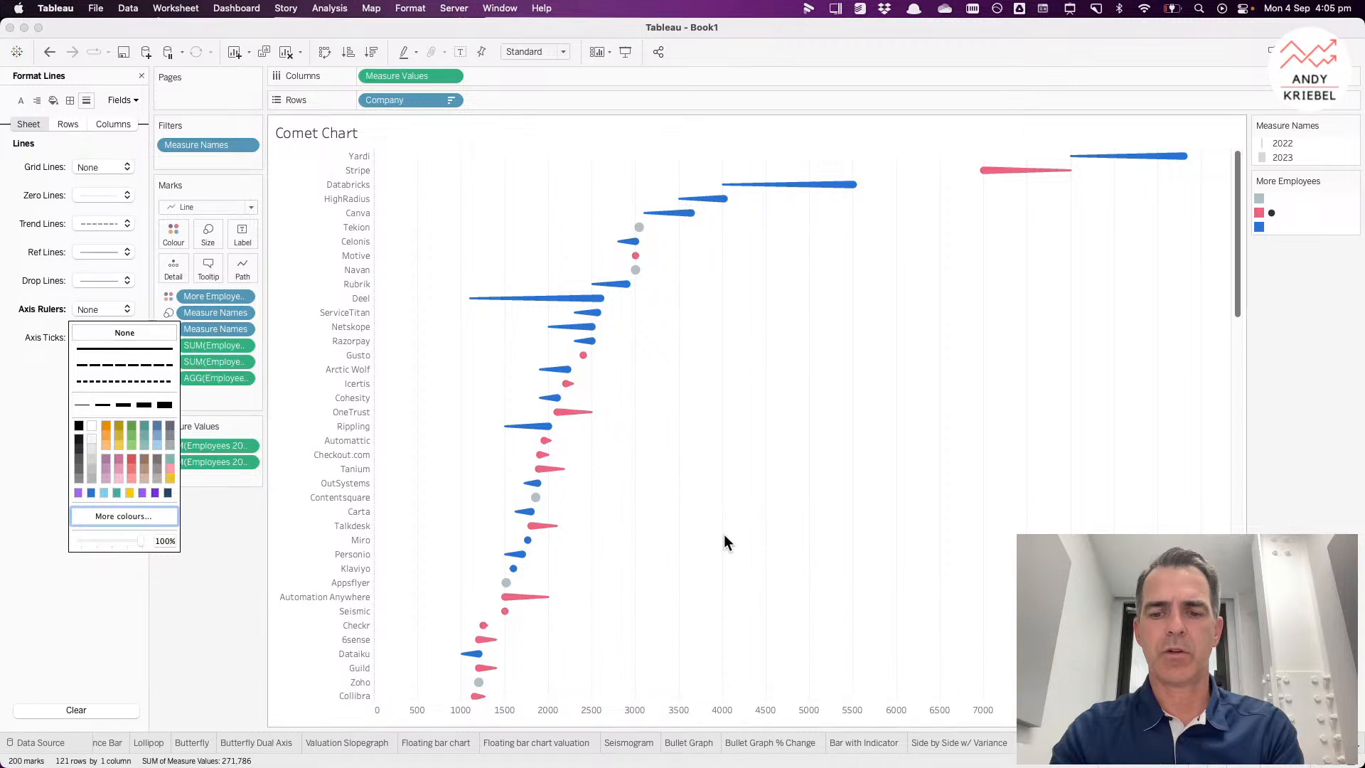
left_click(97, 201)
left_click(107, 218)
Step: Scroll through the lower rows of the chart and inspect their tooltips
scroll(714, 492, "down", 15)
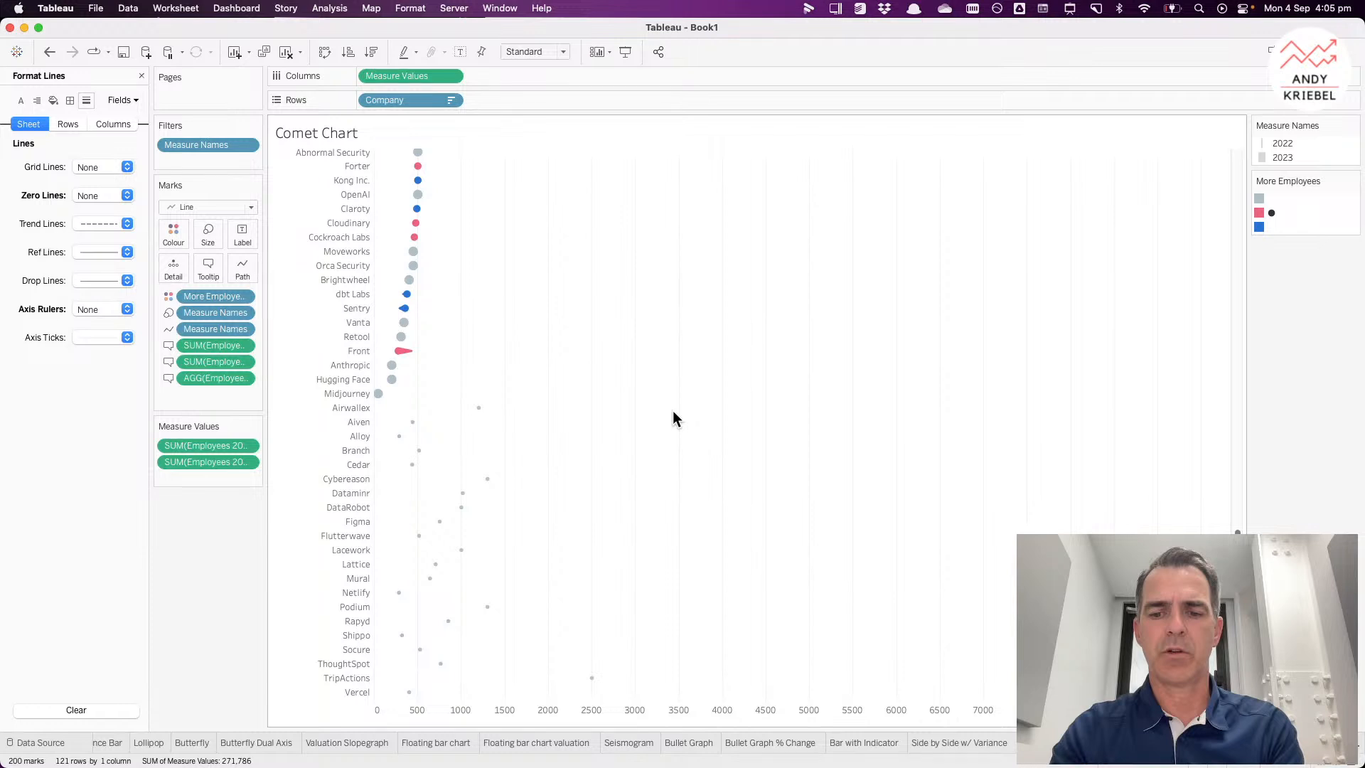
scroll(672, 411, "up", 10)
scroll(673, 411, "down", 10)
mouse_move(412, 426)
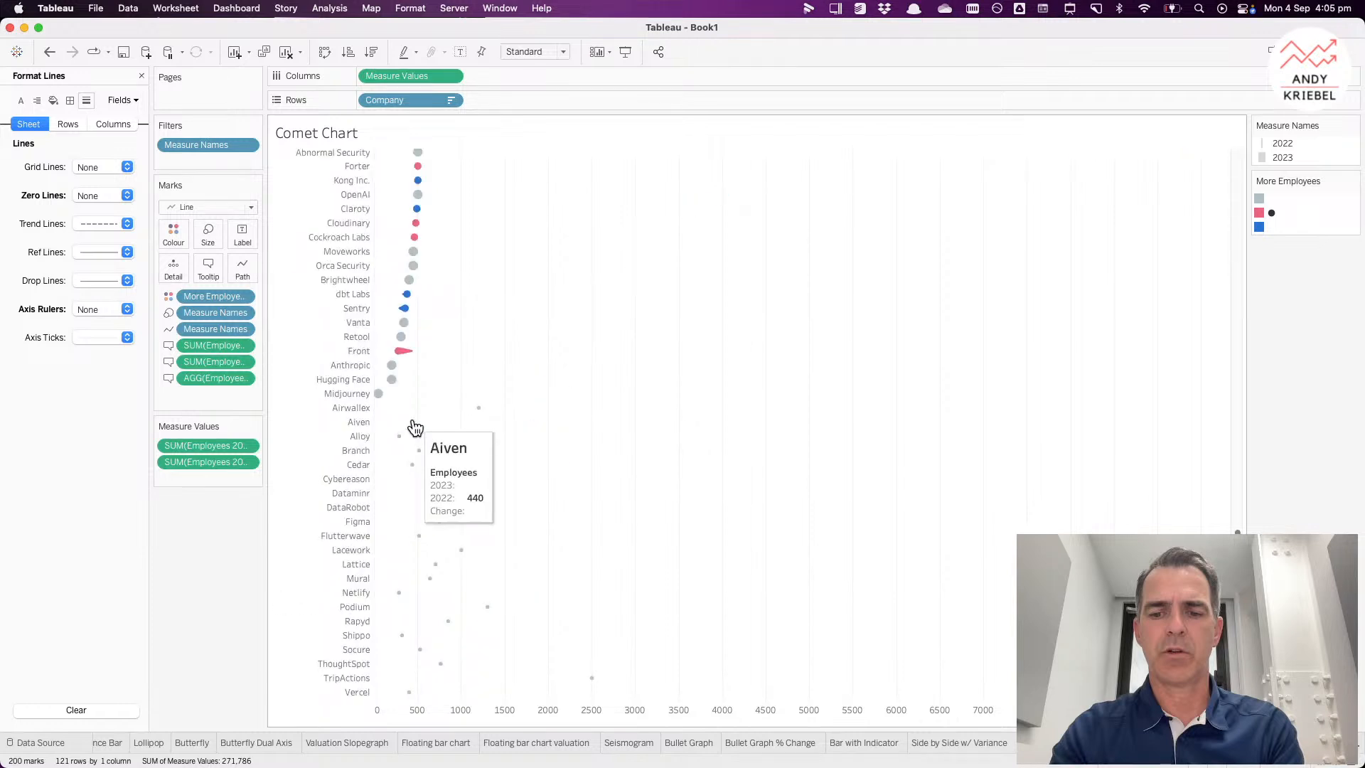
mouse_move(477, 414)
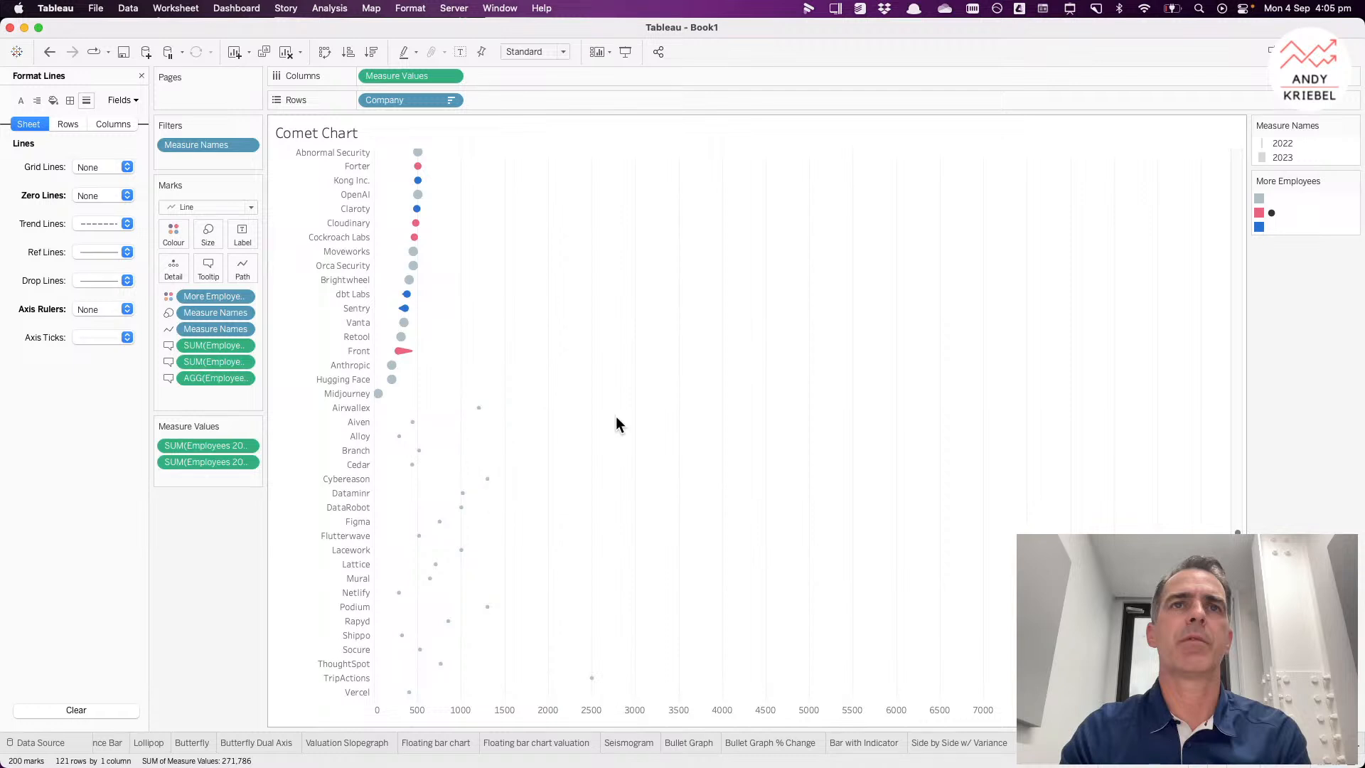
left_click(141, 75)
scroll(762, 372, "up", 10)
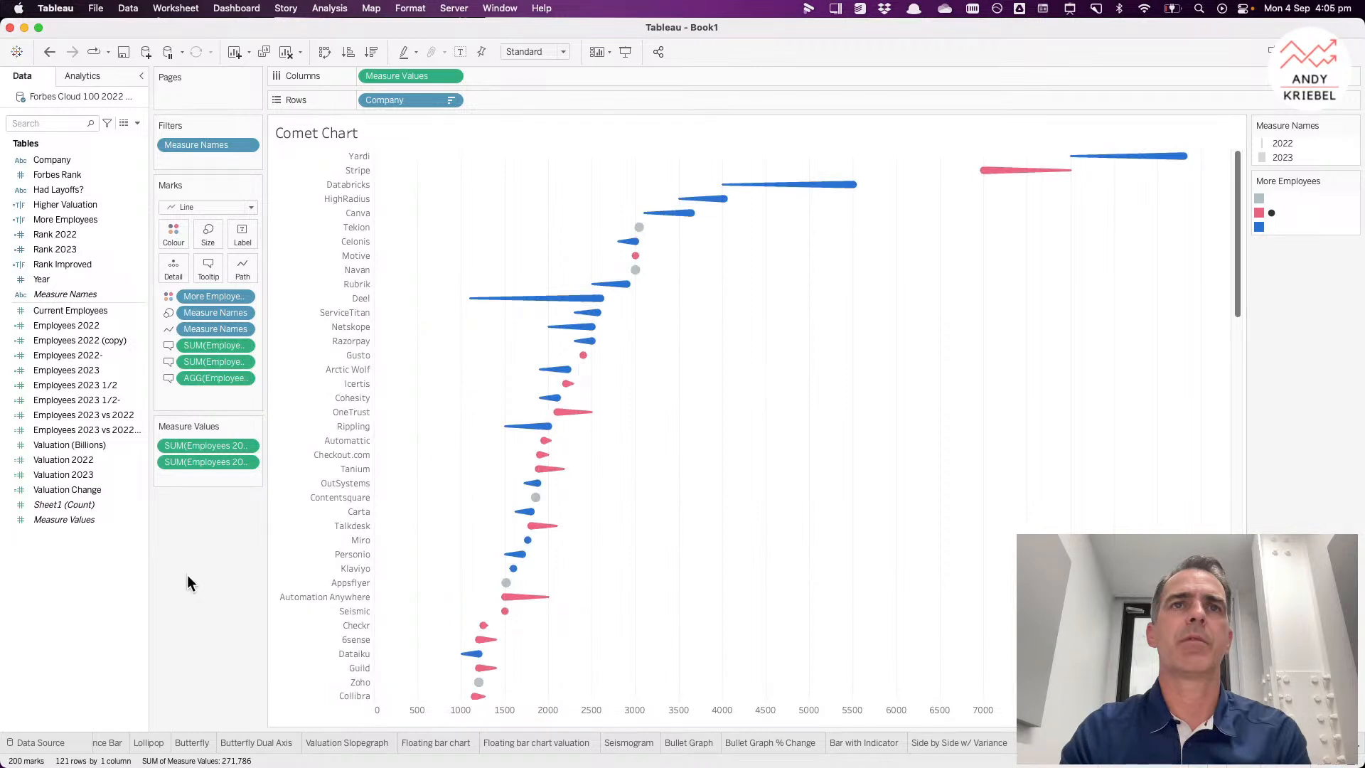
Step: Try filtering Company to the top 10 by sum of Employees 2023 vs 2022
left_click(70, 371)
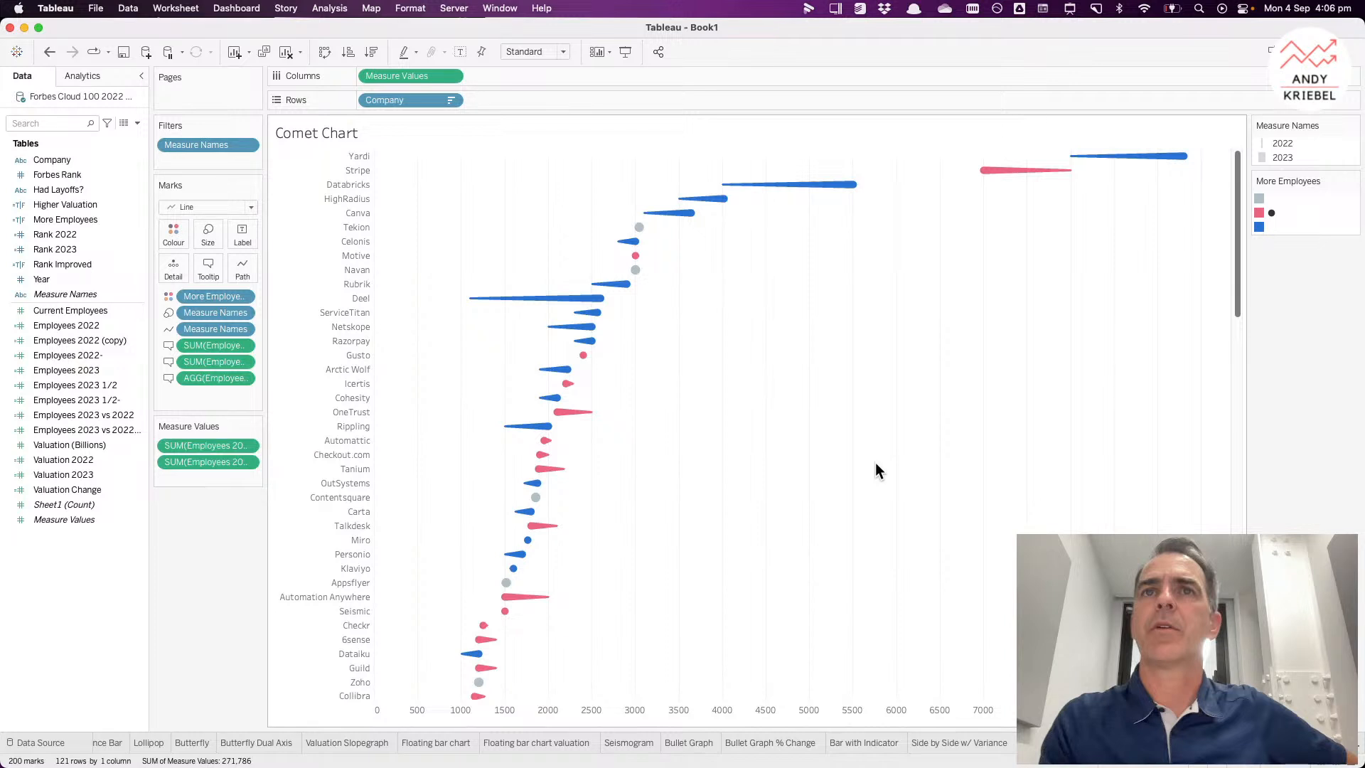
left_click(450, 100)
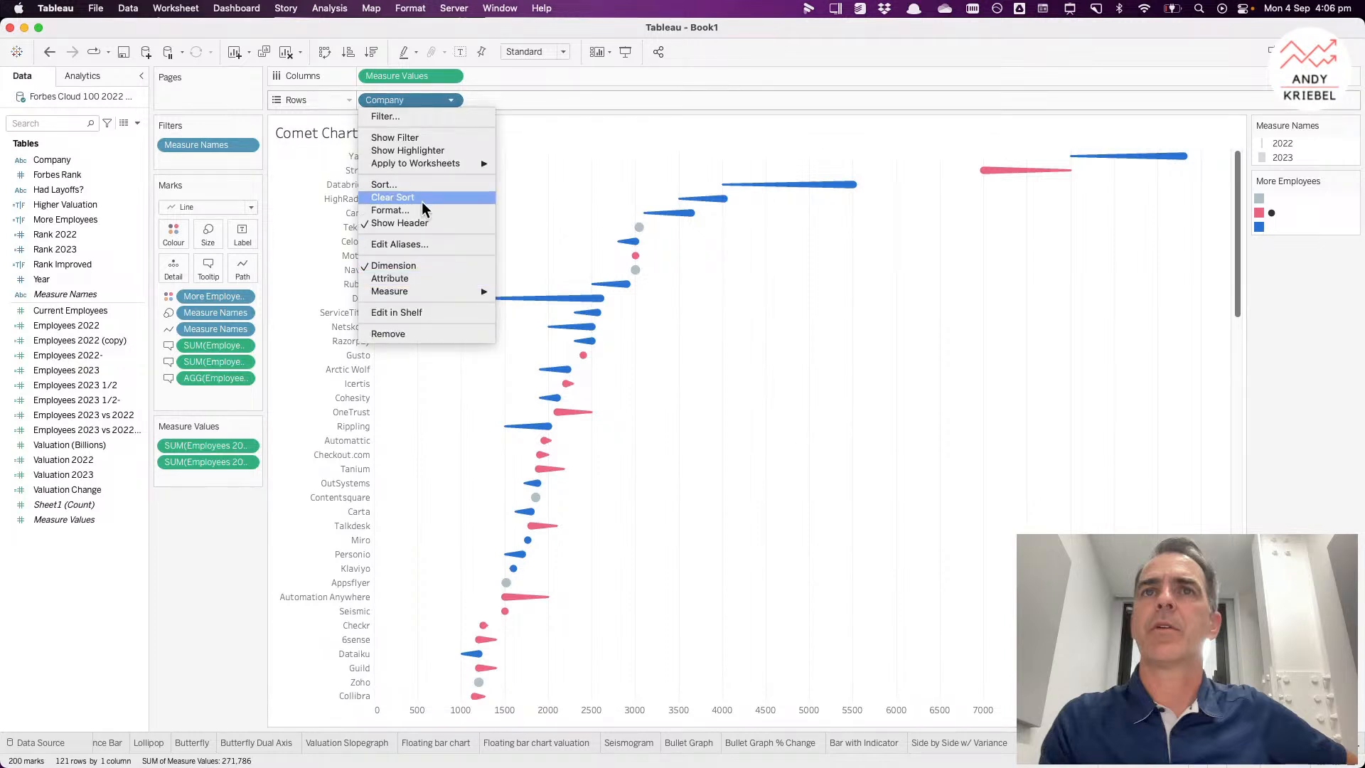
left_click(412, 115)
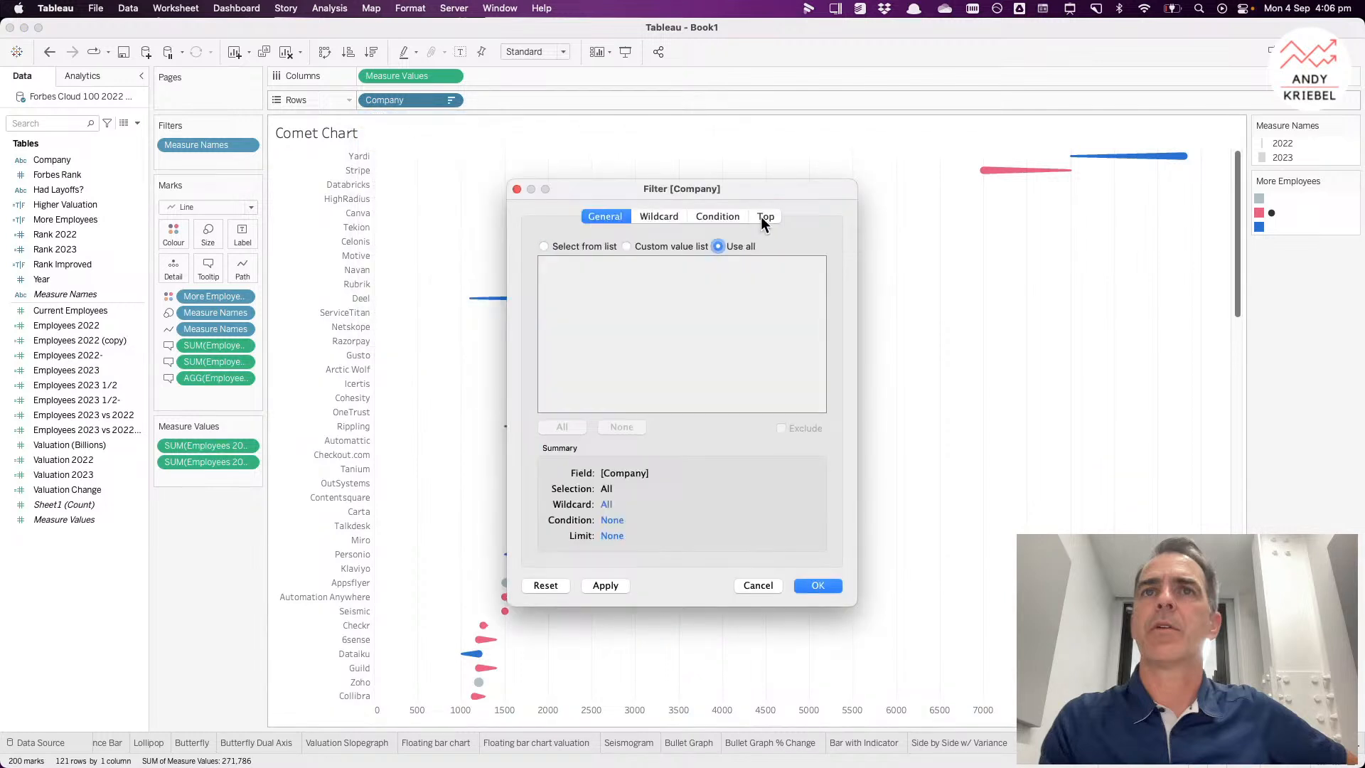
left_click(761, 216)
left_click(561, 254)
left_click(612, 307)
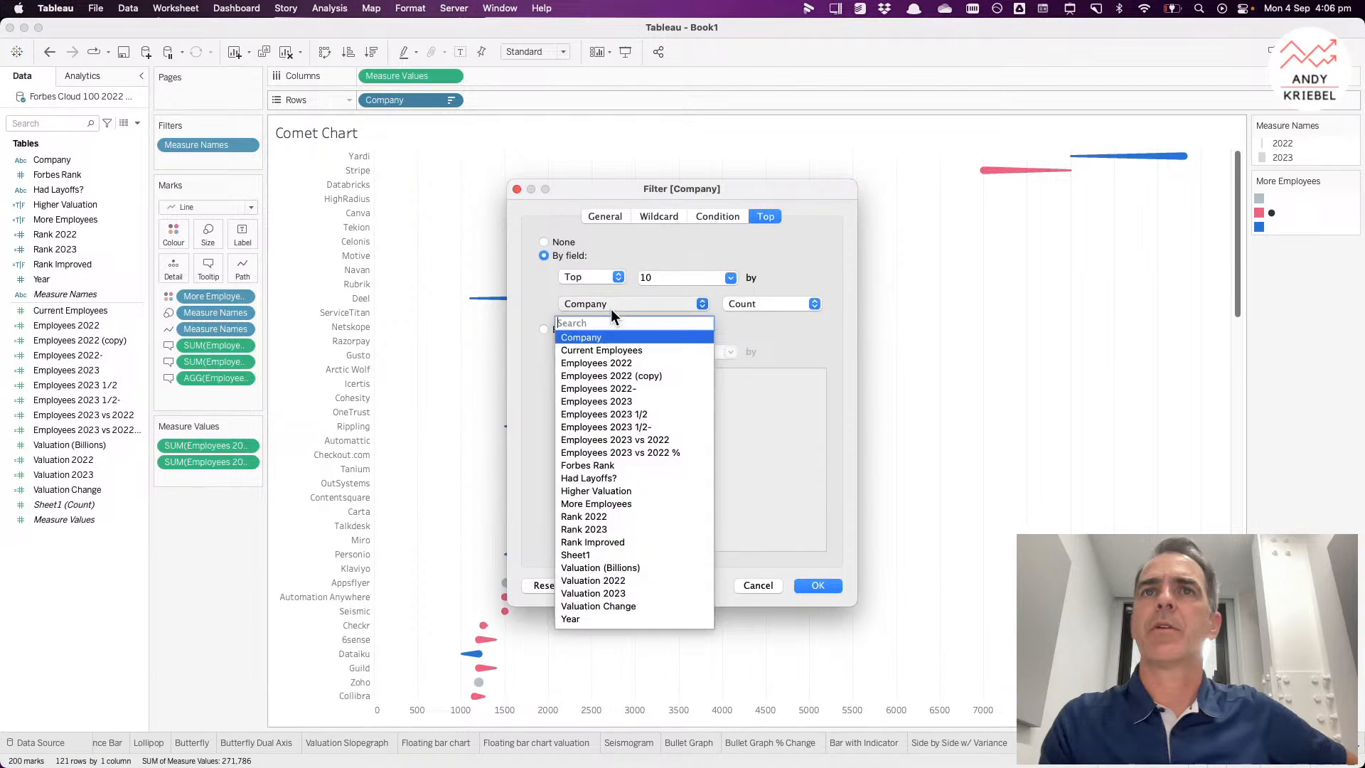
left_click(631, 440)
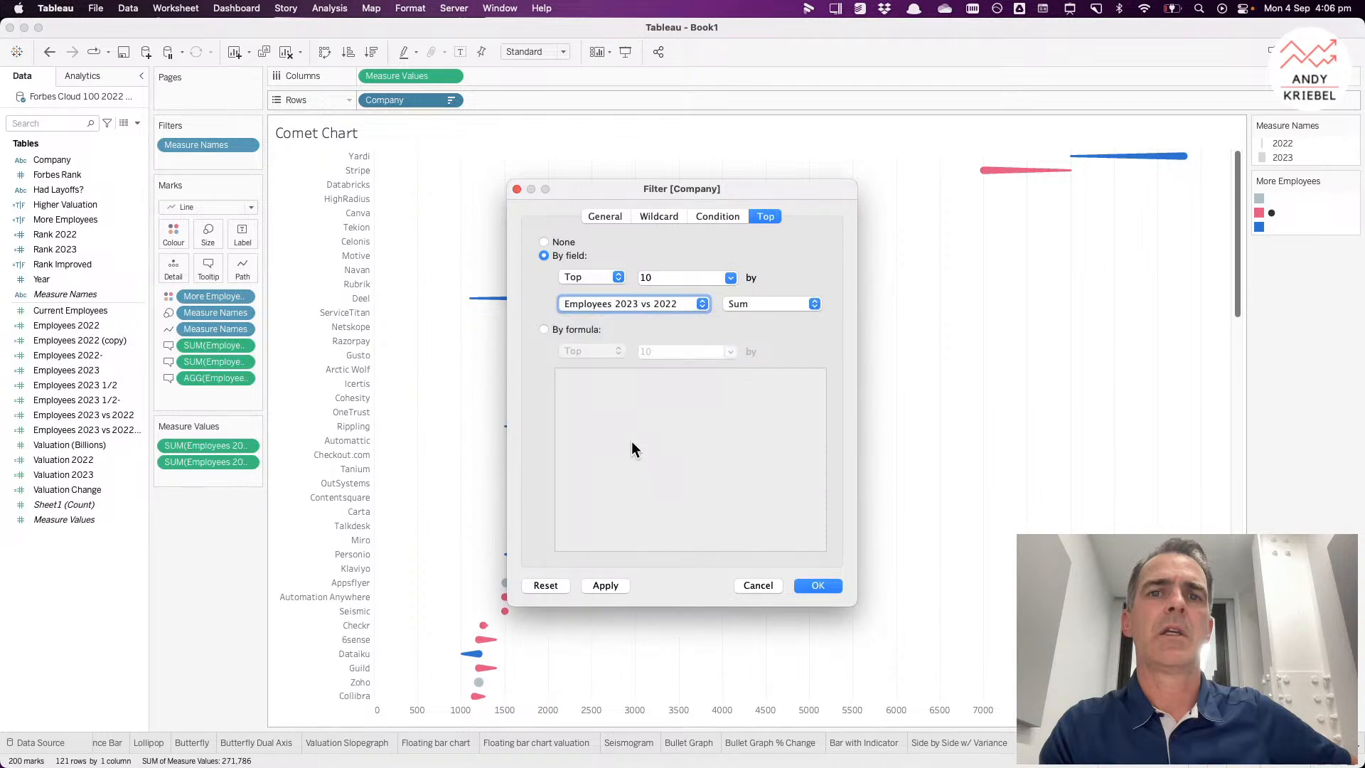
left_click(817, 586)
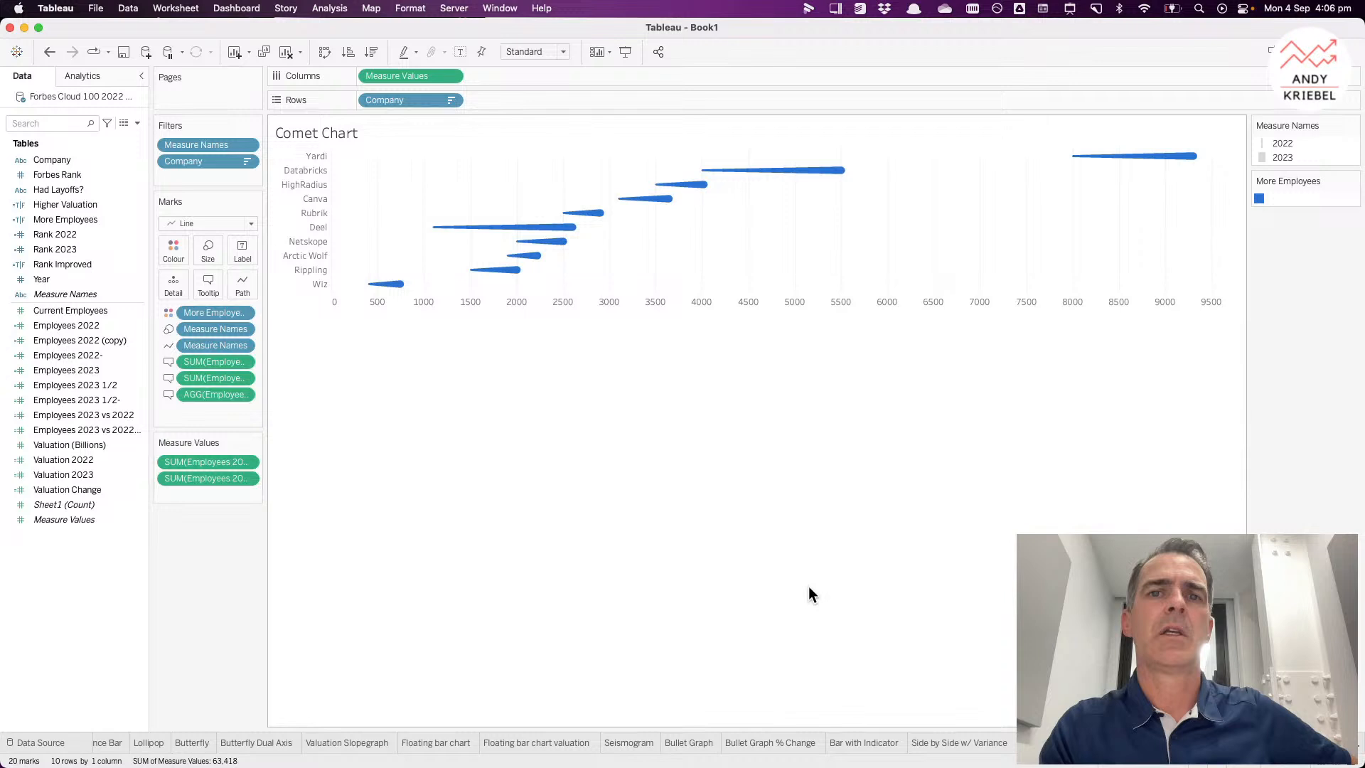
left_click(49, 53)
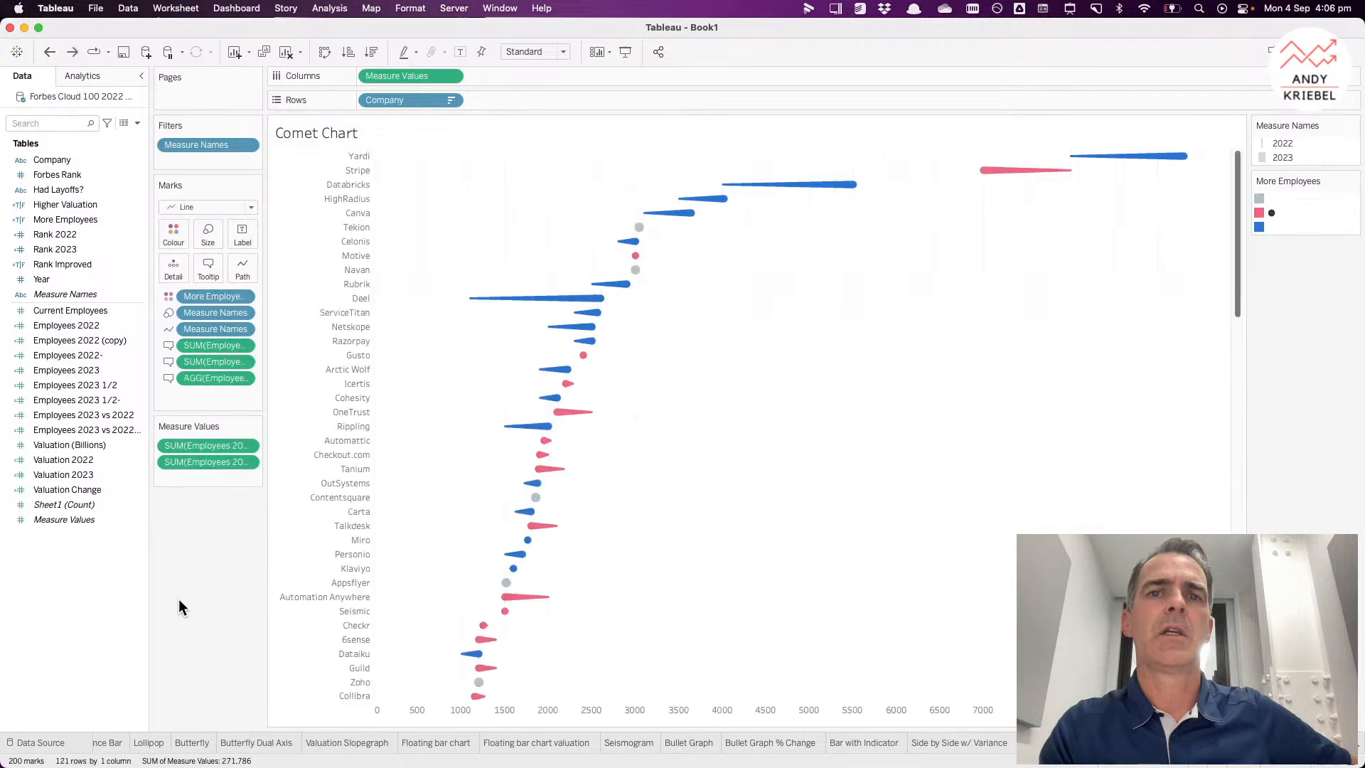
right_click(102, 567)
left_click(132, 577)
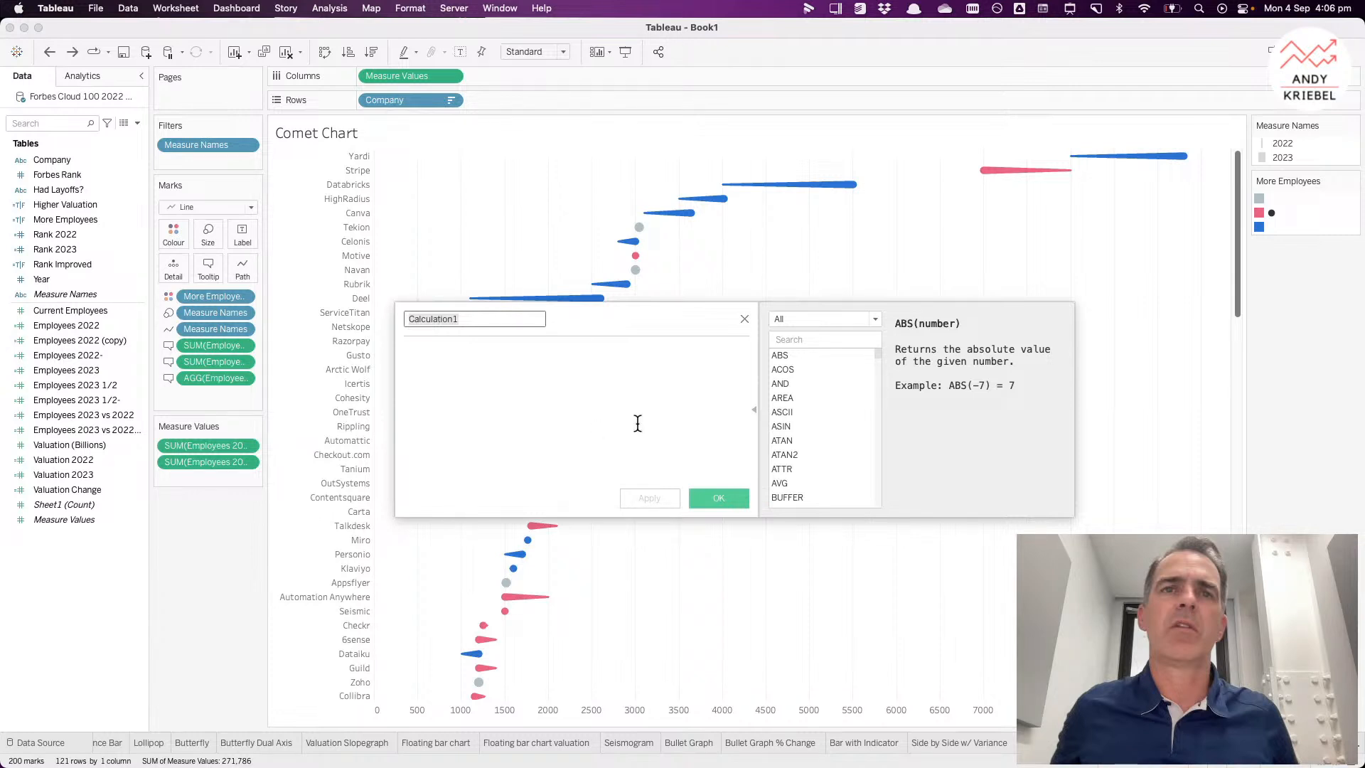
left_click(744, 318)
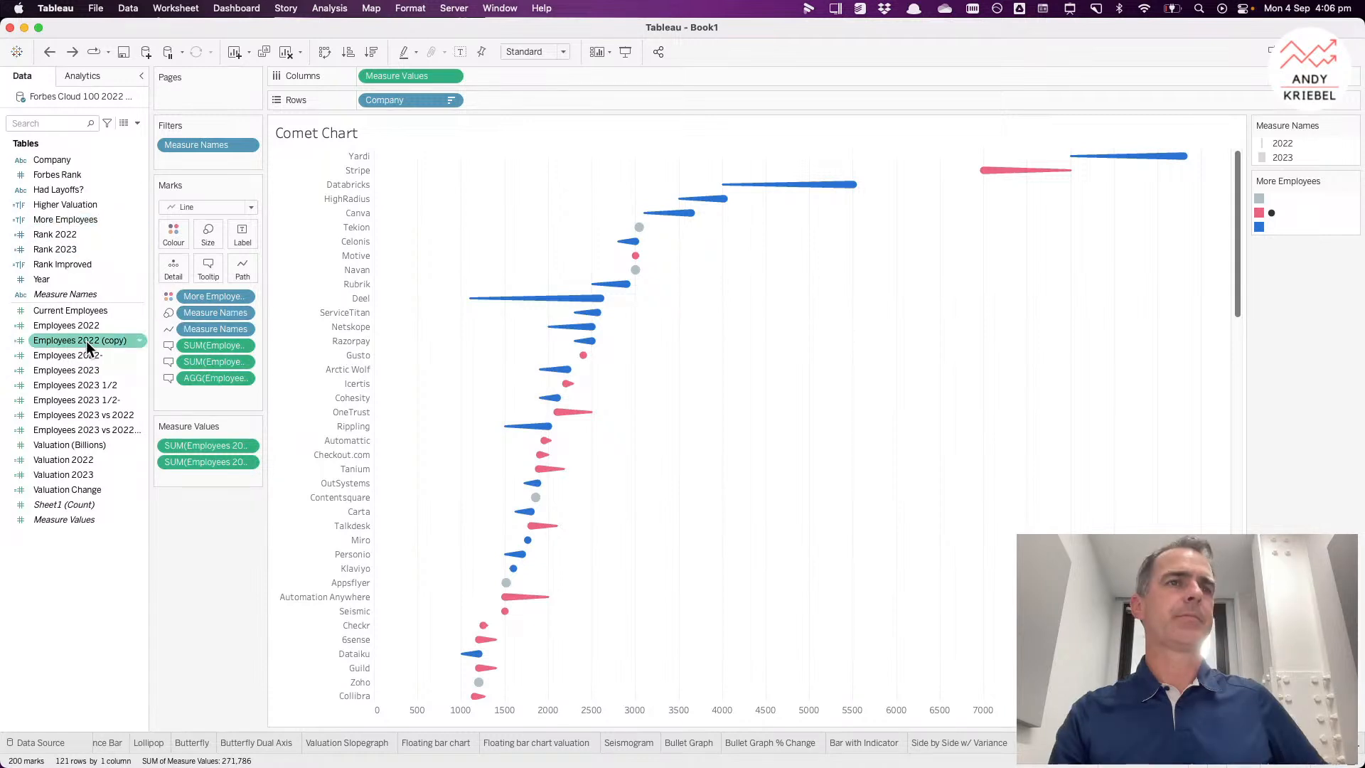
Step: Create a new set on Company named Top 10 Increase
right_click(73, 166)
mouse_move(163, 265)
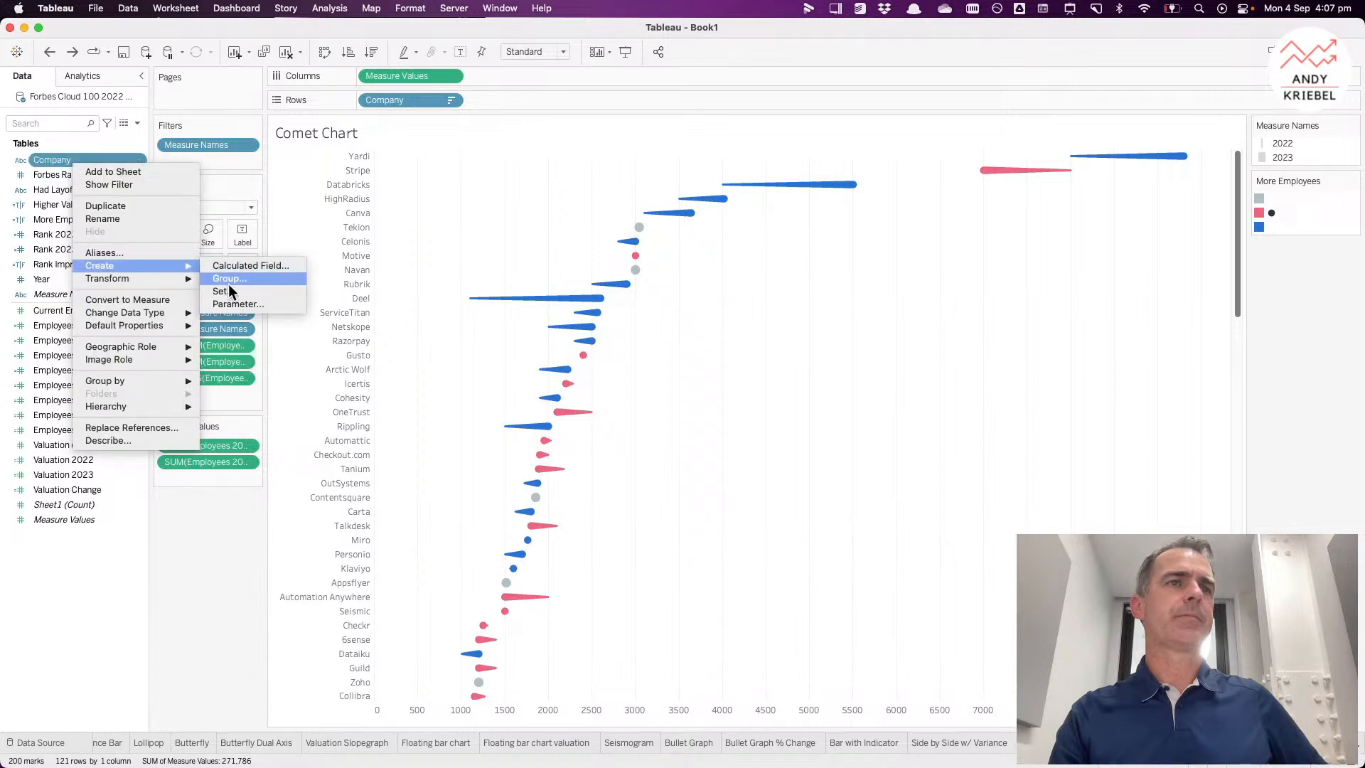
left_click(231, 293)
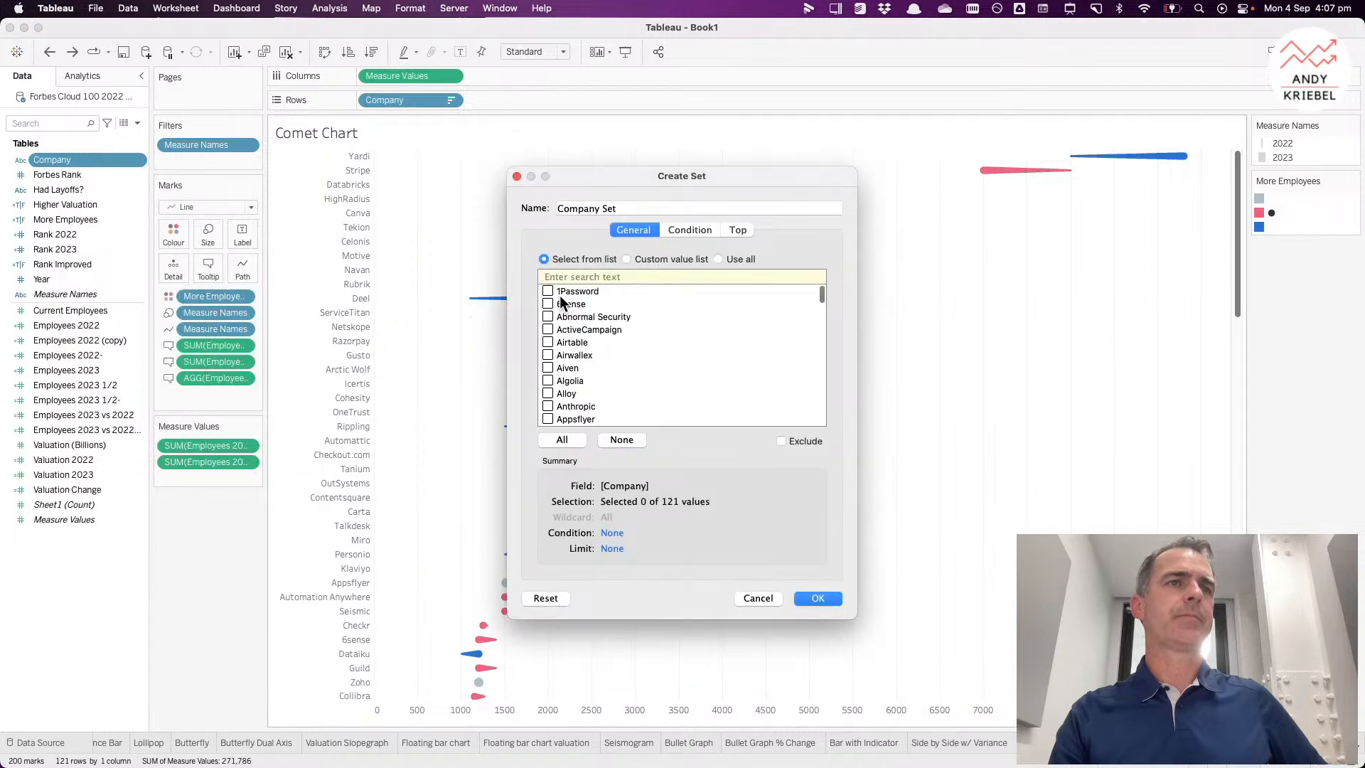
left_click(731, 260)
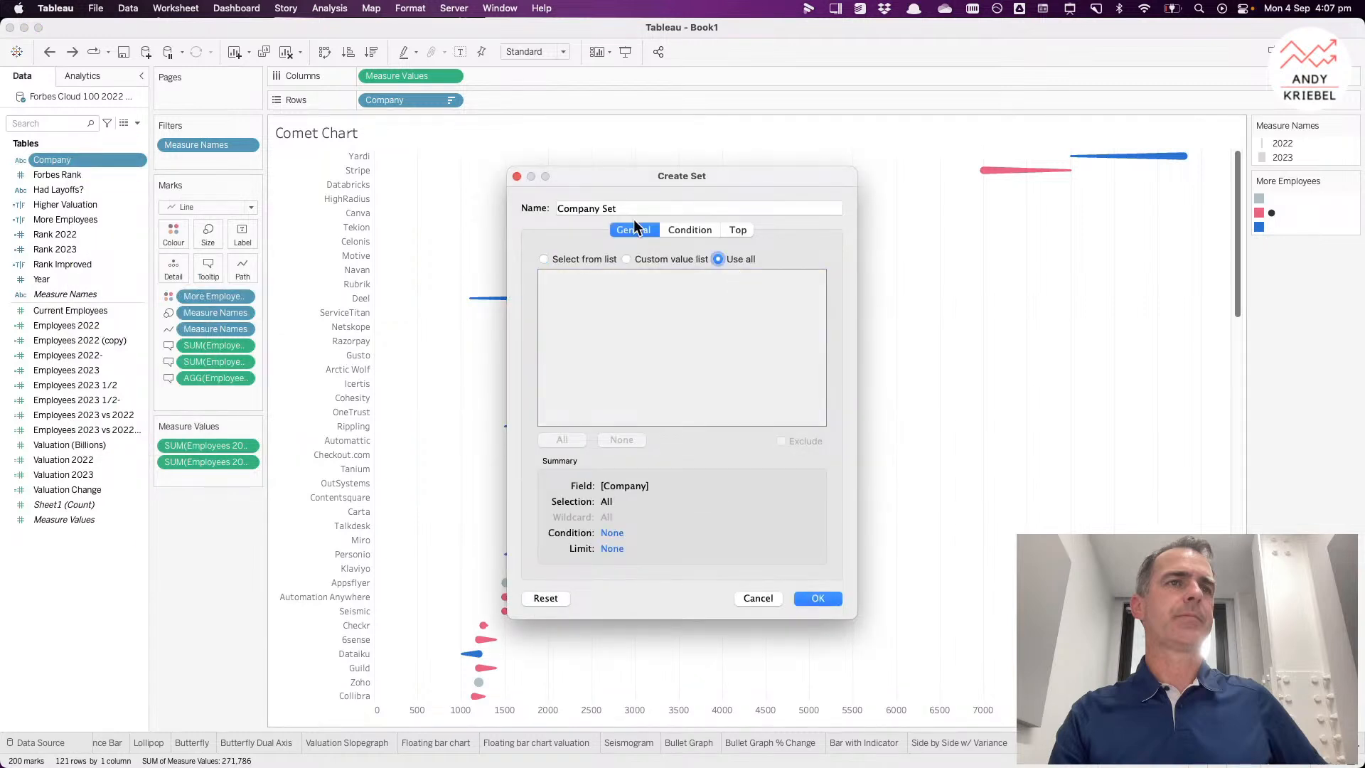
key("Tab")
type("op ")
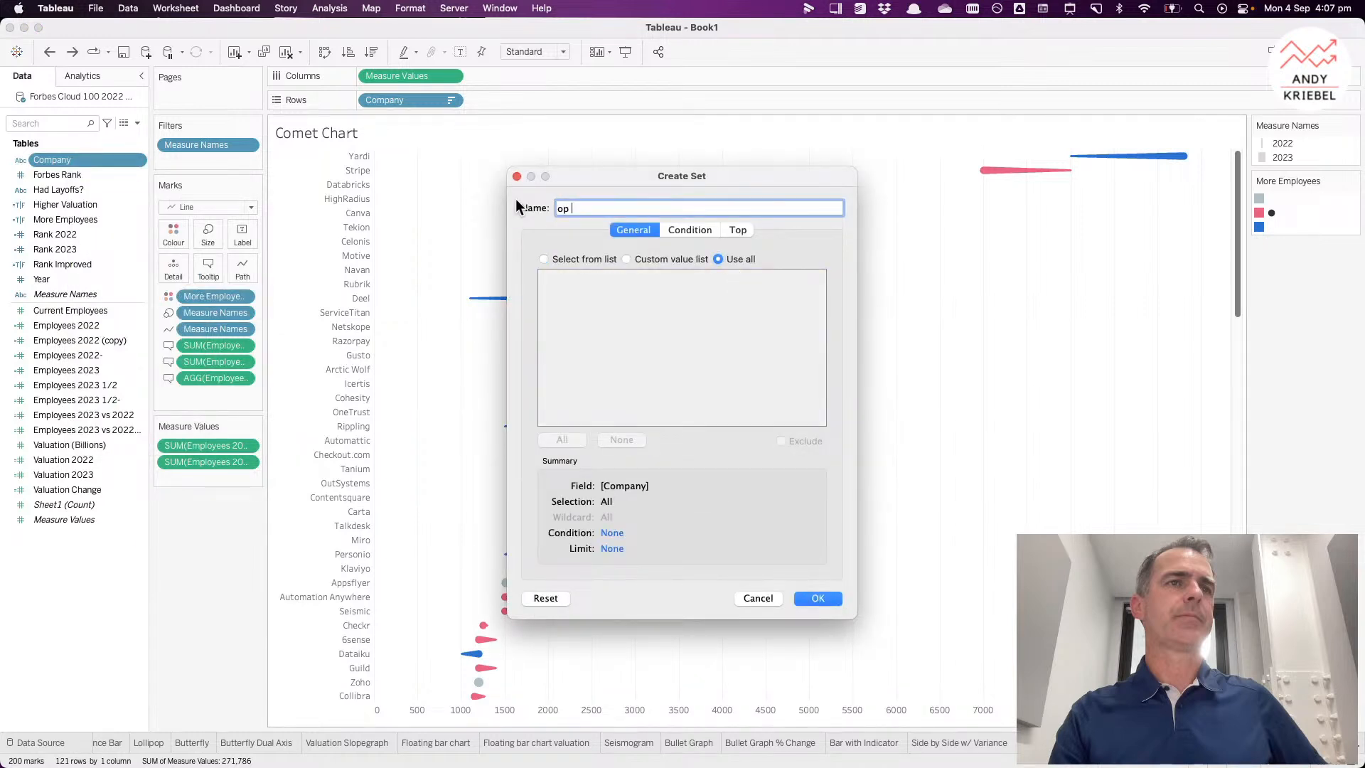
type("10")
key("super+Left")
type("Top 10 Increase")
Step: Limit the set to the top 10 companies by sum of Employees 2023 vs 2022 and save it
left_click(737, 230)
left_click(553, 271)
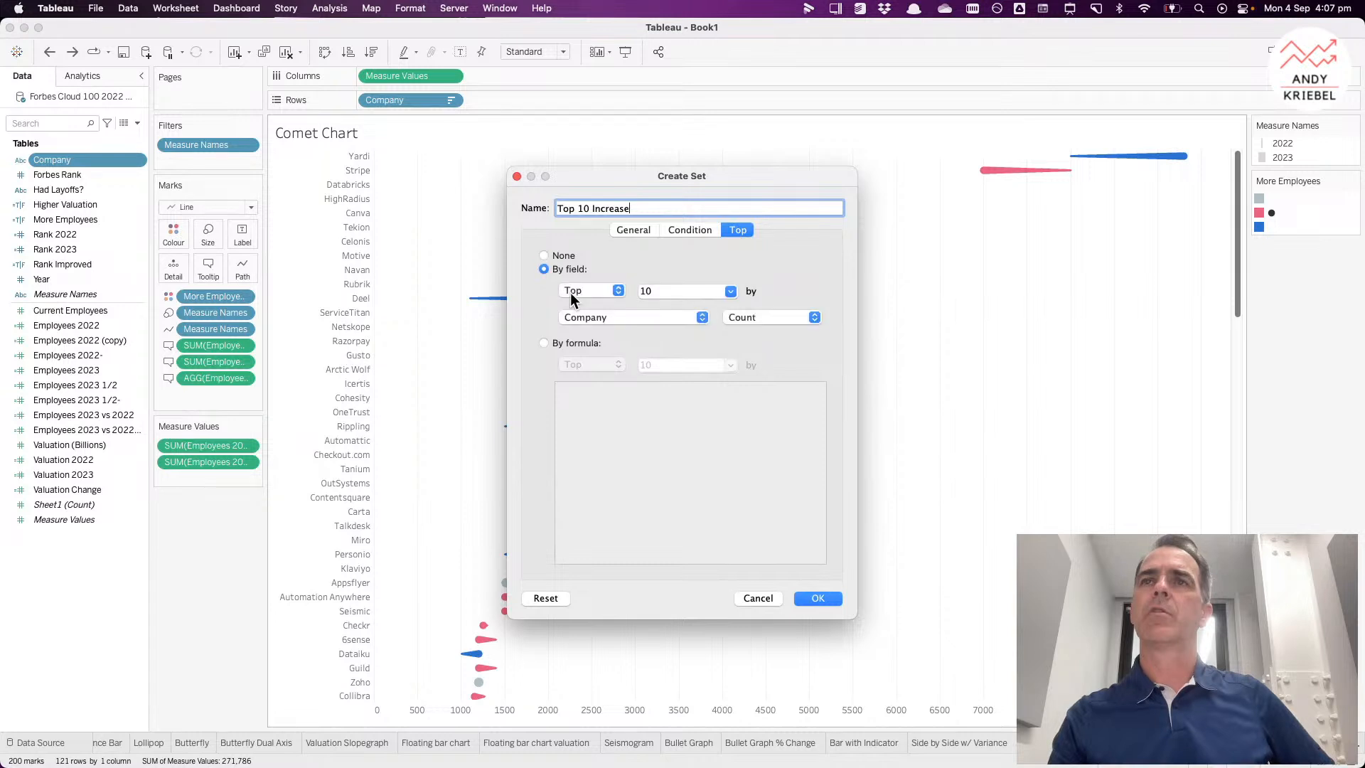
left_click(601, 320)
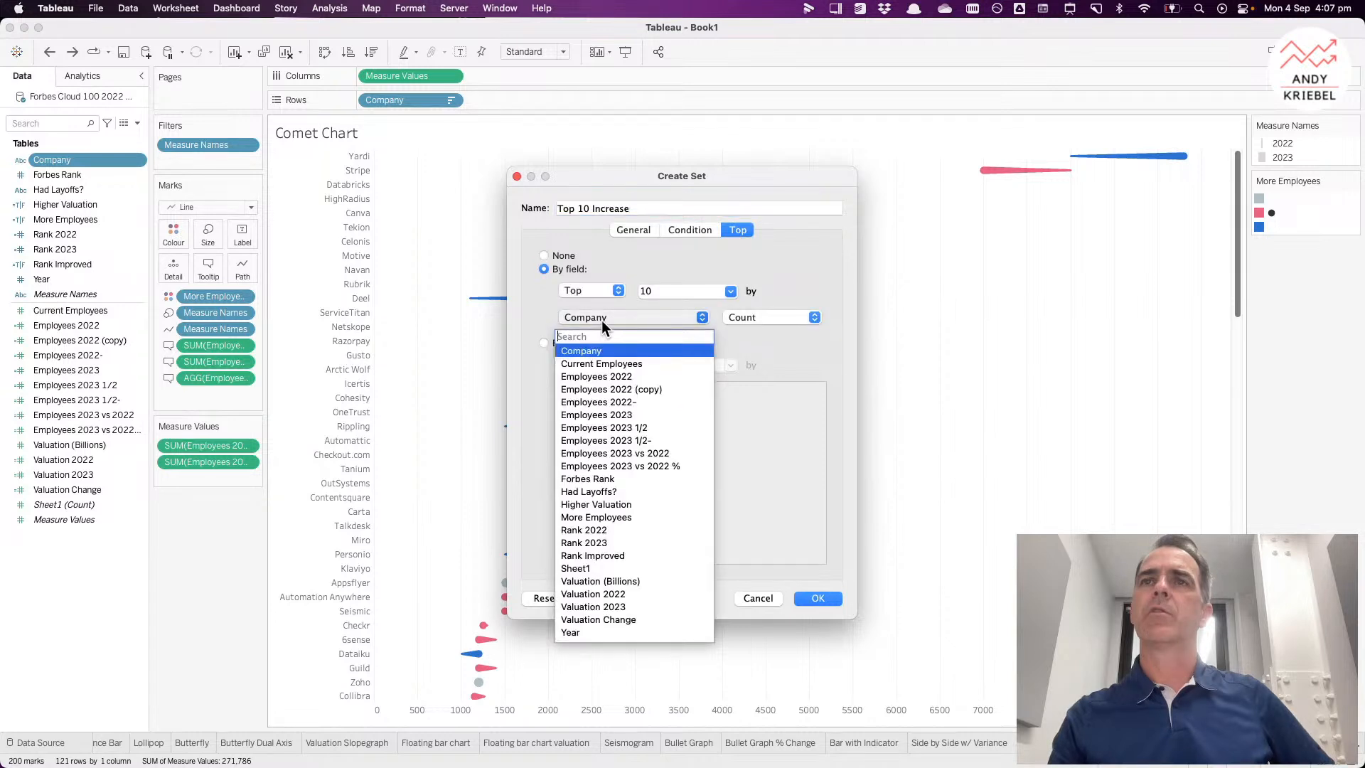
left_click(621, 453)
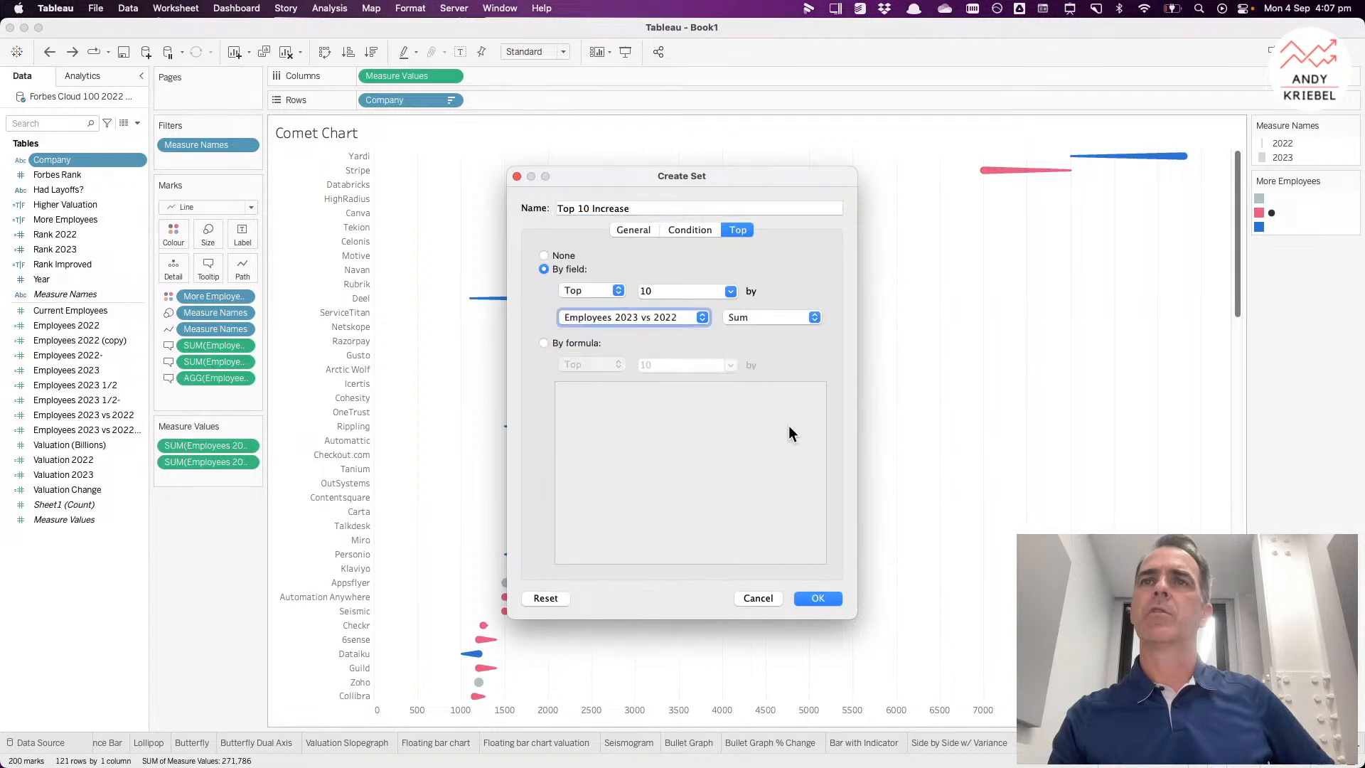
left_click(818, 599)
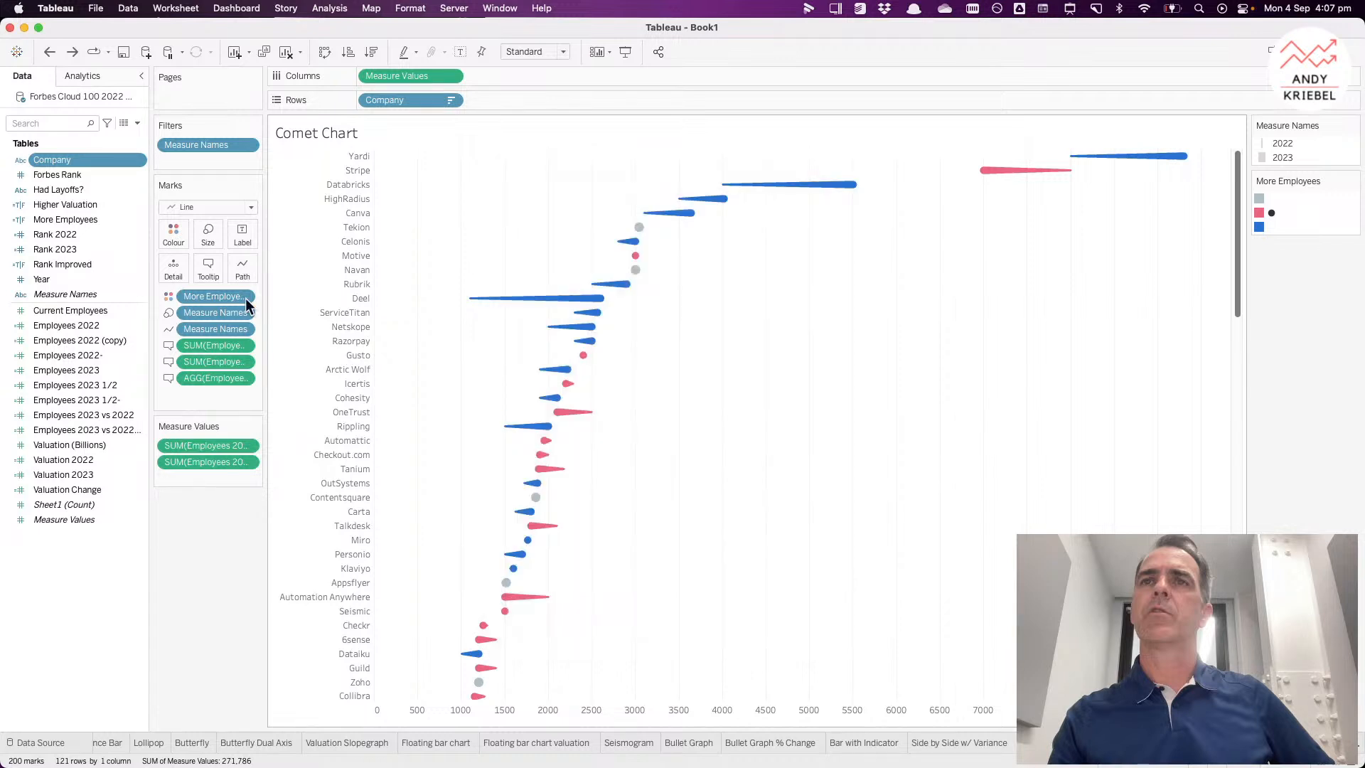
Step: Duplicate the Top 10 Increase set and edit the copy into Bottom 10 Decrease, using the bottom 10 instead
right_click(78, 280)
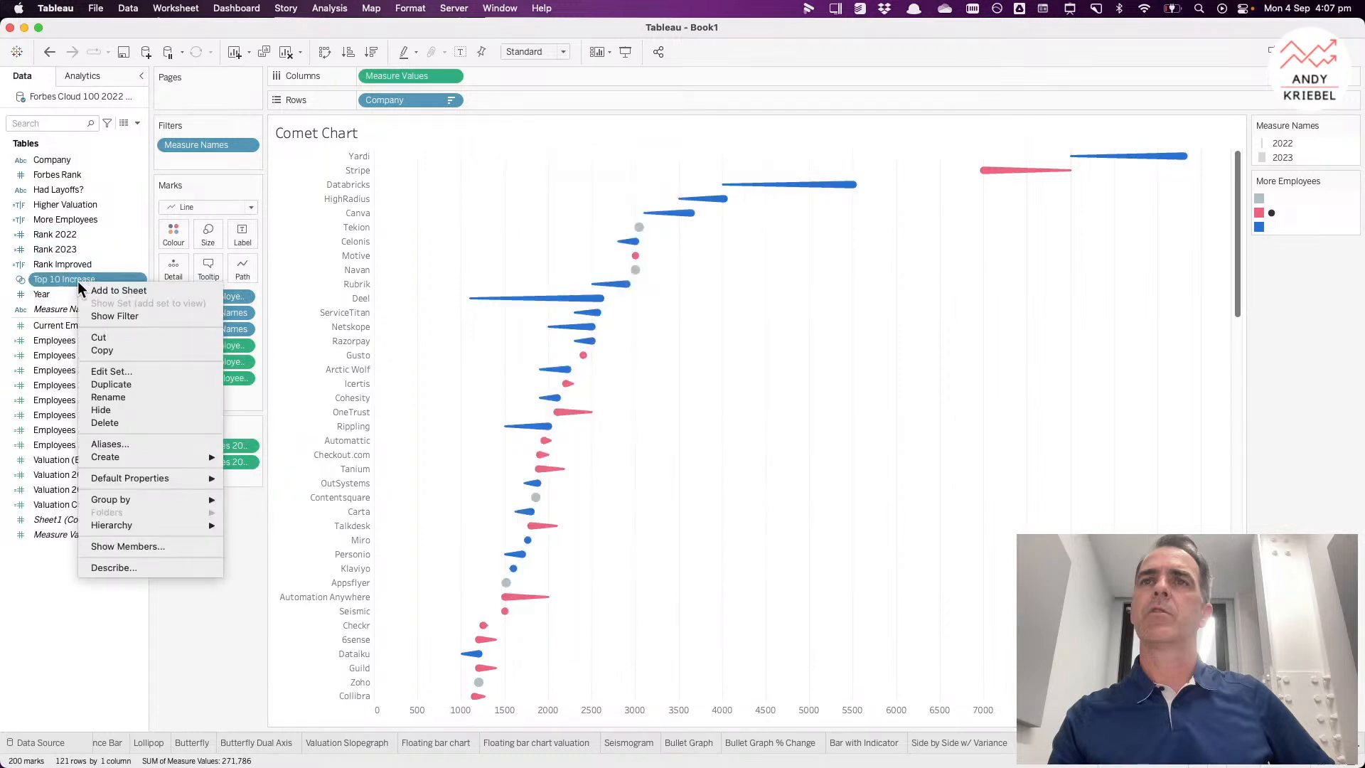
left_click(105, 382)
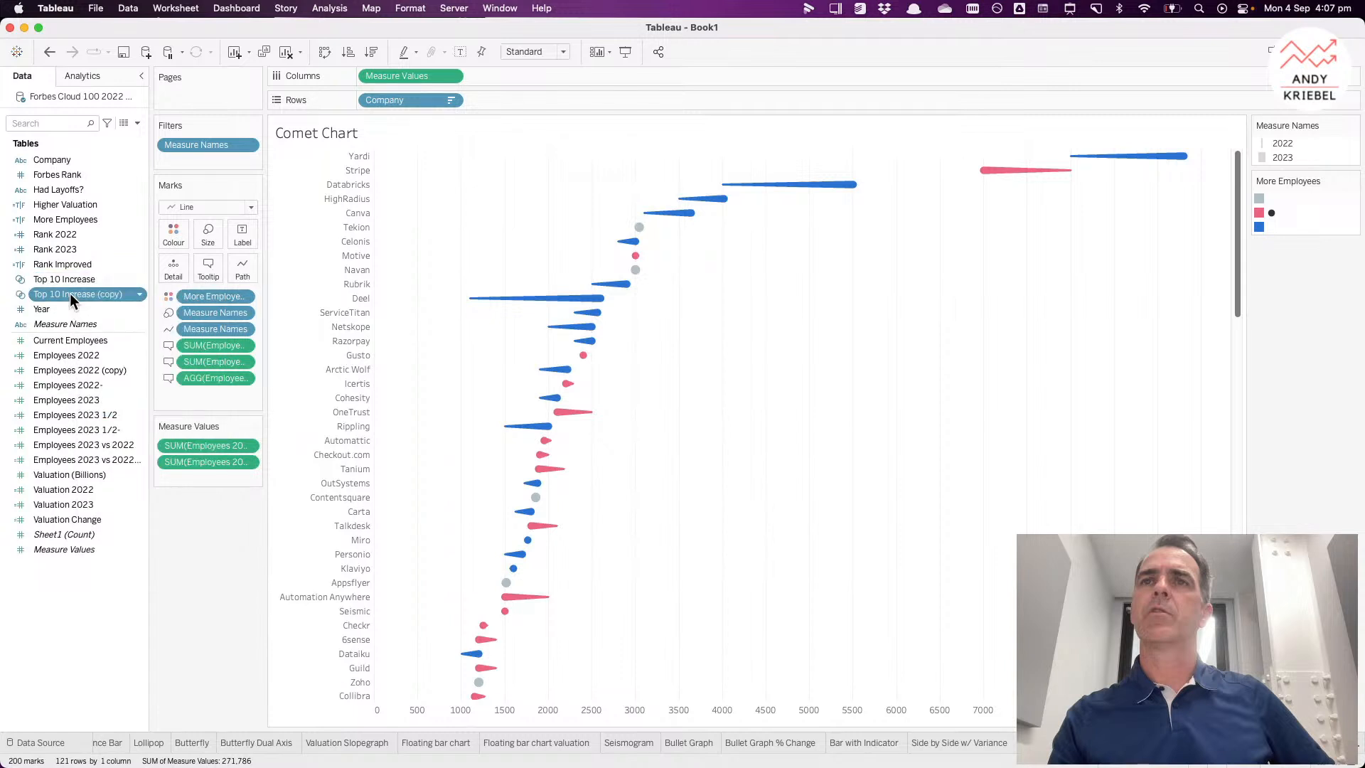
right_click(70, 293)
left_click(94, 383)
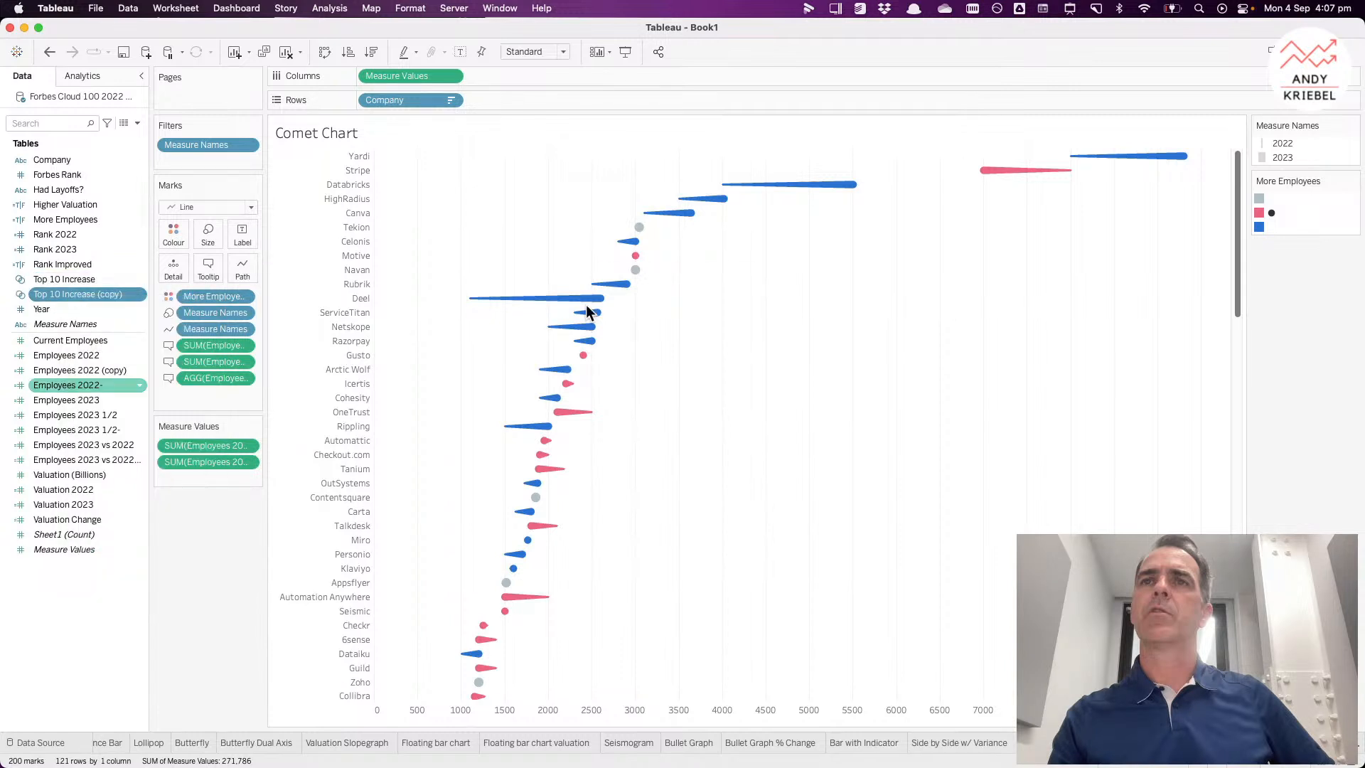
key("super+a")
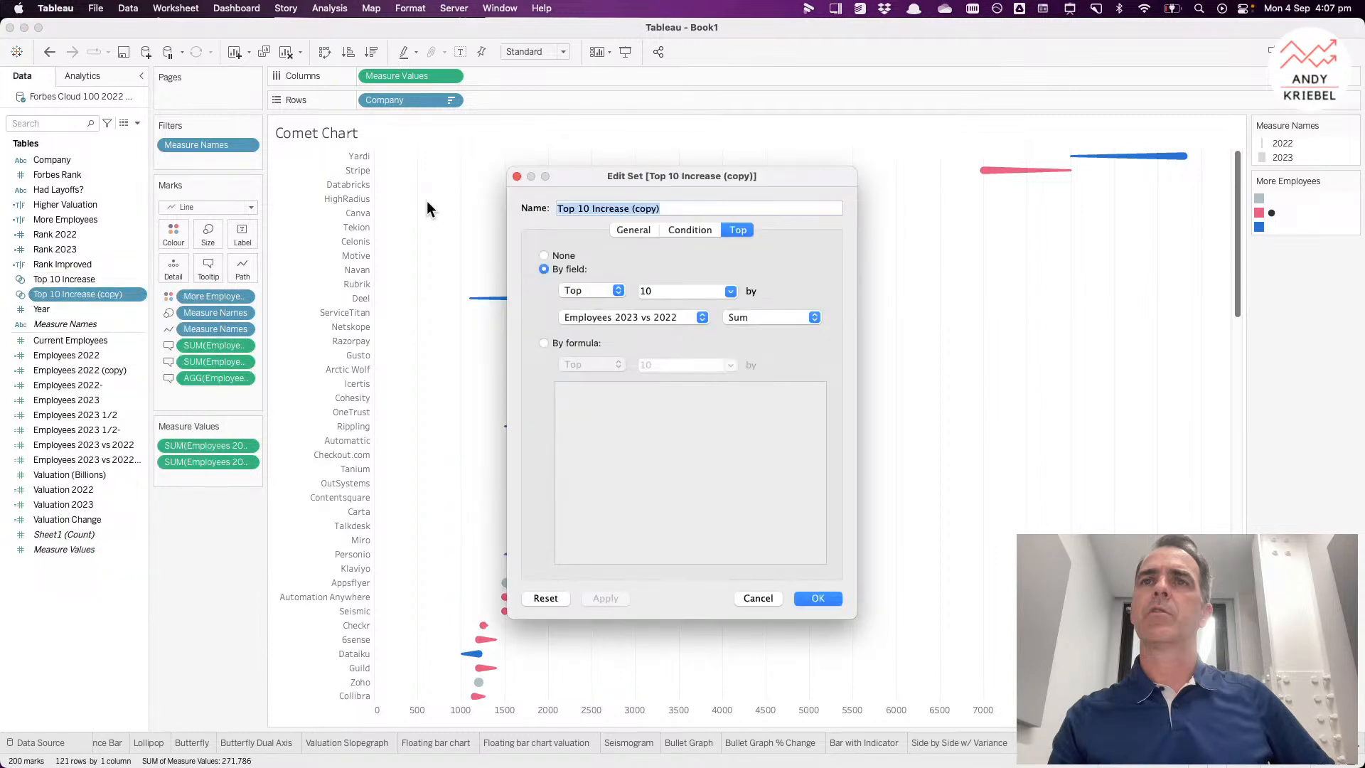
type("Bot")
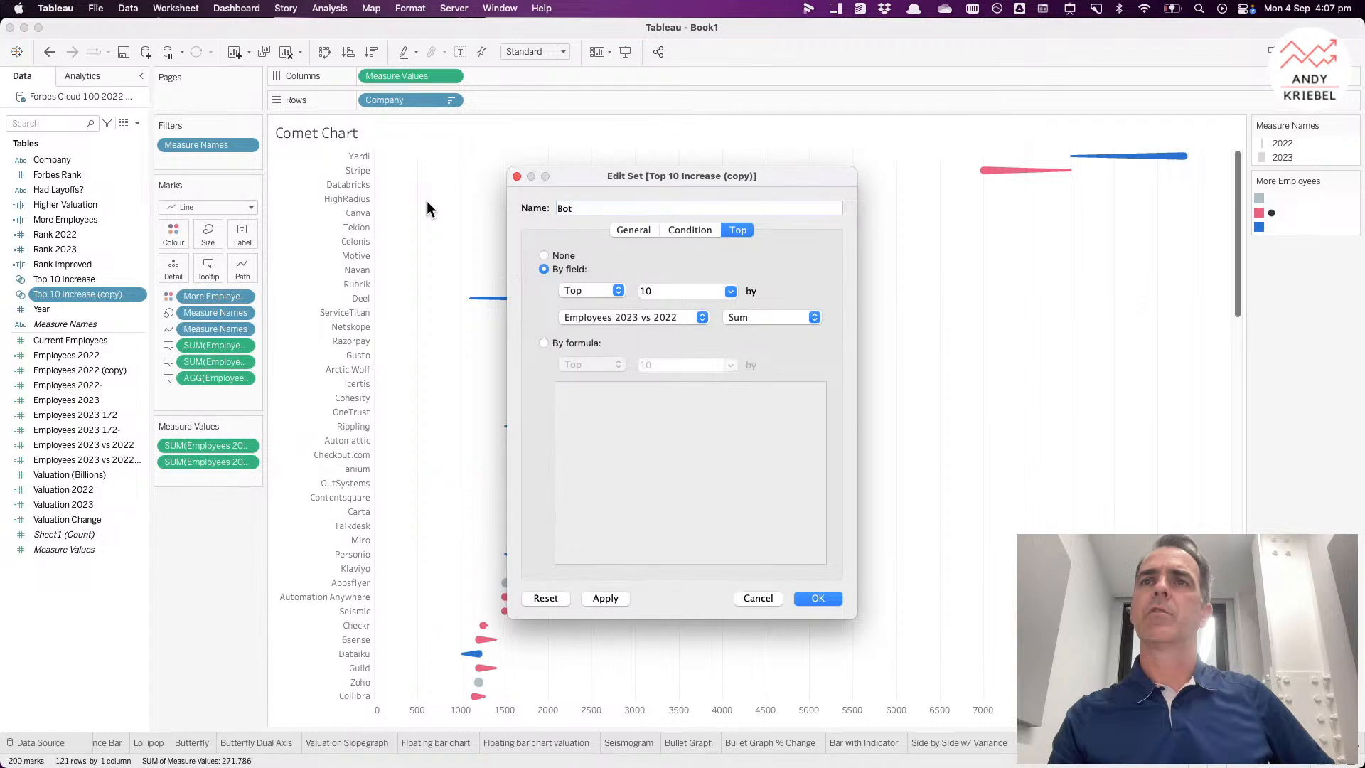
type("tom 10 Decrease")
left_click(574, 290)
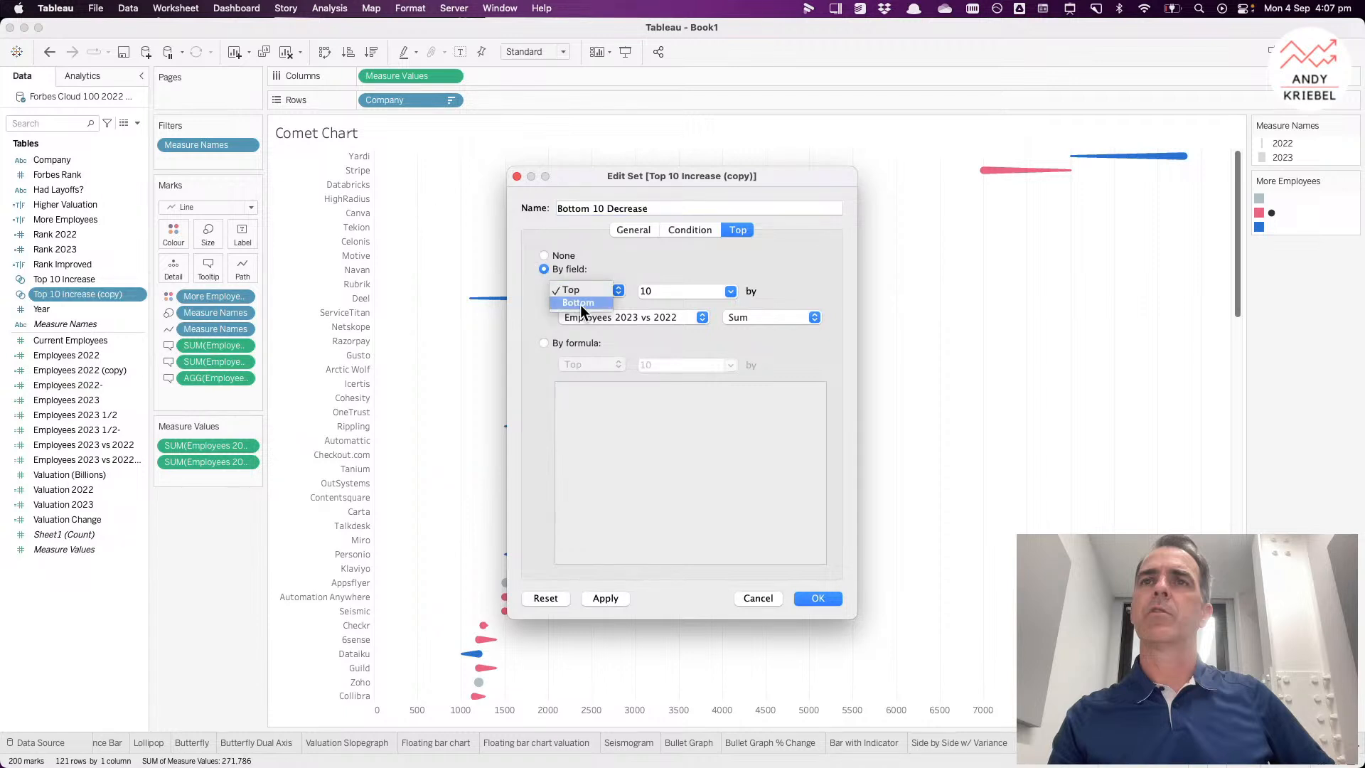
left_click(580, 304)
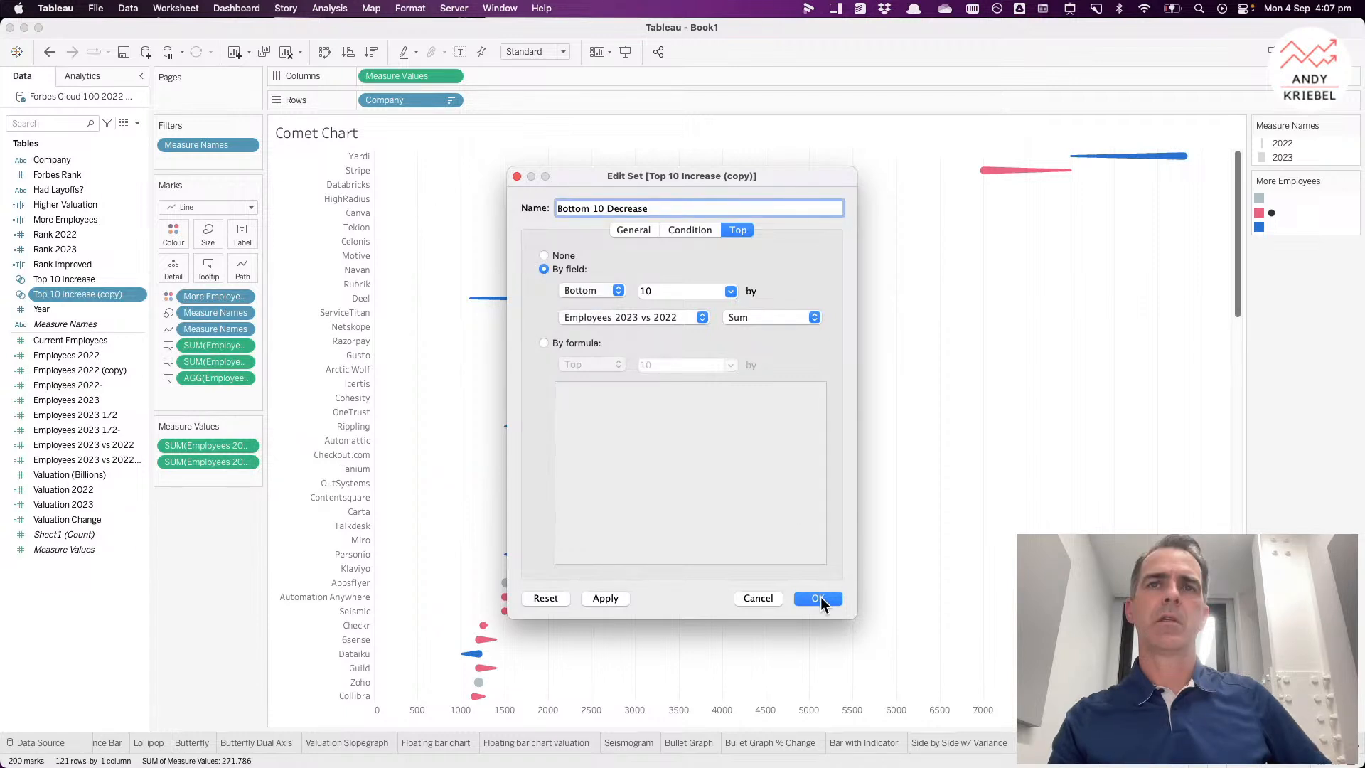
left_click(818, 598)
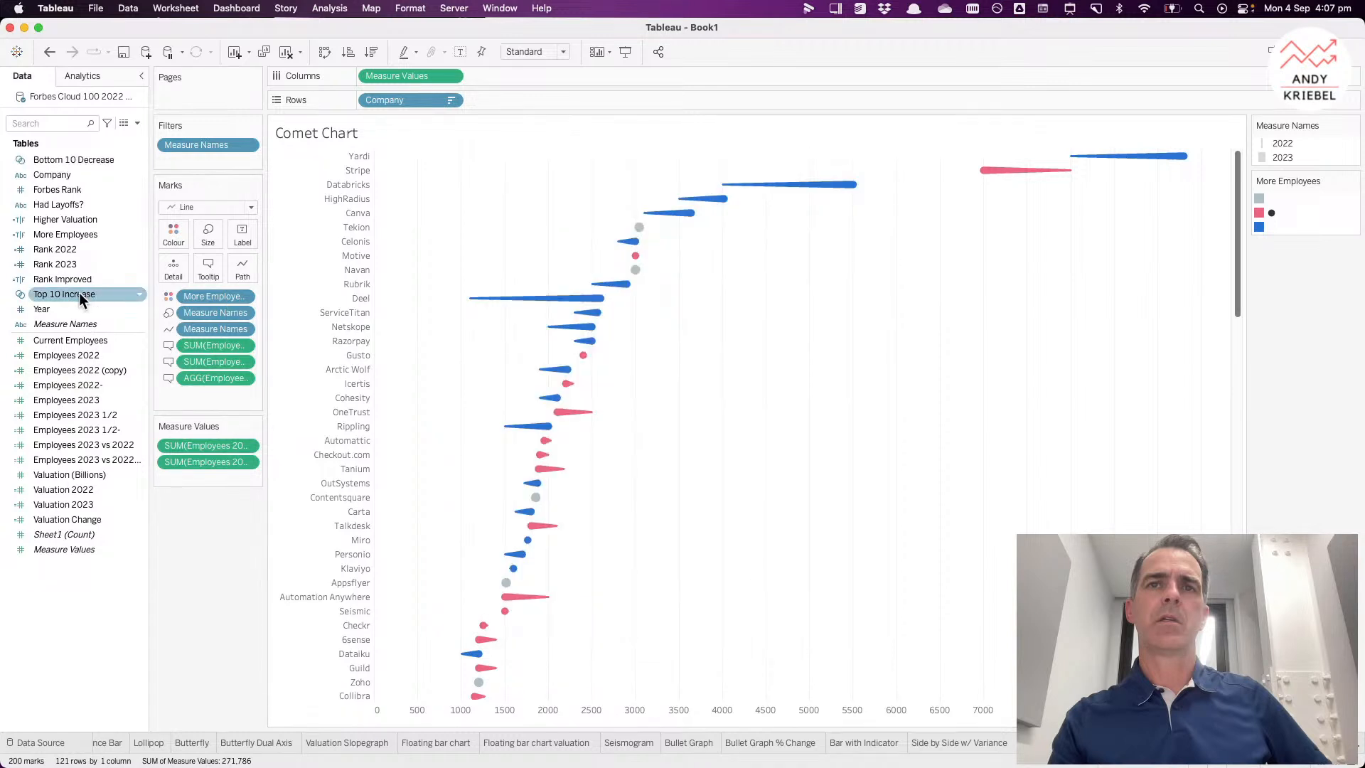
Step: Create a calculated field named Top or Bottom with the formula [Bottom 10 Decrease] OR [Top 10 Increase]
right_click(55, 575)
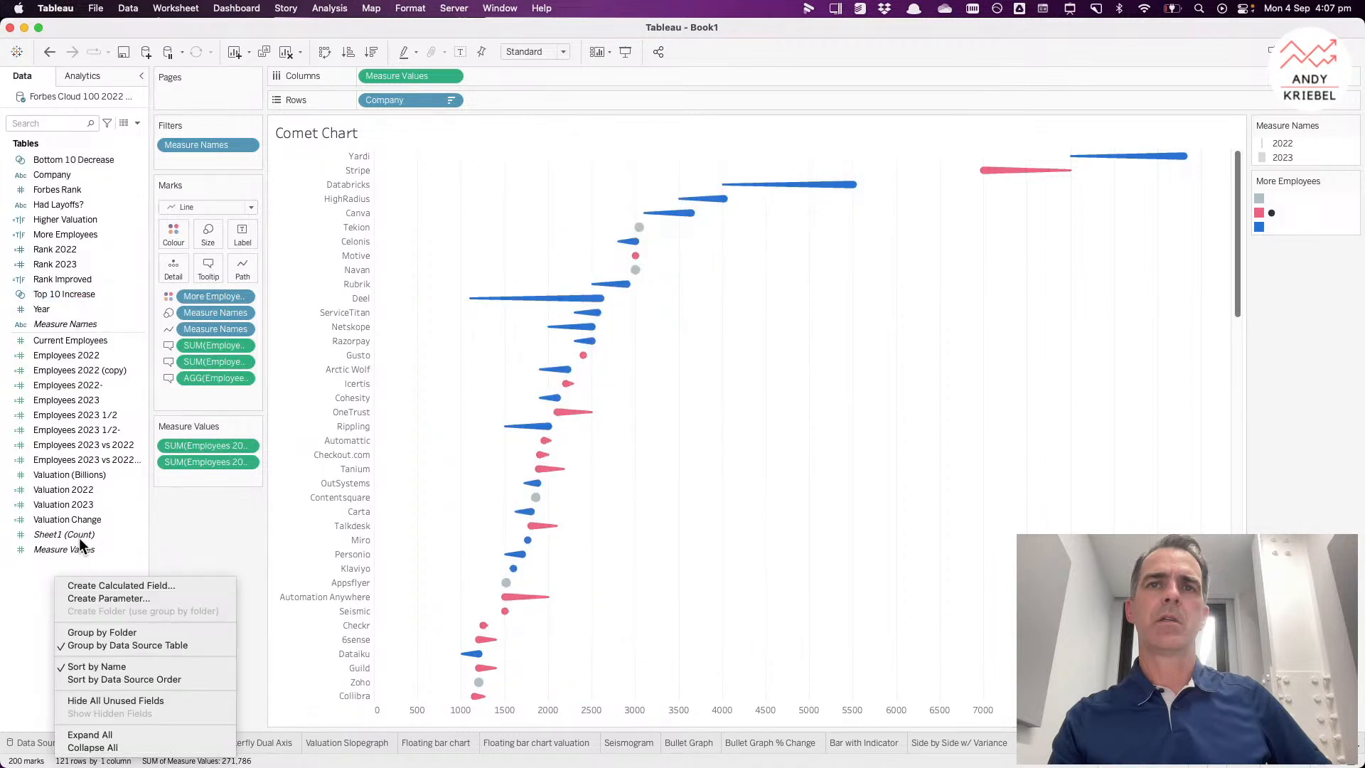
left_click(98, 586)
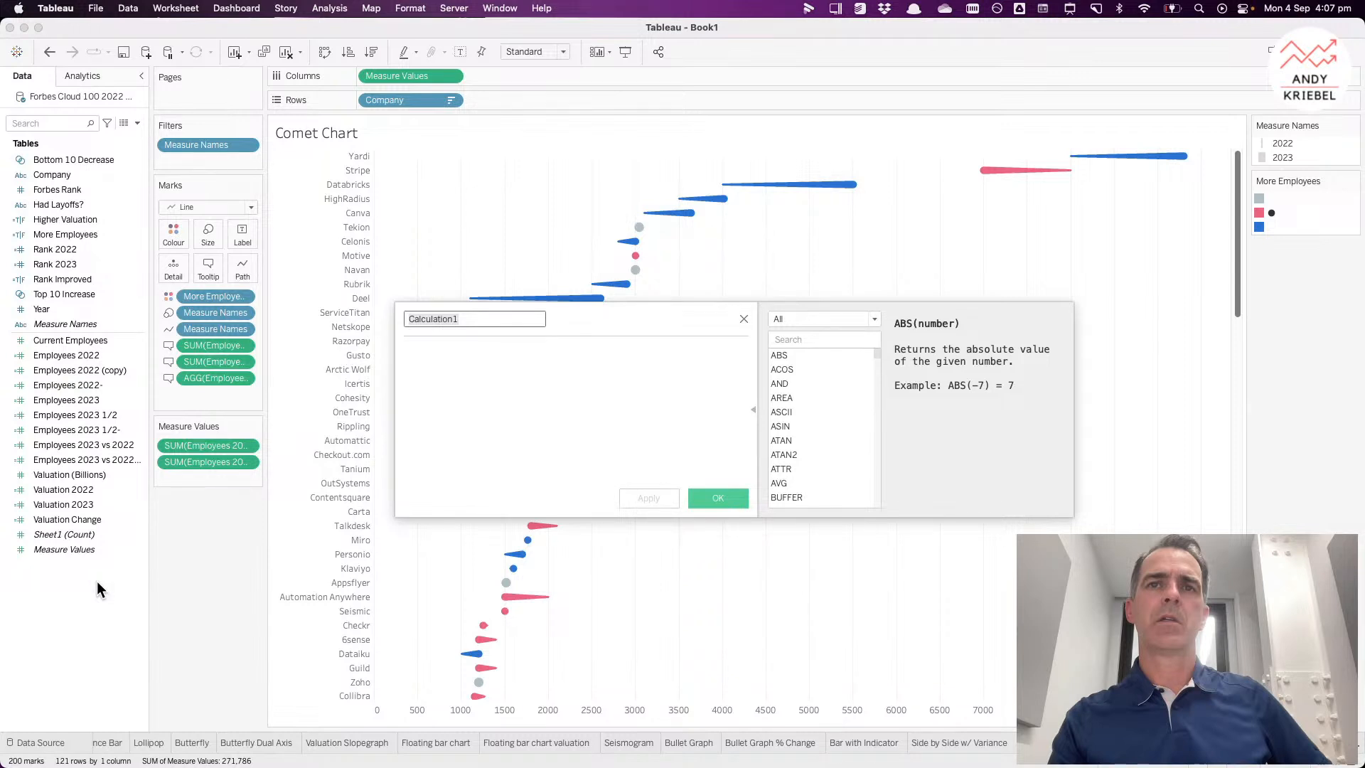
type("Top or B")
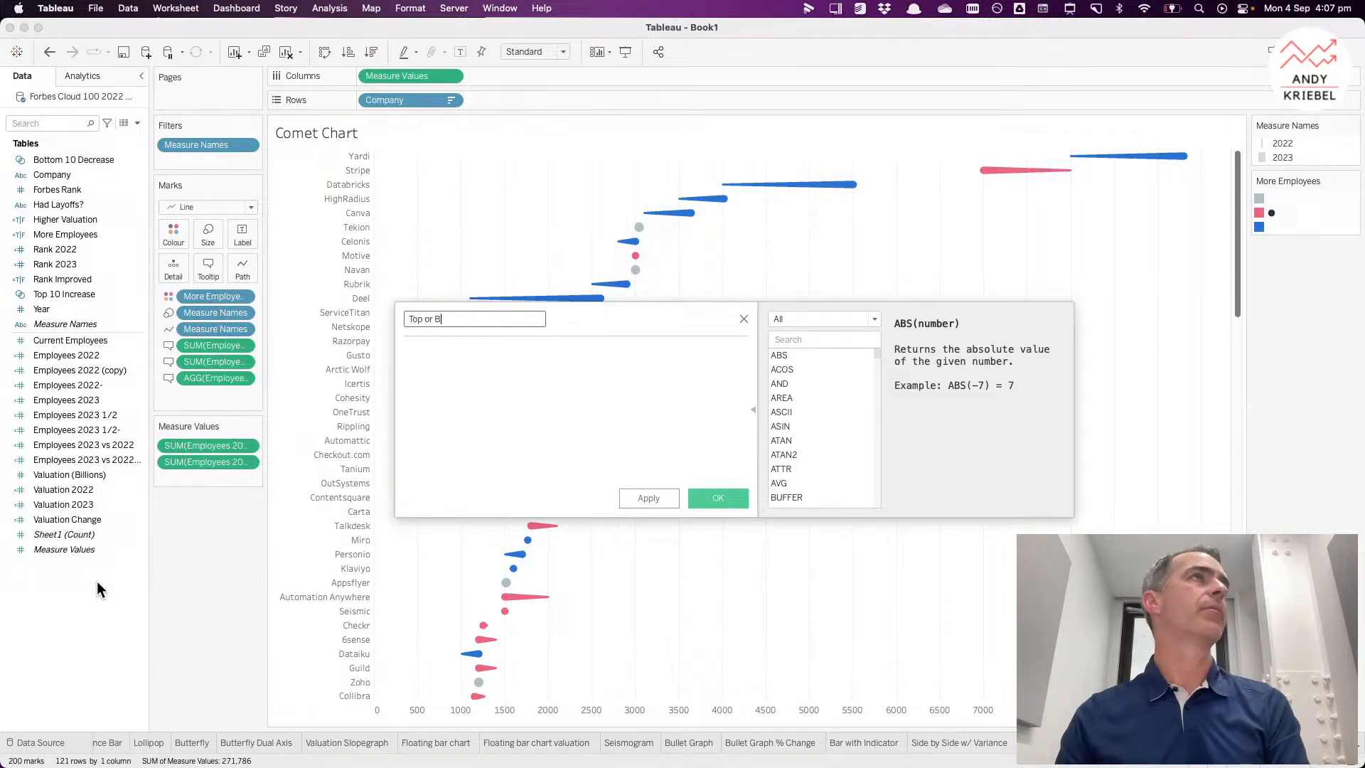
type("ottom")
key("Tab")
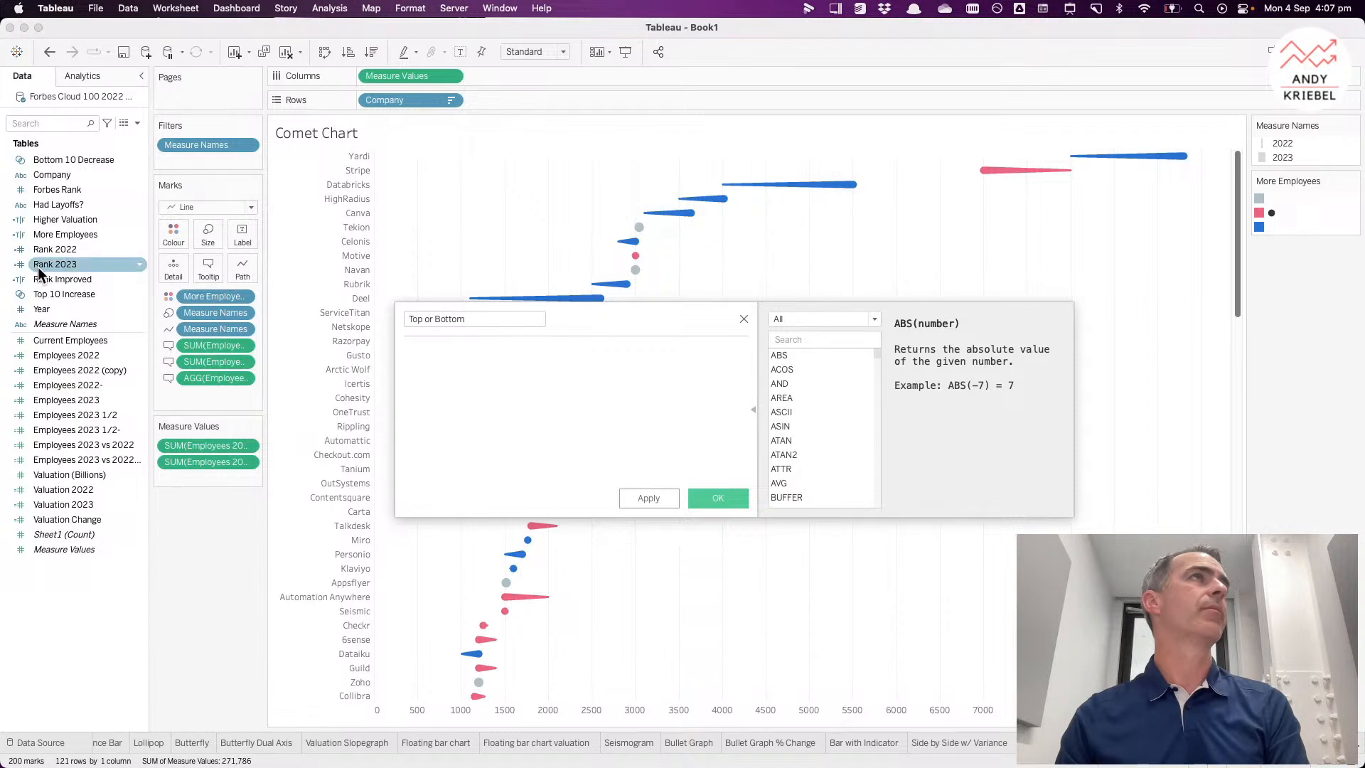
left_click_drag(74, 159, 469, 414)
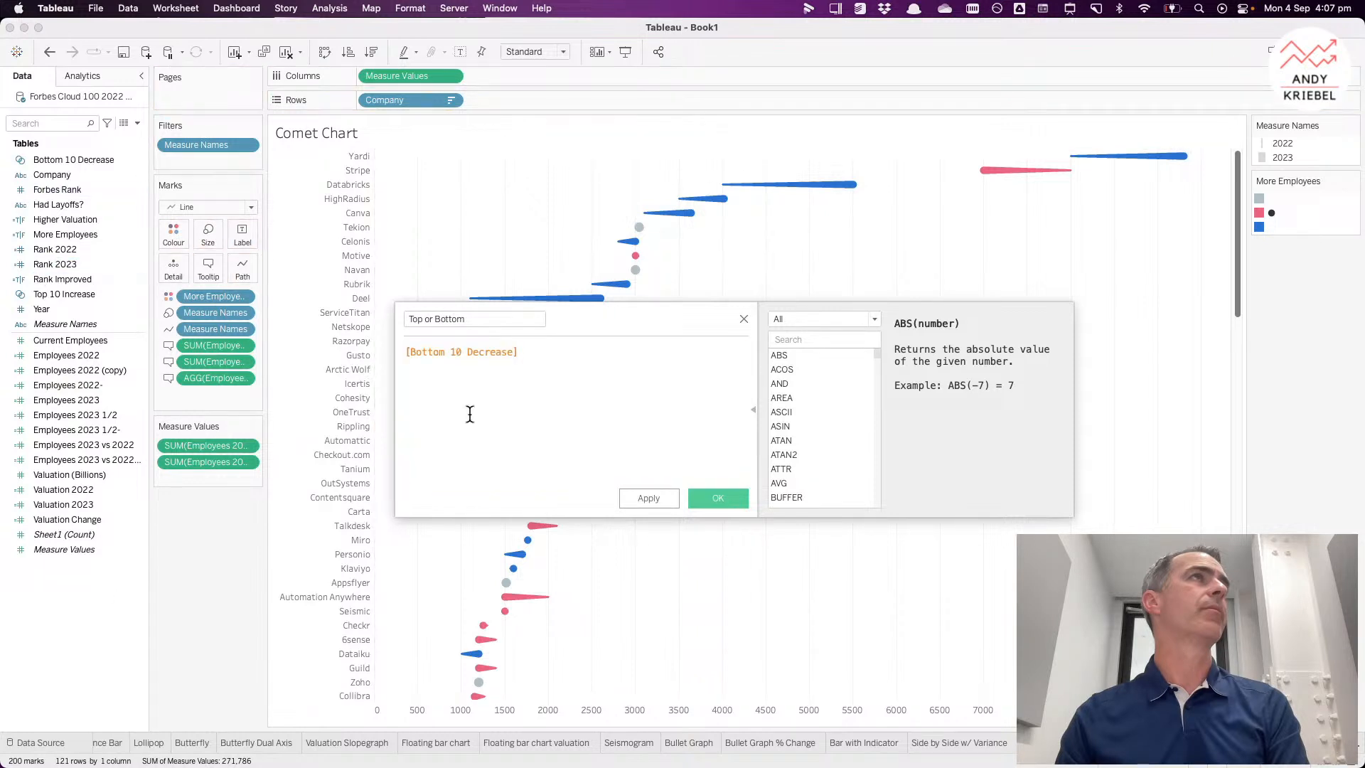
type("OR")
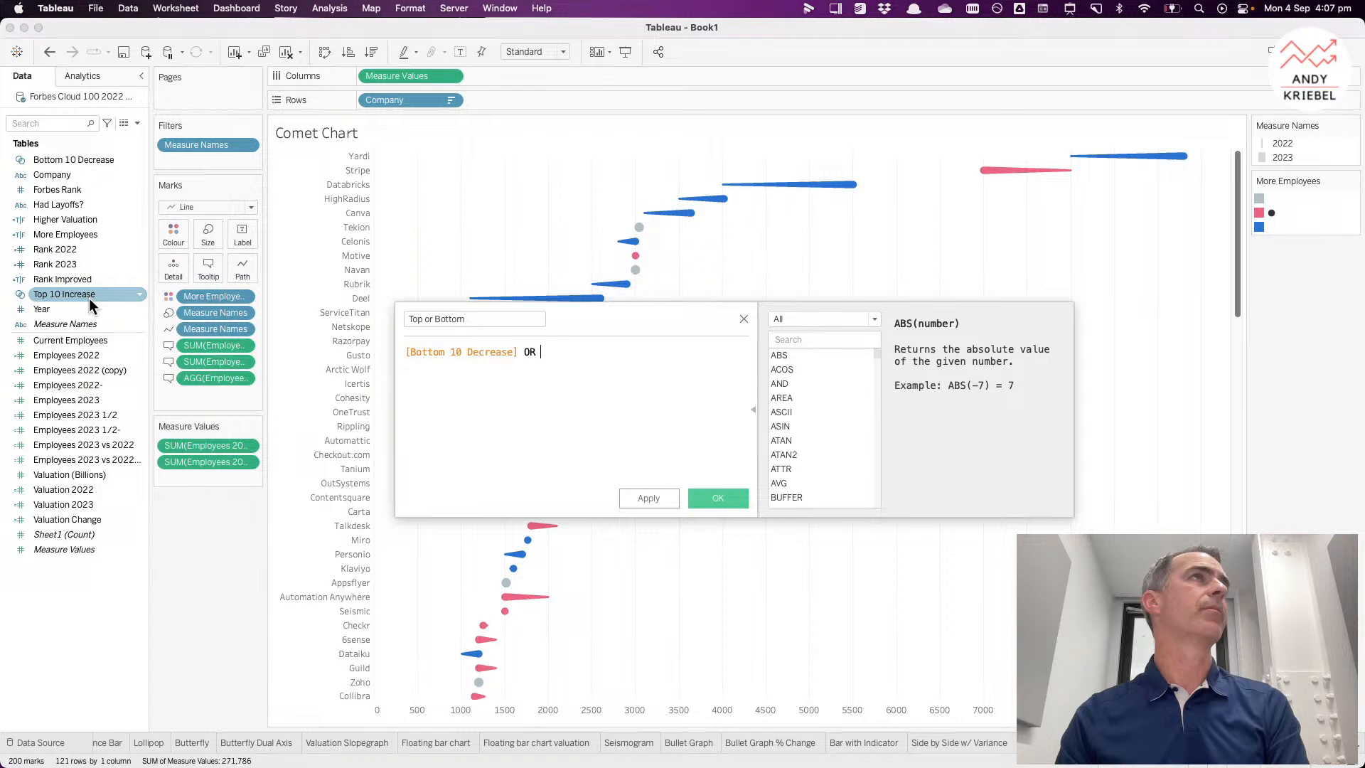
left_click_drag(88, 298, 728, 357)
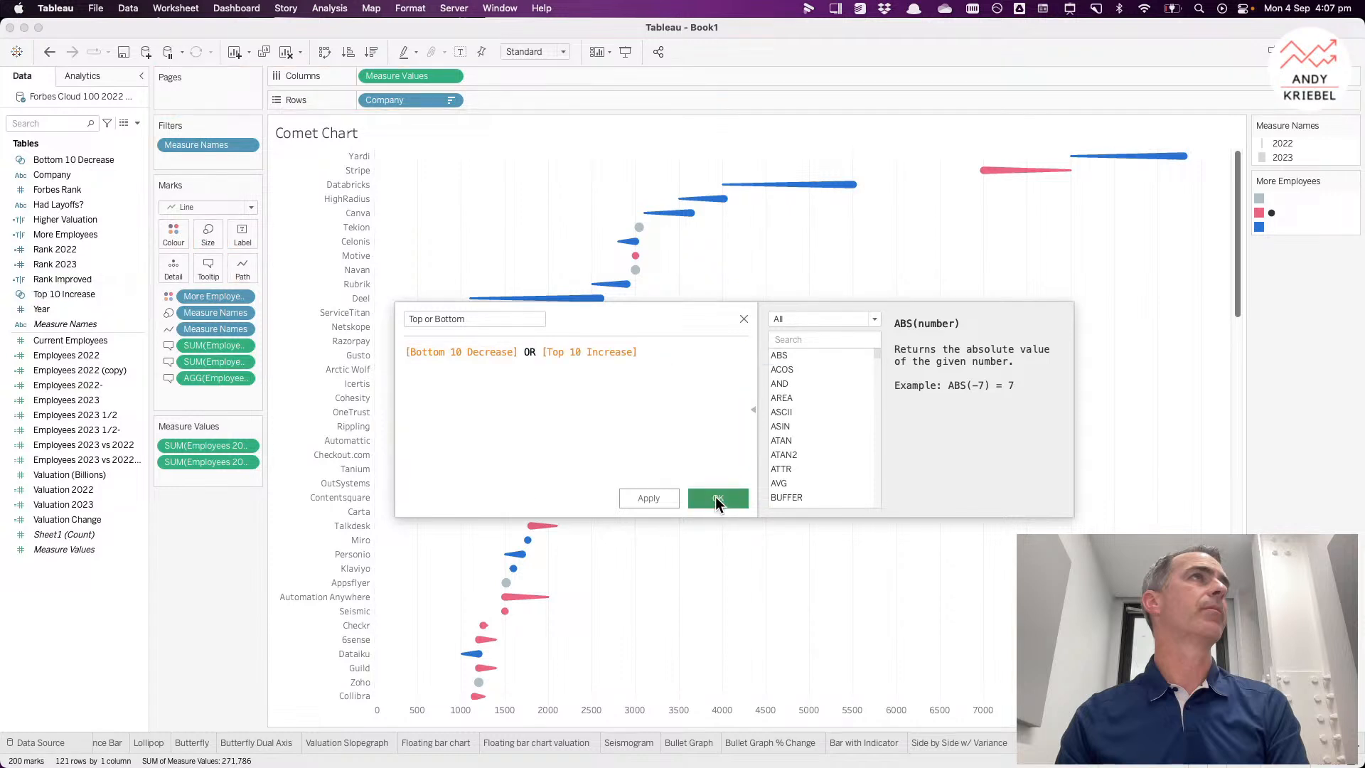
left_click(717, 498)
Step: Add the Top or Bottom field to Rows next to Company
left_click_drag(85, 309, 537, 103)
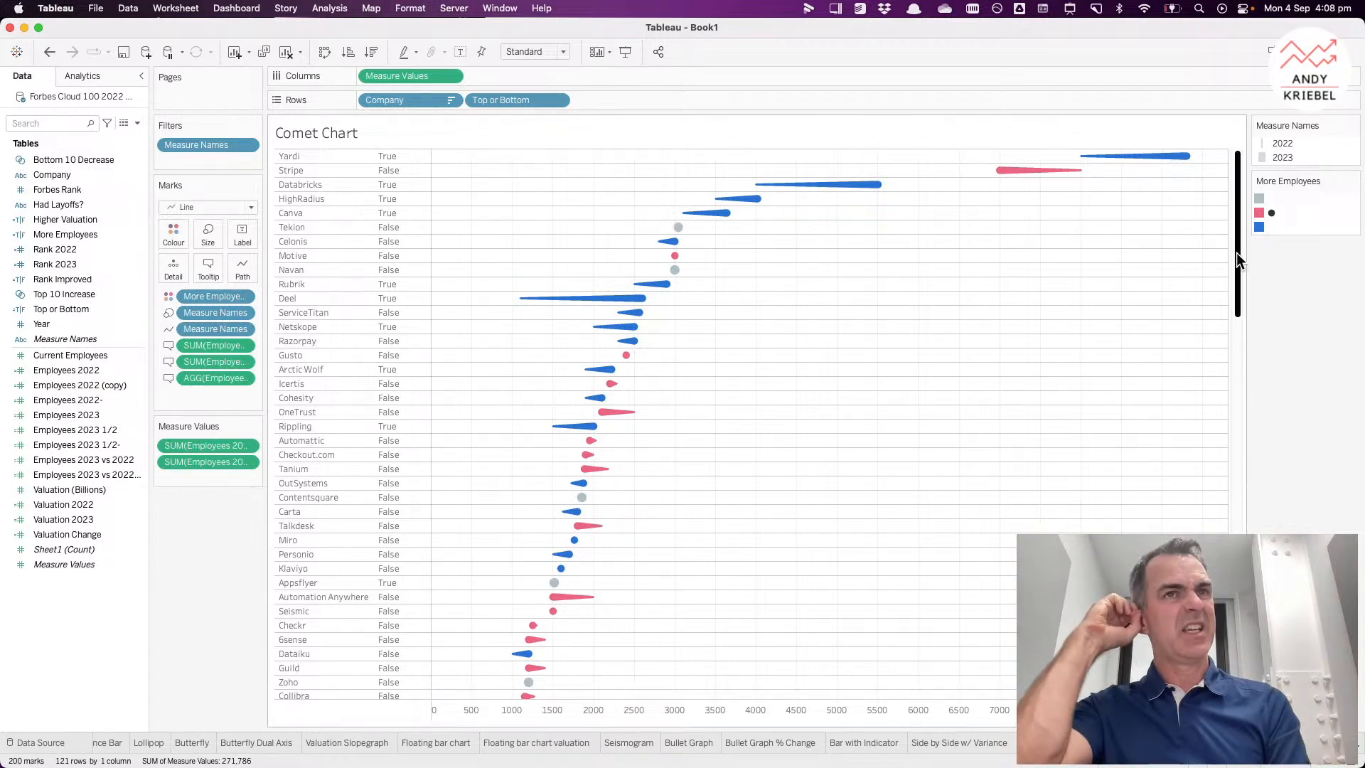
left_click_drag(1236, 253, 1238, 532)
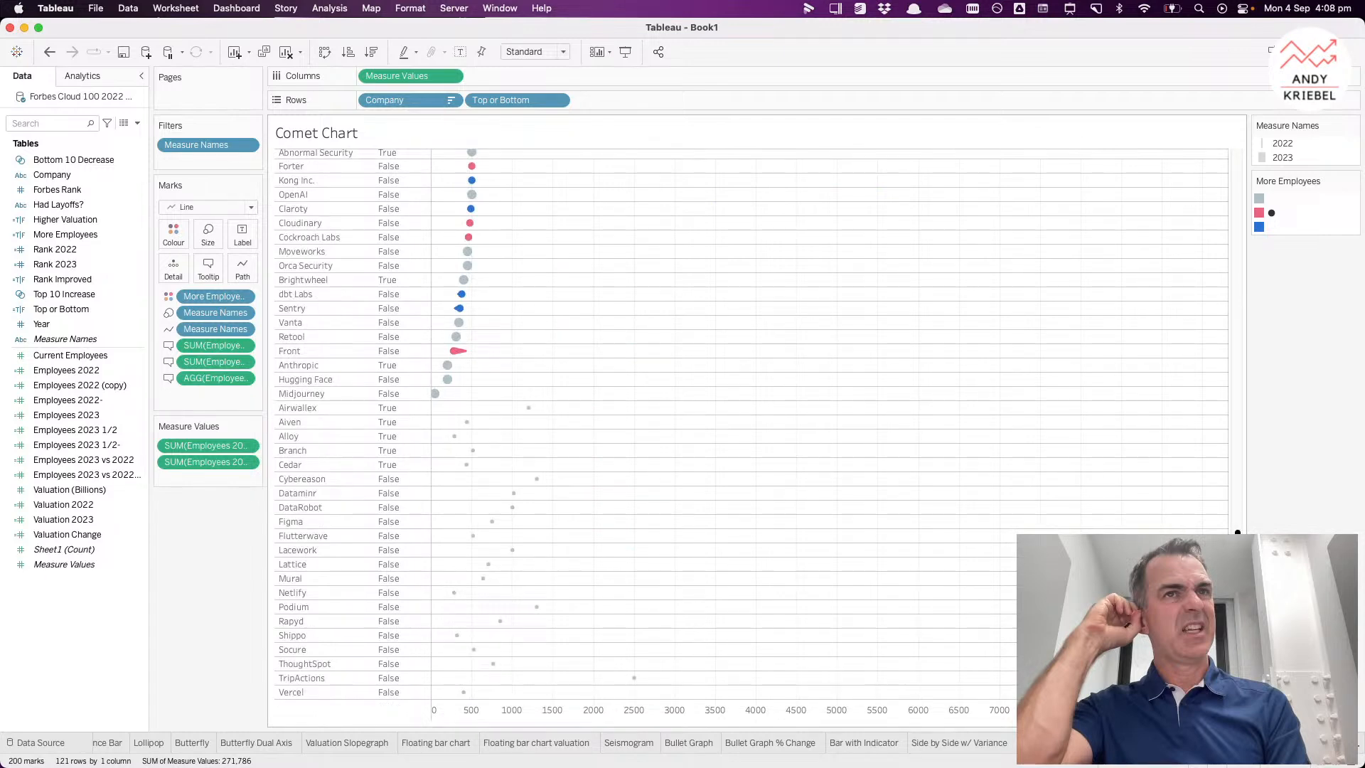
left_click_drag(1238, 531, 1237, 163)
Step: Add the Bottom 10 Decrease set to Rows, then undo that change
right_click(77, 311)
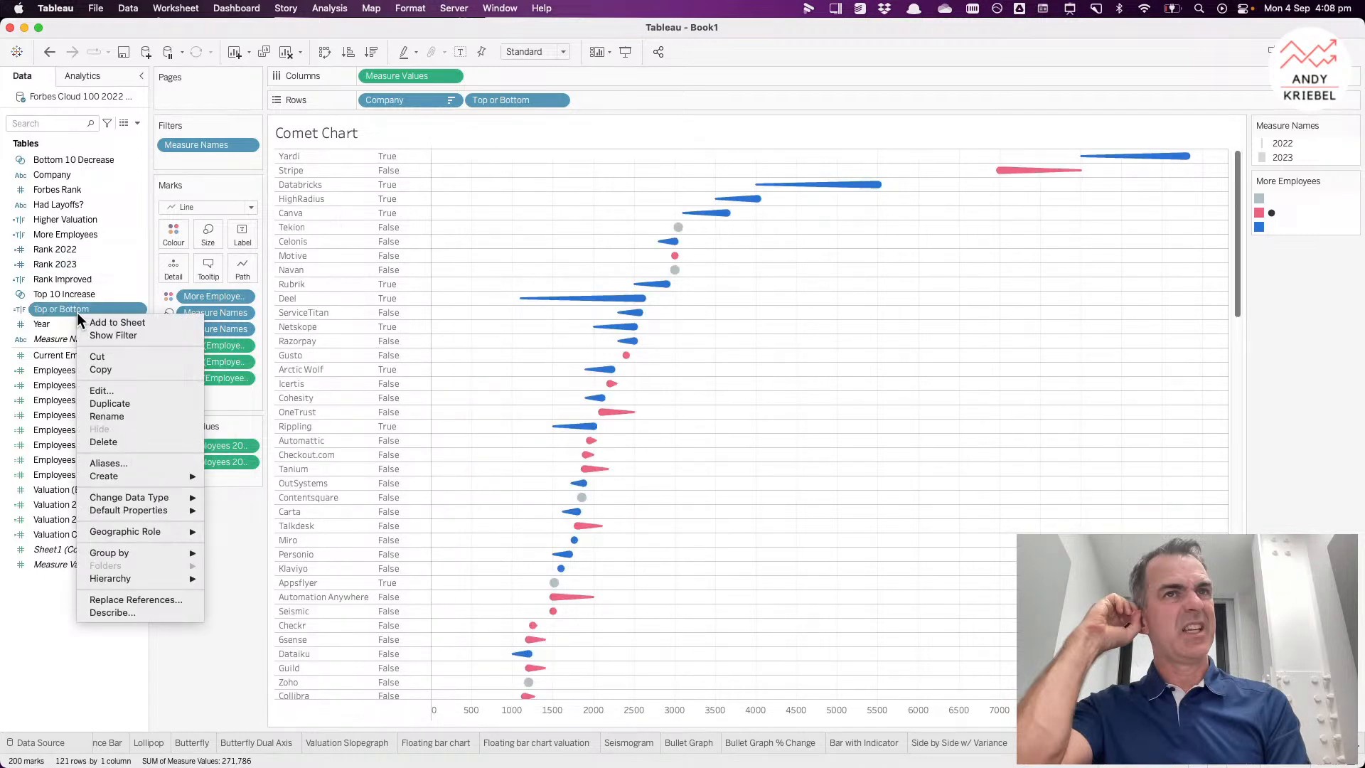
left_click(61, 160)
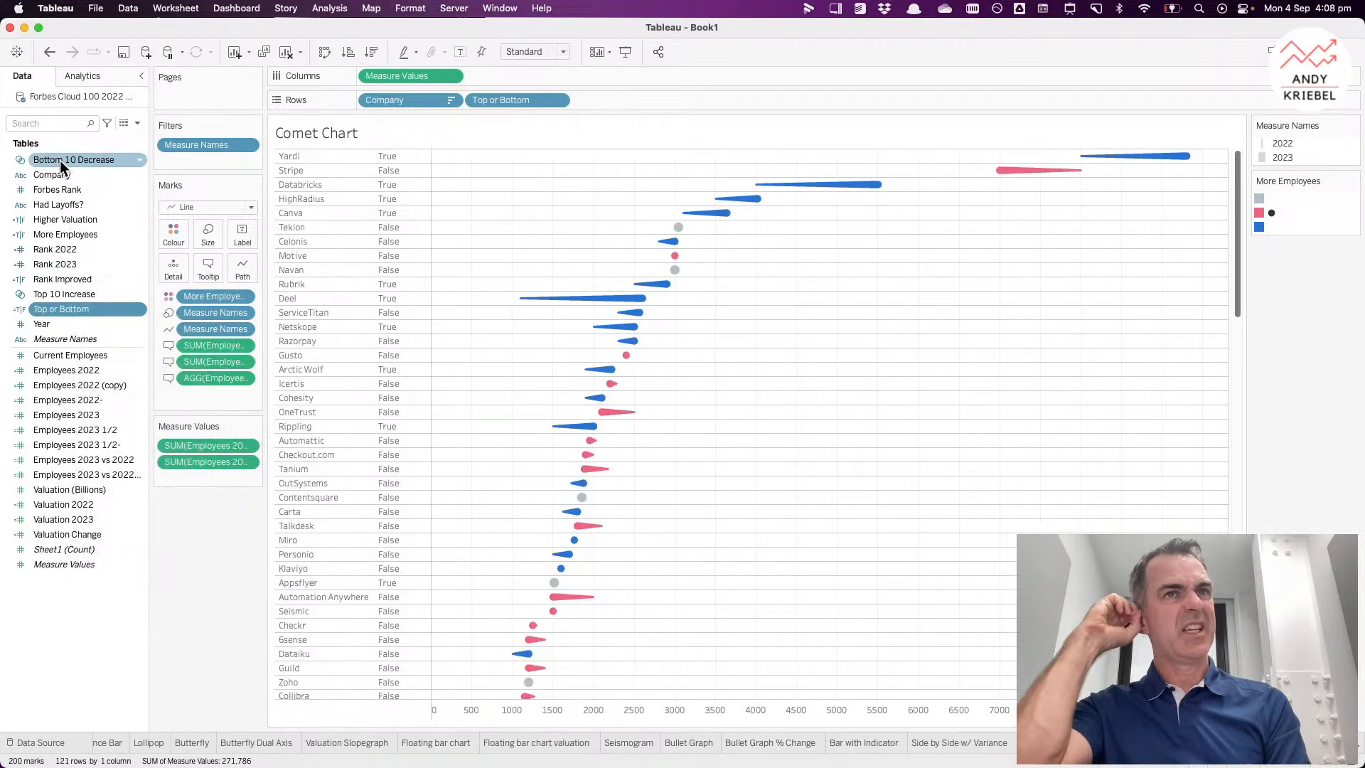
left_click_drag(60, 160, 360, 101)
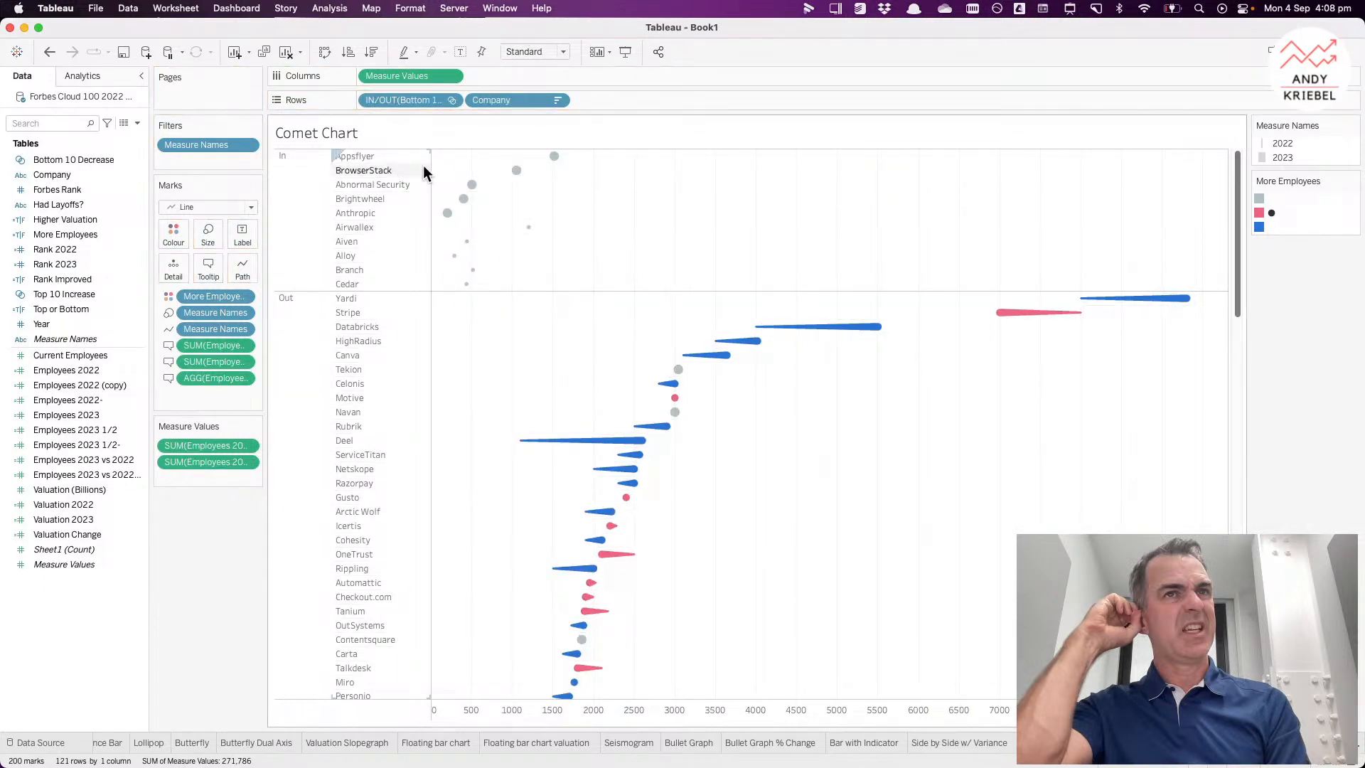
left_click(49, 51)
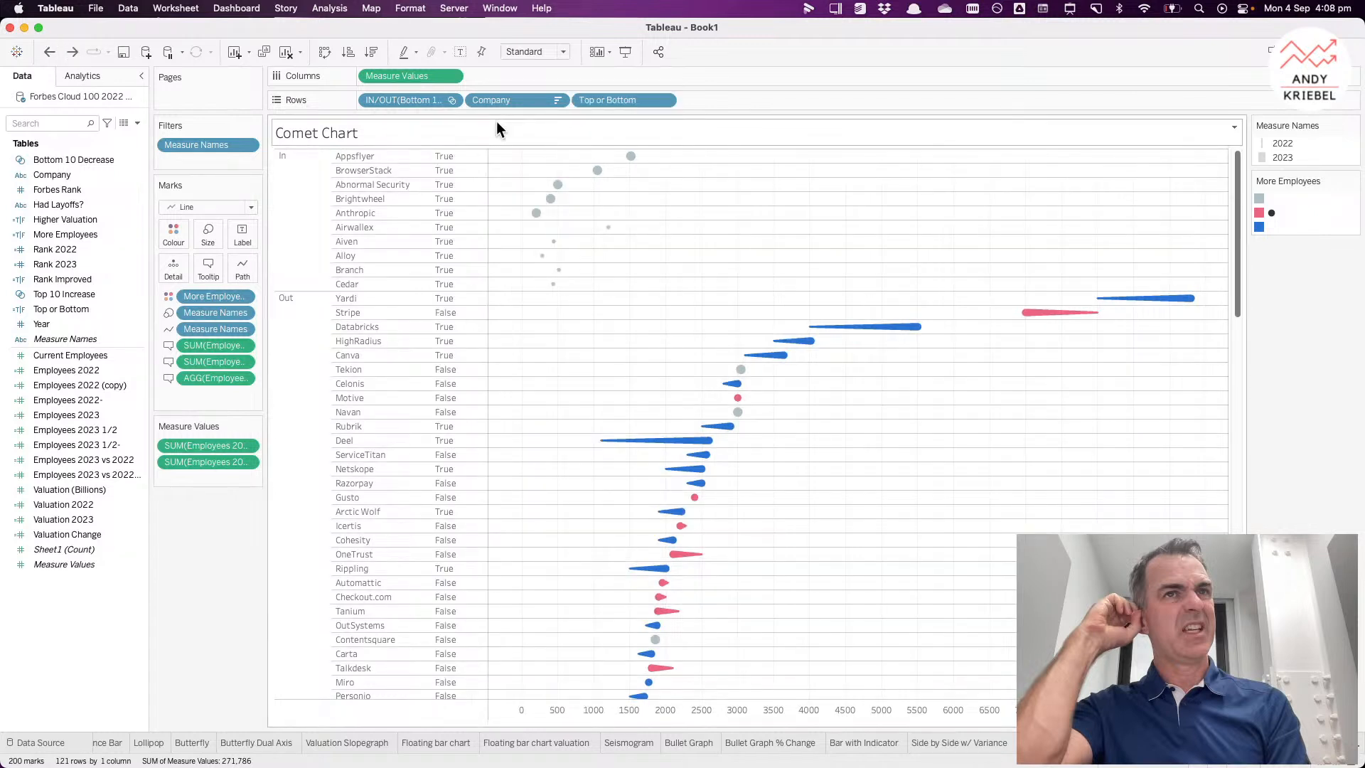
left_click(73, 53)
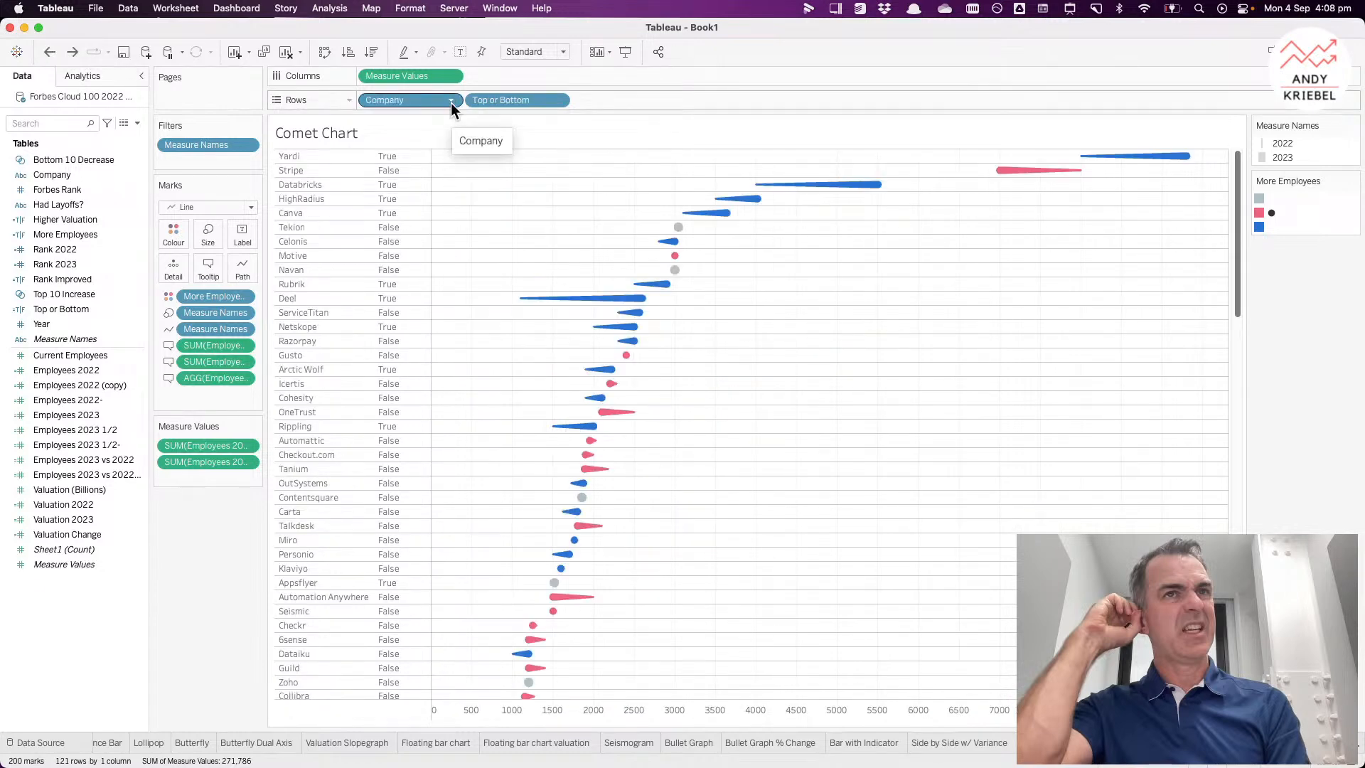